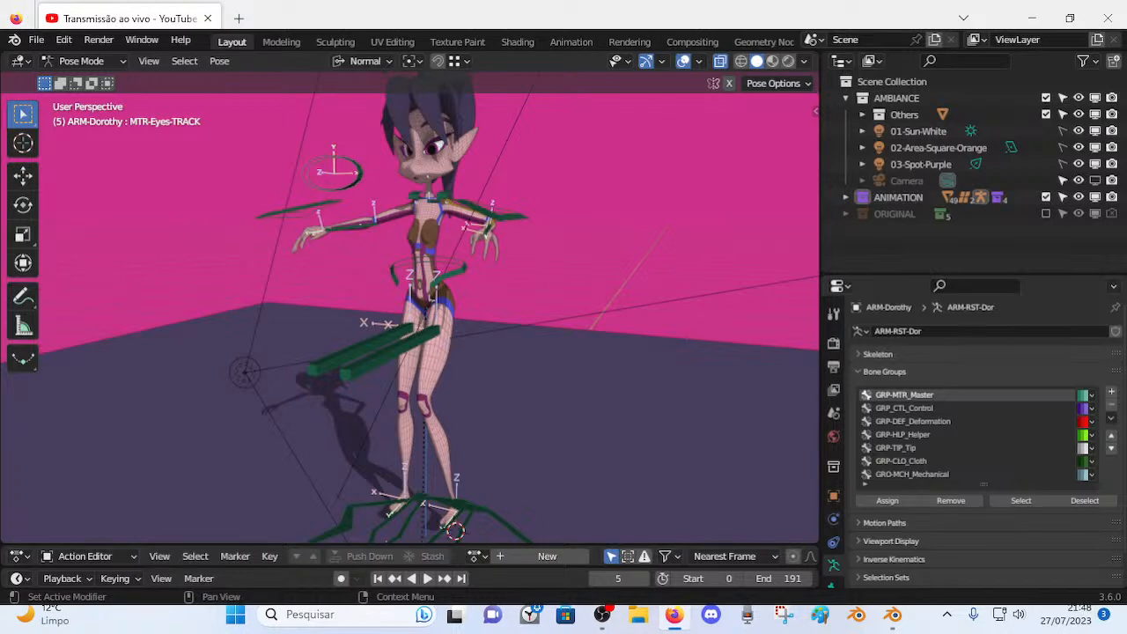
Switch to Blender and make the CTL, TIP, PHY, HLP and DEF body bone layers of the Dorothy rig visible.
{"action": "left_click", "coordinate": [898, 615]}
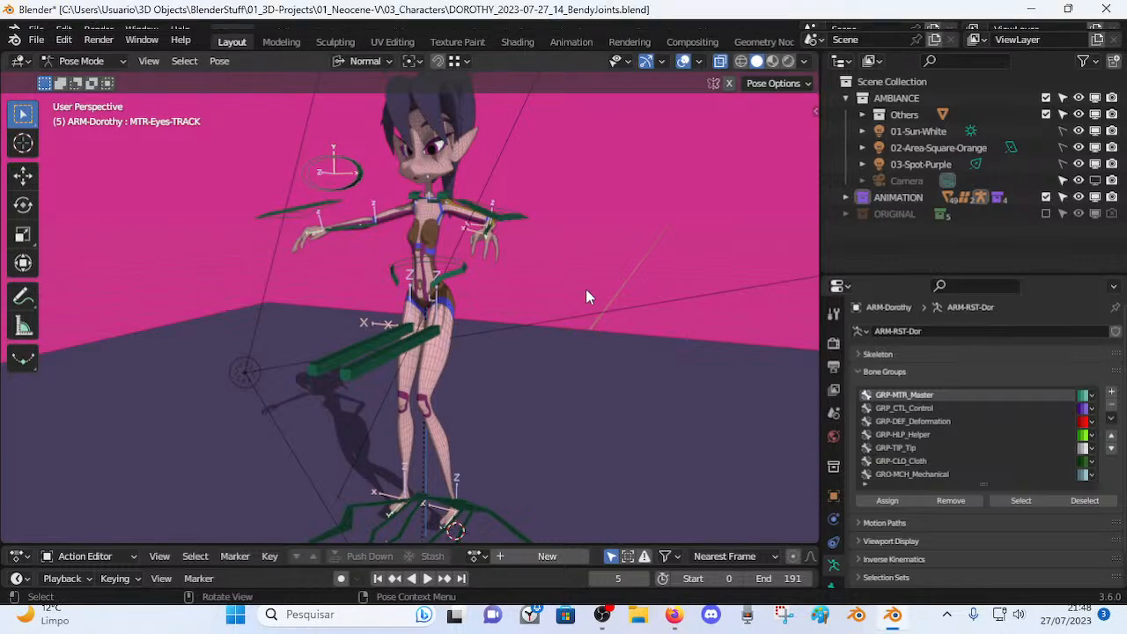
{"action": "middle_click_drag", "start_coordinate": [524, 173], "coordinate": [471, 304]}
{"action": "scroll", "coordinate": [367, 344], "scroll_direction": "down", "scroll_amount": 1}
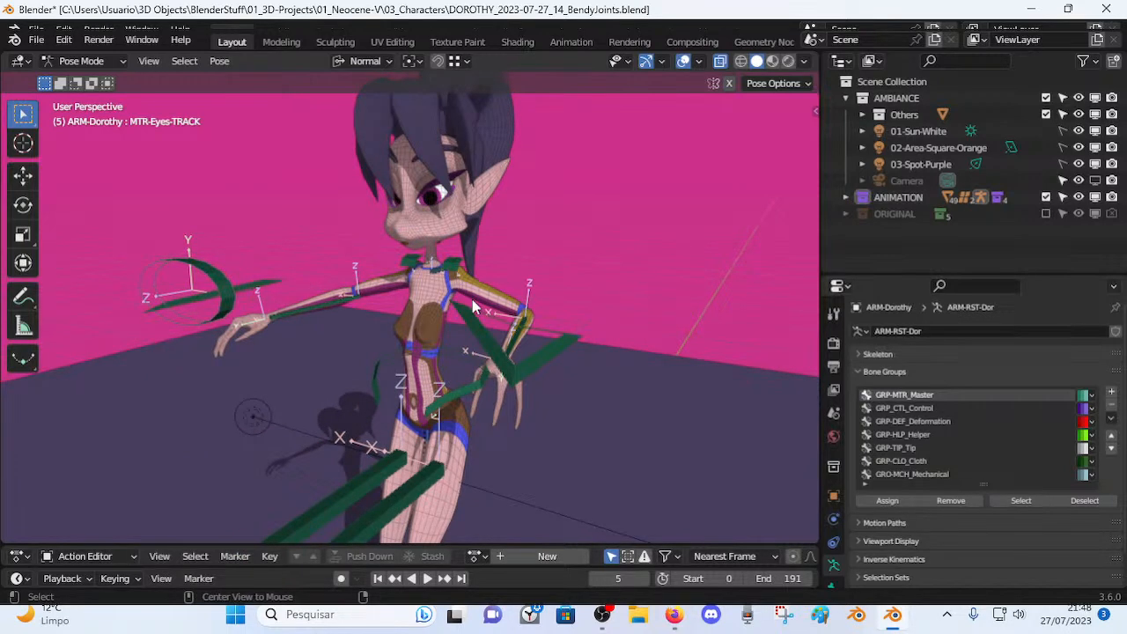
{"action": "left_click", "coordinate": [472, 299]}
{"action": "middle_click_drag", "start_coordinate": [472, 300], "coordinate": [451, 377]}
{"action": "key", "text": "n"}
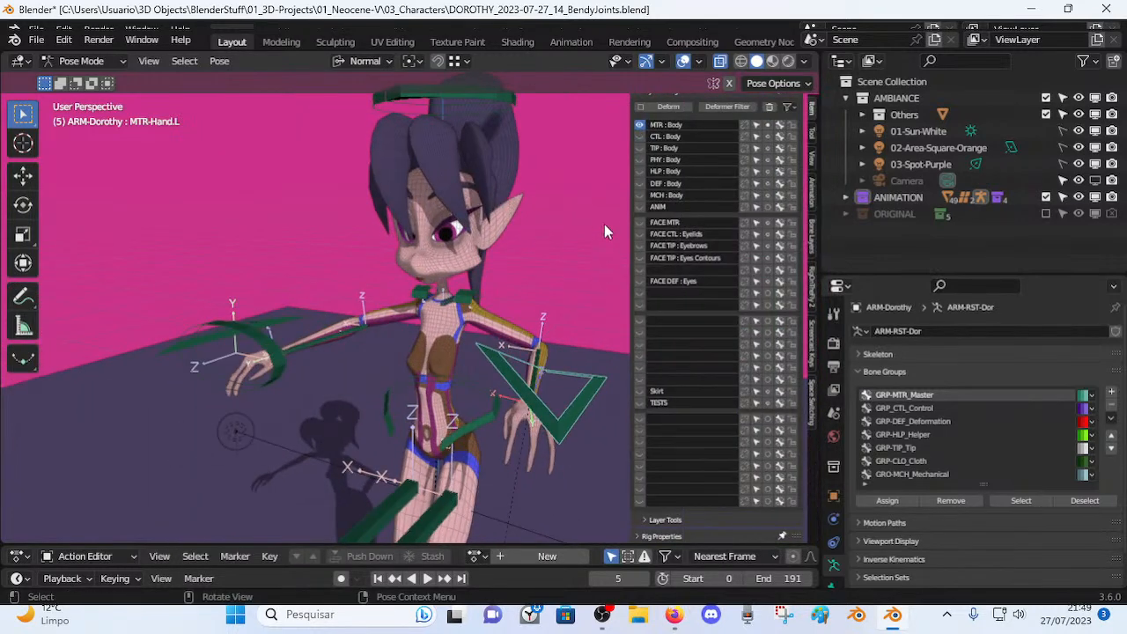
{"action": "left_click", "coordinate": [639, 137]}
{"action": "left_click", "coordinate": [639, 148]}
{"action": "left_click_drag", "start_coordinate": [639, 159], "coordinate": [638, 187]}
{"action": "middle_click_drag", "start_coordinate": [493, 268], "coordinate": [655, 154]}
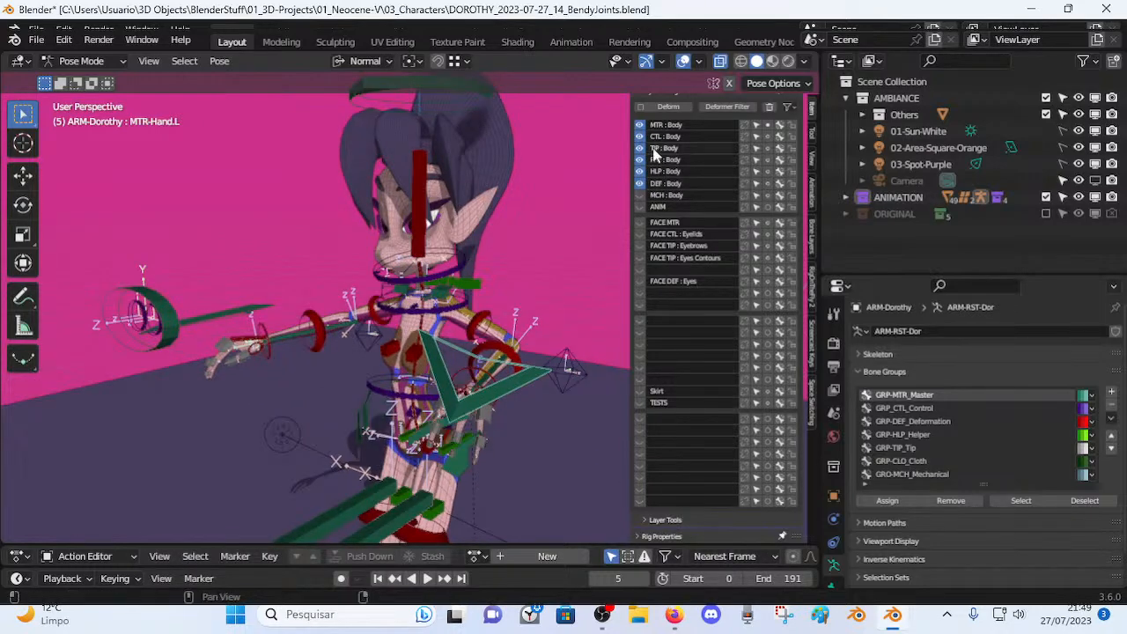
Test the head control by repeatedly moving and rotating the MTR-Head bone, viewing it from the front and side.
{"action": "middle_click_drag", "start_coordinate": [385, 249], "coordinate": [432, 212]}
{"action": "left_click", "coordinate": [432, 197]}
{"action": "key", "text": "g"}
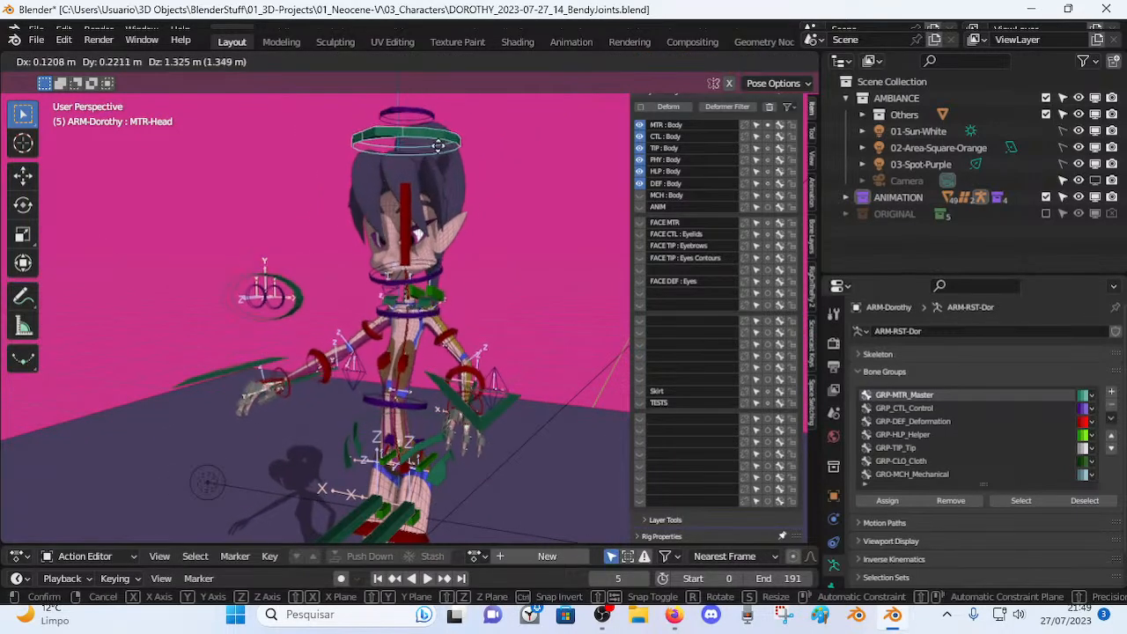
{"action": "left_click", "coordinate": [440, 149]}
{"action": "key", "text": "r"}
{"action": "left_click", "coordinate": [444, 208]}
{"action": "key", "text": "g"}
{"action": "left_click", "coordinate": [449, 173]}
{"action": "key", "text": "r"}
{"action": "left_click", "coordinate": [495, 216]}
{"action": "key", "text": "g"}
{"action": "left_click", "coordinate": [493, 233]}
{"action": "key", "text": "r"}
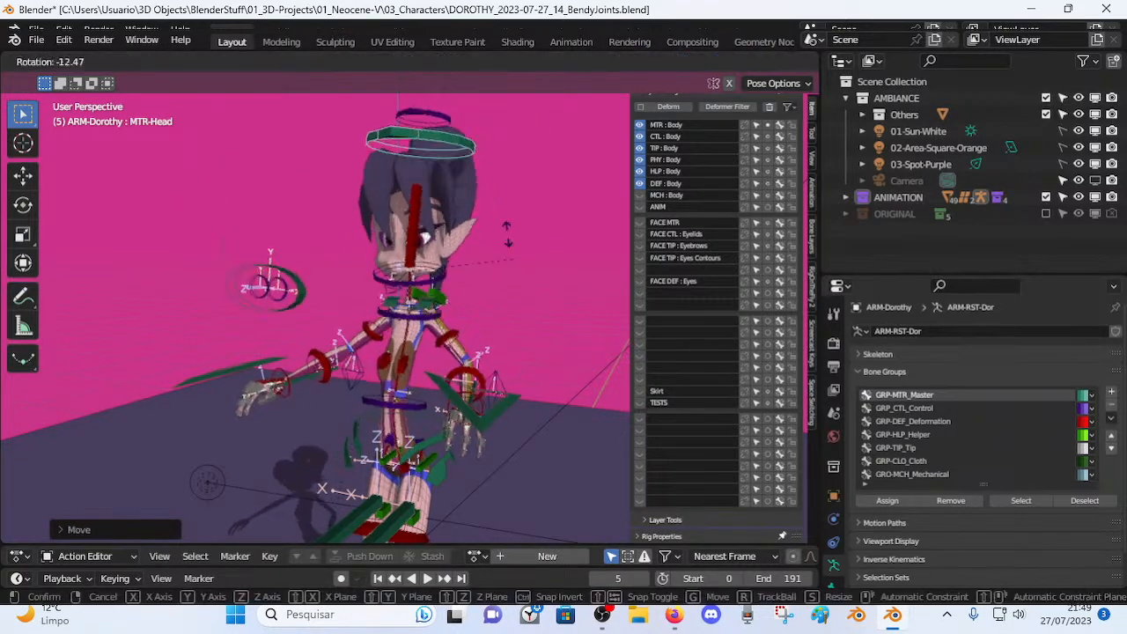
{"action": "left_click", "coordinate": [492, 243]}
{"action": "key", "text": "g"}
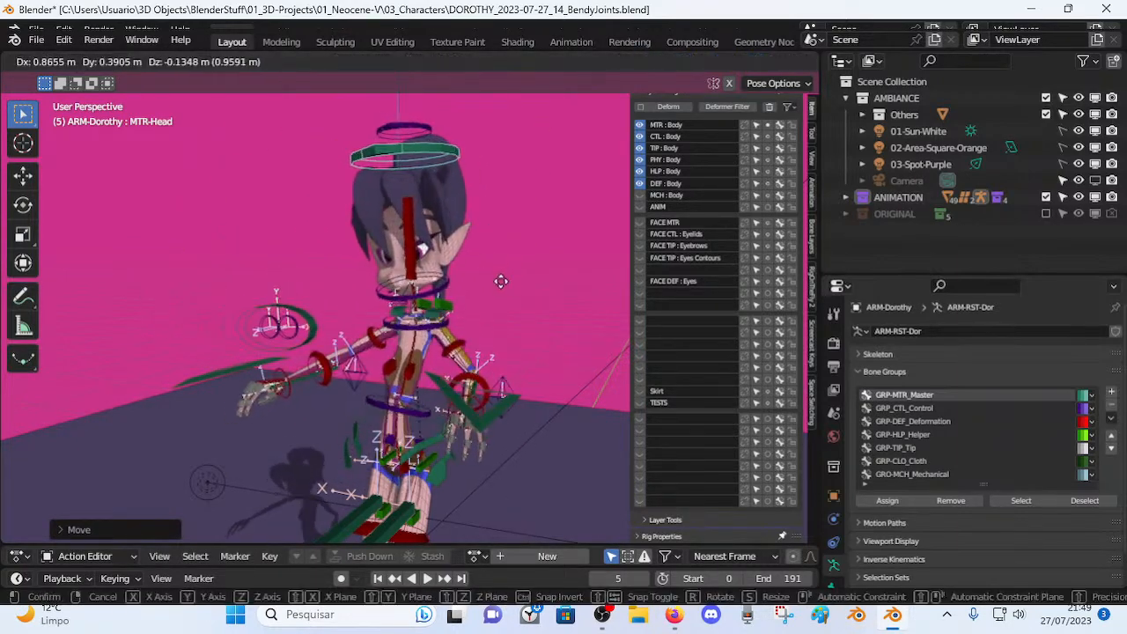
{"action": "left_click", "coordinate": [528, 303]}
{"action": "key", "text": "r"}
{"action": "left_click", "coordinate": [534, 309]}
{"action": "middle_click_drag", "start_coordinate": [534, 309], "coordinate": [599, 306]}
{"action": "key", "text": "g"}
{"action": "left_click", "coordinate": [483, 306]}
{"action": "middle_click_drag", "start_coordinate": [454, 452], "coordinate": [339, 396], "text": "shift"}
{"action": "key", "text": "r"}
{"action": "left_click", "coordinate": [472, 286]}
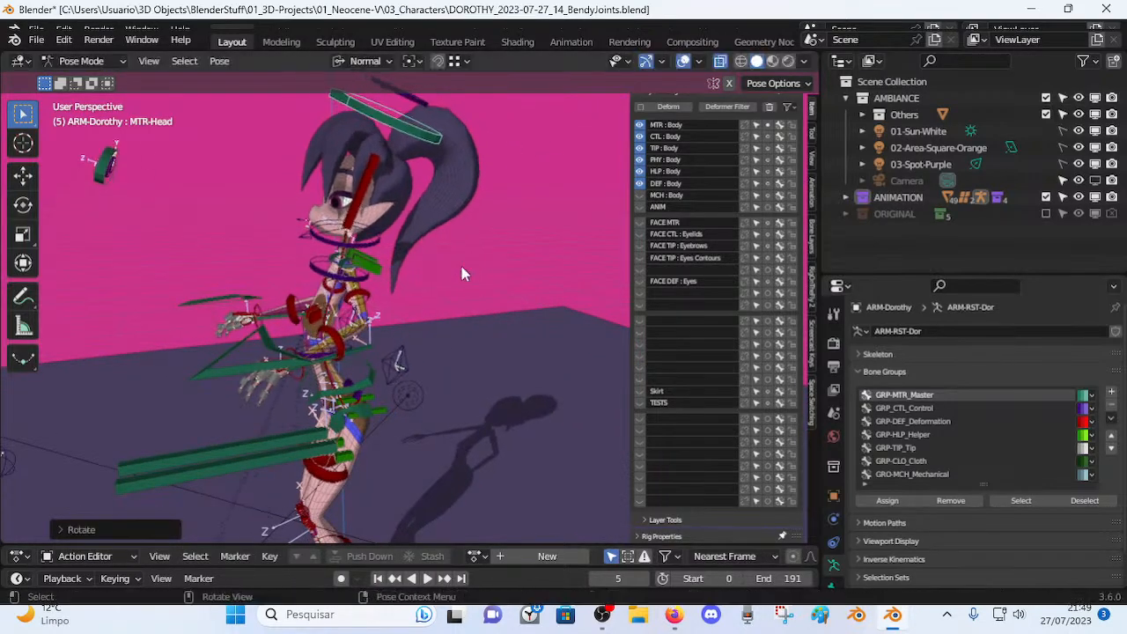
Clear the location and rotation of all bones and hide the TIP, PHY and HLP body layers.
{"action": "middle_click_drag", "start_coordinate": [291, 265], "coordinate": [350, 310]}
{"action": "scroll", "coordinate": [447, 278], "scroll_direction": "up", "scroll_amount": 2}
{"action": "key", "text": "a"}
{"action": "key", "text": "alt+g"}
{"action": "key", "text": "alt+r"}
{"action": "scroll", "coordinate": [349, 314], "scroll_direction": "up", "scroll_amount": 4}
{"action": "left_click", "coordinate": [254, 294]}
{"action": "middle_click_drag", "start_coordinate": [265, 309], "coordinate": [429, 342]}
{"action": "scroll", "coordinate": [416, 344], "scroll_direction": "up", "scroll_amount": 2}
{"action": "scroll", "coordinate": [437, 302], "scroll_direction": "down", "scroll_amount": 2}
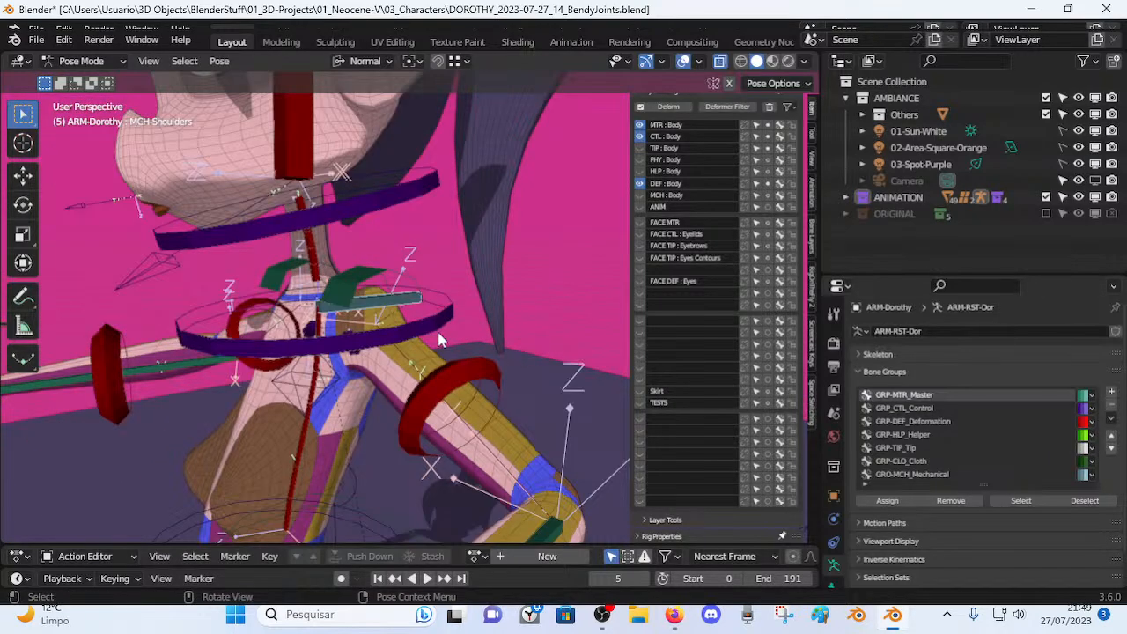
Try rotating the CTL-Spine-BBH.003 bone to check how the shoulder area follows it.
{"action": "left_click", "coordinate": [441, 340]}
{"action": "scroll", "coordinate": [441, 335], "scroll_direction": "up", "scroll_amount": 2}
{"action": "key", "text": "g"}
{"action": "key", "text": "r"}
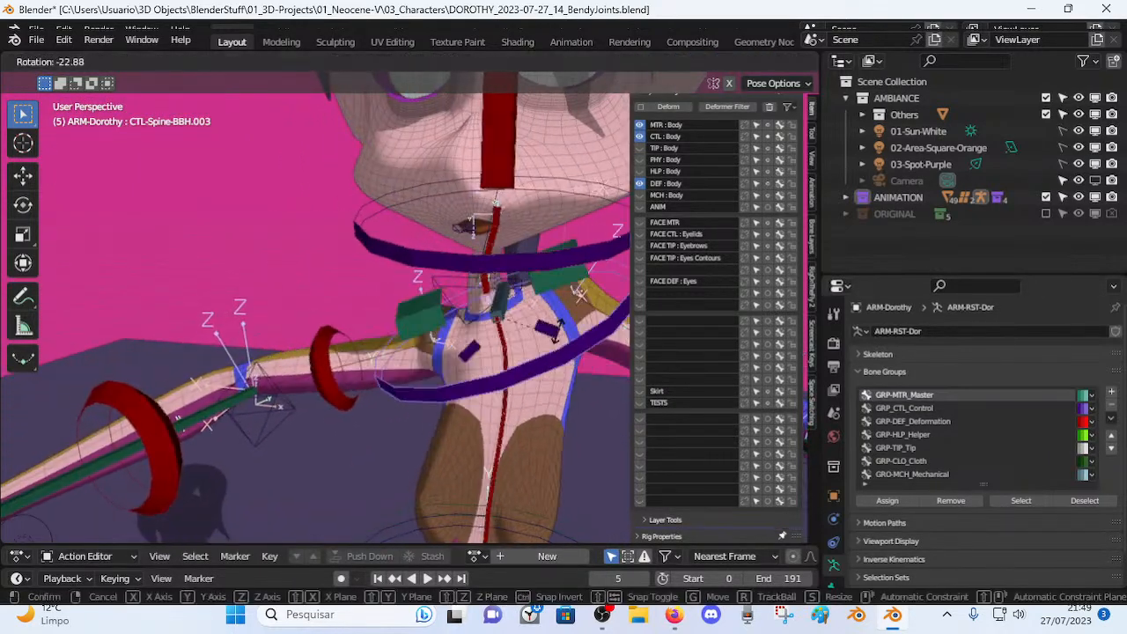
{"action": "right_click", "coordinate": [533, 359]}
Examine the MCH-Shoulders bone around the neck base in both Edit Mode and Pose Mode.
{"action": "left_click", "coordinate": [507, 308]}
{"action": "middle_click_drag", "start_coordinate": [568, 360], "coordinate": [382, 333], "text": "shift"}
{"action": "left_click", "coordinate": [363, 292]}
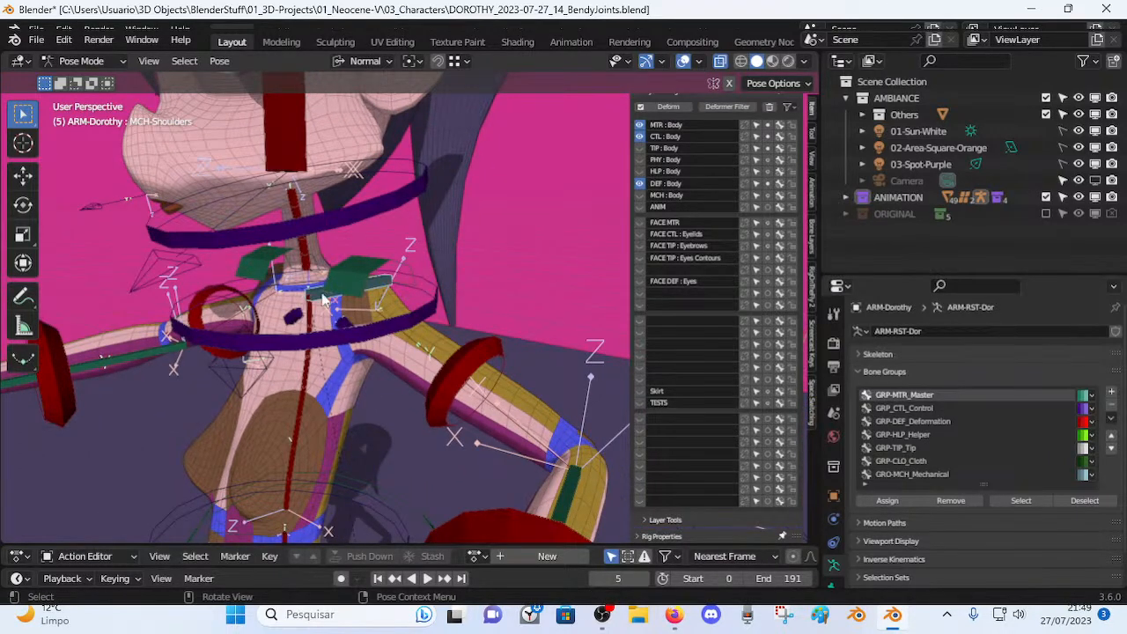
{"action": "key", "text": "Tab"}
{"action": "middle_click_drag", "start_coordinate": [329, 302], "coordinate": [374, 294]}
{"action": "left_click", "coordinate": [255, 266]}
{"action": "key", "text": "Tab"}
{"action": "left_click", "coordinate": [385, 300]}
{"action": "left_click", "coordinate": [394, 297]}
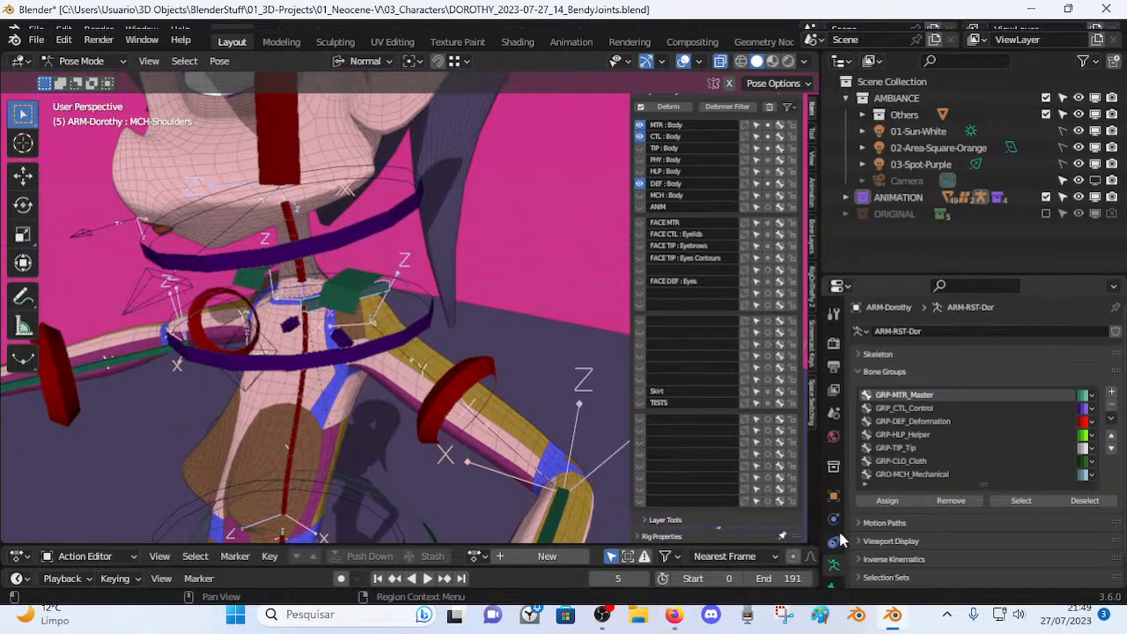
Review the Copy Rotation settings of MCH-Shoulders and disable its Copy Location and Copy Rotation constraints.
{"action": "scroll", "coordinate": [839, 553], "scroll_direction": "down", "scroll_amount": 2}
{"action": "left_click", "coordinate": [835, 541]}
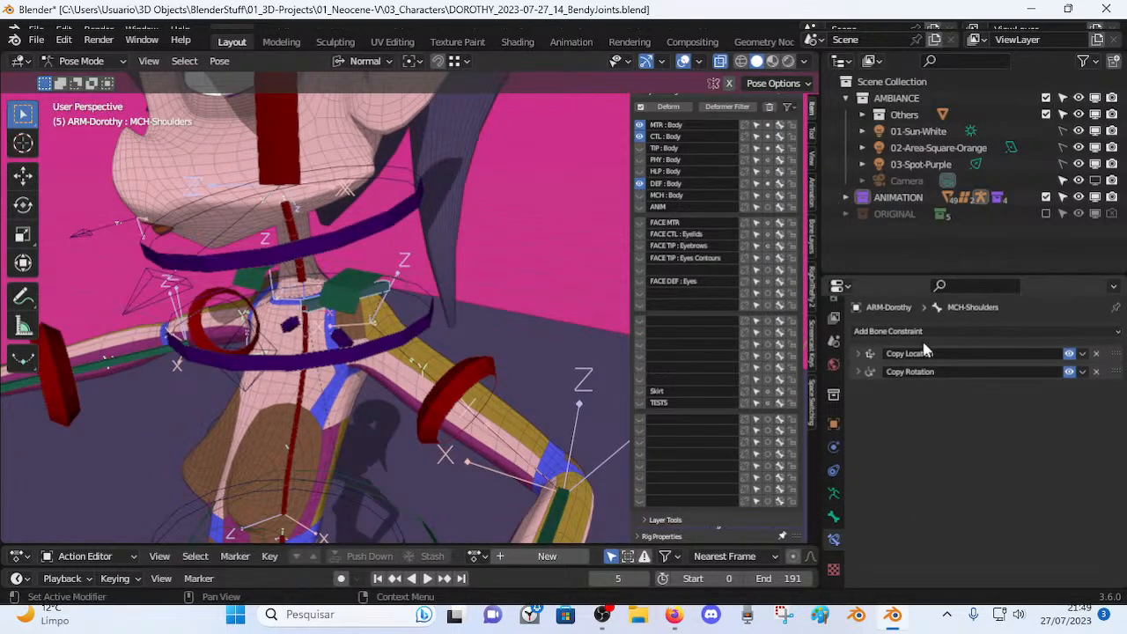
{"action": "left_click", "coordinate": [858, 366]}
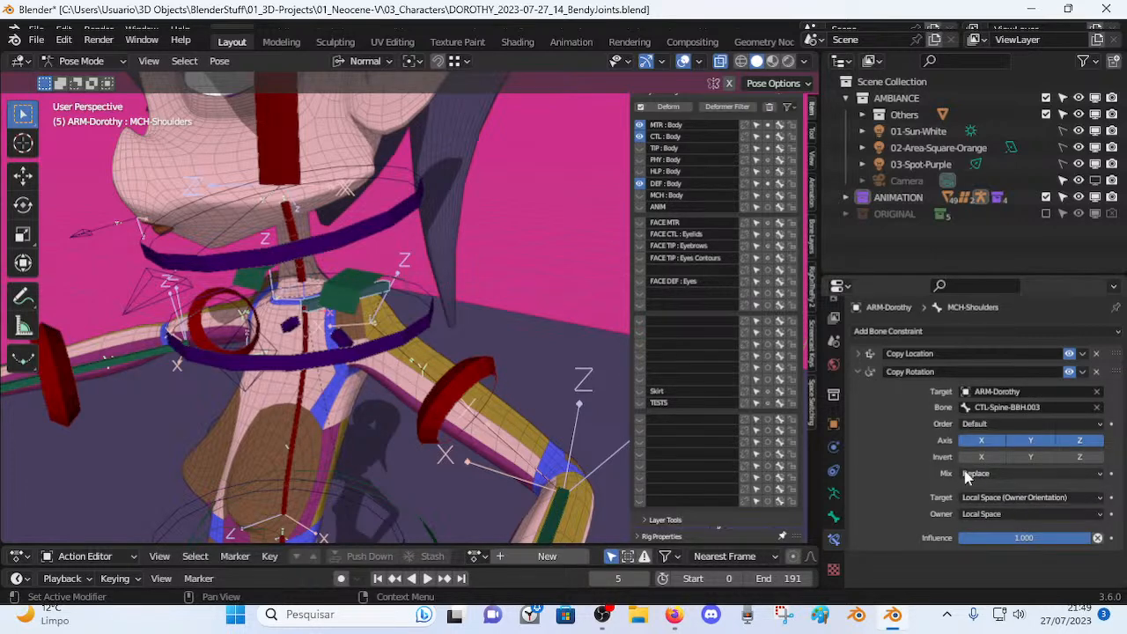
{"action": "left_click", "coordinate": [859, 371]}
{"action": "left_click", "coordinate": [1070, 371]}
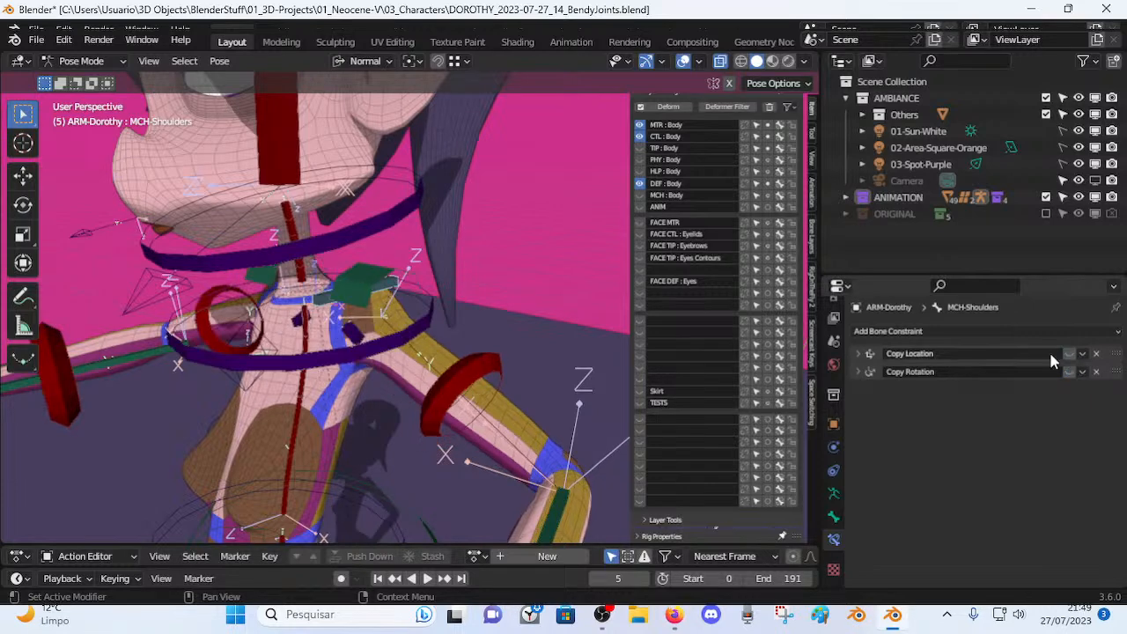
{"action": "middle_click_drag", "start_coordinate": [529, 303], "coordinate": [370, 321]}
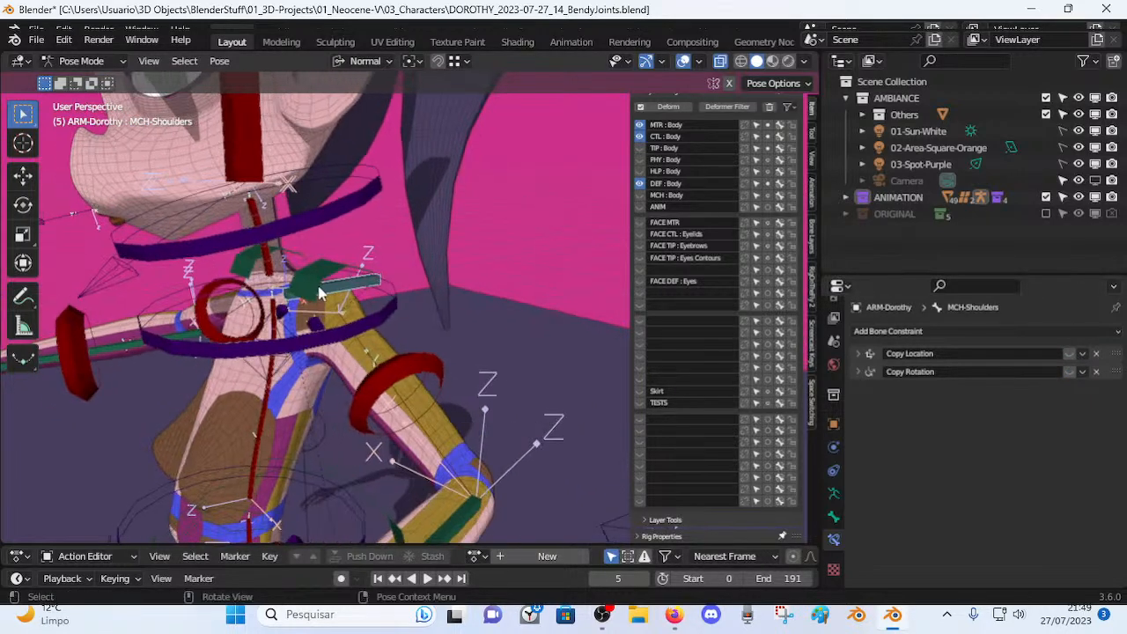
{"action": "left_click", "coordinate": [369, 321]}
{"action": "left_click", "coordinate": [347, 287]}
{"action": "left_click", "coordinate": [381, 307], "text": "shift"}
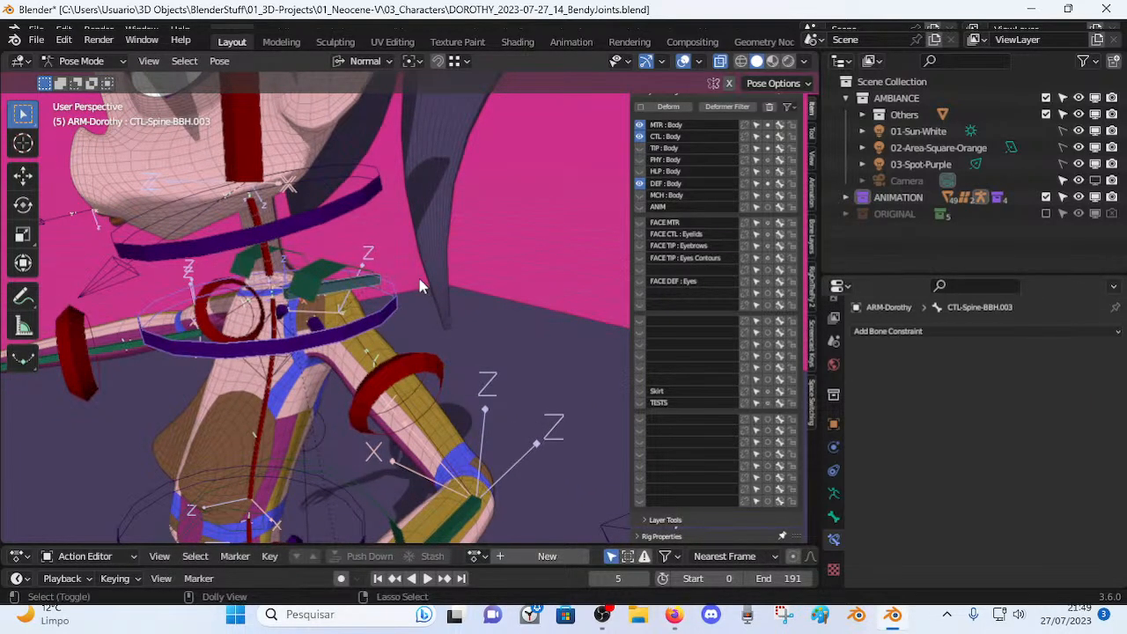
{"action": "left_click", "coordinate": [353, 295], "text": "shift"}
{"action": "key", "text": "ctrl+shift+c"}
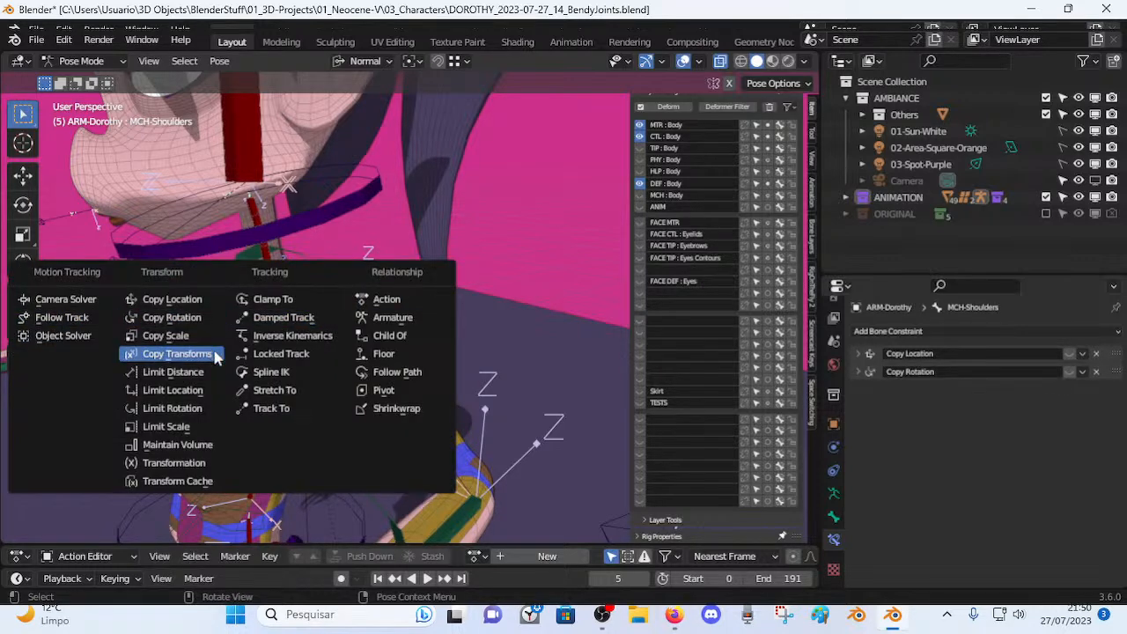
{"action": "key", "text": "Escape"}
Try rotating the left shoulder control, MTR-Shoulder.L.
{"action": "middle_click_drag", "start_coordinate": [356, 352], "coordinate": [451, 324]}
{"action": "left_click", "coordinate": [429, 249]}
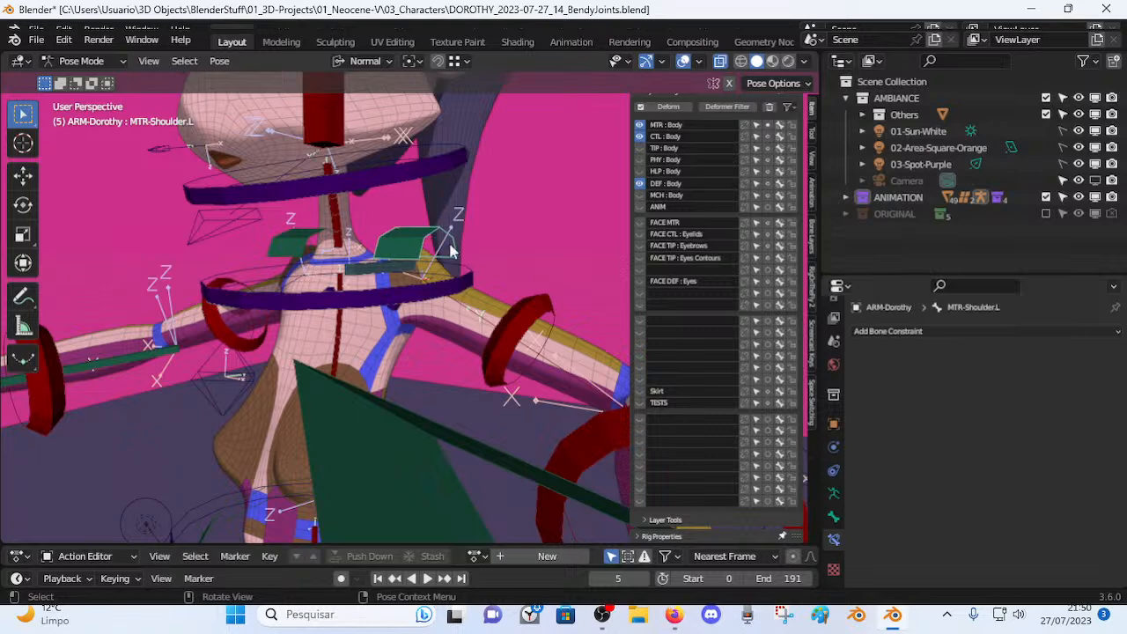
{"action": "key", "text": "r"}
{"action": "key", "text": "Escape"}
Examine the MCH-Shoulders bone in Edit Mode and check its Copy Rotation target and space settings.
{"action": "left_click", "coordinate": [374, 275]}
{"action": "middle_click_drag", "start_coordinate": [374, 276], "coordinate": [316, 300]}
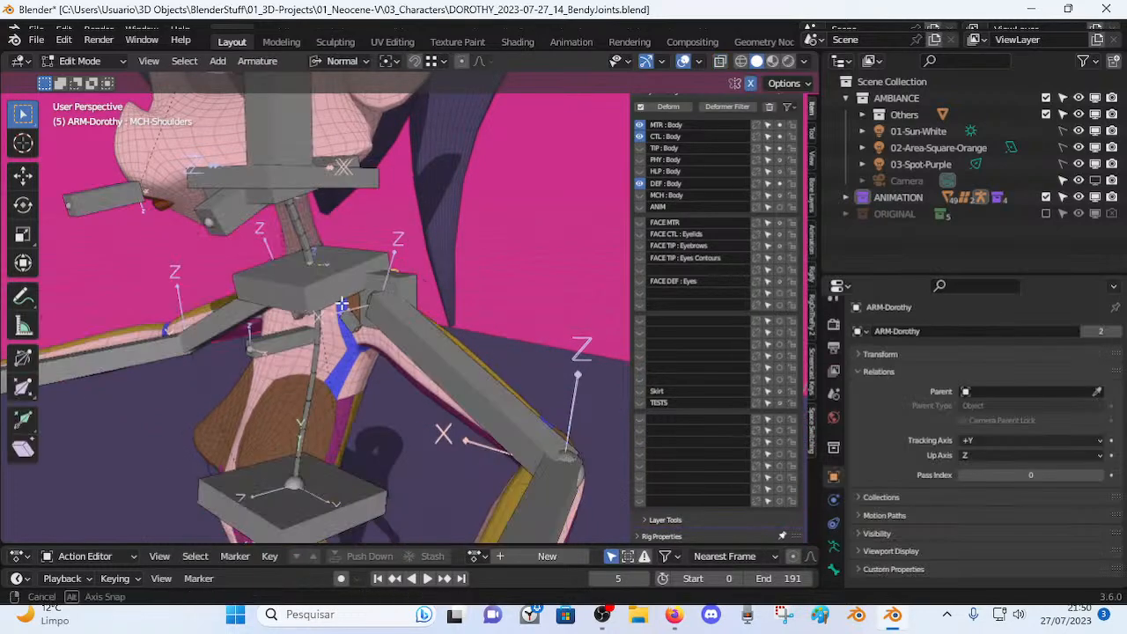
{"action": "middle_click_drag", "start_coordinate": [265, 308], "coordinate": [327, 309]}
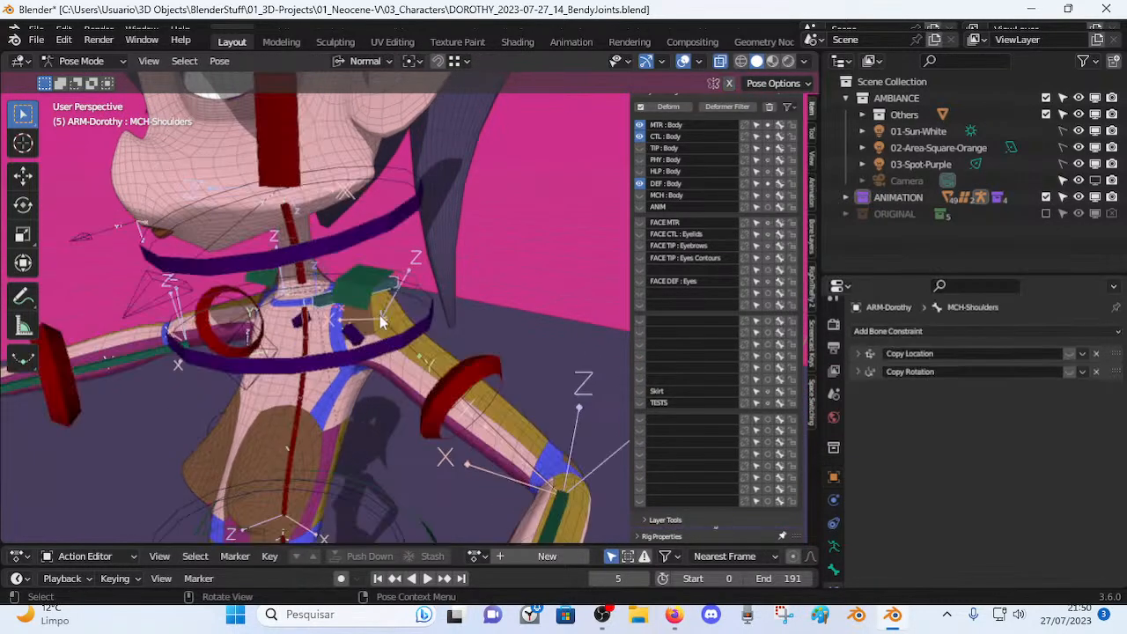
{"action": "middle_click_drag", "start_coordinate": [386, 313], "coordinate": [402, 315]}
{"action": "left_click", "coordinate": [857, 371]}
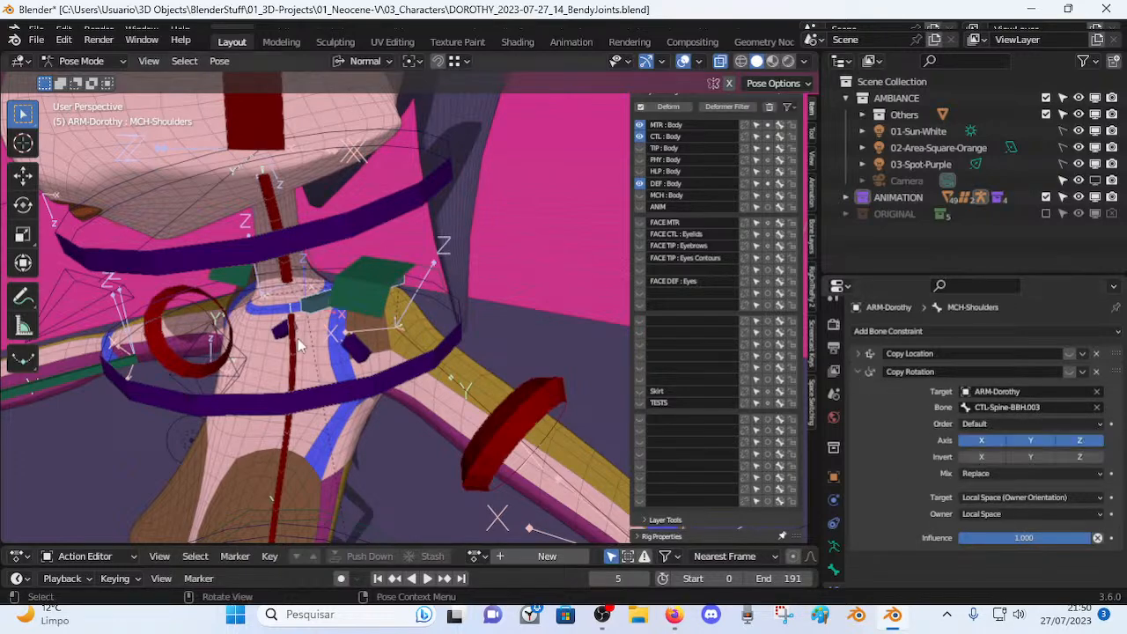
Compare the CTL-Spine-BBH.002 and CTL-Spine-BBH.003 spine controls in Edit Mode and Pose Mode.
{"action": "left_click", "coordinate": [324, 396]}
{"action": "middle_click_drag", "start_coordinate": [324, 397], "coordinate": [303, 317]}
{"action": "key", "text": "Tab"}
{"action": "middle_click_drag", "start_coordinate": [313, 356], "coordinate": [319, 279]}
{"action": "middle_click_drag", "start_coordinate": [233, 309], "coordinate": [285, 315]}
{"action": "left_click", "coordinate": [300, 414]}
{"action": "key", "text": "ctrl+Tab"}
{"action": "key", "text": "Tab"}
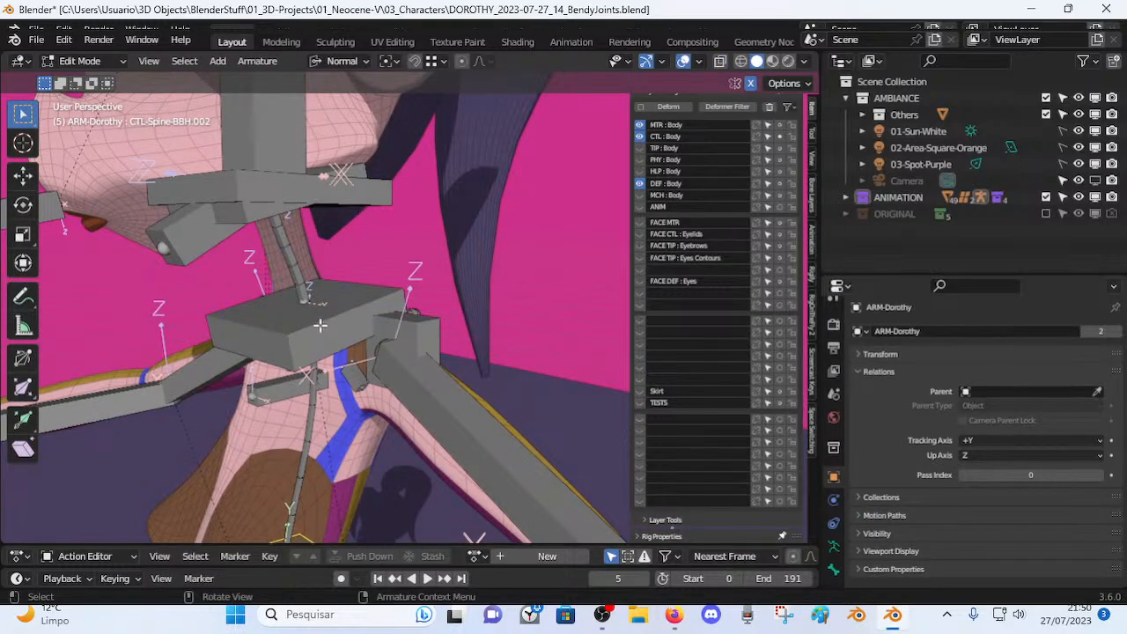
{"action": "left_click", "coordinate": [320, 324]}
{"action": "scroll", "coordinate": [335, 346], "scroll_direction": "up", "scroll_amount": 1}
{"action": "key", "text": "Tab"}
{"action": "middle_click_drag", "start_coordinate": [318, 345], "coordinate": [306, 343]}
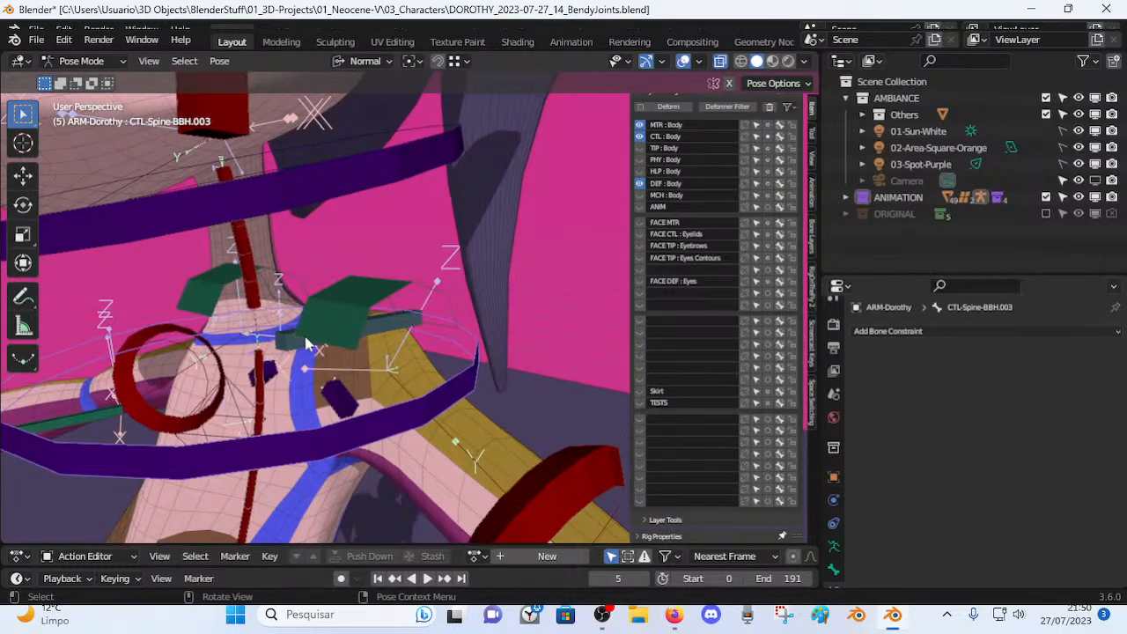
{"action": "key", "text": "Tab"}
{"action": "scroll", "coordinate": [242, 278], "scroll_direction": "down", "scroll_amount": 1}
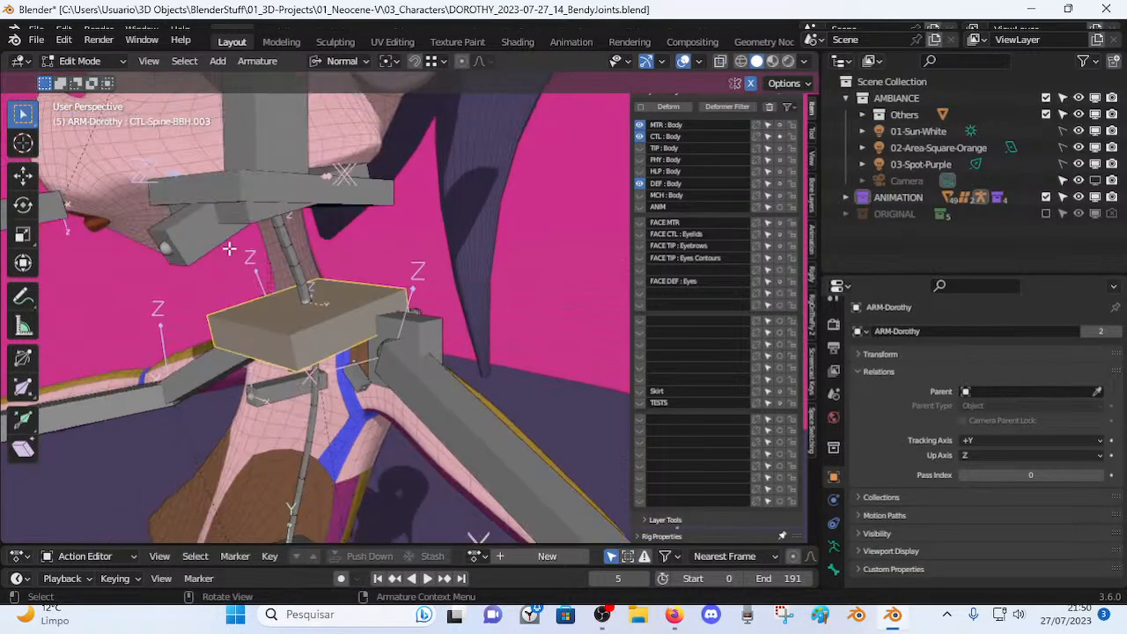
Examine the chain of spine control bones in Edit Mode, from the lower body up to CTL-Spine-BBH.004.
{"action": "middle_click_drag", "start_coordinate": [361, 343], "coordinate": [392, 151], "text": "shift"}
{"action": "scroll", "coordinate": [332, 281], "scroll_direction": "down", "scroll_amount": 4}
{"action": "middle_click_drag", "start_coordinate": [332, 281], "coordinate": [412, 381], "text": "shift"}
{"action": "left_click", "coordinate": [422, 440]}
{"action": "left_click", "coordinate": [454, 317]}
{"action": "middle_click_drag", "start_coordinate": [452, 241], "coordinate": [438, 352], "text": "shift"}
{"action": "left_click", "coordinate": [419, 283]}
{"action": "left_click", "coordinate": [443, 221]}
{"action": "middle_click_drag", "start_coordinate": [455, 249], "coordinate": [411, 325]}
{"action": "scroll", "coordinate": [419, 271], "scroll_direction": "up", "scroll_amount": 3}
{"action": "left_click", "coordinate": [433, 230]}
{"action": "middle_click_drag", "start_coordinate": [440, 243], "coordinate": [363, 308]}
{"action": "middle_click_drag", "start_coordinate": [374, 206], "coordinate": [386, 284]}
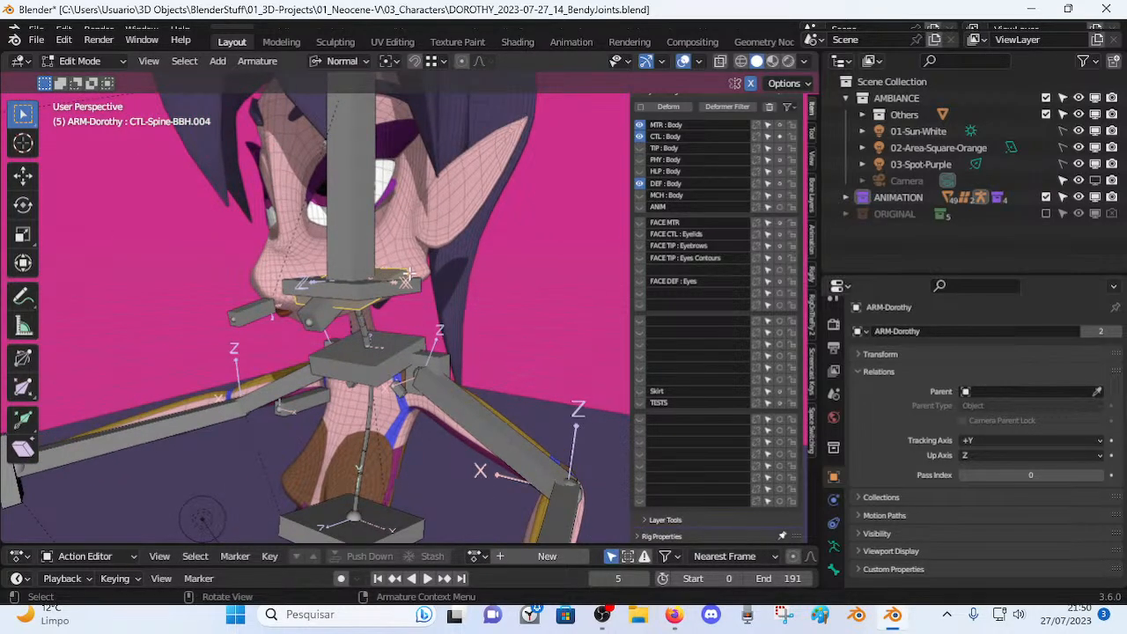
In Pose Mode, add a Child Of constraint to MCH-Shoulders with CTL-Spine-BBH.003 as its target bone.
{"action": "key", "text": "Tab"}
{"action": "scroll", "coordinate": [412, 365], "scroll_direction": "up", "scroll_amount": 3}
{"action": "middle_click_drag", "start_coordinate": [408, 364], "coordinate": [391, 364]}
{"action": "left_click", "coordinate": [392, 370]}
{"action": "left_click", "coordinate": [370, 377]}
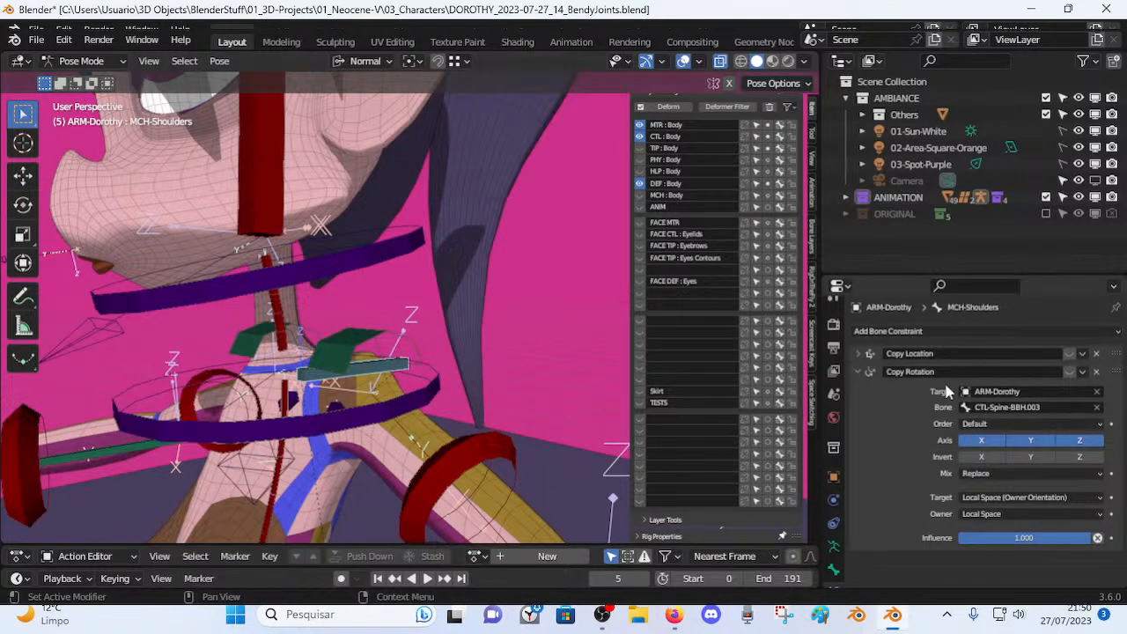
{"action": "left_click", "coordinate": [861, 371]}
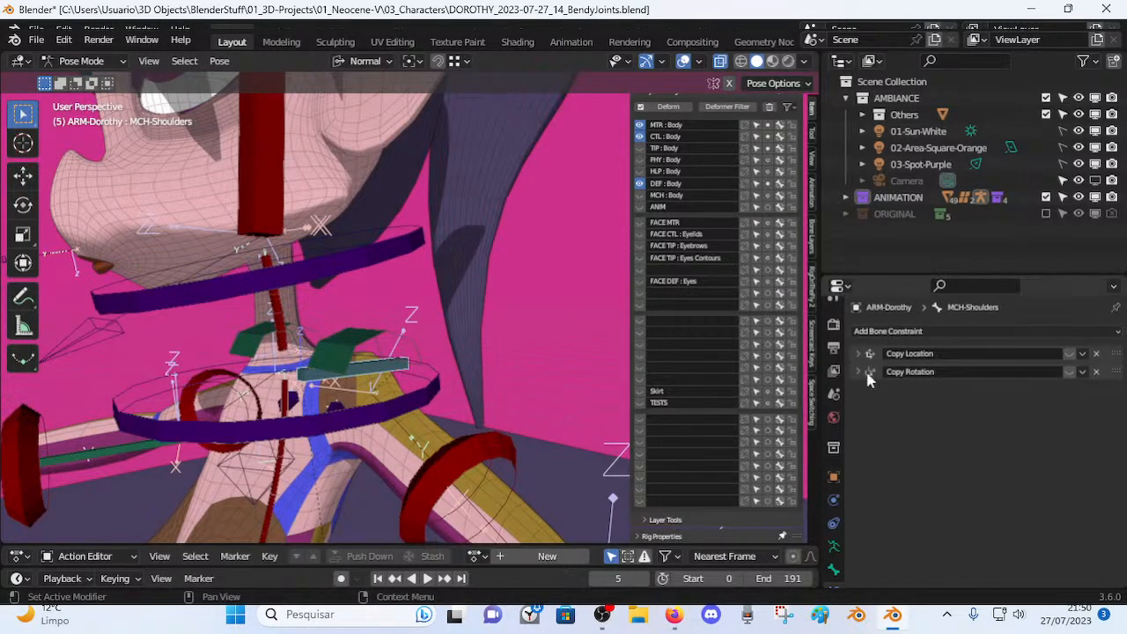
{"action": "left_click", "coordinate": [396, 398]}
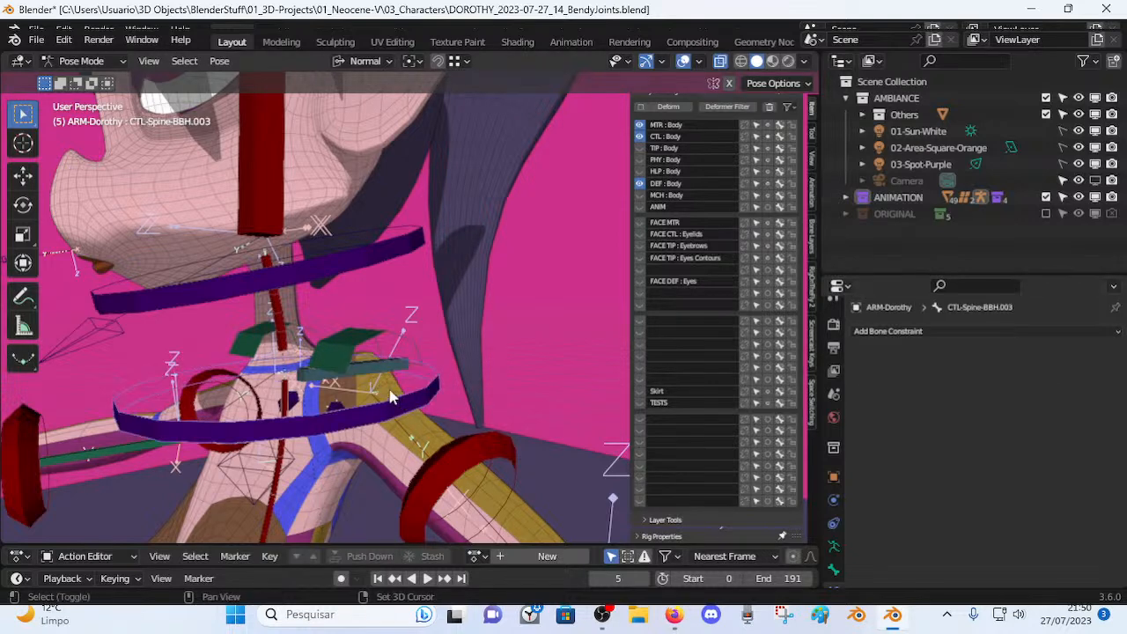
{"action": "left_click", "coordinate": [370, 377], "text": "shift"}
{"action": "key", "text": "ctrl+shift+c"}
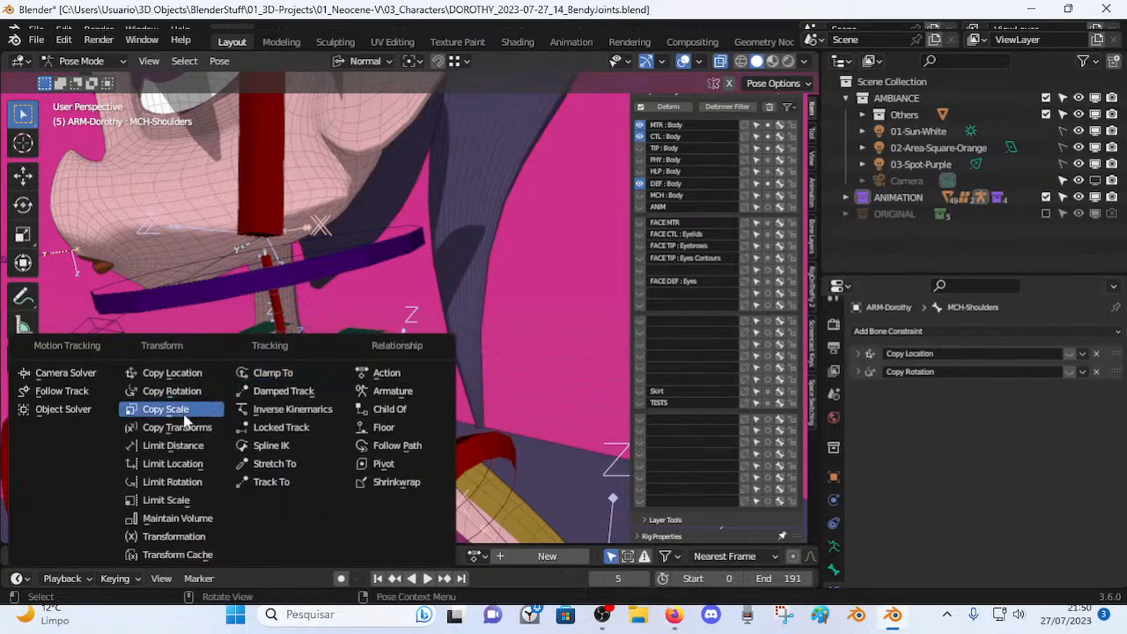
{"action": "left_click", "coordinate": [392, 408]}
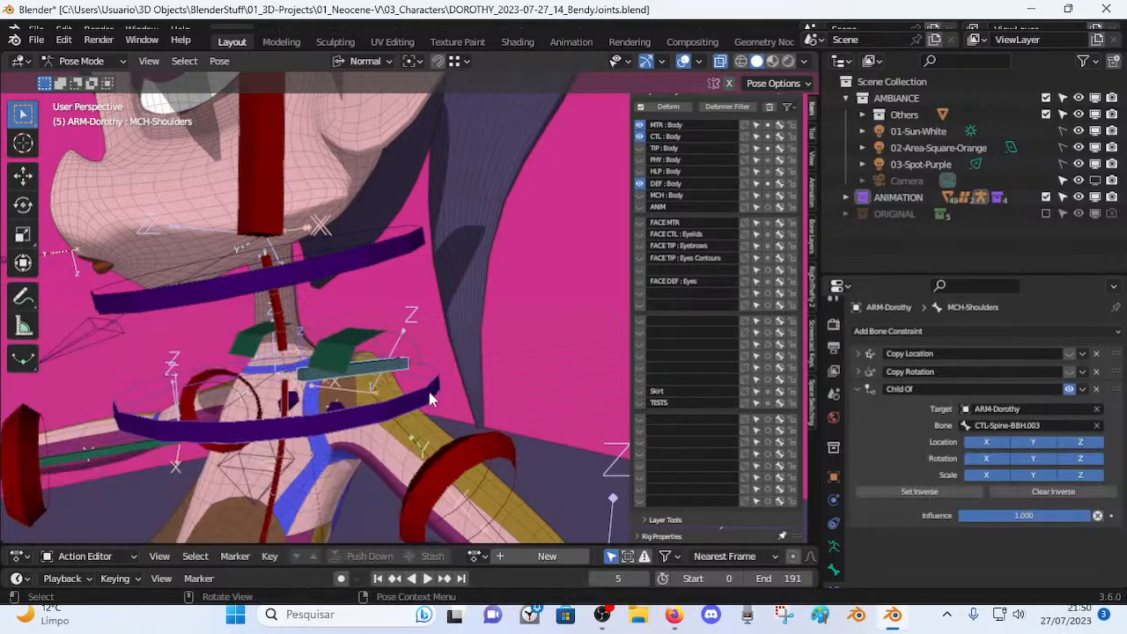
Set the inverse on the Child Of constraint of MCH-Shoulders and check the shoulder position from another angle.
{"action": "scroll", "coordinate": [409, 386], "scroll_direction": "down", "scroll_amount": 2}
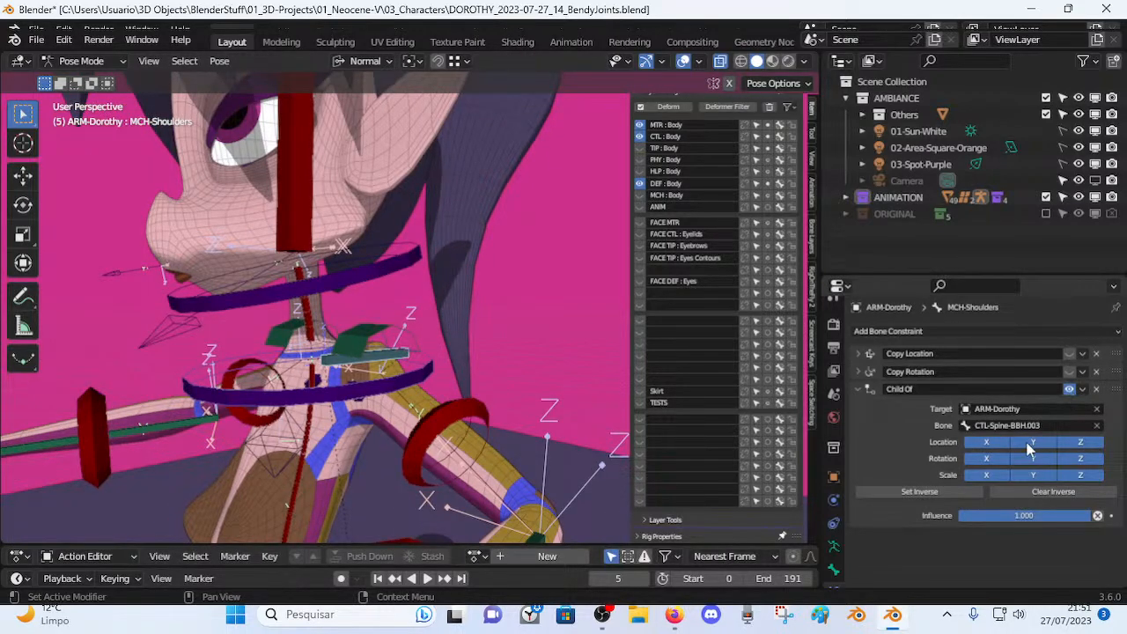
{"action": "middle_click_drag", "start_coordinate": [326, 378], "coordinate": [380, 398]}
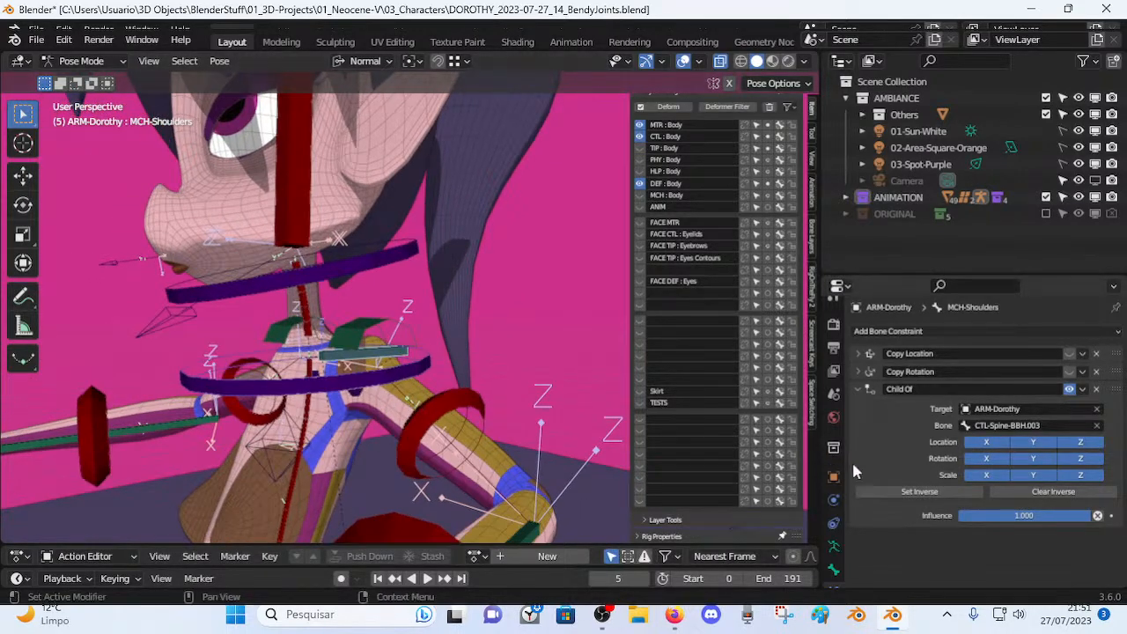
{"action": "left_click", "coordinate": [916, 491]}
{"action": "middle_click_drag", "start_coordinate": [317, 344], "coordinate": [337, 359]}
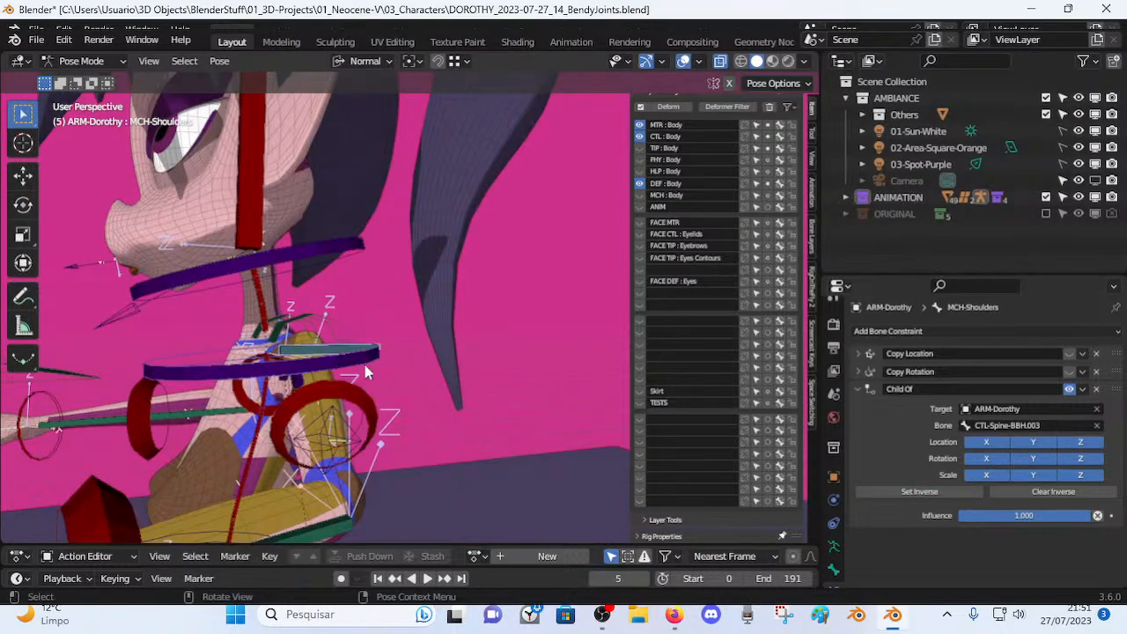
Test the Child Of setup by rotating and moving the CTL-Spine-BBH.003 control.
{"action": "middle_click_drag", "start_coordinate": [217, 373], "coordinate": [454, 393]}
{"action": "left_click", "coordinate": [521, 408]}
{"action": "key", "text": "r"}
{"action": "right_click", "coordinate": [521, 416]}
{"action": "key", "text": "r"}
{"action": "right_click", "coordinate": [544, 359]}
{"action": "key", "text": "r"}
{"action": "key", "text": "x"}
{"action": "right_click", "coordinate": [410, 361]}
{"action": "key", "text": "g"}
{"action": "left_click", "coordinate": [456, 377]}
{"action": "key", "text": "r"}
{"action": "right_click", "coordinate": [371, 348]}
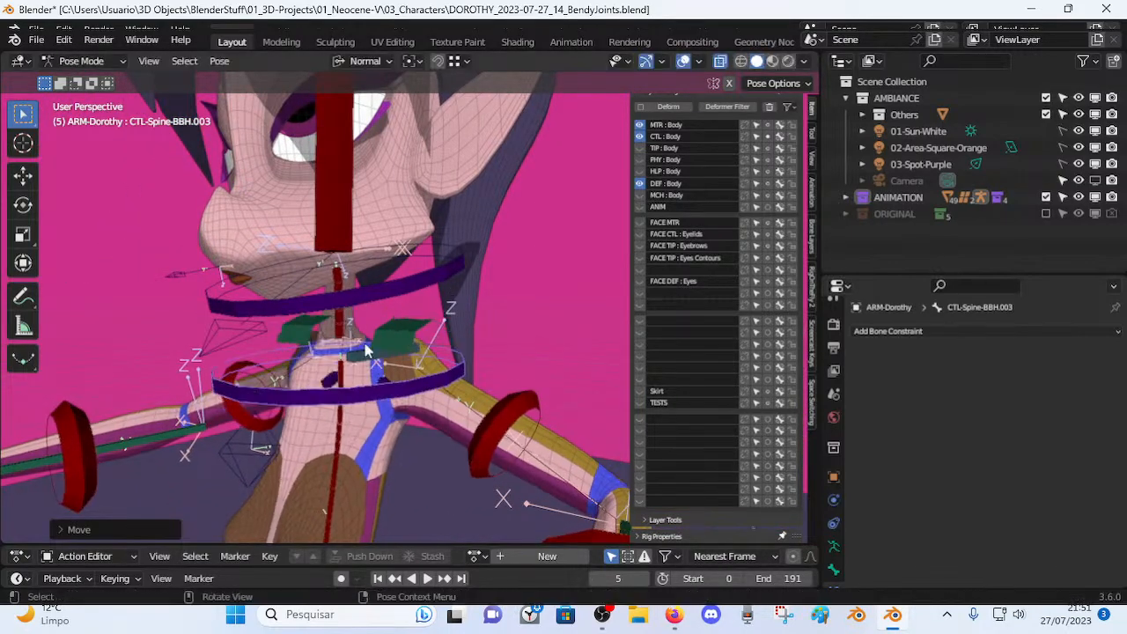
Clear the pose location of MCH-Shoulders and examine the shoulder bones from the side in Edit Mode.
{"action": "left_click", "coordinate": [360, 363]}
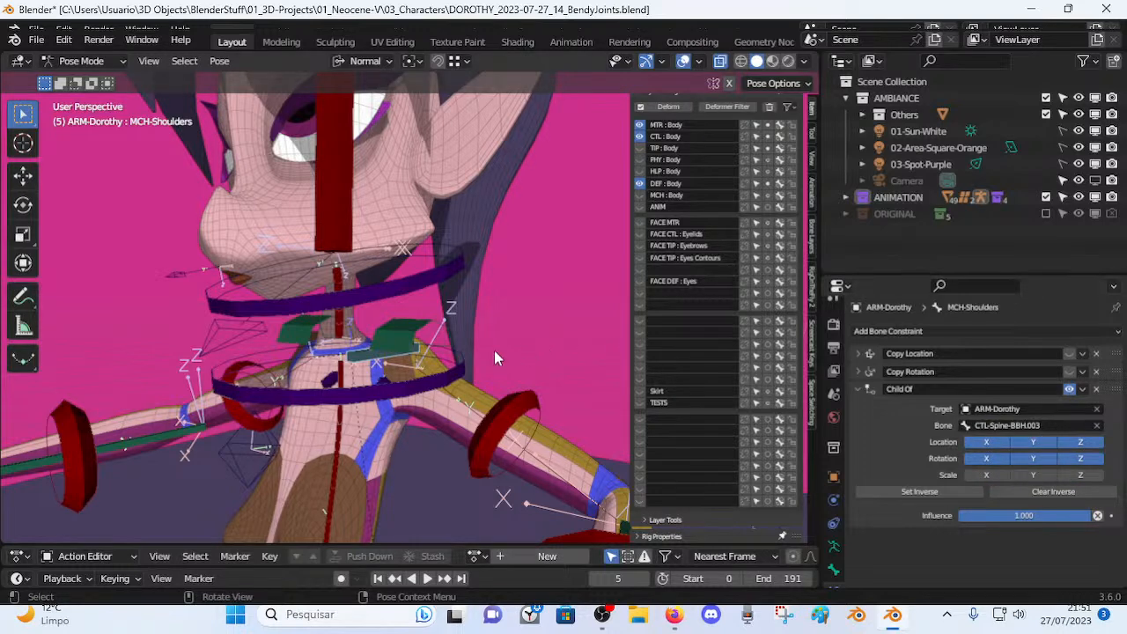
{"action": "key", "text": "alt+g"}
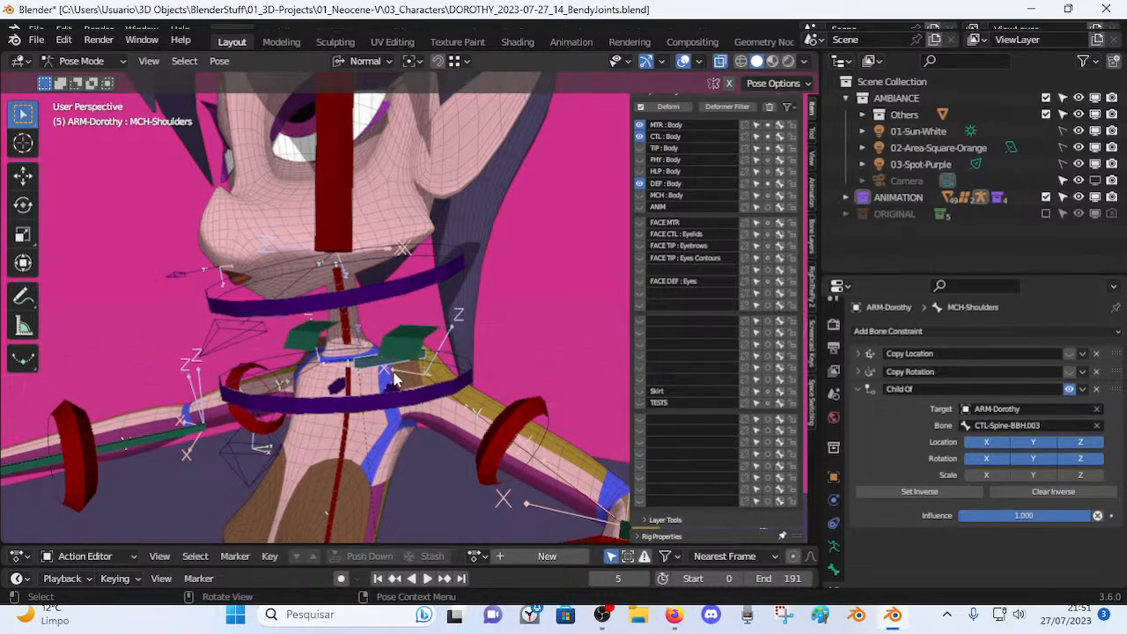
{"action": "key", "text": "Tab"}
{"action": "middle_click_drag", "start_coordinate": [426, 384], "coordinate": [278, 376]}
{"action": "key", "text": "Tab"}
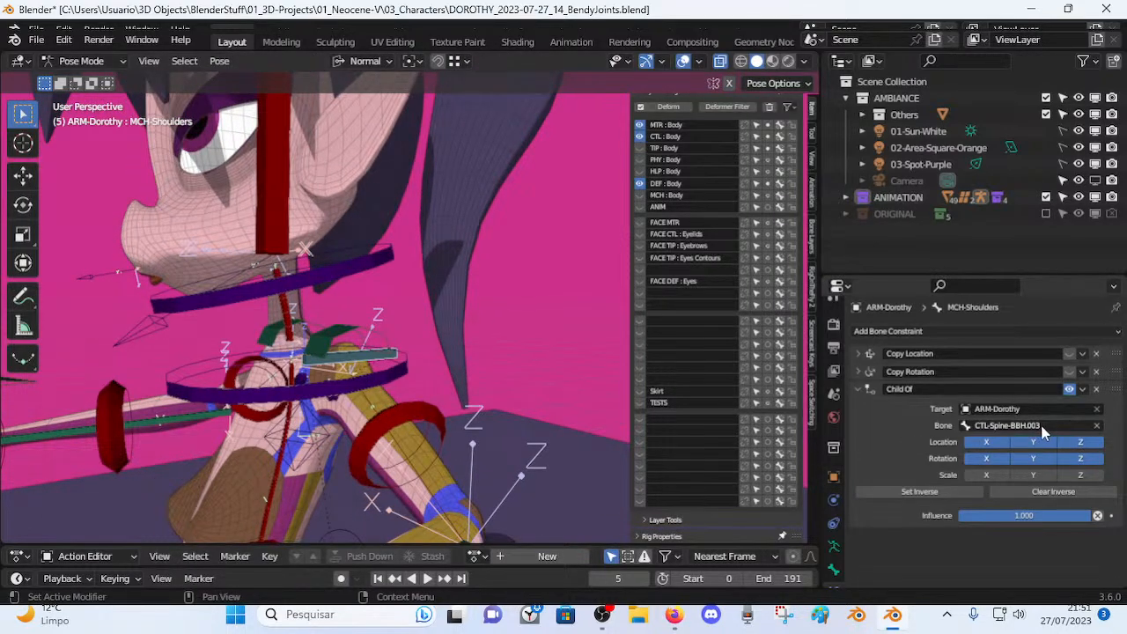
Turn on X-ray display, show the MCH : Body bone layer and select MCH--Spine.003.
{"action": "mouse_move", "coordinate": [304, 387]}
{"action": "middle_mouse_down"}
{"action": "mouse_move", "coordinate": [379, 370]}
{"action": "mouse_move", "coordinate": [377, 331]}
{"action": "mouse_move", "coordinate": [360, 352]}
{"action": "mouse_move", "coordinate": [391, 346]}
{"action": "middle_mouse_up"}
{"action": "key", "text": "Tab"}
{"action": "key", "text": "alt+z"}
{"action": "middle_click_drag", "start_coordinate": [575, 261], "coordinate": [354, 384]}
{"action": "left_click", "coordinate": [316, 326]}
{"action": "key", "text": "Tab"}
{"action": "left_click", "coordinate": [345, 395]}
{"action": "left_click", "coordinate": [252, 367]}
Retarget the Child Of constraint of MCH-Shoulders to MCH--Spine.003 and move it to the top of the constraint stack.
{"action": "key", "text": "F2"}
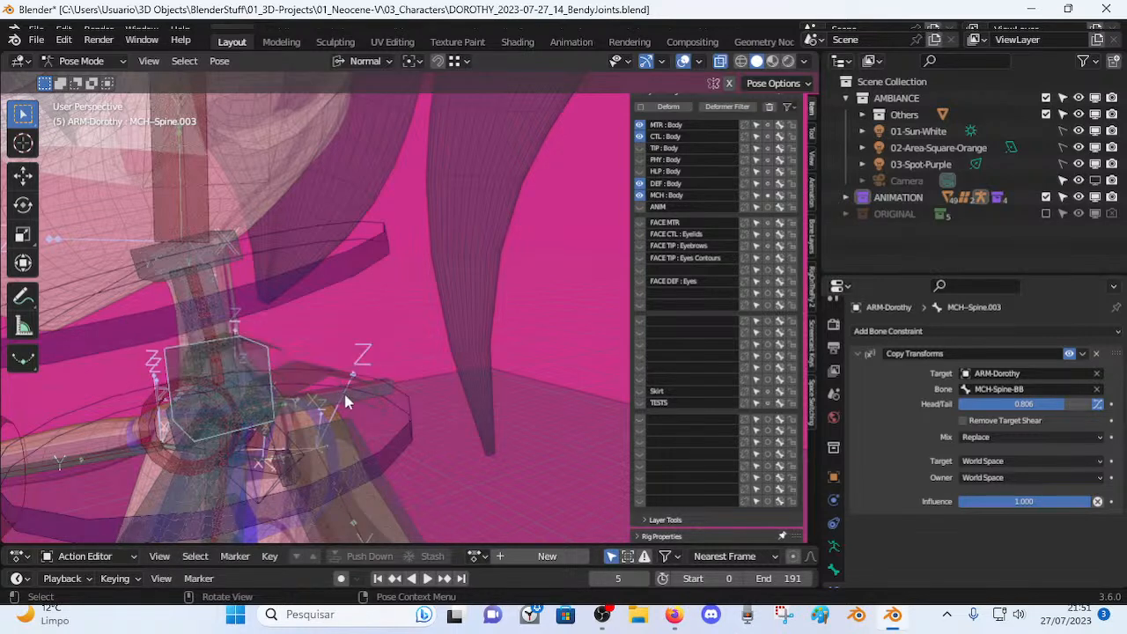
{"action": "left_click", "coordinate": [352, 392]}
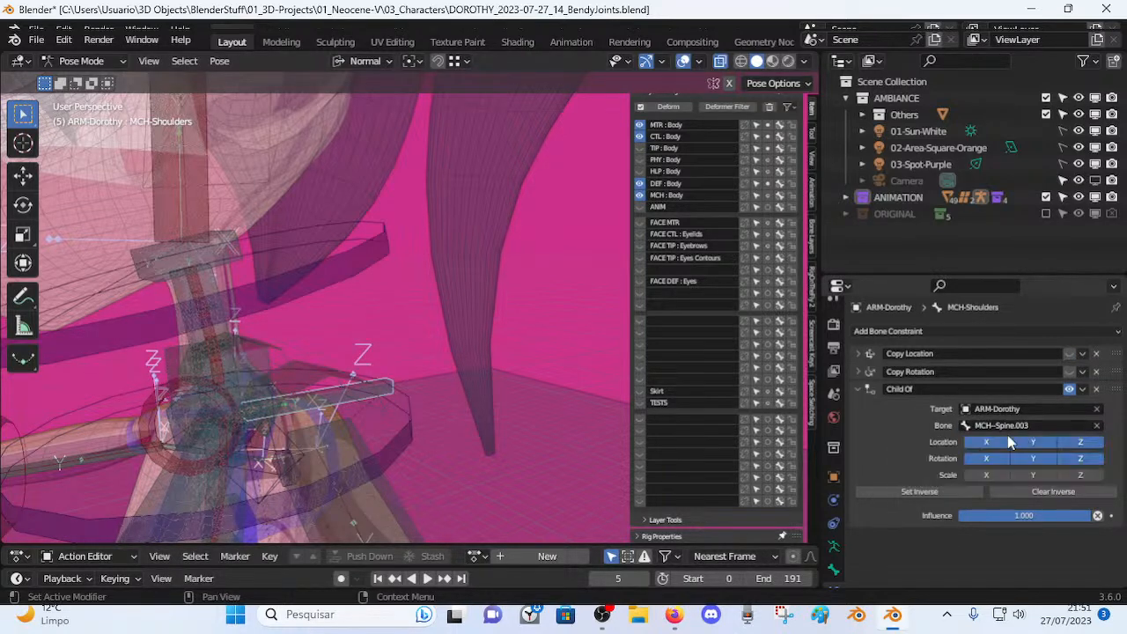
{"action": "left_click_drag", "start_coordinate": [1107, 395], "coordinate": [1107, 357]}
Test the retargeted Child Of constraint by rotating the CTL-Spine-BBH.003 control.
{"action": "middle_click_drag", "start_coordinate": [607, 387], "coordinate": [552, 383]}
{"action": "mouse_move", "coordinate": [449, 389]}
{"action": "middle_mouse_down"}
{"action": "mouse_move", "coordinate": [411, 389]}
{"action": "mouse_move", "coordinate": [428, 390]}
{"action": "middle_mouse_up"}
{"action": "left_click", "coordinate": [444, 383]}
{"action": "key", "text": "r"}
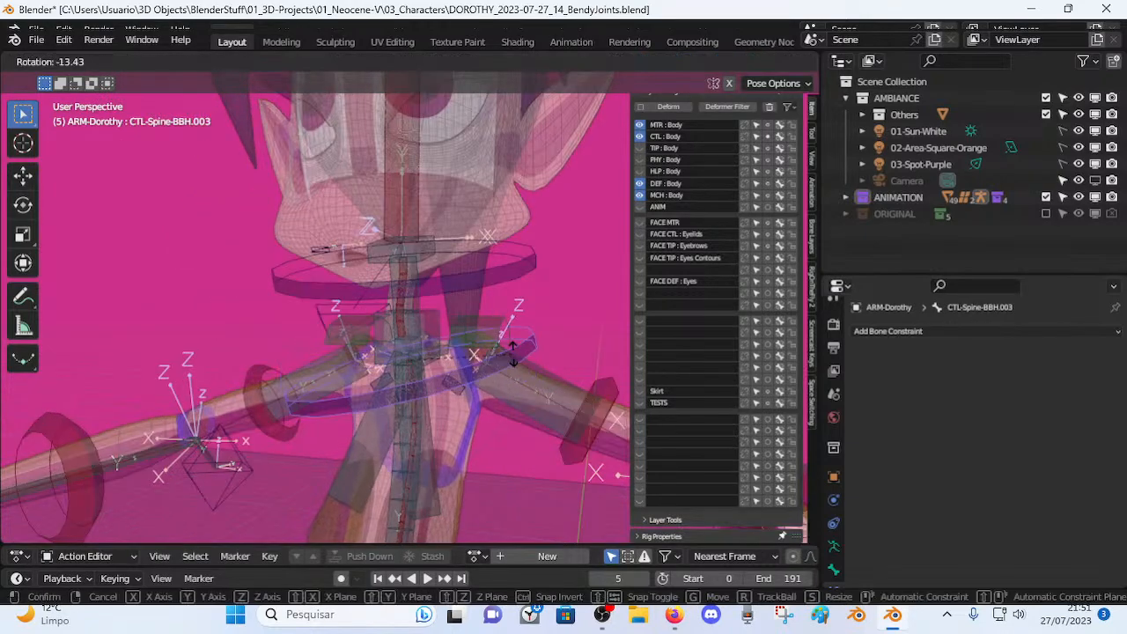
{"action": "left_click", "coordinate": [518, 382]}
Delete the Child Of constraint from MCH-Shoulders and test the shoulders by rotating CTL-Spine-BBH.003.
{"action": "left_click", "coordinate": [383, 354]}
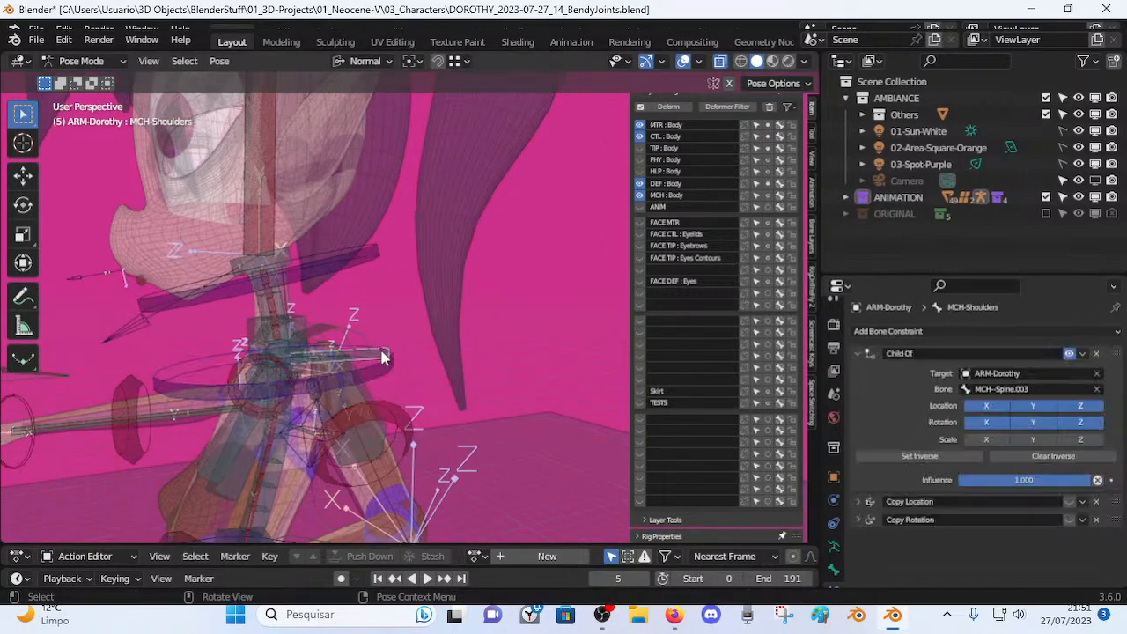
{"action": "left_click", "coordinate": [1096, 353]}
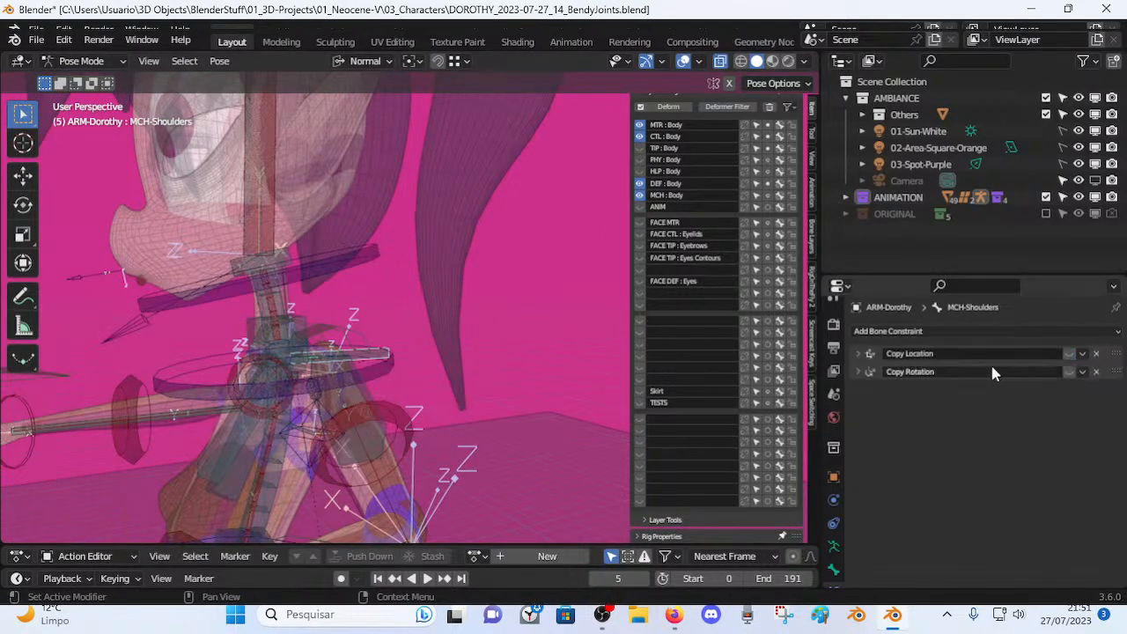
{"action": "middle_click_drag", "start_coordinate": [370, 380], "coordinate": [458, 364]}
{"action": "left_click", "coordinate": [518, 385]}
{"action": "scroll", "coordinate": [519, 383], "scroll_direction": "down", "scroll_amount": 1}
{"action": "left_click", "coordinate": [535, 378]}
{"action": "key", "text": "r"}
{"action": "right_click", "coordinate": [548, 373]}
Test-move CTL-Spine-BBH.003 and the controls lower on the spine, cancelling each move.
{"action": "scroll", "coordinate": [516, 370], "scroll_direction": "down", "scroll_amount": 5}
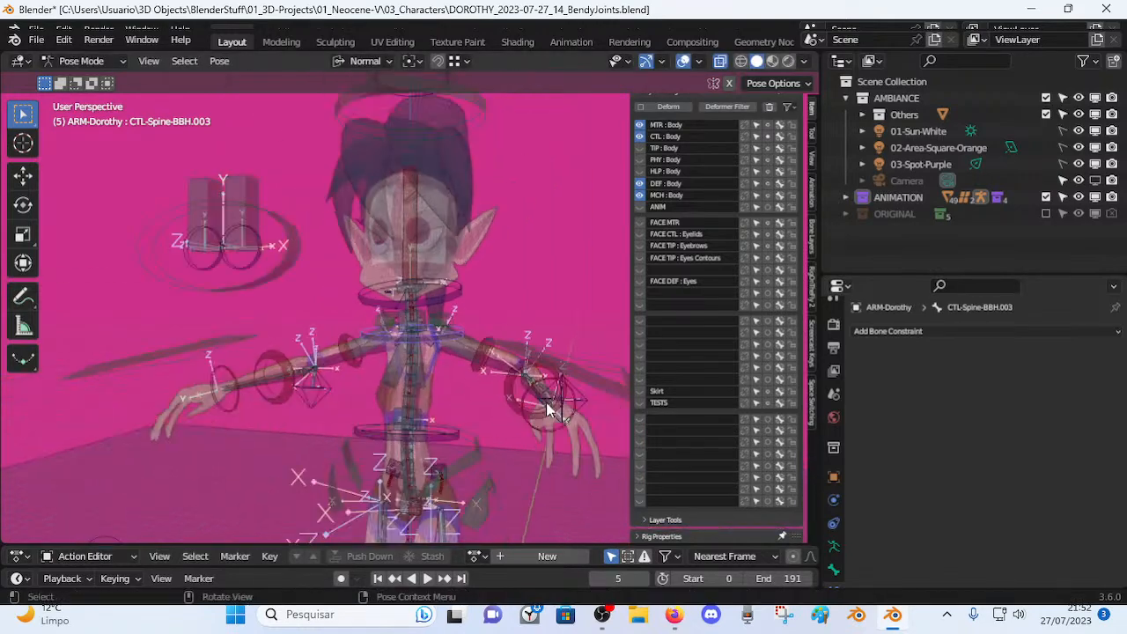
{"action": "key", "text": "g"}
{"action": "right_click", "coordinate": [466, 380]}
{"action": "scroll", "coordinate": [467, 381], "scroll_direction": "up", "scroll_amount": 3}
{"action": "middle_click_drag", "start_coordinate": [427, 437], "coordinate": [427, 327], "text": "shift"}
{"action": "left_click", "coordinate": [457, 449]}
{"action": "key", "text": "g"}
{"action": "right_click", "coordinate": [459, 447]}
{"action": "middle_click_drag", "start_coordinate": [459, 448], "coordinate": [503, 432], "text": "shift"}
{"action": "middle_click_drag", "start_coordinate": [483, 383], "coordinate": [363, 456]}
{"action": "left_click", "coordinate": [506, 438]}
{"action": "key", "text": "g"}
{"action": "right_click", "coordinate": [480, 423]}
Select CTL-Spine-BBH.001 at the hips and move it around to test the lower body.
{"action": "left_click", "coordinate": [446, 294]}
{"action": "left_click", "coordinate": [532, 433]}
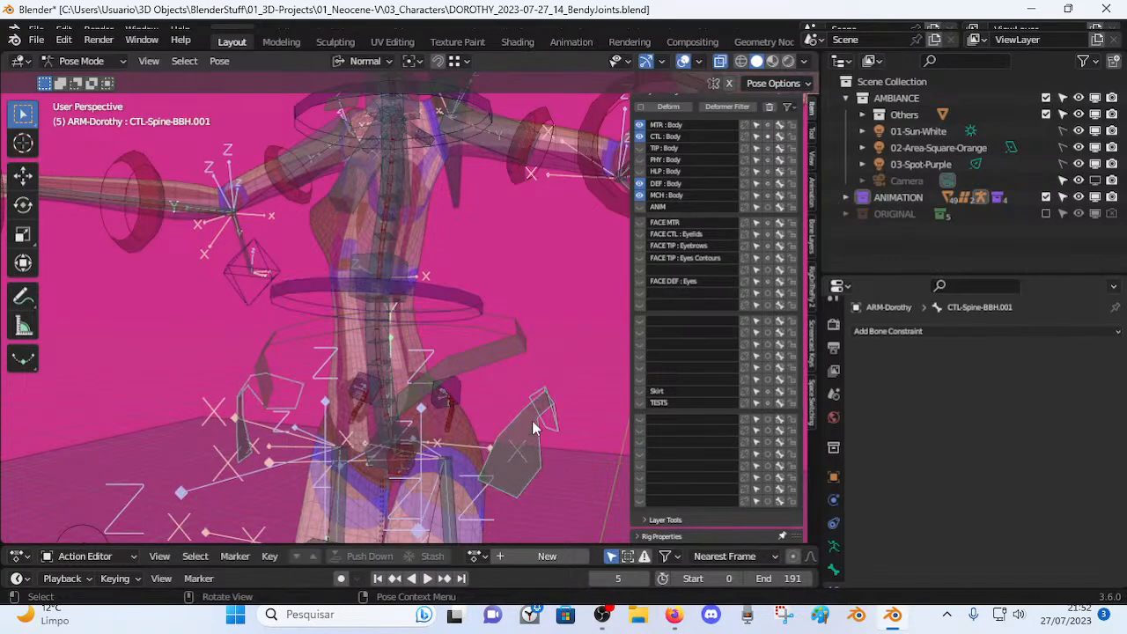
{"action": "middle_click_drag", "start_coordinate": [411, 438], "coordinate": [426, 443]}
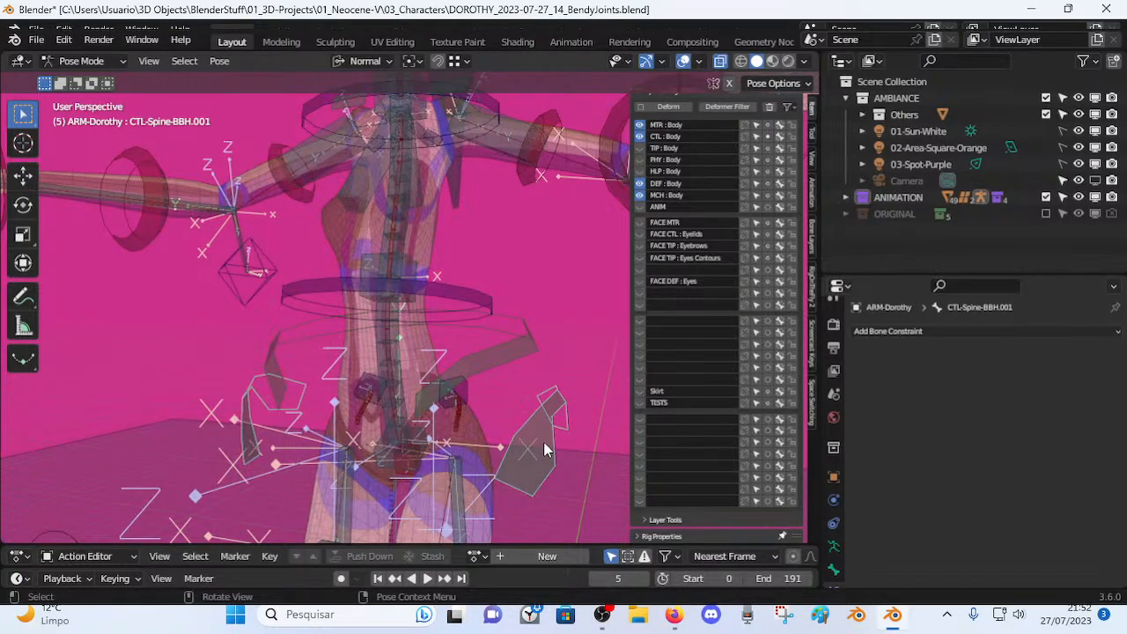
{"action": "key", "text": "g"}
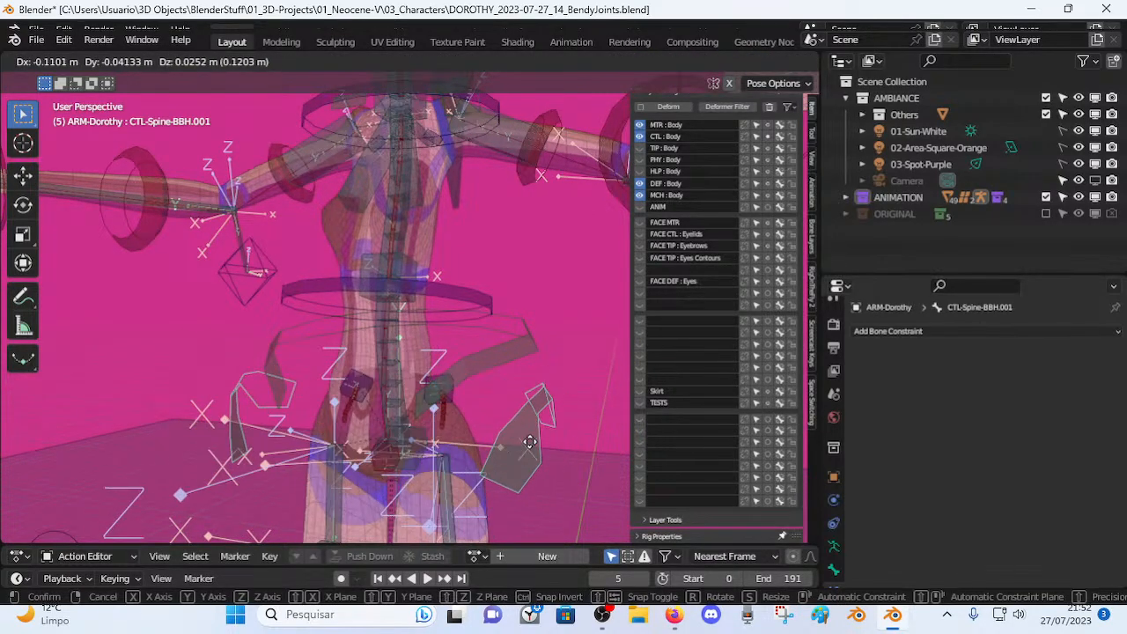
{"action": "left_click", "coordinate": [511, 437]}
{"action": "scroll", "coordinate": [467, 446], "scroll_direction": "down", "scroll_amount": 3}
{"action": "middle_click_drag", "start_coordinate": [447, 438], "coordinate": [420, 479]}
{"action": "key", "text": "g"}
{"action": "left_click", "coordinate": [476, 437]}
{"action": "key", "text": "g"}
{"action": "left_click", "coordinate": [467, 496]}
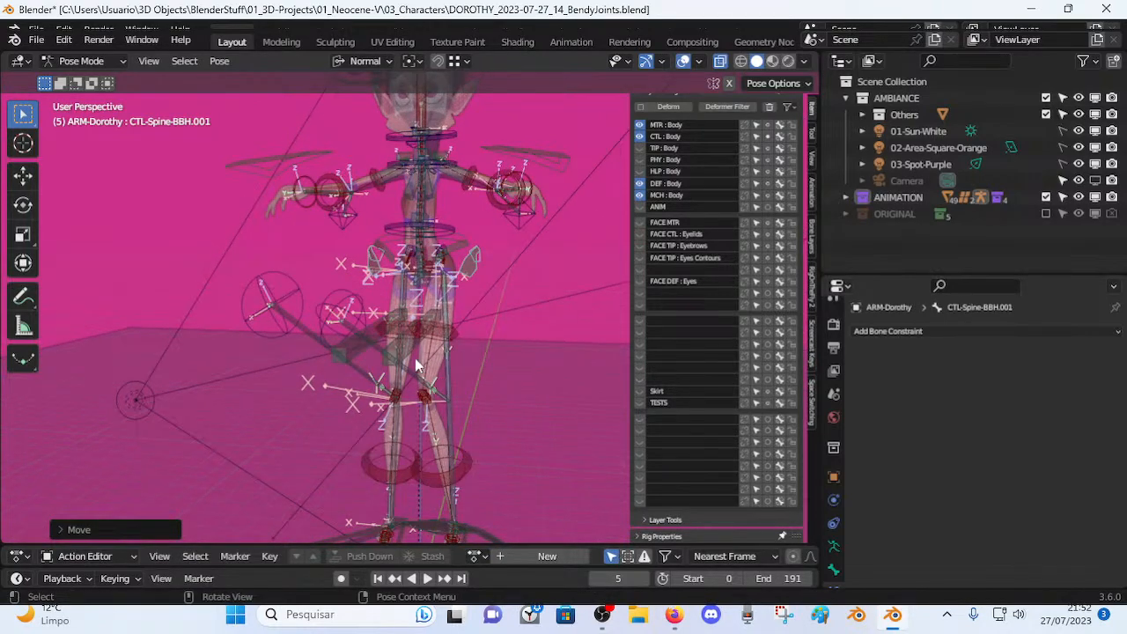
Test-move MTR-Torso downward, cancel the move and inspect the leg bones DEF-Shin.L and MTR-Leg.L.
{"action": "left_click", "coordinate": [458, 471]}
{"action": "middle_click_drag", "start_coordinate": [418, 332], "coordinate": [344, 387]}
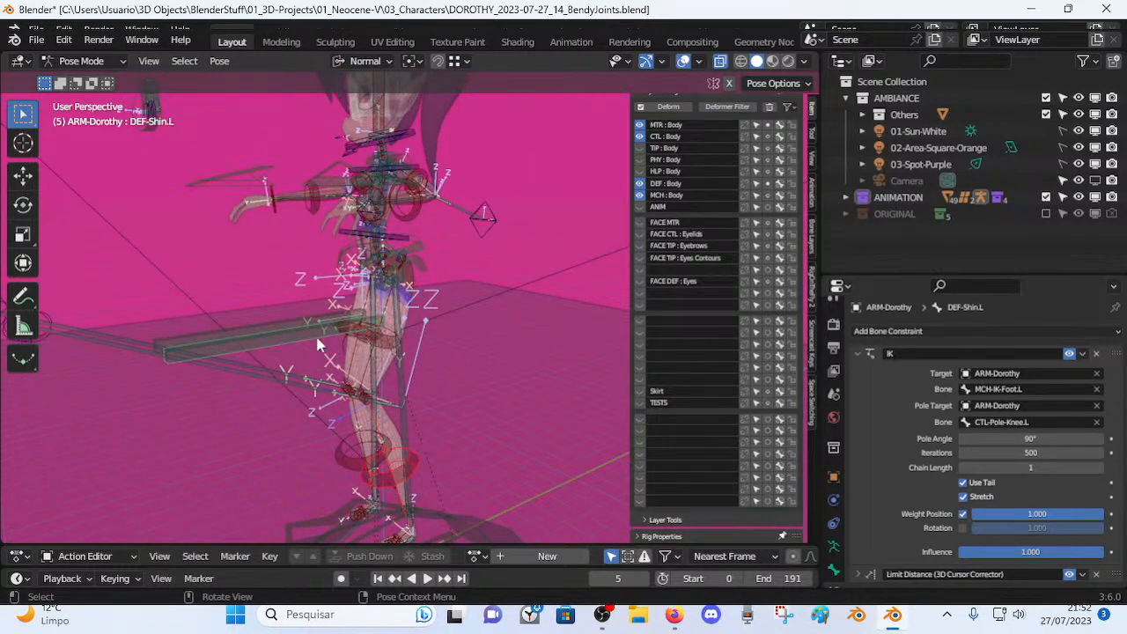
{"action": "middle_click_drag", "start_coordinate": [317, 346], "coordinate": [412, 339]}
{"action": "left_click", "coordinate": [444, 262]}
{"action": "middle_click_drag", "start_coordinate": [502, 297], "coordinate": [428, 310]}
{"action": "key", "text": "g"}
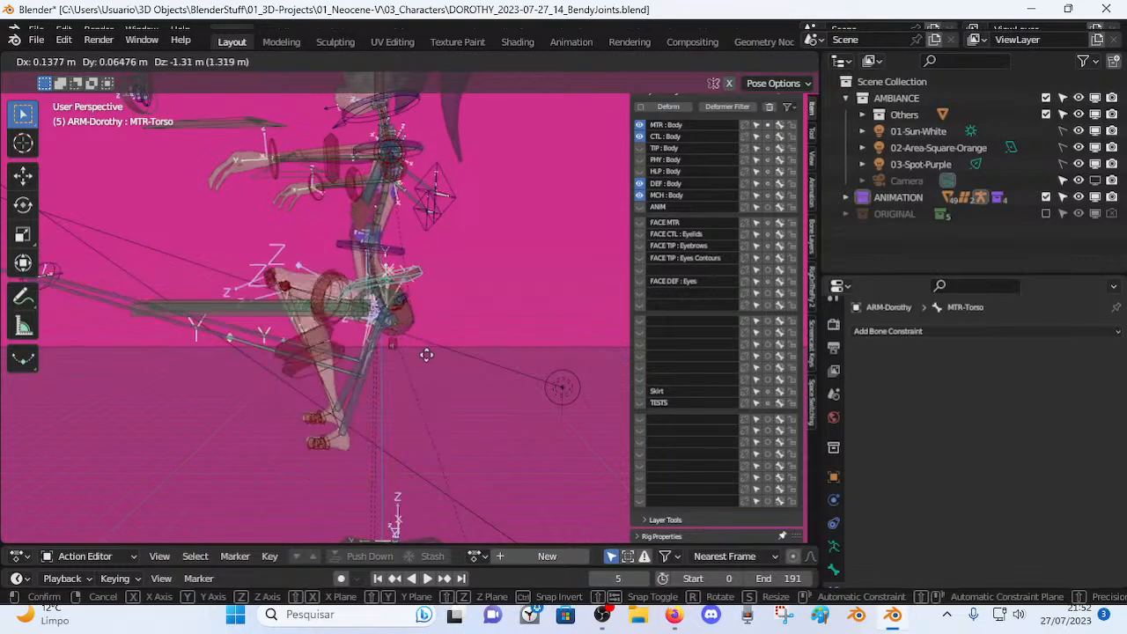
{"action": "right_click", "coordinate": [350, 392]}
{"action": "left_click", "coordinate": [310, 322], "text": "shift"}
{"action": "middle_click_drag", "start_coordinate": [310, 322], "coordinate": [426, 287]}
{"action": "left_click", "coordinate": [408, 236]}
{"action": "left_click", "coordinate": [324, 310]}
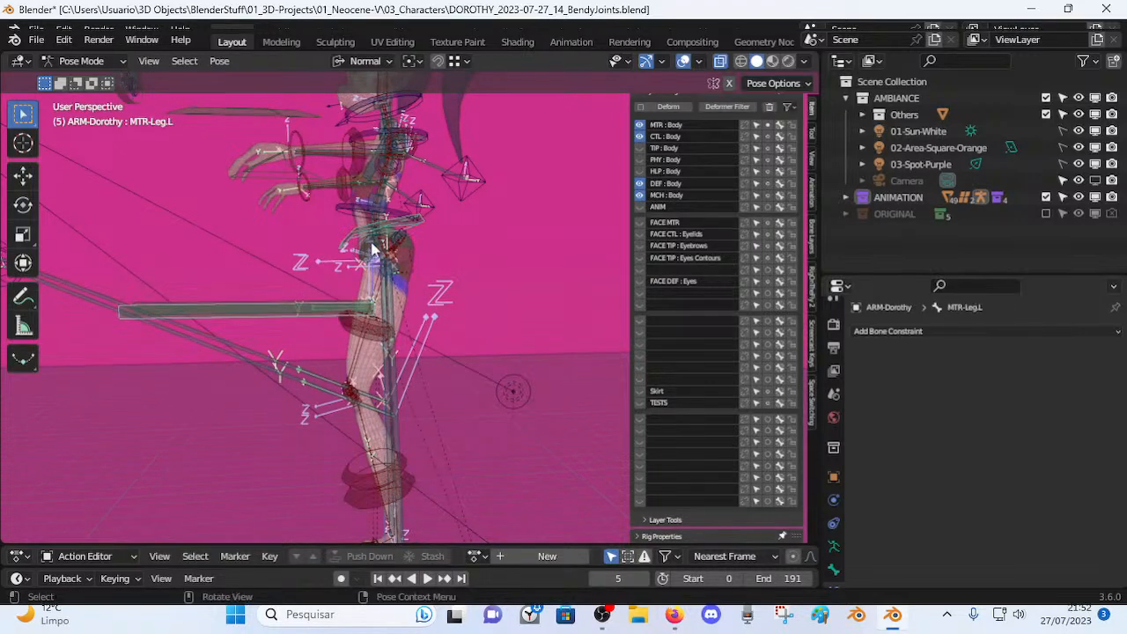
Test moving and rotating MTR-Torso from the side, cancelling both transforms.
{"action": "left_click", "coordinate": [403, 230]}
{"action": "left_click", "coordinate": [403, 239]}
{"action": "middle_click_drag", "start_coordinate": [403, 238], "coordinate": [417, 234]}
{"action": "left_click", "coordinate": [420, 246]}
{"action": "key", "text": "g"}
{"action": "key", "text": "Escape"}
{"action": "left_click", "coordinate": [417, 250]}
{"action": "key", "text": "r"}
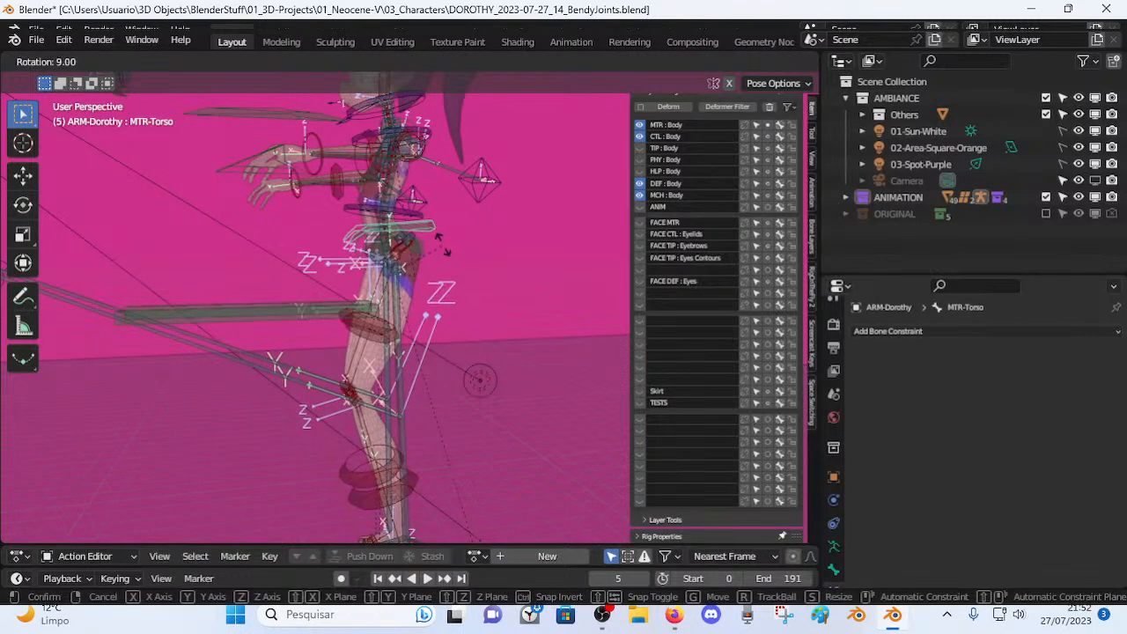
{"action": "key", "text": "Escape"}
{"action": "middle_click_drag", "start_coordinate": [329, 289], "coordinate": [464, 302]}
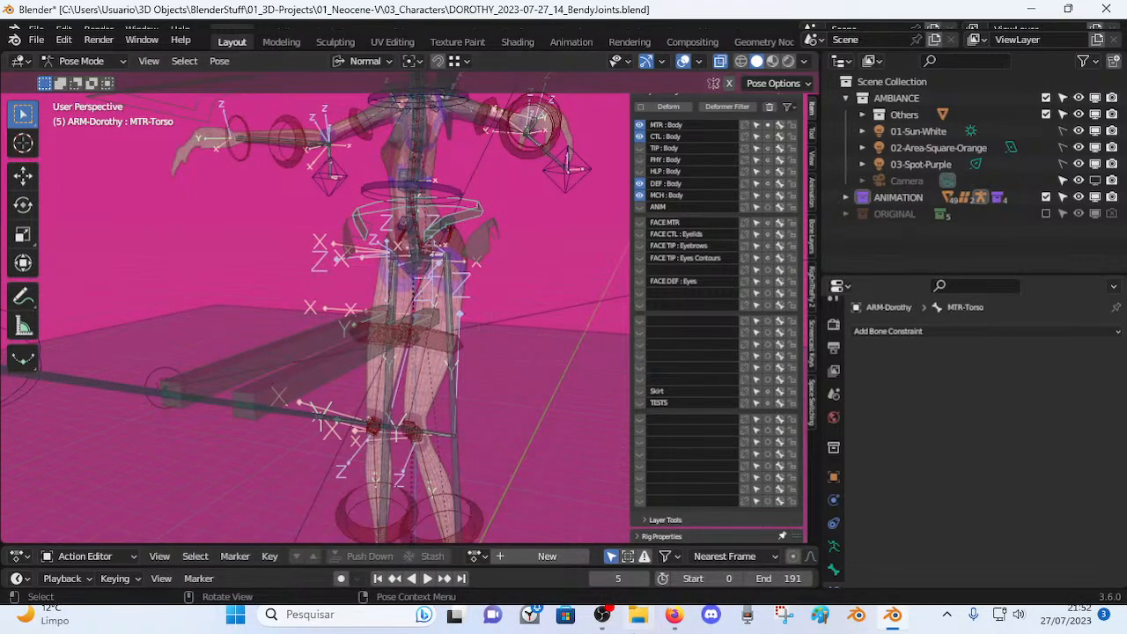
{"action": "left_click", "coordinate": [600, 617]}
{"action": "left_click", "coordinate": [684, 619]}
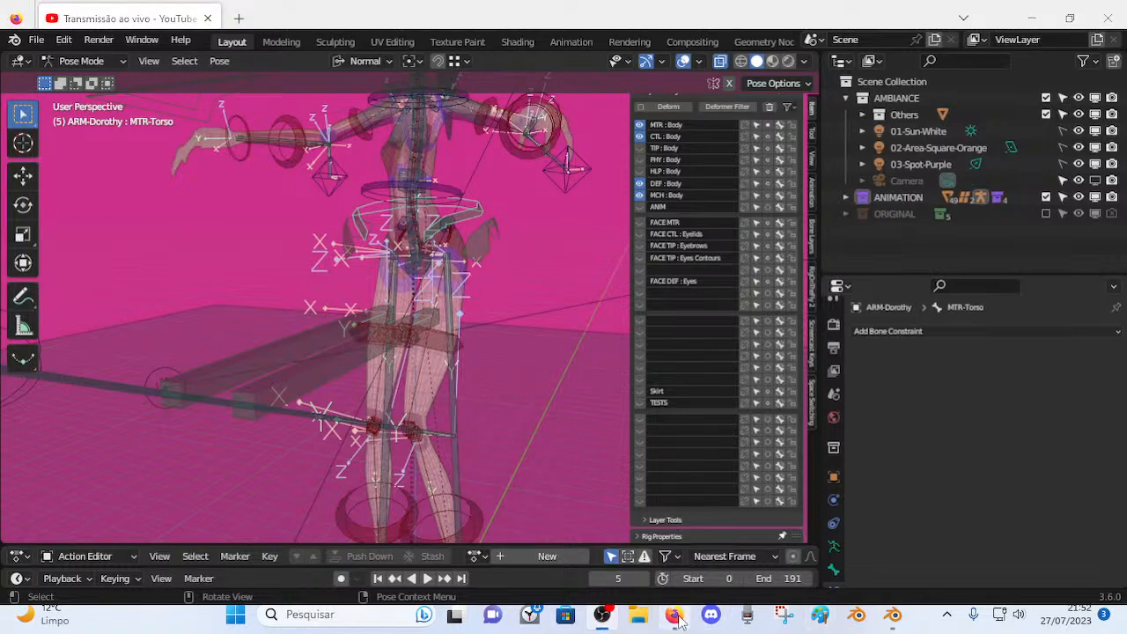
{"action": "left_click", "coordinate": [894, 615]}
Select MTR-Leg.L and test-move it twice to check the left leg, cancelling each move.
{"action": "middle_click_drag", "start_coordinate": [526, 349], "coordinate": [343, 299]}
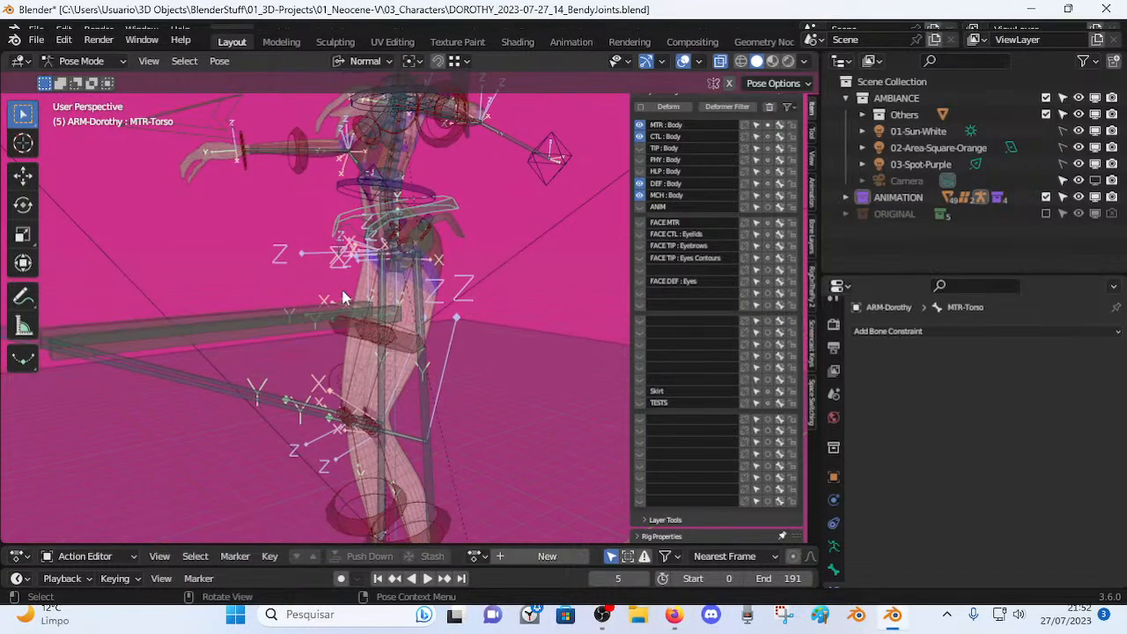
{"action": "middle_click_drag", "start_coordinate": [419, 284], "coordinate": [421, 227]}
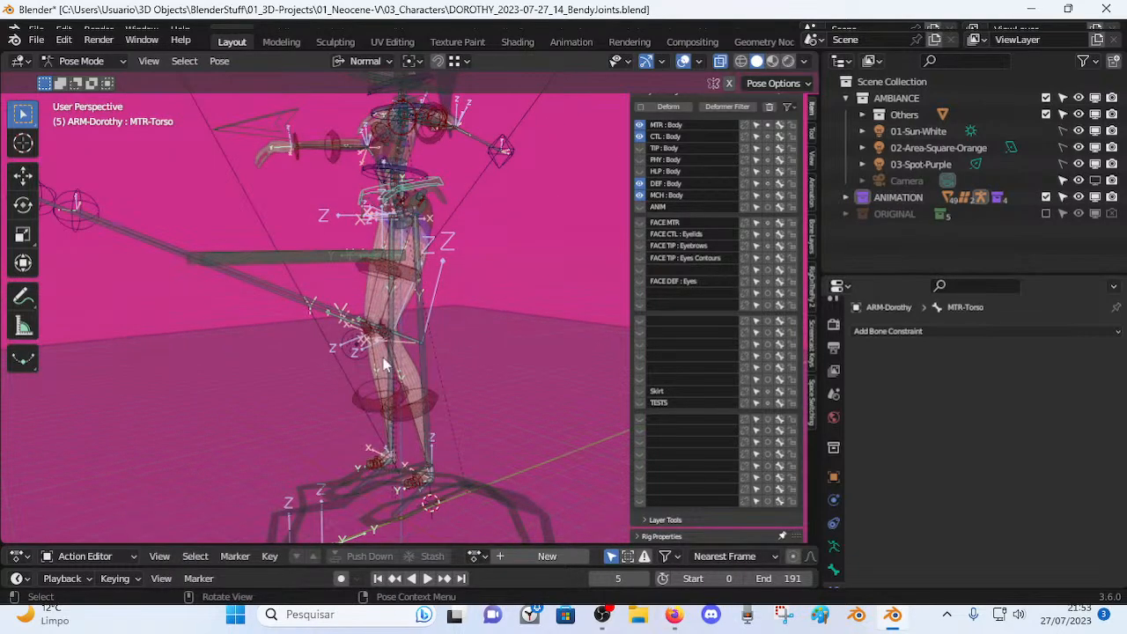
{"action": "middle_click_drag", "start_coordinate": [400, 261], "coordinate": [367, 258]}
{"action": "middle_click_drag", "start_coordinate": [367, 355], "coordinate": [426, 358]}
{"action": "middle_click_drag", "start_coordinate": [431, 304], "coordinate": [324, 298]}
{"action": "left_click", "coordinate": [365, 280]}
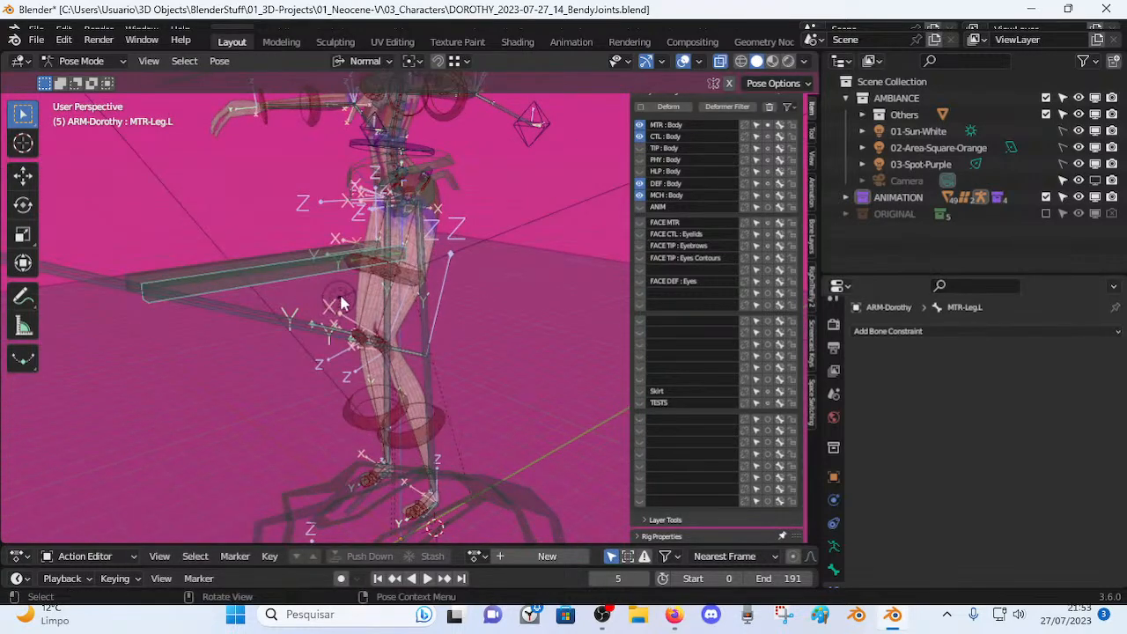
{"action": "key", "text": "g"}
{"action": "right_click", "coordinate": [372, 325]}
{"action": "middle_click_drag", "start_coordinate": [372, 325], "coordinate": [385, 299]}
{"action": "key", "text": "g"}
{"action": "right_click", "coordinate": [378, 347]}
Select CTL-Pole-Knee.L and examine the knee pole and leg setup from several angles.
{"action": "middle_click_drag", "start_coordinate": [379, 347], "coordinate": [161, 288]}
{"action": "left_click", "coordinate": [120, 240]}
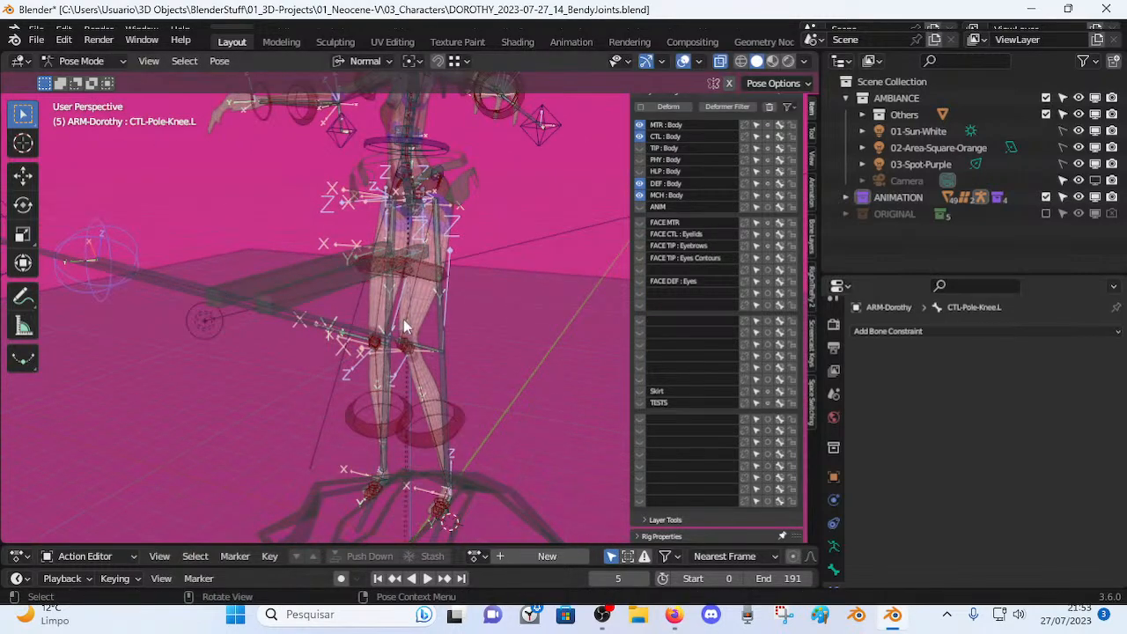
{"action": "middle_click_drag", "start_coordinate": [418, 280], "coordinate": [523, 308]}
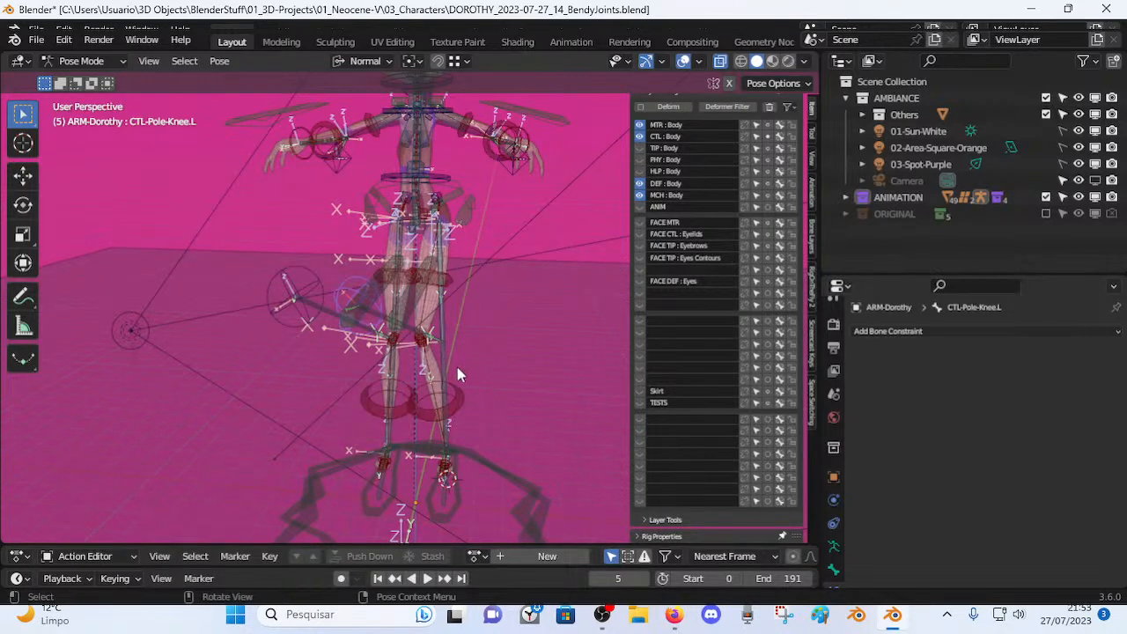
{"action": "middle_click_drag", "start_coordinate": [457, 367], "coordinate": [434, 236]}
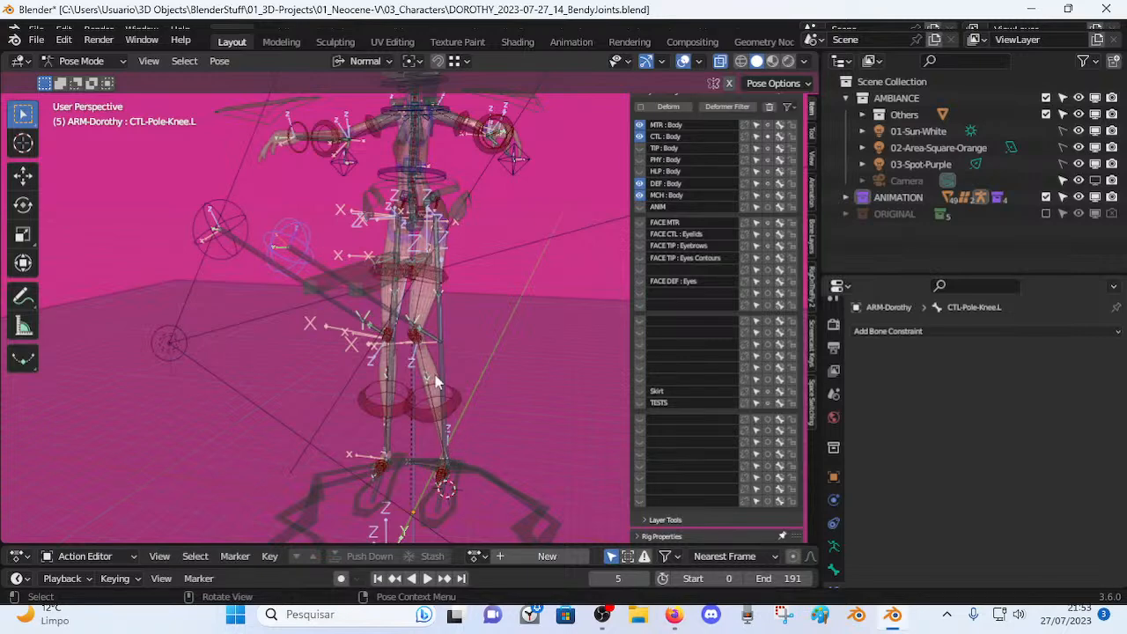
{"action": "middle_click_drag", "start_coordinate": [429, 394], "coordinate": [403, 335]}
{"action": "middle_click_drag", "start_coordinate": [264, 357], "coordinate": [343, 247]}
Test-move CTL-Spine-BBH.001 downward from the side to see how the legs bend, cancelling each move.
{"action": "left_click", "coordinate": [421, 202]}
{"action": "left_click", "coordinate": [421, 194]}
{"action": "left_click", "coordinate": [420, 203]}
{"action": "key", "text": "g"}
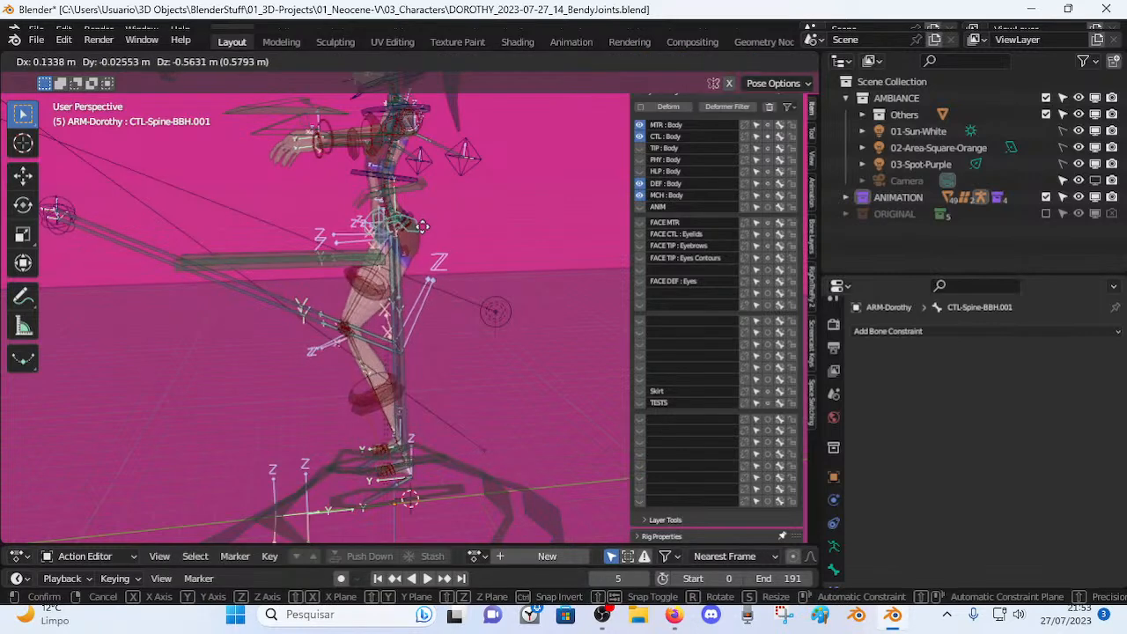
{"action": "right_click", "coordinate": [422, 232]}
{"action": "key", "text": "g"}
{"action": "right_click", "coordinate": [396, 257]}
Test-move MTR-Leg.L alone and the right-leg master MTR-Leg.R, cancelling both moves.
{"action": "left_click", "coordinate": [338, 268]}
{"action": "key", "text": "g"}
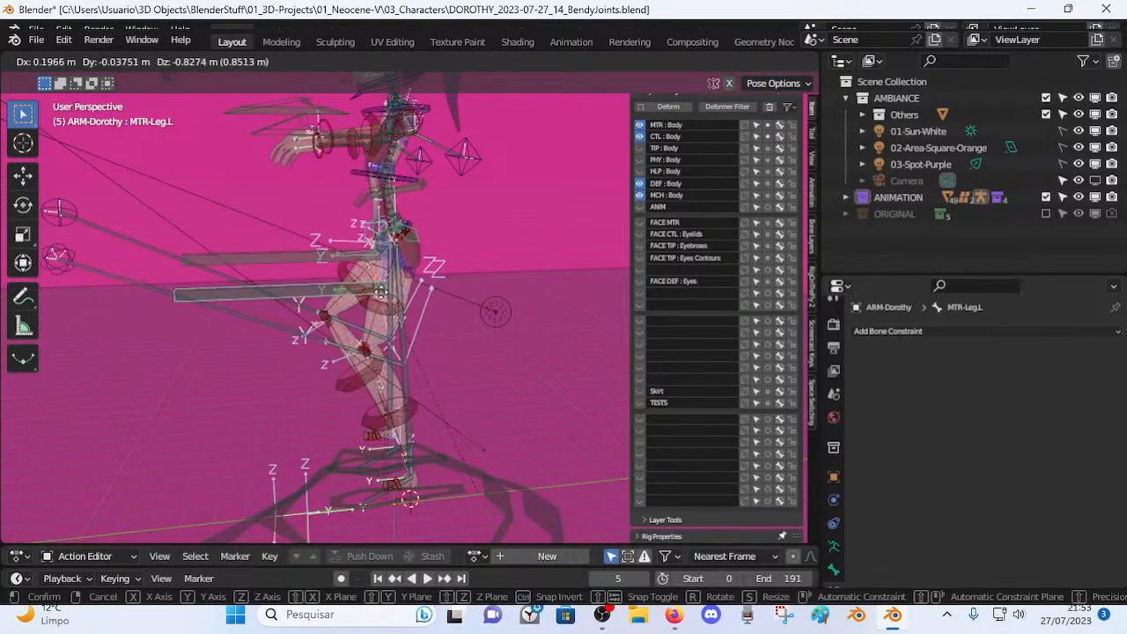
{"action": "right_click", "coordinate": [386, 296]}
{"action": "left_click", "coordinate": [292, 256]}
{"action": "middle_click_drag", "start_coordinate": [378, 277], "coordinate": [423, 303]}
{"action": "key", "text": "g"}
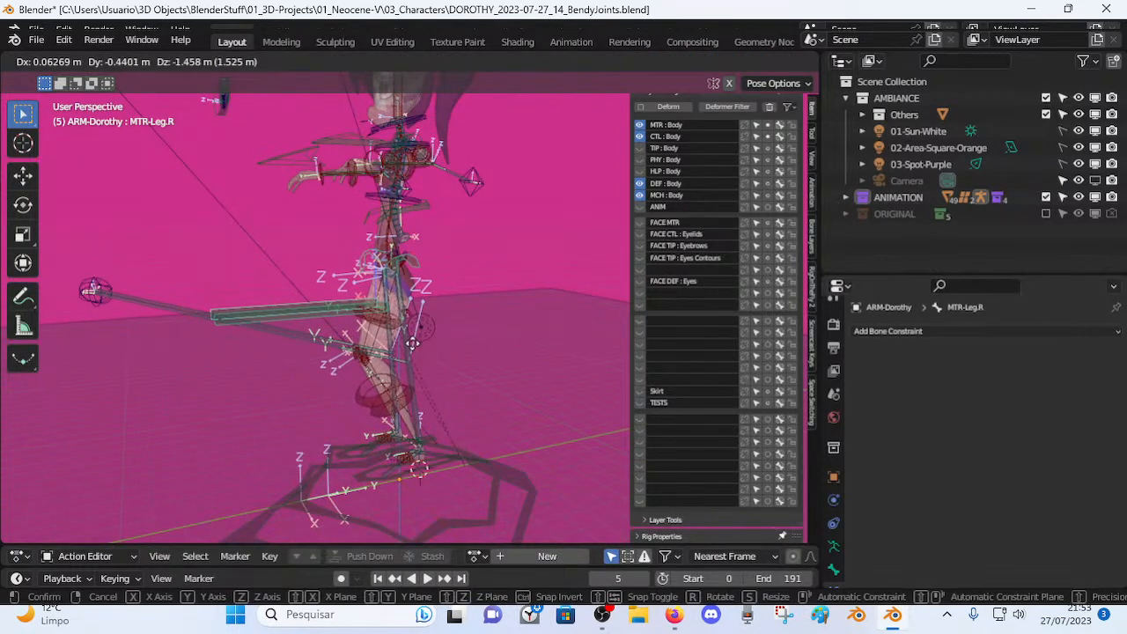
{"action": "right_click", "coordinate": [407, 342]}
Compare the leg behaviour by test-moving MTR-Torso and a leg master bone, cancelling each move.
{"action": "middle_click_drag", "start_coordinate": [407, 341], "coordinate": [423, 246]}
{"action": "left_click", "coordinate": [421, 242]}
{"action": "key", "text": "g"}
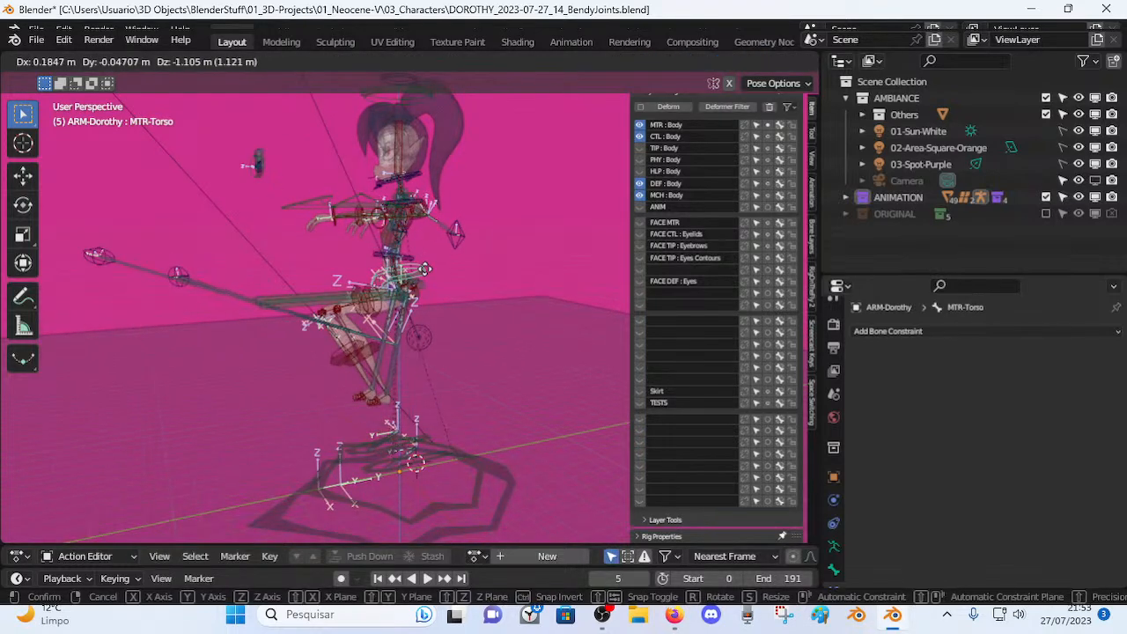
{"action": "right_click", "coordinate": [424, 268]}
{"action": "left_click", "coordinate": [355, 298]}
{"action": "key", "text": "g"}
{"action": "right_click", "coordinate": [396, 292]}
{"action": "left_click", "coordinate": [431, 249]}
{"action": "middle_click_drag", "start_coordinate": [433, 249], "coordinate": [380, 255]}
{"action": "left_click", "coordinate": [375, 249]}
{"action": "key", "text": "g"}
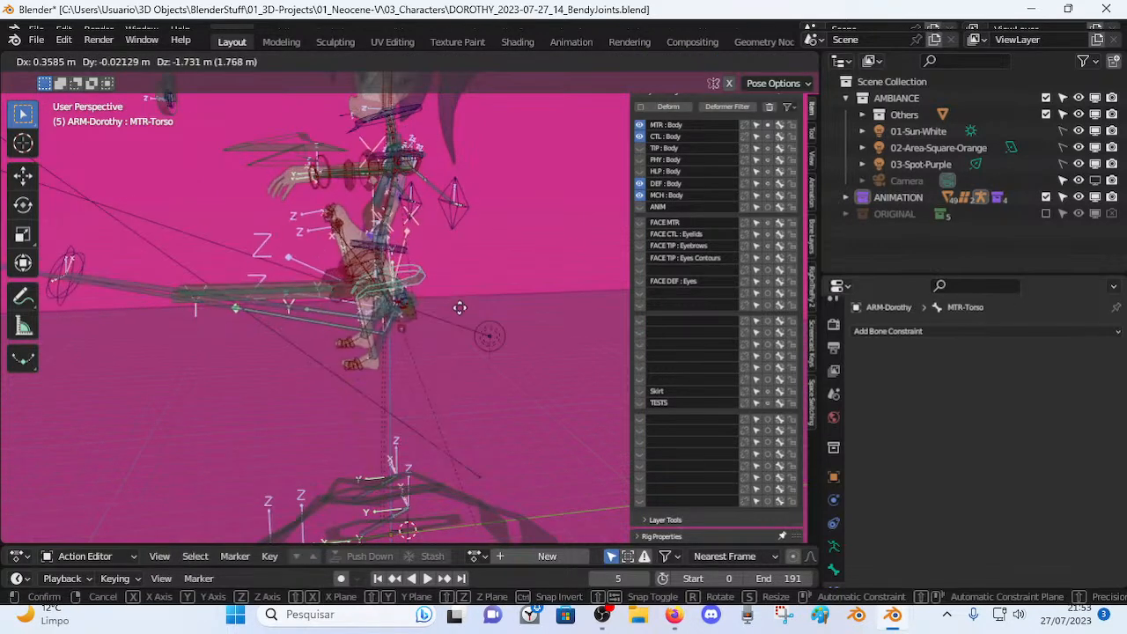
{"action": "right_click", "coordinate": [459, 310]}
Move MTR-Leg.L below MTR-Leg.R so the two leg master bones sit at different heights.
{"action": "left_click", "coordinate": [319, 302], "text": "shift"}
{"action": "middle_click_drag", "start_coordinate": [322, 299], "coordinate": [370, 344]}
{"action": "left_click", "coordinate": [339, 304]}
{"action": "key", "text": "g"}
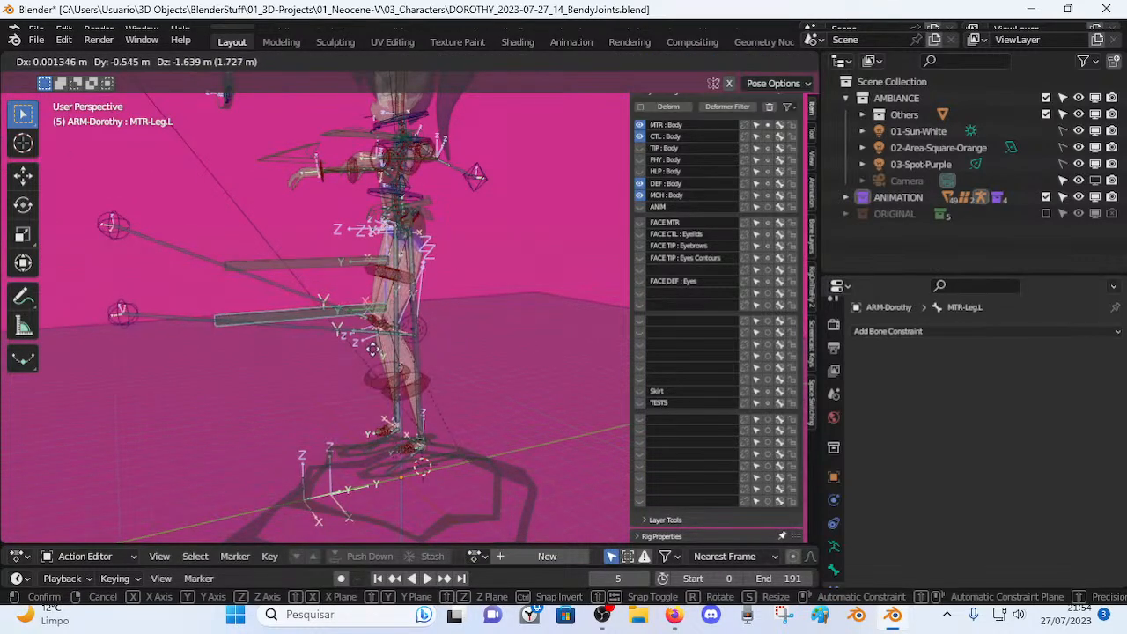
{"action": "left_click", "coordinate": [384, 354]}
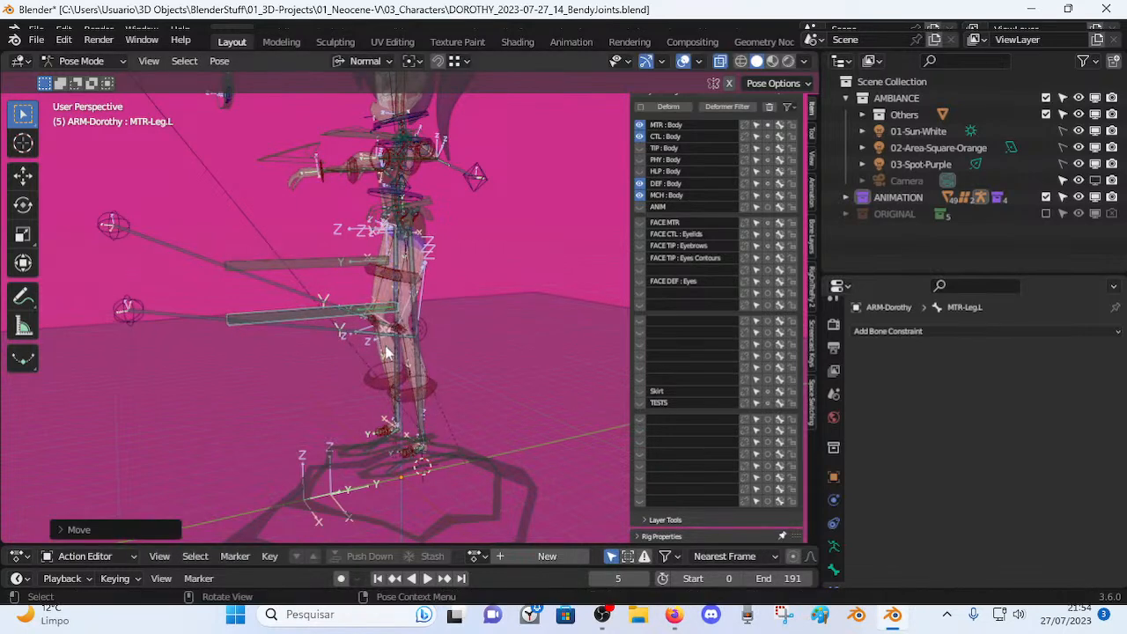
Move MTR-Torso up and down with the leg masters offset, leaving the torso slightly lowered.
{"action": "middle_click_drag", "start_coordinate": [384, 354], "coordinate": [425, 217]}
{"action": "left_click", "coordinate": [425, 210]}
{"action": "key", "text": "g"}
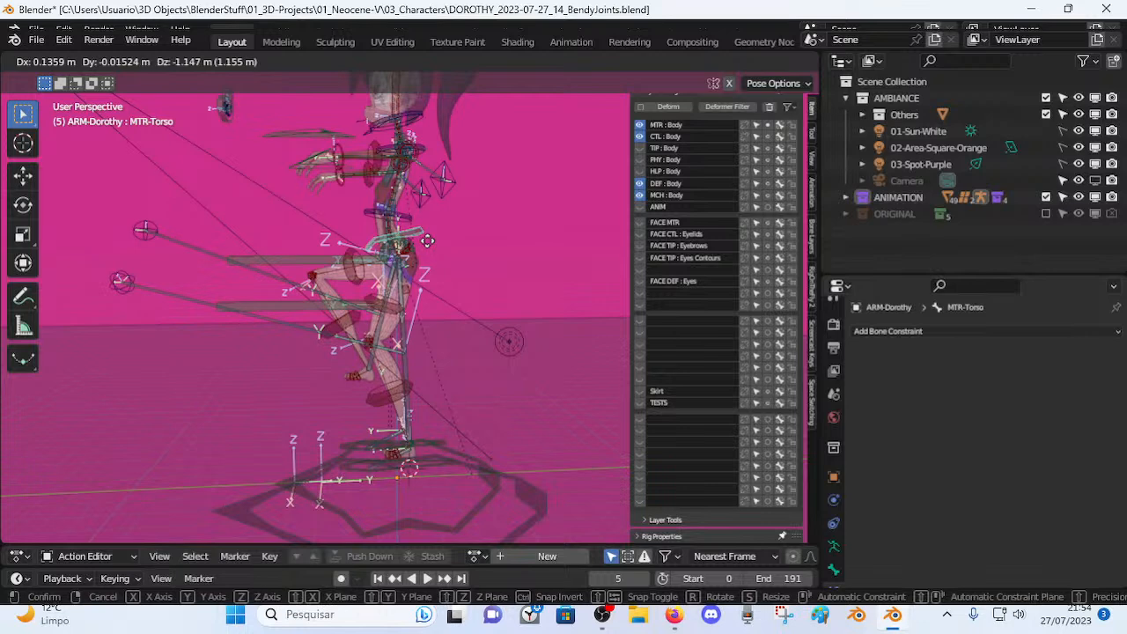
{"action": "left_click", "coordinate": [309, 240]}
{"action": "middle_click_drag", "start_coordinate": [317, 273], "coordinate": [433, 230]}
{"action": "key", "text": "g"}
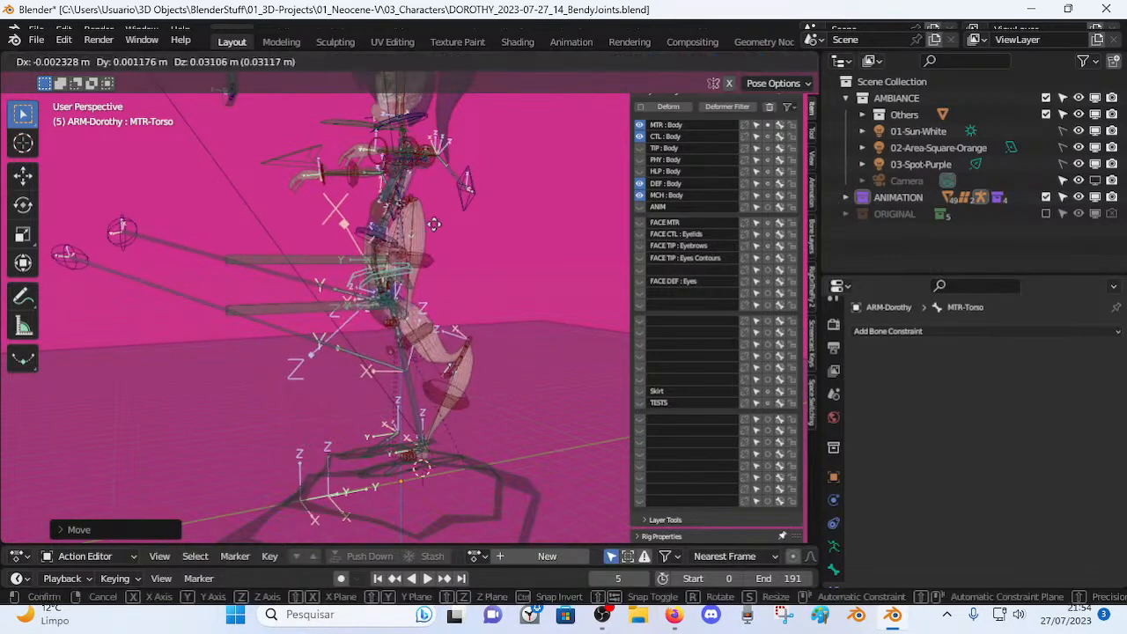
{"action": "left_click", "coordinate": [406, 304]}
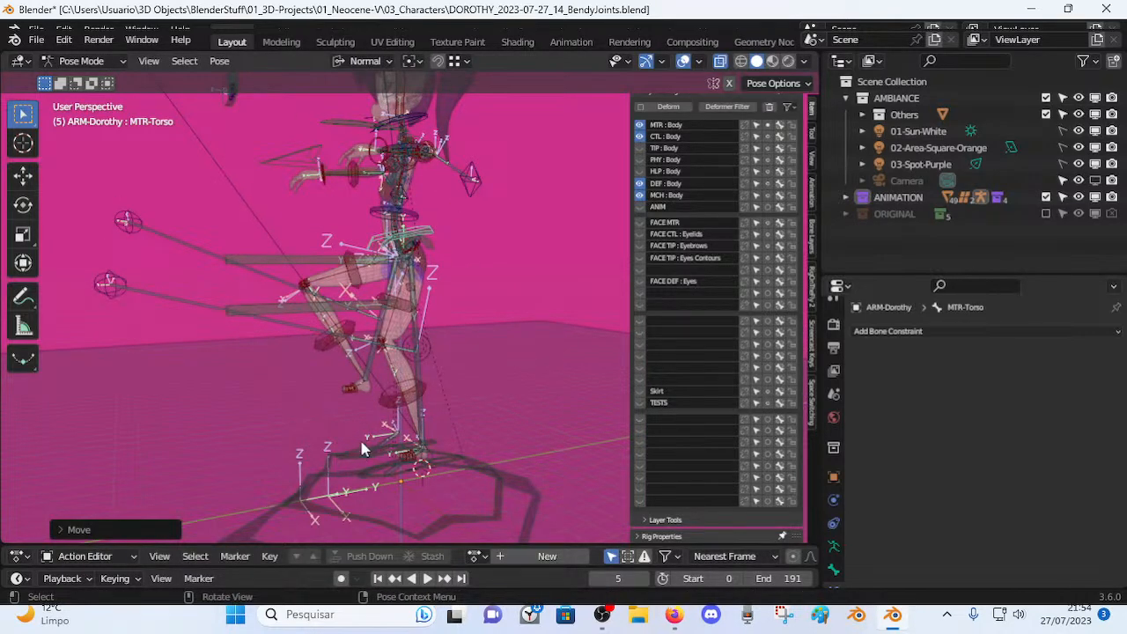
Shift MTR-Torso slightly, and lower the right-leg master MTR-Leg.R a little.
{"action": "key", "text": "g"}
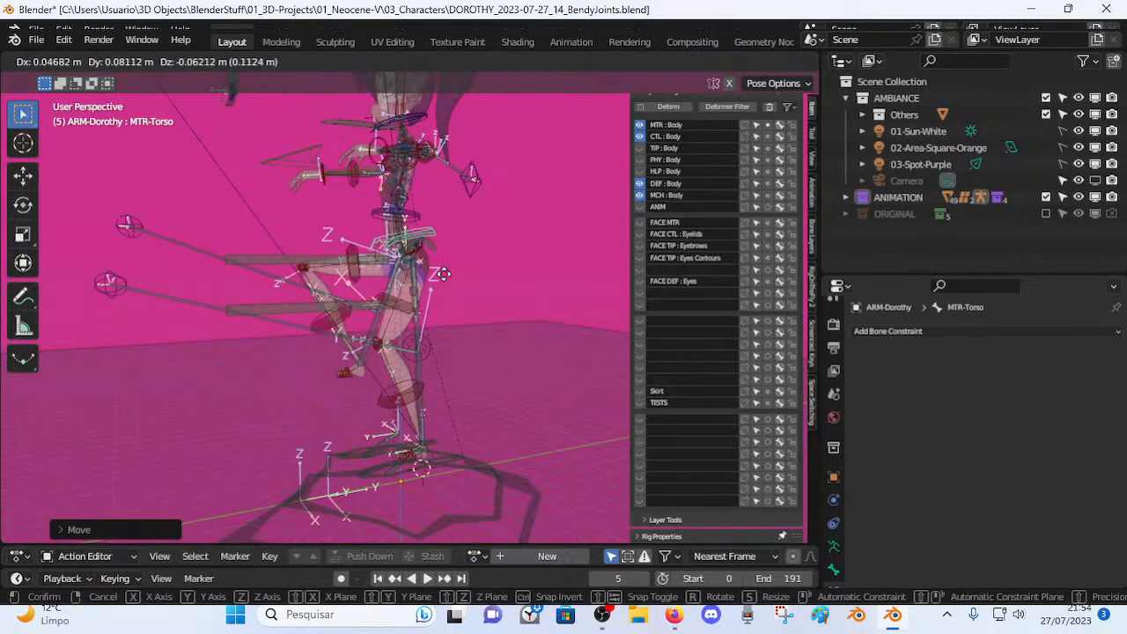
{"action": "left_click", "coordinate": [328, 345]}
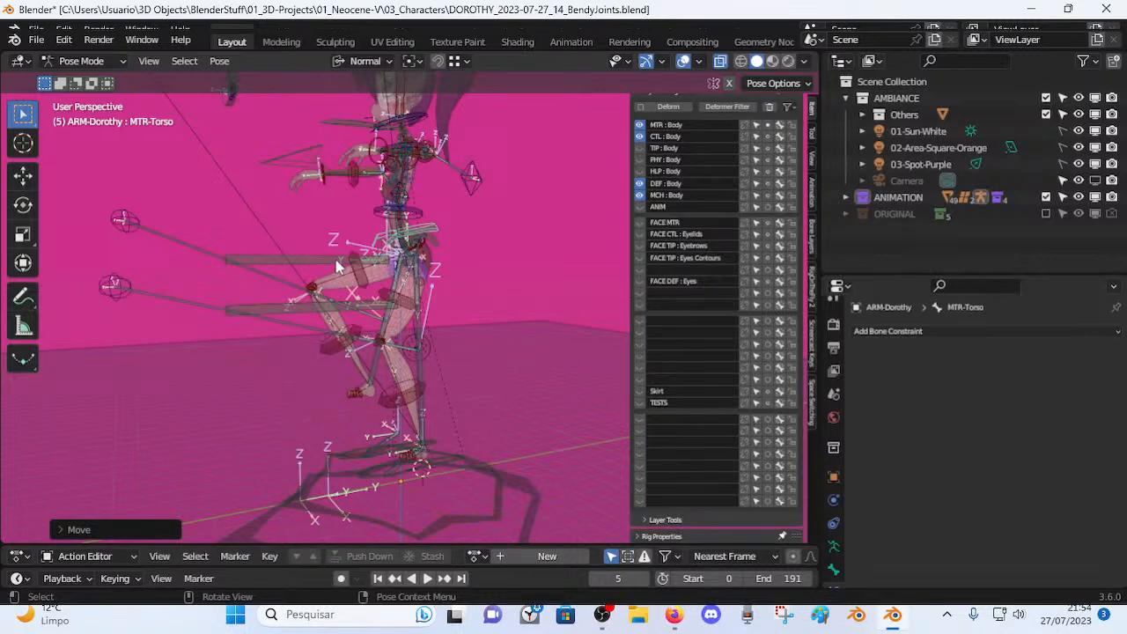
{"action": "left_click", "coordinate": [337, 266]}
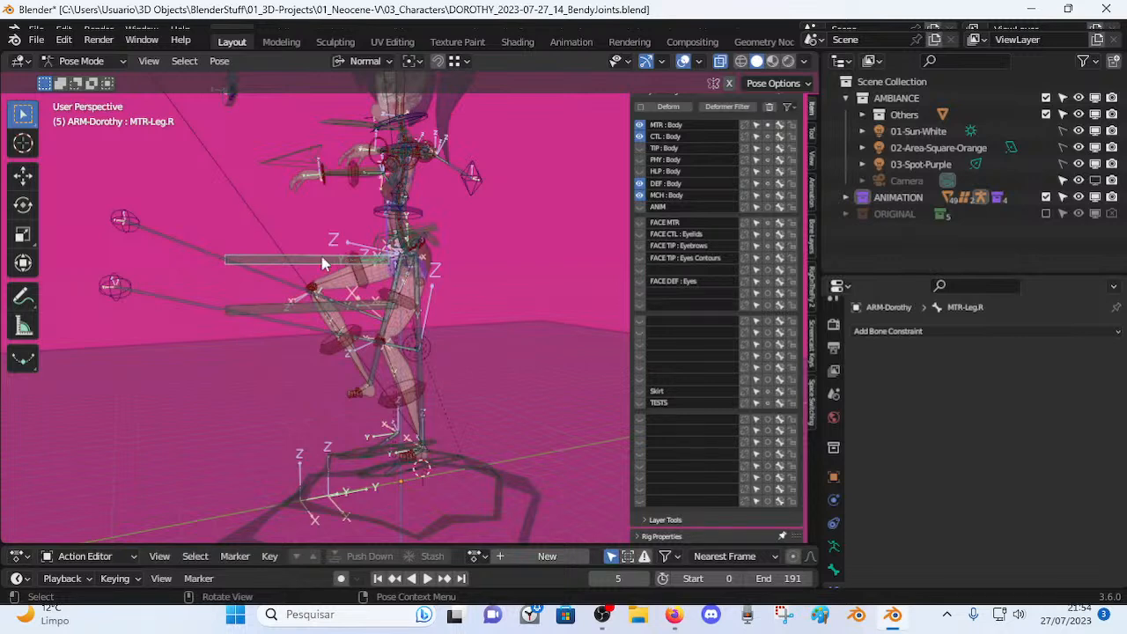
{"action": "key", "text": "g"}
{"action": "left_click", "coordinate": [335, 262]}
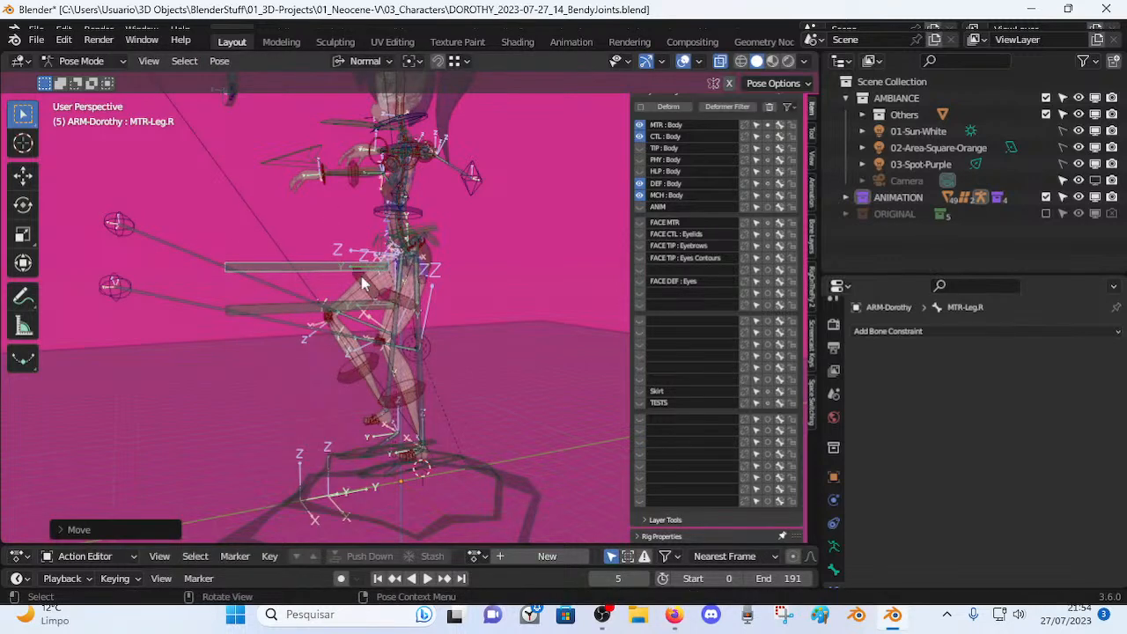
Check the IK constraints on DEF-Thigh.R and DEF-Shin.R, and raise MTR-Leg.R slightly.
{"action": "left_click", "coordinate": [360, 279]}
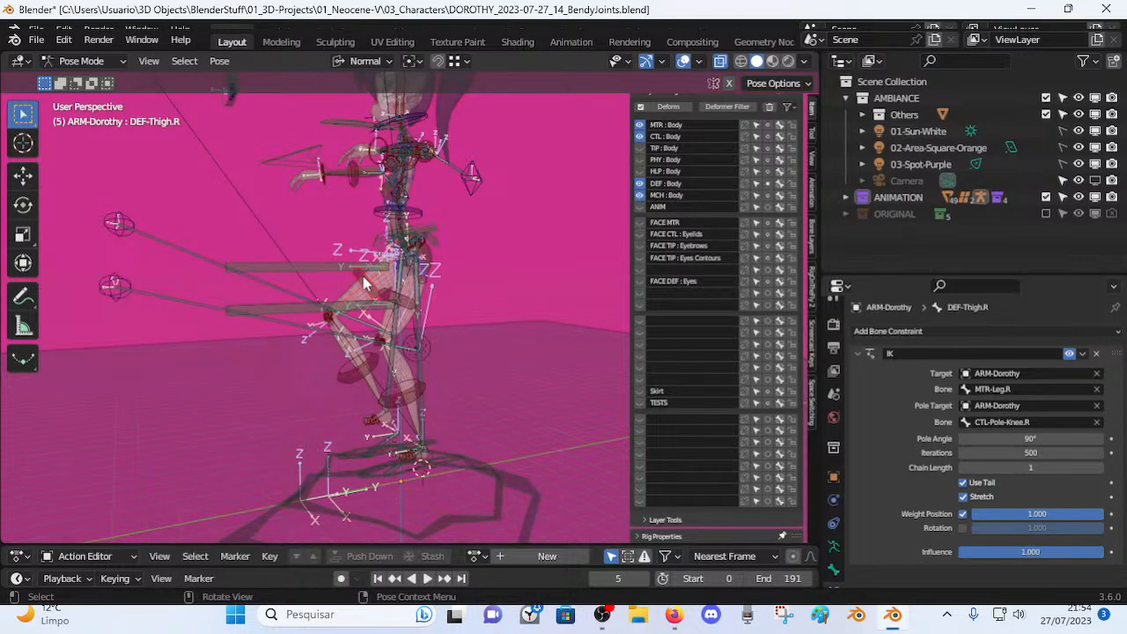
{"action": "left_click", "coordinate": [361, 377]}
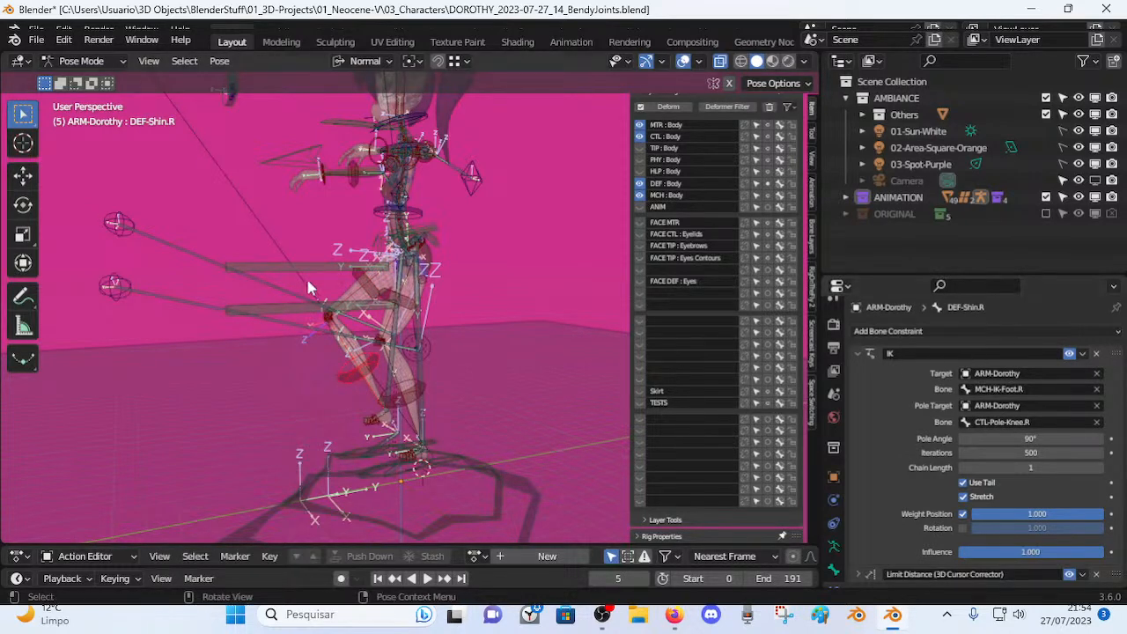
{"action": "left_click", "coordinate": [347, 272]}
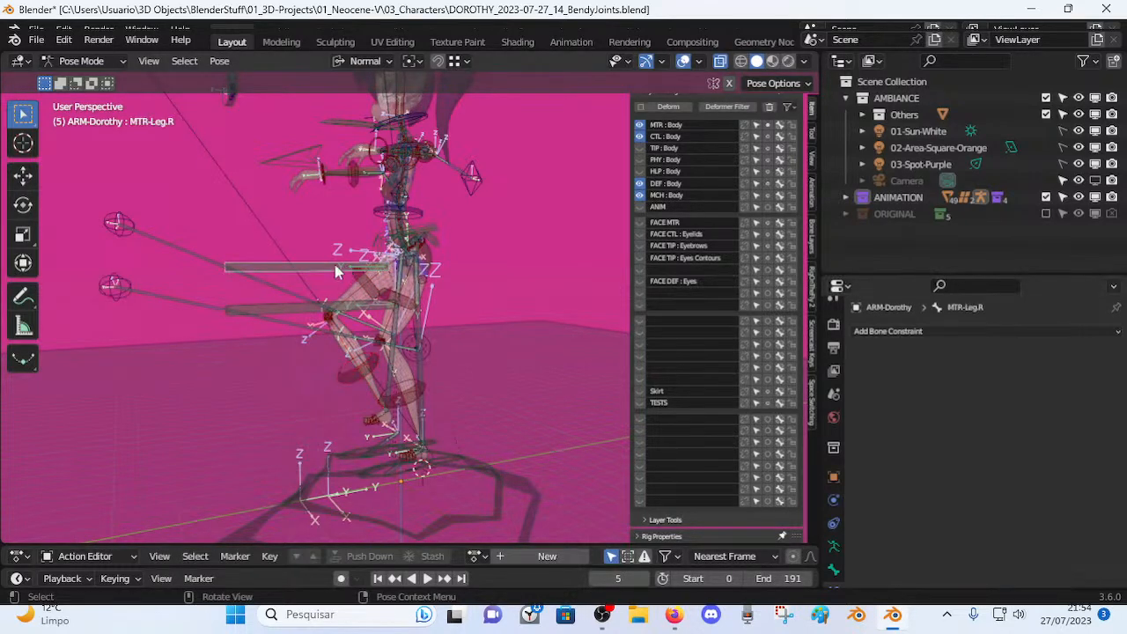
{"action": "key", "text": "g"}
{"action": "left_click", "coordinate": [471, 237]}
Move MTR-Torso up and down in repeated moves with the leg masters at different heights to test the knees.
{"action": "left_click", "coordinate": [431, 218]}
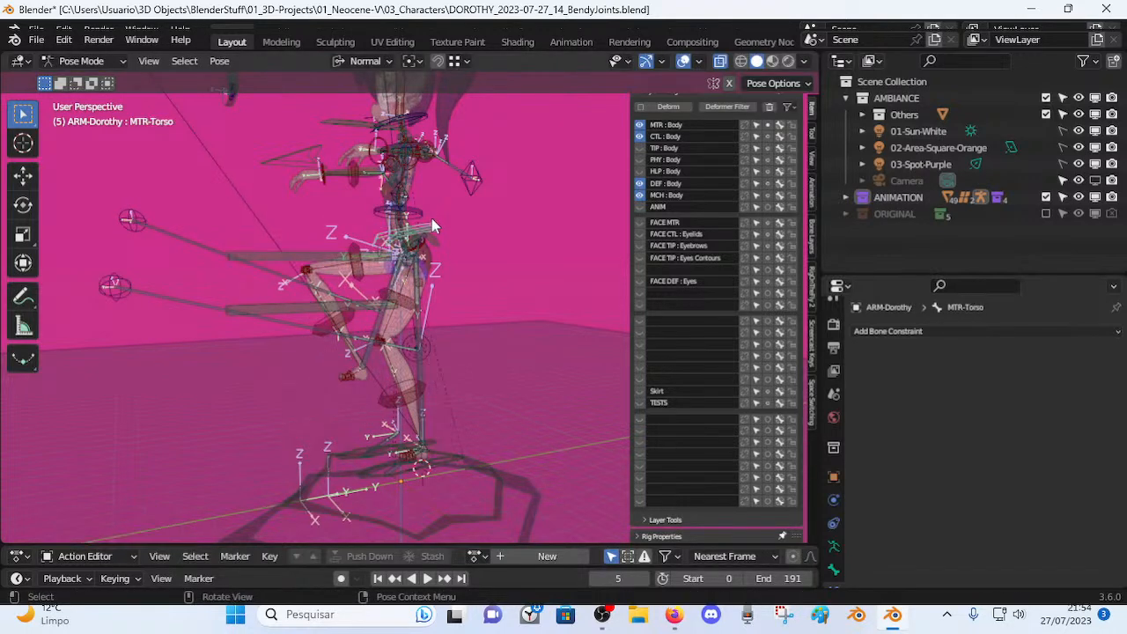
{"action": "key", "text": "g"}
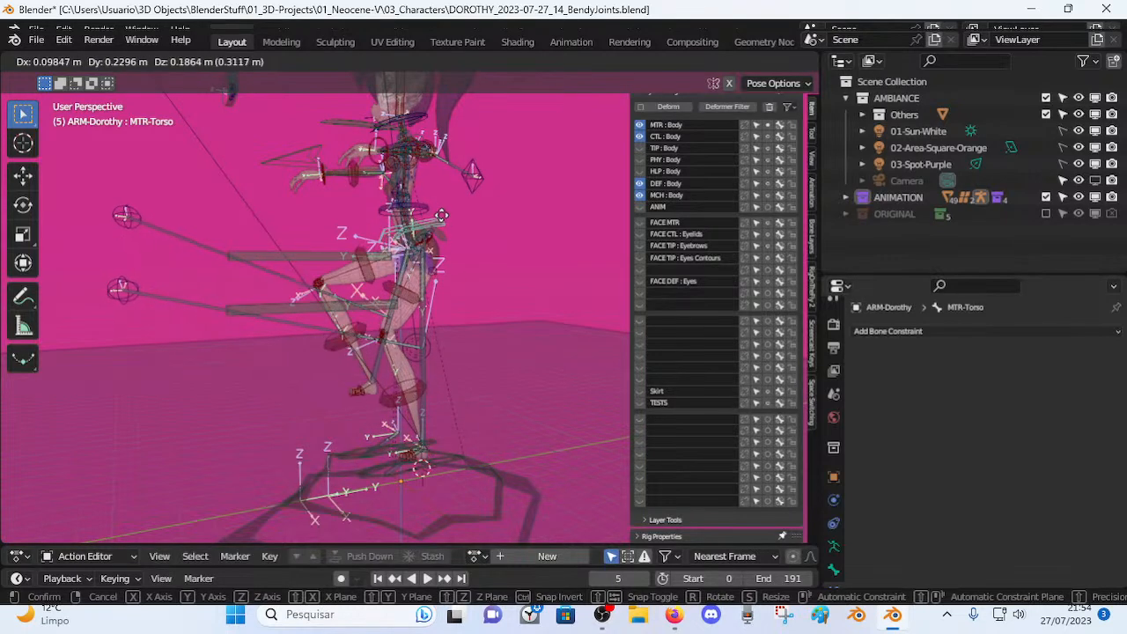
{"action": "left_click", "coordinate": [445, 227]}
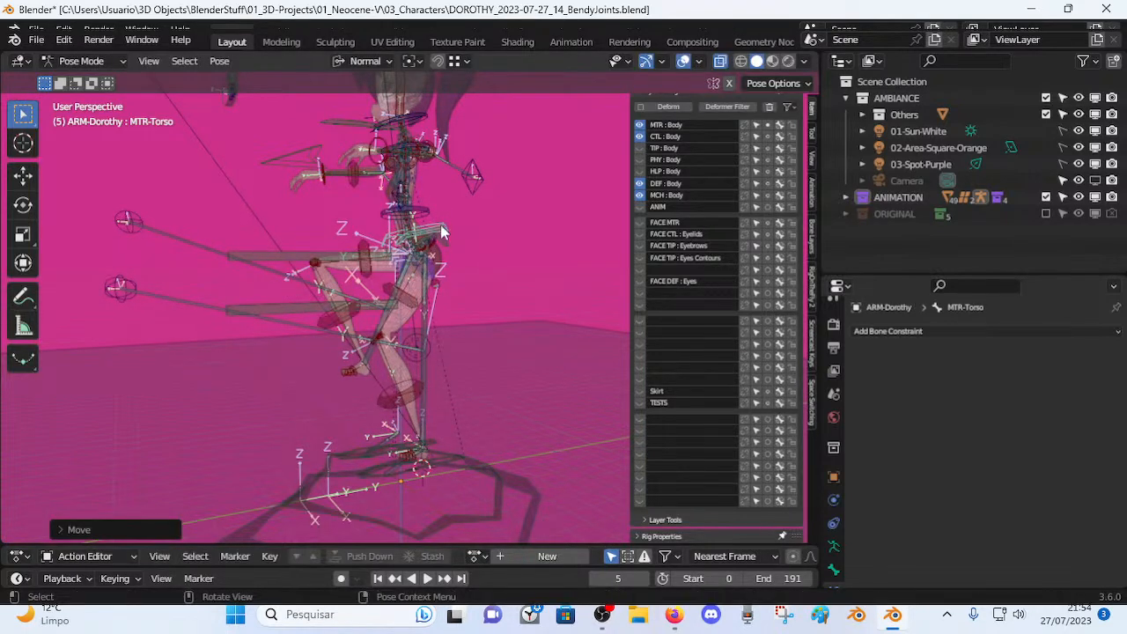
{"action": "key", "text": "g"}
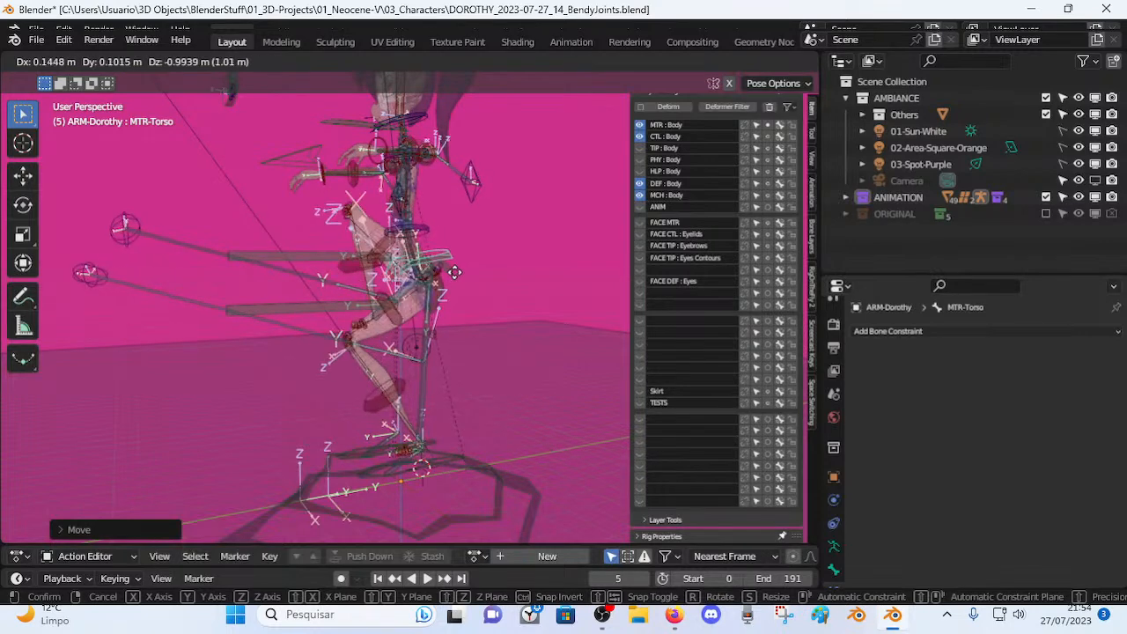
{"action": "left_click", "coordinate": [438, 249]}
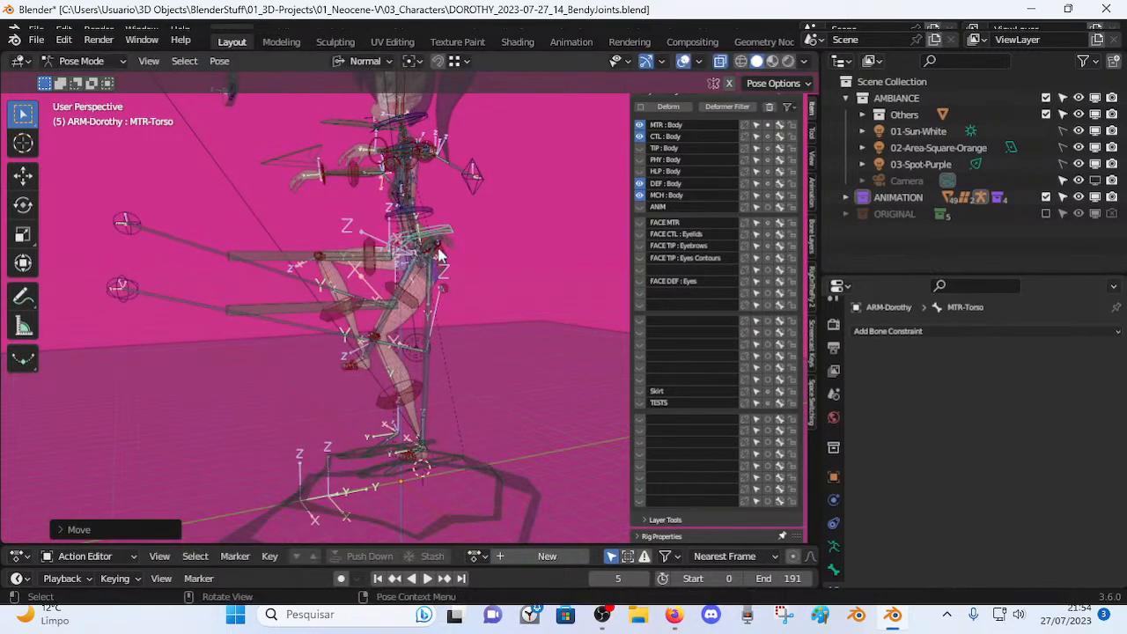
Test-move MTR-Leg.R and cancel it, and lower MTR-Torso slightly.
{"action": "left_click", "coordinate": [341, 254]}
{"action": "key", "text": "g"}
{"action": "right_click", "coordinate": [353, 227]}
{"action": "left_click", "coordinate": [442, 232]}
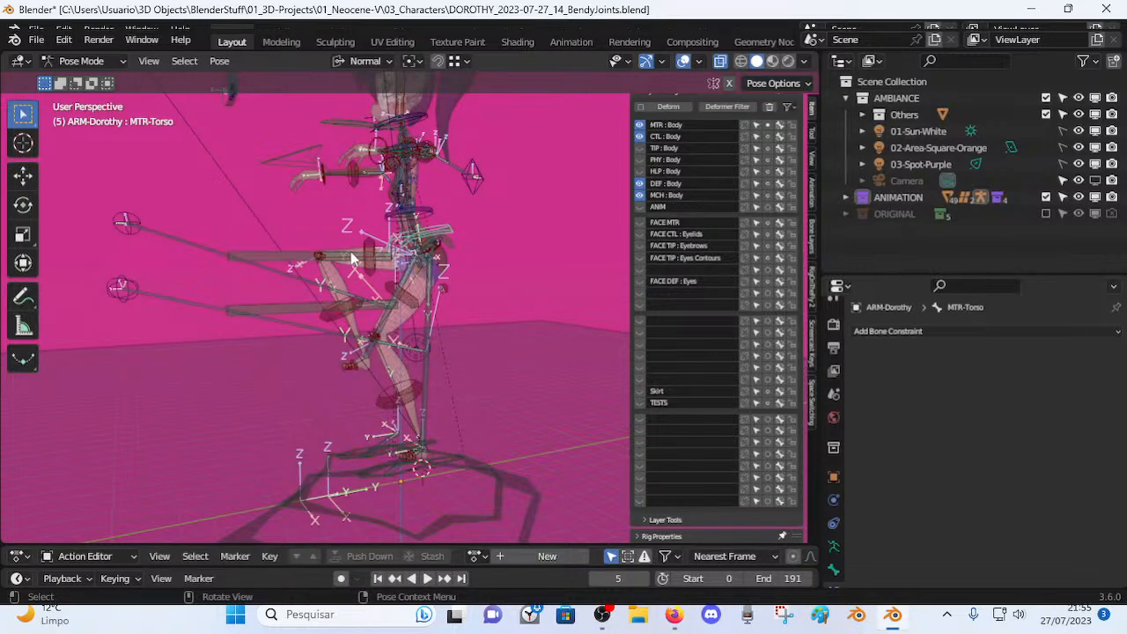
{"action": "key", "text": "g"}
{"action": "left_click", "coordinate": [449, 238]}
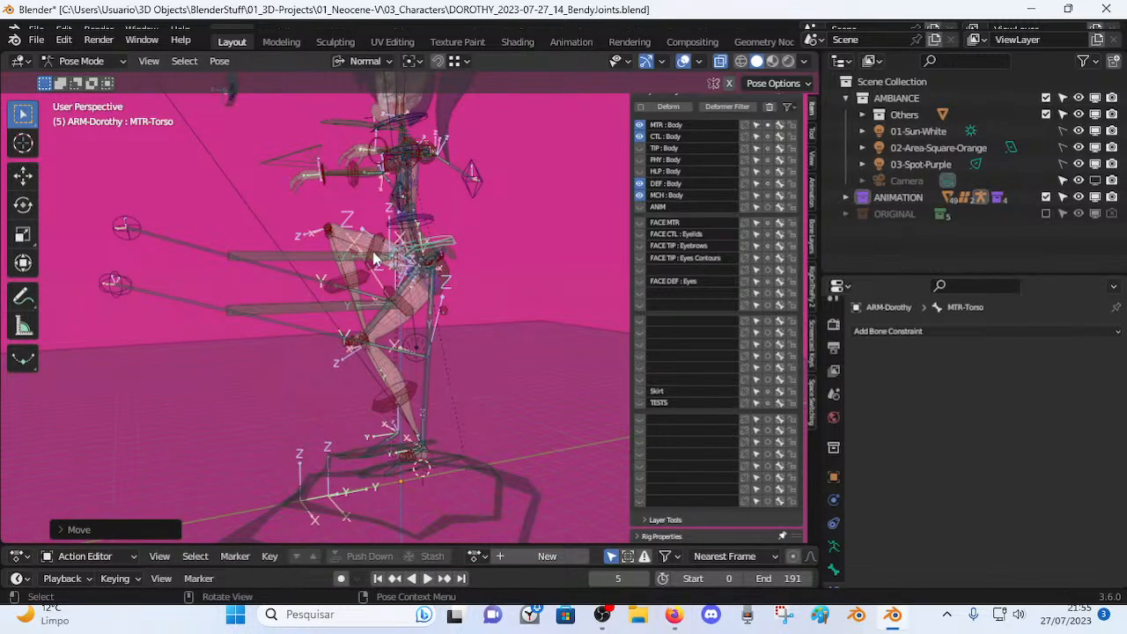
Reposition MTR-Leg.R with several small up-and-down moves while the torso is lowered.
{"action": "left_click", "coordinate": [351, 258]}
{"action": "key", "text": "g"}
{"action": "left_click", "coordinate": [337, 239]}
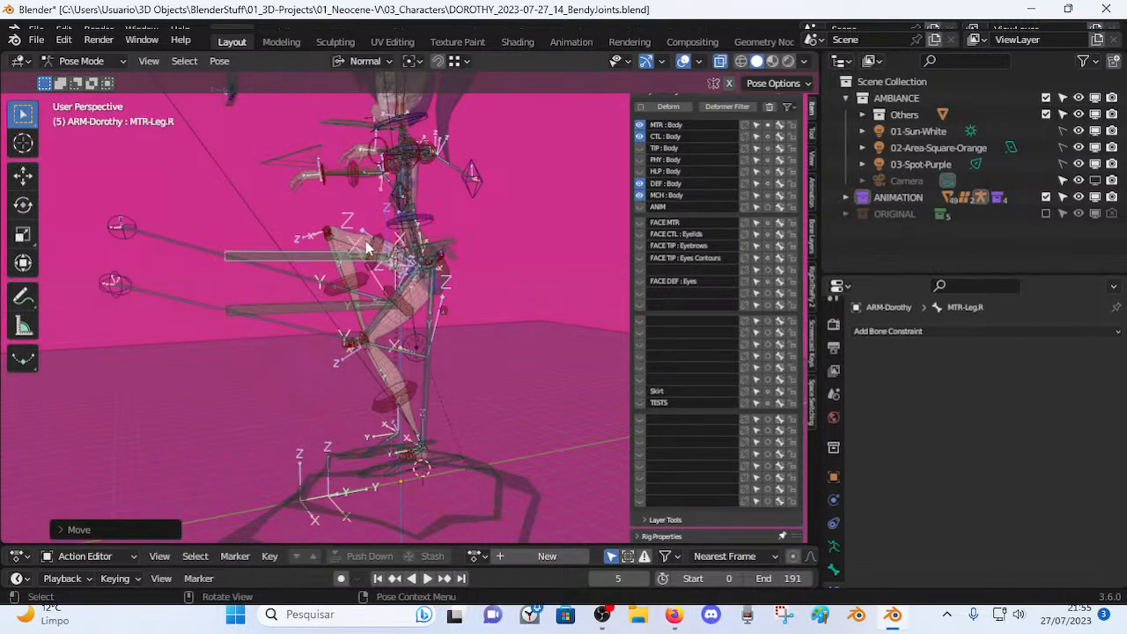
{"action": "key", "text": "g"}
{"action": "left_click", "coordinate": [347, 262]}
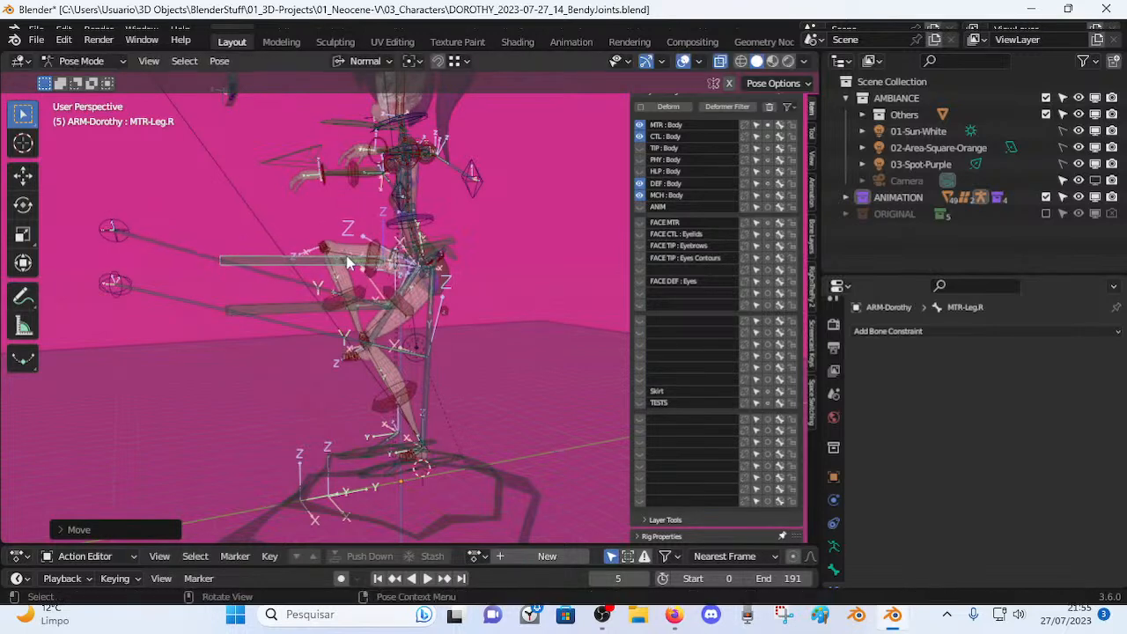
{"action": "key", "text": "g"}
{"action": "left_click", "coordinate": [334, 301]}
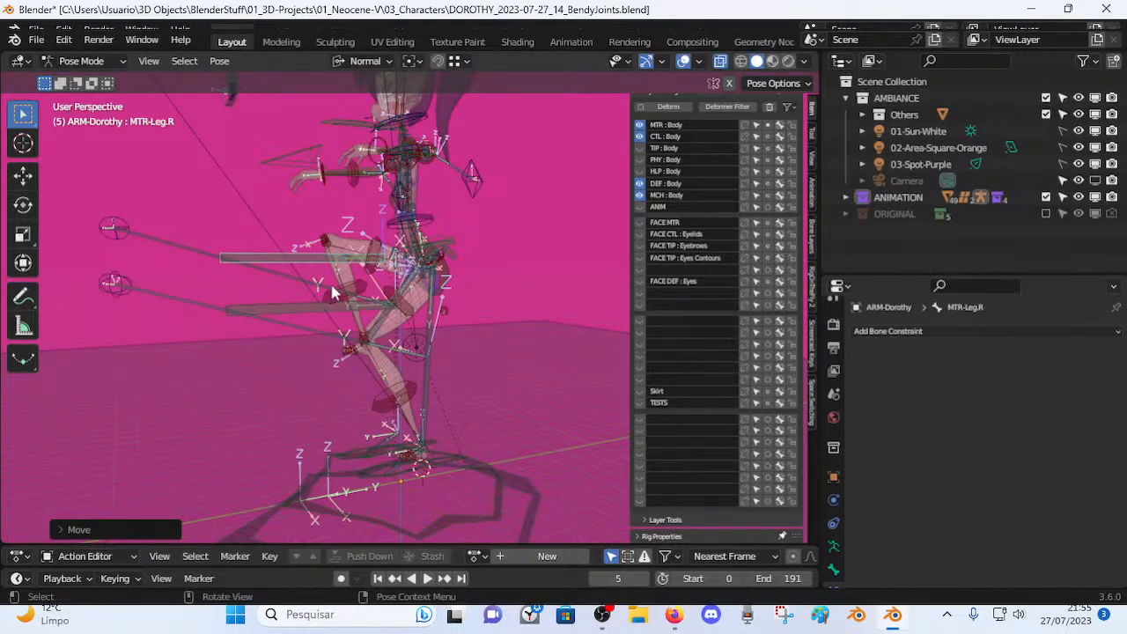
Lower MTR-Leg.R to the height of MTR-Leg.L, and raise it back above the left-leg master.
{"action": "middle_click_drag", "start_coordinate": [324, 279], "coordinate": [347, 290]}
{"action": "middle_click_drag", "start_coordinate": [356, 336], "coordinate": [338, 327]}
{"action": "key", "text": "g"}
{"action": "left_click", "coordinate": [343, 370]}
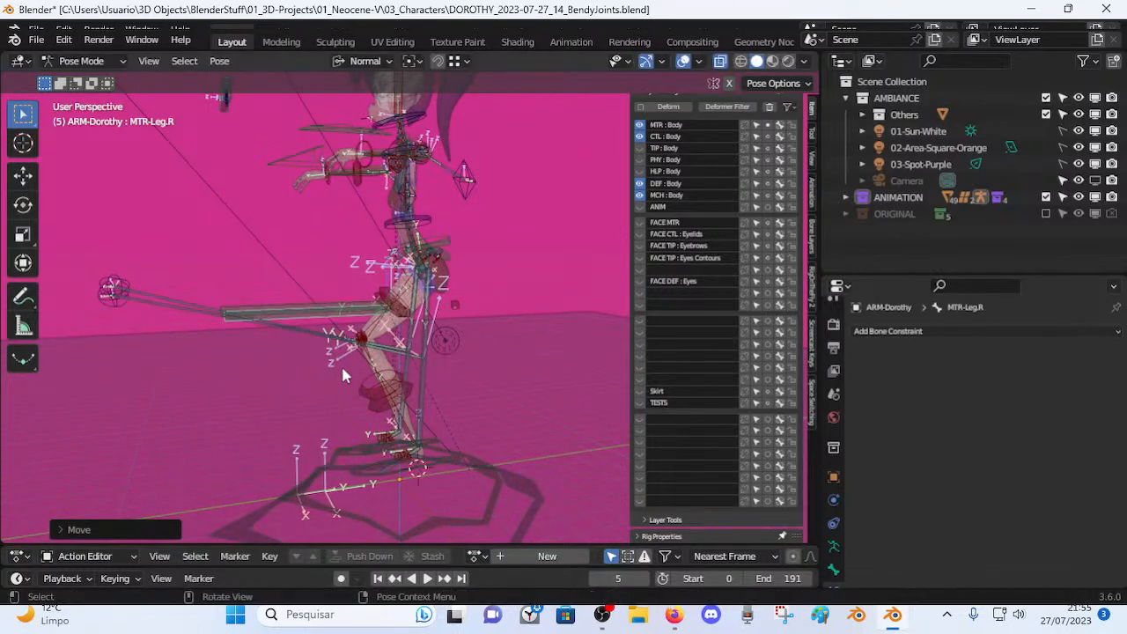
{"action": "key", "text": "g"}
{"action": "left_click", "coordinate": [394, 301]}
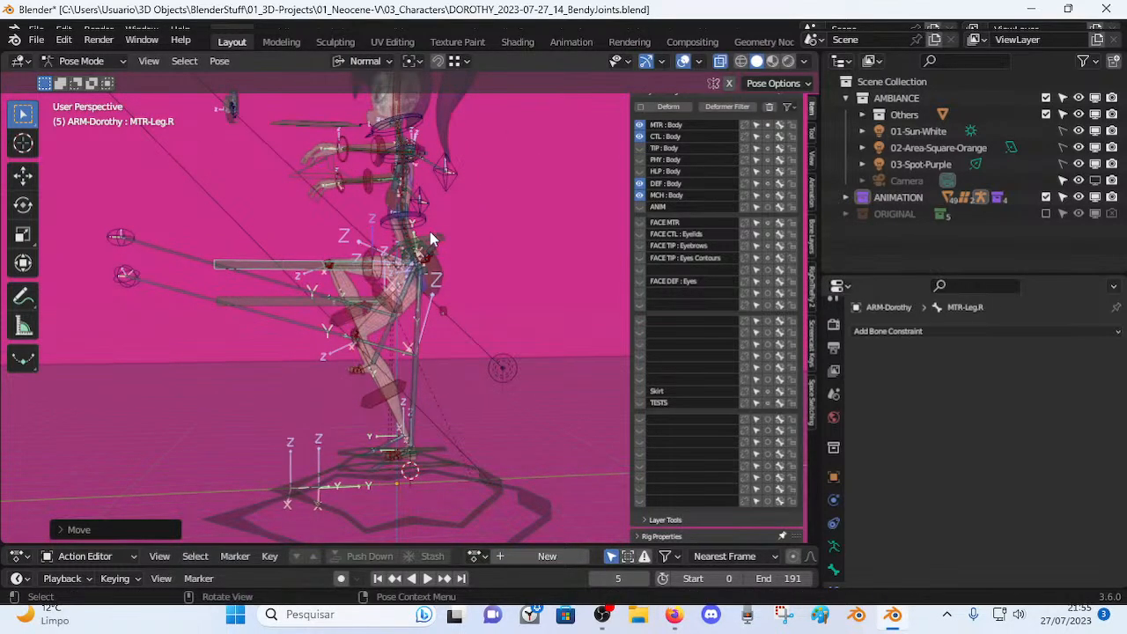
Raise MTR-Torso and lower the left-leg master MTR-Leg.L a little.
{"action": "left_click", "coordinate": [432, 227]}
{"action": "key", "text": "g"}
{"action": "left_click", "coordinate": [433, 218]}
{"action": "left_click", "coordinate": [326, 296]}
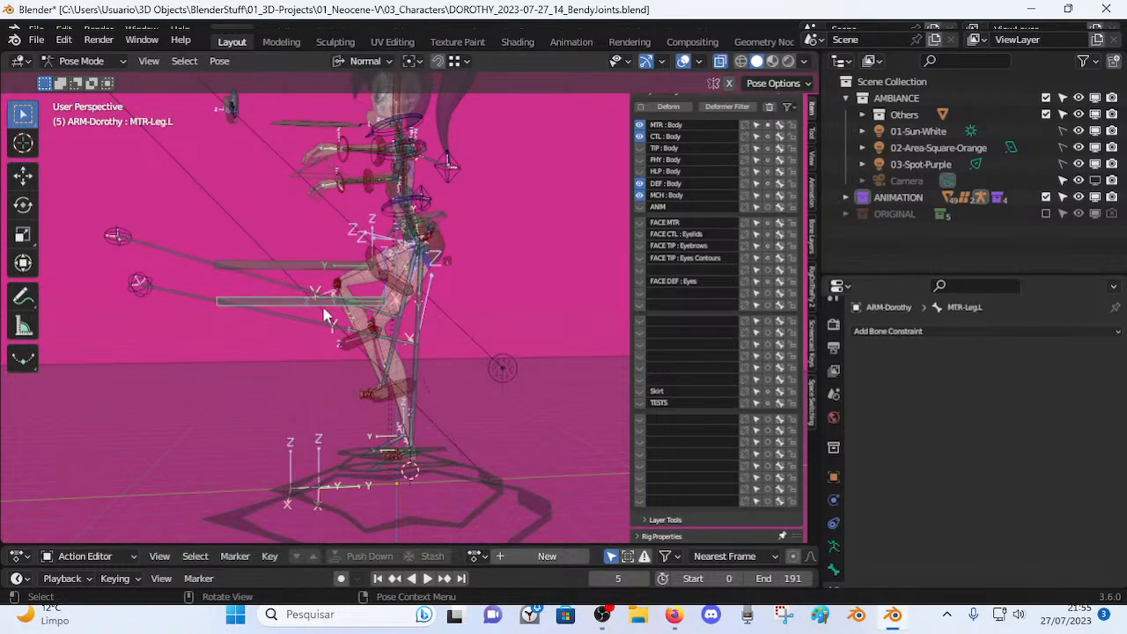
{"action": "key", "text": "g"}
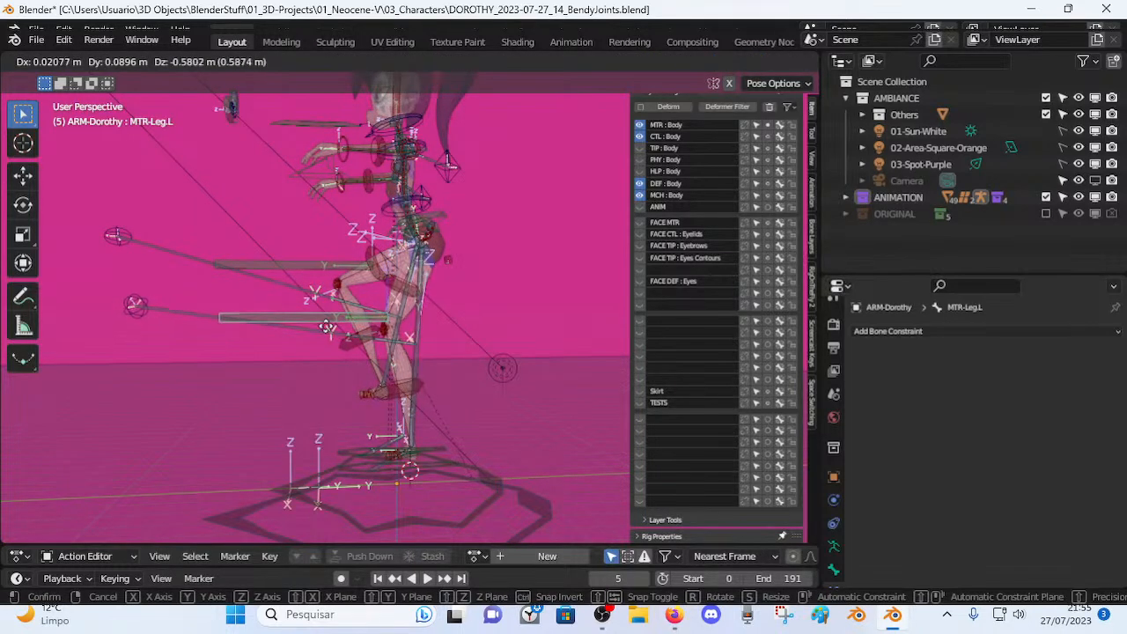
{"action": "left_click", "coordinate": [324, 318]}
Move MTR-Leg.L far below the left knee, down to about the height of the raised right foot.
{"action": "middle_click_drag", "start_coordinate": [324, 318], "coordinate": [414, 334]}
{"action": "key", "text": "g"}
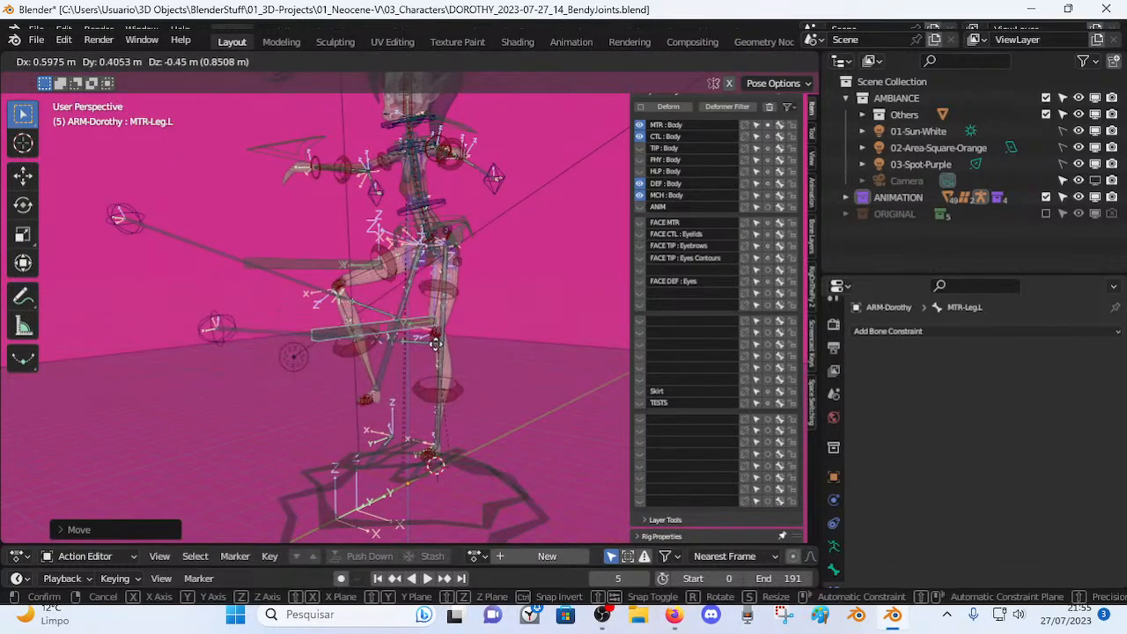
{"action": "left_click", "coordinate": [401, 361]}
{"action": "middle_click_drag", "start_coordinate": [400, 361], "coordinate": [412, 368]}
{"action": "key", "text": "g"}
{"action": "left_click", "coordinate": [428, 447]}
{"action": "middle_click_drag", "start_coordinate": [429, 447], "coordinate": [352, 349]}
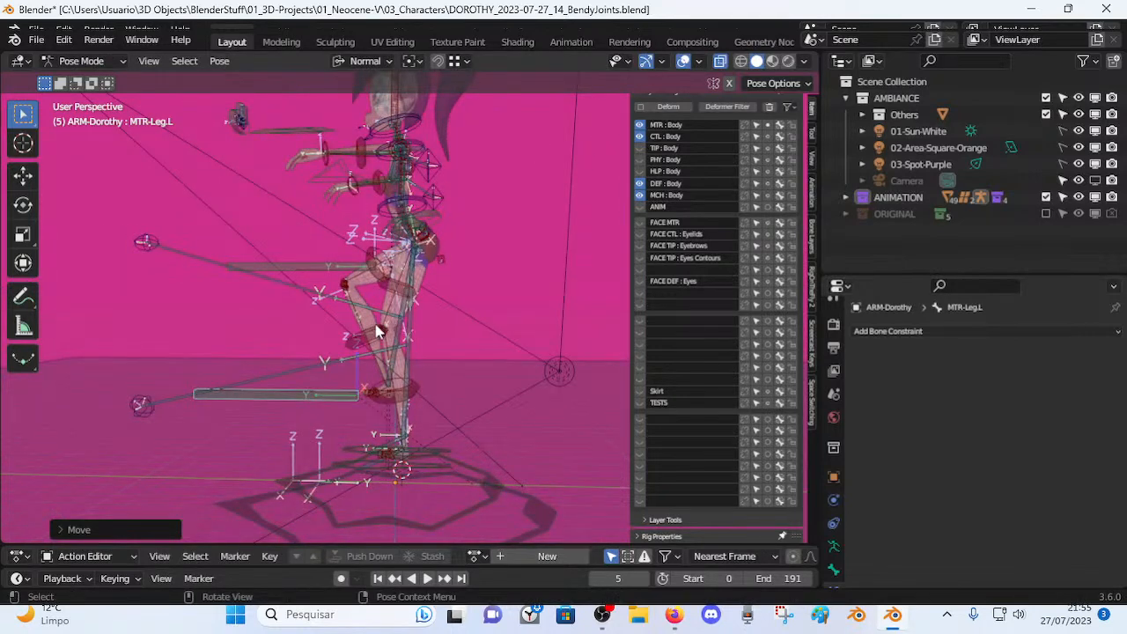
Test-move the left-foot master MTR-Foot.L downward and cancel the move.
{"action": "left_click", "coordinate": [396, 482]}
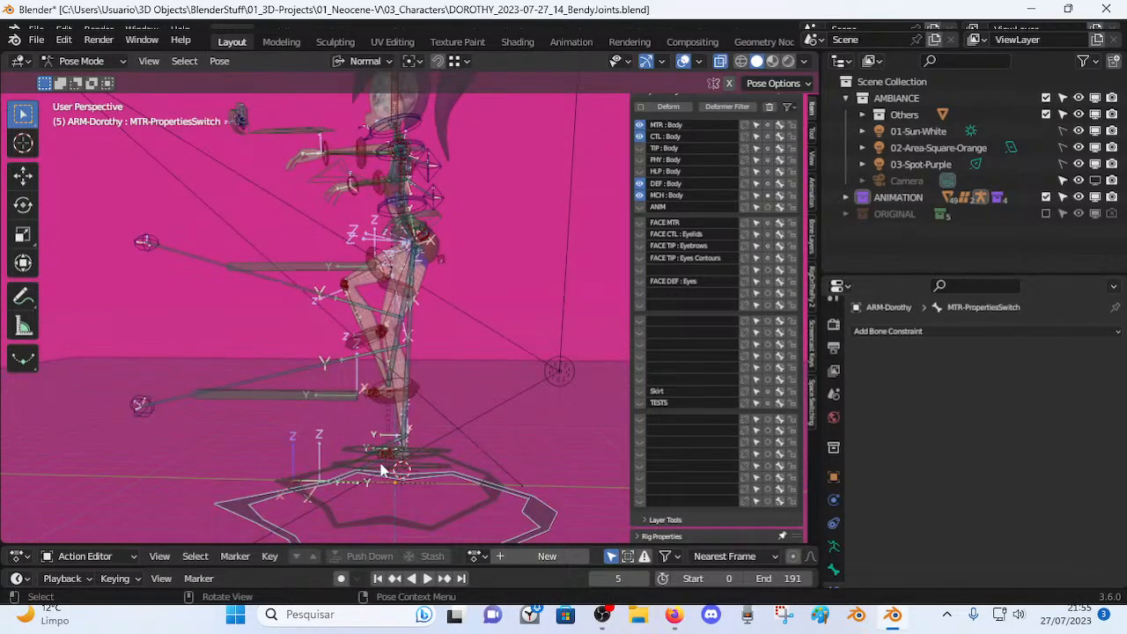
{"action": "left_click", "coordinate": [383, 472]}
{"action": "key", "text": "g"}
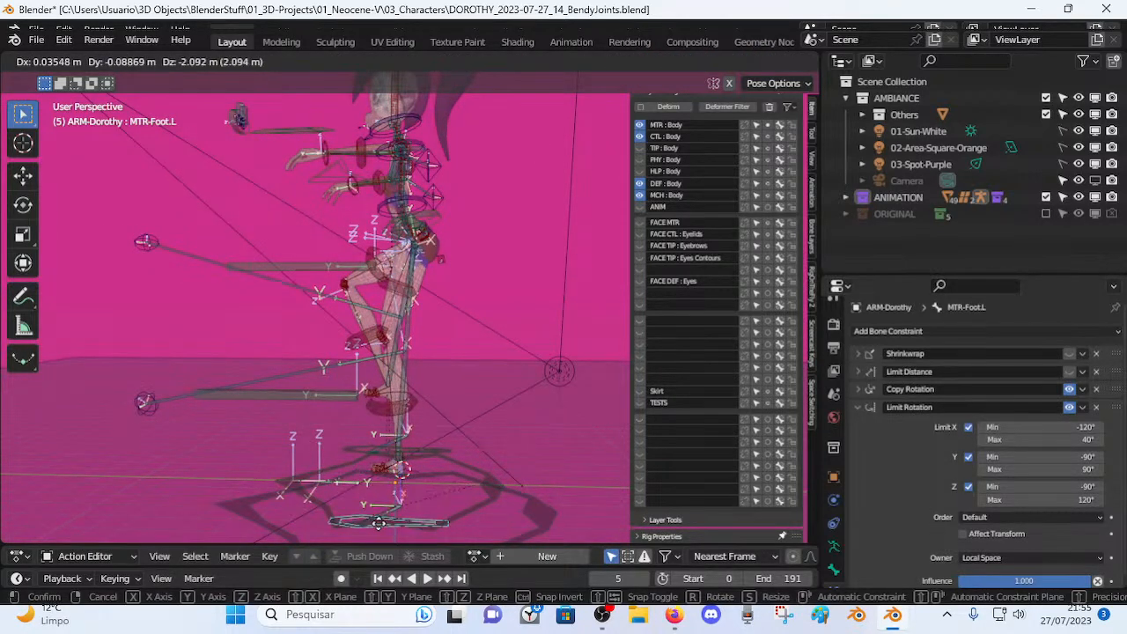
{"action": "left_click", "coordinate": [383, 473]}
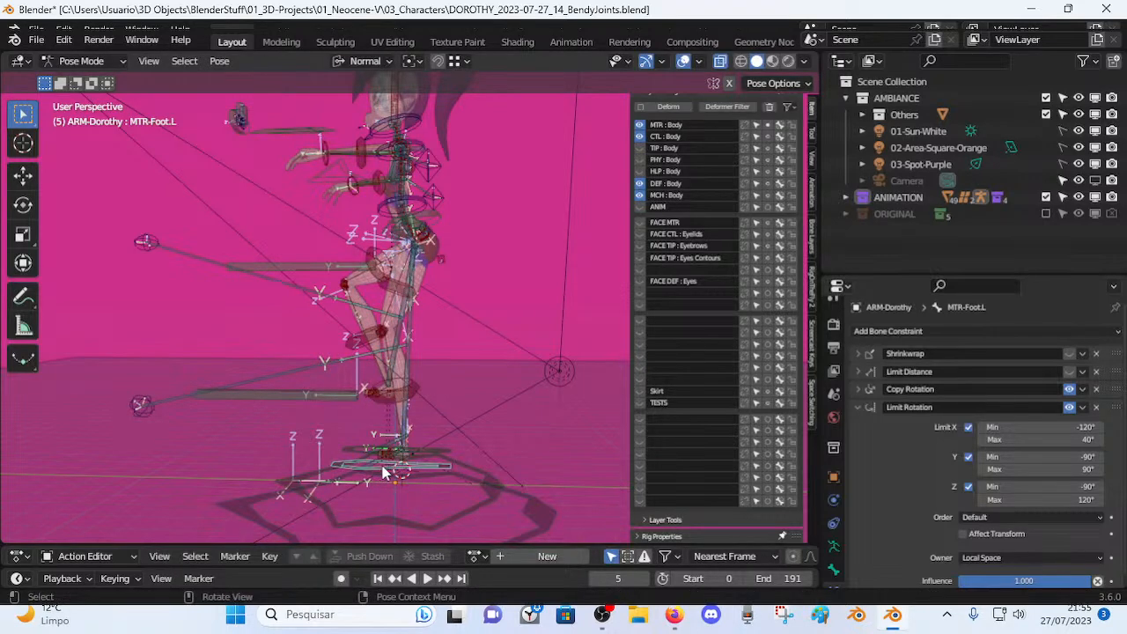
Raise MTR-Leg.L back up to the height of the left knee.
{"action": "middle_click_drag", "start_coordinate": [398, 459], "coordinate": [389, 386]}
{"action": "scroll", "coordinate": [401, 452], "scroll_direction": "up", "scroll_amount": 2}
{"action": "left_click", "coordinate": [328, 380]}
{"action": "key", "text": "g"}
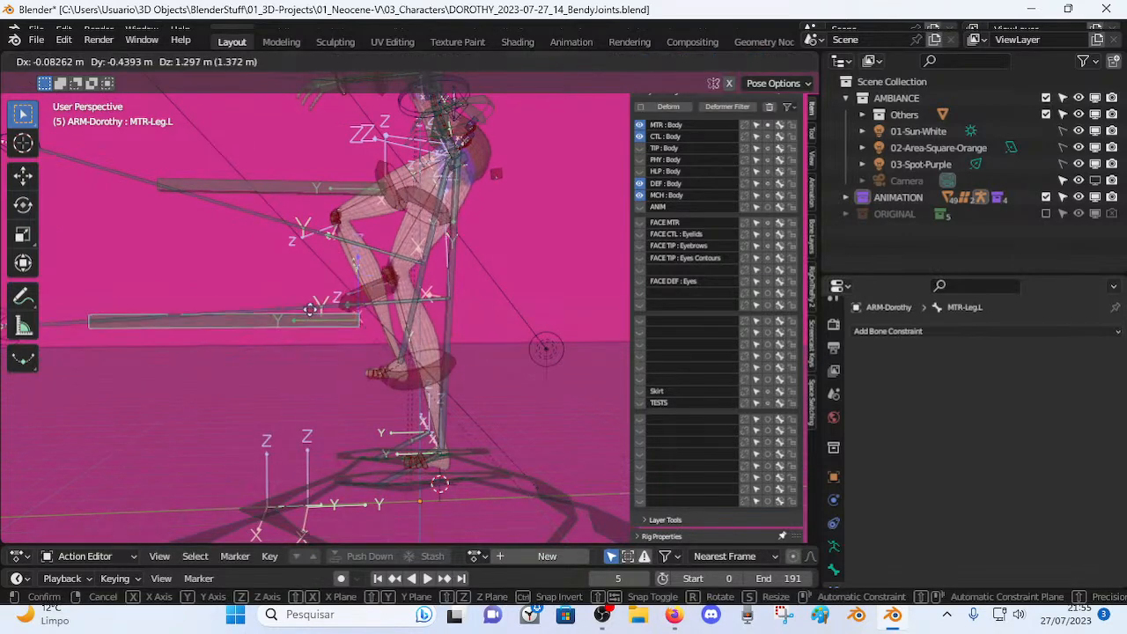
{"action": "left_click", "coordinate": [332, 307]}
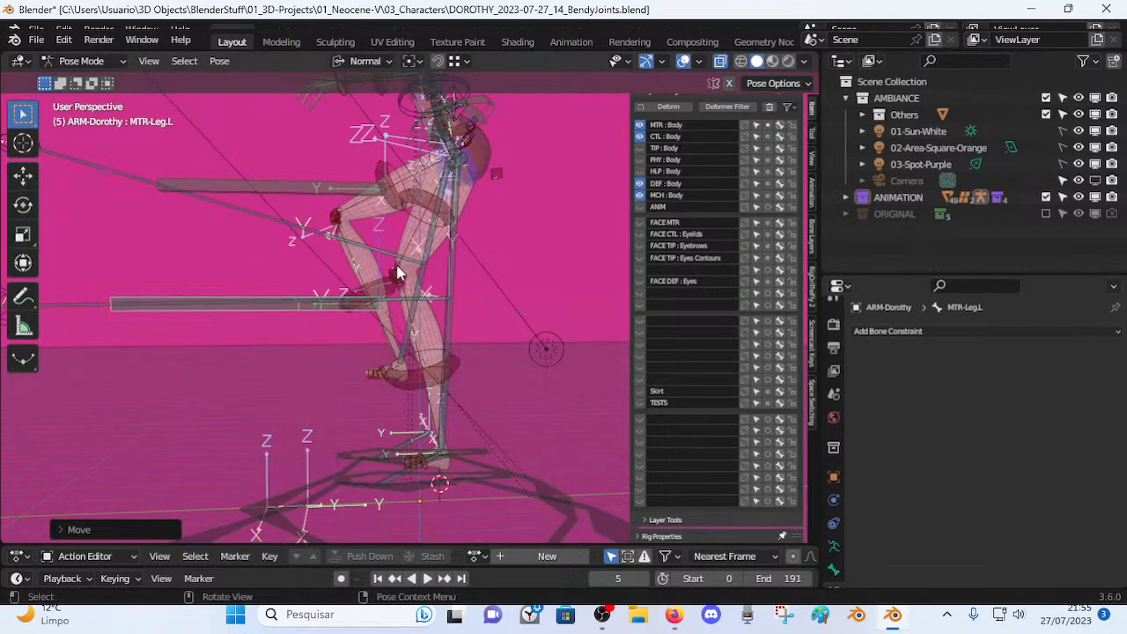
{"action": "key", "text": "g"}
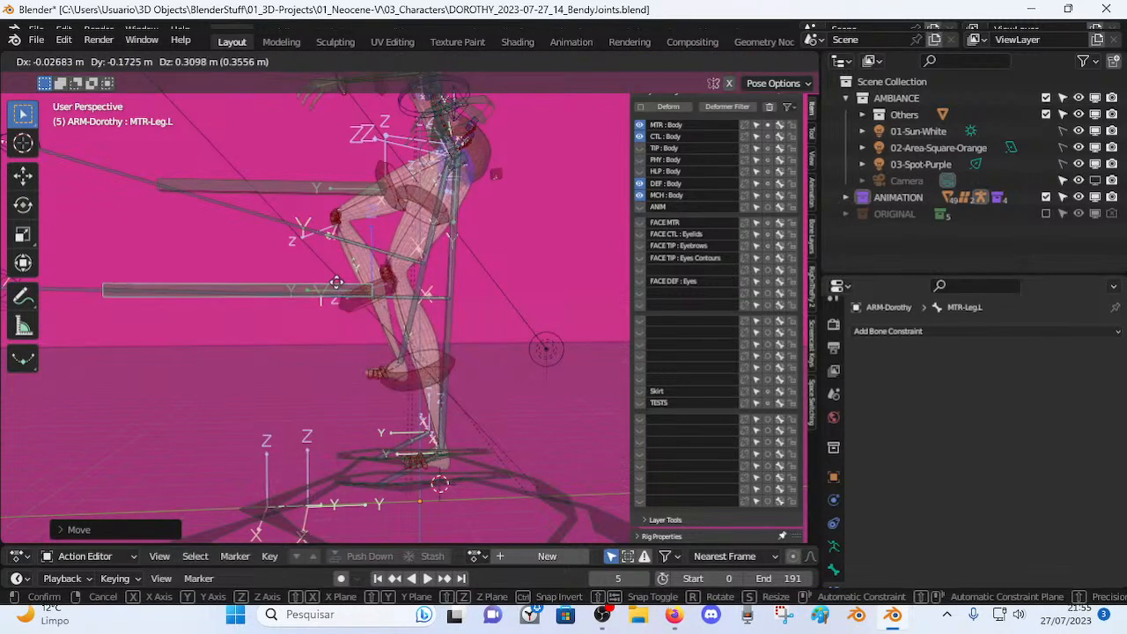
{"action": "left_click", "coordinate": [336, 280]}
Lower MTR-Torso in two moves until the character is in a deep crouch.
{"action": "scroll", "coordinate": [448, 188], "scroll_direction": "down", "scroll_amount": 2}
{"action": "left_click", "coordinate": [468, 168]}
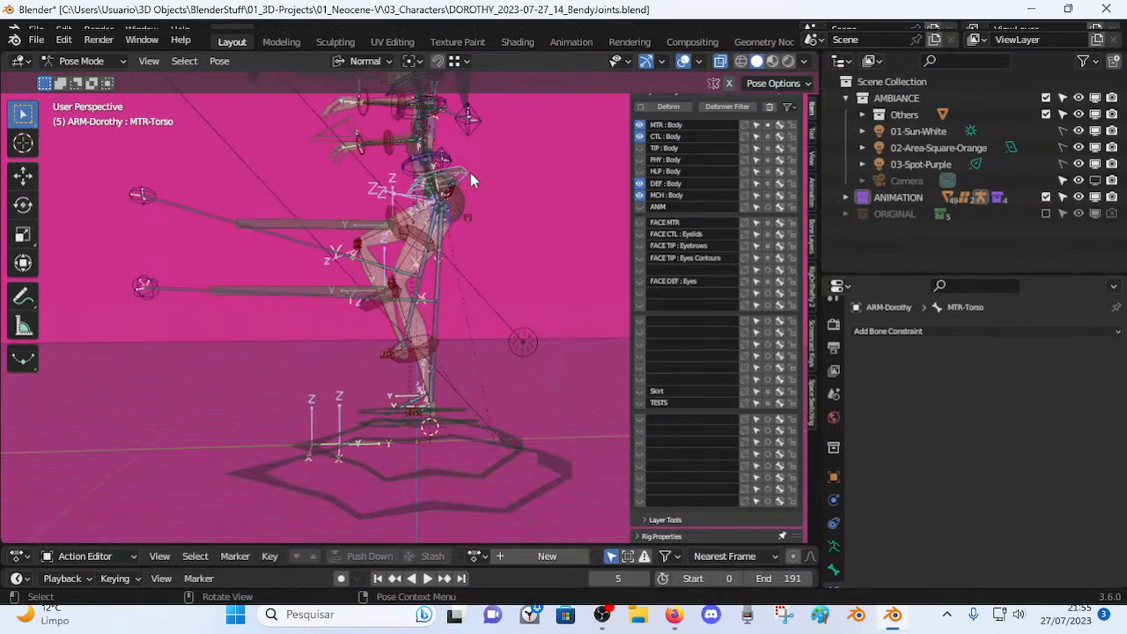
{"action": "key", "text": "g"}
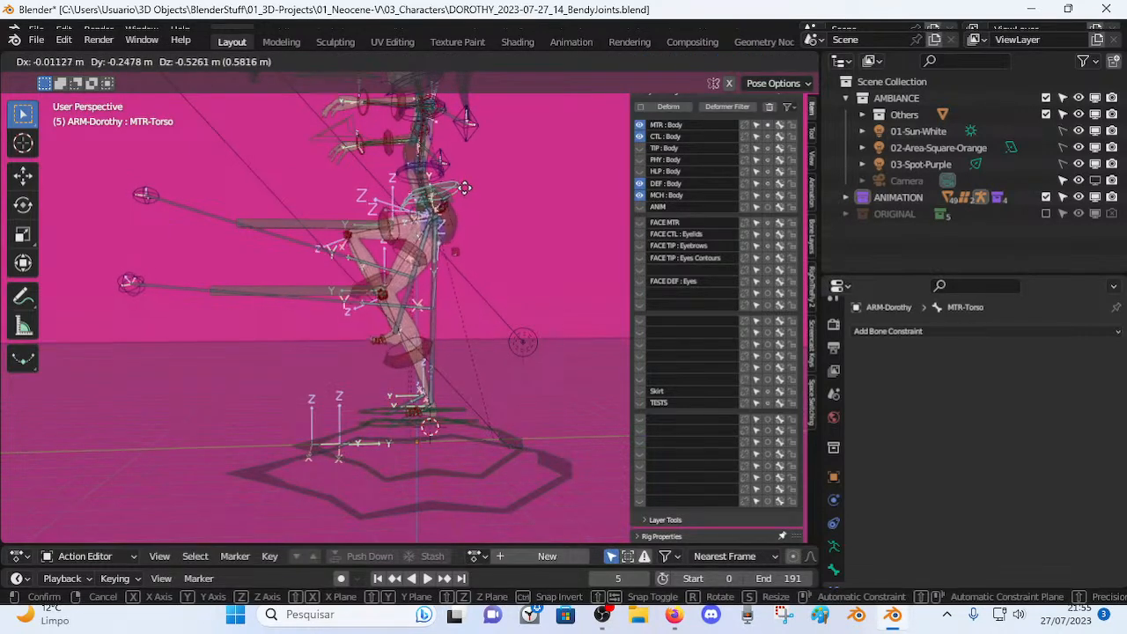
{"action": "left_click", "coordinate": [470, 233]}
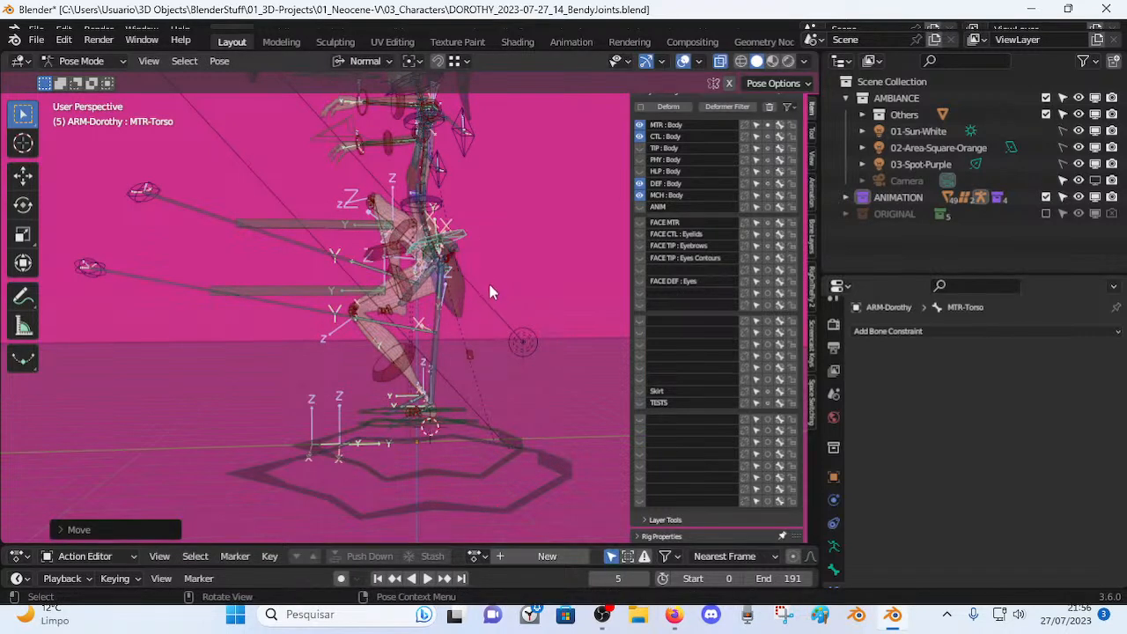
{"action": "middle_click_drag", "start_coordinate": [491, 292], "coordinate": [426, 306]}
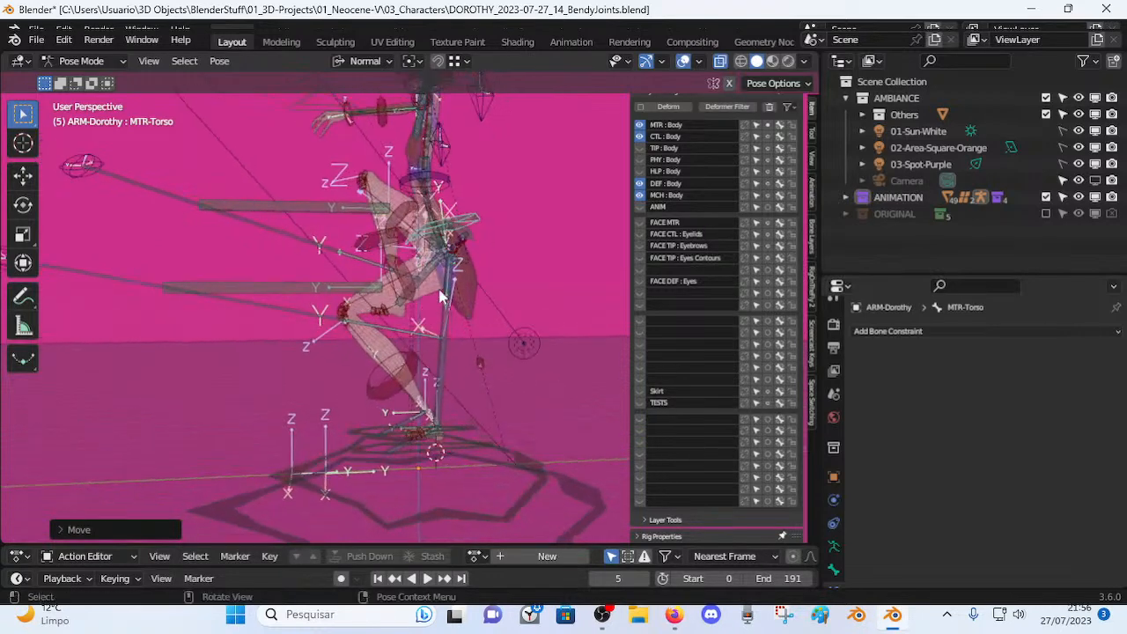
{"action": "key", "text": "g"}
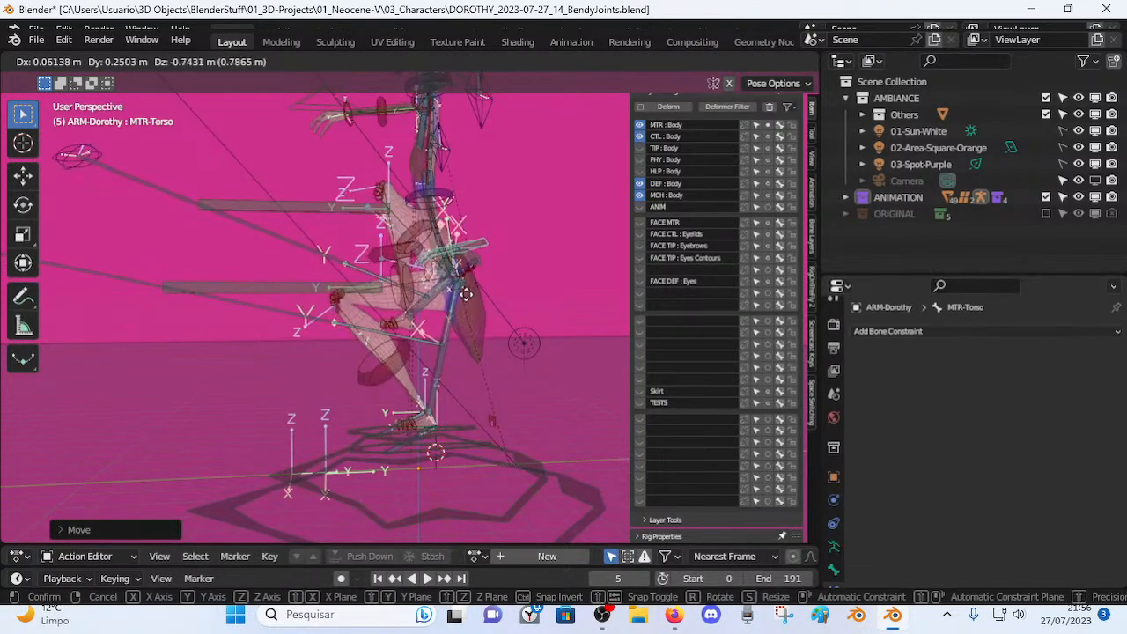
{"action": "left_click", "coordinate": [460, 294]}
Move MTR-Leg.L forward and down to the level of the left knee, and raise MTR-Torso slightly.
{"action": "left_click", "coordinate": [312, 294]}
{"action": "key", "text": "g"}
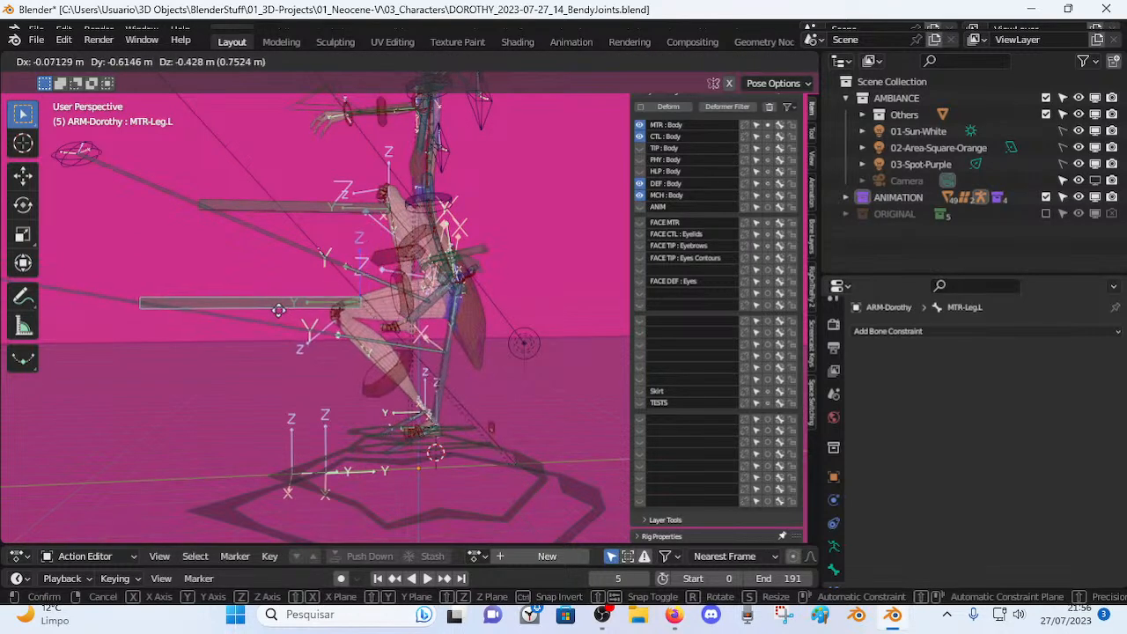
{"action": "left_click", "coordinate": [255, 326]}
{"action": "left_click", "coordinate": [471, 242]}
{"action": "key", "text": "g"}
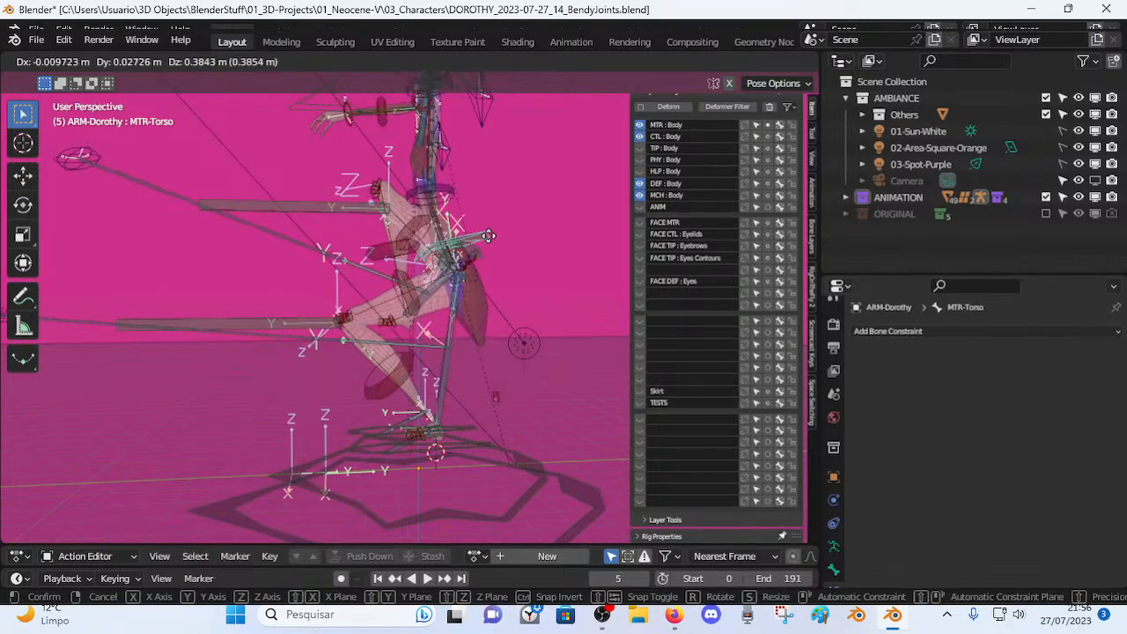
{"action": "left_click", "coordinate": [488, 236]}
Disable the Armature constraint on the DEF-Crotch bone and view the hips and legs from the side.
{"action": "left_click", "coordinate": [458, 291]}
{"action": "middle_click_drag", "start_coordinate": [458, 290], "coordinate": [330, 330]}
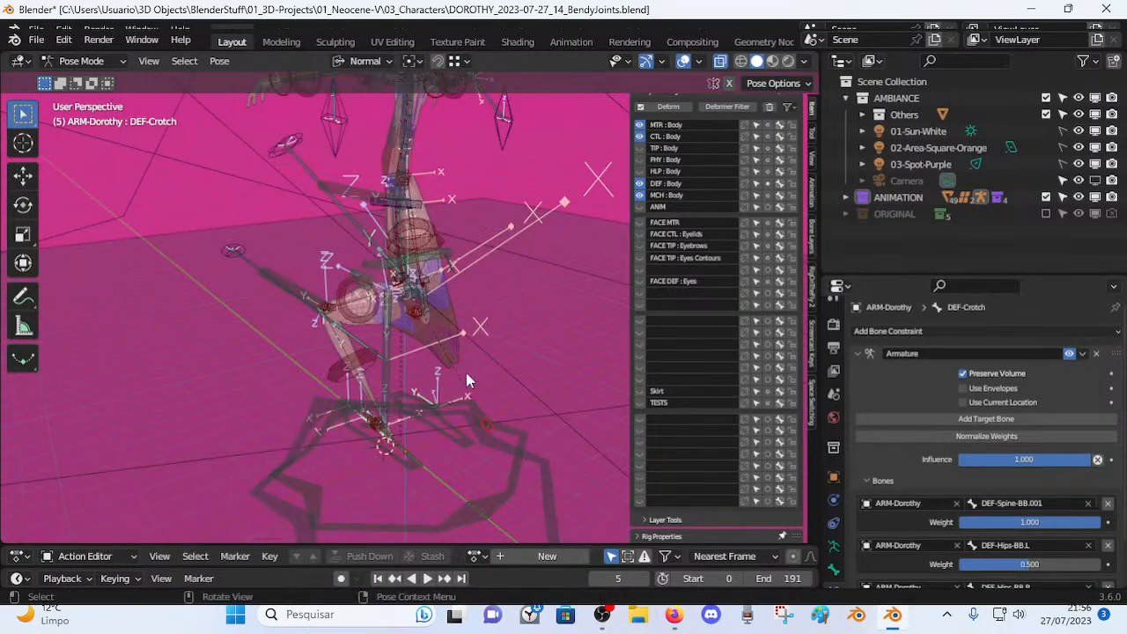
{"action": "middle_click_drag", "start_coordinate": [459, 391], "coordinate": [502, 390]}
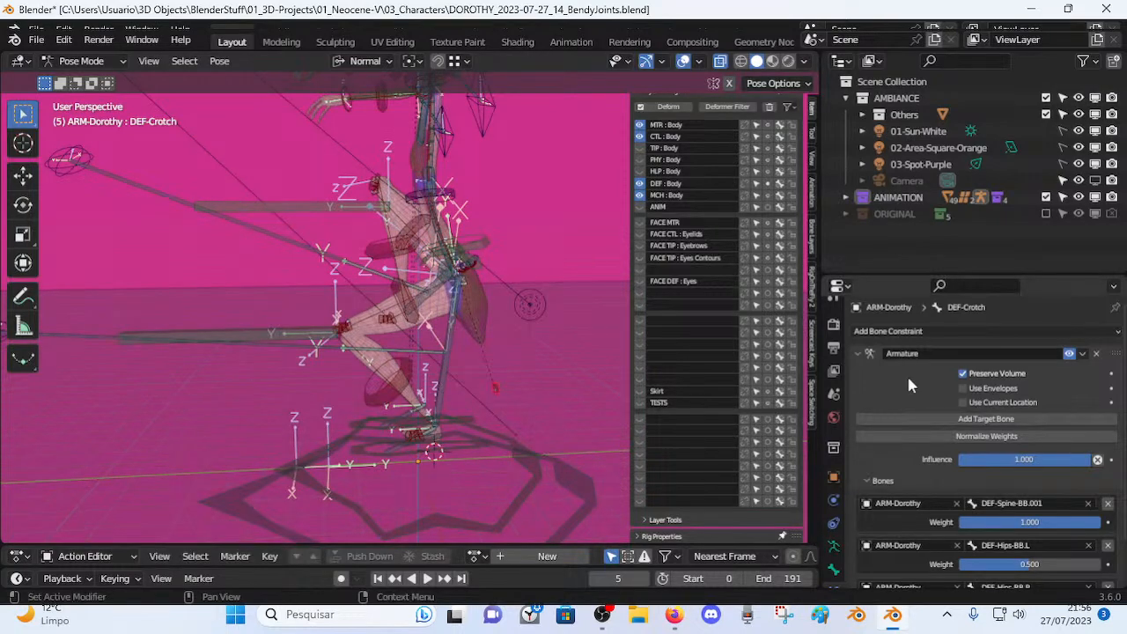
{"action": "scroll", "coordinate": [897, 405], "scroll_direction": "down", "scroll_amount": 1}
{"action": "middle_click_drag", "start_coordinate": [571, 362], "coordinate": [515, 375]}
{"action": "middle_click_drag", "start_coordinate": [406, 352], "coordinate": [442, 323]}
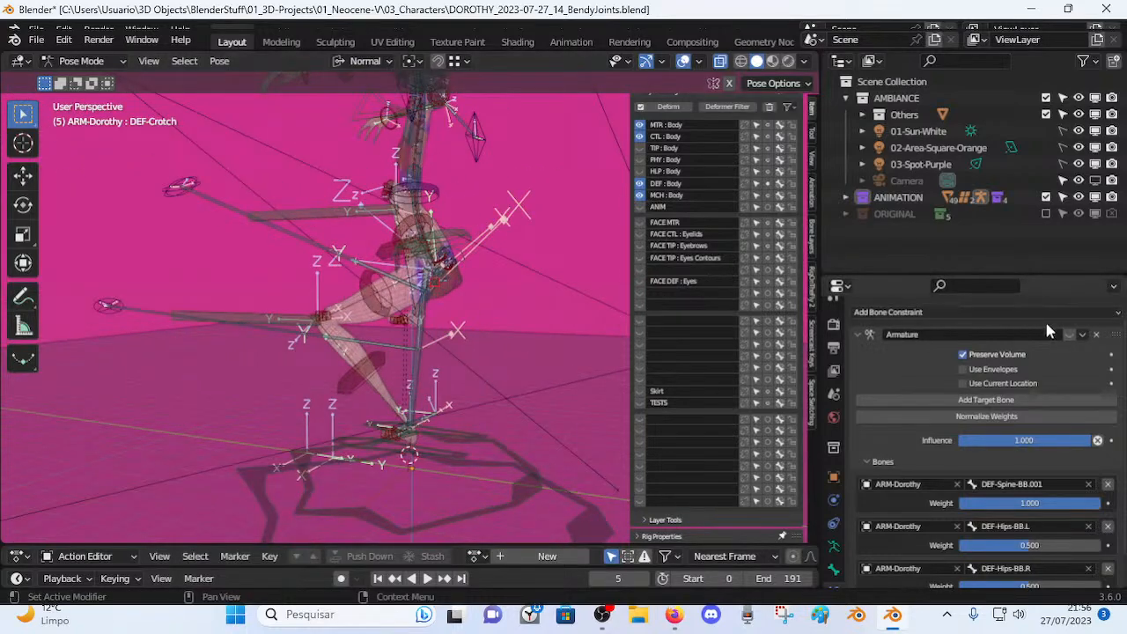
{"action": "left_click", "coordinate": [1070, 337]}
{"action": "middle_click_drag", "start_coordinate": [528, 322], "coordinate": [440, 335]}
{"action": "middle_click_drag", "start_coordinate": [440, 389], "coordinate": [342, 383]}
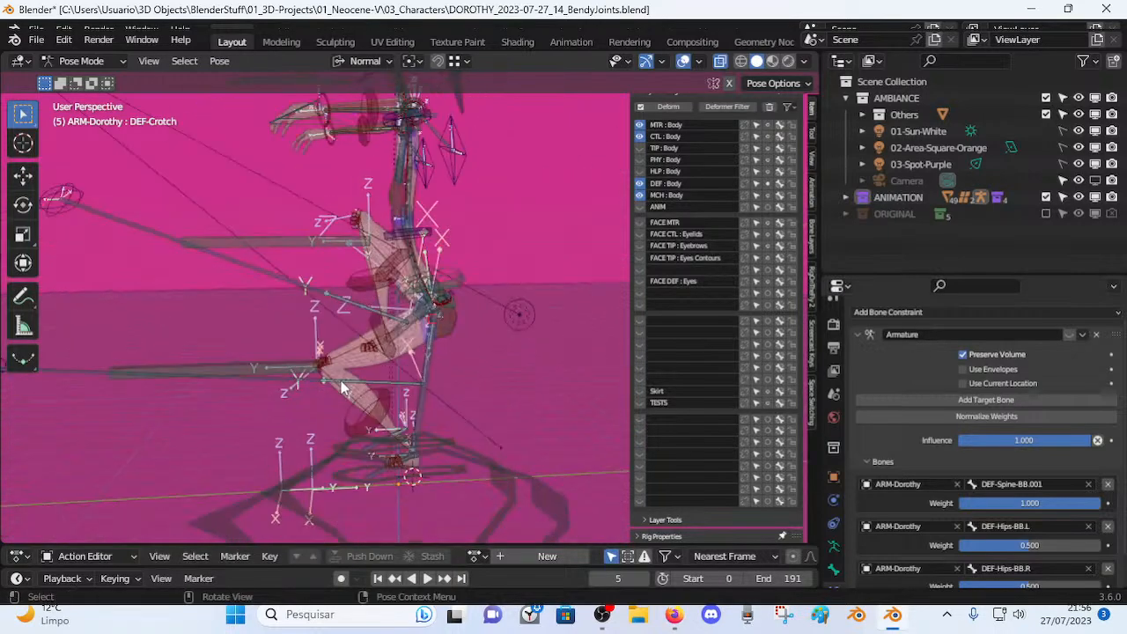
Raise MTR-Torso a little to test how the hips and bent legs follow without the DEF-Crotch constraint.
{"action": "left_click", "coordinate": [445, 280]}
{"action": "key", "text": "g"}
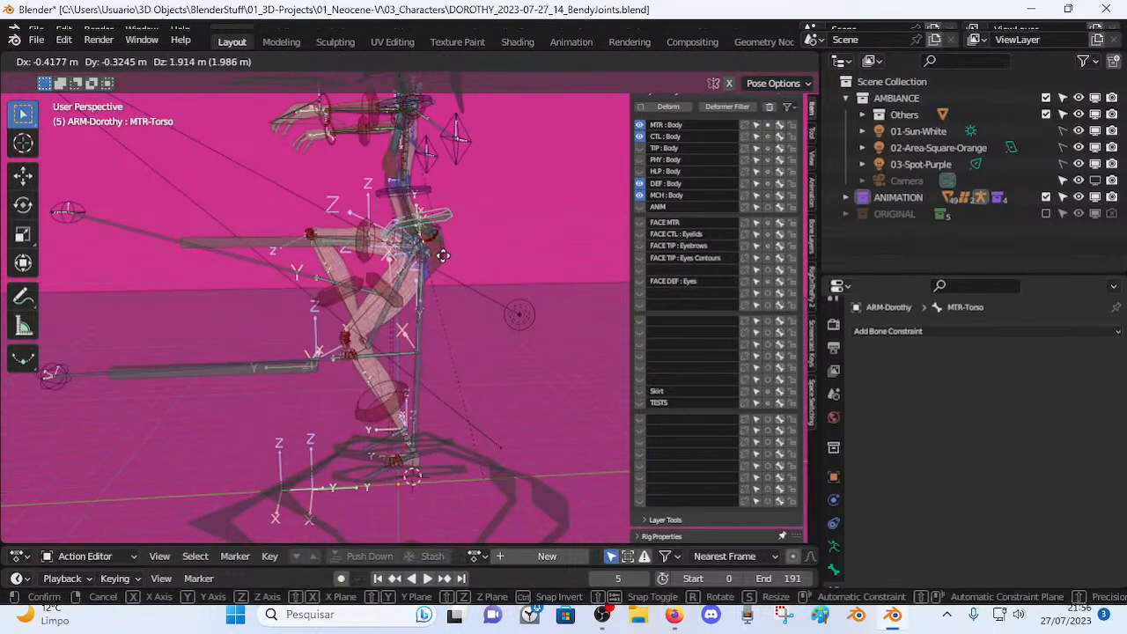
{"action": "left_click", "coordinate": [447, 277]}
{"action": "left_click", "coordinate": [282, 365]}
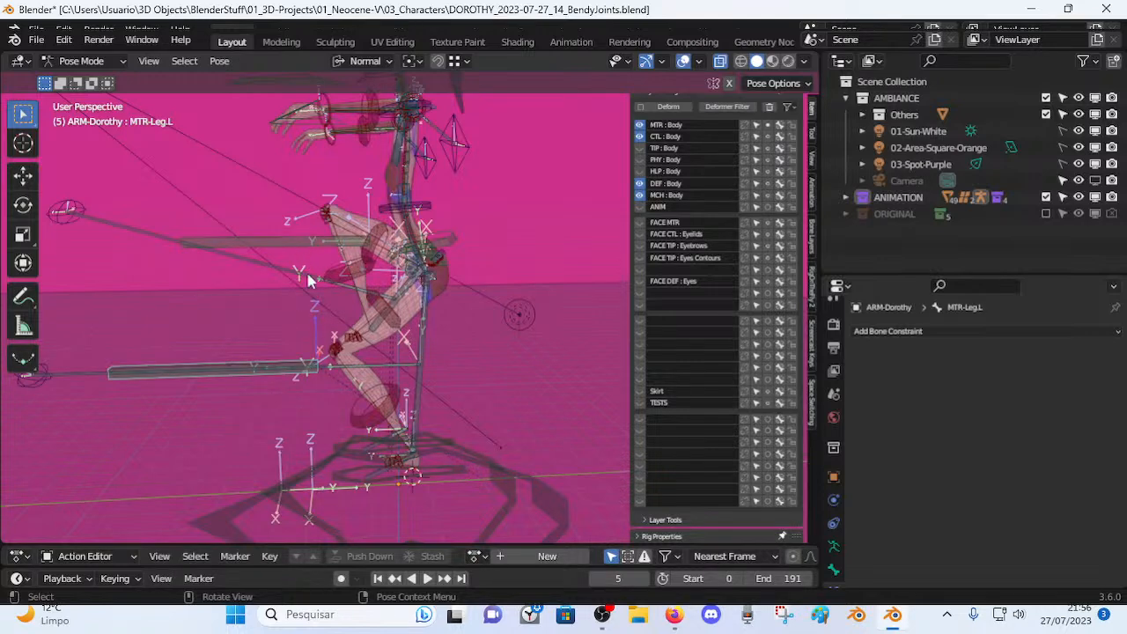
{"action": "middle_click_drag", "start_coordinate": [304, 271], "coordinate": [441, 249]}
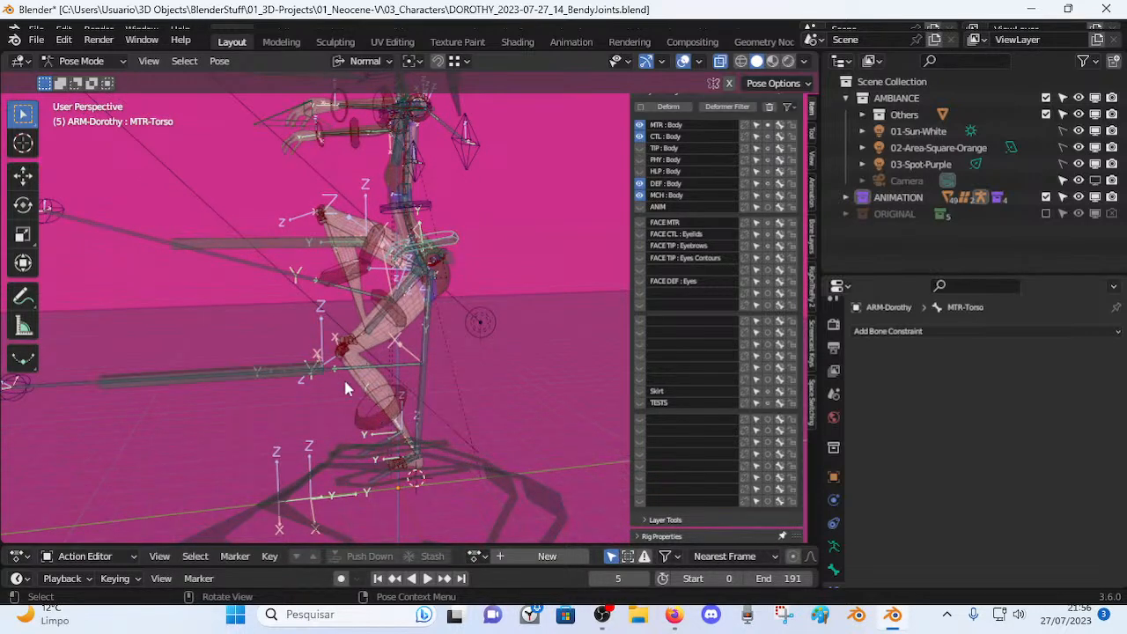
Move MTR-Torso up and down in four moves, ending with the hips well above the crouch.
{"action": "key", "text": "g"}
{"action": "left_click", "coordinate": [447, 218]}
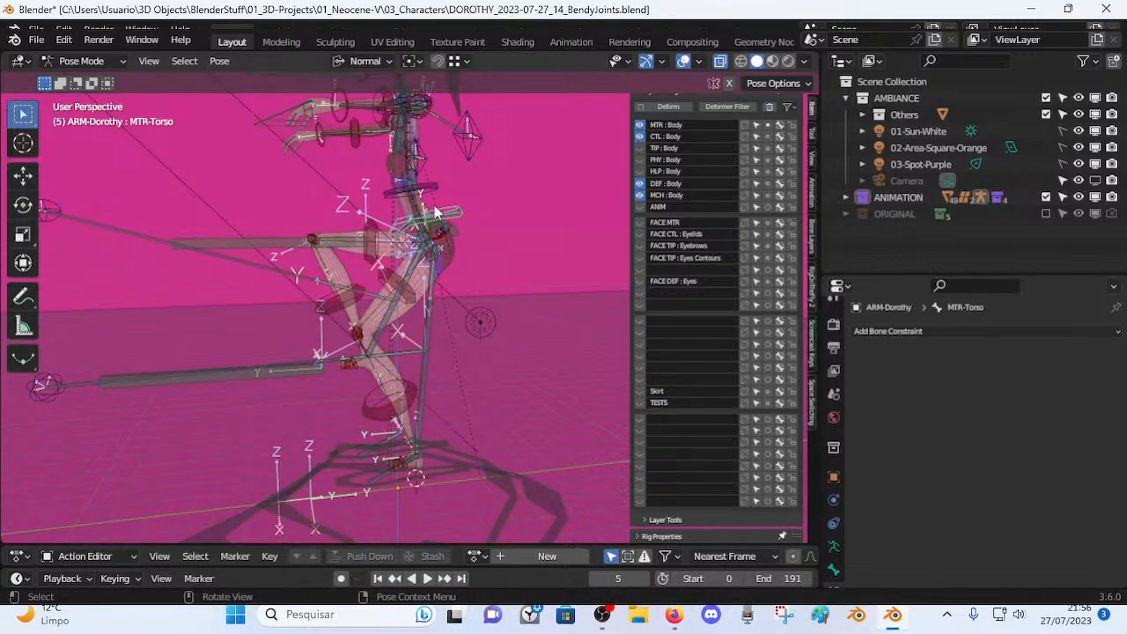
{"action": "key", "text": "g"}
{"action": "left_click", "coordinate": [408, 267]}
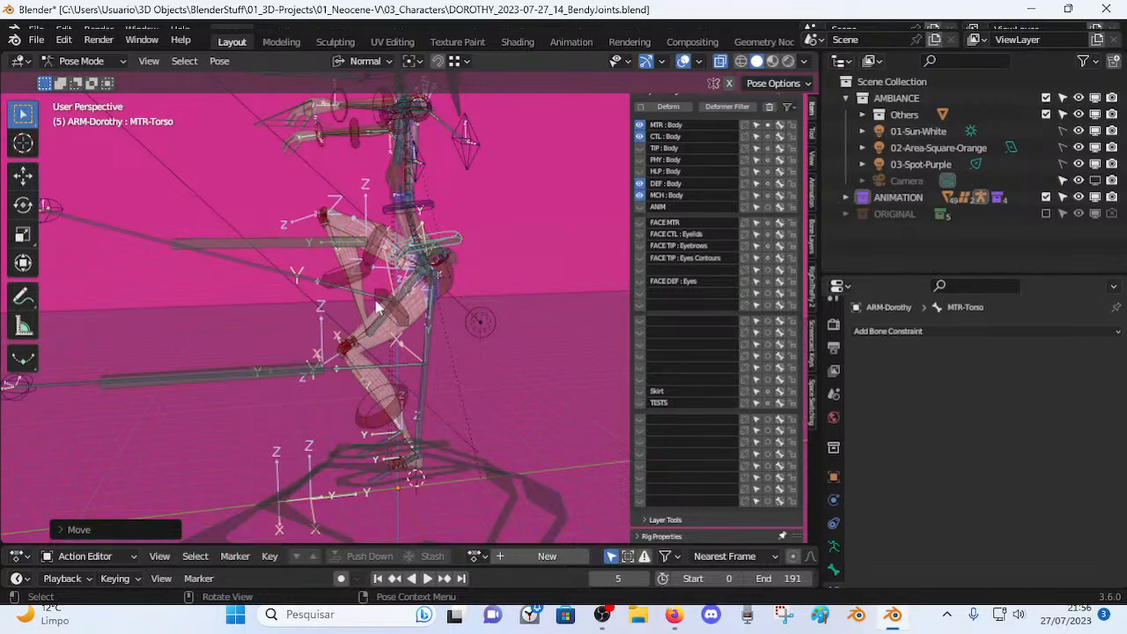
{"action": "key", "text": "g"}
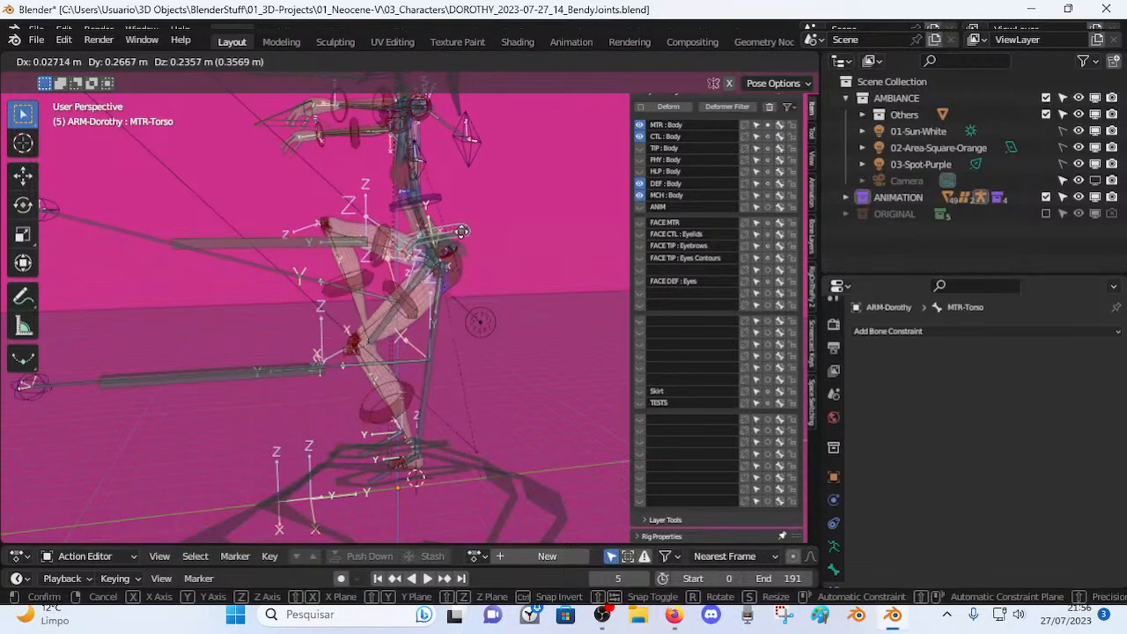
{"action": "left_click", "coordinate": [457, 250]}
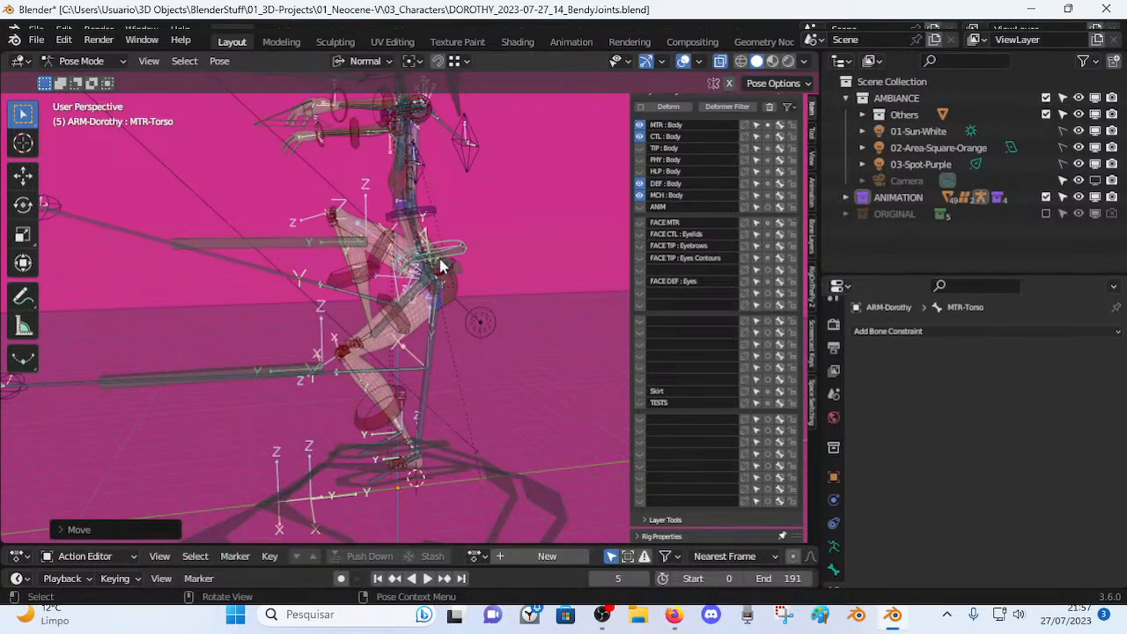
{"action": "key", "text": "g"}
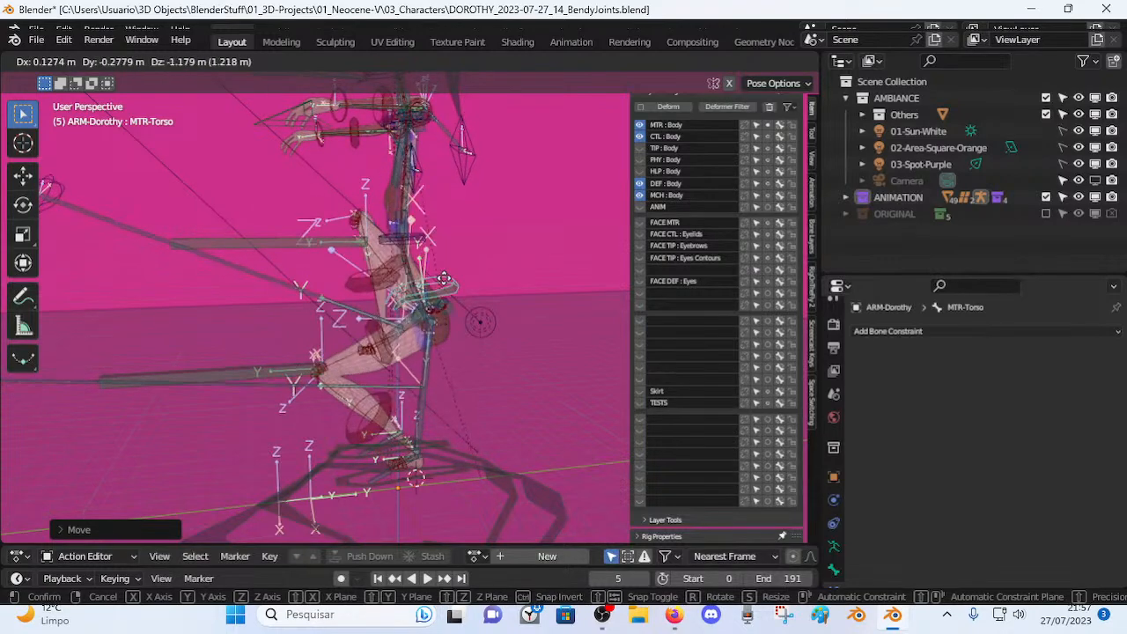
{"action": "left_click", "coordinate": [331, 361]}
Raise MTR-Leg.L in two moves and shift it back toward the body, just below the right leg's master control.
{"action": "left_click", "coordinate": [329, 363]}
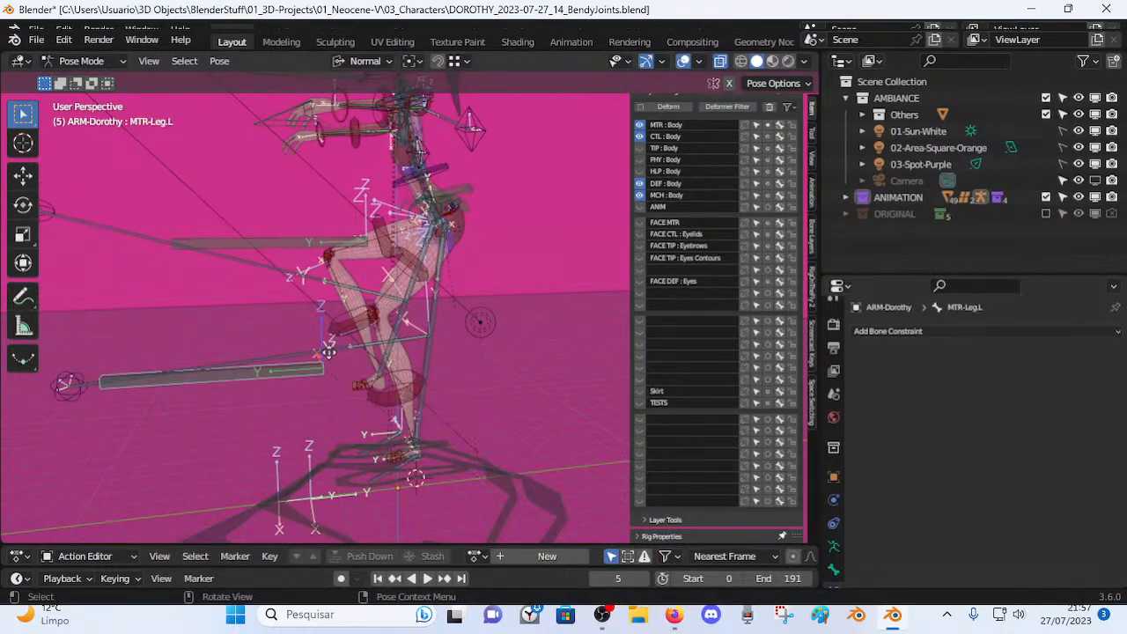
{"action": "key", "text": "g"}
{"action": "left_click", "coordinate": [385, 269]}
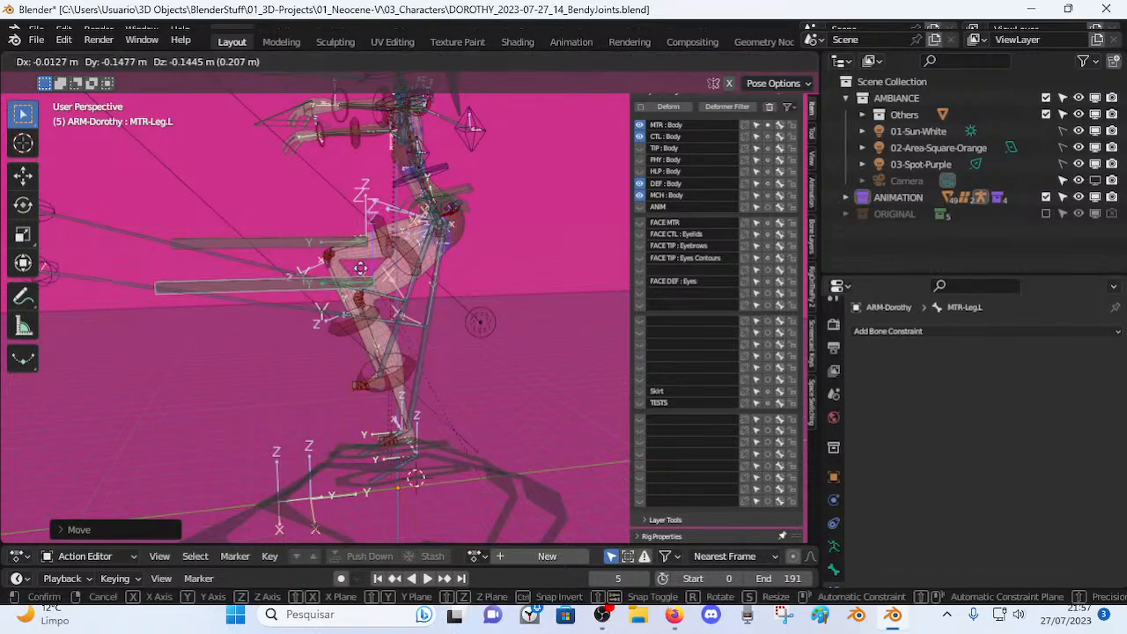
{"action": "key", "text": "g"}
{"action": "left_click", "coordinate": [346, 292]}
Lower MTR-Torso in two moves to bring the character back into a crouch.
{"action": "left_click", "coordinate": [459, 199]}
{"action": "key", "text": "g"}
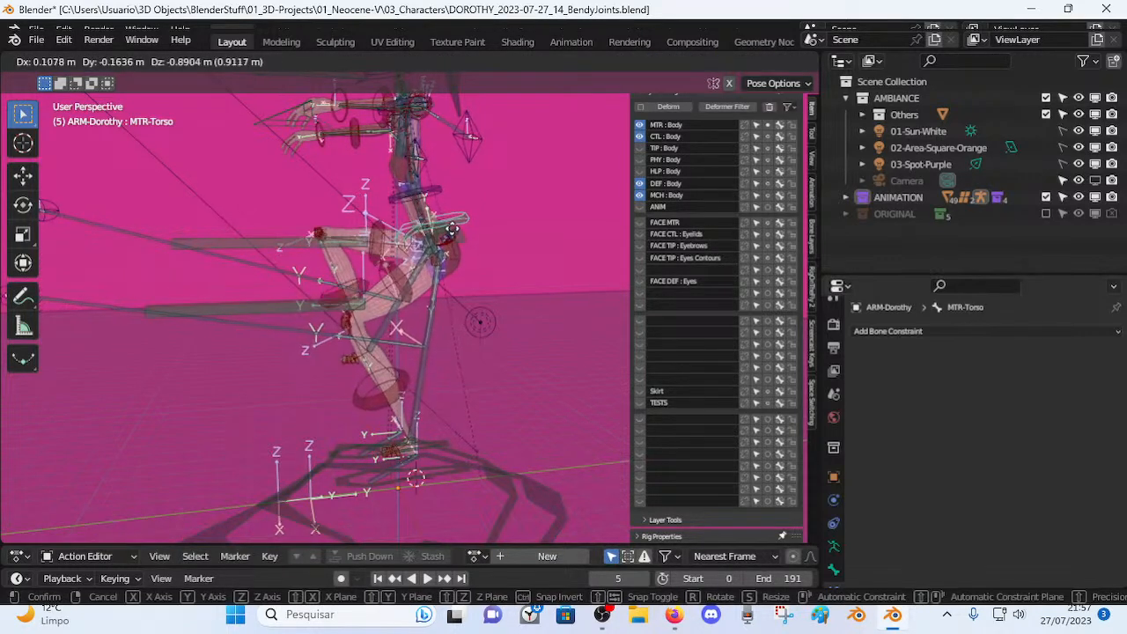
{"action": "left_click", "coordinate": [417, 261]}
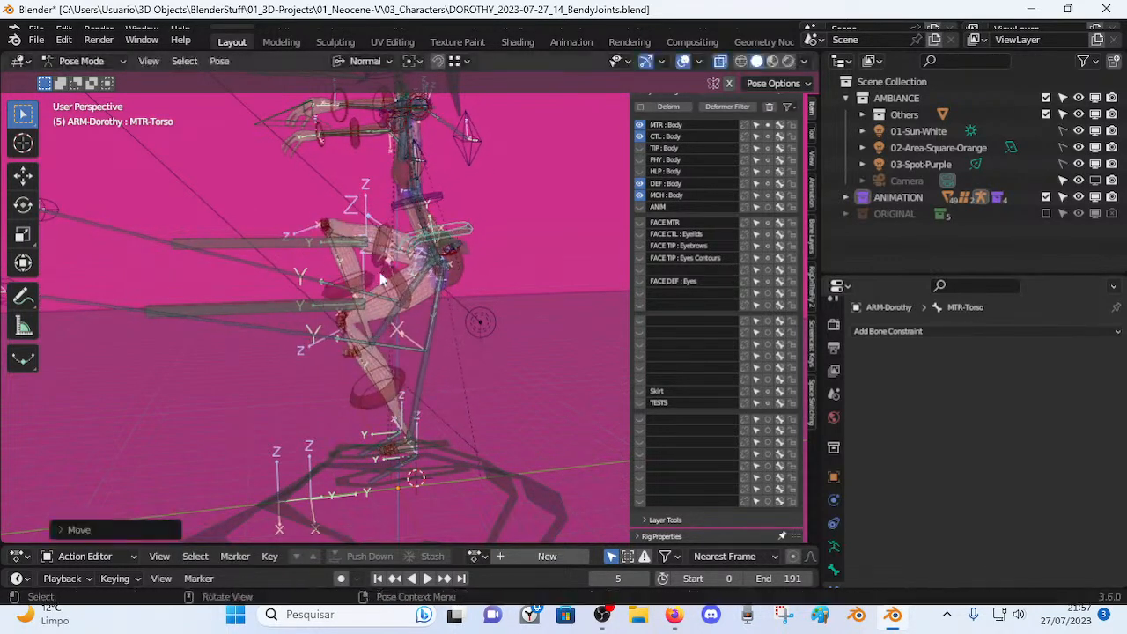
{"action": "key", "text": "g"}
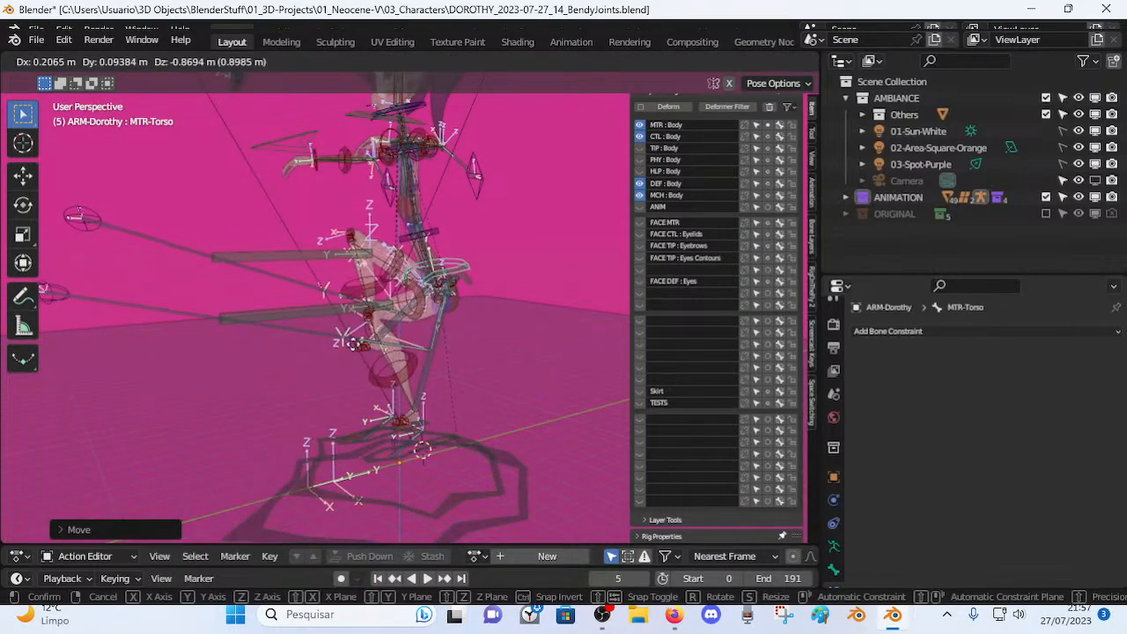
{"action": "left_click", "coordinate": [372, 327]}
{"action": "middle_click_drag", "start_coordinate": [372, 326], "coordinate": [423, 333]}
{"action": "middle_click_drag", "start_coordinate": [509, 346], "coordinate": [537, 343]}
Raise and lower MTR-Torso in three more moves, ending in a crouch, and check how the knees bend.
{"action": "key", "text": "g"}
{"action": "left_click", "coordinate": [448, 250]}
{"action": "middle_click_drag", "start_coordinate": [448, 250], "coordinate": [483, 307]}
{"action": "key", "text": "g"}
{"action": "left_click", "coordinate": [338, 302]}
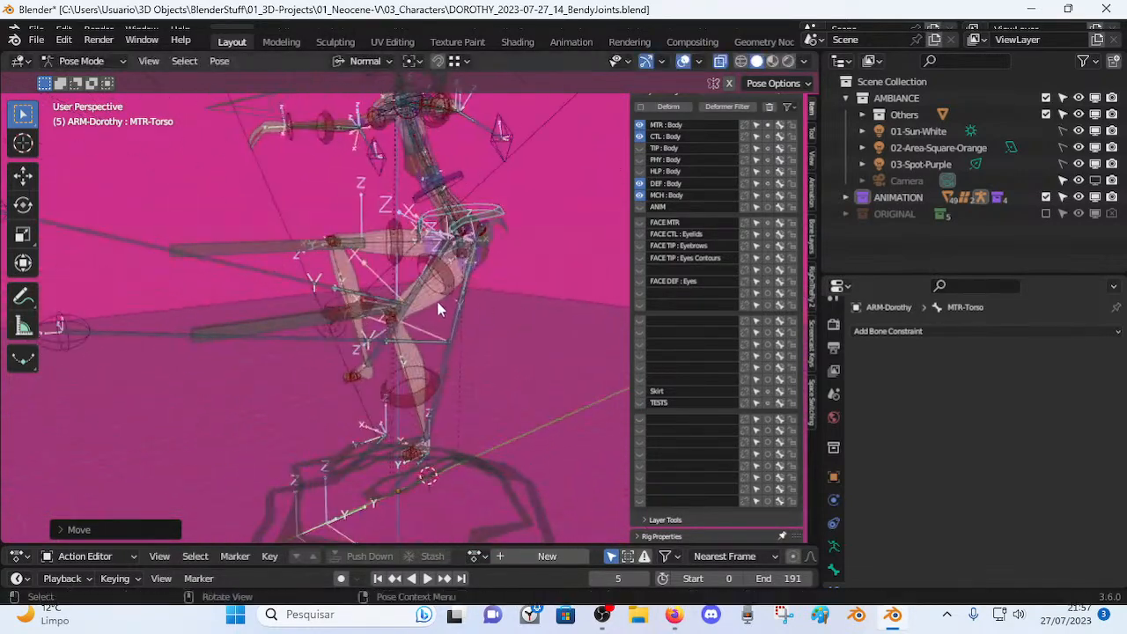
{"action": "key", "text": "g"}
{"action": "left_click", "coordinate": [384, 334]}
{"action": "middle_click_drag", "start_coordinate": [385, 334], "coordinate": [339, 323]}
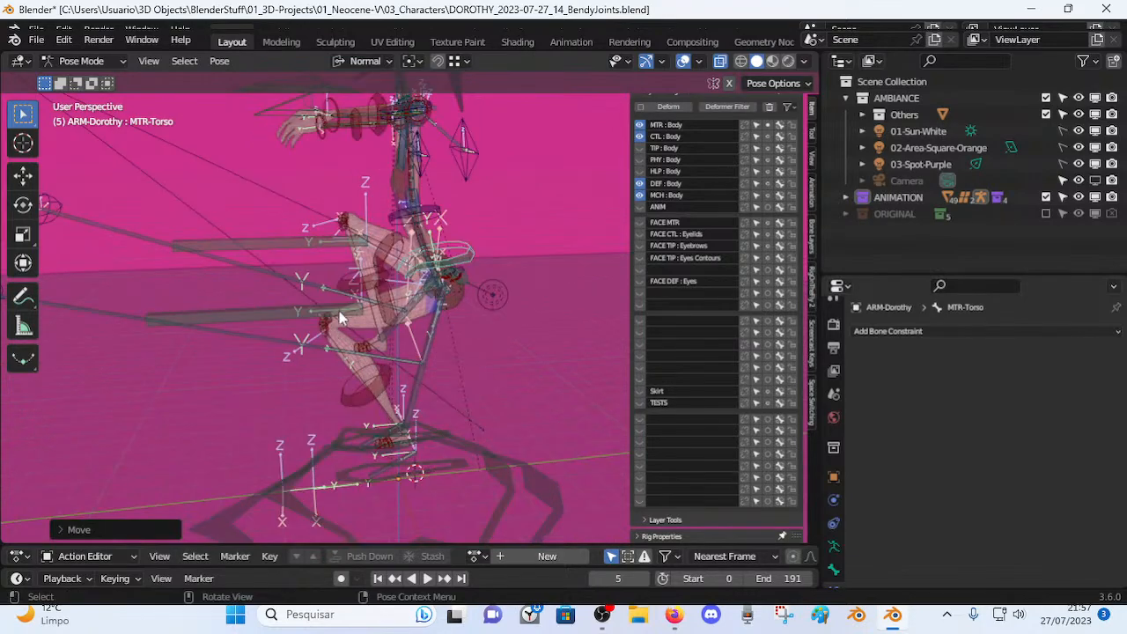
{"action": "mouse_move", "coordinate": [431, 273]}
{"action": "middle_mouse_down"}
{"action": "mouse_move", "coordinate": [416, 299]}
{"action": "mouse_move", "coordinate": [400, 300]}
{"action": "mouse_move", "coordinate": [431, 291]}
{"action": "middle_mouse_up"}
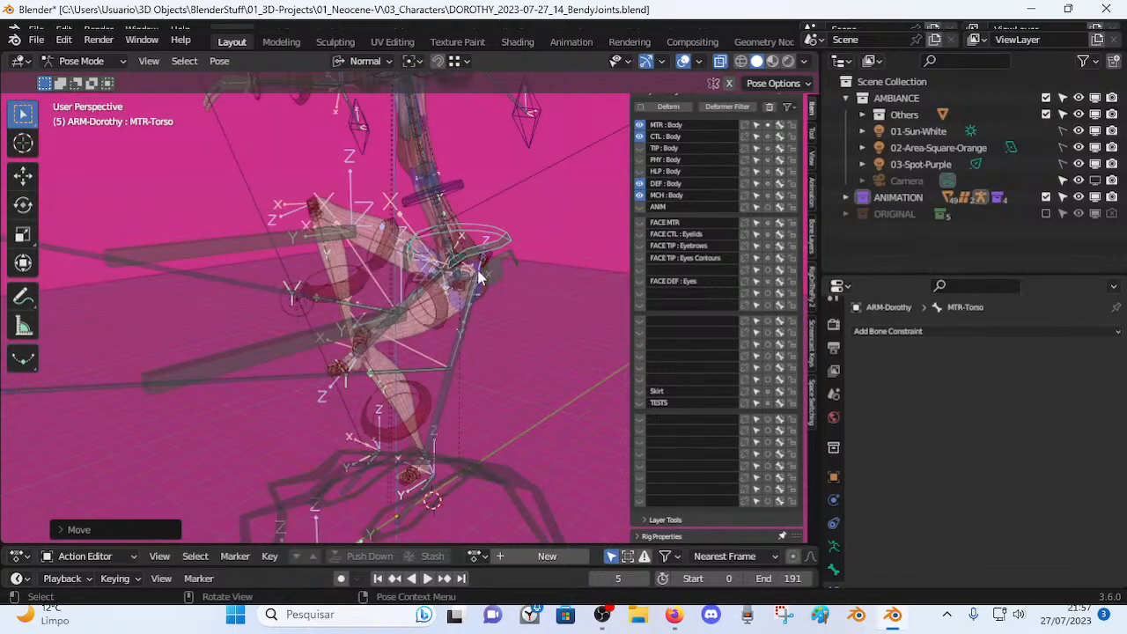
Examine the left knee's pole target CTL-Pole-Knee.L and its mechanism bone MCH-KneePole2.L.
{"action": "middle_click_drag", "start_coordinate": [442, 399], "coordinate": [182, 223]}
{"action": "left_click", "coordinate": [183, 224]}
{"action": "middle_click_drag", "start_coordinate": [173, 295], "coordinate": [165, 330]}
{"action": "left_click", "coordinate": [129, 328]}
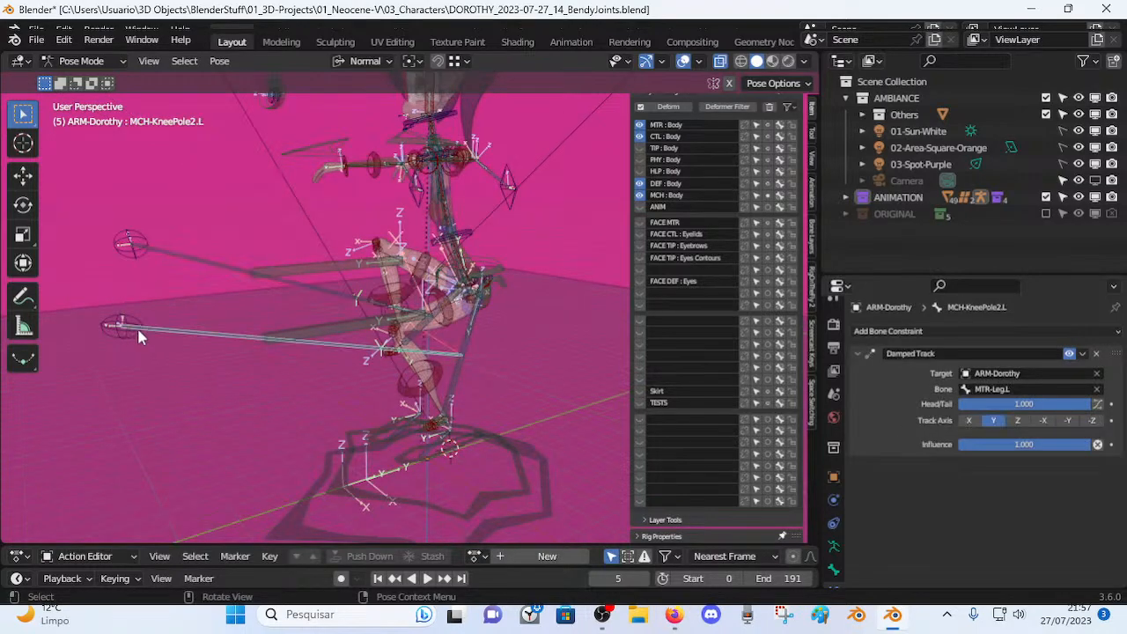
{"action": "left_click", "coordinate": [131, 244]}
{"action": "middle_click_drag", "start_coordinate": [131, 244], "coordinate": [342, 379]}
{"action": "scroll", "coordinate": [344, 376], "scroll_direction": "down", "scroll_amount": 5}
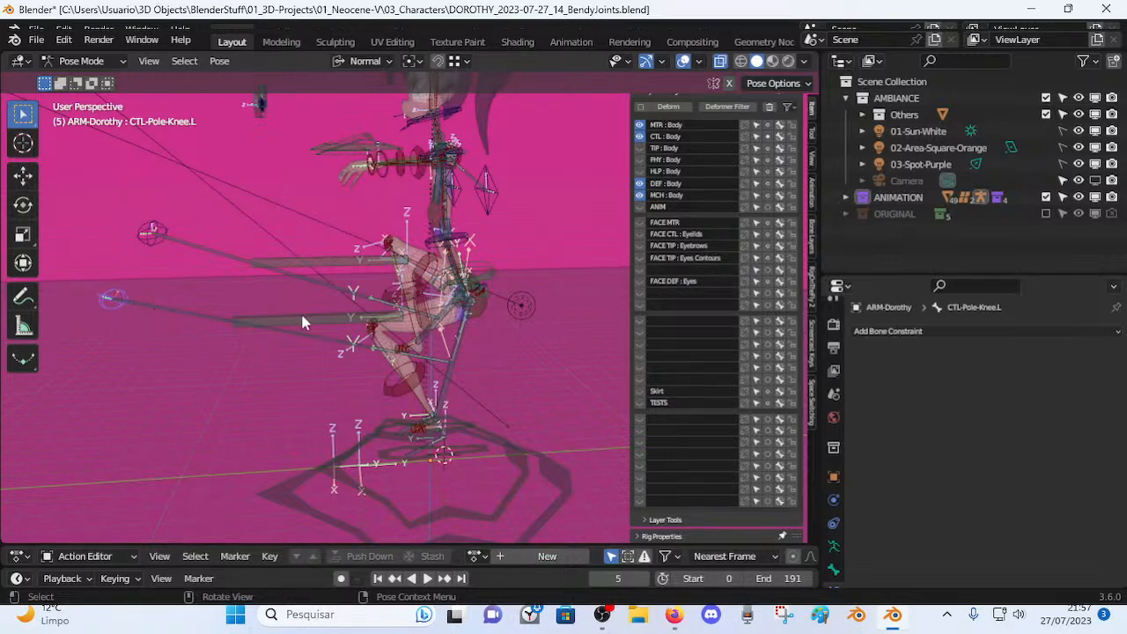
{"action": "middle_click_drag", "start_coordinate": [357, 334], "coordinate": [330, 359]}
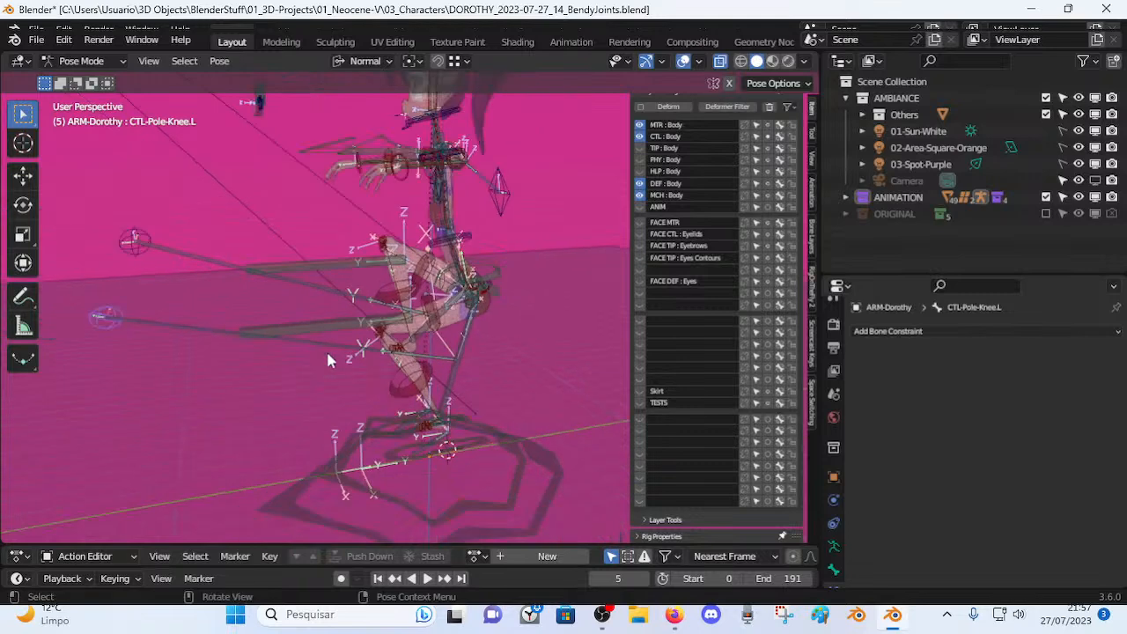
Compare the Damped Track constraint on MCH-KneePole2.L with the IK constraint on DEF-Thigh.L.
{"action": "left_click", "coordinate": [107, 320]}
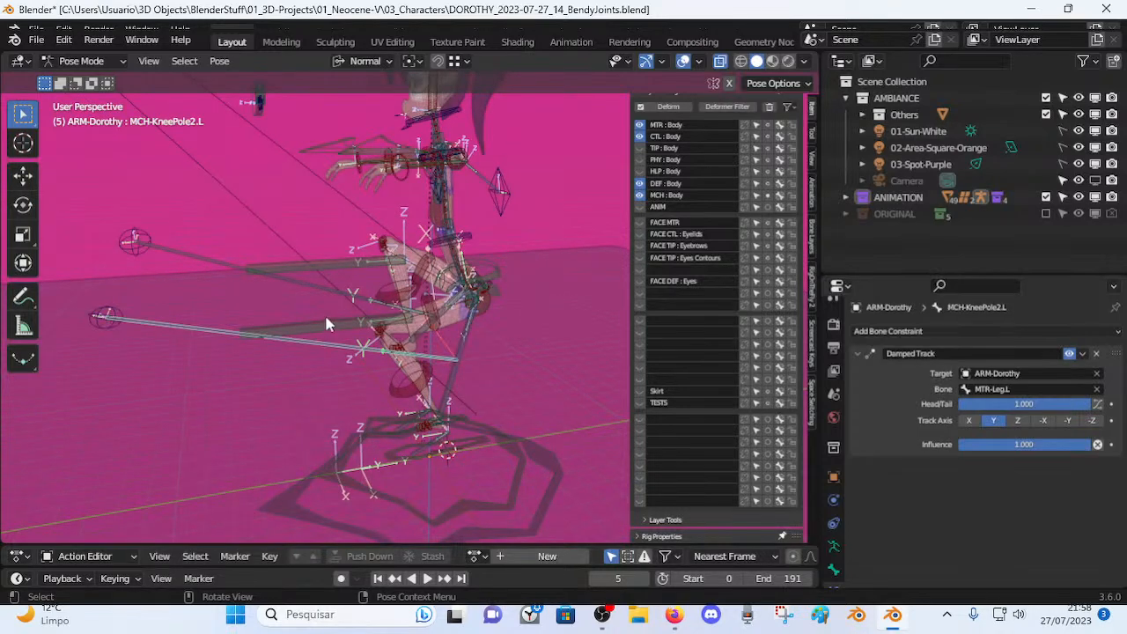
{"action": "left_click", "coordinate": [393, 370]}
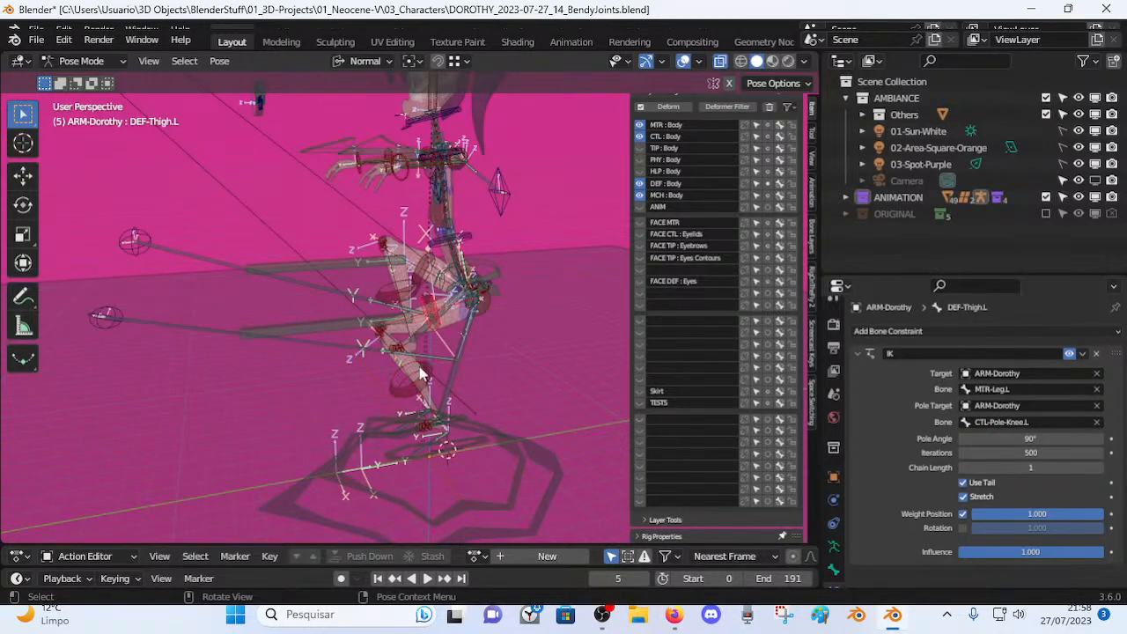
{"action": "middle_click_drag", "start_coordinate": [421, 310], "coordinate": [506, 252]}
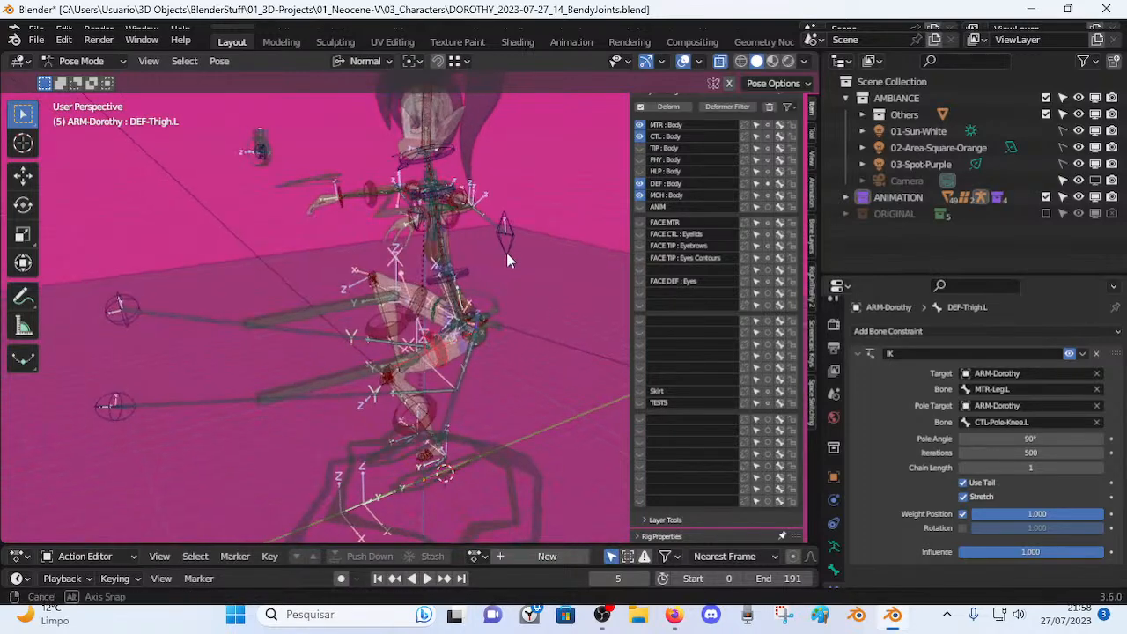
{"action": "left_click", "coordinate": [431, 202]}
{"action": "middle_click_drag", "start_coordinate": [421, 333], "coordinate": [394, 346]}
{"action": "middle_click_drag", "start_coordinate": [385, 397], "coordinate": [368, 373]}
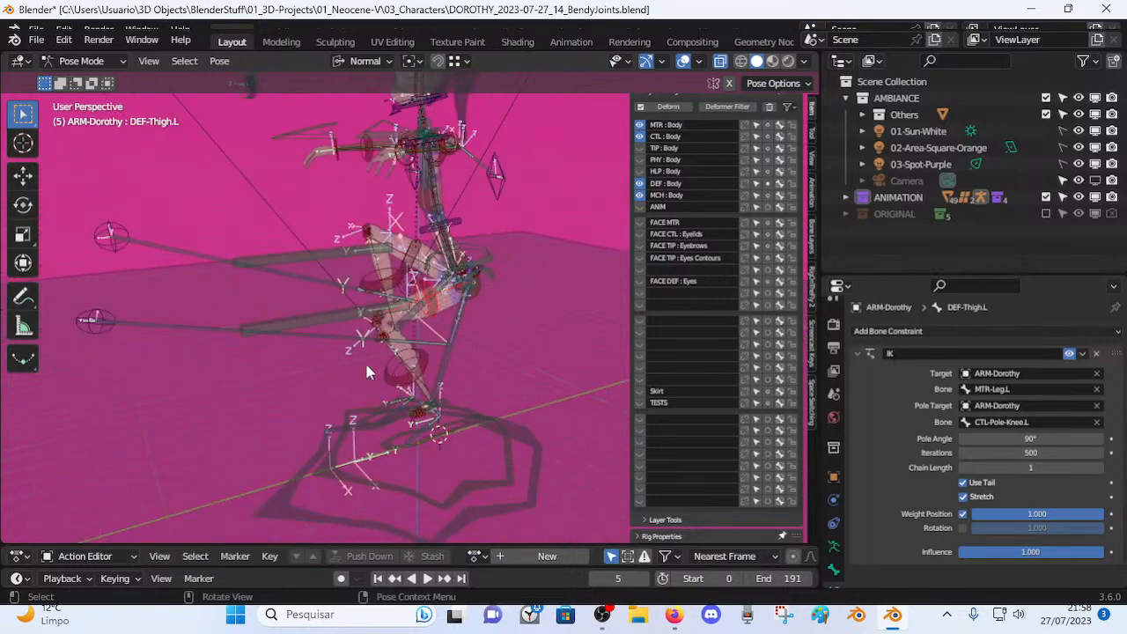
Select CTL-Pole-Knee.L and examine its position relative to the left knee from several angles.
{"action": "left_click", "coordinate": [110, 334]}
{"action": "middle_click_drag", "start_coordinate": [300, 331], "coordinate": [275, 346]}
{"action": "scroll", "coordinate": [272, 346], "scroll_direction": "up", "scroll_amount": 4}
{"action": "middle_click_drag", "start_coordinate": [355, 347], "coordinate": [414, 359]}
{"action": "scroll", "coordinate": [429, 370], "scroll_direction": "down", "scroll_amount": 4}
{"action": "scroll", "coordinate": [317, 356], "scroll_direction": "down", "scroll_amount": 2}
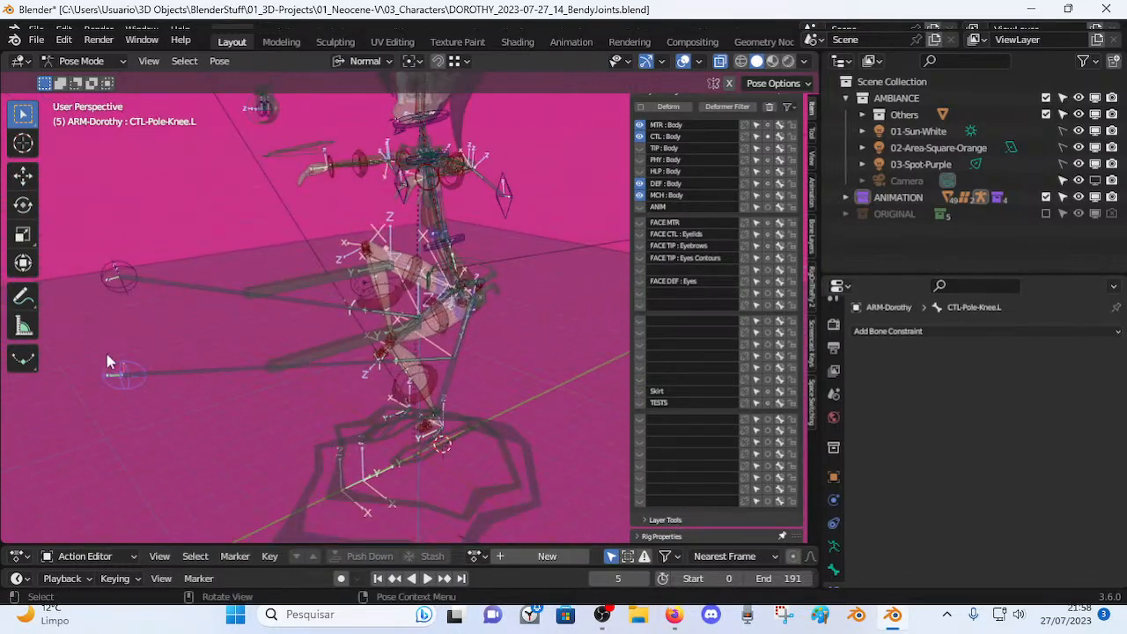
{"action": "middle_click_drag", "start_coordinate": [200, 387], "coordinate": [302, 376]}
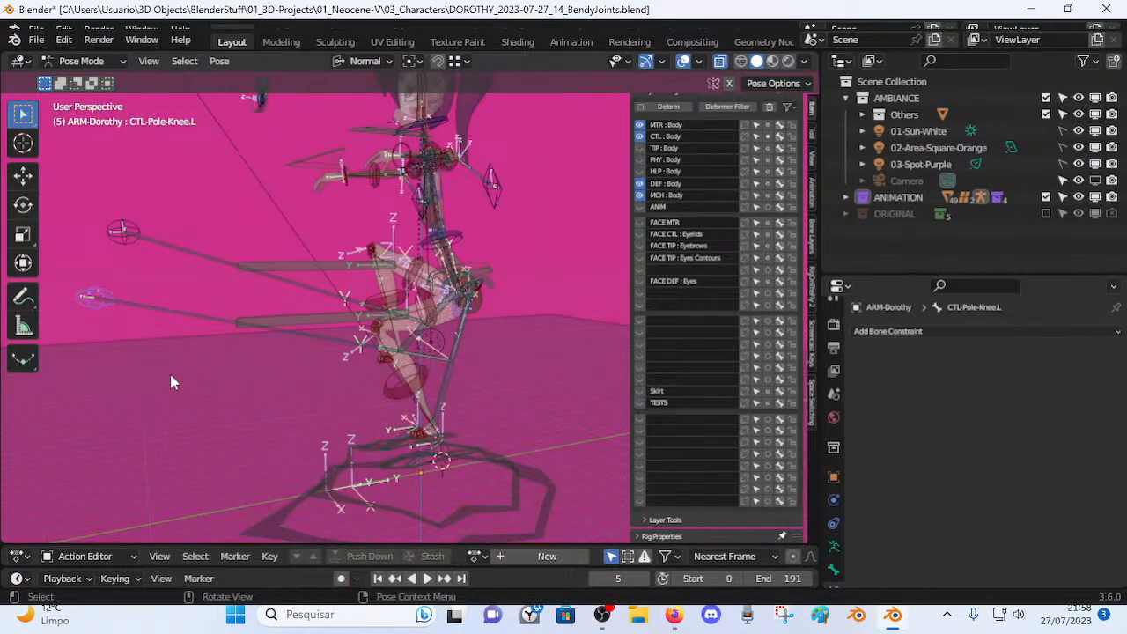
{"action": "middle_click_drag", "start_coordinate": [328, 410], "coordinate": [398, 377]}
{"action": "scroll", "coordinate": [405, 392], "scroll_direction": "up", "scroll_amount": 3}
Select DEF-Thigh.L and check its IK settings and the left thigh's orientation from the side and front.
{"action": "left_click", "coordinate": [482, 323]}
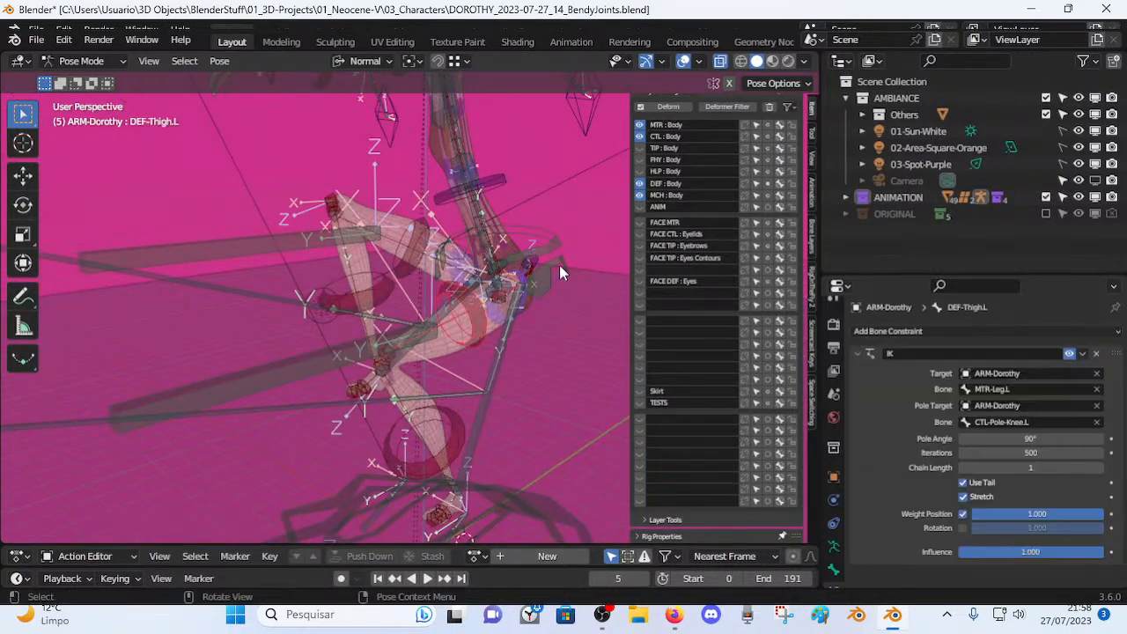
{"action": "middle_click_drag", "start_coordinate": [457, 441], "coordinate": [497, 352]}
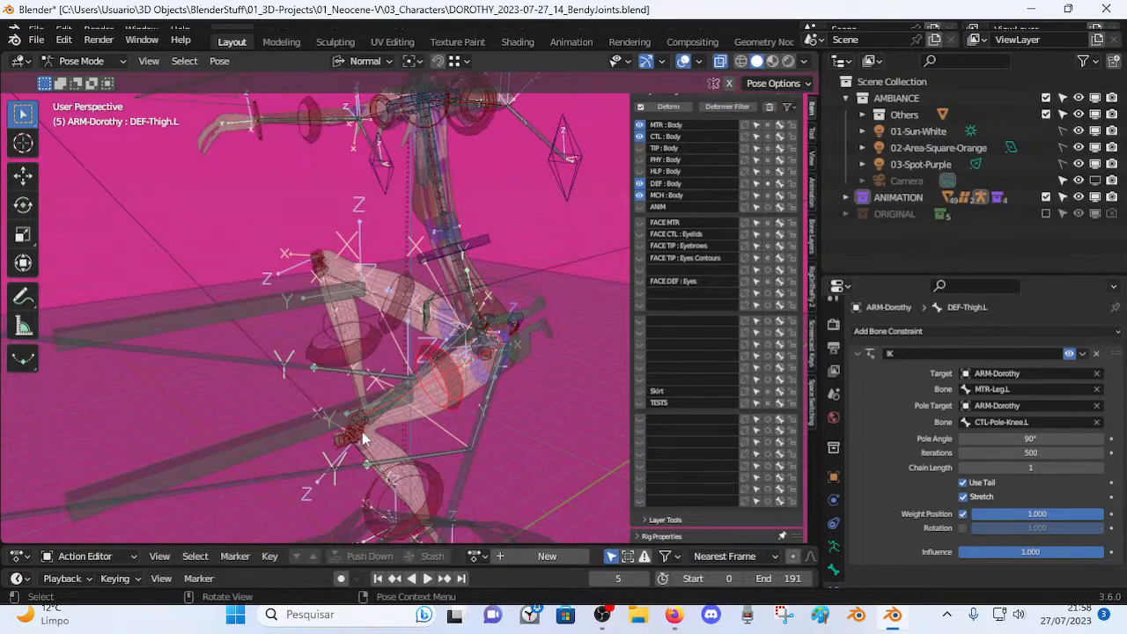
{"action": "middle_click_drag", "start_coordinate": [401, 392], "coordinate": [387, 424]}
{"action": "middle_click_drag", "start_coordinate": [398, 357], "coordinate": [467, 342]}
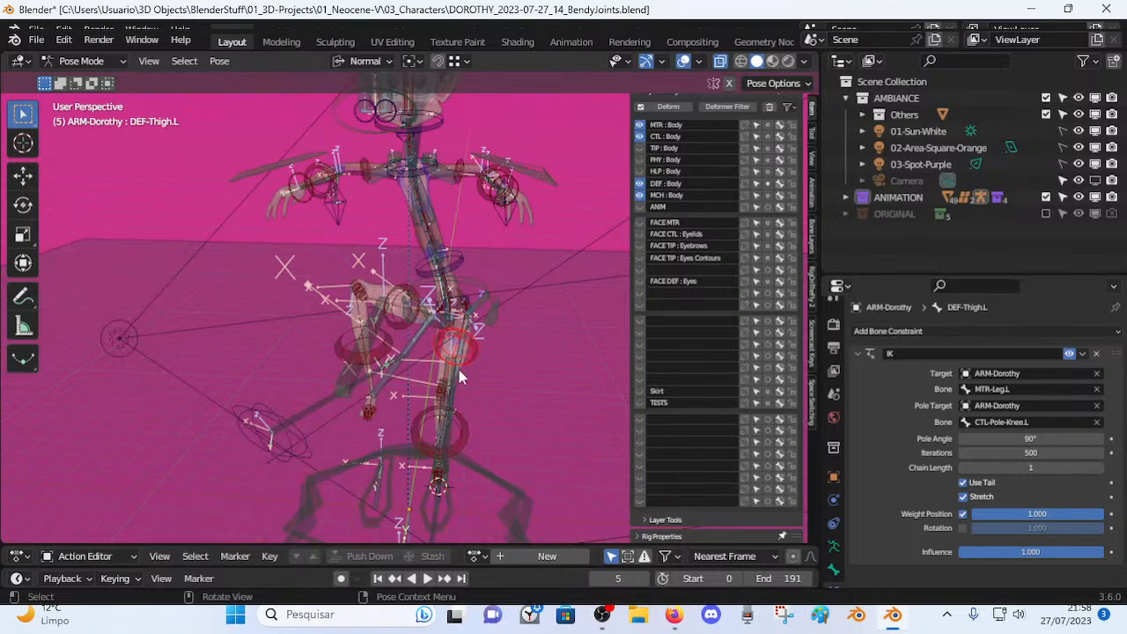
{"action": "middle_click_drag", "start_coordinate": [461, 393], "coordinate": [388, 445]}
{"action": "middle_click_drag", "start_coordinate": [394, 370], "coordinate": [288, 337]}
Move the left leg master MTR-Leg.L to another position.
{"action": "left_click", "coordinate": [293, 386]}
{"action": "key", "text": "g"}
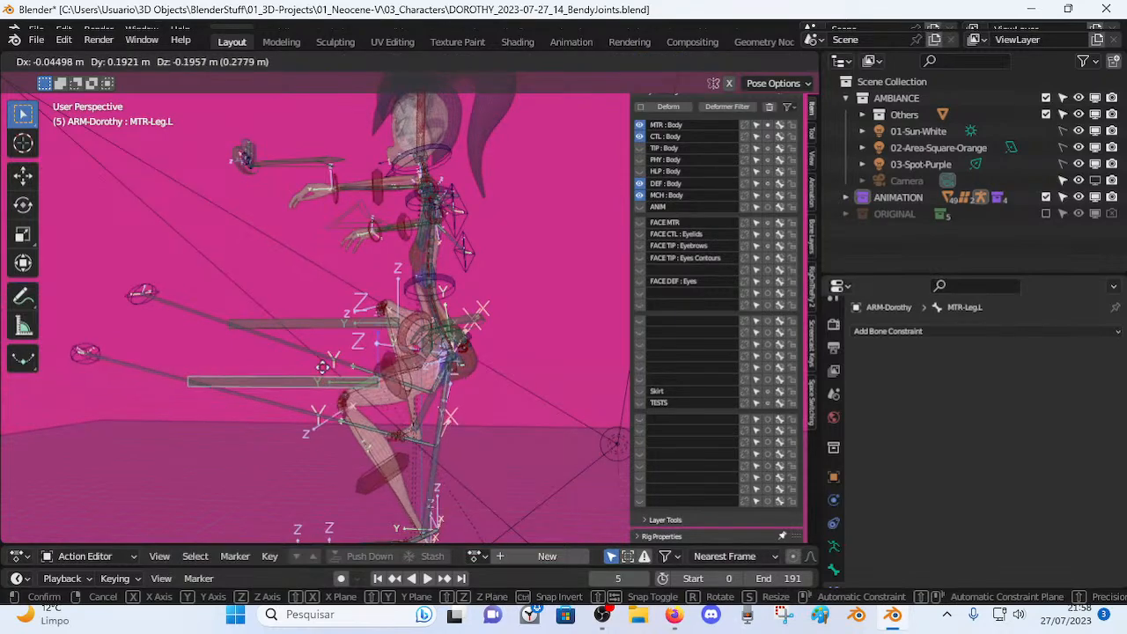
{"action": "left_click", "coordinate": [323, 370]}
Select MTR-Torso and examine the upper body's spine, neck and head controllers.
{"action": "middle_click_drag", "start_coordinate": [323, 370], "coordinate": [447, 372]}
{"action": "scroll", "coordinate": [436, 386], "scroll_direction": "up", "scroll_amount": 1}
{"action": "left_click", "coordinate": [435, 381]}
{"action": "scroll", "coordinate": [478, 428], "scroll_direction": "up", "scroll_amount": 2}
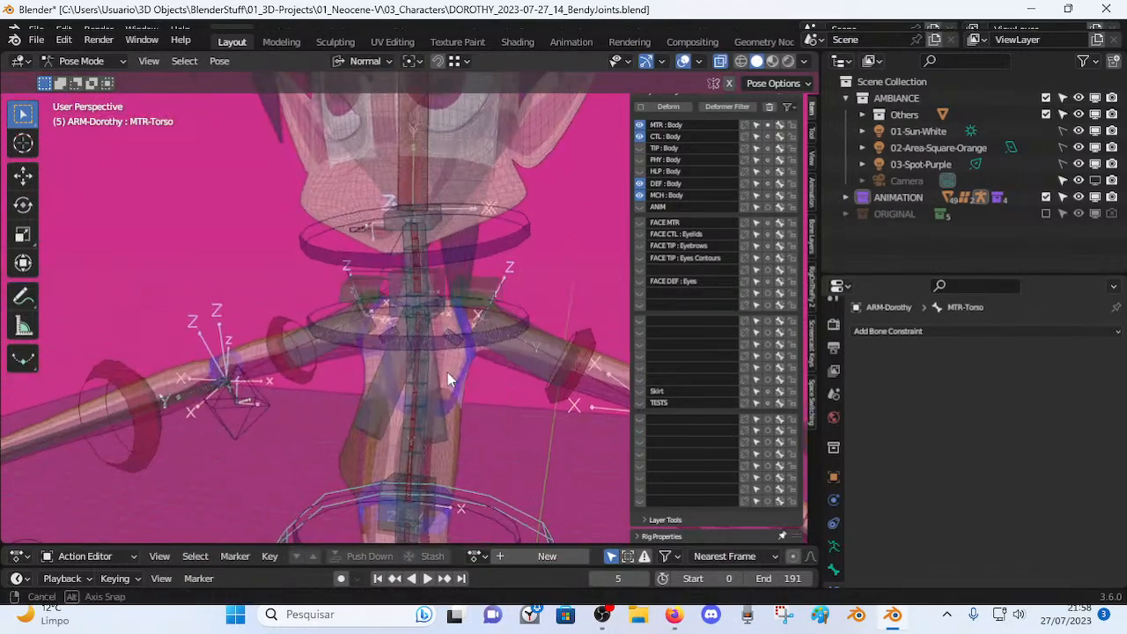
{"action": "scroll", "coordinate": [481, 319], "scroll_direction": "down", "scroll_amount": 3}
{"action": "middle_click_drag", "start_coordinate": [468, 231], "coordinate": [428, 337], "text": "shift"}
{"action": "scroll", "coordinate": [431, 326], "scroll_direction": "down", "scroll_amount": 2}
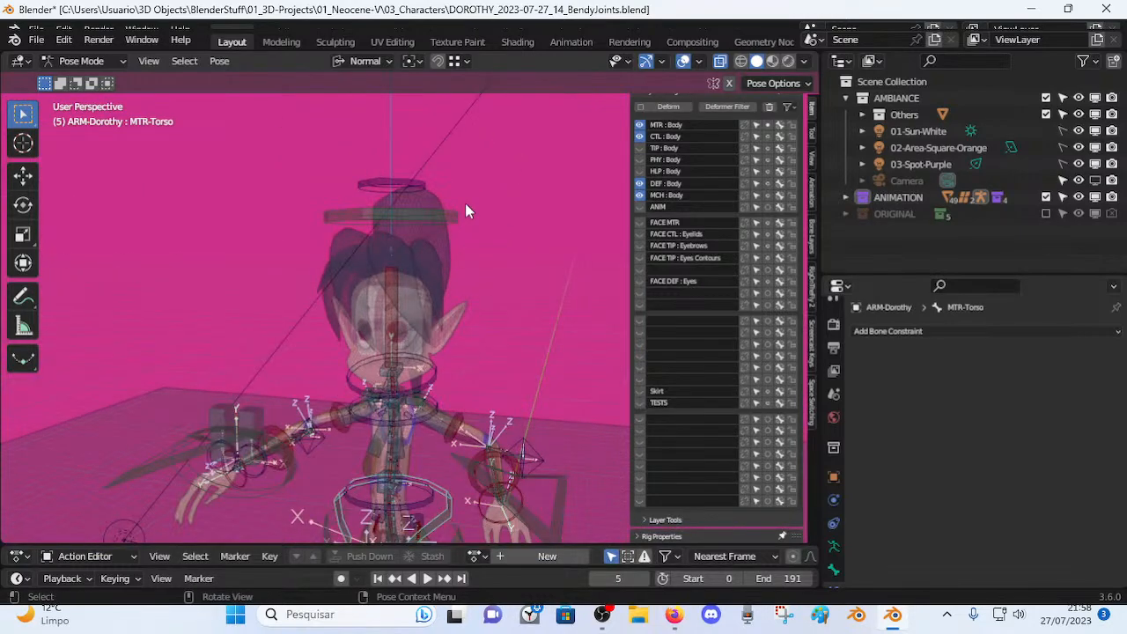
Move and rotate the head master MTR-Head to test how the head and upper body follow.
{"action": "left_click", "coordinate": [455, 213]}
{"action": "key", "text": "g"}
{"action": "left_click", "coordinate": [467, 202]}
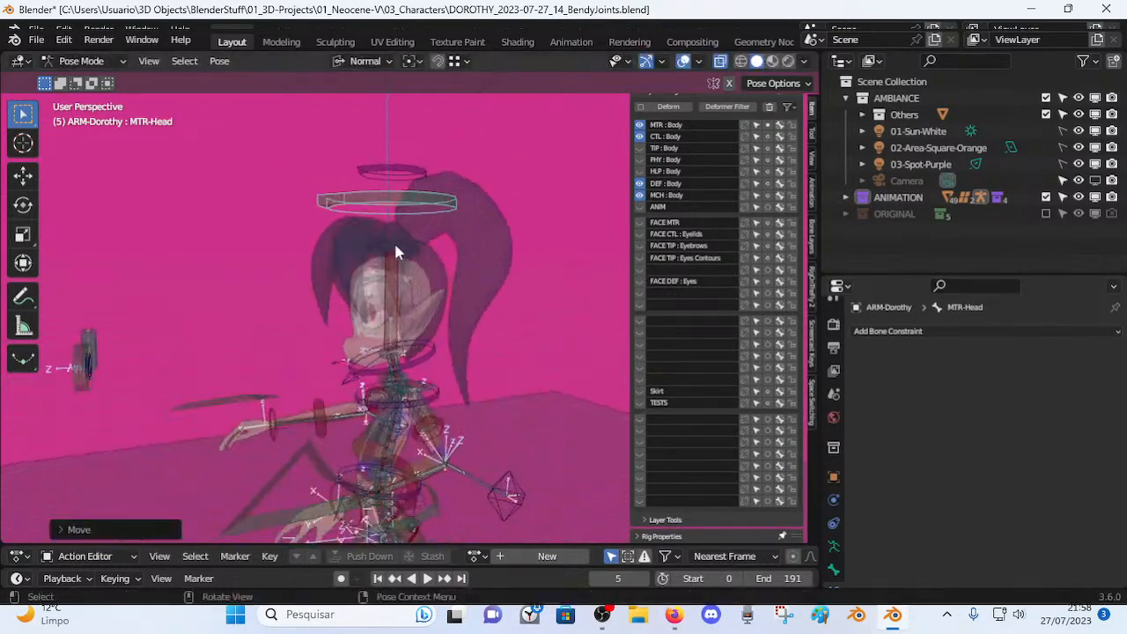
{"action": "key", "text": "r"}
{"action": "left_click", "coordinate": [499, 264]}
{"action": "key", "text": "g"}
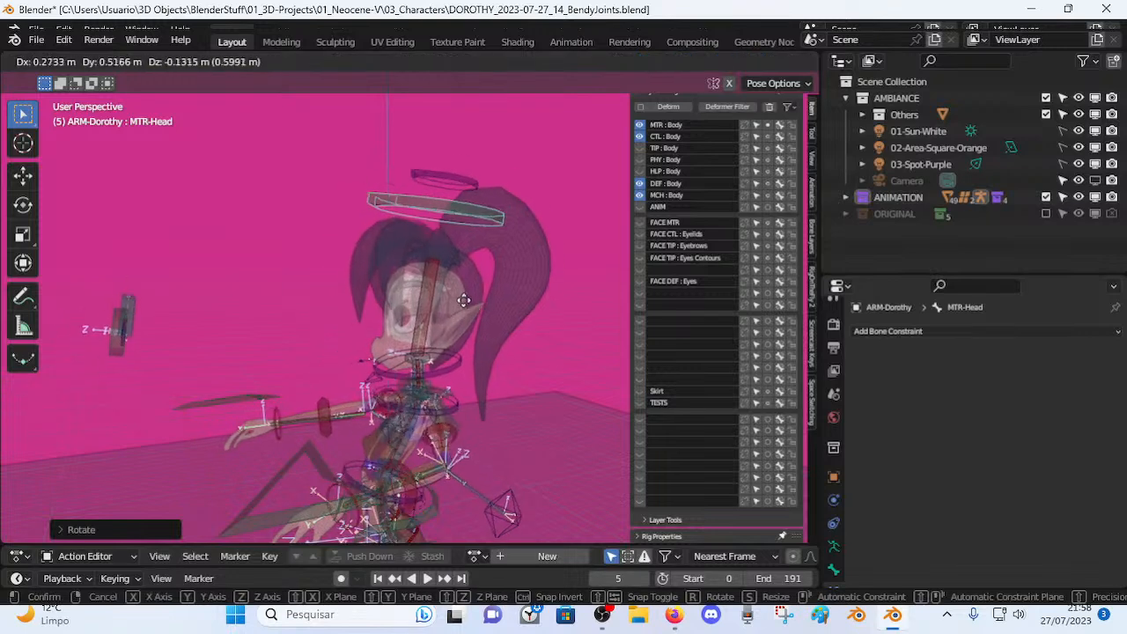
{"action": "left_click", "coordinate": [461, 283]}
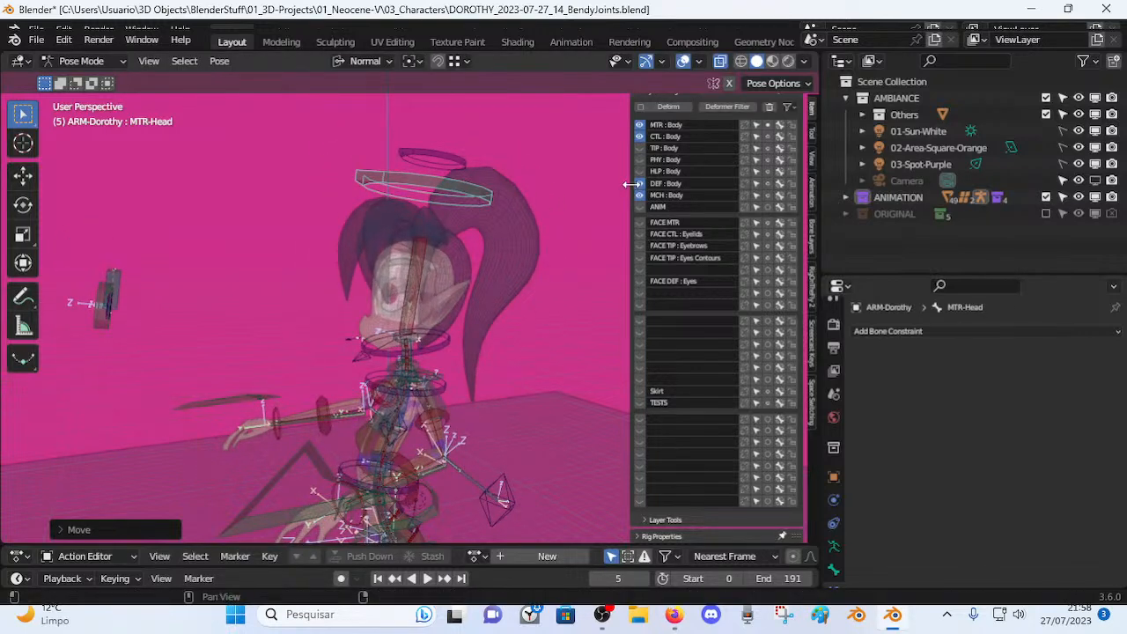
Hide the DEF : Body and MCH : Body layers and tilt MTR-Head backwards.
{"action": "middle_click_drag", "start_coordinate": [392, 287], "coordinate": [411, 286]}
{"action": "key", "text": "r"}
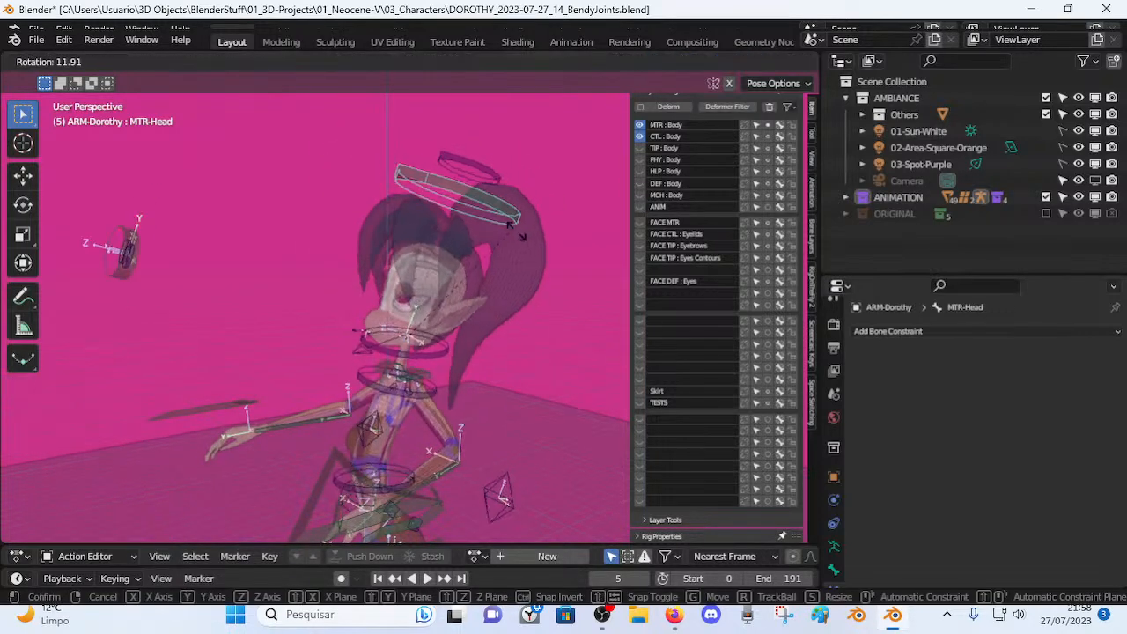
{"action": "left_click", "coordinate": [517, 258]}
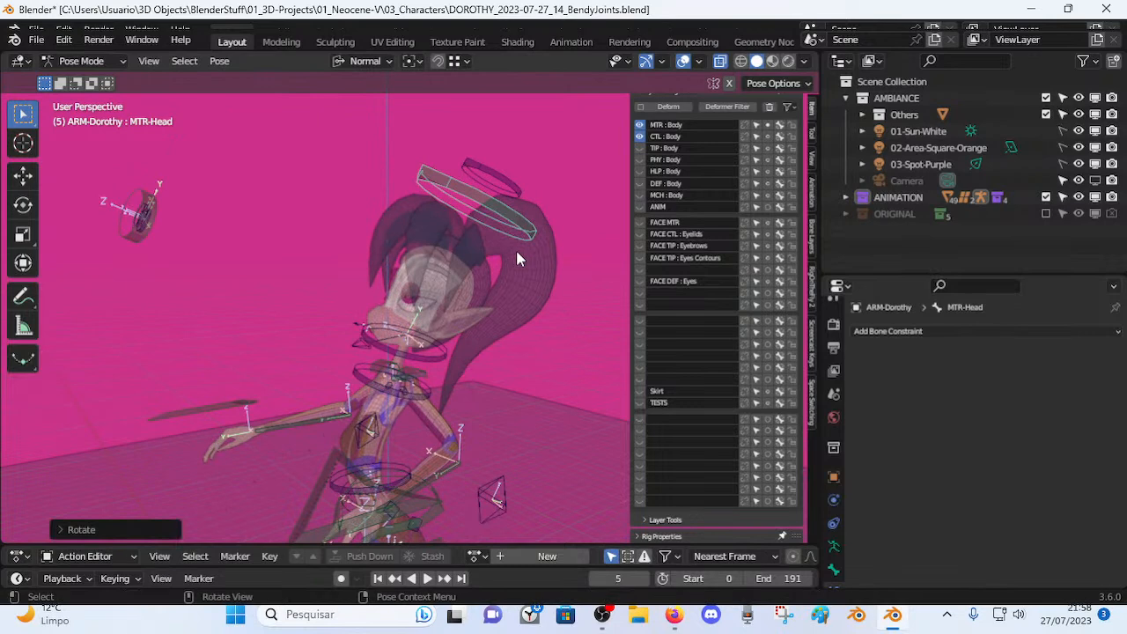
Try a trackball rotation on the head control CTL-Head.
{"action": "left_click", "coordinate": [513, 151]}
{"action": "key", "text": "r"}
{"action": "key", "text": "r"}
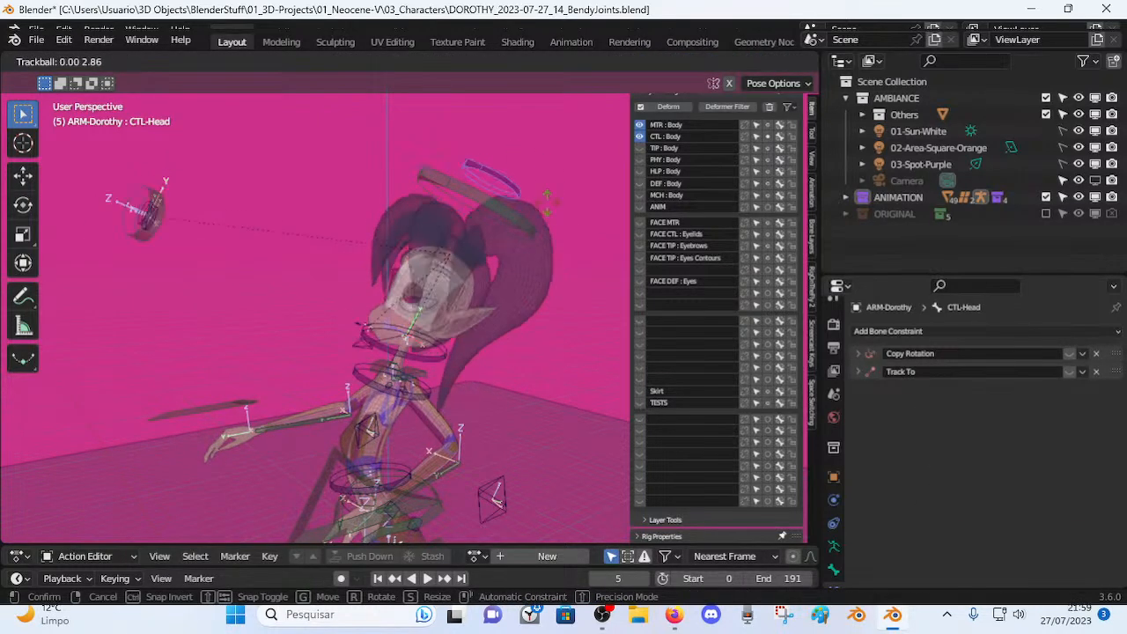
{"action": "left_click", "coordinate": [533, 206]}
Rotate MTR-Head sideways in a view from the character's front.
{"action": "left_click", "coordinate": [526, 206]}
{"action": "middle_click_drag", "start_coordinate": [396, 272], "coordinate": [511, 242]}
{"action": "key", "text": "r"}
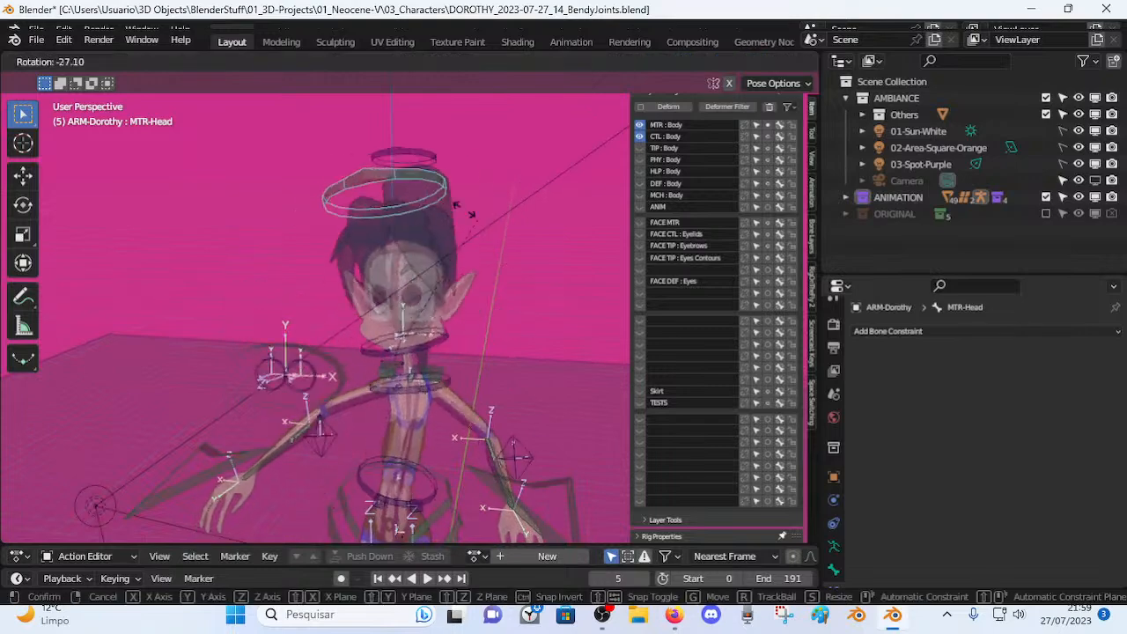
{"action": "left_click", "coordinate": [487, 262]}
Move the spine control CTL-Spine-BBH.004 under the chin sideways to bend the neck.
{"action": "middle_click_drag", "start_coordinate": [444, 341], "coordinate": [373, 292], "text": "shift"}
{"action": "scroll", "coordinate": [374, 292], "scroll_direction": "up", "scroll_amount": 5}
{"action": "middle_click_drag", "start_coordinate": [356, 333], "coordinate": [432, 319]}
{"action": "left_click", "coordinate": [410, 316]}
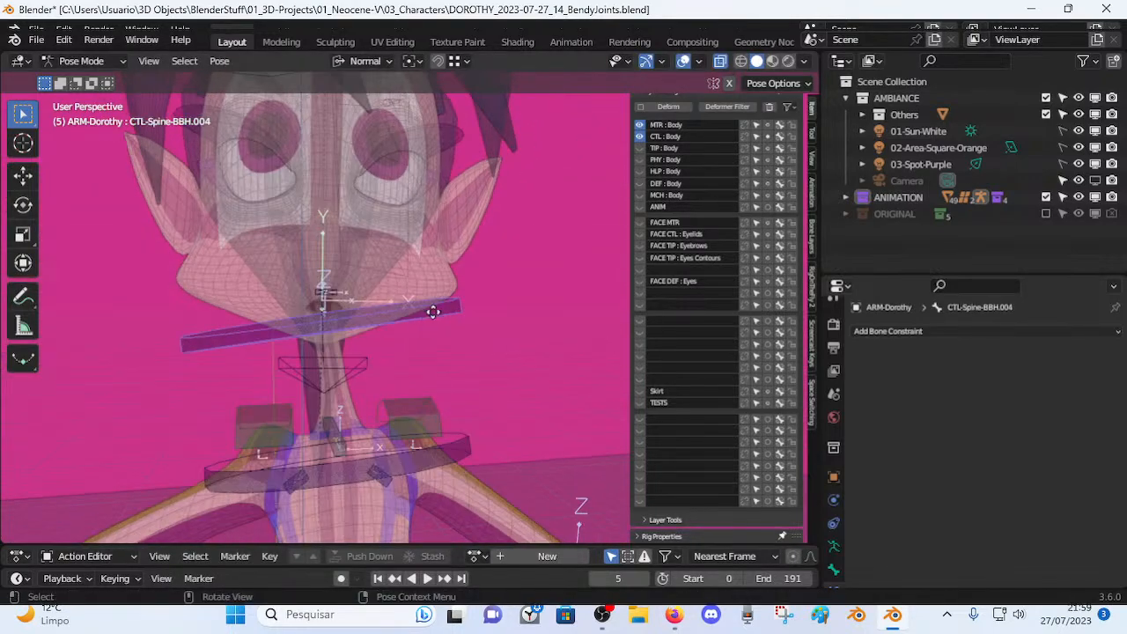
{"action": "key", "text": "g"}
{"action": "left_click", "coordinate": [337, 383]}
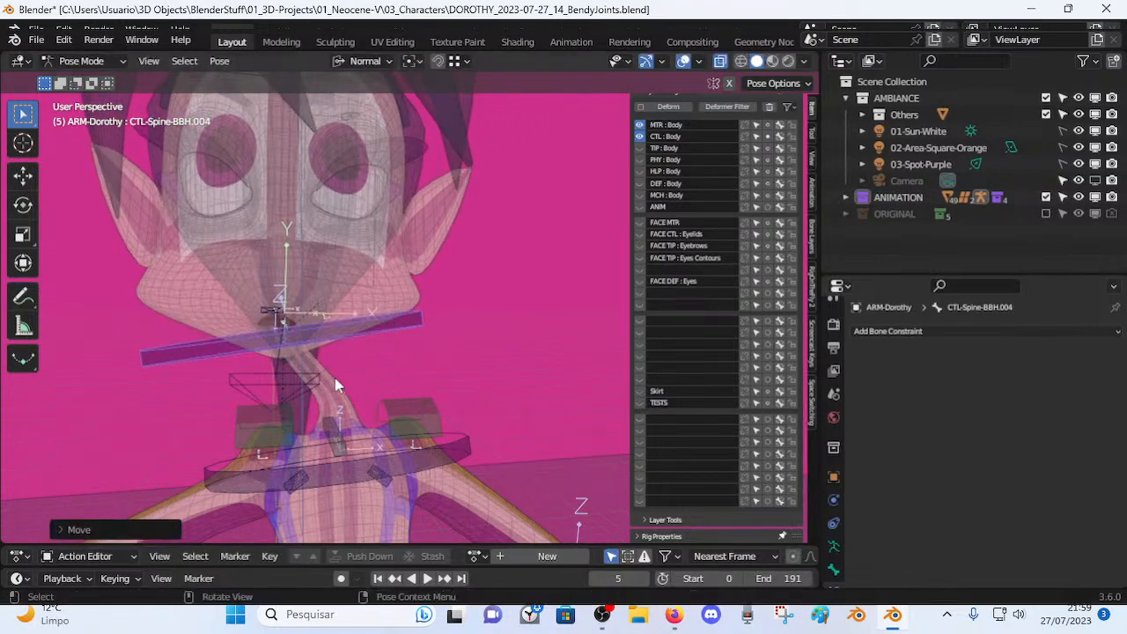
Reposition CTL-Spine-BBH.004 and rotate it to tilt the head with the bent neck.
{"action": "middle_click_drag", "start_coordinate": [361, 367], "coordinate": [344, 367]}
{"action": "key", "text": "g"}
{"action": "left_click", "coordinate": [364, 356]}
{"action": "key", "text": "r"}
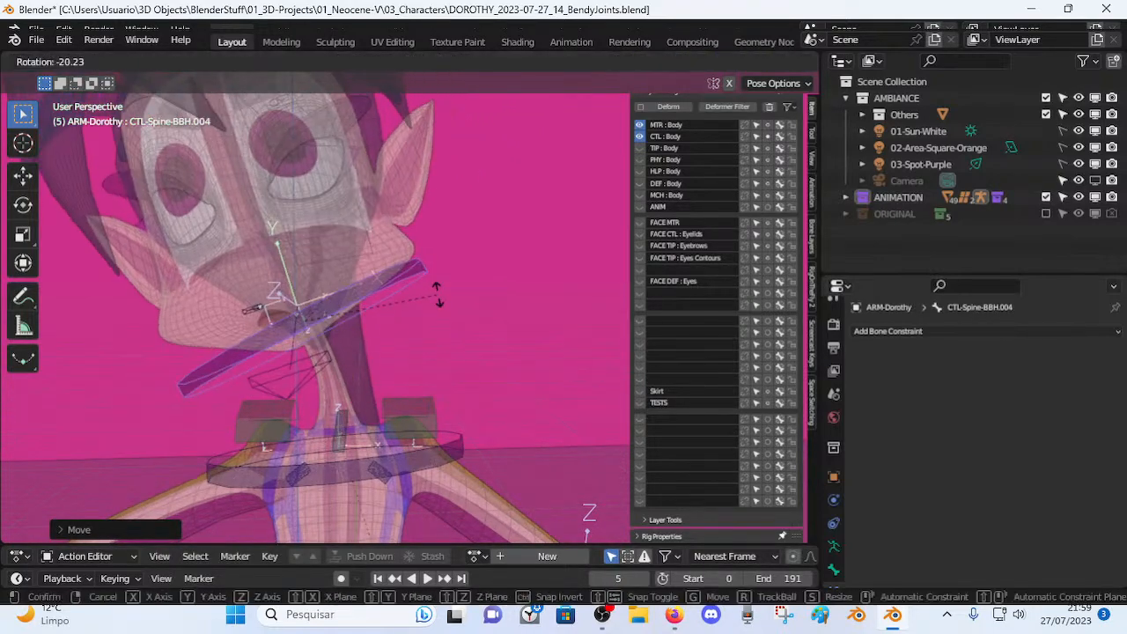
{"action": "left_click", "coordinate": [440, 296]}
{"action": "key", "text": "g"}
{"action": "left_click", "coordinate": [417, 313]}
Rotate CTL-Spine-BBH.004 again with the whole head and its controllers in view.
{"action": "scroll", "coordinate": [390, 325], "scroll_direction": "down", "scroll_amount": 2}
{"action": "middle_click_drag", "start_coordinate": [390, 325], "coordinate": [432, 387], "text": "shift"}
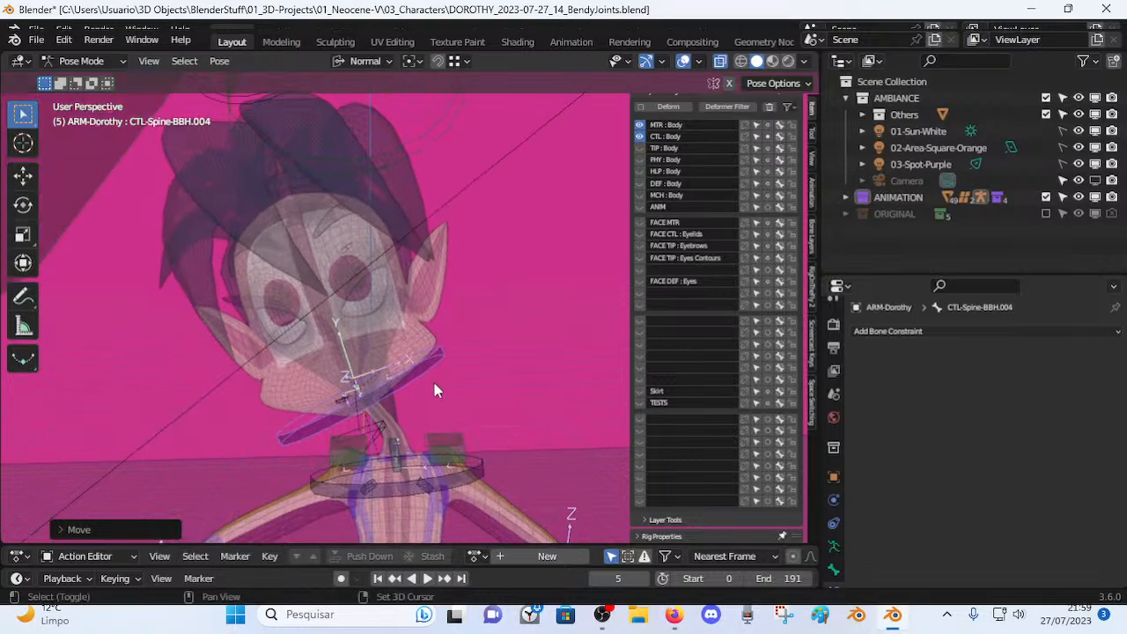
{"action": "scroll", "coordinate": [435, 315], "scroll_direction": "down", "scroll_amount": 2}
{"action": "key", "text": "r"}
{"action": "left_click", "coordinate": [310, 175]}
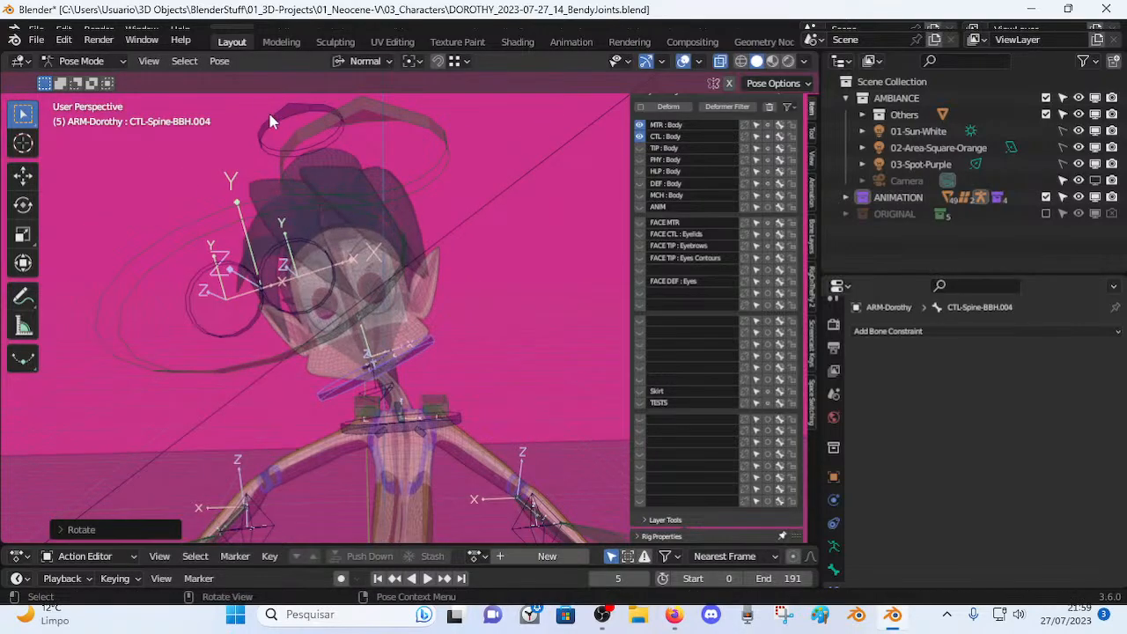
Test a trackball rotation on CTL-Head and clear its rotation.
{"action": "key", "text": "r"}
{"action": "key", "text": "r"}
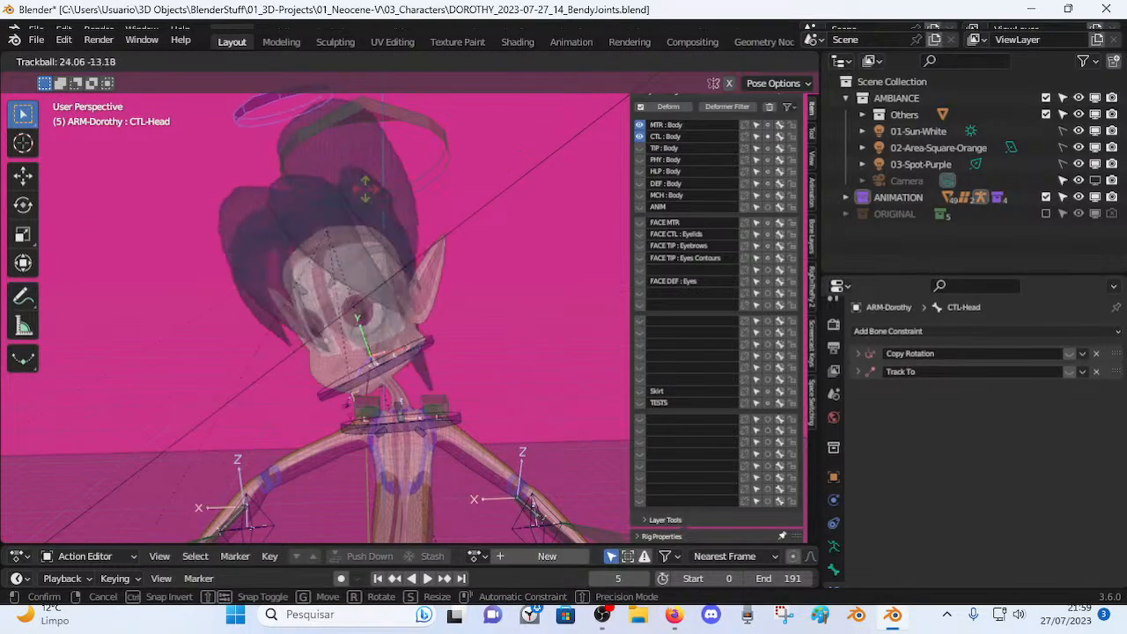
{"action": "left_click", "coordinate": [389, 301]}
{"action": "key", "text": "alt+r"}
Rotate and move CTL-Spine-BBH.004 to lean the head towards the character's left shoulder.
{"action": "left_click", "coordinate": [438, 425]}
{"action": "middle_click_drag", "start_coordinate": [438, 425], "coordinate": [406, 336]}
{"action": "scroll", "coordinate": [409, 341], "scroll_direction": "up", "scroll_amount": 4}
{"action": "key", "text": "r"}
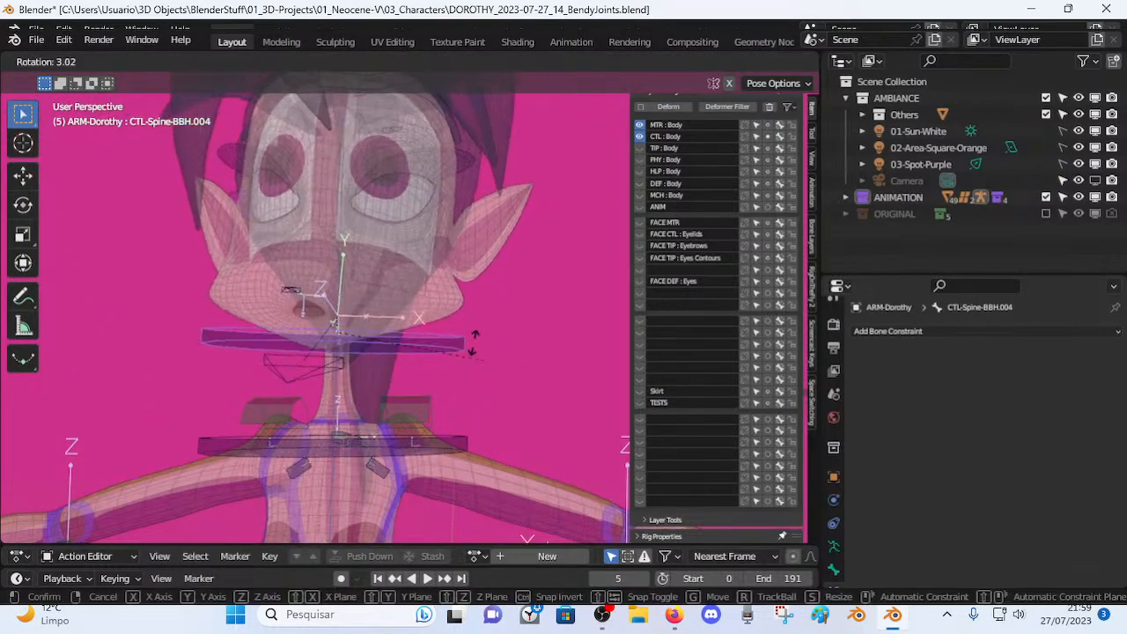
{"action": "left_click", "coordinate": [454, 345]}
{"action": "key", "text": "r"}
{"action": "left_click", "coordinate": [433, 391]}
{"action": "key", "text": "g"}
{"action": "left_click", "coordinate": [468, 374]}
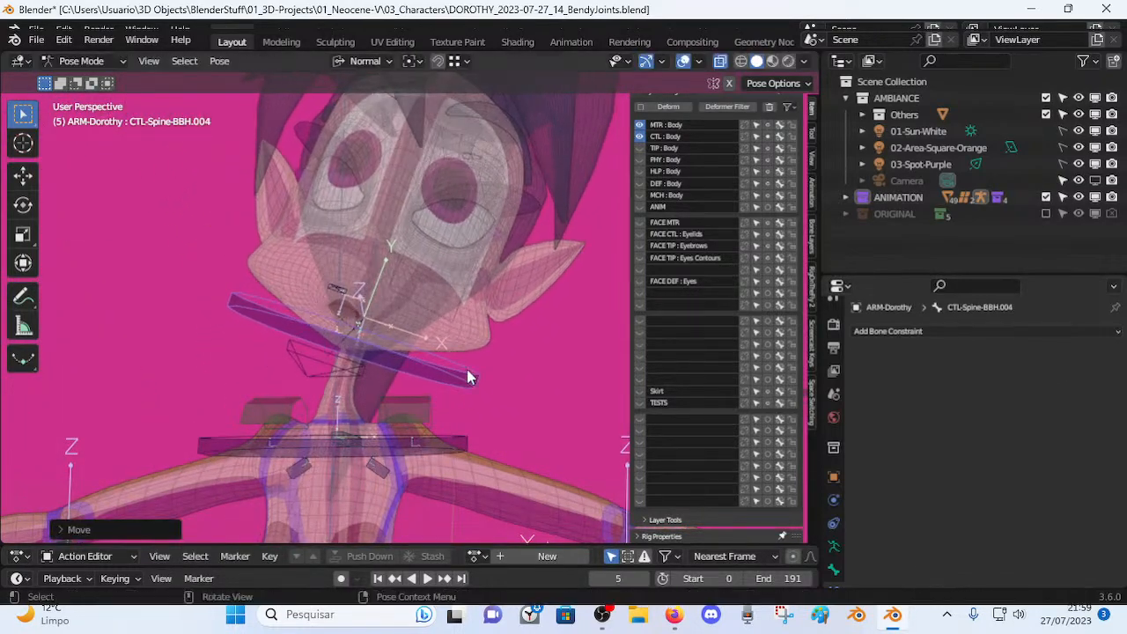
Clear CTL-Spine-BBH.004's location and rotation, and pose it shifted and tilted towards the character's left shoulder.
{"action": "key", "text": "alt+g"}
{"action": "key", "text": "alt+r"}
{"action": "key", "text": "g"}
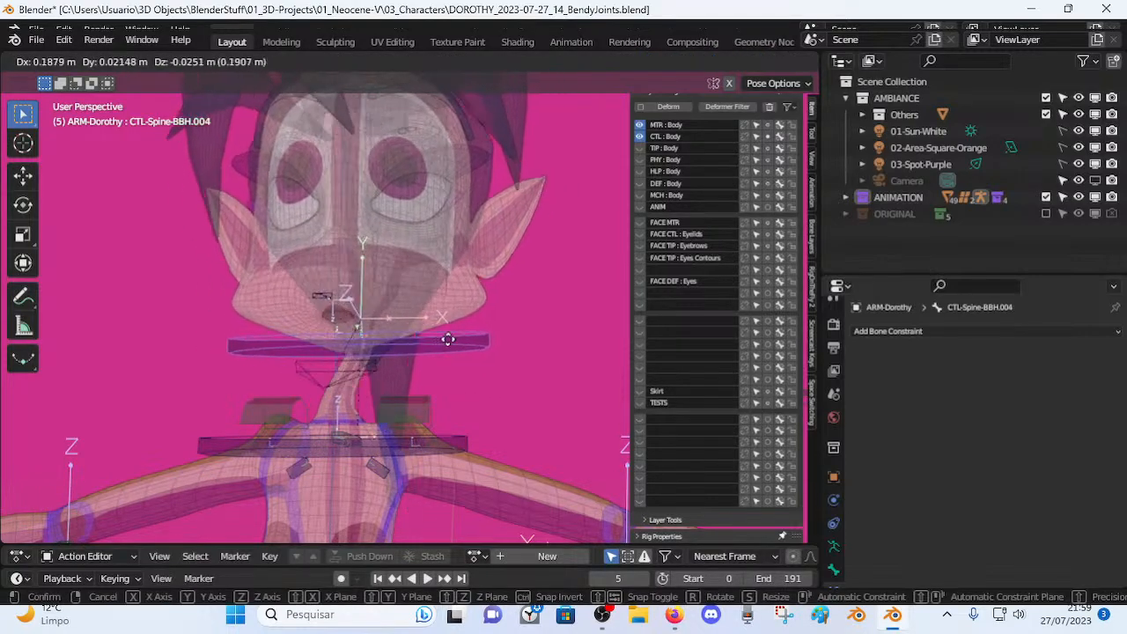
{"action": "left_click", "coordinate": [493, 347]}
{"action": "key", "text": "r"}
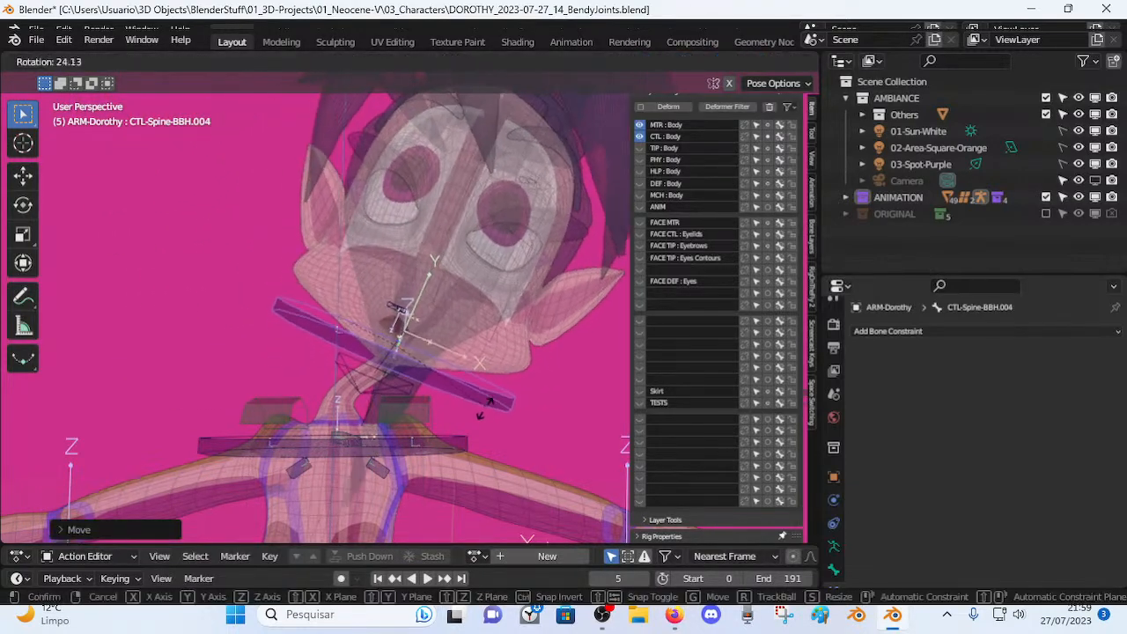
{"action": "left_click", "coordinate": [467, 379]}
{"action": "key", "text": "g"}
{"action": "left_click", "coordinate": [417, 407]}
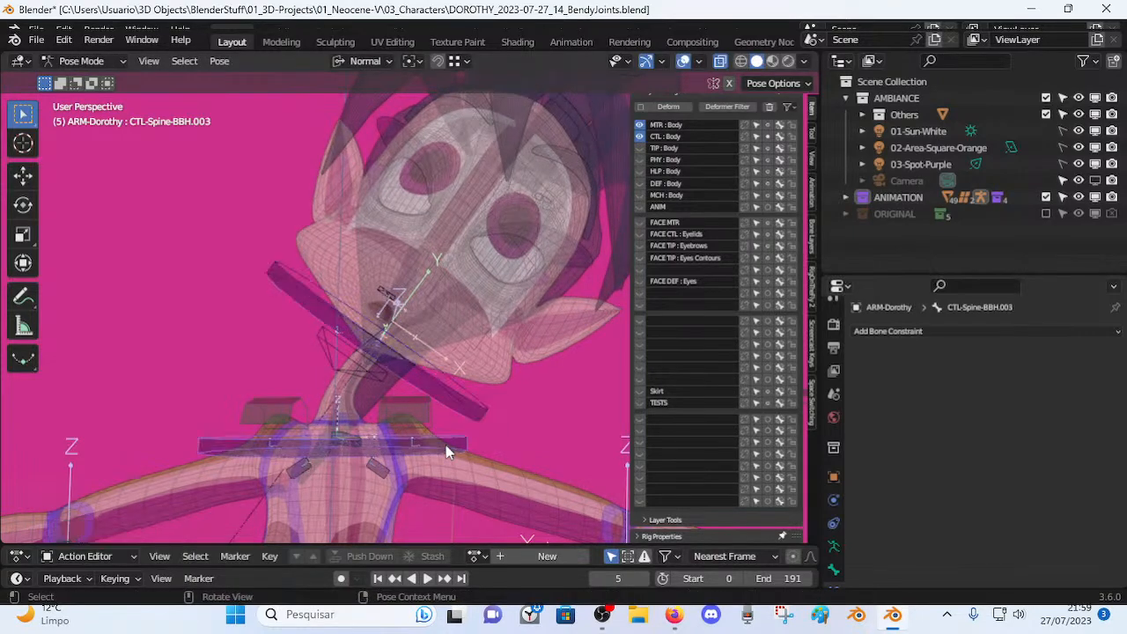
Rotate CTL-Spine-BBH.003 at the neck base and CTL-Spine-BBH.004 under the chin to test the neck's curve.
{"action": "left_click", "coordinate": [446, 445]}
{"action": "key", "text": "r"}
{"action": "left_click", "coordinate": [437, 375]}
{"action": "middle_click_drag", "start_coordinate": [379, 402], "coordinate": [461, 410]}
{"action": "key", "text": "r"}
{"action": "left_click", "coordinate": [373, 383]}
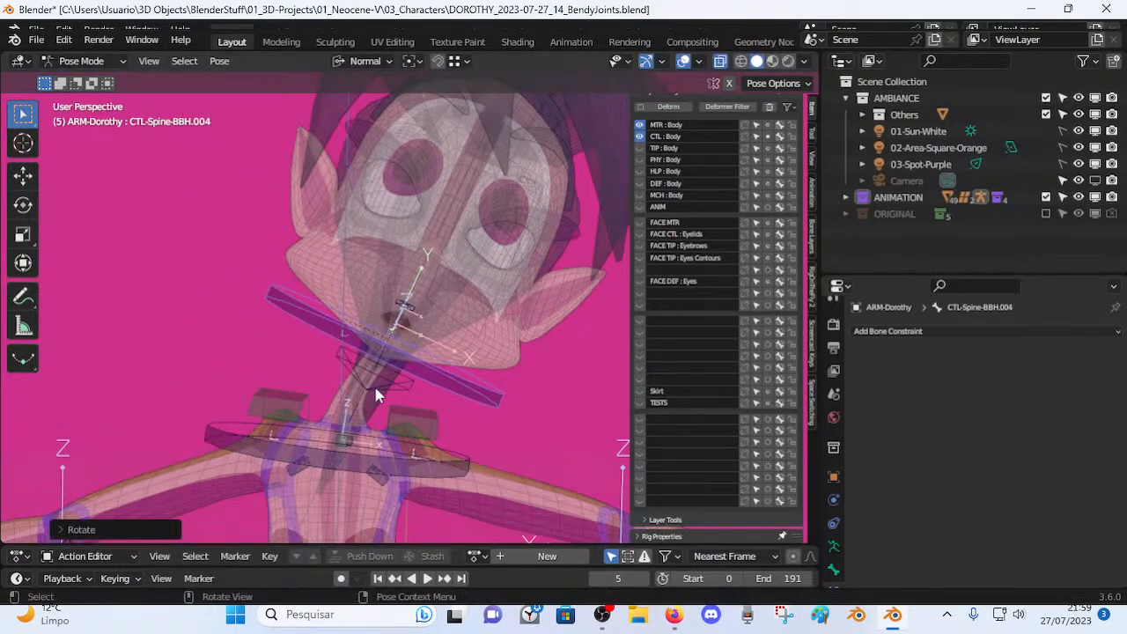
Examine the neck's bend and show the DEF : Body layer to reveal its deform bone.
{"action": "left_click", "coordinate": [373, 388]}
{"action": "mouse_move", "coordinate": [374, 389]}
{"action": "middle_mouse_down"}
{"action": "mouse_move", "coordinate": [291, 421]}
{"action": "mouse_move", "coordinate": [350, 407]}
{"action": "mouse_move", "coordinate": [315, 408]}
{"action": "mouse_move", "coordinate": [293, 378]}
{"action": "mouse_move", "coordinate": [378, 420]}
{"action": "mouse_move", "coordinate": [352, 400]}
{"action": "mouse_move", "coordinate": [385, 362]}
{"action": "mouse_move", "coordinate": [380, 381]}
{"action": "middle_mouse_up"}
{"action": "left_click", "coordinate": [378, 420]}
{"action": "left_click", "coordinate": [349, 404]}
{"action": "left_click", "coordinate": [346, 357]}
{"action": "left_click", "coordinate": [349, 393]}
{"action": "left_click", "coordinate": [360, 346]}
{"action": "left_click", "coordinate": [356, 384]}
{"action": "left_click", "coordinate": [360, 384]}
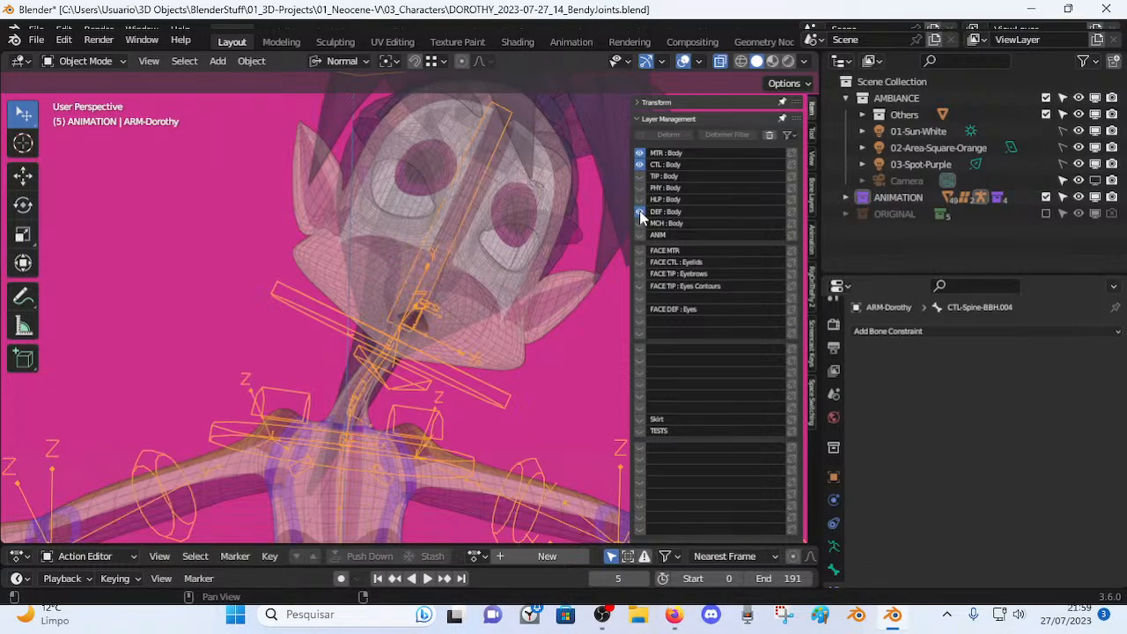
{"action": "left_click", "coordinate": [356, 374]}
{"action": "left_click", "coordinate": [365, 394]}
{"action": "key", "text": "Tab"}
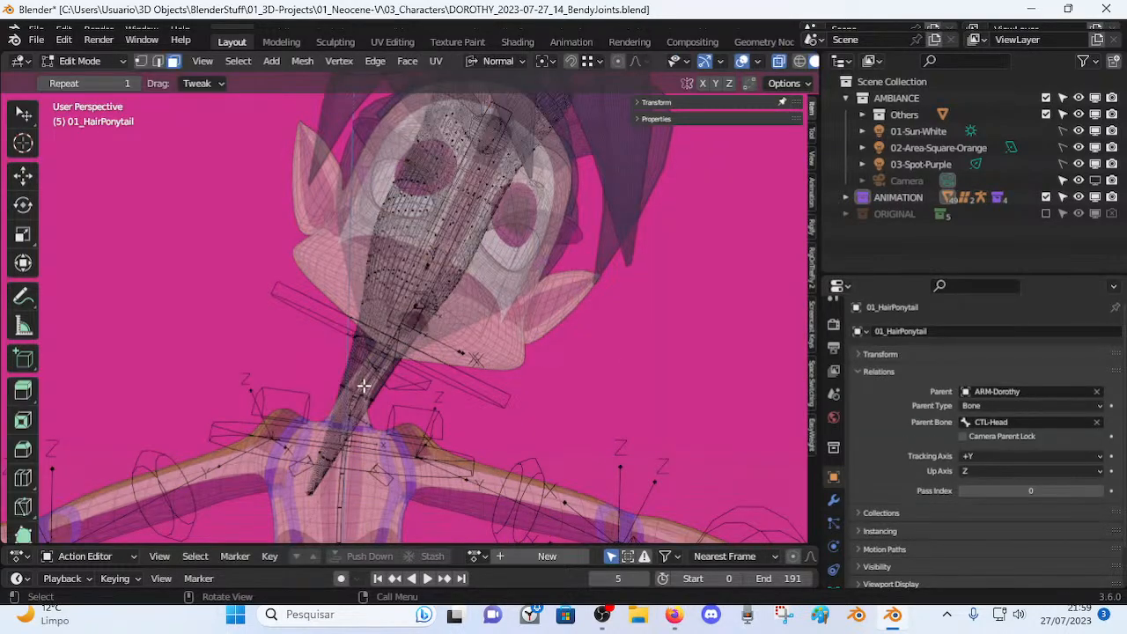
{"action": "key", "text": "Tab"}
Put ARM-Dorothy in Pose Mode, select DEF-Neck and open its Bendy Bones settings.
{"action": "left_click", "coordinate": [366, 393]}
{"action": "key", "text": "ctrl+Tab"}
{"action": "left_click", "coordinate": [365, 394]}
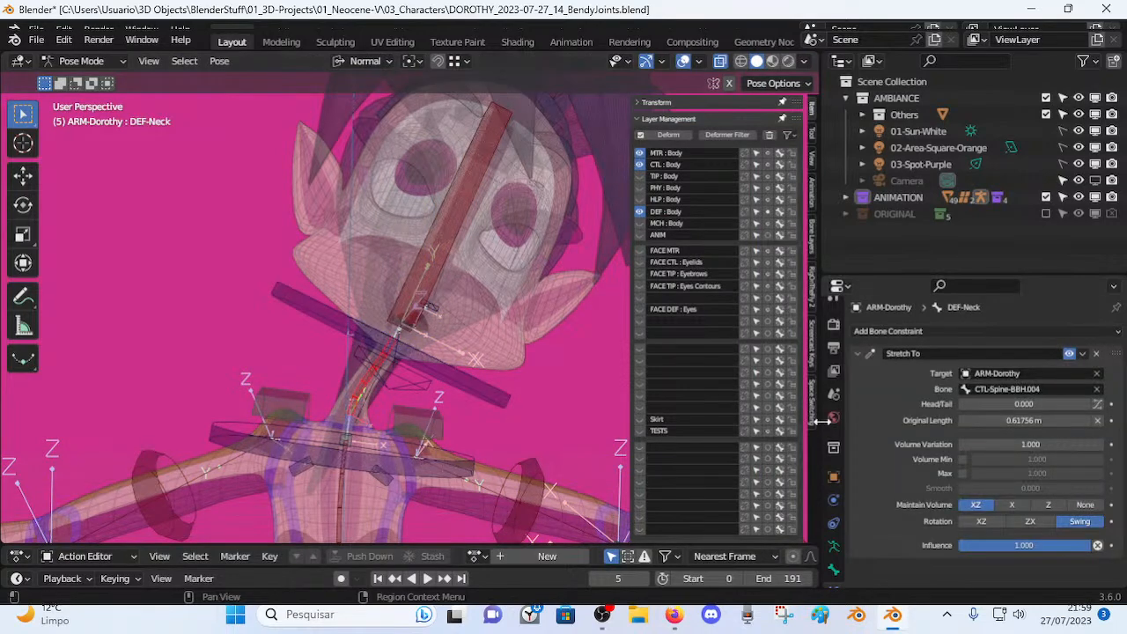
{"action": "left_click", "coordinate": [833, 569]}
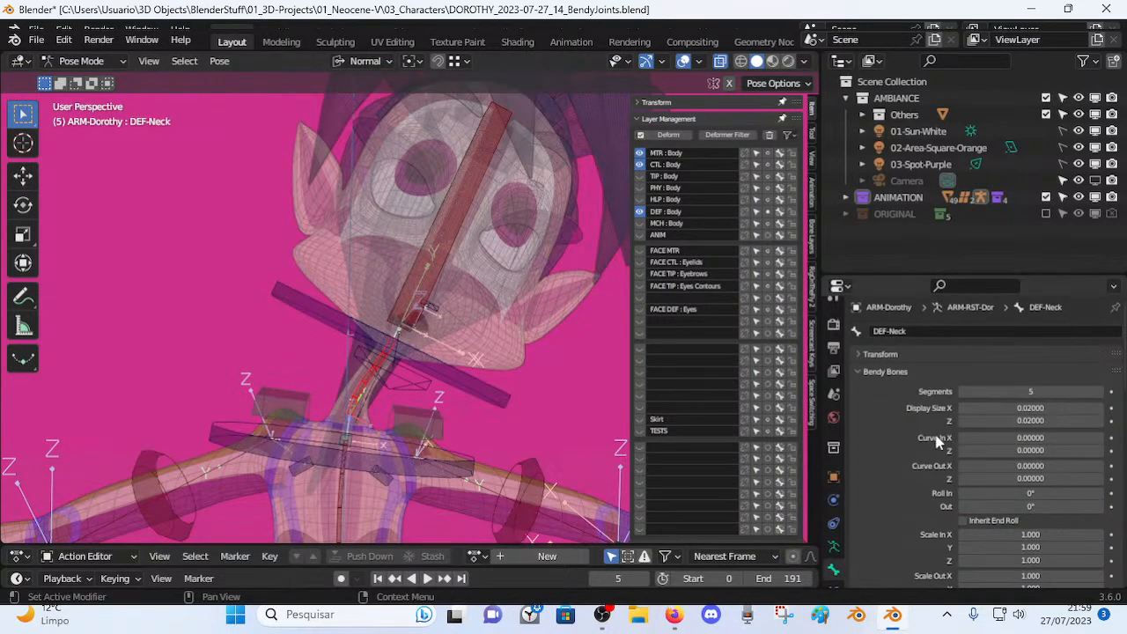
Set DEF-Neck's bendy bone segments to 1.
{"action": "left_click", "coordinate": [962, 391]}
{"action": "left_click", "coordinate": [962, 392]}
{"action": "left_click", "coordinate": [962, 392]}
Select MTR-Head and rotate it from the front and the side to test the single-segment neck.
{"action": "middle_click_drag", "start_coordinate": [455, 376], "coordinate": [466, 293]}
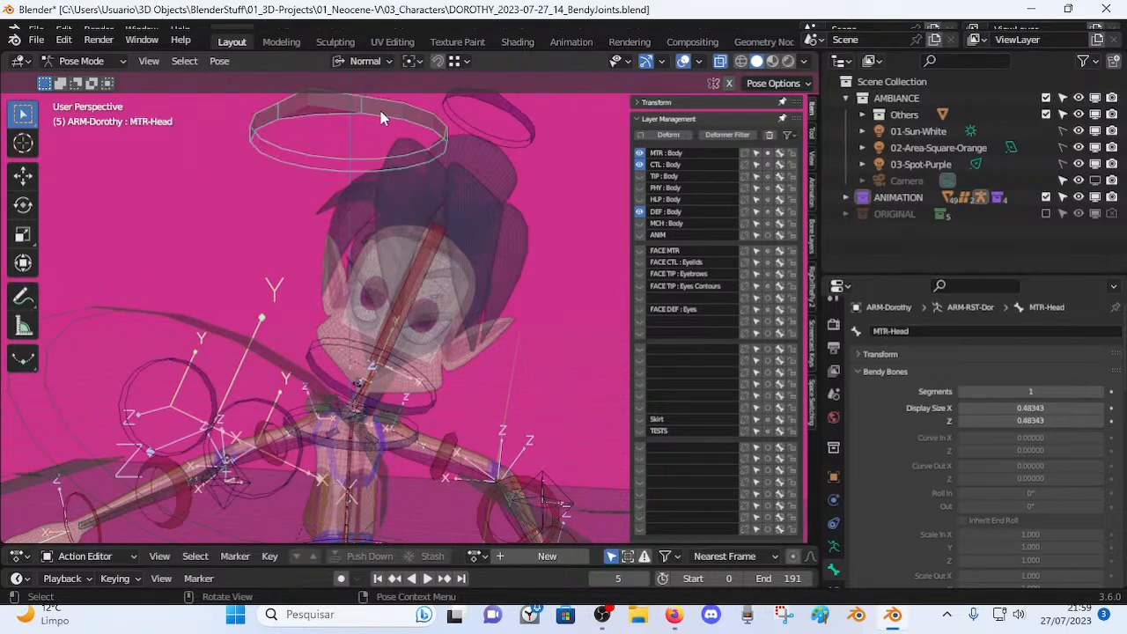
{"action": "key", "text": "r"}
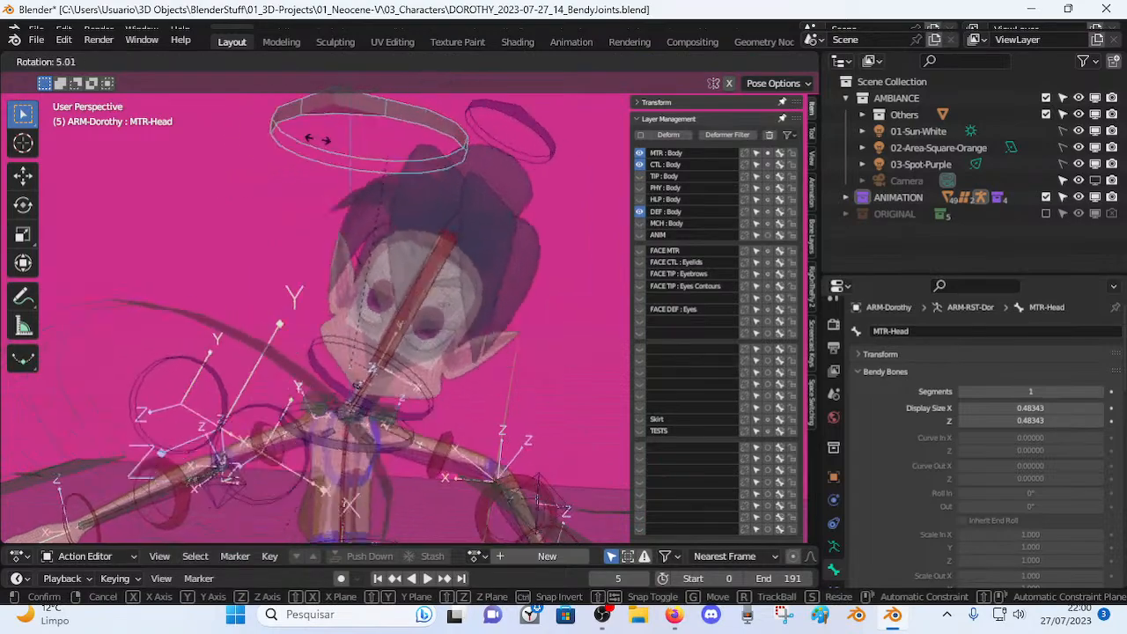
{"action": "left_click", "coordinate": [189, 152]}
{"action": "middle_click_drag", "start_coordinate": [314, 244], "coordinate": [388, 289]}
{"action": "scroll", "coordinate": [291, 282], "scroll_direction": "up", "scroll_amount": 2}
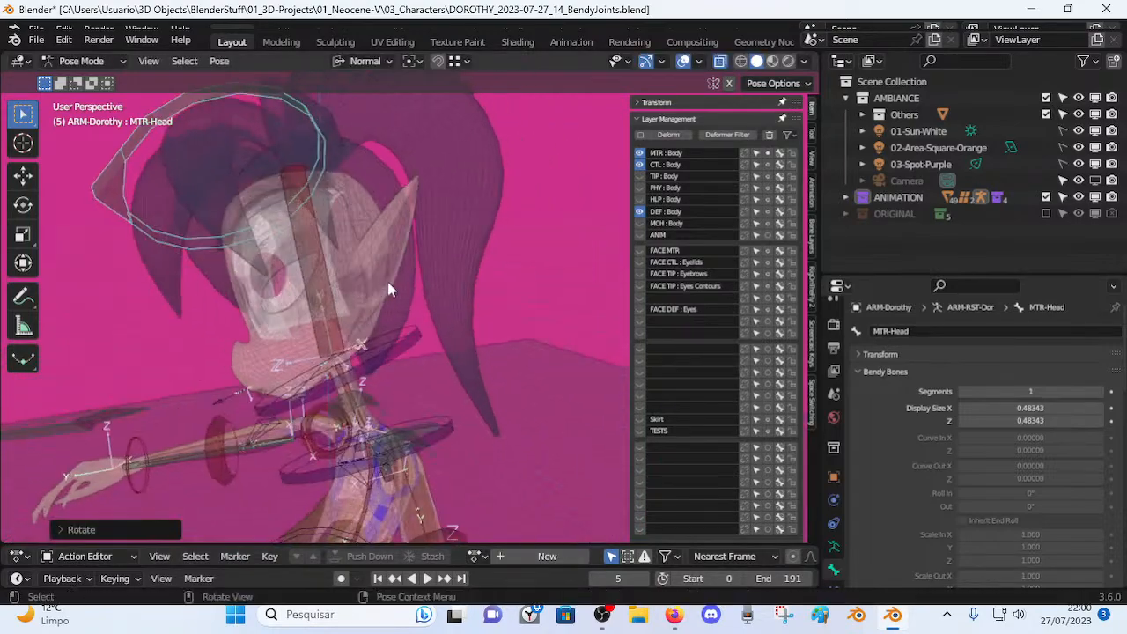
{"action": "key", "text": "r"}
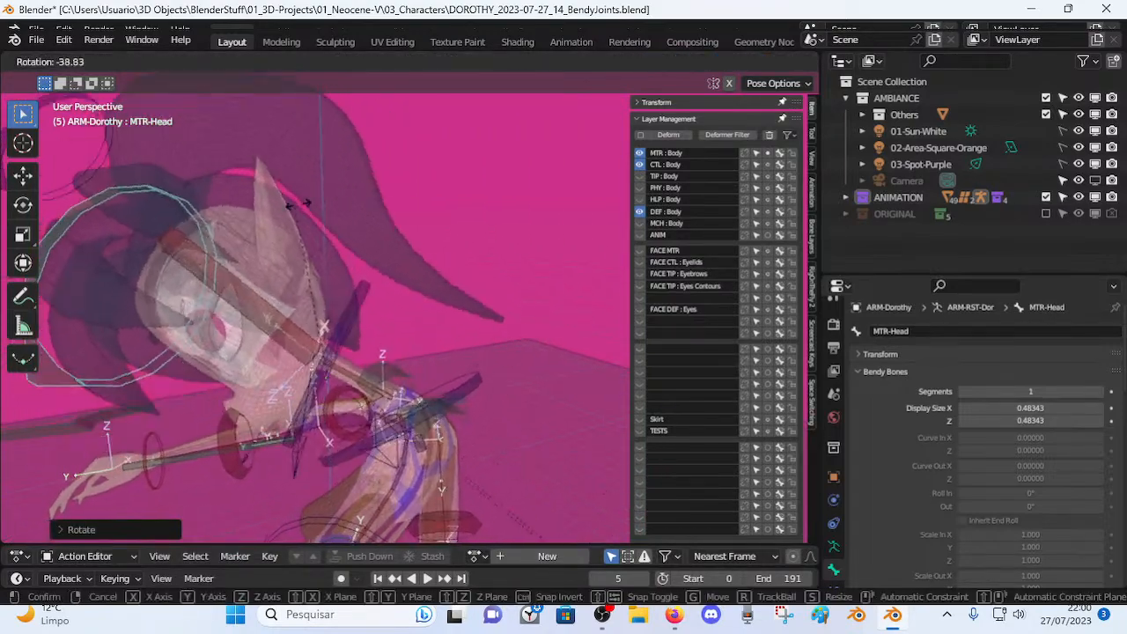
{"action": "left_click", "coordinate": [418, 224]}
{"action": "middle_click_drag", "start_coordinate": [418, 225], "coordinate": [425, 301]}
{"action": "key", "text": "g"}
{"action": "right_click", "coordinate": [368, 283]}
{"action": "key", "text": "r"}
{"action": "right_click", "coordinate": [413, 299]}
Rotate and move MTR-Head to check the neck's deformation from the front.
{"action": "key", "text": "r"}
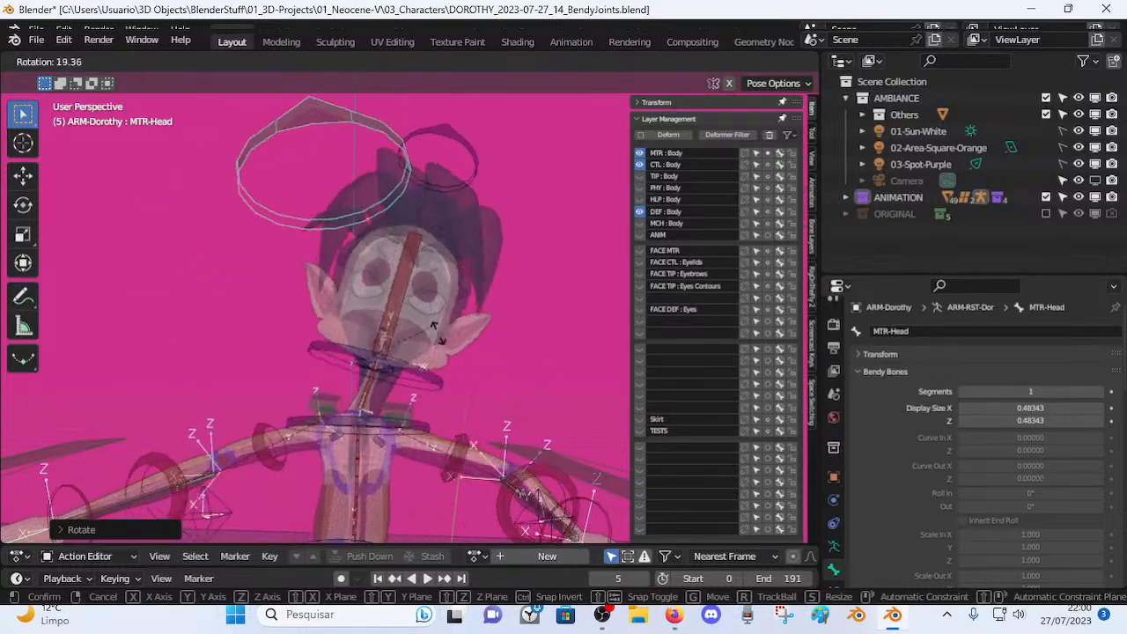
{"action": "left_click", "coordinate": [378, 377]}
{"action": "key", "text": "g"}
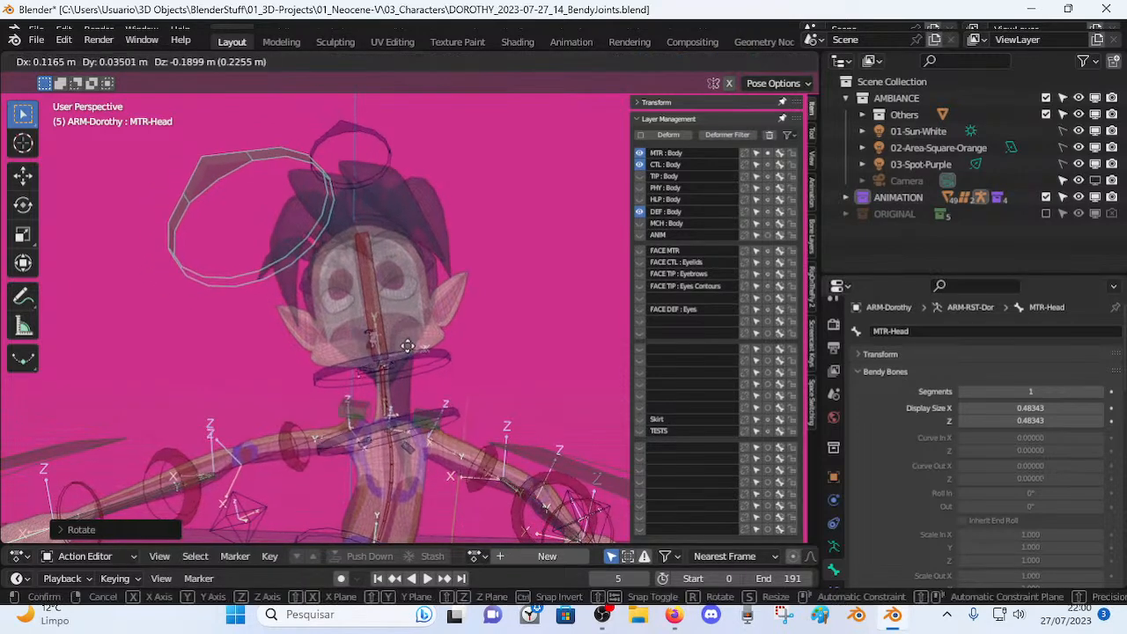
{"action": "left_click", "coordinate": [394, 432]}
Set DEF-Neck's bendy bone segments to 4.
{"action": "scroll", "coordinate": [463, 428], "scroll_direction": "up", "scroll_amount": 1}
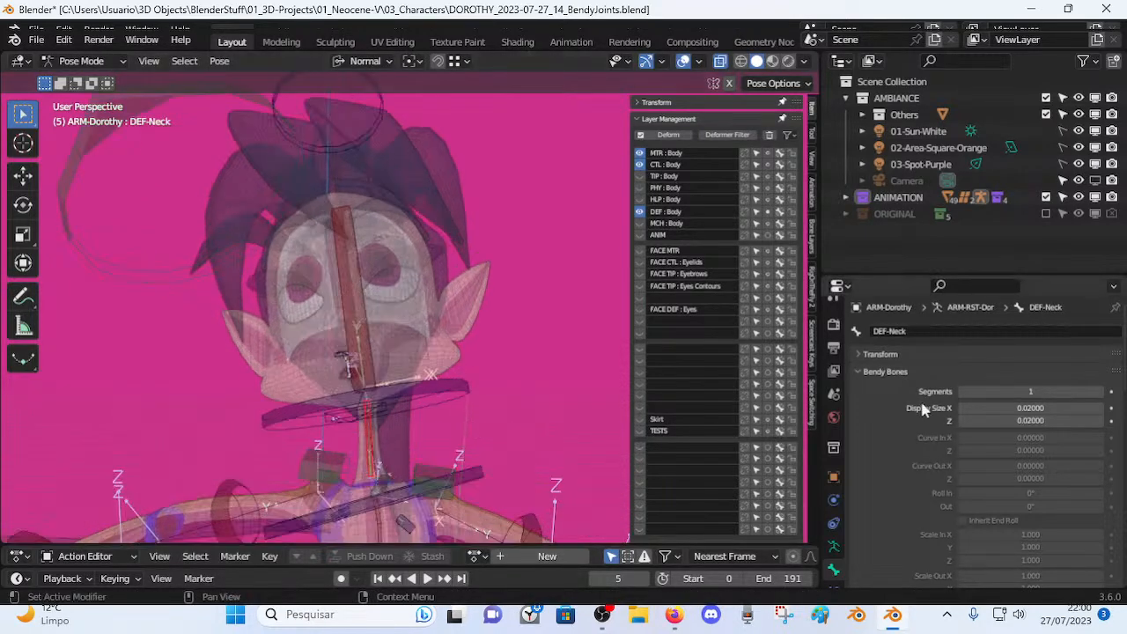
{"action": "left_click", "coordinate": [1101, 392]}
{"action": "middle_click_drag", "start_coordinate": [510, 392], "coordinate": [414, 405]}
Select MTR-Head and rotate it, examining the bend of the four-segment neck up close from the front.
{"action": "scroll", "coordinate": [356, 238], "scroll_direction": "down", "scroll_amount": 3}
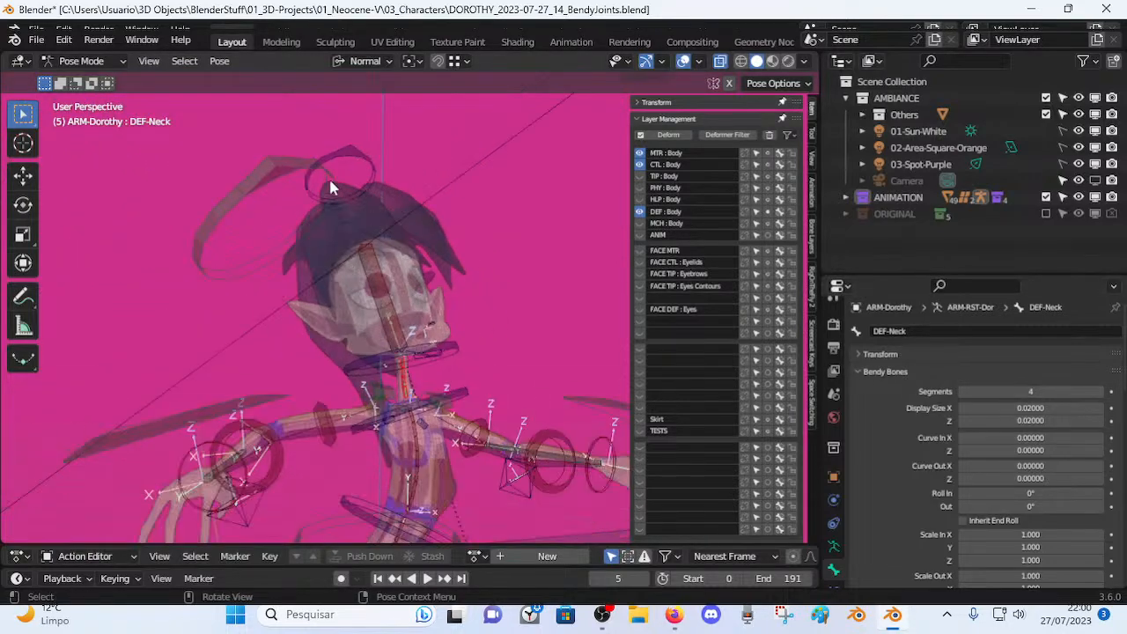
{"action": "left_click", "coordinate": [350, 153]}
{"action": "key", "text": "r"}
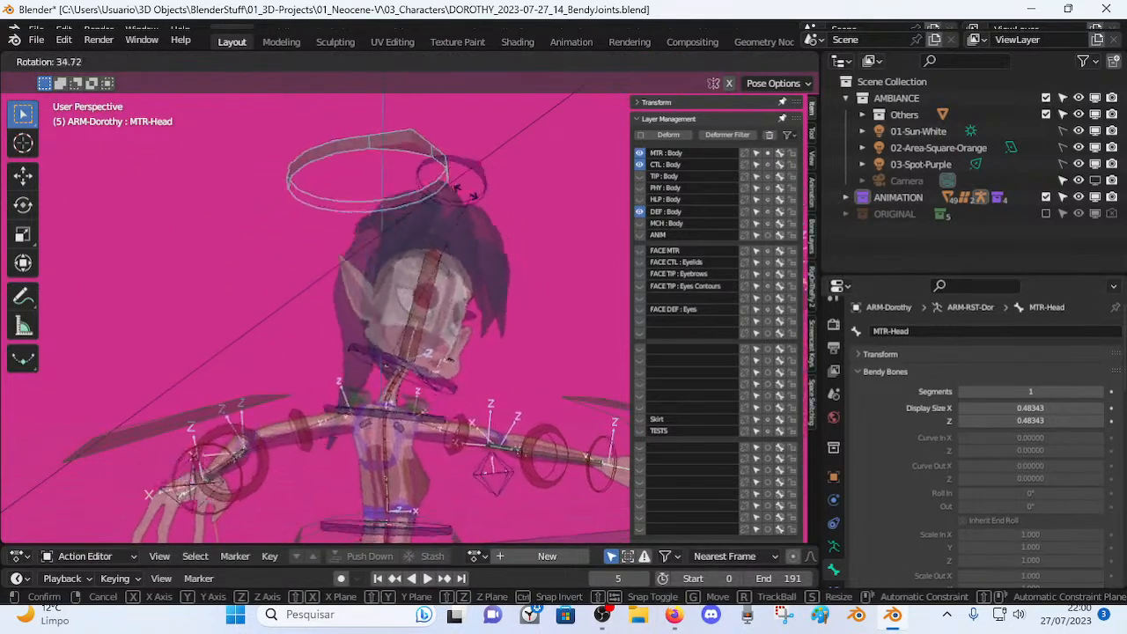
{"action": "left_click", "coordinate": [327, 182]}
{"action": "scroll", "coordinate": [383, 344], "scroll_direction": "up", "scroll_amount": 4}
{"action": "middle_click_drag", "start_coordinate": [382, 401], "coordinate": [348, 320], "text": "shift"}
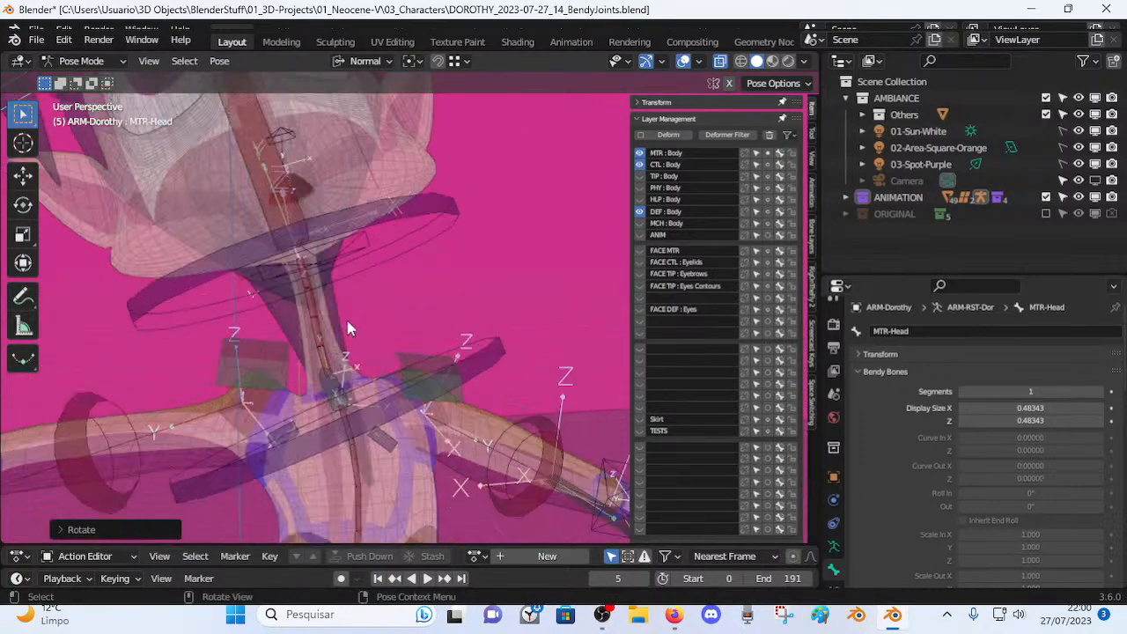
Select DEF-Neck and inspect its bendy bone easing and its custom start and end handles.
{"action": "scroll", "coordinate": [957, 459], "scroll_direction": "down", "scroll_amount": 10}
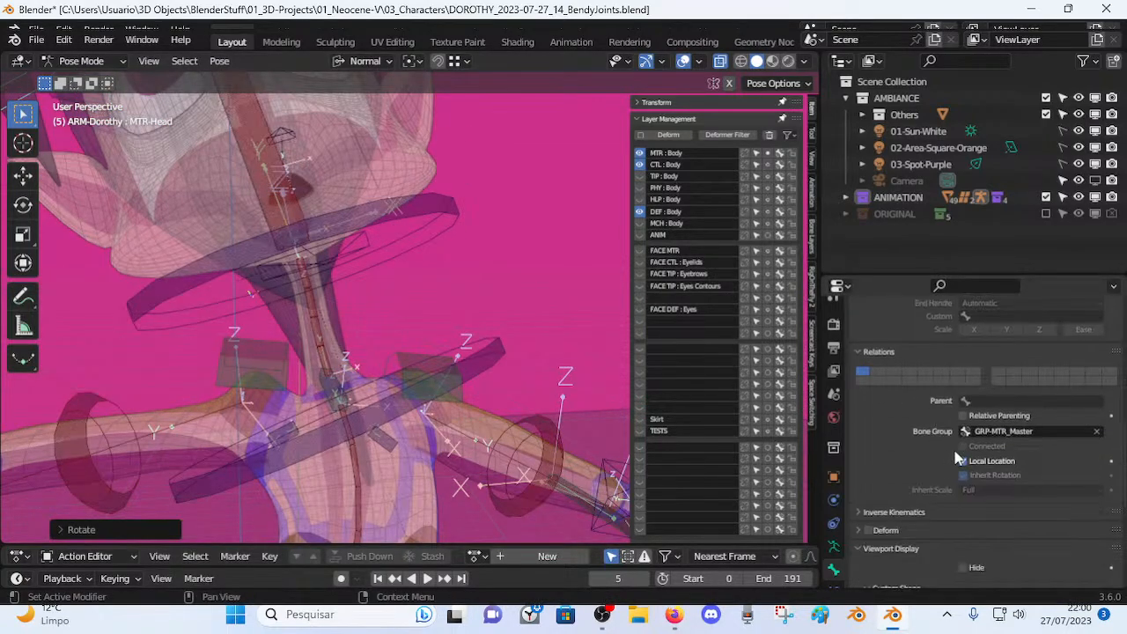
{"action": "scroll", "coordinate": [984, 463], "scroll_direction": "up", "scroll_amount": 5}
{"action": "scroll", "coordinate": [1025, 453], "scroll_direction": "up", "scroll_amount": 2}
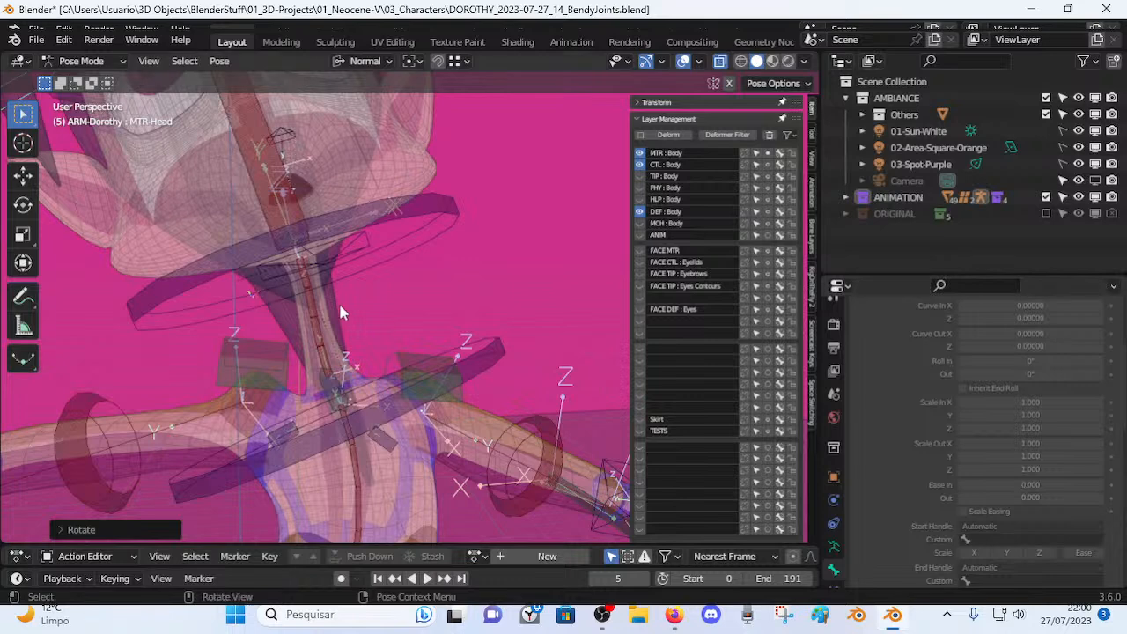
{"action": "left_click", "coordinate": [321, 327]}
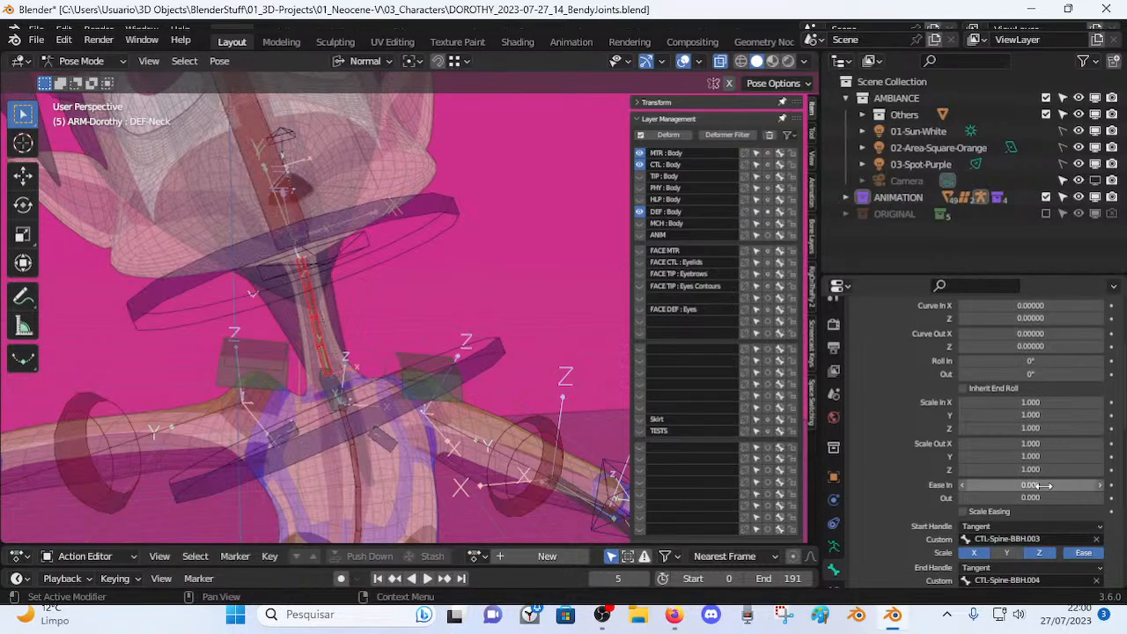
{"action": "scroll", "coordinate": [471, 270], "scroll_direction": "down", "scroll_amount": 2}
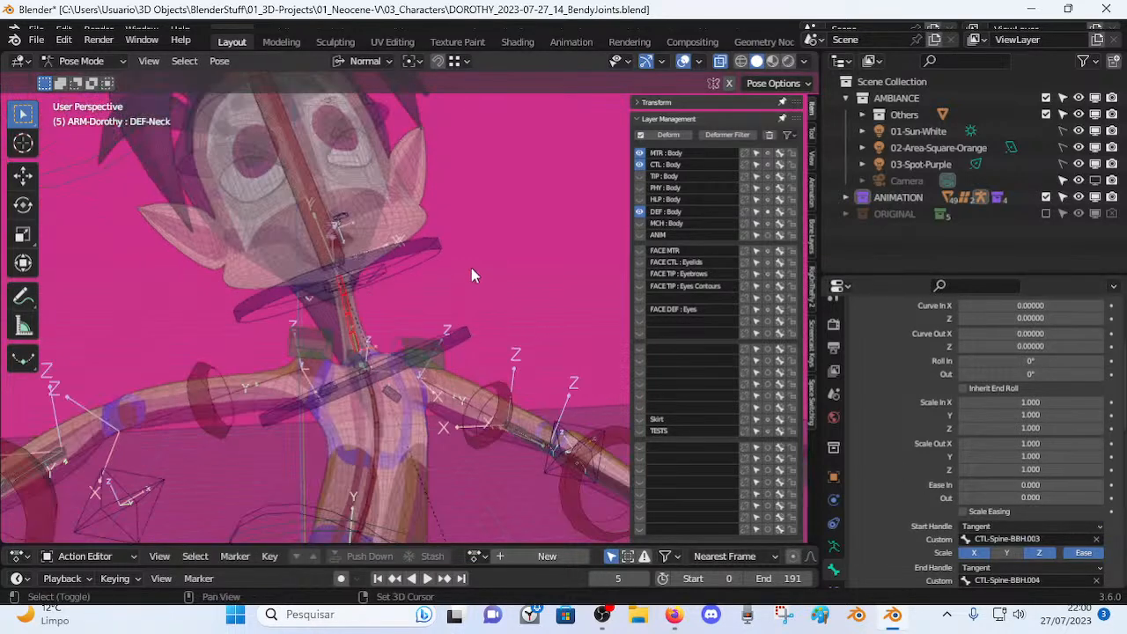
Rotate MTR-Head from the side to test how the four-segment neck bends when the head tilts back.
{"action": "middle_click_drag", "start_coordinate": [471, 271], "coordinate": [520, 375], "text": "shift"}
{"action": "scroll", "coordinate": [472, 264], "scroll_direction": "down", "scroll_amount": 4}
{"action": "middle_click_drag", "start_coordinate": [473, 264], "coordinate": [355, 290]}
{"action": "middle_click_drag", "start_coordinate": [440, 208], "coordinate": [455, 238], "text": "shift"}
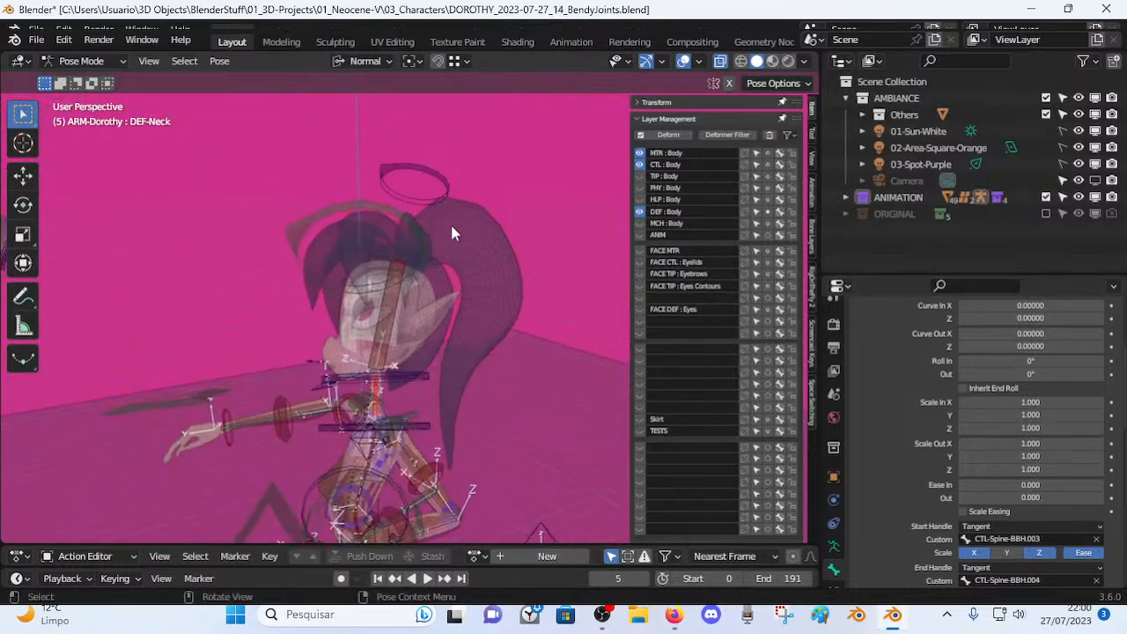
{"action": "left_click", "coordinate": [380, 210]}
{"action": "key", "text": "r"}
{"action": "left_click", "coordinate": [452, 266]}
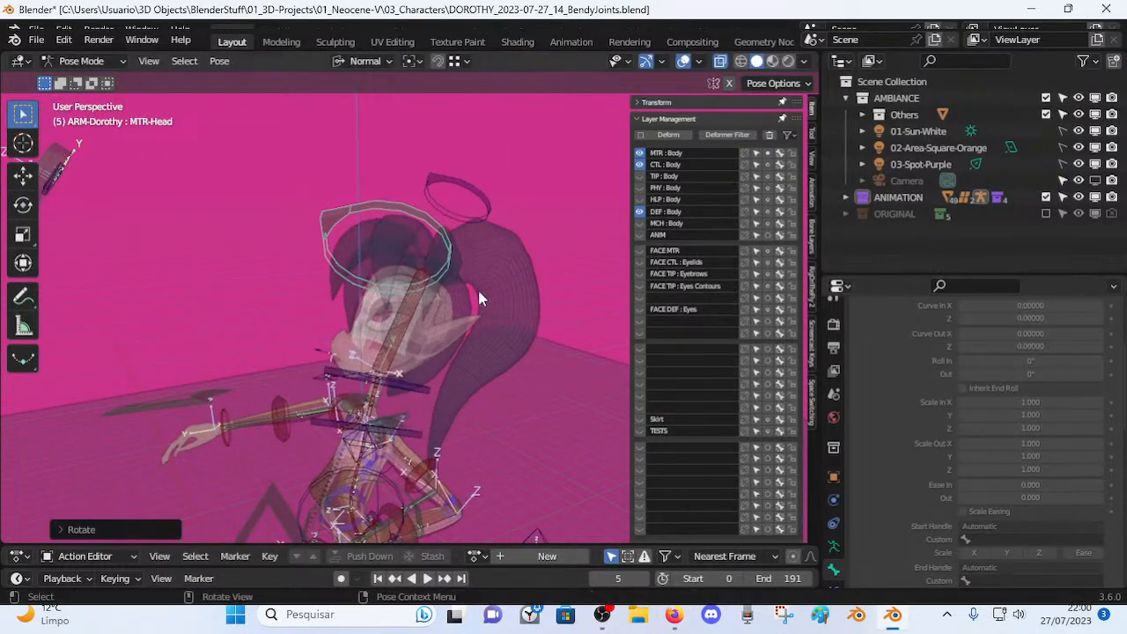
{"action": "key", "text": "r"}
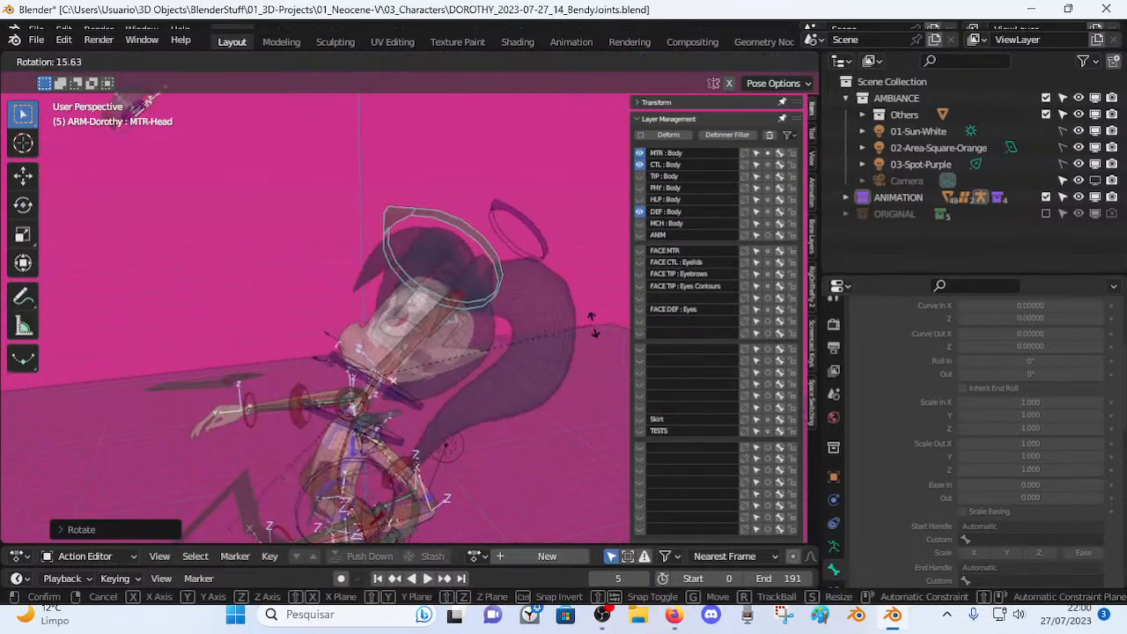
{"action": "left_click", "coordinate": [489, 243]}
Test MTR-Head's rotation from the three-quarter and front views, and clear the rotation of all bones.
{"action": "middle_click_drag", "start_coordinate": [352, 284], "coordinate": [456, 297]}
{"action": "key", "text": "r"}
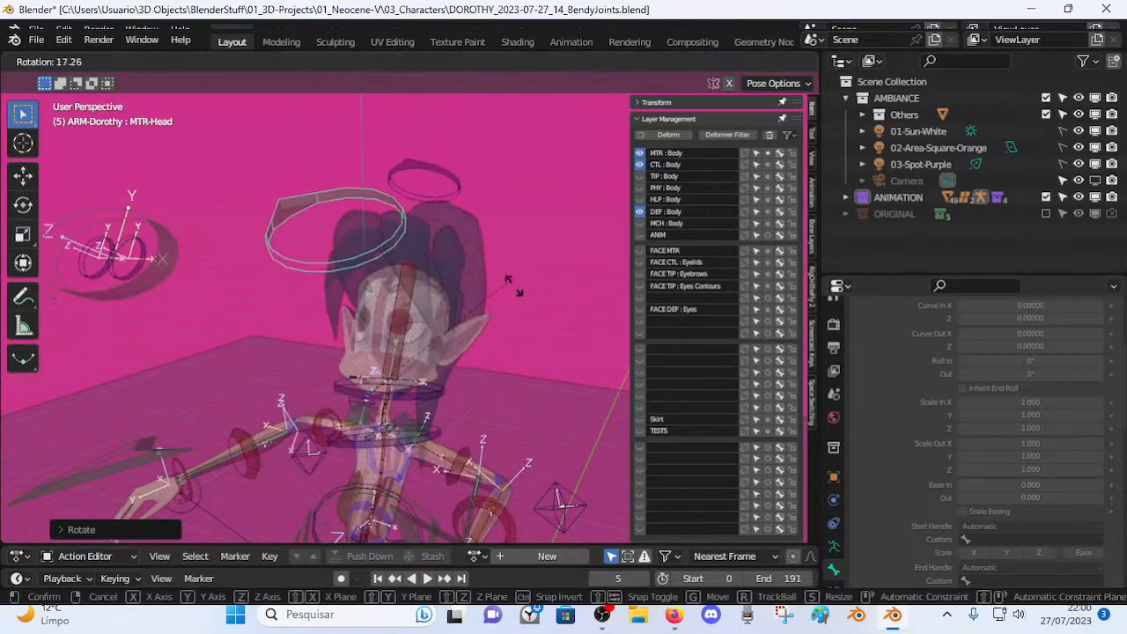
{"action": "left_click", "coordinate": [441, 266]}
{"action": "middle_click_drag", "start_coordinate": [370, 273], "coordinate": [460, 279]}
{"action": "key", "text": "r"}
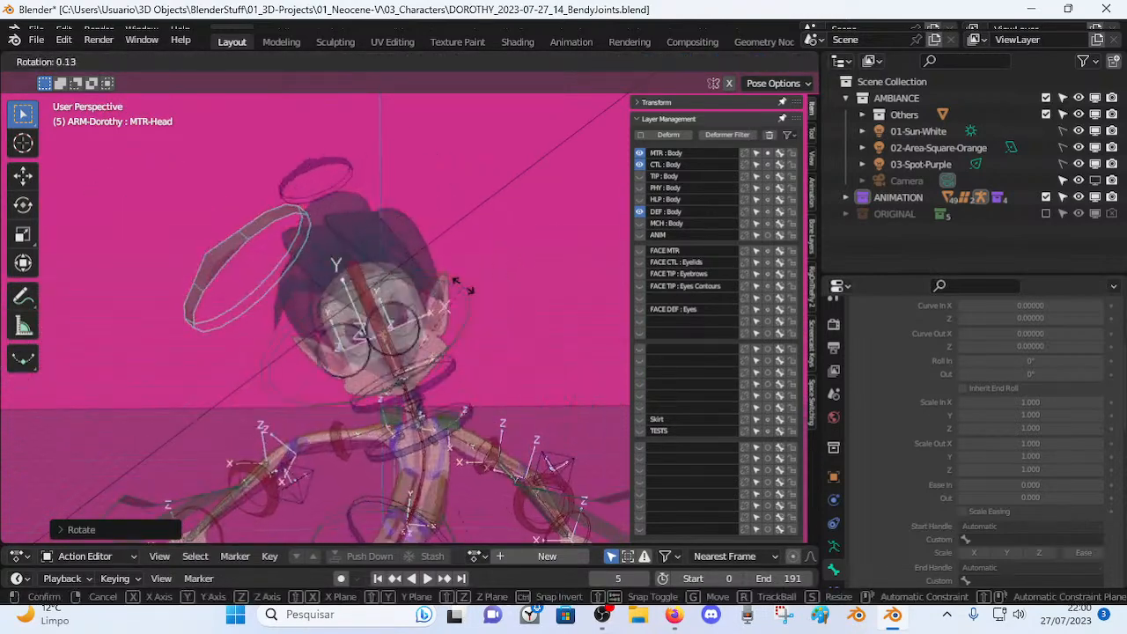
{"action": "left_click", "coordinate": [469, 287]}
{"action": "key", "text": "alt+r"}
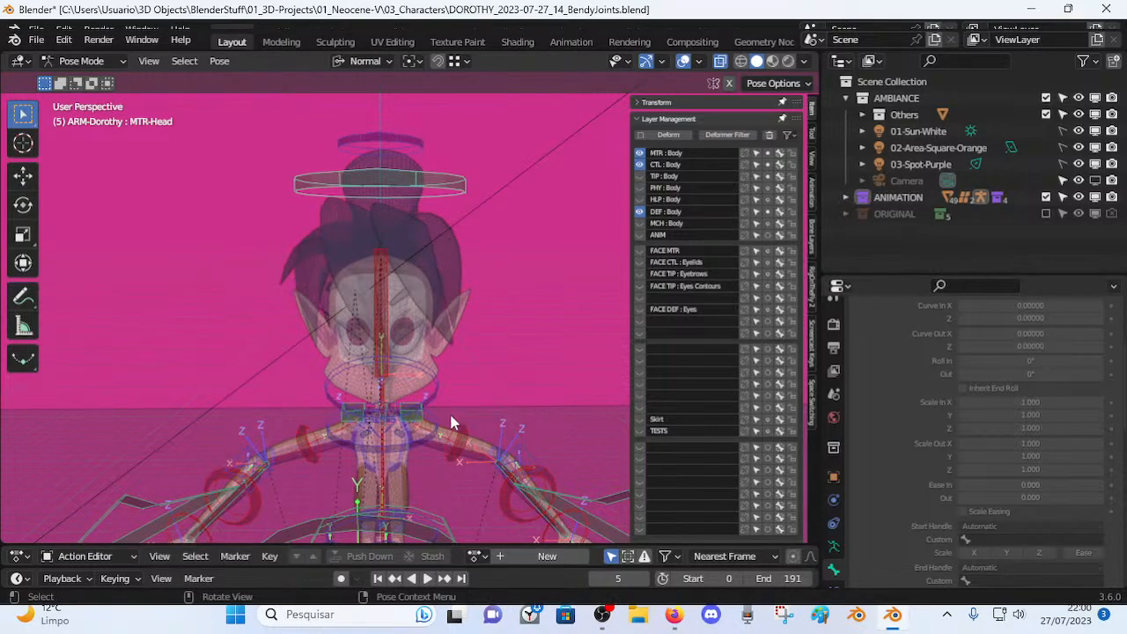
Switch the armature to Edit Mode, show the MCH : Body layer and select MTR-Head at the base of the head.
{"action": "scroll", "coordinate": [447, 352], "scroll_direction": "up", "scroll_amount": 3}
{"action": "key", "text": "Tab"}
{"action": "scroll", "coordinate": [453, 332], "scroll_direction": "up", "scroll_amount": 5}
{"action": "middle_click_drag", "start_coordinate": [520, 412], "coordinate": [571, 272]}
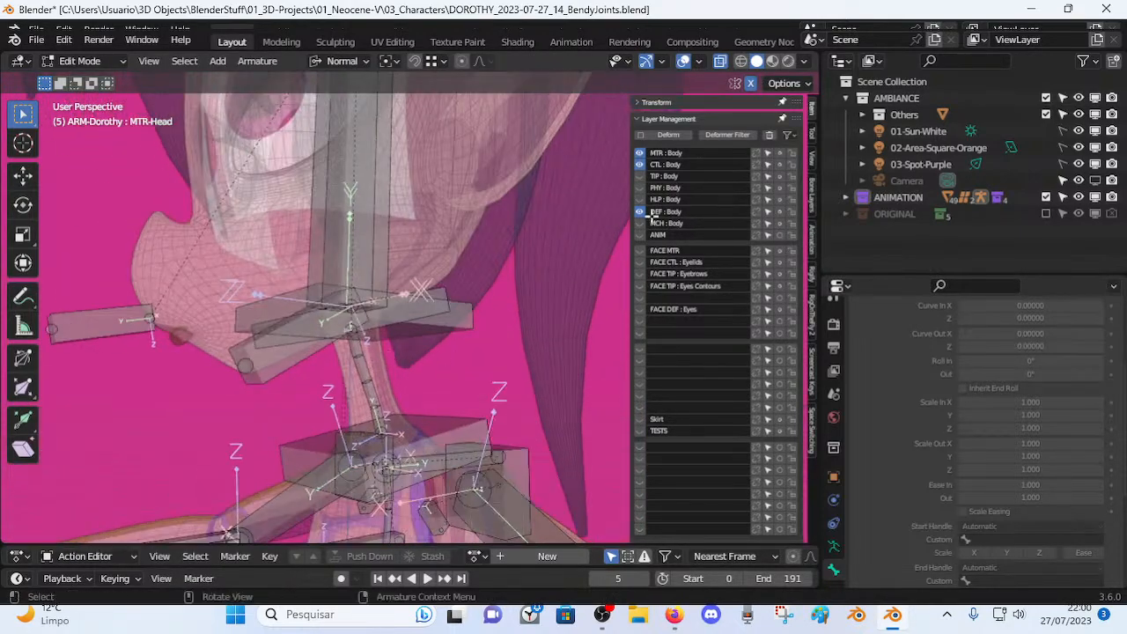
{"action": "middle_click_drag", "start_coordinate": [493, 291], "coordinate": [393, 331]}
{"action": "left_click", "coordinate": [400, 330]}
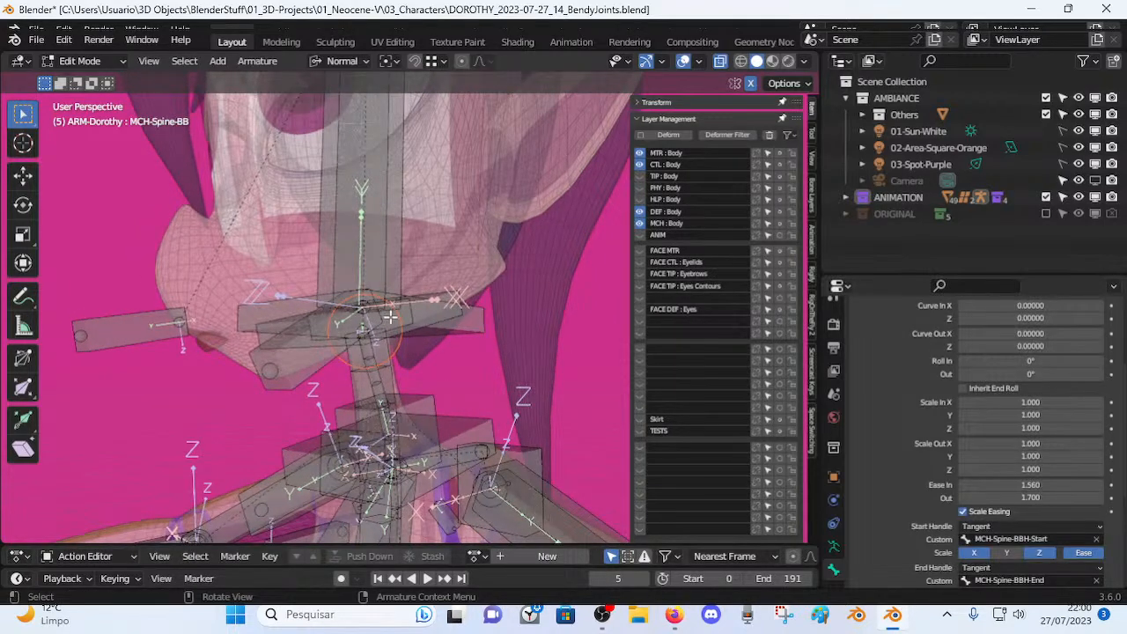
{"action": "left_click", "coordinate": [444, 292]}
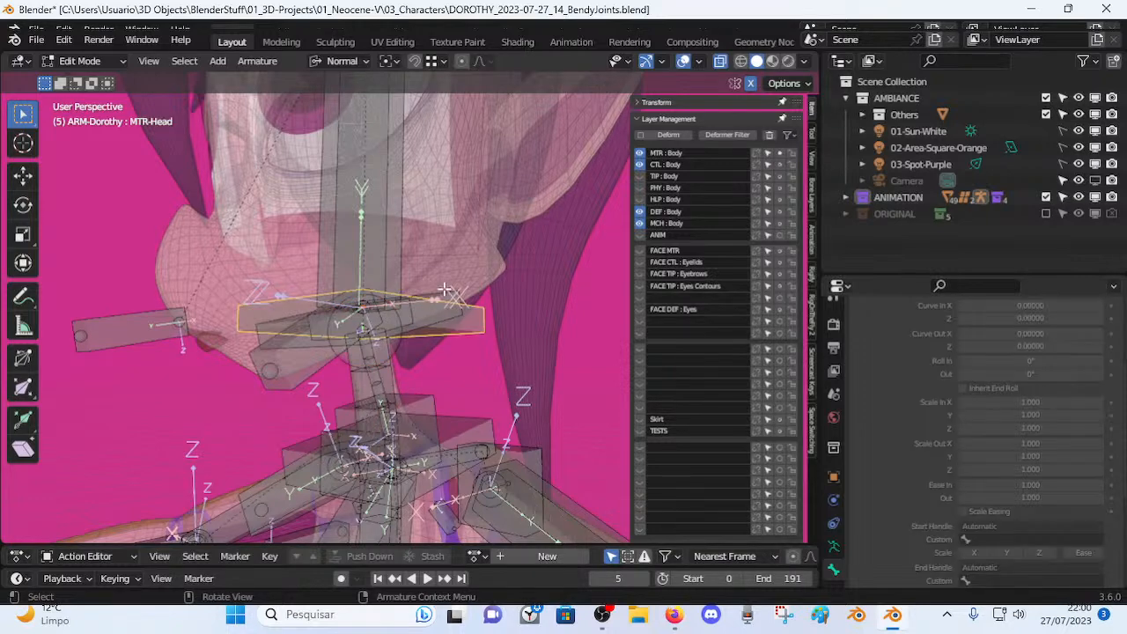
Select DEF-Neck in Edit Mode and examine the bones around the neck and upper spine.
{"action": "middle_click_drag", "start_coordinate": [194, 160], "coordinate": [503, 383]}
{"action": "middle_click_drag", "start_coordinate": [476, 345], "coordinate": [336, 284]}
{"action": "left_click", "coordinate": [368, 342]}
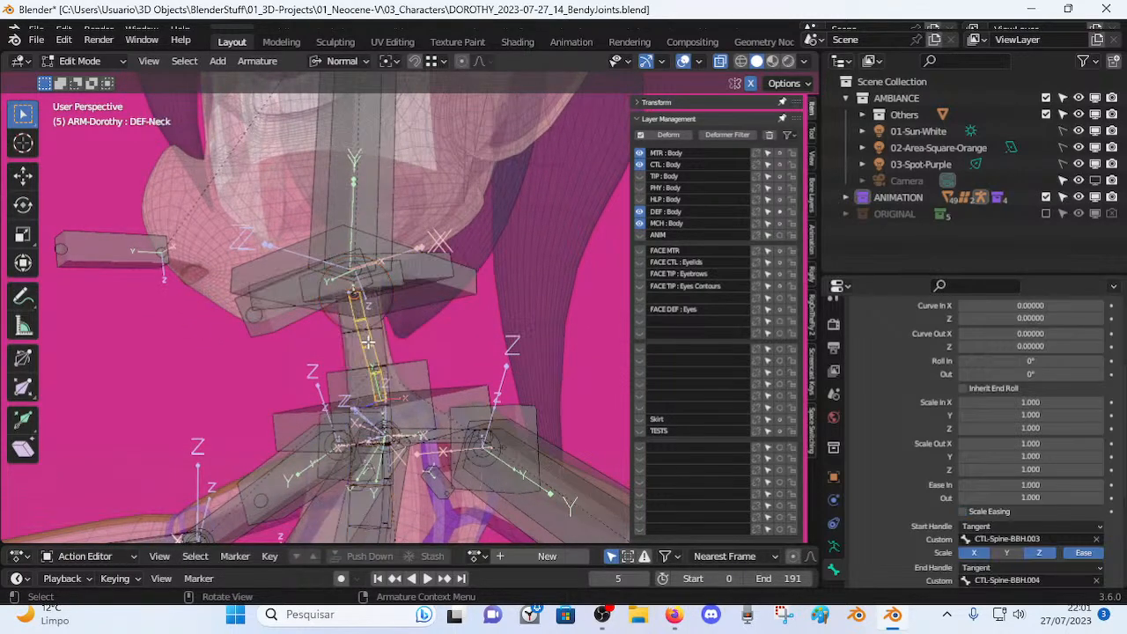
{"action": "middle_click_drag", "start_coordinate": [361, 341], "coordinate": [404, 341]}
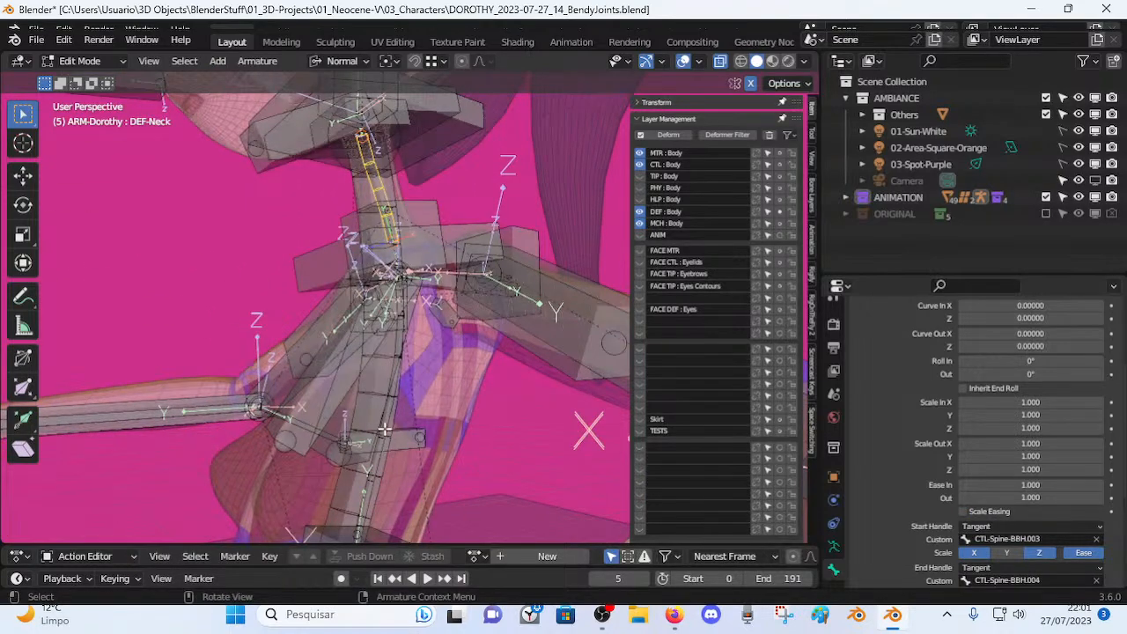
{"action": "middle_click_drag", "start_coordinate": [385, 441], "coordinate": [362, 424]}
{"action": "middle_click_drag", "start_coordinate": [378, 291], "coordinate": [375, 337], "text": "shift"}
{"action": "left_click", "coordinate": [672, 618]}
{"action": "left_click", "coordinate": [891, 618]}
Select CTL-Spine-BBH.004, move it in Pose Mode to test its pull on the neck, and reset the pose.
{"action": "middle_click_drag", "start_coordinate": [374, 260], "coordinate": [440, 304]}
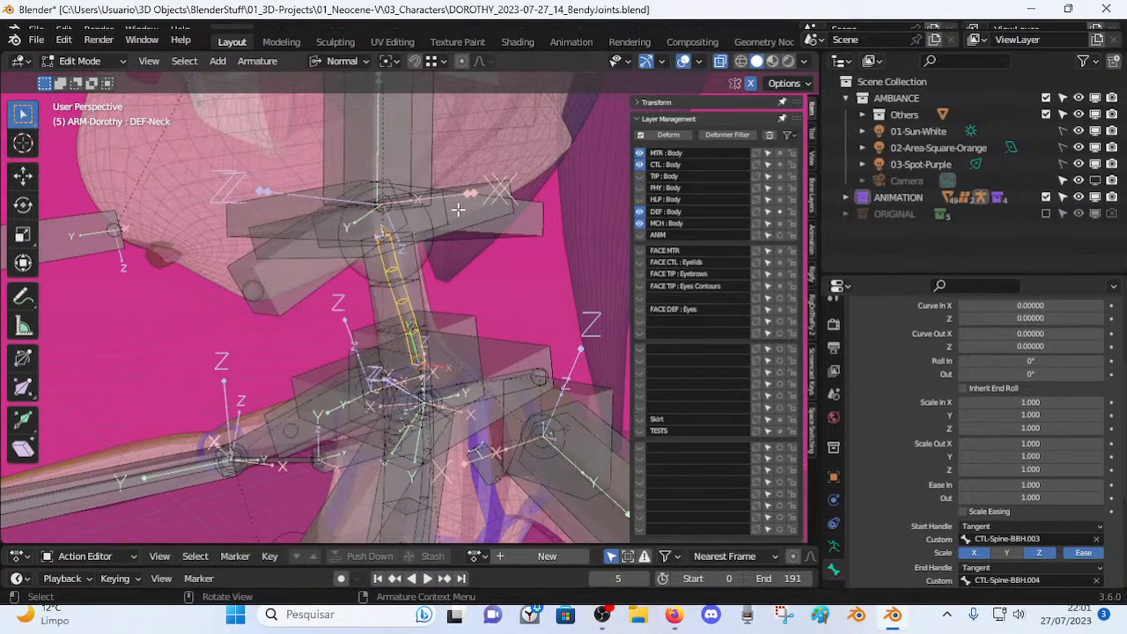
{"action": "middle_click_drag", "start_coordinate": [460, 209], "coordinate": [490, 222]}
{"action": "left_click", "coordinate": [489, 222]}
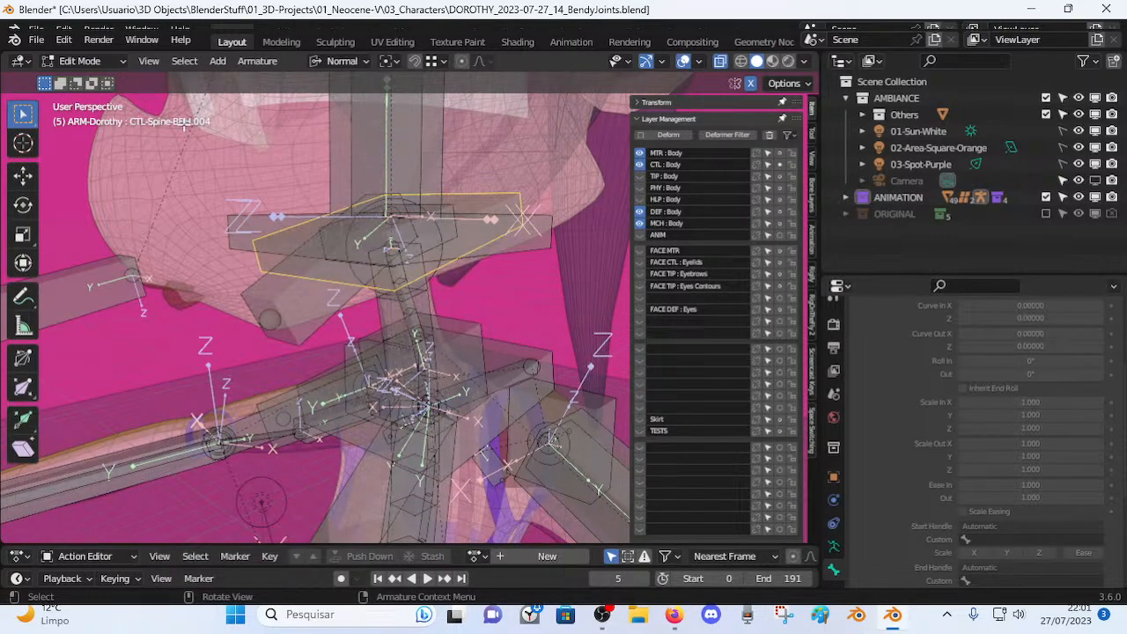
{"action": "middle_click_drag", "start_coordinate": [390, 211], "coordinate": [441, 195]}
{"action": "key", "text": "g"}
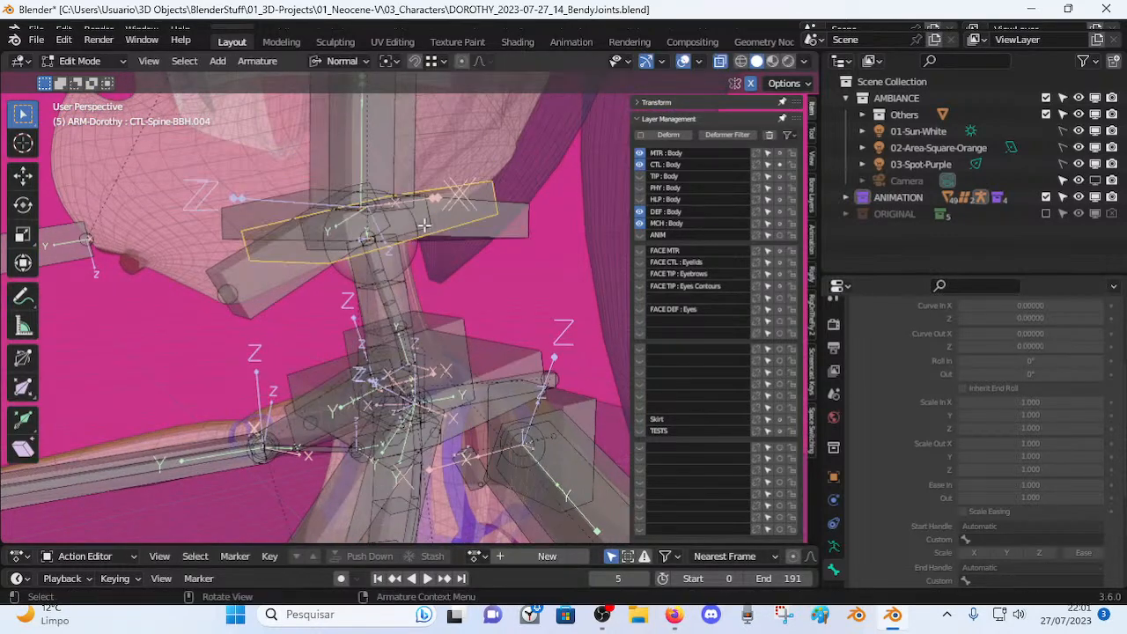
{"action": "left_click", "coordinate": [376, 239]}
{"action": "key", "text": "r"}
{"action": "right_click", "coordinate": [454, 234]}
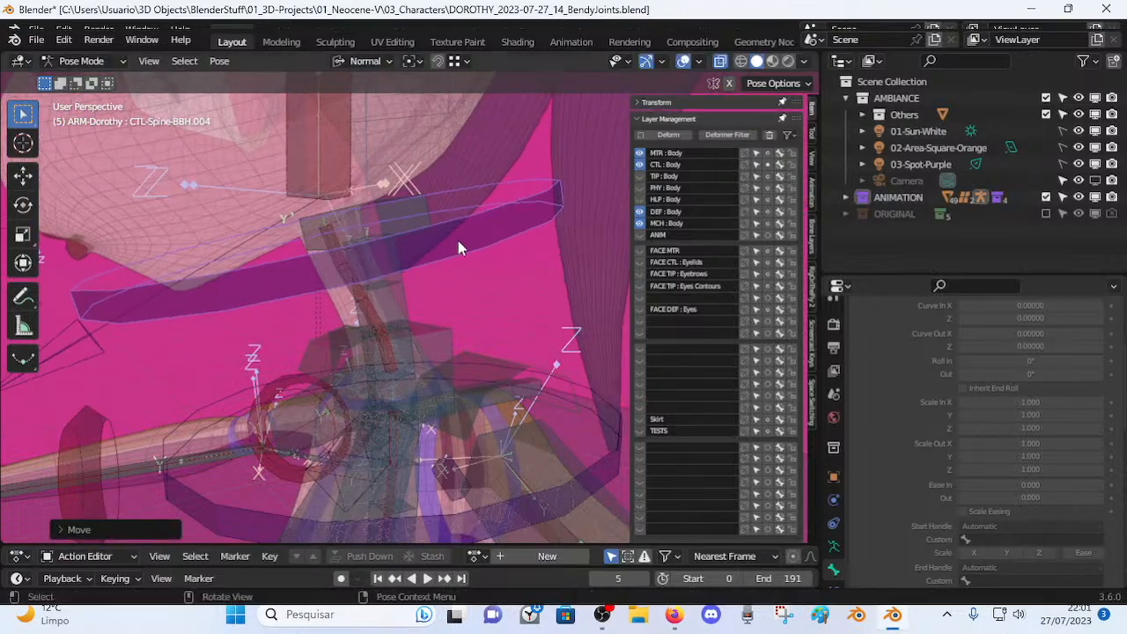
{"action": "key", "text": "Tab"}
{"action": "key", "text": "Tab"}
{"action": "middle_click", "coordinate": [420, 249], "text": "alt"}
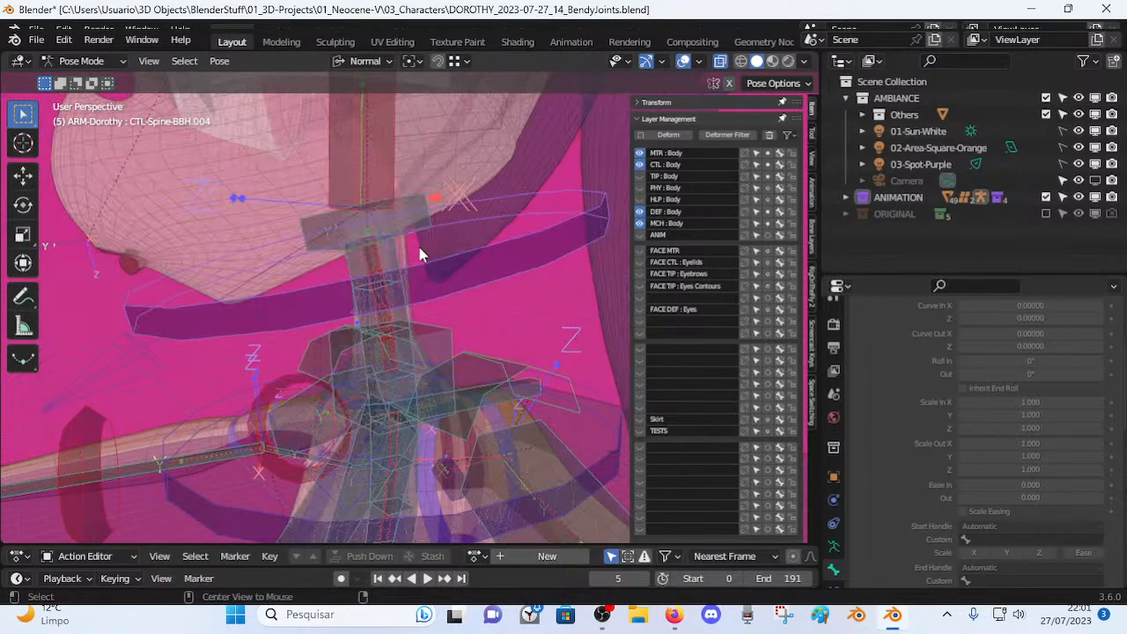
Return to Edit Mode and inspect the parent of CTL-Spine-BBH.004 in its bone relations.
{"action": "key", "text": "Tab"}
{"action": "left_click", "coordinate": [468, 202]}
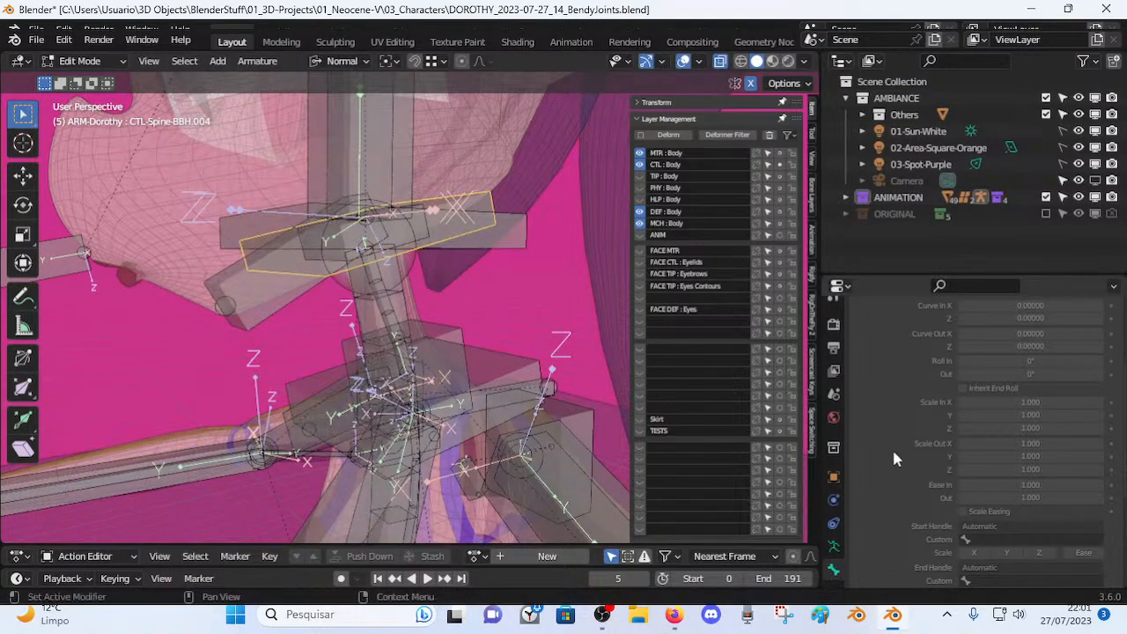
{"action": "scroll", "coordinate": [892, 462], "scroll_direction": "down", "scroll_amount": 5}
{"action": "middle_click_drag", "start_coordinate": [392, 284], "coordinate": [406, 346], "text": "shift"}
{"action": "scroll", "coordinate": [406, 346], "scroll_direction": "down", "scroll_amount": 2}
{"action": "scroll", "coordinate": [456, 302], "scroll_direction": "down", "scroll_amount": 2}
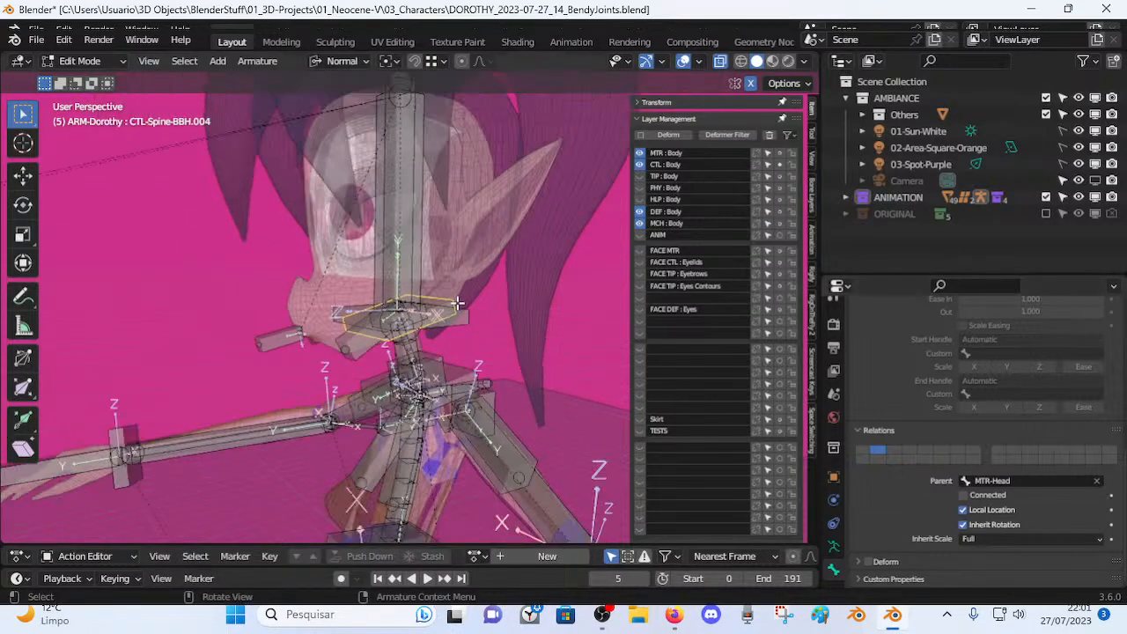
Select MTR-Head in Pose Mode and check its parent relations and bendy bone settings in Edit Mode.
{"action": "scroll", "coordinate": [469, 323], "scroll_direction": "up", "scroll_amount": 1}
{"action": "key", "text": "ctrl+Tab"}
{"action": "scroll", "coordinate": [449, 273], "scroll_direction": "down", "scroll_amount": 2}
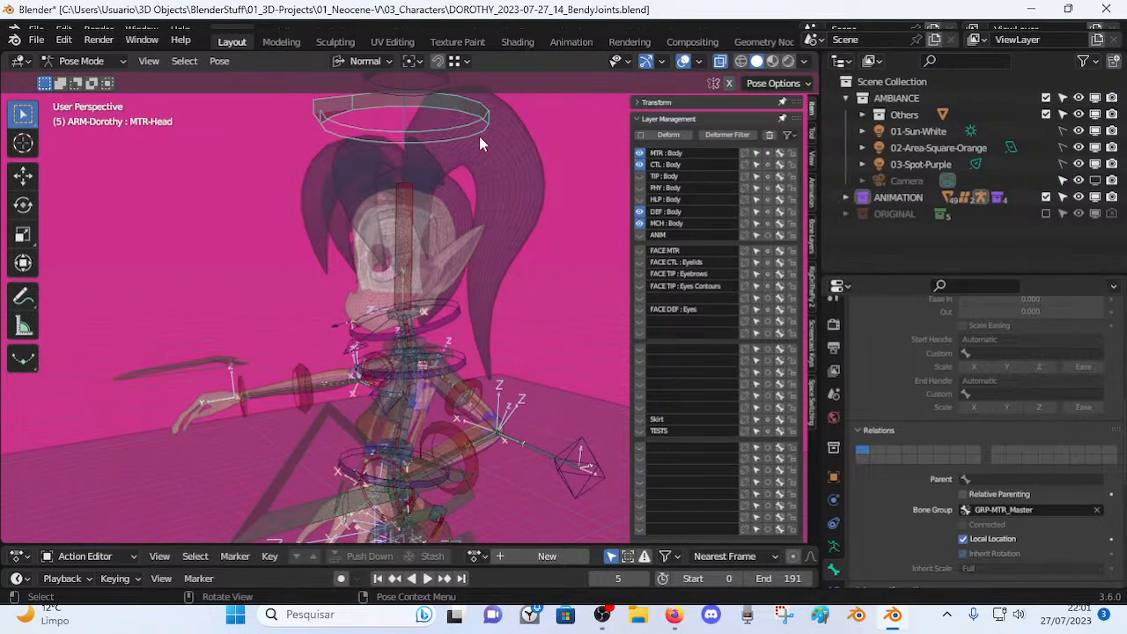
{"action": "scroll", "coordinate": [450, 132], "scroll_direction": "up", "scroll_amount": 1}
{"action": "key", "text": "Tab"}
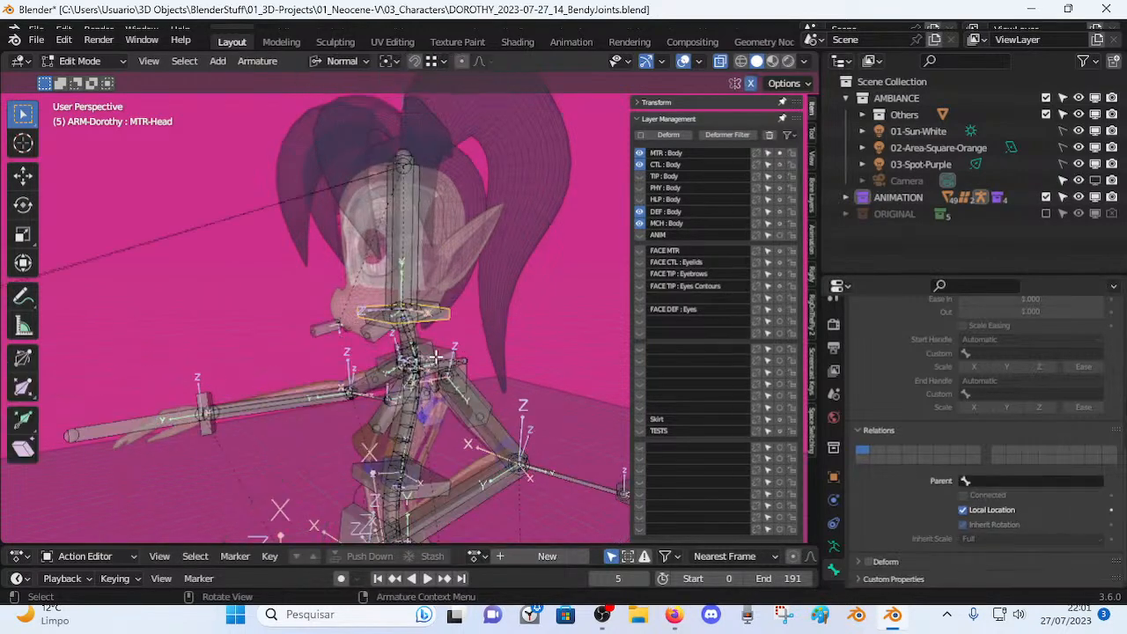
{"action": "scroll", "coordinate": [429, 351], "scroll_direction": "up", "scroll_amount": 3}
{"action": "scroll", "coordinate": [443, 326], "scroll_direction": "down", "scroll_amount": 3}
{"action": "key", "text": "g"}
{"action": "key", "text": "Escape"}
{"action": "left_click", "coordinate": [834, 547]}
{"action": "left_click", "coordinate": [834, 567]}
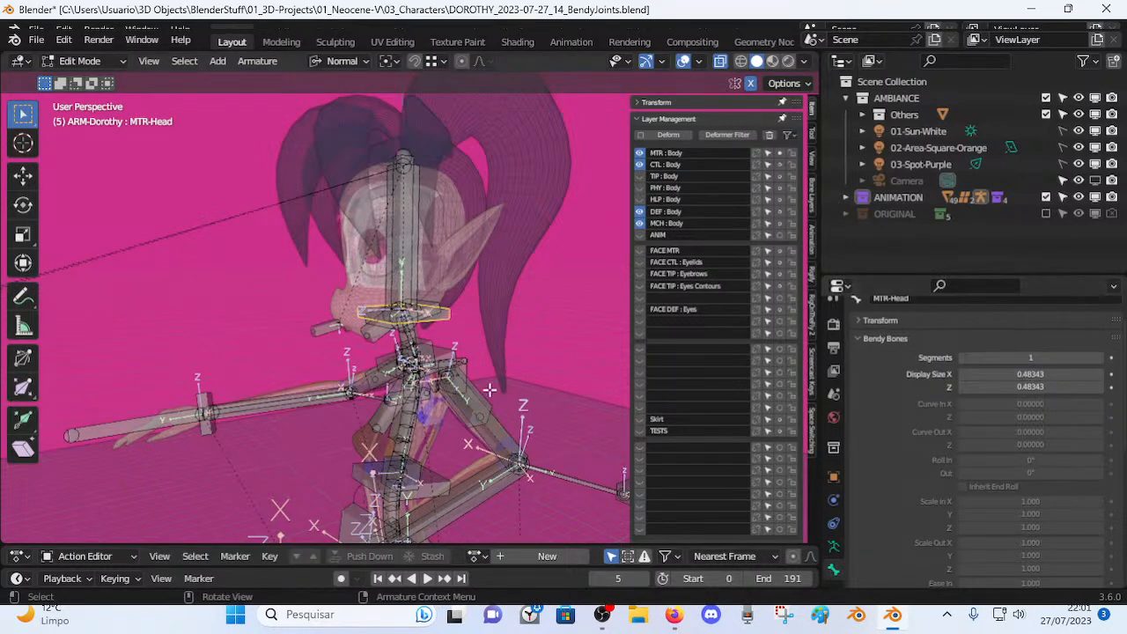
Check MTR-Head's bone constraints in Pose Mode and rotate it from the front to test the neck.
{"action": "key", "text": "ctrl+Tab"}
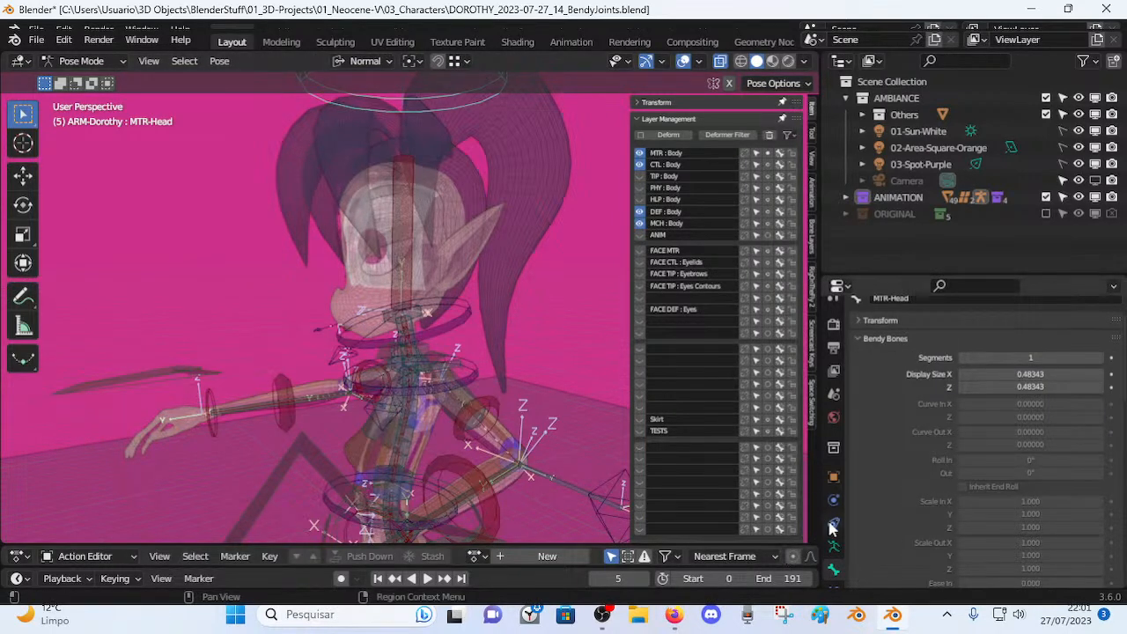
{"action": "left_click", "coordinate": [833, 541]}
{"action": "middle_click_drag", "start_coordinate": [433, 343], "coordinate": [433, 216]}
{"action": "key", "text": "r"}
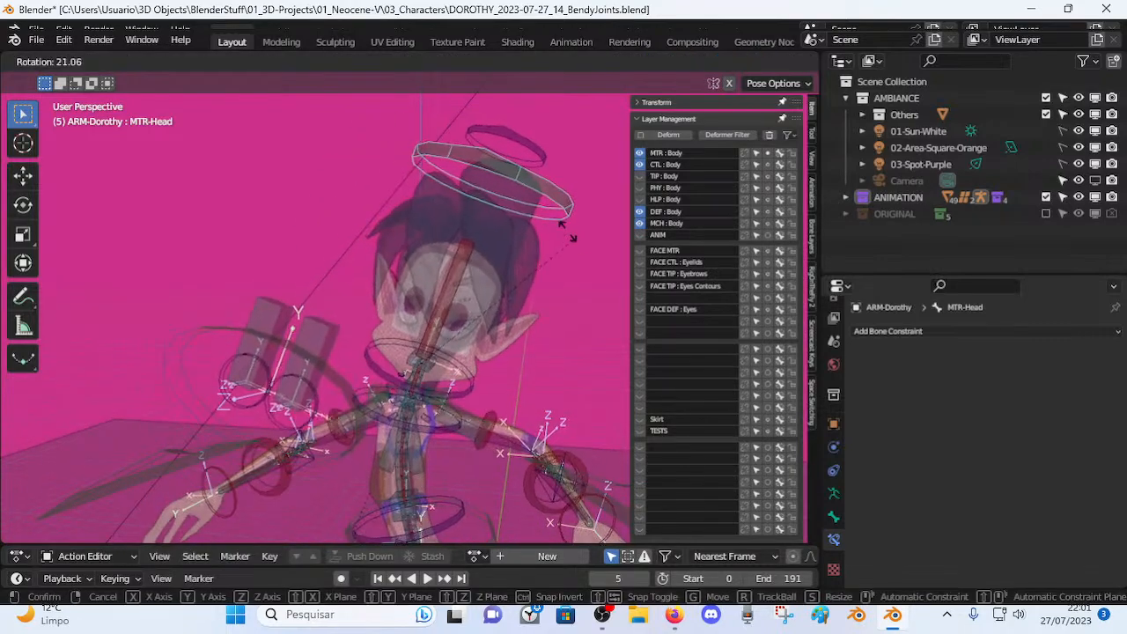
{"action": "left_click", "coordinate": [558, 249]}
{"action": "scroll", "coordinate": [495, 286], "scroll_direction": "down", "scroll_amount": 2}
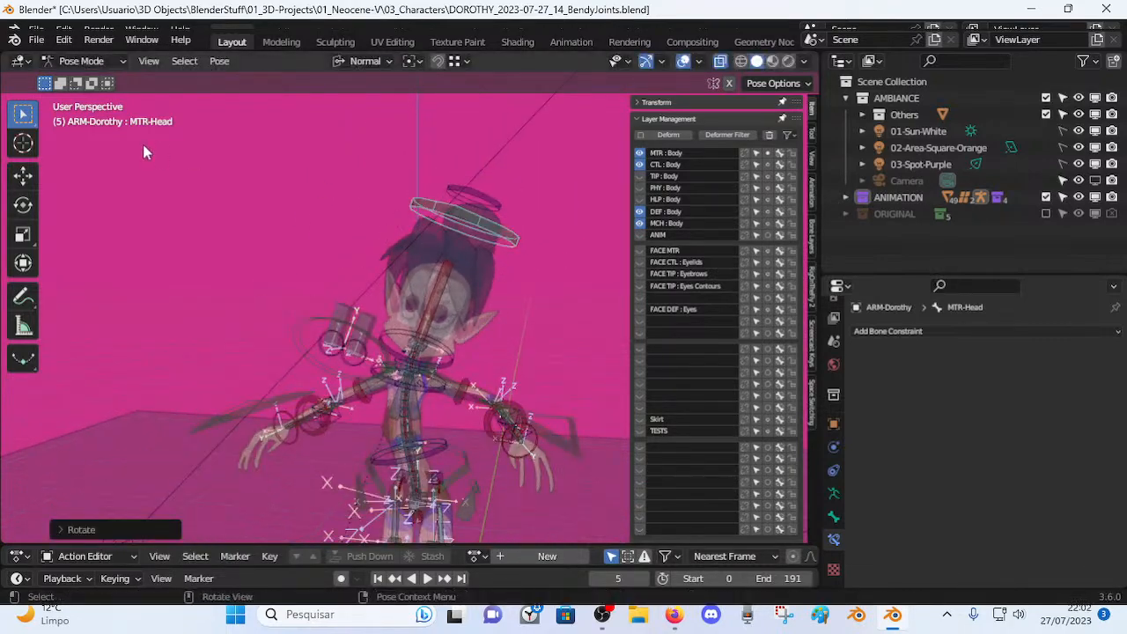
Try rotating MTR-Head from the front and the side, and clear the pose rotation.
{"action": "key", "text": "r"}
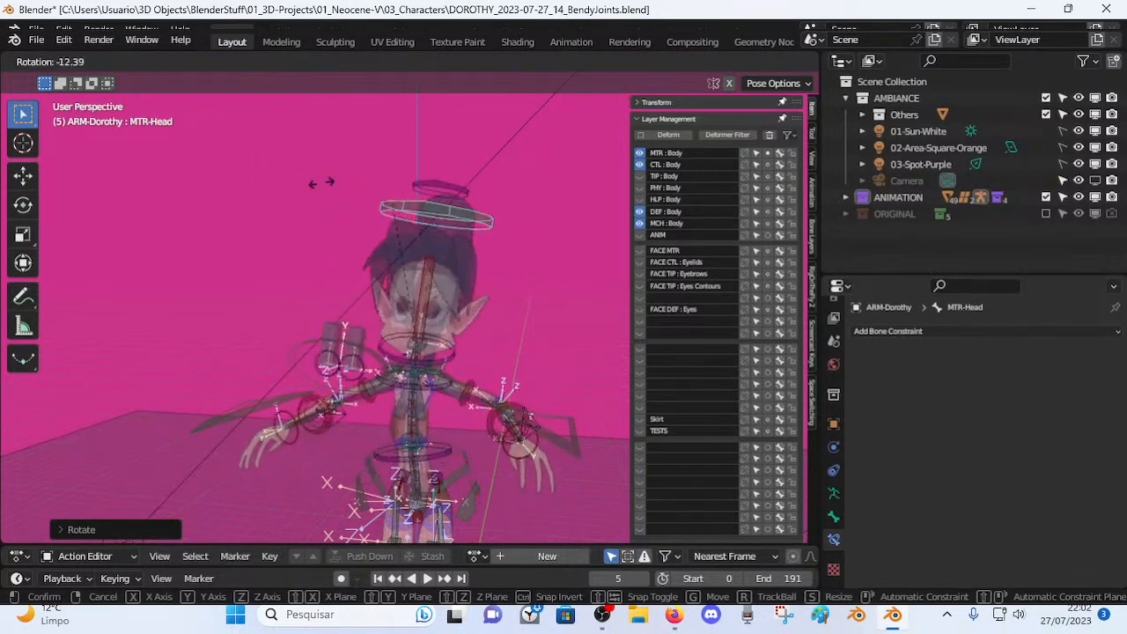
{"action": "right_click", "coordinate": [368, 205]}
{"action": "middle_click_drag", "start_coordinate": [440, 247], "coordinate": [299, 265]}
{"action": "key", "text": "r"}
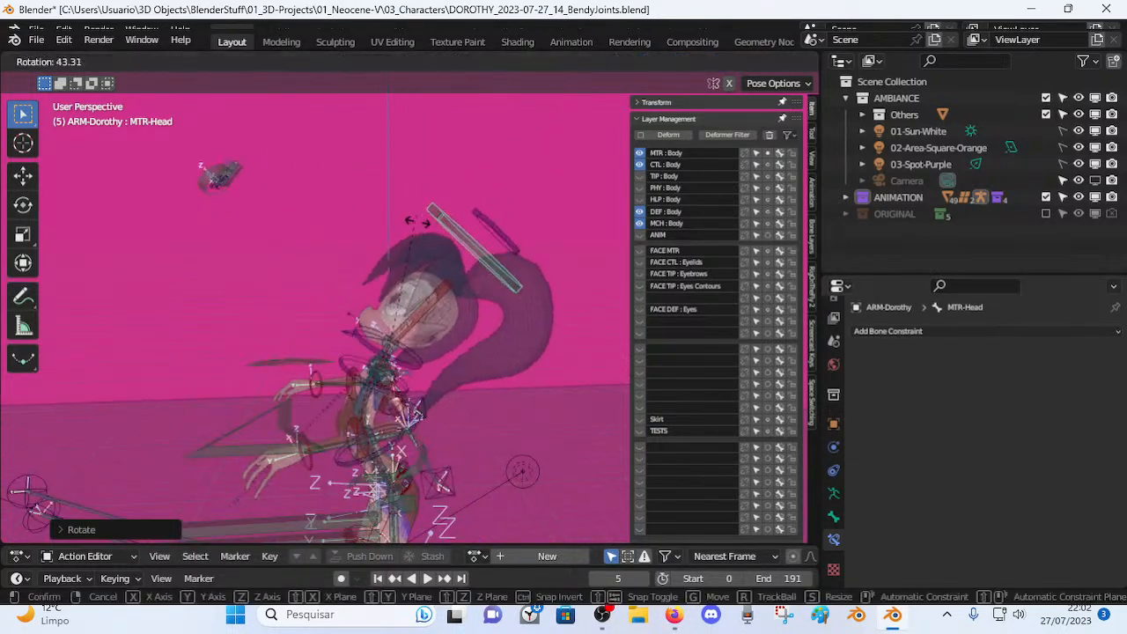
{"action": "right_click", "coordinate": [367, 269]}
{"action": "middle_click_drag", "start_coordinate": [368, 269], "coordinate": [470, 270]}
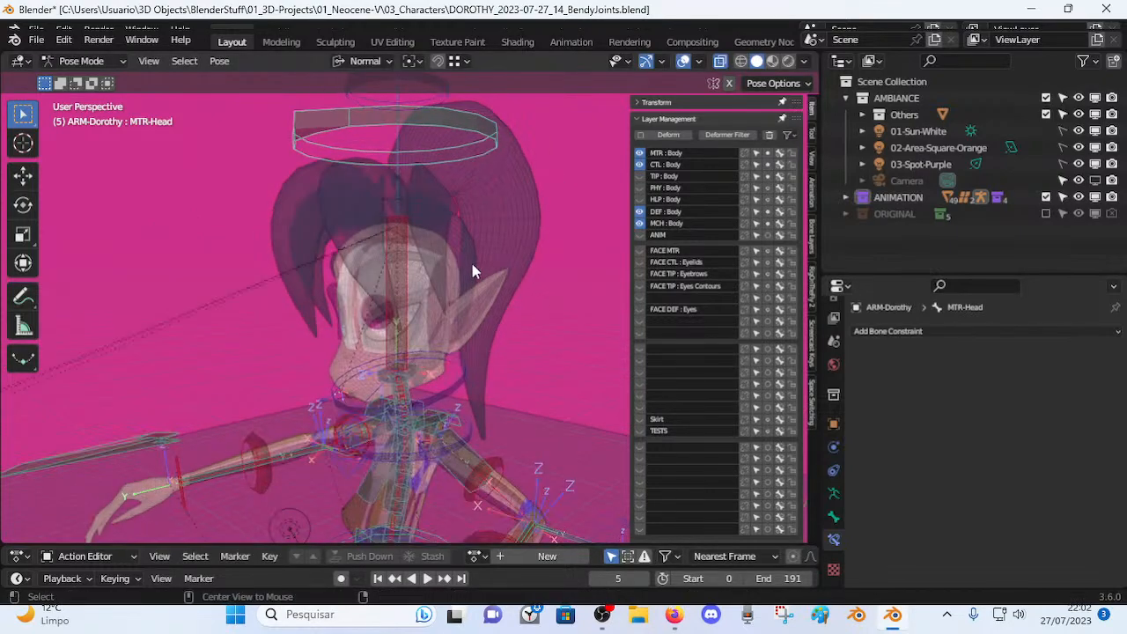
Select MTR-Head at the base of the skull in Edit Mode and try moving it.
{"action": "key", "text": "Tab"}
{"action": "middle_click_drag", "start_coordinate": [453, 349], "coordinate": [501, 378]}
{"action": "left_click", "coordinate": [493, 385]}
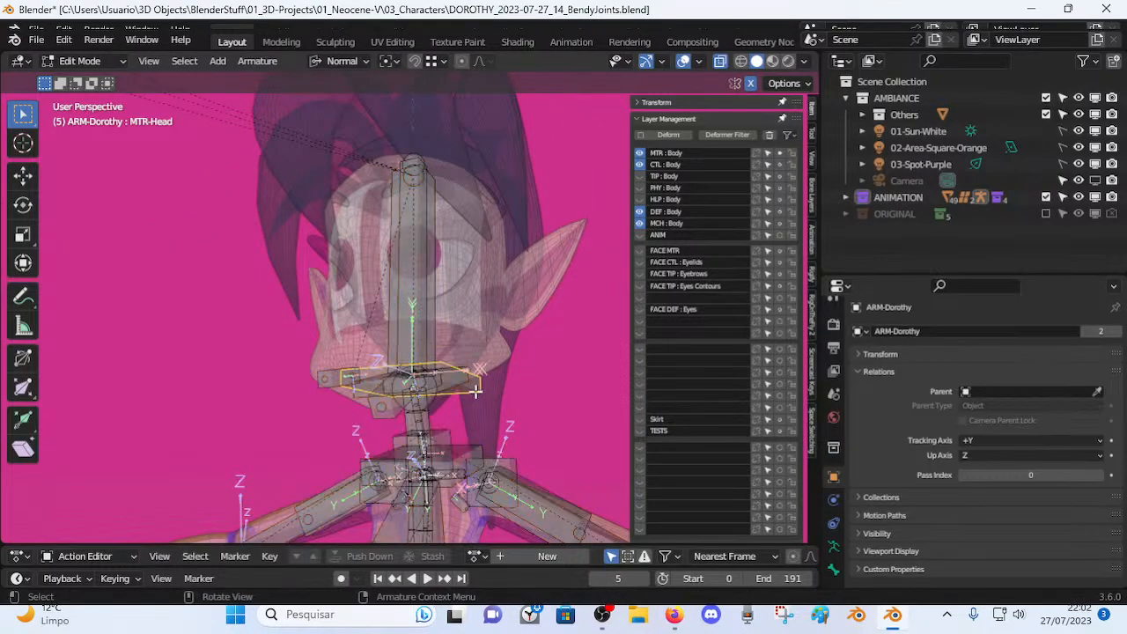
{"action": "key", "text": "g"}
{"action": "right_click", "coordinate": [466, 402]}
{"action": "scroll", "coordinate": [465, 405], "scroll_direction": "up", "scroll_amount": 2}
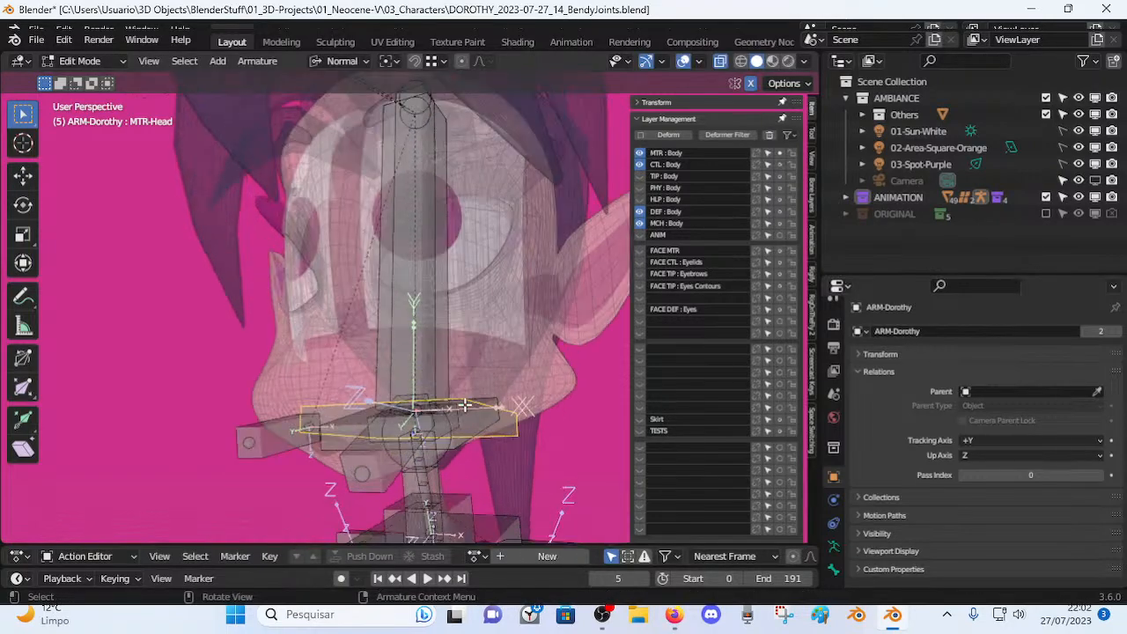
Select CTL-Spine-BBH.004 in Edit Mode, view it from other angles and try moving it.
{"action": "left_click", "coordinate": [494, 388]}
{"action": "left_click", "coordinate": [496, 397]}
{"action": "middle_click_drag", "start_coordinate": [496, 397], "coordinate": [406, 347]}
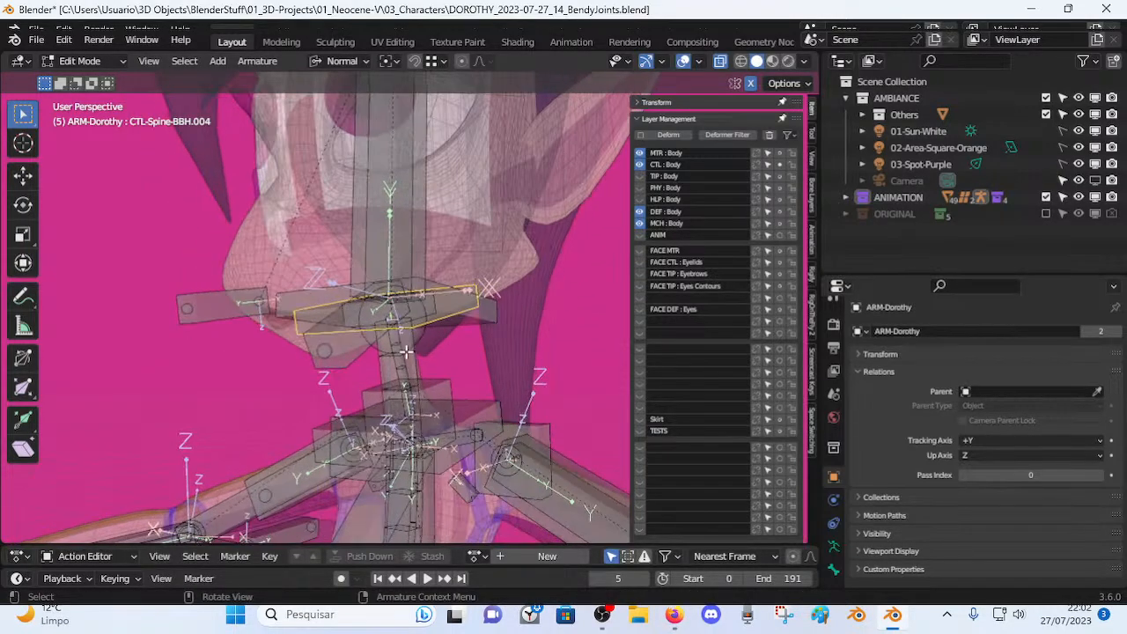
{"action": "middle_click_drag", "start_coordinate": [427, 297], "coordinate": [430, 351]}
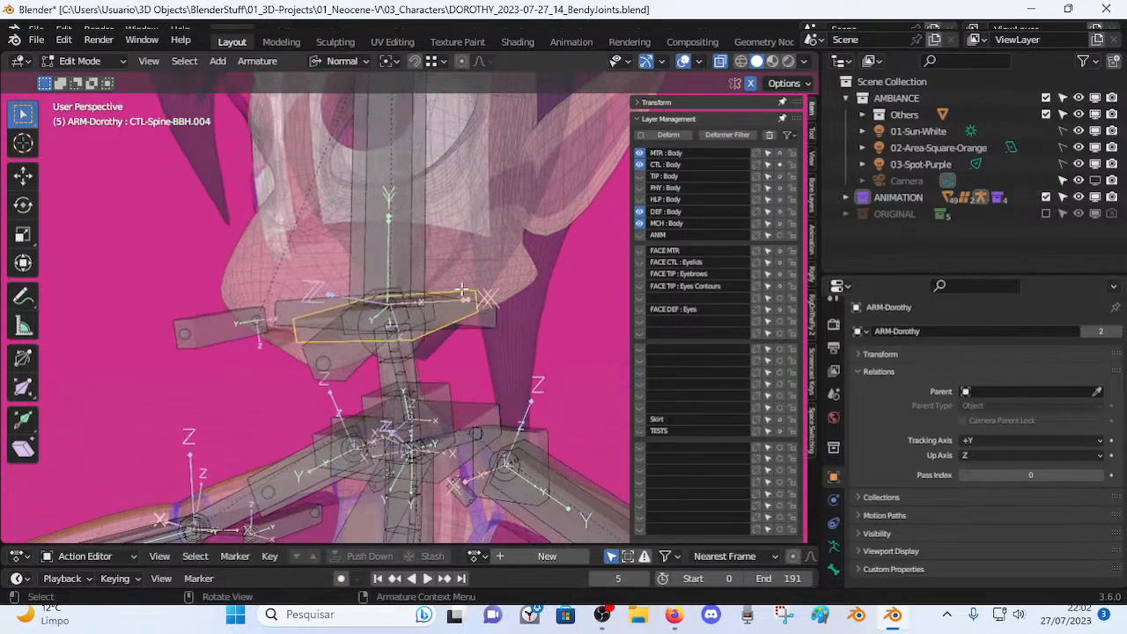
{"action": "key", "text": "g"}
{"action": "right_click", "coordinate": [449, 288]}
Reselect MTR-Head in Edit Mode and view its halo-shaped control above the head in Pose Mode.
{"action": "scroll", "coordinate": [449, 314], "scroll_direction": "down", "scroll_amount": 2}
{"action": "middle_click_drag", "start_coordinate": [459, 339], "coordinate": [461, 367], "text": "shift"}
{"action": "left_click", "coordinate": [461, 350]}
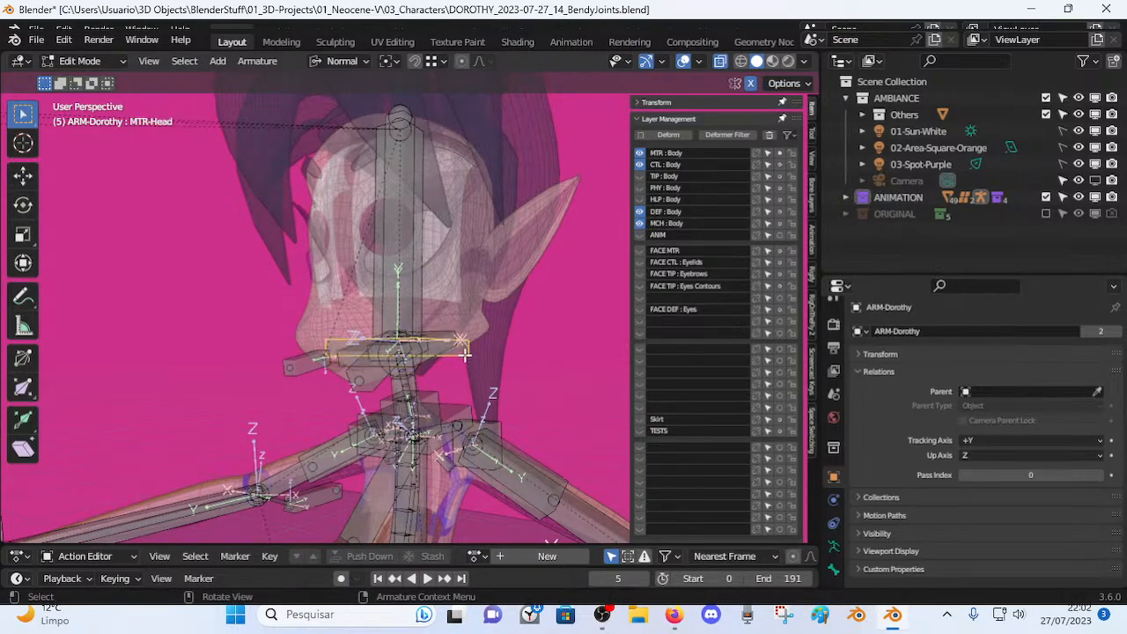
{"action": "key", "text": "Tab"}
{"action": "scroll", "coordinate": [423, 136], "scroll_direction": "down", "scroll_amount": 2}
{"action": "middle_click_drag", "start_coordinate": [425, 128], "coordinate": [430, 178], "text": "shift"}
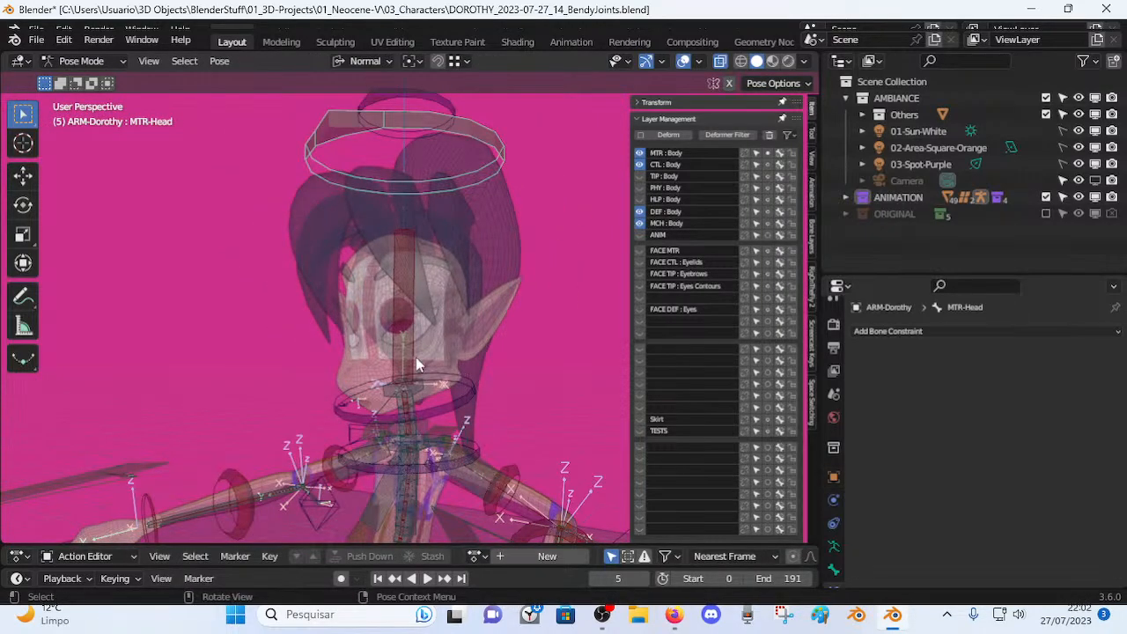
Select CTL-Spine-BBH.004 in Edit Mode and view its ring control around the chin in Pose Mode.
{"action": "key", "text": "Tab"}
{"action": "middle_click_drag", "start_coordinate": [445, 421], "coordinate": [453, 393], "text": "shift"}
{"action": "scroll", "coordinate": [444, 381], "scroll_direction": "up", "scroll_amount": 4}
{"action": "left_click", "coordinate": [301, 346]}
{"action": "key", "text": "Tab"}
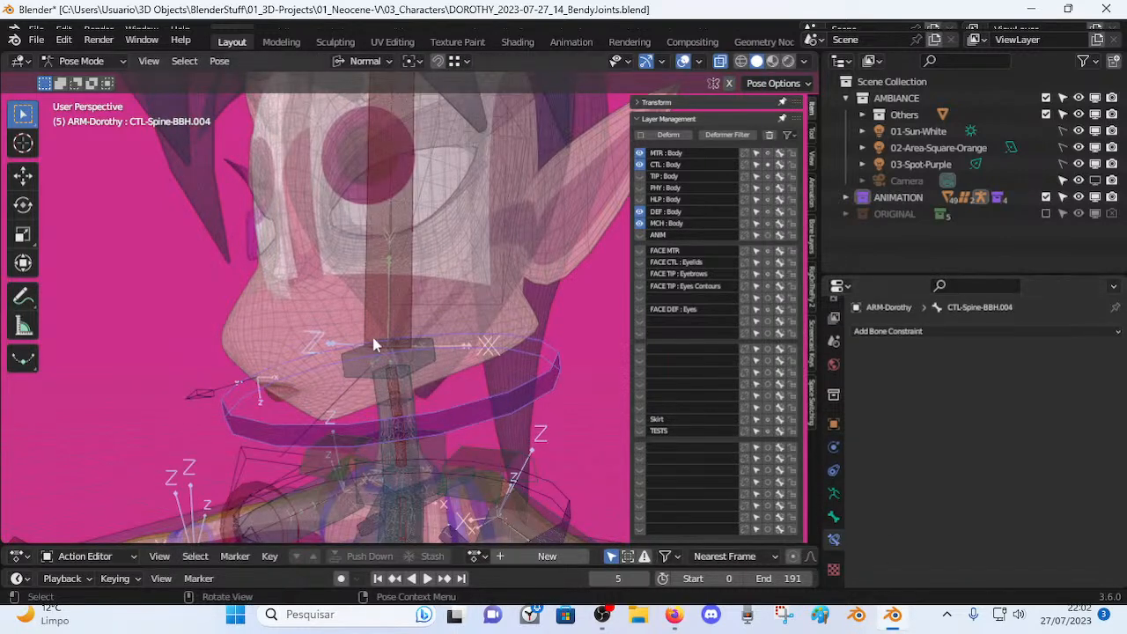
Select MCH-Spine-BBH-End, compare it in Pose and Edit Mode, and try rotating it in both modes.
{"action": "left_click", "coordinate": [423, 355]}
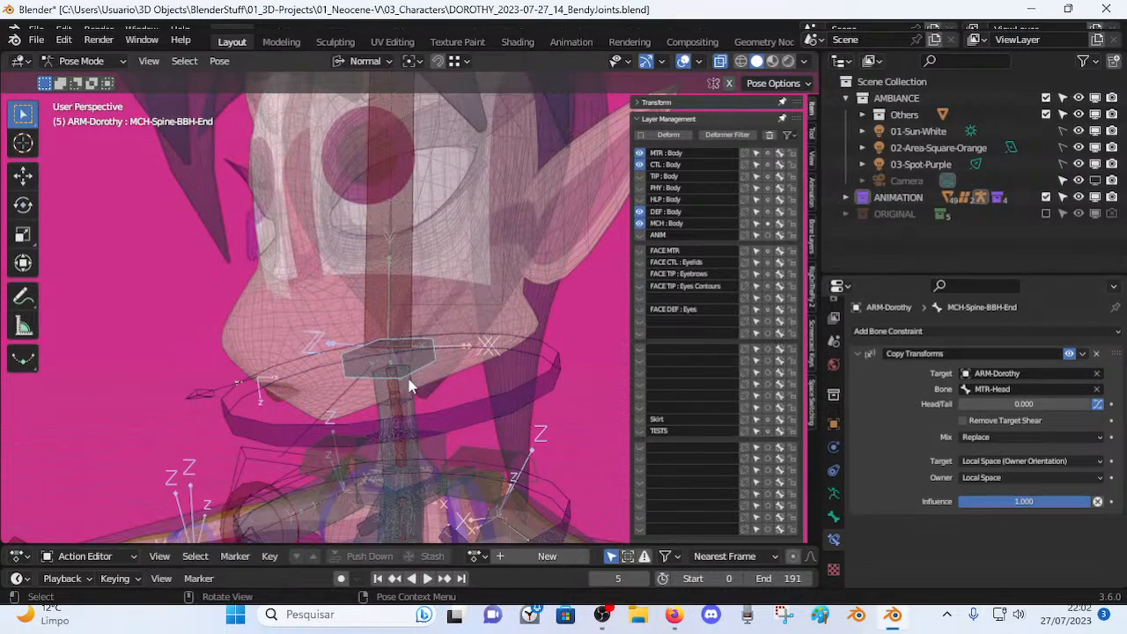
{"action": "key", "text": "Tab"}
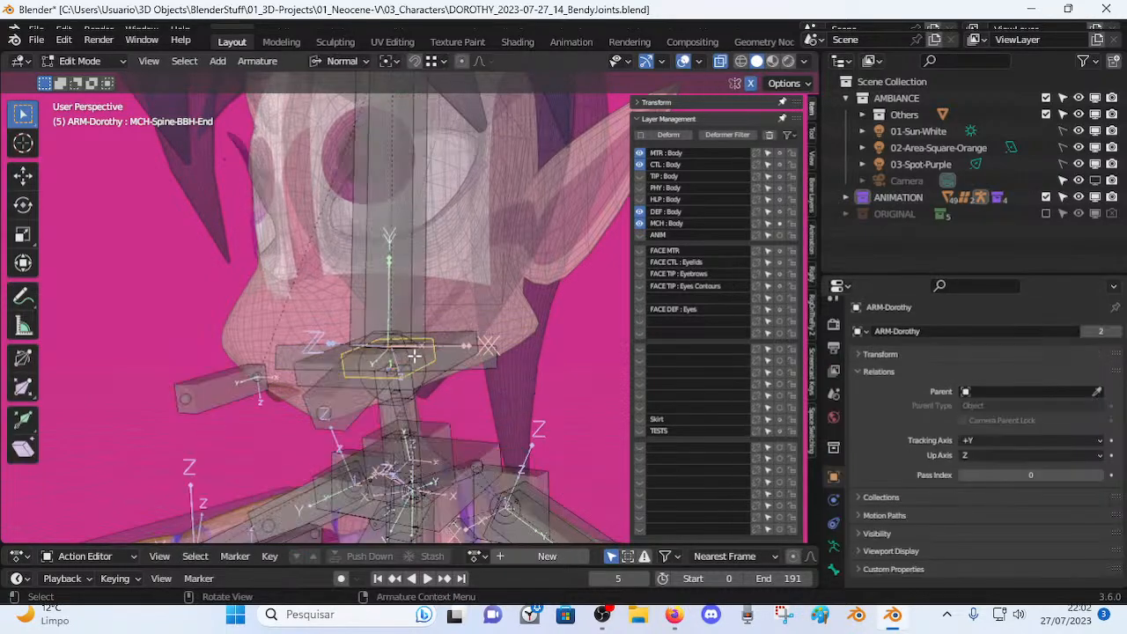
{"action": "scroll", "coordinate": [412, 355], "scroll_direction": "down", "scroll_amount": 2}
{"action": "middle_click_drag", "start_coordinate": [414, 356], "coordinate": [447, 299], "text": "shift"}
{"action": "key", "text": "r"}
{"action": "right_click", "coordinate": [420, 296]}
{"action": "key", "text": "Tab"}
{"action": "key", "text": "r"}
{"action": "right_click", "coordinate": [456, 328]}
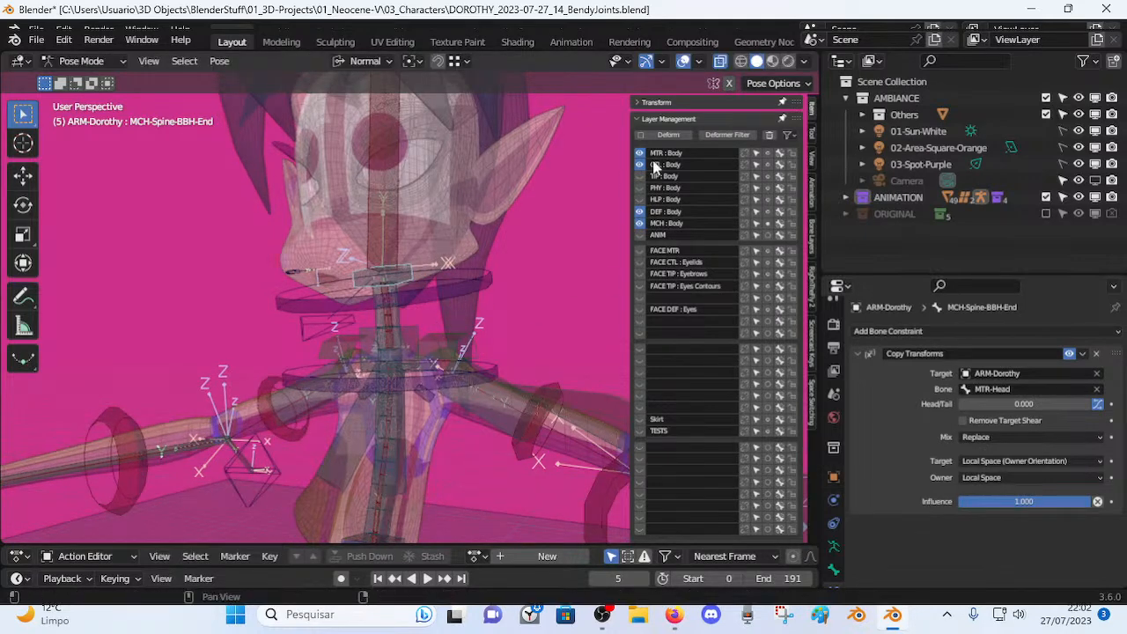
Hide the layer list, show the transform values of MCH-Spine-BBH-End and examine its Copy Transforms constraint.
{"action": "left_click", "coordinate": [652, 120]}
{"action": "left_click", "coordinate": [656, 102]}
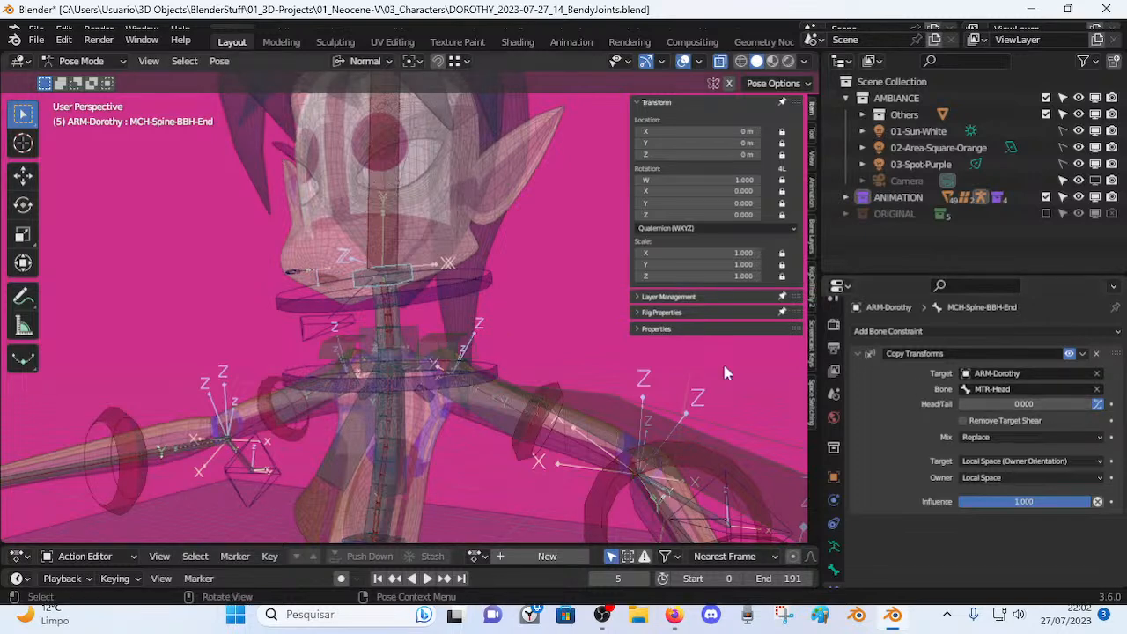
{"action": "scroll", "coordinate": [382, 291], "scroll_direction": "up", "scroll_amount": 2}
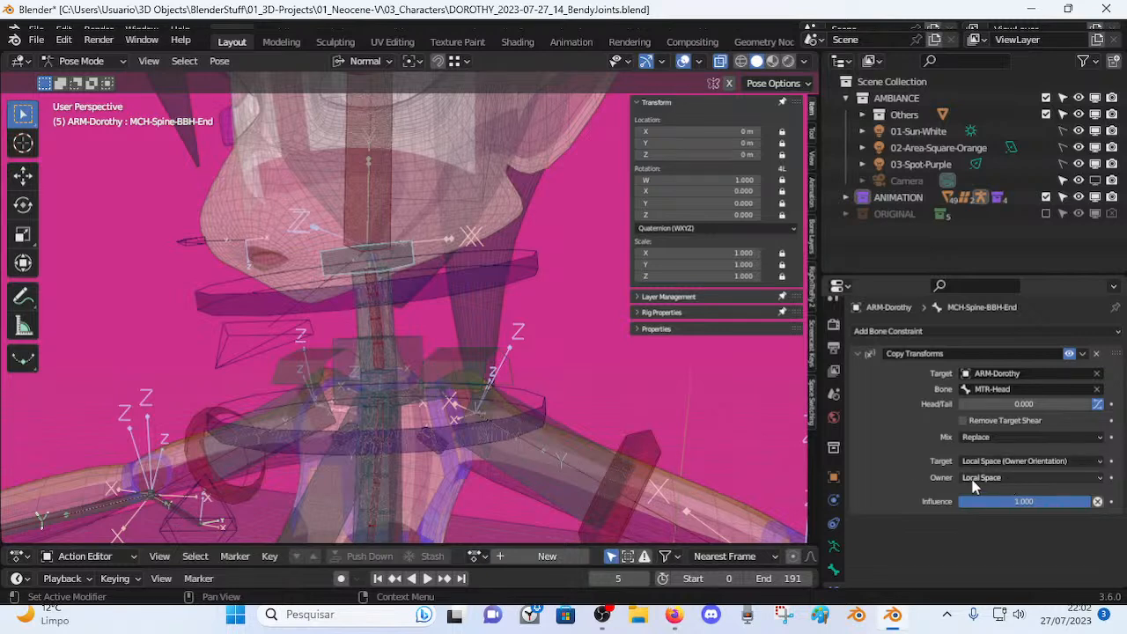
{"action": "middle_click_drag", "start_coordinate": [387, 262], "coordinate": [423, 269]}
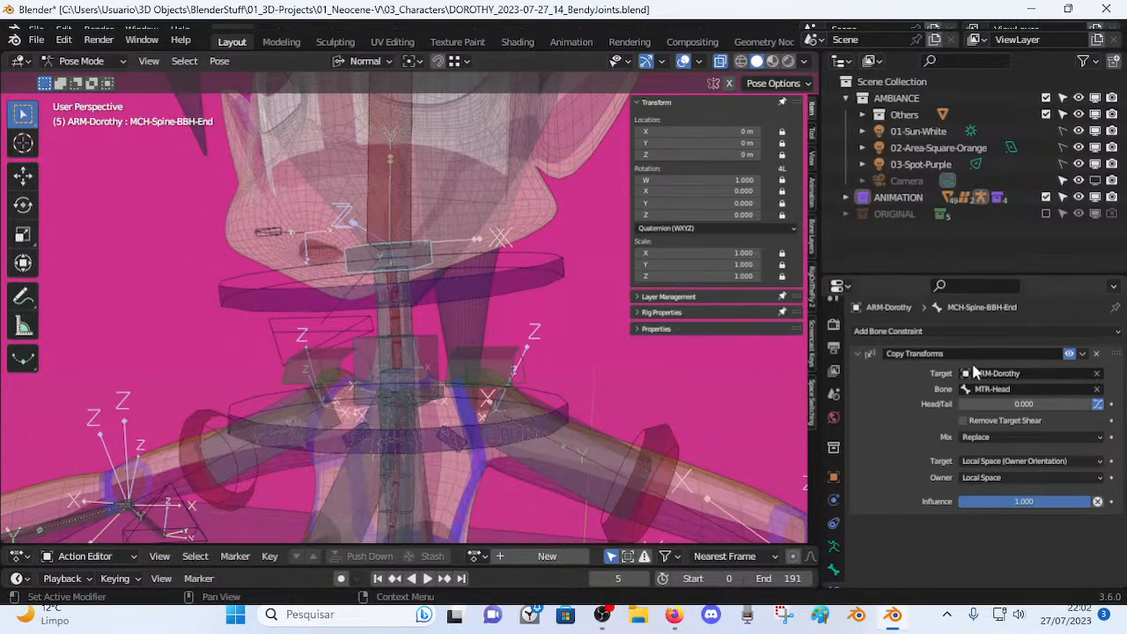
{"action": "scroll", "coordinate": [525, 233], "scroll_direction": "down", "scroll_amount": 6}
{"action": "middle_click_drag", "start_coordinate": [526, 233], "coordinate": [481, 284]}
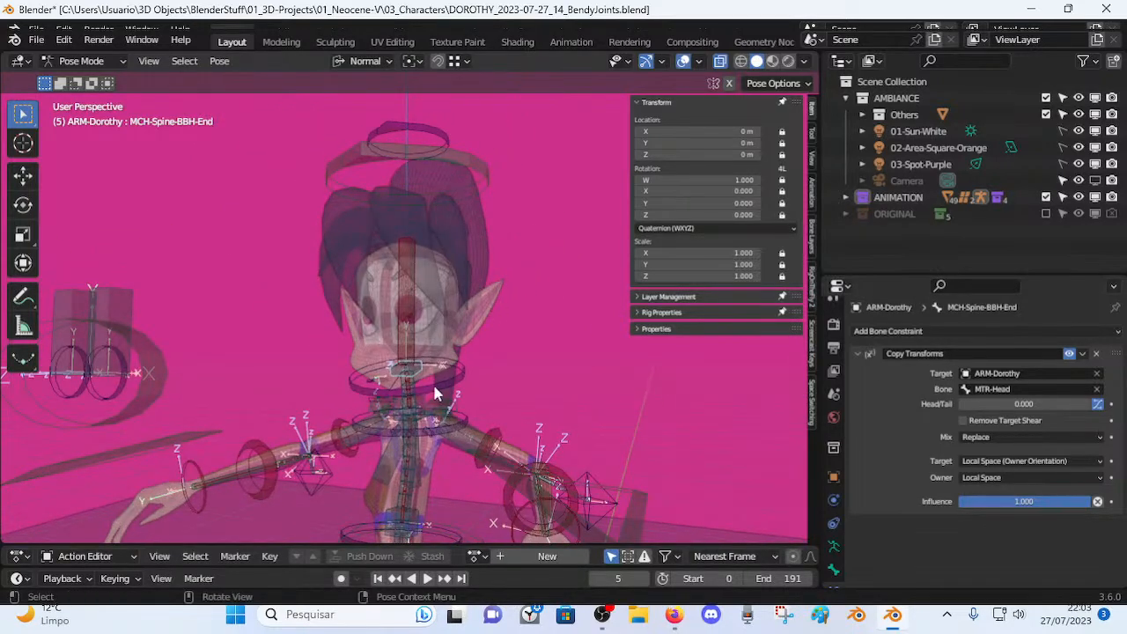
Select MTR-Head in Pose Mode and try rotating it several times to test how the neck bends.
{"action": "left_click", "coordinate": [471, 167]}
{"action": "key", "text": "r"}
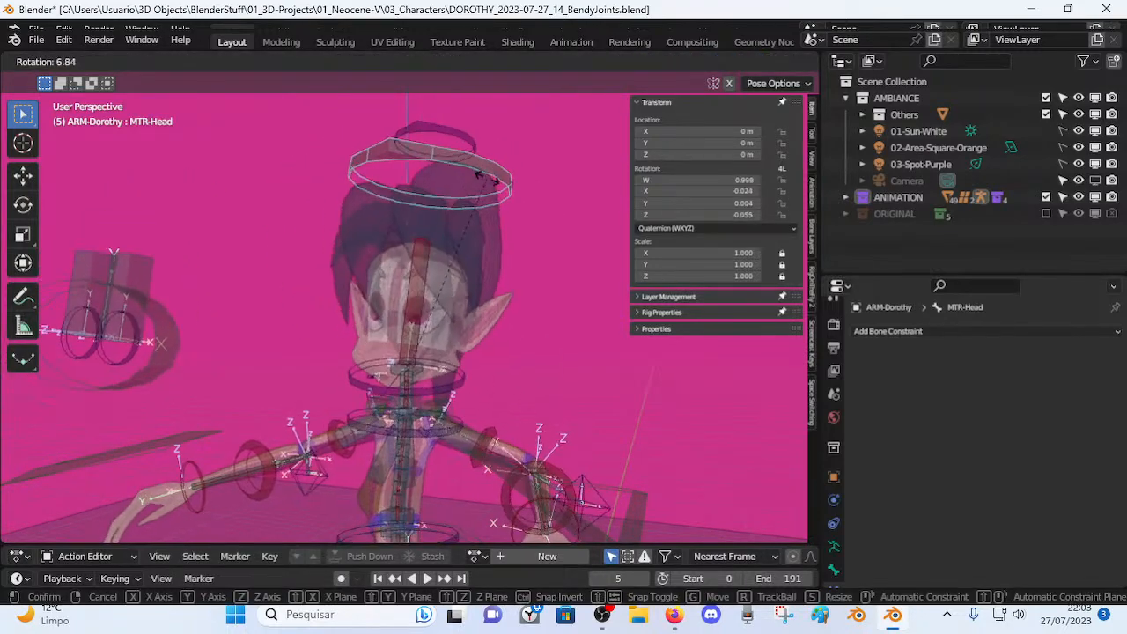
{"action": "key", "text": "Escape"}
{"action": "key", "text": "r"}
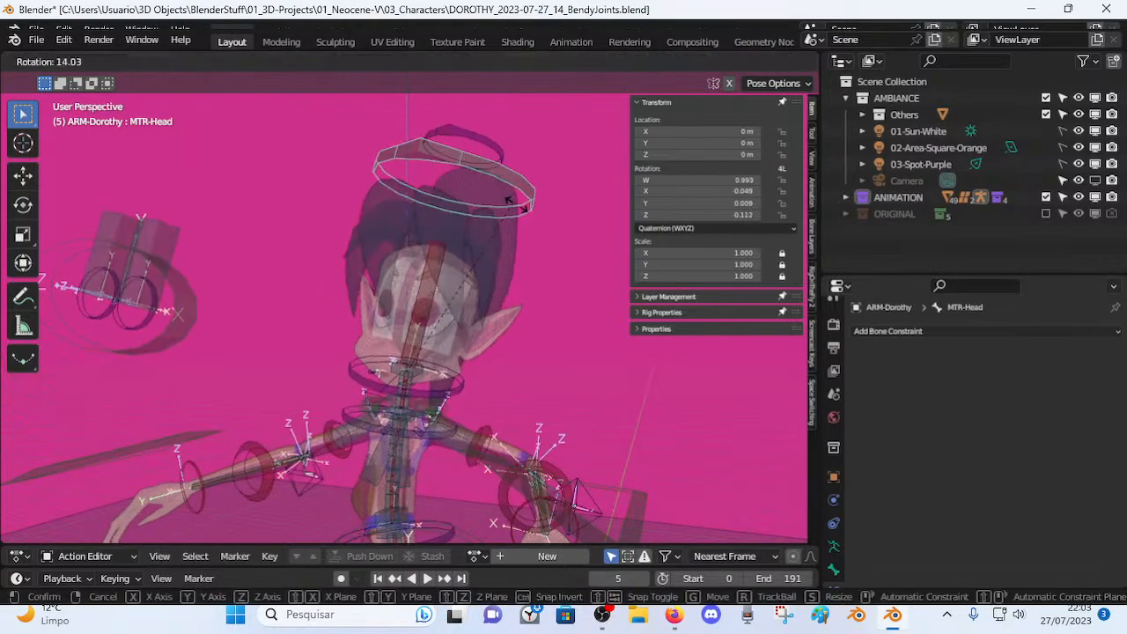
{"action": "key", "text": "Escape"}
{"action": "key", "text": "r"}
{"action": "key", "text": "Escape"}
Try rotating CTL-Spine-BBH.004 in Pose Mode, and try moving it in Edit Mode before returning to Pose Mode.
{"action": "left_click", "coordinate": [462, 372]}
{"action": "key", "text": "r"}
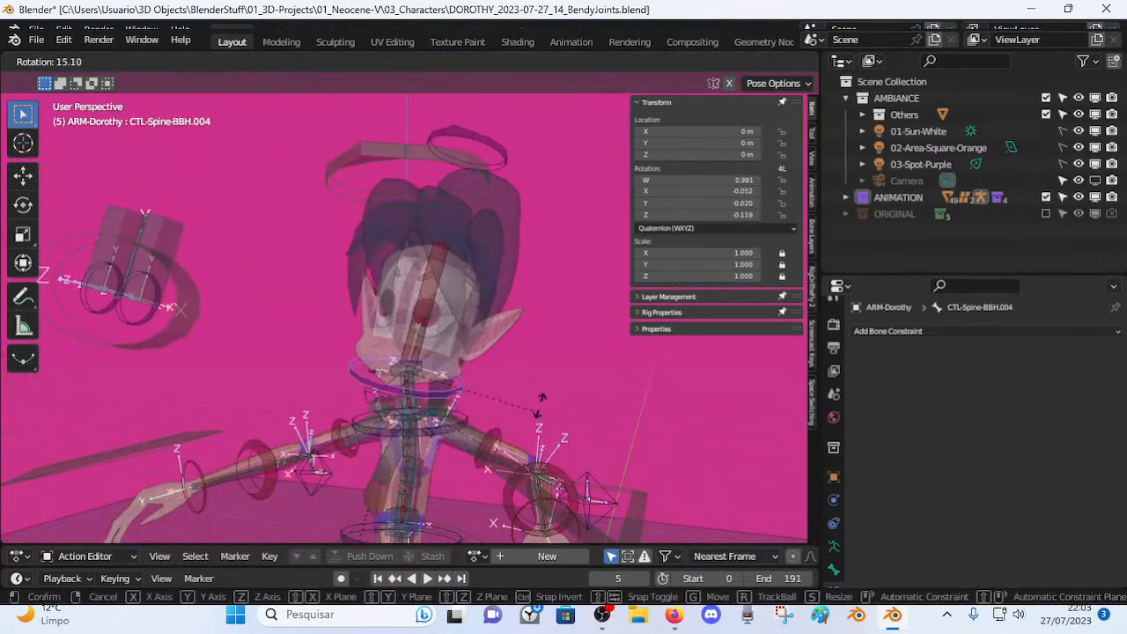
{"action": "key", "text": "Escape"}
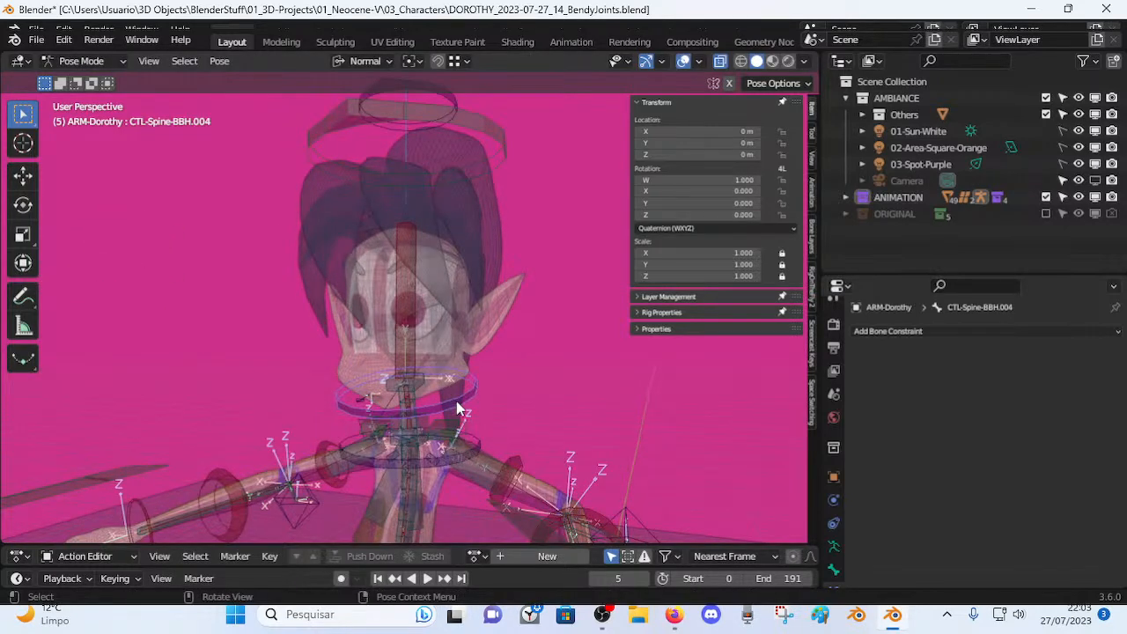
{"action": "key", "text": "Tab"}
{"action": "key", "text": "g"}
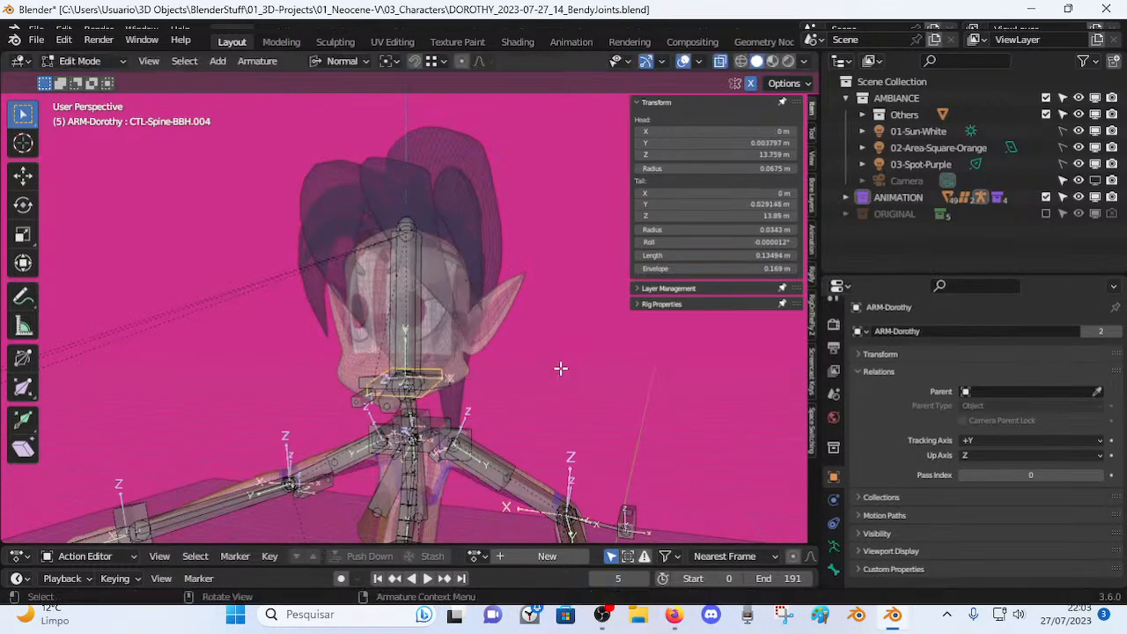
{"action": "key", "text": "Escape"}
{"action": "key", "text": "Tab"}
{"action": "scroll", "coordinate": [439, 391], "scroll_direction": "up", "scroll_amount": 1}
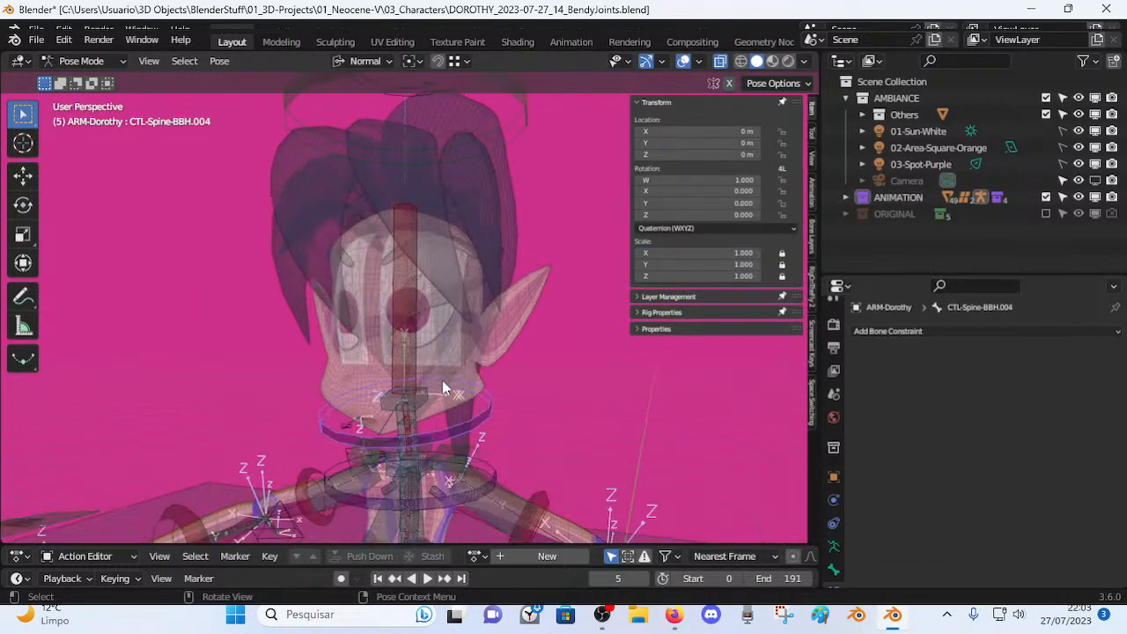
Examine the Stretch To constraints of MCH-Spine-BB and DEF-Neck, and view DEF-Neck in Edit Mode.
{"action": "middle_click_drag", "start_coordinate": [443, 414], "coordinate": [445, 337], "text": "shift"}
{"action": "left_click", "coordinate": [409, 336]}
{"action": "left_click", "coordinate": [407, 336]}
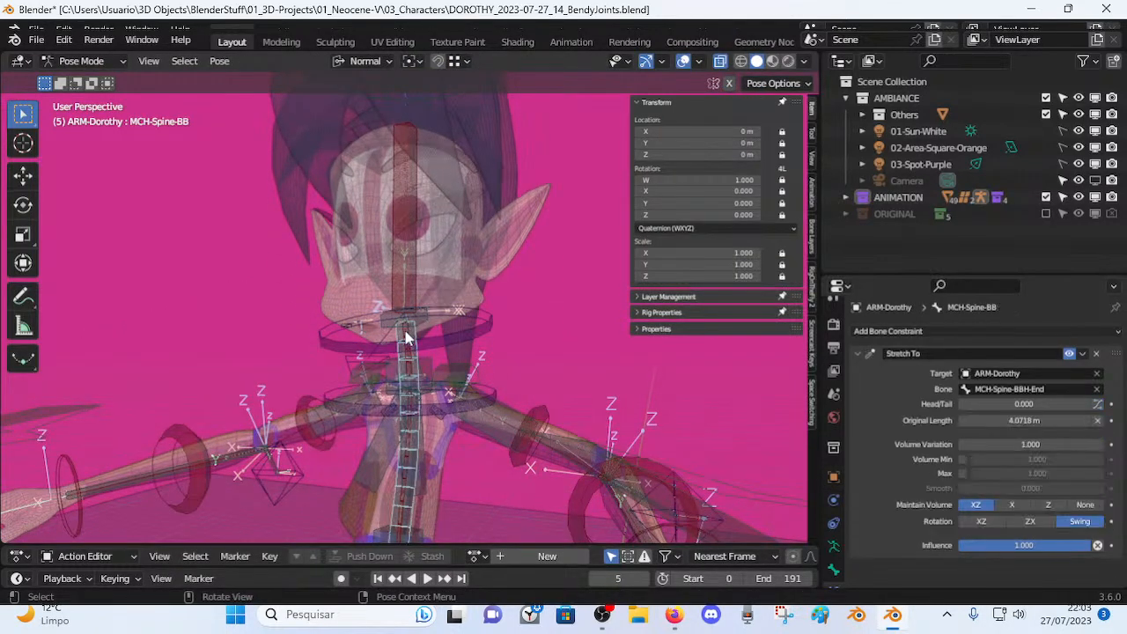
{"action": "scroll", "coordinate": [393, 319], "scroll_direction": "up", "scroll_amount": 3}
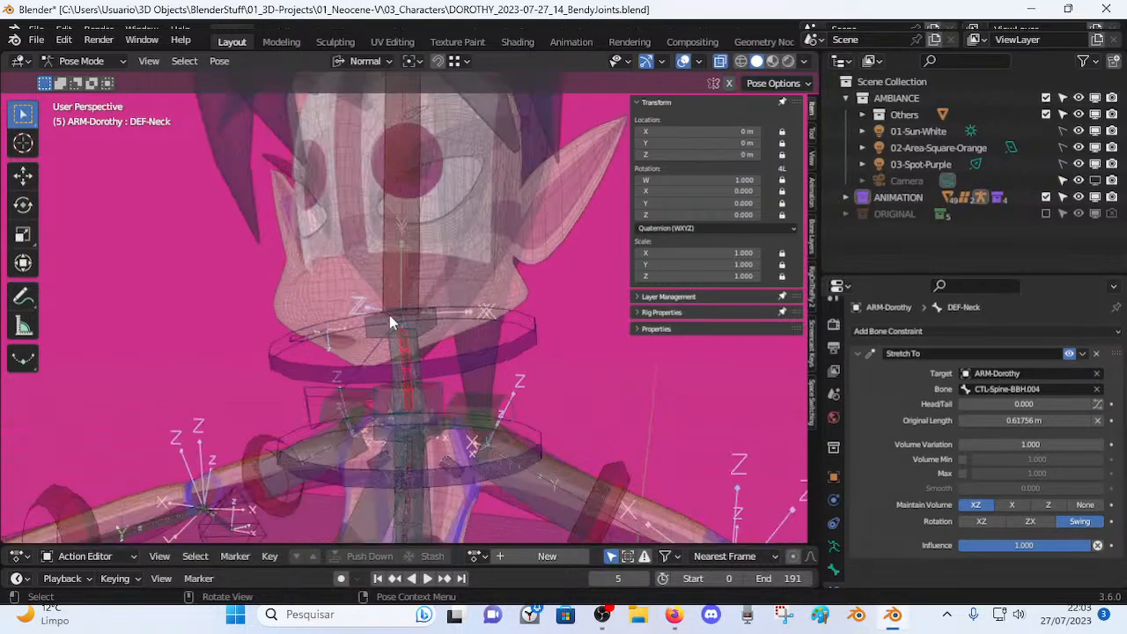
{"action": "scroll", "coordinate": [388, 250], "scroll_direction": "down", "scroll_amount": 3}
{"action": "middle_click_drag", "start_coordinate": [392, 341], "coordinate": [402, 390], "text": "shift"}
{"action": "scroll", "coordinate": [403, 389], "scroll_direction": "up", "scroll_amount": 2}
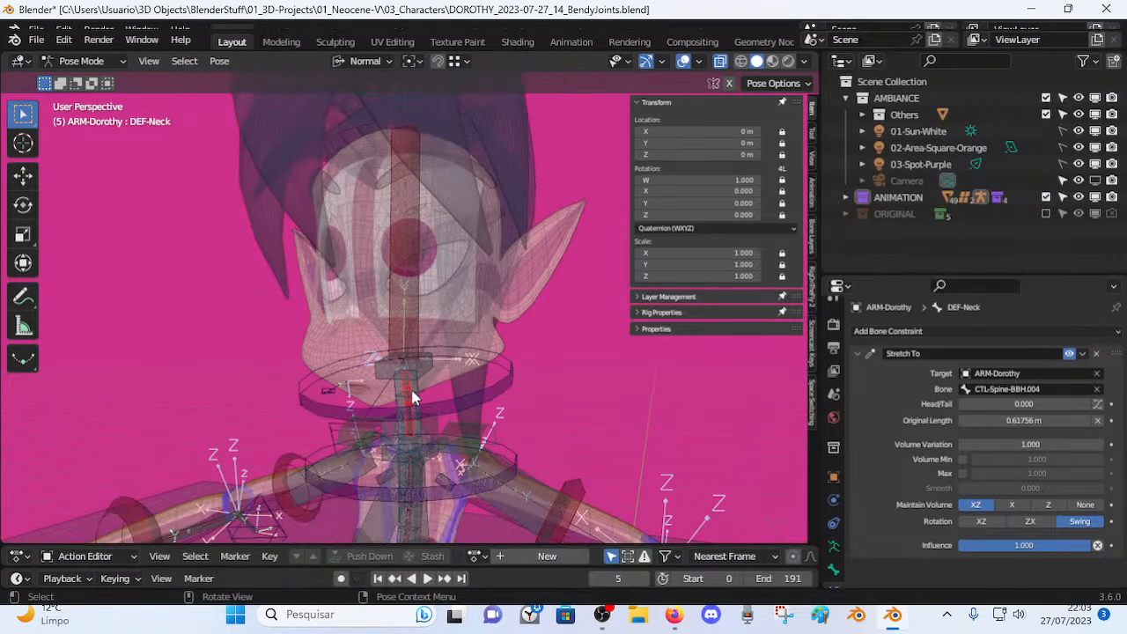
{"action": "key", "text": "Tab"}
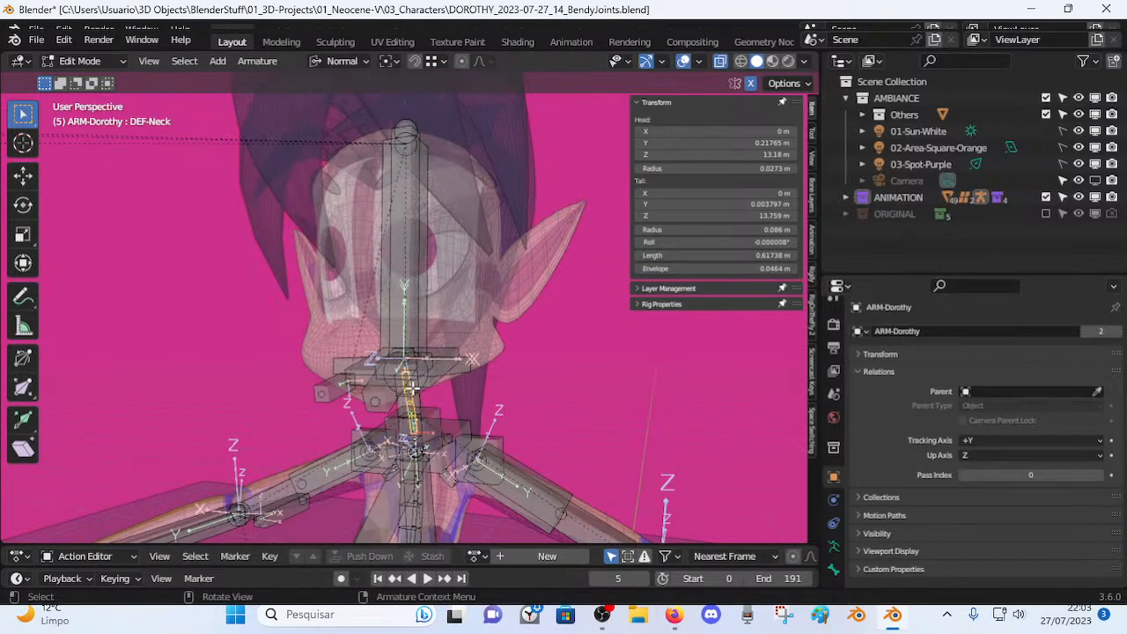
{"action": "key", "text": "Tab"}
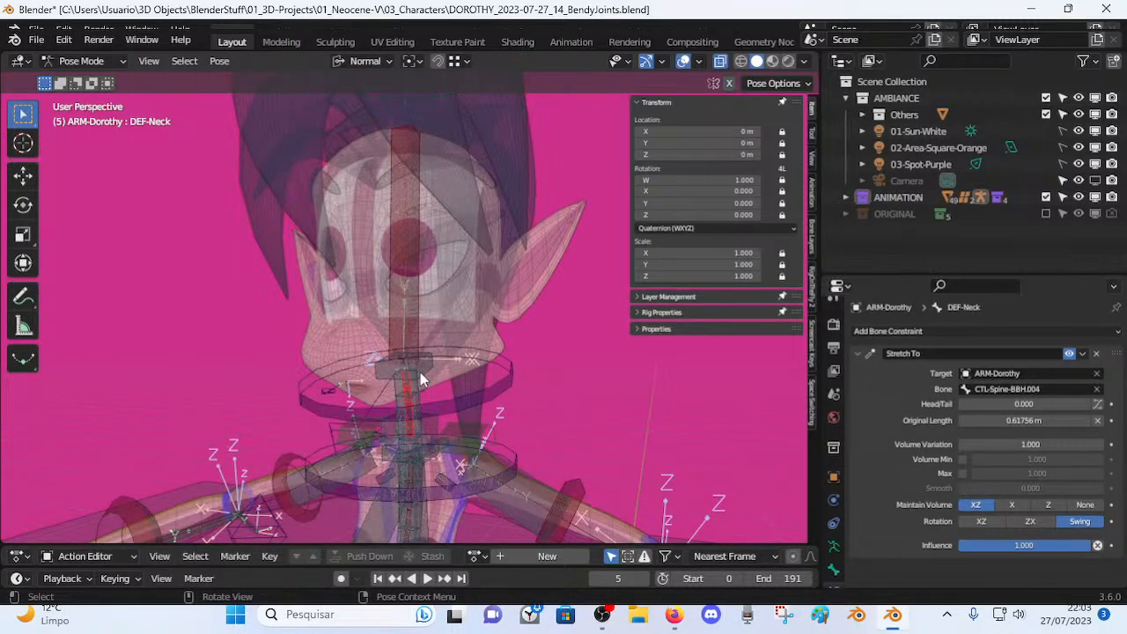
Select CTL-Spine-BBH.004 and DEF-Head in Pose Mode, and pick the overlapping CTL-Head bone in Edit Mode.
{"action": "left_click", "coordinate": [504, 384]}
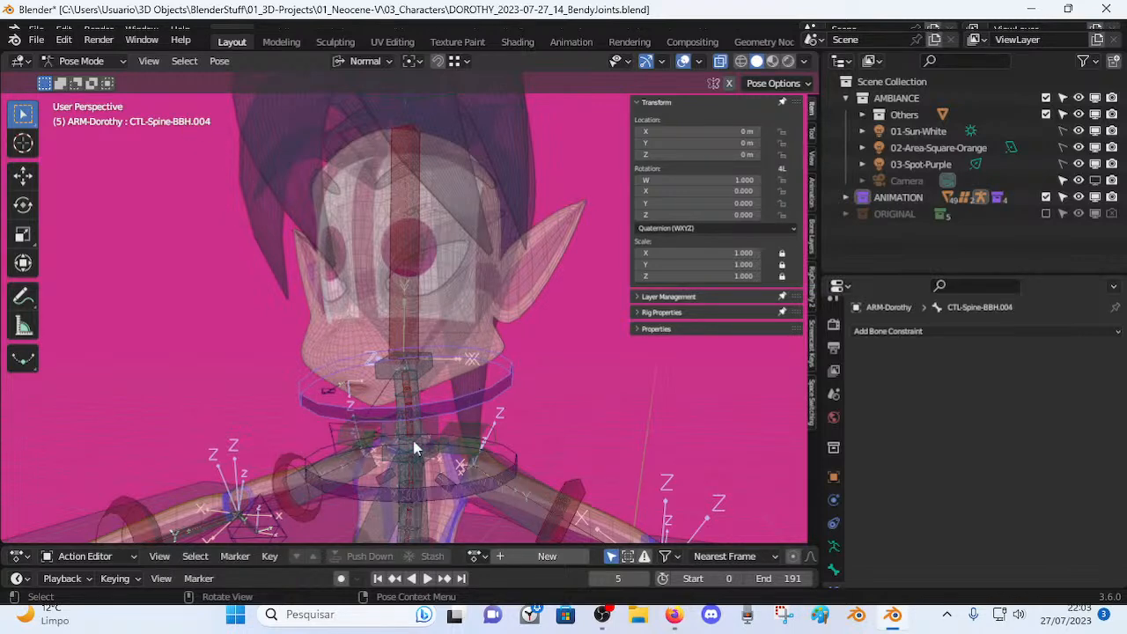
{"action": "left_click", "coordinate": [406, 282]}
{"action": "key", "text": "Tab"}
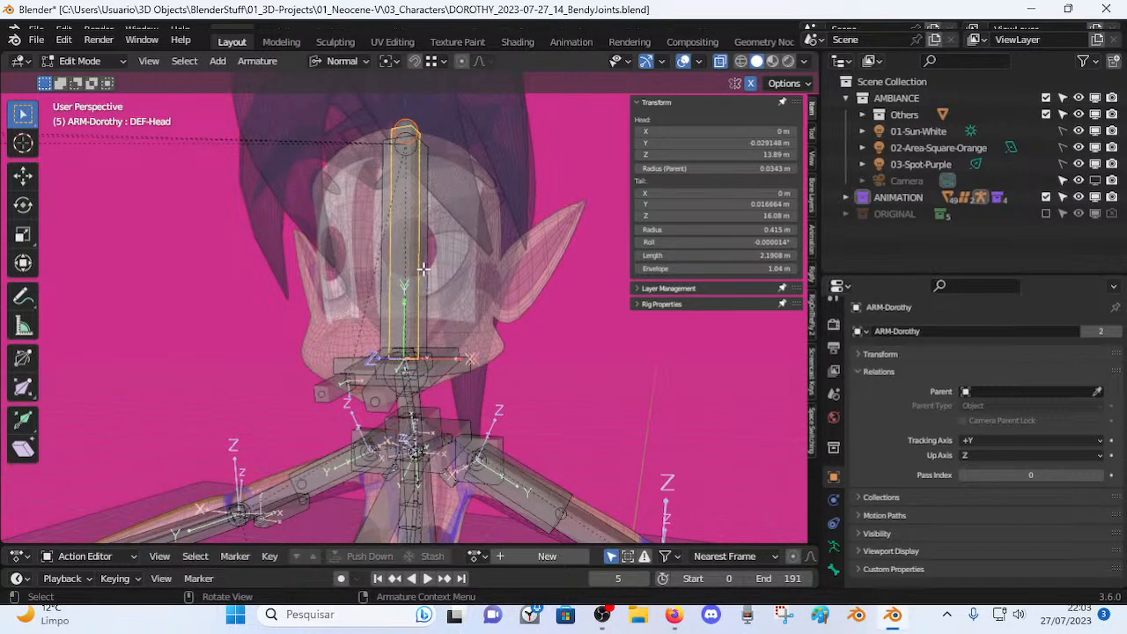
{"action": "left_click", "coordinate": [423, 268]}
{"action": "left_click", "coordinate": [410, 227]}
{"action": "left_click", "coordinate": [445, 229]}
{"action": "left_click", "coordinate": [412, 225]}
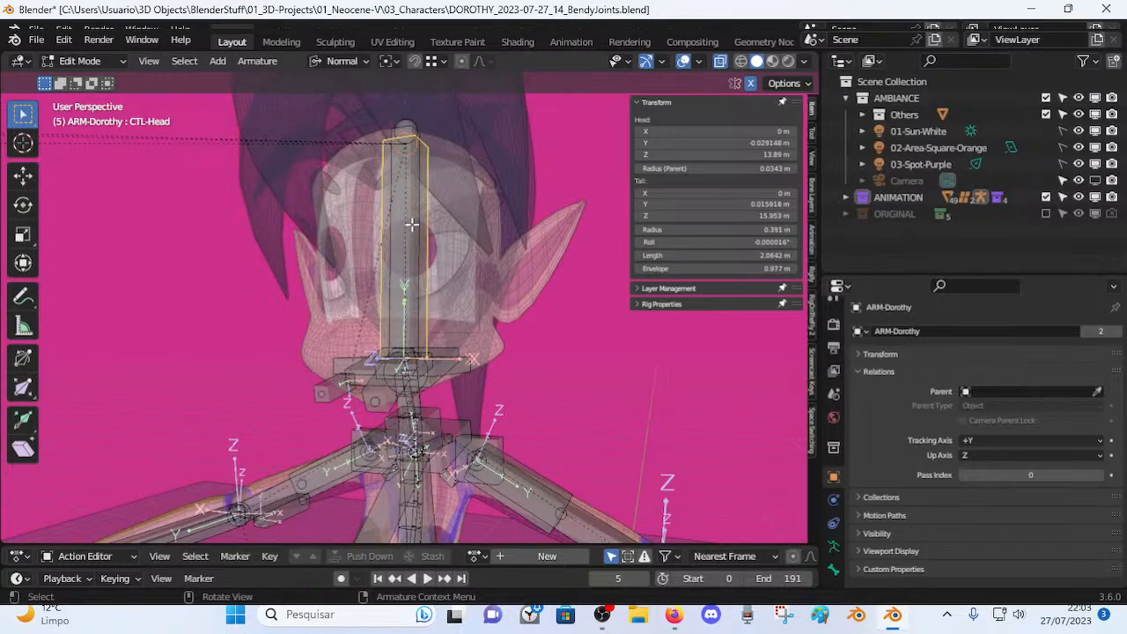
{"action": "left_click", "coordinate": [411, 225]}
{"action": "left_click", "coordinate": [425, 214]}
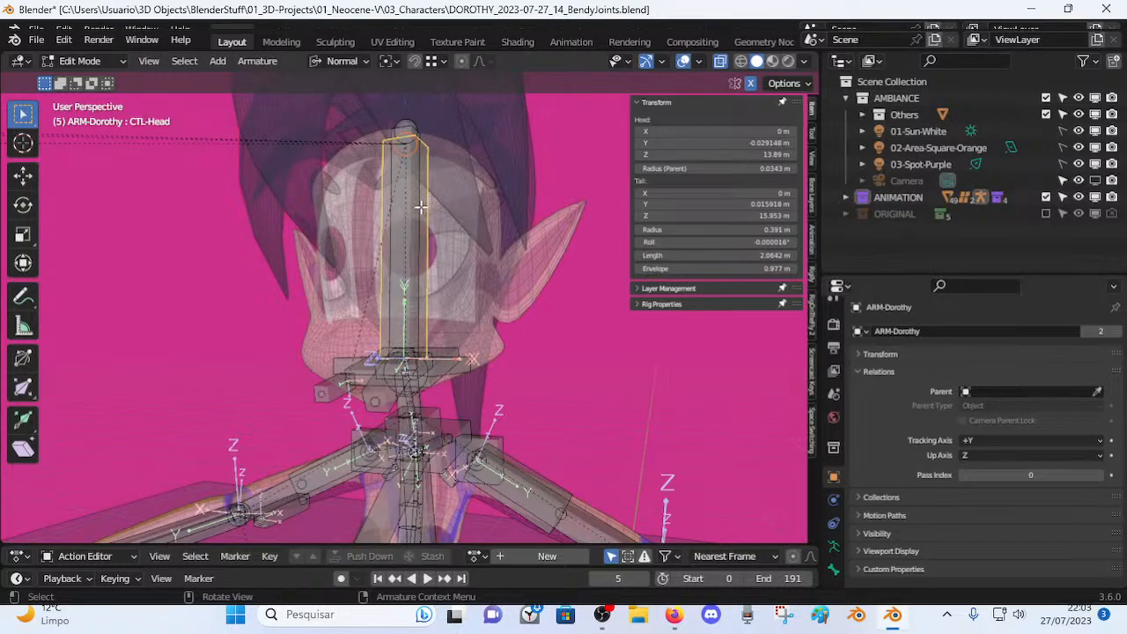
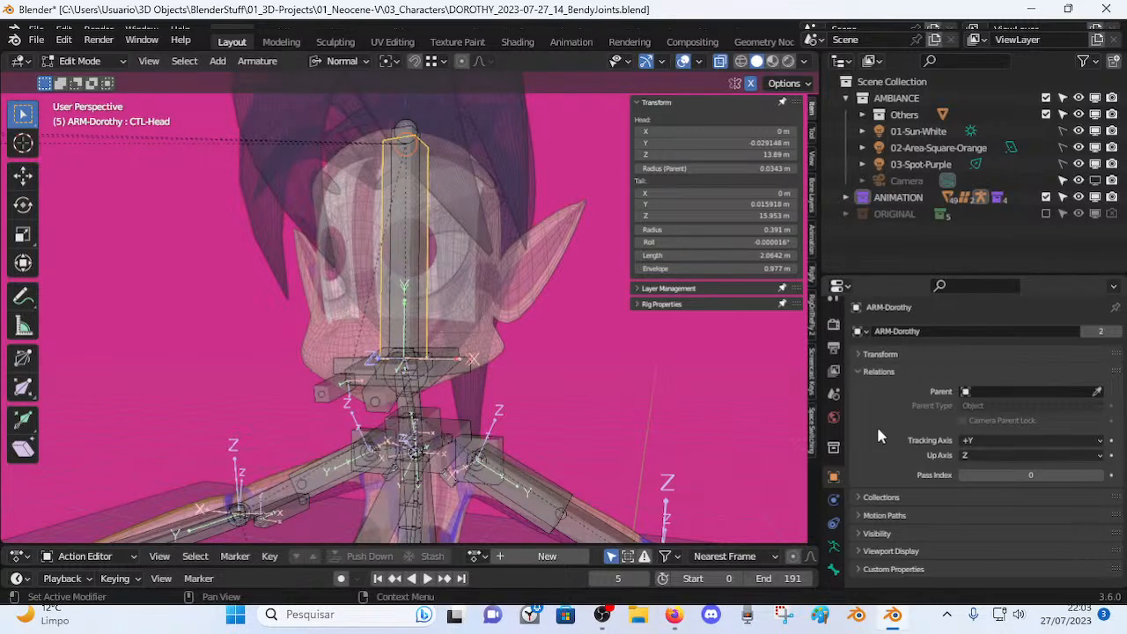
Collapse the bendy bone settings and check the parent relations of CTL-Head and DEF-Head.
{"action": "left_click", "coordinate": [834, 567]}
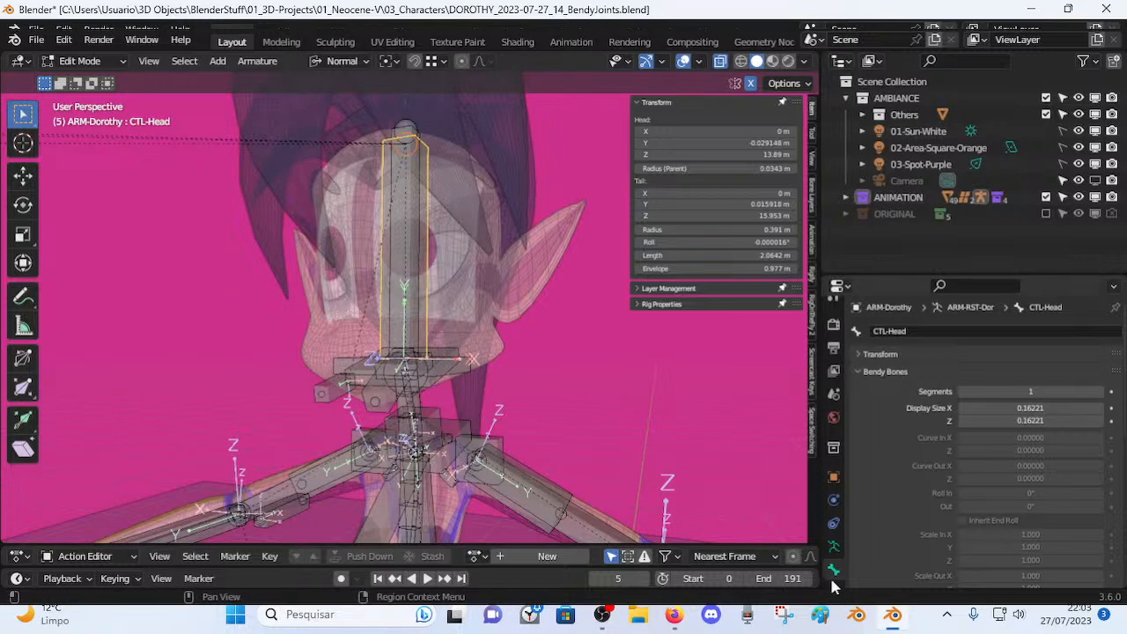
{"action": "left_click", "coordinate": [859, 372]}
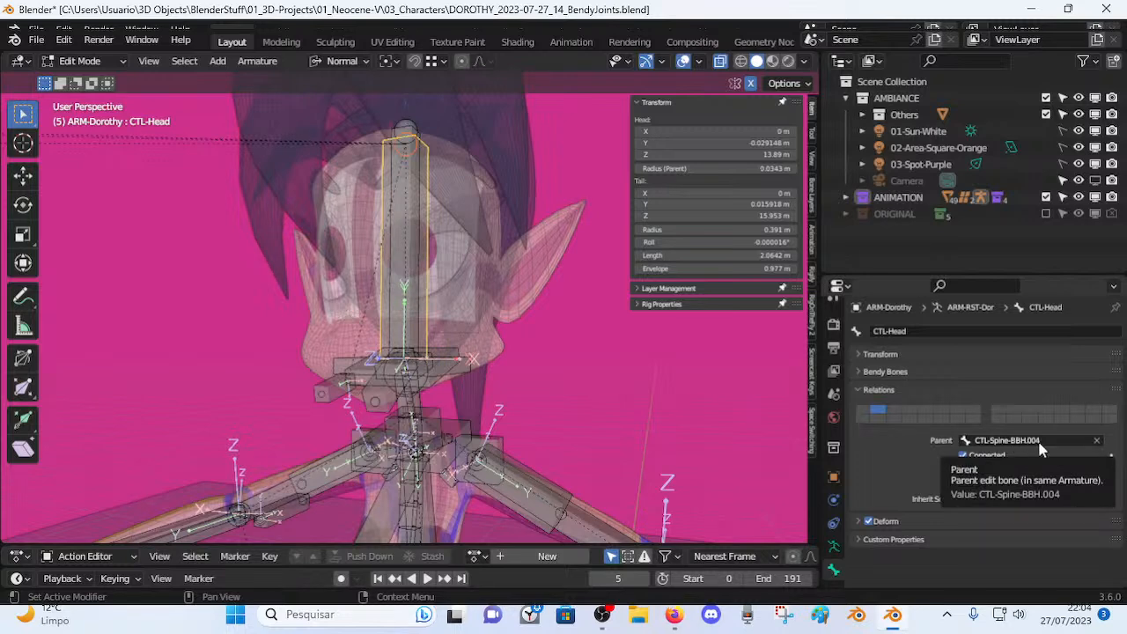
{"action": "left_click", "coordinate": [408, 282]}
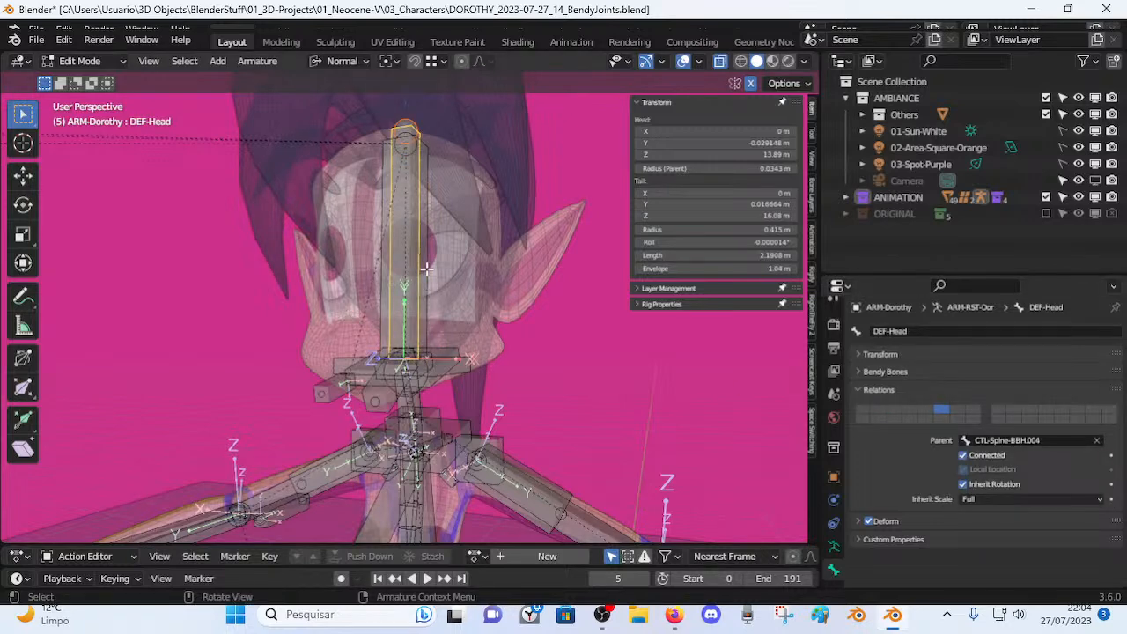
Rotate CTL-Spine-BBH.004 in Pose Mode so that the head tilts sideways on the neck.
{"action": "key", "text": "ctrl+Tab"}
{"action": "left_click", "coordinate": [483, 383]}
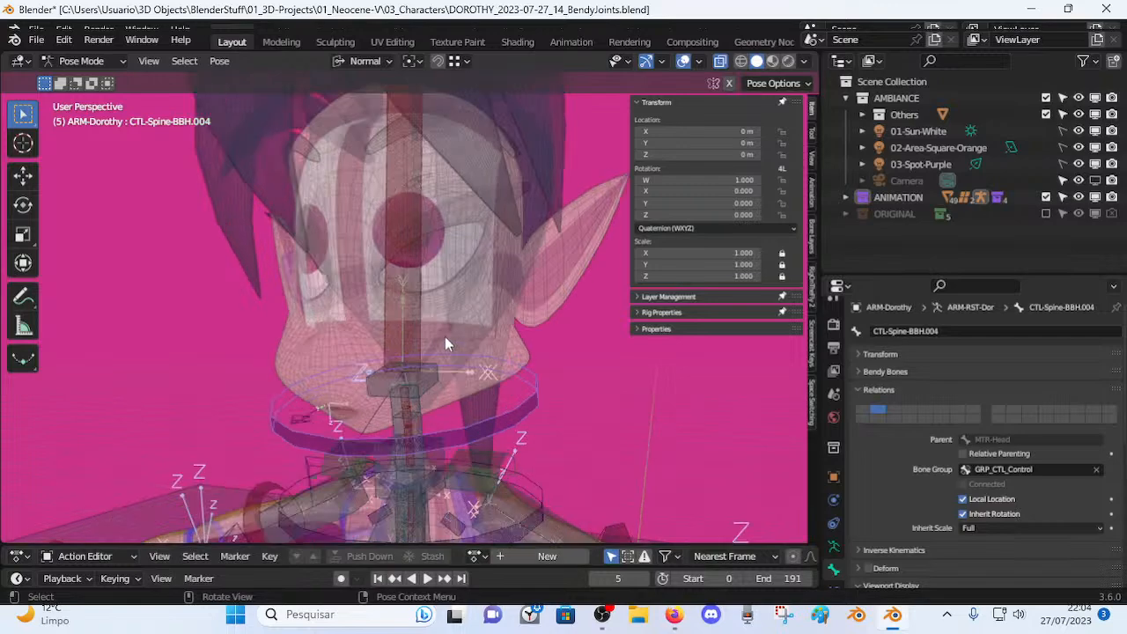
{"action": "key", "text": "r"}
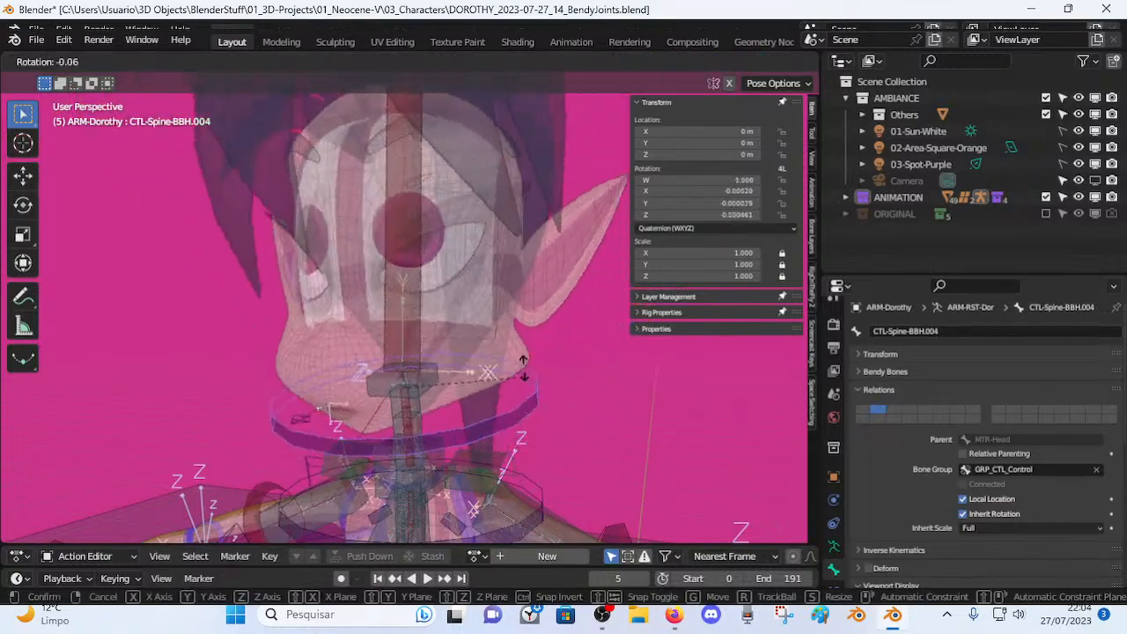
{"action": "key", "text": "x"}
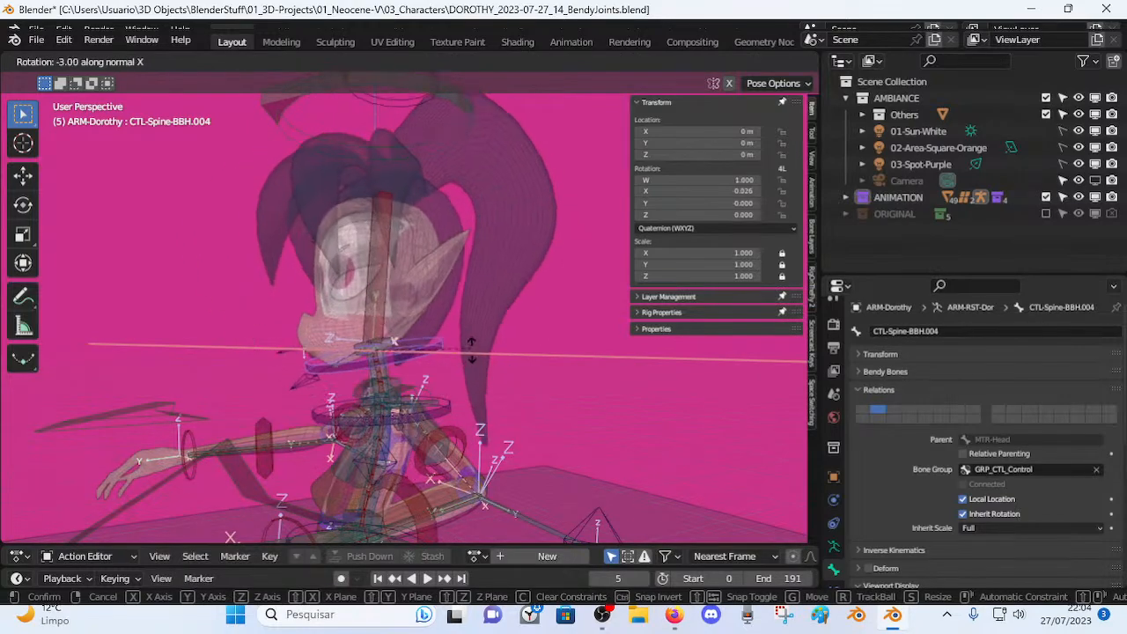
{"action": "key", "text": "z"}
{"action": "key", "text": "z"}
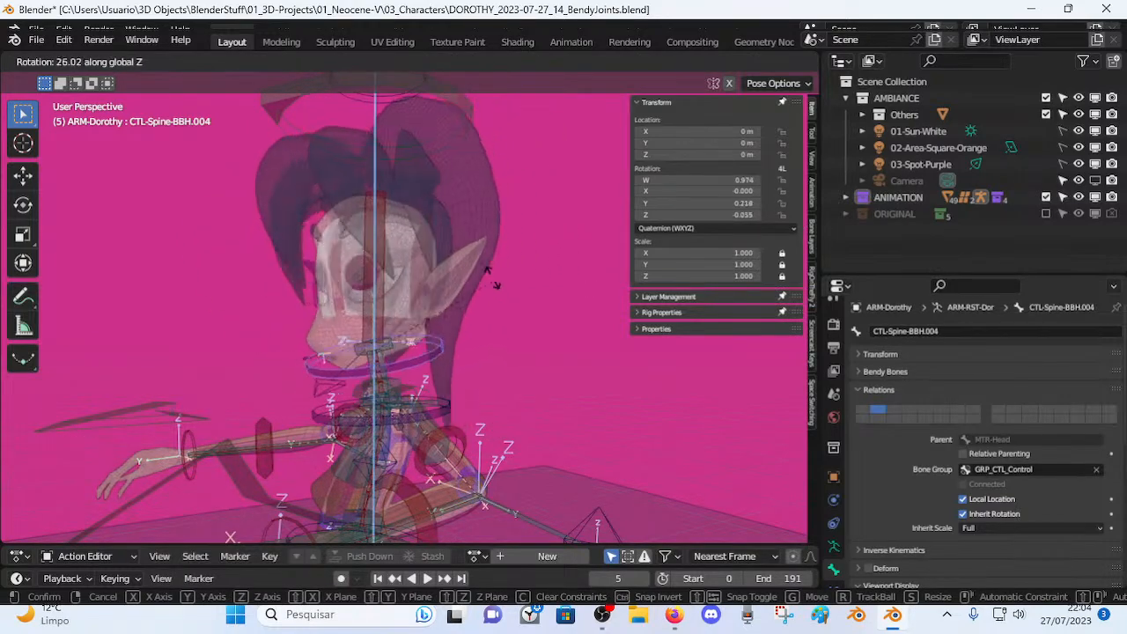
{"action": "key", "text": "r"}
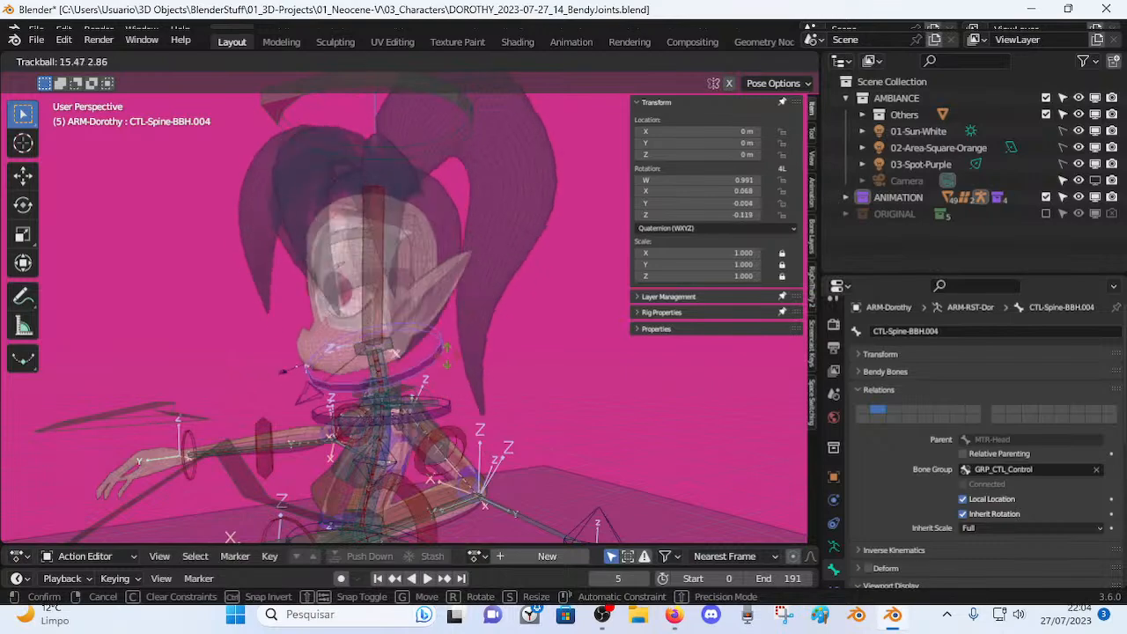
{"action": "key", "text": "r"}
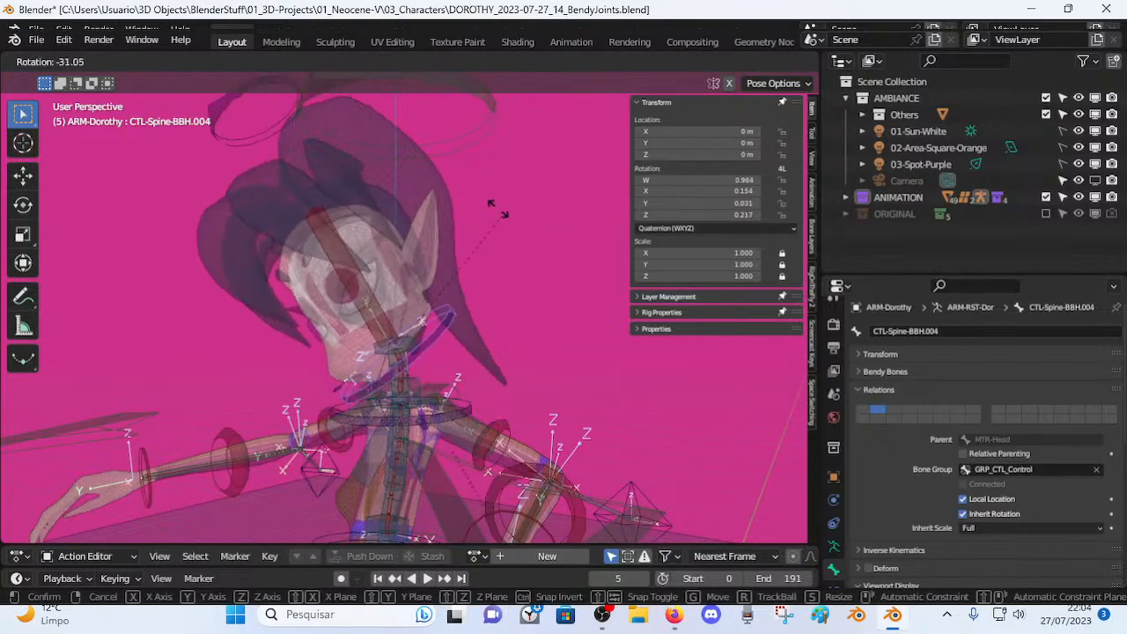
{"action": "left_click", "coordinate": [486, 209]}
{"action": "middle_click_drag", "start_coordinate": [486, 210], "coordinate": [485, 267]}
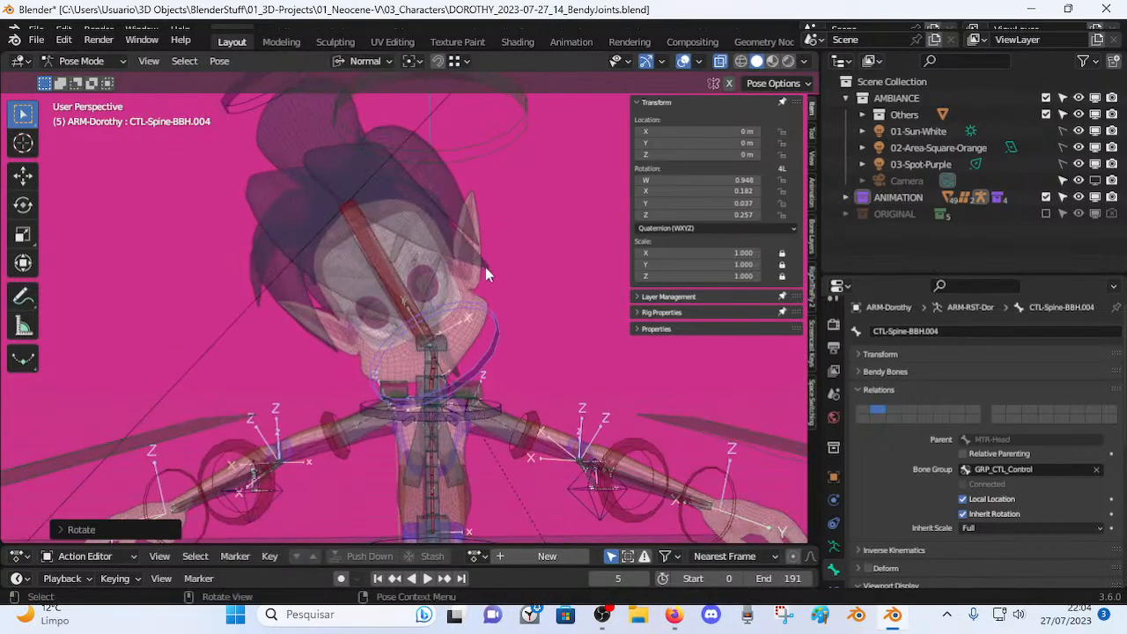
Examine the overlapping bones at the base of the tilted head, selecting MCH-Spine-BB and MCH-Spine-BBH-End.
{"action": "left_click", "coordinate": [445, 348]}
{"action": "left_click", "coordinate": [444, 341]}
{"action": "left_click", "coordinate": [432, 356]}
{"action": "left_click", "coordinate": [441, 350]}
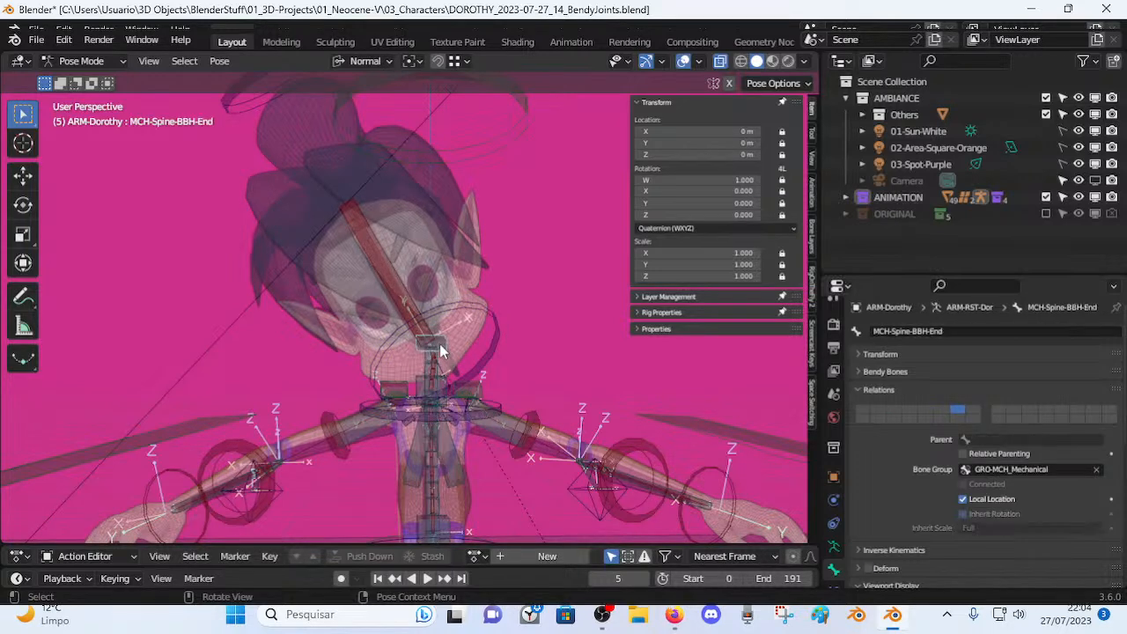
{"action": "left_click", "coordinate": [421, 371]}
{"action": "left_click", "coordinate": [437, 345]}
{"action": "left_click", "coordinate": [427, 360]}
{"action": "left_click", "coordinate": [424, 363]}
{"action": "left_click", "coordinate": [427, 376]}
{"action": "left_click", "coordinate": [424, 375]}
{"action": "left_click", "coordinate": [430, 361]}
{"action": "scroll", "coordinate": [450, 403], "scroll_direction": "down", "scroll_amount": 3}
{"action": "scroll", "coordinate": [450, 411], "scroll_direction": "up", "scroll_amount": 3}
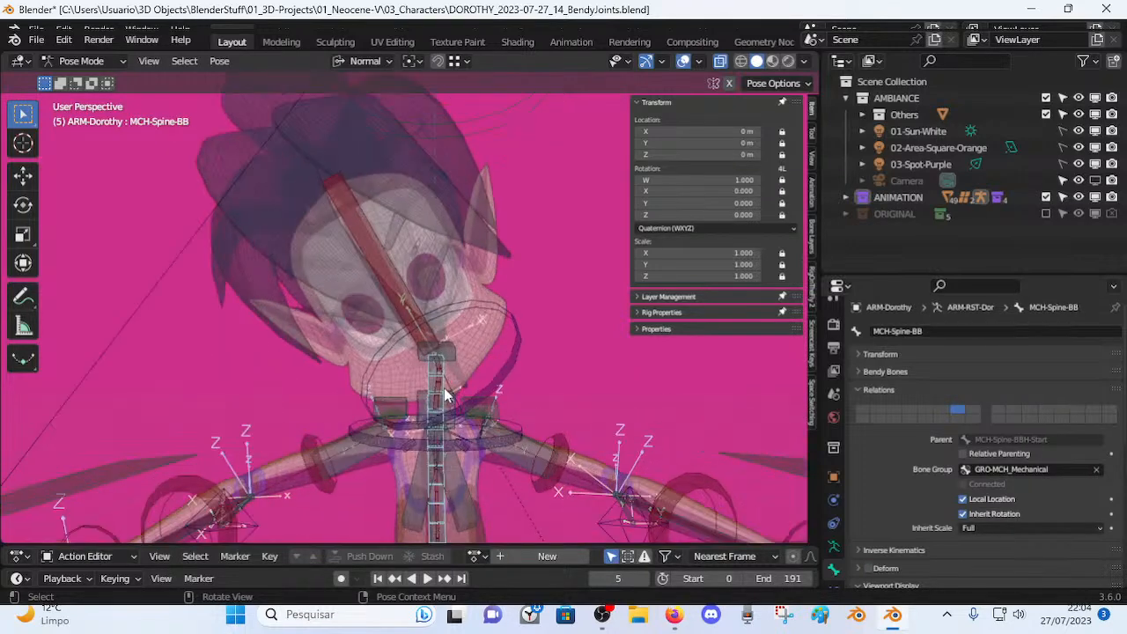
{"action": "left_click", "coordinate": [456, 355]}
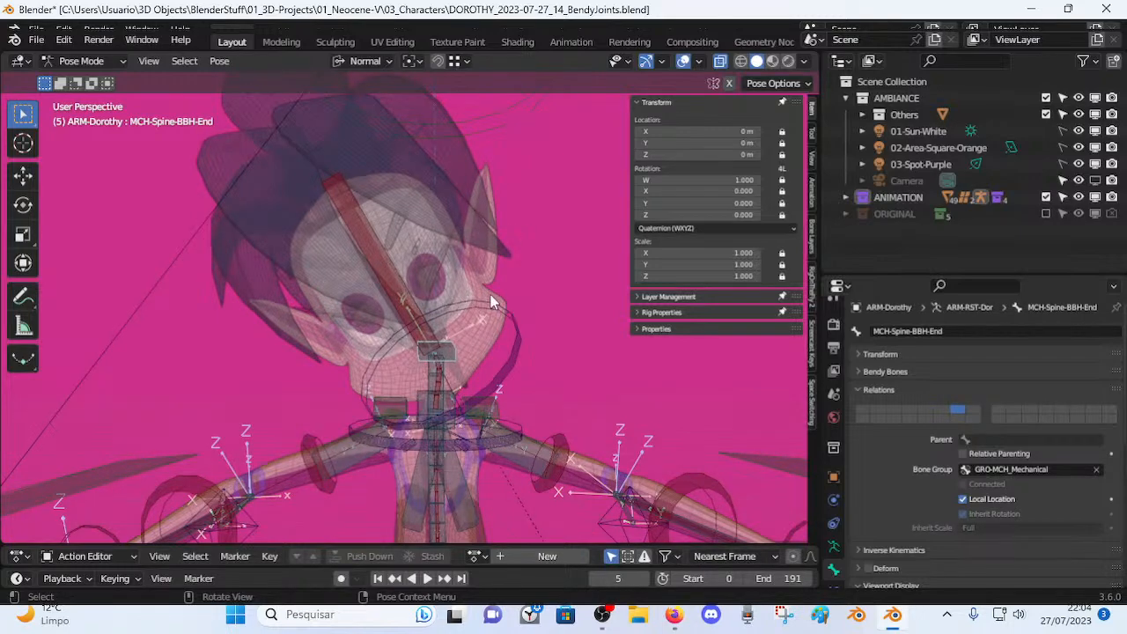
Select MTR-Head, and pick the overlapping MCH-Spine-BBH-End bone at the base of the head in Edit Mode.
{"action": "scroll", "coordinate": [456, 267], "scroll_direction": "down", "scroll_amount": 2}
{"action": "left_click", "coordinate": [493, 157]}
{"action": "key", "text": "Tab"}
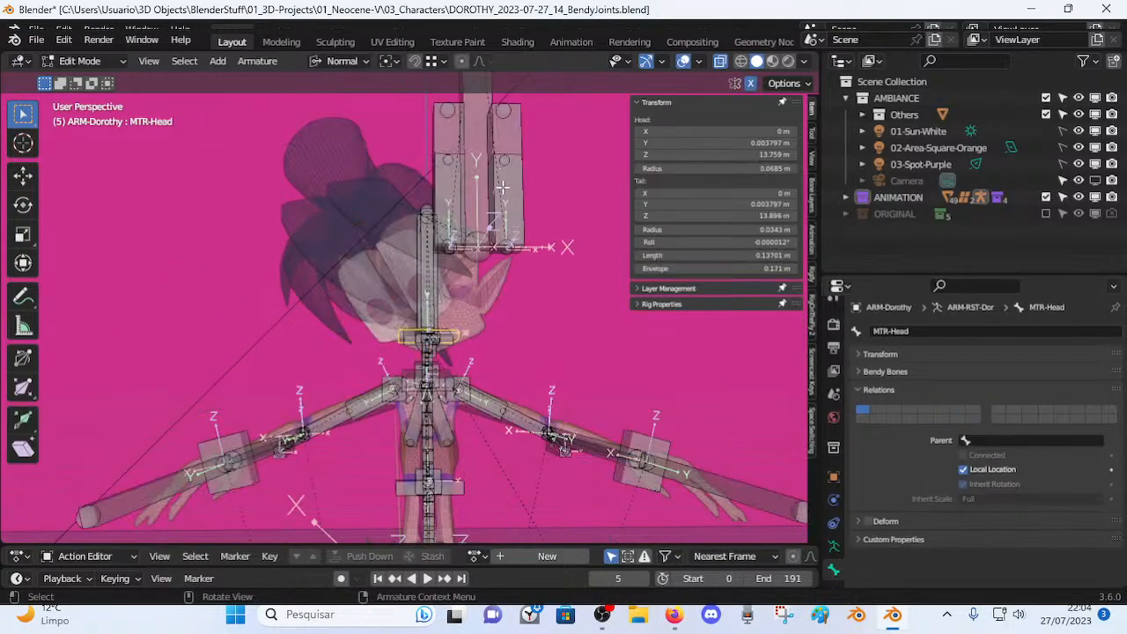
{"action": "middle_click_drag", "start_coordinate": [459, 266], "coordinate": [484, 283]}
{"action": "scroll", "coordinate": [463, 364], "scroll_direction": "up", "scroll_amount": 4}
{"action": "middle_click_drag", "start_coordinate": [463, 365], "coordinate": [401, 368]}
{"action": "scroll", "coordinate": [426, 395], "scroll_direction": "up", "scroll_amount": 2}
{"action": "left_click", "coordinate": [405, 363]}
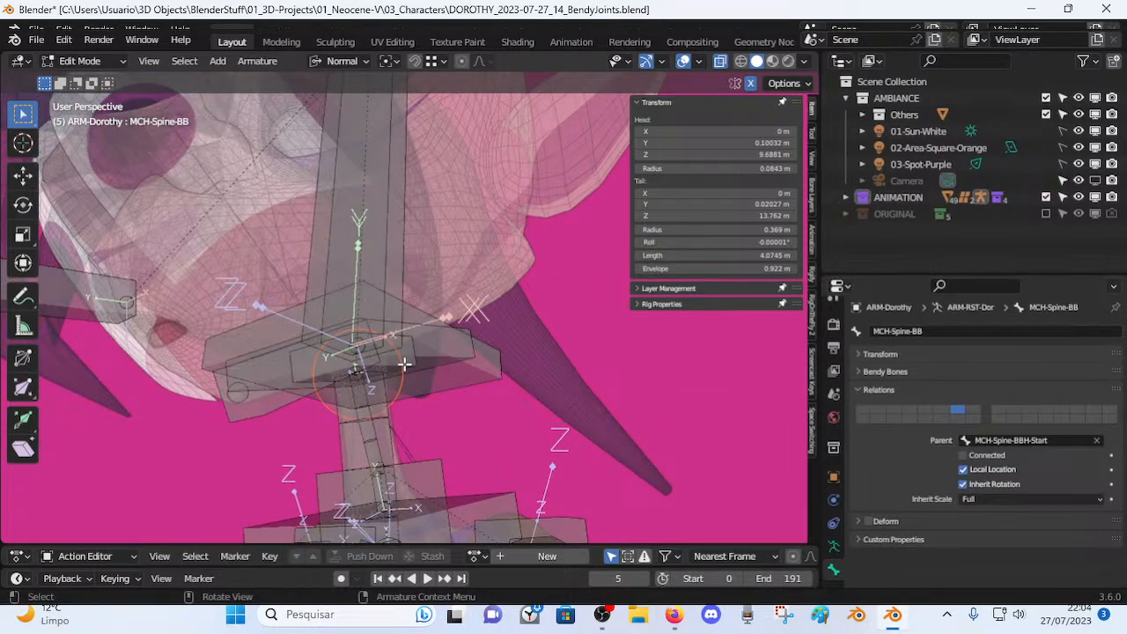
{"action": "left_click", "coordinate": [407, 358]}
{"action": "left_click", "coordinate": [407, 356], "text": "alt"}
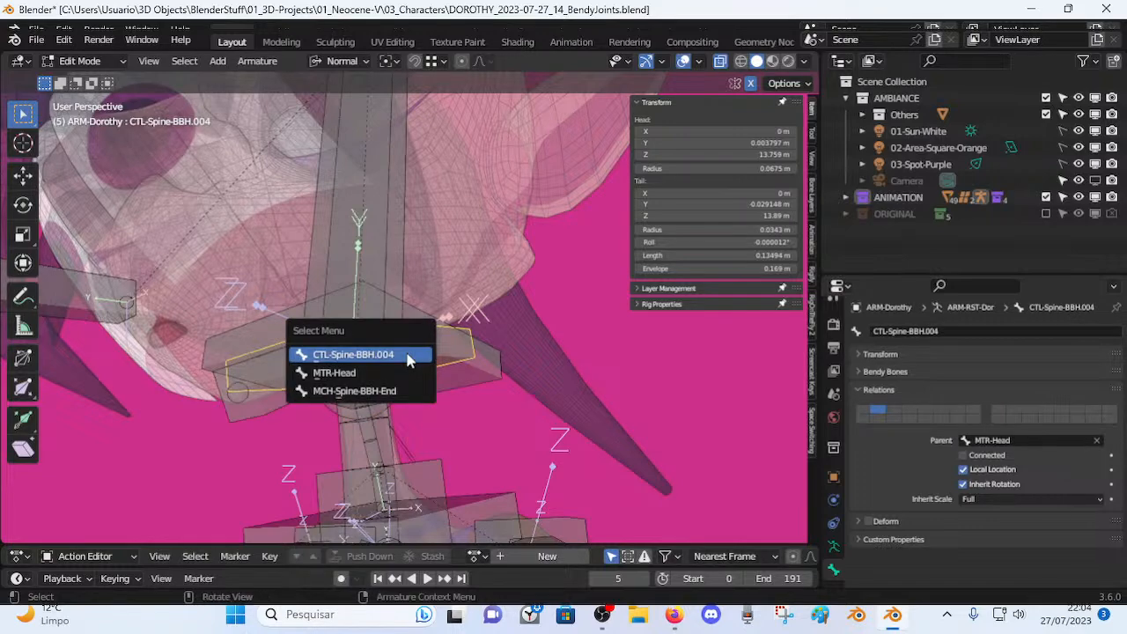
{"action": "left_click", "coordinate": [393, 391]}
Try moving MCH-Spine-BBH-End in Edit Mode, and compare the bone between Edit Mode and Pose Mode.
{"action": "middle_click_drag", "start_coordinate": [393, 391], "coordinate": [449, 386]}
{"action": "scroll", "coordinate": [449, 385], "scroll_direction": "down", "scroll_amount": 4}
{"action": "key", "text": "g"}
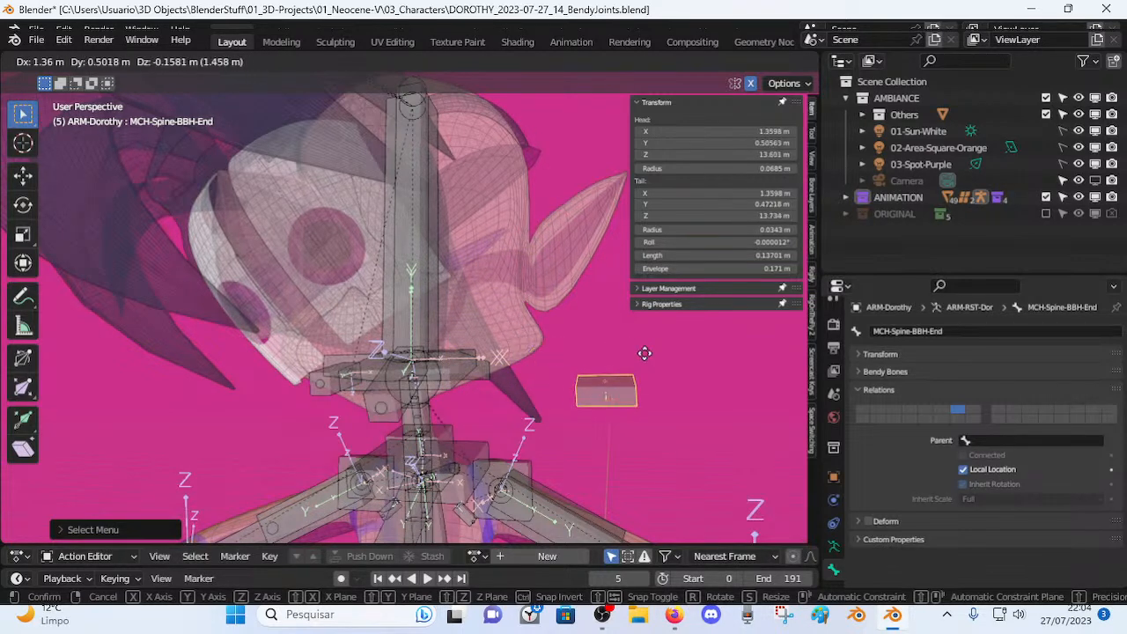
{"action": "key", "text": "Escape"}
{"action": "key", "text": "ctrl+Tab"}
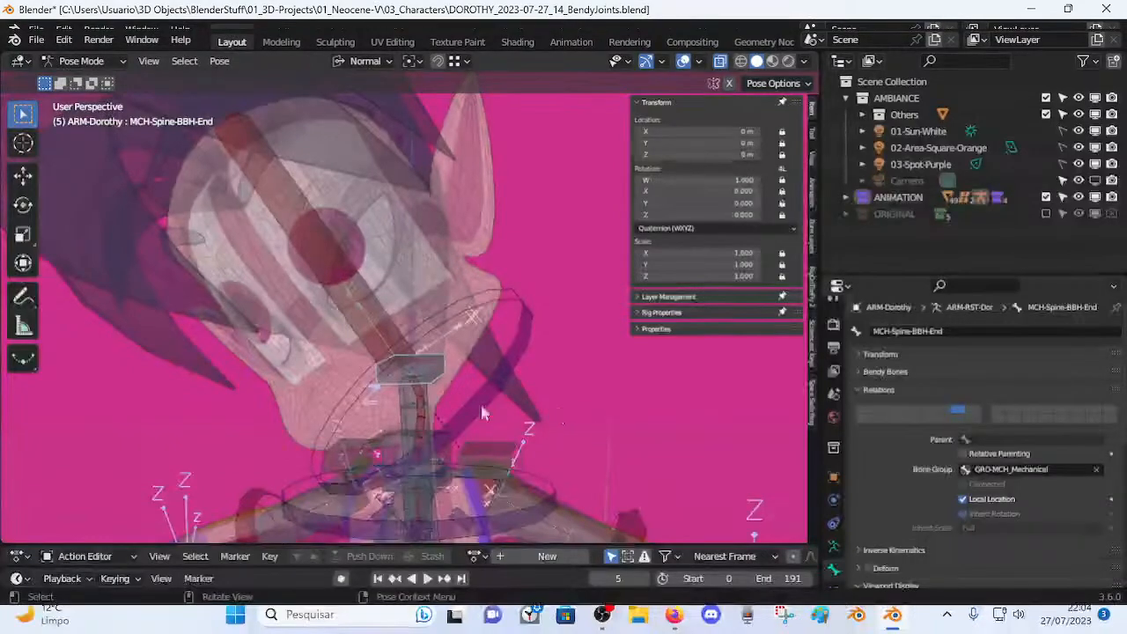
{"action": "key", "text": "ctrl+Tab"}
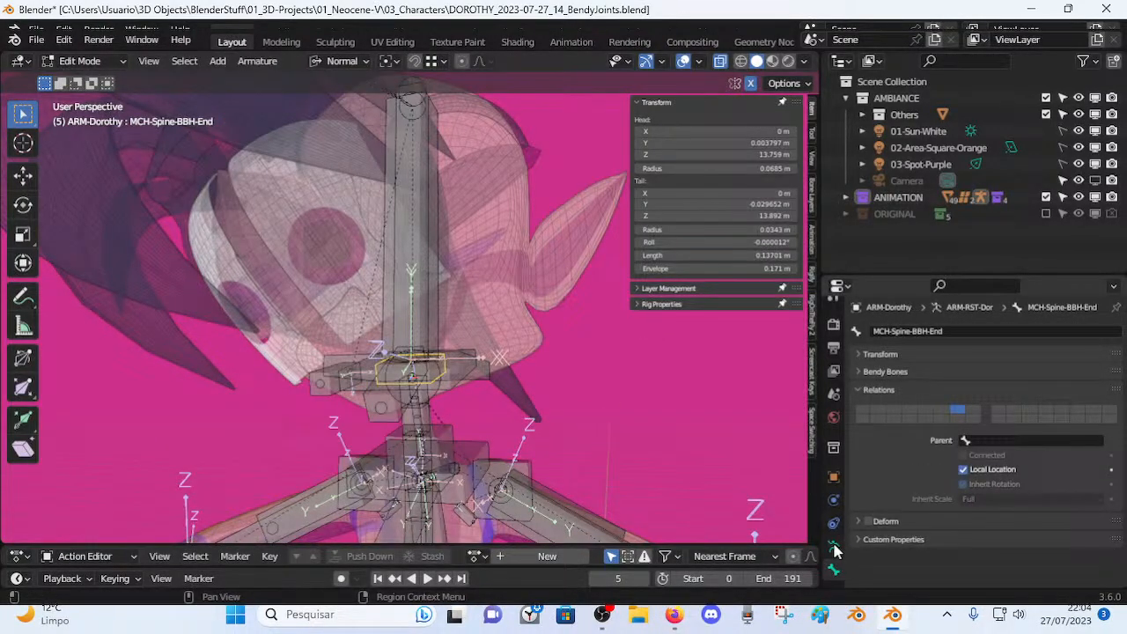
{"action": "scroll", "coordinate": [456, 384], "scroll_direction": "up", "scroll_amount": 1}
{"action": "mouse_move", "coordinate": [457, 384]}
{"action": "middle_mouse_down"}
{"action": "mouse_move", "coordinate": [492, 373]}
{"action": "mouse_move", "coordinate": [438, 376]}
{"action": "middle_mouse_up"}
{"action": "key", "text": "ctrl+Tab"}
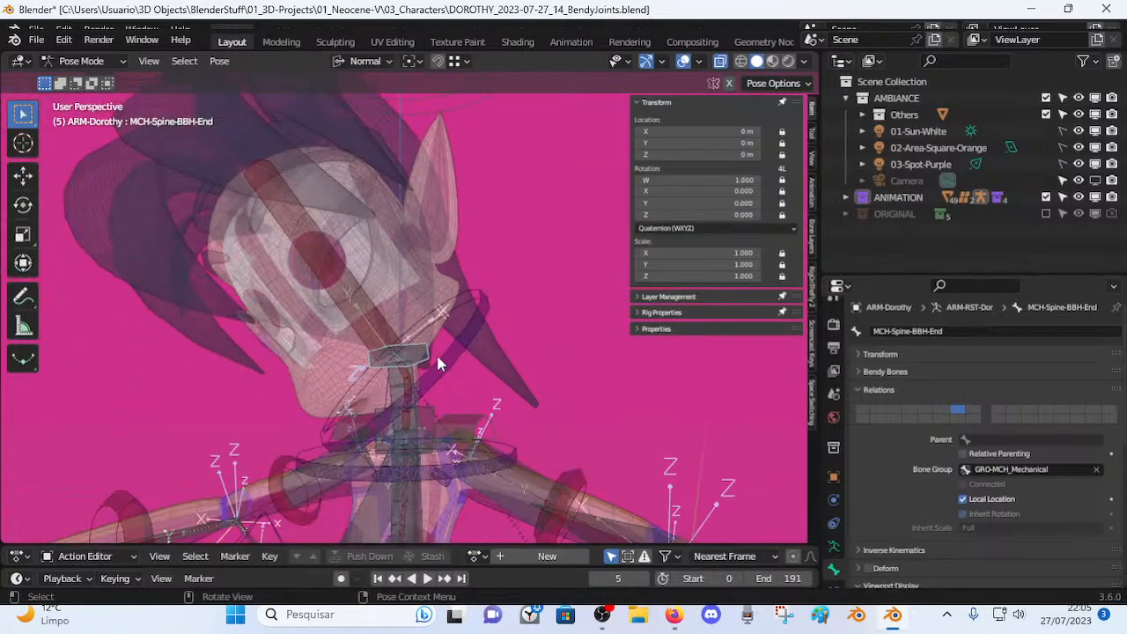
{"action": "key", "text": "Tab"}
{"action": "key", "text": "ctrl+Tab"}
Examine the Copy Transforms constraint of MCH-Spine-BBH-End, and try scaling the bone in Pose Mode.
{"action": "middle_click_drag", "start_coordinate": [449, 337], "coordinate": [478, 324]}
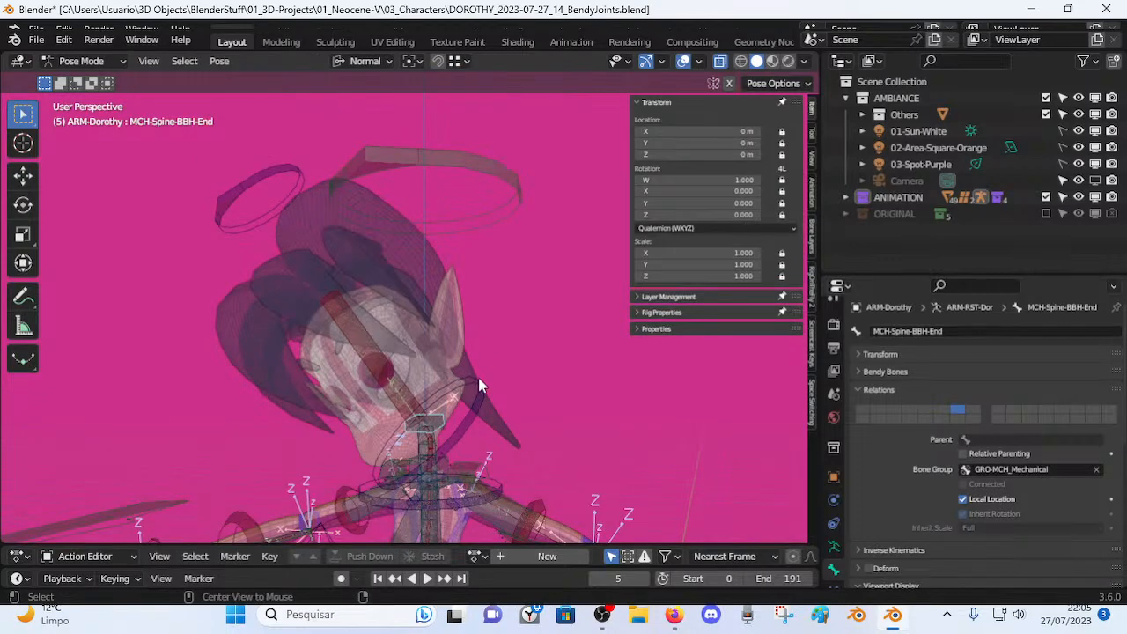
{"action": "scroll", "coordinate": [839, 543], "scroll_direction": "down", "scroll_amount": 2}
{"action": "left_click", "coordinate": [834, 539]}
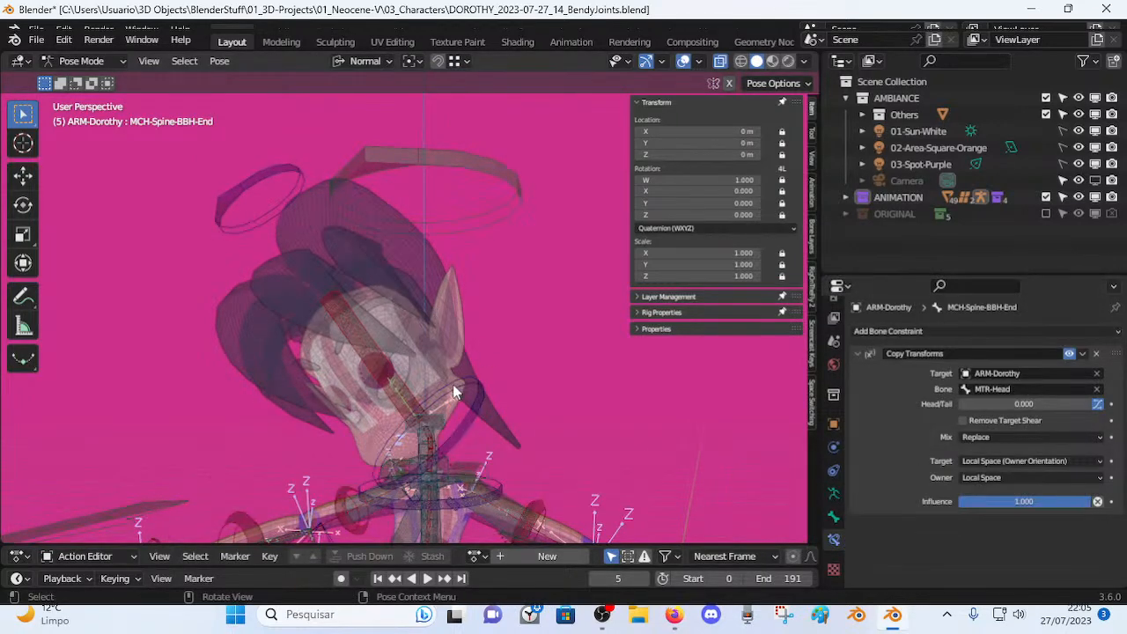
{"action": "key", "text": "s"}
{"action": "right_click", "coordinate": [443, 422]}
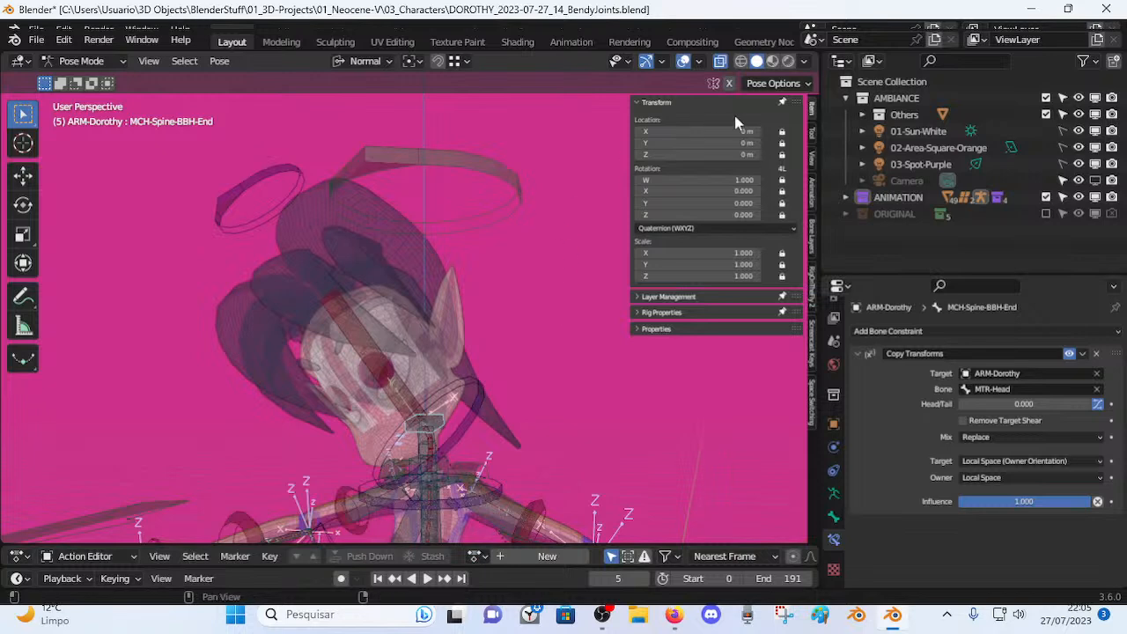
Unlock the transforms of MCH-Spine-BBH-End, mute its Copy Transforms constraint, and clear the head's rotation.
{"action": "left_click_drag", "start_coordinate": [781, 132], "coordinate": [789, 273]}
{"action": "key", "text": "alt+r"}
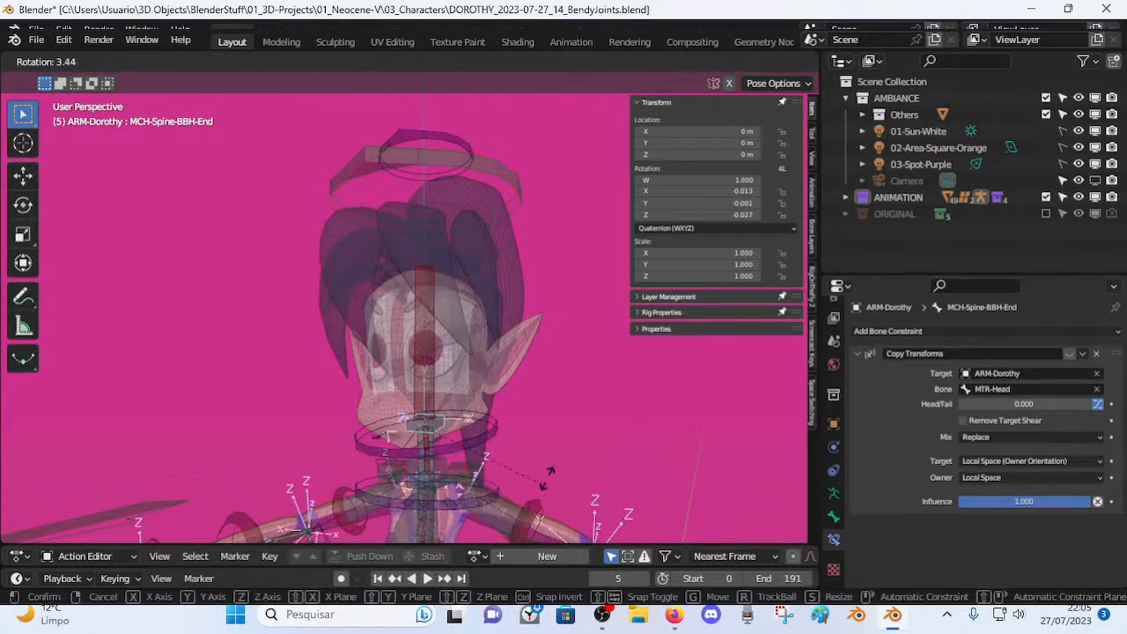
{"action": "right_click", "coordinate": [513, 494]}
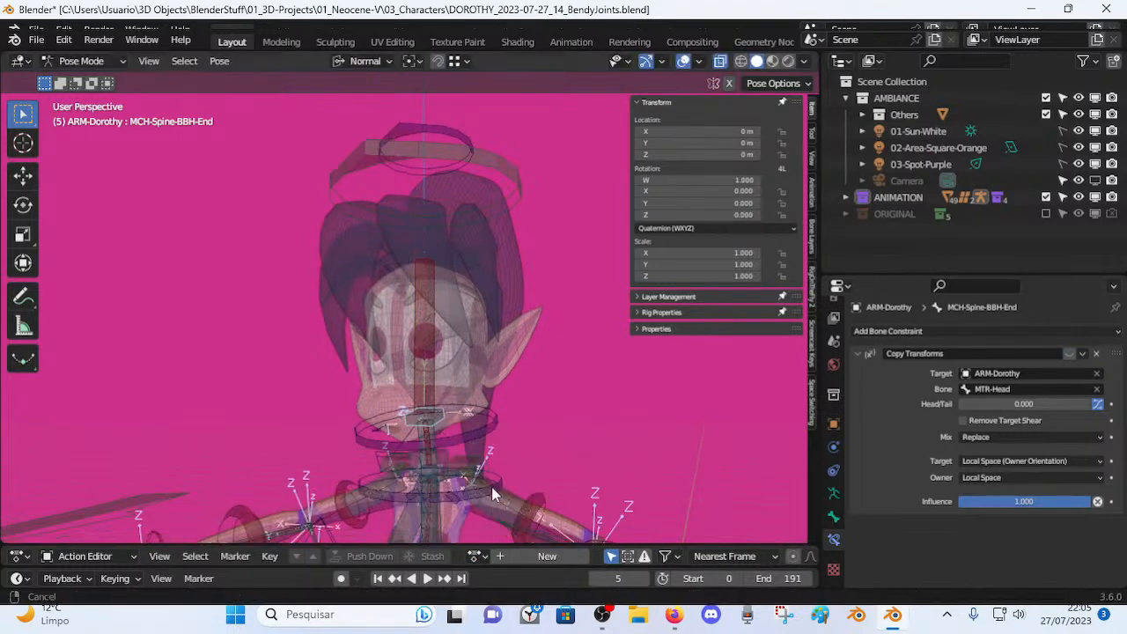
Try rotating MCH-Spine-BBH-End with its Copy Transforms constraint muted, and re-enable the constraint.
{"action": "middle_click_drag", "start_coordinate": [493, 513], "coordinate": [551, 327]}
{"action": "key", "text": "r"}
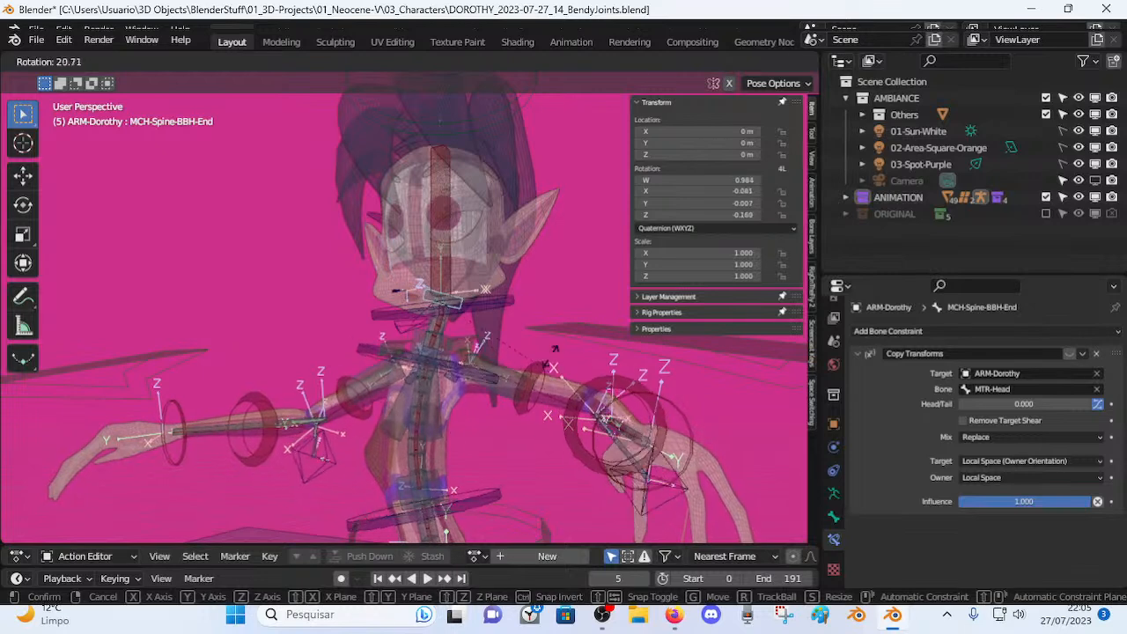
{"action": "right_click", "coordinate": [437, 387]}
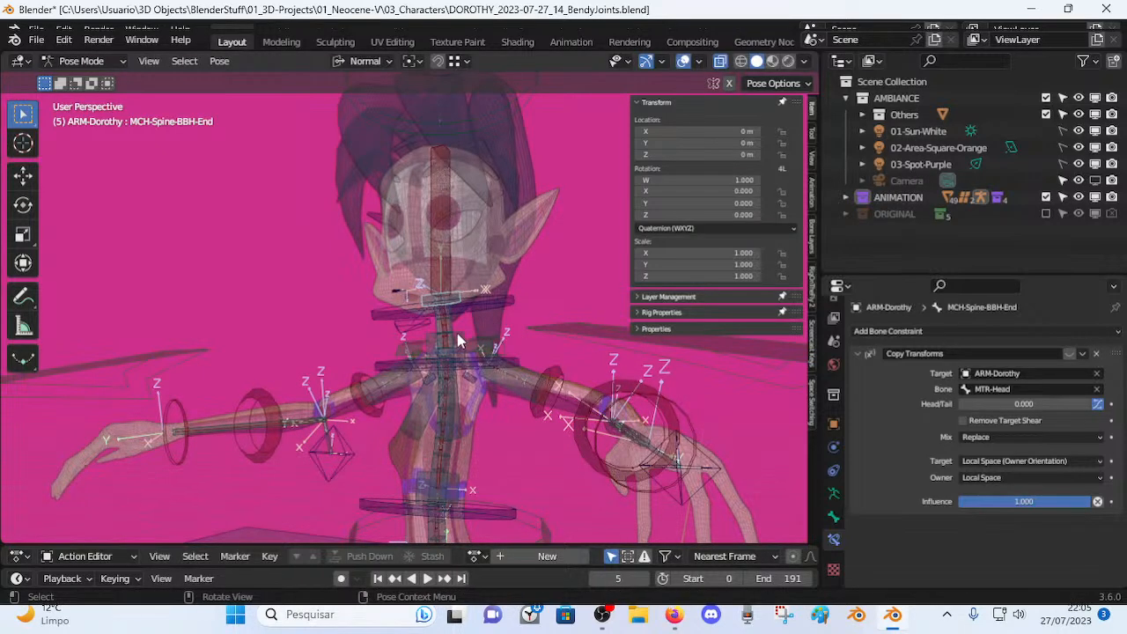
{"action": "key", "text": "r"}
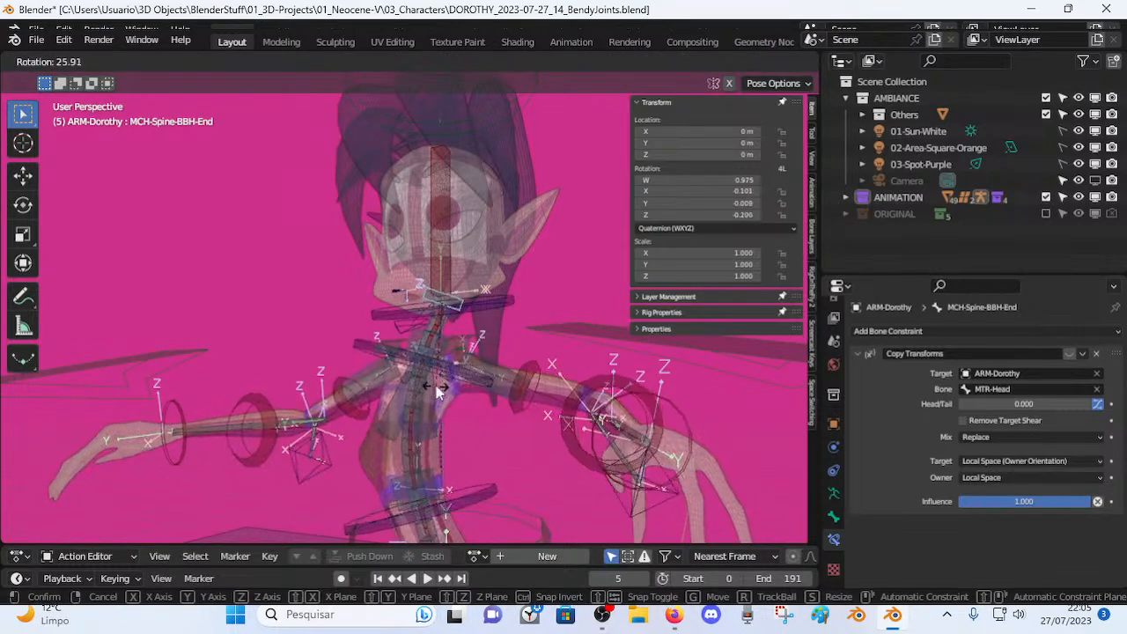
{"action": "right_click", "coordinate": [438, 476]}
{"action": "middle_click_drag", "start_coordinate": [474, 302], "coordinate": [476, 388], "text": "shift"}
{"action": "middle_click_drag", "start_coordinate": [475, 387], "coordinate": [536, 397]}
{"action": "key", "text": "r"}
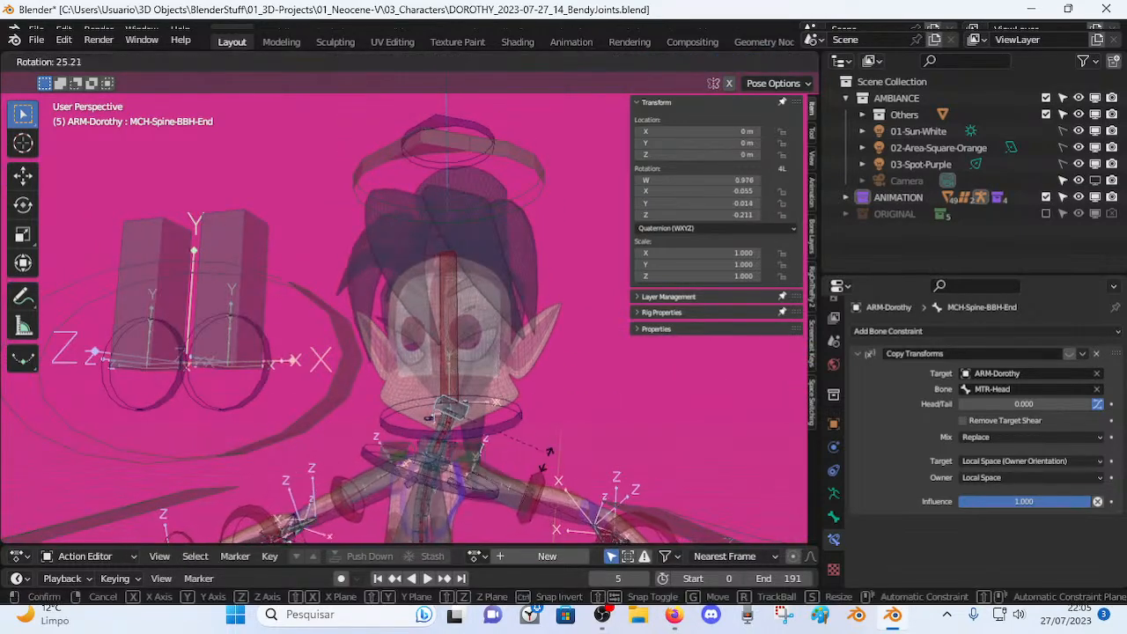
{"action": "right_click", "coordinate": [556, 424]}
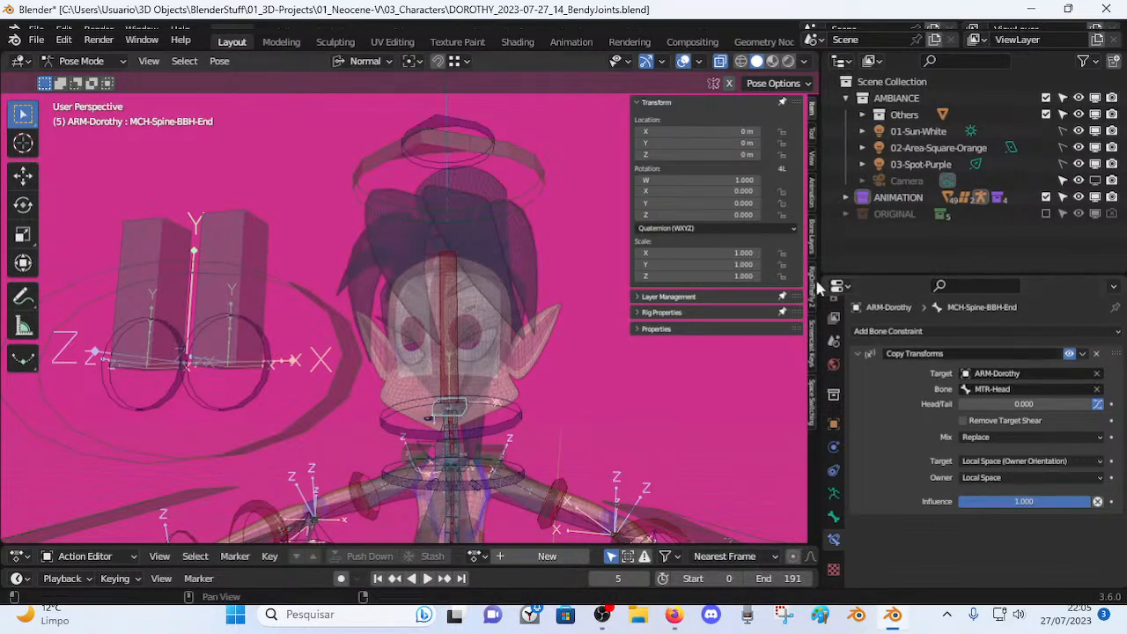
Select the MTR-Head ring control above the head and try rotating it.
{"action": "key", "text": "a"}
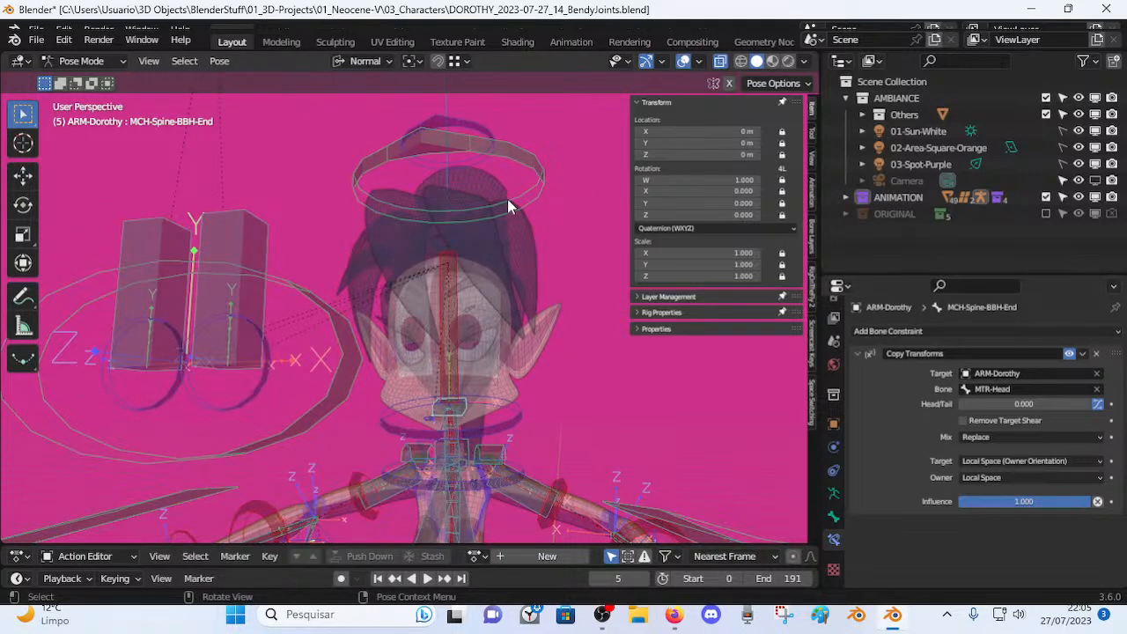
{"action": "left_click", "coordinate": [550, 185]}
{"action": "key", "text": "r"}
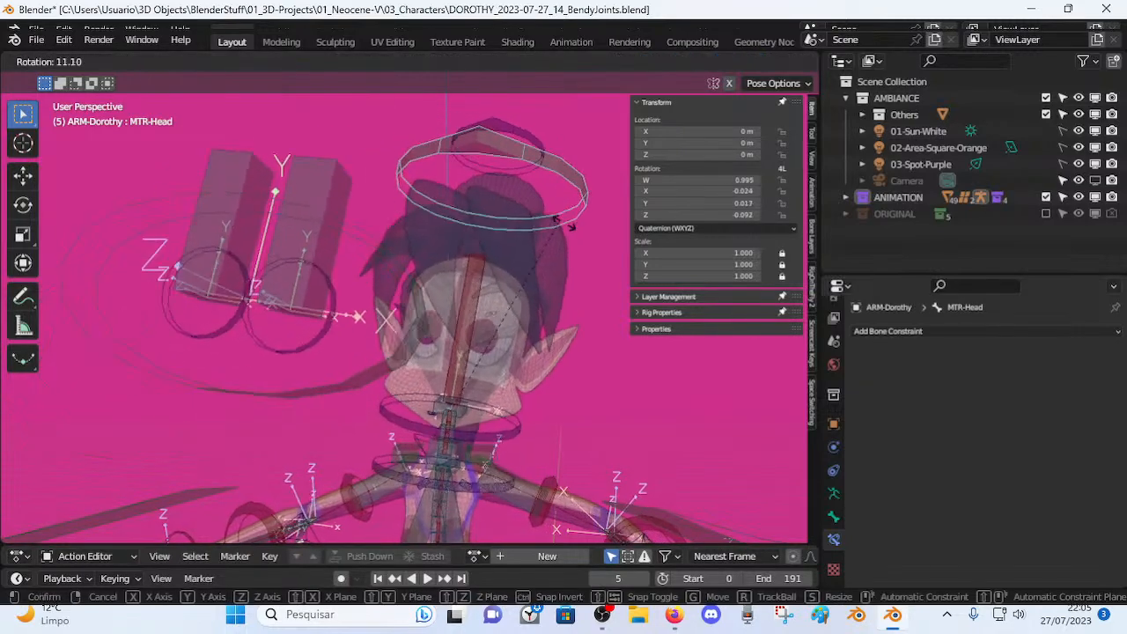
{"action": "right_click", "coordinate": [534, 437]}
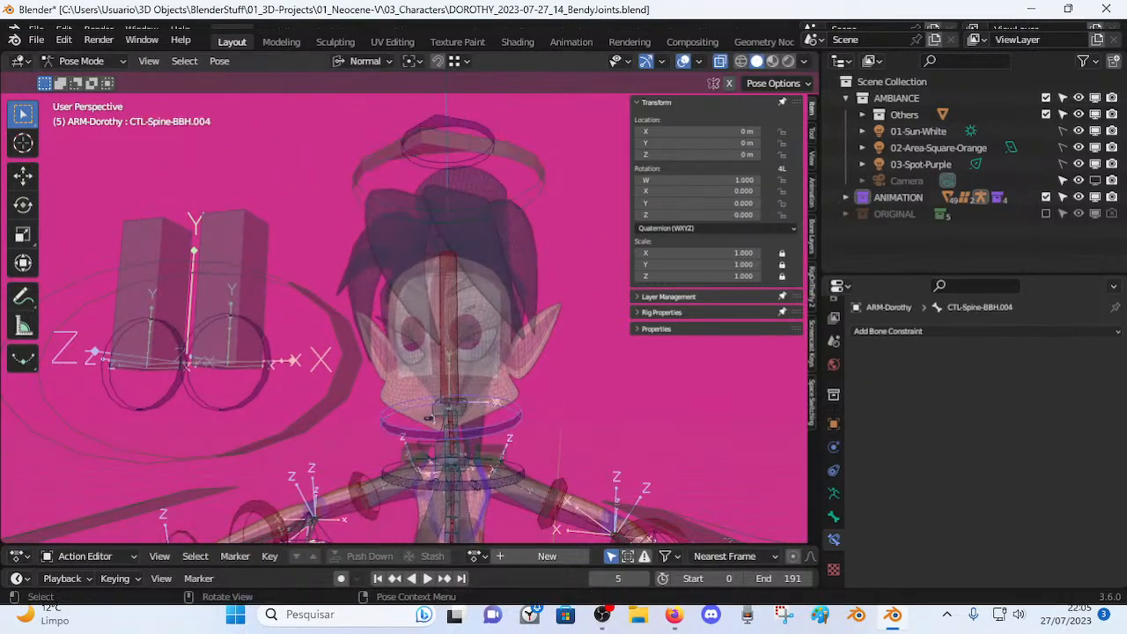
Try rotating the CTL-Spine-BBH.004 ring control around the neck.
{"action": "key", "text": "r"}
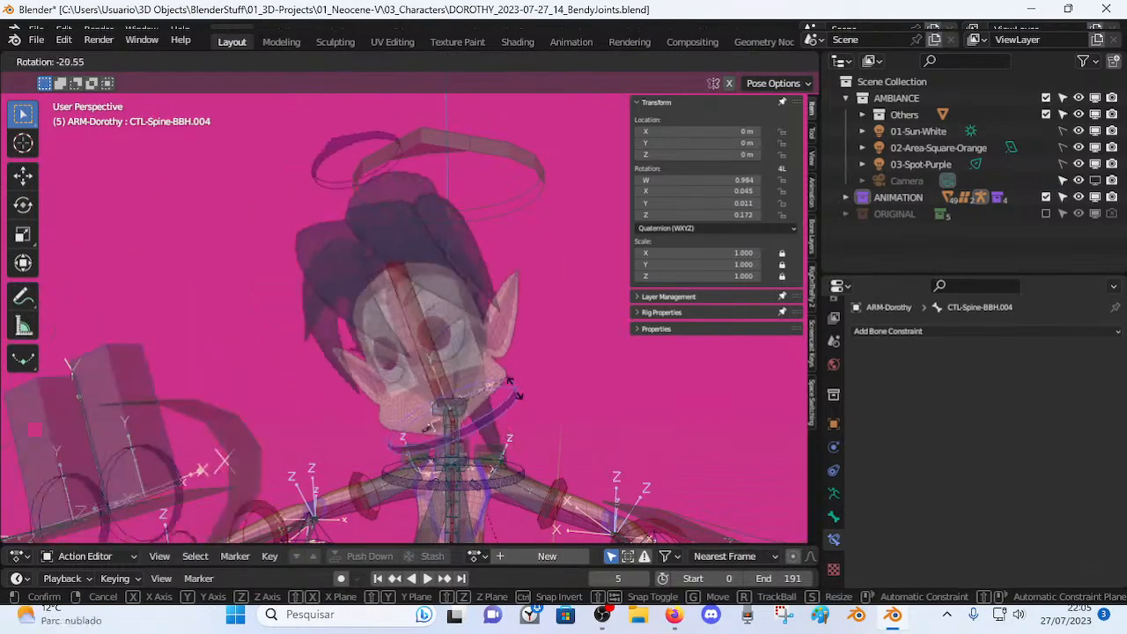
{"action": "right_click", "coordinate": [526, 416]}
{"action": "key", "text": "r"}
{"action": "right_click", "coordinate": [501, 357]}
Rotate MTR-Head slightly sideways, and try a further rotation of the same control.
{"action": "left_click", "coordinate": [538, 185]}
{"action": "key", "text": "r"}
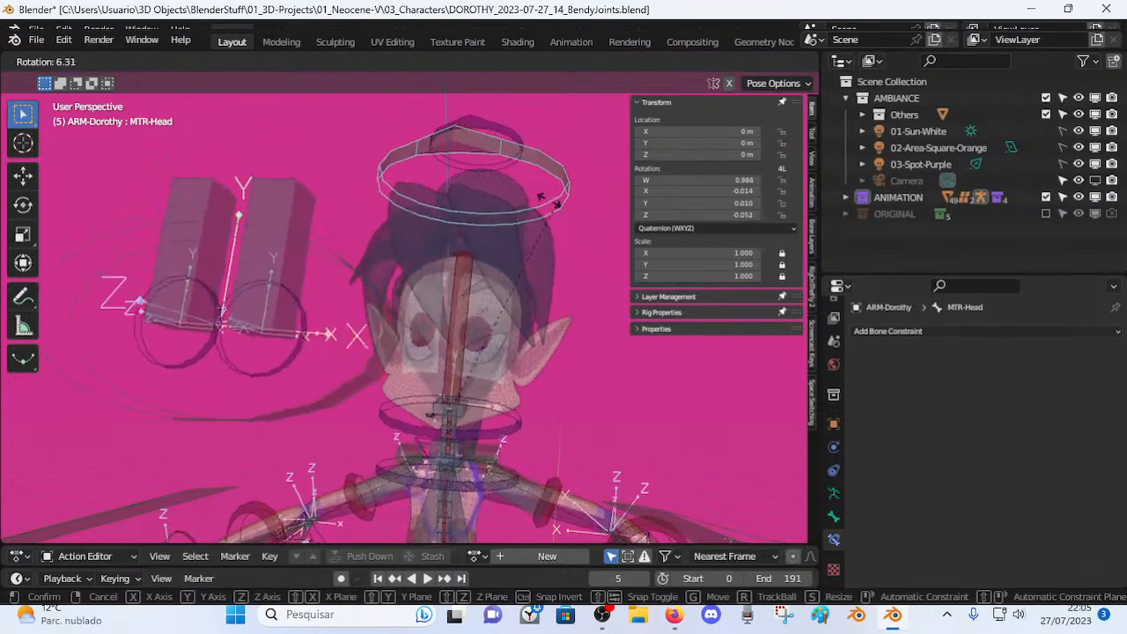
{"action": "left_click", "coordinate": [509, 398]}
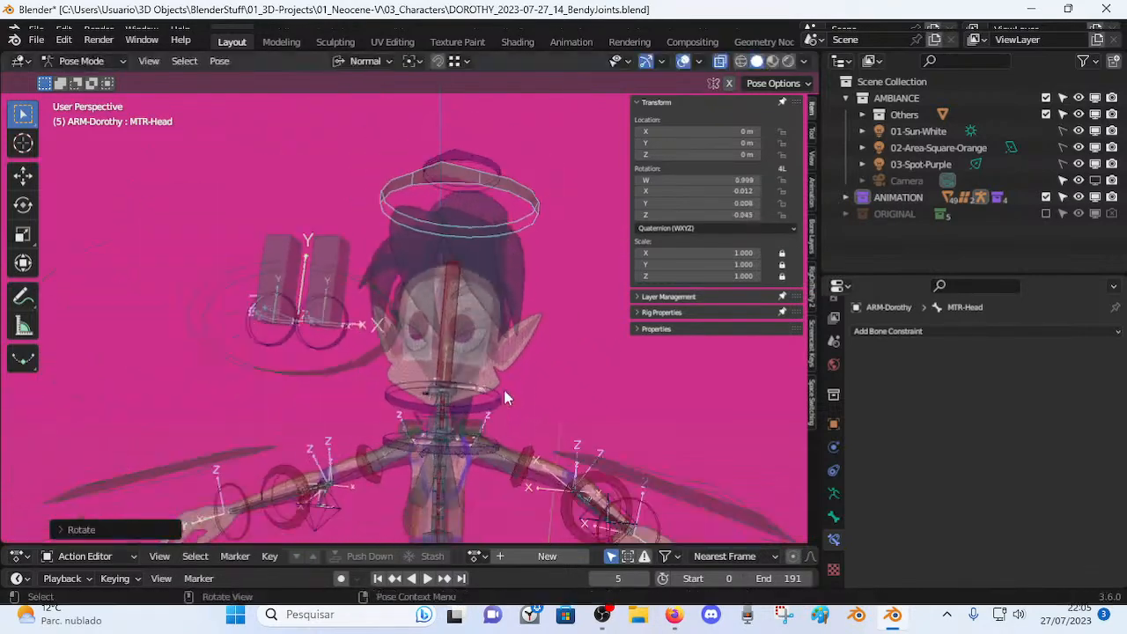
{"action": "key", "text": "r"}
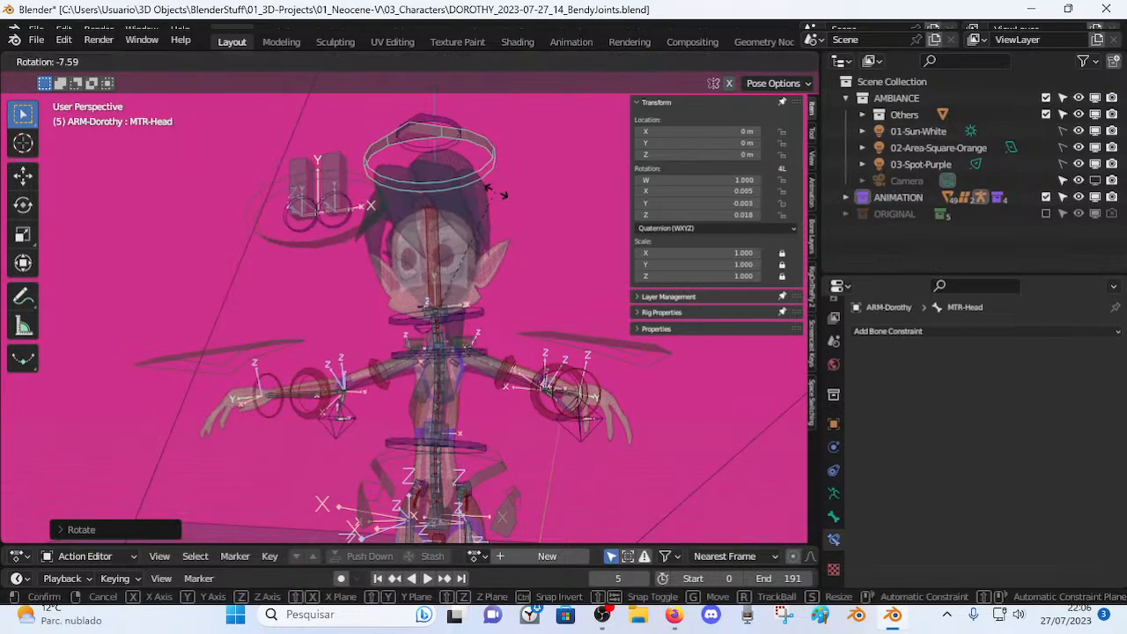
{"action": "right_click", "coordinate": [505, 218]}
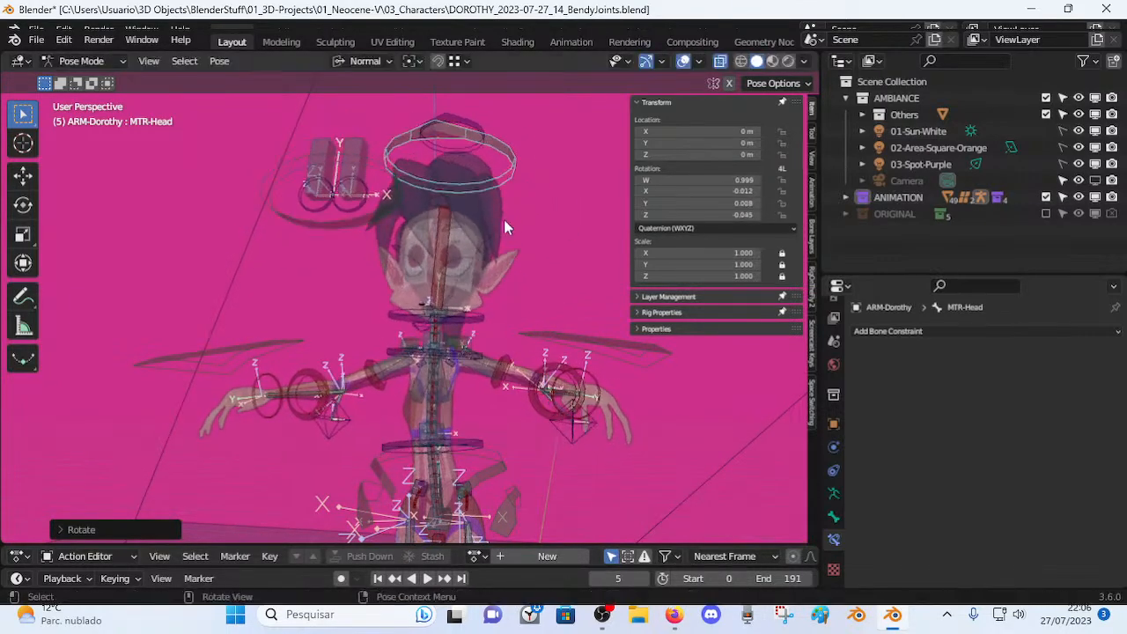
Try several rotations of the MTR-Head ring control, viewing the head and neck up close.
{"action": "scroll", "coordinate": [503, 291], "scroll_direction": "up", "scroll_amount": 3}
{"action": "middle_click_drag", "start_coordinate": [501, 357], "coordinate": [446, 340]}
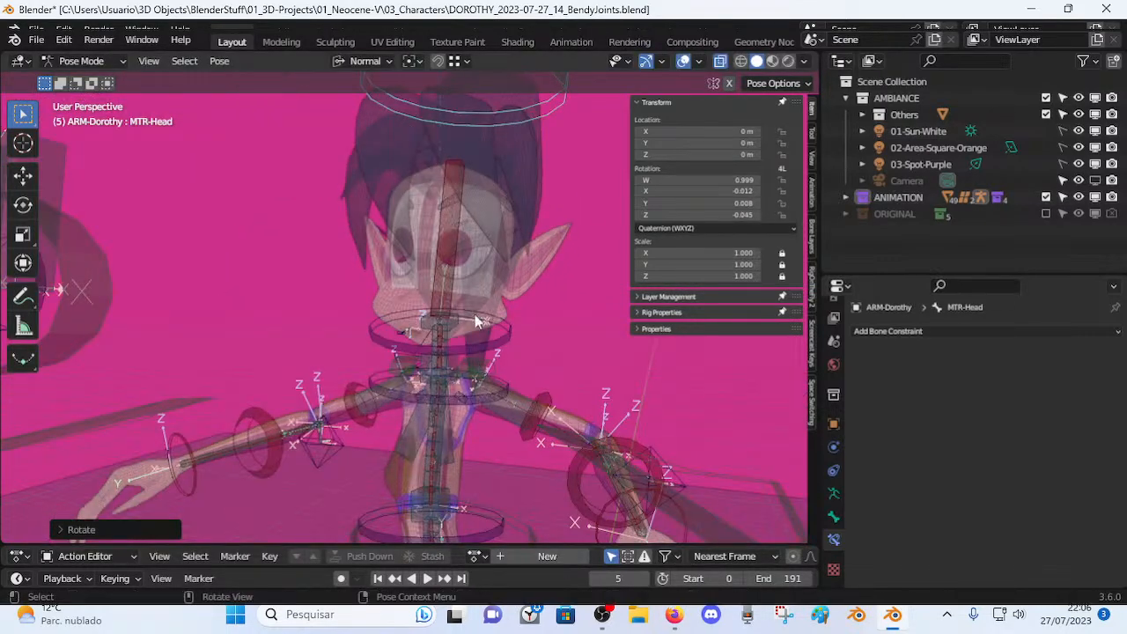
{"action": "middle_click_drag", "start_coordinate": [455, 280], "coordinate": [490, 342]}
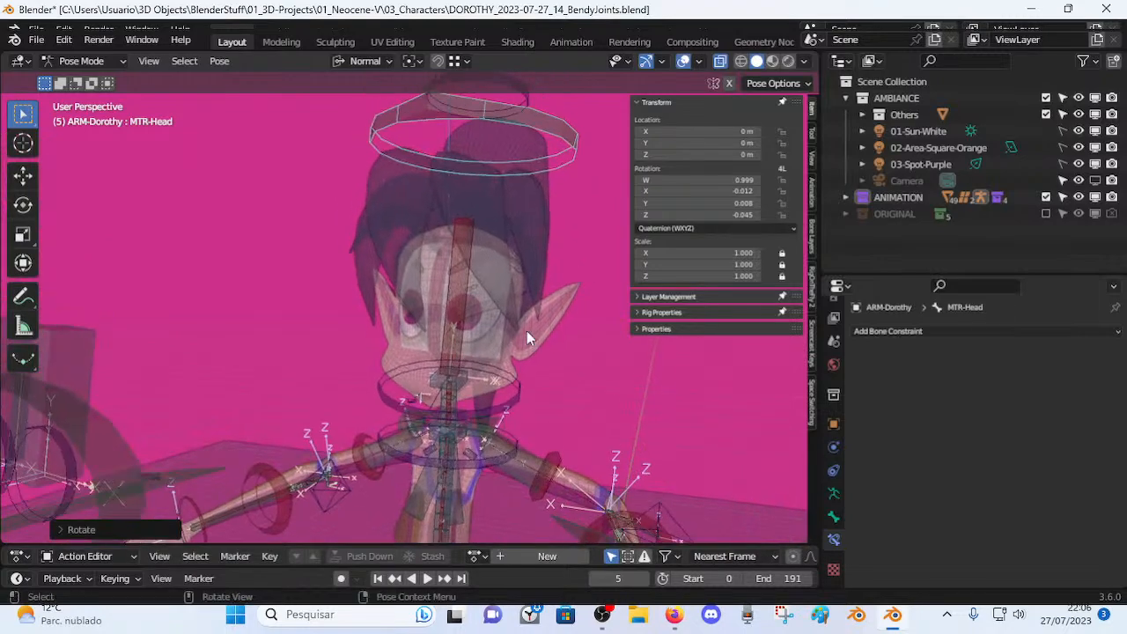
{"action": "key", "text": "r"}
{"action": "right_click", "coordinate": [511, 344]}
{"action": "key", "text": "r"}
{"action": "right_click", "coordinate": [554, 294]}
{"action": "key", "text": "r"}
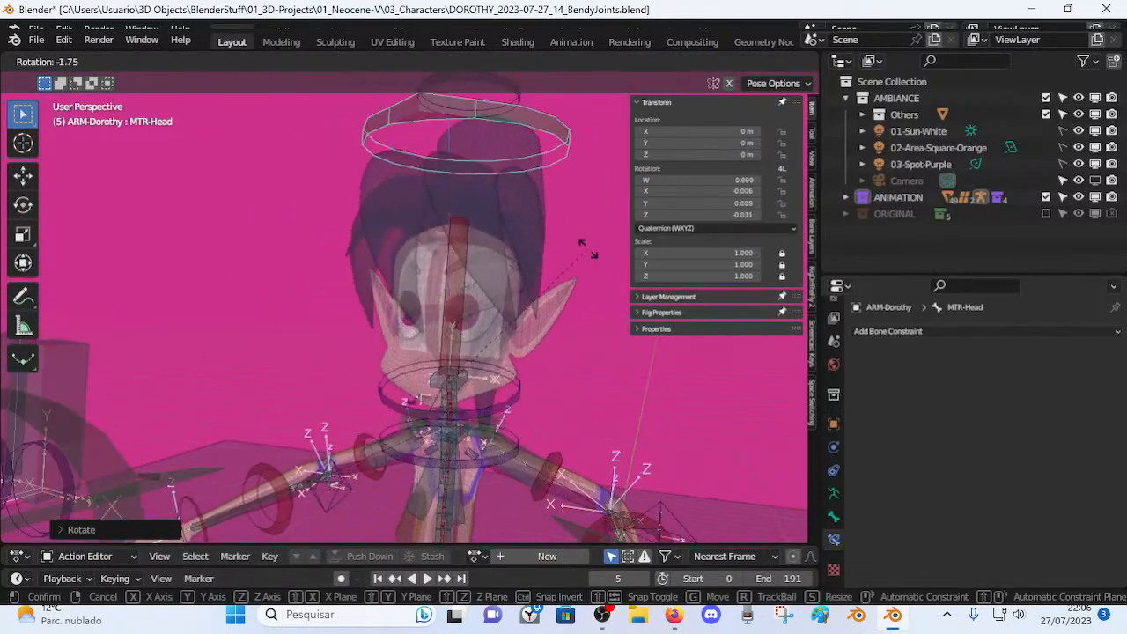
{"action": "key", "text": "r"}
{"action": "left_click", "coordinate": [558, 231]}
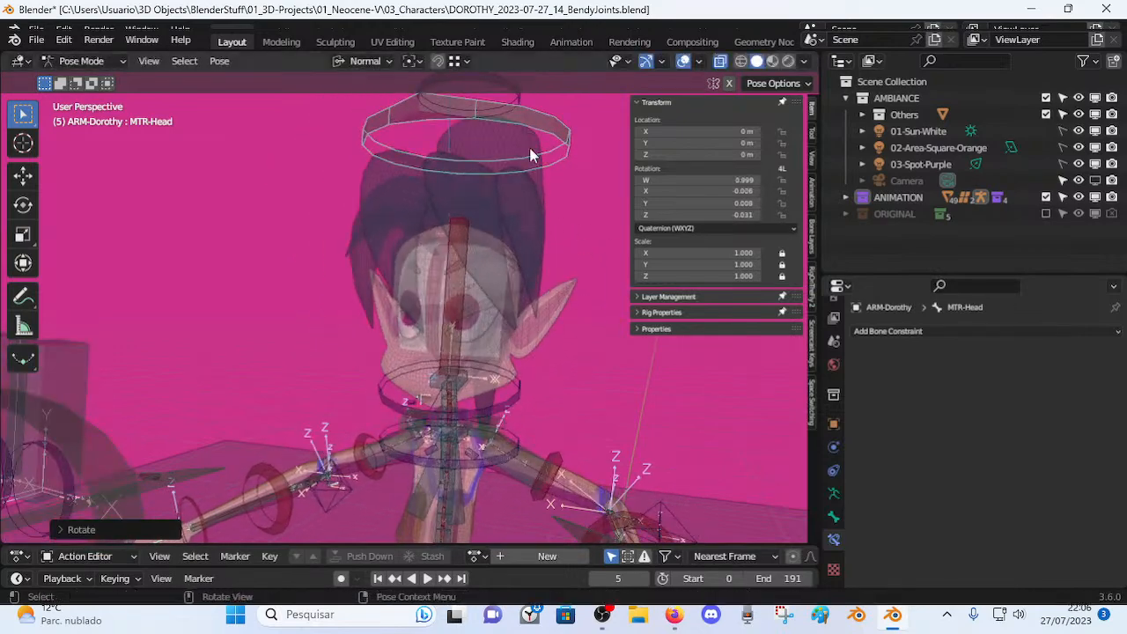
Try tilting MTR-Head sideways once more, and clear the pose rotation so the head is upright.
{"action": "scroll", "coordinate": [542, 264], "scroll_direction": "down", "scroll_amount": 2}
{"action": "key", "text": "r"}
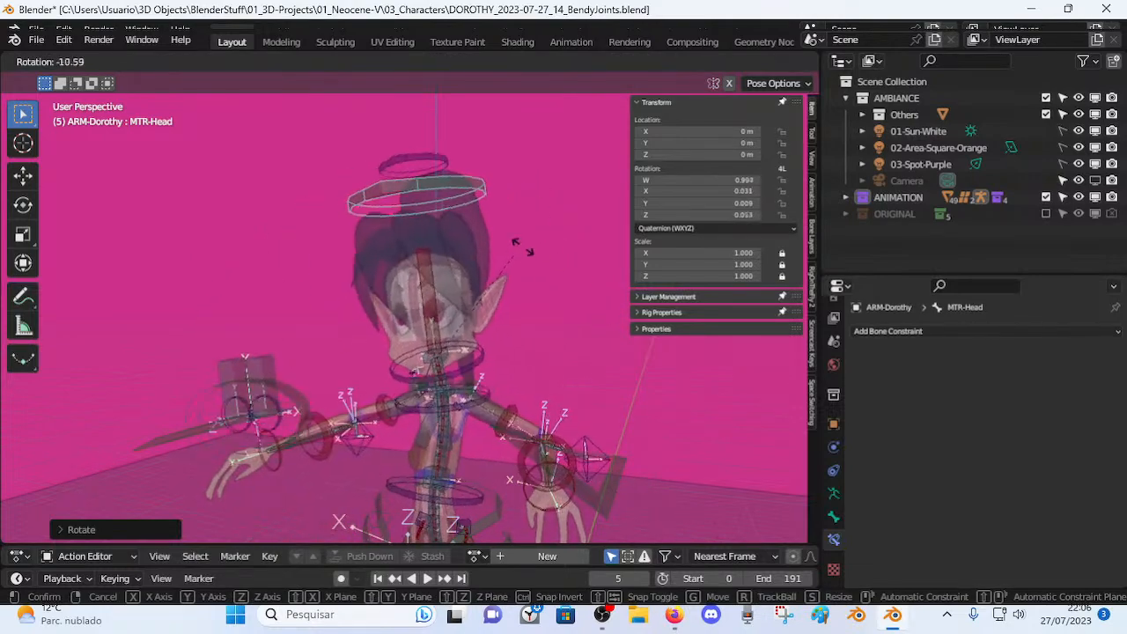
{"action": "left_click", "coordinate": [506, 298]}
{"action": "scroll", "coordinate": [518, 297], "scroll_direction": "up", "scroll_amount": 2}
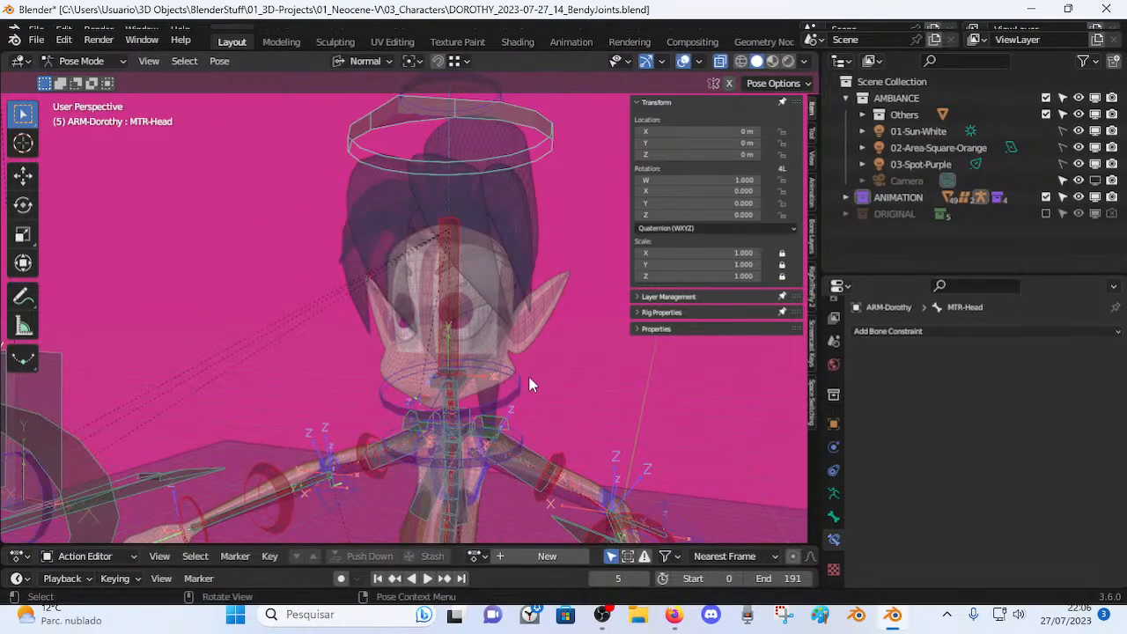
Select the CTL-Spine-BBH.004 neck ring control and try moving it.
{"action": "left_click", "coordinate": [533, 383]}
{"action": "key", "text": "g"}
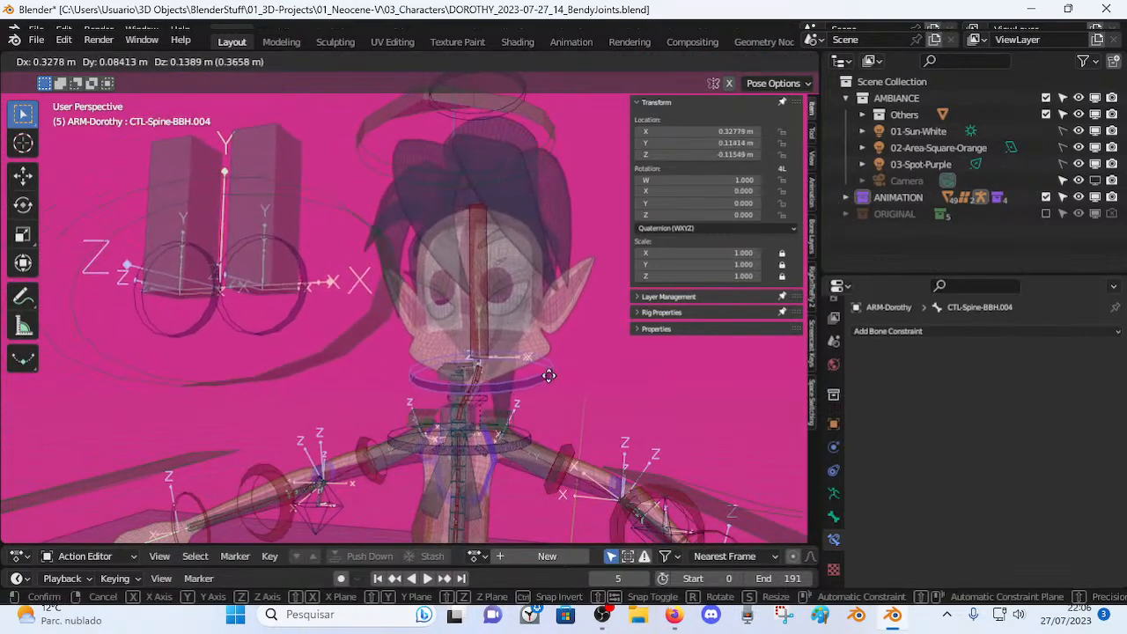
{"action": "right_click", "coordinate": [526, 402]}
Rotate CTL-Spine-BBH.004 repeatedly with free trackball and view-plane rotations to turn and tilt the head.
{"action": "key", "text": "r"}
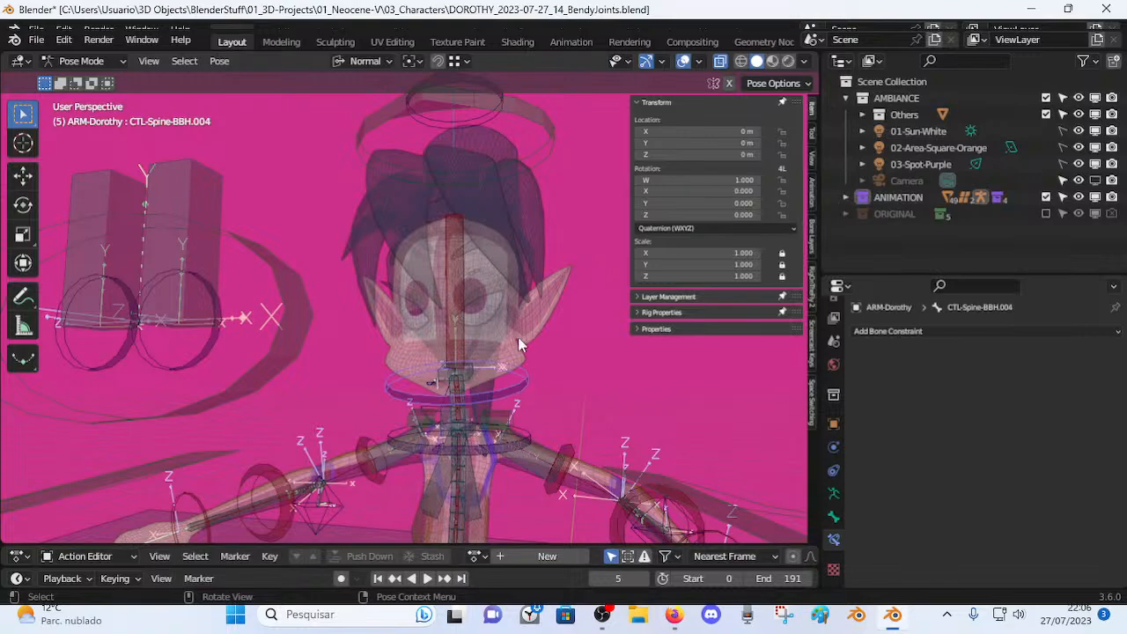
{"action": "key", "text": "r"}
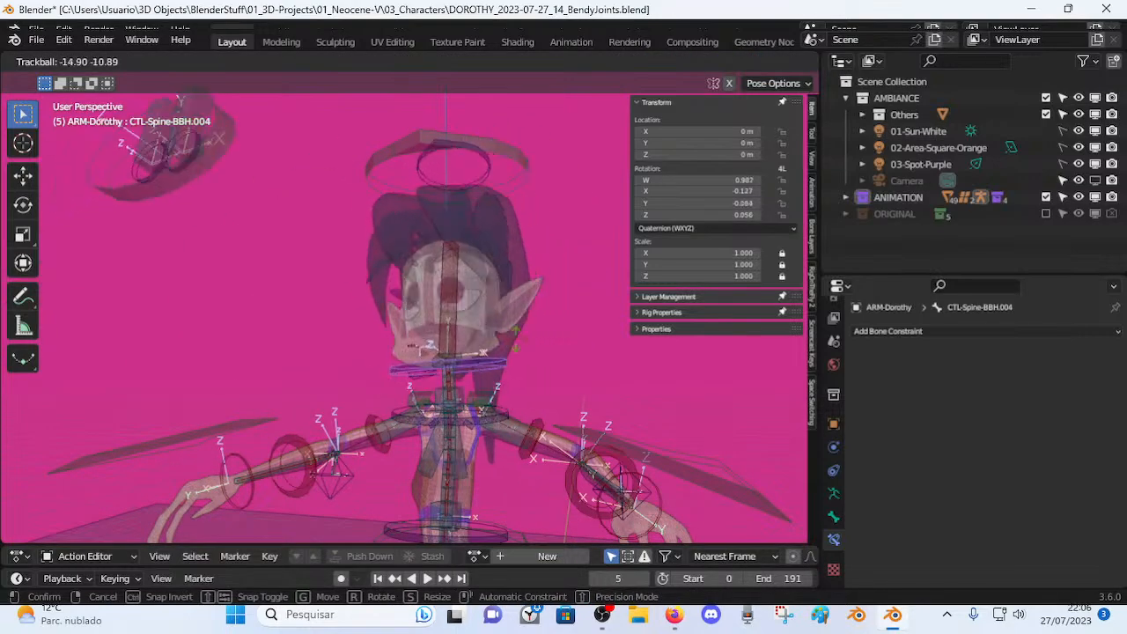
{"action": "left_click", "coordinate": [498, 328]}
{"action": "key", "text": "r"}
{"action": "left_click", "coordinate": [534, 357]}
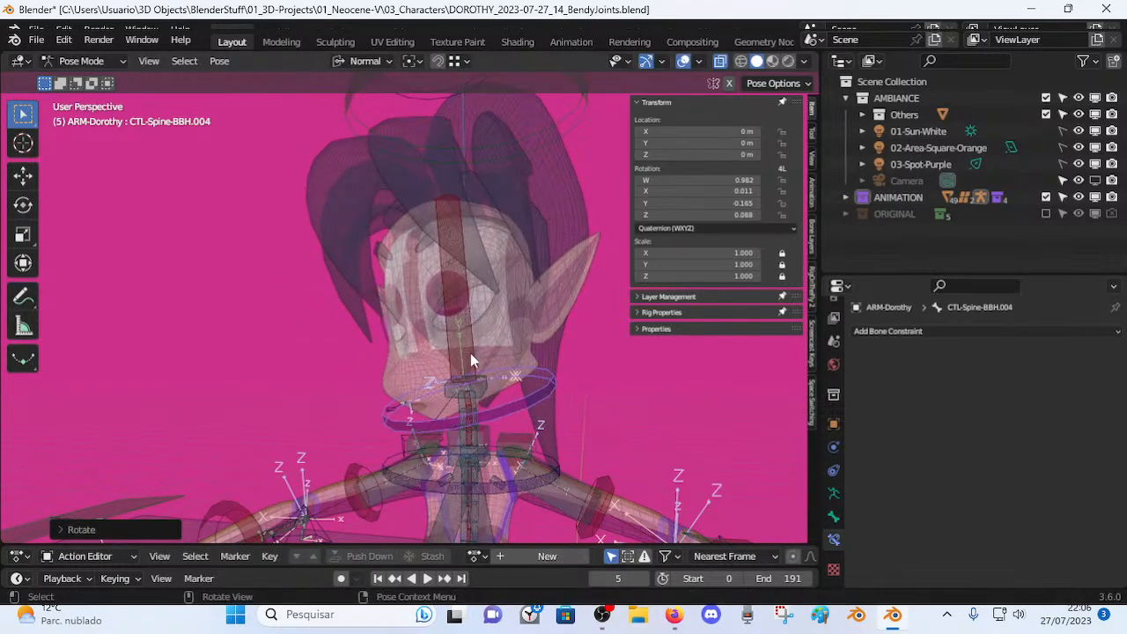
{"action": "key", "text": "r"}
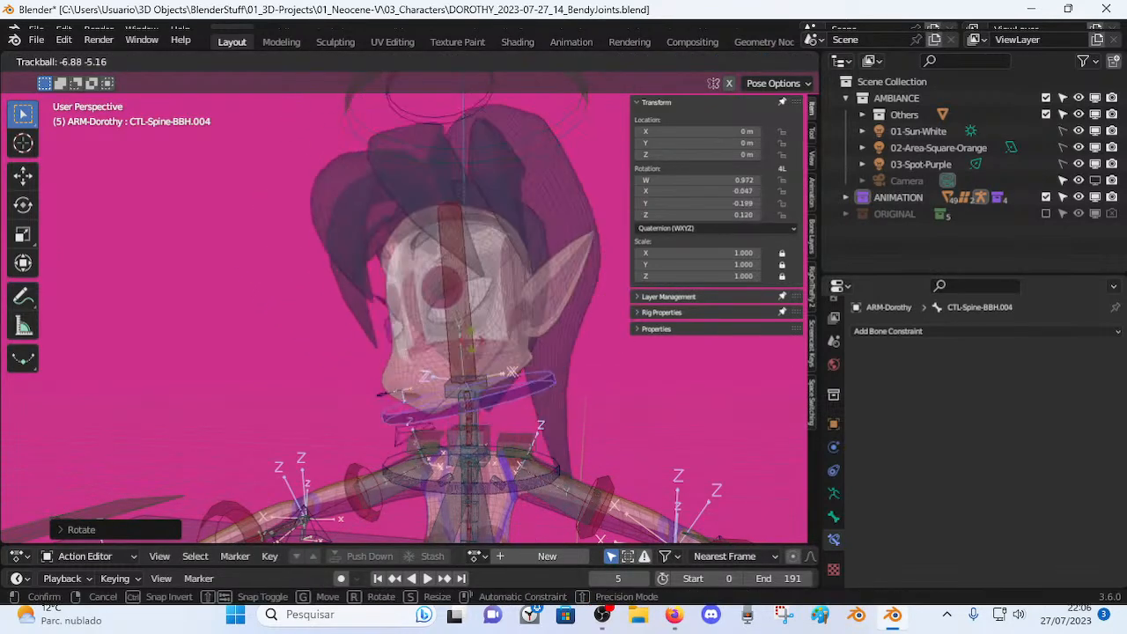
{"action": "left_click", "coordinate": [489, 350]}
{"action": "key", "text": "r"}
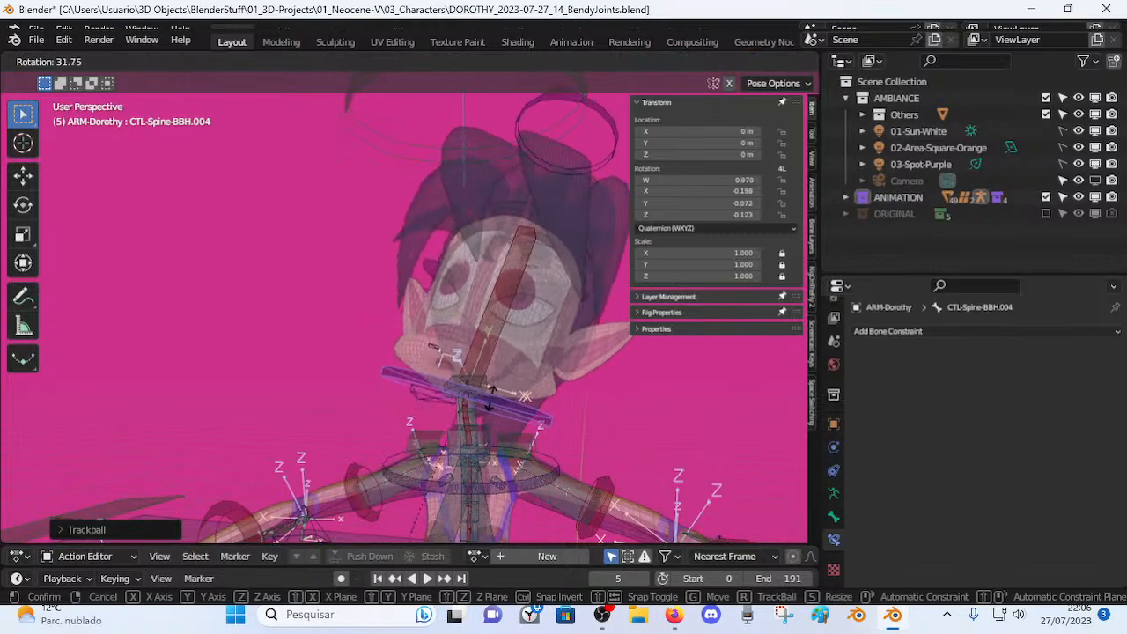
{"action": "left_click", "coordinate": [481, 366]}
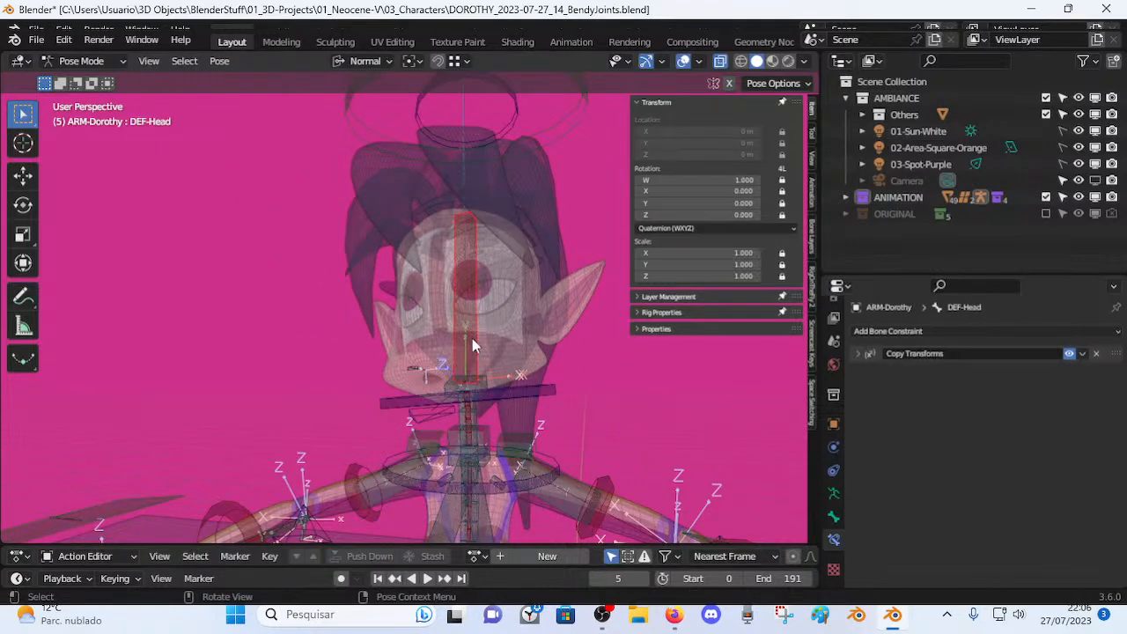
Select the DEF-Head bone and expand its Copy Transforms constraint to examine the target bone and spaces.
{"action": "left_click", "coordinate": [529, 389]}
{"action": "left_click", "coordinate": [478, 340]}
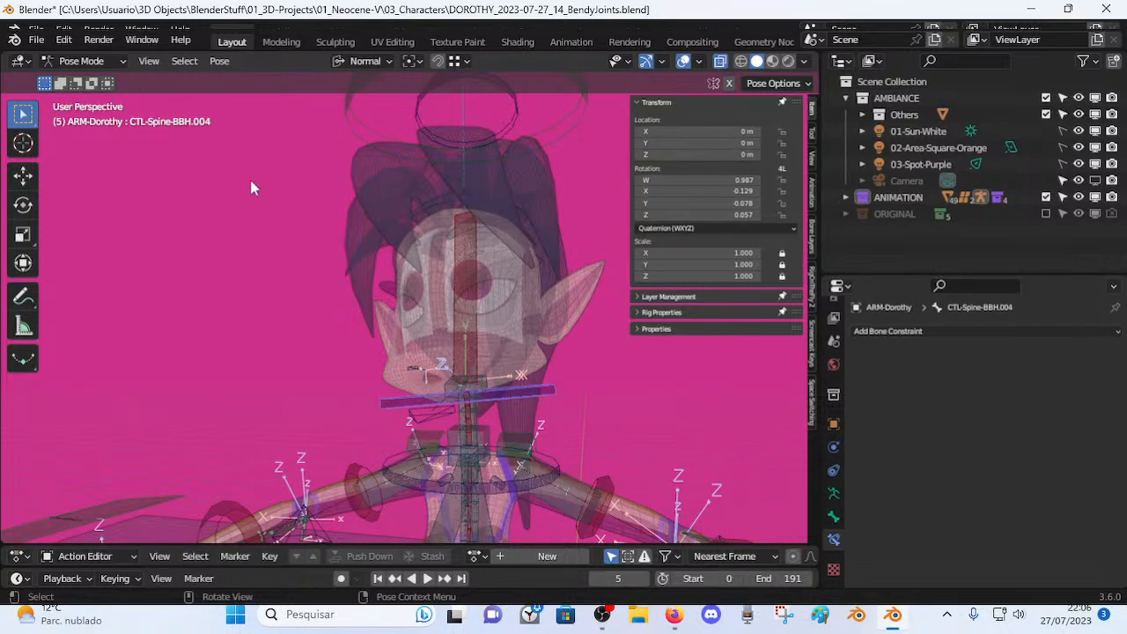
{"action": "left_click", "coordinate": [855, 352]}
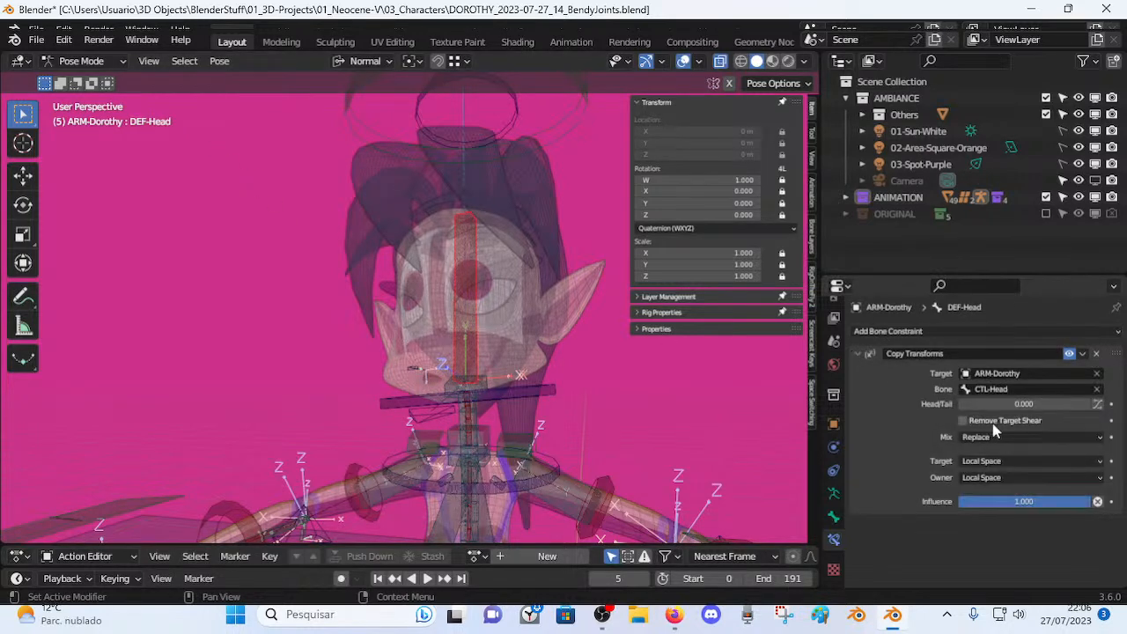
Examine the parent relations of the CTL-Head and DEF-Head bones in Edit Mode, and return to Pose Mode.
{"action": "key", "text": "Tab"}
{"action": "left_click", "coordinate": [466, 302]}
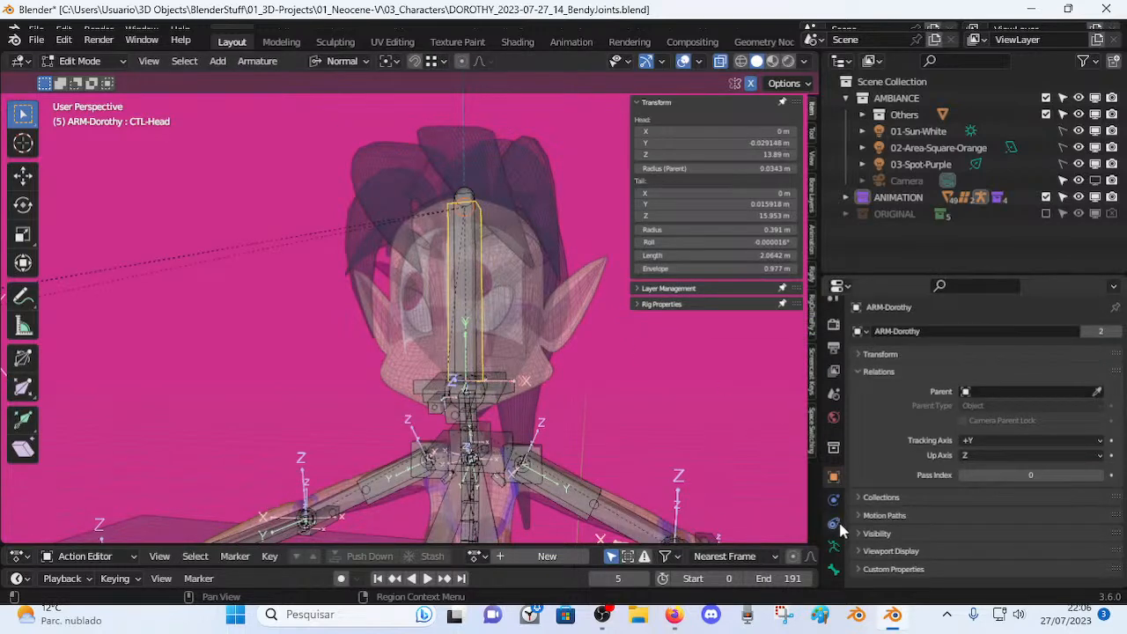
{"action": "left_click", "coordinate": [834, 567]}
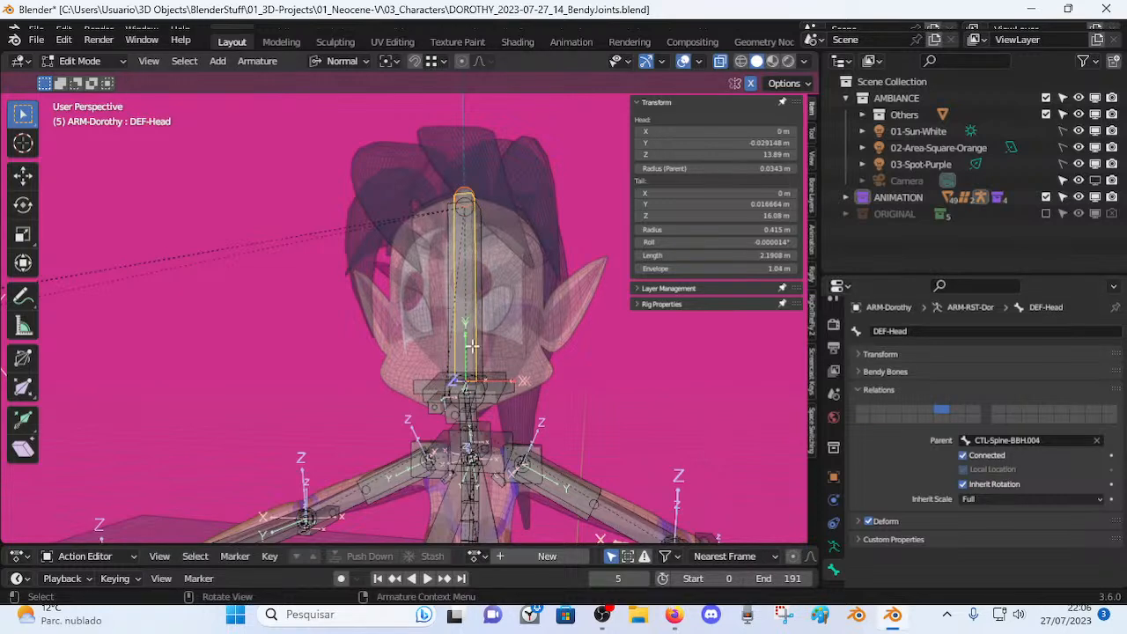
{"action": "key", "text": "Tab"}
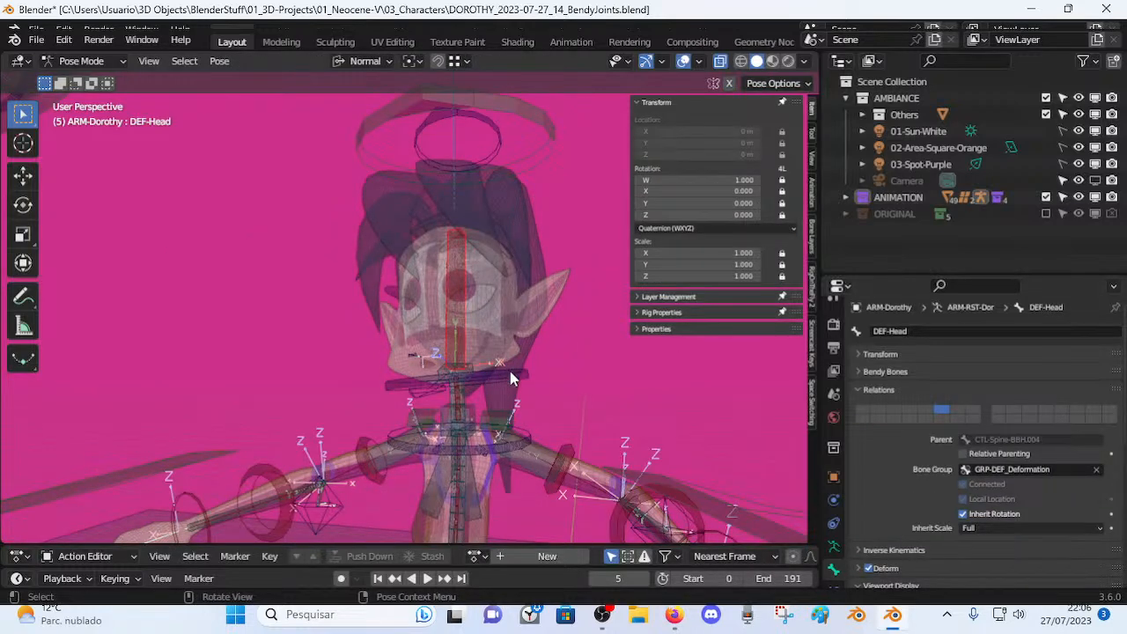
Pose CTL-Spine-BBH.004 with alternating rotations and moves so the neck bends and the head leans sideways.
{"action": "left_click", "coordinate": [510, 370]}
{"action": "key", "text": "r"}
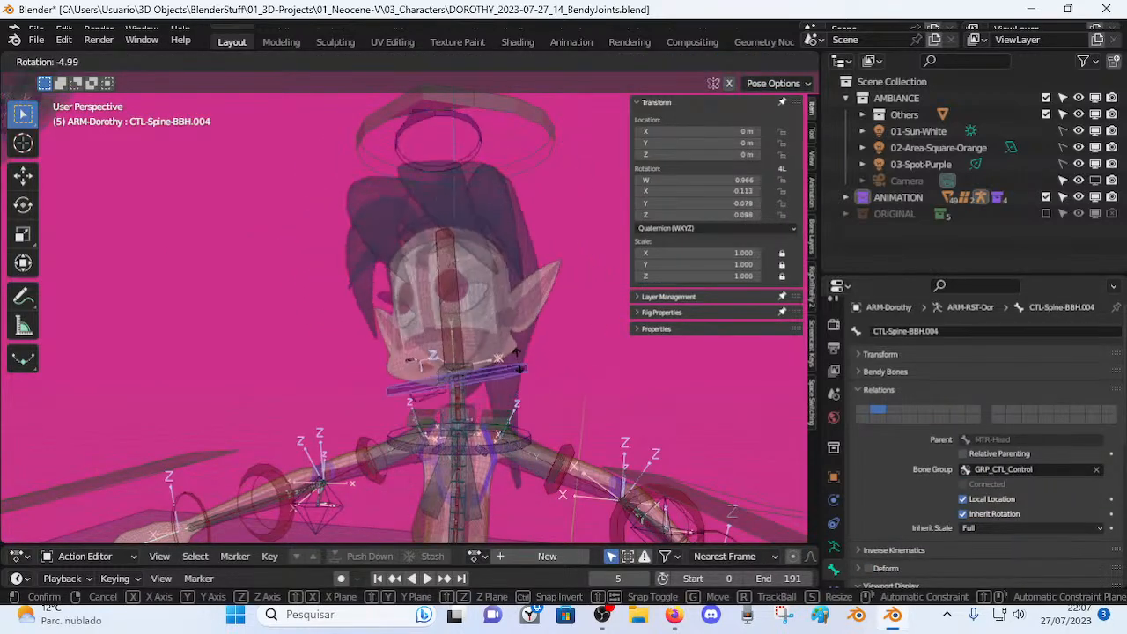
{"action": "left_click", "coordinate": [522, 361]}
{"action": "key", "text": "g"}
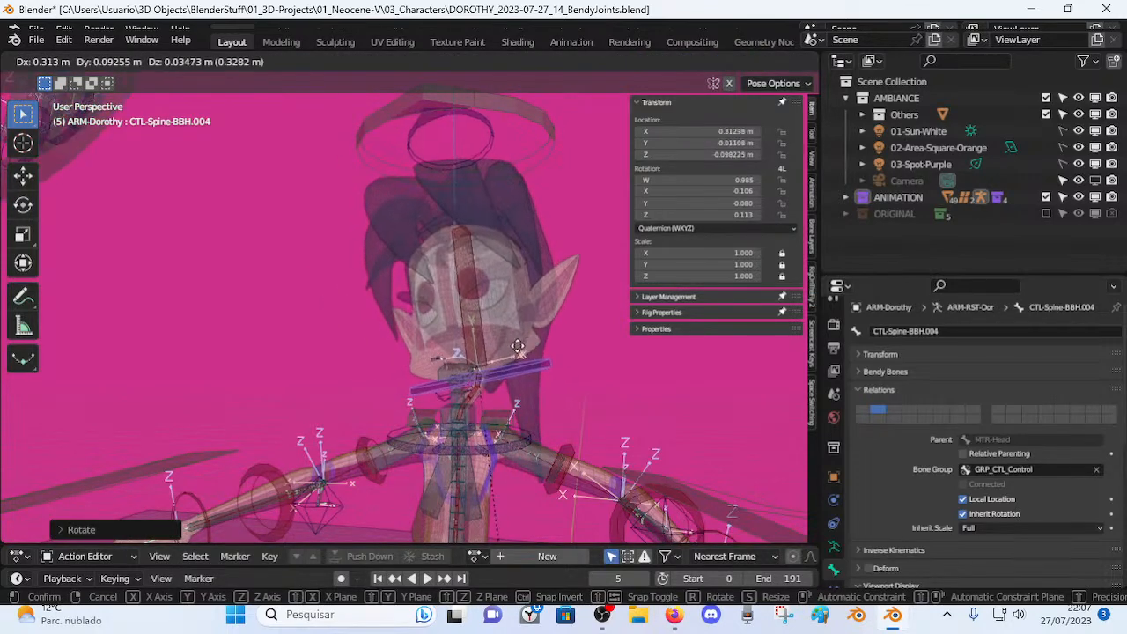
{"action": "left_click", "coordinate": [506, 361]}
{"action": "key", "text": "r"}
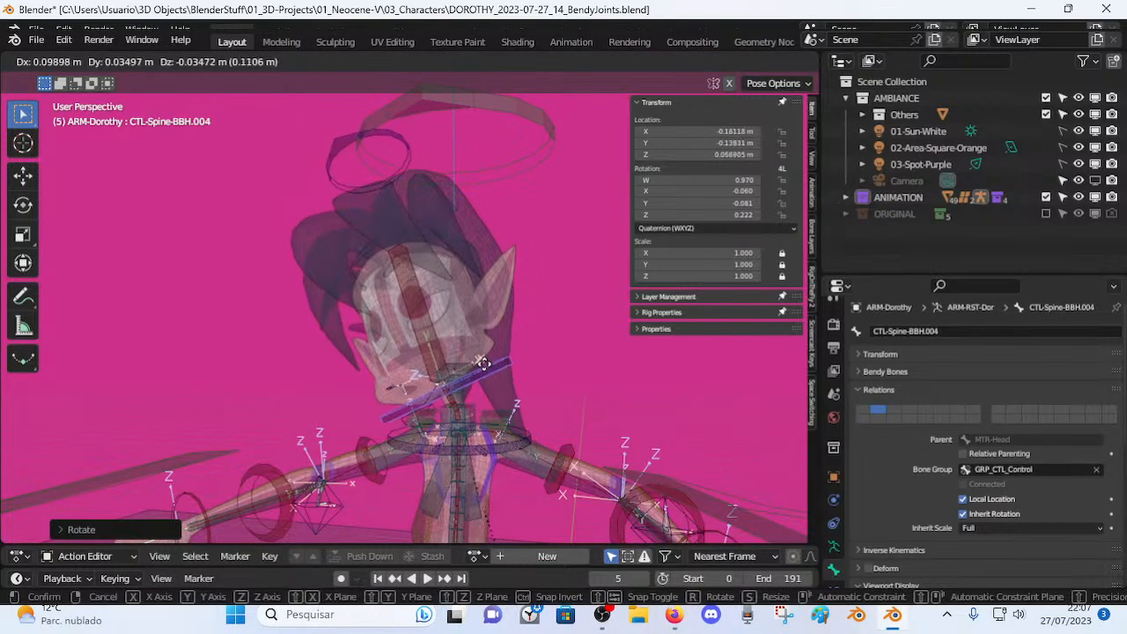
{"action": "left_click", "coordinate": [480, 367]}
{"action": "key", "text": "r"}
{"action": "left_click", "coordinate": [489, 357]}
{"action": "key", "text": "g"}
{"action": "left_click", "coordinate": [503, 328]}
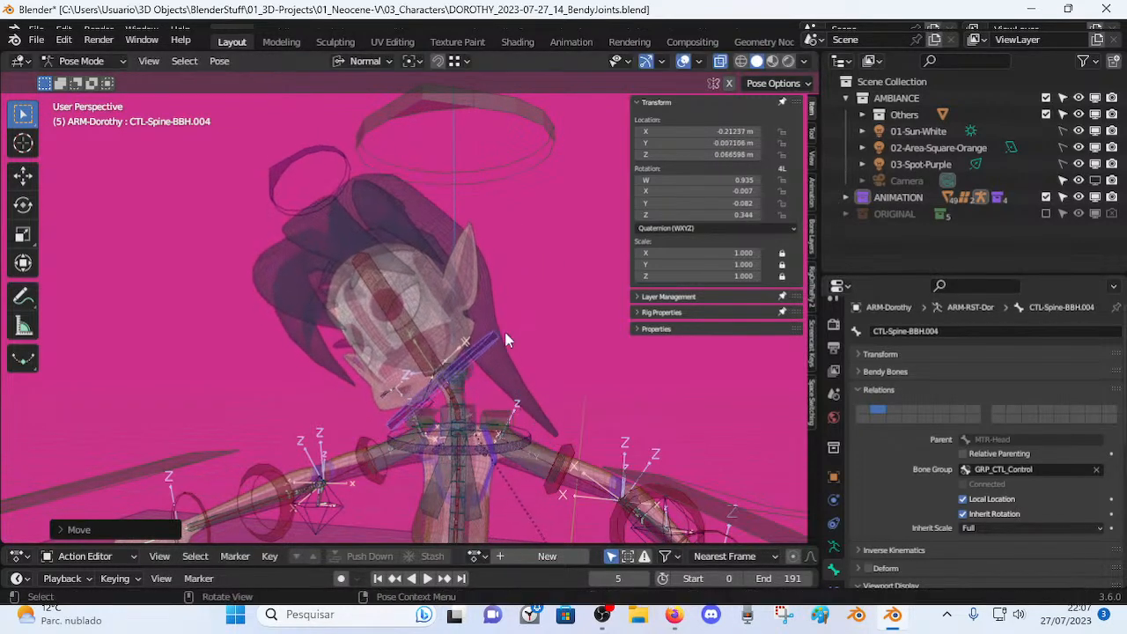
{"action": "key", "text": "r"}
{"action": "left_click", "coordinate": [394, 193]}
Select the small CTL-Head ring above the hair and try turning the head with plain and trackball rotations.
{"action": "left_click", "coordinate": [340, 147]}
{"action": "key", "text": "r"}
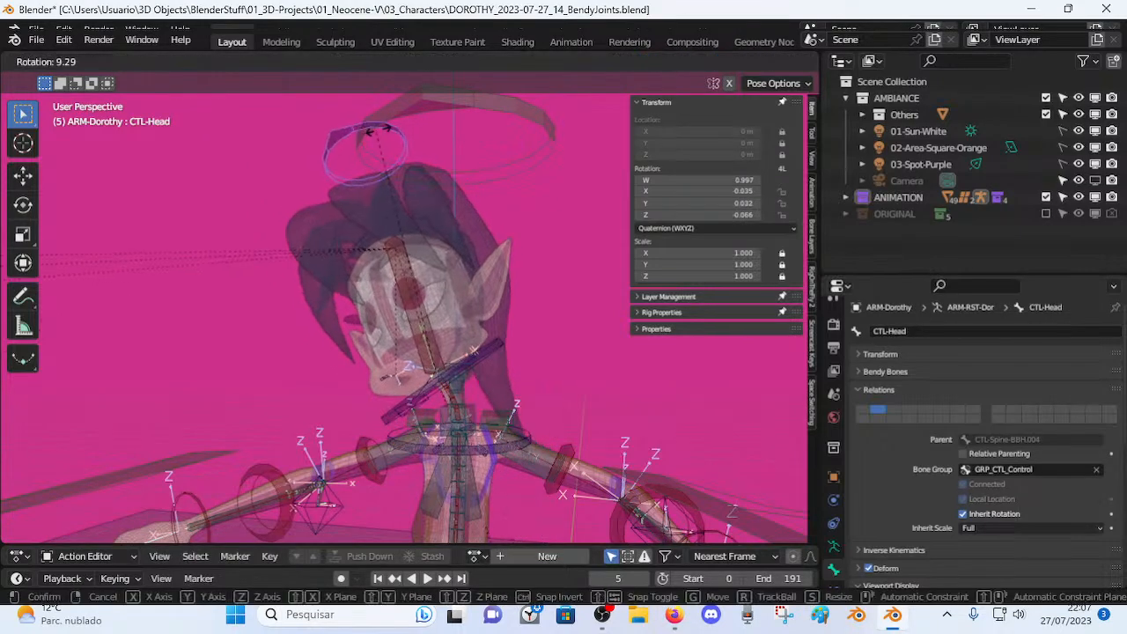
{"action": "key", "text": "r"}
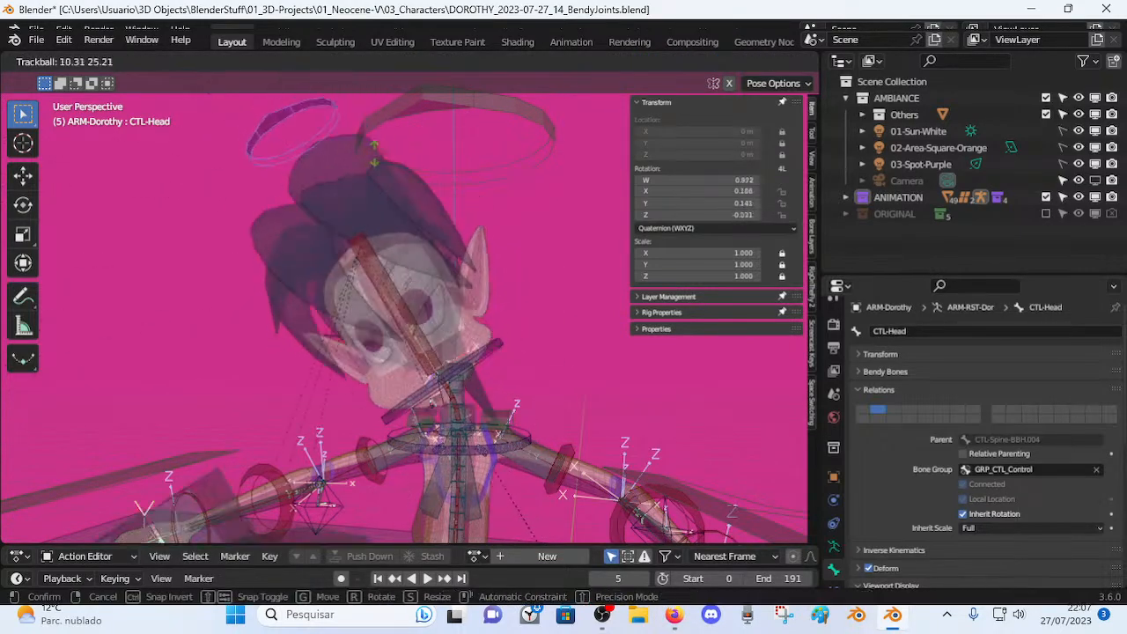
{"action": "left_click", "coordinate": [414, 172]}
{"action": "key", "text": "r"}
{"action": "key", "text": "r"}
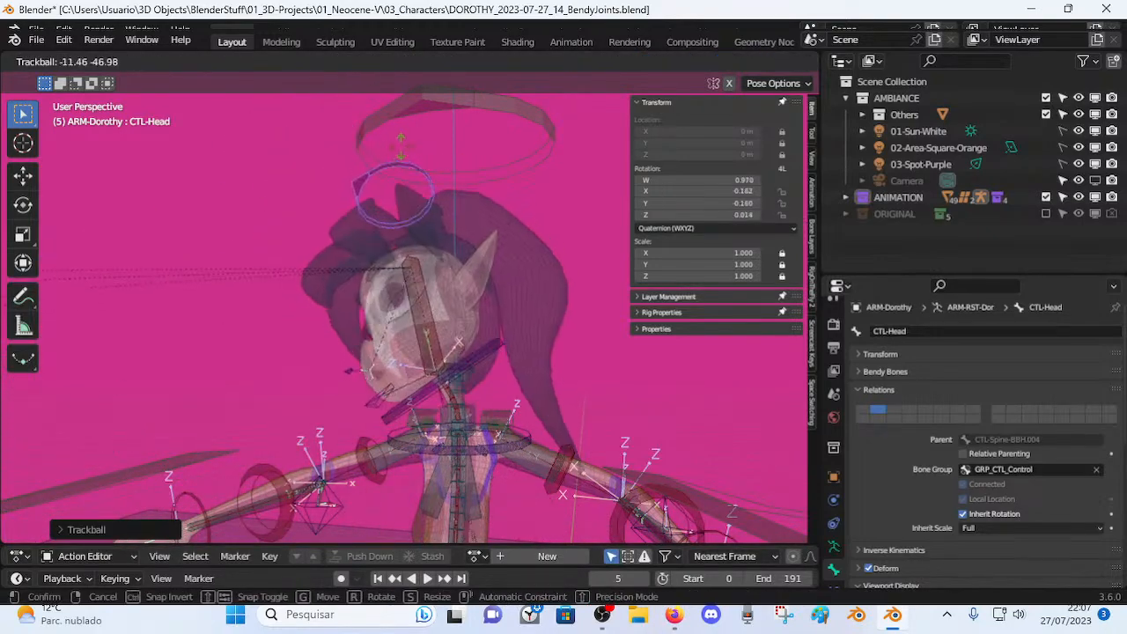
{"action": "left_click", "coordinate": [428, 195]}
Clear the rotation of CTL-Head and CTL-Spine-BBH.004, and reset the location of the whole pose.
{"action": "key", "text": "alt+r"}
{"action": "left_click", "coordinate": [480, 356]}
{"action": "key", "text": "alt+r"}
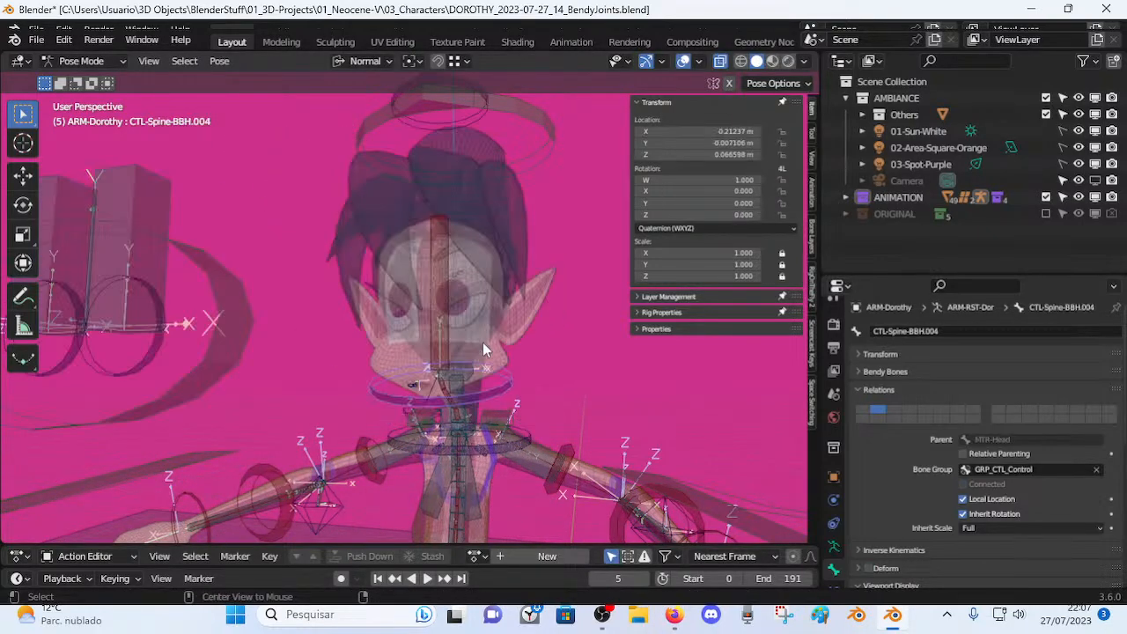
{"action": "middle_click_drag", "start_coordinate": [488, 241], "coordinate": [488, 290], "text": "shift"}
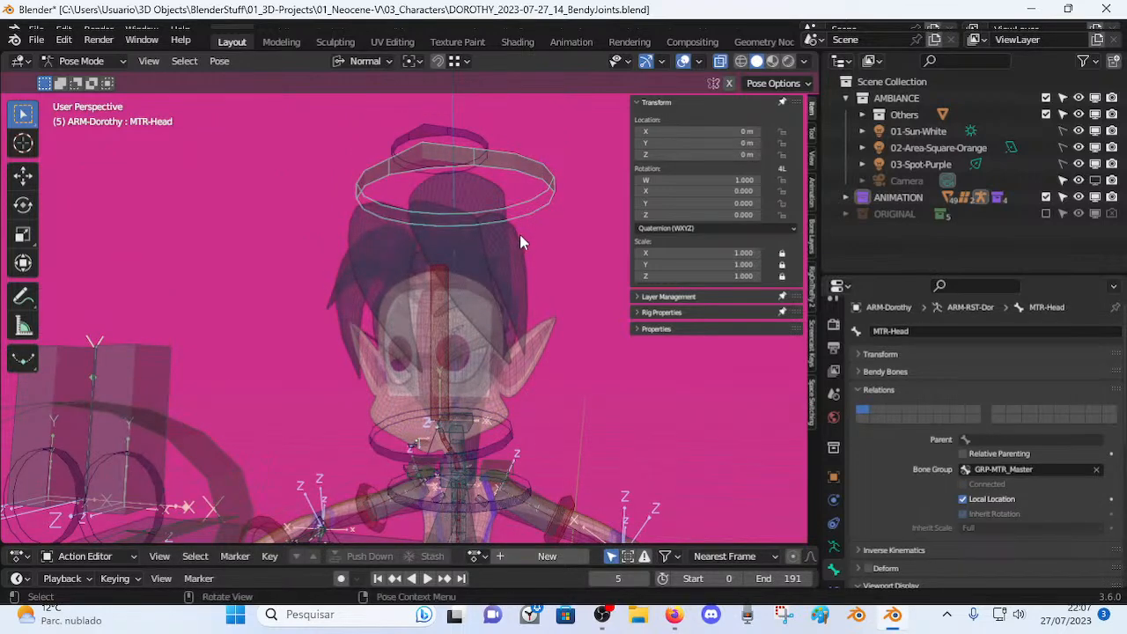
{"action": "key", "text": "a"}
{"action": "key", "text": "alt+g"}
Rotate MTR-Head sideways so the upper body leans, and try rotating CTL-Spine-BBH.004 on top of it.
{"action": "key", "text": "r"}
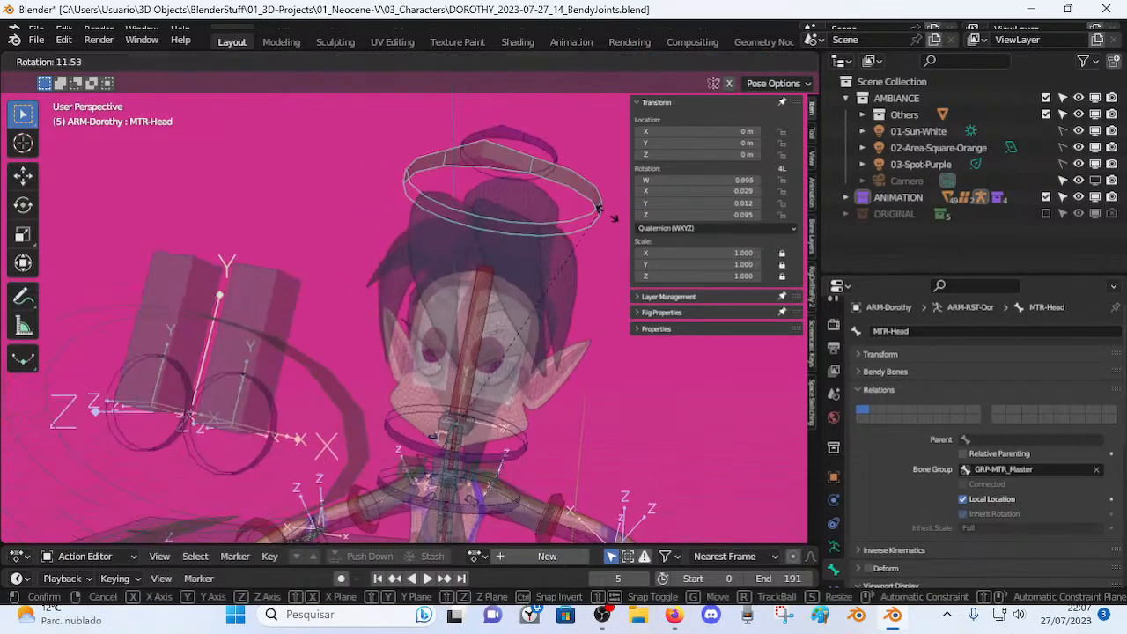
{"action": "left_click", "coordinate": [599, 245]}
{"action": "middle_click_drag", "start_coordinate": [555, 325], "coordinate": [471, 269], "text": "shift"}
{"action": "key", "text": "r"}
{"action": "key", "text": "r"}
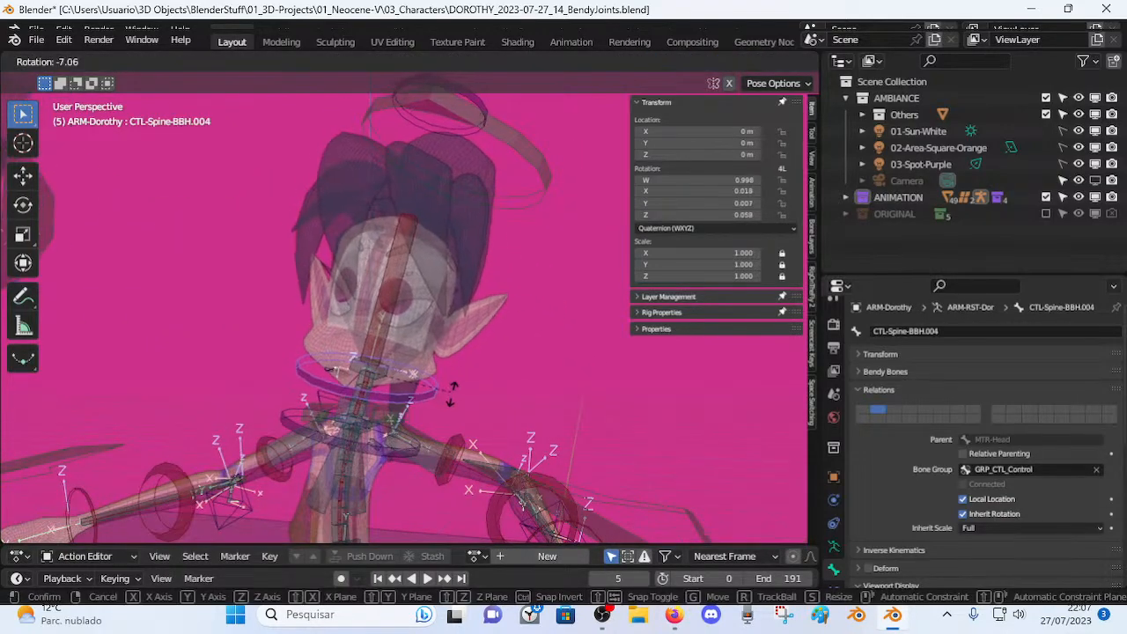
{"action": "left_click", "coordinate": [447, 396]}
Move CTL-Spine-BBH.004 from side to side, and shift it forward and backward from a side view.
{"action": "key", "text": "g"}
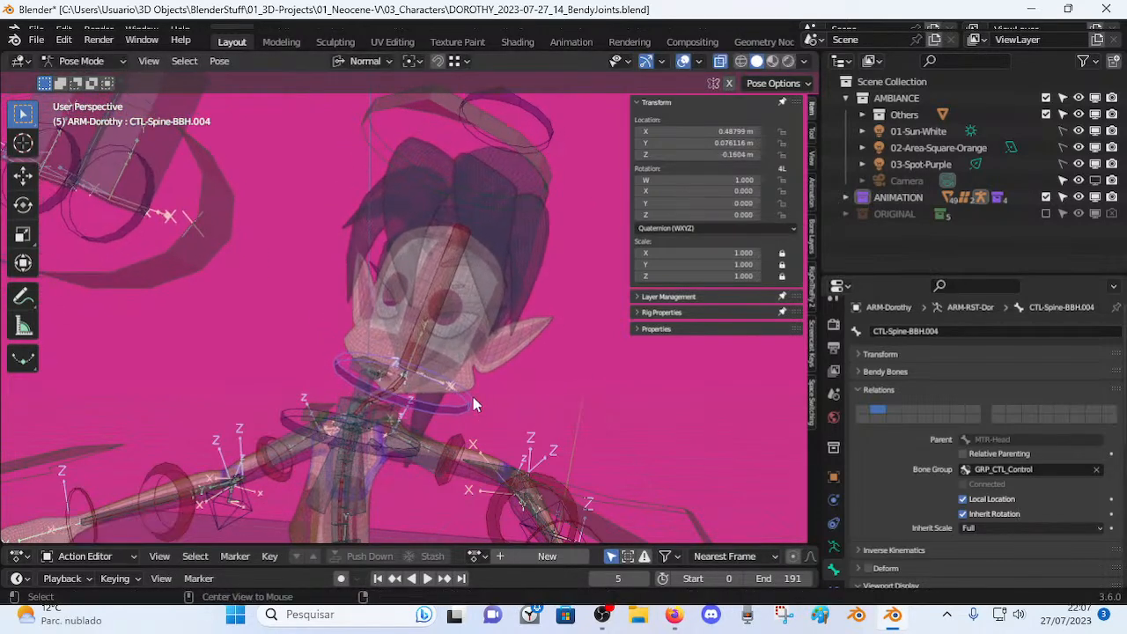
{"action": "key", "text": "g"}
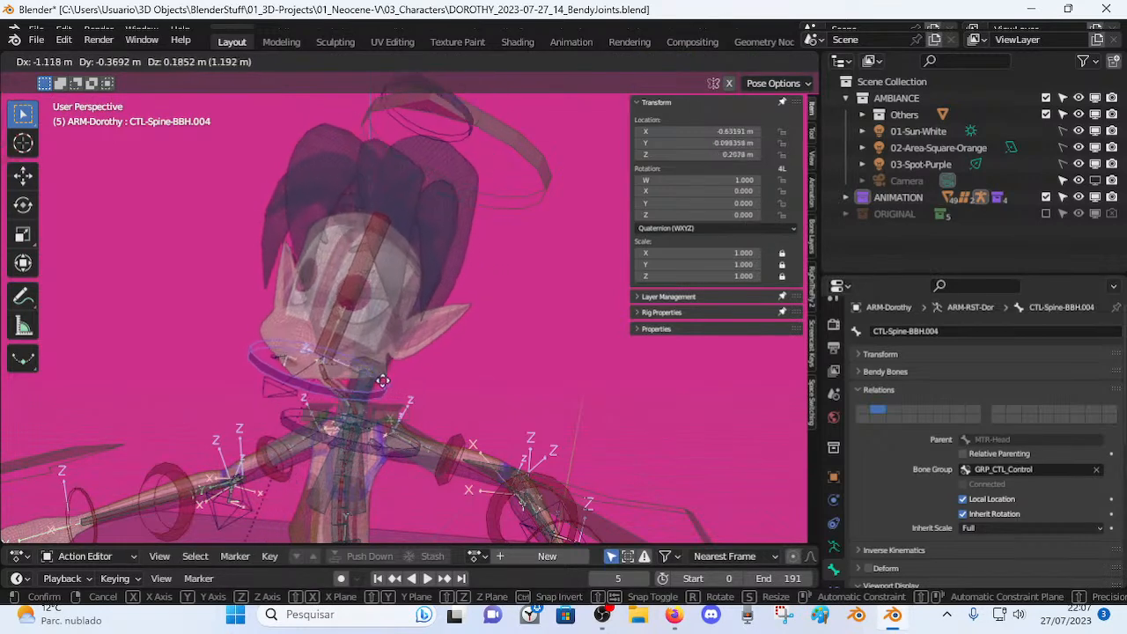
{"action": "left_click", "coordinate": [326, 354]}
{"action": "key", "text": "g"}
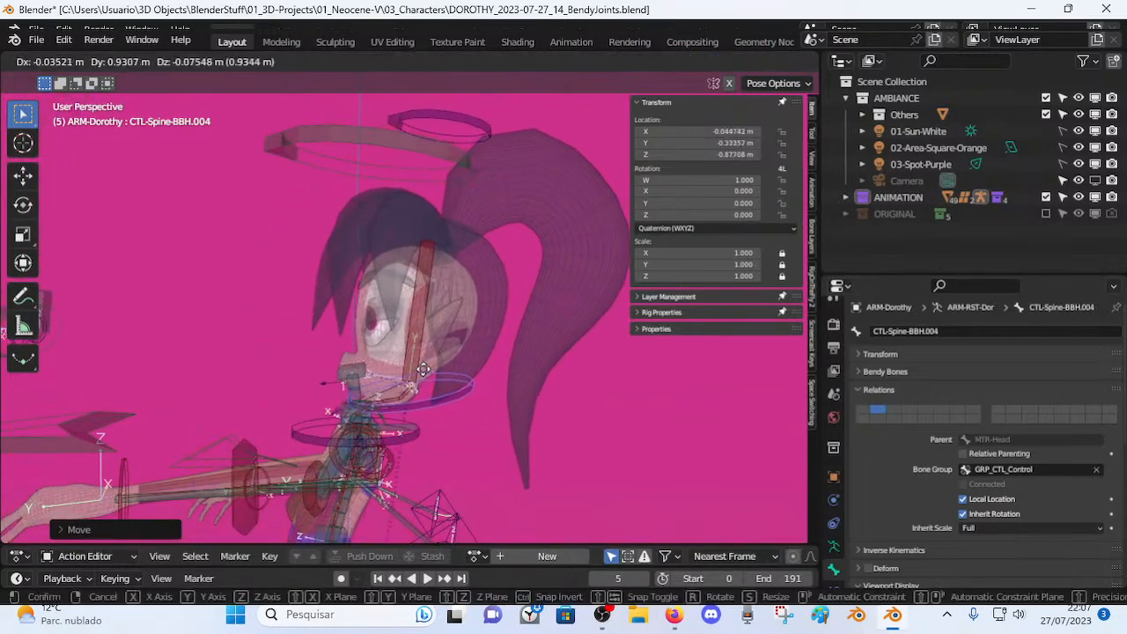
{"action": "left_click", "coordinate": [391, 371]}
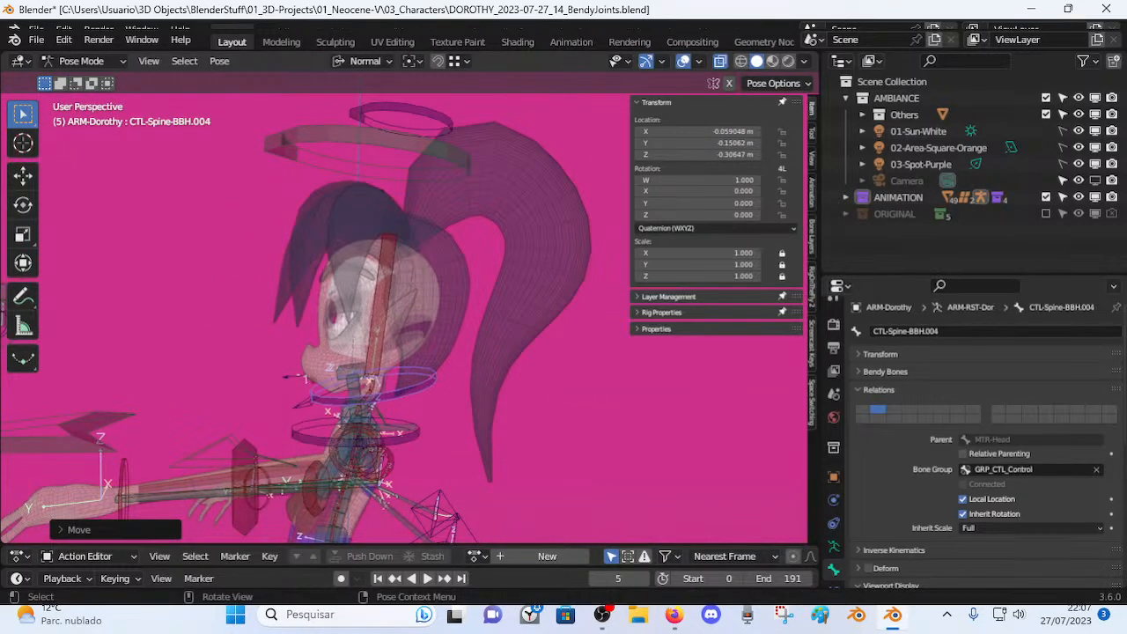
Rotate CTL-Spine-BBH.004 to tip the head backward, and reposition the control around the neck.
{"action": "key", "text": "r"}
{"action": "left_click", "coordinate": [422, 407]}
{"action": "key", "text": "g"}
{"action": "left_click", "coordinate": [453, 381]}
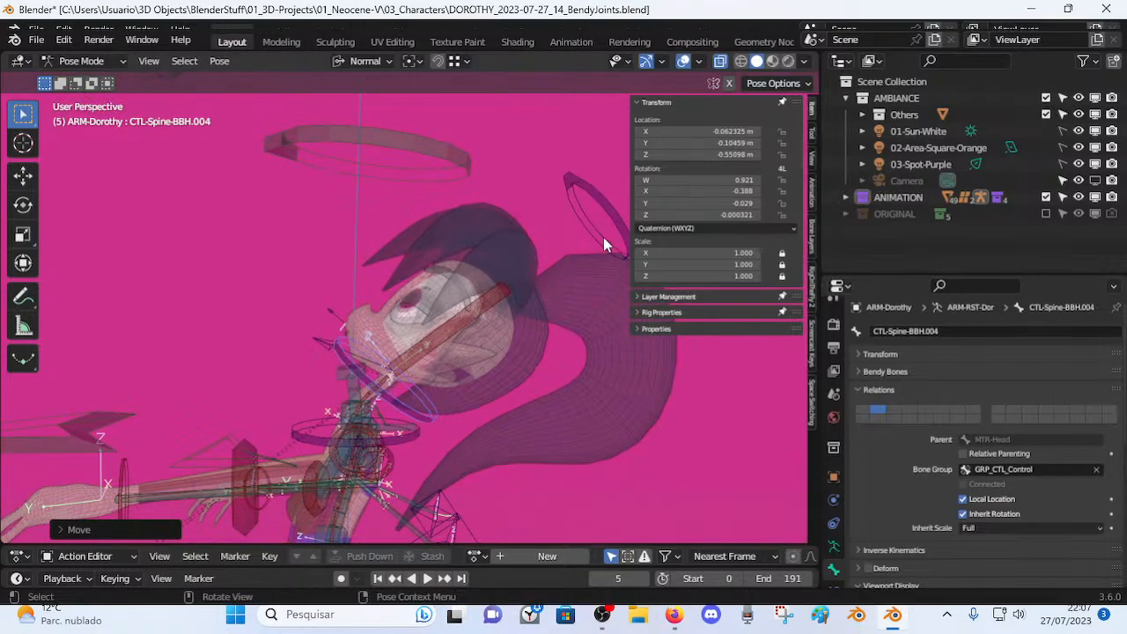
Rotate CTL-Head freely with Trackball to turn the head in several directions, and clear its rotation.
{"action": "left_click", "coordinate": [603, 237]}
{"action": "key", "text": "r"}
{"action": "key", "text": "r"}
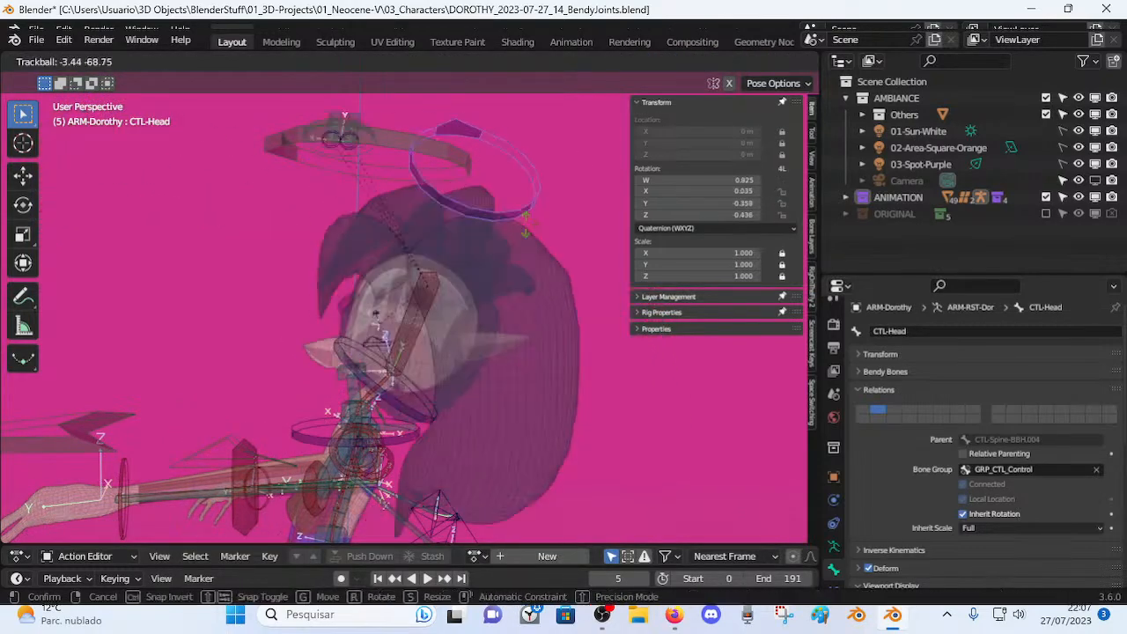
{"action": "left_click", "coordinate": [361, 308]}
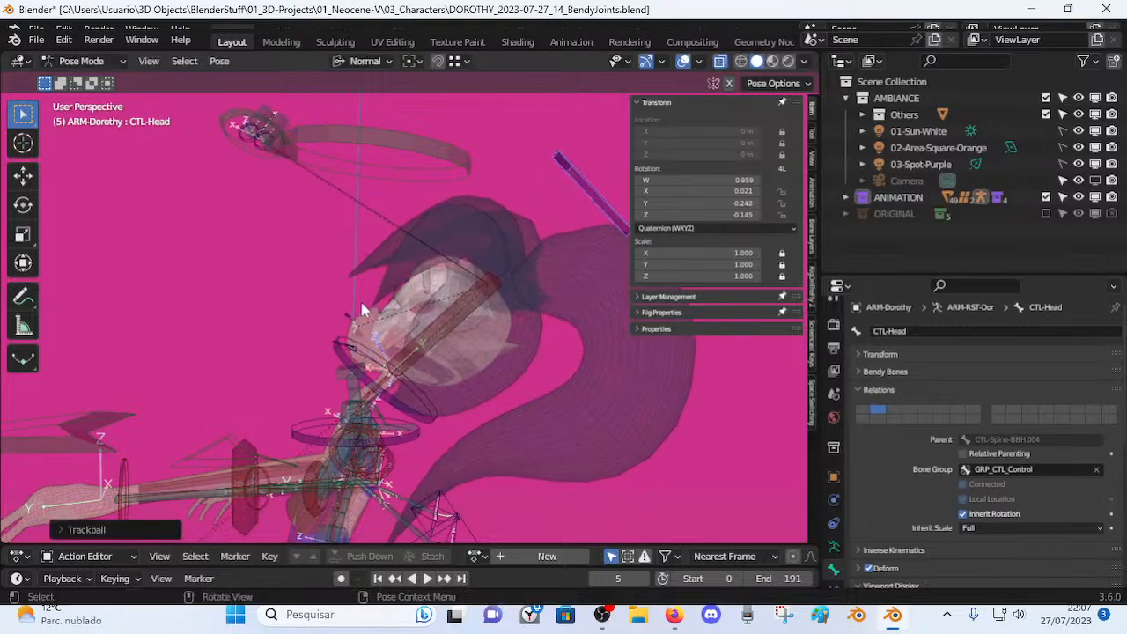
{"action": "key", "text": "alt+r"}
{"action": "middle_click_drag", "start_coordinate": [378, 365], "coordinate": [401, 328]}
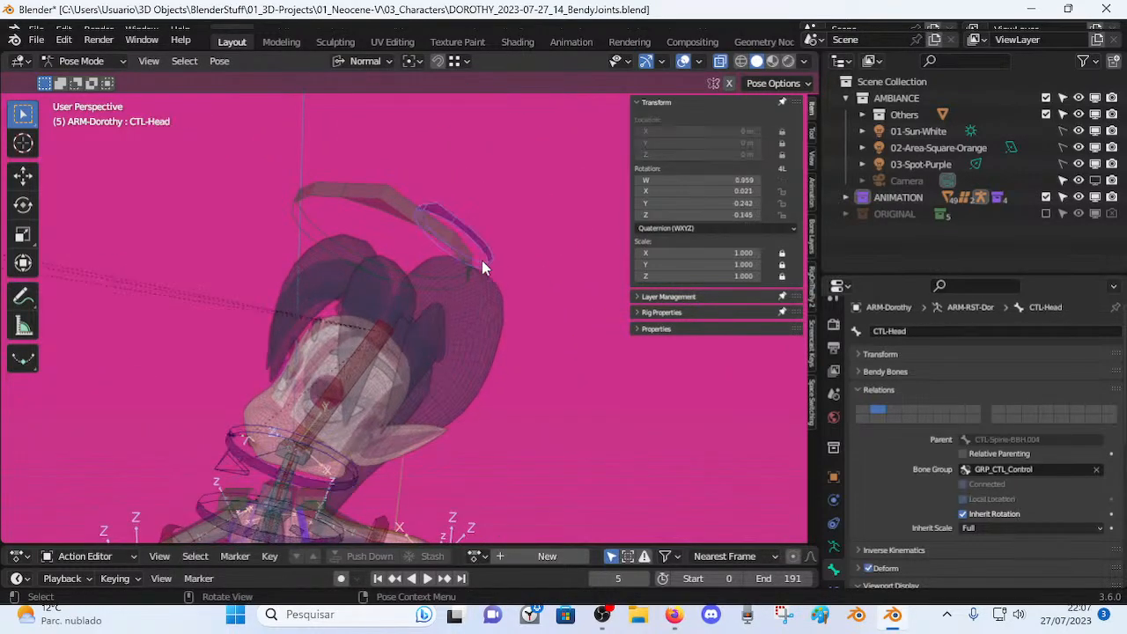
Rotate CTL-Head from a side view to tilt the head backward.
{"action": "middle_click_drag", "start_coordinate": [485, 242], "coordinate": [467, 285]}
{"action": "key", "text": "r"}
{"action": "middle_click_drag", "start_coordinate": [468, 234], "coordinate": [428, 264]}
{"action": "key", "text": "r"}
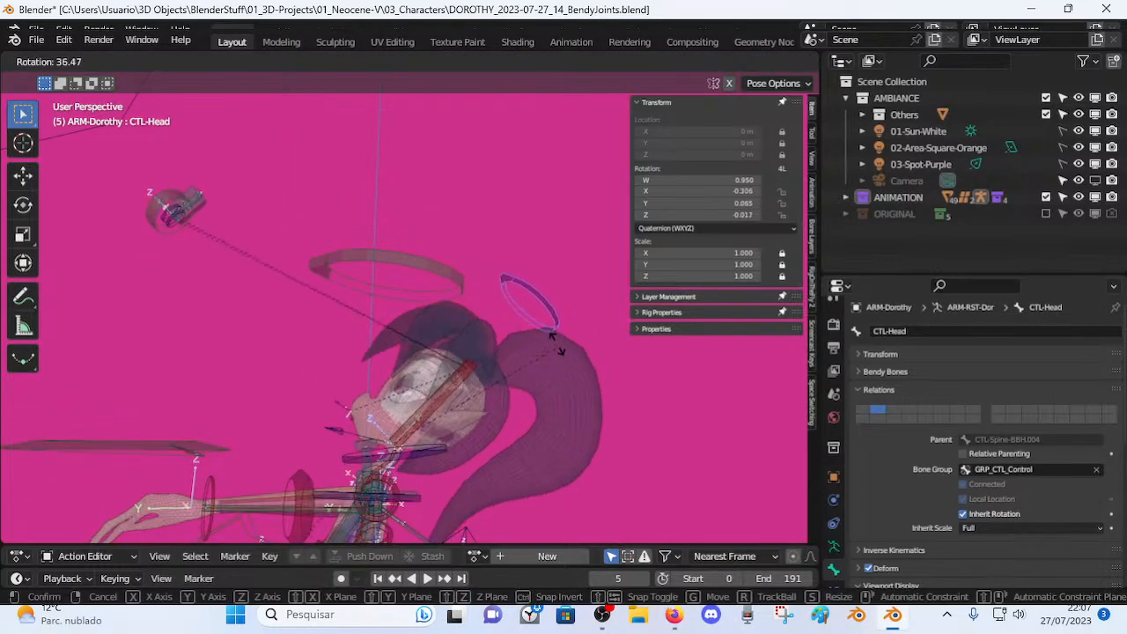
Rotate CTL-Spine-BBH.004 to tip the neck and head backward, and adjust the rotation of CTL-Head.
{"action": "left_click", "coordinate": [451, 459]}
{"action": "key", "text": "r"}
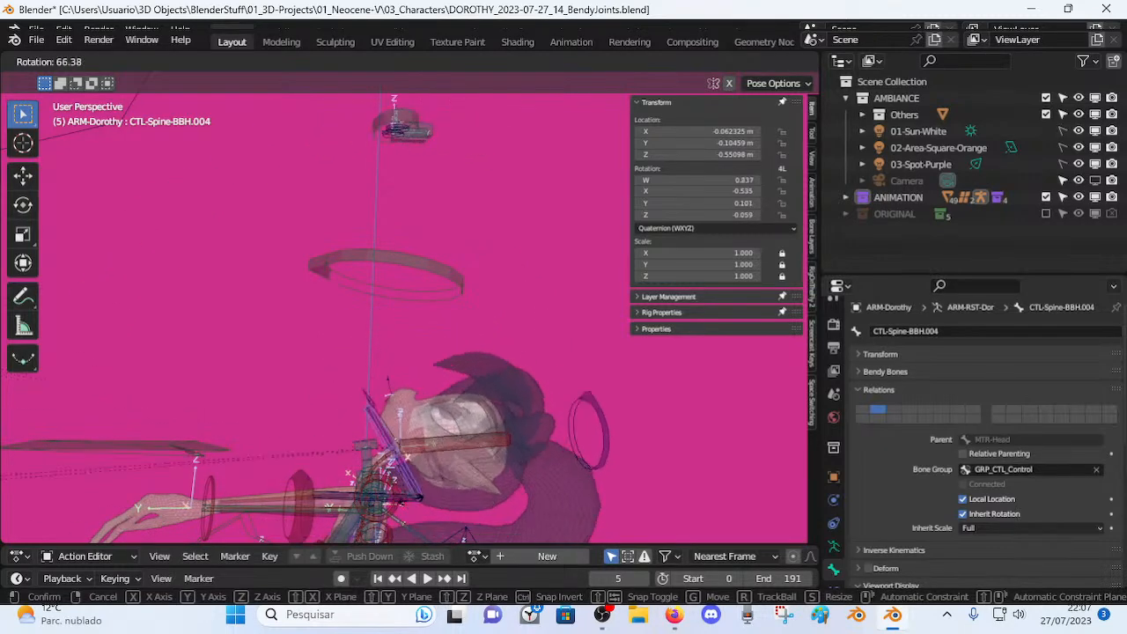
{"action": "left_click", "coordinate": [412, 497]}
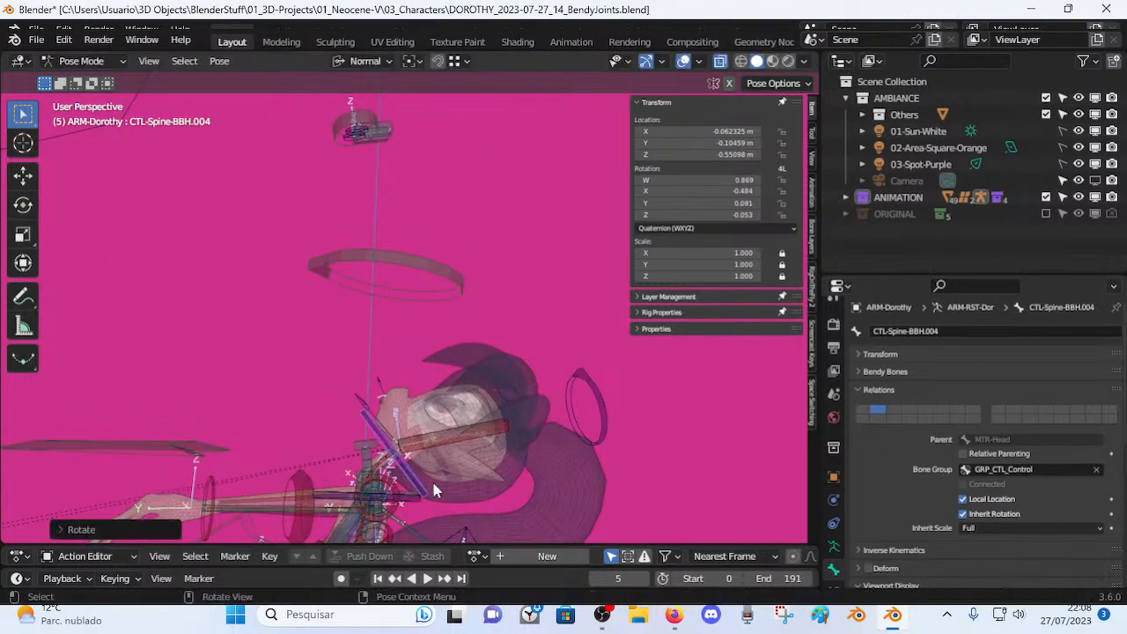
{"action": "key", "text": "r"}
{"action": "left_click", "coordinate": [405, 514]}
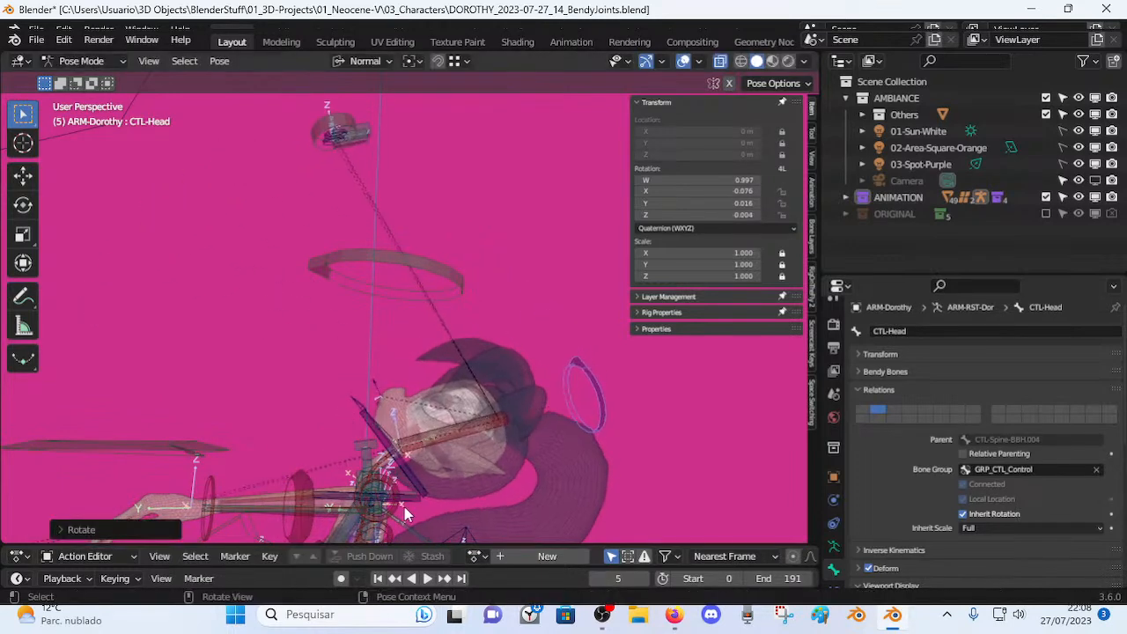
Rotate CTL-Spine-BBH.004 back and forth from an angled view of the neck.
{"action": "middle_click_drag", "start_coordinate": [408, 482], "coordinate": [344, 441]}
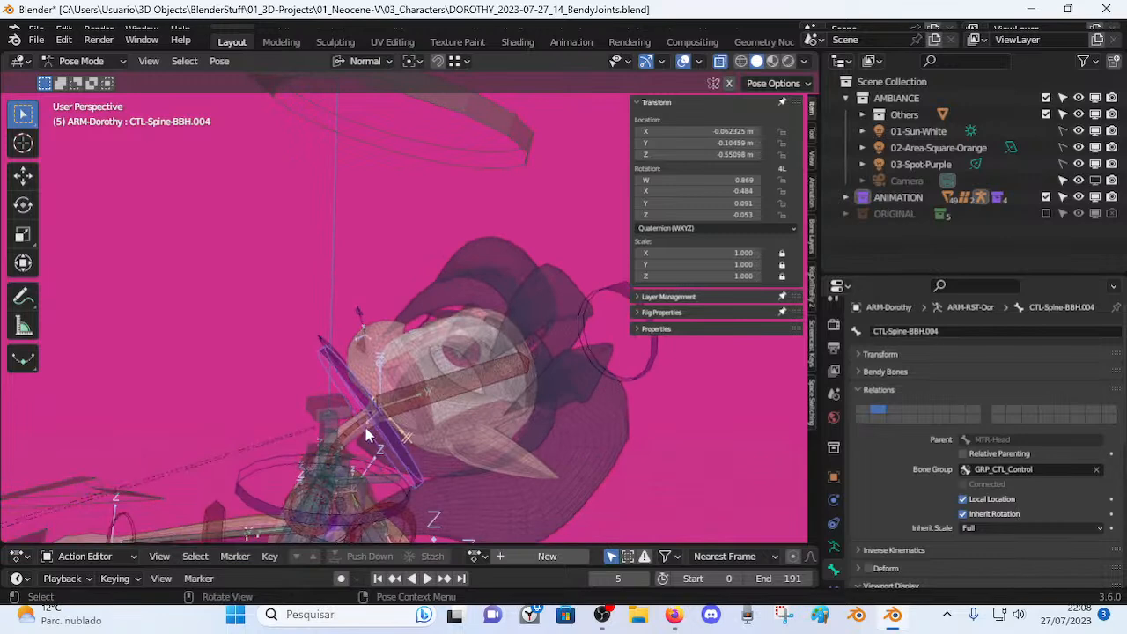
{"action": "key", "text": "r"}
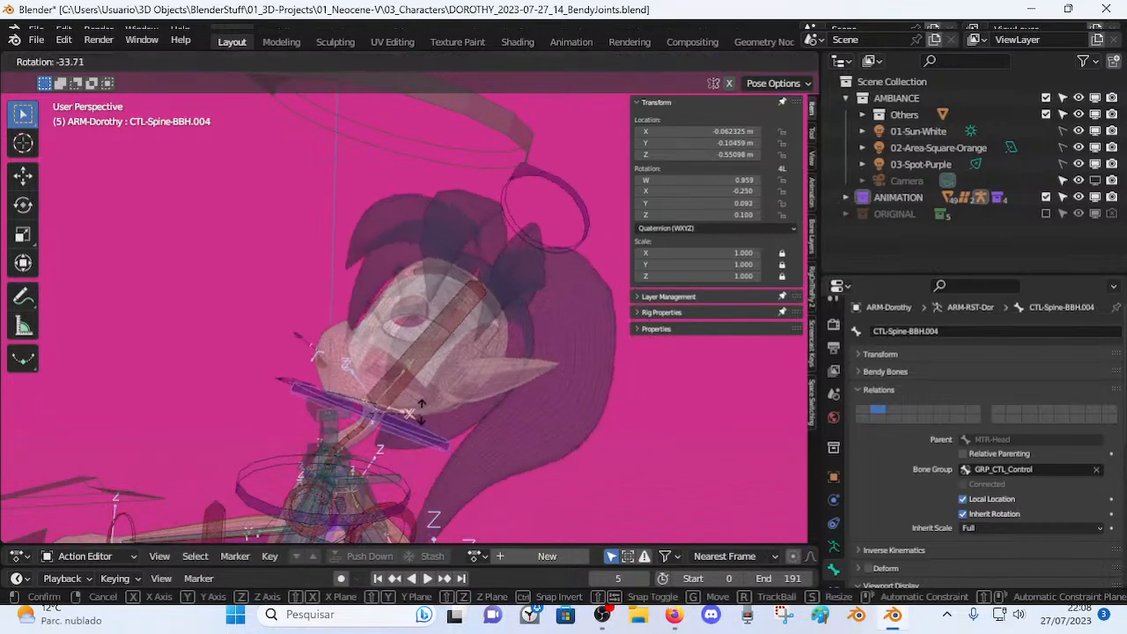
{"action": "left_click", "coordinate": [411, 425]}
{"action": "key", "text": "r"}
{"action": "left_click", "coordinate": [414, 432]}
{"action": "key", "text": "r"}
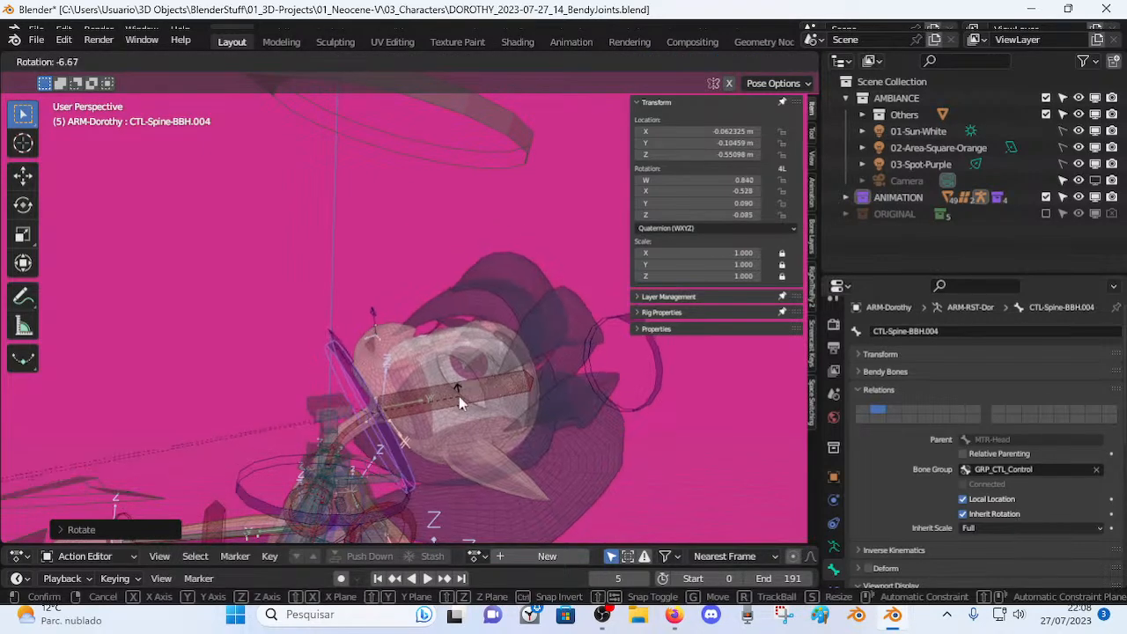
Move CTL-Spine-BBH.004 slightly at the neck, and readjust its backward rotation.
{"action": "key", "text": "g"}
{"action": "left_click", "coordinate": [452, 390]}
{"action": "key", "text": "r"}
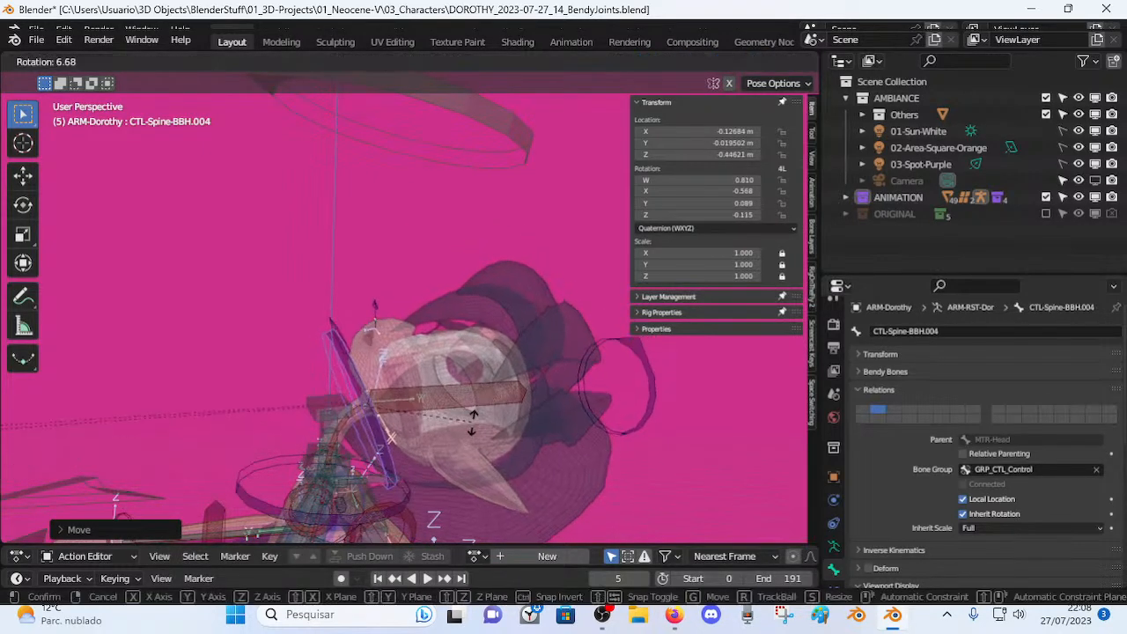
{"action": "left_click", "coordinate": [464, 381]}
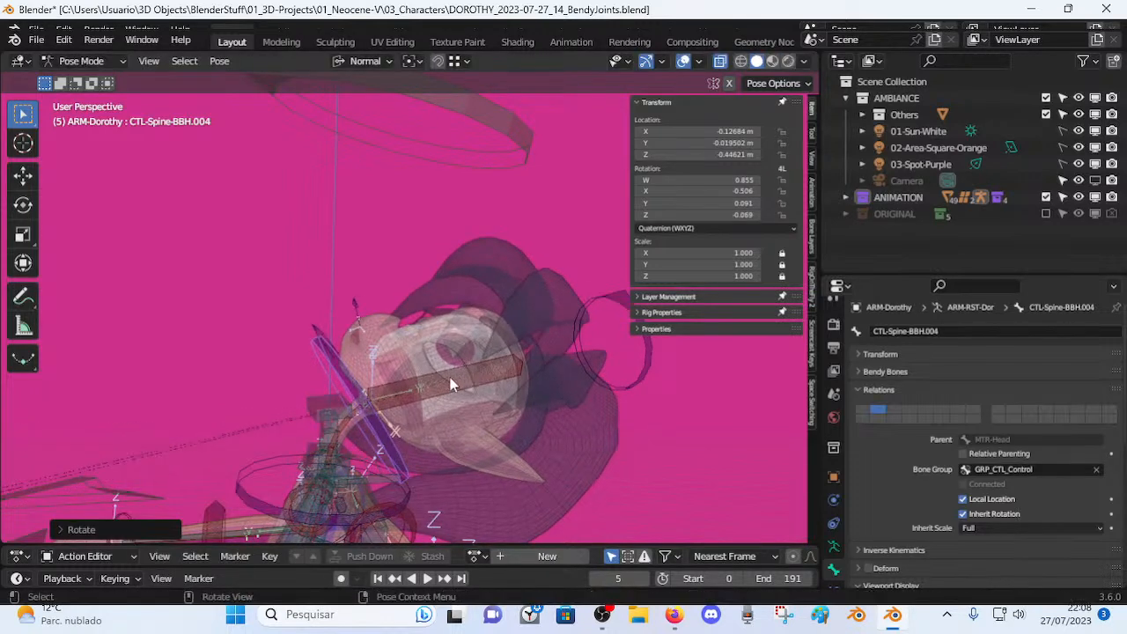
Try a small rotation of CTL-Head, and clear the rotation of the head and neck controls.
{"action": "key", "text": "r"}
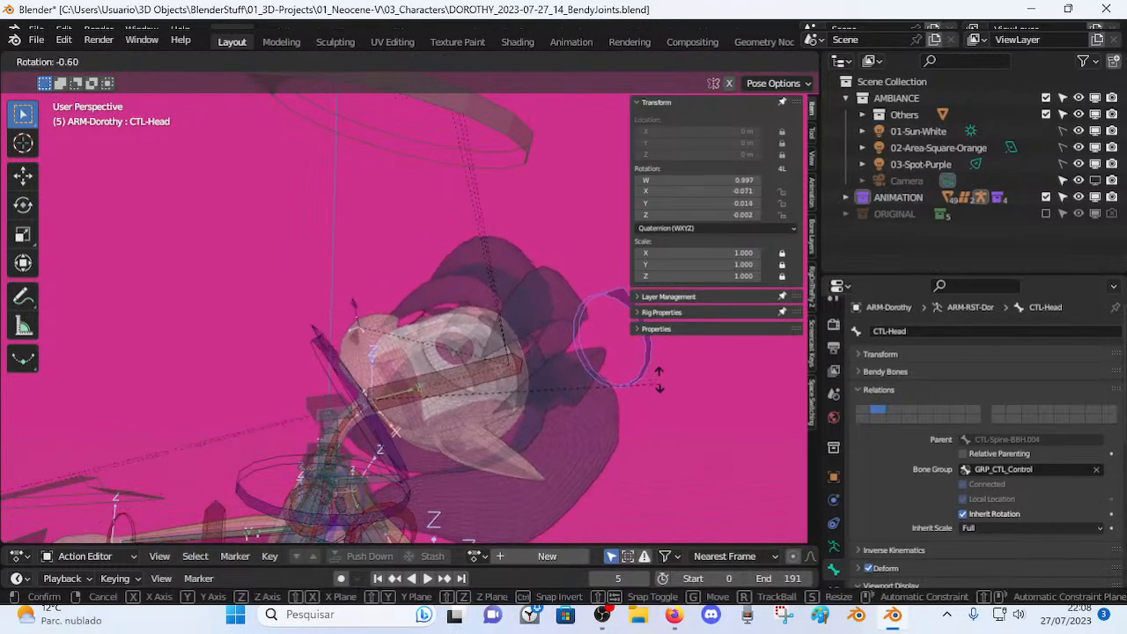
{"action": "left_click", "coordinate": [369, 405]}
{"action": "key", "text": "alt+r"}
Collapse the transform values and expand the armature's layer management list.
{"action": "middle_click_drag", "start_coordinate": [322, 364], "coordinate": [446, 389]}
{"action": "scroll", "coordinate": [344, 373], "scroll_direction": "down", "scroll_amount": 3}
{"action": "key", "text": "Tab"}
{"action": "scroll", "coordinate": [405, 417], "scroll_direction": "up", "scroll_amount": 3}
{"action": "key", "text": "Tab"}
{"action": "left_click", "coordinate": [635, 104]}
{"action": "left_click", "coordinate": [639, 119]}
Select MCH-Spine-BBH-Start at the hips and check its parent in Edit Mode.
{"action": "middle_click_drag", "start_coordinate": [501, 286], "coordinate": [387, 352]}
{"action": "middle_click_drag", "start_coordinate": [425, 388], "coordinate": [367, 299], "text": "shift"}
{"action": "scroll", "coordinate": [370, 338], "scroll_direction": "up", "scroll_amount": 3}
{"action": "left_click", "coordinate": [346, 355]}
{"action": "key", "text": "Tab"}
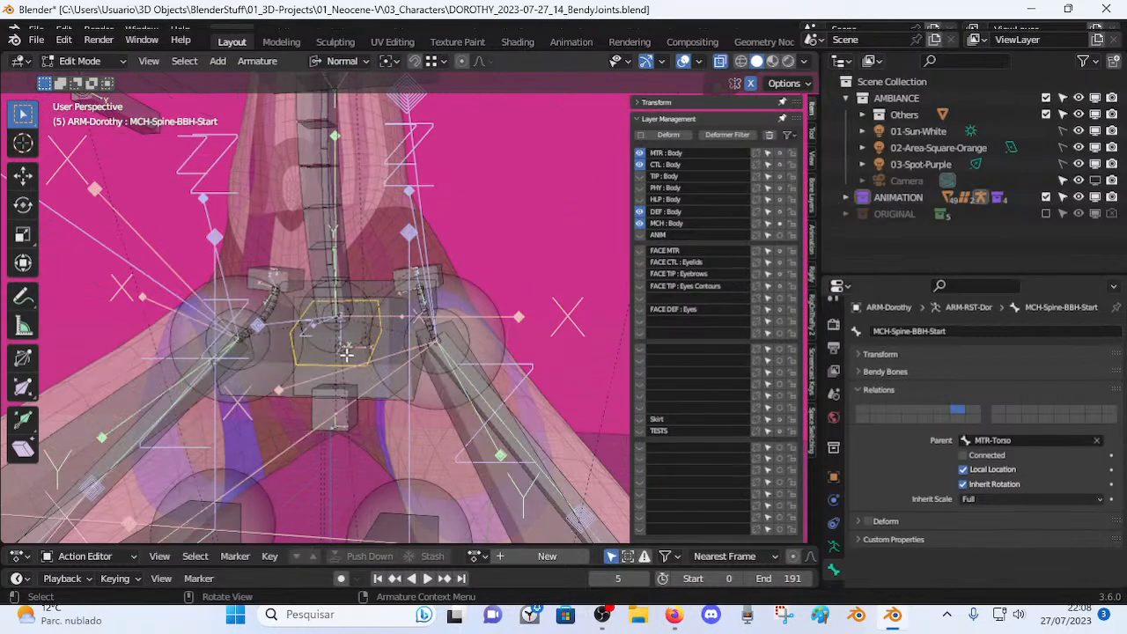
{"action": "middle_click_drag", "start_coordinate": [355, 348], "coordinate": [394, 370]}
{"action": "middle_click_drag", "start_coordinate": [424, 368], "coordinate": [489, 299]}
Return to Pose Mode and move CTL-Spine-BBH.001 sideways to shift the hips.
{"action": "key", "text": "ctrl+Tab"}
{"action": "left_click", "coordinate": [505, 282]}
{"action": "key", "text": "g"}
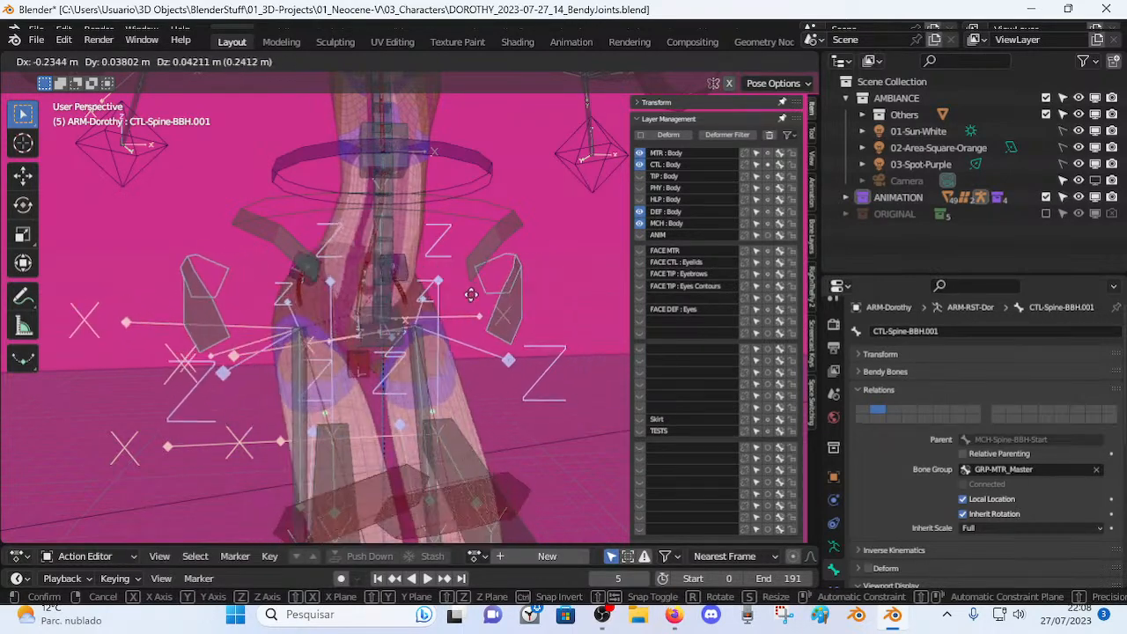
{"action": "left_click", "coordinate": [502, 307]}
{"action": "scroll", "coordinate": [501, 307], "scroll_direction": "down", "scroll_amount": 1}
{"action": "key", "text": "g"}
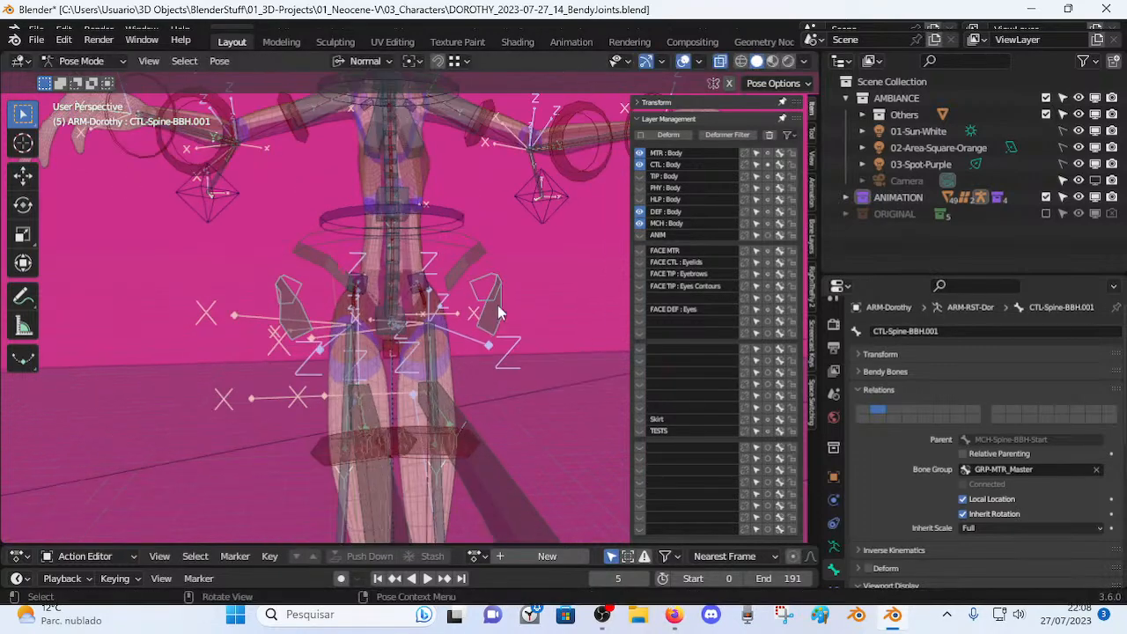
{"action": "right_click", "coordinate": [478, 326]}
Move CTL-Spine-BBH.001 repeatedly from side to side, checking how the spine, hips and legs follow.
{"action": "scroll", "coordinate": [478, 327], "scroll_direction": "down", "scroll_amount": 4}
{"action": "key", "text": "g"}
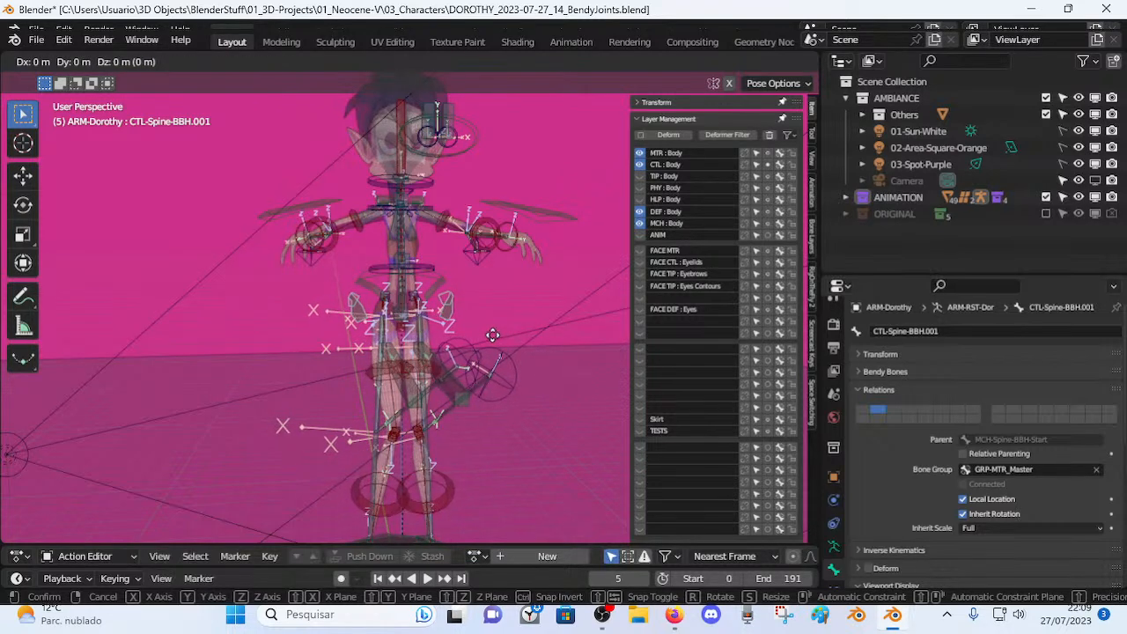
{"action": "scroll", "coordinate": [495, 332], "scroll_direction": "up", "scroll_amount": 4}
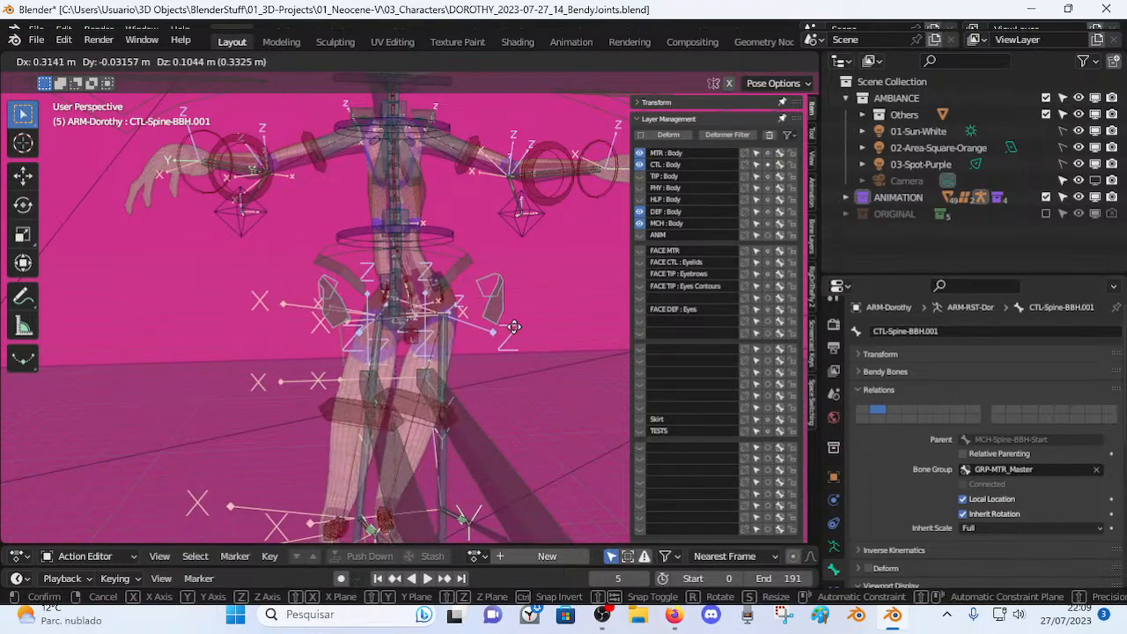
{"action": "left_click", "coordinate": [483, 327]}
{"action": "scroll", "coordinate": [480, 328], "scroll_direction": "up", "scroll_amount": 3}
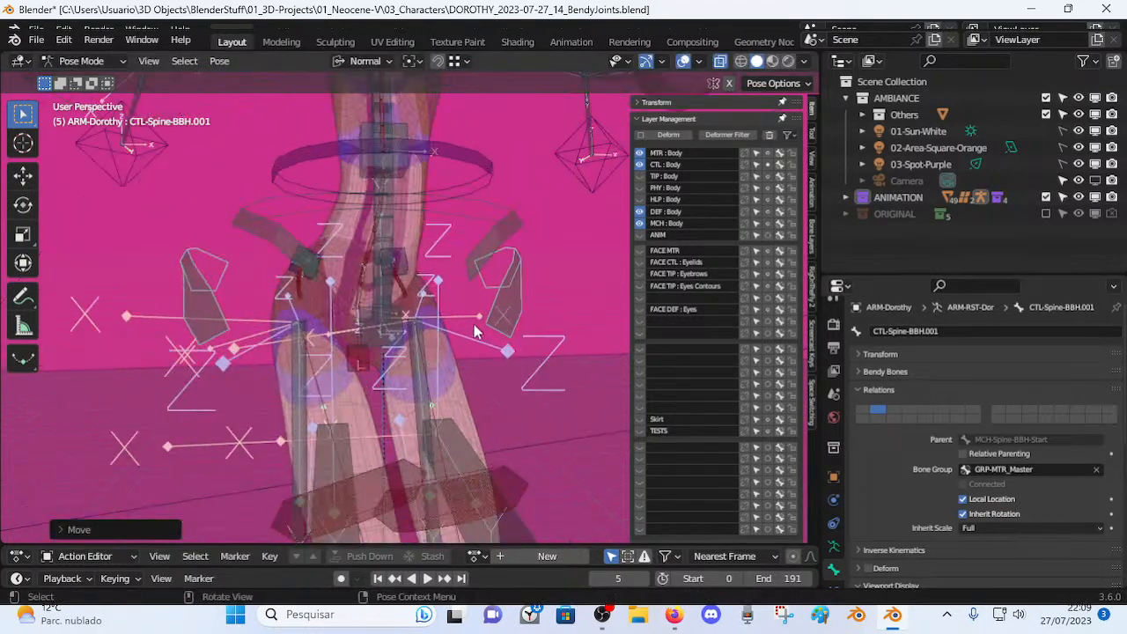
{"action": "key", "text": "g"}
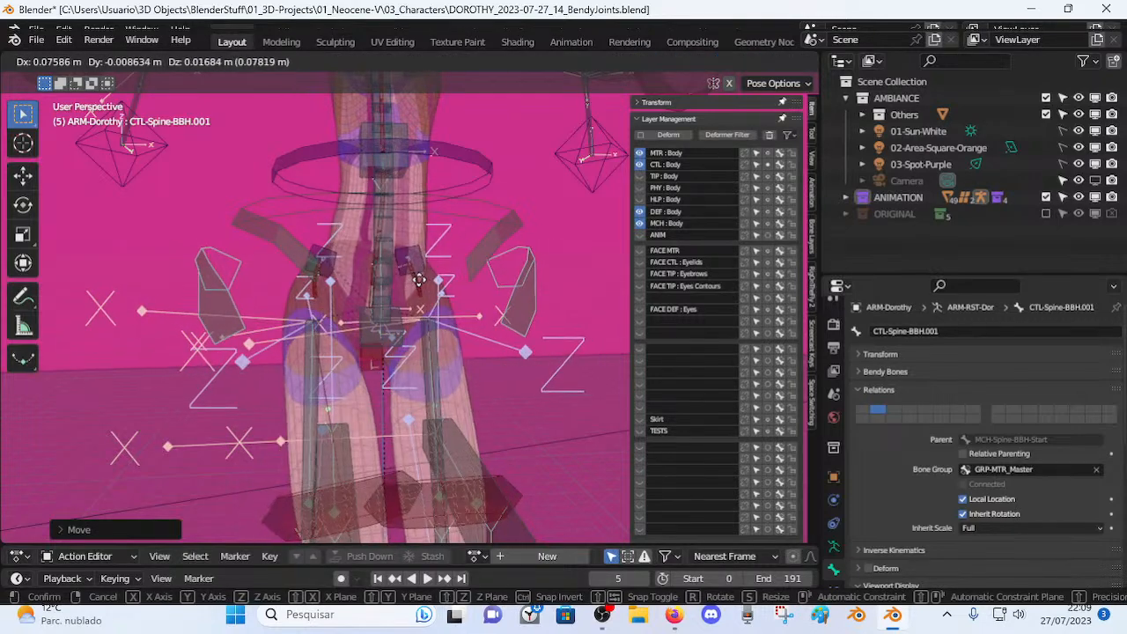
{"action": "left_click", "coordinate": [515, 293]}
{"action": "key", "text": "g"}
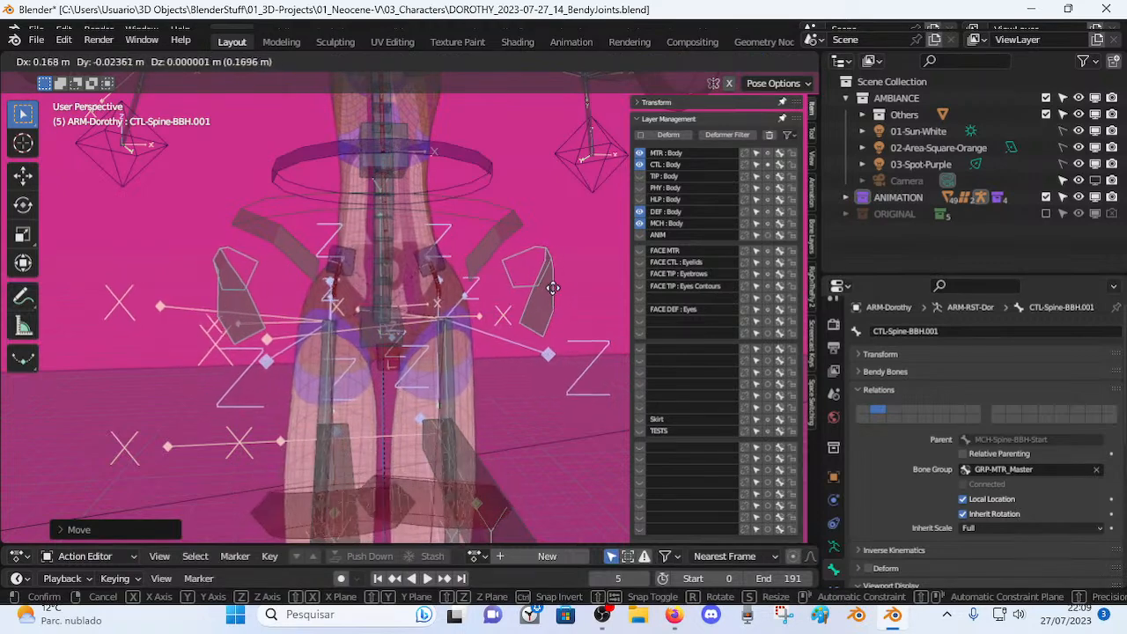
{"action": "left_click", "coordinate": [574, 293]}
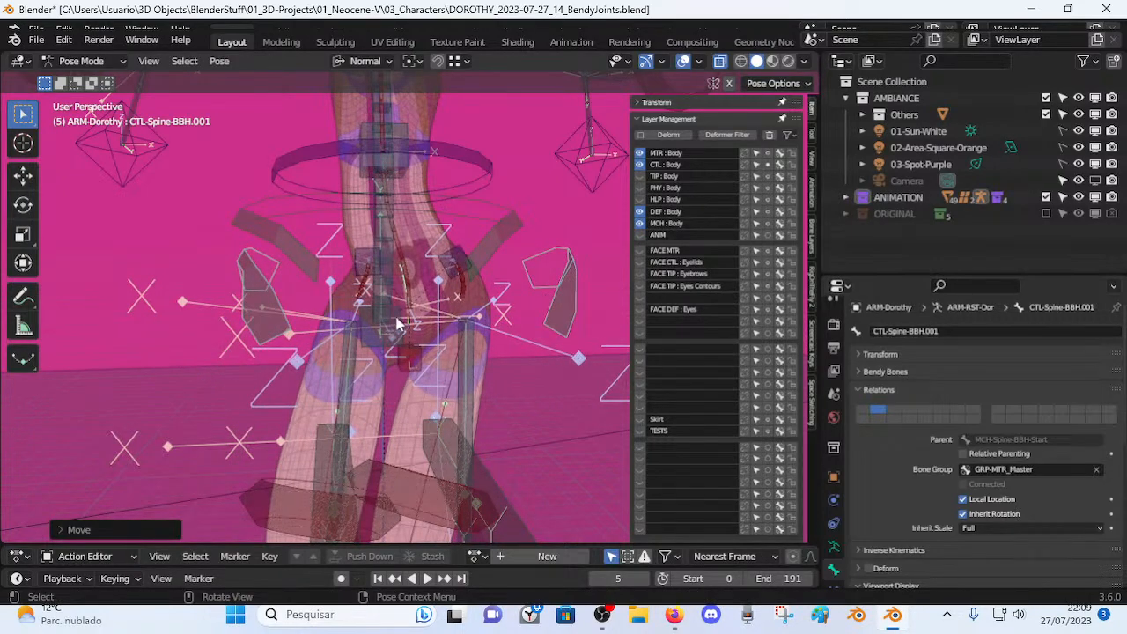
Compare the hip bones' rest position in Edit Mode with the shifted pose.
{"action": "key", "text": "Tab"}
{"action": "middle_click_drag", "start_coordinate": [358, 320], "coordinate": [440, 312]}
{"action": "key", "text": "Tab"}
{"action": "key", "text": "Tab"}
{"action": "key", "text": "Tab"}
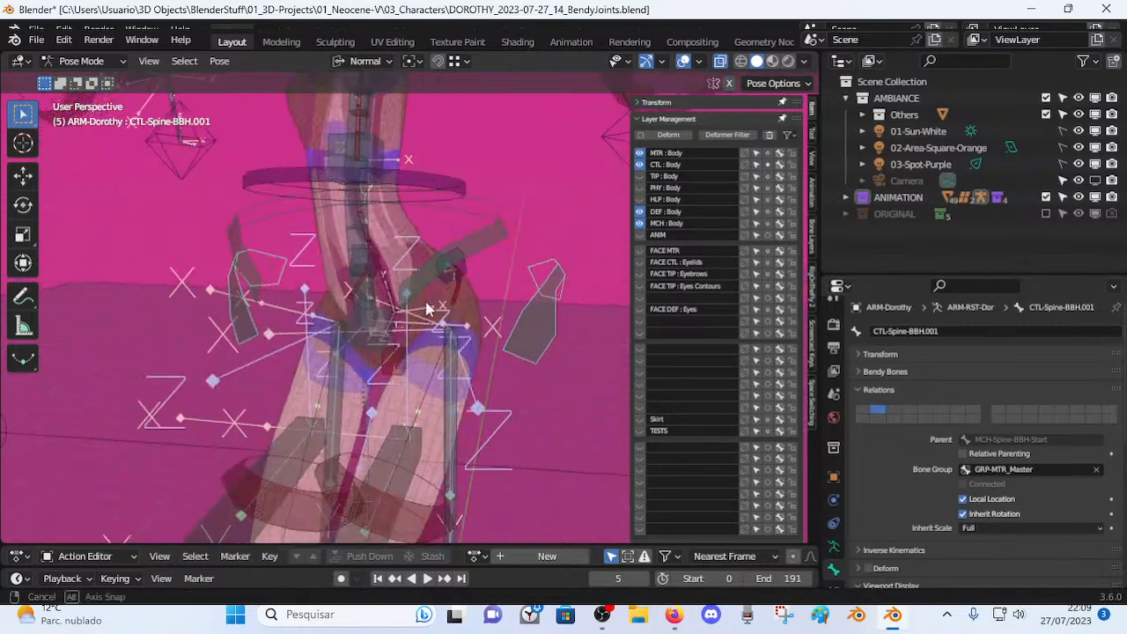
Move CTL-Spine-BBH.001 to the opposite side, and clear its location.
{"action": "key", "text": "g"}
{"action": "left_click", "coordinate": [371, 300]}
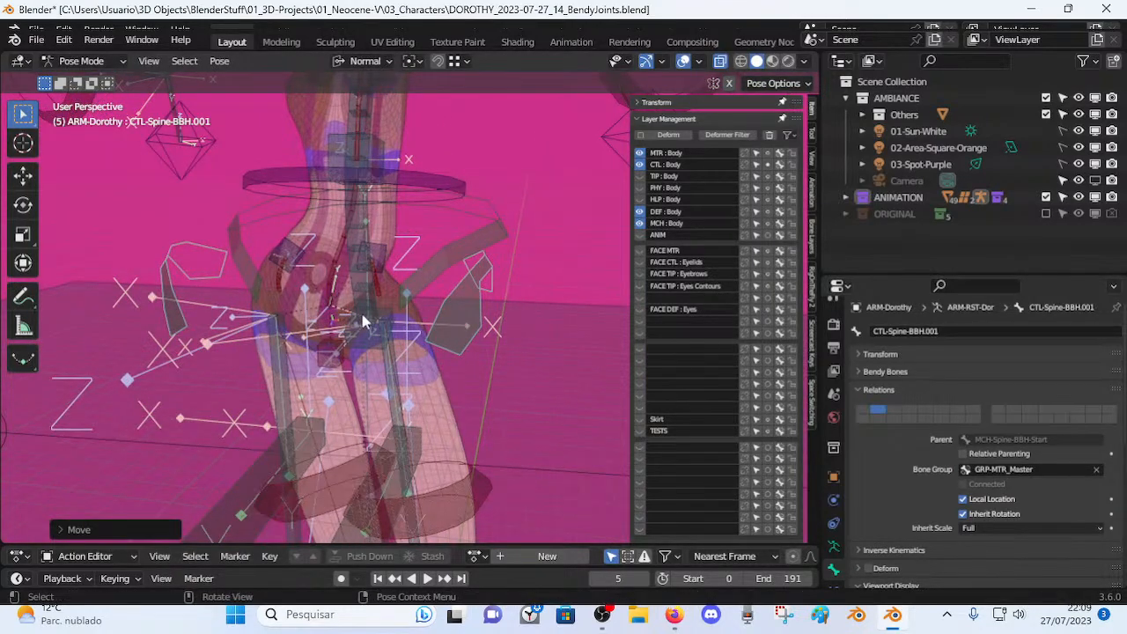
{"action": "key", "text": "alt+g"}
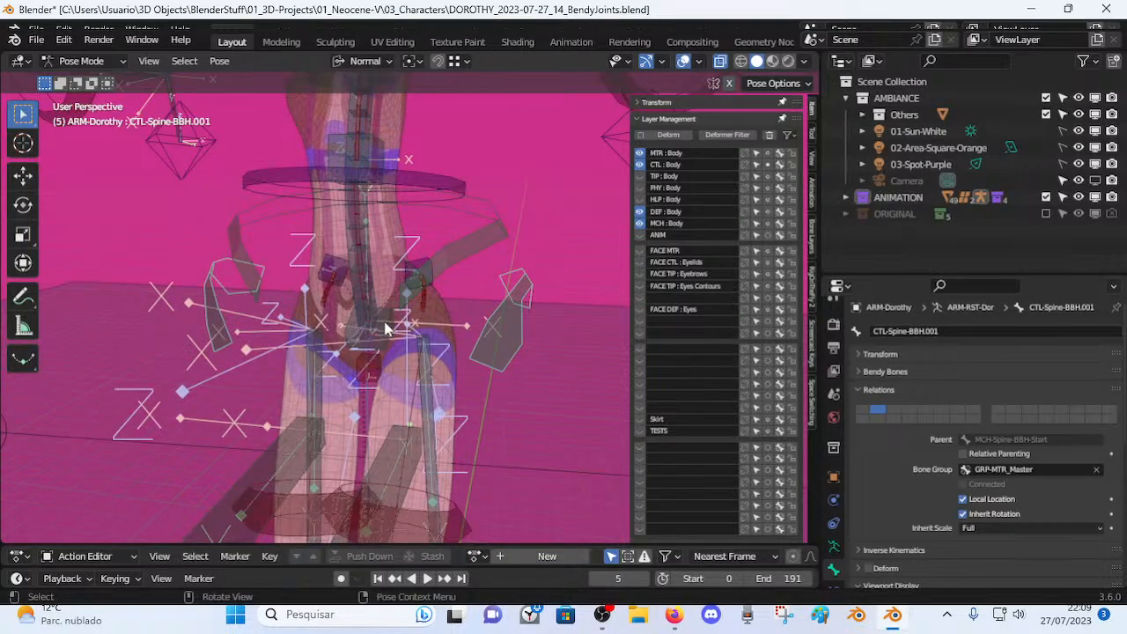
Check the parents of CTL-Hips-BBHandle.L and DEF-Thigh.L in Edit Mode and Pose Mode.
{"action": "key", "text": "Tab"}
{"action": "middle_click_drag", "start_coordinate": [384, 328], "coordinate": [427, 313]}
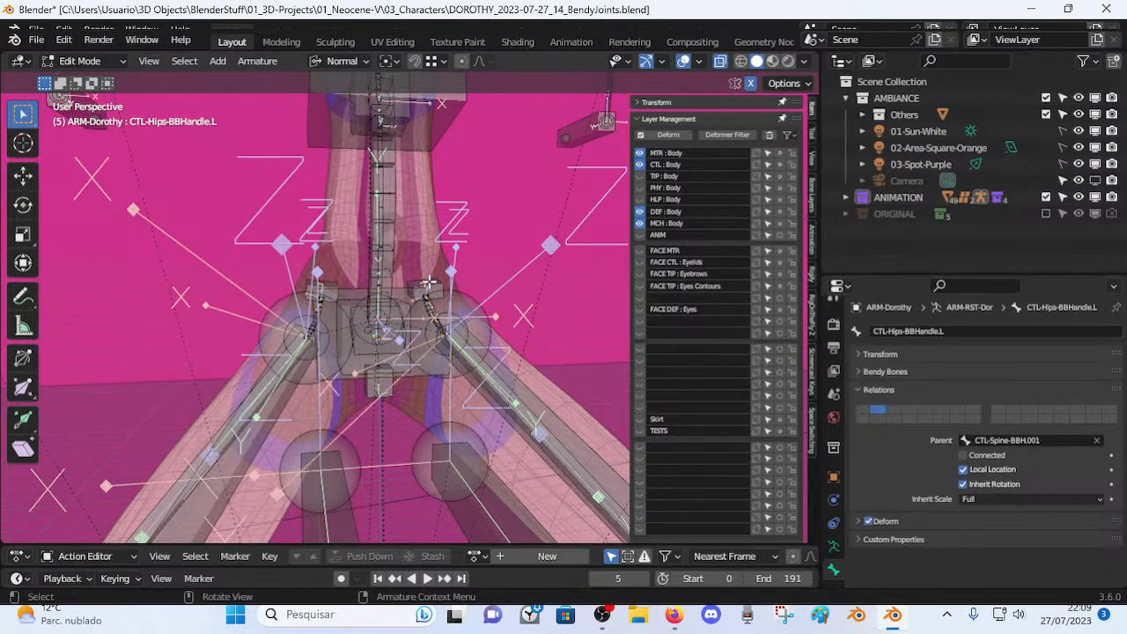
{"action": "middle_click_drag", "start_coordinate": [381, 376], "coordinate": [371, 288]}
{"action": "key", "text": "Tab"}
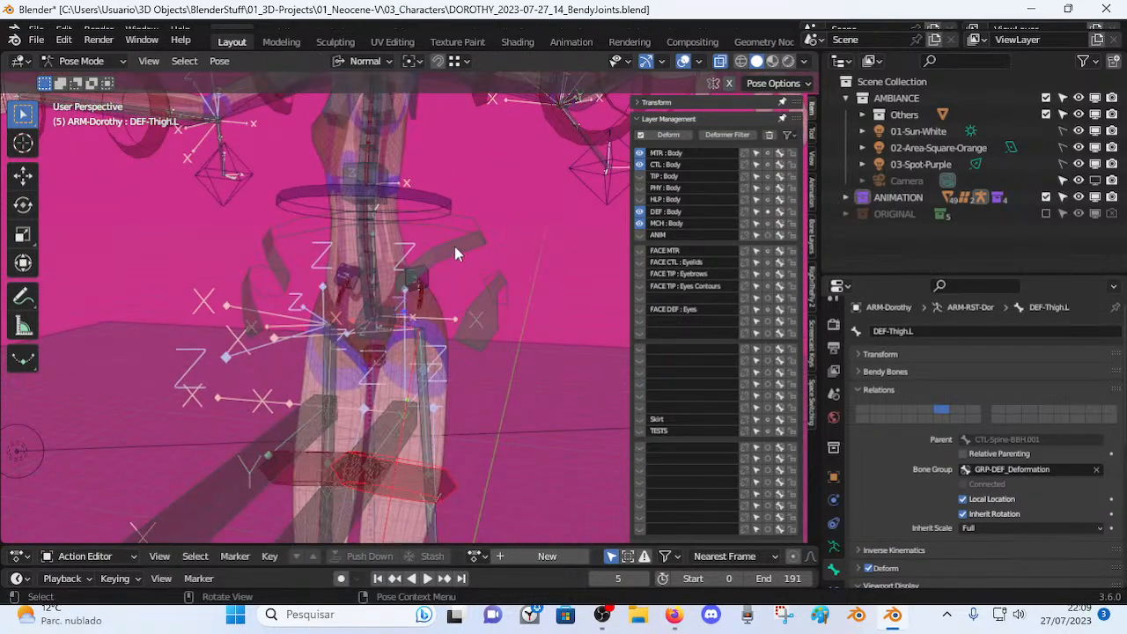
{"action": "middle_click_drag", "start_coordinate": [456, 321], "coordinate": [361, 322]}
{"action": "middle_click_drag", "start_coordinate": [423, 304], "coordinate": [518, 303]}
{"action": "middle_click_drag", "start_coordinate": [449, 310], "coordinate": [339, 334]}
Examine CTL-Spine-BBH.001 and its parent at the hips, comparing Edit Mode with Pose Mode.
{"action": "key", "text": "Tab"}
{"action": "scroll", "coordinate": [395, 330], "scroll_direction": "up", "scroll_amount": 1}
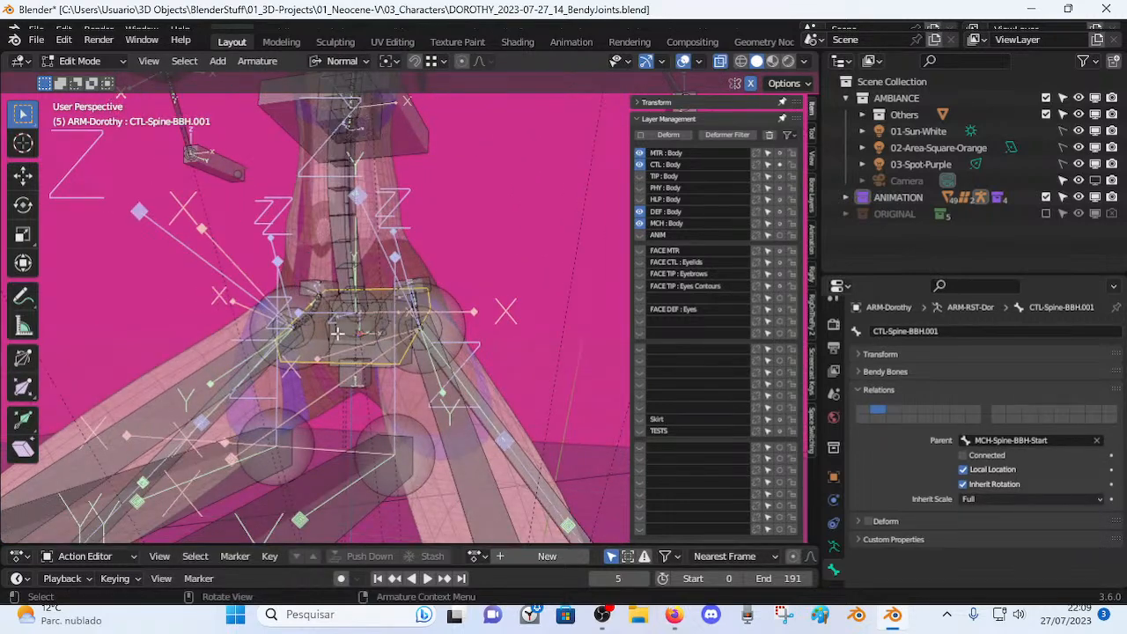
{"action": "key", "text": "Tab"}
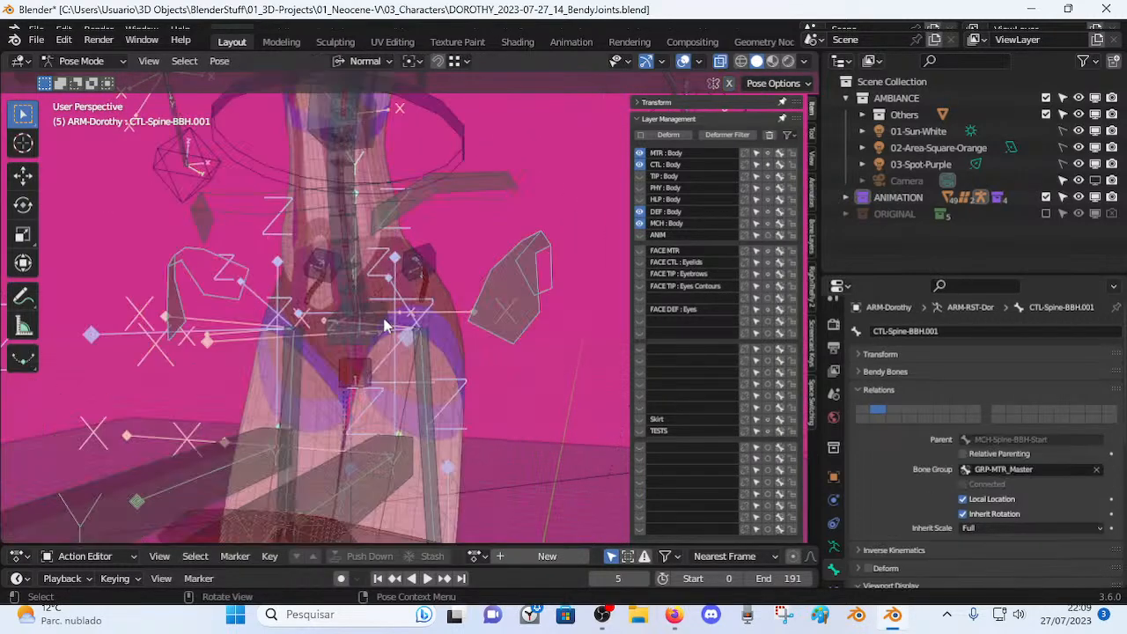
{"action": "key", "text": "Tab"}
{"action": "middle_click_drag", "start_coordinate": [349, 295], "coordinate": [417, 302]}
{"action": "key", "text": "Tab"}
Try rotating CTL-Spine-BBH.001 and moving it sideways from the front.
{"action": "key", "text": "r"}
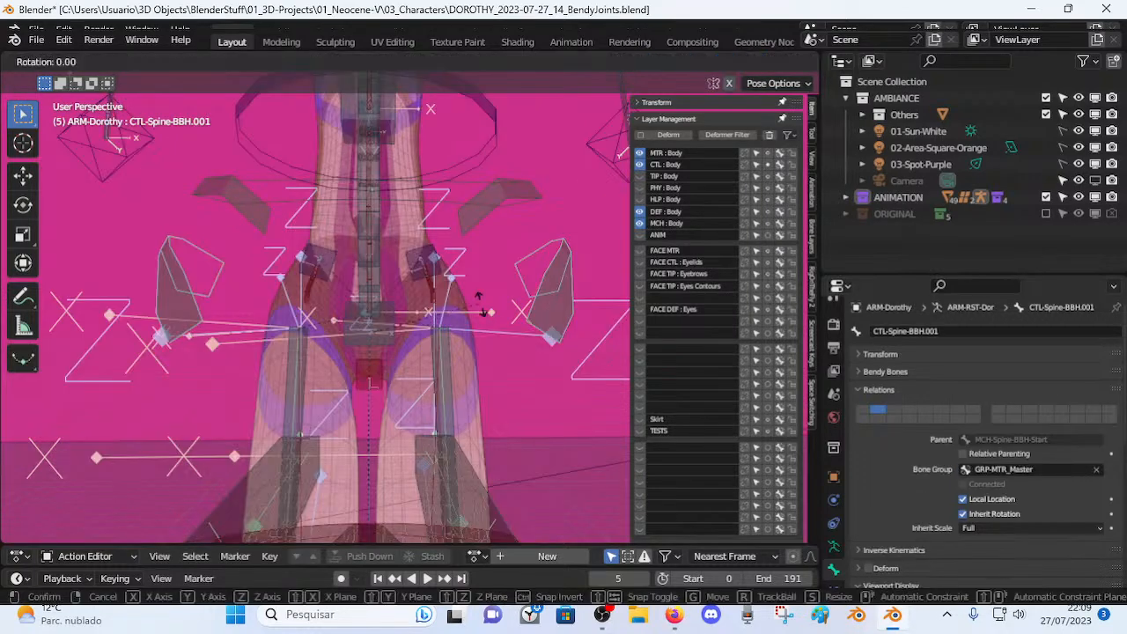
{"action": "right_click", "coordinate": [487, 325]}
{"action": "key", "text": "g"}
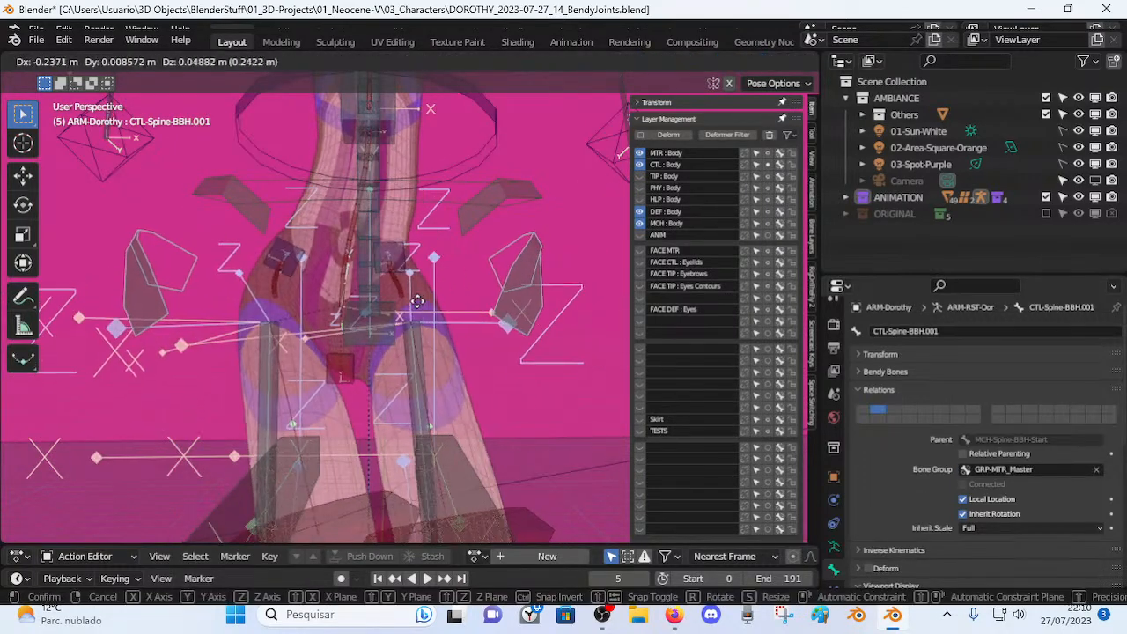
{"action": "right_click", "coordinate": [453, 301]}
Compare CTL-Spine-BBH.001 in Edit Mode and Pose Mode, and try moving it sideways in Pose Mode.
{"action": "key", "text": "Tab"}
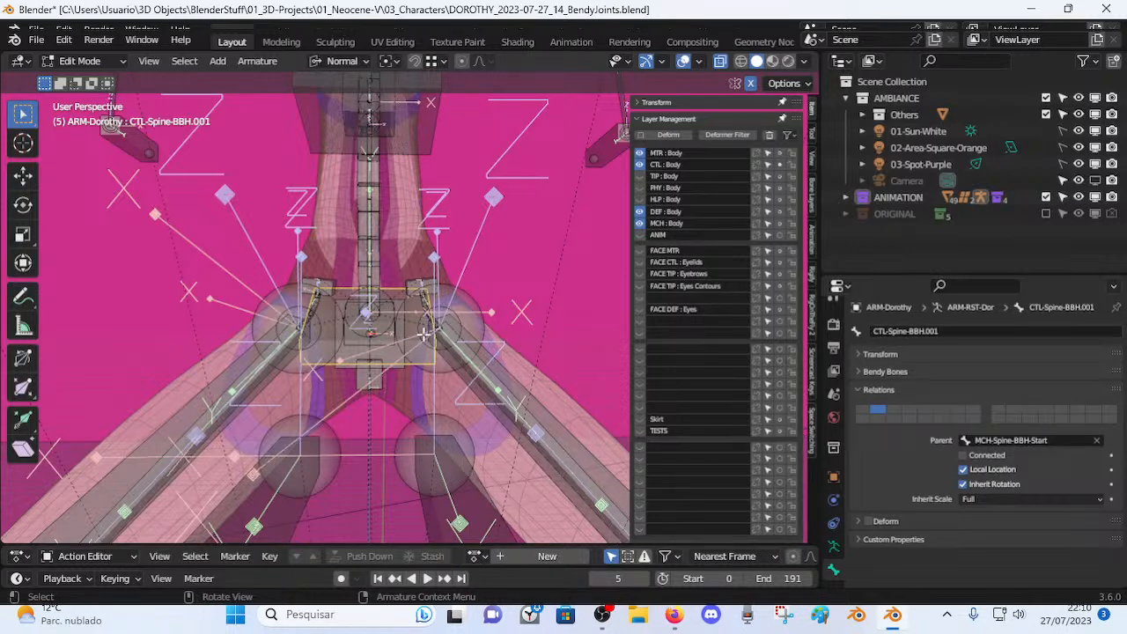
{"action": "key", "text": "ctrl+Tab"}
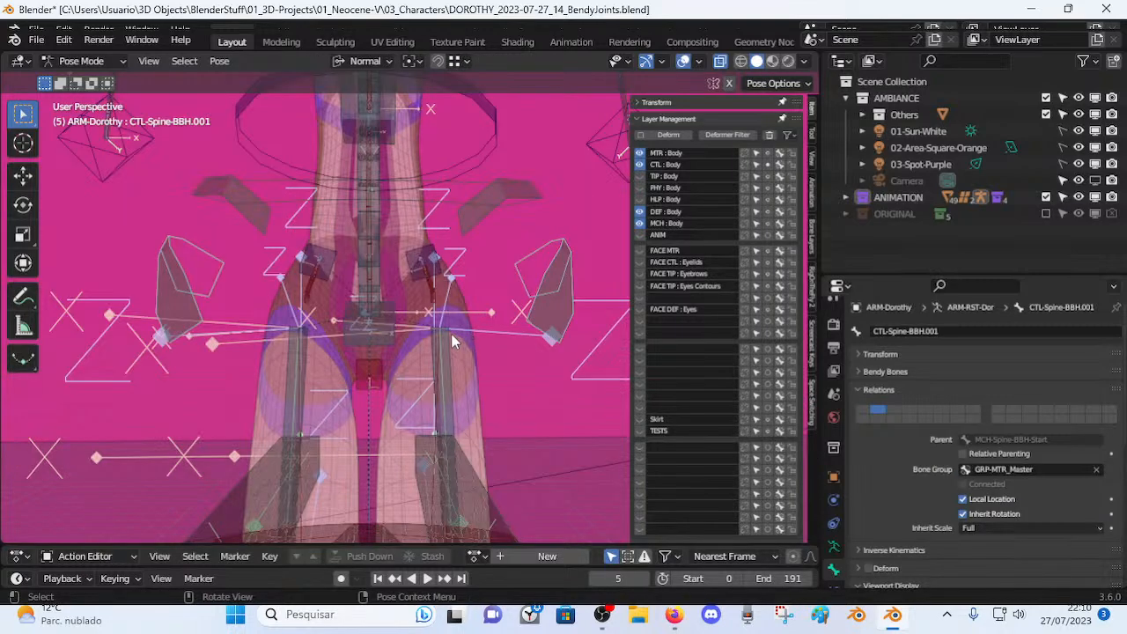
{"action": "middle_click_drag", "start_coordinate": [454, 286], "coordinate": [496, 360]}
{"action": "scroll", "coordinate": [422, 267], "scroll_direction": "down", "scroll_amount": 2}
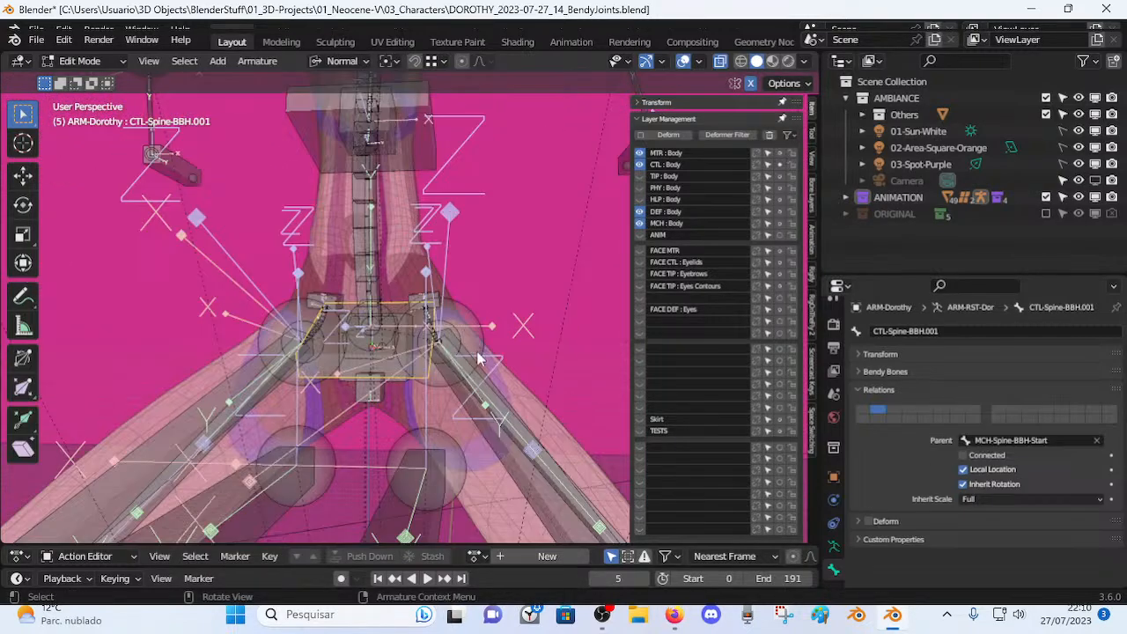
{"action": "key", "text": "g"}
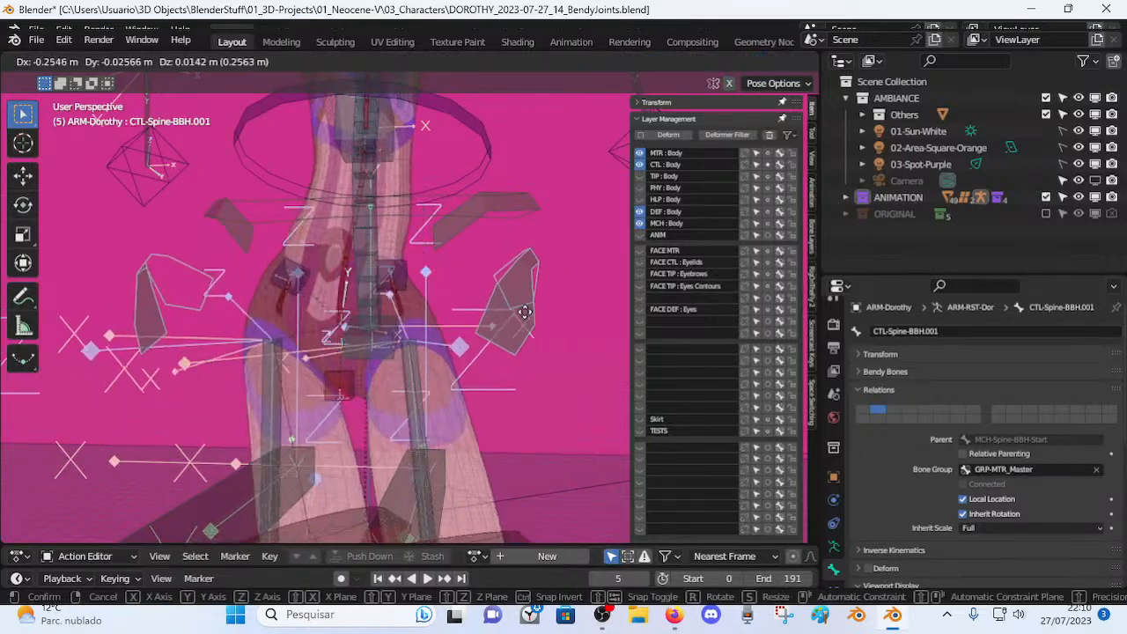
{"action": "right_click", "coordinate": [536, 329]}
Try rotating and moving CTL-Spine-BBH.001 at the hips from an angled view.
{"action": "middle_click_drag", "start_coordinate": [536, 329], "coordinate": [436, 327]}
{"action": "key", "text": "r"}
{"action": "left_click", "coordinate": [411, 396]}
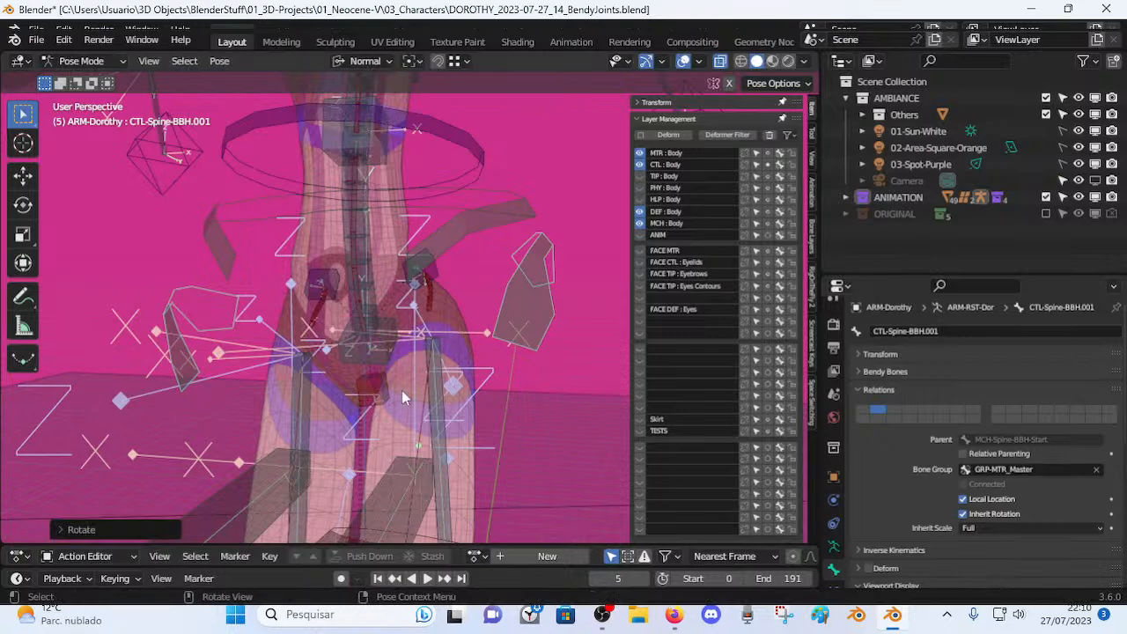
{"action": "left_click", "coordinate": [541, 311]}
{"action": "key", "text": "r"}
{"action": "left_click", "coordinate": [544, 317]}
{"action": "key", "text": "g"}
{"action": "left_click", "coordinate": [563, 330]}
Clear the location and rotation of all the pose bones.
{"action": "key", "text": "Tab"}
{"action": "key", "text": "Tab"}
{"action": "key", "text": "a"}
{"action": "key", "text": "alt+g"}
{"action": "key", "text": "alt+r"}
Try moving MTR-Torso and the hip control beside it to compare how they affect the body.
{"action": "left_click", "coordinate": [490, 236]}
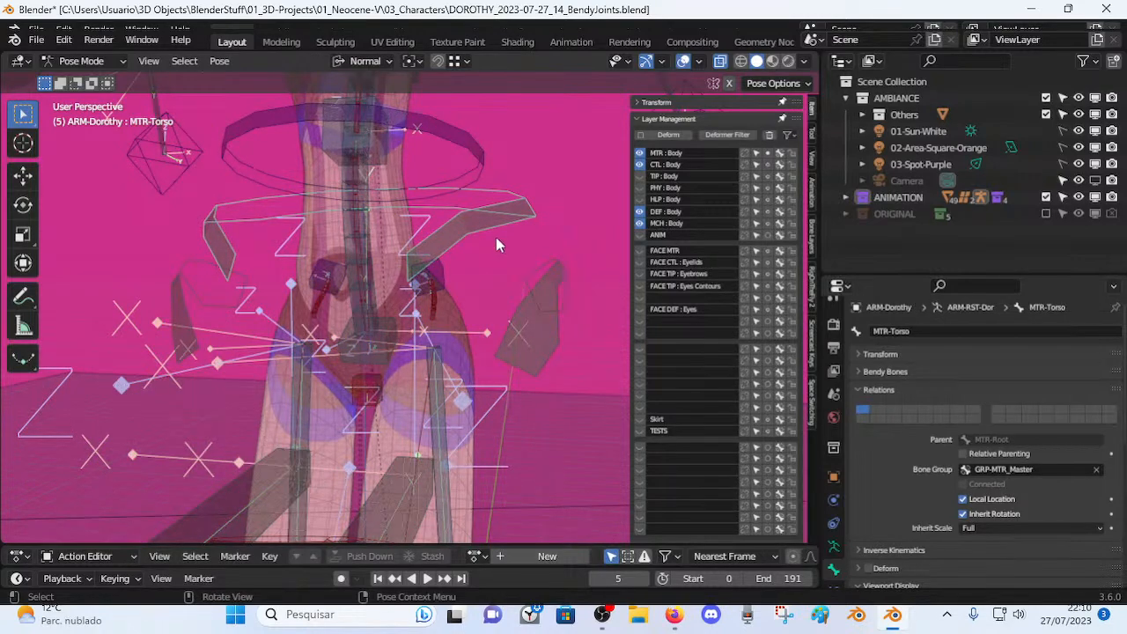
{"action": "key", "text": "g"}
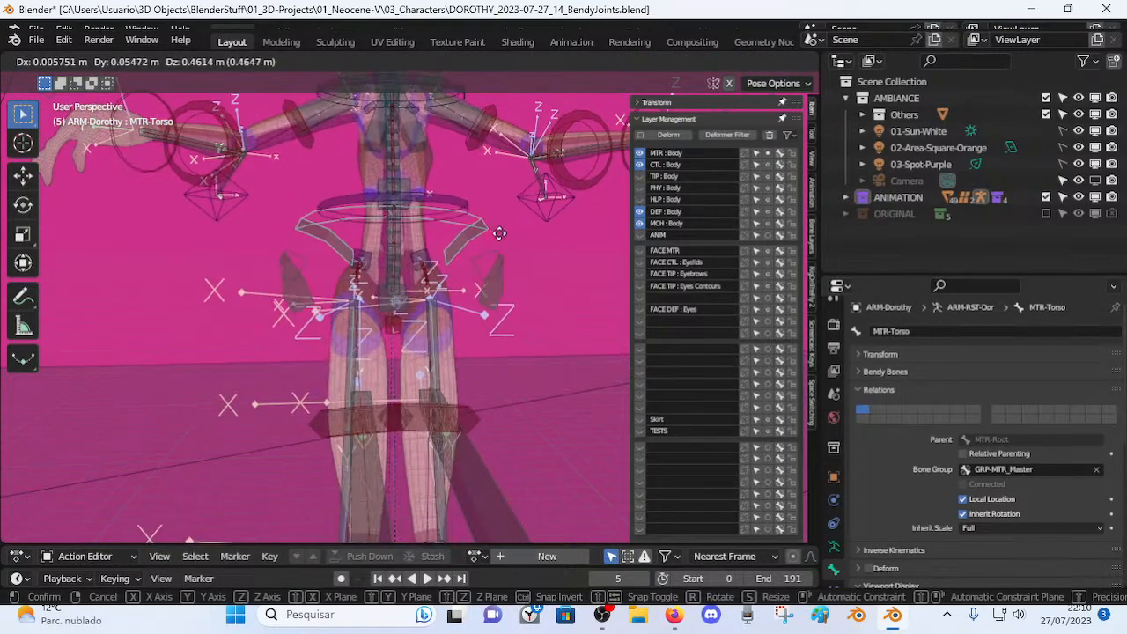
{"action": "right_click", "coordinate": [496, 250]}
{"action": "left_click", "coordinate": [489, 313]}
{"action": "key", "text": "g"}
{"action": "right_click", "coordinate": [513, 312]}
{"action": "left_click", "coordinate": [472, 257]}
{"action": "key", "text": "g"}
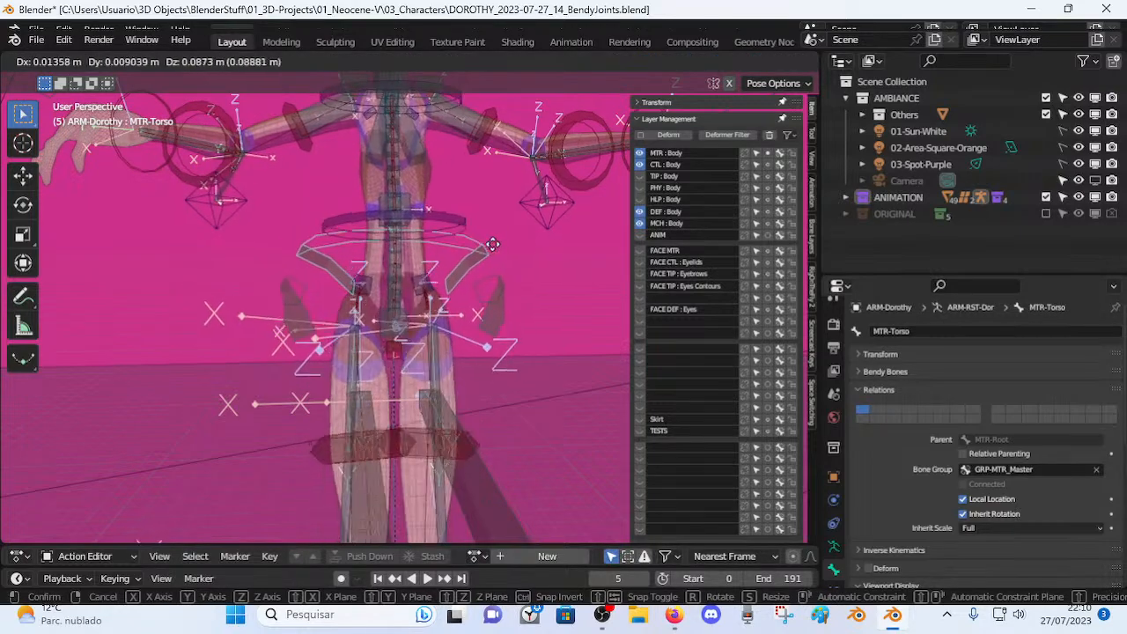
{"action": "right_click", "coordinate": [472, 251]}
Try moving MTR-Torso with the whole character in view.
{"action": "scroll", "coordinate": [463, 250], "scroll_direction": "down", "scroll_amount": 3}
{"action": "middle_click_drag", "start_coordinate": [463, 249], "coordinate": [446, 307], "text": "shift"}
{"action": "key", "text": "g"}
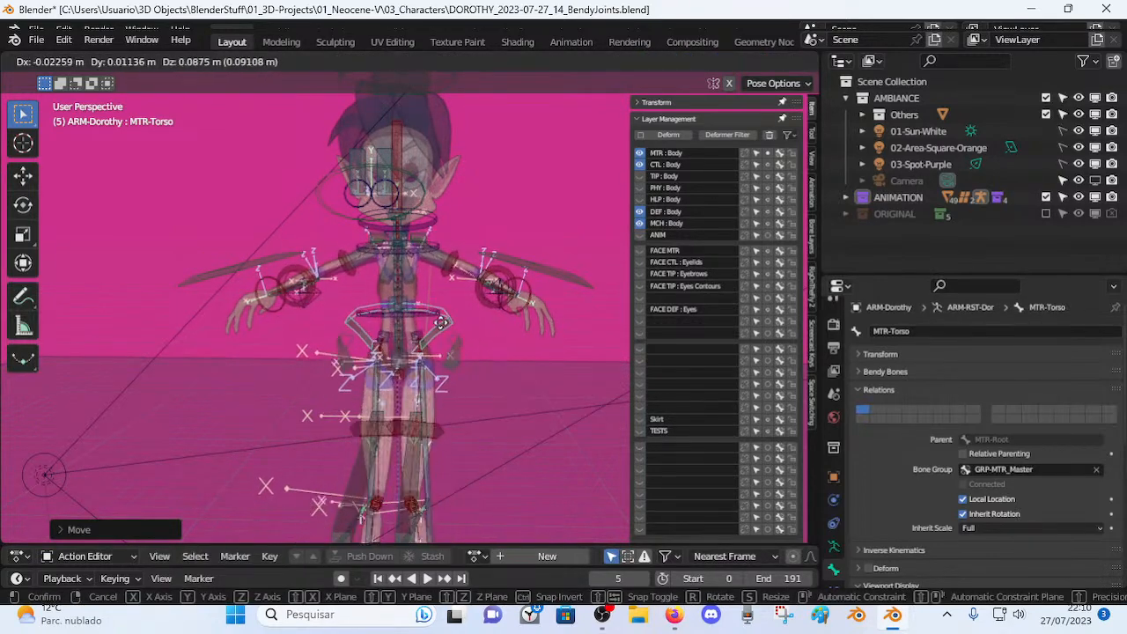
{"action": "scroll", "coordinate": [431, 307], "scroll_direction": "down", "scroll_amount": 2}
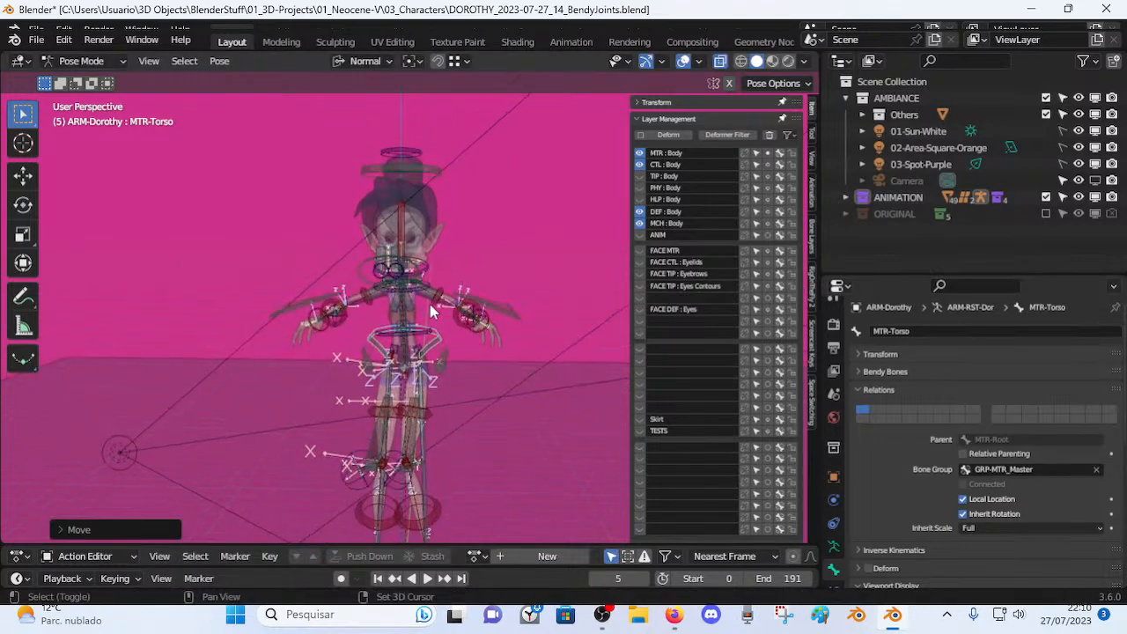
{"action": "right_click", "coordinate": [419, 307]}
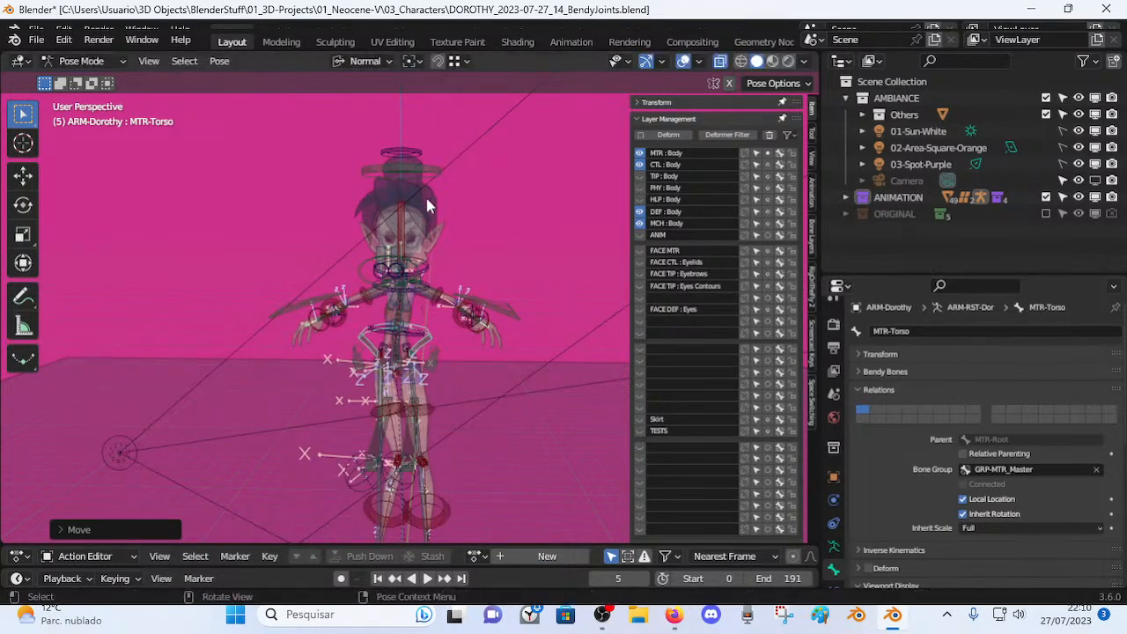
Move and tilt MTR-Head sideways to test how the neck and spine follow.
{"action": "key", "text": "g"}
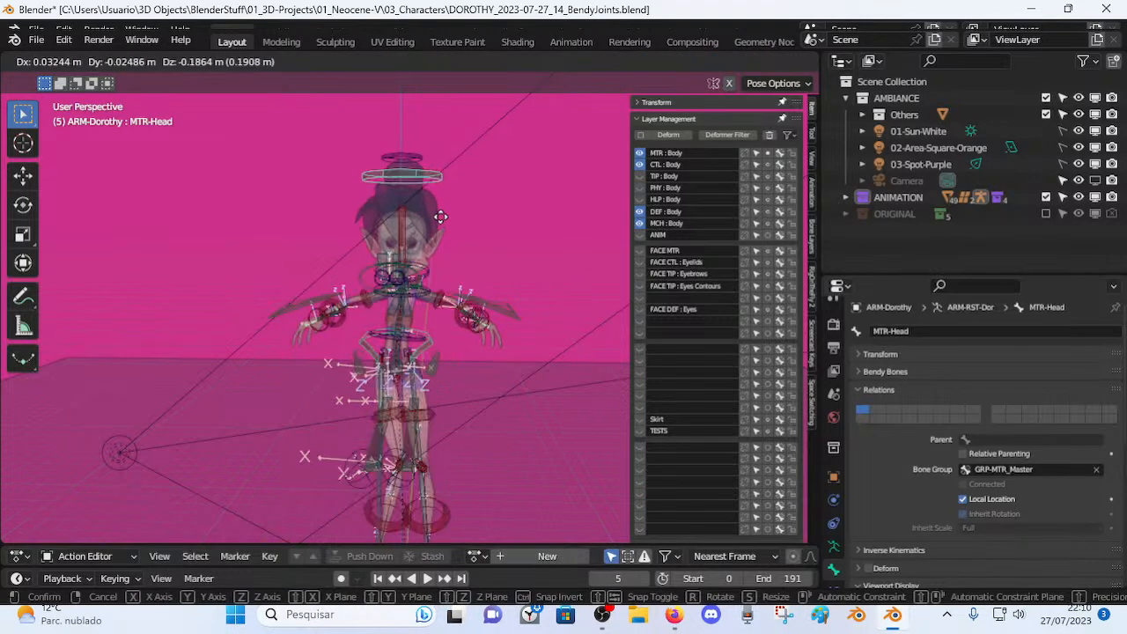
{"action": "left_click", "coordinate": [453, 217]}
{"action": "key", "text": "r"}
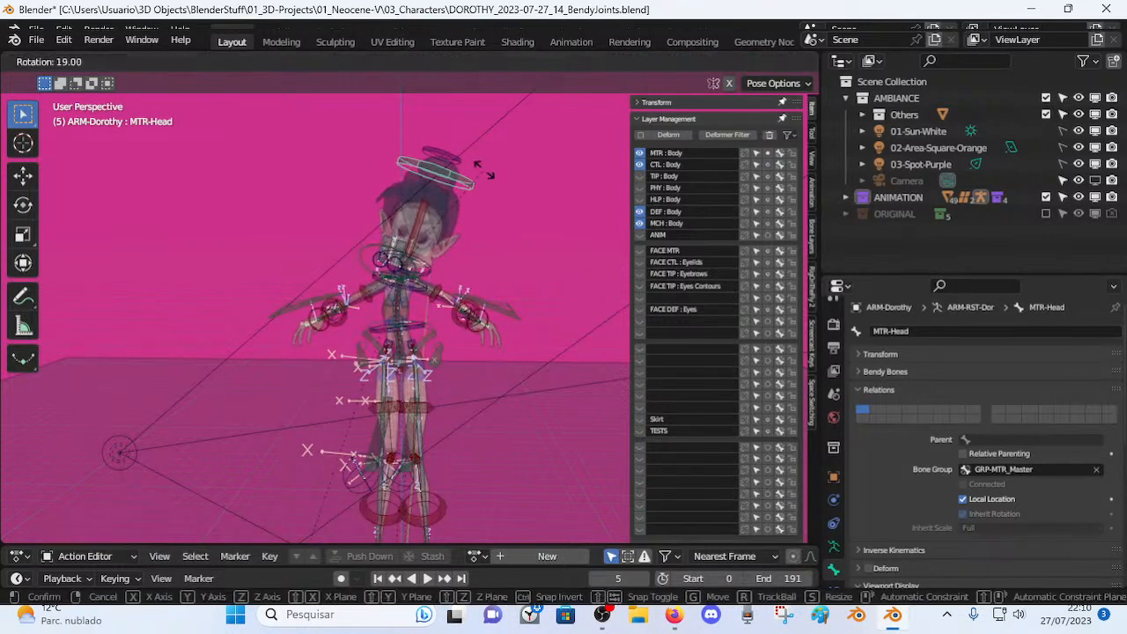
{"action": "left_click", "coordinate": [490, 176]}
{"action": "key", "text": "g"}
{"action": "left_click", "coordinate": [499, 180]}
Rotate MTR-Torso and move it sideways to test its effect against the tilted head.
{"action": "left_click", "coordinate": [440, 333]}
{"action": "key", "text": "r"}
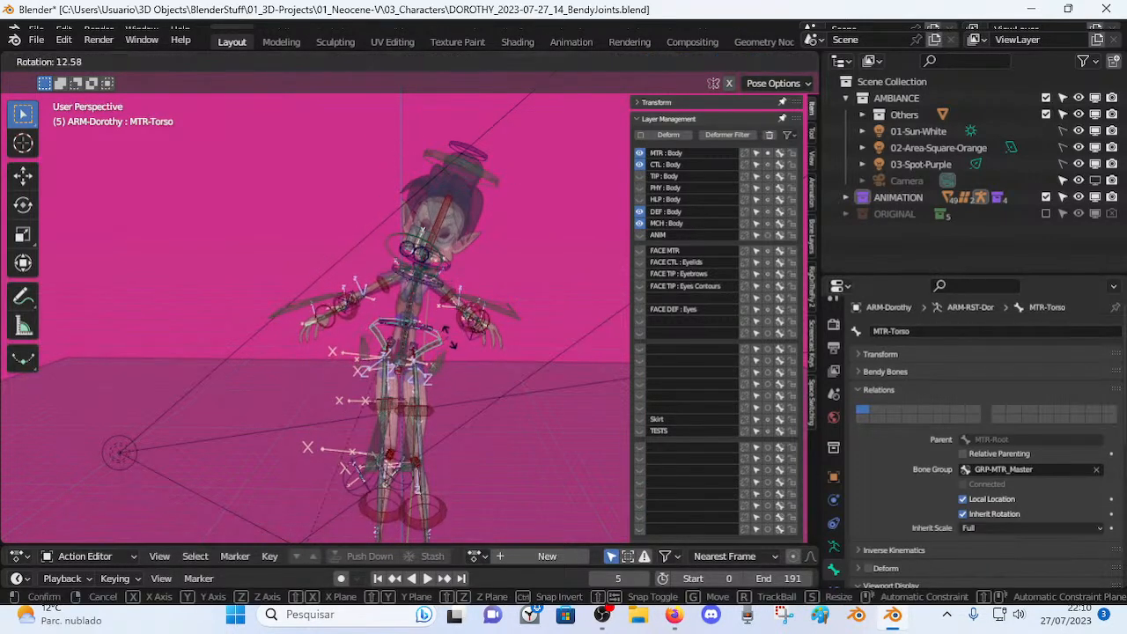
{"action": "left_click", "coordinate": [464, 333]}
{"action": "key", "text": "g"}
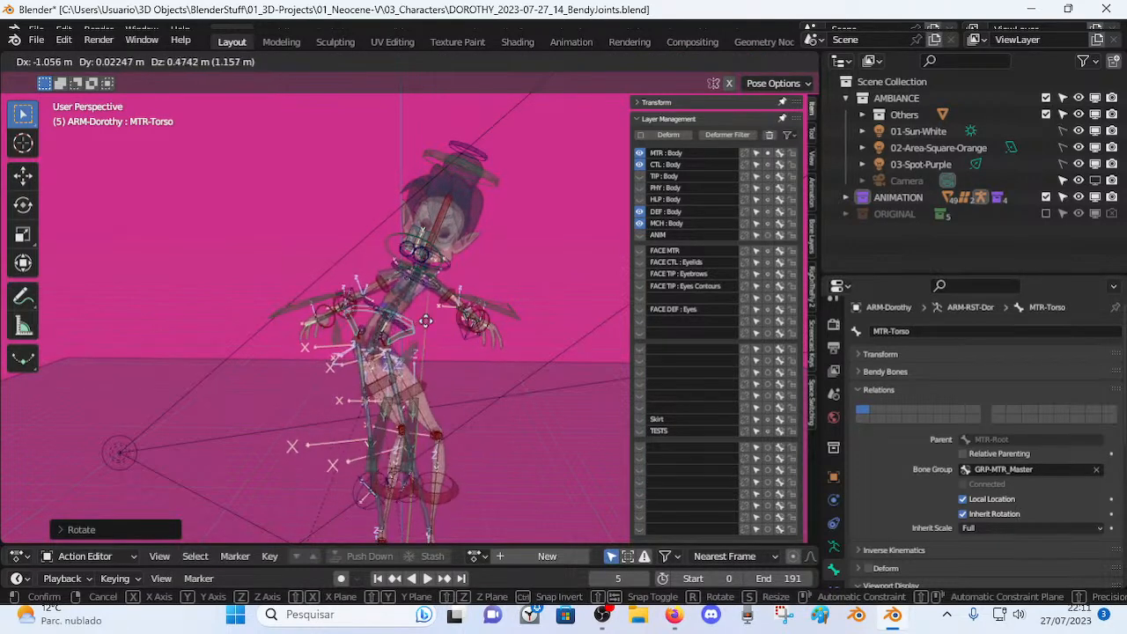
{"action": "left_click", "coordinate": [454, 320]}
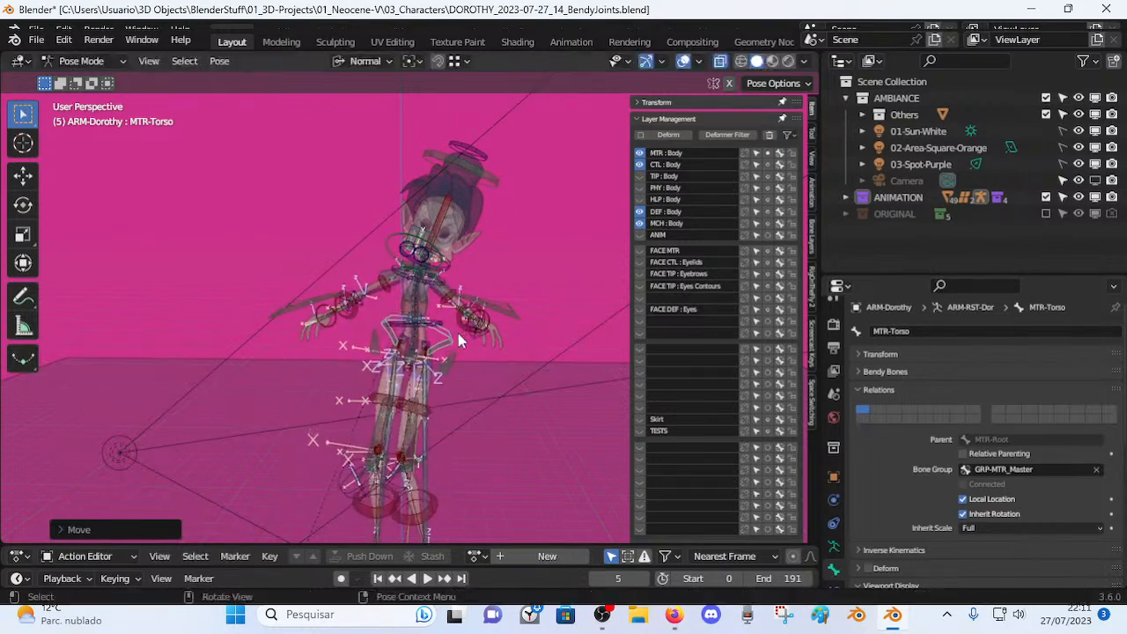
Swing MTR-Torso further with repeated moves and rotations while examining the spine's bend up close.
{"action": "scroll", "coordinate": [453, 299], "scroll_direction": "up", "scroll_amount": 5}
{"action": "key", "text": "g"}
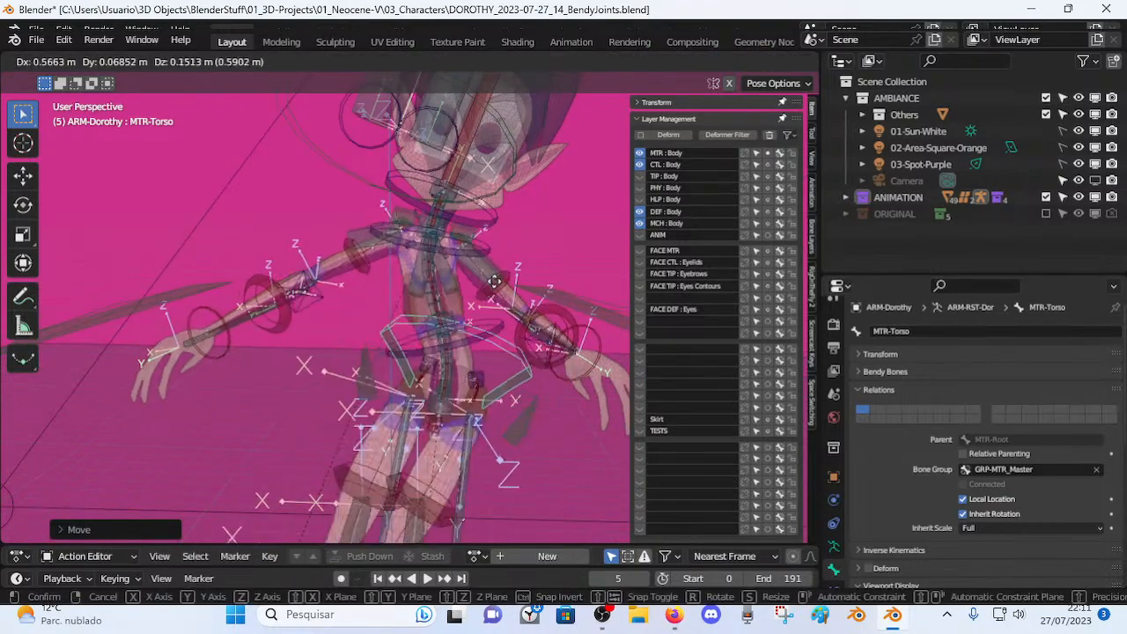
{"action": "left_click", "coordinate": [424, 243]}
{"action": "key", "text": "r"}
{"action": "left_click", "coordinate": [498, 355]}
{"action": "key", "text": "g"}
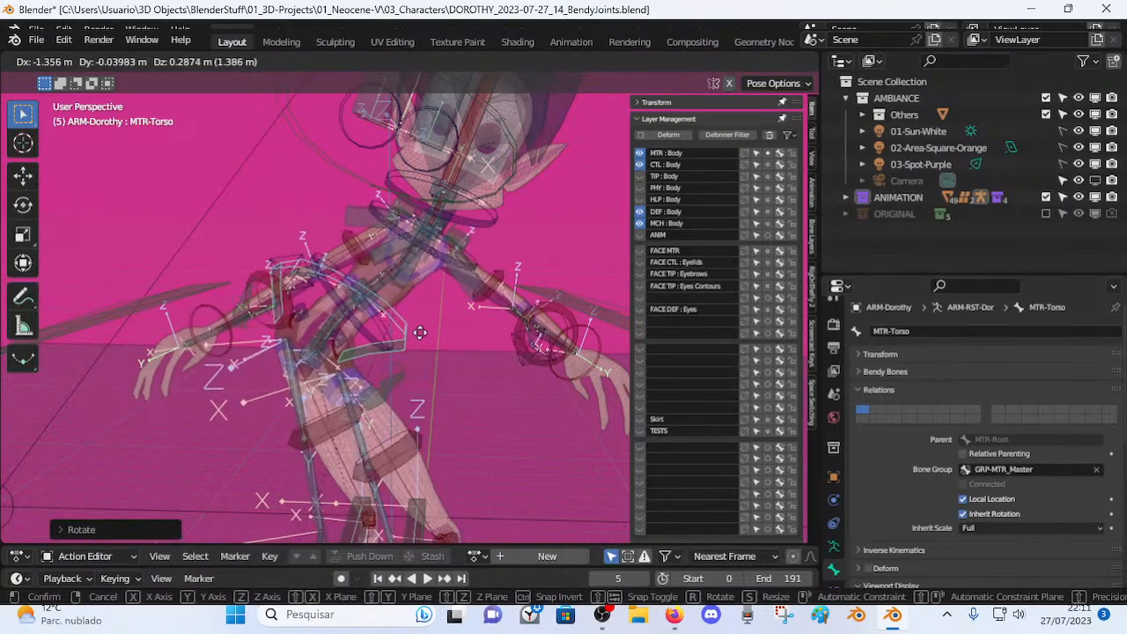
{"action": "left_click", "coordinate": [519, 341]}
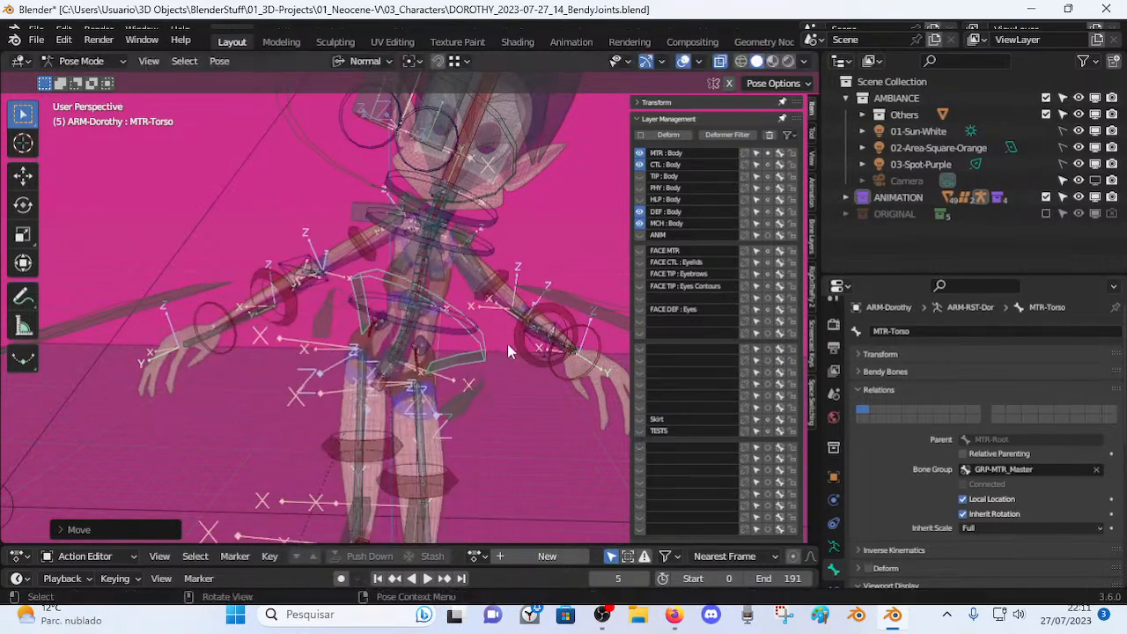
{"action": "key", "text": "r"}
{"action": "left_click", "coordinate": [462, 284]}
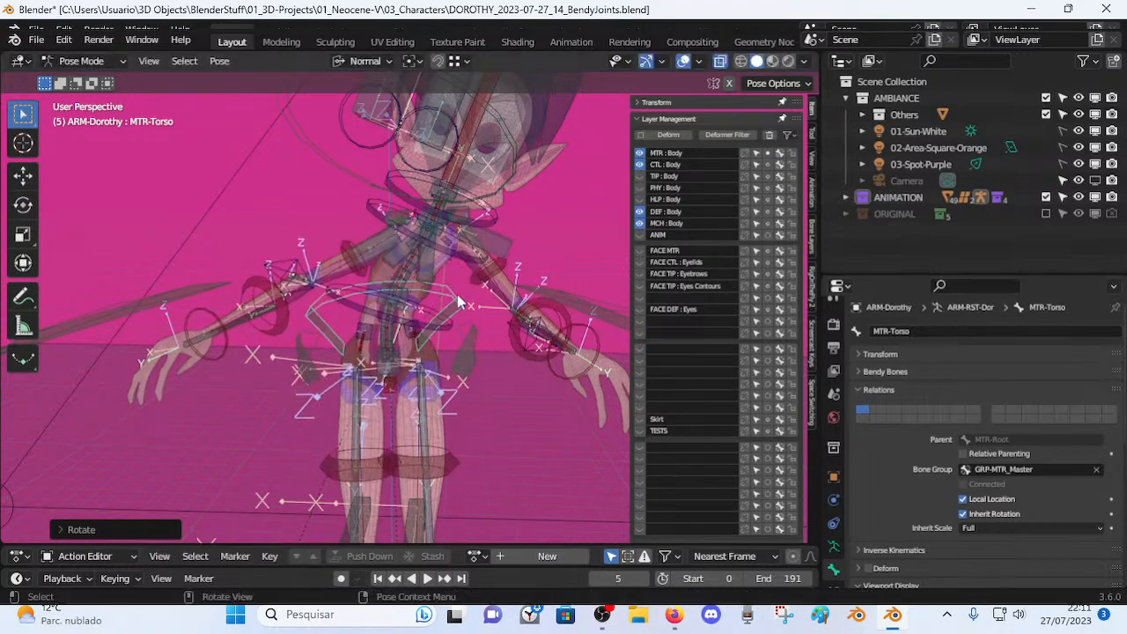
Examine the MTR-Torso bone and the spine chain in Edit Mode, and try moving the bone.
{"action": "key", "text": "Tab"}
{"action": "middle_click_drag", "start_coordinate": [453, 307], "coordinate": [439, 409]}
{"action": "scroll", "coordinate": [417, 359], "scroll_direction": "up", "scroll_amount": 3}
{"action": "key", "text": "g"}
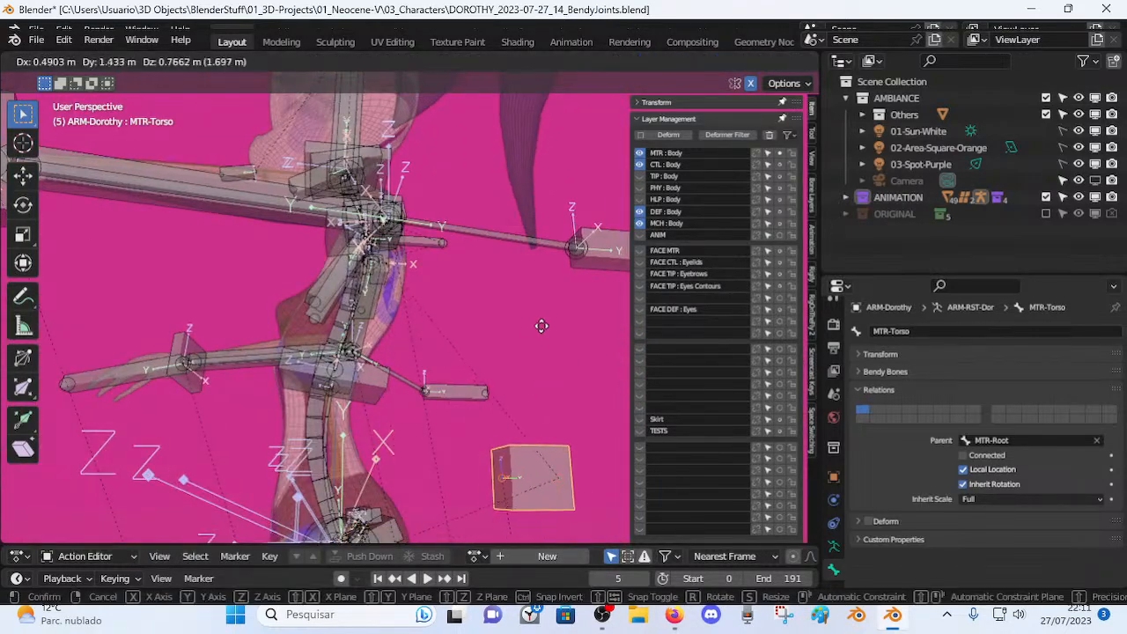
{"action": "right_click", "coordinate": [469, 338]}
{"action": "middle_click_drag", "start_coordinate": [468, 338], "coordinate": [443, 357]}
{"action": "key", "text": "g"}
{"action": "right_click", "coordinate": [478, 327]}
{"action": "middle_click_drag", "start_coordinate": [446, 251], "coordinate": [449, 354]}
{"action": "key", "text": "Tab"}
Return to Pose Mode and try moving and rotating MTR-Torso from the front and side.
{"action": "middle_click_drag", "start_coordinate": [466, 391], "coordinate": [429, 361]}
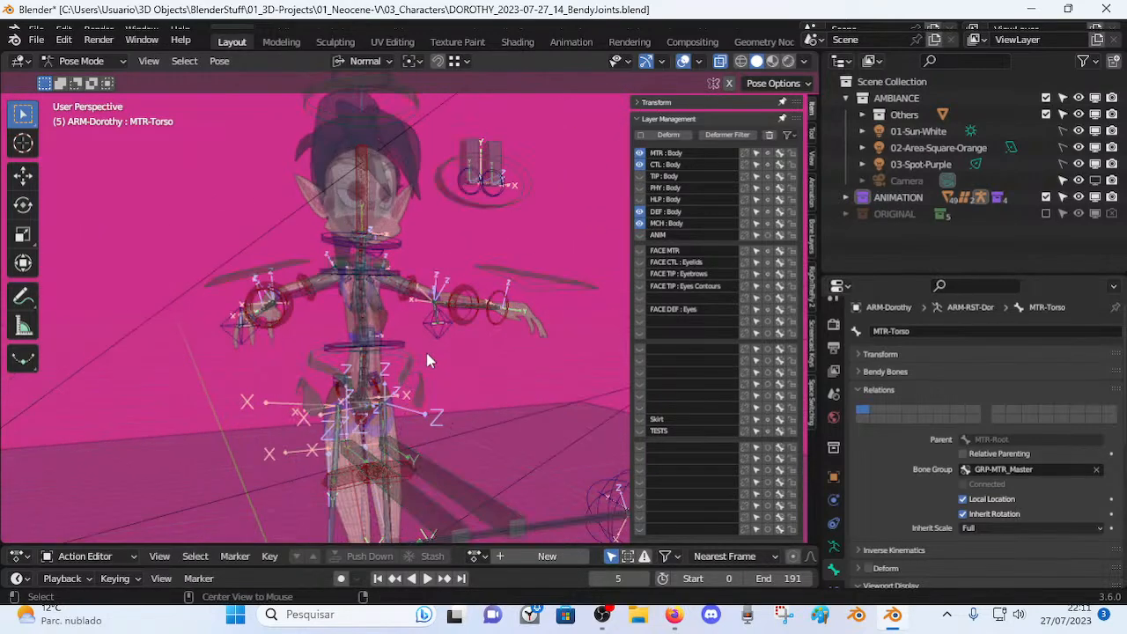
{"action": "key", "text": "g"}
{"action": "right_click", "coordinate": [421, 352]}
{"action": "left_click", "coordinate": [414, 356]}
{"action": "key", "text": "g"}
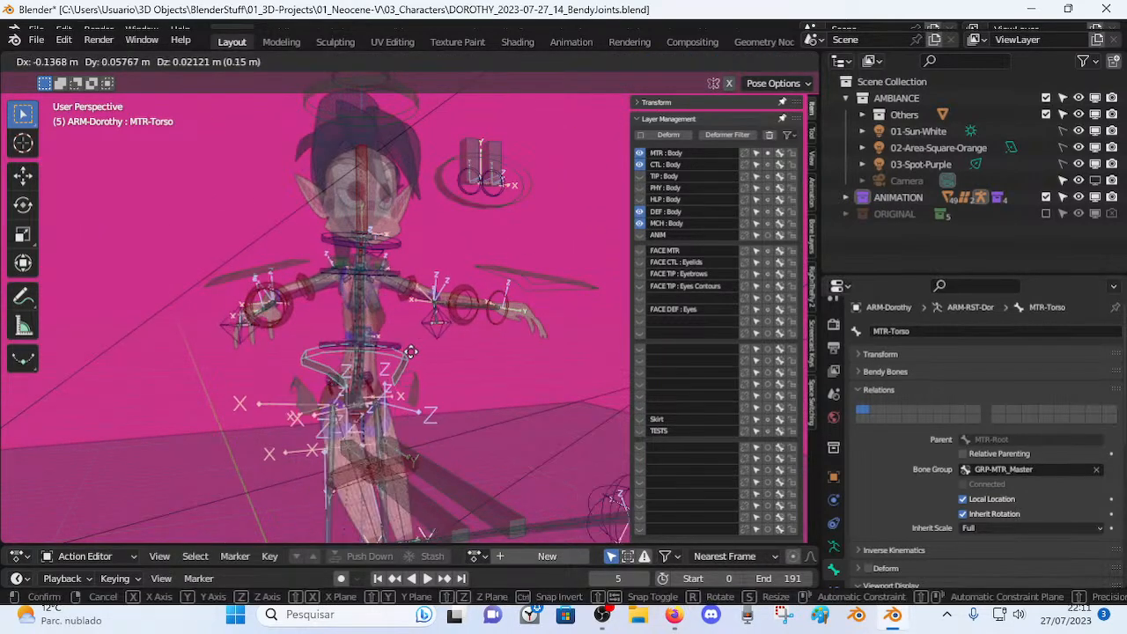
{"action": "left_click", "coordinate": [415, 359]}
{"action": "middle_click_drag", "start_coordinate": [416, 359], "coordinate": [485, 325]}
{"action": "key", "text": "r"}
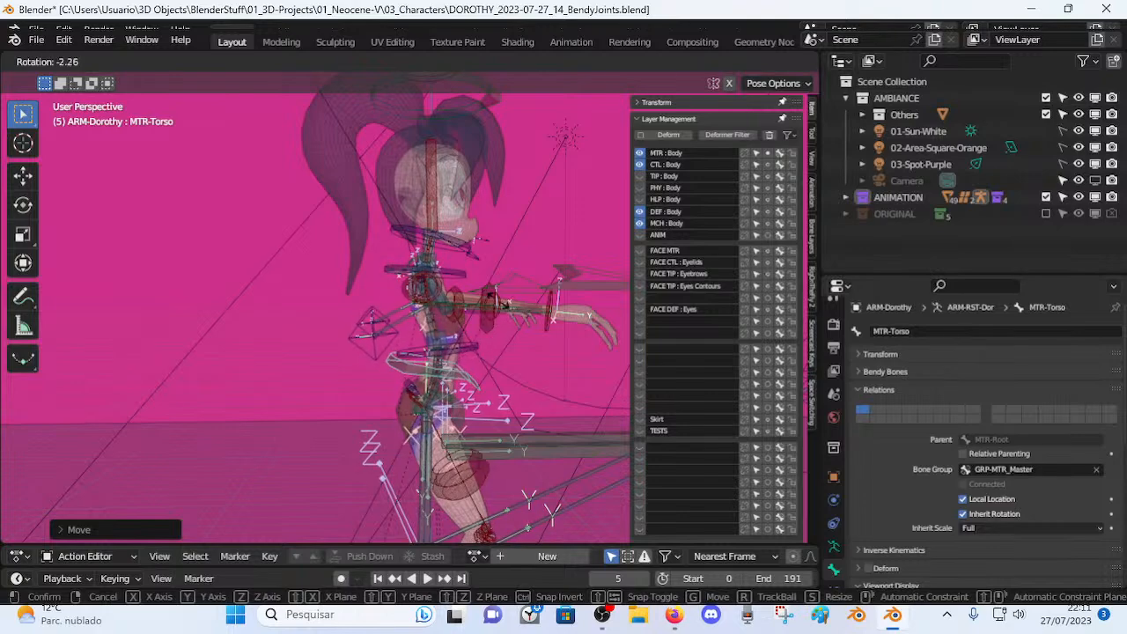
{"action": "right_click", "coordinate": [469, 230]}
{"action": "middle_click_drag", "start_coordinate": [469, 230], "coordinate": [276, 207]}
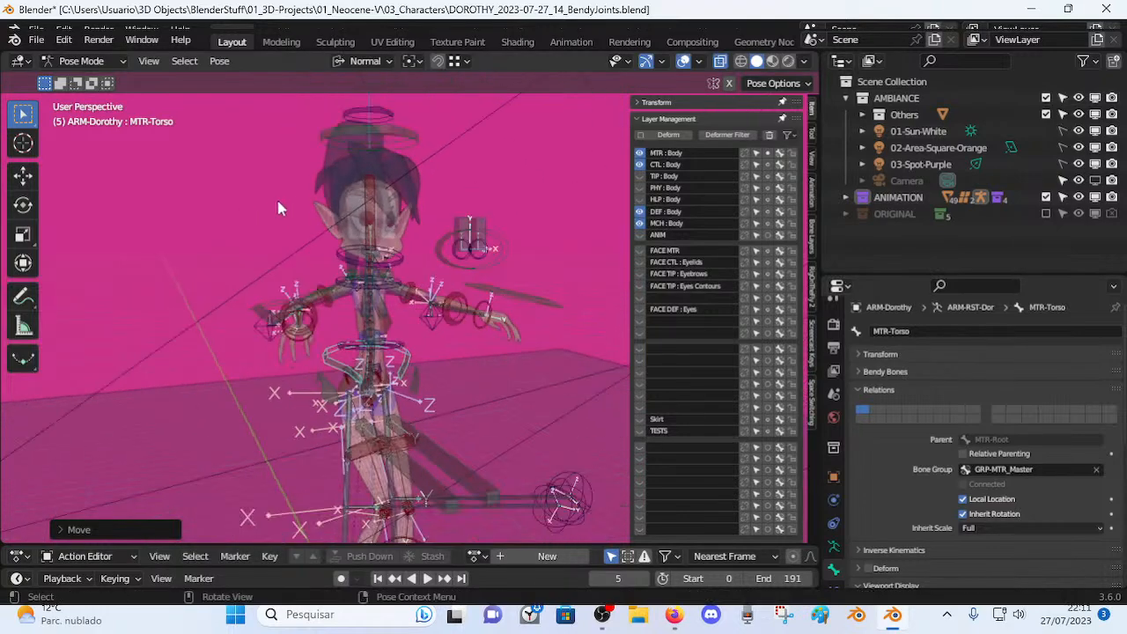
Try rotating and moving MTR-Head from different angles, and undo the last move.
{"action": "left_click", "coordinate": [398, 140]}
{"action": "key", "text": "r"}
{"action": "left_click", "coordinate": [445, 182]}
{"action": "middle_click_drag", "start_coordinate": [445, 183], "coordinate": [264, 189]}
{"action": "key", "text": "r"}
{"action": "right_click", "coordinate": [494, 218]}
{"action": "middle_click_drag", "start_coordinate": [494, 223], "coordinate": [445, 325]}
{"action": "key", "text": "g"}
{"action": "left_click", "coordinate": [444, 298]}
{"action": "key", "text": "ctrl+z"}
Select the Knee.L bone and examine the leg bones around it.
{"action": "scroll", "coordinate": [445, 331], "scroll_direction": "up", "scroll_amount": 2}
{"action": "scroll", "coordinate": [445, 331], "scroll_direction": "up", "scroll_amount": 1}
{"action": "scroll", "coordinate": [444, 325], "scroll_direction": "down", "scroll_amount": 4}
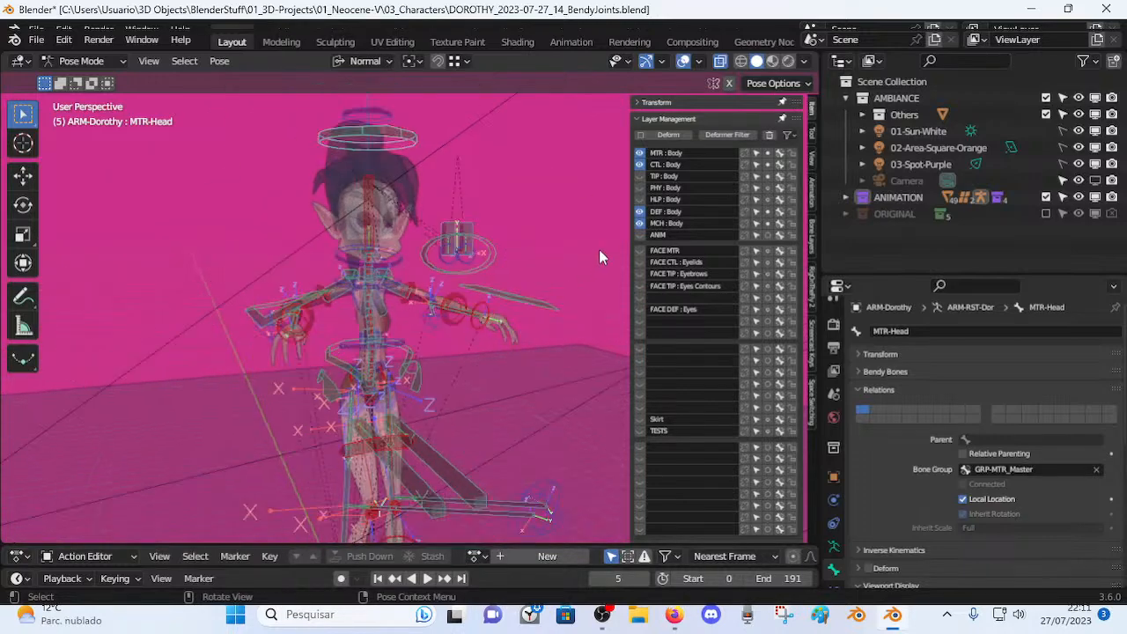
{"action": "middle_click_drag", "start_coordinate": [454, 372], "coordinate": [430, 224], "text": "shift"}
{"action": "scroll", "coordinate": [355, 275], "scroll_direction": "up", "scroll_amount": 3}
{"action": "middle_click_drag", "start_coordinate": [355, 275], "coordinate": [421, 322], "text": "shift"}
{"action": "scroll", "coordinate": [420, 321], "scroll_direction": "up", "scroll_amount": 4}
{"action": "left_click", "coordinate": [347, 263]}
{"action": "middle_click_drag", "start_coordinate": [349, 264], "coordinate": [261, 276]}
{"action": "middle_click_drag", "start_coordinate": [330, 290], "coordinate": [466, 304]}
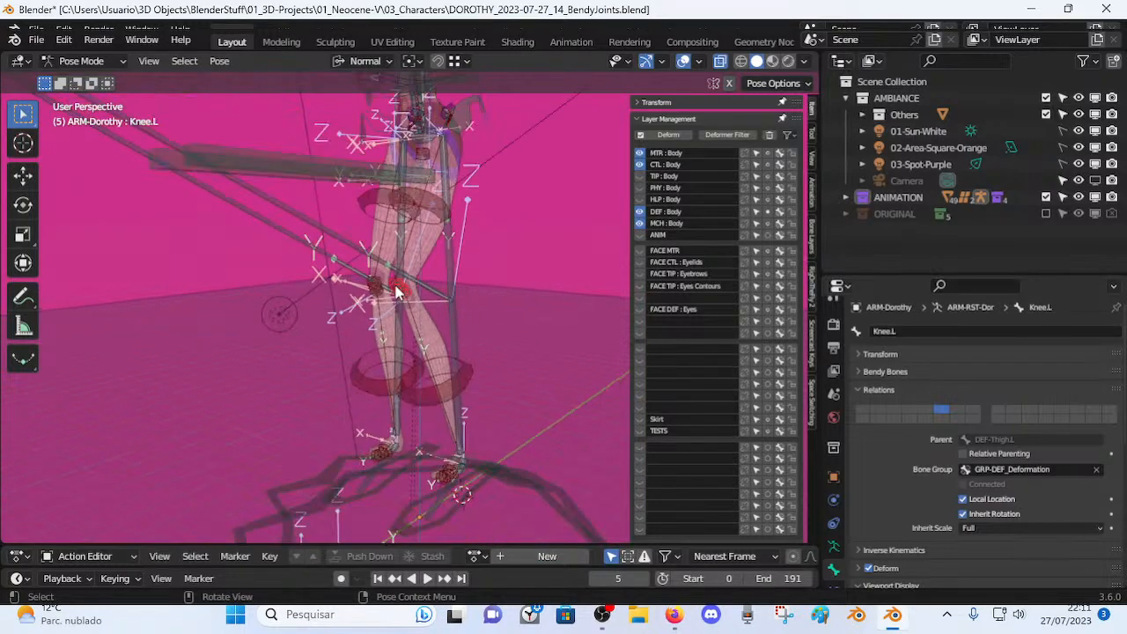
Check the parent of DEF-Shin.L at the knee in Edit Mode.
{"action": "key", "text": "Tab"}
{"action": "middle_click_drag", "start_coordinate": [447, 287], "coordinate": [461, 338]}
{"action": "scroll", "coordinate": [367, 327], "scroll_direction": "up", "scroll_amount": 4}
{"action": "left_click", "coordinate": [439, 351]}
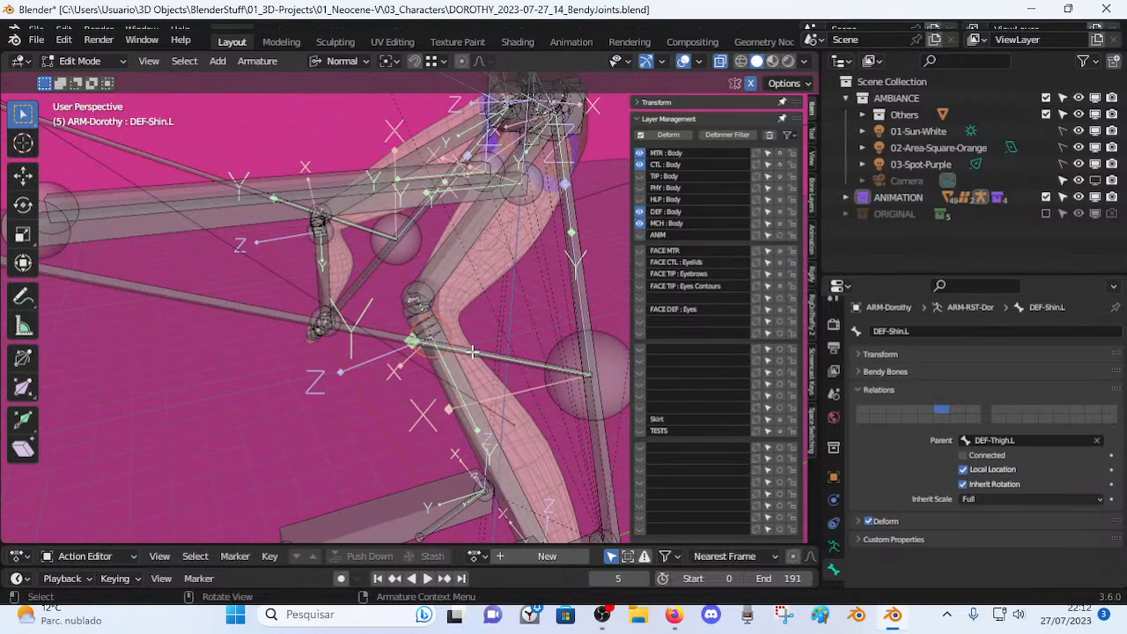
Examine the spine and neck bone chain from the hips up to the head in Edit Mode.
{"action": "scroll", "coordinate": [434, 310], "scroll_direction": "down", "scroll_amount": 4}
{"action": "middle_click_drag", "start_coordinate": [461, 227], "coordinate": [414, 238], "text": "shift"}
{"action": "middle_click_drag", "start_coordinate": [481, 358], "coordinate": [410, 258]}
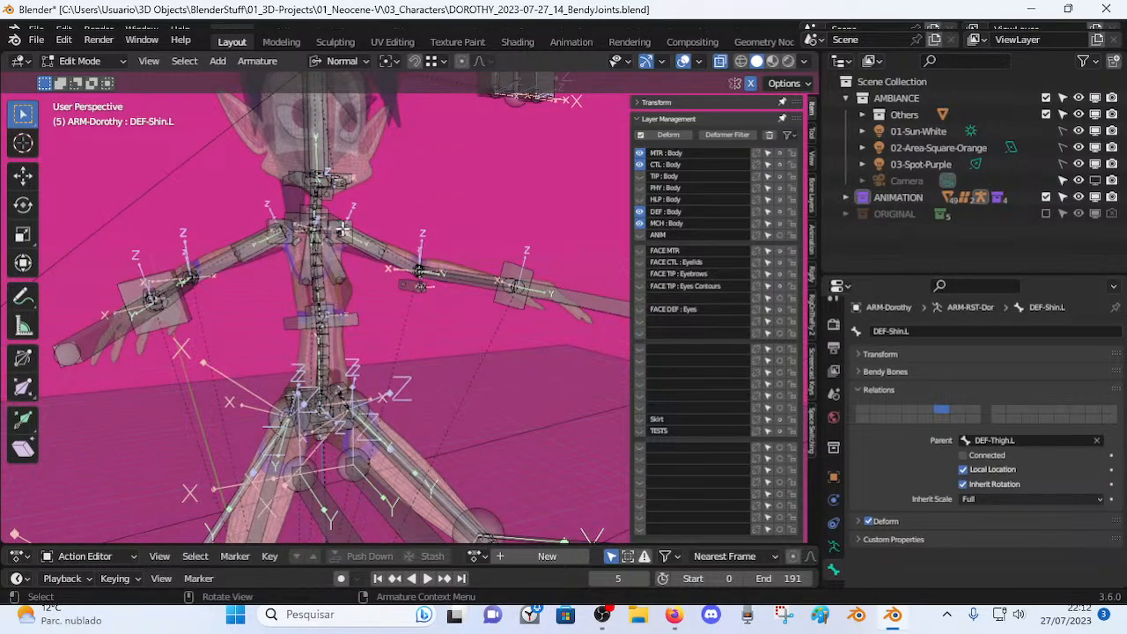
{"action": "mouse_move", "coordinate": [325, 244]}
{"action": "middle_mouse_down"}
{"action": "mouse_move", "coordinate": [448, 255]}
{"action": "mouse_move", "coordinate": [393, 264]}
{"action": "mouse_move", "coordinate": [338, 253]}
{"action": "middle_mouse_up"}
{"action": "scroll", "coordinate": [387, 264], "scroll_direction": "up", "scroll_amount": 3}
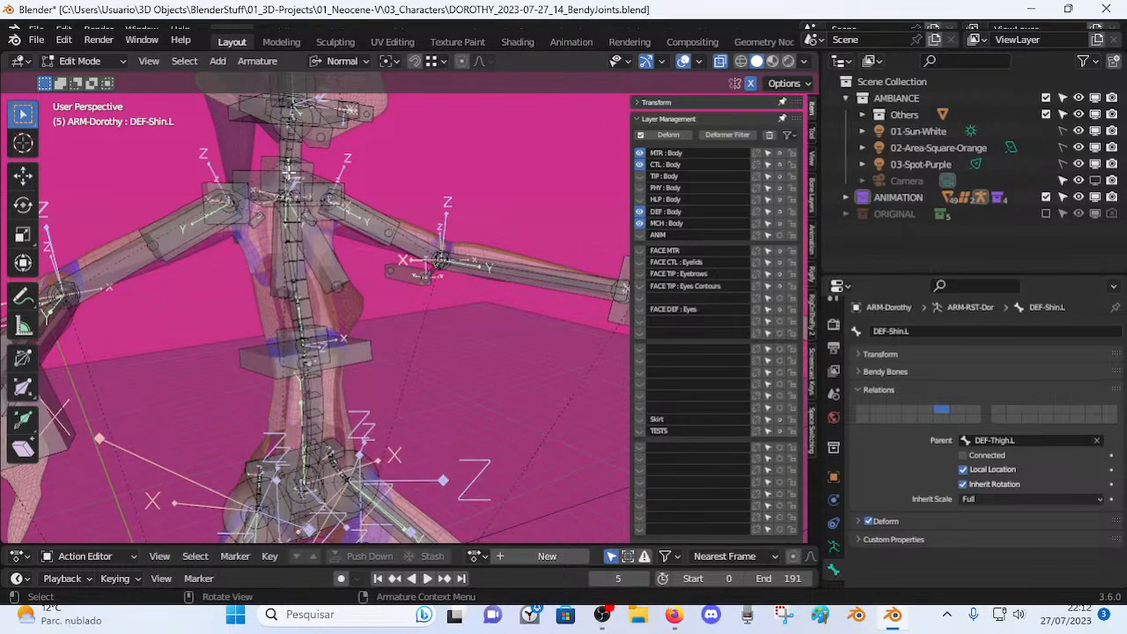
{"action": "scroll", "coordinate": [369, 181], "scroll_direction": "down", "scroll_amount": 3}
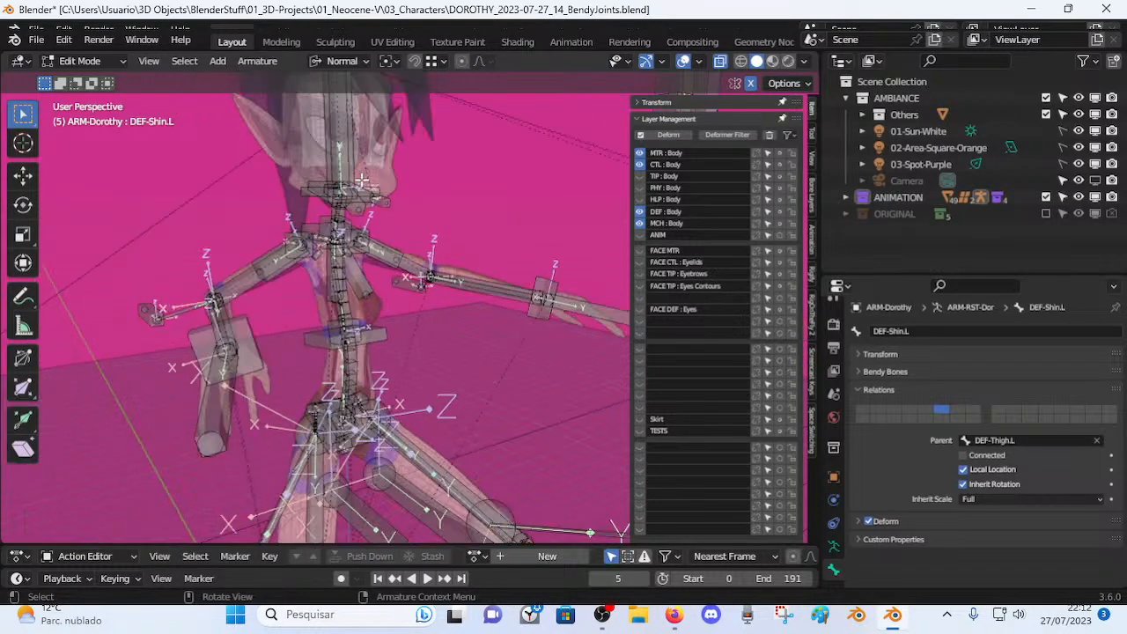
Examine the arm, torso and leg bone chains of the armature in Edit Mode from several angles.
{"action": "scroll", "coordinate": [374, 218], "scroll_direction": "up", "scroll_amount": 3}
{"action": "middle_click_drag", "start_coordinate": [378, 229], "coordinate": [476, 415]}
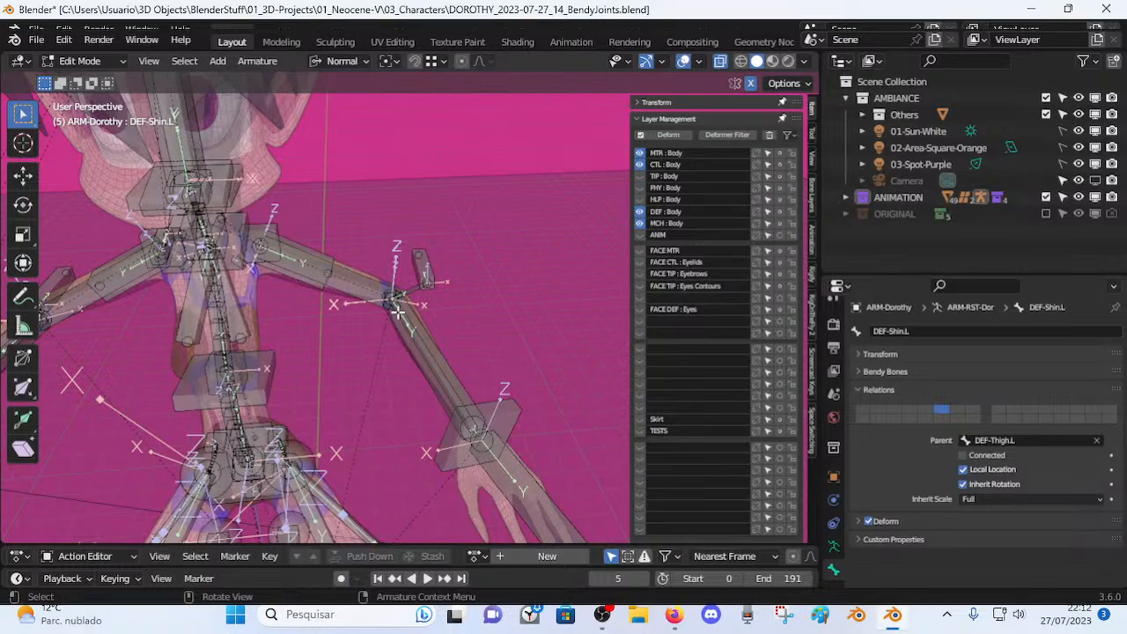
{"action": "middle_click_drag", "start_coordinate": [462, 413], "coordinate": [452, 384]}
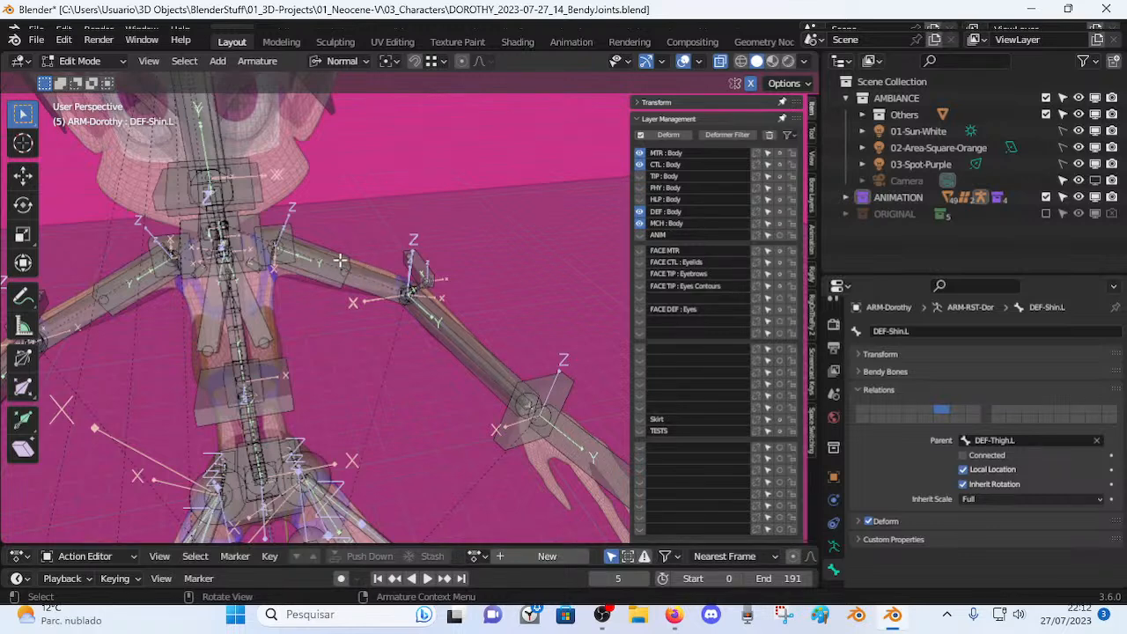
{"action": "middle_click_drag", "start_coordinate": [451, 337], "coordinate": [509, 449]}
{"action": "middle_click_drag", "start_coordinate": [431, 392], "coordinate": [466, 410]}
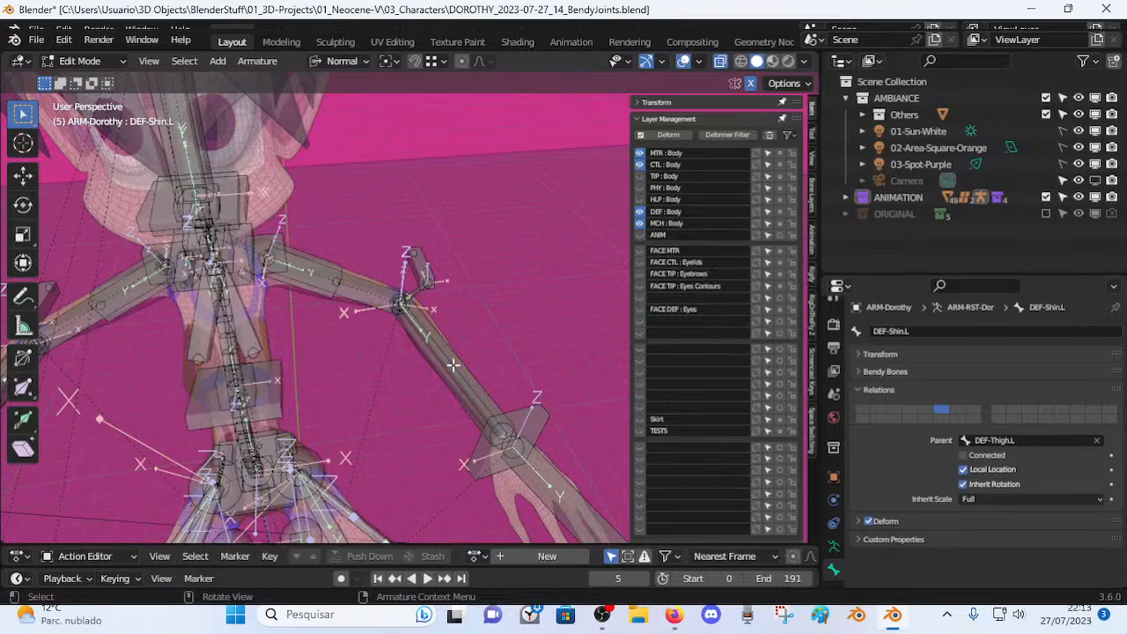
{"action": "middle_click_drag", "start_coordinate": [447, 351], "coordinate": [522, 445]}
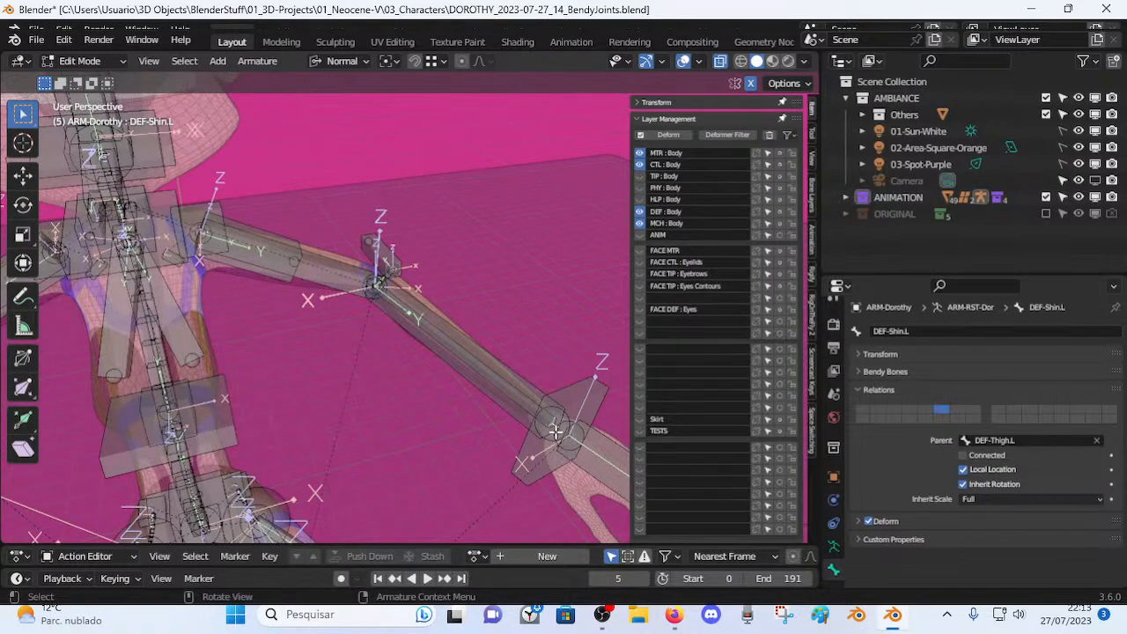
{"action": "scroll", "coordinate": [558, 430], "scroll_direction": "down", "scroll_amount": 1}
{"action": "middle_click_drag", "start_coordinate": [558, 430], "coordinate": [564, 367], "text": "shift"}
{"action": "middle_click_drag", "start_coordinate": [461, 329], "coordinate": [395, 247]}
{"action": "middle_click_drag", "start_coordinate": [290, 299], "coordinate": [418, 307]}
{"action": "scroll", "coordinate": [320, 343], "scroll_direction": "up", "scroll_amount": 2}
{"action": "middle_click_drag", "start_coordinate": [320, 342], "coordinate": [476, 356], "text": "shift"}
{"action": "scroll", "coordinate": [521, 299], "scroll_direction": "up", "scroll_amount": 2}
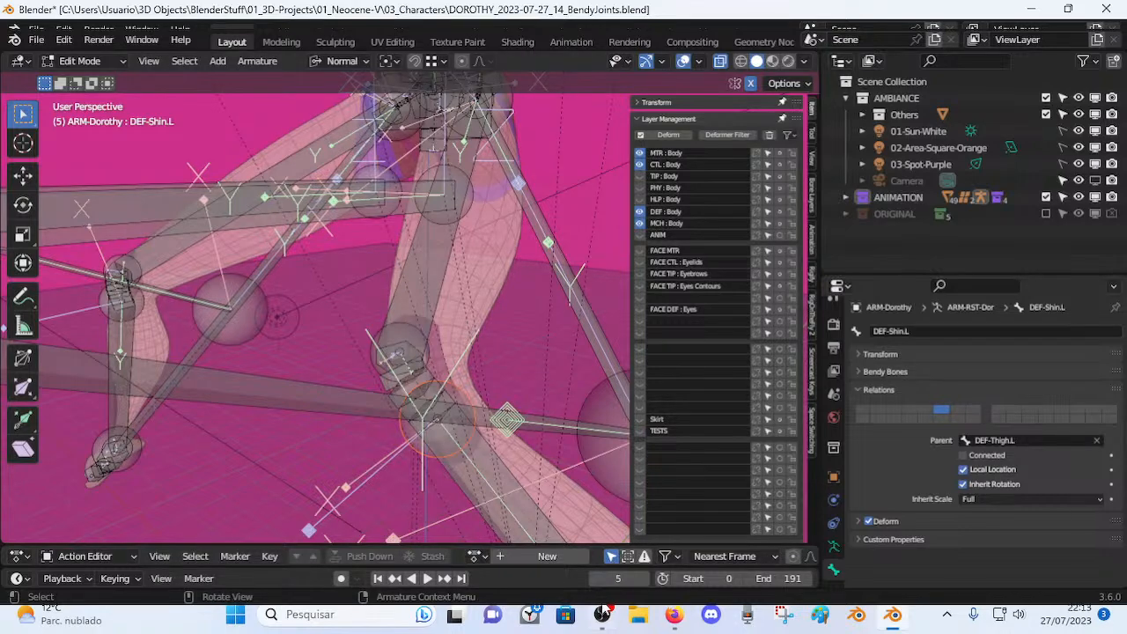
{"action": "left_click", "coordinate": [673, 614]}
{"action": "left_click", "coordinate": [892, 614]}
{"action": "mouse_move", "coordinate": [502, 370]}
{"action": "middle_mouse_down"}
{"action": "mouse_move", "coordinate": [460, 357]}
{"action": "mouse_move", "coordinate": [508, 355]}
{"action": "middle_mouse_up"}
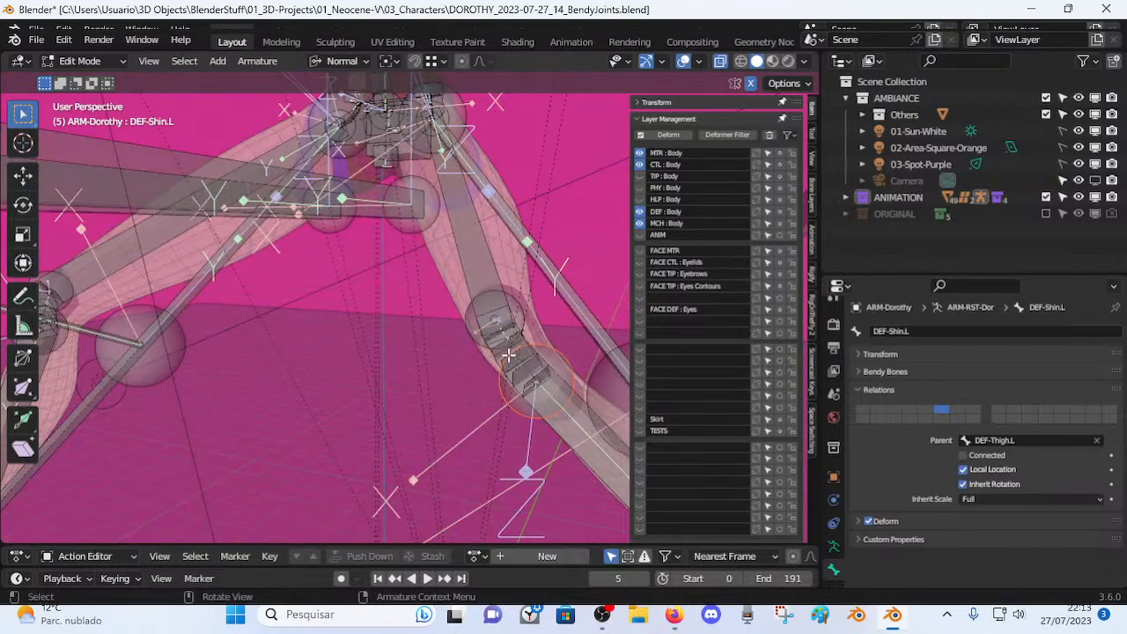
Try moving the bones at the left knee joint, cancelling the move and clearing the selection.
{"action": "left_click", "coordinate": [498, 354]}
{"action": "left_click", "coordinate": [504, 359]}
{"action": "key", "text": "g"}
{"action": "right_click", "coordinate": [388, 420]}
{"action": "middle_click_drag", "start_coordinate": [388, 420], "coordinate": [411, 361]}
{"action": "left_click", "coordinate": [380, 290]}
{"action": "middle_click_drag", "start_coordinate": [380, 291], "coordinate": [571, 344]}
{"action": "left_click", "coordinate": [452, 408]}
{"action": "left_click", "coordinate": [490, 325]}
{"action": "key", "text": "ctrl+alt+a"}
{"action": "left_click", "coordinate": [328, 405]}
Try moving the Knee.L bone away from the left leg in Edit Mode, cancelling each move.
{"action": "left_click", "coordinate": [515, 261]}
{"action": "left_click", "coordinate": [536, 312]}
{"action": "left_click", "coordinate": [515, 299]}
{"action": "key", "text": "g"}
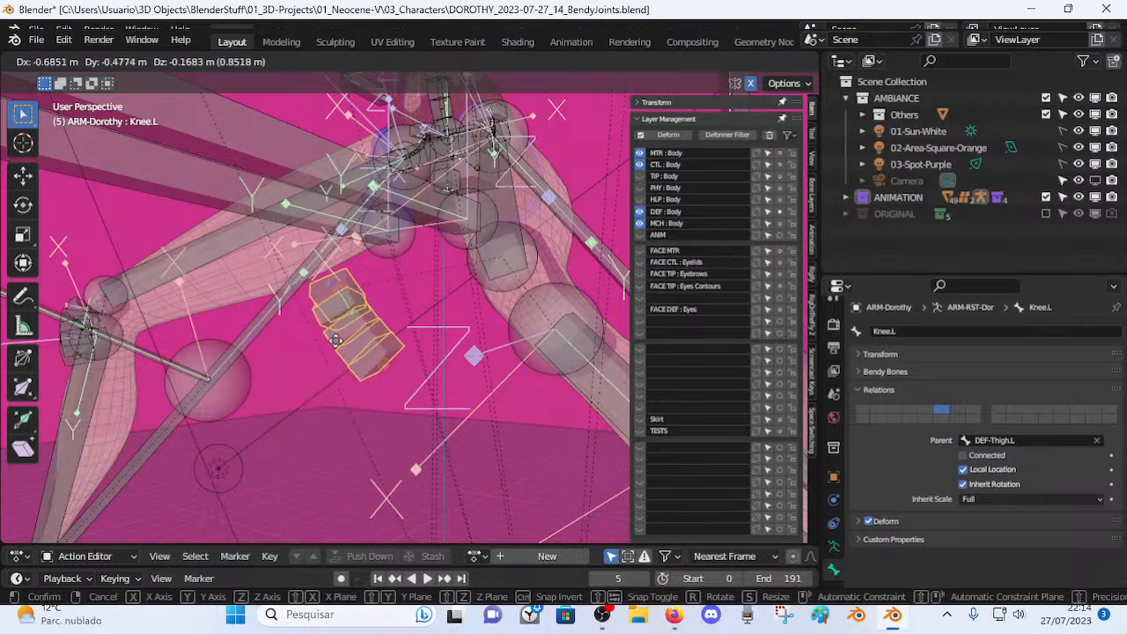
{"action": "key", "text": "Escape"}
{"action": "middle_click_drag", "start_coordinate": [499, 192], "coordinate": [510, 211]}
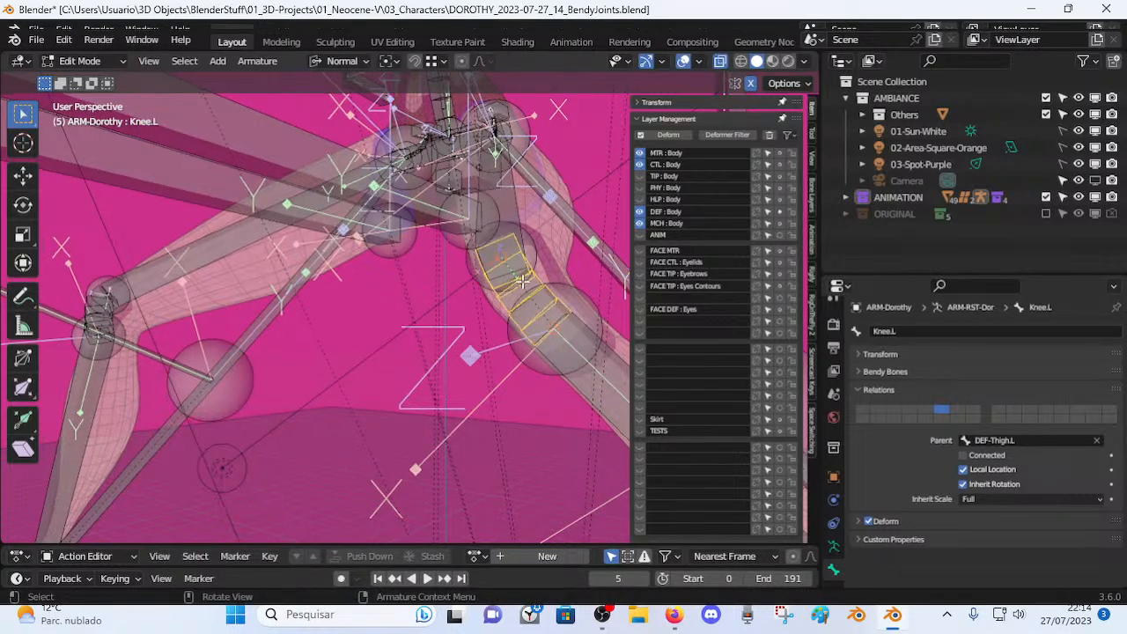
{"action": "key", "text": "g"}
{"action": "key", "text": "Escape"}
{"action": "middle_click_drag", "start_coordinate": [569, 327], "coordinate": [466, 352]}
{"action": "key", "text": "g"}
{"action": "key", "text": "Escape"}
Select DEF-Shin.L in Pose Mode and review its IK bone constraint settings.
{"action": "left_click", "coordinate": [455, 327]}
{"action": "scroll", "coordinate": [838, 543], "scroll_direction": "down", "scroll_amount": 2}
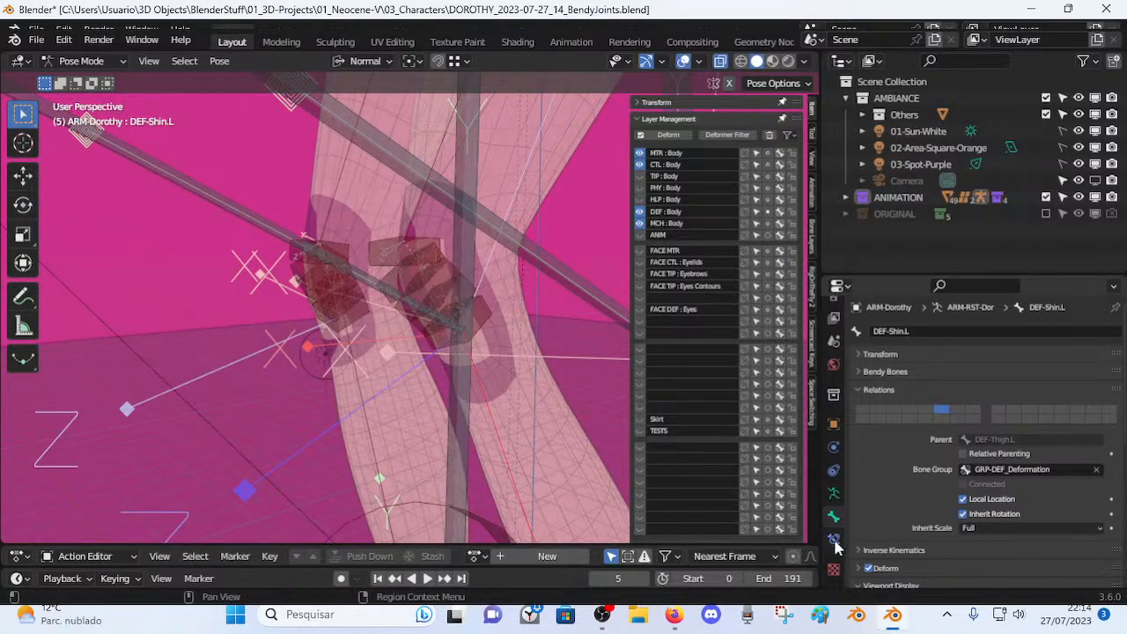
{"action": "left_click", "coordinate": [835, 540]}
{"action": "middle_click_drag", "start_coordinate": [495, 369], "coordinate": [427, 335]}
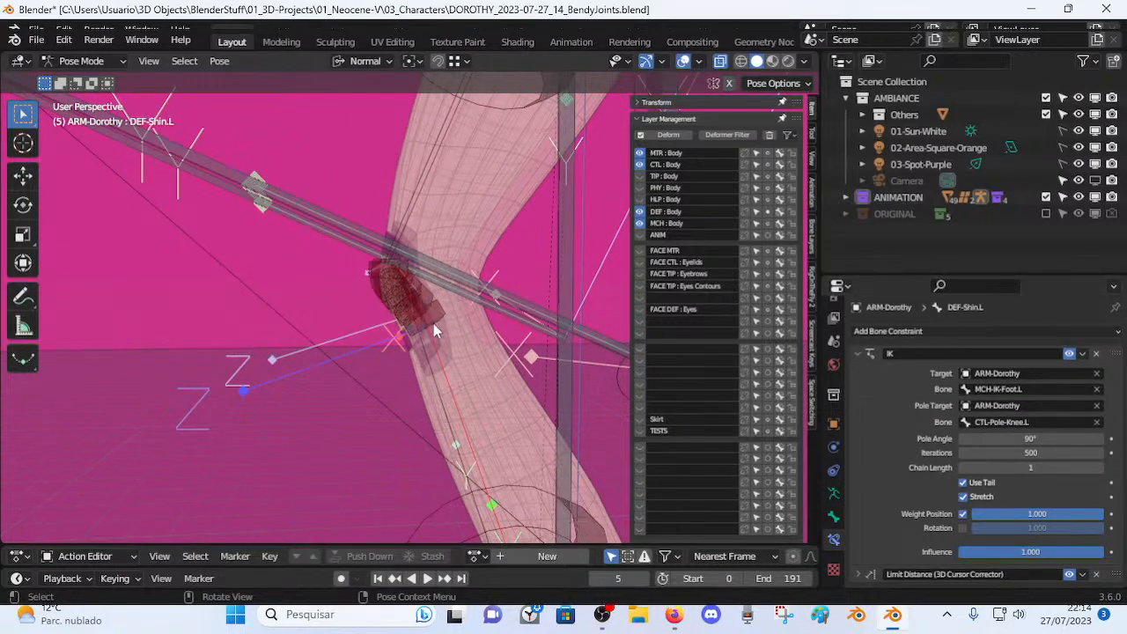
{"action": "middle_click_drag", "start_coordinate": [440, 356], "coordinate": [466, 346]}
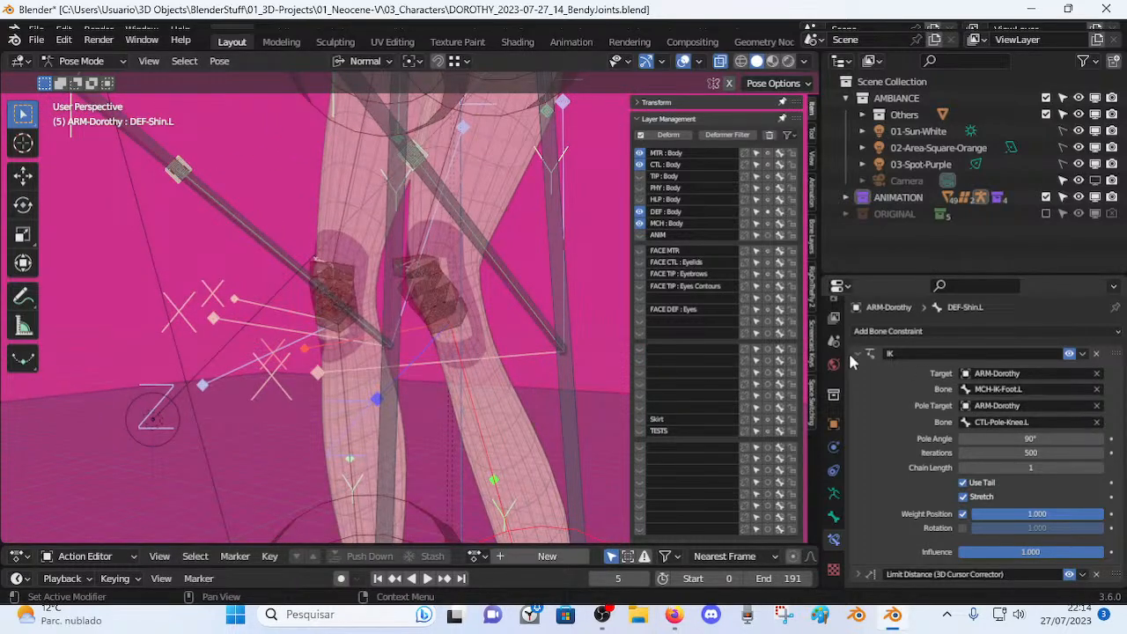
Review the Stretch To constraint of Knee.L, including its Head/Tail setting, and compare it with the shin bone's constraints.
{"action": "left_click", "coordinate": [507, 333]}
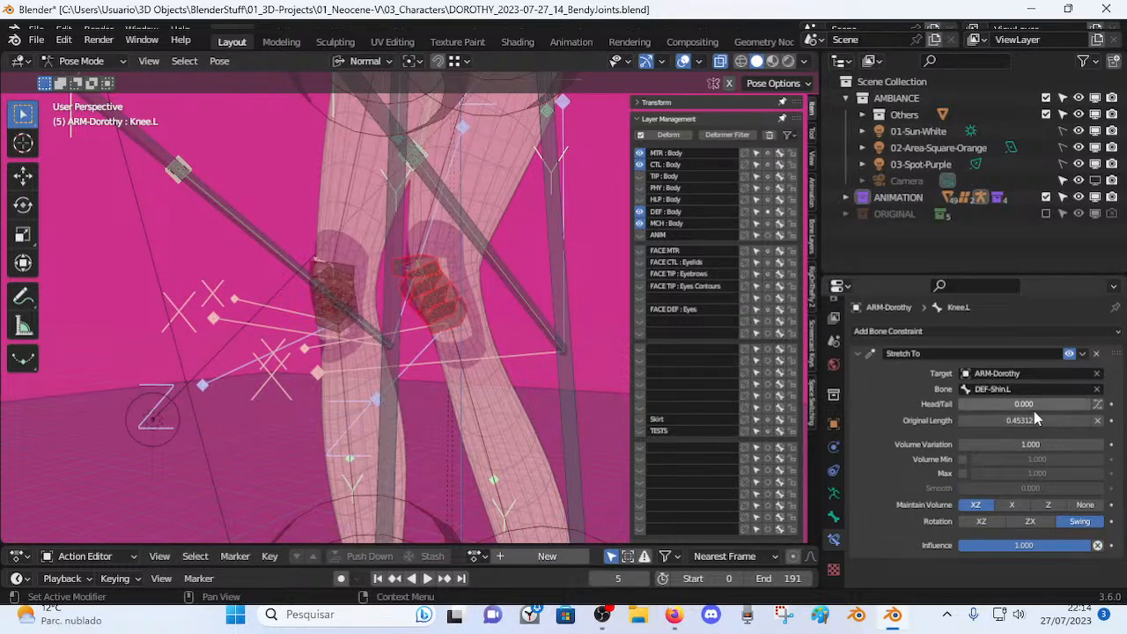
{"action": "mouse_move", "coordinate": [1021, 404]}
{"action": "left_mouse_down"}
{"action": "mouse_move", "coordinate": [1049, 404]}
{"action": "mouse_move", "coordinate": [1021, 404]}
{"action": "left_mouse_up"}
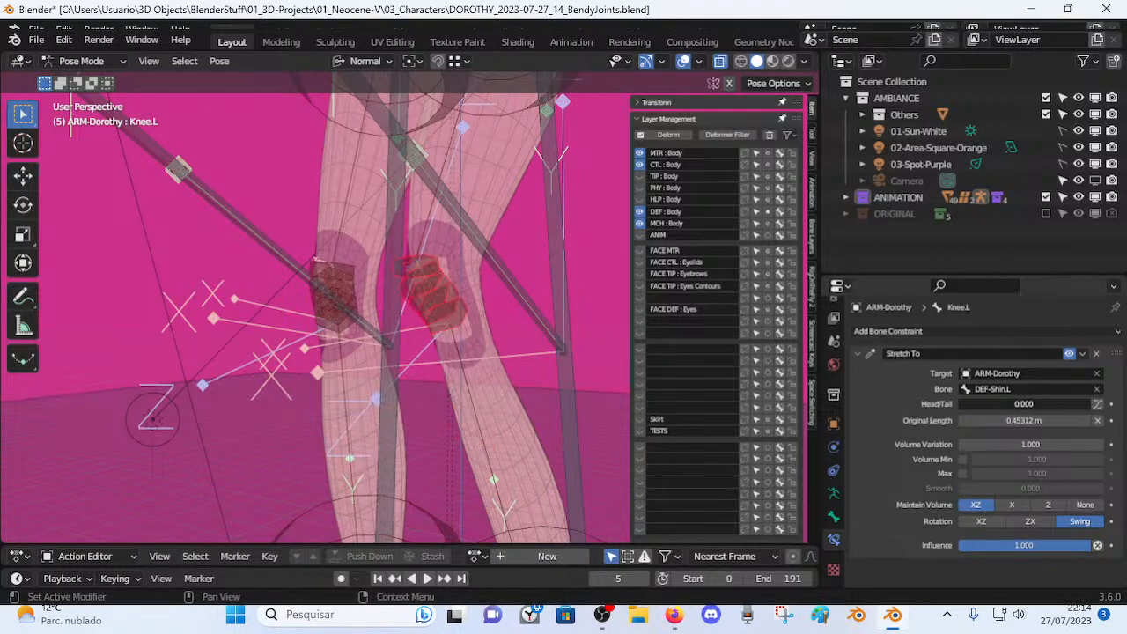
{"action": "left_click", "coordinate": [468, 367]}
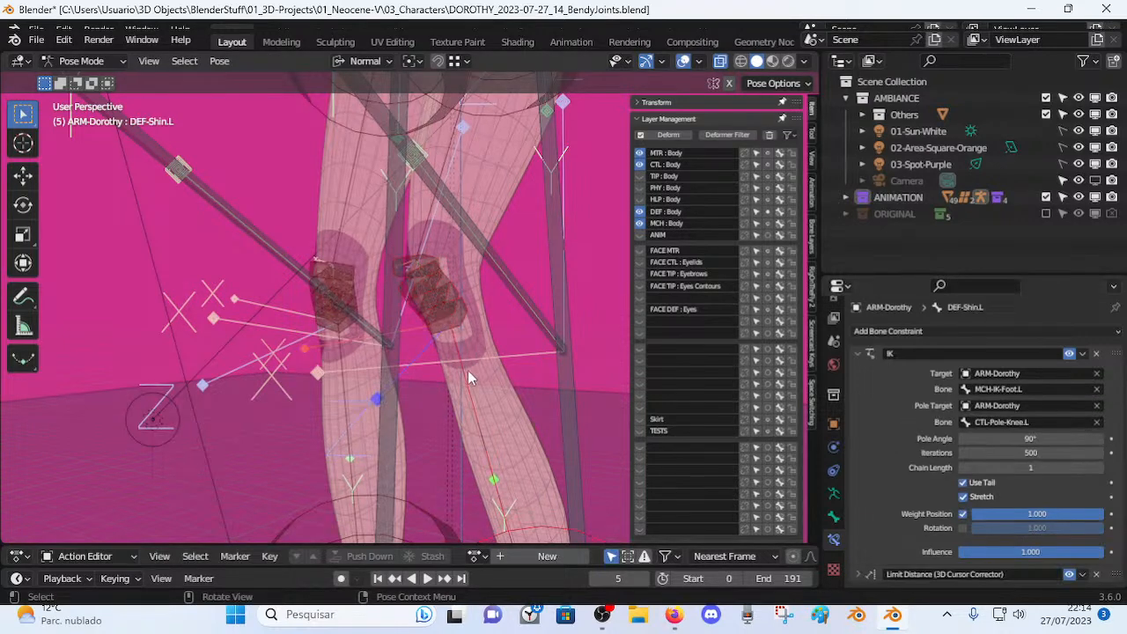
{"action": "left_click", "coordinate": [451, 322]}
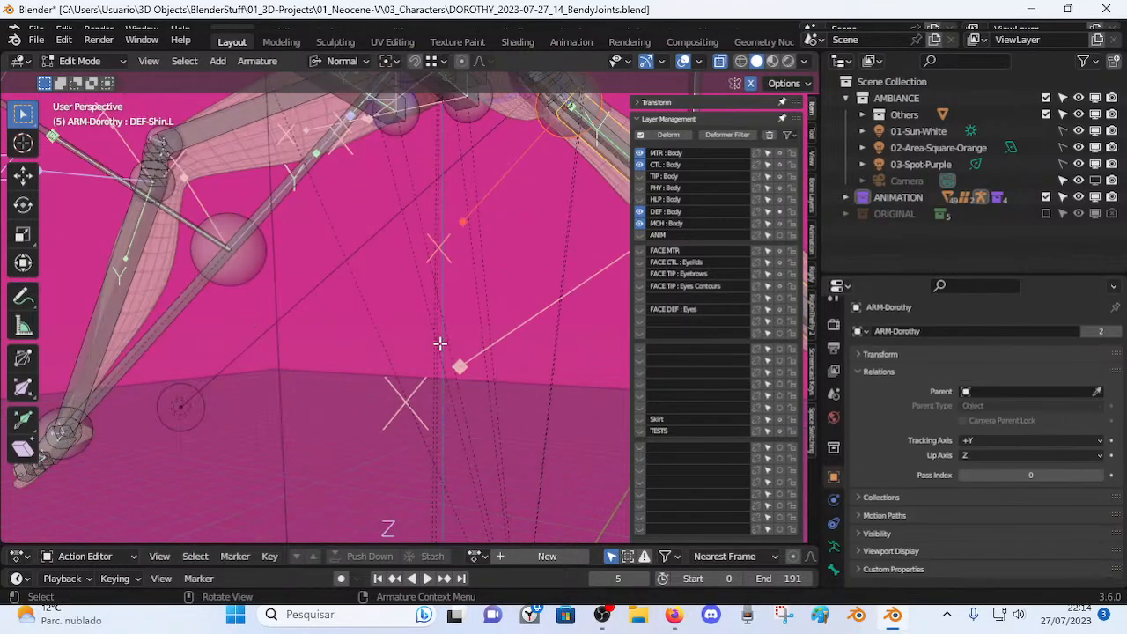
In Edit Mode, circle-select the left thigh and shin bones in turn, clear each selection, and select both bones together.
{"action": "middle_click_drag", "start_coordinate": [440, 347], "coordinate": [308, 403]}
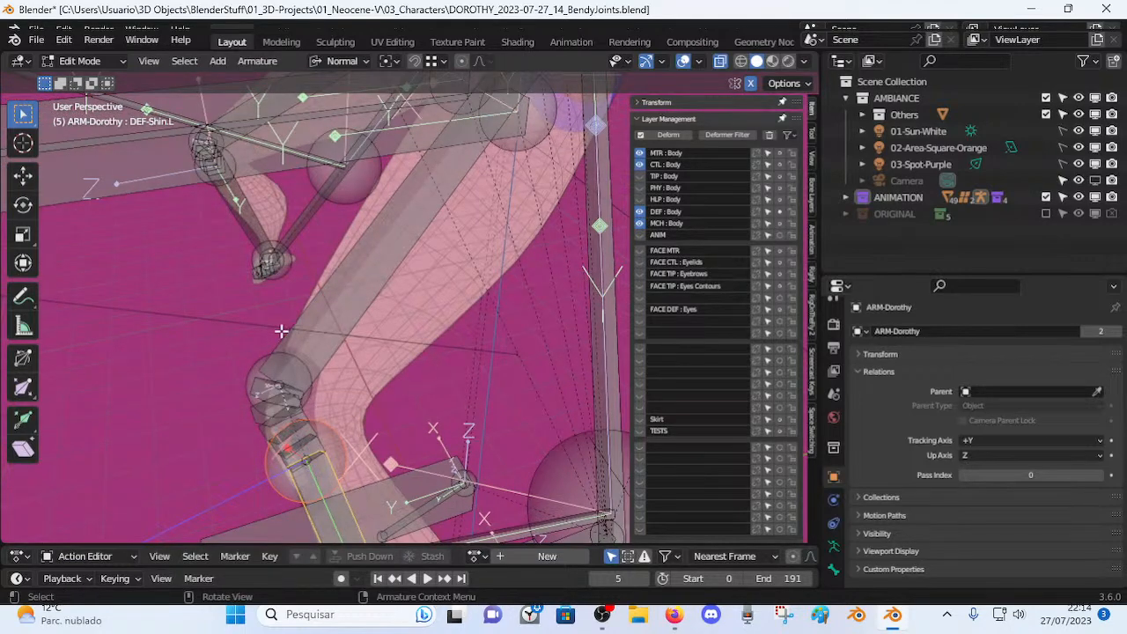
{"action": "key", "text": "c"}
{"action": "left_click", "coordinate": [313, 344]}
{"action": "right_click", "coordinate": [321, 350]}
{"action": "key", "text": "alt+a"}
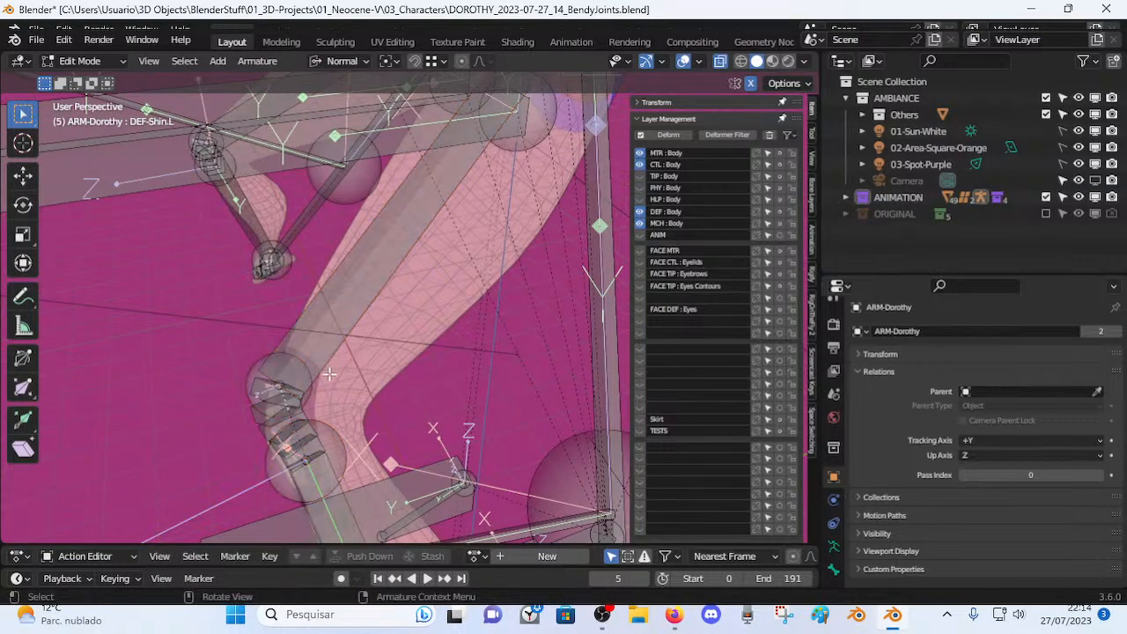
{"action": "scroll", "coordinate": [327, 377], "scroll_direction": "down", "scroll_amount": 1}
{"action": "key", "text": "c"}
{"action": "left_click", "coordinate": [319, 451]}
{"action": "right_click", "coordinate": [370, 433]}
{"action": "key", "text": "alt+a"}
{"action": "left_click", "coordinate": [325, 325]}
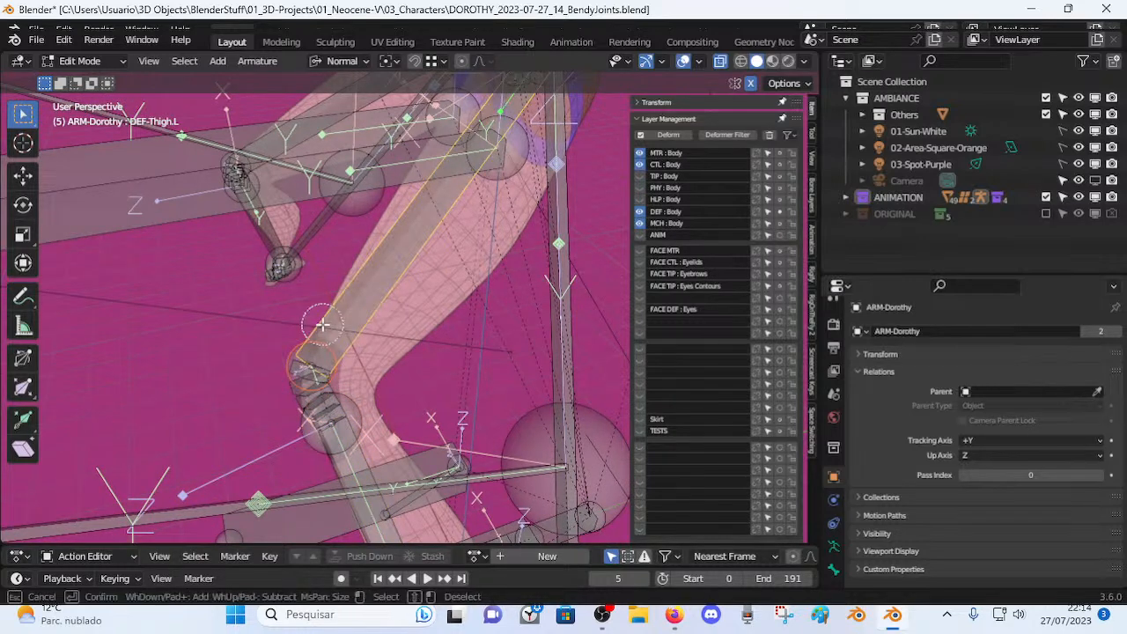
{"action": "key", "text": "alt+a"}
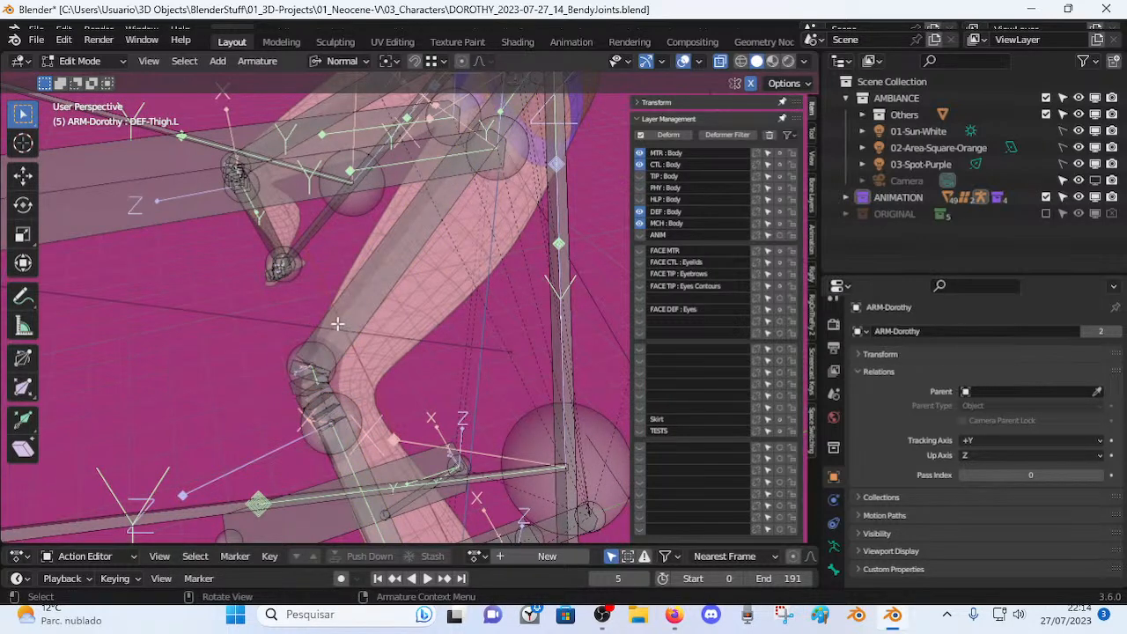
{"action": "left_click", "coordinate": [344, 323]}
{"action": "left_click", "coordinate": [318, 393]}
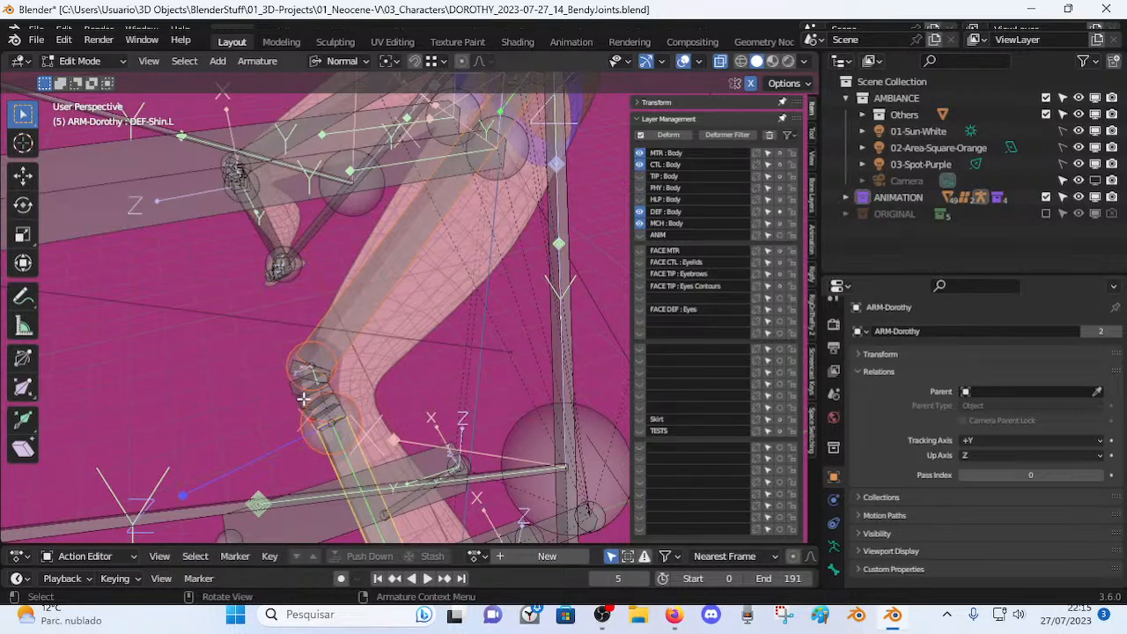
Select Knee.L and review its Bendy Bones settings, including the custom start and end handles.
{"action": "left_click", "coordinate": [302, 399]}
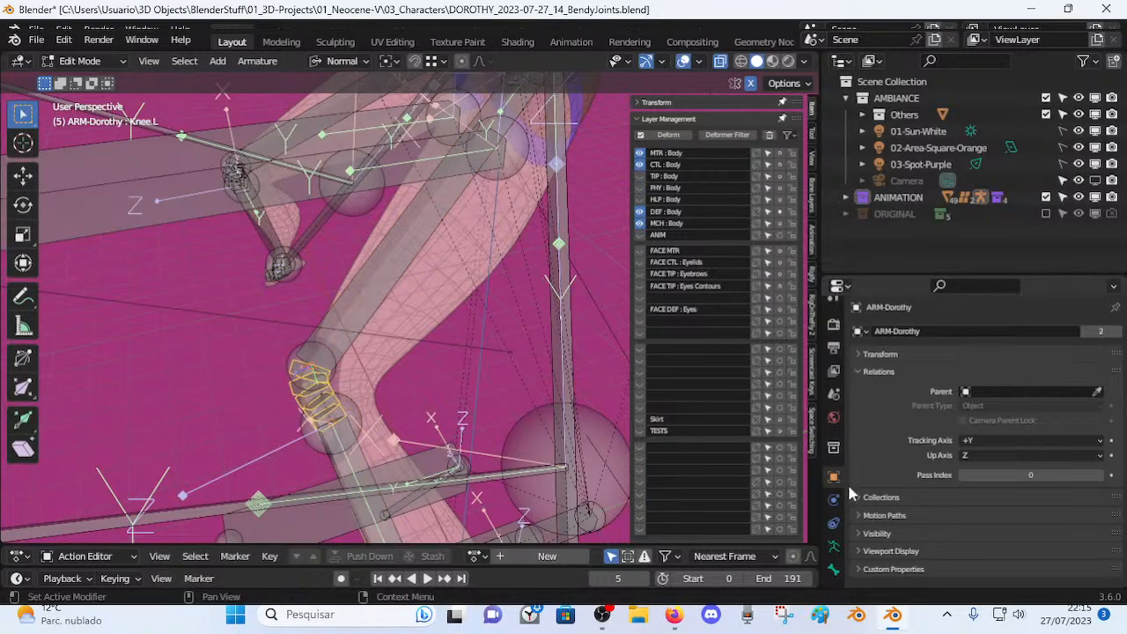
{"action": "scroll", "coordinate": [384, 395], "scroll_direction": "down", "scroll_amount": 2}
{"action": "scroll", "coordinate": [398, 404], "scroll_direction": "up", "scroll_amount": 2}
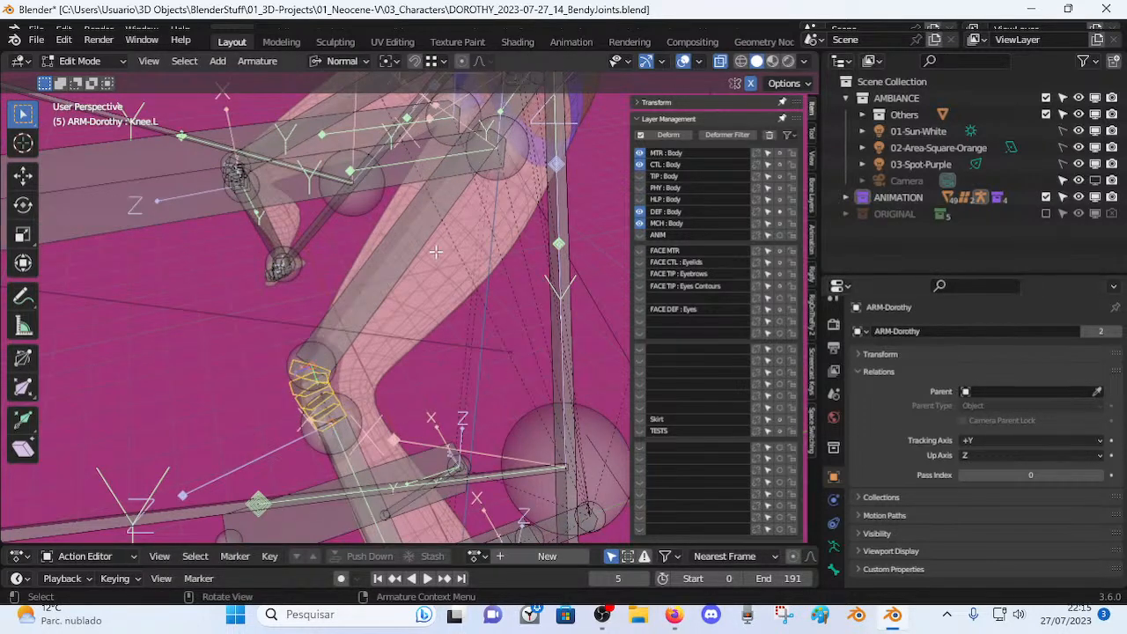
{"action": "left_click", "coordinate": [833, 570]}
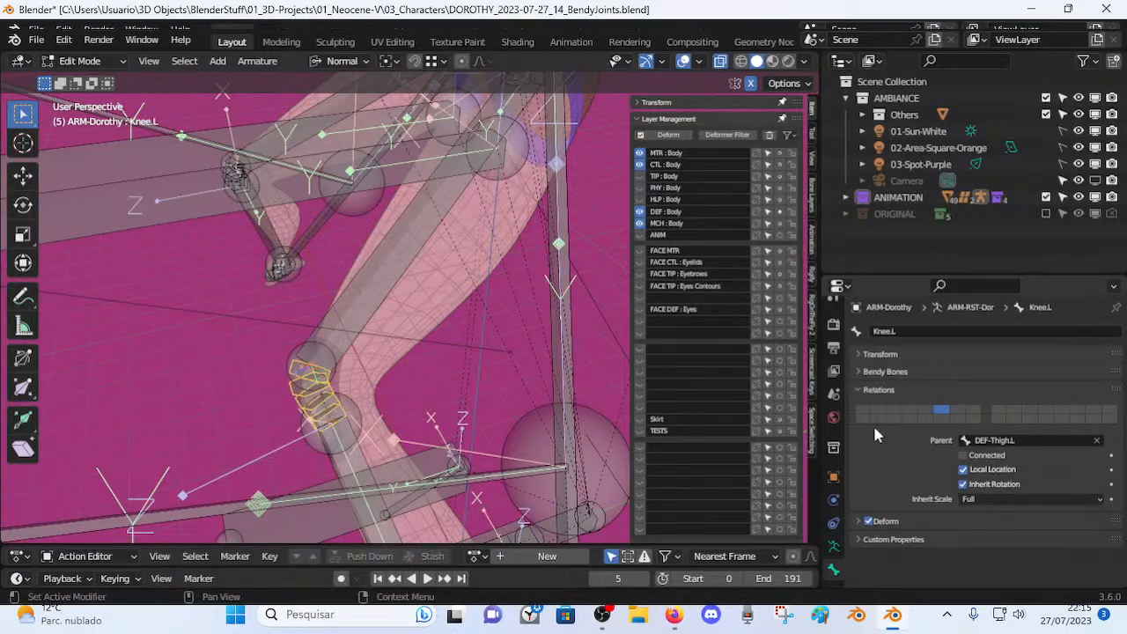
{"action": "left_click", "coordinate": [860, 371]}
{"action": "scroll", "coordinate": [1051, 509], "scroll_direction": "down", "scroll_amount": 8}
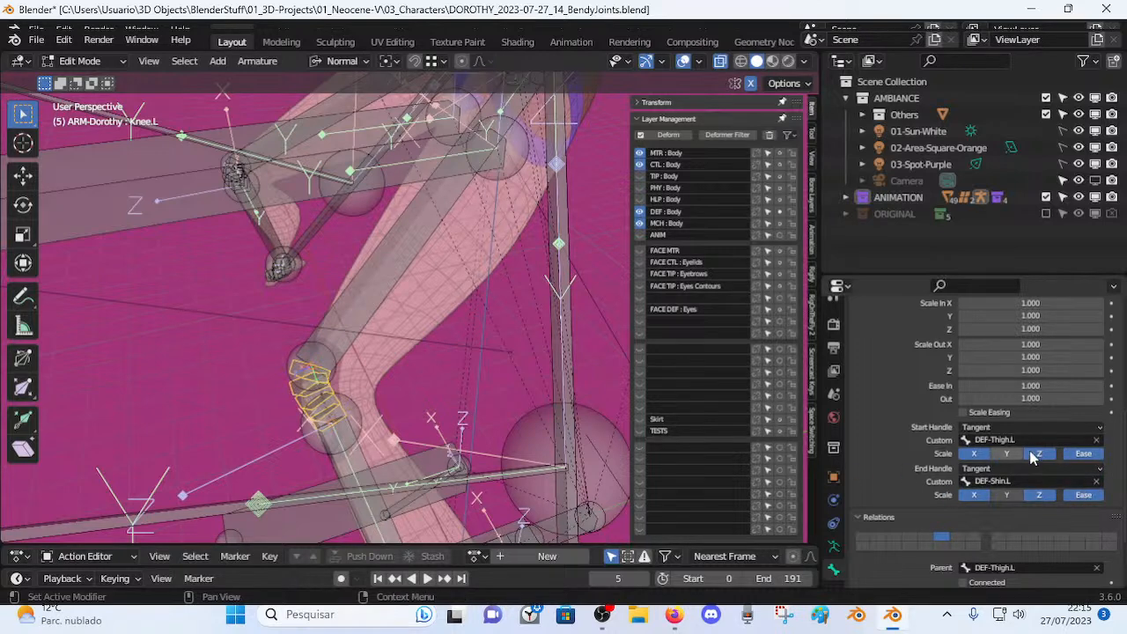
{"action": "scroll", "coordinate": [874, 370], "scroll_direction": "up", "scroll_amount": 6}
{"action": "left_click", "coordinate": [867, 371]}
Return to Pose Mode and examine the left knee and foot control from the front and side.
{"action": "middle_click_drag", "start_coordinate": [414, 378], "coordinate": [493, 333]}
{"action": "key", "text": "Tab"}
{"action": "scroll", "coordinate": [456, 380], "scroll_direction": "down", "scroll_amount": 3}
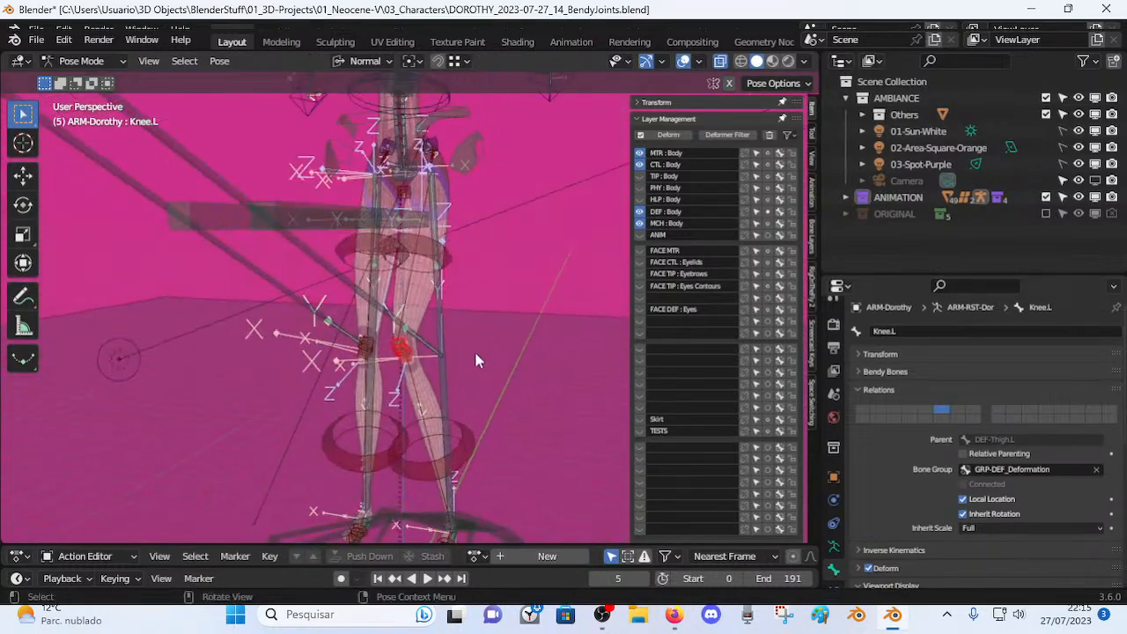
{"action": "scroll", "coordinate": [417, 409], "scroll_direction": "up", "scroll_amount": 7}
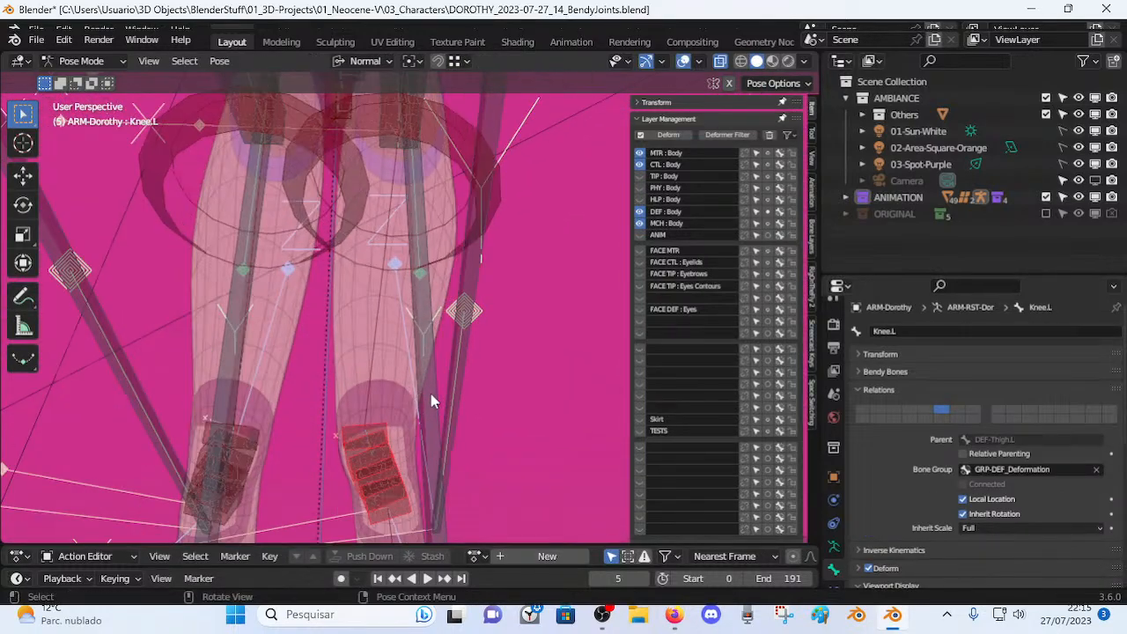
{"action": "scroll", "coordinate": [431, 394], "scroll_direction": "down", "scroll_amount": 7}
{"action": "middle_click_drag", "start_coordinate": [422, 397], "coordinate": [399, 418]}
{"action": "scroll", "coordinate": [398, 418], "scroll_direction": "down", "scroll_amount": 2}
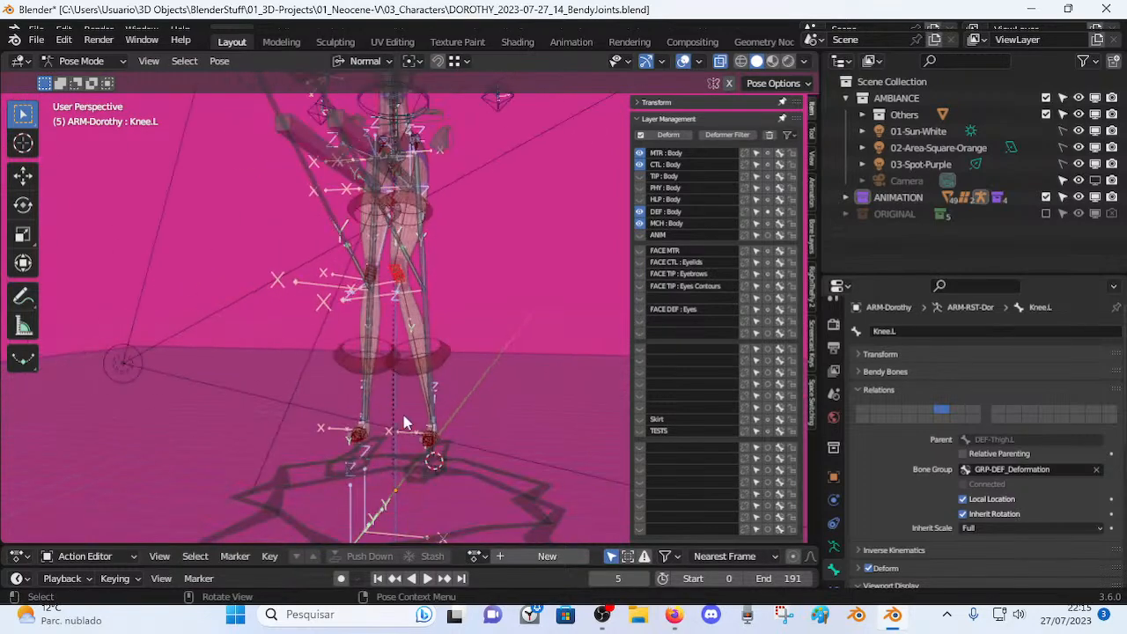
{"action": "middle_click_drag", "start_coordinate": [455, 469], "coordinate": [298, 429]}
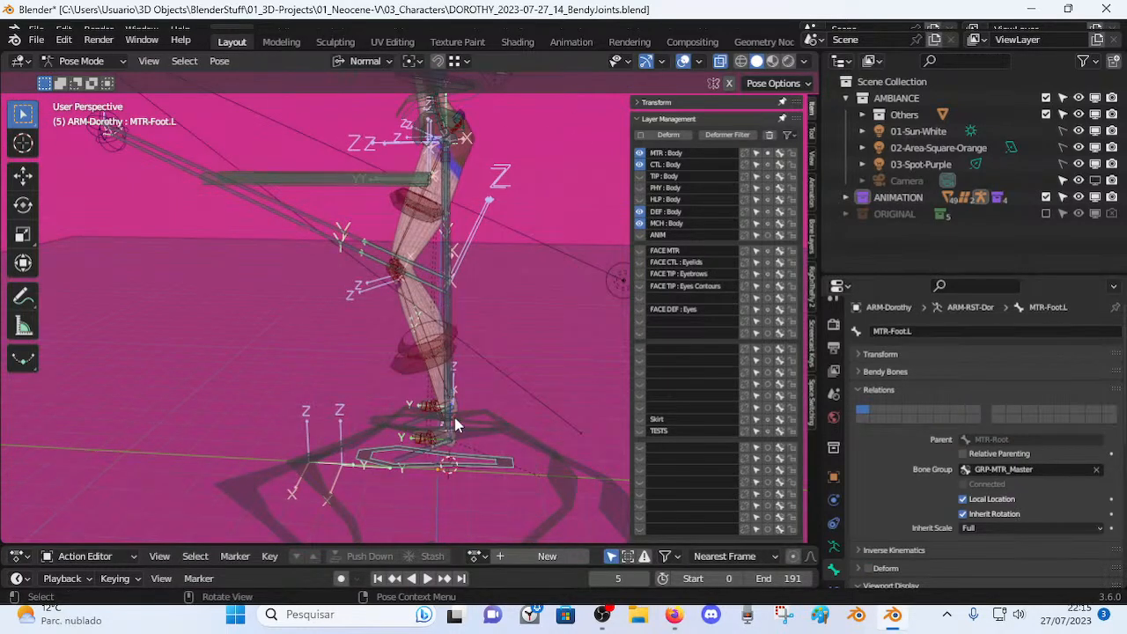
{"action": "scroll", "coordinate": [455, 426], "scroll_direction": "up", "scroll_amount": 8}
{"action": "middle_click_drag", "start_coordinate": [451, 411], "coordinate": [443, 359]}
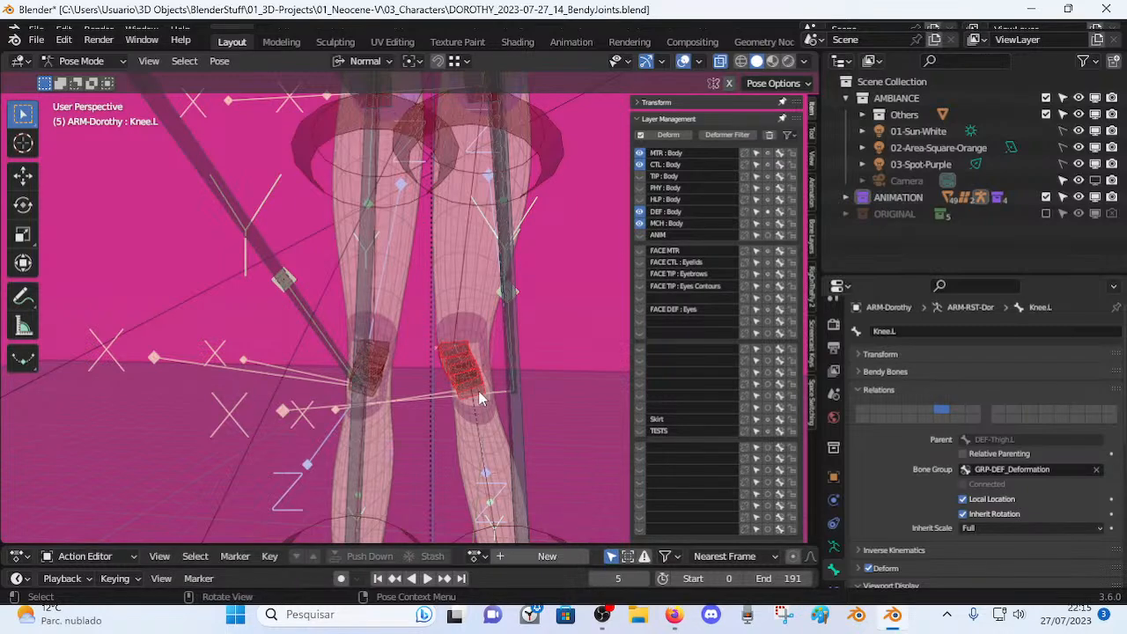
Select the armature together with the body mesh and switch the body to Weight Paint mode.
{"action": "key", "text": "ctrl+Tab"}
{"action": "left_click", "coordinate": [455, 396]}
{"action": "left_click", "coordinate": [464, 400]}
{"action": "left_click", "coordinate": [459, 435], "text": "shift"}
{"action": "key", "text": "ctrl+Tab"}
{"action": "left_click", "coordinate": [350, 380]}
Inspect the weights of the left knee, thigh and shin bones on the body mesh, and return to Object Mode.
{"action": "left_click", "coordinate": [464, 382], "text": "ctrl"}
{"action": "middle_click_drag", "start_coordinate": [464, 382], "coordinate": [411, 379]}
{"action": "scroll", "coordinate": [497, 351], "scroll_direction": "down", "scroll_amount": 3}
{"action": "left_click", "coordinate": [436, 236], "text": "ctrl"}
{"action": "left_click", "coordinate": [503, 432], "text": "ctrl"}
{"action": "mouse_move", "coordinate": [375, 433]}
{"action": "middle_mouse_down"}
{"action": "mouse_move", "coordinate": [439, 430]}
{"action": "mouse_move", "coordinate": [472, 409]}
{"action": "mouse_move", "coordinate": [467, 423]}
{"action": "mouse_move", "coordinate": [299, 427]}
{"action": "middle_mouse_up"}
{"action": "key", "text": "ctrl+Tab"}
{"action": "key", "text": "4"}
{"action": "scroll", "coordinate": [421, 337], "scroll_direction": "up", "scroll_amount": 3}
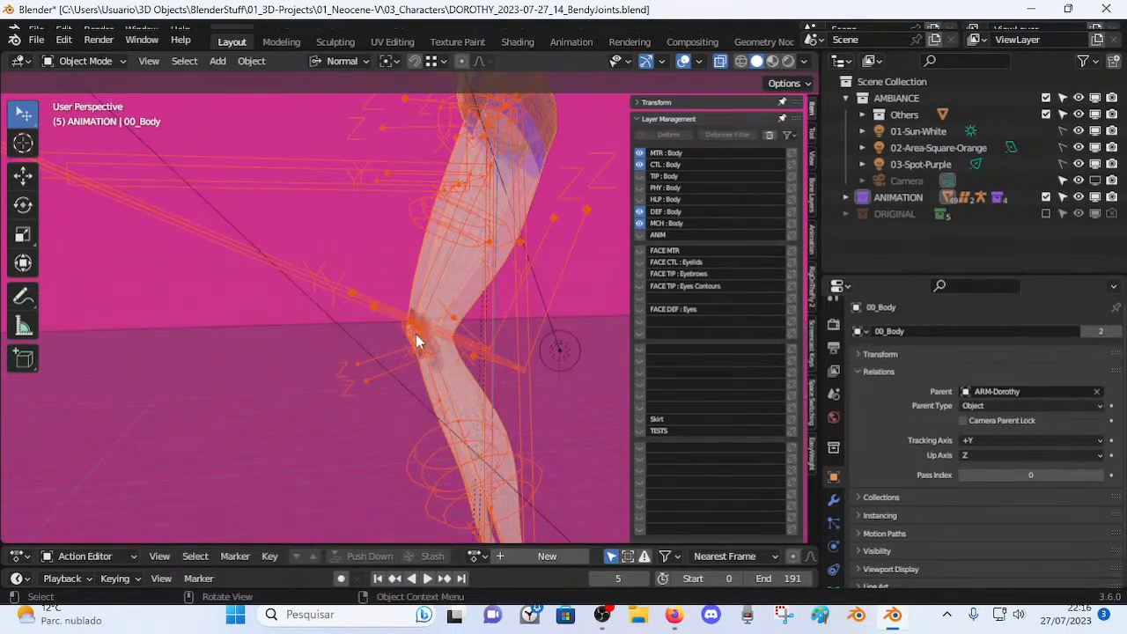
{"action": "left_click", "coordinate": [441, 343]}
{"action": "scroll", "coordinate": [440, 343], "scroll_direction": "down", "scroll_amount": 4}
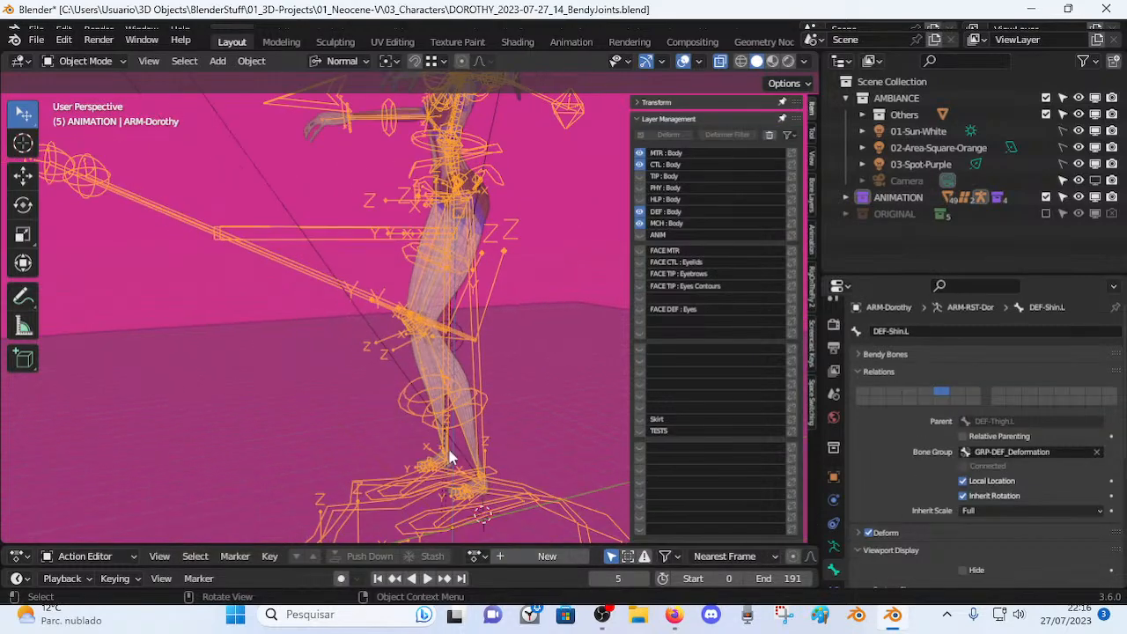
{"action": "left_click", "coordinate": [471, 513]}
{"action": "key", "text": "ctrl+Tab"}
{"action": "left_click", "coordinate": [470, 507]}
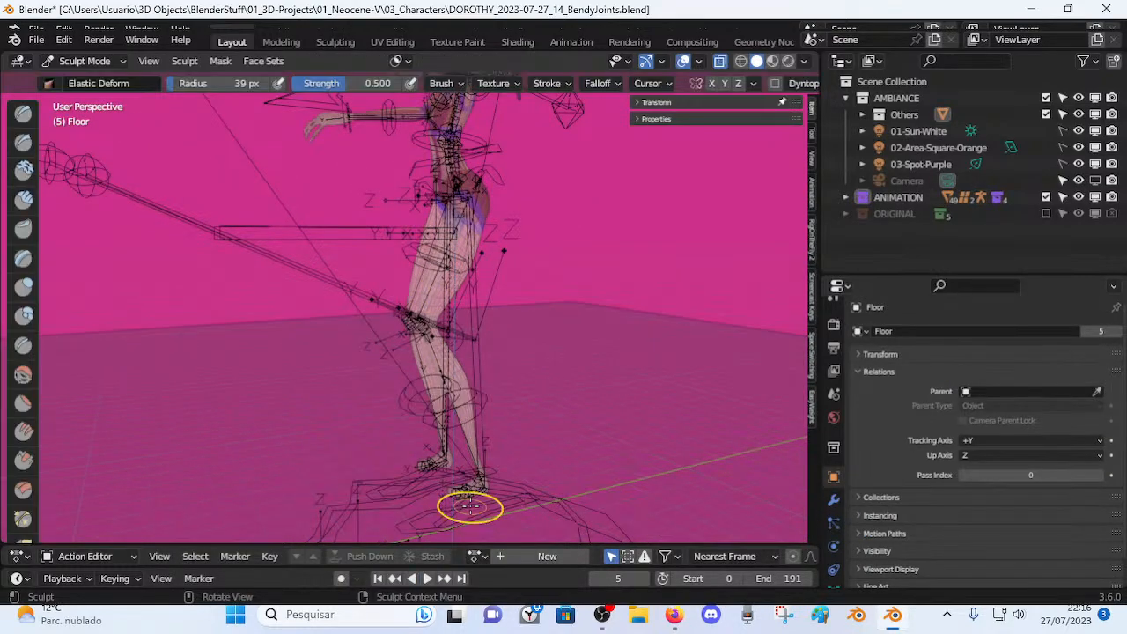
{"action": "key", "text": "ctrl+Tab"}
{"action": "key", "text": "4"}
Put the armature in Pose Mode and move the MTR-Foot.L control up behind the body to bend the left knee.
{"action": "left_click", "coordinate": [470, 506]}
{"action": "key", "text": "ctrl+Tab"}
{"action": "left_click", "coordinate": [470, 505]}
{"action": "key", "text": "g"}
{"action": "right_click", "coordinate": [501, 501]}
{"action": "left_click", "coordinate": [492, 507]}
{"action": "key", "text": "g"}
{"action": "left_click", "coordinate": [588, 436]}
Rotate the MTR-Foot.L control about the X axis so the foot points downward, and raise it further behind the body.
{"action": "key", "text": "r"}
{"action": "key", "text": "x"}
{"action": "key", "text": "x"}
{"action": "left_click", "coordinate": [592, 426]}
{"action": "key", "text": "r"}
{"action": "key", "text": "x"}
{"action": "left_click", "coordinate": [581, 448]}
{"action": "key", "text": "g"}
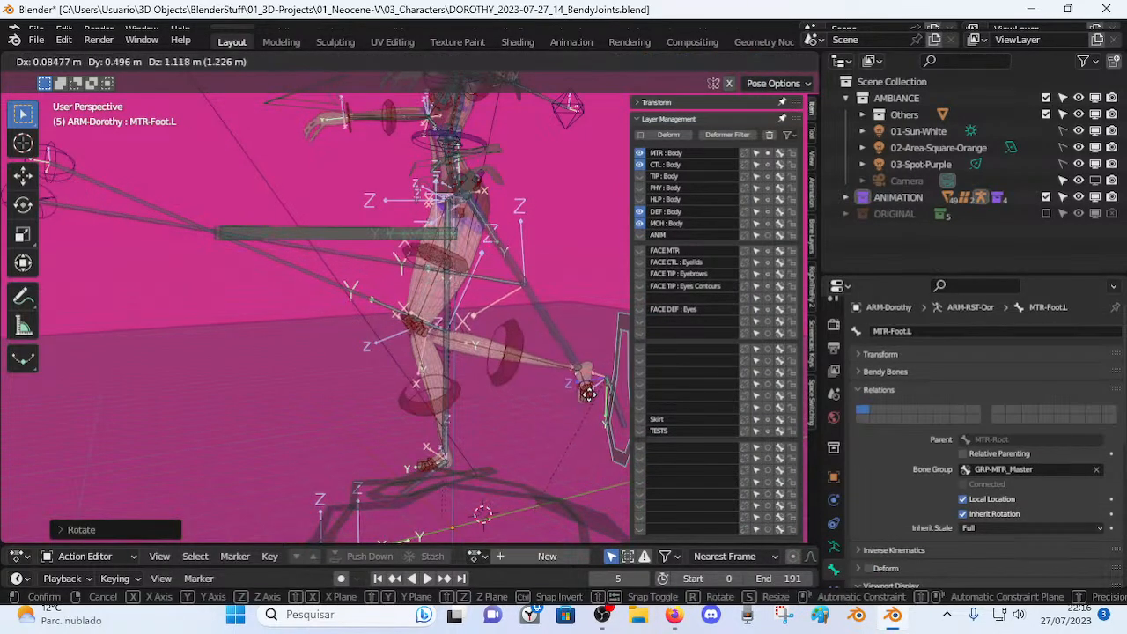
{"action": "left_click", "coordinate": [591, 359]}
Move the MTR-Leg.L control down in front of the legs to below knee height.
{"action": "scroll", "coordinate": [381, 356], "scroll_direction": "down", "scroll_amount": 2}
{"action": "middle_click_drag", "start_coordinate": [380, 357], "coordinate": [438, 329]}
{"action": "left_click", "coordinate": [394, 259]}
{"action": "key", "text": "g"}
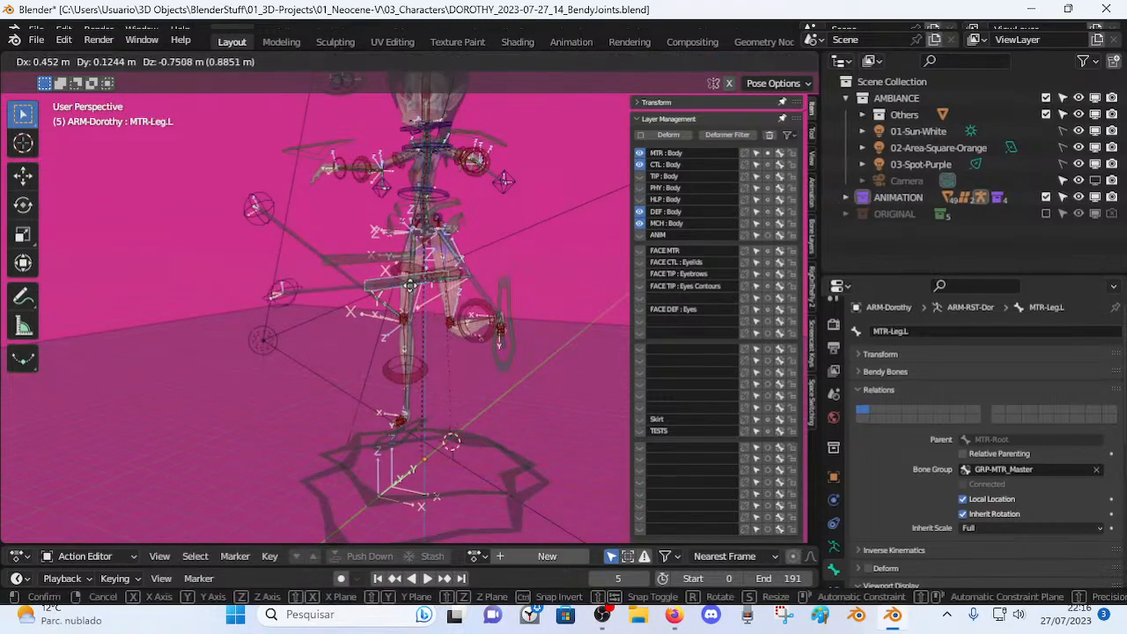
{"action": "left_click", "coordinate": [397, 350]}
{"action": "key", "text": "g"}
{"action": "left_click", "coordinate": [403, 372]}
{"action": "scroll", "coordinate": [452, 383], "scroll_direction": "up", "scroll_amount": 2}
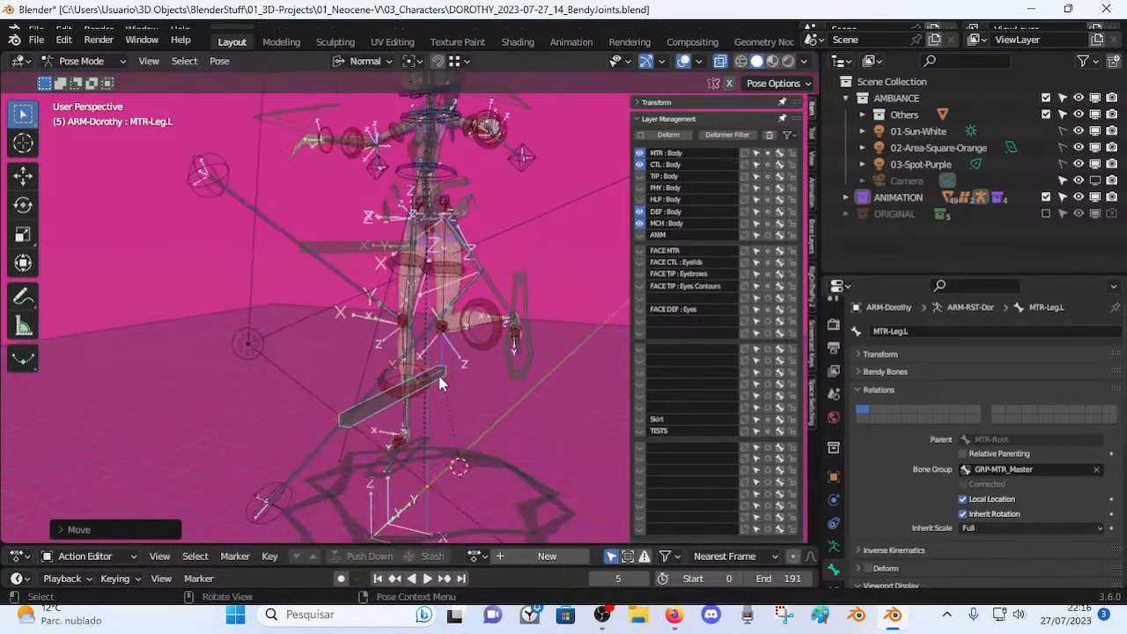
Raise the MTR-Foot.L control slightly behind the body to bend the left knee further.
{"action": "middle_click_drag", "start_coordinate": [486, 405], "coordinate": [366, 390]}
{"action": "scroll", "coordinate": [461, 398], "scroll_direction": "up", "scroll_amount": 4}
{"action": "middle_click_drag", "start_coordinate": [488, 426], "coordinate": [393, 417], "text": "shift"}
{"action": "left_click", "coordinate": [498, 415]}
{"action": "key", "text": "g"}
{"action": "left_click", "coordinate": [503, 375]}
{"action": "scroll", "coordinate": [414, 422], "scroll_direction": "down", "scroll_amount": 4}
{"action": "scroll", "coordinate": [468, 456], "scroll_direction": "down", "scroll_amount": 3}
{"action": "scroll", "coordinate": [393, 377], "scroll_direction": "up", "scroll_amount": 2}
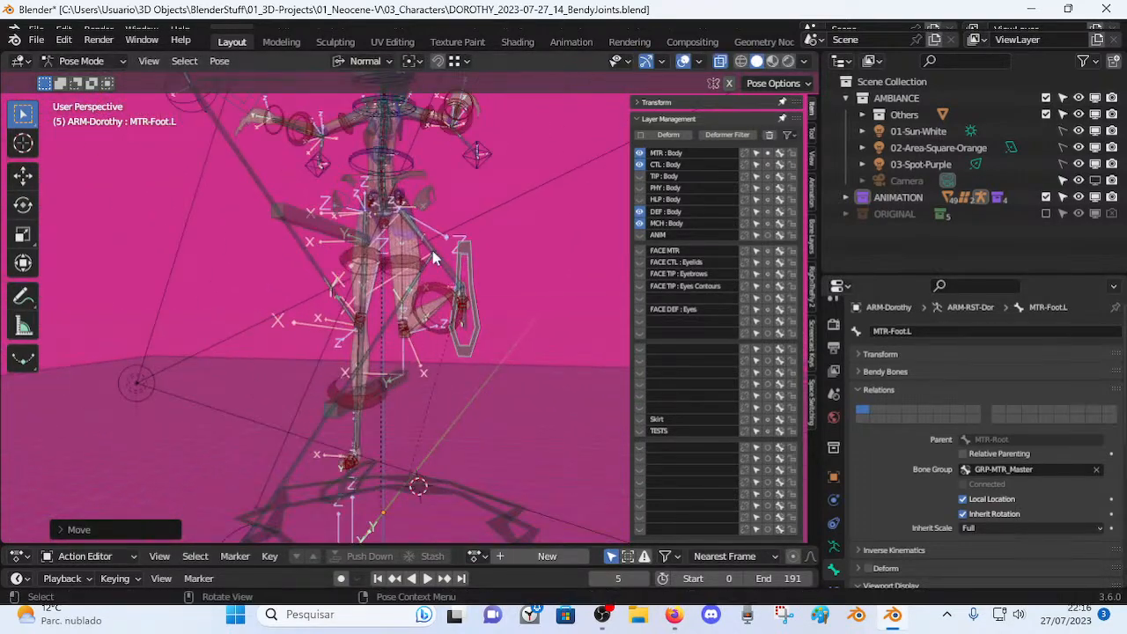
{"action": "left_click", "coordinate": [432, 254]}
{"action": "scroll", "coordinate": [446, 352], "scroll_direction": "up", "scroll_amount": 1}
{"action": "middle_click_drag", "start_coordinate": [446, 352], "coordinate": [502, 361]}
{"action": "key", "text": "r"}
{"action": "key", "text": "z"}
{"action": "right_click", "coordinate": [593, 308]}
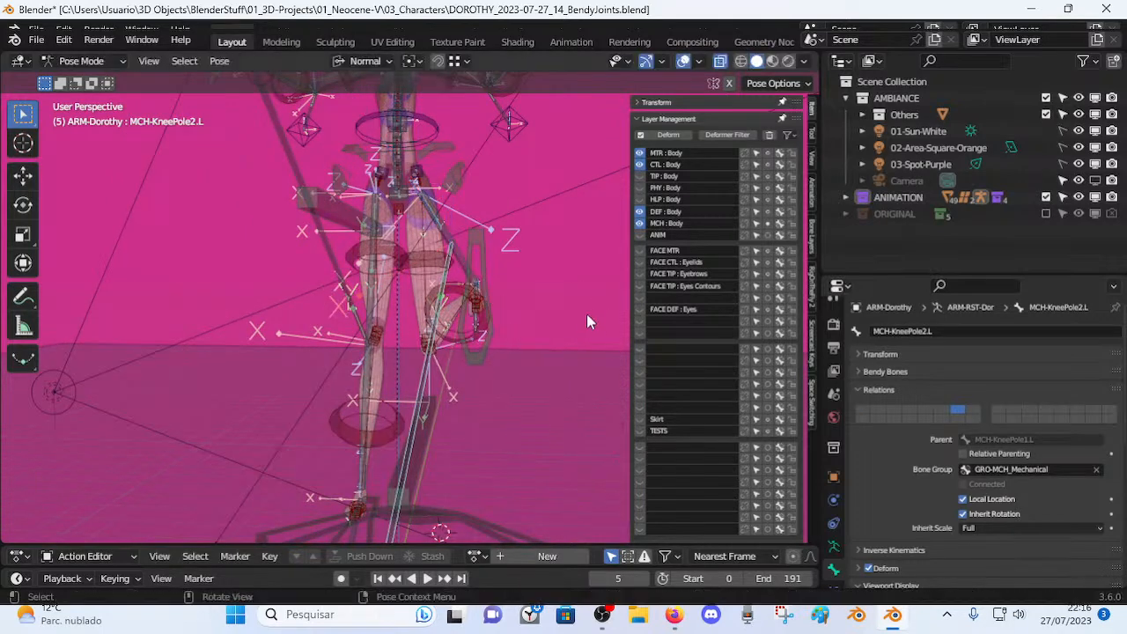
{"action": "left_click", "coordinate": [455, 254]}
{"action": "key", "text": "r"}
{"action": "key", "text": "z"}
{"action": "right_click", "coordinate": [556, 364]}
{"action": "scroll", "coordinate": [400, 421], "scroll_direction": "down", "scroll_amount": 1}
Rotate the MTR-Leg.L control about the Z axis in front of the left leg.
{"action": "left_click", "coordinate": [403, 420]}
{"action": "key", "text": "r"}
{"action": "key", "text": "z"}
{"action": "left_click", "coordinate": [427, 432]}
{"action": "key", "text": "r"}
{"action": "key", "text": "z"}
{"action": "left_click", "coordinate": [473, 423]}
Move the MTR-Leg.L control sideways and farther forward, away from the legs.
{"action": "key", "text": "g"}
{"action": "left_click", "coordinate": [556, 437]}
{"action": "middle_click_drag", "start_coordinate": [498, 431], "coordinate": [346, 431]}
{"action": "scroll", "coordinate": [346, 426], "scroll_direction": "up", "scroll_amount": 3}
{"action": "middle_click_drag", "start_coordinate": [308, 398], "coordinate": [405, 424], "text": "shift"}
{"action": "key", "text": "g"}
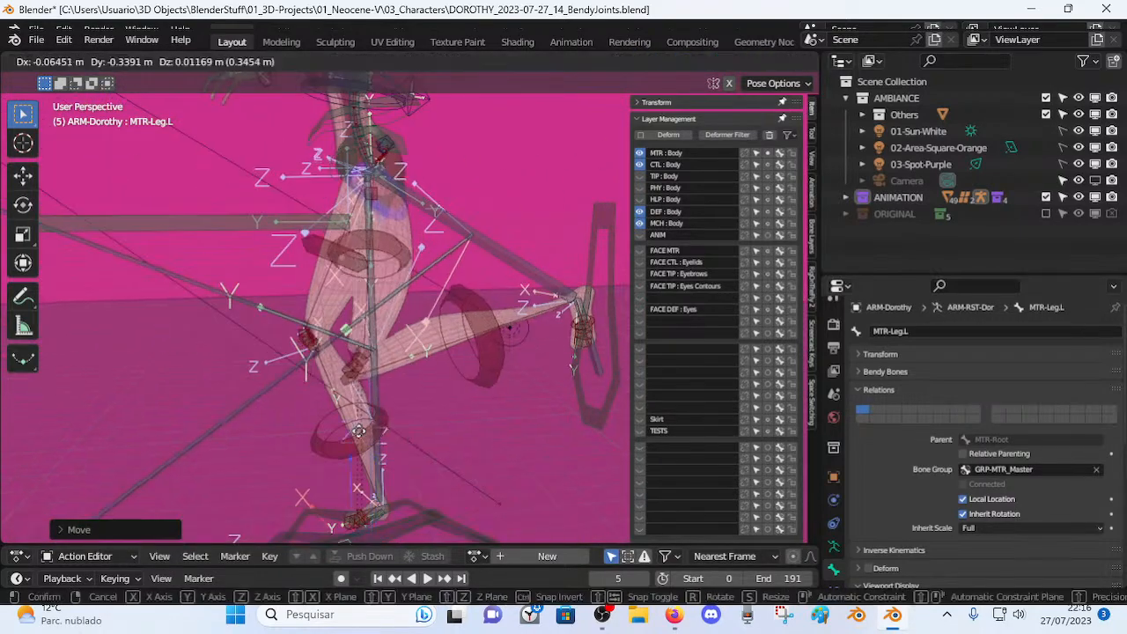
{"action": "left_click", "coordinate": [232, 413]}
Select the Knee.L bone at the bent left knee and show its Bendy Bones settings.
{"action": "scroll", "coordinate": [291, 408], "scroll_direction": "up", "scroll_amount": 2}
{"action": "mouse_move", "coordinate": [322, 402]}
{"action": "middle_mouse_down"}
{"action": "mouse_move", "coordinate": [454, 391]}
{"action": "mouse_move", "coordinate": [309, 412]}
{"action": "middle_mouse_up"}
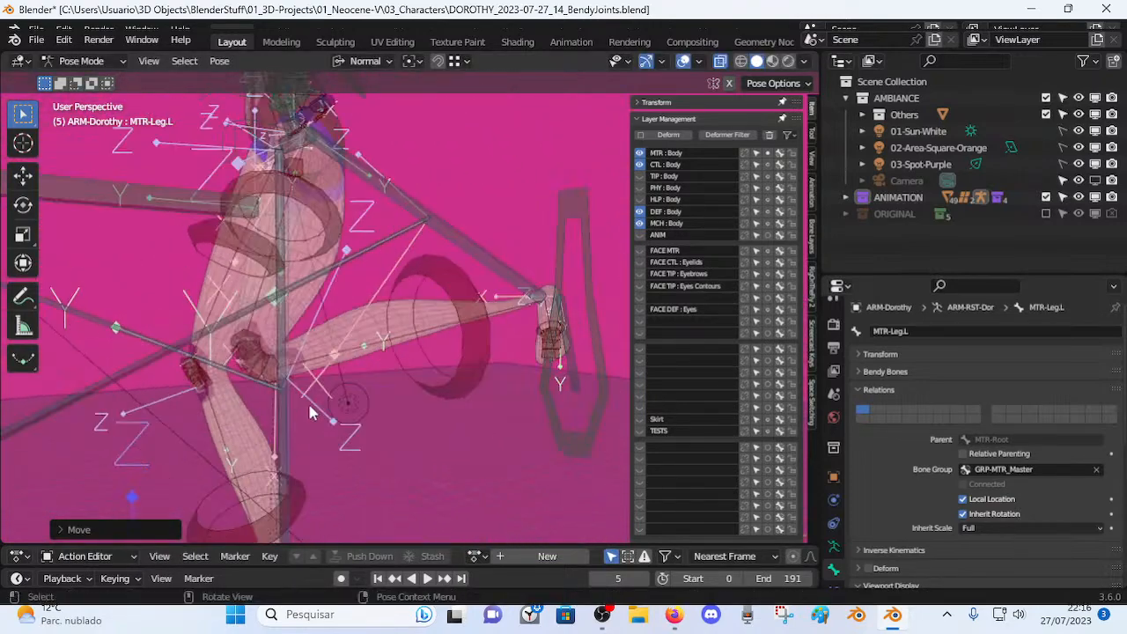
{"action": "left_click", "coordinate": [249, 374]}
{"action": "middle_click_drag", "start_coordinate": [249, 374], "coordinate": [342, 392]}
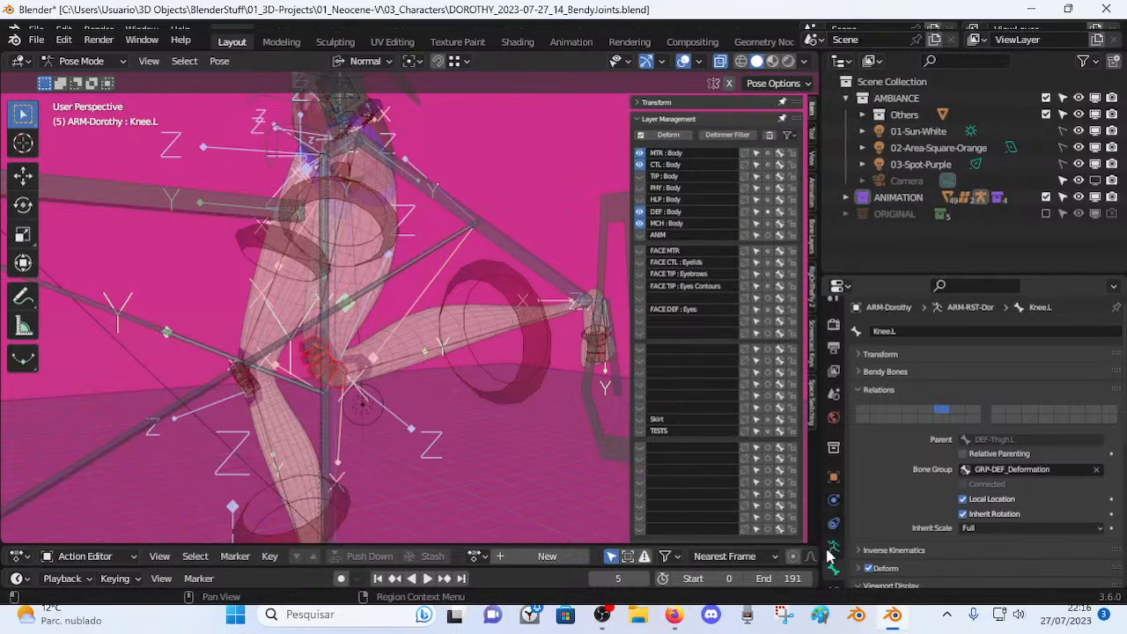
{"action": "left_click", "coordinate": [863, 371]}
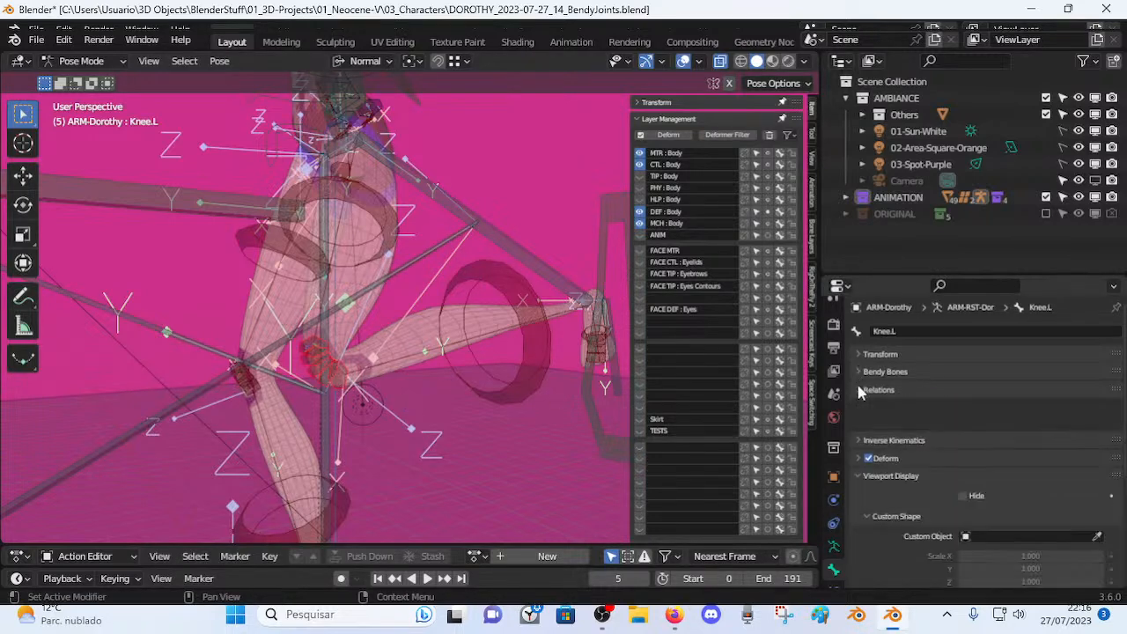
Turn off X-ray display in Object Mode, and return the armature to Pose Mode.
{"action": "middle_click_drag", "start_coordinate": [531, 377], "coordinate": [440, 406]}
{"action": "key", "text": "ctrl+Tab"}
{"action": "left_click", "coordinate": [467, 323]}
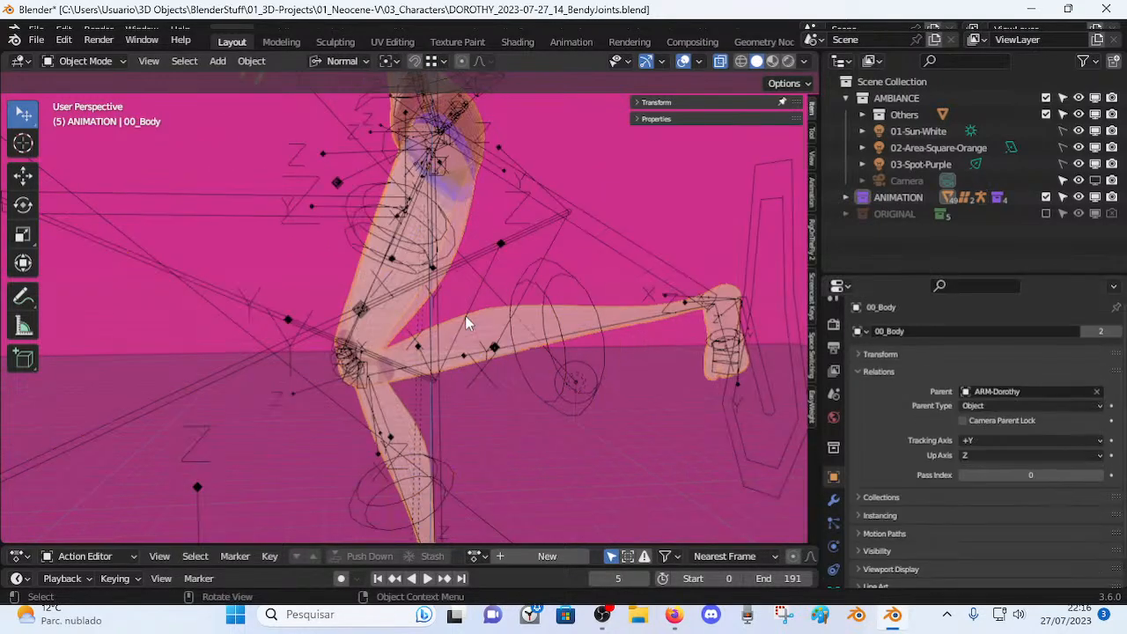
{"action": "key", "text": "alt+z"}
{"action": "left_click", "coordinate": [341, 372]}
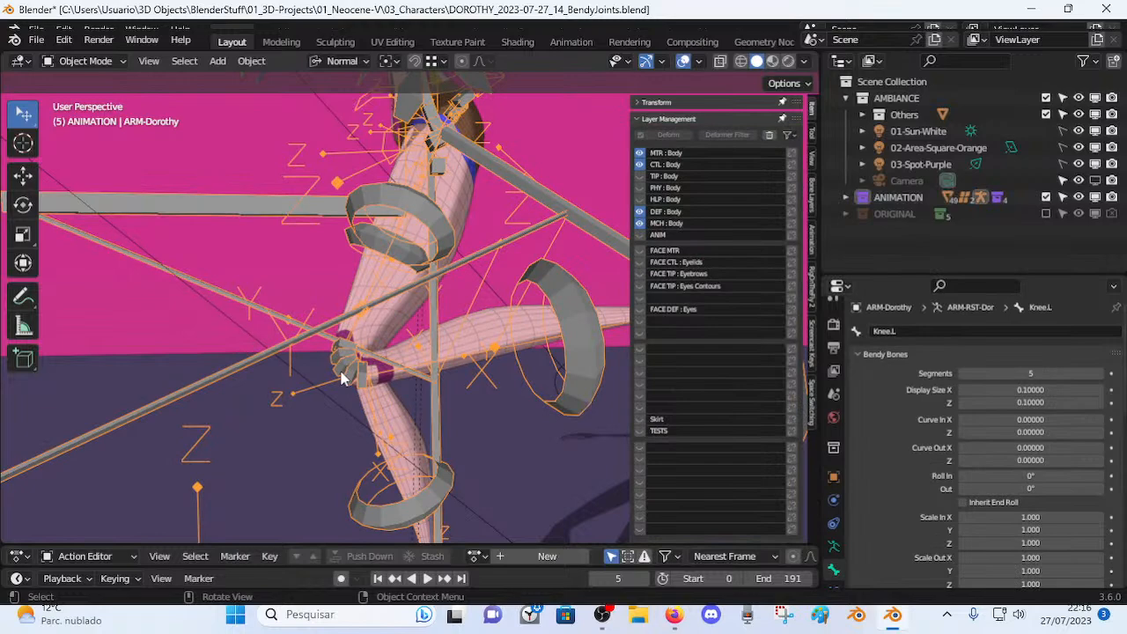
{"action": "key", "text": "ctrl+Tab"}
{"action": "middle_click_drag", "start_coordinate": [356, 400], "coordinate": [382, 385]}
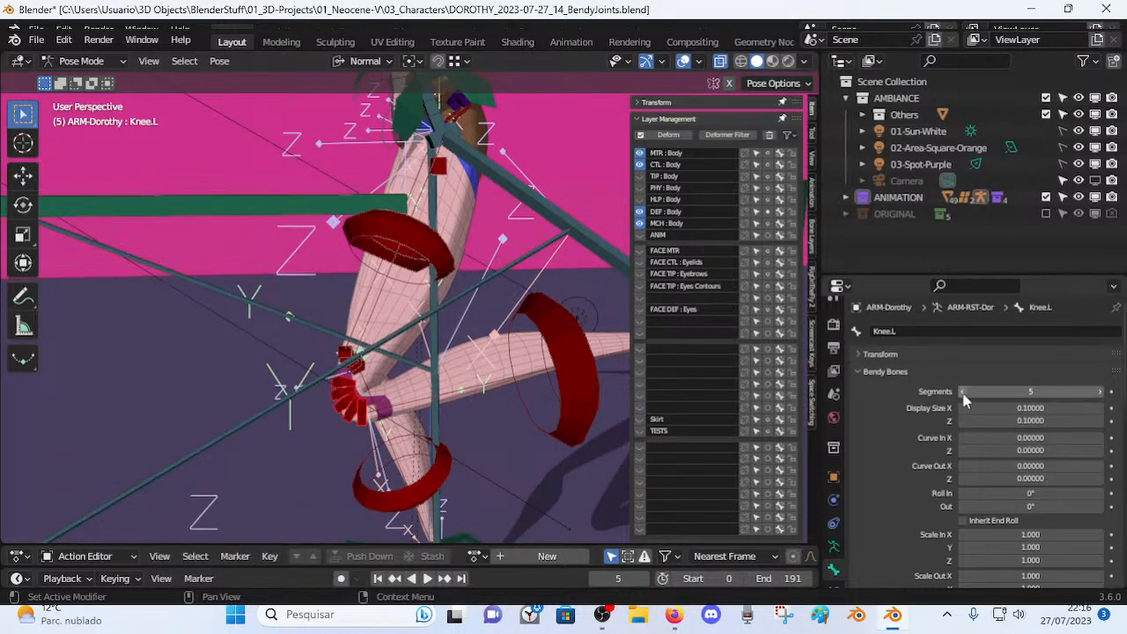
Reduce the Knee.L bone's bendy segments to 1, compare the bend with 2 segments, and set them back to 1.
{"action": "left_click_drag", "start_coordinate": [1030, 391], "coordinate": [995, 391]}
{"action": "scroll", "coordinate": [397, 400], "scroll_direction": "up", "scroll_amount": 6}
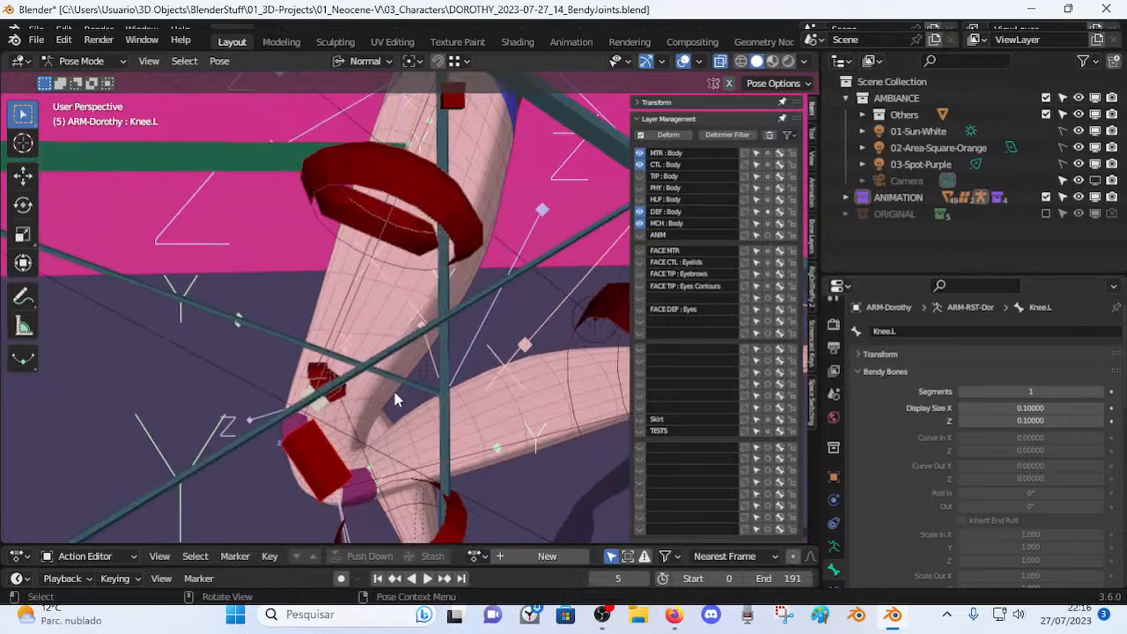
{"action": "left_click", "coordinate": [1101, 392]}
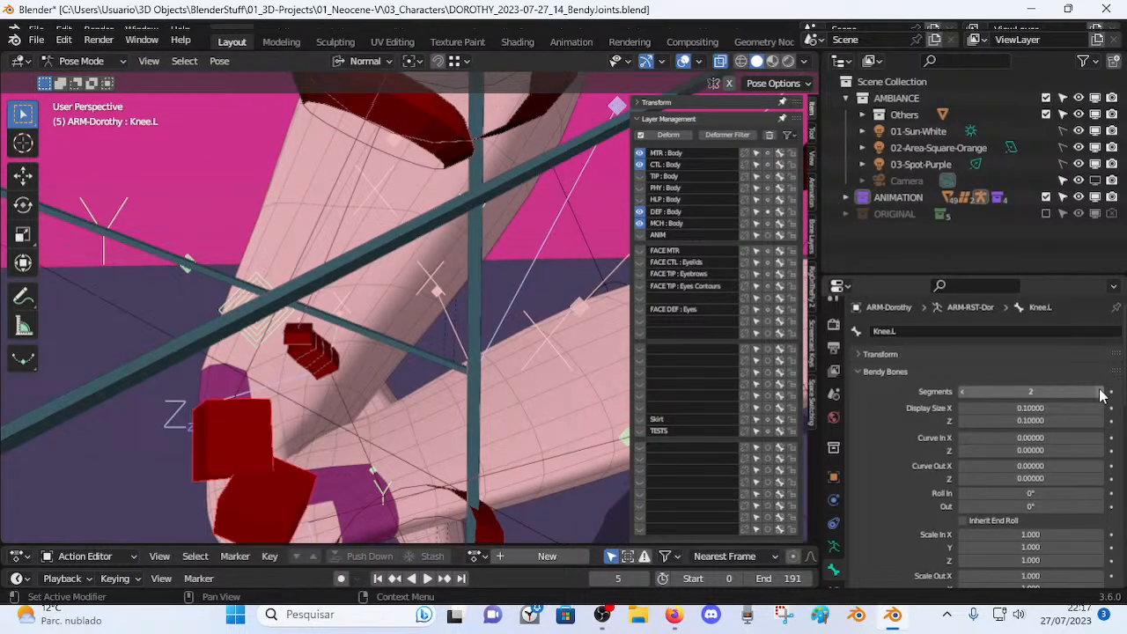
{"action": "scroll", "coordinate": [399, 479], "scroll_direction": "down", "scroll_amount": 2}
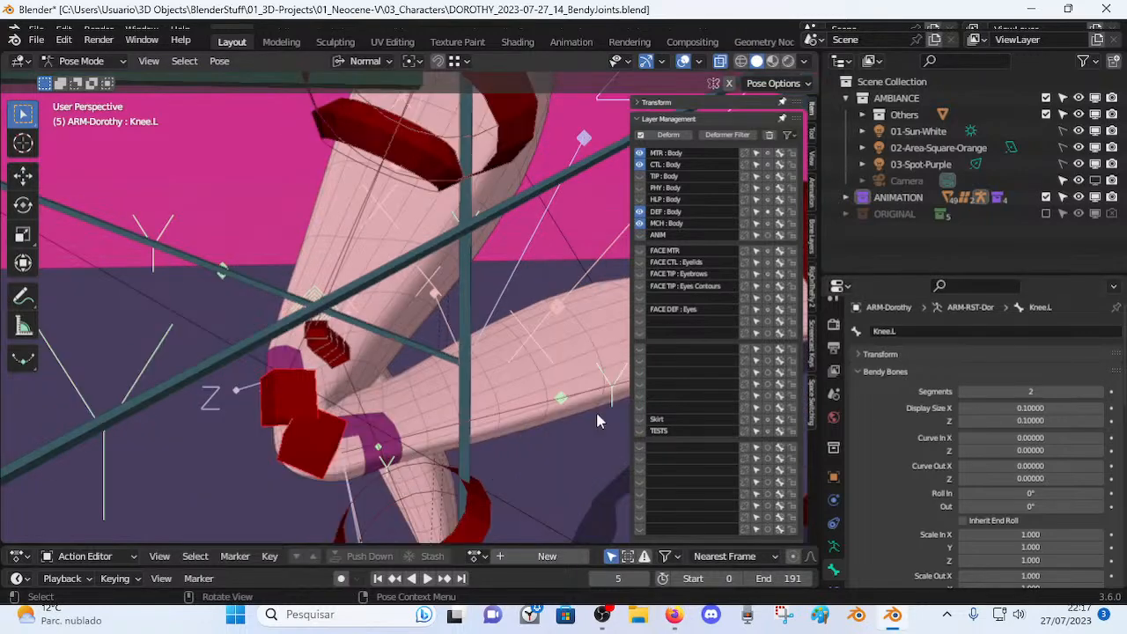
{"action": "left_click", "coordinate": [966, 395]}
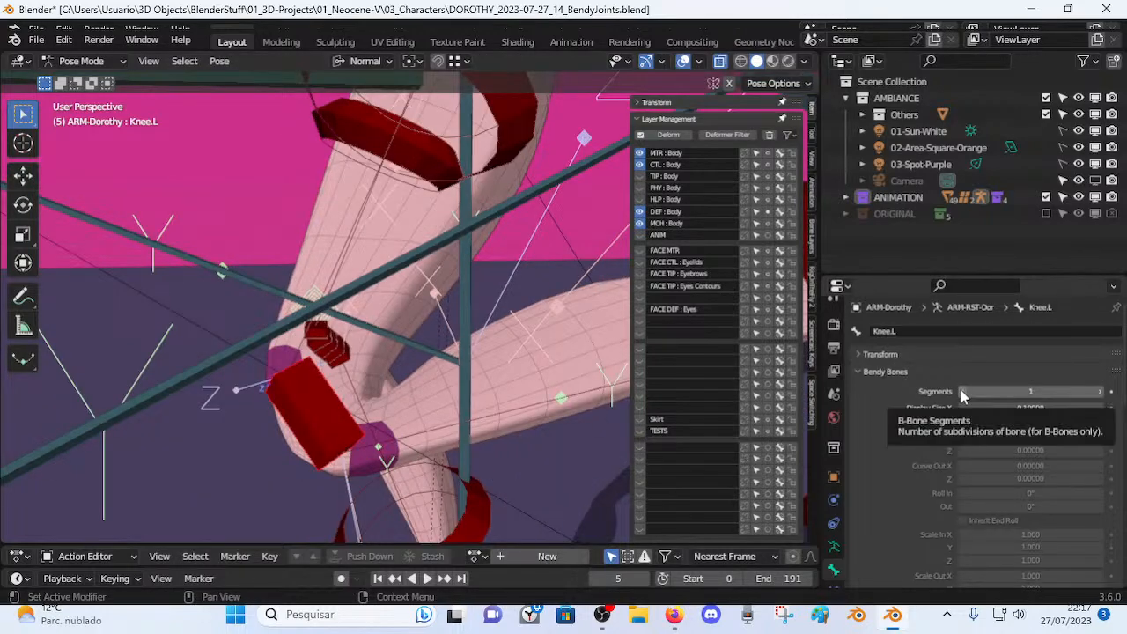
{"action": "scroll", "coordinate": [509, 330], "scroll_direction": "down", "scroll_amount": 6}
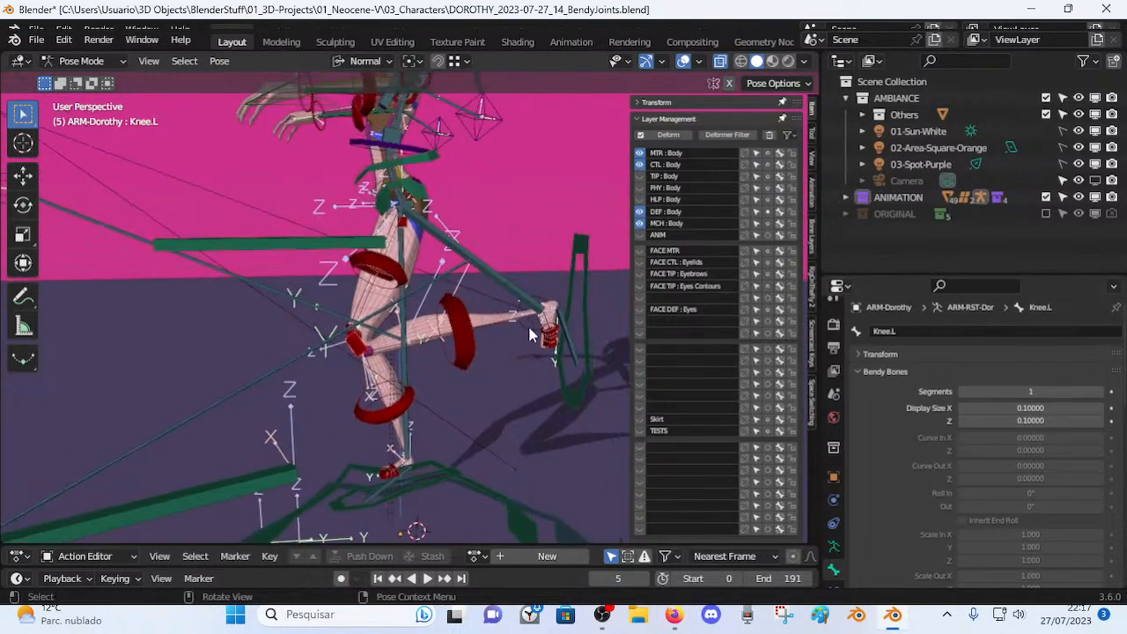
Rotate the MTR-Foot.L control about its Z and Y axes, and move it slightly up behind the body.
{"action": "left_click", "coordinate": [586, 305]}
{"action": "key", "text": "r"}
{"action": "key", "text": "z"}
{"action": "key", "text": "z"}
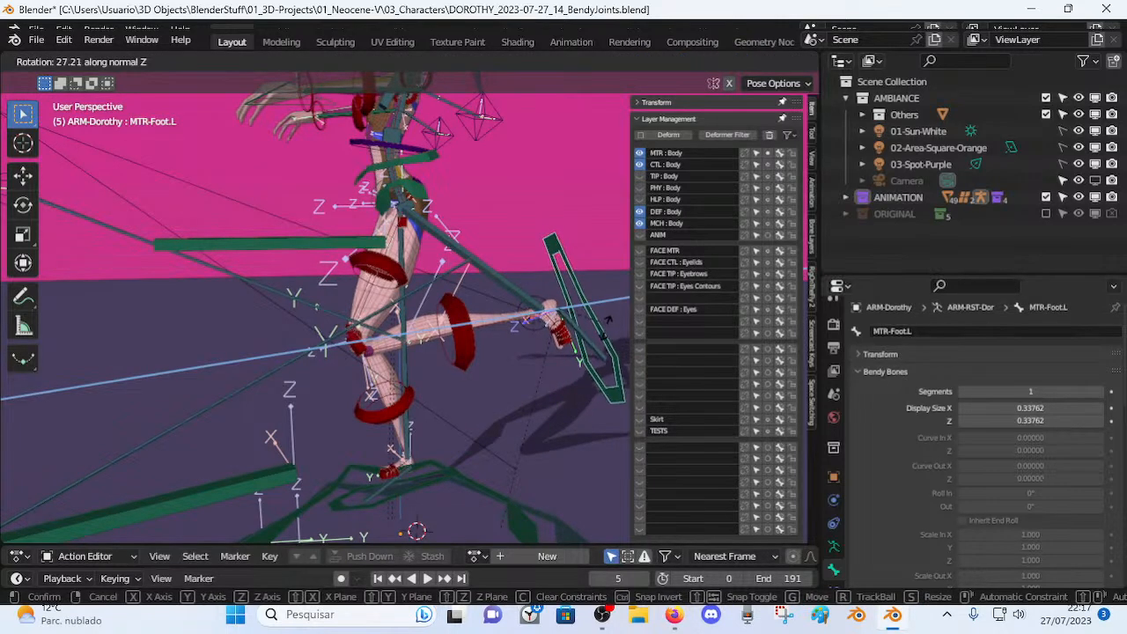
{"action": "left_click", "coordinate": [604, 332]}
{"action": "key", "text": "r"}
{"action": "key", "text": "y"}
{"action": "key", "text": "y"}
{"action": "key", "text": "g"}
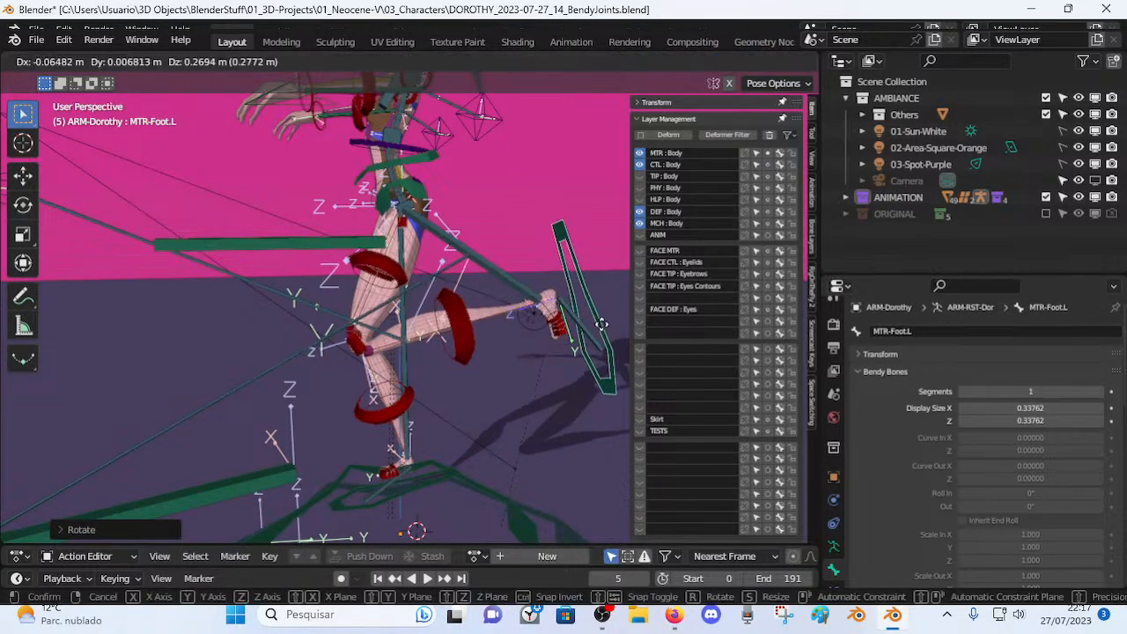
{"action": "left_click", "coordinate": [503, 366]}
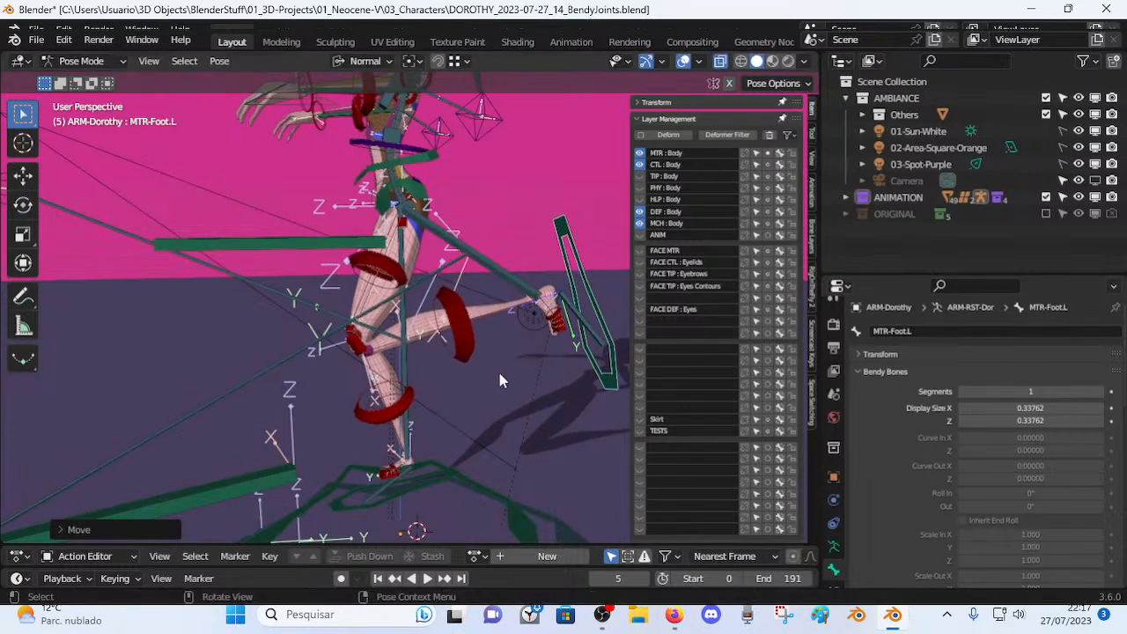
Move the MTR-Leg.L control slightly downward in front of the legs.
{"action": "middle_click_drag", "start_coordinate": [503, 366], "coordinate": [370, 420]}
{"action": "left_click", "coordinate": [286, 407]}
{"action": "key", "text": "g"}
{"action": "left_click", "coordinate": [293, 422]}
{"action": "scroll", "coordinate": [464, 360], "scroll_direction": "up", "scroll_amount": 4}
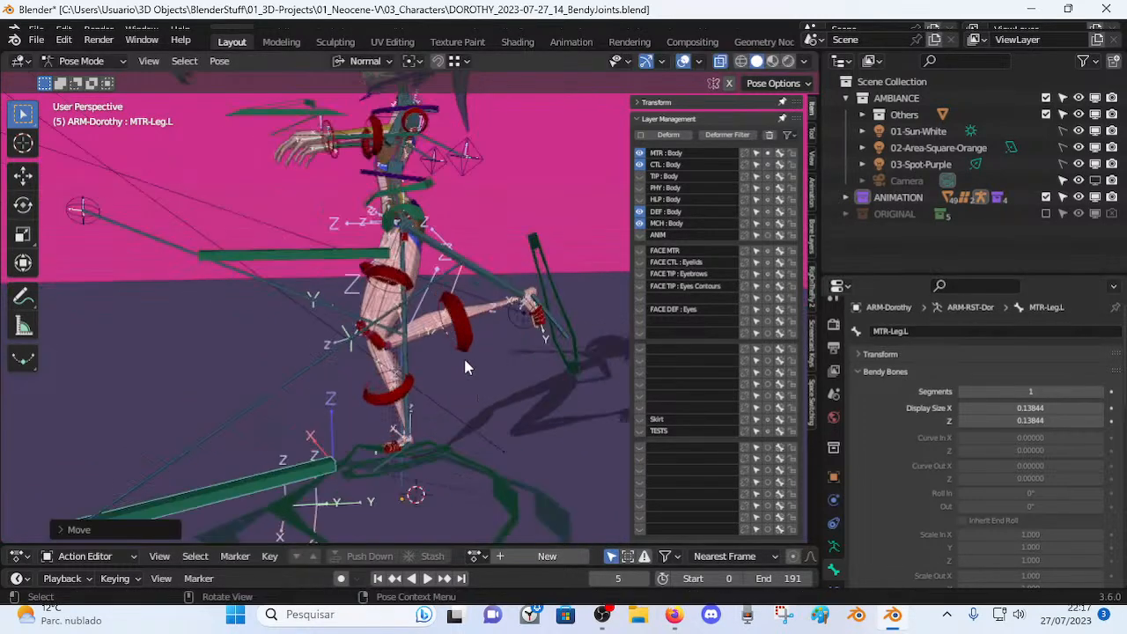
Rotate the MTR-Foot.L control freely in the view and raise it closer to the body.
{"action": "left_click", "coordinate": [611, 359]}
{"action": "middle_click_drag", "start_coordinate": [591, 362], "coordinate": [555, 369], "text": "shift"}
{"action": "key", "text": "r"}
{"action": "left_click", "coordinate": [608, 384]}
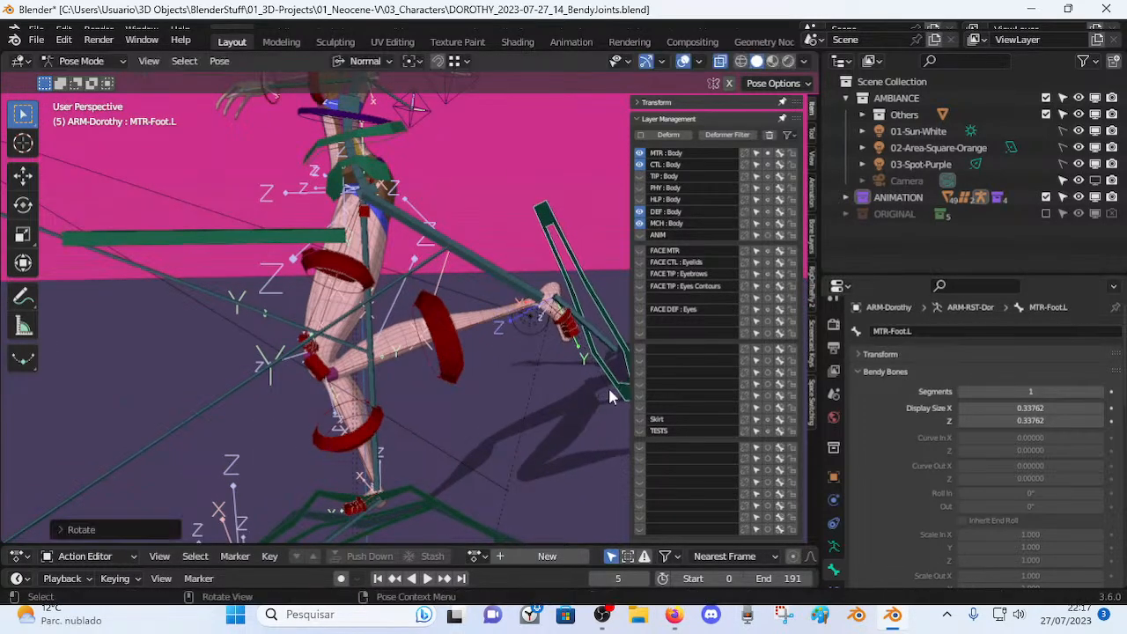
{"action": "key", "text": "g"}
{"action": "left_click", "coordinate": [590, 326]}
Move the MTR-Leg.L control down and back toward the legs.
{"action": "middle_click_drag", "start_coordinate": [590, 326], "coordinate": [374, 406]}
{"action": "left_click", "coordinate": [373, 400]}
{"action": "key", "text": "g"}
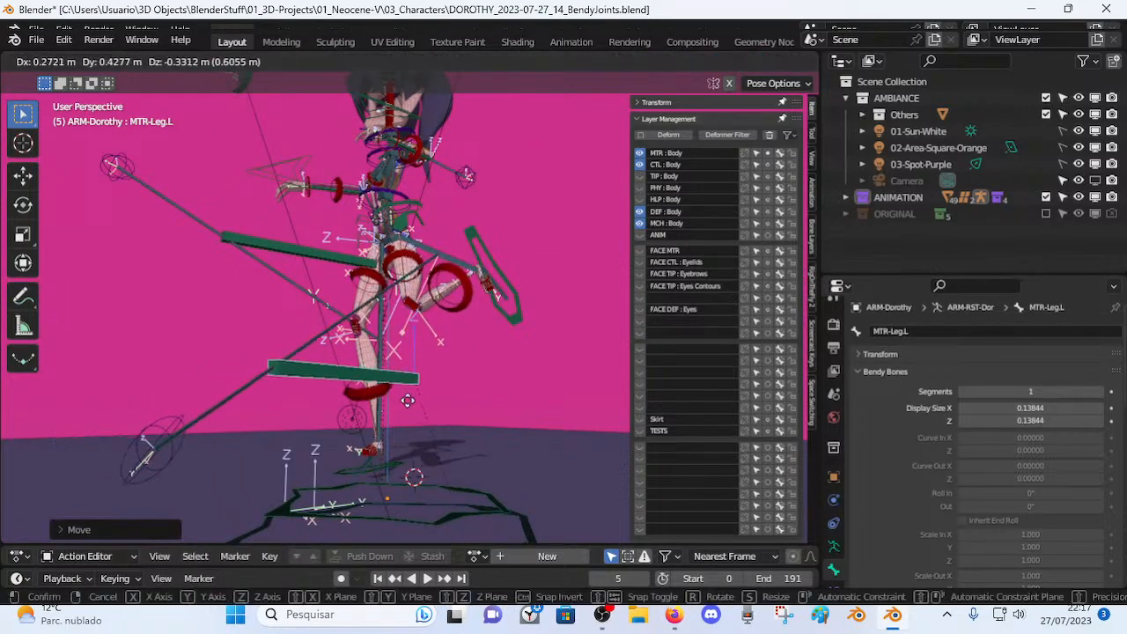
{"action": "left_click", "coordinate": [148, 455]}
Move the CTL-Pole-Knee.L pole control away from its place in front of the left leg.
{"action": "left_click", "coordinate": [148, 456]}
{"action": "key", "text": "g"}
{"action": "left_click", "coordinate": [461, 99]}
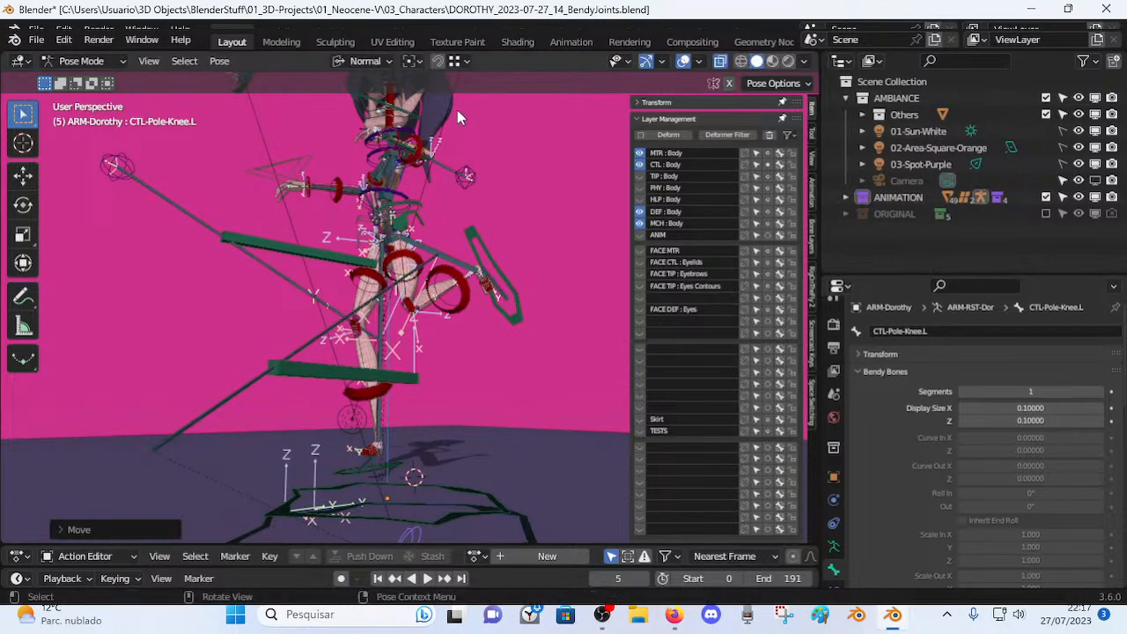
{"action": "key", "text": "g"}
{"action": "right_click", "coordinate": [436, 322]}
Rotate the MTR-Leg.L control about the Z axis to turn the bent left knee.
{"action": "middle_click_drag", "start_coordinate": [436, 321], "coordinate": [407, 389]}
{"action": "left_click", "coordinate": [401, 412]}
{"action": "key", "text": "r"}
{"action": "key", "text": "z"}
{"action": "left_click", "coordinate": [478, 372]}
{"action": "scroll", "coordinate": [478, 372], "scroll_direction": "up", "scroll_amount": 6}
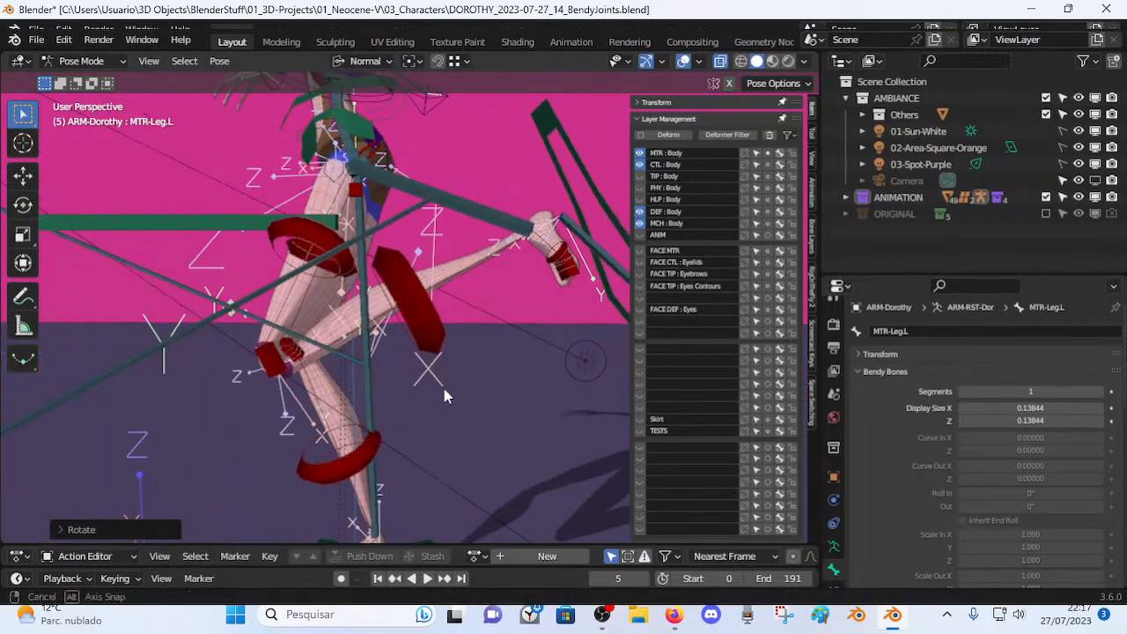
Raise the MTR-Foot.L control a little higher behind the body.
{"action": "scroll", "coordinate": [447, 387], "scroll_direction": "down", "scroll_amount": 4}
{"action": "middle_click_drag", "start_coordinate": [458, 366], "coordinate": [475, 396], "text": "shift"}
{"action": "left_click", "coordinate": [588, 305]}
{"action": "key", "text": "g"}
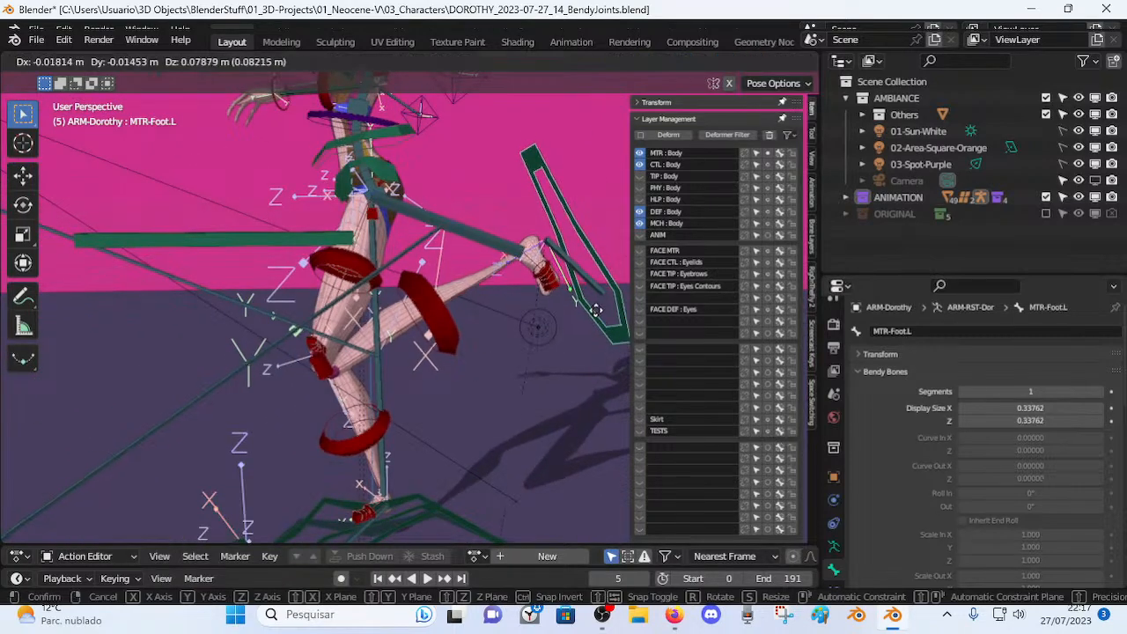
{"action": "left_click", "coordinate": [592, 287]}
{"action": "middle_click_drag", "start_coordinate": [592, 287], "coordinate": [445, 348]}
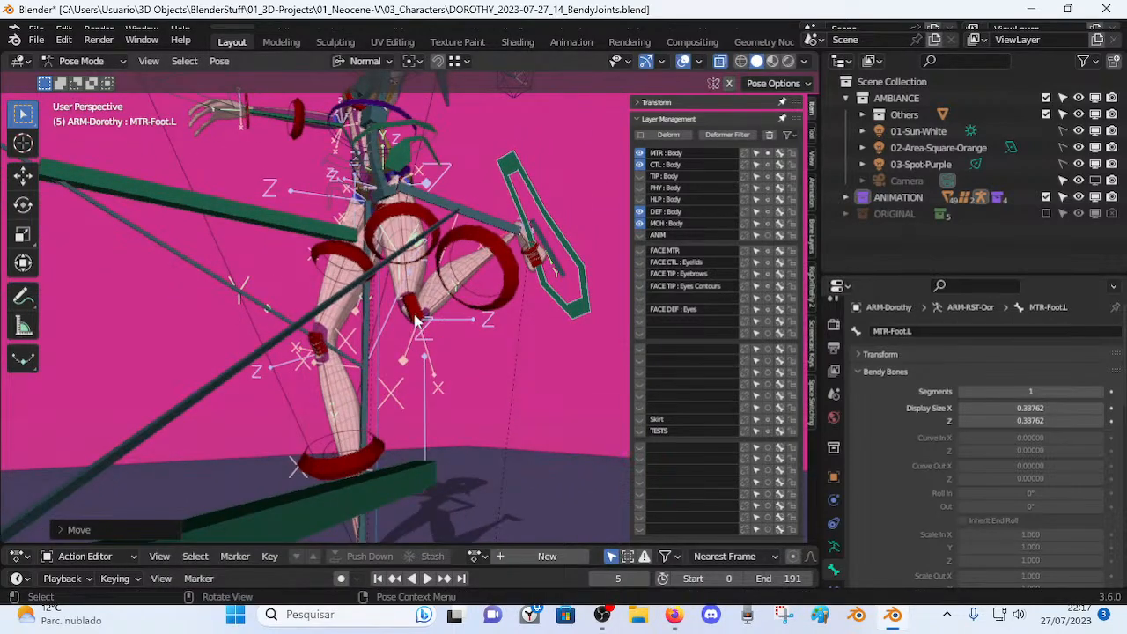
Set the Knee.L bone's bendy segments to 8.
{"action": "left_click", "coordinate": [419, 322]}
{"action": "scroll", "coordinate": [589, 396], "scroll_direction": "up", "scroll_amount": 2}
{"action": "middle_click_drag", "start_coordinate": [546, 373], "coordinate": [541, 421]}
{"action": "scroll", "coordinate": [375, 405], "scroll_direction": "up", "scroll_amount": 2}
{"action": "middle_click_drag", "start_coordinate": [441, 400], "coordinate": [581, 449]}
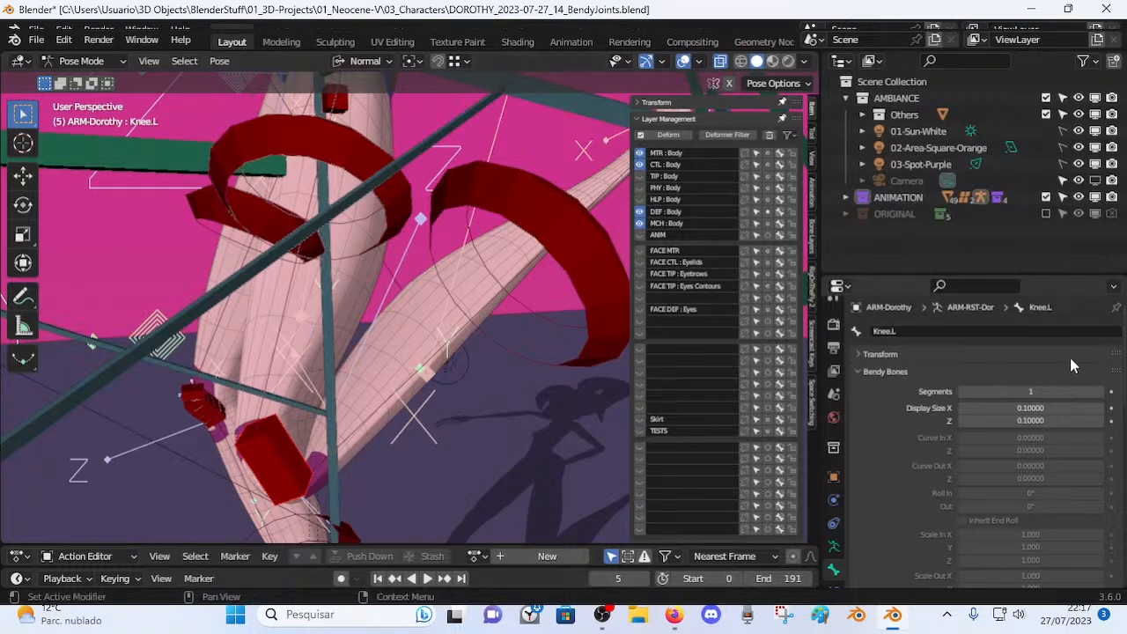
{"action": "left_click", "coordinate": [1101, 389]}
{"action": "left_click", "coordinate": [1100, 389]}
{"action": "left_click", "coordinate": [1100, 389]}
{"action": "left_click", "coordinate": [1101, 389]}
{"action": "left_click", "coordinate": [1101, 389]}
{"action": "left_click", "coordinate": [1101, 390]}
{"action": "left_click", "coordinate": [1100, 390]}
Open the Knee.L bone's constraints and disable its Stretch To constraint targeting DEF-Shin.L.
{"action": "middle_click_drag", "start_coordinate": [546, 423], "coordinate": [464, 450]}
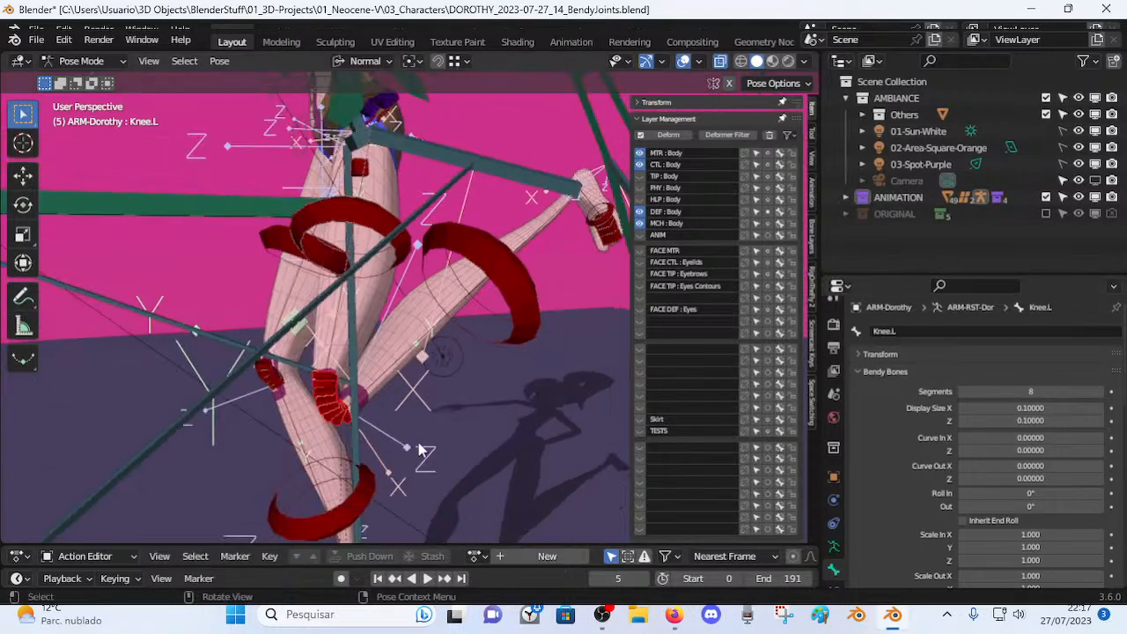
{"action": "mouse_move", "coordinate": [351, 407]}
{"action": "middle_mouse_down"}
{"action": "mouse_move", "coordinate": [259, 395]}
{"action": "mouse_move", "coordinate": [307, 402]}
{"action": "mouse_move", "coordinate": [345, 390]}
{"action": "middle_mouse_up"}
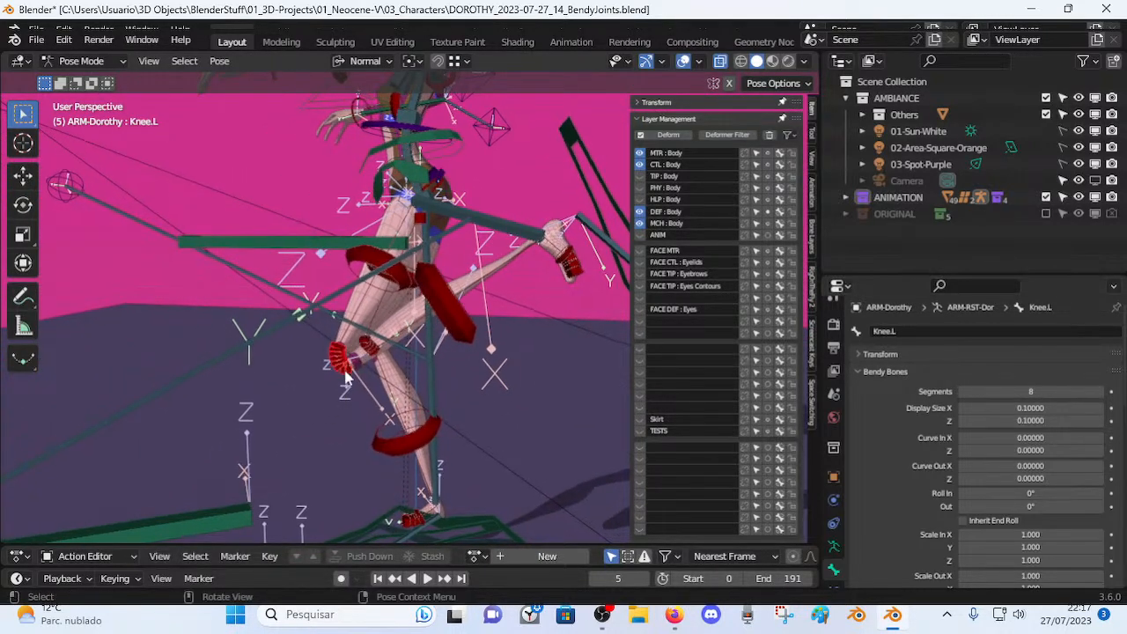
{"action": "left_click", "coordinate": [832, 540]}
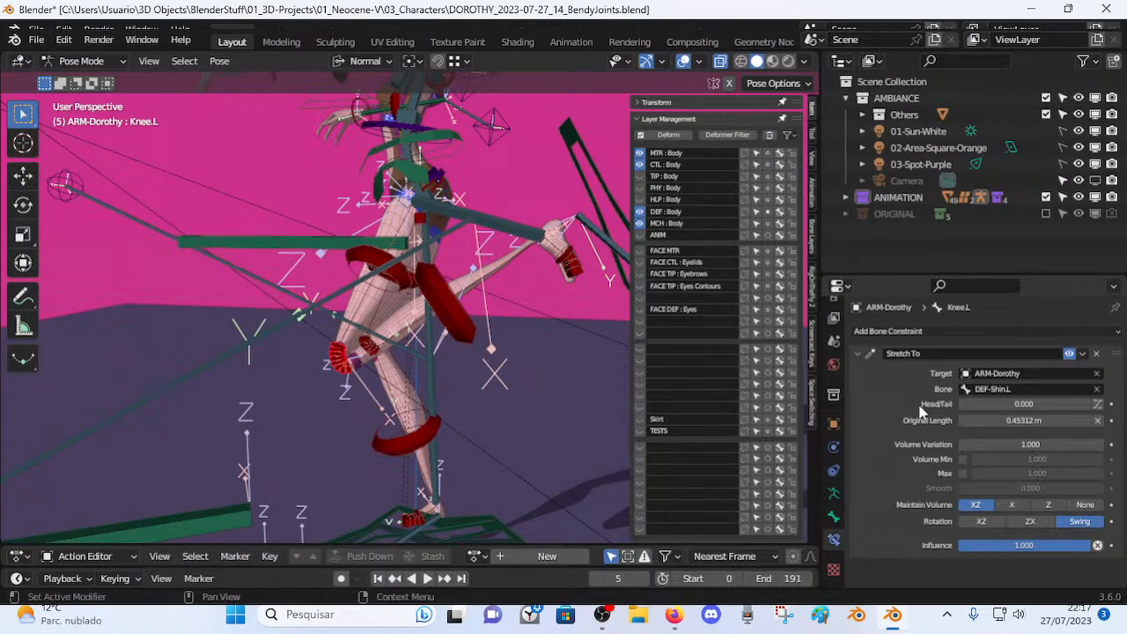
{"action": "middle_click_drag", "start_coordinate": [751, 381], "coordinate": [588, 177]}
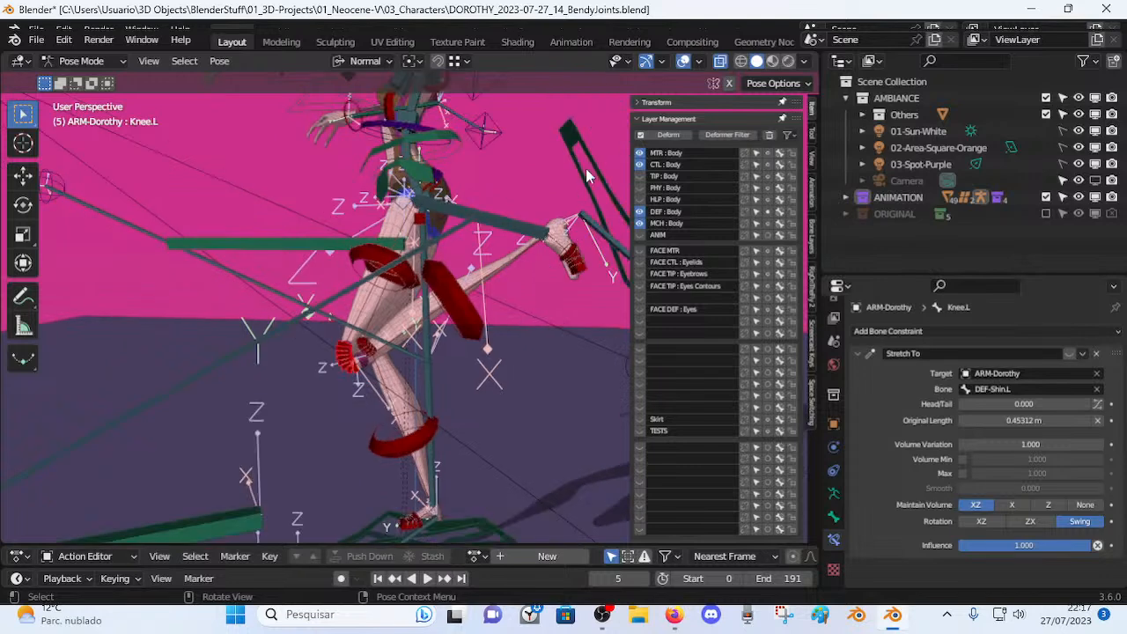
Lower the MTR-Foot.L control behind the body to open the left knee's bend.
{"action": "left_click", "coordinate": [587, 177]}
{"action": "key", "text": "g"}
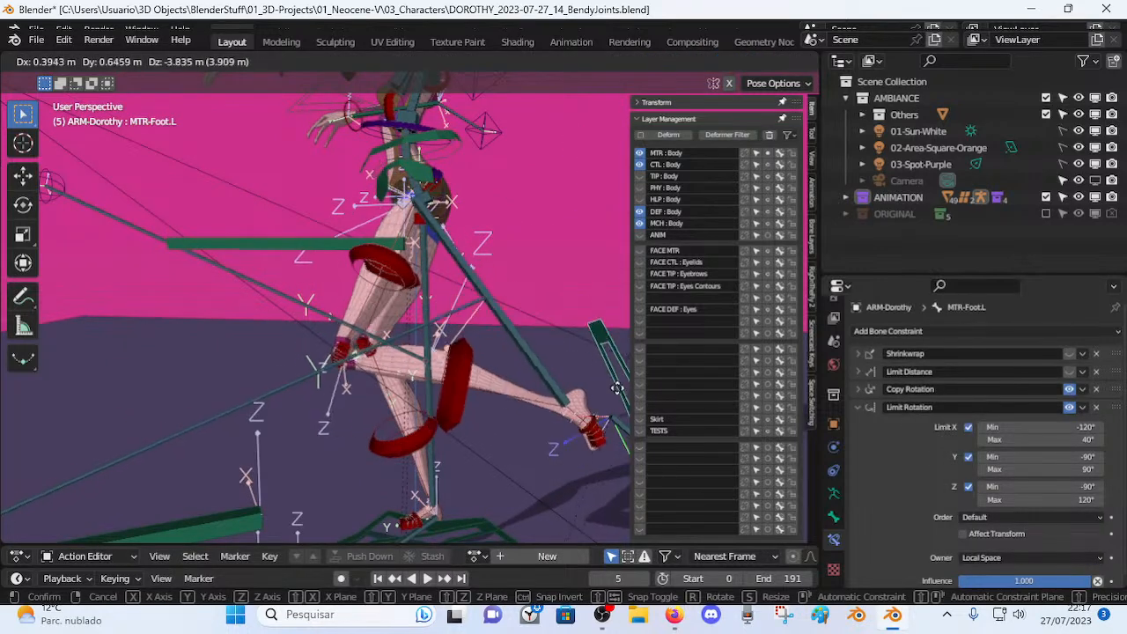
{"action": "left_click", "coordinate": [602, 321]}
{"action": "scroll", "coordinate": [602, 321], "scroll_direction": "down", "scroll_amount": 2}
Move the MTR-Leg.L control in front of the legs, and reset the whole rig to its rest pose.
{"action": "middle_click_drag", "start_coordinate": [379, 474], "coordinate": [556, 387]}
{"action": "left_click", "coordinate": [308, 447]}
{"action": "key", "text": "g"}
{"action": "left_click", "coordinate": [296, 488]}
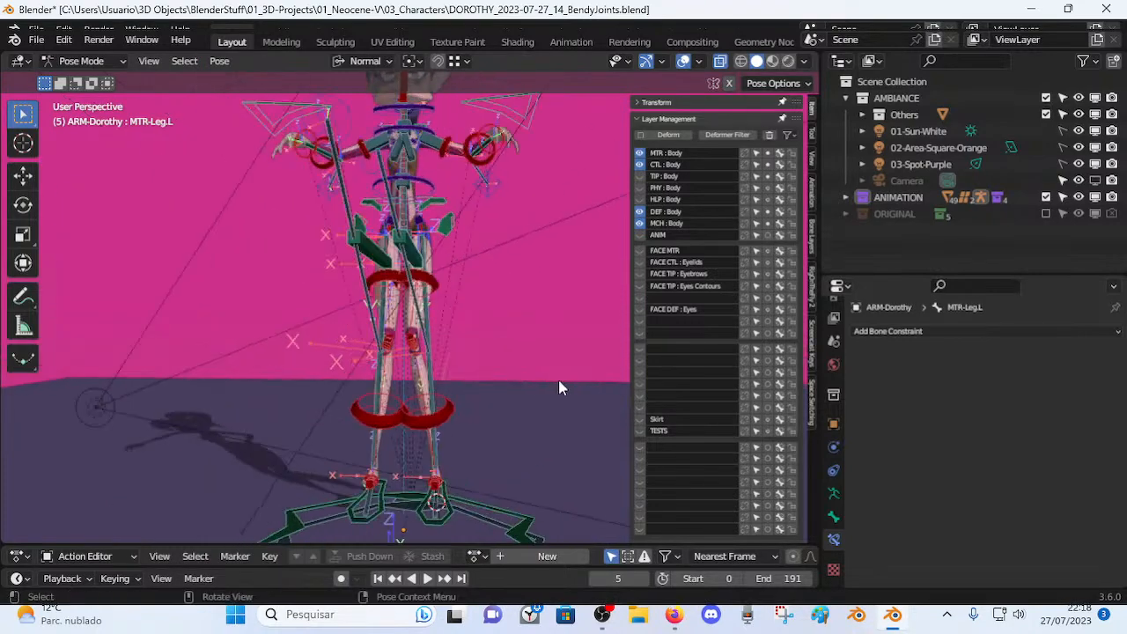
Move the MTR-Foot.L control outward, away from the right foot.
{"action": "left_click", "coordinate": [448, 519]}
{"action": "key", "text": "g"}
{"action": "left_click", "coordinate": [493, 82]}
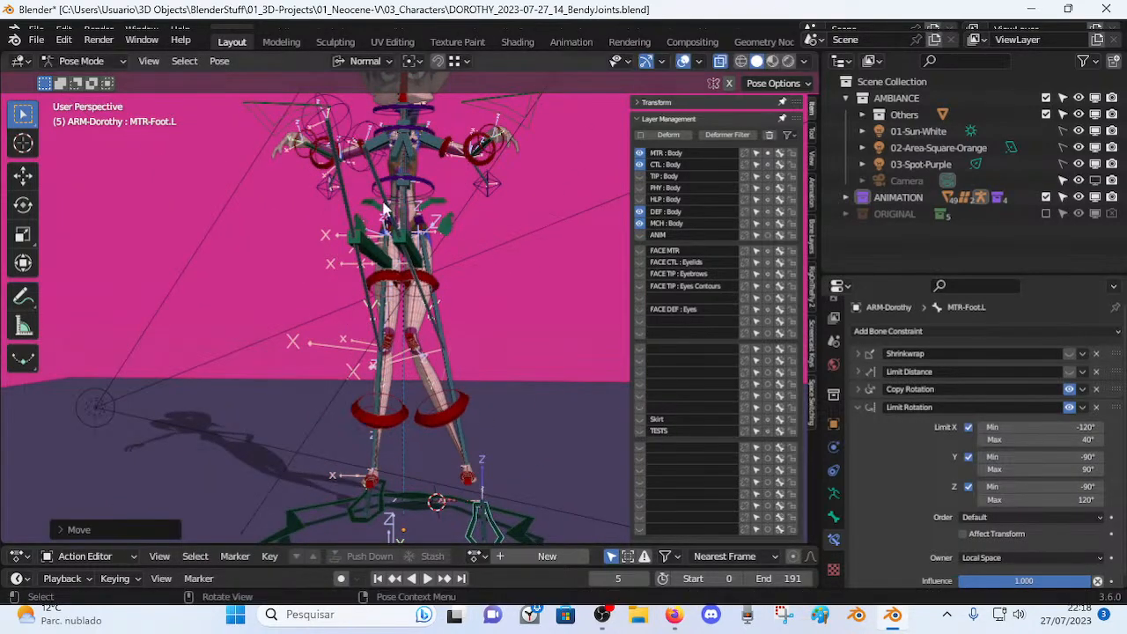
{"action": "left_click", "coordinate": [407, 253]}
{"action": "key", "text": "g"}
{"action": "left_click", "coordinate": [426, 208]}
{"action": "key", "text": "ctrl+z"}
Move the MTR-Leg.L control at hip height outward to line up with the shifted left foot.
{"action": "left_click", "coordinate": [421, 251]}
{"action": "key", "text": "g"}
{"action": "left_click", "coordinate": [434, 254]}
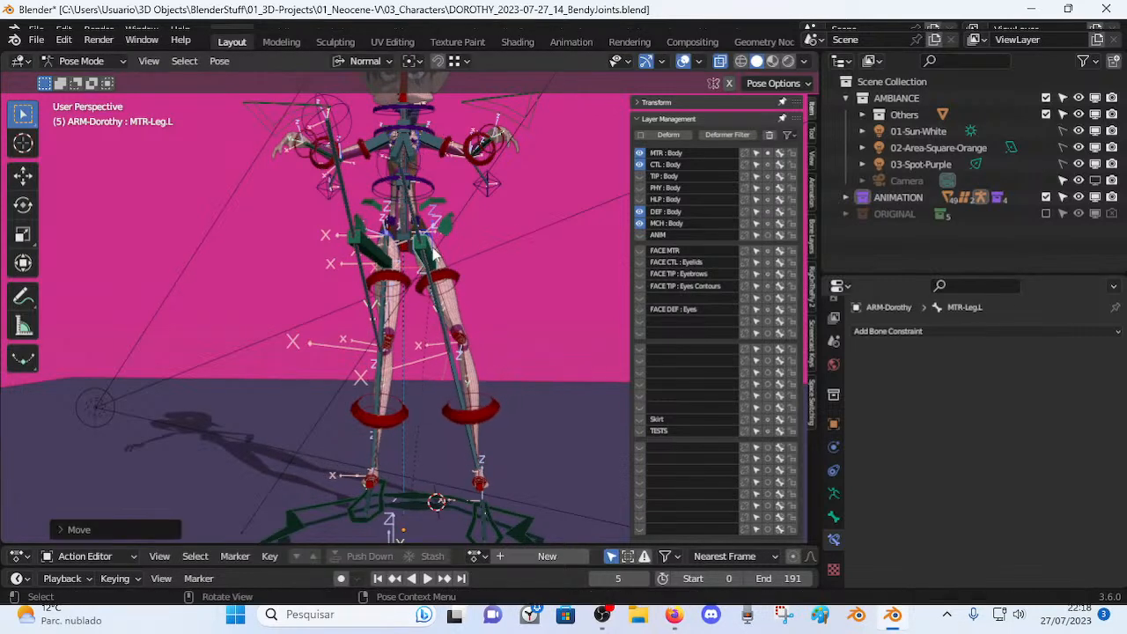
Move the MTR-Foot.L control farther outward and slightly up to widen the stance.
{"action": "left_click", "coordinate": [490, 534]}
{"action": "left_click", "coordinate": [494, 533]}
{"action": "key", "text": "g"}
{"action": "left_click", "coordinate": [554, 504]}
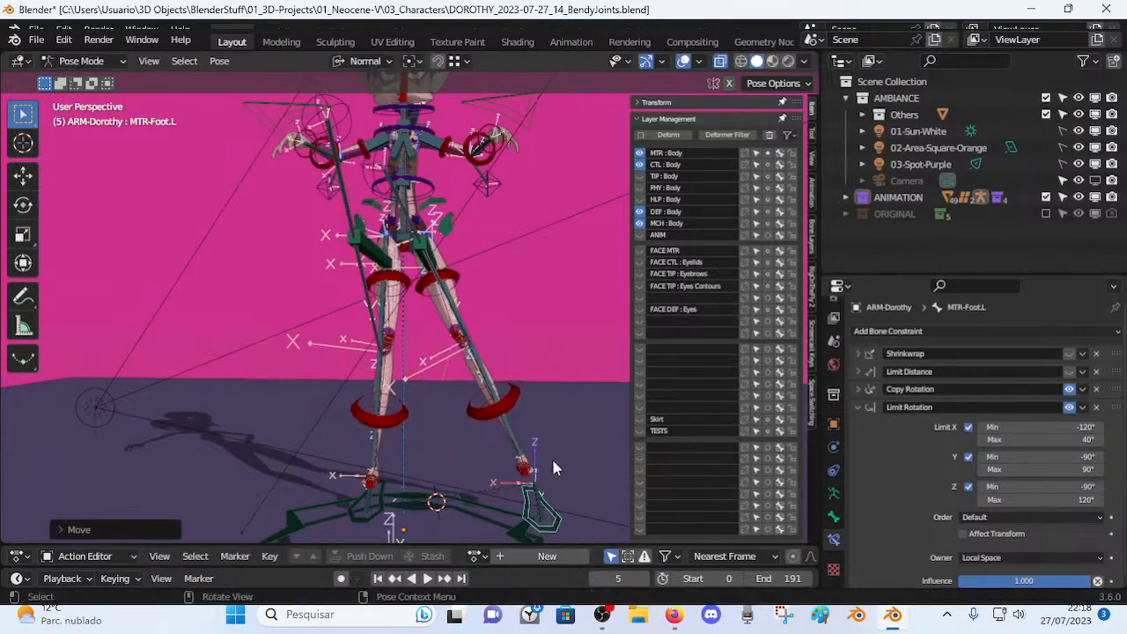
Move the MTR-Foot.L control back behind the body and rotate it about its local X axis to tip the foot.
{"action": "middle_click_drag", "start_coordinate": [554, 504], "coordinate": [325, 456]}
{"action": "key", "text": "g"}
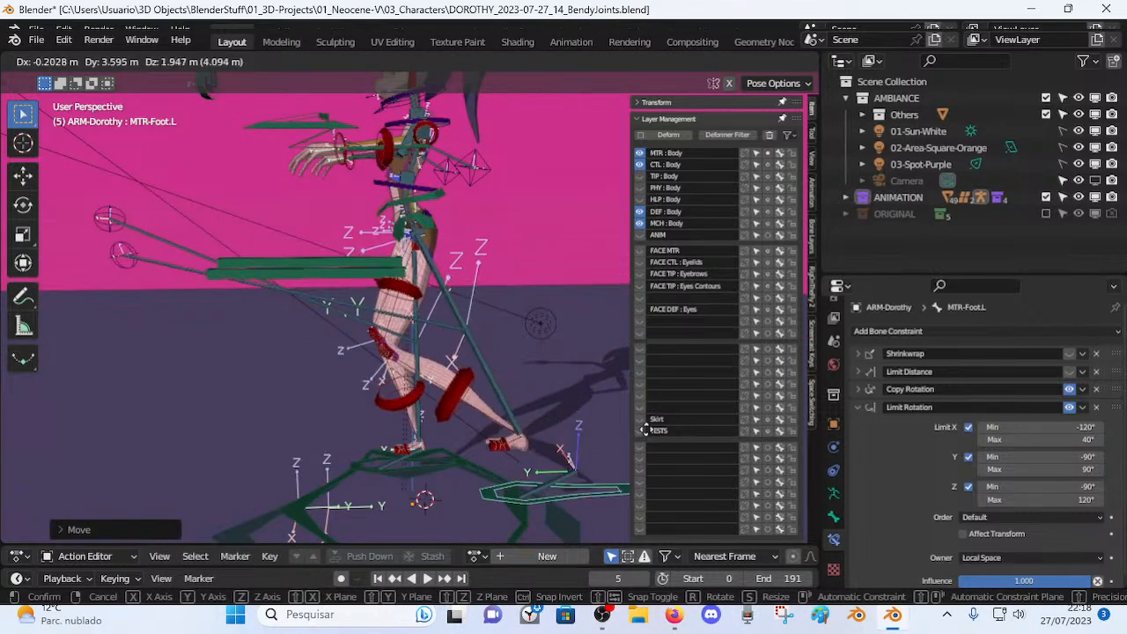
{"action": "key", "text": "r"}
{"action": "key", "text": "x"}
{"action": "left_click", "coordinate": [590, 462]}
{"action": "key", "text": "r"}
{"action": "key", "text": "x"}
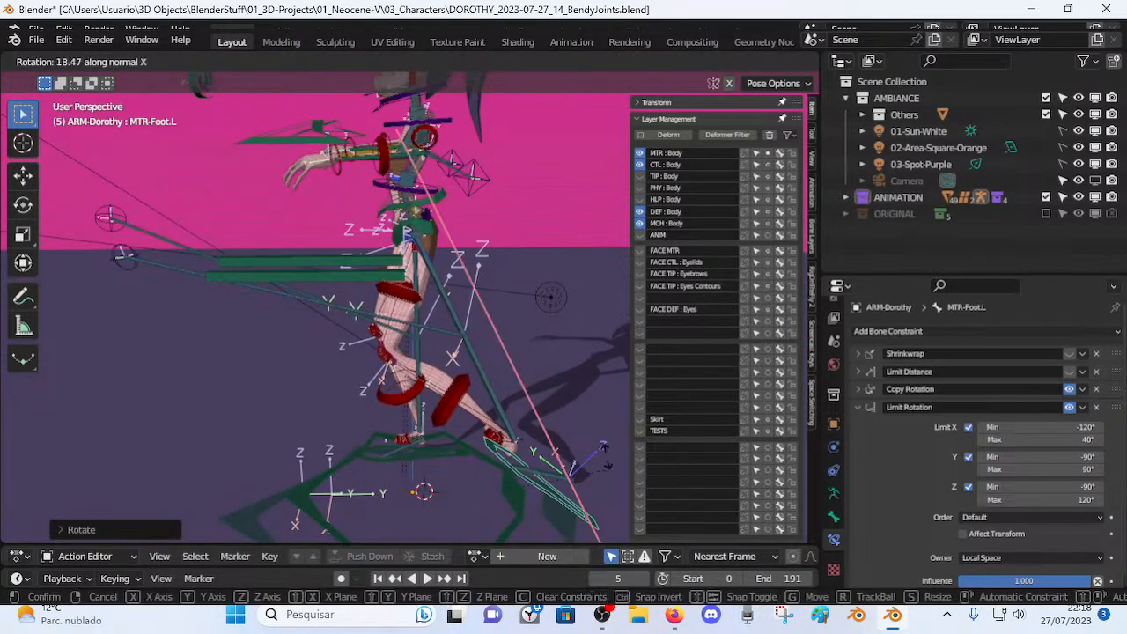
{"action": "left_click", "coordinate": [585, 492]}
{"action": "key", "text": "g"}
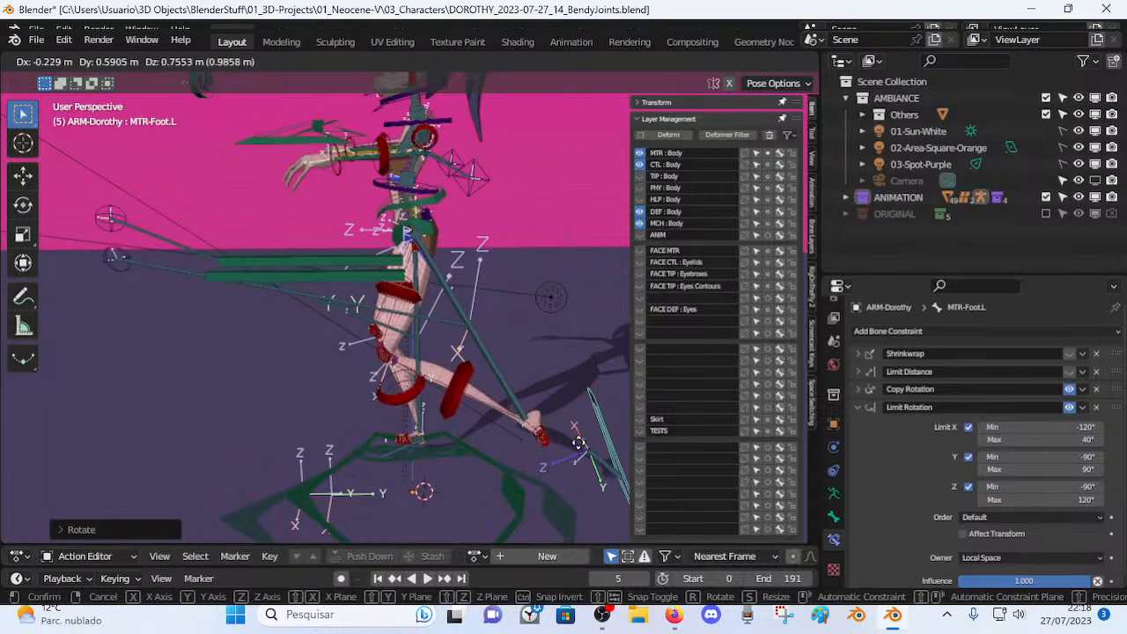
{"action": "left_click", "coordinate": [454, 437]}
Move the MTR-Leg.L control outward and down to thigh height, and select the Knee.L bone.
{"action": "middle_click_drag", "start_coordinate": [452, 436], "coordinate": [457, 346]}
{"action": "left_click", "coordinate": [367, 269]}
{"action": "key", "text": "g"}
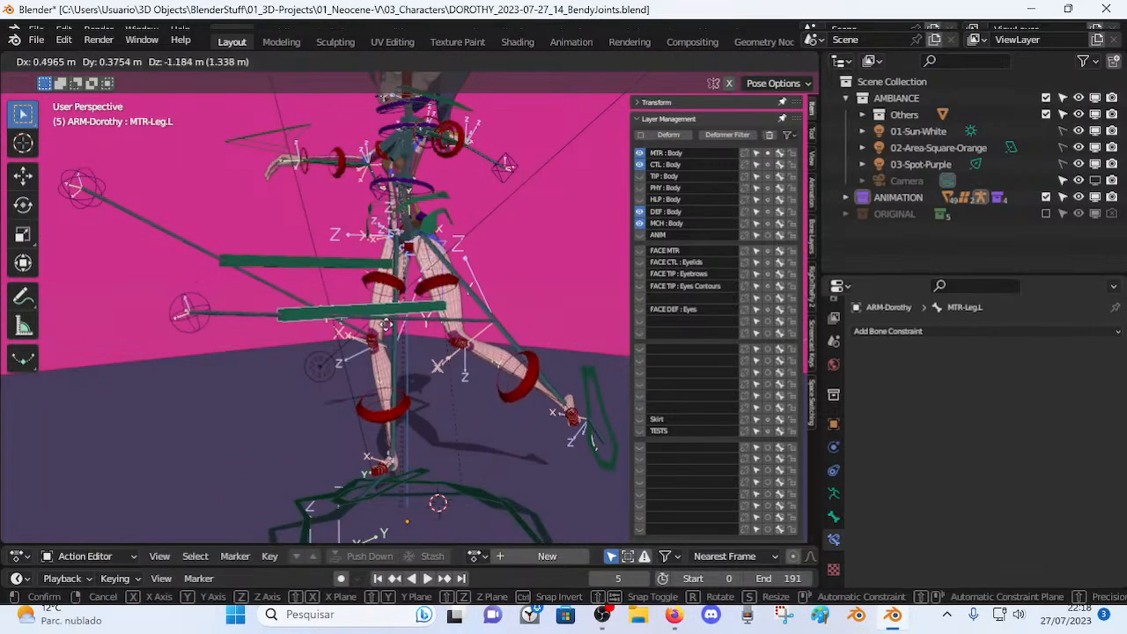
{"action": "left_click", "coordinate": [457, 356]}
{"action": "scroll", "coordinate": [457, 356], "scroll_direction": "up", "scroll_amount": 2}
{"action": "scroll", "coordinate": [457, 356], "scroll_direction": "up", "scroll_amount": 2}
{"action": "left_click", "coordinate": [502, 390]}
{"action": "middle_click_drag", "start_coordinate": [502, 390], "coordinate": [625, 378]}
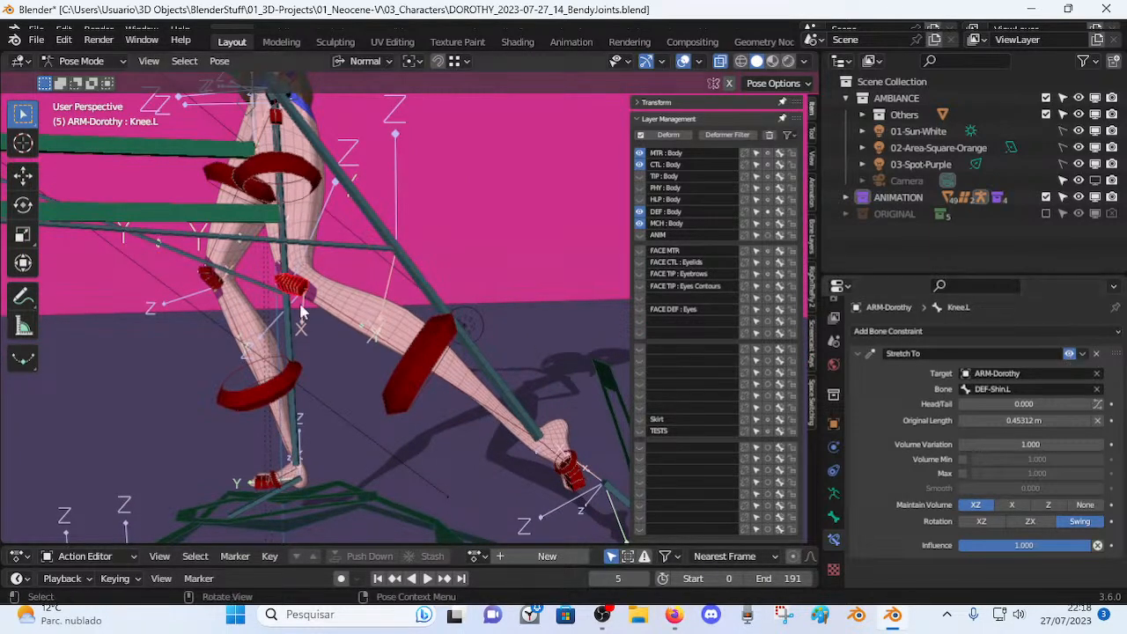
Raise and rotate the MTR-Foot.L control behind the body, and shift it sideways.
{"action": "left_click", "coordinate": [606, 435]}
{"action": "key", "text": "g"}
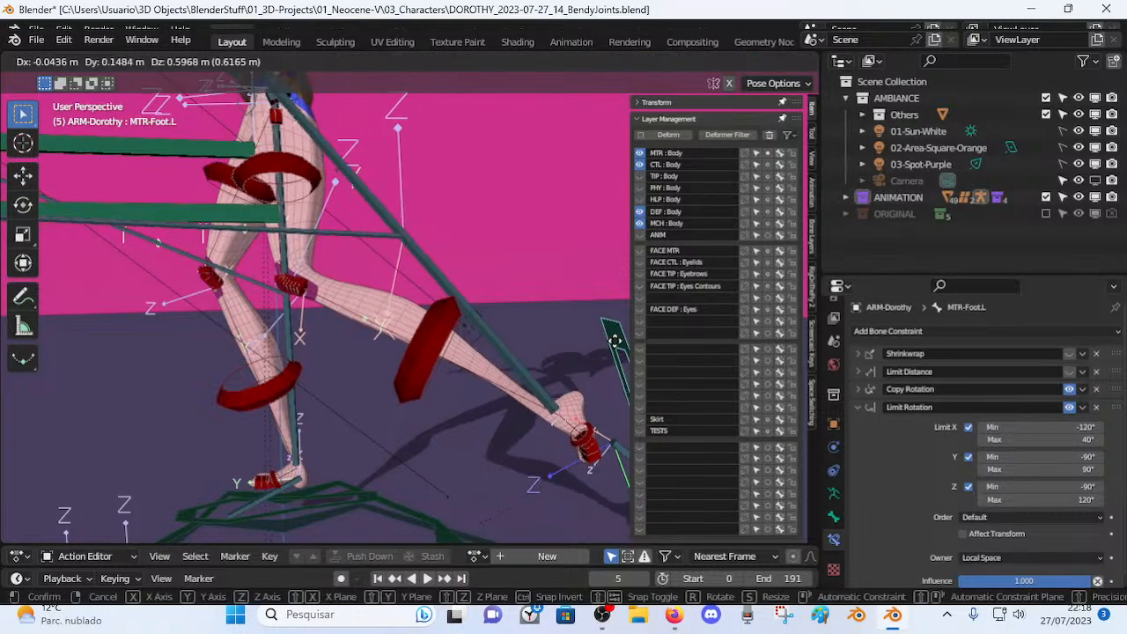
{"action": "left_click", "coordinate": [608, 291]}
{"action": "middle_click_drag", "start_coordinate": [563, 308], "coordinate": [470, 379]}
{"action": "key", "text": "r"}
{"action": "left_click", "coordinate": [532, 367]}
{"action": "key", "text": "g"}
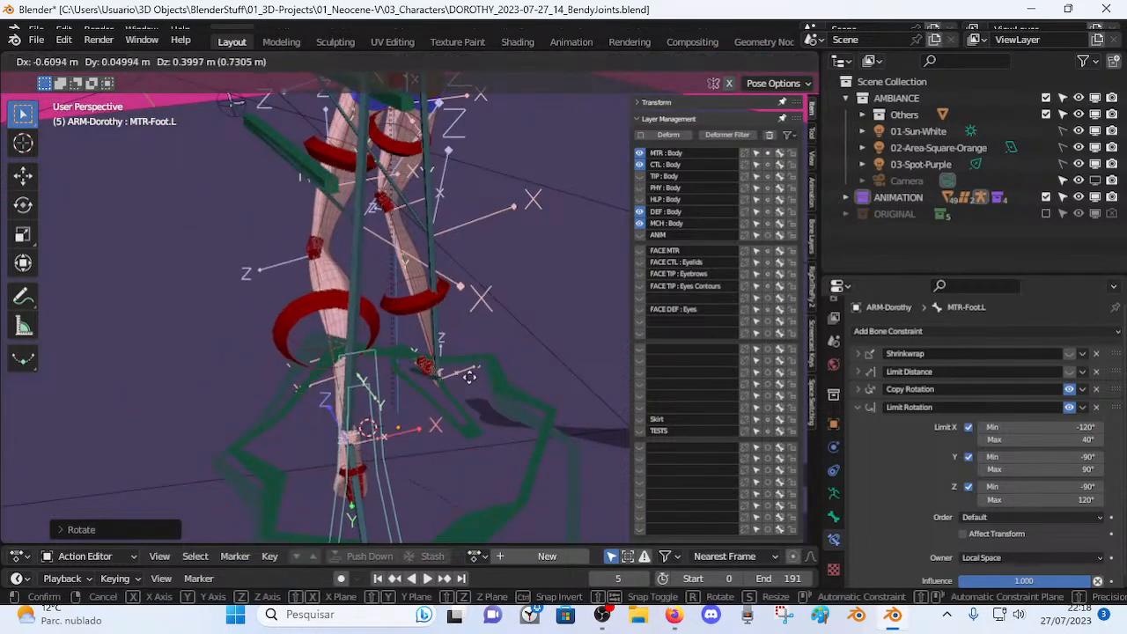
{"action": "left_click", "coordinate": [350, 329]}
Try to move the MCH-KneePole2.L bone, and shift the DEF-Thigh.L bone slightly sideways.
{"action": "left_click", "coordinate": [316, 181]}
{"action": "key", "text": "g"}
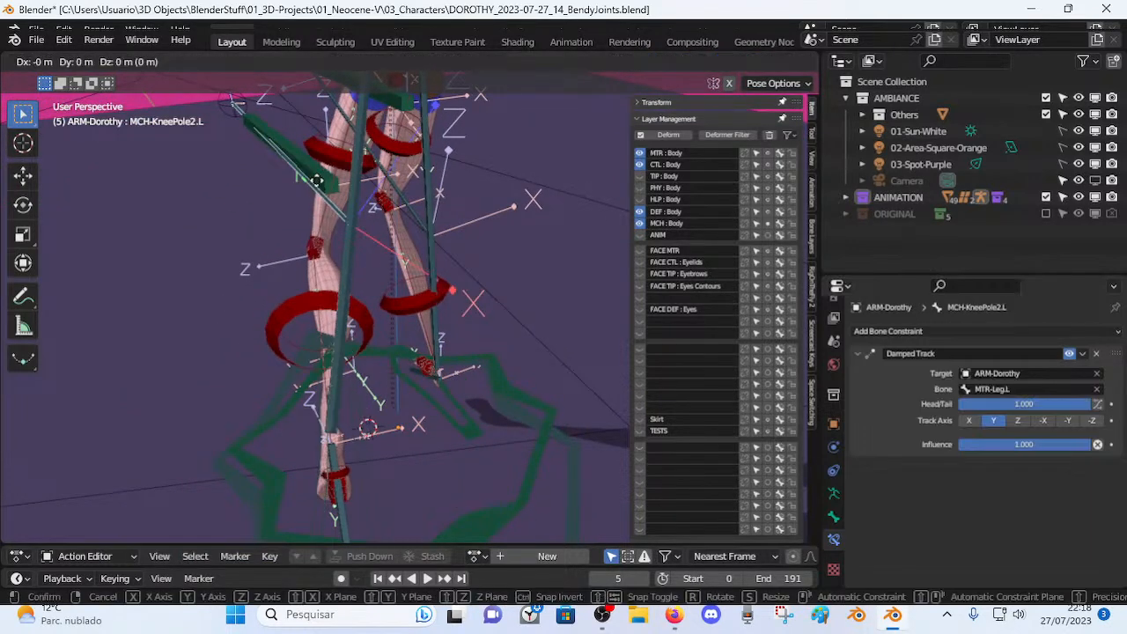
{"action": "left_click", "coordinate": [325, 195]}
{"action": "left_click", "coordinate": [335, 181]}
{"action": "key", "text": "g"}
{"action": "left_click", "coordinate": [306, 190]}
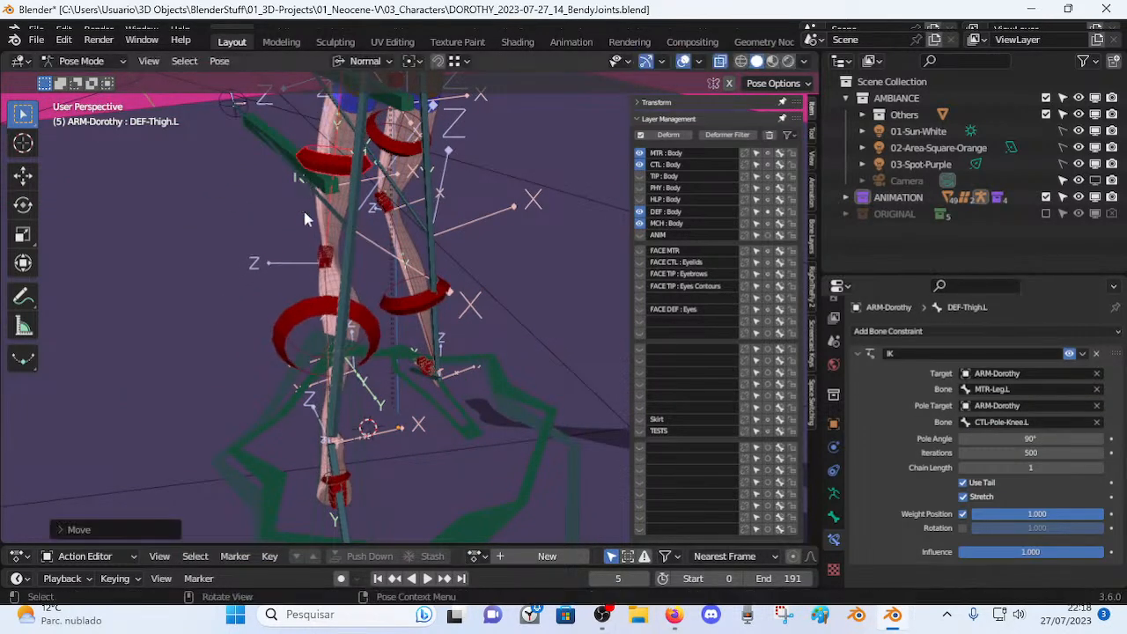
Reposition the MTR-Foot.L control behind the body so the left shin swings up toward horizontal.
{"action": "left_click", "coordinate": [392, 476]}
{"action": "middle_click_drag", "start_coordinate": [392, 475], "coordinate": [586, 387]}
{"action": "key", "text": "g"}
{"action": "left_click", "coordinate": [549, 417]}
{"action": "middle_click_drag", "start_coordinate": [535, 417], "coordinate": [448, 455]}
{"action": "key", "text": "g"}
{"action": "left_click", "coordinate": [582, 421]}
{"action": "key", "text": "g"}
{"action": "left_click", "coordinate": [458, 410]}
{"action": "middle_click_drag", "start_coordinate": [457, 409], "coordinate": [248, 294]}
Move the MTR-Leg.L control forward and slightly down, and move the MTR-Foot.L control farther back and up.
{"action": "left_click", "coordinate": [227, 236]}
{"action": "left_click", "coordinate": [255, 243]}
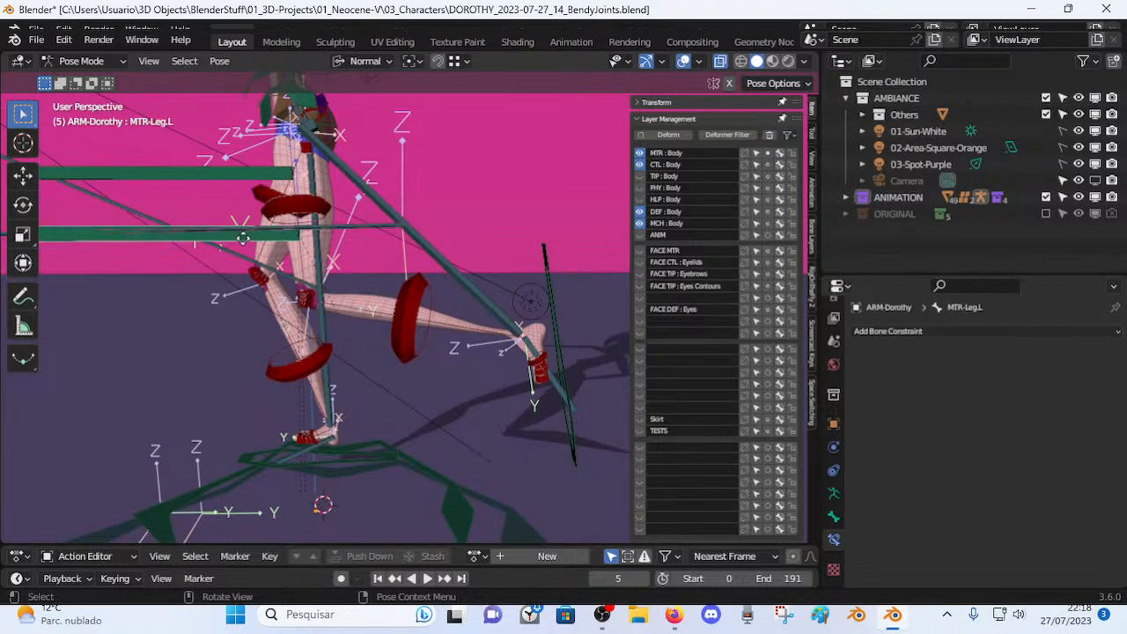
{"action": "key", "text": "g"}
{"action": "left_click", "coordinate": [560, 377]}
{"action": "left_click", "coordinate": [570, 446]}
{"action": "key", "text": "g"}
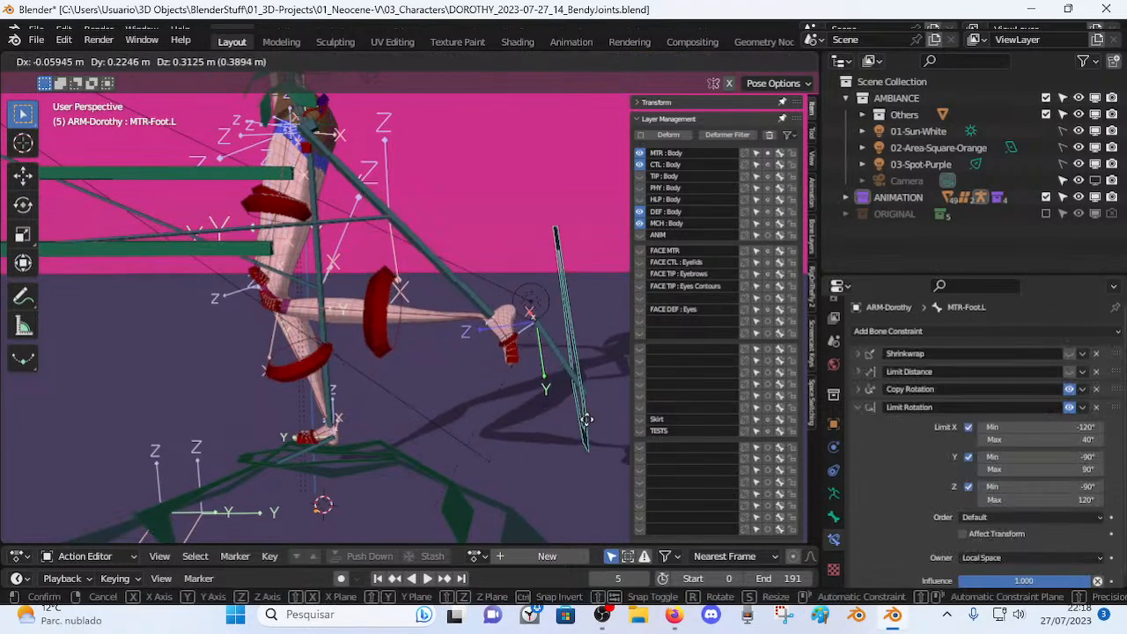
{"action": "left_click", "coordinate": [594, 424]}
Lower the MTR-Leg.L control below knee height.
{"action": "left_click", "coordinate": [188, 254]}
{"action": "key", "text": "g"}
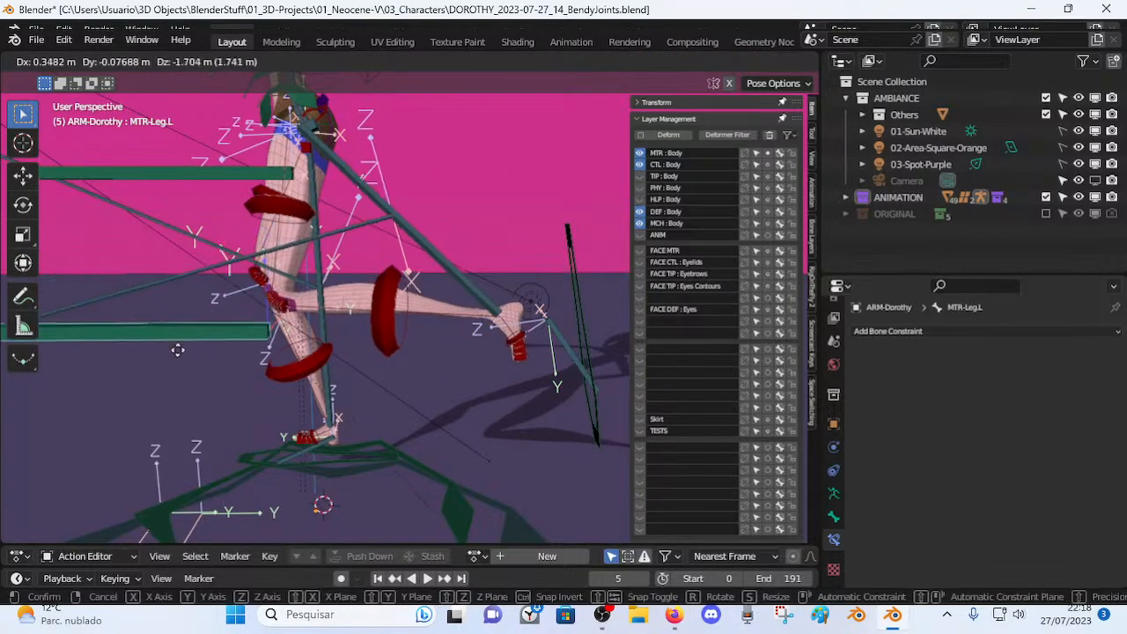
{"action": "left_click", "coordinate": [160, 401]}
Raise and rotate the MTR-Foot.L control, and rotate the MTR-Leg.L control to swing the left leg sideways.
{"action": "left_click", "coordinate": [586, 416]}
{"action": "key", "text": "g"}
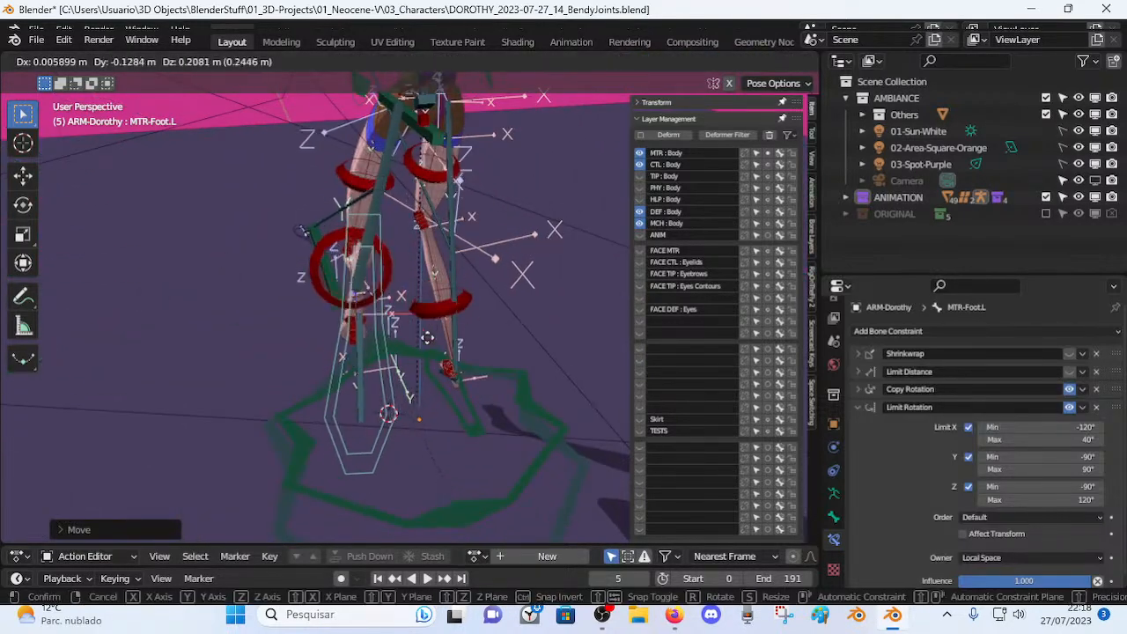
{"action": "left_click", "coordinate": [398, 267]}
{"action": "key", "text": "r"}
{"action": "left_click", "coordinate": [313, 231]}
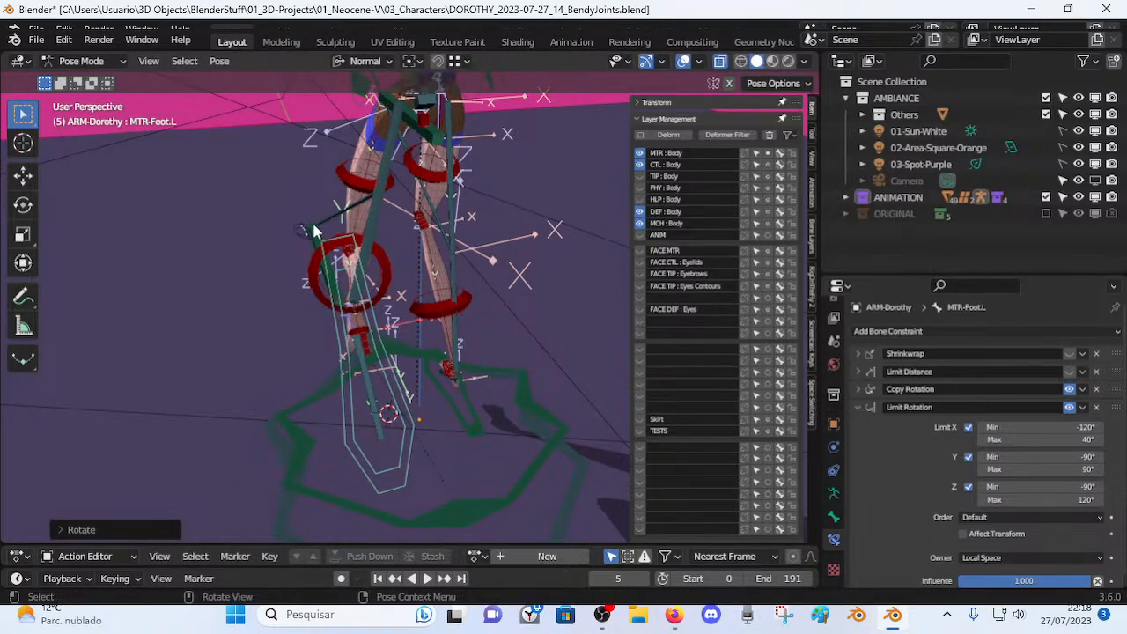
{"action": "left_click", "coordinate": [308, 237]}
{"action": "key", "text": "r"}
{"action": "left_click", "coordinate": [541, 281]}
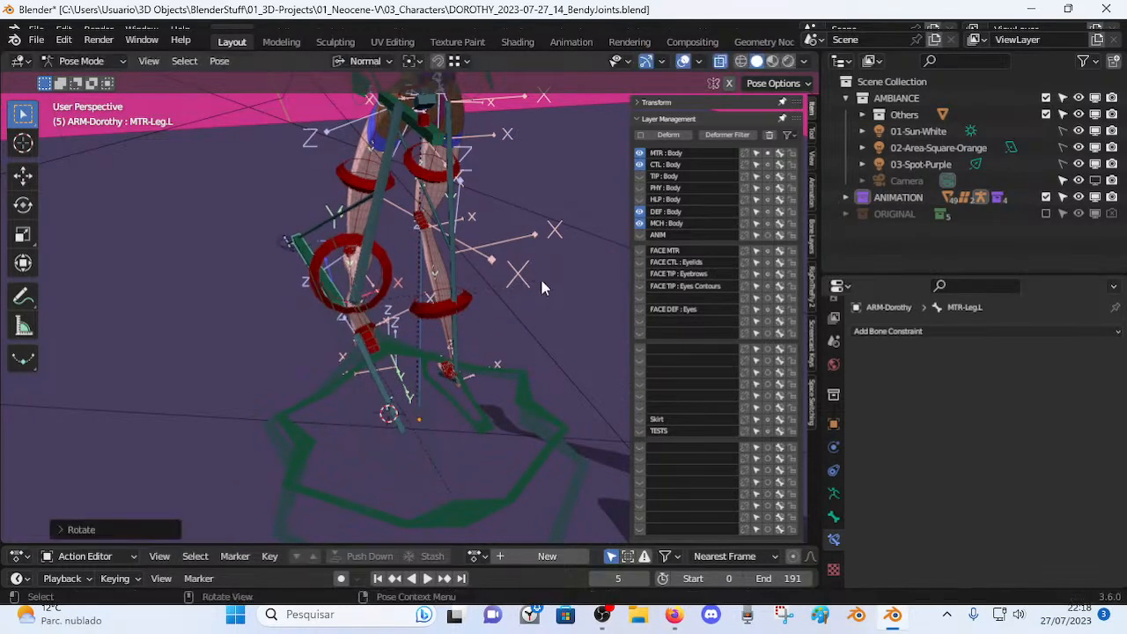
Select the Knee.L bone at the bent left knee and collapse its Stretch To constraint.
{"action": "middle_click_drag", "start_coordinate": [315, 399], "coordinate": [418, 322]}
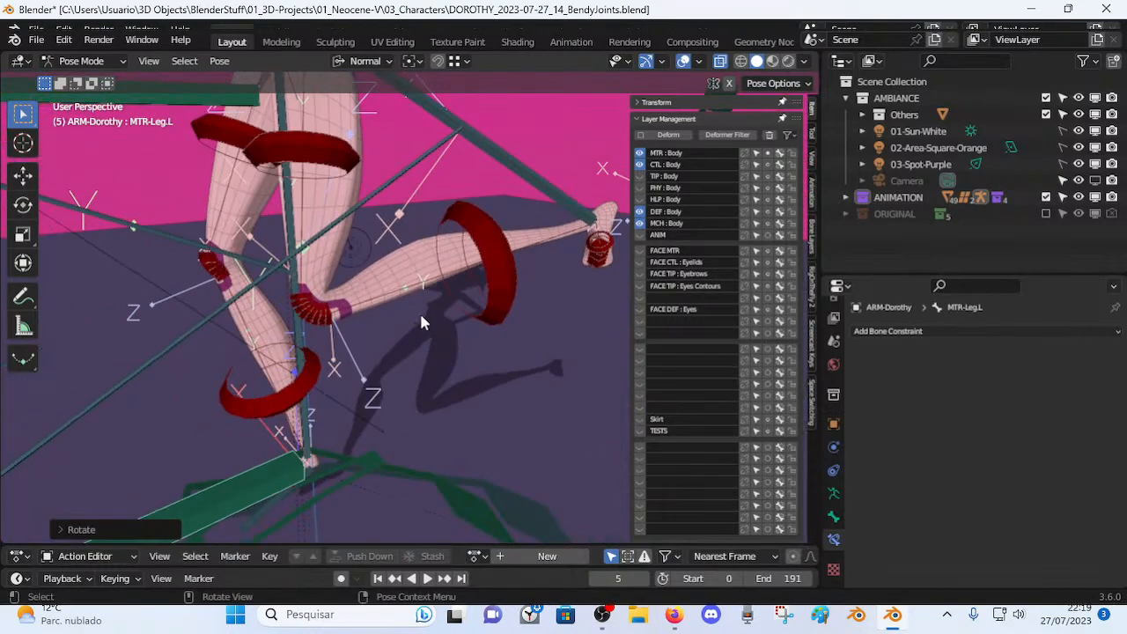
{"action": "scroll", "coordinate": [371, 315], "scroll_direction": "up", "scroll_amount": 2}
{"action": "left_click", "coordinate": [371, 357]}
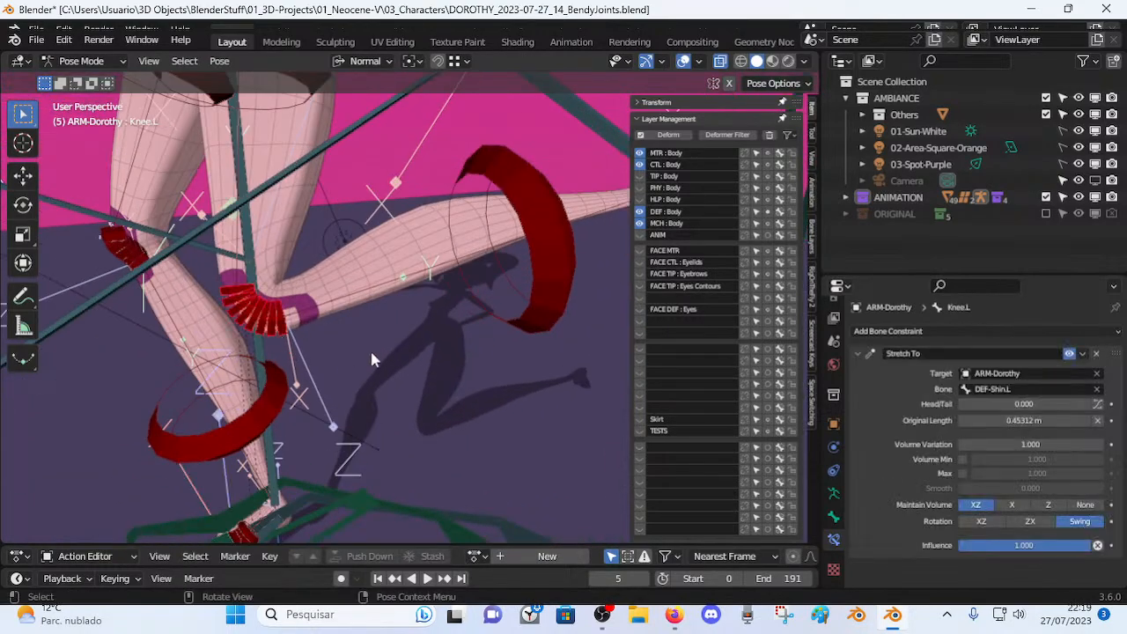
{"action": "left_click", "coordinate": [1063, 353]}
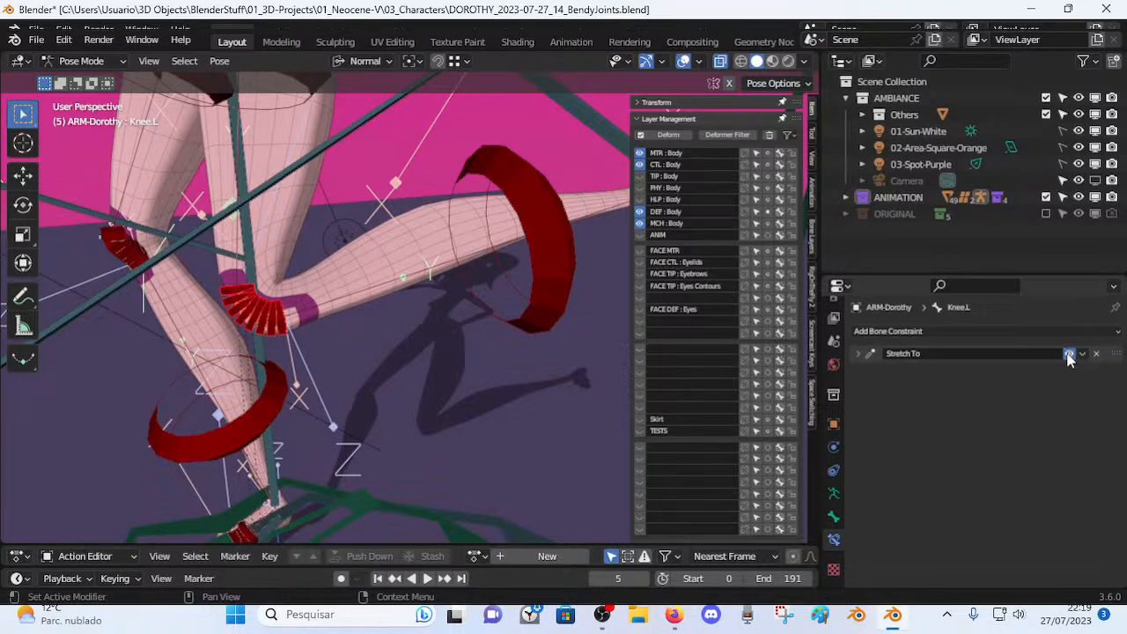
{"action": "left_click", "coordinate": [269, 323]}
{"action": "left_click", "coordinate": [292, 326]}
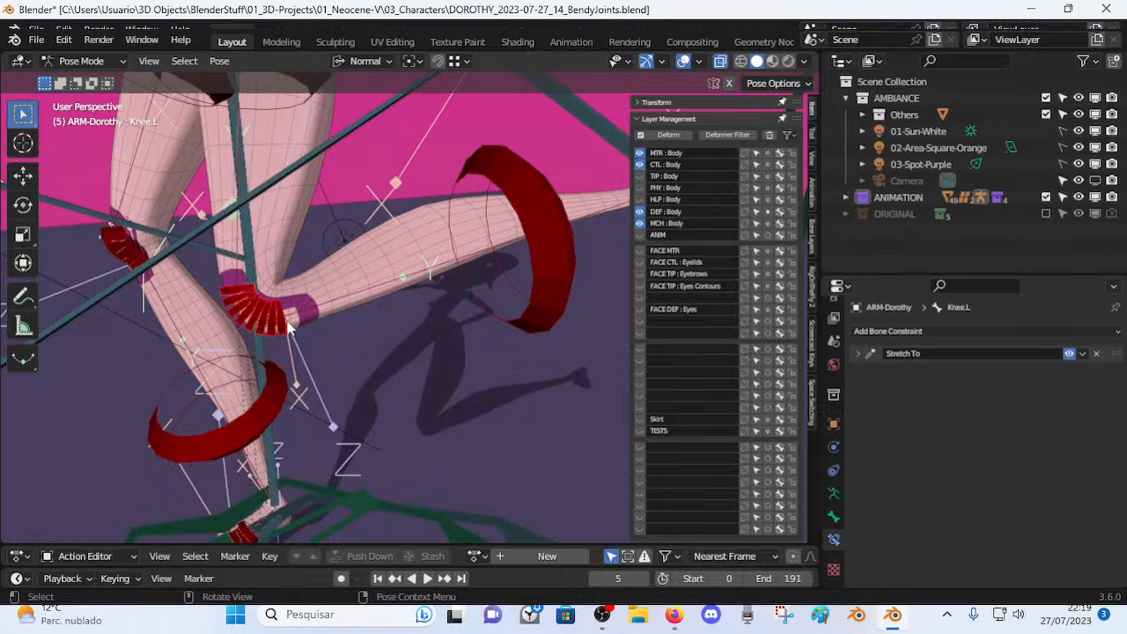
Set the bendy bone segments of Knee.L to 1.
{"action": "left_click", "coordinate": [834, 517]}
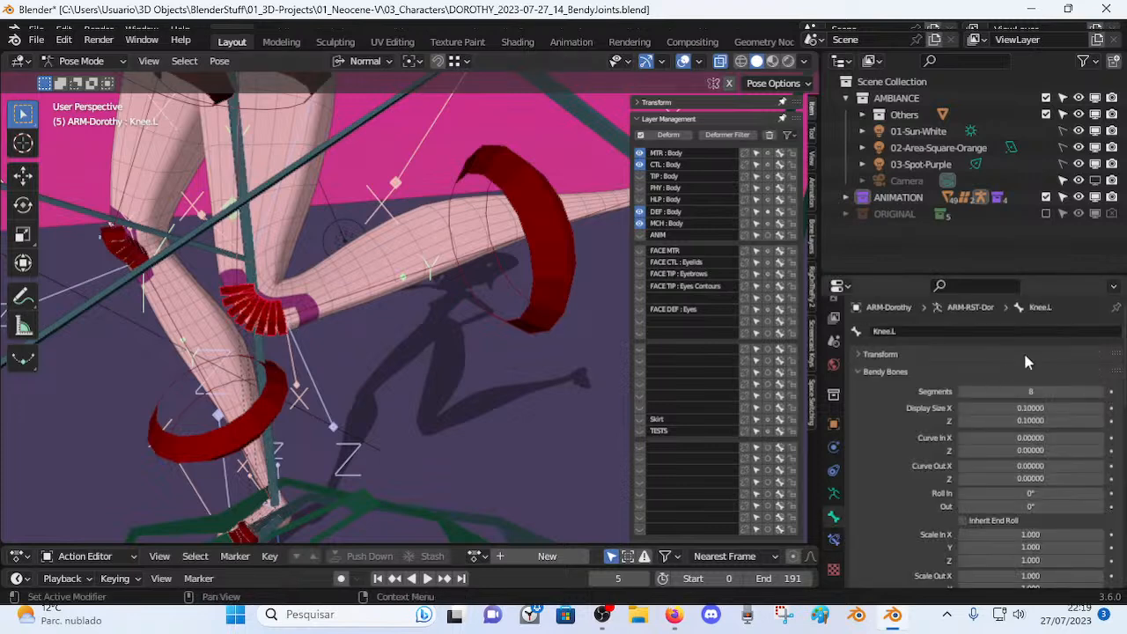
{"action": "left_click", "coordinate": [964, 392]}
{"action": "left_click", "coordinate": [964, 392]}
{"action": "left_click", "coordinate": [964, 391]}
Move the MTR-Foot.L control around behind the body and raise it to flex the single-segment left knee.
{"action": "middle_click_drag", "start_coordinate": [447, 309], "coordinate": [483, 304]}
{"action": "left_click", "coordinate": [616, 267]}
{"action": "key", "text": "g"}
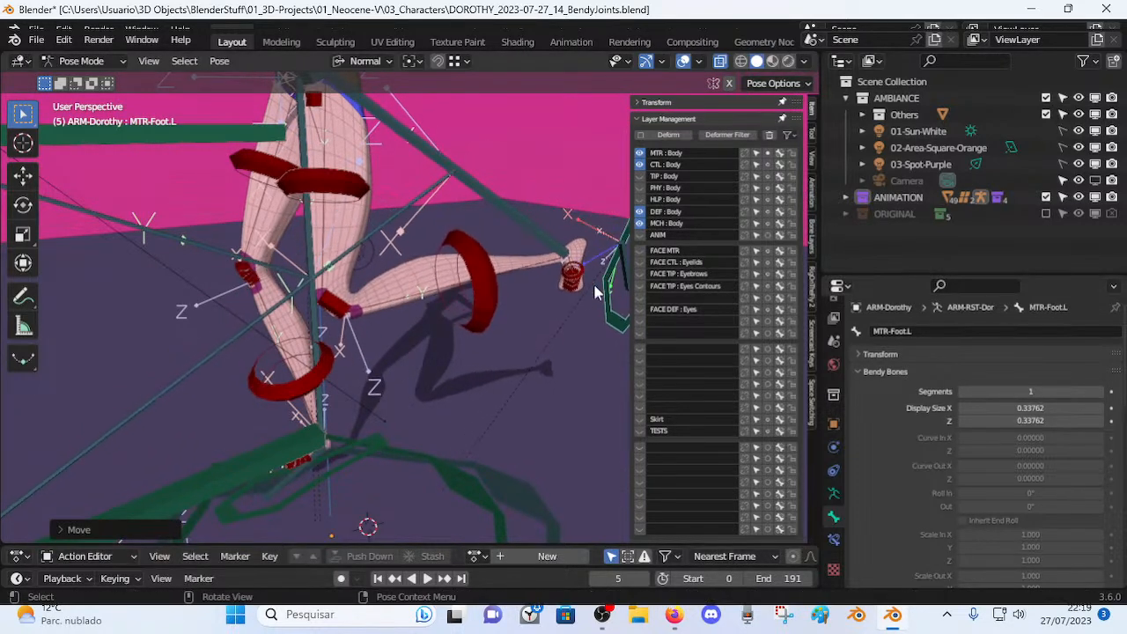
{"action": "left_click", "coordinate": [584, 279]}
{"action": "key", "text": "g"}
{"action": "left_click", "coordinate": [577, 262]}
{"action": "middle_click_drag", "start_coordinate": [476, 295], "coordinate": [544, 256]}
{"action": "key", "text": "g"}
{"action": "left_click", "coordinate": [510, 251]}
{"action": "key", "text": "g"}
{"action": "left_click", "coordinate": [493, 272]}
{"action": "key", "text": "g"}
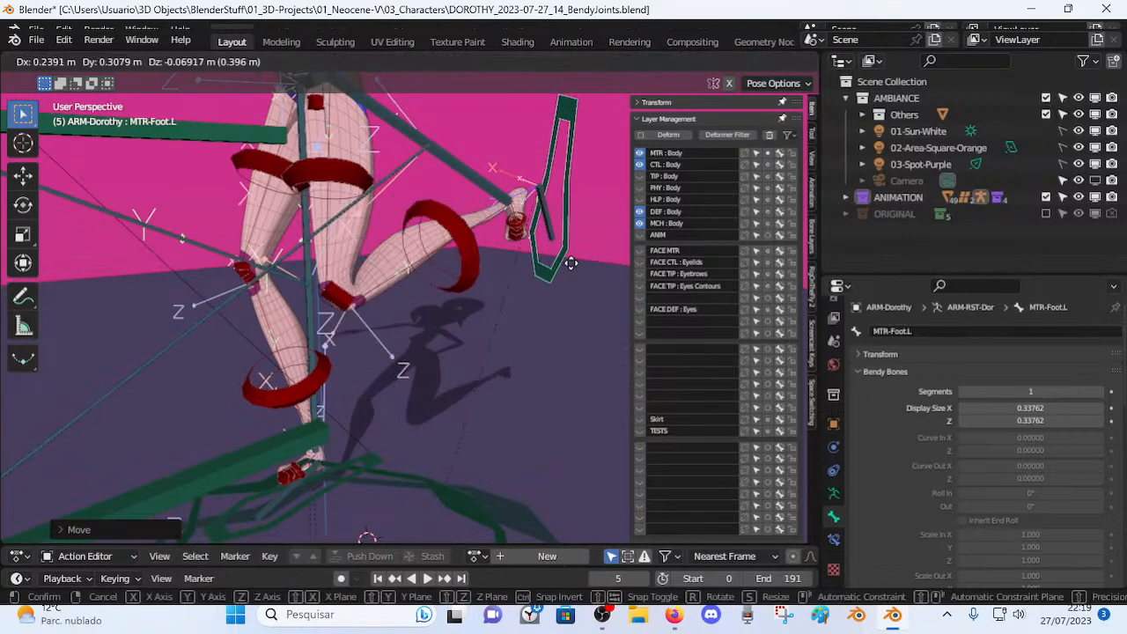
{"action": "left_click", "coordinate": [567, 270]}
Set the bendy bone segments of Knee.L to 5 and examine the bent knee up close.
{"action": "left_click", "coordinate": [353, 301]}
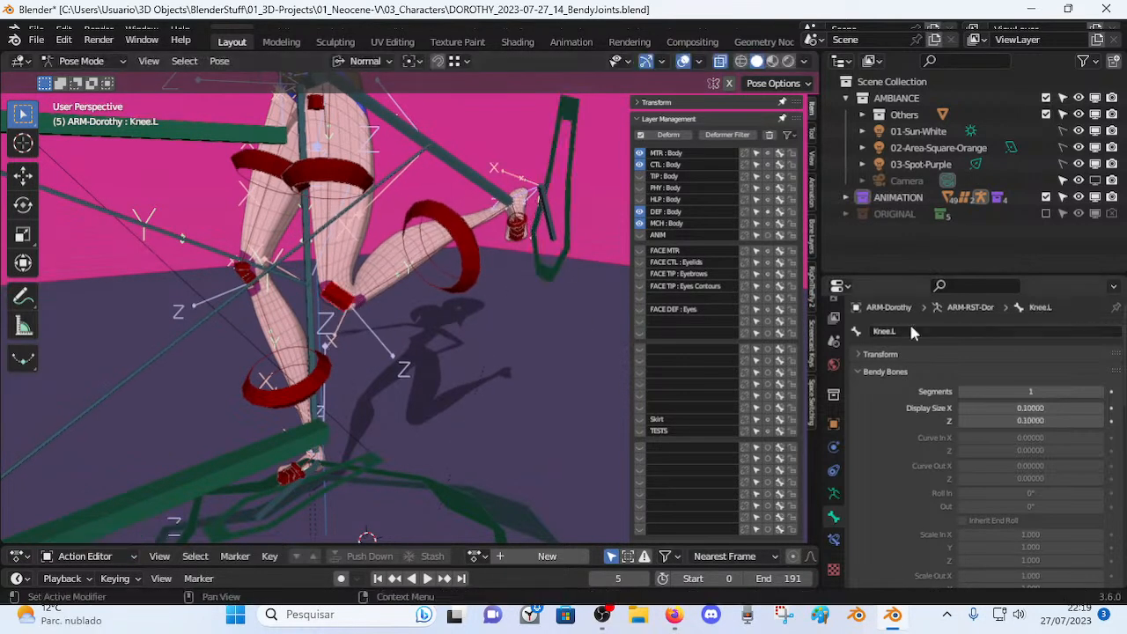
{"action": "left_click", "coordinate": [1101, 392]}
{"action": "left_click", "coordinate": [1100, 392]}
{"action": "left_click", "coordinate": [1101, 392]}
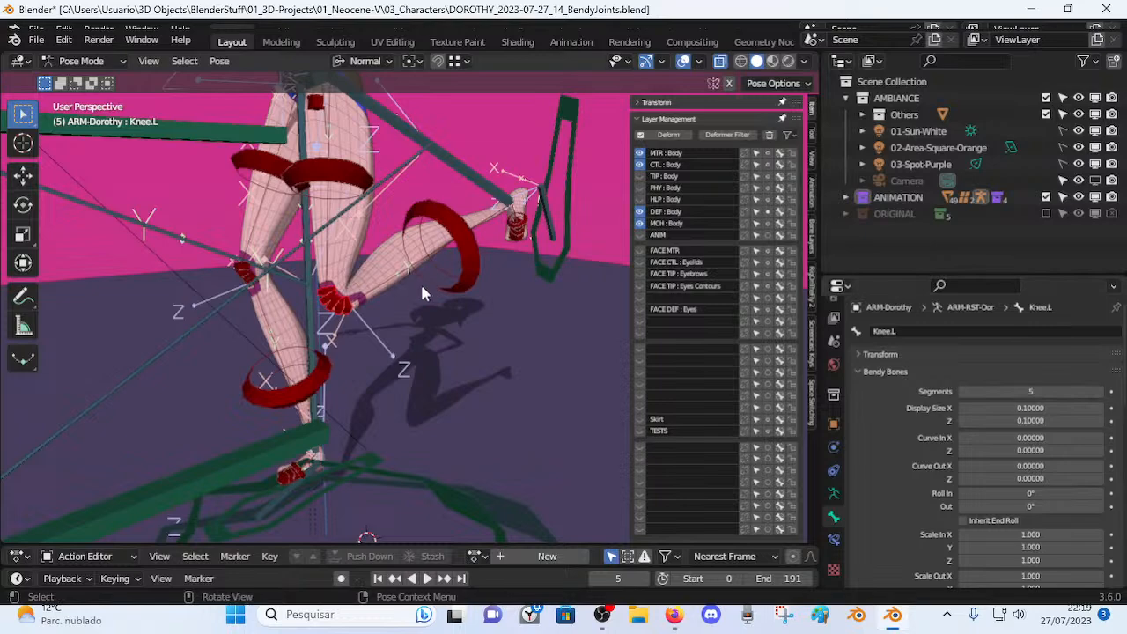
{"action": "scroll", "coordinate": [421, 283], "scroll_direction": "up", "scroll_amount": 2}
{"action": "mouse_move", "coordinate": [296, 298]}
{"action": "middle_mouse_down"}
{"action": "mouse_move", "coordinate": [297, 361]}
{"action": "mouse_move", "coordinate": [300, 302]}
{"action": "middle_mouse_up"}
{"action": "scroll", "coordinate": [300, 310], "scroll_direction": "down", "scroll_amount": 3}
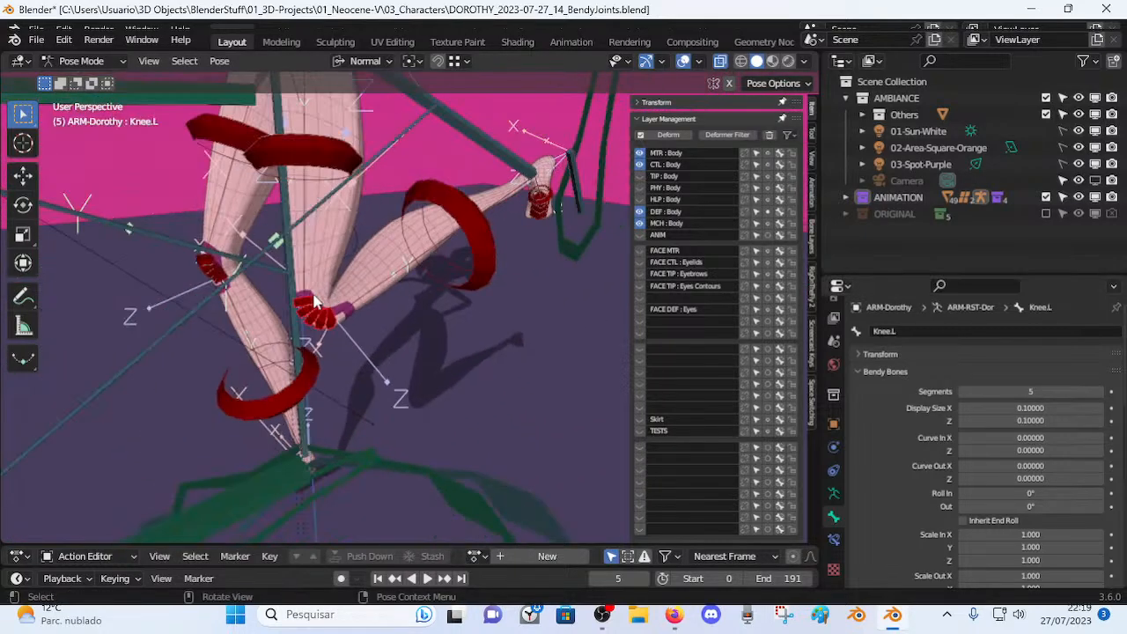
Increase the bendy bone segments of Knee.L to 15.
{"action": "left_click", "coordinate": [1100, 392]}
{"action": "left_click", "coordinate": [1100, 393]}
{"action": "left_click", "coordinate": [1100, 393]}
{"action": "left_click", "coordinate": [1101, 393]}
{"action": "left_click", "coordinate": [1100, 393]}
{"action": "left_click", "coordinate": [1100, 392]}
{"action": "left_click", "coordinate": [1100, 393]}
Lower and reposition the MTR-Foot.L control behind the body to flex the 15-segment left knee.
{"action": "scroll", "coordinate": [519, 231], "scroll_direction": "down", "scroll_amount": 1}
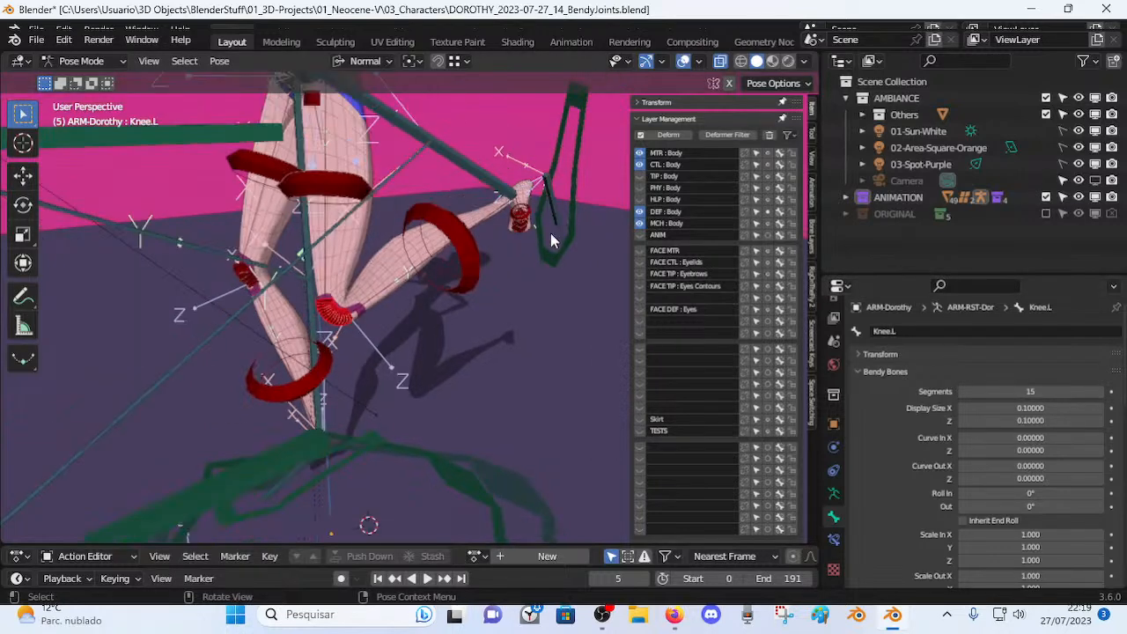
{"action": "left_click", "coordinate": [529, 231]}
{"action": "key", "text": "g"}
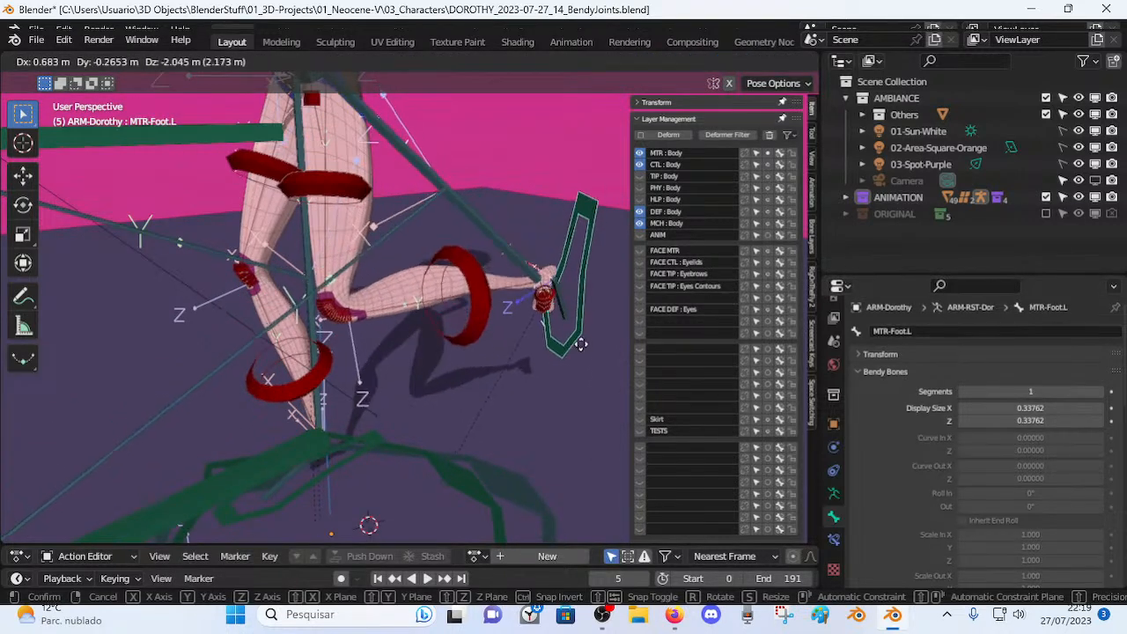
{"action": "left_click", "coordinate": [574, 378]}
{"action": "middle_click_drag", "start_coordinate": [355, 321], "coordinate": [326, 321]}
{"action": "key", "text": "g"}
{"action": "left_click", "coordinate": [435, 364]}
{"action": "middle_click_drag", "start_coordinate": [435, 365], "coordinate": [451, 356]}
{"action": "key", "text": "g"}
{"action": "left_click", "coordinate": [457, 396]}
{"action": "middle_click_drag", "start_coordinate": [385, 400], "coordinate": [437, 426]}
{"action": "middle_click_drag", "start_coordinate": [446, 369], "coordinate": [397, 347]}
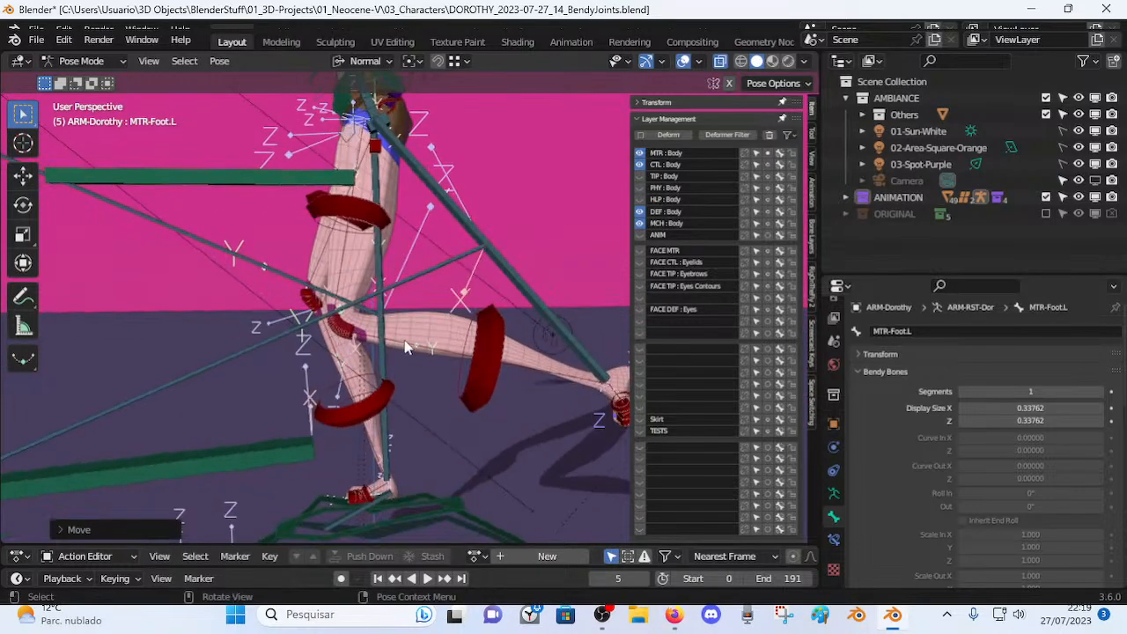
{"action": "scroll", "coordinate": [422, 350], "scroll_direction": "down", "scroll_amount": 2}
{"action": "mouse_move", "coordinate": [325, 402]}
{"action": "left_mouse_down"}
{"action": "mouse_move", "coordinate": [274, 404]}
{"action": "mouse_move", "coordinate": [315, 414]}
{"action": "left_mouse_up"}
{"action": "middle_click_drag", "start_coordinate": [286, 410], "coordinate": [260, 427]}
{"action": "left_click_drag", "start_coordinate": [264, 444], "coordinate": [309, 450]}
{"action": "left_click_drag", "start_coordinate": [588, 401], "coordinate": [599, 387]}
Examine the Stretch To constraint settings of the Knee.L bone.
{"action": "left_click", "coordinate": [391, 329]}
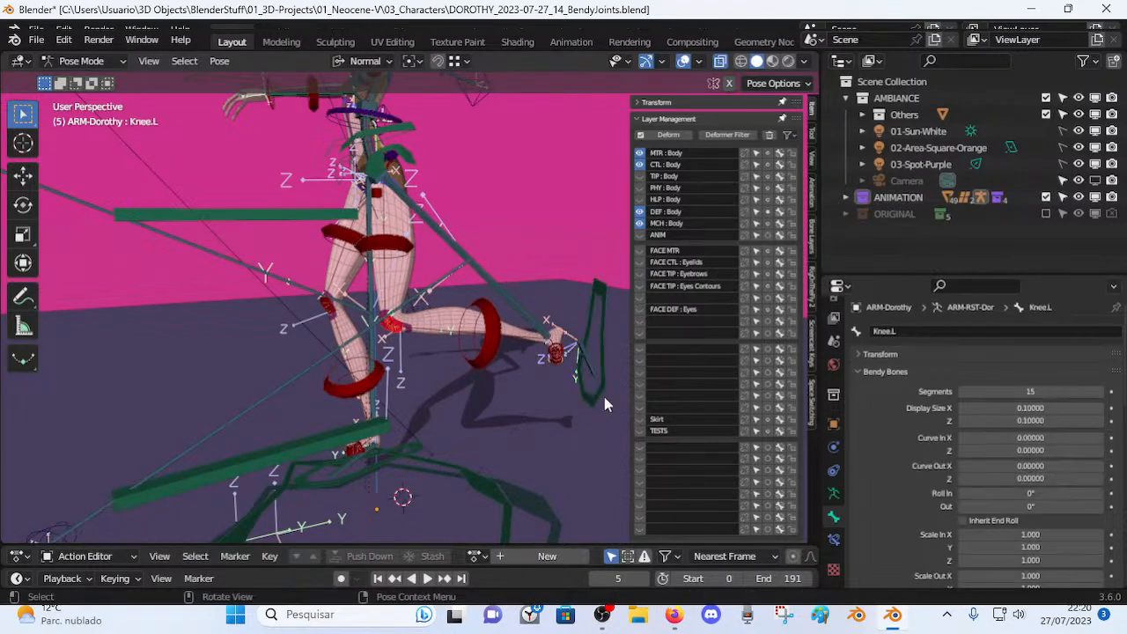
{"action": "left_click", "coordinate": [834, 540]}
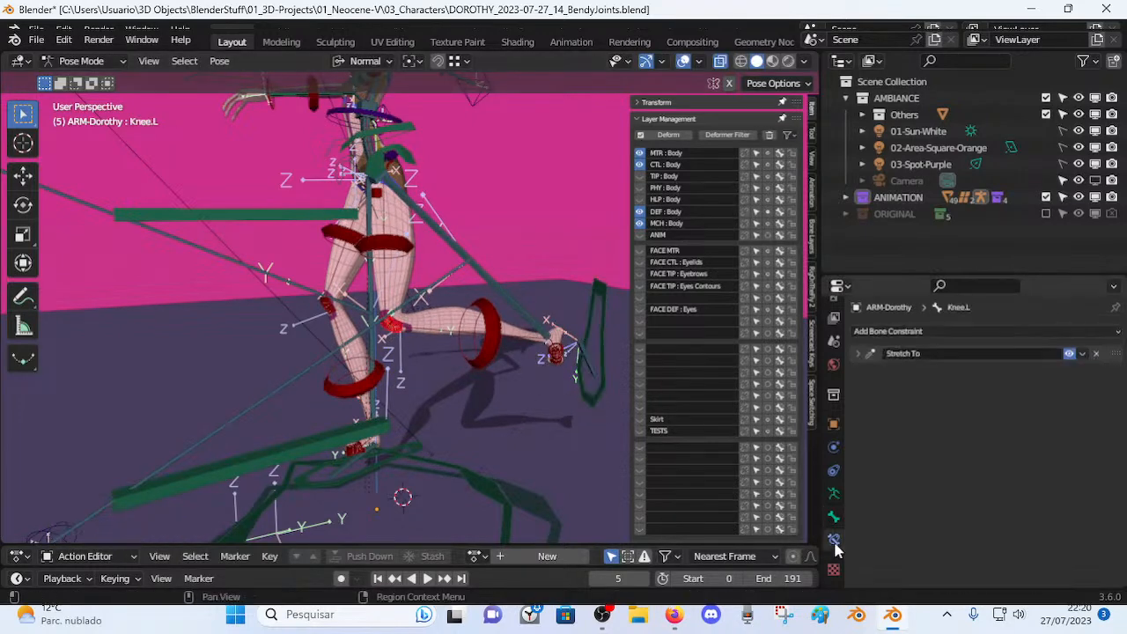
{"action": "left_click", "coordinate": [858, 353]}
{"action": "scroll", "coordinate": [352, 403], "scroll_direction": "up", "scroll_amount": 4}
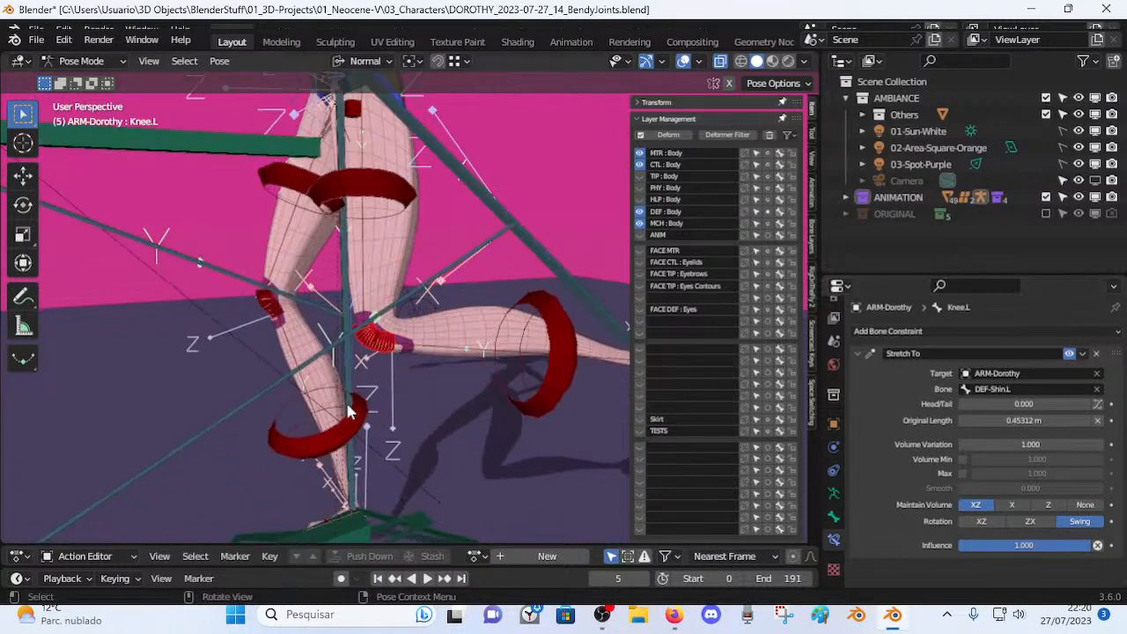
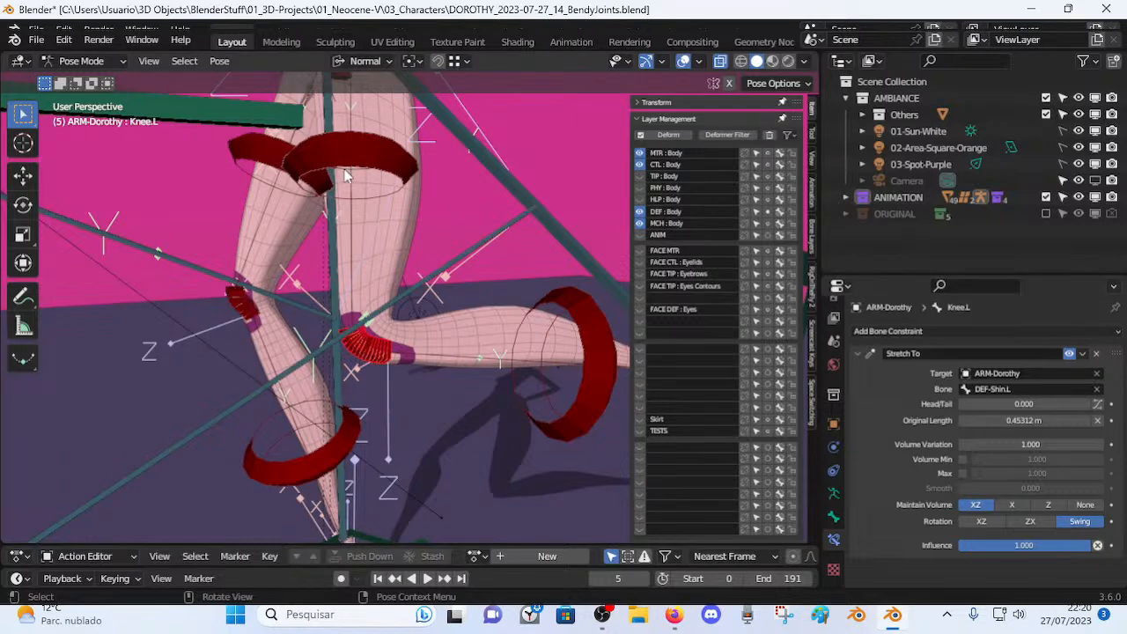
Return to the saved version of DOROTHY_2023-07-27_14_BendyJoints.blend without keeping the pose and segment changes.
{"action": "middle_click_drag", "start_coordinate": [343, 171], "coordinate": [466, 266]}
{"action": "left_click", "coordinate": [37, 39]}
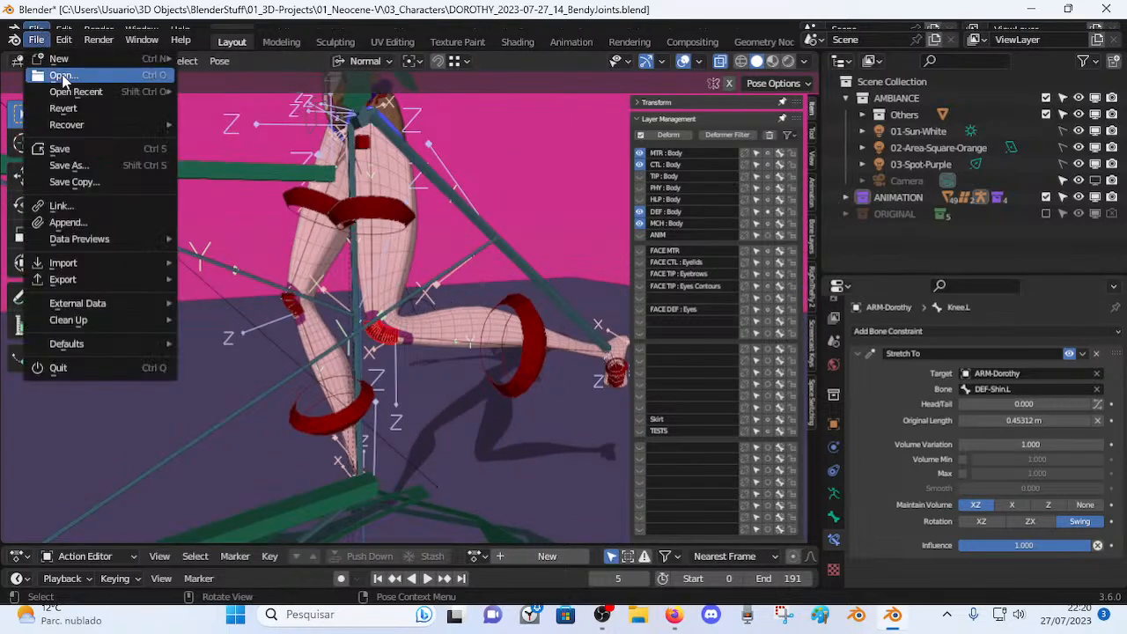
{"action": "left_click", "coordinate": [53, 365]}
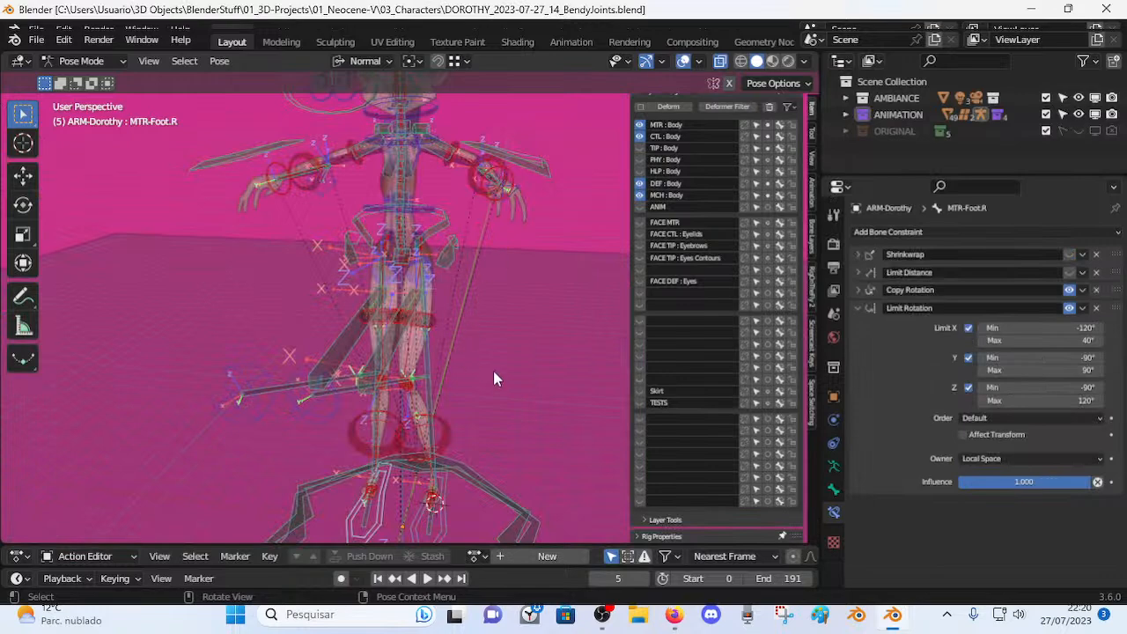
Move the MTR-Foot.L control up behind the body and rotate it about -48 degrees around its own X axis.
{"action": "middle_click_drag", "start_coordinate": [493, 371], "coordinate": [371, 407]}
{"action": "left_click", "coordinate": [426, 403]}
{"action": "key", "text": "g"}
{"action": "left_click", "coordinate": [523, 387]}
{"action": "key", "text": "r"}
{"action": "key", "text": "x"}
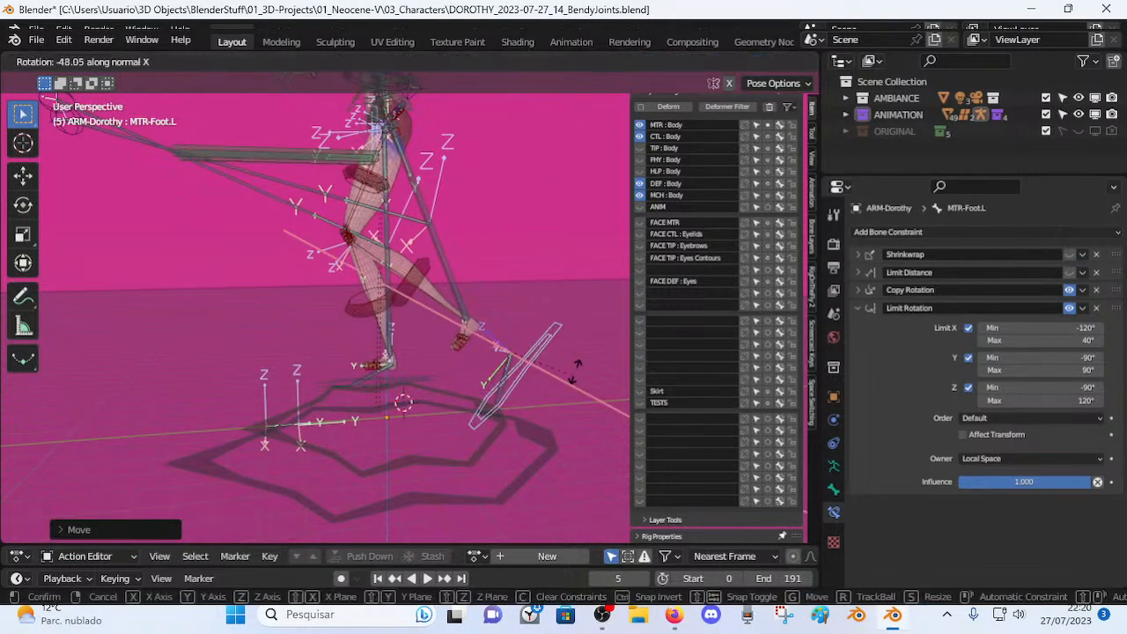
{"action": "left_click", "coordinate": [568, 373]}
Compare the bent knee with the Stretch To constraint of the Knee.L bone disabled and enabled.
{"action": "left_click", "coordinate": [346, 240]}
{"action": "middle_click_drag", "start_coordinate": [346, 239], "coordinate": [509, 364]}
{"action": "scroll", "coordinate": [511, 302], "scroll_direction": "up", "scroll_amount": 3}
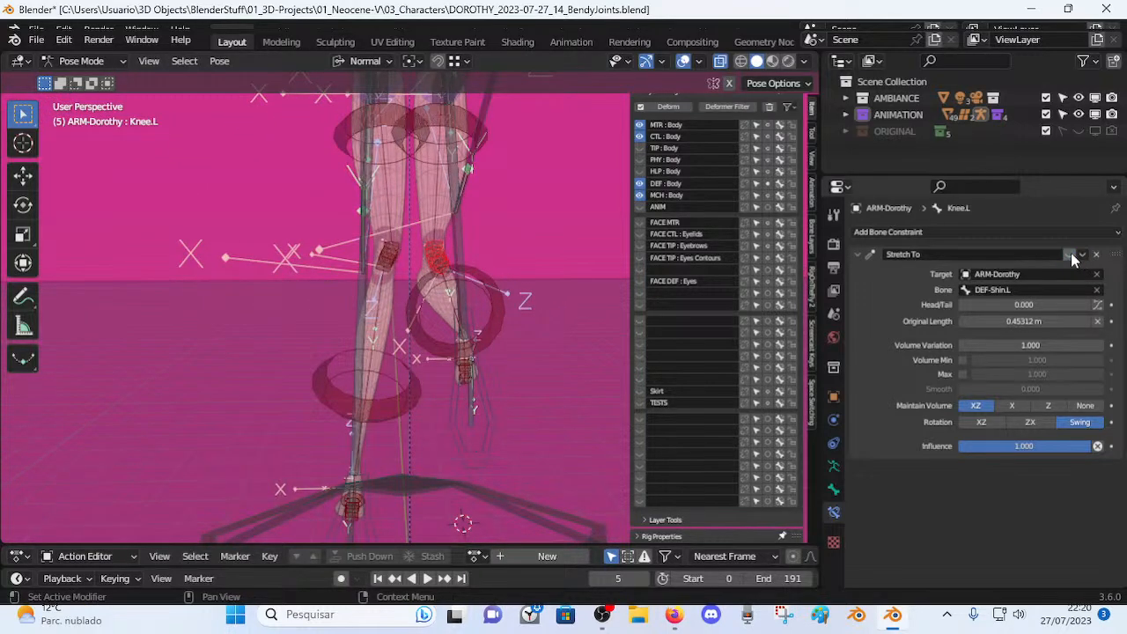
{"action": "middle_click_drag", "start_coordinate": [499, 449], "coordinate": [407, 388]}
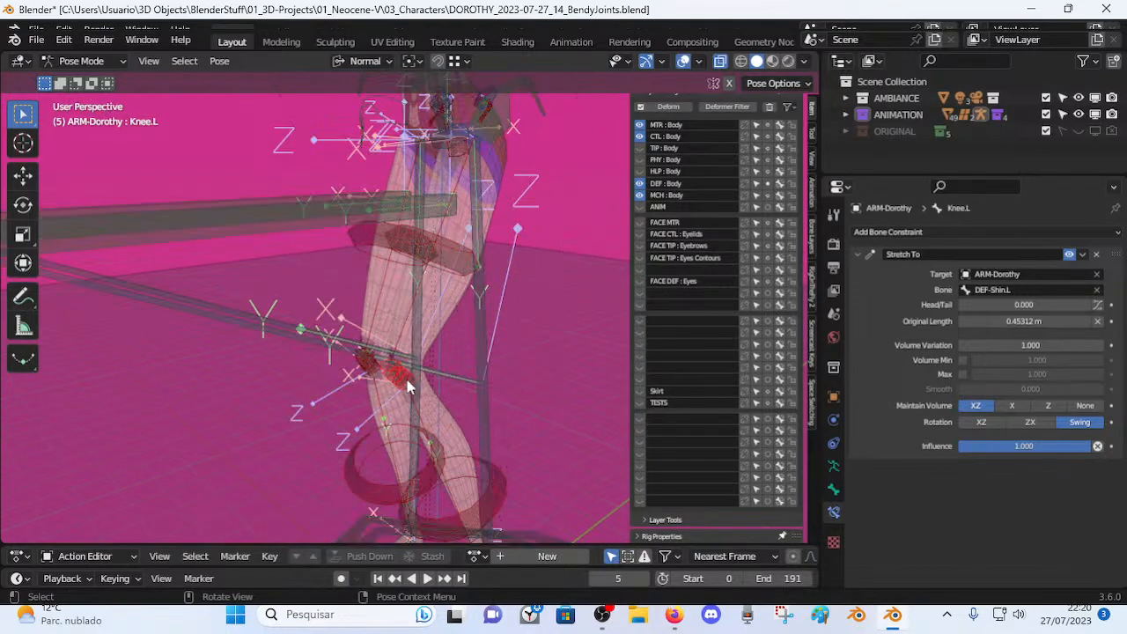
Place the MTR-Foot.L control behind the body with the knee bent, and lower the MTR-Leg.L control.
{"action": "middle_click_drag", "start_coordinate": [571, 393], "coordinate": [434, 470]}
{"action": "left_click", "coordinate": [434, 470]}
{"action": "key", "text": "g"}
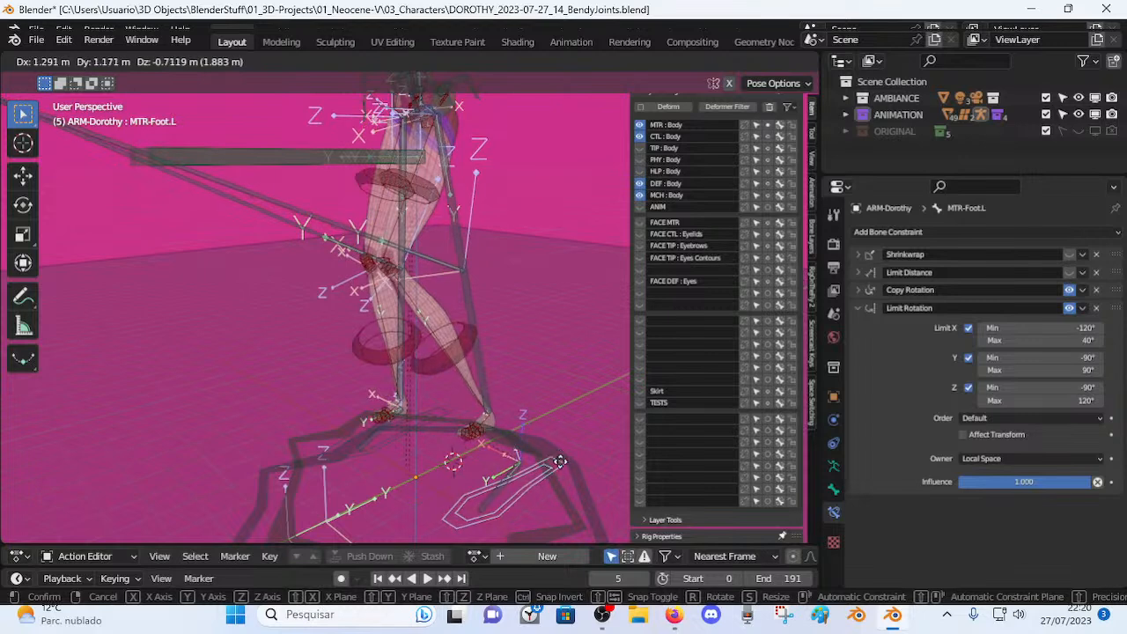
{"action": "left_click", "coordinate": [503, 354]}
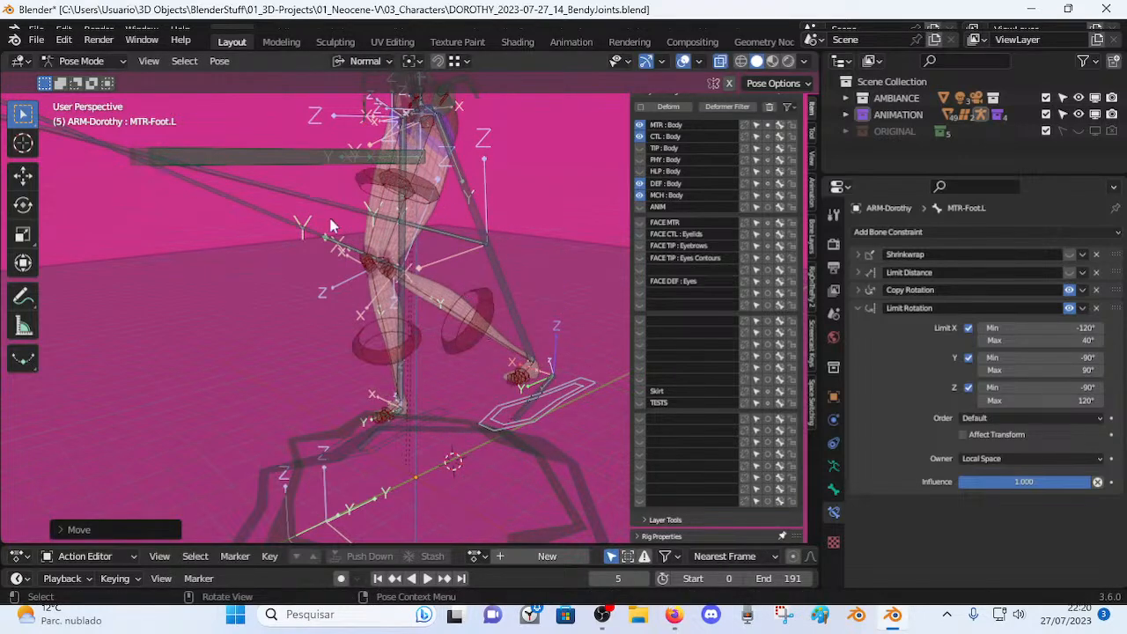
{"action": "left_click", "coordinate": [343, 253]}
{"action": "key", "text": "g"}
{"action": "left_click", "coordinate": [338, 341]}
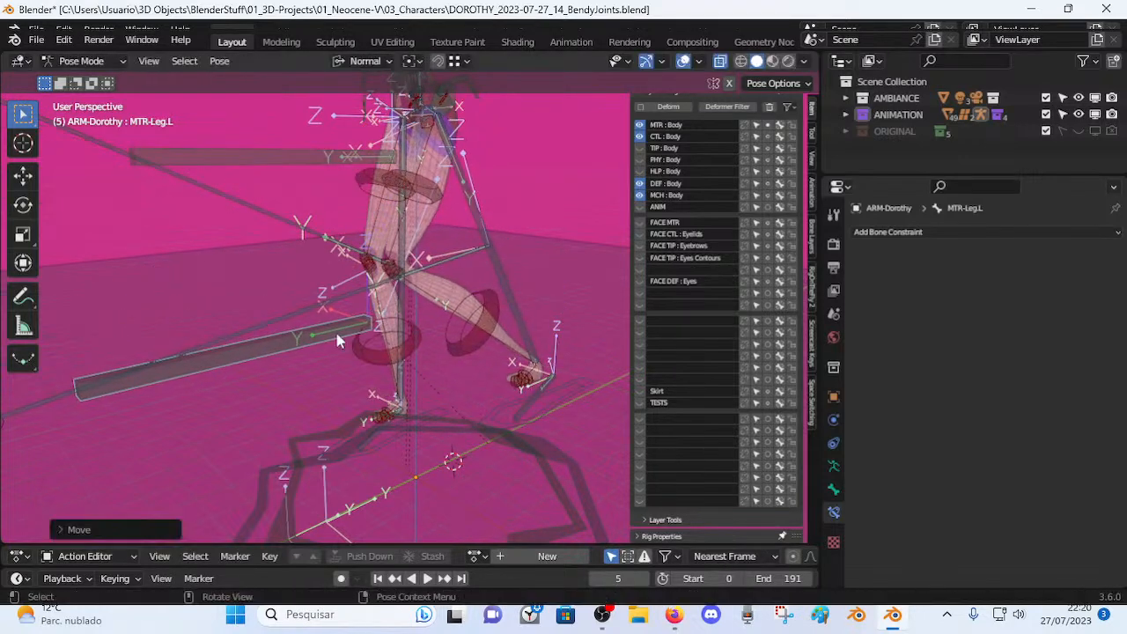
Raise the MTR-Foot.L control high behind the body and lower it to the ground to flex the left knee.
{"action": "left_click", "coordinate": [517, 410]}
{"action": "key", "text": "g"}
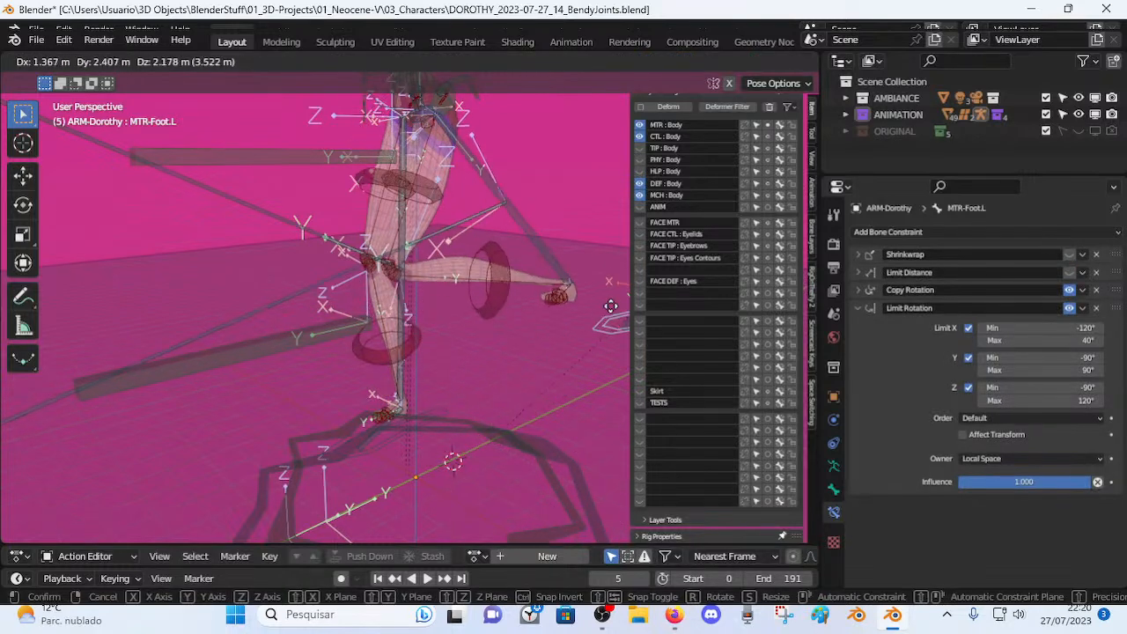
{"action": "left_click", "coordinate": [528, 371]}
{"action": "key", "text": "g"}
{"action": "left_click", "coordinate": [481, 509]}
Enter Edit Mode on the armature and try moving the DEF-Shin.L bone away from the left knee.
{"action": "left_click", "coordinate": [441, 264]}
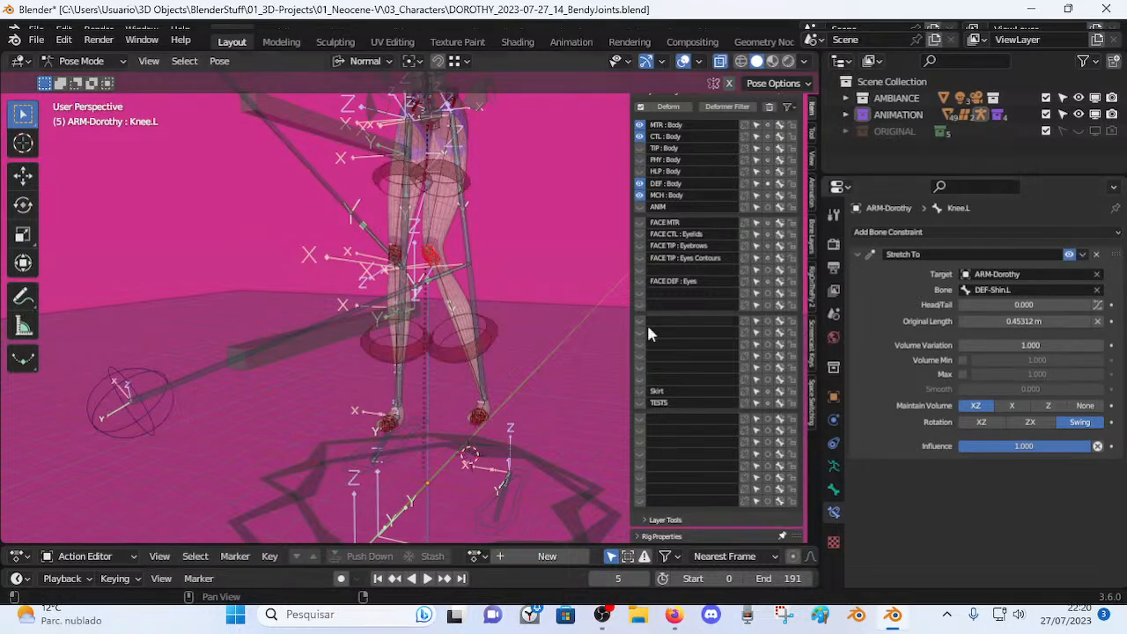
{"action": "scroll", "coordinate": [546, 342], "scroll_direction": "up", "scroll_amount": 4}
{"action": "left_click", "coordinate": [430, 313]}
{"action": "key", "text": "Tab"}
{"action": "middle_click_drag", "start_coordinate": [448, 325], "coordinate": [412, 370]}
{"action": "left_click", "coordinate": [382, 355]}
{"action": "key", "text": "g"}
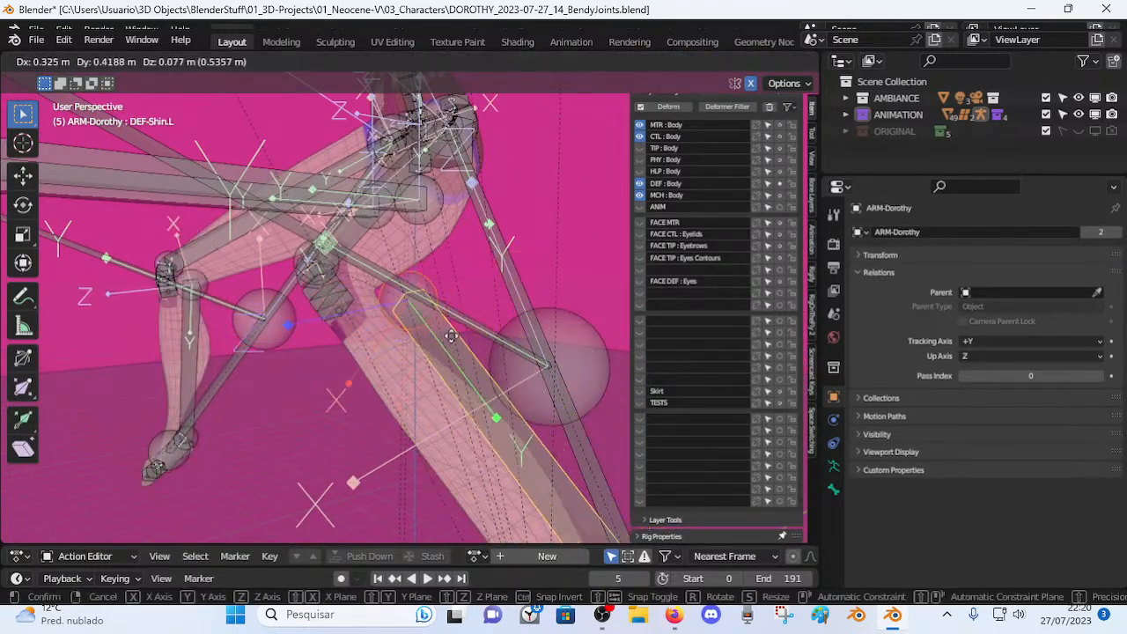
{"action": "left_click", "coordinate": [344, 262]}
Try moving the Knee.L bone away from its joint, and return the armature to Pose Mode.
{"action": "left_click", "coordinate": [364, 243]}
{"action": "left_click", "coordinate": [357, 232]}
{"action": "left_click", "coordinate": [312, 282]}
{"action": "left_click", "coordinate": [309, 291]}
{"action": "key", "text": "g"}
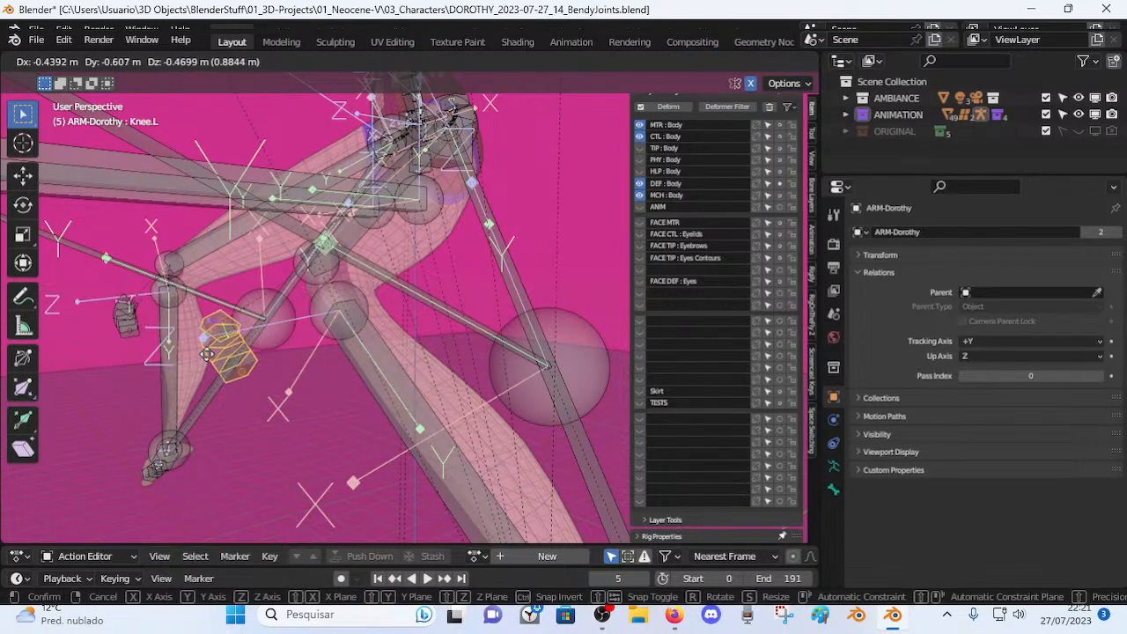
{"action": "right_click", "coordinate": [208, 355]}
{"action": "middle_click_drag", "start_coordinate": [328, 329], "coordinate": [383, 382]}
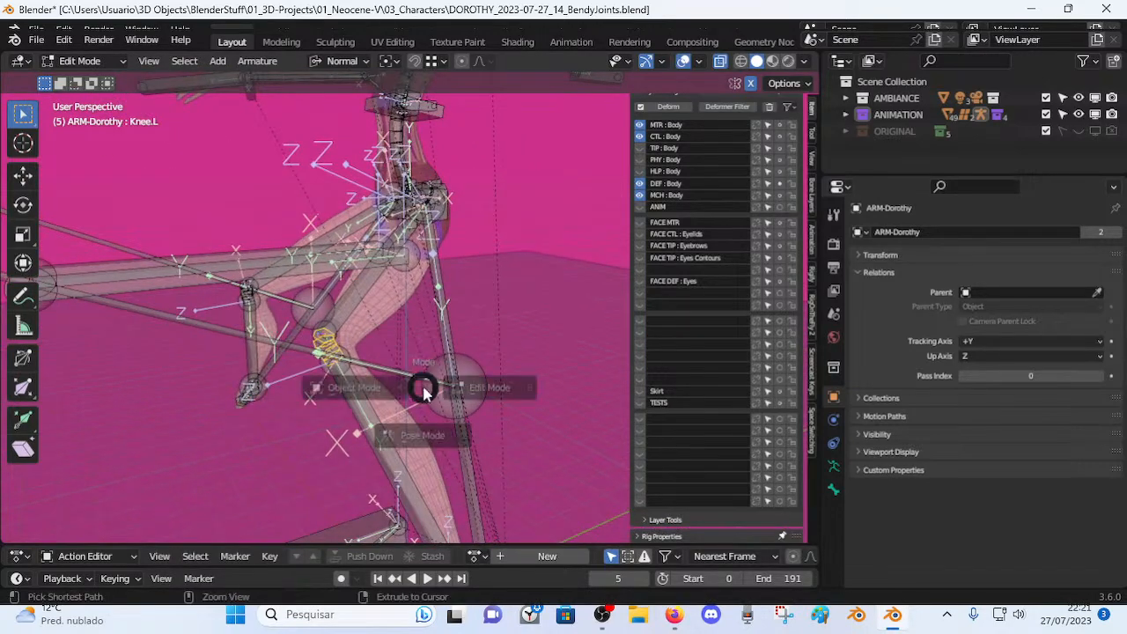
{"action": "left_click", "coordinate": [422, 482]}
{"action": "middle_click_drag", "start_coordinate": [308, 258], "coordinate": [394, 385]}
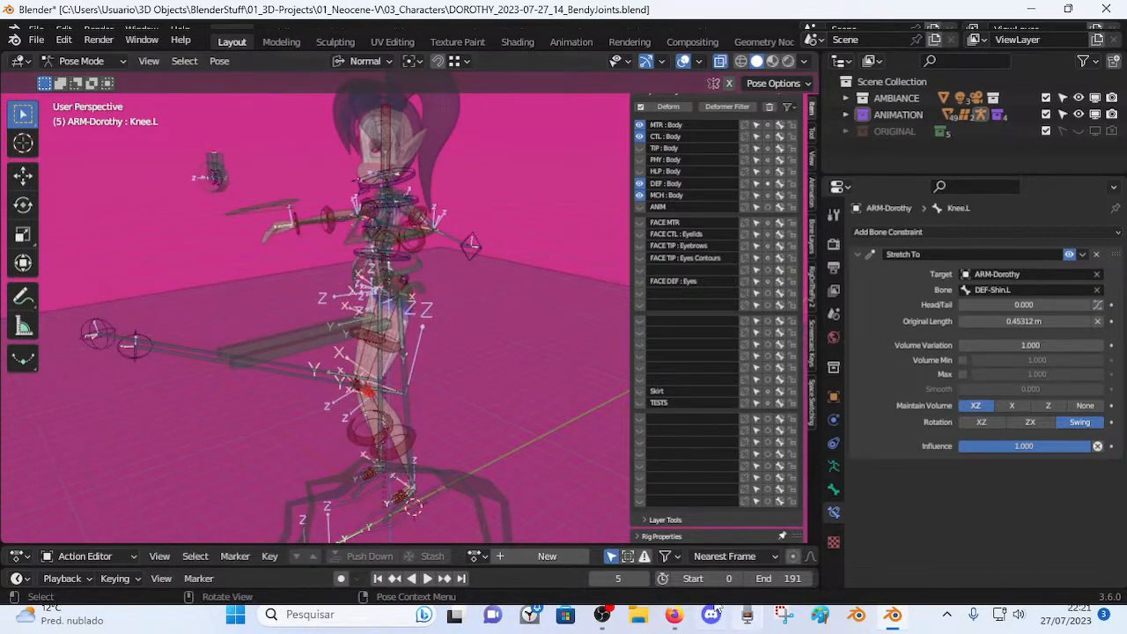
{"action": "left_click", "coordinate": [673, 614]}
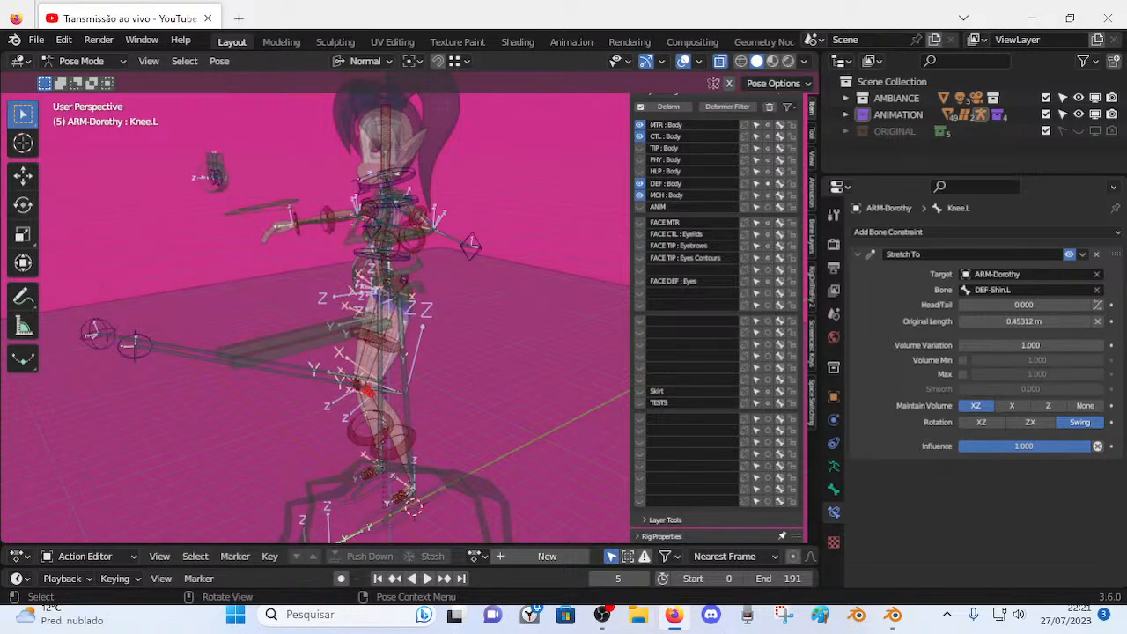
{"action": "left_click", "coordinate": [892, 615]}
{"action": "middle_click_drag", "start_coordinate": [461, 355], "coordinate": [436, 332]}
{"action": "middle_click_drag", "start_coordinate": [424, 223], "coordinate": [428, 281]}
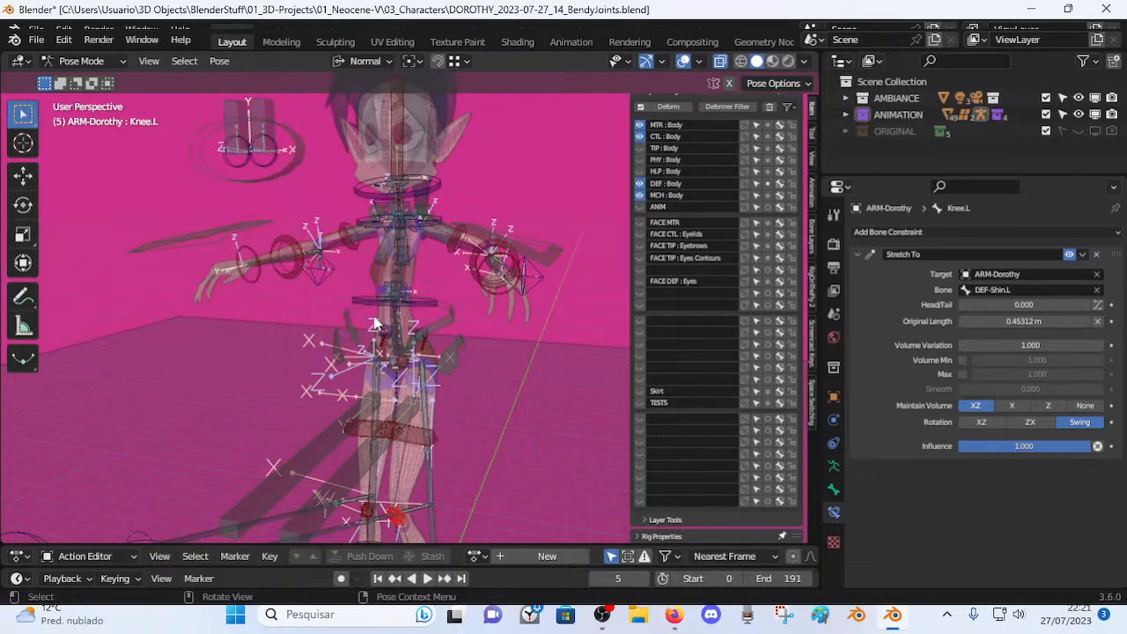
Hide the DEF : Body and MCH : Body bone layers, keeping MTR : Body and CTL : Body displayed.
{"action": "left_click", "coordinate": [640, 193]}
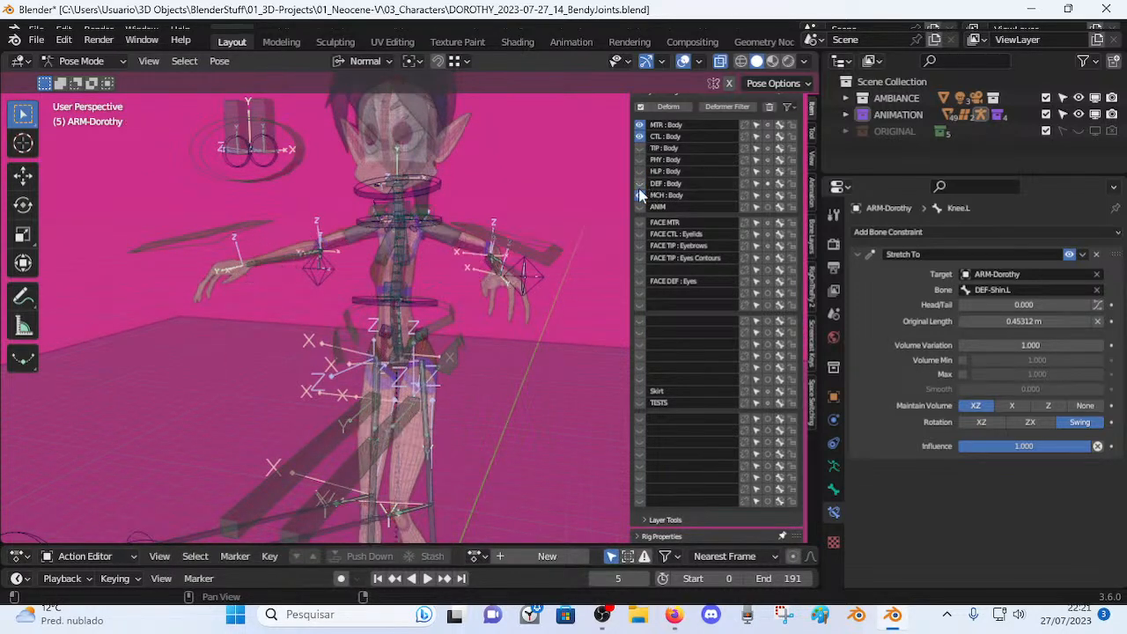
{"action": "left_click", "coordinate": [638, 184]}
{"action": "left_click", "coordinate": [640, 140]}
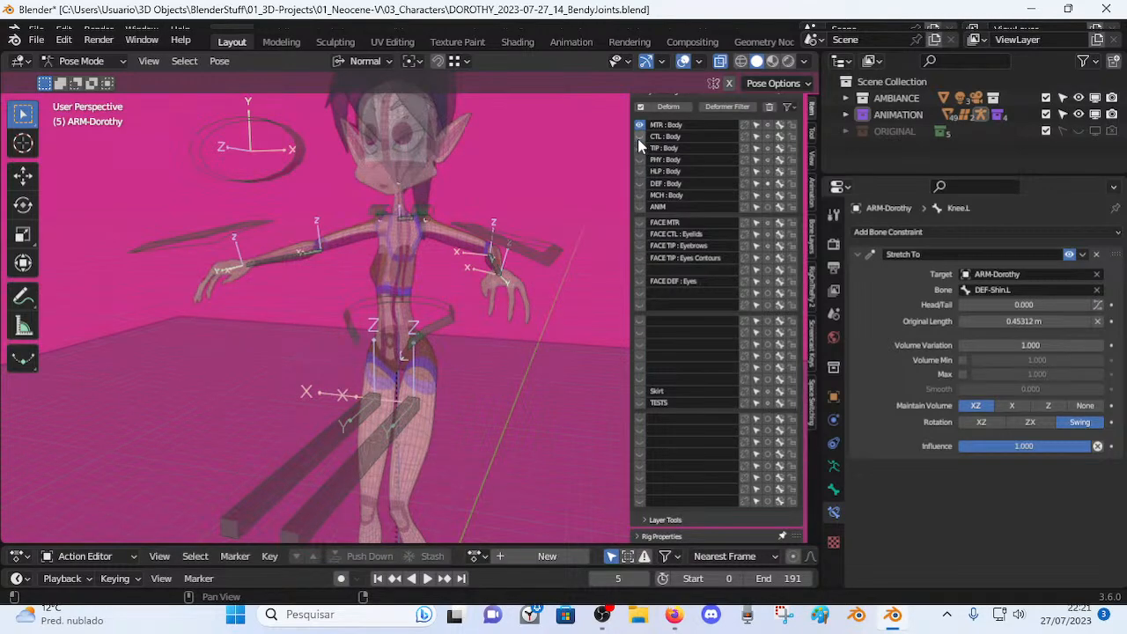
{"action": "middle_click_drag", "start_coordinate": [529, 195], "coordinate": [513, 204]}
{"action": "left_click", "coordinate": [640, 136]}
{"action": "middle_click_drag", "start_coordinate": [528, 282], "coordinate": [479, 288]}
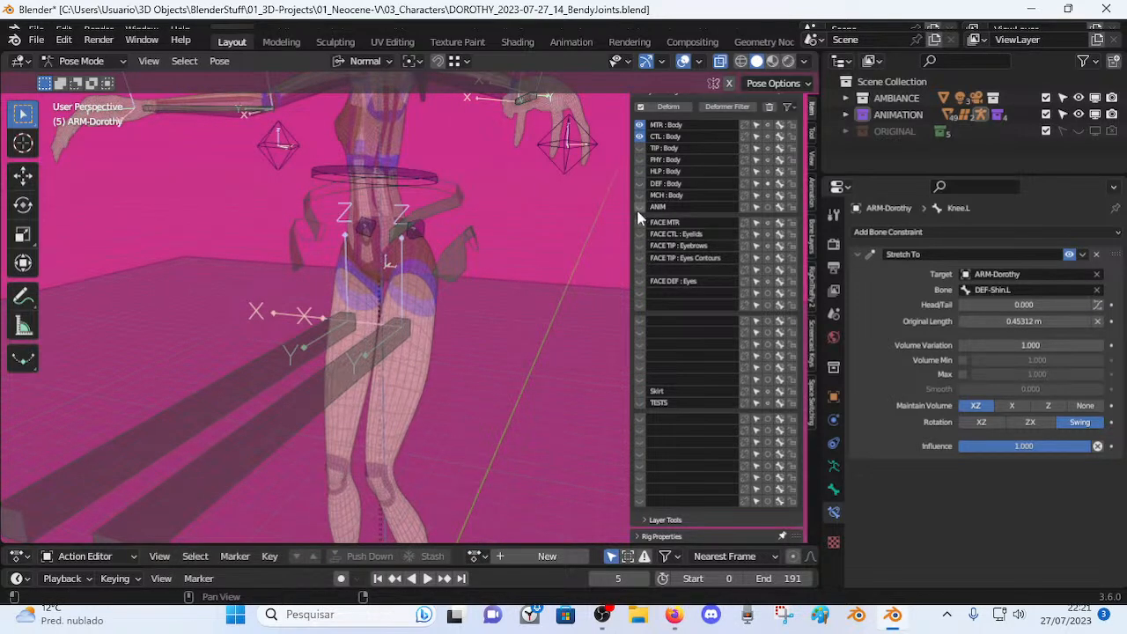
Try lowering the MTR-Torso control slightly to bend both knees.
{"action": "middle_click_drag", "start_coordinate": [359, 346], "coordinate": [387, 330]}
{"action": "scroll", "coordinate": [411, 284], "scroll_direction": "down", "scroll_amount": 2}
{"action": "middle_click_drag", "start_coordinate": [437, 379], "coordinate": [443, 274]}
{"action": "left_click", "coordinate": [419, 234]}
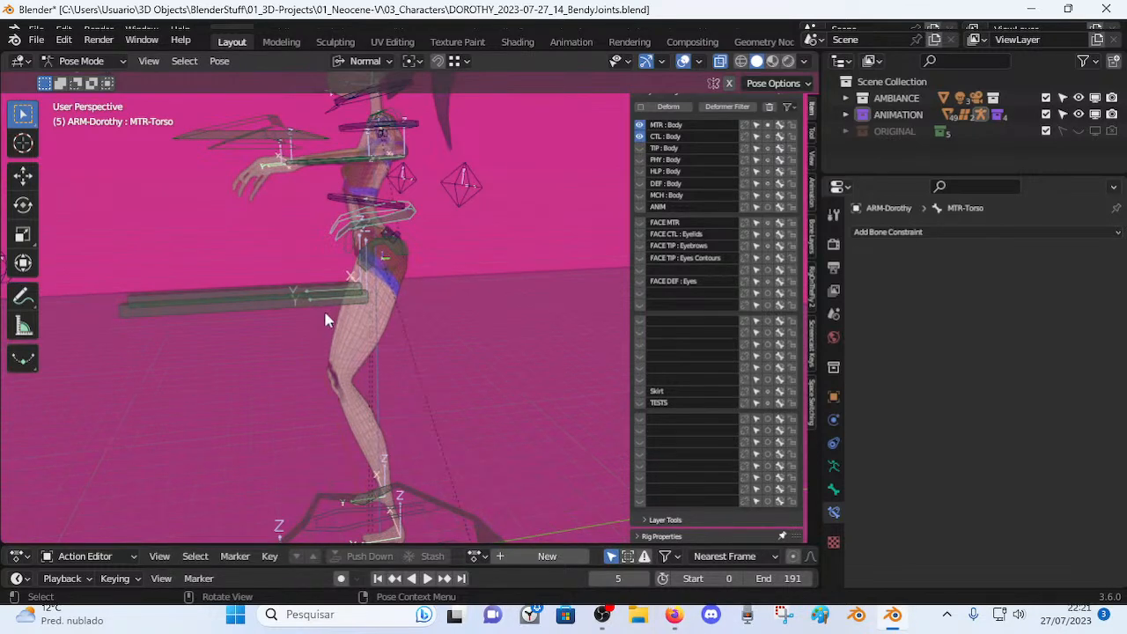
{"action": "key", "text": "g"}
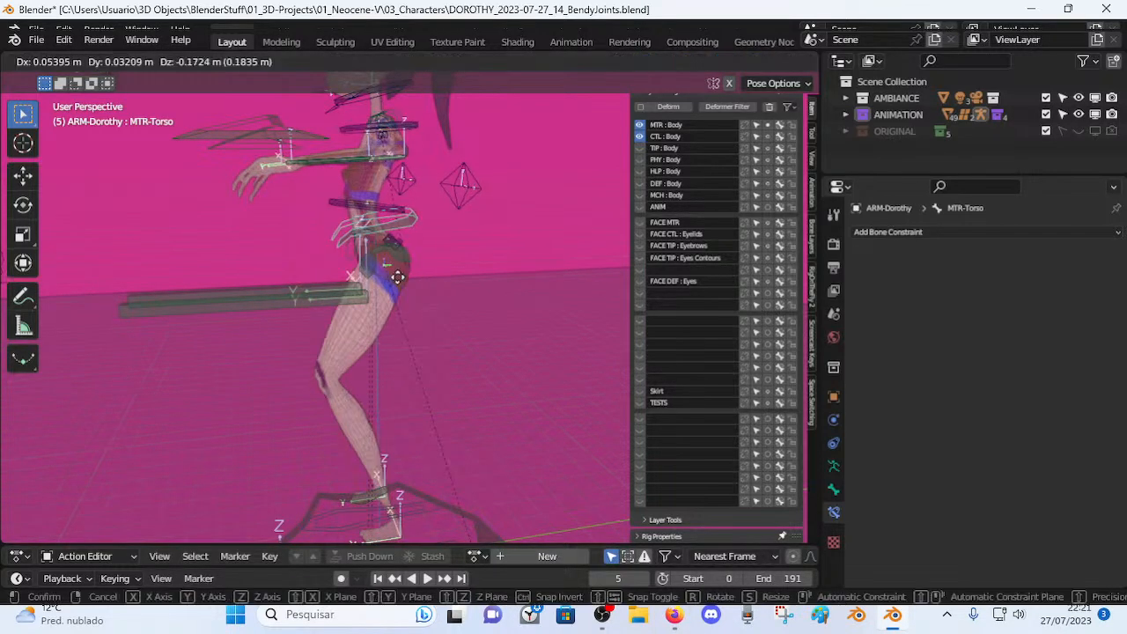
{"action": "right_click", "coordinate": [396, 280]}
Try moving the MTR-Leg.L control along its normal X axis and repositioning the left foot, and undo both moves.
{"action": "left_click", "coordinate": [337, 315]}
{"action": "key", "text": "g"}
{"action": "key", "text": "x"}
{"action": "key", "text": "x"}
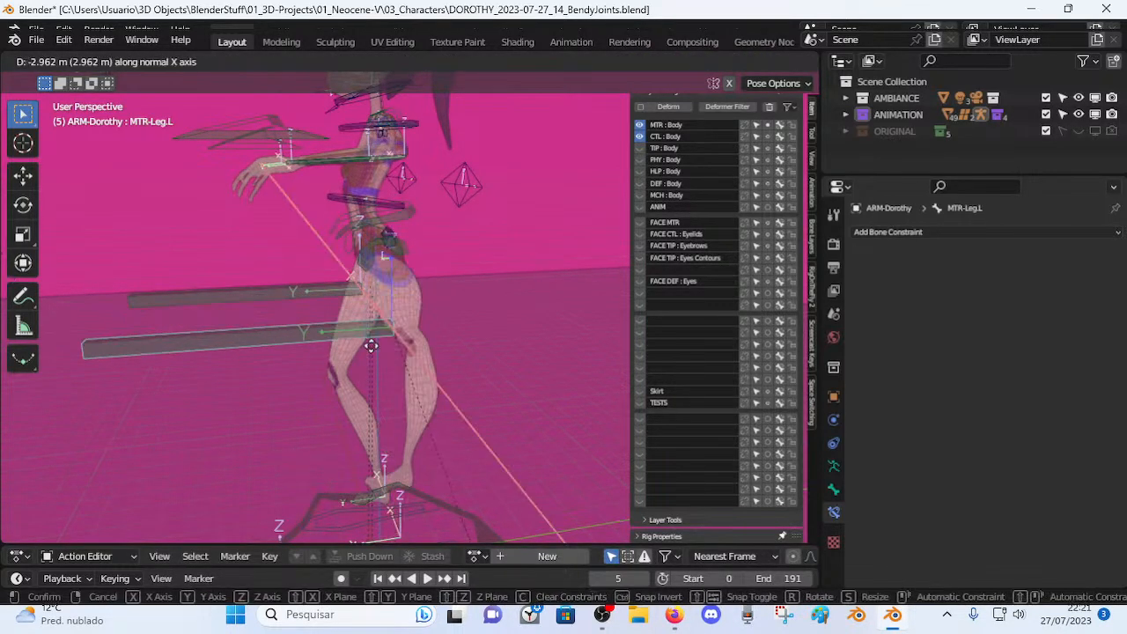
{"action": "left_click", "coordinate": [321, 346]}
{"action": "middle_click_drag", "start_coordinate": [323, 362], "coordinate": [425, 465]}
{"action": "left_click", "coordinate": [418, 478]}
{"action": "key", "text": "g"}
{"action": "left_click", "coordinate": [404, 528]}
{"action": "key", "text": "ctrl+z"}
{"action": "key", "text": "ctrl+z"}
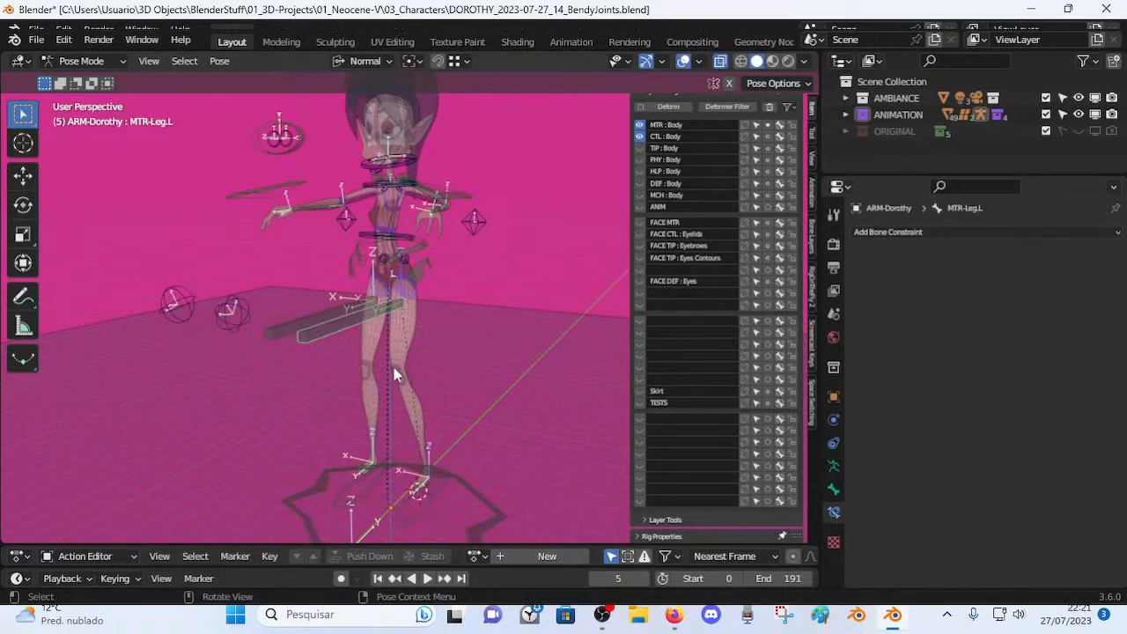
Rotate the MTR-Leg.L control outward around its Z axis and shift it slightly.
{"action": "middle_click_drag", "start_coordinate": [380, 367], "coordinate": [493, 395]}
{"action": "key", "text": "r"}
{"action": "key", "text": "z"}
{"action": "left_click", "coordinate": [523, 375]}
{"action": "key", "text": "g"}
{"action": "left_click", "coordinate": [528, 378]}
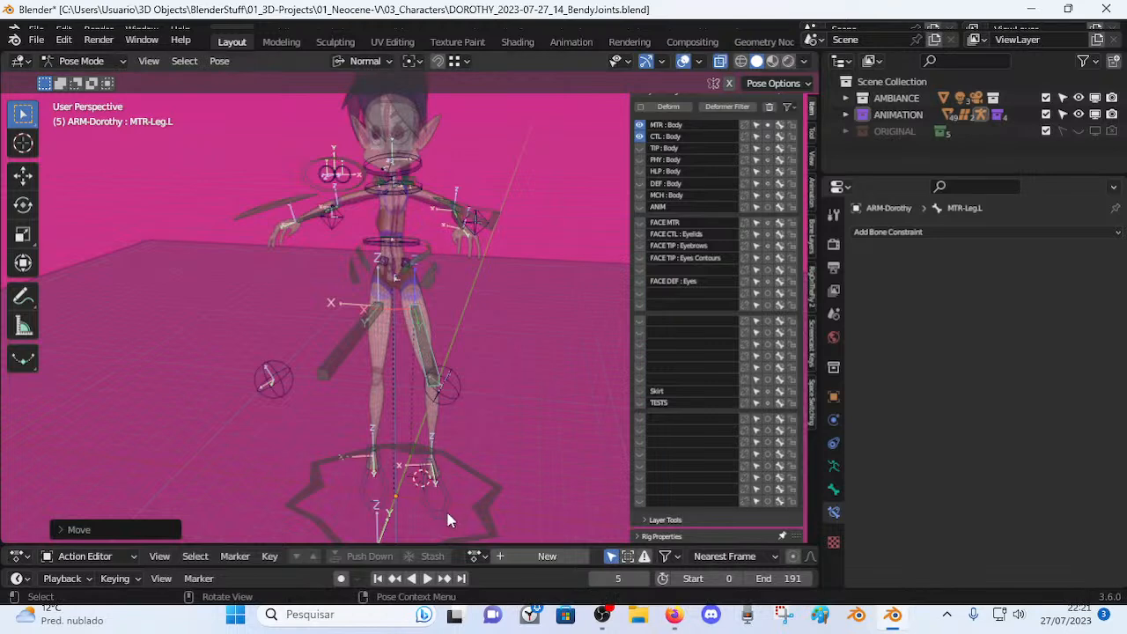
Move the left foot control outward and turn MTR-Leg.L around its Z axis.
{"action": "left_click", "coordinate": [445, 516]}
{"action": "key", "text": "g"}
{"action": "left_click", "coordinate": [464, 513]}
{"action": "left_click", "coordinate": [429, 352]}
{"action": "key", "text": "r"}
{"action": "key", "text": "z"}
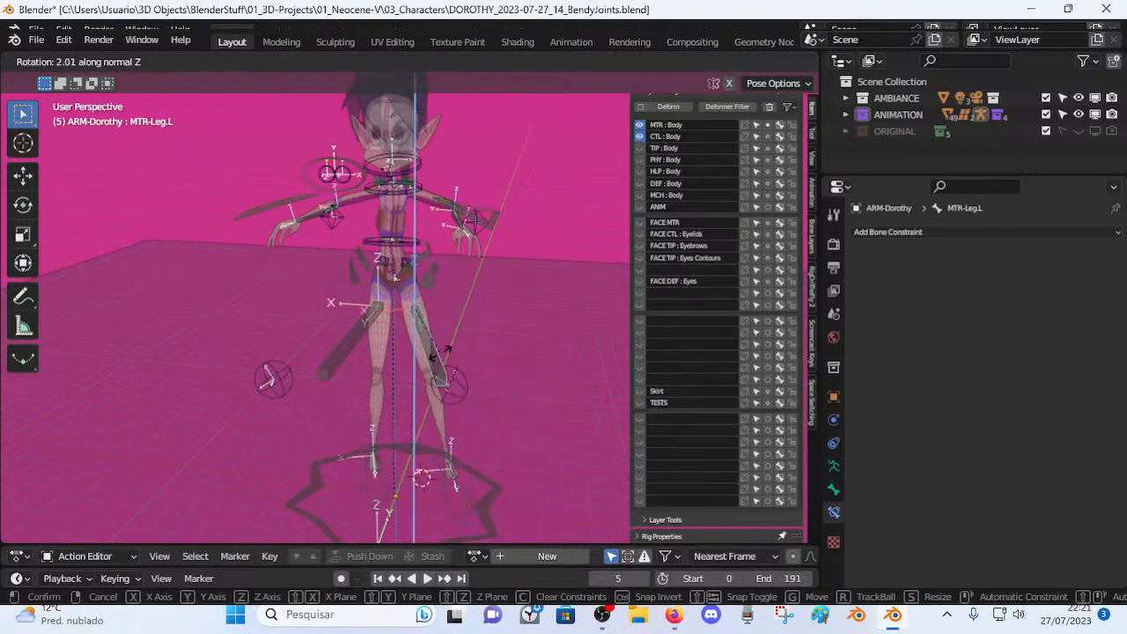
{"action": "left_click", "coordinate": [468, 374]}
Change the target bone of MTR-Foot.R's Copy Rotation constraint to MTR-Leg.R.
{"action": "left_click", "coordinate": [372, 500]}
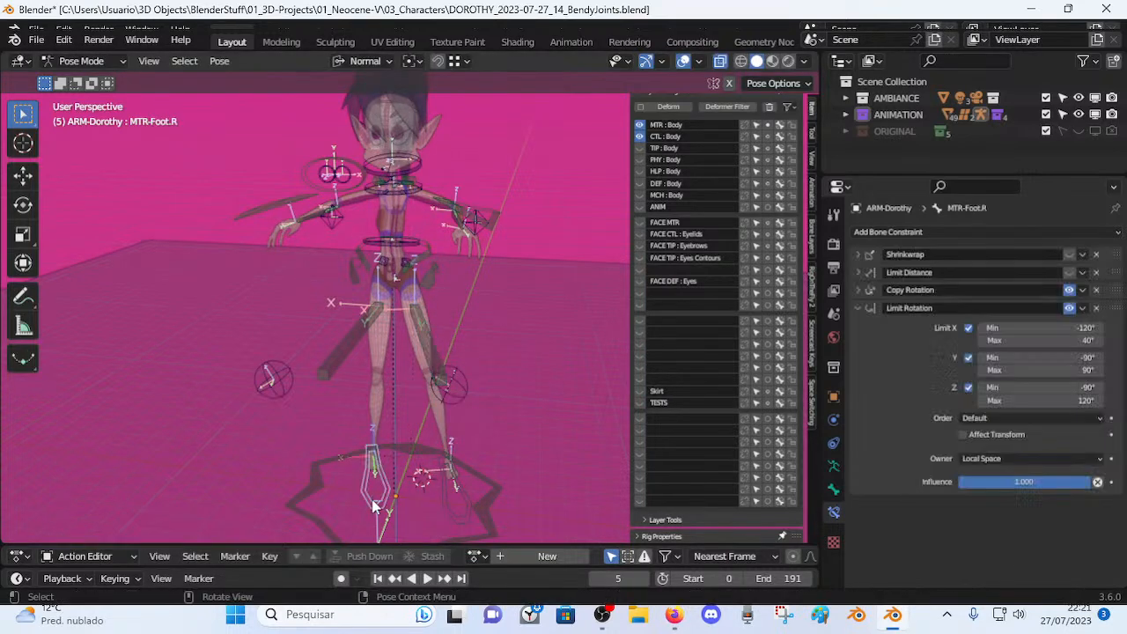
{"action": "left_click", "coordinate": [860, 307]}
{"action": "left_click", "coordinate": [854, 290]}
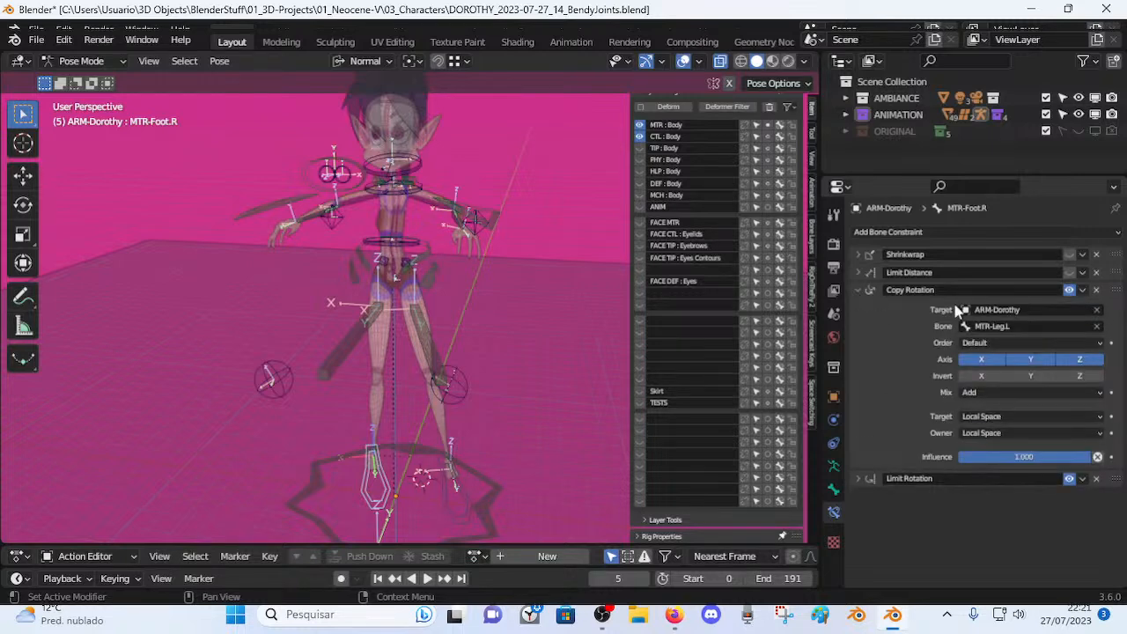
{"action": "left_click", "coordinate": [1027, 326]}
{"action": "key", "text": "BackSpace"}
{"action": "type", "text": "R"}
{"action": "key", "text": "Return"}
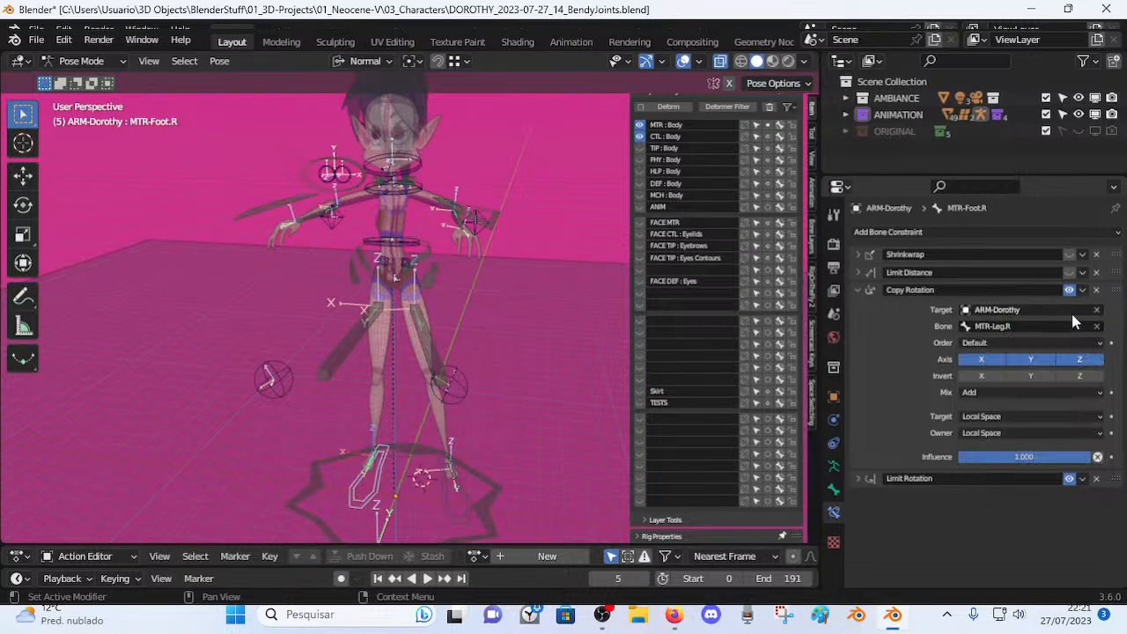
Return to the saved version of DOROTHY_2023-07-27_14_BendyJoints.blend, discarding the pose, layer and constraint changes.
{"action": "left_click", "coordinate": [47, 42]}
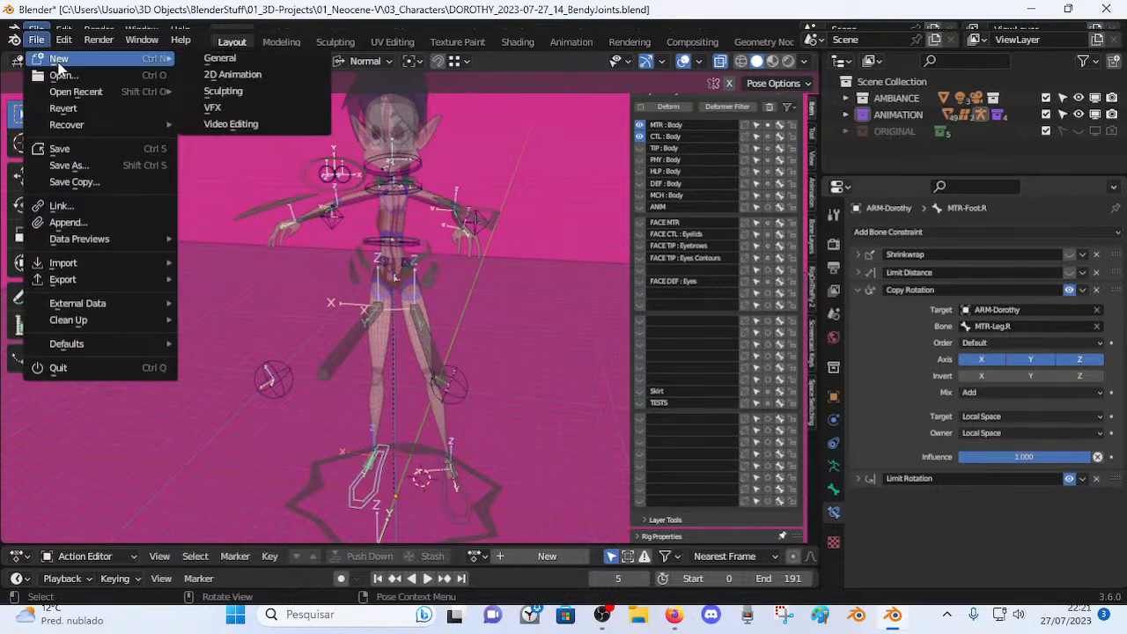
{"action": "left_click", "coordinate": [59, 73]}
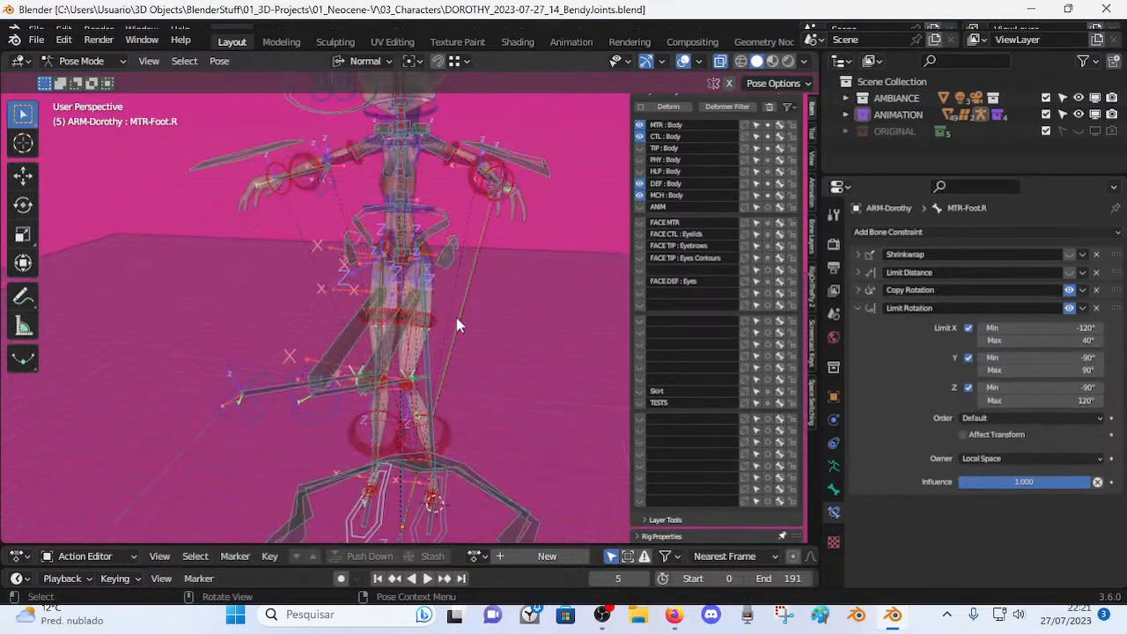
{"action": "middle_click", "coordinate": [459, 414], "text": "alt"}
{"action": "middle_click", "coordinate": [466, 385], "text": "alt"}
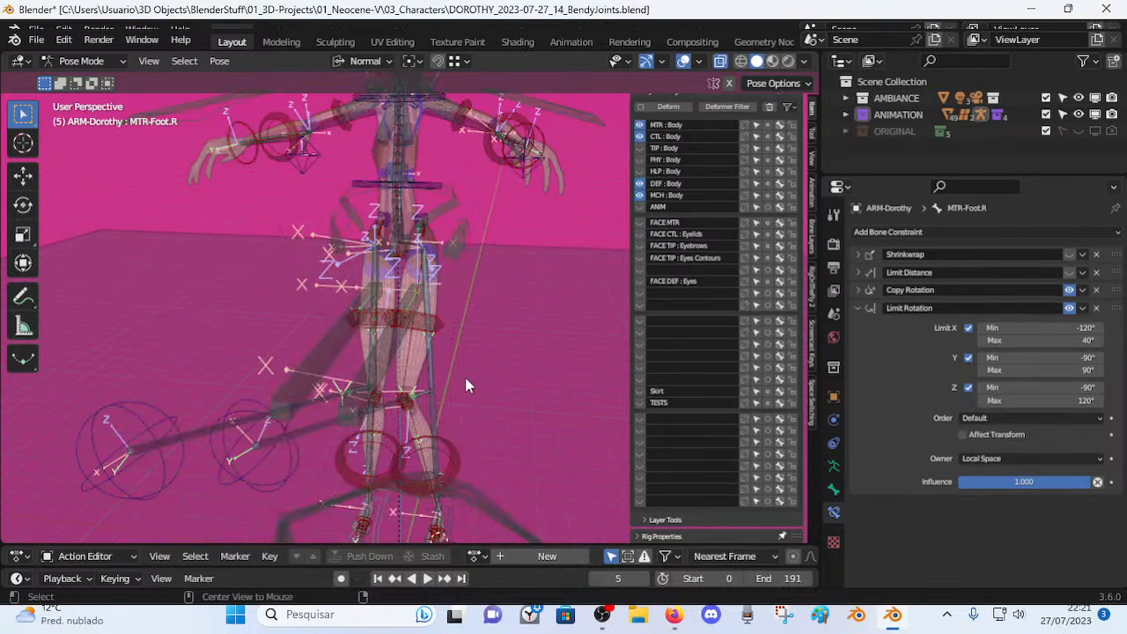
Hide the DEF : Body and MCH : Body bone layers and frame the character's legs.
{"action": "left_click", "coordinate": [642, 183]}
{"action": "left_click", "coordinate": [640, 194]}
{"action": "middle_click_drag", "start_coordinate": [468, 453], "coordinate": [437, 316], "text": "shift"}
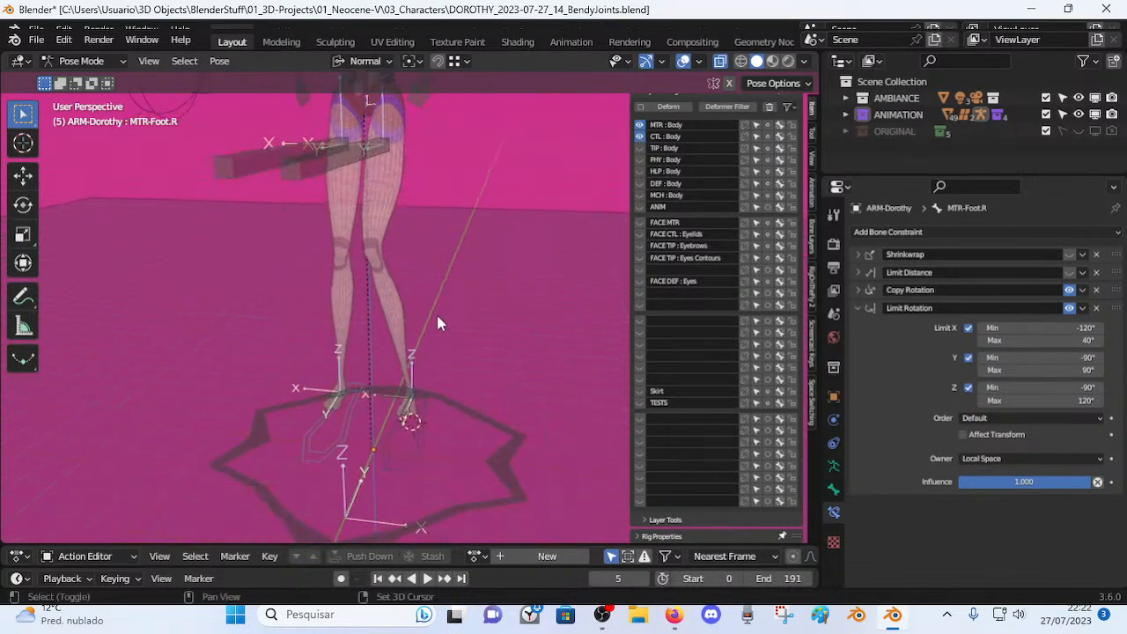
Test rotating the MTR-Foot.L control and the left leg control around the Z axis without keeping the rotations.
{"action": "left_click", "coordinate": [409, 465]}
{"action": "key", "text": "r"}
{"action": "key", "text": "z"}
{"action": "key", "text": "z"}
{"action": "key", "text": "Escape"}
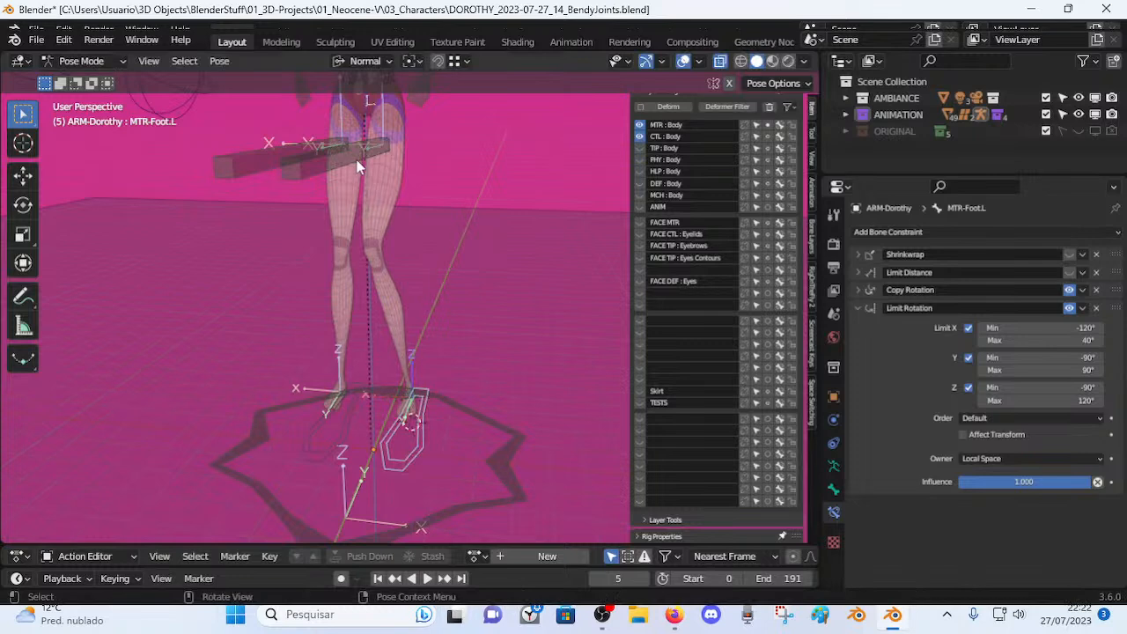
{"action": "left_click", "coordinate": [361, 164]}
{"action": "key", "text": "r"}
{"action": "key", "text": "z"}
{"action": "key", "text": "z"}
{"action": "key", "text": "Escape"}
Set the target bone of the Copy Rotation constraint on MTR-Foot.R to MTR-Leg.R.
{"action": "left_click", "coordinate": [327, 410]}
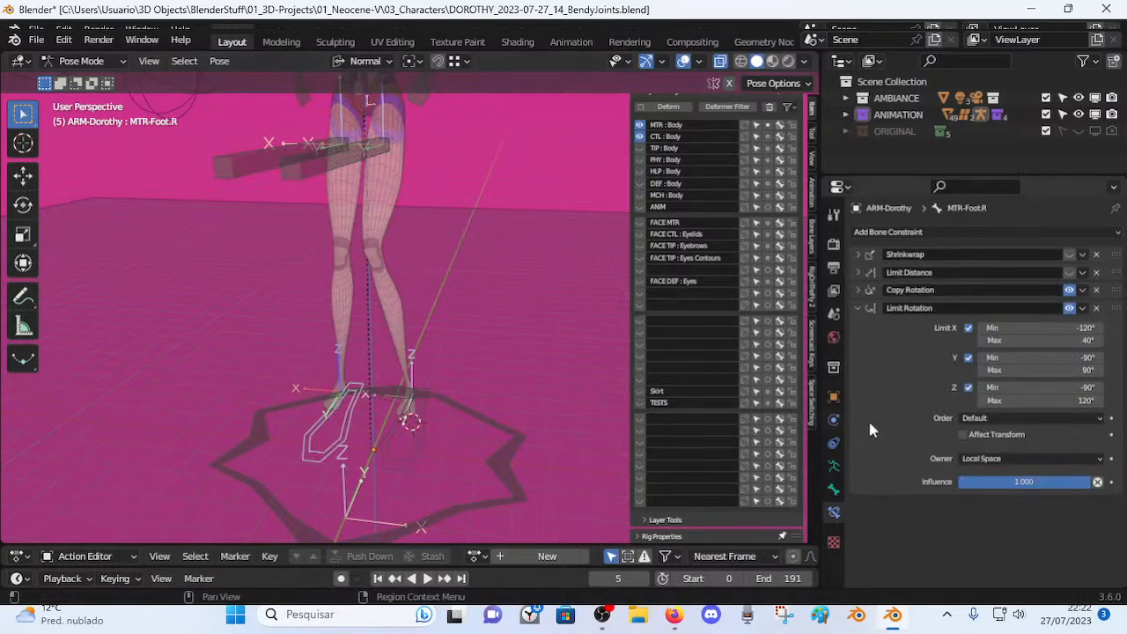
{"action": "left_click", "coordinate": [868, 309]}
{"action": "left_click", "coordinate": [872, 290]}
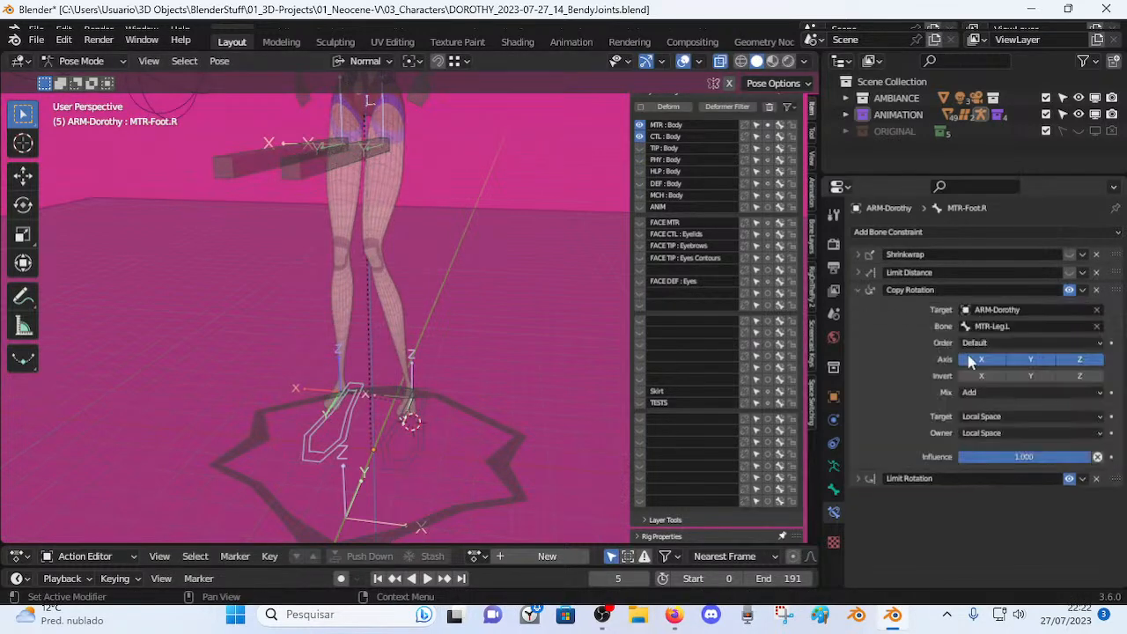
{"action": "left_click", "coordinate": [1041, 326]}
{"action": "key", "text": "BackSpace"}
{"action": "type", "text": "R"}
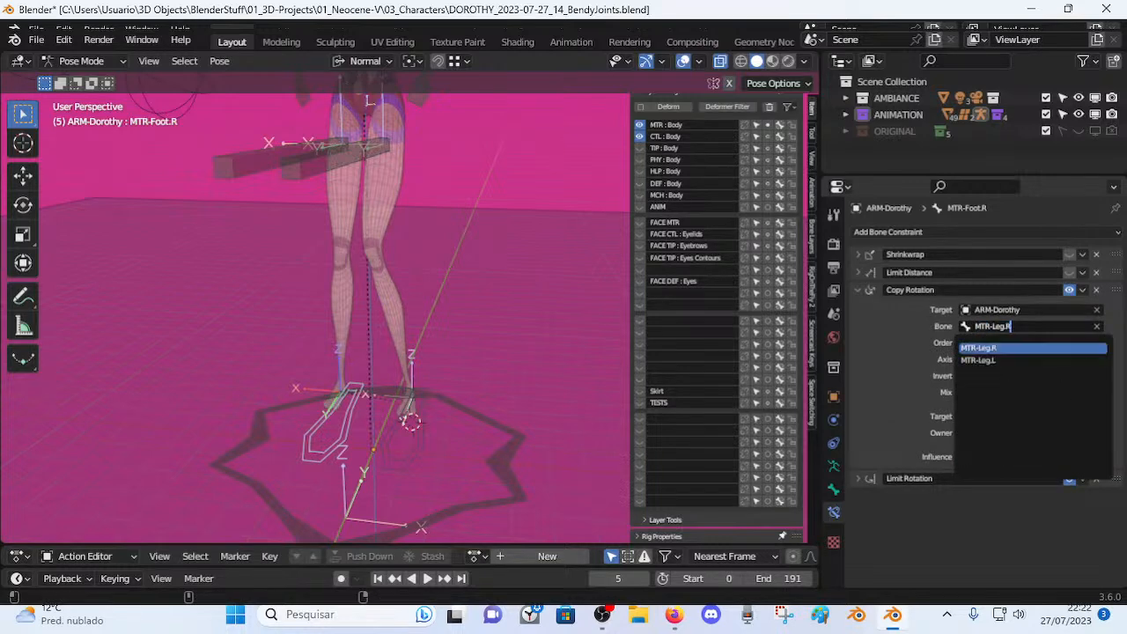
{"action": "key", "text": "Return"}
Rotate the leg control around the Z axis and move it to check how the leg follows.
{"action": "middle_click_drag", "start_coordinate": [484, 269], "coordinate": [481, 317]}
{"action": "left_click", "coordinate": [374, 248]}
{"action": "middle_click_drag", "start_coordinate": [381, 249], "coordinate": [417, 266]}
{"action": "key", "text": "r"}
{"action": "key", "text": "z"}
{"action": "left_click", "coordinate": [441, 300]}
{"action": "key", "text": "g"}
{"action": "left_click", "coordinate": [478, 283]}
Move the MTR-Foot.L control backward and upward to bend the left knee.
{"action": "left_click", "coordinate": [414, 167]}
{"action": "middle_click_drag", "start_coordinate": [414, 167], "coordinate": [419, 266]}
{"action": "middle_click_drag", "start_coordinate": [428, 344], "coordinate": [432, 344], "text": "shift"}
{"action": "left_click", "coordinate": [423, 522]}
{"action": "key", "text": "g"}
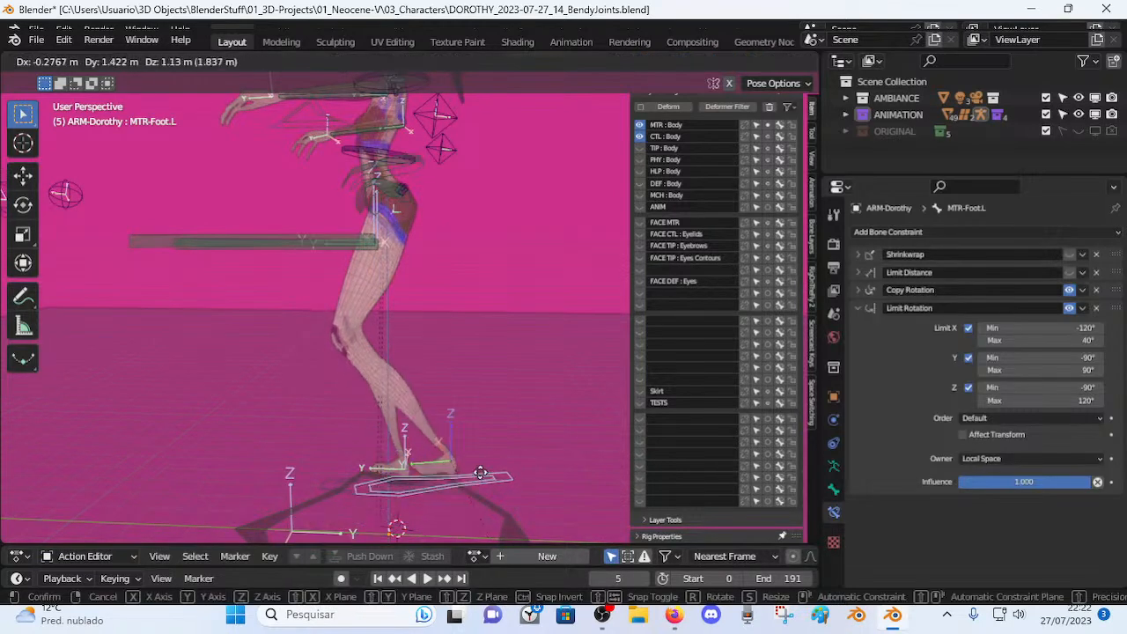
{"action": "left_click", "coordinate": [513, 451]}
Move the MTR-Leg.L control and check how the left knee deforms from different angles.
{"action": "left_click", "coordinate": [264, 230]}
{"action": "left_click", "coordinate": [263, 230]}
{"action": "key", "text": "g"}
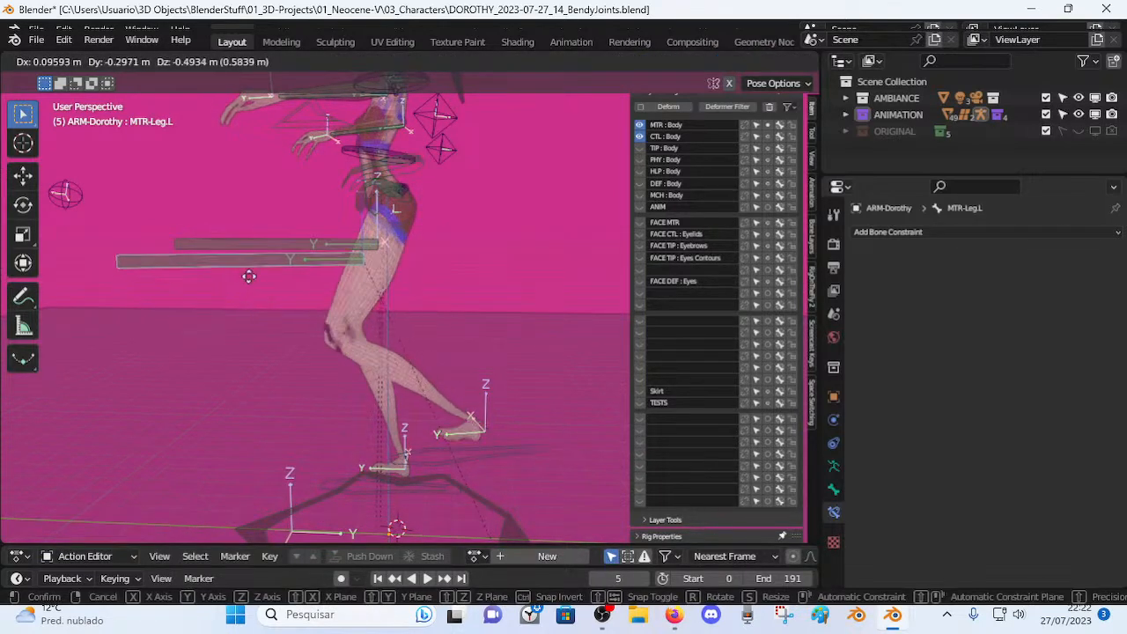
{"action": "left_click", "coordinate": [247, 272]}
{"action": "left_click", "coordinate": [383, 271]}
{"action": "middle_click_drag", "start_coordinate": [384, 272], "coordinate": [438, 282]}
{"action": "middle_click_drag", "start_coordinate": [508, 368], "coordinate": [429, 390]}
{"action": "left_click", "coordinate": [423, 368]}
Rotate the MTR-Foot.L control and move it to lift the left lower leg behind the body.
{"action": "left_click", "coordinate": [512, 460]}
{"action": "key", "text": "r"}
{"action": "left_click", "coordinate": [491, 450]}
{"action": "key", "text": "g"}
{"action": "left_click", "coordinate": [504, 436]}
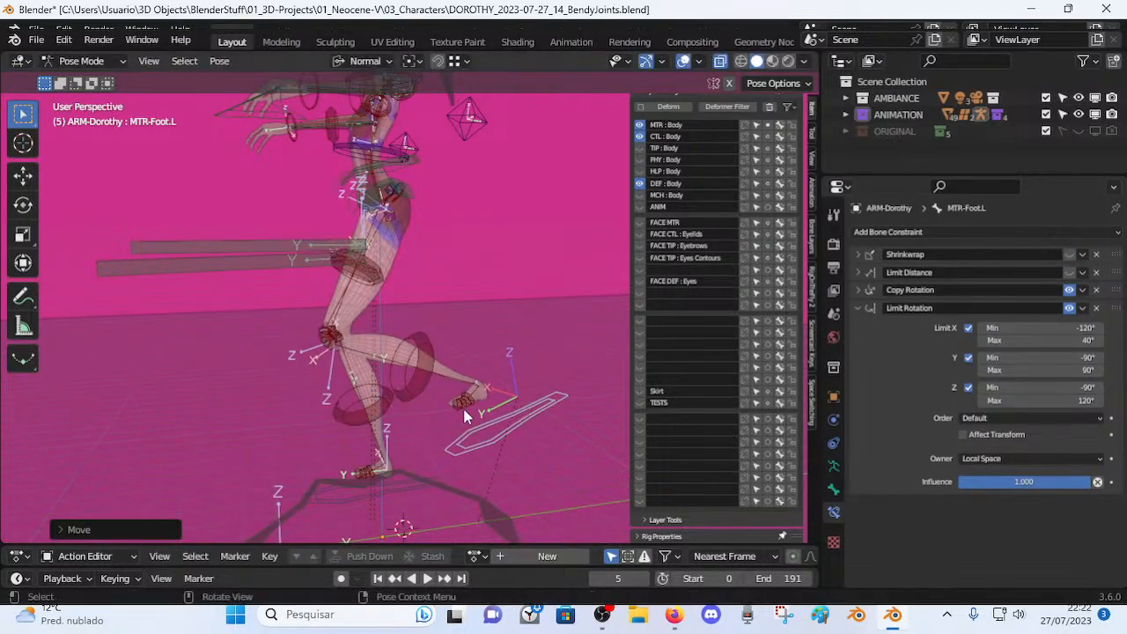
Reposition the MTR-Foot.L control repeatedly in different directions to test the knee's bending.
{"action": "key", "text": "g"}
{"action": "left_click", "coordinate": [468, 403]}
{"action": "key", "text": "g"}
{"action": "left_click", "coordinate": [454, 438]}
{"action": "middle_click_drag", "start_coordinate": [454, 437], "coordinate": [440, 422]}
{"action": "key", "text": "g"}
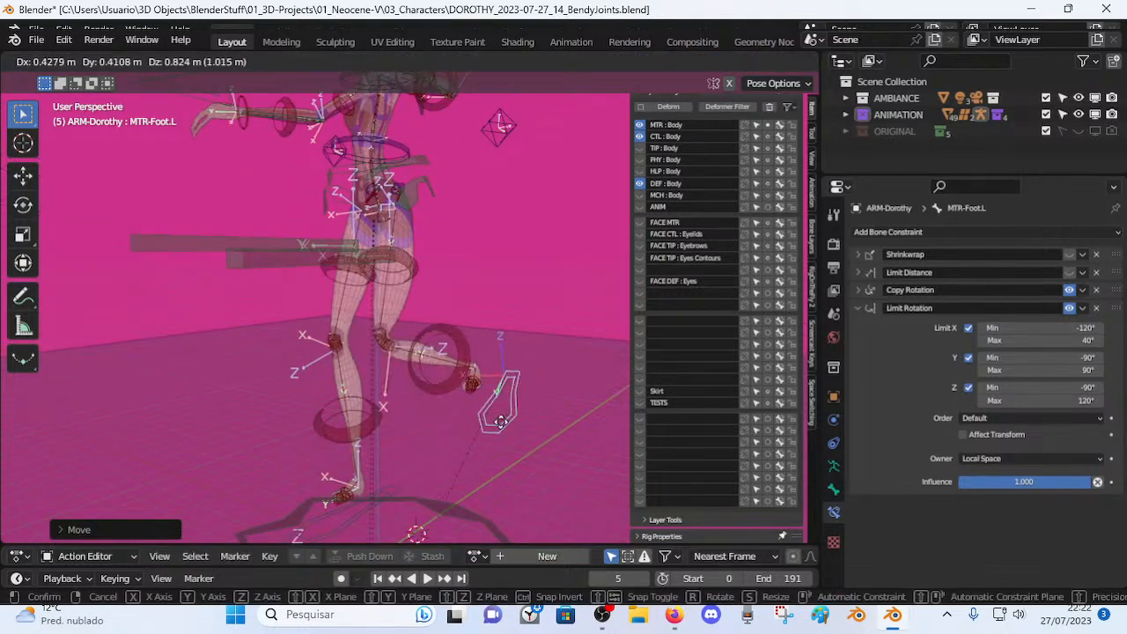
{"action": "left_click", "coordinate": [412, 406]}
{"action": "key", "text": "g"}
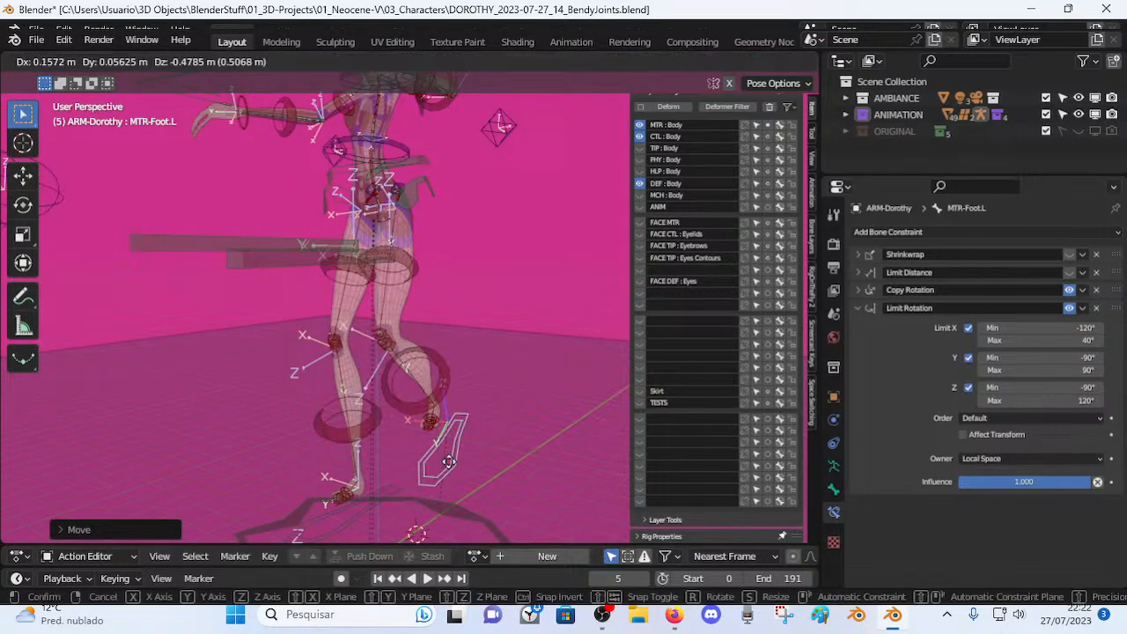
{"action": "left_click", "coordinate": [405, 391]}
{"action": "middle_click_drag", "start_coordinate": [449, 379], "coordinate": [410, 342]}
Move the MTR-Leg.L control to swing the left knee forward and then sideways.
{"action": "left_click", "coordinate": [239, 259]}
{"action": "middle_click_drag", "start_coordinate": [239, 259], "coordinate": [322, 299]}
{"action": "key", "text": "g"}
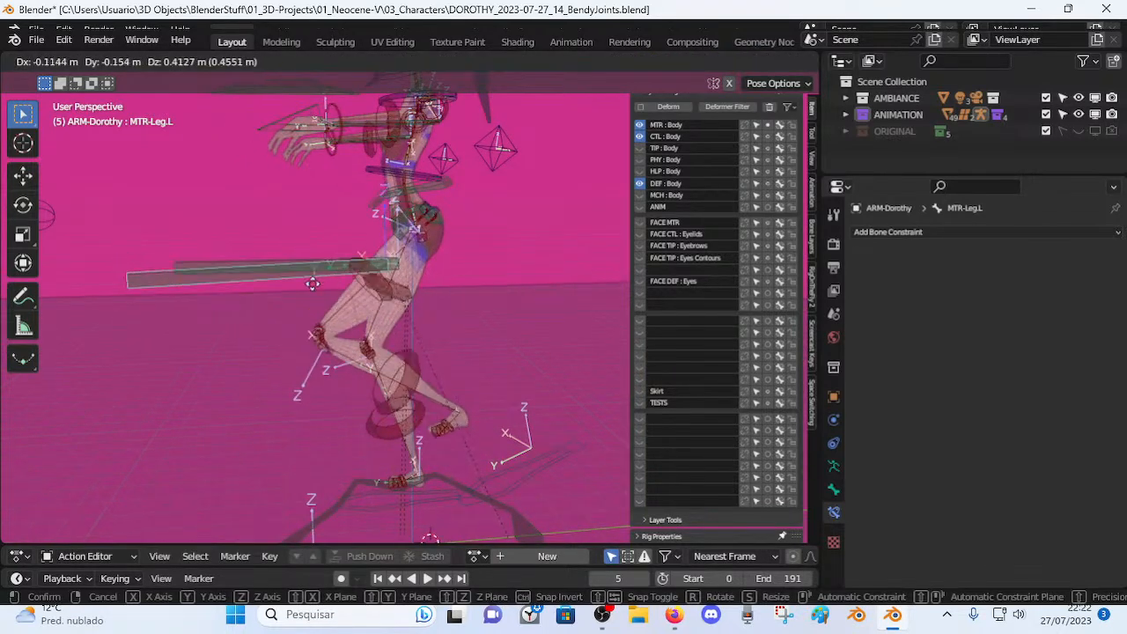
{"action": "left_click", "coordinate": [301, 276]}
{"action": "middle_click_drag", "start_coordinate": [302, 276], "coordinate": [389, 322]}
{"action": "key", "text": "g"}
{"action": "left_click", "coordinate": [467, 308]}
Rotate the MTR-Leg.L control around the Z axis and move it to turn the left knee outward.
{"action": "key", "text": "r"}
{"action": "key", "text": "z"}
{"action": "left_click", "coordinate": [486, 297]}
{"action": "key", "text": "g"}
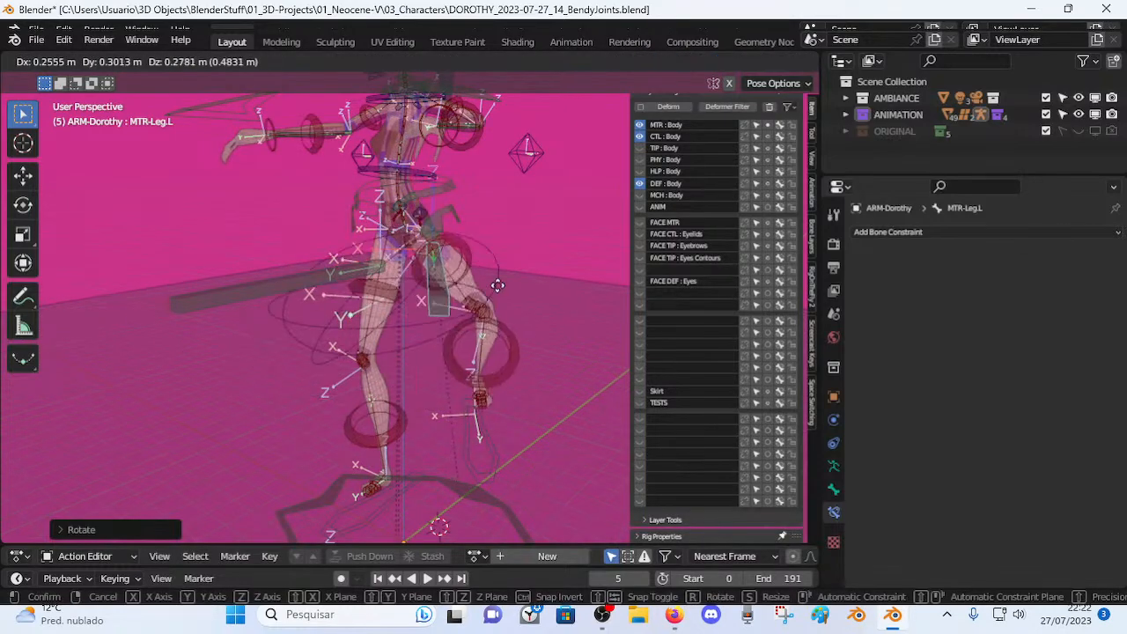
{"action": "left_click", "coordinate": [490, 337]}
Move the MTR-Foot.L control outward and behind the body to test the turned leg.
{"action": "left_click", "coordinate": [488, 458]}
{"action": "key", "text": "g"}
{"action": "left_click", "coordinate": [544, 463]}
{"action": "key", "text": "g"}
{"action": "left_click", "coordinate": [586, 424]}
{"action": "middle_click_drag", "start_coordinate": [585, 424], "coordinate": [475, 427]}
{"action": "key", "text": "g"}
{"action": "left_click", "coordinate": [538, 462]}
Move the MTR-Leg.L control forward to raise the left knee in front of the body.
{"action": "left_click", "coordinate": [337, 345]}
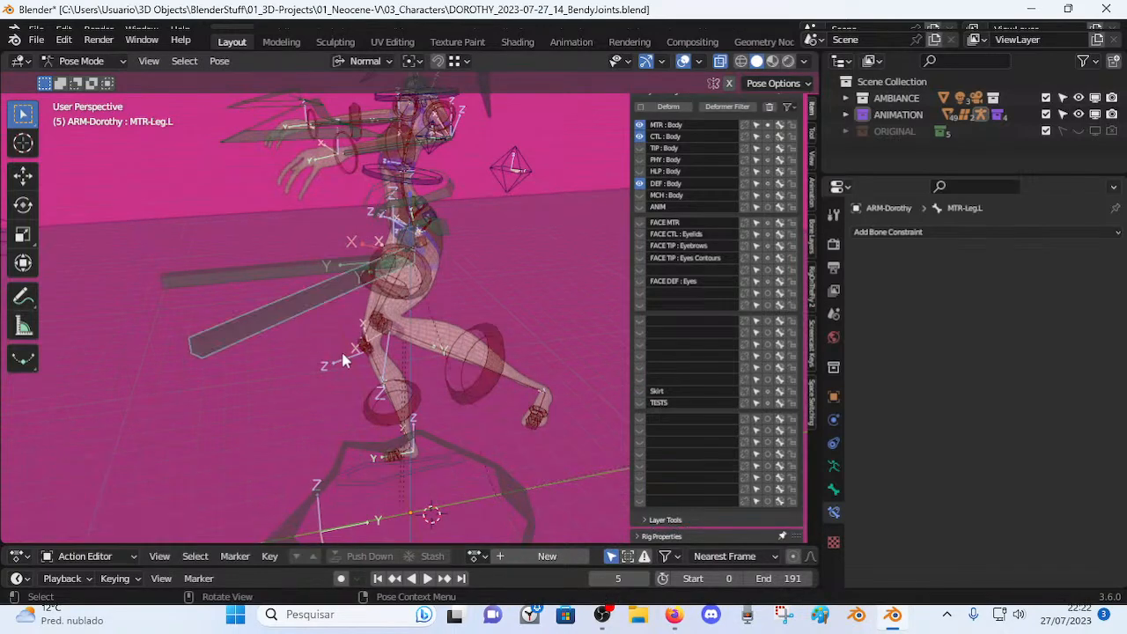
{"action": "key", "text": "g"}
{"action": "left_click", "coordinate": [338, 349]}
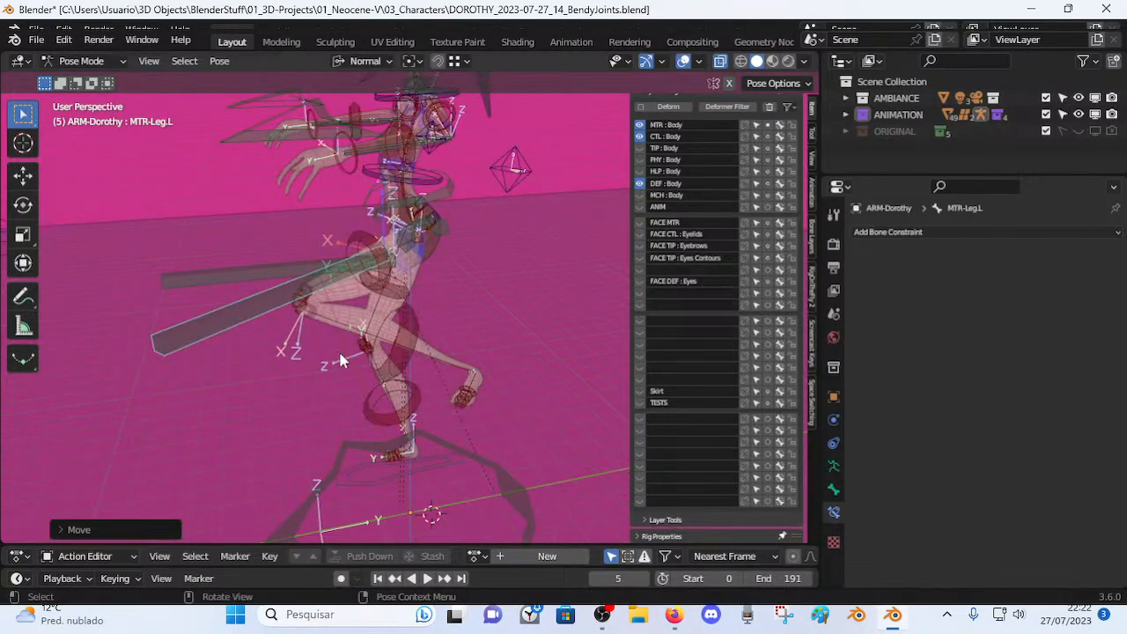
Clear the location and rotation of all the rig's visible bones.
{"action": "key", "text": "a"}
{"action": "key", "text": "alt+g"}
{"action": "key", "text": "alt+r"}
Move the MTR-Torso control down and backward to bend both knees.
{"action": "left_click", "coordinate": [444, 222]}
{"action": "middle_click_drag", "start_coordinate": [444, 222], "coordinate": [458, 262]}
{"action": "middle_click_drag", "start_coordinate": [424, 206], "coordinate": [448, 229]}
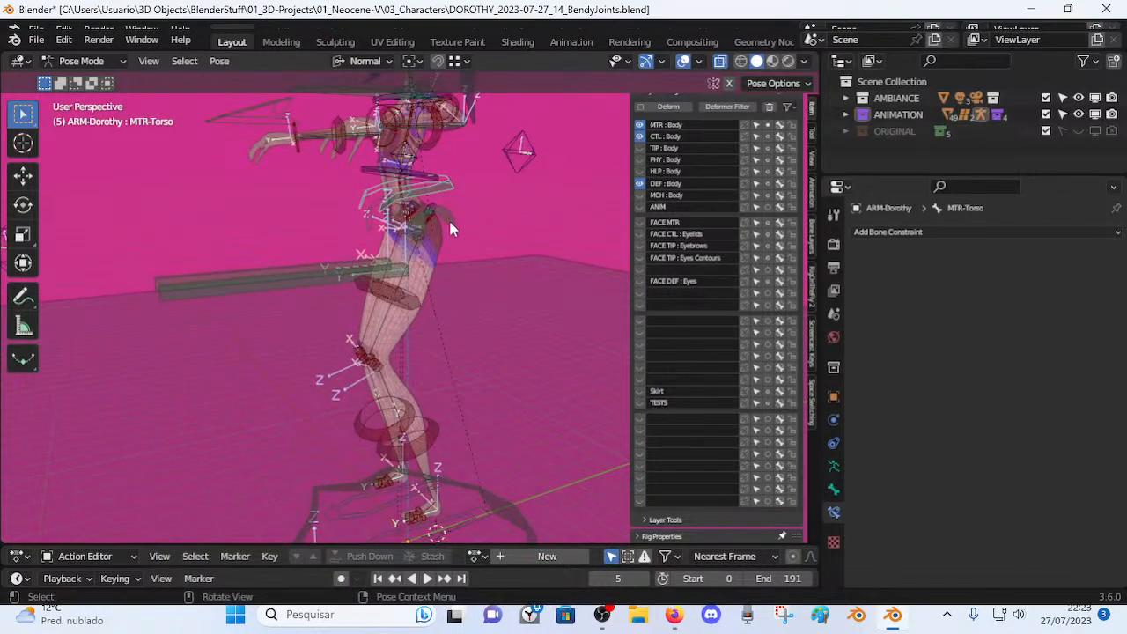
{"action": "key", "text": "g"}
{"action": "right_click", "coordinate": [455, 226]}
{"action": "middle_click_drag", "start_coordinate": [378, 277], "coordinate": [462, 228]}
{"action": "key", "text": "g"}
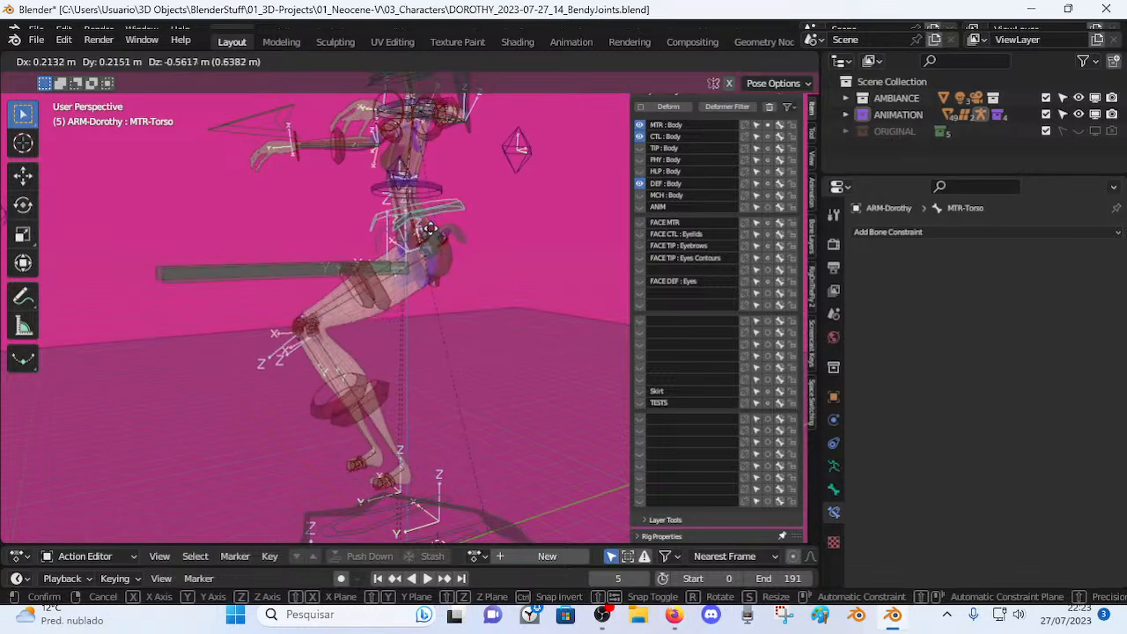
{"action": "left_click", "coordinate": [436, 244]}
Move the MTR-Leg.L control down and forward, below the right leg control.
{"action": "left_click", "coordinate": [314, 277]}
{"action": "key", "text": "g"}
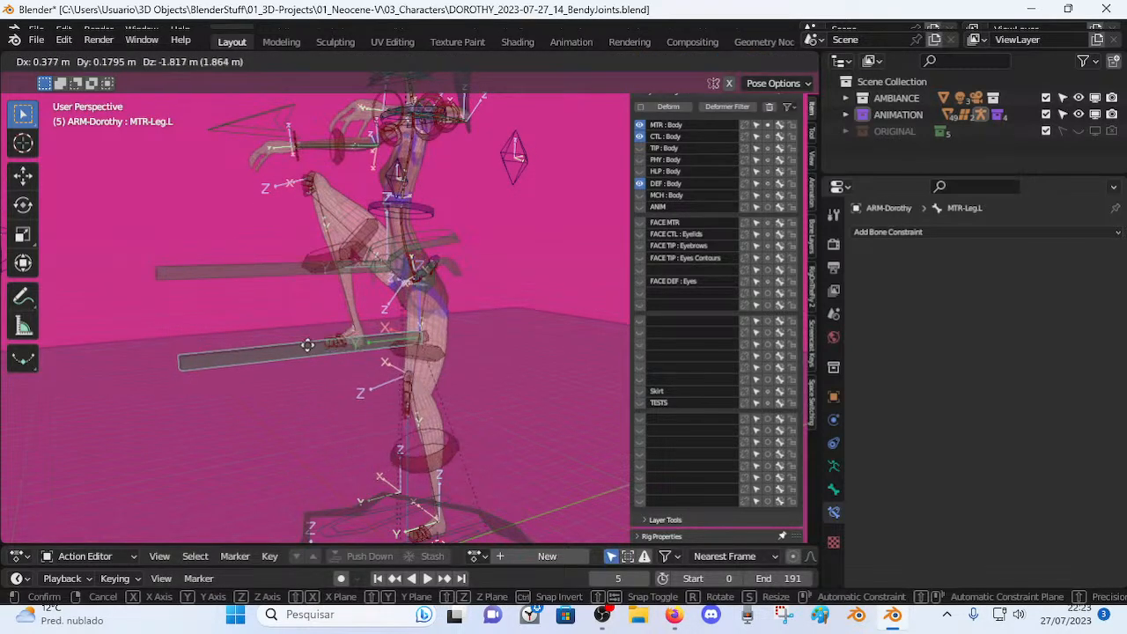
{"action": "left_click", "coordinate": [253, 373]}
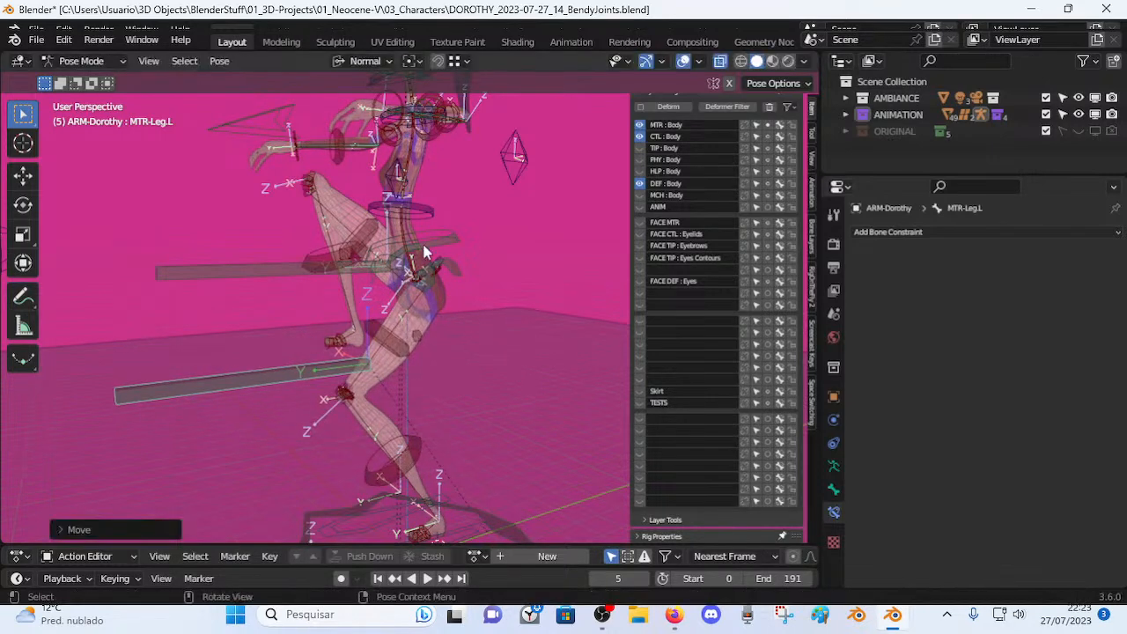
Test shifting the MTR-Torso control over the lowered left leg.
{"action": "left_click", "coordinate": [453, 232]}
{"action": "key", "text": "g"}
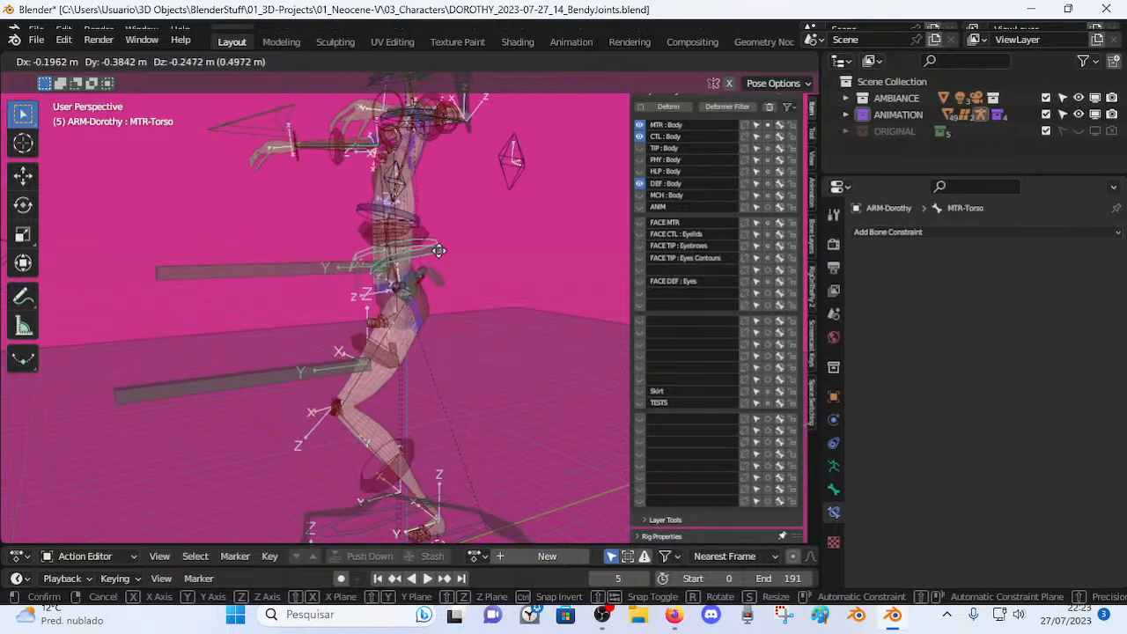
{"action": "left_click", "coordinate": [368, 241]}
Move the MTR-Leg.R control down and forward to sit just above the left leg control.
{"action": "left_click", "coordinate": [304, 268]}
{"action": "key", "text": "g"}
{"action": "left_click", "coordinate": [240, 317]}
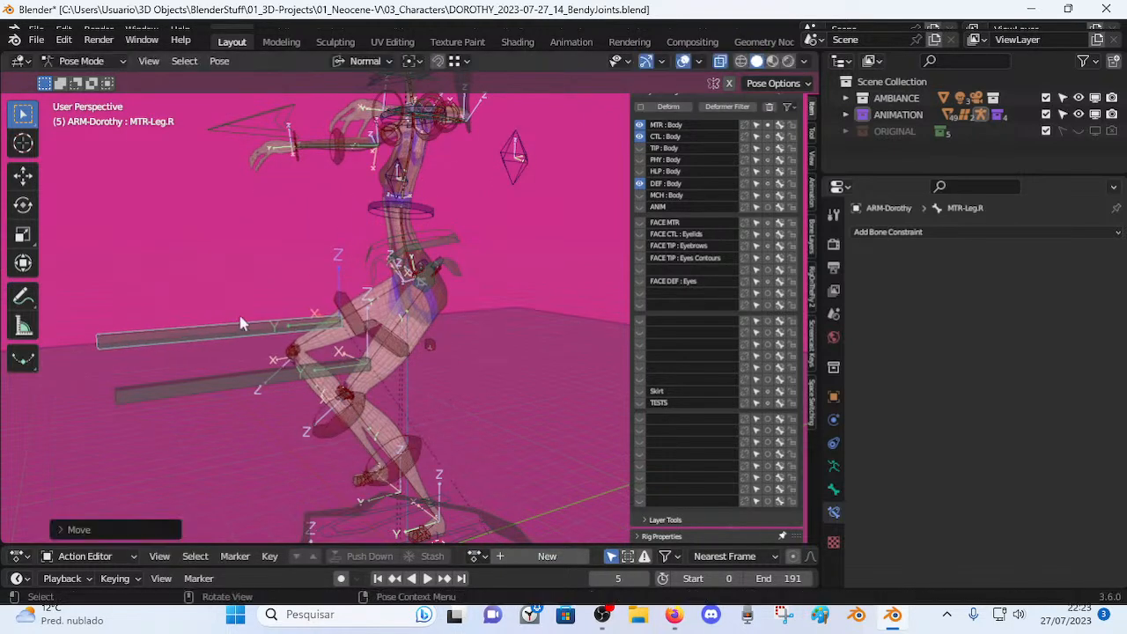
Test lowering the MTR-Torso control to fold both legs, and undo the move.
{"action": "left_click", "coordinate": [453, 237]}
{"action": "key", "text": "g"}
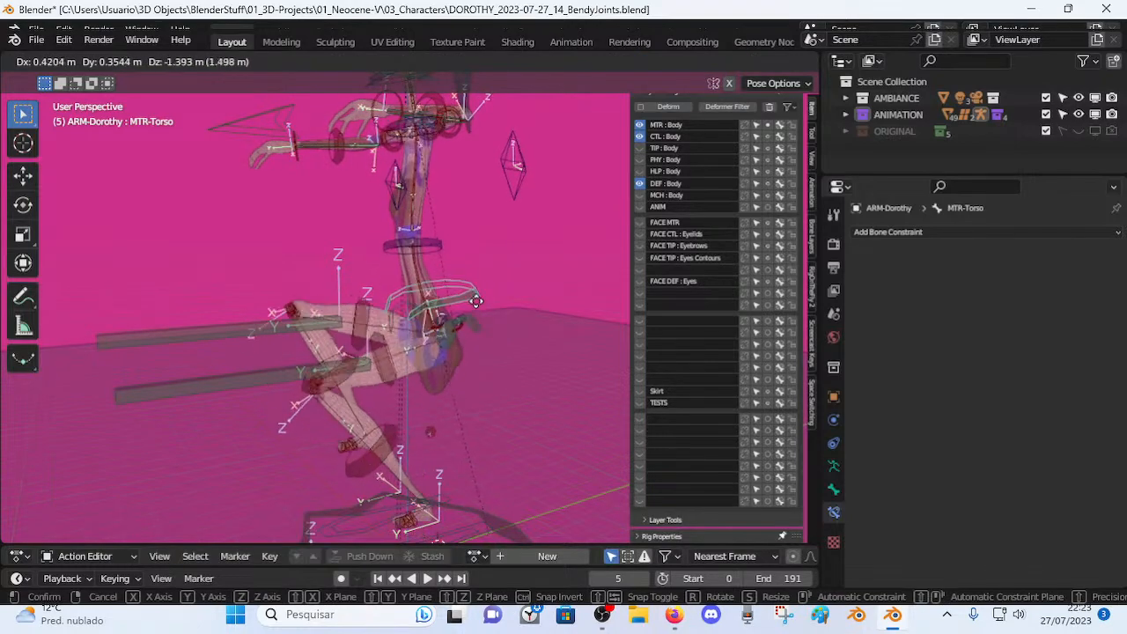
{"action": "left_click", "coordinate": [419, 279]}
{"action": "key", "text": "ctrl+z"}
Enter the armature's Edit Mode and hide the CTL : Body and MTR : Body layers, keeping the DEF : Body bones shown.
{"action": "middle_click_drag", "start_coordinate": [418, 280], "coordinate": [519, 330]}
{"action": "key", "text": "Tab"}
{"action": "middle_click_drag", "start_coordinate": [433, 493], "coordinate": [432, 273], "text": "ctrl"}
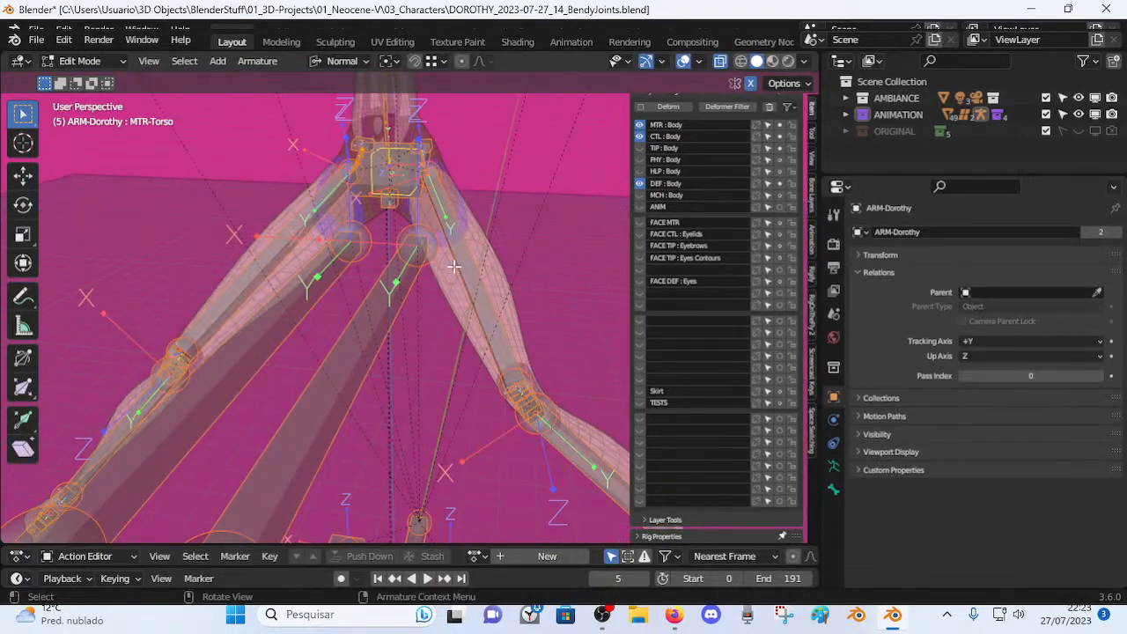
{"action": "key", "text": "alt+a"}
{"action": "middle_click_drag", "start_coordinate": [471, 200], "coordinate": [472, 274], "text": "shift"}
{"action": "left_click", "coordinate": [434, 241]}
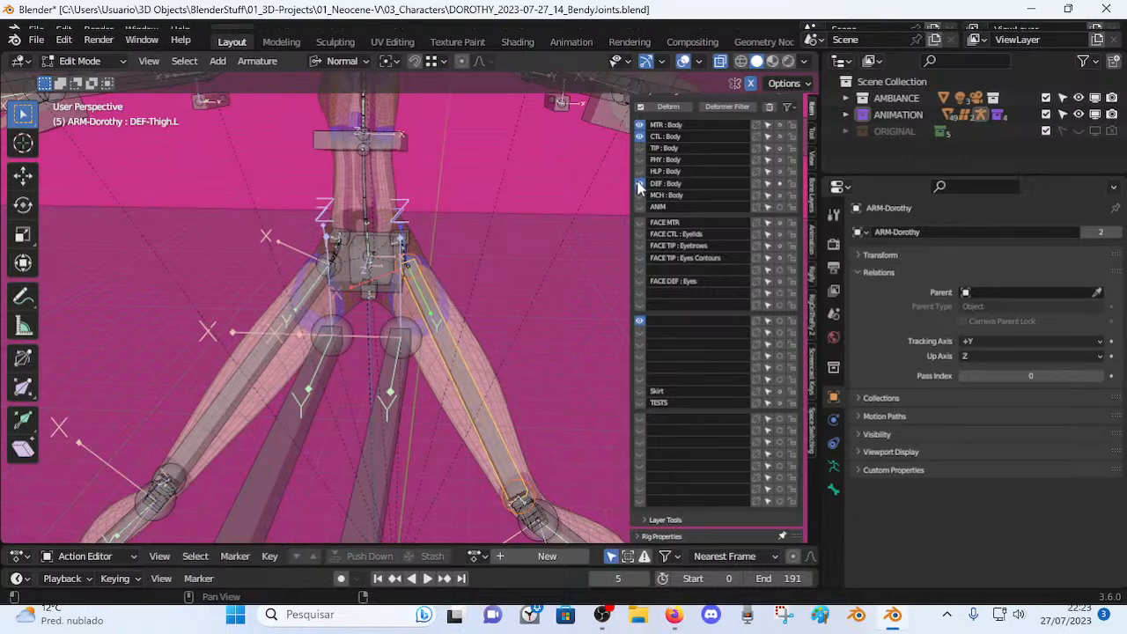
{"action": "left_click", "coordinate": [639, 136]}
{"action": "left_click", "coordinate": [639, 124]}
{"action": "middle_click_drag", "start_coordinate": [493, 206], "coordinate": [394, 222]}
{"action": "key", "text": "alt+a"}
Duplicate the DEF-Thigh.L bone in place and scale the copy's B-Bone display to about 0.41.
{"action": "middle_click_drag", "start_coordinate": [439, 278], "coordinate": [494, 300]}
{"action": "left_click", "coordinate": [446, 309]}
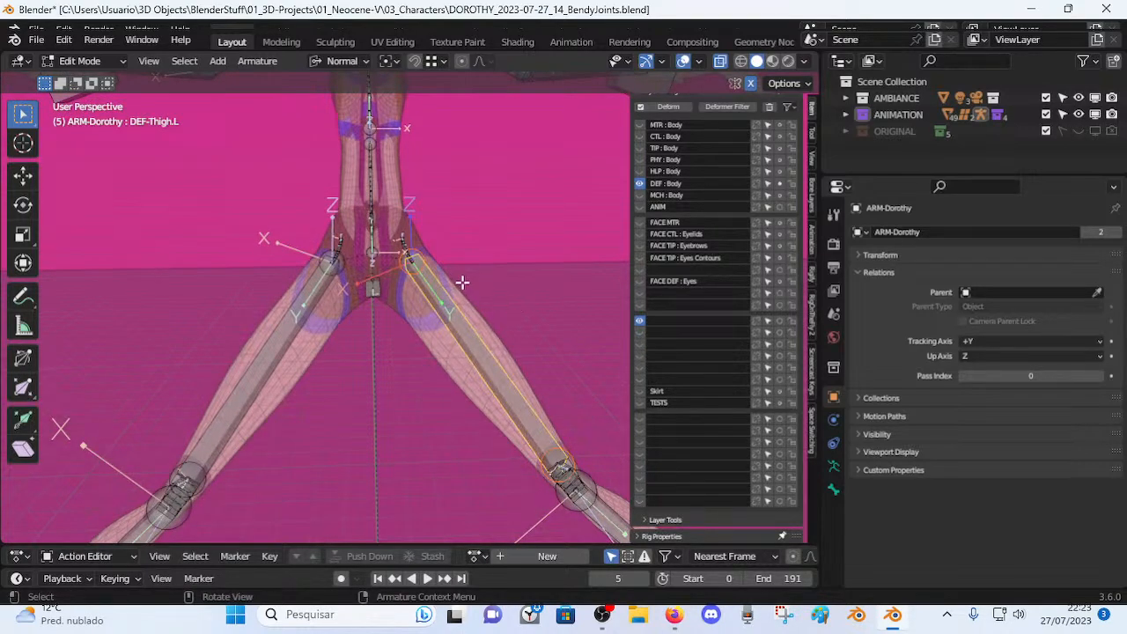
{"action": "key", "text": "shift+d"}
{"action": "key", "text": "Escape"}
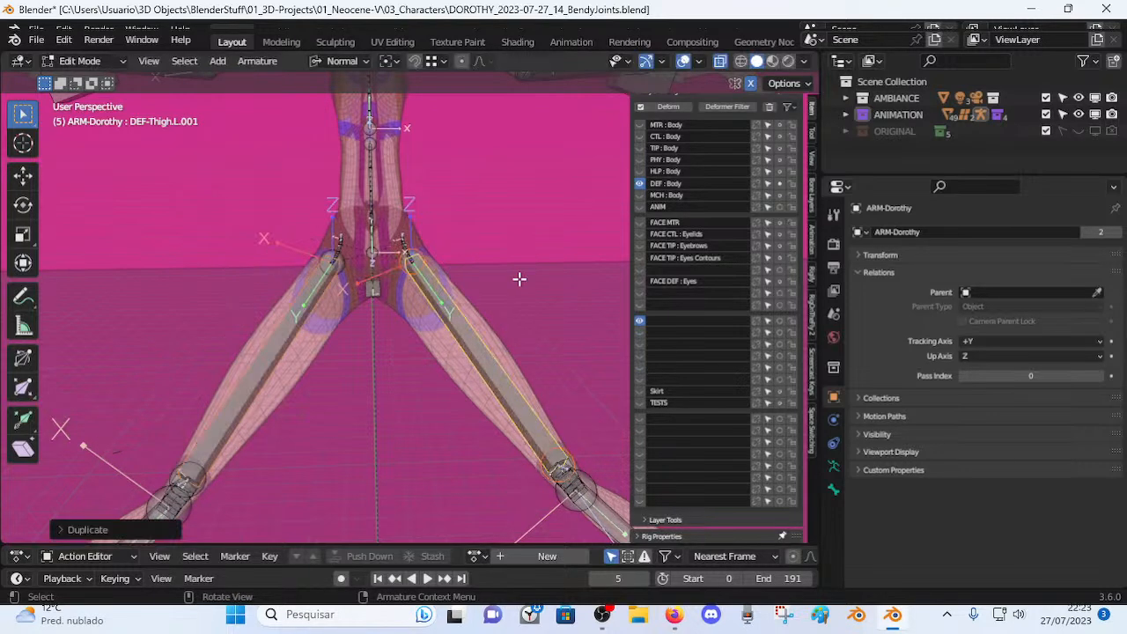
{"action": "key", "text": "g"}
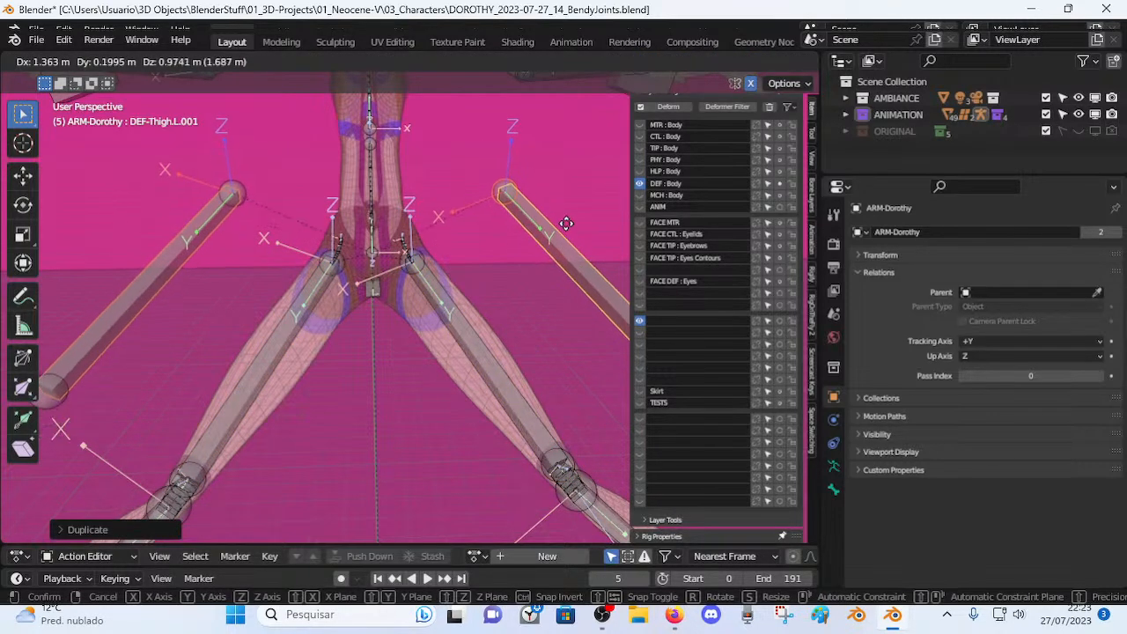
{"action": "key", "text": "Escape"}
{"action": "key", "text": "ctrl+alt+s"}
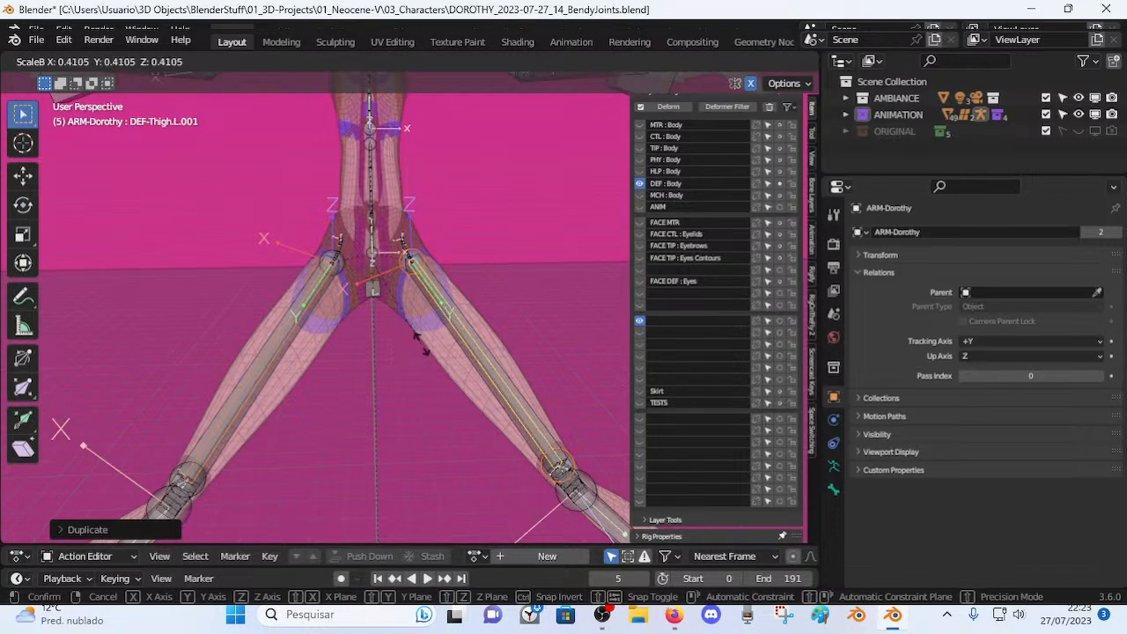
{"action": "left_click", "coordinate": [420, 344]}
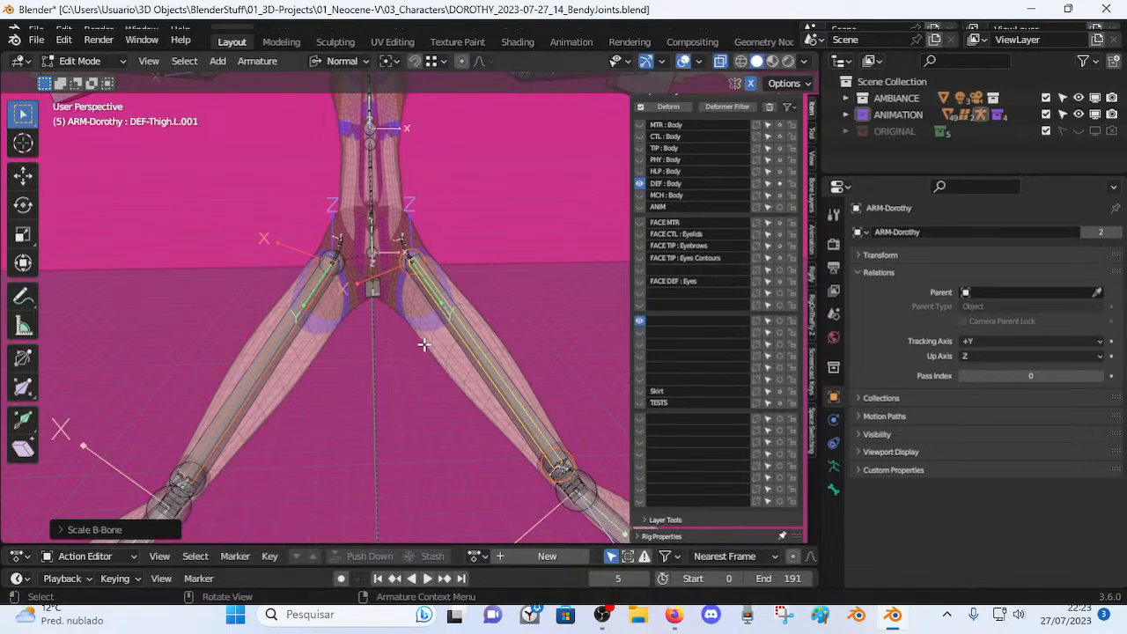
Disable Deform in the bone properties of DEF-Thigh.L.001.
{"action": "left_click", "coordinate": [832, 490]}
{"action": "left_click", "coordinate": [861, 273]}
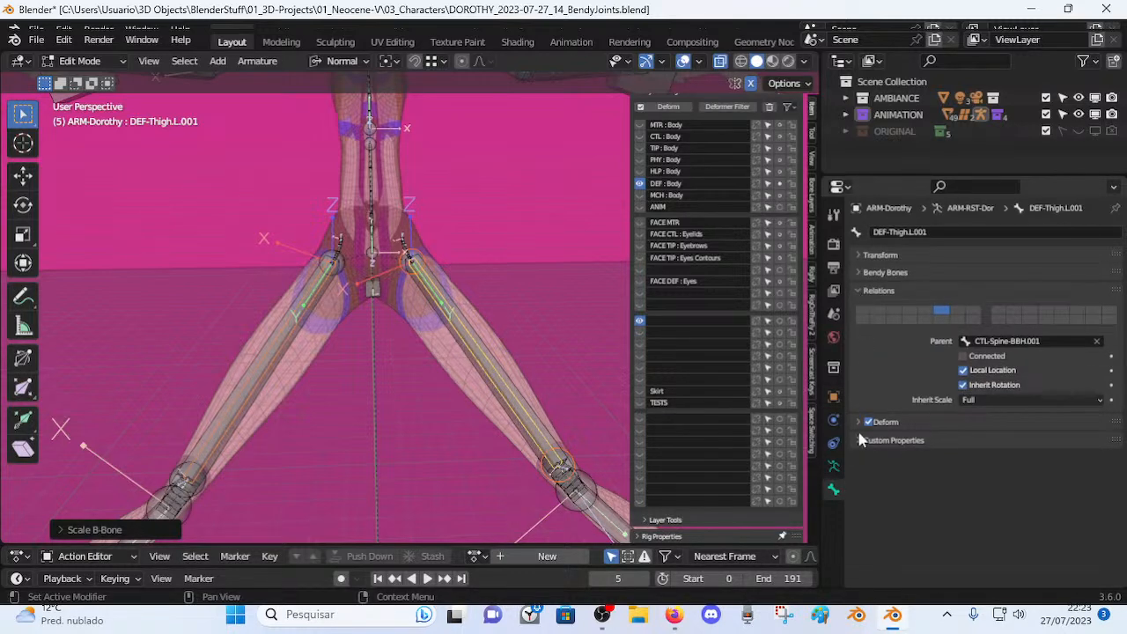
{"action": "middle_click_drag", "start_coordinate": [347, 290], "coordinate": [349, 285]}
{"action": "middle_click_drag", "start_coordinate": [425, 336], "coordinate": [376, 366]}
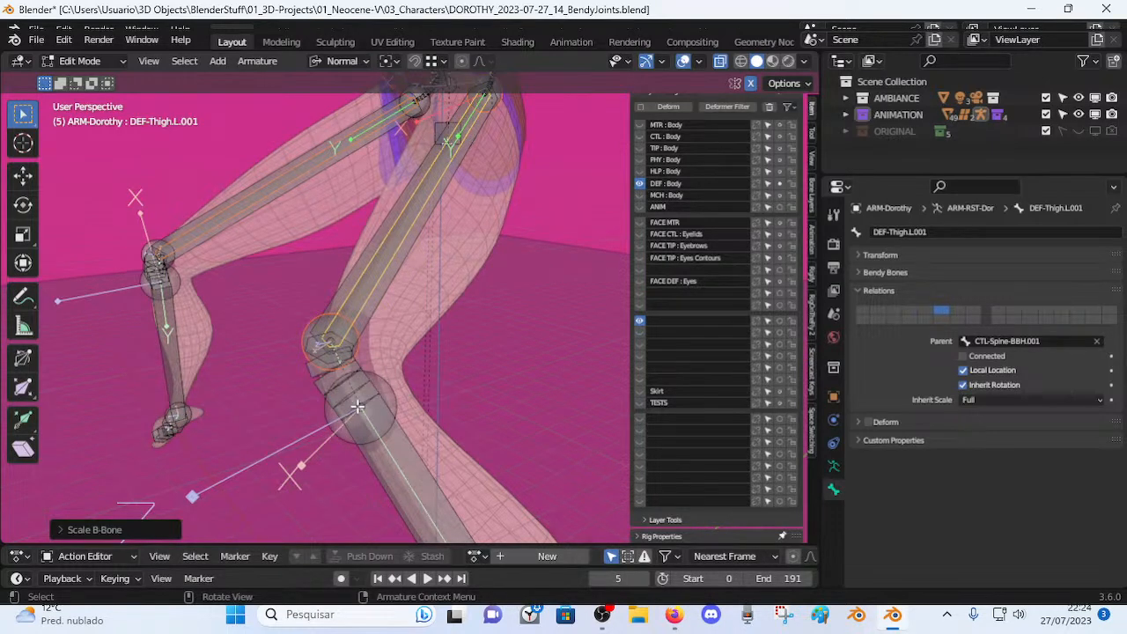
Duplicate the DEF-Shin.L bone in place and shrink the copy's B-Bone display size.
{"action": "left_click", "coordinate": [403, 459]}
{"action": "middle_click_drag", "start_coordinate": [404, 459], "coordinate": [393, 321]}
{"action": "middle_click_drag", "start_coordinate": [377, 239], "coordinate": [401, 370]}
{"action": "key", "text": "shift+d"}
{"action": "key", "text": "Escape"}
{"action": "key", "text": "ctrl+alt+s"}
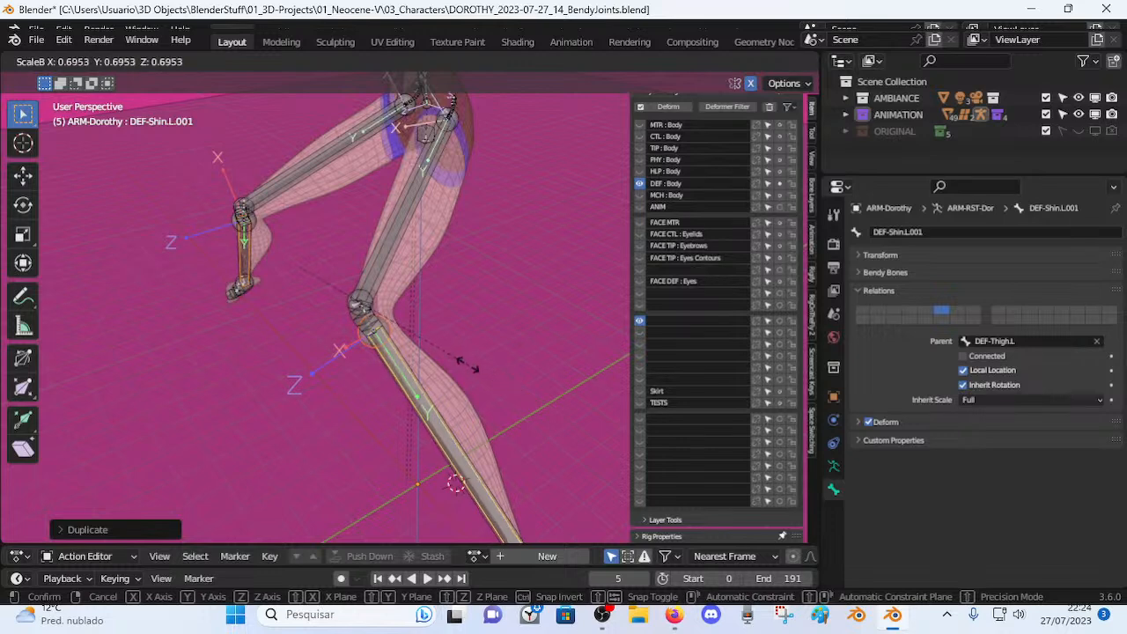
{"action": "left_click", "coordinate": [392, 333]}
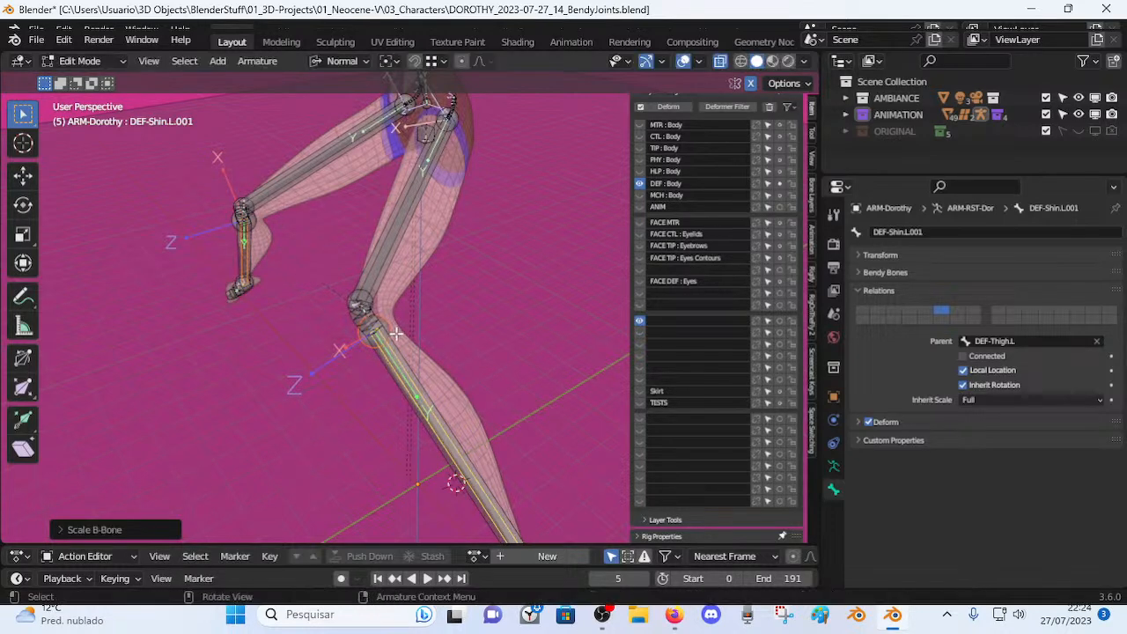
Disable Deform on DEF-Shin.L.001 and hide the original left thigh, shin and knee bones.
{"action": "scroll", "coordinate": [443, 324], "scroll_direction": "up", "scroll_amount": 5}
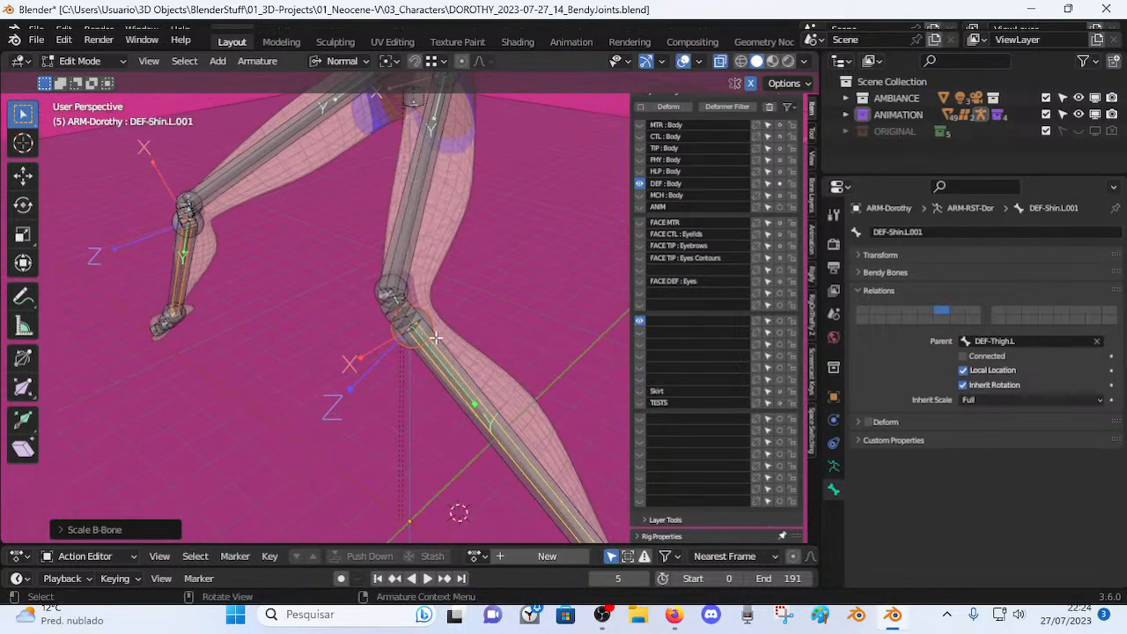
{"action": "scroll", "coordinate": [411, 242], "scroll_direction": "down", "scroll_amount": 2}
{"action": "left_click", "coordinate": [423, 226]}
{"action": "key", "text": "h"}
{"action": "left_click", "coordinate": [454, 349]}
{"action": "key", "text": "h"}
{"action": "left_click", "coordinate": [447, 366]}
{"action": "left_click", "coordinate": [397, 321]}
{"action": "left_click", "coordinate": [414, 305]}
{"action": "left_click", "coordinate": [390, 317]}
{"action": "key", "text": "h"}
Try to clear the parents of the DEF-Shin.L.001 and DEF-Thigh.L.001 bones.
{"action": "left_click", "coordinate": [435, 359]}
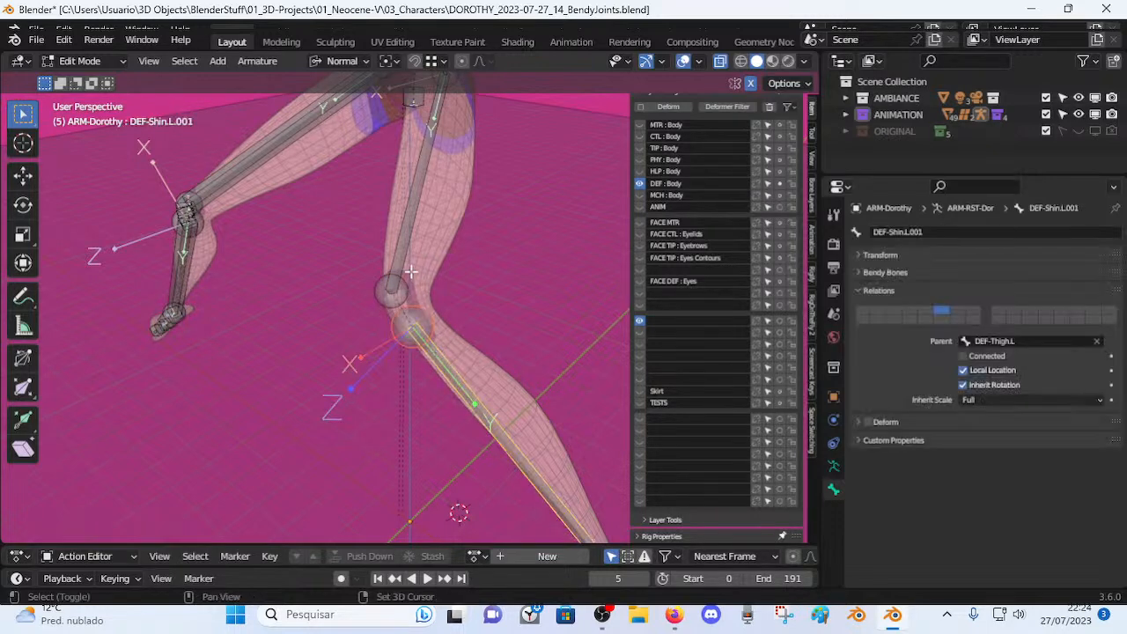
{"action": "left_click", "coordinate": [401, 252]}
{"action": "key", "text": "alt+p"}
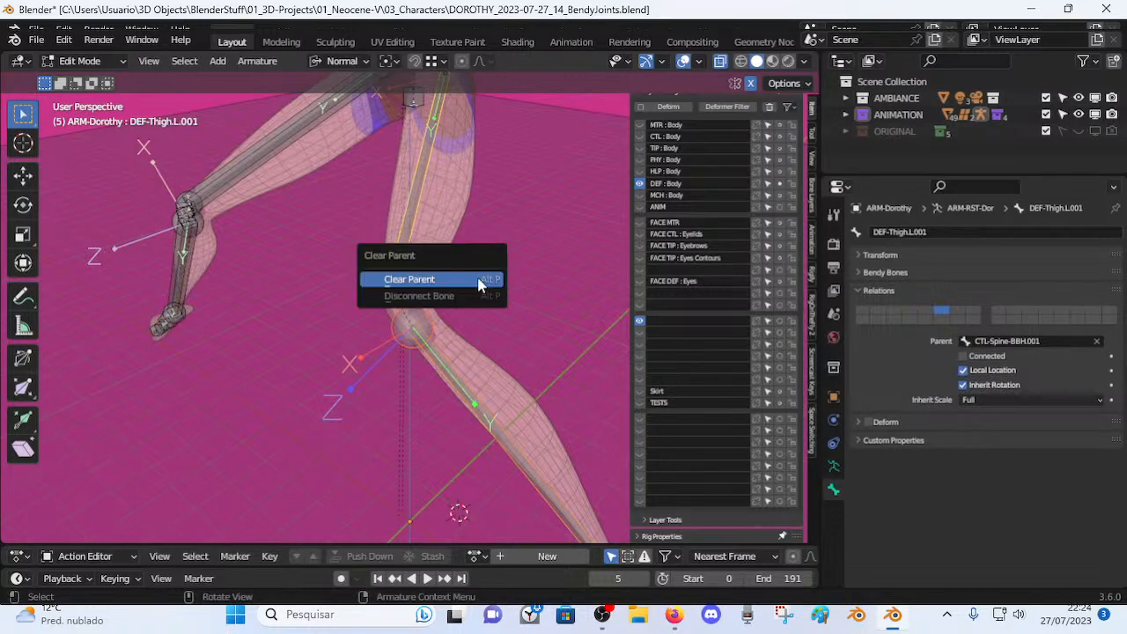
{"action": "left_click", "coordinate": [478, 285]}
{"action": "scroll", "coordinate": [478, 285], "scroll_direction": "down", "scroll_amount": 2}
{"action": "middle_click_drag", "start_coordinate": [410, 310], "coordinate": [471, 327]}
{"action": "scroll", "coordinate": [473, 322], "scroll_direction": "up", "scroll_amount": 4}
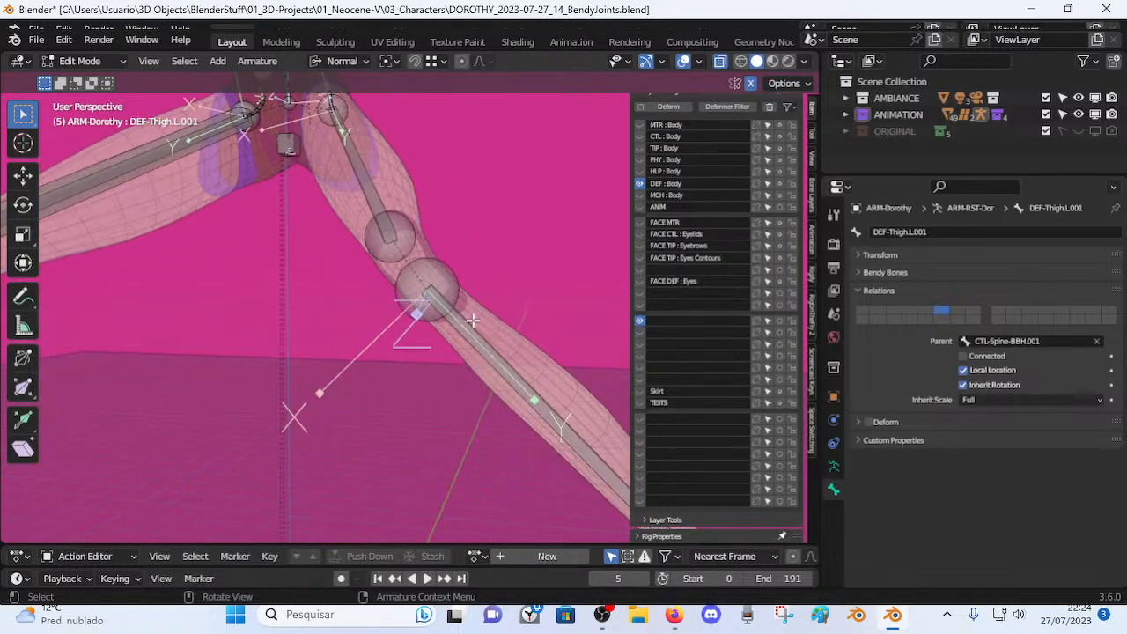
Select DEF-Shin.L.001 and DEF-Thigh.L.001 together, with the thigh copy as the active bone.
{"action": "left_click", "coordinate": [468, 330]}
{"action": "middle_click_drag", "start_coordinate": [402, 276], "coordinate": [404, 271]}
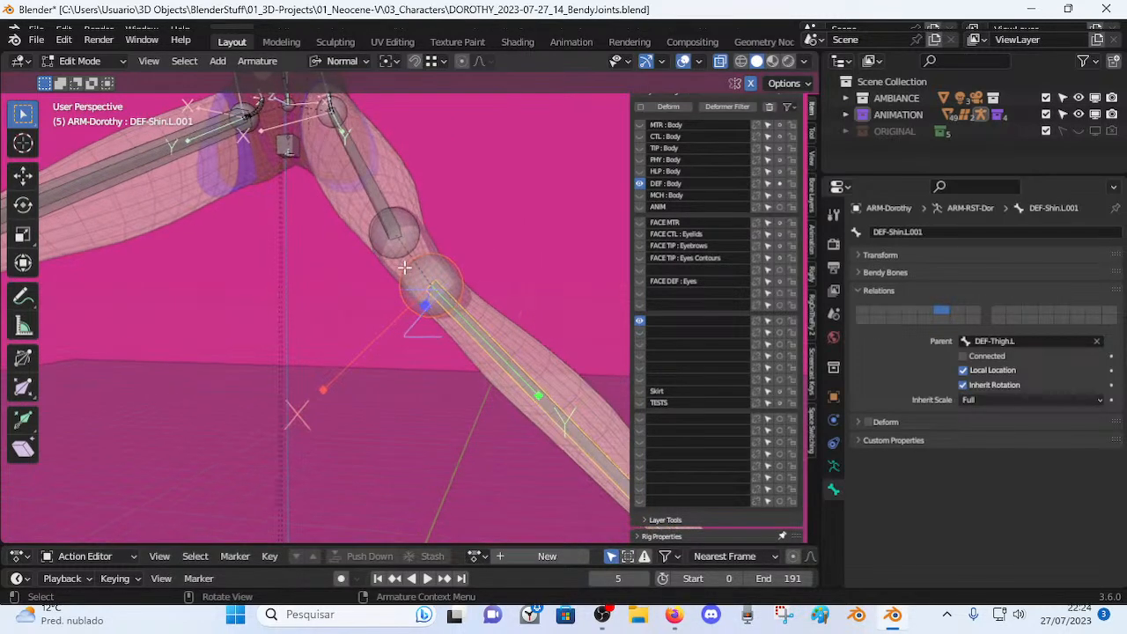
{"action": "left_click", "coordinate": [390, 215]}
{"action": "left_click", "coordinate": [402, 197]}
{"action": "middle_click_drag", "start_coordinate": [475, 339], "coordinate": [464, 282]}
{"action": "left_click", "coordinate": [464, 283]}
{"action": "left_click", "coordinate": [391, 188], "text": "shift"}
{"action": "scroll", "coordinate": [430, 292], "scroll_direction": "down", "scroll_amount": 2}
{"action": "middle_click_drag", "start_coordinate": [419, 301], "coordinate": [403, 307]}
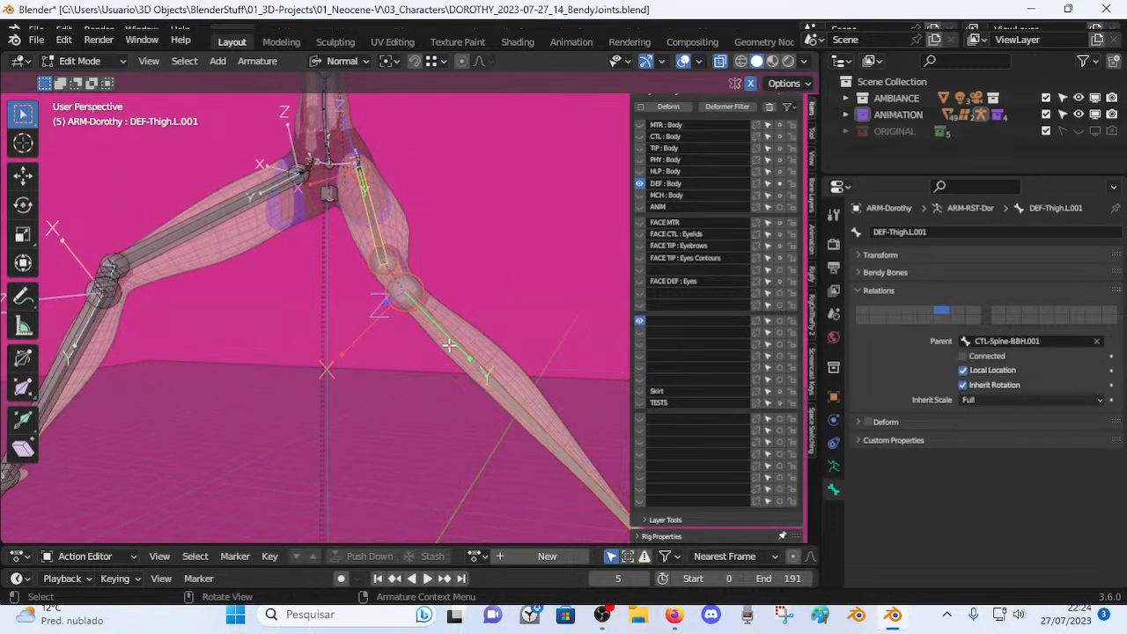
{"action": "middle_click_drag", "start_coordinate": [396, 296], "coordinate": [414, 240]}
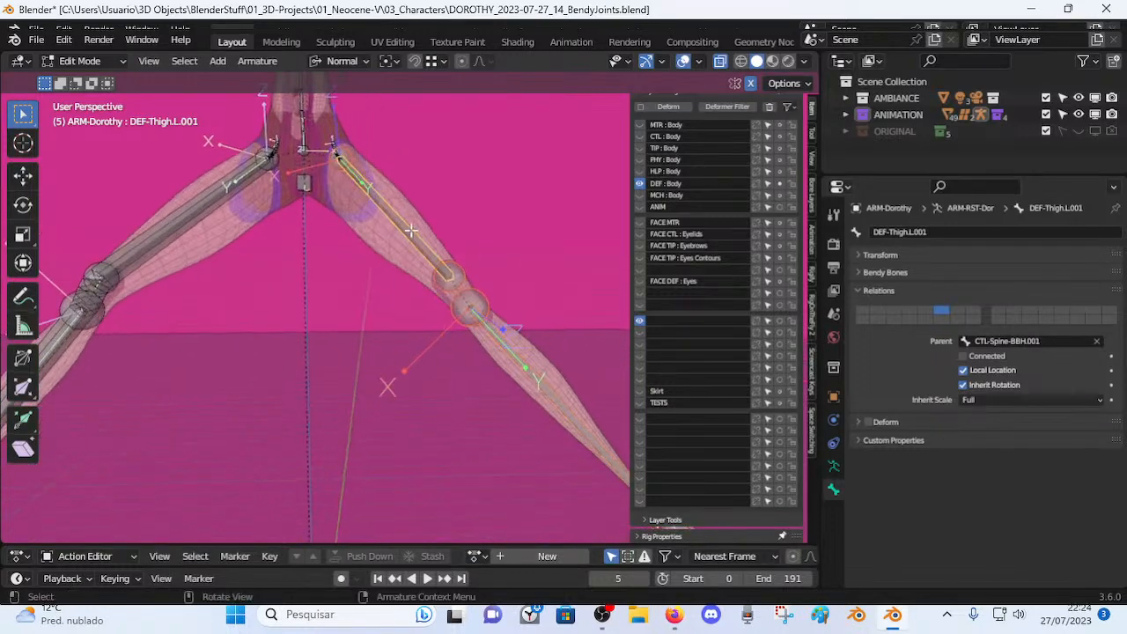
{"action": "middle_click_drag", "start_coordinate": [486, 337], "coordinate": [503, 332]}
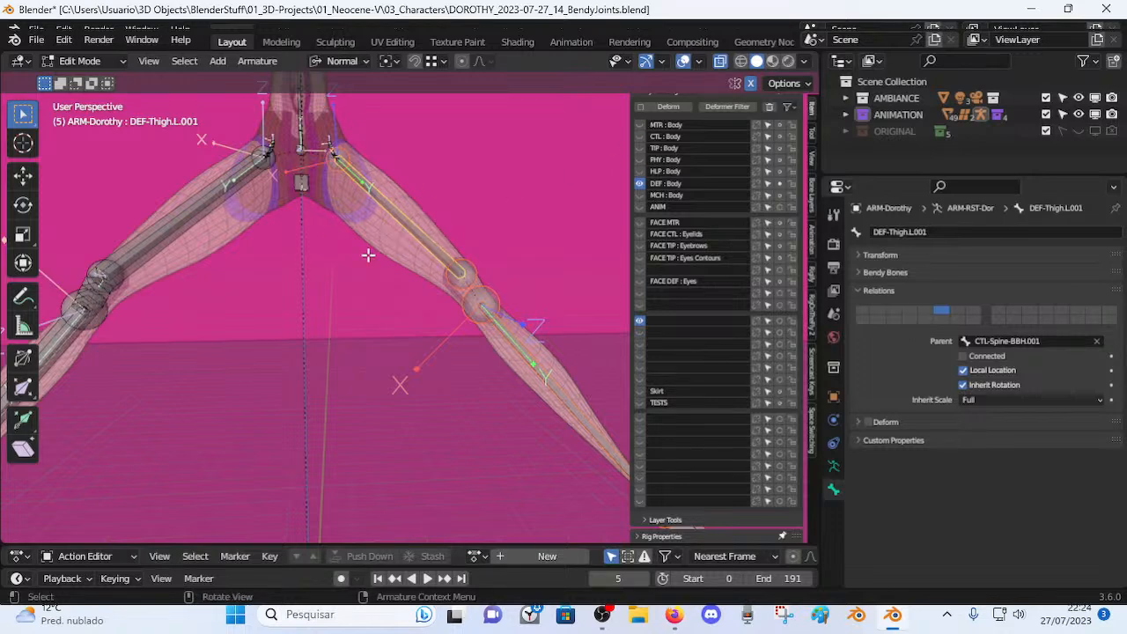
Examine the inverse kinematics locks and limits of the DEF-Shin.L.001 bone.
{"action": "middle_click_drag", "start_coordinate": [550, 431], "coordinate": [368, 317]}
{"action": "left_click", "coordinate": [382, 211]}
{"action": "left_click", "coordinate": [475, 364]}
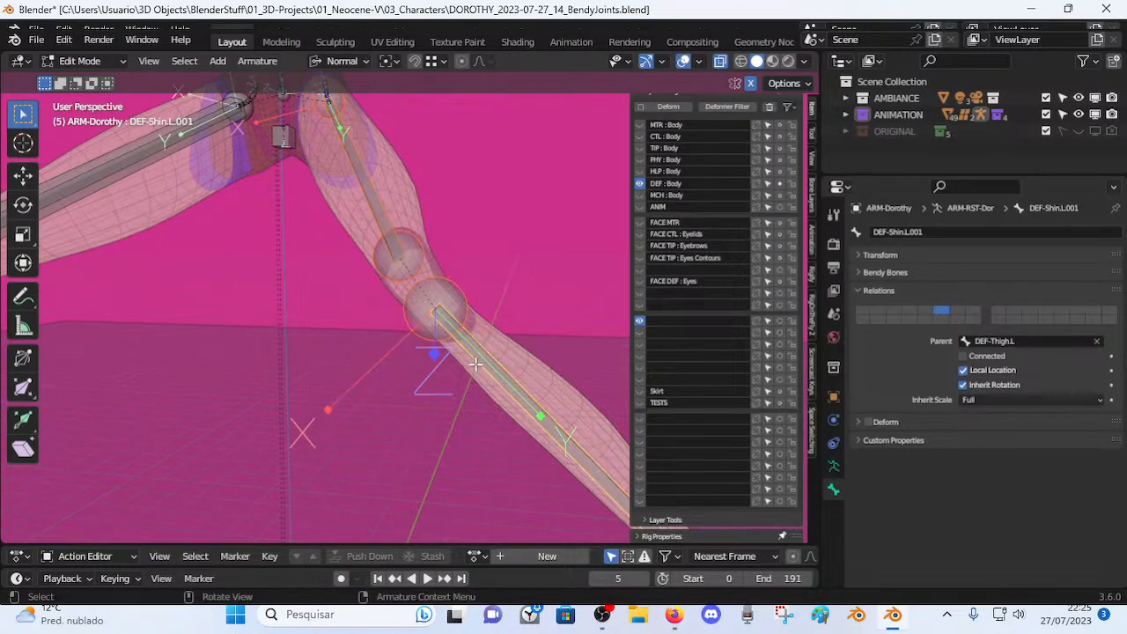
{"action": "key", "text": "ctrl+Tab"}
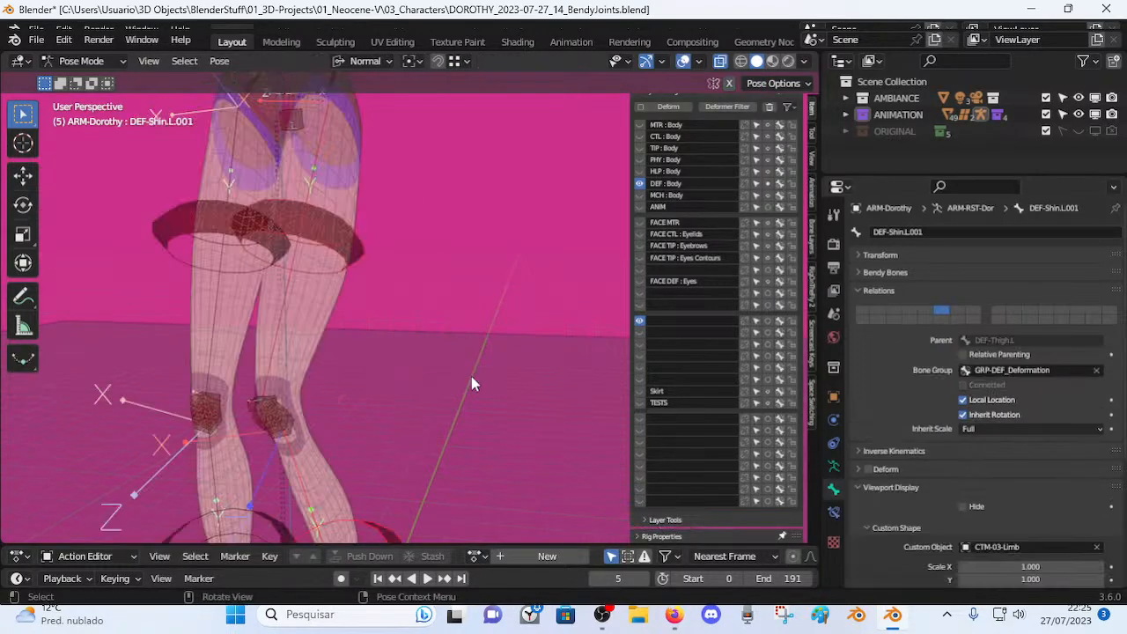
{"action": "left_click", "coordinate": [871, 449]}
{"action": "scroll", "coordinate": [956, 398], "scroll_direction": "down", "scroll_amount": 6}
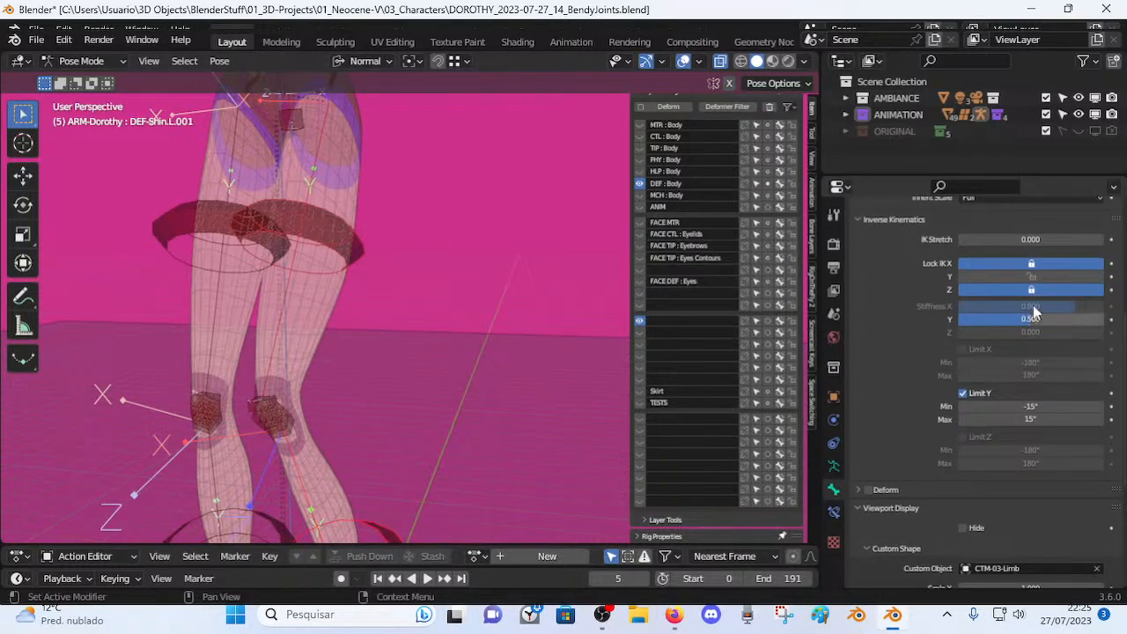
{"action": "key", "text": "Tab"}
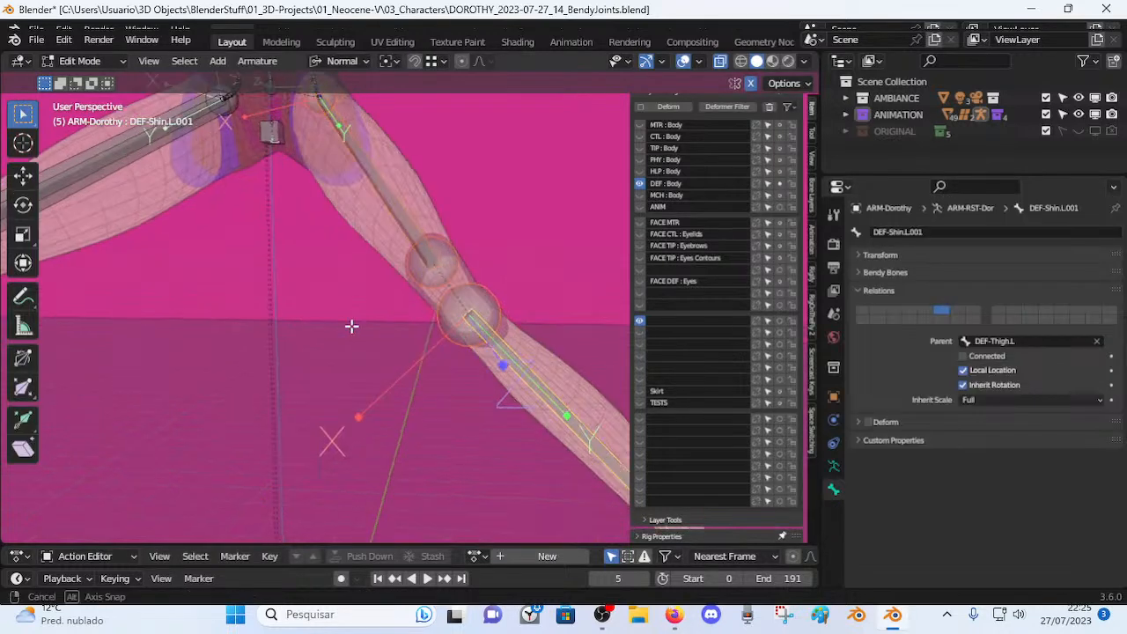
{"action": "left_click", "coordinate": [408, 250]}
{"action": "left_click", "coordinate": [504, 366]}
{"action": "middle_click_drag", "start_coordinate": [471, 392], "coordinate": [396, 352]}
{"action": "scroll", "coordinate": [380, 392], "scroll_direction": "down", "scroll_amount": 2}
{"action": "left_click", "coordinate": [401, 312]}
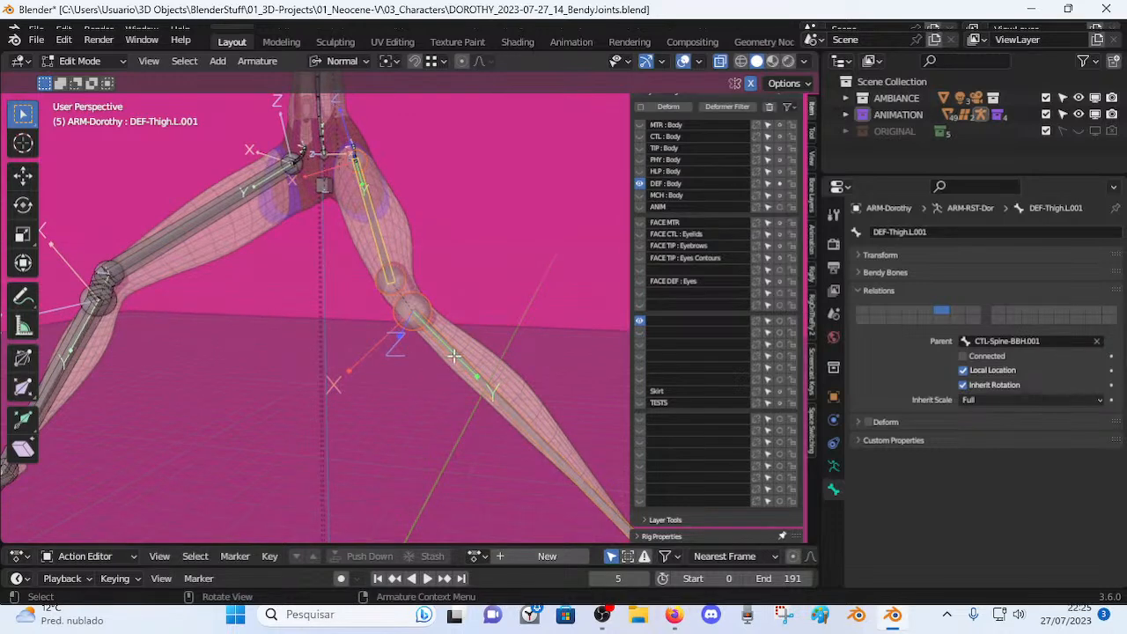
{"action": "left_click", "coordinate": [454, 355]}
{"action": "left_click", "coordinate": [376, 232]}
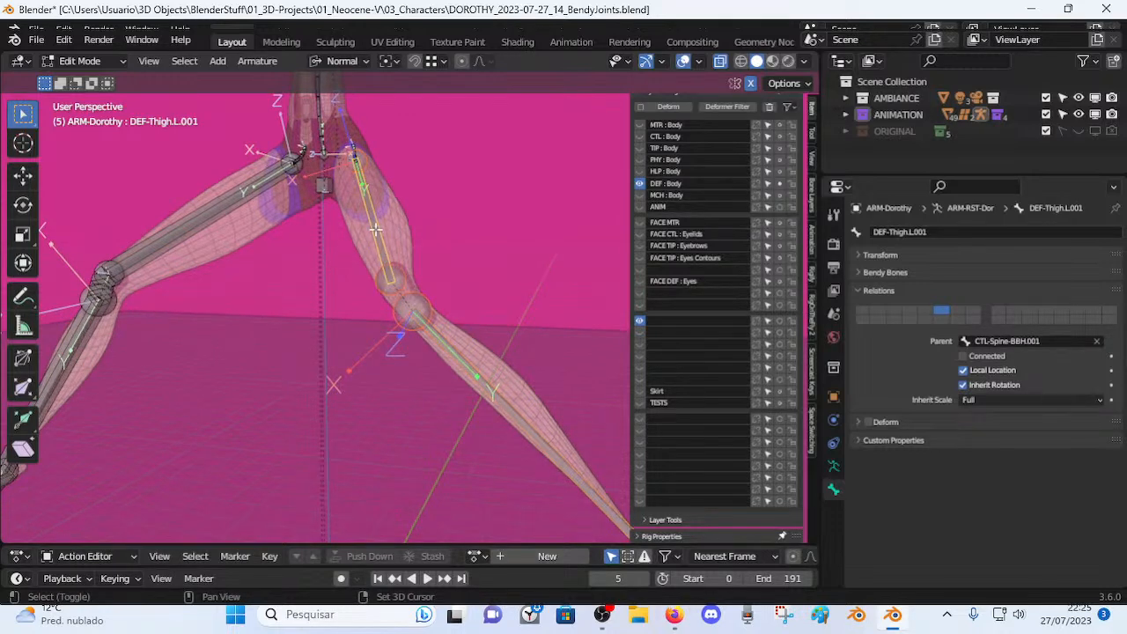
{"action": "key", "text": "shift+n"}
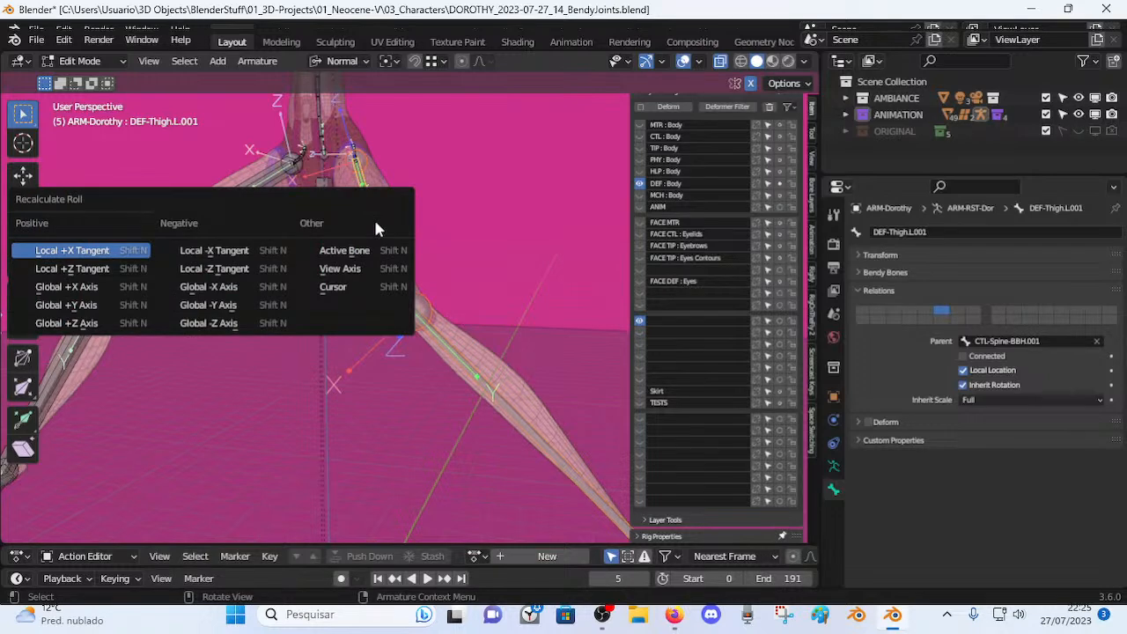
Collapse the Layer Management section and turn on the Screencast Keys display.
{"action": "scroll", "coordinate": [642, 151], "scroll_direction": "up", "scroll_amount": 2}
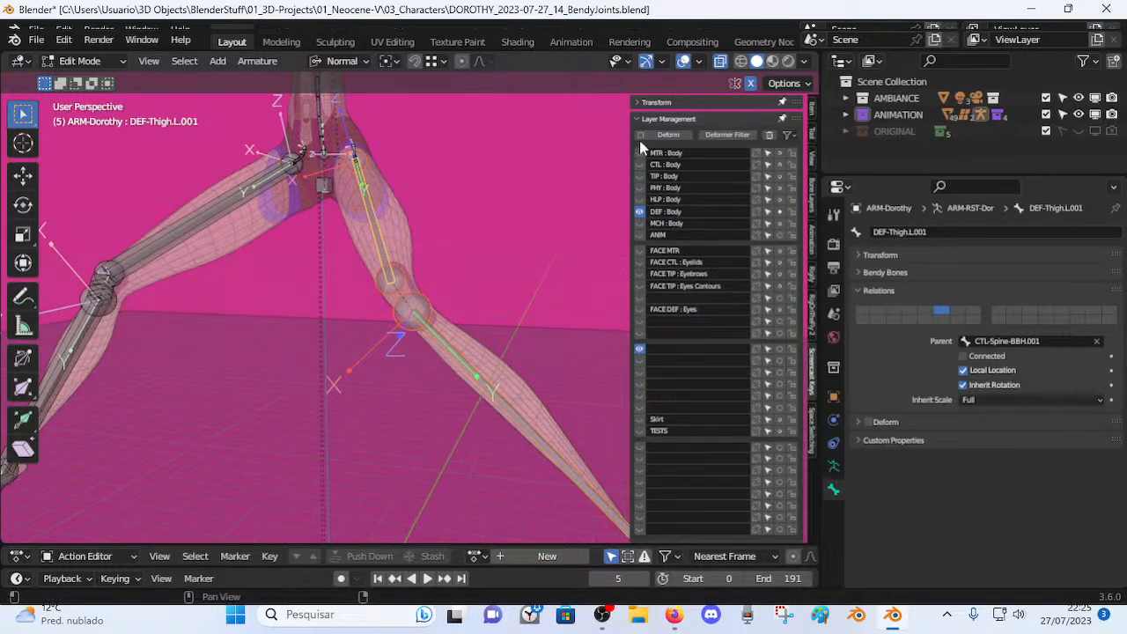
{"action": "left_click", "coordinate": [640, 119]}
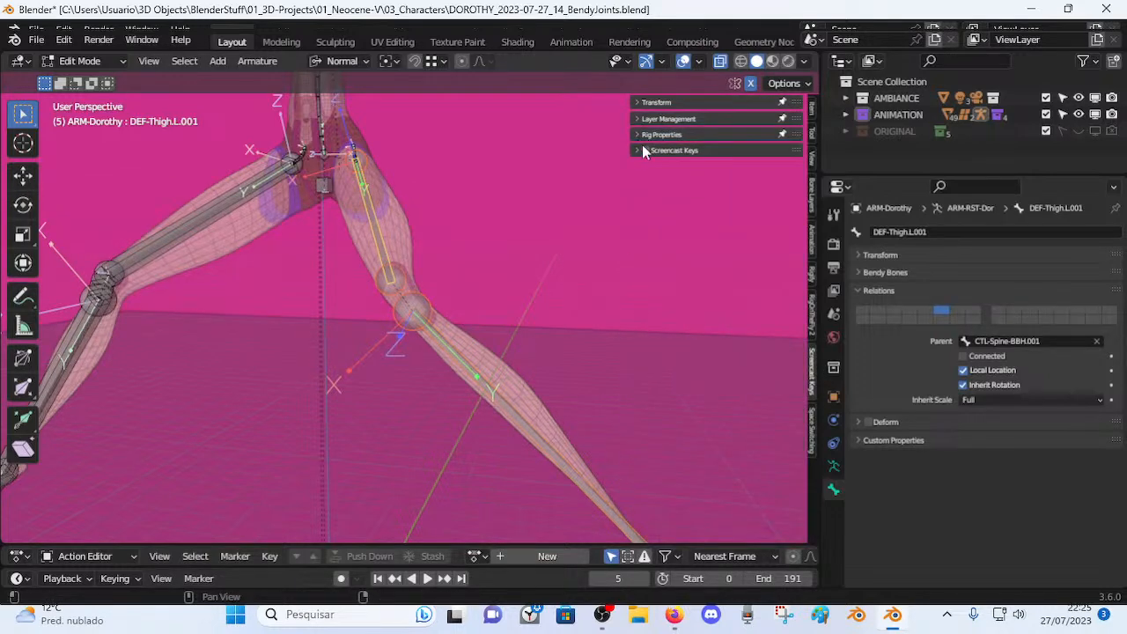
{"action": "left_click", "coordinate": [636, 150]}
{"action": "left_click", "coordinate": [637, 150]}
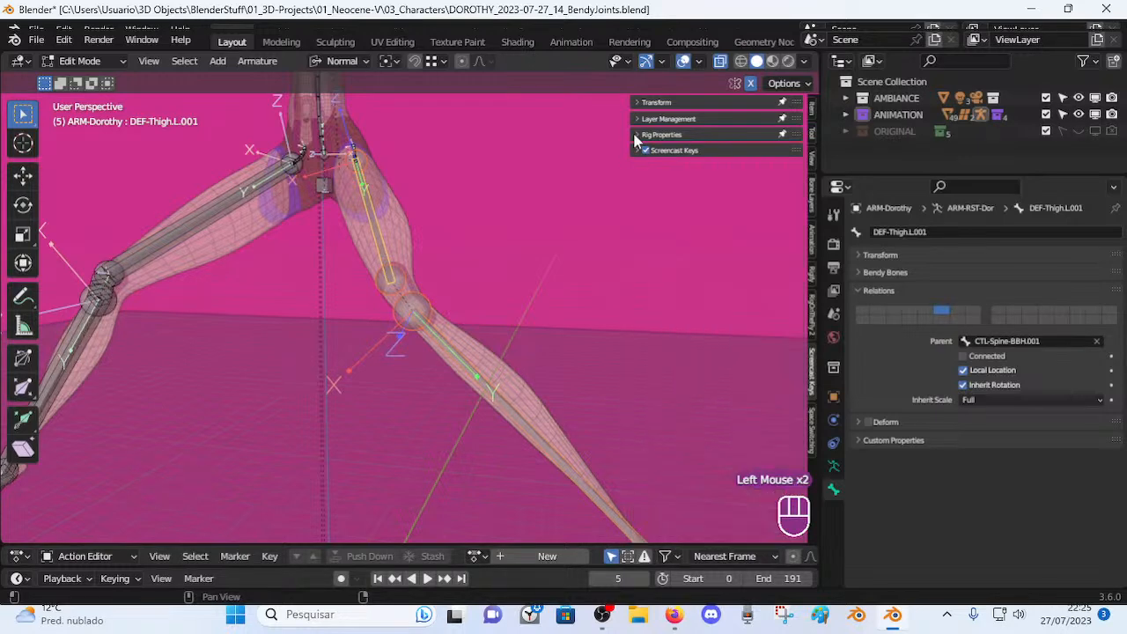
Recalculate the roll of DEF-Shin.L.001 to match DEF-Thigh.L.001 as the active bone.
{"action": "left_click", "coordinate": [442, 342]}
{"action": "left_click", "coordinate": [387, 248], "text": "shift"}
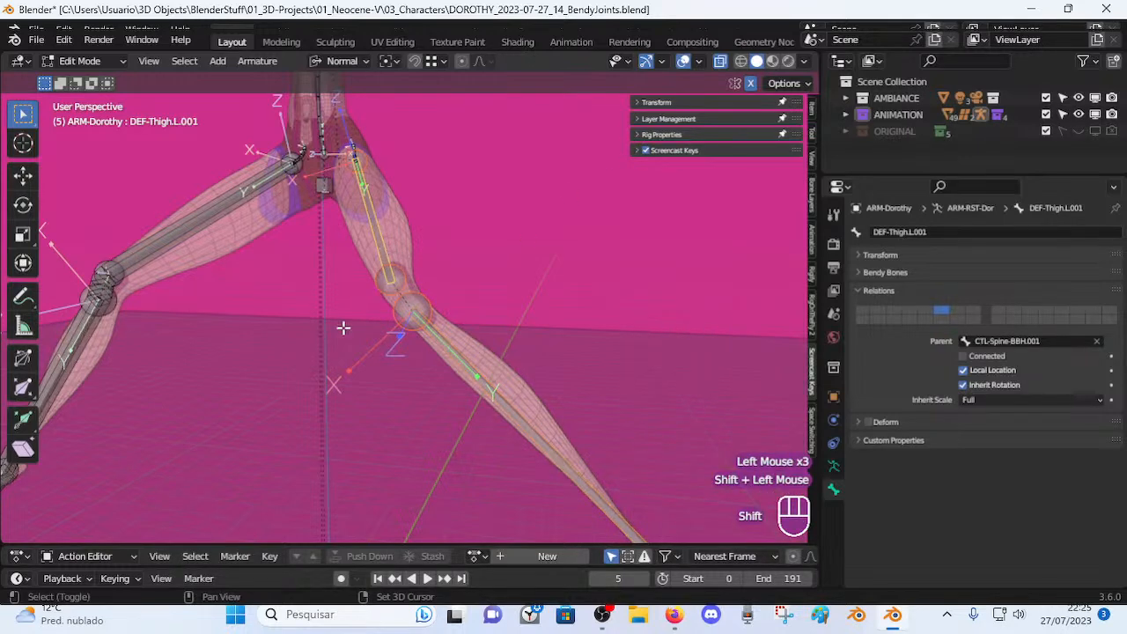
{"action": "key", "text": "shift+n"}
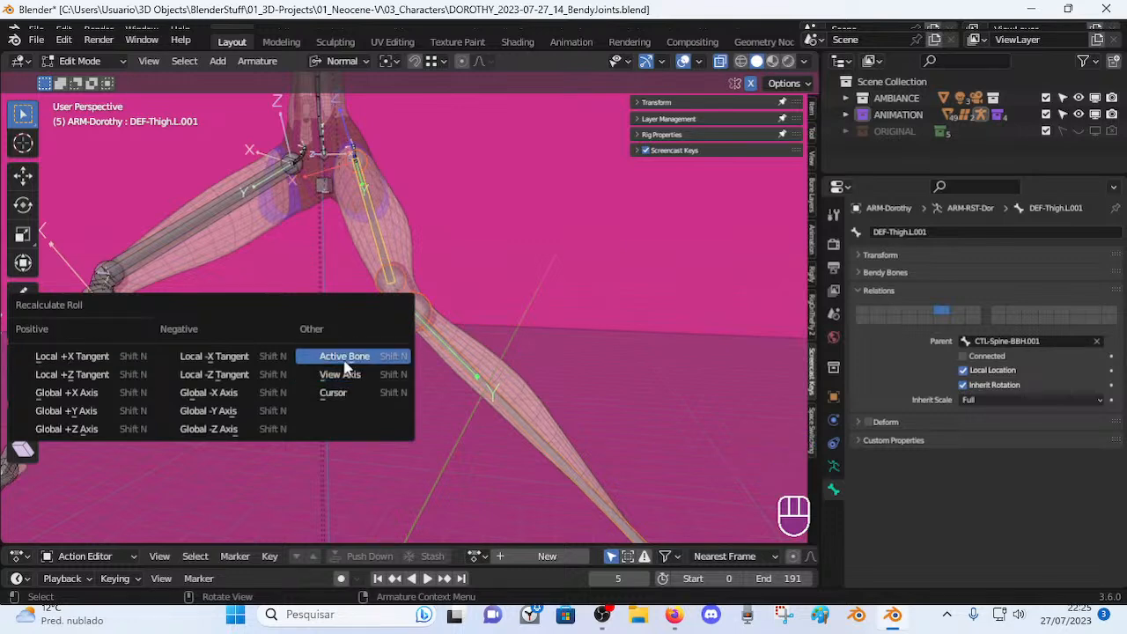
{"action": "left_click", "coordinate": [345, 358]}
Reselect the left shin and thigh copies and recalculate their roll from the active thigh copy once more.
{"action": "middle_click_drag", "start_coordinate": [491, 352], "coordinate": [452, 344]}
{"action": "scroll", "coordinate": [437, 319], "scroll_direction": "up", "scroll_amount": 1}
{"action": "left_click", "coordinate": [491, 343]}
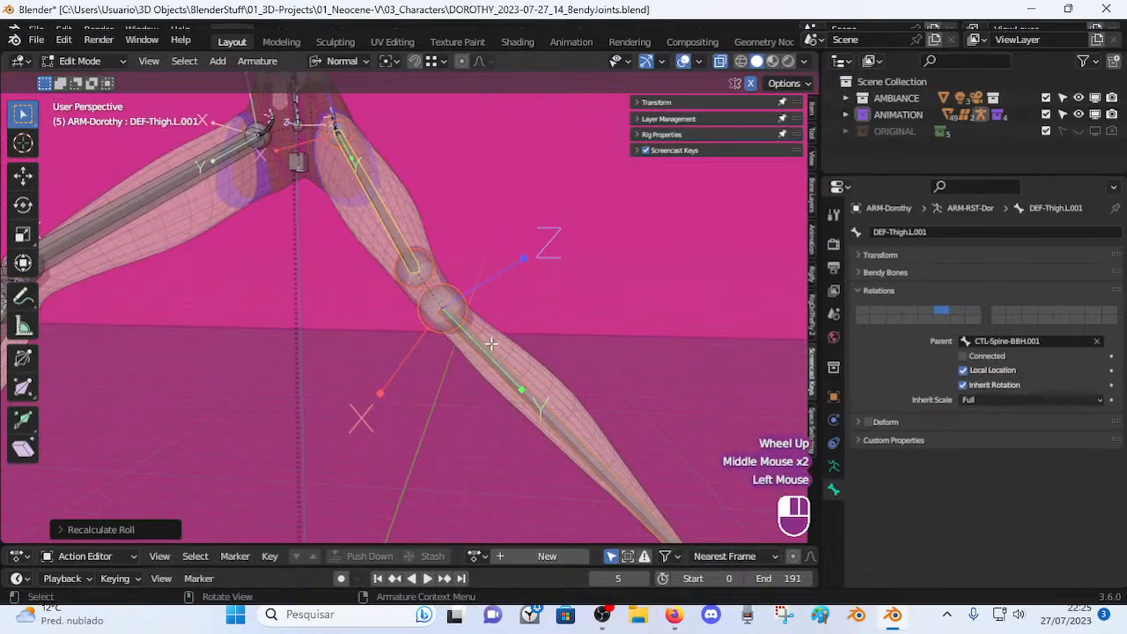
{"action": "left_click", "coordinate": [394, 252], "text": "shift"}
{"action": "key", "text": "shift+n"}
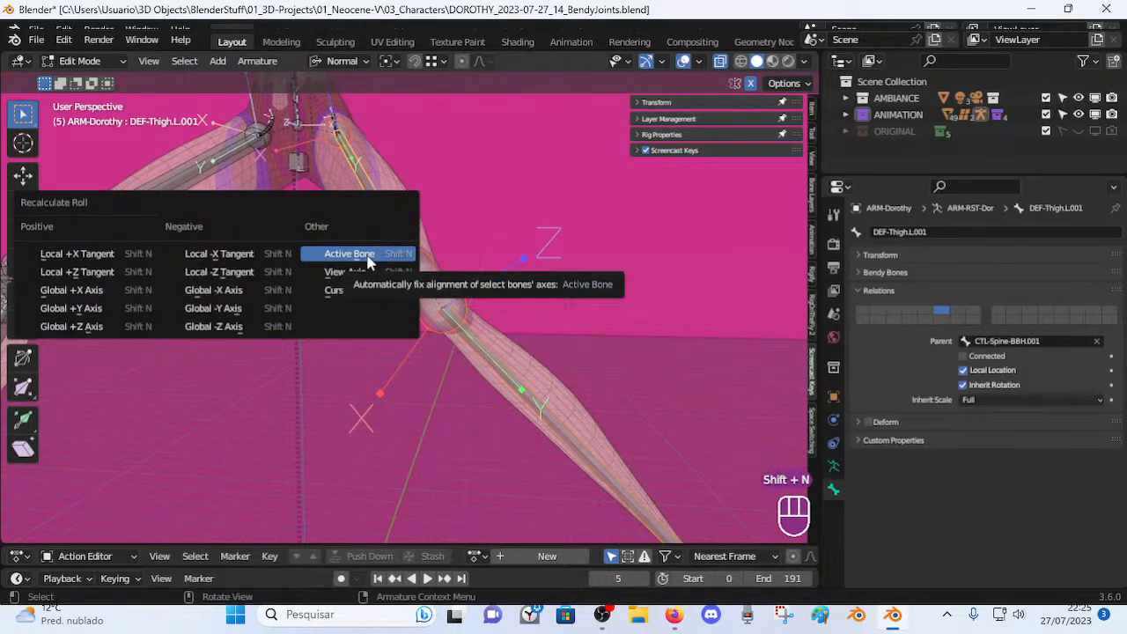
{"action": "left_click", "coordinate": [368, 257]}
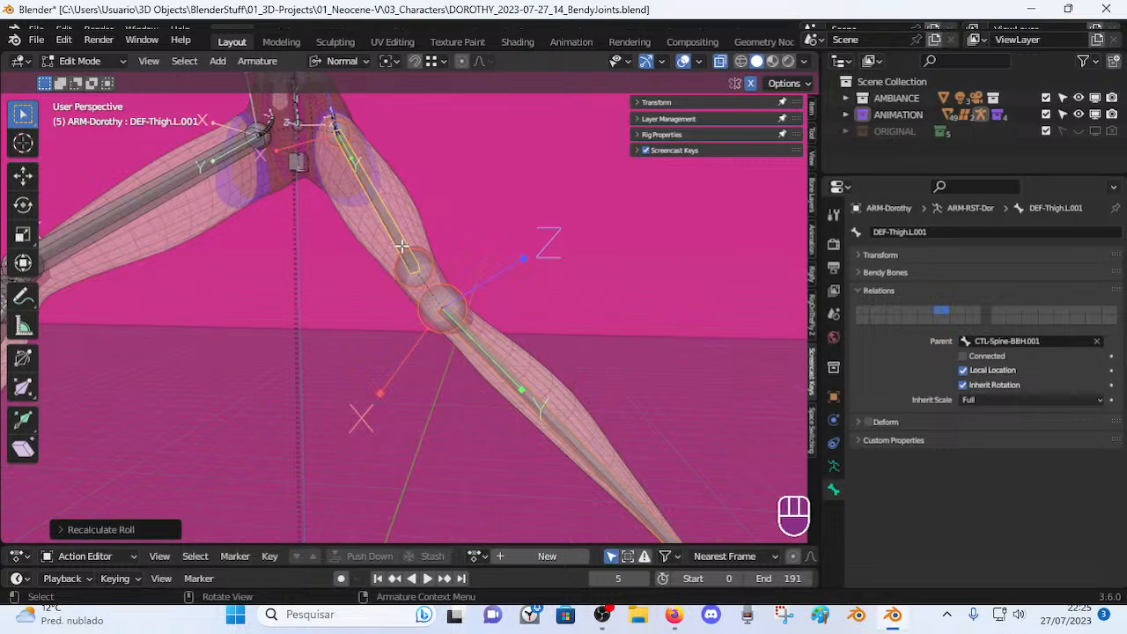
{"action": "middle_click_drag", "start_coordinate": [402, 245], "coordinate": [398, 262]}
Make DEF-Shin.L.001 the active bone and try recalculating the thigh copy's roll to match it.
{"action": "key", "text": "shift"}
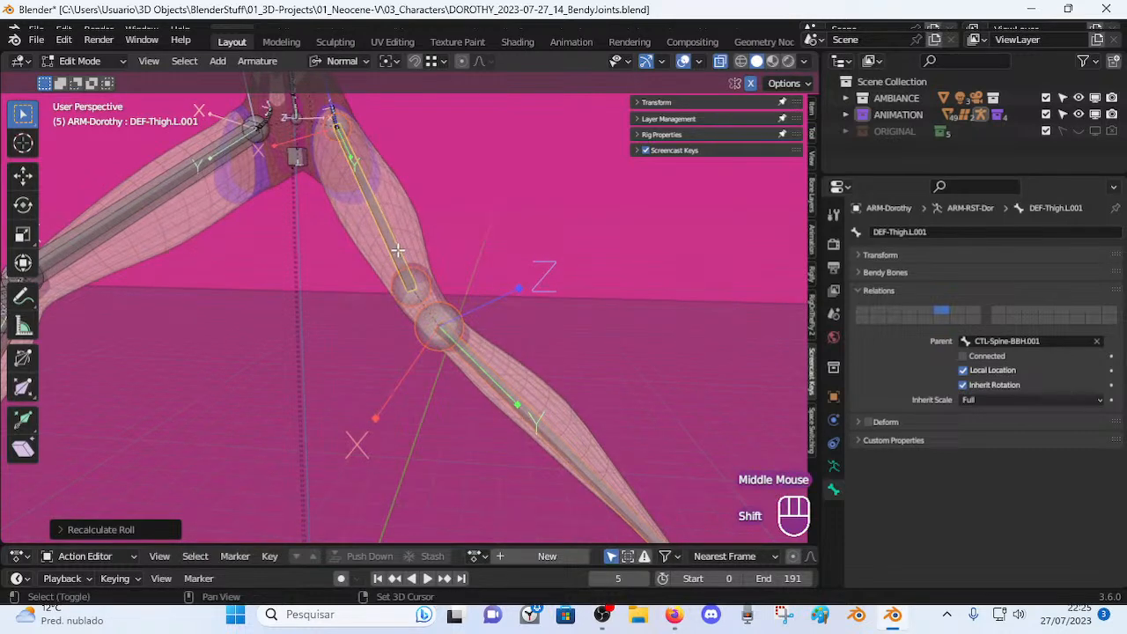
{"action": "left_click", "coordinate": [494, 377], "text": "shift"}
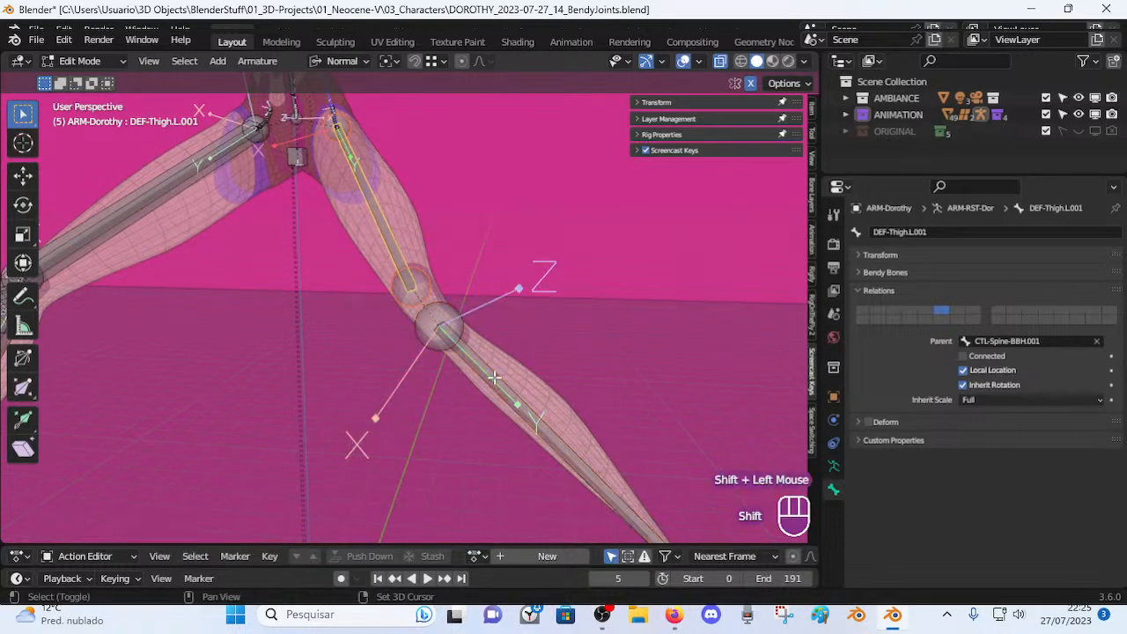
{"action": "left_click", "coordinate": [479, 376], "text": "shift"}
{"action": "key", "text": "shift+n"}
{"action": "left_click", "coordinate": [528, 327]}
{"action": "middle_click_drag", "start_coordinate": [529, 324], "coordinate": [451, 280]}
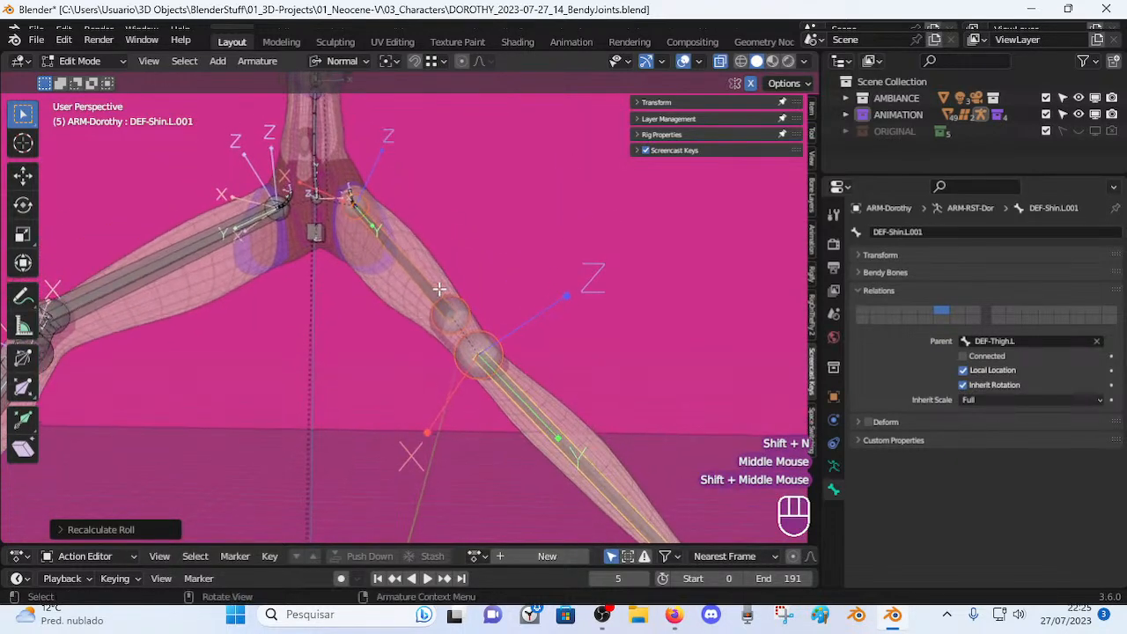
Make DEF-Thigh.L.001 active again and try recalculating the roll of the shin copy from it.
{"action": "left_click", "coordinate": [434, 265], "text": "shift"}
{"action": "left_click", "coordinate": [434, 265], "text": "shift"}
{"action": "key", "text": "shift+n"}
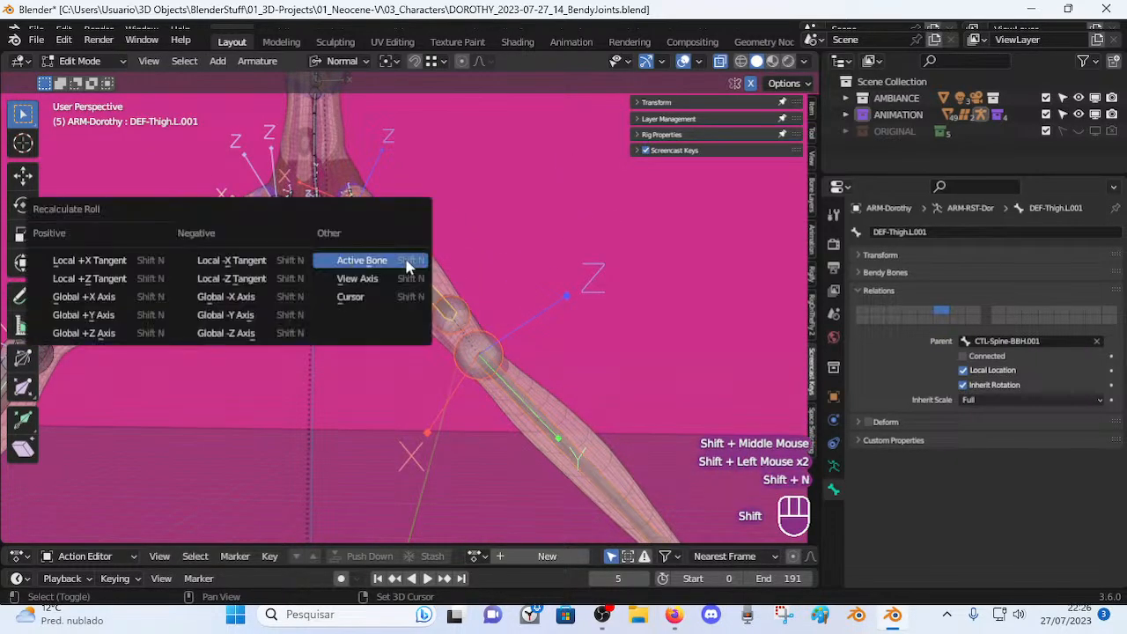
{"action": "left_click", "coordinate": [362, 260]}
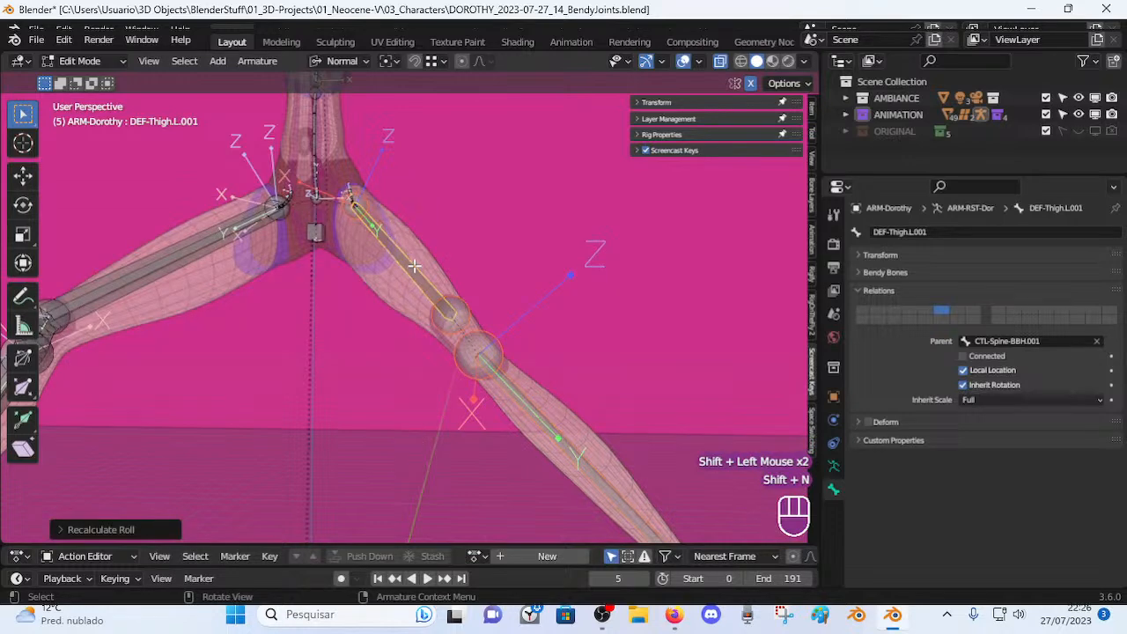
Undo the repeated bone roll recalculations on the left thigh and shin copies.
{"action": "key", "text": "ctrl+z"}
{"action": "key", "text": "ctrl+z"}
{"action": "key", "text": "ctrl+z"}
{"action": "key", "text": "ctrl+z"}
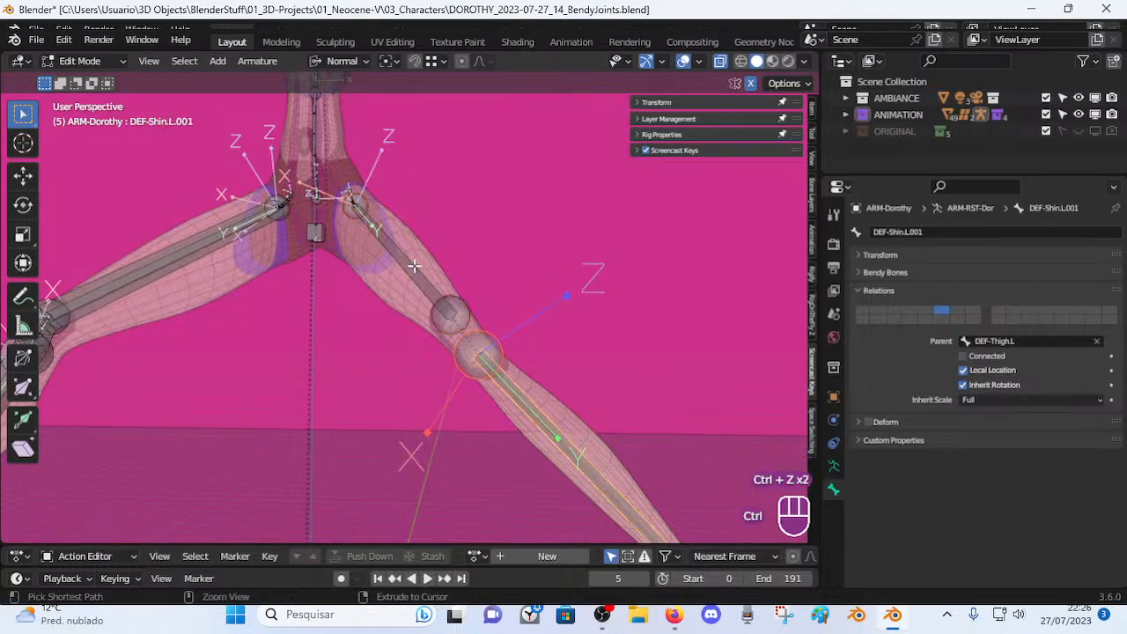
Expand the Layer Management section and reveal the hidden left thigh, shin and knee bones.
{"action": "middle_click_drag", "start_coordinate": [421, 282], "coordinate": [437, 303]}
{"action": "left_click", "coordinate": [438, 302]}
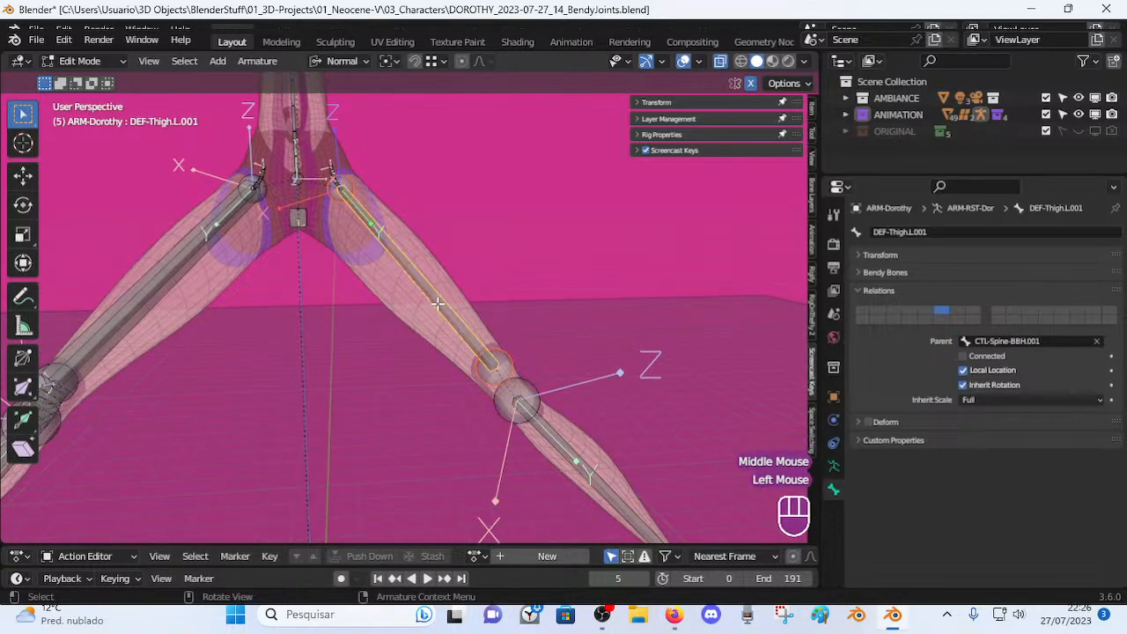
{"action": "left_click", "coordinate": [636, 119]}
{"action": "scroll", "coordinate": [467, 247], "scroll_direction": "down", "scroll_amount": 1}
{"action": "scroll", "coordinate": [501, 244], "scroll_direction": "up", "scroll_amount": 1}
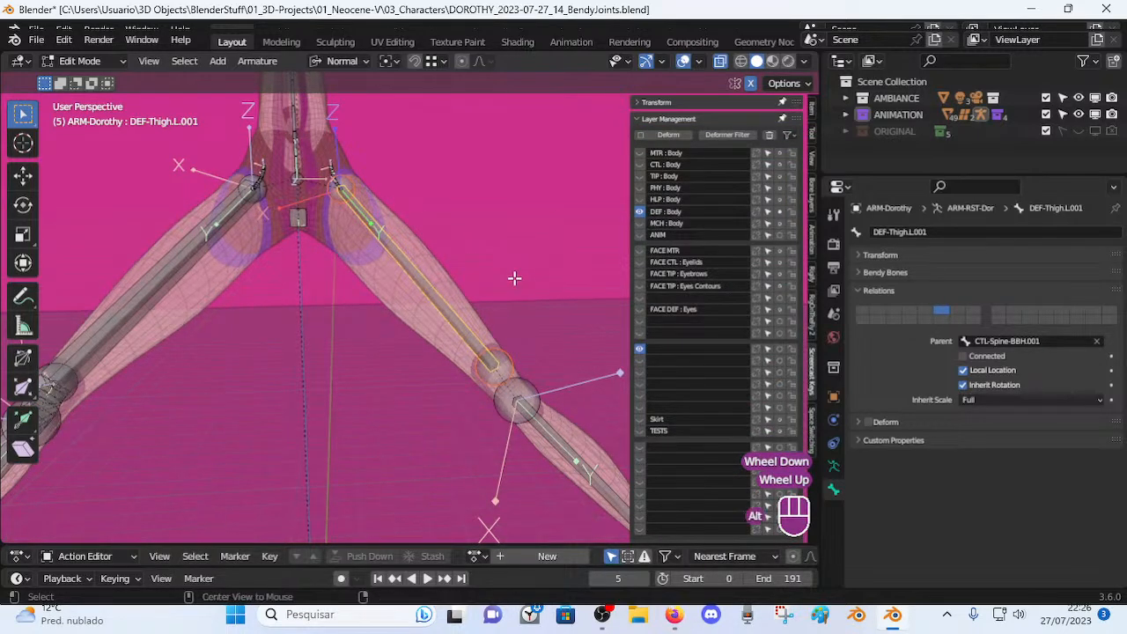
{"action": "key", "text": "alt+h"}
Move DEF-Thigh.L.001 and DEF-Shin.L.001 to the unnamed visible bone layer and name that layer MCH IK Chain.
{"action": "left_click", "coordinate": [456, 290]}
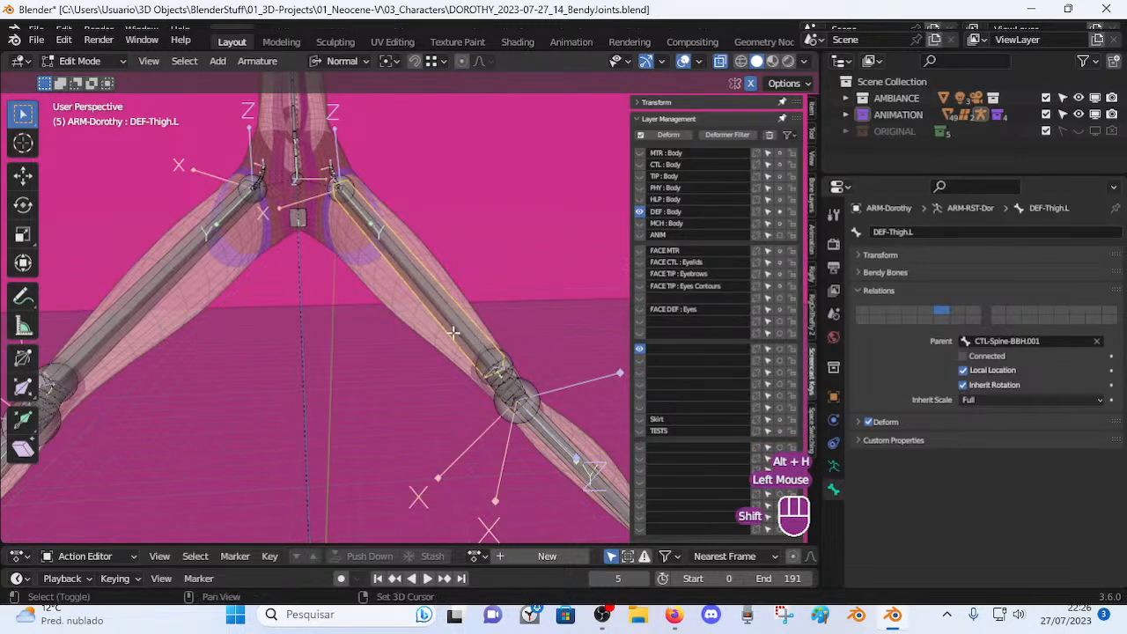
{"action": "middle_click_drag", "start_coordinate": [472, 343], "coordinate": [440, 328], "text": "shift"}
{"action": "left_click", "coordinate": [417, 296]}
{"action": "left_click", "coordinate": [417, 296]}
{"action": "left_click", "coordinate": [418, 296]}
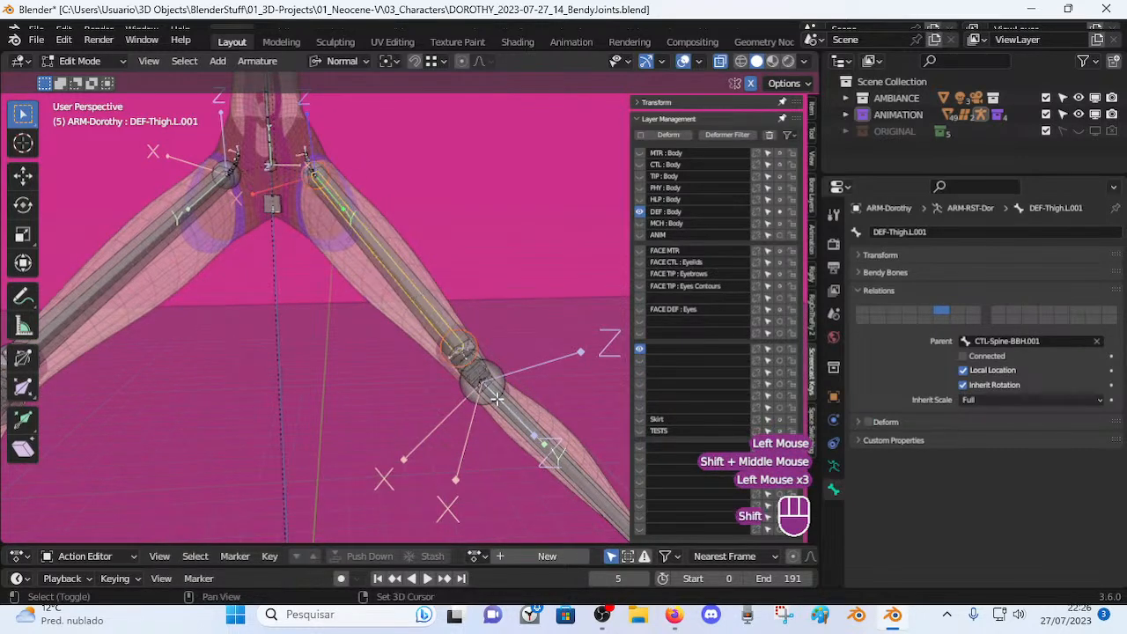
{"action": "left_click", "coordinate": [518, 412], "text": "alt+shift"}
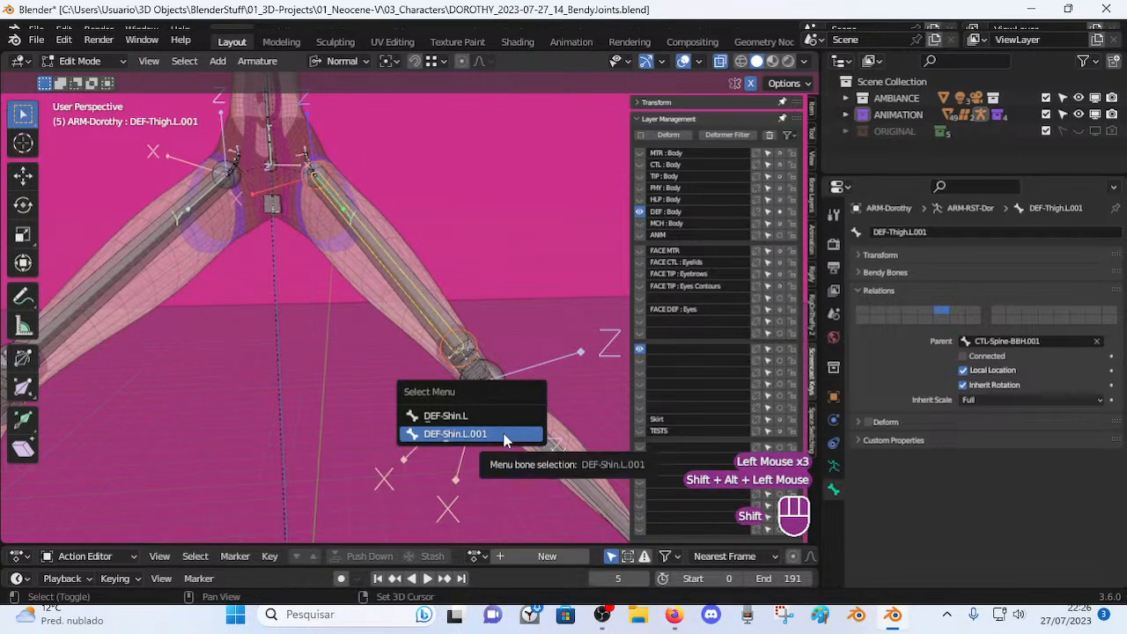
{"action": "left_click", "coordinate": [503, 435]}
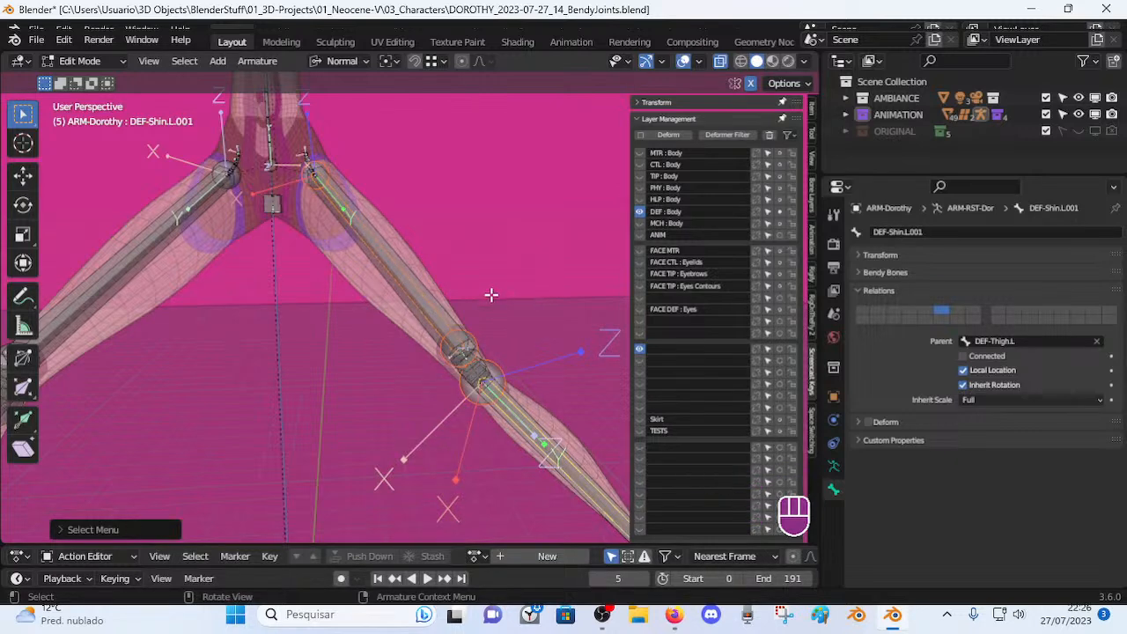
{"action": "key", "text": "m"}
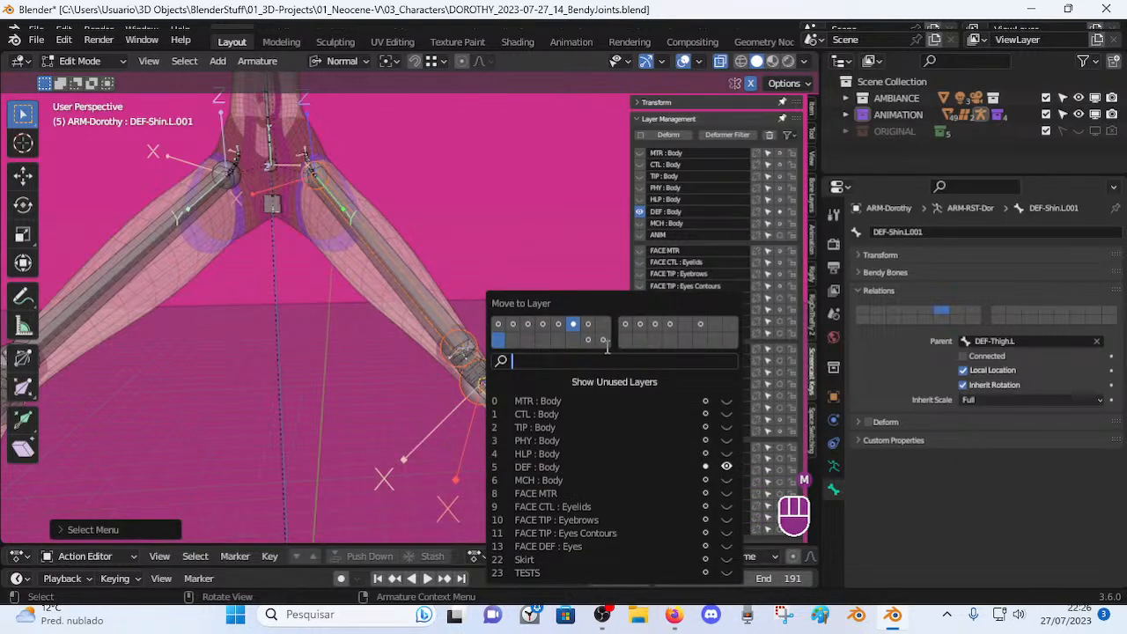
{"action": "left_click", "coordinate": [499, 339]}
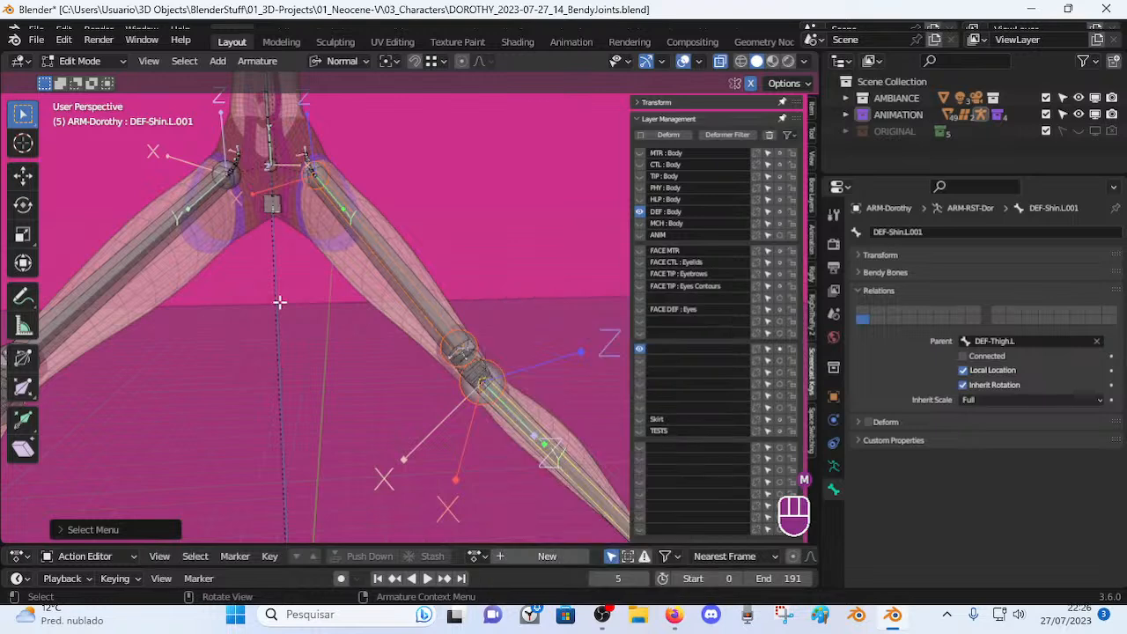
{"action": "left_click", "coordinate": [661, 349]}
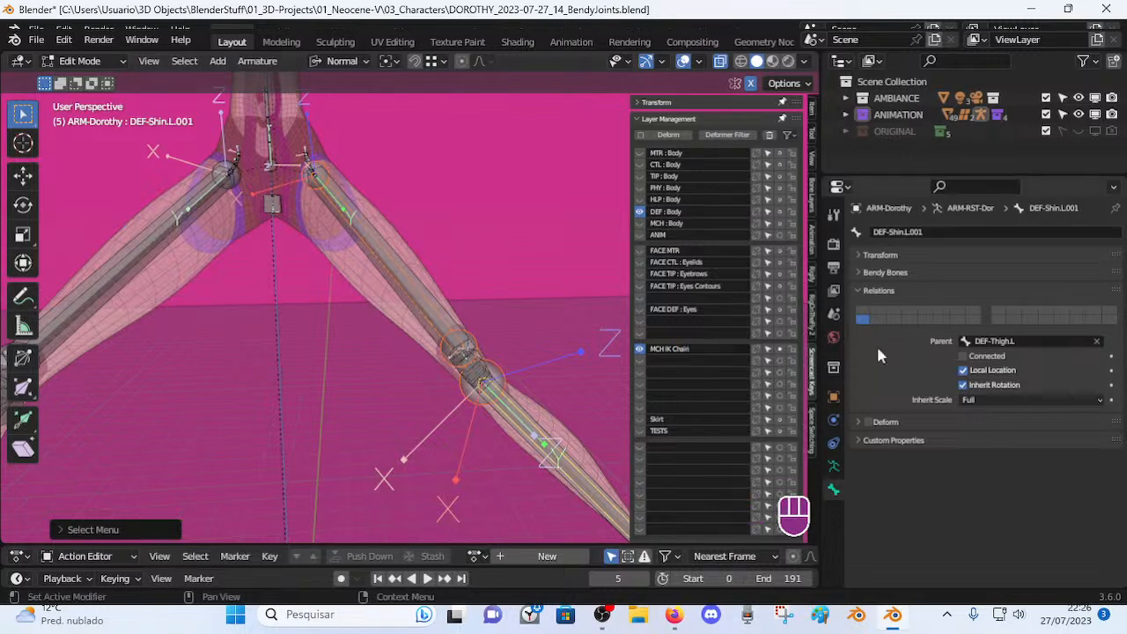
{"action": "key", "text": "Return"}
Select DEF-Thigh.L.001 alone and examine its placement in the left leg and its parent relation.
{"action": "scroll", "coordinate": [400, 308], "scroll_direction": "up", "scroll_amount": 2}
{"action": "middle_click_drag", "start_coordinate": [401, 308], "coordinate": [452, 269]}
{"action": "left_click", "coordinate": [444, 285]}
{"action": "left_click", "coordinate": [438, 286]}
{"action": "scroll", "coordinate": [458, 296], "scroll_direction": "down", "scroll_amount": 3}
{"action": "middle_click_drag", "start_coordinate": [450, 324], "coordinate": [471, 418]}
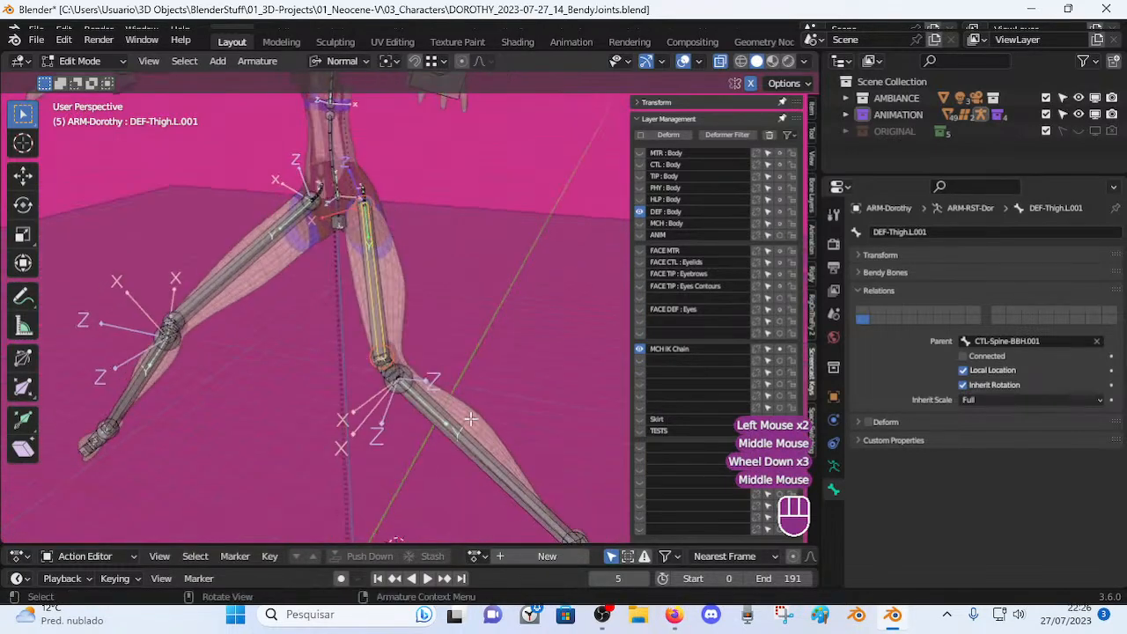
{"action": "middle_click_drag", "start_coordinate": [425, 350], "coordinate": [455, 353]}
{"action": "key", "text": "Tab"}
{"action": "key", "text": "Tab"}
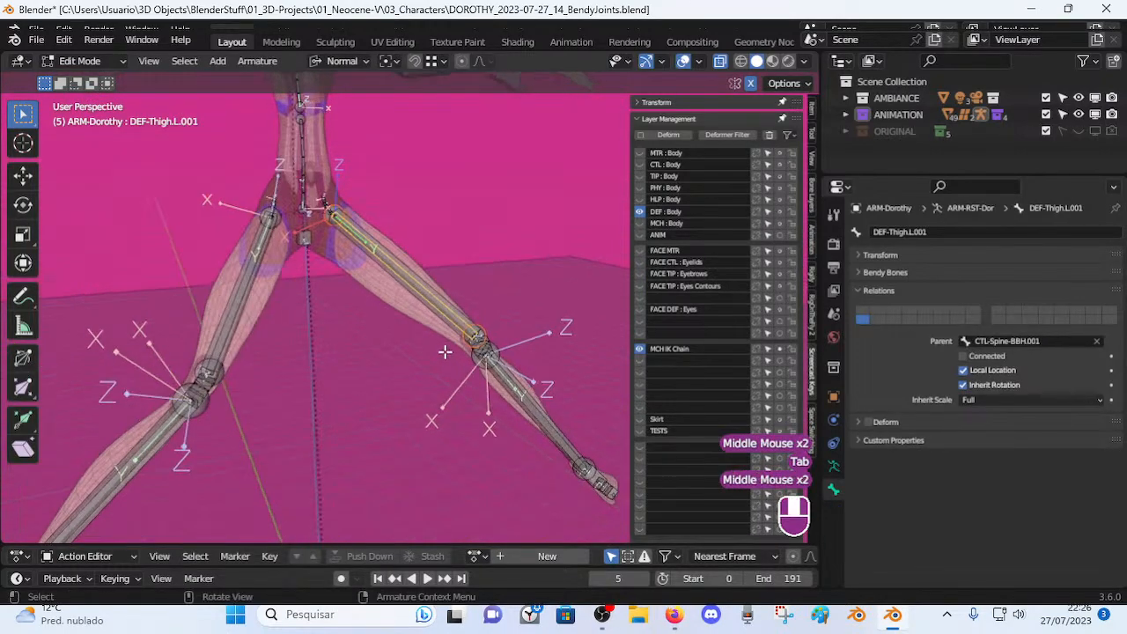
{"action": "scroll", "coordinate": [447, 351], "scroll_direction": "up", "scroll_amount": 2}
{"action": "mouse_move", "coordinate": [417, 312]}
{"action": "middle_mouse_down"}
{"action": "mouse_move", "coordinate": [281, 328]}
{"action": "mouse_move", "coordinate": [405, 344]}
{"action": "mouse_move", "coordinate": [202, 299]}
{"action": "mouse_move", "coordinate": [408, 300]}
{"action": "middle_mouse_up"}
{"action": "scroll", "coordinate": [405, 344], "scroll_direction": "up", "scroll_amount": 1}
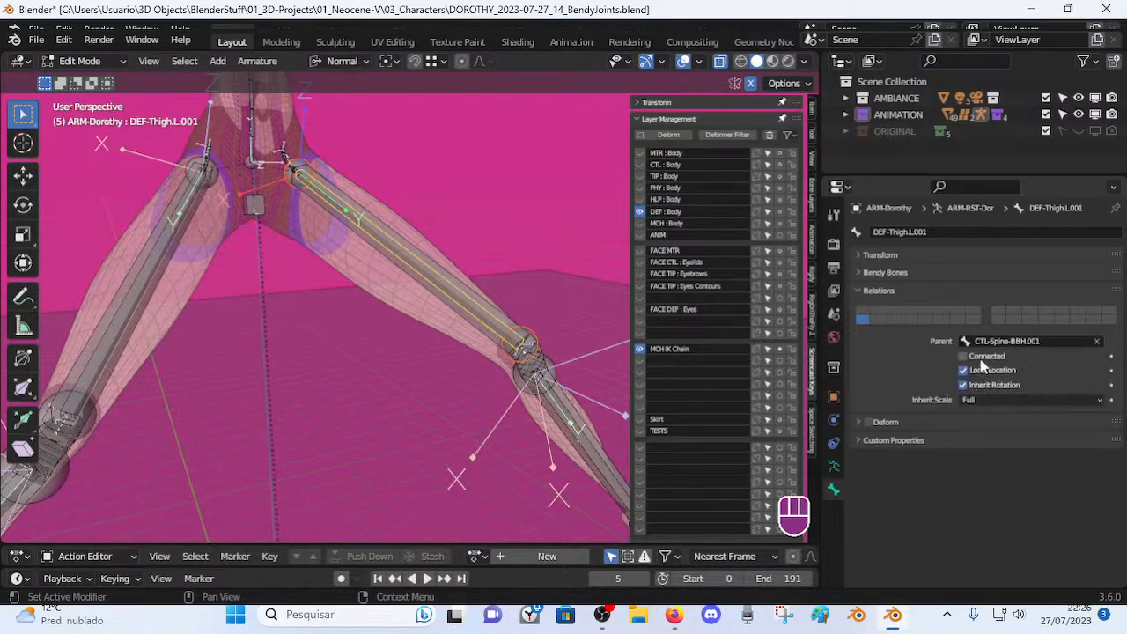
Select DEF-Thigh.L and Knee.L in turn and examine their parent relations.
{"action": "left_click", "coordinate": [428, 260]}
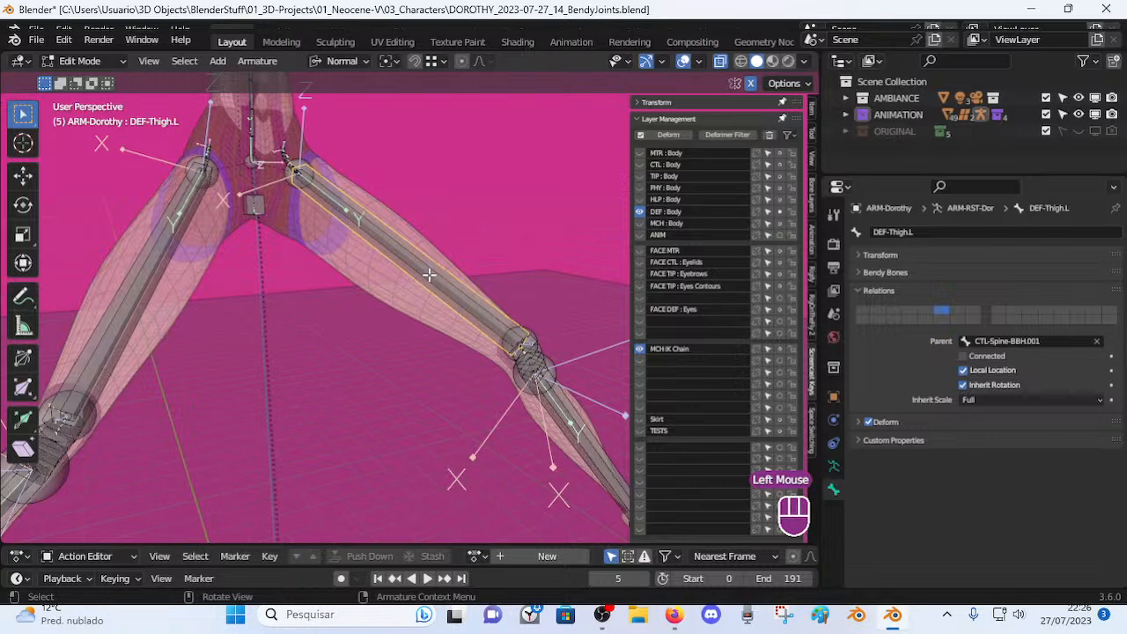
{"action": "left_click", "coordinate": [441, 280]}
{"action": "middle_click_drag", "start_coordinate": [441, 279], "coordinate": [485, 298]}
{"action": "left_click", "coordinate": [517, 300]}
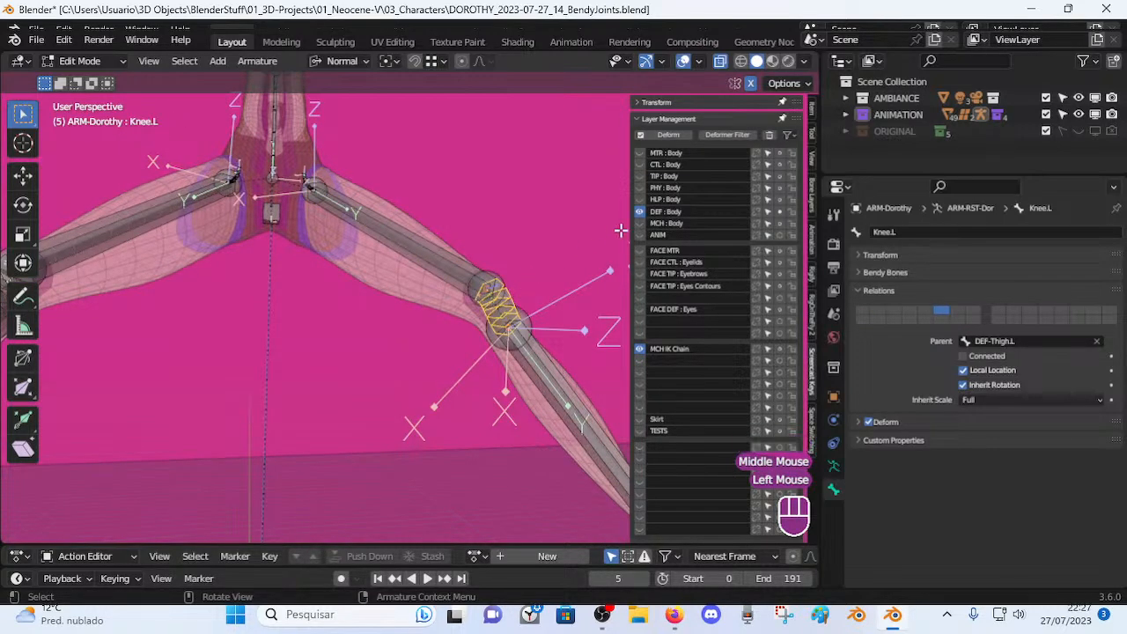
Align the selected left thigh bones to the active bone DEF-Thigh.L.
{"action": "left_click", "coordinate": [376, 218]}
{"action": "middle_click_drag", "start_coordinate": [376, 218], "coordinate": [391, 253]}
{"action": "left_click", "coordinate": [371, 253]}
{"action": "left_click", "coordinate": [396, 232], "text": "shift"}
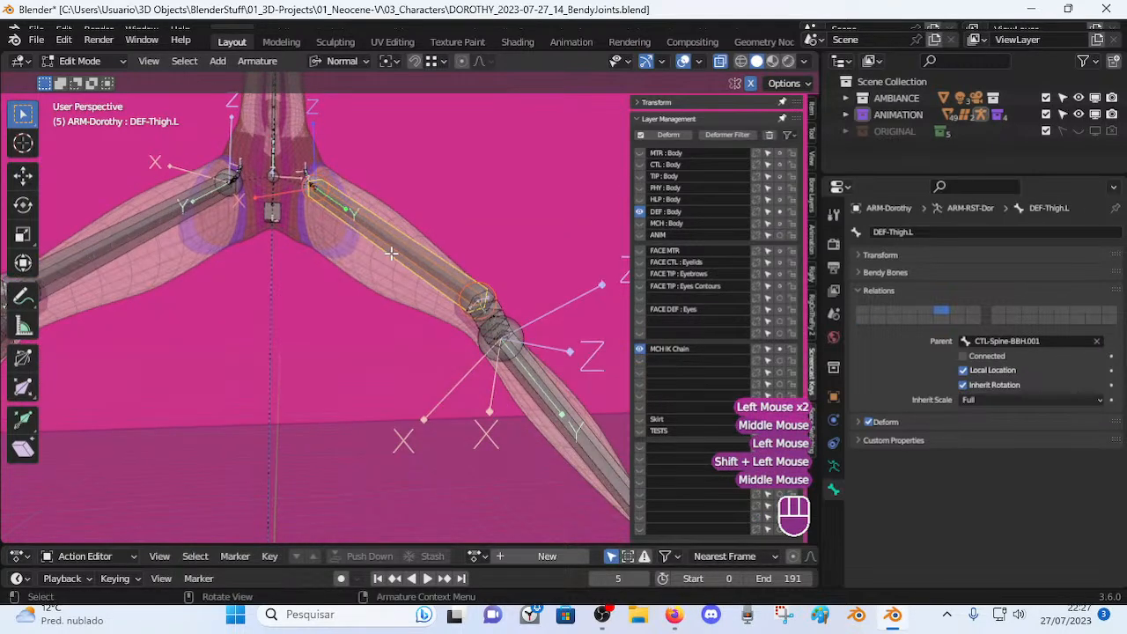
{"action": "key", "text": "ctrl+alt+a"}
{"action": "middle_click_drag", "start_coordinate": [390, 308], "coordinate": [427, 229], "text": "shift"}
{"action": "left_click", "coordinate": [428, 230]}
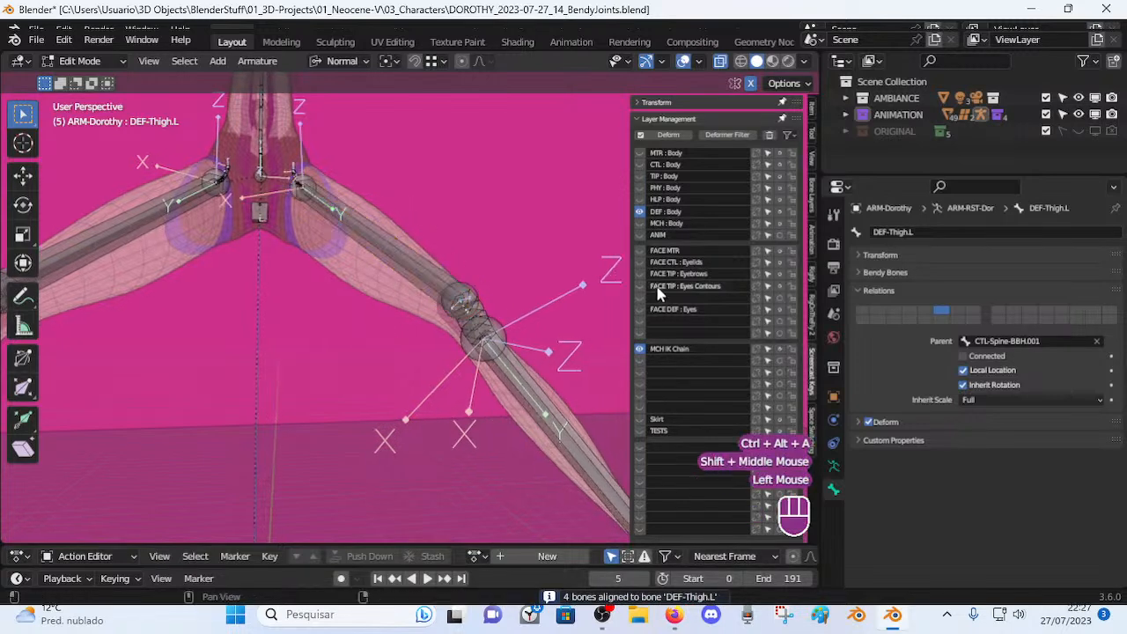
Hide the DEF : Body layer and try to align DEF-Shin.L.001 to DEF-Thigh.L.001.
{"action": "left_click", "coordinate": [639, 212]}
{"action": "left_click", "coordinate": [534, 373]}
{"action": "left_click", "coordinate": [425, 287], "text": "shift"}
{"action": "mouse_move", "coordinate": [425, 287]}
{"action": "middle_mouse_down"}
{"action": "mouse_move", "coordinate": [400, 314]}
{"action": "mouse_move", "coordinate": [439, 301]}
{"action": "middle_mouse_up"}
{"action": "middle_click_drag", "start_coordinate": [438, 302], "coordinate": [438, 414], "text": "shift"}
{"action": "key", "text": "ctrl+alt+a"}
{"action": "key", "text": "ctrl+z"}
Recalculate the roll of DEF-Shin.L.001 to match the active bone DEF-Thigh.L.001, and clear the selection.
{"action": "key", "text": "shift+n"}
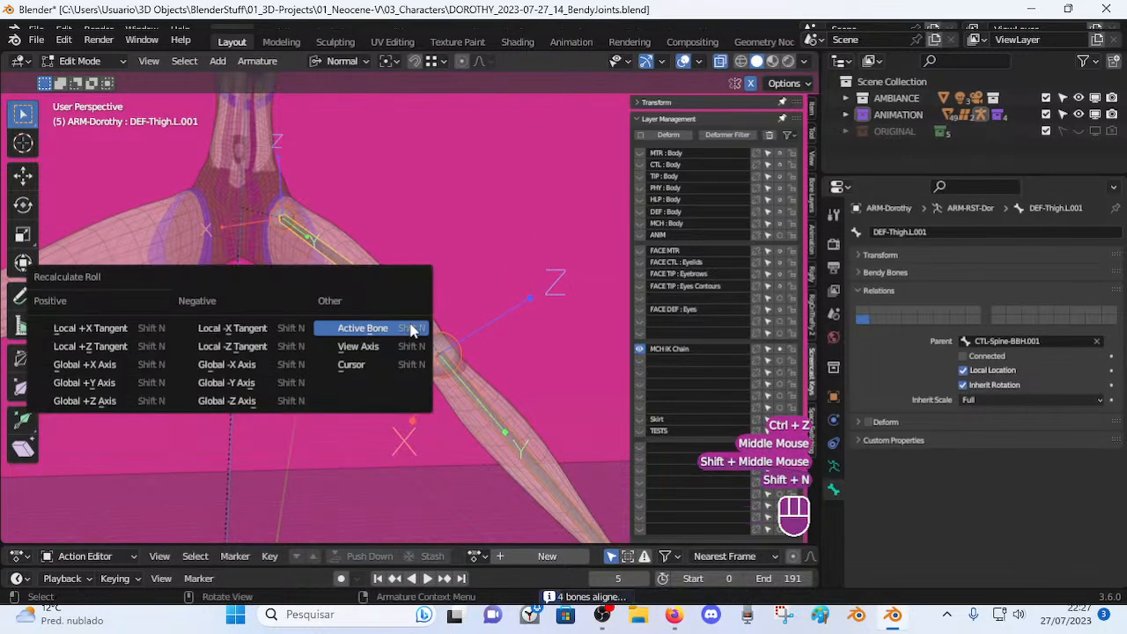
{"action": "left_click", "coordinate": [400, 326]}
{"action": "key", "text": "alt+a"}
{"action": "scroll", "coordinate": [538, 332], "scroll_direction": "down", "scroll_amount": 3}
{"action": "key", "text": "shift"}
{"action": "middle_click_drag", "start_coordinate": [515, 445], "coordinate": [393, 365], "text": "shift"}
Check the axes of DEF-Shin.L.001 and switch the armature to Pose Mode.
{"action": "left_click", "coordinate": [390, 366]}
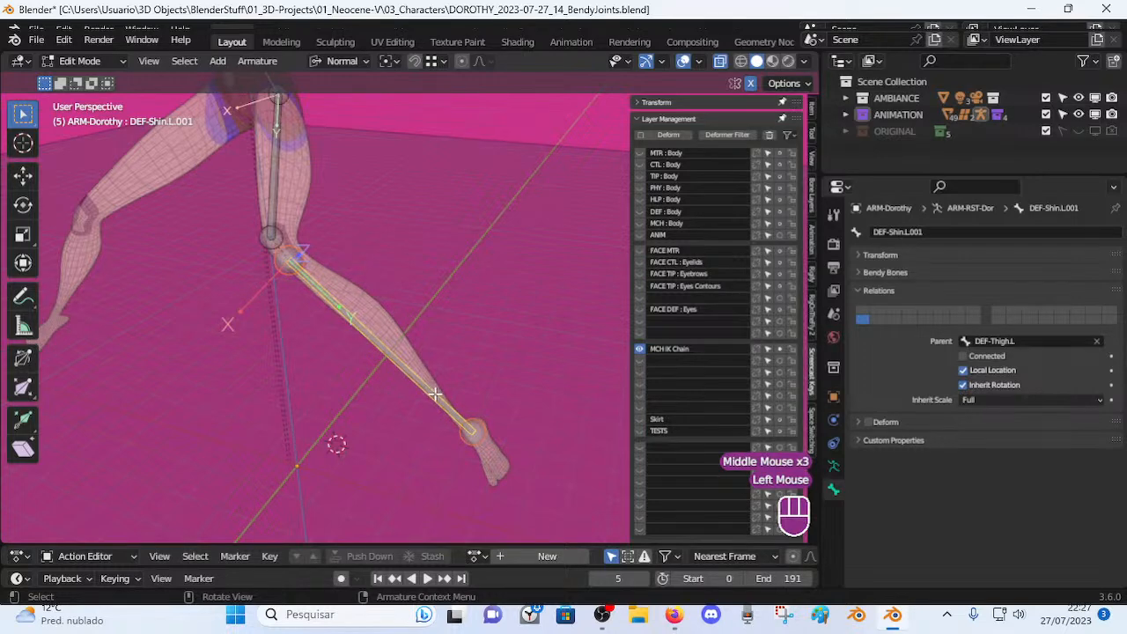
{"action": "key", "text": "ctrl+Tab"}
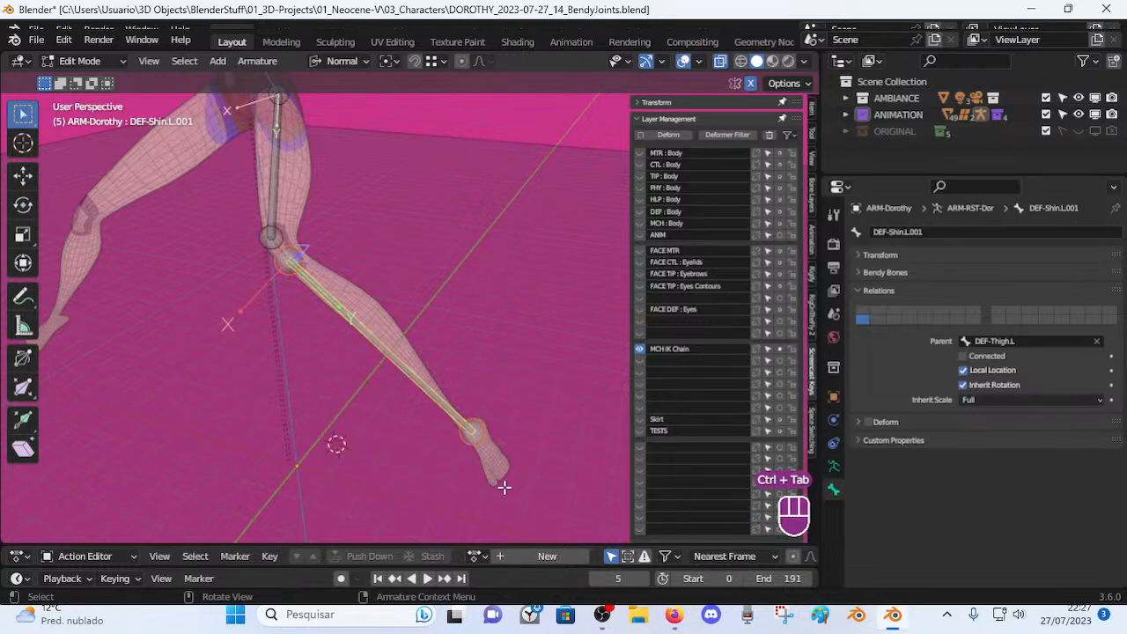
{"action": "mouse_move", "coordinate": [516, 466]}
{"action": "middle_mouse_down"}
{"action": "mouse_move", "coordinate": [466, 455]}
{"action": "mouse_move", "coordinate": [500, 464]}
{"action": "middle_mouse_up"}
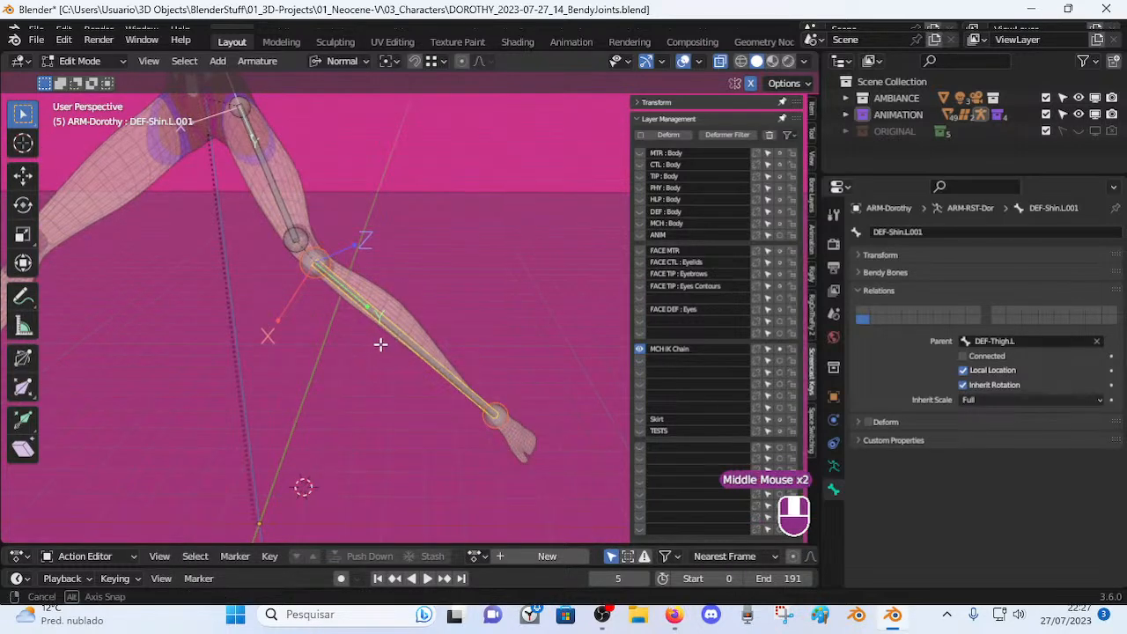
{"action": "middle_click_drag", "start_coordinate": [384, 343], "coordinate": [376, 358]}
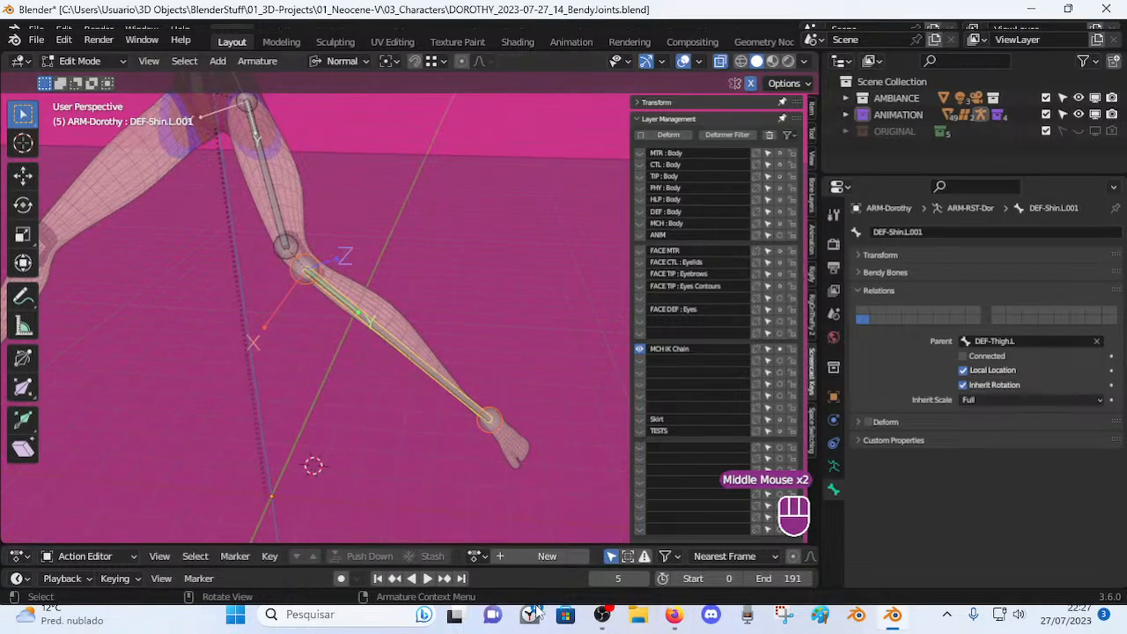
{"action": "left_click", "coordinate": [674, 615]}
{"action": "left_click", "coordinate": [894, 616]}
{"action": "key", "text": "Tab"}
{"action": "middle_click_drag", "start_coordinate": [338, 320], "coordinate": [278, 426]}
{"action": "middle_click_drag", "start_coordinate": [279, 426], "coordinate": [413, 312], "text": "shift"}
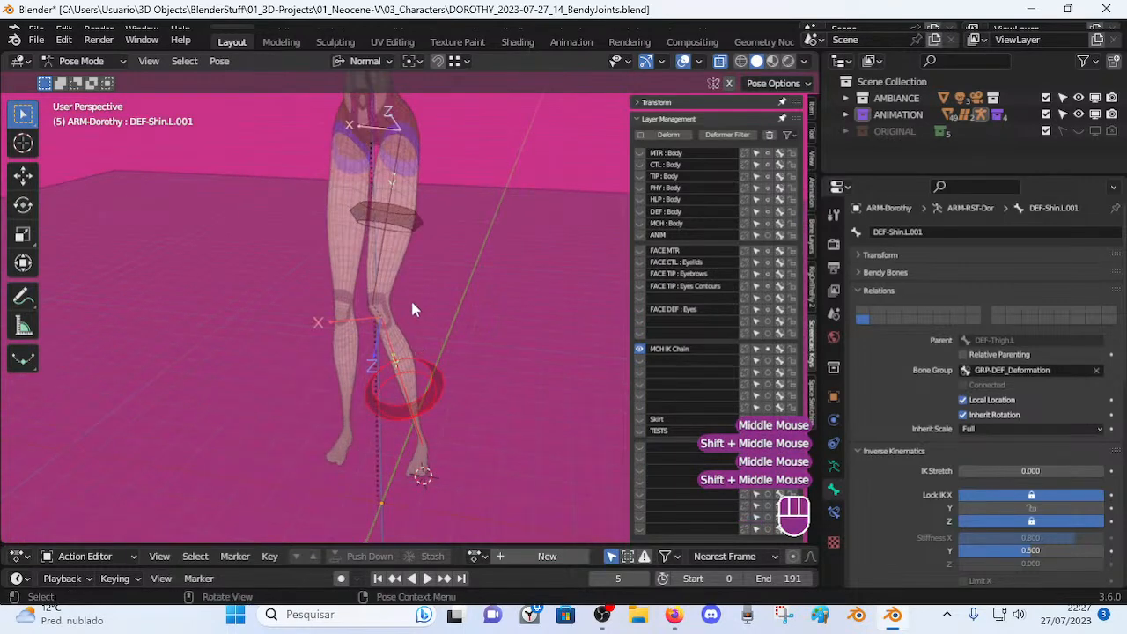
Select DEF-Thigh.L.001 and DEF-Shin.L.001 together with the DEF : Body layer hidden.
{"action": "key", "text": "alt"}
{"action": "key", "text": "alt+h"}
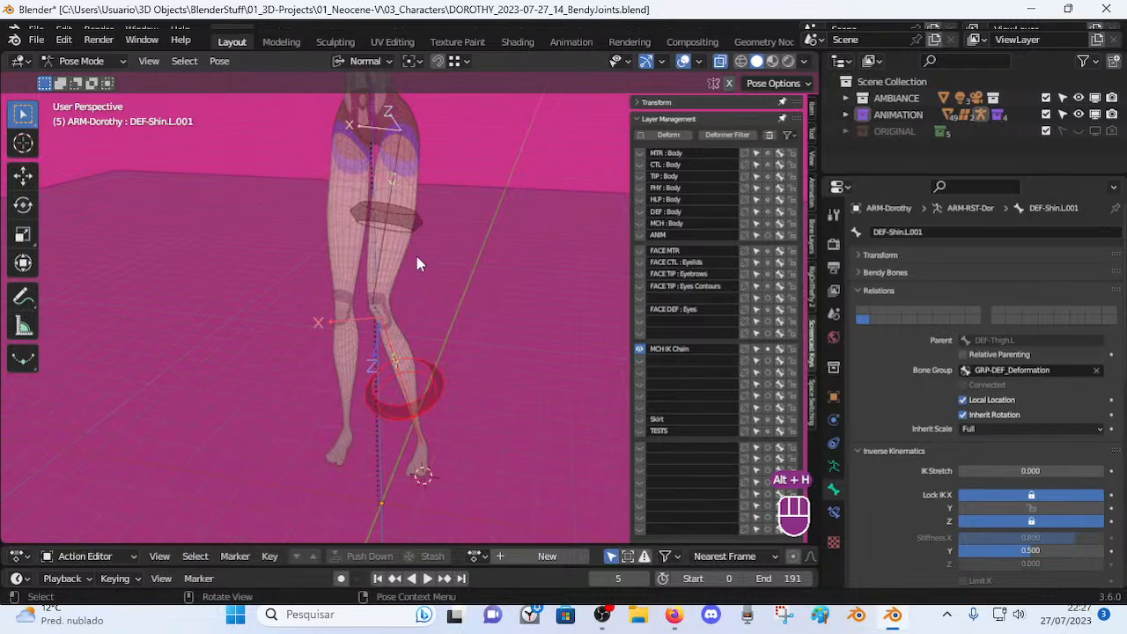
{"action": "left_click", "coordinate": [433, 385]}
{"action": "left_click", "coordinate": [640, 211]}
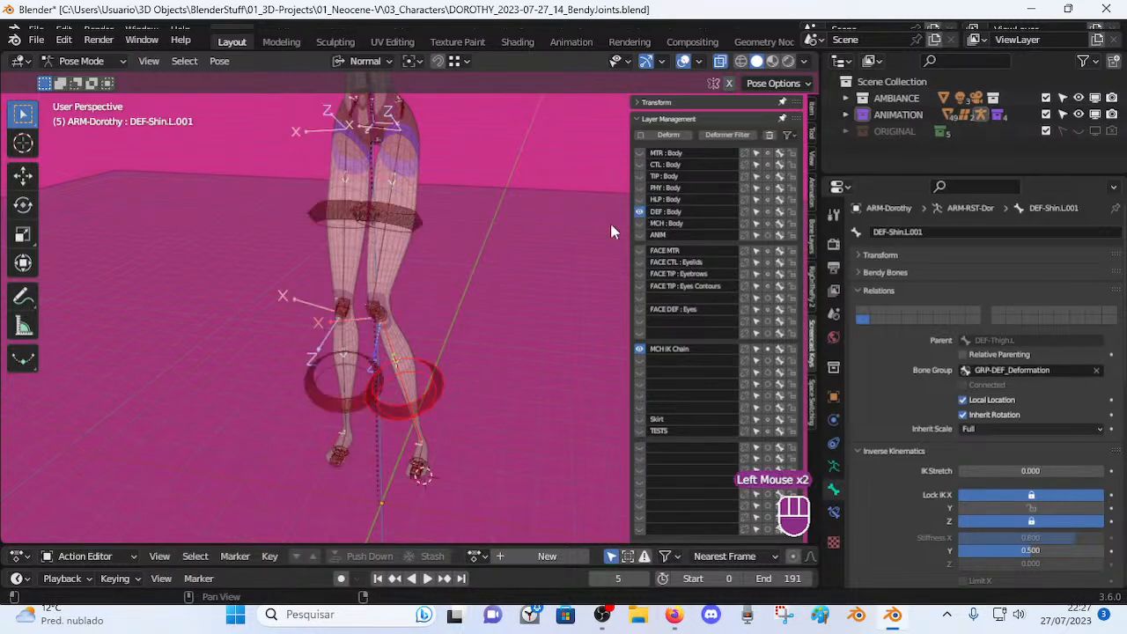
{"action": "left_click", "coordinate": [407, 230]}
{"action": "left_click", "coordinate": [641, 211]}
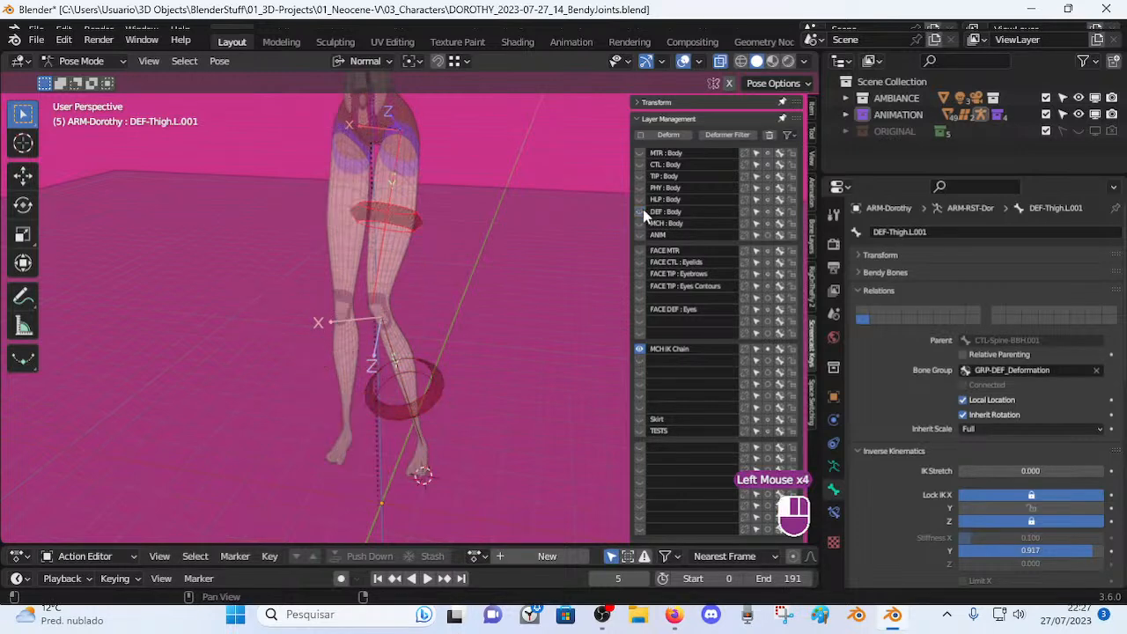
{"action": "left_click", "coordinate": [400, 237]}
{"action": "left_click", "coordinate": [427, 408], "text": "shift"}
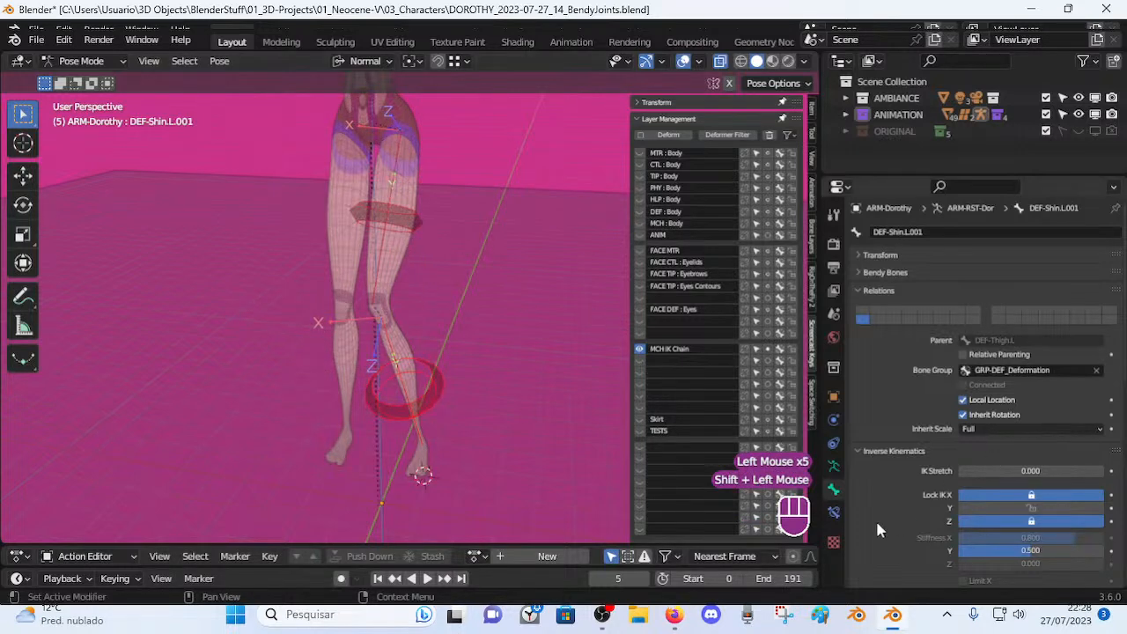
Remove the CTM-03-Limb custom object from DEF-Shin.L.001 and reset its custom shape settings.
{"action": "left_click", "coordinate": [889, 451]}
{"action": "left_click", "coordinate": [871, 291]}
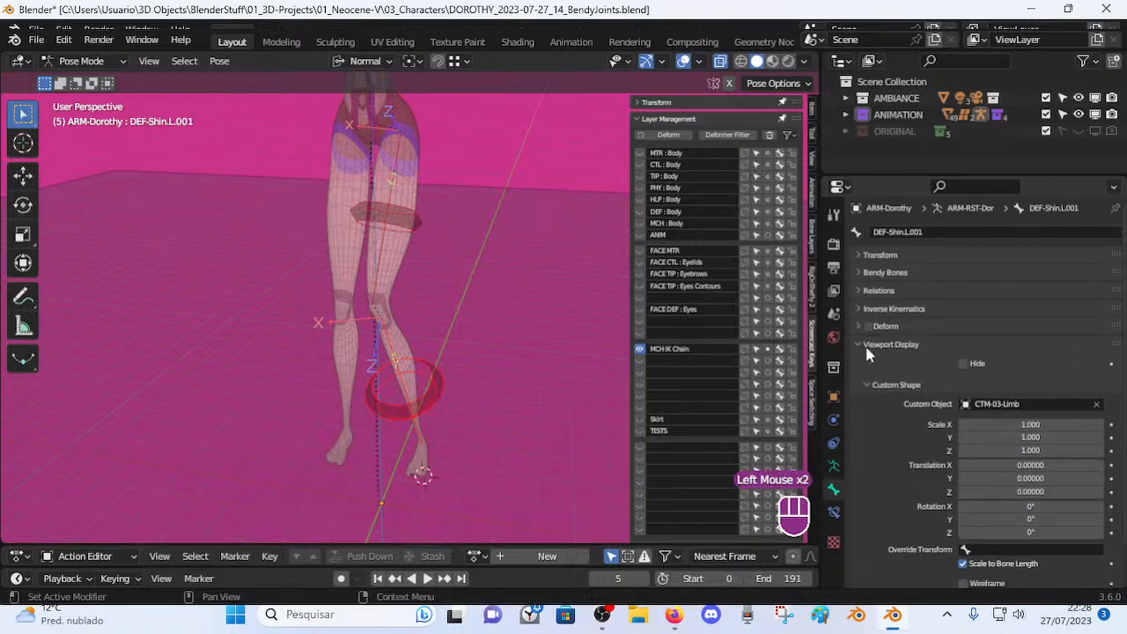
{"action": "left_click", "coordinate": [1096, 408]}
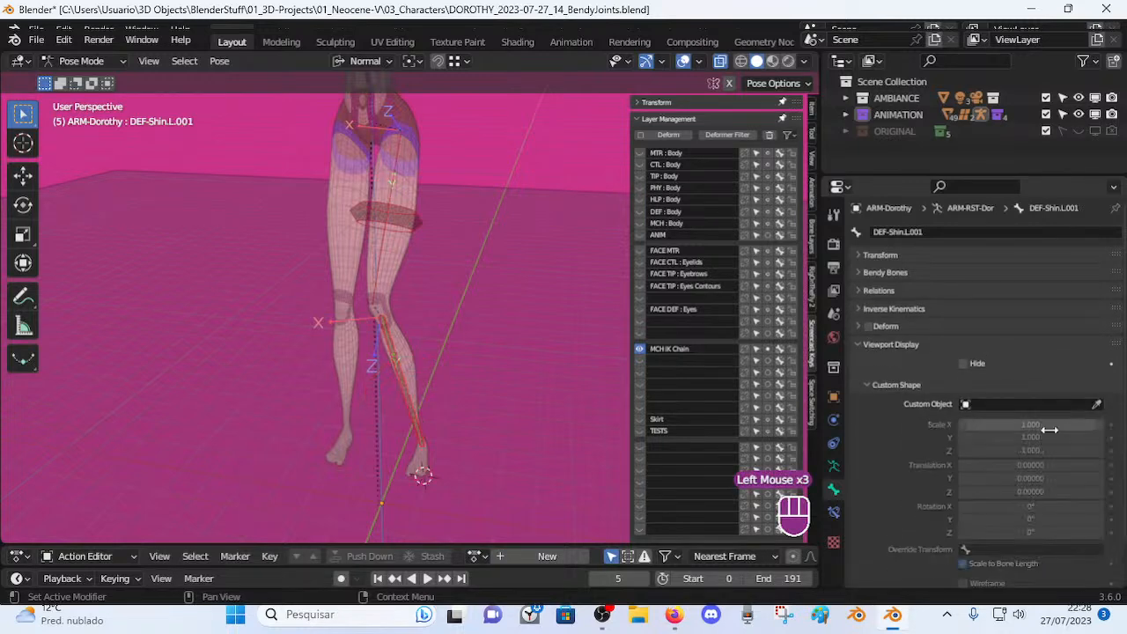
{"action": "key", "text": "BackSpace"}
{"action": "key", "text": "BackSpace"}
{"action": "key", "text": "BackSpace"}
{"action": "key", "text": "BackSpace"}
{"action": "key", "text": "BackSpace"}
{"action": "key", "text": "BackSpace"}
{"action": "key", "text": "BackSpace"}
{"action": "key", "text": "BackSpace"}
{"action": "key", "text": "BackSpace"}
{"action": "key", "text": "BackSpace"}
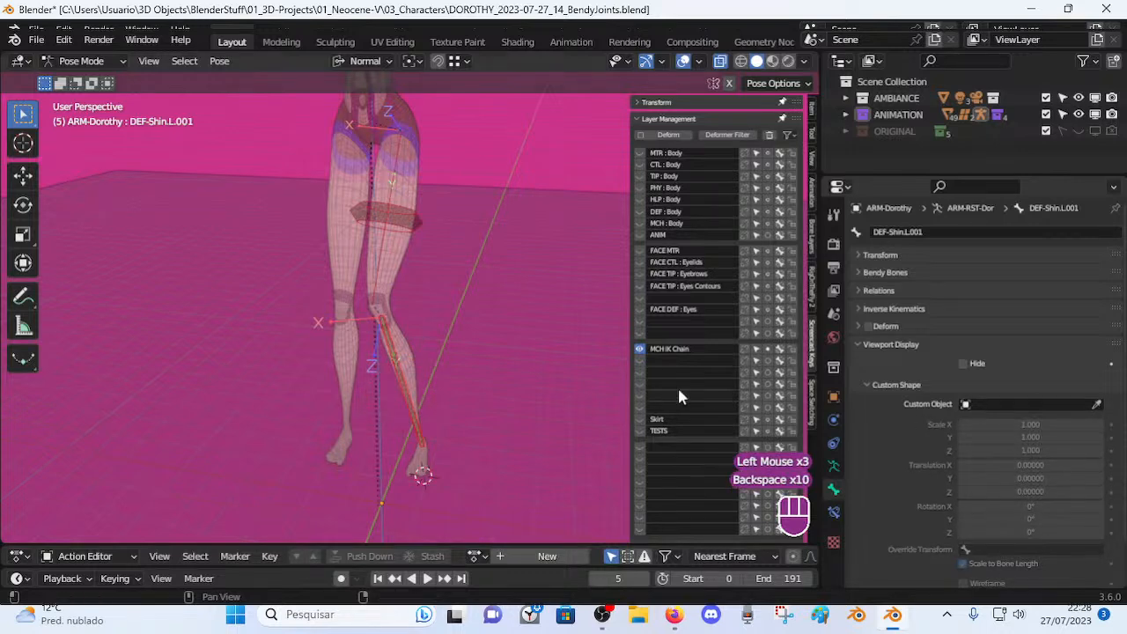
{"action": "left_click", "coordinate": [394, 374]}
{"action": "left_click", "coordinate": [403, 374]}
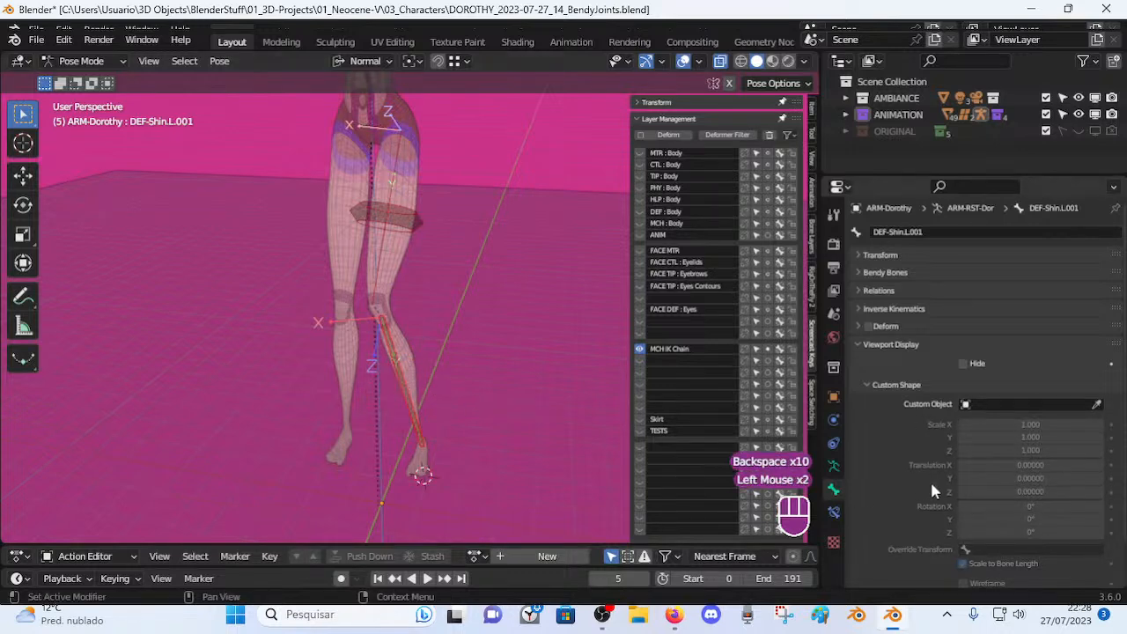
Remove the custom object from DEF-Thigh.L.001 and reset its custom shape settings to their defaults.
{"action": "left_click", "coordinate": [416, 370]}
{"action": "key", "text": "BackSpace"}
{"action": "key", "text": "BackSpace"}
{"action": "key", "text": "BackSpace"}
{"action": "key", "text": "BackSpace"}
{"action": "key", "text": "BackSpace"}
{"action": "key", "text": "BackSpace"}
{"action": "key", "text": "BackSpace"}
{"action": "key", "text": "BackSpace"}
{"action": "key", "text": "BackSpace"}
{"action": "key", "text": "BackSpace"}
{"action": "key", "text": "BackSpace"}
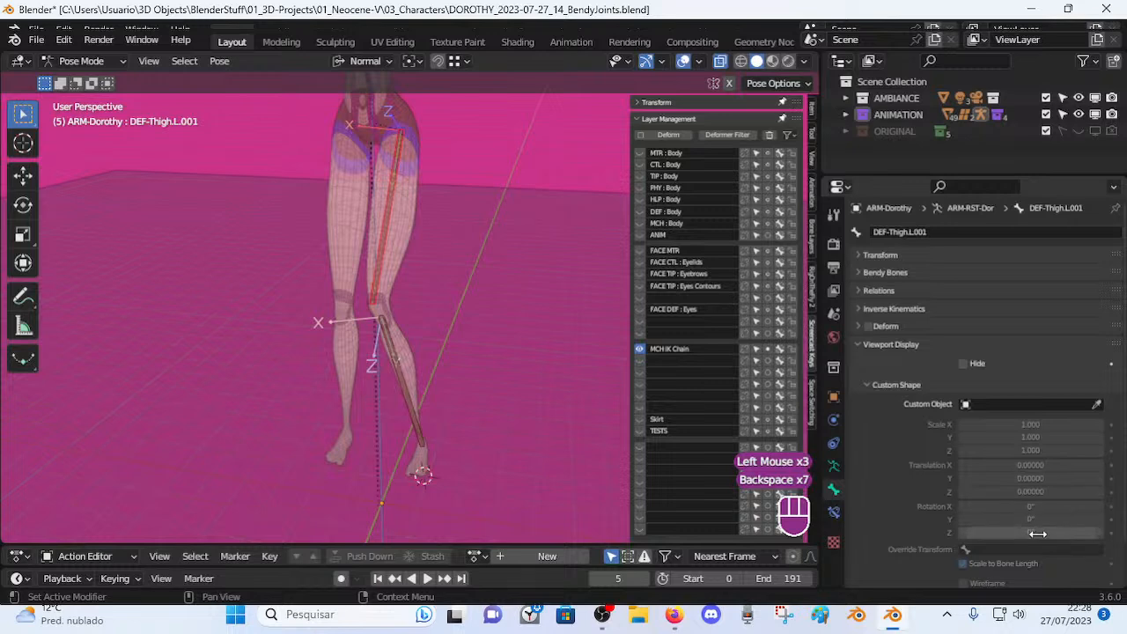
{"action": "scroll", "coordinate": [1040, 442], "scroll_direction": "down", "scroll_amount": 1}
{"action": "key", "text": "BackSpace"}
{"action": "key", "text": "BackSpace"}
{"action": "key", "text": "BackSpace"}
Reset the remaining custom shape settings of DEF-Shin.L.001.
{"action": "left_click", "coordinate": [403, 388]}
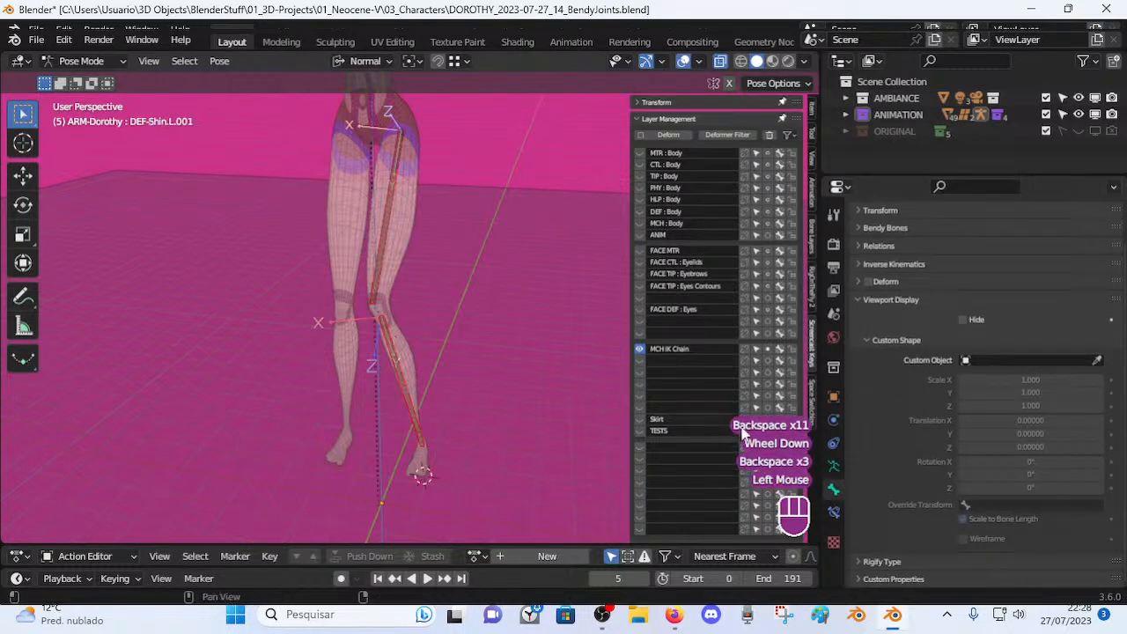
{"action": "key", "text": "BackSpace"}
{"action": "key", "text": "BackSpace"}
{"action": "key", "text": "BackSpace"}
{"action": "key", "text": "BackSpace"}
Assign DEF-Thigh.L.001 and DEF-Shin.L.001 to the bone group GRO-MCH_Mechanical.
{"action": "middle_click_drag", "start_coordinate": [512, 366], "coordinate": [436, 329]}
{"action": "left_click", "coordinate": [387, 254], "text": "shift"}
{"action": "left_click", "coordinate": [834, 465]}
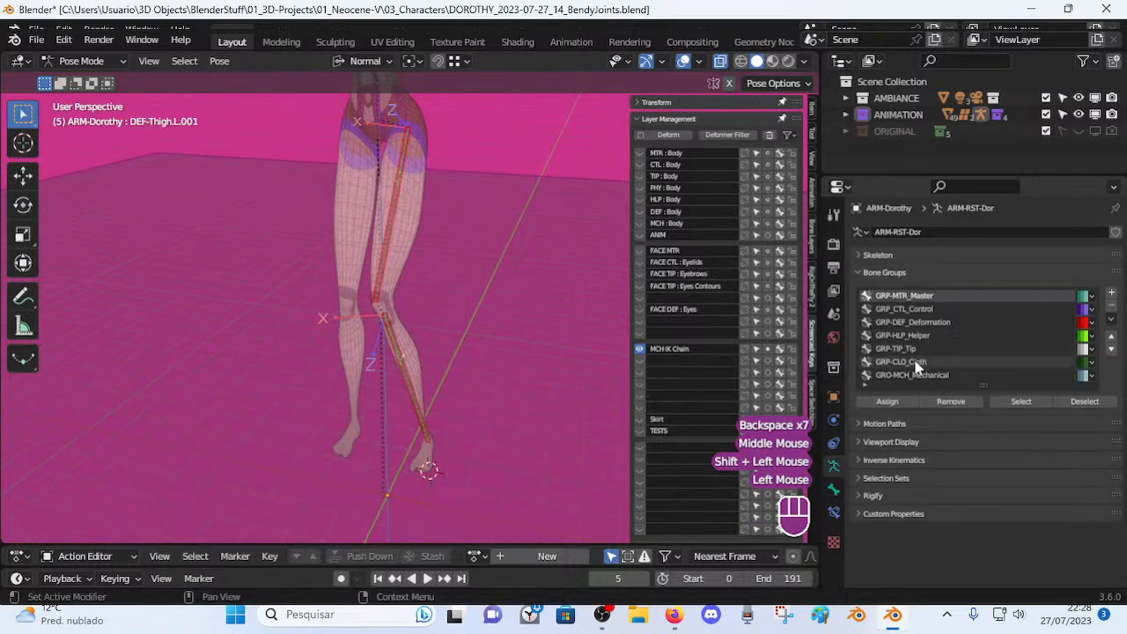
{"action": "left_click", "coordinate": [934, 362]}
{"action": "left_click", "coordinate": [934, 376]}
{"action": "left_click", "coordinate": [884, 401]}
{"action": "key", "text": "alt+a"}
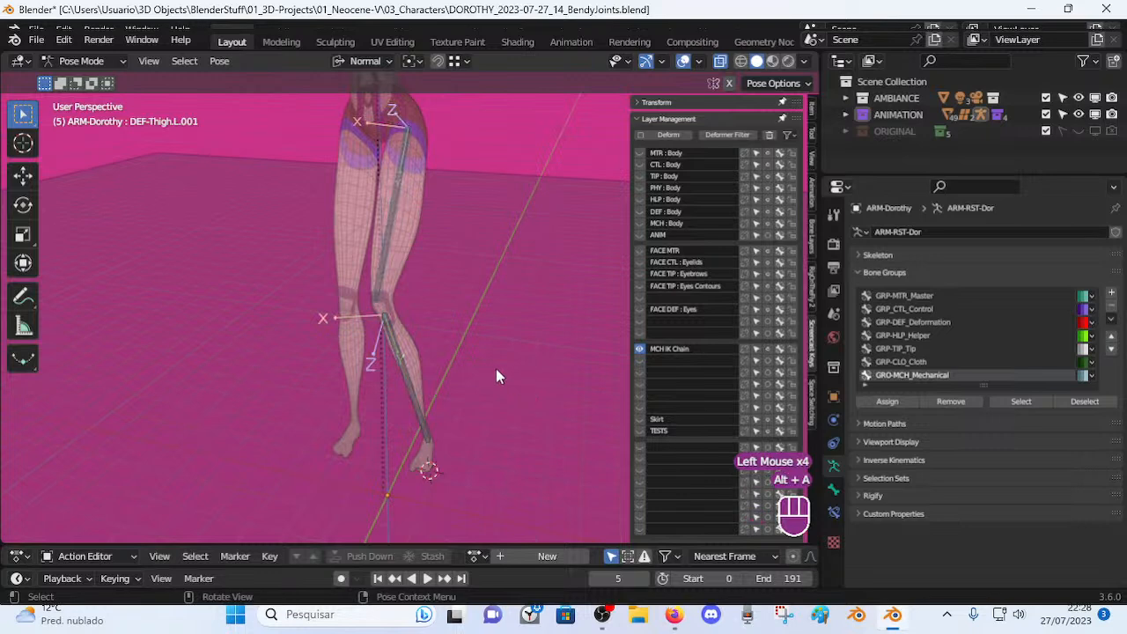
Select DEF-Shin.L.001 and examine the left thigh and shin copies from the side.
{"action": "middle_click_drag", "start_coordinate": [509, 378], "coordinate": [499, 420], "text": "shift"}
{"action": "scroll", "coordinate": [497, 420], "scroll_direction": "up", "scroll_amount": 3}
{"action": "middle_click_drag", "start_coordinate": [461, 377], "coordinate": [422, 352]}
{"action": "middle_click_drag", "start_coordinate": [423, 352], "coordinate": [505, 326]}
{"action": "left_click", "coordinate": [886, 274]}
{"action": "middle_click_drag", "start_coordinate": [319, 324], "coordinate": [387, 383]}
{"action": "left_click", "coordinate": [409, 393]}
{"action": "scroll", "coordinate": [410, 392], "scroll_direction": "down", "scroll_amount": 2}
{"action": "left_click", "coordinate": [410, 397]}
{"action": "middle_click_drag", "start_coordinate": [465, 430], "coordinate": [466, 358], "text": "shift"}
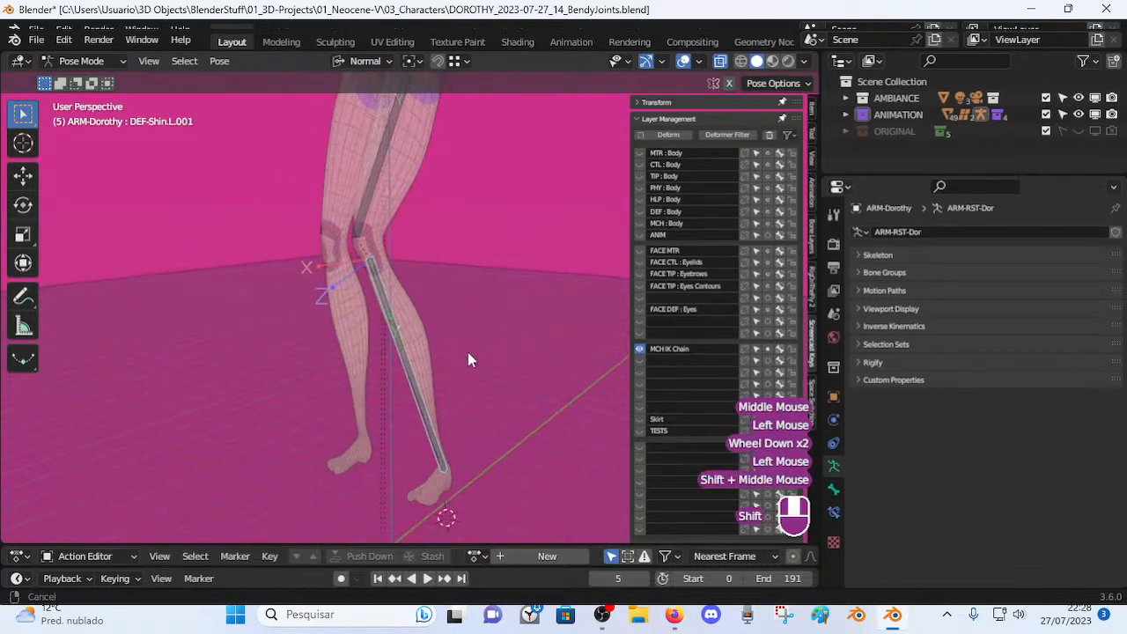
{"action": "scroll", "coordinate": [453, 352], "scroll_direction": "down", "scroll_amount": 2}
{"action": "scroll", "coordinate": [446, 347], "scroll_direction": "up", "scroll_amount": 1}
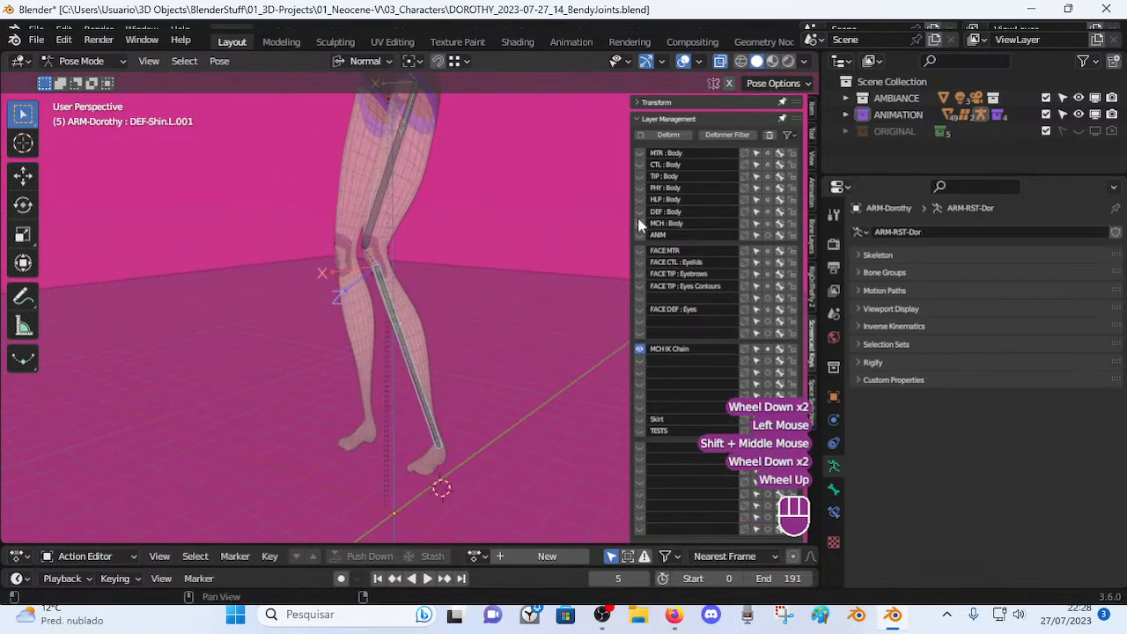
Show the MTR : Body and CTL : Body layers and select the MTR-Foot.L control.
{"action": "left_click", "coordinate": [640, 153]}
{"action": "left_click", "coordinate": [640, 164]}
{"action": "middle_click_drag", "start_coordinate": [493, 247], "coordinate": [428, 237]}
{"action": "middle_click_drag", "start_coordinate": [413, 346], "coordinate": [445, 346]}
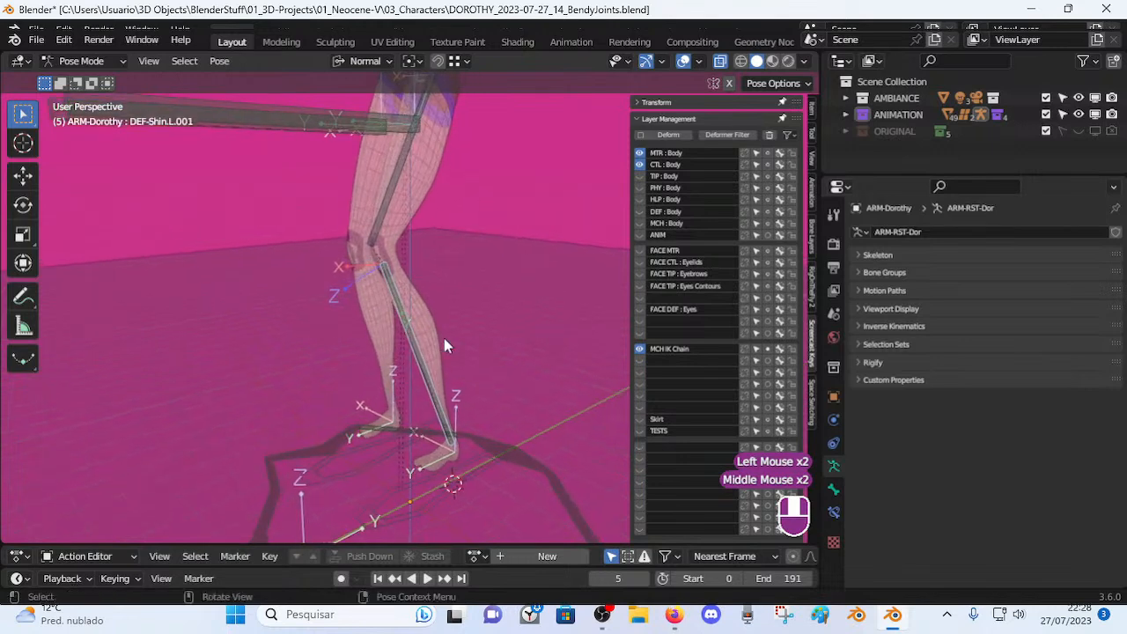
{"action": "left_click", "coordinate": [469, 482]}
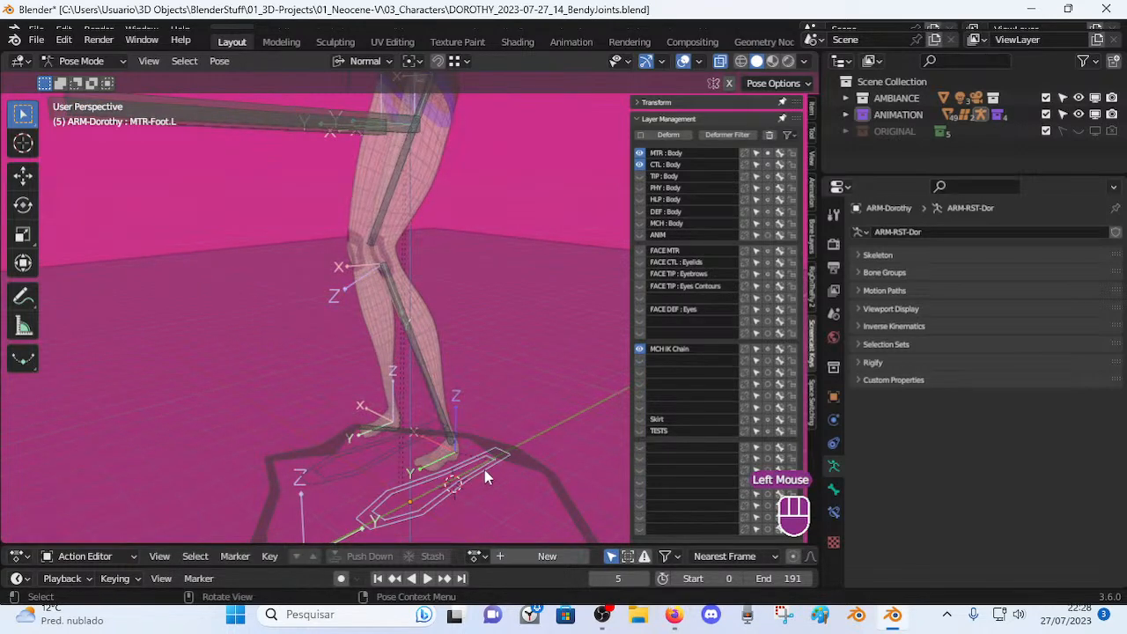
{"action": "key", "text": "g"}
{"action": "key", "text": "Escape"}
Add an Inverse Kinematics constraint to DEF-Shin.L.001 with MTR-Foot.L as its target.
{"action": "left_click", "coordinate": [426, 386]}
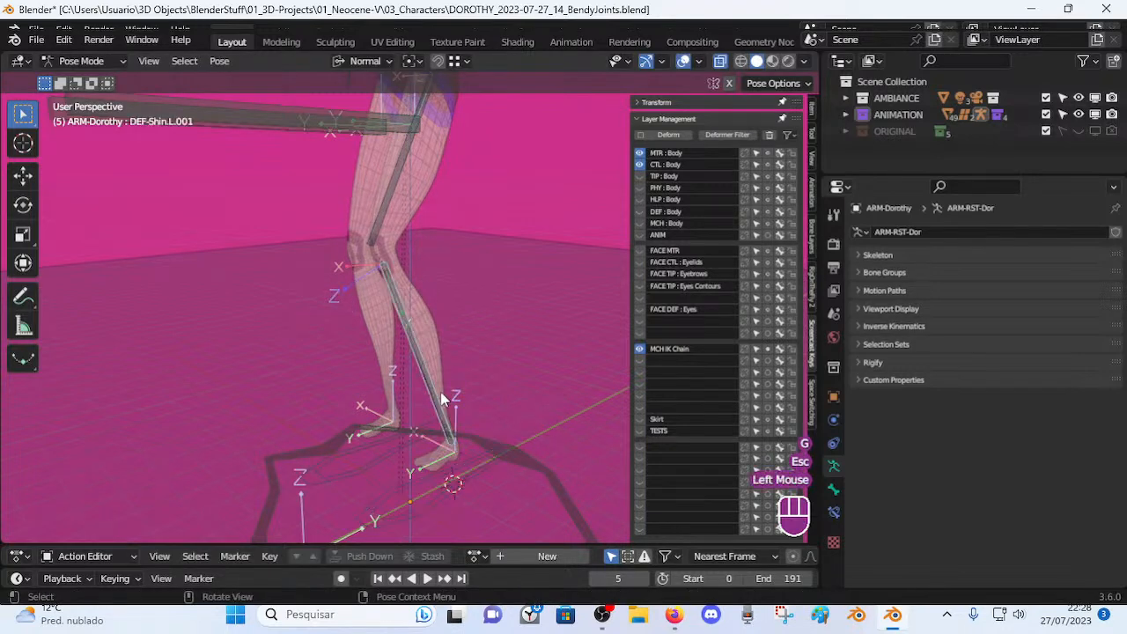
{"action": "left_click", "coordinate": [467, 475]}
{"action": "left_click", "coordinate": [422, 370], "text": "shift"}
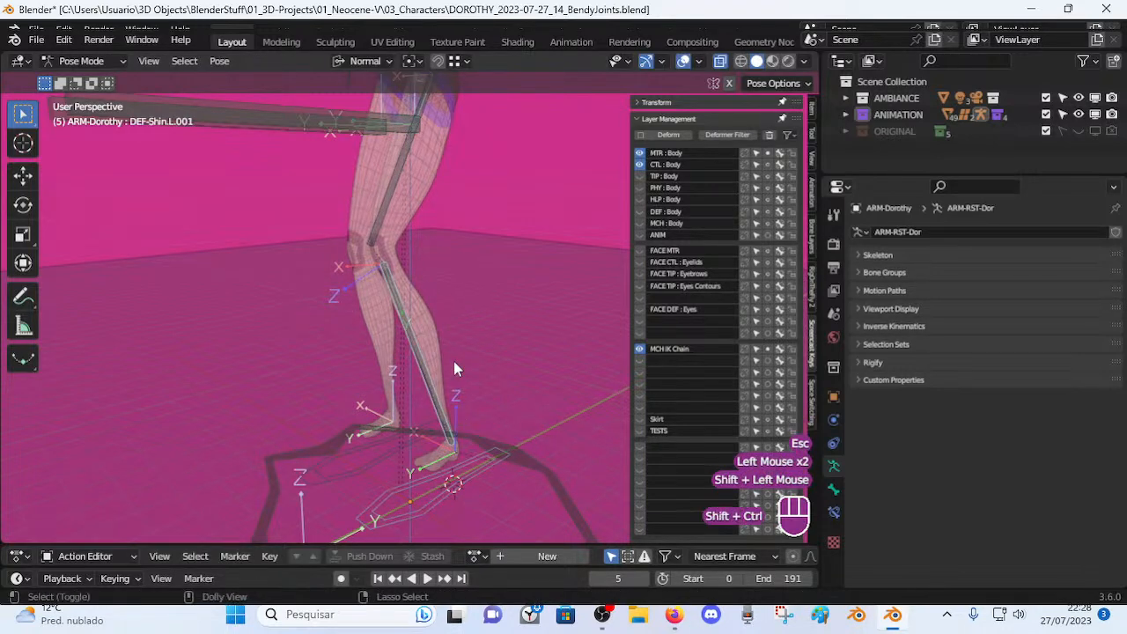
{"action": "key", "text": "shift+ctrl+c"}
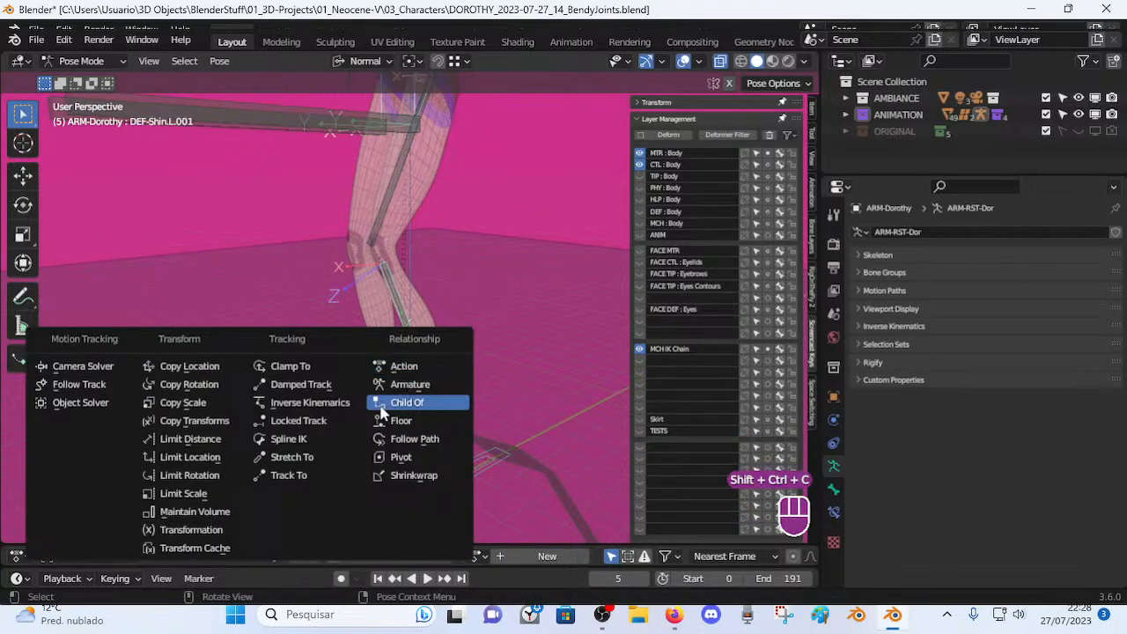
{"action": "left_click", "coordinate": [310, 403]}
{"action": "scroll", "coordinate": [531, 328], "scroll_direction": "down", "scroll_amount": 2}
{"action": "middle_click_drag", "start_coordinate": [530, 328], "coordinate": [815, 462], "text": "shift"}
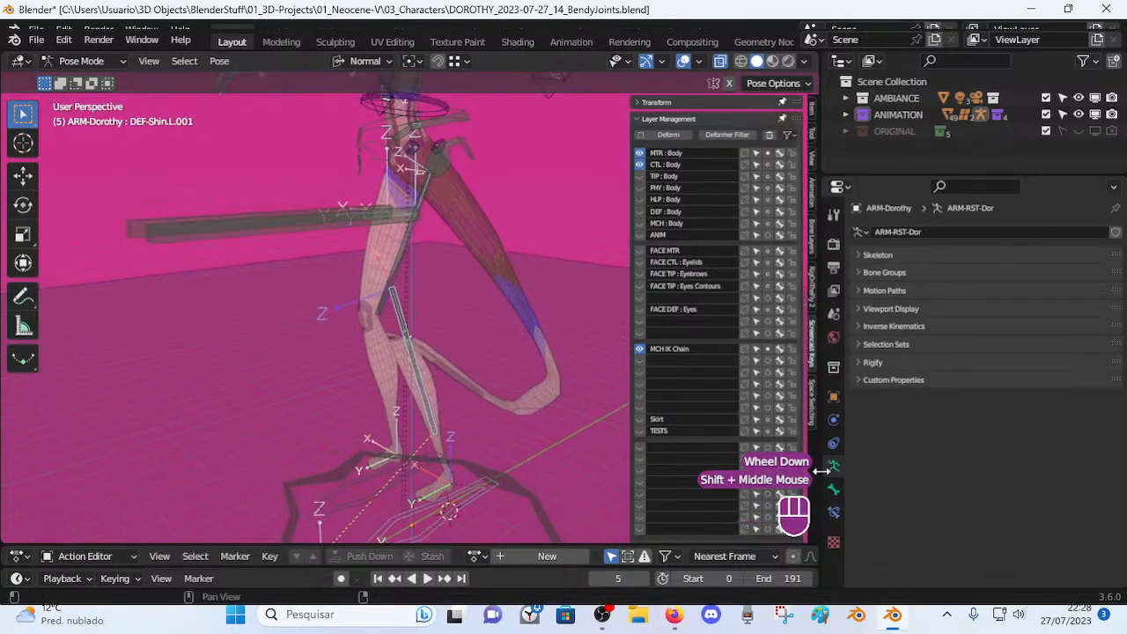
Delete the IK, Limit Distance and IK.001 constraints from DEF-Shin.L.001.
{"action": "left_click", "coordinate": [834, 513]}
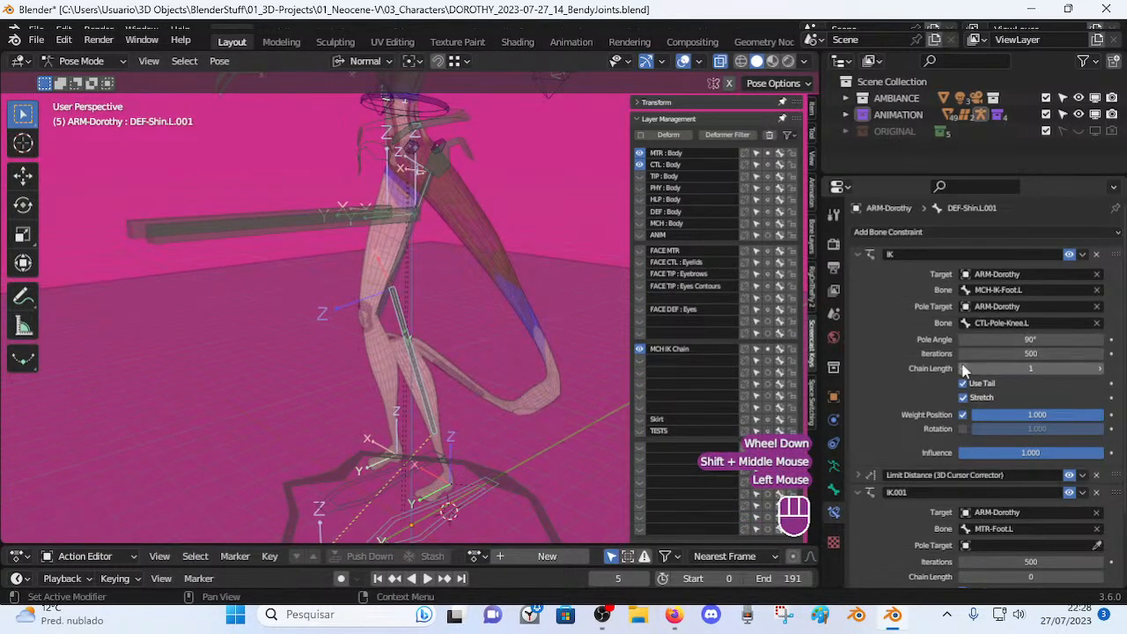
{"action": "middle_click_drag", "start_coordinate": [537, 320], "coordinate": [444, 357]}
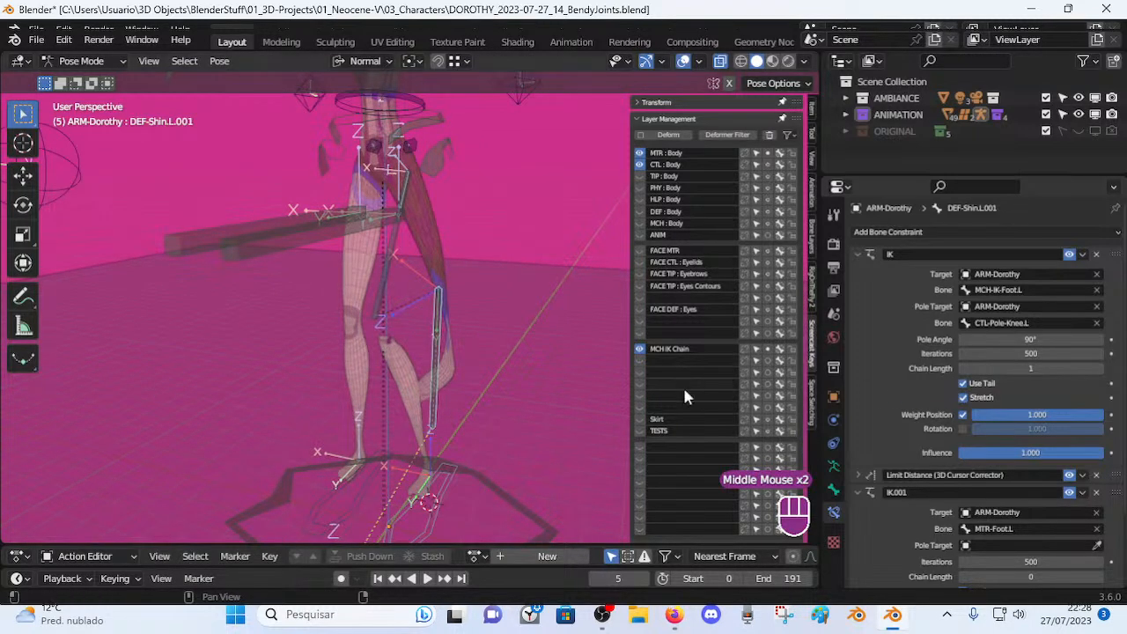
{"action": "left_click", "coordinate": [1097, 254]}
{"action": "left_click", "coordinate": [1096, 254]}
{"action": "left_click", "coordinate": [1096, 255]}
{"action": "middle_click_drag", "start_coordinate": [495, 380], "coordinate": [465, 400]}
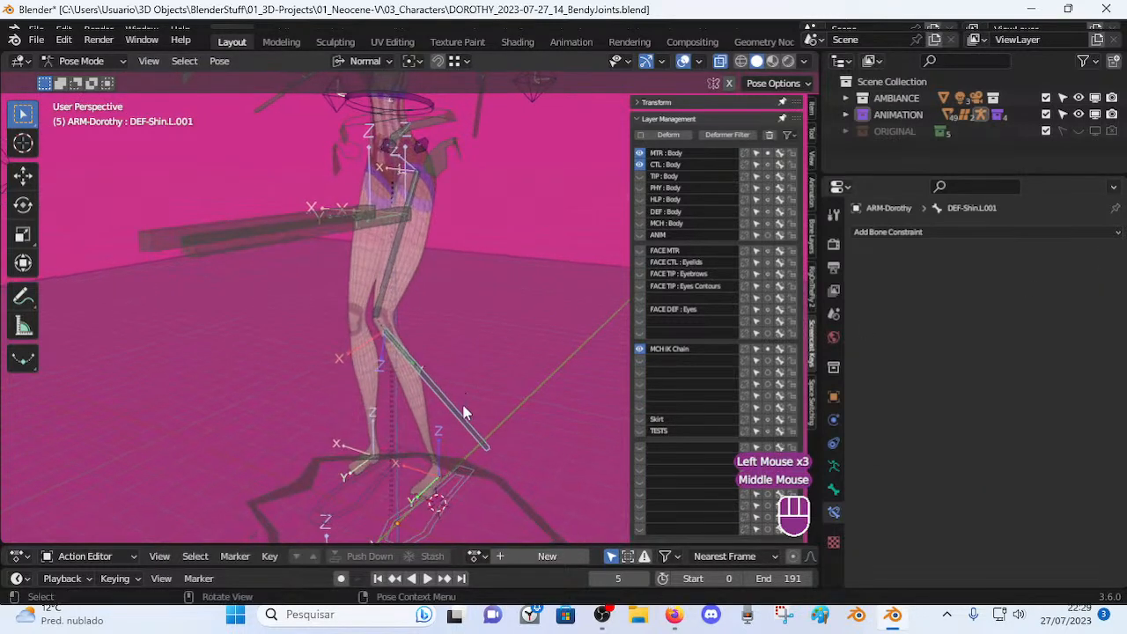
Delete the constraint from DEF-Thigh.L.001 and select all visible bones in Pose Mode.
{"action": "left_click", "coordinate": [469, 432]}
{"action": "left_click", "coordinate": [468, 422], "text": "shift"}
{"action": "left_click", "coordinate": [394, 267]}
{"action": "left_click", "coordinate": [1096, 254]}
{"action": "middle_click_drag", "start_coordinate": [406, 313], "coordinate": [457, 359]}
{"action": "key", "text": "Tab"}
{"action": "key", "text": "Tab"}
{"action": "key", "text": "a"}
{"action": "key", "text": "alt+q"}
{"action": "key", "text": "alt+q"}
Add an Inverse Kinematics constraint to DEF-Shin.L.001 targeting MTR-Foot.L, with a chain length of 1.
{"action": "left_click", "coordinate": [444, 400]}
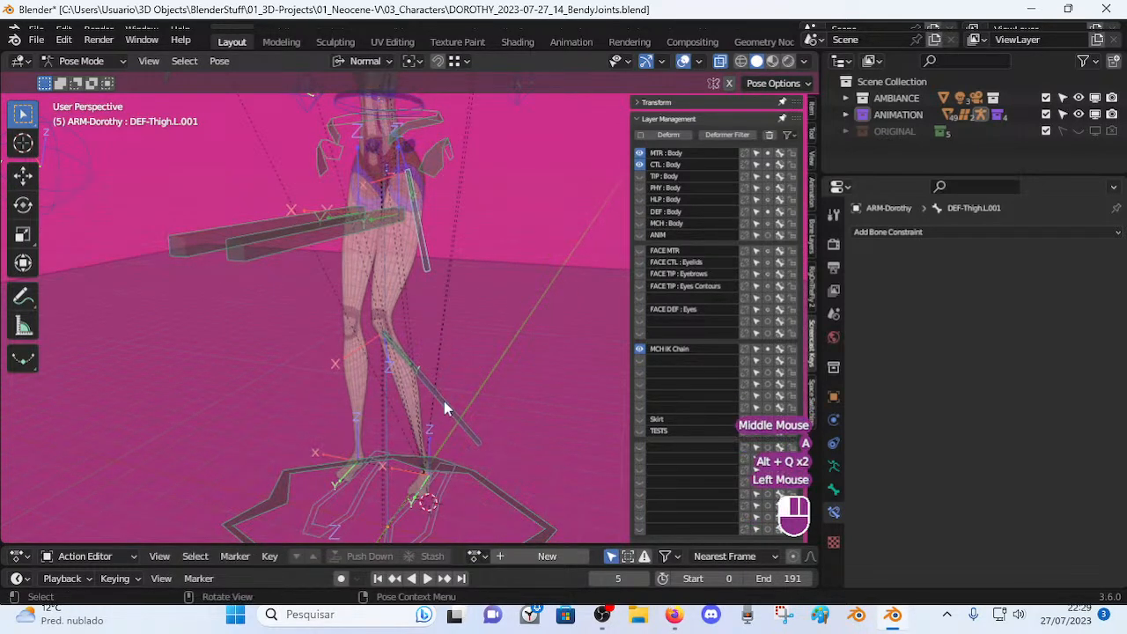
{"action": "middle_click_drag", "start_coordinate": [458, 454], "coordinate": [446, 417], "text": "shift"}
{"action": "left_click", "coordinate": [442, 439]}
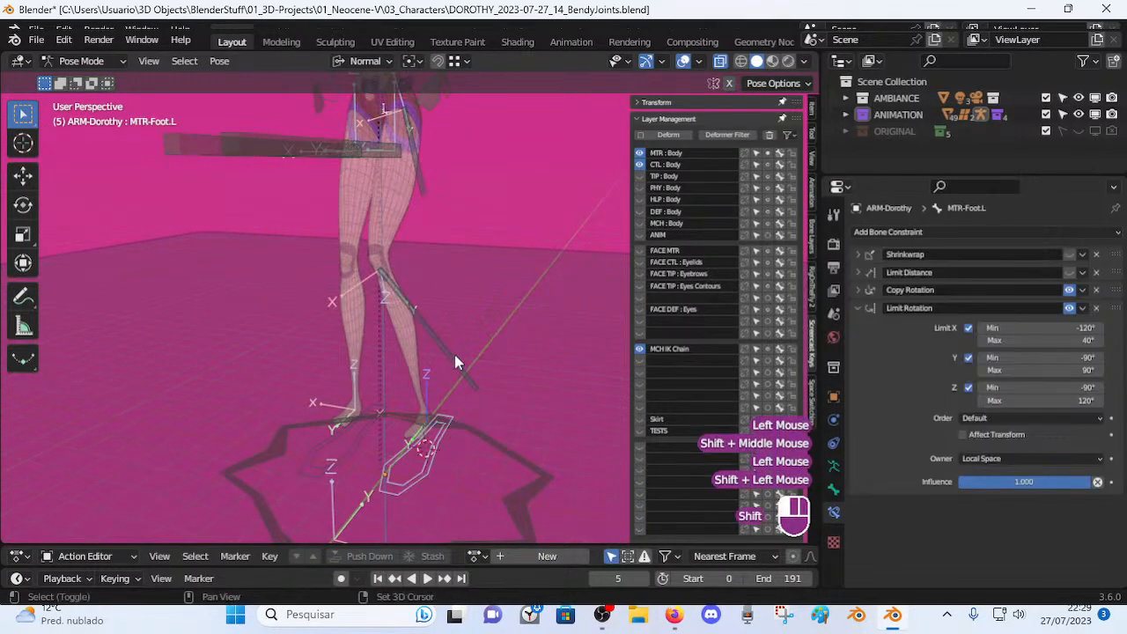
{"action": "left_click", "coordinate": [456, 365], "text": "shift"}
{"action": "key", "text": "shift+ctrl+c"}
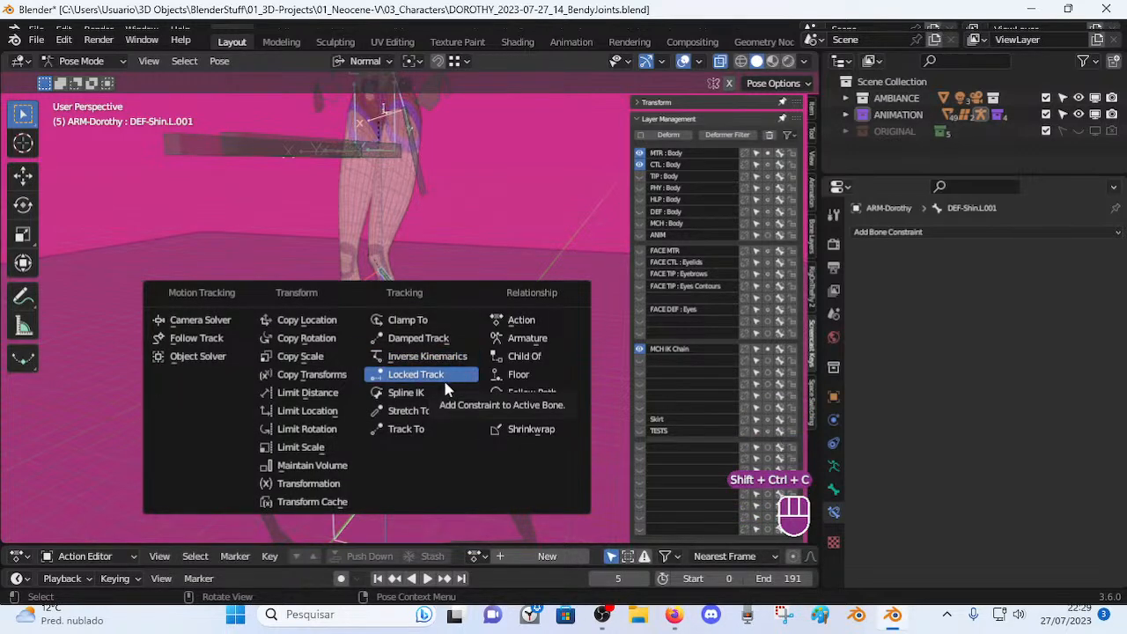
{"action": "left_click", "coordinate": [432, 358]}
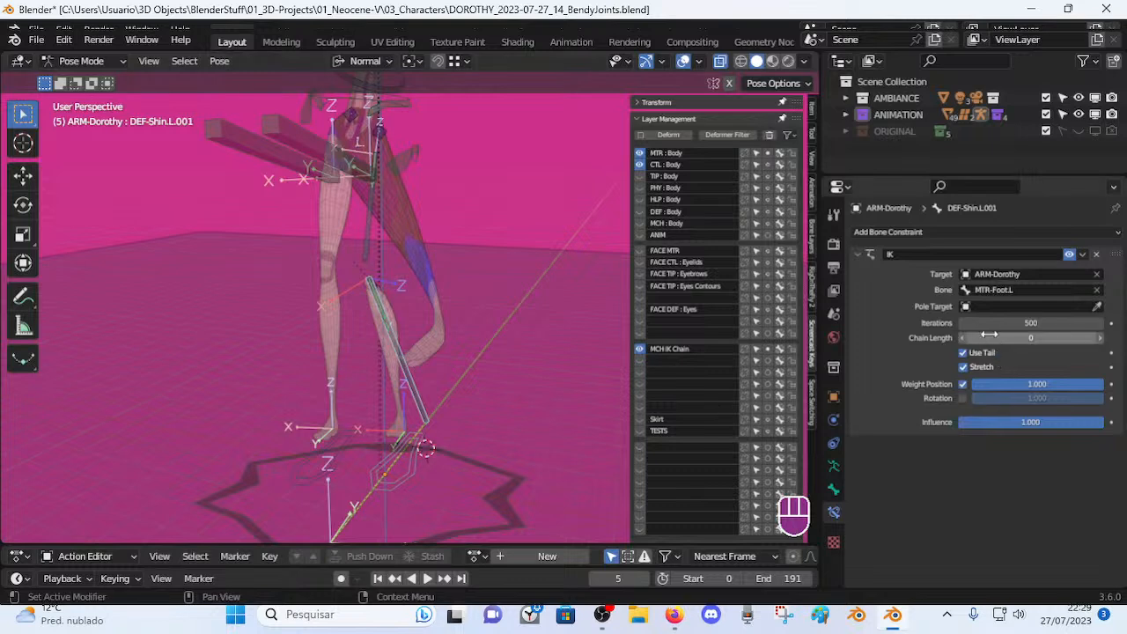
{"action": "left_click", "coordinate": [1099, 340]}
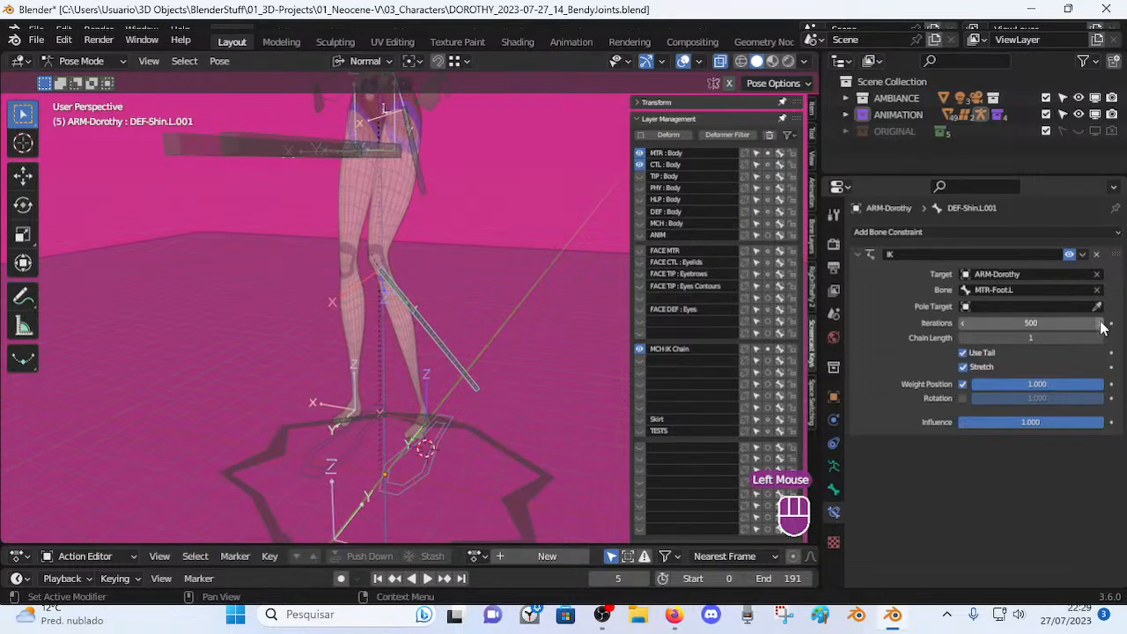
Set the IK constraint's pole target to ARM-Dorothy with MTR-Foot.L as the pole bone.
{"action": "left_click", "coordinate": [1096, 306]}
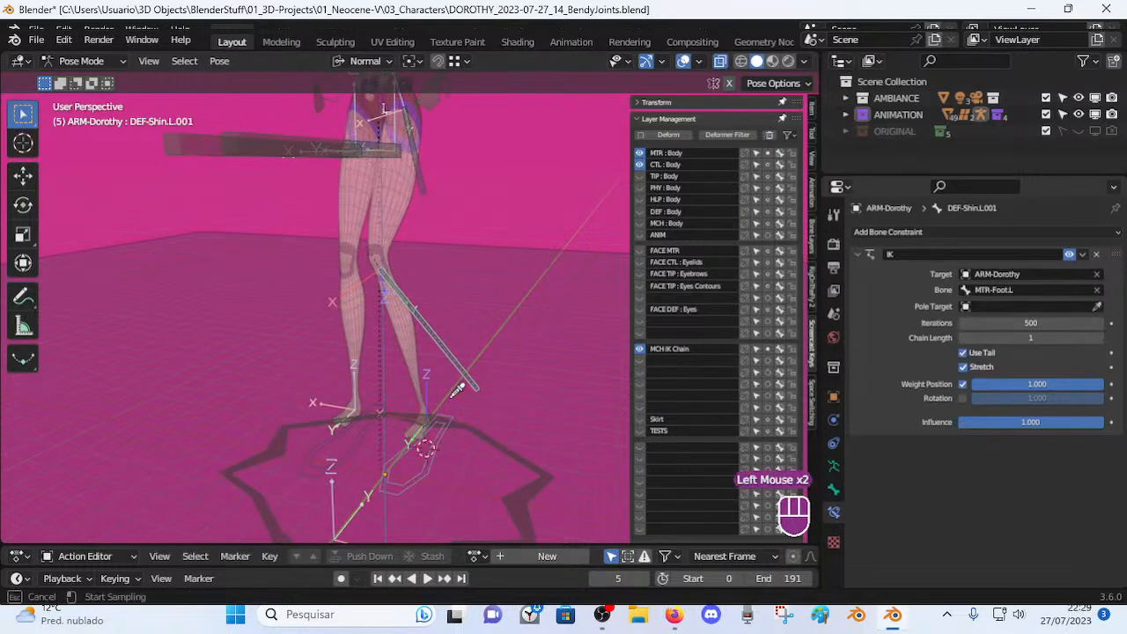
{"action": "left_click", "coordinate": [454, 451]}
{"action": "left_click", "coordinate": [1006, 323]}
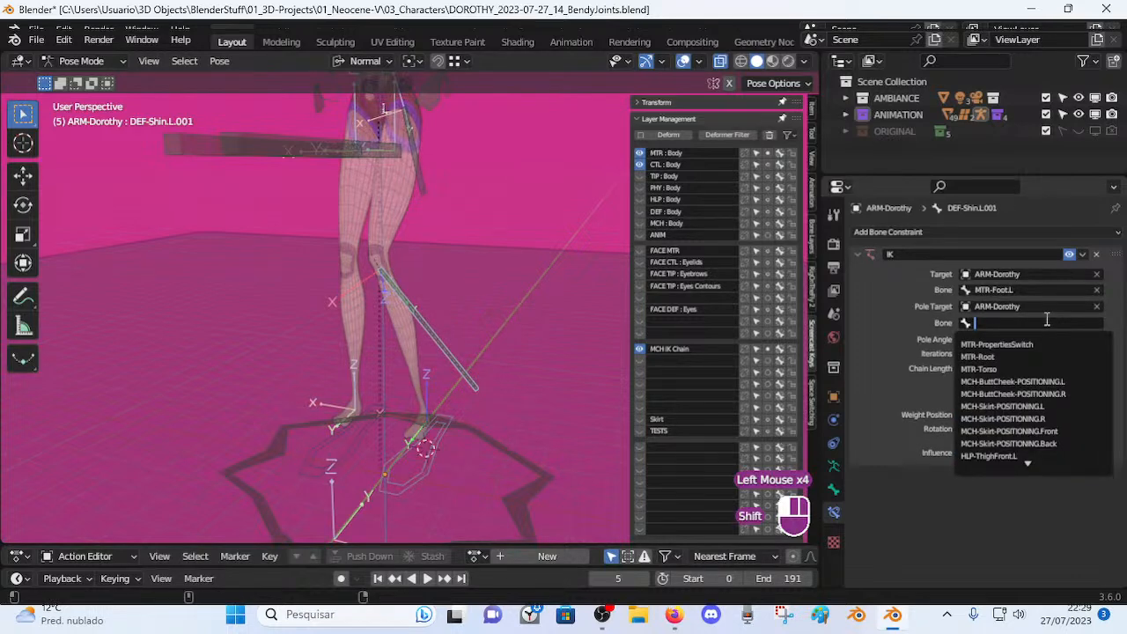
{"action": "type", "text": "NTR-"}
{"action": "key", "text": "BackSpace"}
{"action": "key", "text": "BackSpace"}
{"action": "key", "text": "BackSpace"}
{"action": "key", "text": "BackSpace"}
{"action": "type", "text": "M"}
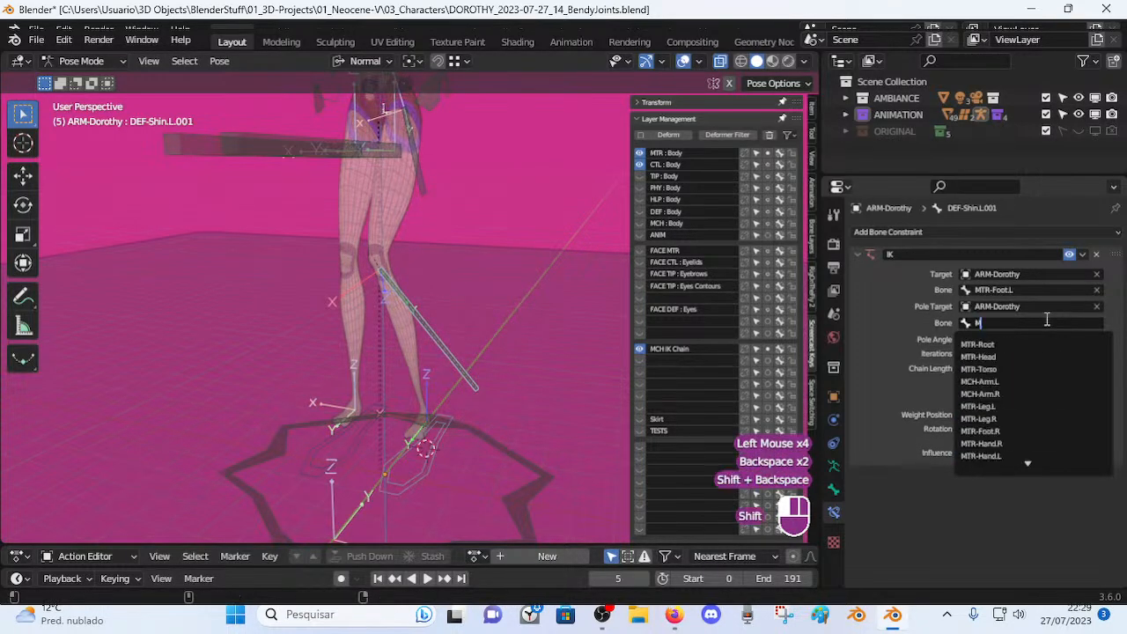
{"action": "key", "text": "Down"}
{"action": "key", "text": "Down"}
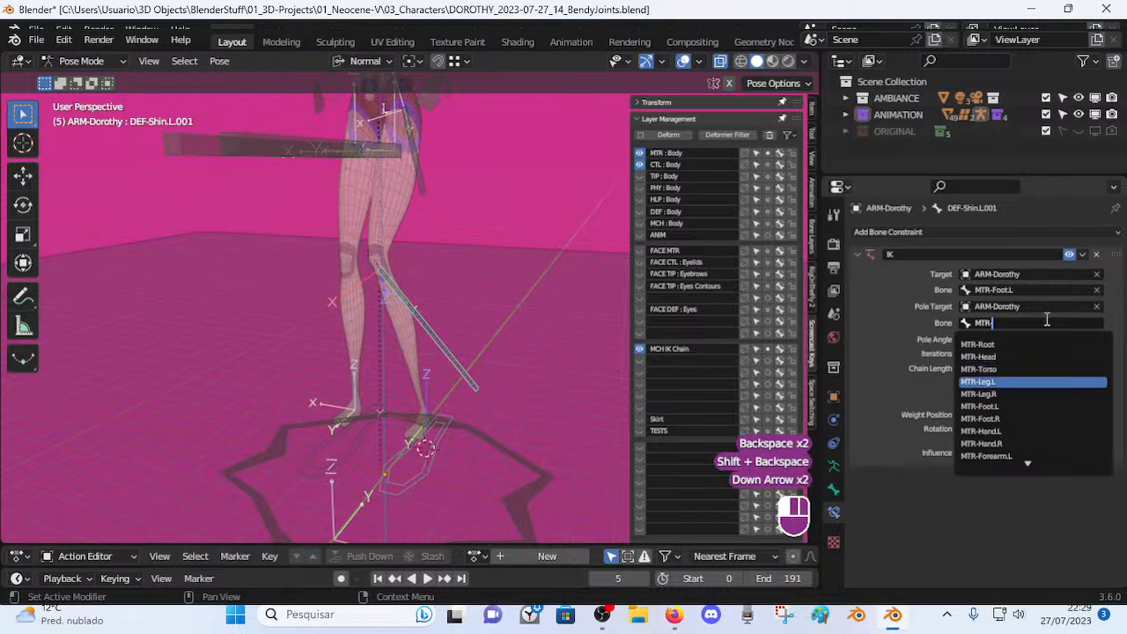
{"action": "key", "text": "Down"}
{"action": "key", "text": "Down"}
{"action": "key", "text": "Return"}
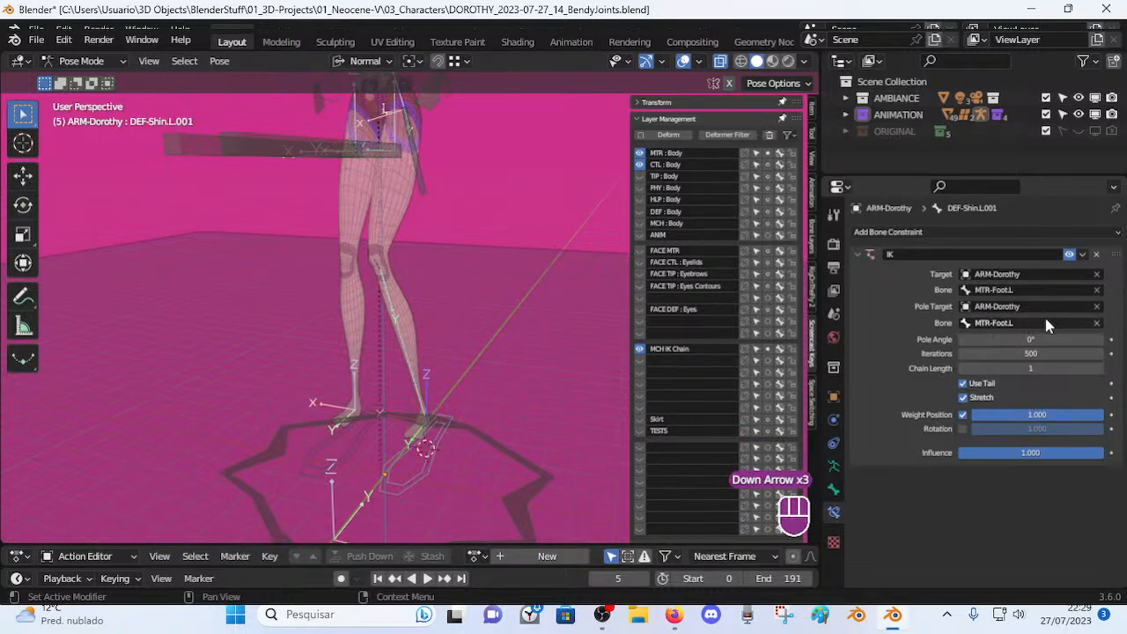
Scale the B-Bone display size of DEF-Shin.L.001 and DEF-Thigh.L.001 in Edit Mode, and return to Pose Mode.
{"action": "left_click", "coordinate": [420, 493]}
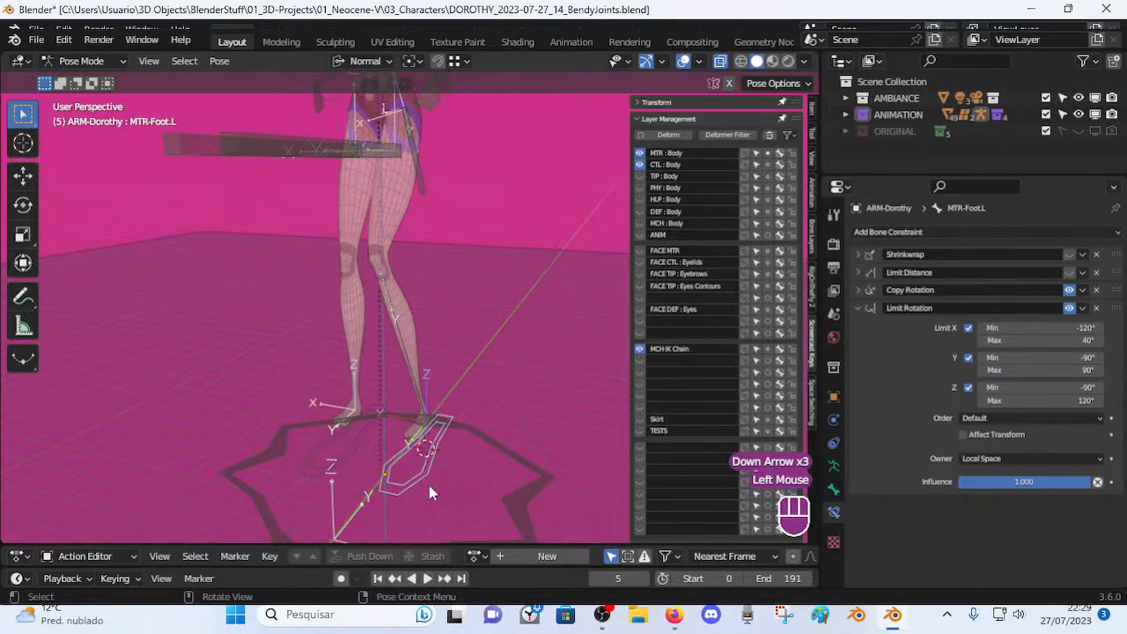
{"action": "middle_click_drag", "start_coordinate": [424, 480], "coordinate": [501, 490]}
{"action": "scroll", "coordinate": [408, 372], "scroll_direction": "up", "scroll_amount": 4}
{"action": "key", "text": "Tab"}
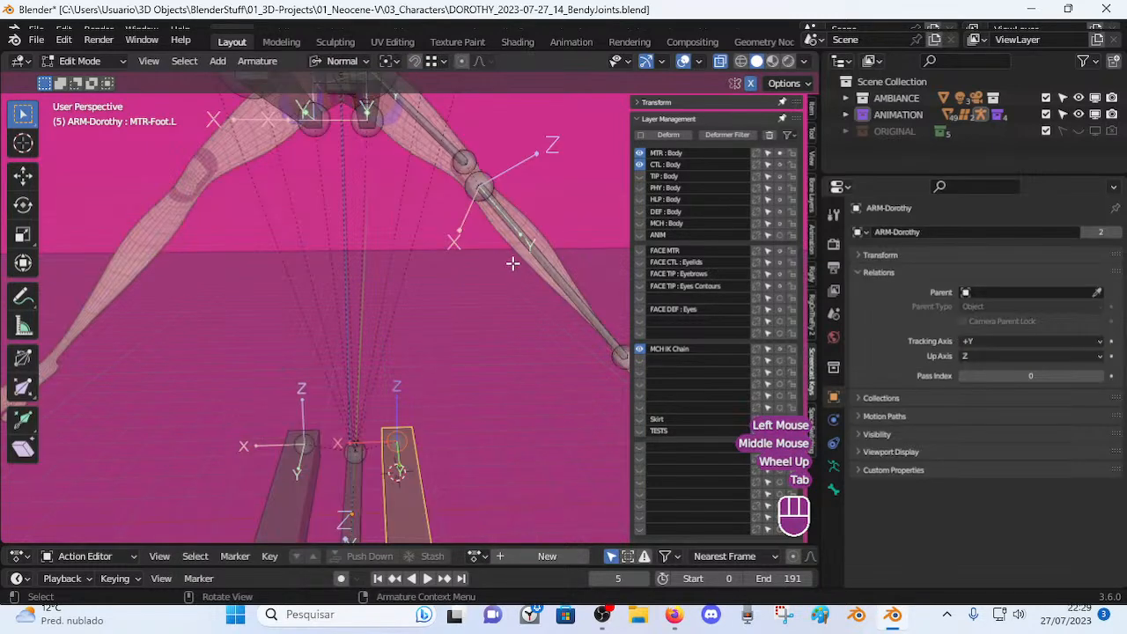
{"action": "middle_click_drag", "start_coordinate": [537, 261], "coordinate": [470, 272]}
{"action": "left_click", "coordinate": [541, 265]}
{"action": "middle_click_drag", "start_coordinate": [540, 264], "coordinate": [406, 174], "text": "shift"}
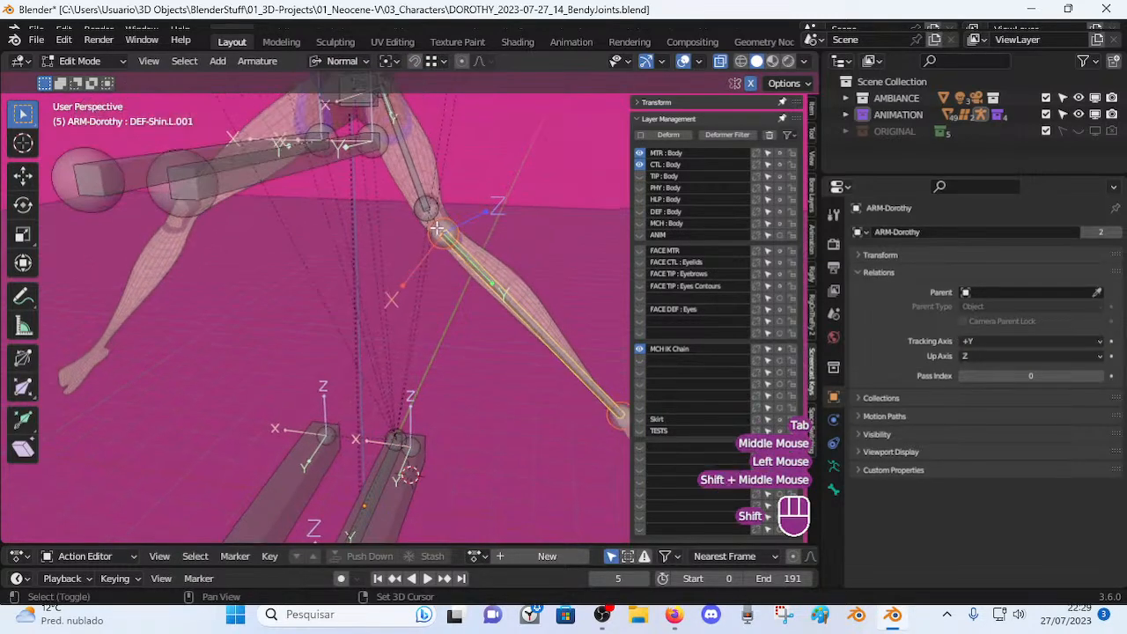
{"action": "left_click", "coordinate": [458, 208], "text": "shift"}
{"action": "key", "text": "ctrl+alt+s"}
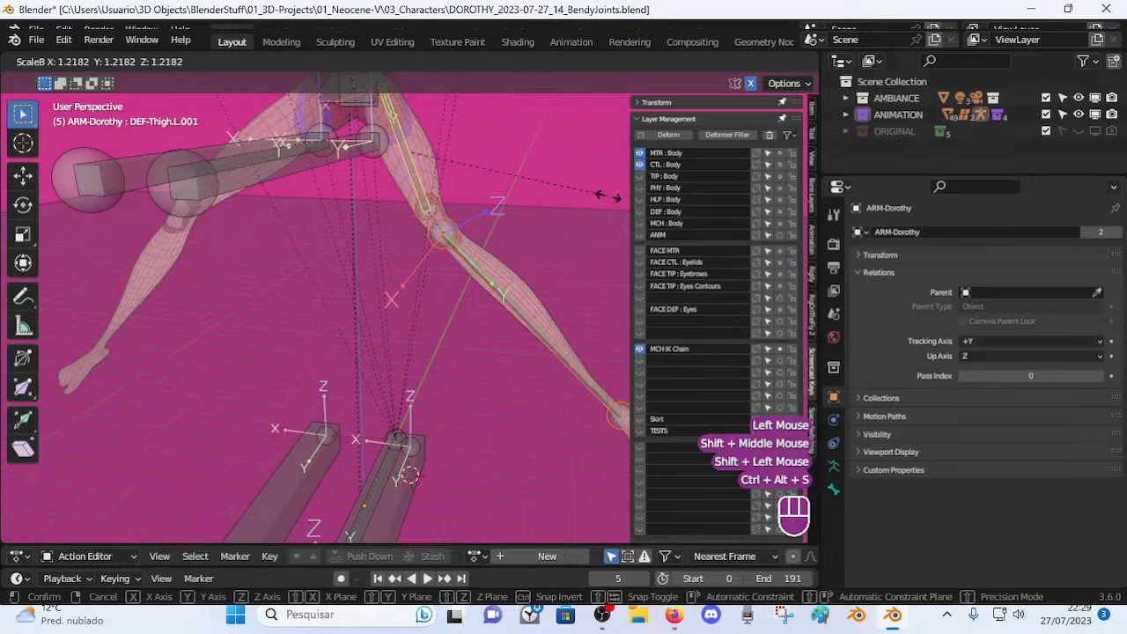
{"action": "key", "text": "Tab"}
Try moving the MTR-Foot.L control, cancel the move, and inspect the IK settings of DEF-Shin.L.001.
{"action": "scroll", "coordinate": [462, 365], "scroll_direction": "down", "scroll_amount": 2}
{"action": "left_click", "coordinate": [421, 471]}
{"action": "middle_click_drag", "start_coordinate": [420, 474], "coordinate": [416, 417]}
{"action": "key", "text": "g"}
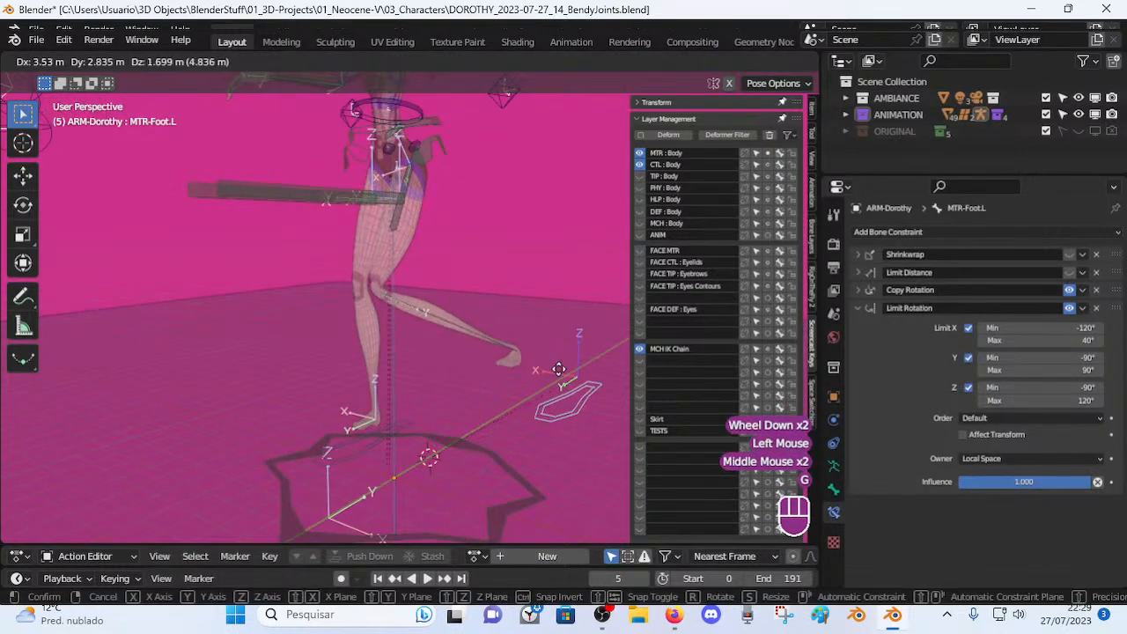
{"action": "key", "text": "Escape"}
{"action": "scroll", "coordinate": [408, 396], "scroll_direction": "up", "scroll_amount": 6}
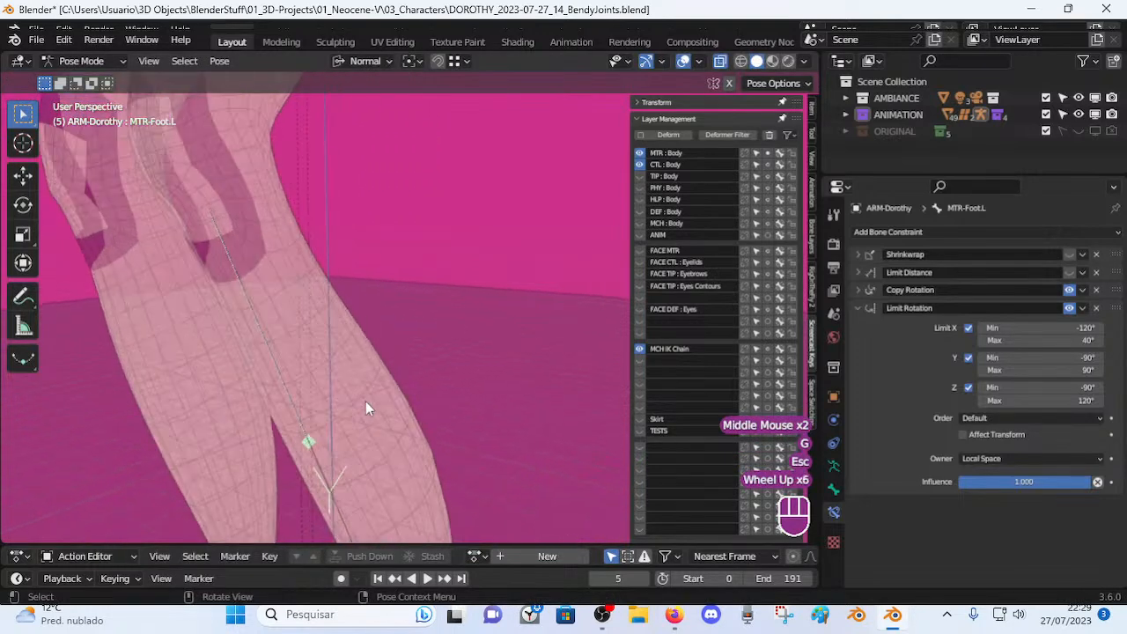
{"action": "scroll", "coordinate": [271, 370], "scroll_direction": "down", "scroll_amount": 1}
{"action": "left_click", "coordinate": [300, 363]}
{"action": "scroll", "coordinate": [308, 382], "scroll_direction": "down", "scroll_amount": 4}
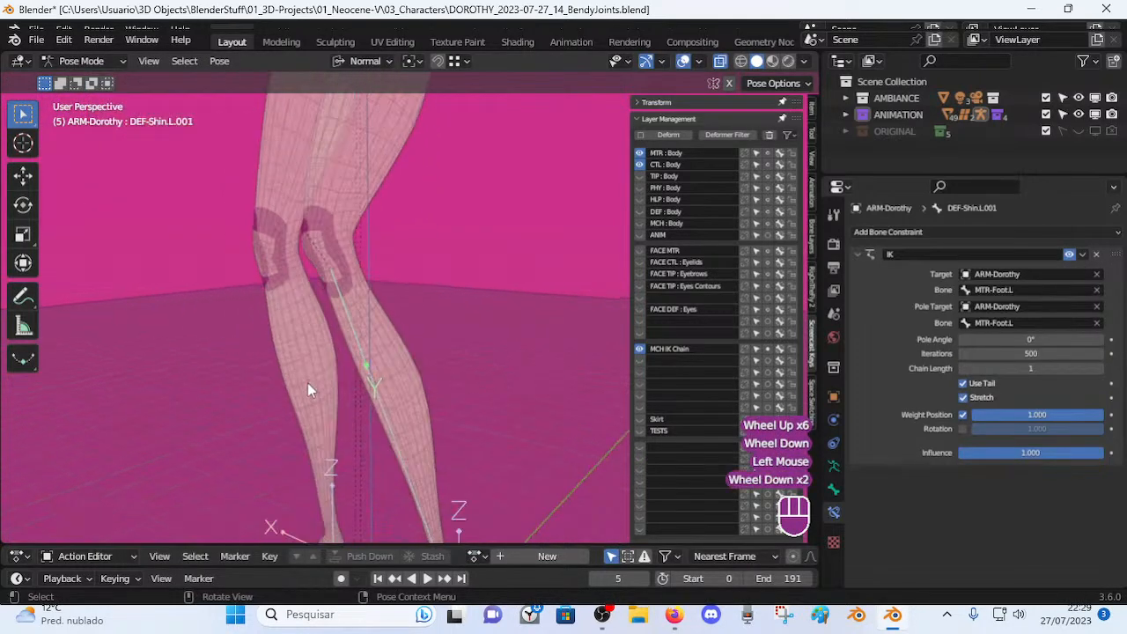
Move the MTR-Foot.L control back and forth to test how the shin copy follows it.
{"action": "left_click", "coordinate": [432, 515]}
{"action": "key", "text": "g"}
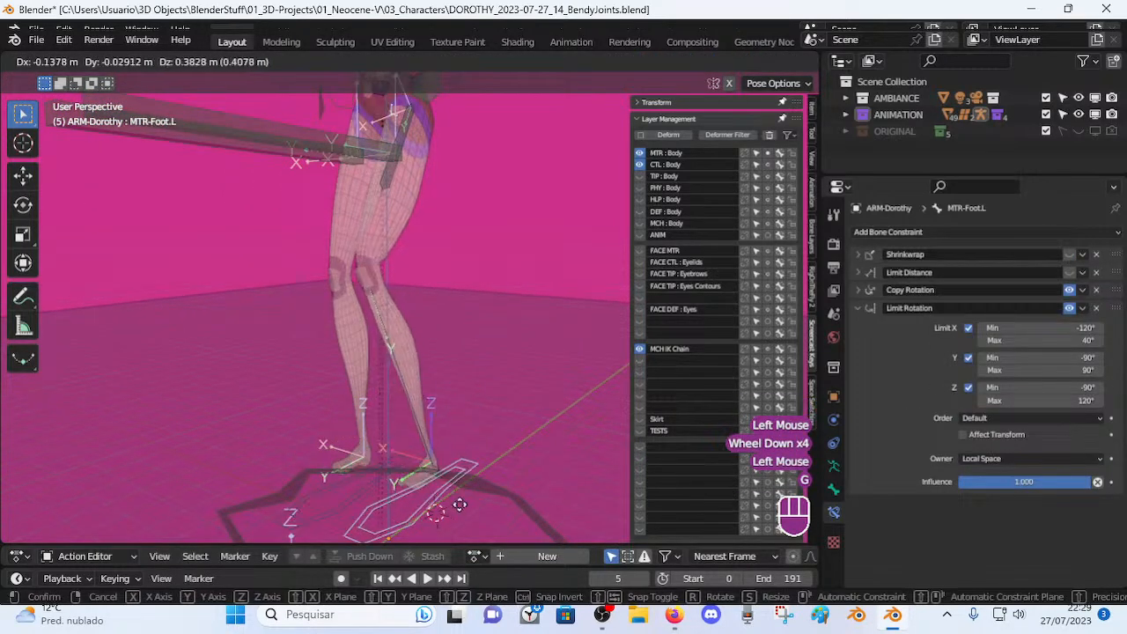
{"action": "key", "text": "Escape"}
{"action": "key", "text": "g"}
{"action": "left_click", "coordinate": [520, 470]}
{"action": "middle_click_drag", "start_coordinate": [520, 470], "coordinate": [418, 425]}
{"action": "key", "text": "g"}
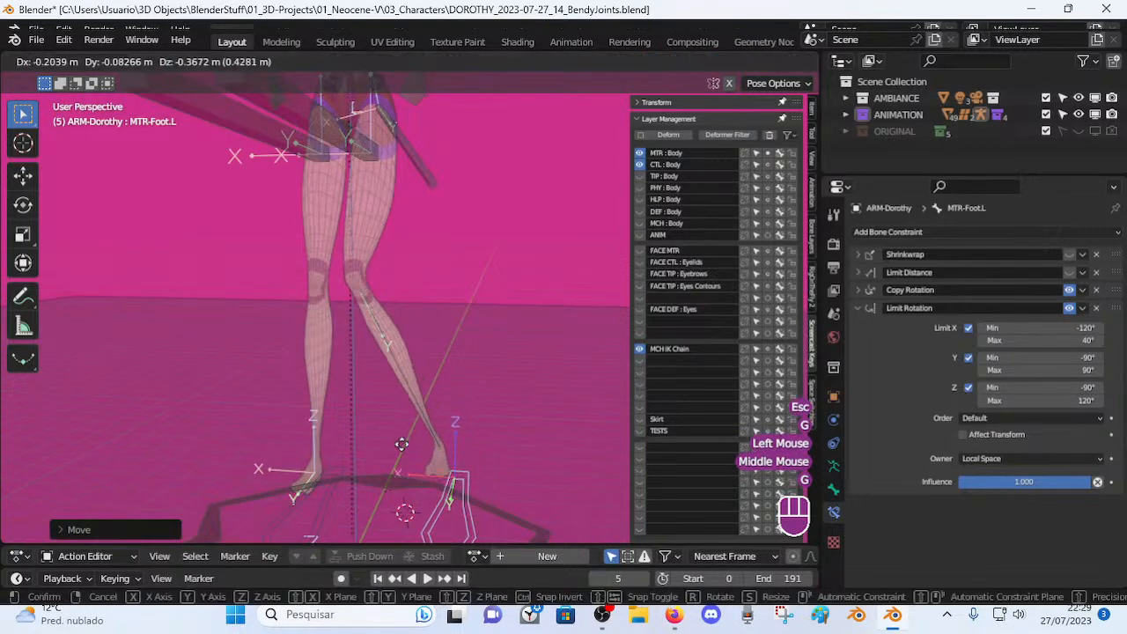
{"action": "left_click", "coordinate": [475, 423]}
{"action": "key", "text": "g"}
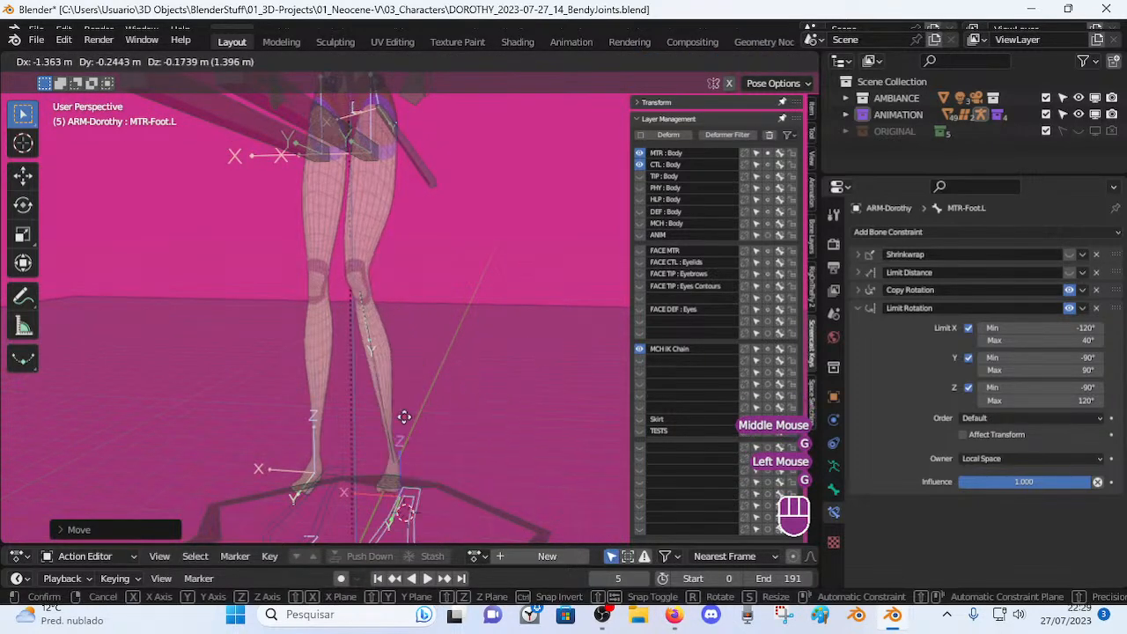
{"action": "left_click", "coordinate": [444, 407]}
{"action": "scroll", "coordinate": [431, 314], "scroll_direction": "down", "scroll_amount": 2}
{"action": "middle_click_drag", "start_coordinate": [431, 314], "coordinate": [431, 322], "text": "shift"}
{"action": "key", "text": "g"}
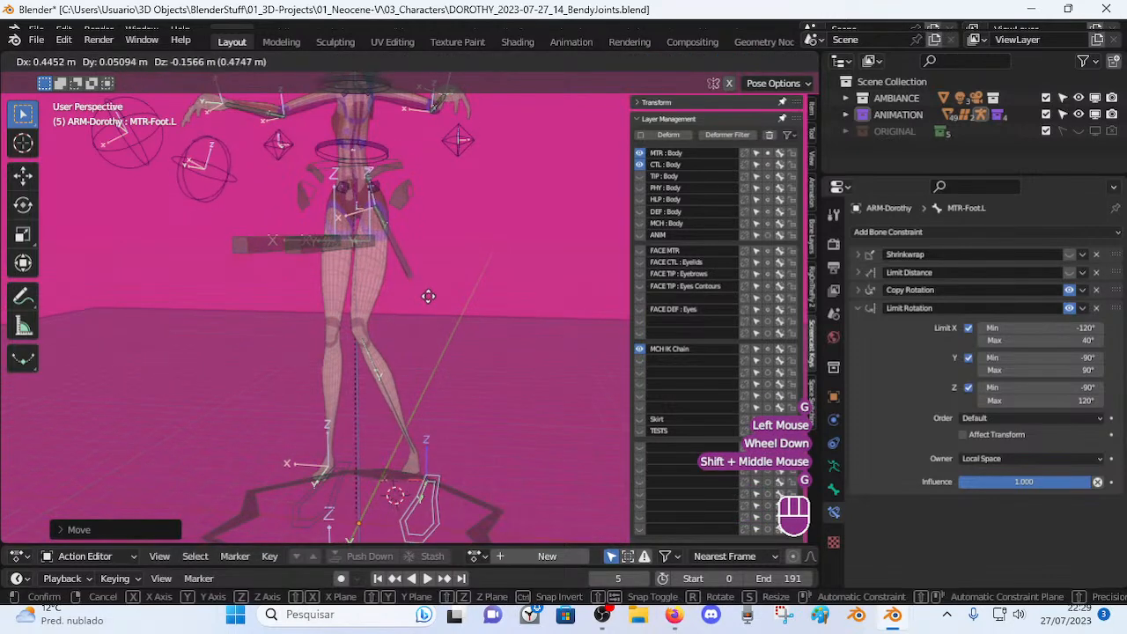
{"action": "key", "text": "Escape"}
Set the chain length of DEF-Shin.L.001's IK constraint to 2.
{"action": "left_click", "coordinate": [404, 269]}
{"action": "left_click", "coordinate": [379, 402]}
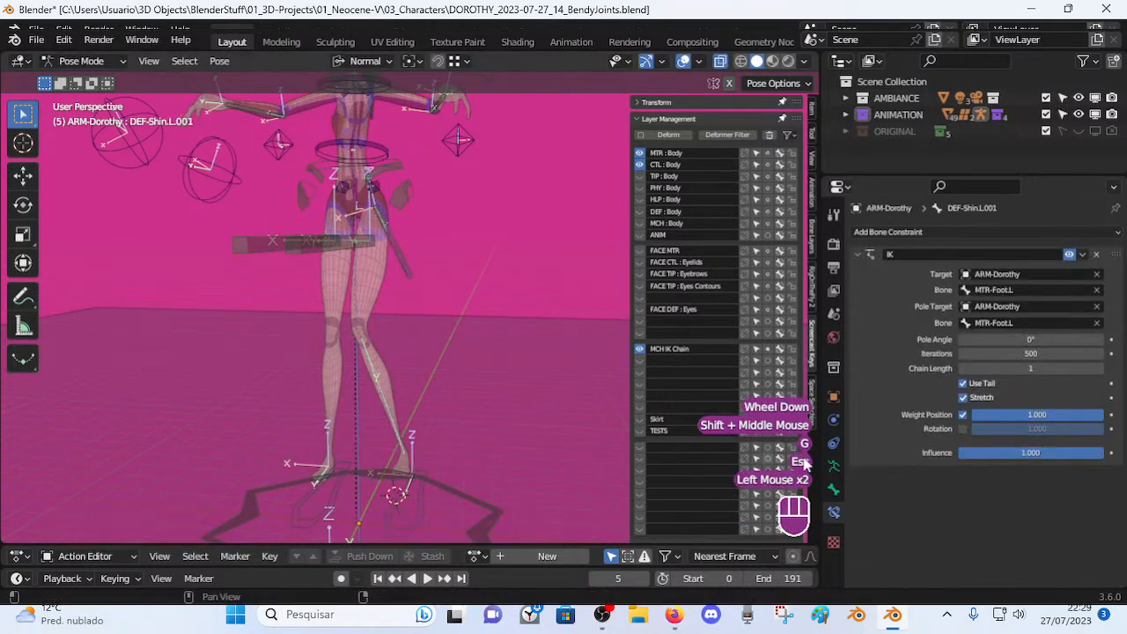
{"action": "left_click", "coordinate": [1100, 369]}
{"action": "middle_click_drag", "start_coordinate": [370, 379], "coordinate": [386, 384]}
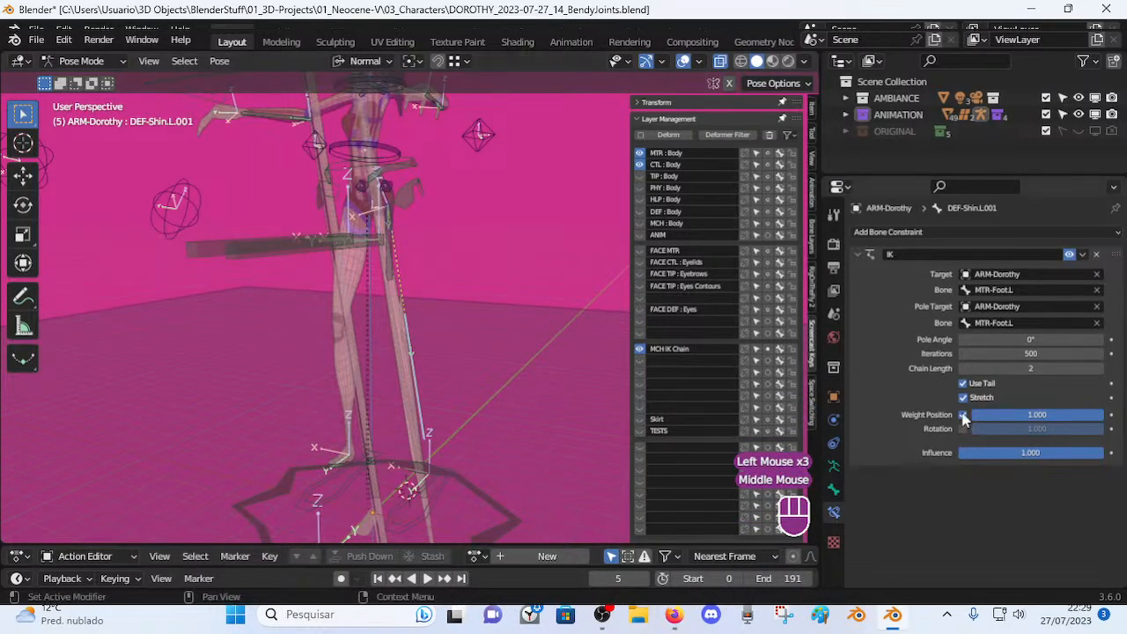
Move the MTR-Foot.L control forward and back to test the two-bone IK chain.
{"action": "mouse_move", "coordinate": [295, 394]}
{"action": "middle_mouse_down"}
{"action": "mouse_move", "coordinate": [308, 391]}
{"action": "mouse_move", "coordinate": [295, 394]}
{"action": "middle_mouse_up"}
{"action": "left_click", "coordinate": [444, 504]}
{"action": "key", "text": "g"}
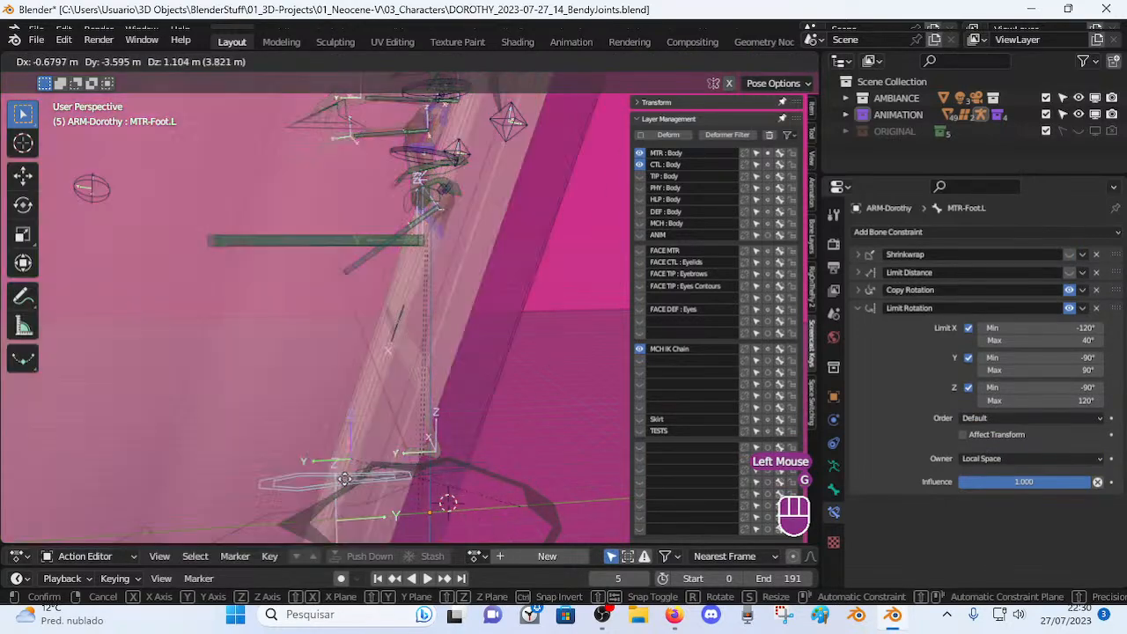
{"action": "left_click", "coordinate": [310, 471]}
{"action": "middle_click_drag", "start_coordinate": [310, 471], "coordinate": [380, 471]}
{"action": "key", "text": "g"}
{"action": "left_click", "coordinate": [400, 449]}
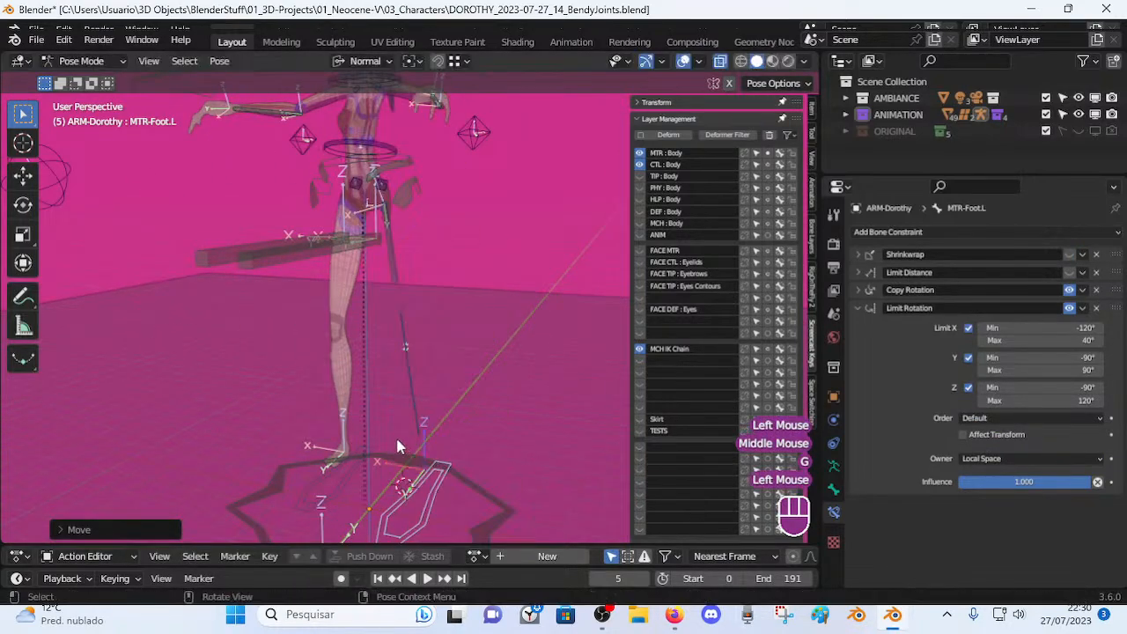
Clear the pole bone and pole target from the IK constraint on DEF-Shin.L.001.
{"action": "left_click", "coordinate": [401, 336]}
{"action": "left_click", "coordinate": [390, 254]}
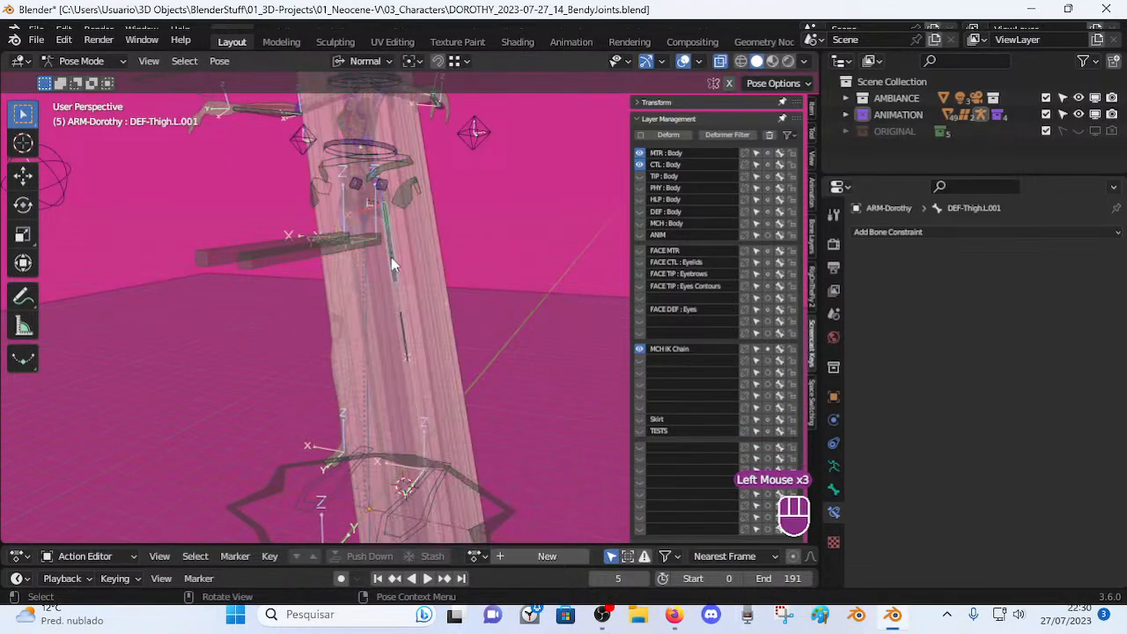
{"action": "left_click", "coordinate": [407, 342]}
{"action": "middle_click_drag", "start_coordinate": [418, 356], "coordinate": [440, 352]}
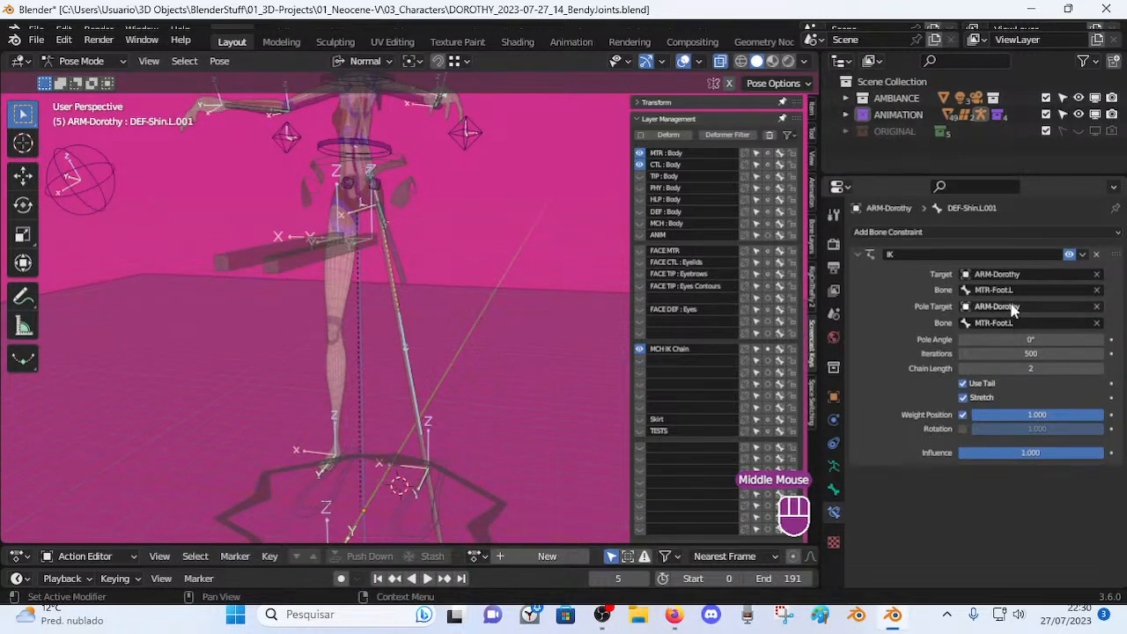
{"action": "left_click", "coordinate": [1096, 323]}
{"action": "left_click", "coordinate": [1096, 307]}
{"action": "middle_click_drag", "start_coordinate": [553, 321], "coordinate": [468, 359]}
Move the MTR-Foot.L control outward and rotate it freely to test the leg without a pole target.
{"action": "left_click", "coordinate": [455, 493]}
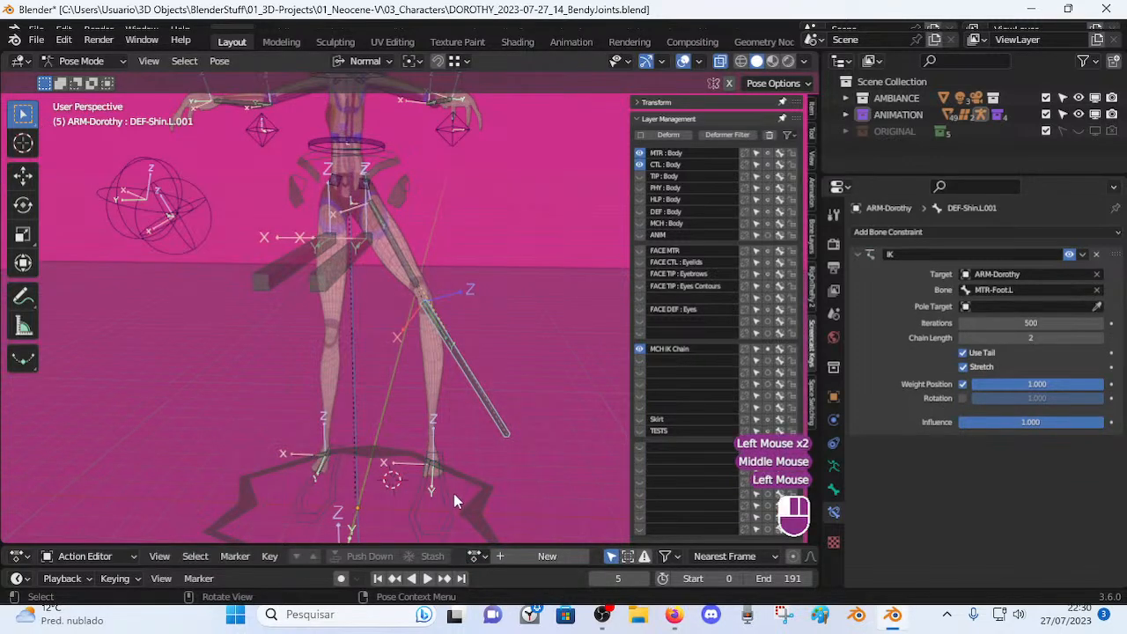
{"action": "key", "text": "g"}
{"action": "left_click", "coordinate": [511, 471]}
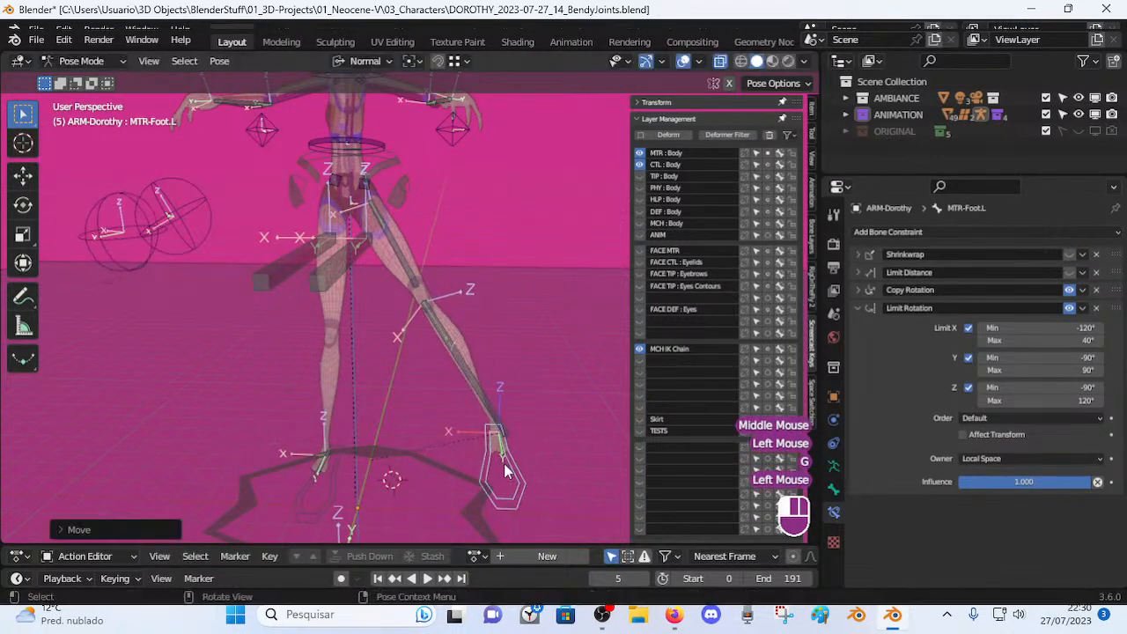
{"action": "key", "text": "r"}
{"action": "key", "text": "z"}
{"action": "key", "text": "r"}
{"action": "left_click", "coordinate": [540, 467]}
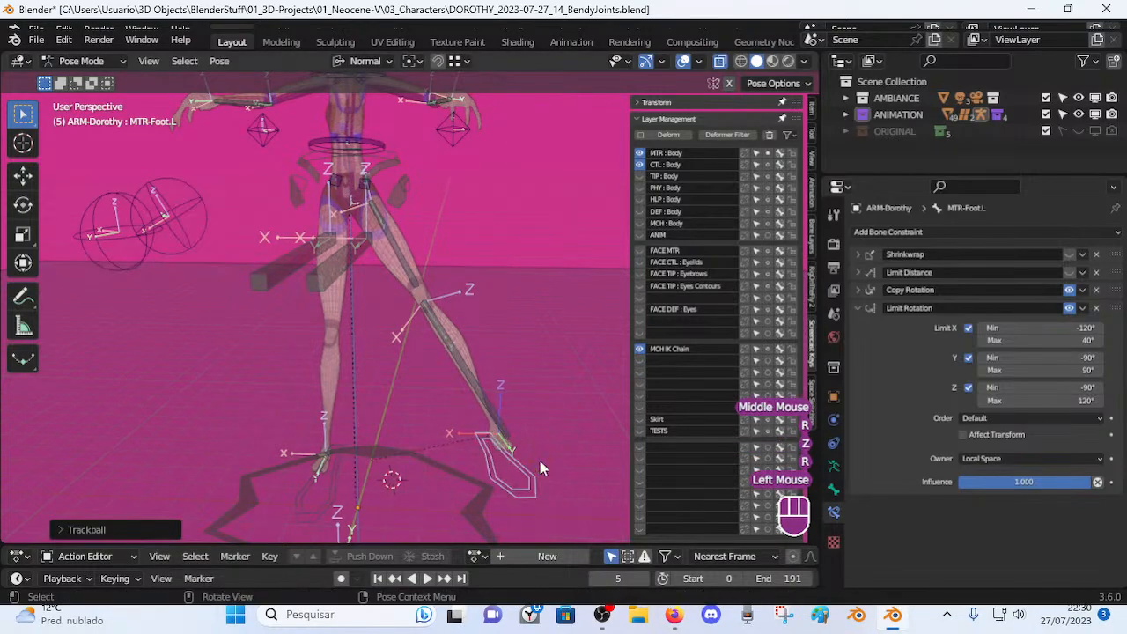
Reposition the MTR-Foot.L control from the side and rotate it about X to test the knee bend.
{"action": "key", "text": "g"}
{"action": "left_click", "coordinate": [425, 454]}
{"action": "middle_click_drag", "start_coordinate": [426, 453], "coordinate": [526, 439]}
{"action": "key", "text": "g"}
{"action": "left_click", "coordinate": [451, 444]}
{"action": "key", "text": "r"}
{"action": "key", "text": "x"}
{"action": "left_click", "coordinate": [480, 444]}
{"action": "key", "text": "g"}
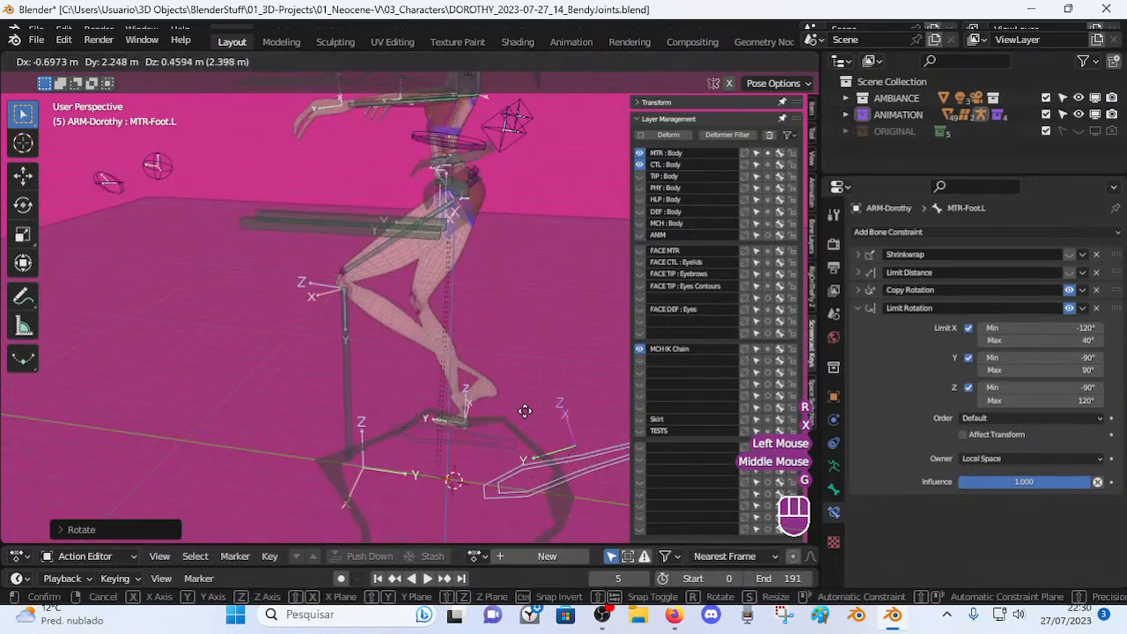
{"action": "left_click", "coordinate": [351, 471]}
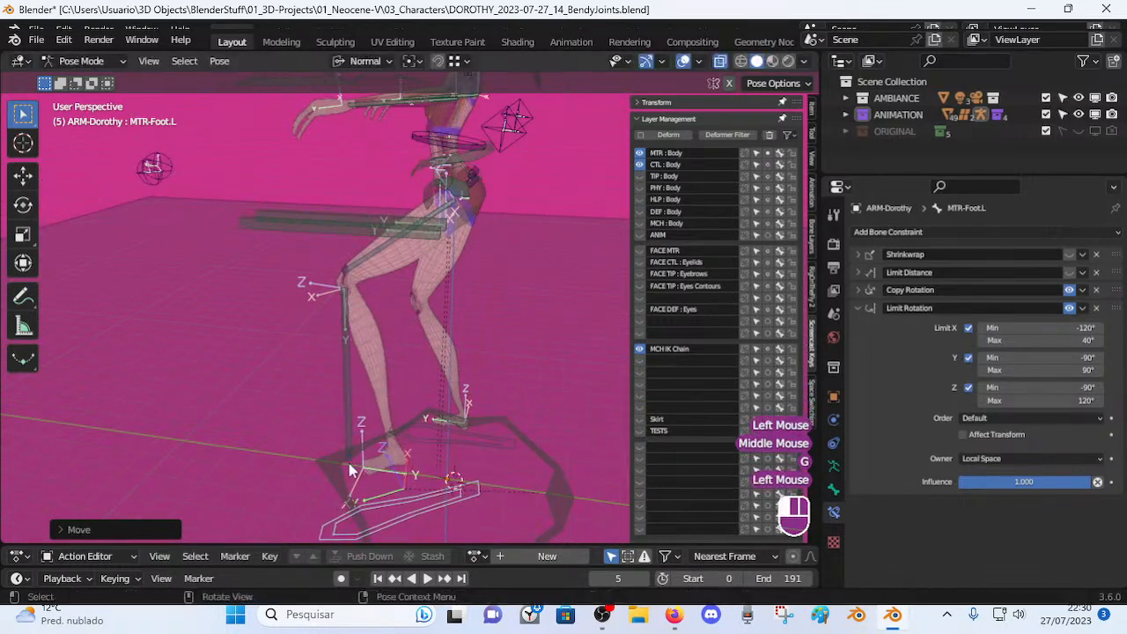
Move MTR-Foot.L again and compare DEF-Shin.L.001 in Edit Mode and Pose Mode.
{"action": "left_click", "coordinate": [350, 408]}
{"action": "left_click", "coordinate": [394, 508]}
{"action": "key", "text": "g"}
{"action": "left_click", "coordinate": [355, 454]}
{"action": "left_click", "coordinate": [355, 452]}
{"action": "key", "text": "Tab"}
{"action": "middle_click_drag", "start_coordinate": [354, 452], "coordinate": [306, 446]}
{"action": "key", "text": "Tab"}
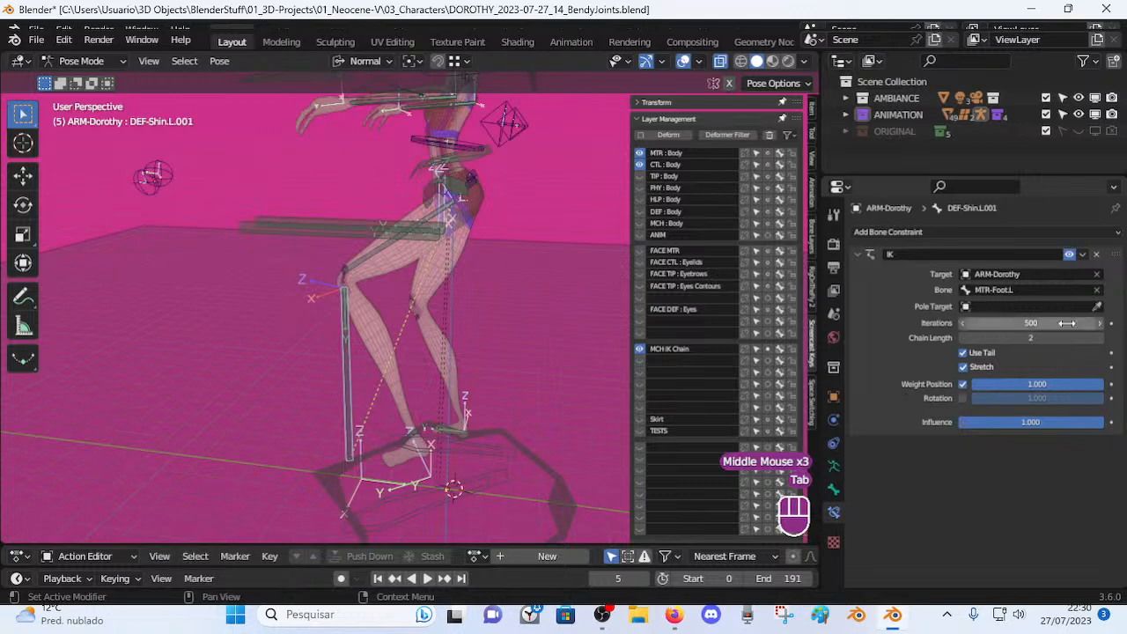
Move MTR-Foot.L once more and select DEF-Shin.L.001 to examine how its tail relates to the foot.
{"action": "left_click", "coordinate": [406, 493]}
{"action": "key", "text": "g"}
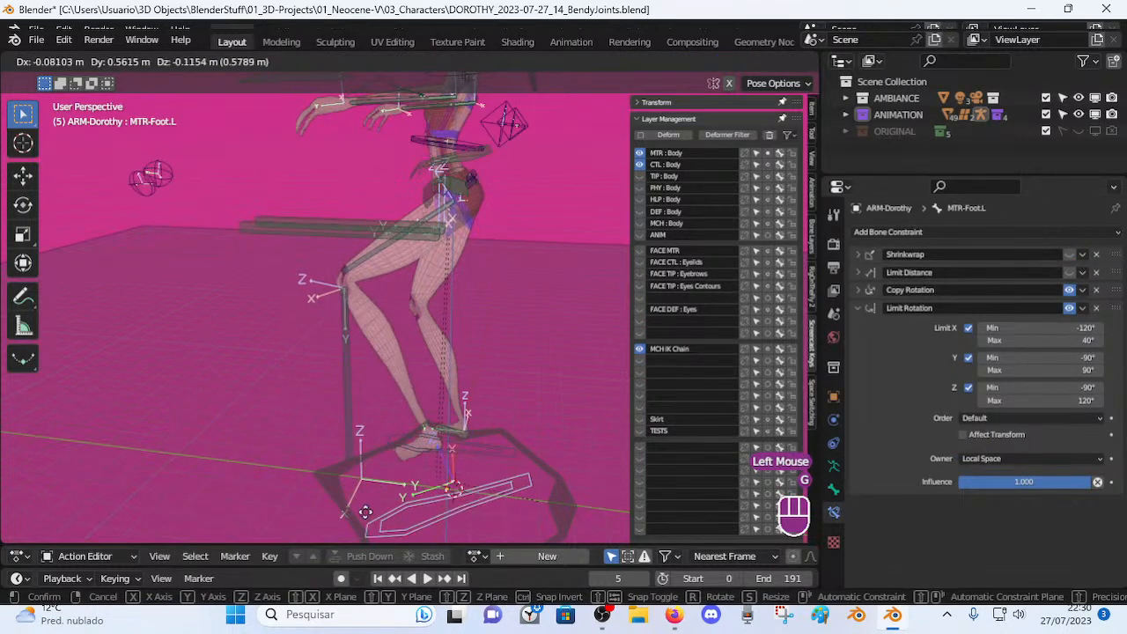
{"action": "left_click", "coordinate": [350, 429]}
{"action": "left_click", "coordinate": [350, 429]}
{"action": "middle_click_drag", "start_coordinate": [351, 430], "coordinate": [434, 397]}
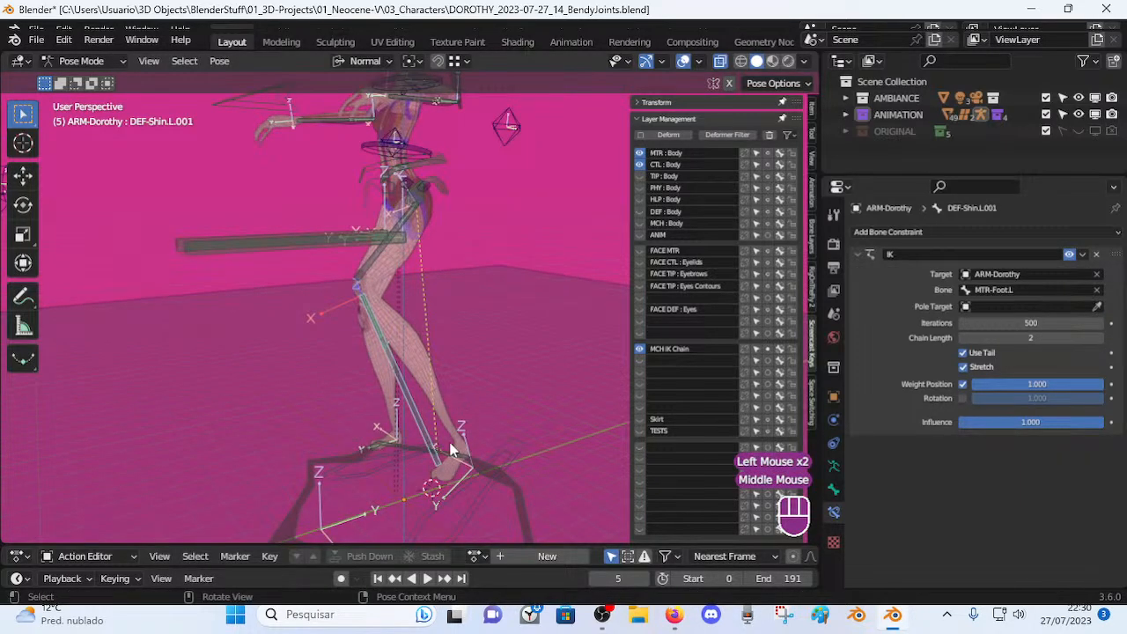
Set the chain length of DEF-Shin.L.001's IK constraint to 1 and move MTR-Foot.L from the side and front to test it.
{"action": "left_click", "coordinate": [964, 339]}
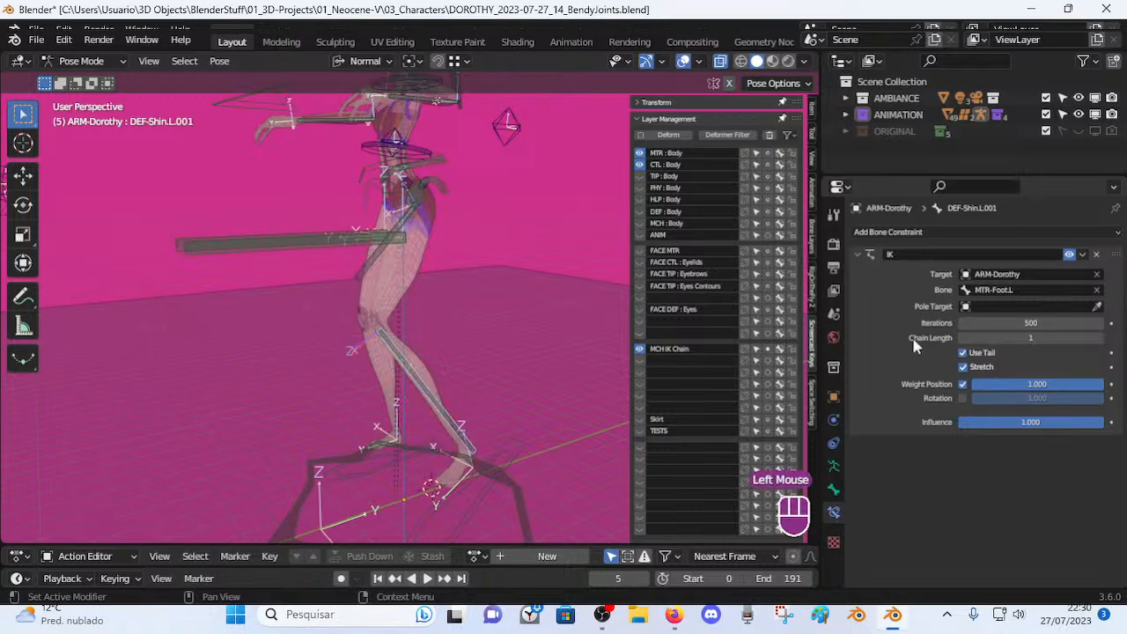
{"action": "left_click", "coordinate": [478, 475]}
{"action": "key", "text": "g"}
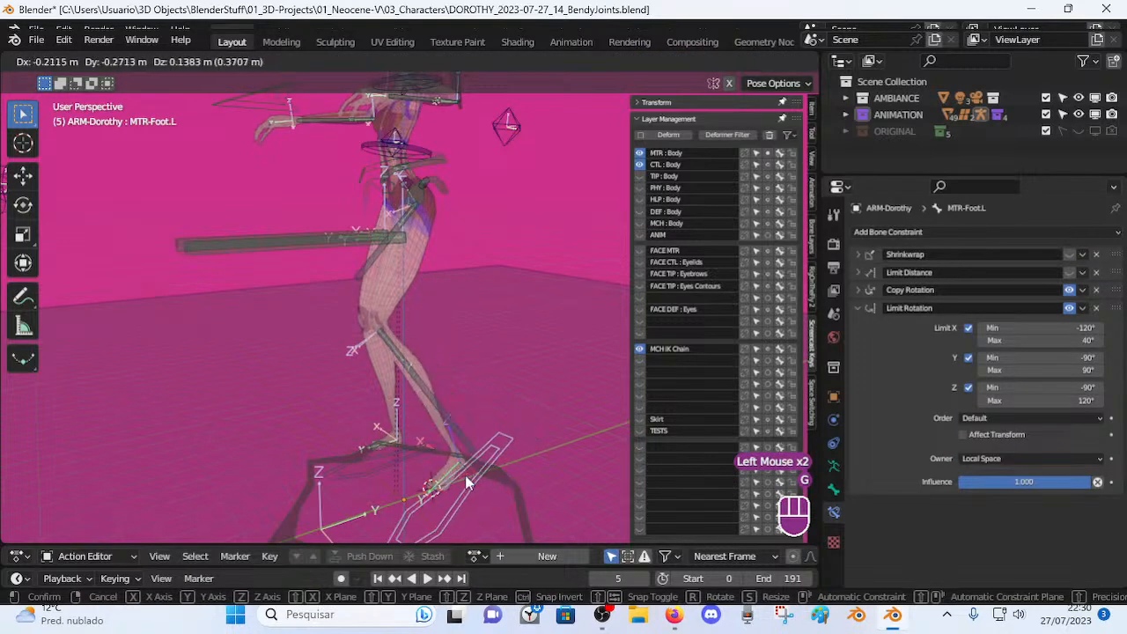
{"action": "left_click", "coordinate": [502, 453]}
{"action": "middle_click_drag", "start_coordinate": [503, 452], "coordinate": [433, 432]}
{"action": "key", "text": "g"}
{"action": "left_click", "coordinate": [449, 483]}
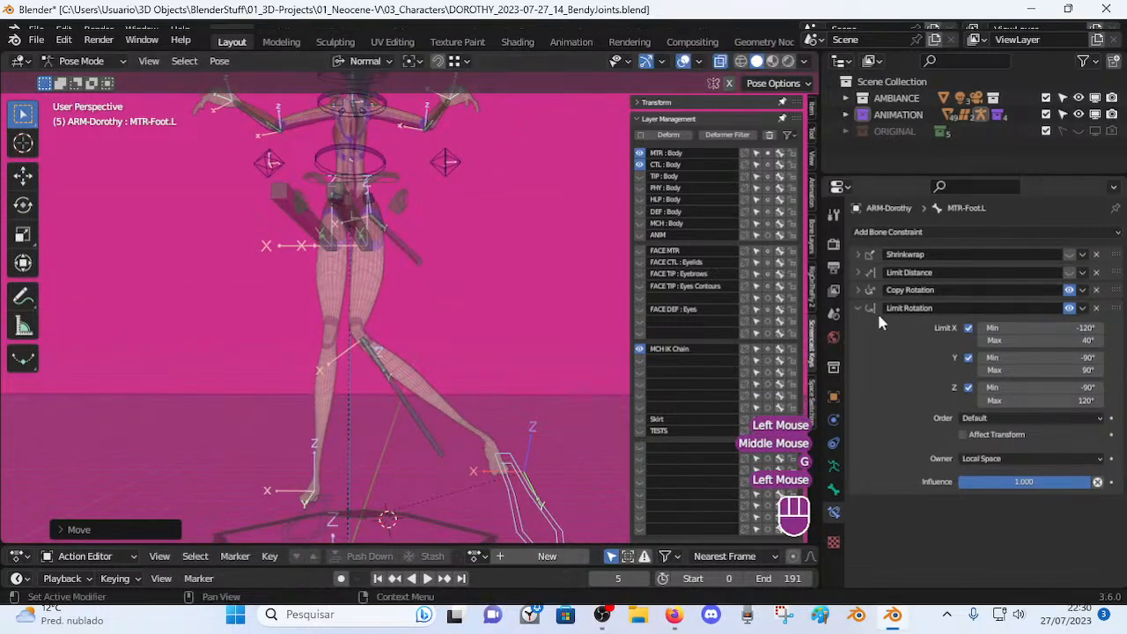
Move MTR-Foot.L with the one-bone chain and compare the foot's position with DEF-Shin.L.001.
{"action": "left_click", "coordinate": [431, 442]}
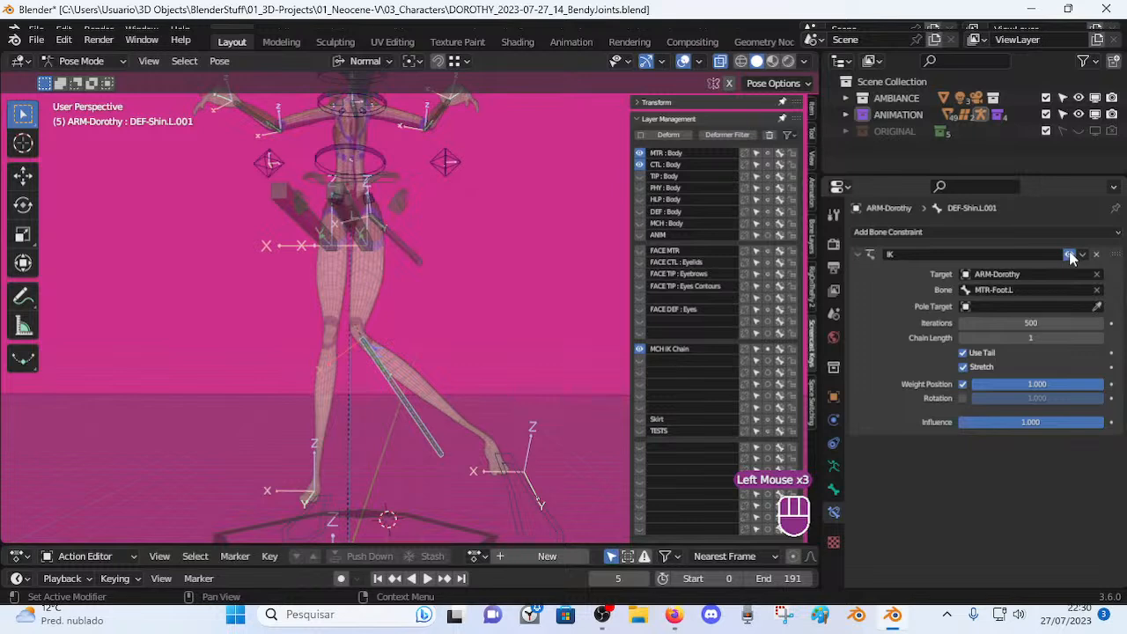
{"action": "left_click", "coordinate": [505, 502]}
{"action": "key", "text": "g"}
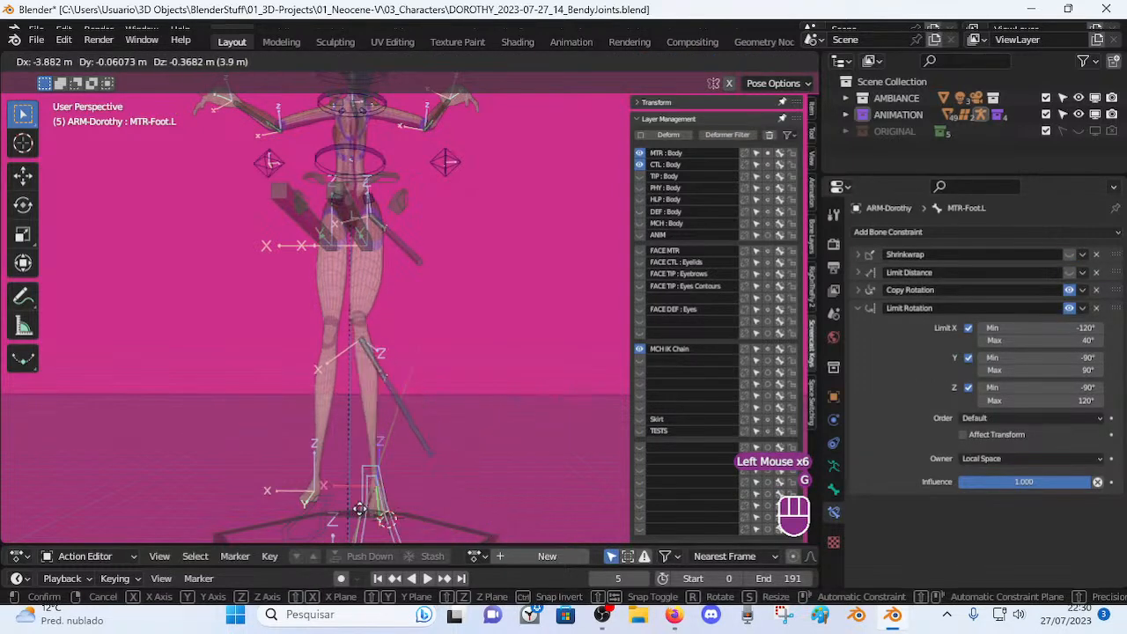
{"action": "left_click", "coordinate": [480, 513]}
{"action": "left_click", "coordinate": [412, 442]}
{"action": "left_click", "coordinate": [426, 435]}
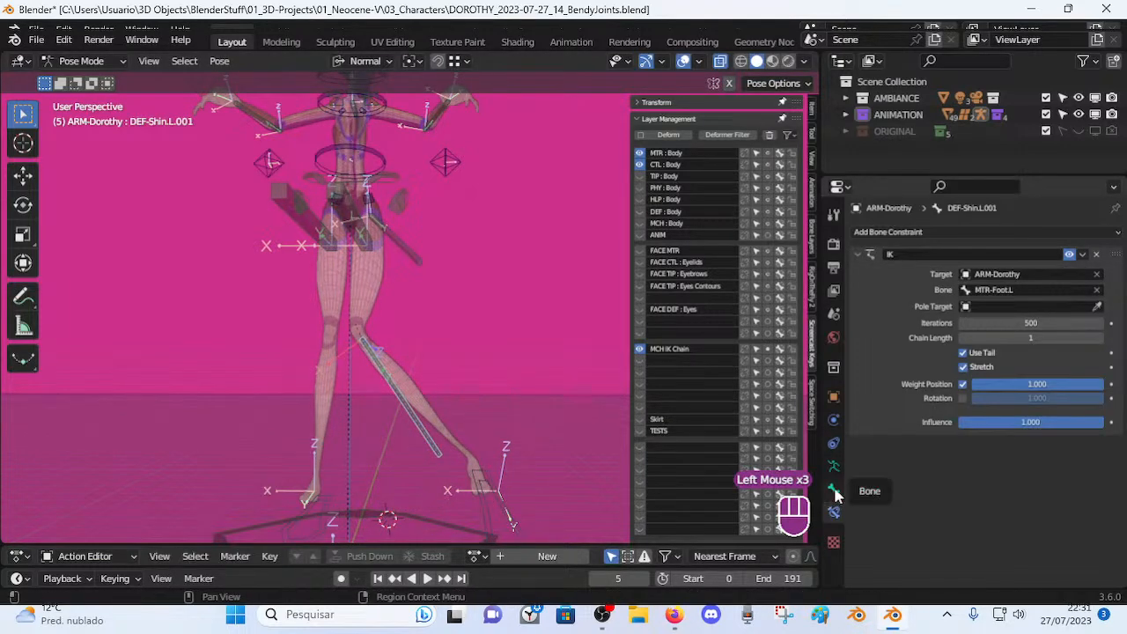
Examine the Bendy Bones and Relations settings of DEF-Shin.L.001.
{"action": "left_click", "coordinate": [833, 490]}
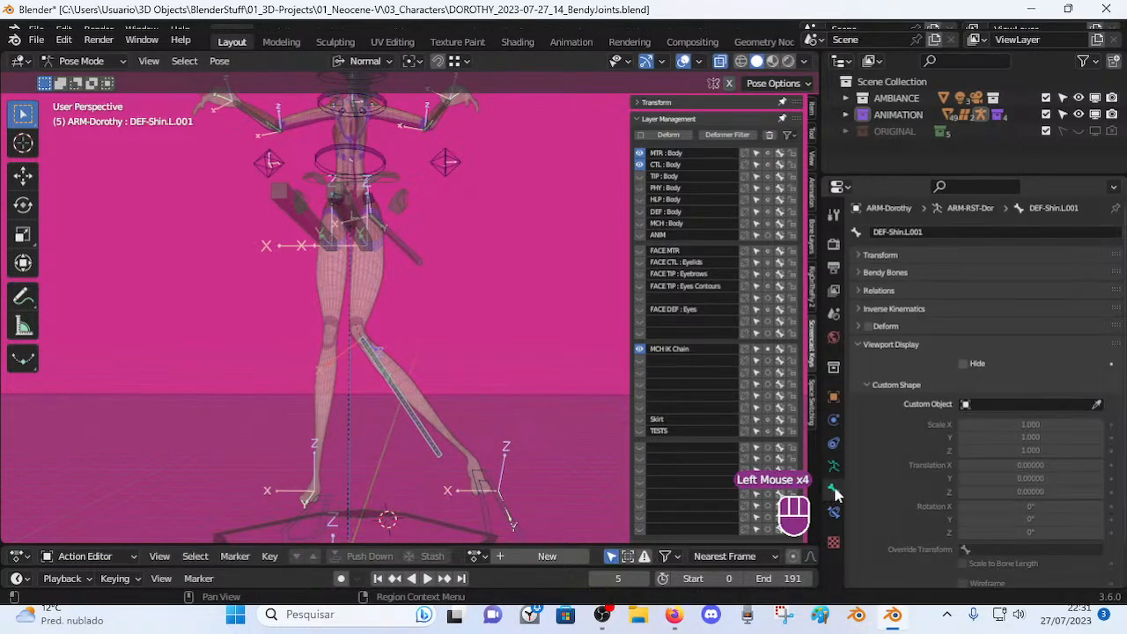
{"action": "left_click", "coordinate": [856, 343]}
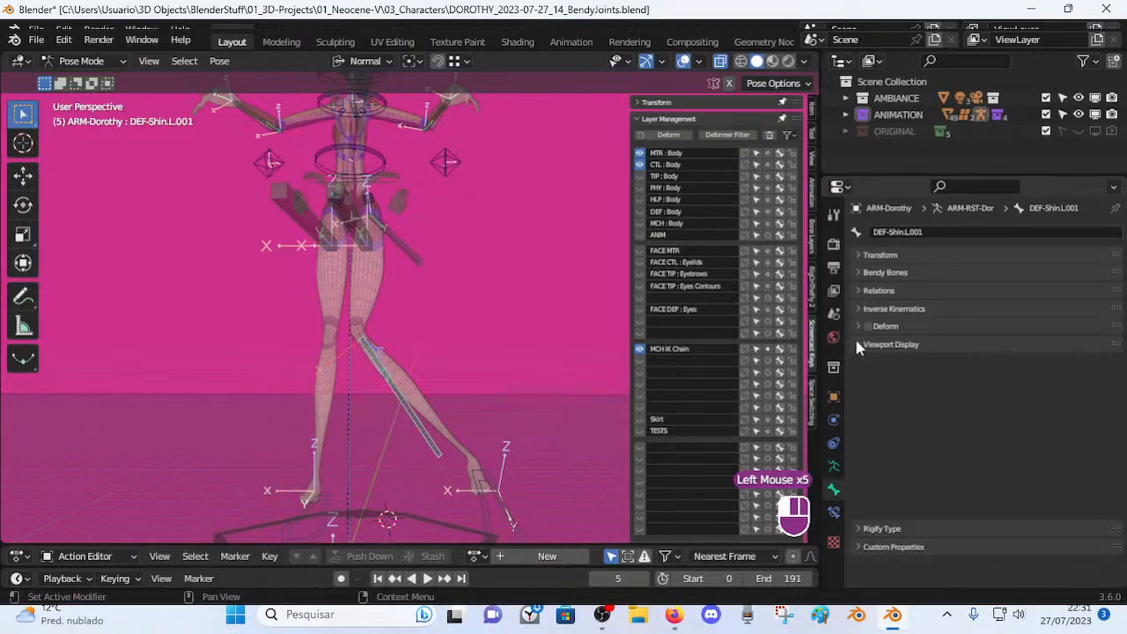
{"action": "left_click", "coordinate": [855, 272]}
{"action": "scroll", "coordinate": [909, 414], "scroll_direction": "down", "scroll_amount": 2}
{"action": "scroll", "coordinate": [909, 415], "scroll_direction": "up", "scroll_amount": 2}
{"action": "left_click", "coordinate": [857, 272]}
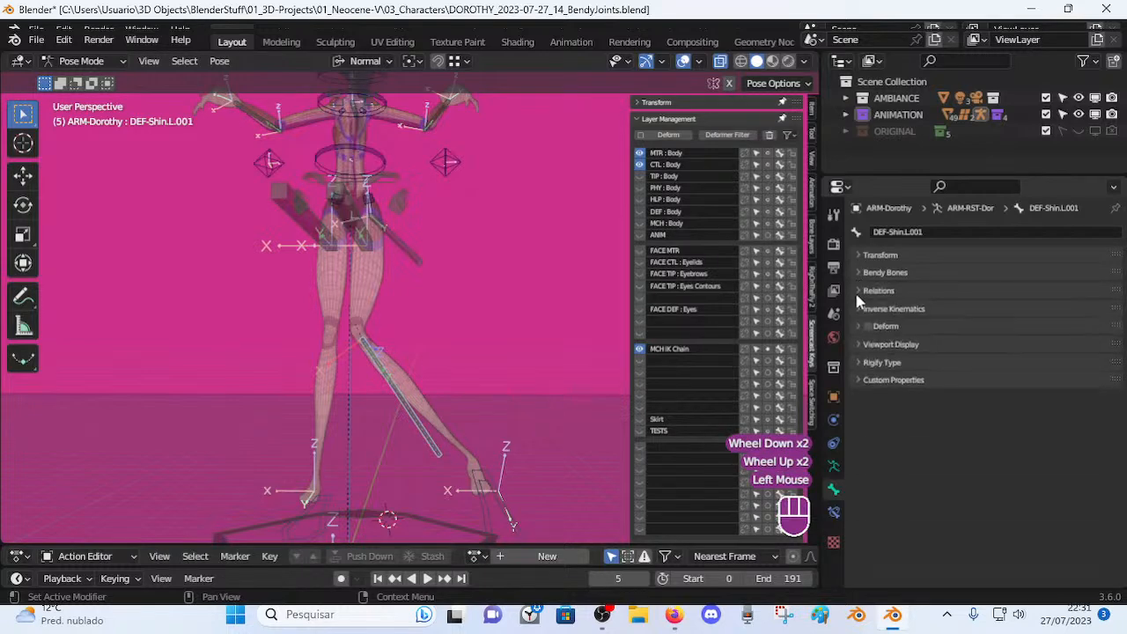
{"action": "left_click", "coordinate": [860, 291]}
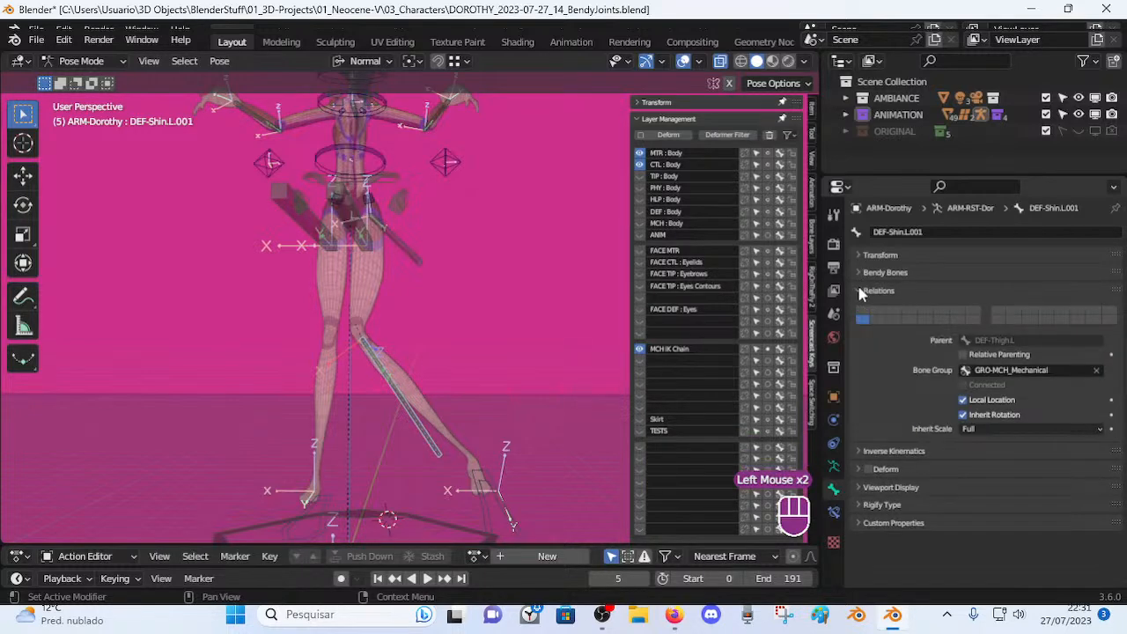
{"action": "left_click", "coordinate": [859, 291]}
Unlock IK X and Z on DEF-Shin.L.001, reset its stiffness values to 0.000 and disable its Y limit.
{"action": "left_click", "coordinate": [853, 309]}
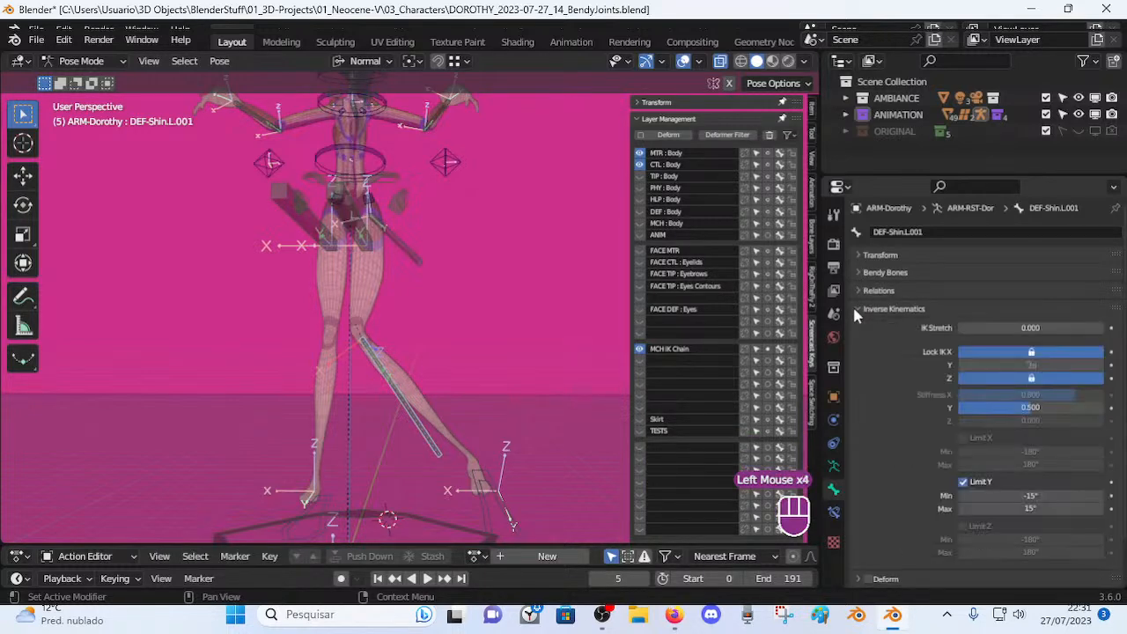
{"action": "left_click", "coordinate": [1023, 351]}
{"action": "left_click", "coordinate": [1027, 377]}
{"action": "key", "text": "BackSpace"}
{"action": "key", "text": "BackSpace"}
{"action": "key", "text": "BackSpace"}
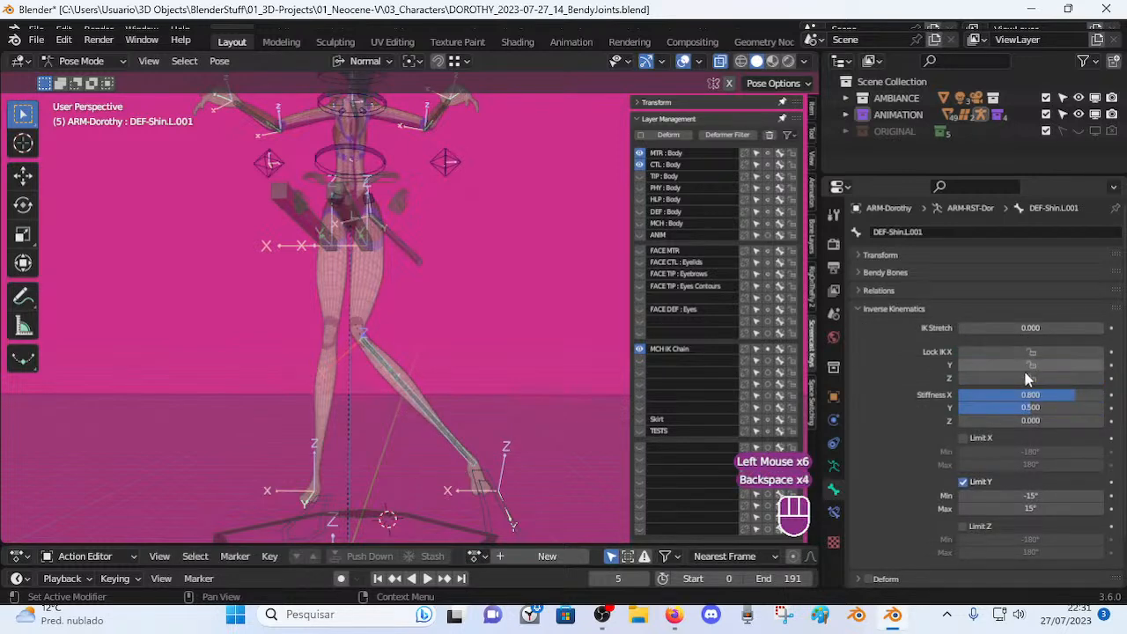
{"action": "key", "text": "BackSpace"}
{"action": "key", "text": "BackSpace"}
{"action": "key", "text": "BackSpace"}
{"action": "key", "text": "BackSpace"}
{"action": "key", "text": "BackSpace"}
{"action": "key", "text": "BackSpace"}
{"action": "key", "text": "BackSpace"}
{"action": "key", "text": "BackSpace"}
{"action": "key", "text": "BackSpace"}
{"action": "key", "text": "BackSpace"}
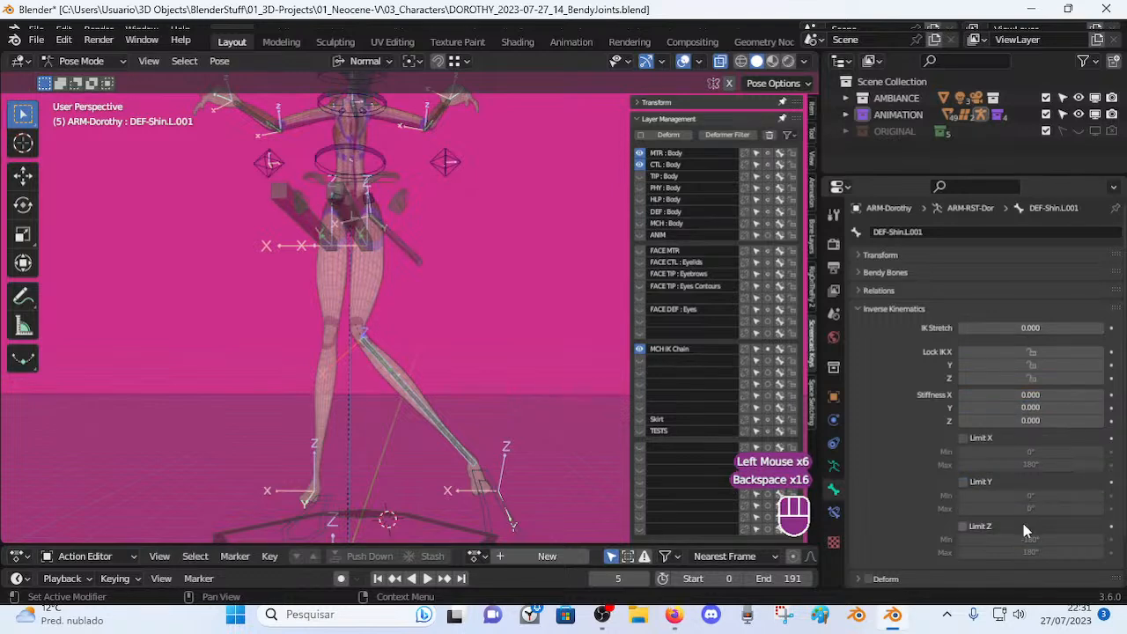
Set DEF-Shin.L.001's minimum IK X limit to -180° and its Y limits to -180° and 180°.
{"action": "scroll", "coordinate": [1030, 475], "scroll_direction": "down", "scroll_amount": 1}
{"action": "key", "text": "BackSpace"}
{"action": "key", "text": "BackSpace"}
{"action": "key", "text": "BackSpace"}
{"action": "left_click", "coordinate": [1037, 419]}
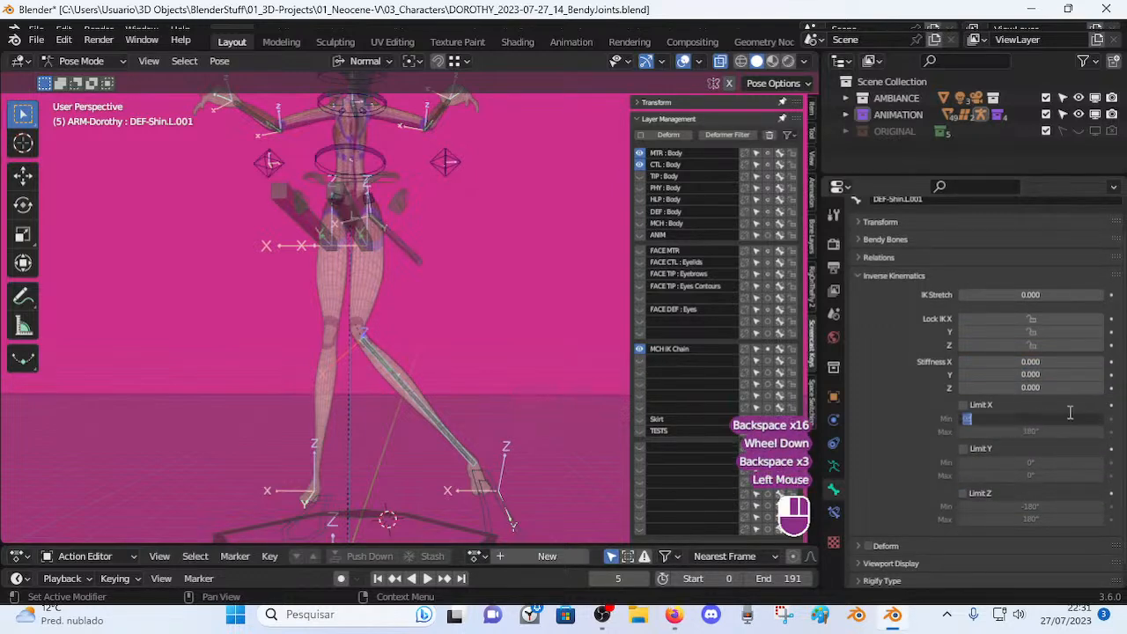
{"action": "type", "text": "-180"}
{"action": "key", "text": "Return"}
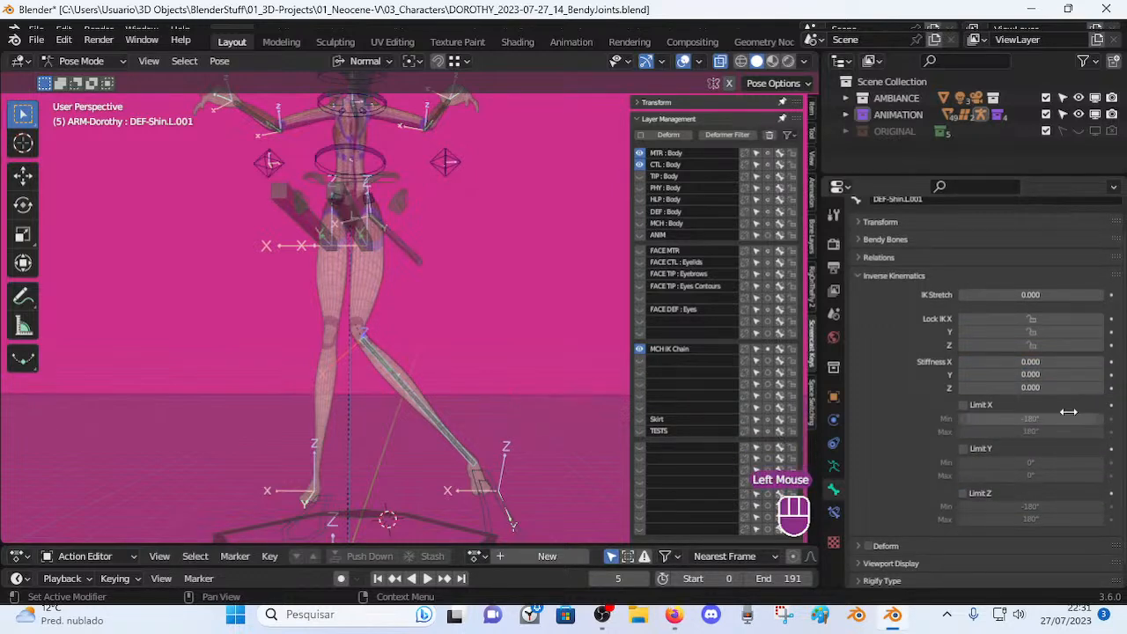
{"action": "type", "text": "-180°"}
{"action": "key", "text": "ctrl+c"}
{"action": "key", "text": "ctrl+v"}
Move MTR-Foot.L repeatedly from different angles to test the shin without its IK locks.
{"action": "left_click", "coordinate": [483, 500]}
{"action": "key", "text": "g"}
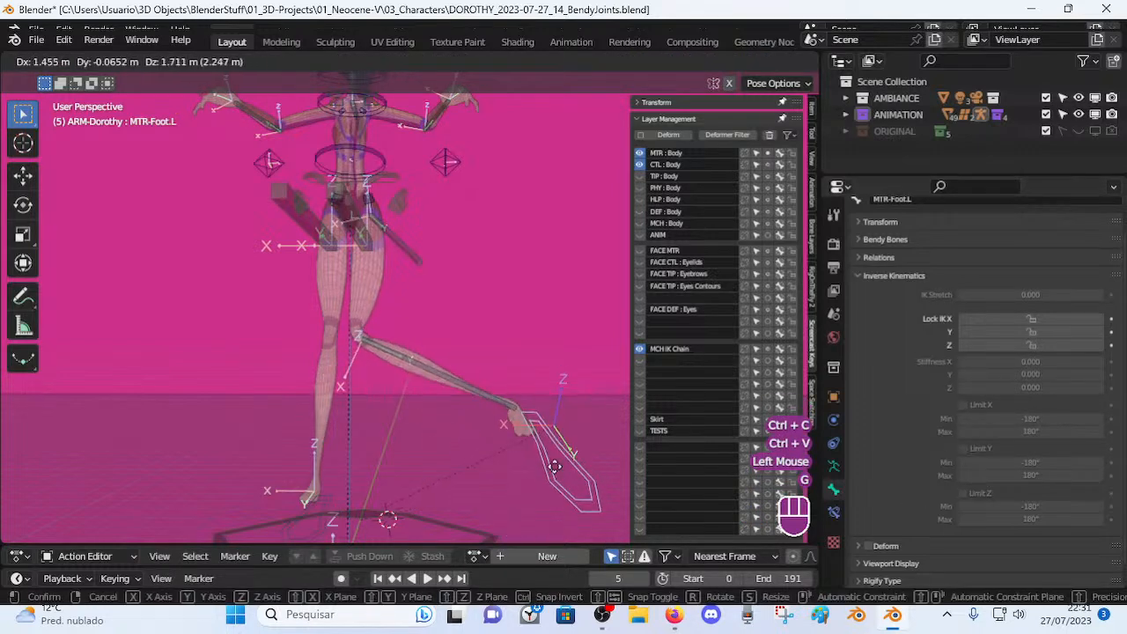
{"action": "left_click", "coordinate": [533, 483]}
{"action": "middle_click_drag", "start_coordinate": [533, 483], "coordinate": [163, 471]}
{"action": "key", "text": "g"}
{"action": "left_click", "coordinate": [475, 472]}
{"action": "key", "text": "g"}
{"action": "left_click", "coordinate": [388, 469]}
{"action": "middle_click_drag", "start_coordinate": [352, 467], "coordinate": [429, 459]}
Unlock IK X and Z on DEF-Thigh.L.001 and reset its stiffness values to 0.000.
{"action": "left_click", "coordinate": [396, 251]}
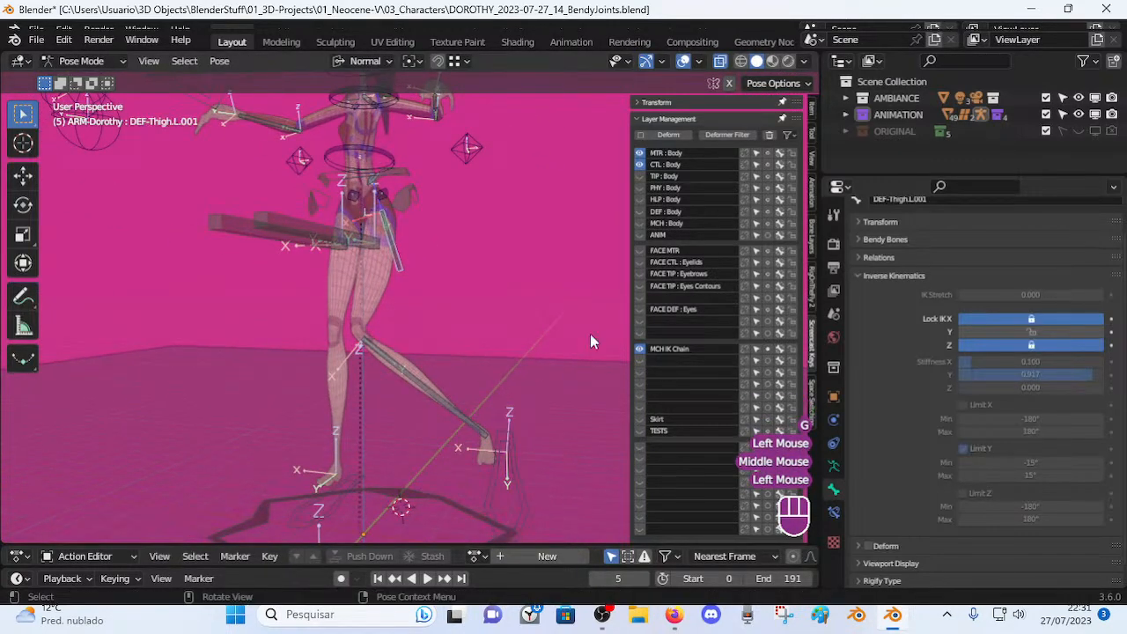
{"action": "middle_click_drag", "start_coordinate": [590, 328], "coordinate": [428, 334]}
{"action": "key", "text": "BackSpace"}
{"action": "key", "text": "BackSpace"}
{"action": "key", "text": "BackSpace"}
{"action": "key", "text": "BackSpace"}
{"action": "key", "text": "BackSpace"}
{"action": "key", "text": "BackSpace"}
{"action": "key", "text": "BackSpace"}
{"action": "key", "text": "BackSpace"}
{"action": "key", "text": "BackSpace"}
{"action": "key", "text": "BackSpace"}
{"action": "key", "text": "BackSpace"}
{"action": "key", "text": "BackSpace"}
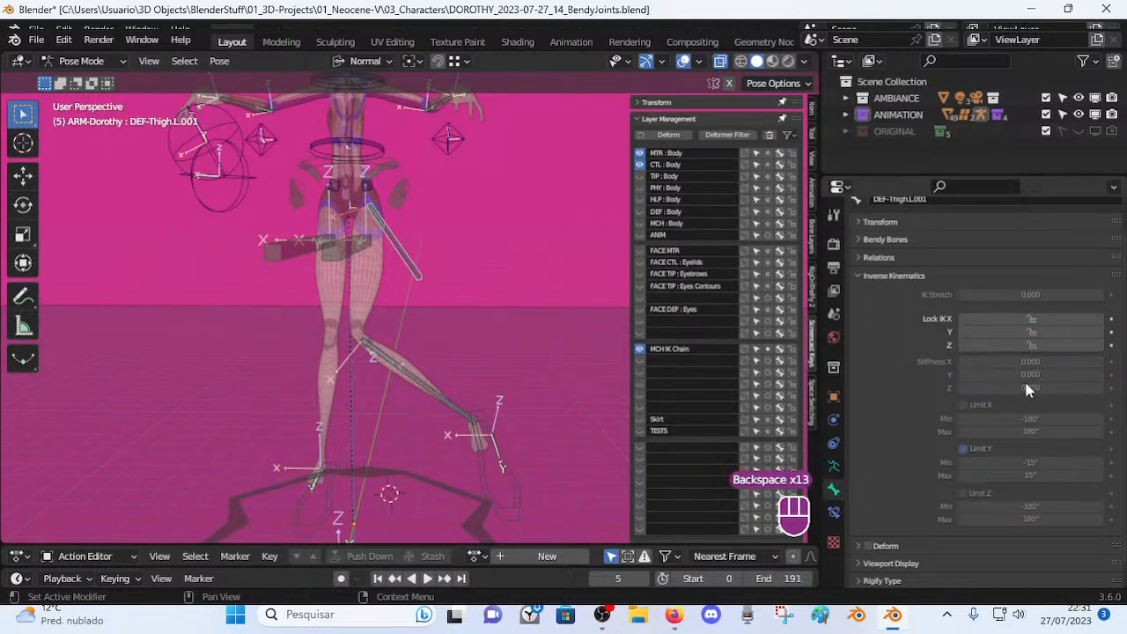
{"action": "key", "text": "BackSpace"}
{"action": "key", "text": "BackSpace"}
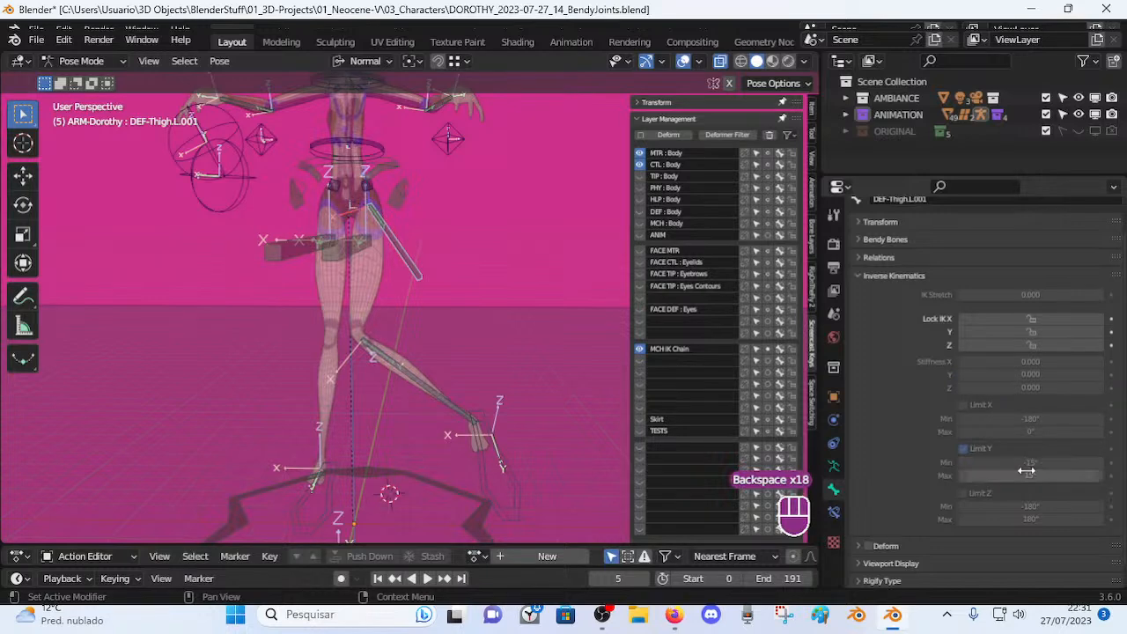
Set DEF-Thigh.L.001's IK X and Y limits to -180° and 180° and disable Limit Y.
{"action": "key", "text": "ctrl+c"}
{"action": "key", "text": "ctrl+v"}
{"action": "key", "text": "ctrl+v"}
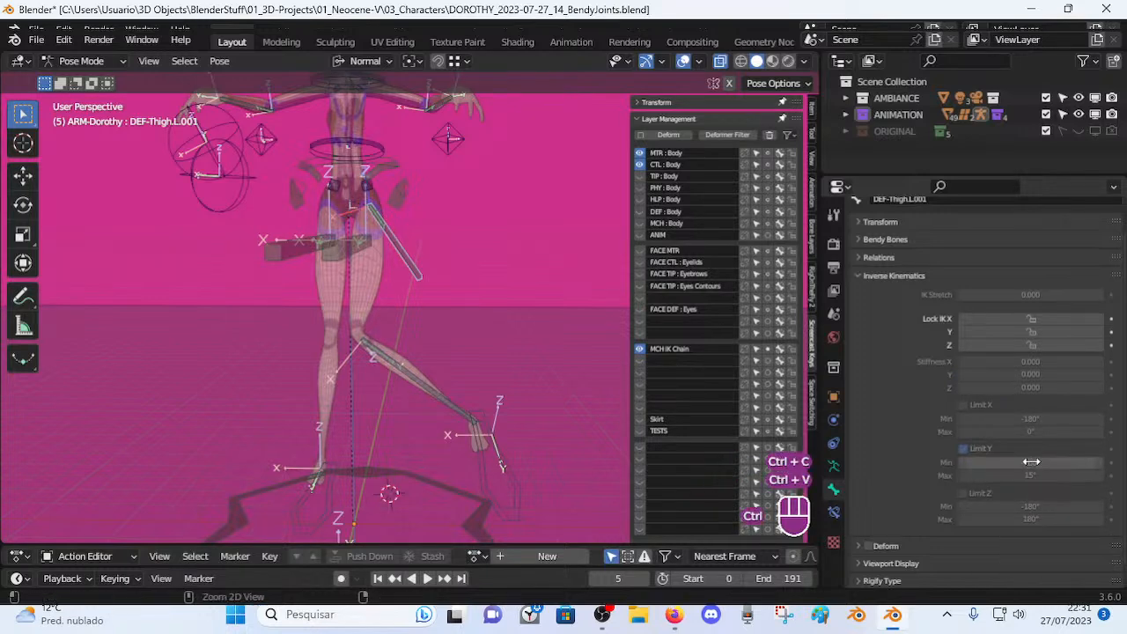
{"action": "key", "text": "ctrl+v"}
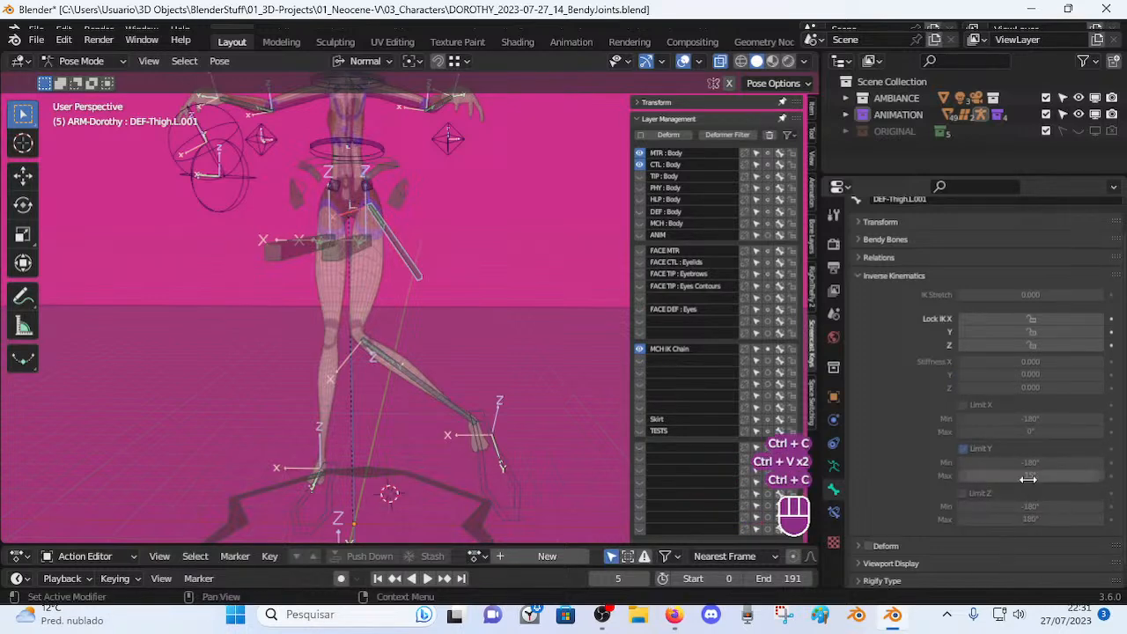
{"action": "key", "text": "ctrl+v"}
{"action": "key", "text": "BackSpace"}
{"action": "key", "text": "BackSpace"}
{"action": "key", "text": "BackSpace"}
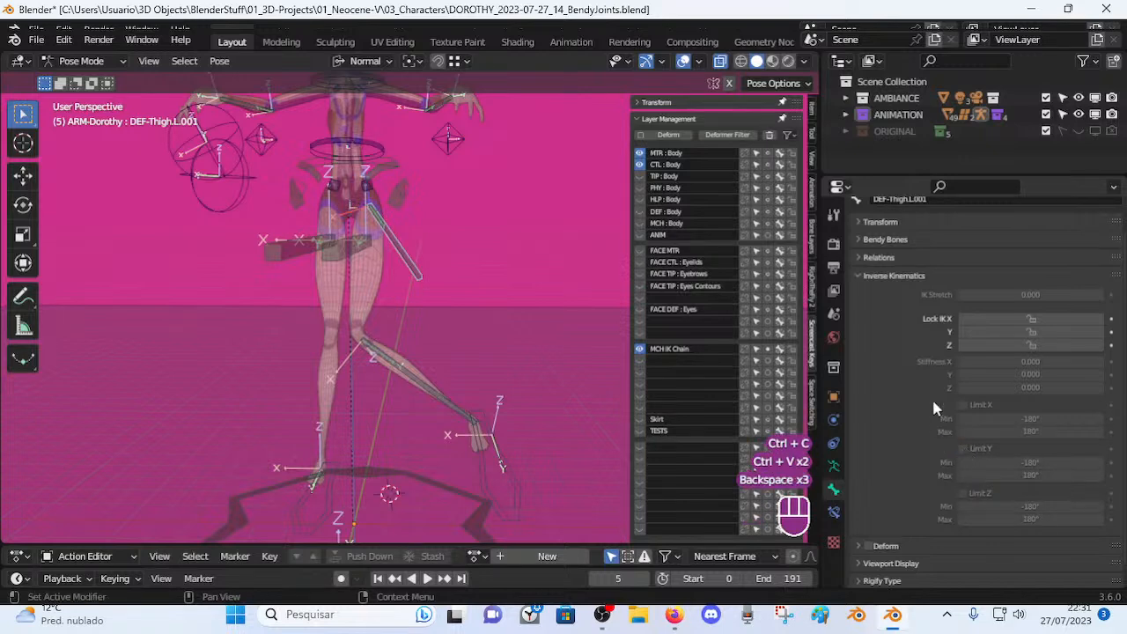
Move MTR-Foot.L inward, outward and upward to test the leg after clearing the thigh's IK locks.
{"action": "middle_click_drag", "start_coordinate": [546, 422], "coordinate": [480, 458]}
{"action": "left_click", "coordinate": [474, 463]}
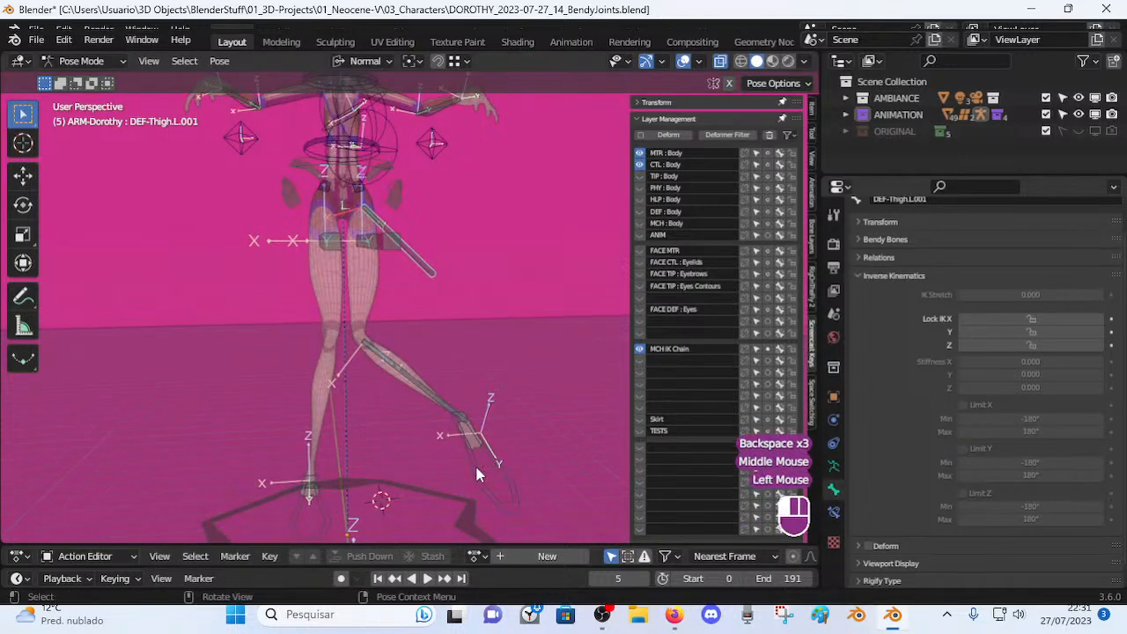
{"action": "key", "text": "g"}
{"action": "left_click", "coordinate": [438, 447]}
{"action": "key", "text": "g"}
{"action": "left_click", "coordinate": [479, 434]}
{"action": "key", "text": "g"}
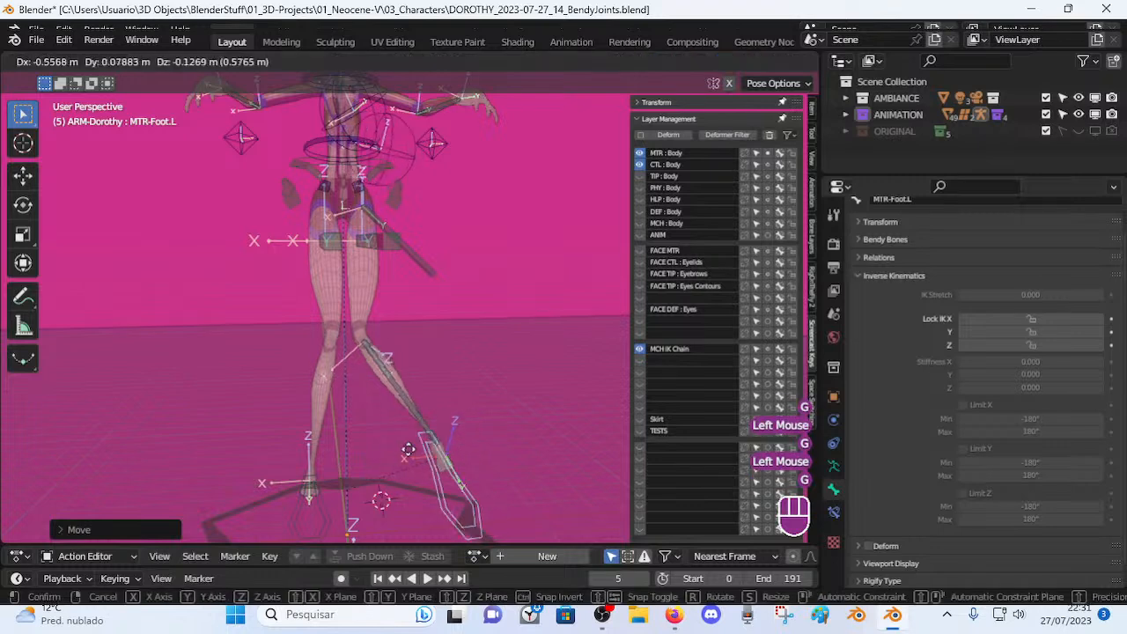
{"action": "left_click", "coordinate": [357, 453]}
{"action": "key", "text": "g"}
{"action": "left_click", "coordinate": [425, 442]}
{"action": "middle_click_drag", "start_coordinate": [425, 443], "coordinate": [521, 443]}
{"action": "key", "text": "g"}
{"action": "left_click", "coordinate": [474, 302]}
Select DEF-Shin.L.001 and DEF-Thigh.L.001 alternately to compare how the two bones follow the foot.
{"action": "left_click", "coordinate": [392, 424]}
{"action": "left_click", "coordinate": [401, 419]}
{"action": "left_click", "coordinate": [452, 264]}
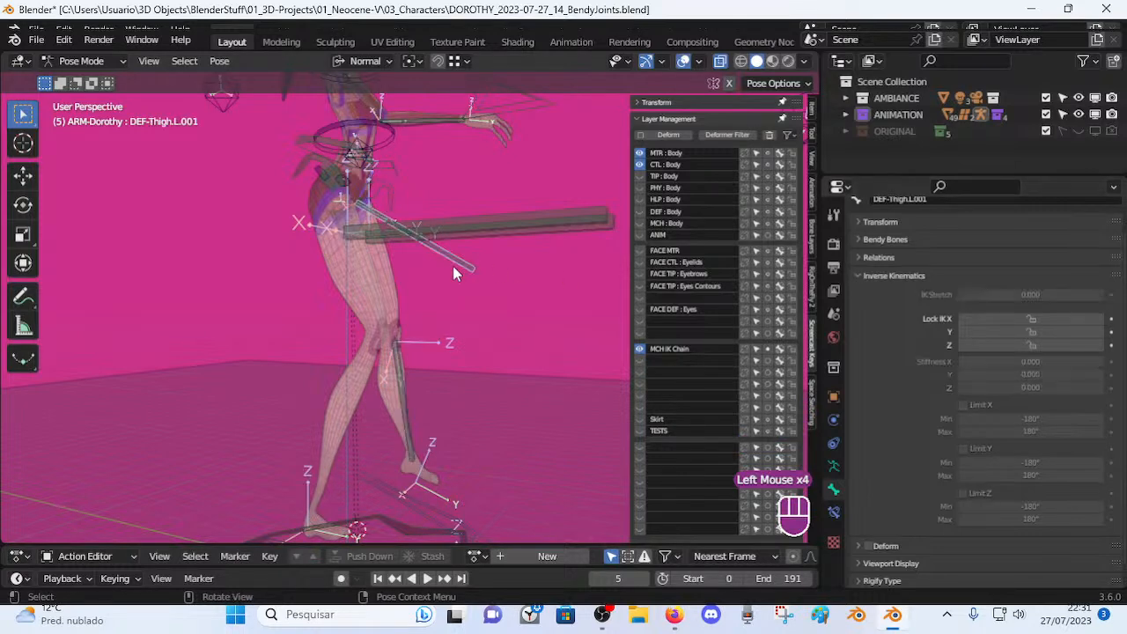
{"action": "left_click", "coordinate": [405, 381]}
{"action": "left_click", "coordinate": [460, 271]}
{"action": "left_click", "coordinate": [409, 363]}
{"action": "left_click", "coordinate": [458, 280]}
{"action": "left_click", "coordinate": [416, 384]}
{"action": "left_click", "coordinate": [450, 273]}
{"action": "middle_click_drag", "start_coordinate": [451, 273], "coordinate": [416, 407]}
Increase the IK chain length on DEF-Shin.L.001 by one to include the thigh copy, and move MTR-Foot.L to test it.
{"action": "left_click", "coordinate": [414, 402]}
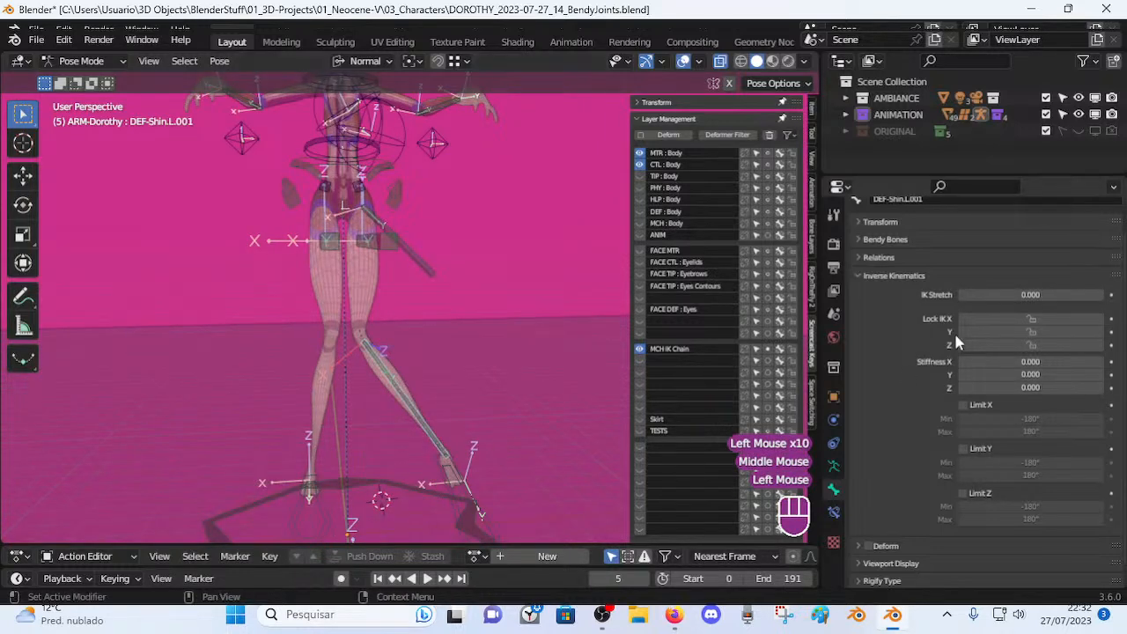
{"action": "left_click", "coordinate": [834, 517]}
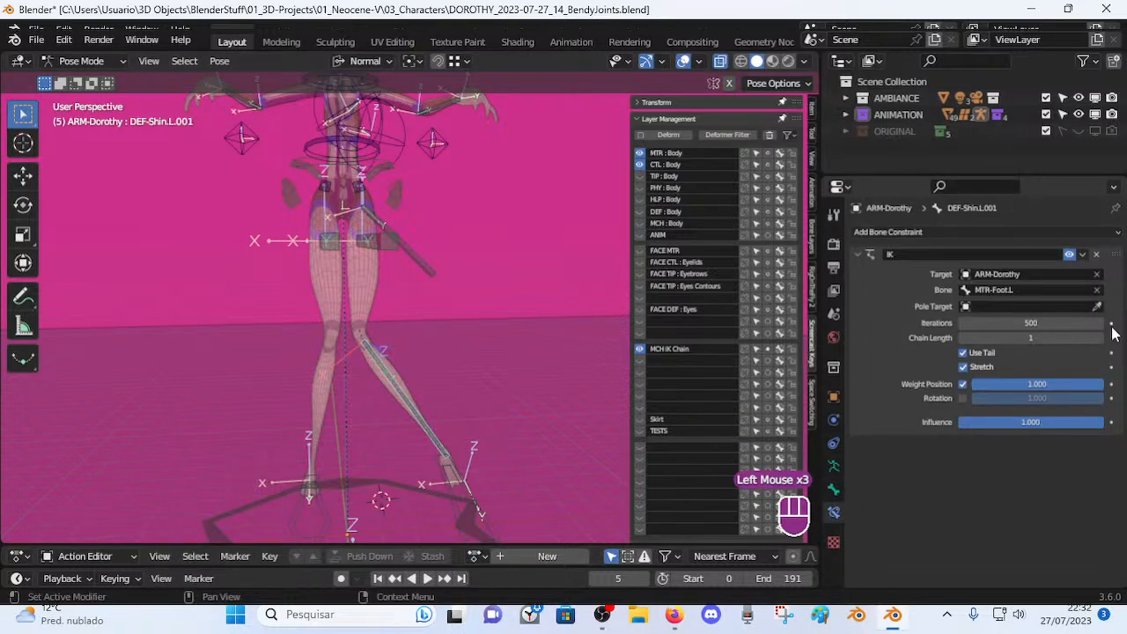
{"action": "left_click", "coordinate": [1100, 337]}
{"action": "left_click", "coordinate": [475, 514]}
{"action": "middle_click_drag", "start_coordinate": [369, 489], "coordinate": [340, 415]}
{"action": "key", "text": "g"}
{"action": "left_click", "coordinate": [358, 409]}
Move MTR-Foot.L several times from the front and side to test the thigh and shin bending together.
{"action": "key", "text": "g"}
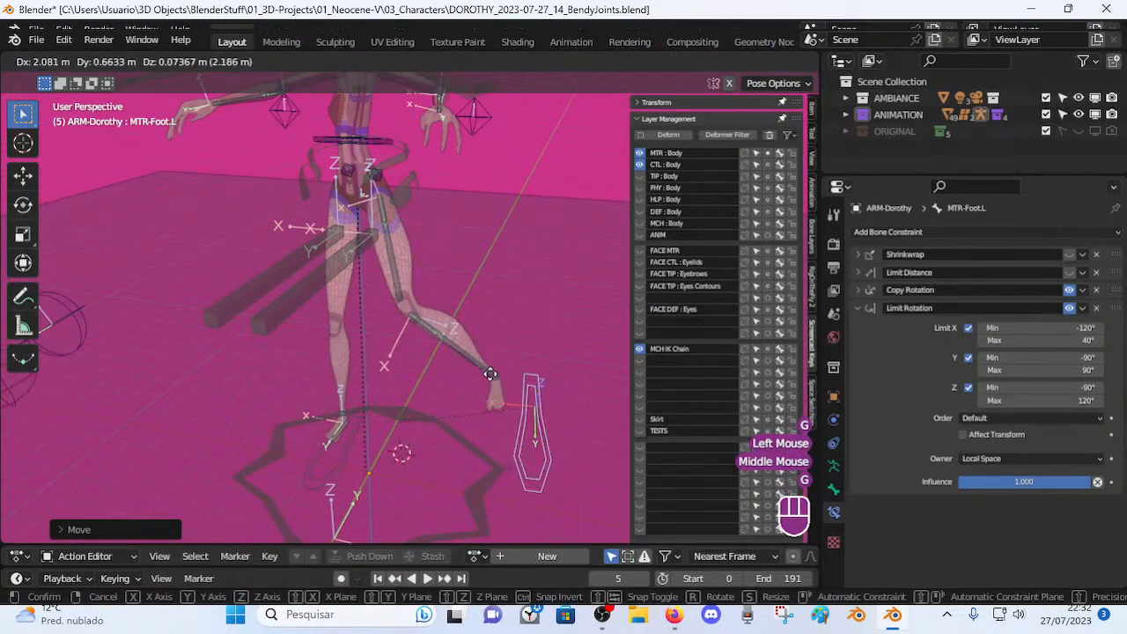
{"action": "left_click", "coordinate": [474, 379]}
{"action": "key", "text": "g"}
{"action": "left_click", "coordinate": [454, 381]}
{"action": "key", "text": "g"}
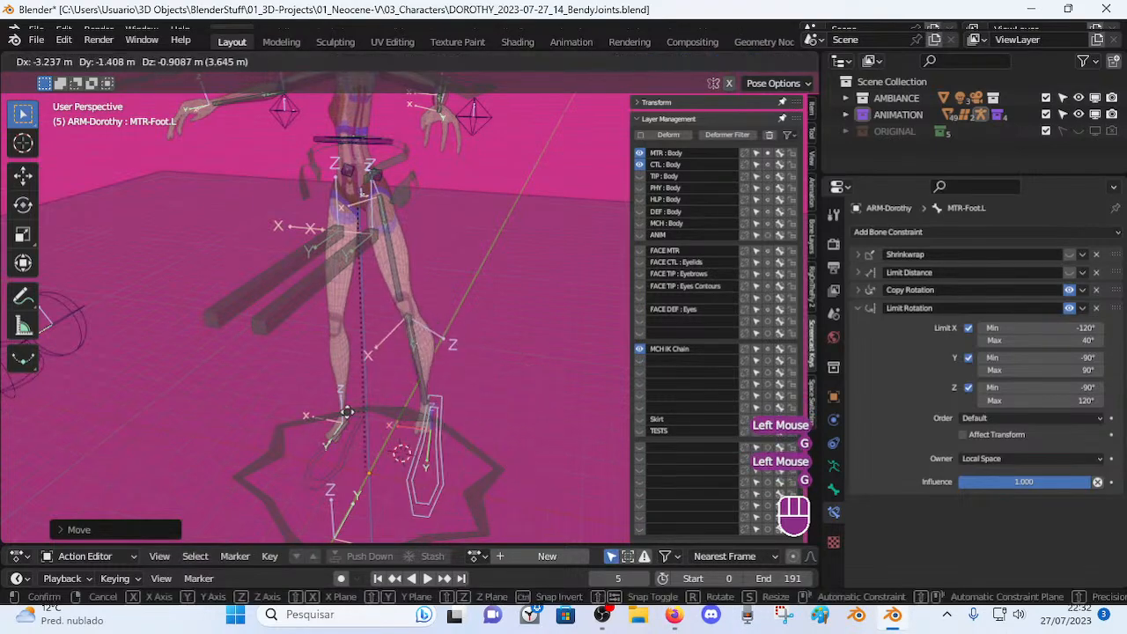
{"action": "left_click", "coordinate": [442, 409]}
{"action": "middle_click_drag", "start_coordinate": [442, 409], "coordinate": [318, 404]}
{"action": "key", "text": "g"}
{"action": "left_click", "coordinate": [463, 365]}
{"action": "key", "text": "g"}
{"action": "left_click", "coordinate": [443, 402]}
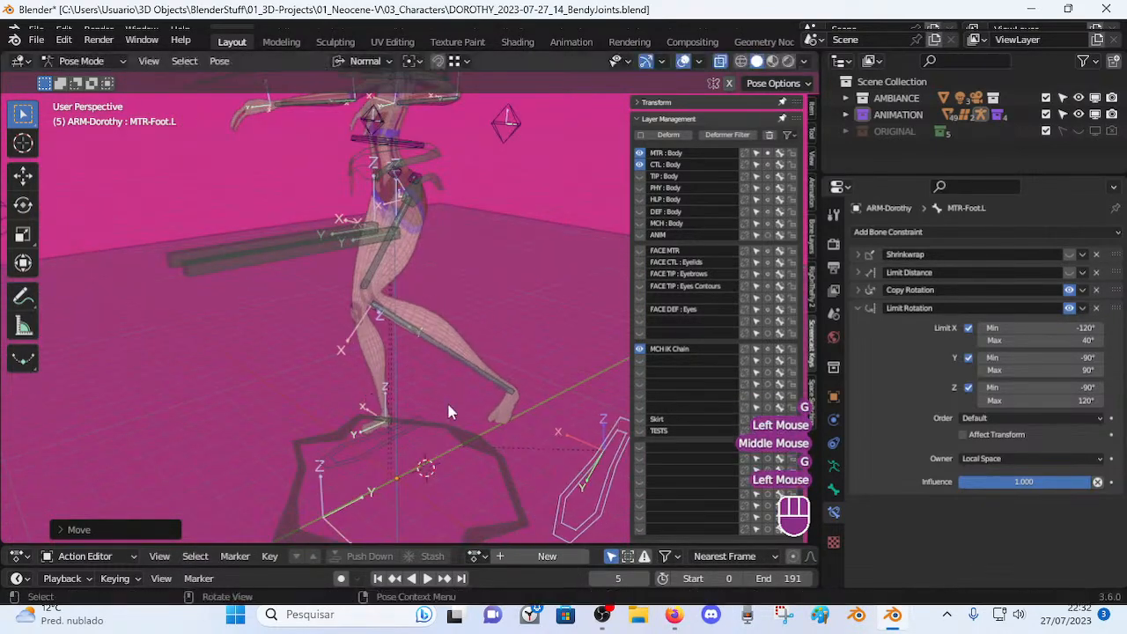
Rotate MTR-Foot.L freely and move it again to check the knee direction from the front.
{"action": "scroll", "coordinate": [443, 403], "scroll_direction": "down", "scroll_amount": 2}
{"action": "key", "text": "r"}
{"action": "left_click", "coordinate": [530, 415]}
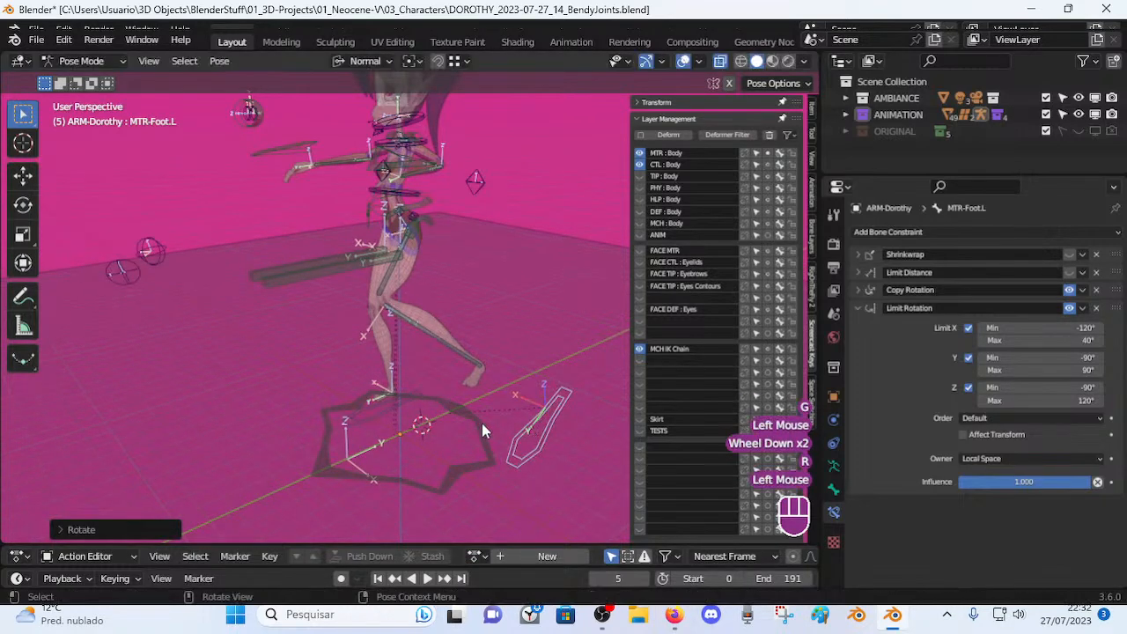
{"action": "middle_click_drag", "start_coordinate": [531, 415], "coordinate": [478, 402]}
{"action": "key", "text": "g"}
{"action": "left_click", "coordinate": [401, 347]}
Move the MTR-Leg.L control twice to test whether it influences the leg.
{"action": "left_click", "coordinate": [395, 280]}
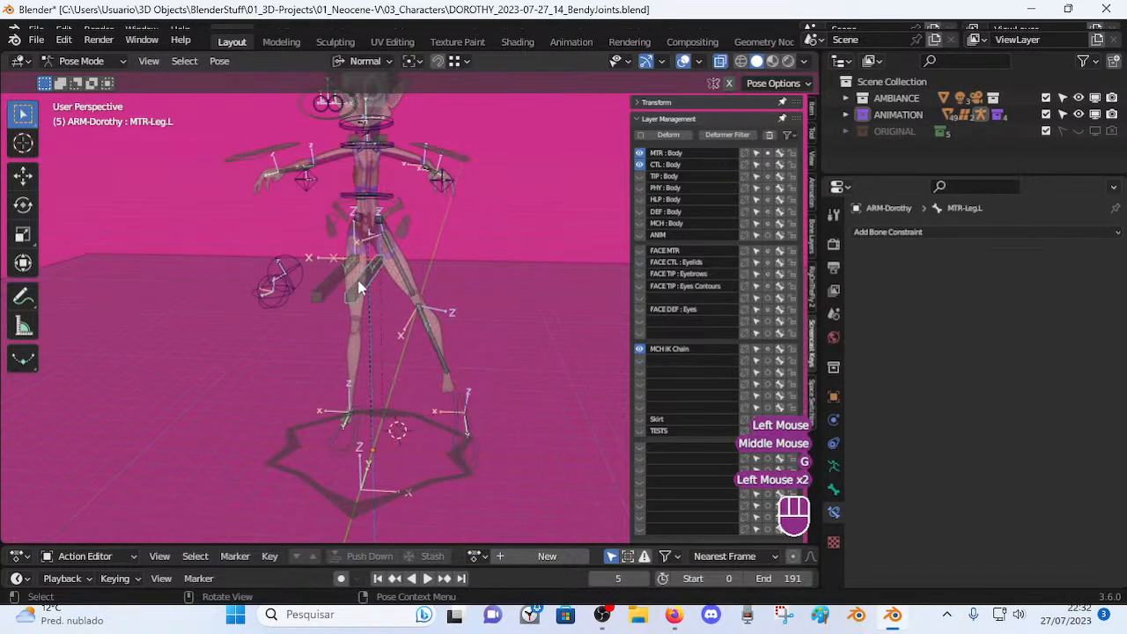
{"action": "key", "text": "g"}
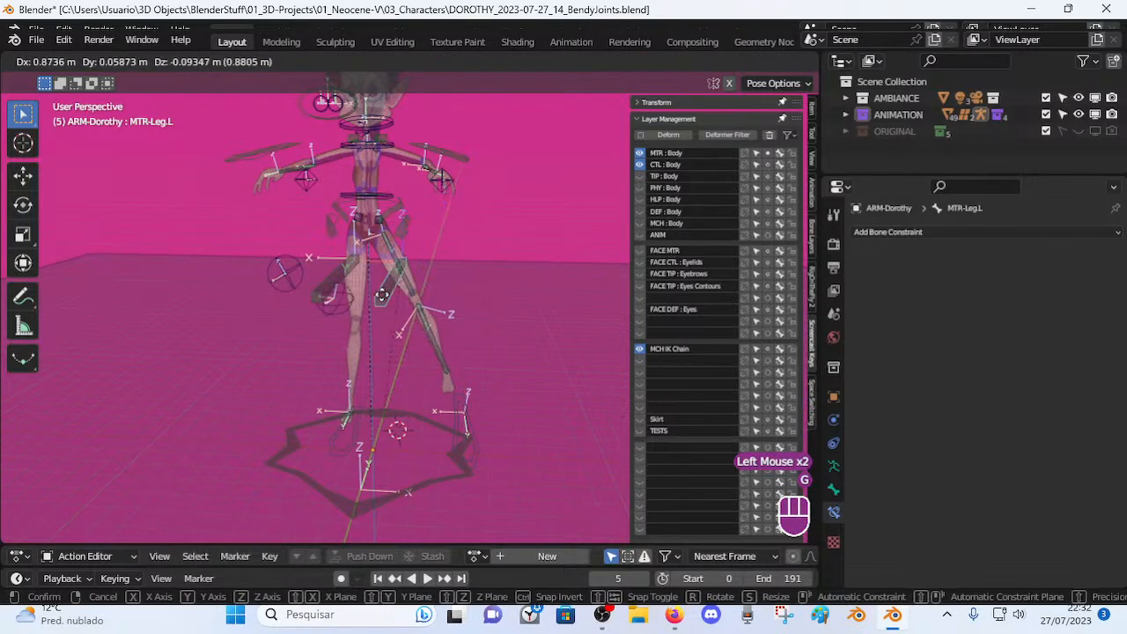
{"action": "left_click", "coordinate": [362, 311]}
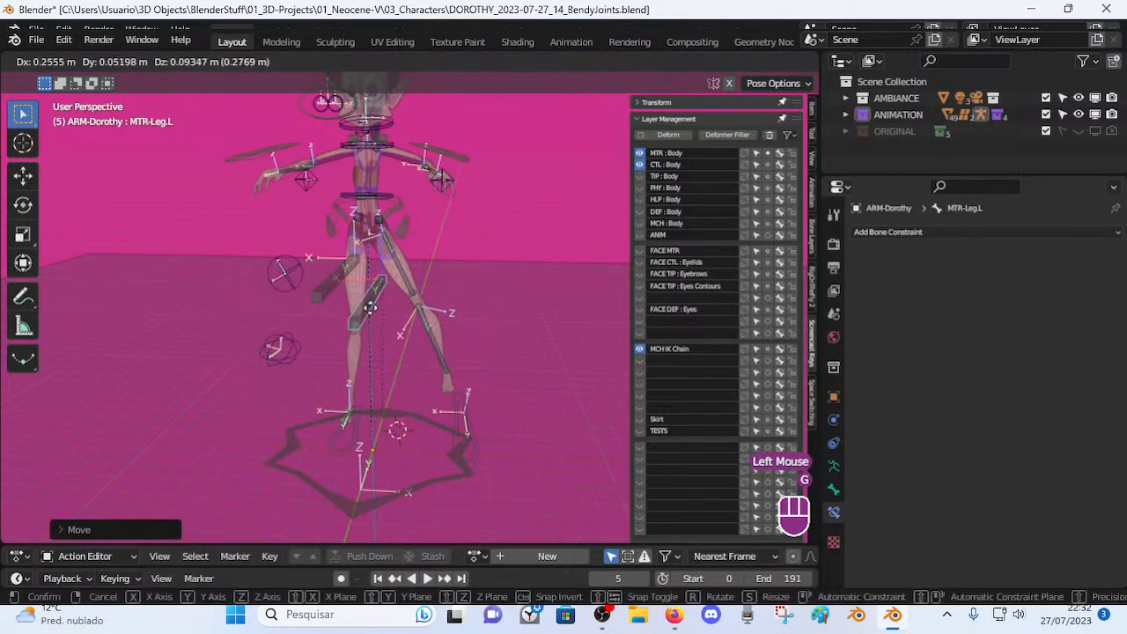
{"action": "key", "text": "g"}
{"action": "left_click", "coordinate": [377, 313]}
Move MTR-Foot.L and shift MTR-Leg.L in several directions to compare how each control affects the copied leg chain.
{"action": "left_click", "coordinate": [467, 411]}
{"action": "middle_click_drag", "start_coordinate": [525, 414], "coordinate": [452, 423]}
{"action": "key", "text": "g"}
{"action": "left_click", "coordinate": [489, 387]}
{"action": "left_click", "coordinate": [377, 287]}
{"action": "key", "text": "g"}
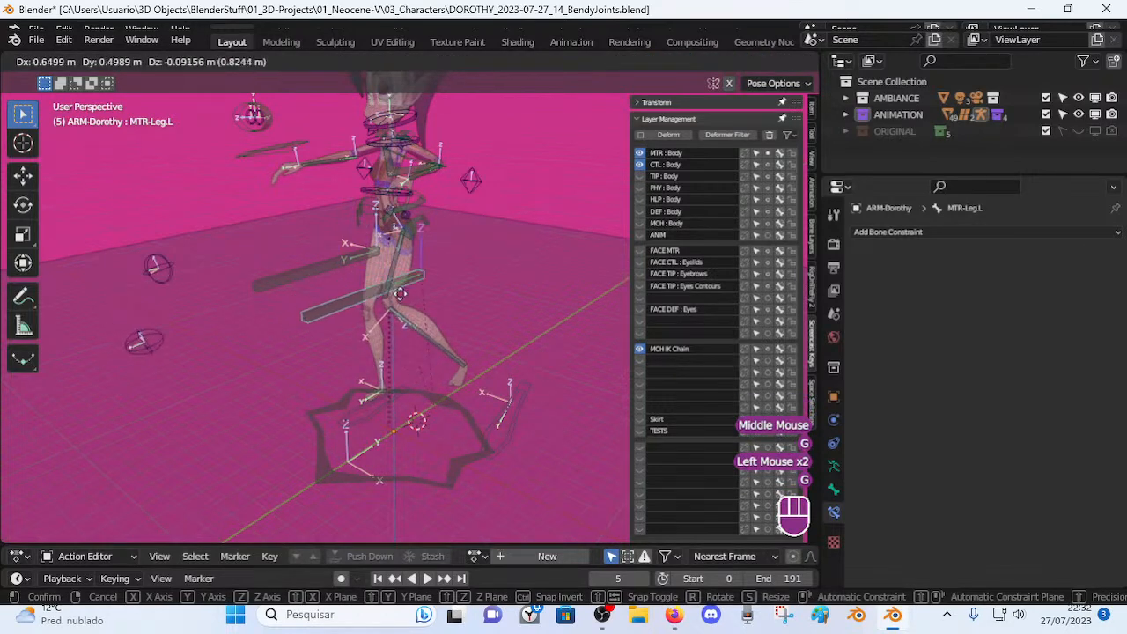
{"action": "key", "text": "g"}
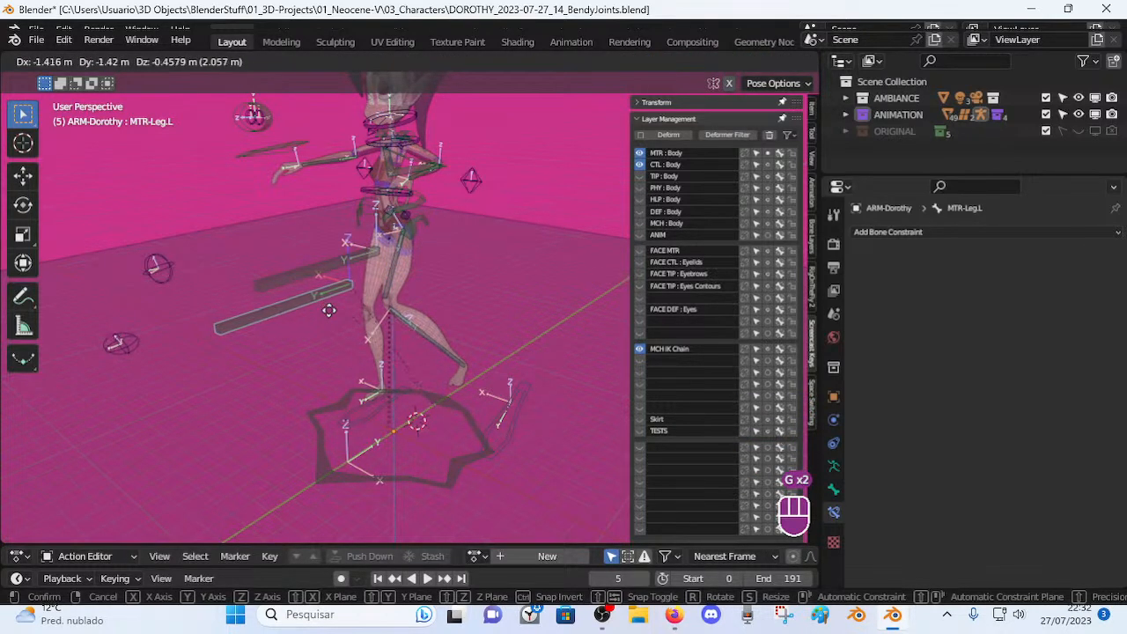
{"action": "left_click", "coordinate": [359, 328]}
{"action": "left_click", "coordinate": [324, 312]}
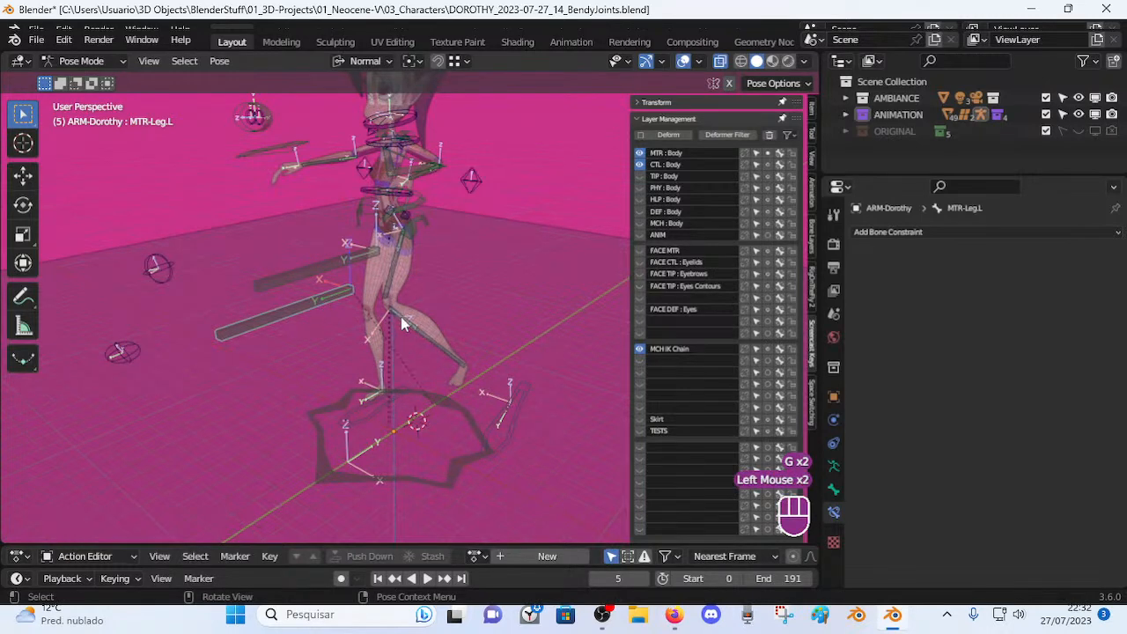
Select the overlapping left leg bones and examine the IK constraint settings on DEF-Shin.L.001.
{"action": "left_click", "coordinate": [402, 289]}
{"action": "left_click", "coordinate": [395, 287]}
{"action": "left_click", "coordinate": [395, 286]}
{"action": "left_click", "coordinate": [391, 277]}
{"action": "left_click", "coordinate": [411, 290]}
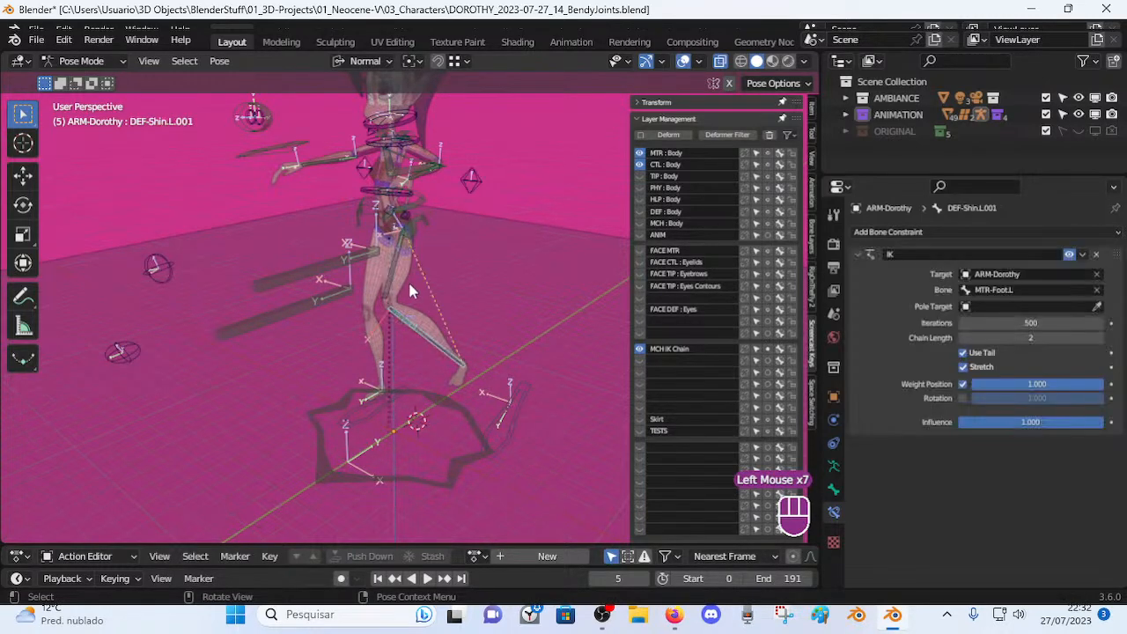
{"action": "left_click", "coordinate": [395, 281]}
{"action": "left_click", "coordinate": [429, 336]}
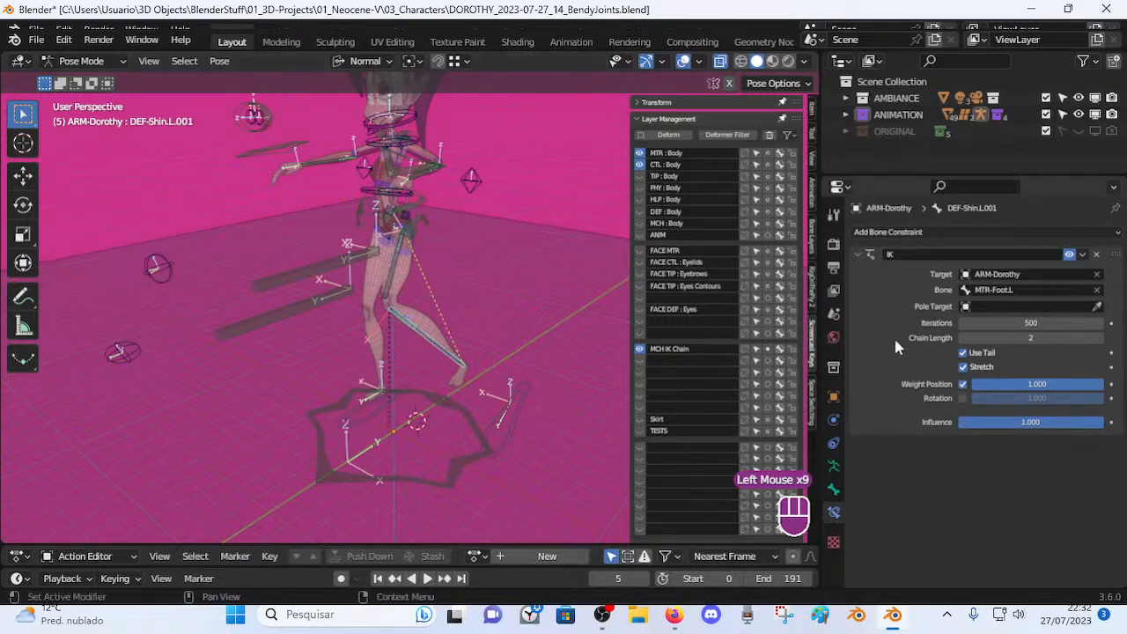
Rotate MTR-Foot.L about its X axis, raise it behind the character, and move it again from the front.
{"action": "left_click", "coordinate": [490, 452]}
{"action": "middle_click_drag", "start_coordinate": [490, 452], "coordinate": [454, 410]}
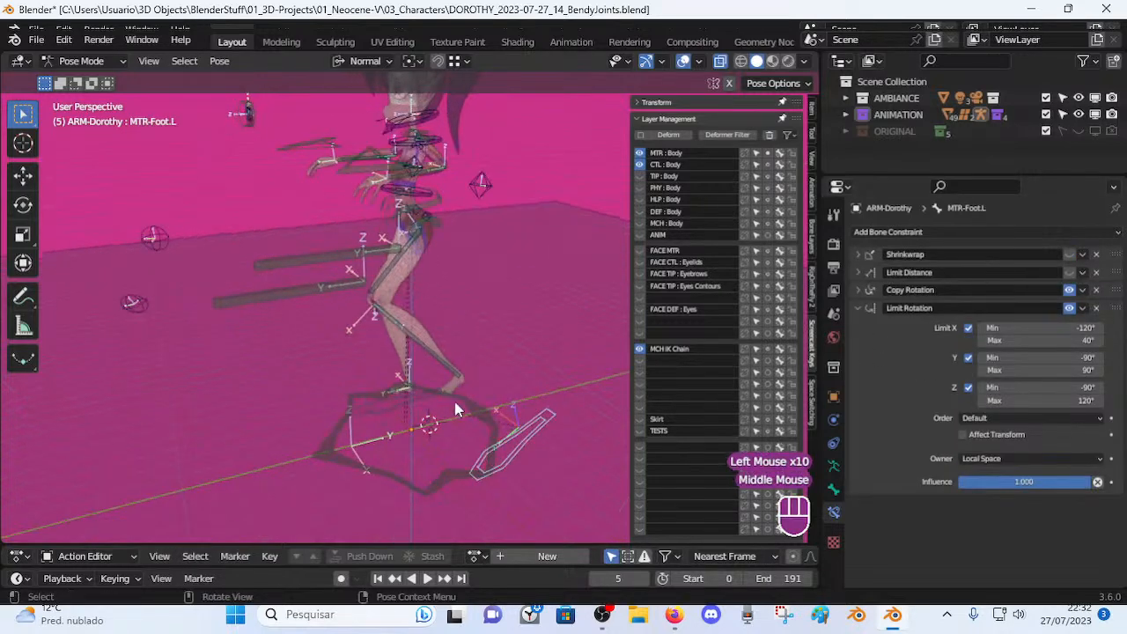
{"action": "middle_click_drag", "start_coordinate": [229, 315], "coordinate": [361, 350]}
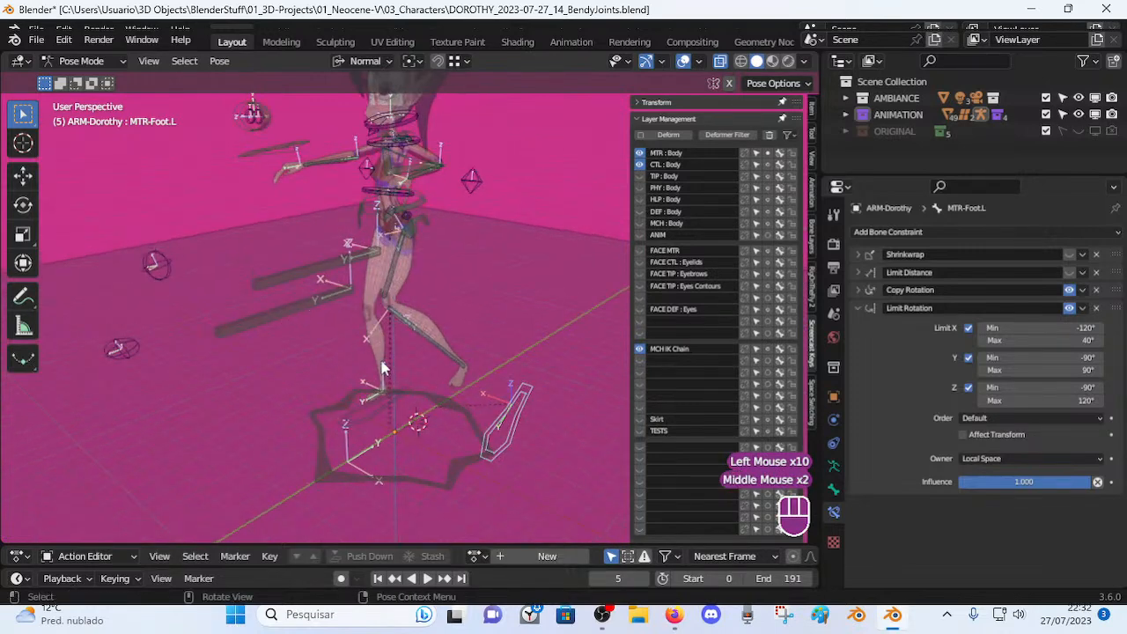
{"action": "key", "text": "r"}
{"action": "key", "text": "x"}
{"action": "left_click", "coordinate": [518, 440]}
{"action": "key", "text": "g"}
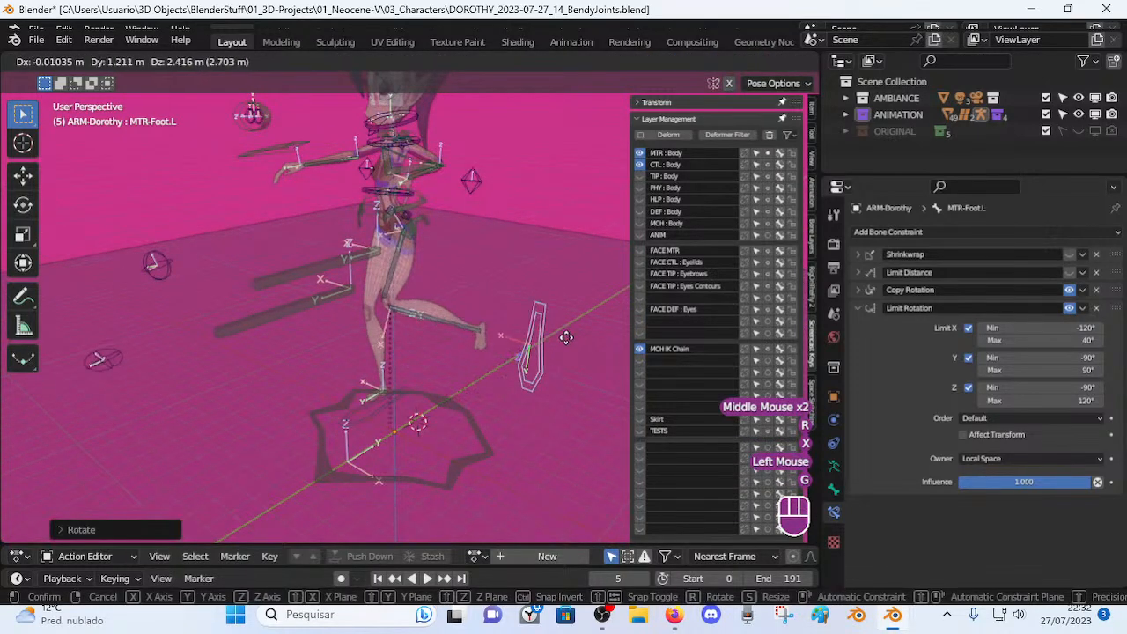
{"action": "left_click", "coordinate": [556, 299]}
{"action": "middle_click_drag", "start_coordinate": [557, 299], "coordinate": [388, 339]}
{"action": "key", "text": "g"}
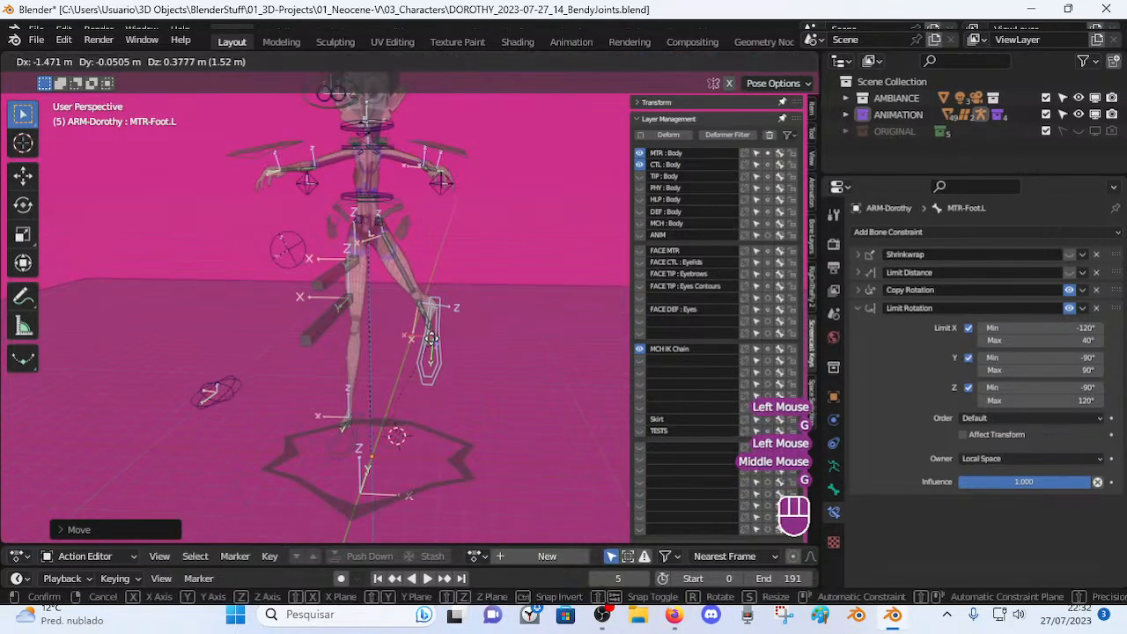
{"action": "left_click", "coordinate": [335, 323]}
Move MTR-Leg.R and MTR-Leg.L to compare how the right and left legs respond.
{"action": "left_click", "coordinate": [335, 322]}
{"action": "left_click", "coordinate": [333, 303]}
{"action": "key", "text": "g"}
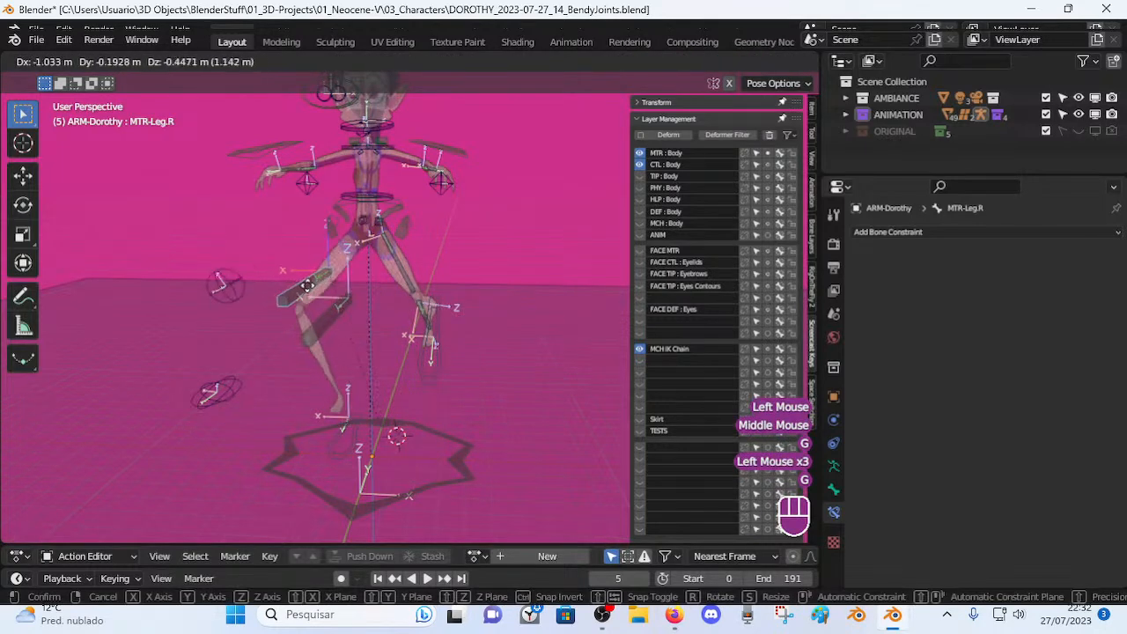
{"action": "left_click", "coordinate": [347, 324]}
{"action": "left_click", "coordinate": [348, 324]}
{"action": "key", "text": "g"}
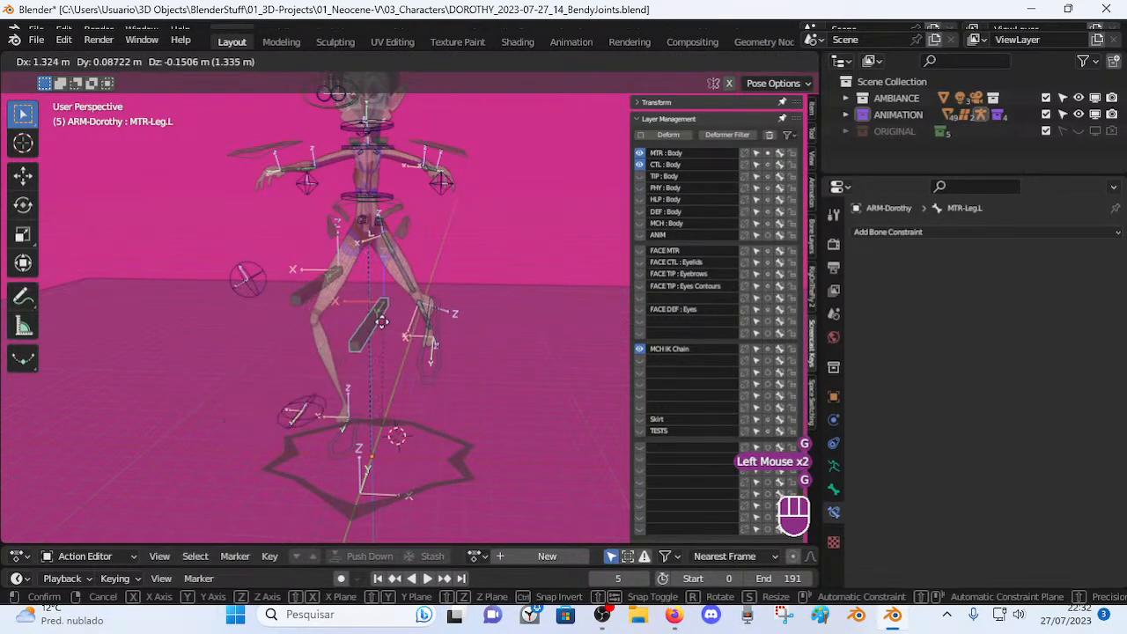
{"action": "left_click", "coordinate": [395, 324]}
{"action": "middle_click_drag", "start_coordinate": [394, 324], "coordinate": [370, 264]}
Show the DEF : Body bone layer and try moving the original thigh bone, DEF-Thigh.L.
{"action": "left_click", "coordinate": [639, 211]}
{"action": "scroll", "coordinate": [312, 310], "scroll_direction": "up", "scroll_amount": 1}
{"action": "scroll", "coordinate": [370, 264], "scroll_direction": "up", "scroll_amount": 2}
{"action": "left_click", "coordinate": [422, 227]}
{"action": "key", "text": "g"}
{"action": "key", "text": "Escape"}
{"action": "middle_click_drag", "start_coordinate": [414, 240], "coordinate": [421, 302]}
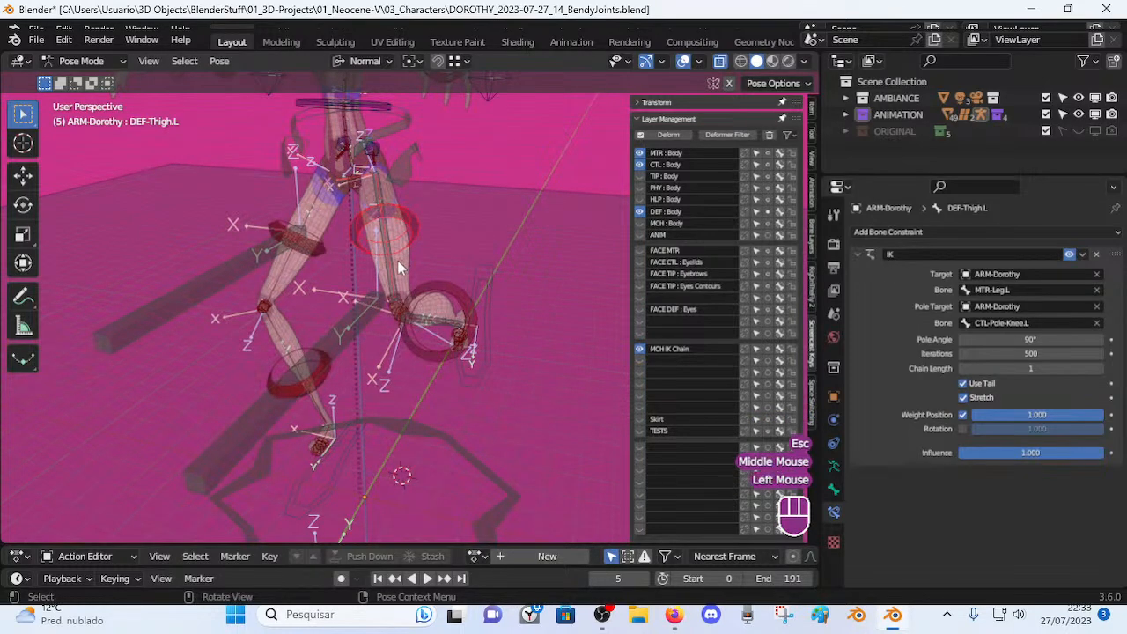
Check DEF-Thigh.L.001 and set the IK chain length on DEF-Shin.L.001 to 1.
{"action": "left_click", "coordinate": [397, 264]}
{"action": "middle_click_drag", "start_coordinate": [387, 324], "coordinate": [447, 302]}
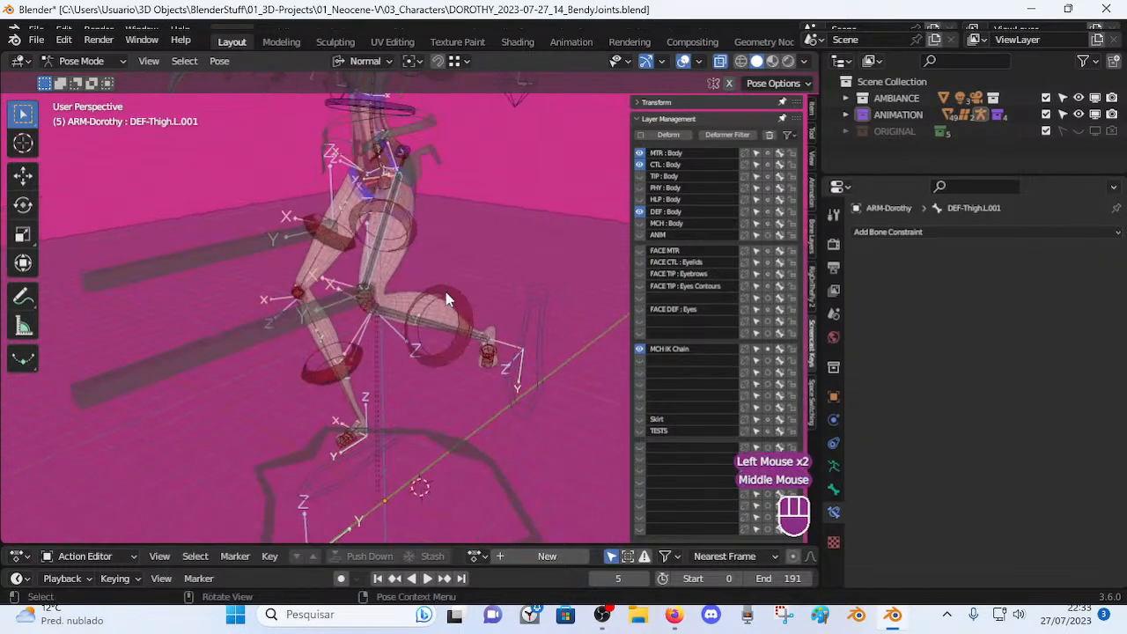
{"action": "left_click", "coordinate": [449, 333]}
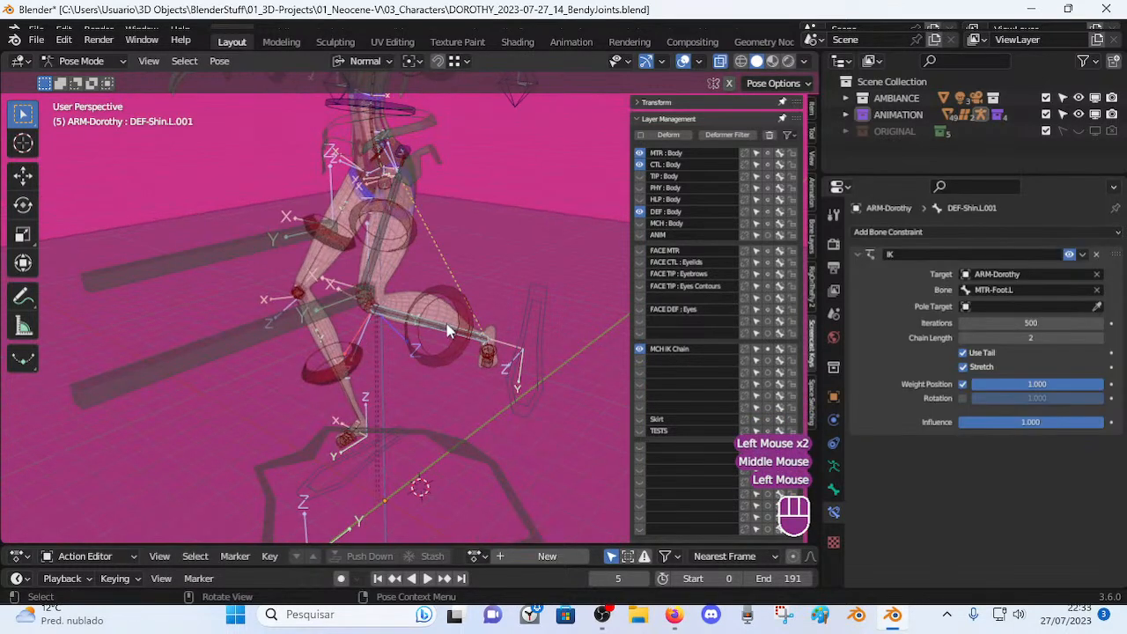
{"action": "left_click", "coordinate": [964, 340]}
Move MTR-Leg.L to test the leg with the shortened IK chain.
{"action": "left_click", "coordinate": [295, 346]}
{"action": "middle_click_drag", "start_coordinate": [295, 346], "coordinate": [339, 387]}
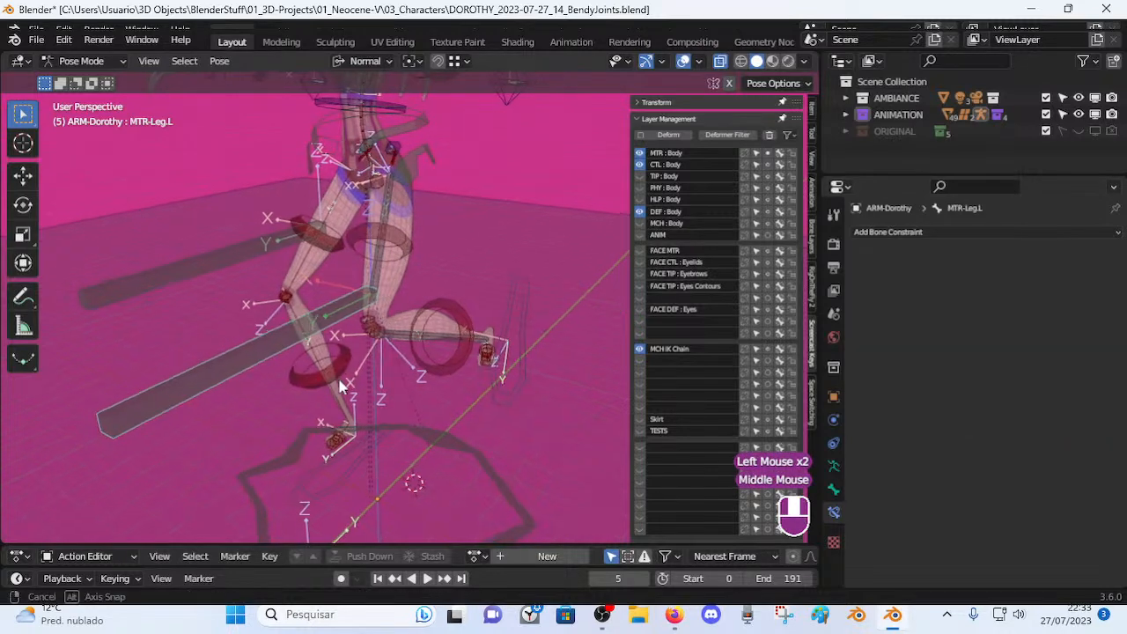
{"action": "scroll", "coordinate": [326, 368], "scroll_direction": "down", "scroll_amount": 1}
{"action": "middle_click_drag", "start_coordinate": [315, 350], "coordinate": [394, 401]}
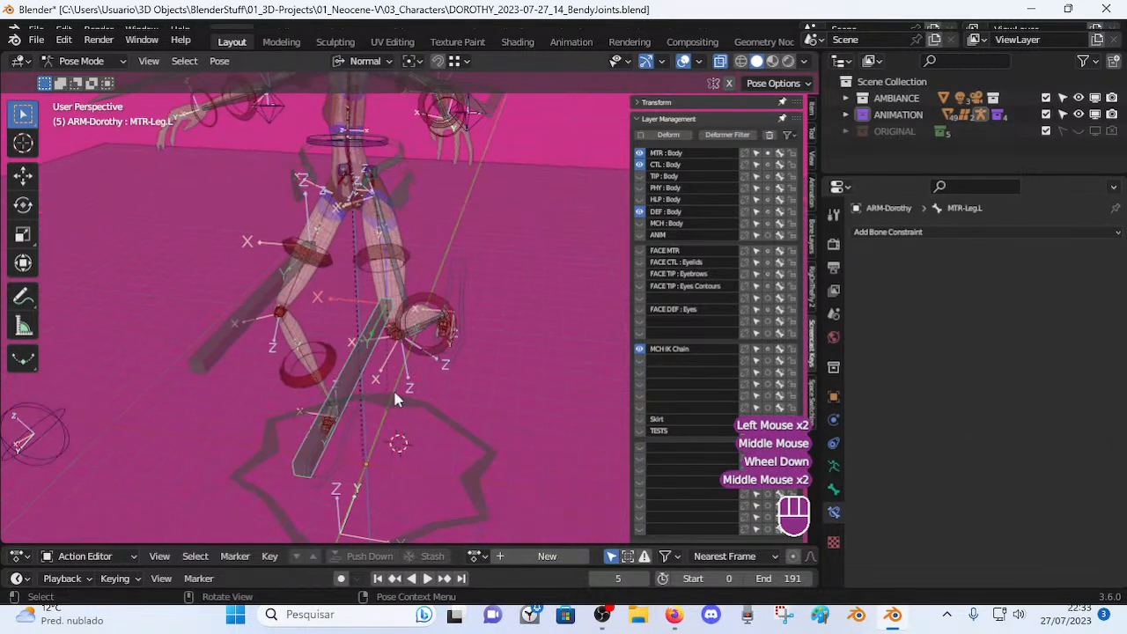
{"action": "key", "text": "g"}
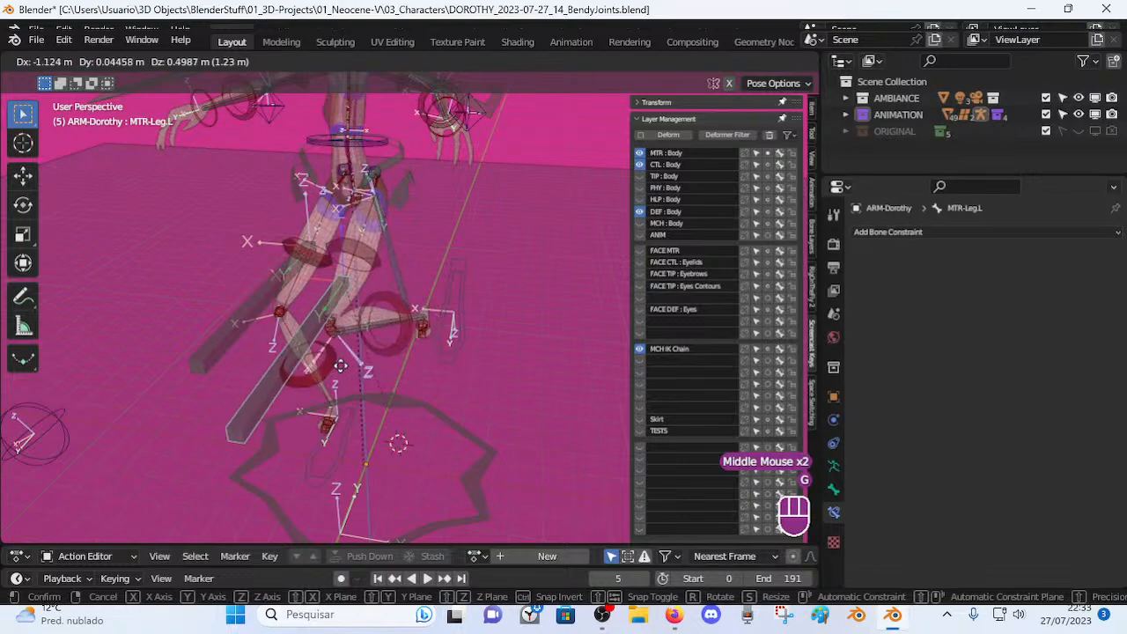
{"action": "left_click", "coordinate": [376, 284]}
Inspect DEF-Thigh.L.001 up close and move MTR-Leg.L again to compare the thigh and shin copies.
{"action": "left_click", "coordinate": [398, 278]}
{"action": "middle_click_drag", "start_coordinate": [398, 280], "coordinate": [365, 332], "text": "shift"}
{"action": "scroll", "coordinate": [392, 345], "scroll_direction": "up", "scroll_amount": 2}
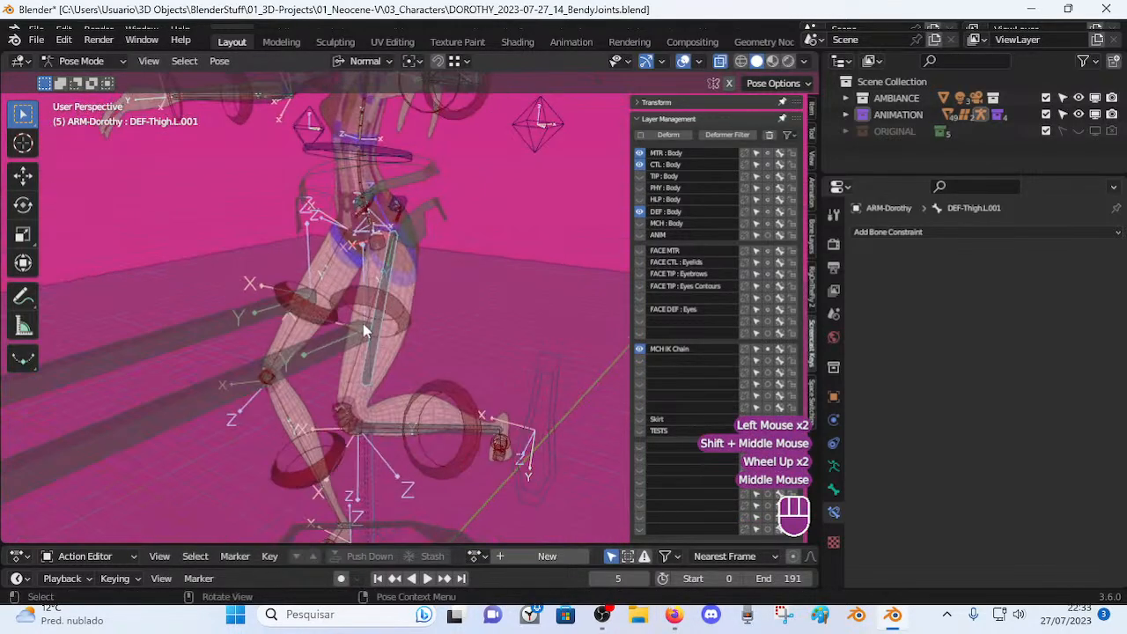
{"action": "middle_click_drag", "start_coordinate": [396, 419], "coordinate": [476, 431]}
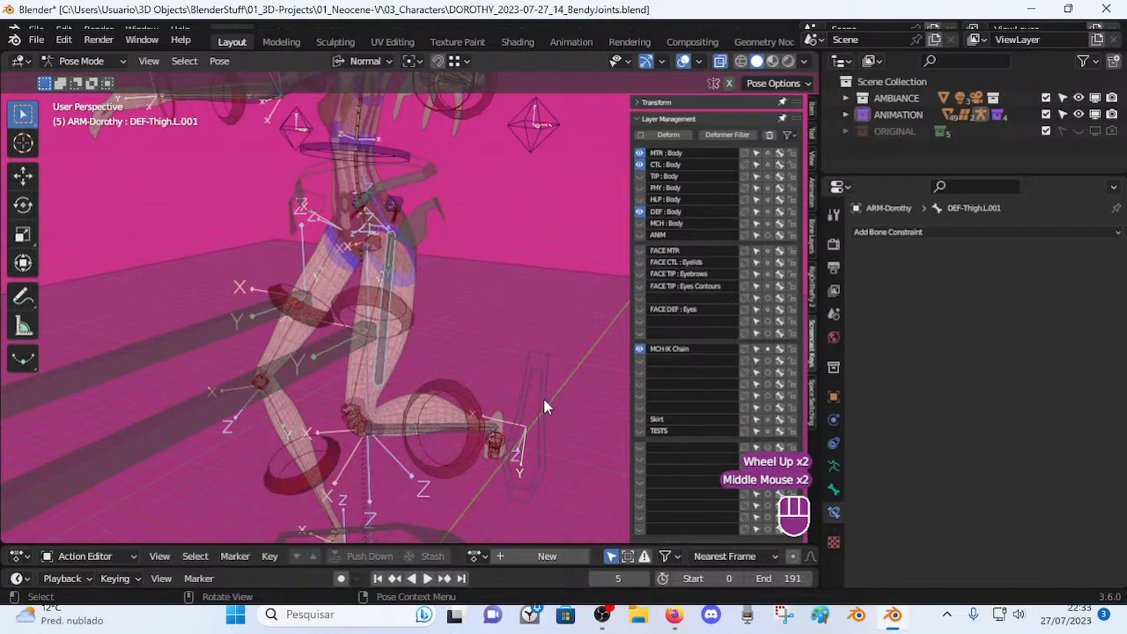
{"action": "left_click", "coordinate": [318, 356]}
{"action": "key", "text": "g"}
{"action": "left_click", "coordinate": [387, 436]}
{"action": "left_click", "coordinate": [441, 425]}
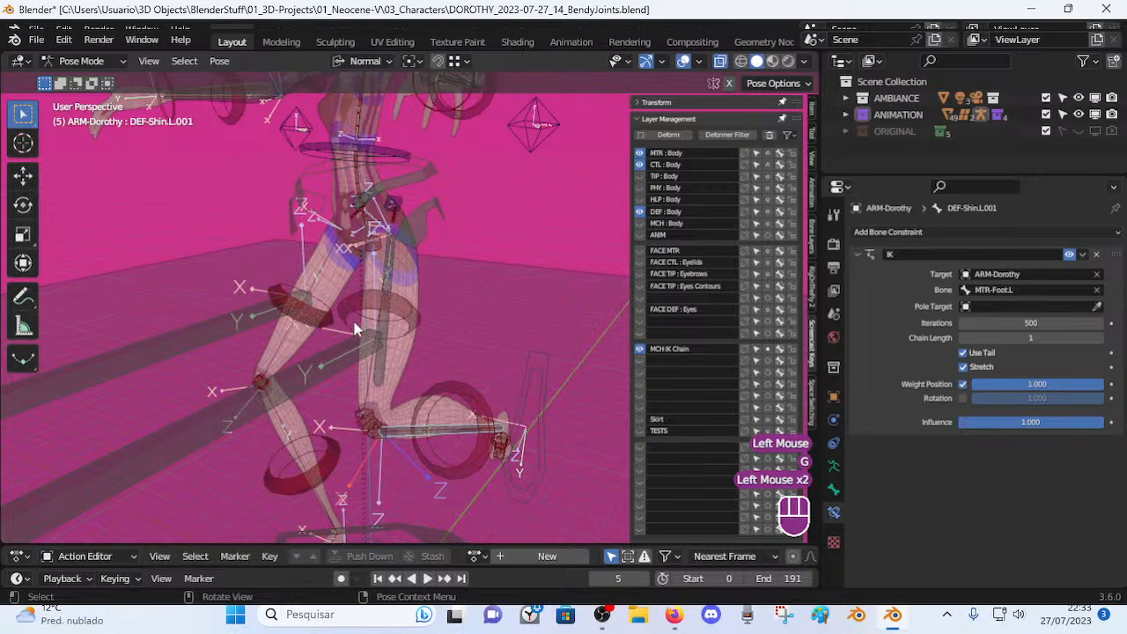
Clear the parent of DEF-Thigh.L.001 in Edit Mode and return to Pose Mode.
{"action": "key", "text": "Tab"}
{"action": "middle_click_drag", "start_coordinate": [400, 296], "coordinate": [425, 339]}
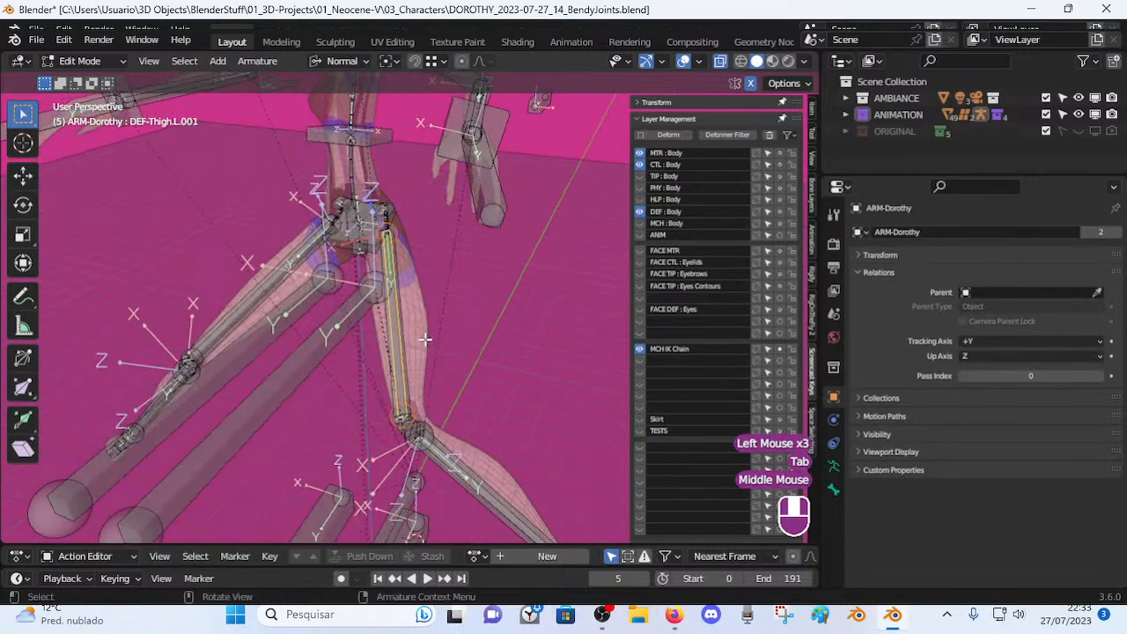
{"action": "key", "text": "alt+p"}
{"action": "left_click", "coordinate": [456, 302]}
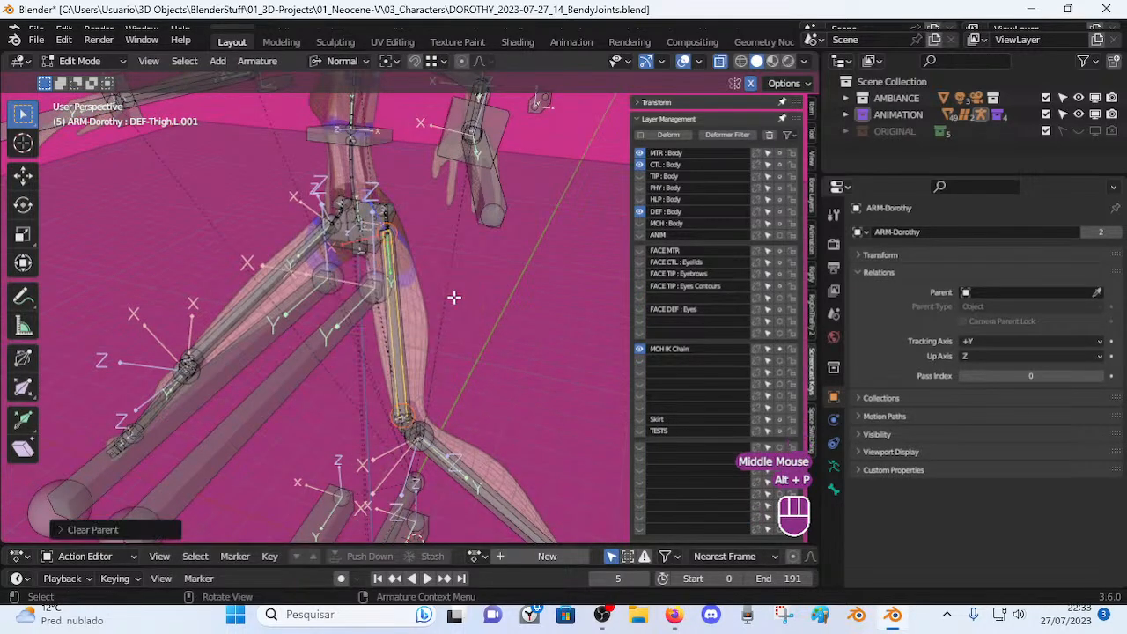
{"action": "key", "text": "ctrl+Tab"}
Move MTR-Foot.L, MTR-Leg.L and MTR-Foot.L again to test the leg with the unparented thigh copy.
{"action": "scroll", "coordinate": [458, 370], "scroll_direction": "down", "scroll_amount": 2}
{"action": "left_click", "coordinate": [479, 396]}
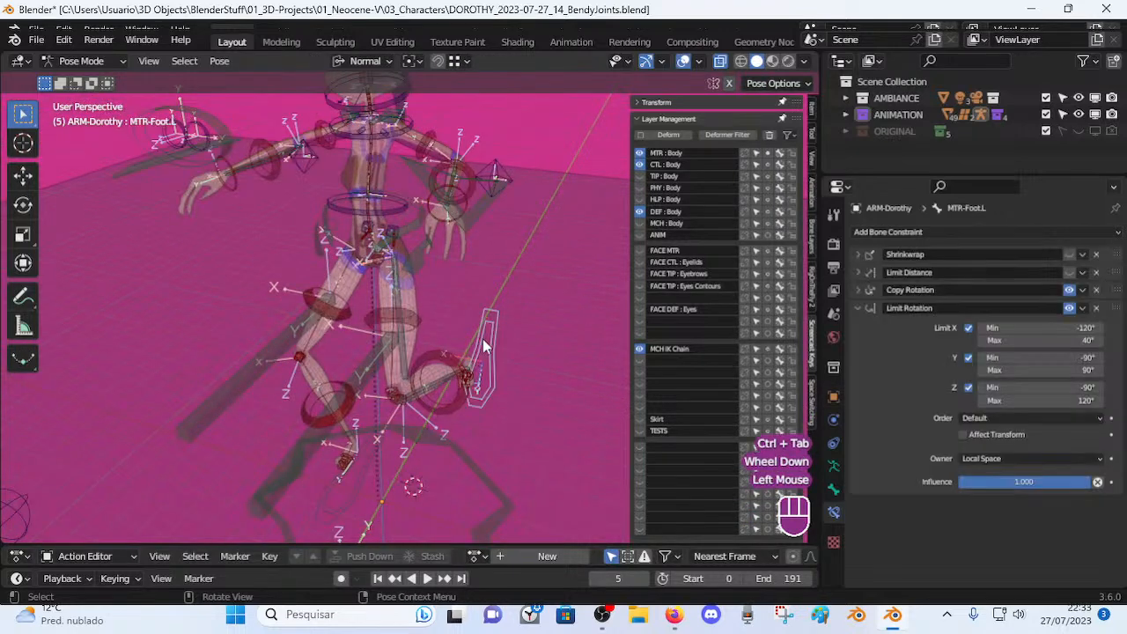
{"action": "key", "text": "g"}
{"action": "left_click", "coordinate": [501, 390]}
{"action": "left_click", "coordinate": [382, 364]}
{"action": "key", "text": "g"}
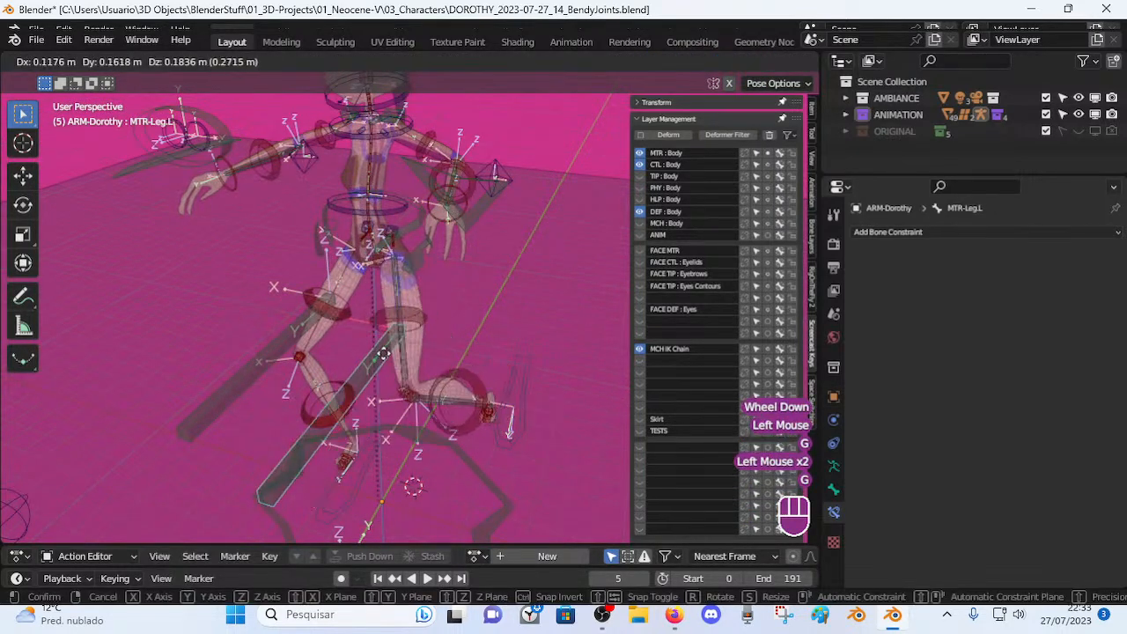
{"action": "left_click", "coordinate": [492, 382]}
{"action": "left_click", "coordinate": [489, 392]}
{"action": "key", "text": "g"}
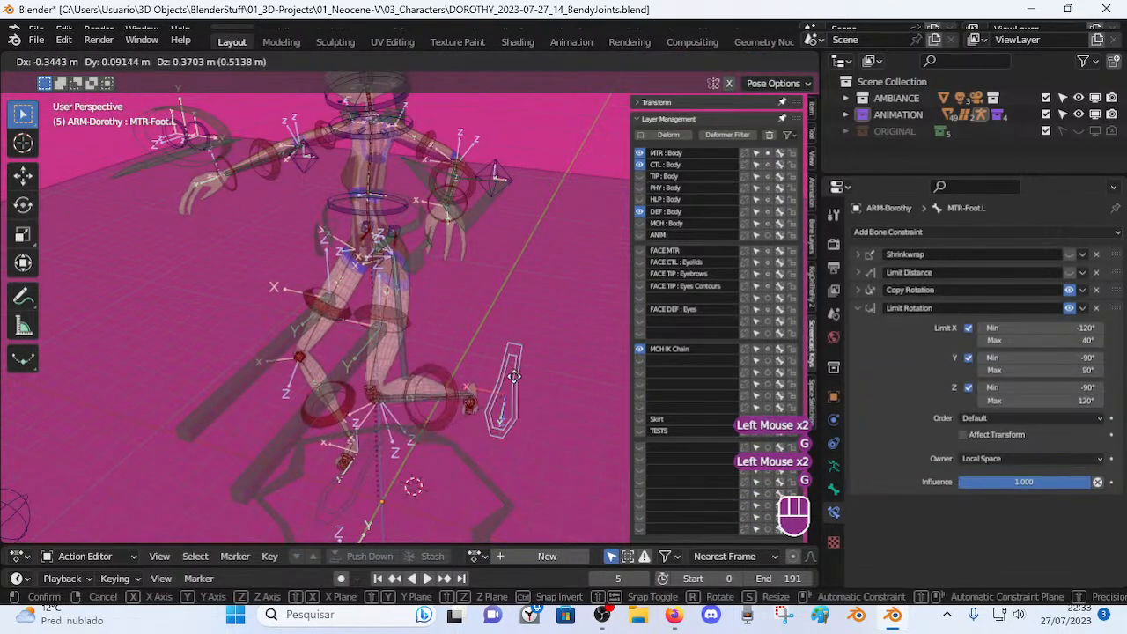
{"action": "left_click", "coordinate": [407, 360]}
Increase the IK chain length on DEF-Shin.L.001 by one and move MTR-Foot.L to test it.
{"action": "left_click", "coordinate": [407, 412]}
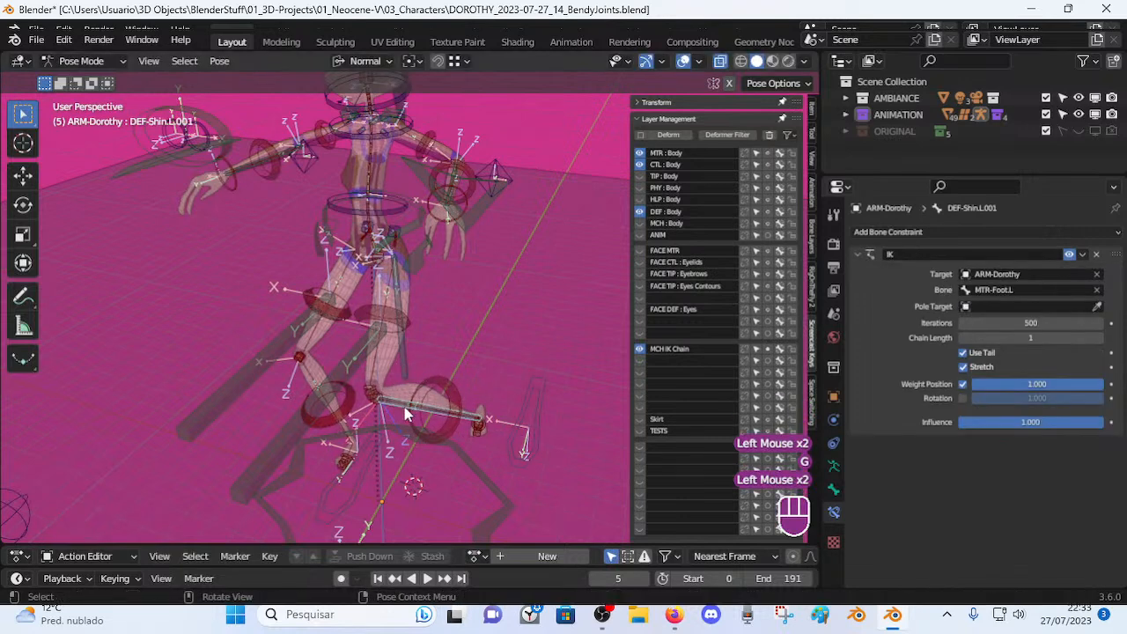
{"action": "left_click", "coordinate": [1097, 337]}
{"action": "left_click", "coordinate": [540, 402]}
{"action": "key", "text": "g"}
{"action": "left_click", "coordinate": [555, 387]}
Move MTR-Leg.L twice, from the side and the front, to test its effect on the two-bone chain.
{"action": "left_click", "coordinate": [364, 367]}
{"action": "key", "text": "g"}
{"action": "left_click", "coordinate": [353, 368]}
{"action": "middle_click_drag", "start_coordinate": [353, 368], "coordinate": [385, 332]}
{"action": "key", "text": "g"}
{"action": "left_click", "coordinate": [369, 314]}
{"action": "scroll", "coordinate": [391, 326], "scroll_direction": "up", "scroll_amount": 2}
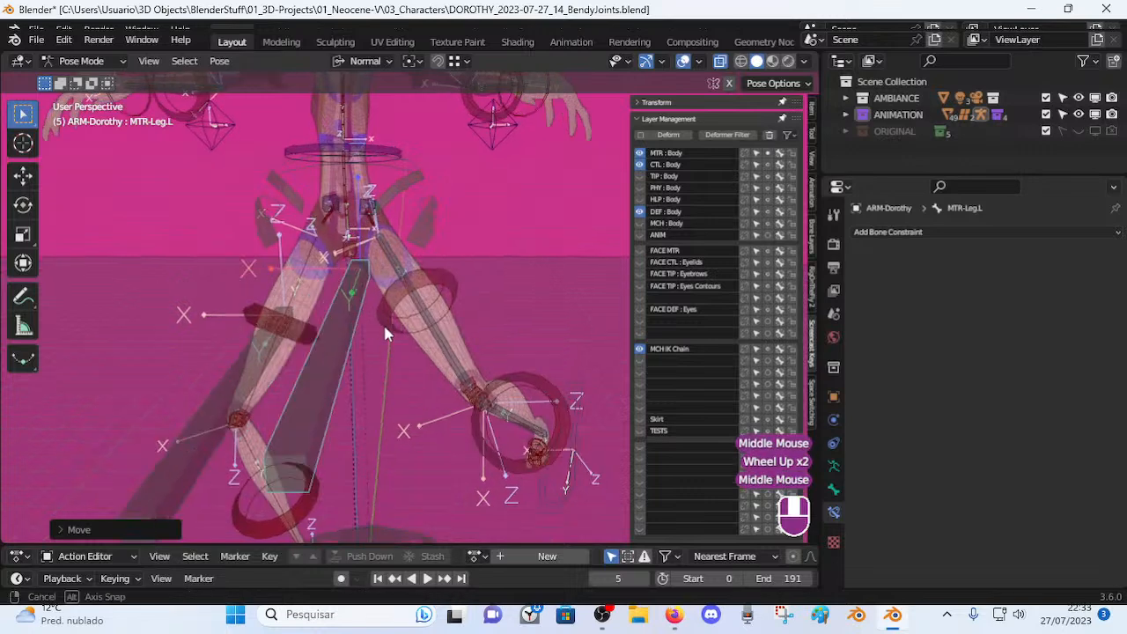
{"action": "left_click", "coordinate": [680, 616]}
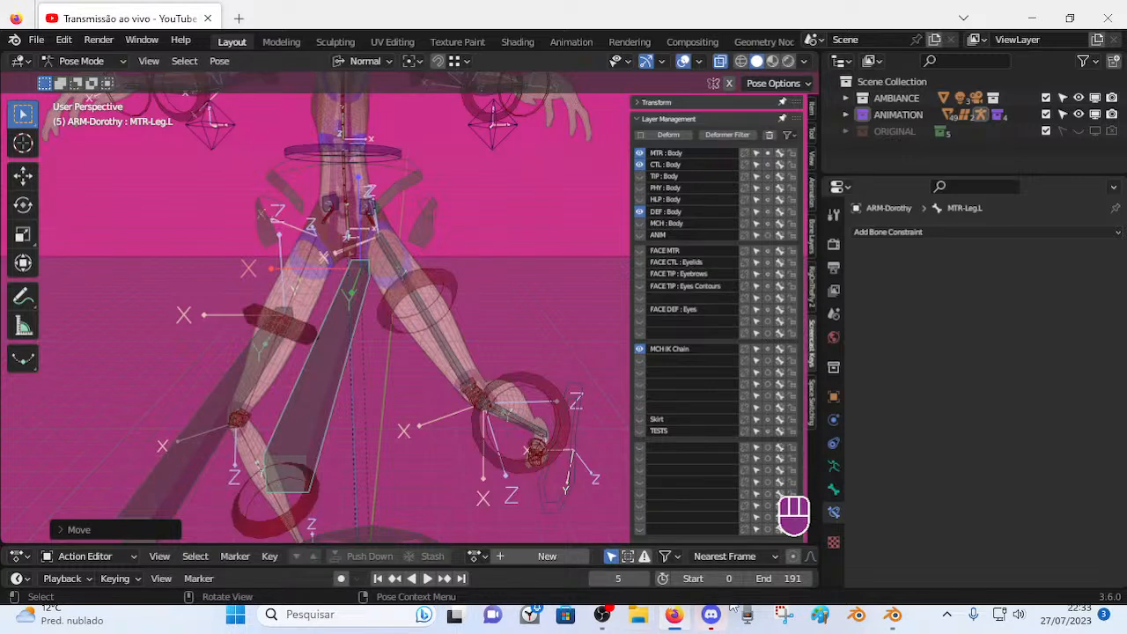
{"action": "left_click", "coordinate": [711, 616]}
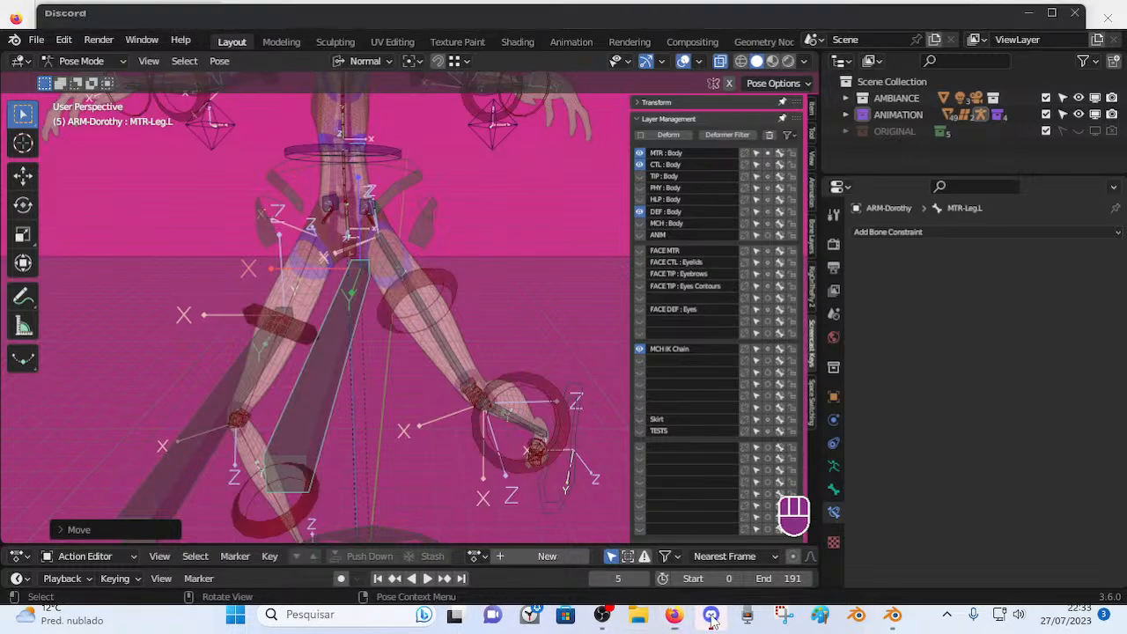
{"action": "left_click", "coordinate": [1091, 12]}
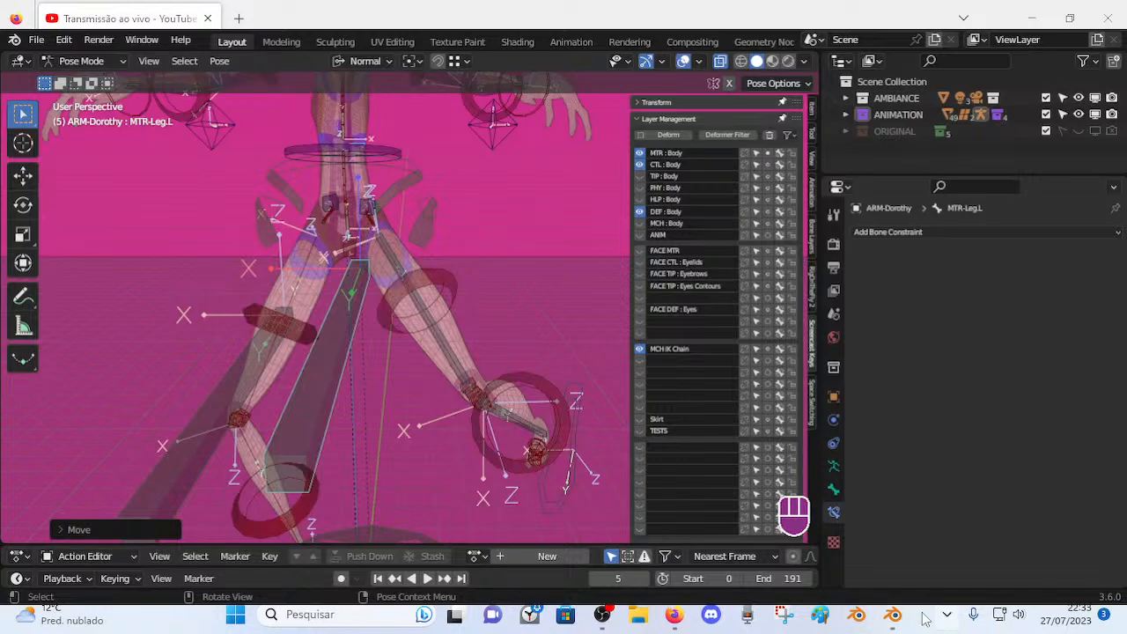
{"action": "left_click", "coordinate": [891, 616]}
Move MTR-Foot.L in the side view and rotate it about its X axis to test the knee bend.
{"action": "middle_click_drag", "start_coordinate": [418, 376], "coordinate": [500, 469]}
{"action": "scroll", "coordinate": [534, 473], "scroll_direction": "down", "scroll_amount": 2}
{"action": "left_click", "coordinate": [535, 466]}
{"action": "key", "text": "g"}
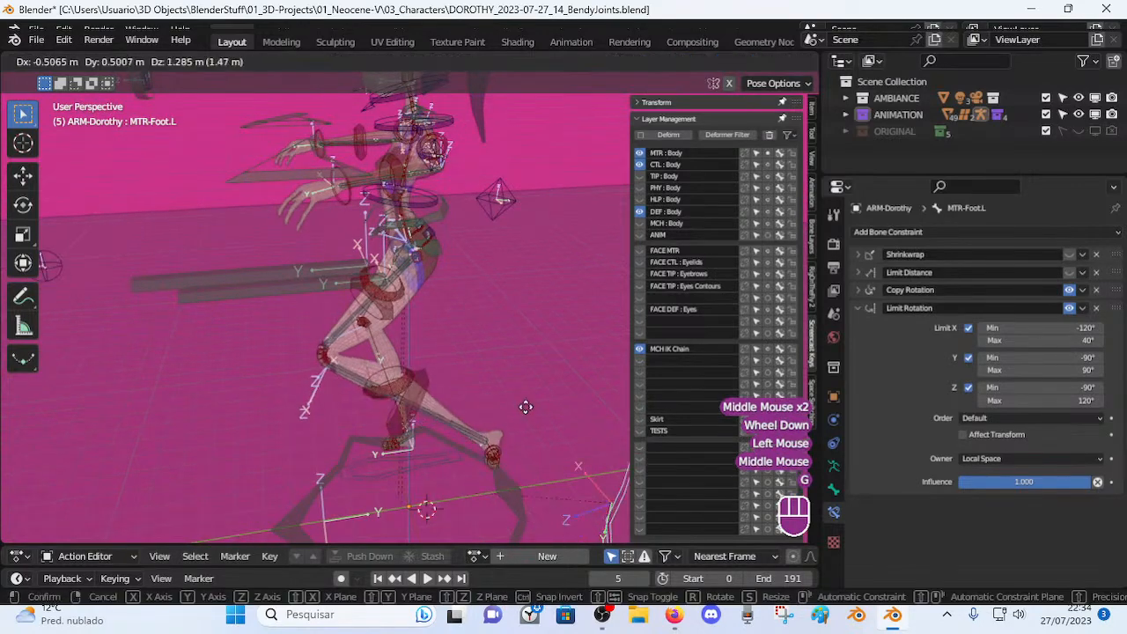
{"action": "left_click", "coordinate": [513, 426]}
{"action": "scroll", "coordinate": [512, 426], "scroll_direction": "down", "scroll_amount": 2}
{"action": "middle_click_drag", "start_coordinate": [512, 426], "coordinate": [489, 352], "text": "shift"}
{"action": "key", "text": "r"}
{"action": "key", "text": "x"}
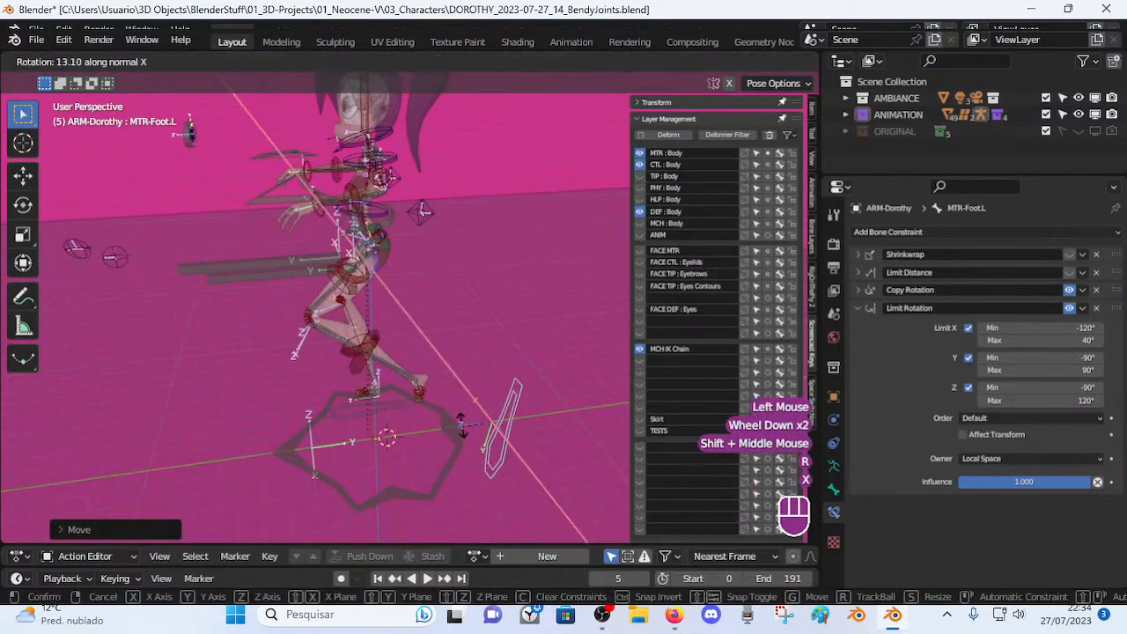
{"action": "left_click", "coordinate": [493, 445]}
Reposition MTR-Foot.L twice and rotate it about its X axis again to pose the lifted foot.
{"action": "middle_click_drag", "start_coordinate": [493, 453], "coordinate": [546, 456]}
{"action": "key", "text": "g"}
{"action": "left_click", "coordinate": [500, 434]}
{"action": "key", "text": "g"}
{"action": "left_click", "coordinate": [538, 433]}
{"action": "key", "text": "r"}
{"action": "key", "text": "x"}
{"action": "left_click", "coordinate": [541, 397]}
{"action": "middle_click_drag", "start_coordinate": [541, 401], "coordinate": [430, 418]}
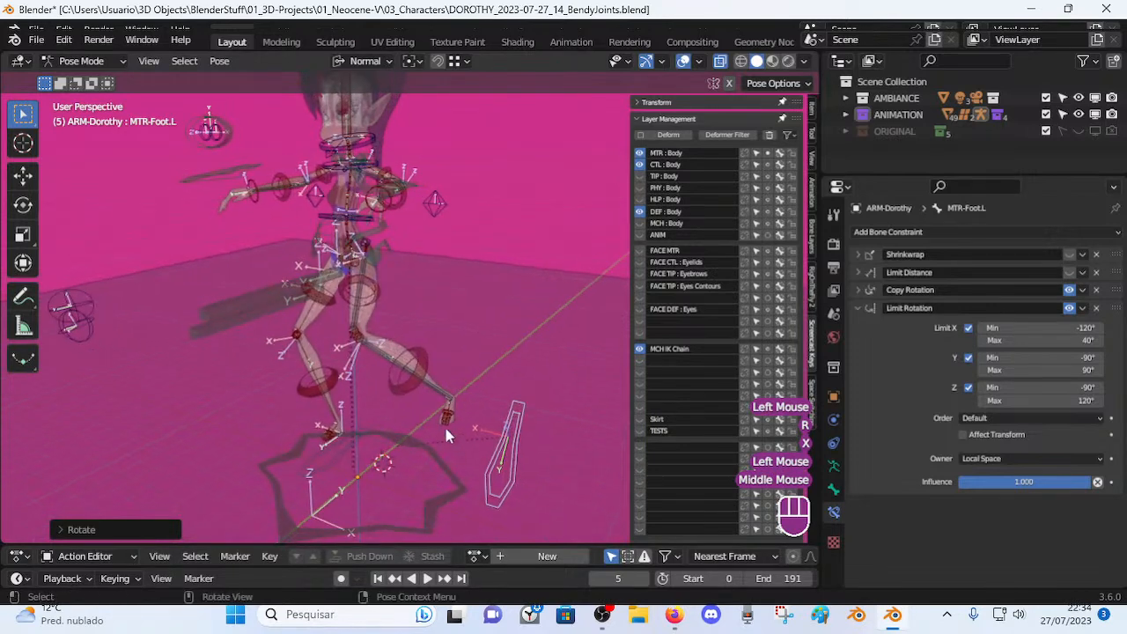
Move MTR-Foot.L again and check the knee direction from the front.
{"action": "key", "text": "g"}
{"action": "left_click", "coordinate": [364, 403]}
{"action": "scroll", "coordinate": [363, 403], "scroll_direction": "down", "scroll_amount": 2}
{"action": "middle_click_drag", "start_coordinate": [364, 402], "coordinate": [393, 393]}
{"action": "scroll", "coordinate": [392, 390], "scroll_direction": "up", "scroll_amount": 2}
Inspect the IK constraint of DEF-Shin.L, and move CTL-Pole-Knee.L down beside the opposite foot to test its effect.
{"action": "left_click", "coordinate": [457, 372]}
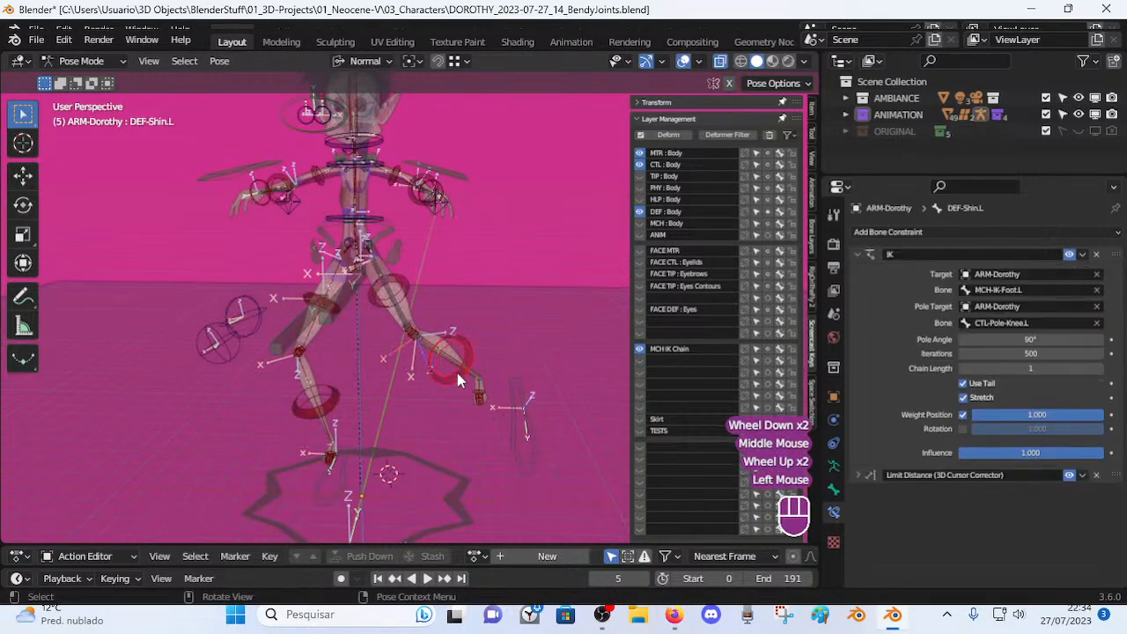
{"action": "middle_click", "coordinate": [438, 377]}
{"action": "left_click", "coordinate": [261, 323]}
{"action": "key", "text": "g"}
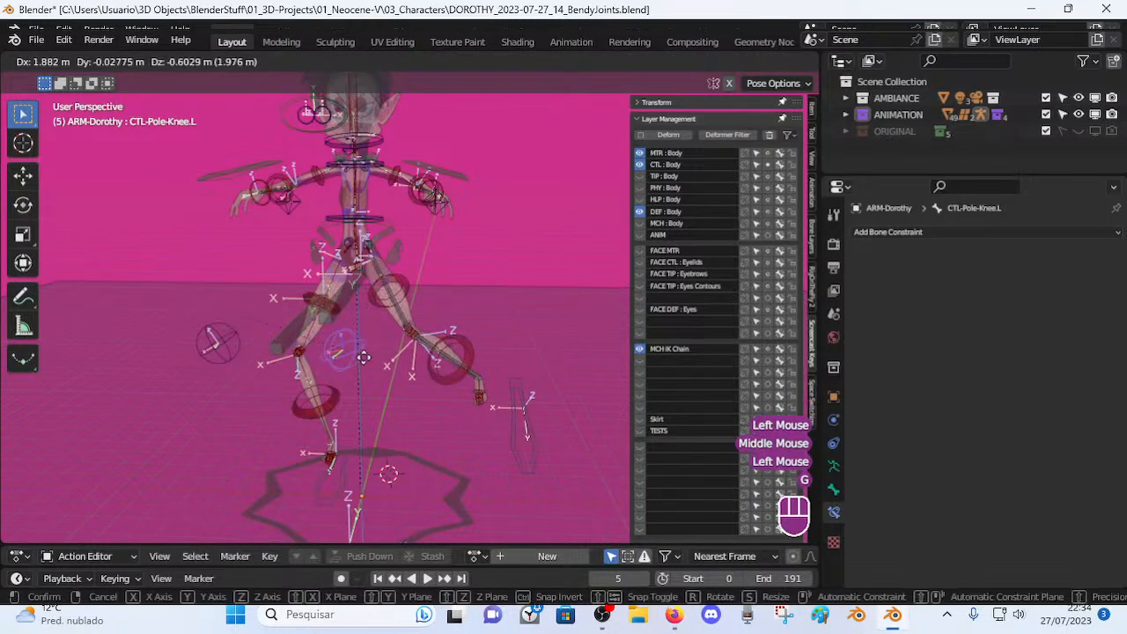
{"action": "left_click", "coordinate": [453, 391]}
{"action": "middle_click_drag", "start_coordinate": [453, 392], "coordinate": [471, 415]}
{"action": "middle_click_drag", "start_coordinate": [491, 359], "coordinate": [440, 370]}
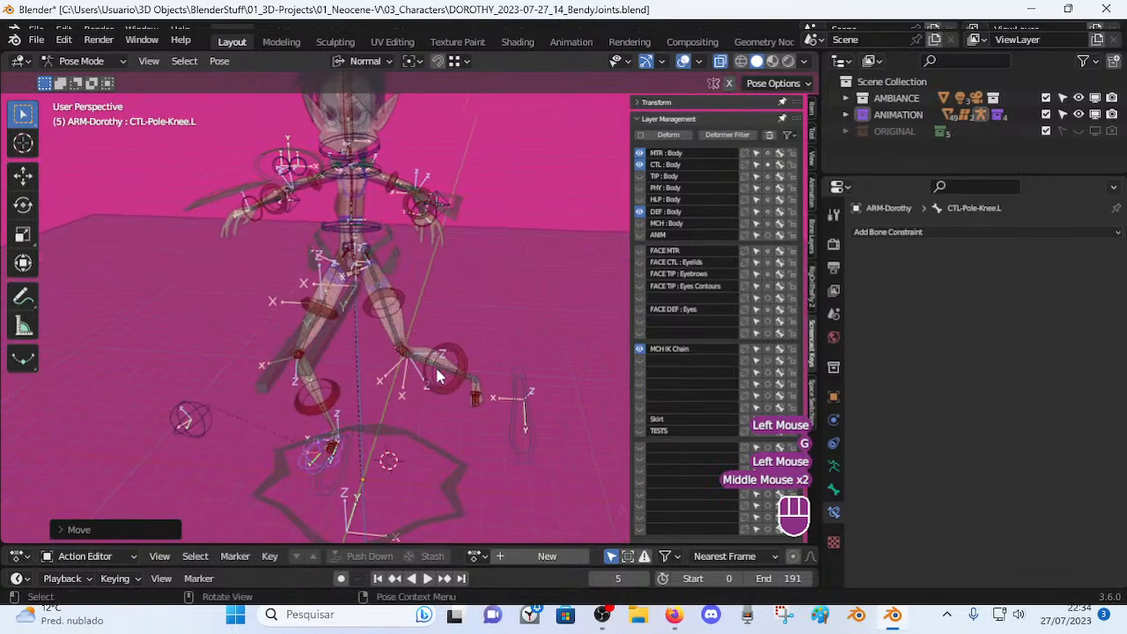
Try to assign CTL-Pole-Knee.L as the pole target of the IK constraint on DEF-Shin.L.001.
{"action": "left_click", "coordinate": [441, 368]}
{"action": "left_click", "coordinate": [1097, 307]}
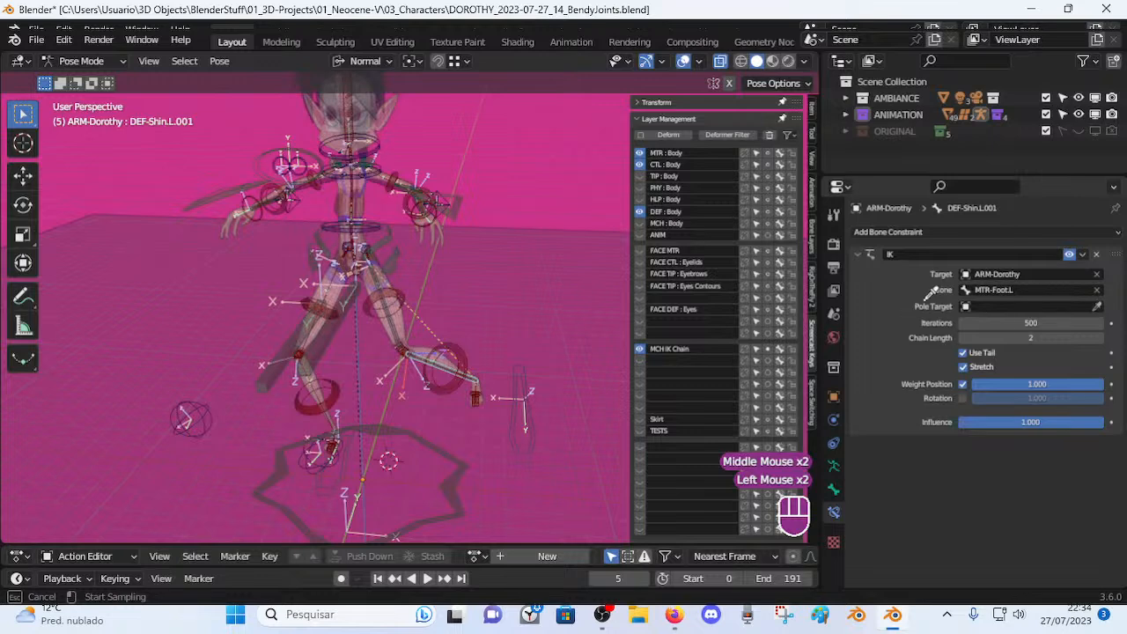
{"action": "left_click", "coordinate": [993, 272]}
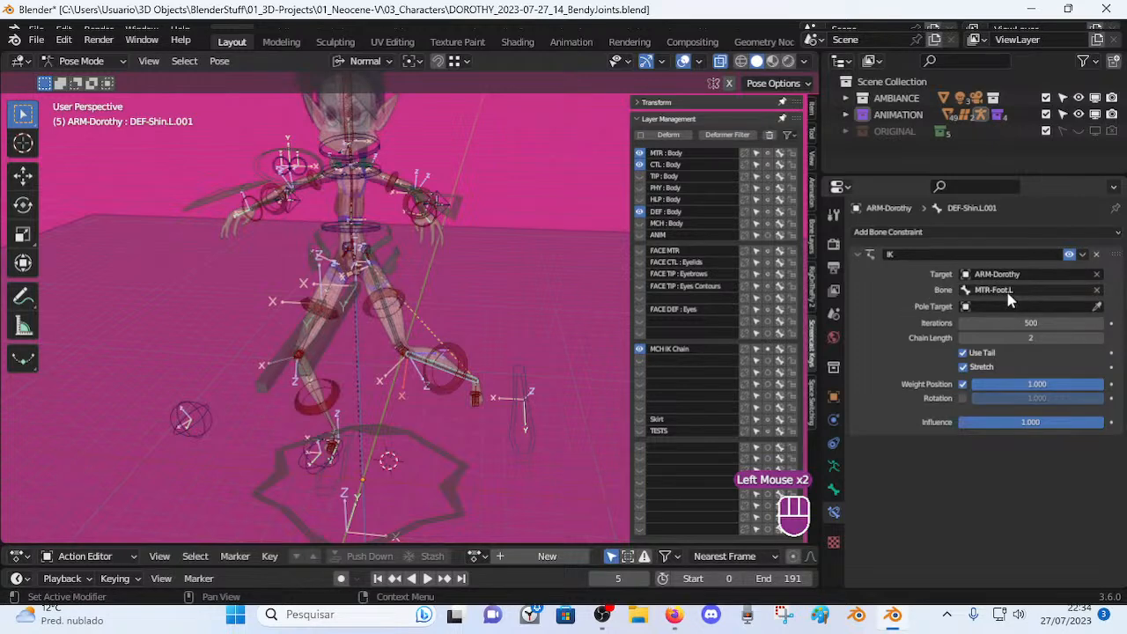
{"action": "left_click", "coordinate": [293, 476]}
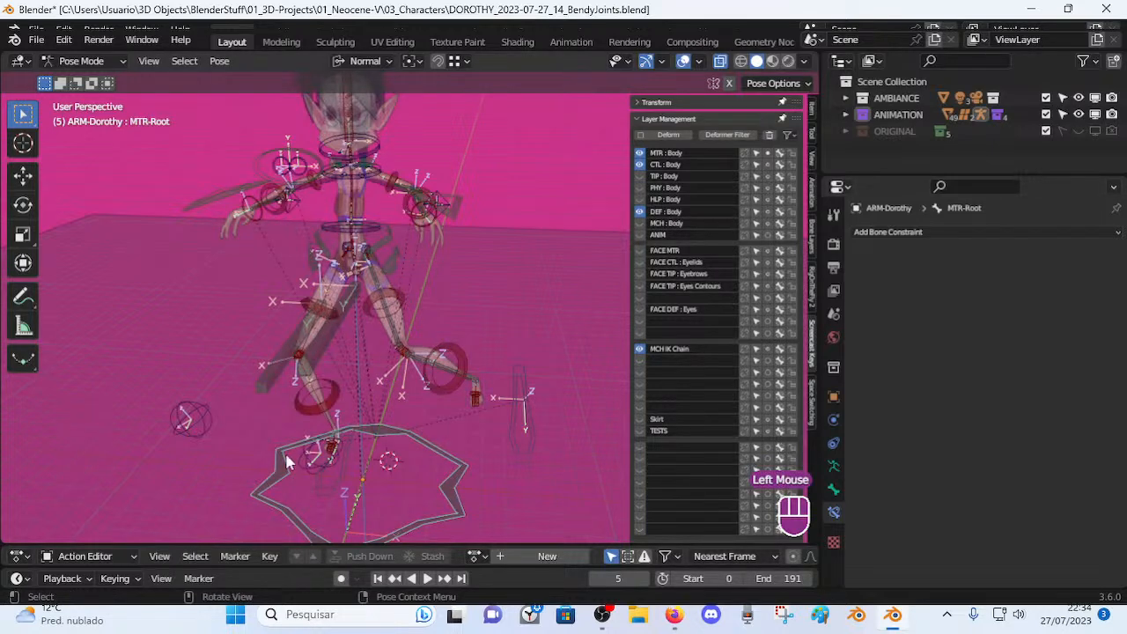
{"action": "left_click", "coordinate": [318, 465]}
{"action": "key", "text": "F2"}
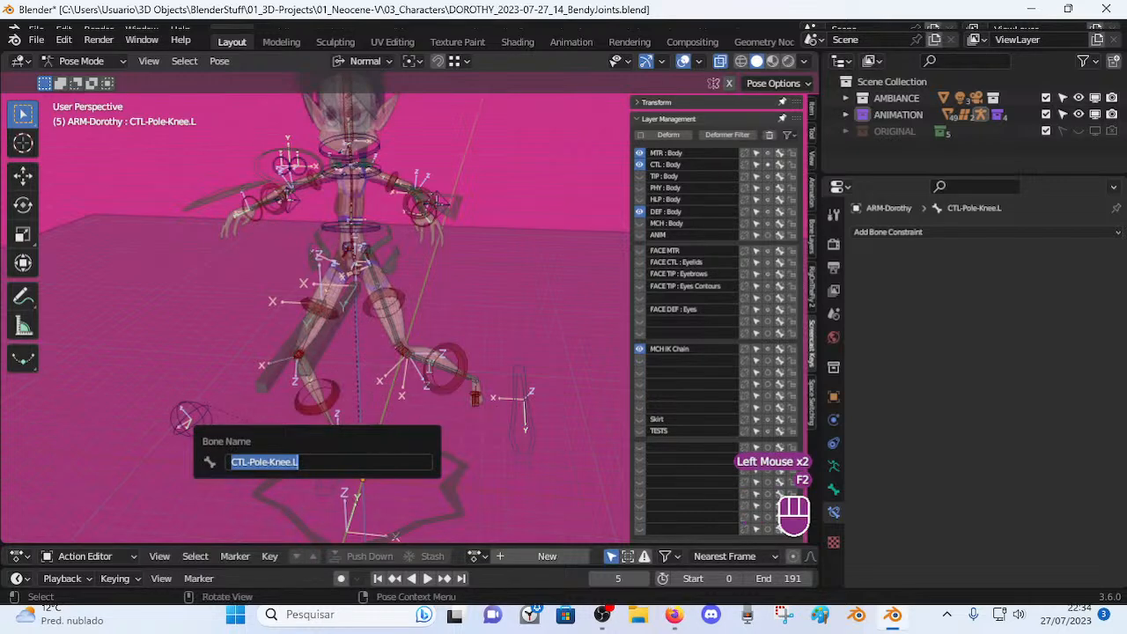
{"action": "left_click", "coordinate": [431, 360]}
{"action": "key", "text": "ctrl+v"}
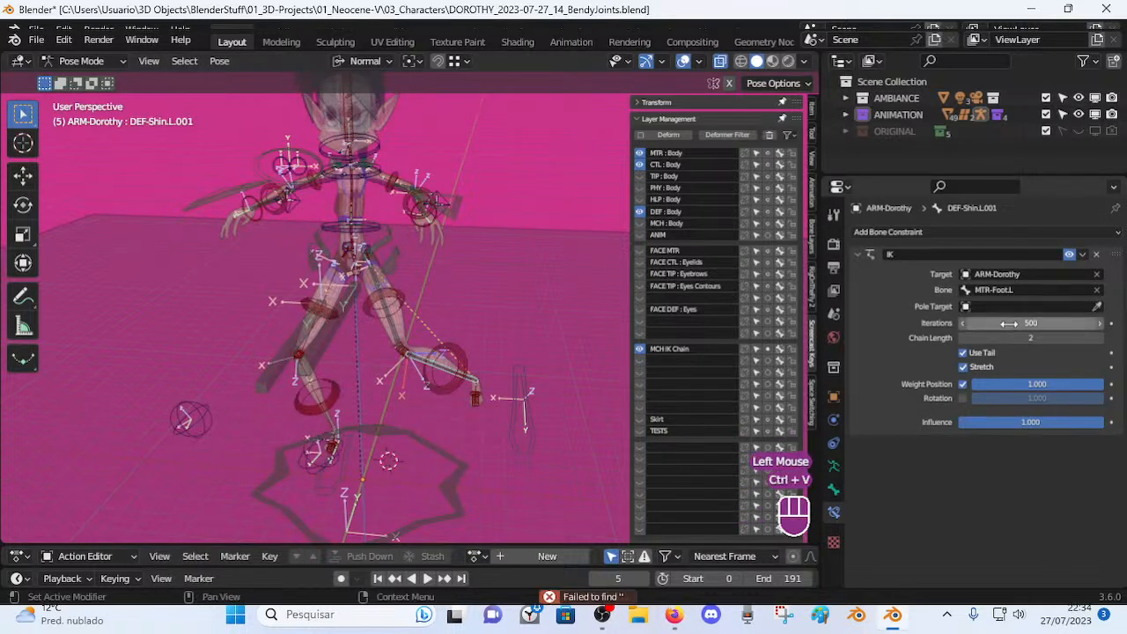
{"action": "left_click", "coordinate": [295, 462]}
{"action": "key", "text": "F2"}
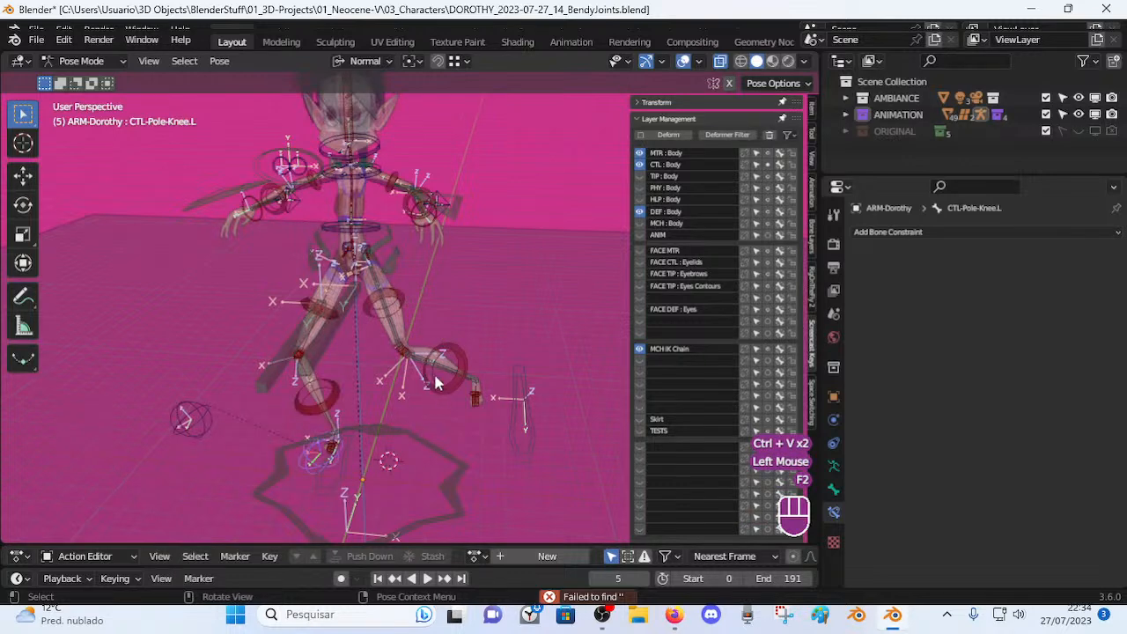
{"action": "left_click", "coordinate": [447, 373]}
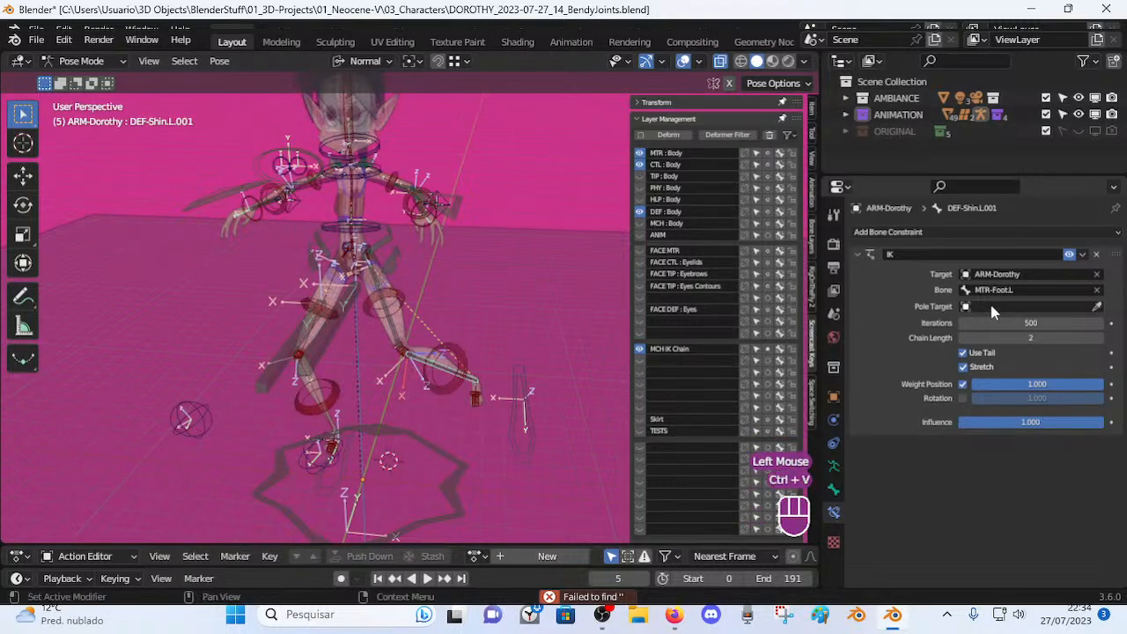
Set the IK pole target of DEF-Shin.L.001 to ARM-Dorothy with CTL-Pole-Knee.L as its pole bone.
{"action": "left_click", "coordinate": [313, 467]}
{"action": "key", "text": "F2"}
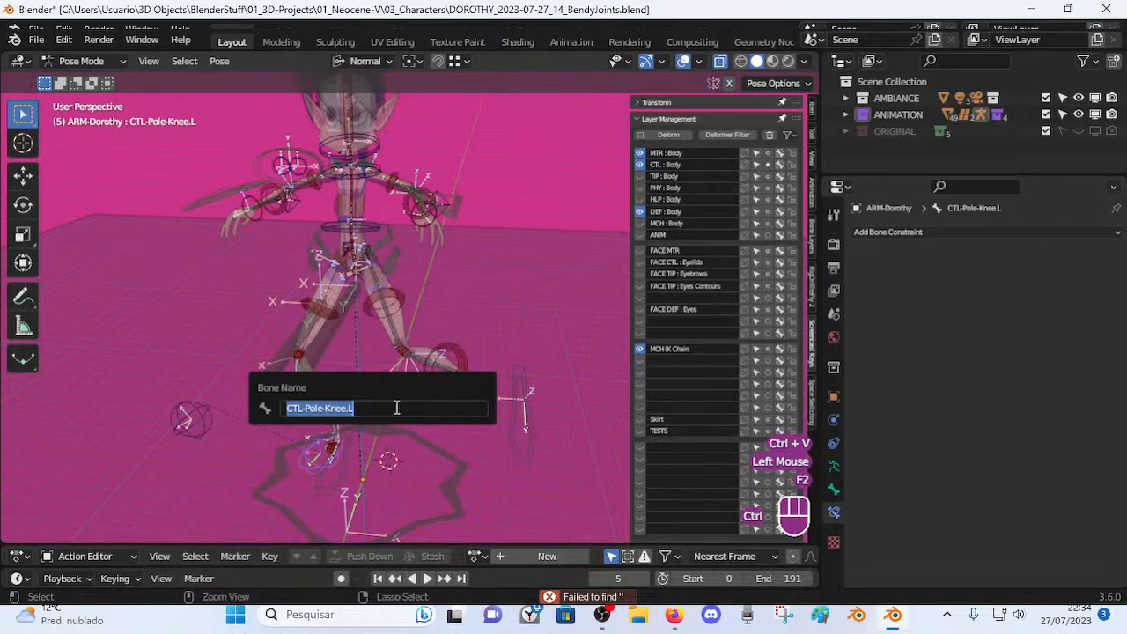
{"action": "key", "text": "ctrl+c"}
{"action": "left_click", "coordinate": [447, 373]}
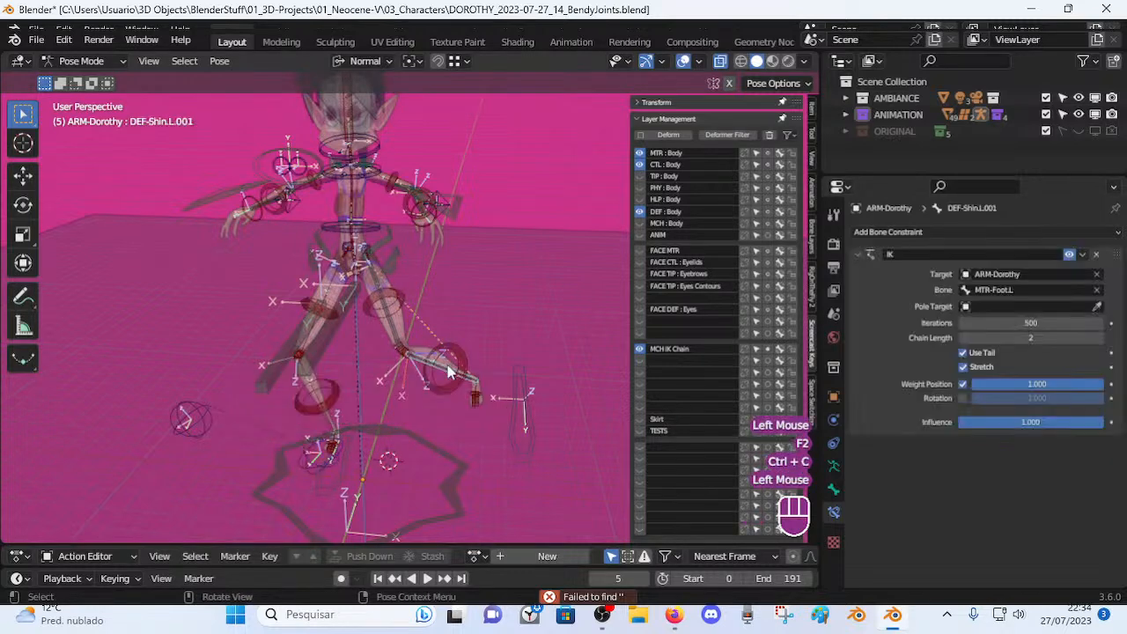
{"action": "left_click", "coordinate": [1011, 305]}
{"action": "key", "text": "ctrl+v"}
{"action": "left_click", "coordinate": [1037, 319]}
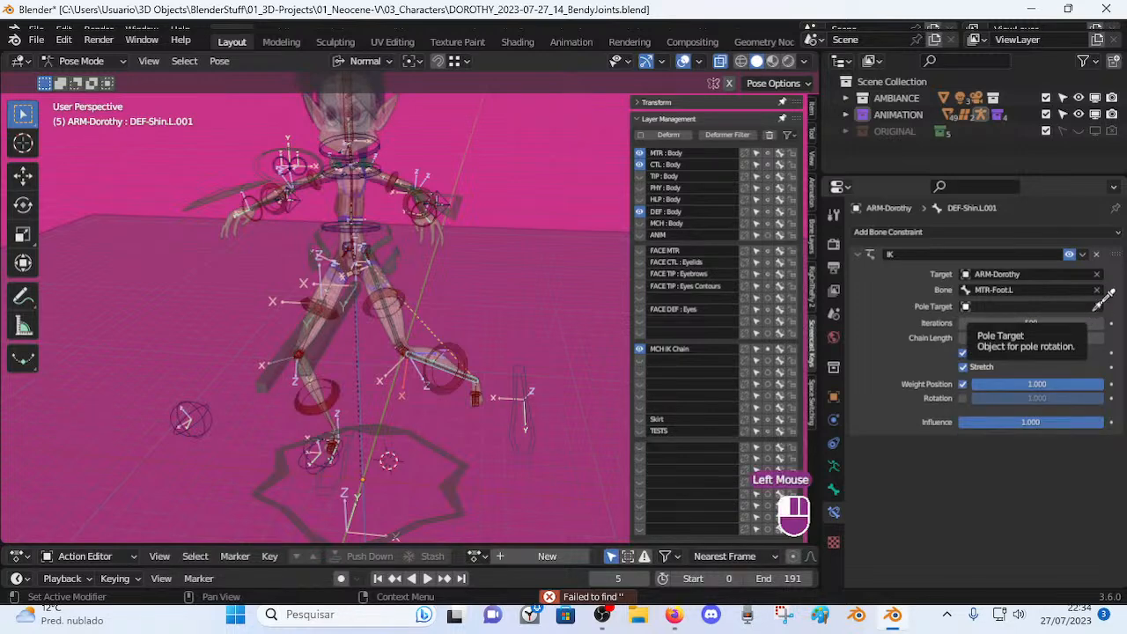
{"action": "left_click", "coordinate": [1099, 307]}
{"action": "left_click", "coordinate": [421, 291]}
{"action": "left_click", "coordinate": [1039, 323]}
{"action": "key", "text": "ctrl+v"}
{"action": "key", "text": "Return"}
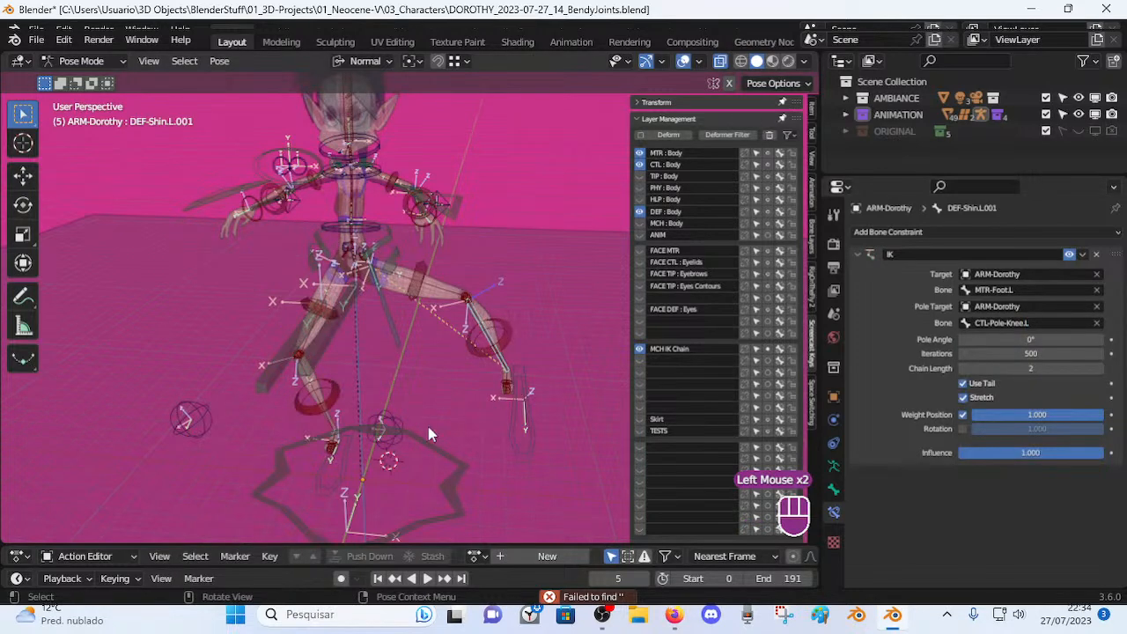
Test the new pole target by moving CTL-Pole-Knee.L, lowering MTR-Foot.L to the floor, and swinging the pole outward past the opposite leg.
{"action": "left_click", "coordinate": [394, 423]}
{"action": "key", "text": "g"}
{"action": "left_click", "coordinate": [369, 441]}
{"action": "left_click", "coordinate": [518, 392]}
{"action": "key", "text": "g"}
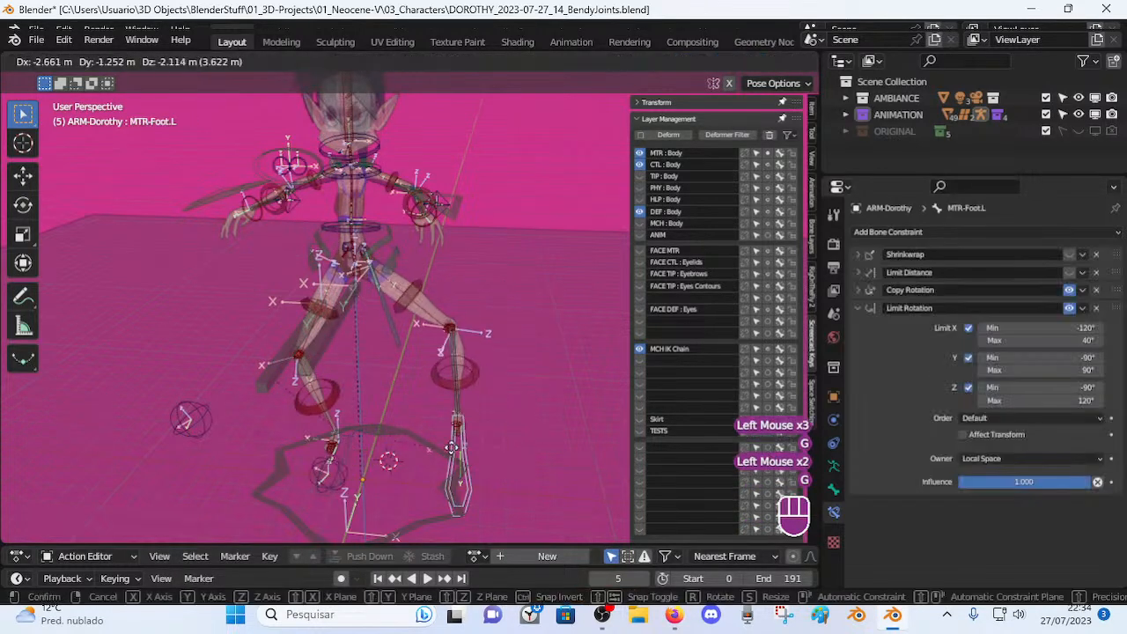
{"action": "left_click", "coordinate": [442, 464]}
{"action": "left_click", "coordinate": [333, 483]}
{"action": "key", "text": "g"}
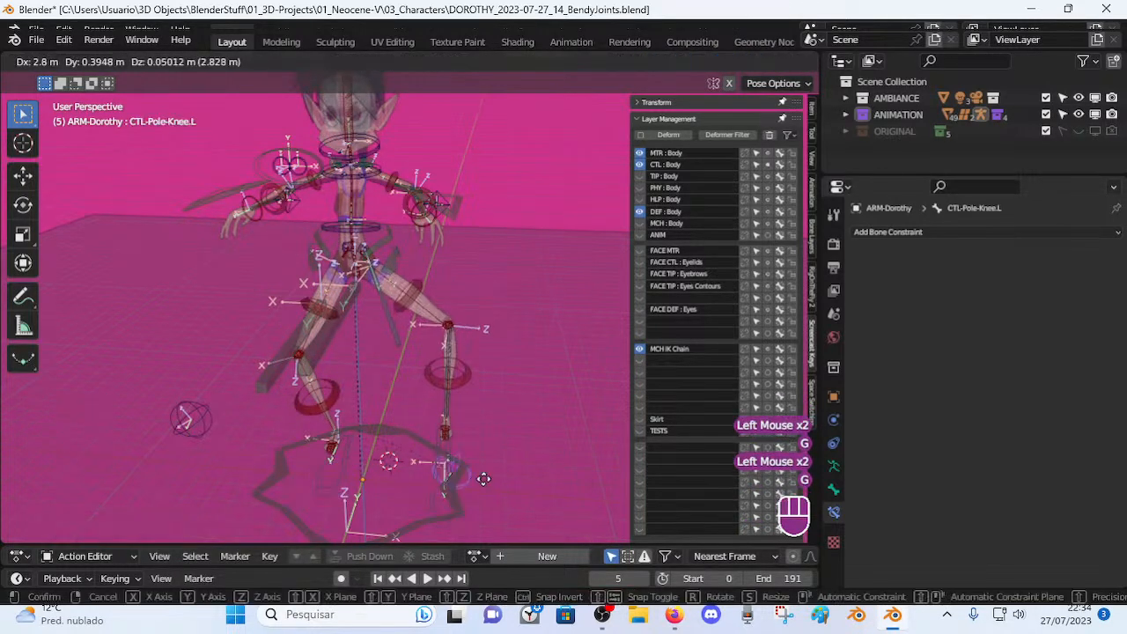
{"action": "left_click", "coordinate": [197, 492]}
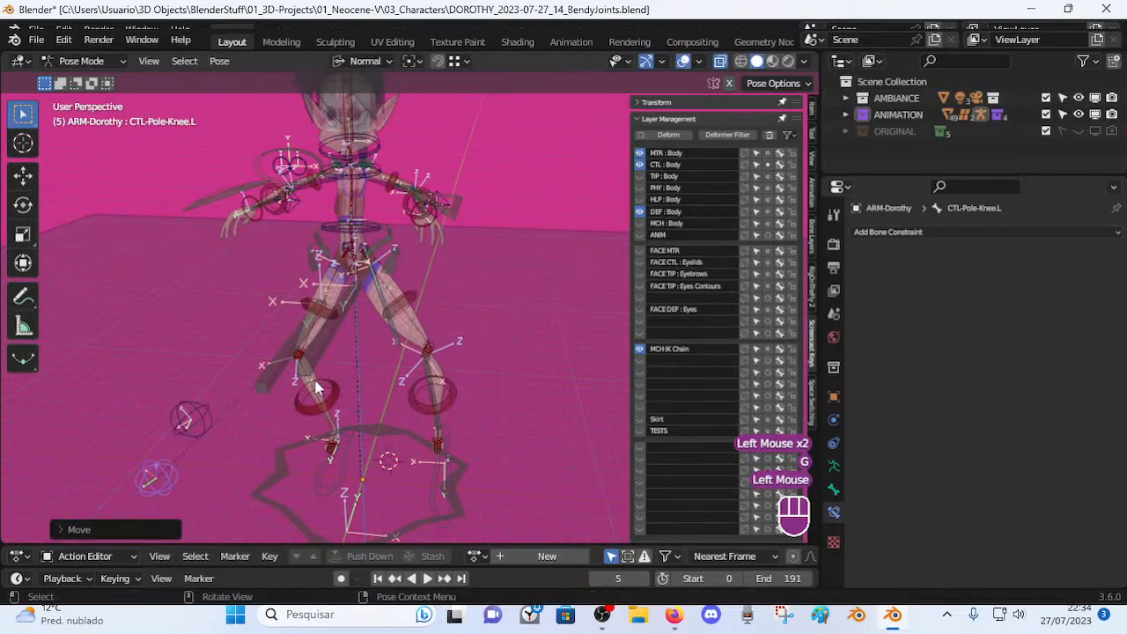
Move MTR-Leg.L in front of the opposite shin and shift CTL-Pole-Knee.L to test the knee direction.
{"action": "left_click", "coordinate": [309, 361]}
{"action": "key", "text": "g"}
{"action": "left_click", "coordinate": [260, 478]}
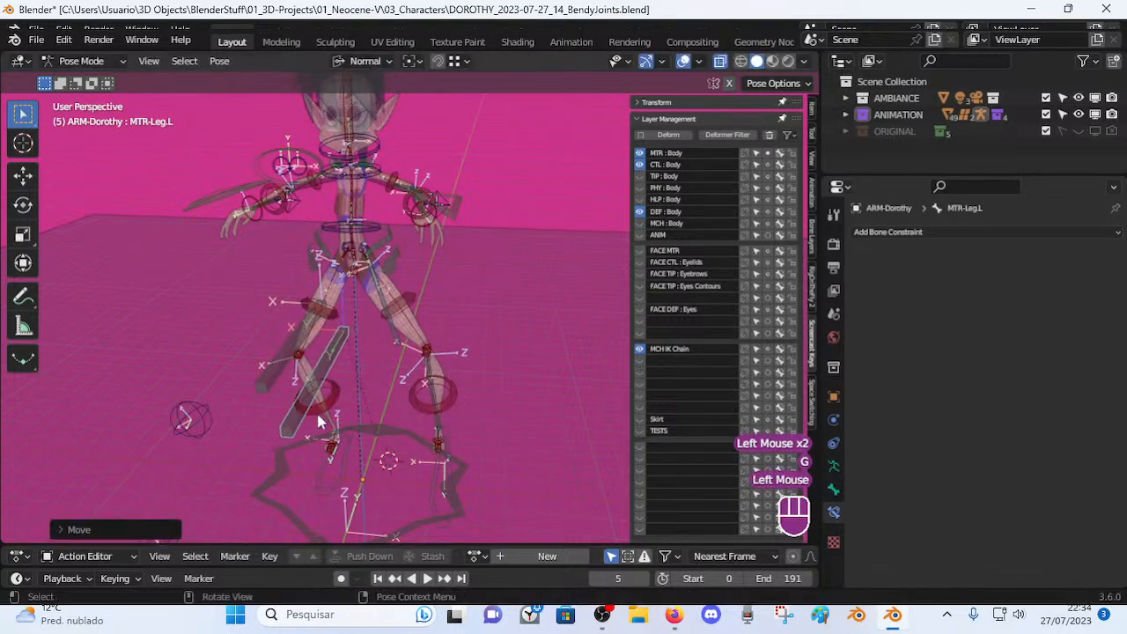
{"action": "scroll", "coordinate": [259, 478], "scroll_direction": "down", "scroll_amount": 2}
{"action": "left_click", "coordinate": [264, 443]}
{"action": "key", "text": "g"}
{"action": "left_click", "coordinate": [324, 504]}
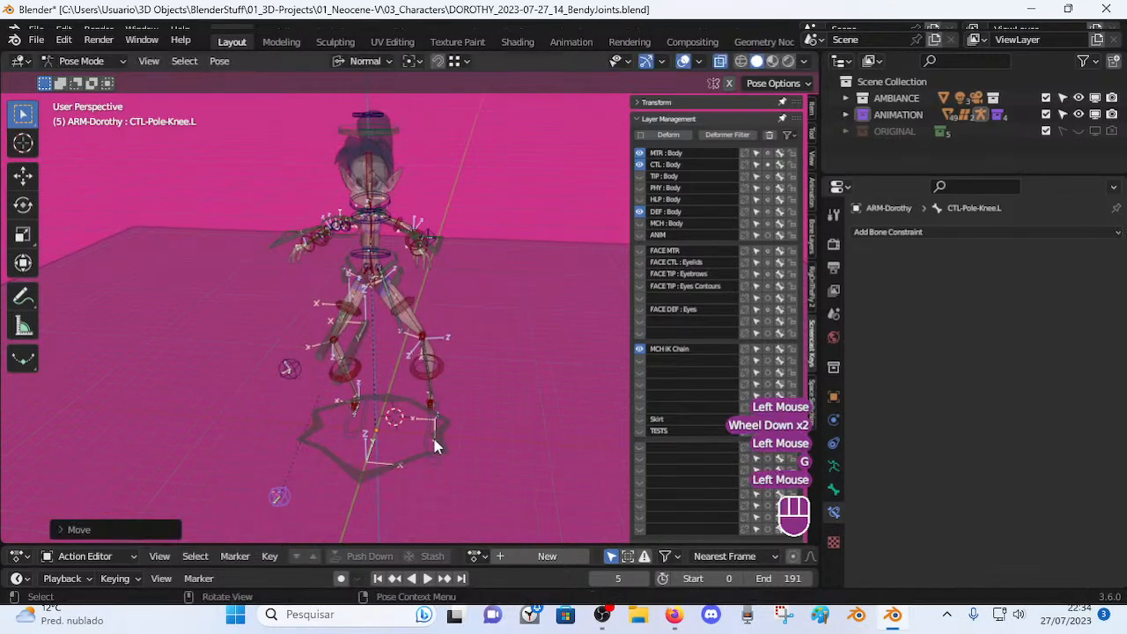
Move MTR-Foot.L inward and MTR-Leg.L far out beyond the opposite leg to test the chain.
{"action": "left_click", "coordinate": [433, 446]}
{"action": "key", "text": "g"}
{"action": "left_click", "coordinate": [380, 447]}
{"action": "left_click", "coordinate": [363, 344]}
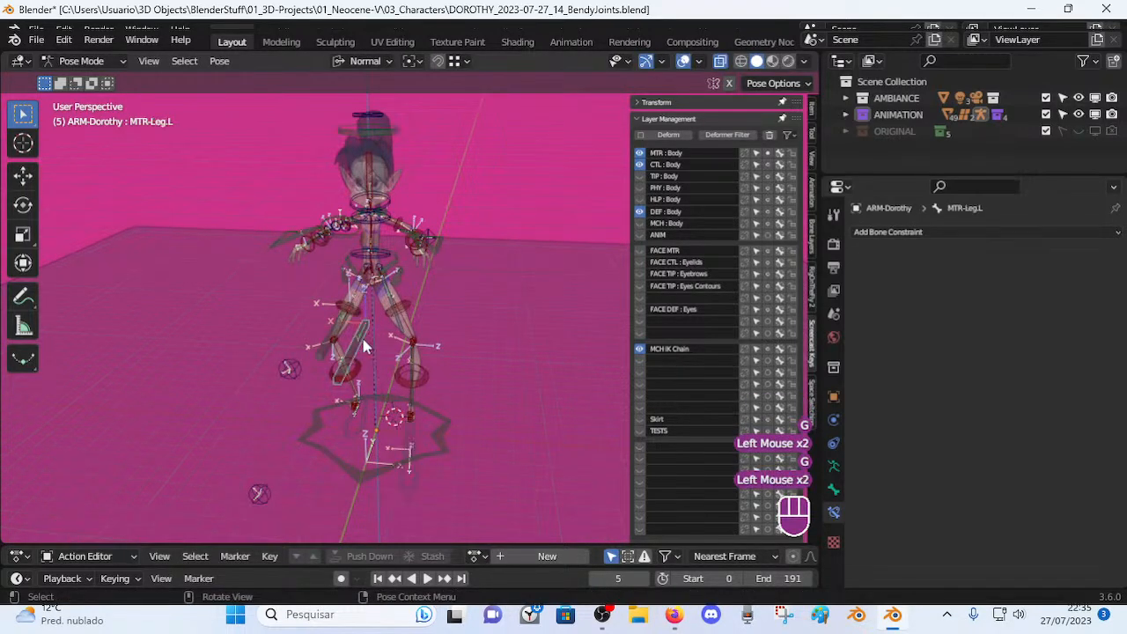
{"action": "left_click", "coordinate": [390, 339]}
{"action": "key", "text": "g"}
{"action": "left_click", "coordinate": [296, 385]}
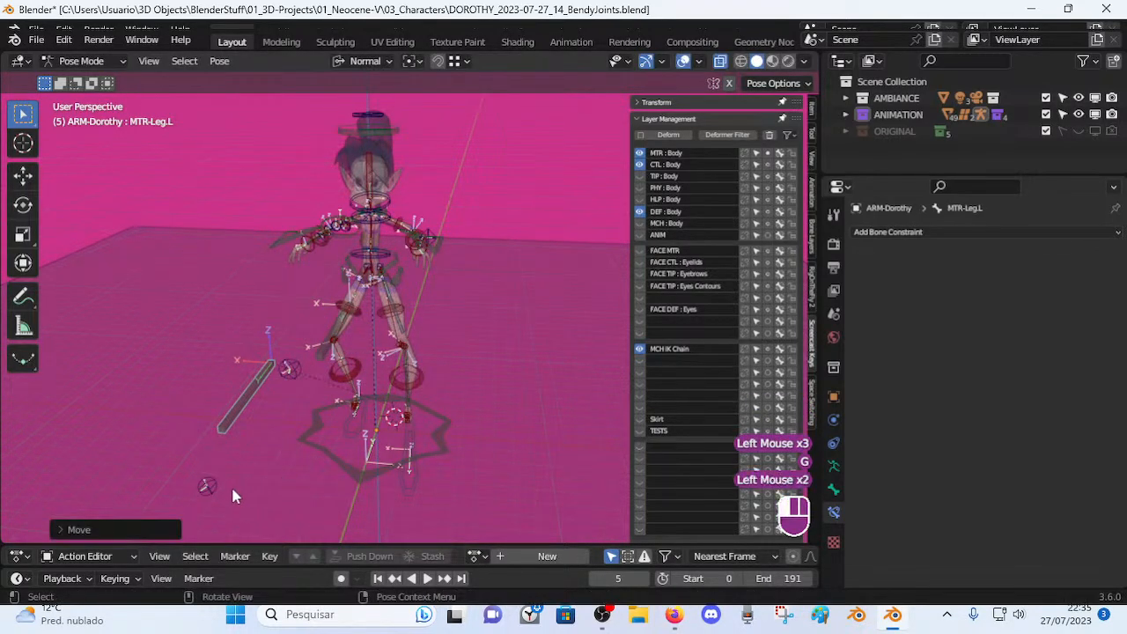
Reposition CTL-Pole-Knee.L and bring MTR-Leg.L back toward the character to compare their effects on the knee.
{"action": "key", "text": "g"}
{"action": "left_click", "coordinate": [258, 502]}
{"action": "key", "text": "g"}
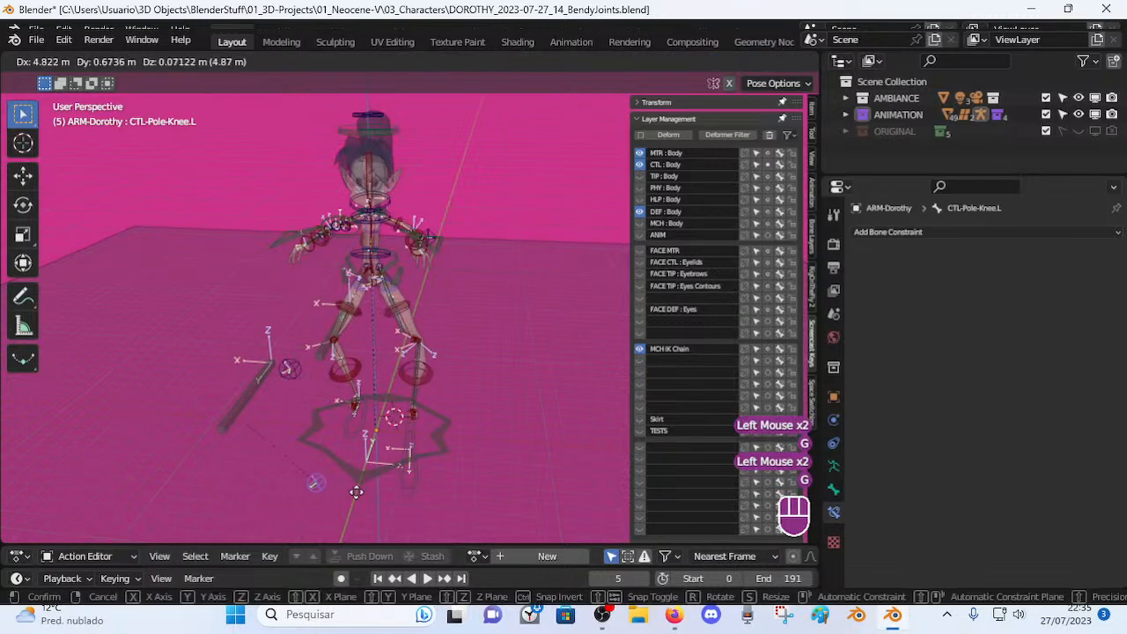
{"action": "left_click", "coordinate": [285, 495]}
{"action": "left_click", "coordinate": [391, 483]}
{"action": "left_click", "coordinate": [249, 415]}
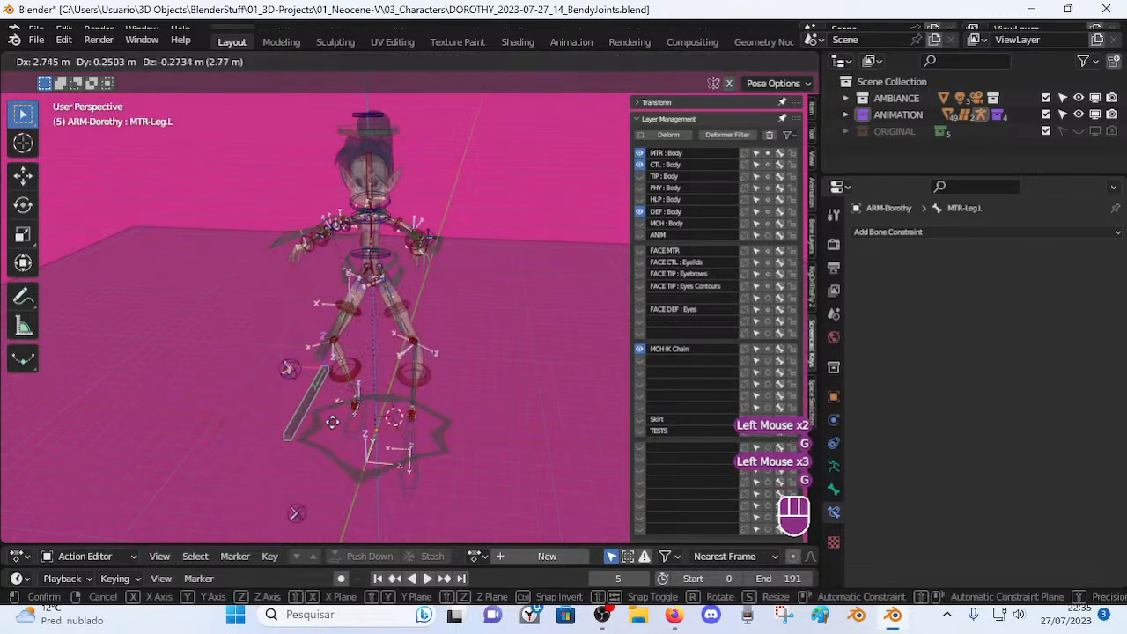
{"action": "key", "text": "g"}
{"action": "left_click", "coordinate": [357, 443]}
Move MTR-Foot.L to several positions and check the left knee and shin up close.
{"action": "left_click", "coordinate": [408, 451]}
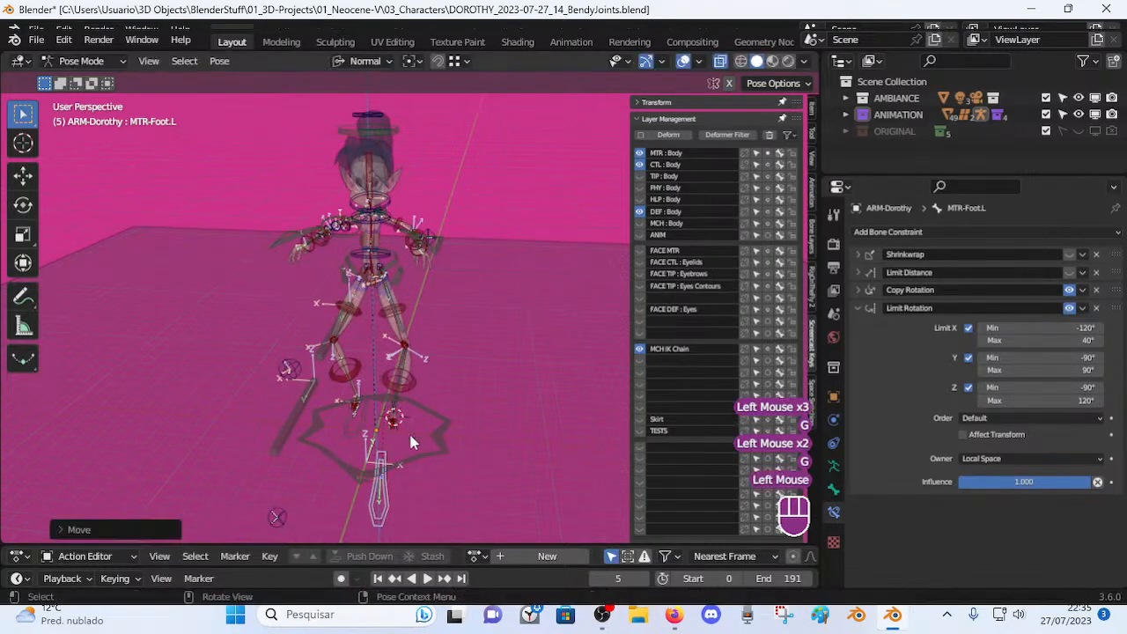
{"action": "scroll", "coordinate": [421, 333], "scroll_direction": "up", "scroll_amount": 3}
{"action": "middle_click_drag", "start_coordinate": [421, 333], "coordinate": [394, 489], "text": "shift"}
{"action": "left_click", "coordinate": [395, 533]}
{"action": "key", "text": "g"}
{"action": "left_click", "coordinate": [449, 500]}
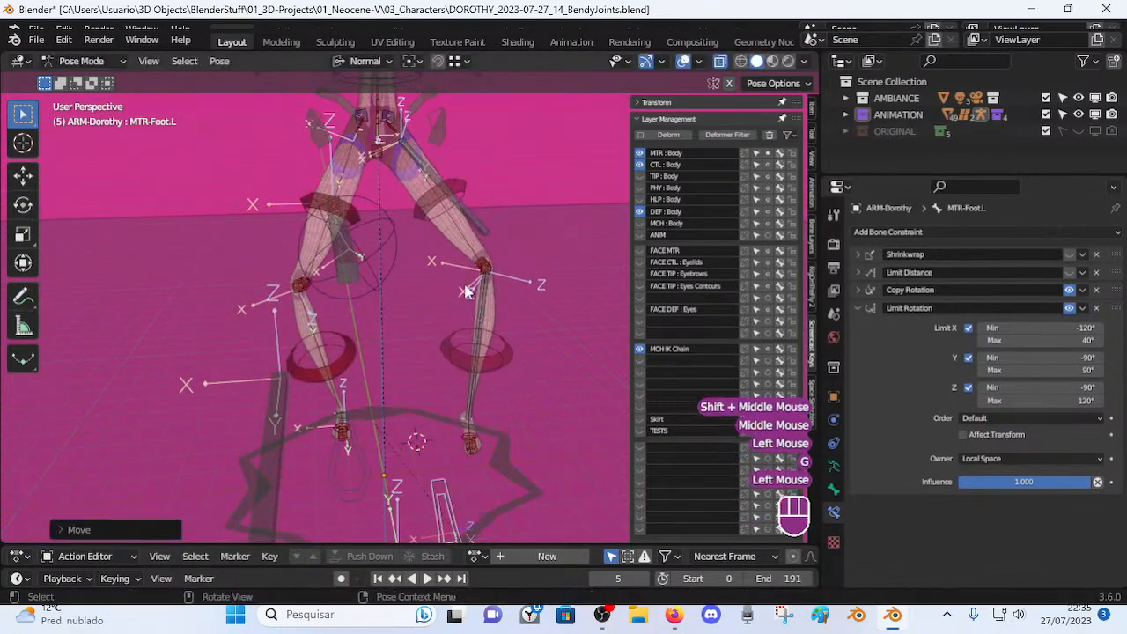
{"action": "key", "text": "g"}
{"action": "key", "text": "Escape"}
Disable the IK constraint on DEF-Shin.L.001.
{"action": "left_click", "coordinate": [479, 348]}
{"action": "key", "text": "g"}
{"action": "key", "text": "Escape"}
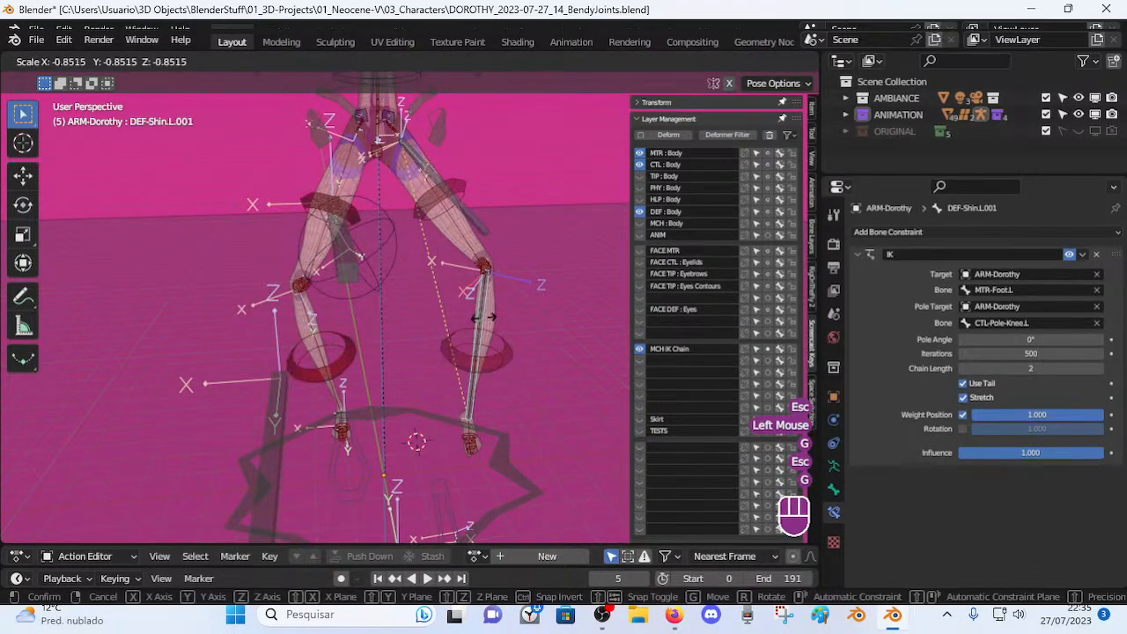
{"action": "left_click", "coordinate": [1067, 256]}
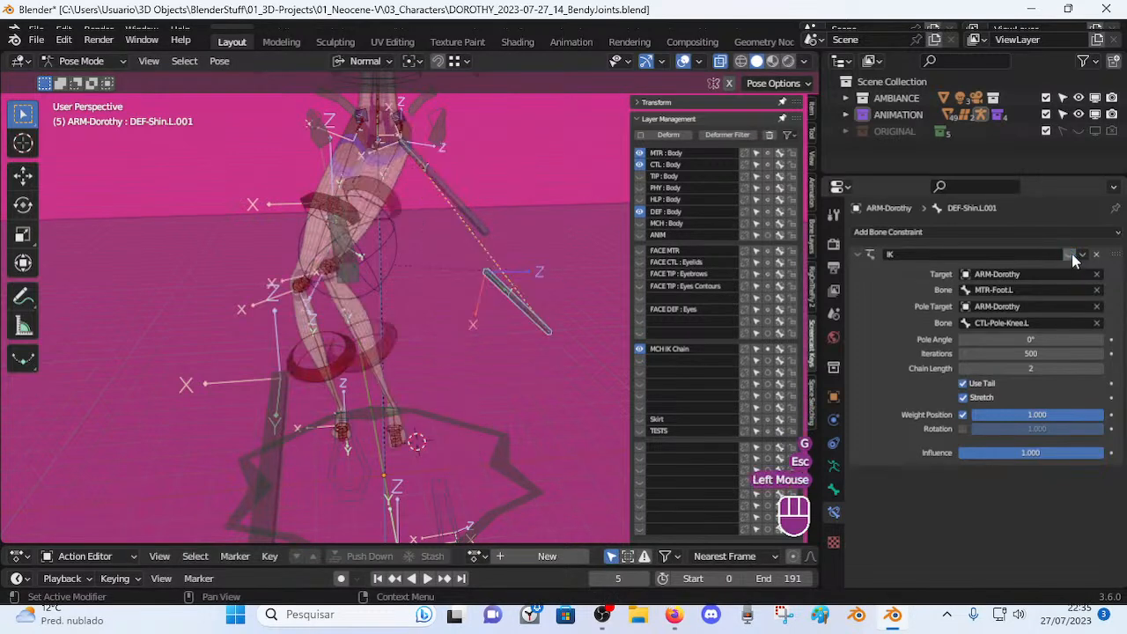
Reset the transforms of all the rig's bones to return the character to its rest pose.
{"action": "scroll", "coordinate": [421, 334], "scroll_direction": "down", "scroll_amount": 2}
{"action": "key", "text": "a"}
{"action": "key", "text": "alt+q"}
{"action": "key", "text": "alt+q"}
{"action": "key", "text": "alt+q"}
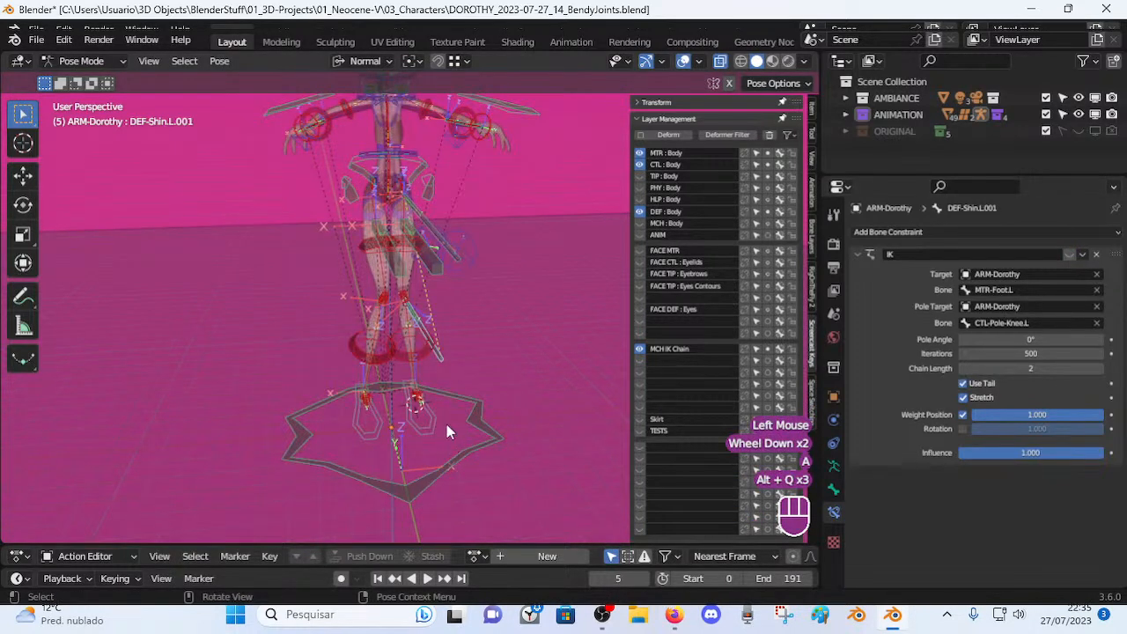
Move MTR-Foot.L and MTR-Leg.L outward to test the leg with the shin copy's IK disabled.
{"action": "left_click", "coordinate": [431, 414]}
{"action": "left_click", "coordinate": [432, 414]}
{"action": "key", "text": "g"}
{"action": "left_click", "coordinate": [469, 439]}
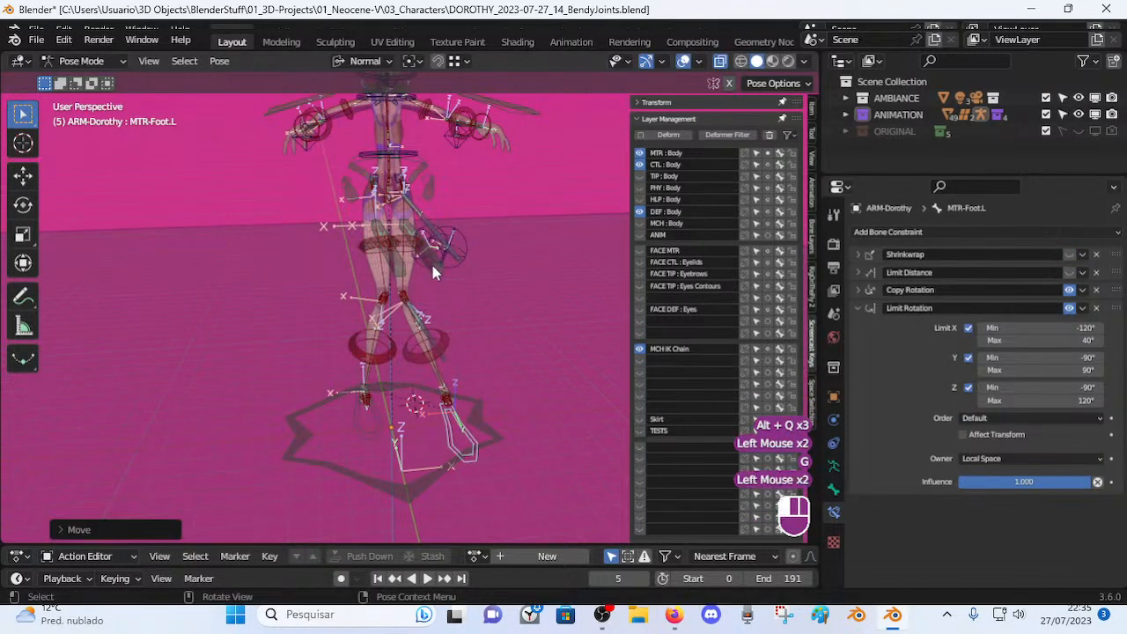
{"action": "left_click", "coordinate": [435, 271]}
{"action": "key", "text": "g"}
{"action": "left_click", "coordinate": [459, 284]}
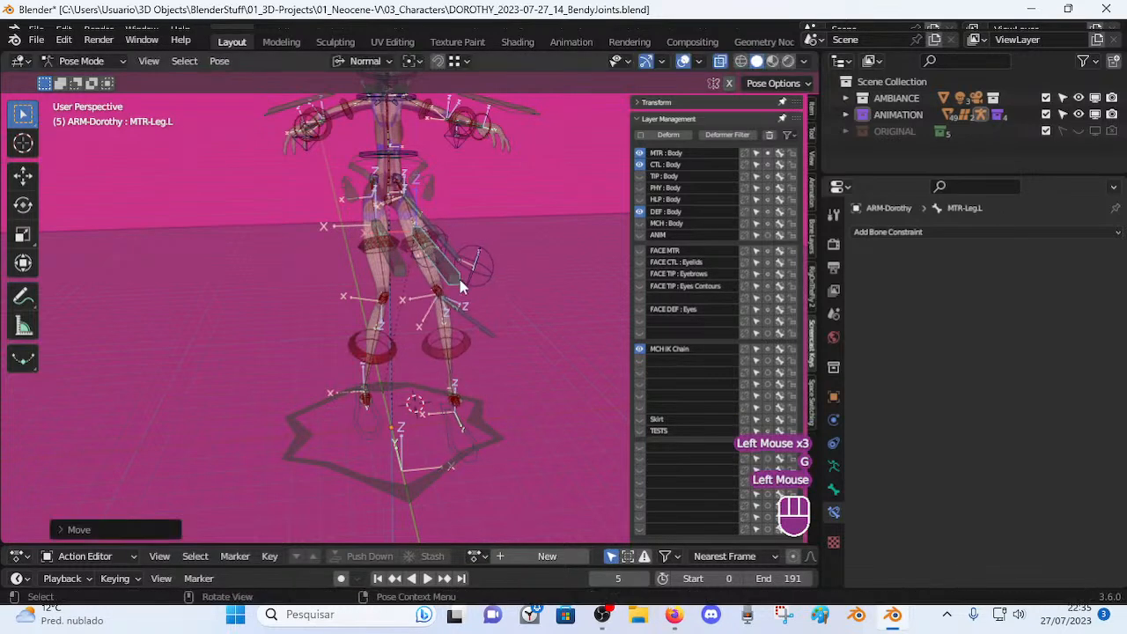
Enable the IK constraint on the DEF-Shin.L.001 bone.
{"action": "left_click", "coordinate": [486, 315]}
{"action": "key", "text": "g"}
{"action": "key", "text": "Escape"}
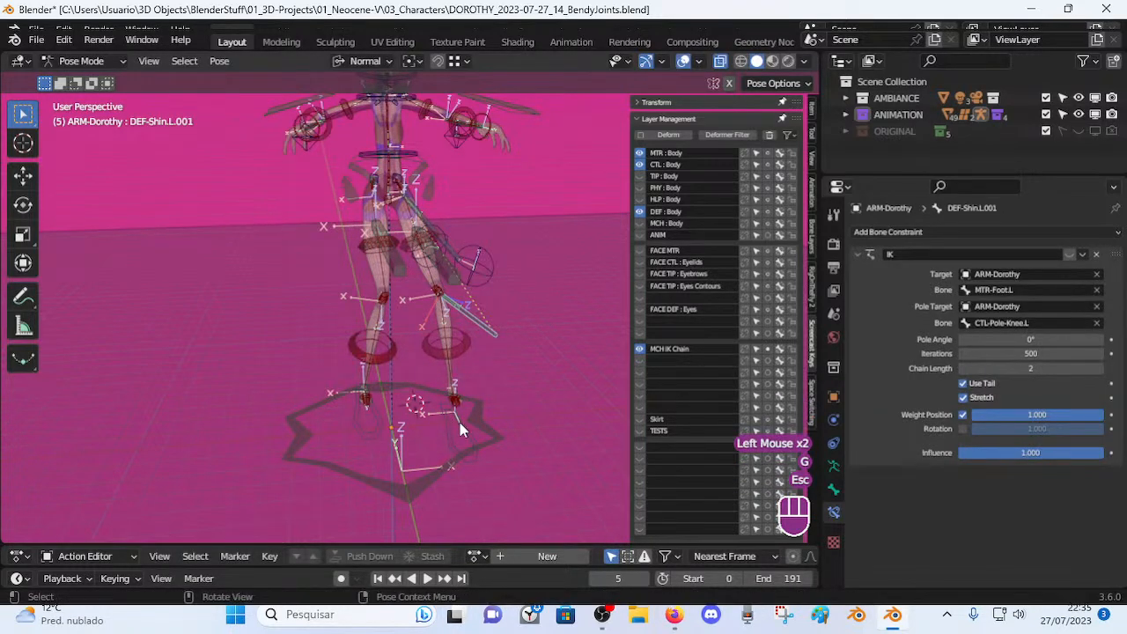
{"action": "left_click", "coordinate": [1069, 254]}
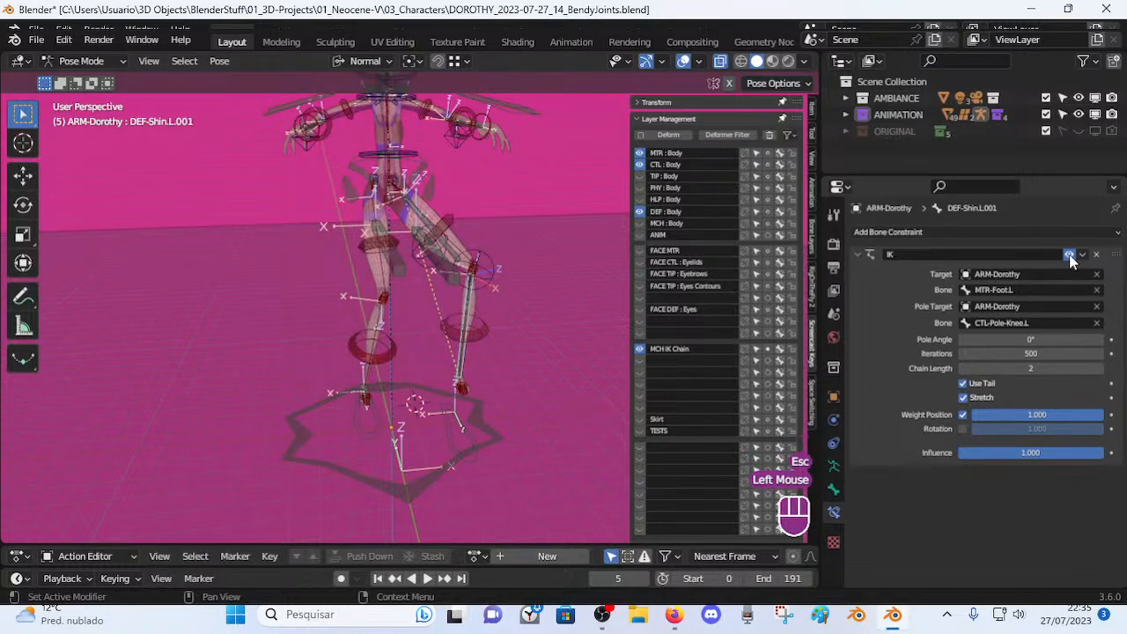
{"action": "middle_click_drag", "start_coordinate": [480, 275], "coordinate": [467, 300], "text": "shift"}
{"action": "middle_click_drag", "start_coordinate": [467, 299], "coordinate": [372, 368]}
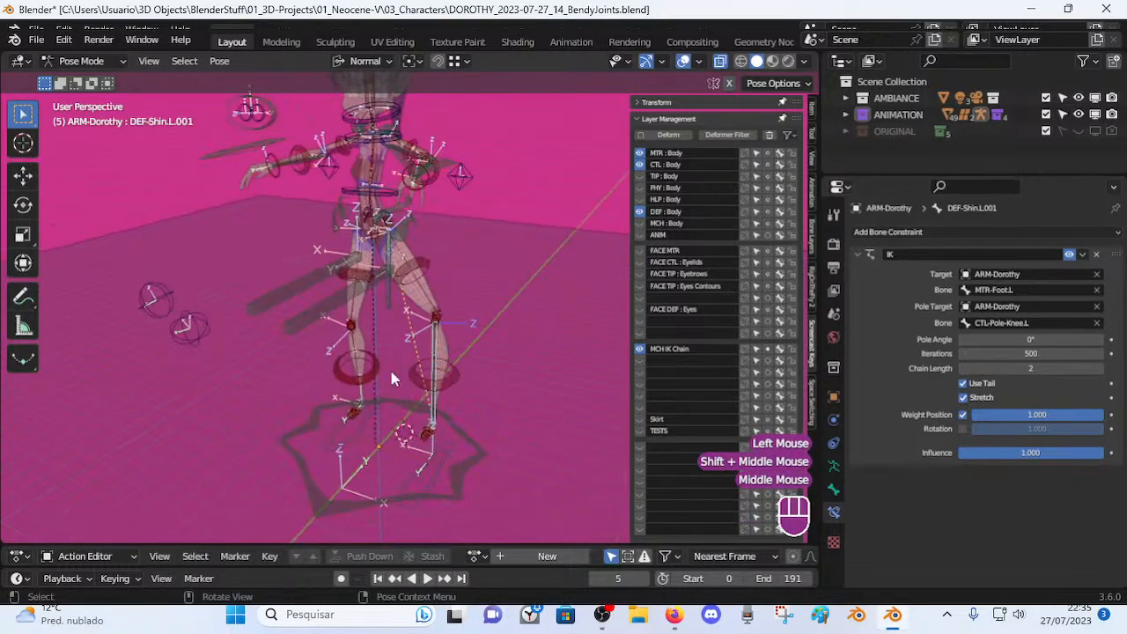
Test the left leg's IK response with a trial move of the MTR-Foot.L bone, cancelling the move.
{"action": "key", "text": "alt+q"}
{"action": "key", "text": "alt+q"}
{"action": "middle_click_drag", "start_coordinate": [342, 436], "coordinate": [383, 478]}
{"action": "left_click", "coordinate": [387, 478]}
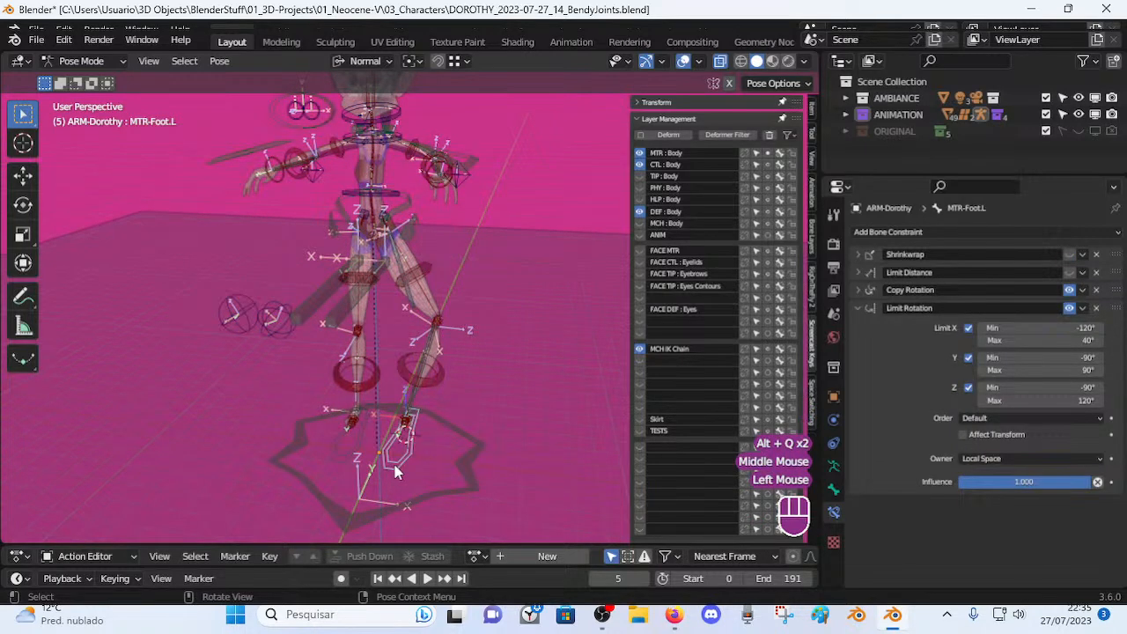
{"action": "key", "text": "g"}
{"action": "key", "text": "Escape"}
Put the armature into Edit Mode and open the bone Relations settings of DEF-Shin.L.001.
{"action": "left_click", "coordinate": [427, 368]}
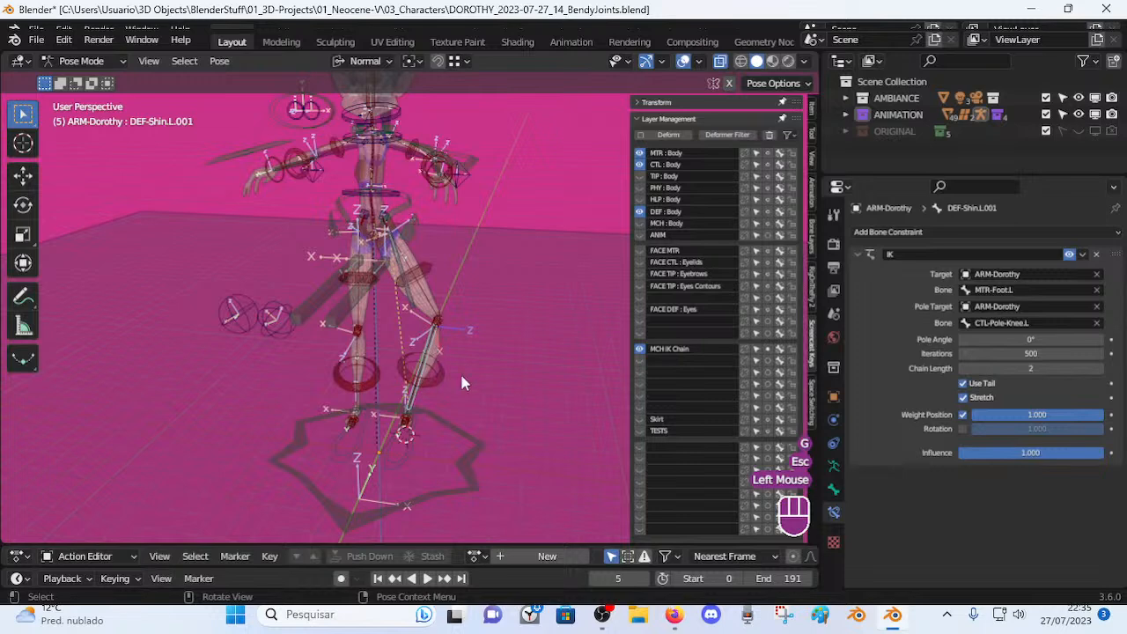
{"action": "scroll", "coordinate": [474, 405], "scroll_direction": "up", "scroll_amount": 3}
{"action": "key", "text": "Tab"}
{"action": "key", "text": "g"}
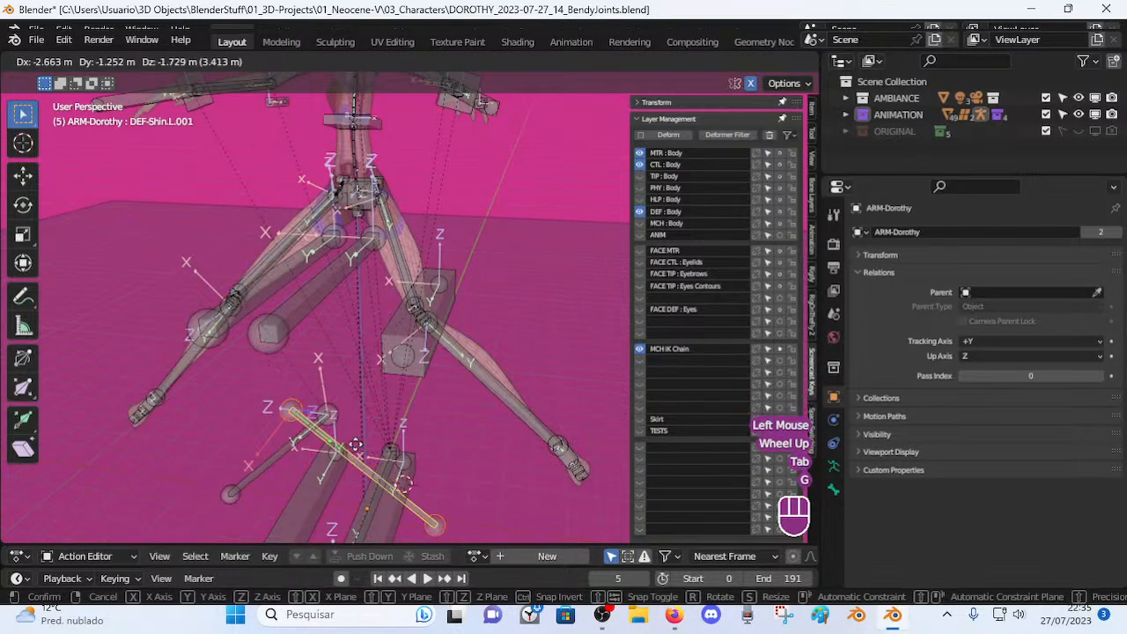
{"action": "right_click", "coordinate": [435, 452]}
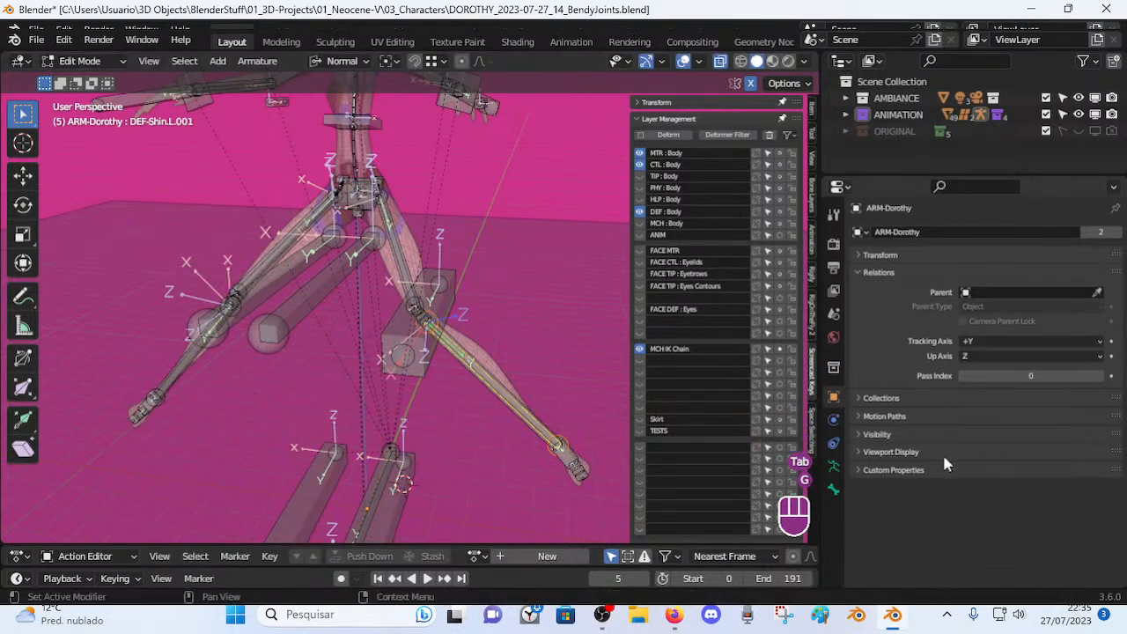
{"action": "left_click", "coordinate": [833, 488]}
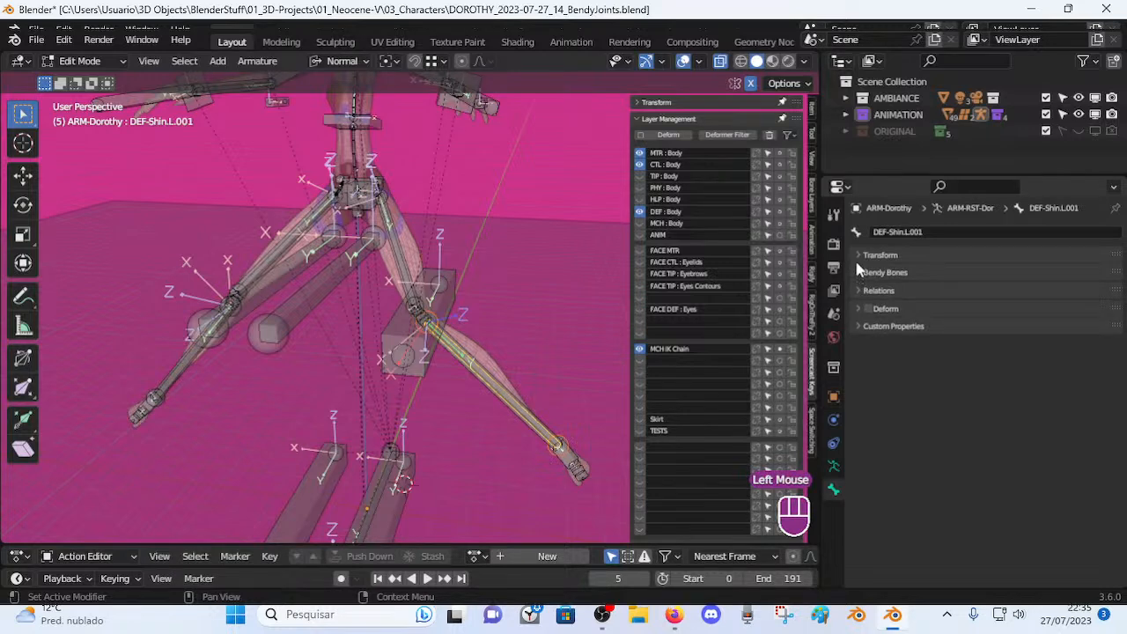
{"action": "left_click", "coordinate": [854, 289]}
{"action": "key", "text": "g"}
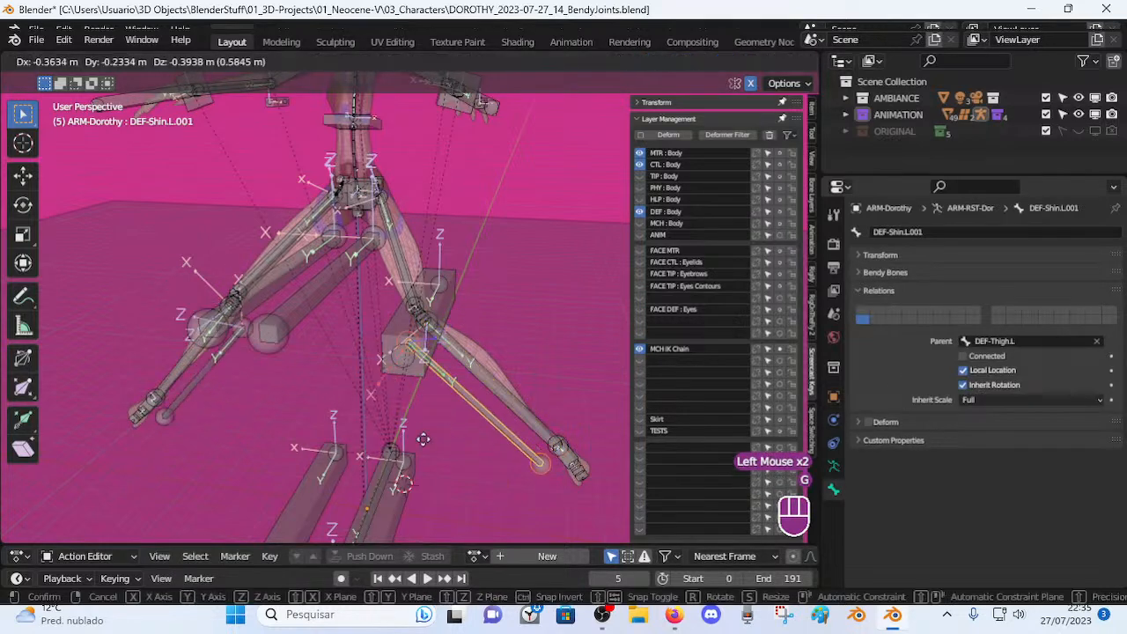
{"action": "right_click", "coordinate": [418, 501]}
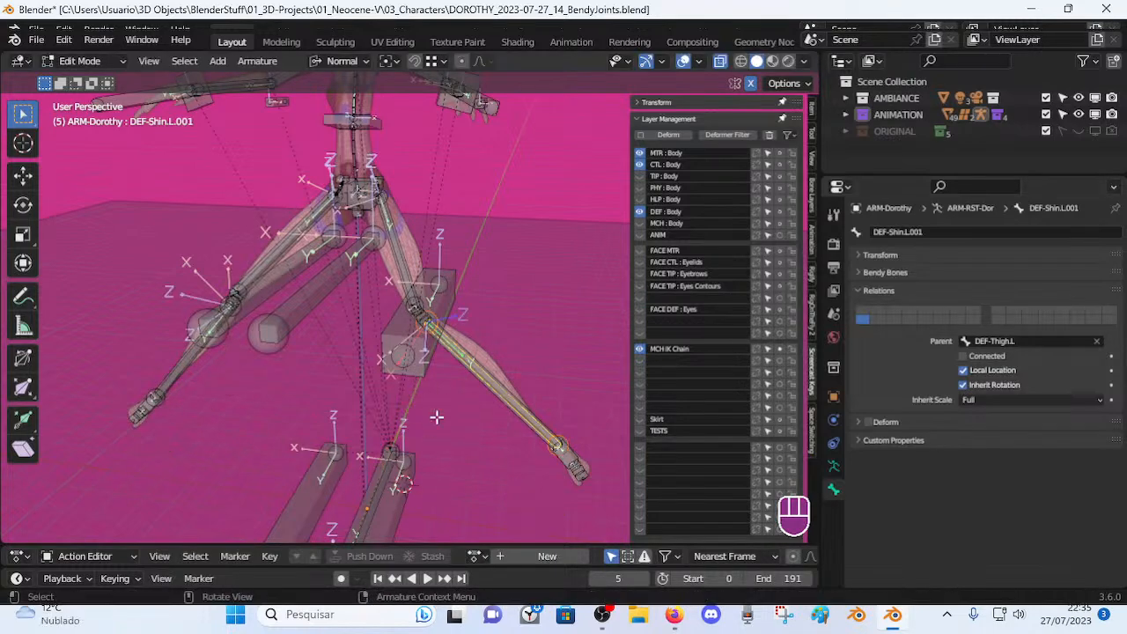
Parent the DEF-Shin.L.001 bone to DEF-Thigh.L.001 with Keep Offset.
{"action": "middle_click_drag", "start_coordinate": [428, 443], "coordinate": [478, 375]}
{"action": "scroll", "coordinate": [478, 375], "scroll_direction": "up", "scroll_amount": 2}
{"action": "middle_click_drag", "start_coordinate": [509, 327], "coordinate": [404, 301], "text": "shift"}
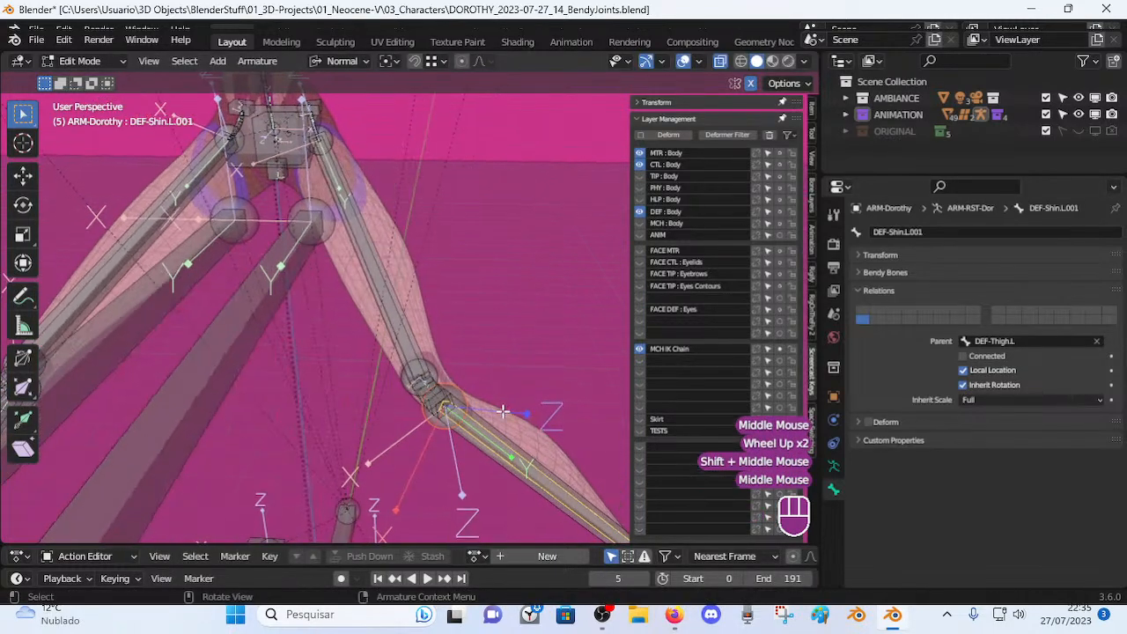
{"action": "left_click", "coordinate": [399, 326], "text": "alt+shift"}
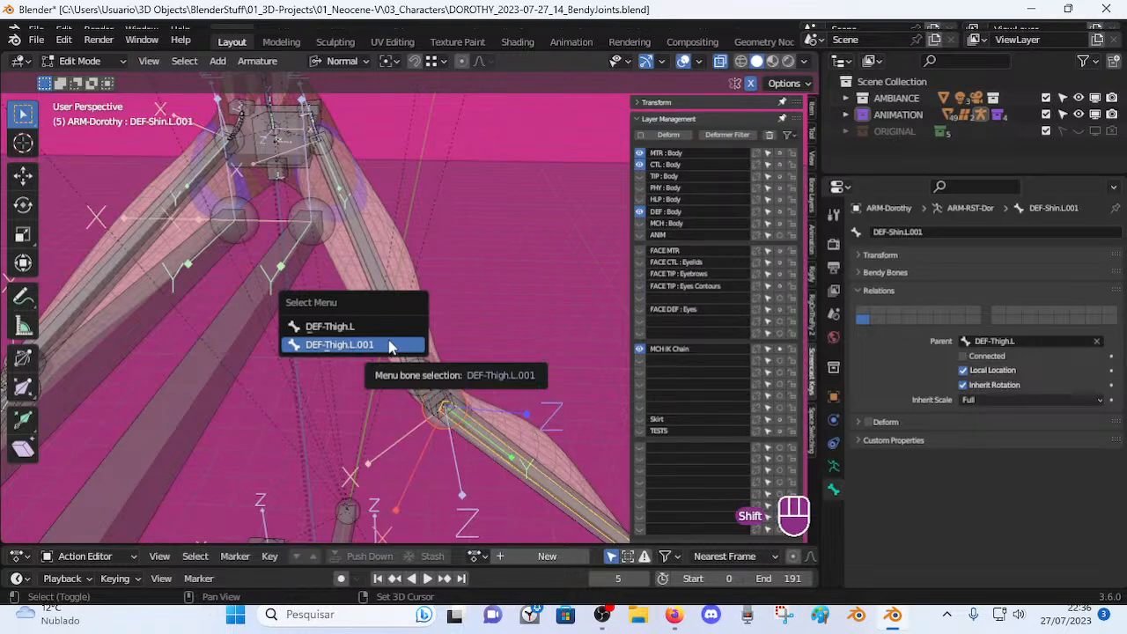
{"action": "left_click", "coordinate": [391, 345], "text": "shift"}
{"action": "key", "text": "ctrl+p"}
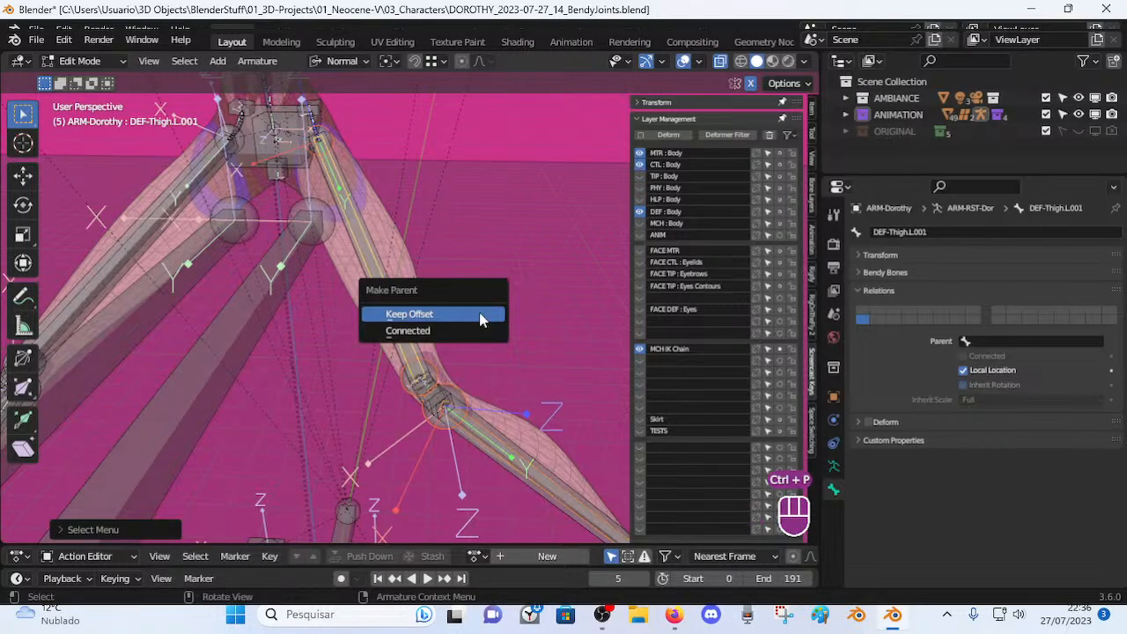
{"action": "left_click", "coordinate": [481, 317]}
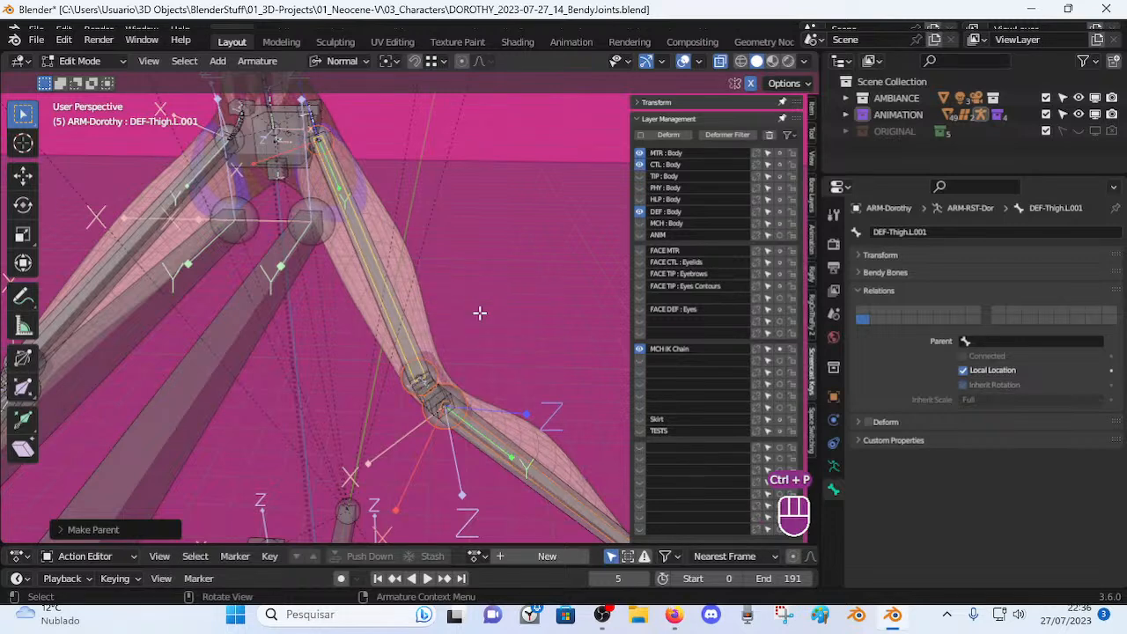
Batch rename the selected bones with the Set Name type, using the new name MCH-Thigh.L.
{"action": "key", "text": "ctrl+F2"}
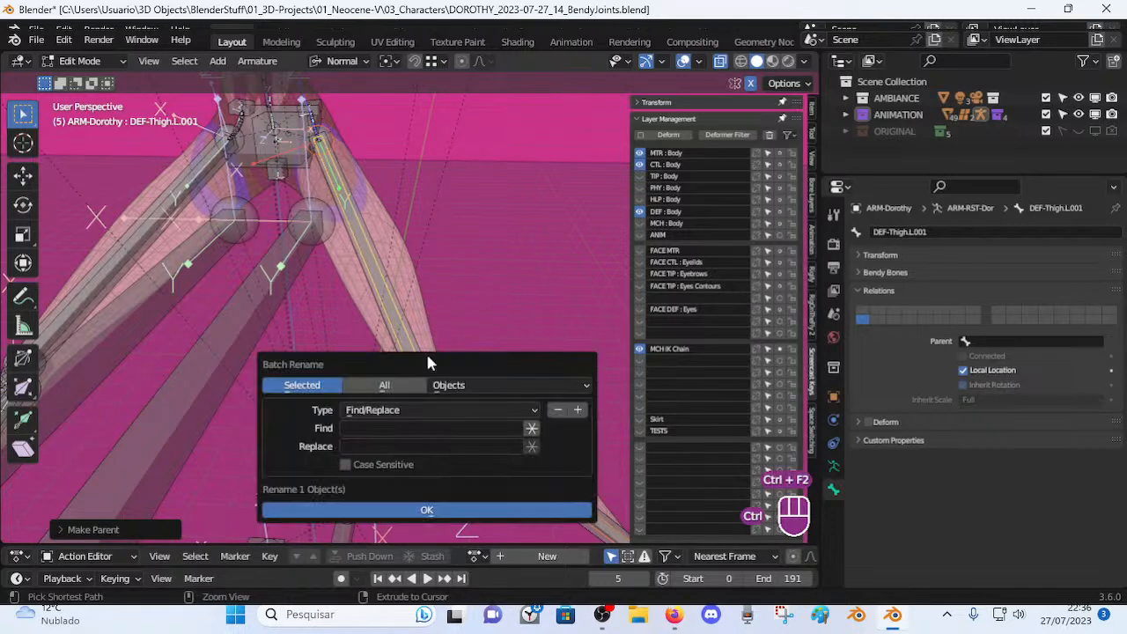
{"action": "left_click", "coordinate": [465, 384]}
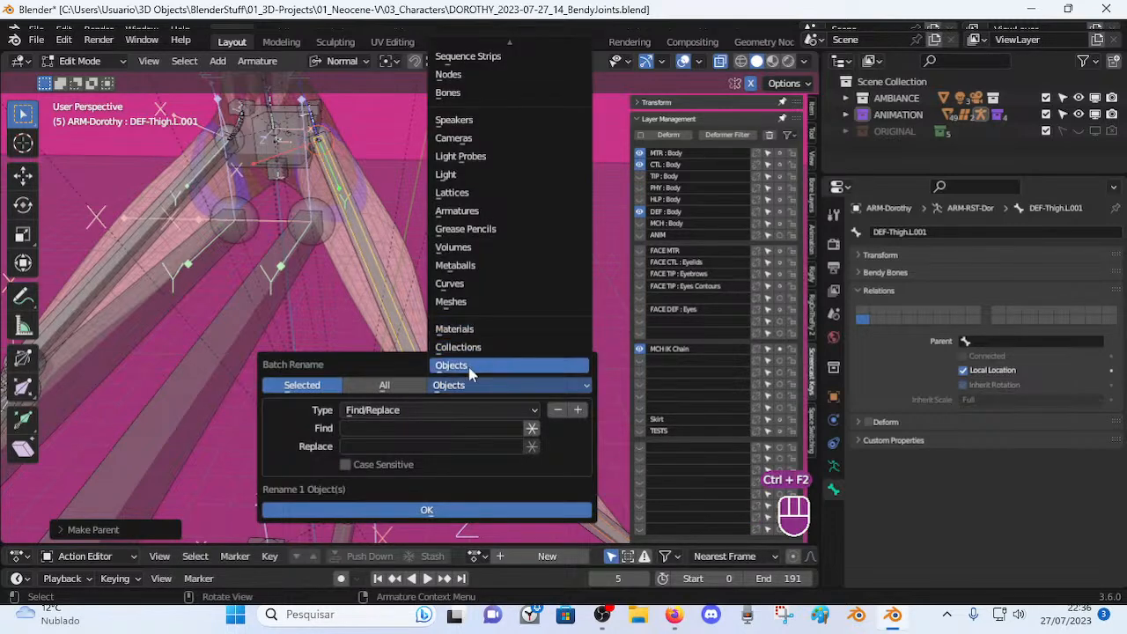
{"action": "left_click", "coordinate": [495, 93]}
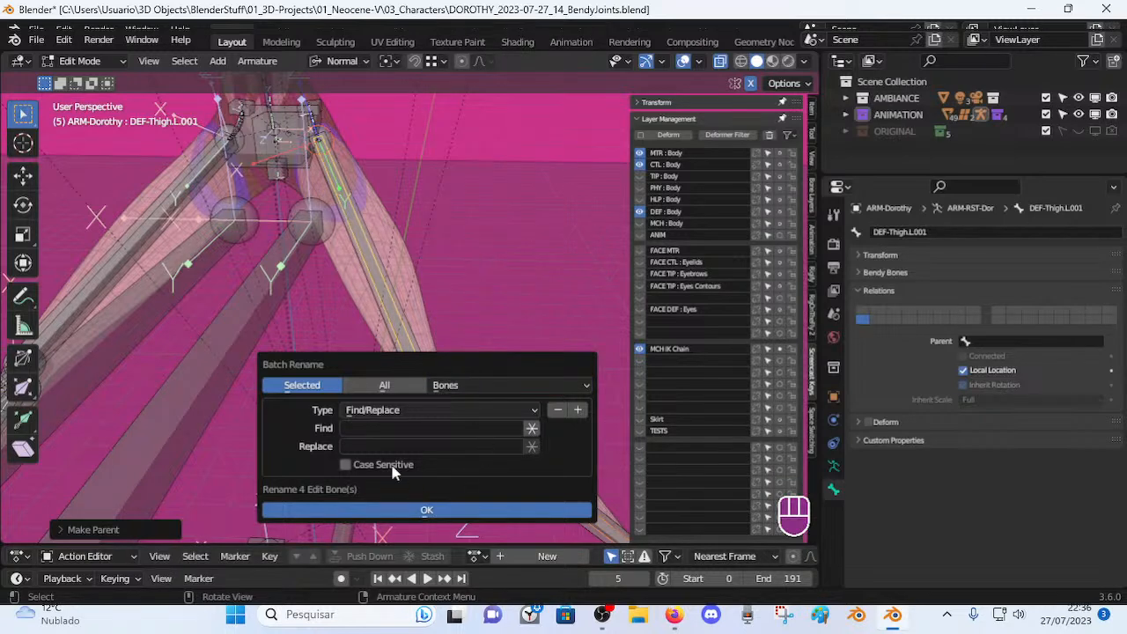
{"action": "left_click", "coordinate": [378, 414]}
{"action": "left_click", "coordinate": [373, 413]}
{"action": "left_click", "coordinate": [370, 413]}
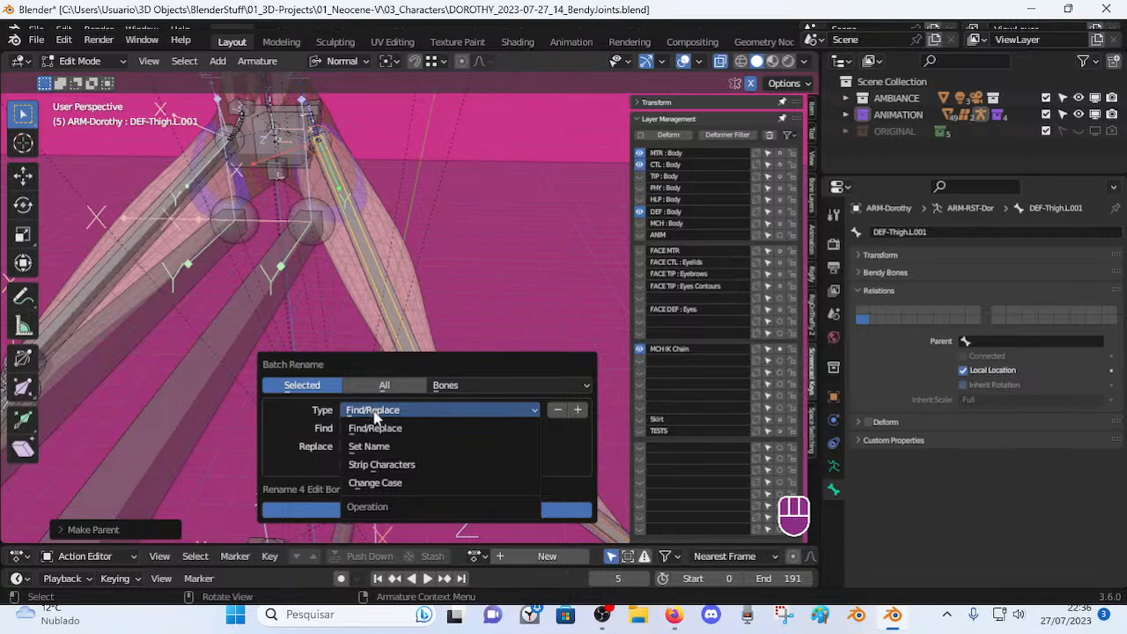
{"action": "left_click", "coordinate": [368, 446]}
{"action": "left_click", "coordinate": [375, 429]}
{"action": "left_click", "coordinate": [395, 446]}
{"action": "type", "text": "MCH"}
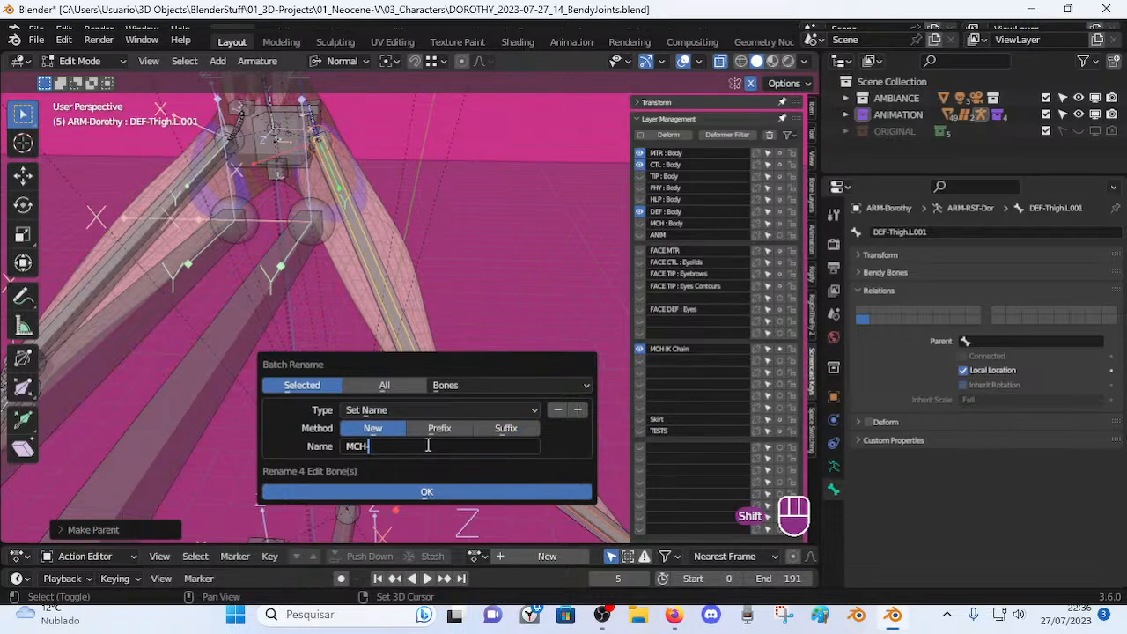
{"action": "type", "text": "_Th"}
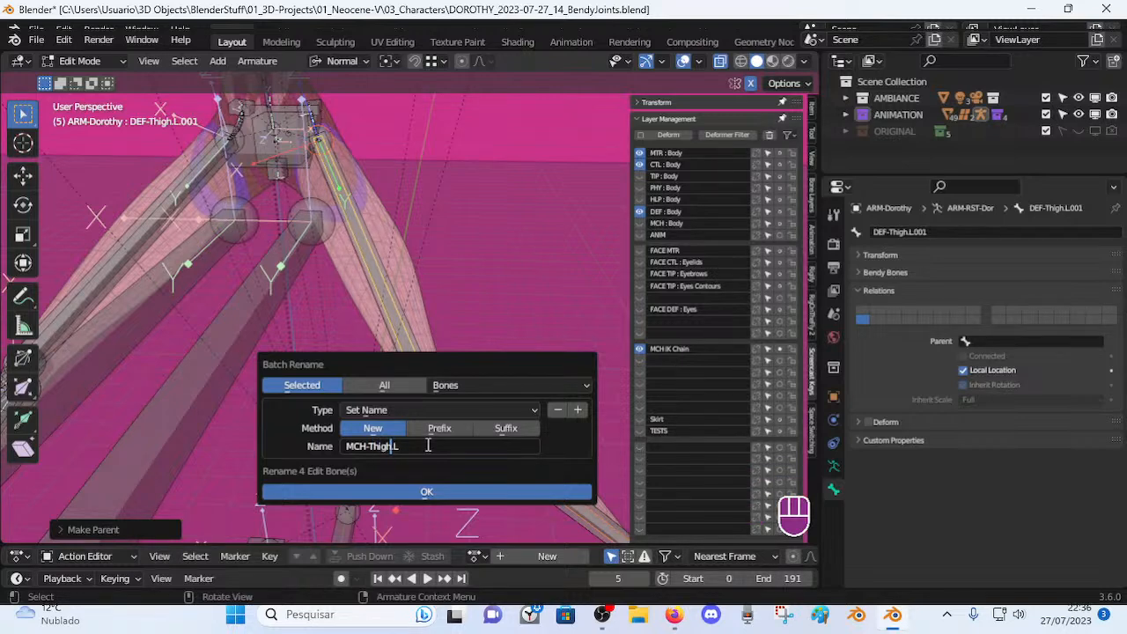
{"action": "type", "text": "igh"}
{"action": "key", "text": "Return"}
{"action": "left_click", "coordinate": [397, 491]}
Select MCH-Thigh.L.002 among the overlapping left thigh bones and open its name for editing.
{"action": "scroll", "coordinate": [365, 390], "scroll_direction": "down", "scroll_amount": 2}
{"action": "mouse_move", "coordinate": [396, 403]}
{"action": "middle_mouse_down"}
{"action": "mouse_move", "coordinate": [381, 391]}
{"action": "mouse_move", "coordinate": [394, 390]}
{"action": "middle_mouse_up"}
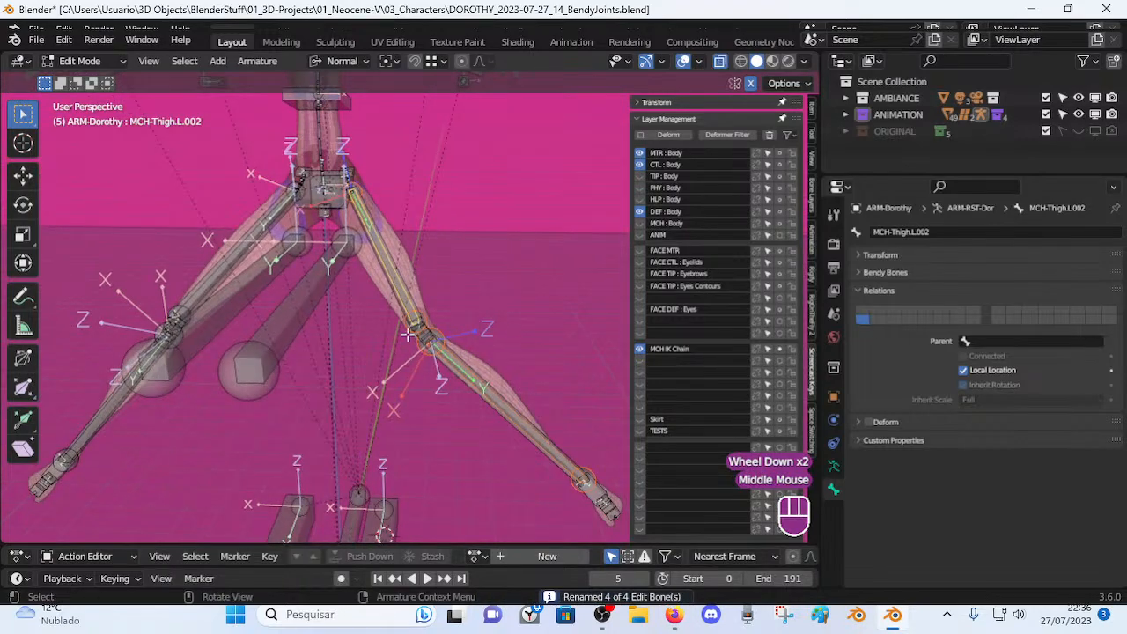
{"action": "scroll", "coordinate": [401, 300], "scroll_direction": "up", "scroll_amount": 1}
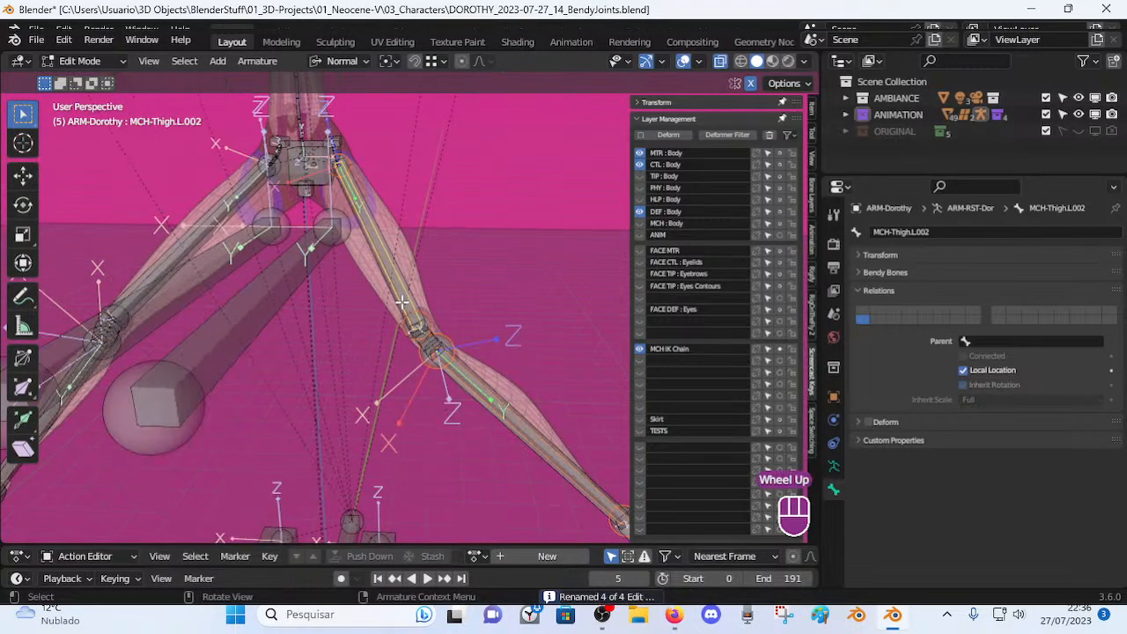
{"action": "left_click", "coordinate": [410, 291], "text": "alt"}
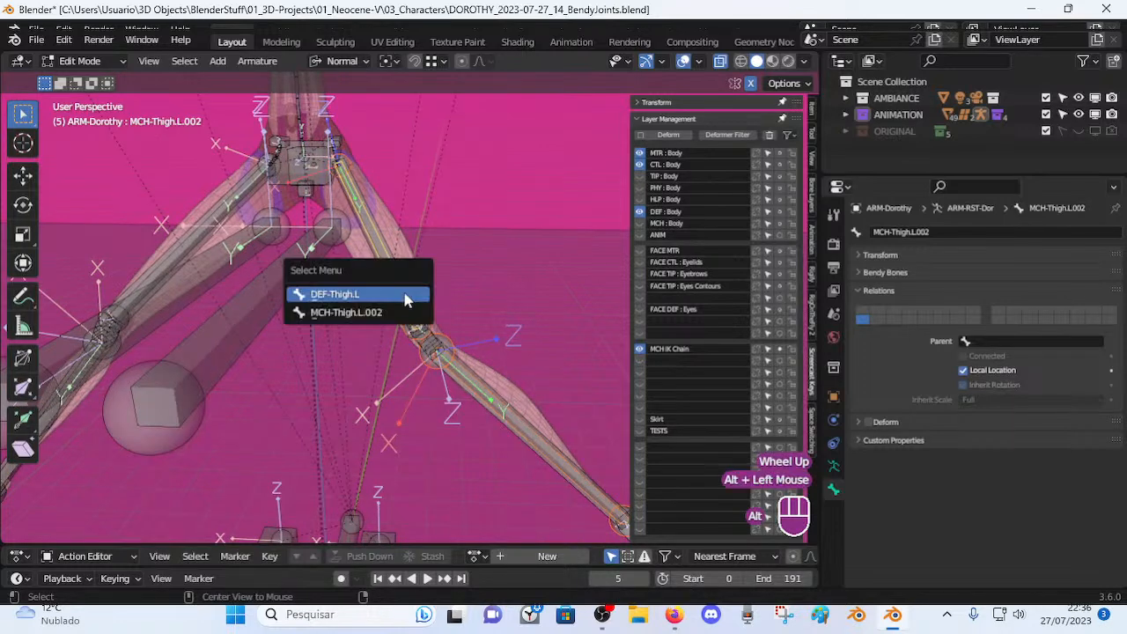
{"action": "left_click", "coordinate": [405, 294]}
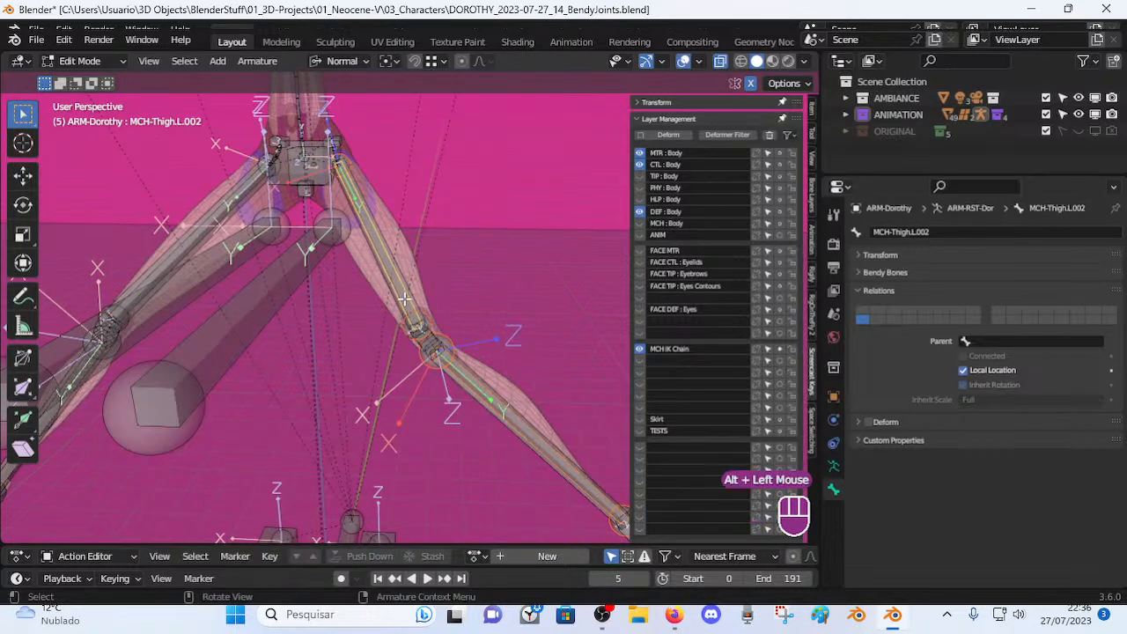
{"action": "left_click", "coordinate": [480, 389], "text": "alt"}
{"action": "left_click", "coordinate": [407, 278]}
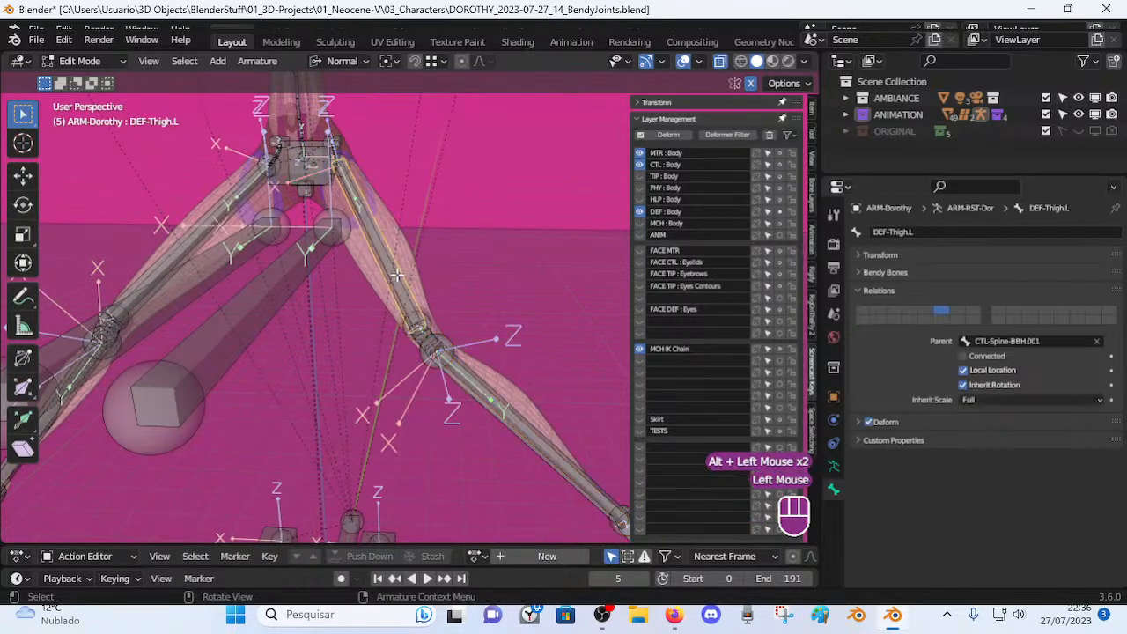
{"action": "left_click", "coordinate": [398, 286]}
{"action": "left_click", "coordinate": [398, 286]}
{"action": "left_click", "coordinate": [398, 286]}
{"action": "left_click", "coordinate": [398, 286]}
{"action": "left_click", "coordinate": [398, 286]}
{"action": "left_click", "coordinate": [398, 286]}
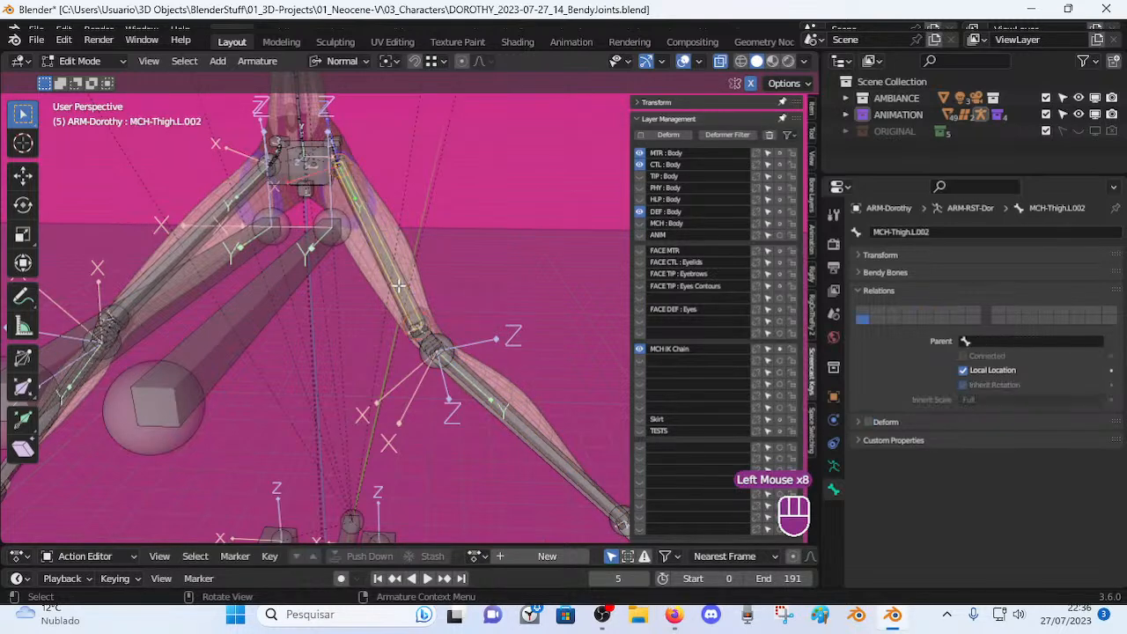
{"action": "key", "text": "F2"}
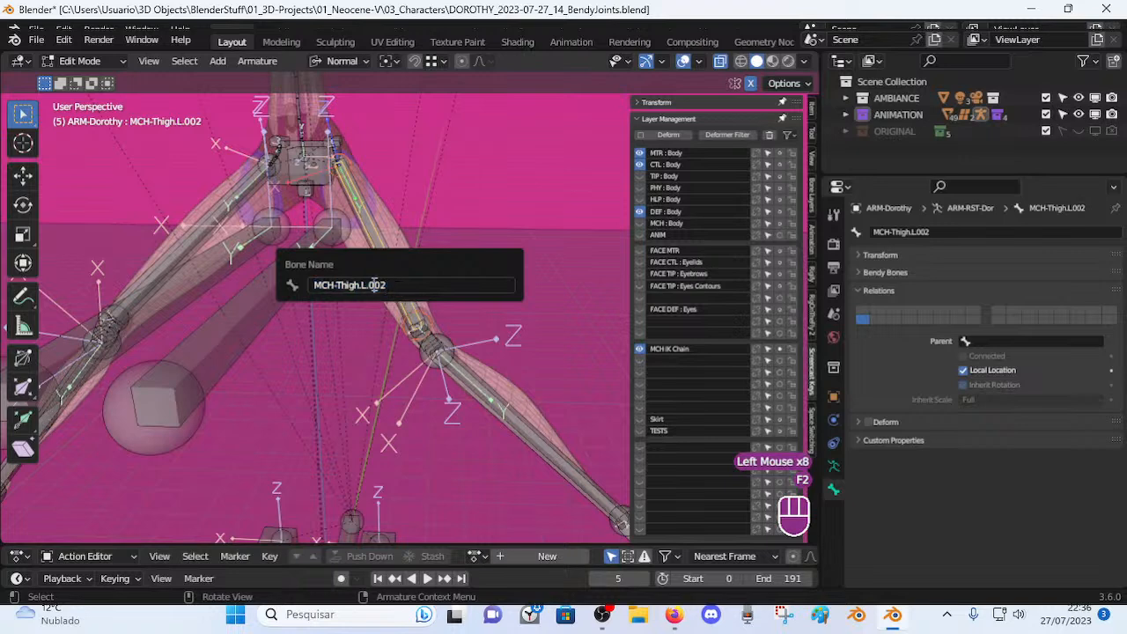
Rename the duplicate left shin bone as MCH-Shin.L.
{"action": "left_click", "coordinate": [483, 386]}
{"action": "left_click", "coordinate": [482, 386]}
{"action": "key", "text": "F2"}
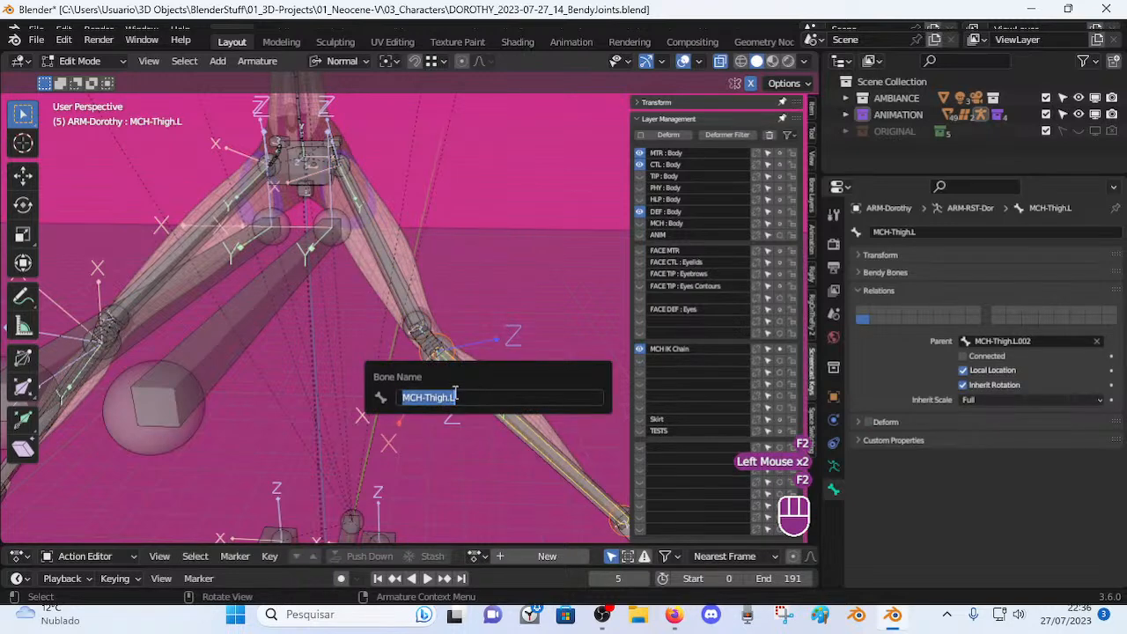
{"action": "type", "text": "Shin"}
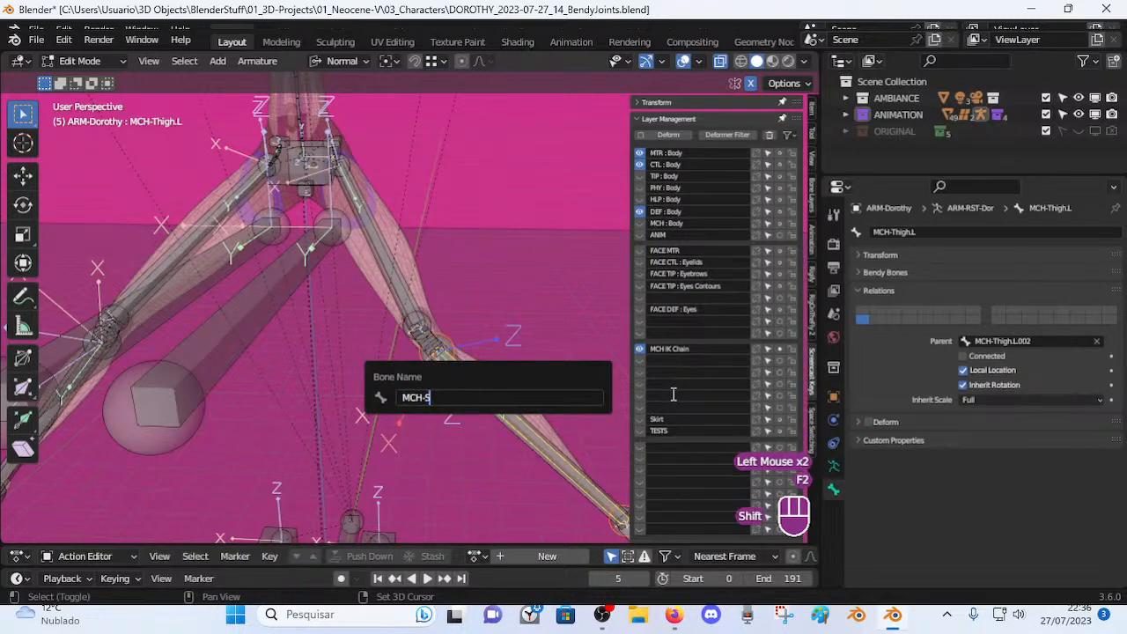
{"action": "key", "text": "Return"}
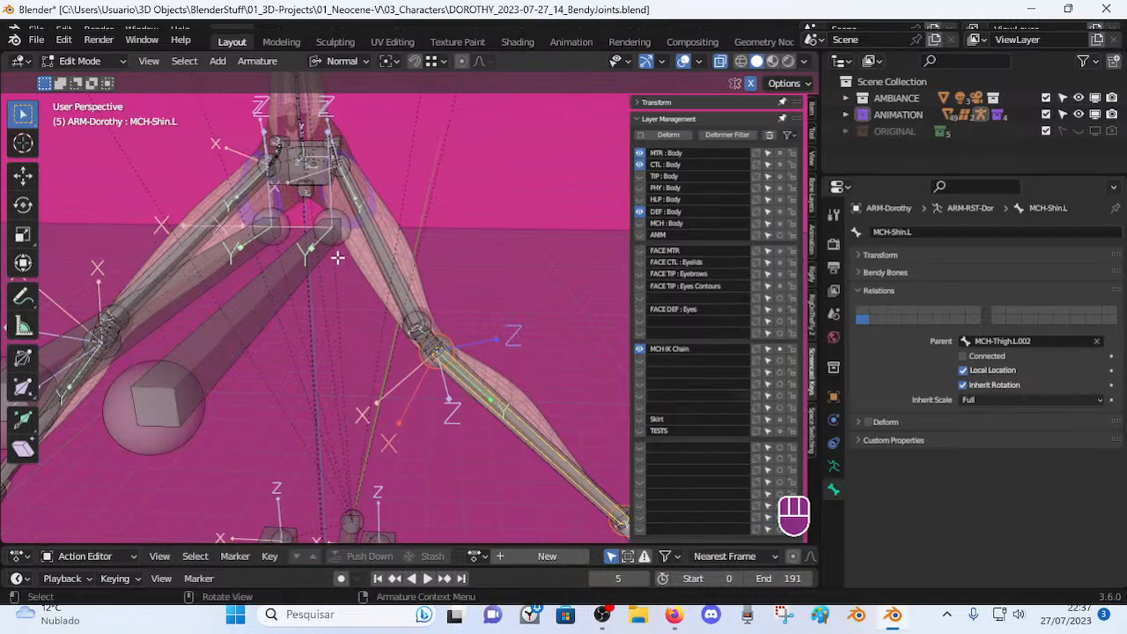
Rename the duplicate left thigh bone as MCH-Thigh.L, removing its number suffix.
{"action": "left_click", "coordinate": [380, 257]}
{"action": "left_click", "coordinate": [380, 257]}
{"action": "key", "text": "F2"}
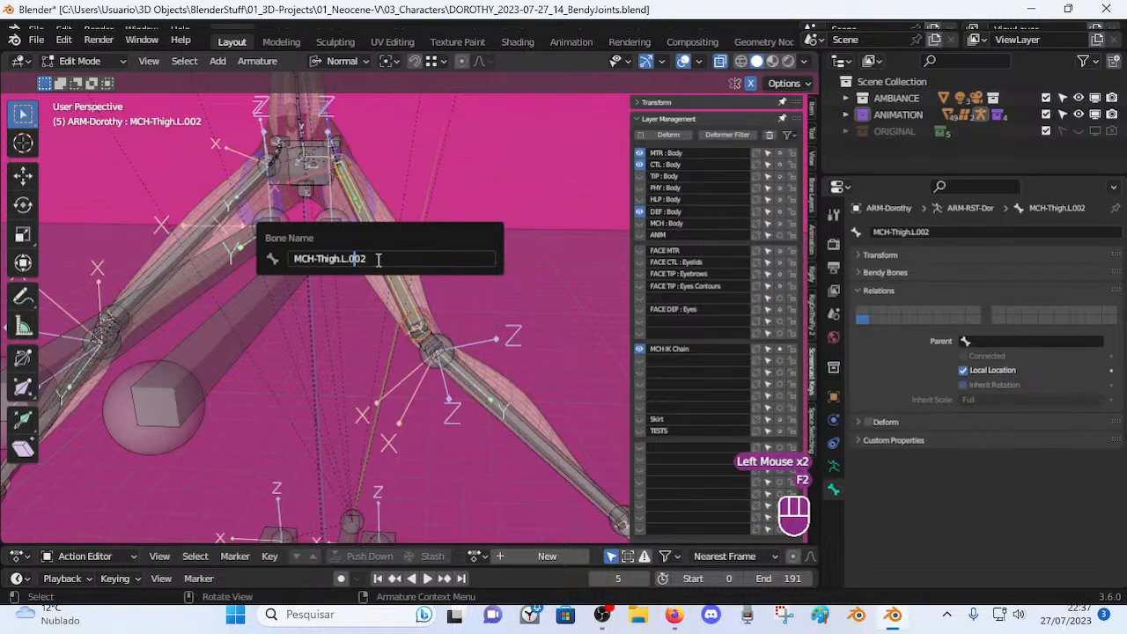
{"action": "key", "text": "shift+End"}
{"action": "key", "text": "Delete"}
{"action": "key", "text": "Return"}
Check the MCH-Shin.L bone and its parent link with a trial move, cancelling the move.
{"action": "left_click", "coordinate": [378, 259]}
{"action": "left_click", "coordinate": [494, 380]}
{"action": "left_click", "coordinate": [475, 392]}
{"action": "left_click", "coordinate": [476, 392]}
{"action": "left_click", "coordinate": [477, 391]}
{"action": "key", "text": "g"}
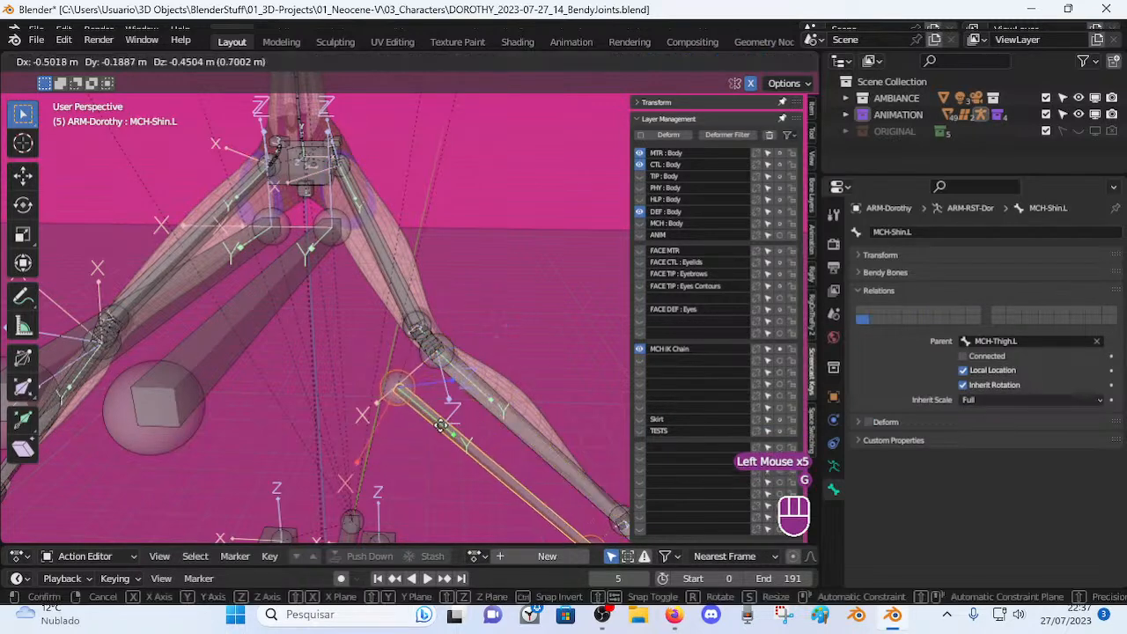
{"action": "key", "text": "Escape"}
Parent the MCH-Thigh.L bone to CTL-Spine-BBH.001 with Keep Offset.
{"action": "left_click", "coordinate": [351, 208]}
{"action": "left_click", "coordinate": [351, 208]}
{"action": "middle_click_drag", "start_coordinate": [352, 208], "coordinate": [379, 387], "text": "shift"}
{"action": "scroll", "coordinate": [390, 313], "scroll_direction": "up", "scroll_amount": 3}
{"action": "middle_click_drag", "start_coordinate": [390, 313], "coordinate": [303, 325], "text": "shift"}
{"action": "left_click", "coordinate": [303, 323], "text": "shift"}
{"action": "key", "text": "ctrl+p"}
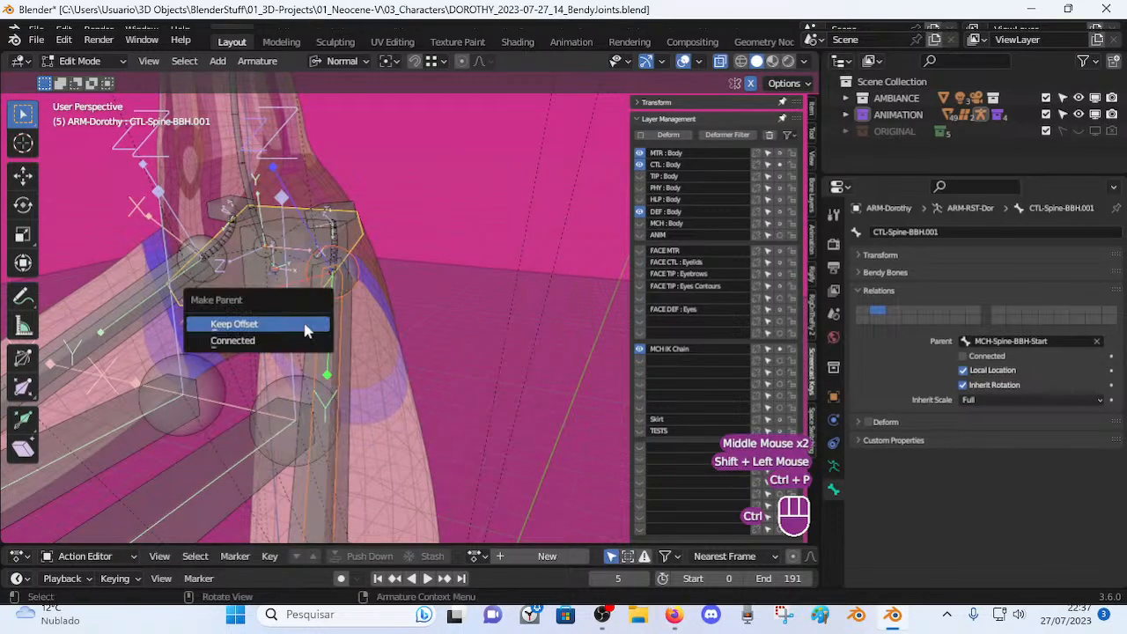
{"action": "left_click", "coordinate": [303, 325]}
Return the armature to Pose Mode and select the DEF-Shin.L bone.
{"action": "scroll", "coordinate": [341, 424], "scroll_direction": "down", "scroll_amount": 4}
{"action": "key", "text": "ctrl+Tab"}
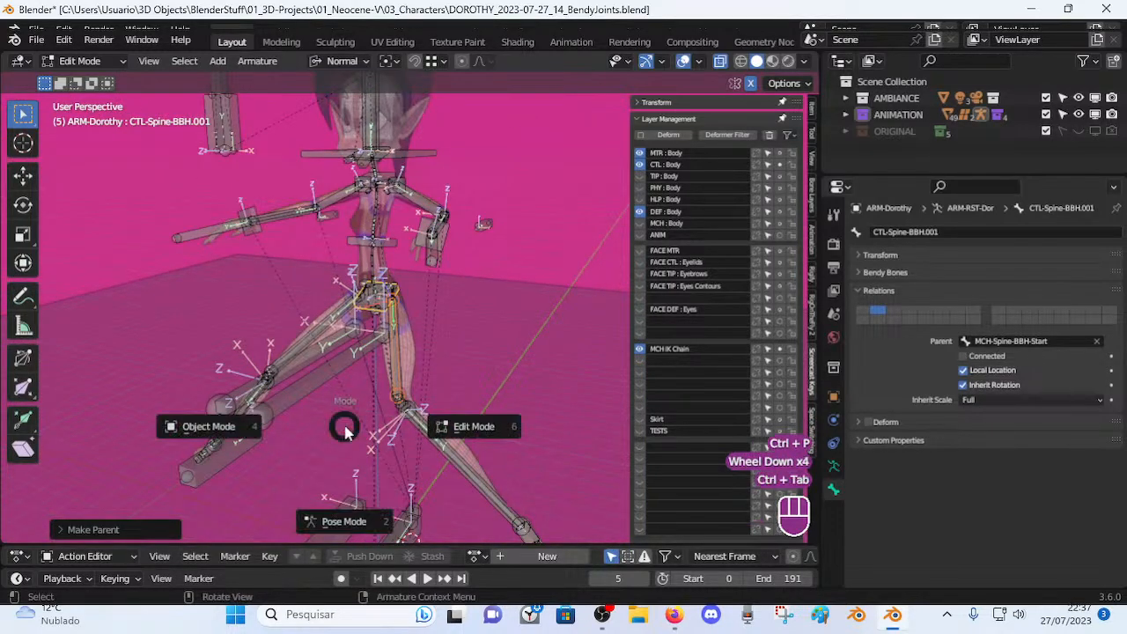
{"action": "key", "text": "alt+q"}
{"action": "key", "text": "alt+q"}
{"action": "middle_click_drag", "start_coordinate": [375, 392], "coordinate": [427, 347], "text": "shift"}
{"action": "left_click", "coordinate": [401, 370]}
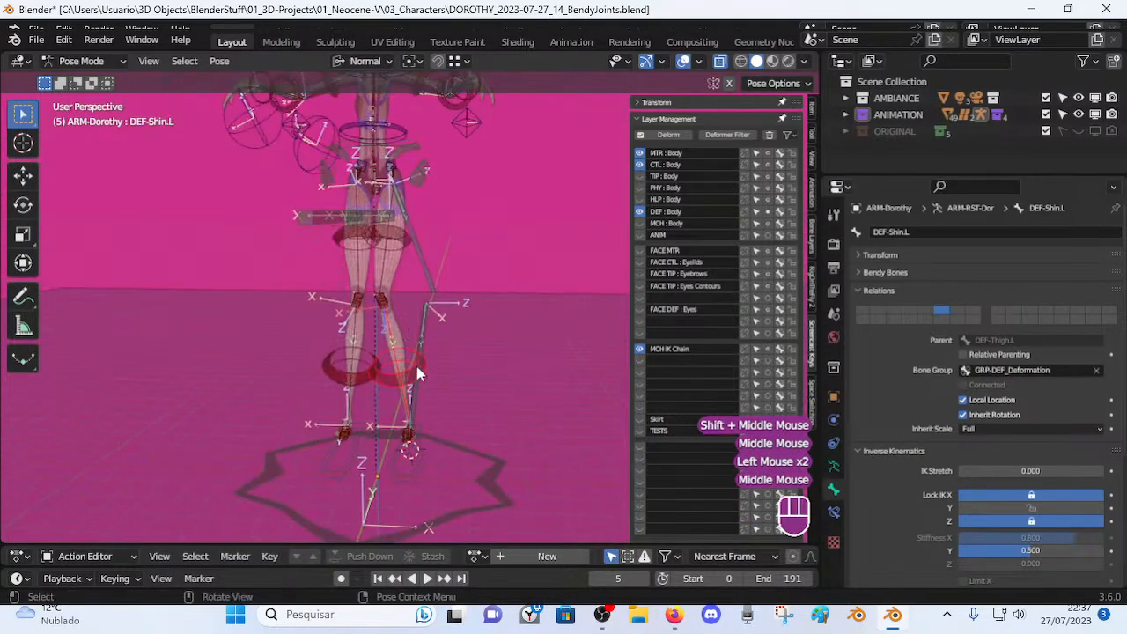
Check the IK constraint settings of the MCH-Shin.L bone.
{"action": "left_click", "coordinate": [429, 345]}
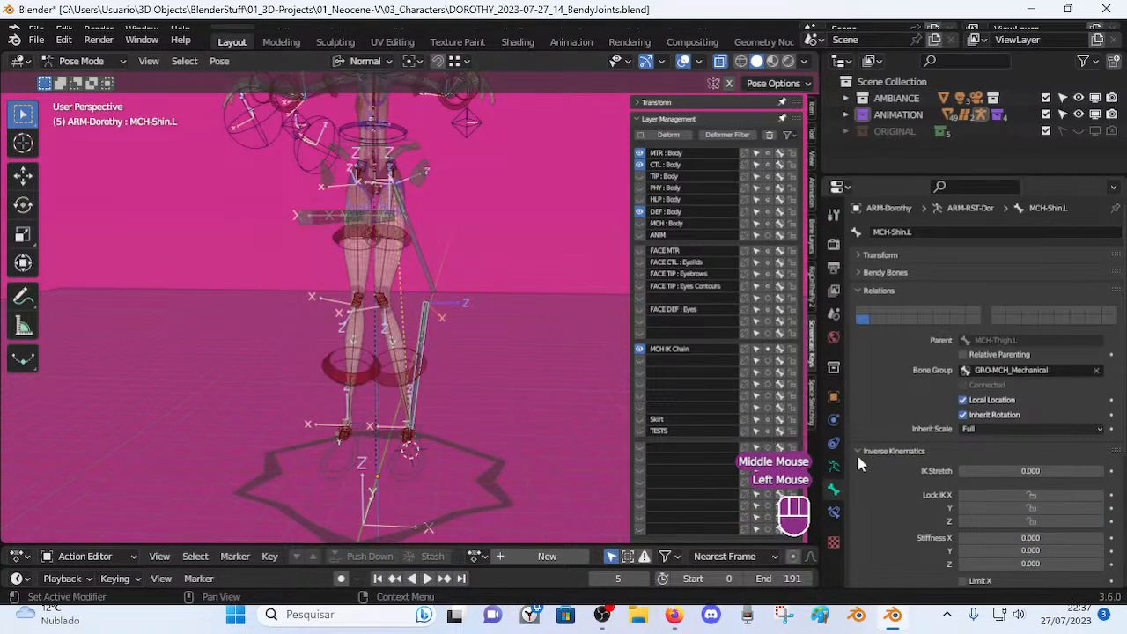
{"action": "double_click", "coordinate": [834, 511]}
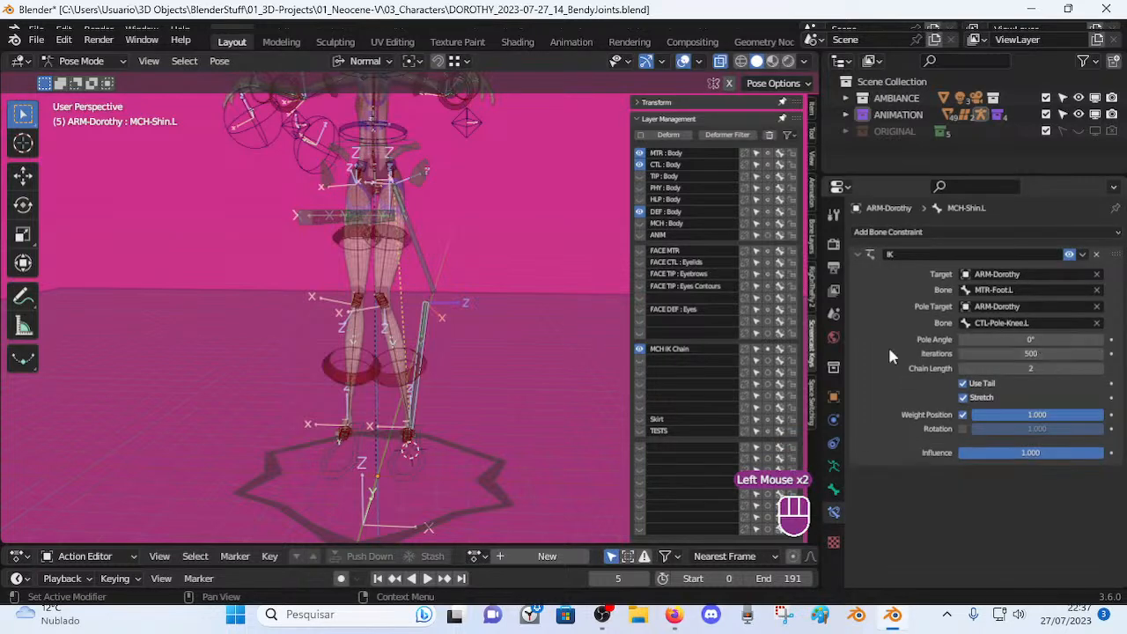
{"action": "middle_click_drag", "start_coordinate": [410, 395], "coordinate": [319, 348]}
{"action": "scroll", "coordinate": [308, 347], "scroll_direction": "down", "scroll_amount": 2}
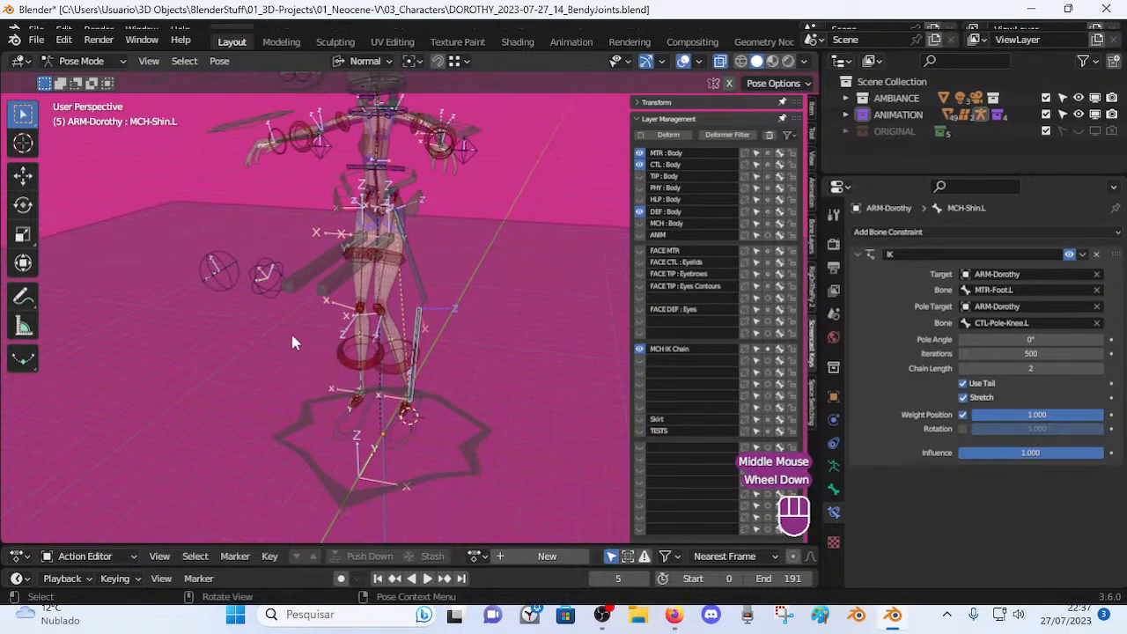
Move the MTR-Foot.L control to test how the MCH thigh and shin chain follows the foot.
{"action": "left_click", "coordinate": [397, 440]}
{"action": "key", "text": "g"}
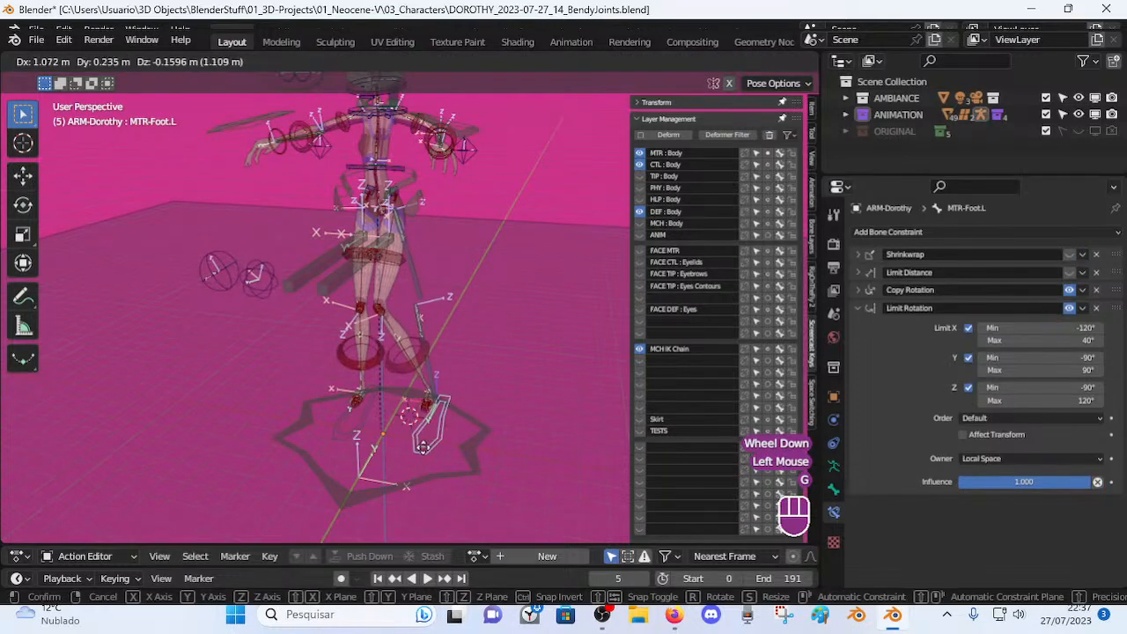
{"action": "left_click", "coordinate": [416, 433]}
{"action": "left_click", "coordinate": [419, 301]}
{"action": "left_click", "coordinate": [412, 412]}
{"action": "left_click", "coordinate": [430, 441]}
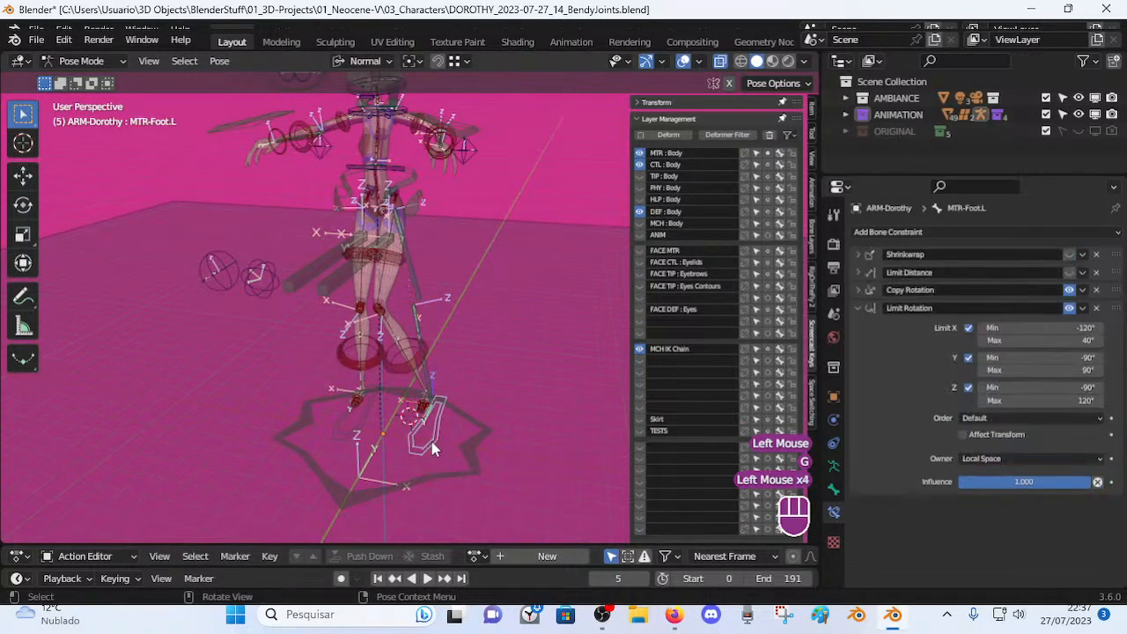
{"action": "key", "text": "g"}
{"action": "left_click", "coordinate": [379, 282]}
Move the MTR-Leg.L control outward to test the left leg against the MCH chain.
{"action": "left_click", "coordinate": [379, 282]}
{"action": "key", "text": "g"}
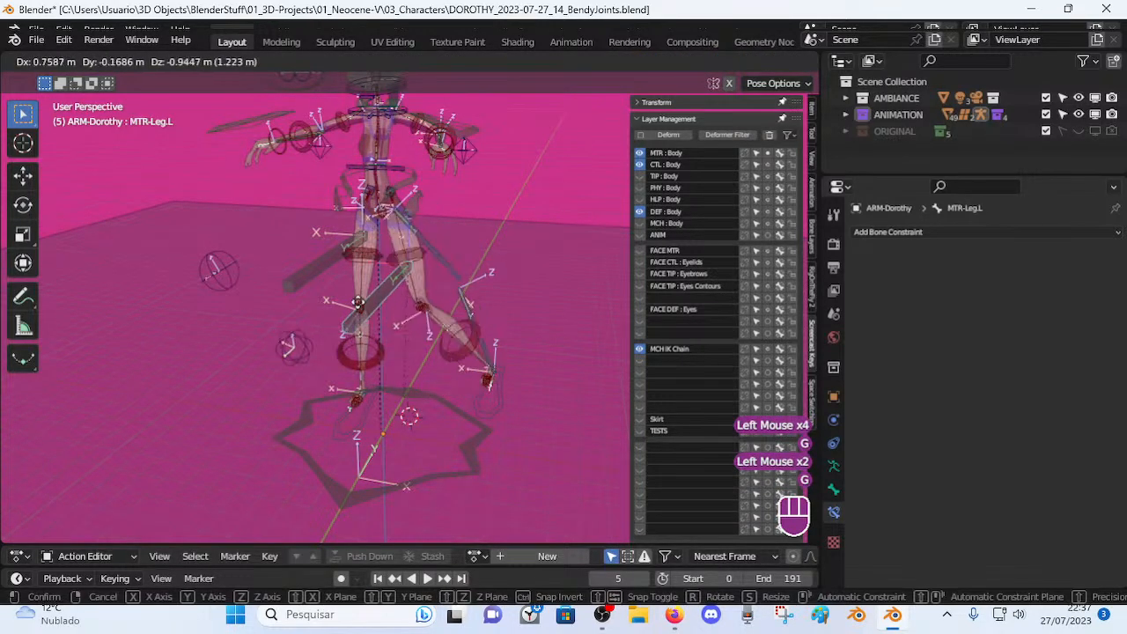
{"action": "left_click", "coordinate": [459, 253]}
{"action": "left_click", "coordinate": [455, 260]}
{"action": "middle_click_drag", "start_coordinate": [455, 261], "coordinate": [462, 326]}
{"action": "scroll", "coordinate": [462, 327], "scroll_direction": "up", "scroll_amount": 1}
{"action": "left_click", "coordinate": [464, 327]}
{"action": "key", "text": "g"}
{"action": "left_click", "coordinate": [438, 315]}
Rotate the MTR-Foot.L control about its X axis as a trial.
{"action": "middle_click_drag", "start_coordinate": [352, 350], "coordinate": [469, 437]}
{"action": "left_click", "coordinate": [471, 437]}
{"action": "left_click", "coordinate": [485, 440]}
{"action": "key", "text": "r"}
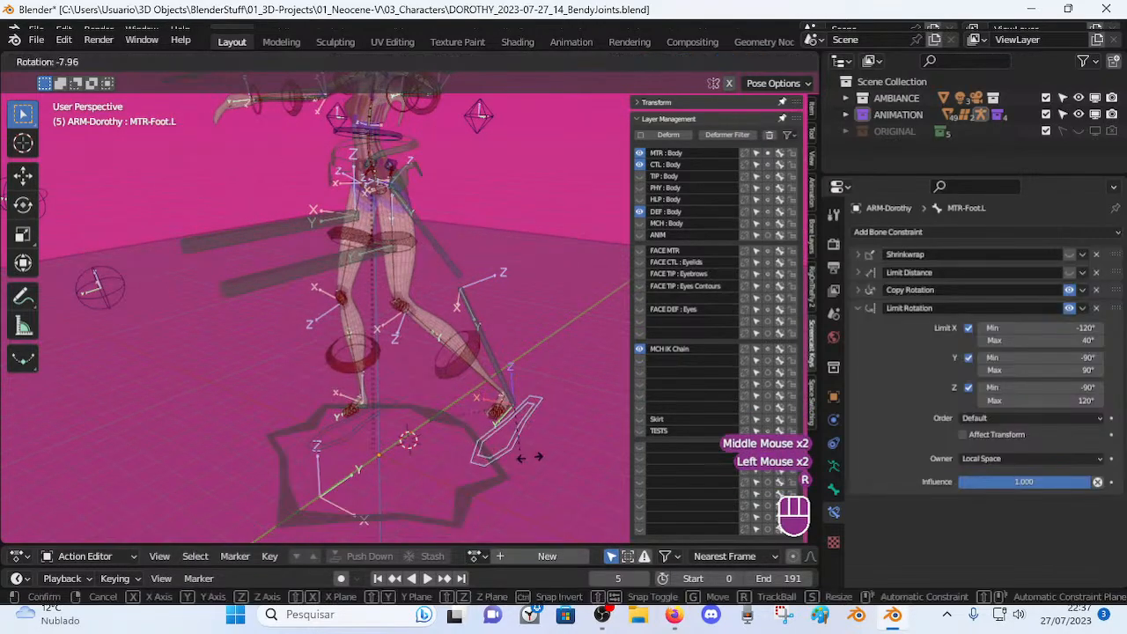
{"action": "key", "text": "x"}
Move MTR-Leg.L and MTR-Foot.L in turn to compare the MCH chain with the deformed leg.
{"action": "left_click", "coordinate": [340, 258]}
{"action": "key", "text": "g"}
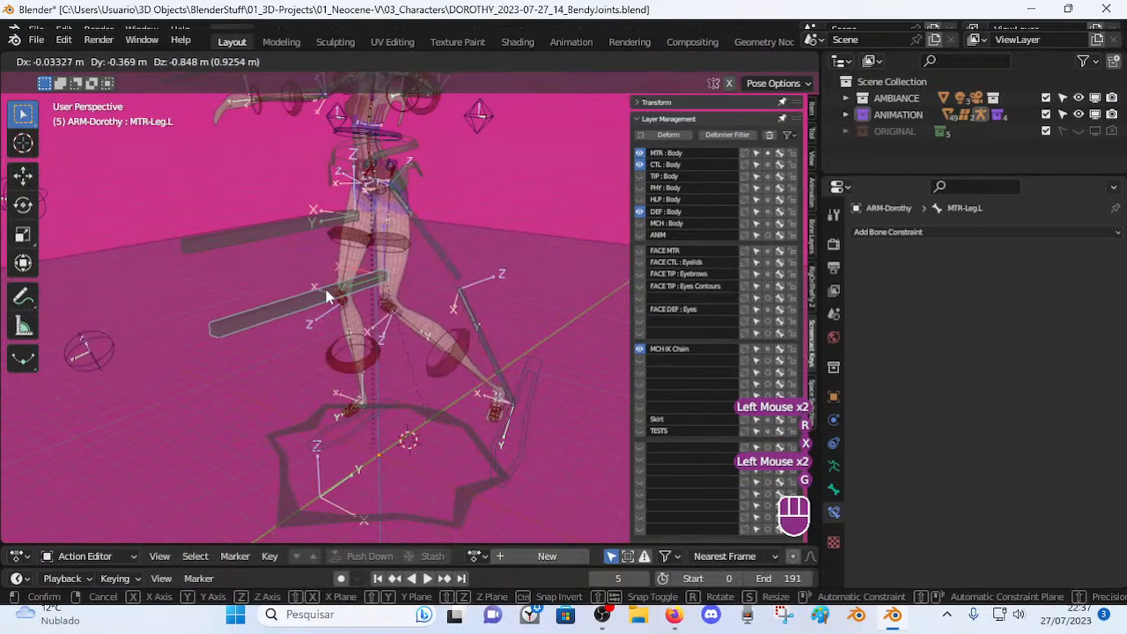
{"action": "left_click", "coordinate": [480, 391]}
{"action": "key", "text": "g"}
{"action": "left_click", "coordinate": [491, 394]}
{"action": "left_click", "coordinate": [541, 404]}
{"action": "key", "text": "g"}
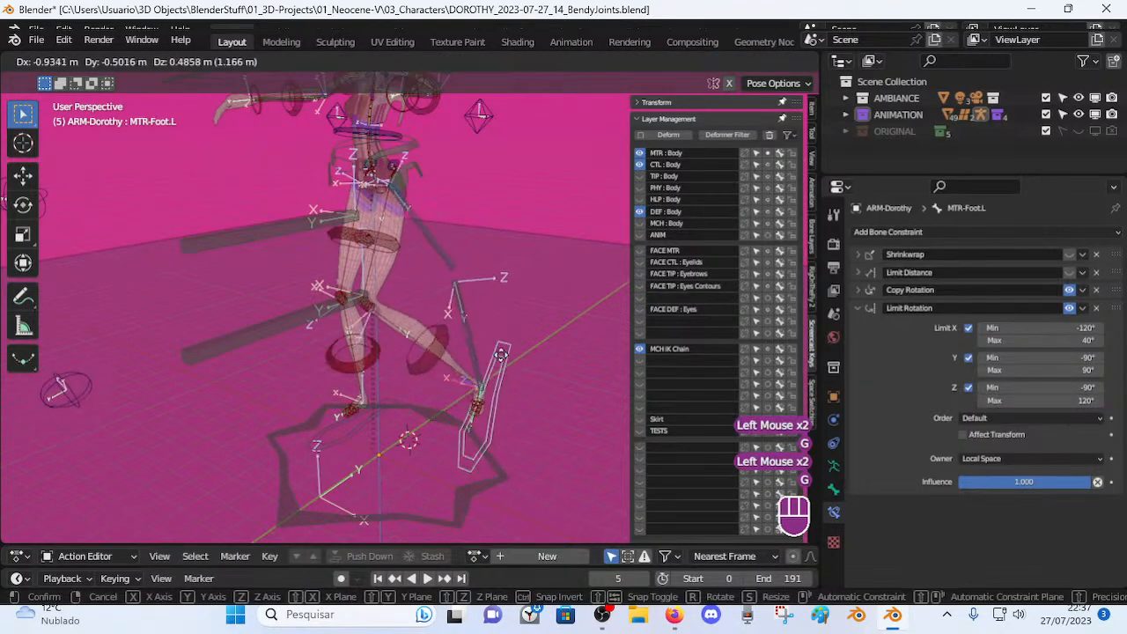
{"action": "left_click", "coordinate": [444, 304]}
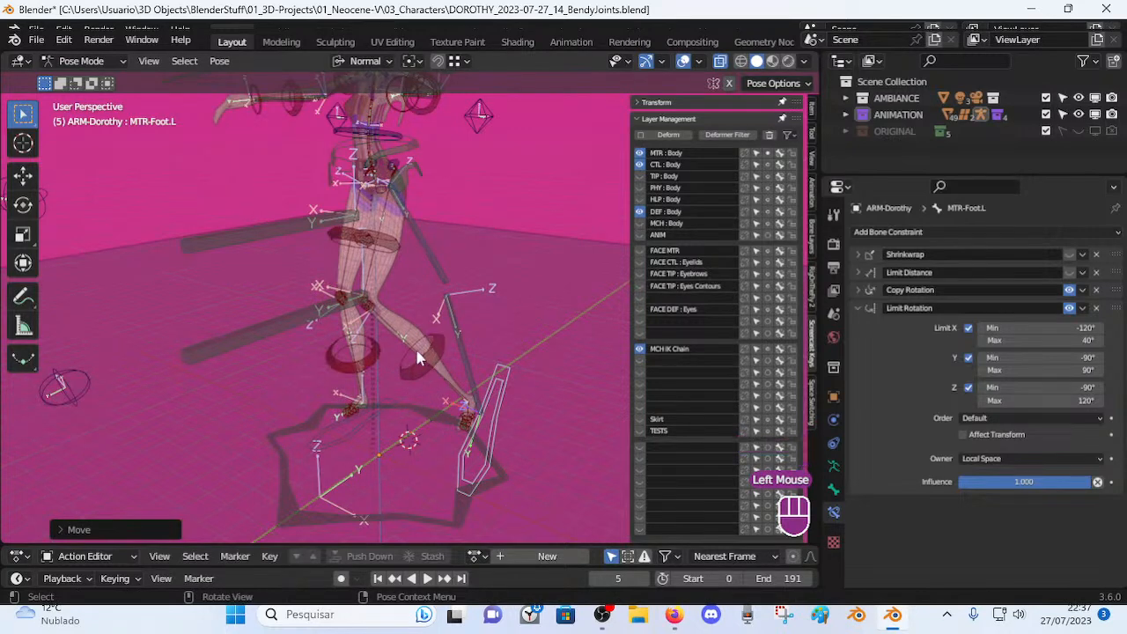
Set the Pole Angle of the MCH-Shin.L IK constraint to 90°.
{"action": "left_click", "coordinate": [443, 328]}
{"action": "left_click", "coordinate": [1030, 339]}
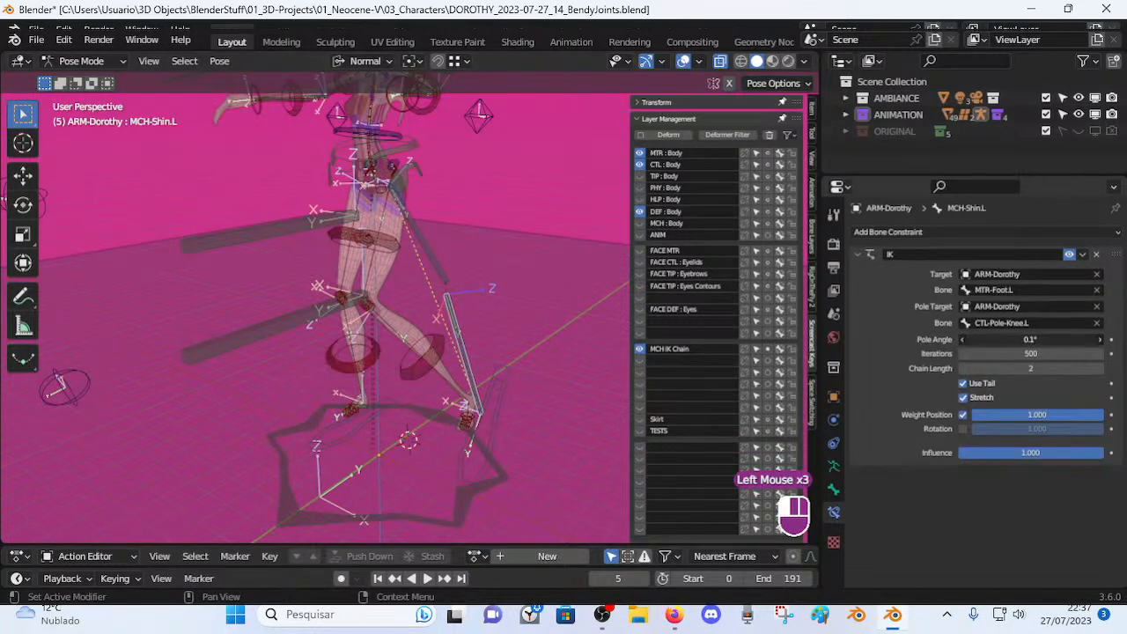
{"action": "left_click_drag", "start_coordinate": [1030, 339], "coordinate": [1002, 339]}
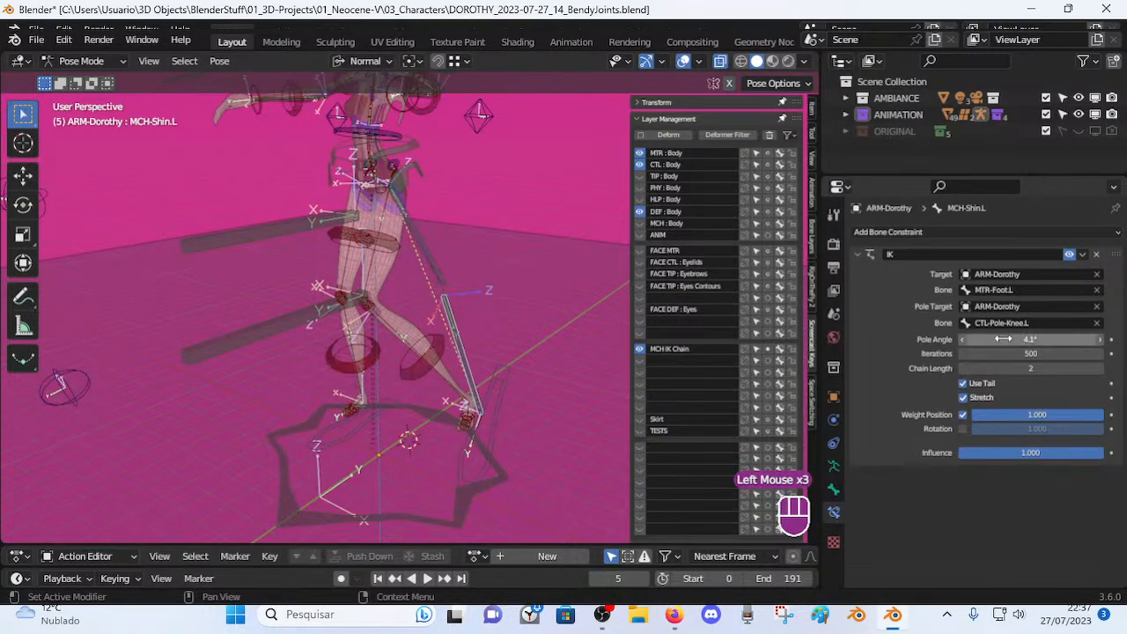
{"action": "middle_click_drag", "start_coordinate": [428, 354], "coordinate": [478, 346]}
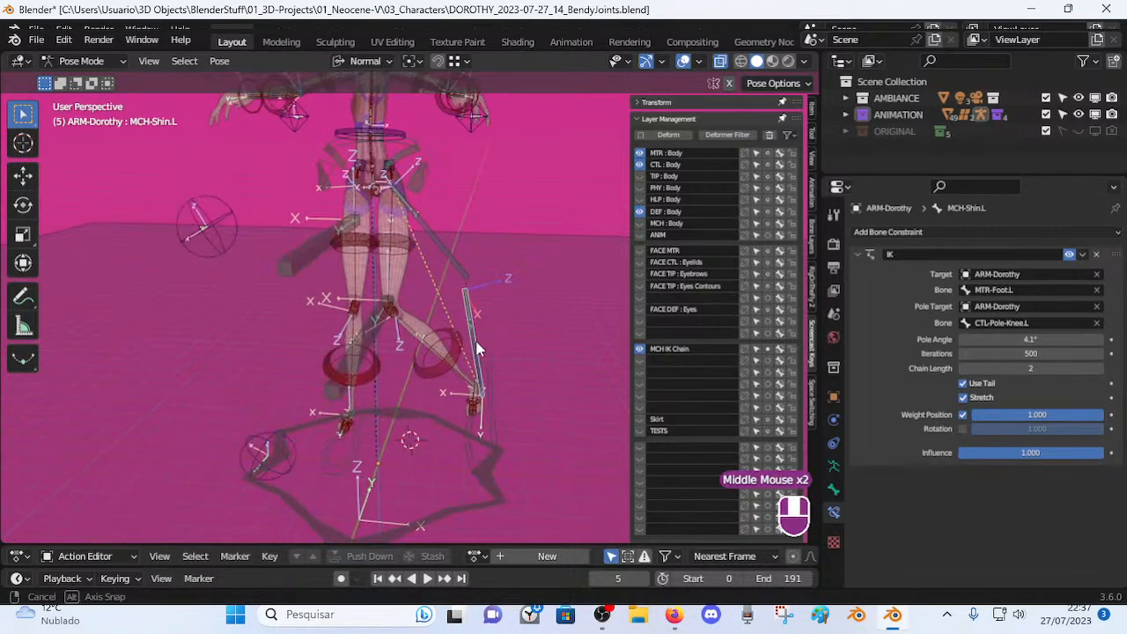
{"action": "left_click_drag", "start_coordinate": [1031, 339], "coordinate": [1082, 339]}
{"action": "left_click", "coordinate": [1031, 339]}
{"action": "type", "text": "9"}
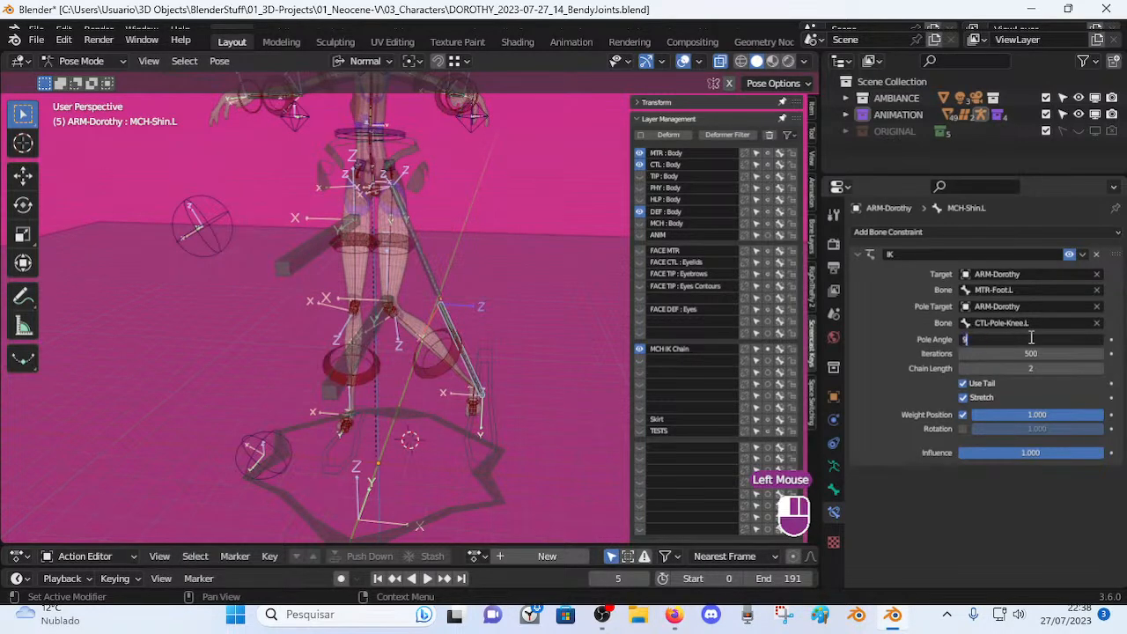
{"action": "type", "text": "0"}
{"action": "key", "text": "Return"}
Move the MTR-Foot.L control to test the MCH chain with its 90° pole angle.
{"action": "middle_click_drag", "start_coordinate": [559, 320], "coordinate": [464, 385]}
{"action": "left_click", "coordinate": [475, 410]}
{"action": "key", "text": "g"}
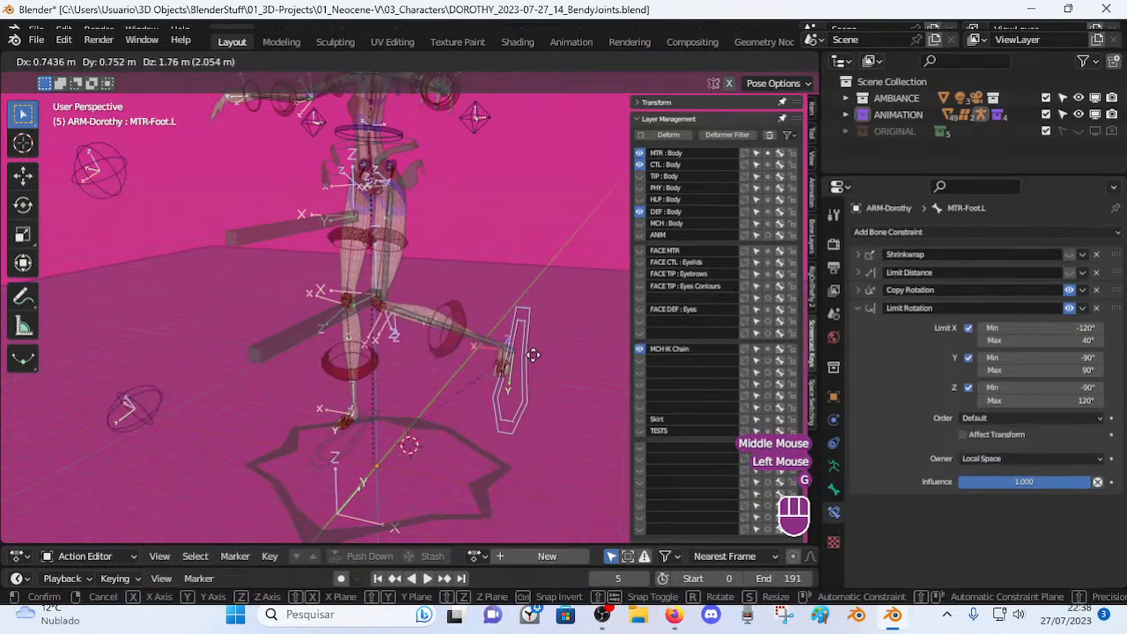
{"action": "left_click", "coordinate": [426, 392]}
Move the MTR-Leg.L control outward and rotate it about Z as a test.
{"action": "middle_click_drag", "start_coordinate": [426, 392], "coordinate": [421, 389]}
{"action": "left_click", "coordinate": [360, 351]}
{"action": "key", "text": "g"}
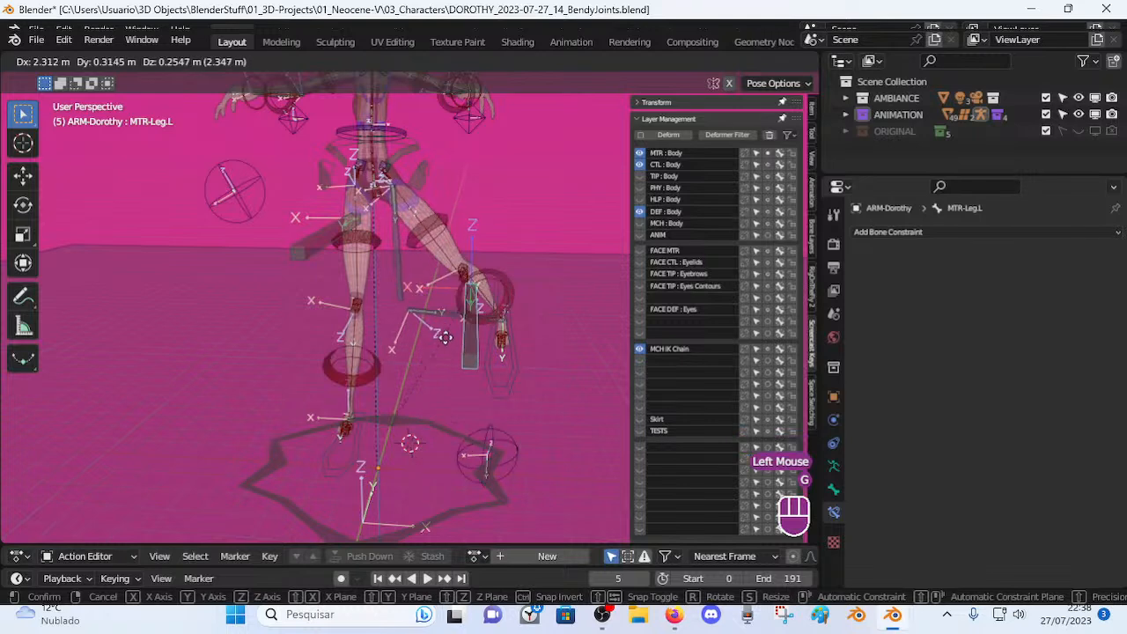
{"action": "left_click", "coordinate": [449, 408]}
{"action": "key", "text": "r"}
{"action": "key", "text": "z"}
{"action": "left_click", "coordinate": [546, 382]}
Reposition MTR-Leg.L near the raised left knee and turn it further about the Z axis.
{"action": "middle_click_drag", "start_coordinate": [546, 382], "coordinate": [487, 404]}
{"action": "key", "text": "g"}
{"action": "left_click", "coordinate": [480, 374]}
{"action": "key", "text": "r"}
{"action": "key", "text": "z"}
{"action": "left_click", "coordinate": [519, 339]}
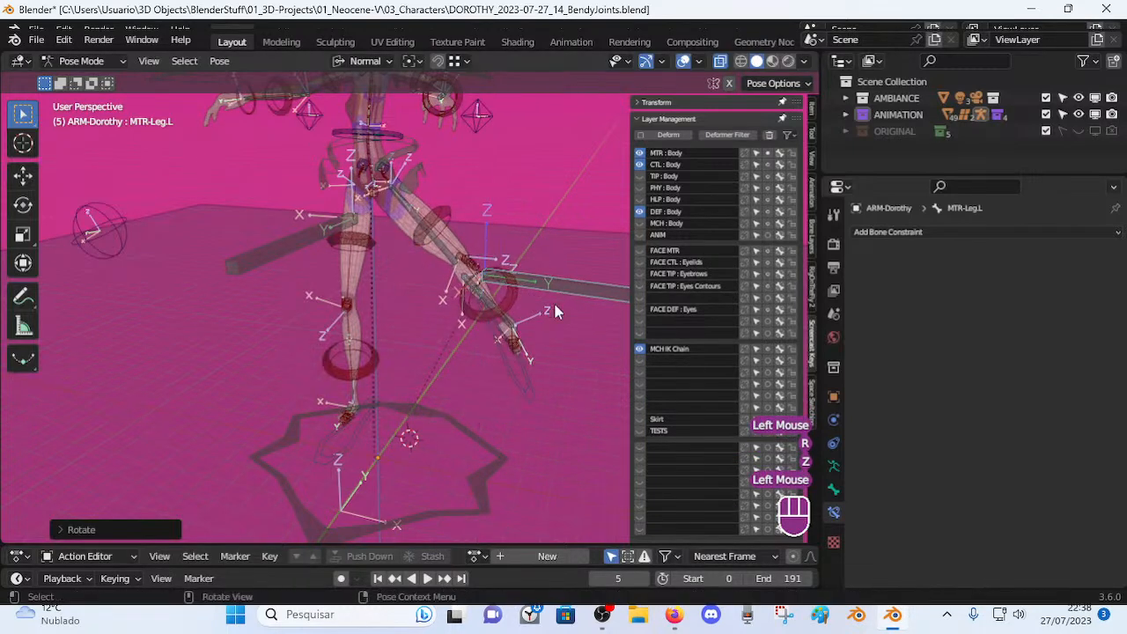
{"action": "middle_click_drag", "start_coordinate": [553, 301], "coordinate": [487, 334], "text": "shift"}
{"action": "key", "text": "r"}
{"action": "key", "text": "z"}
{"action": "left_click", "coordinate": [500, 368]}
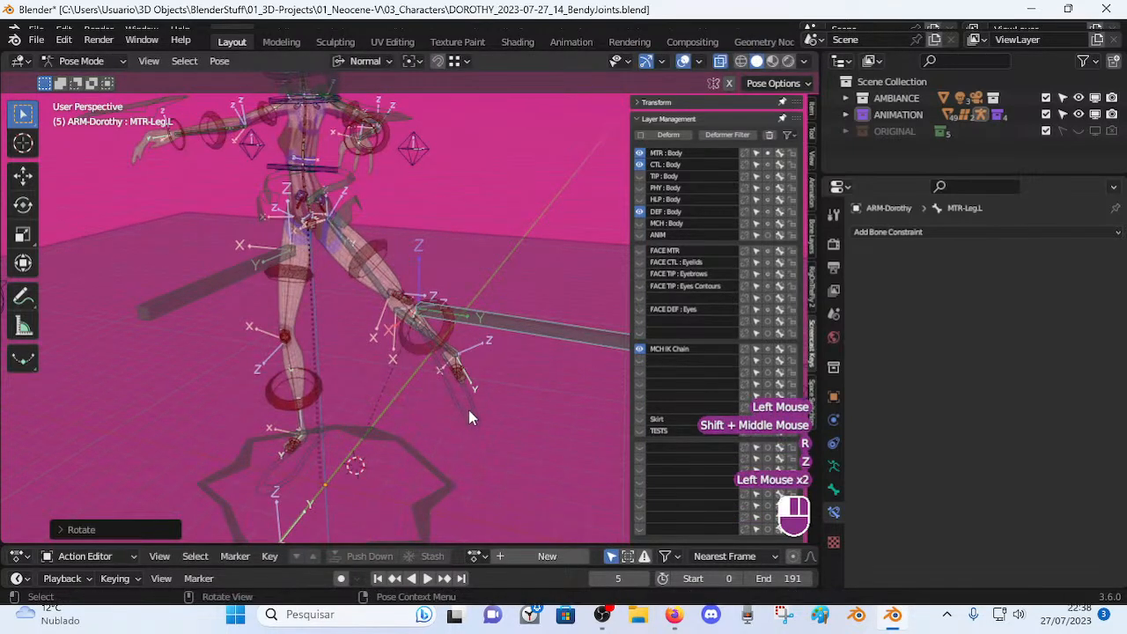
Move MTR-Foot.L away from the body, then rotate it freely and about its Z axis.
{"action": "key", "text": "g"}
{"action": "left_click", "coordinate": [563, 412]}
{"action": "key", "text": "r"}
{"action": "left_click", "coordinate": [568, 413]}
{"action": "key", "text": "r"}
{"action": "key", "text": "r"}
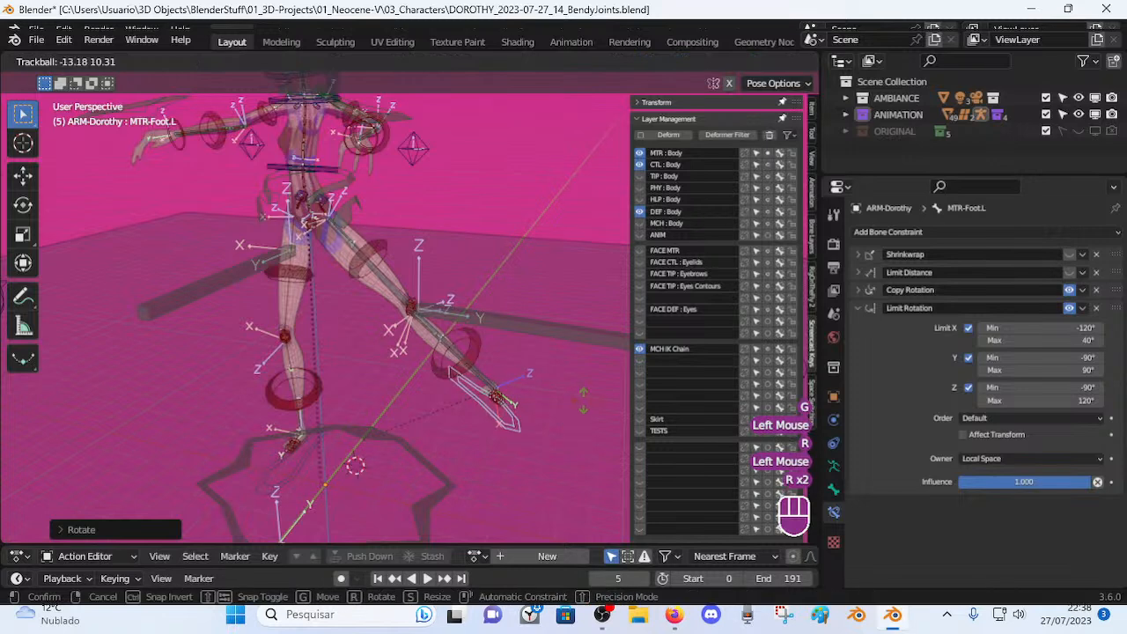
{"action": "left_click", "coordinate": [531, 371]}
{"action": "key", "text": "r"}
{"action": "key", "text": "z"}
{"action": "key", "text": "z"}
{"action": "left_click", "coordinate": [504, 429]}
Move MTR-Leg.L and MTR-Foot.L alternately to bring the left leg back toward the body.
{"action": "middle_click_drag", "start_coordinate": [505, 428], "coordinate": [465, 390]}
{"action": "left_click", "coordinate": [461, 390]}
{"action": "key", "text": "g"}
{"action": "left_click", "coordinate": [493, 470]}
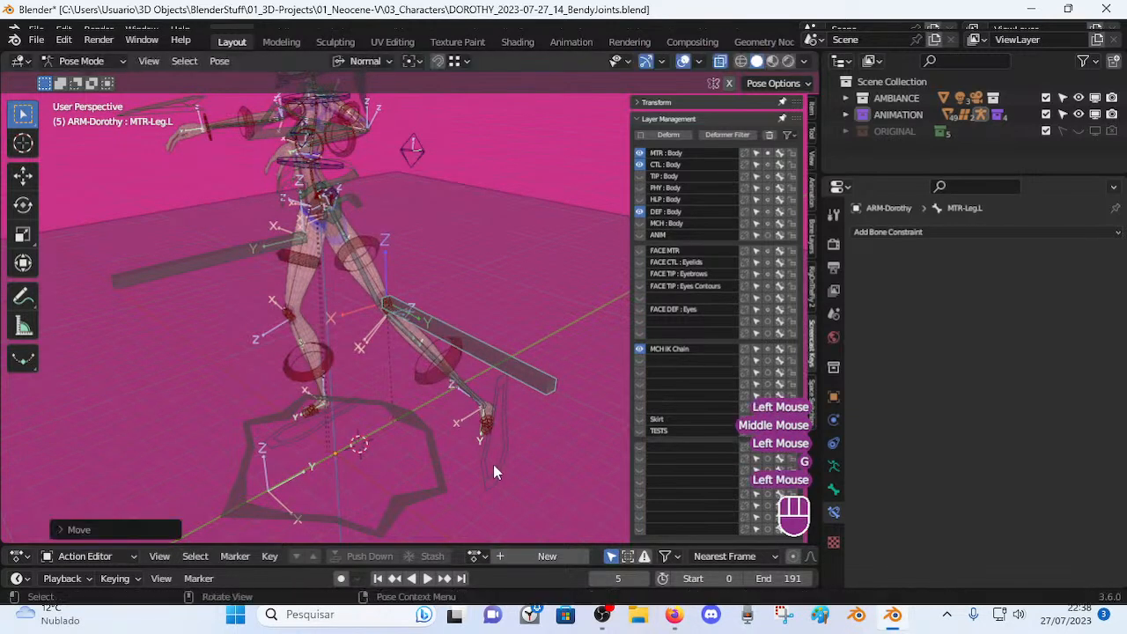
{"action": "left_click", "coordinate": [494, 462]}
{"action": "key", "text": "g"}
{"action": "left_click", "coordinate": [435, 471]}
{"action": "left_click", "coordinate": [455, 380]}
{"action": "key", "text": "g"}
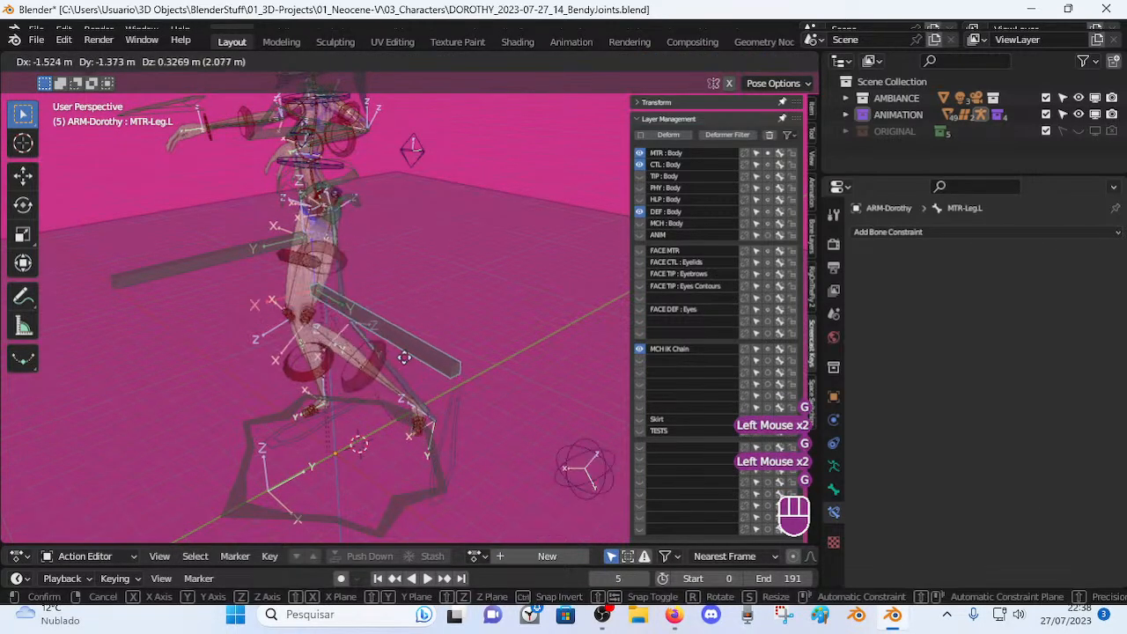
{"action": "left_click", "coordinate": [448, 388]}
{"action": "left_click", "coordinate": [454, 474]}
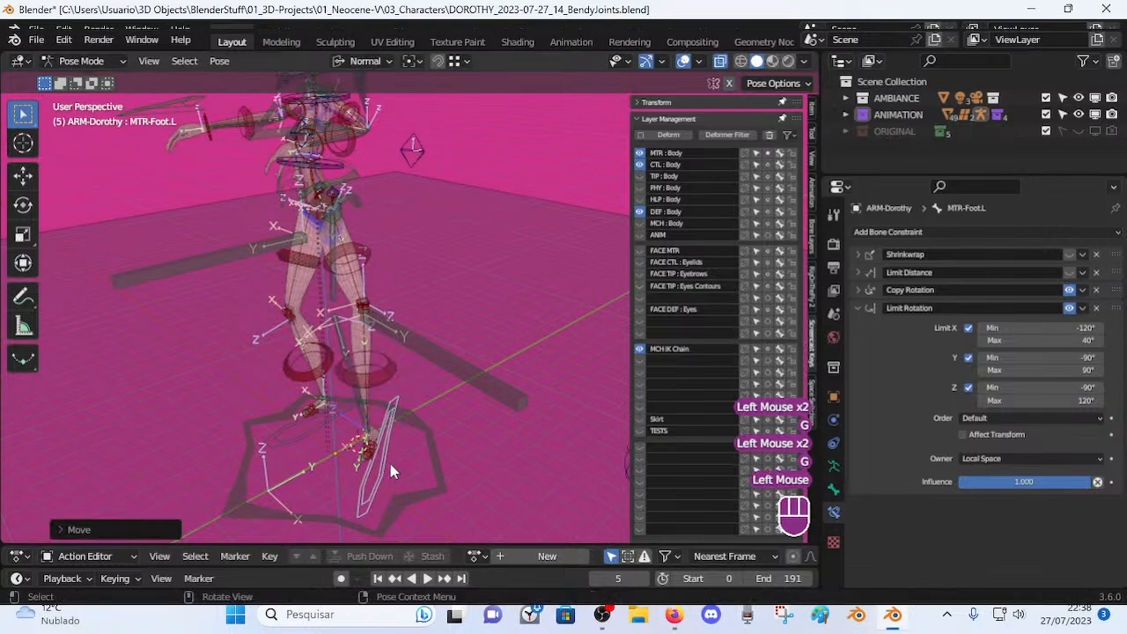
Rotate the MTR-Leg.L control about Z to test the knee direction.
{"action": "left_click", "coordinate": [453, 377]}
{"action": "key", "text": "r"}
{"action": "key", "text": "z"}
{"action": "left_click", "coordinate": [398, 406]}
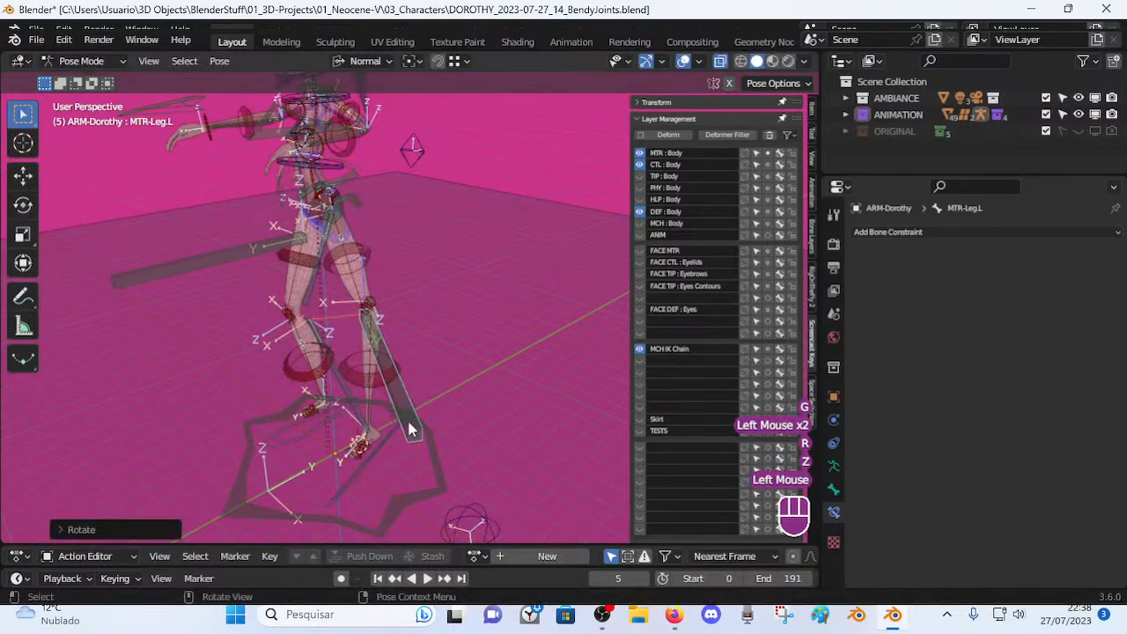
Select all bones and reset the pose to its rest position.
{"action": "key", "text": "a"}
{"action": "key", "text": "alt+q"}
{"action": "key", "text": "alt+q"}
Move the MTR-Foot.L control from its rest position to test the MCH chain again.
{"action": "middle_click_drag", "start_coordinate": [390, 432], "coordinate": [431, 447]}
{"action": "scroll", "coordinate": [430, 458], "scroll_direction": "down", "scroll_amount": 1}
{"action": "left_click", "coordinate": [427, 480]}
{"action": "key", "text": "g"}
{"action": "middle_click_drag", "start_coordinate": [377, 355], "coordinate": [263, 304]}
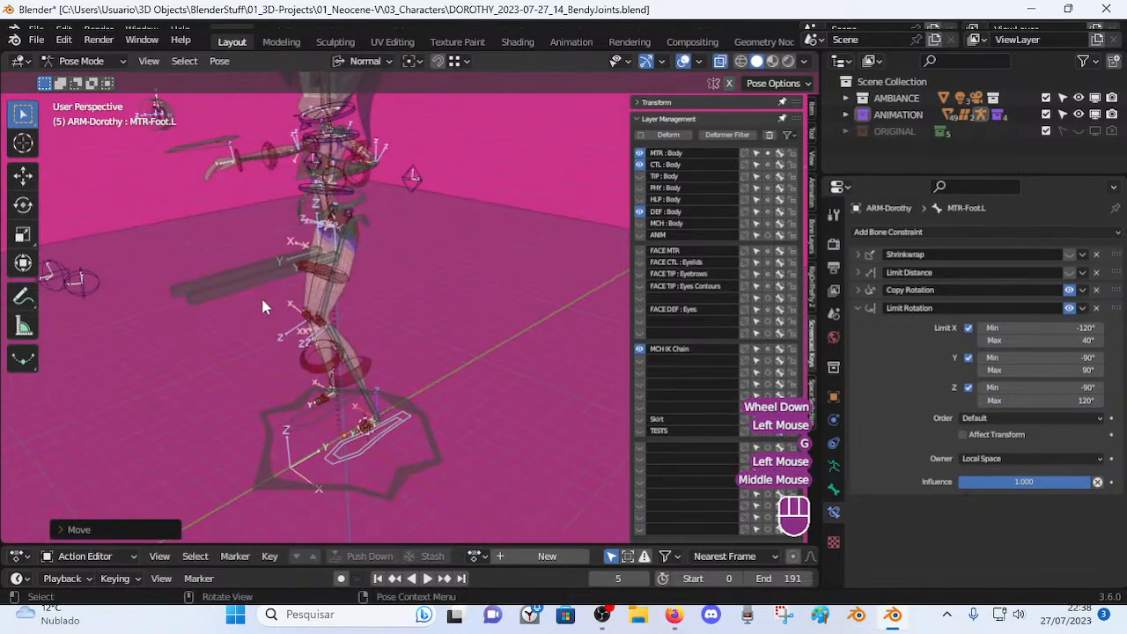
Move the MTR-Leg.L control to raise the left knee.
{"action": "left_click", "coordinate": [263, 303]}
{"action": "key", "text": "g"}
{"action": "left_click", "coordinate": [249, 370]}
{"action": "middle_click_drag", "start_coordinate": [249, 370], "coordinate": [378, 264]}
{"action": "key", "text": "g"}
{"action": "left_click", "coordinate": [394, 277]}
Move the MTR-Foot.L control forward and up beneath the raised left knee.
{"action": "left_click", "coordinate": [423, 460]}
{"action": "middle_click_drag", "start_coordinate": [423, 459], "coordinate": [493, 414]}
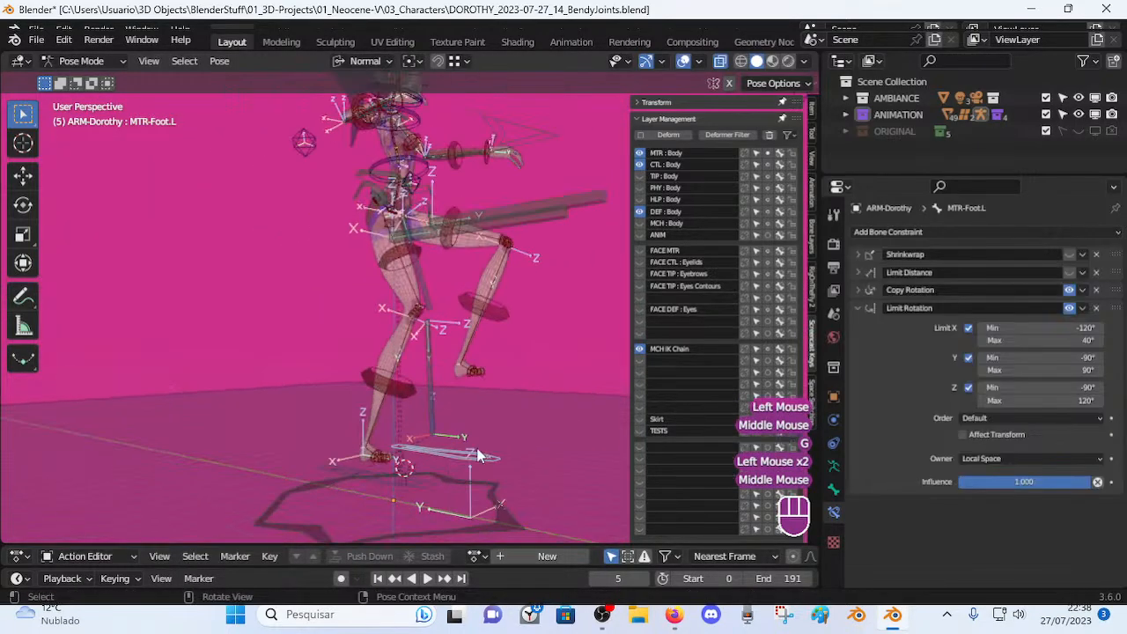
{"action": "key", "text": "g"}
{"action": "left_click", "coordinate": [532, 392]}
{"action": "key", "text": "g"}
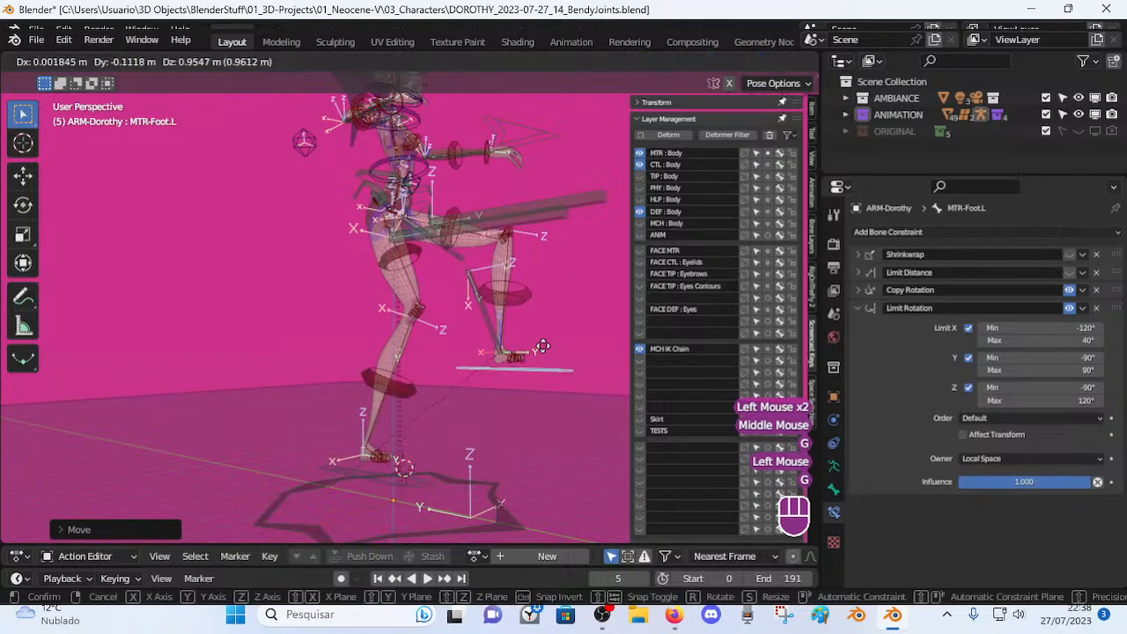
{"action": "left_click", "coordinate": [497, 374]}
Rotate MTR-Foot.L about X and lower it back toward the ground.
{"action": "middle_click_drag", "start_coordinate": [497, 375], "coordinate": [401, 432]}
{"action": "key", "text": "r"}
{"action": "key", "text": "x"}
{"action": "left_click", "coordinate": [452, 416]}
{"action": "key", "text": "g"}
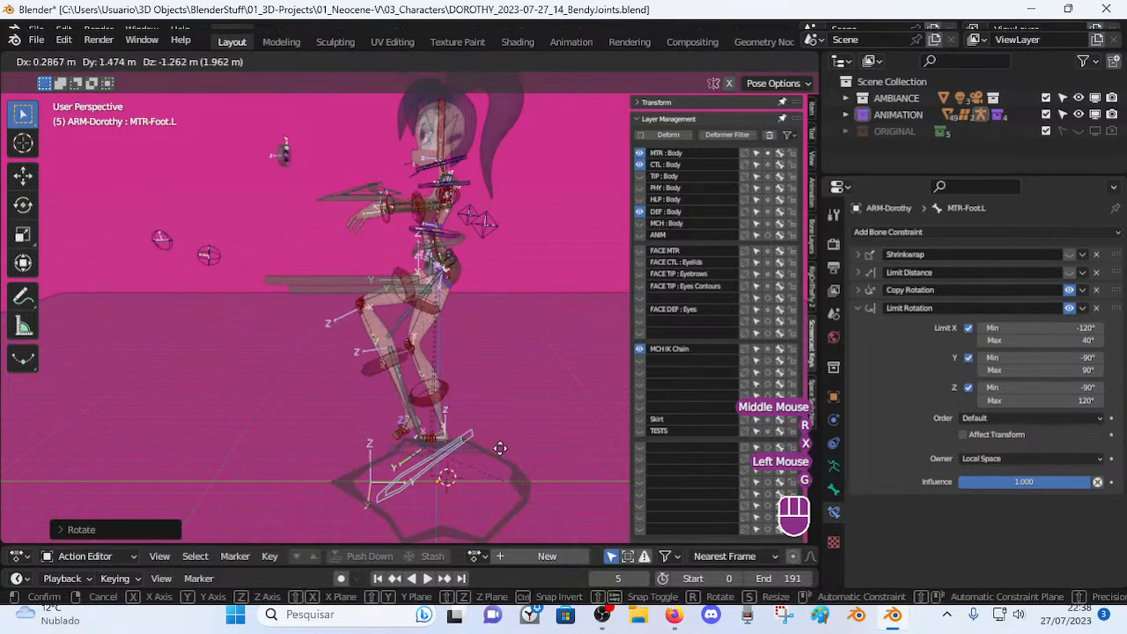
{"action": "left_click", "coordinate": [471, 462]}
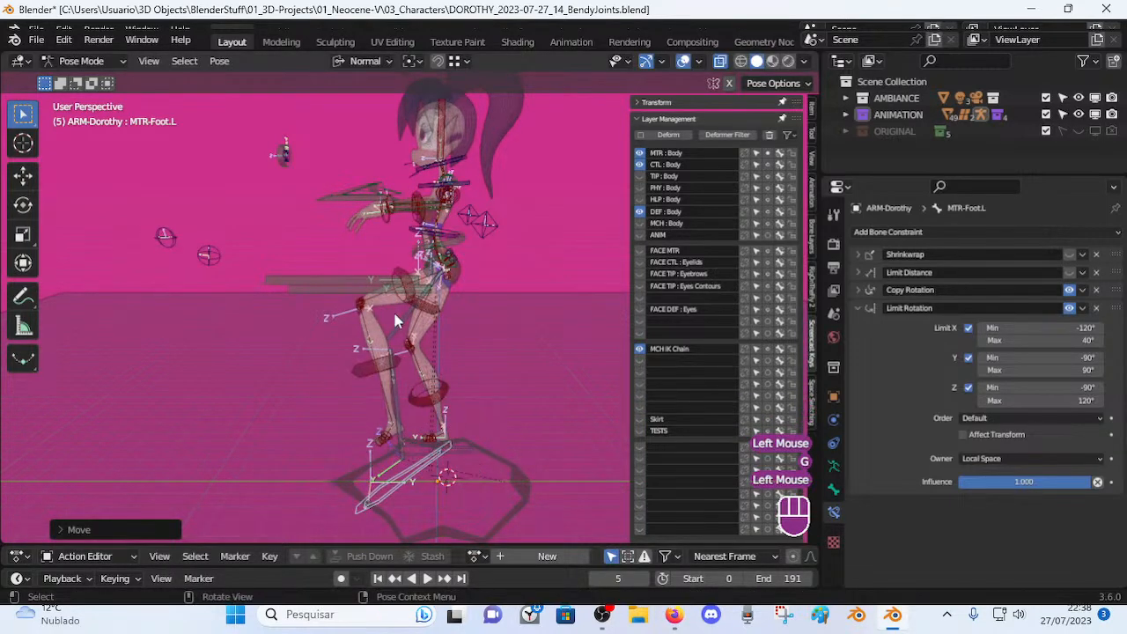
Check the DEF-Thigh.L IK constraint and reposition the raised left knee with MTR-Leg.L.
{"action": "left_click", "coordinate": [385, 305]}
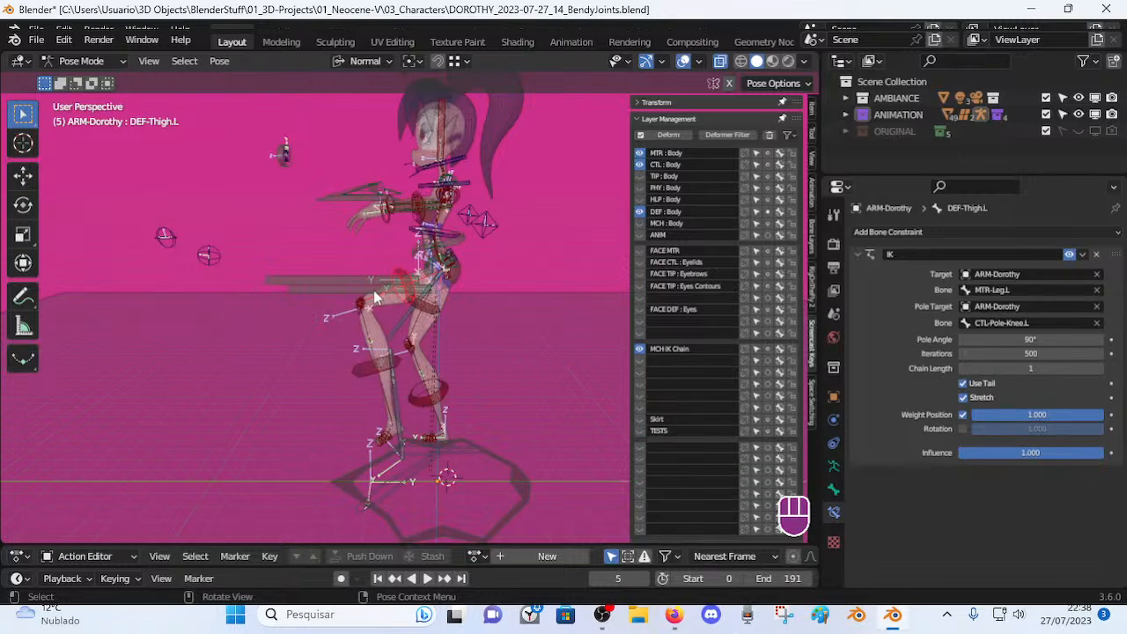
{"action": "left_click", "coordinate": [374, 288]}
{"action": "mouse_move", "coordinate": [374, 288]}
{"action": "middle_mouse_down"}
{"action": "mouse_move", "coordinate": [290, 313]}
{"action": "mouse_move", "coordinate": [440, 276]}
{"action": "mouse_move", "coordinate": [460, 290]}
{"action": "mouse_move", "coordinate": [388, 275]}
{"action": "middle_mouse_up"}
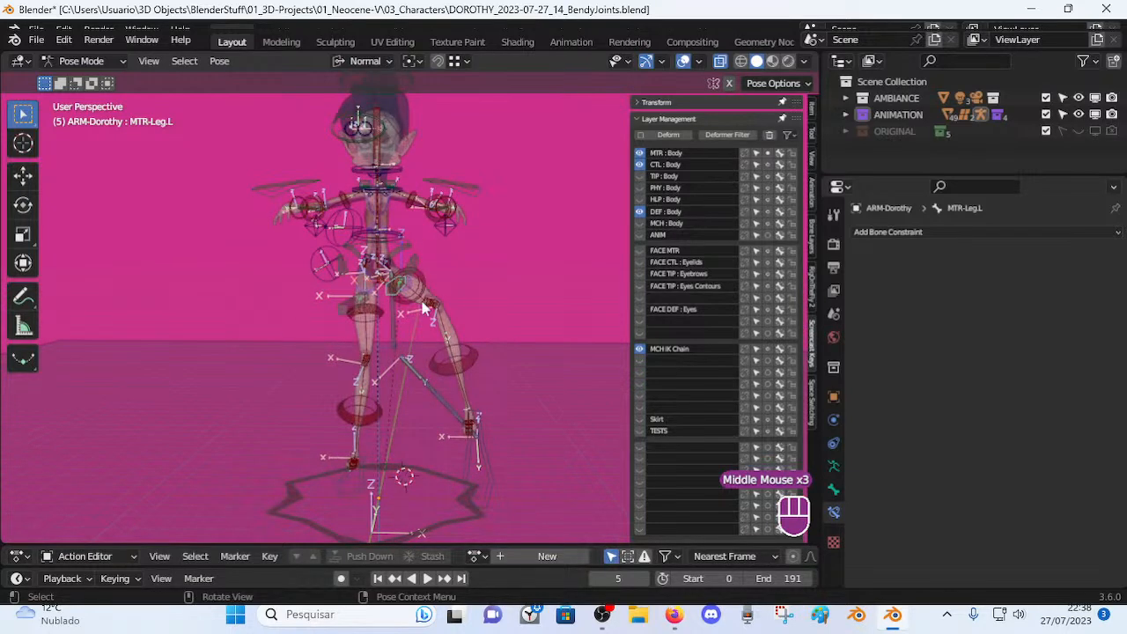
{"action": "middle_click_drag", "start_coordinate": [429, 353], "coordinate": [300, 343]}
{"action": "scroll", "coordinate": [300, 343], "scroll_direction": "up", "scroll_amount": 2}
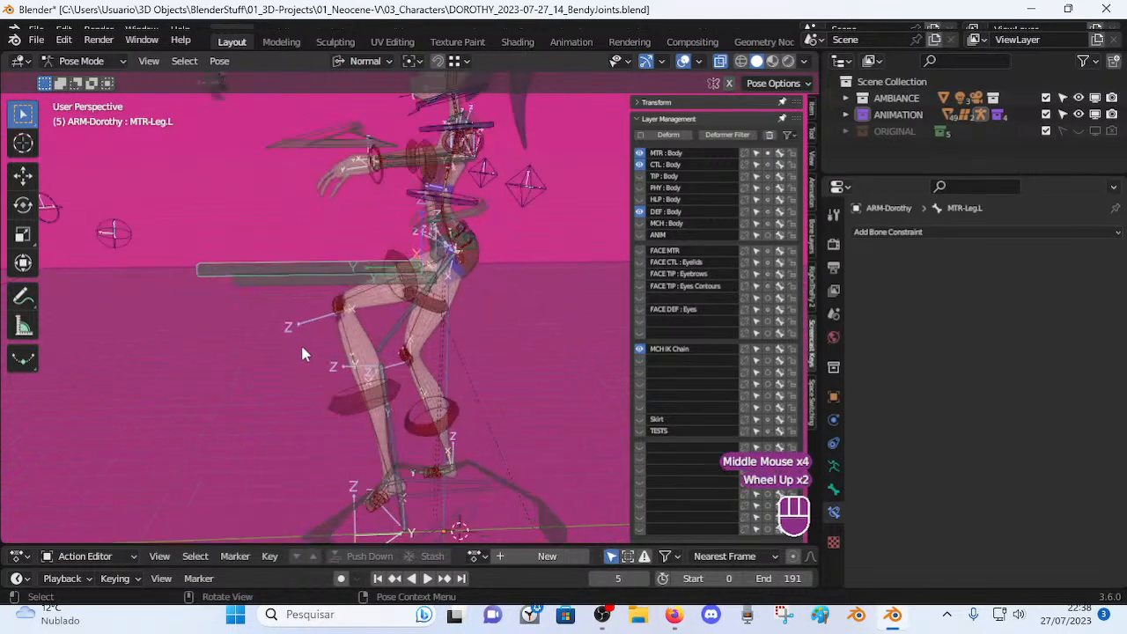
{"action": "key", "text": "g"}
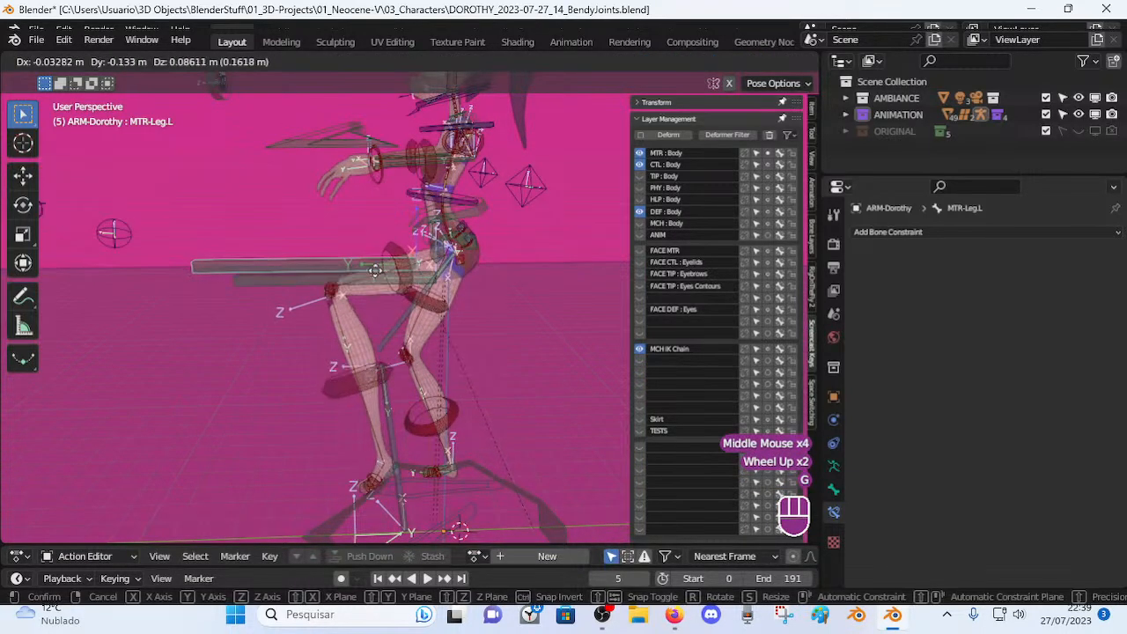
{"action": "left_click", "coordinate": [392, 291]}
{"action": "middle_click_drag", "start_coordinate": [393, 291], "coordinate": [500, 273]}
{"action": "key", "text": "g"}
{"action": "left_click", "coordinate": [493, 475]}
Move MTR-Foot.L back near the right foot to compare the shin with the MCH chain.
{"action": "scroll", "coordinate": [493, 475], "scroll_direction": "down", "scroll_amount": 1}
{"action": "left_click", "coordinate": [496, 468]}
{"action": "key", "text": "g"}
{"action": "left_click", "coordinate": [478, 440]}
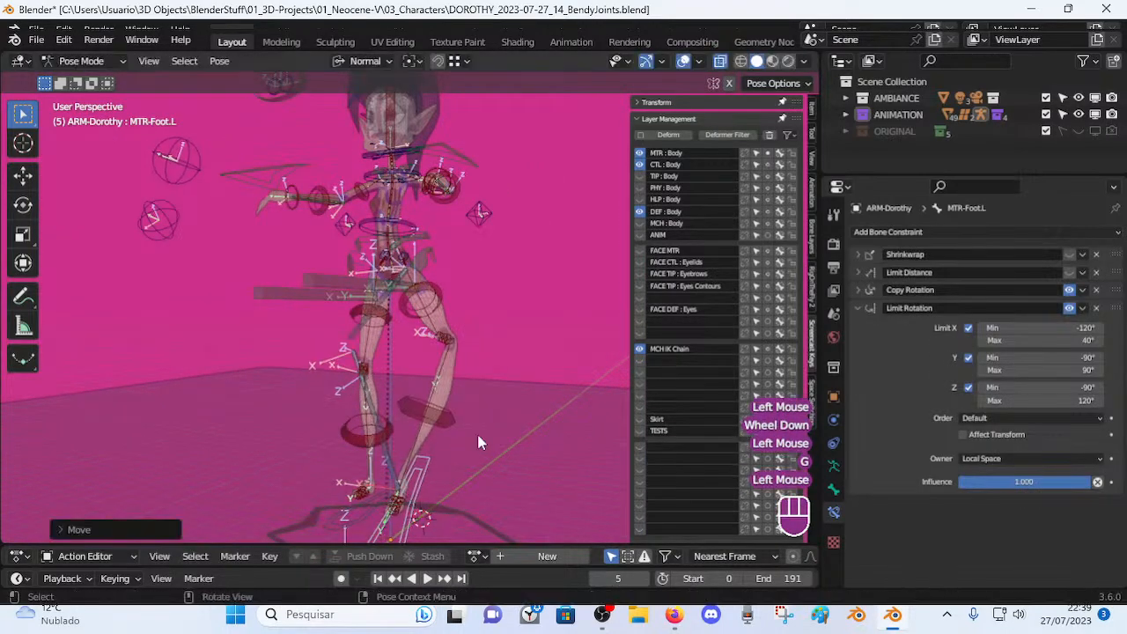
{"action": "middle_click_drag", "start_coordinate": [478, 441], "coordinate": [374, 427]}
{"action": "key", "text": "g"}
{"action": "left_click", "coordinate": [402, 379]}
Move the MTR-Leg.L control down to lower the left knee.
{"action": "left_click", "coordinate": [387, 286]}
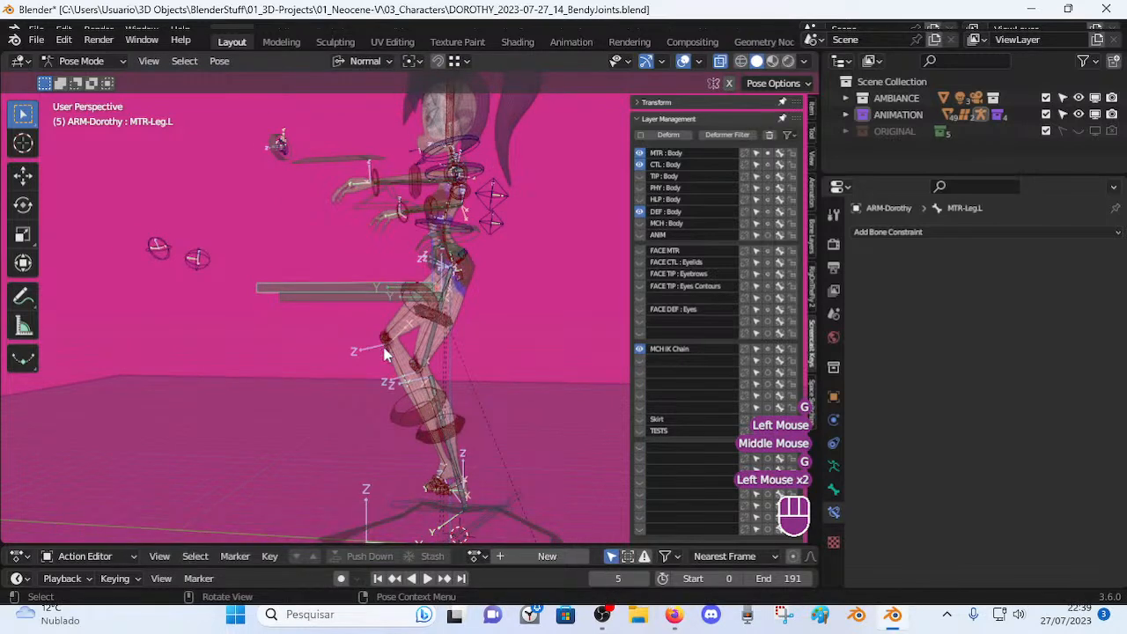
{"action": "middle_click_drag", "start_coordinate": [375, 343], "coordinate": [412, 361]}
{"action": "key", "text": "g"}
{"action": "left_click", "coordinate": [345, 310]}
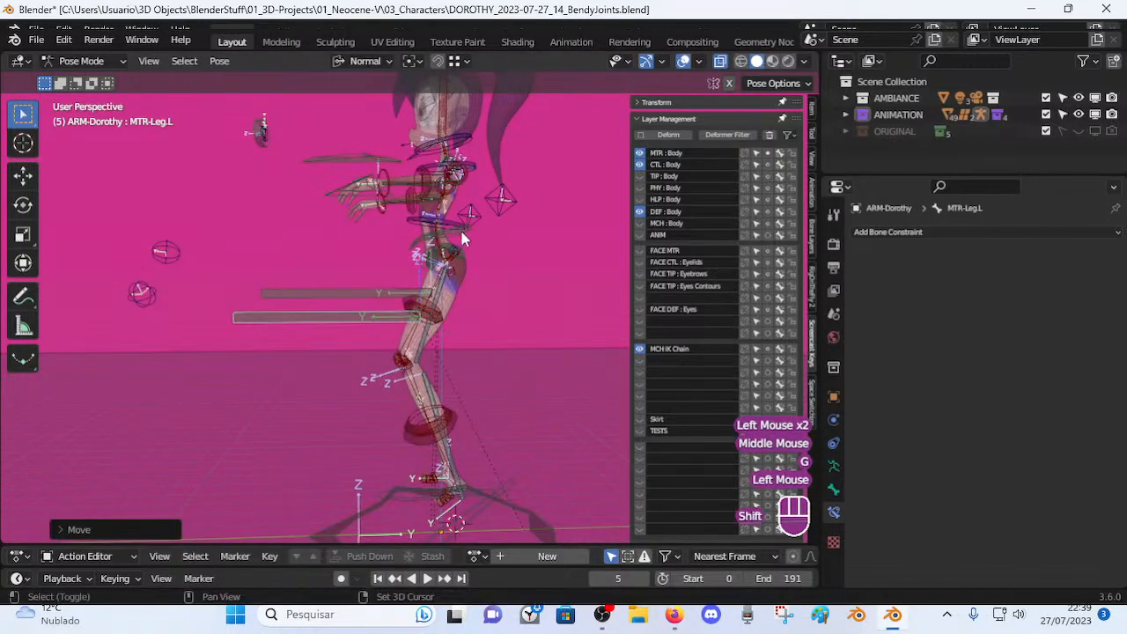
Lower the MTR-Torso control and reposition MTR-Leg.L to test the bent left leg.
{"action": "left_click", "coordinate": [464, 240]}
{"action": "key", "text": "g"}
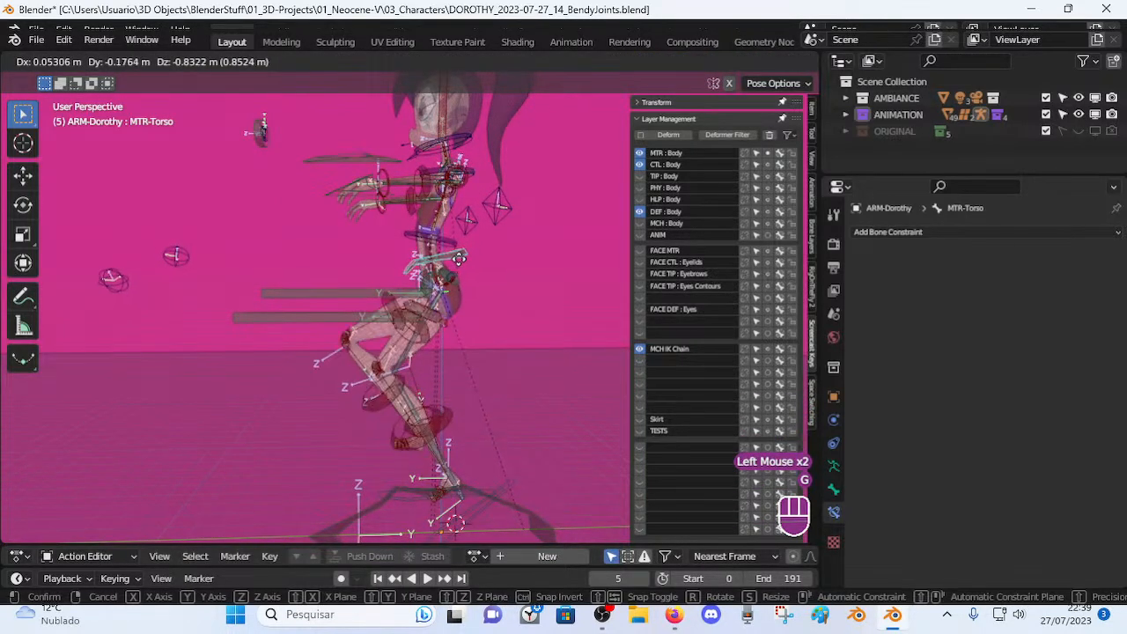
{"action": "left_click", "coordinate": [343, 317]}
{"action": "left_click", "coordinate": [327, 317]}
{"action": "middle_click_drag", "start_coordinate": [327, 317], "coordinate": [321, 341]}
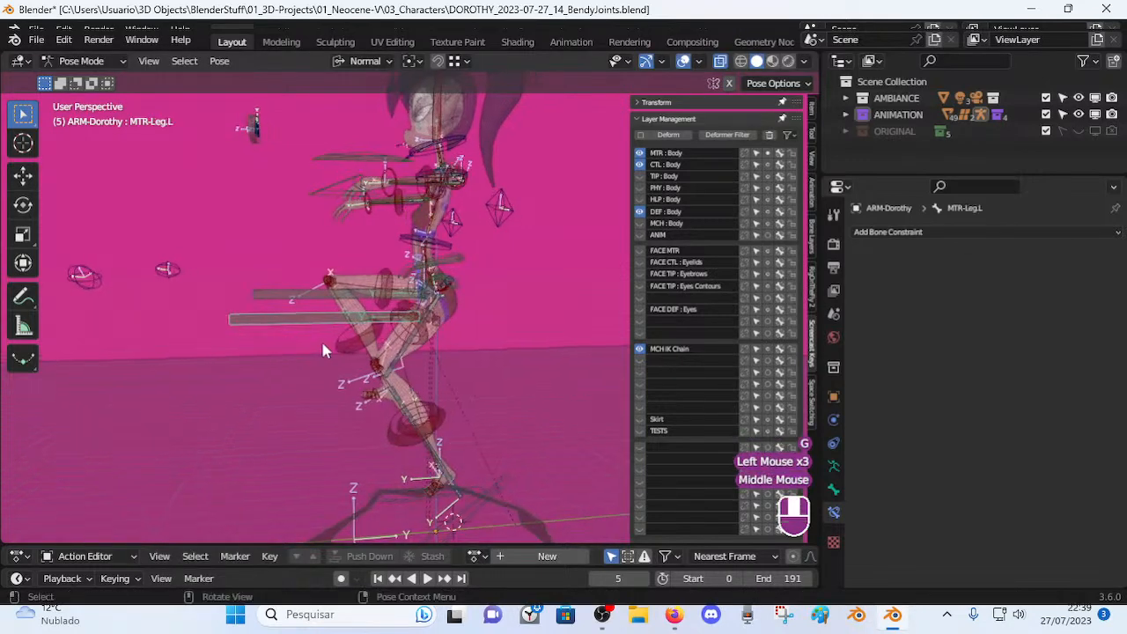
{"action": "key", "text": "g"}
{"action": "left_click", "coordinate": [327, 384]}
Clear the left foot control's rotation and location, and lower the MTR-Leg.L control.
{"action": "left_click", "coordinate": [507, 473]}
{"action": "key", "text": "alt+r"}
{"action": "key", "text": "alt+g"}
{"action": "key", "text": "alt+g"}
{"action": "left_click", "coordinate": [350, 368]}
{"action": "key", "text": "g"}
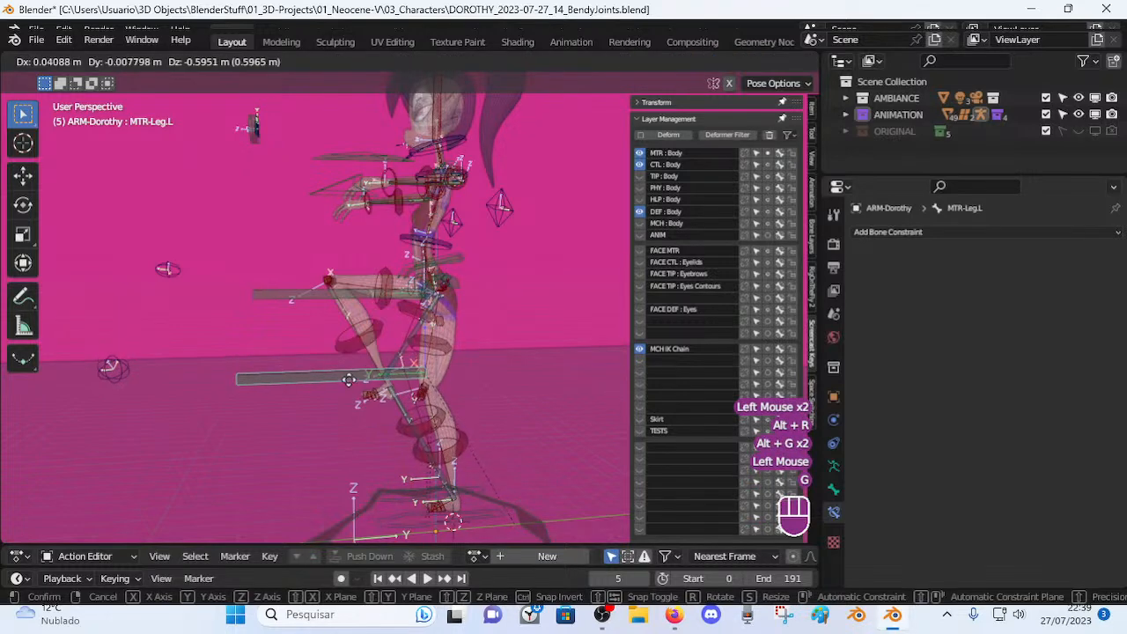
{"action": "left_click", "coordinate": [458, 255]}
Try lowering MTR-Torso, and reset the transforms of all bones.
{"action": "left_click", "coordinate": [460, 260]}
{"action": "key", "text": "g"}
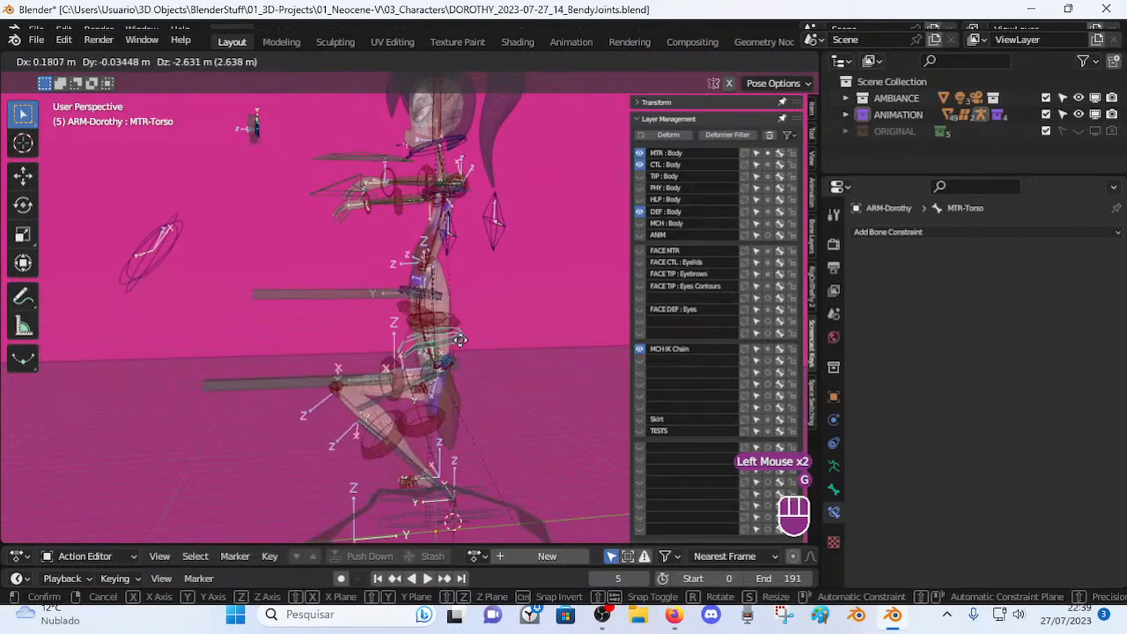
{"action": "key", "text": "Escape"}
{"action": "key", "text": "a"}
{"action": "key", "text": "alt+q"}
{"action": "key", "text": "alt+q"}
Try moving the selection and rotating it about the Z axis.
{"action": "middle_click_drag", "start_coordinate": [369, 308], "coordinate": [370, 363]}
{"action": "key", "text": "g"}
{"action": "key", "text": "Escape"}
{"action": "scroll", "coordinate": [377, 358], "scroll_direction": "up", "scroll_amount": 2}
{"action": "scroll", "coordinate": [374, 365], "scroll_direction": "down", "scroll_amount": 3}
{"action": "key", "text": "r"}
{"action": "key", "text": "z"}
{"action": "left_click", "coordinate": [453, 375]}
{"action": "key", "text": "g"}
{"action": "key", "text": "Escape"}
Move the MTR-Leg.L control forward to check the left knee from the front and side.
{"action": "left_click", "coordinate": [403, 310]}
{"action": "key", "text": "g"}
{"action": "left_click", "coordinate": [422, 328]}
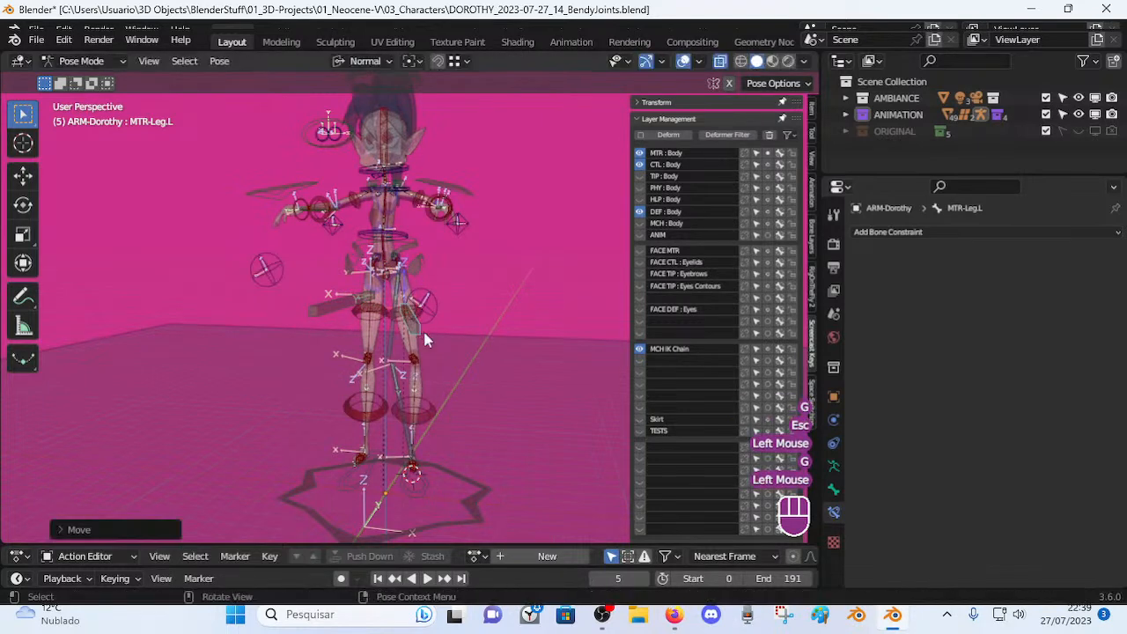
{"action": "middle_click_drag", "start_coordinate": [423, 328], "coordinate": [297, 352]}
{"action": "key", "text": "g"}
{"action": "left_click", "coordinate": [359, 338]}
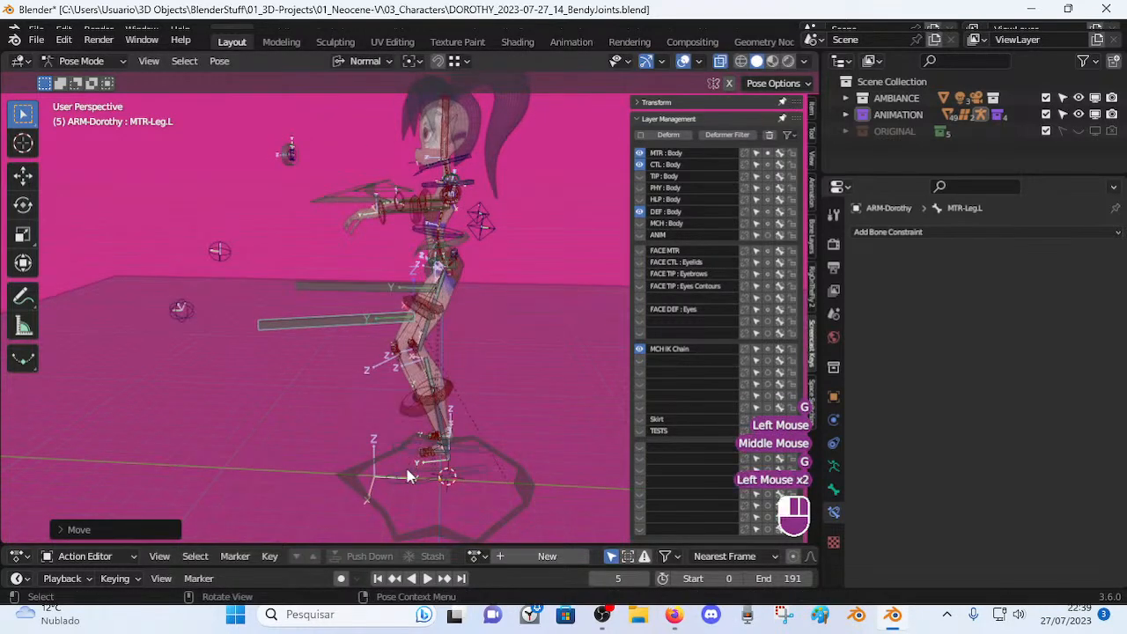
Move the left foot control forward and bring MTR-Leg.L forward and down with it.
{"action": "left_click", "coordinate": [408, 472]}
{"action": "key", "text": "g"}
{"action": "left_click", "coordinate": [376, 471]}
{"action": "left_click", "coordinate": [348, 324]}
{"action": "key", "text": "g"}
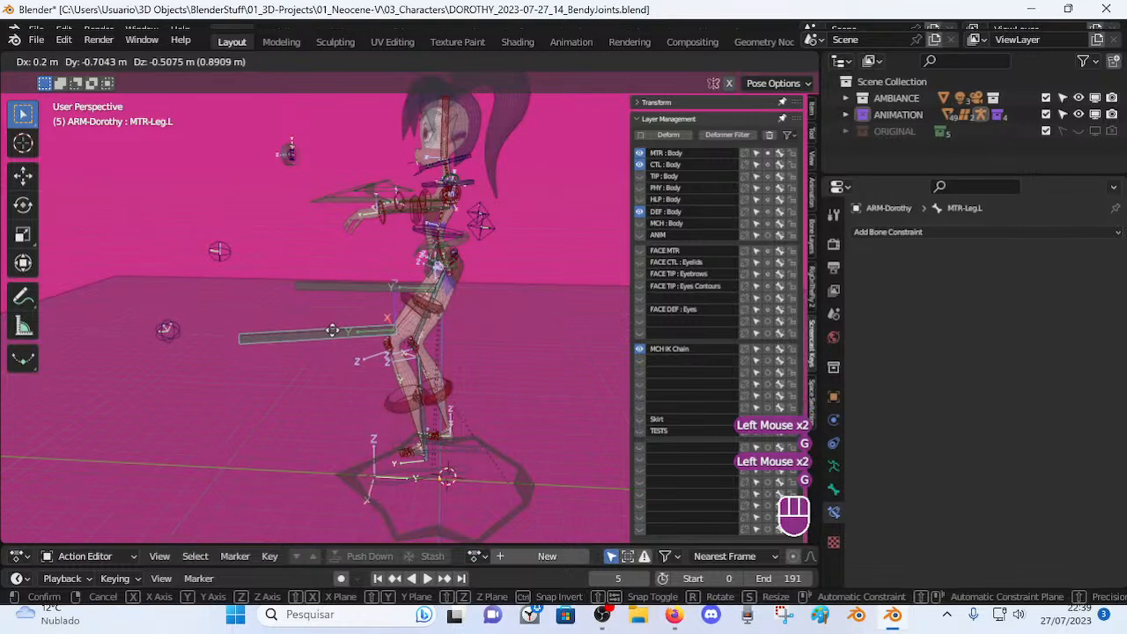
{"action": "left_click", "coordinate": [331, 331]}
Check MCH-Thigh.L against the deformed thigh and rotate MTR-Leg.L about the Z axis.
{"action": "scroll", "coordinate": [414, 326], "scroll_direction": "up", "scroll_amount": 2}
{"action": "left_click", "coordinate": [446, 323]}
{"action": "middle_click_drag", "start_coordinate": [445, 323], "coordinate": [438, 408]}
{"action": "scroll", "coordinate": [419, 349], "scroll_direction": "up", "scroll_amount": 2}
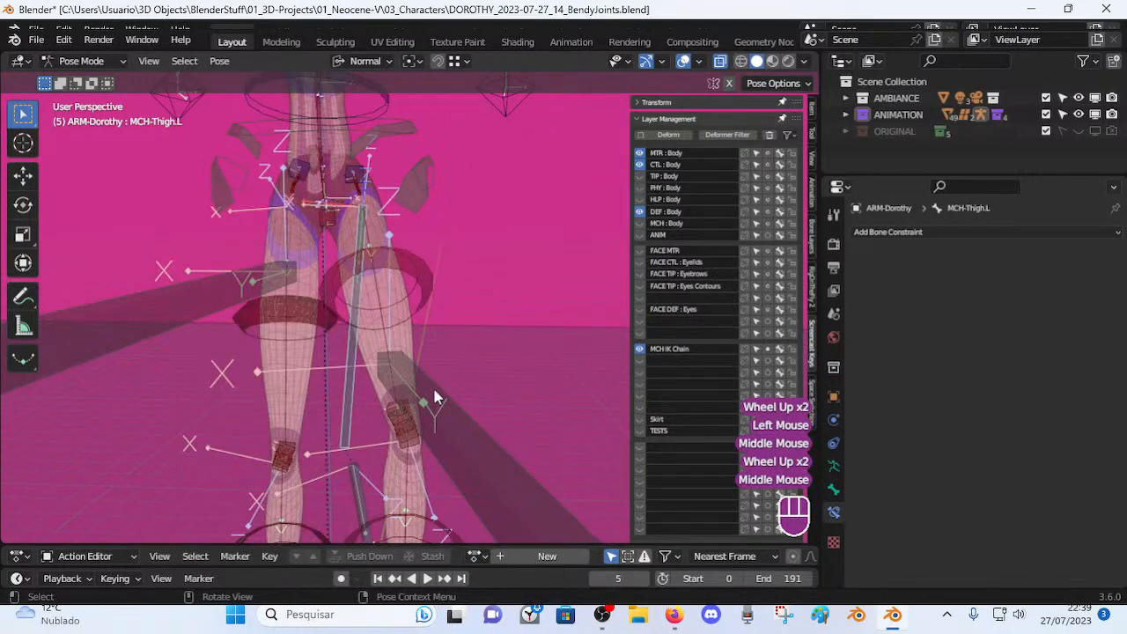
{"action": "left_click", "coordinate": [443, 418]}
{"action": "key", "text": "r"}
{"action": "key", "text": "z"}
{"action": "left_click", "coordinate": [469, 390]}
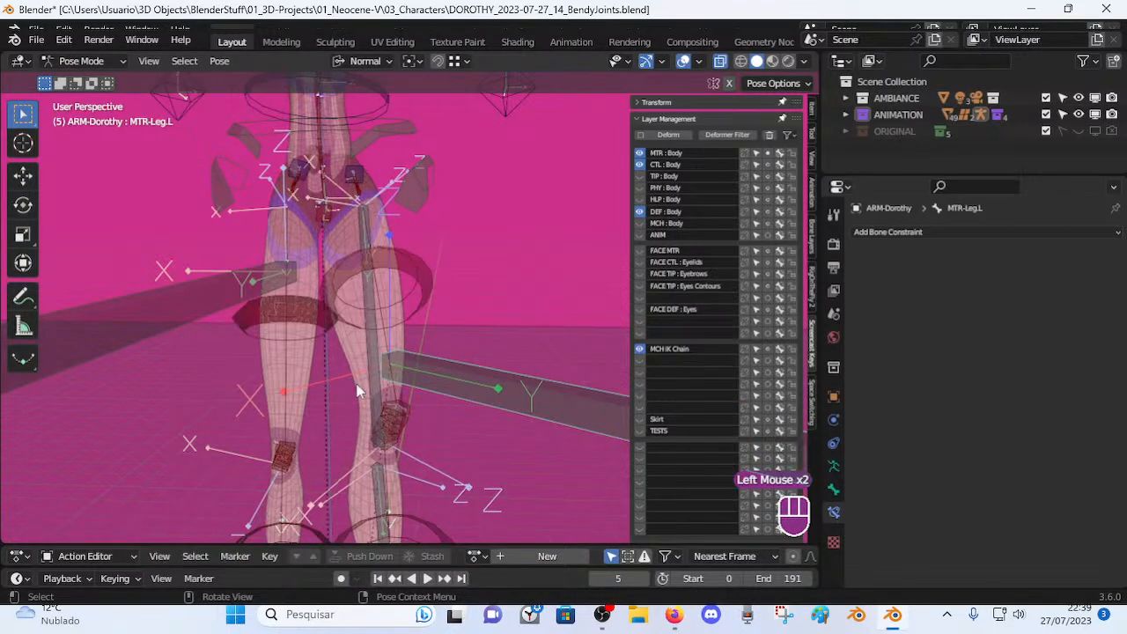
Select all bones and reset their transforms.
{"action": "middle_click_drag", "start_coordinate": [394, 396], "coordinate": [325, 377]}
{"action": "scroll", "coordinate": [405, 368], "scroll_direction": "down", "scroll_amount": 3}
{"action": "key", "text": "a"}
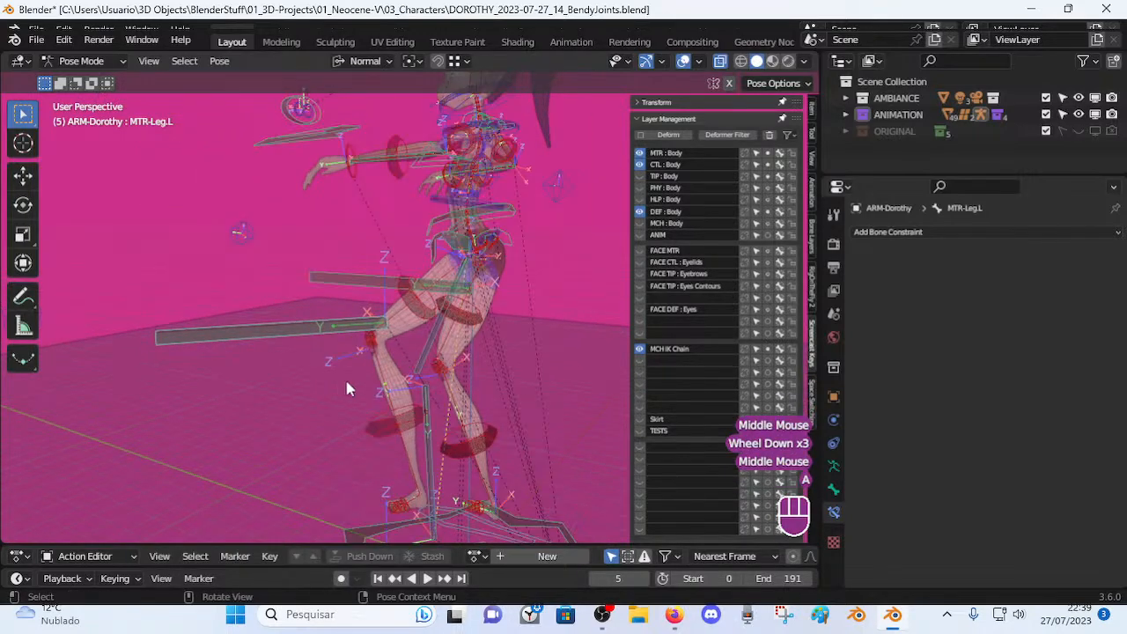
{"action": "key", "text": "alt+q"}
{"action": "key", "text": "alt+q"}
{"action": "key", "text": "alt+q"}
{"action": "key", "text": "alt"}
Move MTR-Leg.L to test the knee bend, and reset all bones.
{"action": "middle_click_drag", "start_coordinate": [396, 376], "coordinate": [349, 292]}
{"action": "left_click", "coordinate": [357, 302]}
{"action": "key", "text": "g"}
{"action": "left_click", "coordinate": [309, 324]}
{"action": "key", "text": "g"}
{"action": "left_click", "coordinate": [333, 347]}
{"action": "key", "text": "a"}
{"action": "key", "text": "alt+q"}
{"action": "key", "text": "alt+q"}
Lower the MTR-Leg.L control to compare the left knee with the MCH chain.
{"action": "left_click", "coordinate": [367, 340]}
{"action": "scroll", "coordinate": [363, 351], "scroll_direction": "up", "scroll_amount": 2}
{"action": "key", "text": "g"}
{"action": "left_click", "coordinate": [308, 440]}
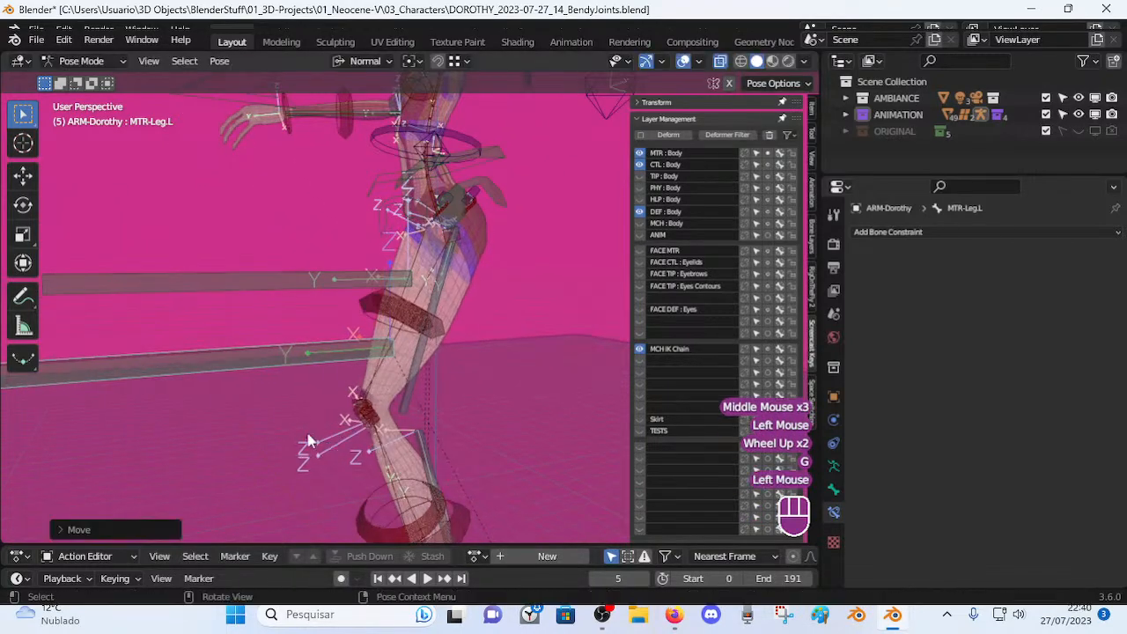
Check the YouTube live-stream page in Firefox and return to Blender.
{"action": "left_click", "coordinate": [671, 616]}
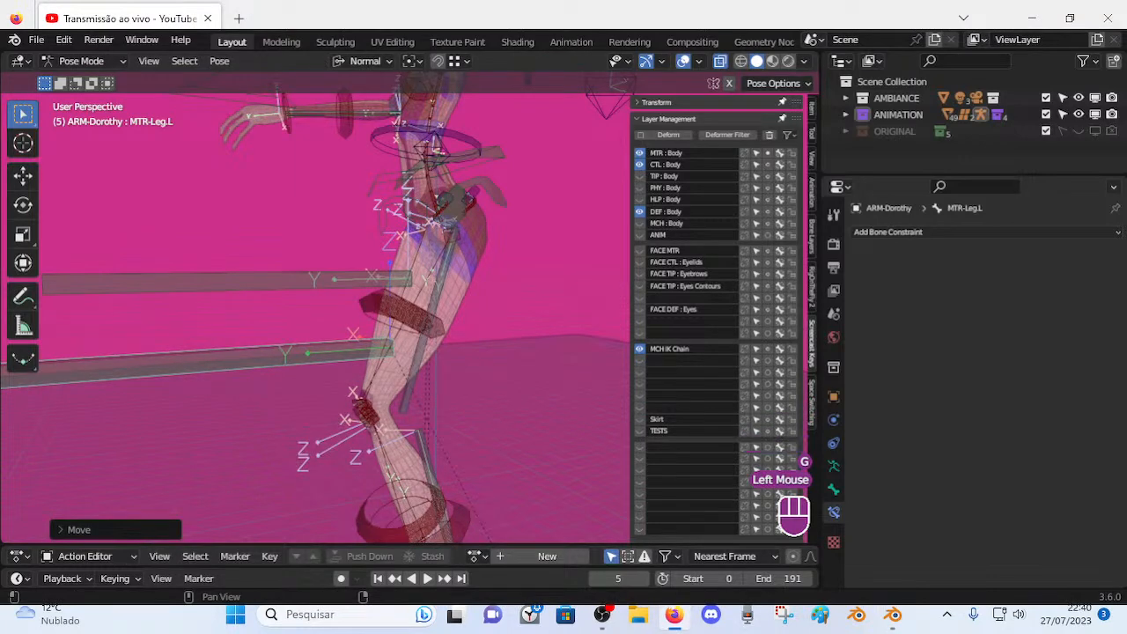
{"action": "left_click", "coordinate": [894, 616]}
{"action": "middle_click_drag", "start_coordinate": [484, 390], "coordinate": [285, 396]}
{"action": "middle_click_drag", "start_coordinate": [358, 365], "coordinate": [365, 368]}
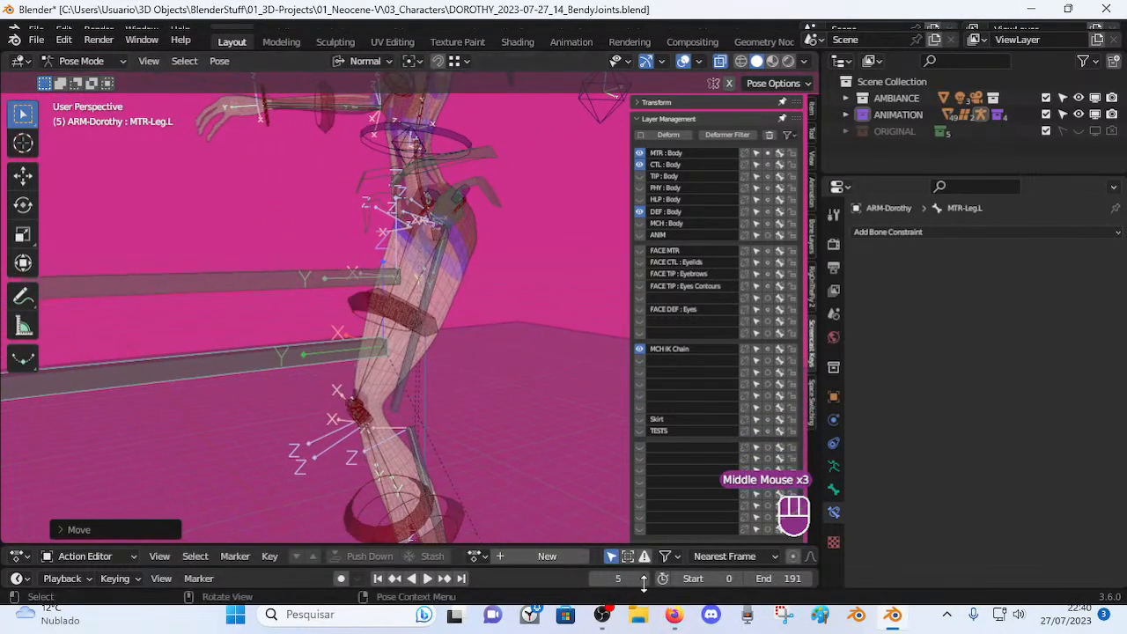
{"action": "left_click", "coordinate": [673, 616]}
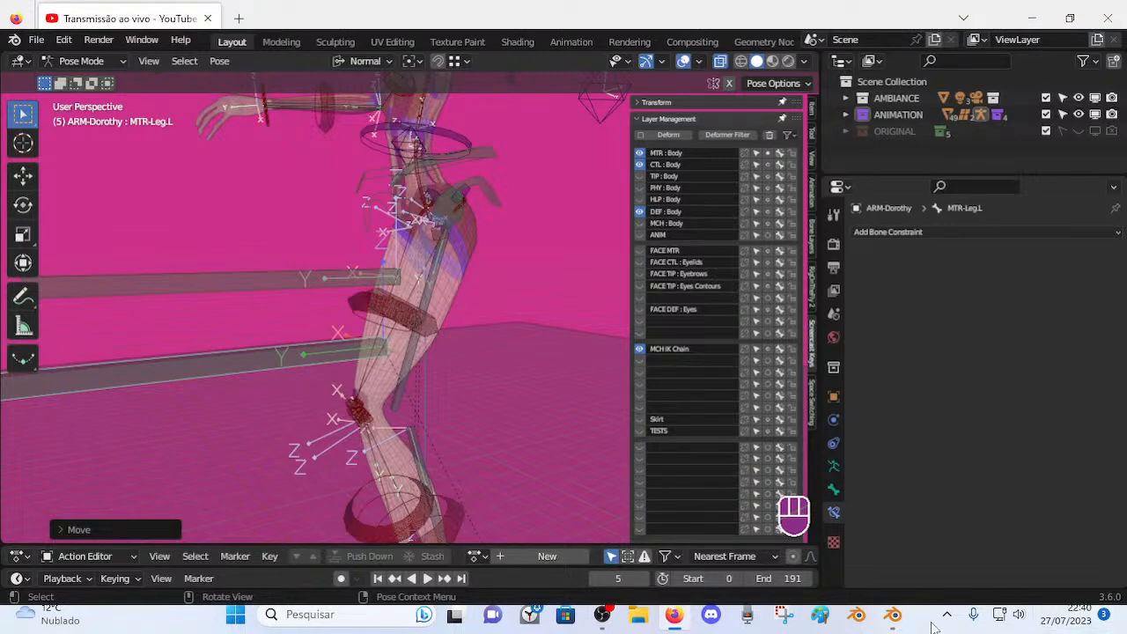
{"action": "left_click", "coordinate": [898, 621]}
Move MTR-Leg.L repeatedly up, down and forward to compare the left knee with the MCH chain.
{"action": "middle_click_drag", "start_coordinate": [347, 323], "coordinate": [283, 352]}
{"action": "scroll", "coordinate": [308, 352], "scroll_direction": "down", "scroll_amount": 1}
{"action": "key", "text": "g"}
{"action": "left_click", "coordinate": [419, 383]}
{"action": "key", "text": "g"}
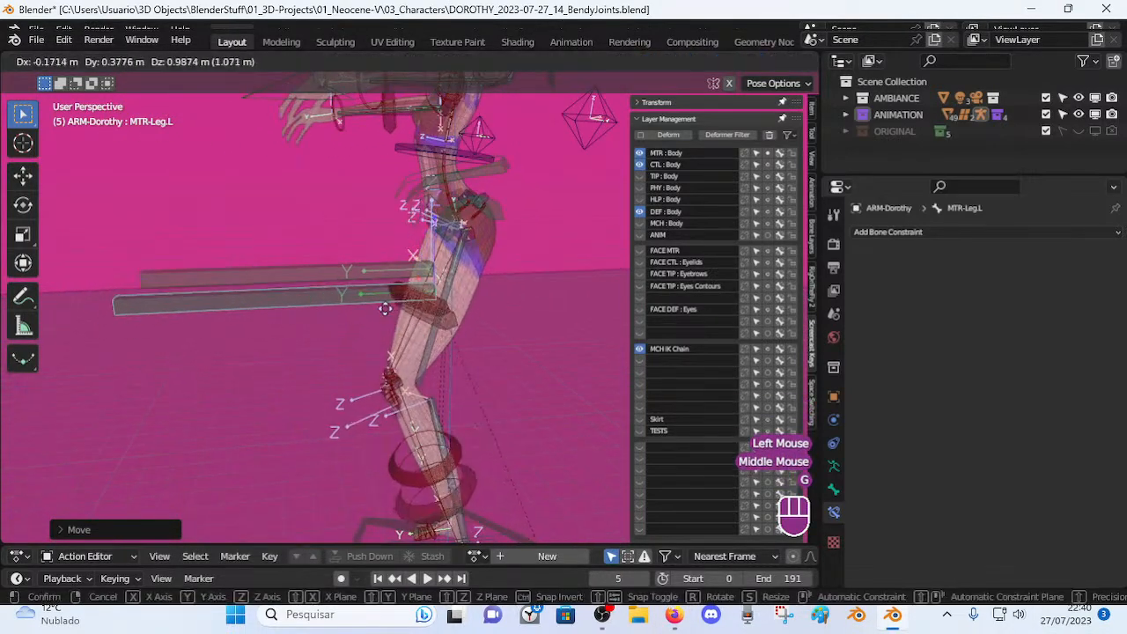
{"action": "left_click", "coordinate": [330, 324]}
{"action": "middle_click_drag", "start_coordinate": [330, 324], "coordinate": [398, 389]}
{"action": "key", "text": "g"}
{"action": "left_click", "coordinate": [430, 370]}
{"action": "scroll", "coordinate": [431, 377], "scroll_direction": "down", "scroll_amount": 2}
{"action": "key", "text": "g"}
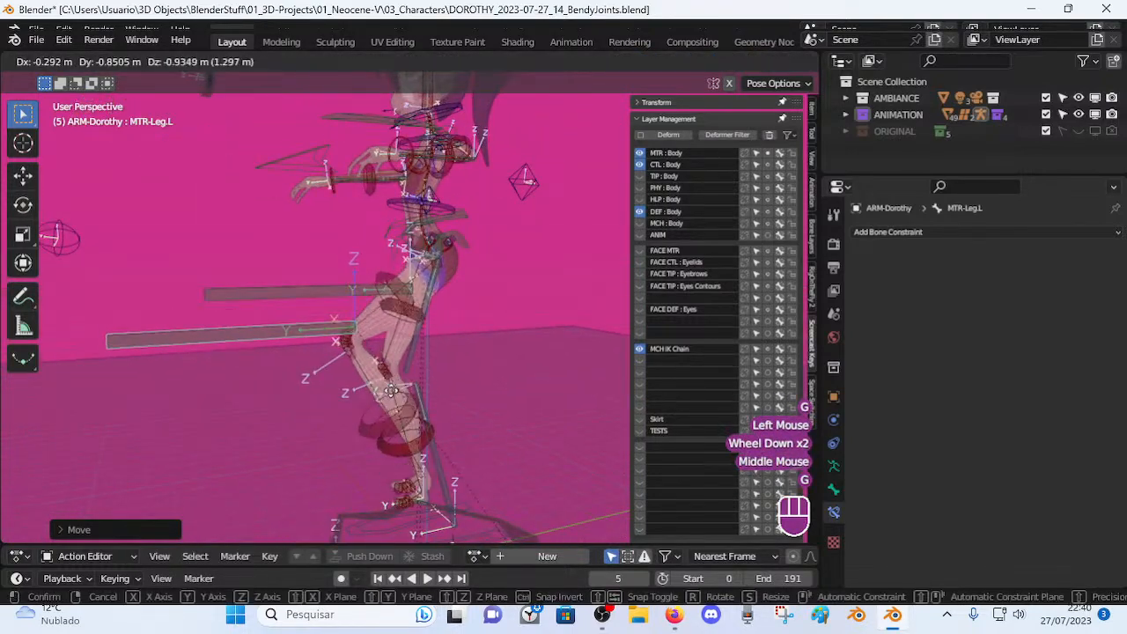
{"action": "left_click", "coordinate": [394, 398]}
Return the posed leg to its rest position and view both legs from the side.
{"action": "key", "text": "alt+q"}
{"action": "key", "text": "alt+q"}
{"action": "middle_click_drag", "start_coordinate": [415, 349], "coordinate": [408, 302]}
{"action": "left_click", "coordinate": [386, 226]}
{"action": "middle_click_drag", "start_coordinate": [387, 226], "coordinate": [326, 264]}
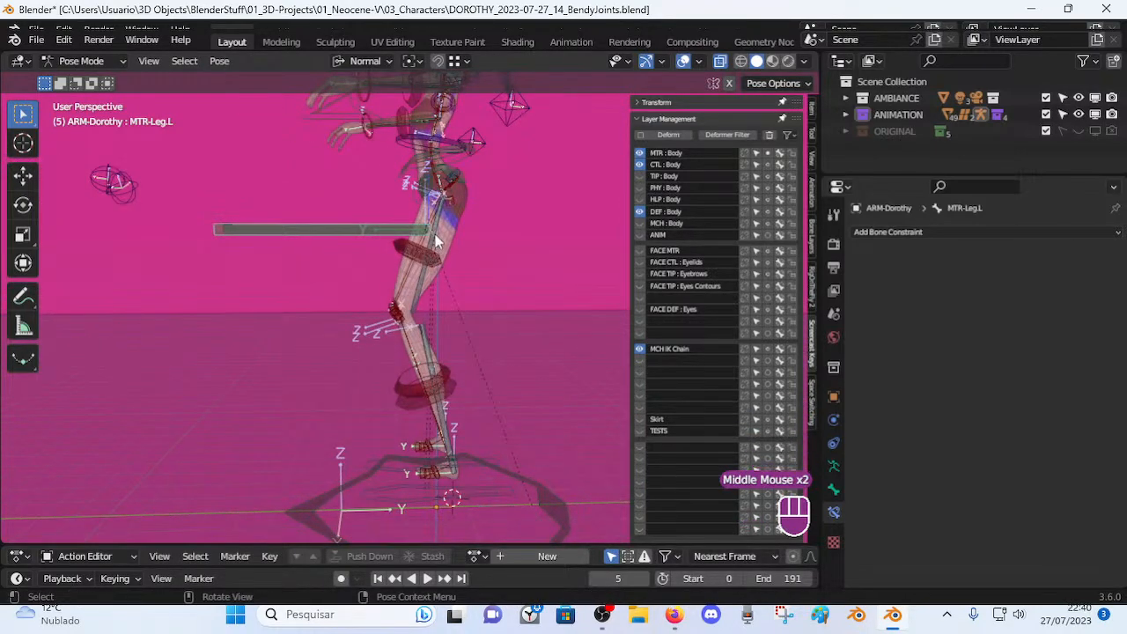
Try moving the MTR-Foot.L control and the leg control against the MCH chain.
{"action": "left_click", "coordinate": [476, 504]}
{"action": "key", "text": "g"}
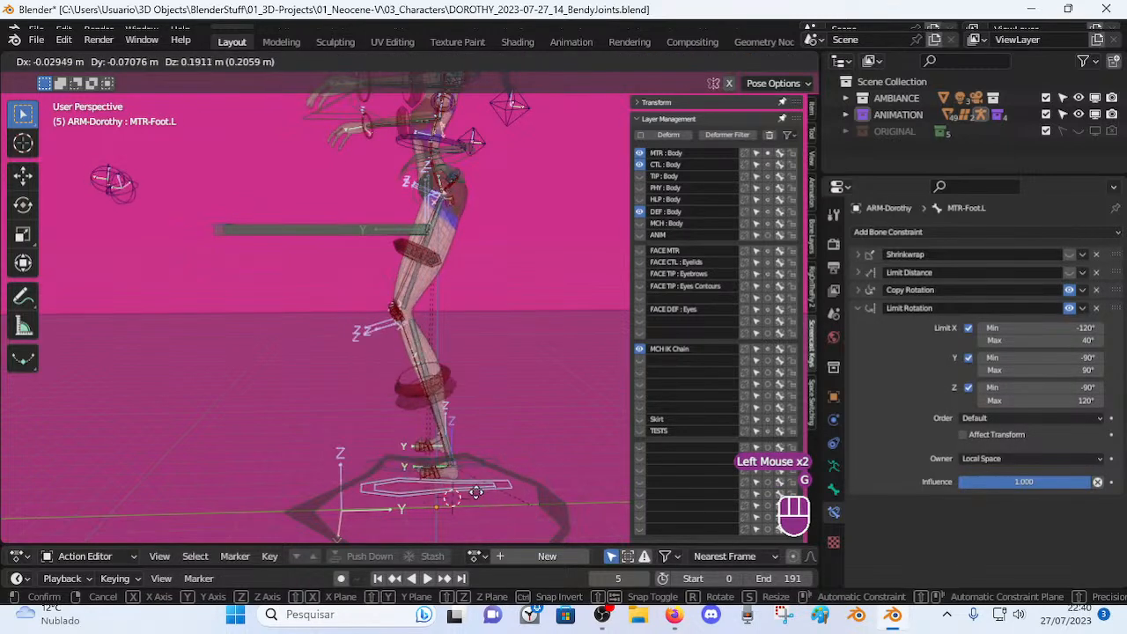
{"action": "key", "text": "Escape"}
{"action": "middle_click_drag", "start_coordinate": [430, 430], "coordinate": [491, 405]}
{"action": "middle_click_drag", "start_coordinate": [368, 300], "coordinate": [337, 345]}
{"action": "left_click", "coordinate": [463, 459]}
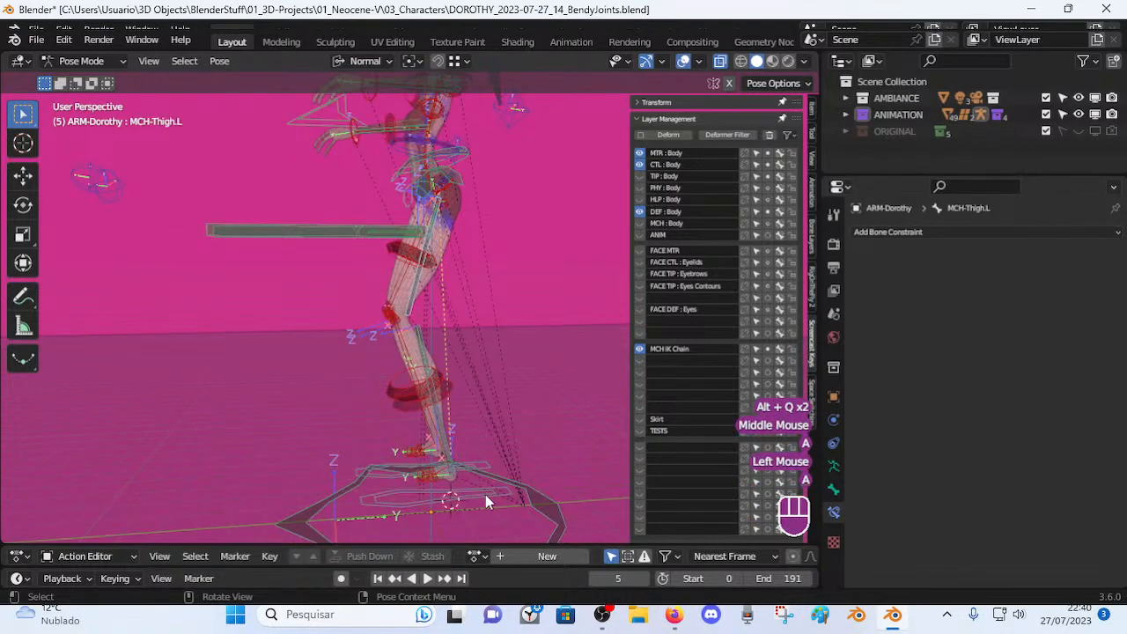
{"action": "left_click", "coordinate": [485, 496]}
{"action": "left_click", "coordinate": [365, 237]}
{"action": "middle_click_drag", "start_coordinate": [375, 244], "coordinate": [366, 298]}
{"action": "key", "text": "g"}
{"action": "key", "text": "Escape"}
Try moving the MTR-Torso control from the side and front to test both legs.
{"action": "middle_click_drag", "start_coordinate": [482, 257], "coordinate": [452, 264]}
{"action": "middle_click_drag", "start_coordinate": [451, 264], "coordinate": [483, 197]}
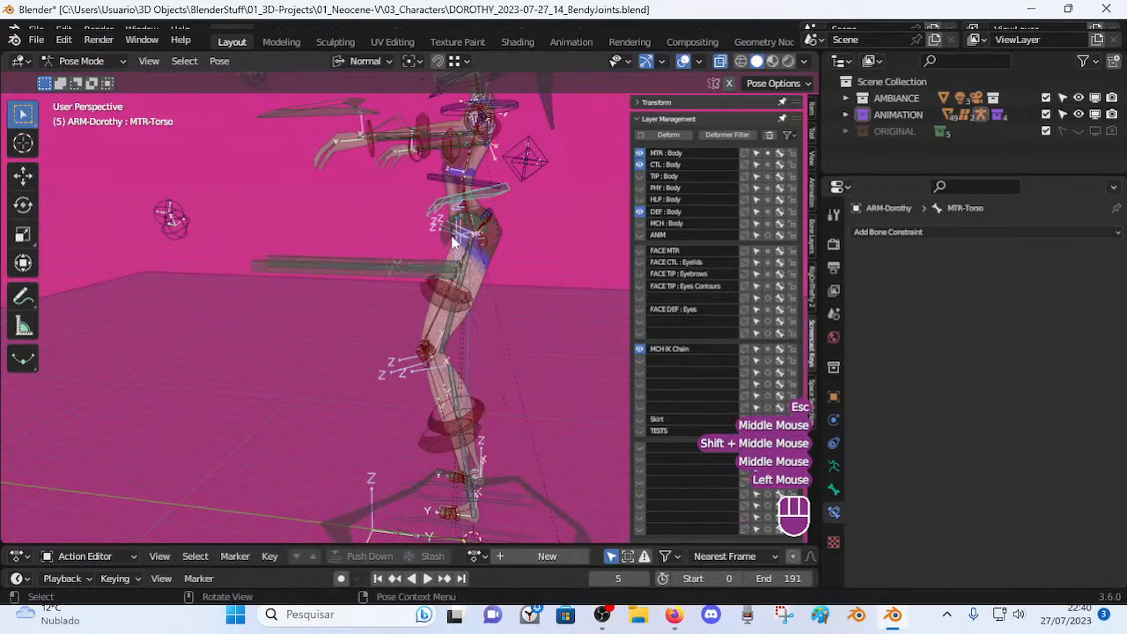
{"action": "left_click", "coordinate": [513, 188]}
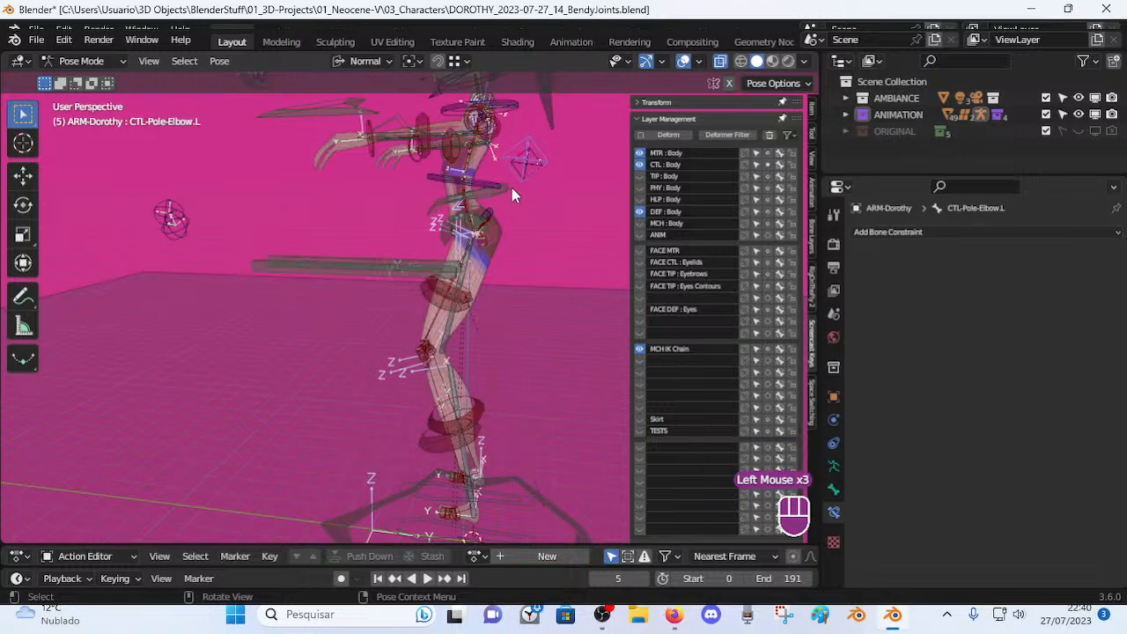
{"action": "left_click", "coordinate": [511, 188]}
{"action": "key", "text": "g"}
{"action": "key", "text": "Escape"}
{"action": "middle_click_drag", "start_coordinate": [423, 269], "coordinate": [541, 264]}
{"action": "key", "text": "g"}
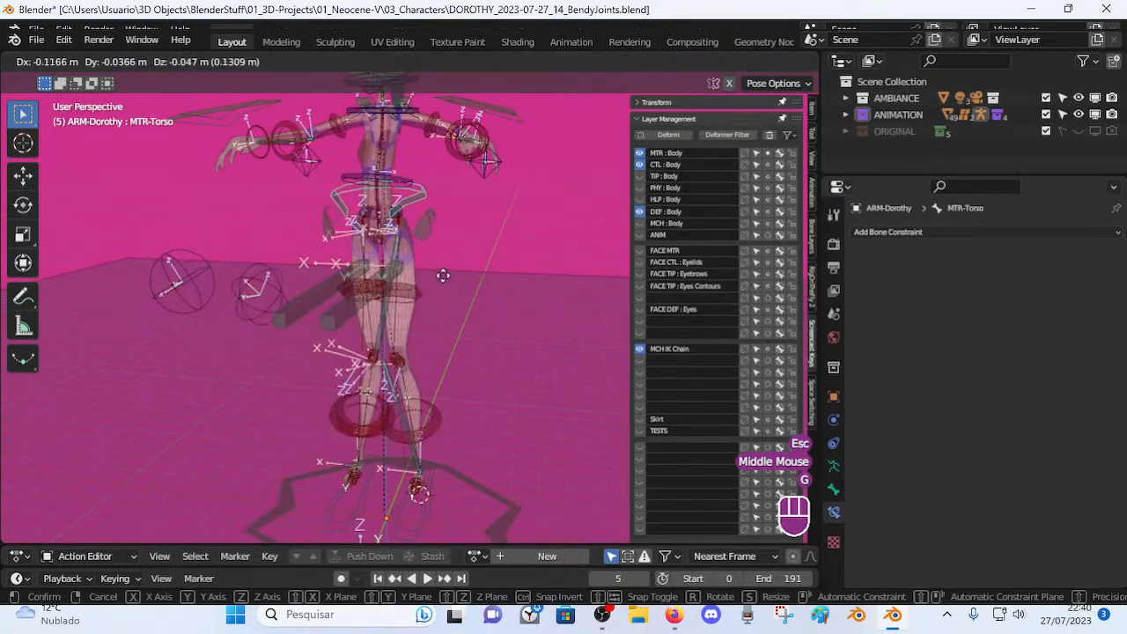
{"action": "key", "text": "Escape"}
Select MTR-Leg.L and examine how it lines up with the MCH thigh bone.
{"action": "middle_click_drag", "start_coordinate": [439, 273], "coordinate": [347, 271]}
{"action": "left_click", "coordinate": [348, 272]}
{"action": "scroll", "coordinate": [348, 271], "scroll_direction": "up", "scroll_amount": 3}
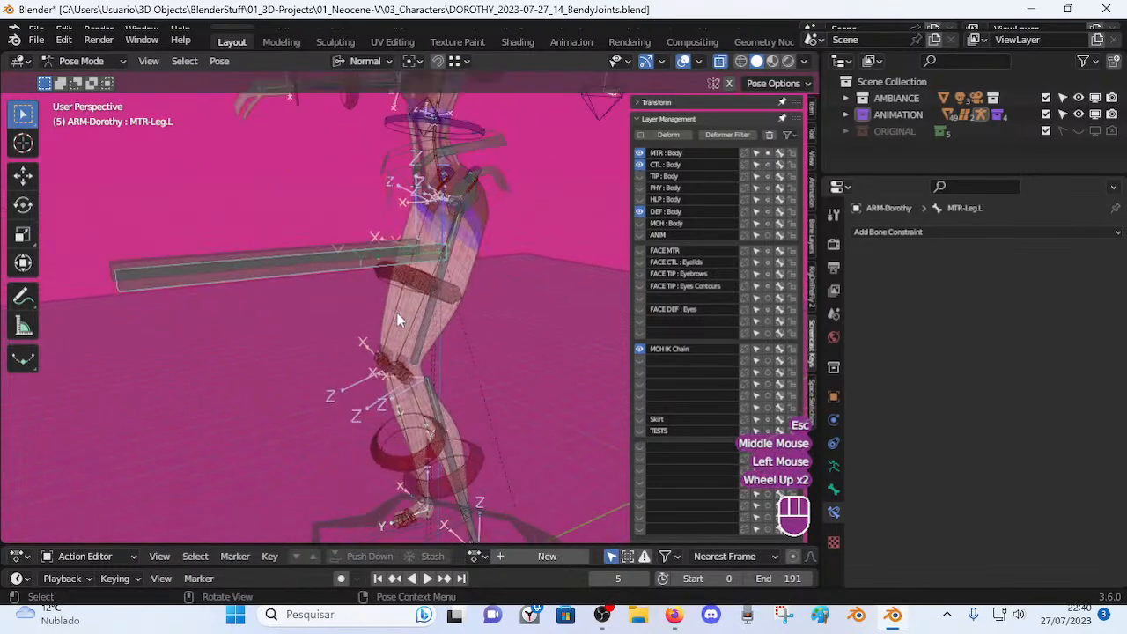
{"action": "left_click", "coordinate": [417, 329]}
{"action": "left_click", "coordinate": [421, 330]}
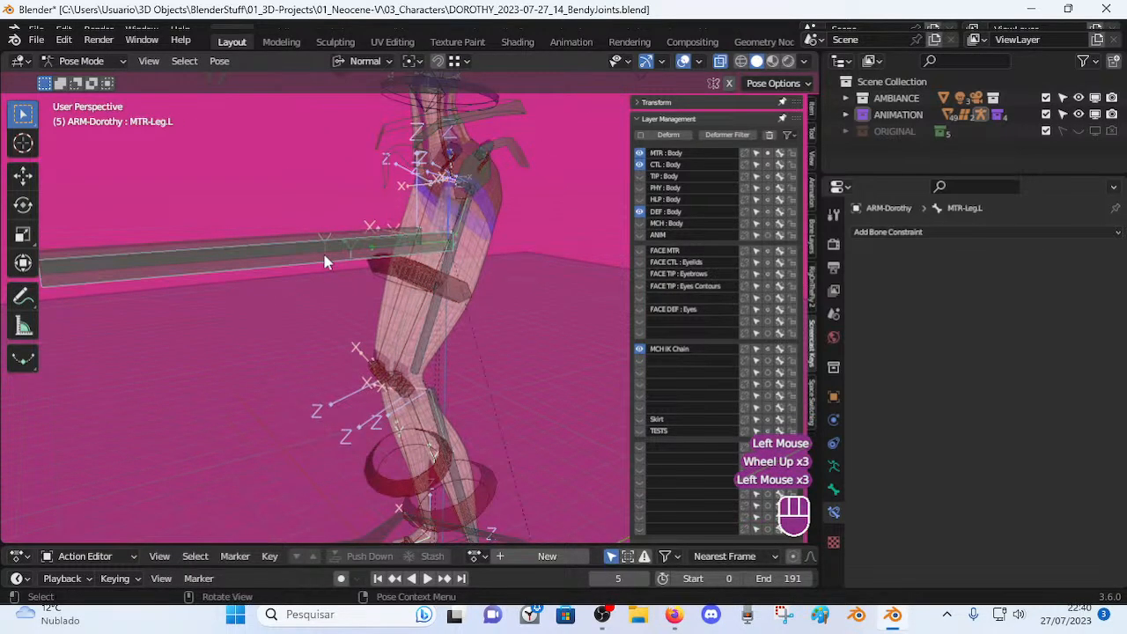
{"action": "middle_click_drag", "start_coordinate": [324, 262], "coordinate": [270, 334]}
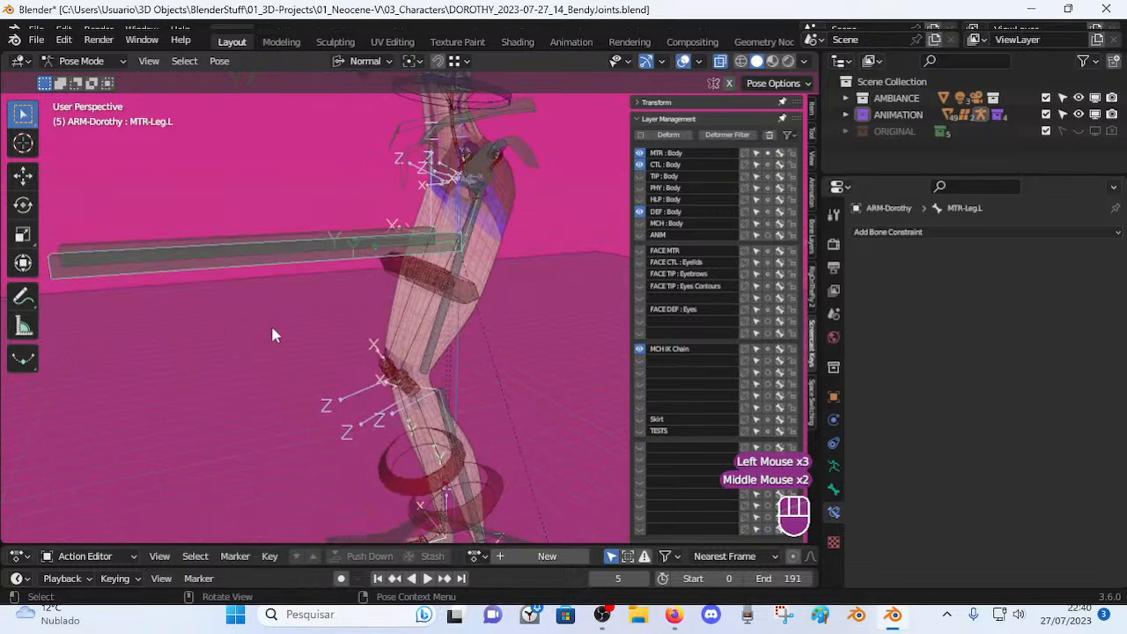
{"action": "scroll", "coordinate": [308, 335], "scroll_direction": "down", "scroll_amount": 2}
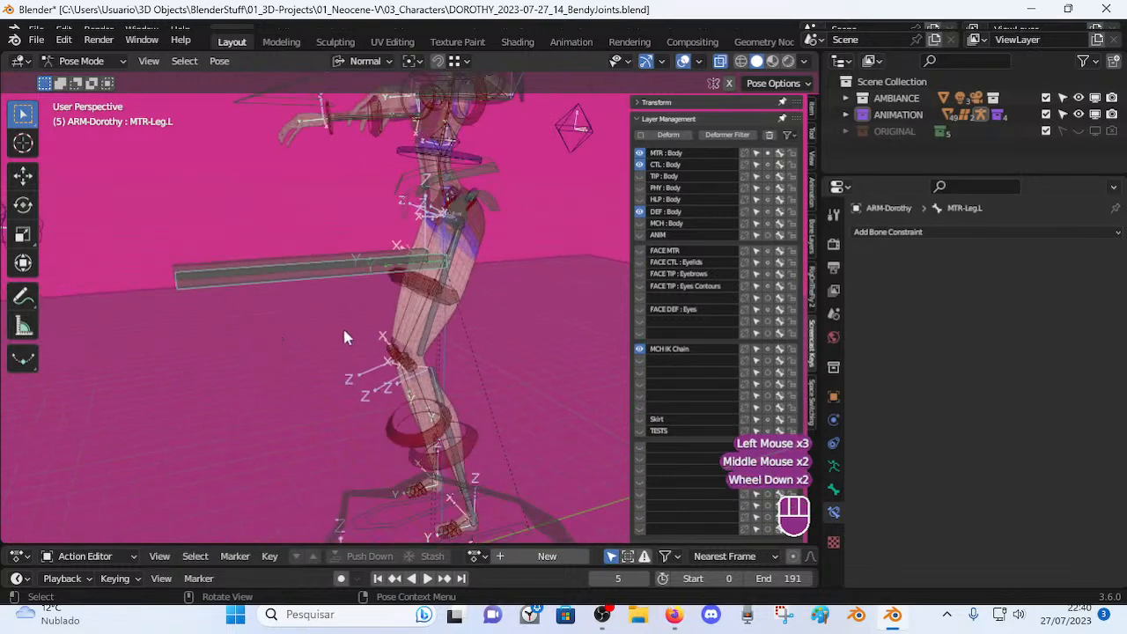
Add a Copy Location constraint to MTR-Leg.L that targets MCH-Thigh.L.
{"action": "left_click", "coordinate": [382, 274]}
{"action": "left_click", "coordinate": [428, 328], "text": "shift"}
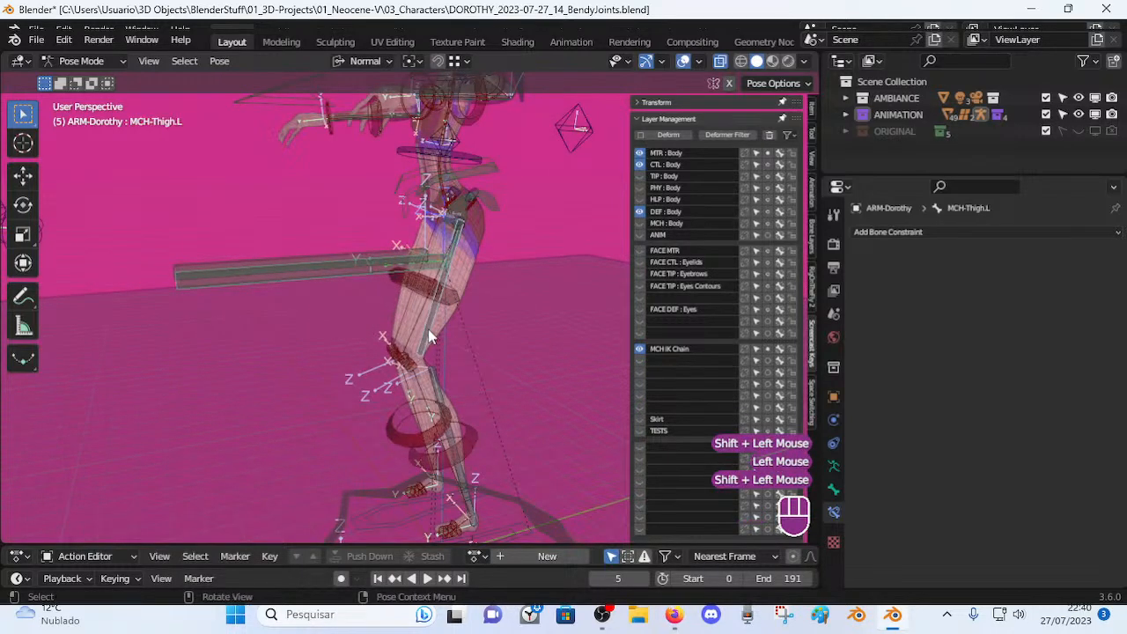
{"action": "left_click", "coordinate": [428, 329]}
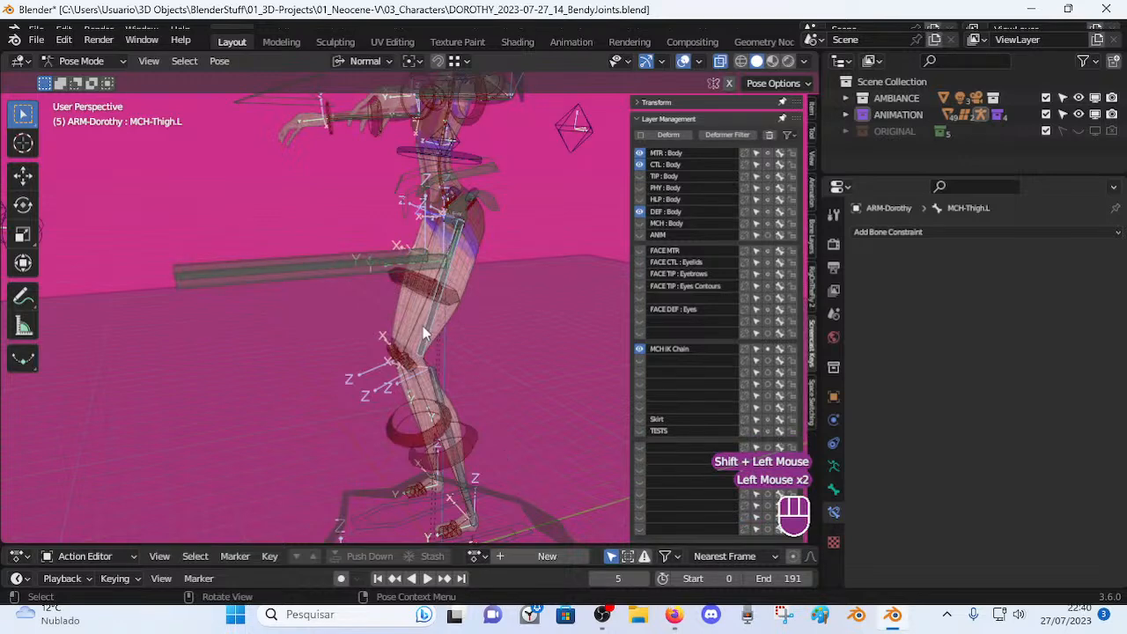
{"action": "left_click", "coordinate": [346, 261], "text": "shift"}
{"action": "key", "text": "shift+ctrl+c"}
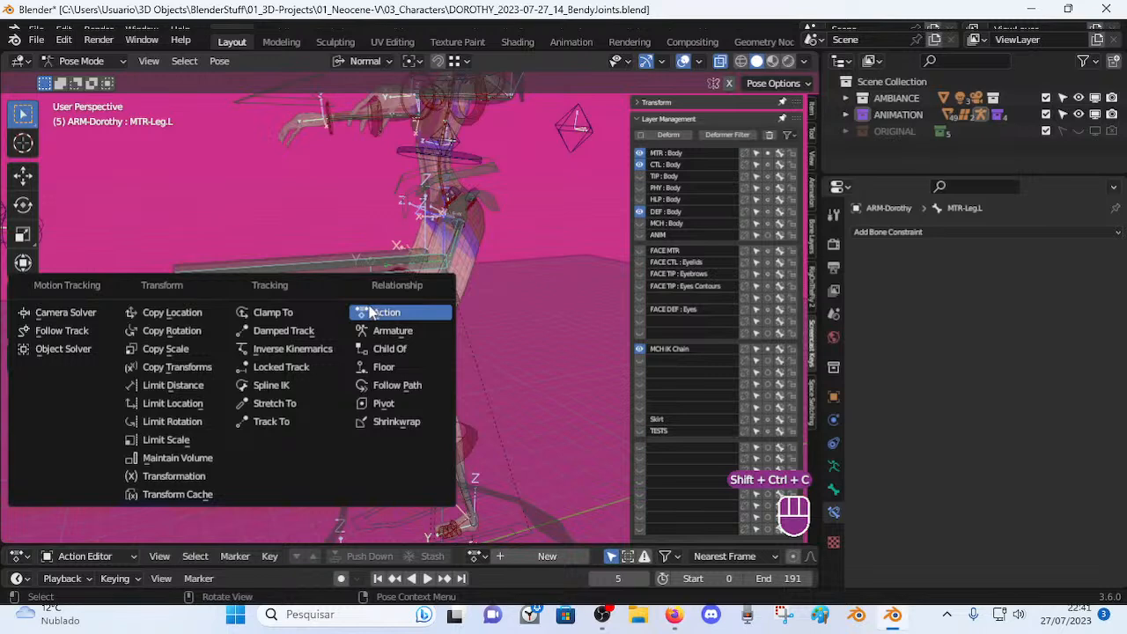
{"action": "left_click", "coordinate": [211, 313]}
Set the Copy Location Head/Tail to 0.721, and switch Offset on and back off.
{"action": "middle_click_drag", "start_coordinate": [315, 327], "coordinate": [529, 291]}
{"action": "left_click_drag", "start_coordinate": [961, 305], "coordinate": [1050, 305]}
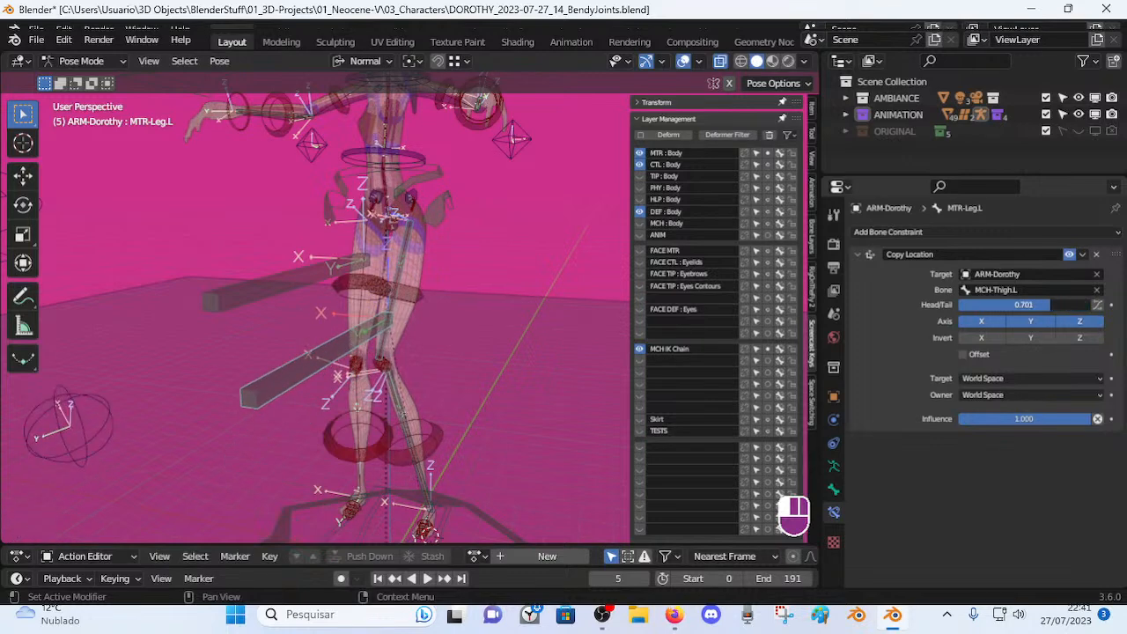
{"action": "left_click", "coordinate": [963, 355]}
{"action": "left_click", "coordinate": [971, 356]}
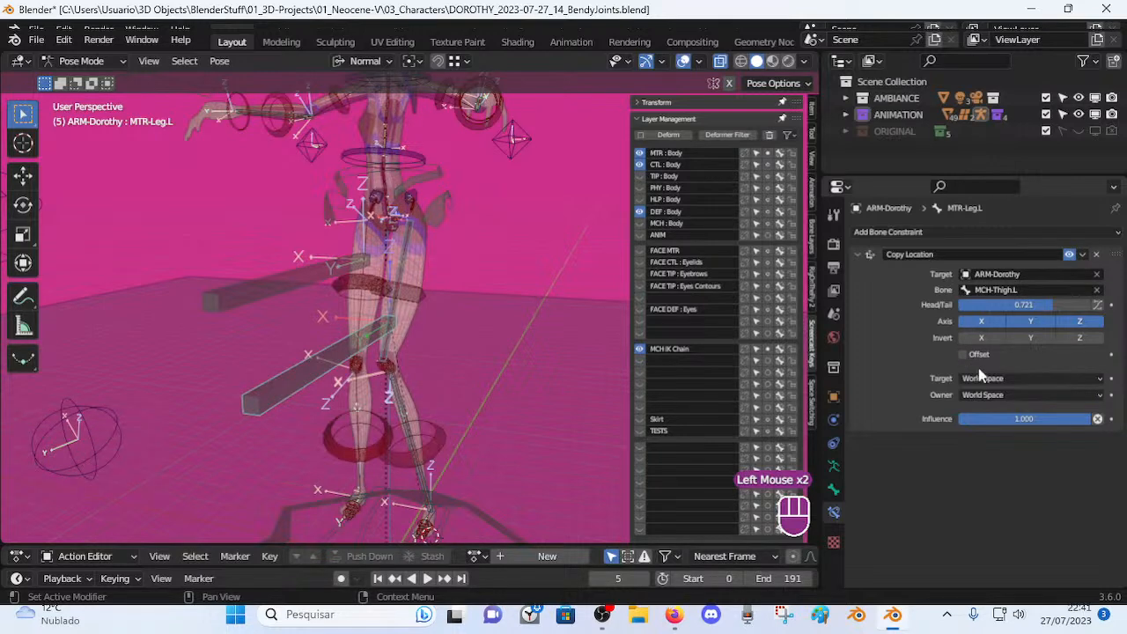
Set the Copy Location influence to 0.806 and move MTR-Leg.L to test it.
{"action": "mouse_move", "coordinate": [1088, 419]}
{"action": "left_mouse_down"}
{"action": "mouse_move", "coordinate": [1030, 419]}
{"action": "mouse_move", "coordinate": [1082, 420]}
{"action": "mouse_move", "coordinate": [1047, 419]}
{"action": "mouse_move", "coordinate": [1068, 419]}
{"action": "left_mouse_up"}
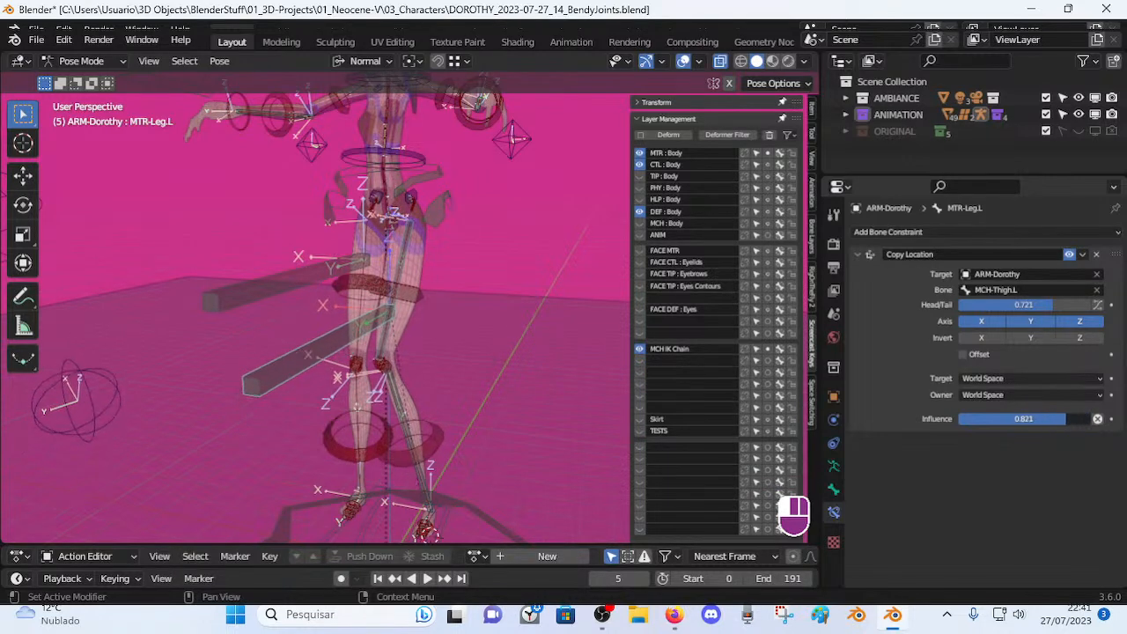
{"action": "middle_click_drag", "start_coordinate": [415, 385], "coordinate": [240, 363]}
{"action": "key", "text": "g"}
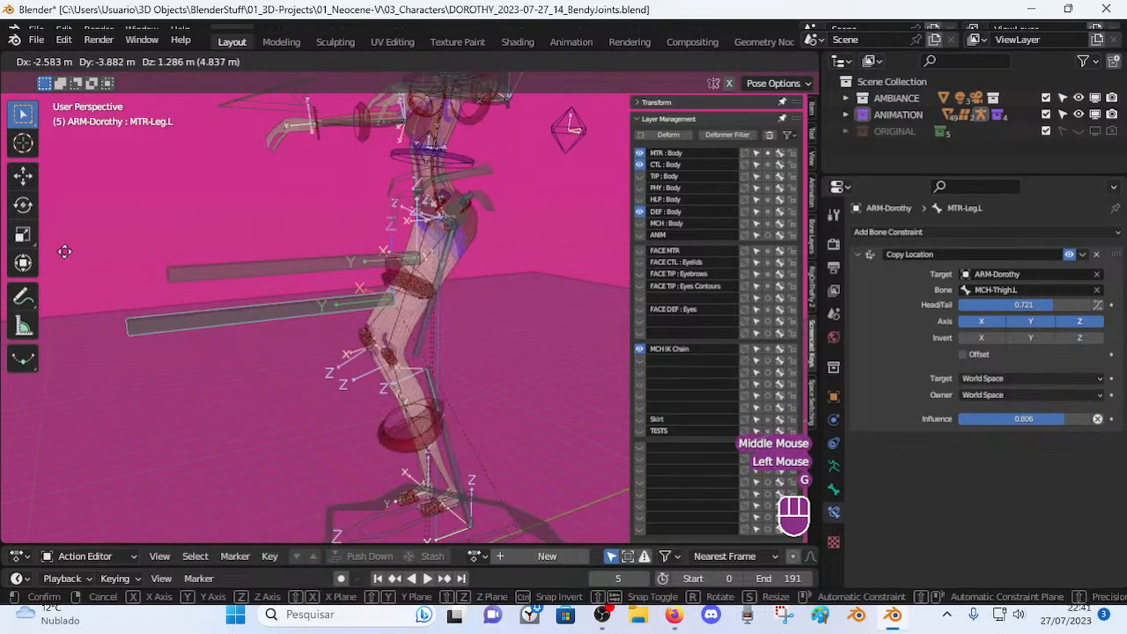
{"action": "left_click", "coordinate": [167, 186]}
Move MTR-Leg.L again in a front view and set the Copy Location influence to 0.522.
{"action": "middle_click_drag", "start_coordinate": [176, 328], "coordinate": [414, 331]}
{"action": "scroll", "coordinate": [414, 330], "scroll_direction": "down", "scroll_amount": 2}
{"action": "key", "text": "g"}
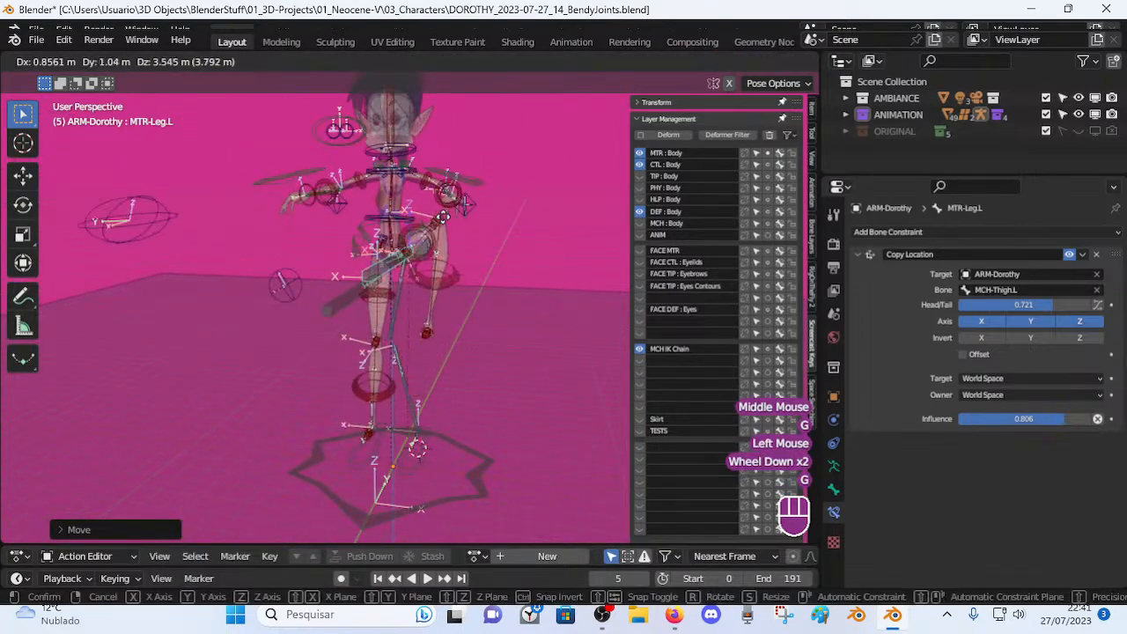
{"action": "left_click", "coordinate": [400, 347]}
{"action": "mouse_move", "coordinate": [1043, 419]}
{"action": "left_mouse_down"}
{"action": "mouse_move", "coordinate": [1000, 419]}
{"action": "mouse_move", "coordinate": [1055, 419]}
{"action": "mouse_move", "coordinate": [969, 419]}
{"action": "mouse_move", "coordinate": [1090, 419]}
{"action": "mouse_move", "coordinate": [1027, 419]}
{"action": "left_mouse_up"}
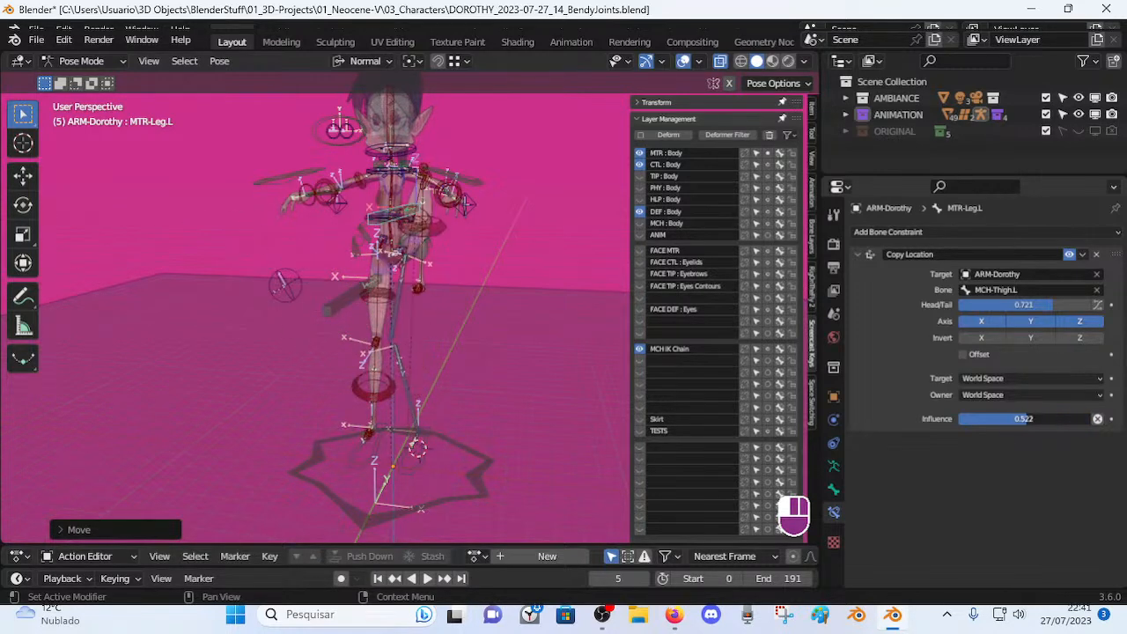
Move MTR-Leg.L several times from different views to test the Copy Location constraint at partial influence.
{"action": "scroll", "coordinate": [402, 324], "scroll_direction": "up", "scroll_amount": 1}
{"action": "middle_click_drag", "start_coordinate": [401, 324], "coordinate": [299, 308]}
{"action": "key", "text": "g"}
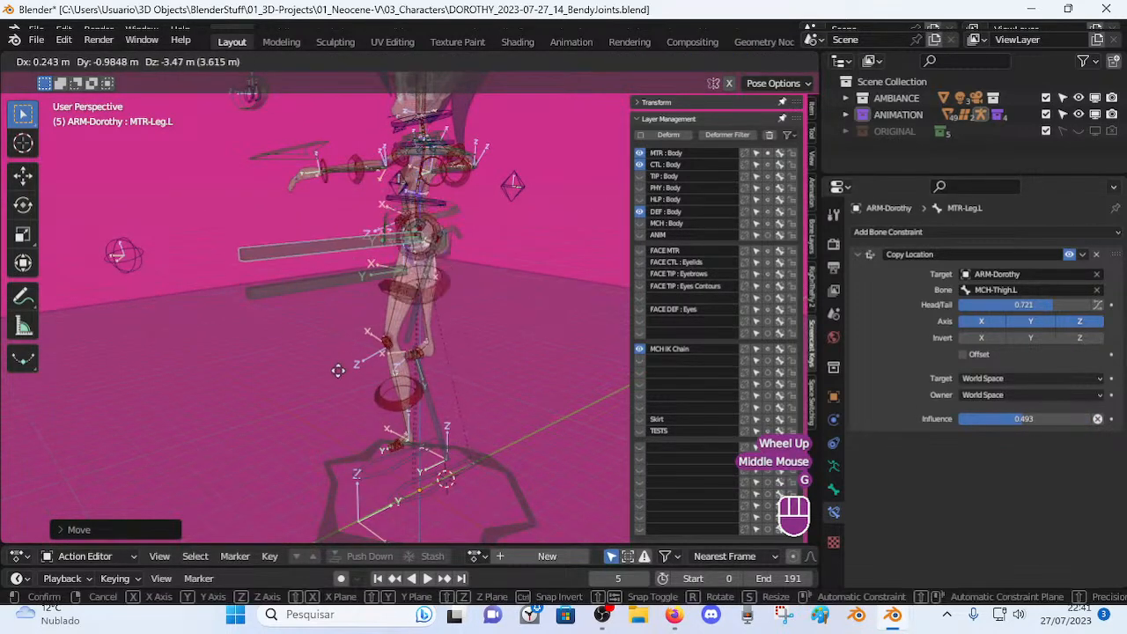
{"action": "left_click", "coordinate": [344, 423]}
{"action": "middle_click_drag", "start_coordinate": [344, 423], "coordinate": [378, 370]}
{"action": "key", "text": "g"}
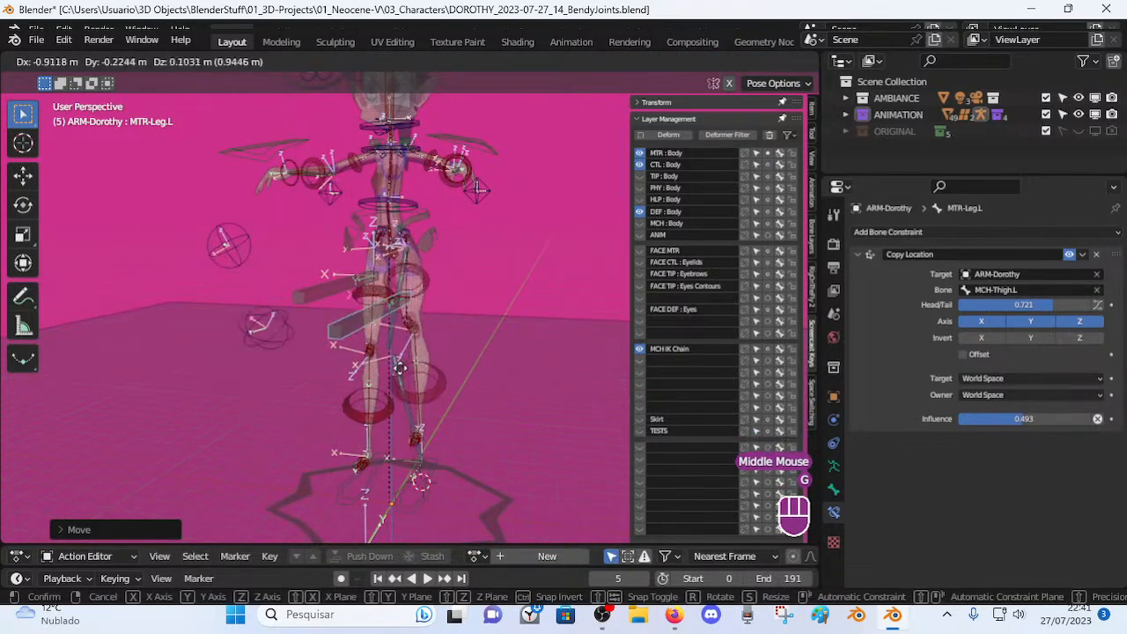
{"action": "left_click", "coordinate": [370, 339]}
{"action": "key", "text": "g"}
{"action": "left_click", "coordinate": [440, 308]}
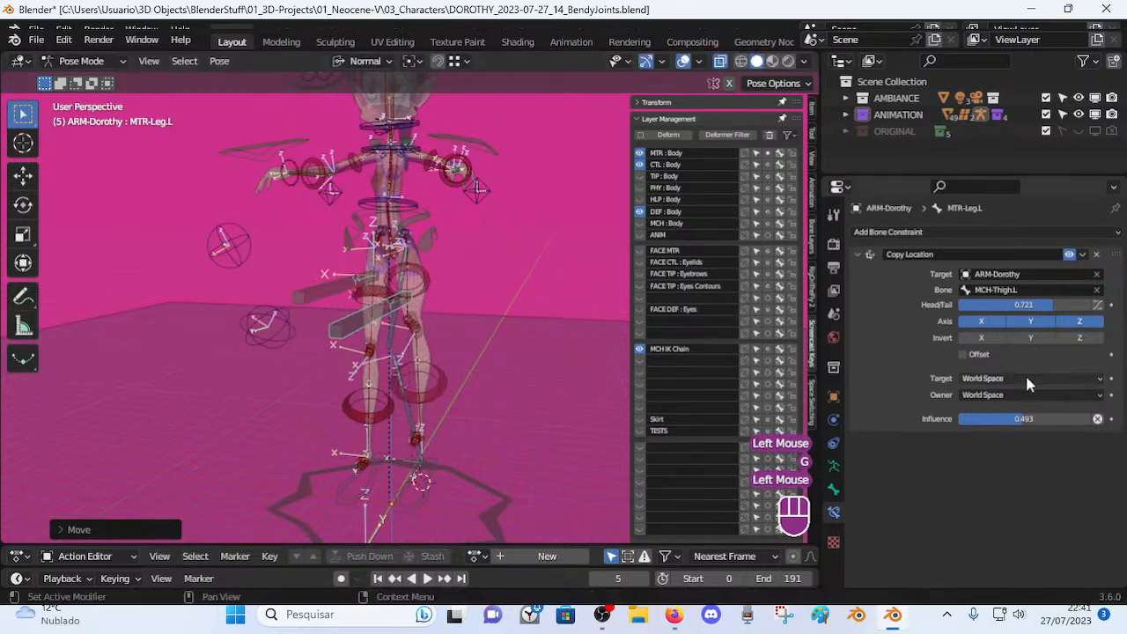
Set the Copy Location influence on MTR-Leg.L to 1.000 and enable Offset.
{"action": "left_click_drag", "start_coordinate": [1023, 418], "coordinate": [1090, 418]}
{"action": "key", "text": "g"}
{"action": "left_click", "coordinate": [960, 308]}
{"action": "left_click", "coordinate": [964, 354]}
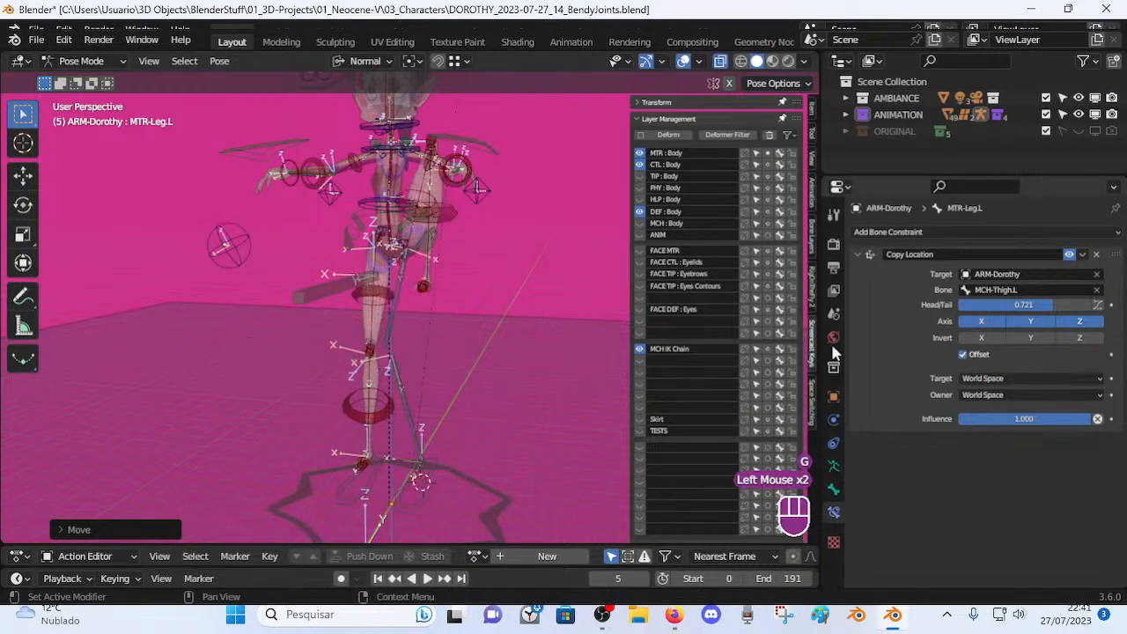
Reset the pose of all bones and move MTR-Leg.L down to knee height to test the leg with Offset enabled.
{"action": "scroll", "coordinate": [414, 299], "scroll_direction": "down", "scroll_amount": 2}
{"action": "middle_click_drag", "start_coordinate": [414, 299], "coordinate": [384, 219]}
{"action": "key", "text": "a"}
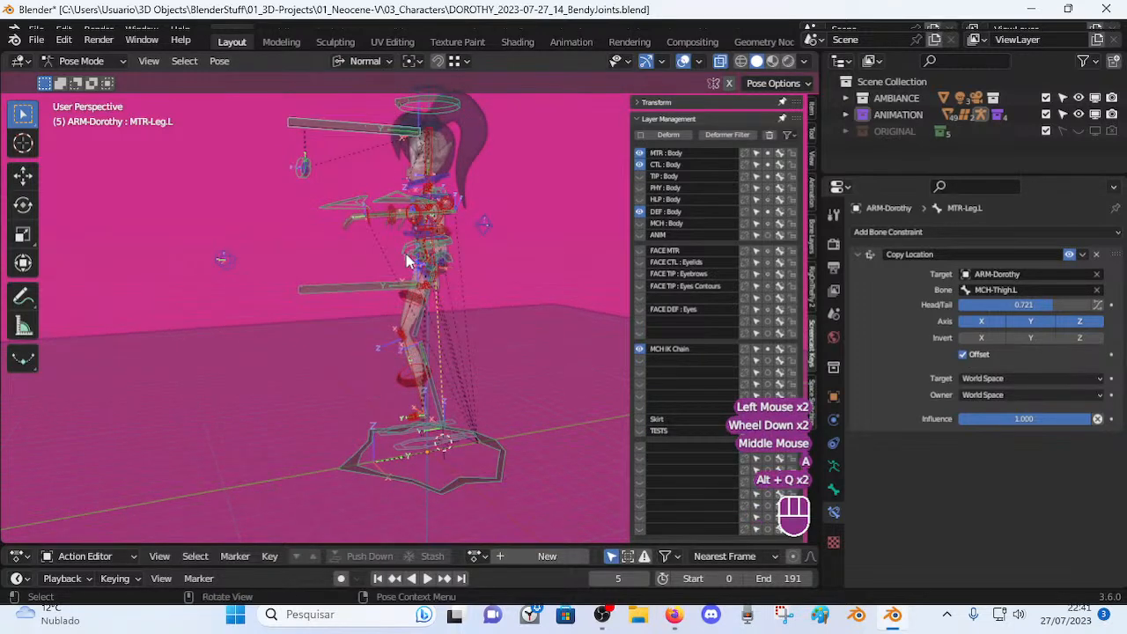
{"action": "left_click", "coordinate": [368, 141]}
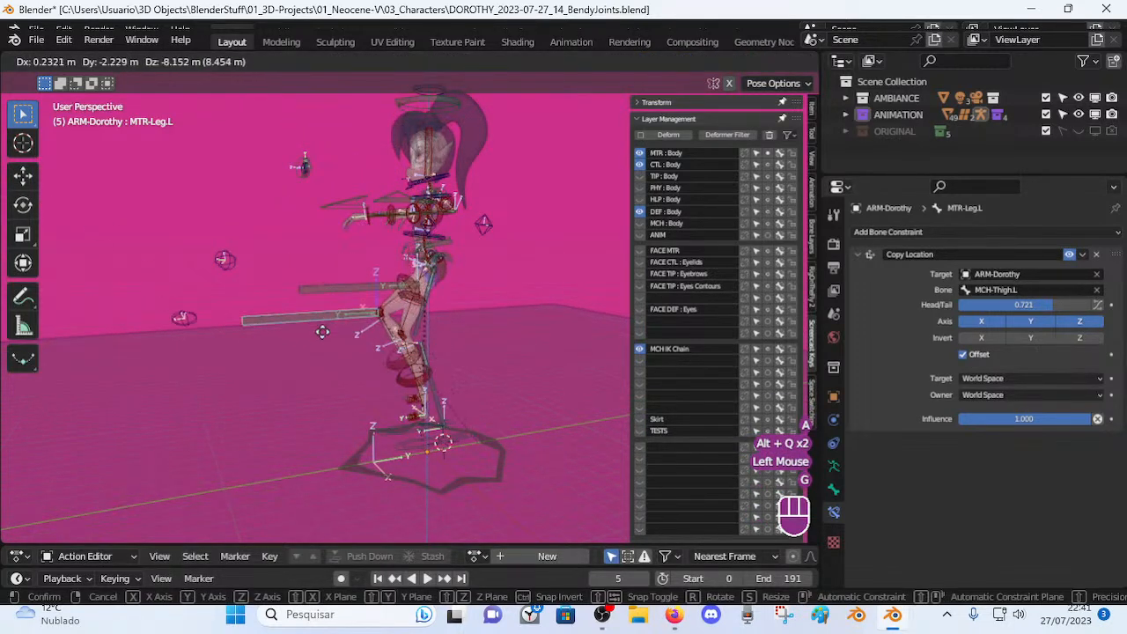
{"action": "left_click", "coordinate": [364, 336]}
{"action": "middle_click_drag", "start_coordinate": [364, 336], "coordinate": [411, 359]}
{"action": "scroll", "coordinate": [411, 359], "scroll_direction": "up", "scroll_amount": 2}
{"action": "key", "text": "g"}
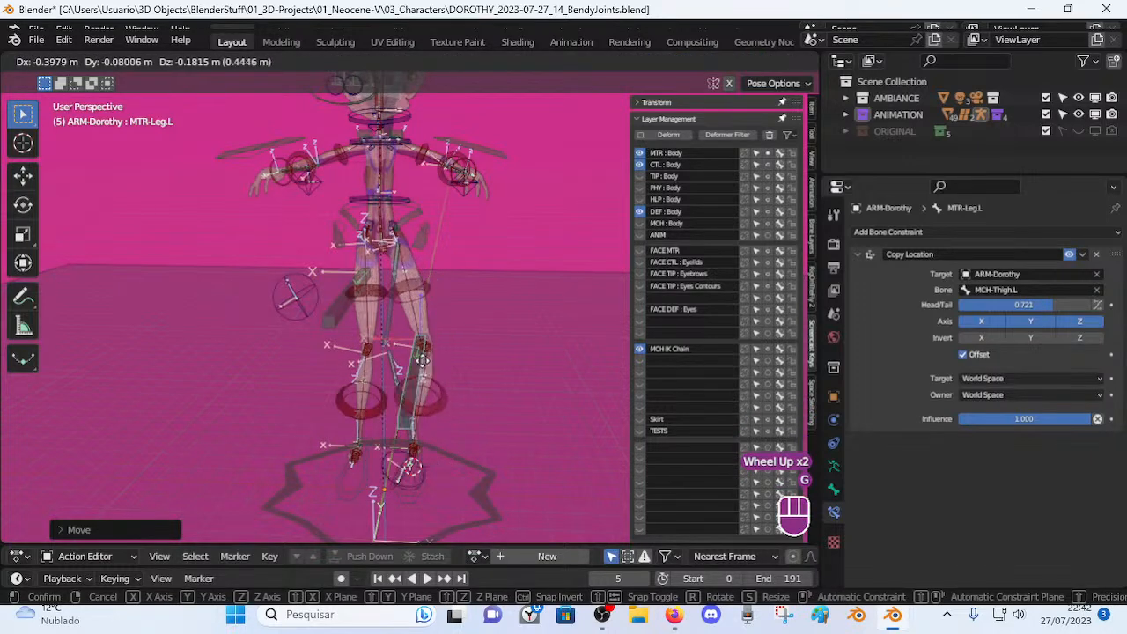
{"action": "left_click", "coordinate": [430, 379]}
Check the rest position of MTR-Leg.L in Edit Mode and reset the pose of all bones in Pose Mode.
{"action": "key", "text": "Tab"}
{"action": "middle_click_drag", "start_coordinate": [430, 379], "coordinate": [390, 285]}
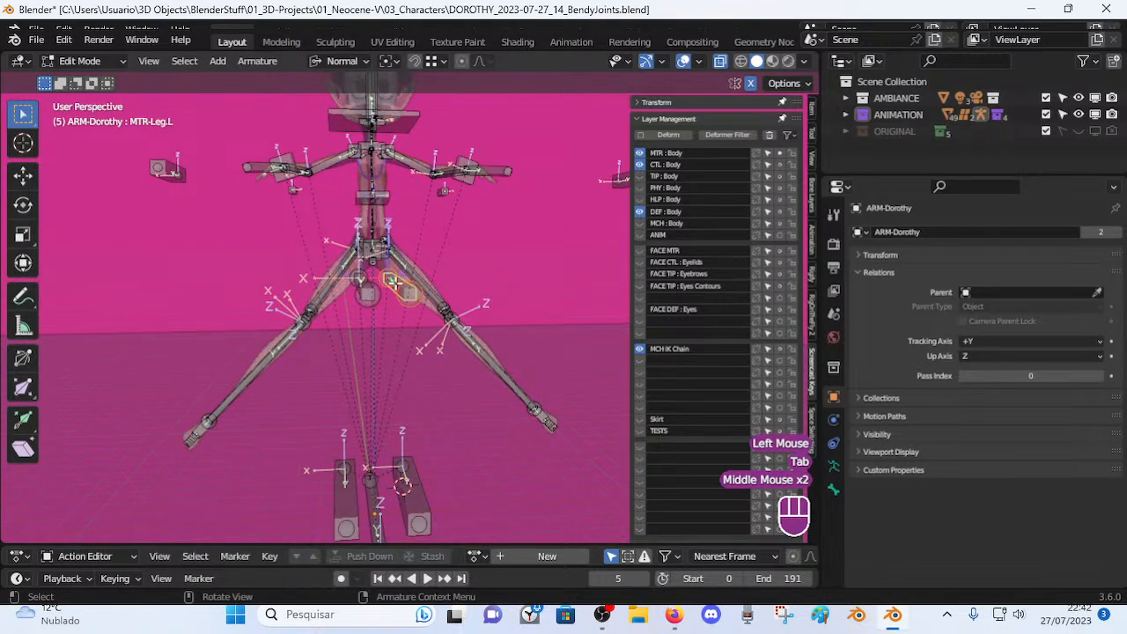
{"action": "key", "text": "Tab"}
{"action": "key", "text": "a"}
{"action": "middle_click_drag", "start_coordinate": [434, 324], "coordinate": [449, 187]}
{"action": "scroll", "coordinate": [442, 267], "scroll_direction": "down", "scroll_amount": 2}
Switch repeatedly between Edit Mode and Pose Mode to compare the rest and constrained positions of MTR-Leg.L.
{"action": "key", "text": "Tab"}
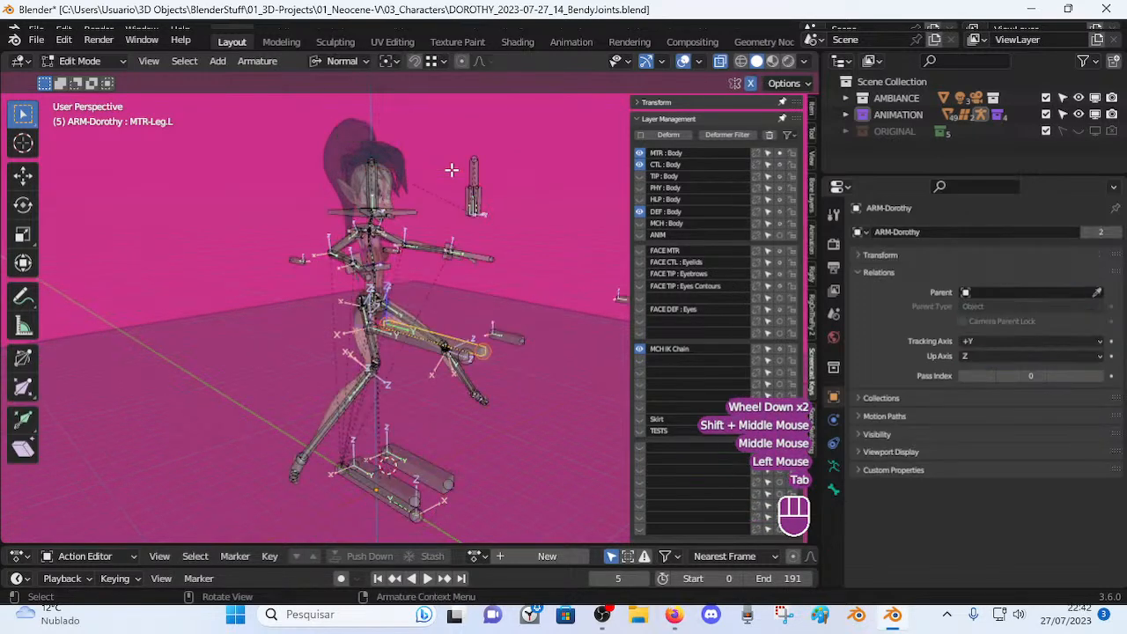
{"action": "key", "text": "Tab"}
{"action": "key", "text": "Tab"}
{"action": "key", "text": "Tab"}
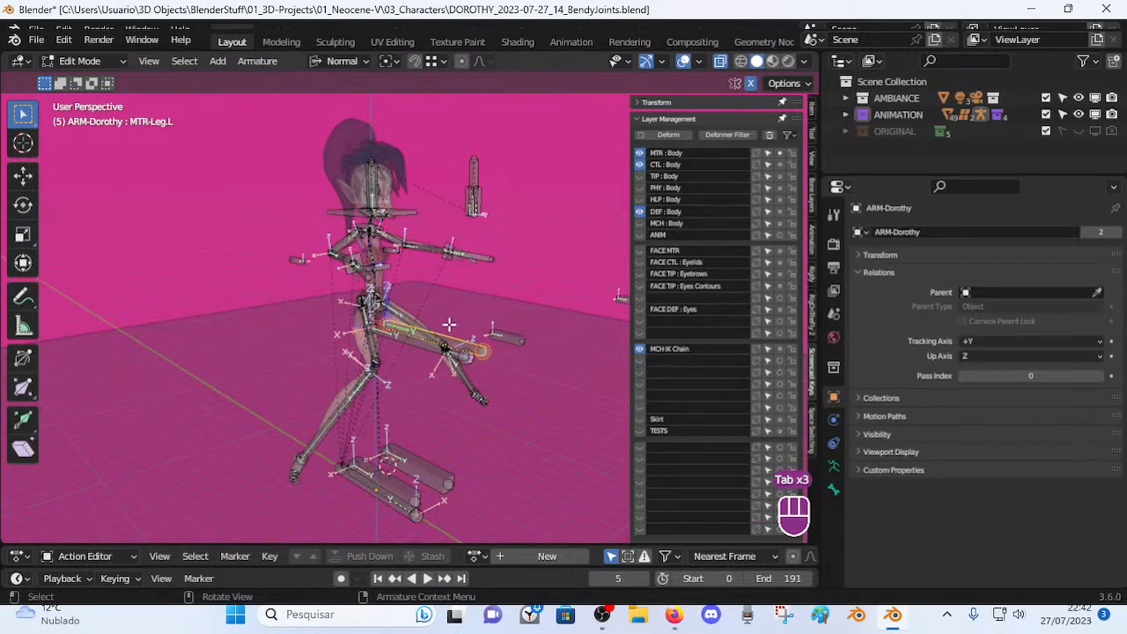
{"action": "key", "text": "Tab"}
{"action": "key", "text": "Tab"}
{"action": "key", "text": "Tab"}
{"action": "middle_click_drag", "start_coordinate": [466, 489], "coordinate": [433, 314], "text": "shift"}
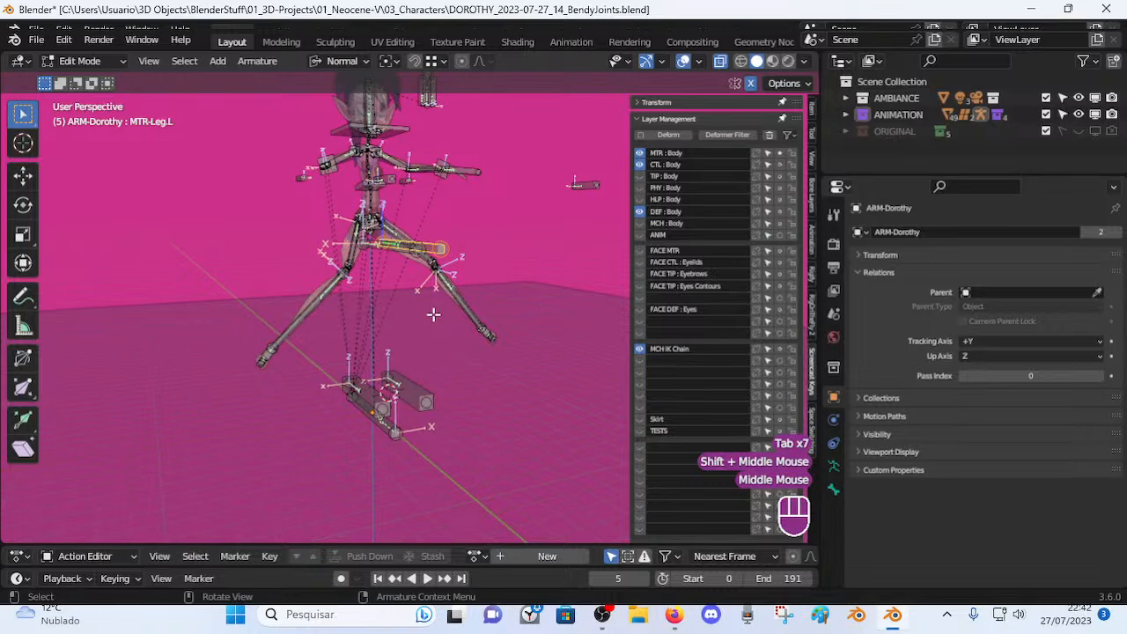
Lower MTR-Leg.L to floor level in Edit Mode and return to Pose Mode.
{"action": "key", "text": "g"}
{"action": "key", "text": "z"}
{"action": "left_click", "coordinate": [448, 478]}
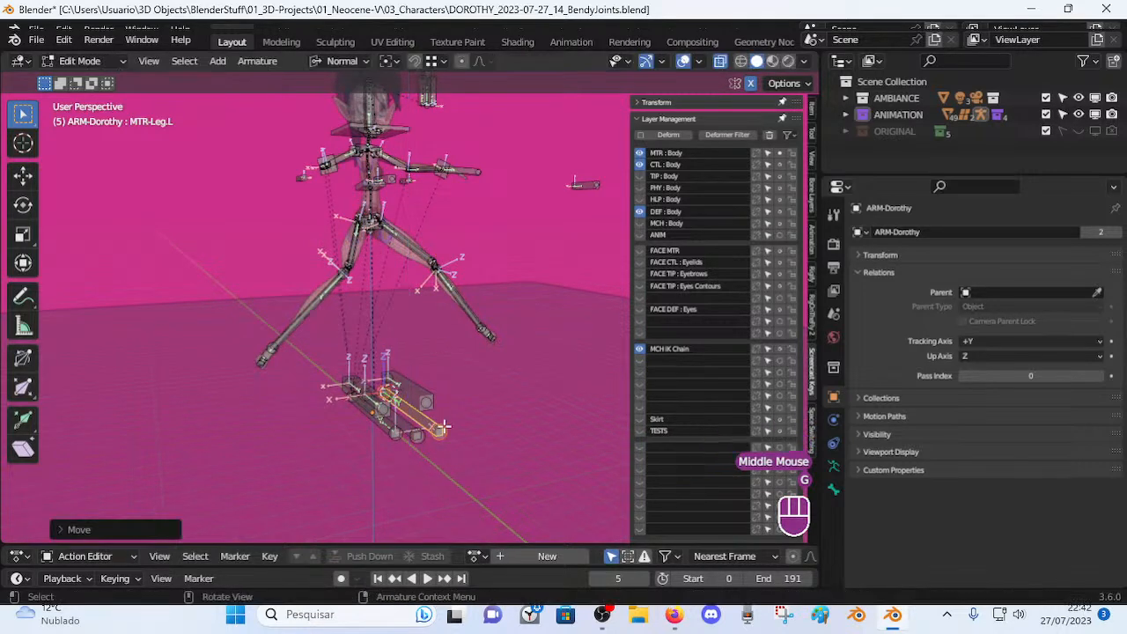
{"action": "key", "text": "Tab"}
{"action": "middle_click_drag", "start_coordinate": [440, 358], "coordinate": [449, 335]}
{"action": "scroll", "coordinate": [451, 301], "scroll_direction": "up", "scroll_amount": 2}
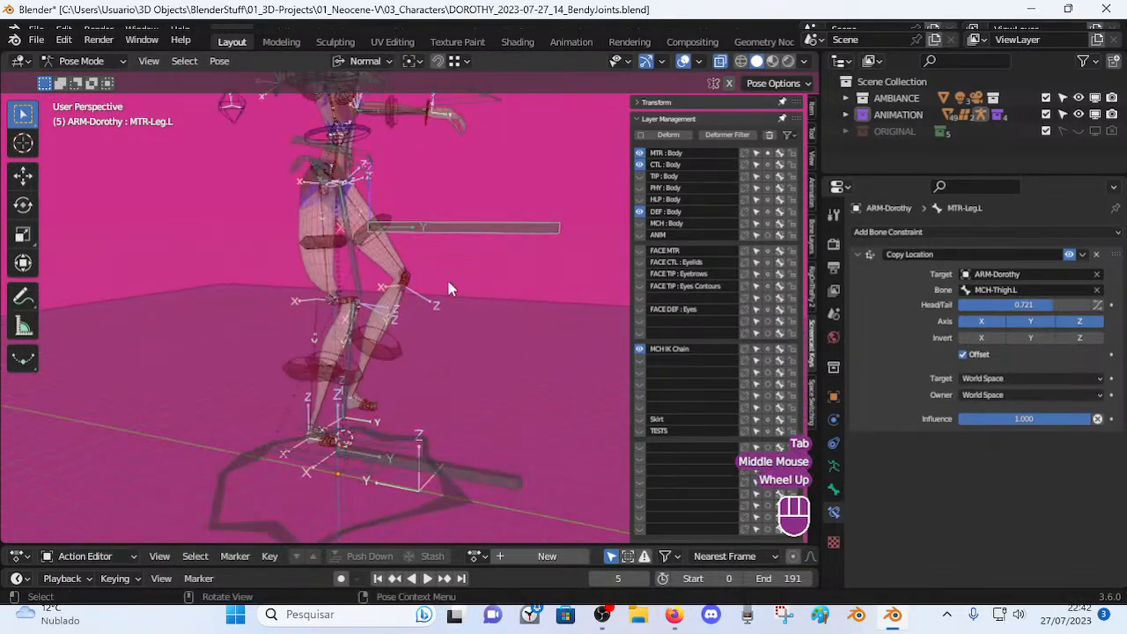
Move MTR-Leg.L to several positions from both sides to test how the left leg follows from the lowered rest position.
{"action": "left_click", "coordinate": [451, 250]}
{"action": "key", "text": "g"}
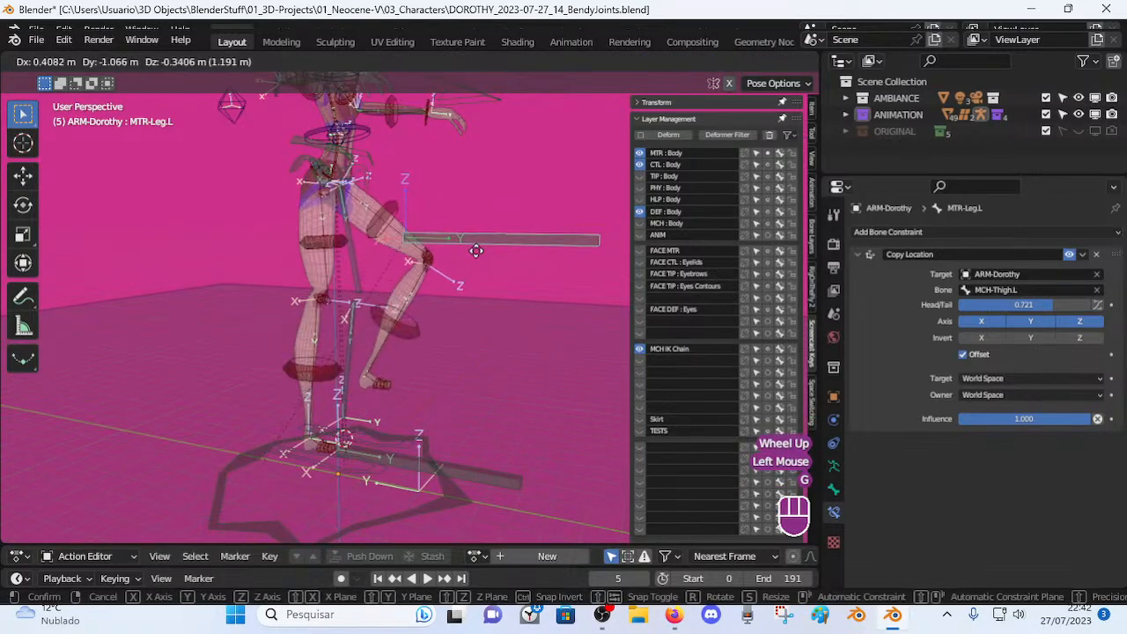
{"action": "key", "text": "Escape"}
{"action": "middle_click_drag", "start_coordinate": [472, 250], "coordinate": [370, 264]}
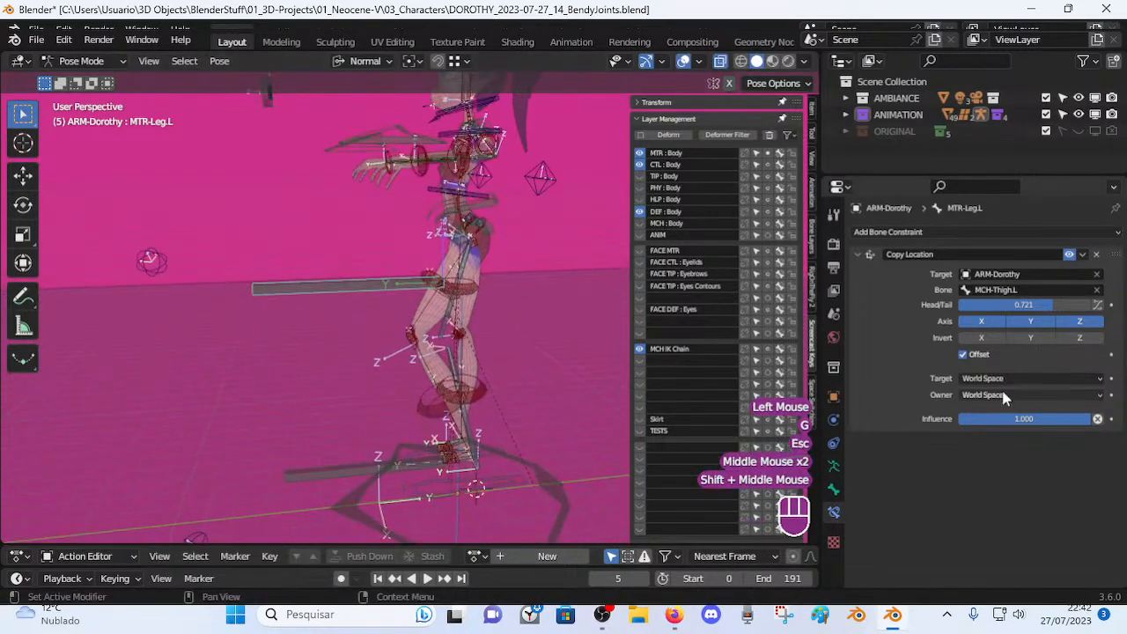
{"action": "middle_click_drag", "start_coordinate": [491, 333], "coordinate": [389, 318]}
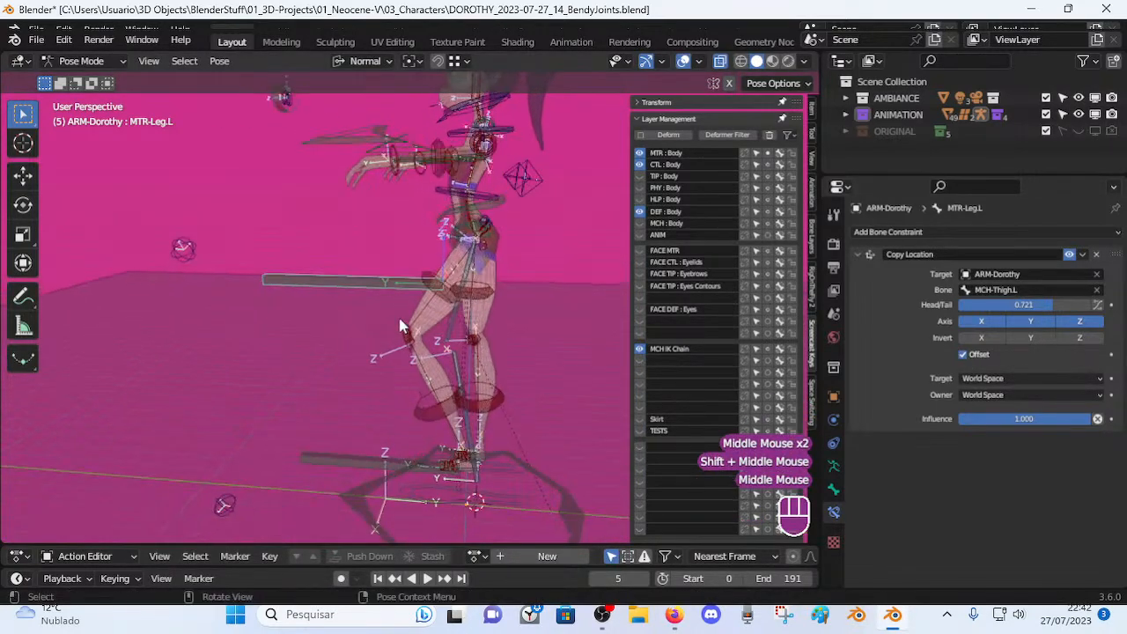
{"action": "key", "text": "g"}
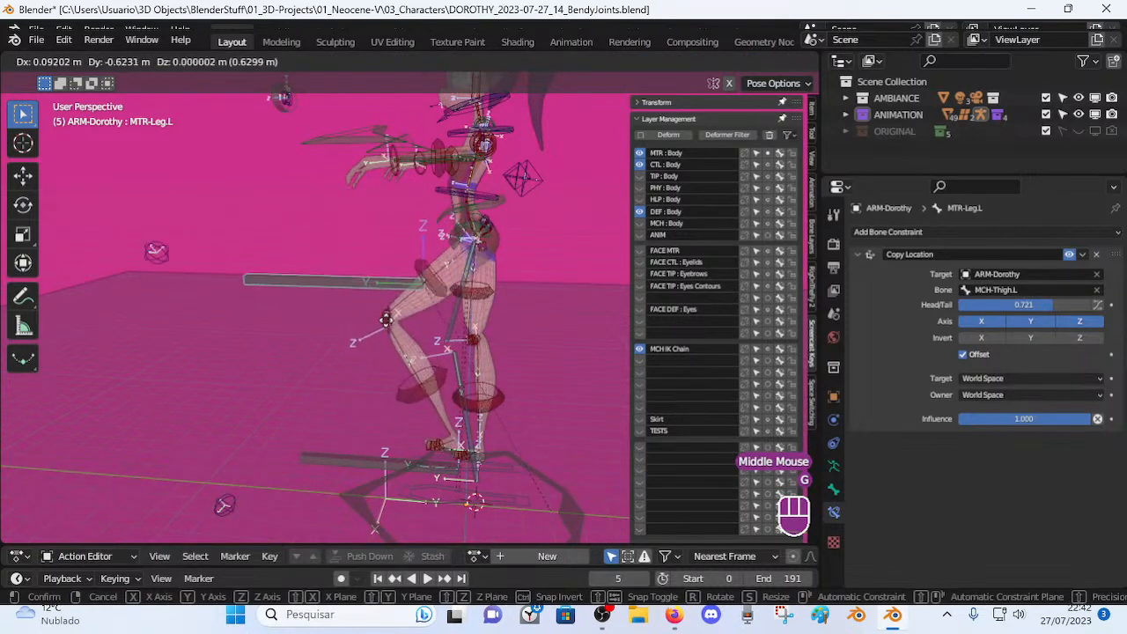
{"action": "left_click", "coordinate": [368, 322]}
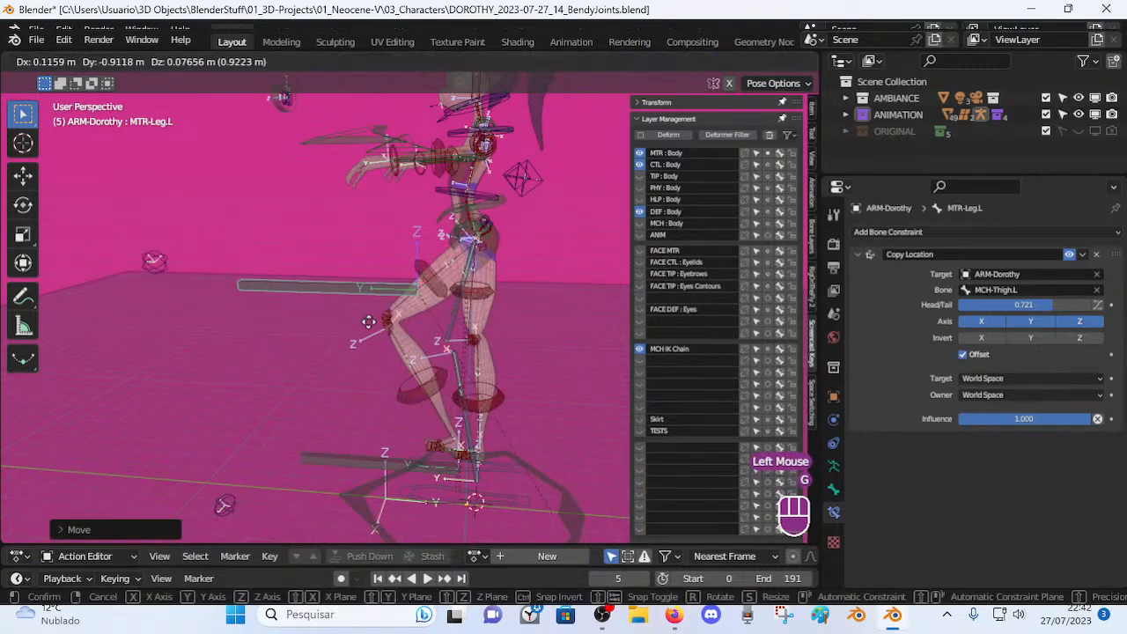
{"action": "left_click", "coordinate": [357, 290]}
{"action": "middle_click_drag", "start_coordinate": [356, 294], "coordinate": [323, 280]}
{"action": "key", "text": "g"}
{"action": "left_click", "coordinate": [452, 321]}
{"action": "key", "text": "g"}
{"action": "left_click", "coordinate": [369, 310]}
{"action": "middle_click_drag", "start_coordinate": [395, 296], "coordinate": [339, 292]}
{"action": "key", "text": "g"}
{"action": "left_click", "coordinate": [404, 291]}
{"action": "key", "text": "g"}
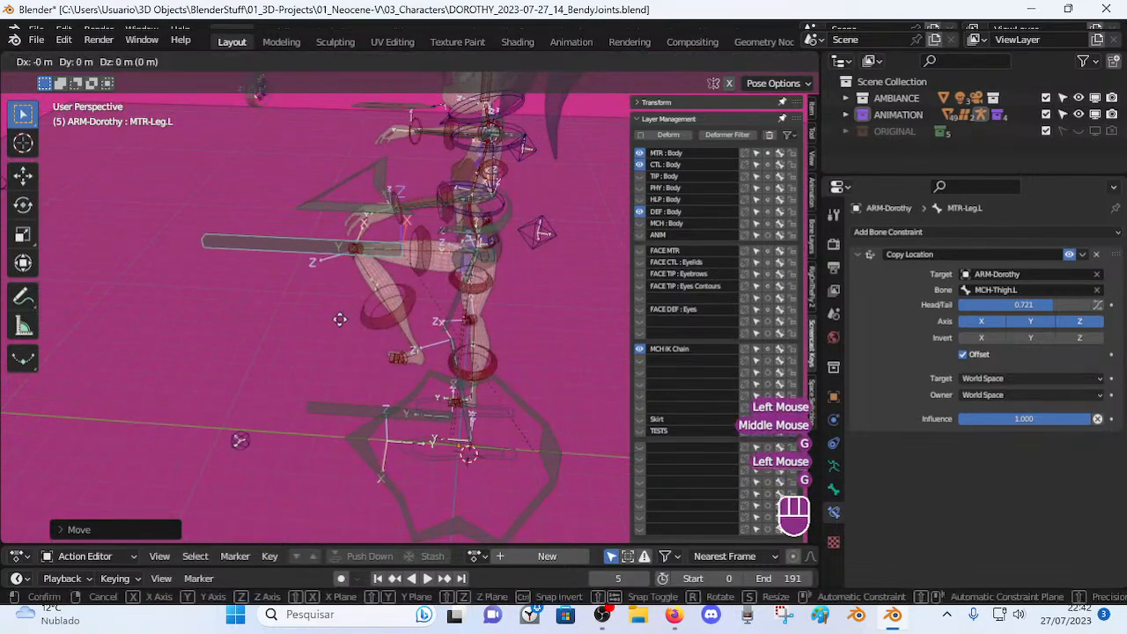
{"action": "left_click", "coordinate": [327, 304]}
Reset the pose of all bones and try moving MTR-Torso to test how the left leg reacts.
{"action": "key", "text": "a"}
{"action": "key", "text": "alt+q"}
{"action": "key", "text": "alt+q"}
{"action": "middle_click_drag", "start_coordinate": [405, 325], "coordinate": [434, 255]}
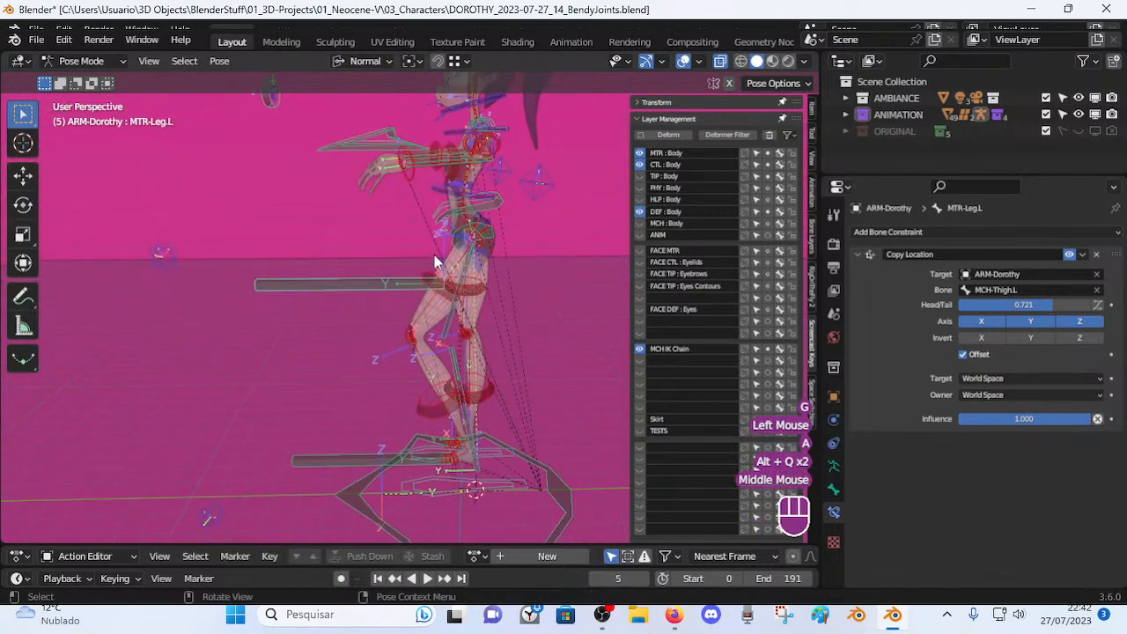
{"action": "left_click", "coordinate": [496, 216]}
{"action": "key", "text": "g"}
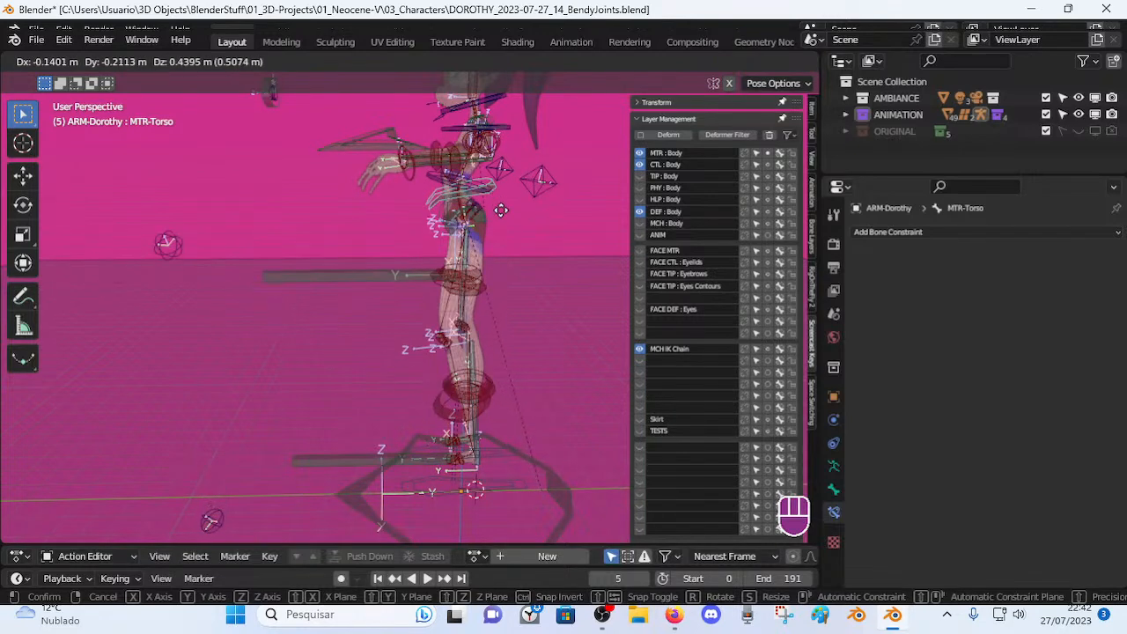
{"action": "key", "text": "Escape"}
Reset the pose in the right side view and set the Copy Location Head/Tail of MTR-Leg.L to 0.766.
{"action": "middle_click_drag", "start_coordinate": [479, 297], "coordinate": [520, 287]}
{"action": "key", "text": "KP_3"}
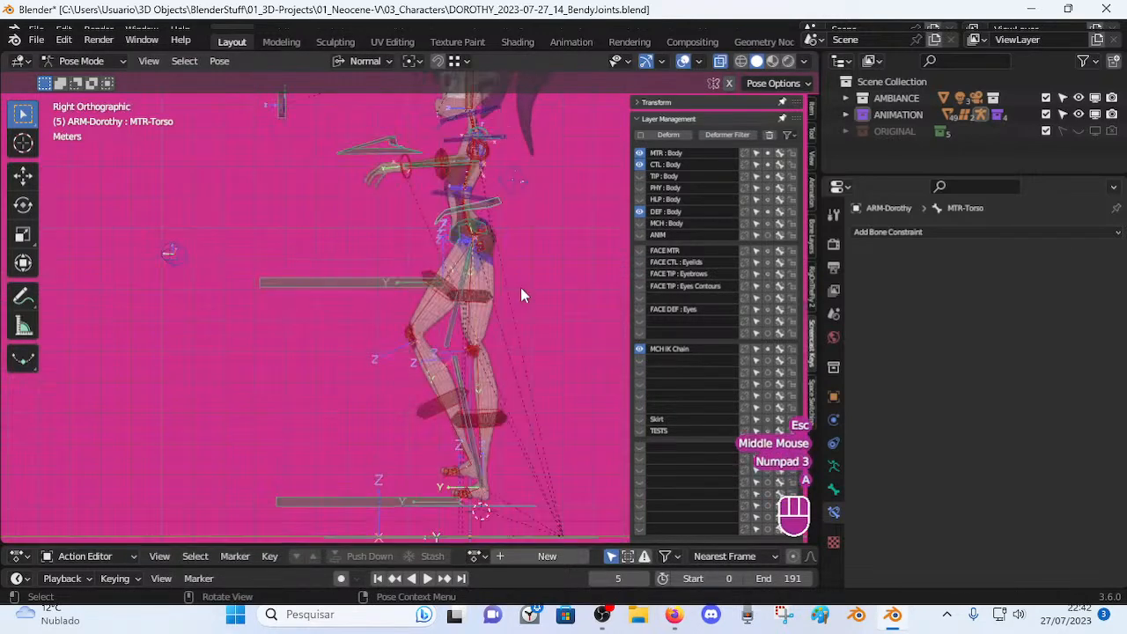
{"action": "key", "text": "a"}
{"action": "key", "text": "alt+q"}
{"action": "key", "text": "alt+q"}
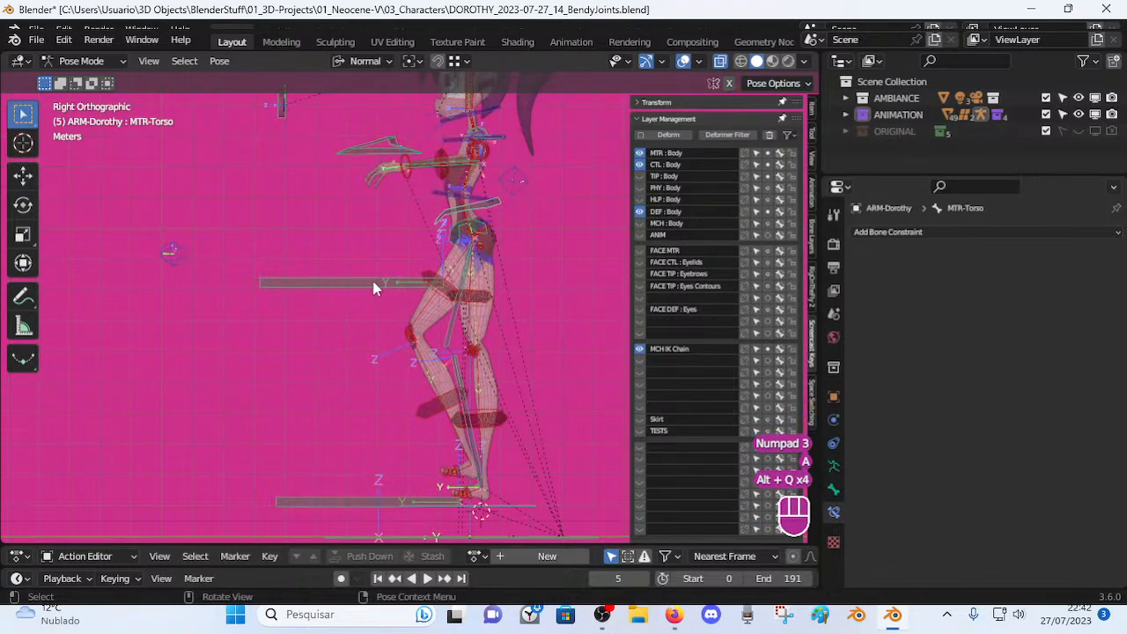
{"action": "left_click", "coordinate": [372, 303]}
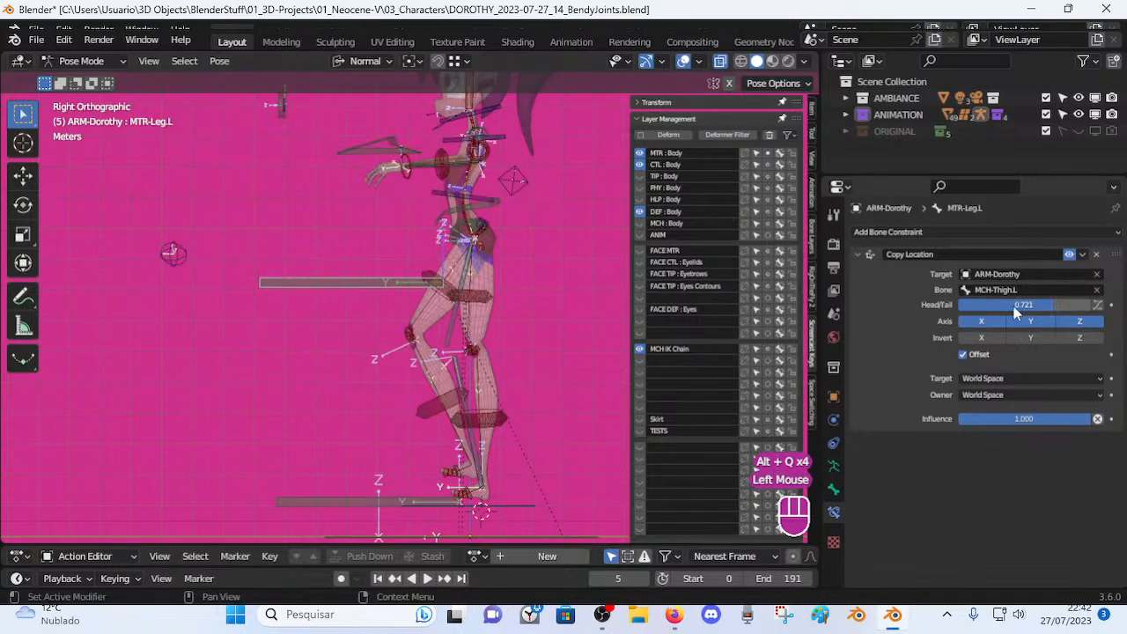
{"action": "left_click_drag", "start_coordinate": [1024, 310], "coordinate": [1037, 305]}
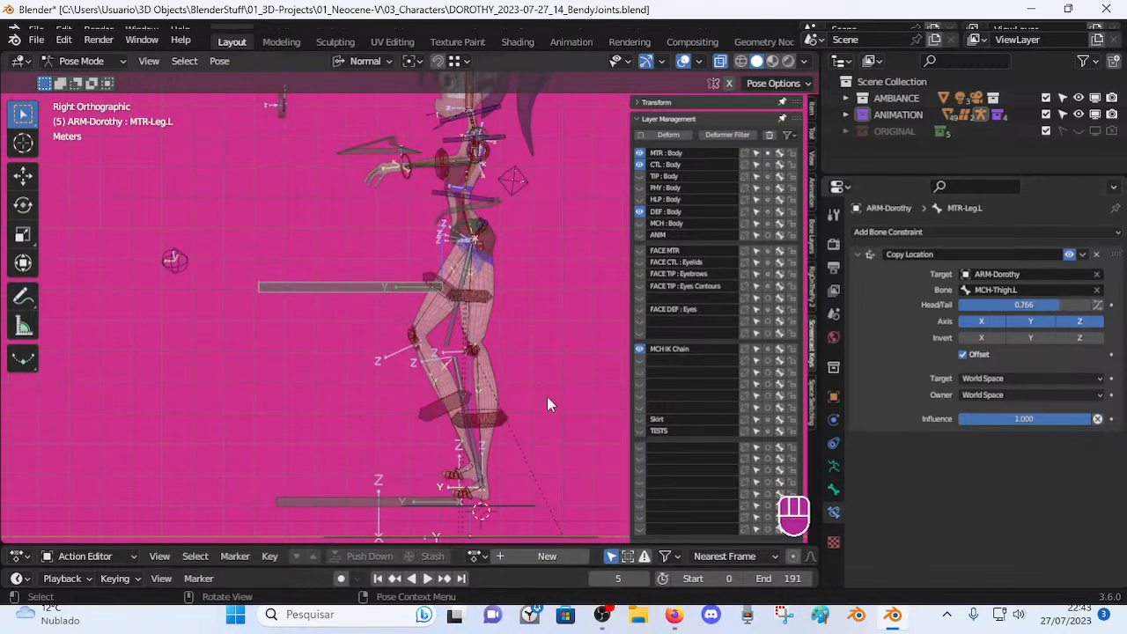
Raise MTR-Leg.R to about the height of MTR-Leg.L and shift it along its Y axis.
{"action": "middle_click_drag", "start_coordinate": [243, 360], "coordinate": [409, 459]}
{"action": "left_click", "coordinate": [385, 507]}
{"action": "middle_click_drag", "start_coordinate": [385, 507], "coordinate": [419, 419]}
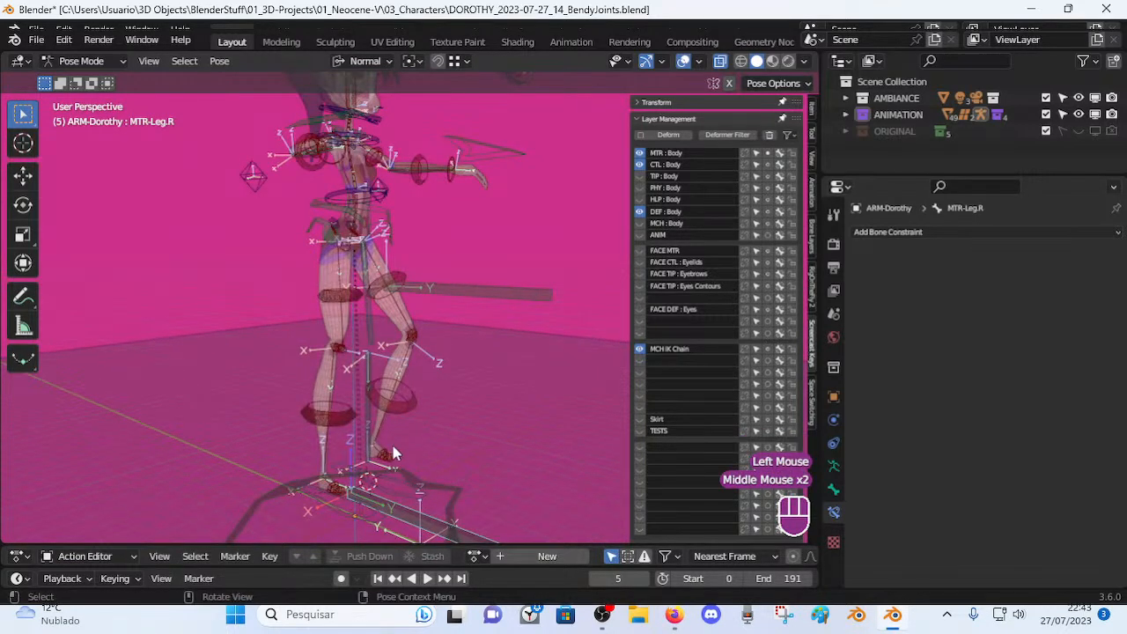
{"action": "key", "text": "g"}
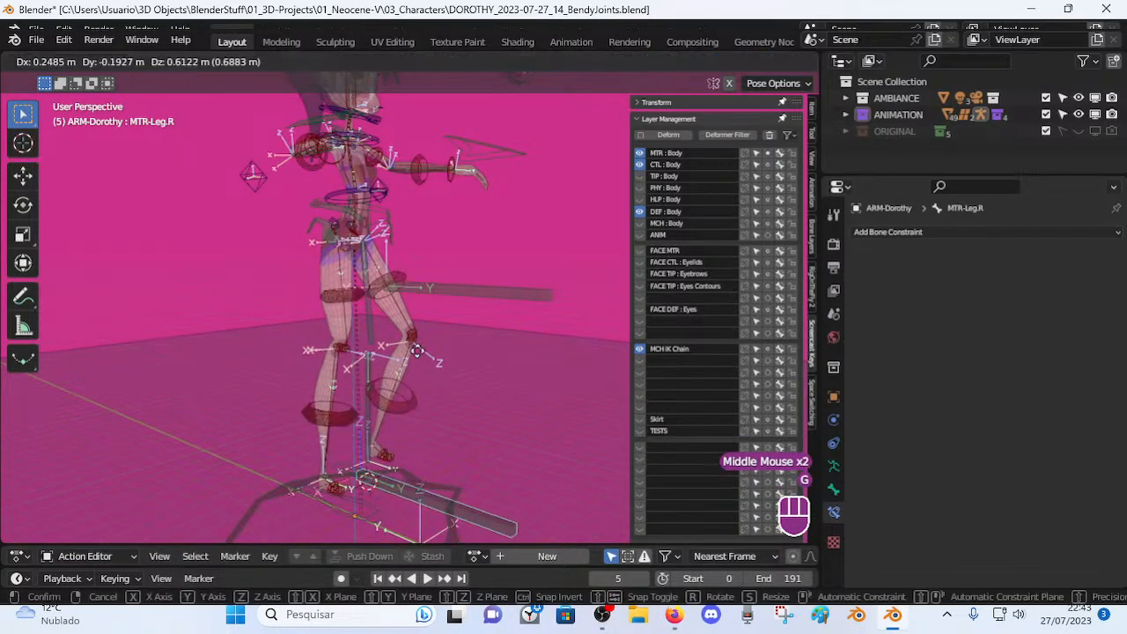
{"action": "left_click", "coordinate": [418, 289]}
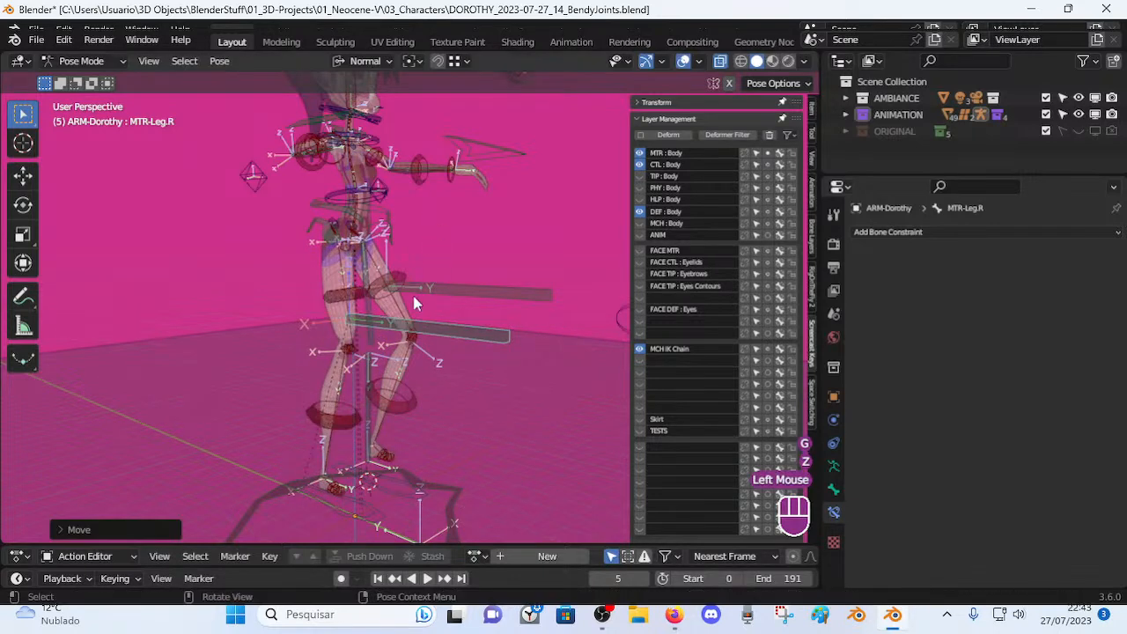
{"action": "key", "text": "g"}
{"action": "key", "text": "y"}
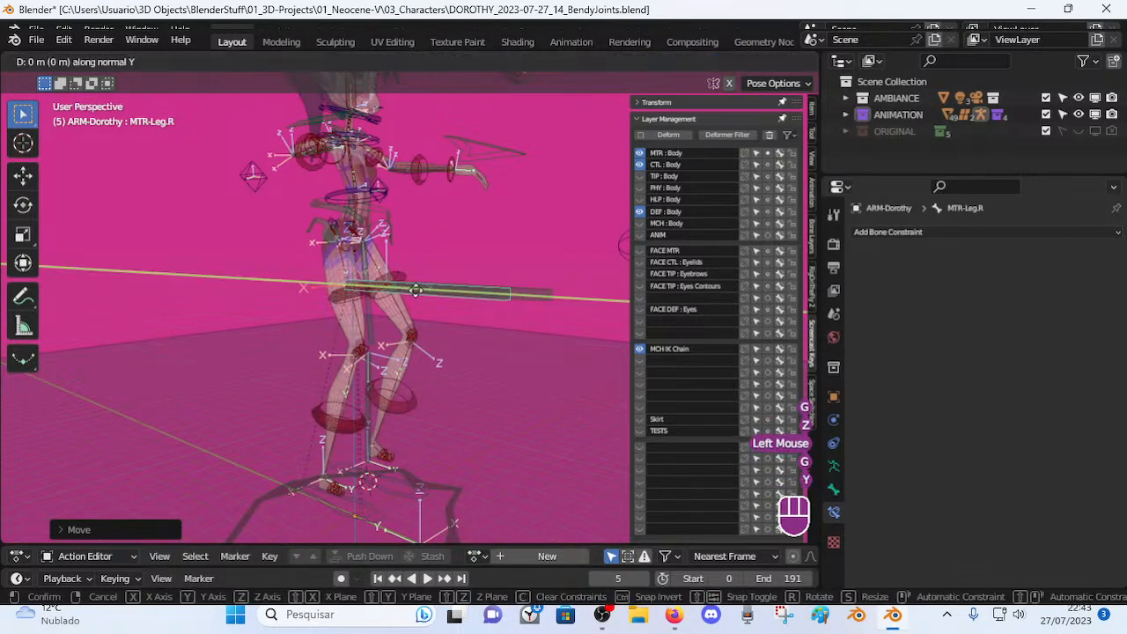
{"action": "left_click", "coordinate": [422, 296]}
Fine-tune the position of MTR-Leg.R along Z and Y so it sits just below MTR-Leg.L.
{"action": "key", "text": "g"}
{"action": "key", "text": "z"}
{"action": "left_click", "coordinate": [409, 310]}
{"action": "key", "text": "g"}
{"action": "key", "text": "y"}
{"action": "left_click", "coordinate": [404, 314]}
{"action": "middle_click_drag", "start_coordinate": [404, 315], "coordinate": [387, 290]}
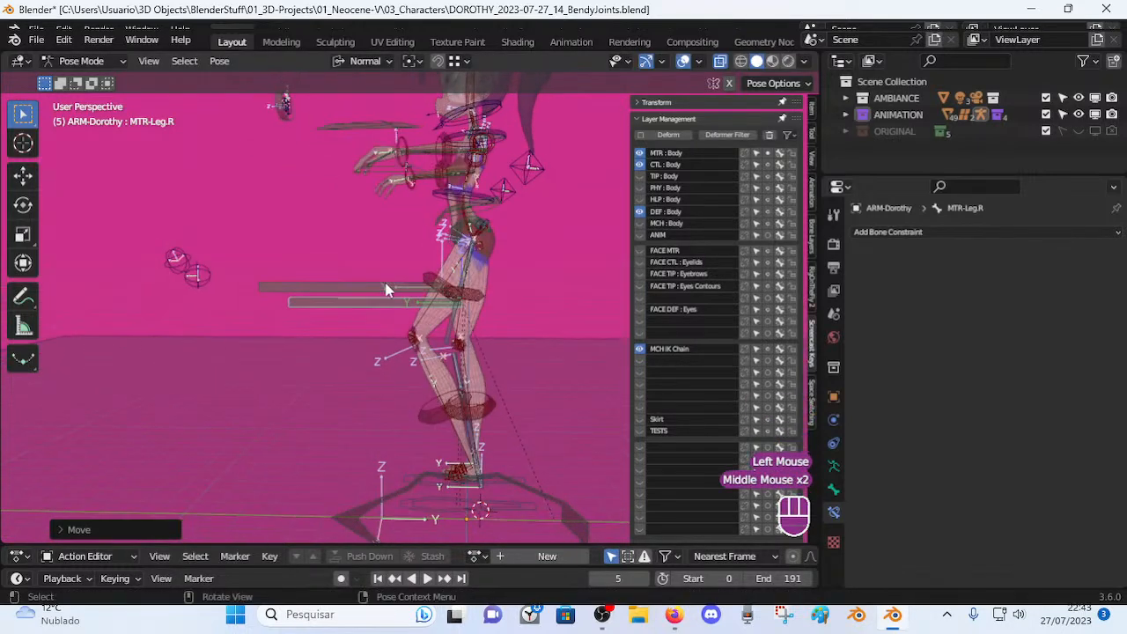
Try moving MTR-Torso to compare both legs, and set the Copy Location Head/Tail of MTR-Leg.L to 0.955.
{"action": "left_click", "coordinate": [497, 209]}
{"action": "key", "text": "g"}
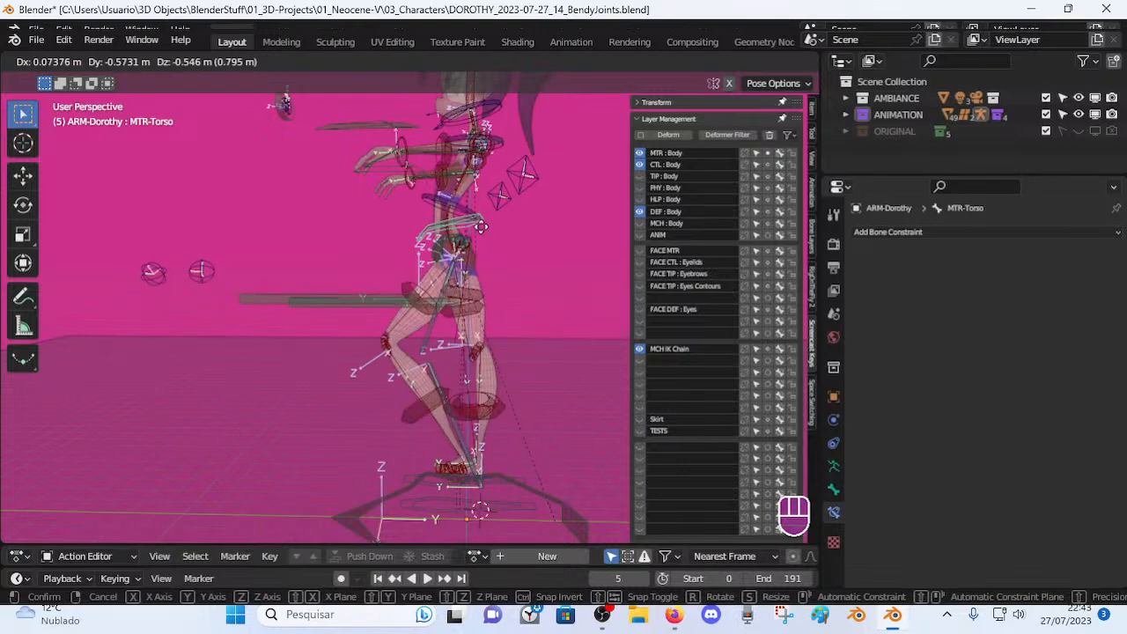
{"action": "key", "text": "Escape"}
{"action": "left_click", "coordinate": [427, 282]}
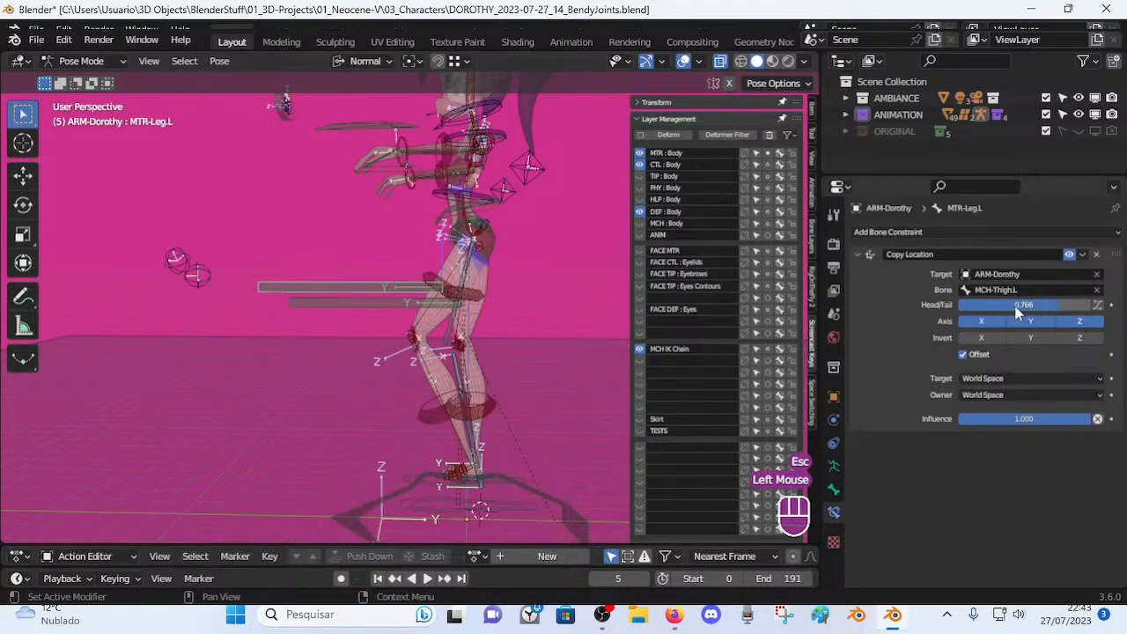
{"action": "left_click_drag", "start_coordinate": [1089, 305], "coordinate": [1066, 304]}
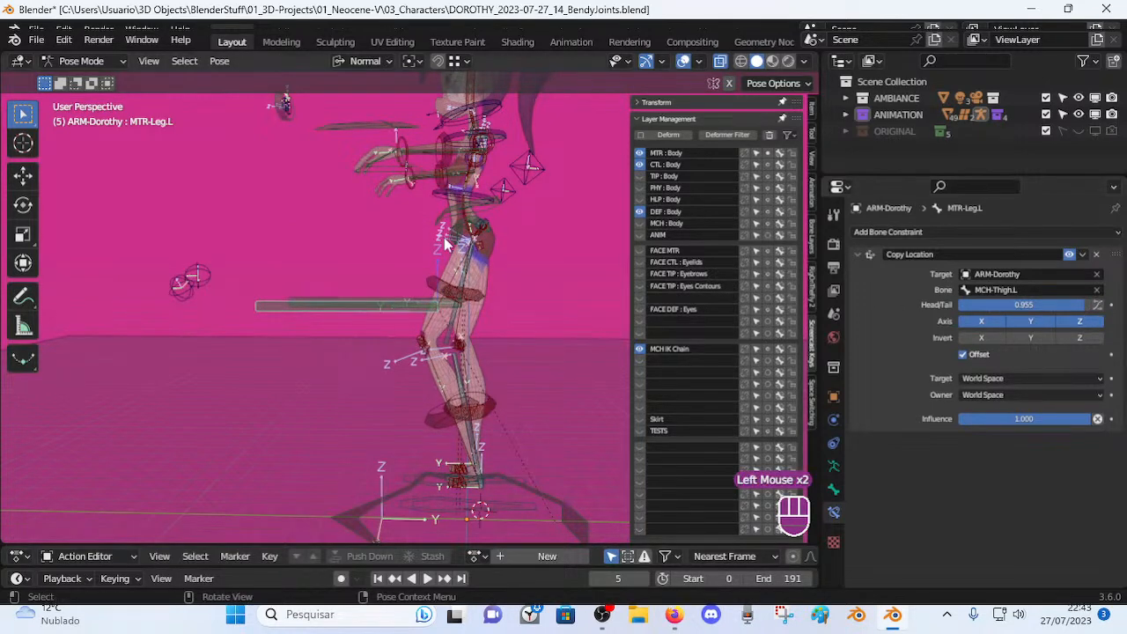
Move MTR-Torso forward and down to test both legs with the new Head/Tail value.
{"action": "left_click", "coordinate": [476, 220]}
{"action": "key", "text": "g"}
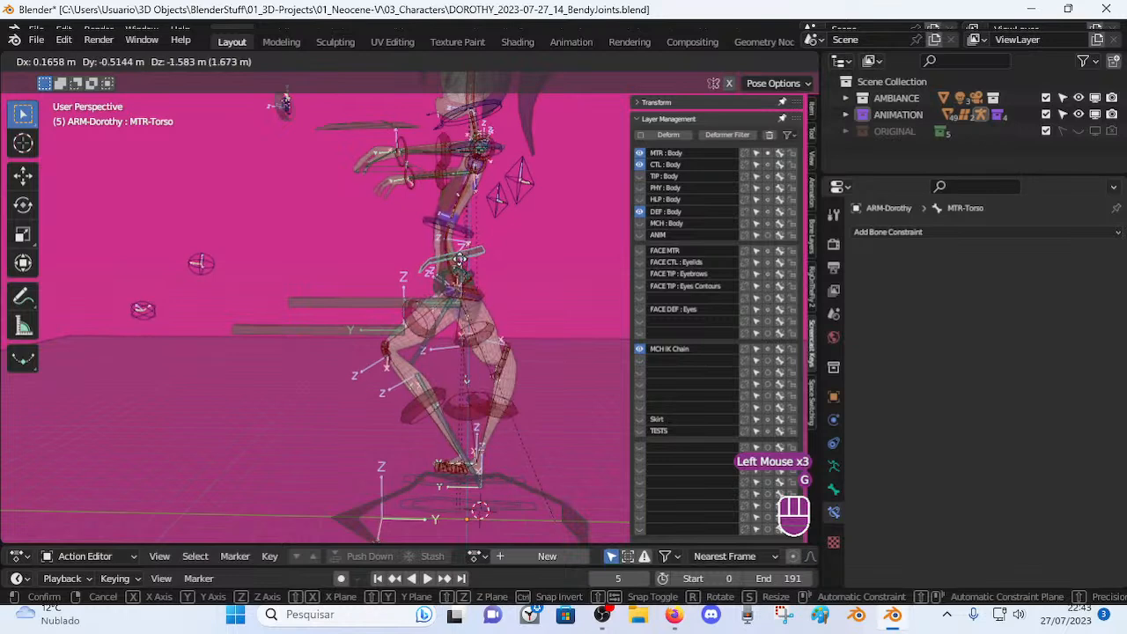
{"action": "left_click", "coordinate": [453, 243]}
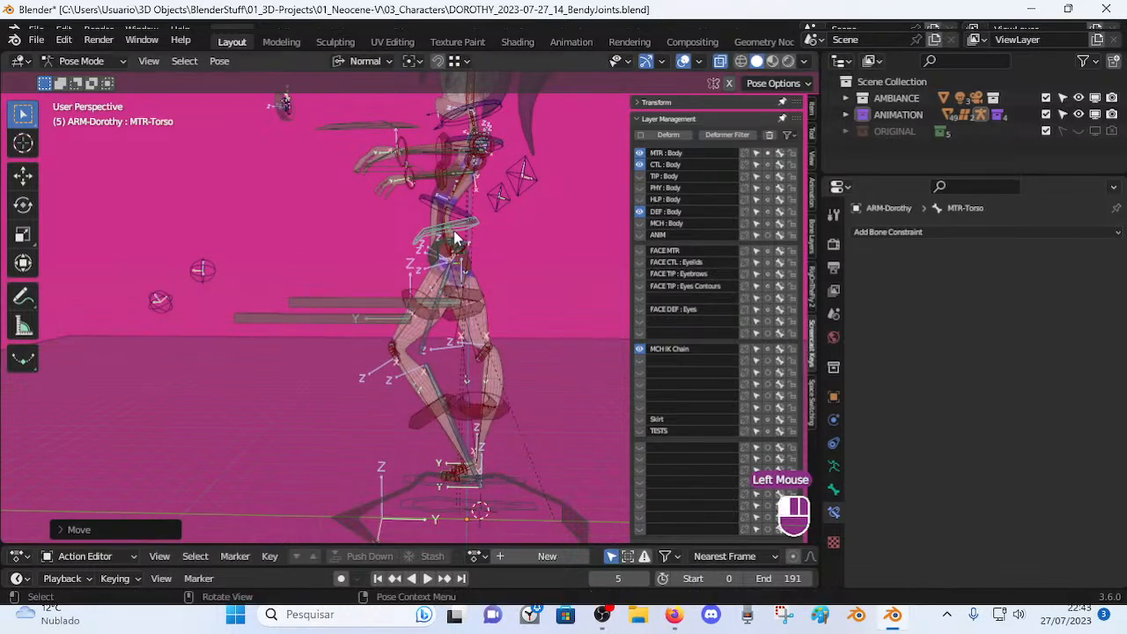
Reset the pose of all bones and disable Offset in the Copy Location constraint of MTR-Leg.L.
{"action": "key", "text": "alt+a"}
{"action": "key", "text": "alt+q"}
{"action": "key", "text": "alt+q"}
{"action": "left_click", "coordinate": [391, 315]}
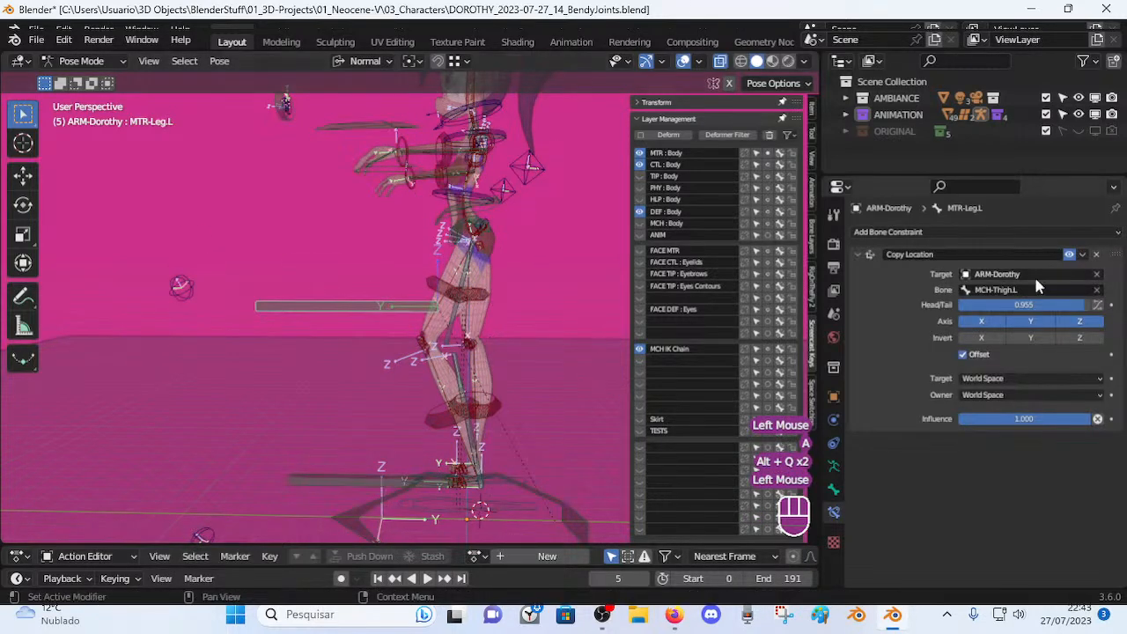
{"action": "left_click", "coordinate": [965, 355]}
{"action": "left_click", "coordinate": [965, 355]}
{"action": "left_click", "coordinate": [965, 355]}
Try moving MTR-Torso and CTL-Spine-BBH.001 to test how the legs respond without the offset.
{"action": "left_click", "coordinate": [493, 217]}
{"action": "key", "text": "g"}
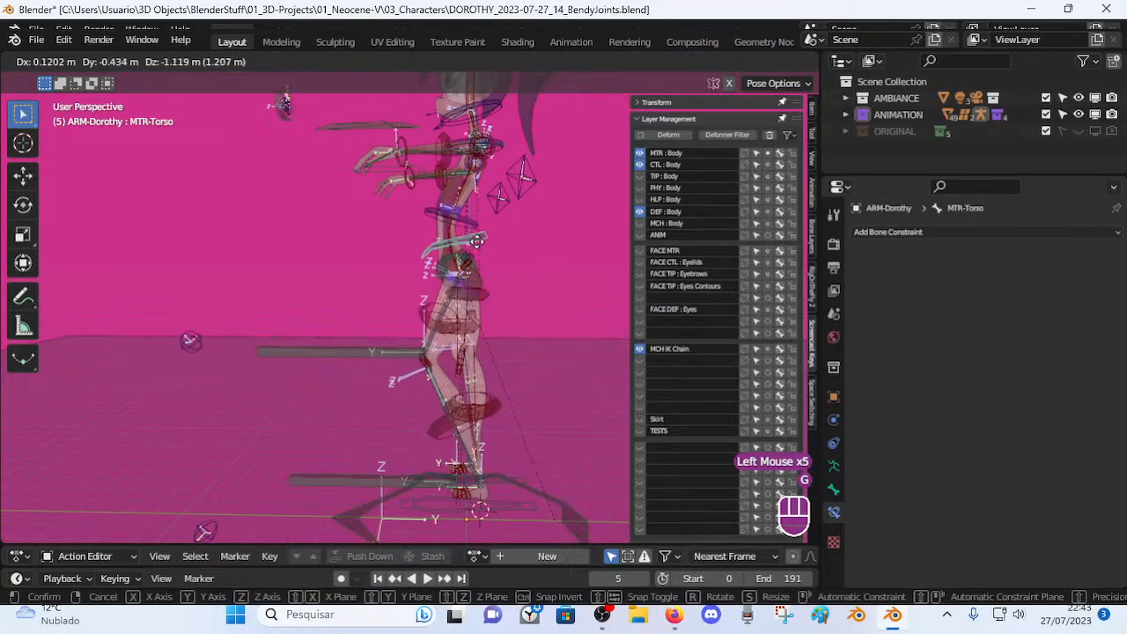
{"action": "key", "text": "Escape"}
{"action": "middle_click_drag", "start_coordinate": [498, 212], "coordinate": [447, 265]}
{"action": "left_click", "coordinate": [520, 238]}
{"action": "middle_click_drag", "start_coordinate": [592, 239], "coordinate": [476, 264]}
{"action": "left_click", "coordinate": [517, 237]}
{"action": "key", "text": "g"}
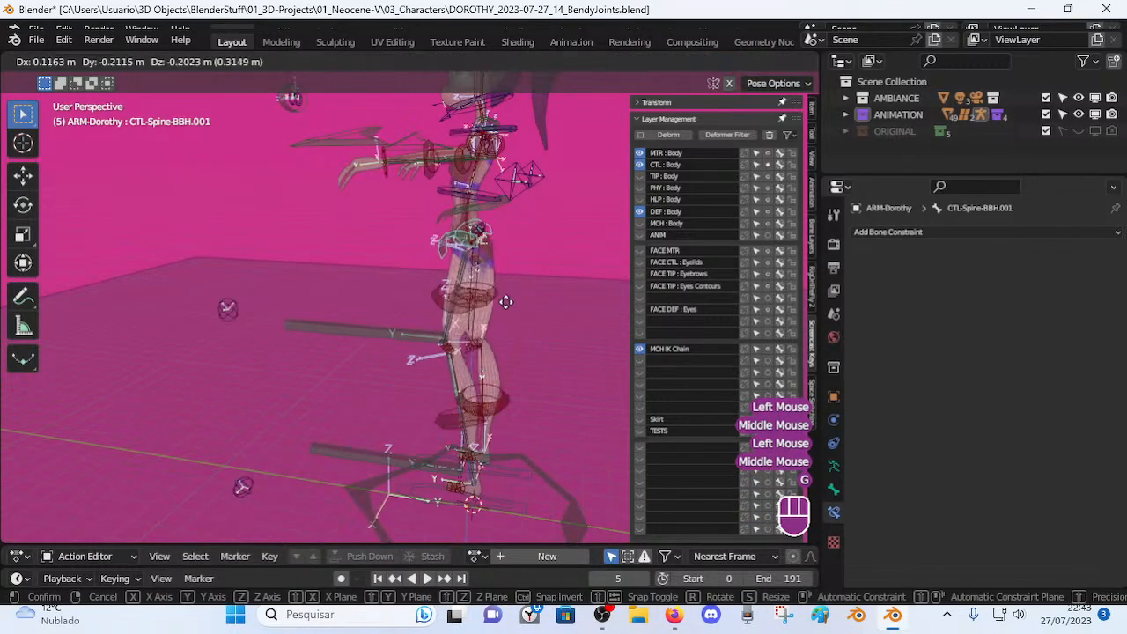
{"action": "key", "text": "Escape"}
Lower MTR-Torso to bend both of Dorothy's legs.
{"action": "middle_click_drag", "start_coordinate": [418, 363], "coordinate": [447, 260]}
{"action": "left_click", "coordinate": [442, 231]}
{"action": "key", "text": "g"}
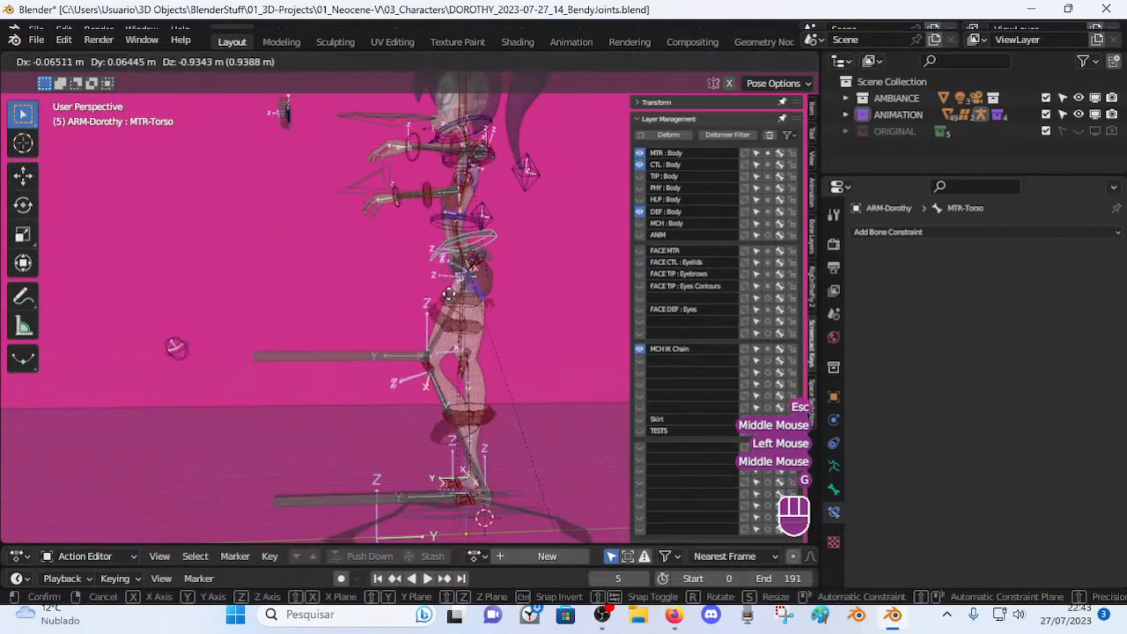
{"action": "left_click", "coordinate": [444, 305]}
Reposition MTR-Leg.L in the crouched pose to test its control over the left knee.
{"action": "middle_click_drag", "start_coordinate": [440, 310], "coordinate": [378, 396]}
{"action": "left_click", "coordinate": [379, 396]}
{"action": "key", "text": "g"}
{"action": "left_click", "coordinate": [412, 394]}
{"action": "key", "text": "g"}
{"action": "key", "text": "g"}
{"action": "left_click", "coordinate": [409, 391]}
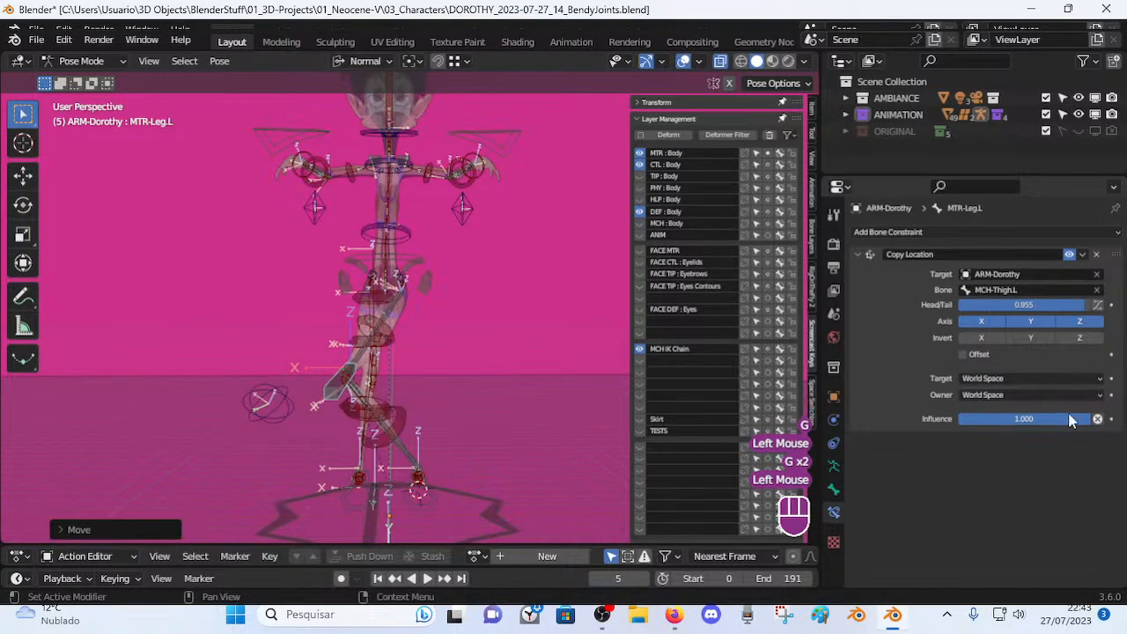
Set the Copy Location Influence of MTR-Leg.L to 0.856 and shift the bone to test the left leg.
{"action": "left_click", "coordinate": [397, 405]}
{"action": "key", "text": "g"}
{"action": "key", "text": "Escape"}
{"action": "left_click", "coordinate": [383, 406]}
{"action": "left_click", "coordinate": [380, 406]}
{"action": "middle_click_drag", "start_coordinate": [380, 406], "coordinate": [418, 394]}
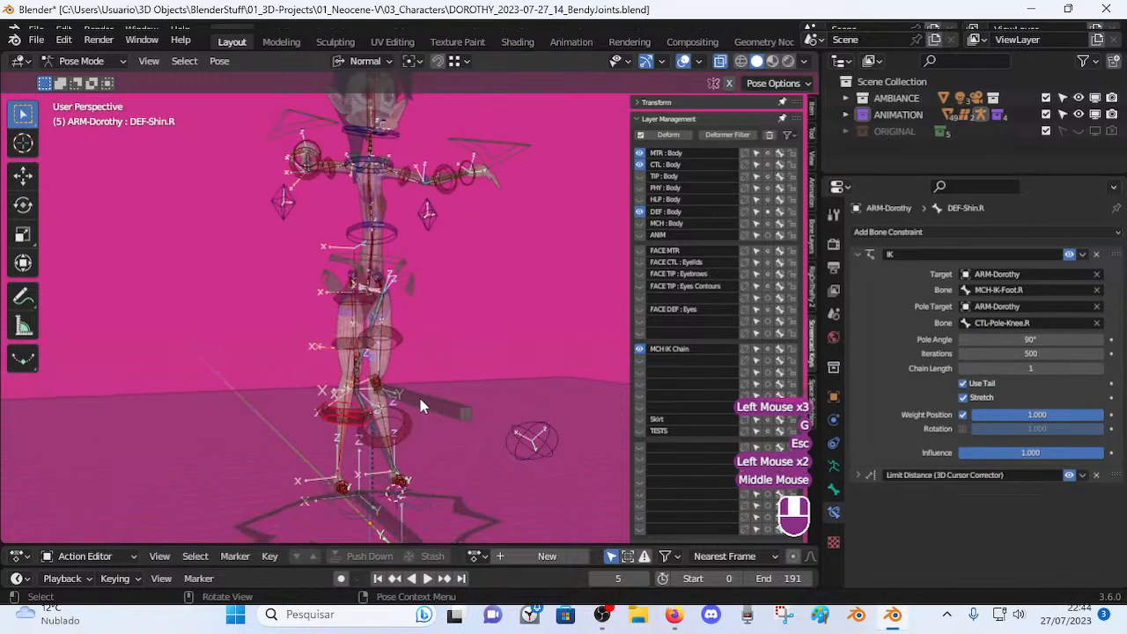
{"action": "left_click", "coordinate": [418, 394]}
{"action": "key", "text": "g"}
{"action": "left_click", "coordinate": [635, 249]}
Reset the pose of all bones and try moving MTR-Torso with the reduced influence.
{"action": "middle_click_drag", "start_coordinate": [581, 259], "coordinate": [340, 356]}
{"action": "key", "text": "a"}
{"action": "key", "text": "alt+g"}
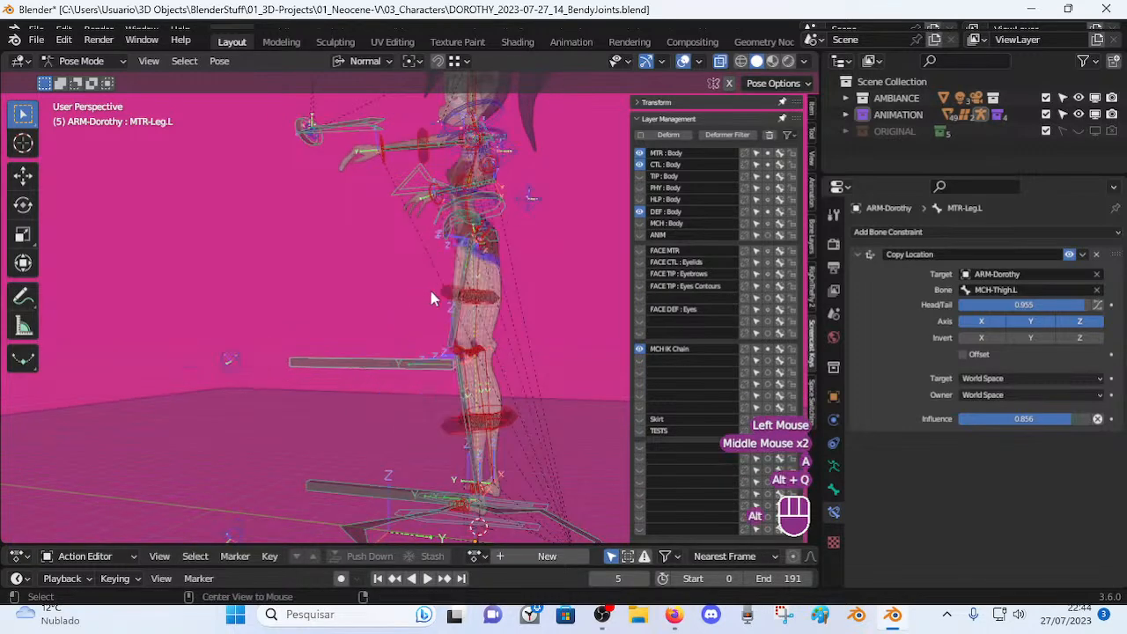
{"action": "left_click", "coordinate": [492, 219]}
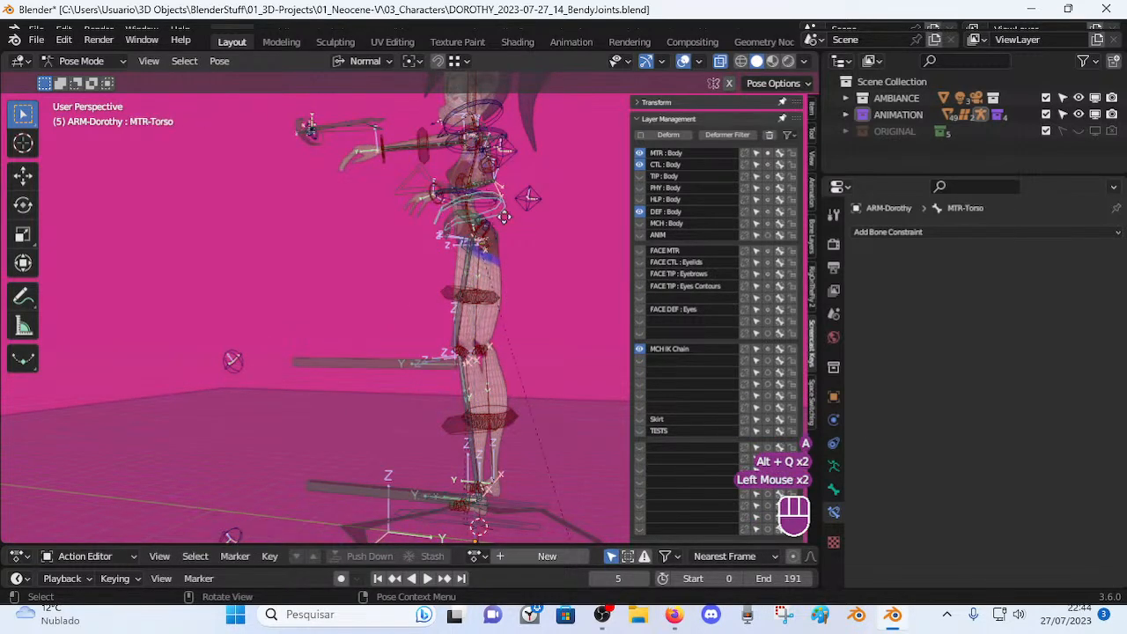
{"action": "left_click", "coordinate": [506, 224]}
{"action": "key", "text": "g"}
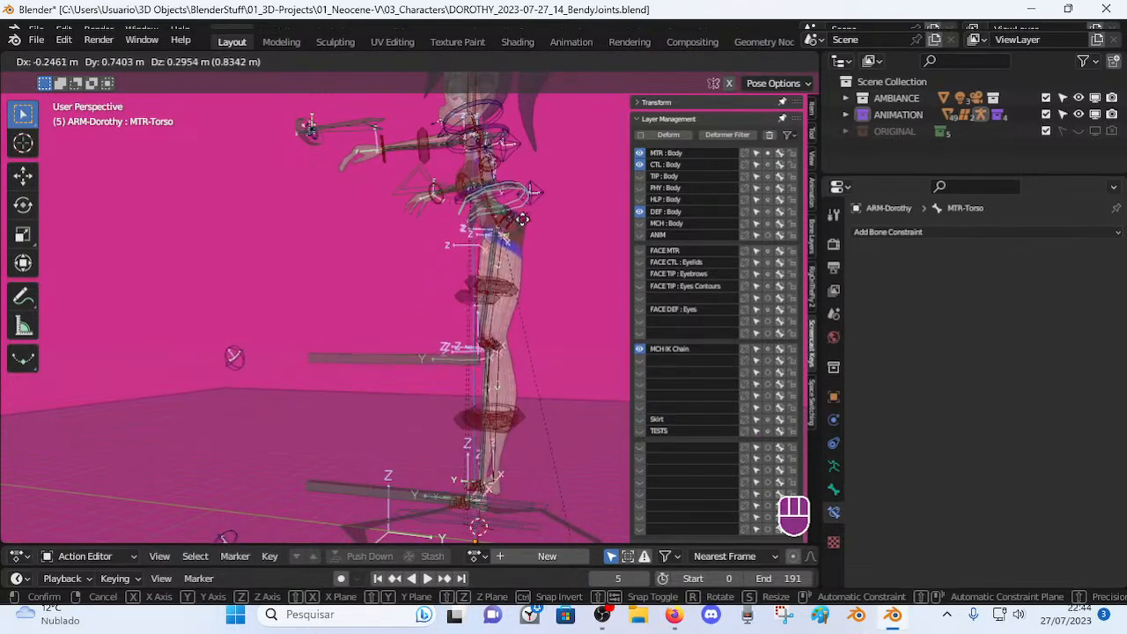
{"action": "key", "text": "Escape"}
Set the Copy Location Head/Tail of MTR-Leg.L to 0.622 and reset the pose of all bones.
{"action": "left_click", "coordinate": [449, 353]}
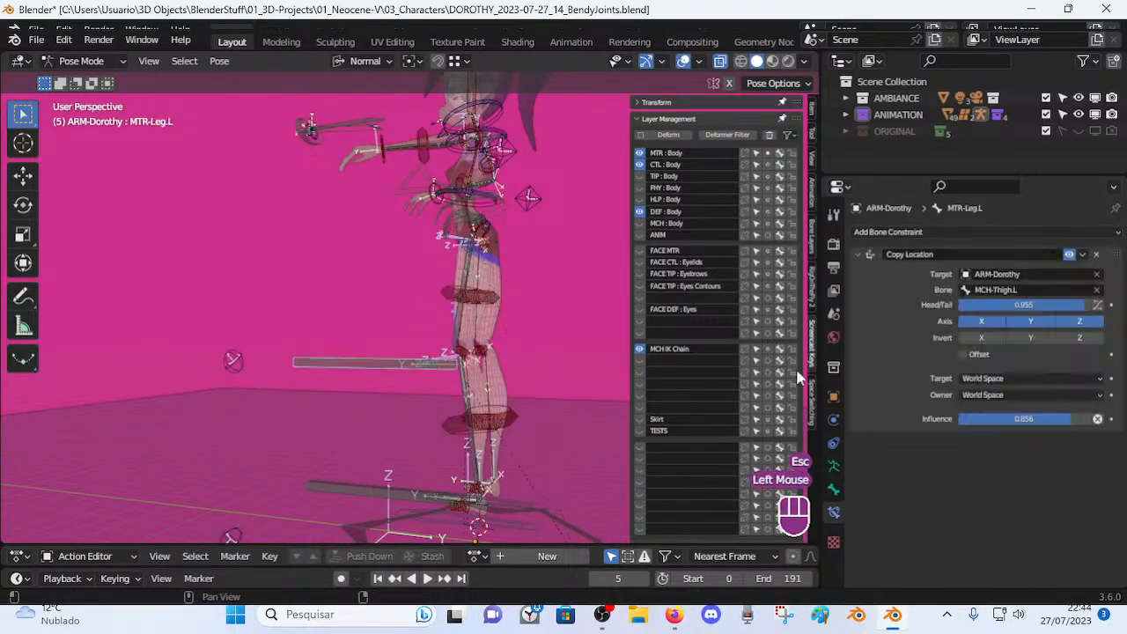
{"action": "key", "text": "a"}
{"action": "middle_click_drag", "start_coordinate": [444, 265], "coordinate": [528, 245]}
Move MTR-Torso forward and down to test the new Head/Tail value, and try raising it again.
{"action": "left_click", "coordinate": [491, 209]}
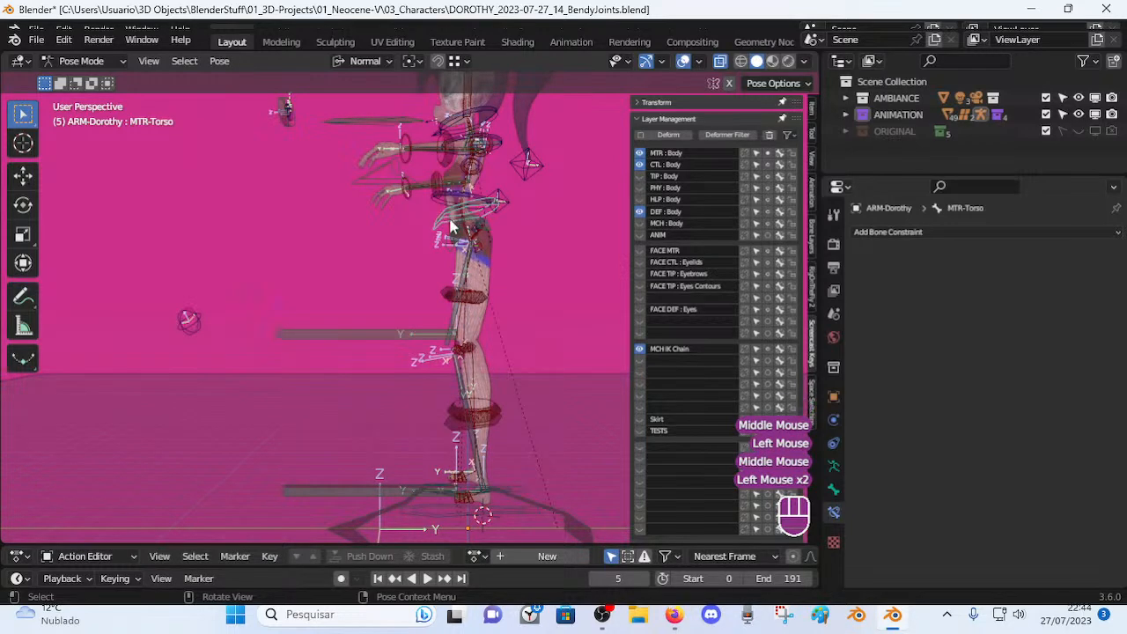
{"action": "key", "text": "g"}
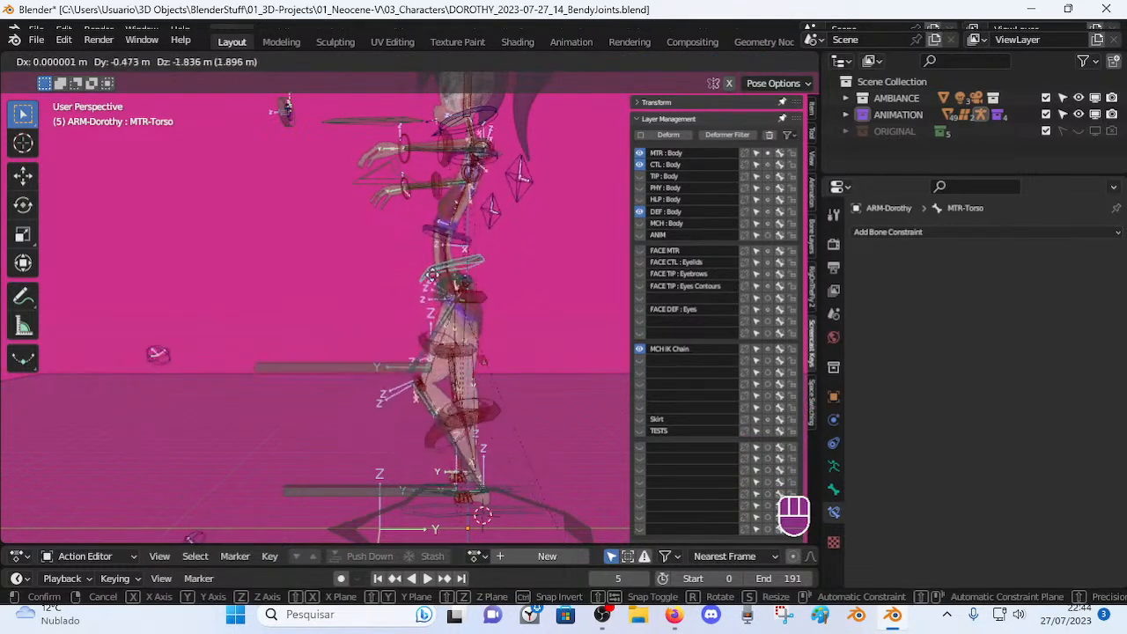
{"action": "left_click", "coordinate": [293, 356]}
{"action": "middle_click_drag", "start_coordinate": [294, 357], "coordinate": [381, 342]}
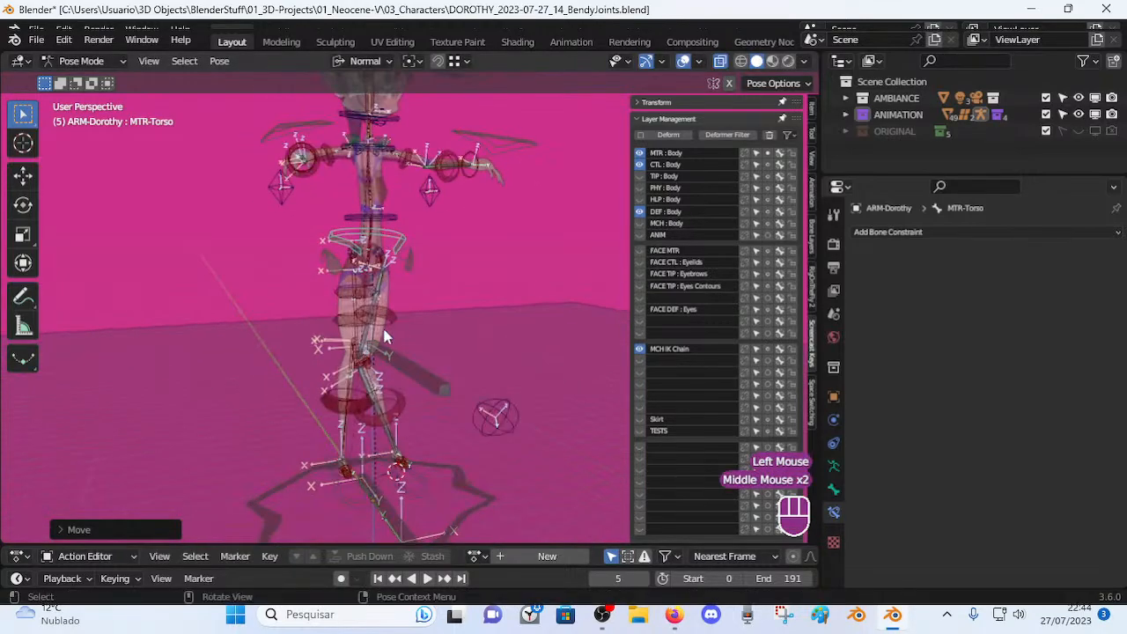
{"action": "key", "text": "g"}
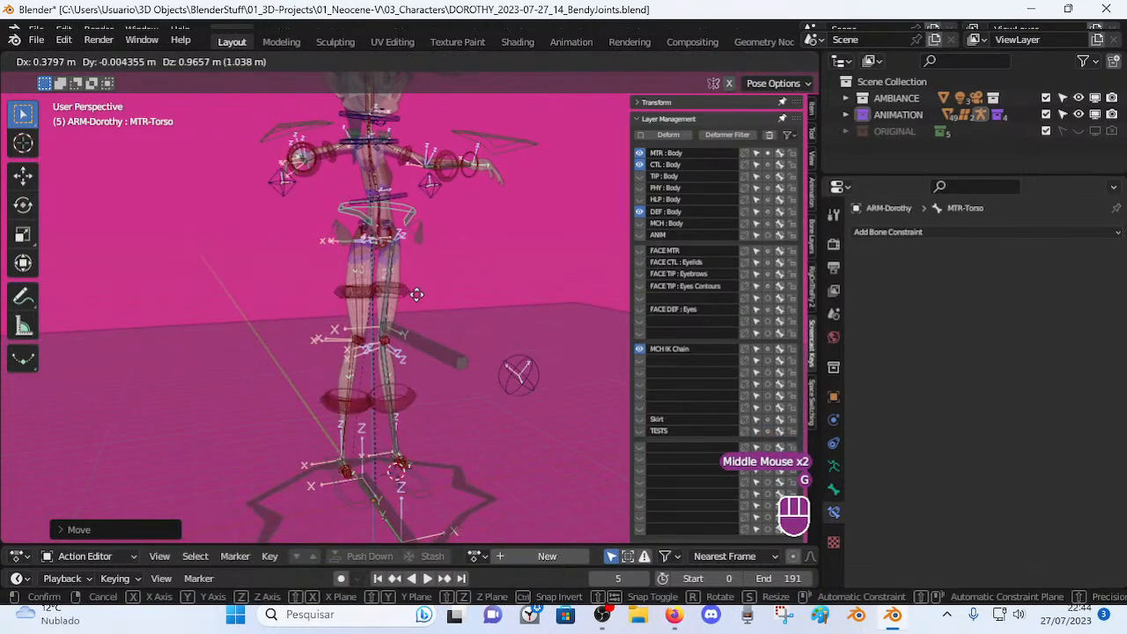
{"action": "key", "text": "Escape"}
Reset the pose of all bones and lower MTR-Torso again into a crouch.
{"action": "scroll", "coordinate": [414, 280], "scroll_direction": "down", "scroll_amount": 2}
{"action": "key", "text": "a"}
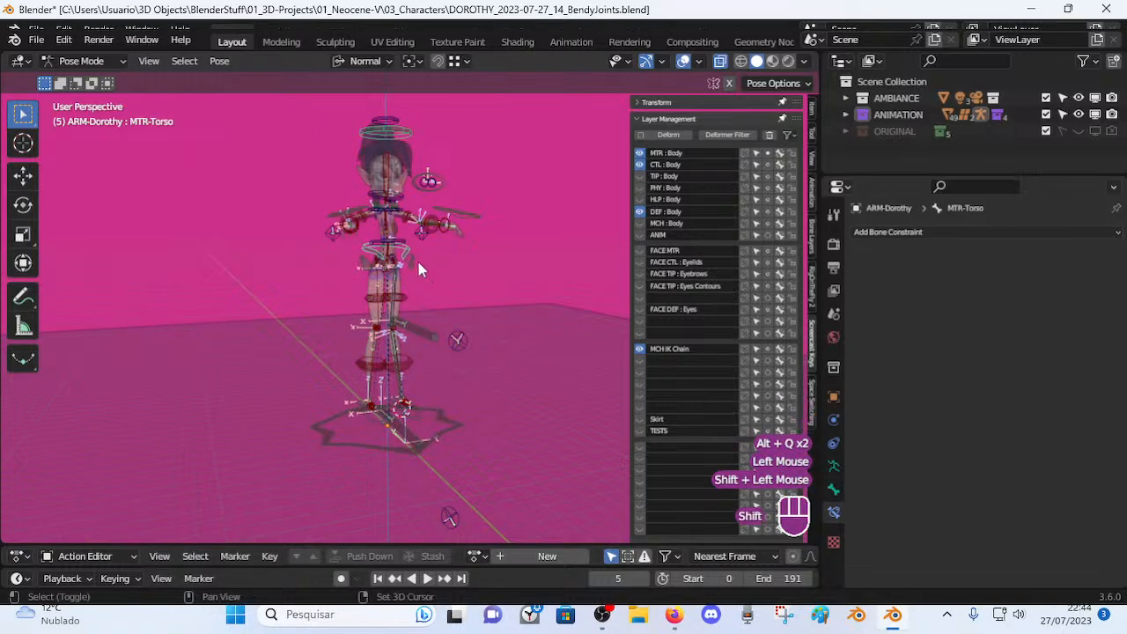
{"action": "key", "text": "g"}
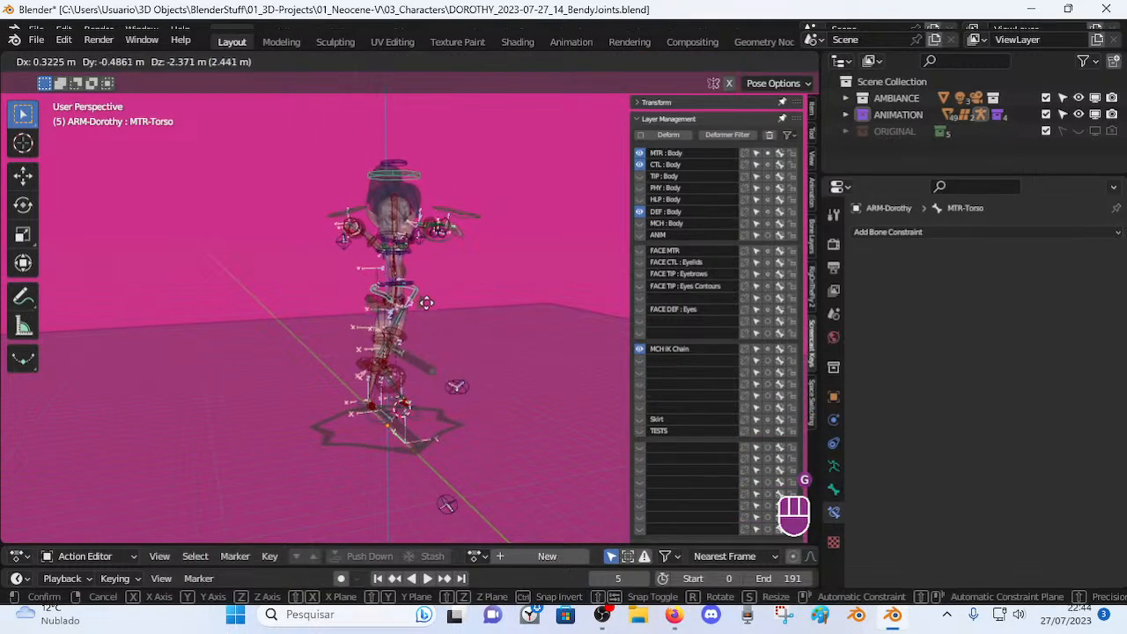
{"action": "left_click", "coordinate": [430, 290]}
{"action": "scroll", "coordinate": [430, 377], "scroll_direction": "up", "scroll_amount": 4}
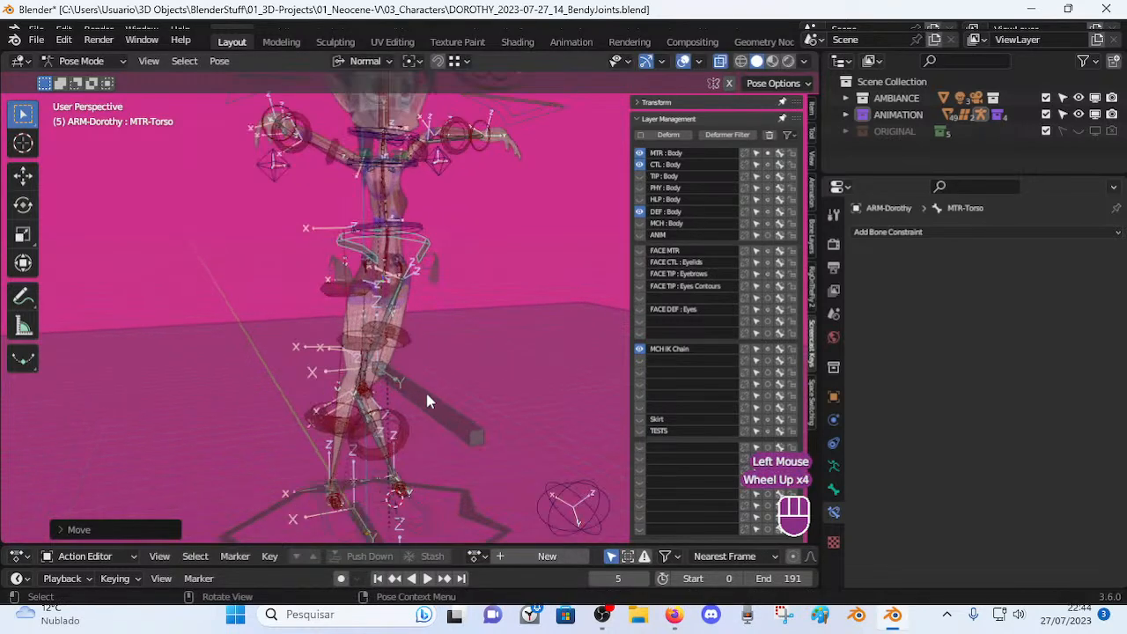
Move MTR-Leg.L outward to the side to test the left knee in the crouch.
{"action": "left_click", "coordinate": [427, 406]}
{"action": "scroll", "coordinate": [431, 409], "scroll_direction": "down", "scroll_amount": 2}
{"action": "middle_click_drag", "start_coordinate": [431, 409], "coordinate": [326, 431]}
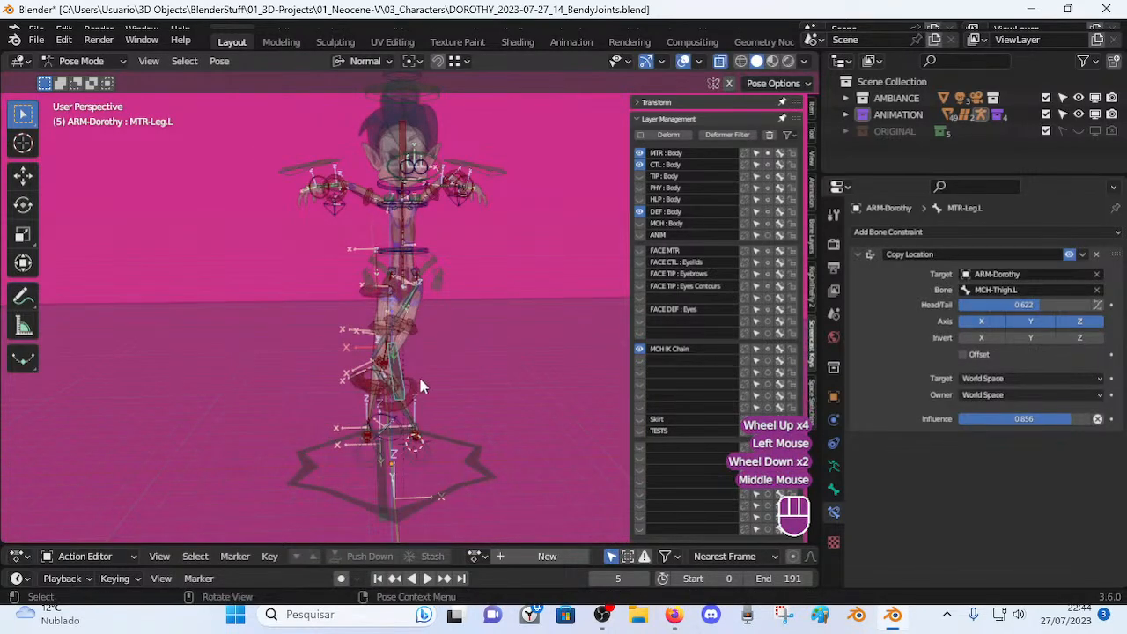
{"action": "key", "text": "g"}
{"action": "left_click", "coordinate": [581, 374]}
Move MTR-Leg.L forward and up as seen from the side, and reset the pose of all bones.
{"action": "middle_click_drag", "start_coordinate": [580, 374], "coordinate": [416, 357]}
{"action": "scroll", "coordinate": [388, 400], "scroll_direction": "up", "scroll_amount": 1}
{"action": "scroll", "coordinate": [409, 412], "scroll_direction": "up", "scroll_amount": 2}
{"action": "scroll", "coordinate": [374, 347], "scroll_direction": "down", "scroll_amount": 1}
{"action": "key", "text": "g"}
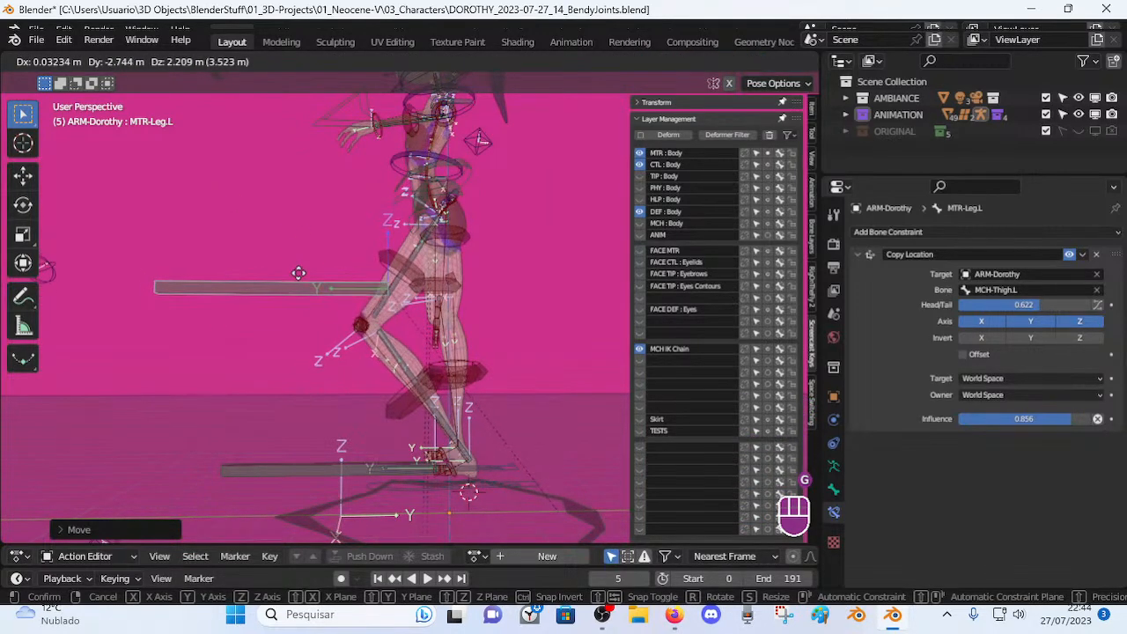
{"action": "left_click", "coordinate": [298, 273]}
{"action": "scroll", "coordinate": [340, 278], "scroll_direction": "down", "scroll_amount": 1}
{"action": "key", "text": "a"}
{"action": "key", "text": "alt+q"}
{"action": "key", "text": "alt+q"}
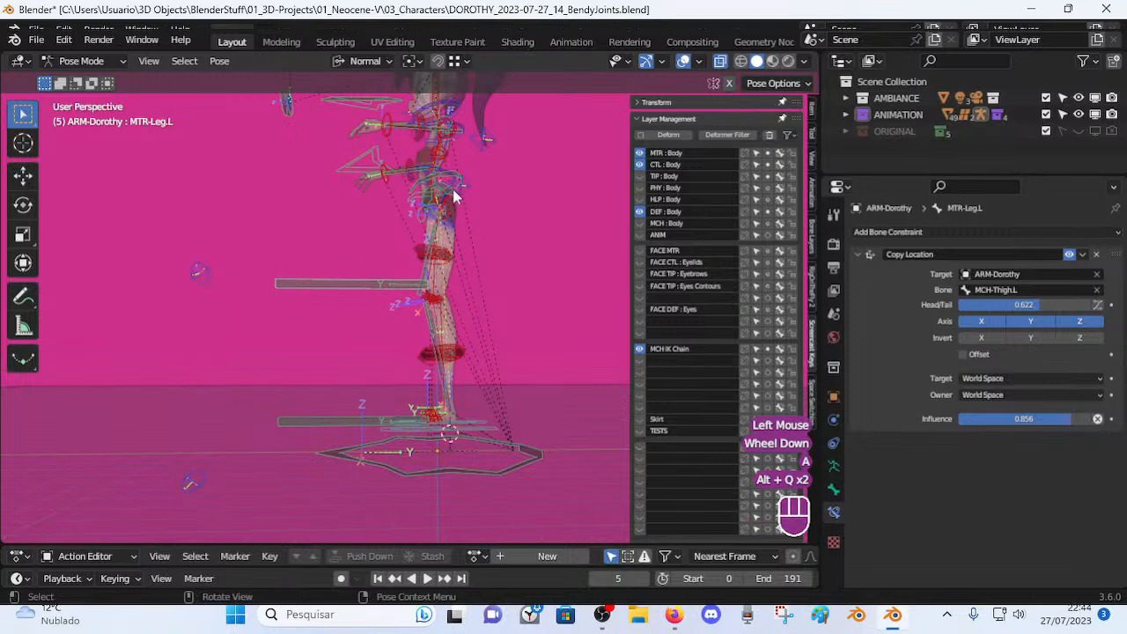
Move MTR-Torso to compare both knees from the side, and reset the pose of all bones.
{"action": "left_click", "coordinate": [455, 211]}
{"action": "left_click", "coordinate": [433, 414]}
{"action": "middle_click_drag", "start_coordinate": [433, 414], "coordinate": [423, 265]}
{"action": "left_click", "coordinate": [433, 216]}
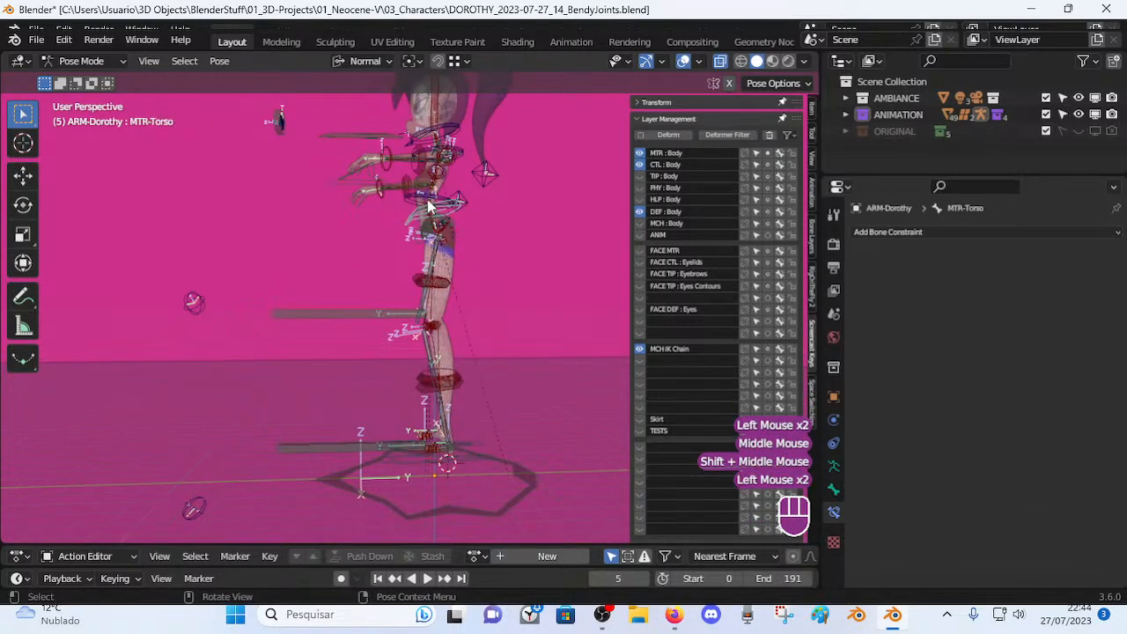
{"action": "scroll", "coordinate": [428, 208], "scroll_direction": "down", "scroll_amount": 1}
{"action": "scroll", "coordinate": [463, 382], "scroll_direction": "up", "scroll_amount": 1}
{"action": "scroll", "coordinate": [520, 317], "scroll_direction": "up", "scroll_amount": 1}
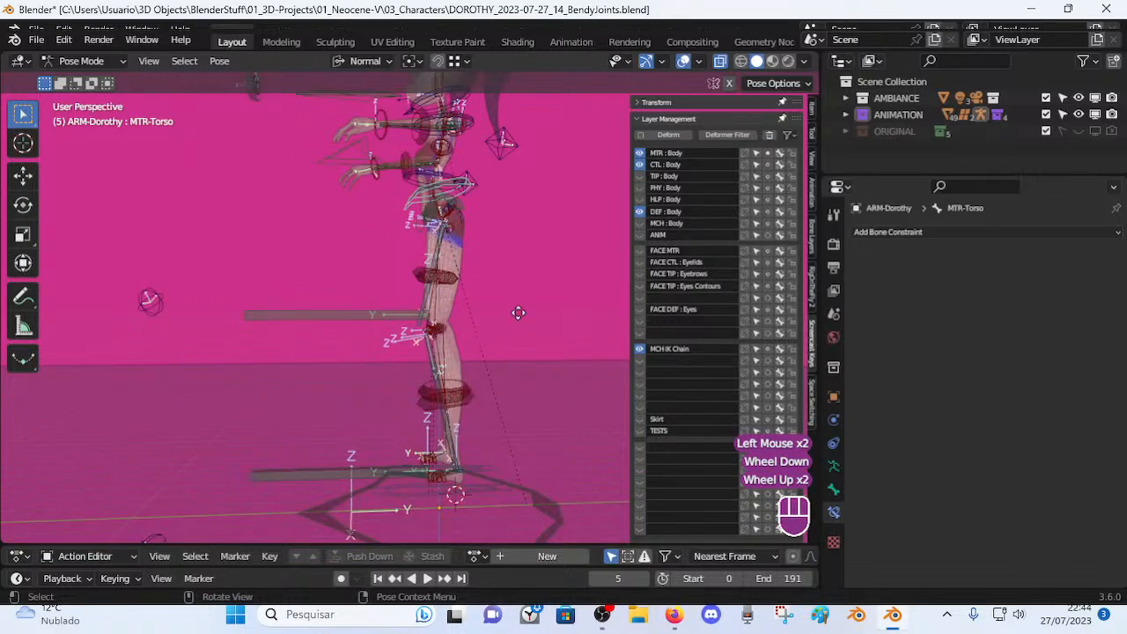
{"action": "key", "text": "g"}
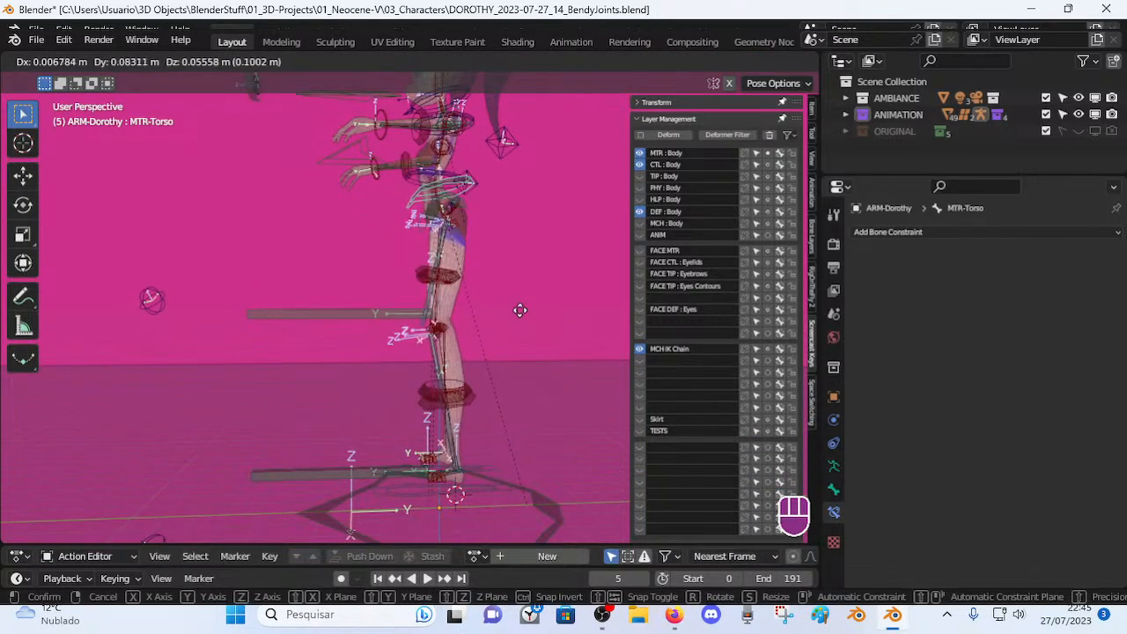
{"action": "left_click", "coordinate": [518, 316]}
{"action": "key", "text": "alt+q"}
{"action": "key", "text": "alt+q"}
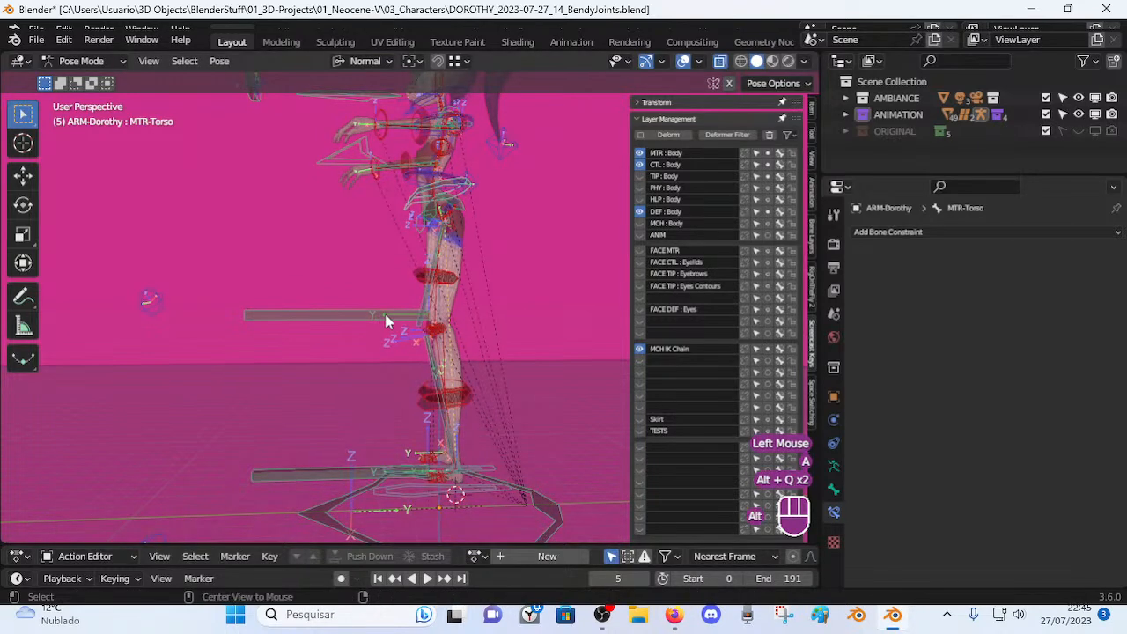
Try moving MTR-Leg.L from the rest pose to check its effect on the left leg.
{"action": "double_click", "coordinate": [356, 316]}
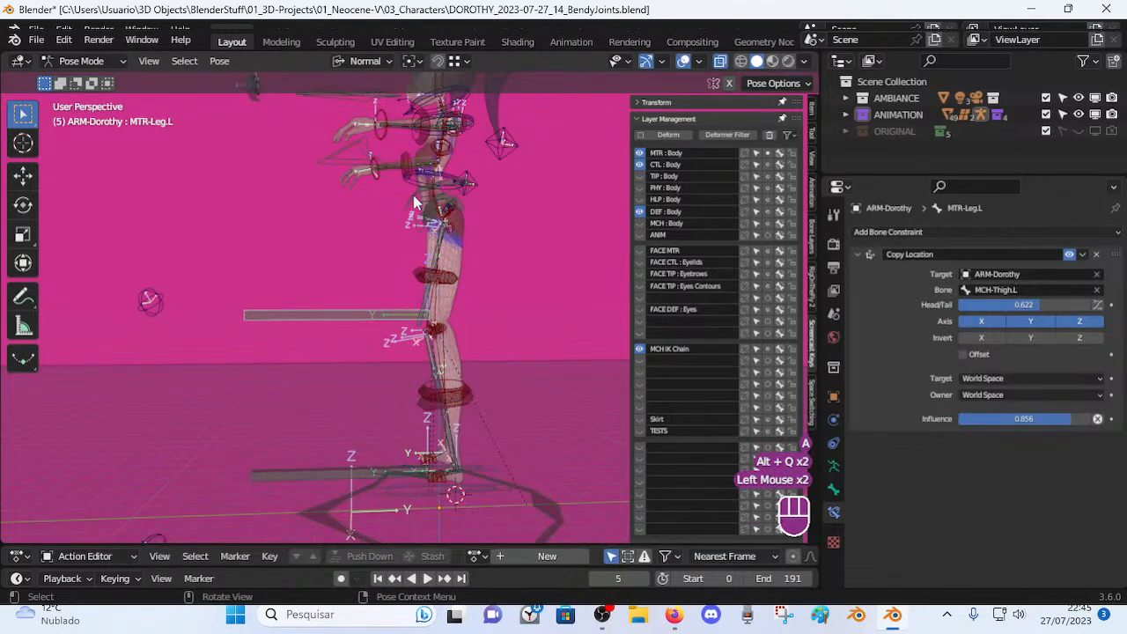
{"action": "left_click", "coordinate": [415, 203]}
{"action": "left_click", "coordinate": [384, 318]}
{"action": "key", "text": "g"}
{"action": "key", "text": "Escape"}
Move and rotate MTR-Torso through a deep crouch to test both legs, and reset the pose of all bones.
{"action": "left_click", "coordinate": [410, 211]}
{"action": "key", "text": "g"}
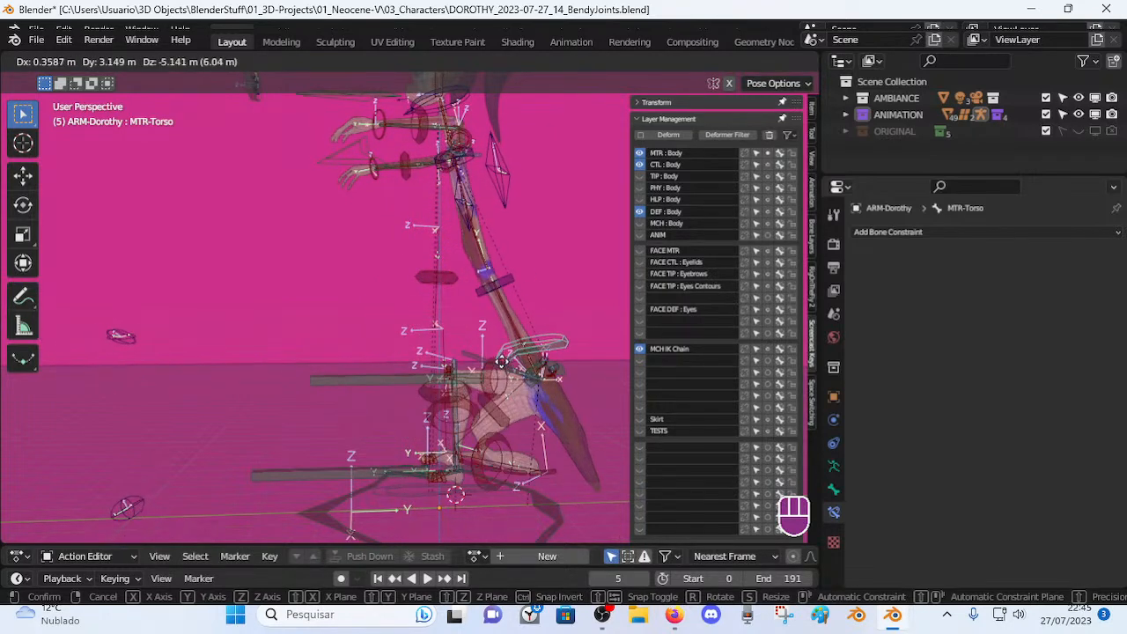
{"action": "key", "text": "r"}
{"action": "left_click", "coordinate": [535, 370]}
{"action": "key", "text": "g"}
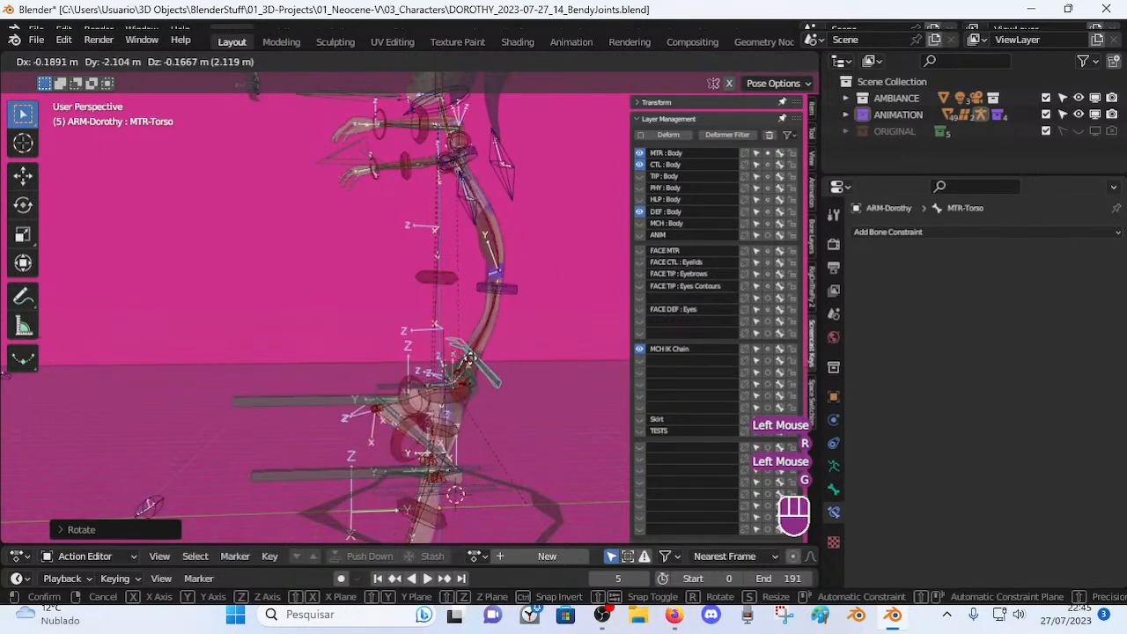
{"action": "left_click", "coordinate": [425, 294]}
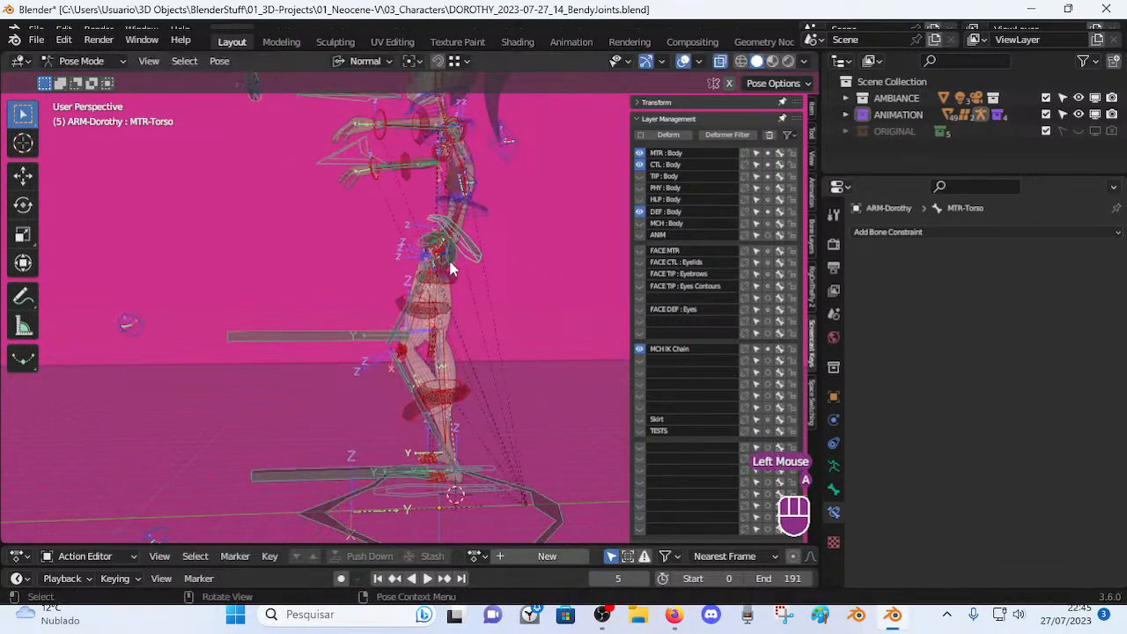
{"action": "key", "text": "a"}
{"action": "key", "text": "alt+q"}
{"action": "key", "text": "alt+q"}
Examine the alignment of MTR-Leg.L with the torso and left knee from the front, at an angle and from the side.
{"action": "middle_click_drag", "start_coordinate": [381, 309], "coordinate": [447, 320]}
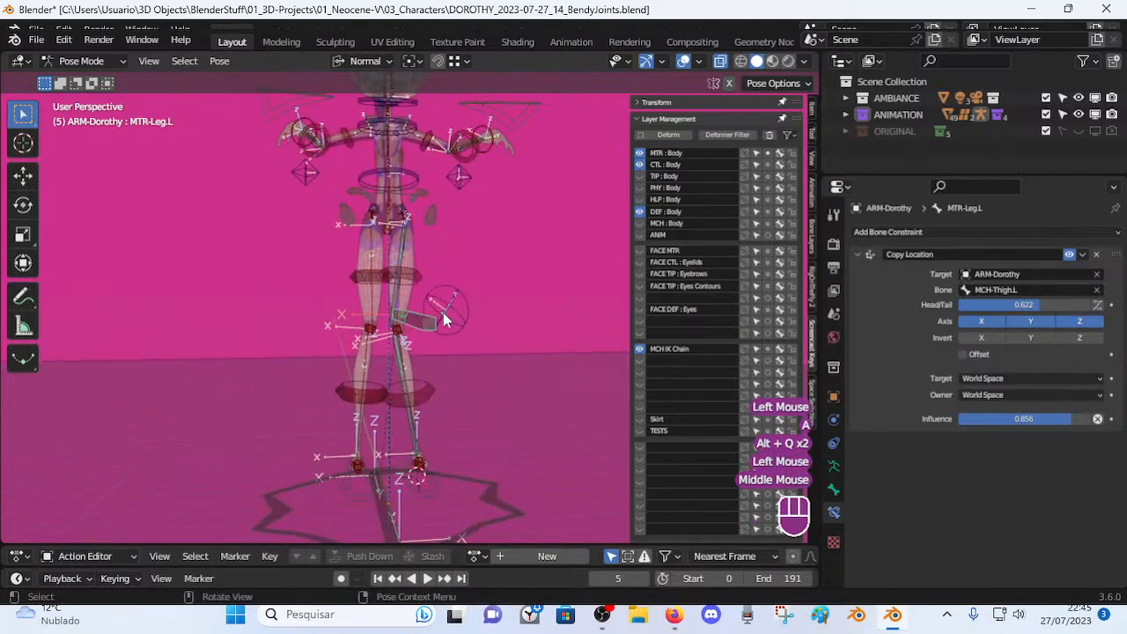
{"action": "scroll", "coordinate": [435, 324], "scroll_direction": "up", "scroll_amount": 1}
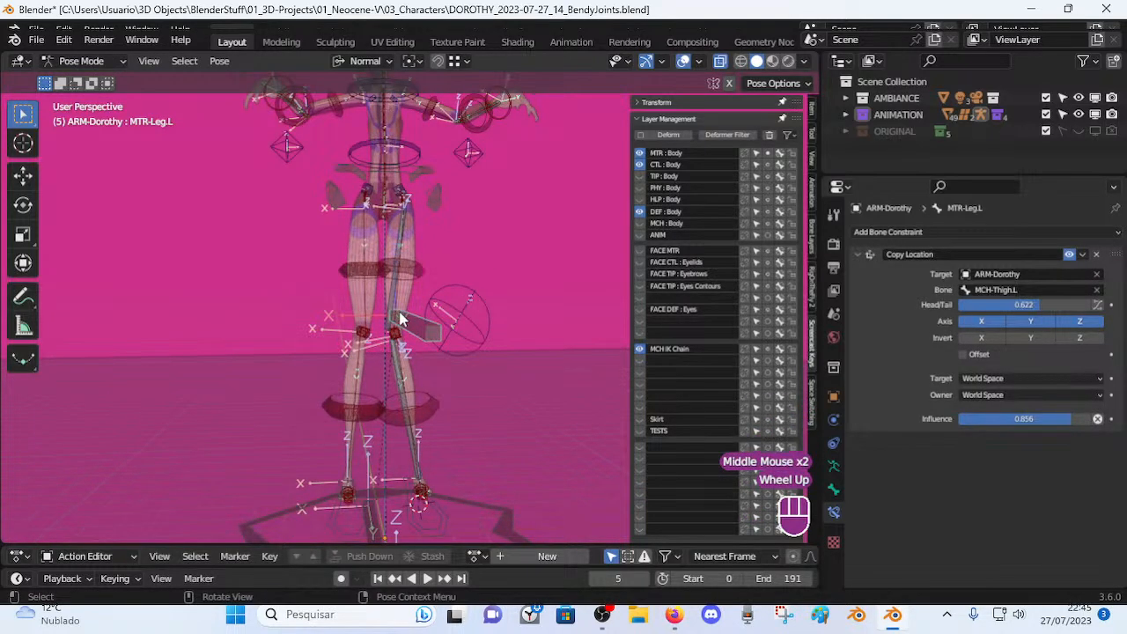
{"action": "middle_click_drag", "start_coordinate": [405, 322], "coordinate": [432, 198]}
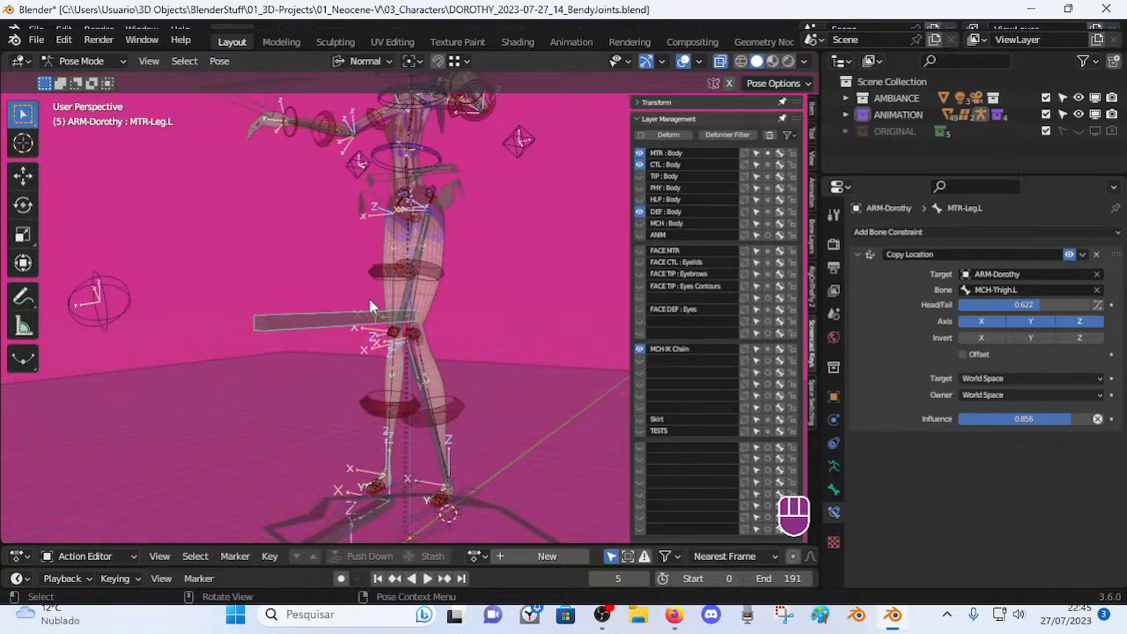
{"action": "left_click", "coordinate": [372, 297]}
{"action": "left_click", "coordinate": [447, 168]}
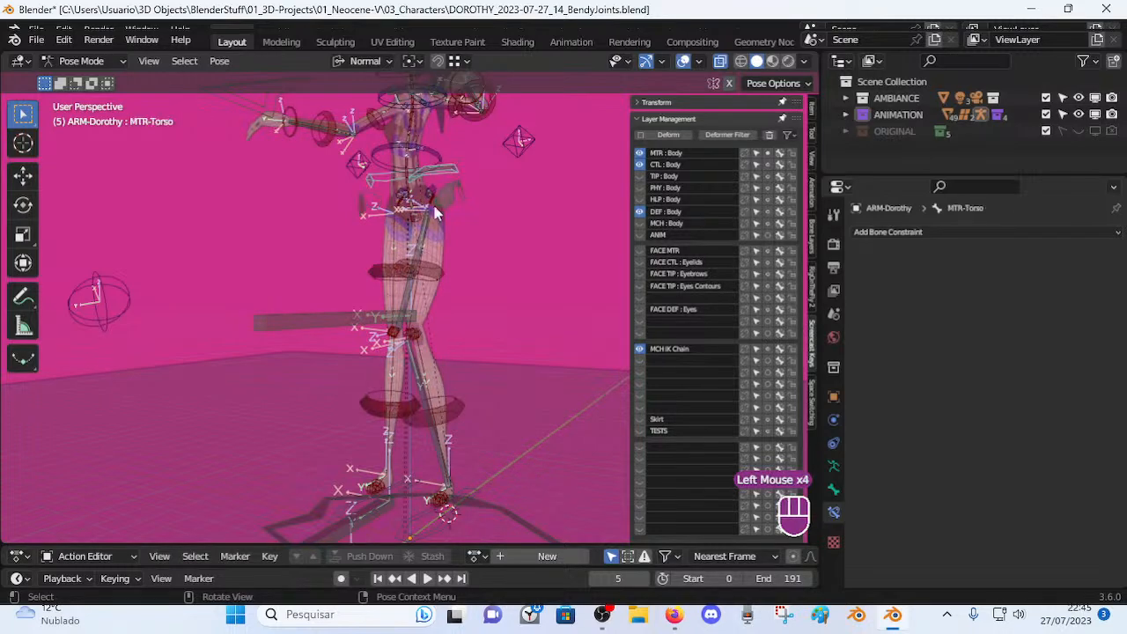
{"action": "left_click", "coordinate": [368, 326]}
{"action": "middle_click_drag", "start_coordinate": [368, 326], "coordinate": [432, 241]}
{"action": "scroll", "coordinate": [411, 300], "scroll_direction": "down", "scroll_amount": 1}
{"action": "scroll", "coordinate": [411, 299], "scroll_direction": "up", "scroll_amount": 3}
{"action": "scroll", "coordinate": [432, 241], "scroll_direction": "down", "scroll_amount": 2}
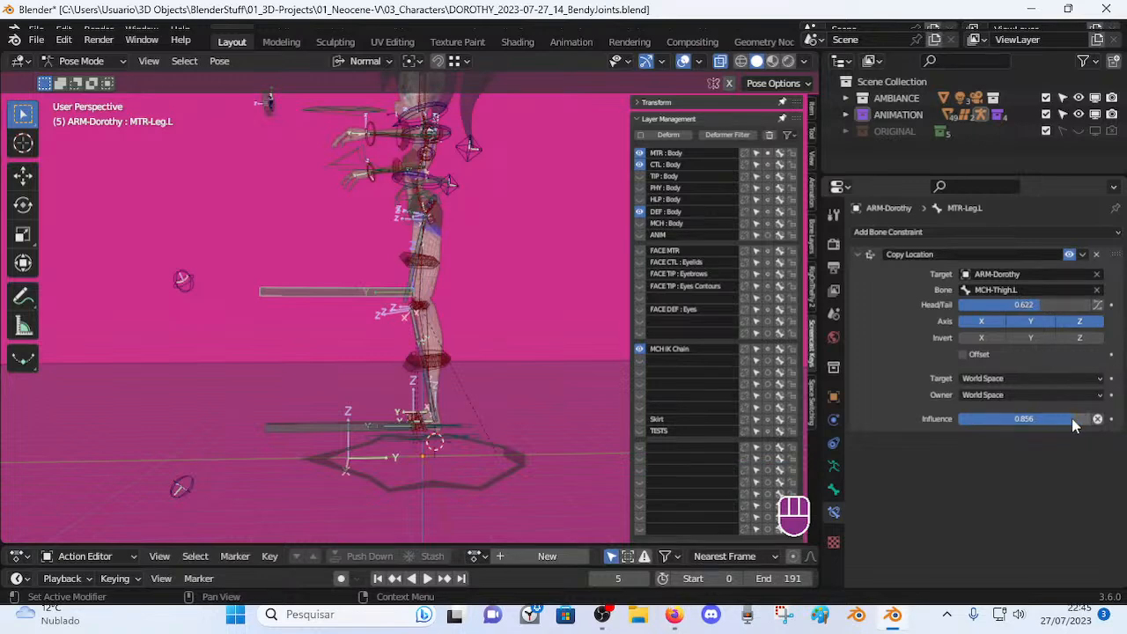
Set the Copy Location Influence of MTR-Leg.L to 1.000 and lower and raise MTR-Torso to test the leg bend.
{"action": "left_click_drag", "start_coordinate": [1072, 418], "coordinate": [1087, 425]}
{"action": "scroll", "coordinate": [517, 250], "scroll_direction": "up", "scroll_amount": 1}
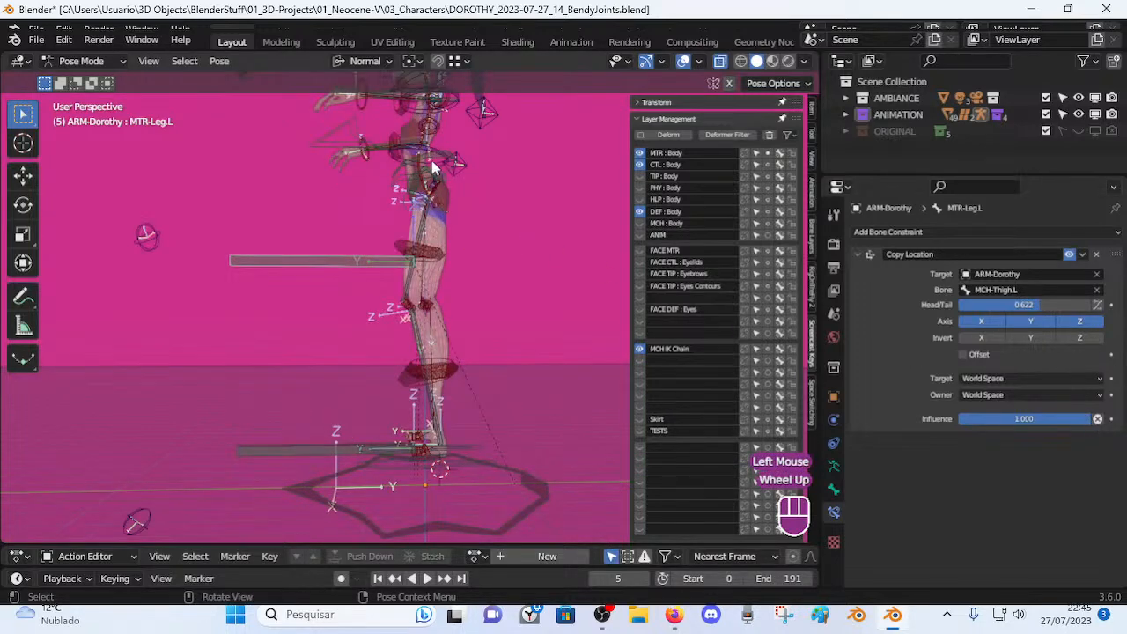
{"action": "left_click", "coordinate": [440, 205]}
{"action": "key", "text": "g"}
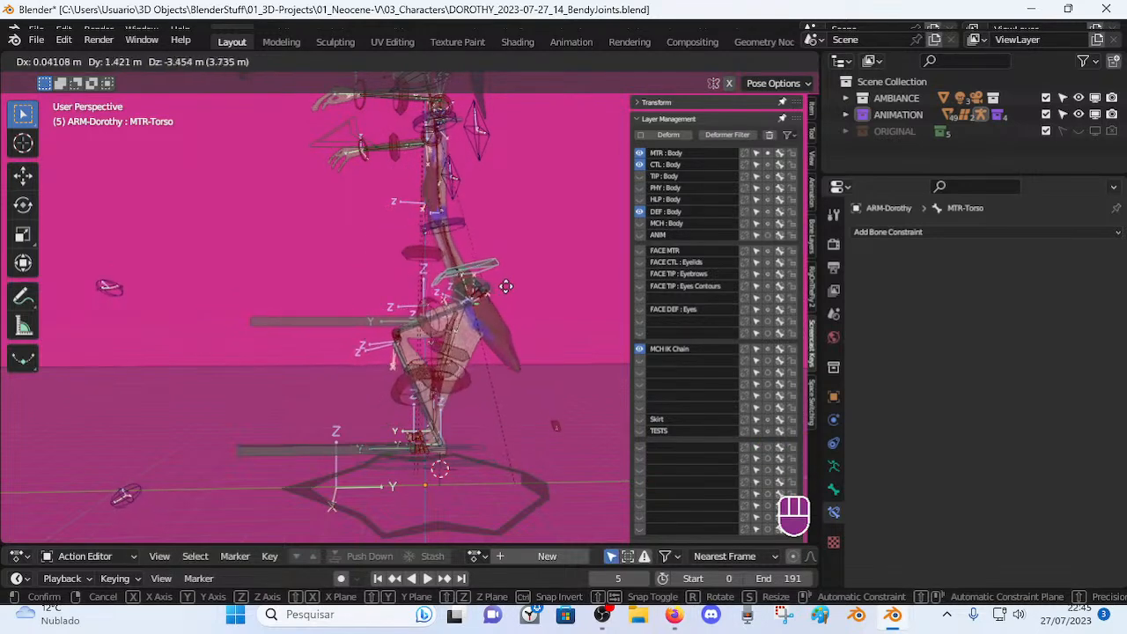
{"action": "left_click", "coordinate": [490, 300]}
{"action": "scroll", "coordinate": [490, 300], "scroll_direction": "up", "scroll_amount": 2}
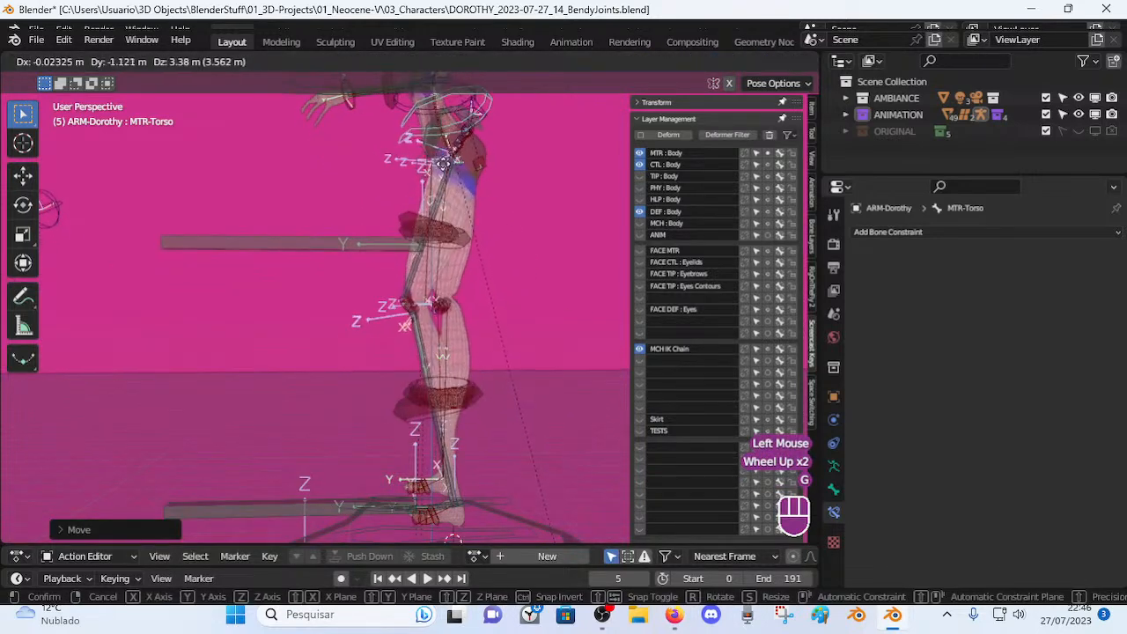
{"action": "left_click", "coordinate": [373, 268]}
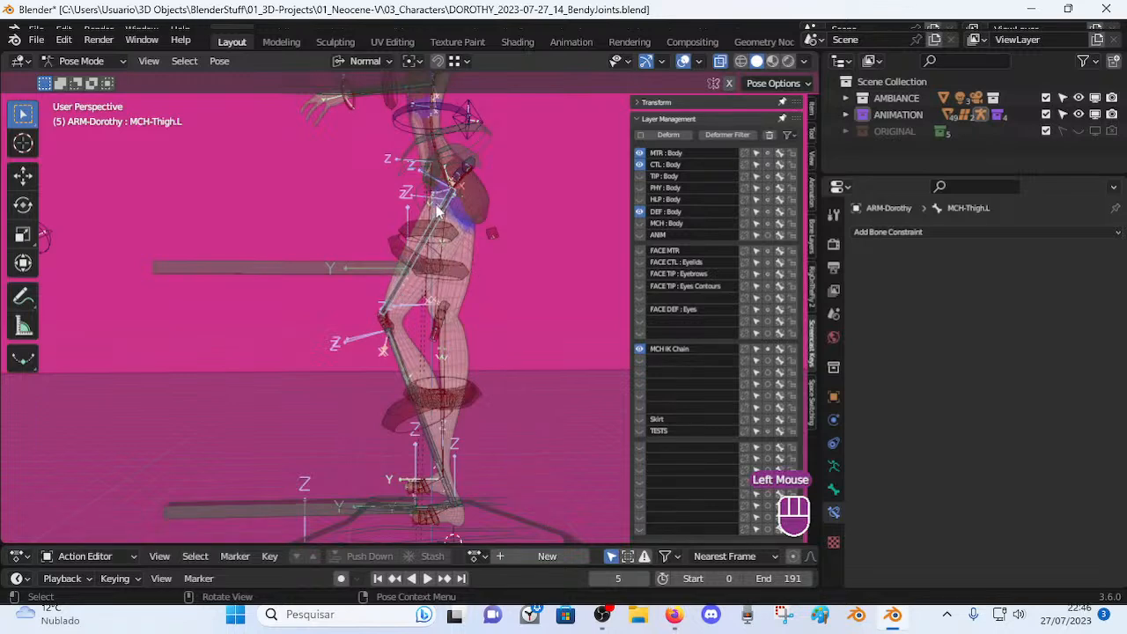
Move MTR-Torso down and up between checks of DEF-Thigh.L to see how the thigh bends at full influence.
{"action": "left_click", "coordinate": [493, 139]}
{"action": "key", "text": "g"}
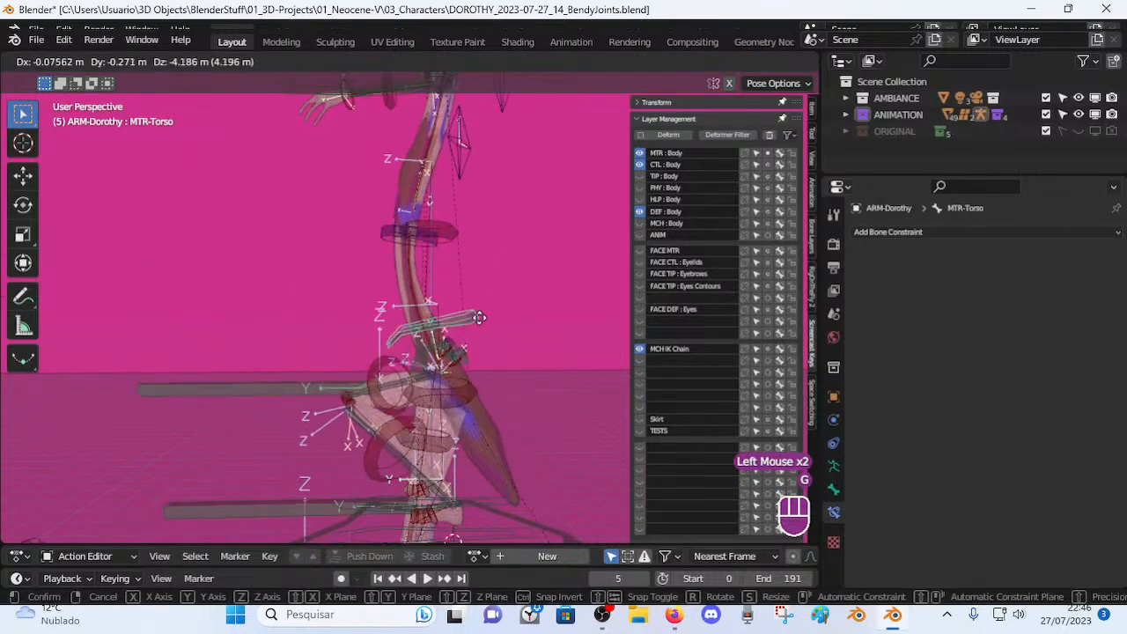
{"action": "left_click", "coordinate": [488, 158]}
{"action": "left_click", "coordinate": [396, 291]}
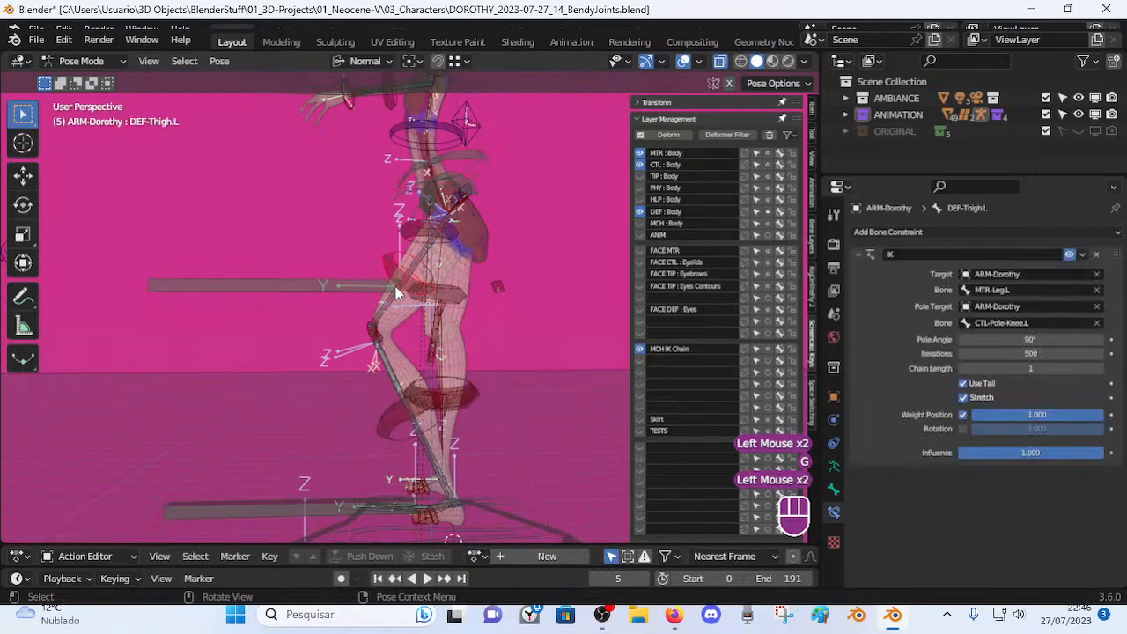
{"action": "left_click", "coordinate": [397, 294]}
{"action": "left_click", "coordinate": [400, 287]}
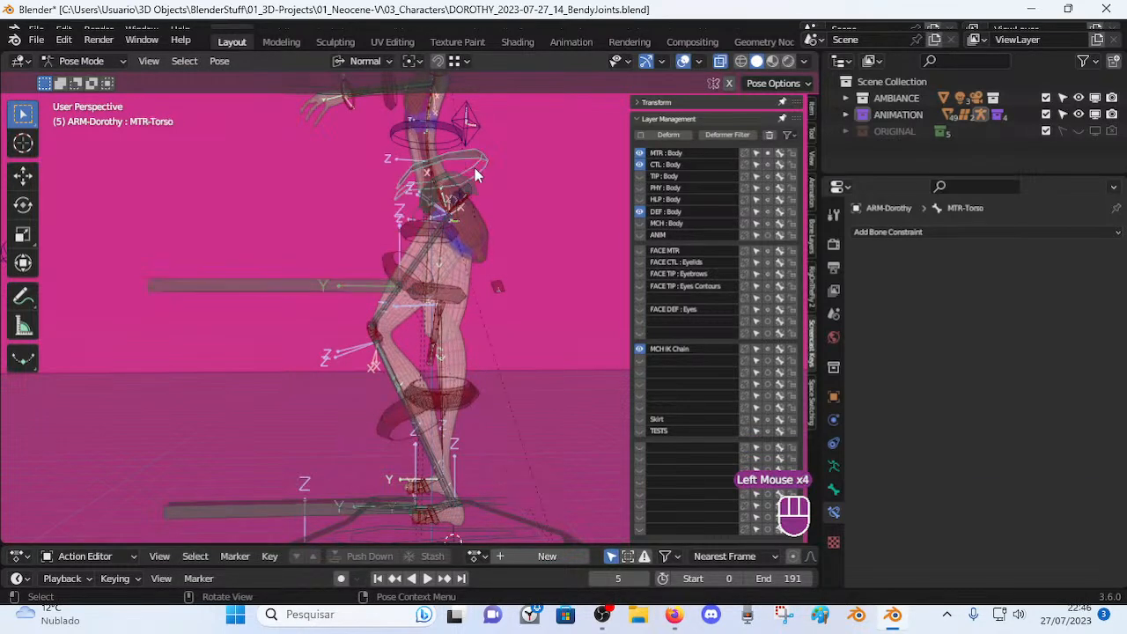
{"action": "key", "text": "g"}
{"action": "left_click", "coordinate": [471, 243]}
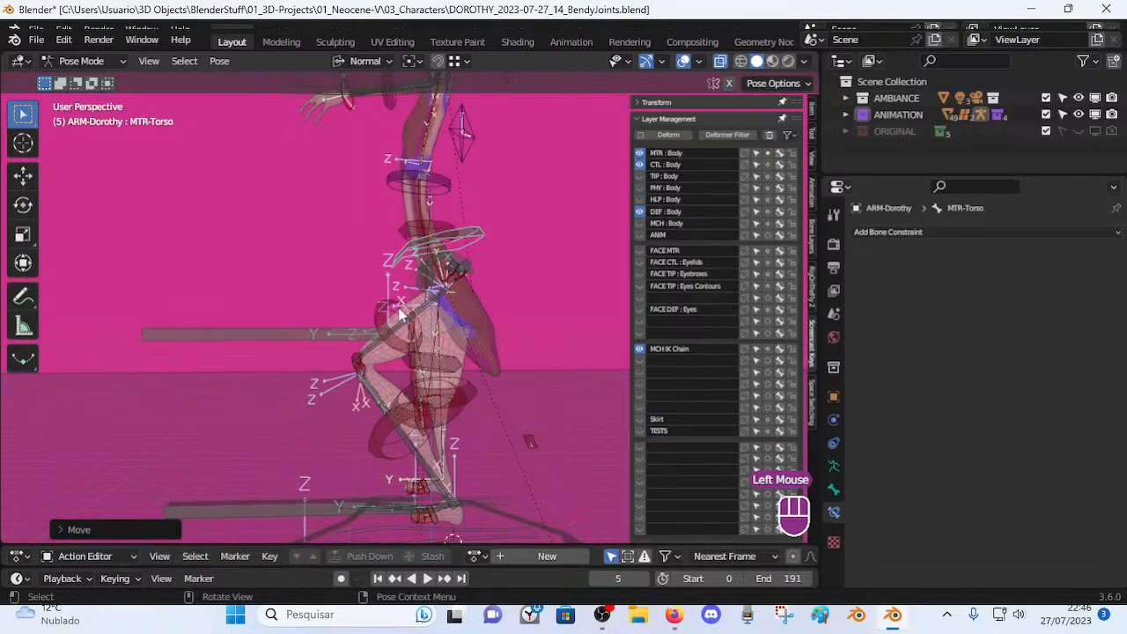
Move MTR-Torso repeatedly between a crouch and a standing height to compare the left knee with the right.
{"action": "left_click", "coordinate": [464, 229]}
{"action": "key", "text": "g"}
{"action": "key", "text": "Escape"}
{"action": "left_click", "coordinate": [475, 224]}
{"action": "key", "text": "g"}
{"action": "left_click", "coordinate": [483, 114]}
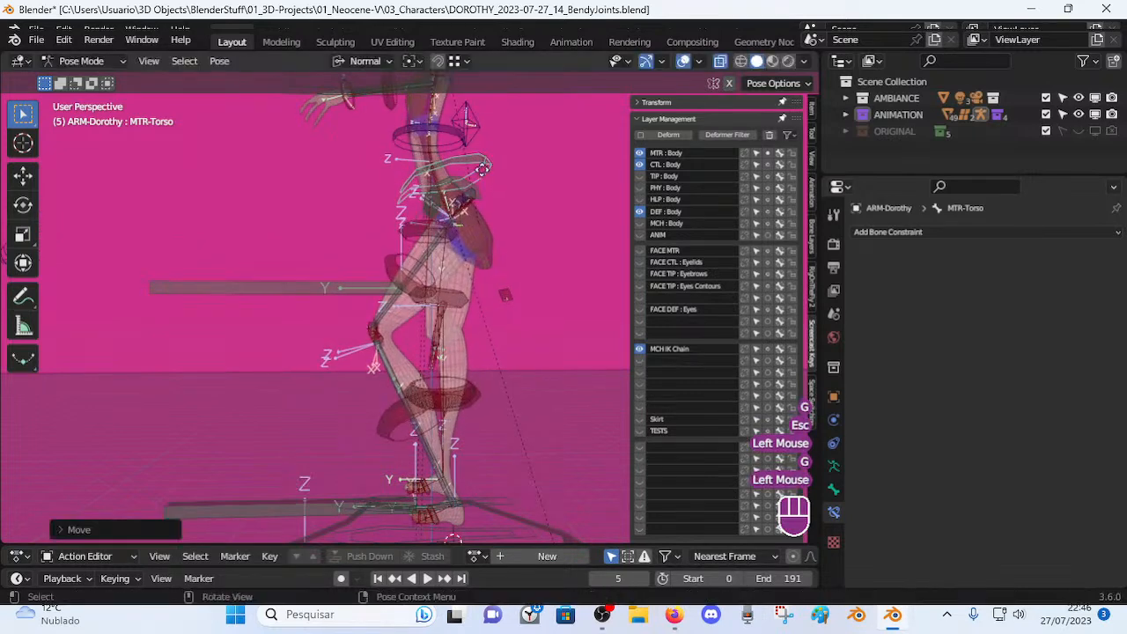
{"action": "key", "text": "g"}
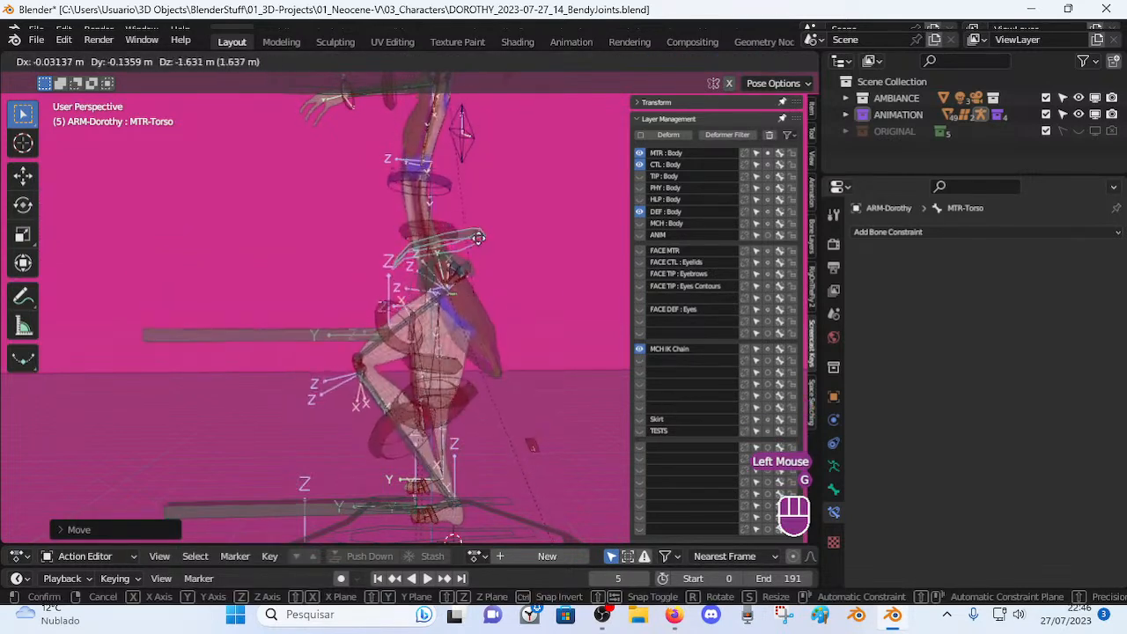
{"action": "left_click", "coordinate": [493, 123]}
Try further MTR-Torso heights to check the left knee's bend, and reset the pose of all bones.
{"action": "left_click", "coordinate": [414, 284]}
{"action": "left_click", "coordinate": [504, 112]}
{"action": "left_click", "coordinate": [410, 254]}
{"action": "left_click", "coordinate": [500, 110]}
{"action": "key", "text": "g"}
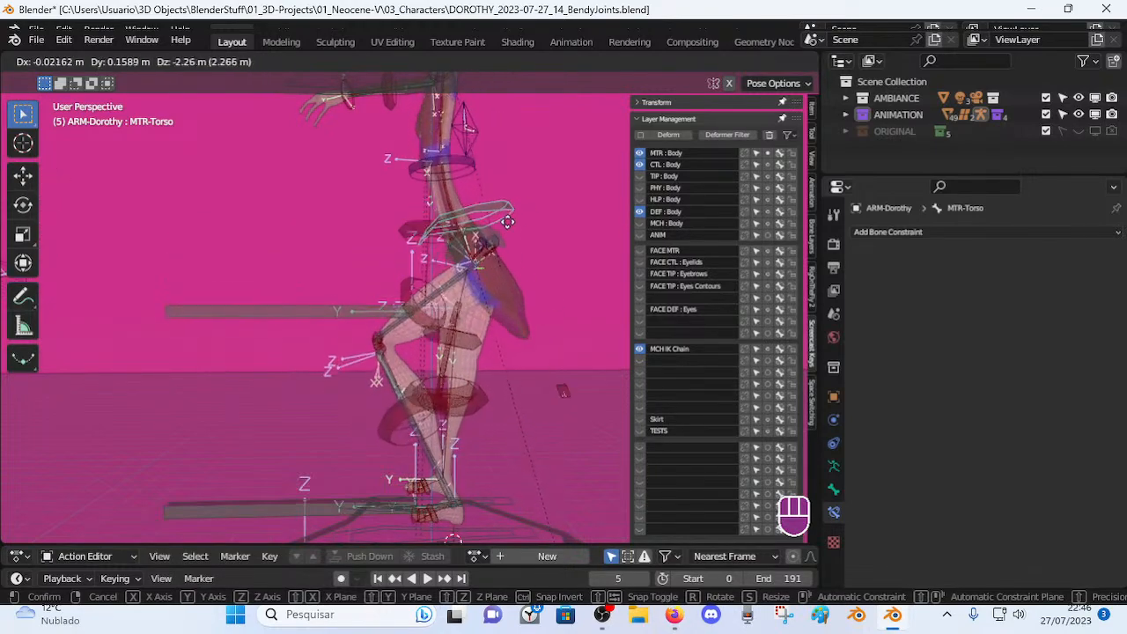
{"action": "left_click", "coordinate": [446, 387]}
{"action": "key", "text": "g"}
{"action": "left_click", "coordinate": [528, 220]}
{"action": "middle_click_drag", "start_coordinate": [490, 420], "coordinate": [481, 410], "text": "shift"}
{"action": "key", "text": "a"}
{"action": "key", "text": "alt+q"}
{"action": "key", "text": "alt+q"}
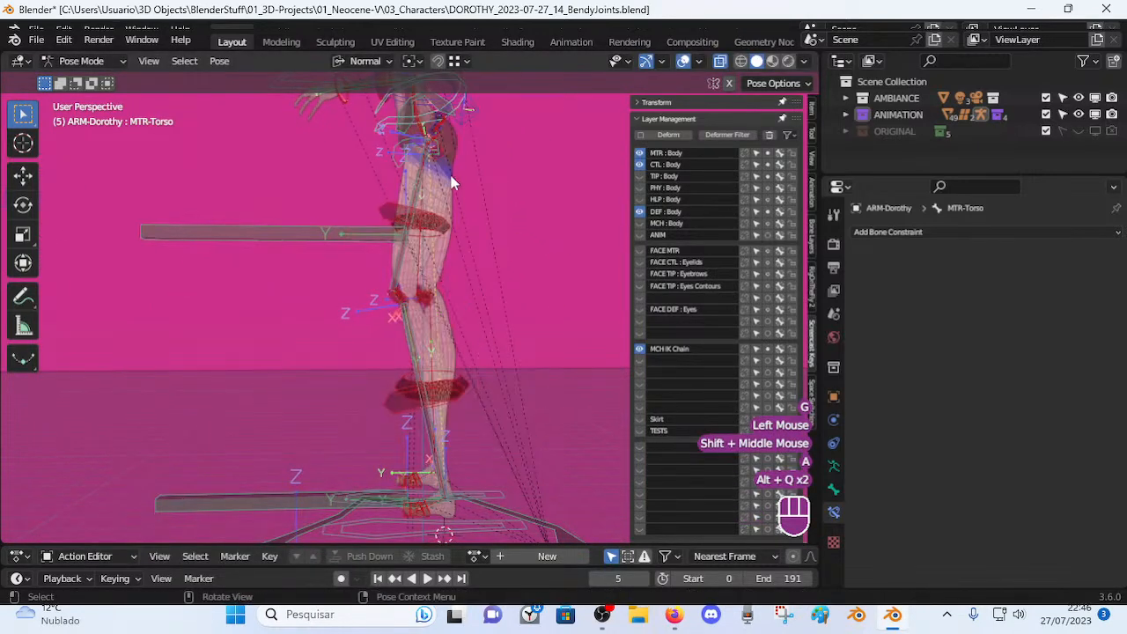
Move MTR-Torso down and back into a deep crouch and rotate it slightly.
{"action": "scroll", "coordinate": [452, 201], "scroll_direction": "down", "scroll_amount": 1}
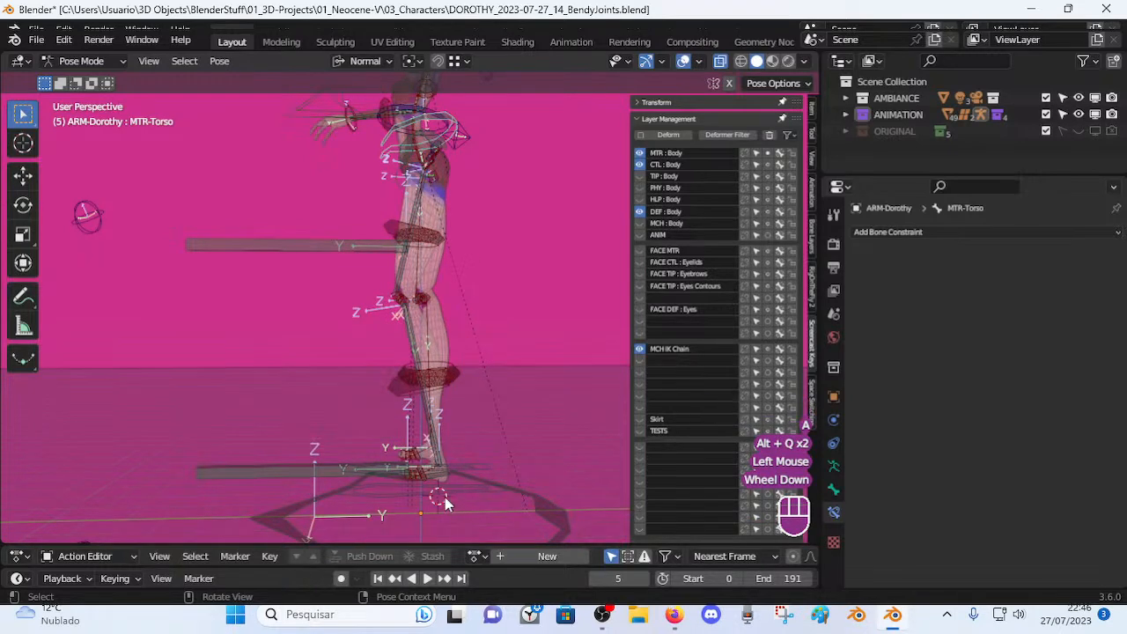
{"action": "left_click", "coordinate": [459, 478]}
{"action": "left_click", "coordinate": [458, 119]}
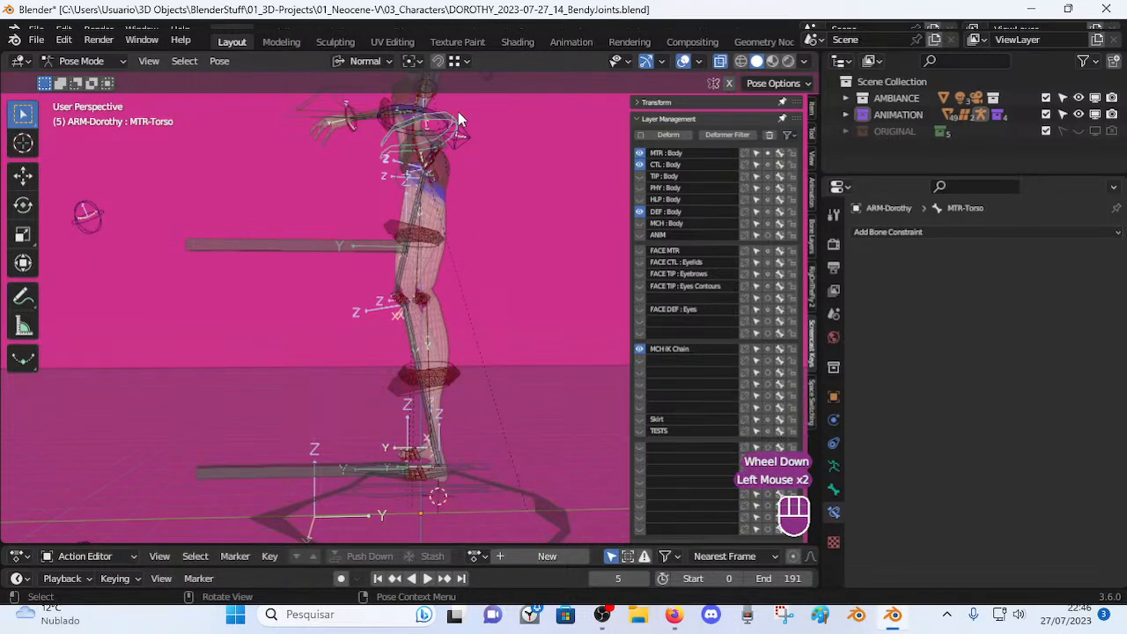
{"action": "key", "text": "g"}
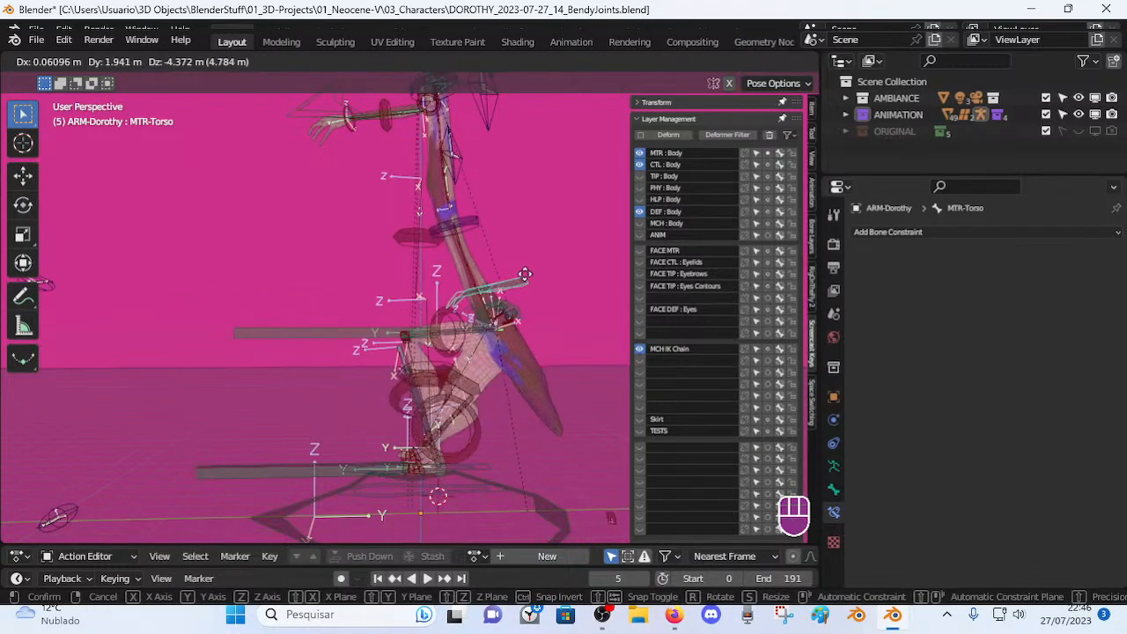
{"action": "left_click", "coordinate": [518, 263]}
{"action": "key", "text": "r"}
{"action": "left_click", "coordinate": [538, 271]}
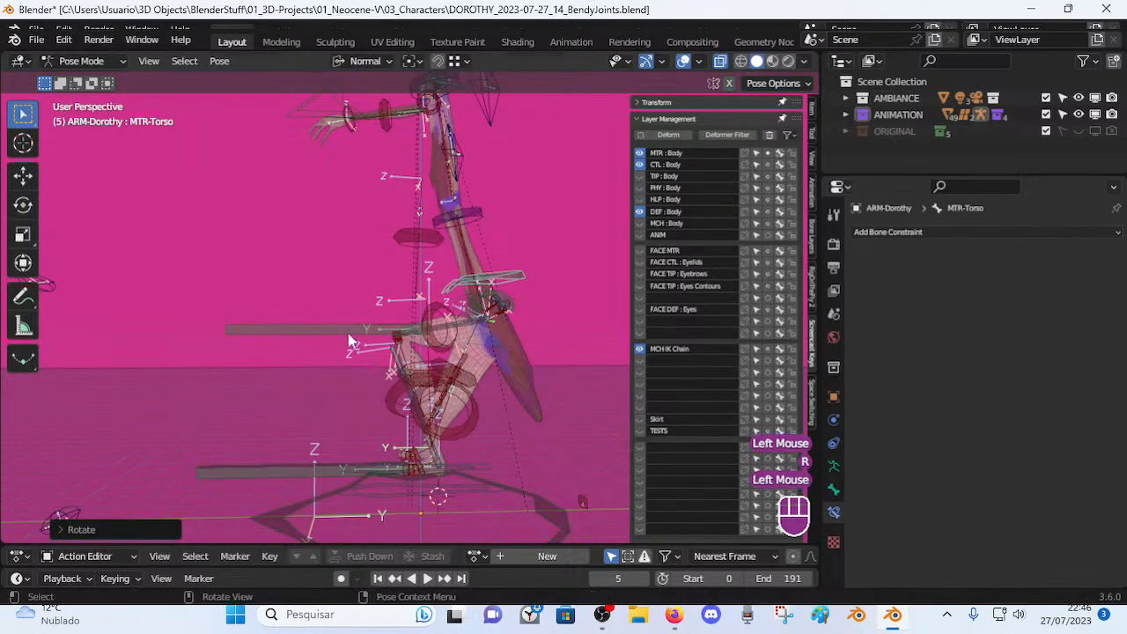
Try moving MTR-Leg.L in the crouch, and set its Copy Location Influence to 0.950.
{"action": "left_click", "coordinate": [354, 333]}
{"action": "key", "text": "g"}
{"action": "left_click", "coordinate": [346, 308]}
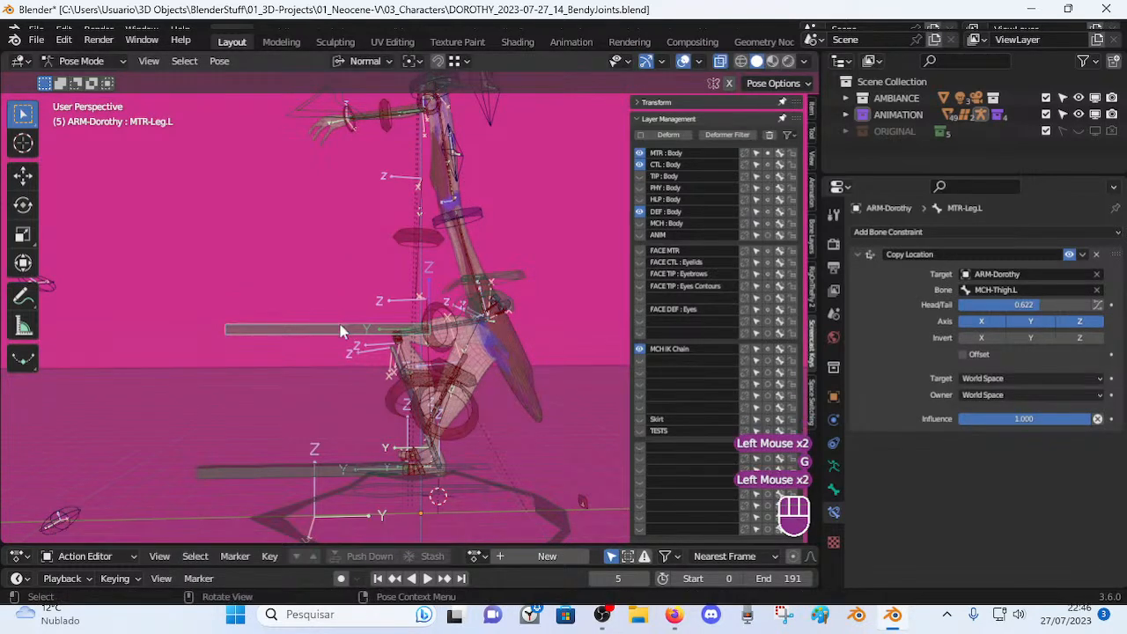
{"action": "left_click_drag", "start_coordinate": [1083, 419], "coordinate": [1076, 419]}
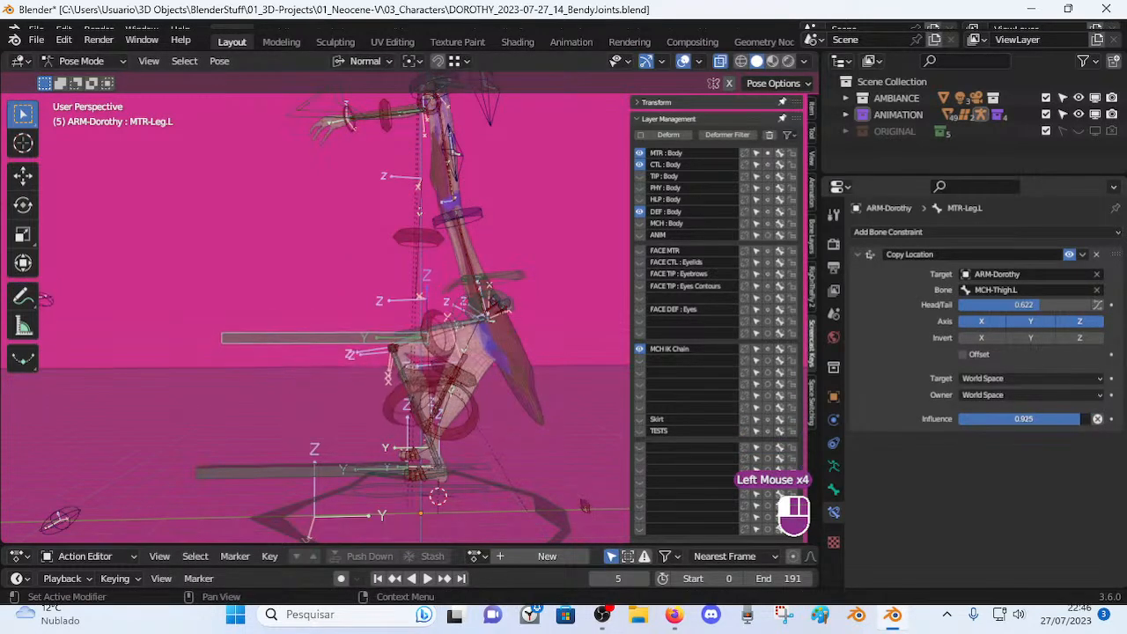
Raise and shift MTR-Torso out of the crouch, checking the left leg from the side and at an angle.
{"action": "left_click", "coordinate": [522, 280]}
{"action": "key", "text": "g"}
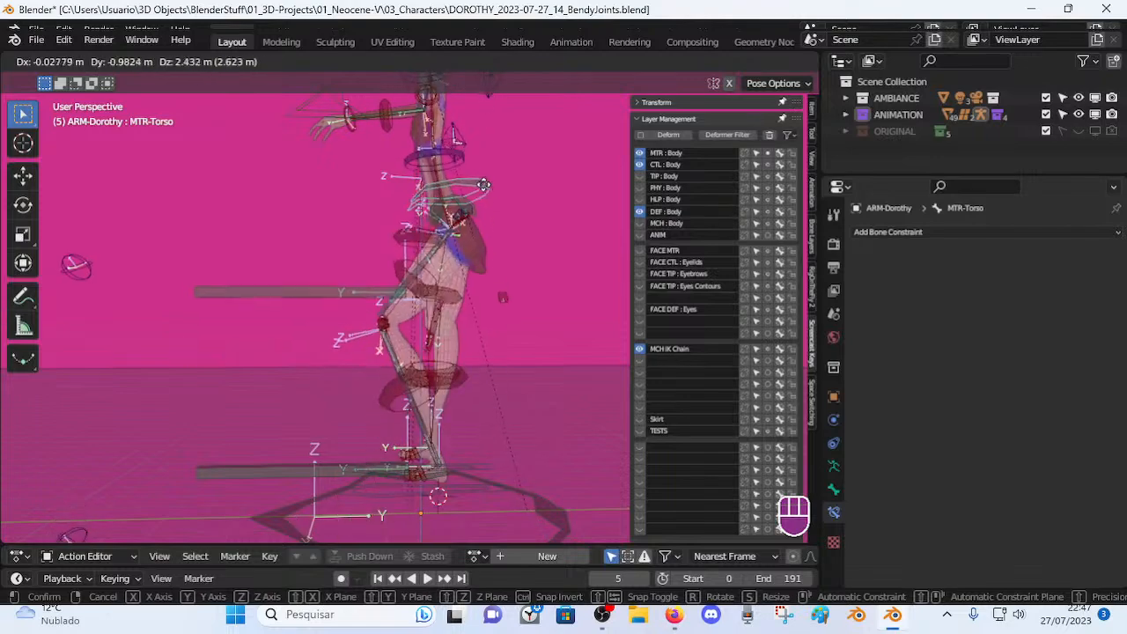
{"action": "left_click", "coordinate": [476, 201]}
{"action": "middle_click_drag", "start_coordinate": [476, 200], "coordinate": [431, 287]}
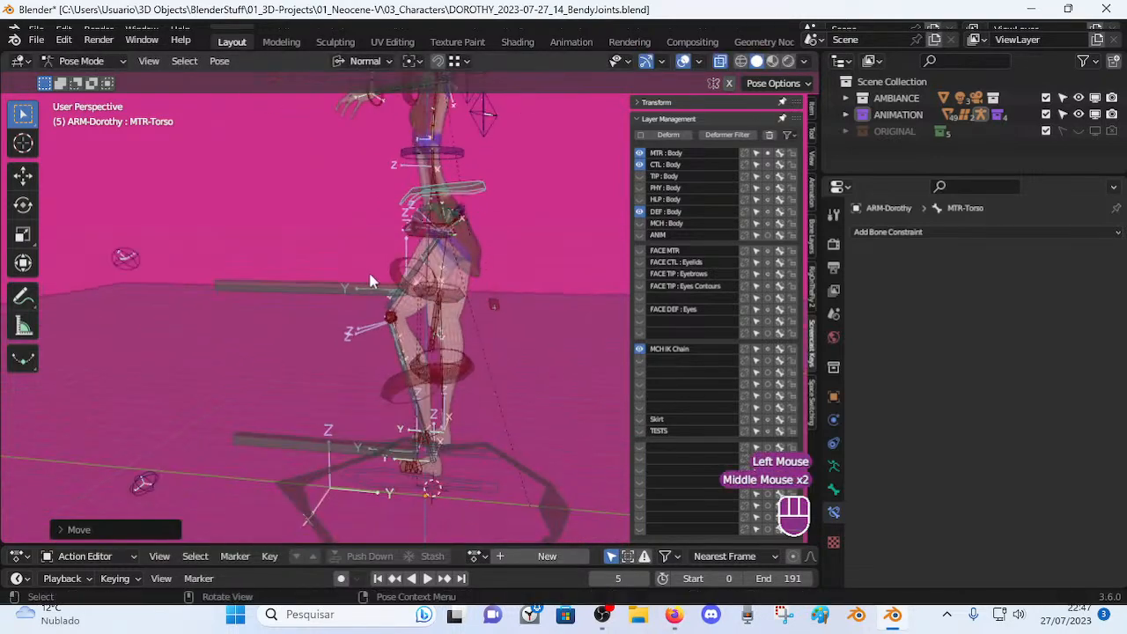
{"action": "key", "text": "g"}
{"action": "left_click", "coordinate": [419, 231]}
{"action": "middle_click_drag", "start_coordinate": [450, 248], "coordinate": [392, 249]}
{"action": "key", "text": "g"}
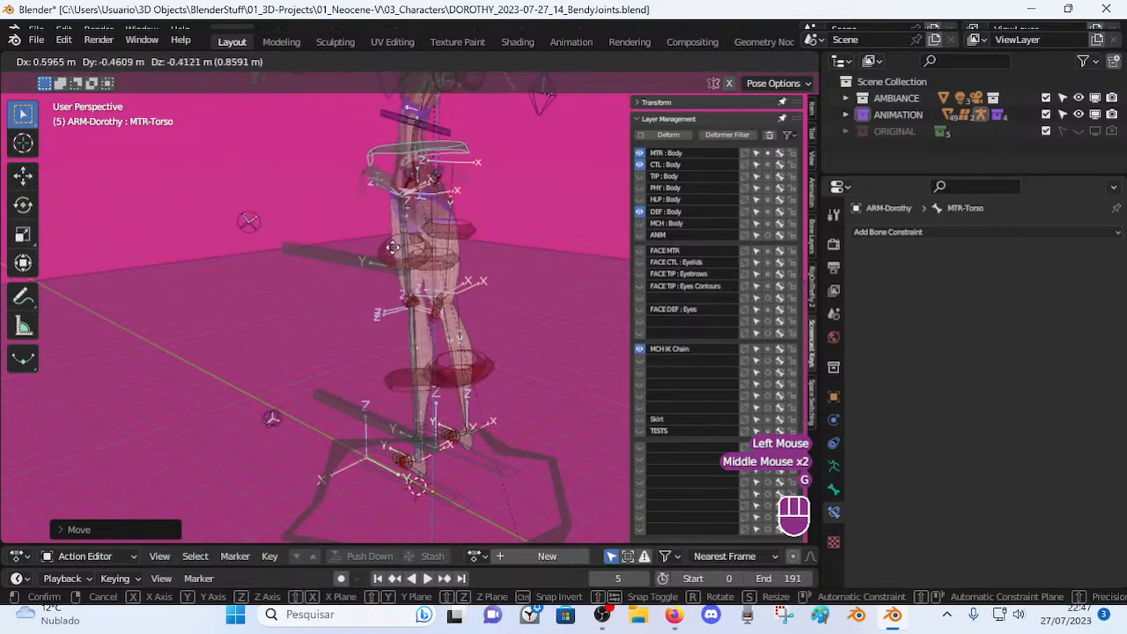
{"action": "left_click", "coordinate": [400, 261]}
Rotate MTR-Leg.L about its local Z axis to swing the left knee outward.
{"action": "left_click", "coordinate": [323, 250]}
{"action": "key", "text": "r"}
{"action": "key", "text": "z"}
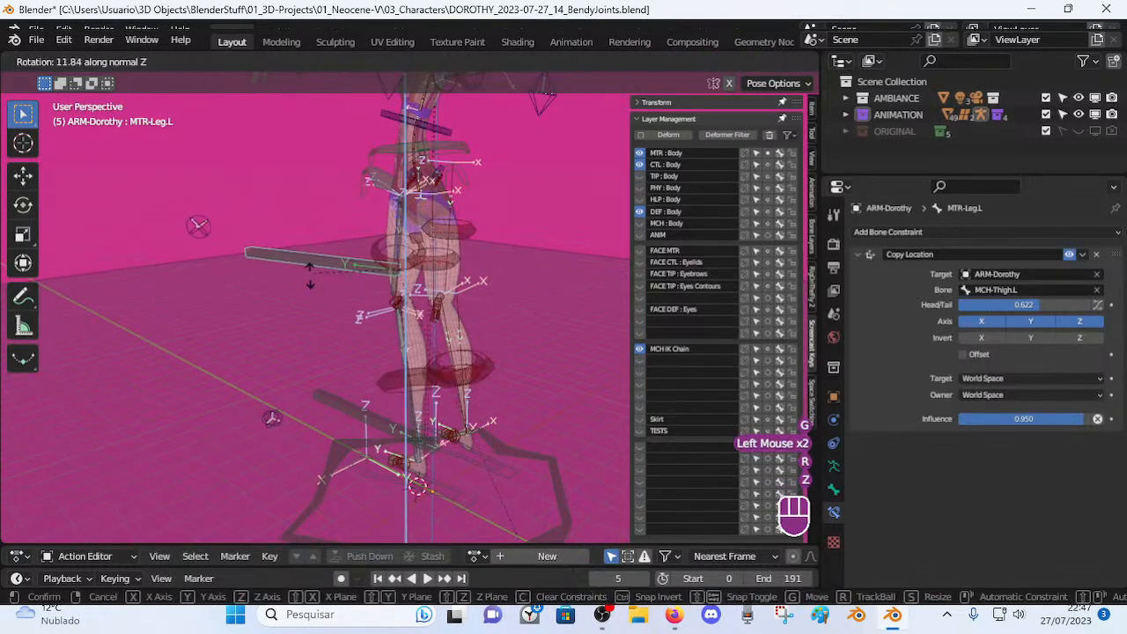
{"action": "left_click", "coordinate": [238, 326]}
{"action": "middle_click_drag", "start_coordinate": [242, 325], "coordinate": [458, 168]}
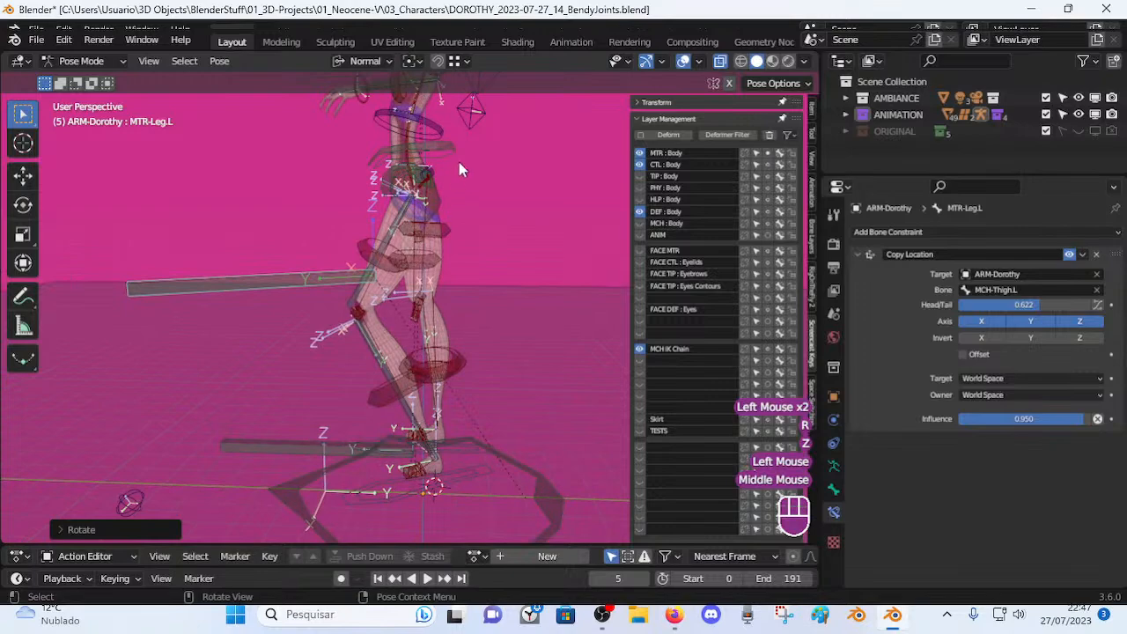
Move MTR-Torso with the left leg rotated to test the knee, and reset the pose of all bones.
{"action": "left_click", "coordinate": [453, 176]}
{"action": "key", "text": "g"}
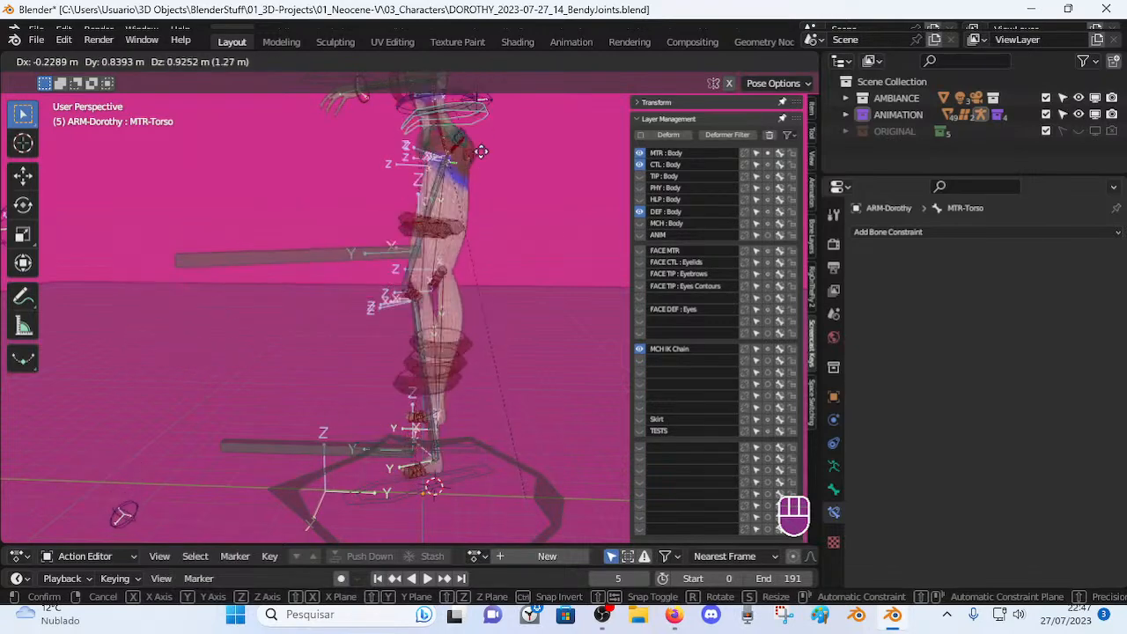
{"action": "left_click", "coordinate": [275, 248]}
{"action": "middle_click_drag", "start_coordinate": [275, 248], "coordinate": [462, 272]}
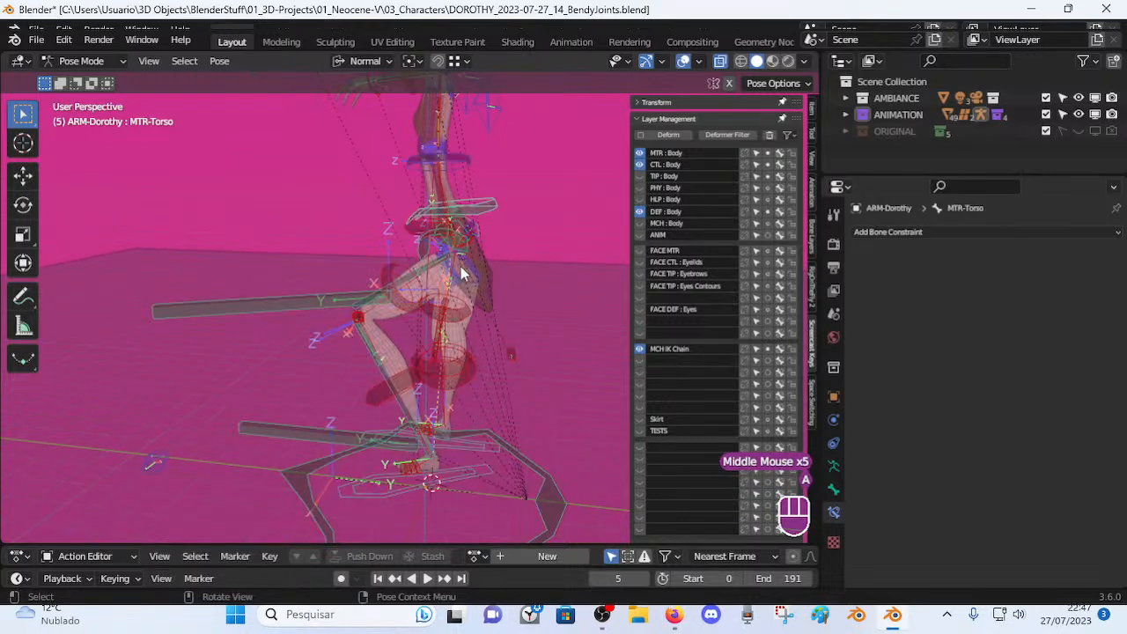
{"action": "left_click", "coordinate": [474, 229]}
{"action": "key", "text": "alt+q"}
{"action": "scroll", "coordinate": [473, 229], "scroll_direction": "down", "scroll_amount": 2}
{"action": "middle_click_drag", "start_coordinate": [474, 228], "coordinate": [512, 297]}
{"action": "scroll", "coordinate": [463, 310], "scroll_direction": "up", "scroll_amount": 2}
Move MTR-Leg.L sideways from the rest pose to test how far the left knee follows it.
{"action": "left_click", "coordinate": [460, 298]}
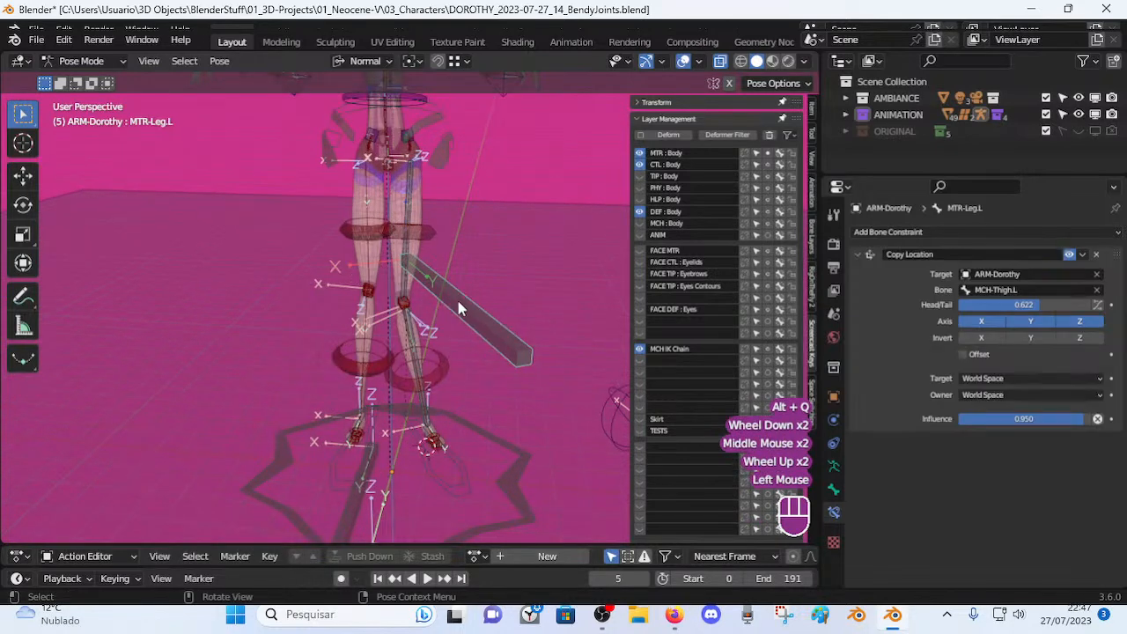
{"action": "key", "text": "g"}
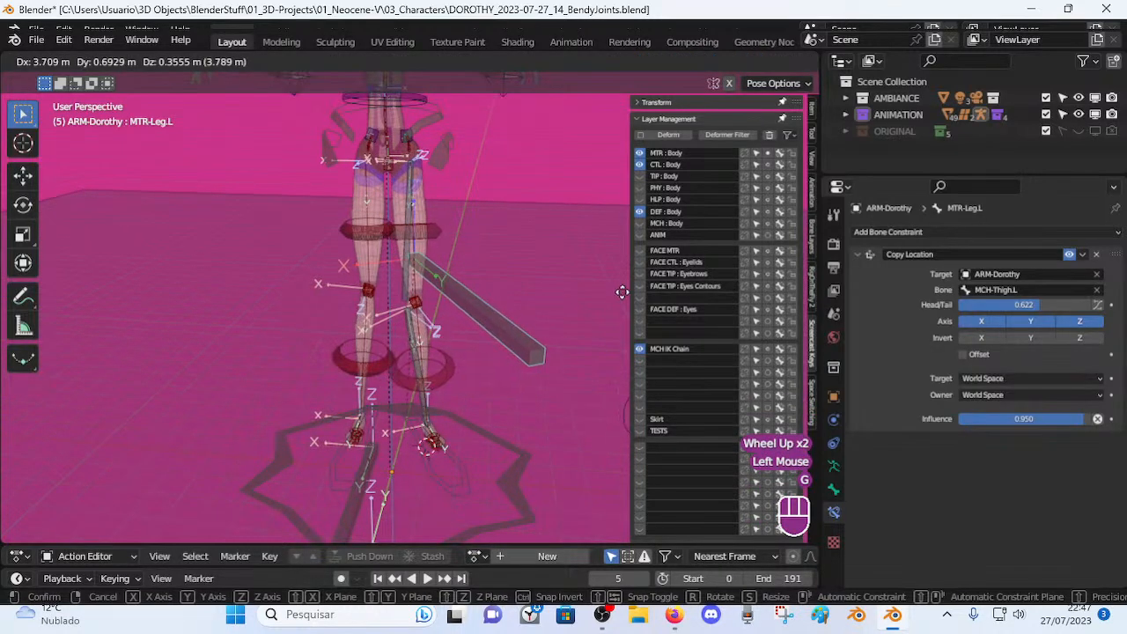
{"action": "left_click", "coordinate": [488, 302]}
{"action": "key", "text": "g"}
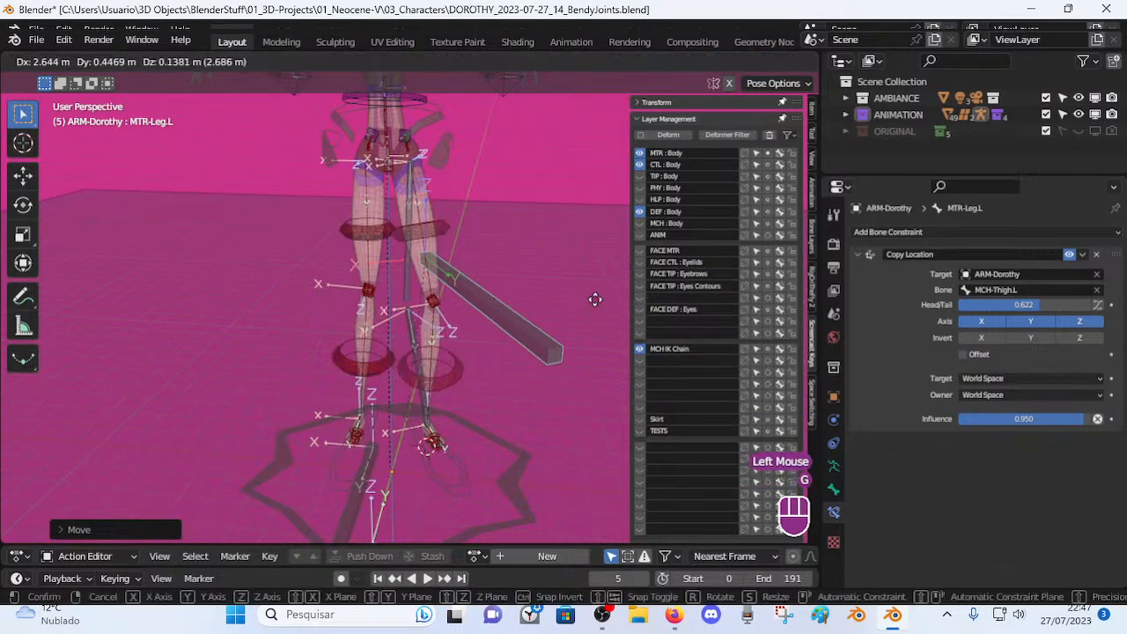
{"action": "left_click", "coordinate": [440, 275]}
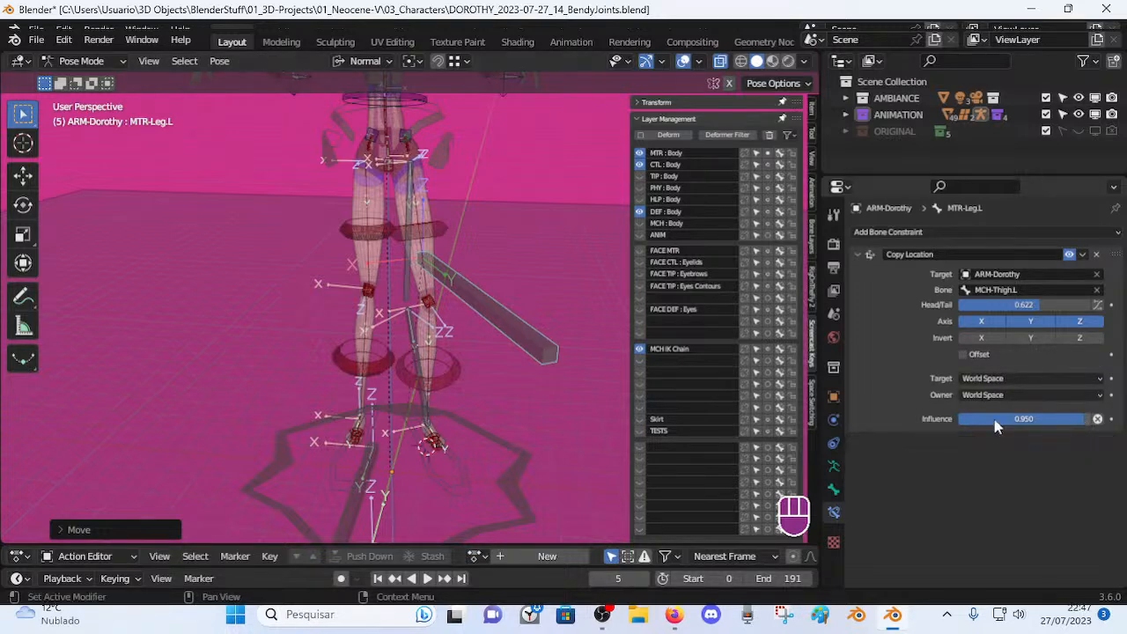
Reduce the Copy Location Influence of MTR-Leg.L to 0.169 and reset the bone's pose.
{"action": "left_click_drag", "start_coordinate": [1081, 418], "coordinate": [1005, 419]}
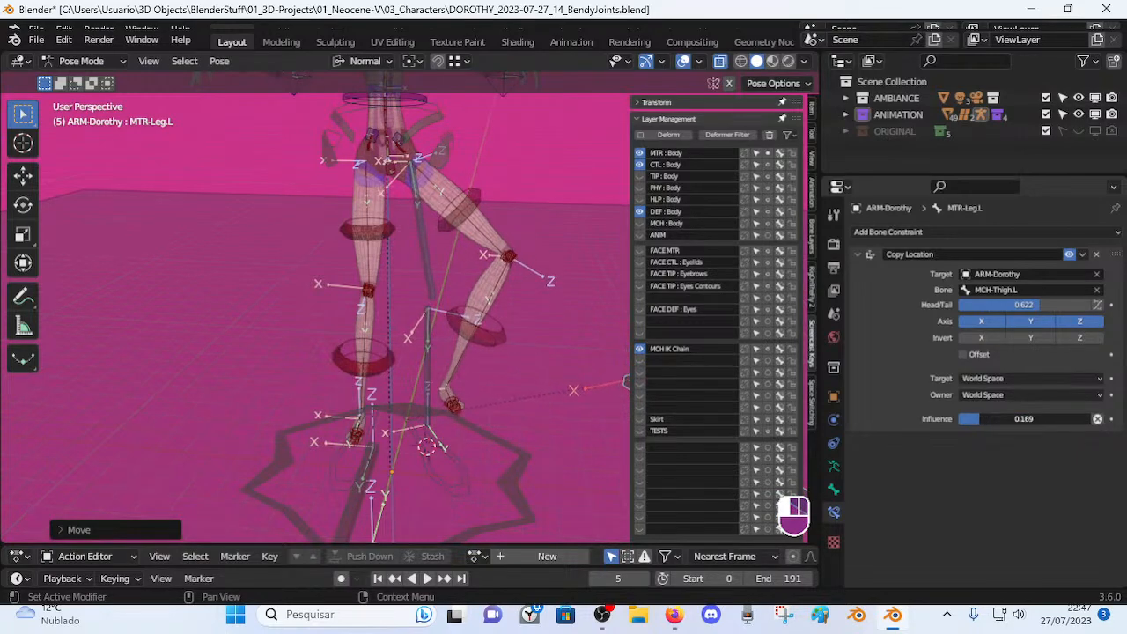
{"action": "middle_click_drag", "start_coordinate": [541, 308], "coordinate": [342, 318]}
{"action": "scroll", "coordinate": [360, 286], "scroll_direction": "down", "scroll_amount": 2}
{"action": "key", "text": "alt+q"}
{"action": "key", "text": "alt+q"}
{"action": "key", "text": "alt+q"}
{"action": "middle_click_drag", "start_coordinate": [350, 412], "coordinate": [414, 402]}
In Edit Mode, raise MTR-Leg.L and its mirrored counterpart along local Z to leg height, and return to Pose Mode.
{"action": "key", "text": "Tab"}
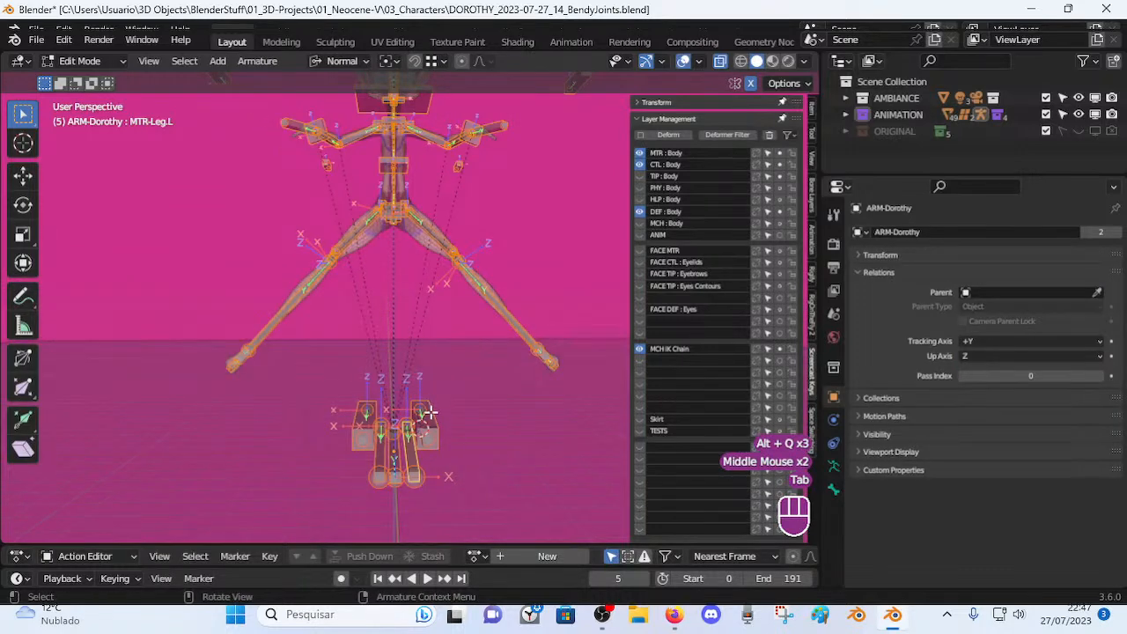
{"action": "left_click", "coordinate": [412, 457]}
{"action": "key", "text": "g"}
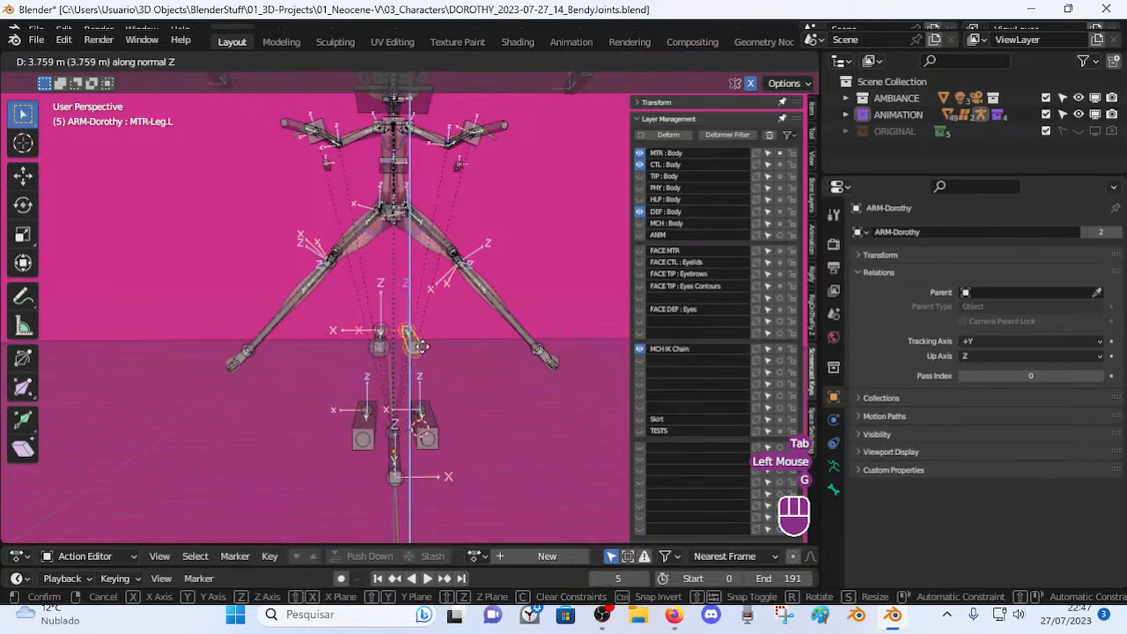
{"action": "left_click", "coordinate": [441, 270]}
{"action": "key", "text": "Tab"}
Try lowering MTR-Torso to compare both legs with the raised leg controllers, and cancel the move.
{"action": "middle_click_drag", "start_coordinate": [452, 314], "coordinate": [307, 320]}
{"action": "scroll", "coordinate": [360, 351], "scroll_direction": "up", "scroll_amount": 2}
{"action": "middle_click_drag", "start_coordinate": [405, 328], "coordinate": [460, 309], "text": "shift"}
{"action": "scroll", "coordinate": [461, 309], "scroll_direction": "down", "scroll_amount": 1}
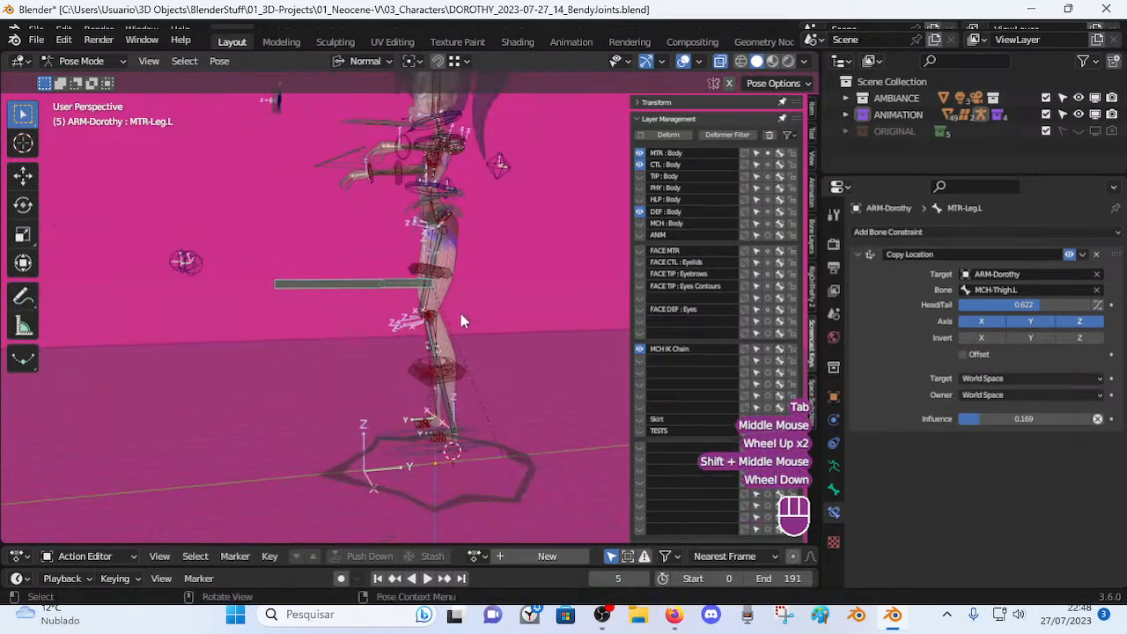
{"action": "left_click", "coordinate": [473, 190]}
{"action": "key", "text": "g"}
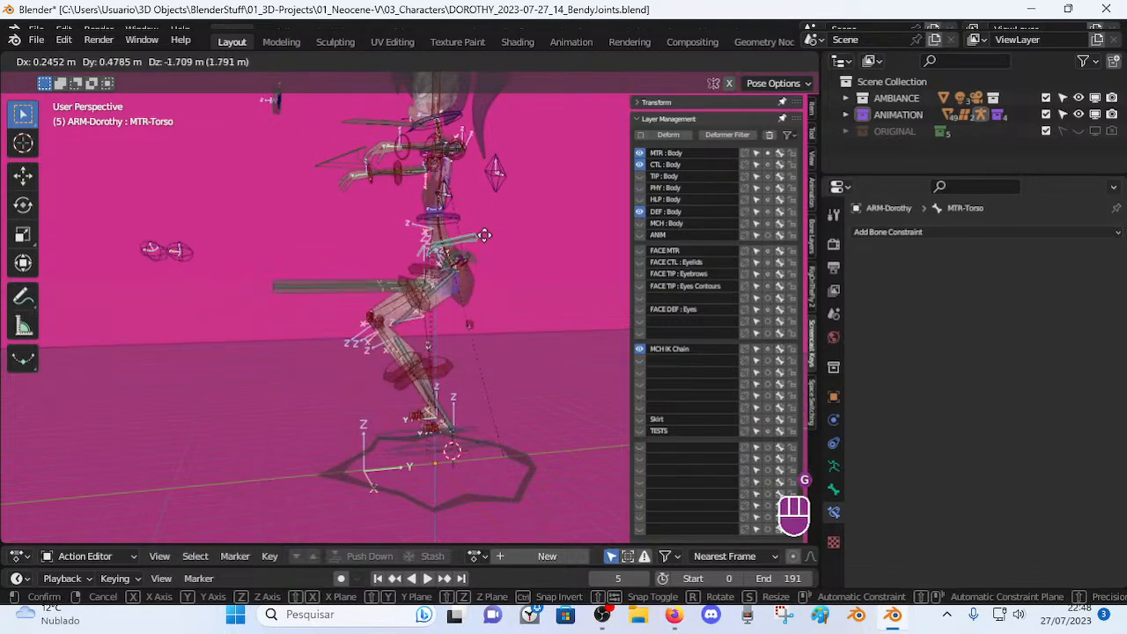
{"action": "key", "text": "Escape"}
{"action": "scroll", "coordinate": [435, 281], "scroll_direction": "up", "scroll_amount": 1}
{"action": "middle_click_drag", "start_coordinate": [436, 282], "coordinate": [510, 307]}
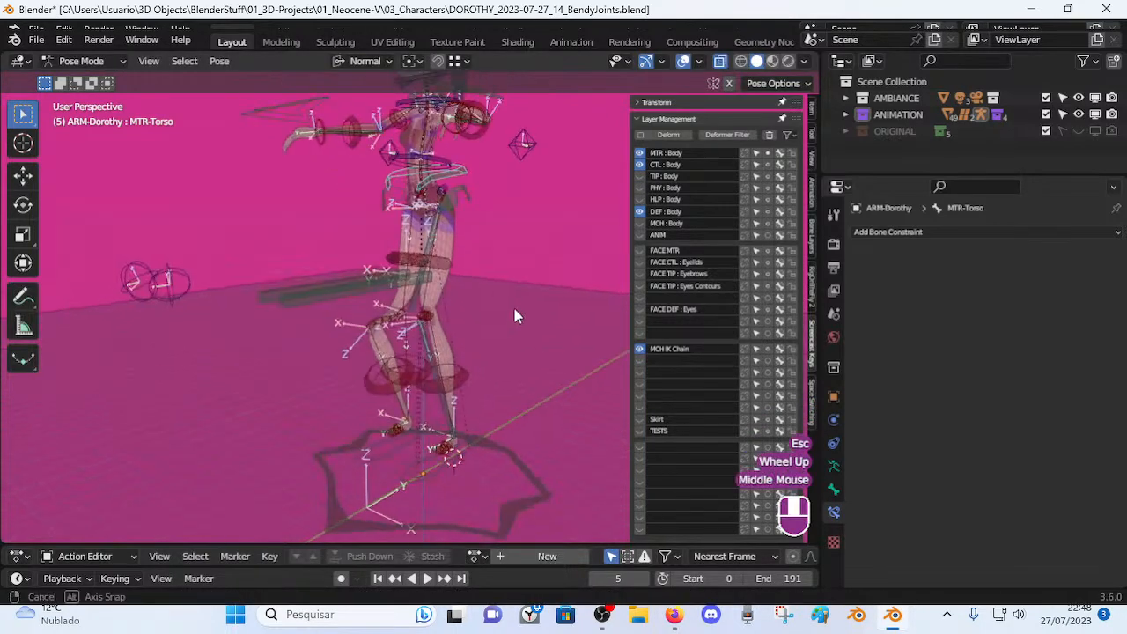
Enable Offset on MTR-Leg.L's Copy Location constraint and set its Influence to 1.000.
{"action": "key", "text": "g"}
{"action": "key", "text": "Escape"}
{"action": "middle_click_drag", "start_coordinate": [494, 249], "coordinate": [528, 370]}
{"action": "left_click", "coordinate": [394, 282]}
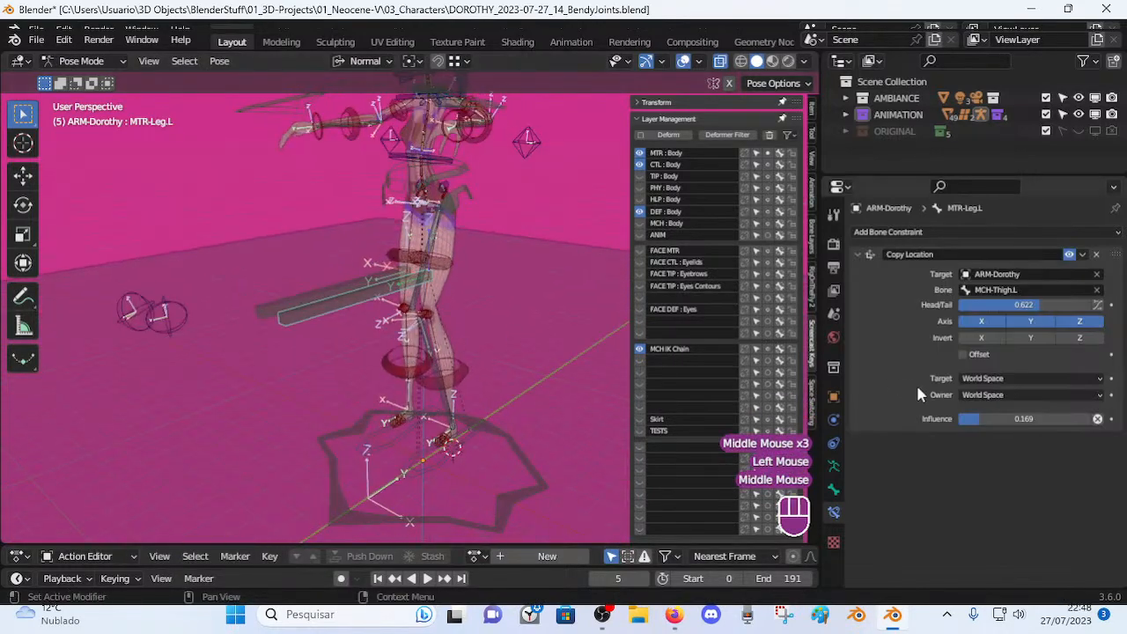
{"action": "left_click", "coordinate": [962, 354]}
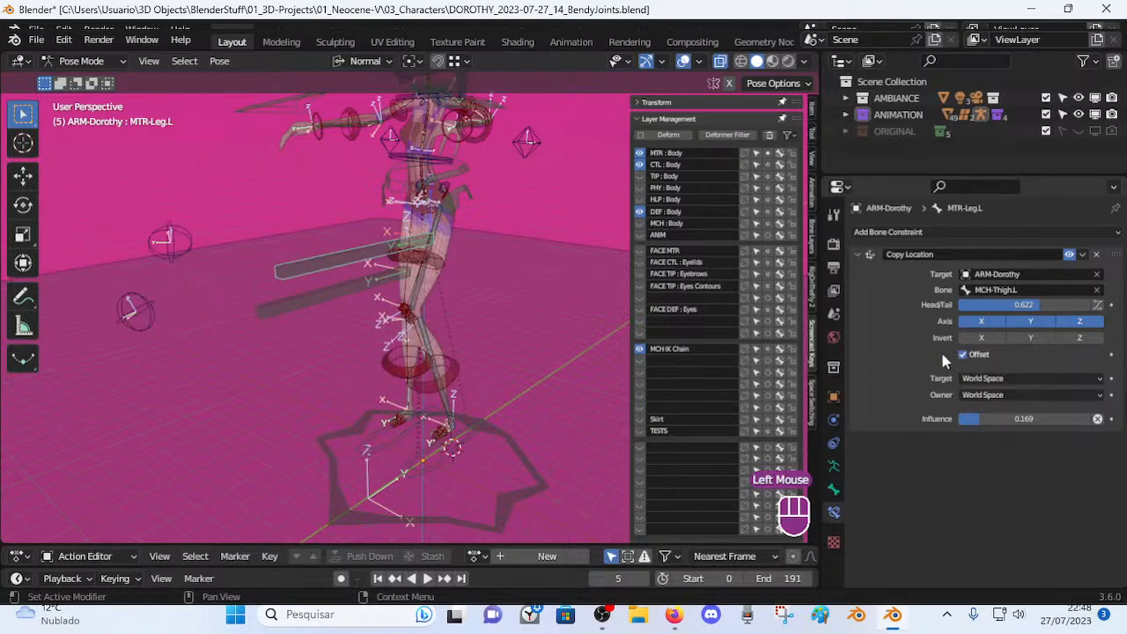
{"action": "middle_click_drag", "start_coordinate": [440, 334], "coordinate": [387, 343]}
{"action": "left_click_drag", "start_coordinate": [981, 419], "coordinate": [1024, 418]}
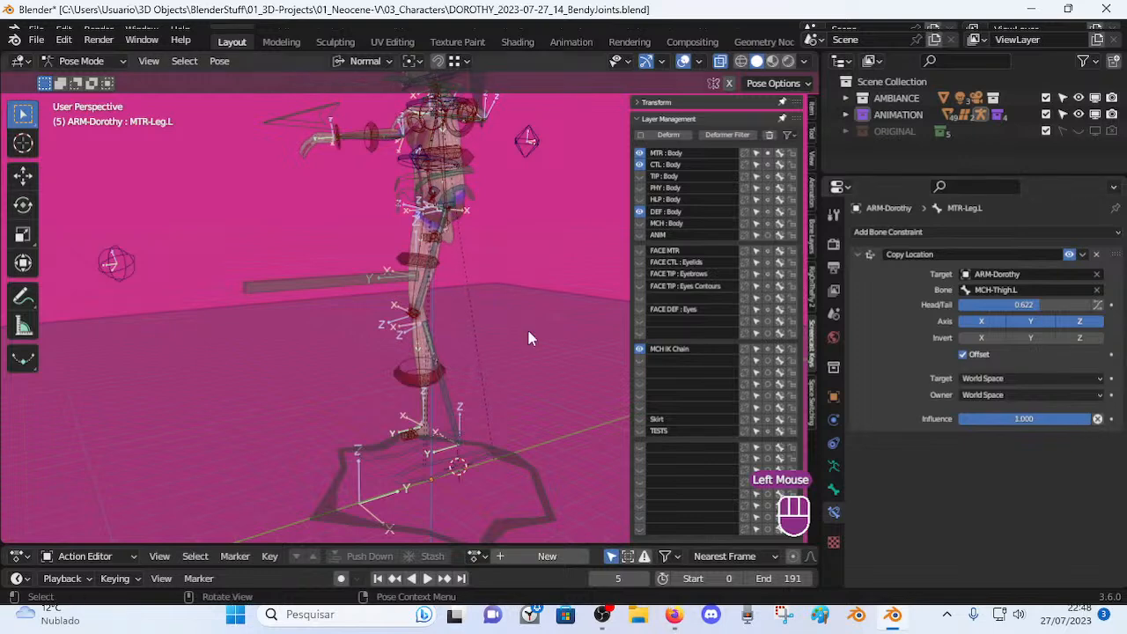
In Edit Mode, lower MTR-Leg.L and its mirrored counterpart along local Z down to foot level.
{"action": "scroll", "coordinate": [453, 319], "scroll_direction": "down", "scroll_amount": 2}
{"action": "middle_click_drag", "start_coordinate": [454, 320], "coordinate": [500, 345]}
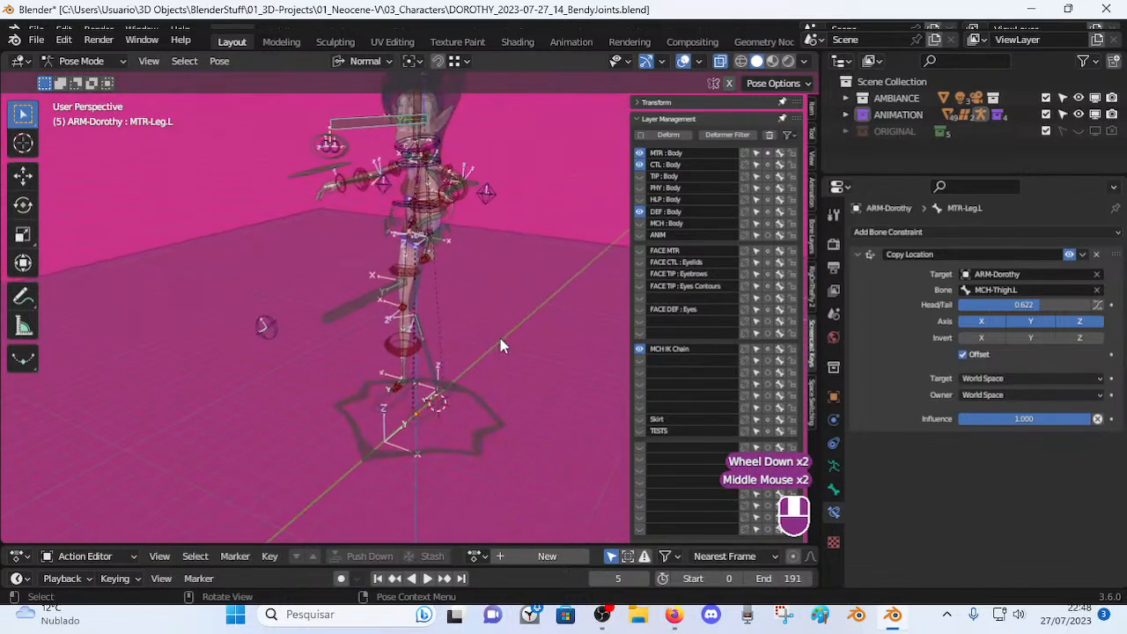
{"action": "key", "text": "Tab"}
{"action": "middle_click_drag", "start_coordinate": [412, 332], "coordinate": [464, 276]}
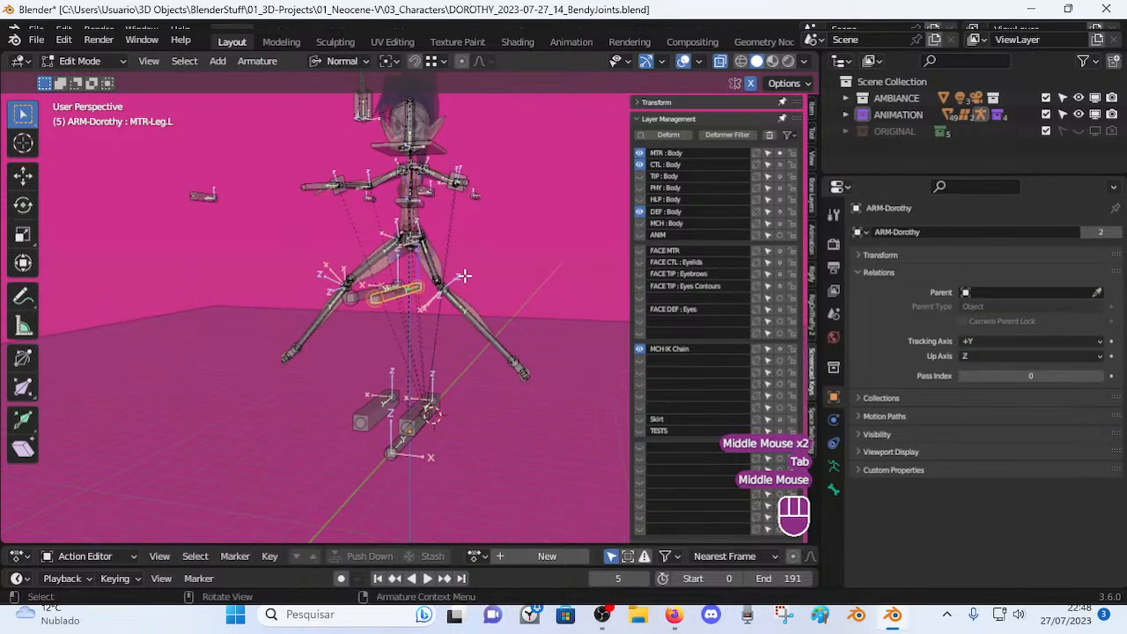
{"action": "key", "text": "Tab"}
{"action": "key", "text": "Tab"}
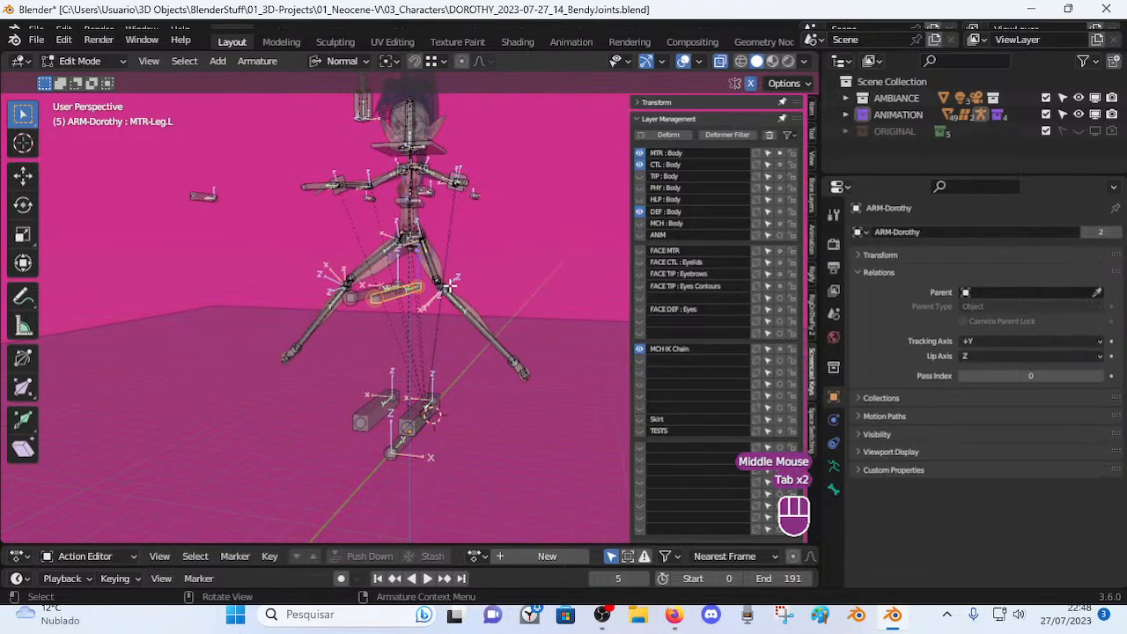
{"action": "middle_click_drag", "start_coordinate": [413, 307], "coordinate": [436, 307]}
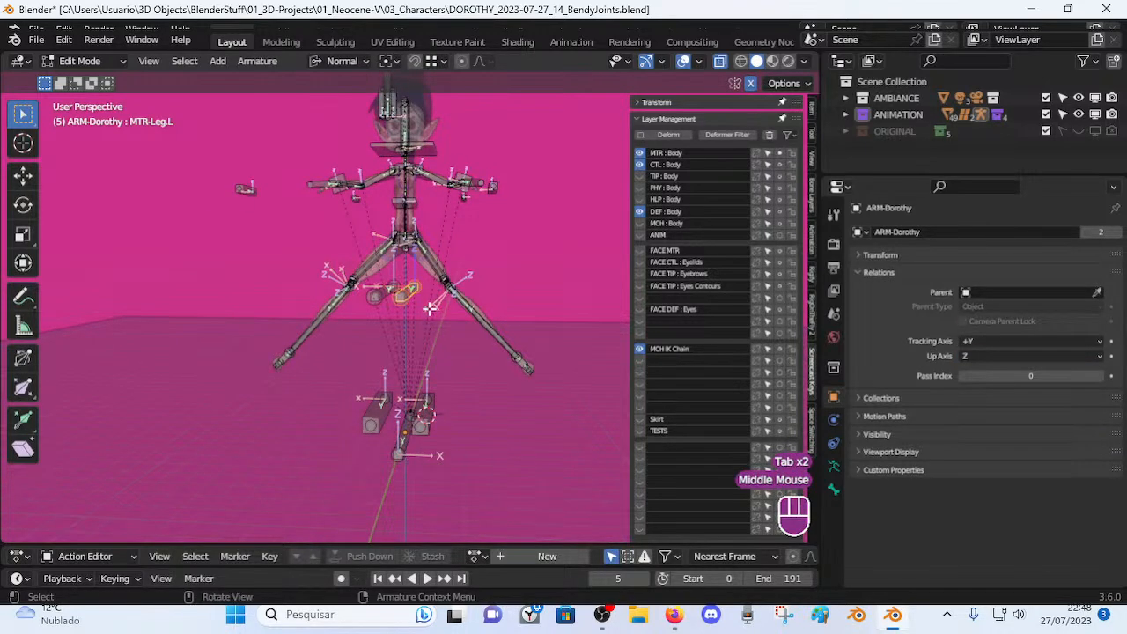
{"action": "key", "text": "g"}
{"action": "key", "text": "z"}
{"action": "left_click", "coordinate": [429, 443]}
Shift MTR-Leg.L sideways along its X axis in Edit Mode and return to Pose Mode.
{"action": "middle_click_drag", "start_coordinate": [429, 443], "coordinate": [450, 445]}
{"action": "key", "text": "g"}
{"action": "key", "text": "x"}
{"action": "left_click", "coordinate": [461, 441]}
{"action": "key", "text": "Tab"}
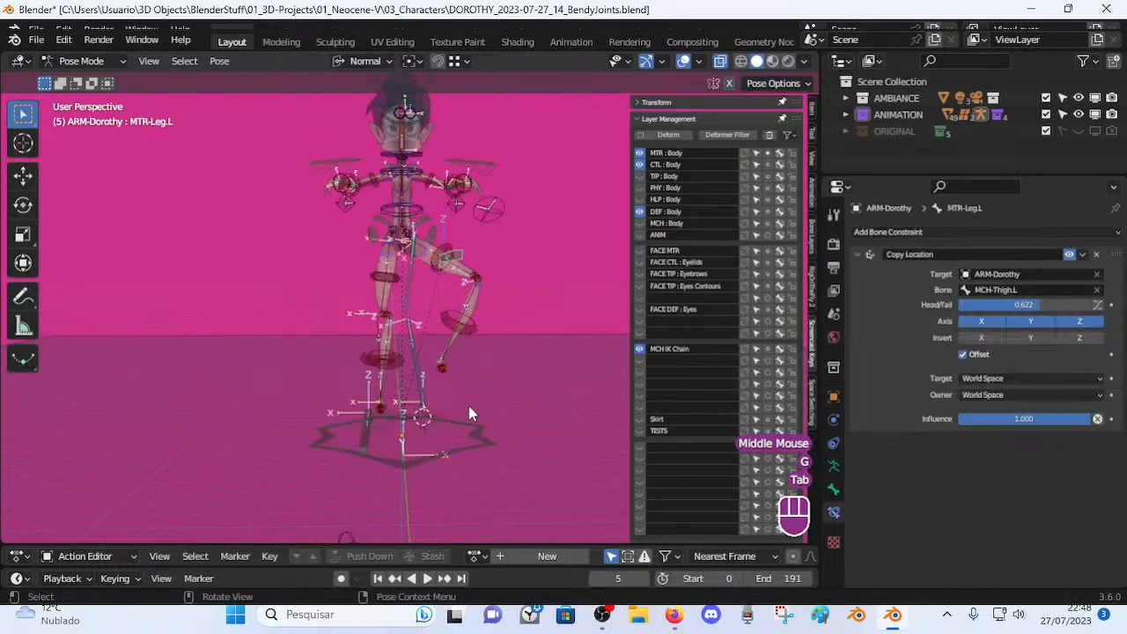
Nudge MTR-Leg.L's rest position slightly inward in Edit Mode, and clear the pose of all bones in Pose Mode.
{"action": "key", "text": "Tab"}
{"action": "key", "text": "g"}
{"action": "left_click", "coordinate": [446, 397]}
{"action": "key", "text": "Tab"}
{"action": "key", "text": "a"}
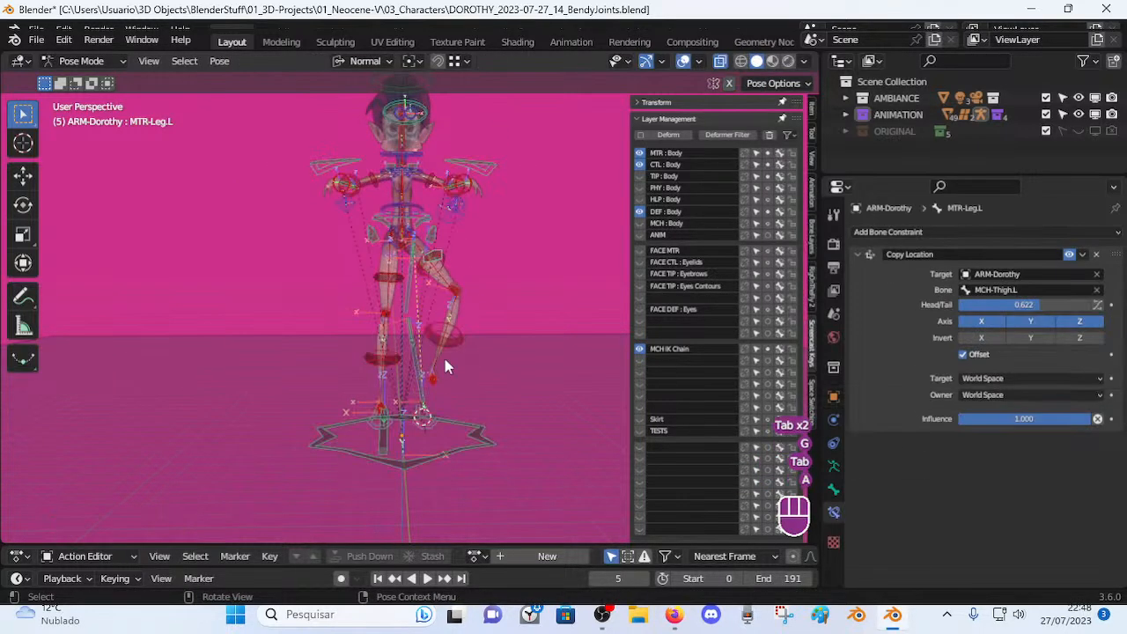
{"action": "key", "text": "alt+q"}
Select MTR-Leg.L in Edit Mode, readjust its rest position along X, and return to Pose Mode.
{"action": "key", "text": "Tab"}
{"action": "left_click", "coordinate": [431, 441]}
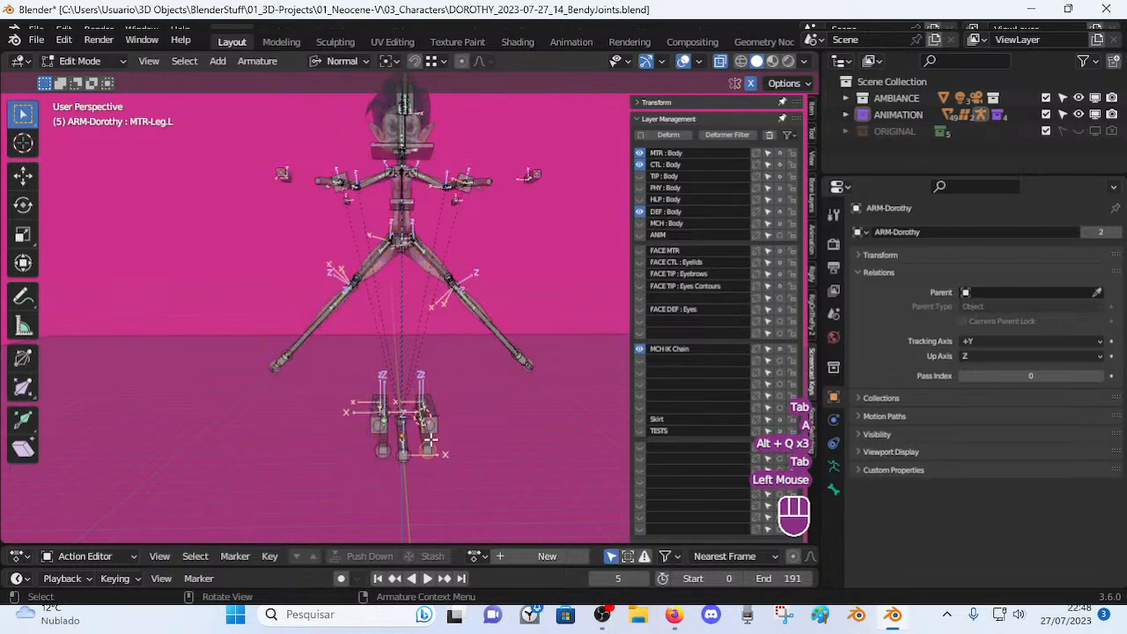
{"action": "key", "text": "g"}
{"action": "key", "text": "x"}
{"action": "key", "text": "Tab"}
{"action": "middle_click_drag", "start_coordinate": [457, 381], "coordinate": [498, 314]}
{"action": "scroll", "coordinate": [407, 384], "scroll_direction": "up", "scroll_amount": 1}
{"action": "scroll", "coordinate": [478, 390], "scroll_direction": "up", "scroll_amount": 2}
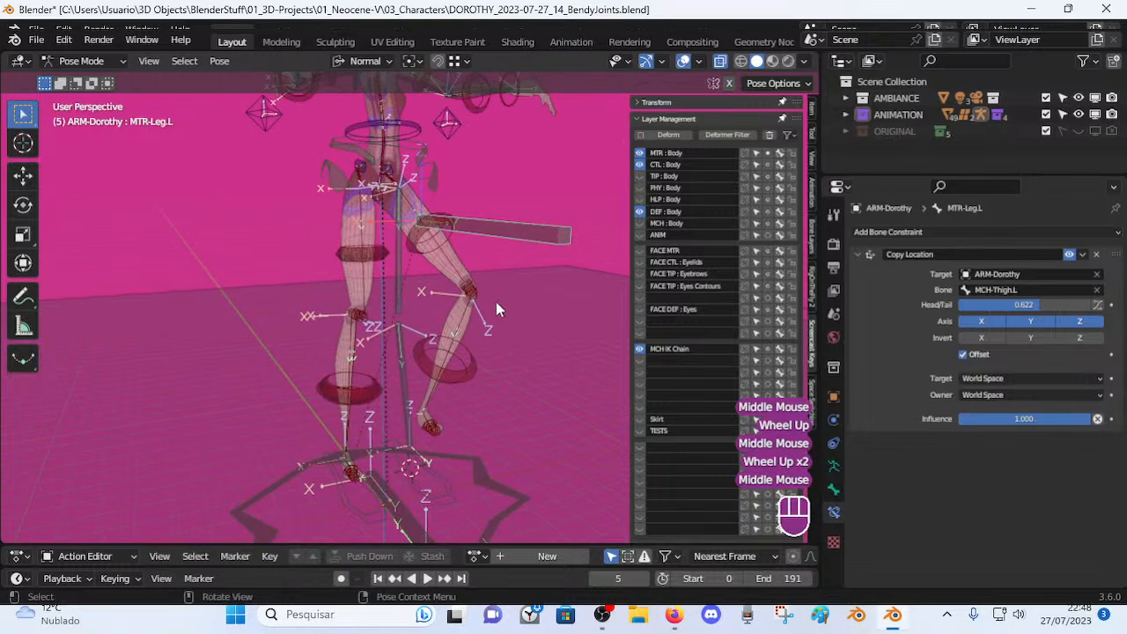
Raise the Head/Tail value of MTR-Leg.L's Copy Location constraint to 1.000.
{"action": "left_click_drag", "start_coordinate": [1034, 316], "coordinate": [1075, 304]}
{"action": "middle_click_drag", "start_coordinate": [546, 327], "coordinate": [380, 324]}
{"action": "scroll", "coordinate": [432, 329], "scroll_direction": "up", "scroll_amount": 2}
{"action": "middle_click_drag", "start_coordinate": [403, 268], "coordinate": [366, 289]}
{"action": "middle_click_drag", "start_coordinate": [625, 390], "coordinate": [360, 294]}
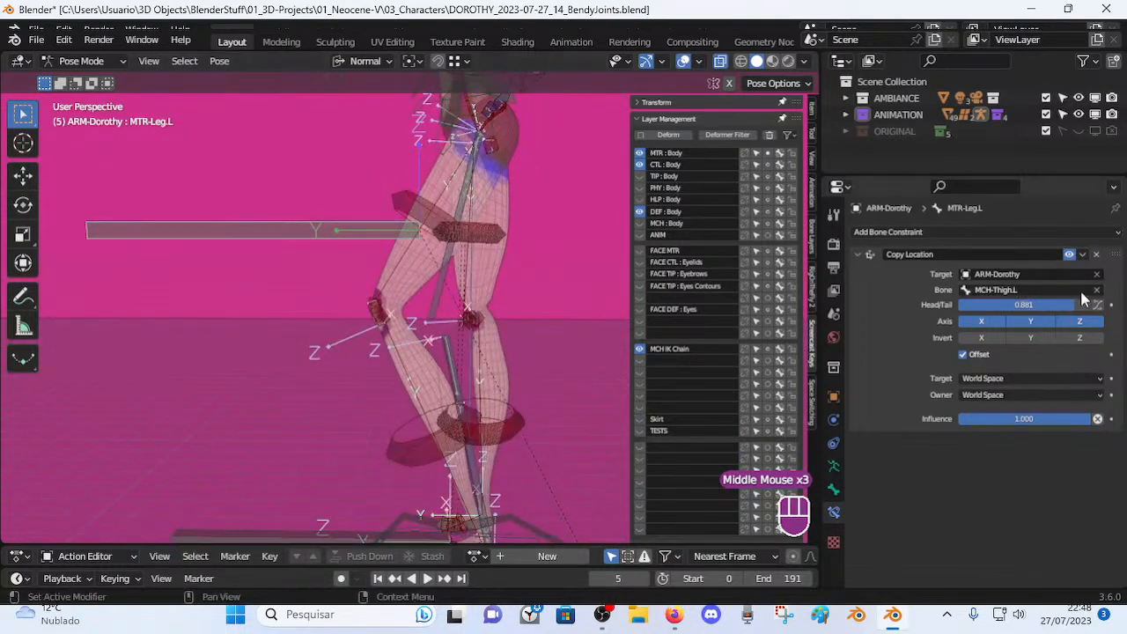
{"action": "left_click_drag", "start_coordinate": [1074, 303], "coordinate": [1100, 303]}
{"action": "double_click", "coordinate": [462, 319]}
{"action": "middle_click_drag", "start_coordinate": [432, 322], "coordinate": [365, 263]}
{"action": "left_click", "coordinate": [362, 257]}
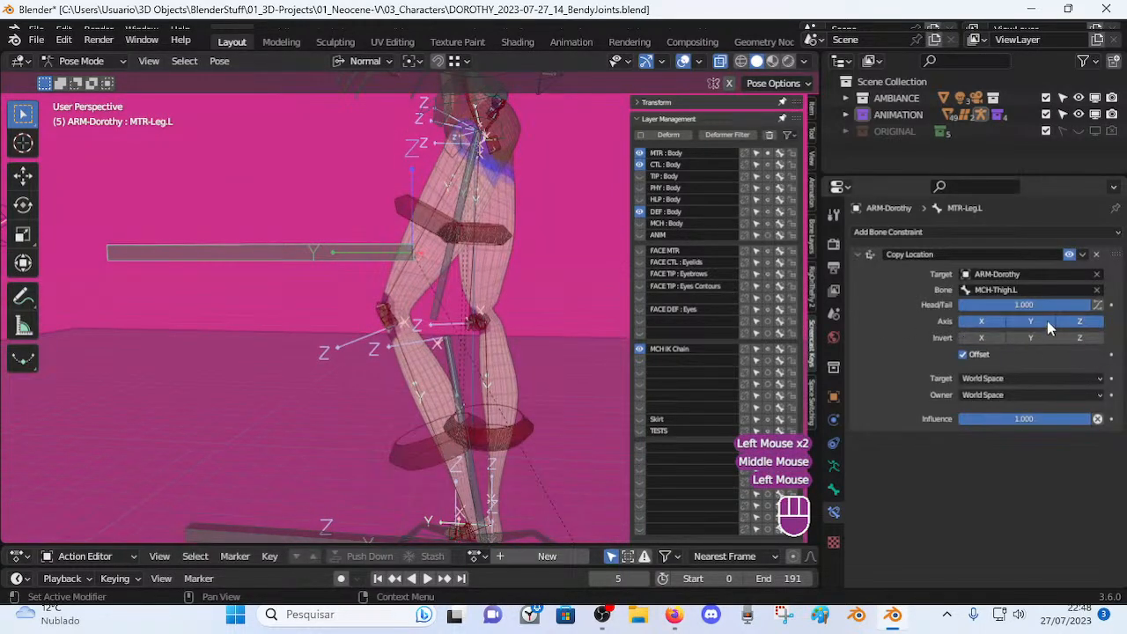
{"action": "left_click_drag", "start_coordinate": [1043, 304], "coordinate": [1090, 304]}
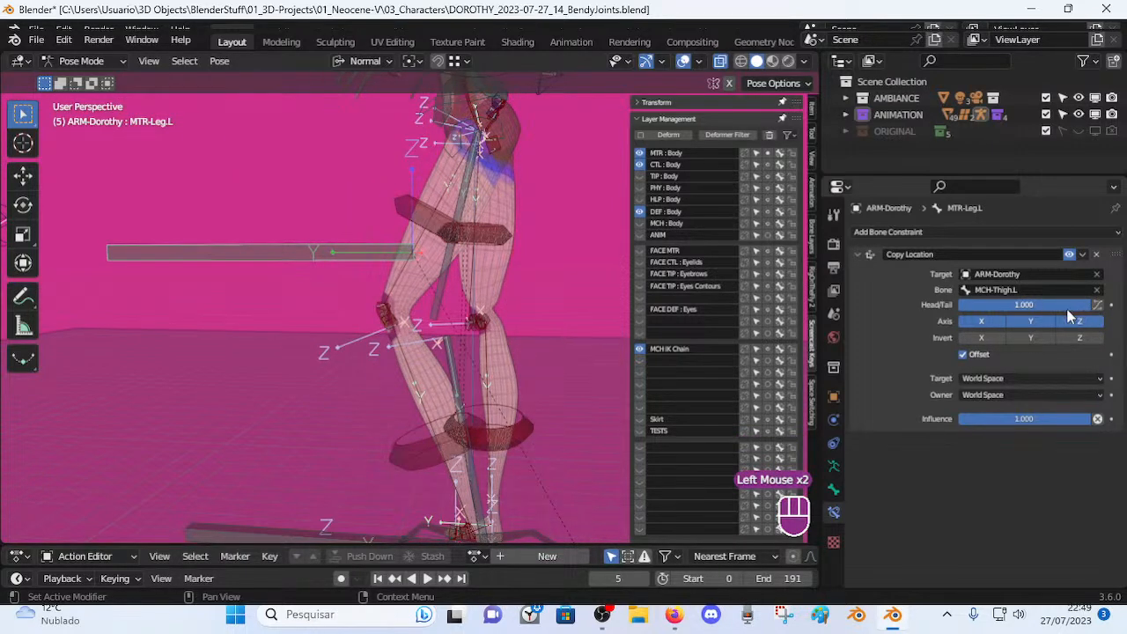
Try lowering MTR-Torso by about 1.16 m to test the knee bend, and cancel the move.
{"action": "scroll", "coordinate": [387, 324], "scroll_direction": "down", "scroll_amount": 2}
{"action": "middle_click_drag", "start_coordinate": [387, 324], "coordinate": [416, 326]}
{"action": "left_click", "coordinate": [452, 178]}
{"action": "key", "text": "g"}
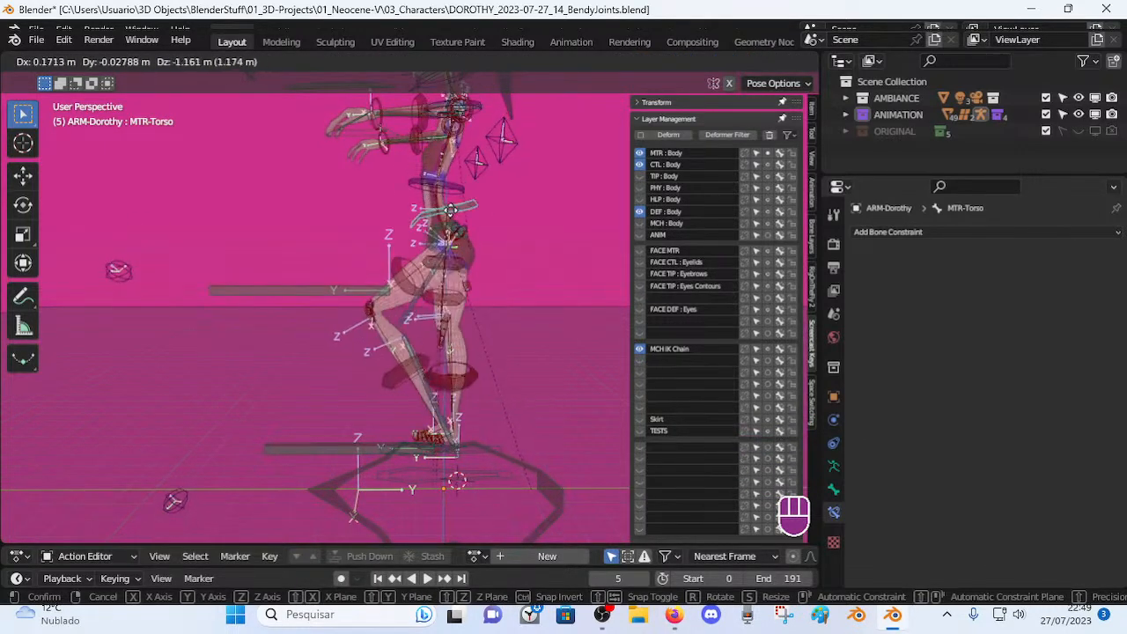
{"action": "key", "text": "Escape"}
In Edit Mode, lower MTR-Leg.L and its mirrored counterpart about 1 m along local Z, and return to Pose Mode.
{"action": "key", "text": "Tab"}
{"action": "middle_click_drag", "start_coordinate": [374, 323], "coordinate": [446, 479]}
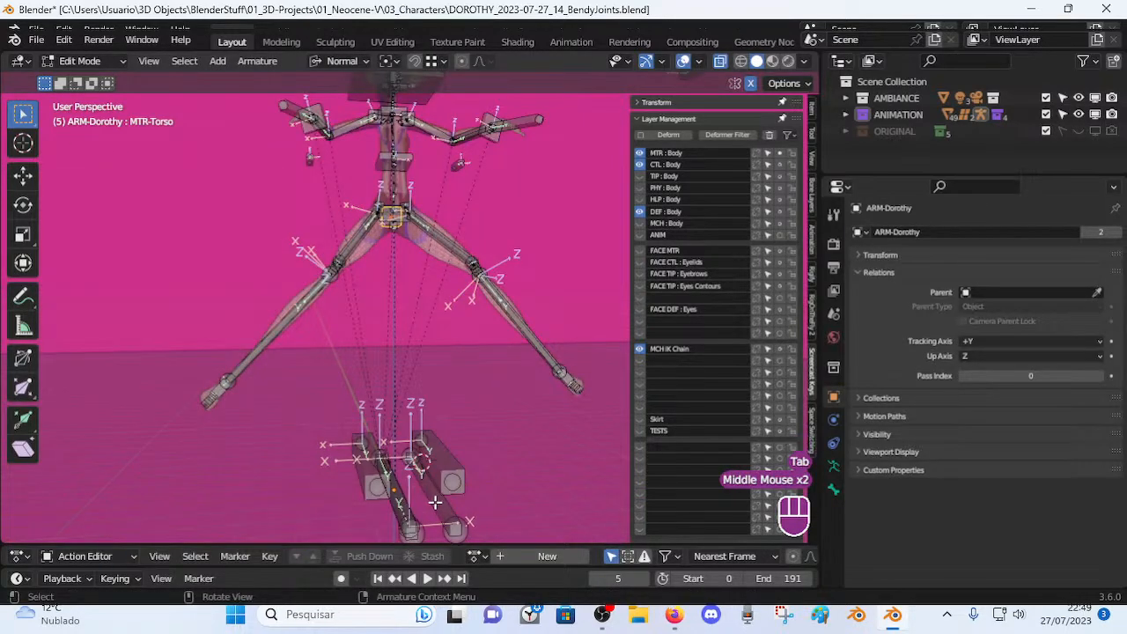
{"action": "left_click", "coordinate": [439, 507]}
{"action": "key", "text": "Tab"}
{"action": "middle_click_drag", "start_coordinate": [431, 466], "coordinate": [359, 381]}
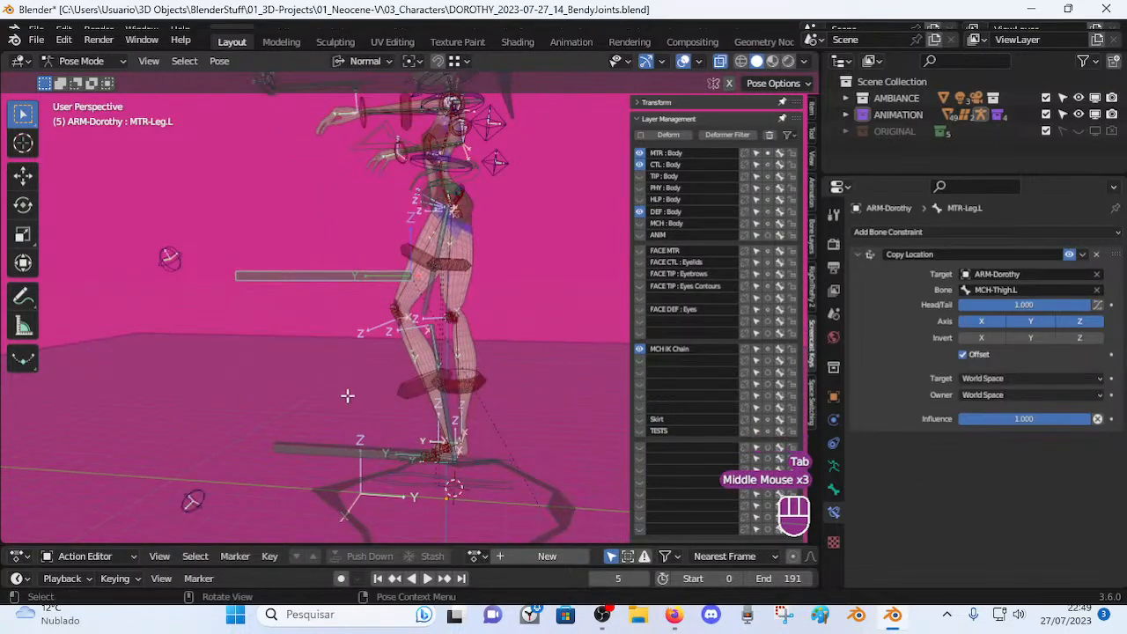
{"action": "key", "text": "Tab"}
{"action": "middle_click_drag", "start_coordinate": [389, 480], "coordinate": [393, 453]}
{"action": "key", "text": "g"}
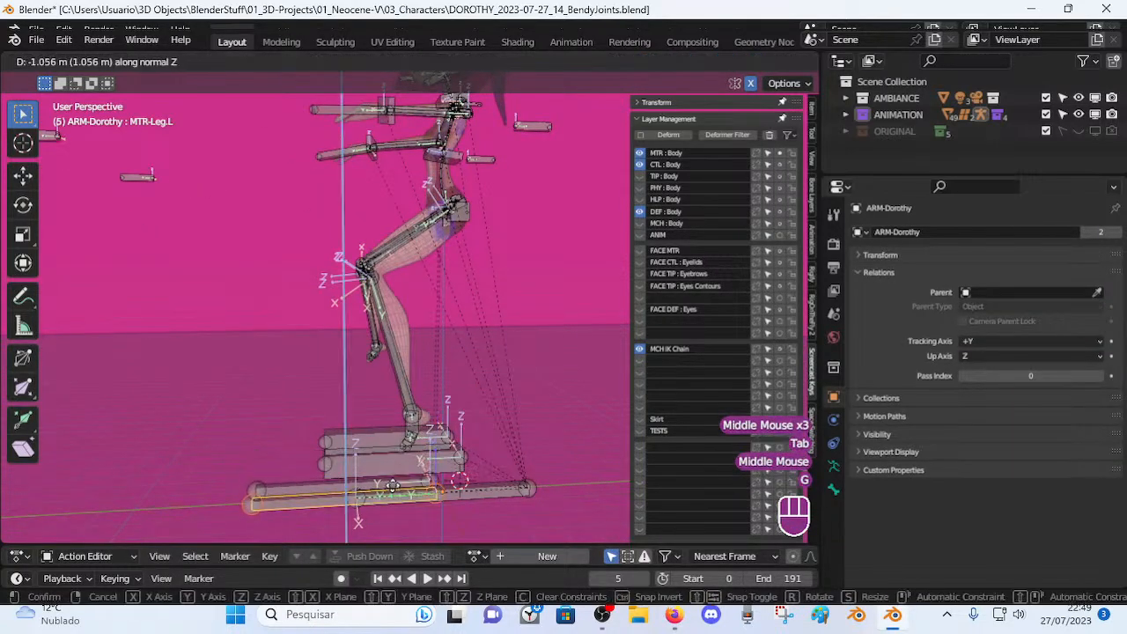
{"action": "key", "text": "Tab"}
Try moving MTR-Torso slightly to test the legs with the lowered leg controls, and cancel the move.
{"action": "middle_click_drag", "start_coordinate": [427, 401], "coordinate": [396, 346]}
{"action": "left_click", "coordinate": [466, 193]}
{"action": "key", "text": "g"}
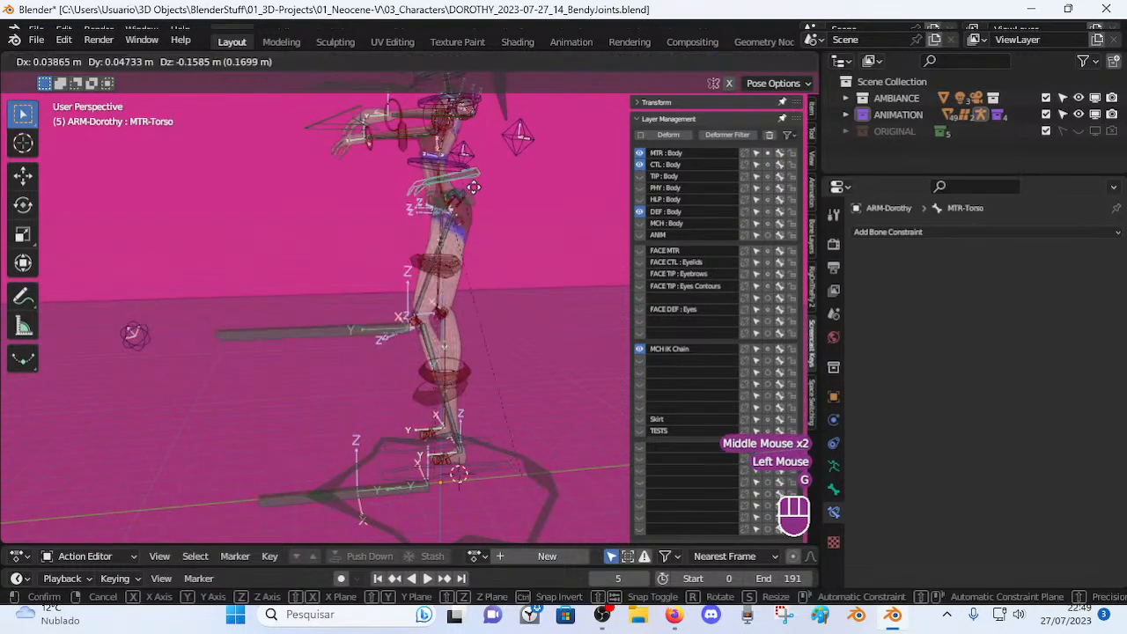
{"action": "key", "text": "Escape"}
In Edit Mode, raise MTR-Leg.L along local Z to just above the ground, and clear all bones' pose in Pose Mode.
{"action": "key", "text": "Tab"}
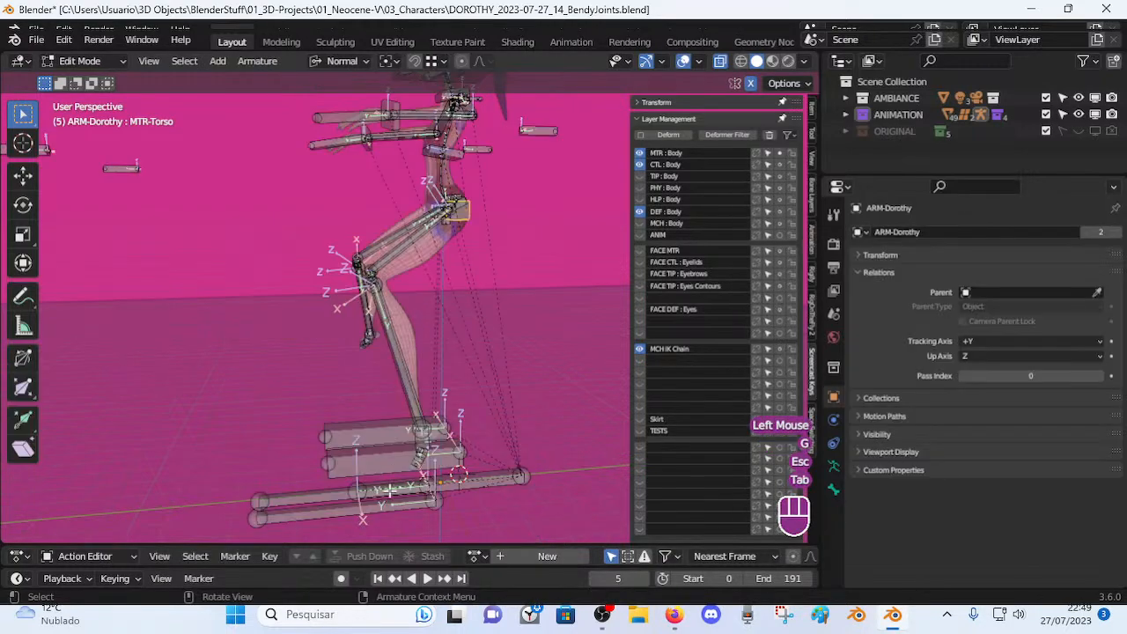
{"action": "key", "text": "g"}
{"action": "left_click", "coordinate": [392, 493]}
{"action": "middle_click_drag", "start_coordinate": [391, 493], "coordinate": [393, 396]}
{"action": "key", "text": "g"}
{"action": "key", "text": "z"}
{"action": "left_click", "coordinate": [401, 407]}
{"action": "key", "text": "Tab"}
{"action": "middle_click_drag", "start_coordinate": [395, 348], "coordinate": [368, 342]}
{"action": "key", "text": "a"}
{"action": "key", "text": "alt+q"}
{"action": "key", "text": "alt+q"}
Select MTR-Torso and try moving it to check the knees at the new control height, and cancel the move.
{"action": "left_click", "coordinate": [470, 171]}
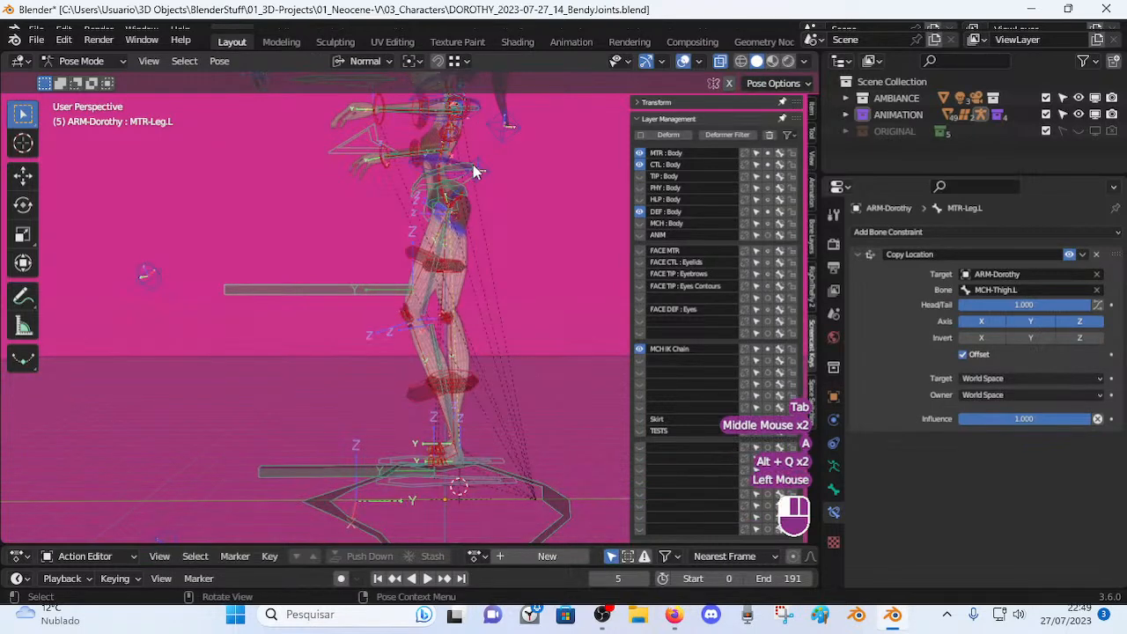
{"action": "middle_click_drag", "start_coordinate": [453, 222], "coordinate": [430, 182]}
{"action": "left_click", "coordinate": [428, 181]}
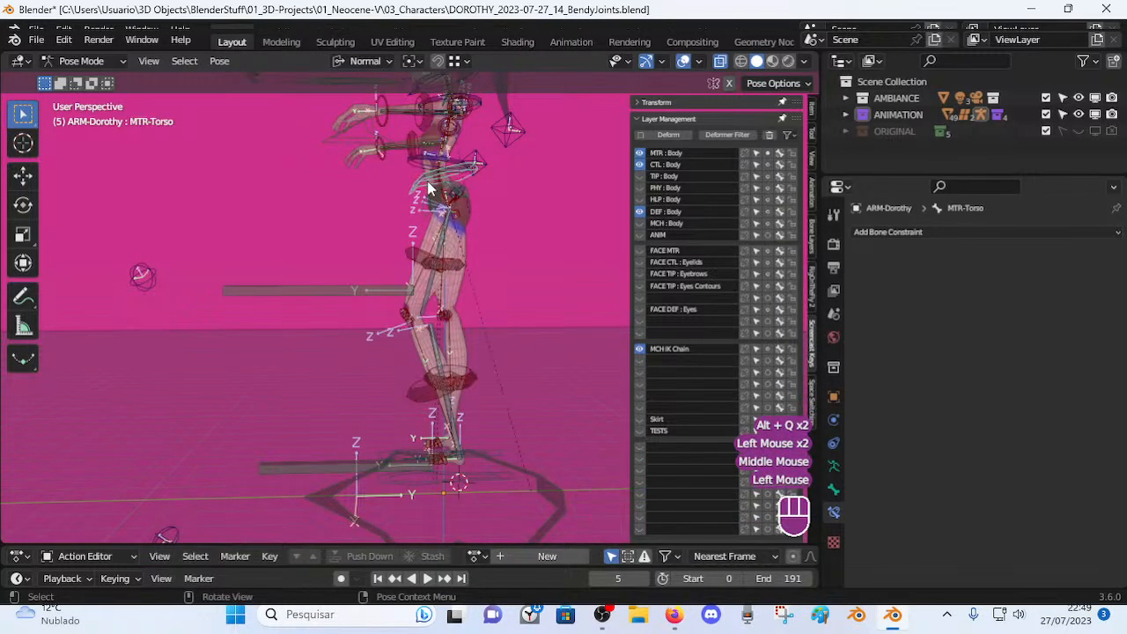
{"action": "key", "text": "g"}
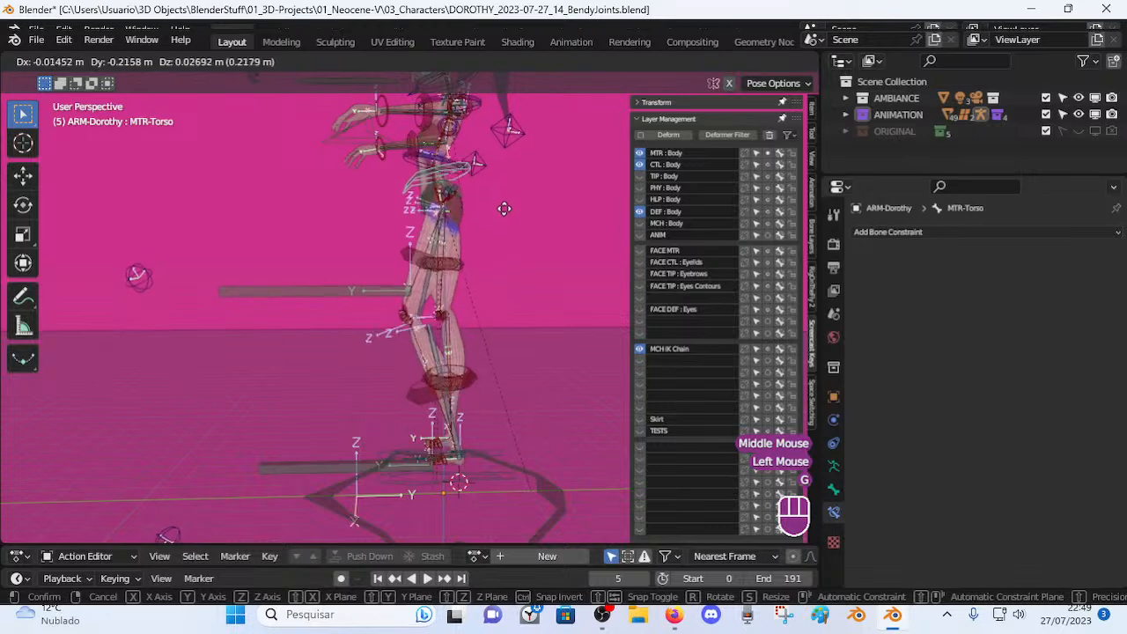
{"action": "key", "text": "Escape"}
In Edit Mode, raise MTR-Leg.L about 0.63 m along local Z, and clear all bones' pose in Pose Mode.
{"action": "left_click", "coordinate": [378, 317]}
{"action": "key", "text": "Tab"}
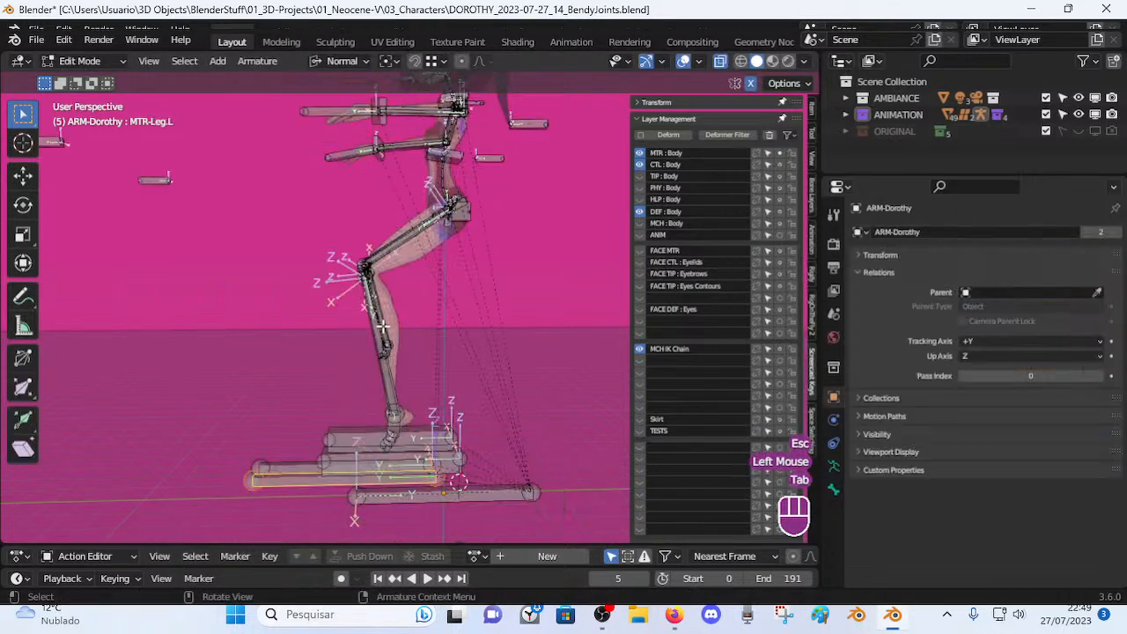
{"action": "key", "text": "g"}
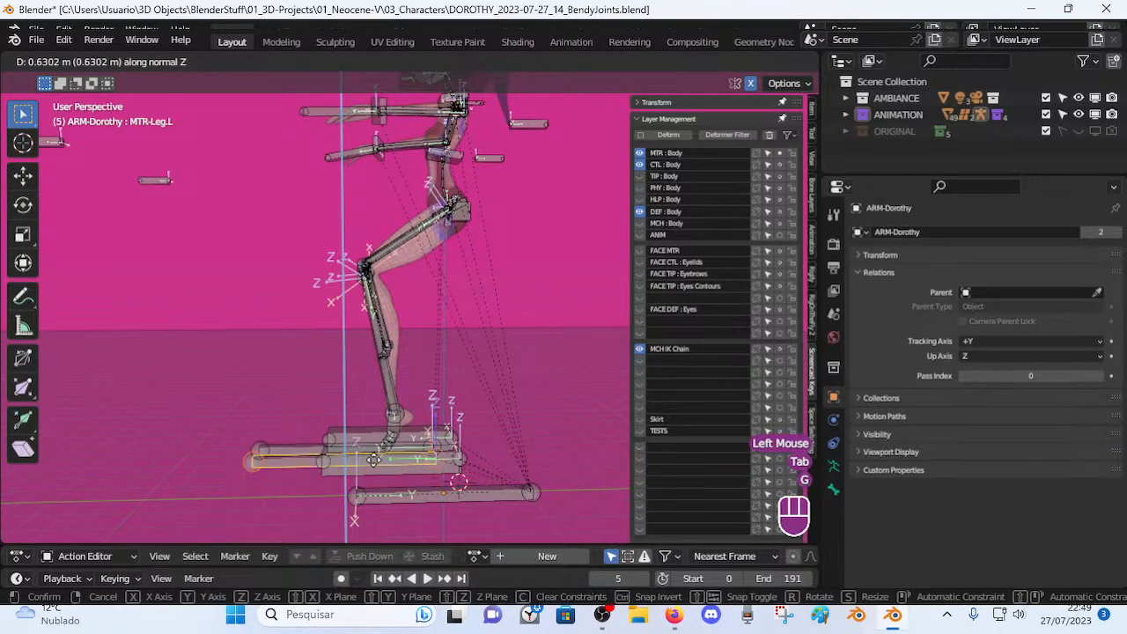
{"action": "left_click", "coordinate": [405, 423]}
{"action": "key", "text": "Tab"}
{"action": "middle_click_drag", "start_coordinate": [408, 422], "coordinate": [453, 445]}
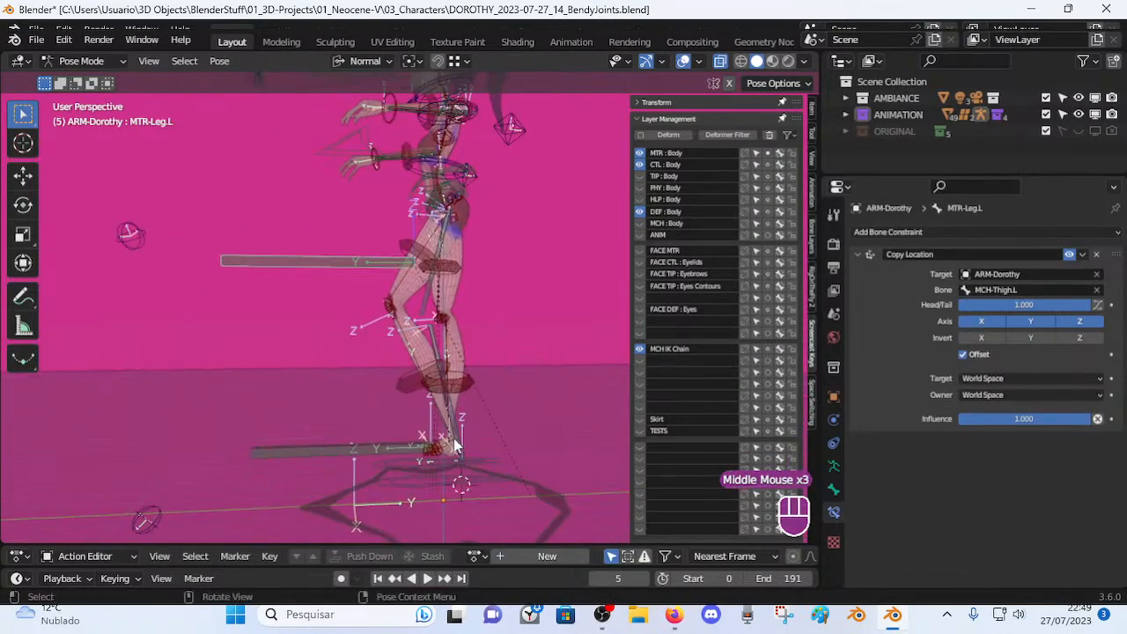
{"action": "key", "text": "Tab"}
{"action": "key", "text": "Tab"}
{"action": "key", "text": "a"}
{"action": "key", "text": "alt+q"}
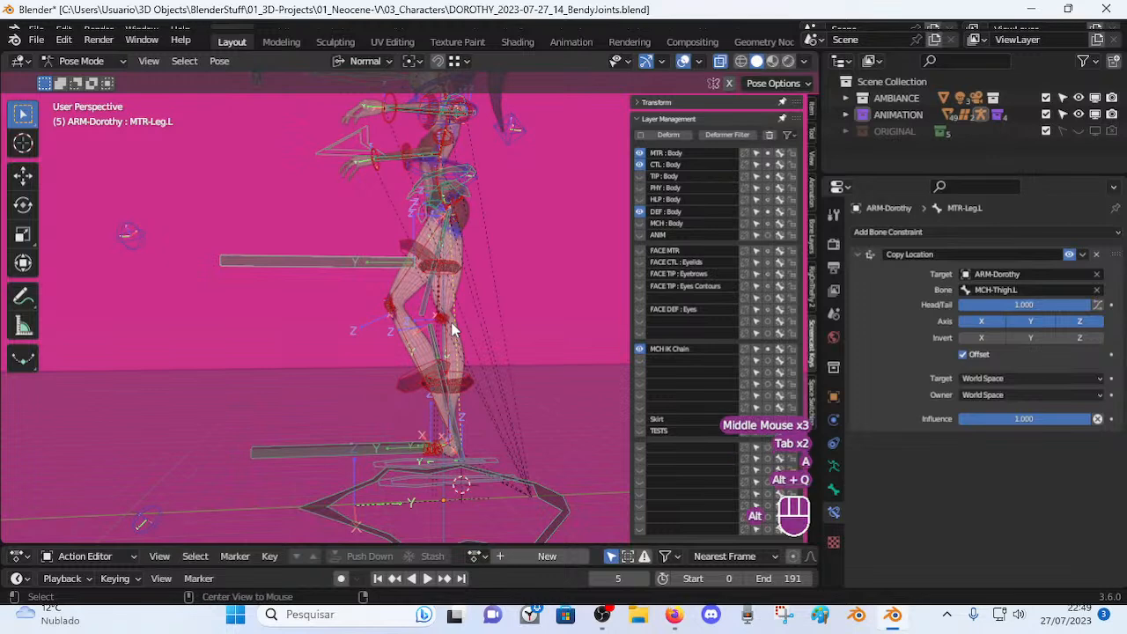
Select MTR-Leg.L, lower its rest position along local Z in Edit Mode to straighten the left leg, and return to Pose Mode.
{"action": "left_click", "coordinate": [346, 278]}
{"action": "key", "text": "Tab"}
{"action": "key", "text": "Tab"}
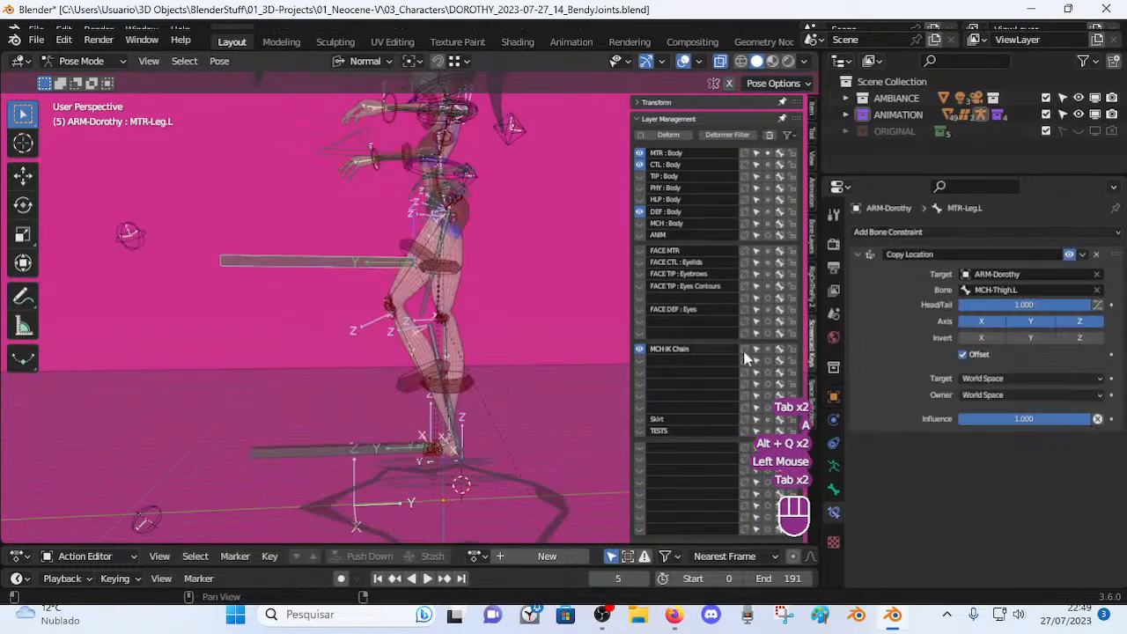
{"action": "mouse_move", "coordinate": [1031, 309]}
{"action": "left_mouse_down"}
{"action": "mouse_move", "coordinate": [957, 309]}
{"action": "mouse_move", "coordinate": [1035, 309]}
{"action": "left_mouse_up"}
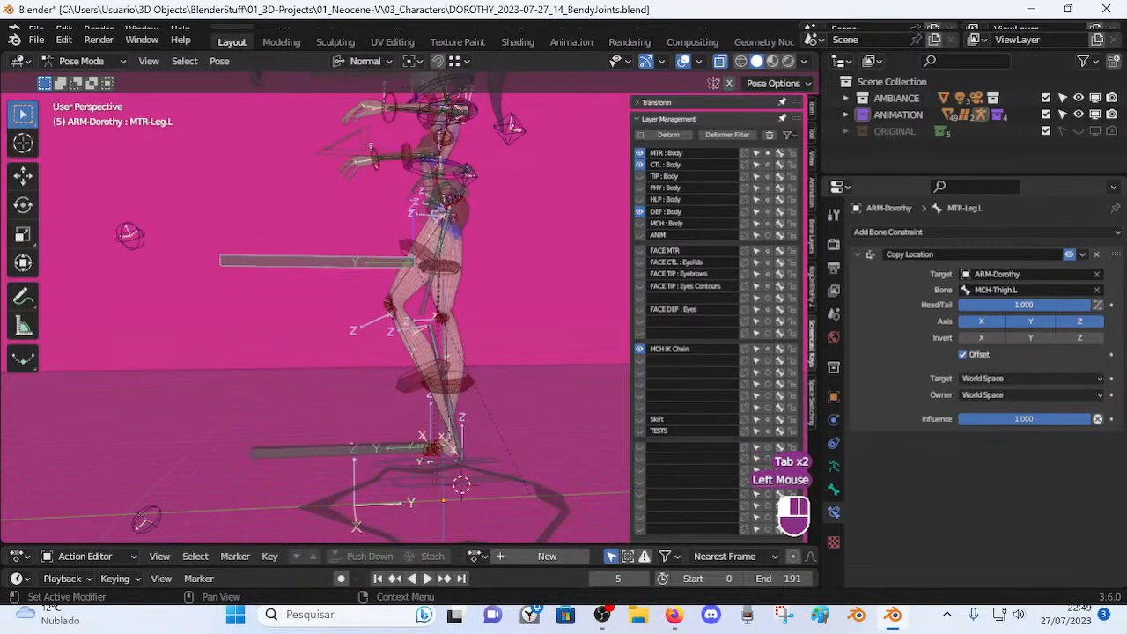
{"action": "key", "text": "Tab"}
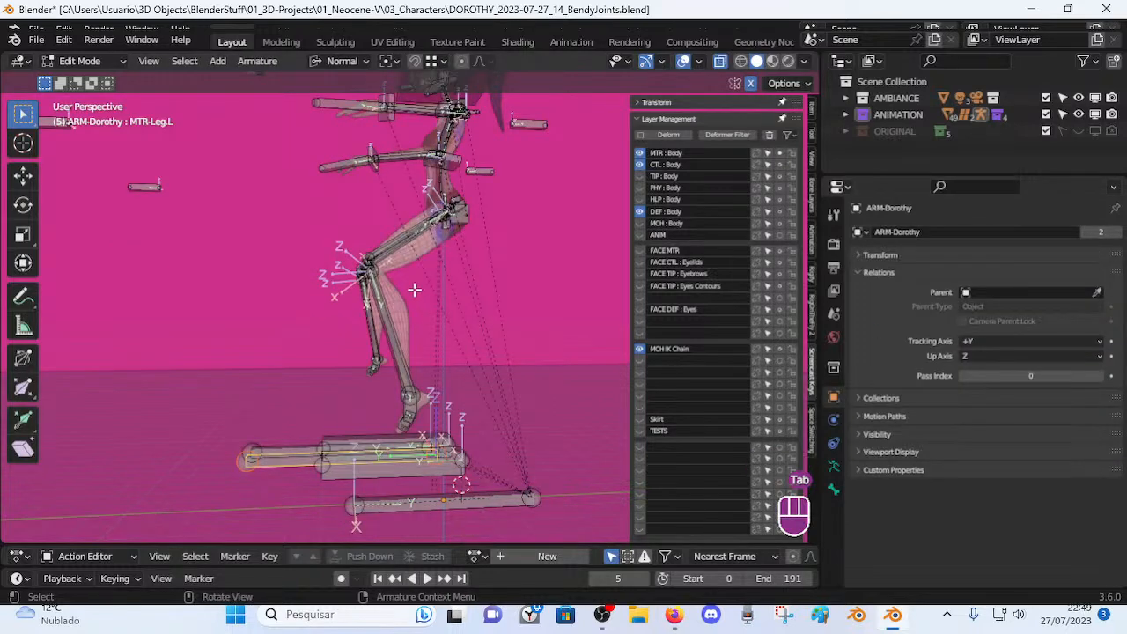
{"action": "key", "text": "g"}
{"action": "key", "text": "z"}
{"action": "left_click", "coordinate": [415, 395]}
{"action": "key", "text": "Tab"}
Set the Head/Tail value of MTR-Leg.L's Copy Location constraint to about 0.418.
{"action": "scroll", "coordinate": [431, 399], "scroll_direction": "down", "scroll_amount": 1}
{"action": "middle_click_drag", "start_coordinate": [430, 404], "coordinate": [433, 429]}
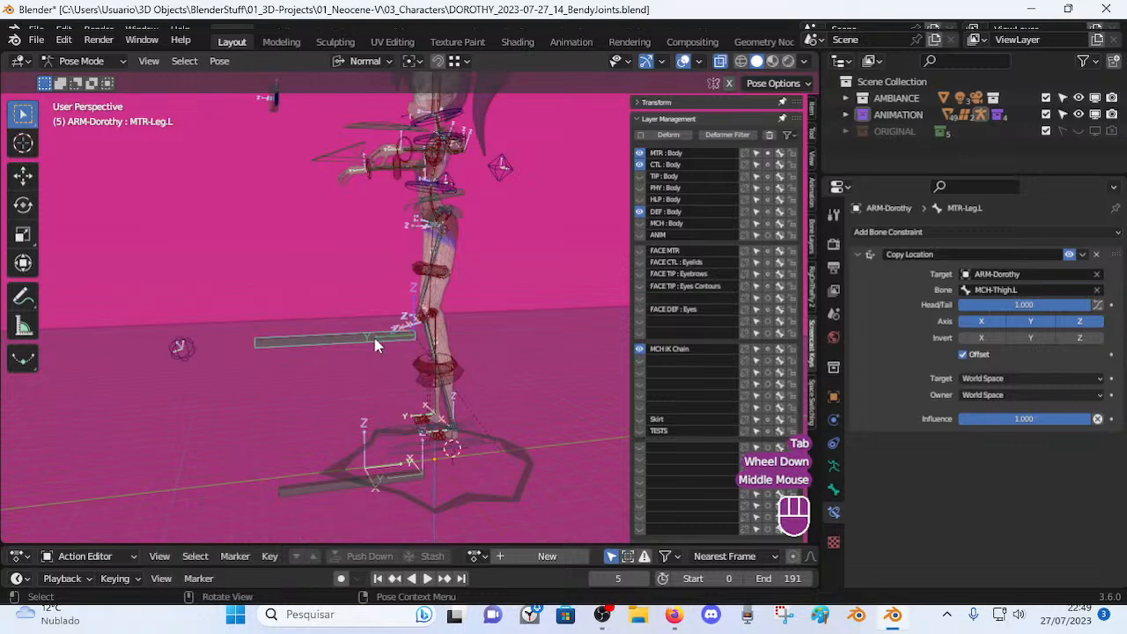
{"action": "left_click_drag", "start_coordinate": [1091, 303], "coordinate": [1019, 304]}
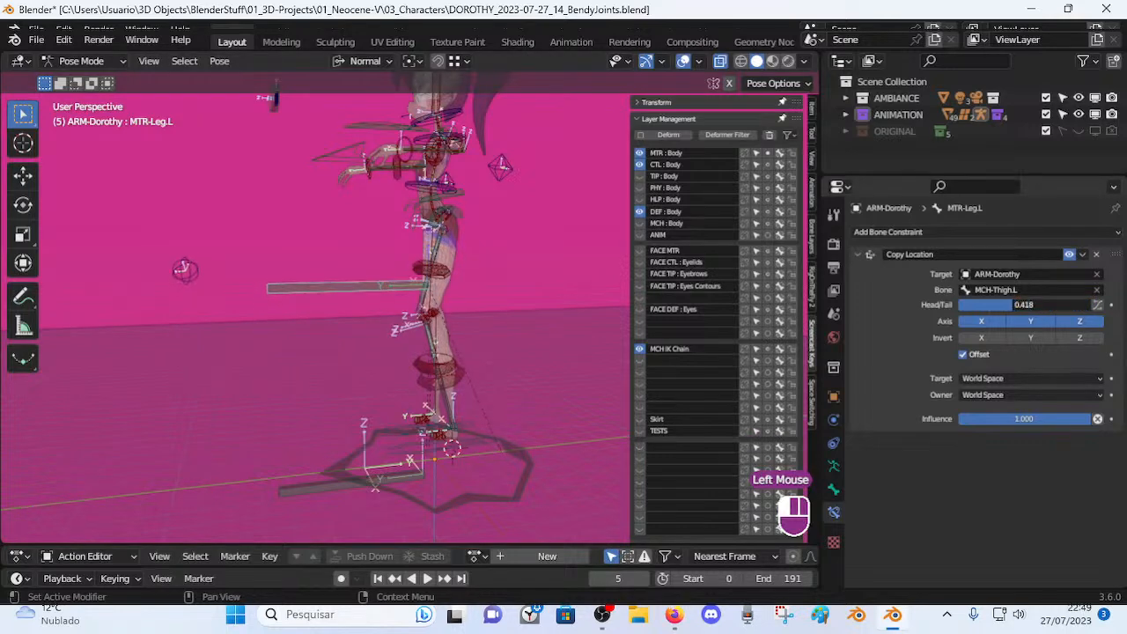
{"action": "middle_click_drag", "start_coordinate": [420, 314], "coordinate": [436, 287]}
Try rotating MTR-Leg.L around its Z axis, and clear the pose of all bones.
{"action": "key", "text": "r"}
{"action": "key", "text": "z"}
{"action": "left_click", "coordinate": [454, 361]}
{"action": "middle_click", "coordinate": [454, 361]}
{"action": "key", "text": "a"}
{"action": "key", "text": "alt+q"}
{"action": "key", "text": "alt+q"}
Select MTR-Leg.L again and rotate it around its Z axis.
{"action": "left_click", "coordinate": [361, 336]}
{"action": "key", "text": "r"}
{"action": "key", "text": "z"}
{"action": "left_click", "coordinate": [494, 380]}
{"action": "scroll", "coordinate": [421, 330], "scroll_direction": "up", "scroll_amount": 2}
{"action": "scroll", "coordinate": [436, 286], "scroll_direction": "down", "scroll_amount": 2}
Select MTR-Torso and try moving it to test how the left leg follows.
{"action": "left_click", "coordinate": [431, 207]}
{"action": "middle_click_drag", "start_coordinate": [431, 207], "coordinate": [484, 343]}
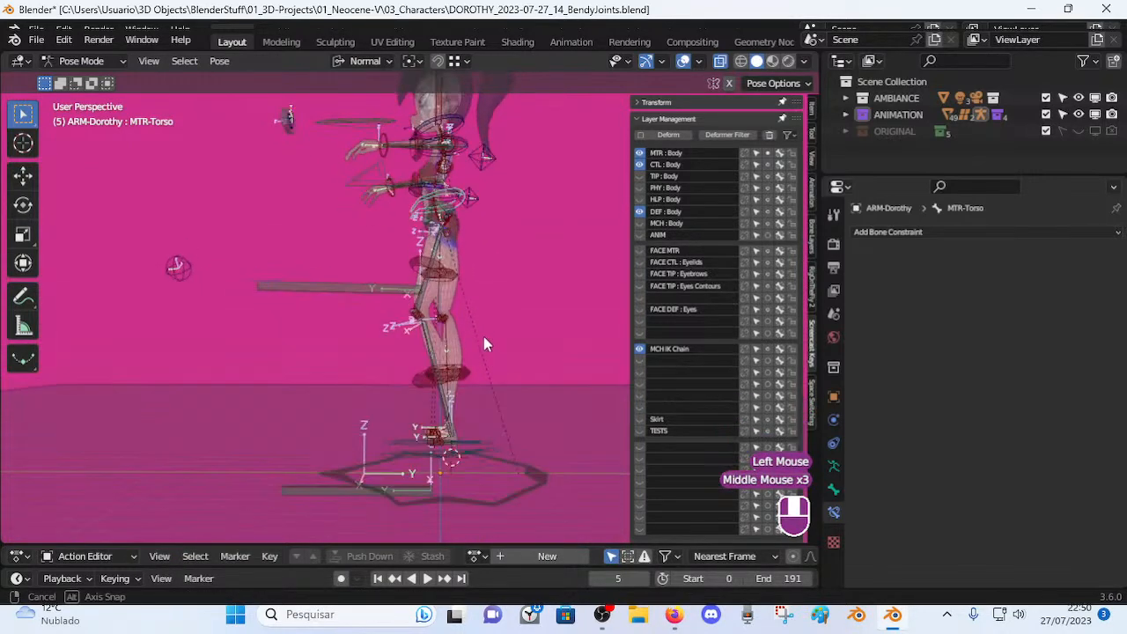
{"action": "key", "text": "g"}
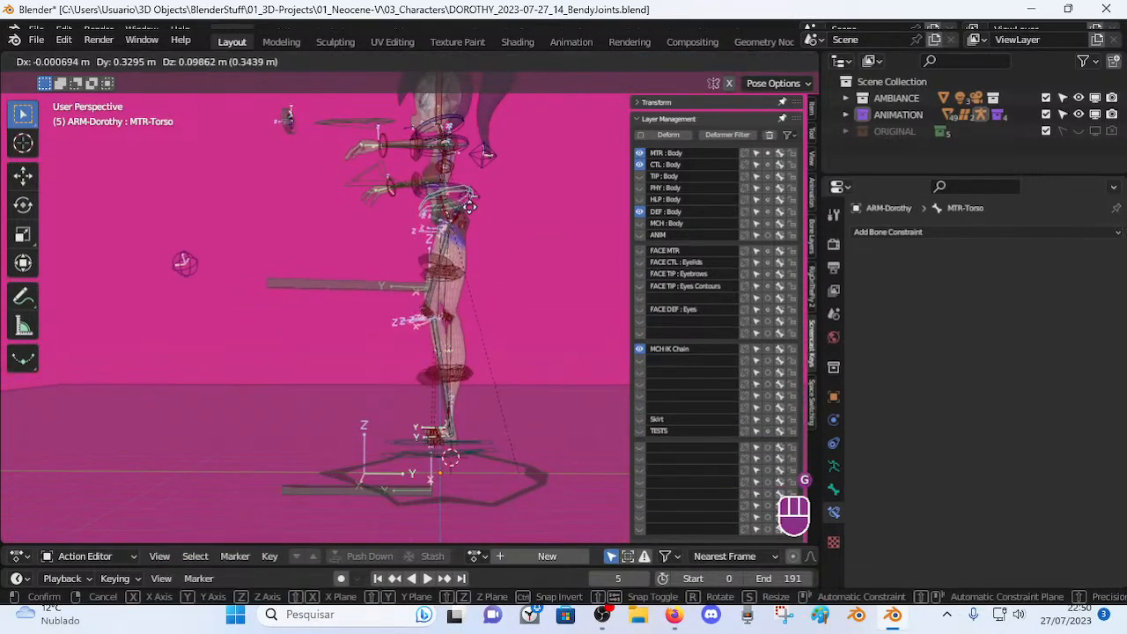
{"action": "key", "text": "Escape"}
{"action": "key", "text": "g"}
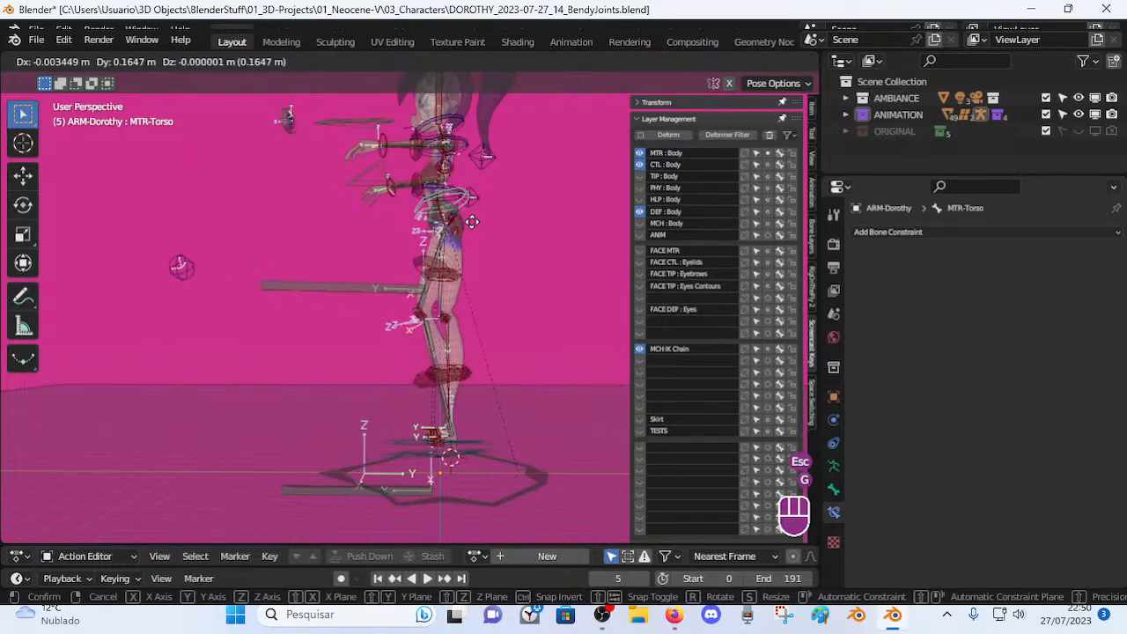
{"action": "key", "text": "Escape"}
Set the Head/Tail value of MTR-Leg.L's Copy Location constraint to about 0.677.
{"action": "left_click", "coordinate": [356, 291]}
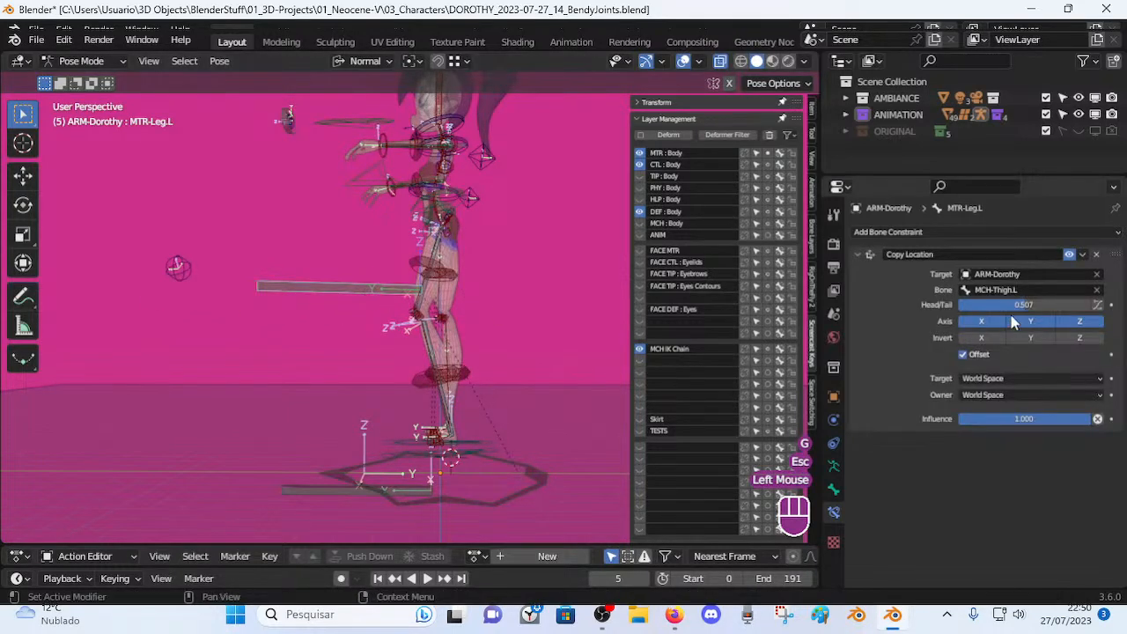
{"action": "left_click_drag", "start_coordinate": [1025, 304], "coordinate": [1056, 305]}
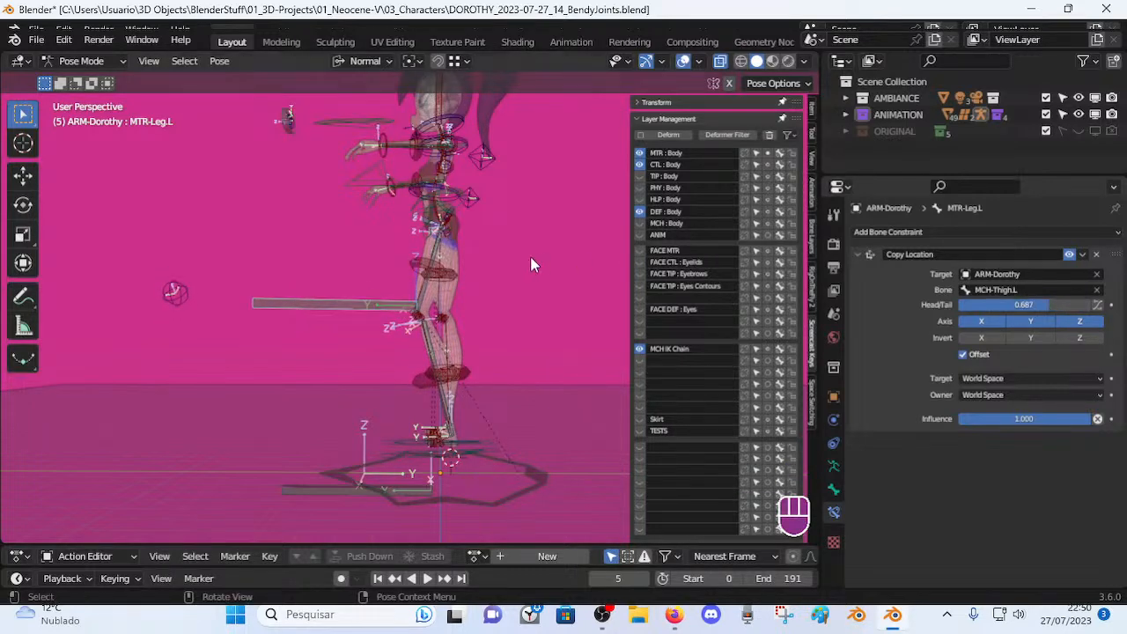
{"action": "left_click", "coordinate": [447, 200]}
{"action": "left_click", "coordinate": [377, 303]}
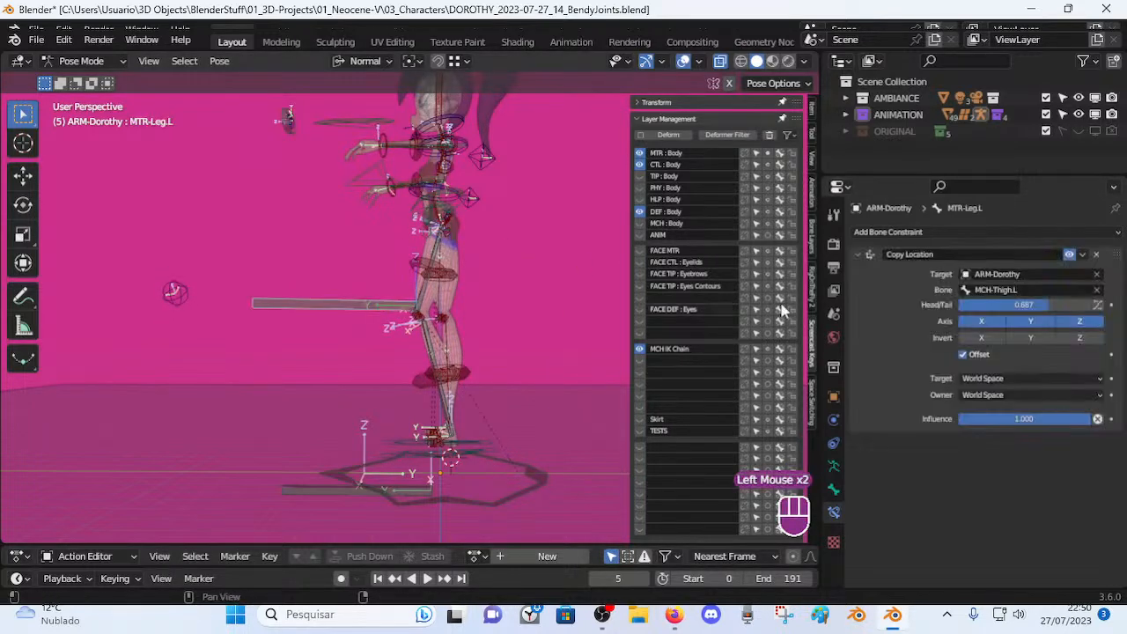
{"action": "mouse_move", "coordinate": [1061, 304]}
{"action": "left_mouse_down"}
{"action": "mouse_move", "coordinate": [1092, 305]}
{"action": "mouse_move", "coordinate": [1048, 305]}
{"action": "left_mouse_up"}
{"action": "left_click", "coordinate": [421, 299]}
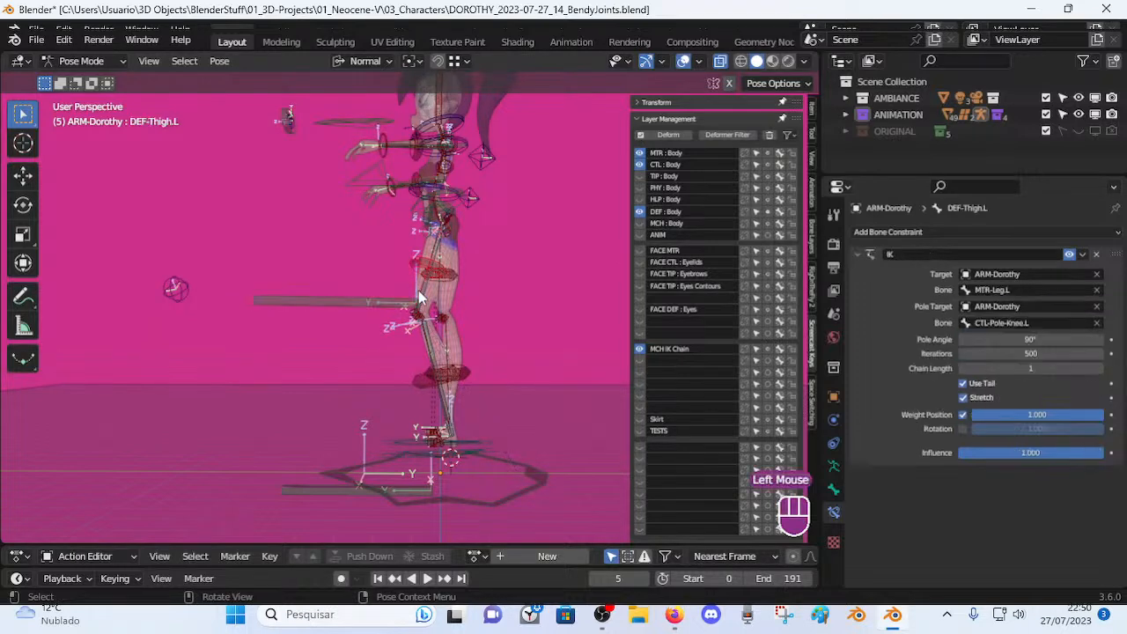
{"action": "left_click", "coordinate": [429, 299]}
{"action": "left_click", "coordinate": [391, 310]}
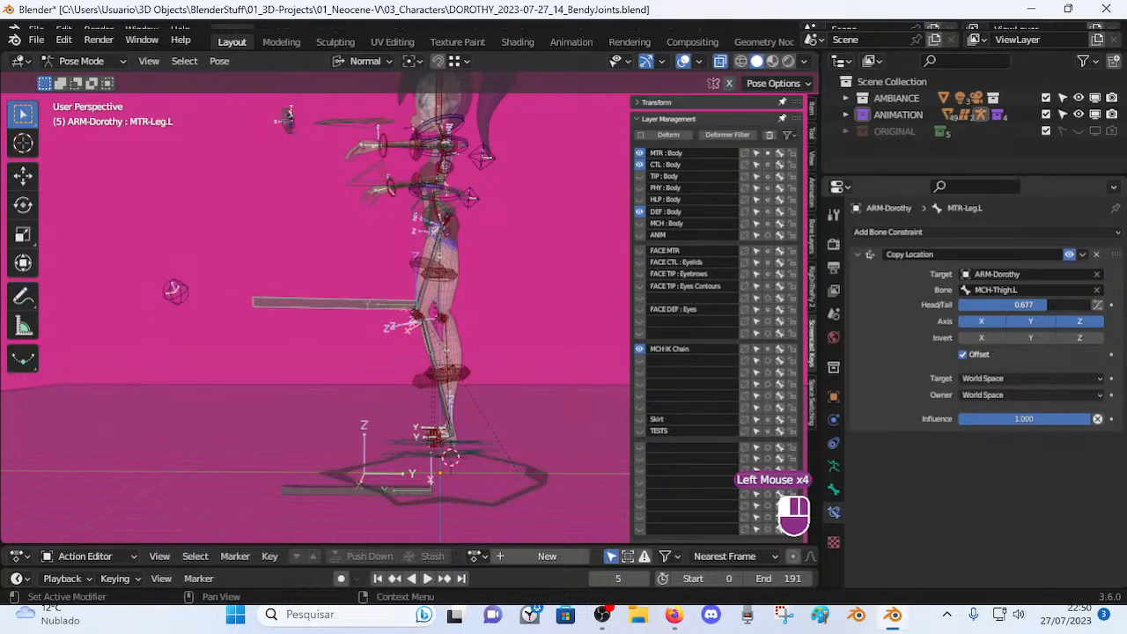
Set the Owner space of MTR-Leg.L's Copy Location constraint to Local Space and try moving the bone.
{"action": "left_click", "coordinate": [988, 395]}
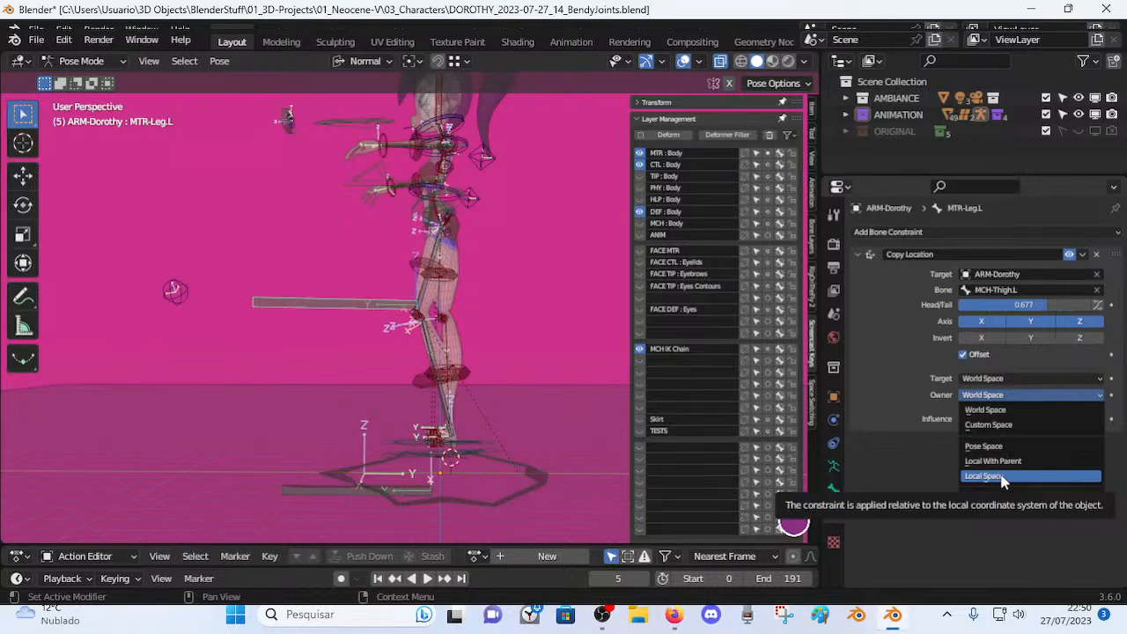
{"action": "left_click", "coordinate": [983, 475]}
{"action": "left_click", "coordinate": [1008, 379]}
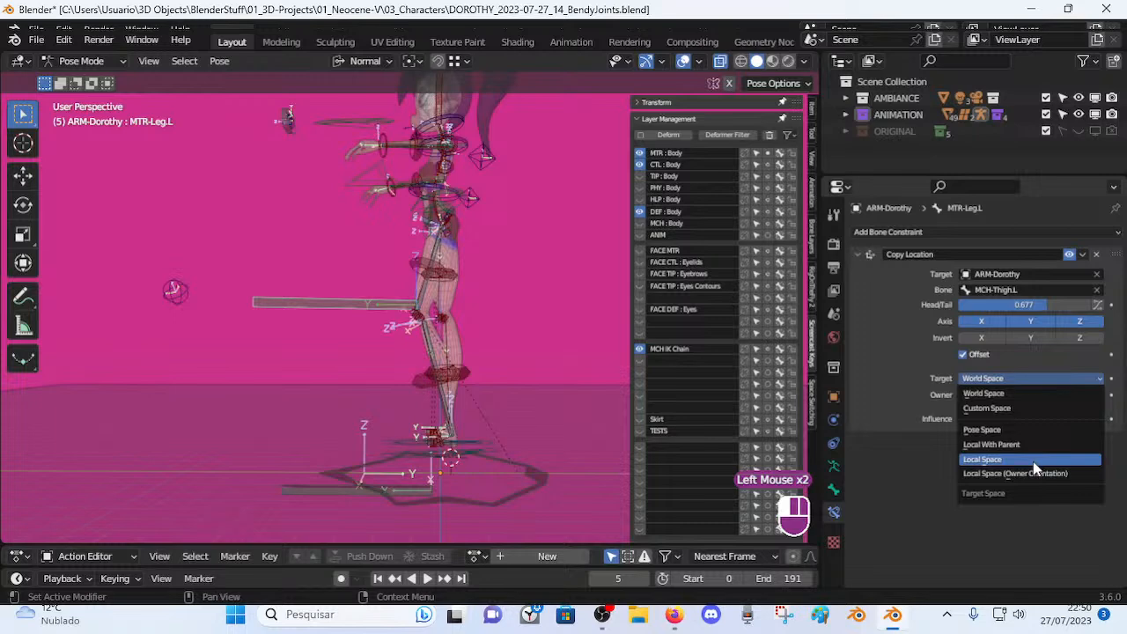
{"action": "left_click", "coordinate": [834, 368]}
{"action": "left_click", "coordinate": [834, 512]}
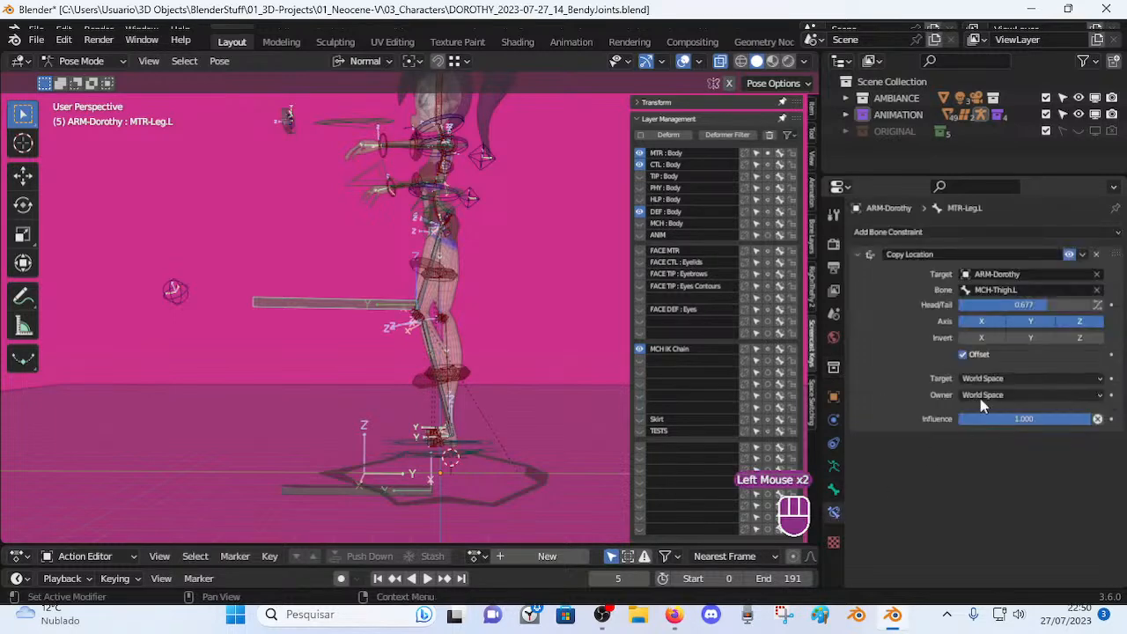
{"action": "left_click", "coordinate": [984, 395]}
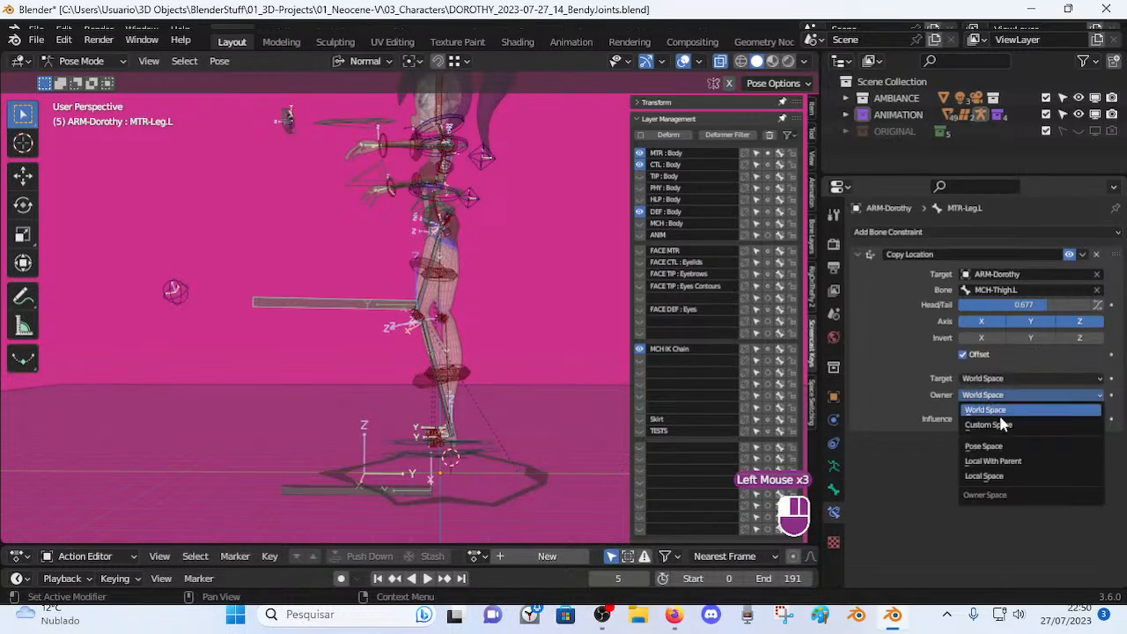
{"action": "left_click", "coordinate": [983, 475]}
{"action": "middle_click_drag", "start_coordinate": [524, 362], "coordinate": [481, 343]}
{"action": "key", "text": "g"}
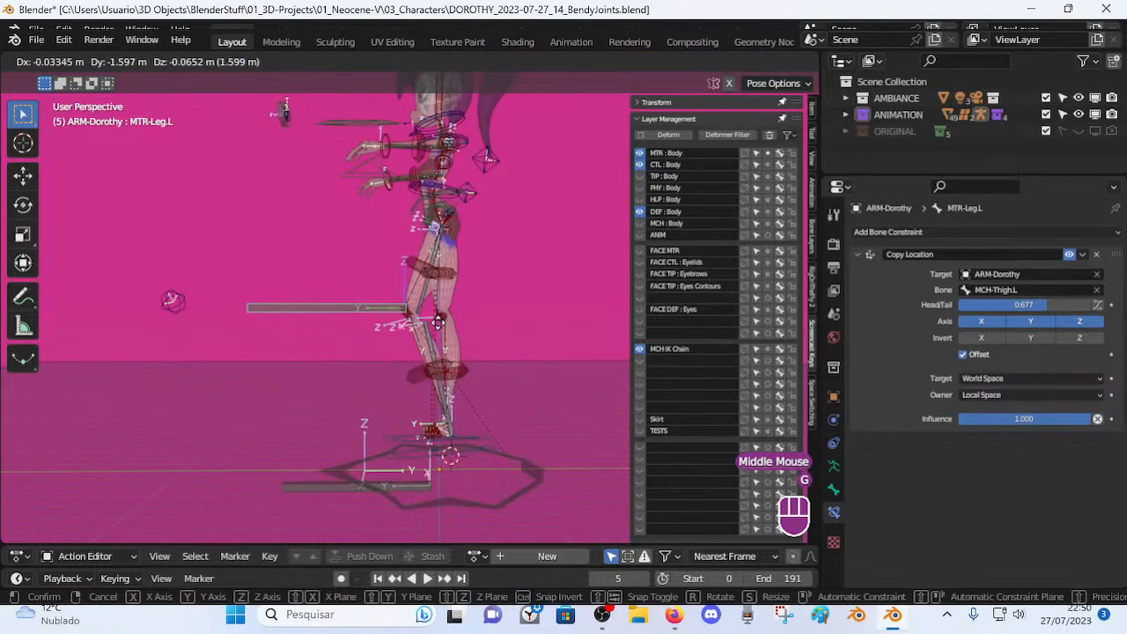
{"action": "key", "text": "Escape"}
Reselect MTR-Leg.L and inspect its rest position in Edit Mode before returning to Pose Mode.
{"action": "key", "text": "a"}
{"action": "key", "text": "alt+q"}
{"action": "key", "text": "alt+q"}
{"action": "left_click", "coordinate": [405, 315]}
{"action": "key", "text": "Tab"}
{"action": "middle_click_drag", "start_coordinate": [423, 345], "coordinate": [454, 333]}
{"action": "key", "text": "Tab"}
Try moving MTR-Leg.L freely and along its Y axis.
{"action": "scroll", "coordinate": [446, 314], "scroll_direction": "up", "scroll_amount": 2}
{"action": "key", "text": "g"}
{"action": "key", "text": "Tab"}
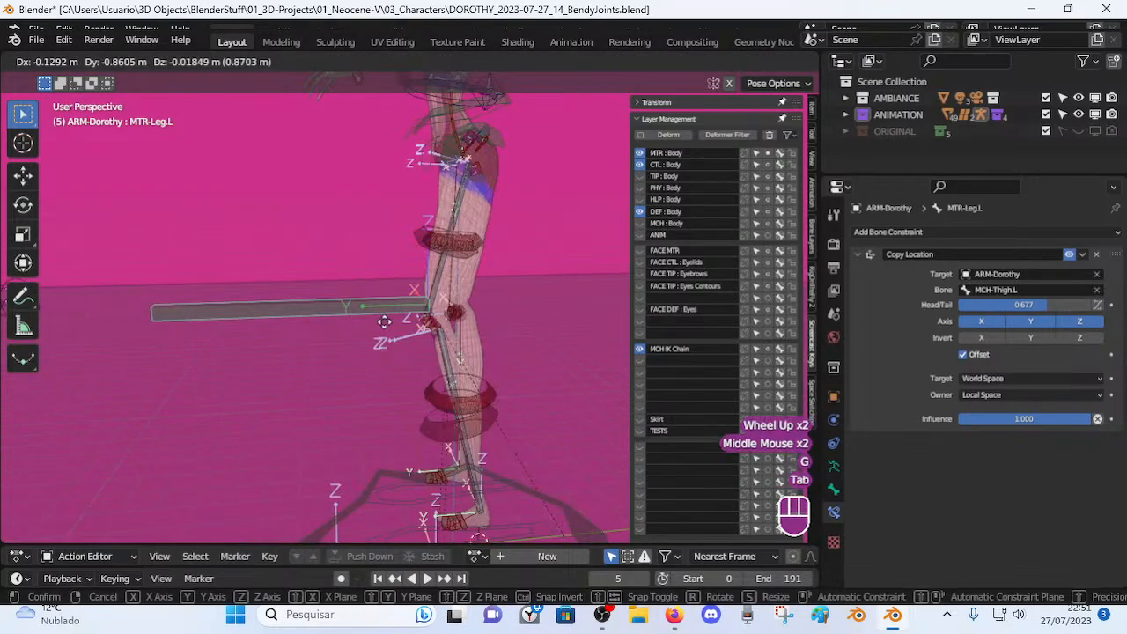
{"action": "key", "text": "Escape"}
{"action": "scroll", "coordinate": [414, 334], "scroll_direction": "down", "scroll_amount": 1}
{"action": "scroll", "coordinate": [413, 339], "scroll_direction": "down", "scroll_amount": 1}
{"action": "key", "text": "g"}
{"action": "key", "text": "y"}
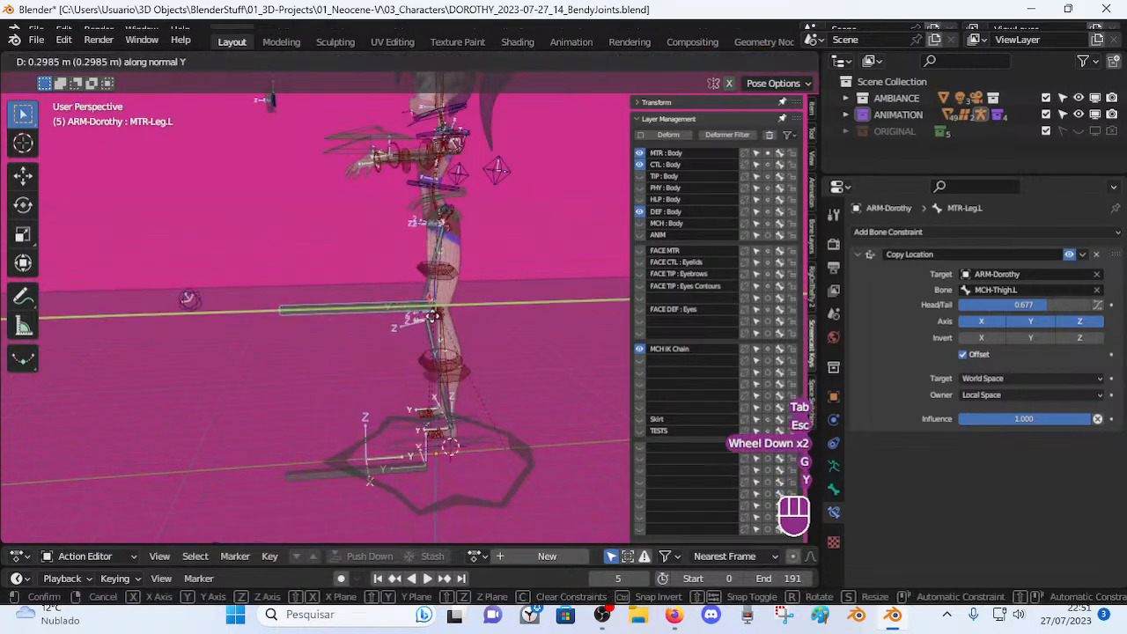
{"action": "key", "text": "Escape"}
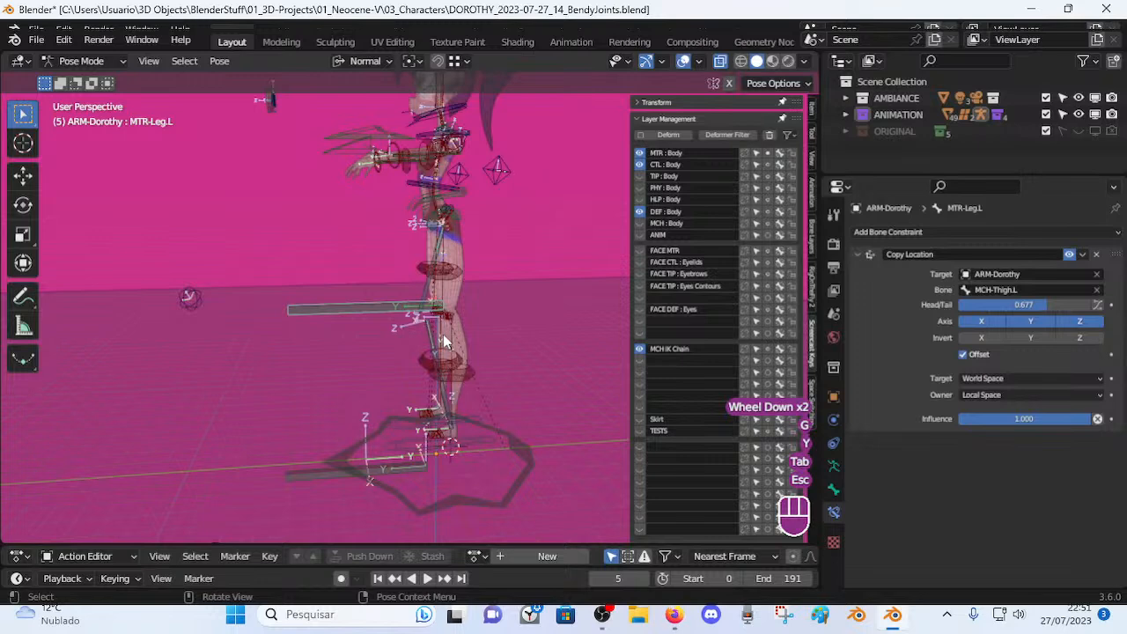
Try lowering MTR-Torso to test the knee bend with the Local Space owner setting.
{"action": "left_click", "coordinate": [460, 207]}
{"action": "key", "text": "g"}
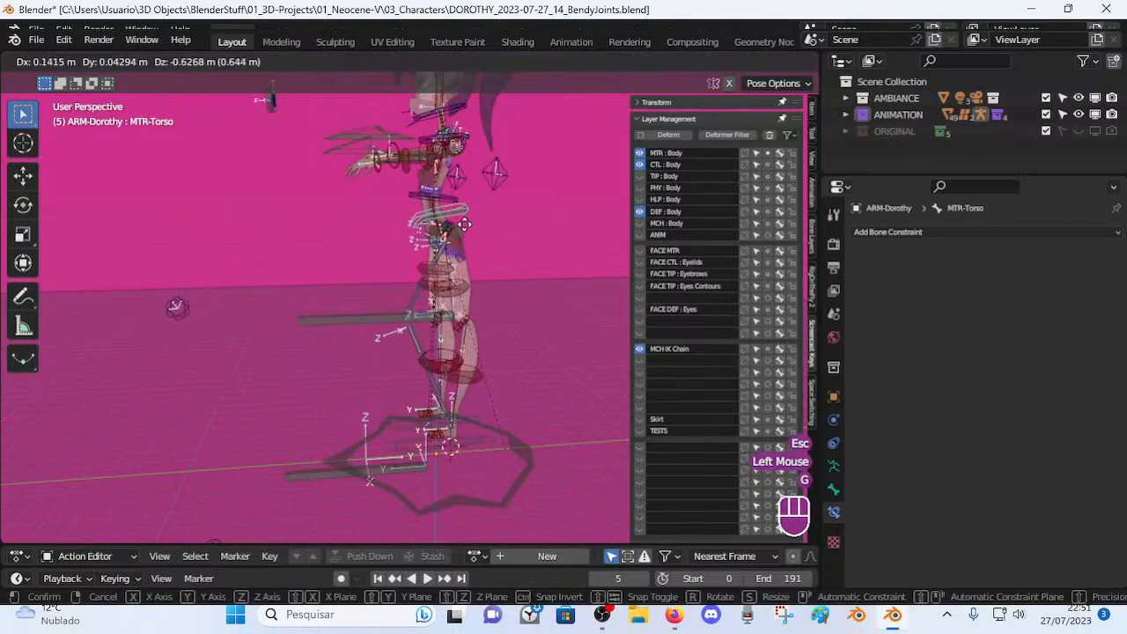
{"action": "key", "text": "Escape"}
{"action": "key", "text": "Tab"}
{"action": "key", "text": "Tab"}
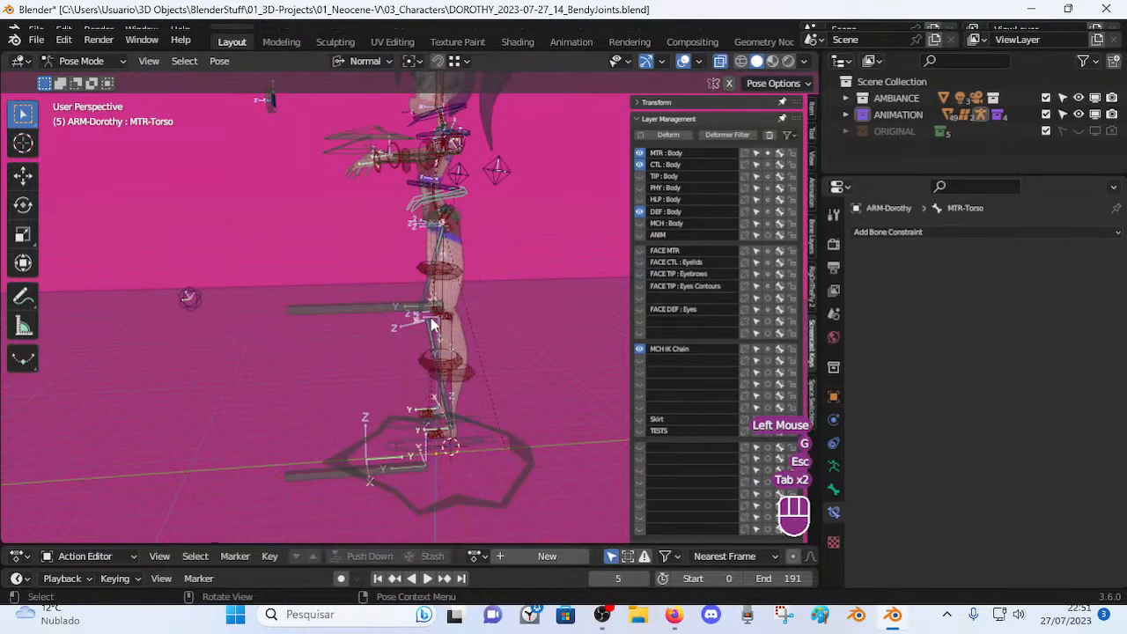
Set the Head/Tail of MTR-Leg.L's Copy Location constraint to about 0.592 and its Owner space to World Space.
{"action": "left_click", "coordinate": [409, 317]}
{"action": "left_click_drag", "start_coordinate": [1039, 305], "coordinate": [1028, 305]}
{"action": "left_click", "coordinate": [998, 397]}
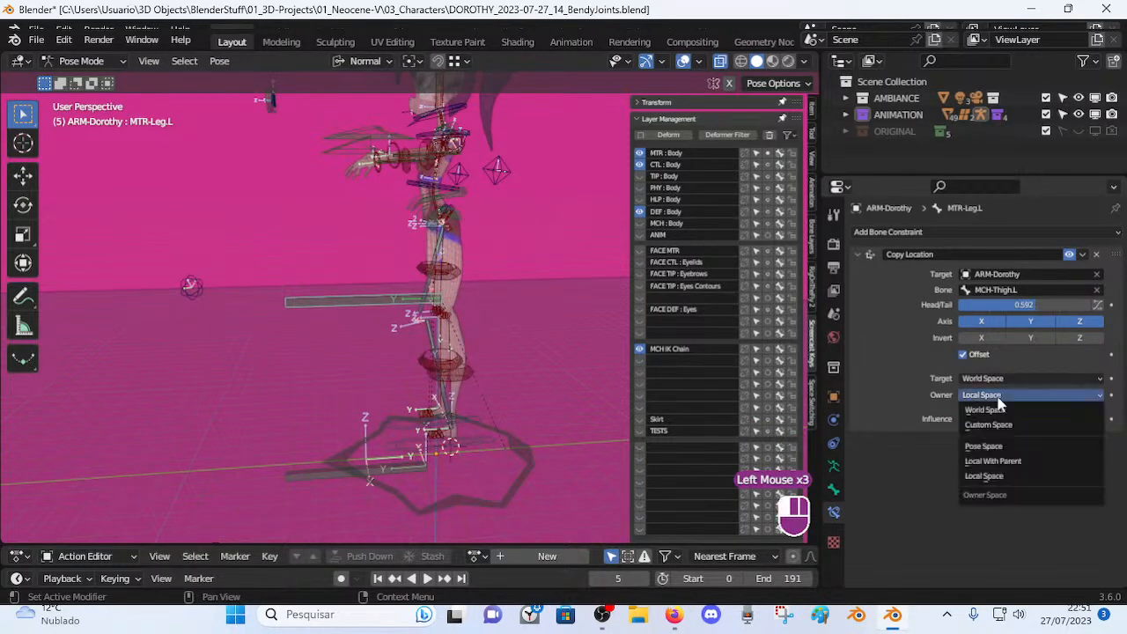
{"action": "left_click", "coordinate": [1011, 412]}
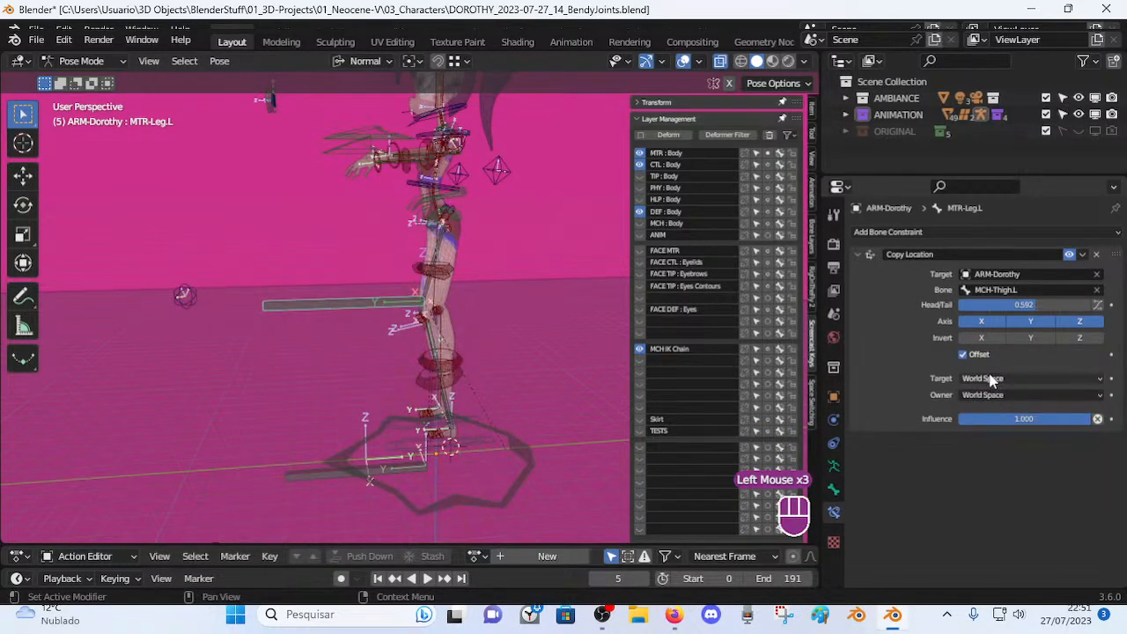
Try Local Space (Owner Orientation) and Local Space as the Copy Location constraint's Target space, and restore World Space.
{"action": "left_click", "coordinate": [996, 381]}
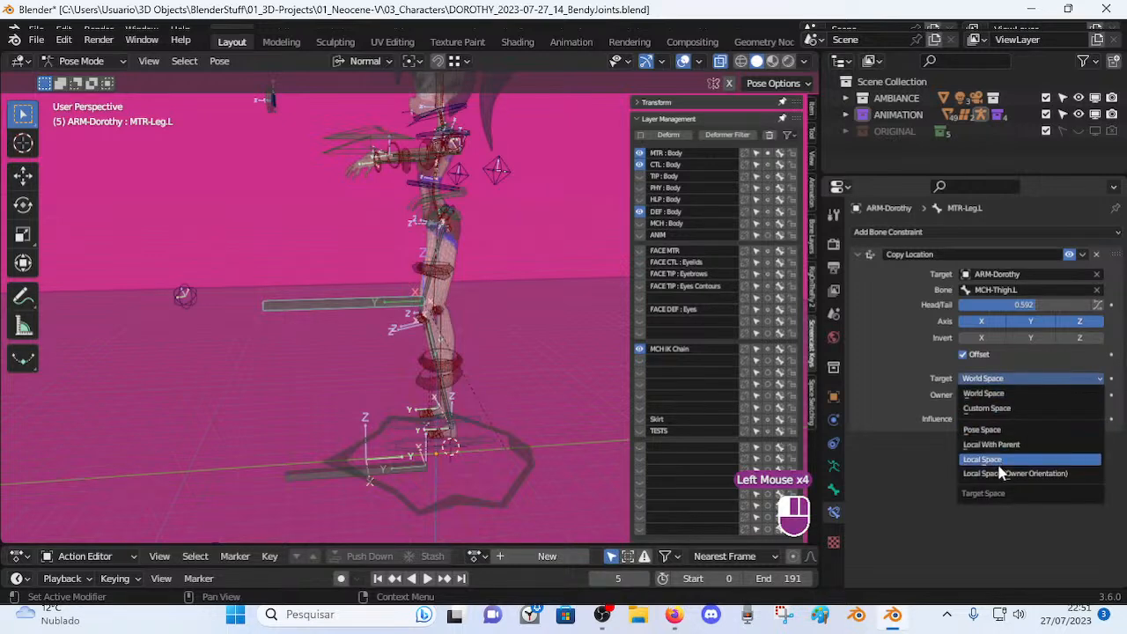
{"action": "left_click", "coordinate": [1004, 473]}
{"action": "left_click", "coordinate": [1009, 378]}
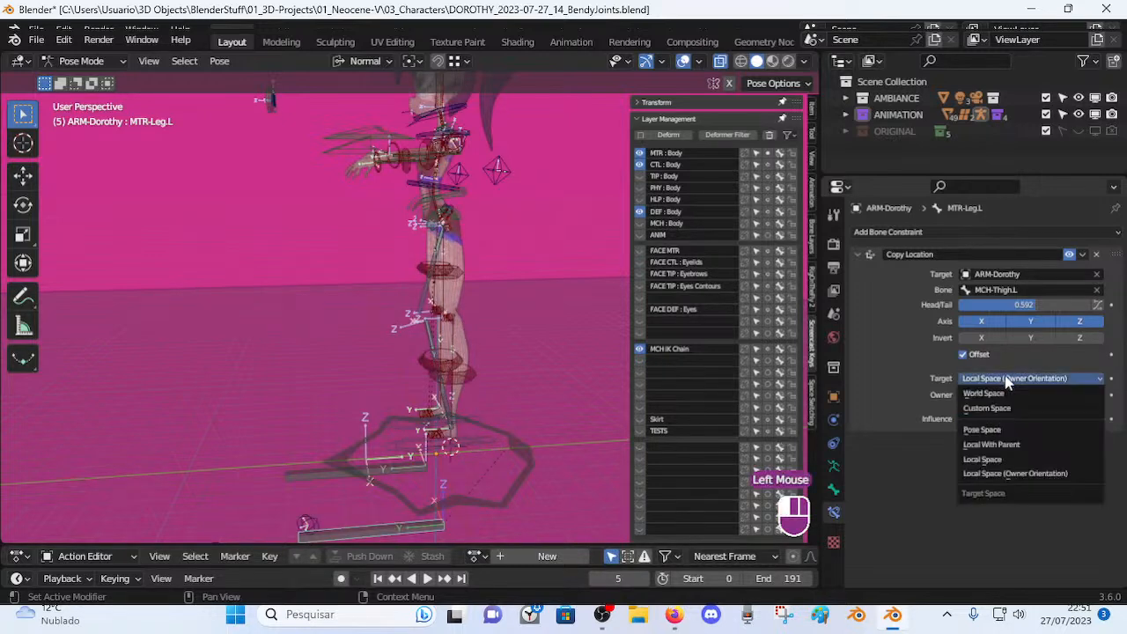
{"action": "left_click", "coordinate": [991, 458]}
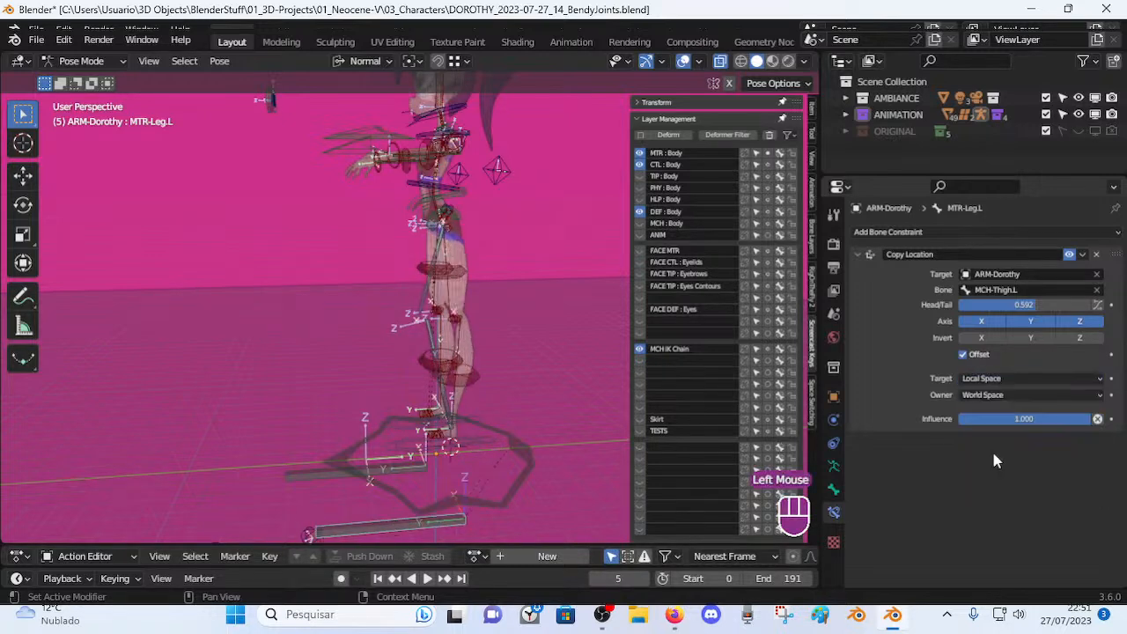
{"action": "left_click", "coordinate": [999, 380]}
{"action": "left_click", "coordinate": [981, 390]}
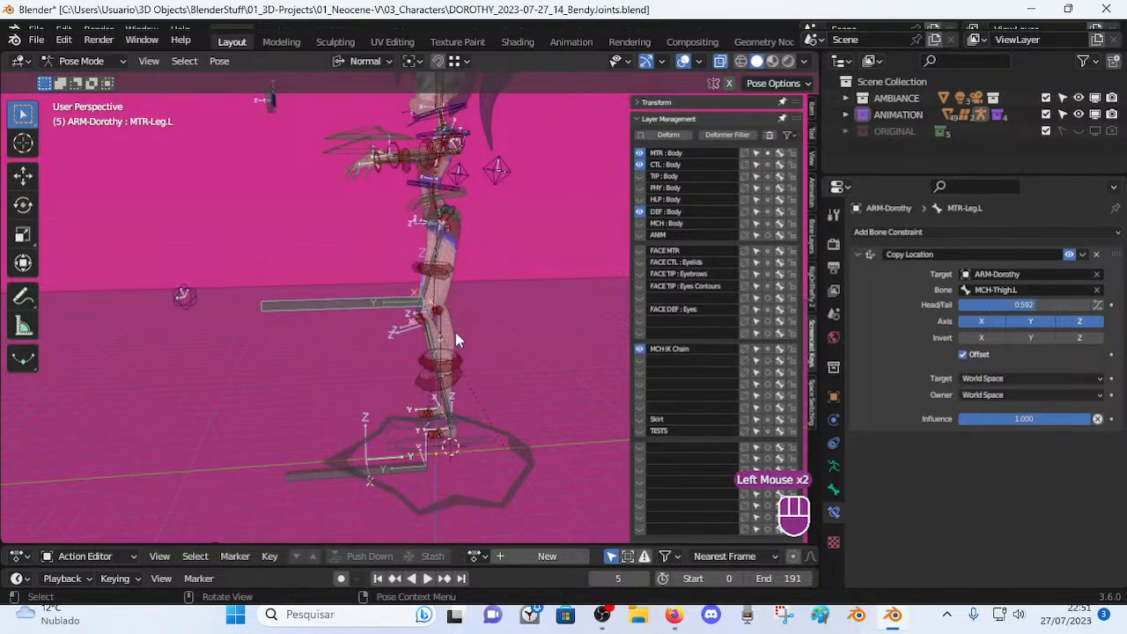
Select MTR-Torso and move it down so the character crouches with bent knees.
{"action": "middle_click_drag", "start_coordinate": [466, 341], "coordinate": [611, 319]}
{"action": "middle_click_drag", "start_coordinate": [471, 322], "coordinate": [257, 321]}
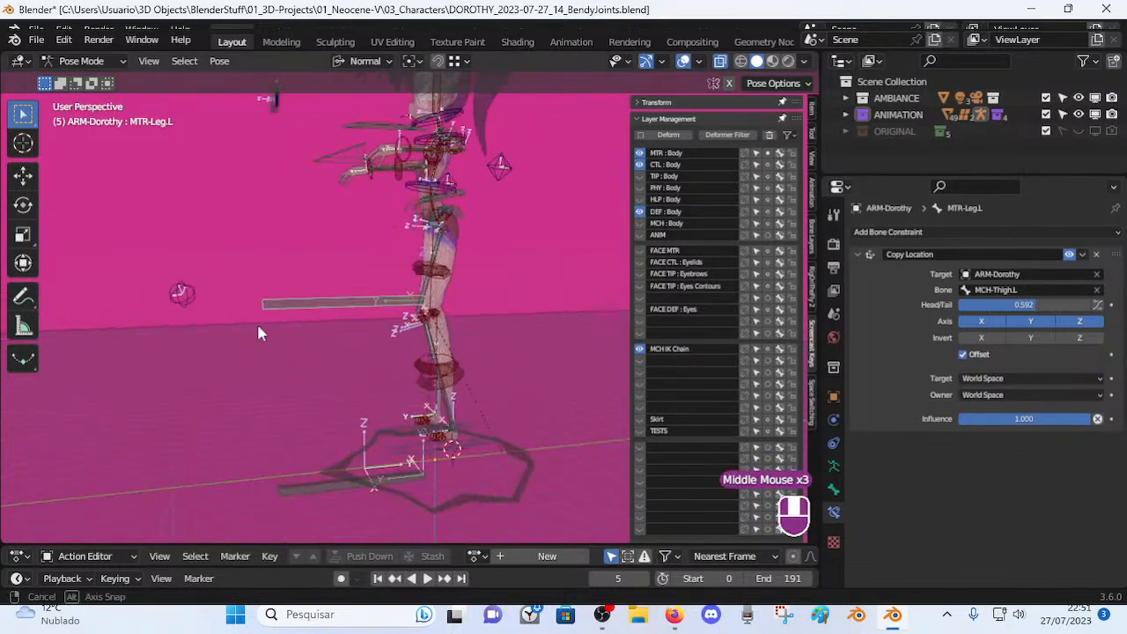
{"action": "left_click", "coordinate": [454, 207]}
{"action": "key", "text": "g"}
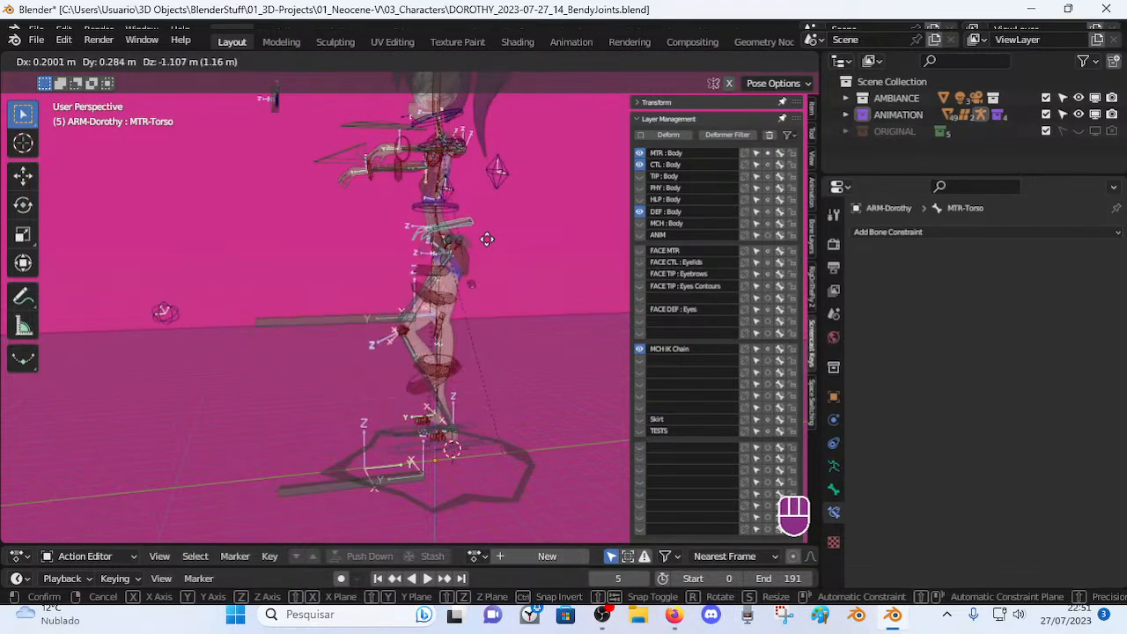
{"action": "left_click", "coordinate": [401, 304]}
{"action": "middle_click_drag", "start_coordinate": [401, 300], "coordinate": [440, 310]}
{"action": "key", "text": "g"}
{"action": "key", "text": "Escape"}
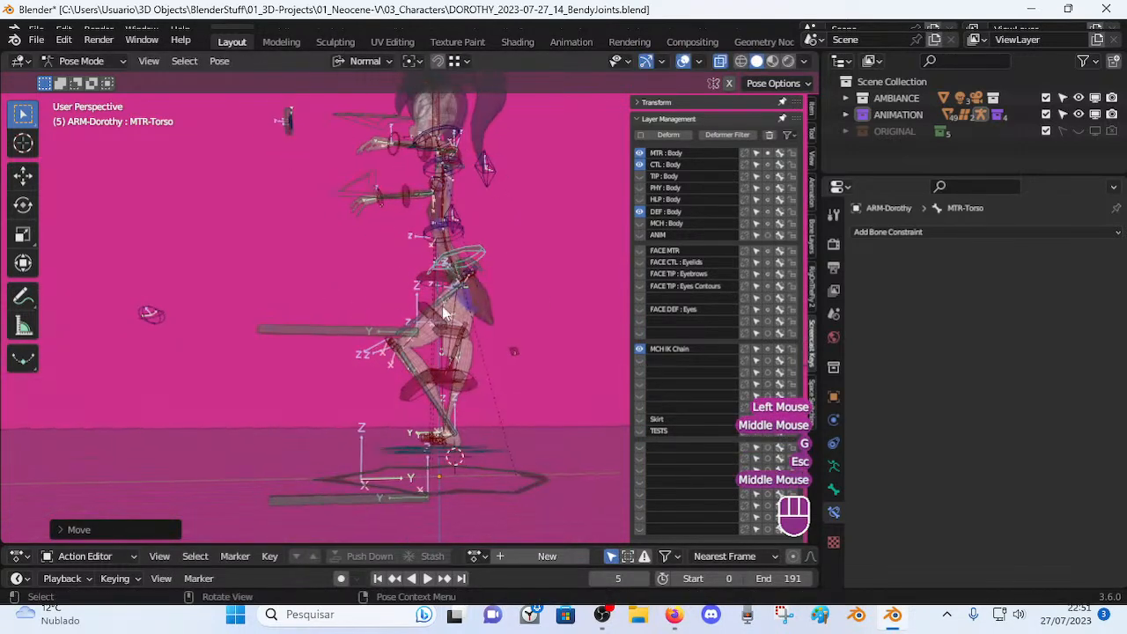
{"action": "key", "text": "g"}
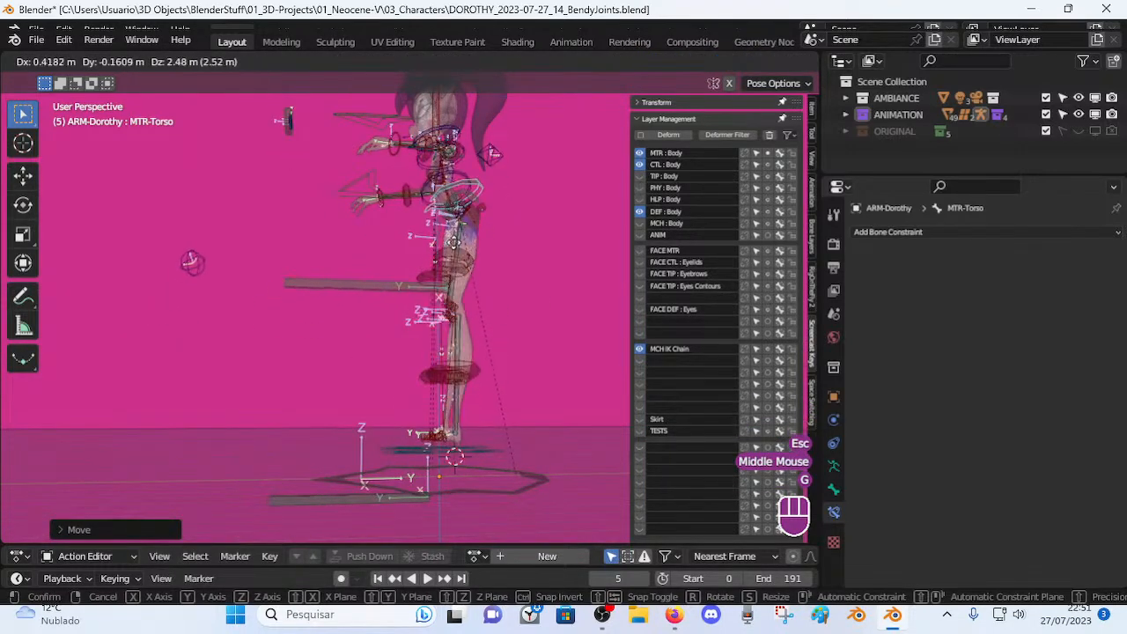
{"action": "left_click", "coordinate": [458, 313]}
Move the MTR-Leg.L control at the left knee to adjust the bent leg.
{"action": "scroll", "coordinate": [400, 356], "scroll_direction": "up", "scroll_amount": 2}
{"action": "middle_click_drag", "start_coordinate": [401, 357], "coordinate": [410, 355], "text": "shift"}
{"action": "left_click", "coordinate": [413, 339]}
{"action": "key", "text": "g"}
{"action": "left_click", "coordinate": [385, 312]}
Select MTR-Torso again and reposition it to refine the crouching pose.
{"action": "left_click", "coordinate": [531, 200]}
{"action": "key", "text": "g"}
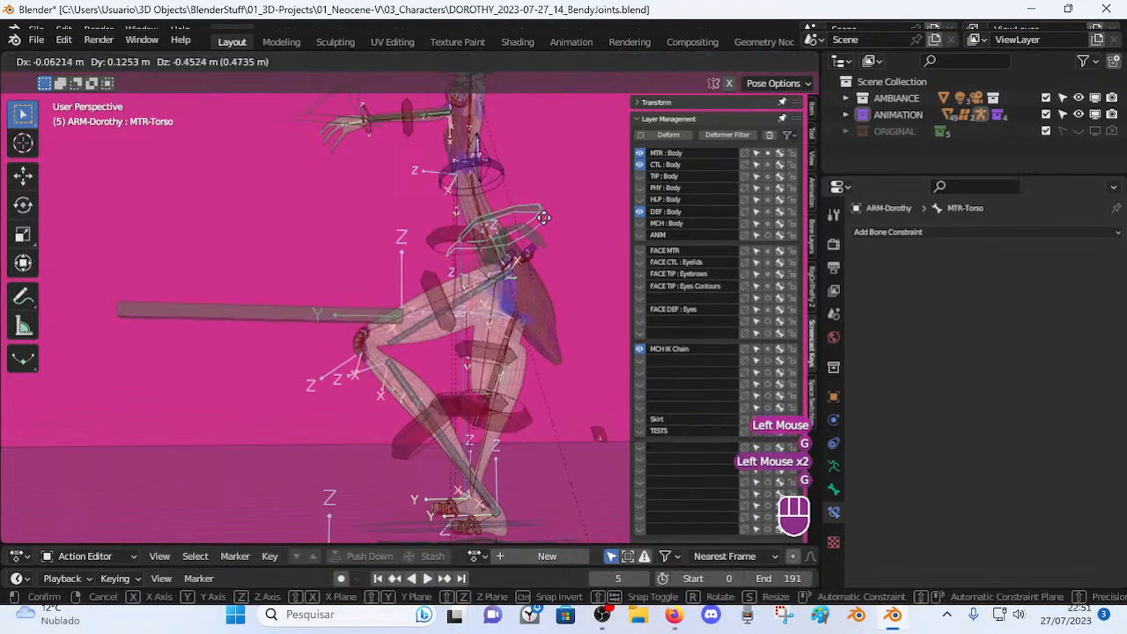
{"action": "left_click", "coordinate": [467, 412]}
{"action": "scroll", "coordinate": [466, 414], "scroll_direction": "down", "scroll_amount": 2}
{"action": "middle_click_drag", "start_coordinate": [466, 413], "coordinate": [467, 415]}
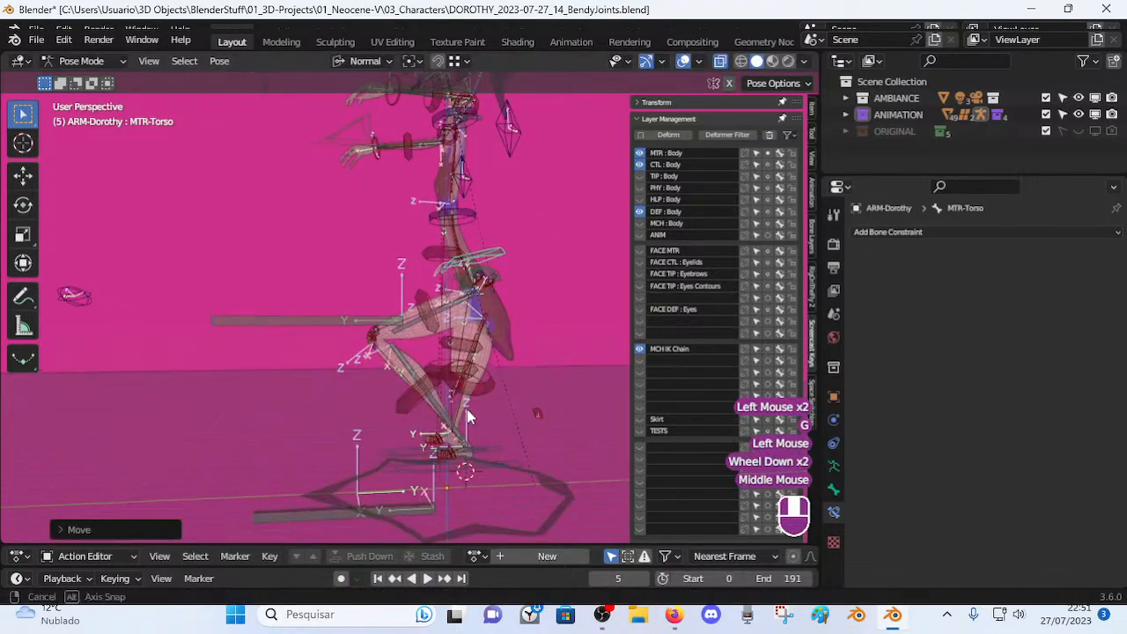
Select MTR-Foot.L and place the 3D cursor at the ball of the left foot.
{"action": "left_click", "coordinate": [498, 459]}
{"action": "scroll", "coordinate": [497, 462], "scroll_direction": "up", "scroll_amount": 1}
{"action": "middle_click_drag", "start_coordinate": [497, 461], "coordinate": [429, 372], "text": "shift"}
{"action": "scroll", "coordinate": [429, 372], "scroll_direction": "up", "scroll_amount": 1}
{"action": "scroll", "coordinate": [429, 372], "scroll_direction": "up", "scroll_amount": 1}
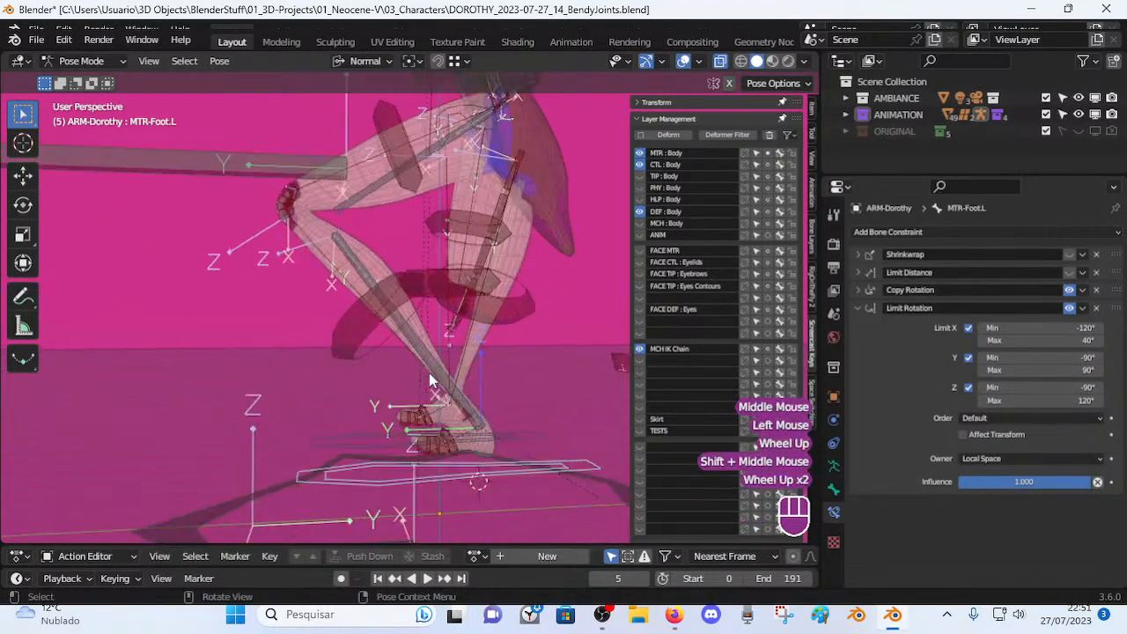
{"action": "right_click", "coordinate": [407, 449], "text": "shift"}
{"action": "middle_click_drag", "start_coordinate": [407, 449], "coordinate": [548, 451]}
{"action": "right_click", "coordinate": [454, 444], "text": "shift"}
{"action": "middle_click_drag", "start_coordinate": [453, 445], "coordinate": [493, 447]}
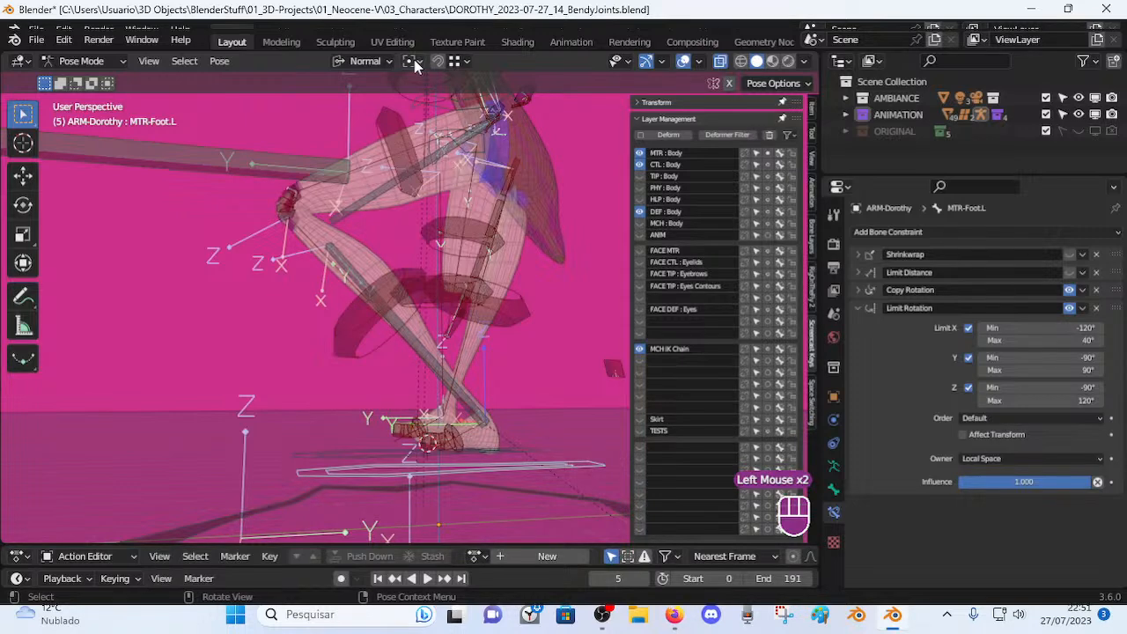
Set the pivot point to 3D Cursor and rotate MTR-Foot.L around its X axis to lift the heel.
{"action": "key", "text": "period"}
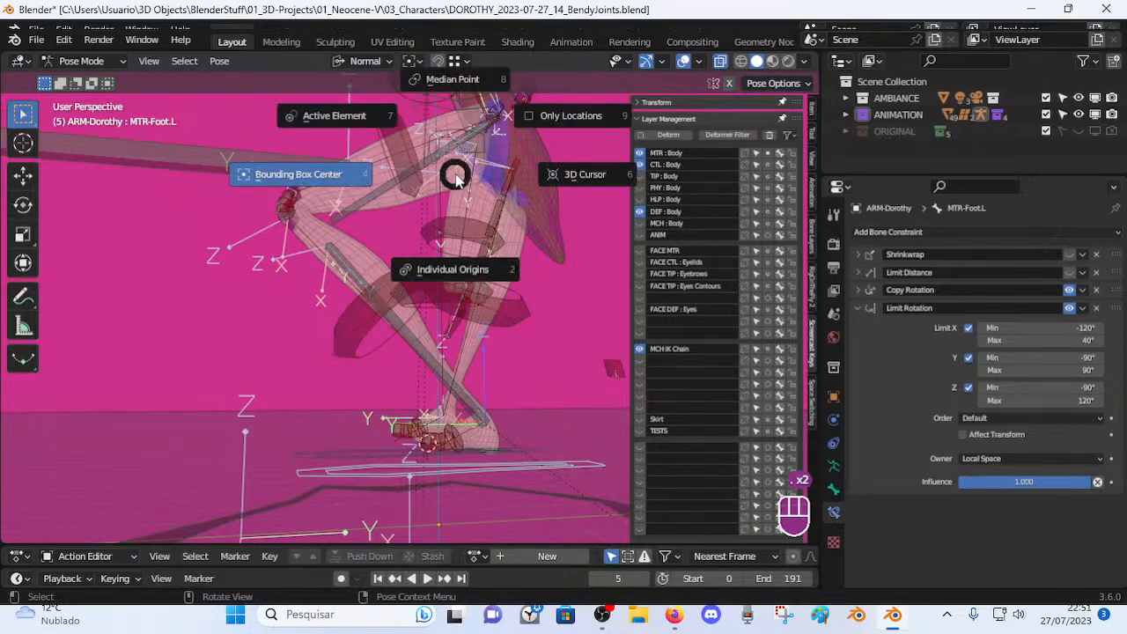
{"action": "left_click", "coordinate": [556, 176]}
{"action": "middle_click_drag", "start_coordinate": [496, 428], "coordinate": [507, 466]}
{"action": "key", "text": "r"}
{"action": "key", "text": "x"}
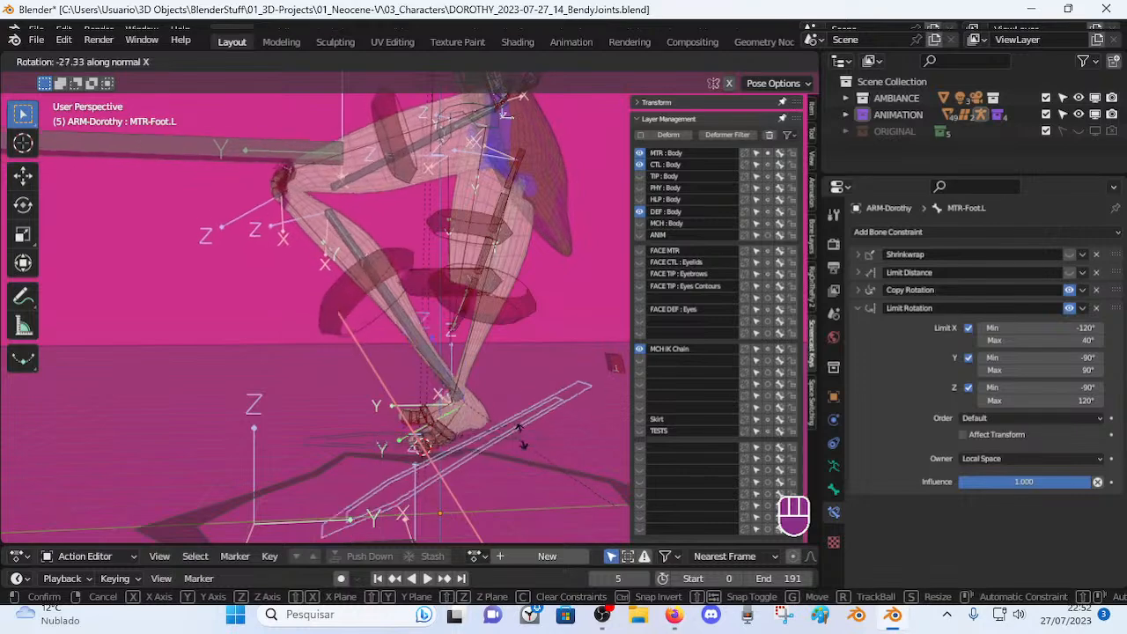
{"action": "left_click", "coordinate": [423, 436]}
Try rotating MTR-Foot.L further around its X axis.
{"action": "scroll", "coordinate": [417, 428], "scroll_direction": "up", "scroll_amount": 2}
{"action": "middle_click_drag", "start_coordinate": [423, 435], "coordinate": [526, 454], "text": "shift"}
{"action": "key", "text": "r"}
{"action": "key", "text": "x"}
{"action": "key", "text": "Escape"}
{"action": "scroll", "coordinate": [440, 429], "scroll_direction": "down", "scroll_amount": 2}
{"action": "middle_click_drag", "start_coordinate": [519, 393], "coordinate": [493, 369]}
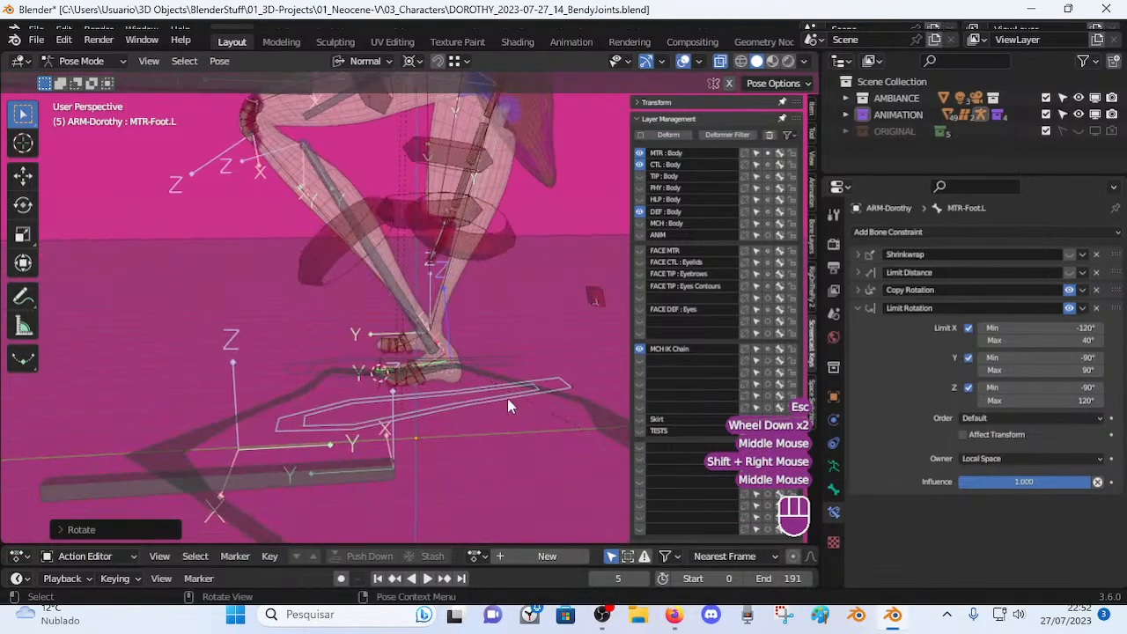
Rotate MTR-Foot.L around its X axis to raise the heel, and try a second X rotation about another cursor position.
{"action": "key", "text": "r"}
{"action": "key", "text": "x"}
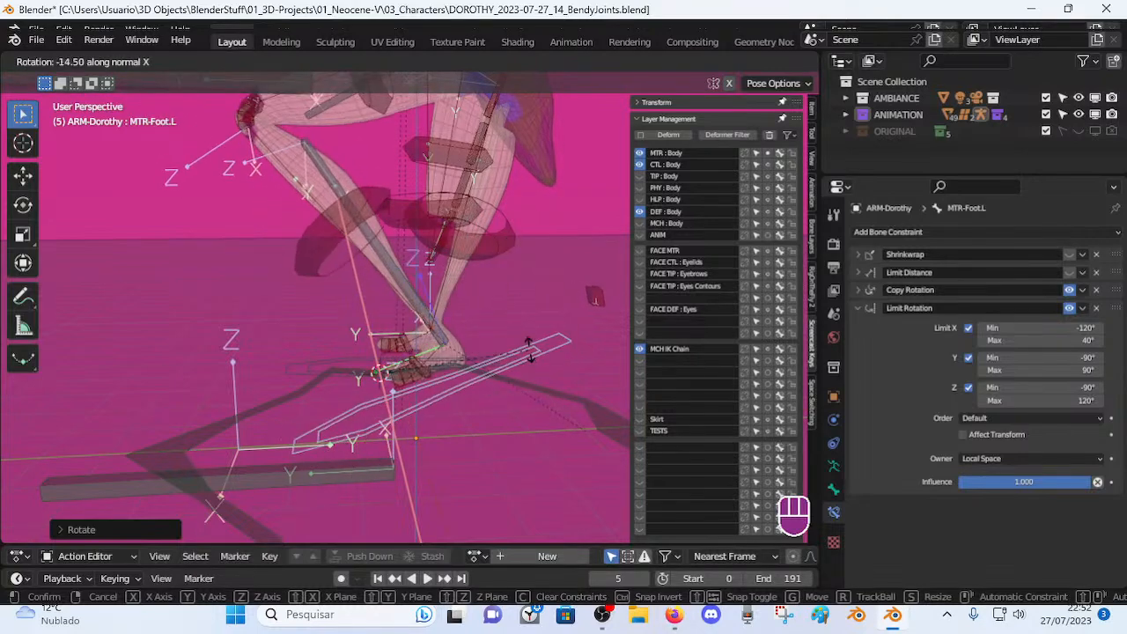
{"action": "left_click", "coordinate": [493, 377]}
{"action": "middle_click_drag", "start_coordinate": [413, 426], "coordinate": [528, 383]}
{"action": "key", "text": "r"}
{"action": "key", "text": "x"}
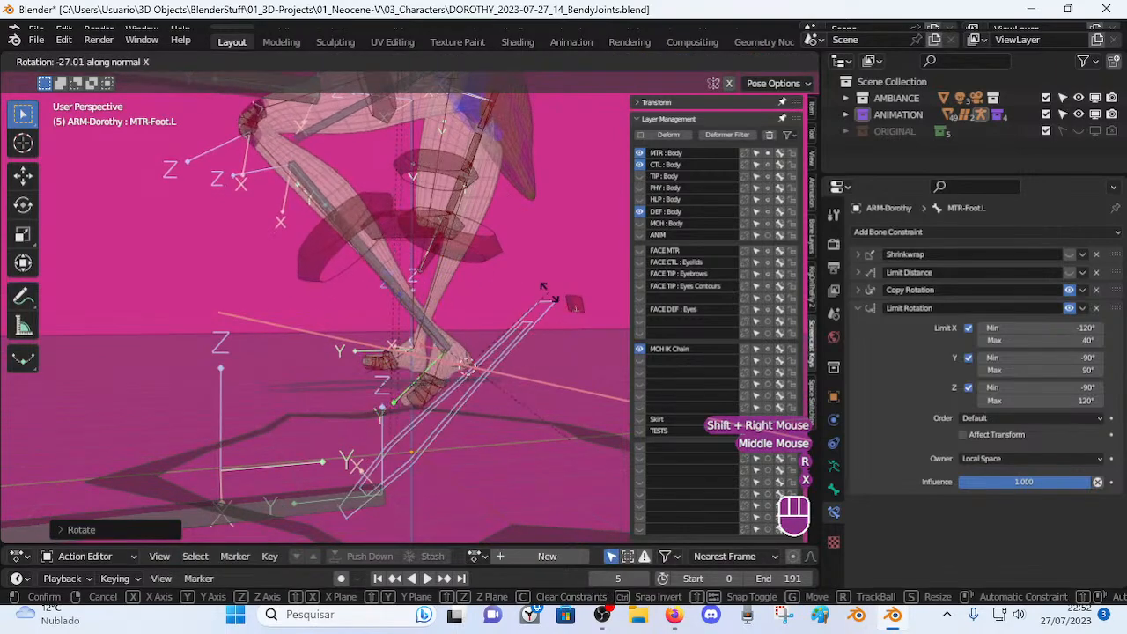
{"action": "key", "text": "Escape"}
{"action": "middle_click_drag", "start_coordinate": [463, 302], "coordinate": [471, 350], "text": "shift"}
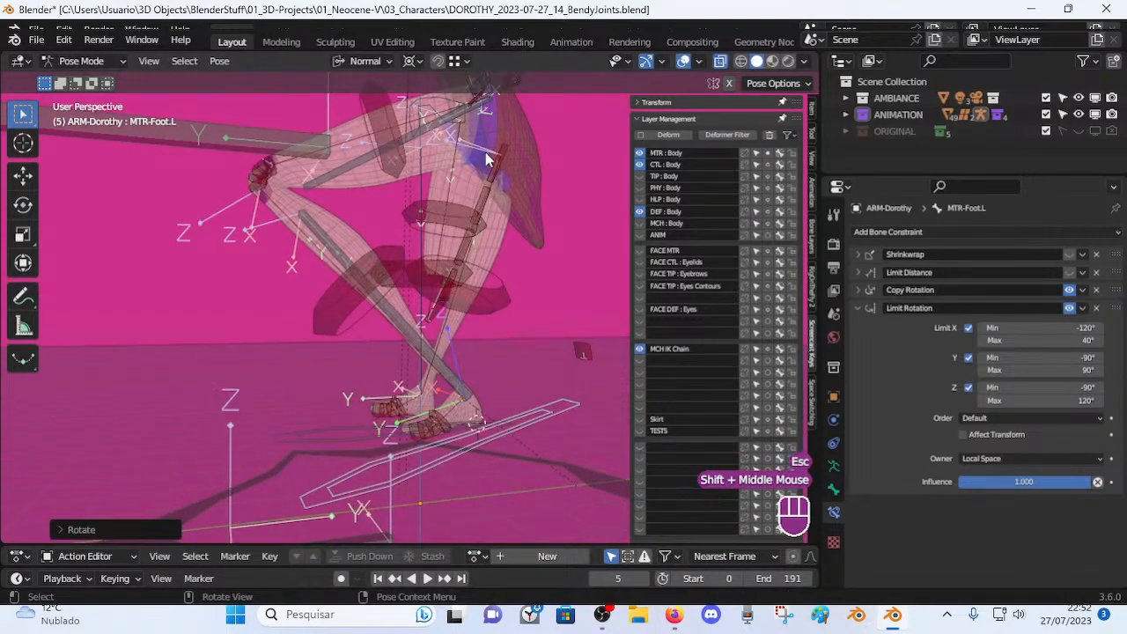
Place the 3D cursor back at the ball of the left foot and rotate MTR-Foot.L around its X axis to lift the heel.
{"action": "scroll", "coordinate": [412, 185], "scroll_direction": "down", "scroll_amount": 2}
{"action": "scroll", "coordinate": [403, 293], "scroll_direction": "up", "scroll_amount": 2}
{"action": "middle_click_drag", "start_coordinate": [403, 293], "coordinate": [372, 335], "text": "shift"}
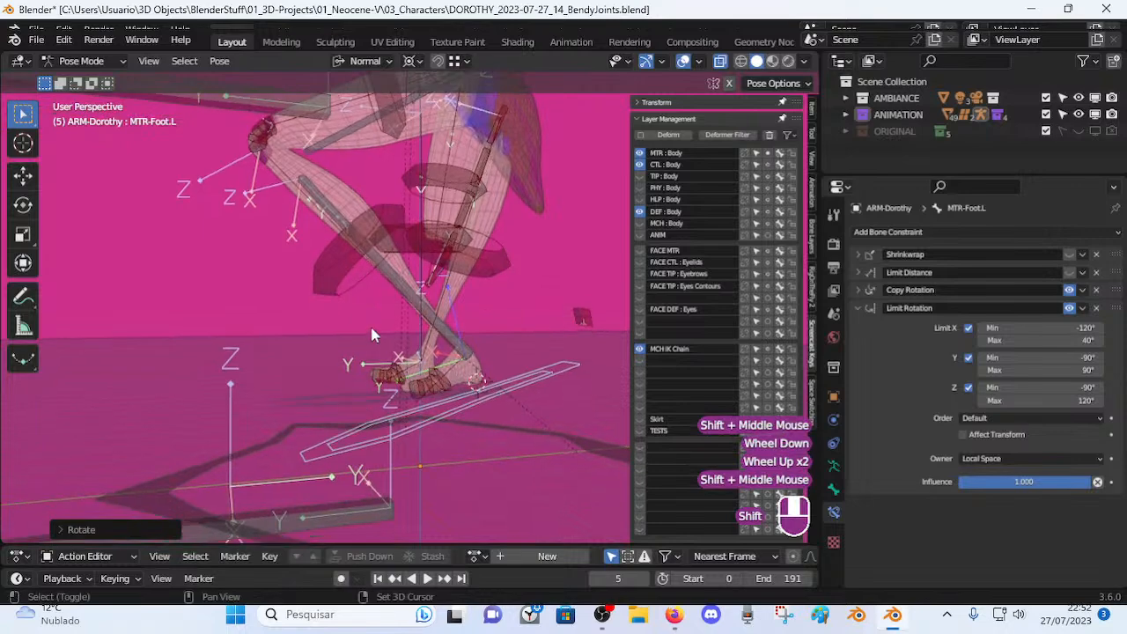
{"action": "middle_click_drag", "start_coordinate": [348, 399], "coordinate": [475, 412]}
{"action": "right_click", "coordinate": [395, 395], "text": "shift"}
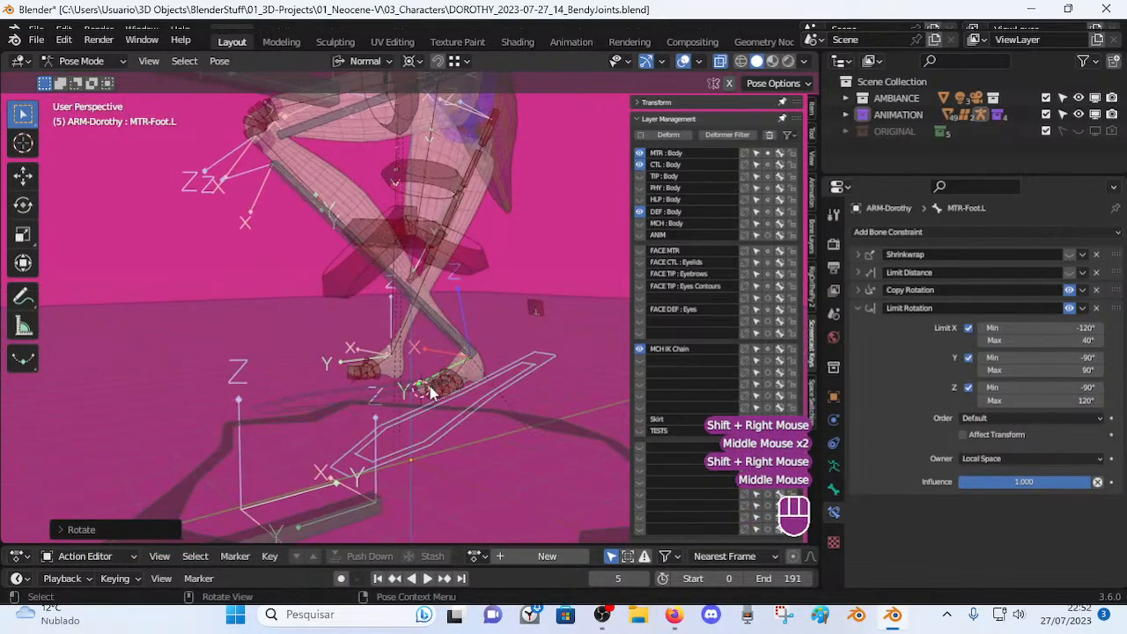
{"action": "key", "text": "r"}
{"action": "key", "text": "x"}
{"action": "left_click", "coordinate": [499, 312]}
{"action": "middle_click_drag", "start_coordinate": [500, 313], "coordinate": [288, 213], "text": "shift"}
{"action": "key", "text": "r"}
{"action": "key", "text": "x"}
{"action": "left_click", "coordinate": [555, 357]}
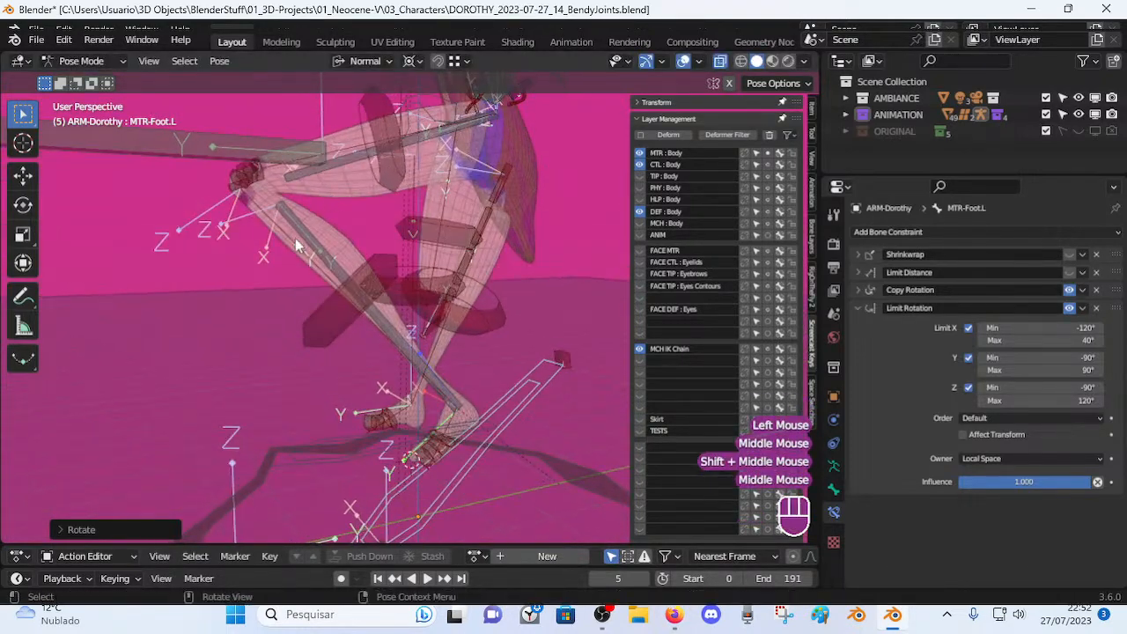
Try moving MCH-Shin.L and another bone along the left shin.
{"action": "scroll", "coordinate": [337, 199], "scroll_direction": "down", "scroll_amount": 2}
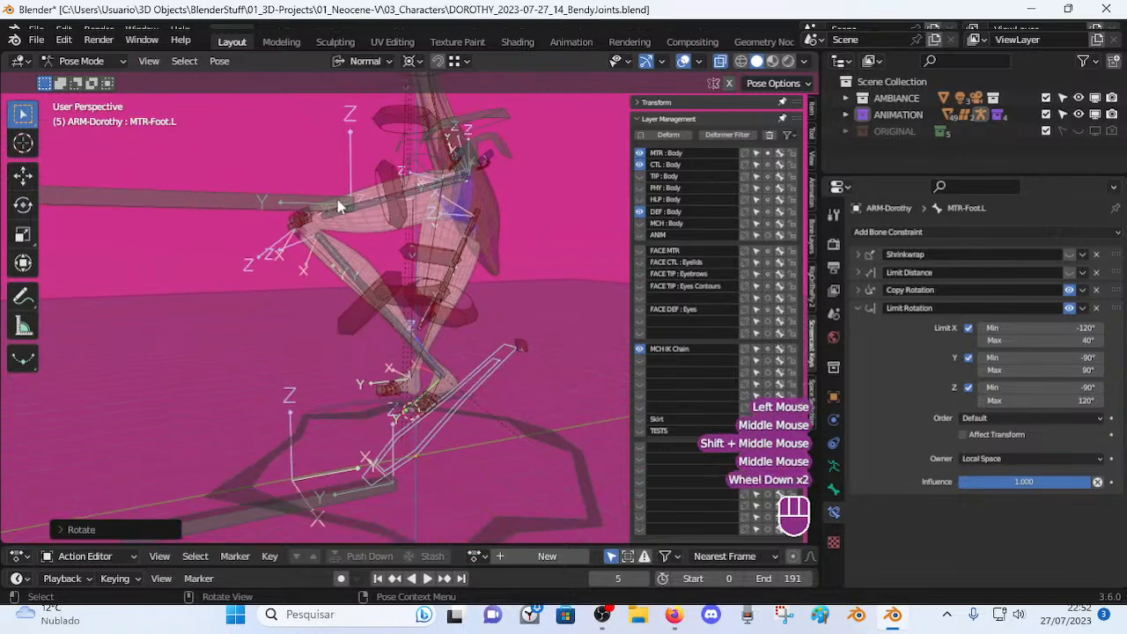
{"action": "left_click", "coordinate": [345, 270]}
{"action": "key", "text": "g"}
{"action": "key", "text": "Escape"}
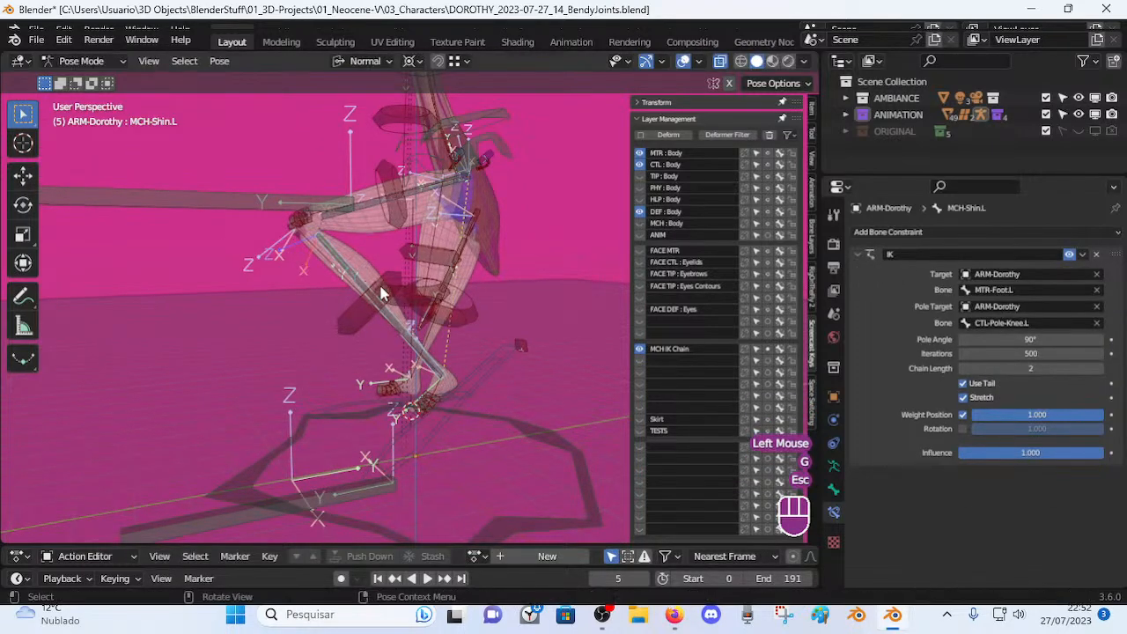
{"action": "left_click", "coordinate": [368, 282]}
{"action": "key", "text": "g"}
{"action": "key", "text": "Escape"}
Select MTR-Foot.L and rotate it back and forth around its X axis, then try moving it.
{"action": "left_click", "coordinate": [497, 360]}
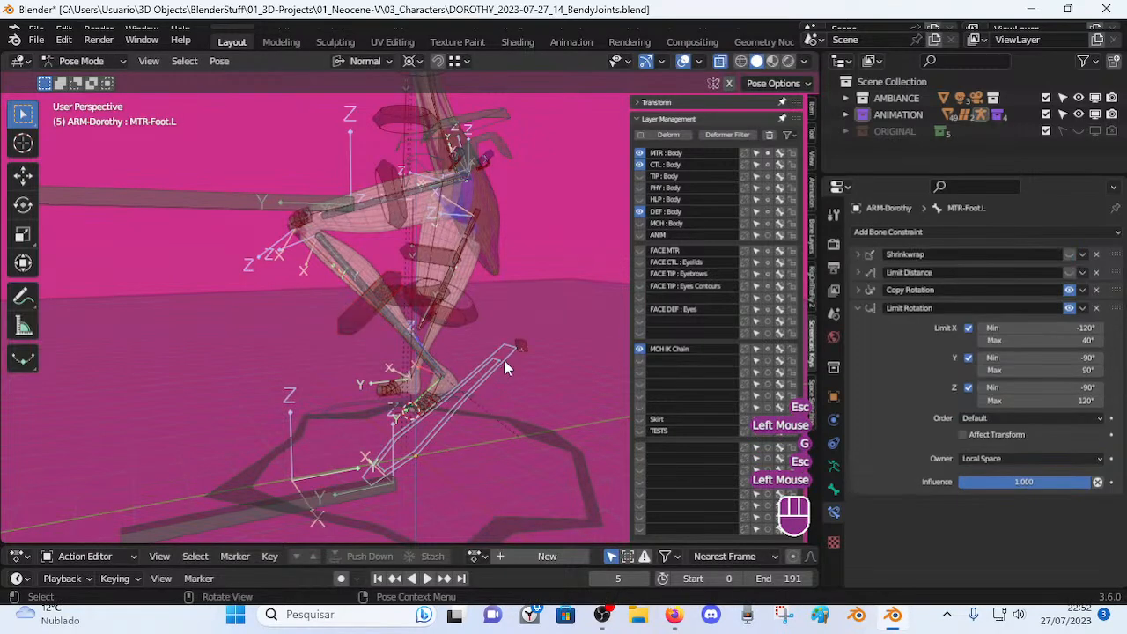
{"action": "key", "text": "r"}
{"action": "key", "text": "x"}
{"action": "left_click", "coordinate": [483, 332]}
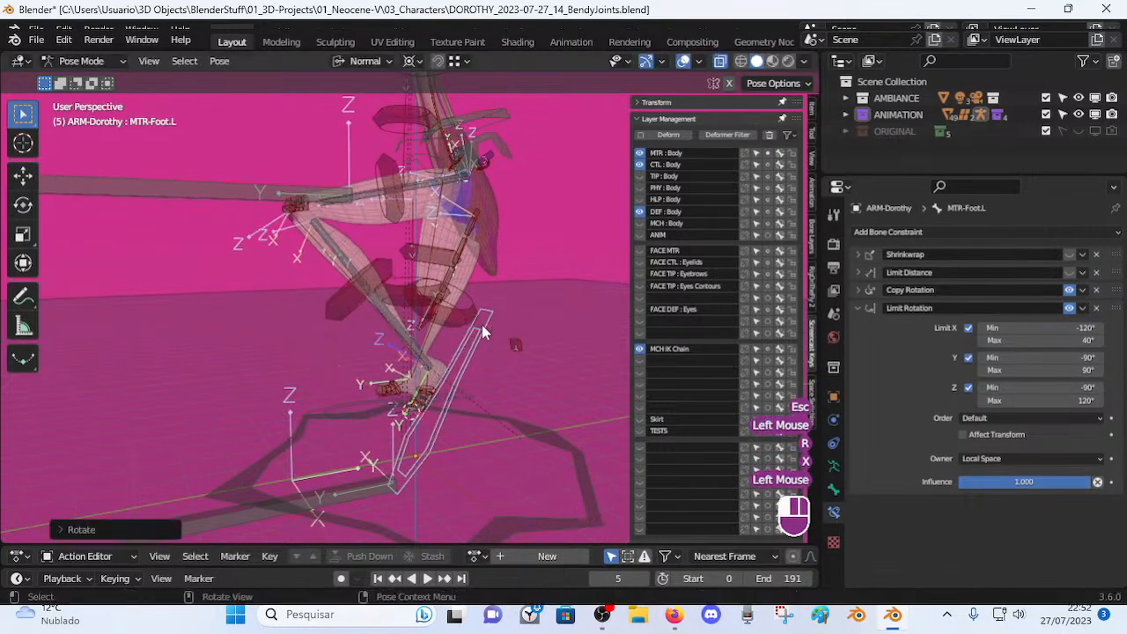
{"action": "key", "text": "r"}
{"action": "key", "text": "x"}
{"action": "left_click", "coordinate": [308, 228]}
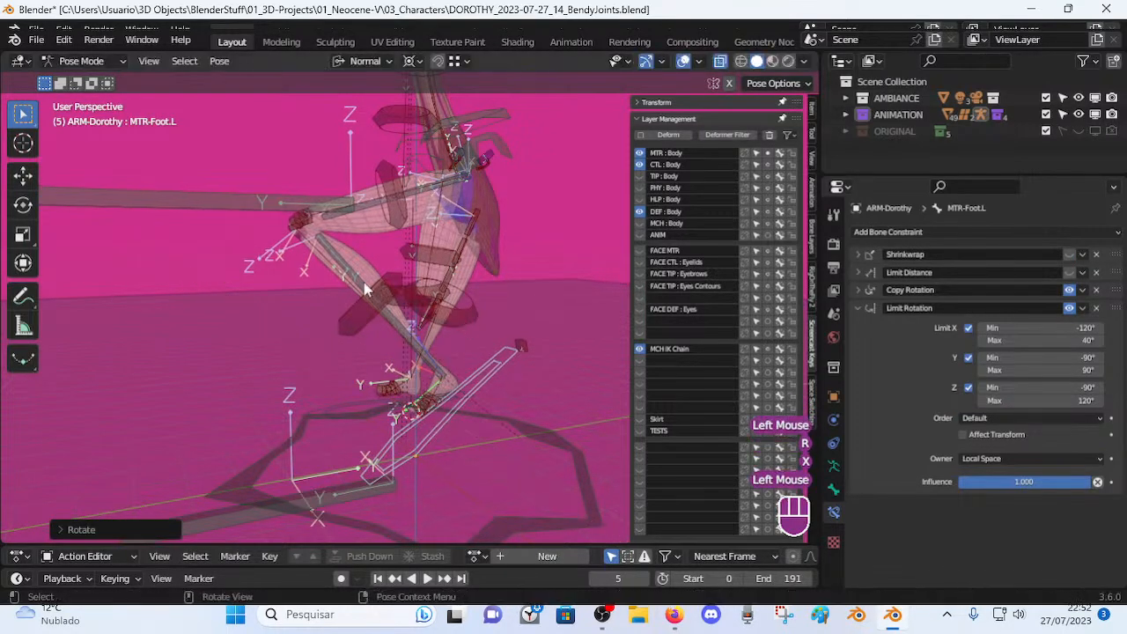
{"action": "key", "text": "g"}
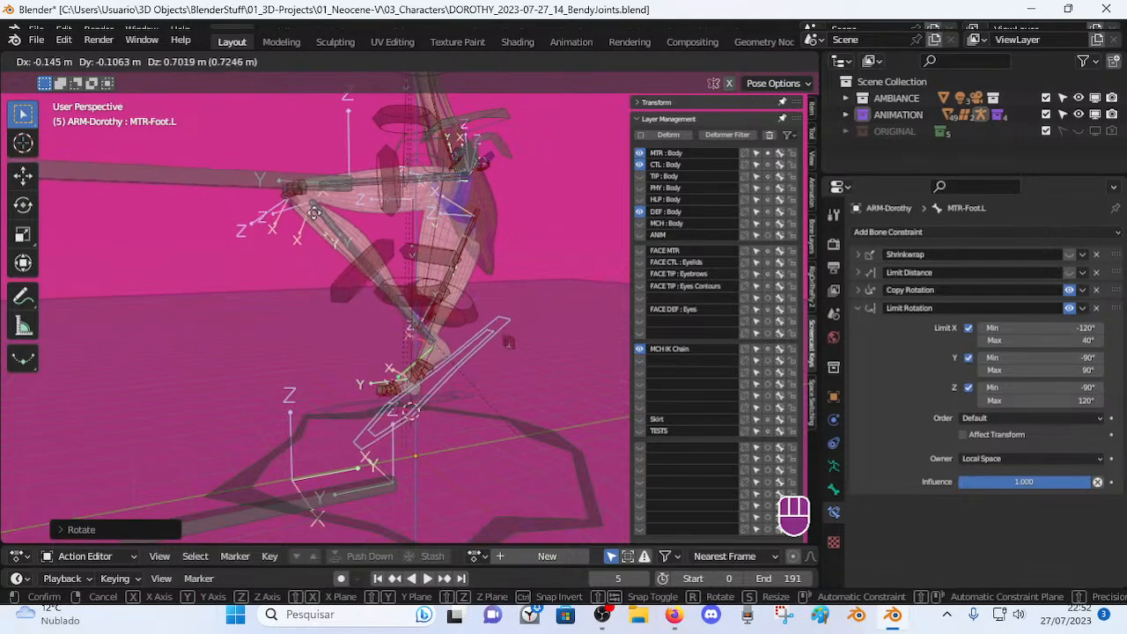
{"action": "key", "text": "Escape"}
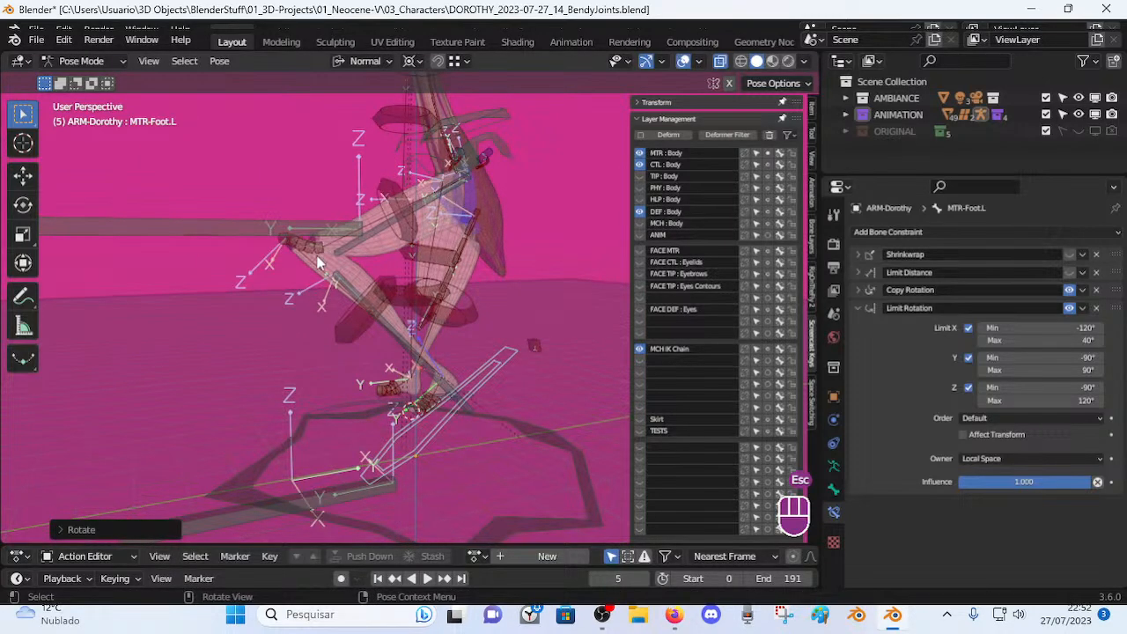
Select all bones and reset their transforms to return Dorothy to the rest pose.
{"action": "key", "text": "a"}
{"action": "key", "text": "a"}
{"action": "key", "text": "alt+q"}
{"action": "key", "text": "alt+q"}
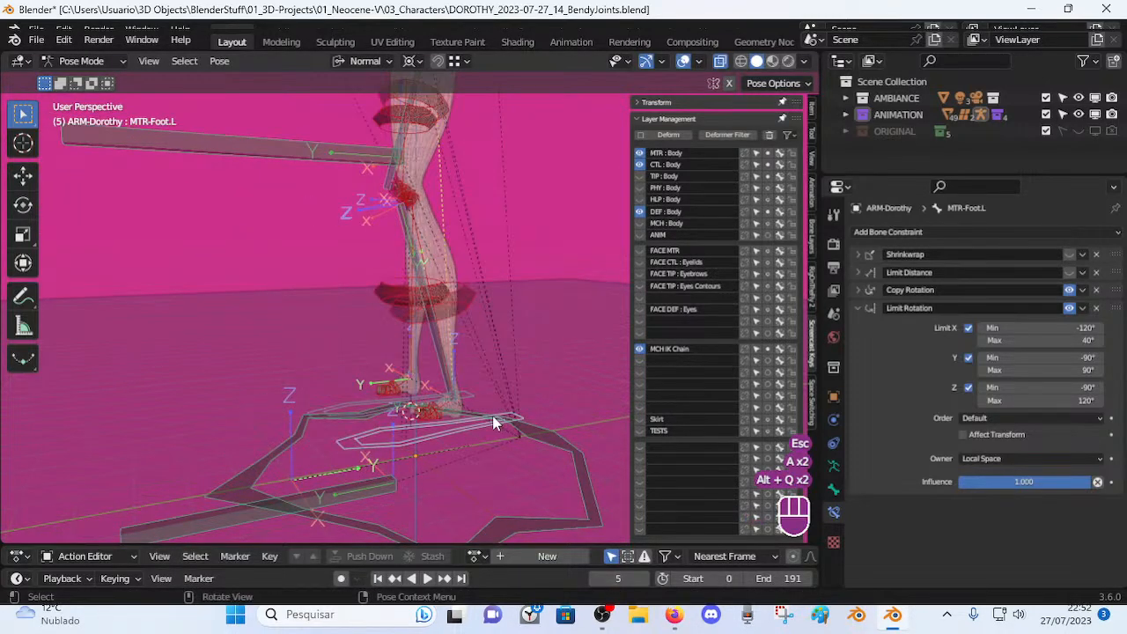
Select MTR-Foot.L, lift it to bend the left knee, and lower it again near the ground.
{"action": "left_click", "coordinate": [497, 424]}
{"action": "key", "text": "g"}
{"action": "left_click", "coordinate": [436, 295]}
{"action": "middle_click_drag", "start_coordinate": [436, 295], "coordinate": [429, 386], "text": "shift"}
{"action": "key", "text": "g"}
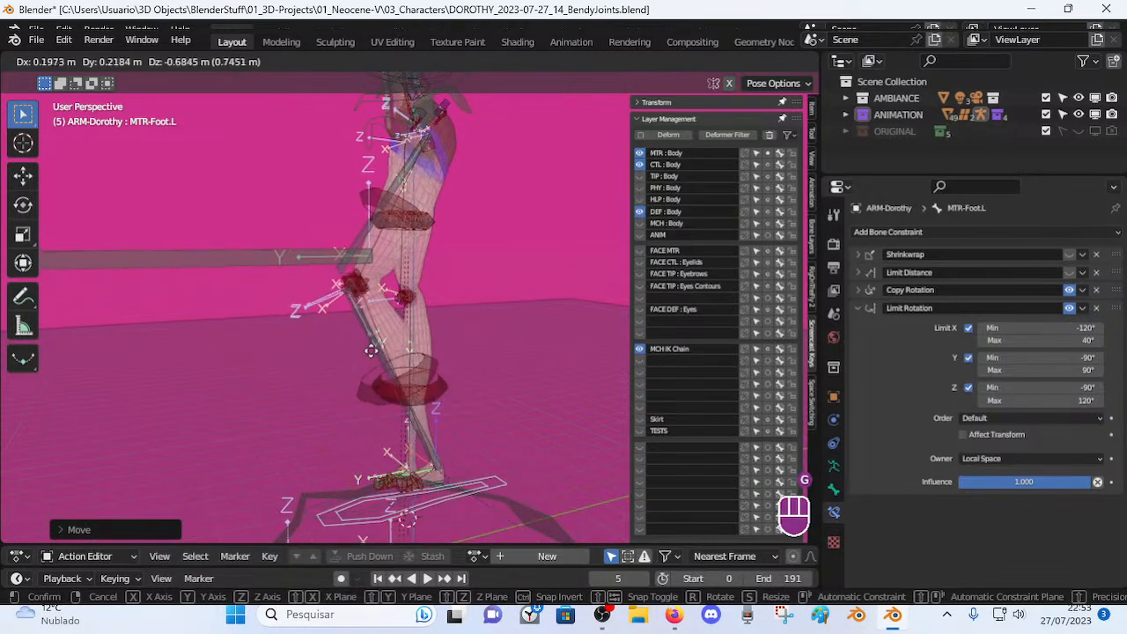
{"action": "left_click", "coordinate": [456, 440]}
{"action": "middle_click_drag", "start_coordinate": [456, 441], "coordinate": [451, 413], "text": "shift"}
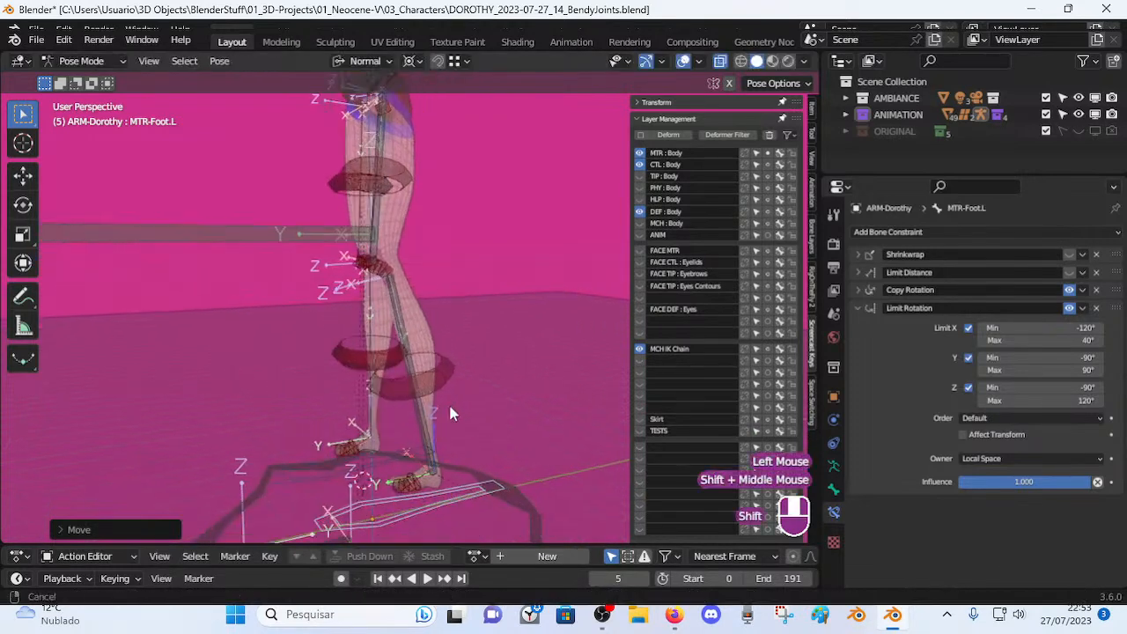
Select DEF-Thigh.L to show its IK constraint, then reset the pose of all bones.
{"action": "left_click", "coordinate": [466, 485]}
{"action": "left_click", "coordinate": [372, 217]}
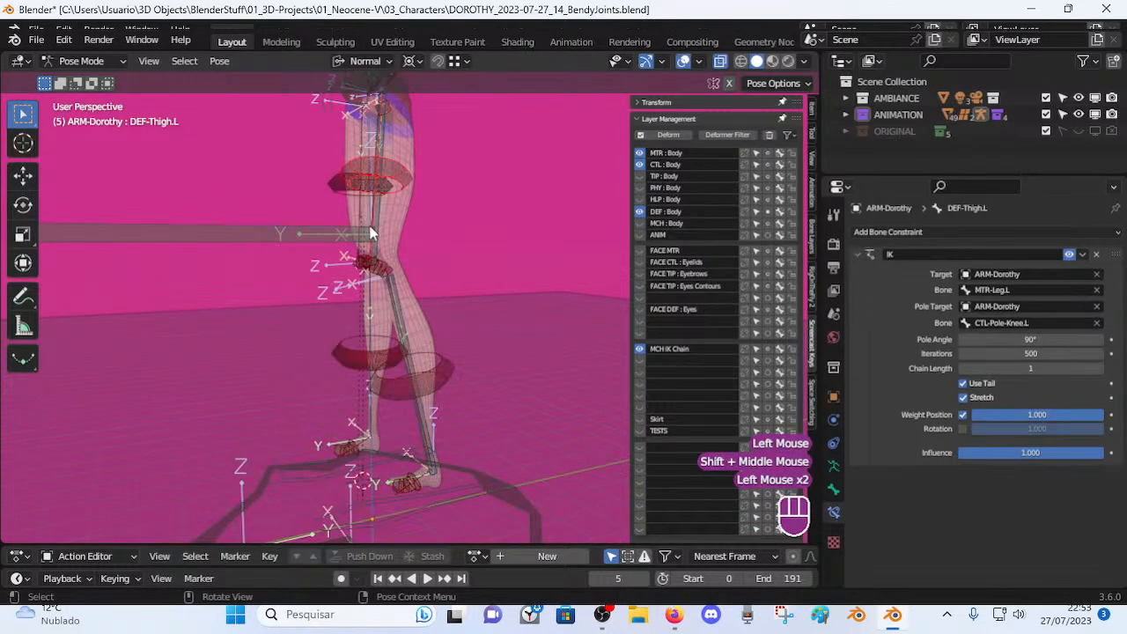
{"action": "middle_click_drag", "start_coordinate": [355, 245], "coordinate": [468, 410], "text": "shift"}
{"action": "scroll", "coordinate": [467, 441], "scroll_direction": "down", "scroll_amount": 2}
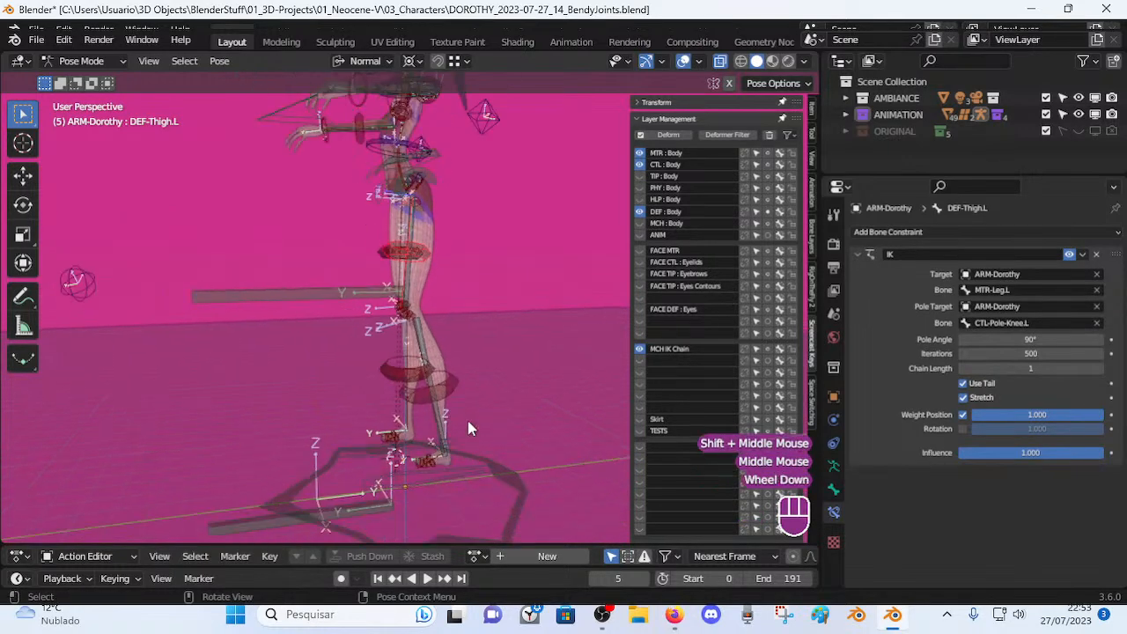
{"action": "key", "text": "alt+q"}
Select MTR-Leg.L and reposition it to bend and raise the left knee.
{"action": "left_click", "coordinate": [370, 304]}
{"action": "key", "text": "g"}
{"action": "left_click", "coordinate": [327, 233]}
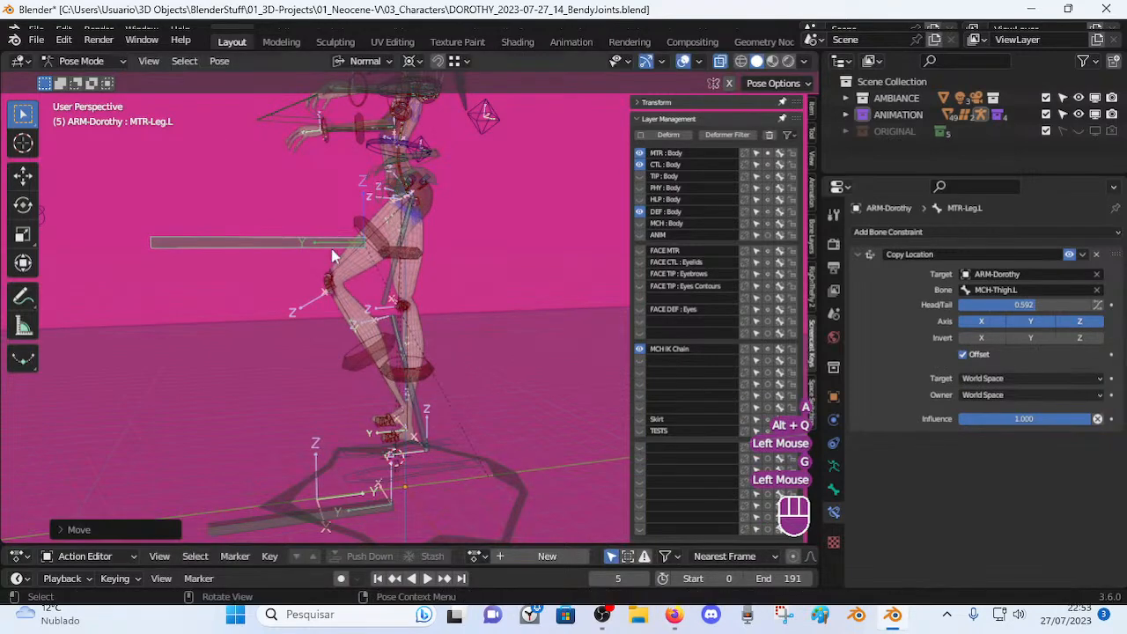
{"action": "middle_click_drag", "start_coordinate": [290, 249], "coordinate": [353, 240]}
{"action": "key", "text": "g"}
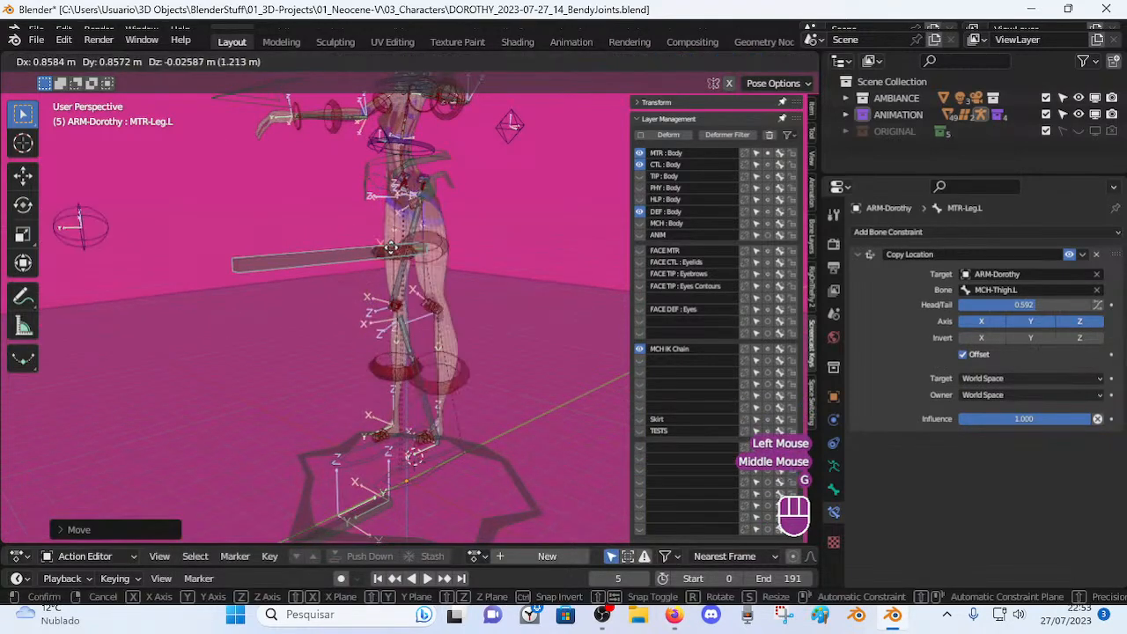
{"action": "left_click", "coordinate": [372, 236]}
Select MTR-Foot.L and rotate it around its X axis in two passes to tilt the left foot steeply.
{"action": "left_click", "coordinate": [455, 464]}
{"action": "scroll", "coordinate": [455, 463], "scroll_direction": "up", "scroll_amount": 2}
{"action": "middle_click_drag", "start_coordinate": [455, 463], "coordinate": [423, 432]}
{"action": "left_click", "coordinate": [451, 445]}
{"action": "key", "text": "r"}
{"action": "key", "text": "x"}
{"action": "left_click", "coordinate": [490, 359]}
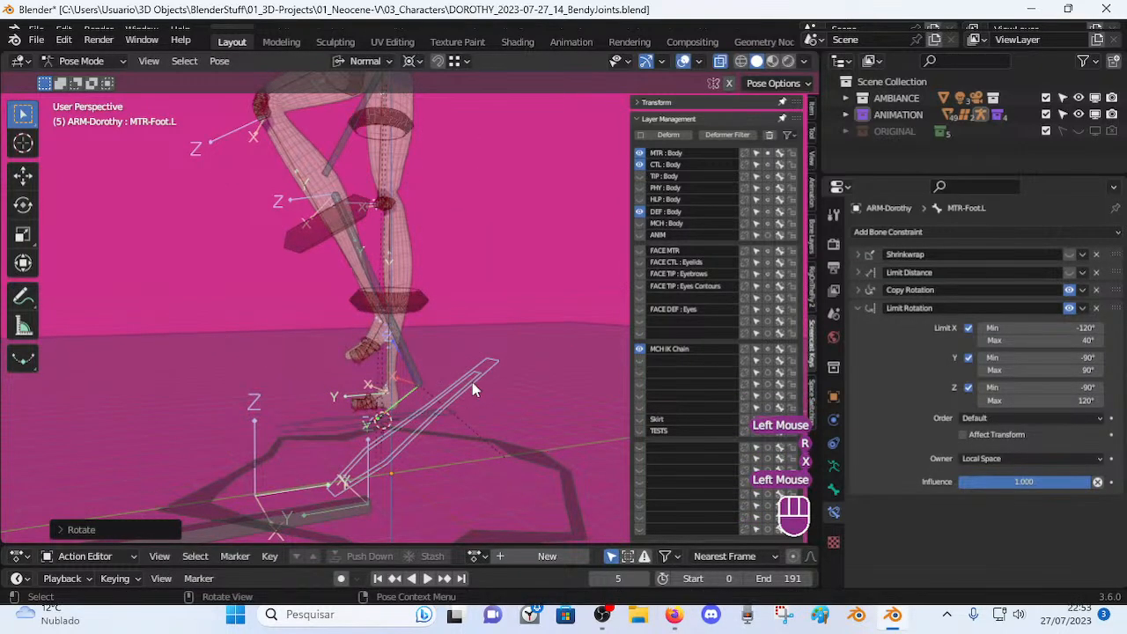
{"action": "key", "text": "r"}
{"action": "key", "text": "x"}
{"action": "left_click", "coordinate": [455, 351]}
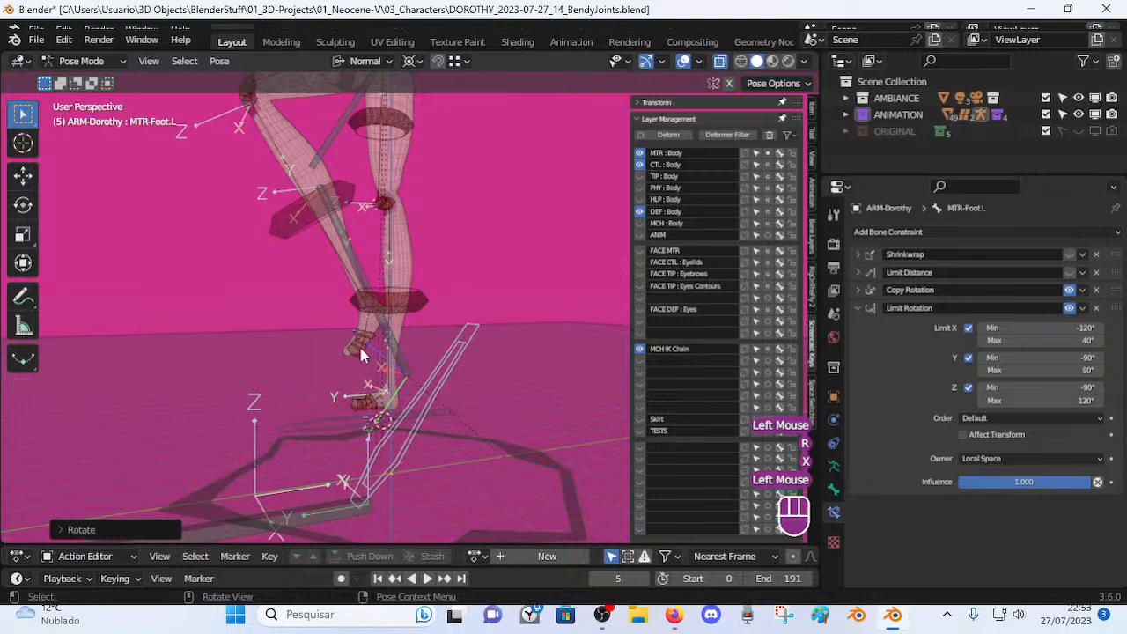
Rotate MTR-Foot.L back around its X axis to level it, and move it upward.
{"action": "middle_click_drag", "start_coordinate": [314, 282], "coordinate": [343, 336], "text": "shift"}
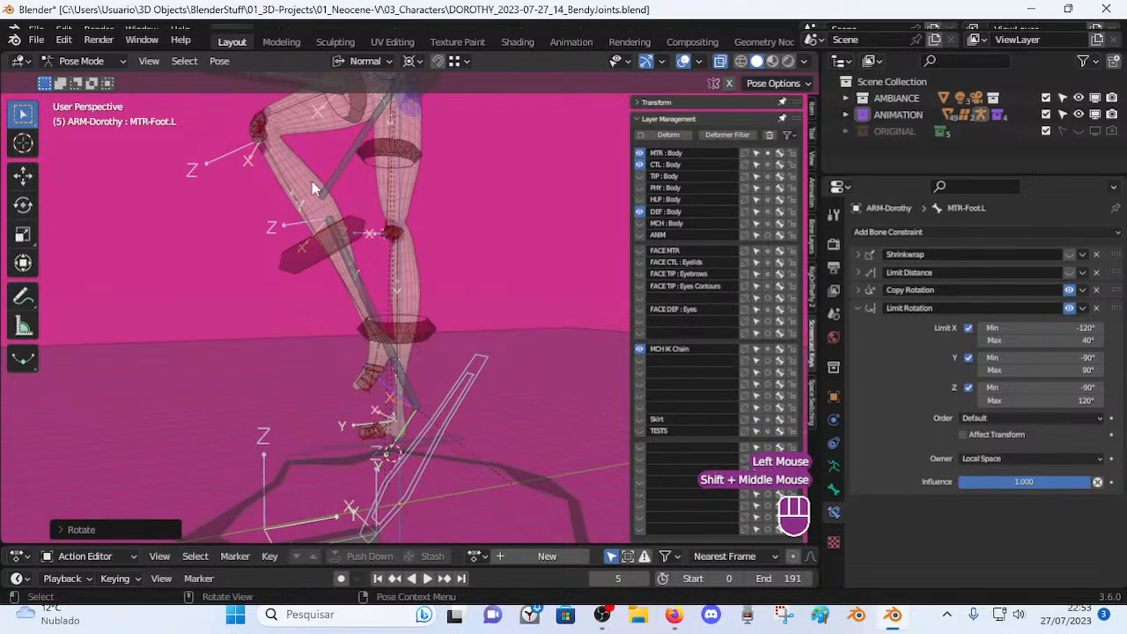
{"action": "key", "text": "r"}
{"action": "key", "text": "x"}
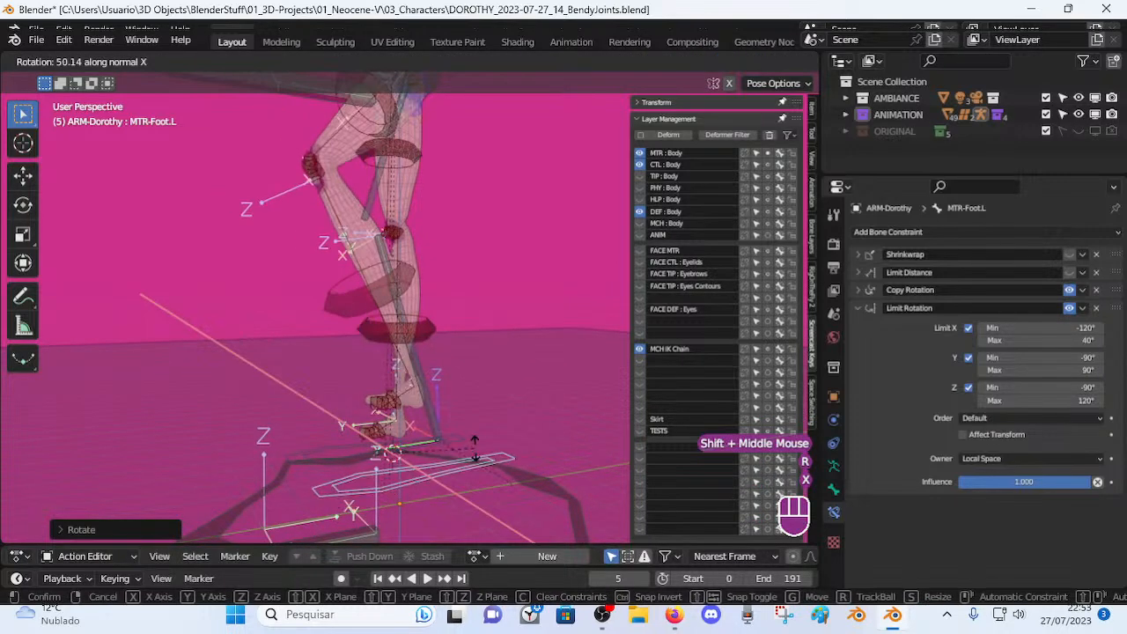
{"action": "left_click", "coordinate": [453, 390]}
{"action": "key", "text": "g"}
{"action": "left_click", "coordinate": [440, 381]}
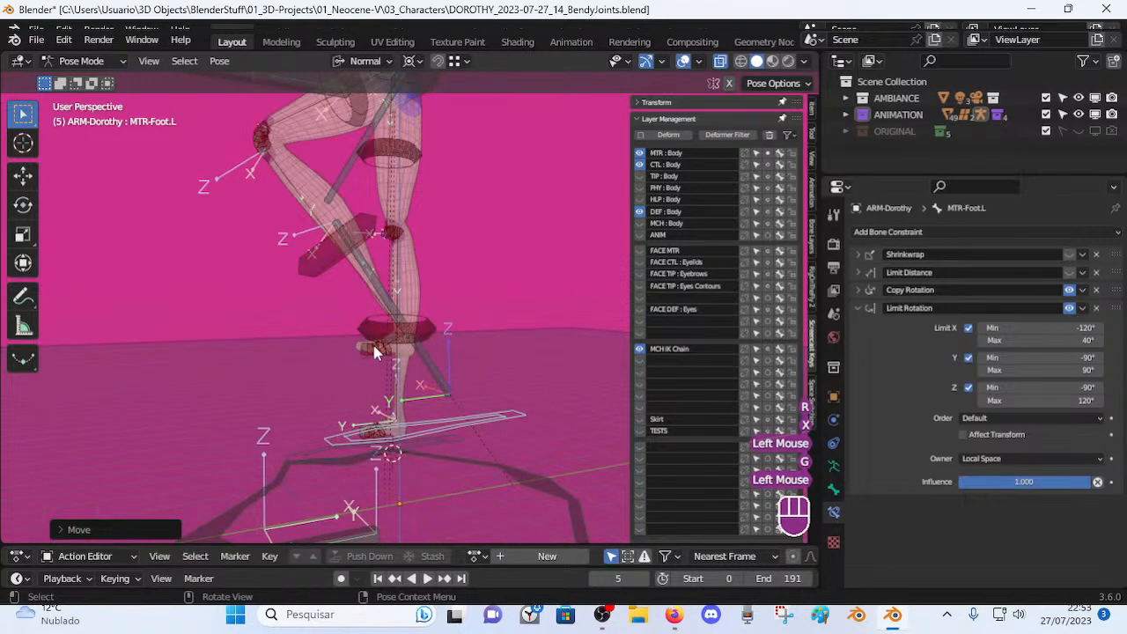
Reset the pose of all bones, then select MTR-Leg.L and move it to swing the left knee outward.
{"action": "middle_click_drag", "start_coordinate": [388, 405], "coordinate": [431, 387]}
{"action": "middle_click_drag", "start_coordinate": [356, 356], "coordinate": [420, 297]}
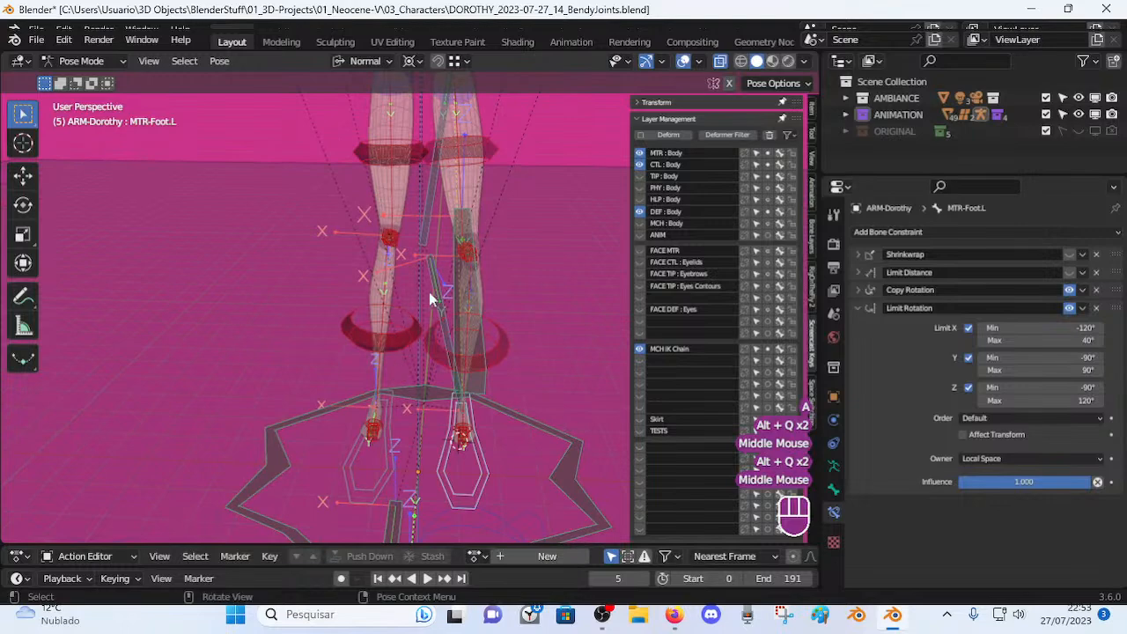
{"action": "left_click", "coordinate": [381, 385]}
{"action": "key", "text": "g"}
{"action": "left_click", "coordinate": [446, 463]}
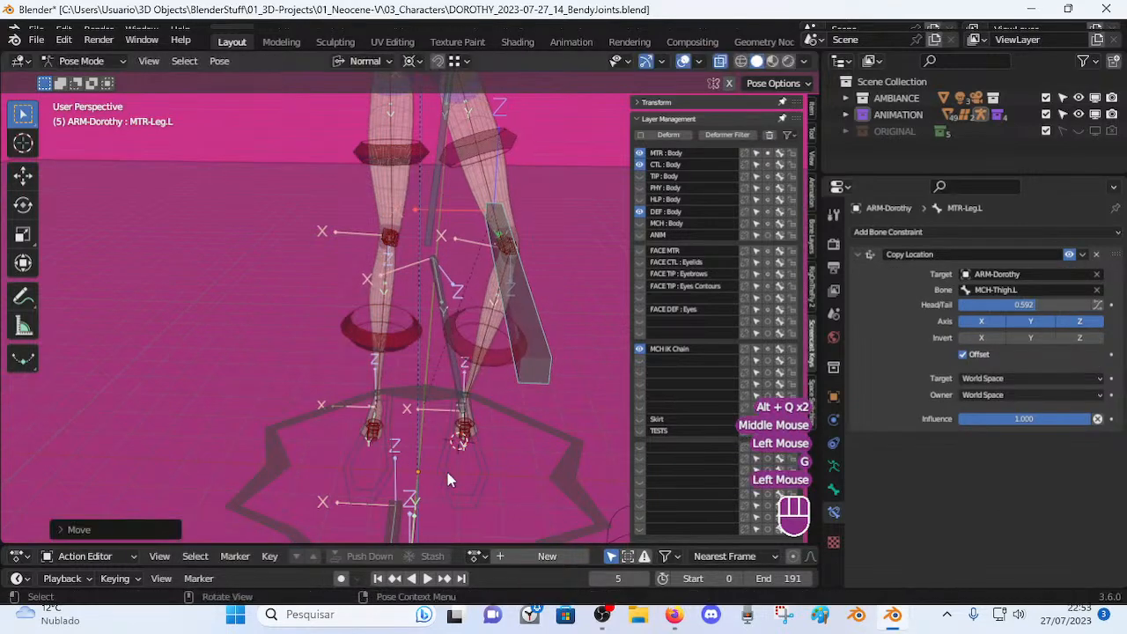
Select and reposition MTR-Foot.L, then select MTR-Leg.L and reposition it.
{"action": "left_click", "coordinate": [446, 478]}
{"action": "key", "text": "g"}
{"action": "left_click", "coordinate": [535, 444]}
{"action": "left_click", "coordinate": [569, 337]}
{"action": "key", "text": "g"}
{"action": "left_click", "coordinate": [519, 379]}
Move MTR-Leg.L through several positions to test the left knee's bend from the side.
{"action": "middle_click_drag", "start_coordinate": [520, 378], "coordinate": [345, 327]}
{"action": "key", "text": "g"}
{"action": "left_click", "coordinate": [254, 294]}
{"action": "scroll", "coordinate": [318, 392], "scroll_direction": "down", "scroll_amount": 2}
{"action": "key", "text": "g"}
{"action": "left_click", "coordinate": [421, 345]}
{"action": "key", "text": "g"}
{"action": "left_click", "coordinate": [440, 312]}
Rotate MTR-Leg.L around its X axis and reposition it.
{"action": "key", "text": "r"}
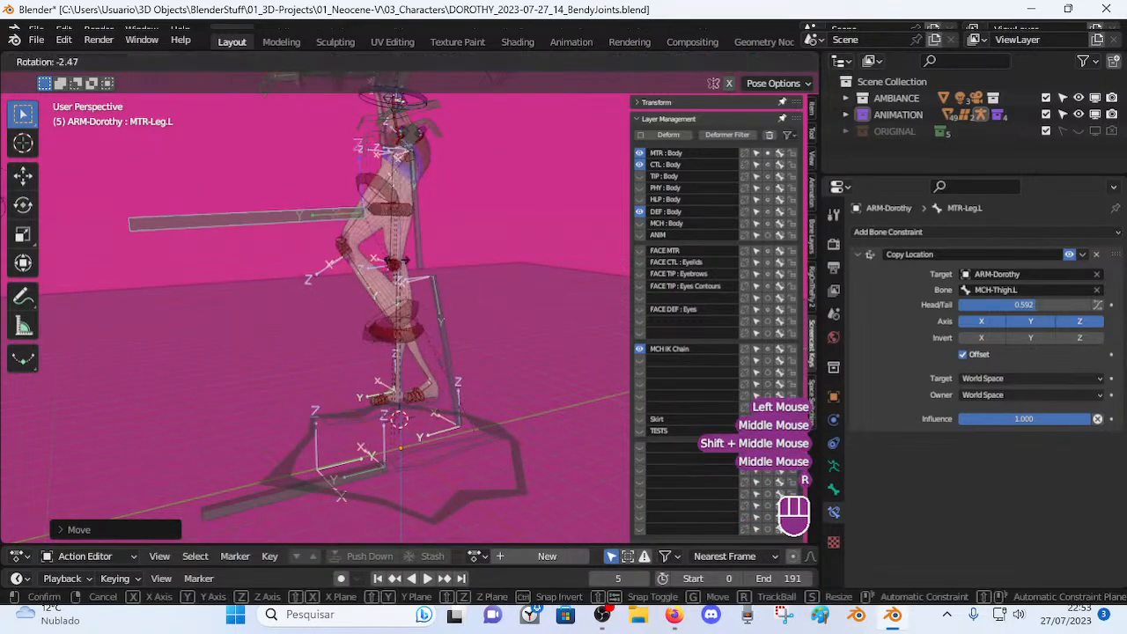
{"action": "key", "text": "x"}
{"action": "left_click", "coordinate": [352, 295]}
{"action": "middle_click_drag", "start_coordinate": [351, 287], "coordinate": [478, 277]}
{"action": "key", "text": "g"}
{"action": "left_click", "coordinate": [503, 265]}
Select MTR-Foot.L, move it backward behind the body, and rotate it around its X axis.
{"action": "middle_click_drag", "start_coordinate": [515, 393], "coordinate": [458, 400]}
{"action": "left_click", "coordinate": [473, 460]}
{"action": "middle_click_drag", "start_coordinate": [473, 459], "coordinate": [480, 413]}
{"action": "key", "text": "g"}
{"action": "left_click", "coordinate": [510, 395]}
{"action": "key", "text": "r"}
{"action": "key", "text": "x"}
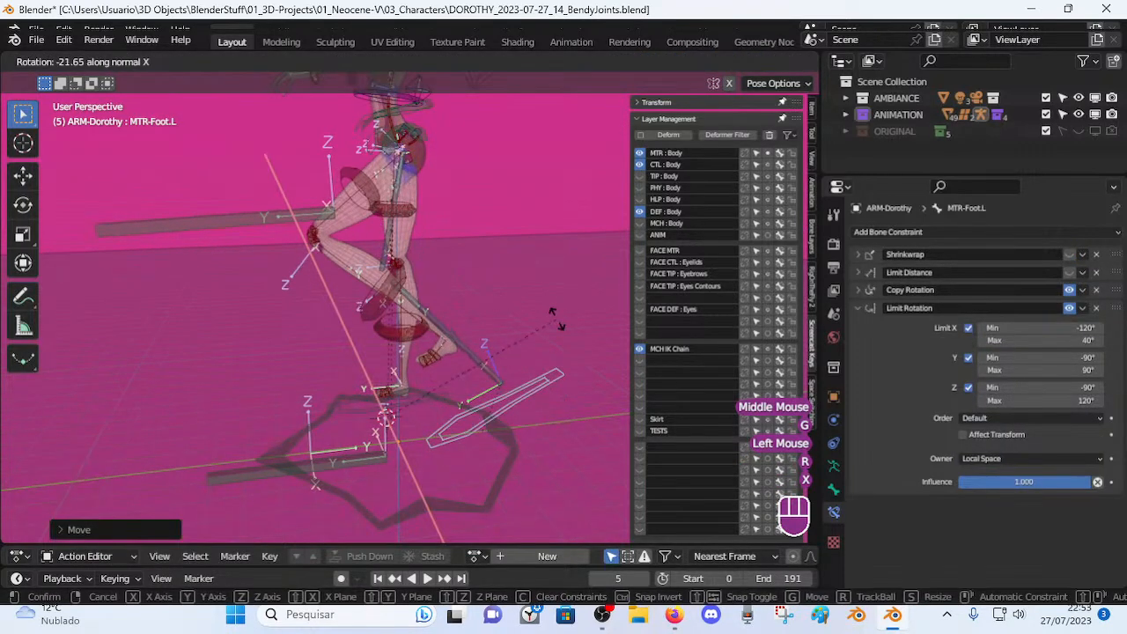
{"action": "left_click", "coordinate": [548, 377]}
Set the transform pivot point to Individual Origins and rotate MTR-Foot.L around its X axis.
{"action": "left_click", "coordinate": [410, 61]}
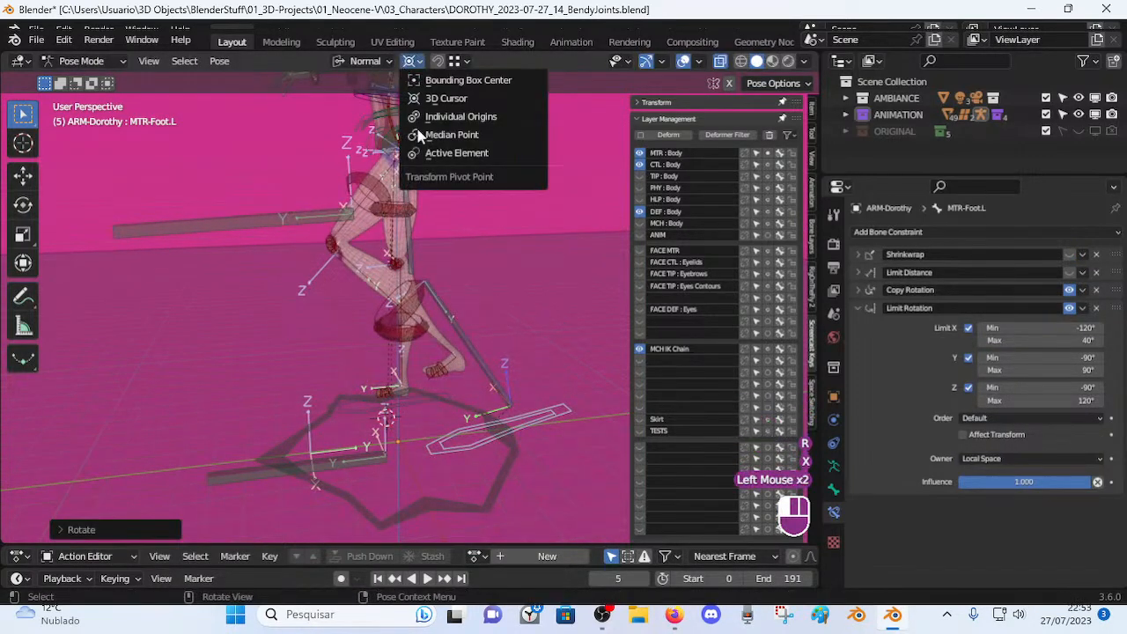
{"action": "left_click", "coordinate": [417, 117]}
{"action": "key", "text": "r"}
{"action": "key", "text": "x"}
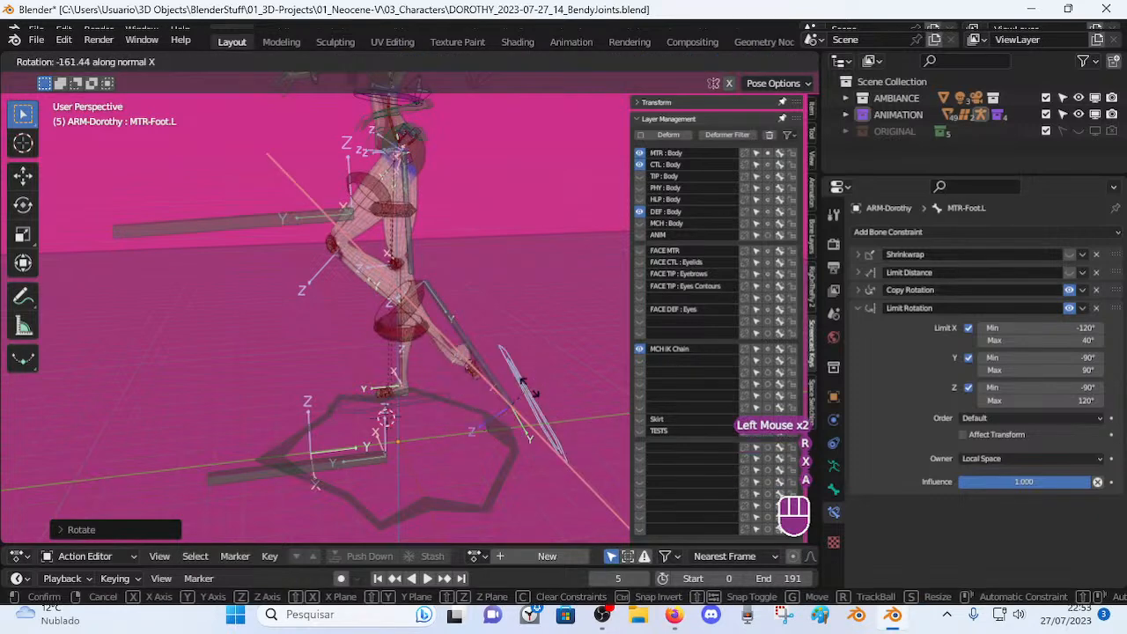
{"action": "left_click", "coordinate": [524, 388]}
Reset the pose of all bones and select MTR-Leg.L.
{"action": "key", "text": "alt+q"}
{"action": "key", "text": "alt+q"}
{"action": "key", "text": "alt+q"}
{"action": "middle_click_drag", "start_coordinate": [479, 383], "coordinate": [436, 348]}
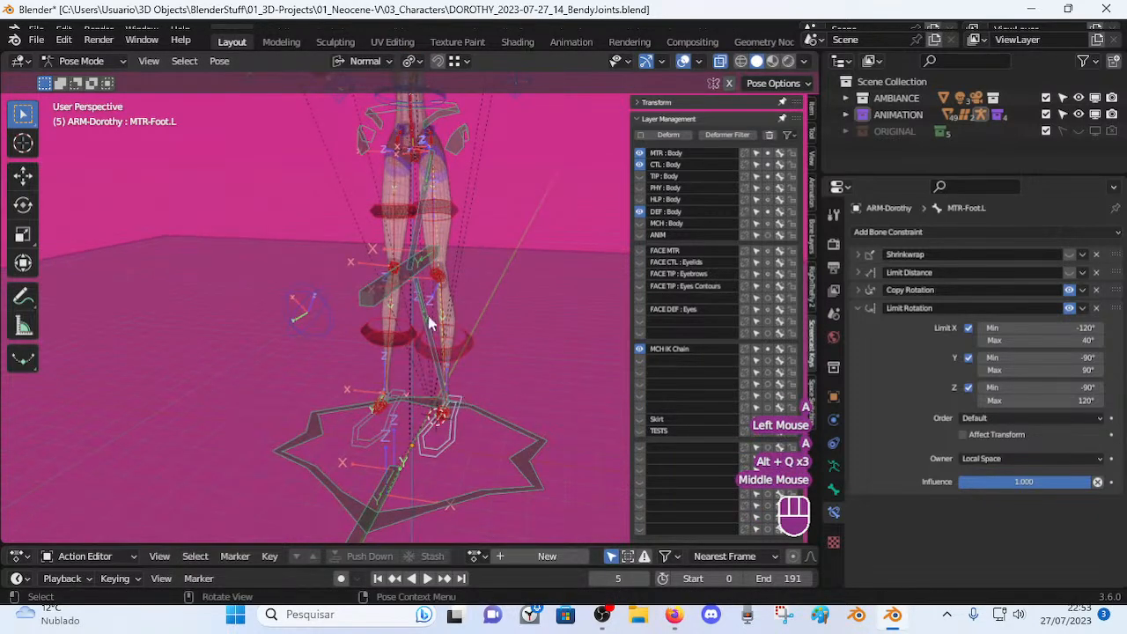
{"action": "left_click", "coordinate": [407, 290]}
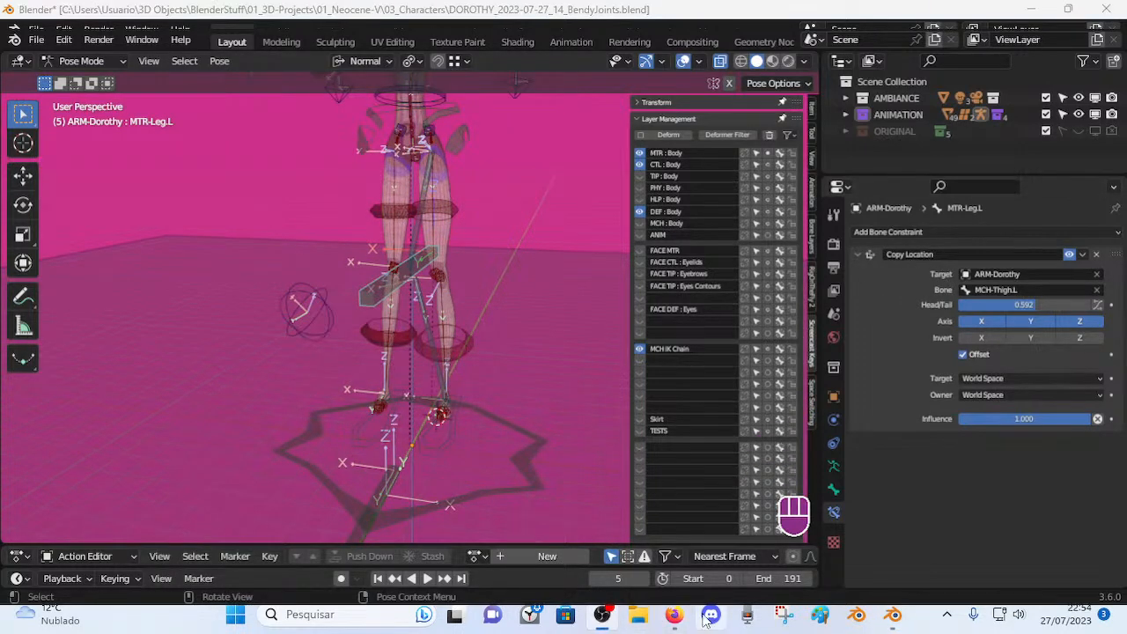
{"action": "left_click", "coordinate": [673, 616]}
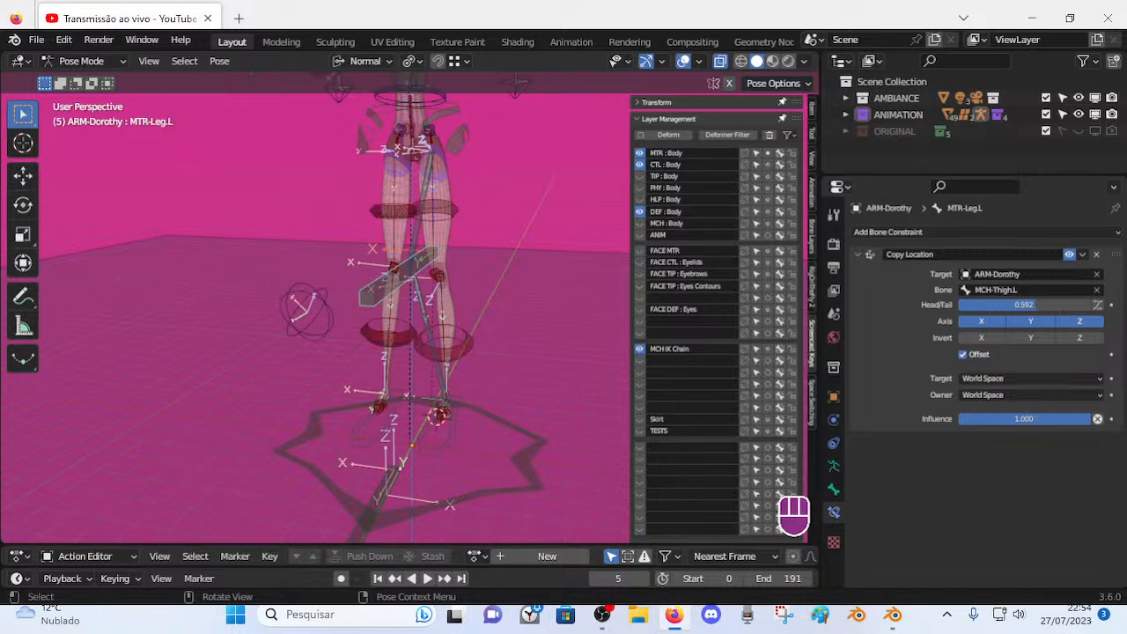
{"action": "left_click", "coordinate": [893, 615]}
{"action": "middle_click_drag", "start_coordinate": [390, 367], "coordinate": [361, 372]}
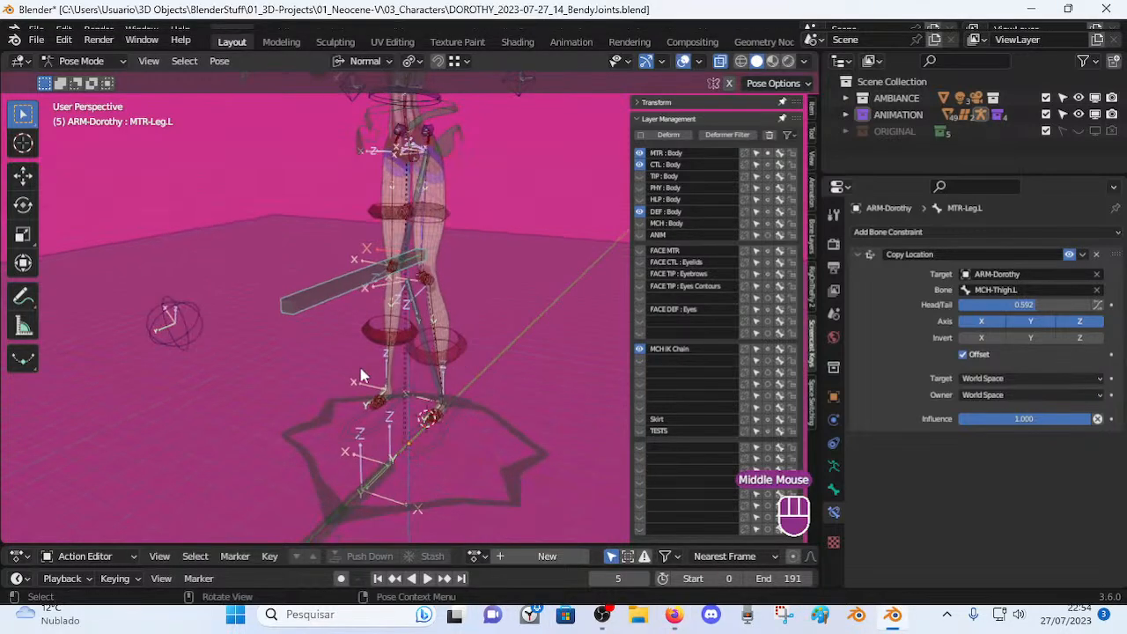
{"action": "left_click", "coordinate": [531, 614]}
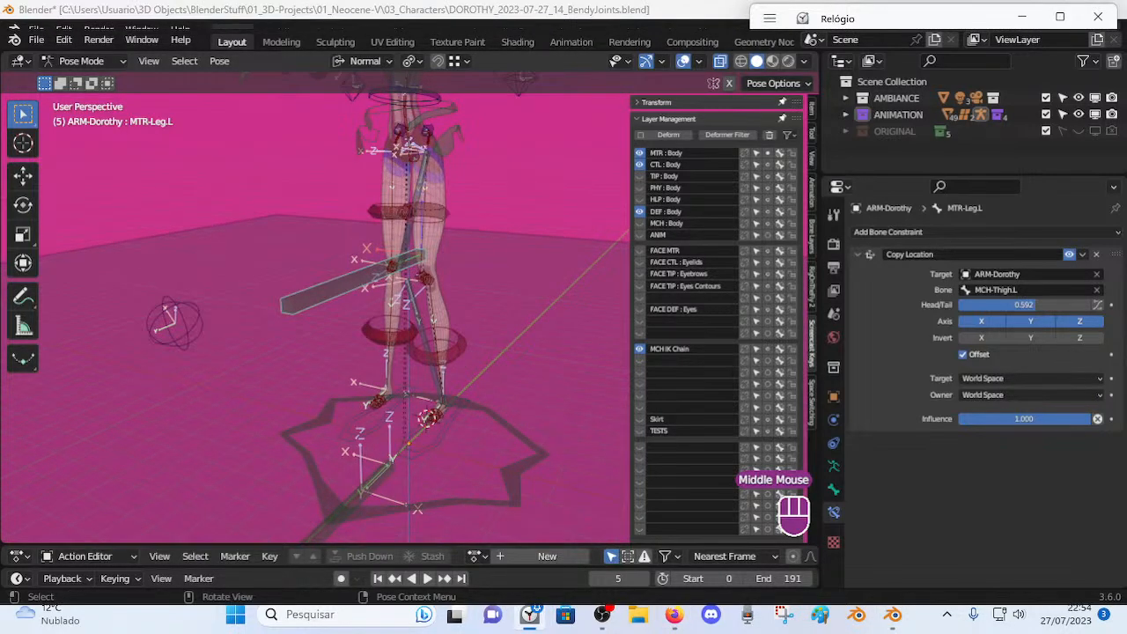
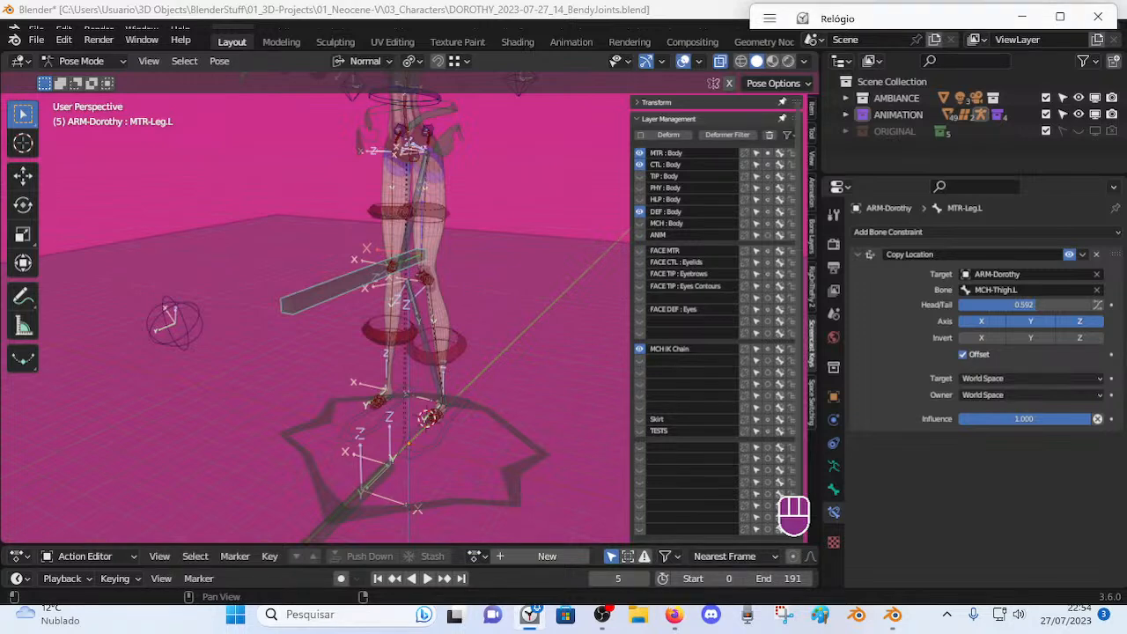
{"action": "left_click", "coordinate": [483, 7]}
Move MTR-Leg.L sideways and forward to test how the left knee bends.
{"action": "middle_click_drag", "start_coordinate": [486, 233], "coordinate": [439, 301]}
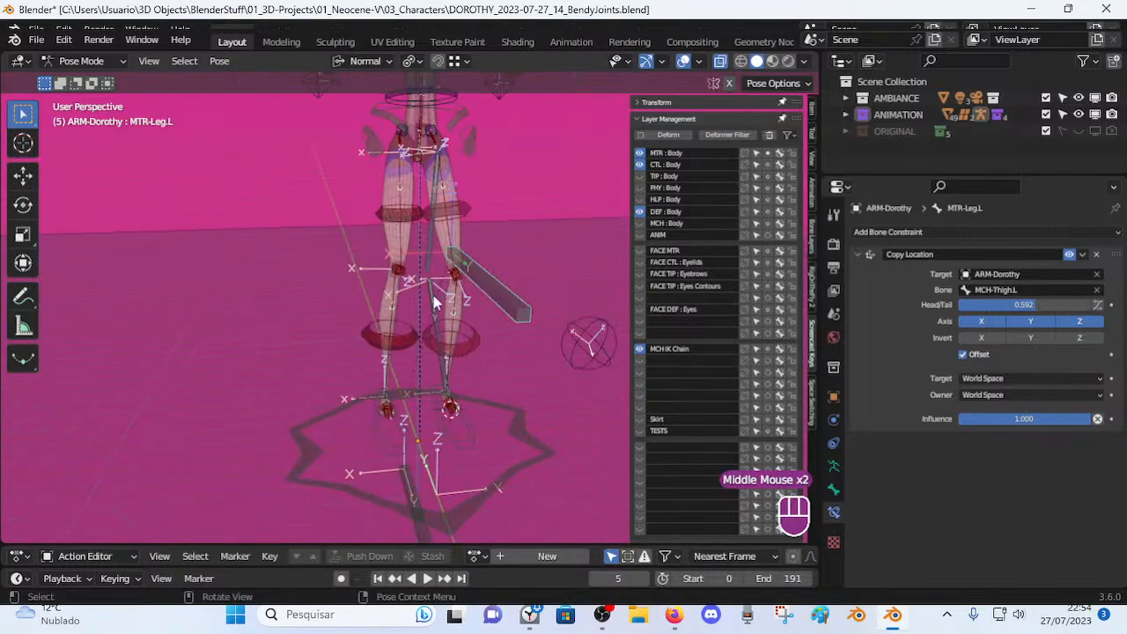
{"action": "key", "text": "g"}
{"action": "left_click", "coordinate": [478, 264]}
{"action": "middle_click_drag", "start_coordinate": [478, 264], "coordinate": [282, 276]}
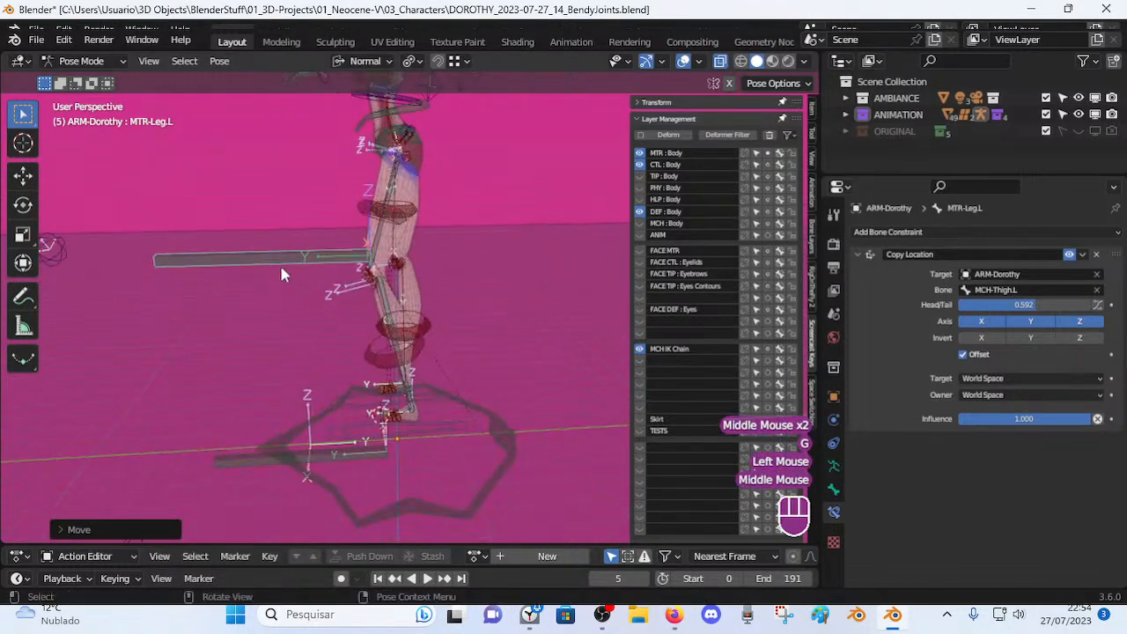
{"action": "key", "text": "g"}
{"action": "left_click", "coordinate": [353, 256]}
Select MTR-Torso and try lowering the body to check how both knees bend.
{"action": "left_click", "coordinate": [384, 245]}
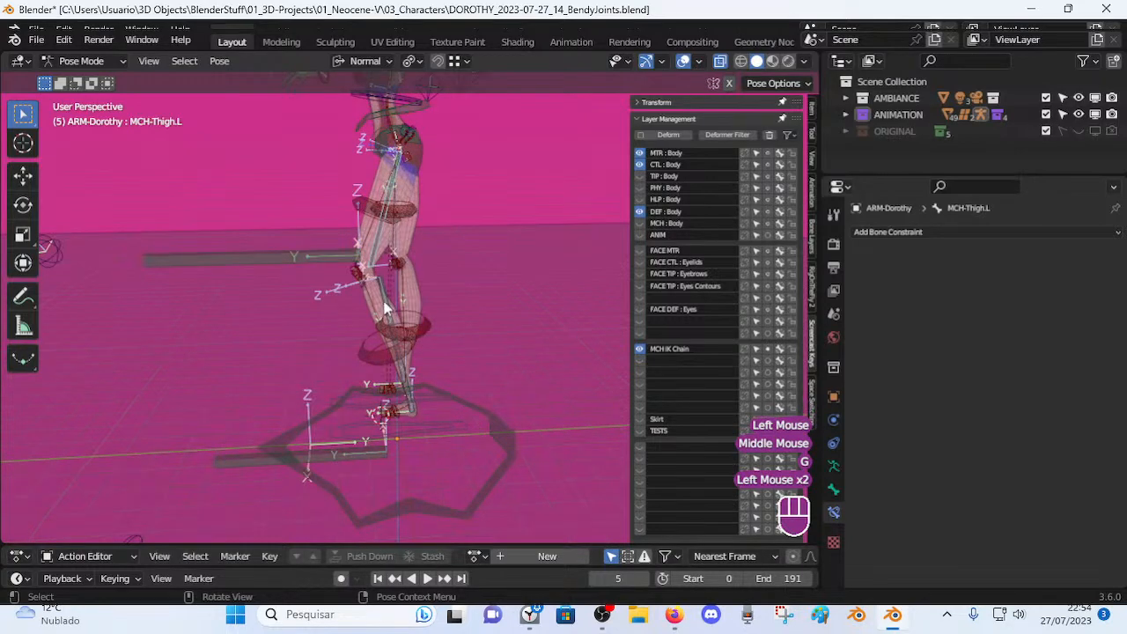
{"action": "left_click", "coordinate": [382, 308]}
{"action": "middle_click_drag", "start_coordinate": [360, 266], "coordinate": [465, 181]}
{"action": "left_click", "coordinate": [426, 268]}
{"action": "left_click", "coordinate": [449, 237]}
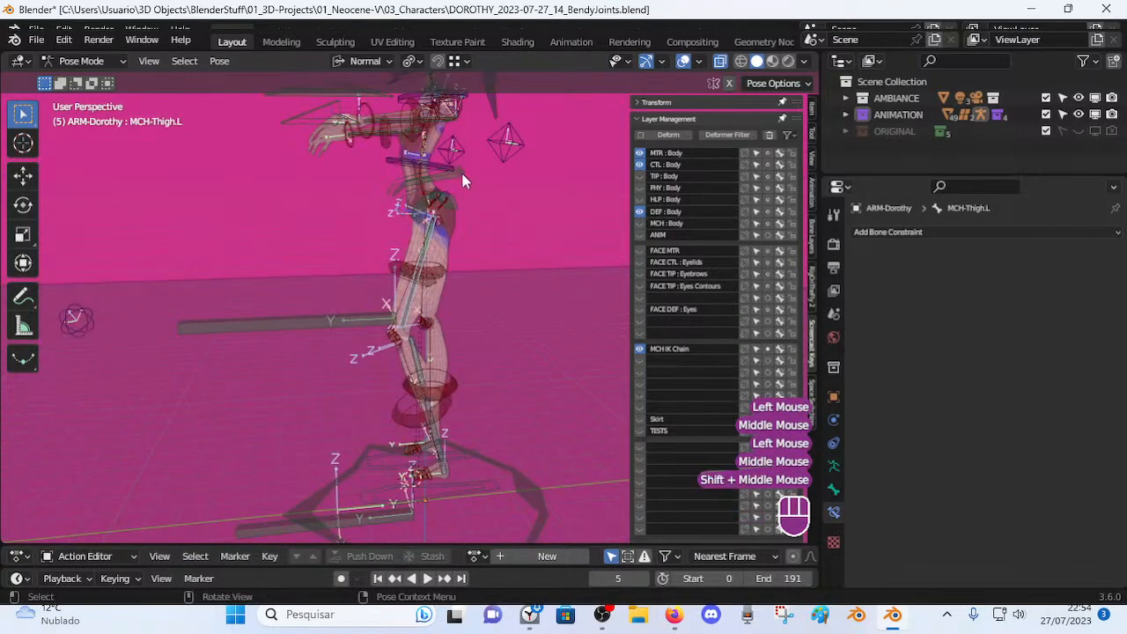
{"action": "key", "text": "g"}
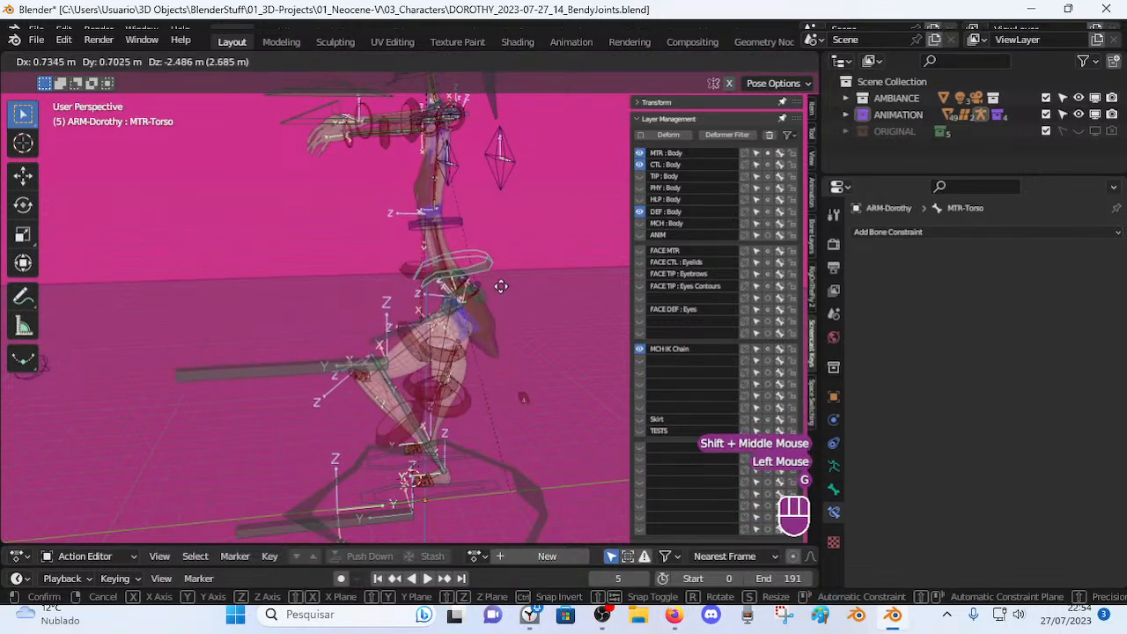
{"action": "key", "text": "Escape"}
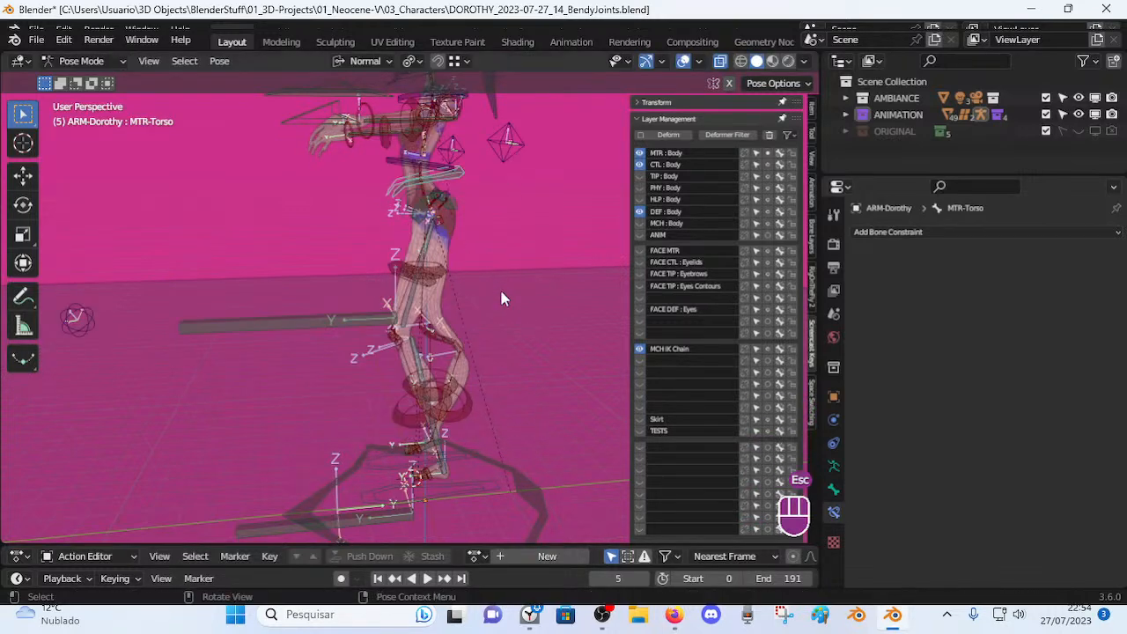
Select all bones and reset their pose.
{"action": "key", "text": "alt+a"}
{"action": "key", "text": "a"}
{"action": "key", "text": "alt+q"}
{"action": "key", "text": "alt+q"}
{"action": "key", "text": "alt+q"}
Try moving MTR-Torso down once more from the reset pose.
{"action": "left_click", "coordinate": [519, 245]}
{"action": "middle_click_drag", "start_coordinate": [518, 244], "coordinate": [497, 217]}
{"action": "middle_click_drag", "start_coordinate": [498, 217], "coordinate": [530, 213], "text": "shift"}
{"action": "key", "text": "g"}
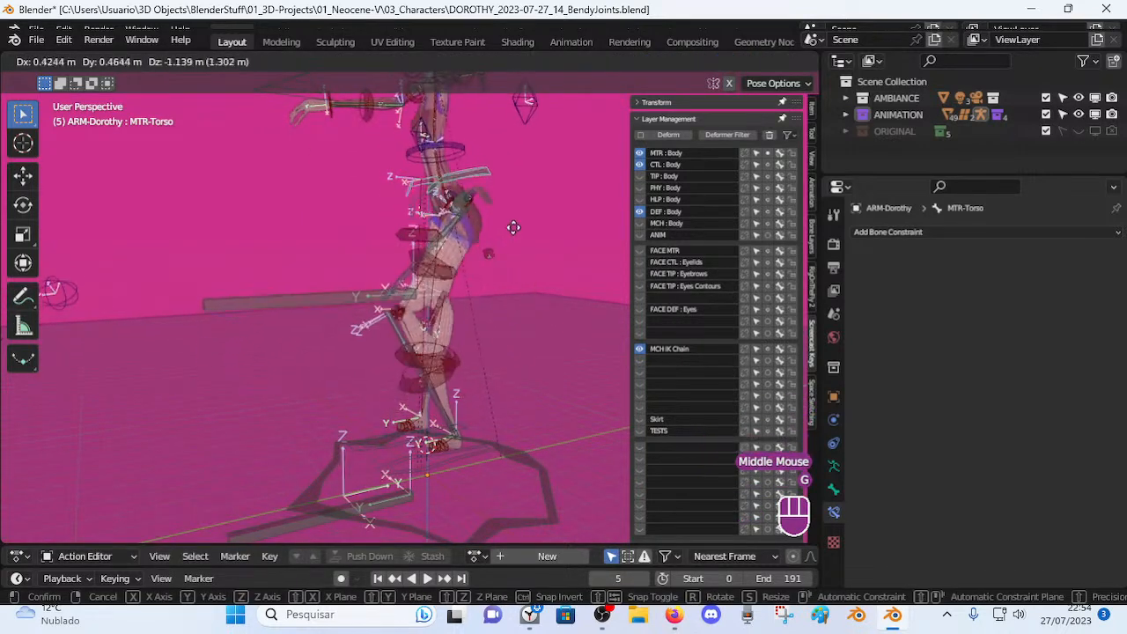
{"action": "key", "text": "Escape"}
Hide the large root control on the floor around the feet.
{"action": "middle_click_drag", "start_coordinate": [515, 205], "coordinate": [343, 471]}
{"action": "scroll", "coordinate": [369, 313], "scroll_direction": "down", "scroll_amount": 2}
{"action": "key", "text": "alt+a"}
{"action": "left_click", "coordinate": [350, 431]}
{"action": "key", "text": "h"}
Hide the controls of the head, arms and upper torso together.
{"action": "key", "text": "a"}
{"action": "left_click", "coordinate": [320, 445]}
{"action": "key", "text": "alt+a"}
{"action": "key", "text": "b"}
{"action": "left_click_drag", "start_coordinate": [284, 231], "coordinate": [528, 66]}
{"action": "key", "text": "h"}
{"action": "scroll", "coordinate": [352, 286], "scroll_direction": "up", "scroll_amount": 2}
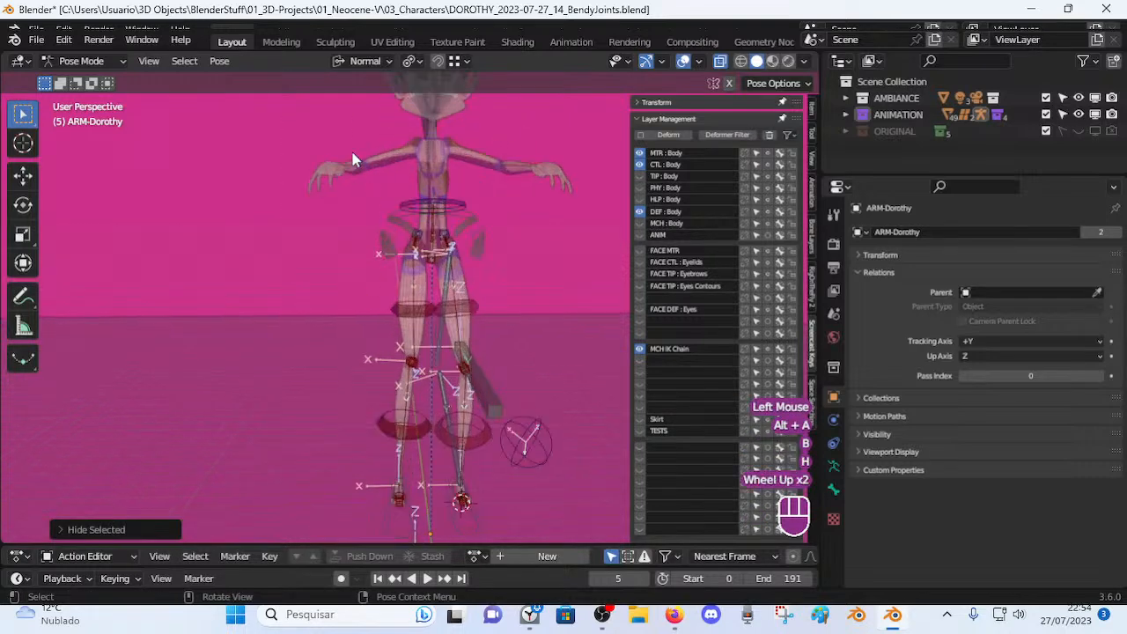
Hide the ring-shaped controls around the waist and hips.
{"action": "key", "text": "v"}
{"action": "left_click_drag", "start_coordinate": [335, 150], "coordinate": [364, 178]}
{"action": "left_click_drag", "start_coordinate": [551, 271], "coordinate": [551, 272]}
{"action": "scroll", "coordinate": [478, 244], "scroll_direction": "up", "scroll_amount": 1}
{"action": "key", "text": "alt+a"}
{"action": "key", "text": "v"}
{"action": "left_click_drag", "start_coordinate": [363, 151], "coordinate": [505, 206]}
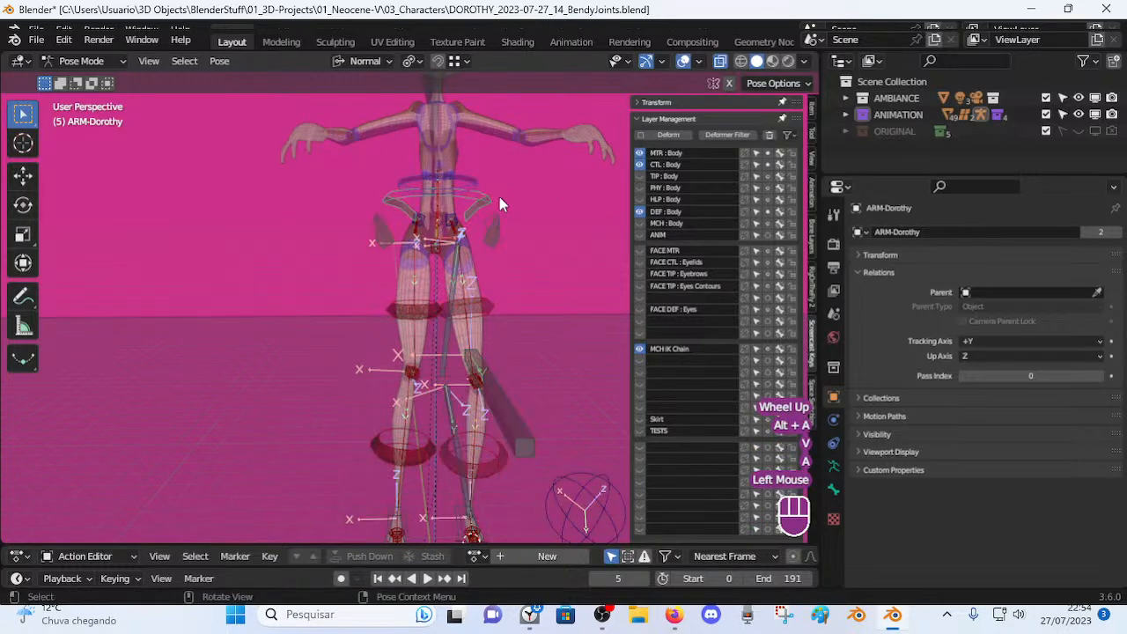
{"action": "left_click_drag", "start_coordinate": [343, 143], "coordinate": [512, 201]}
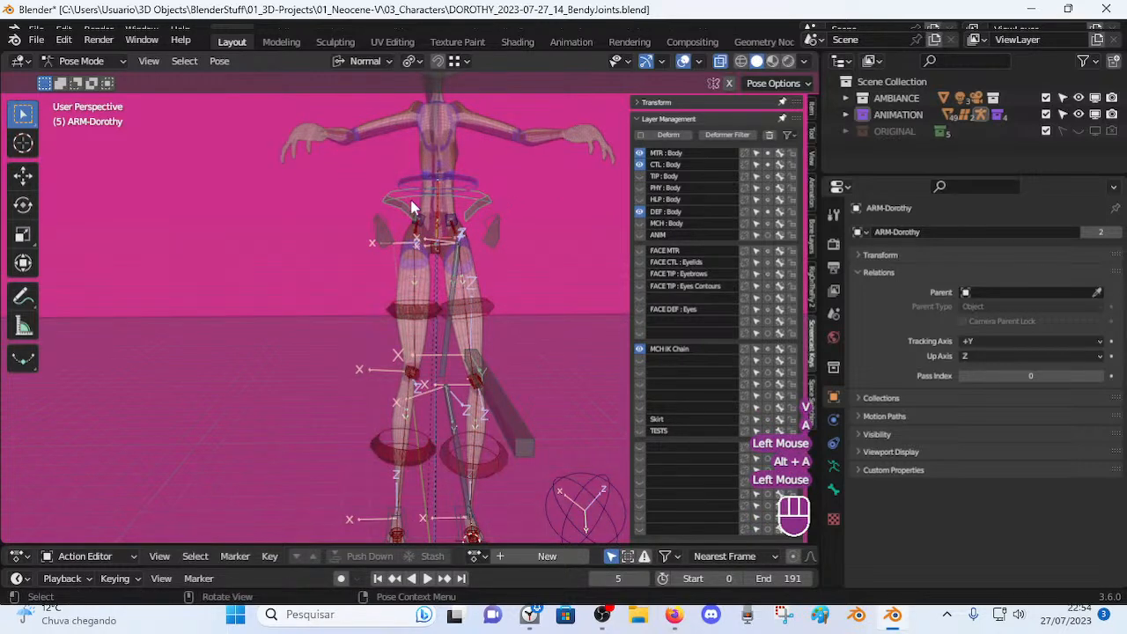
{"action": "key", "text": "h"}
Hide the small pelvis controls above the thighs.
{"action": "middle_click_drag", "start_coordinate": [408, 213], "coordinate": [412, 198]}
{"action": "scroll", "coordinate": [414, 193], "scroll_direction": "up", "scroll_amount": 1}
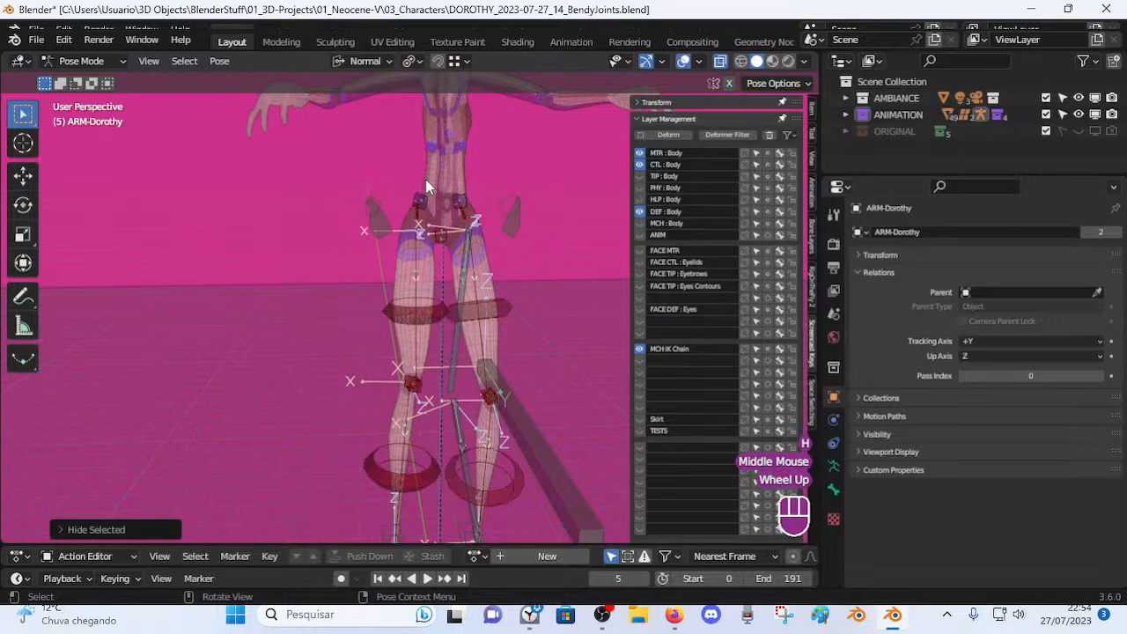
{"action": "key", "text": "b"}
{"action": "left_click_drag", "start_coordinate": [412, 183], "coordinate": [475, 230]}
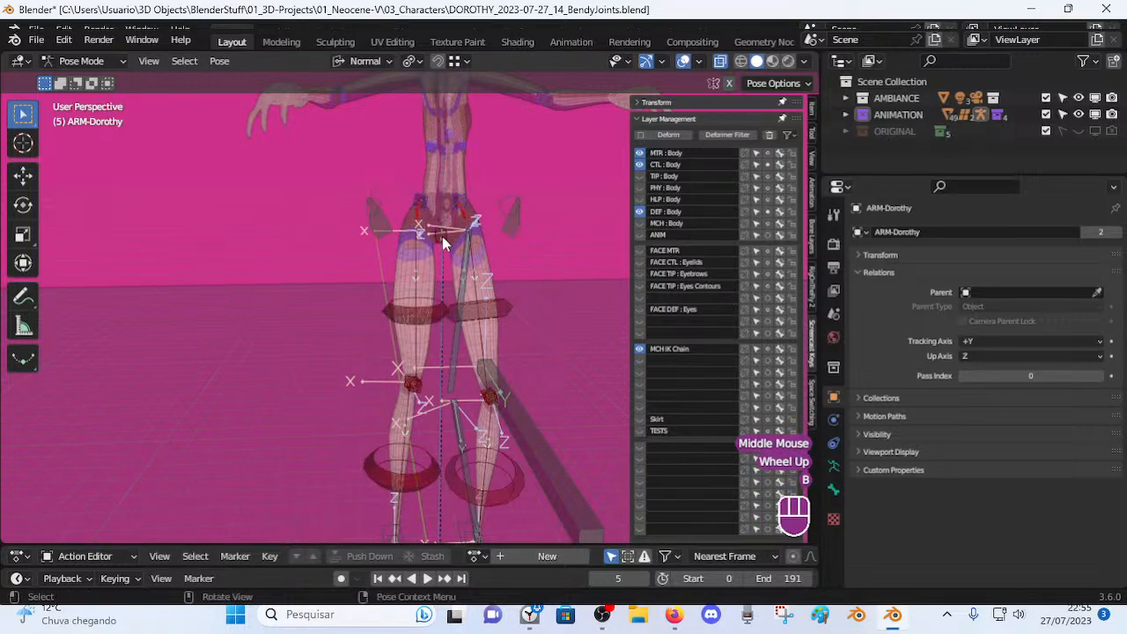
{"action": "left_click", "coordinate": [512, 206], "text": "shift"}
{"action": "key", "text": "h"}
Hide the right knee control and the remaining ring and foot controls of the right leg.
{"action": "middle_click_drag", "start_coordinate": [512, 205], "coordinate": [460, 264]}
{"action": "middle_click_drag", "start_coordinate": [459, 264], "coordinate": [343, 453]}
{"action": "left_click", "coordinate": [406, 310]}
{"action": "key", "text": "h"}
{"action": "scroll", "coordinate": [343, 454], "scroll_direction": "down", "scroll_amount": 1}
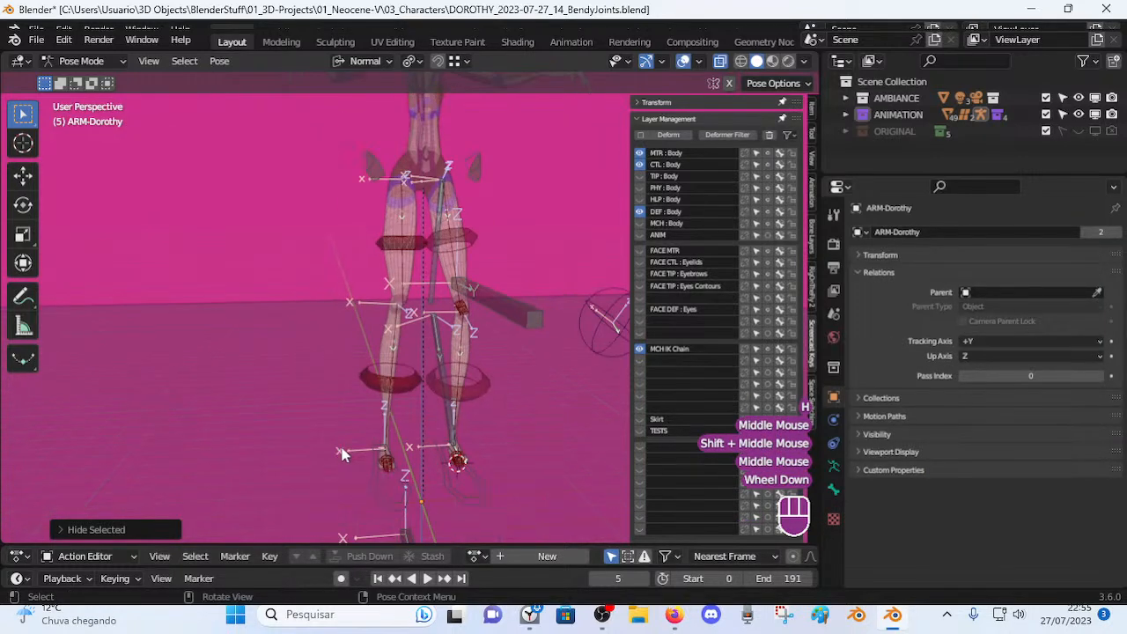
{"action": "key", "text": "b"}
{"action": "left_click_drag", "start_coordinate": [337, 498], "coordinate": [415, 220]}
{"action": "key", "text": "h"}
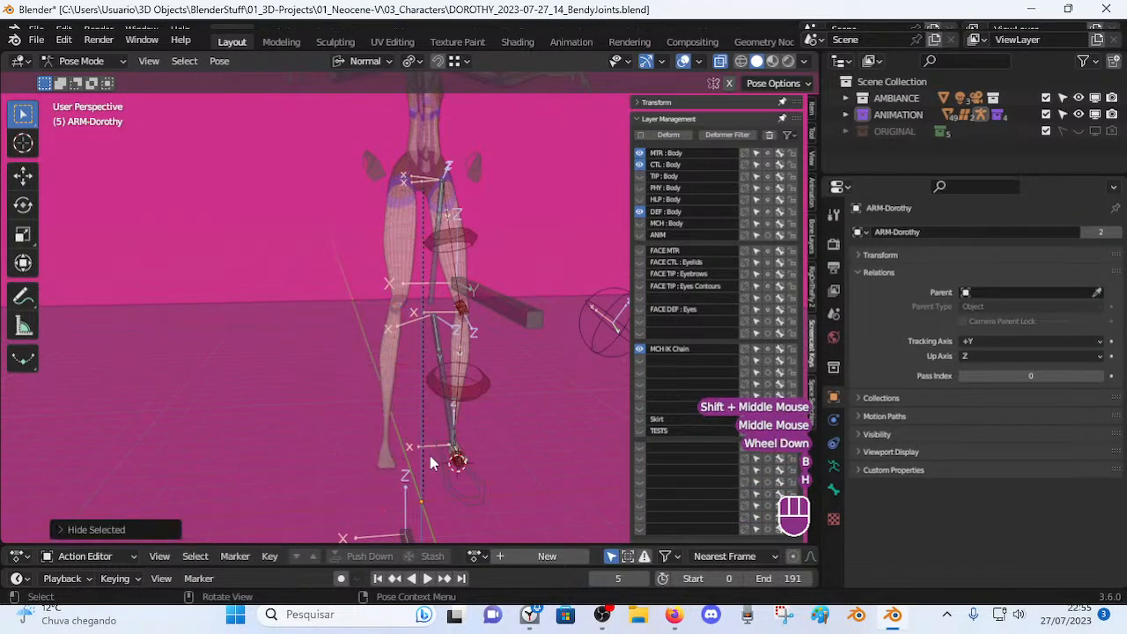
Select MTR-Leg.L and examine the left leg's bones and knee alignment from several angles.
{"action": "middle_click_drag", "start_coordinate": [430, 459], "coordinate": [403, 330], "text": "shift"}
{"action": "middle_click_drag", "start_coordinate": [395, 473], "coordinate": [449, 401], "text": "shift"}
{"action": "scroll", "coordinate": [464, 337], "scroll_direction": "up", "scroll_amount": 2}
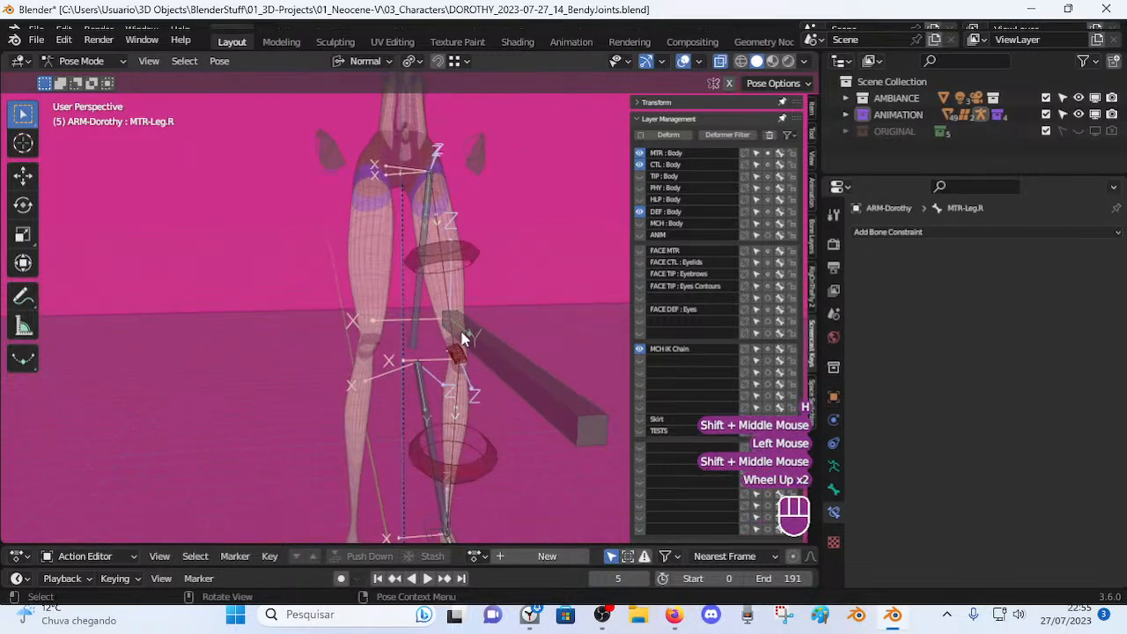
{"action": "scroll", "coordinate": [430, 322], "scroll_direction": "up", "scroll_amount": 2}
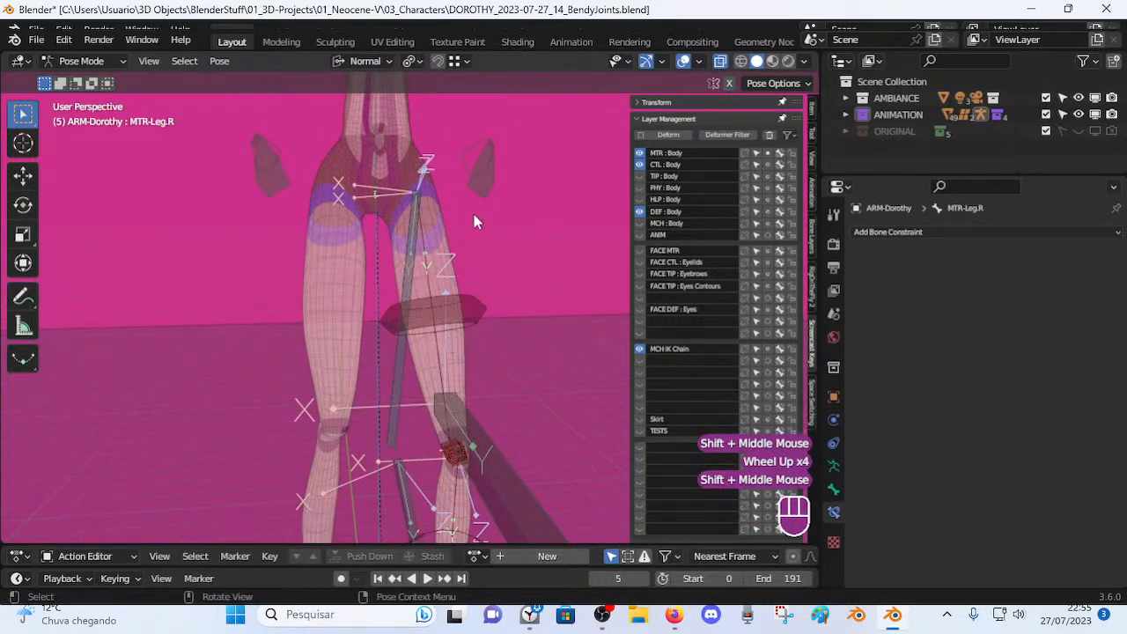
{"action": "scroll", "coordinate": [476, 220], "scroll_direction": "down", "scroll_amount": 1}
{"action": "middle_click_drag", "start_coordinate": [485, 382], "coordinate": [433, 357], "text": "shift"}
{"action": "left_click", "coordinate": [430, 372]}
{"action": "scroll", "coordinate": [438, 399], "scroll_direction": "up", "scroll_amount": 3}
{"action": "scroll", "coordinate": [438, 330], "scroll_direction": "down", "scroll_amount": 2}
{"action": "scroll", "coordinate": [451, 318], "scroll_direction": "up", "scroll_amount": 2}
{"action": "scroll", "coordinate": [353, 400], "scroll_direction": "down", "scroll_amount": 2}
{"action": "left_click", "coordinate": [411, 432]}
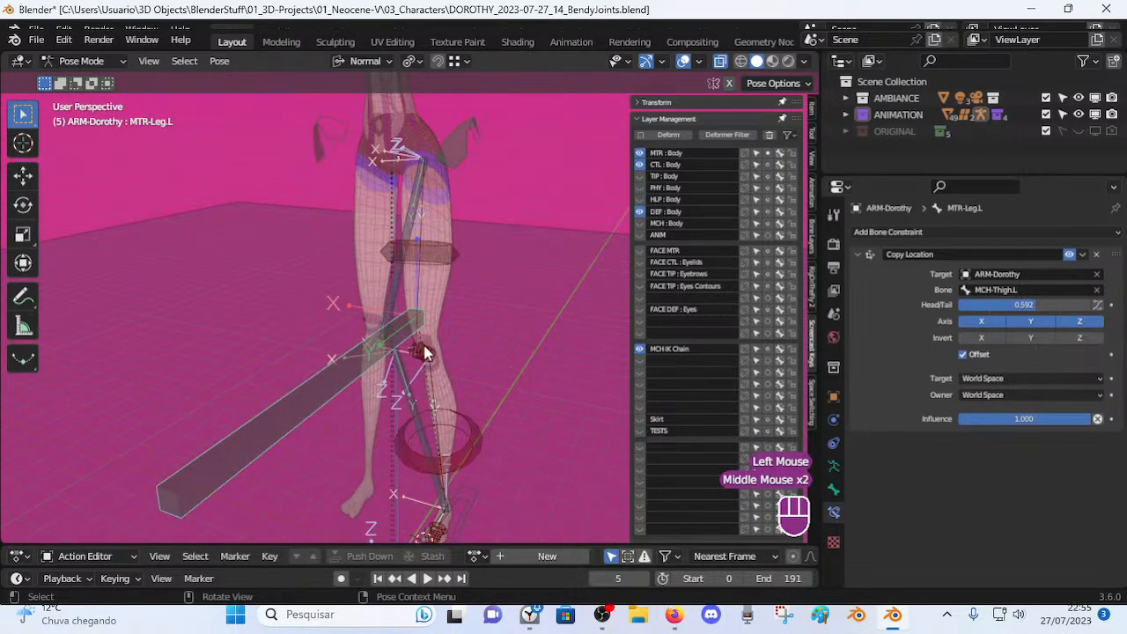
{"action": "middle_click_drag", "start_coordinate": [419, 367], "coordinate": [417, 345]}
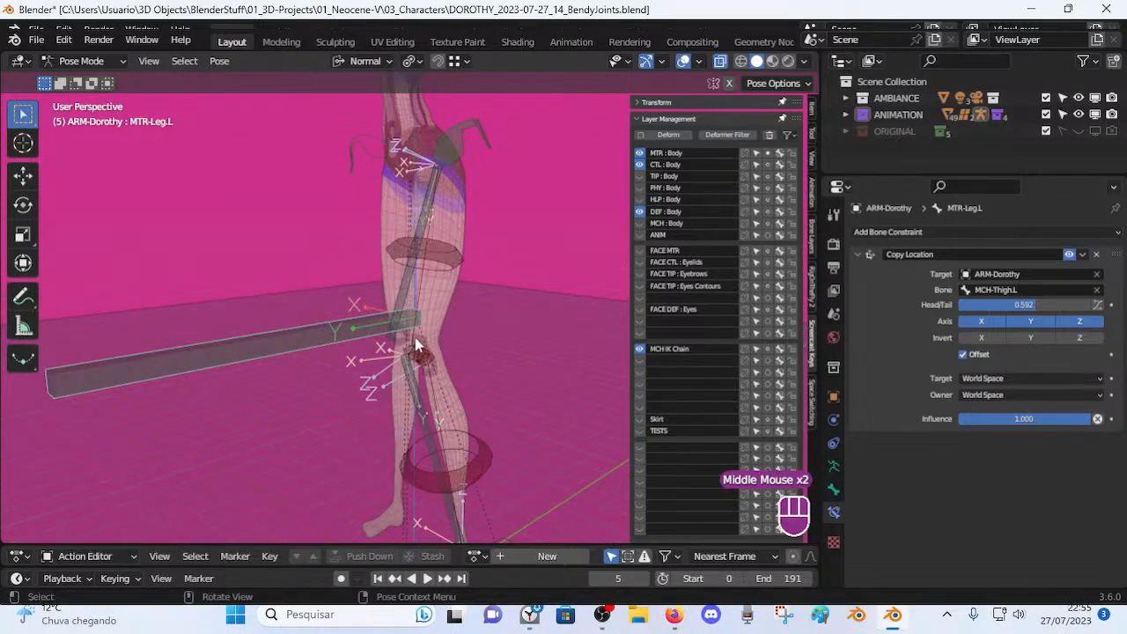
{"action": "middle_click_drag", "start_coordinate": [417, 275], "coordinate": [484, 261]}
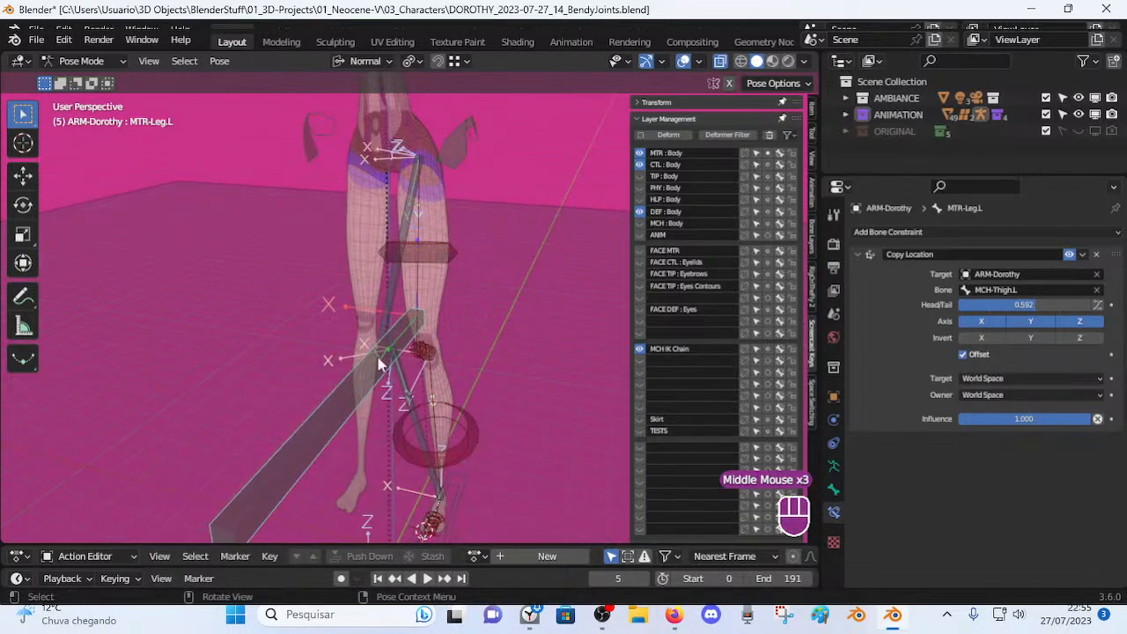
{"action": "middle_click_drag", "start_coordinate": [418, 354], "coordinate": [397, 411]}
Try rotating MTR-Leg.L and save the file.
{"action": "left_click", "coordinate": [473, 456]}
{"action": "left_click", "coordinate": [419, 466]}
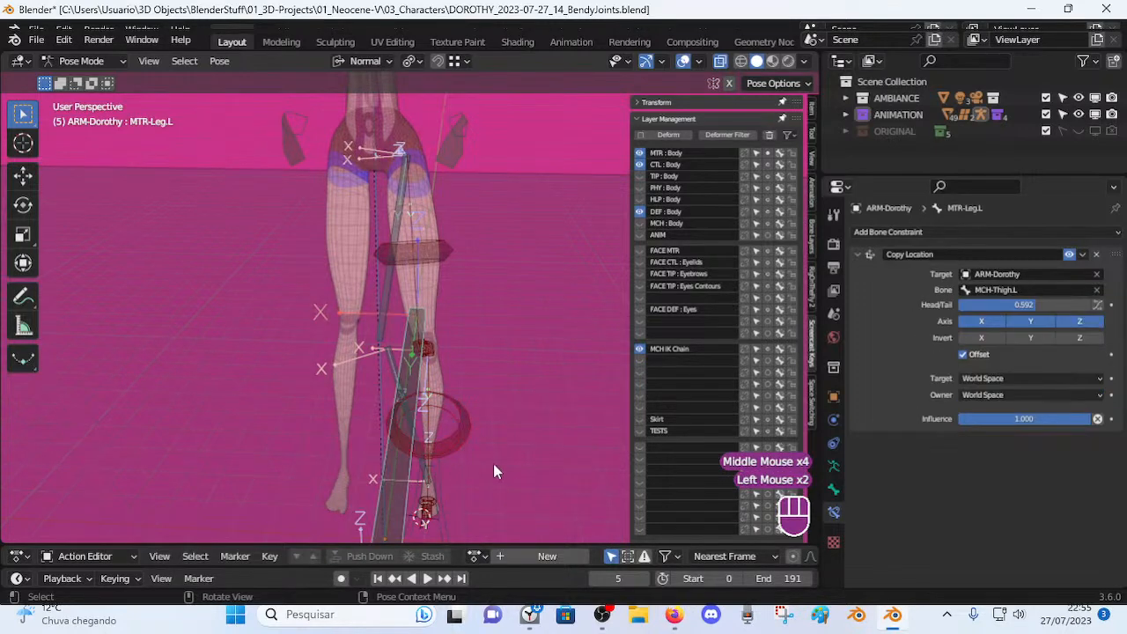
{"action": "key", "text": "r"}
{"action": "key", "text": "Escape"}
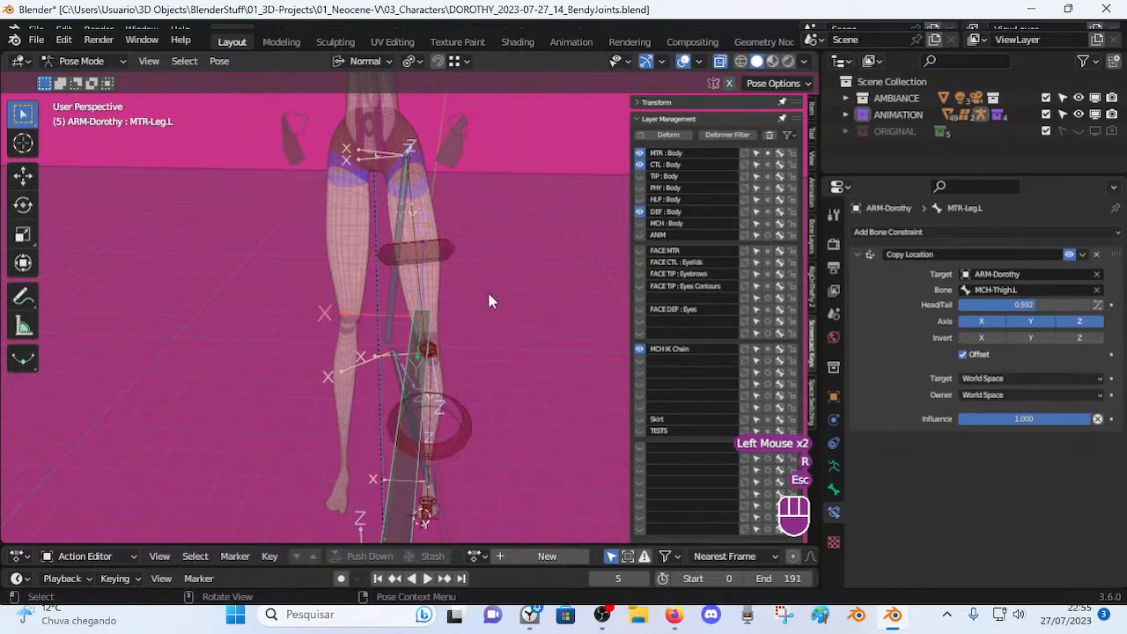
{"action": "key", "text": "ctrl+s"}
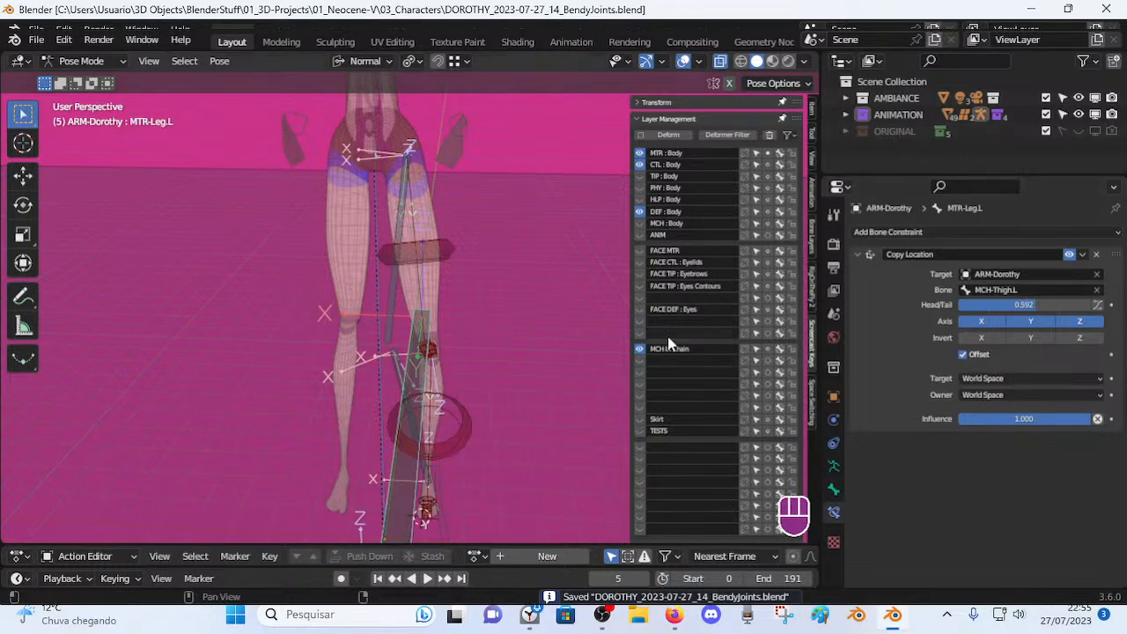
Hide the remaining bone lying on the floor in front of the feet.
{"action": "scroll", "coordinate": [537, 352], "scroll_direction": "down", "scroll_amount": 2}
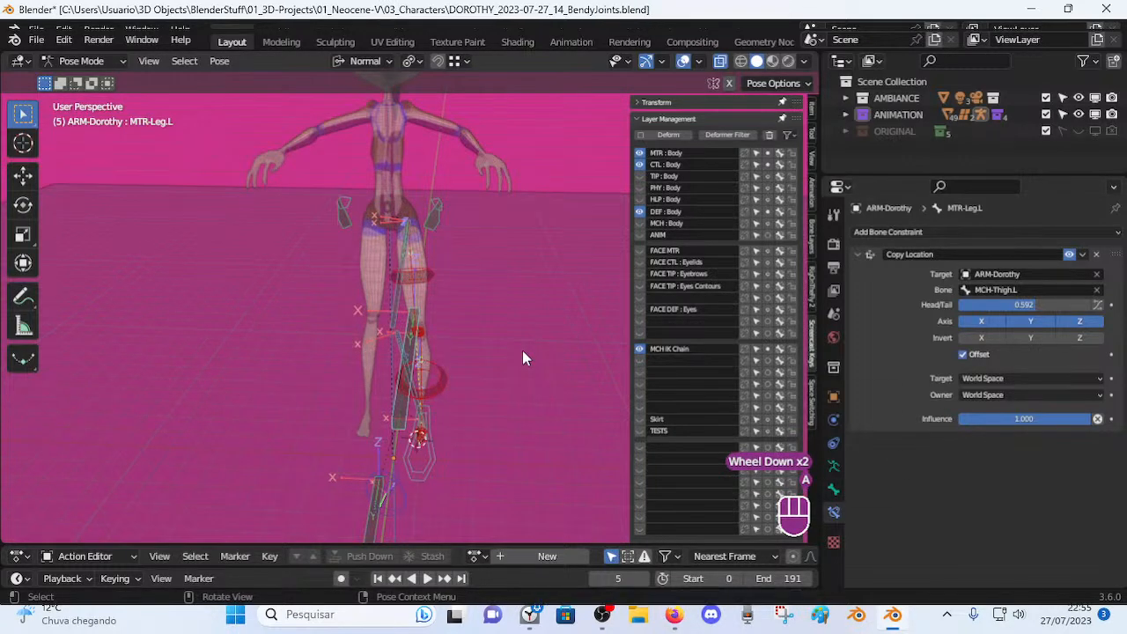
{"action": "key", "text": "alt+a"}
{"action": "scroll", "coordinate": [516, 382], "scroll_direction": "down", "scroll_amount": 2}
{"action": "middle_click_drag", "start_coordinate": [516, 382], "coordinate": [478, 365]}
{"action": "scroll", "coordinate": [376, 494], "scroll_direction": "up", "scroll_amount": 1}
{"action": "left_click", "coordinate": [375, 486]}
{"action": "middle_click_drag", "start_coordinate": [375, 487], "coordinate": [377, 412]}
{"action": "key", "text": "h"}
Select all visible bones and assign them to a new selection set named LegRig.L.
{"action": "key", "text": "a"}
{"action": "key", "text": "a"}
{"action": "left_click", "coordinate": [833, 466]}
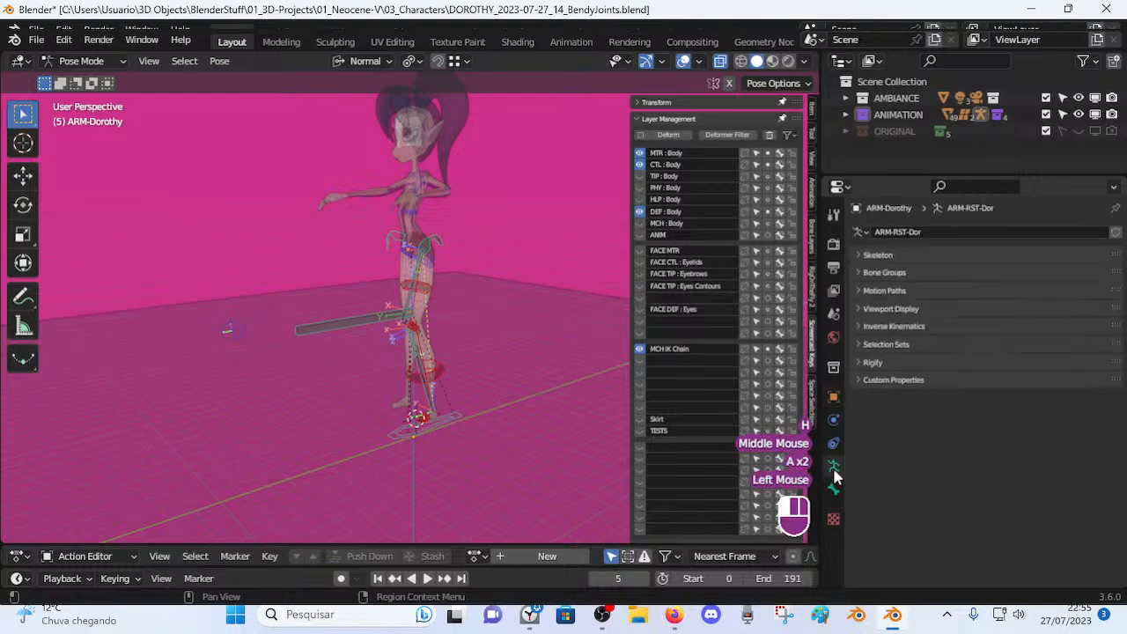
{"action": "left_click", "coordinate": [871, 345]}
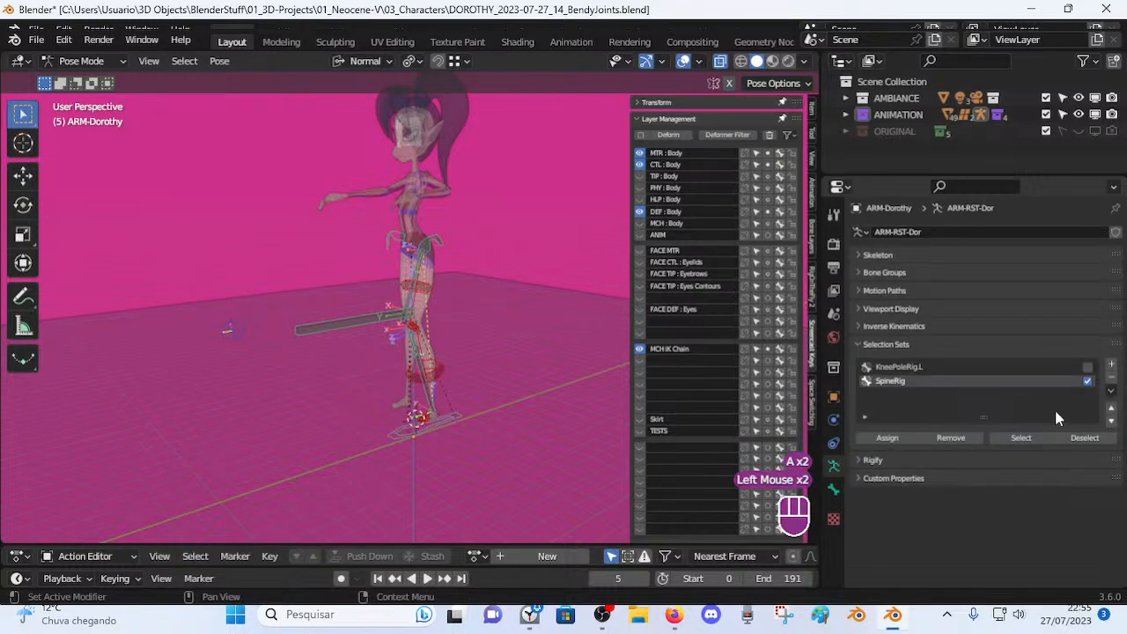
{"action": "left_click", "coordinate": [1112, 365]}
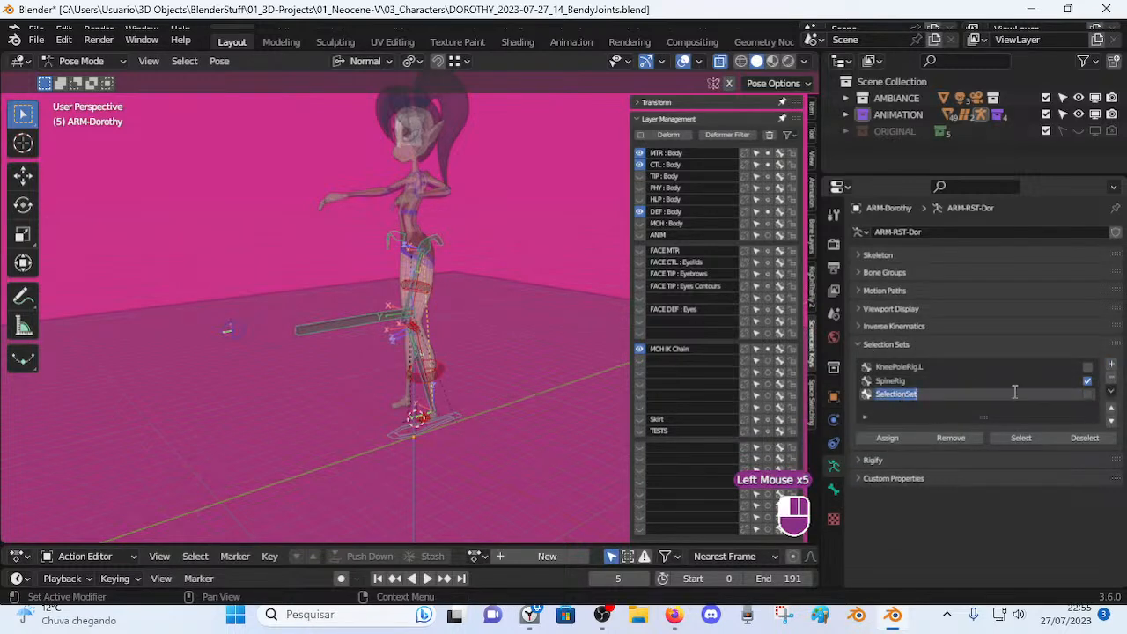
{"action": "type", "text": "LegRig"}
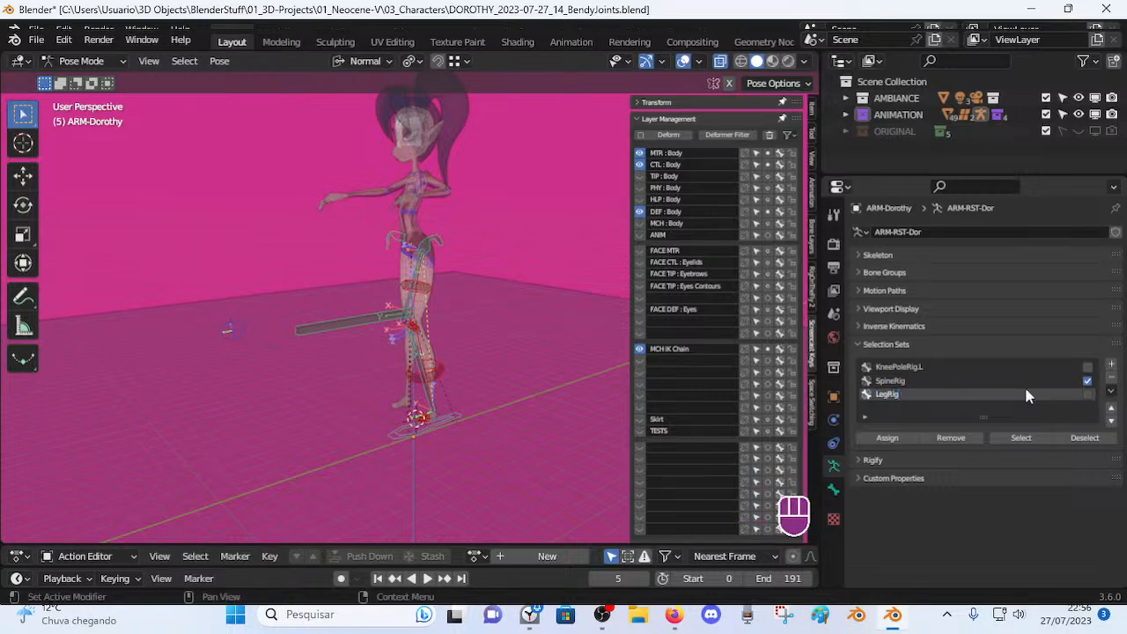
{"action": "double_click", "coordinate": [1025, 393]}
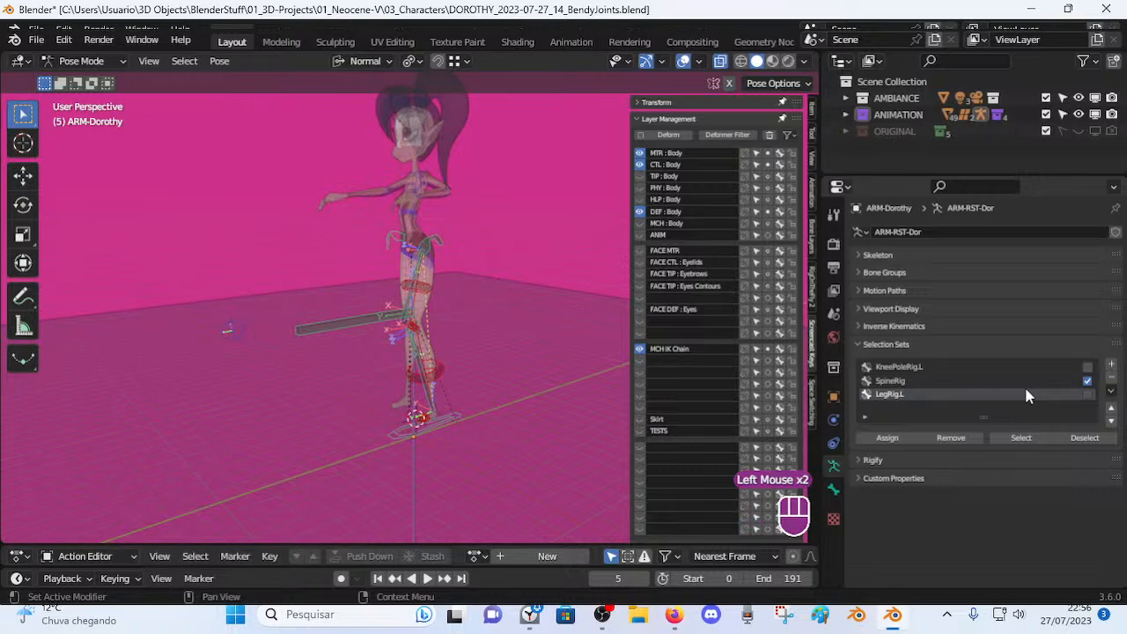
{"action": "left_click", "coordinate": [902, 438]}
Test the LegRig.L selection set by recalling its bones from an empty selection, and deselect everything.
{"action": "key", "text": "alt+a"}
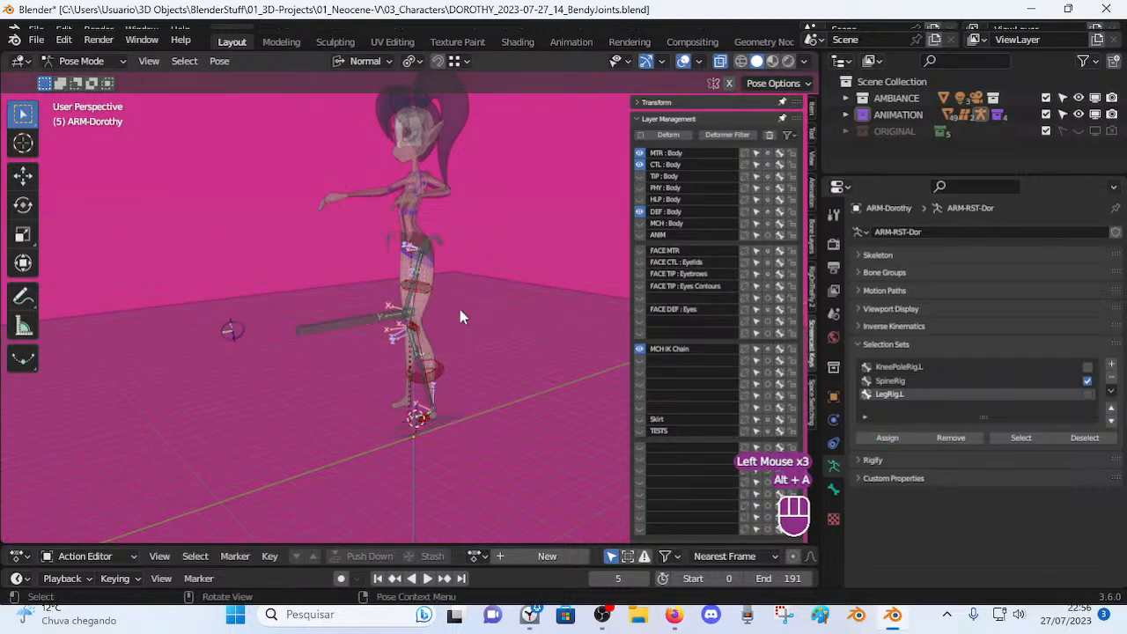
{"action": "left_click", "coordinate": [1021, 438]}
{"action": "key", "text": "alt+a"}
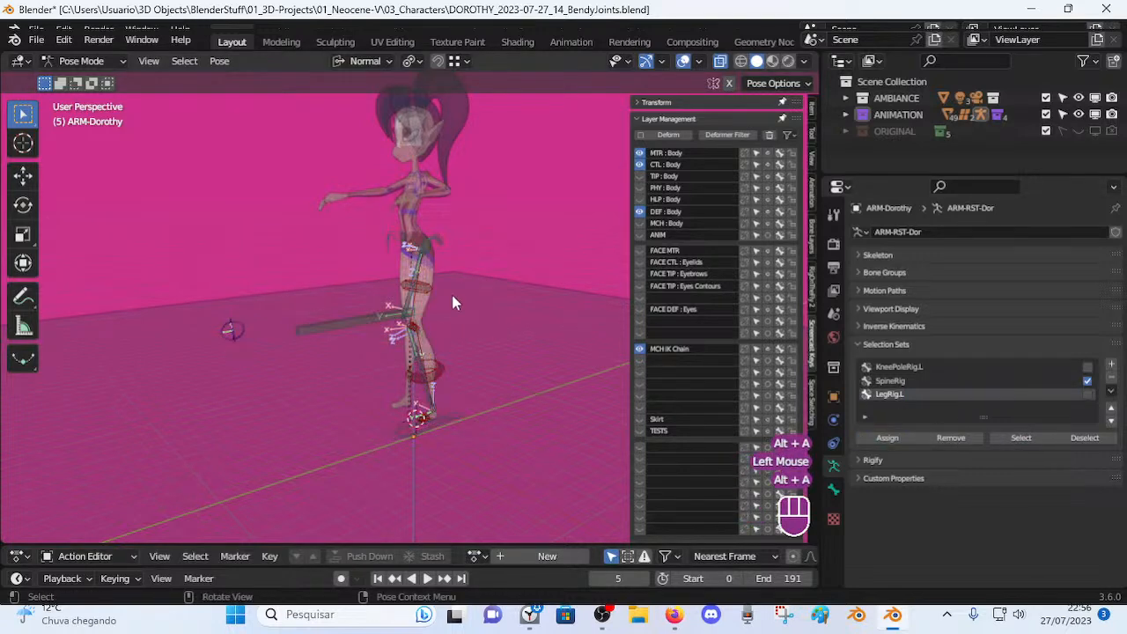
Toggle the MCH IK Chain layer's visibility off and on to compare the left leg's bones.
{"action": "middle_click_drag", "start_coordinate": [451, 292], "coordinate": [506, 327]}
{"action": "scroll", "coordinate": [507, 333], "scroll_direction": "up", "scroll_amount": 3}
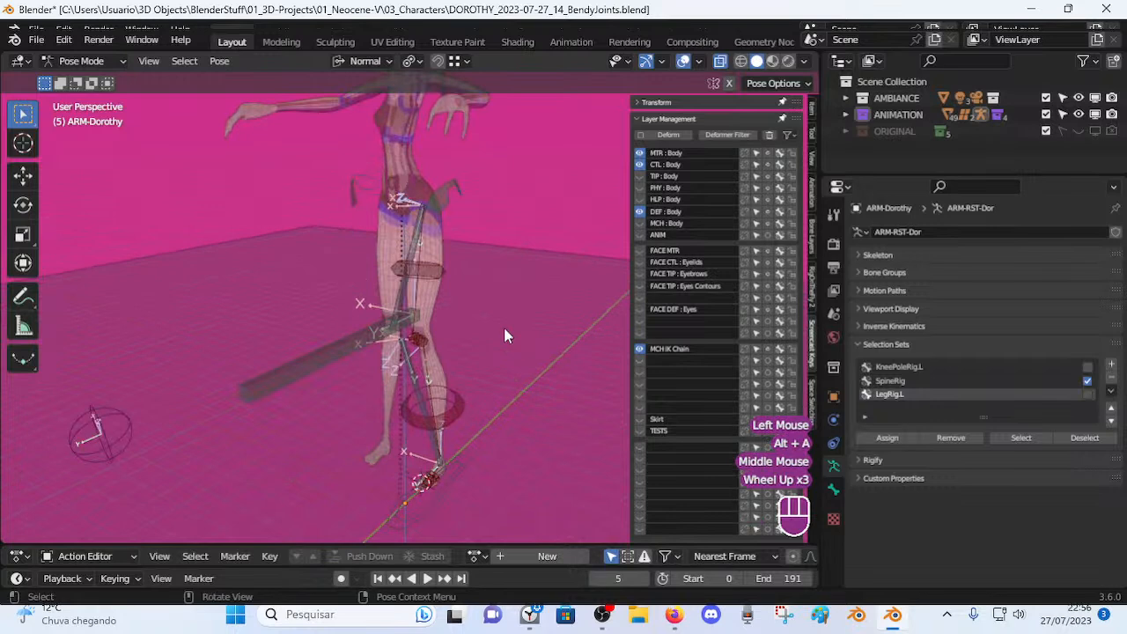
{"action": "left_click", "coordinate": [641, 349]}
{"action": "left_click", "coordinate": [641, 350]}
{"action": "left_click", "coordinate": [640, 350]}
{"action": "left_click", "coordinate": [641, 350]}
Select MTR-Foot.L and move it outward and back, away from the body.
{"action": "middle_click_drag", "start_coordinate": [493, 356], "coordinate": [511, 370]}
{"action": "key", "text": "alt+a"}
{"action": "left_click", "coordinate": [433, 513]}
{"action": "key", "text": "g"}
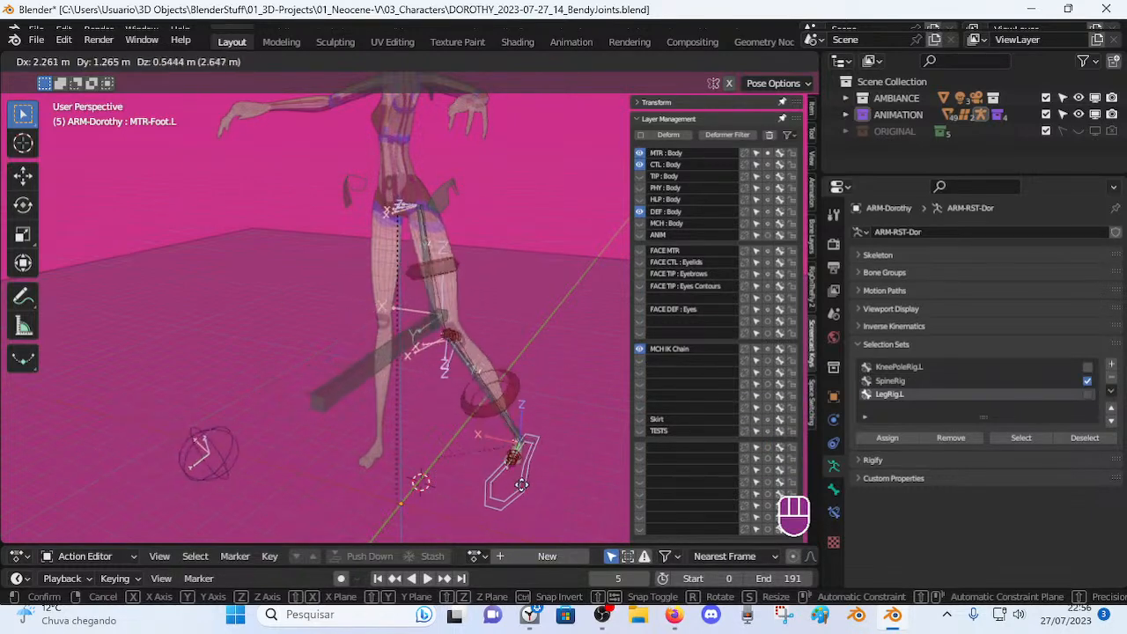
{"action": "left_click", "coordinate": [510, 483]}
Select MTR-Leg.L and reposition it from two viewing angles.
{"action": "left_click", "coordinate": [388, 353]}
{"action": "key", "text": "g"}
{"action": "left_click", "coordinate": [320, 343]}
{"action": "middle_click_drag", "start_coordinate": [320, 343], "coordinate": [449, 348]}
{"action": "key", "text": "g"}
{"action": "left_click", "coordinate": [454, 347]}
Place MTR-Foot.L, then move MTR-Leg.L from the front and side views to bend the left knee.
{"action": "left_click", "coordinate": [403, 303]}
{"action": "left_click", "coordinate": [450, 353]}
{"action": "left_click", "coordinate": [462, 301]}
{"action": "left_click", "coordinate": [498, 373]}
{"action": "key", "text": "g"}
{"action": "left_click", "coordinate": [518, 334]}
{"action": "middle_click_drag", "start_coordinate": [519, 334], "coordinate": [347, 333]}
{"action": "key", "text": "g"}
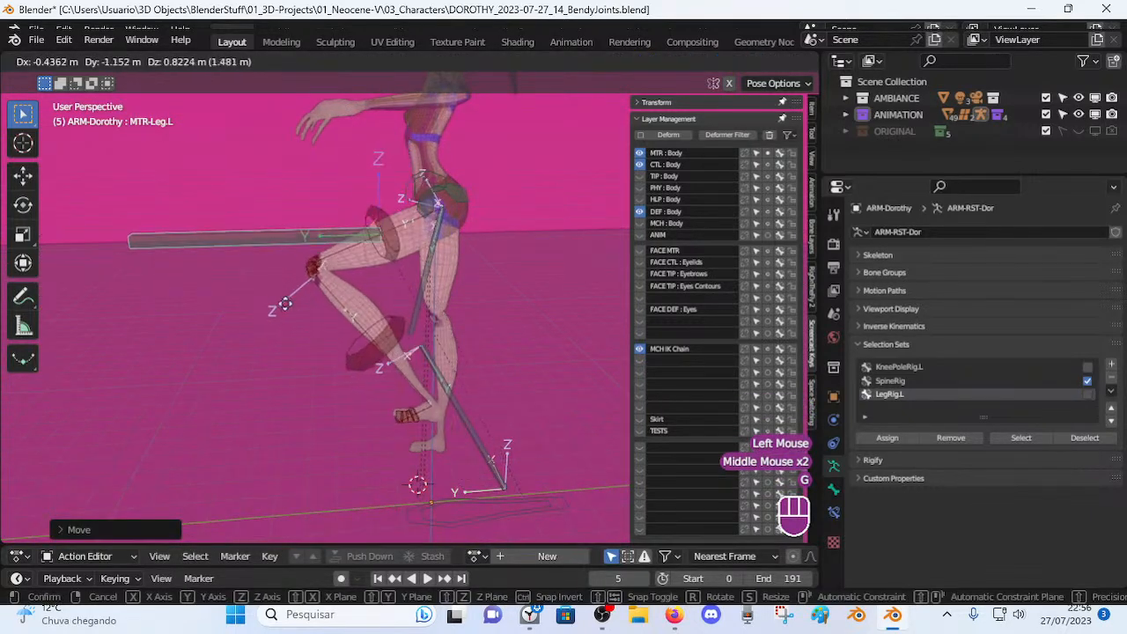
{"action": "left_click", "coordinate": [293, 345]}
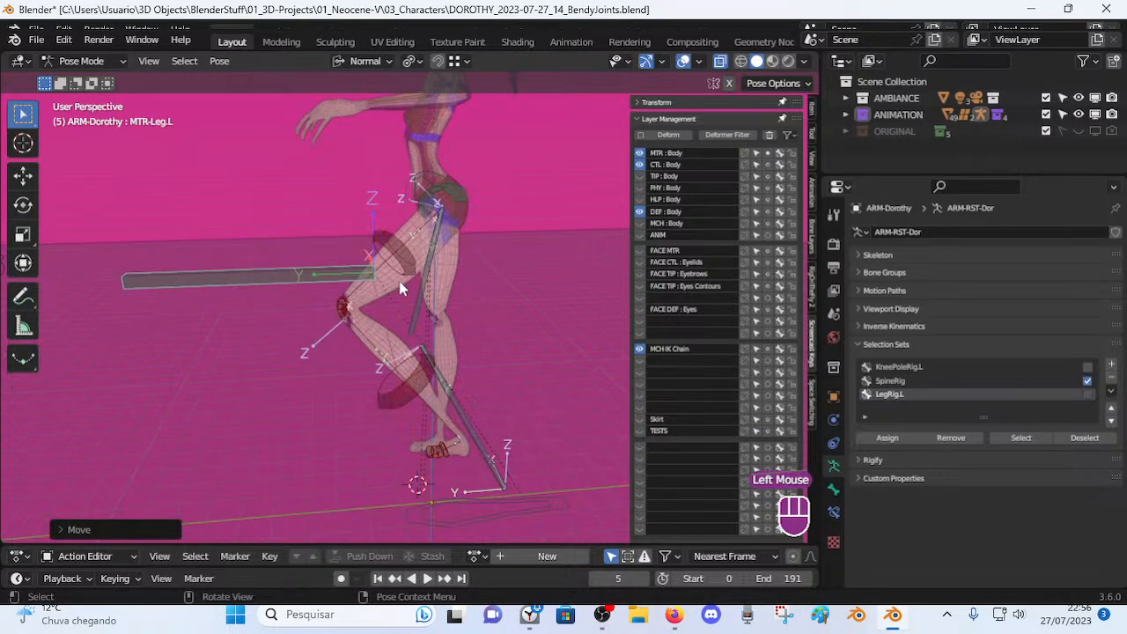
Select MTR-Foot.L and move it slightly upward and forward.
{"action": "left_click", "coordinate": [439, 385]}
{"action": "key", "text": "g"}
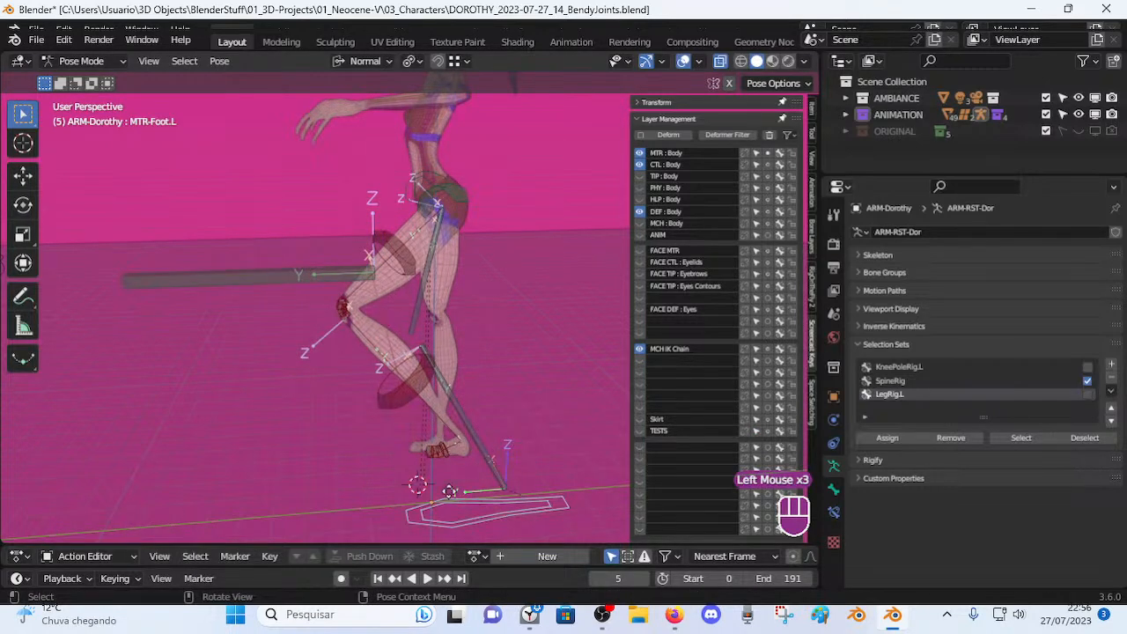
{"action": "left_click", "coordinate": [374, 277]}
{"action": "left_click", "coordinate": [368, 274]}
Check MCH-Thigh.L, then select MTR-Leg.L and show its Copy Location constraint.
{"action": "left_click", "coordinate": [394, 284]}
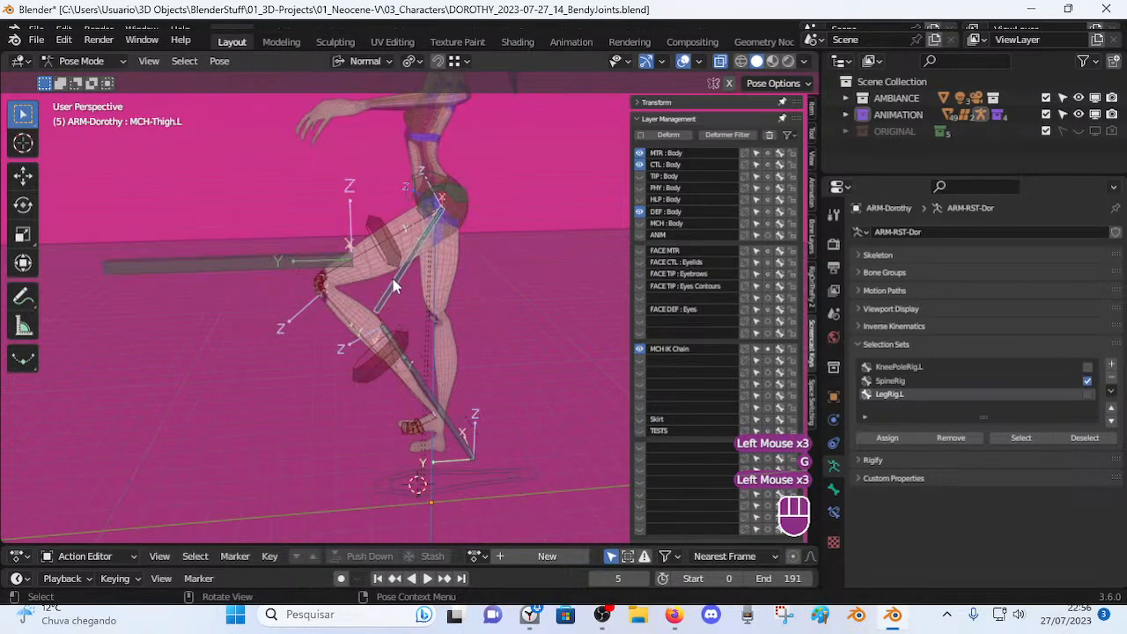
{"action": "left_click", "coordinate": [312, 260]}
{"action": "left_click", "coordinate": [834, 514]}
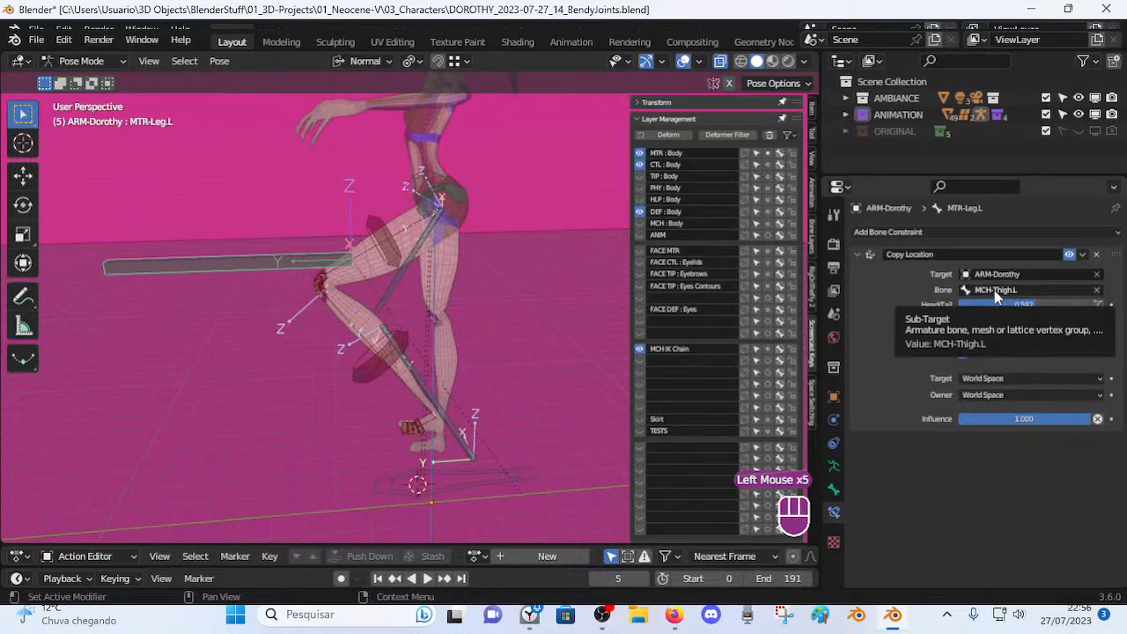
Move MTR-Leg.L again from the side to test how the left knee bends.
{"action": "scroll", "coordinate": [400, 266], "scroll_direction": "down", "scroll_amount": 2}
{"action": "mouse_move", "coordinate": [400, 266]}
{"action": "middle_mouse_down"}
{"action": "mouse_move", "coordinate": [469, 278]}
{"action": "mouse_move", "coordinate": [383, 266]}
{"action": "middle_mouse_up"}
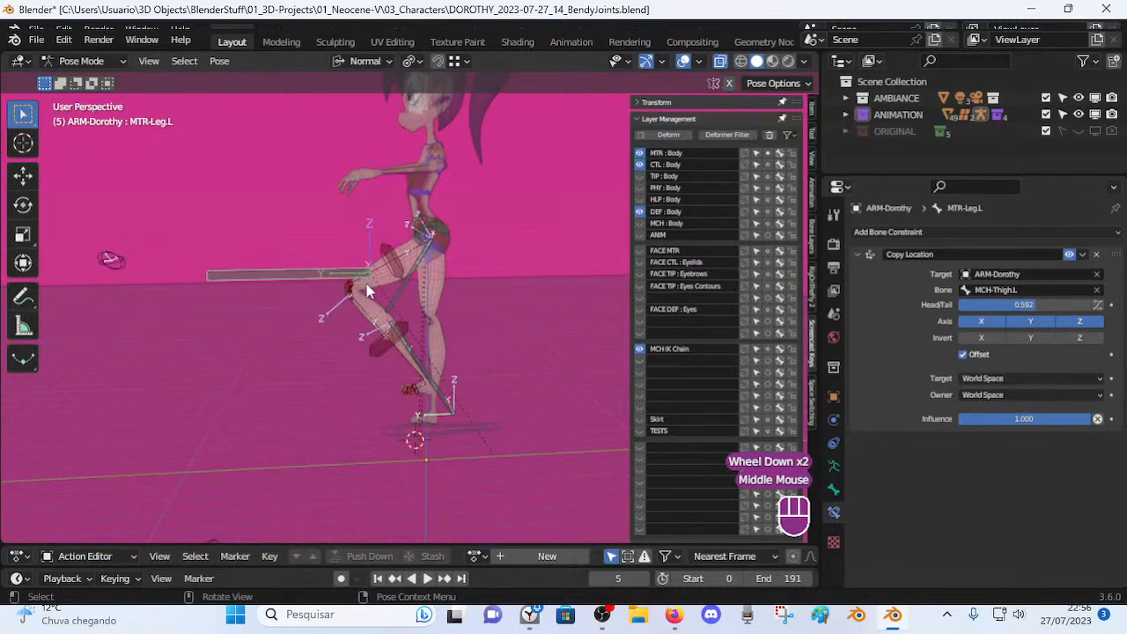
{"action": "scroll", "coordinate": [368, 291], "scroll_direction": "up", "scroll_amount": 2}
{"action": "left_click", "coordinate": [341, 260]}
{"action": "key", "text": "g"}
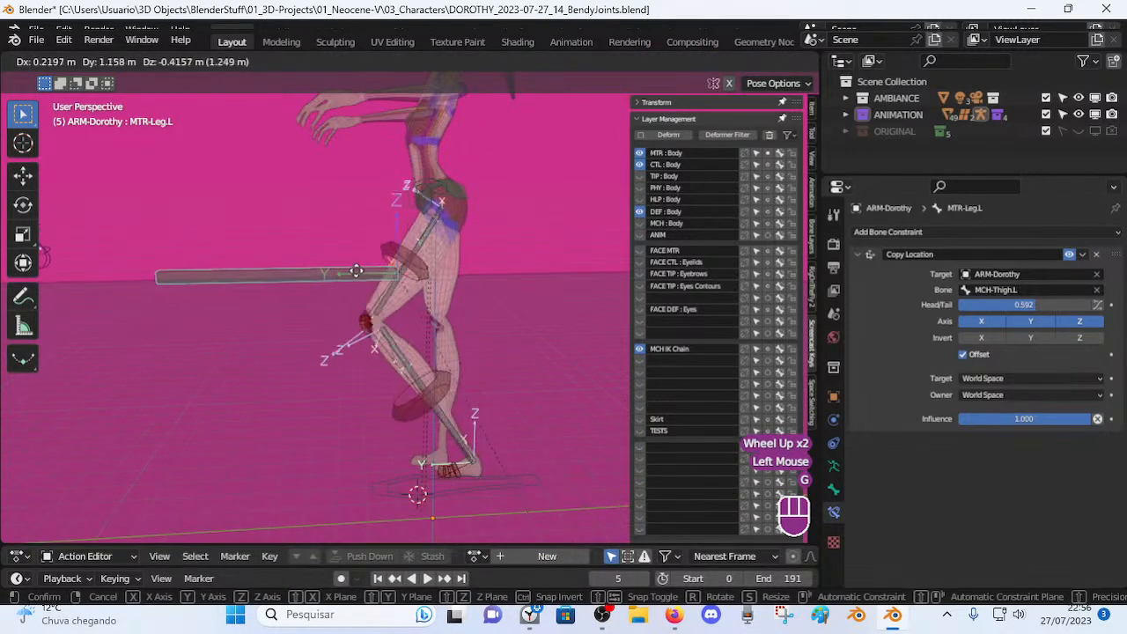
{"action": "left_click", "coordinate": [445, 304]}
Check the bones around the left thigh, then raise MTR-Leg.L until the thigh is nearly horizontal.
{"action": "middle_click_drag", "start_coordinate": [453, 304], "coordinate": [364, 305]}
{"action": "left_click", "coordinate": [384, 253]}
{"action": "scroll", "coordinate": [379, 278], "scroll_direction": "up", "scroll_amount": 2}
{"action": "left_click", "coordinate": [368, 303]}
{"action": "left_click", "coordinate": [343, 242]}
{"action": "left_click", "coordinate": [401, 223]}
{"action": "left_click", "coordinate": [320, 251]}
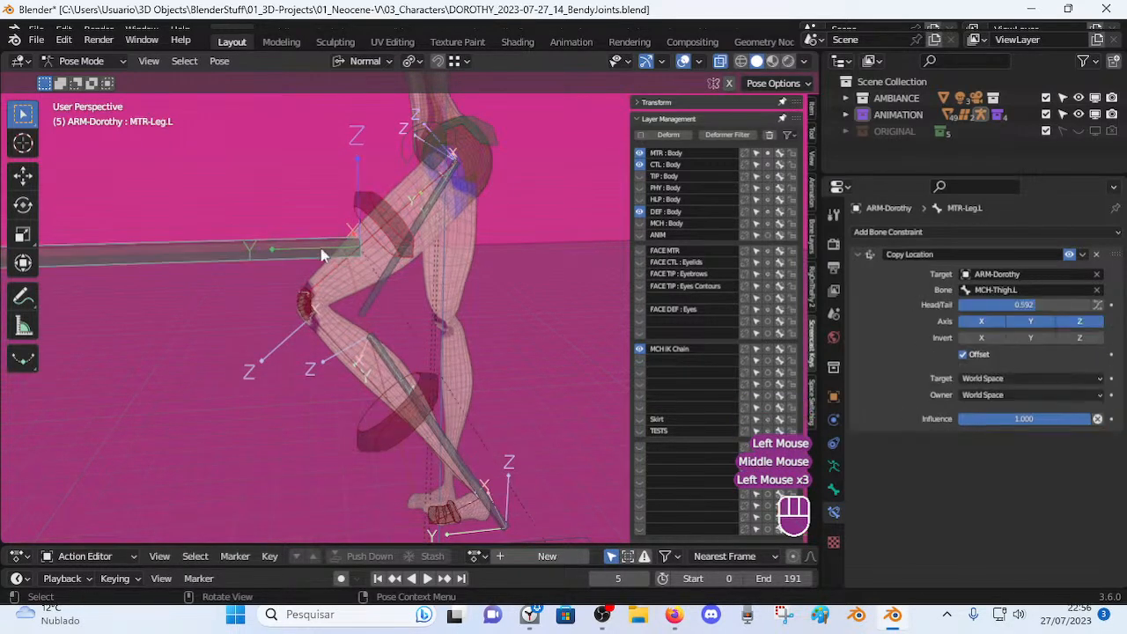
{"action": "key", "text": "g"}
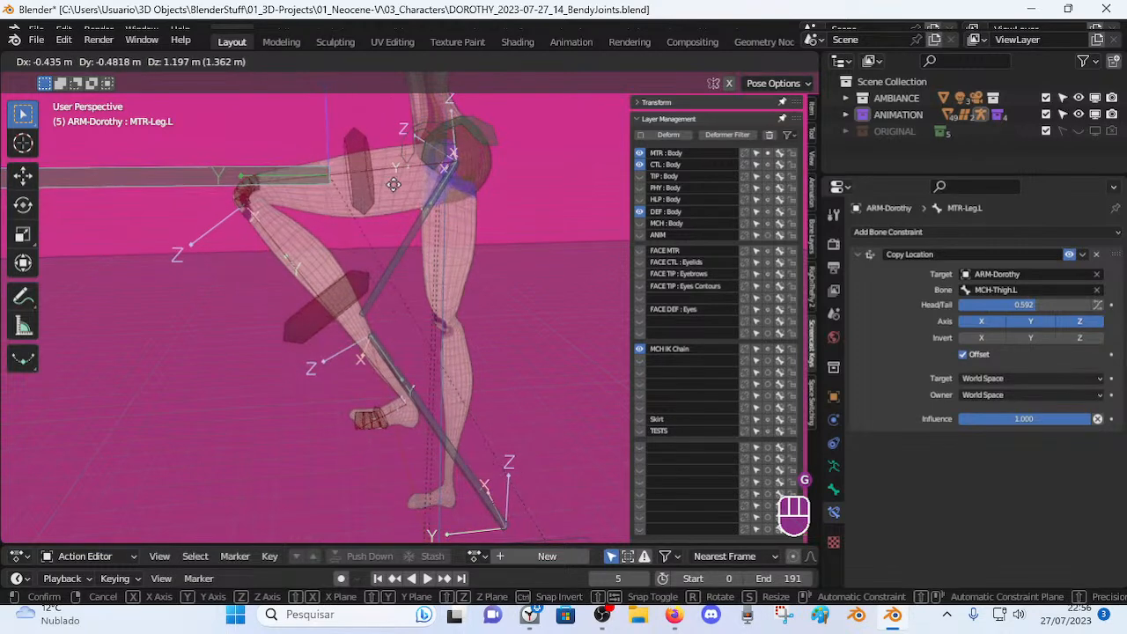
{"action": "left_click", "coordinate": [386, 191]}
Compare MCH-Thigh.L with MTR-Leg.L and turn off Offset in MTR-Leg.L's Copy Location constraint.
{"action": "left_click", "coordinate": [405, 253]}
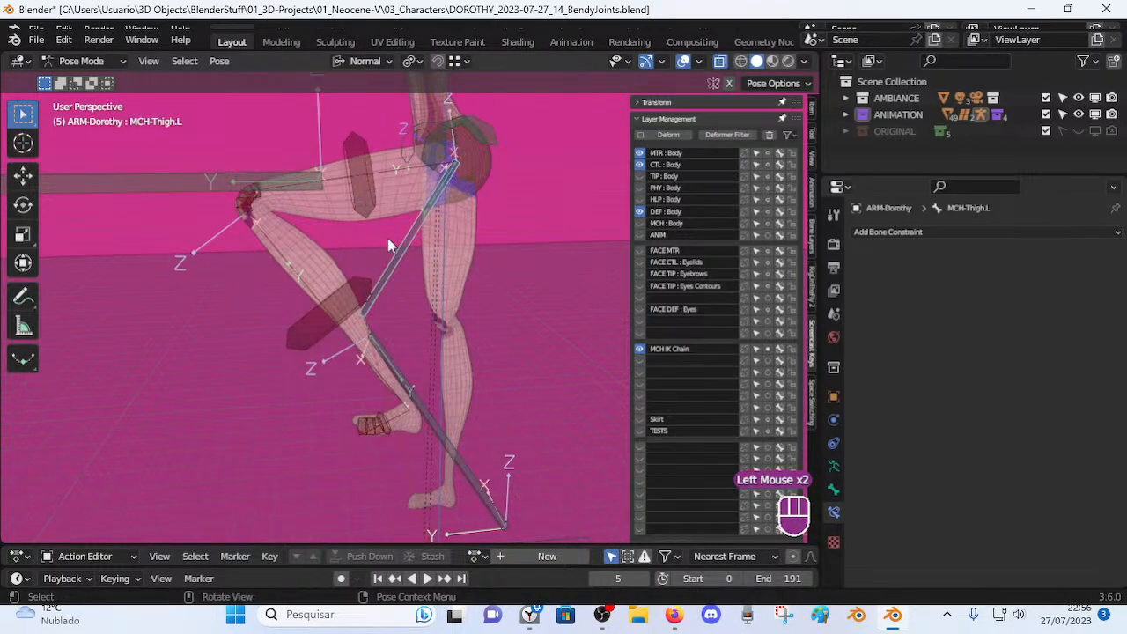
{"action": "left_click", "coordinate": [245, 190]}
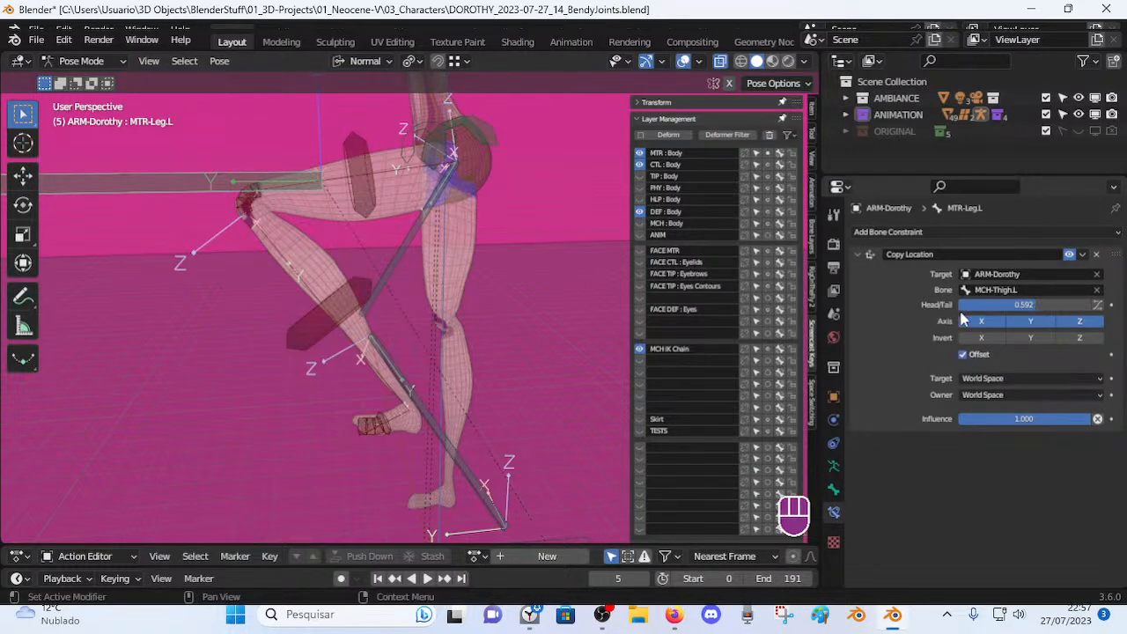
{"action": "left_click", "coordinate": [963, 353]}
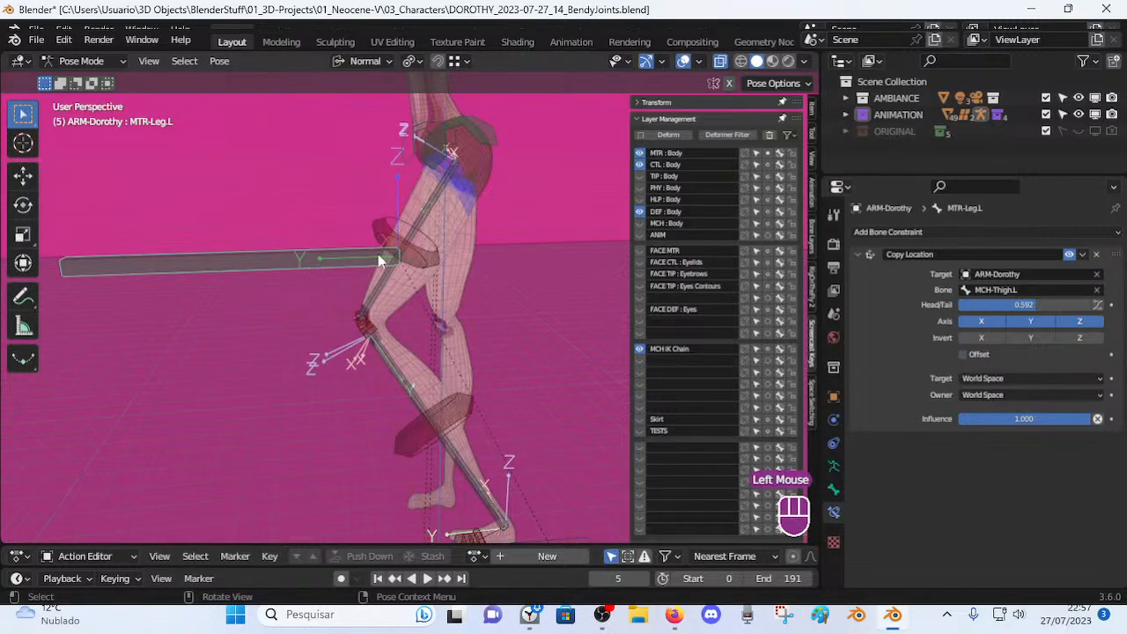
Try moving MTR-Leg.L several times from different view angles with Offset off.
{"action": "key", "text": "g"}
{"action": "left_click", "coordinate": [271, 303]}
{"action": "middle_click_drag", "start_coordinate": [271, 303], "coordinate": [440, 287]}
{"action": "key", "text": "g"}
{"action": "left_click", "coordinate": [278, 316]}
{"action": "key", "text": "g"}
{"action": "left_click", "coordinate": [500, 334]}
Reset the pose of all bones and disable MTR-Leg.L's Copy Location constraint.
{"action": "key", "text": "alt+a"}
{"action": "key", "text": "alt+g"}
{"action": "key", "text": "alt+g"}
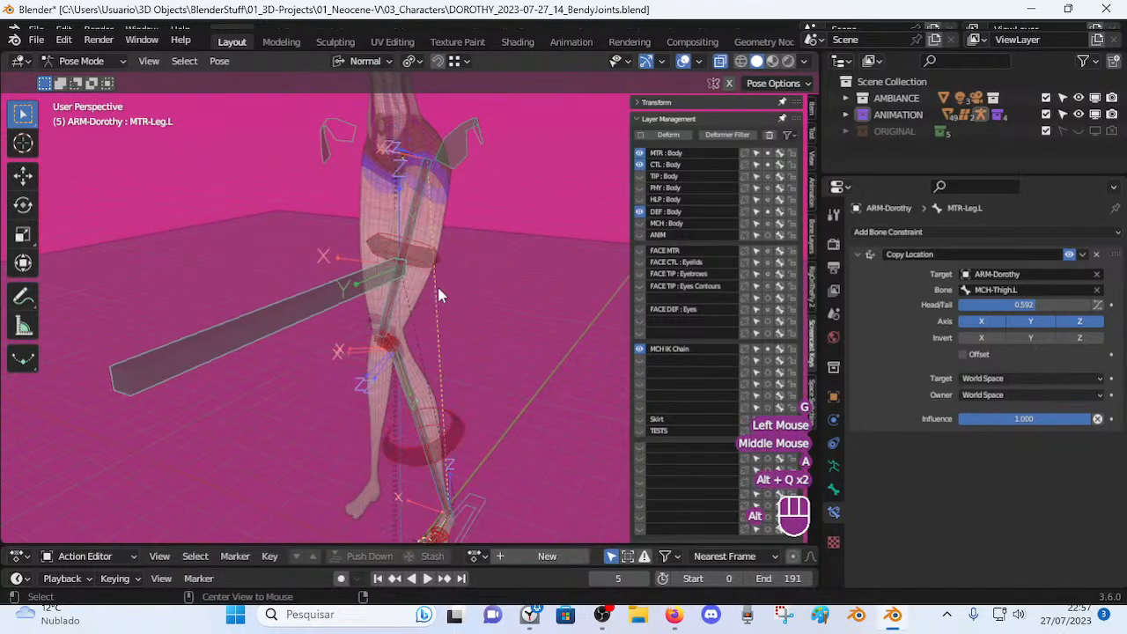
{"action": "left_click", "coordinate": [364, 284]}
{"action": "left_click", "coordinate": [1068, 254]}
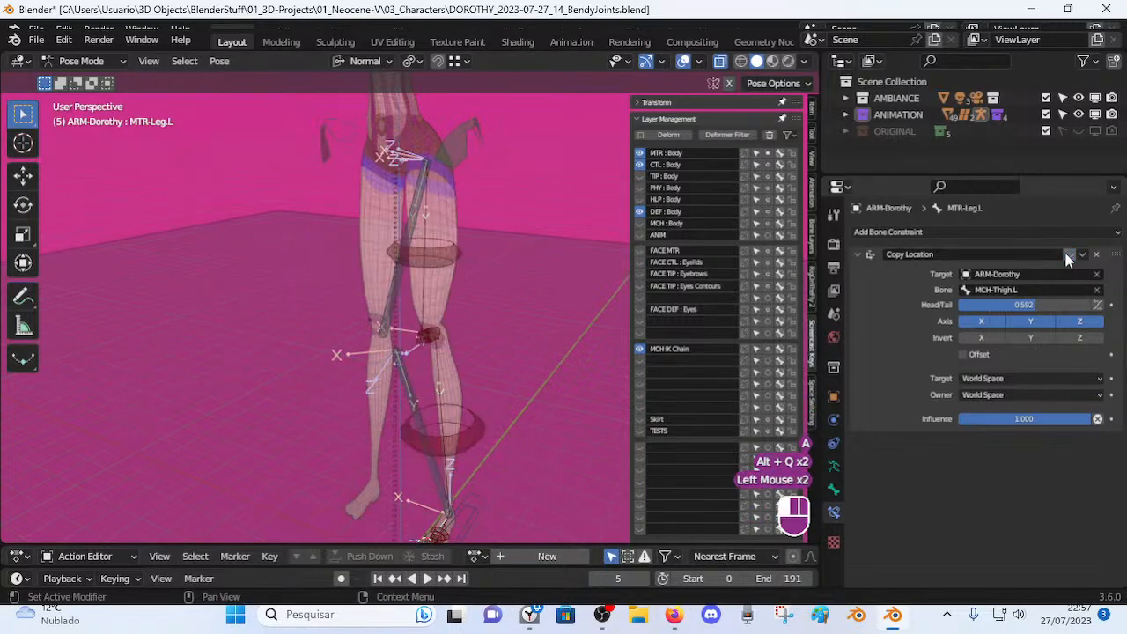
Clear the selected left-leg bone's parent in Edit Mode and return to Pose Mode.
{"action": "middle_click_drag", "start_coordinate": [370, 317], "coordinate": [352, 326], "text": "shift"}
{"action": "middle_click_drag", "start_coordinate": [352, 326], "coordinate": [434, 323]}
{"action": "scroll", "coordinate": [396, 299], "scroll_direction": "up", "scroll_amount": 2}
{"action": "left_click", "coordinate": [387, 285]}
{"action": "key", "text": "Tab"}
{"action": "scroll", "coordinate": [388, 285], "scroll_direction": "up", "scroll_amount": 2}
{"action": "key", "text": "g"}
{"action": "key", "text": "Escape"}
{"action": "key", "text": "alt+p"}
{"action": "left_click", "coordinate": [471, 319]}
{"action": "key", "text": "Tab"}
Reset the whole pose, select MTR-Leg.L near the floor, and re-enable its Copy Location constraint.
{"action": "scroll", "coordinate": [471, 318], "scroll_direction": "down", "scroll_amount": 2}
{"action": "key", "text": "a"}
{"action": "key", "text": "alt+q"}
{"action": "key", "text": "alt+q"}
{"action": "middle_click_drag", "start_coordinate": [480, 398], "coordinate": [378, 420]}
{"action": "scroll", "coordinate": [372, 428], "scroll_direction": "down", "scroll_amount": 2}
{"action": "left_click", "coordinate": [381, 398]}
{"action": "scroll", "coordinate": [415, 403], "scroll_direction": "down", "scroll_amount": 1}
{"action": "left_click", "coordinate": [394, 519]}
{"action": "middle_click_drag", "start_coordinate": [394, 520], "coordinate": [450, 470]}
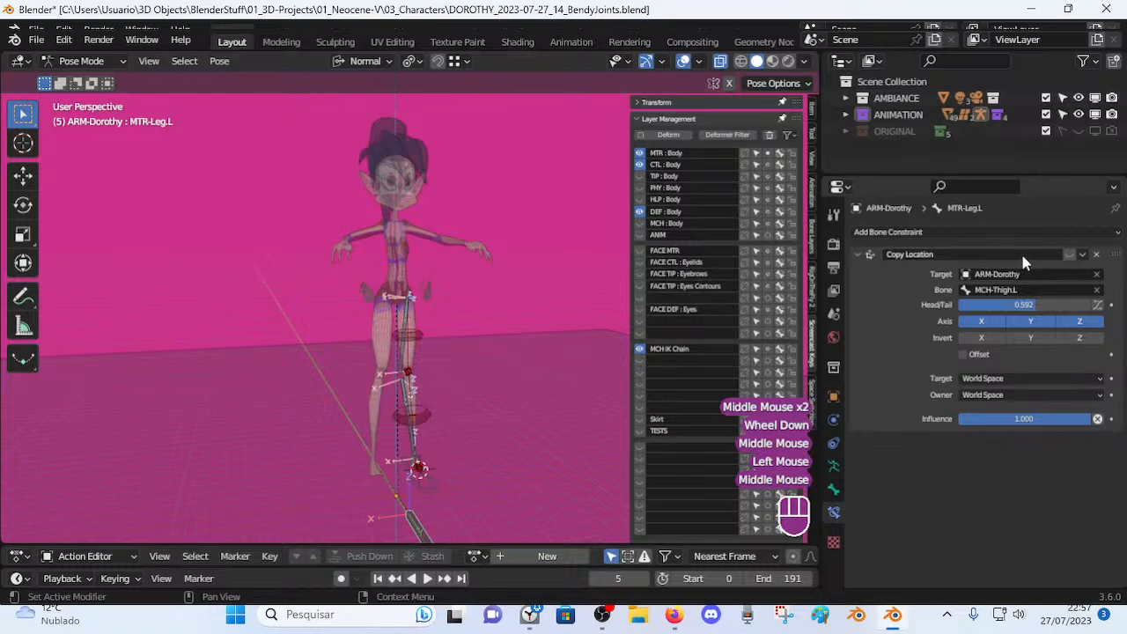
{"action": "left_click", "coordinate": [1068, 255]}
Adjust the Head/Tail value of MTR-Leg.L's Copy Location constraint and try moving the bone from two view angles.
{"action": "middle_click_drag", "start_coordinate": [567, 357], "coordinate": [359, 351]}
{"action": "middle_click_drag", "start_coordinate": [359, 351], "coordinate": [282, 374]}
{"action": "scroll", "coordinate": [294, 342], "scroll_direction": "up", "scroll_amount": 2}
{"action": "mouse_move", "coordinate": [1024, 304]}
{"action": "left_mouse_down"}
{"action": "mouse_move", "coordinate": [1012, 304]}
{"action": "mouse_move", "coordinate": [1028, 304]}
{"action": "left_mouse_up"}
{"action": "middle_click_drag", "start_coordinate": [351, 420], "coordinate": [425, 392]}
{"action": "key", "text": "g"}
{"action": "left_click", "coordinate": [510, 357]}
{"action": "middle_click_drag", "start_coordinate": [511, 358], "coordinate": [370, 379]}
{"action": "key", "text": "g"}
{"action": "left_click", "coordinate": [386, 380]}
Readjust the constraint's Head/Tail value and try moving MTR-Leg.L once more.
{"action": "mouse_move", "coordinate": [1057, 303]}
{"action": "left_mouse_down"}
{"action": "mouse_move", "coordinate": [1078, 304]}
{"action": "mouse_move", "coordinate": [1035, 304]}
{"action": "mouse_move", "coordinate": [1049, 304]}
{"action": "left_mouse_up"}
{"action": "middle_click_drag", "start_coordinate": [387, 400], "coordinate": [408, 383]}
{"action": "key", "text": "g"}
{"action": "left_click", "coordinate": [409, 405]}
Test the left leg's response by lowering CTL-Spine-BBH.001, then cancel the move.
{"action": "left_click", "coordinate": [445, 328]}
{"action": "left_click", "coordinate": [445, 328]}
{"action": "scroll", "coordinate": [444, 328], "scroll_direction": "down", "scroll_amount": 1}
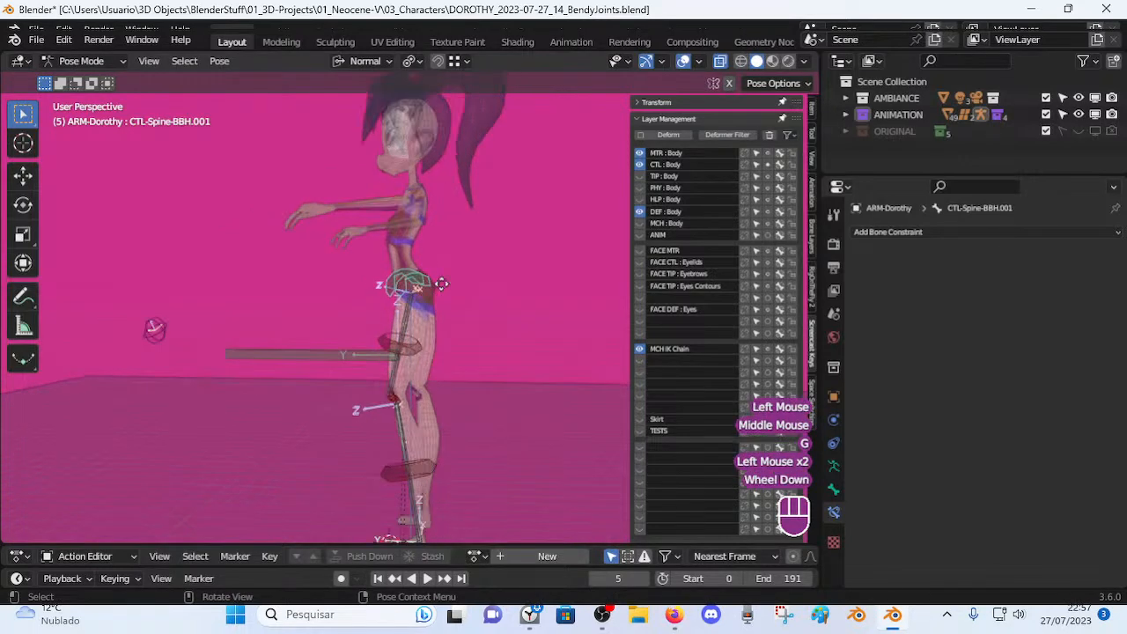
{"action": "key", "text": "g"}
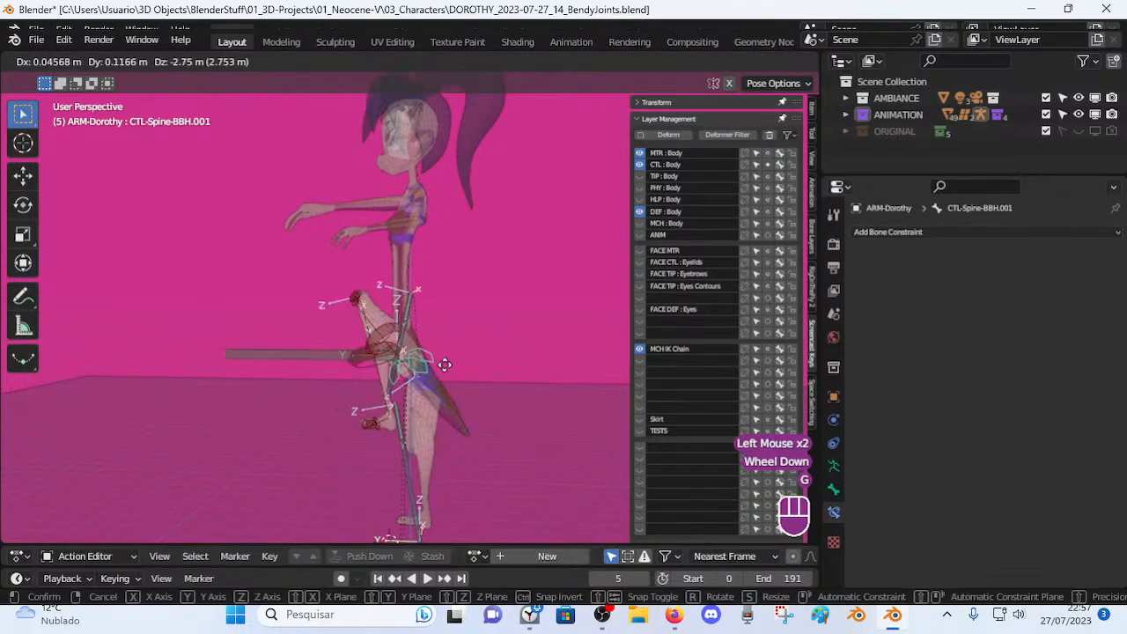
{"action": "key", "text": "Escape"}
Set the Head/Tail of MTR-Leg.L's Copy Location constraint to 0.786 and test the bone with a cancelled move.
{"action": "left_click", "coordinate": [303, 356]}
{"action": "left_click_drag", "start_coordinate": [1037, 306], "coordinate": [1055, 305]}
{"action": "middle_click_drag", "start_coordinate": [490, 379], "coordinate": [490, 349], "text": "shift"}
{"action": "left_click_drag", "start_coordinate": [1043, 305], "coordinate": [1065, 293]}
{"action": "key", "text": "g"}
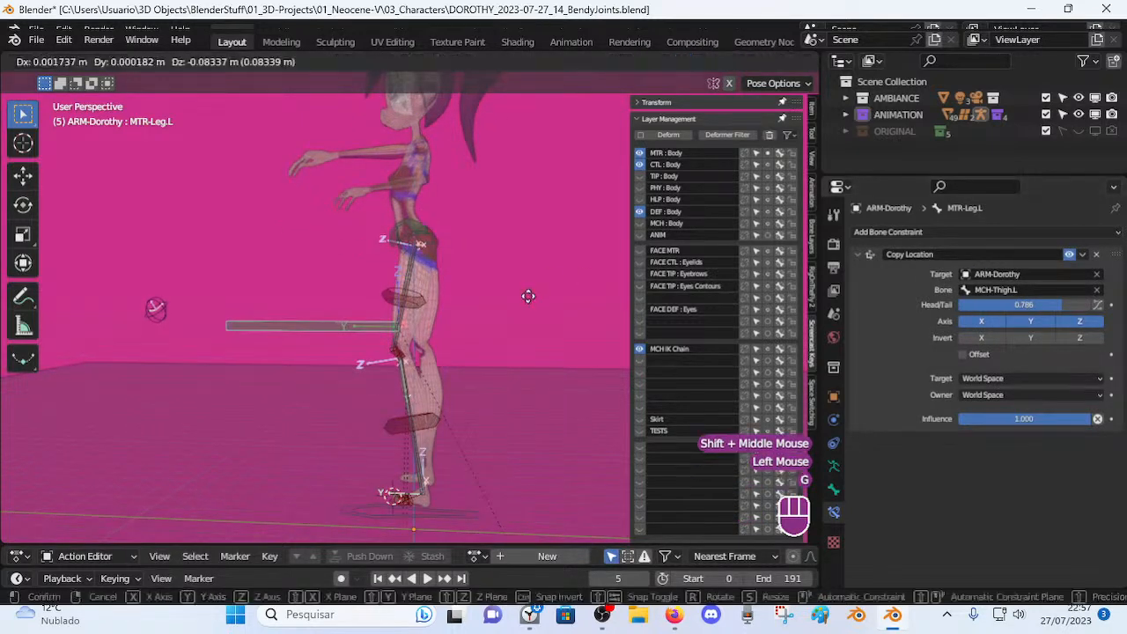
{"action": "key", "text": "Escape"}
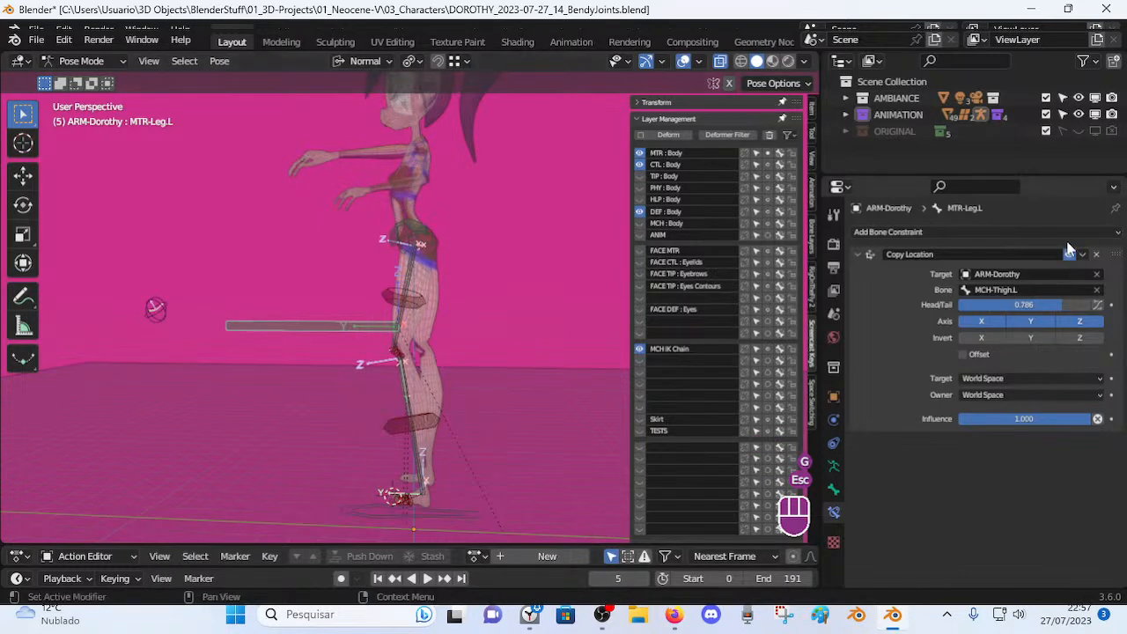
Lower CTL-Spine-BBH.001 again to test the leg with the adjusted constraint, then cancel the move.
{"action": "left_click", "coordinate": [430, 234]}
{"action": "left_click", "coordinate": [430, 234]}
{"action": "key", "text": "g"}
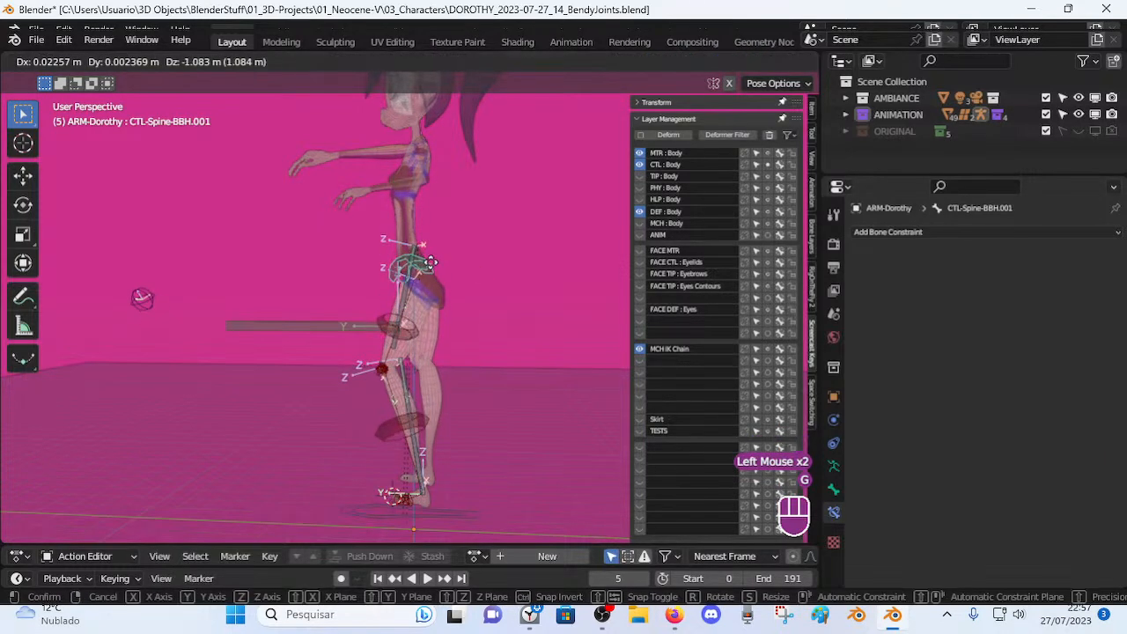
{"action": "key", "text": "Escape"}
Examine the constraints of MTR-Leg.L, DEF-Thigh.L and MCH-Thigh.L to trace how the left thigh is driven.
{"action": "middle_click_drag", "start_coordinate": [431, 232], "coordinate": [367, 317]}
{"action": "left_click", "coordinate": [398, 283]}
{"action": "scroll", "coordinate": [467, 302], "scroll_direction": "up", "scroll_amount": 2}
{"action": "left_click", "coordinate": [360, 345]}
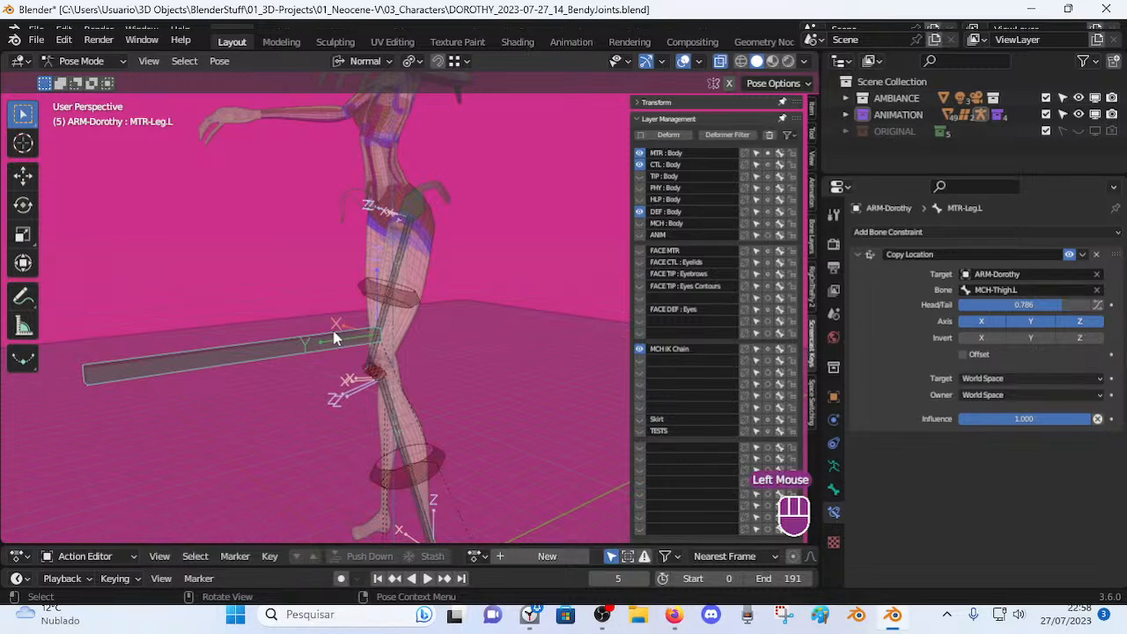
{"action": "middle_click_drag", "start_coordinate": [334, 339], "coordinate": [300, 359]}
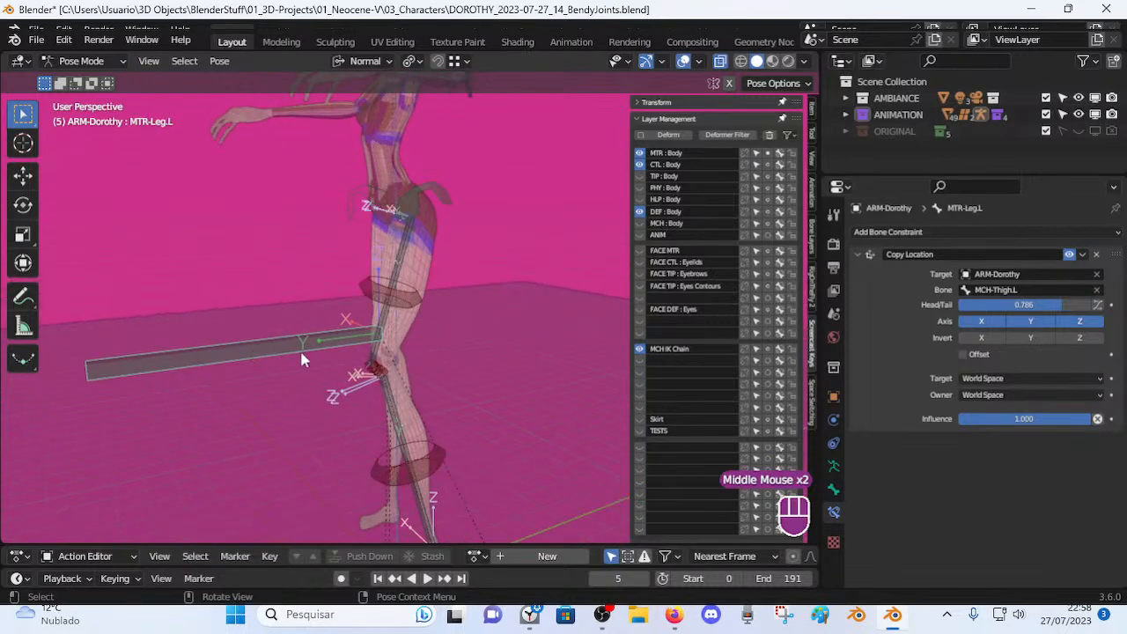
{"action": "left_click", "coordinate": [420, 298]}
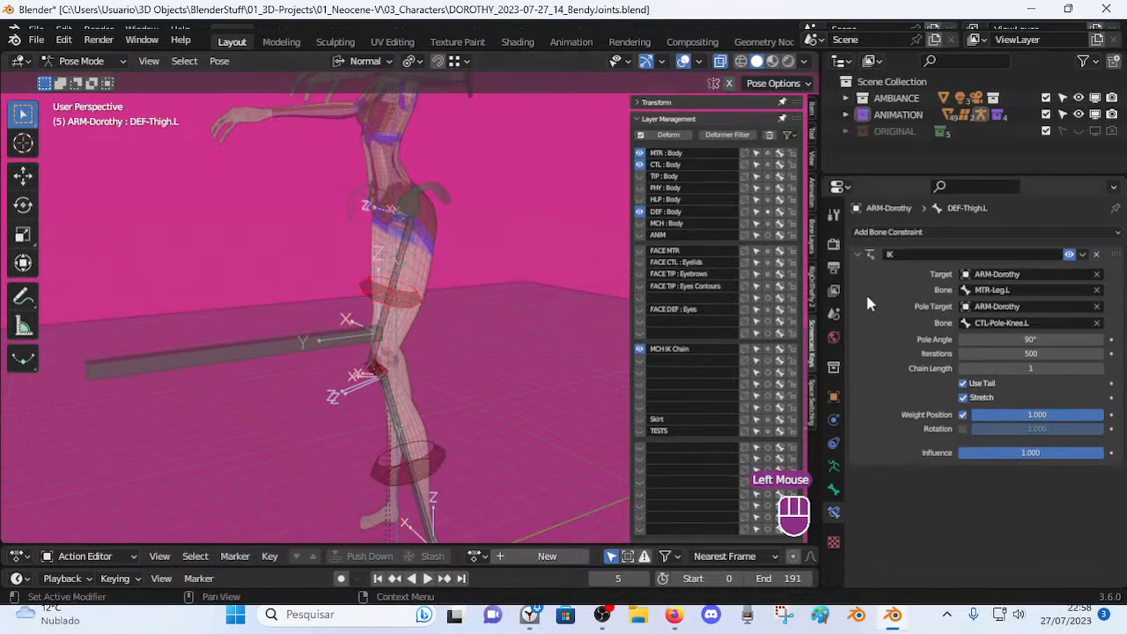
{"action": "left_click", "coordinate": [326, 338]}
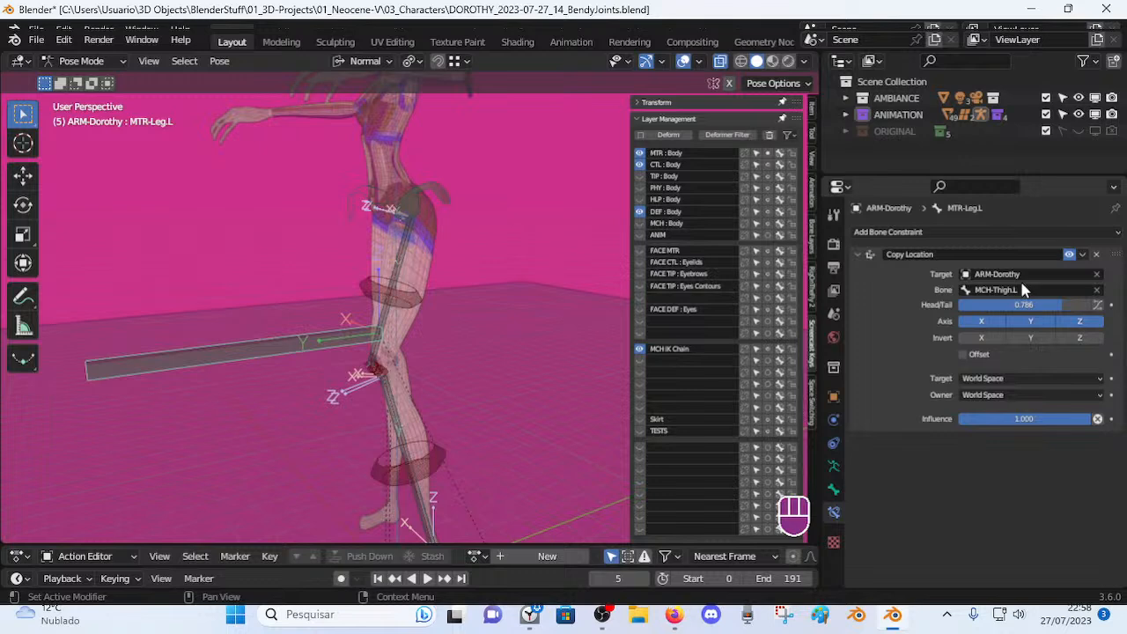
{"action": "left_click", "coordinate": [413, 261]}
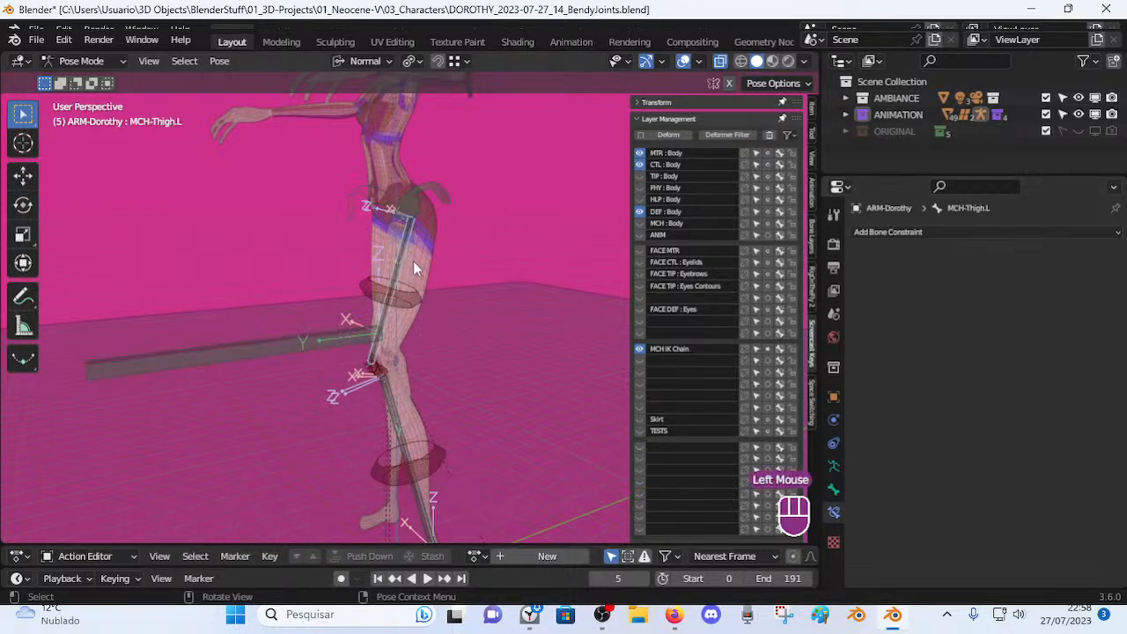
Try moving the CTL-Spine-BBH.001 control bone to check how the left thigh chain follows, and cancel the move.
{"action": "middle_click_drag", "start_coordinate": [381, 269], "coordinate": [414, 275]}
{"action": "scroll", "coordinate": [432, 303], "scroll_direction": "up", "scroll_amount": 2}
{"action": "scroll", "coordinate": [413, 275], "scroll_direction": "down", "scroll_amount": 1}
{"action": "scroll", "coordinate": [423, 291], "scroll_direction": "down", "scroll_amount": 2}
{"action": "middle_click_drag", "start_coordinate": [427, 317], "coordinate": [451, 243]}
{"action": "key", "text": "g"}
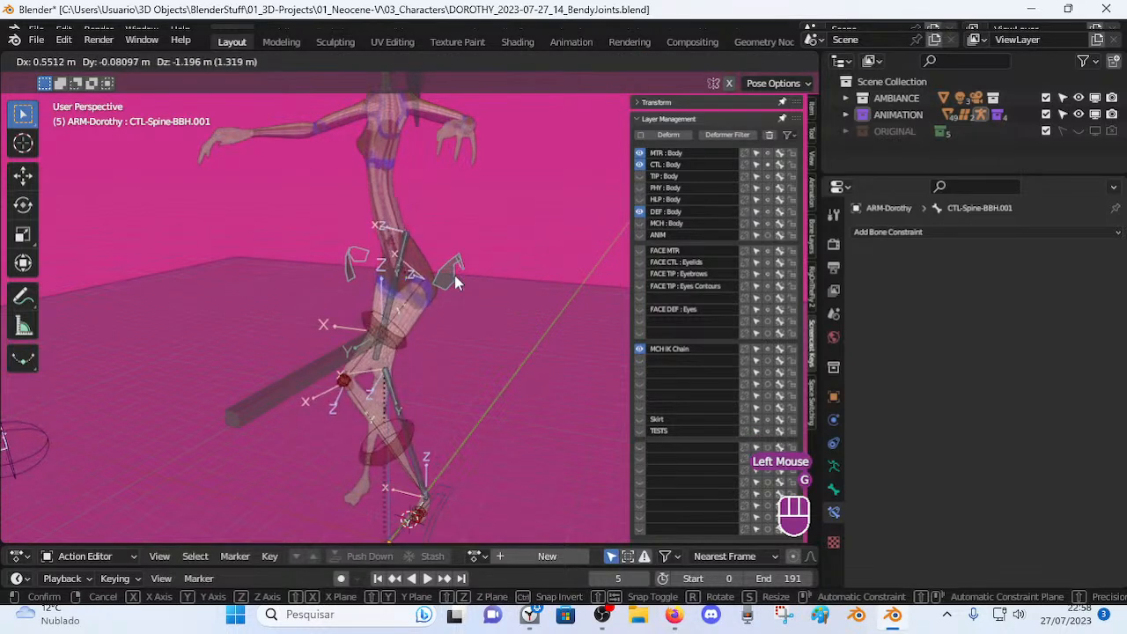
{"action": "key", "text": "Escape"}
Examine in Edit Mode how MCH-Thigh.L attaches at the hips by test-moving the bones there, and return to Pose Mode.
{"action": "key", "text": "Tab"}
{"action": "scroll", "coordinate": [440, 270], "scroll_direction": "up", "scroll_amount": 3}
{"action": "middle_click_drag", "start_coordinate": [440, 270], "coordinate": [438, 254]}
{"action": "left_click", "coordinate": [437, 255]}
{"action": "key", "text": "g"}
{"action": "right_click", "coordinate": [479, 236]}
{"action": "left_click", "coordinate": [402, 239]}
{"action": "key", "text": "g"}
{"action": "left_click", "coordinate": [477, 240]}
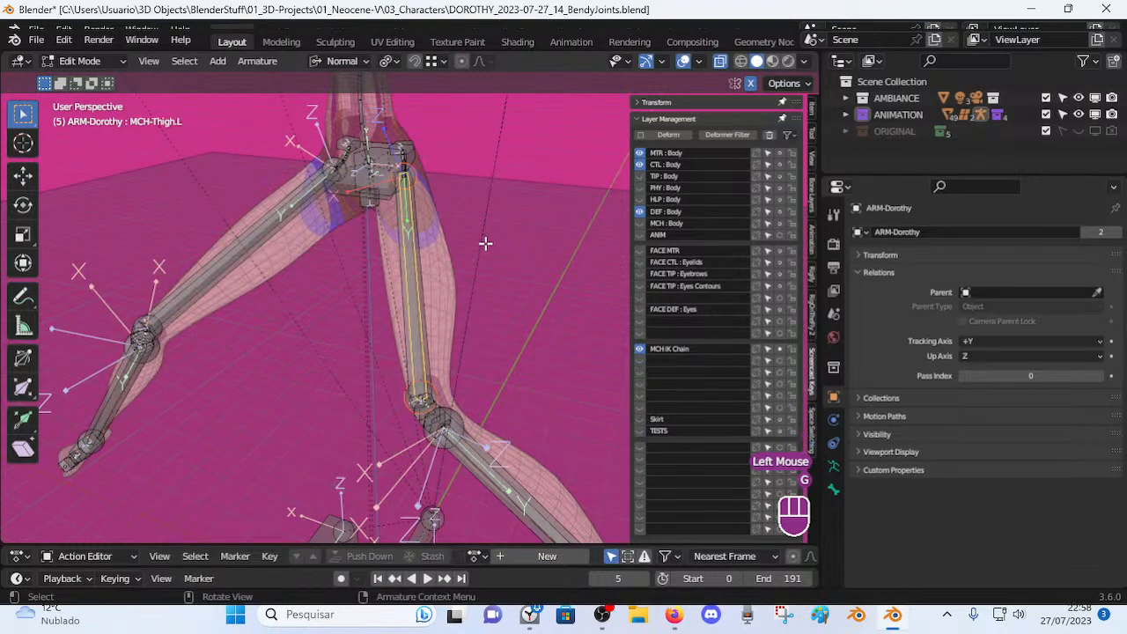
{"action": "scroll", "coordinate": [477, 241], "scroll_direction": "down", "scroll_amount": 3}
{"action": "mouse_move", "coordinate": [478, 241]}
{"action": "middle_mouse_down"}
{"action": "mouse_move", "coordinate": [388, 261]}
{"action": "mouse_move", "coordinate": [527, 256]}
{"action": "mouse_move", "coordinate": [496, 252]}
{"action": "middle_mouse_up"}
{"action": "key", "text": "Tab"}
Add a Copy Location constraint to MCH-Thigh.L that targets the CTL-Spine-BBH.001 bone.
{"action": "scroll", "coordinate": [529, 256], "scroll_direction": "up", "scroll_amount": 3}
{"action": "left_click", "coordinate": [445, 261]}
{"action": "left_click", "coordinate": [391, 265], "text": "shift"}
{"action": "left_click", "coordinate": [390, 265], "text": "shift"}
{"action": "middle_click_drag", "start_coordinate": [390, 265], "coordinate": [432, 252]}
{"action": "key", "text": "shift+ctrl+c"}
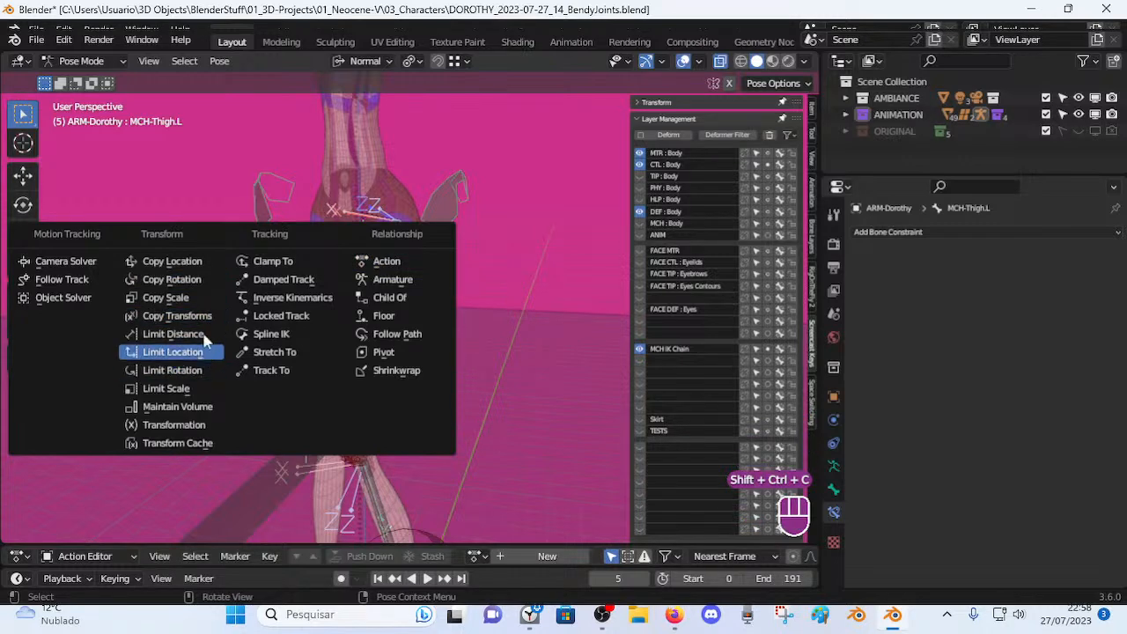
{"action": "left_click", "coordinate": [176, 261]}
{"action": "scroll", "coordinate": [516, 279], "scroll_direction": "down", "scroll_amount": 2}
{"action": "middle_click_drag", "start_coordinate": [515, 278], "coordinate": [559, 284]}
{"action": "left_click_drag", "start_coordinate": [993, 305], "coordinate": [969, 304]}
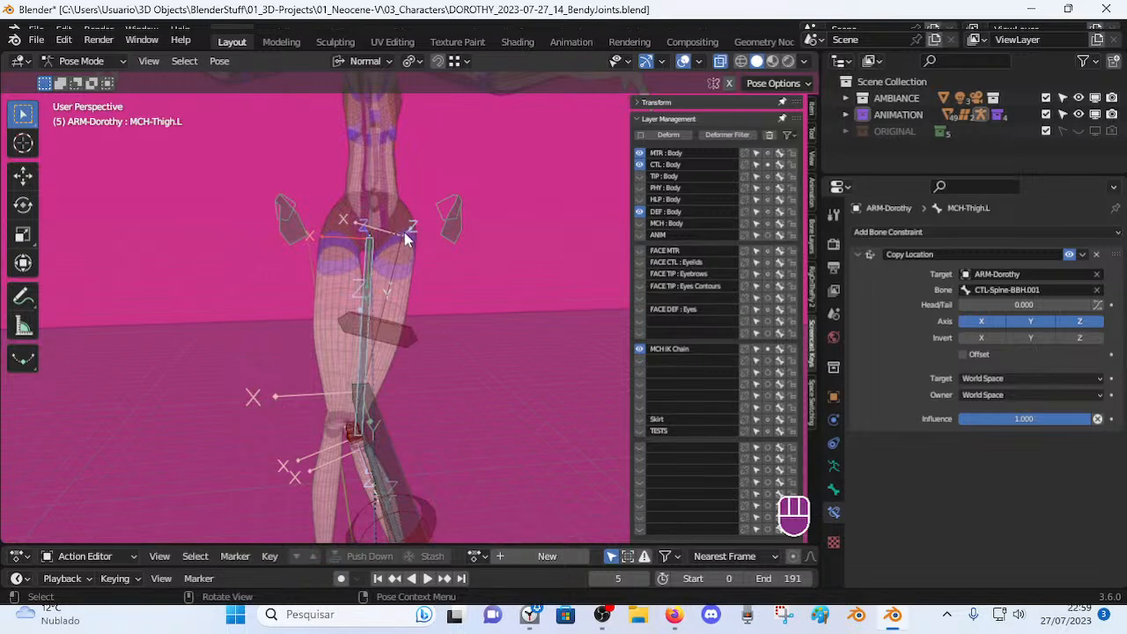
Unhide all hidden bones of the armature and select the MCH-Thigh.L bone.
{"action": "left_click", "coordinate": [640, 177]}
{"action": "left_click", "coordinate": [640, 177]}
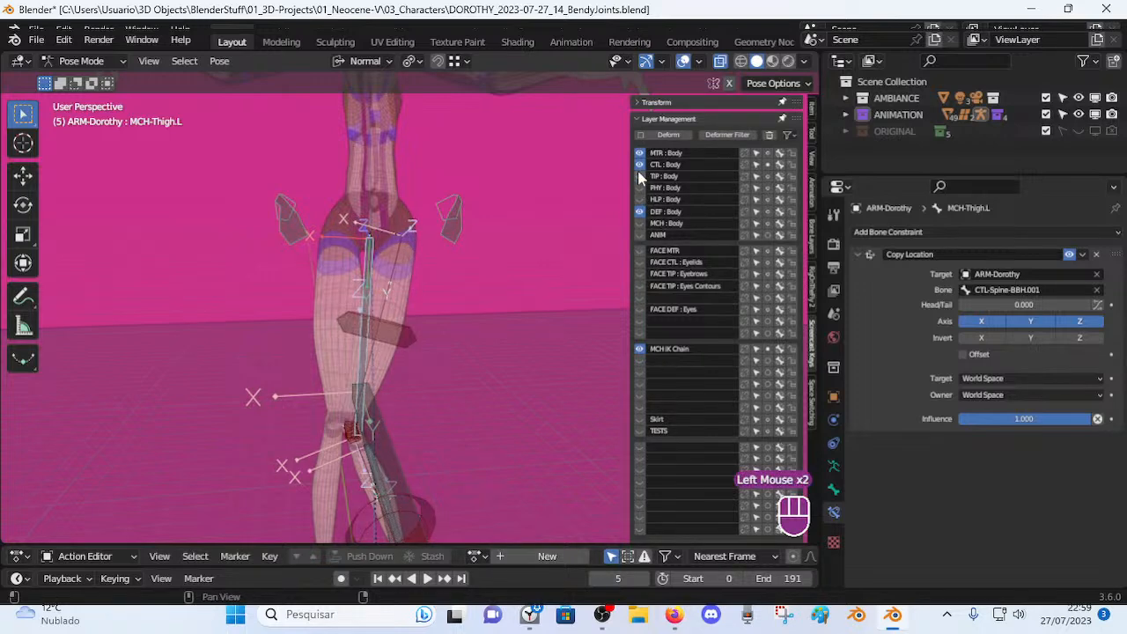
{"action": "key", "text": "alt+h"}
{"action": "middle_click_drag", "start_coordinate": [517, 253], "coordinate": [378, 276]}
{"action": "scroll", "coordinate": [444, 269], "scroll_direction": "up", "scroll_amount": 3}
{"action": "left_click", "coordinate": [380, 278]}
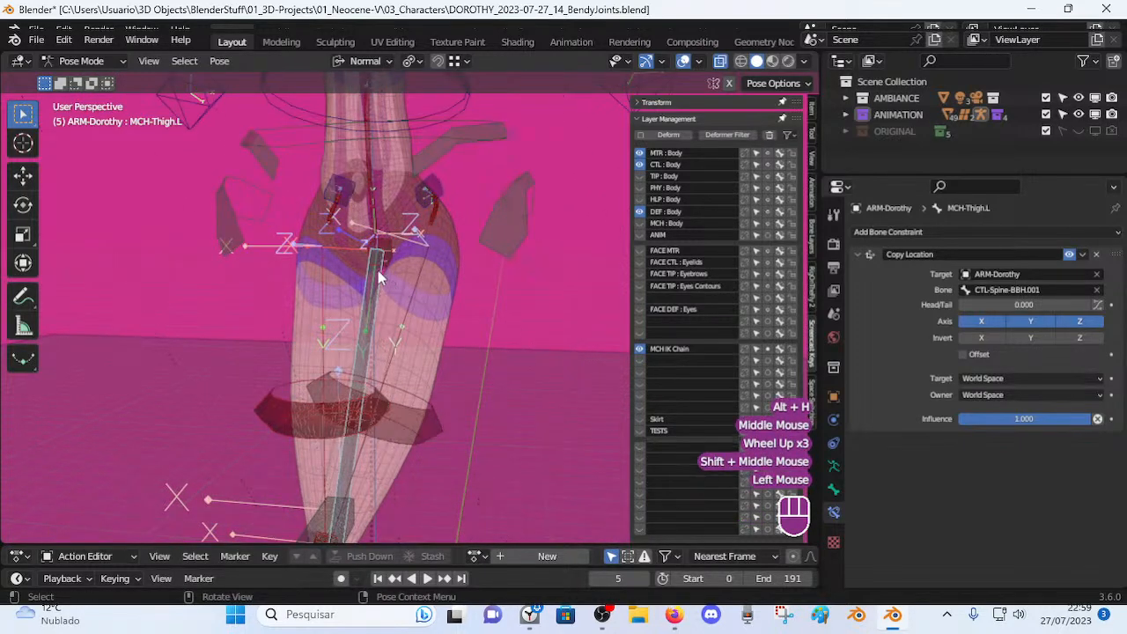
Copy the name of the left hip handle bone, CTL-Hips-BBHandle.L.
{"action": "left_click", "coordinate": [438, 193]}
{"action": "key", "text": "F2"}
{"action": "key", "text": "ctrl+c"}
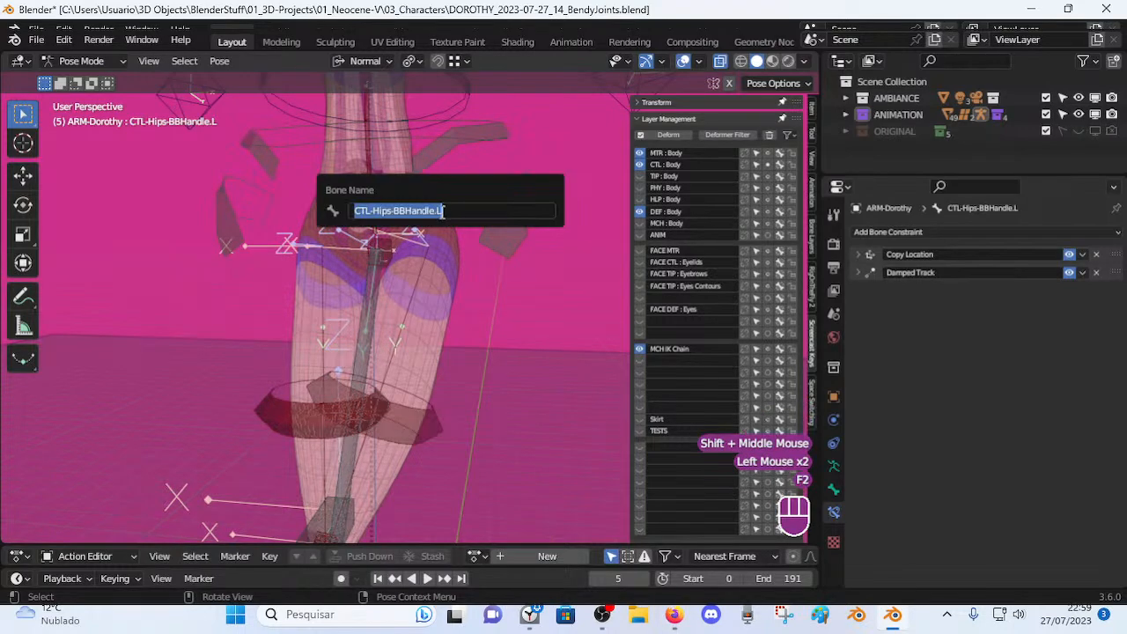
{"action": "left_click", "coordinate": [384, 290]}
{"action": "middle_click_drag", "start_coordinate": [384, 290], "coordinate": [439, 223]}
{"action": "left_click", "coordinate": [535, 214]}
{"action": "key", "text": "Tab"}
{"action": "key", "text": "Tab"}
{"action": "left_click", "coordinate": [512, 219]}
{"action": "key", "text": "Tab"}
{"action": "key", "text": "Tab"}
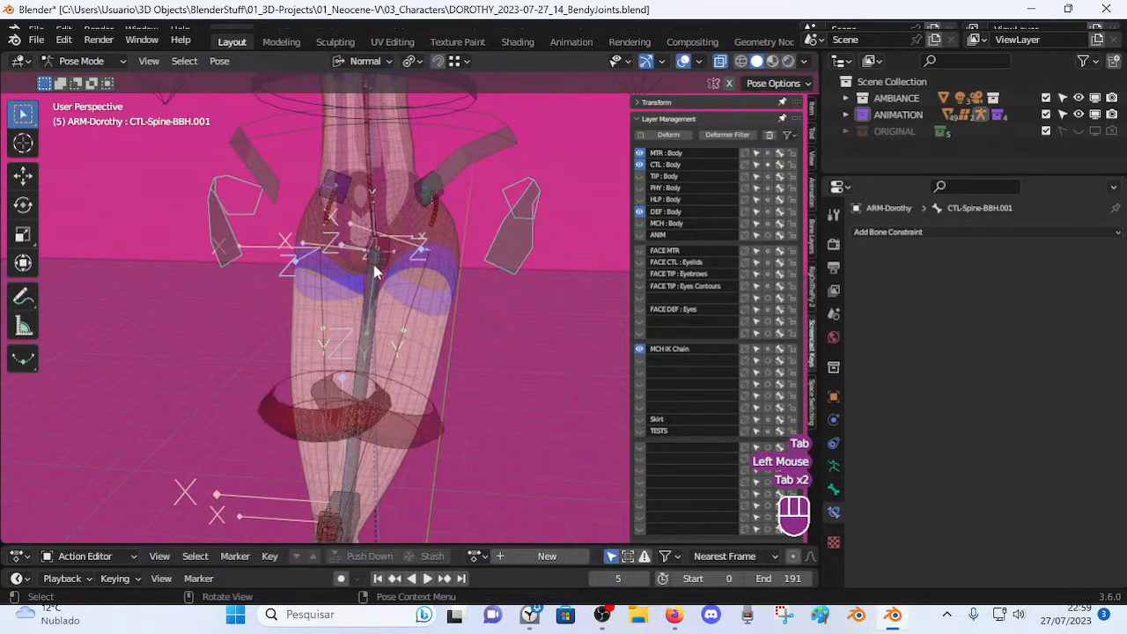
Set the target bone of MCH-Thigh.L's Copy Location constraint to CTL-Hips-BBHandle.L and check the bone's placement.
{"action": "left_click", "coordinate": [377, 290]}
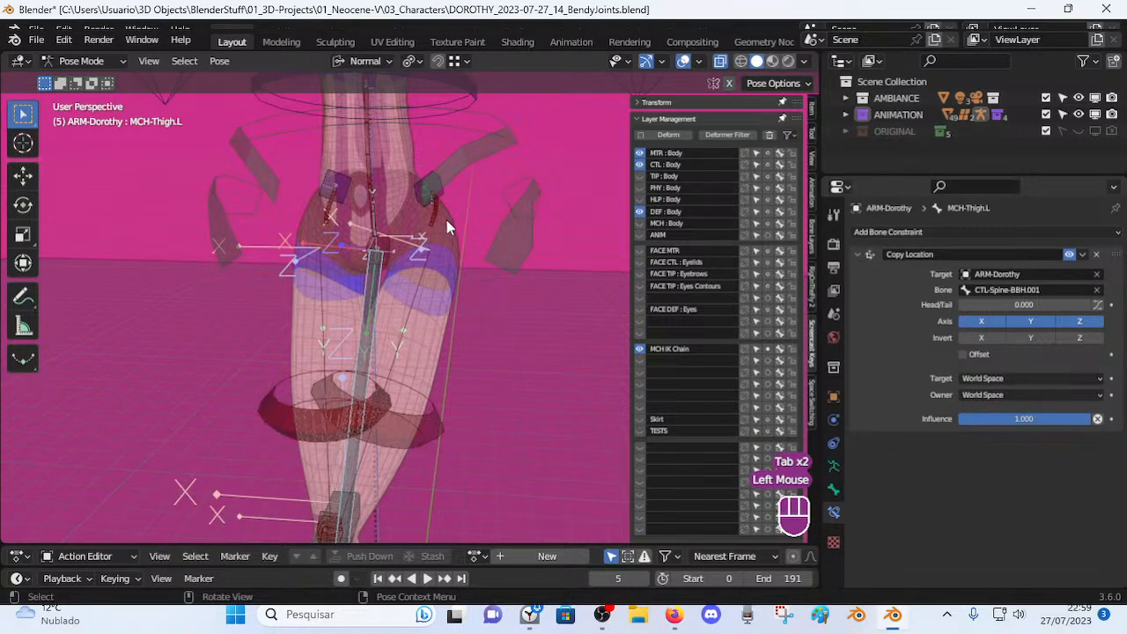
{"action": "key", "text": "ctrl+v"}
{"action": "middle_click_drag", "start_coordinate": [581, 286], "coordinate": [548, 280]}
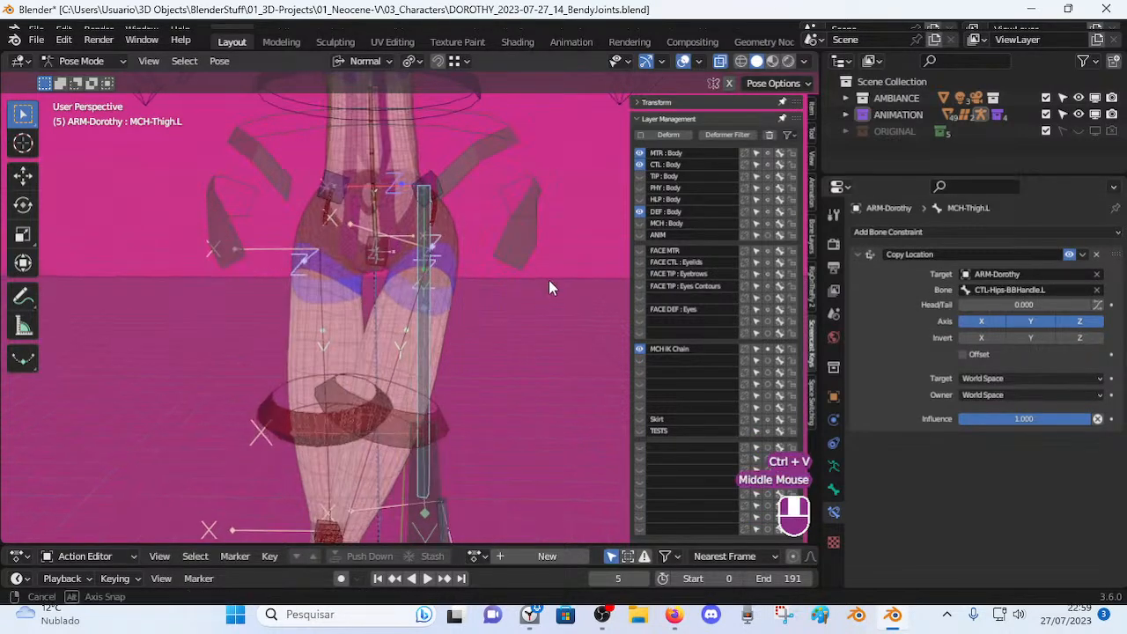
{"action": "scroll", "coordinate": [456, 341], "scroll_direction": "down", "scroll_amount": 2}
{"action": "middle_click_drag", "start_coordinate": [456, 340], "coordinate": [390, 412], "text": "shift"}
{"action": "scroll", "coordinate": [421, 396], "scroll_direction": "down", "scroll_amount": 1}
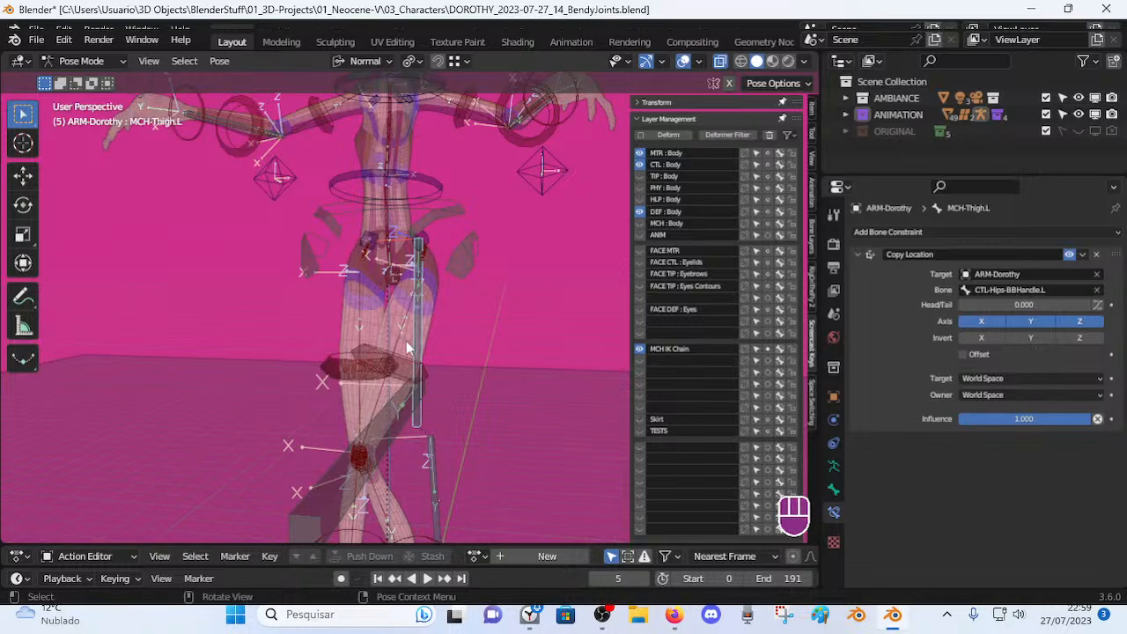
{"action": "scroll", "coordinate": [399, 289], "scroll_direction": "up", "scroll_amount": 3}
{"action": "mouse_move", "coordinate": [399, 290]}
{"action": "middle_mouse_down"}
{"action": "mouse_move", "coordinate": [382, 286]}
{"action": "mouse_move", "coordinate": [404, 308]}
{"action": "middle_mouse_up"}
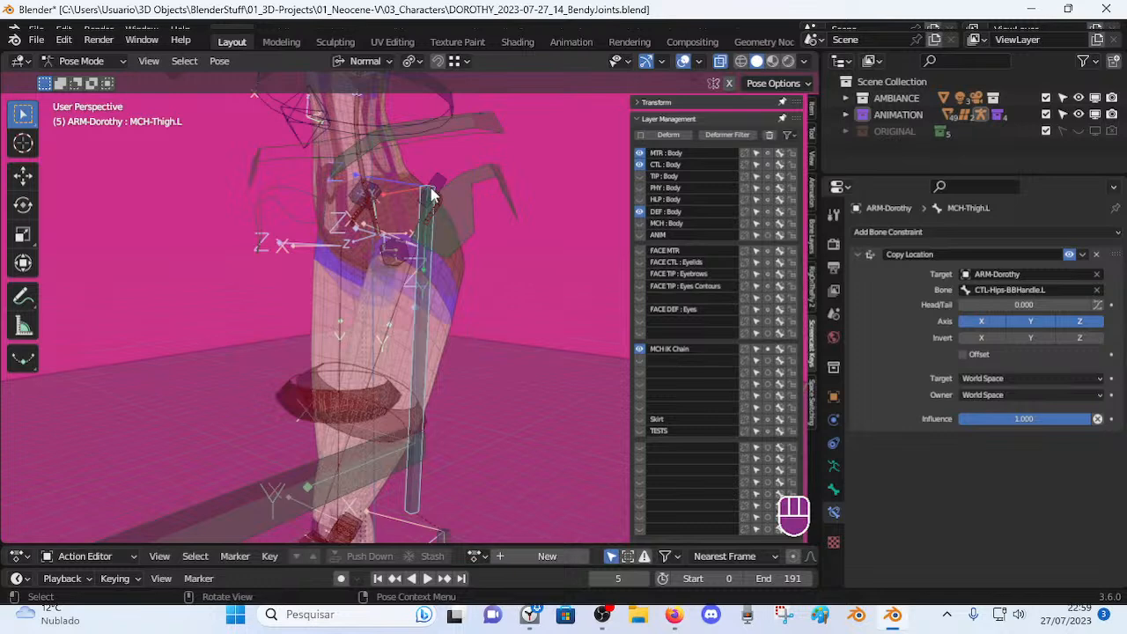
Set the target bone of MCH-Thigh.L's Copy Location constraint to DEF-Thigh.L.
{"action": "left_click", "coordinate": [1000, 289]}
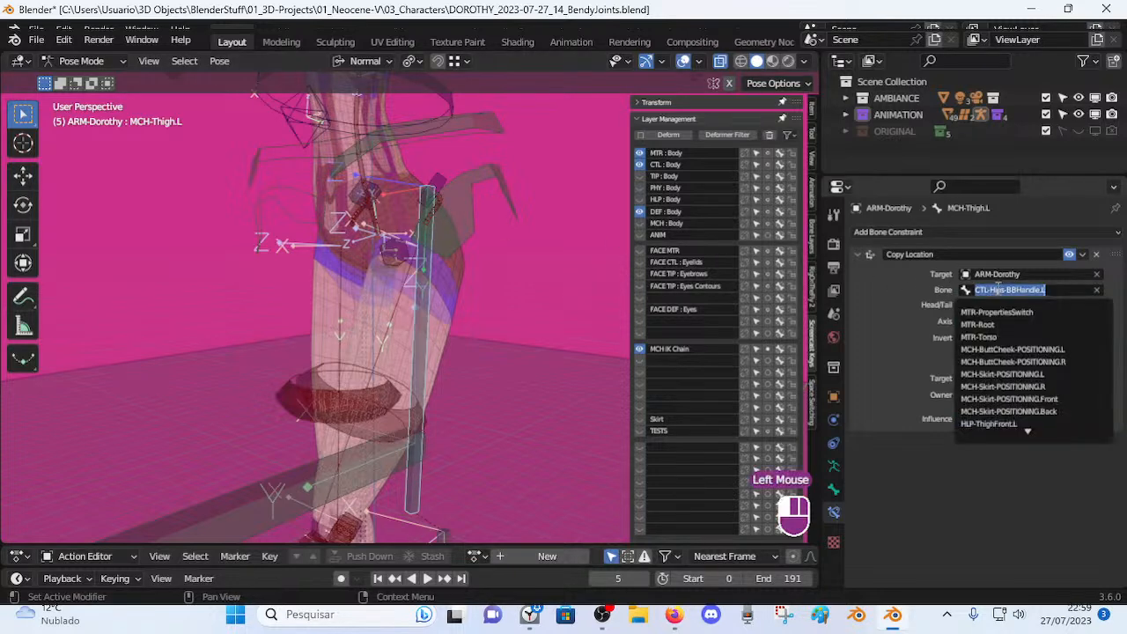
{"action": "type", "text": "DEF-Th"}
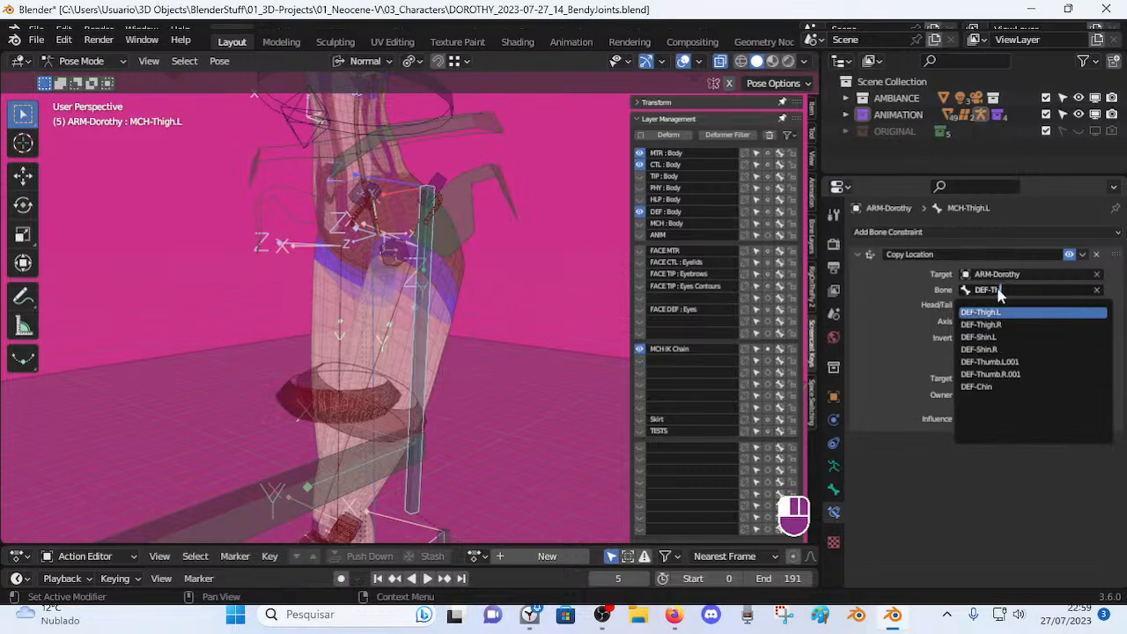
{"action": "key", "text": "Return"}
{"action": "scroll", "coordinate": [377, 251], "scroll_direction": "down", "scroll_amount": 2}
{"action": "middle_click_drag", "start_coordinate": [377, 251], "coordinate": [564, 294]}
{"action": "scroll", "coordinate": [496, 285], "scroll_direction": "down", "scroll_amount": 3}
{"action": "mouse_move", "coordinate": [1026, 304]}
{"action": "left_mouse_down"}
{"action": "mouse_move", "coordinate": [1087, 305]}
{"action": "mouse_move", "coordinate": [1022, 305]}
{"action": "left_mouse_up"}
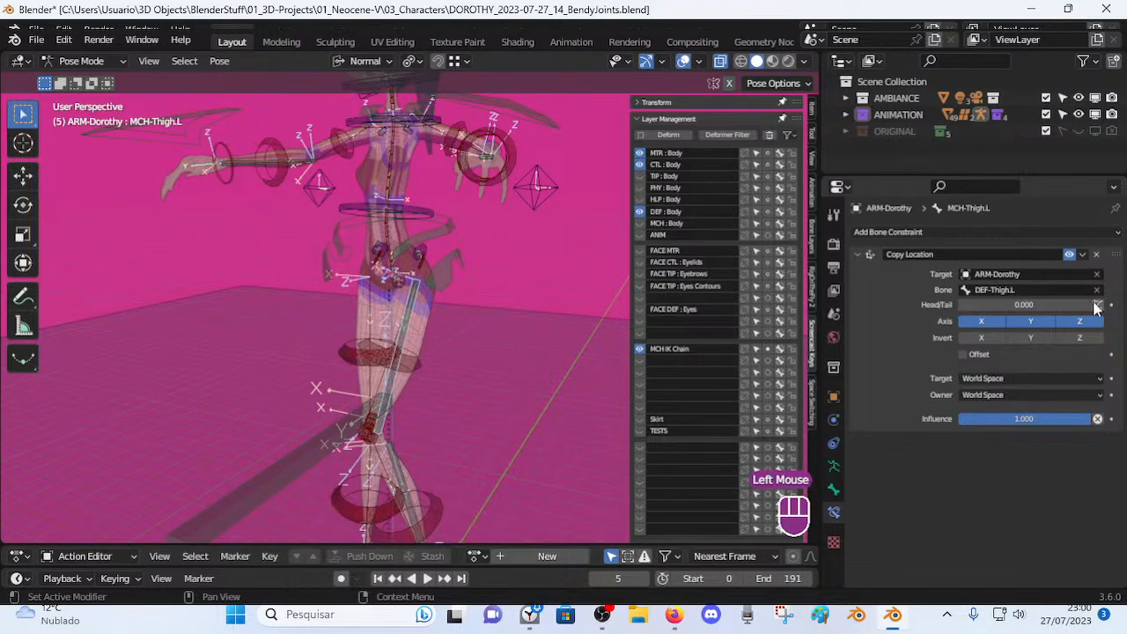
Set the Copy Location constraint's target space to Local Space (Owner Orientation) and its owner space to Local Space.
{"action": "left_click", "coordinate": [986, 379]}
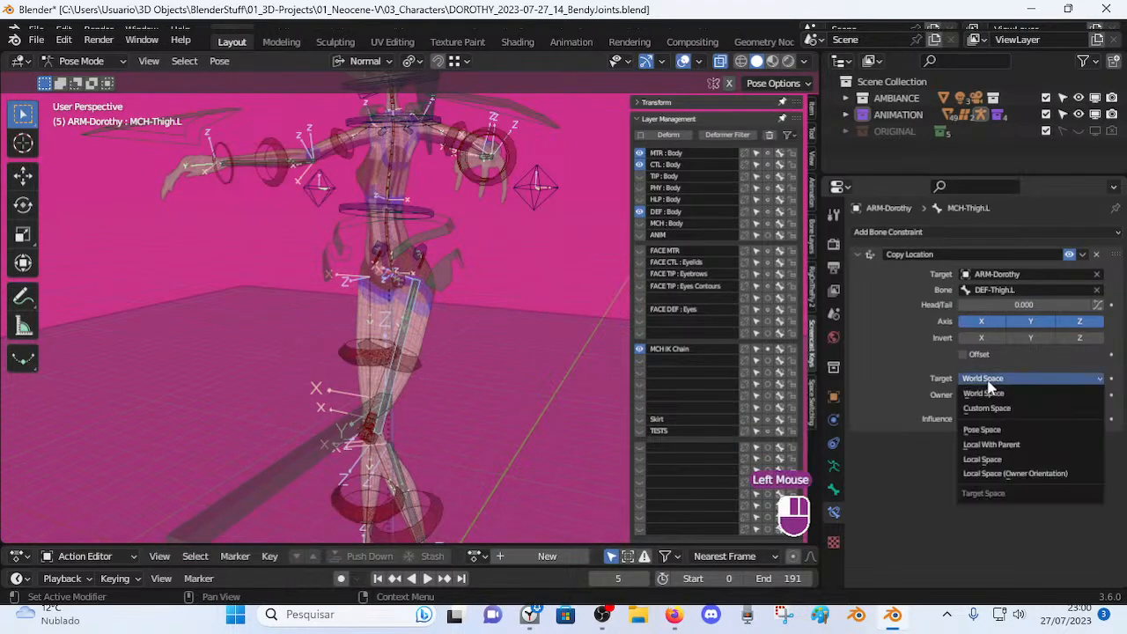
{"action": "left_click", "coordinate": [1000, 458]}
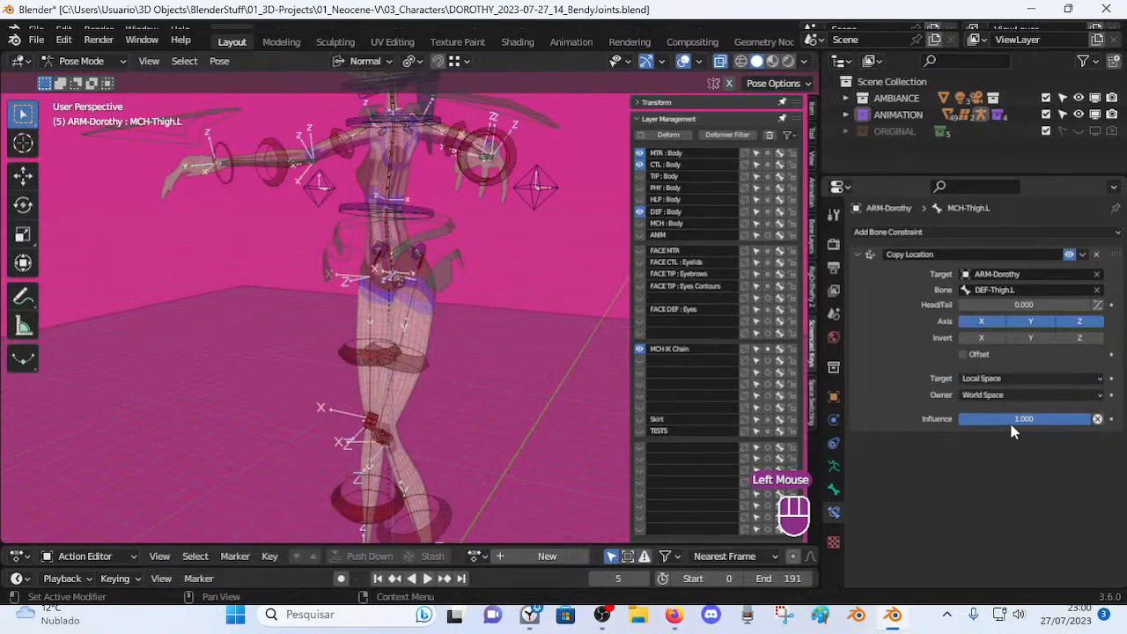
{"action": "left_click", "coordinate": [1006, 395]}
{"action": "left_click", "coordinate": [1004, 475]}
{"action": "middle_click_drag", "start_coordinate": [546, 326], "coordinate": [472, 328]}
{"action": "left_click", "coordinate": [993, 379]}
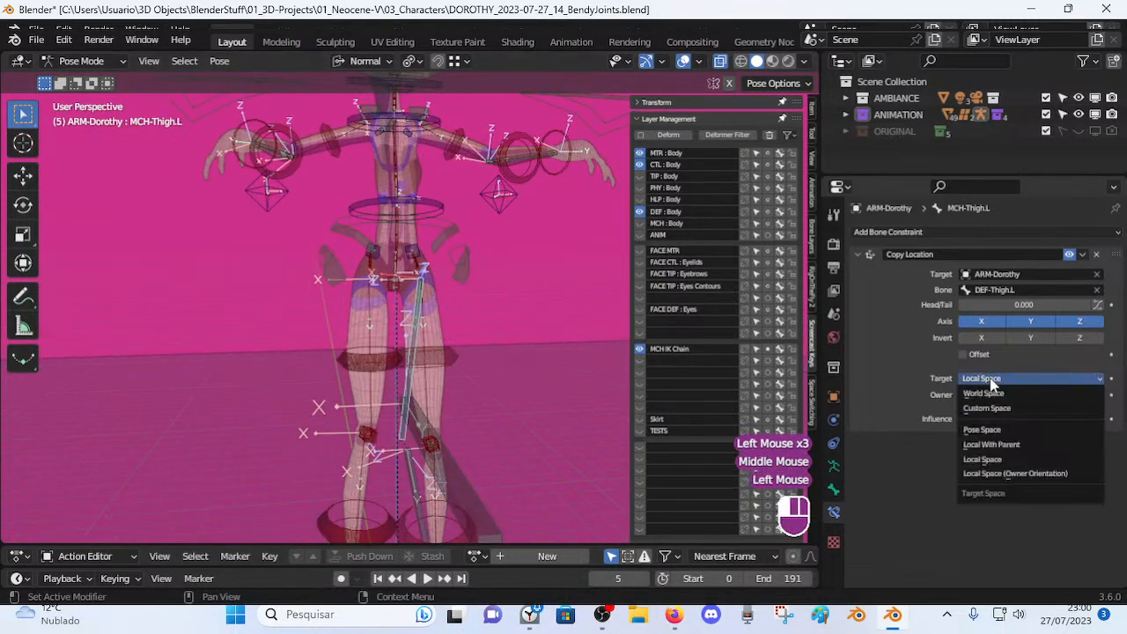
{"action": "left_click", "coordinate": [986, 474]}
{"action": "middle_click_drag", "start_coordinate": [603, 340], "coordinate": [460, 334]}
{"action": "scroll", "coordinate": [460, 334], "scroll_direction": "down", "scroll_amount": 1}
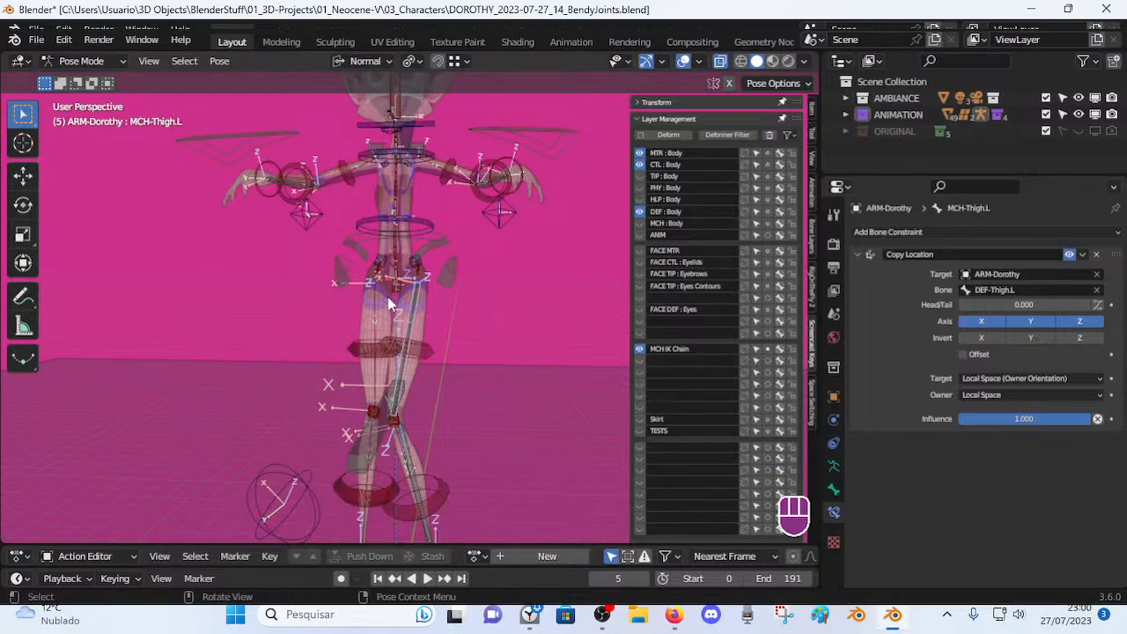
Try to move the MTR-Leg.L bone and disable its Copy Location constraint.
{"action": "middle_click_drag", "start_coordinate": [423, 352], "coordinate": [469, 382]}
{"action": "left_click", "coordinate": [433, 419]}
{"action": "key", "text": "g"}
{"action": "left_click", "coordinate": [419, 423]}
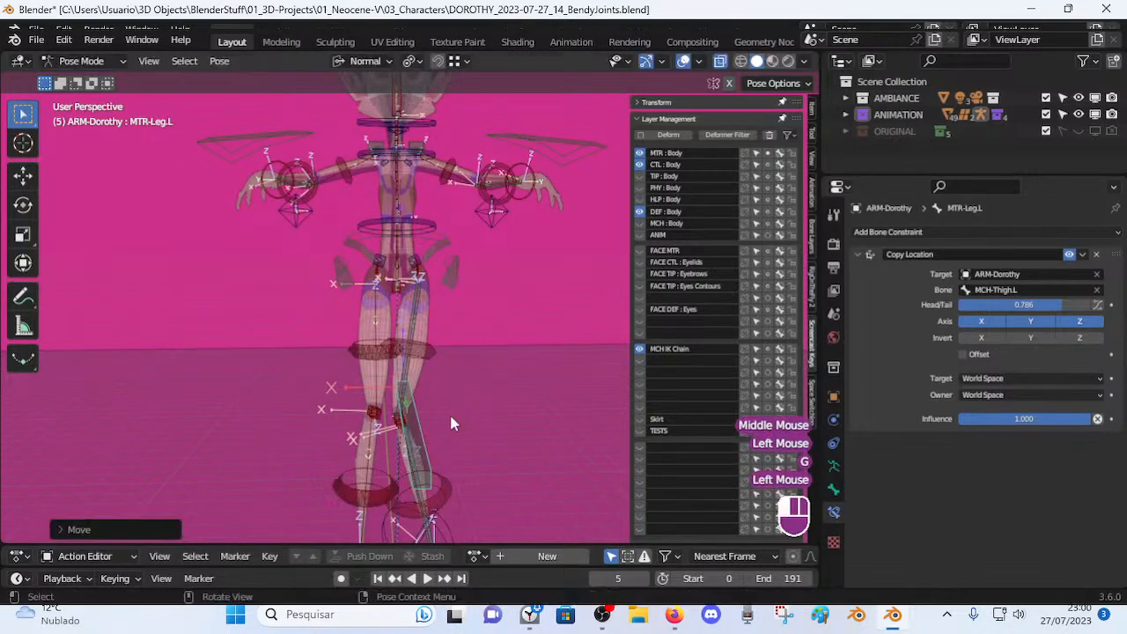
{"action": "key", "text": "g"}
{"action": "left_click", "coordinate": [429, 421]}
{"action": "middle_click_drag", "start_coordinate": [427, 414], "coordinate": [482, 442]}
{"action": "left_click", "coordinate": [443, 406]}
{"action": "left_click", "coordinate": [475, 413]}
{"action": "scroll", "coordinate": [442, 411], "scroll_direction": "down", "scroll_amount": 1}
Move MTR-Leg.L to several positions around the left leg to test how the leg chain responds.
{"action": "key", "text": "g"}
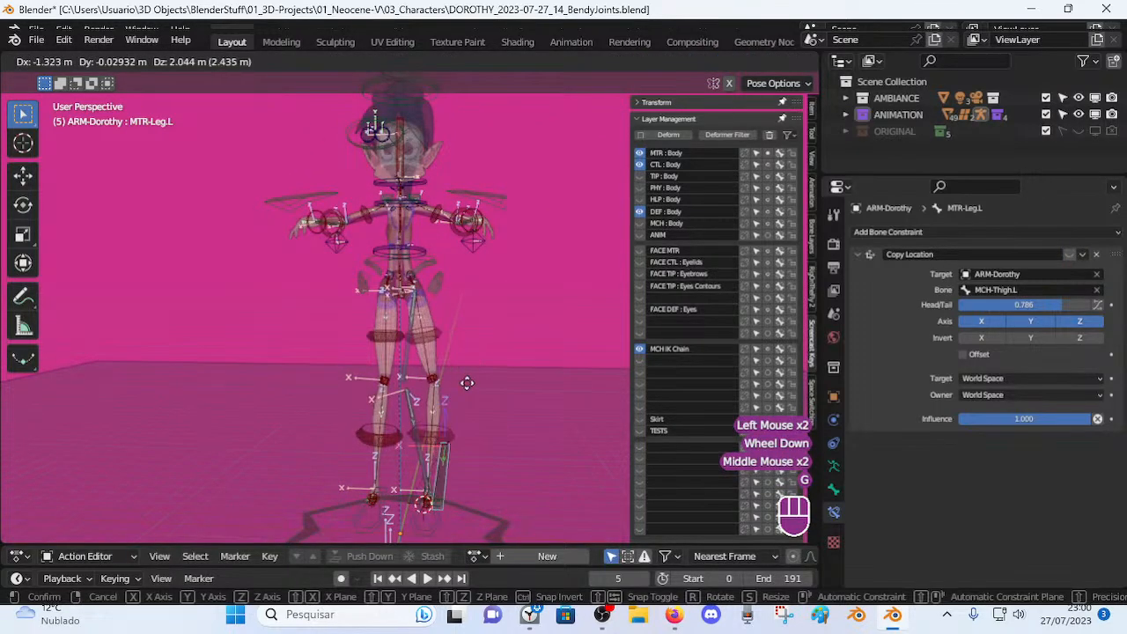
{"action": "left_click", "coordinate": [460, 357]}
{"action": "middle_click_drag", "start_coordinate": [459, 357], "coordinate": [452, 430]}
{"action": "key", "text": "g"}
{"action": "left_click", "coordinate": [508, 408]}
{"action": "key", "text": "g"}
{"action": "left_click", "coordinate": [385, 443]}
{"action": "key", "text": "g"}
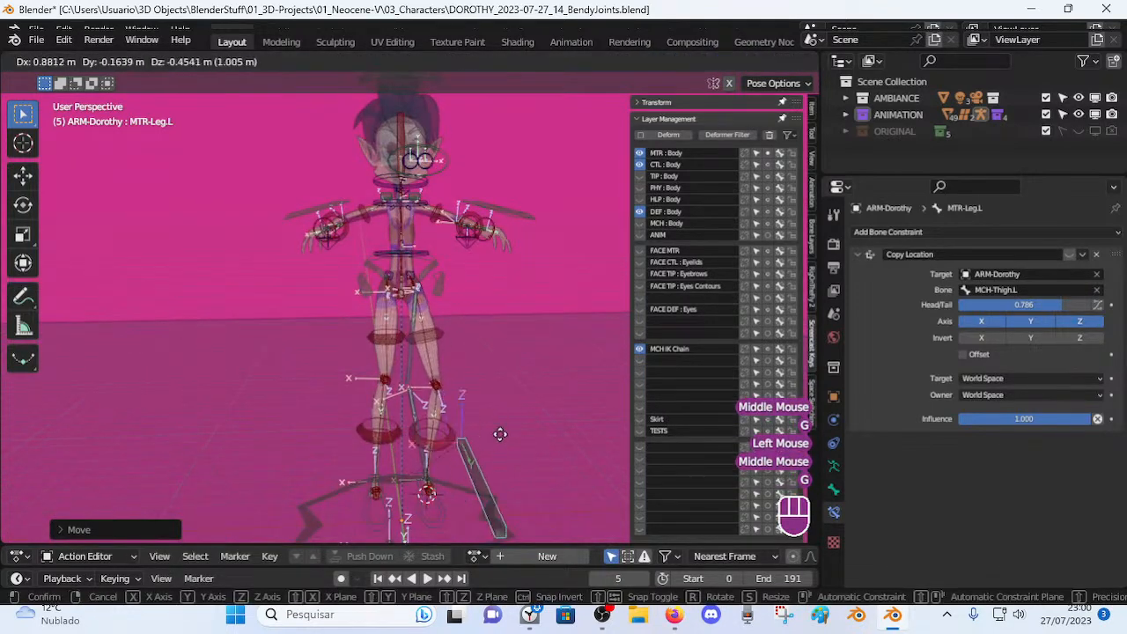
{"action": "left_click", "coordinate": [431, 374]}
Set both the target and owner spaces of MCH-Thigh.L's Copy Location constraint back to World Space.
{"action": "left_click", "coordinate": [431, 374]}
{"action": "left_click", "coordinate": [431, 376]}
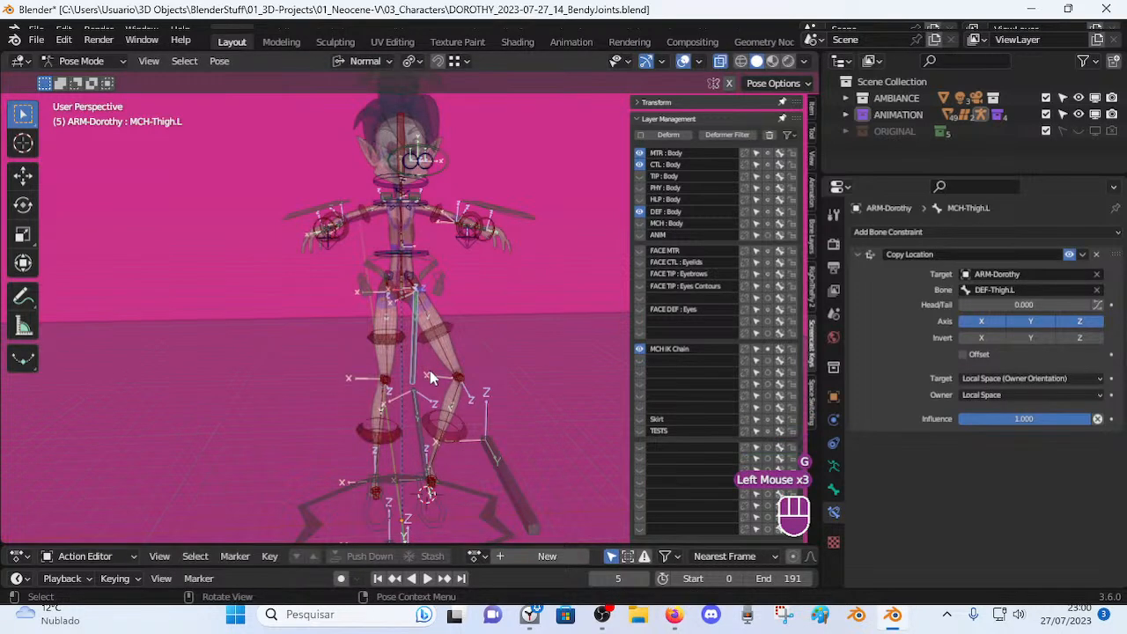
{"action": "left_click", "coordinate": [1012, 377]}
{"action": "left_click", "coordinate": [986, 392]}
{"action": "left_click", "coordinate": [993, 395]}
{"action": "left_click", "coordinate": [986, 410]}
Move the MTR-Leg.L bone outward so the character's left leg swings away from the body.
{"action": "left_click", "coordinate": [497, 453]}
{"action": "key", "text": "g"}
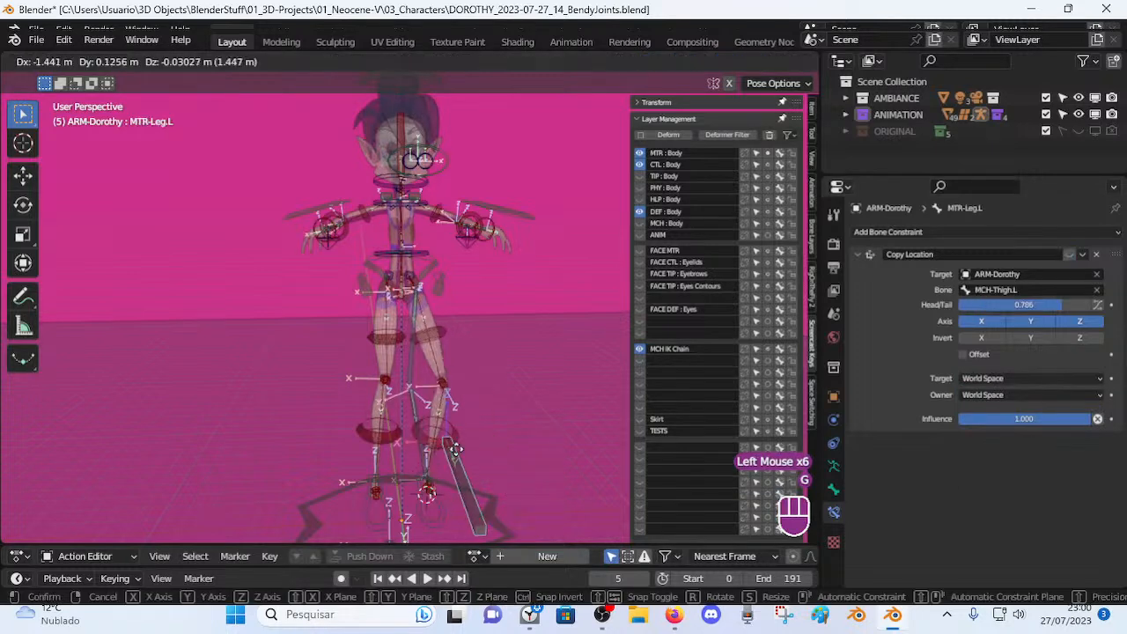
{"action": "left_click", "coordinate": [487, 419]}
Disable the Copy Location constraint on the MCH-Thigh.L bone.
{"action": "left_click", "coordinate": [420, 359]}
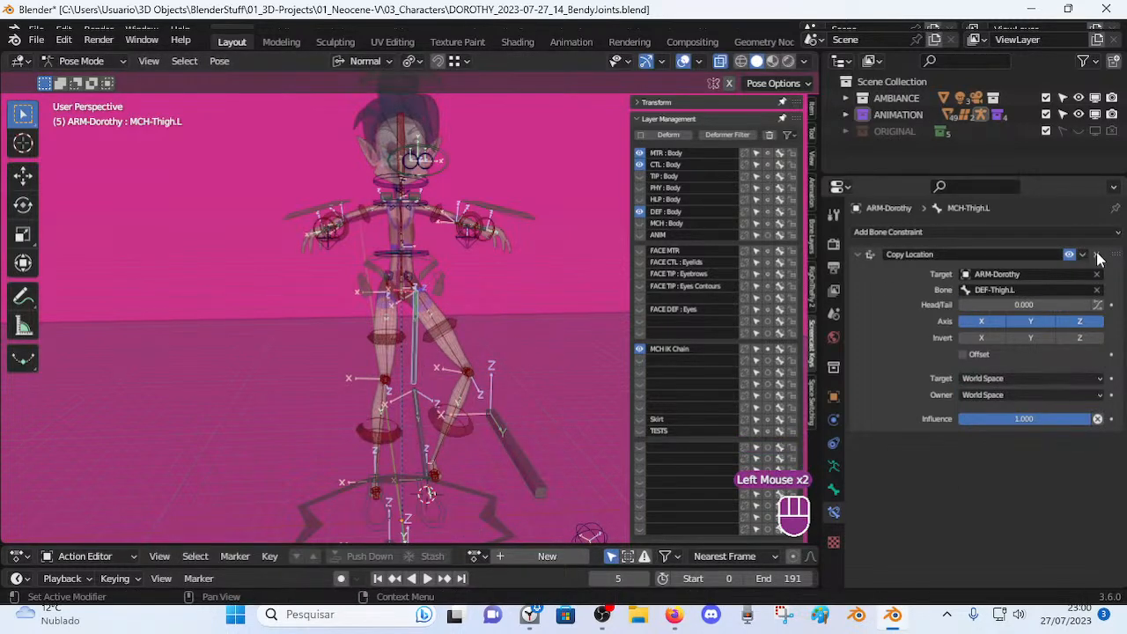
{"action": "scroll", "coordinate": [420, 272], "scroll_direction": "up", "scroll_amount": 2}
{"action": "scroll", "coordinate": [423, 281], "scroll_direction": "down", "scroll_amount": 1}
{"action": "scroll", "coordinate": [423, 281], "scroll_direction": "up", "scroll_amount": 2}
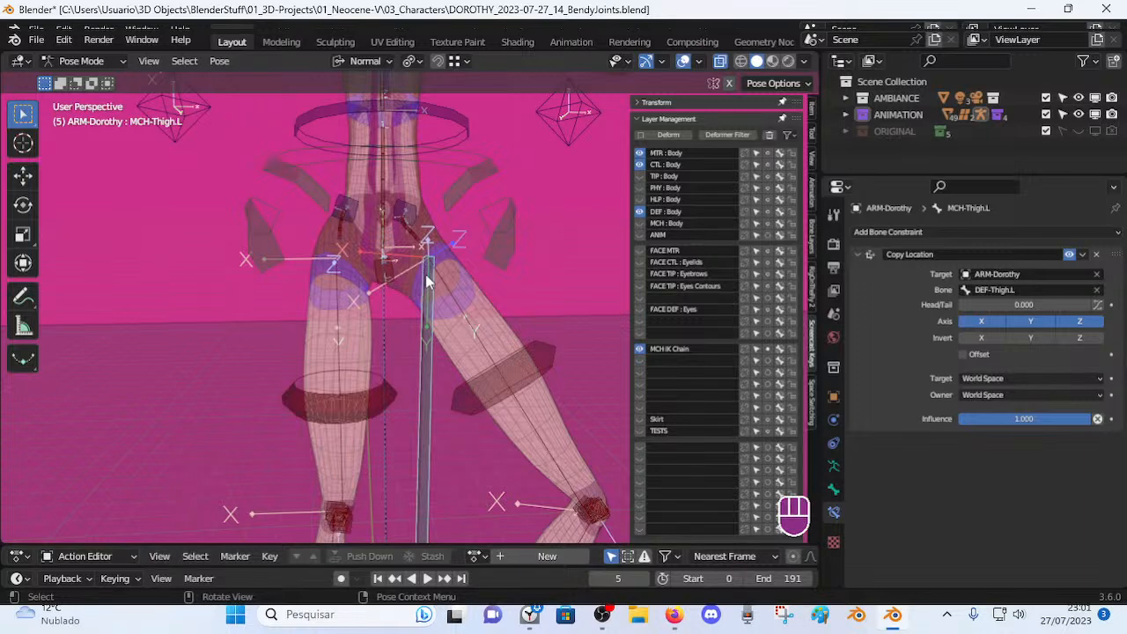
{"action": "left_click", "coordinate": [1068, 254]}
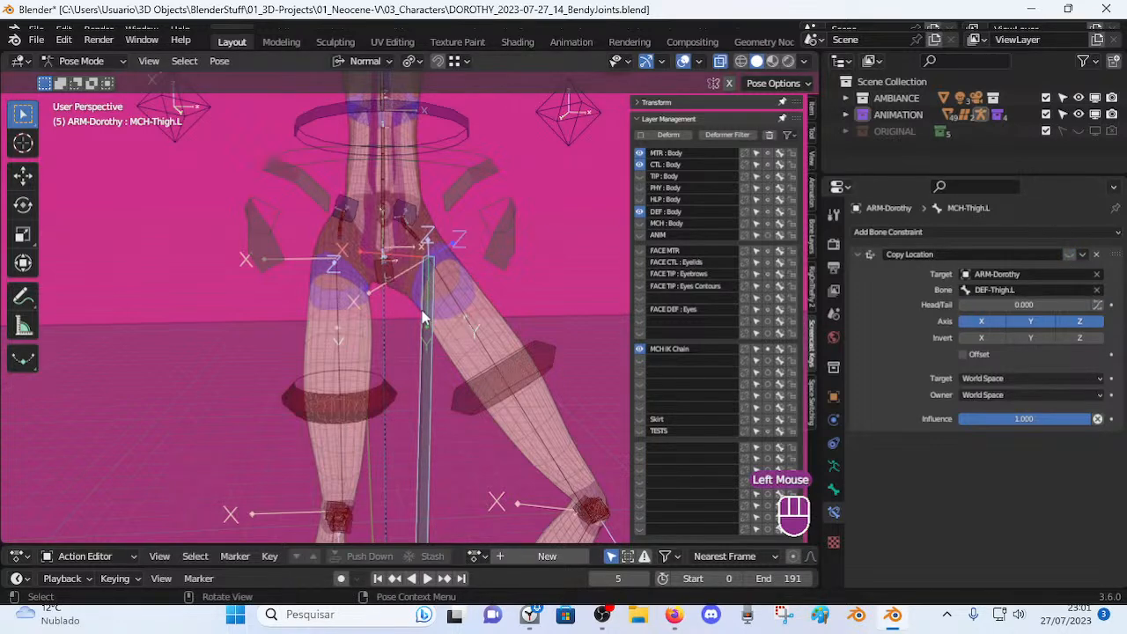
Snap the 3D cursor to the head of the left thigh bone in Edit Mode.
{"action": "key", "text": "Tab"}
{"action": "scroll", "coordinate": [431, 306], "scroll_direction": "up", "scroll_amount": 2}
{"action": "middle_click_drag", "start_coordinate": [485, 199], "coordinate": [472, 204]}
{"action": "left_click", "coordinate": [455, 196]}
{"action": "left_click", "coordinate": [454, 196]}
{"action": "key", "text": "shift+s"}
{"action": "key", "text": "2"}
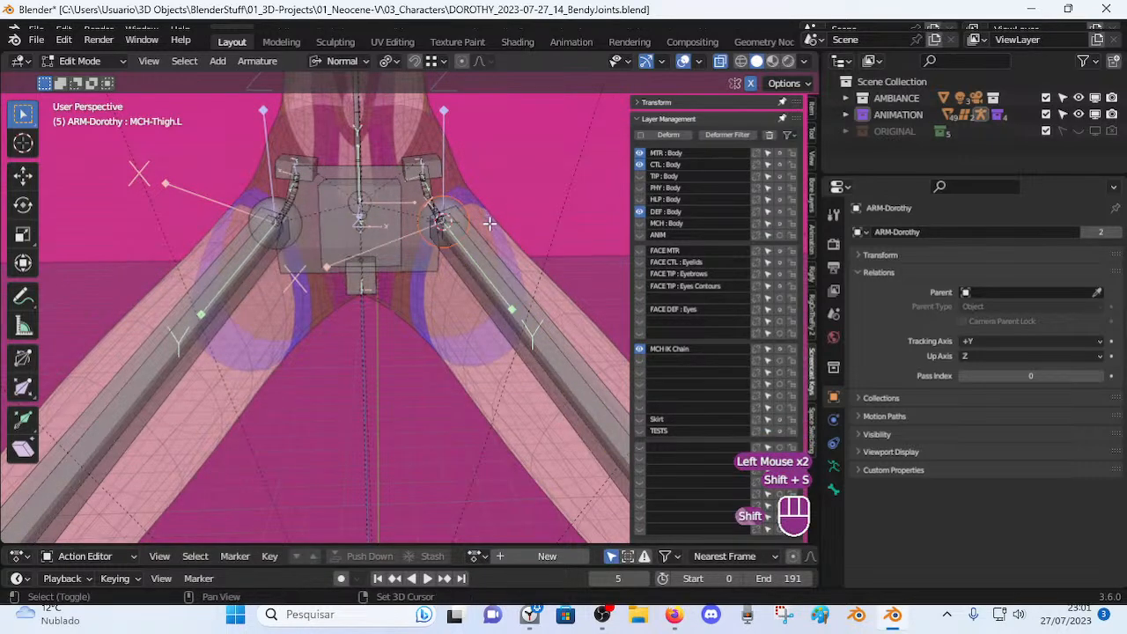
Add a new bone at the 3D cursor and scale it down to a small bone at the left hip joint.
{"action": "key", "text": "shift+a"}
{"action": "middle_click_drag", "start_coordinate": [484, 193], "coordinate": [477, 249], "text": "shift"}
{"action": "left_click", "coordinate": [448, 167]}
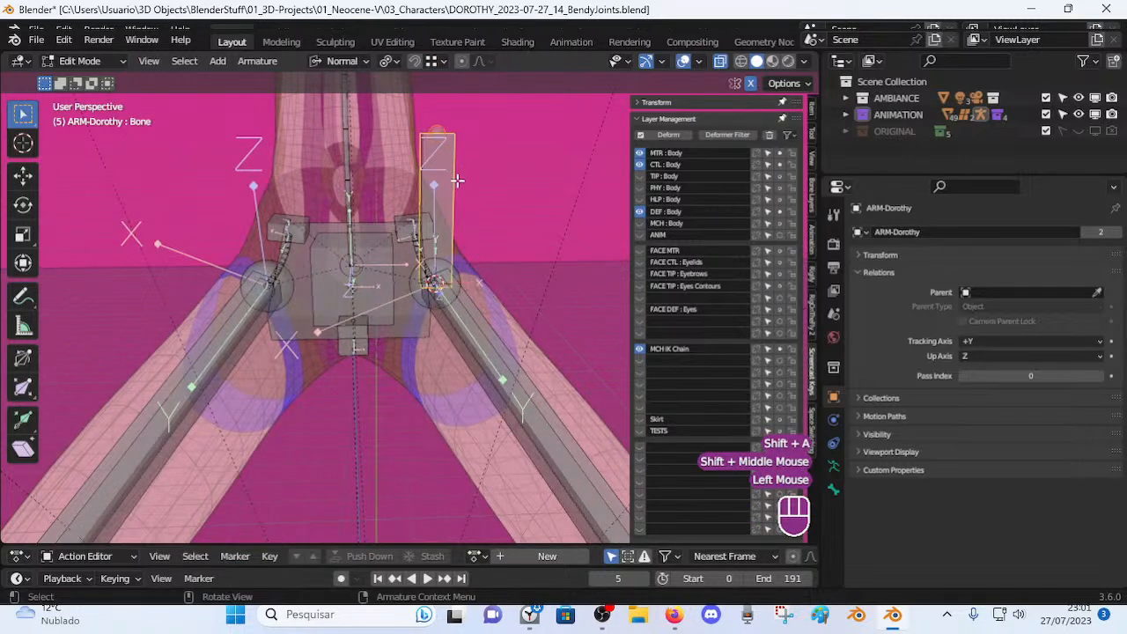
{"action": "key", "text": "s"}
{"action": "left_click", "coordinate": [438, 250]}
{"action": "key", "text": "s"}
{"action": "left_click", "coordinate": [441, 256]}
{"action": "middle_click_drag", "start_coordinate": [452, 261], "coordinate": [496, 235]}
{"action": "key", "text": "g"}
{"action": "right_click", "coordinate": [506, 236]}
{"action": "middle_click_drag", "start_coordinate": [433, 254], "coordinate": [440, 259]}
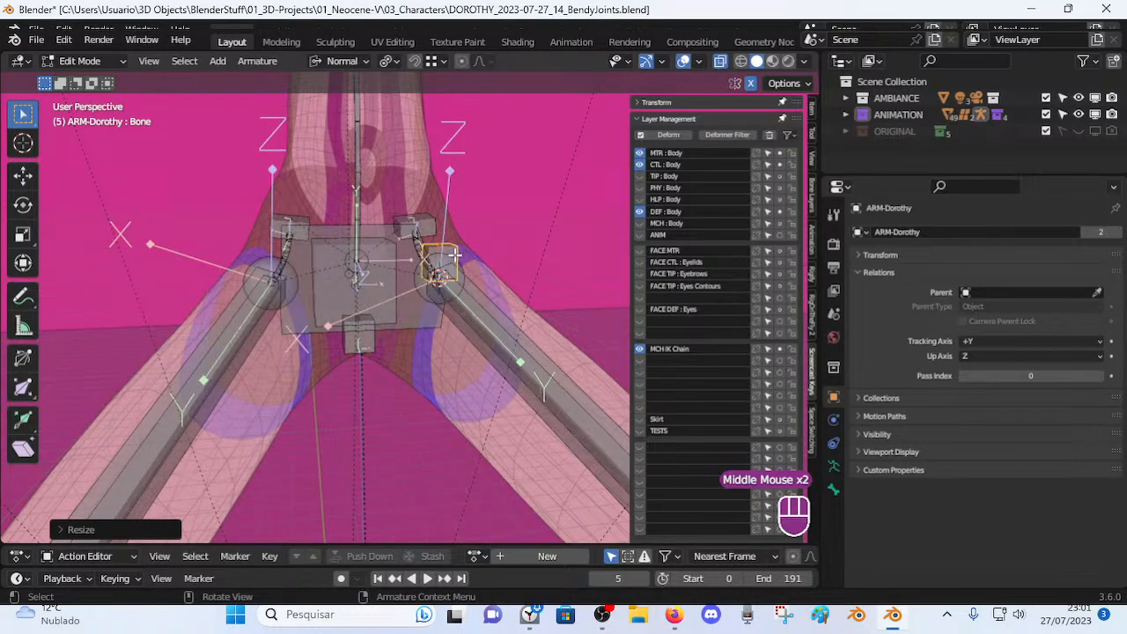
Return to Pose Mode and examine the new bone's placement at the left hip joint from several angles.
{"action": "key", "text": "Tab"}
{"action": "mouse_move", "coordinate": [440, 255]}
{"action": "middle_mouse_down"}
{"action": "mouse_move", "coordinate": [422, 268]}
{"action": "mouse_move", "coordinate": [438, 280]}
{"action": "mouse_move", "coordinate": [440, 258]}
{"action": "mouse_move", "coordinate": [396, 262]}
{"action": "mouse_move", "coordinate": [413, 257]}
{"action": "mouse_move", "coordinate": [400, 242]}
{"action": "mouse_move", "coordinate": [428, 255]}
{"action": "middle_mouse_up"}
{"action": "scroll", "coordinate": [440, 258], "scroll_direction": "down", "scroll_amount": 2}
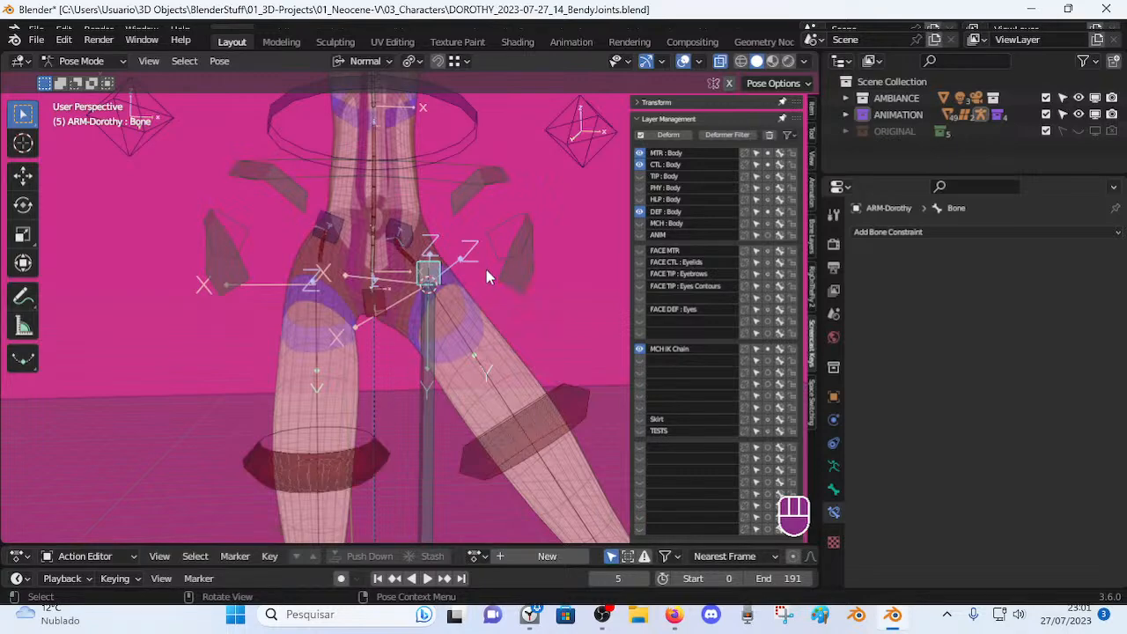
{"action": "mouse_move", "coordinate": [492, 269]}
{"action": "middle_mouse_down"}
{"action": "mouse_move", "coordinate": [559, 272]}
{"action": "mouse_move", "coordinate": [457, 280]}
{"action": "mouse_move", "coordinate": [499, 282]}
{"action": "middle_mouse_up"}
{"action": "scroll", "coordinate": [469, 284], "scroll_direction": "up", "scroll_amount": 2}
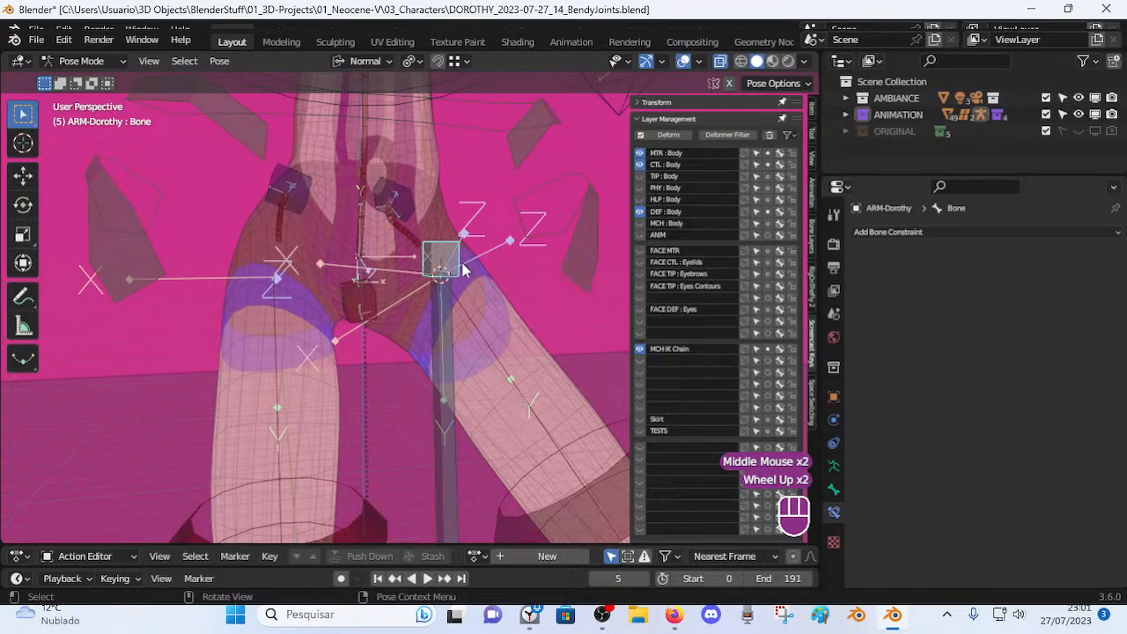
{"action": "scroll", "coordinate": [464, 268], "scroll_direction": "down", "scroll_amount": 1}
{"action": "middle_click_drag", "start_coordinate": [450, 314], "coordinate": [402, 310]}
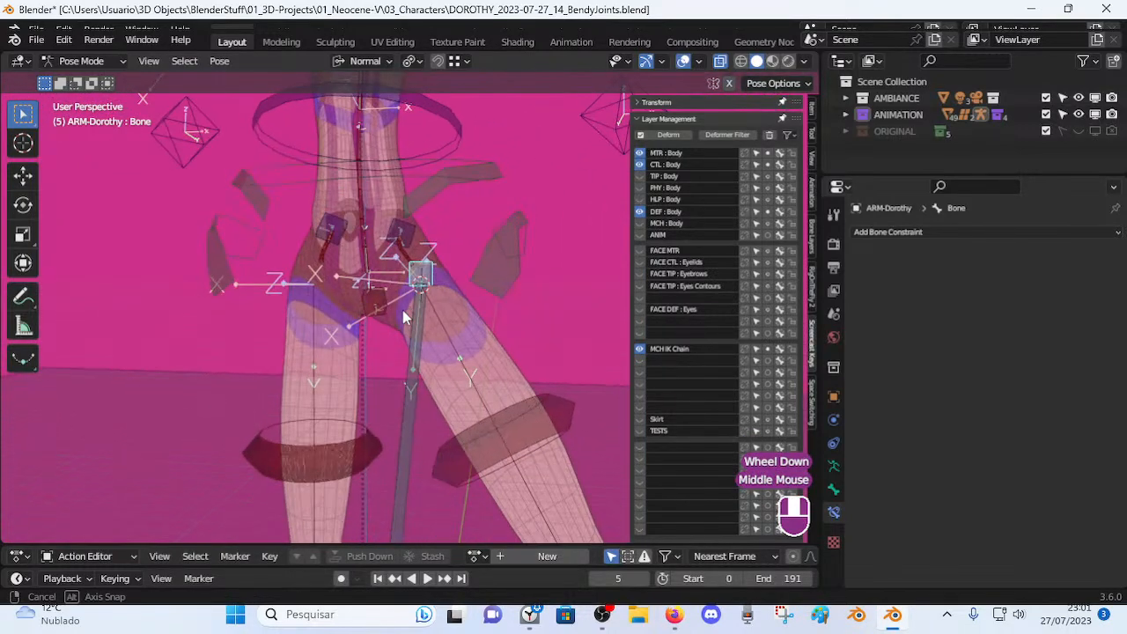
{"action": "scroll", "coordinate": [402, 310], "scroll_direction": "down", "scroll_amount": 2}
{"action": "scroll", "coordinate": [402, 309], "scroll_direction": "up", "scroll_amount": 3}
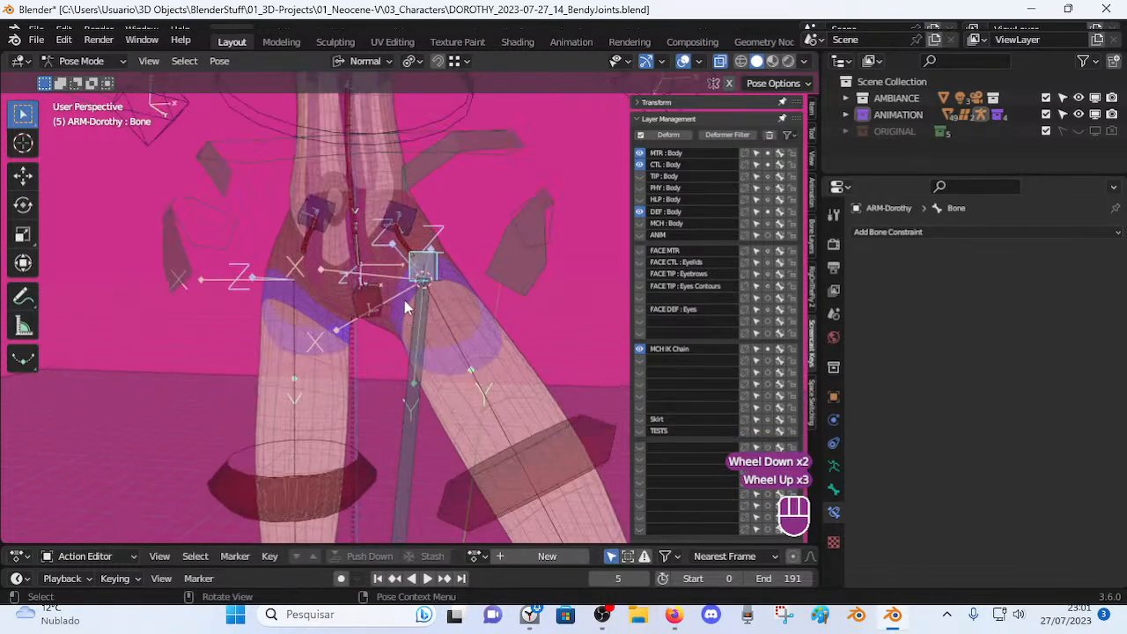
{"action": "middle_click_drag", "start_coordinate": [423, 269], "coordinate": [475, 290]}
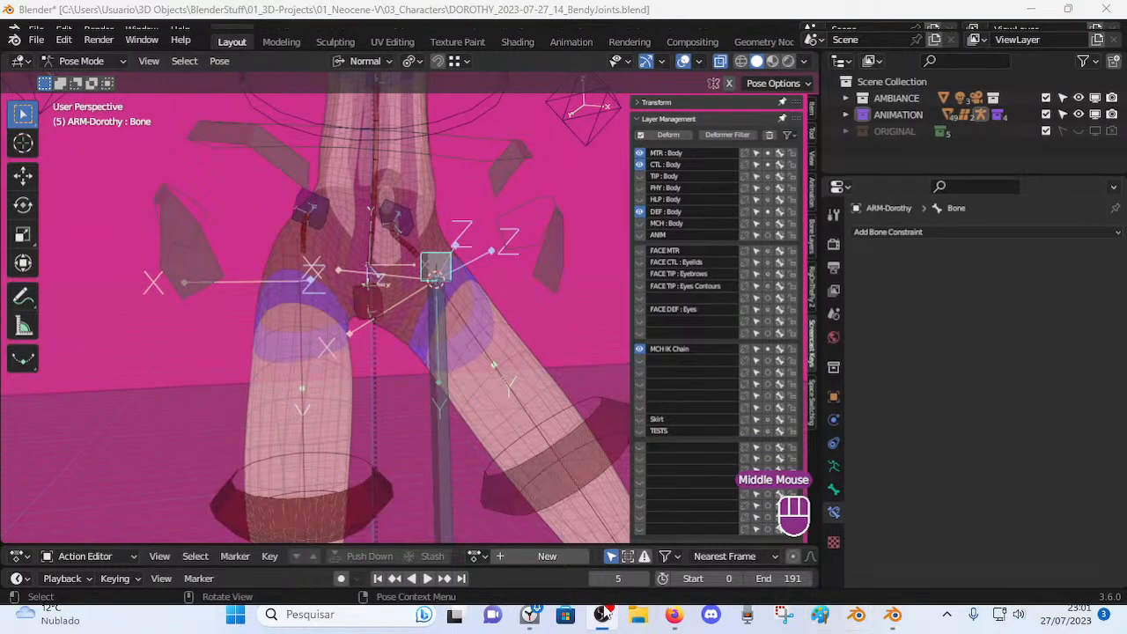
Delete the new small helper bone at the left hip joint in Edit Mode.
{"action": "left_click", "coordinate": [674, 615]}
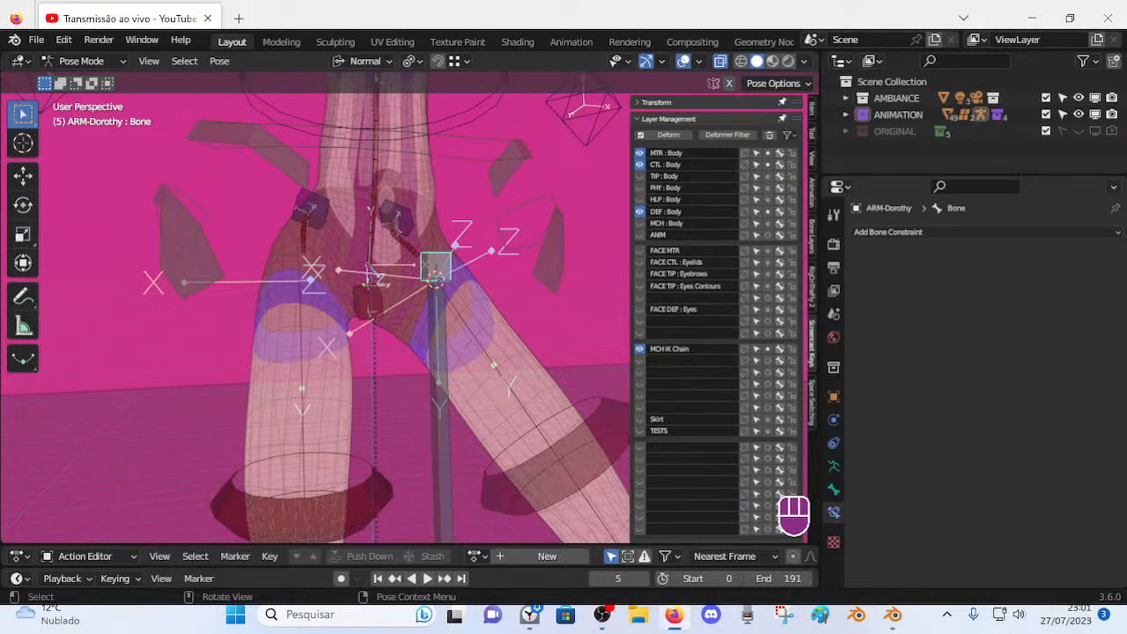
{"action": "left_click", "coordinate": [895, 614]}
{"action": "middle_click_drag", "start_coordinate": [432, 273], "coordinate": [400, 276]}
{"action": "key", "text": "Tab"}
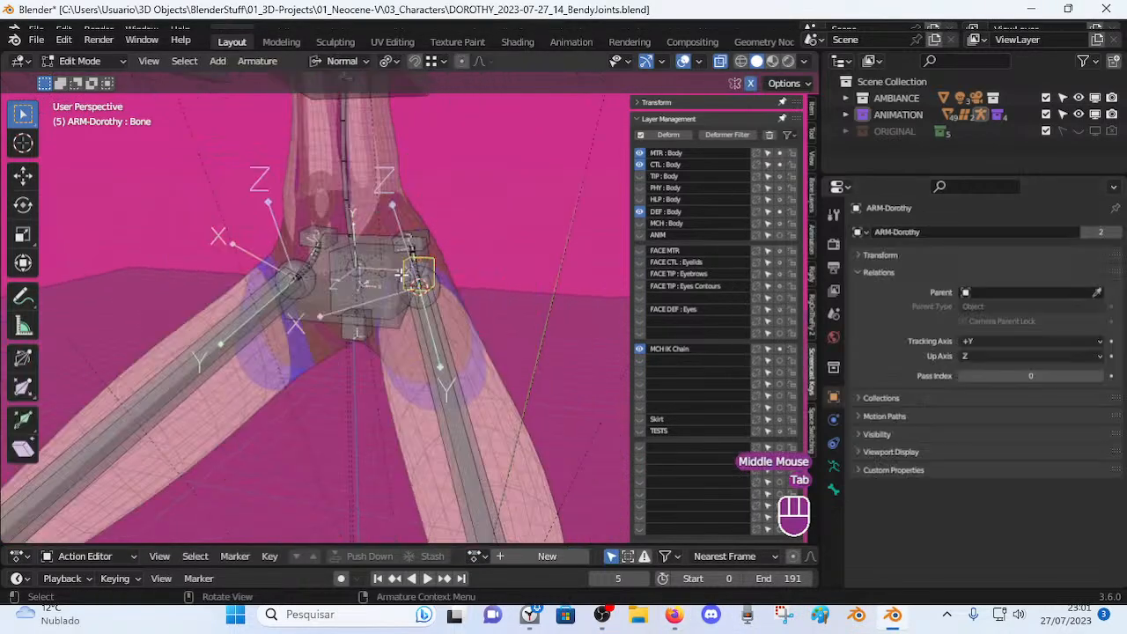
{"action": "key", "text": "x"}
{"action": "left_click", "coordinate": [449, 310]}
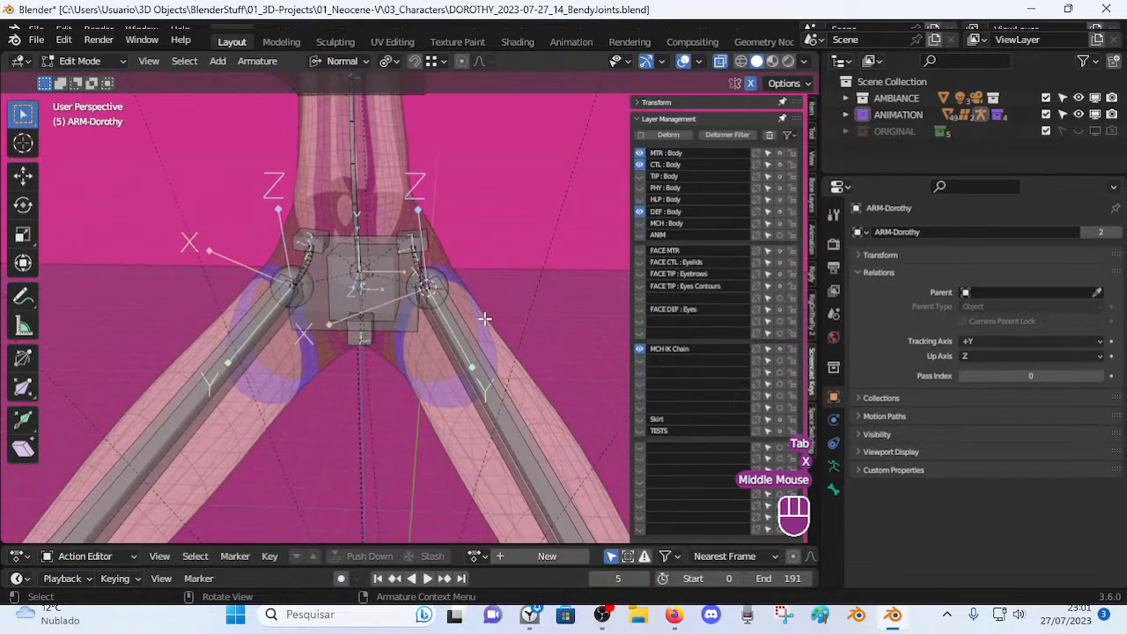
Examine the bones around the left hip, select the MCH-Thigh.L bone and return to Pose Mode.
{"action": "left_click", "coordinate": [461, 331]}
{"action": "left_click", "coordinate": [459, 334]}
{"action": "middle_click_drag", "start_coordinate": [429, 236], "coordinate": [443, 257]}
{"action": "left_click", "coordinate": [427, 231]}
{"action": "left_click", "coordinate": [455, 323]}
{"action": "left_click", "coordinate": [423, 229]}
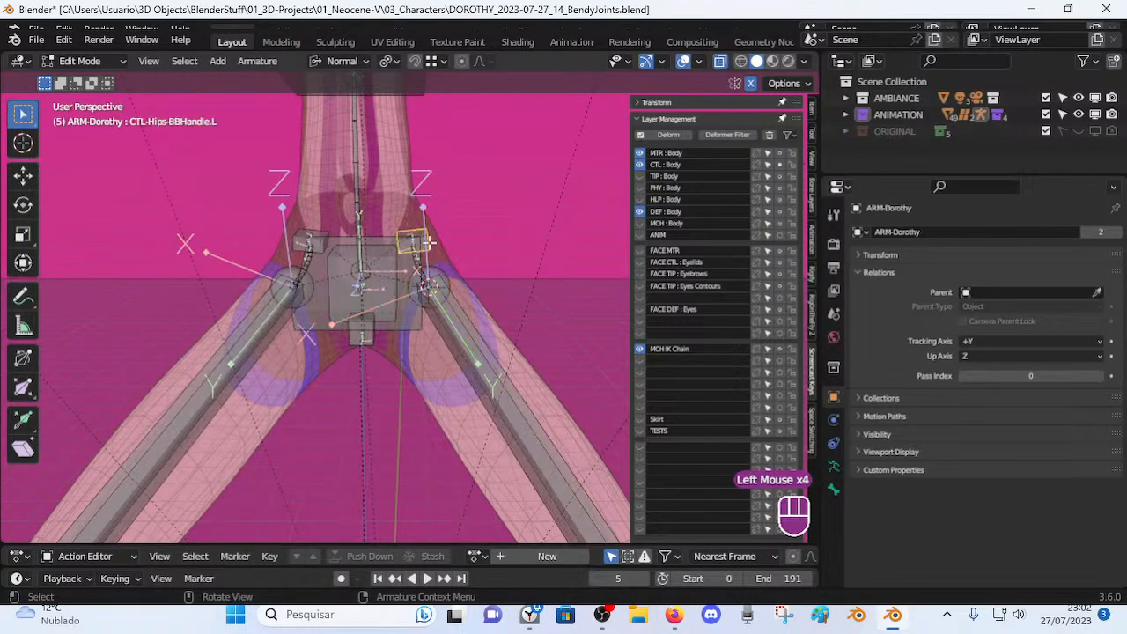
{"action": "left_click", "coordinate": [452, 322]}
{"action": "left_click", "coordinate": [453, 322]}
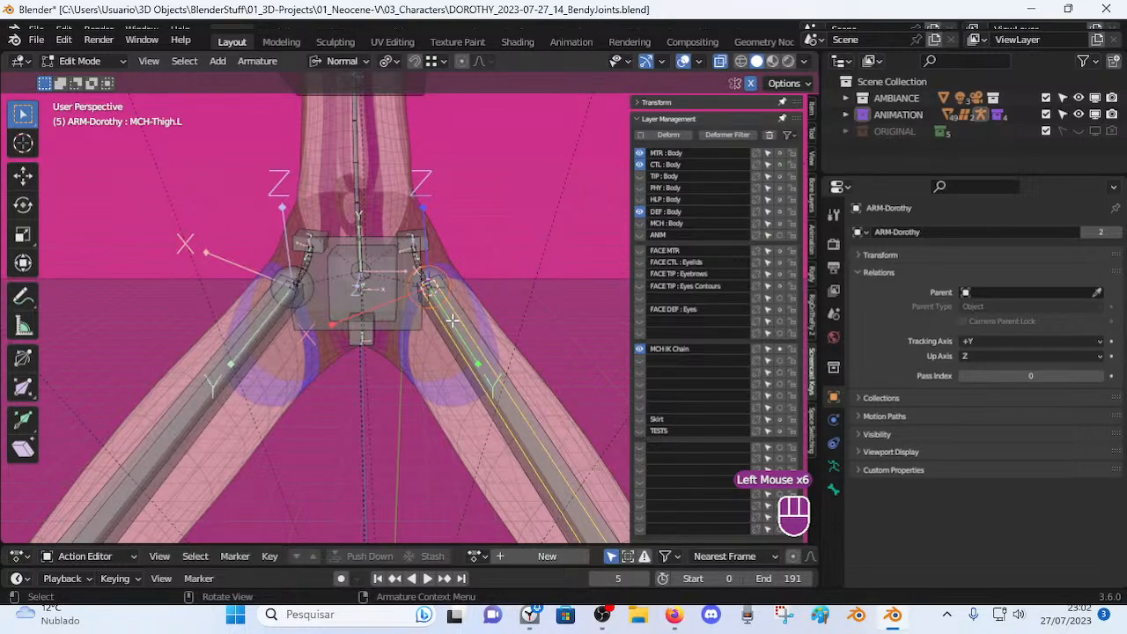
{"action": "key", "text": "Tab"}
{"action": "scroll", "coordinate": [451, 352], "scroll_direction": "down", "scroll_amount": 3}
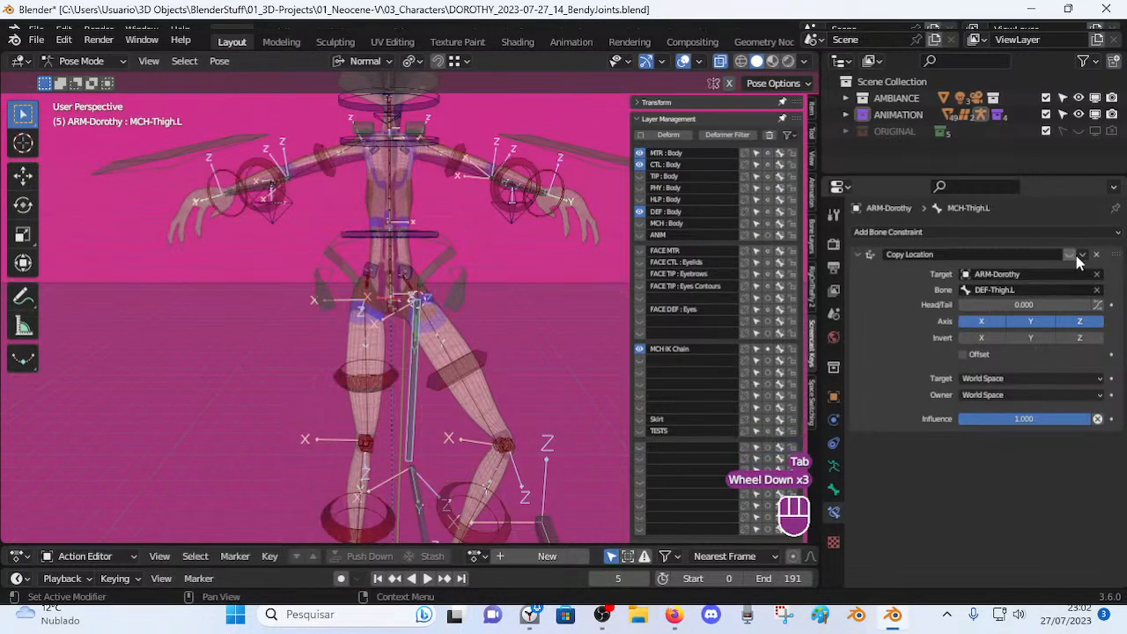
{"action": "key", "text": "Tab"}
{"action": "scroll", "coordinate": [441, 330], "scroll_direction": "up", "scroll_amount": 2}
{"action": "key", "text": "g"}
{"action": "right_click", "coordinate": [559, 287]}
{"action": "scroll", "coordinate": [464, 383], "scroll_direction": "down", "scroll_amount": 2}
{"action": "key", "text": "Tab"}
Move the MTR-Foot.L control outward to test how the left leg follows.
{"action": "middle_click_drag", "start_coordinate": [464, 382], "coordinate": [499, 373]}
{"action": "scroll", "coordinate": [495, 438], "scroll_direction": "down", "scroll_amount": 2}
{"action": "left_click", "coordinate": [448, 496]}
{"action": "key", "text": "g"}
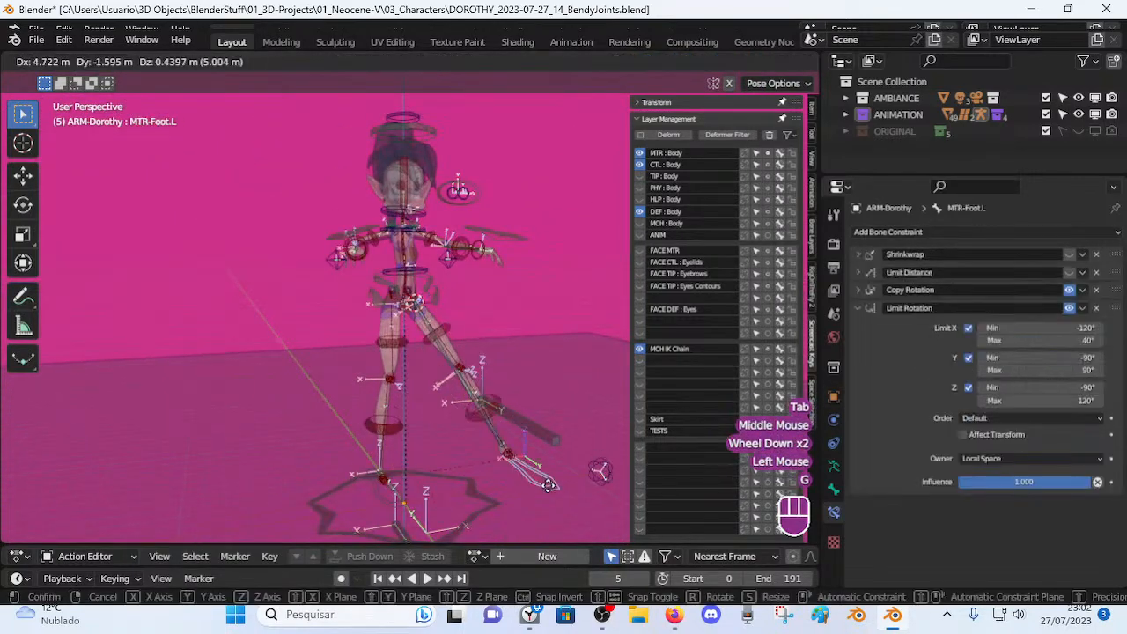
{"action": "left_click", "coordinate": [543, 489]}
Move the MTR-Leg.L control, add MTR-Foot.L to the selection and move both together.
{"action": "left_click", "coordinate": [509, 429]}
{"action": "key", "text": "g"}
{"action": "left_click", "coordinate": [544, 394]}
{"action": "left_click", "coordinate": [489, 440], "text": "shift"}
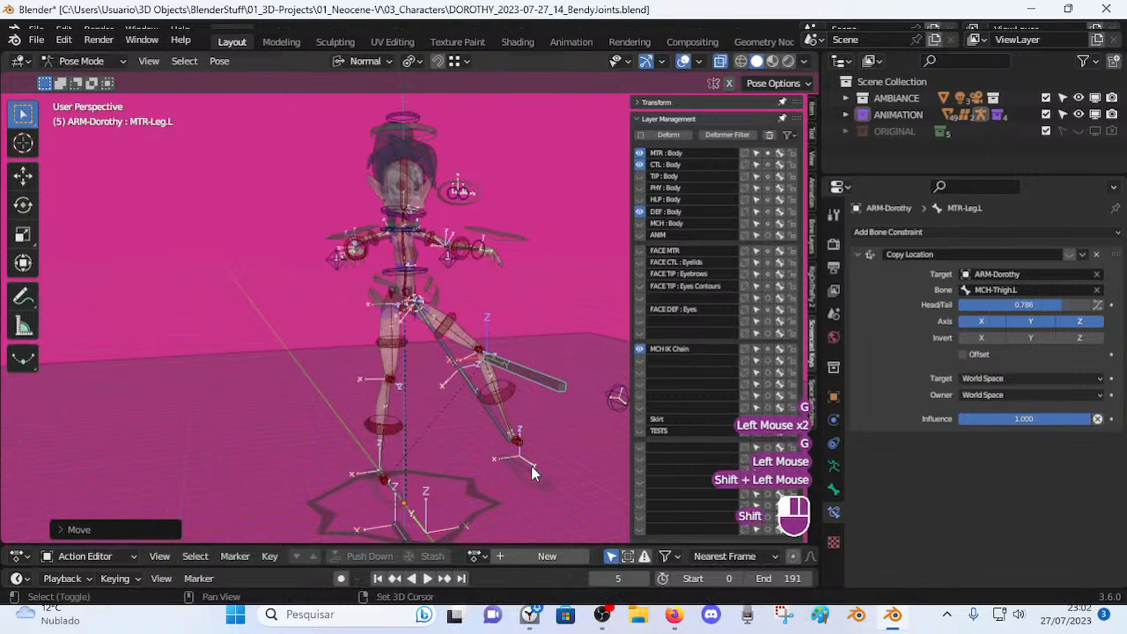
{"action": "key", "text": "g"}
{"action": "left_click", "coordinate": [506, 433]}
Move the MTR-Foot.L control back towards the other foot, checking the left leg from another angle.
{"action": "middle_click", "coordinate": [427, 404]}
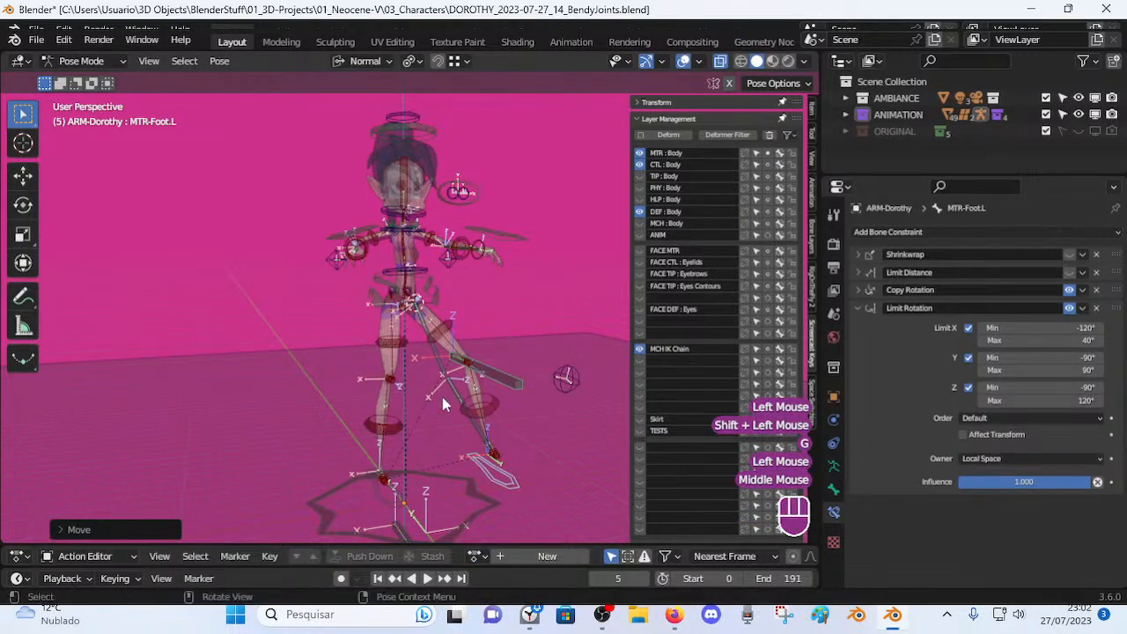
{"action": "key", "text": "g"}
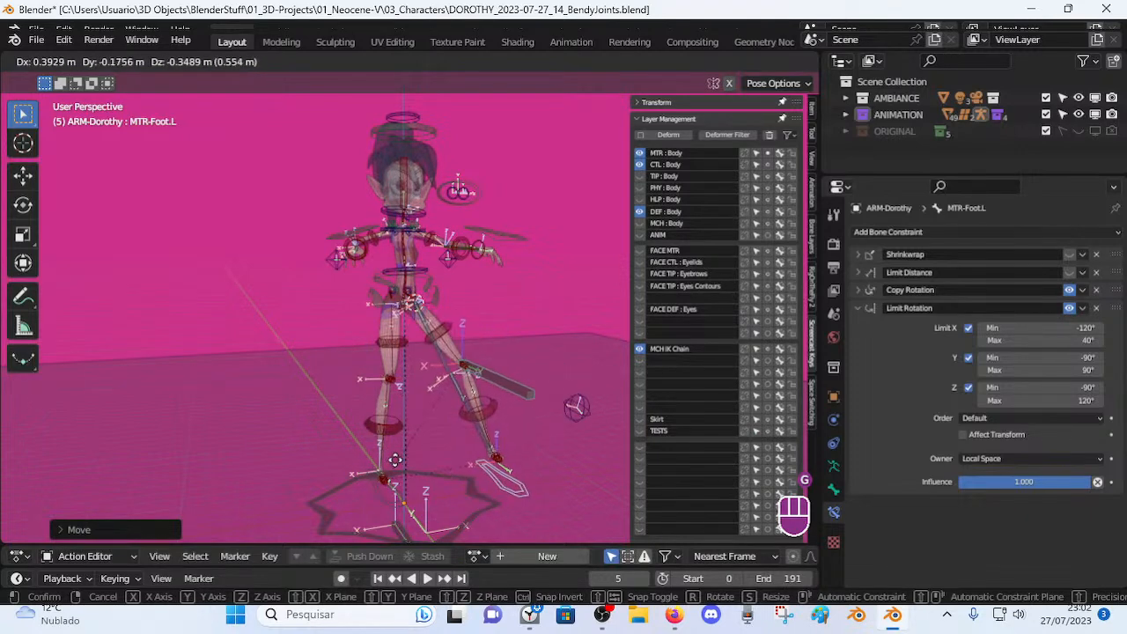
{"action": "left_click", "coordinate": [441, 421]}
{"action": "middle_click_drag", "start_coordinate": [440, 421], "coordinate": [353, 417]}
{"action": "key", "text": "g"}
{"action": "left_click", "coordinate": [388, 422]}
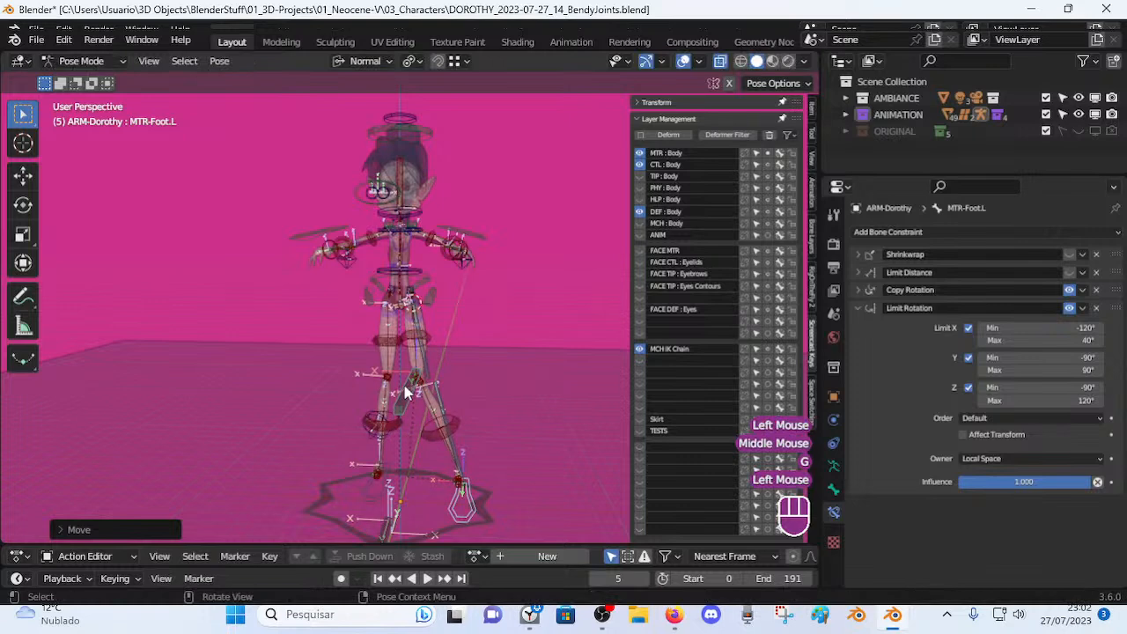
Move the MTR-Leg.L control near the knee, and reposition the MTR-Foot.L control.
{"action": "left_click", "coordinate": [407, 394]}
{"action": "key", "text": "g"}
{"action": "left_click", "coordinate": [414, 379]}
{"action": "left_click", "coordinate": [454, 515]}
{"action": "key", "text": "g"}
{"action": "left_click", "coordinate": [435, 500]}
Move the MTR-Leg.L control again to test the bending of the left knee.
{"action": "left_click", "coordinate": [419, 398]}
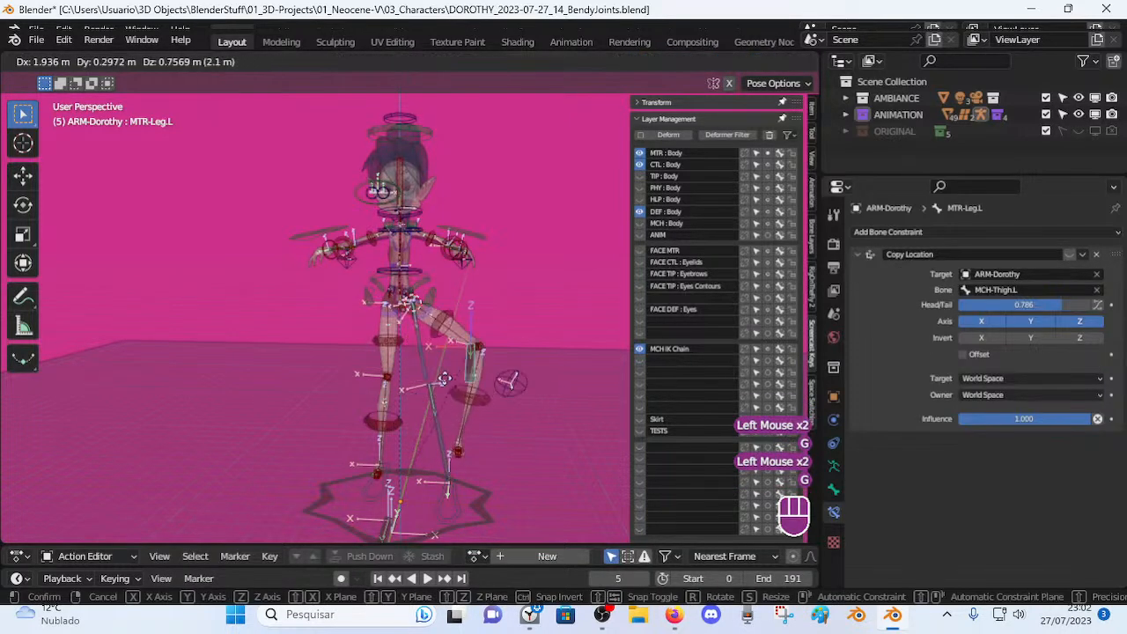
{"action": "scroll", "coordinate": [436, 394], "scroll_direction": "up", "scroll_amount": 2}
{"action": "middle_click_drag", "start_coordinate": [436, 395], "coordinate": [506, 380]}
{"action": "scroll", "coordinate": [449, 391], "scroll_direction": "up", "scroll_amount": 1}
{"action": "key", "text": "g"}
{"action": "left_click", "coordinate": [430, 391]}
Parent the MCH-Thigh.L bone to the hip bone in Edit Mode.
{"action": "left_click", "coordinate": [431, 389]}
{"action": "scroll", "coordinate": [433, 402], "scroll_direction": "up", "scroll_amount": 3}
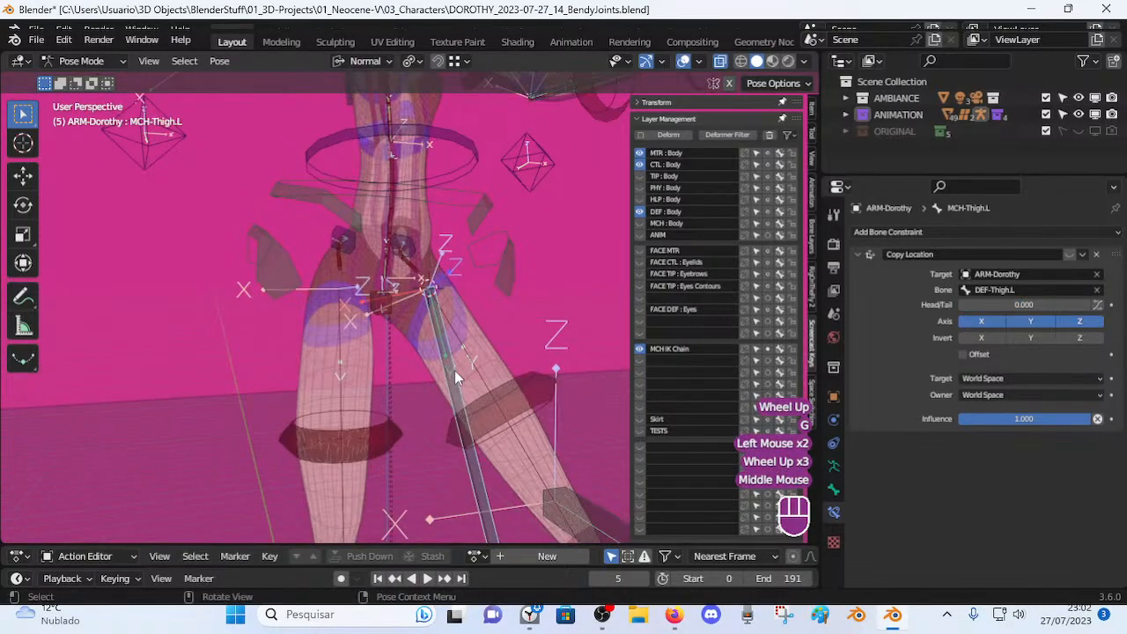
{"action": "key", "text": "Tab"}
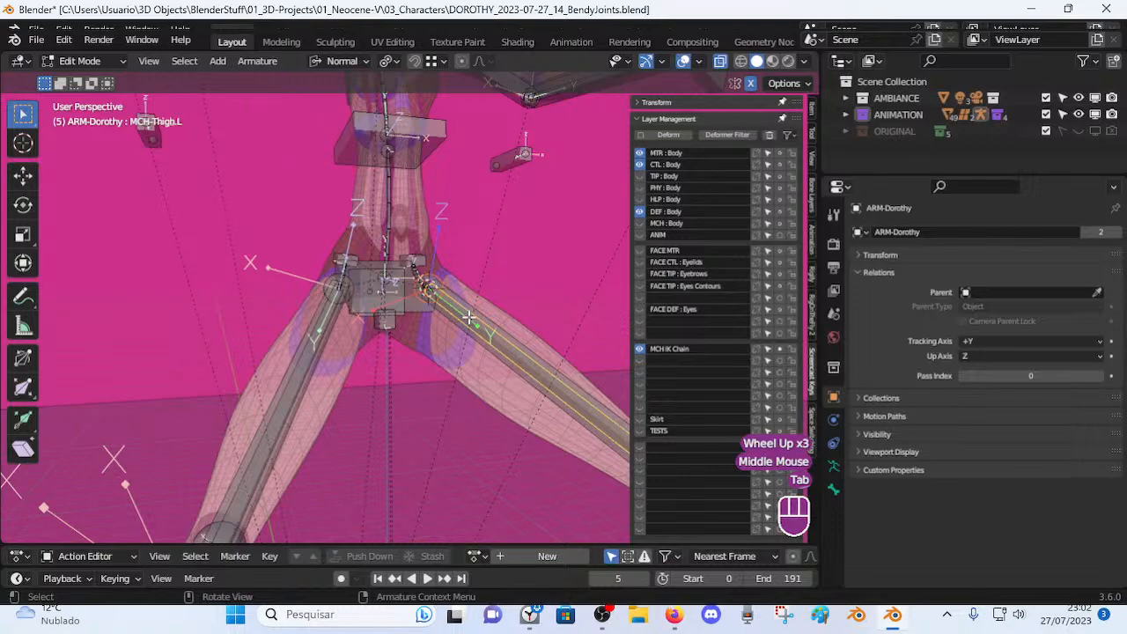
{"action": "double_click", "coordinate": [469, 317]}
{"action": "mouse_move", "coordinate": [426, 310]}
{"action": "middle_mouse_down"}
{"action": "mouse_move", "coordinate": [412, 316]}
{"action": "mouse_move", "coordinate": [423, 322]}
{"action": "middle_mouse_up"}
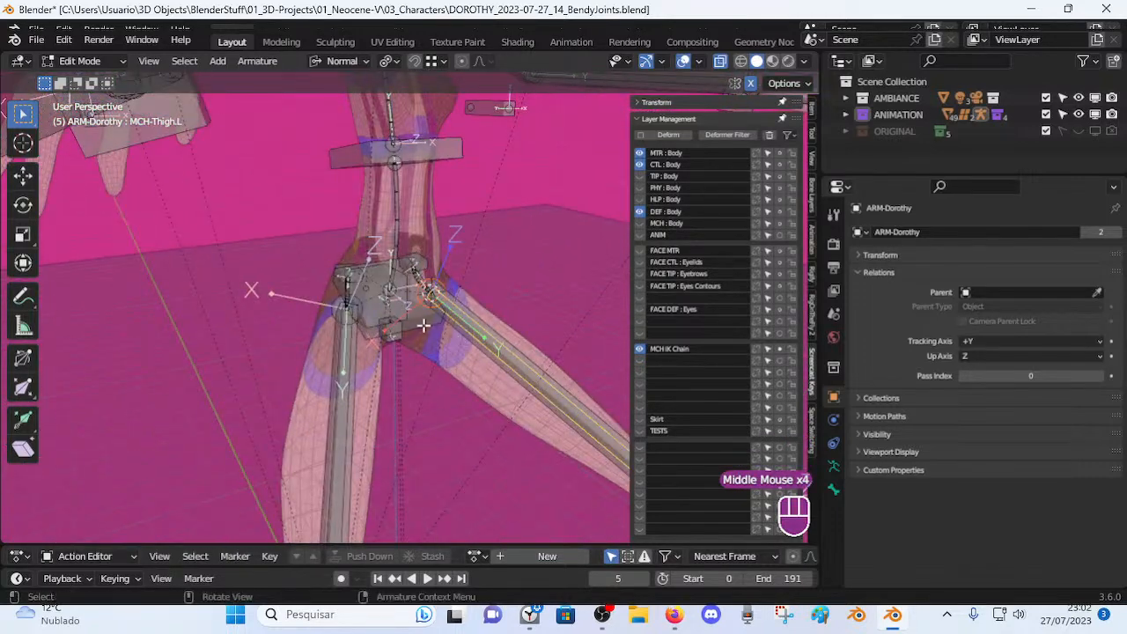
{"action": "left_click", "coordinate": [424, 323], "text": "shift"}
{"action": "key", "text": "ctrl+p"}
{"action": "left_click", "coordinate": [472, 322]}
Return to Pose Mode and reset the transforms of all bones to the rest pose.
{"action": "key", "text": "ctrl+Tab"}
{"action": "scroll", "coordinate": [485, 331], "scroll_direction": "down", "scroll_amount": 3}
{"action": "middle_click_drag", "start_coordinate": [485, 332], "coordinate": [435, 316]}
{"action": "key", "text": "a"}
{"action": "key", "text": "alt+q"}
{"action": "key", "text": "alt+q"}
Move the MTR-Foot.L control slightly outward and check the left leg from other angles.
{"action": "middle_click_drag", "start_coordinate": [453, 402], "coordinate": [481, 417], "text": "shift"}
{"action": "scroll", "coordinate": [452, 516], "scroll_direction": "down", "scroll_amount": 2}
{"action": "left_click", "coordinate": [446, 508]}
{"action": "key", "text": "g"}
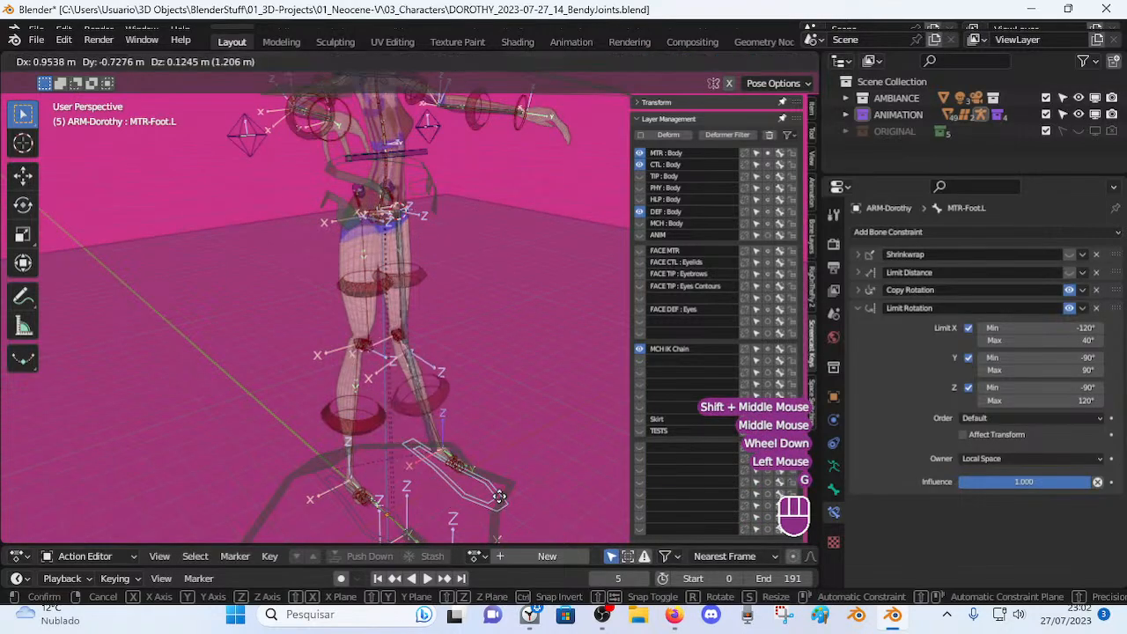
{"action": "left_click", "coordinate": [478, 502]}
{"action": "middle_click_drag", "start_coordinate": [478, 503], "coordinate": [320, 394]}
{"action": "scroll", "coordinate": [320, 394], "scroll_direction": "down", "scroll_amount": 2}
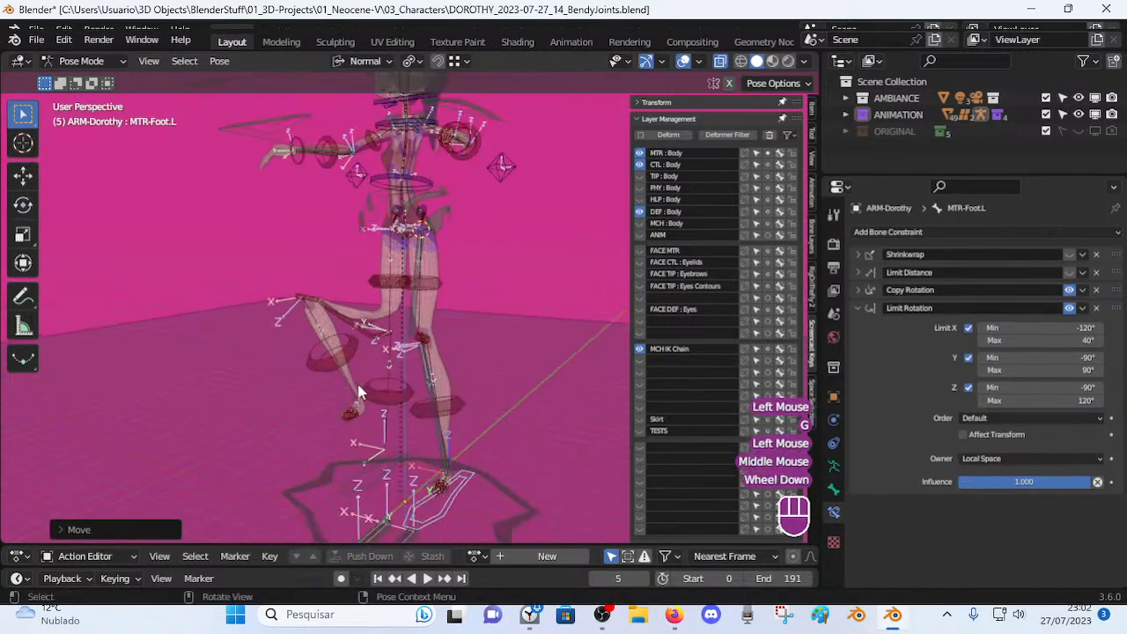
Split the Properties editor into an upper and a lower area, with the armature's Selection Sets shown in the lower one.
{"action": "key", "text": "alt+a"}
{"action": "left_click", "coordinate": [830, 467]}
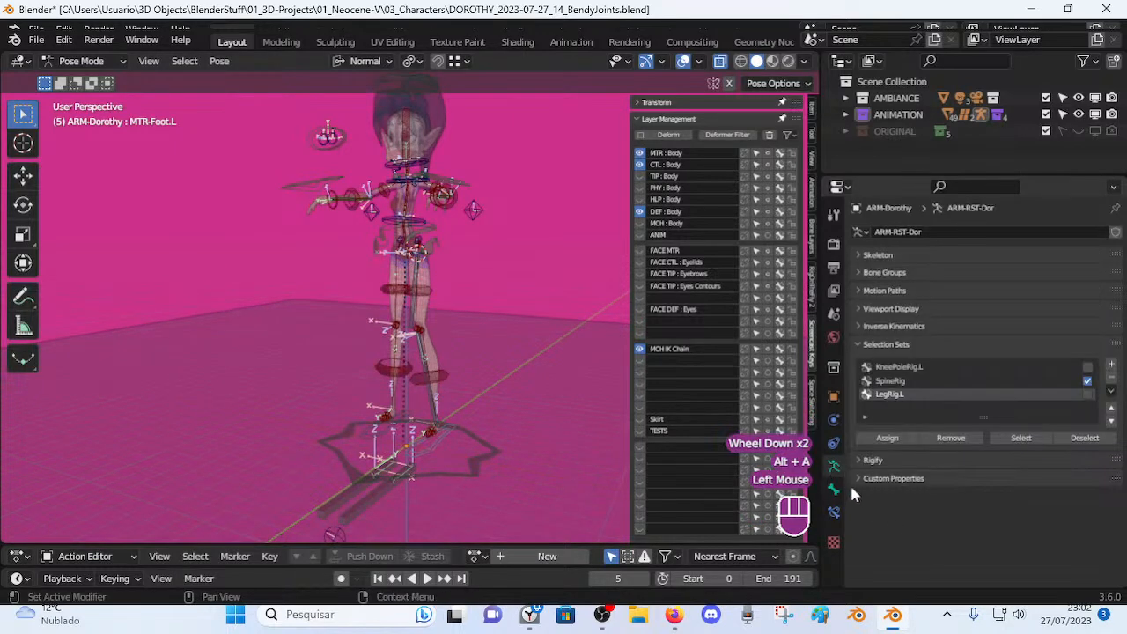
{"action": "right_click", "coordinate": [843, 451]}
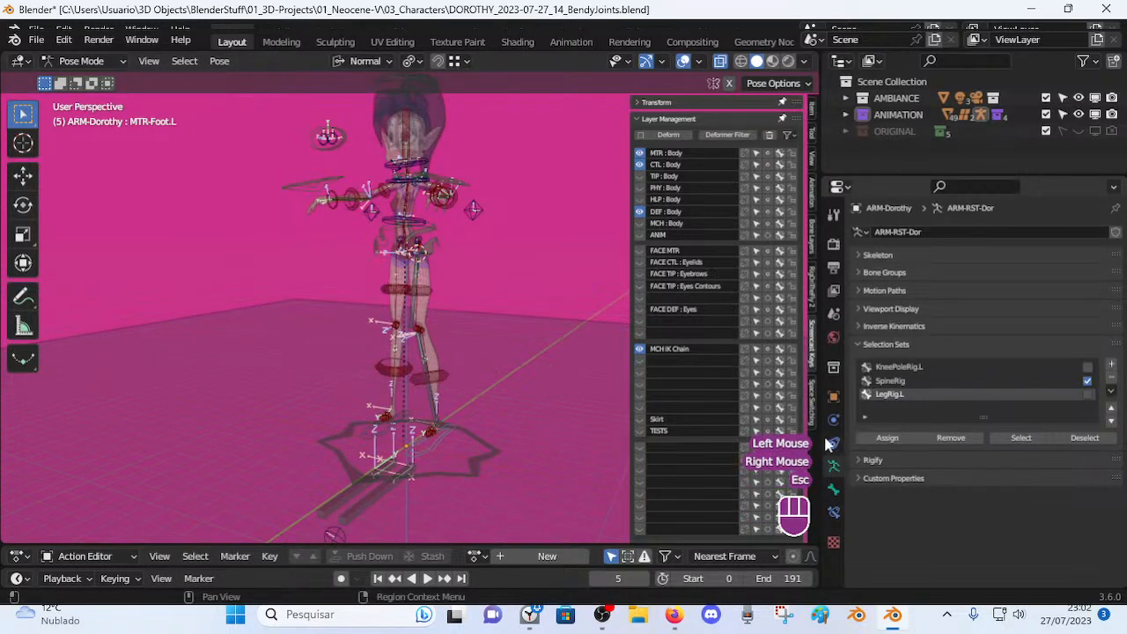
{"action": "right_click", "coordinate": [828, 445]}
{"action": "left_click", "coordinate": [759, 455]}
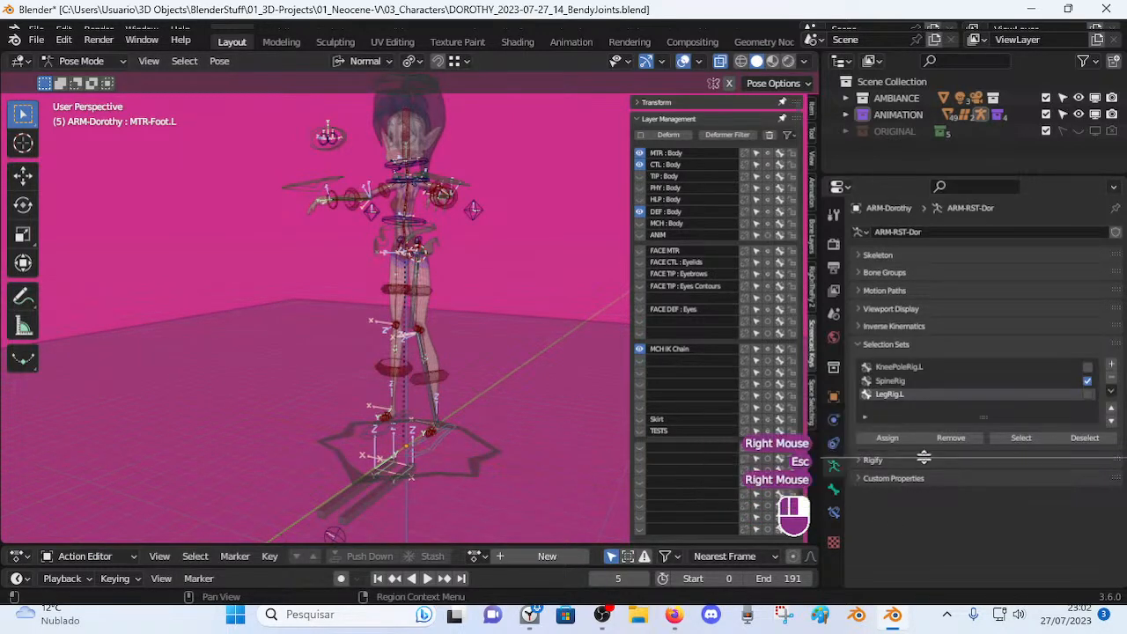
{"action": "left_click", "coordinate": [903, 444]}
{"action": "scroll", "coordinate": [898, 519], "scroll_direction": "down", "scroll_amount": 1}
{"action": "scroll", "coordinate": [896, 520], "scroll_direction": "down", "scroll_amount": 2}
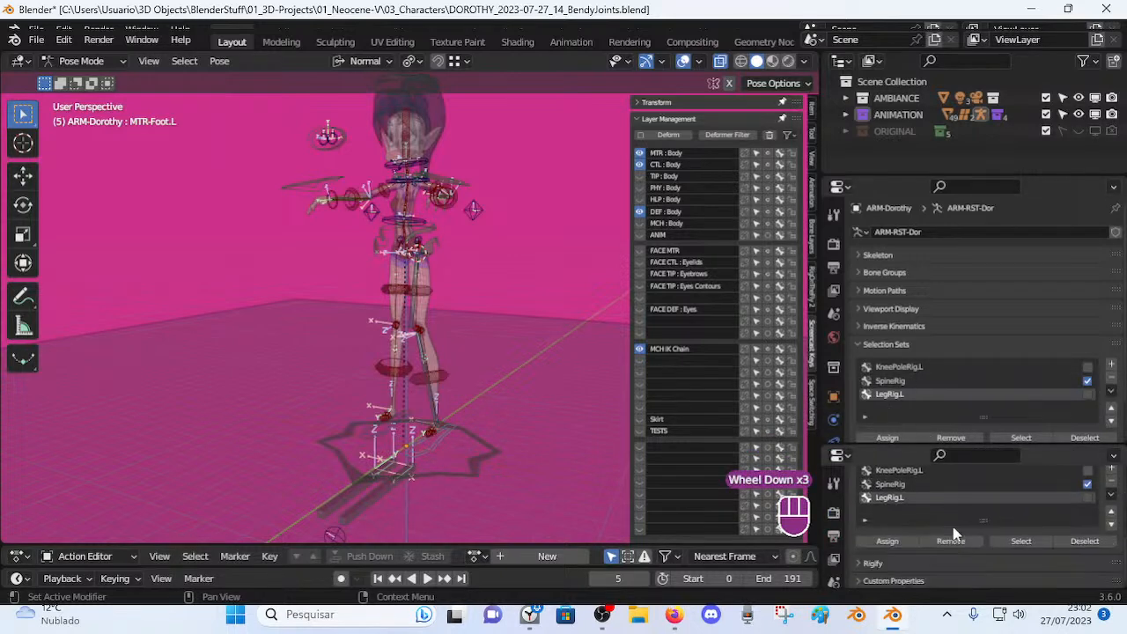
Select the bones of the LegRig.L selection set, hide all other bones and clear the selection.
{"action": "key", "text": "alt+a"}
{"action": "left_click", "coordinate": [995, 541]}
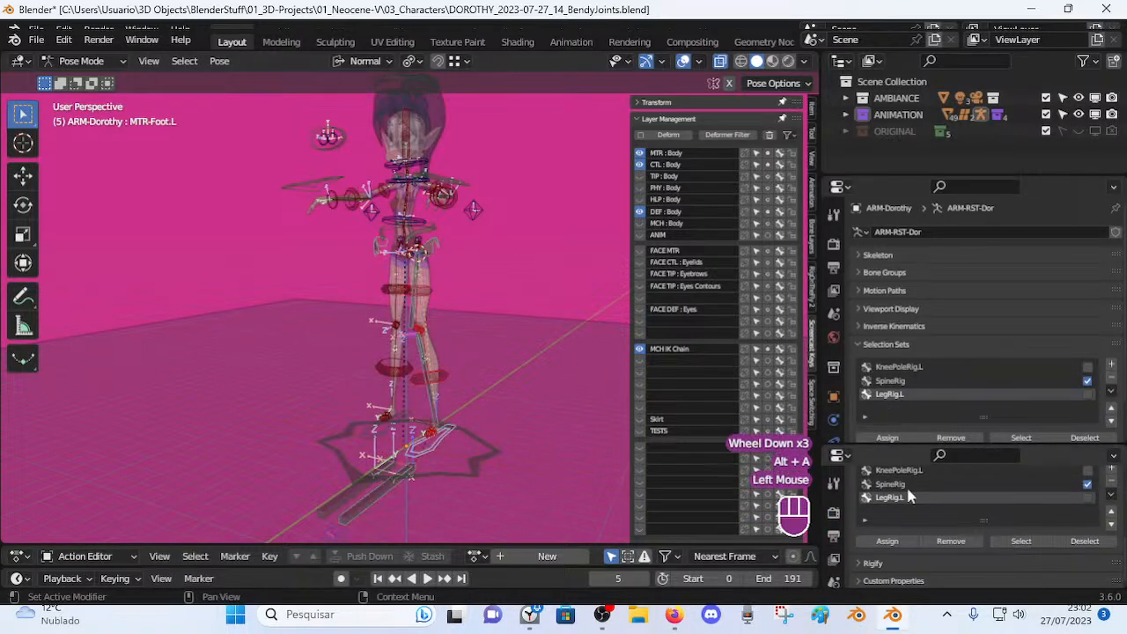
{"action": "key", "text": "shift+h"}
{"action": "middle_click_drag", "start_coordinate": [456, 306], "coordinate": [502, 282]}
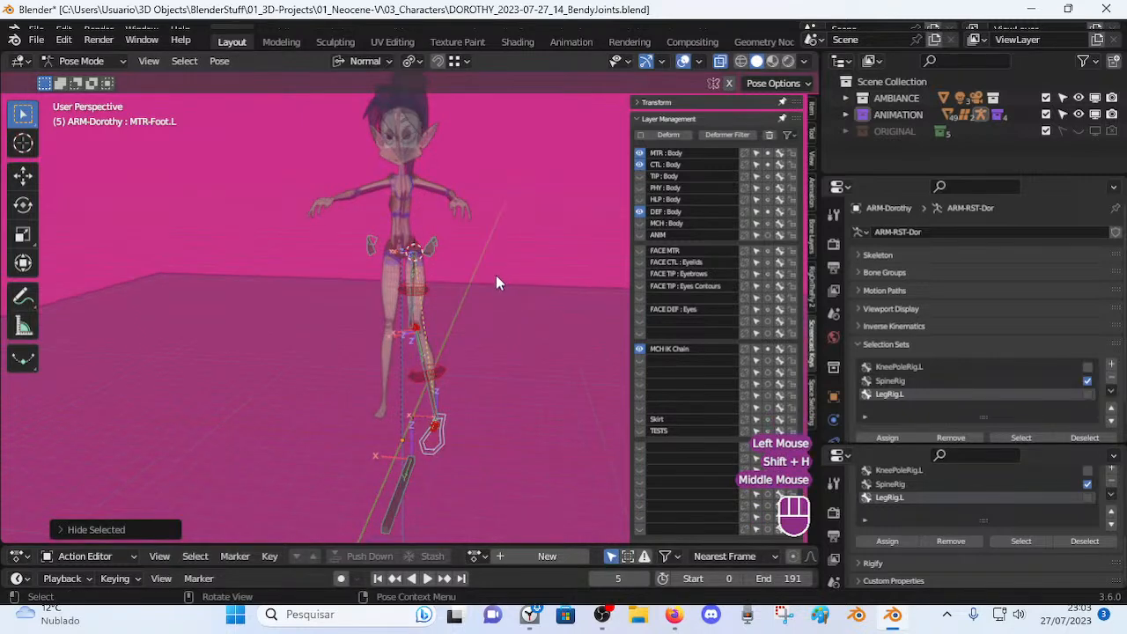
{"action": "key", "text": "alt+a"}
{"action": "scroll", "coordinate": [542, 308], "scroll_direction": "up", "scroll_amount": 1}
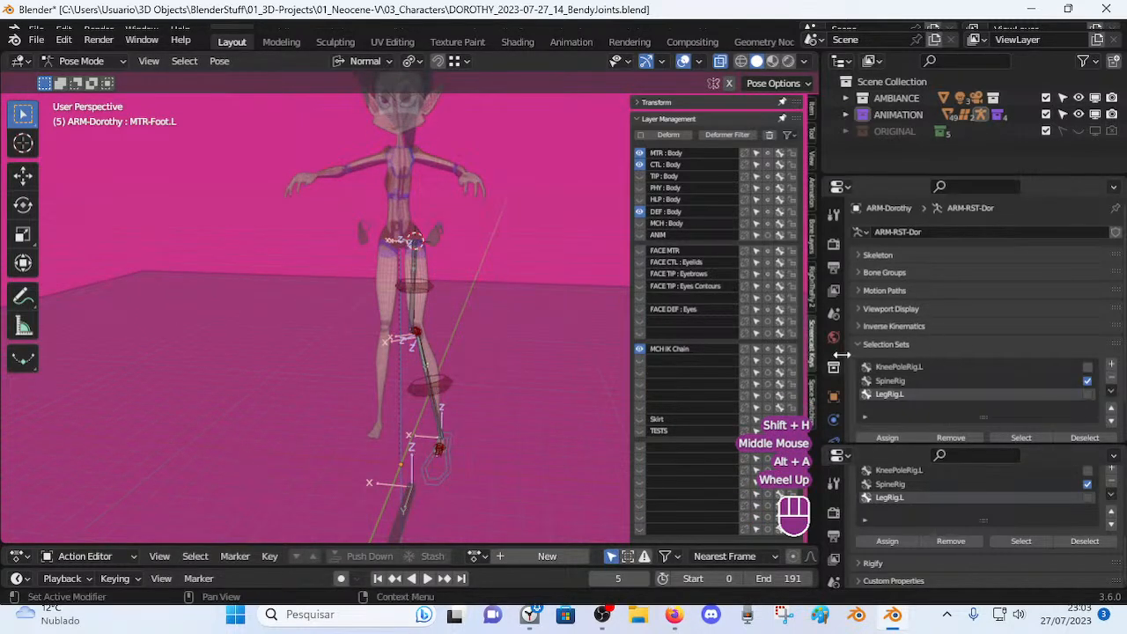
Shrink the lower Properties area and show the bone constraints in the upper one.
{"action": "left_click_drag", "start_coordinate": [902, 445], "coordinate": [907, 497]}
{"action": "scroll", "coordinate": [835, 431], "scroll_direction": "down", "scroll_amount": 2}
{"action": "left_click", "coordinate": [834, 445]}
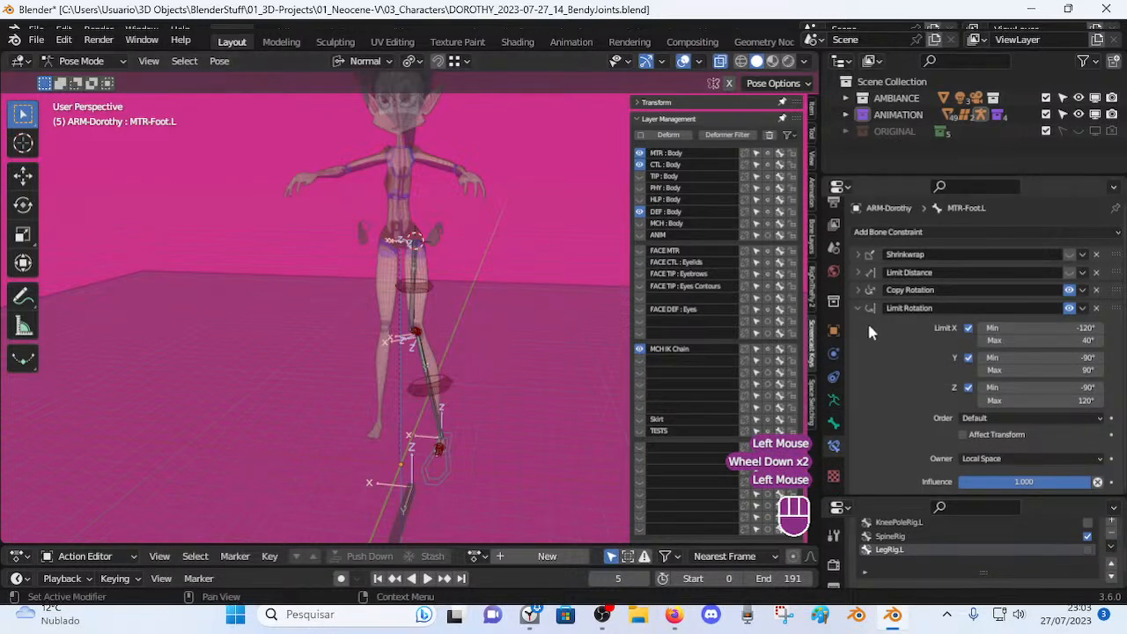
Select the MTR-Leg.L bone and enable its Copy Location constraint targeting MCH-Thigh.L.
{"action": "left_click", "coordinate": [417, 297]}
{"action": "middle_click_drag", "start_coordinate": [417, 297], "coordinate": [447, 405]}
{"action": "left_click", "coordinate": [427, 515]}
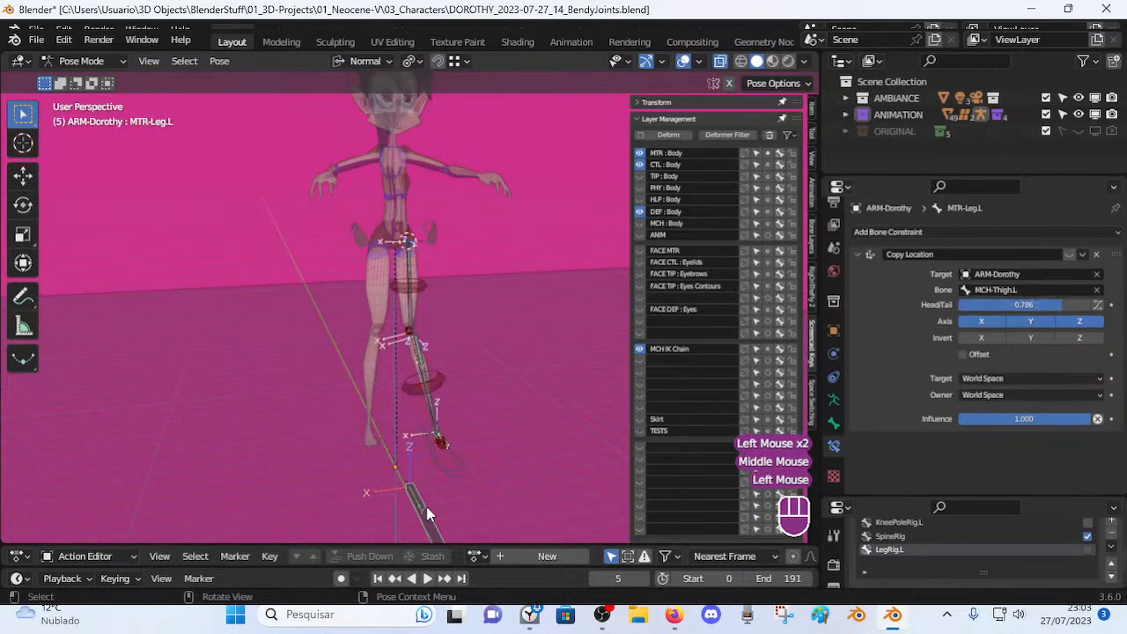
{"action": "left_click", "coordinate": [416, 304]}
{"action": "middle_click_drag", "start_coordinate": [419, 310], "coordinate": [351, 345]}
{"action": "scroll", "coordinate": [431, 437], "scroll_direction": "up", "scroll_amount": 2}
{"action": "scroll", "coordinate": [430, 437], "scroll_direction": "down", "scroll_amount": 2}
{"action": "left_click", "coordinate": [410, 489]}
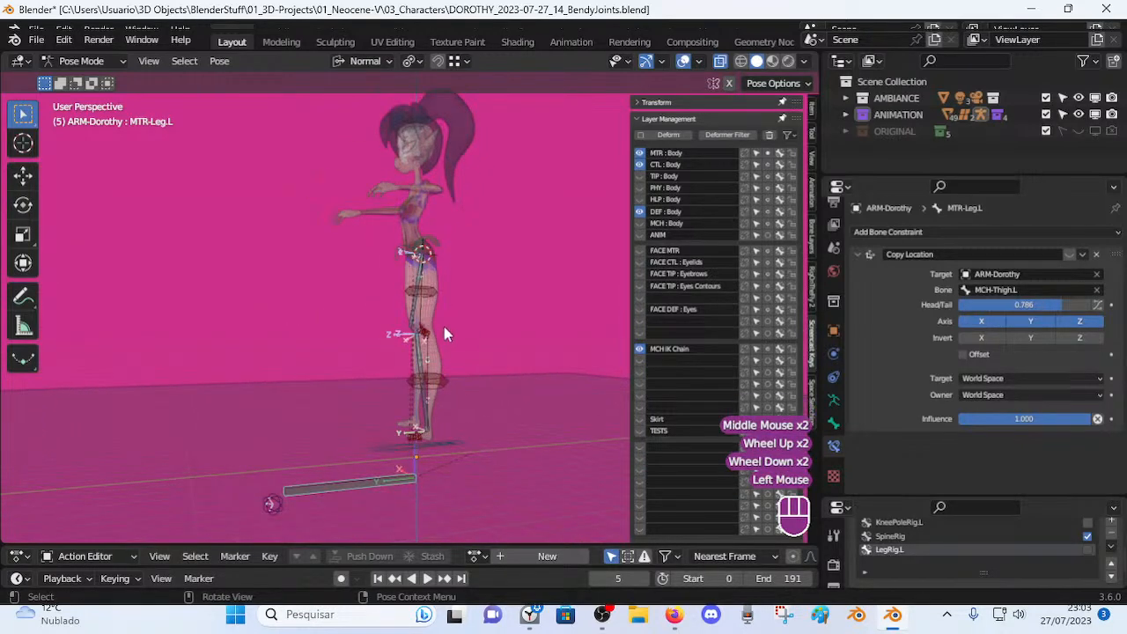
{"action": "left_click", "coordinate": [1068, 254]}
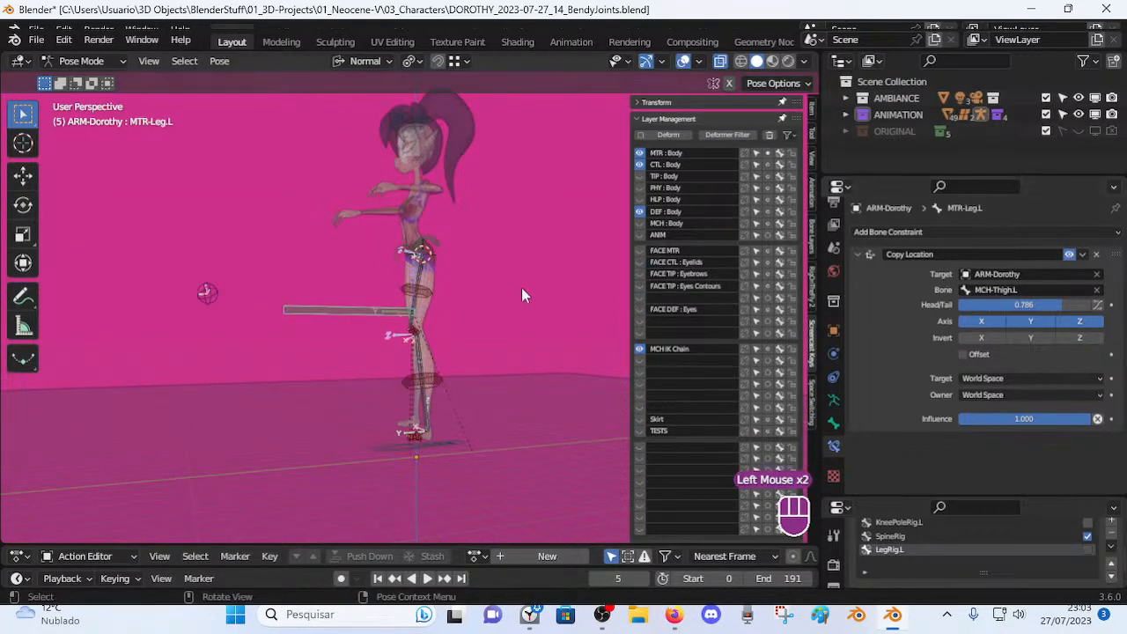
{"action": "scroll", "coordinate": [546, 334], "scroll_direction": "up", "scroll_amount": 2}
{"action": "middle_click_drag", "start_coordinate": [545, 334], "coordinate": [614, 337]}
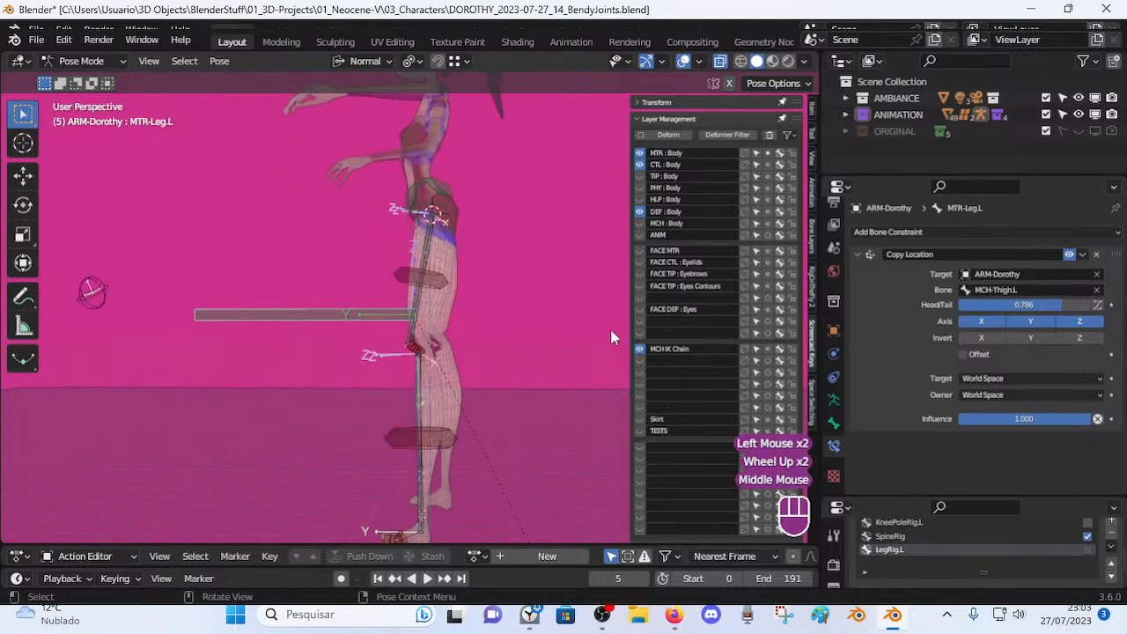
Try the Offset option on MTR-Leg.L's Copy Location constraint and switch it back off.
{"action": "left_click", "coordinate": [963, 355]}
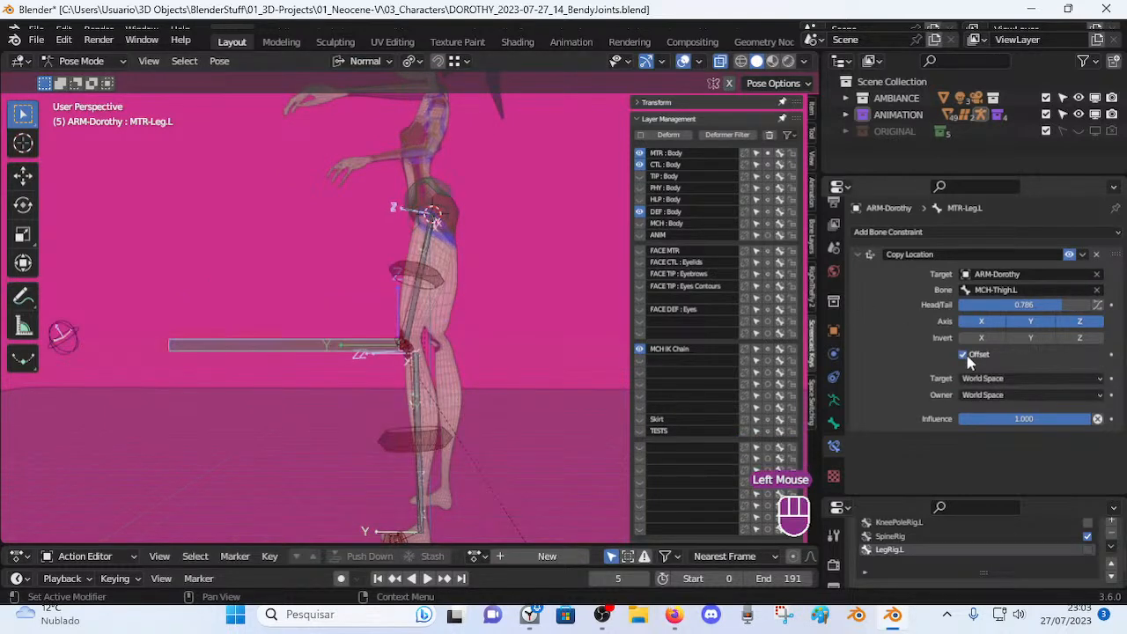
{"action": "left_click", "coordinate": [963, 354]}
{"action": "middle_click_drag", "start_coordinate": [378, 311], "coordinate": [362, 320]}
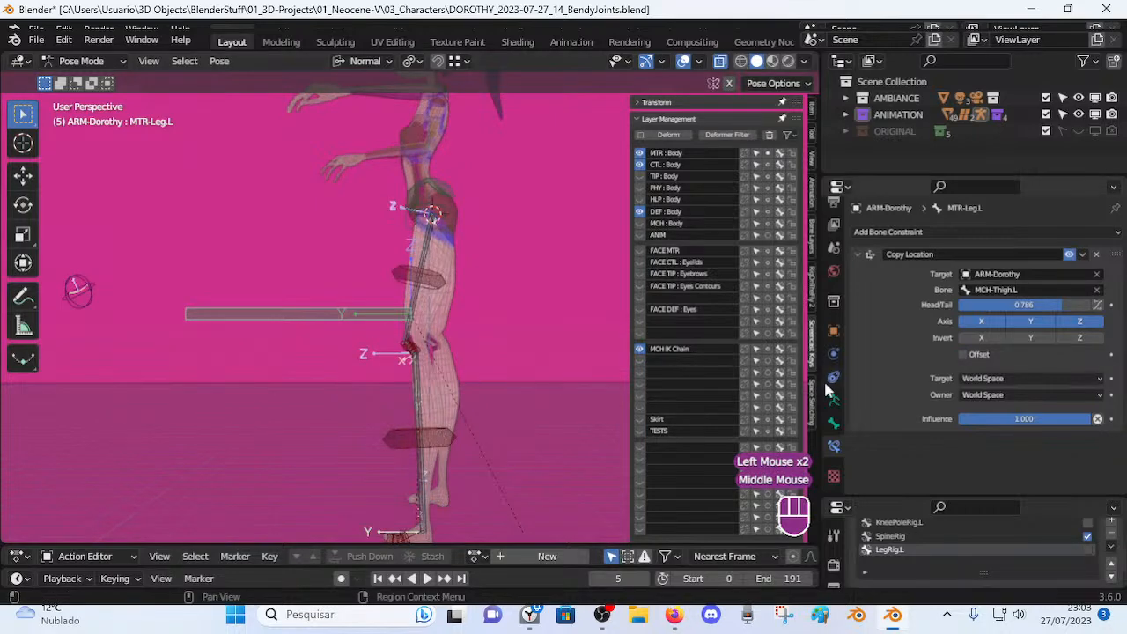
Set MTR-Leg.L's Copy Location influence to 0.871 and its Head/Tail value to 0.468.
{"action": "scroll", "coordinate": [456, 253], "scroll_direction": "down", "scroll_amount": 1}
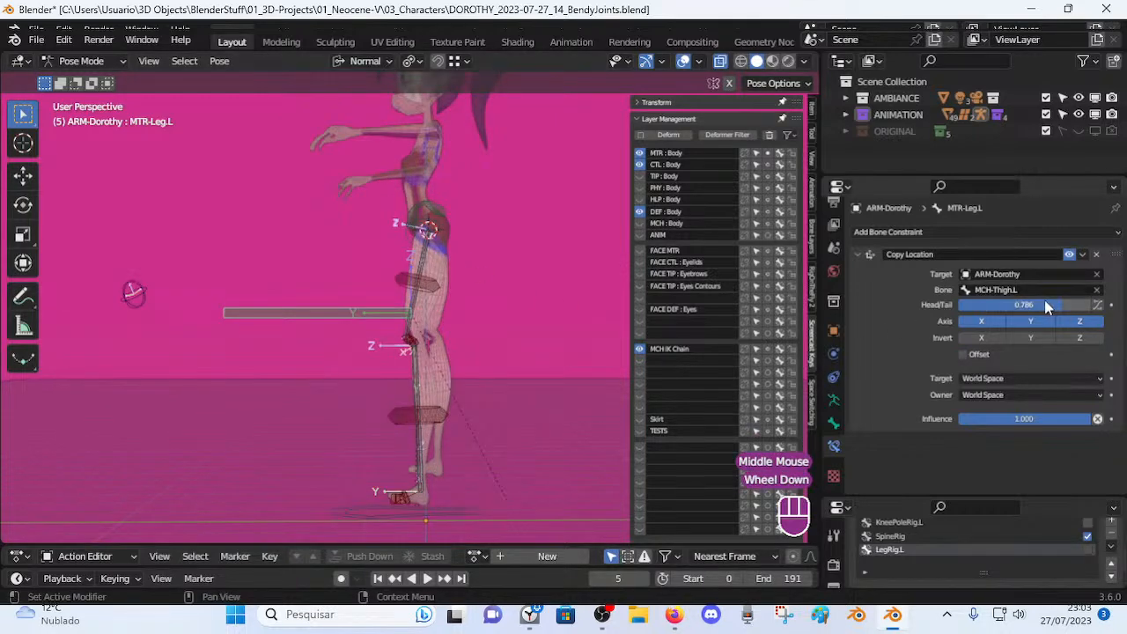
{"action": "left_click_drag", "start_coordinate": [1090, 418], "coordinate": [1072, 418]}
{"action": "left_click_drag", "start_coordinate": [1090, 305], "coordinate": [1044, 304]}
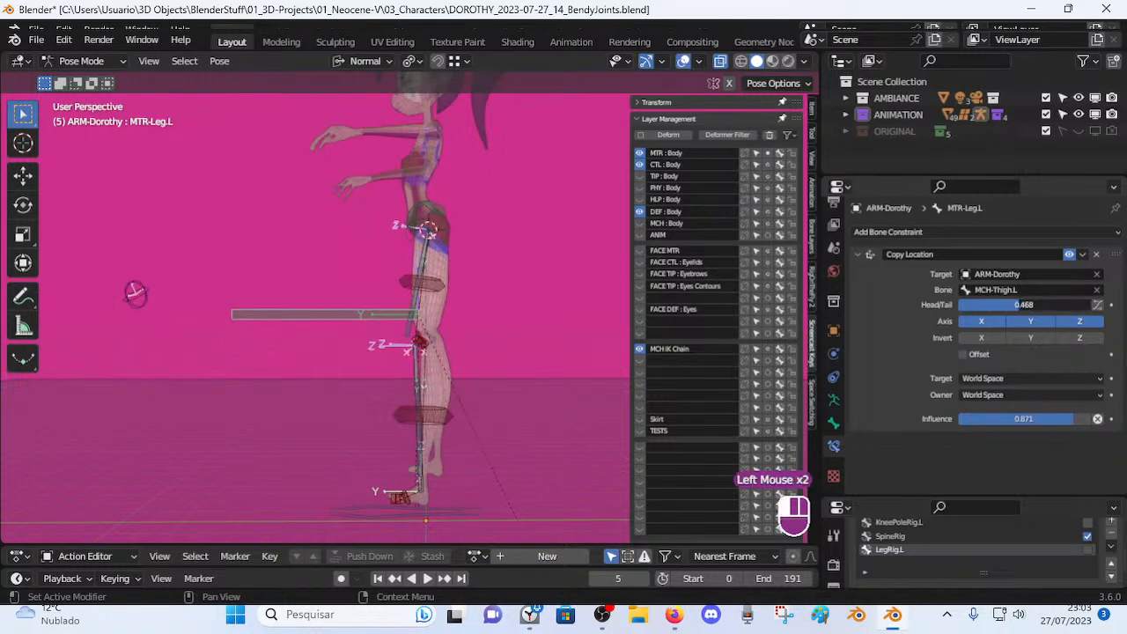
Test the leg's response by moving the CTL-Spine-BBH.001 hip control, cancel the move and reselect MTR-Leg.L.
{"action": "left_click", "coordinate": [444, 226]}
{"action": "key", "text": "g"}
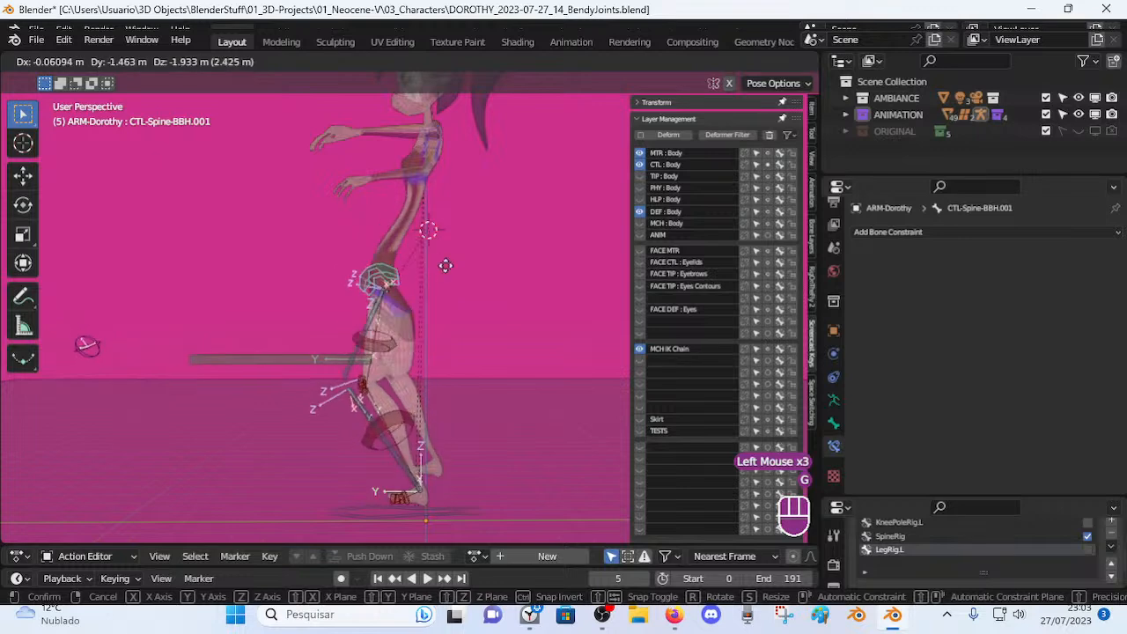
{"action": "key", "text": "Escape"}
{"action": "left_click", "coordinate": [361, 318]}
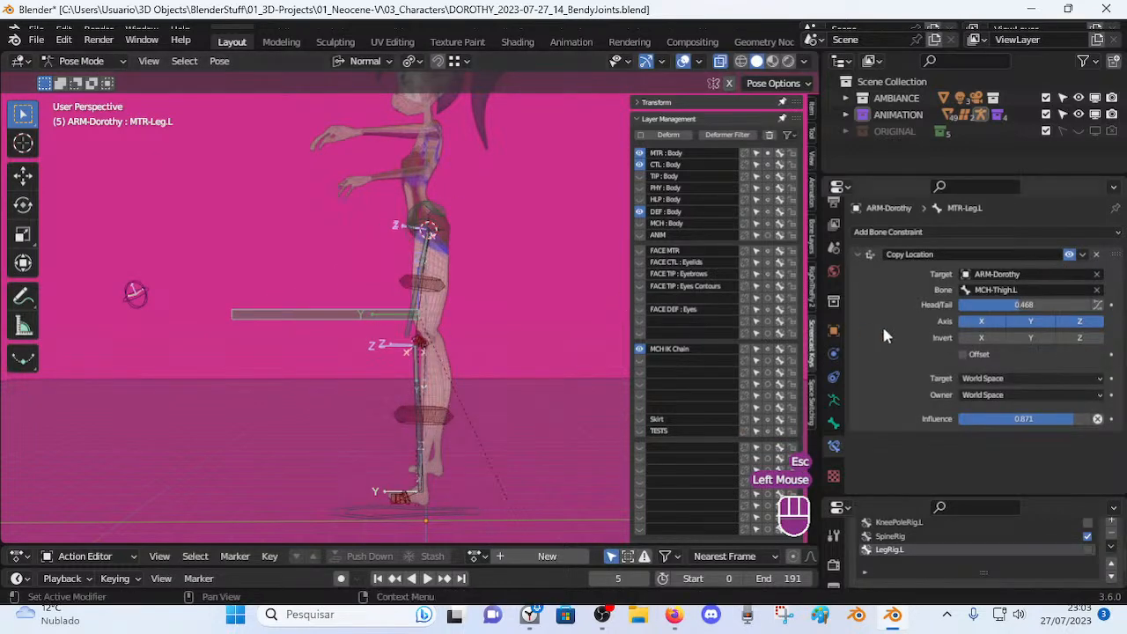
Set the Head/Tail value of MTR-Leg.L's Copy Location constraint to 0.378 and check the leg.
{"action": "left_click_drag", "start_coordinate": [1017, 305], "coordinate": [1007, 305]}
{"action": "middle_click_drag", "start_coordinate": [361, 341], "coordinate": [426, 353]}
{"action": "scroll", "coordinate": [396, 340], "scroll_direction": "up", "scroll_amount": 2}
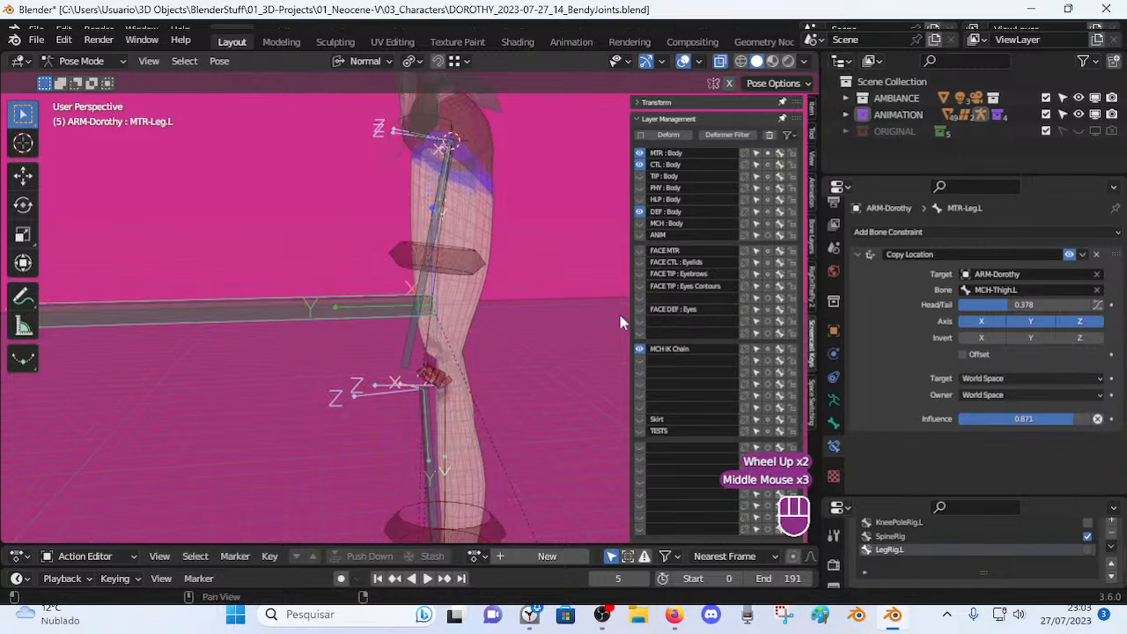
{"action": "scroll", "coordinate": [531, 329], "scroll_direction": "down", "scroll_amount": 3}
{"action": "middle_click_drag", "start_coordinate": [532, 330], "coordinate": [508, 337]}
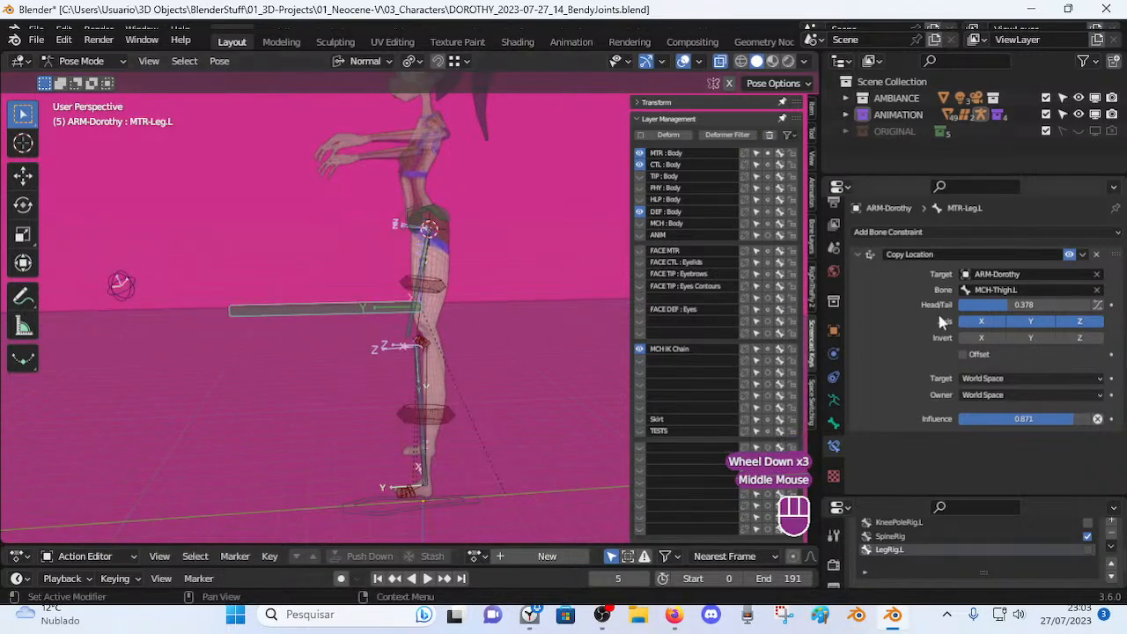
{"action": "key", "text": "Return"}
{"action": "key", "text": "Return"}
{"action": "key", "text": "Return"}
{"action": "key", "text": "Return"}
{"action": "key", "text": "Return"}
{"action": "key", "text": "Return"}
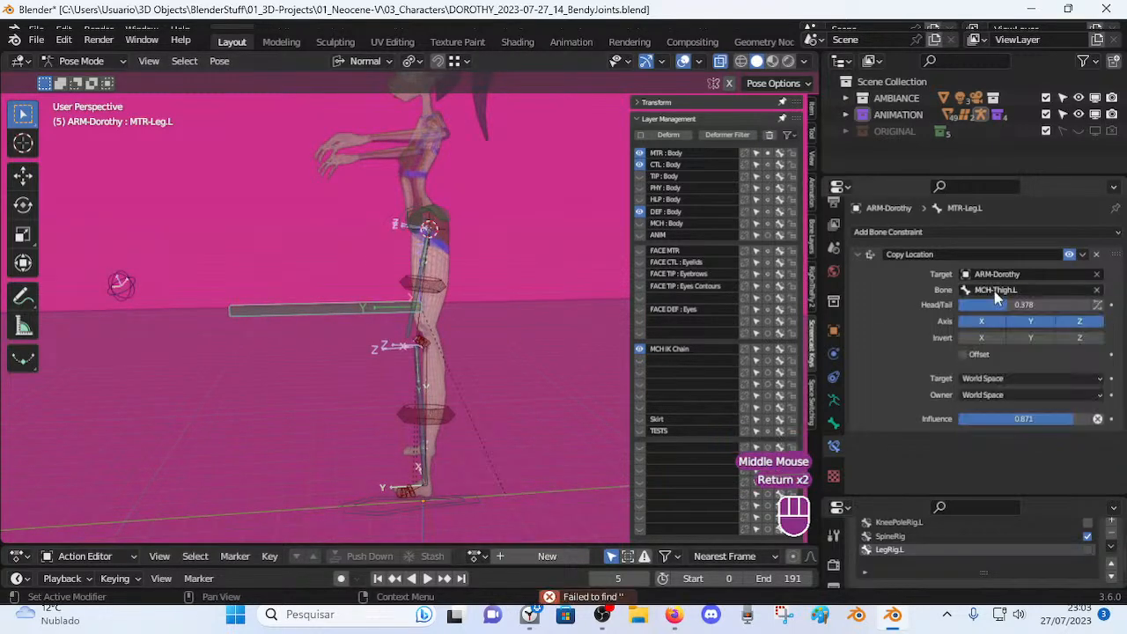
{"action": "left_click", "coordinate": [993, 377]}
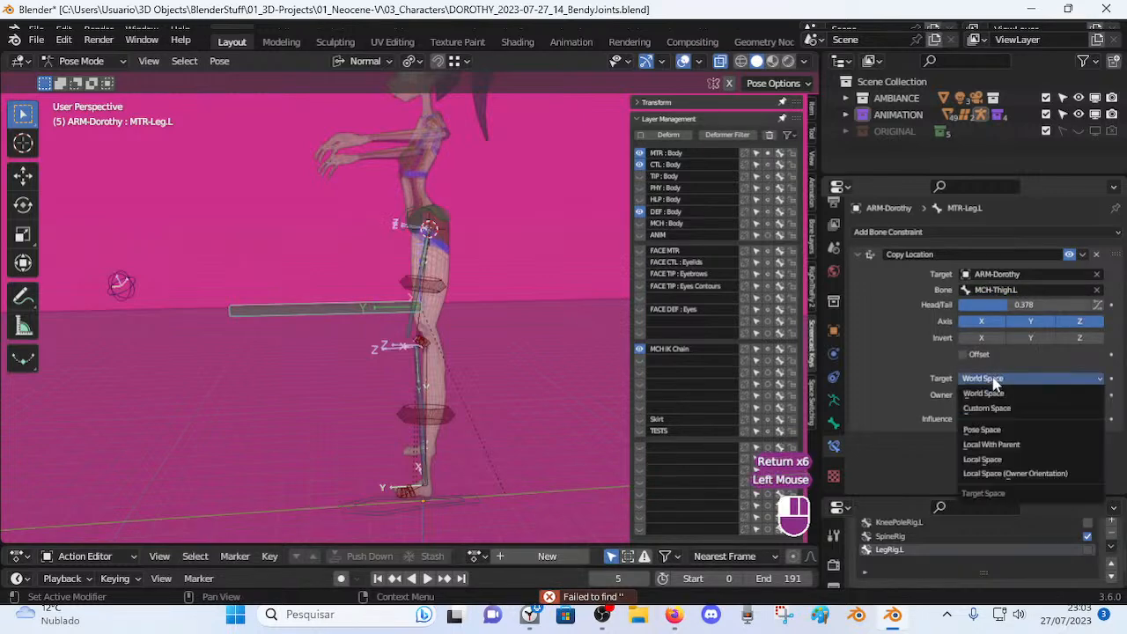
{"action": "left_click", "coordinate": [949, 412]}
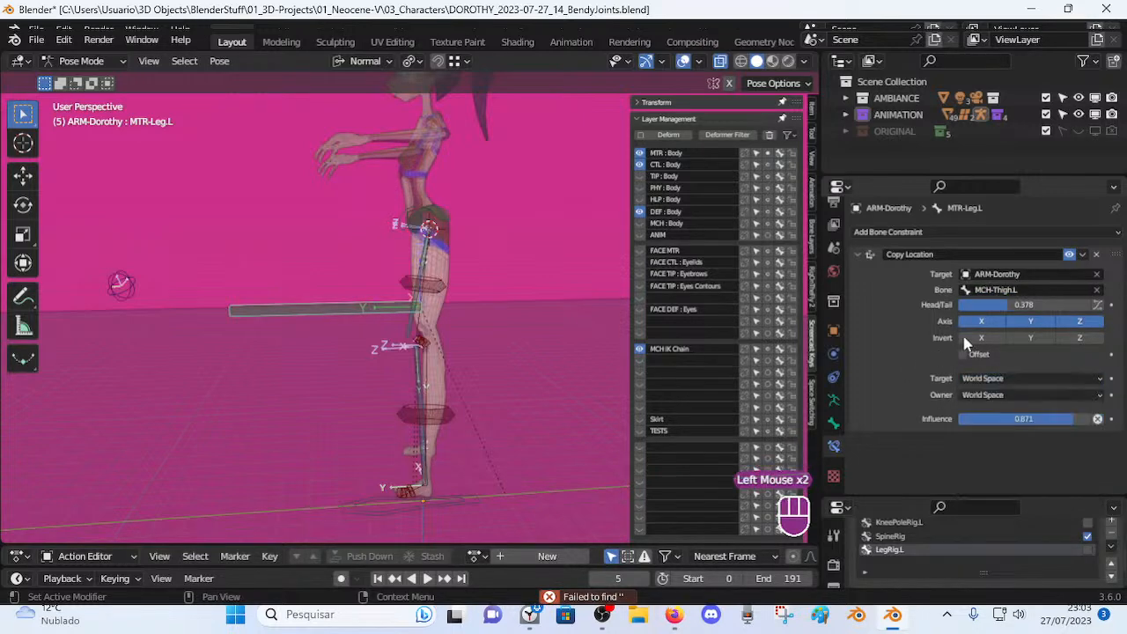
Remove the Copy Location constraint from MTR-Leg.L and reset the pose transforms of all bones.
{"action": "left_click", "coordinate": [1097, 254]}
{"action": "middle_click_drag", "start_coordinate": [563, 290], "coordinate": [418, 413]}
{"action": "key", "text": "alt+q"}
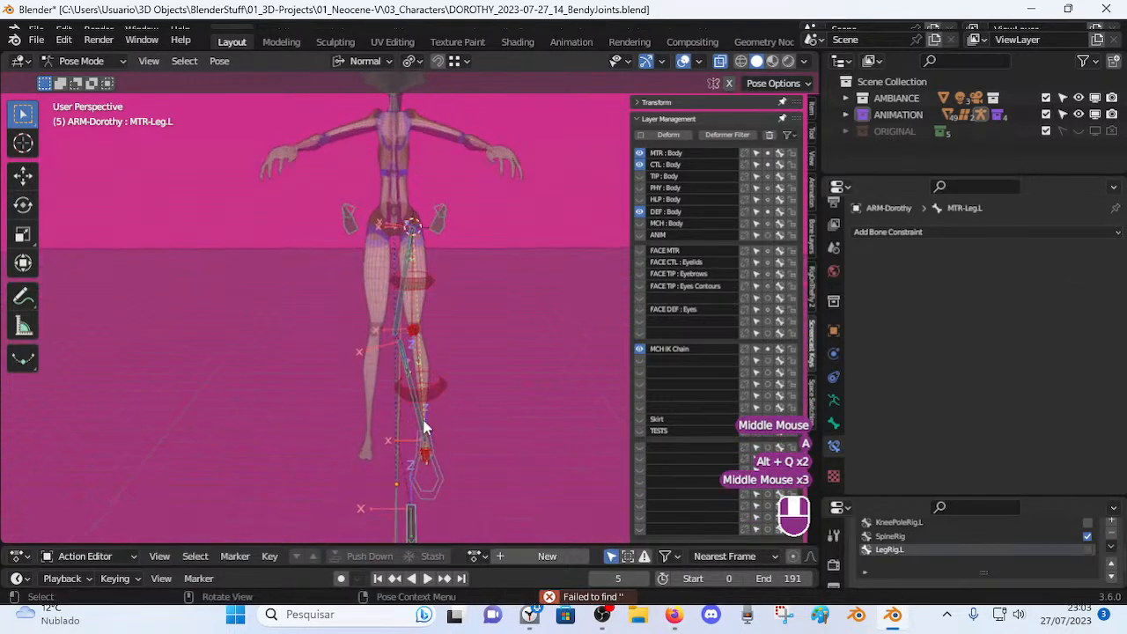
Select the MTR-Leg.L bone and try moving it in Pose Mode.
{"action": "left_click", "coordinate": [418, 514]}
{"action": "middle_click_drag", "start_coordinate": [418, 514], "coordinate": [469, 439]}
{"action": "key", "text": "g"}
{"action": "key", "text": "Escape"}
{"action": "middle_click_drag", "start_coordinate": [540, 413], "coordinate": [450, 409]}
Move the MTR-Leg.L bone along Z in Edit Mode and check the leg from the side in Pose Mode.
{"action": "key", "text": "Tab"}
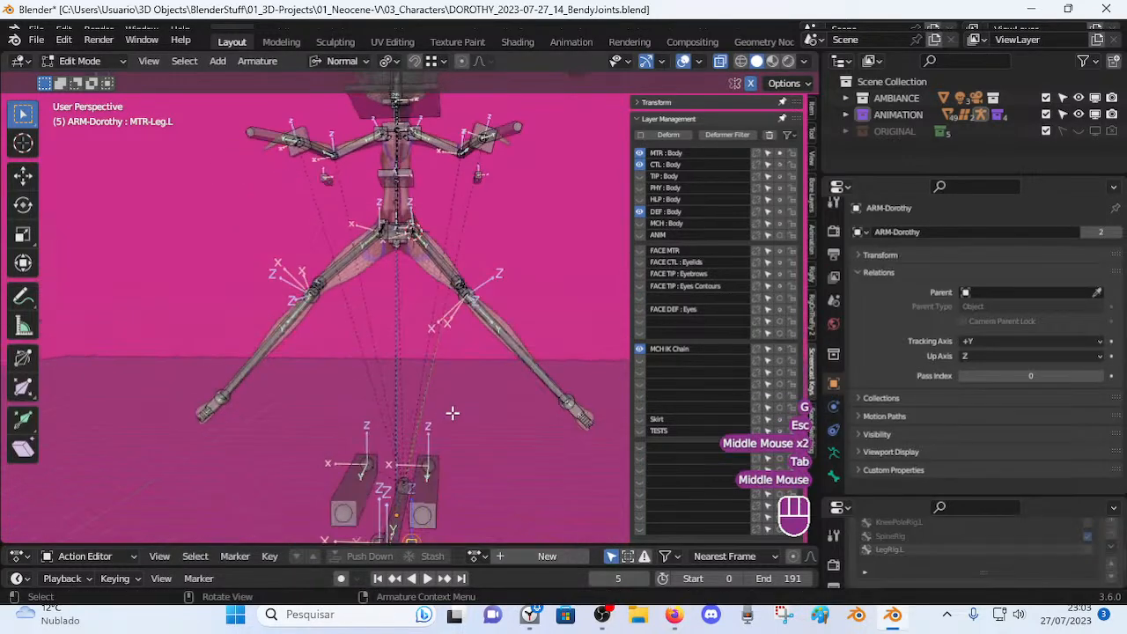
{"action": "scroll", "coordinate": [423, 454], "scroll_direction": "down", "scroll_amount": 1}
{"action": "key", "text": "g"}
{"action": "key", "text": "z"}
{"action": "left_click", "coordinate": [408, 308]}
{"action": "key", "text": "Tab"}
{"action": "middle_click_drag", "start_coordinate": [414, 326], "coordinate": [344, 343]}
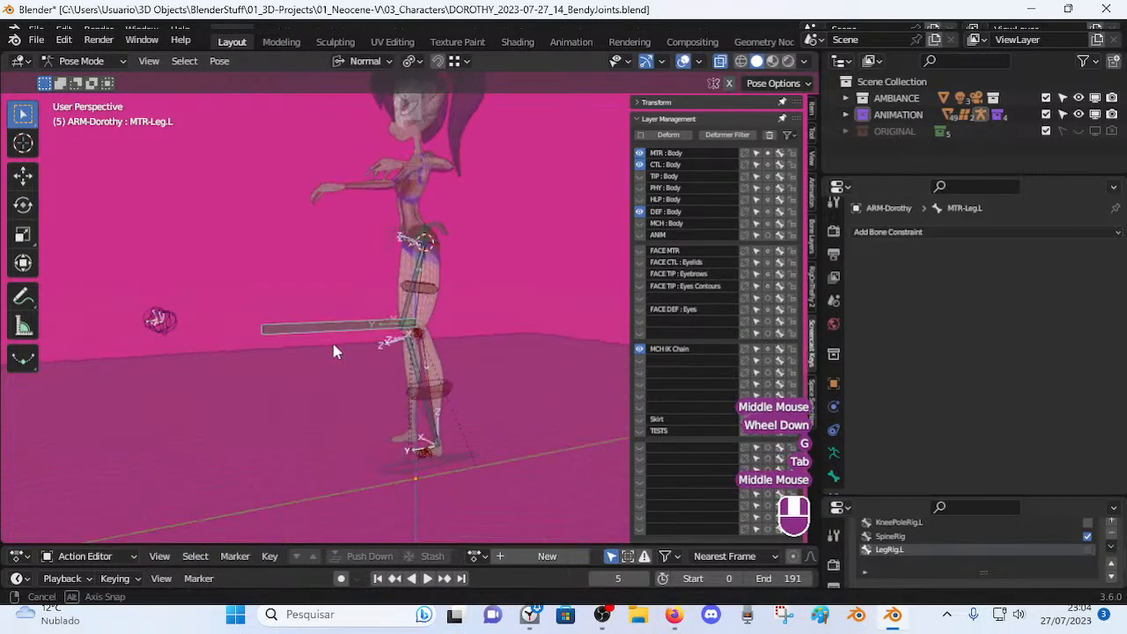
Refine MTR-Leg.L's rest height with two more Z-axis moves in Edit Mode, checking each in Pose Mode.
{"action": "scroll", "coordinate": [348, 352], "scroll_direction": "up", "scroll_amount": 2}
{"action": "key", "text": "Tab"}
{"action": "key", "text": "g"}
{"action": "key", "text": "z"}
{"action": "left_click", "coordinate": [422, 354]}
{"action": "key", "text": "Tab"}
{"action": "middle_click_drag", "start_coordinate": [407, 361], "coordinate": [328, 378]}
{"action": "key", "text": "Tab"}
{"action": "key", "text": "g"}
{"action": "key", "text": "z"}
{"action": "left_click", "coordinate": [398, 359]}
{"action": "key", "text": "Tab"}
Reposition MTR-Leg.L freely in Edit Mode in three passes, checking the knee bend in Pose Mode after each.
{"action": "middle_click_drag", "start_coordinate": [402, 400], "coordinate": [384, 379]}
{"action": "key", "text": "Tab"}
{"action": "key", "text": "g"}
{"action": "left_click", "coordinate": [417, 385]}
{"action": "key", "text": "Tab"}
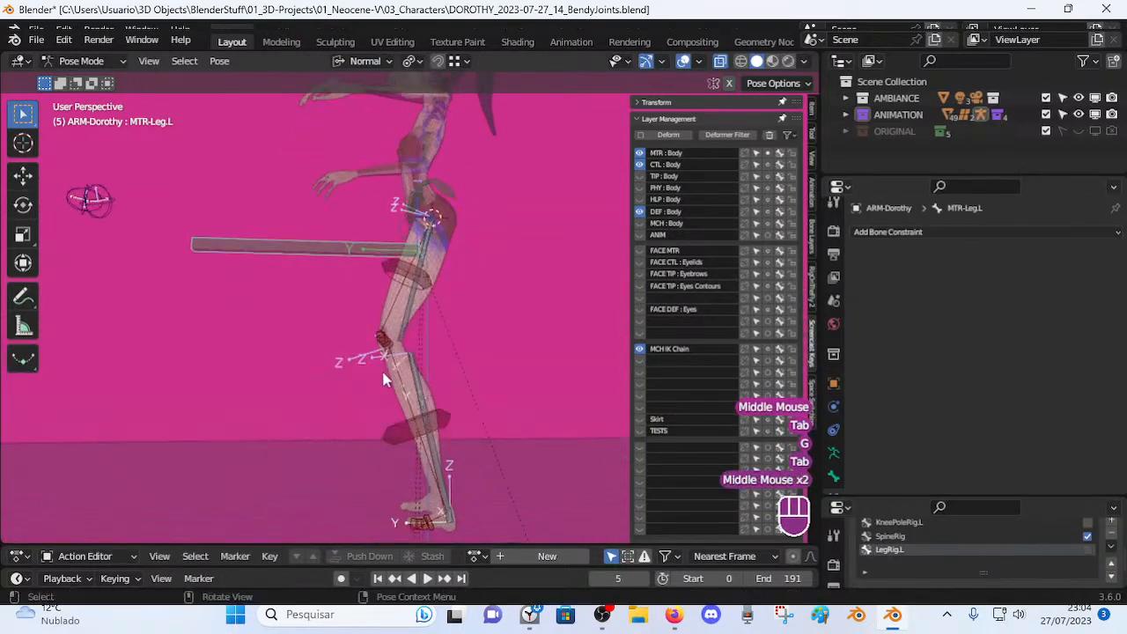
{"action": "scroll", "coordinate": [384, 379], "scroll_direction": "down", "scroll_amount": 2}
{"action": "key", "text": "Tab"}
{"action": "key", "text": "g"}
{"action": "left_click", "coordinate": [383, 368]}
{"action": "key", "text": "Tab"}
{"action": "key", "text": "Tab"}
{"action": "key", "text": "g"}
{"action": "left_click", "coordinate": [384, 390]}
{"action": "key", "text": "Tab"}
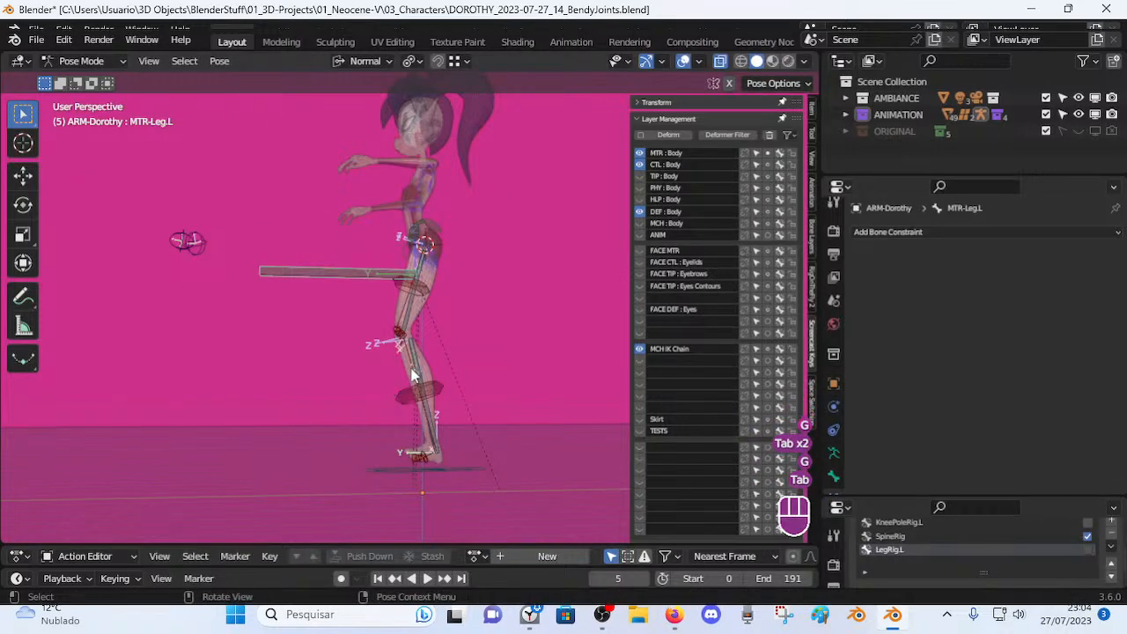
Keep adjusting MTR-Leg.L's rest position in Edit Mode until its head sits at mid-thigh and the knee is slightly bent in Pose Mode.
{"action": "key", "text": "Tab"}
{"action": "key", "text": "g"}
{"action": "left_click", "coordinate": [405, 384]}
{"action": "key", "text": "Tab"}
{"action": "key", "text": "Tab"}
{"action": "key", "text": "g"}
{"action": "left_click", "coordinate": [396, 420]}
{"action": "key", "text": "Tab"}
{"action": "middle_click_drag", "start_coordinate": [396, 420], "coordinate": [345, 309]}
{"action": "scroll", "coordinate": [434, 401], "scroll_direction": "up", "scroll_amount": 2}
{"action": "key", "text": "Tab"}
{"action": "key", "text": "g"}
{"action": "left_click", "coordinate": [429, 381]}
{"action": "key", "text": "Tab"}
{"action": "key", "text": "Tab"}
{"action": "key", "text": "g"}
{"action": "left_click", "coordinate": [392, 385]}
{"action": "key", "text": "Tab"}
{"action": "scroll", "coordinate": [512, 420], "scroll_direction": "up", "scroll_amount": 1}
{"action": "left_click", "coordinate": [407, 329]}
{"action": "left_click", "coordinate": [342, 335]}
{"action": "left_click", "coordinate": [385, 333]}
{"action": "left_click", "coordinate": [361, 300]}
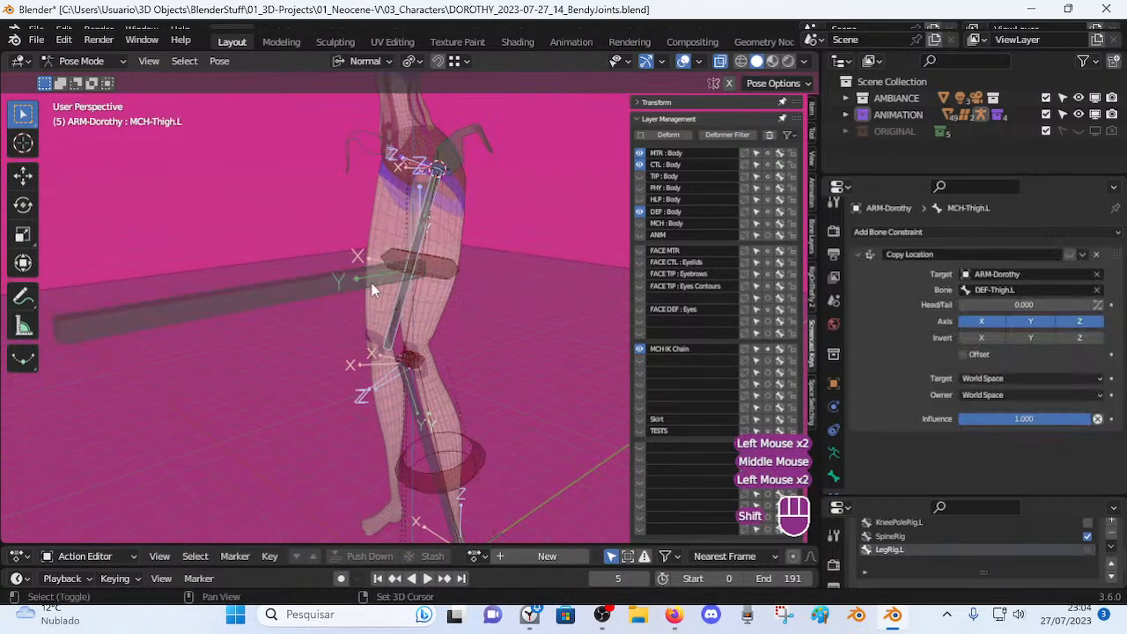
{"action": "left_click", "coordinate": [401, 317], "text": "shift"}
{"action": "key", "text": "ctrl+shift+c"}
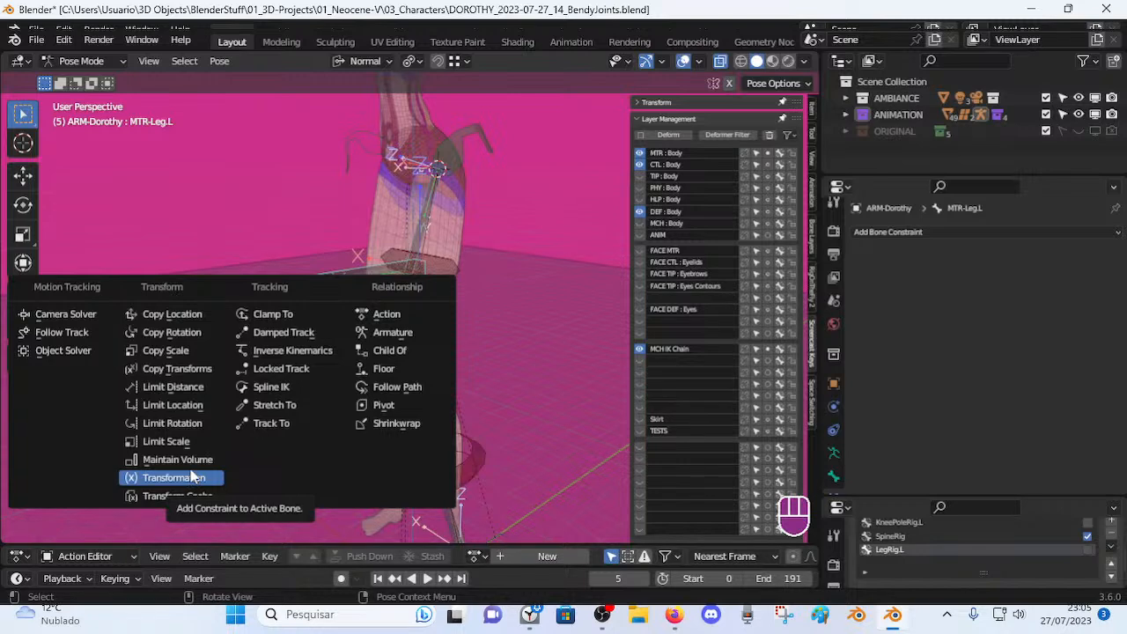
{"action": "key", "text": "Escape"}
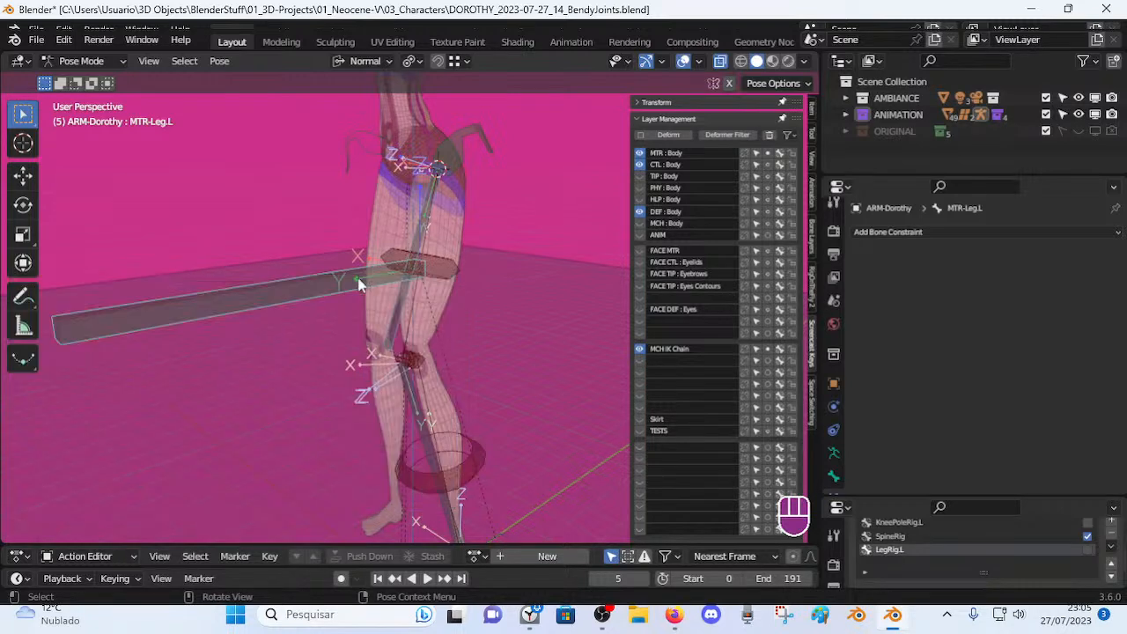
Test the knee bend by moving MTR-Leg.L forward, and reset the pose transforms of all bones.
{"action": "middle_click_drag", "start_coordinate": [407, 301], "coordinate": [384, 323]}
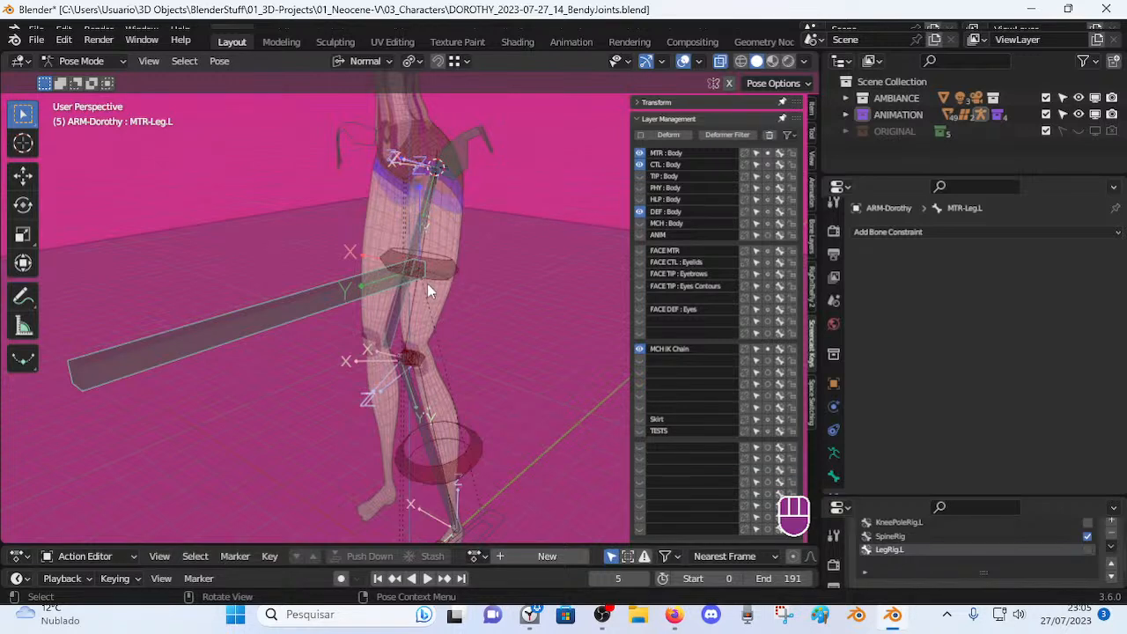
{"action": "middle_click_drag", "start_coordinate": [419, 294], "coordinate": [362, 272]}
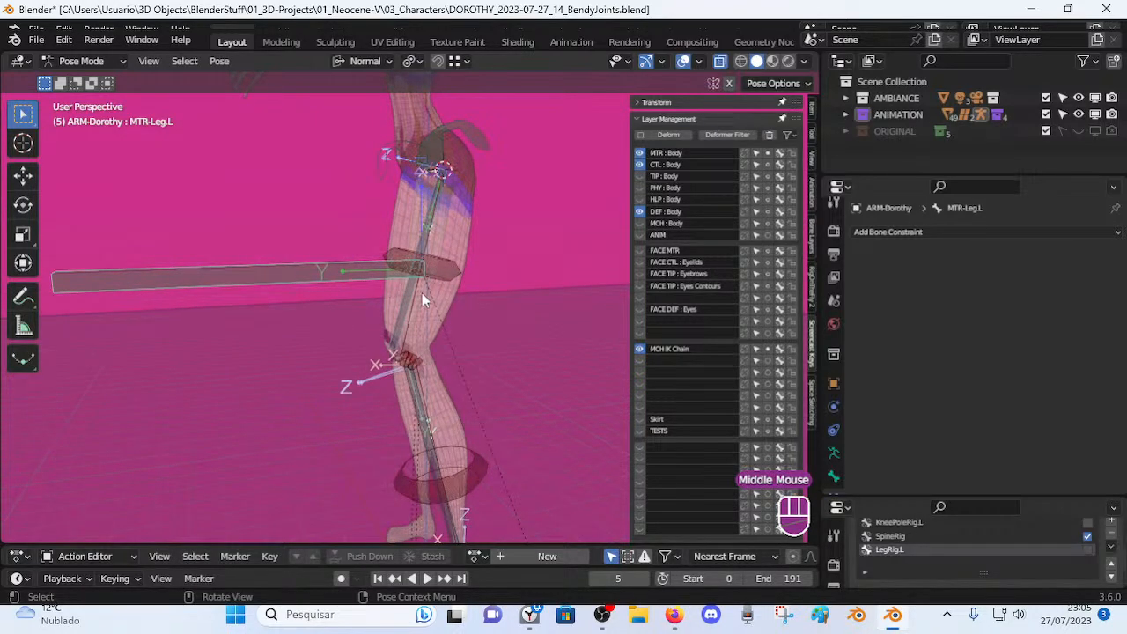
{"action": "left_click", "coordinate": [370, 280]}
{"action": "key", "text": "g"}
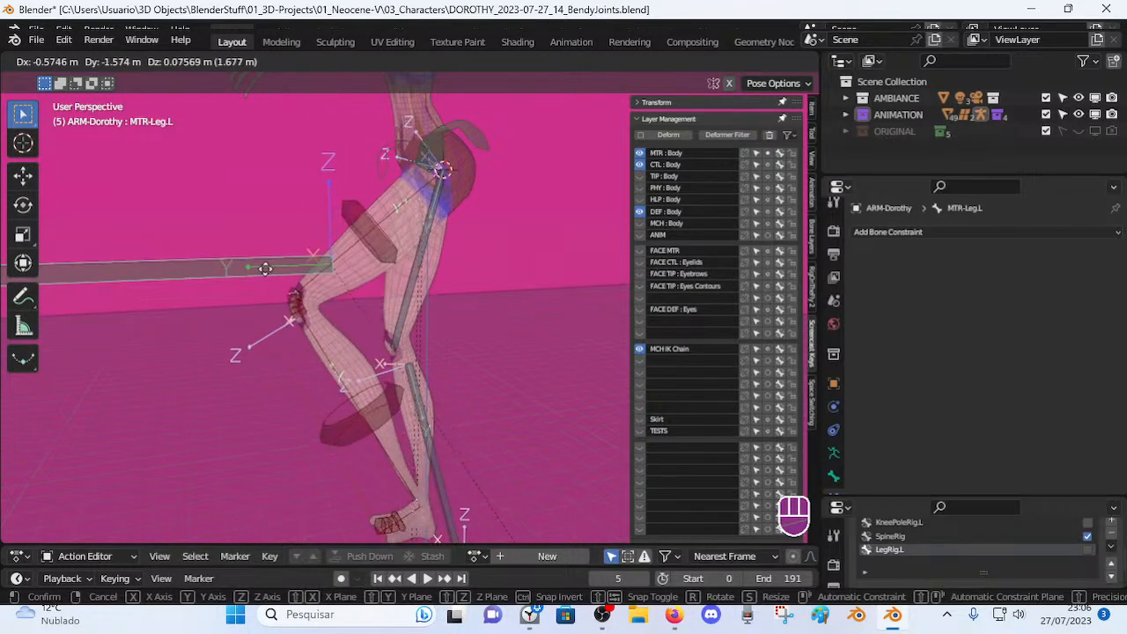
{"action": "left_click", "coordinate": [253, 269]}
{"action": "left_click", "coordinate": [459, 139]}
{"action": "scroll", "coordinate": [448, 217], "scroll_direction": "down", "scroll_amount": 1}
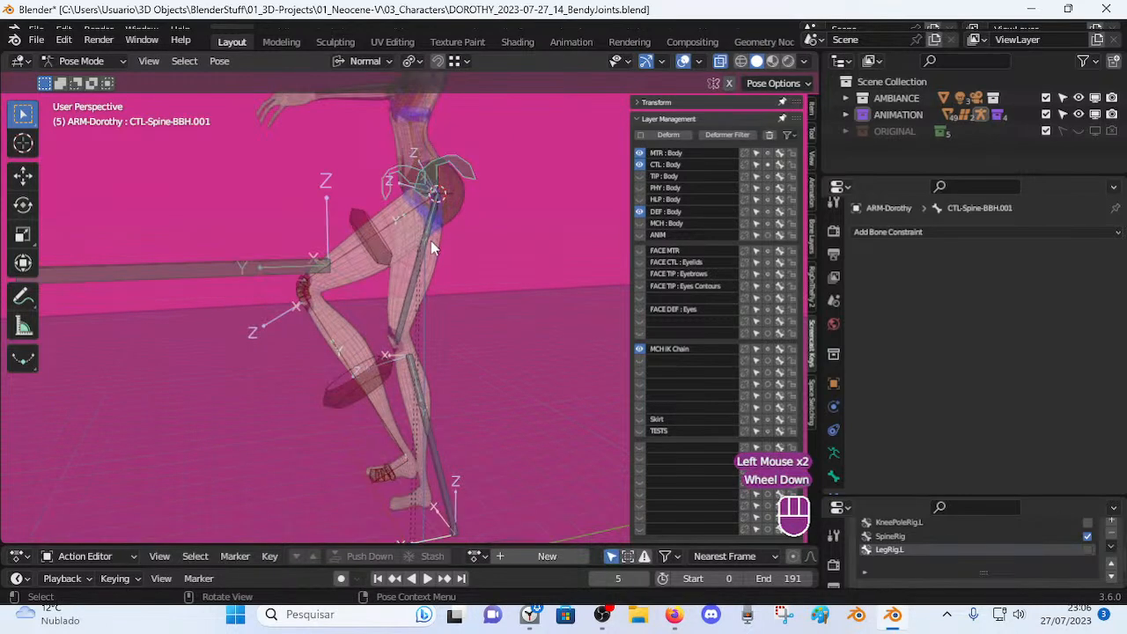
{"action": "key", "text": "a"}
{"action": "key", "text": "alt+g"}
Select MTR-Leg.L, cancel a first trial move and lower the control slightly in Pose Mode.
{"action": "left_click", "coordinate": [427, 326]}
{"action": "middle_click_drag", "start_coordinate": [427, 325], "coordinate": [405, 288], "text": "shift"}
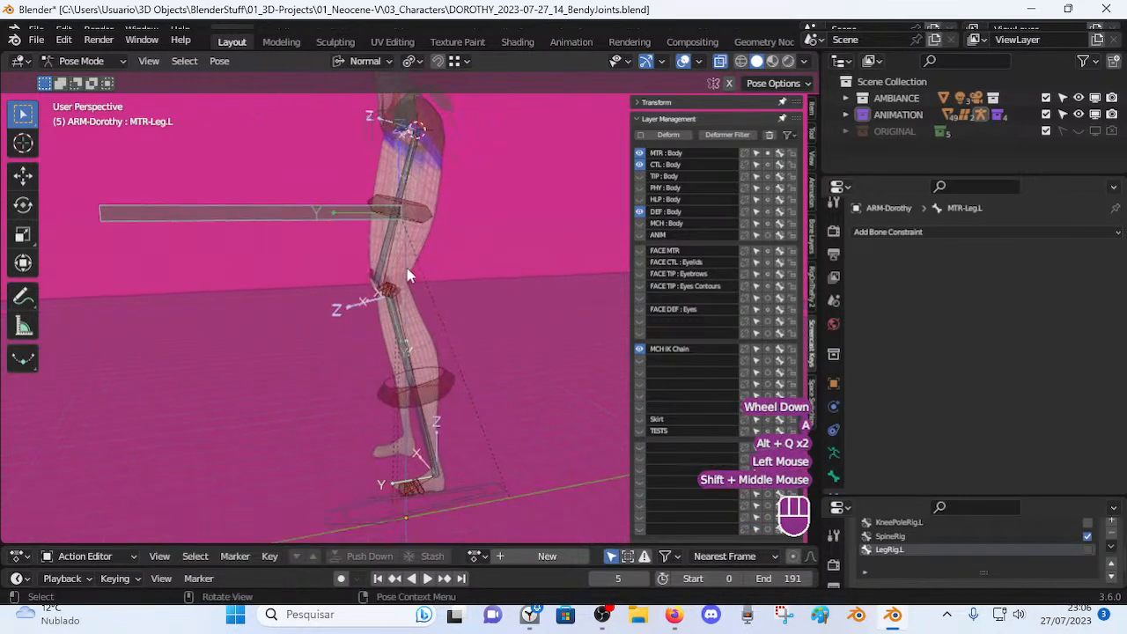
{"action": "key", "text": "g"}
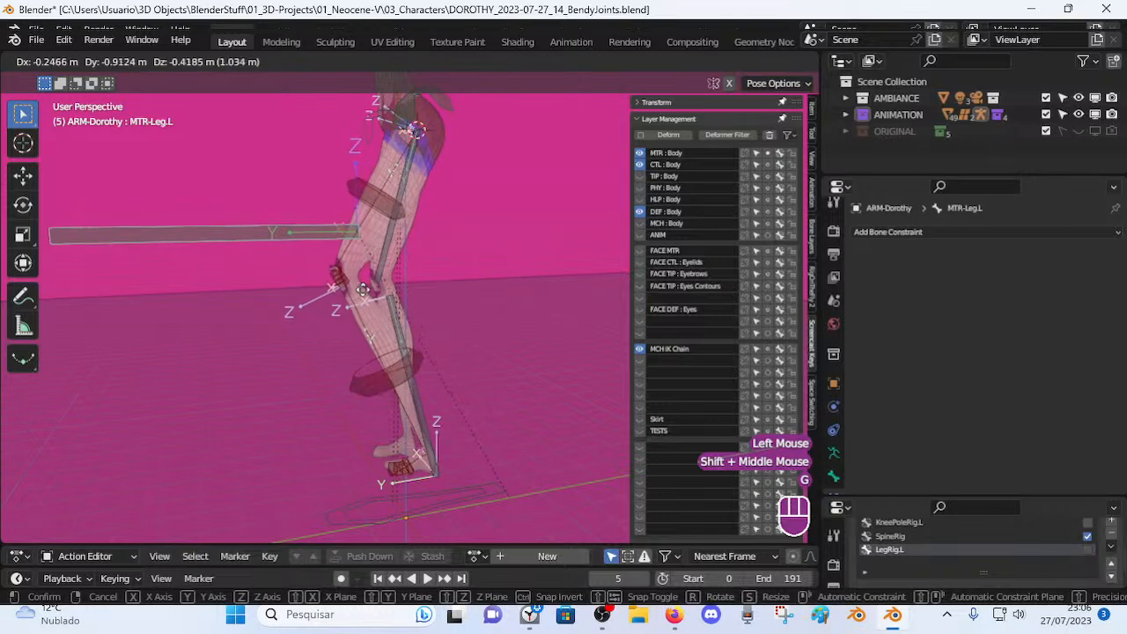
{"action": "key", "text": "Escape"}
{"action": "key", "text": "g"}
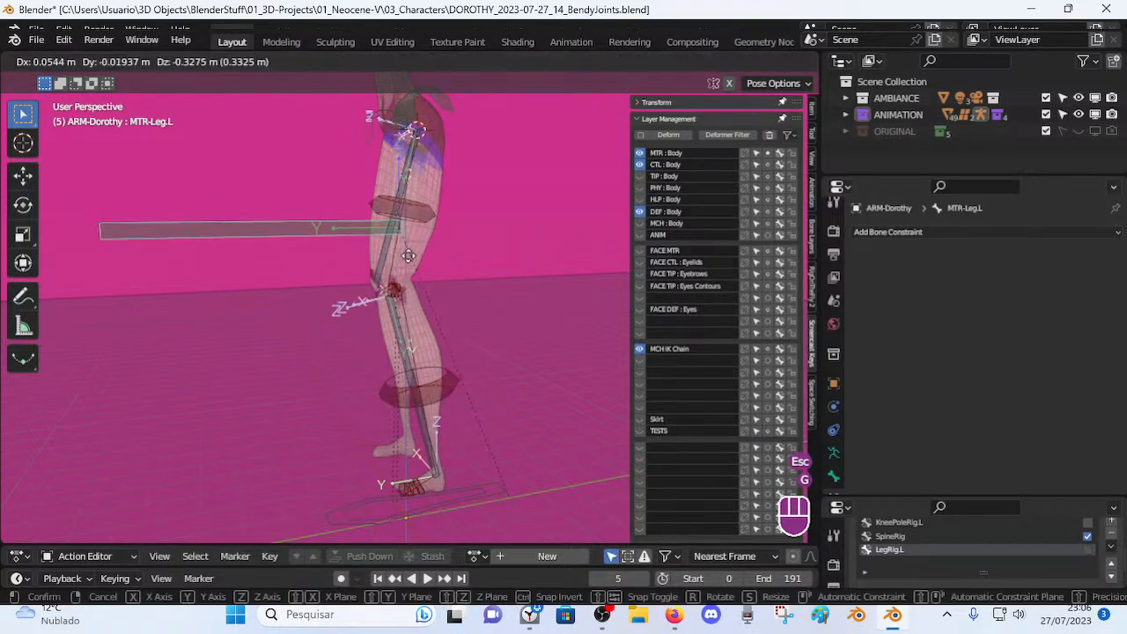
{"action": "left_click", "coordinate": [401, 280]}
Lower the CTL-Spine-BBH.001 hip control about 0.7 m and move MTR-Leg.L forward and down to bring the thigh onto MCH-Thigh.L.
{"action": "left_click", "coordinate": [460, 108]}
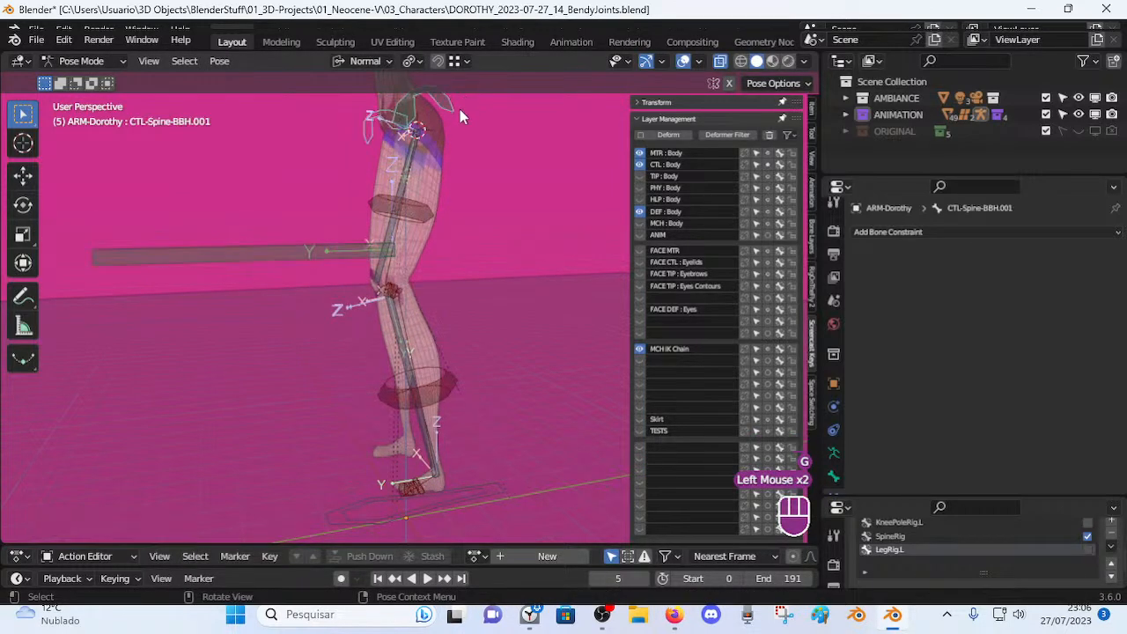
{"action": "key", "text": "g"}
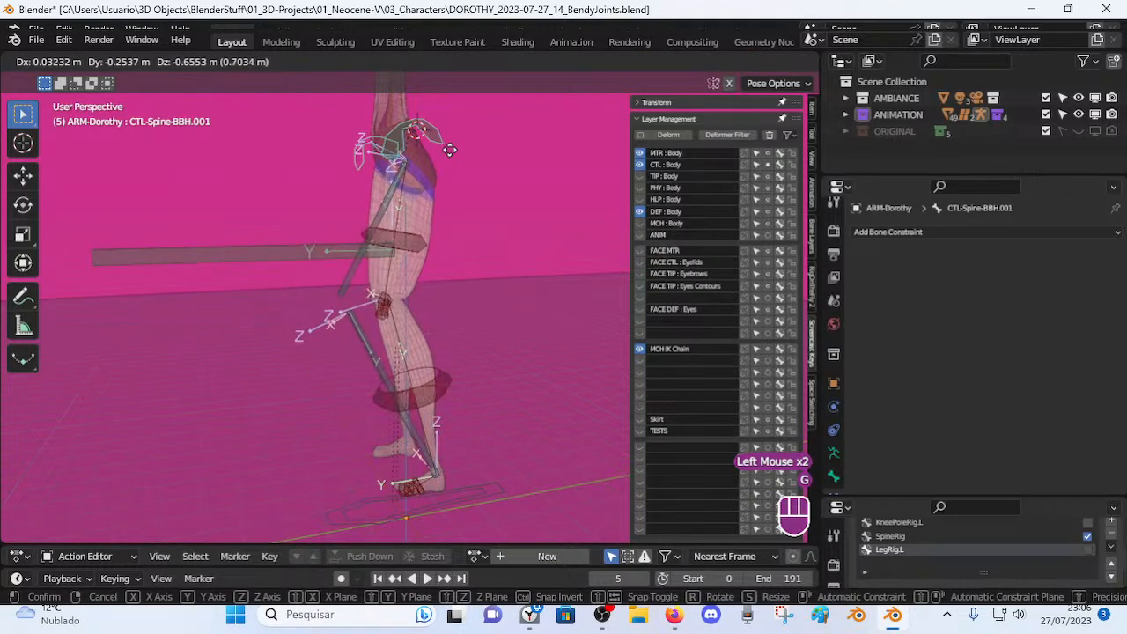
{"action": "left_click", "coordinate": [313, 252]}
{"action": "left_click", "coordinate": [313, 253]}
{"action": "key", "text": "g"}
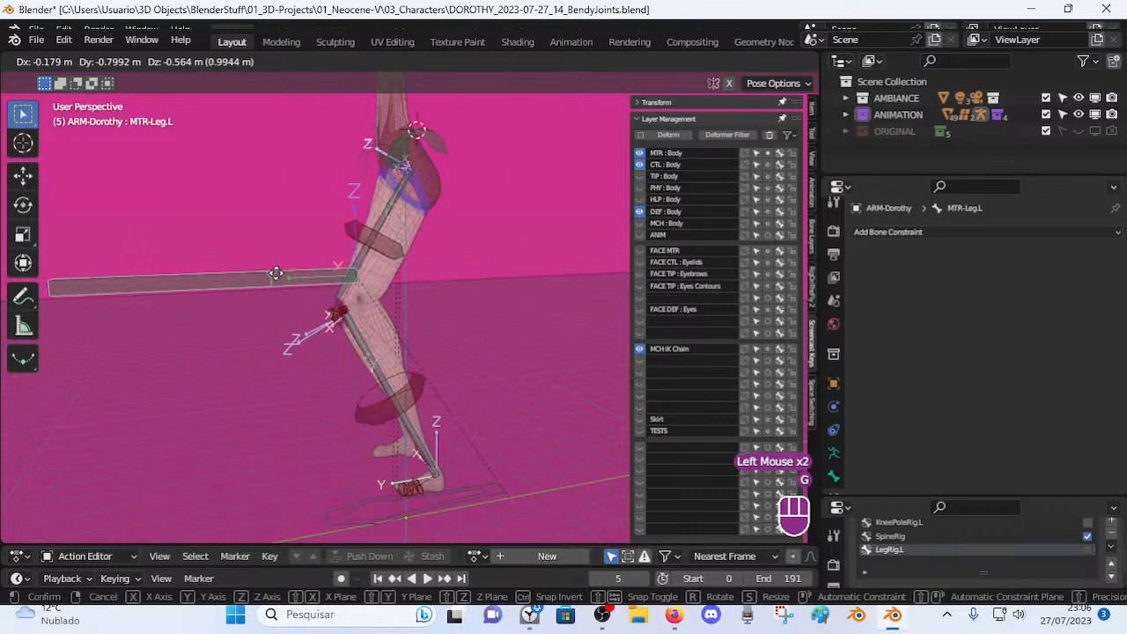
{"action": "left_click", "coordinate": [270, 276]}
Lower the hip control further and reposition MTR-Leg.L so the knee meets the MCH IK chain again.
{"action": "left_click", "coordinate": [445, 157]}
{"action": "key", "text": "g"}
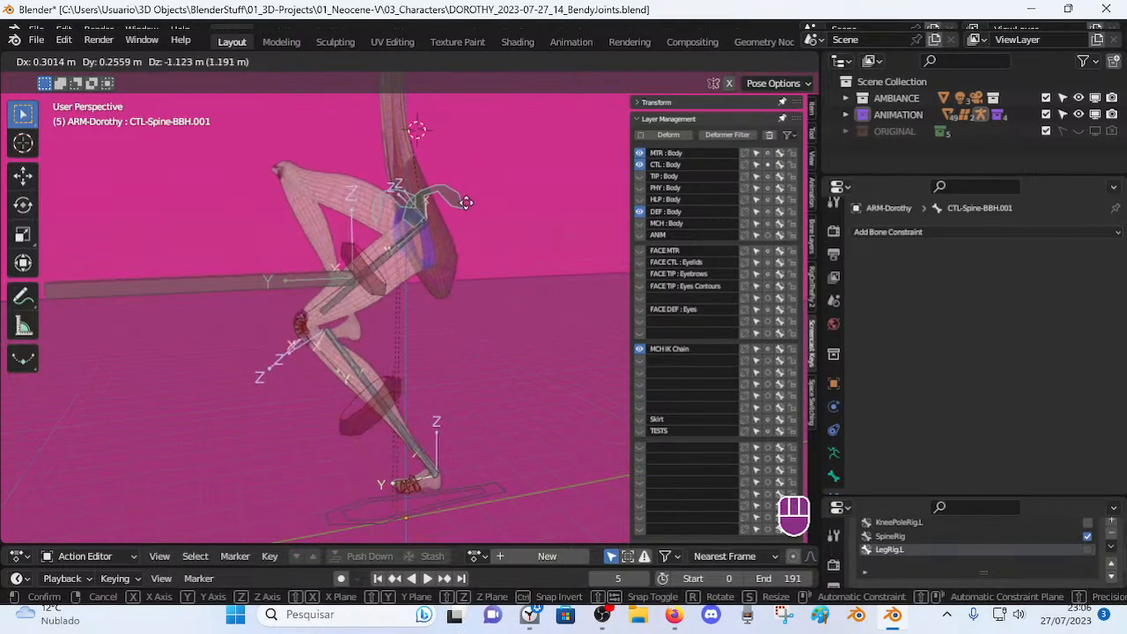
{"action": "left_click", "coordinate": [348, 266]}
{"action": "left_click", "coordinate": [332, 283]}
{"action": "key", "text": "g"}
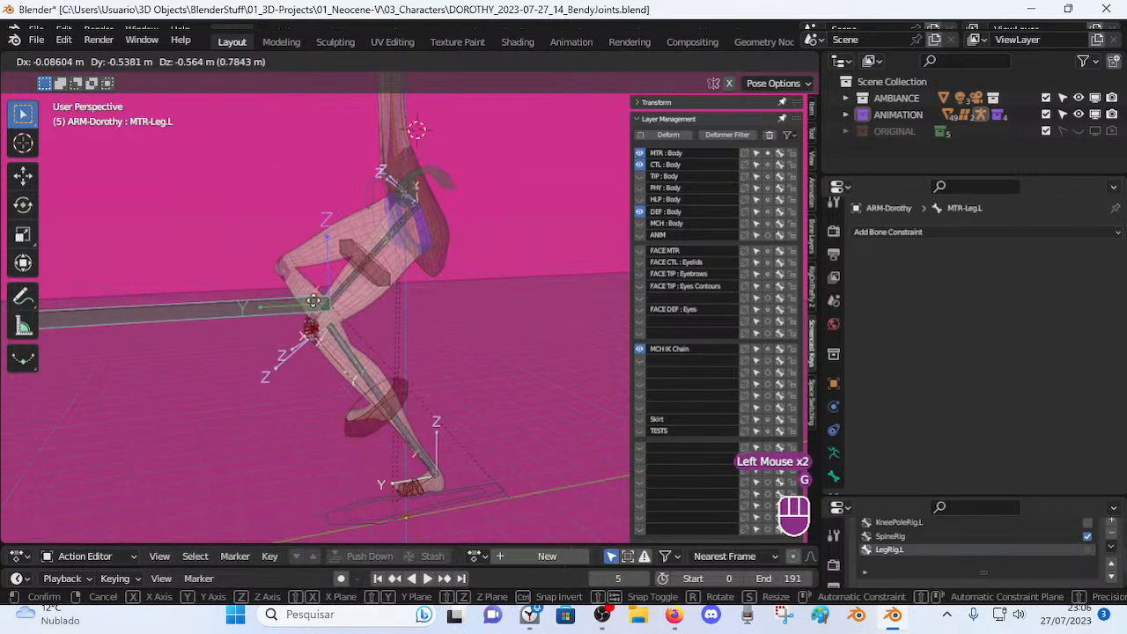
{"action": "left_click", "coordinate": [326, 299]}
Move the hip control back and down about 1.8 m into a deep squat and shift MTR-Leg.L forward and down to match the knee.
{"action": "left_click", "coordinate": [447, 202]}
{"action": "key", "text": "g"}
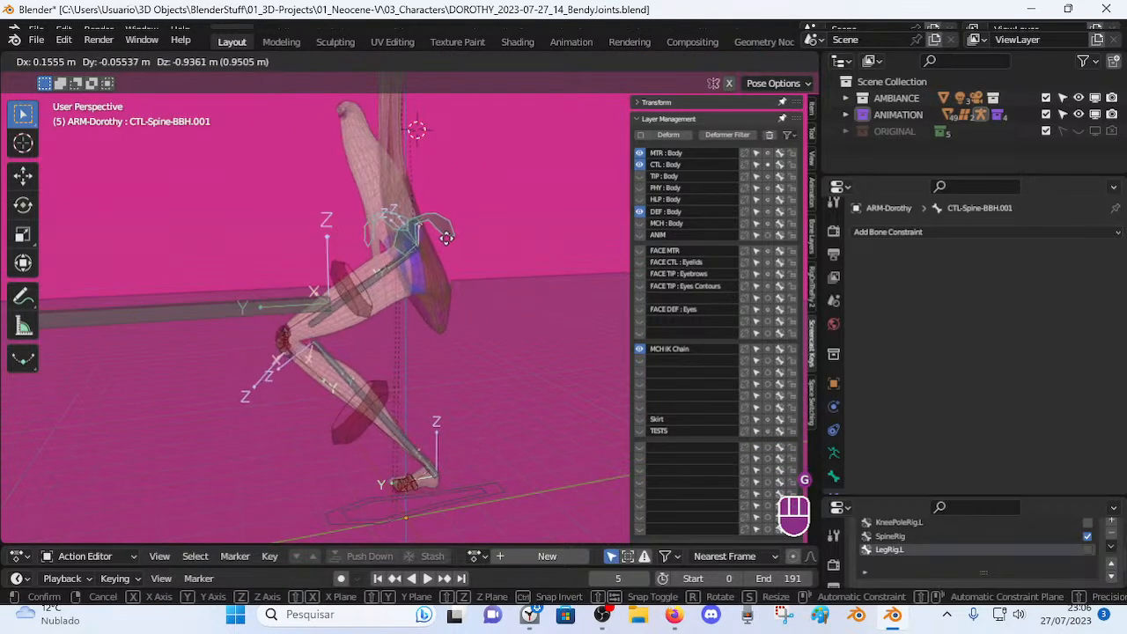
{"action": "left_click", "coordinate": [451, 236]}
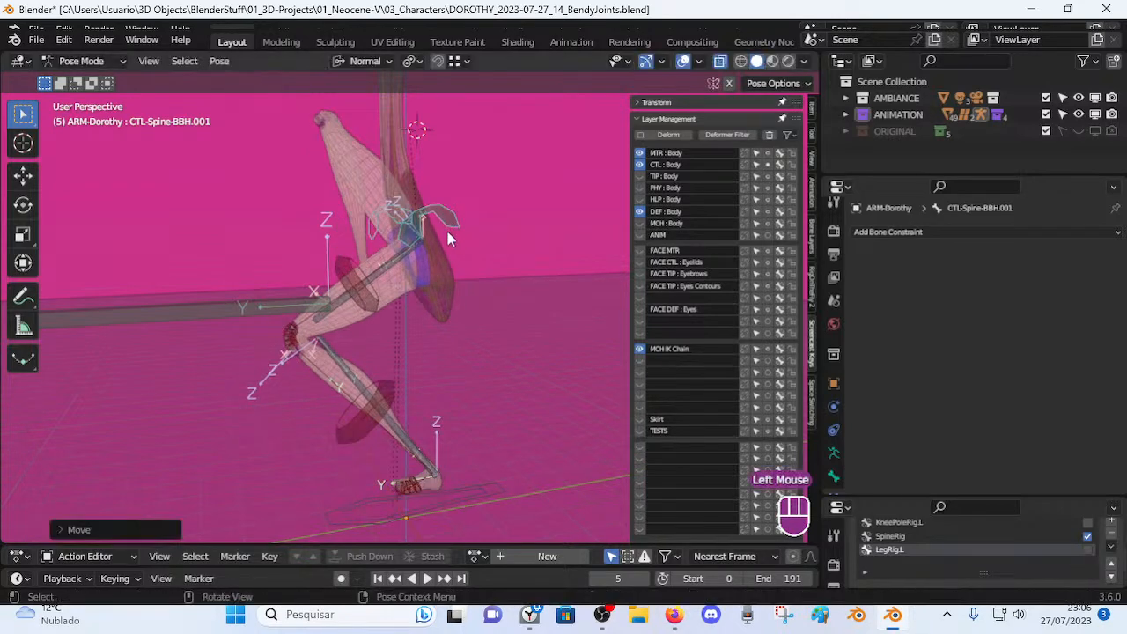
{"action": "key", "text": "g"}
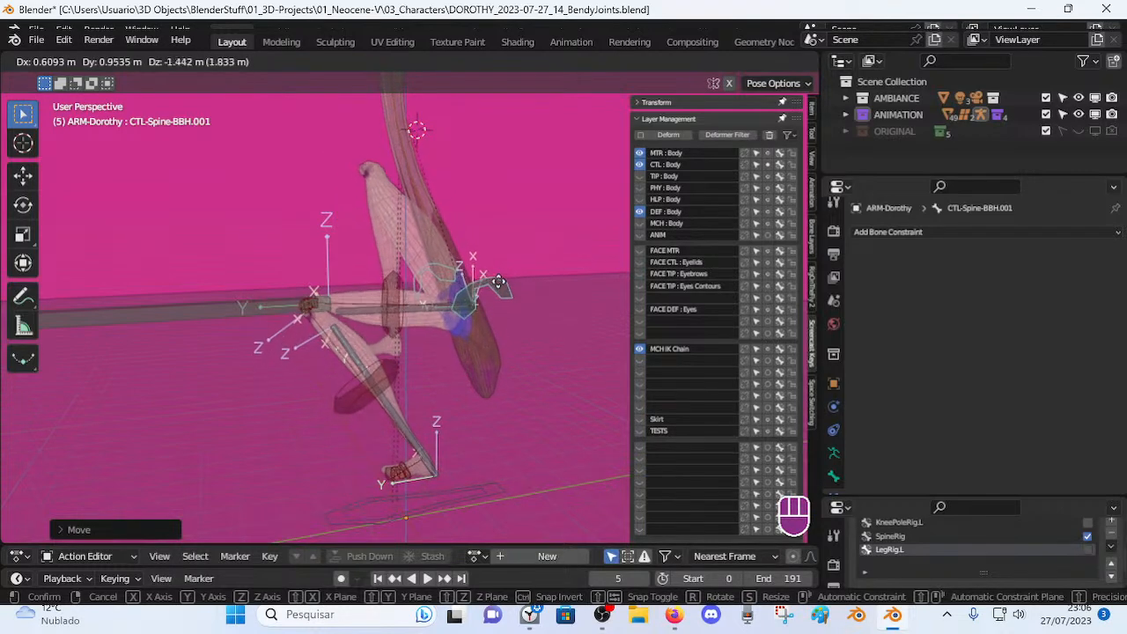
{"action": "left_click", "coordinate": [501, 280]}
{"action": "left_click", "coordinate": [235, 308]}
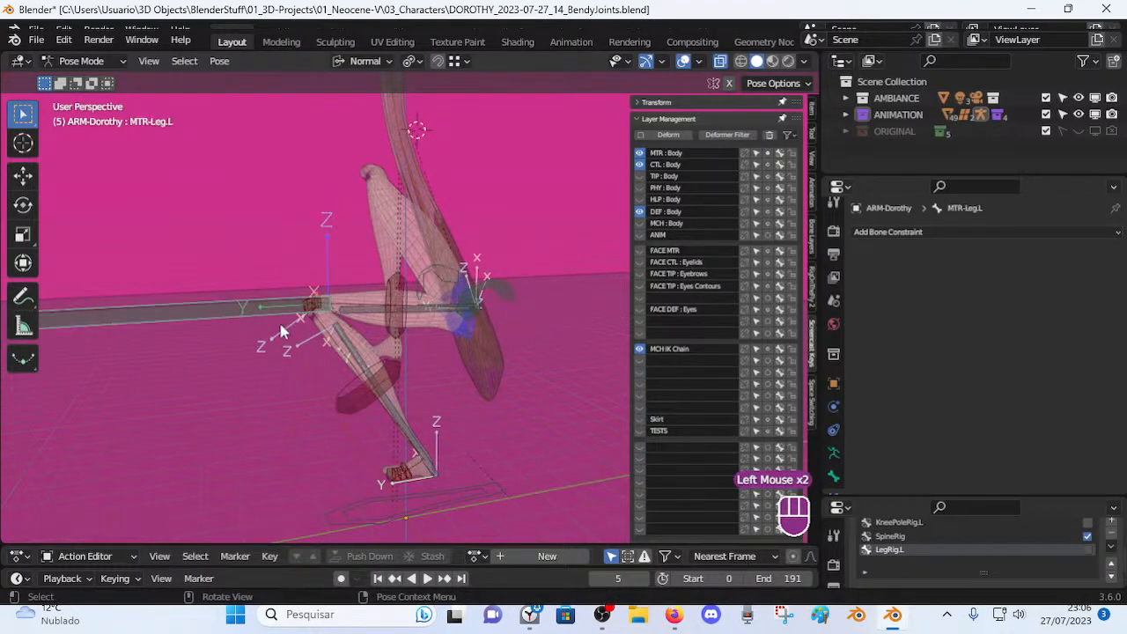
{"action": "key", "text": "g"}
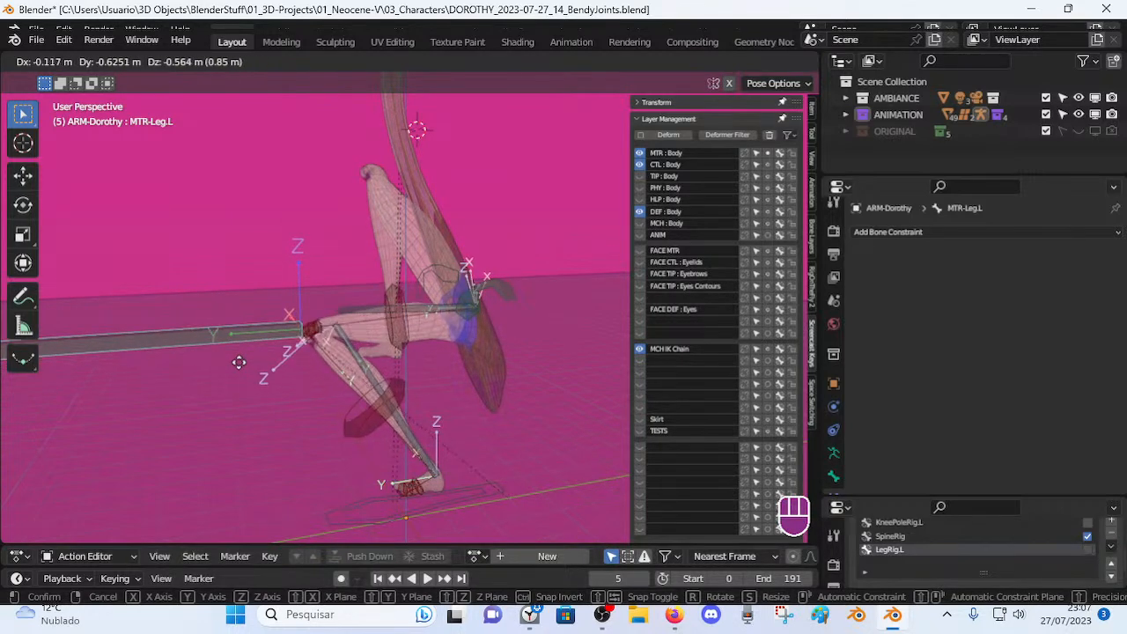
{"action": "left_click", "coordinate": [235, 370]}
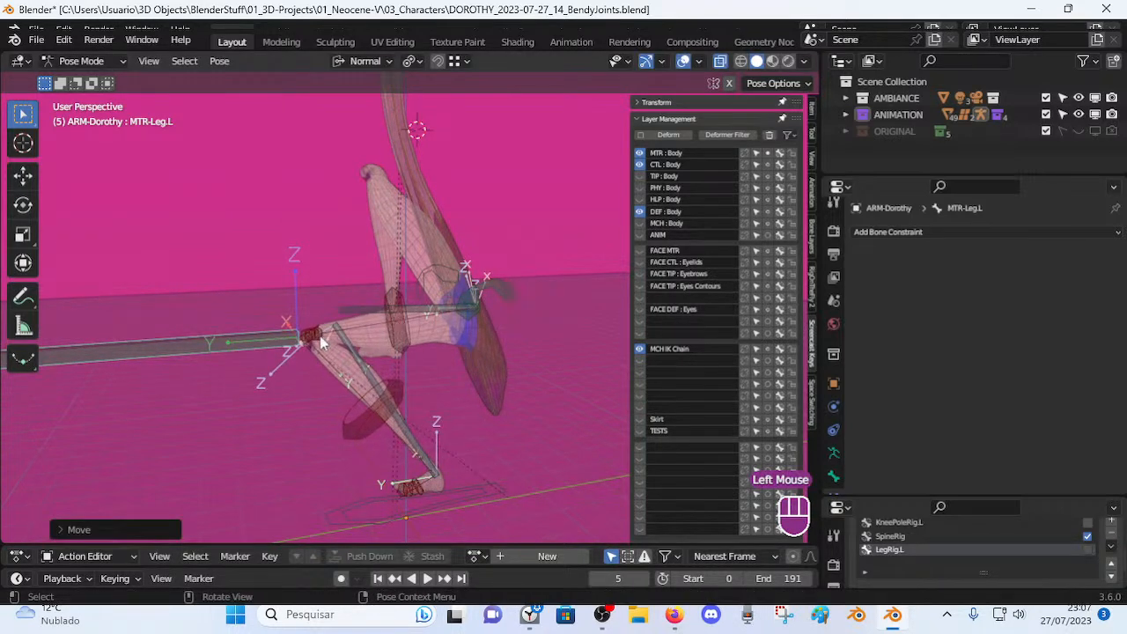
Lower the CTL-Spine-BBH.001 hip control slightly backward and nudge MTR-Leg.L forward and up by about 0.2 m.
{"action": "left_click", "coordinate": [501, 298]}
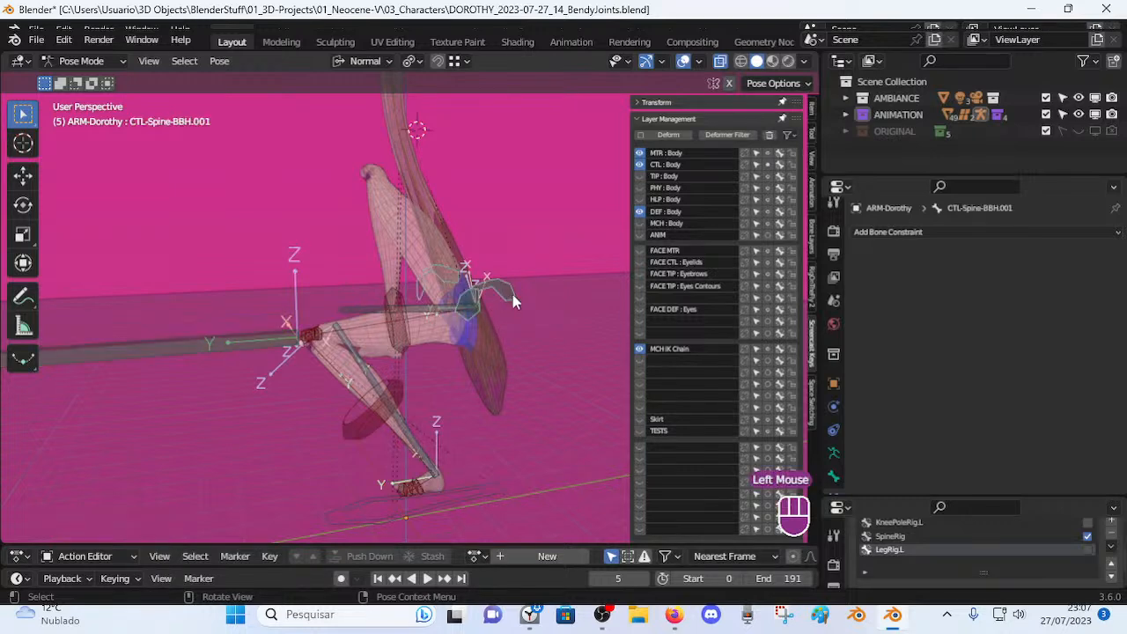
{"action": "key", "text": "g"}
{"action": "left_click", "coordinate": [531, 333]}
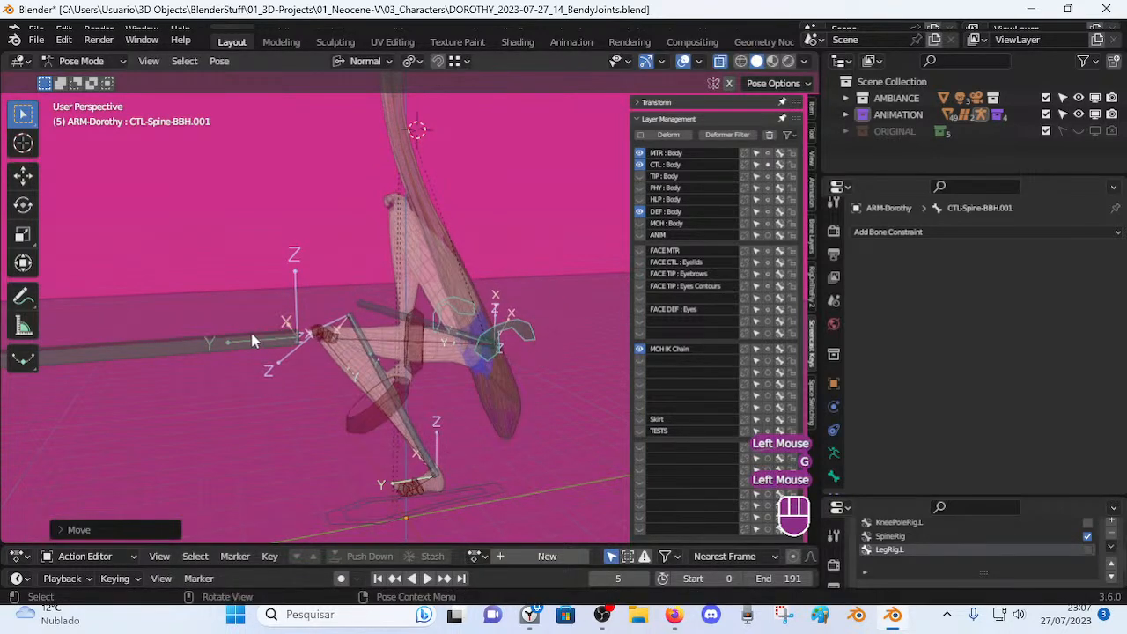
{"action": "left_click", "coordinate": [253, 340]}
{"action": "key", "text": "g"}
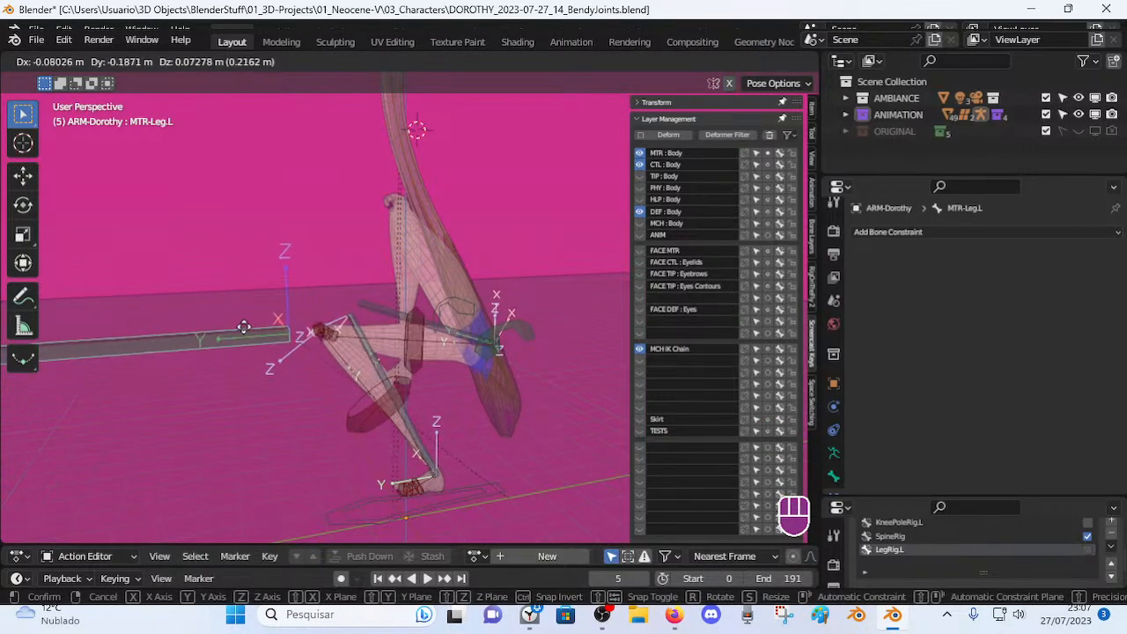
{"action": "left_click", "coordinate": [239, 327]}
Move the hip control back and down about 1.2 m and pull MTR-Leg.L back about 2 m toward the MCH IK knee.
{"action": "left_click", "coordinate": [547, 326]}
{"action": "key", "text": "g"}
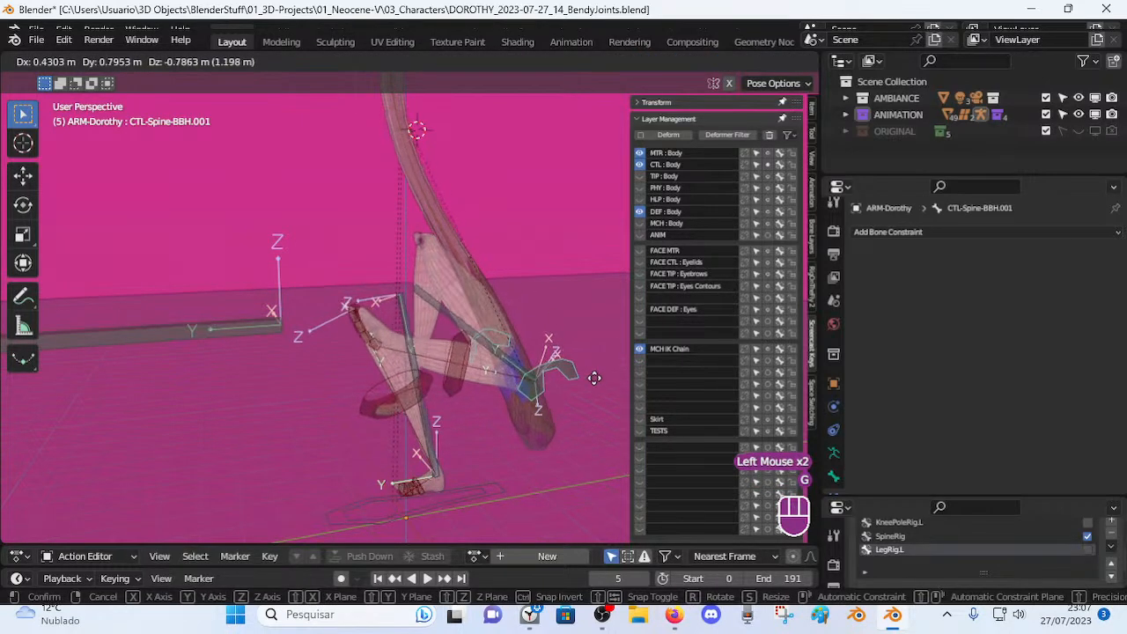
{"action": "left_click", "coordinate": [587, 389]}
{"action": "left_click", "coordinate": [226, 319]}
{"action": "key", "text": "g"}
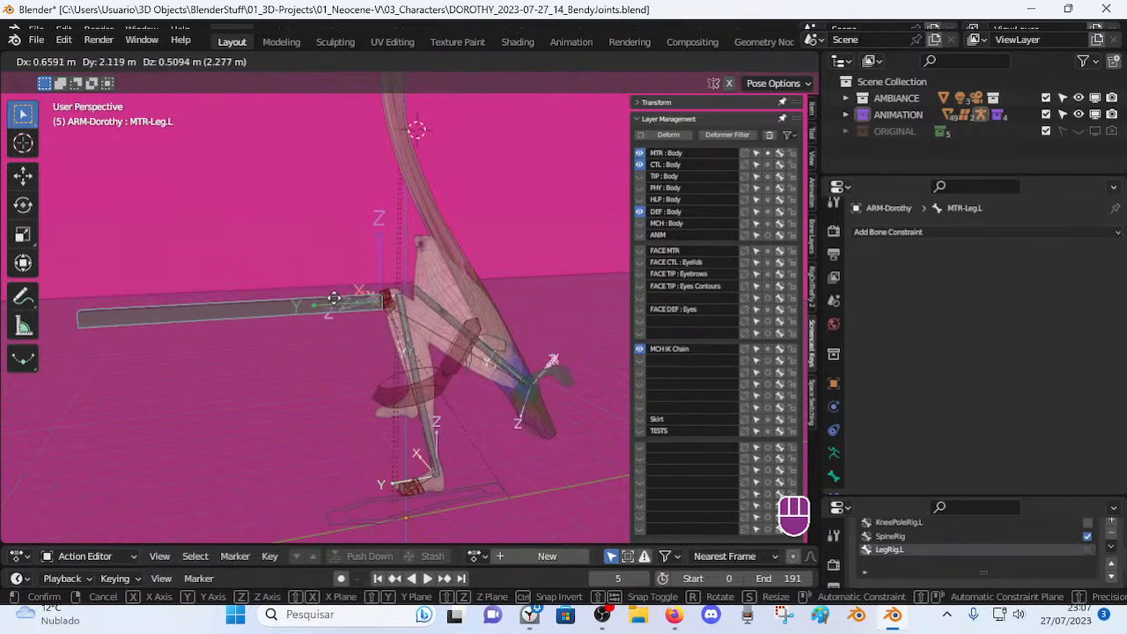
{"action": "left_click", "coordinate": [324, 304]}
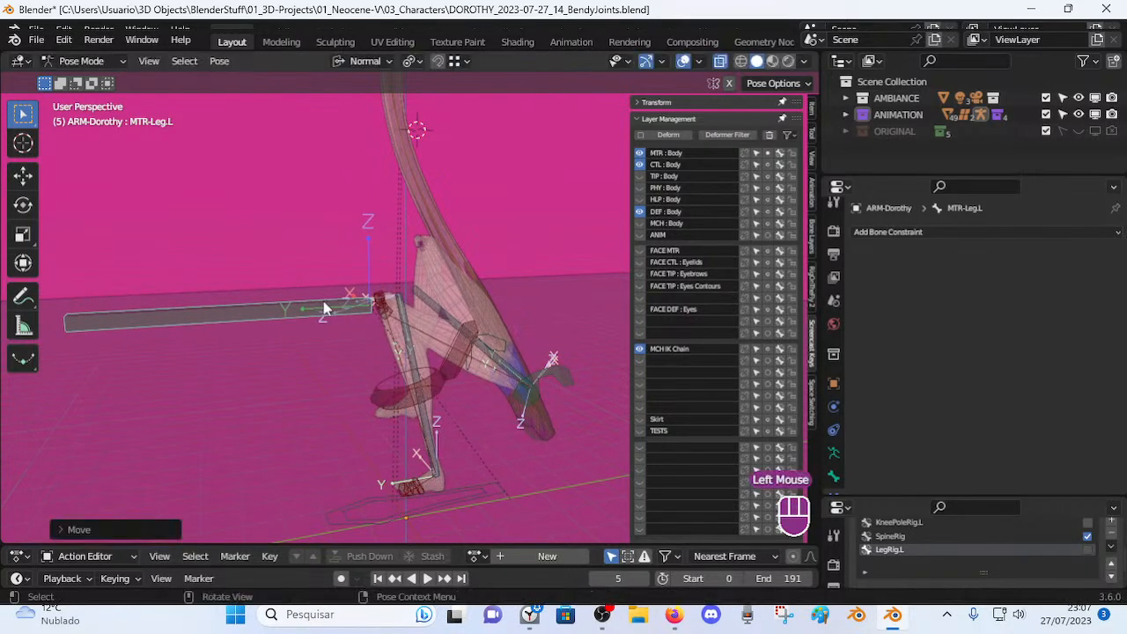
Raise the hip control about 5 m out of the squat and lift MTR-Leg.L slightly to match the knee.
{"action": "left_click", "coordinate": [564, 375]}
{"action": "key", "text": "g"}
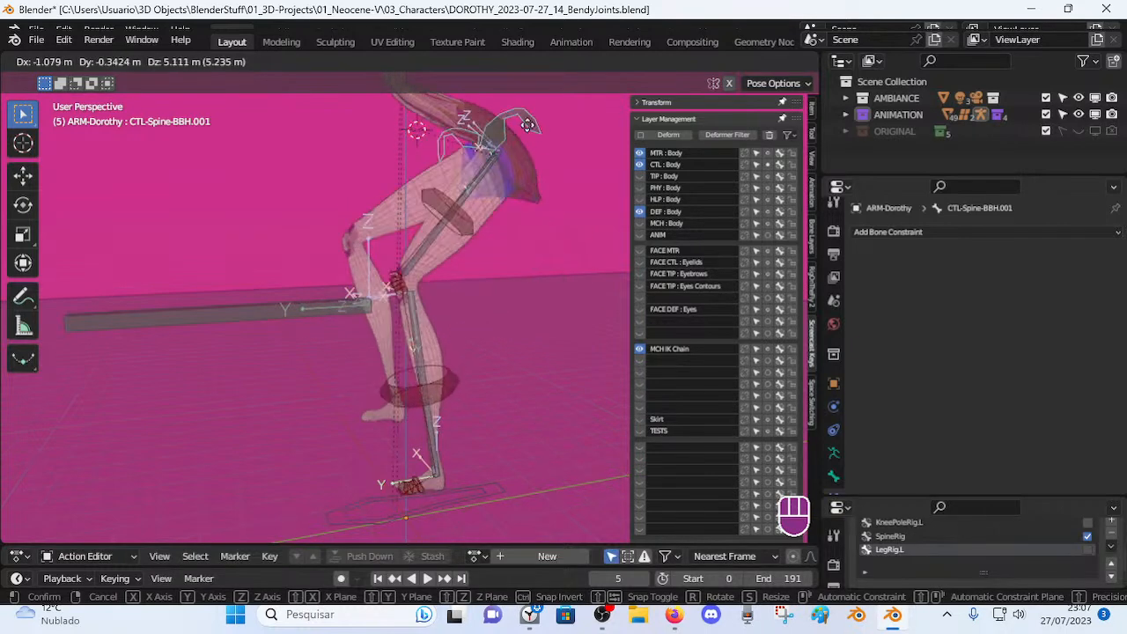
{"action": "left_click", "coordinate": [494, 128]}
{"action": "scroll", "coordinate": [440, 275], "scroll_direction": "down", "scroll_amount": 2}
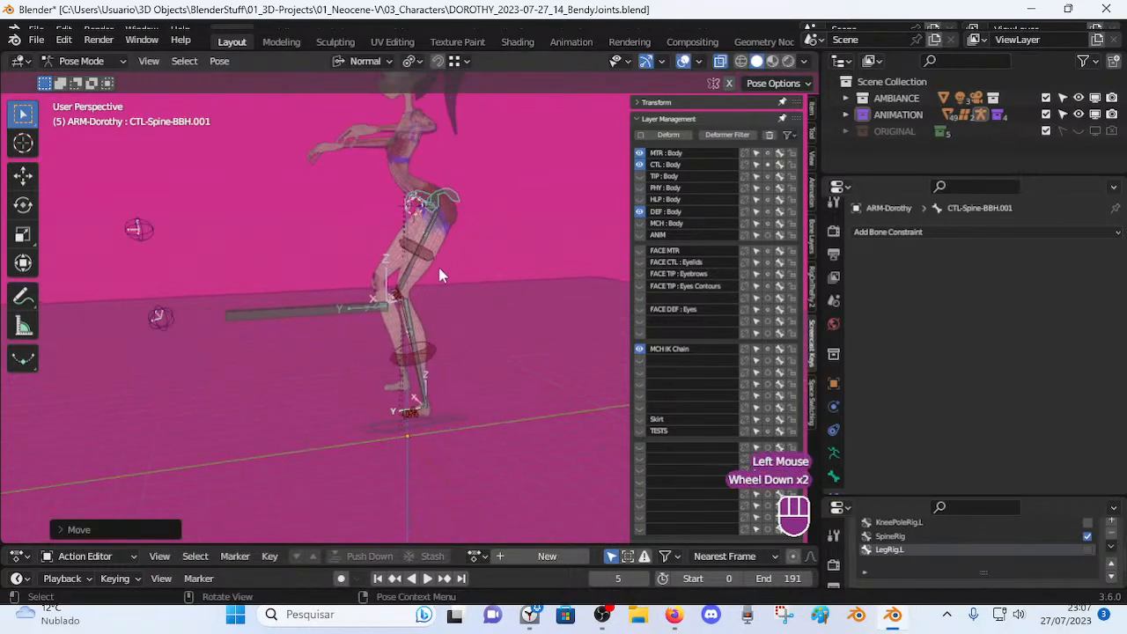
{"action": "left_click", "coordinate": [272, 308]}
{"action": "key", "text": "g"}
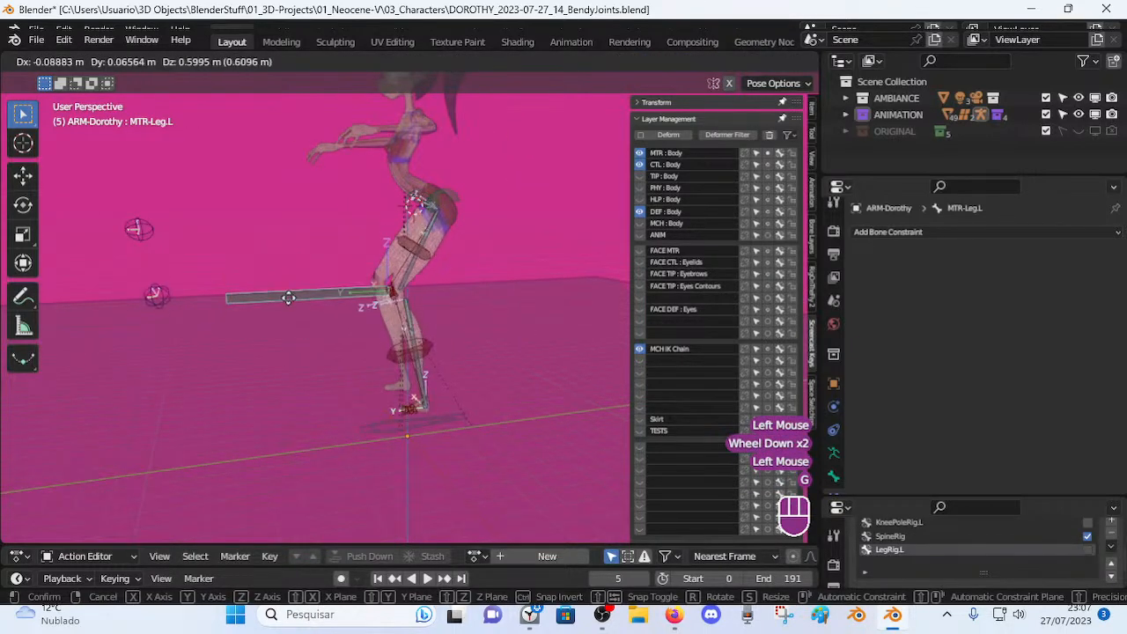
{"action": "left_click", "coordinate": [284, 293]}
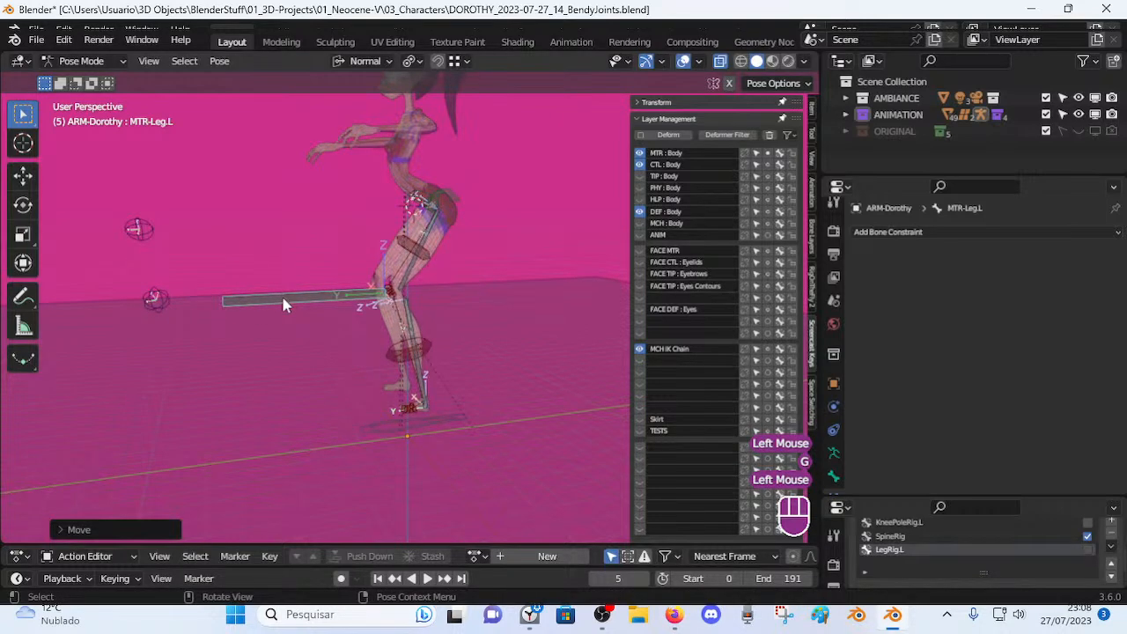
Examine CTL-Pole-Knee.L's parent in the bone relations in Edit Mode and return to Pose Mode.
{"action": "double_click", "coordinate": [151, 304]}
{"action": "key", "text": "Tab"}
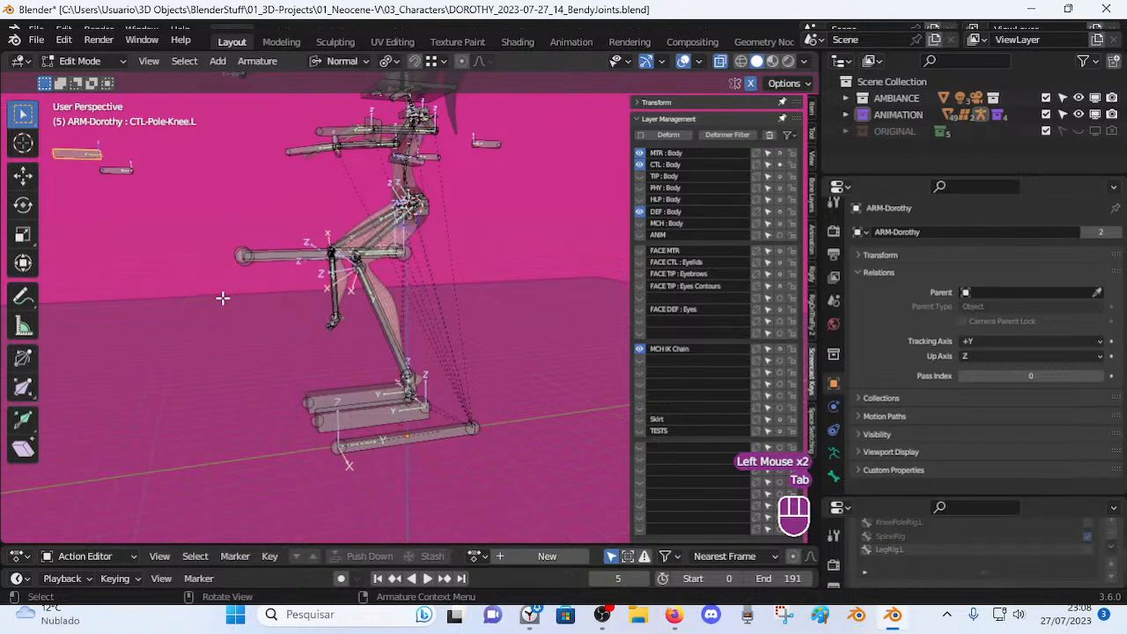
{"action": "middle_click_drag", "start_coordinate": [141, 220], "coordinate": [220, 284]}
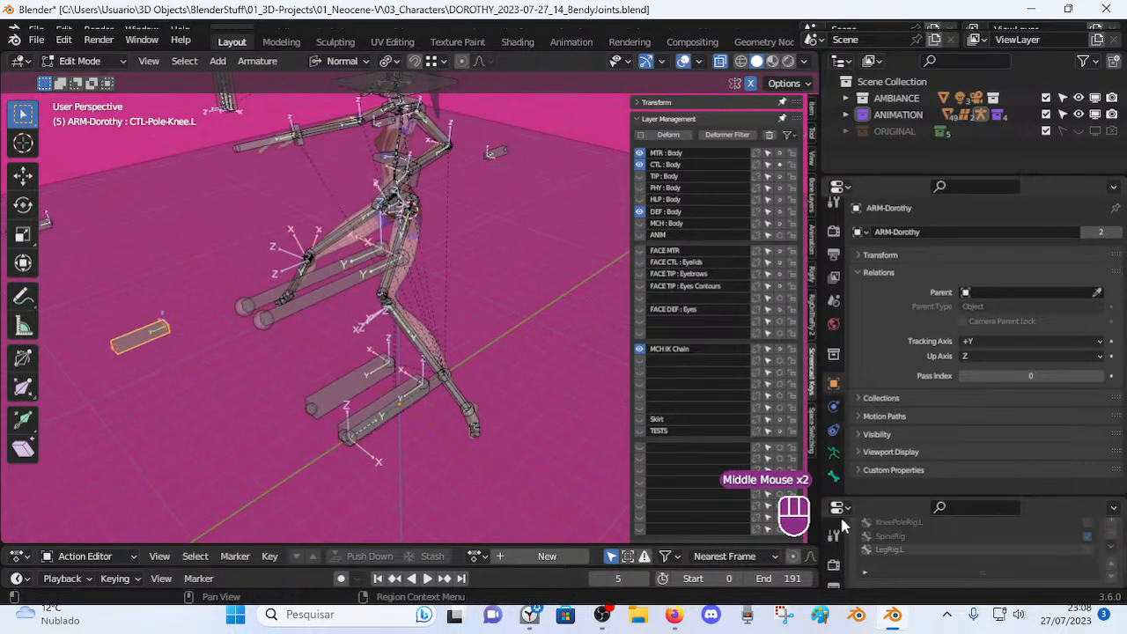
{"action": "left_click", "coordinate": [832, 478]}
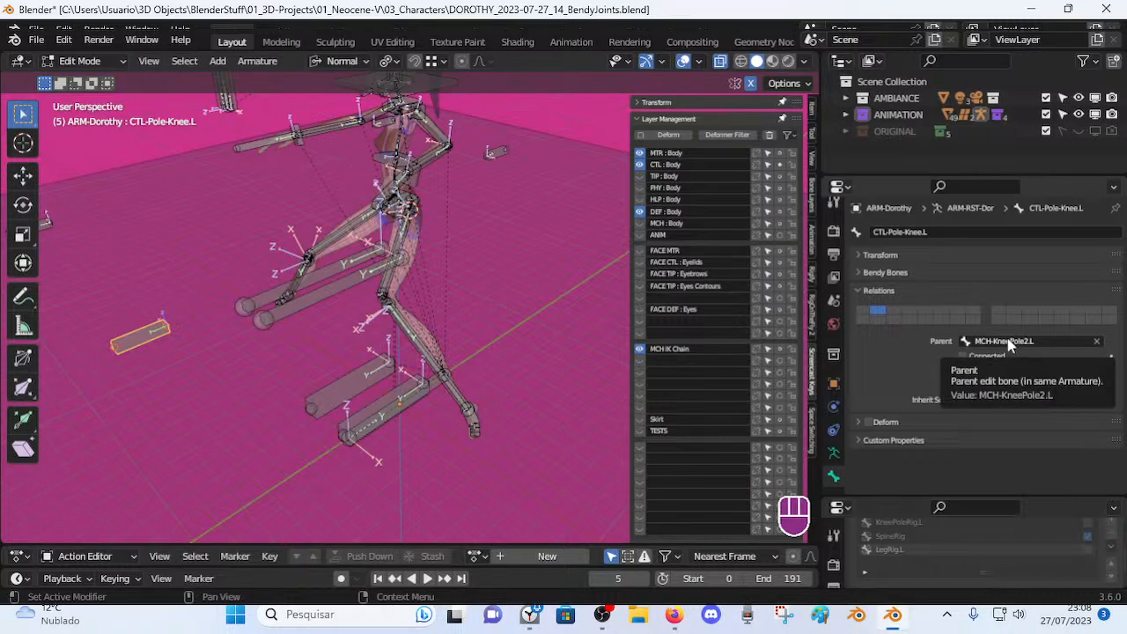
{"action": "middle_click_drag", "start_coordinate": [366, 257], "coordinate": [301, 227]}
{"action": "key", "text": "Tab"}
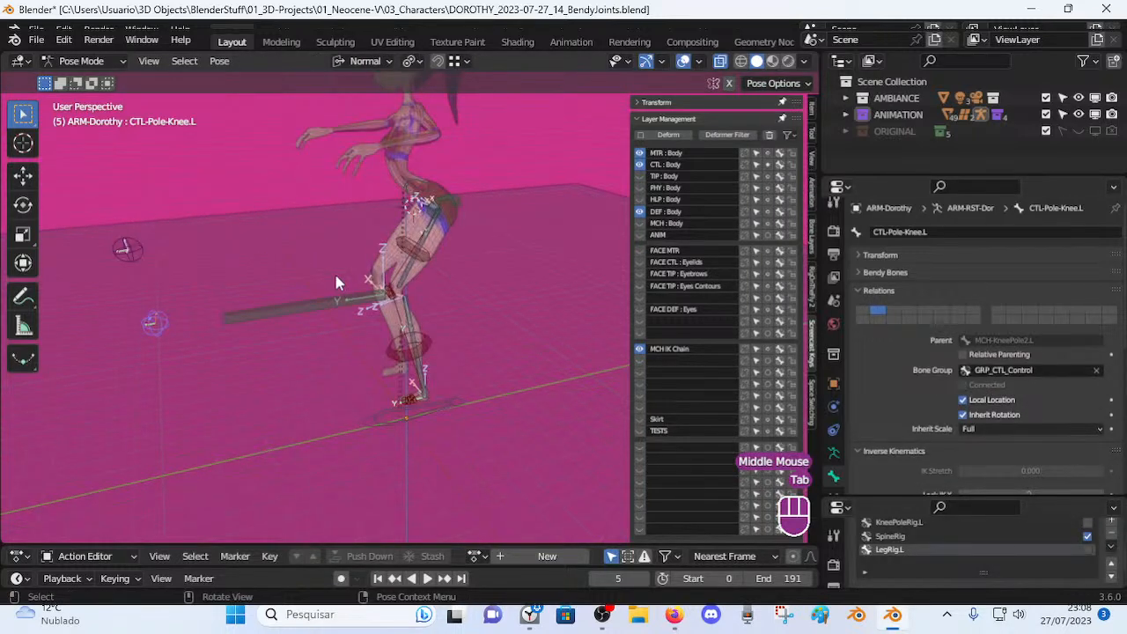
{"action": "key", "text": "Tab"}
{"action": "middle_click_drag", "start_coordinate": [284, 281], "coordinate": [252, 262], "text": "shift"}
{"action": "key", "text": "Tab"}
Select the CTL-Spine-BBH.001 hip control and lower it into a half squat.
{"action": "scroll", "coordinate": [313, 294], "scroll_direction": "up", "scroll_amount": 2}
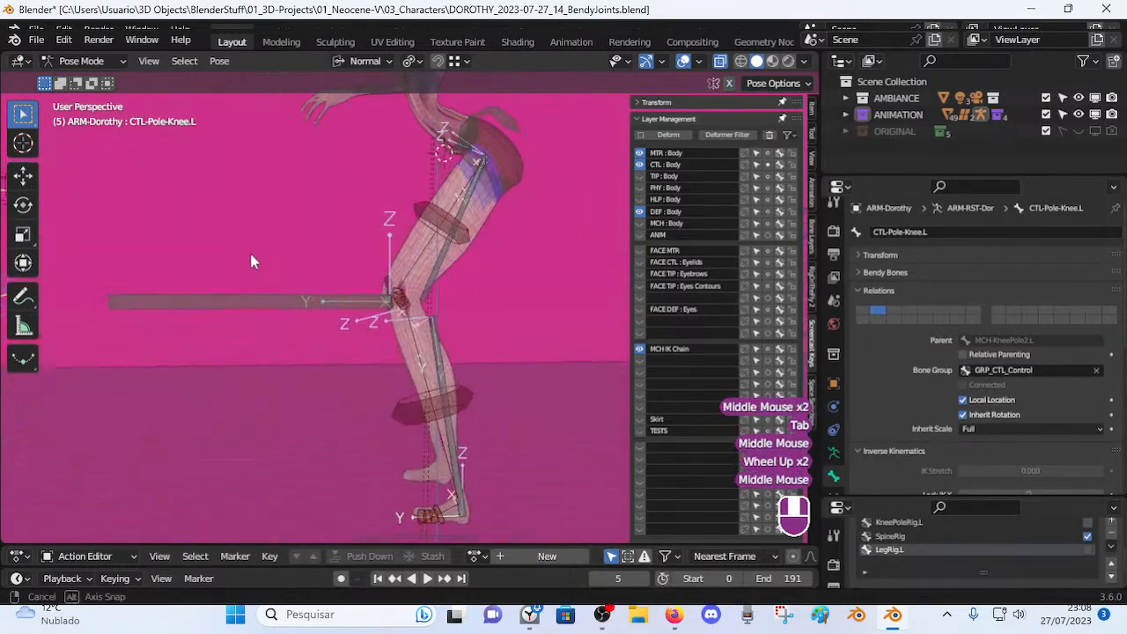
{"action": "scroll", "coordinate": [285, 300], "scroll_direction": "down", "scroll_amount": 4}
{"action": "scroll", "coordinate": [236, 308], "scroll_direction": "up", "scroll_amount": 2}
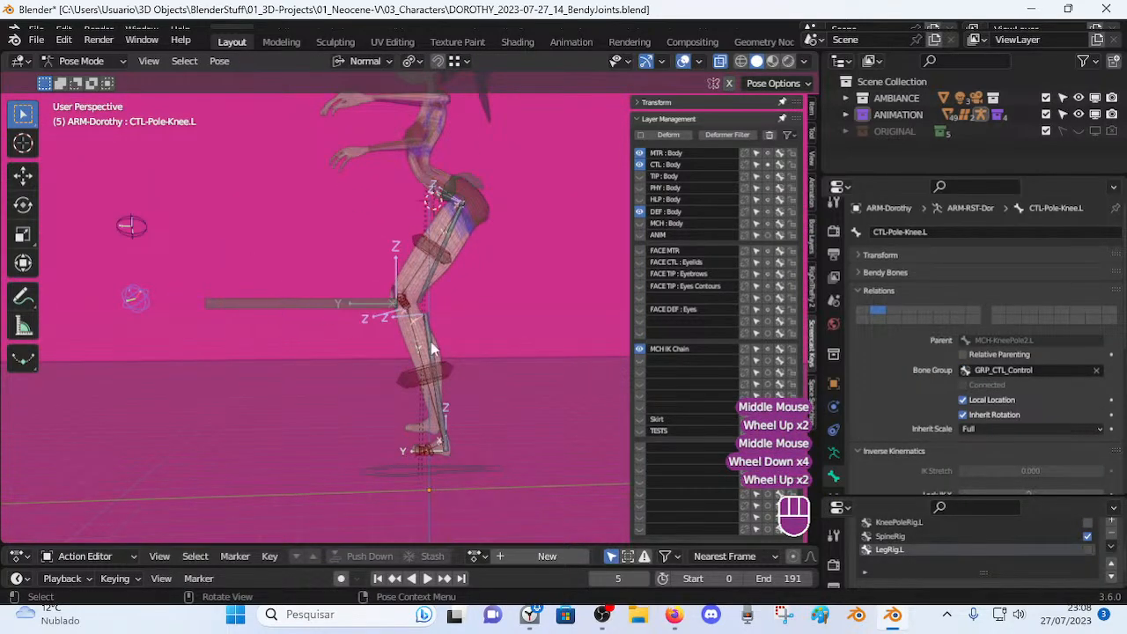
{"action": "middle_click_drag", "start_coordinate": [414, 341], "coordinate": [420, 340]}
{"action": "middle_click_drag", "start_coordinate": [445, 274], "coordinate": [511, 254]}
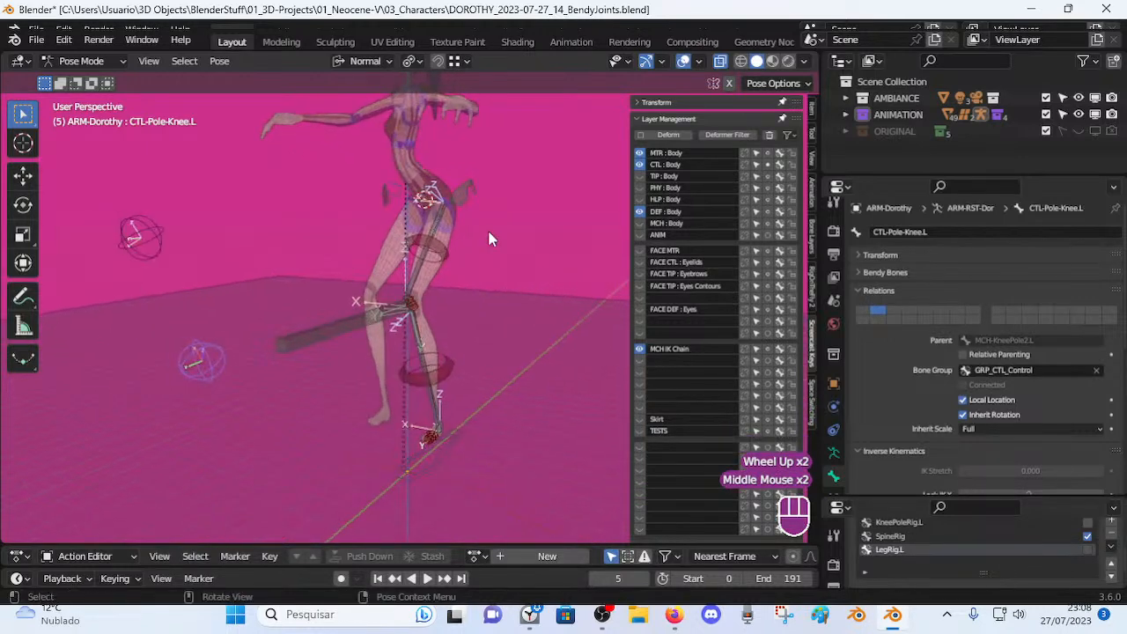
{"action": "left_click", "coordinate": [464, 190]}
{"action": "middle_click_drag", "start_coordinate": [464, 189], "coordinate": [410, 224]}
{"action": "key", "text": "g"}
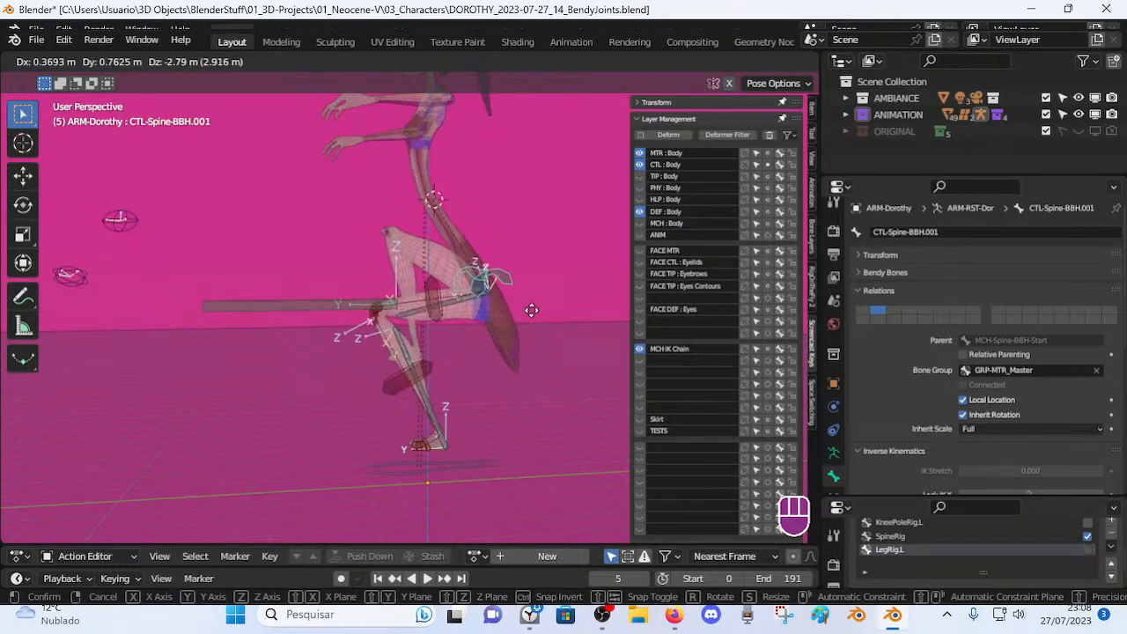
{"action": "left_click", "coordinate": [493, 259]}
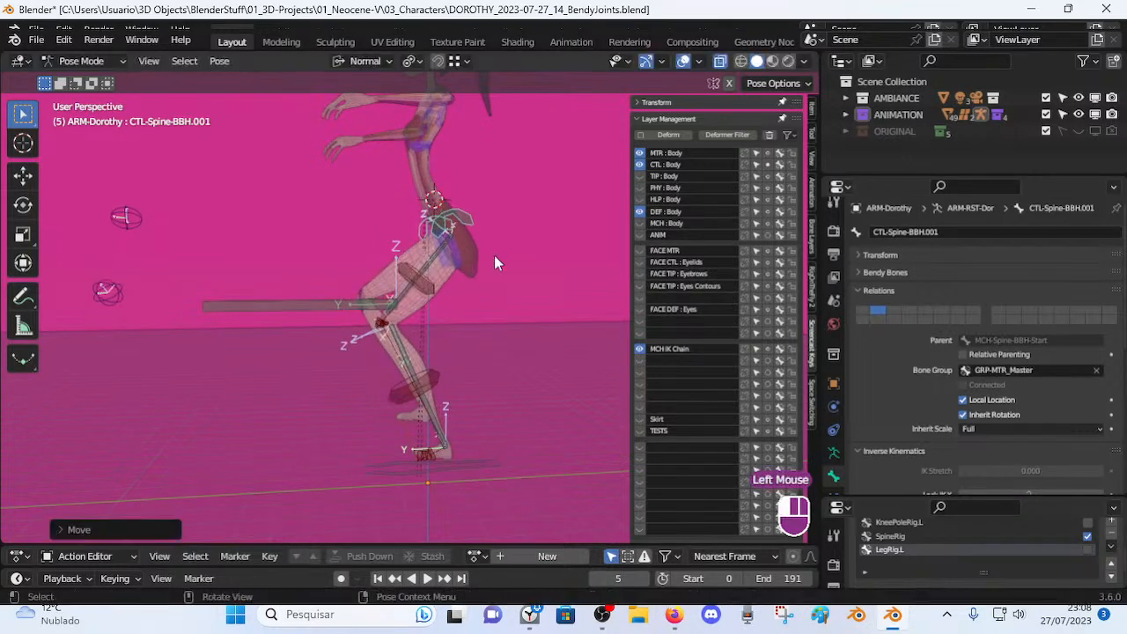
Move MTR-Leg.L forward and down in two adjustments so the knee follows the MCH IK chain.
{"action": "left_click", "coordinate": [376, 303]}
{"action": "key", "text": "g"}
{"action": "left_click", "coordinate": [335, 326]}
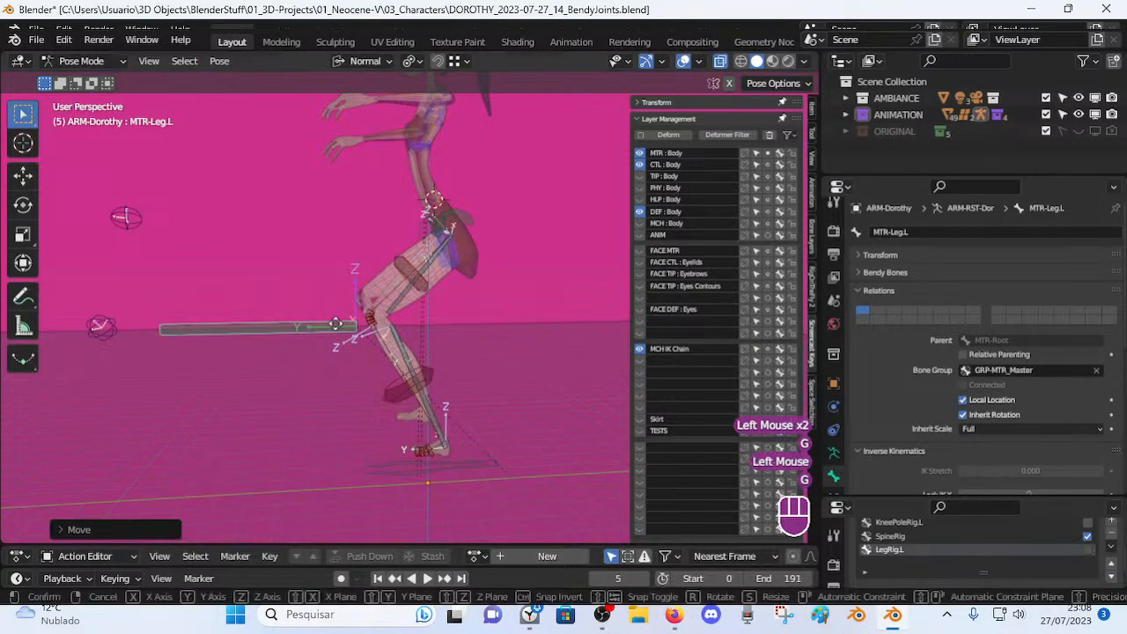
{"action": "key", "text": "g"}
{"action": "left_click", "coordinate": [362, 331]}
Move the hip control back and down into a deep squat in two moves and raise MTR-Leg.L slightly.
{"action": "left_click", "coordinate": [482, 226]}
{"action": "key", "text": "g"}
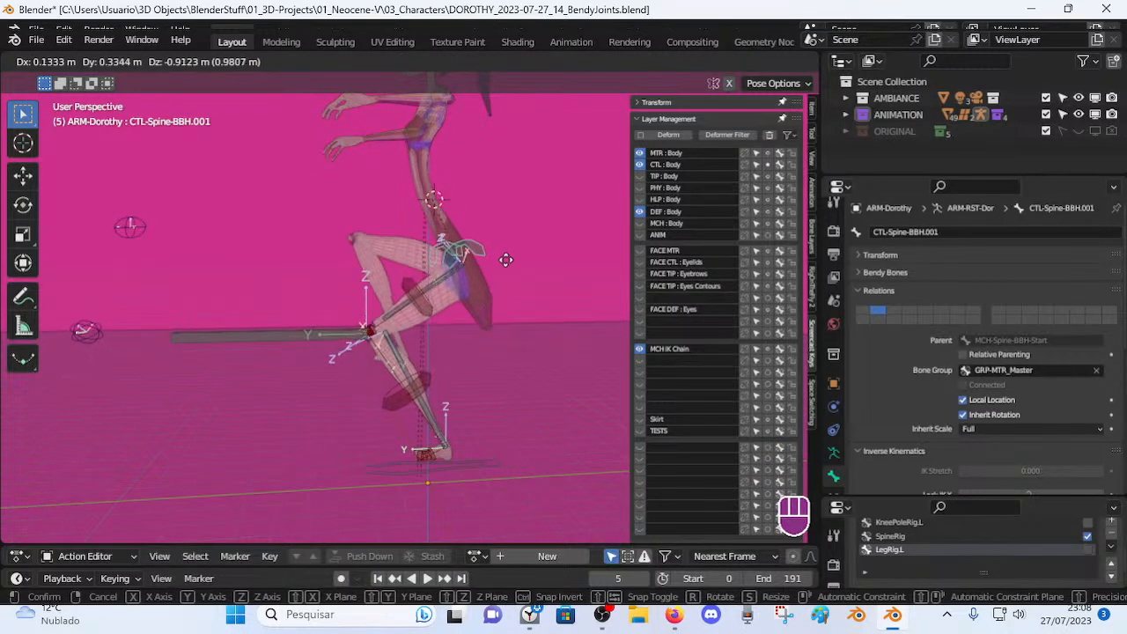
{"action": "left_click", "coordinate": [524, 331]}
{"action": "key", "text": "g"}
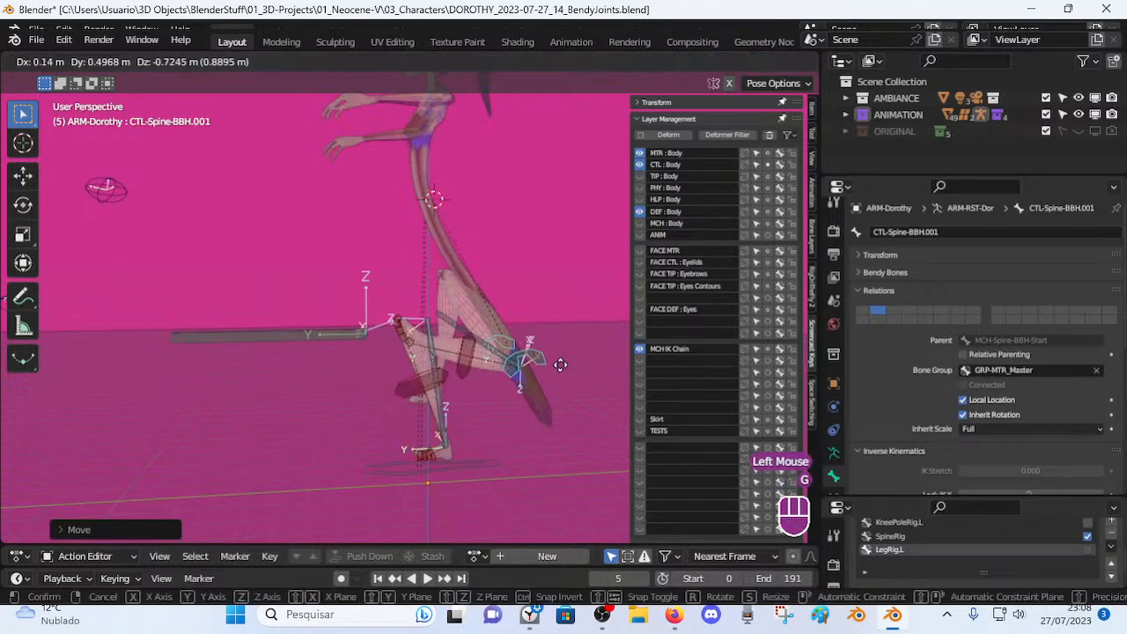
{"action": "left_click", "coordinate": [537, 361]}
{"action": "left_click", "coordinate": [429, 335]}
{"action": "key", "text": "g"}
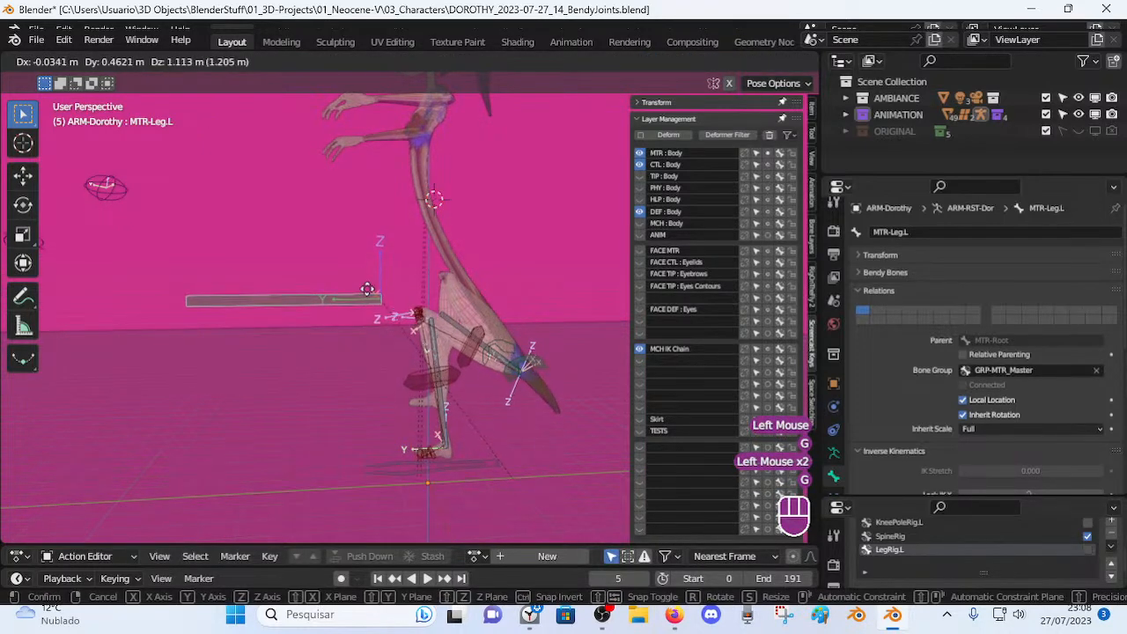
{"action": "left_click", "coordinate": [361, 302]}
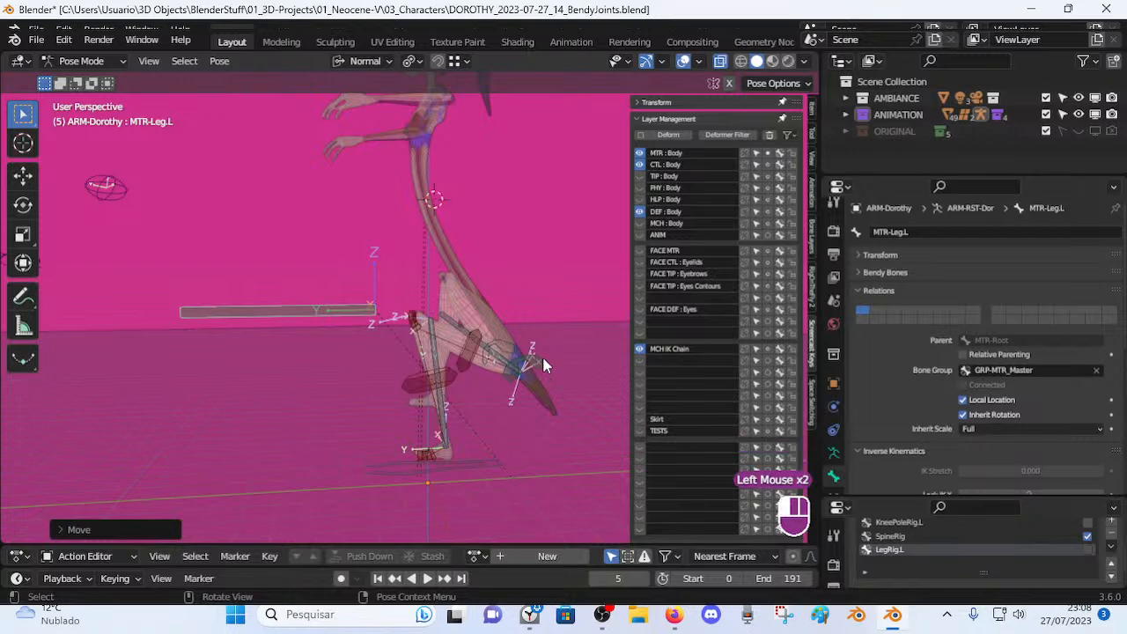
Raise the hip control to a nearly standing pose and lower MTR-Leg.L in several moves to align the thigh with MCH-Thigh.L.
{"action": "left_click", "coordinate": [431, 205]}
{"action": "key", "text": "g"}
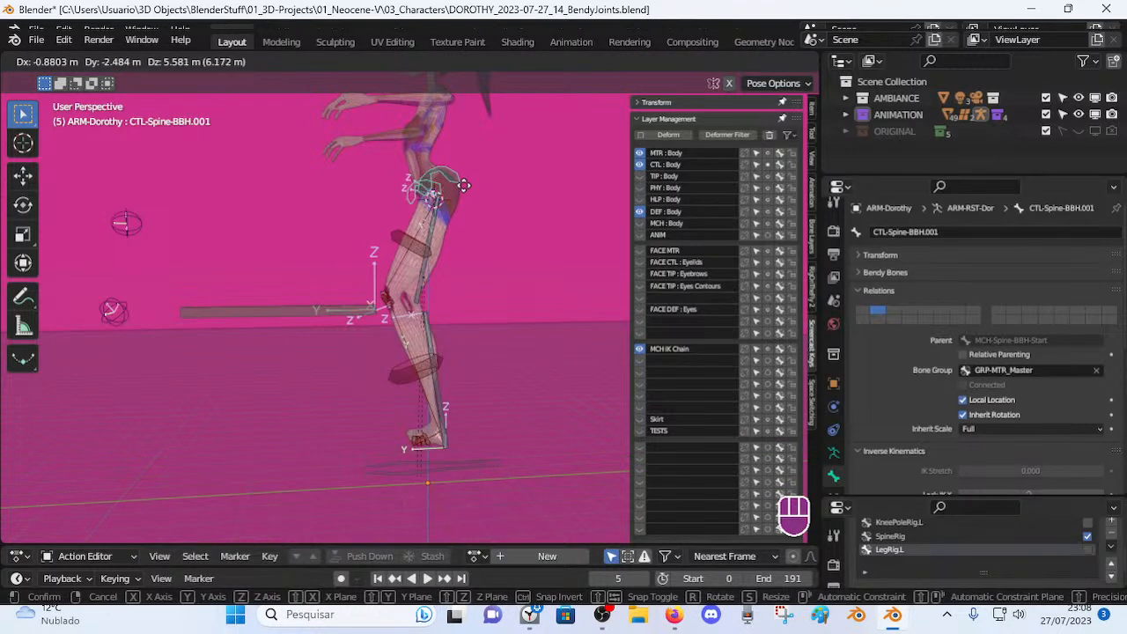
{"action": "left_click", "coordinate": [327, 304]}
{"action": "left_click", "coordinate": [328, 307]}
{"action": "key", "text": "g"}
{"action": "left_click", "coordinate": [322, 335]}
{"action": "key", "text": "g"}
{"action": "left_click", "coordinate": [327, 346]}
{"action": "key", "text": "g"}
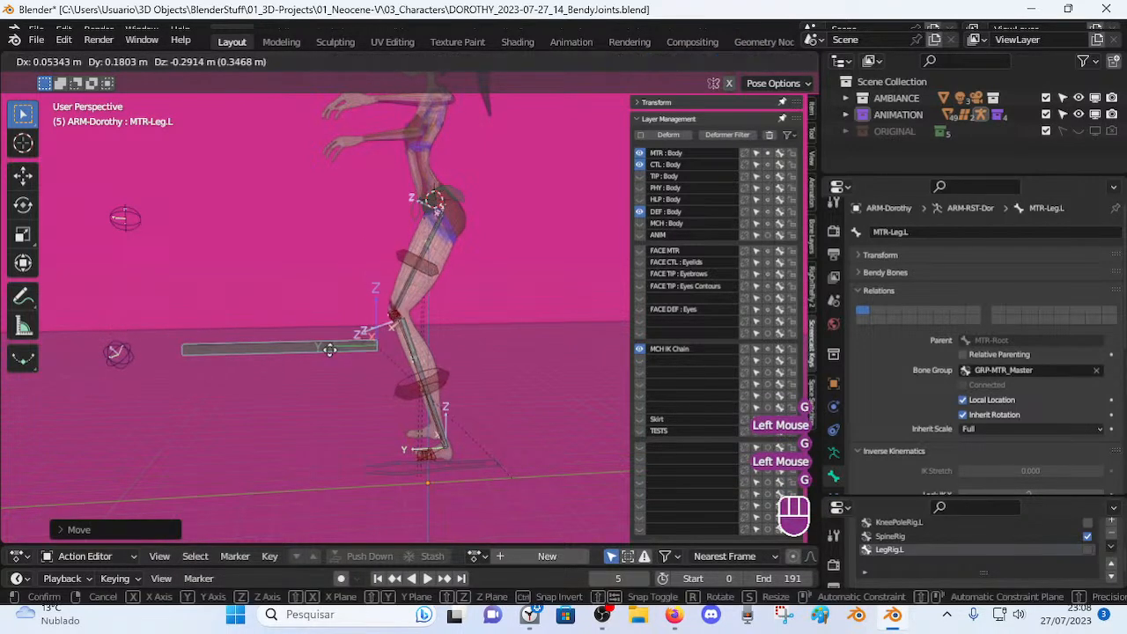
{"action": "left_click", "coordinate": [327, 344]}
Raise the hip control slightly above the slightly bent pose and move MTR-Leg.L forward and up, away from the MCH IK knee.
{"action": "left_click", "coordinate": [453, 198]}
{"action": "key", "text": "g"}
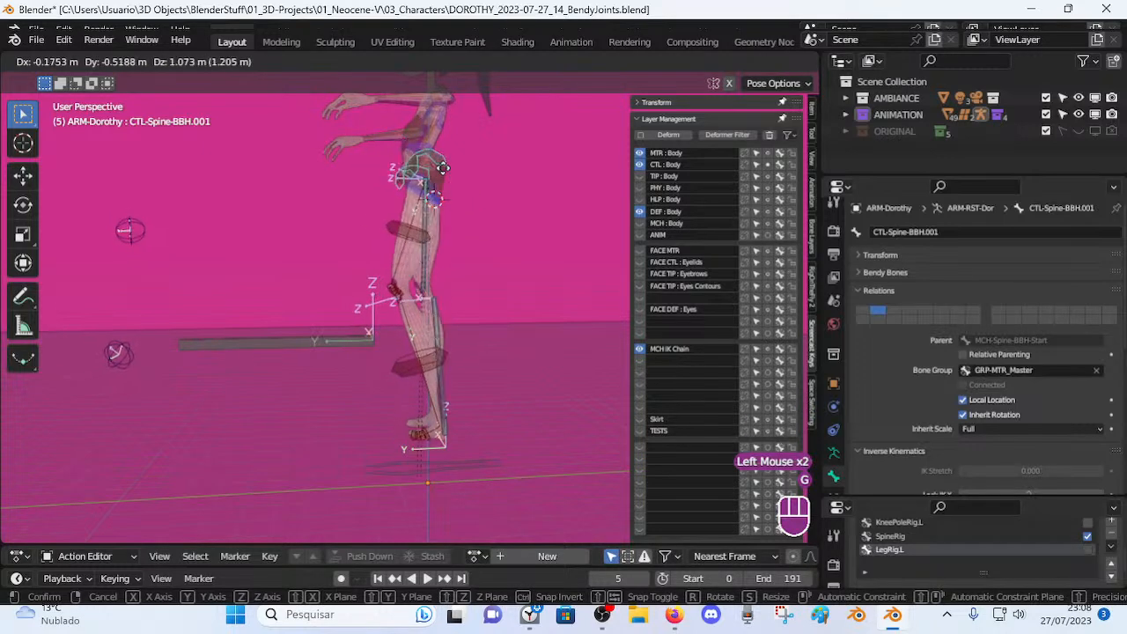
{"action": "left_click", "coordinate": [440, 187]}
{"action": "left_click", "coordinate": [299, 339]}
{"action": "key", "text": "g"}
{"action": "left_click", "coordinate": [301, 304]}
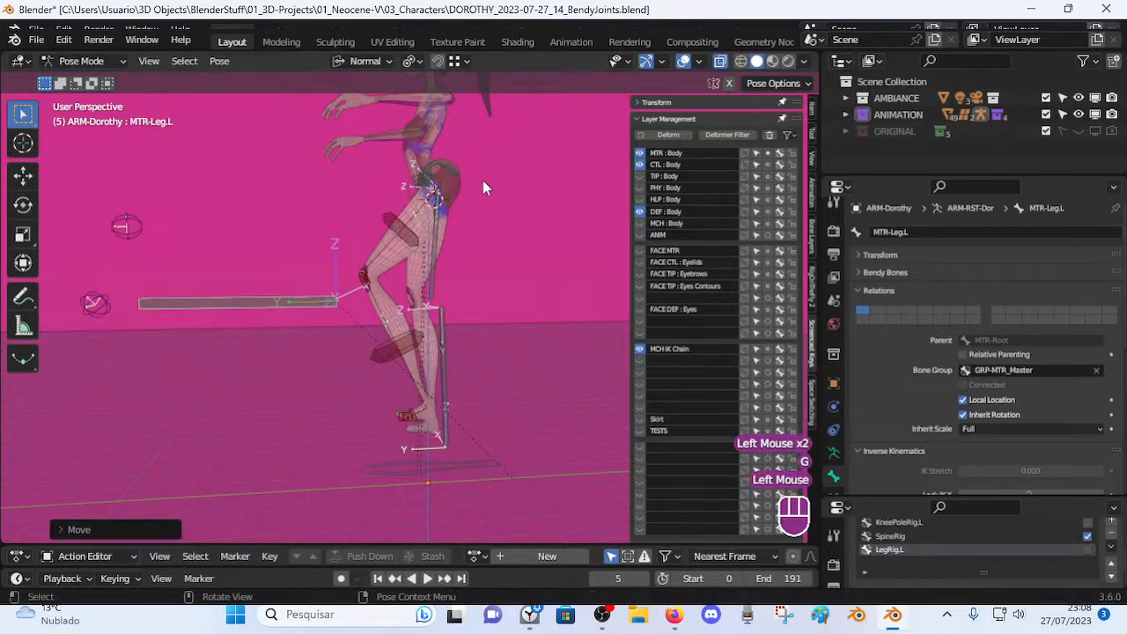
Try the hip control further back and down, settle it near standing height, and nudge MTR-Leg.L slightly down.
{"action": "left_click", "coordinate": [453, 190]}
{"action": "key", "text": "g"}
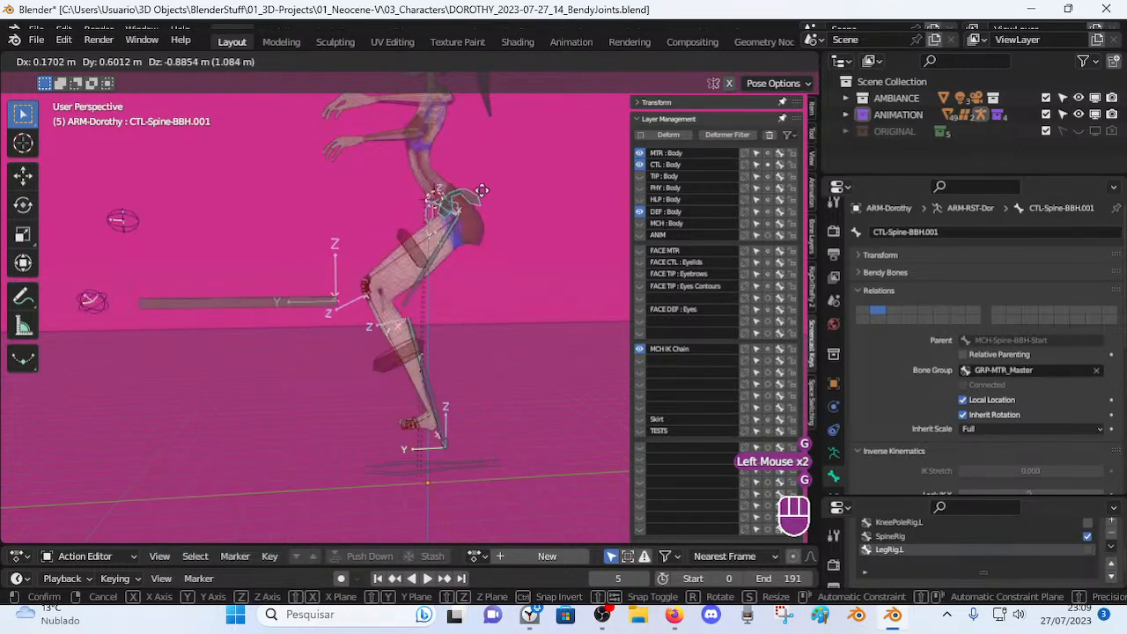
{"action": "left_click", "coordinate": [334, 302]}
{"action": "left_click", "coordinate": [334, 302]}
{"action": "key", "text": "g"}
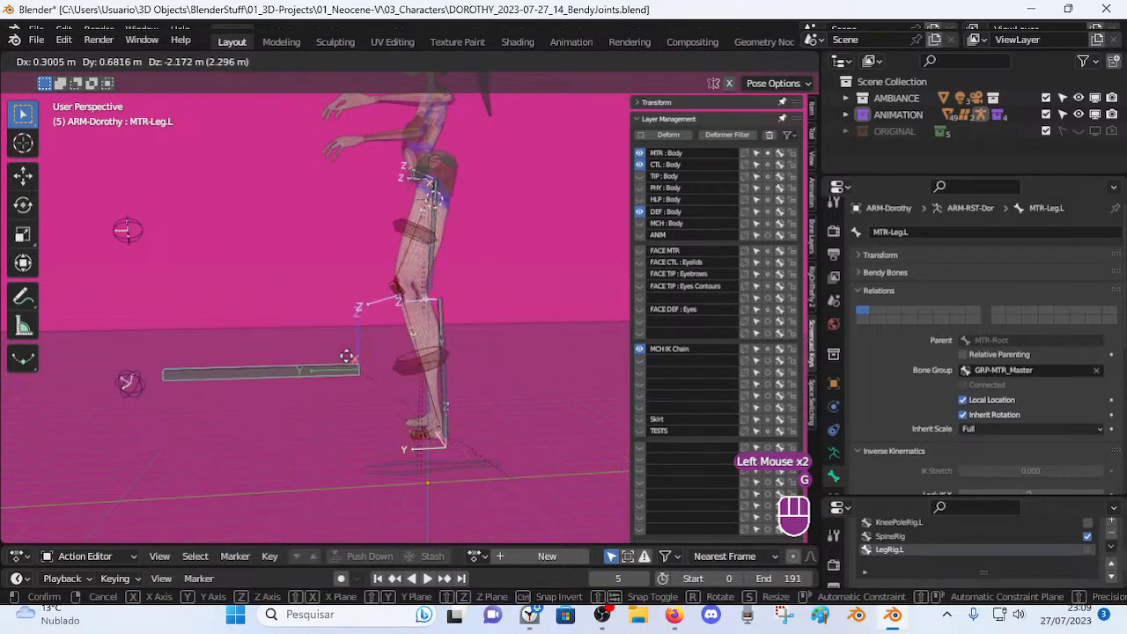
{"action": "left_click", "coordinate": [338, 308]}
Lower the hip control forward about 1.2 m and move MTR-Leg.L back and down to meet the MCH IK knee.
{"action": "left_click", "coordinate": [452, 174]}
{"action": "key", "text": "g"}
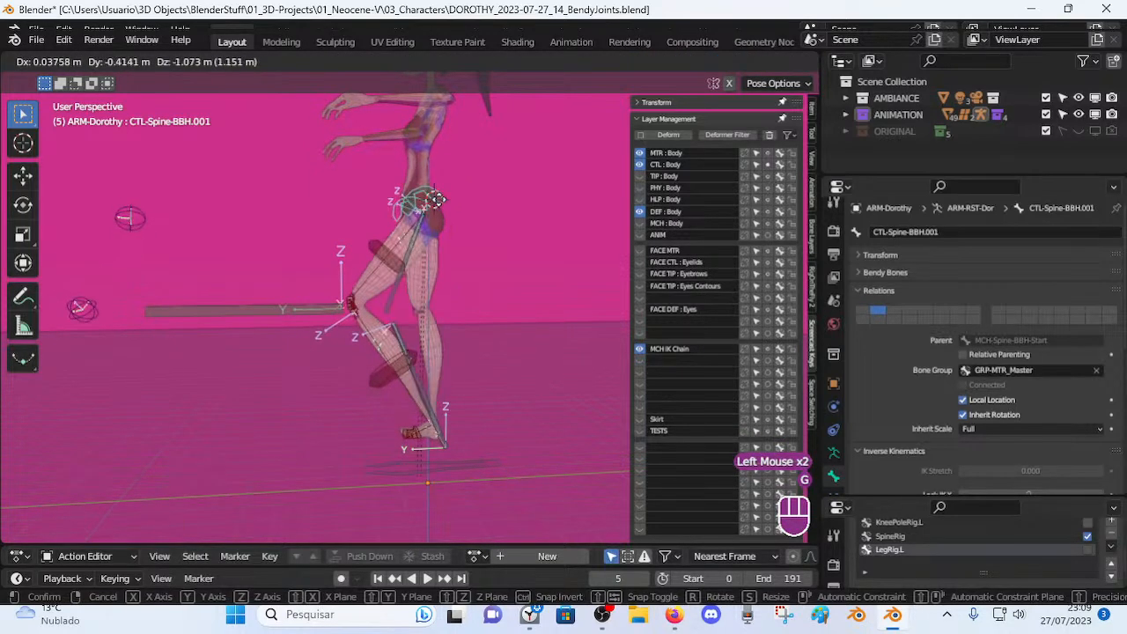
{"action": "left_click", "coordinate": [352, 306]}
{"action": "left_click", "coordinate": [336, 317]}
{"action": "key", "text": "g"}
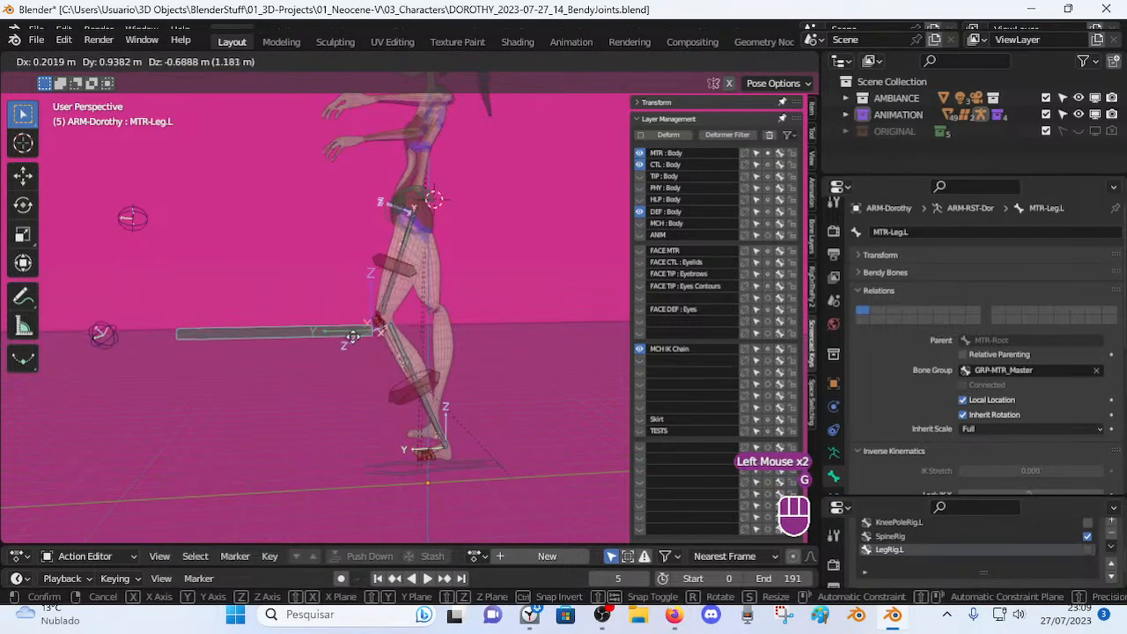
{"action": "left_click", "coordinate": [361, 327]}
Move the hip control backward into a slight crouch to test how the thigh follows MCH-Thigh.L.
{"action": "left_click", "coordinate": [436, 192]}
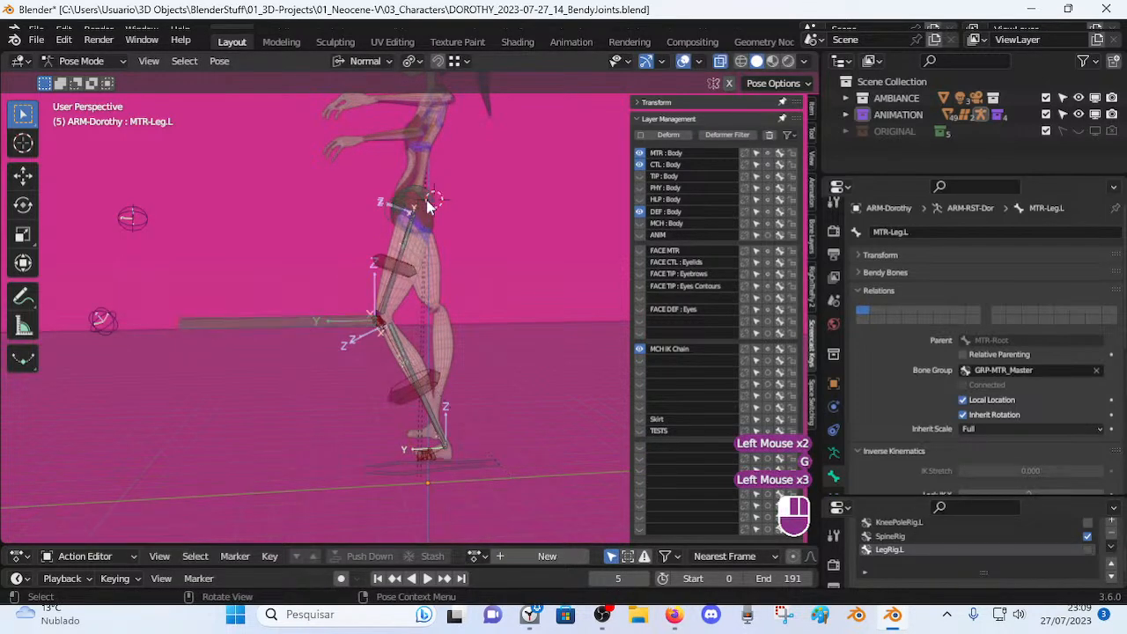
{"action": "key", "text": "g"}
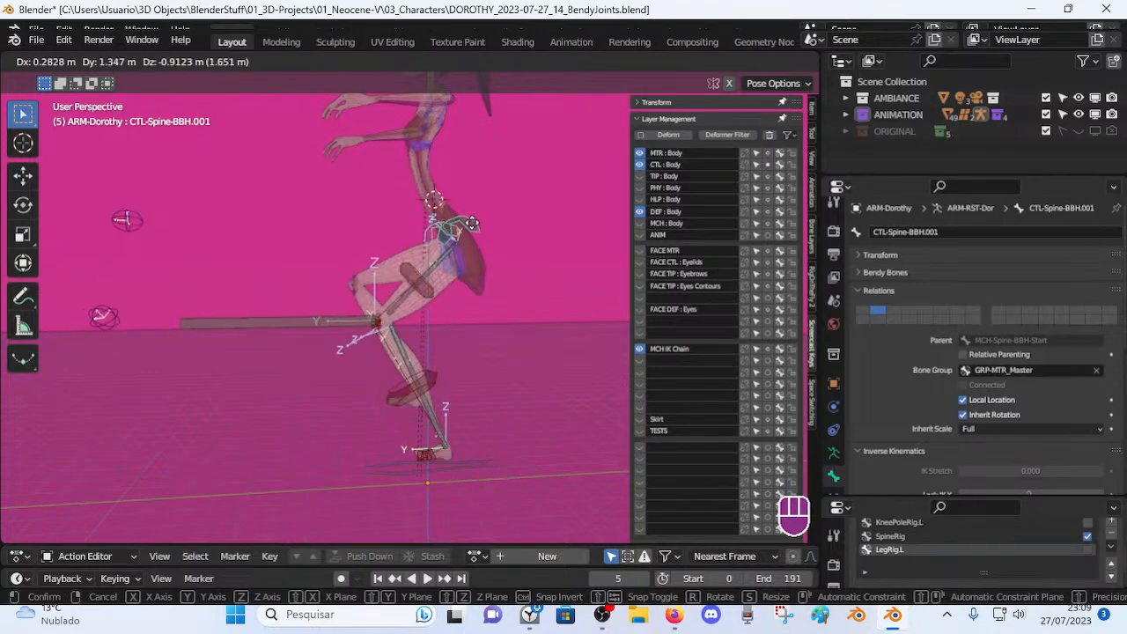
{"action": "left_click", "coordinate": [451, 206]}
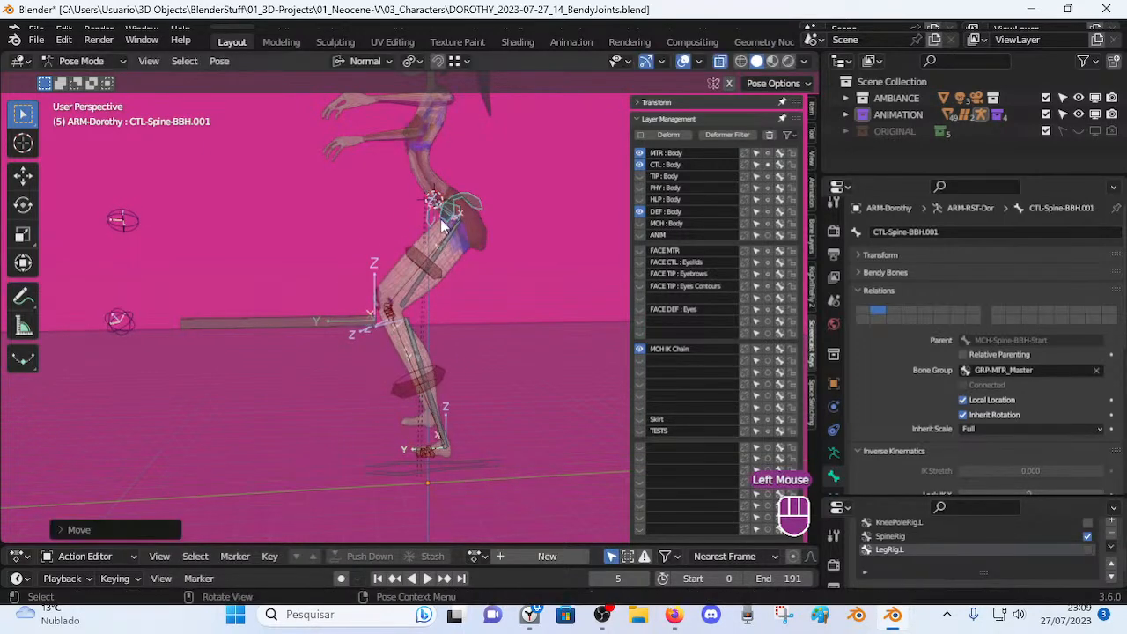
Nudge the hip control toward standing height and lower CTL-Pole-Knee.L slightly to test how the left thigh reacts.
{"action": "key", "text": "g"}
{"action": "left_click", "coordinate": [429, 222]}
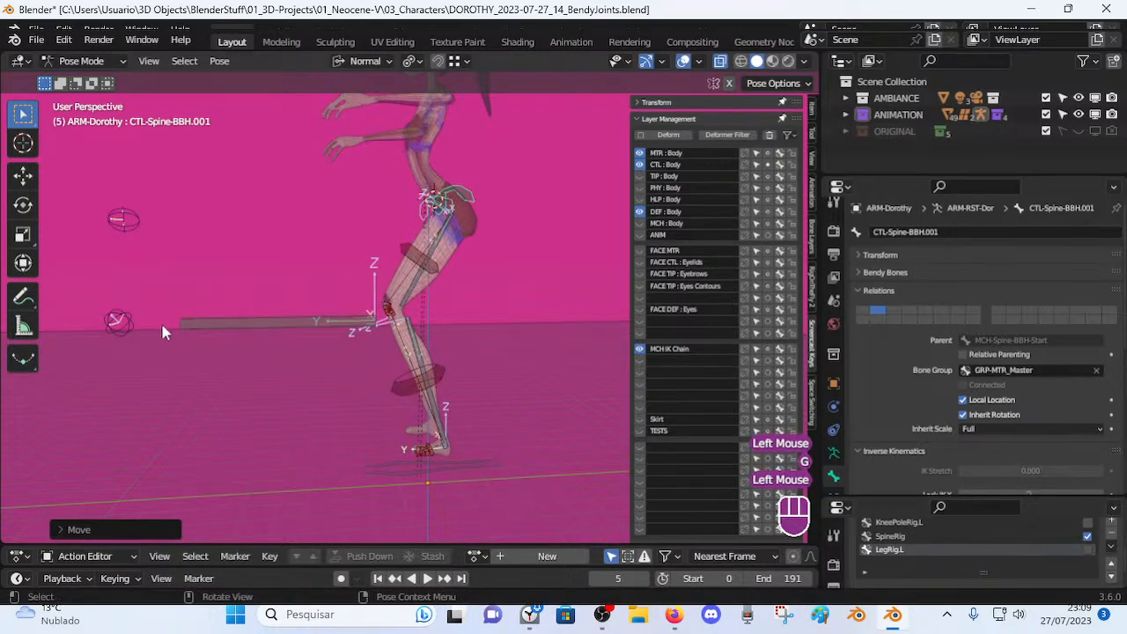
{"action": "key", "text": "g"}
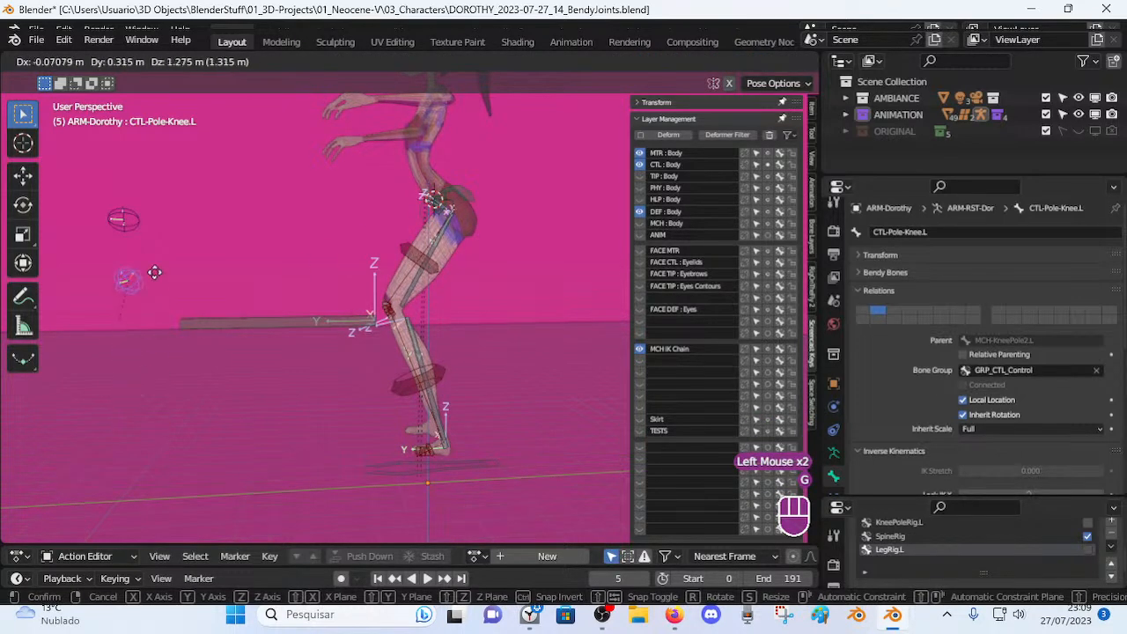
{"action": "left_click", "coordinate": [138, 339]}
{"action": "middle_click", "coordinate": [141, 353]}
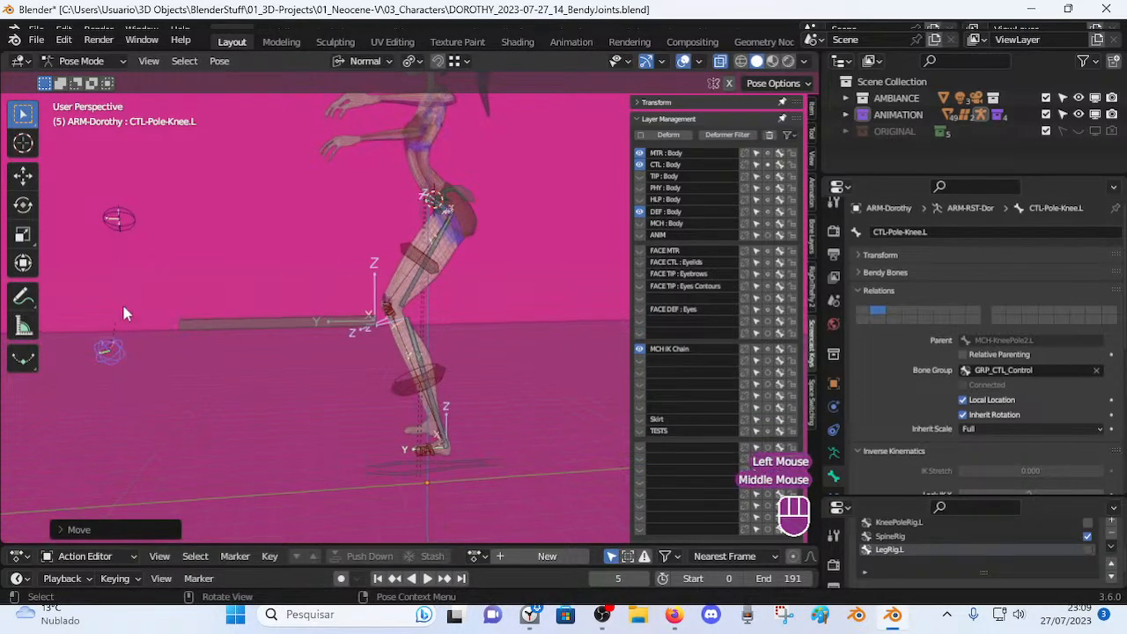
{"action": "middle_click_drag", "start_coordinate": [154, 317], "coordinate": [181, 221]}
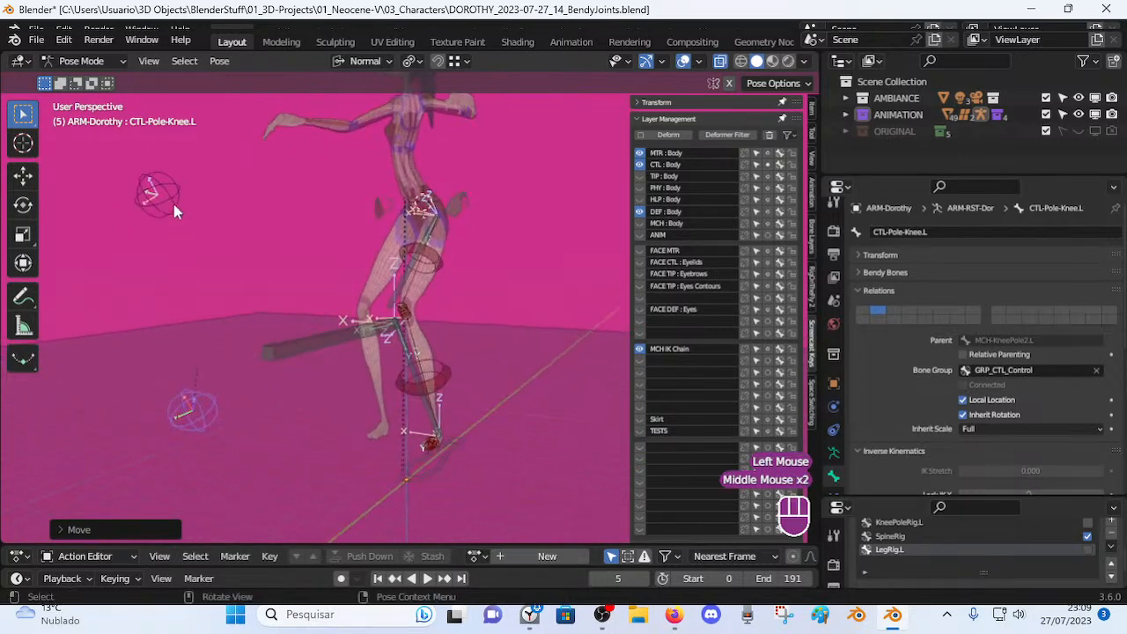
Hide CTL-Pole-Knee.R and move CTL-Pole-Knee.L slightly lower in front of the left leg.
{"action": "left_click", "coordinate": [160, 195]}
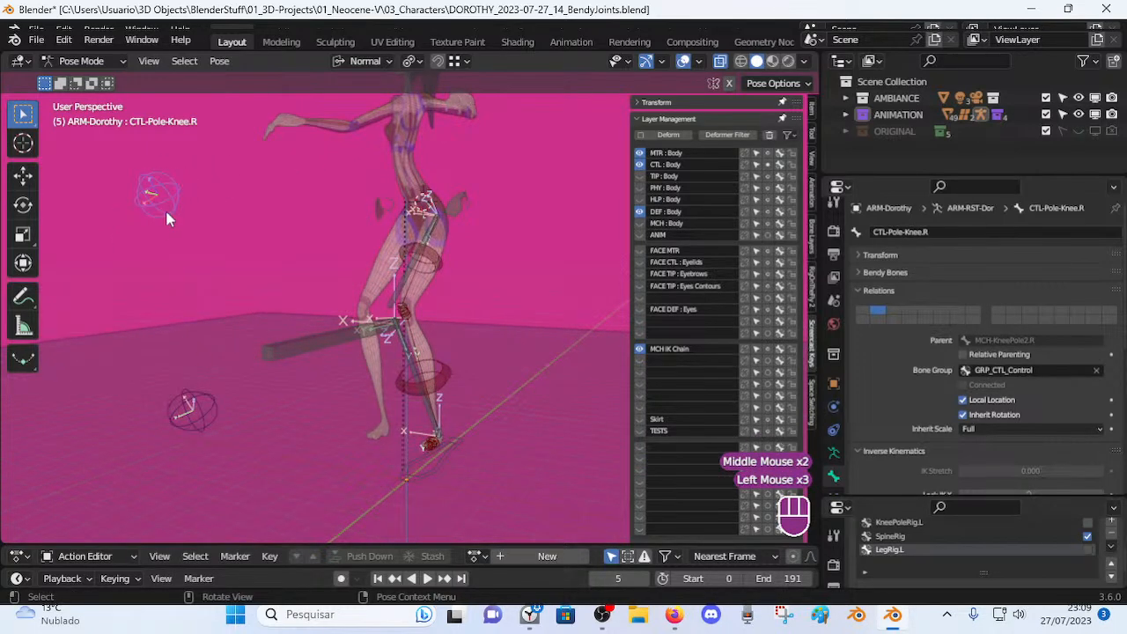
{"action": "key", "text": "h"}
{"action": "left_click", "coordinate": [181, 399]}
{"action": "middle_click_drag", "start_coordinate": [181, 399], "coordinate": [179, 349]}
{"action": "key", "text": "g"}
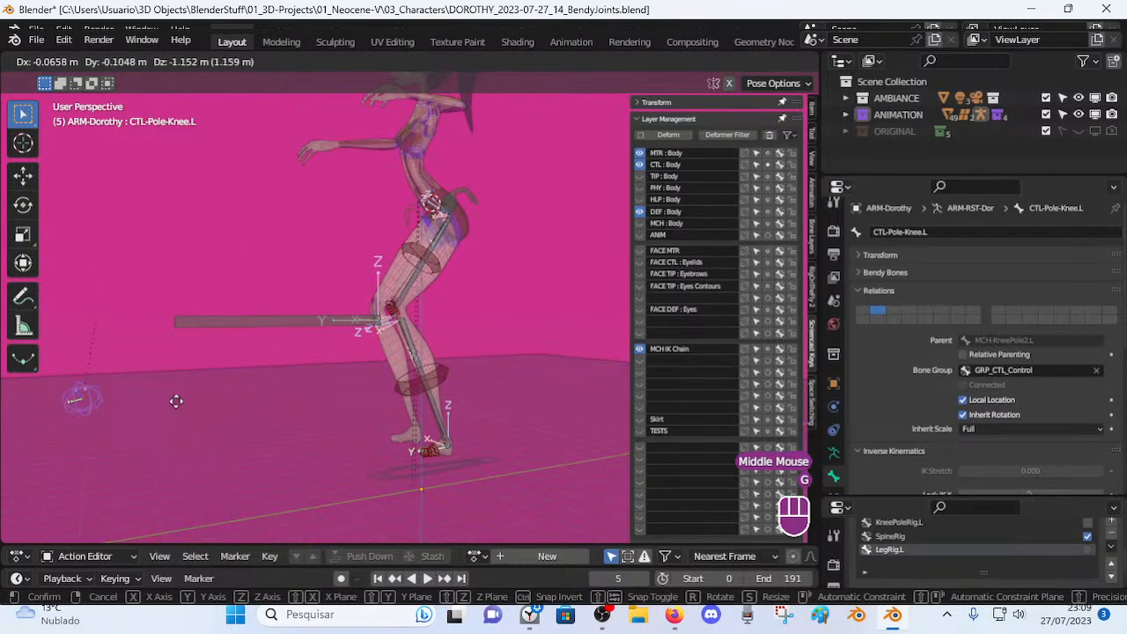
{"action": "left_click", "coordinate": [188, 383]}
Try CTL-Pole-Knee.L out beside the left leg and far below the knee to test the thigh's twist.
{"action": "middle_click_drag", "start_coordinate": [252, 372], "coordinate": [249, 376]}
{"action": "key", "text": "g"}
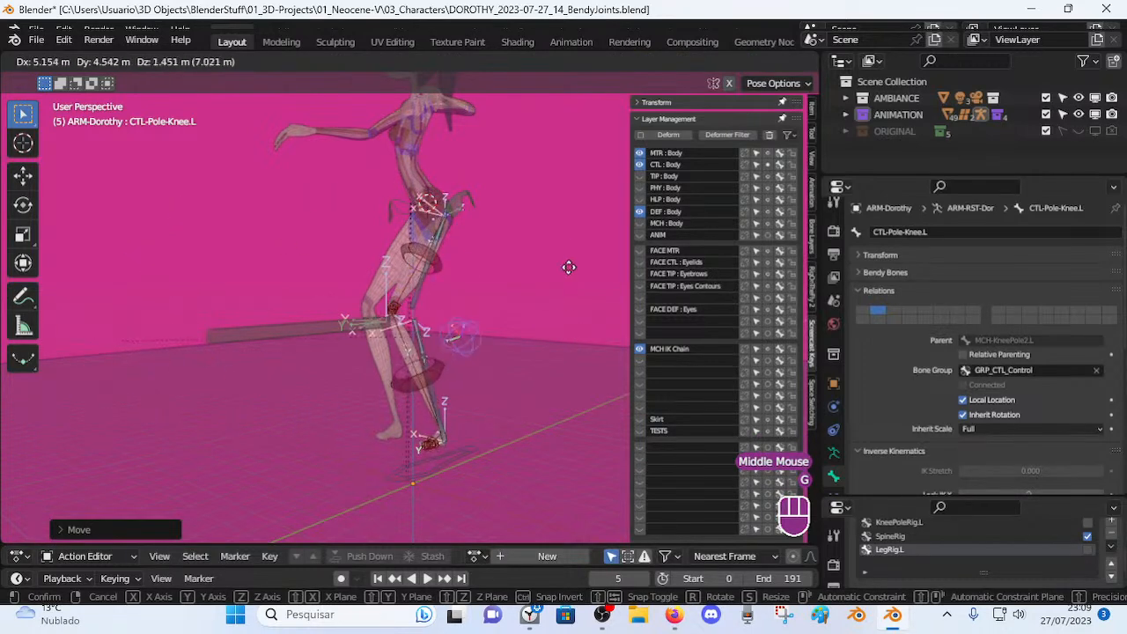
{"action": "key", "text": "Escape"}
{"action": "middle_click_drag", "start_coordinate": [438, 343], "coordinate": [528, 291]}
{"action": "key", "text": "g"}
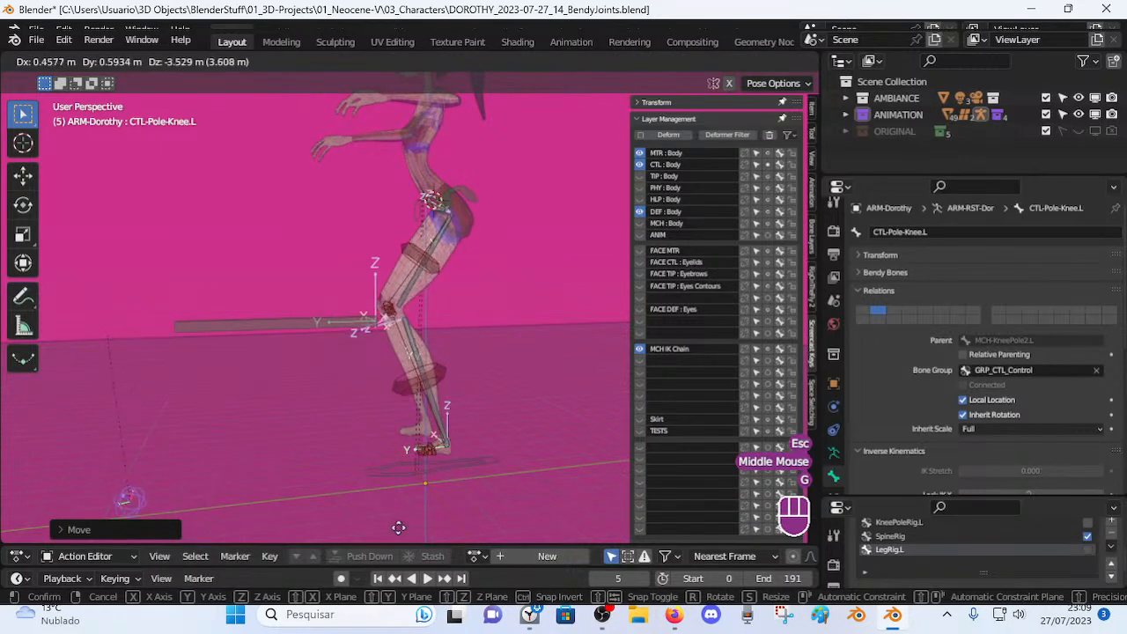
{"action": "key", "text": "Escape"}
Drop CTL-Pole-Knee.L below floor level and bring it back up in front of the character.
{"action": "scroll", "coordinate": [349, 237], "scroll_direction": "down", "scroll_amount": 2}
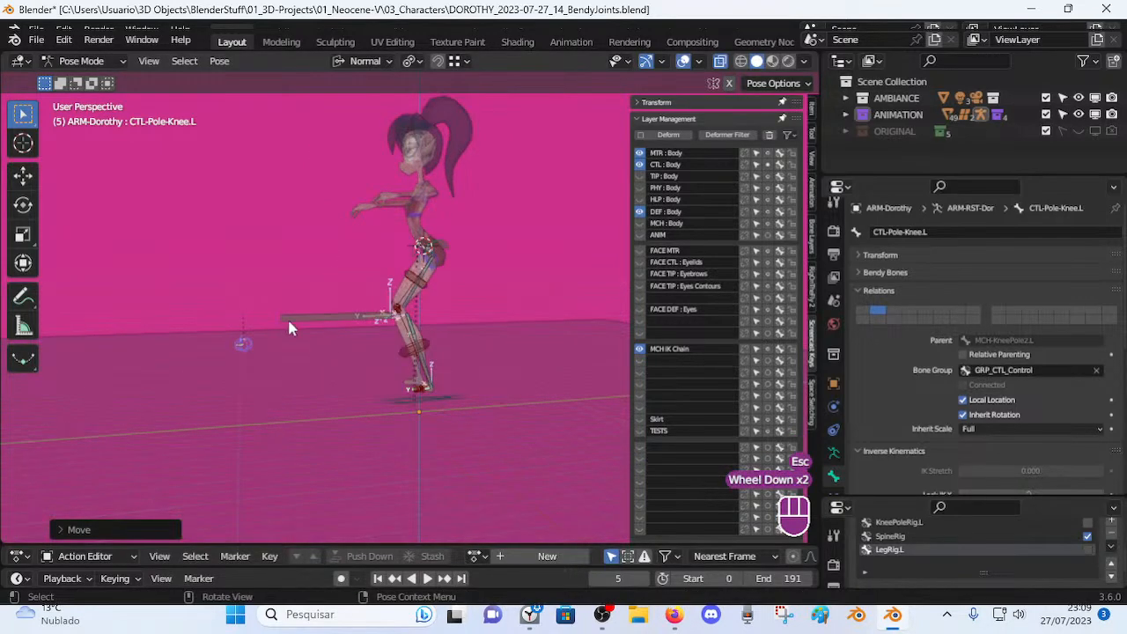
{"action": "middle_click_drag", "start_coordinate": [287, 327], "coordinate": [343, 361]}
{"action": "key", "text": "g"}
{"action": "left_click", "coordinate": [440, 497]}
{"action": "middle_click_drag", "start_coordinate": [432, 485], "coordinate": [352, 377], "text": "shift"}
{"action": "key", "text": "g"}
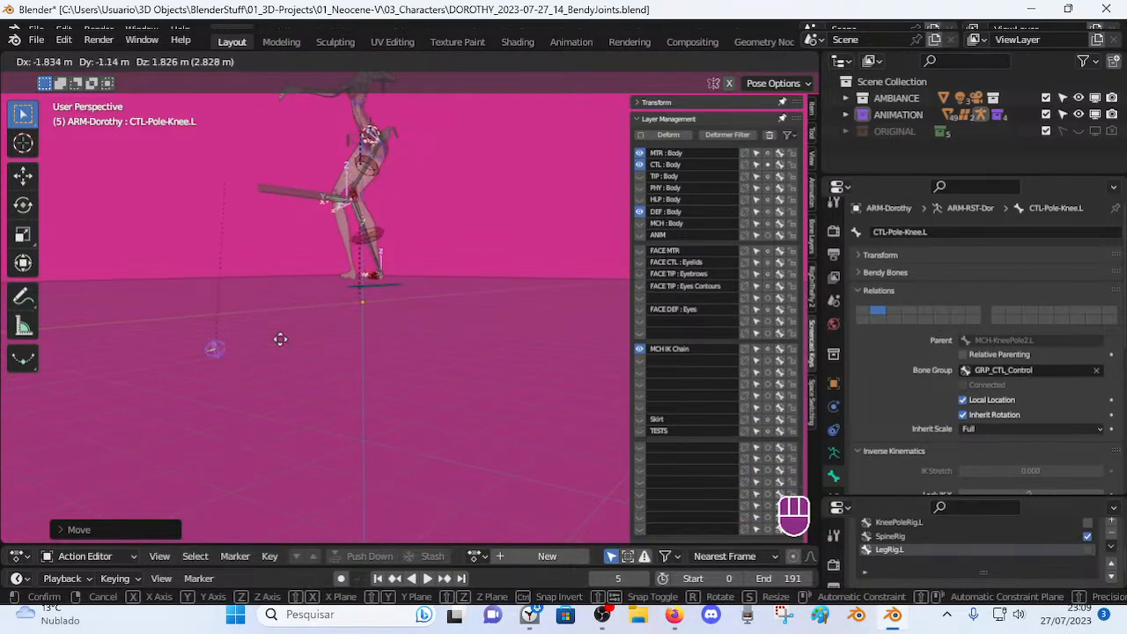
{"action": "left_click", "coordinate": [226, 244]}
Swing CTL-Pole-Knee.L sideways across the left leg and raise it in front of the knee.
{"action": "middle_click_drag", "start_coordinate": [226, 244], "coordinate": [309, 297]}
{"action": "key", "text": "g"}
{"action": "left_click", "coordinate": [566, 228]}
{"action": "middle_click_drag", "start_coordinate": [566, 228], "coordinate": [492, 235]}
{"action": "key", "text": "g"}
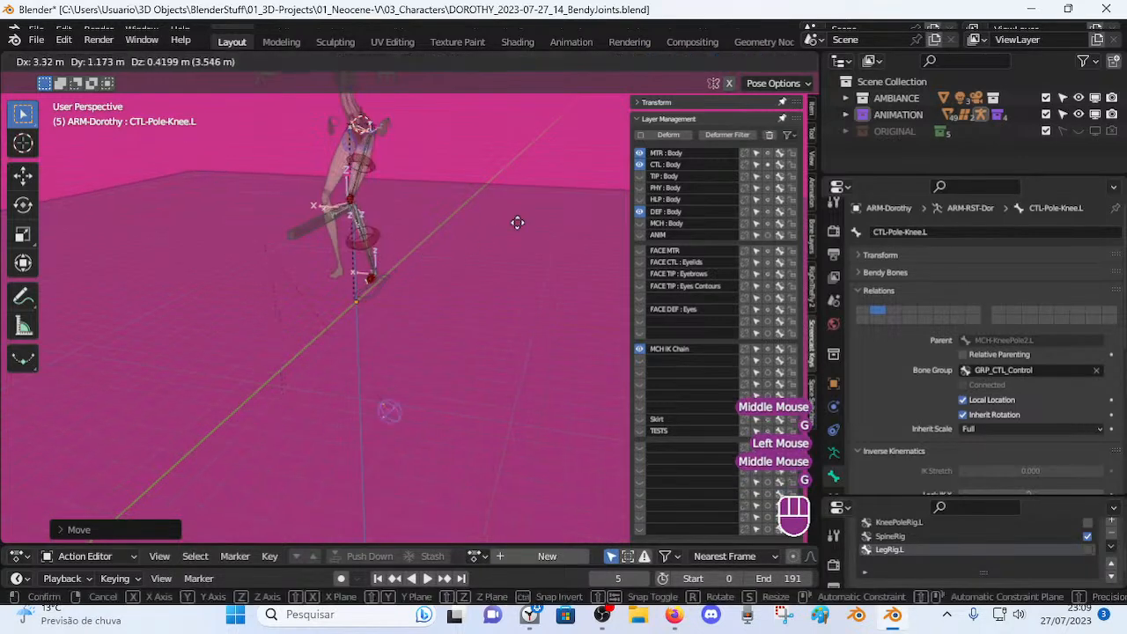
{"action": "left_click", "coordinate": [339, 256]}
{"action": "middle_click_drag", "start_coordinate": [339, 256], "coordinate": [402, 307]}
{"action": "scroll", "coordinate": [313, 222], "scroll_direction": "up", "scroll_amount": 2}
{"action": "key", "text": "g"}
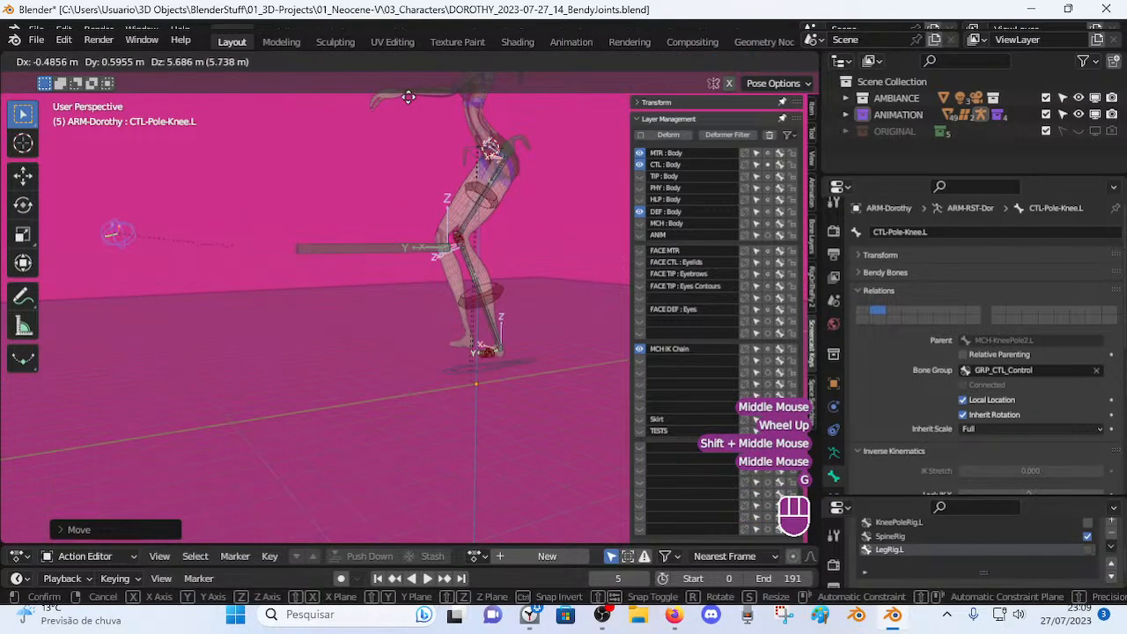
{"action": "left_click", "coordinate": [355, 191]}
Move MTR-Leg.L up and forward, away from the MCH IK knee.
{"action": "middle_click_drag", "start_coordinate": [355, 191], "coordinate": [373, 241]}
{"action": "left_click", "coordinate": [373, 241]}
{"action": "key", "text": "g"}
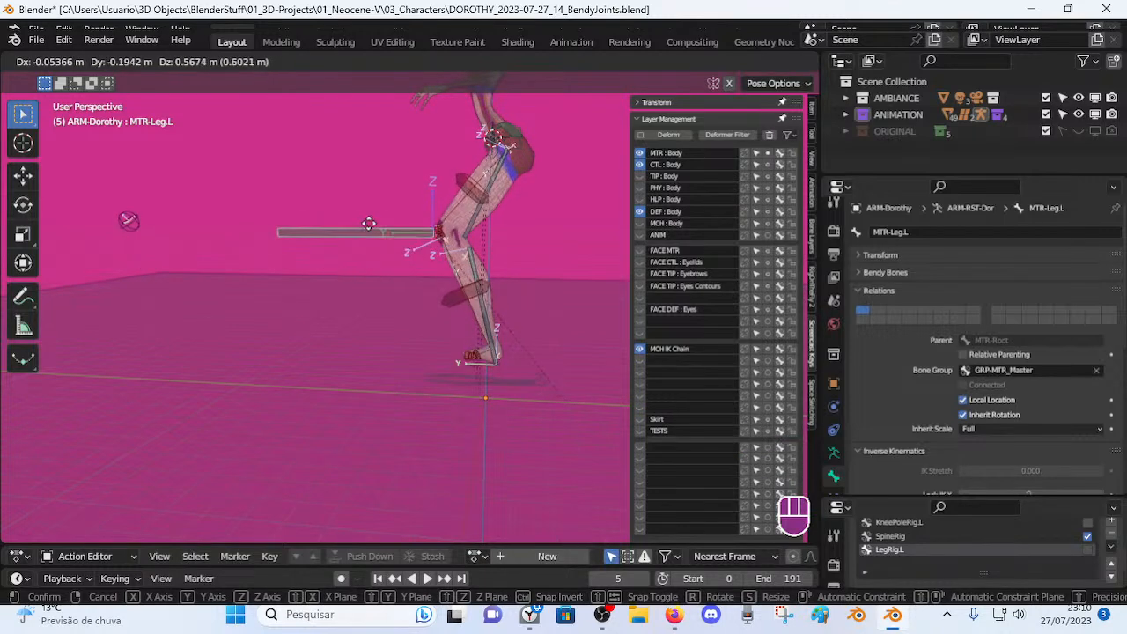
{"action": "left_click", "coordinate": [110, 232]}
Swing CTL-Pole-Knee.L down and from side to side to test the twist of the raised left thigh.
{"action": "left_click", "coordinate": [122, 221]}
{"action": "key", "text": "g"}
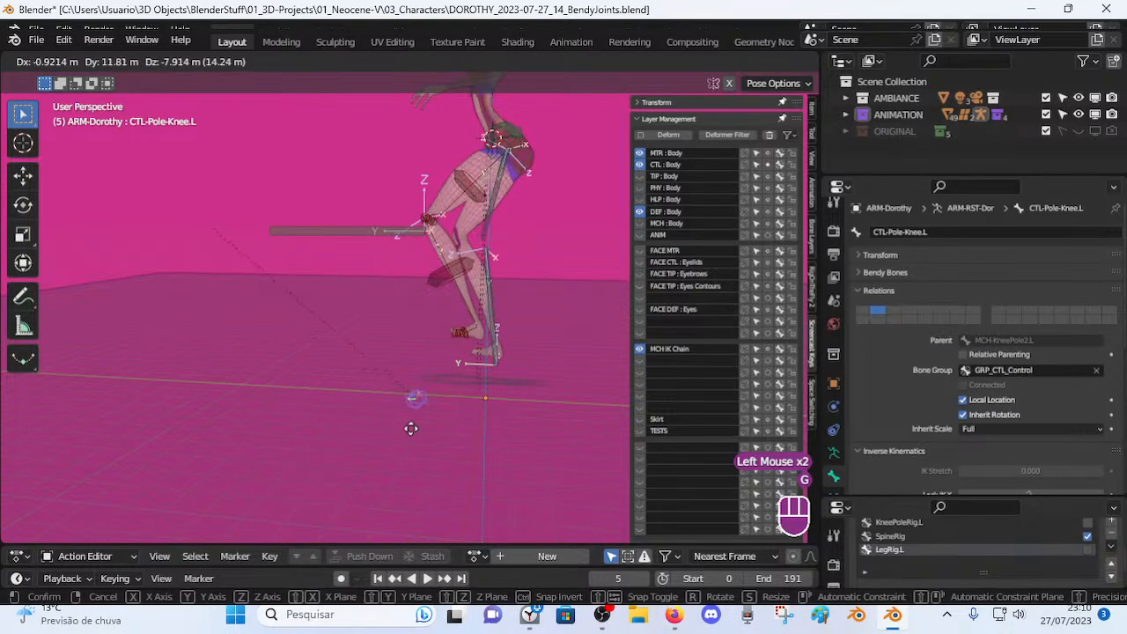
{"action": "left_click", "coordinate": [319, 392]}
{"action": "middle_click_drag", "start_coordinate": [319, 392], "coordinate": [217, 382]}
{"action": "key", "text": "g"}
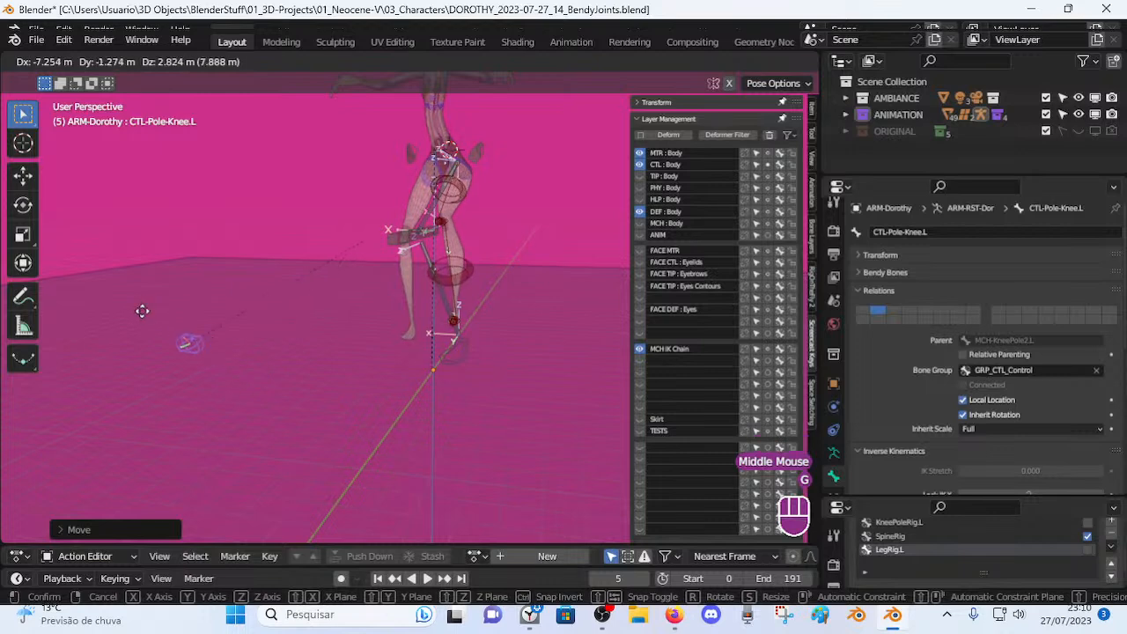
{"action": "left_click", "coordinate": [334, 377]}
{"action": "middle_click_drag", "start_coordinate": [334, 377], "coordinate": [106, 423]}
{"action": "key", "text": "g"}
{"action": "left_click", "coordinate": [226, 387]}
{"action": "key", "text": "g"}
{"action": "left_click", "coordinate": [255, 383]}
Return the hip control to its rest location and move MTR-Leg.L forward about 3.4 m.
{"action": "key", "text": "alt+q"}
{"action": "key", "text": "alt+q"}
{"action": "middle_click_drag", "start_coordinate": [420, 367], "coordinate": [326, 366]}
{"action": "scroll", "coordinate": [161, 294], "scroll_direction": "up", "scroll_amount": 1}
{"action": "left_click", "coordinate": [341, 304]}
{"action": "key", "text": "g"}
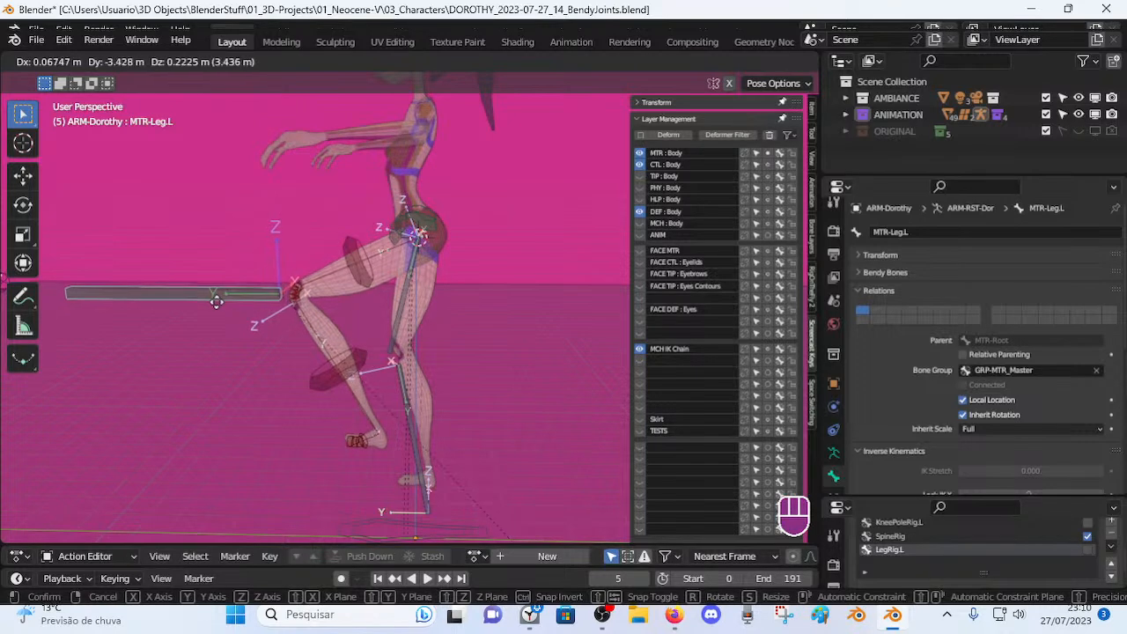
{"action": "left_click", "coordinate": [217, 302]}
Examine MCH-Thigh.L in Edit Mode and the IK constraint of DEF-Thigh.L in Pose Mode.
{"action": "scroll", "coordinate": [233, 303], "scroll_direction": "down", "scroll_amount": 2}
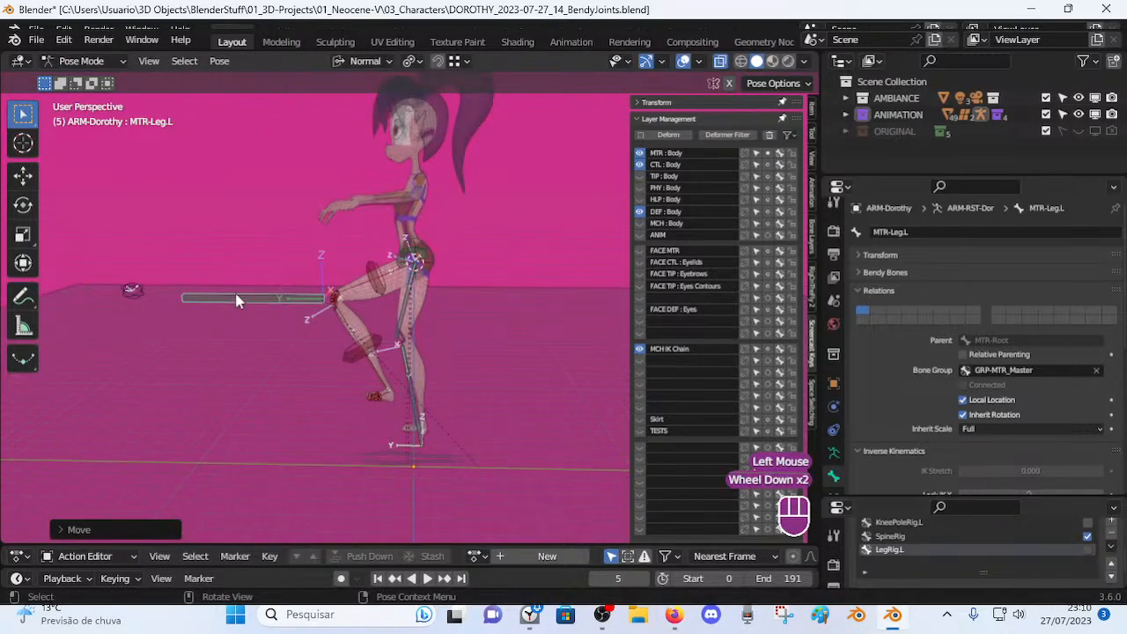
{"action": "left_click", "coordinate": [368, 364]}
{"action": "middle_click_drag", "start_coordinate": [264, 352], "coordinate": [451, 266]}
{"action": "key", "text": "Tab"}
{"action": "scroll", "coordinate": [383, 365], "scroll_direction": "up", "scroll_amount": 2}
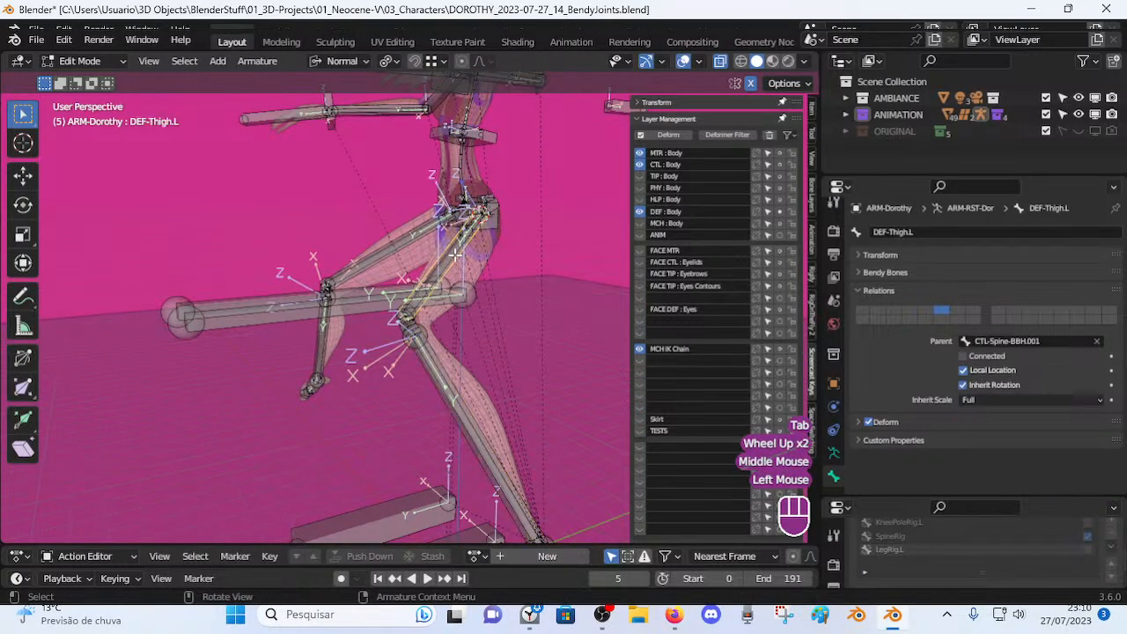
{"action": "left_click", "coordinate": [36, 41]}
{"action": "left_click", "coordinate": [75, 88]}
{"action": "left_click", "coordinate": [584, 348]}
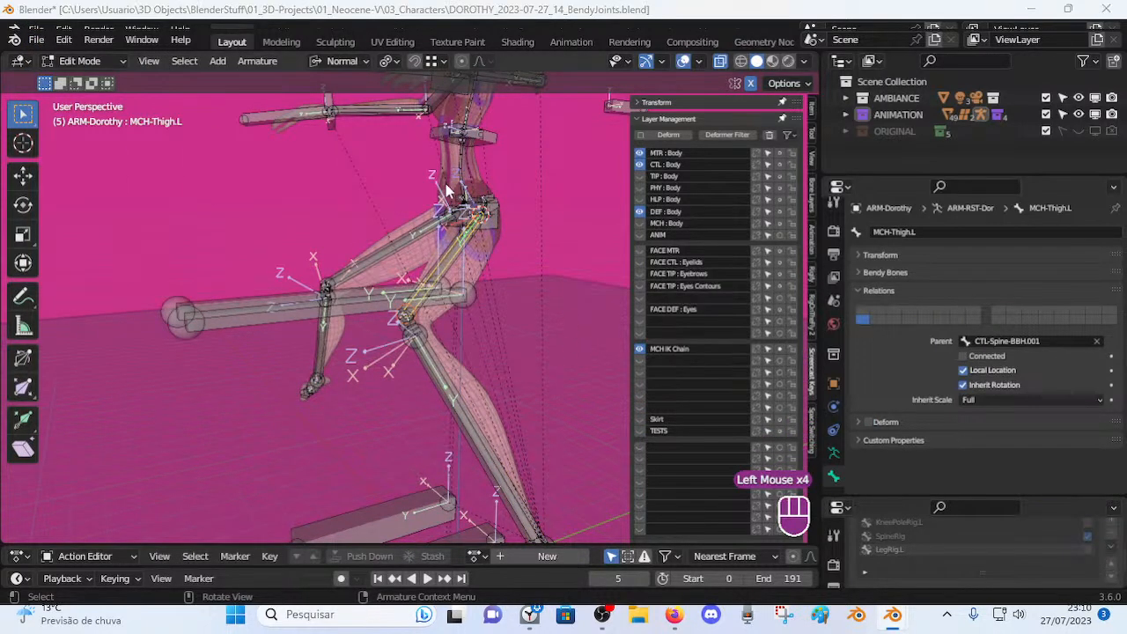
{"action": "middle_click_drag", "start_coordinate": [414, 248], "coordinate": [397, 278]}
{"action": "left_click", "coordinate": [397, 279]}
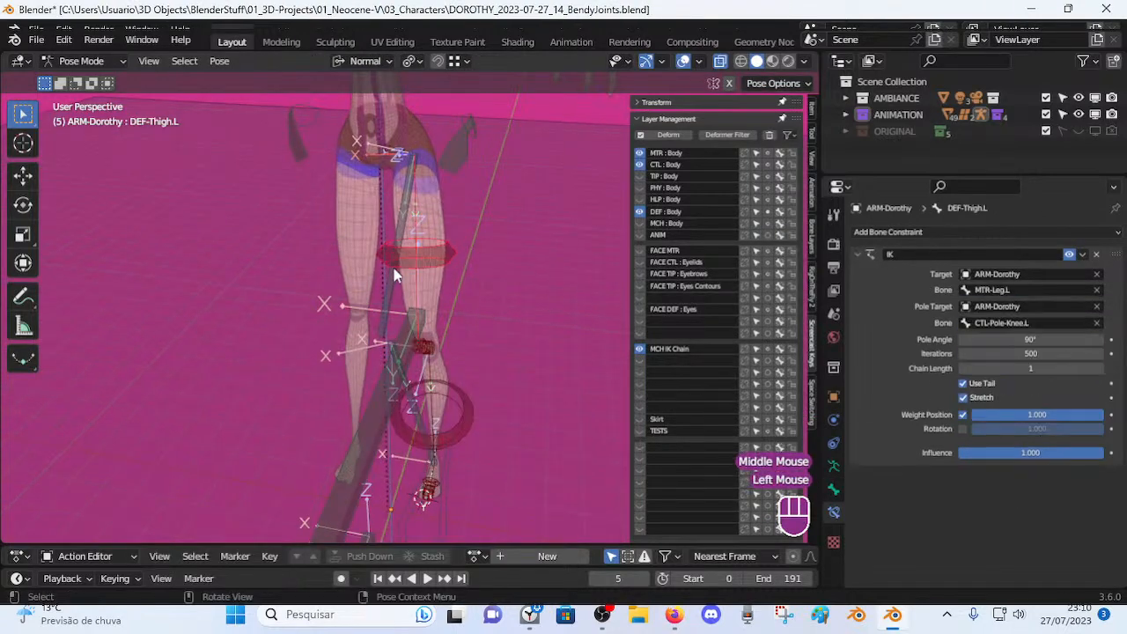
Delete the MCH-Thigh.L and MCH-Shin.L bones in Edit Mode.
{"action": "key", "text": "Tab"}
{"action": "left_click", "coordinate": [423, 229]}
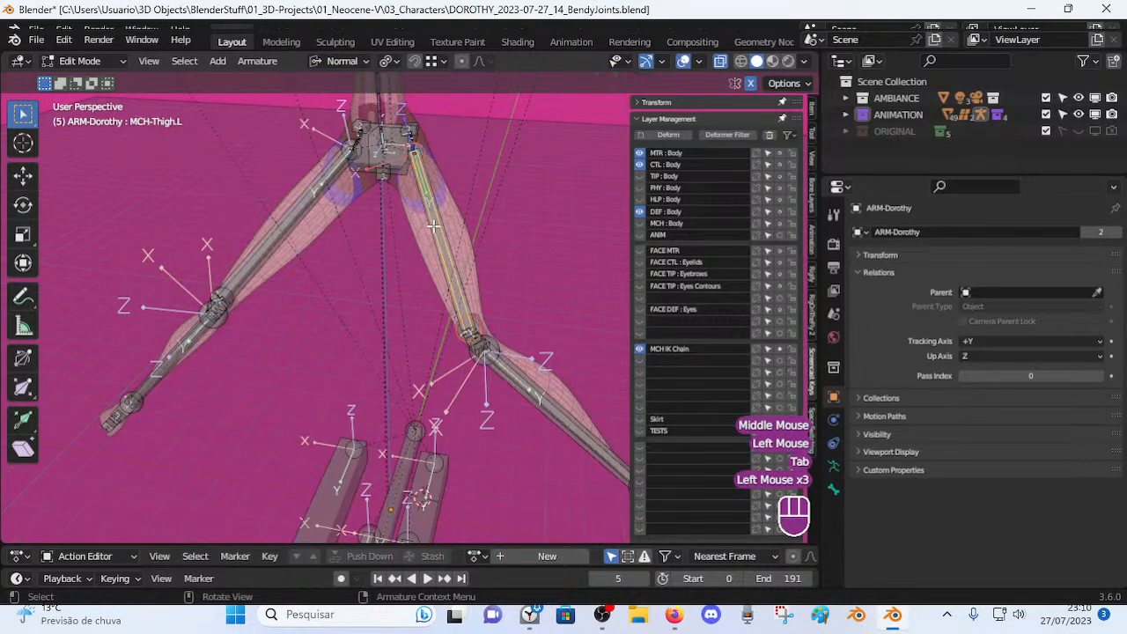
{"action": "middle_click_drag", "start_coordinate": [511, 370], "coordinate": [449, 387]}
{"action": "left_click", "coordinate": [437, 391], "text": "alt+shift"}
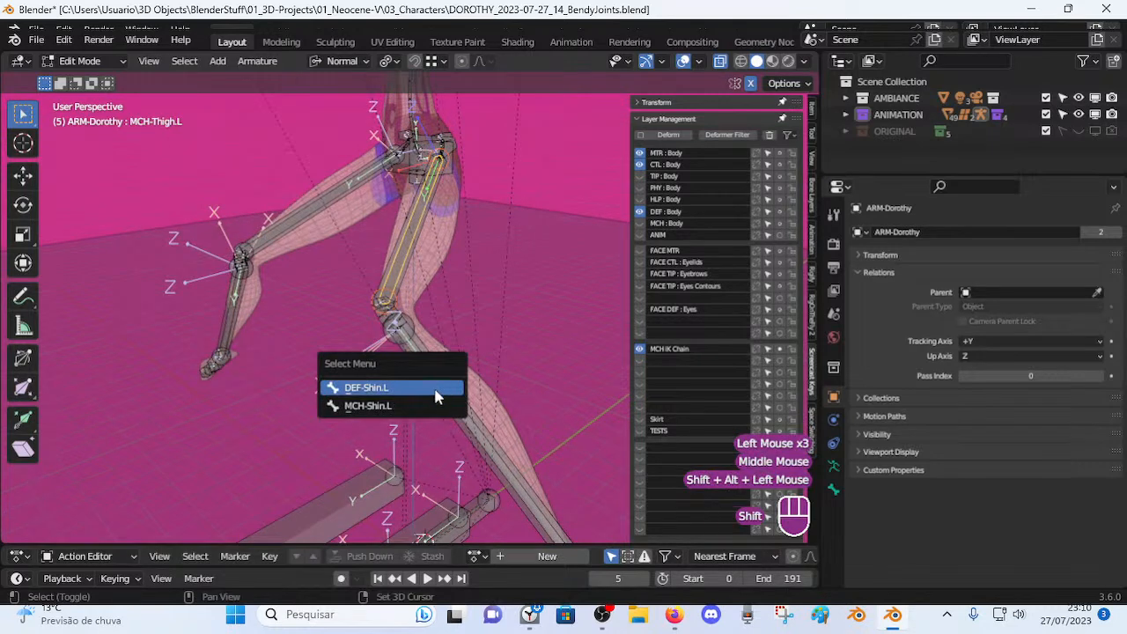
{"action": "left_click", "coordinate": [425, 408]}
{"action": "middle_click_drag", "start_coordinate": [380, 357], "coordinate": [487, 294]}
{"action": "key", "text": "Delete"}
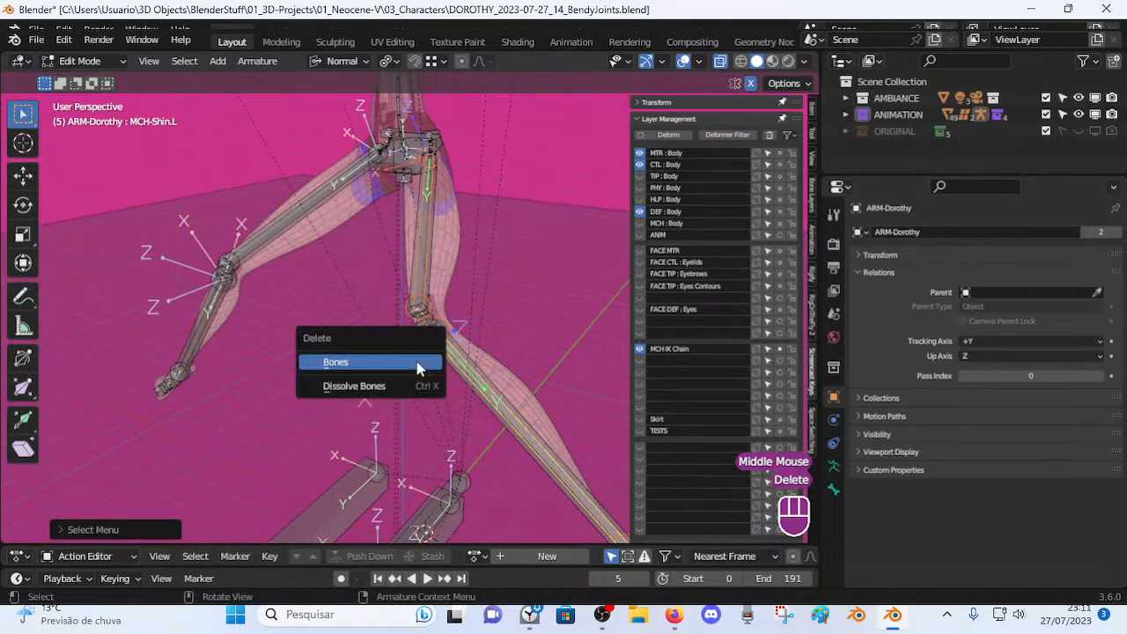
{"action": "scroll", "coordinate": [402, 327], "scroll_direction": "down", "scroll_amount": 3}
Remove the Copy Location constraint from MTR-Leg.L in Pose Mode.
{"action": "key", "text": "Tab"}
{"action": "middle_click_drag", "start_coordinate": [405, 334], "coordinate": [374, 411]}
{"action": "left_click", "coordinate": [390, 502]}
{"action": "scroll", "coordinate": [370, 413], "scroll_direction": "down", "scroll_amount": 2}
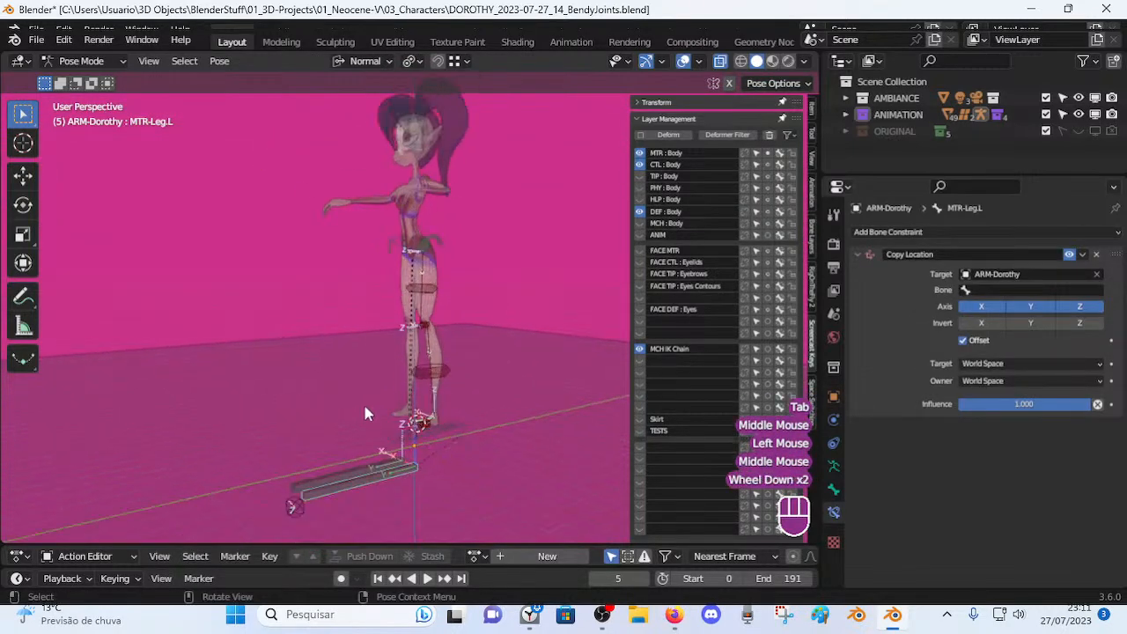
{"action": "left_click", "coordinate": [1096, 255]}
Raise the rest position of MTR-Leg.L from the ground to near the knee and check it from the right side.
{"action": "key", "text": "Tab"}
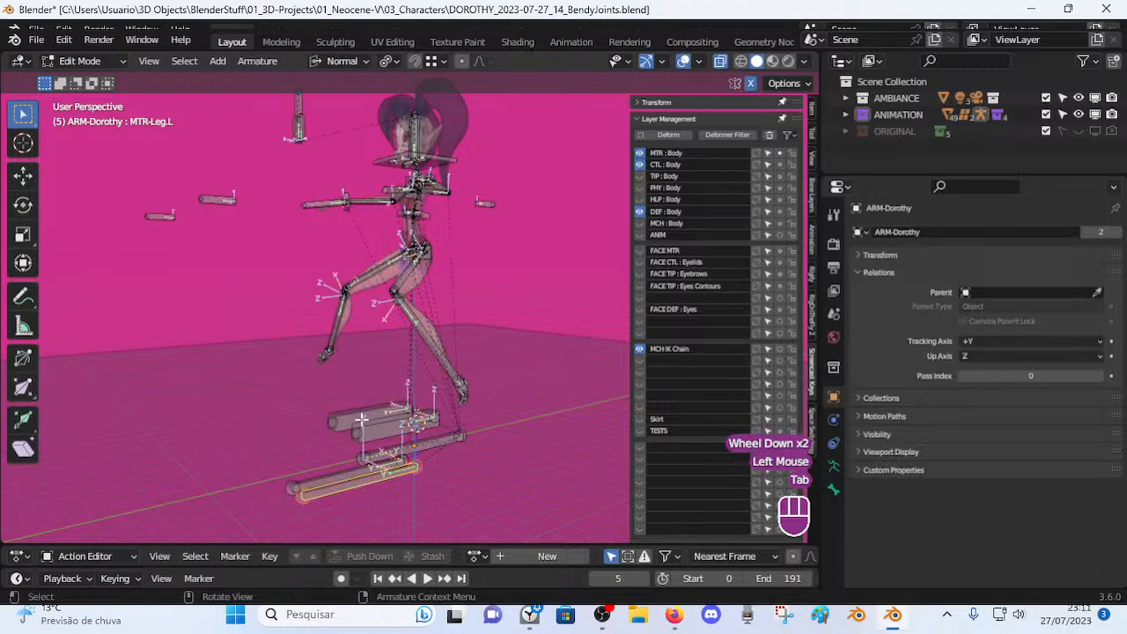
{"action": "middle_click_drag", "start_coordinate": [467, 388], "coordinate": [465, 432]}
{"action": "key", "text": "g"}
{"action": "key", "text": "Tab"}
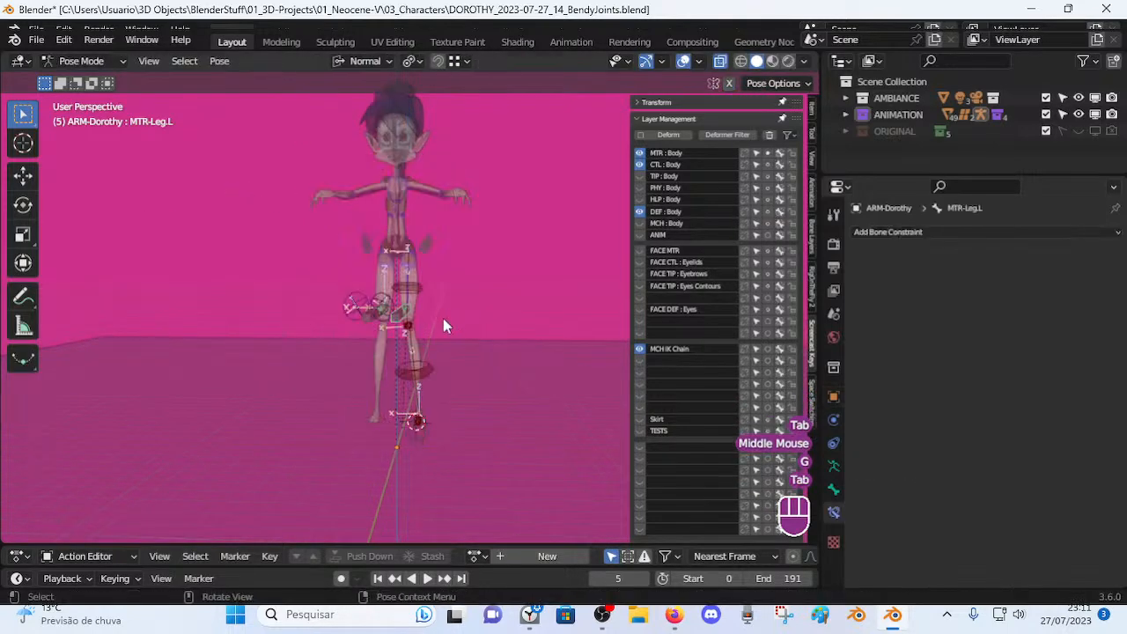
{"action": "middle_click_drag", "start_coordinate": [446, 315], "coordinate": [367, 334]}
{"action": "key", "text": "KP_3"}
{"action": "scroll", "coordinate": [369, 345], "scroll_direction": "up", "scroll_amount": 2}
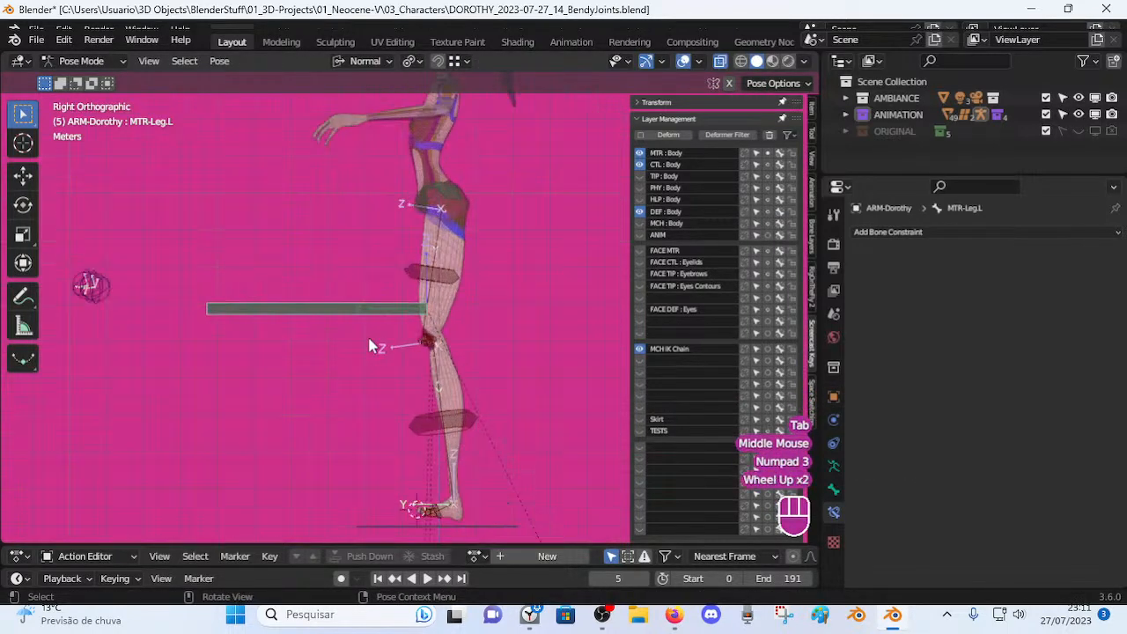
Raise MTR-Leg.L a further 0.4 m or so along its Z axis in Edit Mode.
{"action": "key", "text": "Tab"}
{"action": "key", "text": "g"}
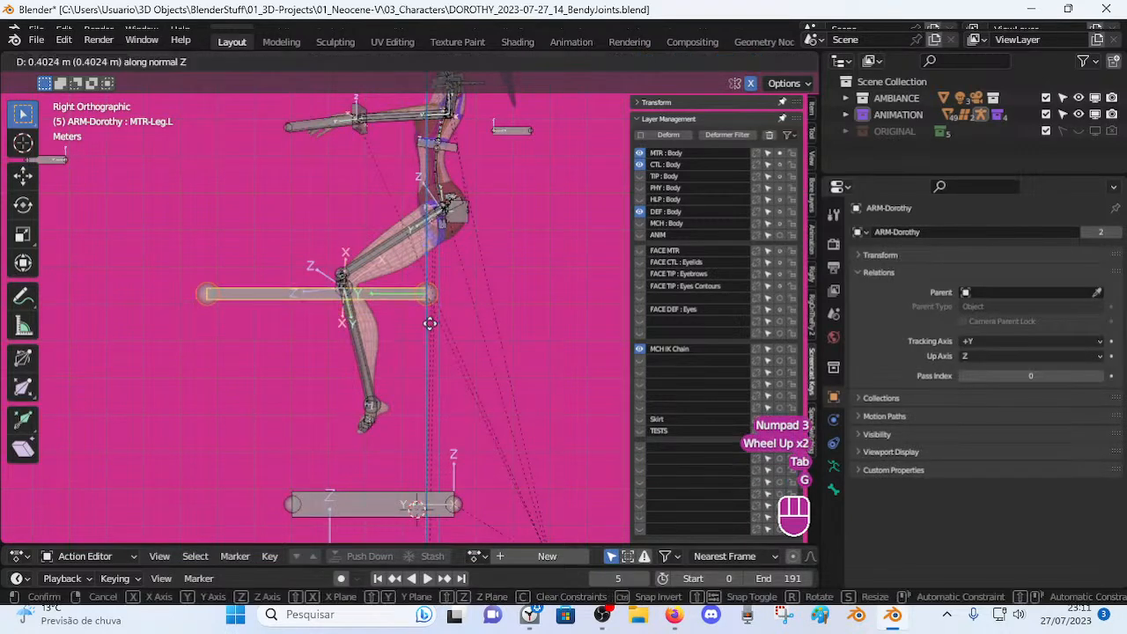
{"action": "key", "text": "Tab"}
{"action": "scroll", "coordinate": [423, 346], "scroll_direction": "up", "scroll_amount": 1}
{"action": "scroll", "coordinate": [380, 357], "scroll_direction": "down", "scroll_amount": 3}
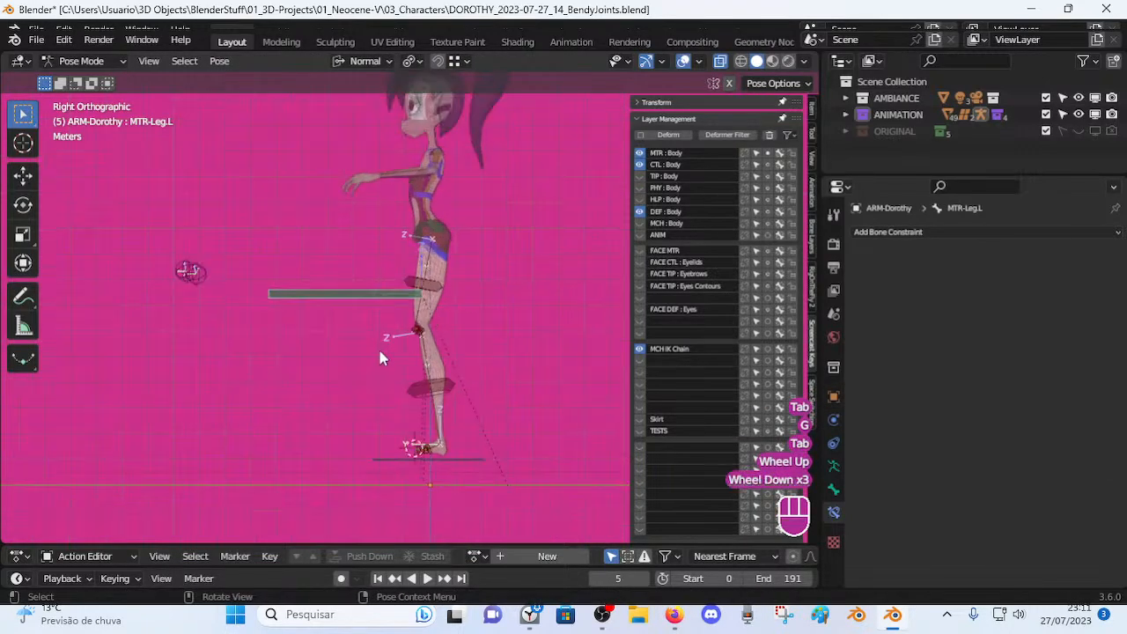
{"action": "key", "text": "Tab"}
{"action": "key", "text": "Tab"}
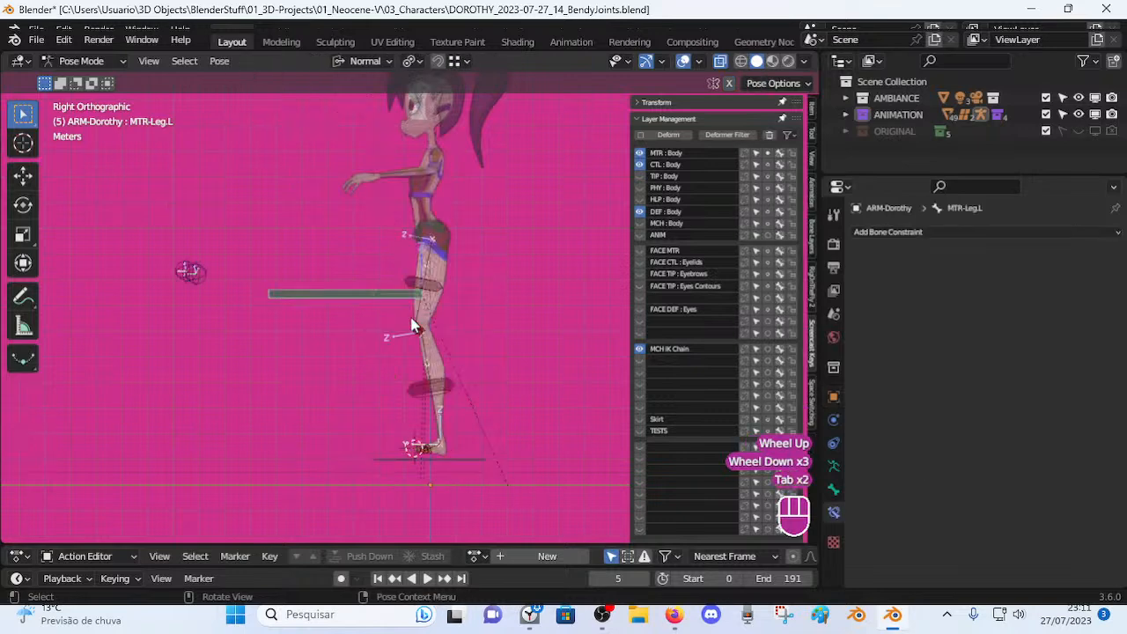
Lower MTR-Leg.L along Z in Pose Mode toward the left knee and shift it along Y.
{"action": "middle_click_drag", "start_coordinate": [415, 326], "coordinate": [417, 357]}
{"action": "scroll", "coordinate": [420, 328], "scroll_direction": "up", "scroll_amount": 3}
{"action": "scroll", "coordinate": [312, 342], "scroll_direction": "down", "scroll_amount": 2}
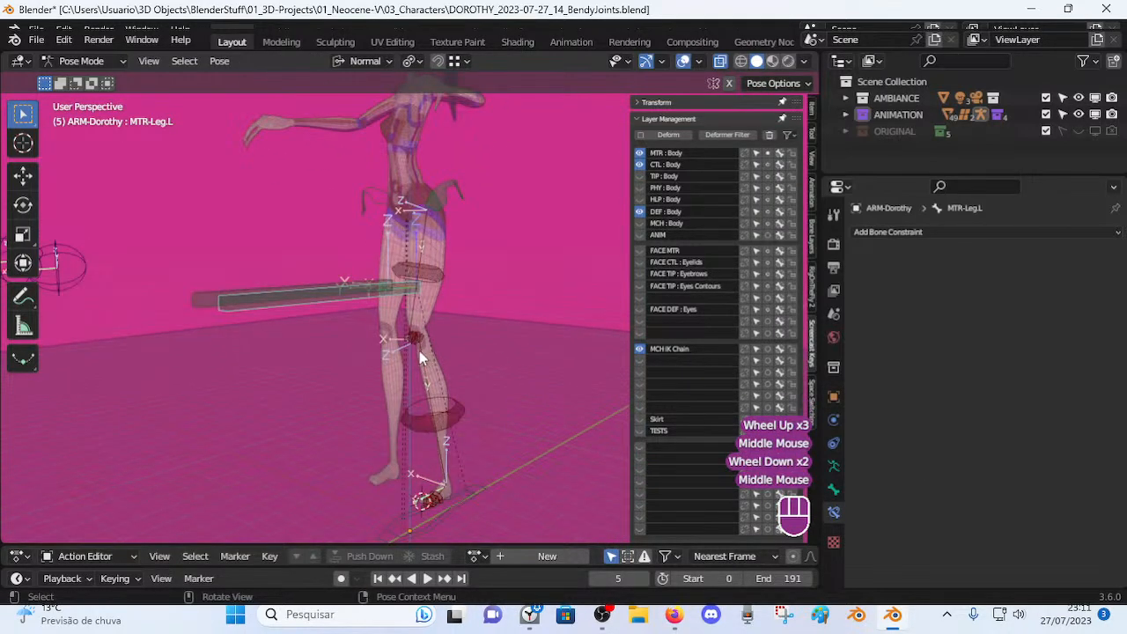
{"action": "scroll", "coordinate": [420, 349], "scroll_direction": "up", "scroll_amount": 1}
{"action": "key", "text": "g"}
{"action": "key", "text": "z"}
{"action": "left_click", "coordinate": [442, 326]}
{"action": "middle_click_drag", "start_coordinate": [442, 326], "coordinate": [400, 352]}
{"action": "key", "text": "g"}
{"action": "key", "text": "y"}
{"action": "left_click", "coordinate": [426, 369]}
Readjust the height of MTR-Leg.L at the knee and push it slightly forward along Y to bend the leg.
{"action": "key", "text": "g"}
{"action": "key", "text": "z"}
{"action": "left_click", "coordinate": [395, 368]}
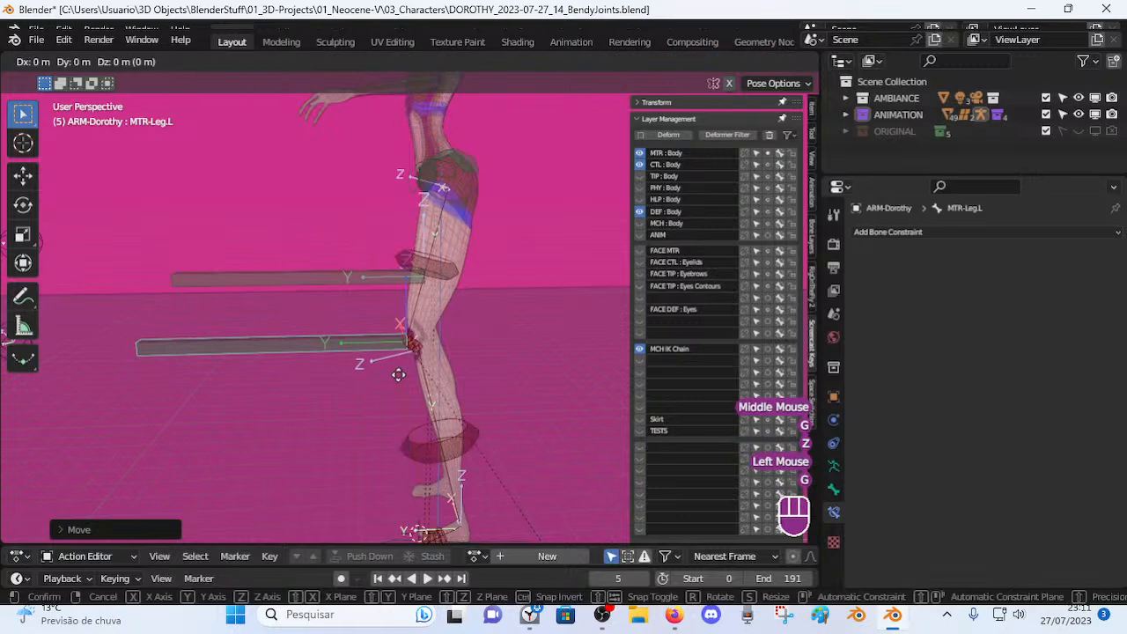
{"action": "key", "text": "g"}
{"action": "key", "text": "y"}
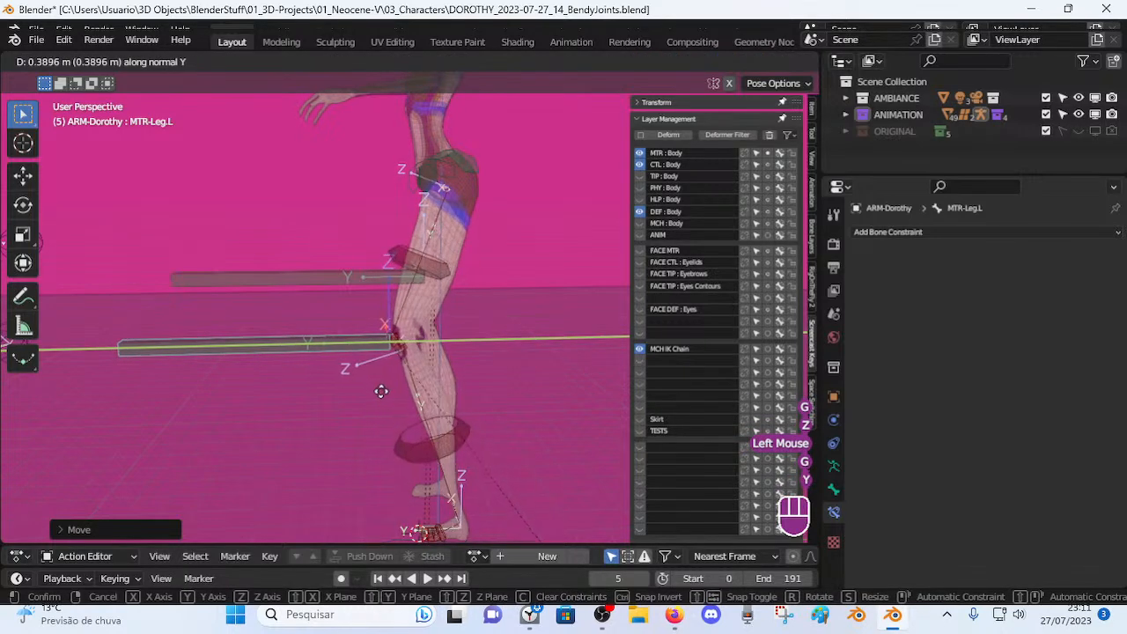
{"action": "left_click", "coordinate": [393, 401]}
Lower MTR-Leg.L slightly along Z and fine-tune its position along Y.
{"action": "middle_click_drag", "start_coordinate": [393, 401], "coordinate": [399, 348], "text": "shift"}
{"action": "key", "text": "g"}
{"action": "key", "text": "z"}
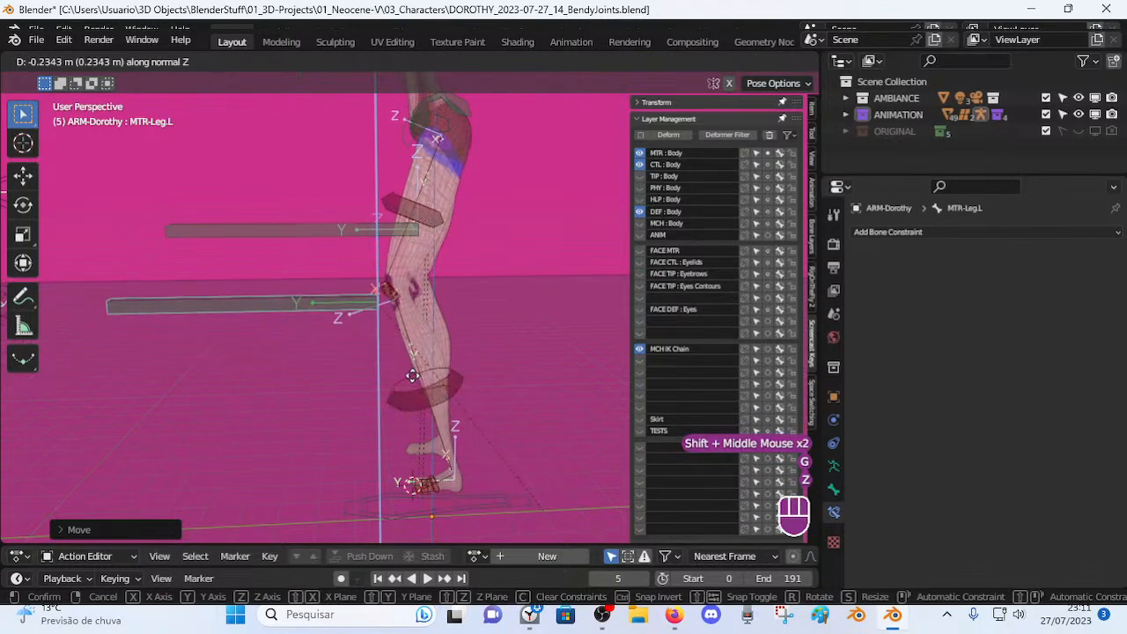
{"action": "left_click", "coordinate": [412, 385]}
{"action": "key", "text": "g"}
{"action": "key", "text": "y"}
{"action": "left_click", "coordinate": [420, 394]}
Adjust MTR-Leg.L at the left knee along its Z and Y axes, finishing with a small free move.
{"action": "key", "text": "g"}
{"action": "key", "text": "z"}
{"action": "left_click", "coordinate": [413, 394]}
{"action": "key", "text": "g"}
{"action": "key", "text": "y"}
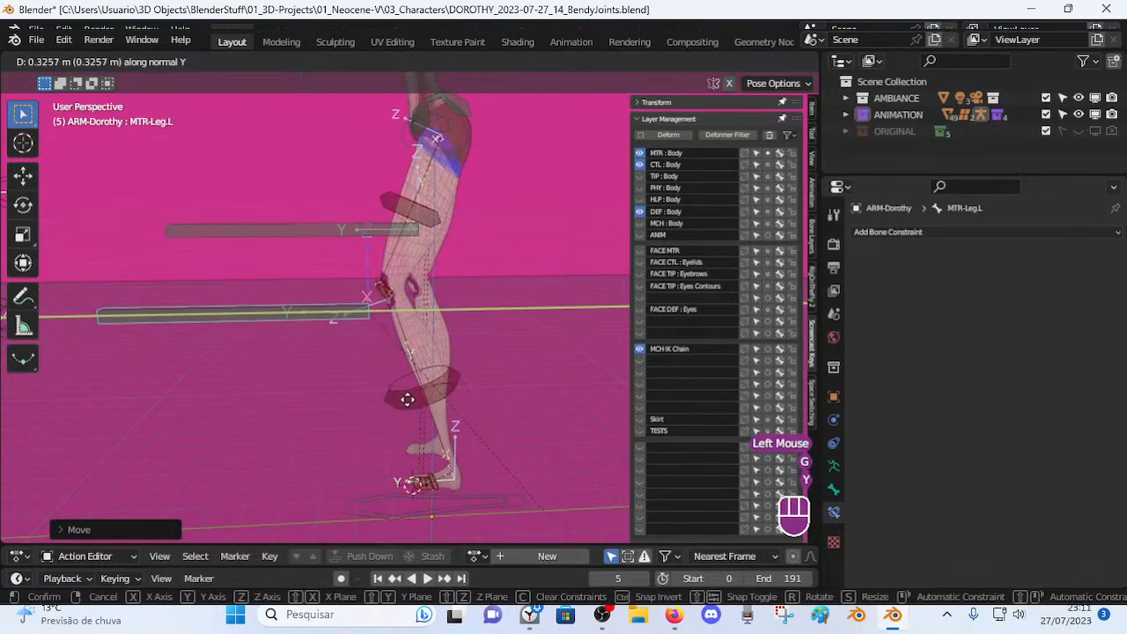
{"action": "left_click", "coordinate": [419, 410]}
{"action": "key", "text": "g"}
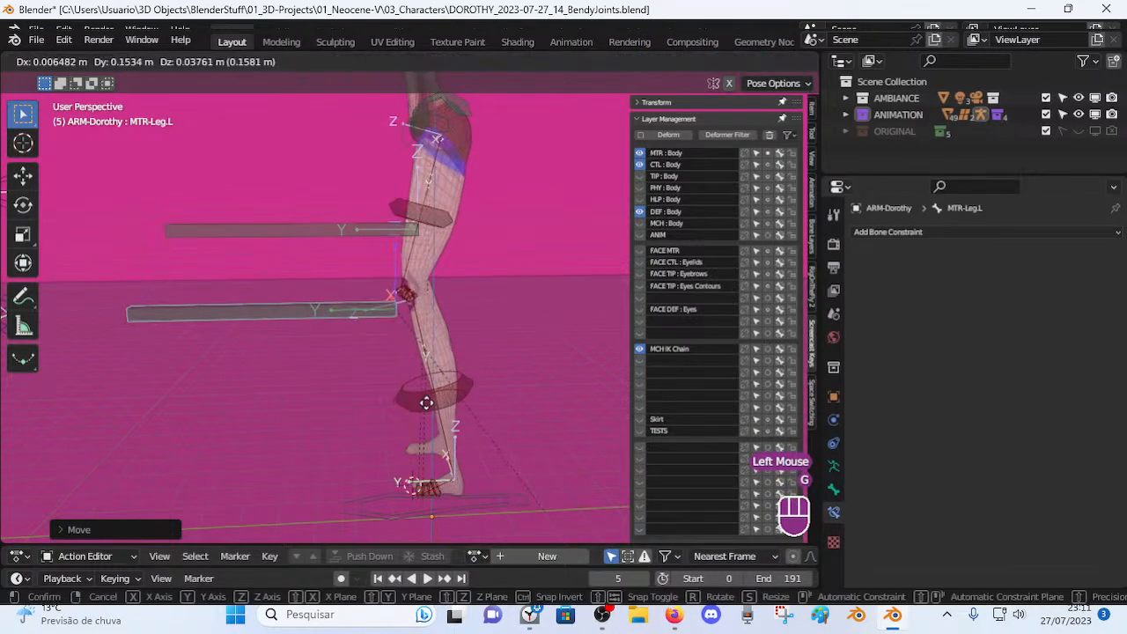
{"action": "left_click", "coordinate": [430, 301]}
Switch the Stretch To constraint of Knee.L off and on again to compare the knee's deformation.
{"action": "left_click", "coordinate": [432, 296]}
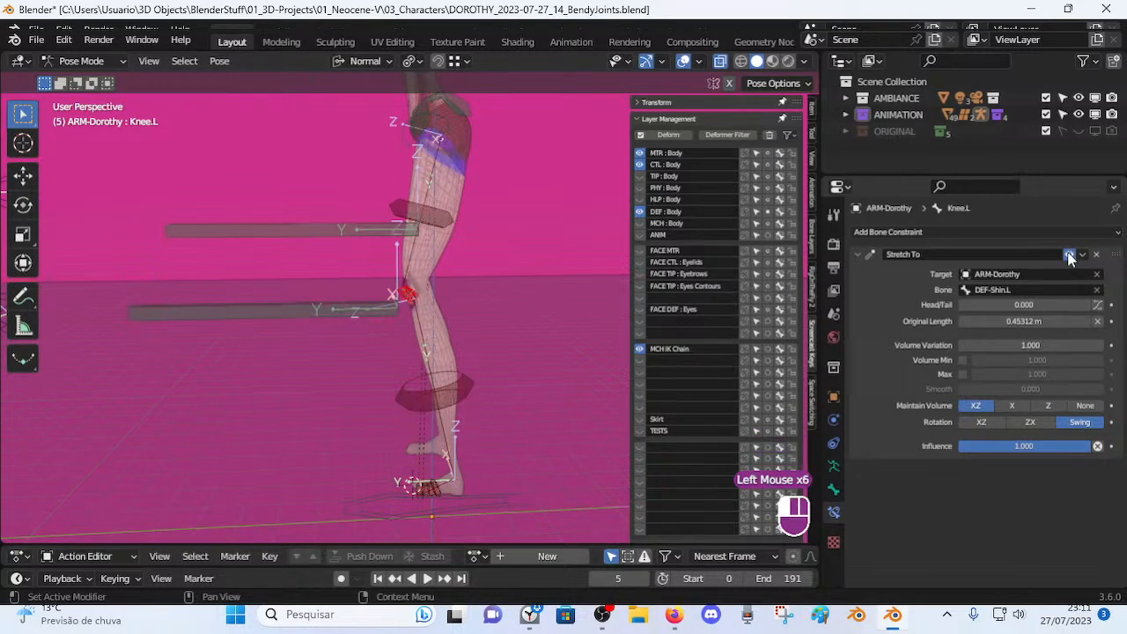
{"action": "scroll", "coordinate": [361, 368], "scroll_direction": "up", "scroll_amount": 2}
{"action": "middle_click_drag", "start_coordinate": [361, 368], "coordinate": [390, 358]}
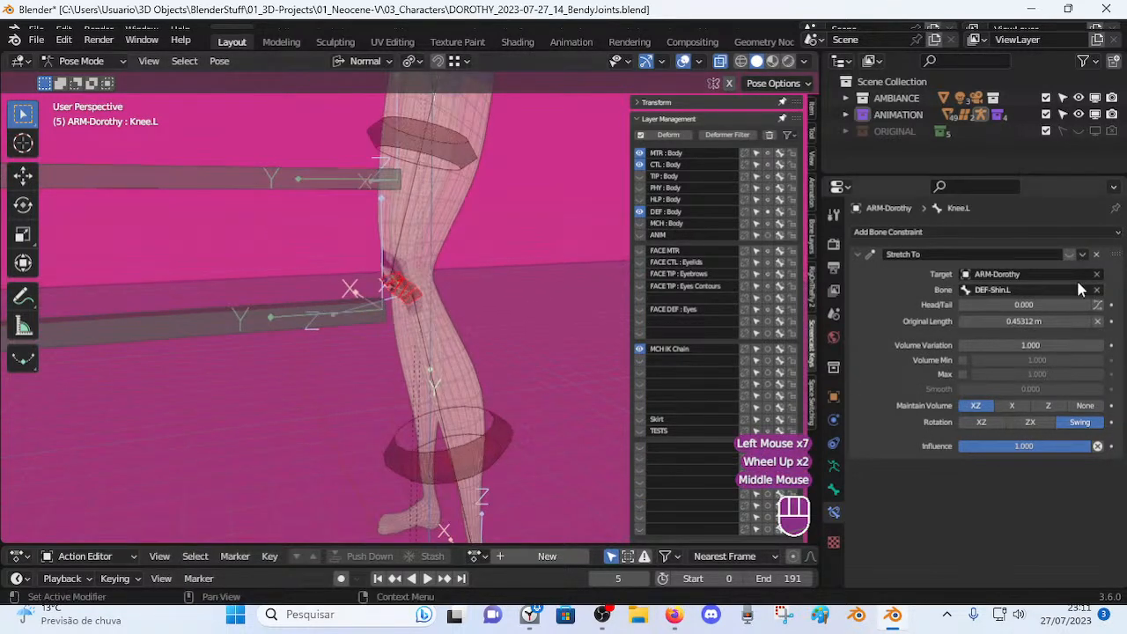
{"action": "left_click", "coordinate": [1069, 255]}
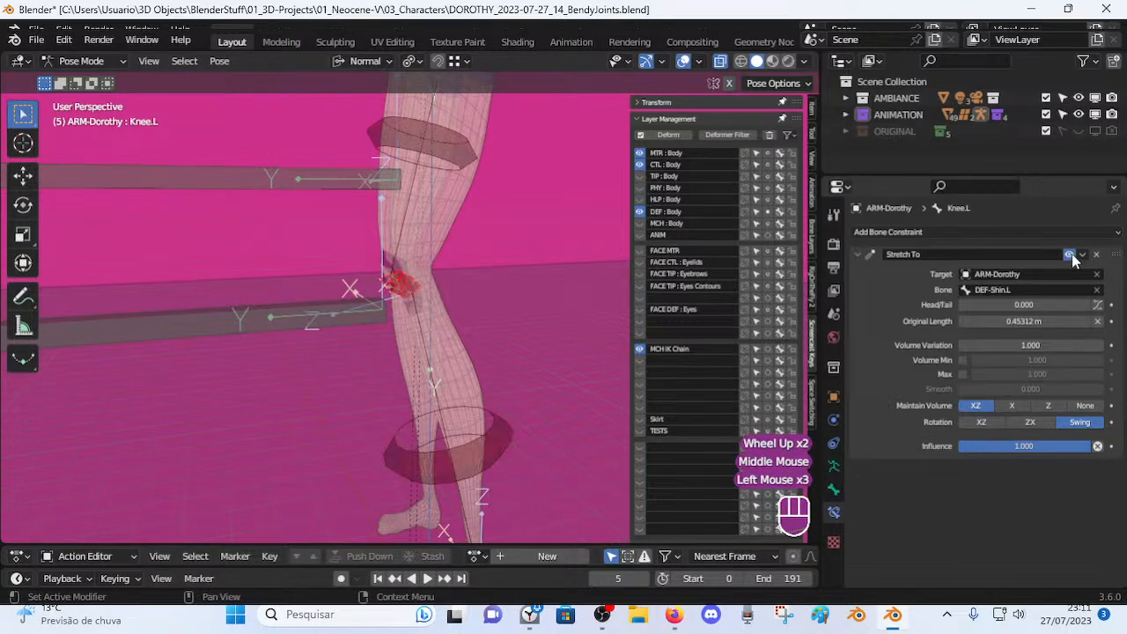
Move MTR-Leg.L about 0.32 m along its Y axis in right orthographic view and check its height along Z.
{"action": "scroll", "coordinate": [395, 345], "scroll_direction": "down", "scroll_amount": 2}
{"action": "left_click", "coordinate": [359, 335]}
{"action": "scroll", "coordinate": [361, 333], "scroll_direction": "down", "scroll_amount": 1}
{"action": "middle_click_drag", "start_coordinate": [361, 332], "coordinate": [398, 336]}
{"action": "key", "text": "KP_3"}
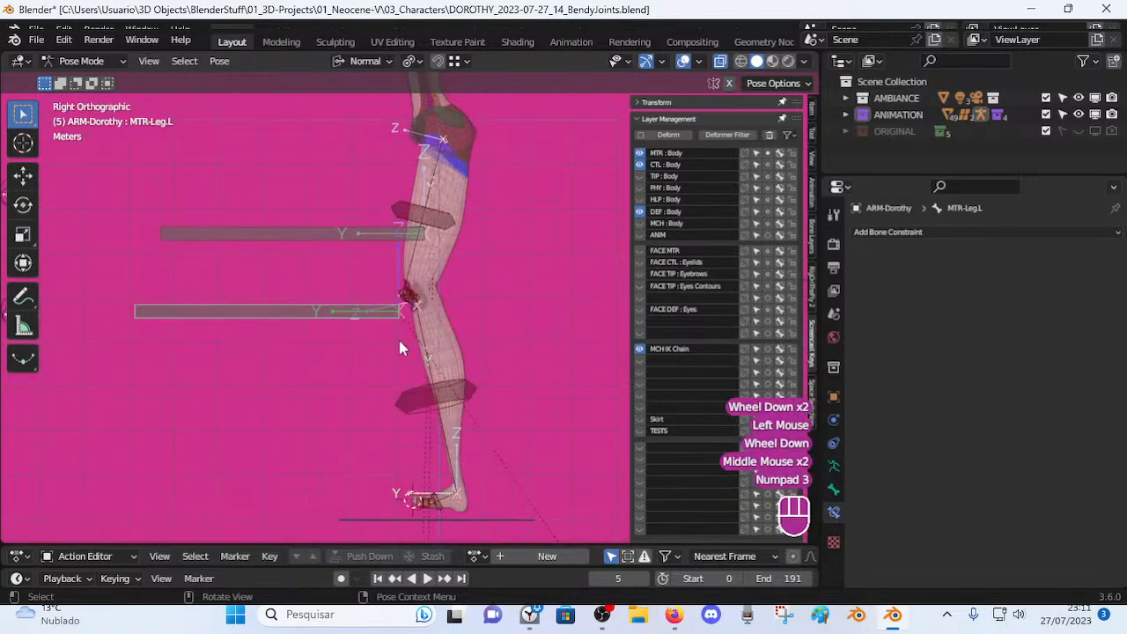
{"action": "key", "text": "g"}
{"action": "key", "text": "y"}
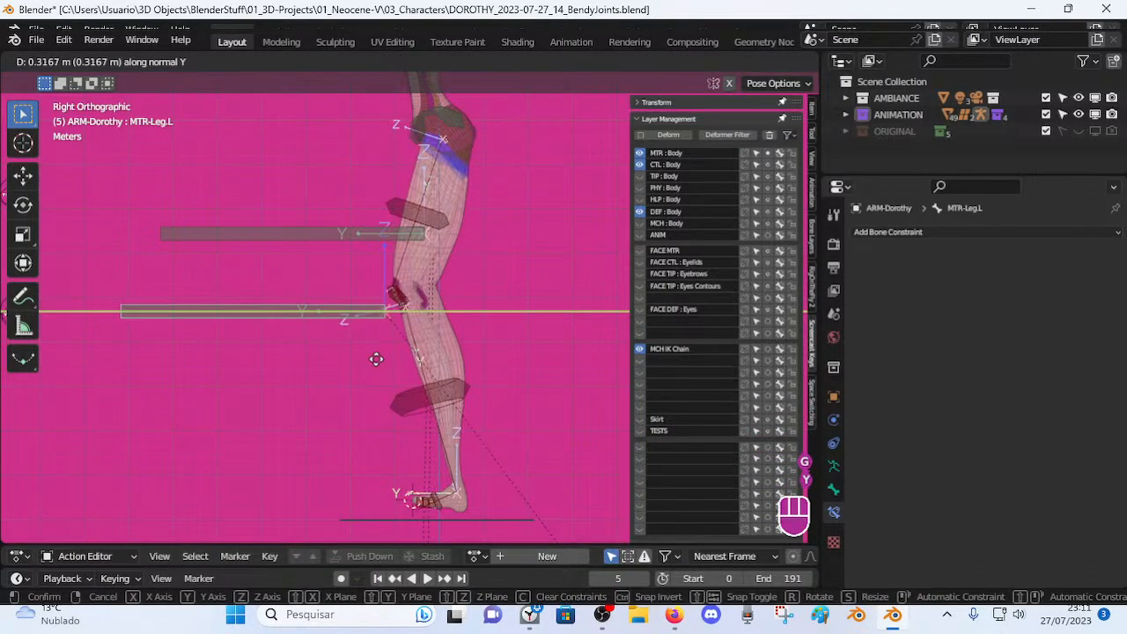
{"action": "left_click", "coordinate": [376, 360]}
{"action": "key", "text": "g"}
{"action": "key", "text": "z"}
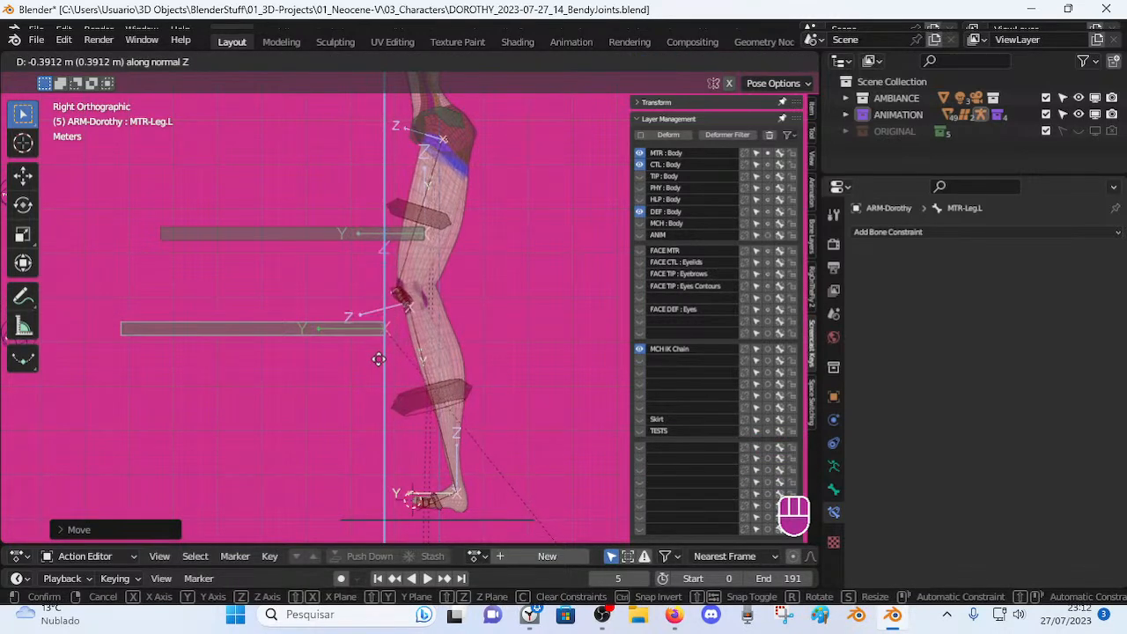
{"action": "left_click", "coordinate": [374, 350]}
Compare MTR-Leg.L's rest and posed positions, and snap the 3D cursor to the posed bone.
{"action": "key", "text": "Tab"}
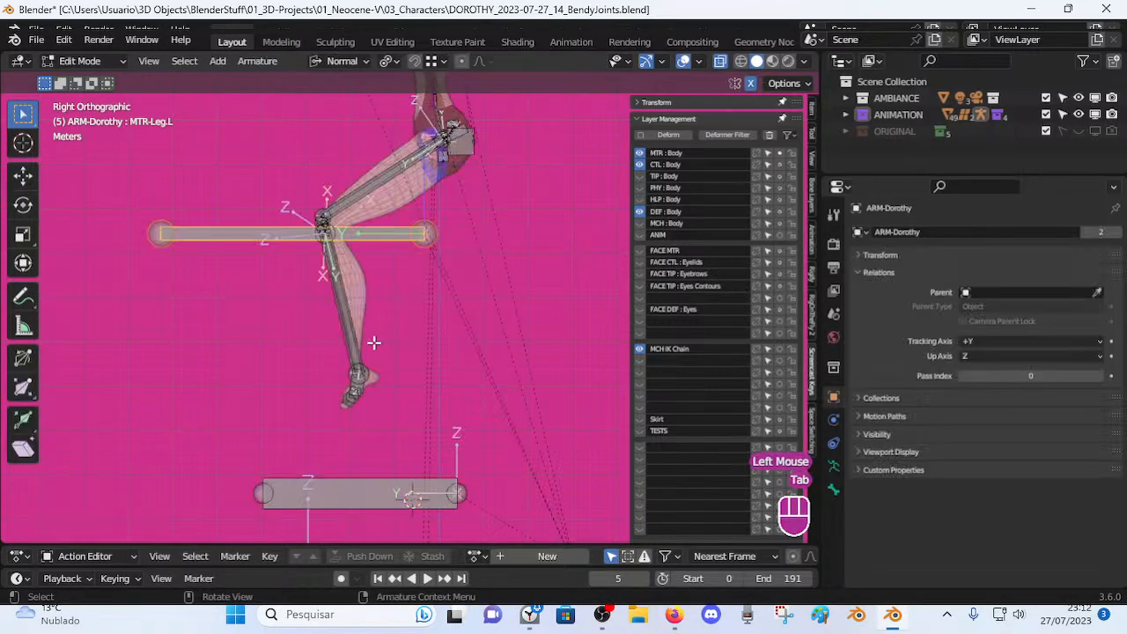
{"action": "key", "text": "Tab"}
{"action": "key", "text": "Tab"}
{"action": "key", "text": "Tab"}
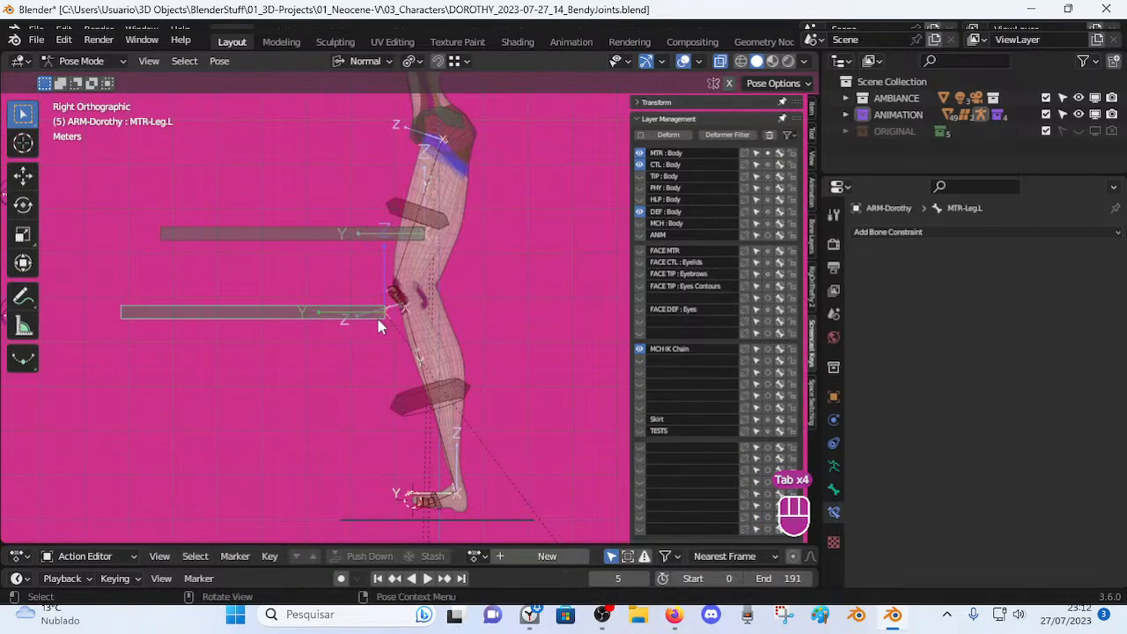
{"action": "key", "text": "Tab"}
{"action": "key", "text": "Tab"}
{"action": "key", "text": "shift+s"}
{"action": "key", "text": "2"}
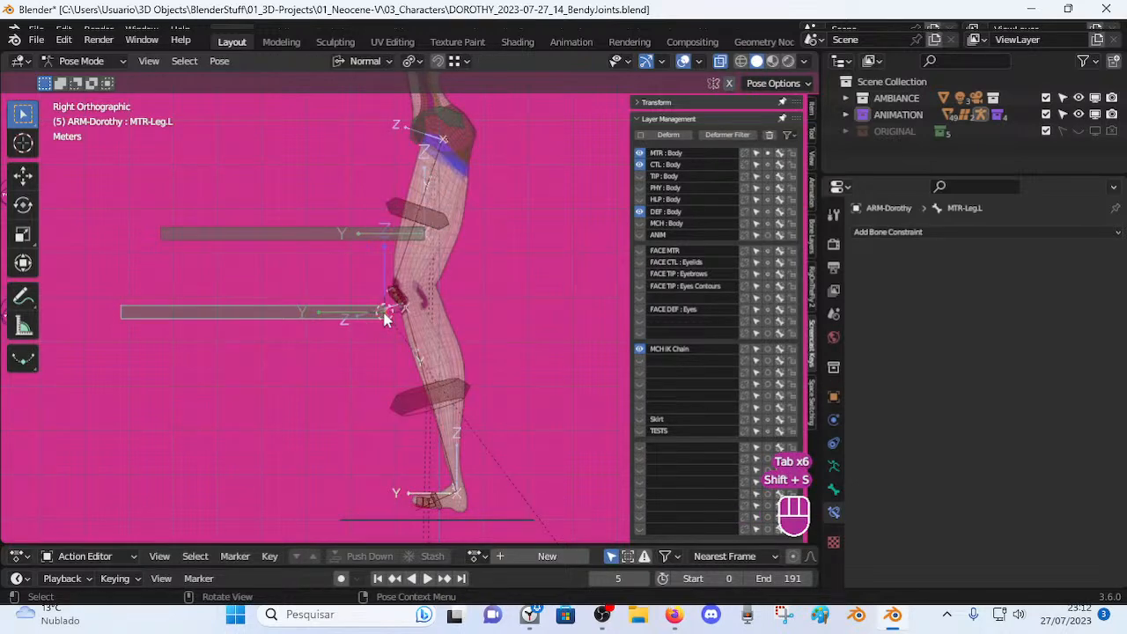
Snap MTR-Leg.R to the 3D cursor in Edit Mode and compare the result in Pose Mode.
{"action": "key", "text": "Tab"}
{"action": "key", "text": "shift+s"}
{"action": "key", "text": "8"}
{"action": "key", "text": "Tab"}
{"action": "key", "text": "Tab"}
{"action": "key", "text": "Tab"}
{"action": "key", "text": "Tab"}
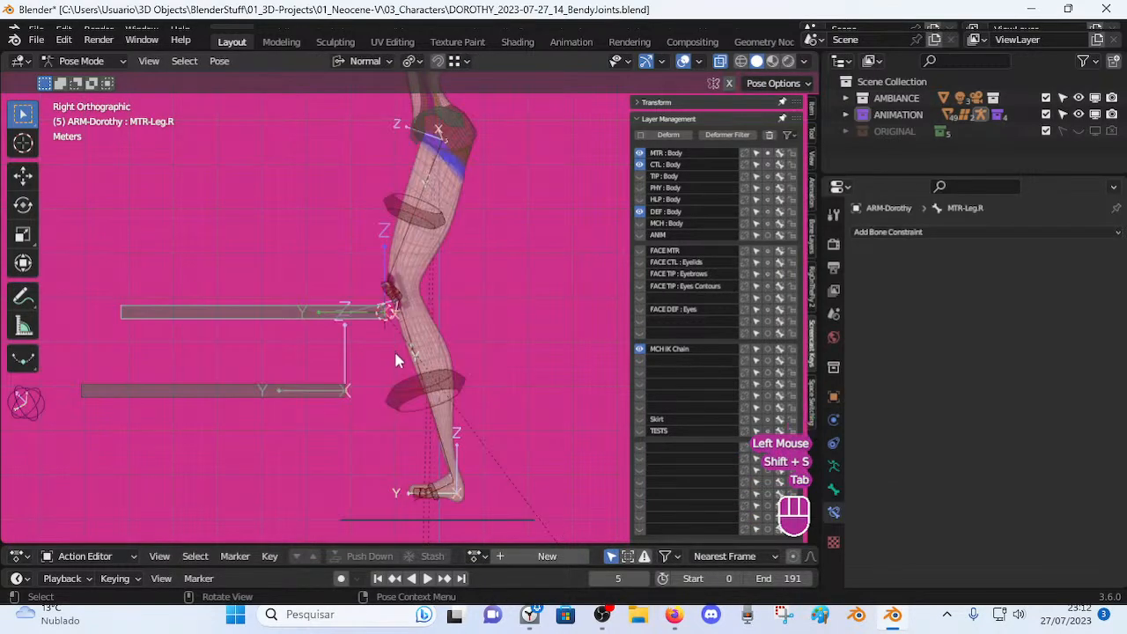
{"action": "key", "text": "Tab"}
{"action": "middle_click_drag", "start_coordinate": [361, 335], "coordinate": [476, 364]}
{"action": "key", "text": "Tab"}
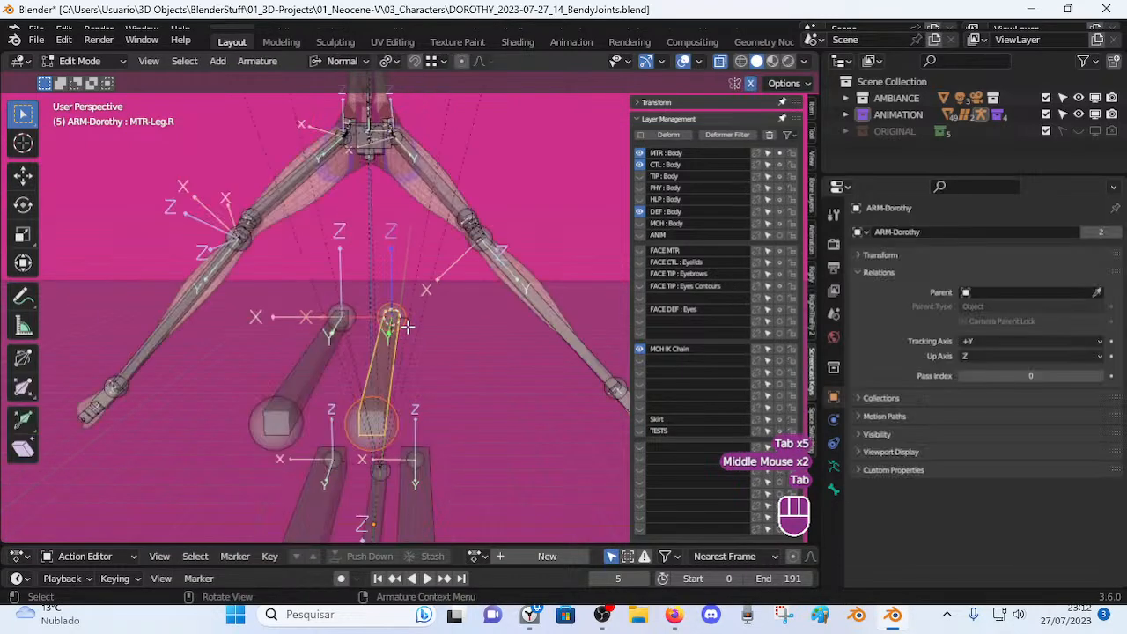
Inspect how MTR-Leg.L and MTR-Leg.R line up with the legs in Pose Mode, selecting each bone in turn.
{"action": "key", "text": "Tab"}
{"action": "key", "text": "g"}
{"action": "key", "text": "x"}
{"action": "key", "text": "Escape"}
{"action": "middle_click_drag", "start_coordinate": [336, 378], "coordinate": [368, 466]}
{"action": "left_click", "coordinate": [368, 467]}
{"action": "middle_click_drag", "start_coordinate": [371, 405], "coordinate": [367, 385]}
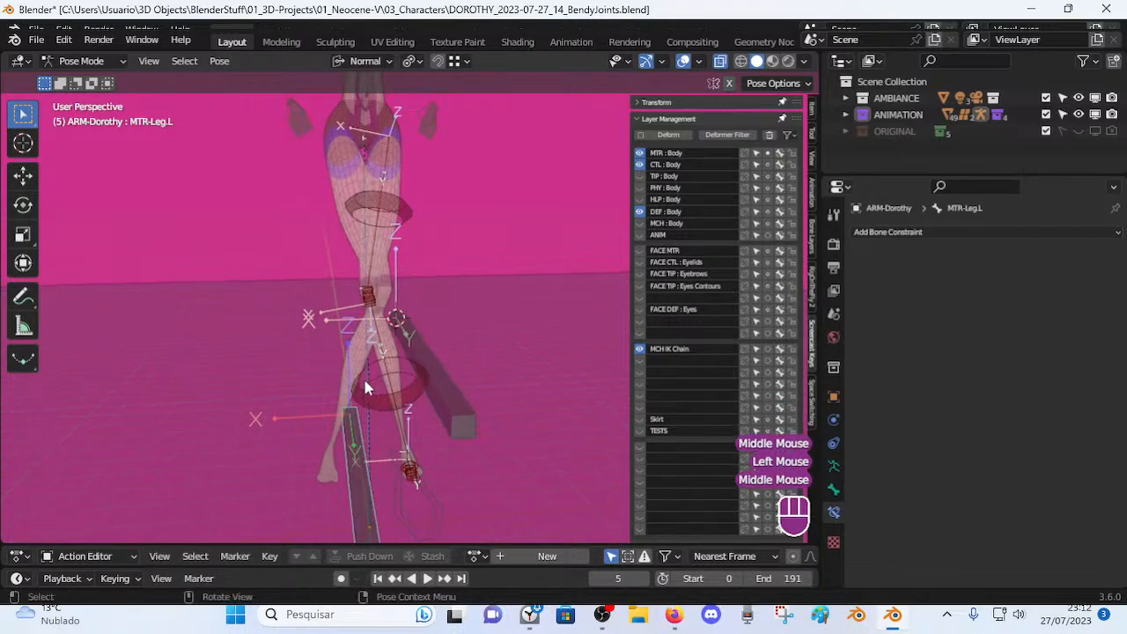
{"action": "left_click", "coordinate": [428, 364]}
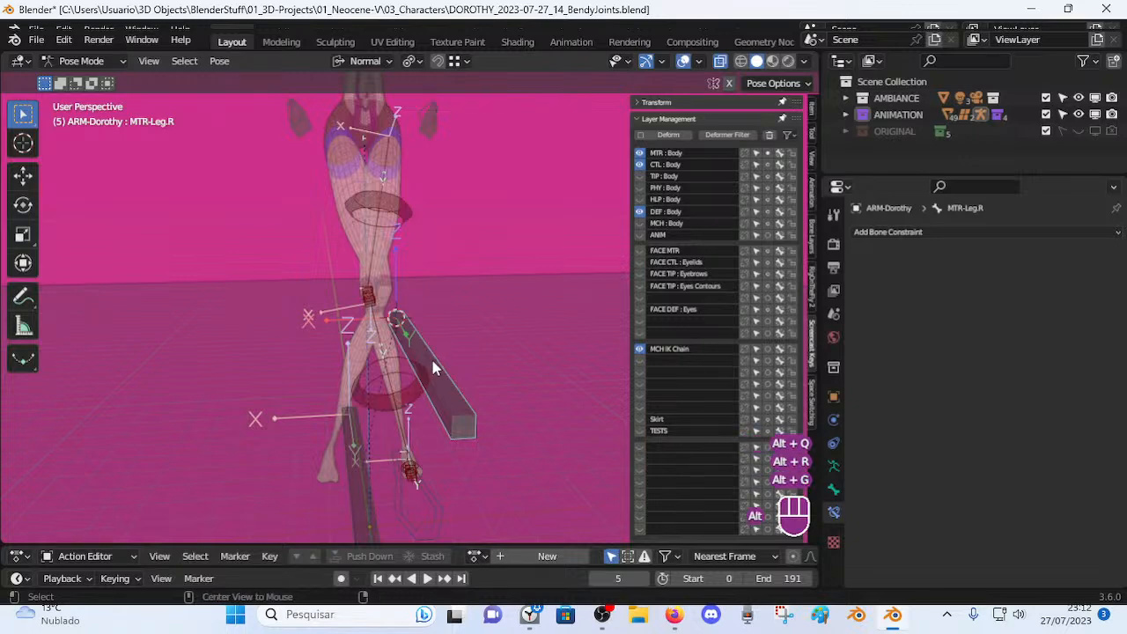
Try moving MTR-Leg.R freely about 1.4 m across to the other knee and reset its position.
{"action": "middle_click_drag", "start_coordinate": [357, 458], "coordinate": [407, 352]}
{"action": "left_click", "coordinate": [407, 350]}
{"action": "key", "text": "g"}
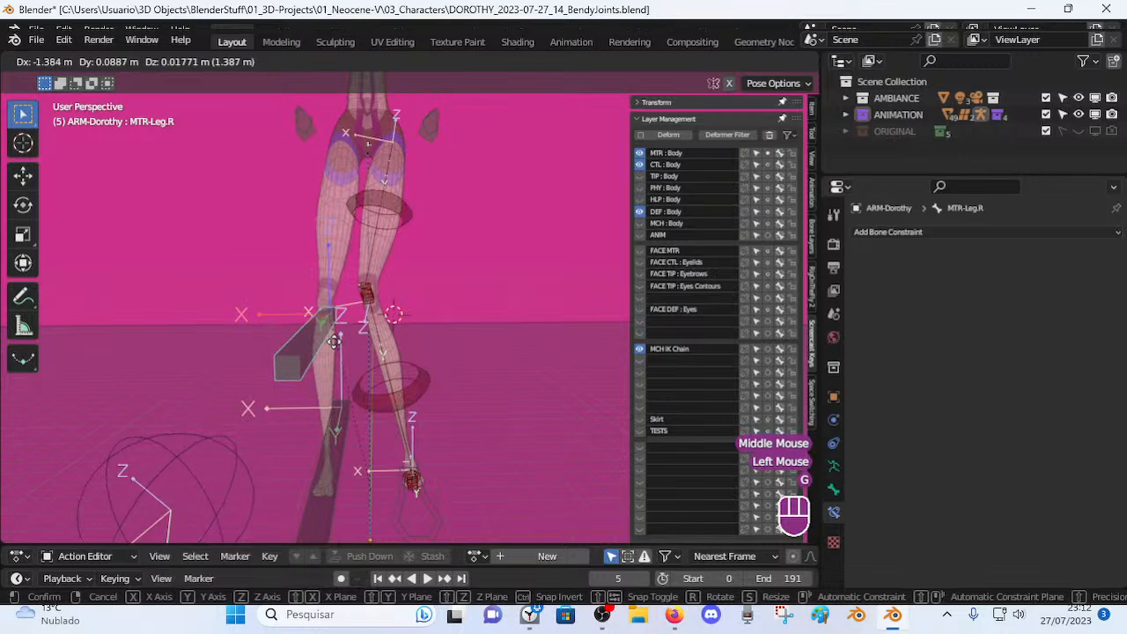
{"action": "left_click", "coordinate": [325, 347]}
{"action": "key", "text": "alt+q"}
{"action": "key", "text": "alt+q"}
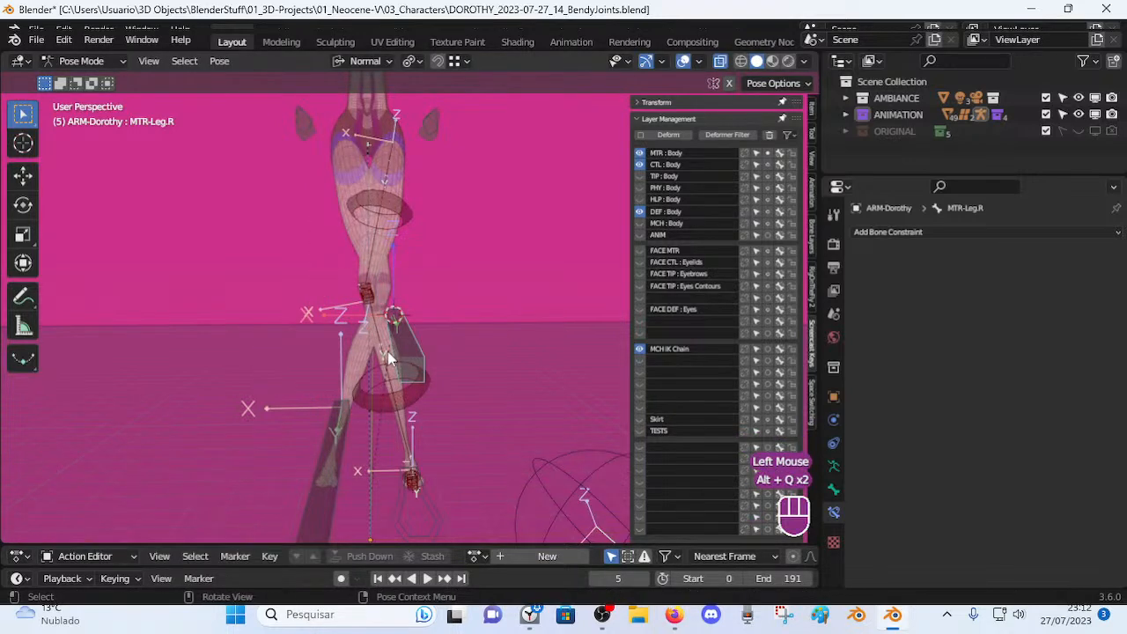
Shift MTR-Leg.R toward the other leg once more and reset the pose of all the bones.
{"action": "left_click", "coordinate": [402, 337]}
{"action": "key", "text": "g"}
{"action": "left_click", "coordinate": [369, 339]}
{"action": "key", "text": "a"}
{"action": "key", "text": "alt+q"}
{"action": "key", "text": "alt+q"}
{"action": "key", "text": "alt+q"}
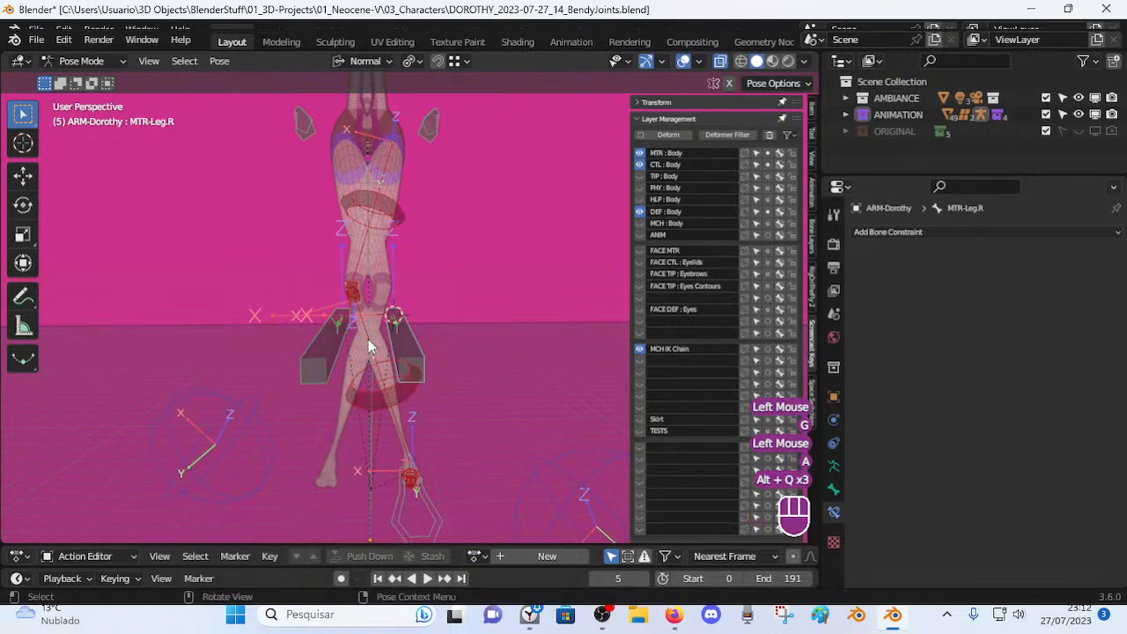
Snap MTR-Leg.L to the 3D cursor in Edit Mode with X-axis mirroring active.
{"action": "key", "text": "Tab"}
{"action": "mouse_move", "coordinate": [390, 360]}
{"action": "middle_mouse_down"}
{"action": "mouse_move", "coordinate": [385, 370]}
{"action": "mouse_move", "coordinate": [408, 362]}
{"action": "middle_mouse_up"}
{"action": "left_click", "coordinate": [384, 354]}
{"action": "left_click", "coordinate": [342, 344]}
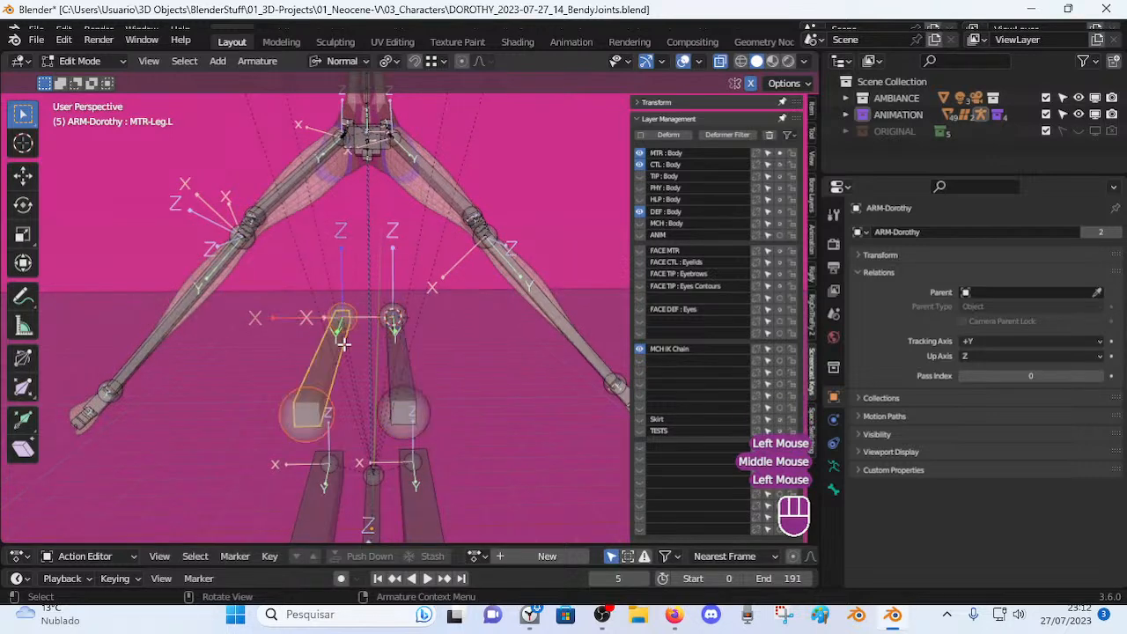
{"action": "key", "text": "shift+s"}
{"action": "key", "text": "8"}
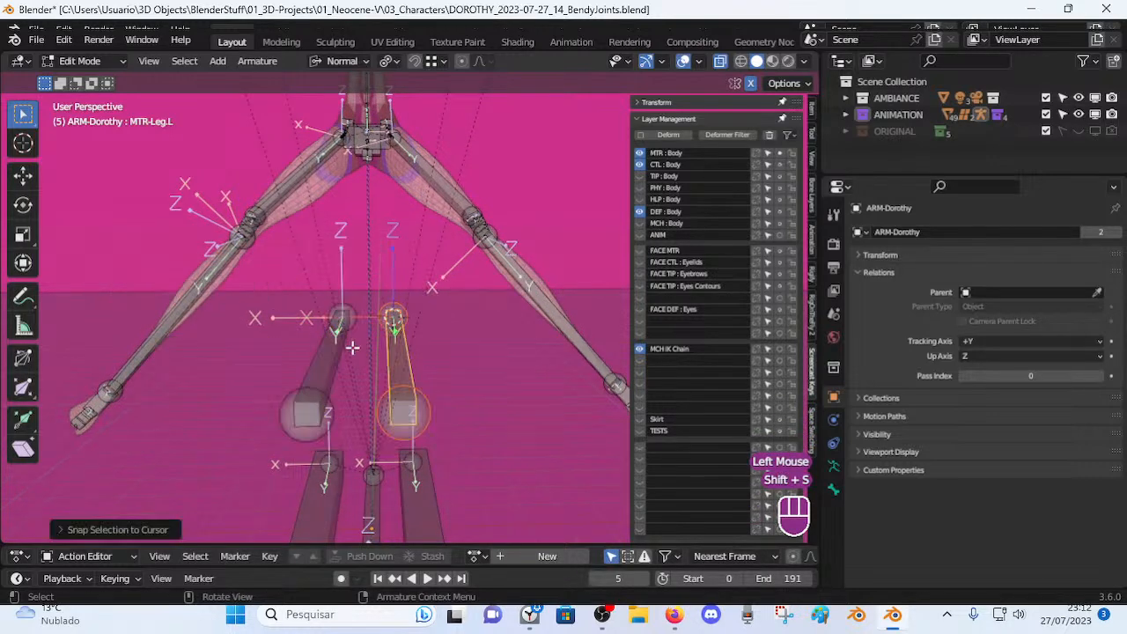
Check both MTR-Leg bones in Edit Mode, return to Pose Mode and save the file.
{"action": "left_click", "coordinate": [324, 354]}
{"action": "left_click", "coordinate": [392, 356]}
{"action": "key", "text": "Tab"}
{"action": "middle_click_drag", "start_coordinate": [423, 360], "coordinate": [477, 151]}
{"action": "key", "text": "ctrl+s"}
Test the knee bend by lowering the hips with CTL-Spine-BBH.001, cancel the move and inspect the legs.
{"action": "scroll", "coordinate": [468, 384], "scroll_direction": "up", "scroll_amount": 3}
{"action": "scroll", "coordinate": [361, 339], "scroll_direction": "down", "scroll_amount": 3}
{"action": "left_click", "coordinate": [474, 147]}
{"action": "key", "text": "g"}
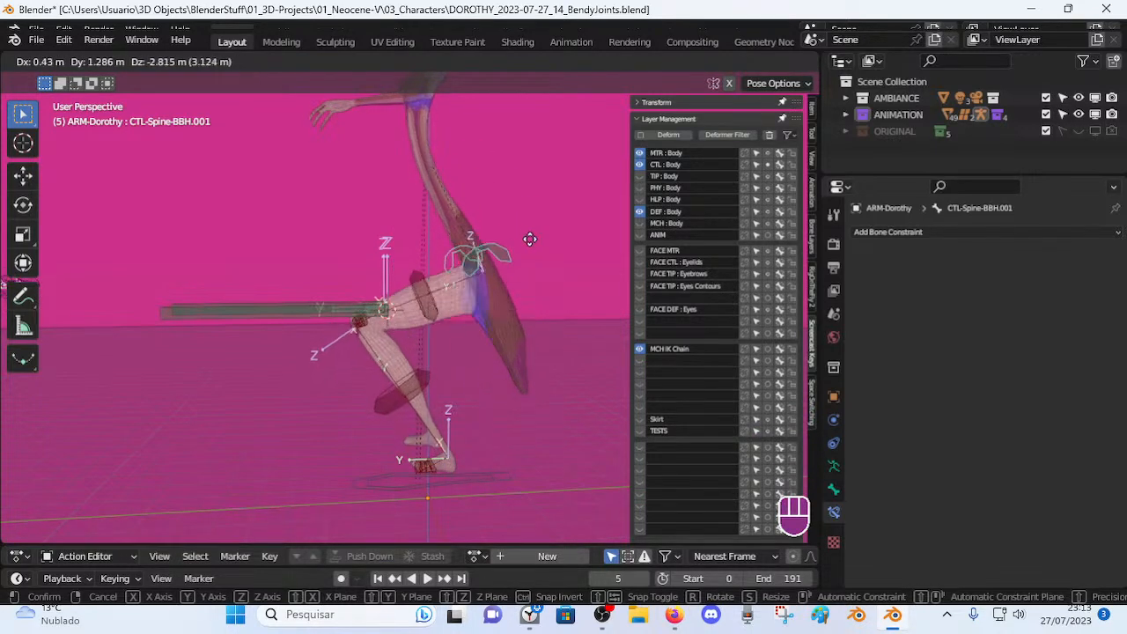
{"action": "key", "text": "Escape"}
{"action": "middle_click_drag", "start_coordinate": [538, 243], "coordinate": [326, 251]}
{"action": "scroll", "coordinate": [475, 282], "scroll_direction": "up", "scroll_amount": 2}
{"action": "scroll", "coordinate": [243, 268], "scroll_direction": "down", "scroll_amount": 1}
{"action": "scroll", "coordinate": [401, 304], "scroll_direction": "down", "scroll_amount": 2}
{"action": "middle_click_drag", "start_coordinate": [443, 361], "coordinate": [369, 302]}
{"action": "scroll", "coordinate": [348, 351], "scroll_direction": "up", "scroll_amount": 3}
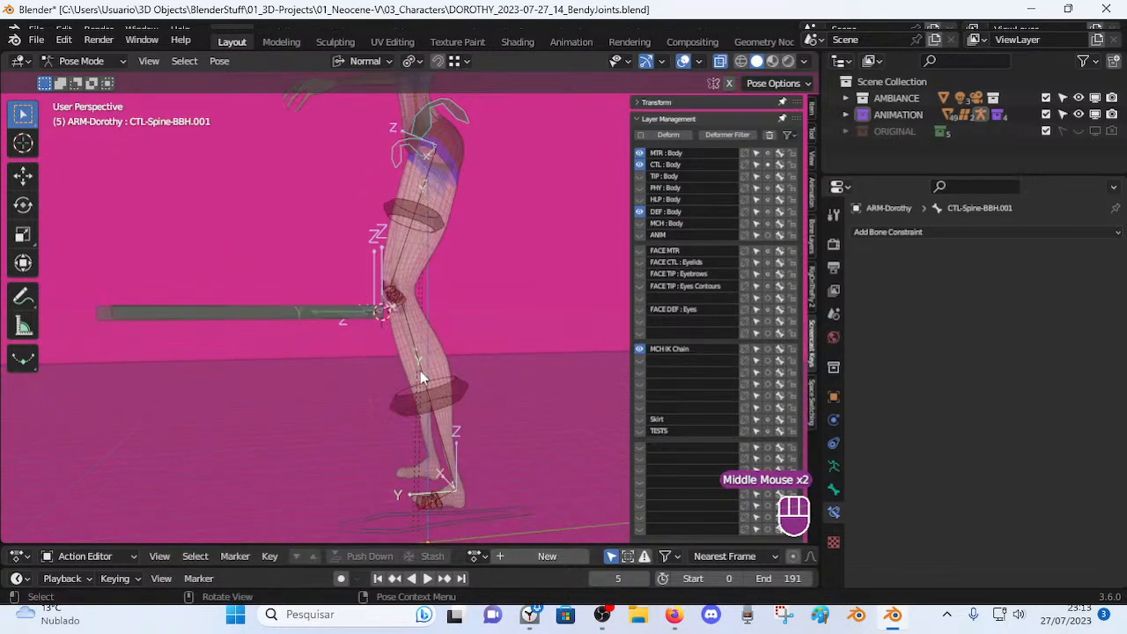
{"action": "left_click", "coordinate": [603, 614]}
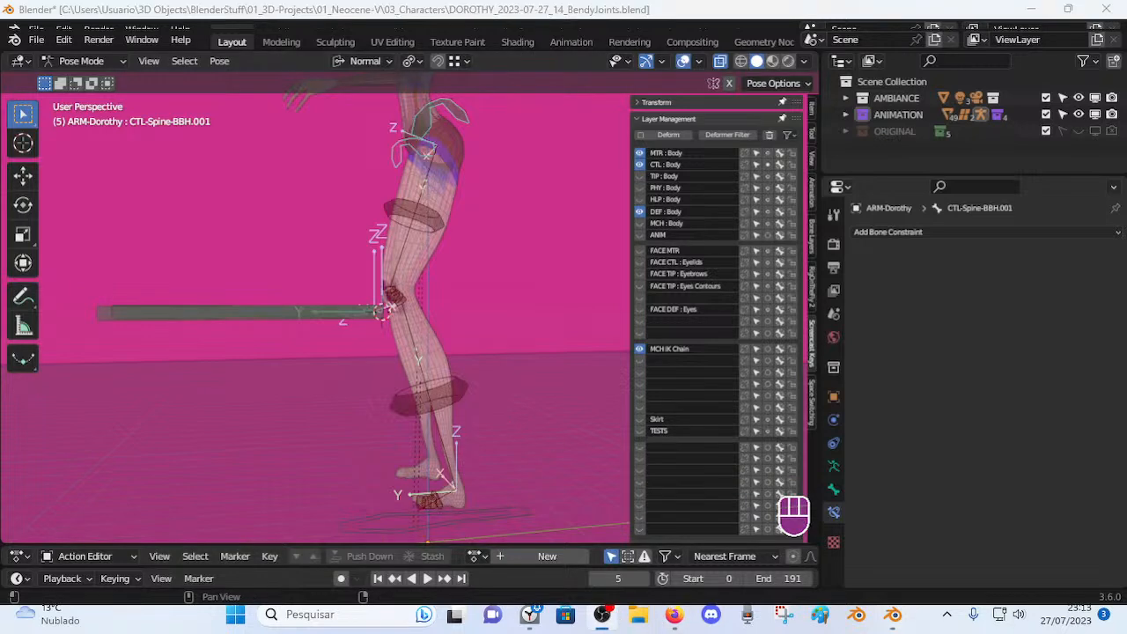
{"action": "left_click", "coordinate": [672, 615]}
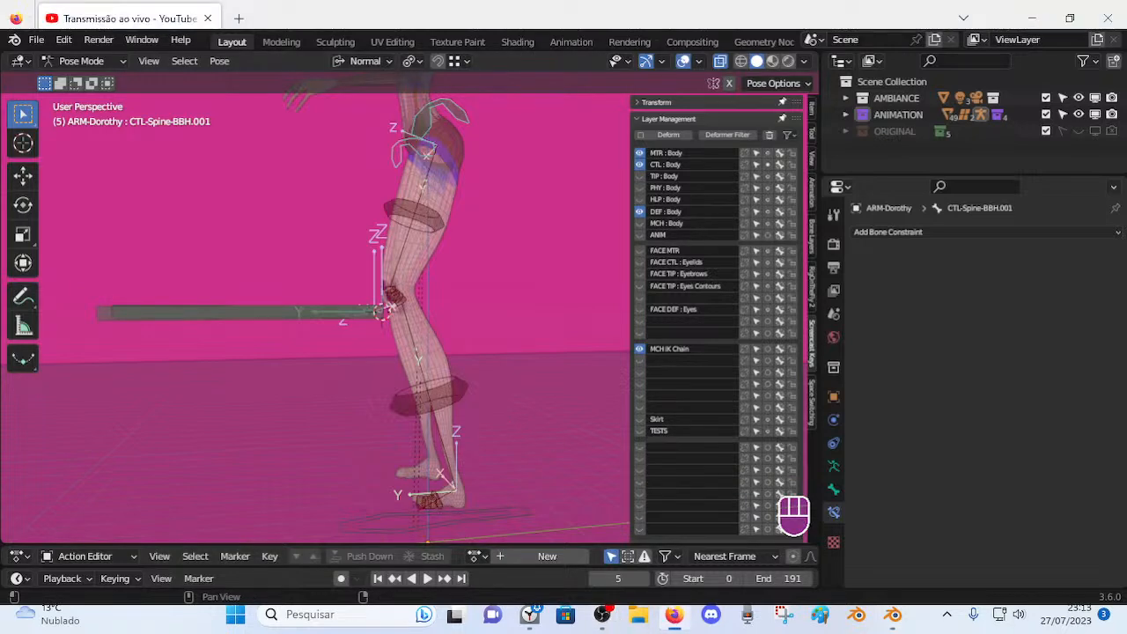
{"action": "left_click", "coordinate": [893, 614]}
Examine the alignment of MTR-Leg.L and MTR-Leg.R with the knees from the front, side and above.
{"action": "middle_click_drag", "start_coordinate": [528, 379], "coordinate": [254, 334]}
{"action": "left_click", "coordinate": [434, 370]}
{"action": "scroll", "coordinate": [437, 374], "scroll_direction": "up", "scroll_amount": 3}
{"action": "scroll", "coordinate": [414, 388], "scroll_direction": "up", "scroll_amount": 2}
{"action": "scroll", "coordinate": [443, 297], "scroll_direction": "down", "scroll_amount": 4}
{"action": "scroll", "coordinate": [320, 299], "scroll_direction": "up", "scroll_amount": 2}
{"action": "middle_click_drag", "start_coordinate": [320, 299], "coordinate": [398, 354]}
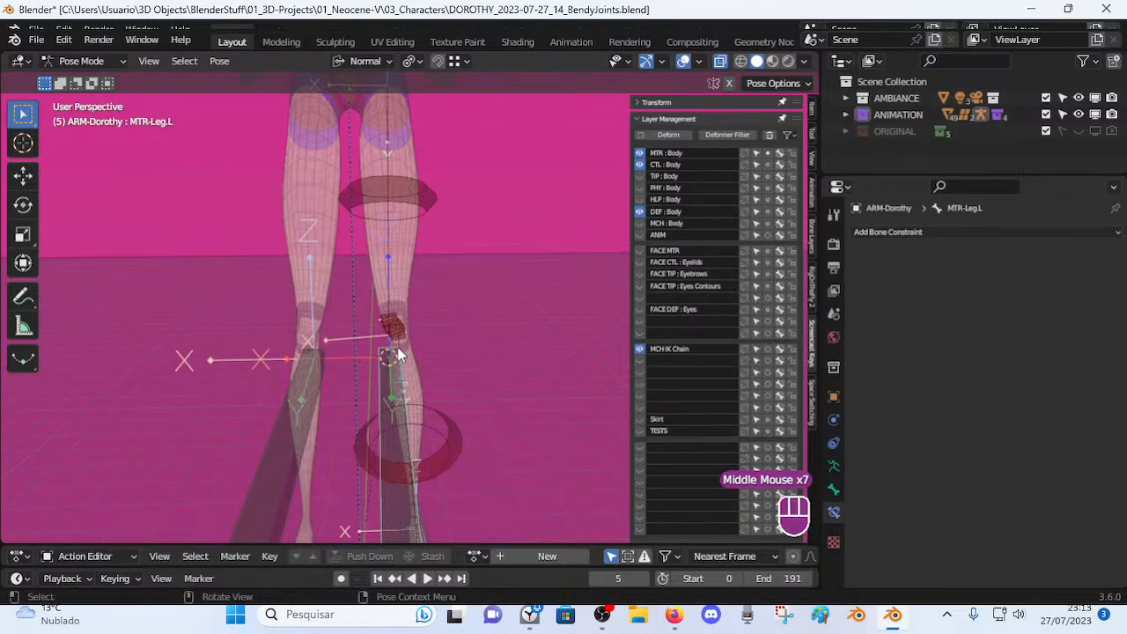
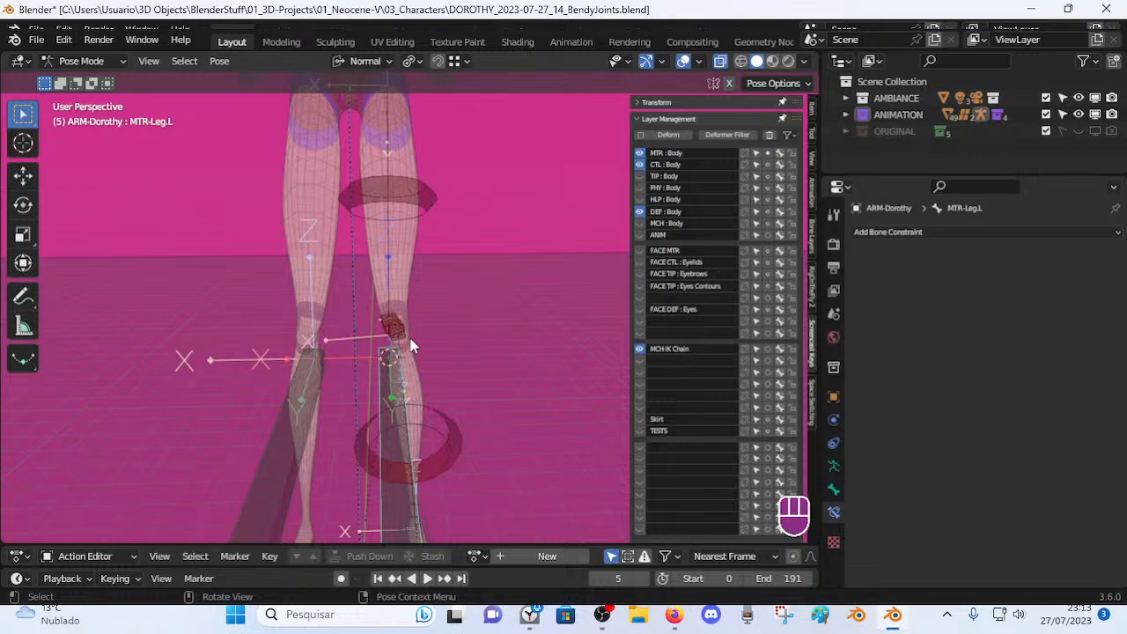
{"action": "middle_click_drag", "start_coordinate": [412, 346], "coordinate": [425, 300]}
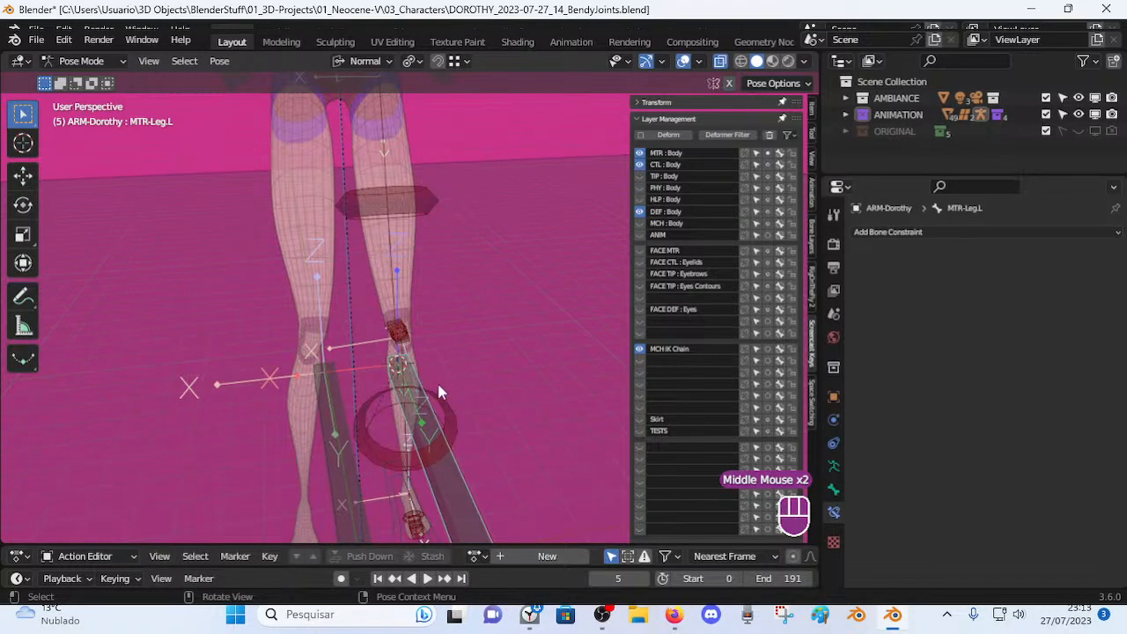
{"action": "middle_click_drag", "start_coordinate": [409, 368], "coordinate": [341, 258]}
{"action": "scroll", "coordinate": [398, 240], "scroll_direction": "down", "scroll_amount": 2}
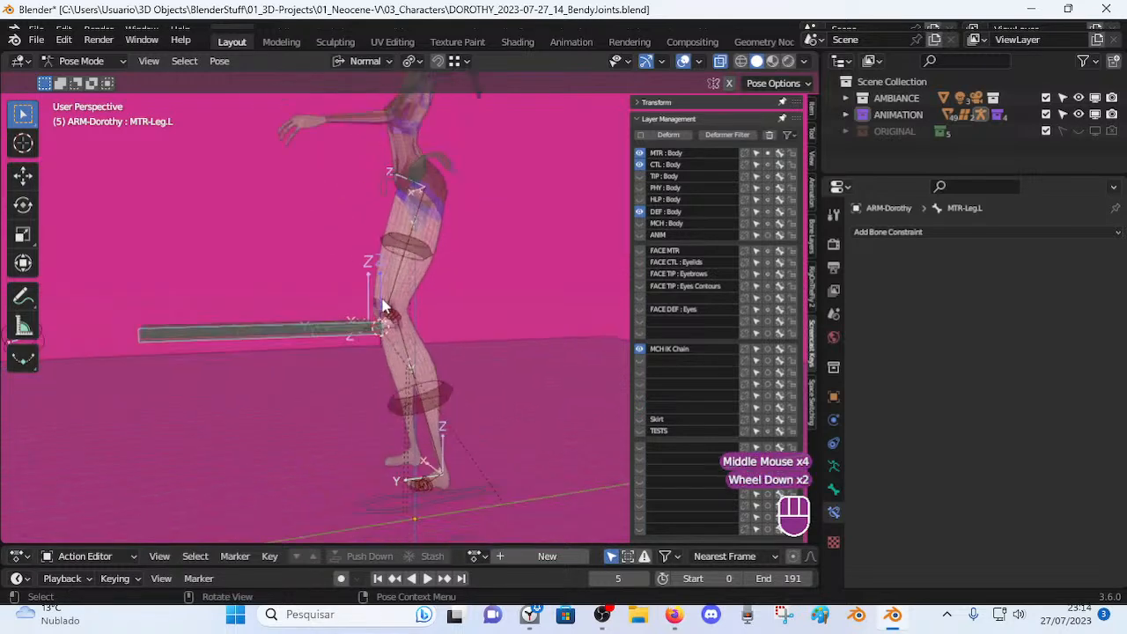
{"action": "middle_click_drag", "start_coordinate": [420, 293], "coordinate": [330, 182]}
{"action": "middle_click_drag", "start_coordinate": [459, 337], "coordinate": [336, 222]}
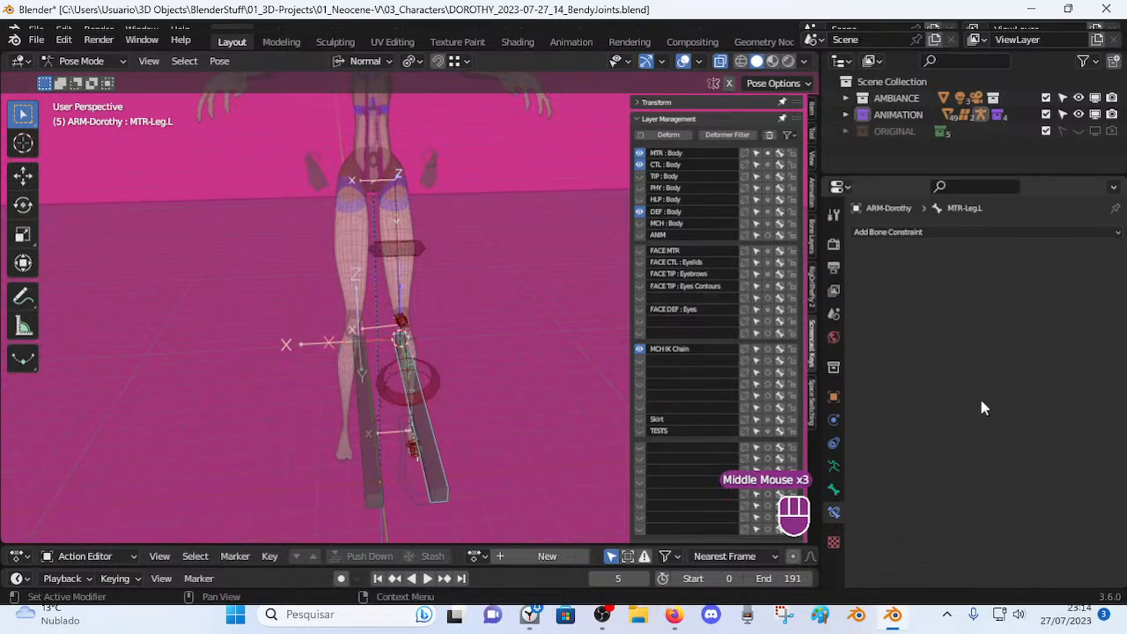
{"action": "middle_click_drag", "start_coordinate": [493, 339], "coordinate": [360, 218]}
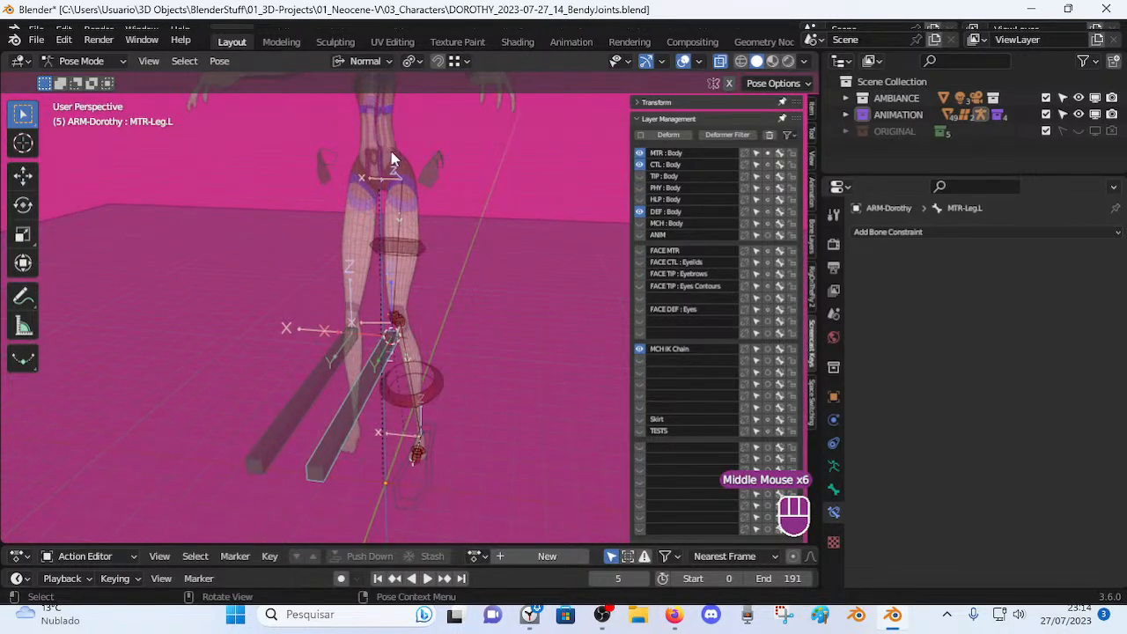
{"action": "mouse_move", "coordinate": [399, 346]}
{"action": "middle_mouse_down"}
{"action": "mouse_move", "coordinate": [411, 283]}
{"action": "mouse_move", "coordinate": [394, 359]}
{"action": "mouse_move", "coordinate": [480, 339]}
{"action": "mouse_move", "coordinate": [423, 370]}
{"action": "mouse_move", "coordinate": [273, 311]}
{"action": "mouse_move", "coordinate": [395, 359]}
{"action": "middle_mouse_up"}
{"action": "scroll", "coordinate": [387, 353], "scroll_direction": "up", "scroll_amount": 2}
{"action": "middle_click_drag", "start_coordinate": [459, 374], "coordinate": [442, 410]}
{"action": "scroll", "coordinate": [368, 370], "scroll_direction": "up", "scroll_amount": 2}
{"action": "scroll", "coordinate": [435, 326], "scroll_direction": "down", "scroll_amount": 3}
{"action": "middle_click_drag", "start_coordinate": [435, 327], "coordinate": [457, 305], "text": "shift"}
{"action": "scroll", "coordinate": [447, 351], "scroll_direction": "up", "scroll_amount": 3}
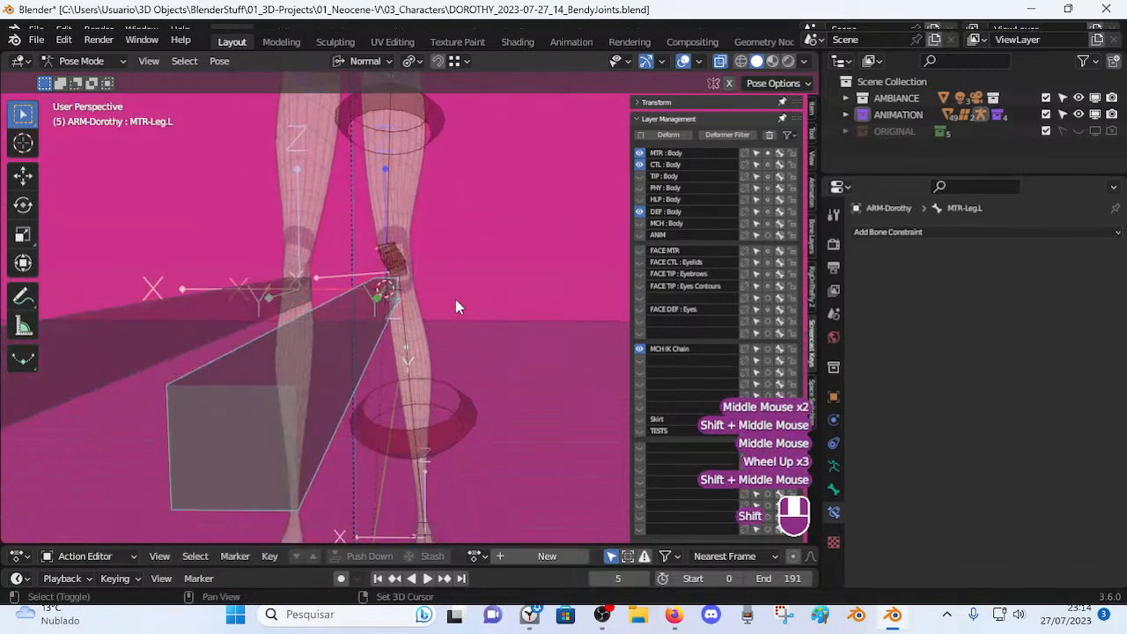
Try small free moves of MTR-Leg.L at the knee, reset the pose and cancel a move along X.
{"action": "left_click", "coordinate": [395, 305]}
{"action": "key", "text": "g"}
{"action": "left_click", "coordinate": [395, 323]}
{"action": "middle_click_drag", "start_coordinate": [396, 322], "coordinate": [448, 339]}
{"action": "key", "text": "g"}
{"action": "left_click", "coordinate": [402, 334]}
{"action": "key", "text": "a"}
{"action": "key", "text": "alt+q"}
{"action": "key", "text": "alt+q"}
{"action": "key", "text": "g"}
{"action": "key", "text": "x"}
{"action": "key", "text": "Escape"}
Compare the left knee and the MTR-Leg bones between Edit Mode and Pose Mode from the side.
{"action": "scroll", "coordinate": [431, 352], "scroll_direction": "down", "scroll_amount": 2}
{"action": "scroll", "coordinate": [395, 375], "scroll_direction": "up", "scroll_amount": 3}
{"action": "key", "text": "Tab"}
{"action": "scroll", "coordinate": [449, 344], "scroll_direction": "down", "scroll_amount": 1}
{"action": "key", "text": "Tab"}
{"action": "scroll", "coordinate": [386, 333], "scroll_direction": "up", "scroll_amount": 3}
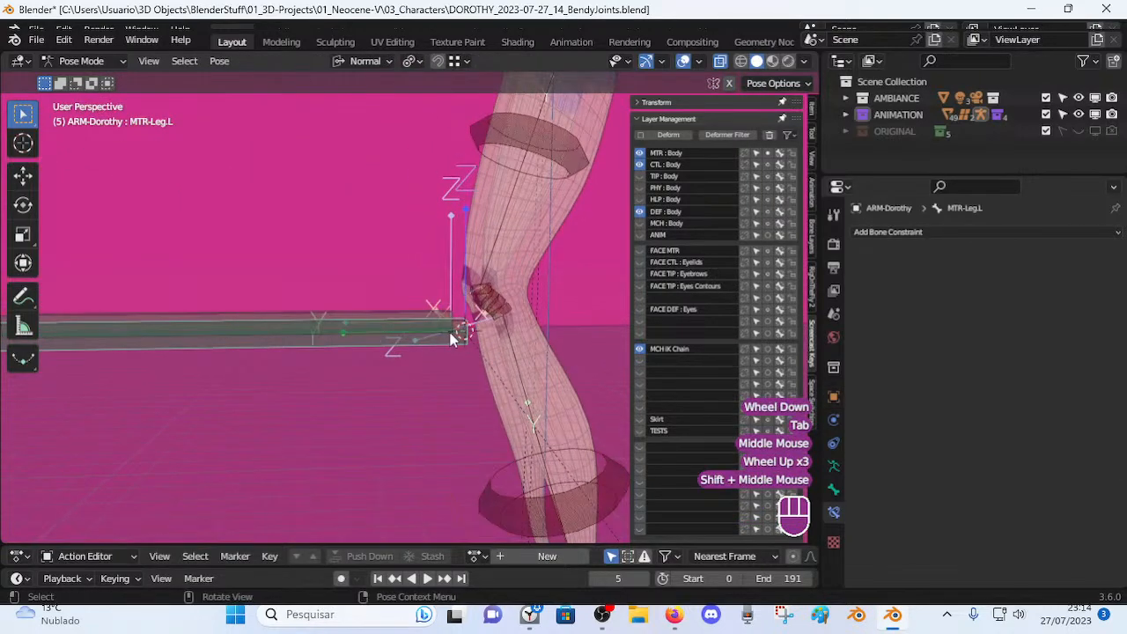
{"action": "scroll", "coordinate": [451, 339], "scroll_direction": "down", "scroll_amount": 2}
{"action": "key", "text": "Tab"}
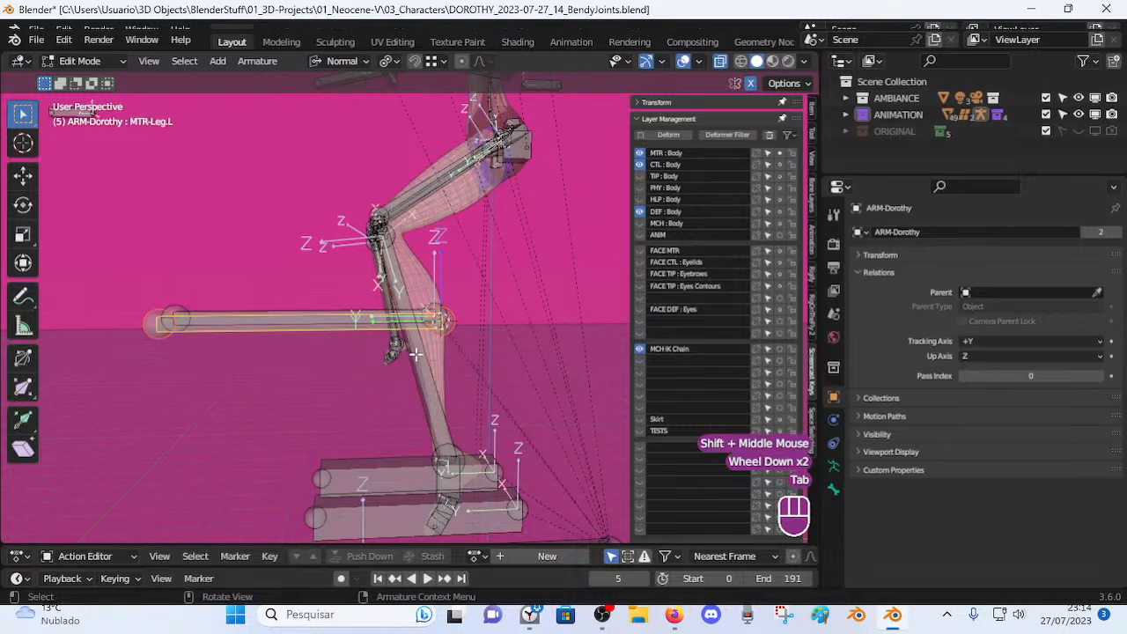
{"action": "key", "text": "Tab"}
Try pushing the hips backward with CTL-Spine-BBH.001 to test the leg response, and cancel the move.
{"action": "scroll", "coordinate": [462, 313], "scroll_direction": "down", "scroll_amount": 2}
{"action": "left_click", "coordinate": [487, 195]}
{"action": "key", "text": "g"}
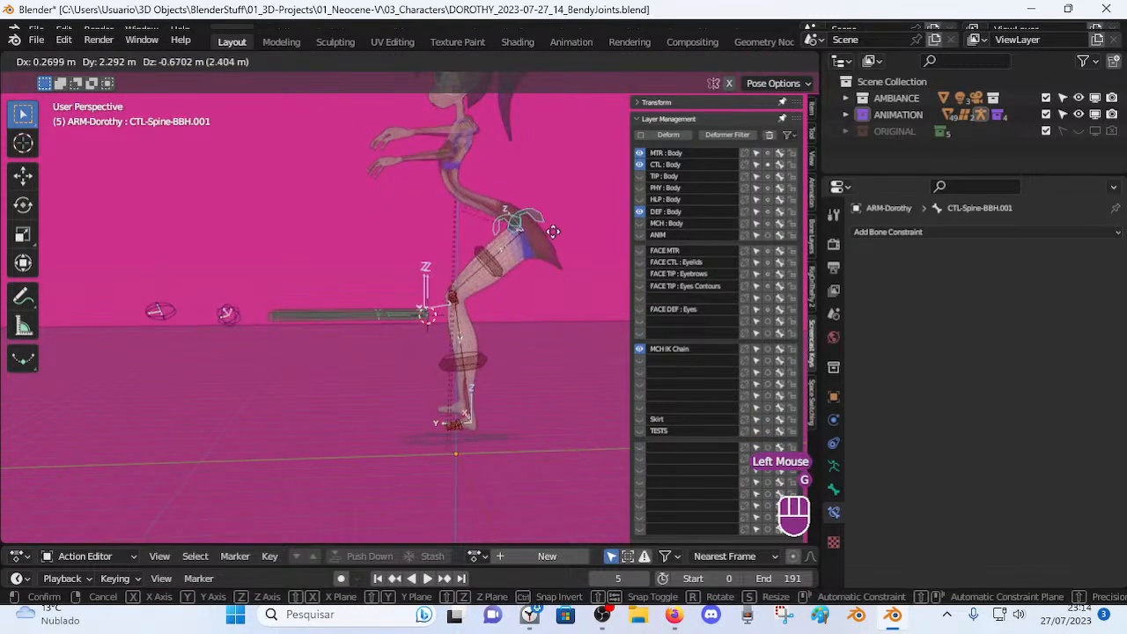
{"action": "key", "text": "Escape"}
{"action": "scroll", "coordinate": [470, 156], "scroll_direction": "down", "scroll_amount": 2}
{"action": "scroll", "coordinate": [461, 239], "scroll_direction": "up", "scroll_amount": 2}
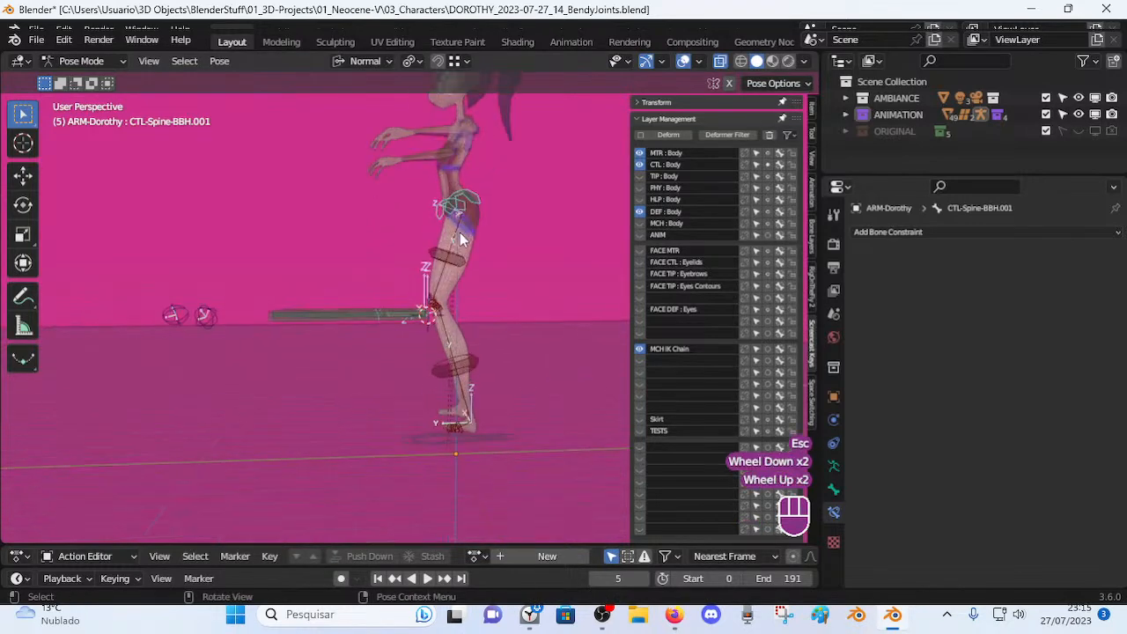
Try lowering the hips and pulling them backward with CTL-Spine-BBH.001 to test a deep knee bend.
{"action": "scroll", "coordinate": [462, 240], "scroll_direction": "up", "scroll_amount": 2}
{"action": "key", "text": "g"}
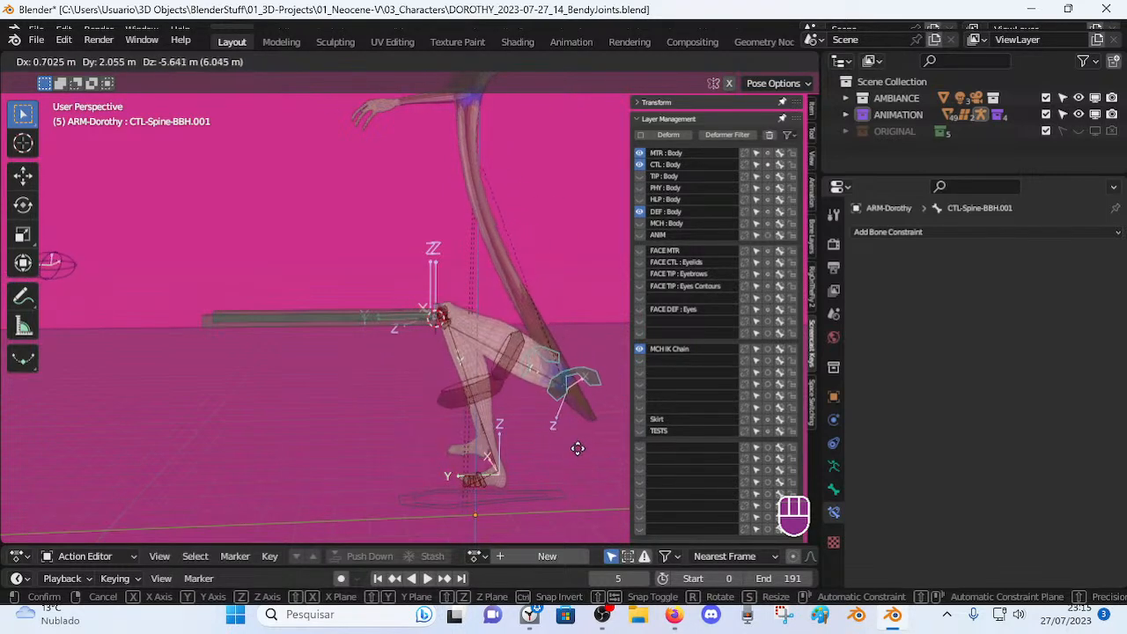
{"action": "left_click", "coordinate": [576, 460]}
{"action": "key", "text": "g"}
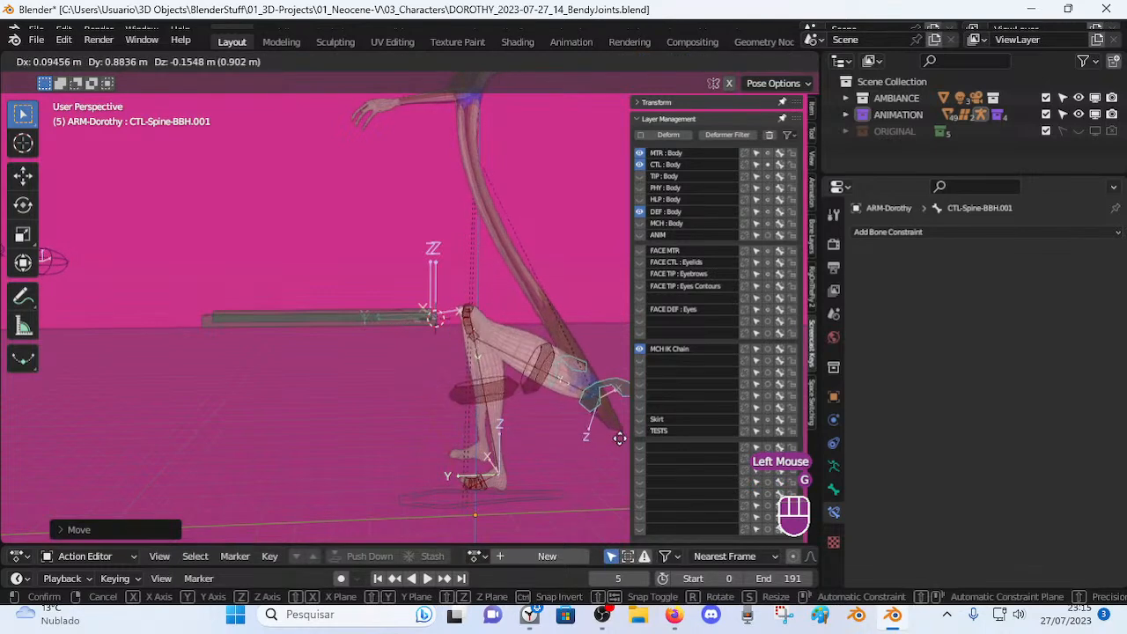
{"action": "left_click", "coordinate": [620, 439]}
Try moving MTR-Leg.L freely around the bent knee to see how the leg follows it.
{"action": "left_click", "coordinate": [390, 323]}
{"action": "key", "text": "g"}
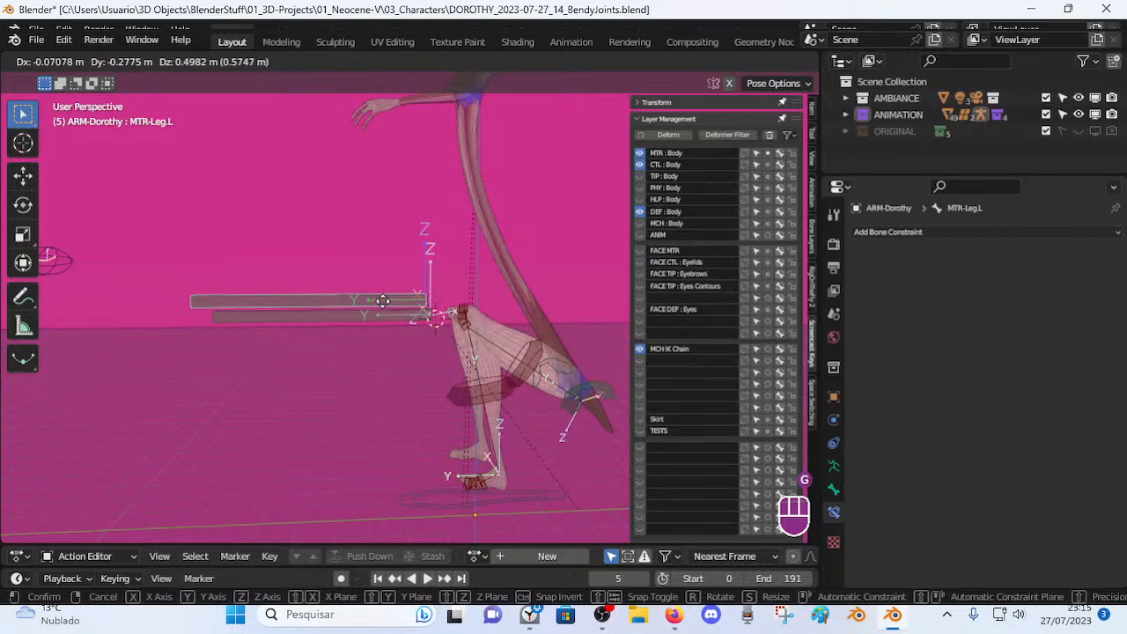
{"action": "left_click", "coordinate": [382, 301]}
{"action": "middle_click_drag", "start_coordinate": [357, 335], "coordinate": [519, 380]}
{"action": "left_click", "coordinate": [481, 326]}
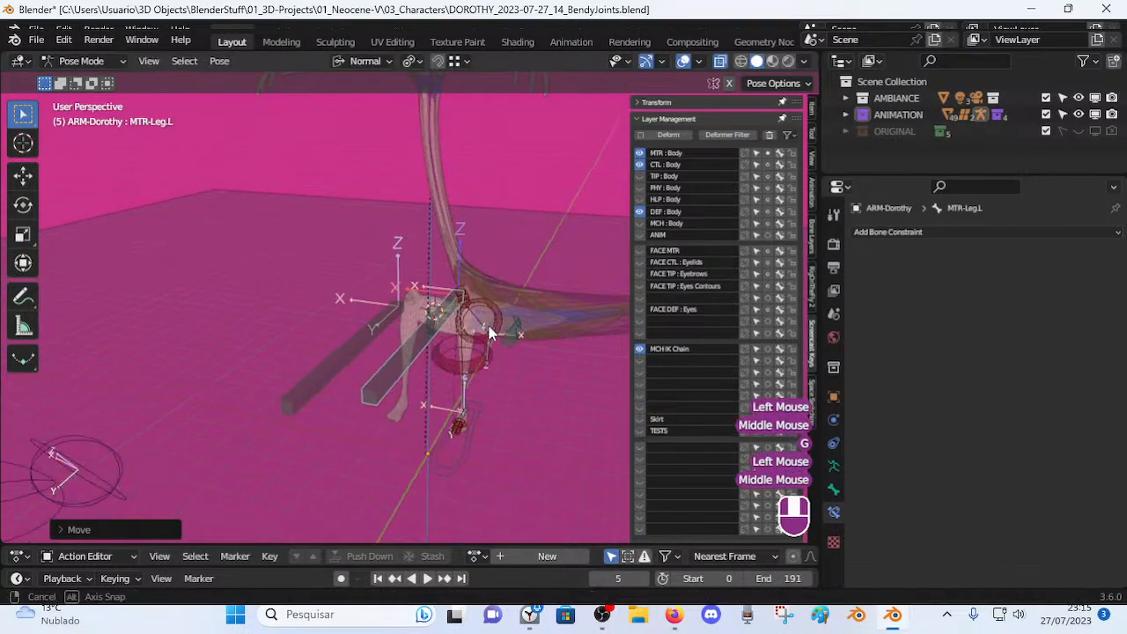
{"action": "middle_click_drag", "start_coordinate": [480, 326], "coordinate": [370, 299]}
{"action": "key", "text": "g"}
{"action": "left_click", "coordinate": [394, 293]}
{"action": "key", "text": "g"}
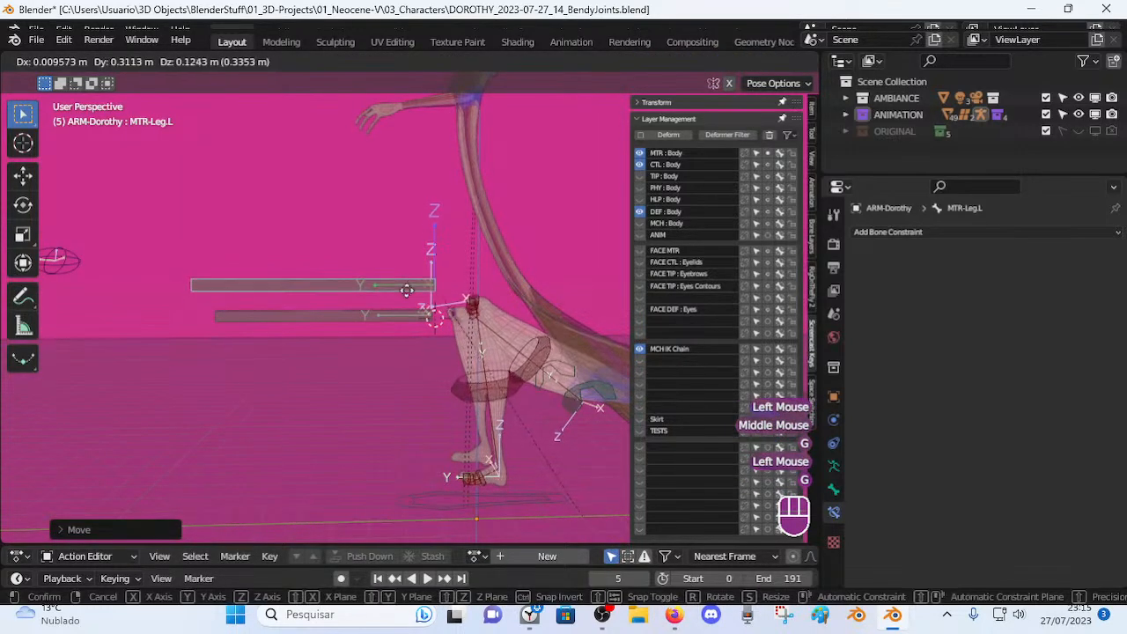
{"action": "left_click", "coordinate": [417, 308]}
{"action": "scroll", "coordinate": [491, 367], "scroll_direction": "down", "scroll_amount": 1}
{"action": "middle_click_drag", "start_coordinate": [491, 367], "coordinate": [411, 369], "text": "shift"}
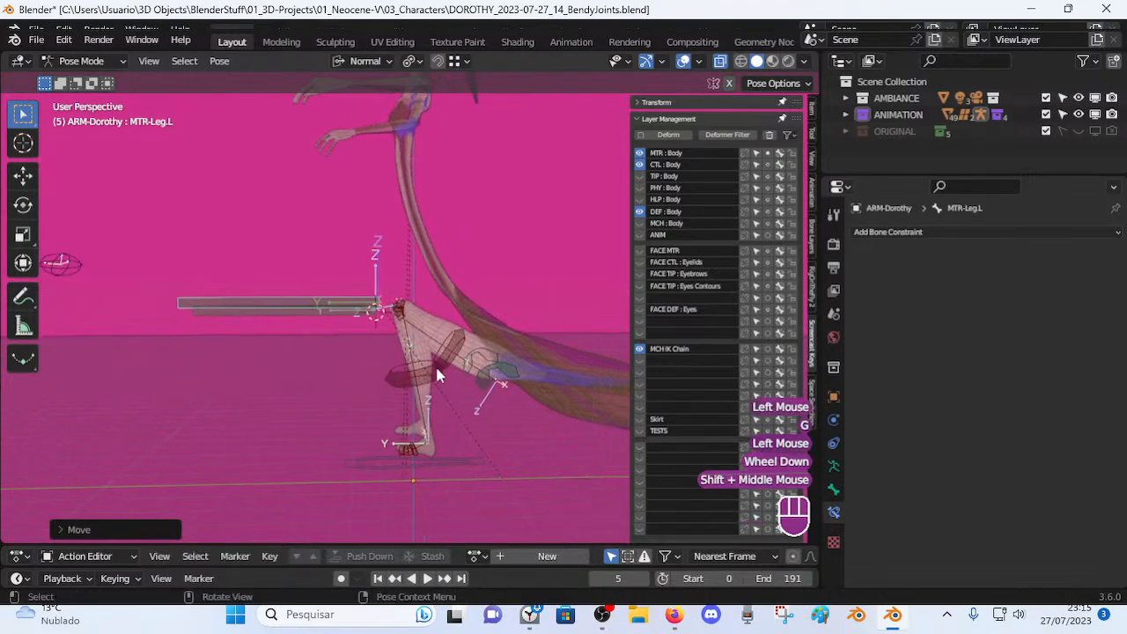
Try raising the hips with CTL-Spine-BBH.001 so that the legs go into a shallower bend.
{"action": "left_click", "coordinate": [504, 379]}
{"action": "key", "text": "g"}
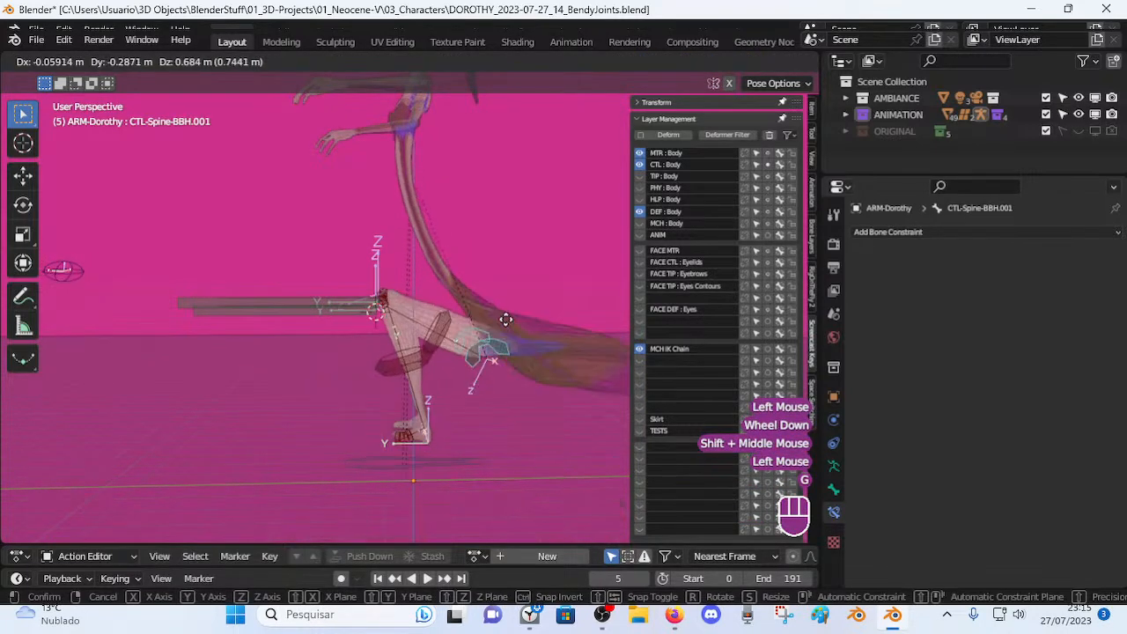
{"action": "left_click", "coordinate": [497, 241]}
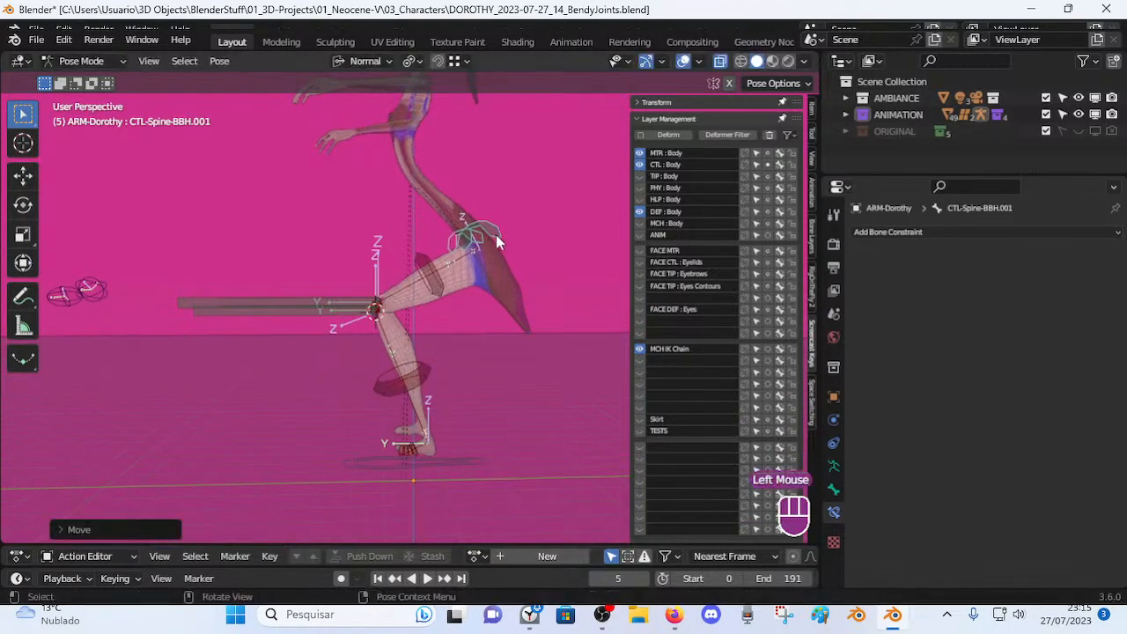
{"action": "scroll", "coordinate": [484, 238], "scroll_direction": "up", "scroll_amount": 2}
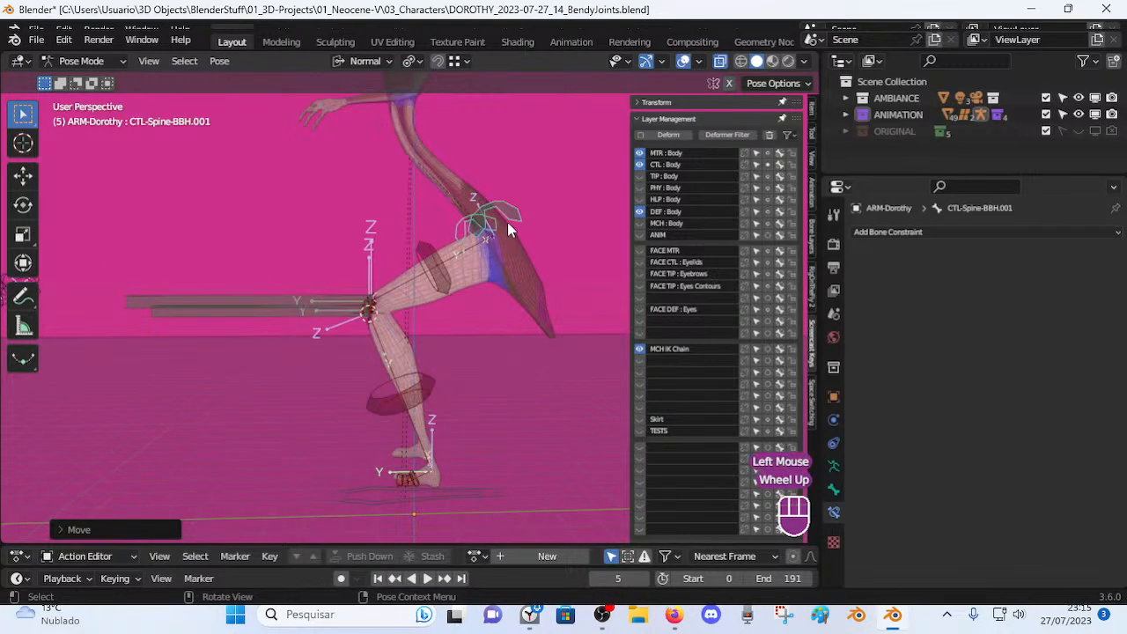
Disable the Armature constraint on the DEF-Crotch bone.
{"action": "key", "text": "Tab"}
{"action": "middle_click_drag", "start_coordinate": [507, 222], "coordinate": [536, 263]}
{"action": "left_click", "coordinate": [407, 188]}
{"action": "key", "text": "ctrl+Tab"}
{"action": "middle_click_drag", "start_coordinate": [440, 271], "coordinate": [435, 308]}
{"action": "key", "text": "Tab"}
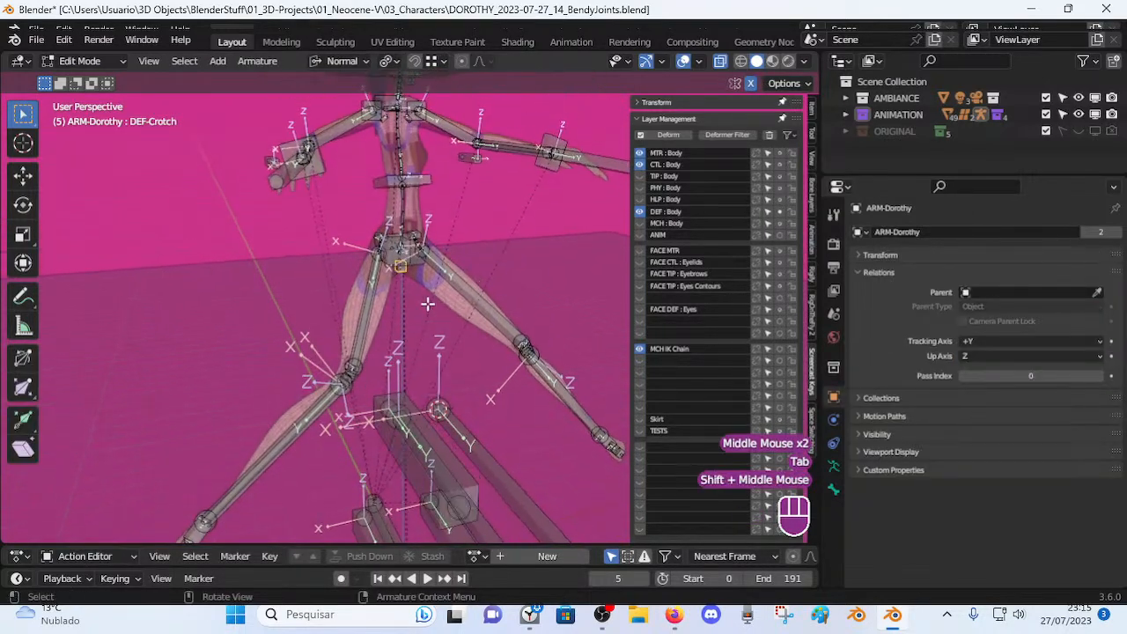
{"action": "key", "text": "ctrl+Tab"}
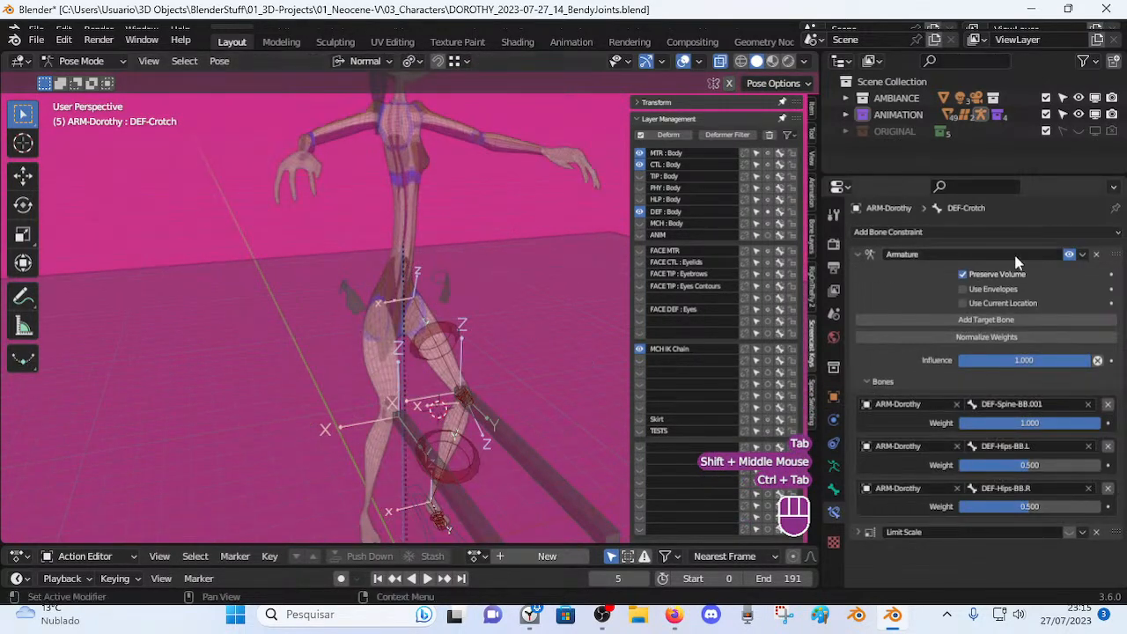
{"action": "left_click", "coordinate": [1069, 254]}
{"action": "middle_click_drag", "start_coordinate": [550, 330], "coordinate": [310, 329]}
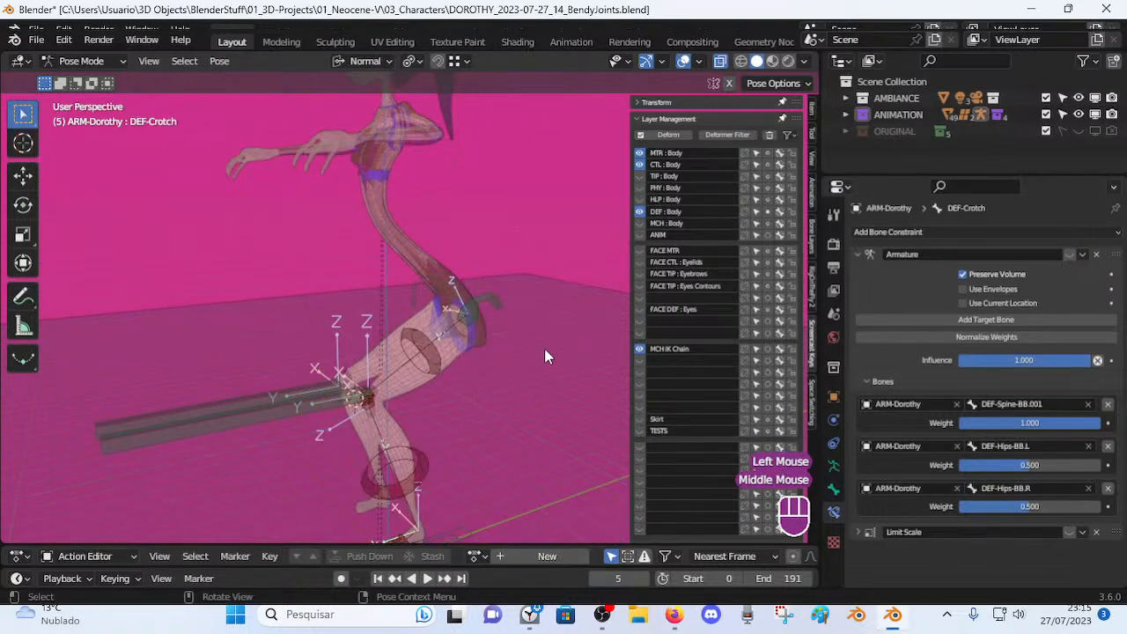
Compare the legs in Edit Mode and Pose Mode from the side, and save the file.
{"action": "key", "text": "Tab"}
{"action": "middle_click_drag", "start_coordinate": [571, 362], "coordinate": [447, 352]}
{"action": "key", "text": "Tab"}
{"action": "key", "text": "ctrl+s"}
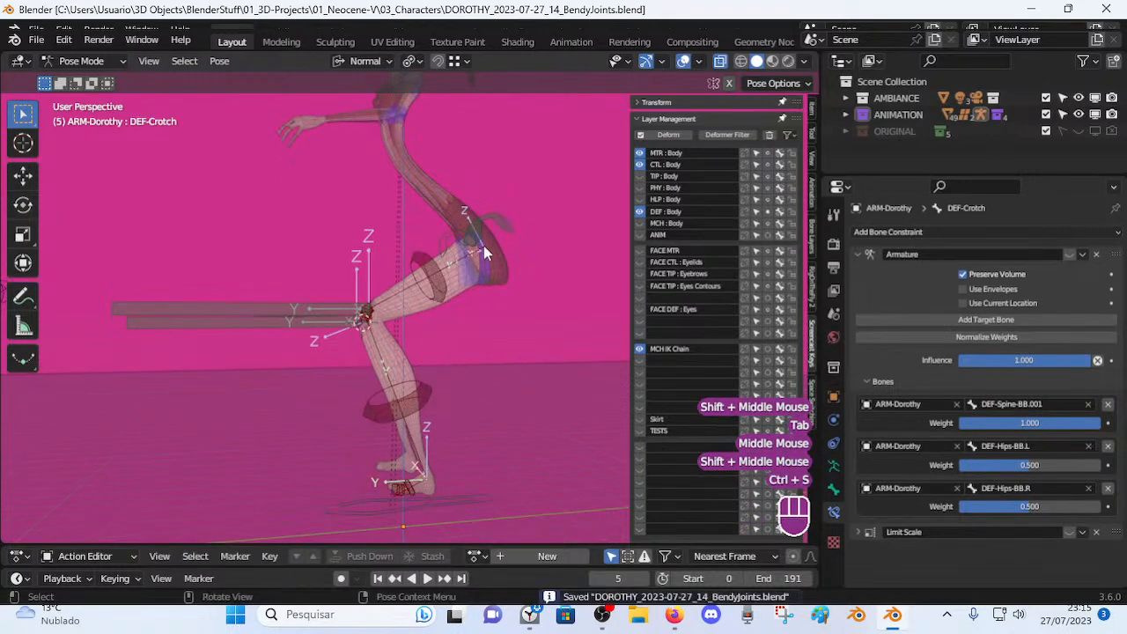
Try two more free moves of the hips with CTL-Spine-BBH.001, checking the crotch and legs from several angles.
{"action": "left_click", "coordinate": [481, 262]}
{"action": "key", "text": "g"}
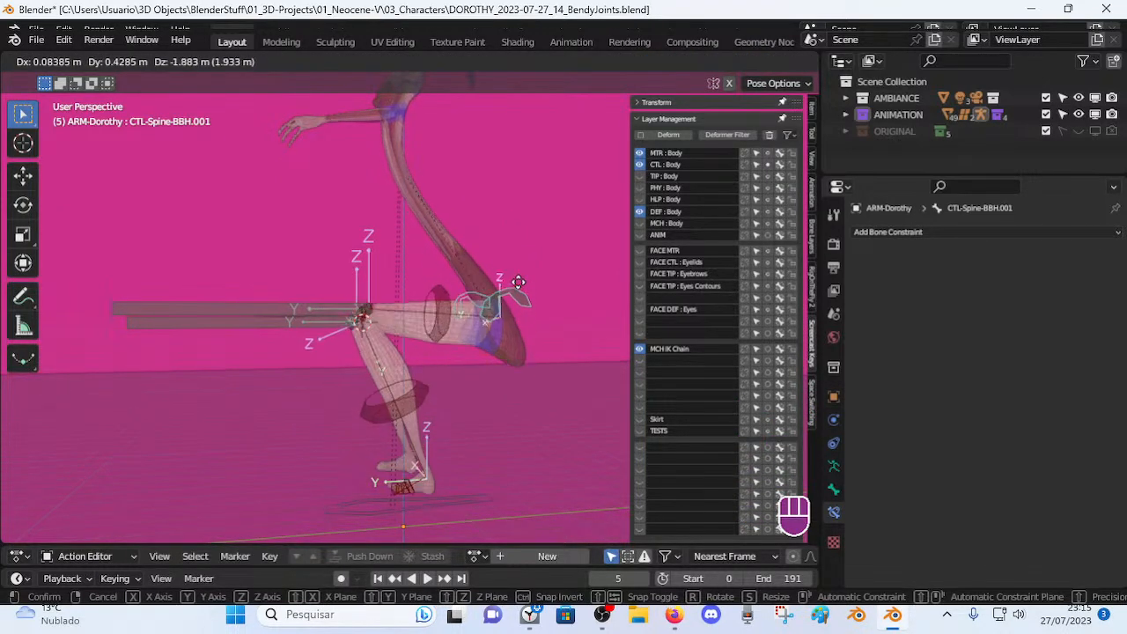
{"action": "left_click", "coordinate": [517, 277]}
{"action": "middle_click_drag", "start_coordinate": [517, 277], "coordinate": [558, 330]}
{"action": "key", "text": "g"}
{"action": "left_click", "coordinate": [483, 283]}
{"action": "mouse_move", "coordinate": [483, 284]}
{"action": "middle_mouse_down"}
{"action": "mouse_move", "coordinate": [500, 310]}
{"action": "mouse_move", "coordinate": [463, 274]}
{"action": "middle_mouse_up"}
Reset the pose of all visible bones to the rest position.
{"action": "key", "text": "a"}
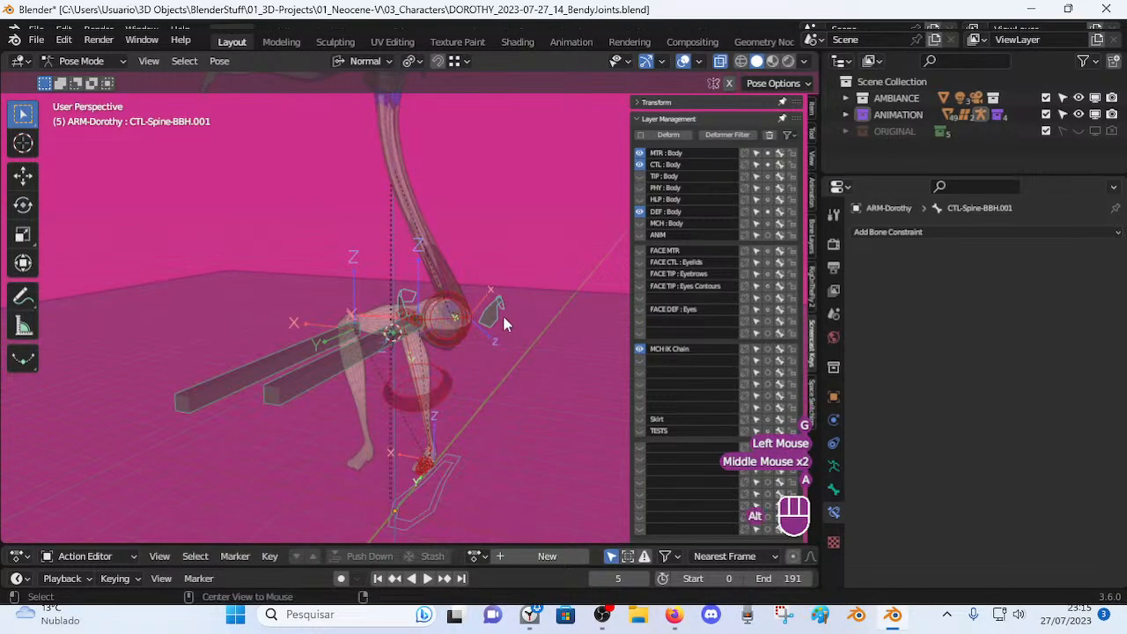
{"action": "key", "text": "alt+q"}
{"action": "key", "text": "alt+q"}
{"action": "middle_click_drag", "start_coordinate": [502, 313], "coordinate": [406, 321], "text": "shift"}
{"action": "scroll", "coordinate": [407, 320], "scroll_direction": "down", "scroll_amount": 2}
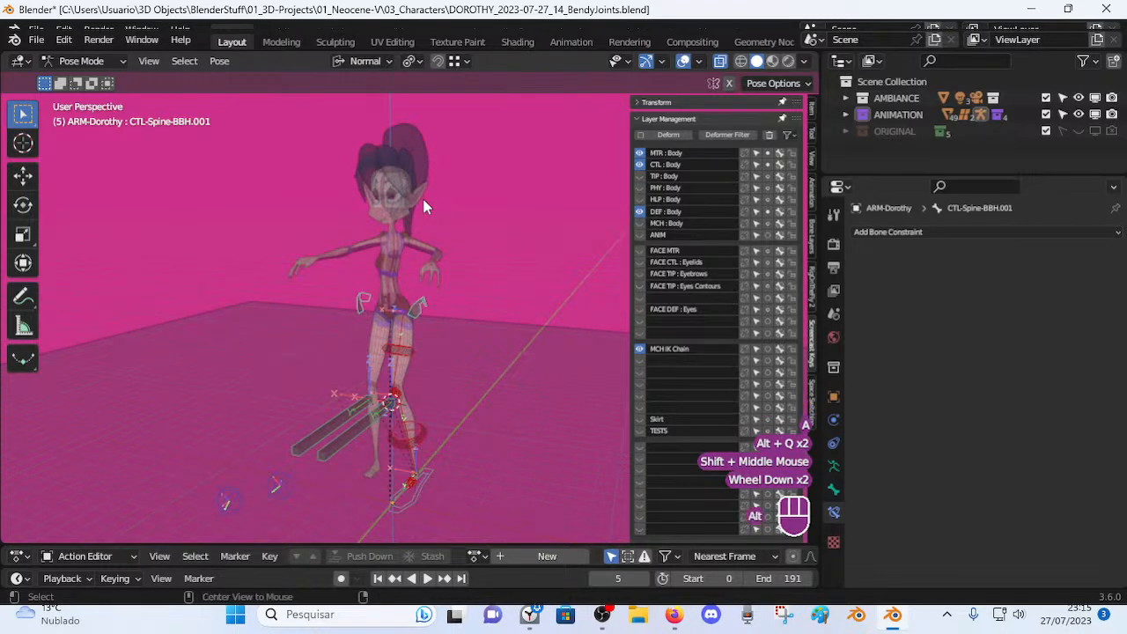
Reveal all hidden bones of the armature and open its Selection Sets.
{"action": "key", "text": "alt+h"}
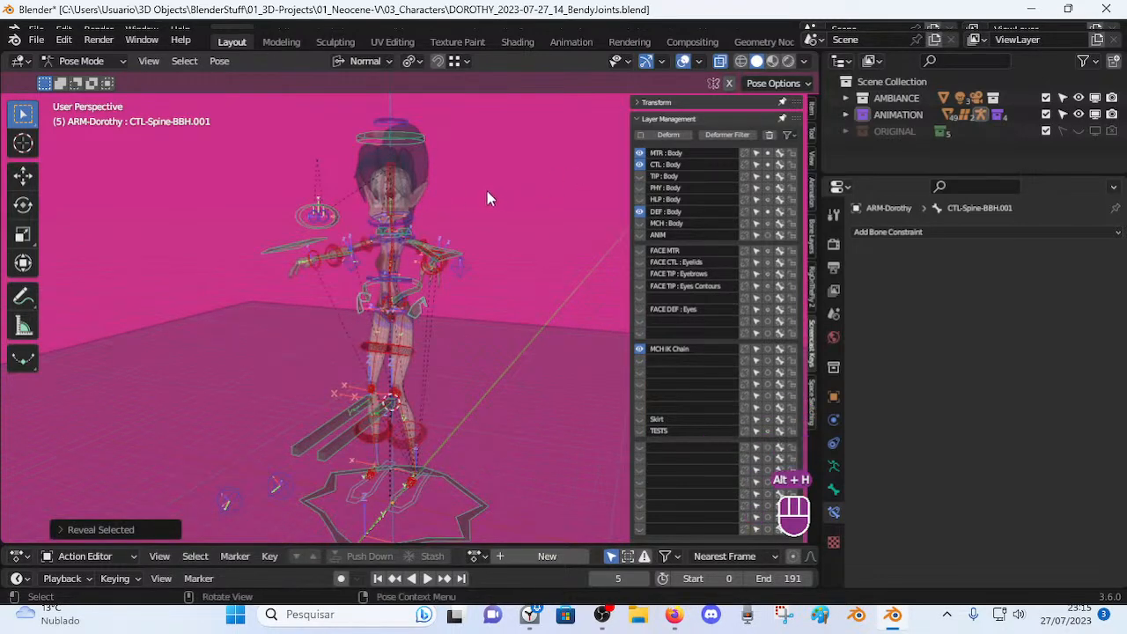
{"action": "key", "text": "alt+a"}
{"action": "left_click", "coordinate": [416, 134]}
{"action": "middle_click_drag", "start_coordinate": [492, 311], "coordinate": [457, 331]}
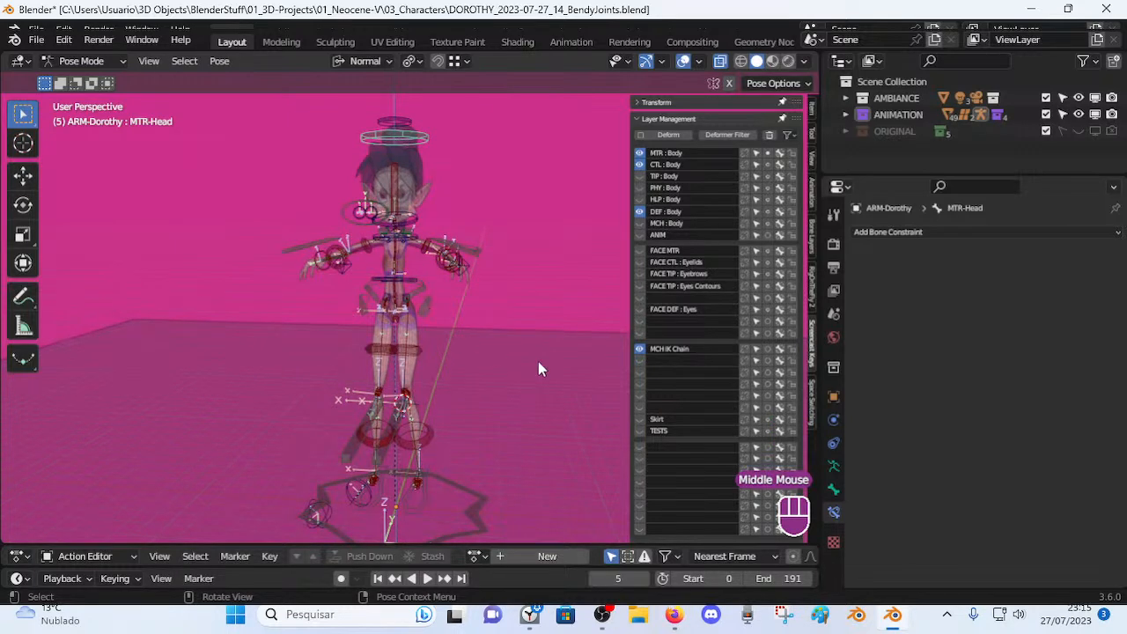
{"action": "left_click", "coordinate": [833, 465]}
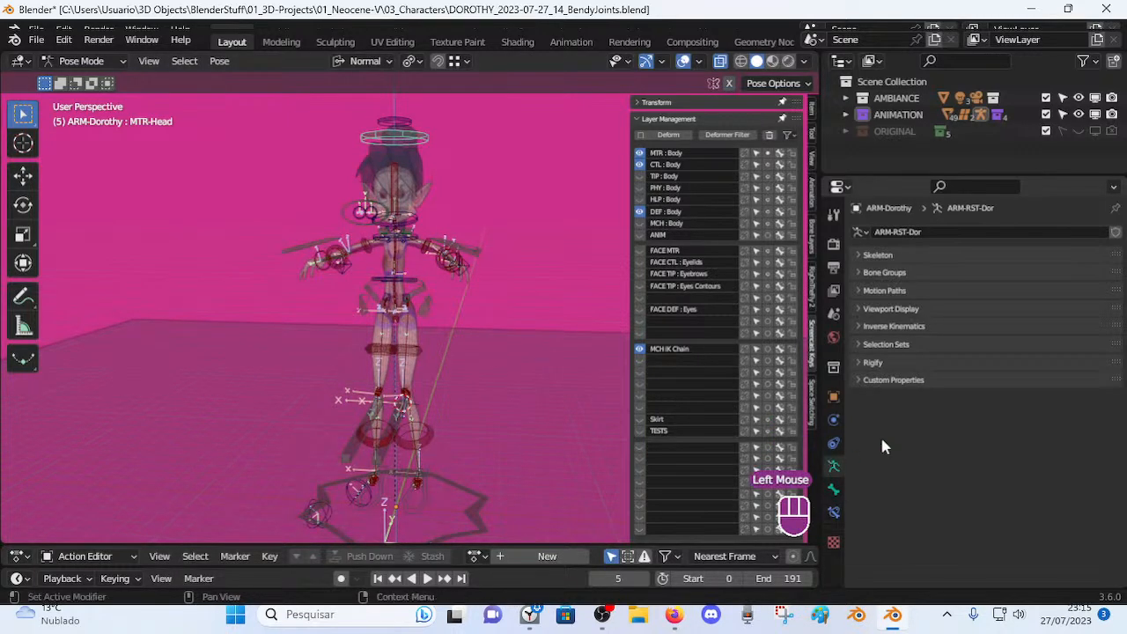
{"action": "left_click", "coordinate": [871, 346]}
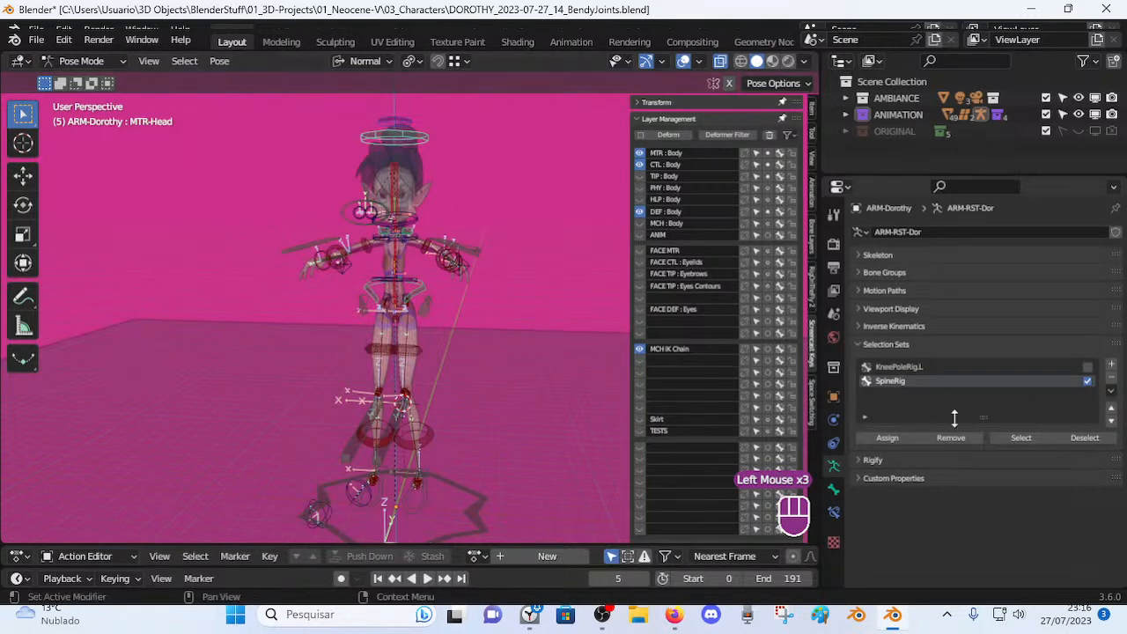
Examine which controls the SpineRig selection set contains by selecting its bones.
{"action": "middle_click_drag", "start_coordinate": [490, 388], "coordinate": [448, 381]}
{"action": "middle_click_drag", "start_coordinate": [367, 397], "coordinate": [372, 383]}
{"action": "middle_click_drag", "start_coordinate": [319, 442], "coordinate": [301, 449]}
{"action": "left_click", "coordinate": [1006, 441]}
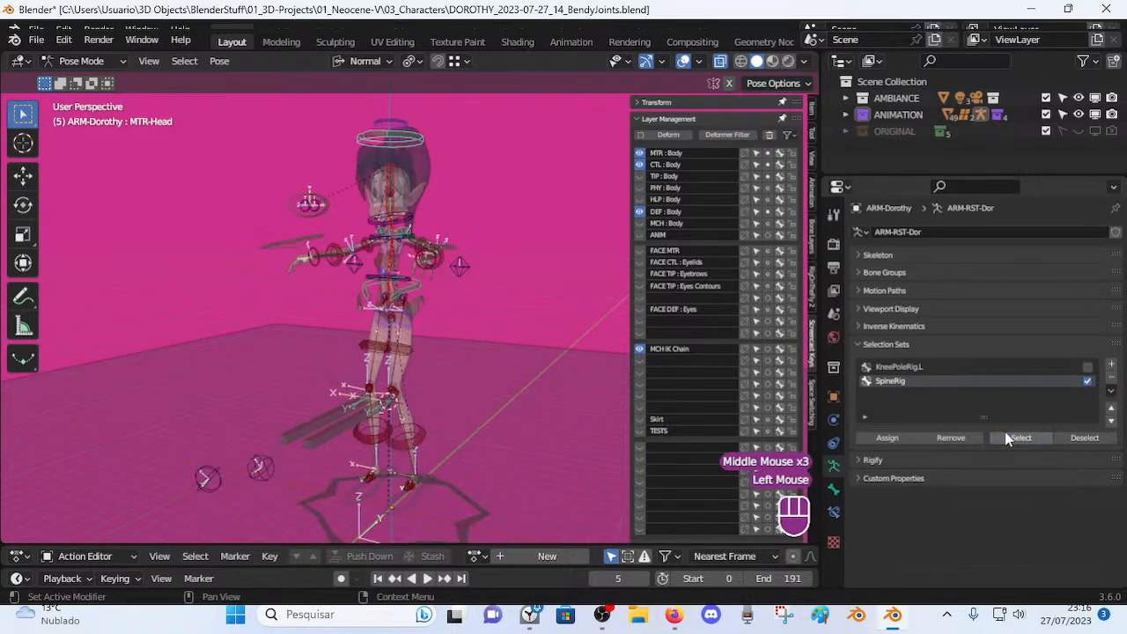
{"action": "key", "text": "alt+a"}
{"action": "left_click", "coordinate": [1010, 440]}
{"action": "mouse_move", "coordinate": [352, 415]}
{"action": "middle_mouse_down"}
{"action": "mouse_move", "coordinate": [318, 429]}
{"action": "mouse_move", "coordinate": [358, 440]}
{"action": "mouse_move", "coordinate": [381, 433]}
{"action": "mouse_move", "coordinate": [351, 430]}
{"action": "middle_mouse_up"}
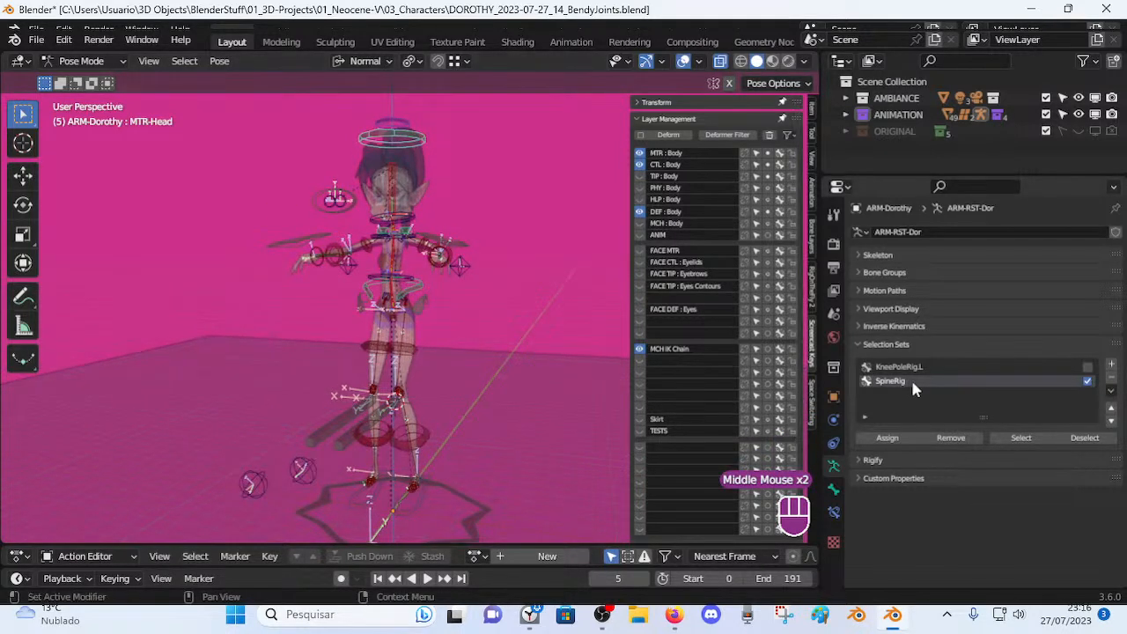
Select the bones of the SpineRig selection set except MTR-Head, and hide them.
{"action": "key", "text": "a"}
{"action": "key", "text": "a"}
{"action": "key", "text": "a"}
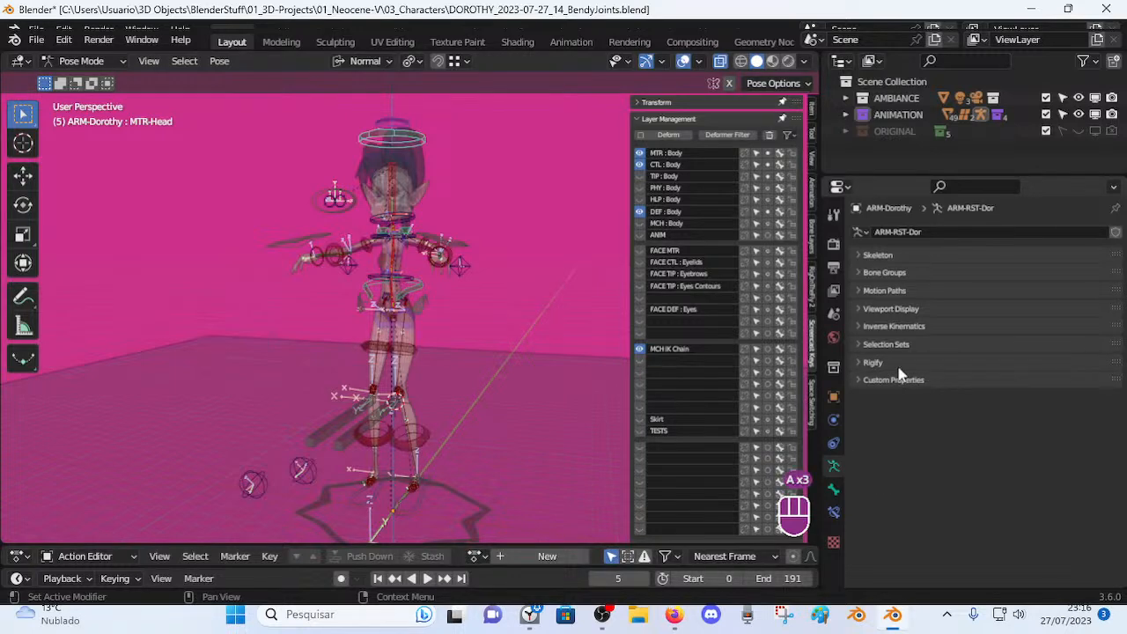
{"action": "left_click", "coordinate": [865, 346]}
{"action": "key", "text": "alt+a"}
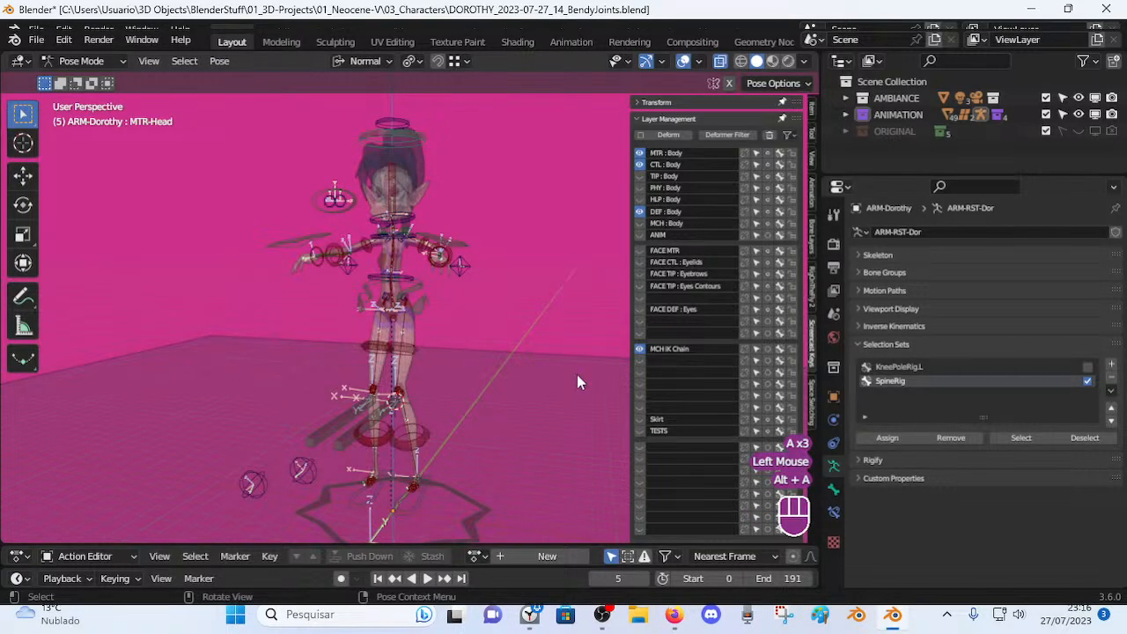
{"action": "double_click", "coordinate": [1019, 437]}
{"action": "key", "text": "alt+a"}
{"action": "scroll", "coordinate": [403, 343], "scroll_direction": "up", "scroll_amount": 2}
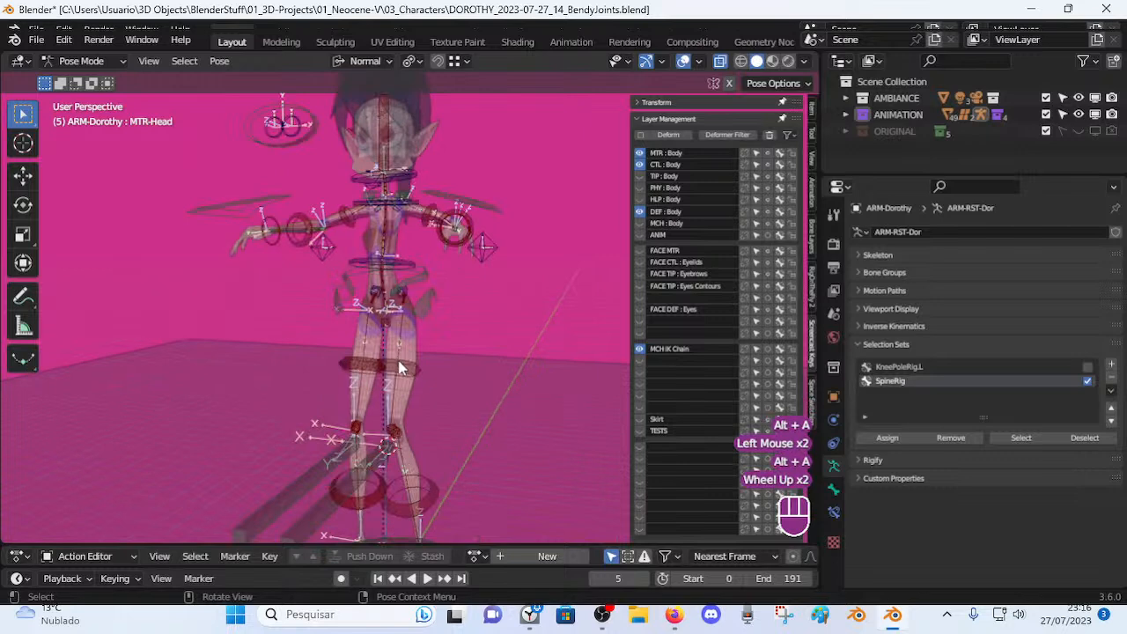
{"action": "left_click", "coordinate": [958, 438]}
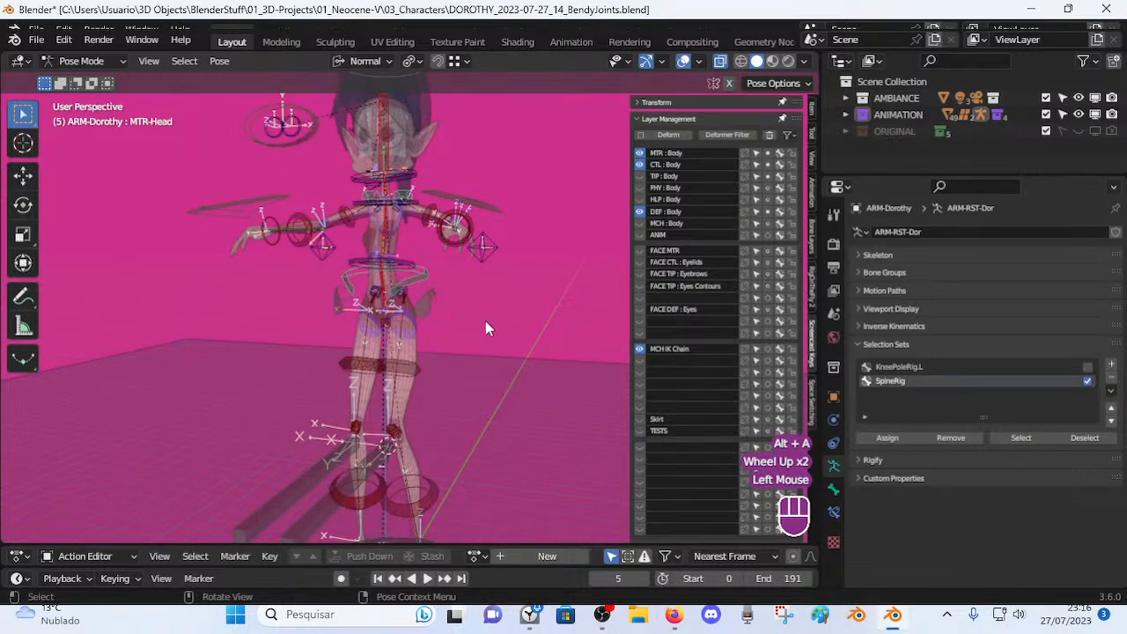
{"action": "middle_click_drag", "start_coordinate": [476, 322], "coordinate": [428, 154], "text": "shift"}
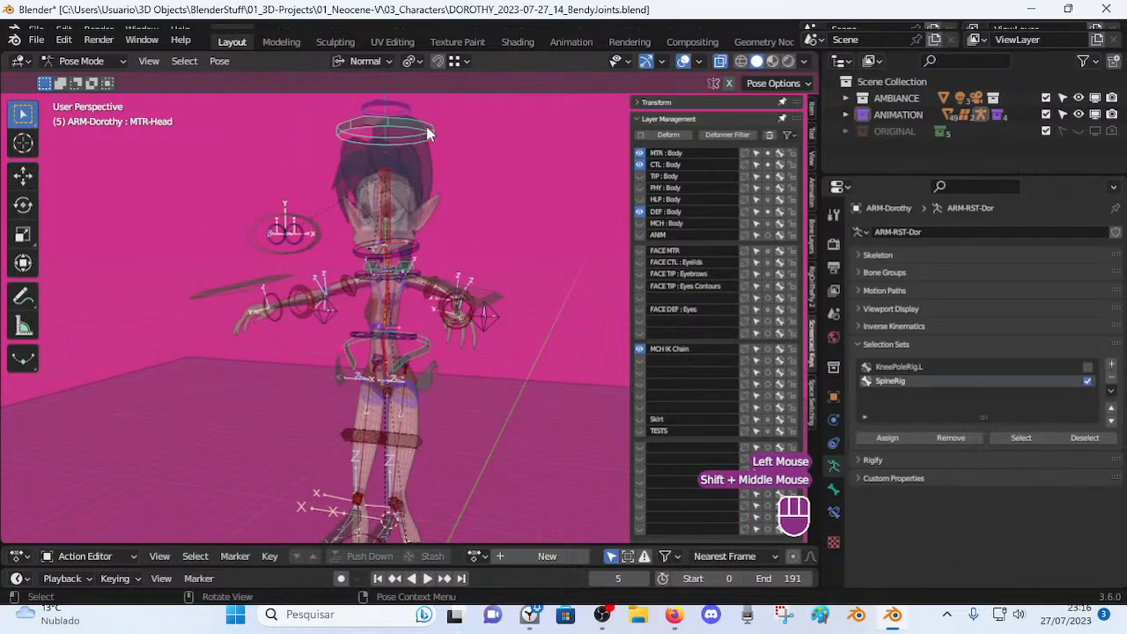
{"action": "left_click", "coordinate": [428, 132], "text": "shift"}
{"action": "left_click", "coordinate": [428, 132], "text": "shift"}
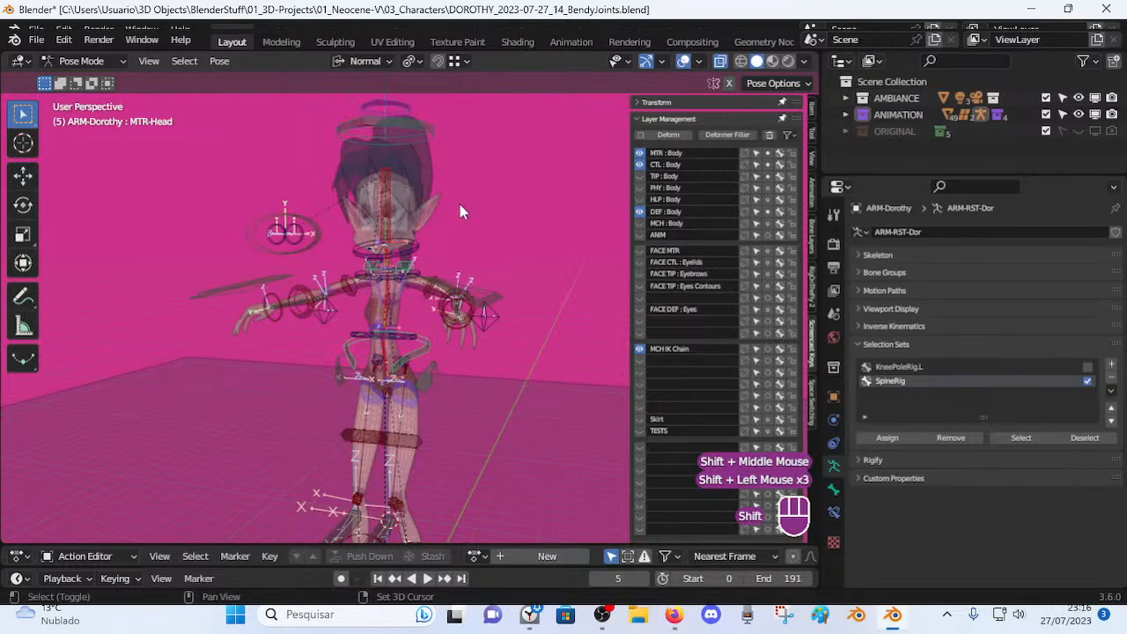
{"action": "key", "text": "h"}
Hide the arm, neck and eye controls around the upper body.
{"action": "middle_click_drag", "start_coordinate": [405, 277], "coordinate": [253, 328]}
{"action": "key", "text": "b"}
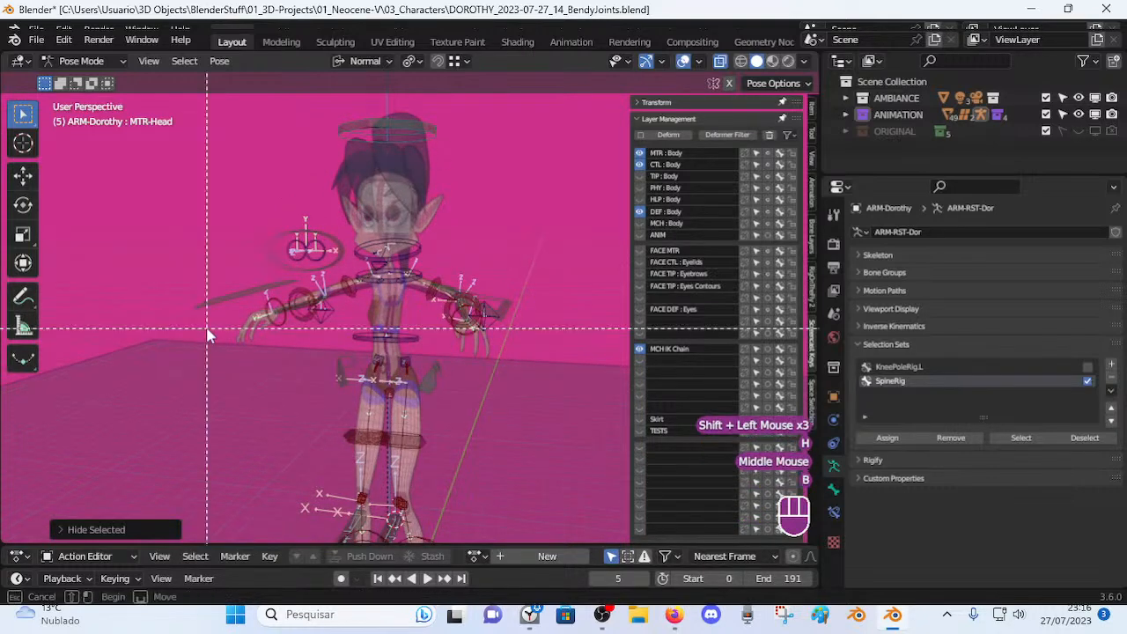
{"action": "left_click_drag", "start_coordinate": [207, 335], "coordinate": [560, 170]}
{"action": "key", "text": "h"}
Hide the waist ring control and the remaining small spine bones above the hips.
{"action": "left_click", "coordinate": [365, 343]}
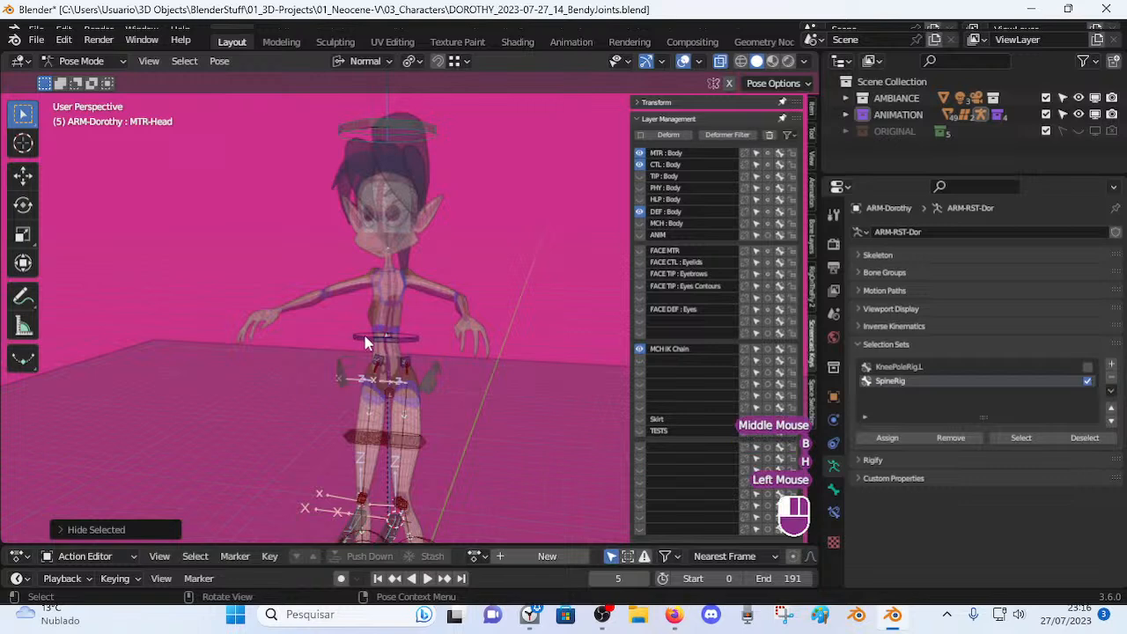
{"action": "key", "text": "h"}
{"action": "key", "text": "b"}
{"action": "left_click_drag", "start_coordinate": [370, 332], "coordinate": [393, 391]}
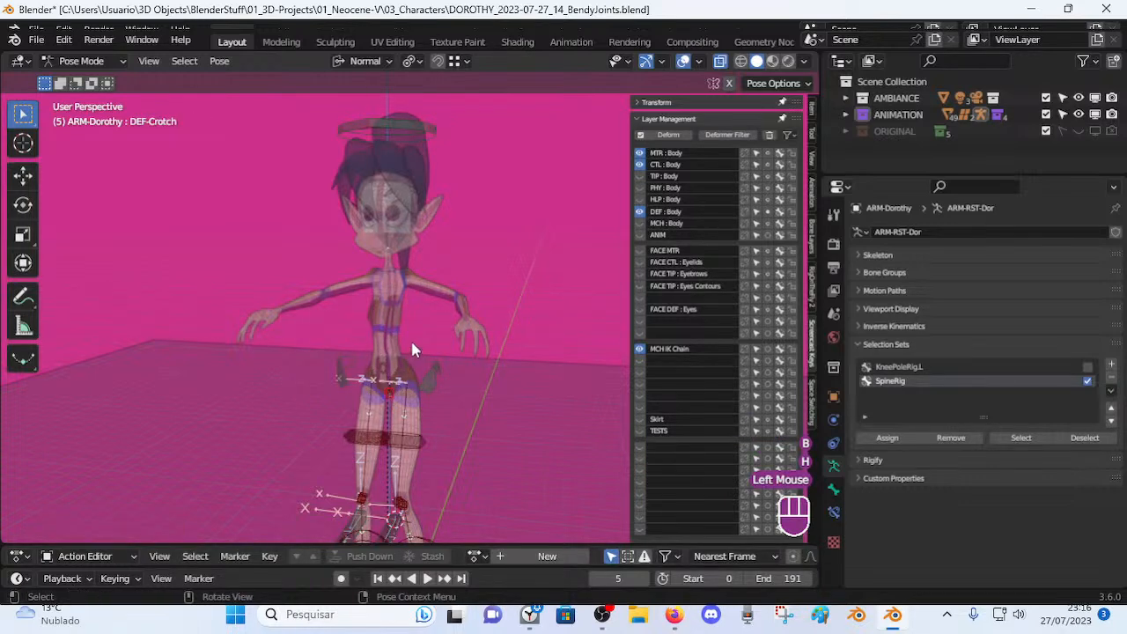
Check the Armature and Limit Scale constraints of DEF-Crotch, and hide the bone.
{"action": "left_click", "coordinate": [832, 511]}
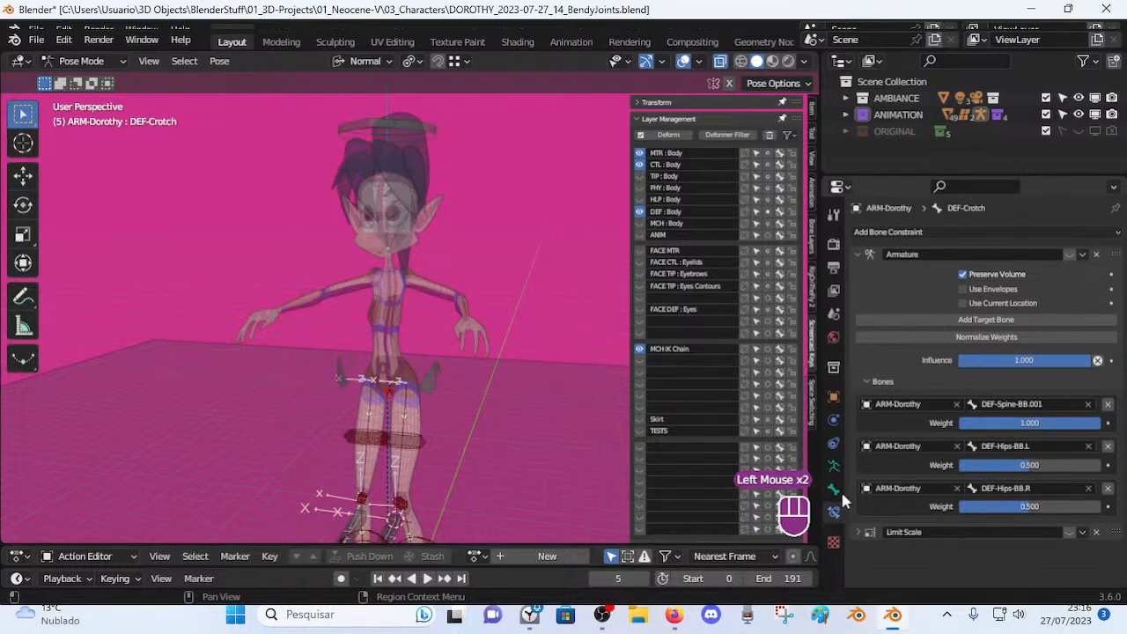
{"action": "scroll", "coordinate": [916, 434], "scroll_direction": "down", "scroll_amount": 2}
{"action": "scroll", "coordinate": [913, 433], "scroll_direction": "up", "scroll_amount": 1}
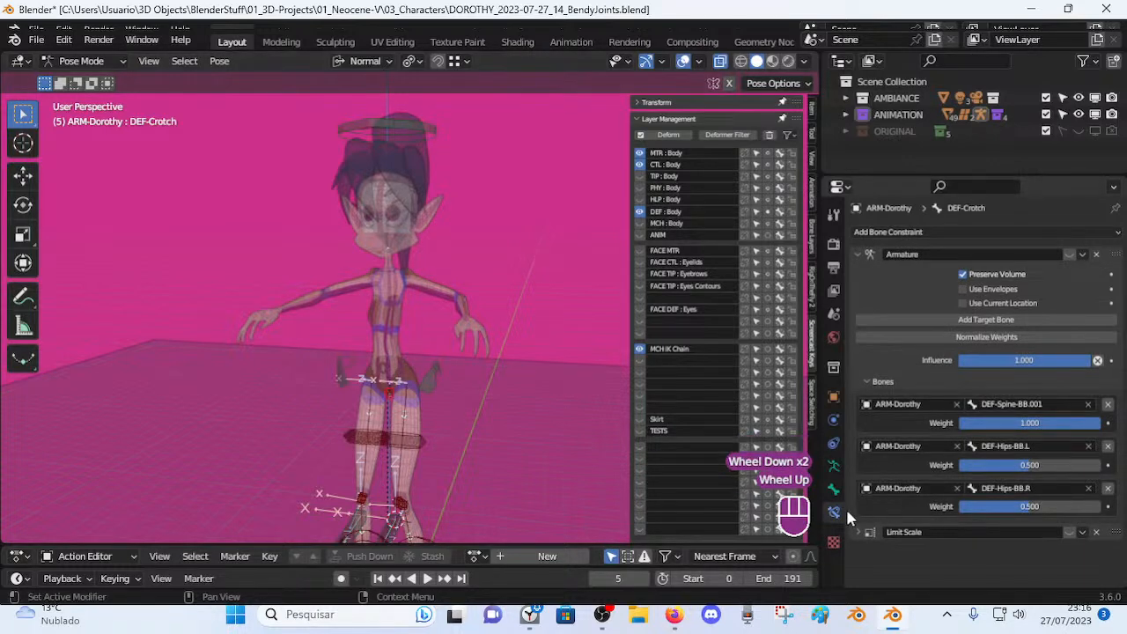
{"action": "left_click", "coordinate": [859, 254]}
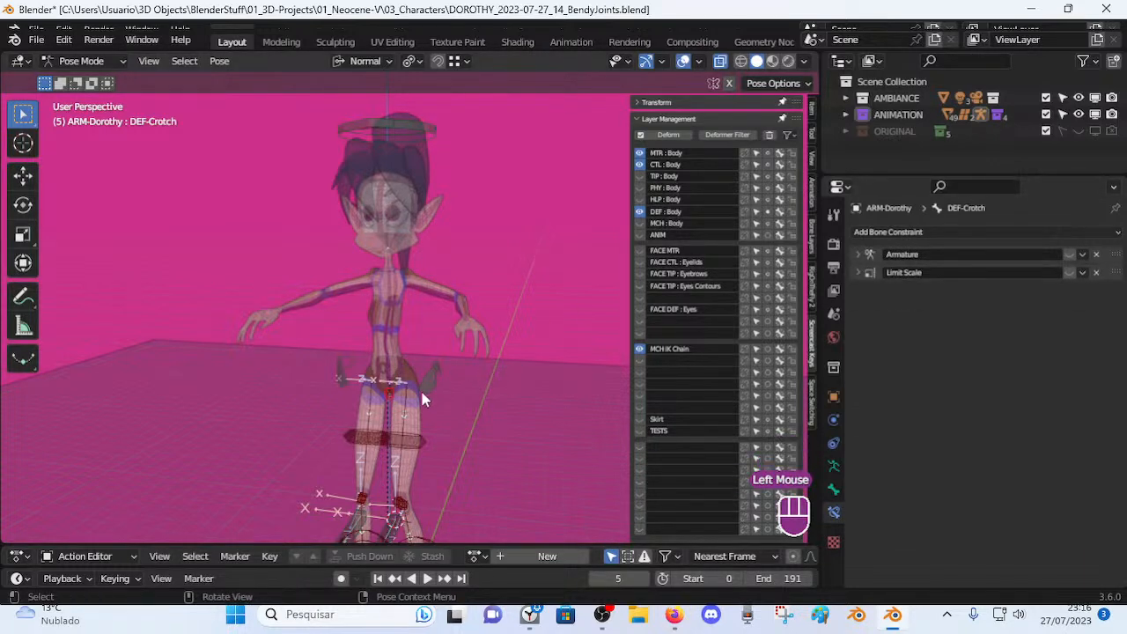
{"action": "key", "text": "h"}
Isolate the left leg's bones and controls together with the hip and head controls, hiding every other bone.
{"action": "middle_click_drag", "start_coordinate": [481, 328], "coordinate": [471, 316]}
{"action": "left_click", "coordinate": [429, 160]}
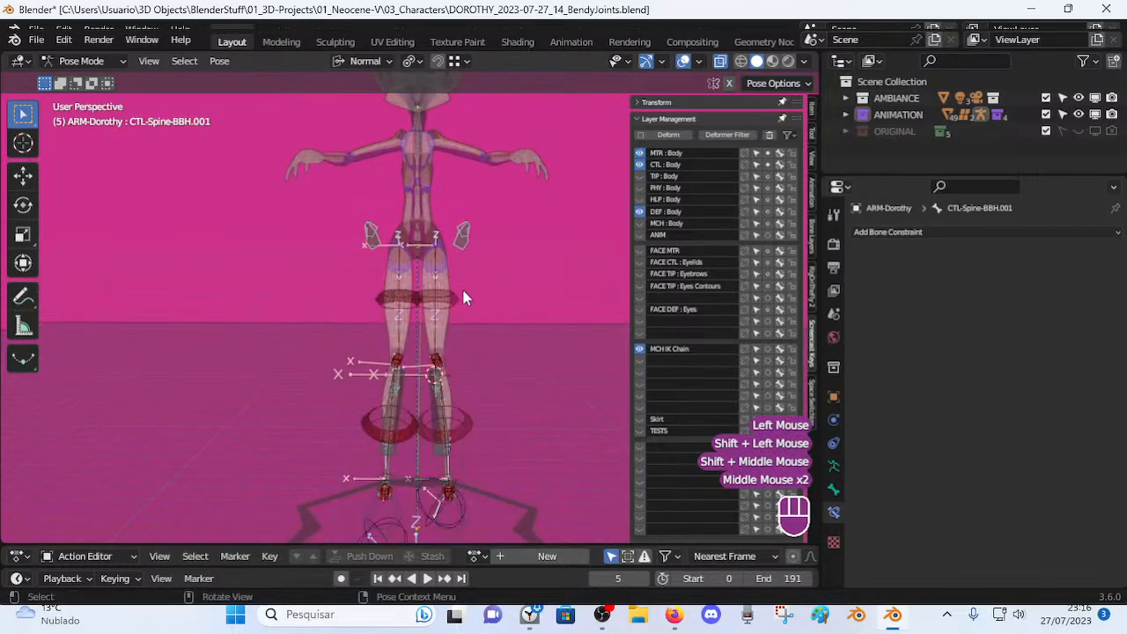
{"action": "key", "text": "b"}
{"action": "left_click_drag", "start_coordinate": [418, 233], "coordinate": [493, 467]}
{"action": "middle_click_drag", "start_coordinate": [494, 467], "coordinate": [475, 354], "text": "shift"}
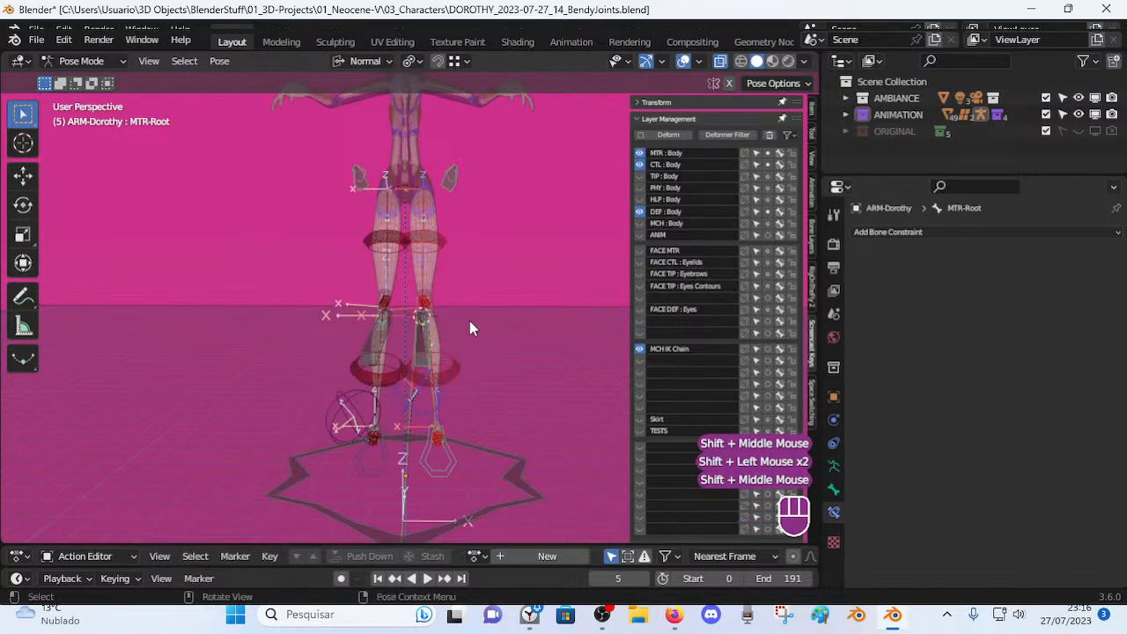
{"action": "middle_click_drag", "start_coordinate": [470, 328], "coordinate": [475, 385]}
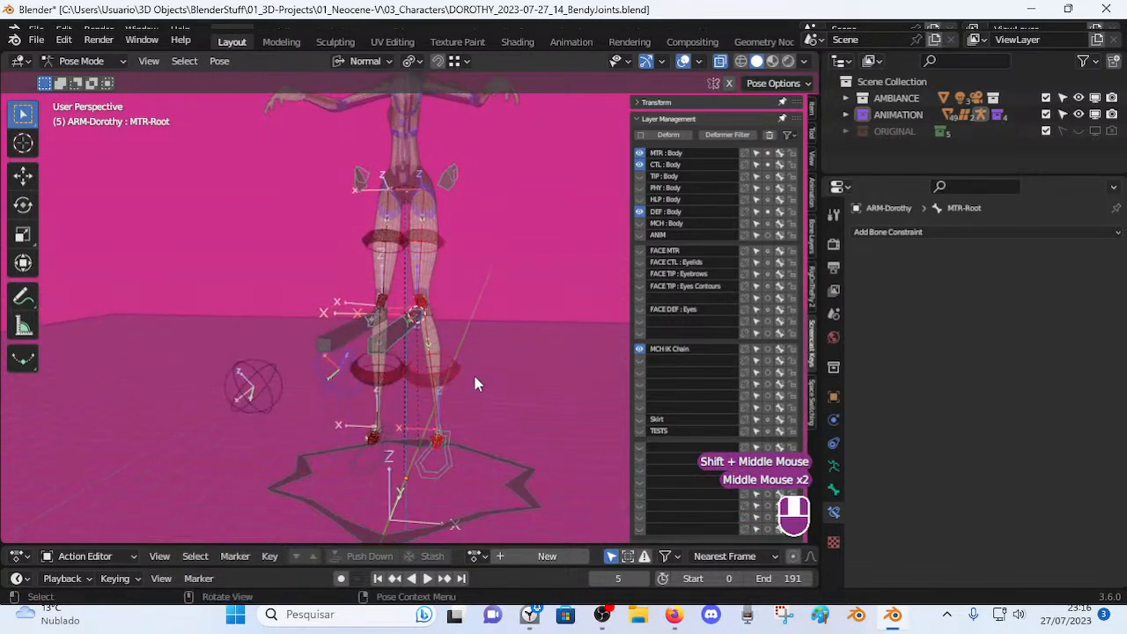
{"action": "key", "text": "shift+h"}
{"action": "middle_click_drag", "start_coordinate": [446, 260], "coordinate": [439, 299]}
{"action": "middle_click_drag", "start_coordinate": [438, 300], "coordinate": [431, 308]}
Create a selection set named IKLegBendinRig.L and assign the isolated left-leg bones to it.
{"action": "left_click", "coordinate": [833, 465]}
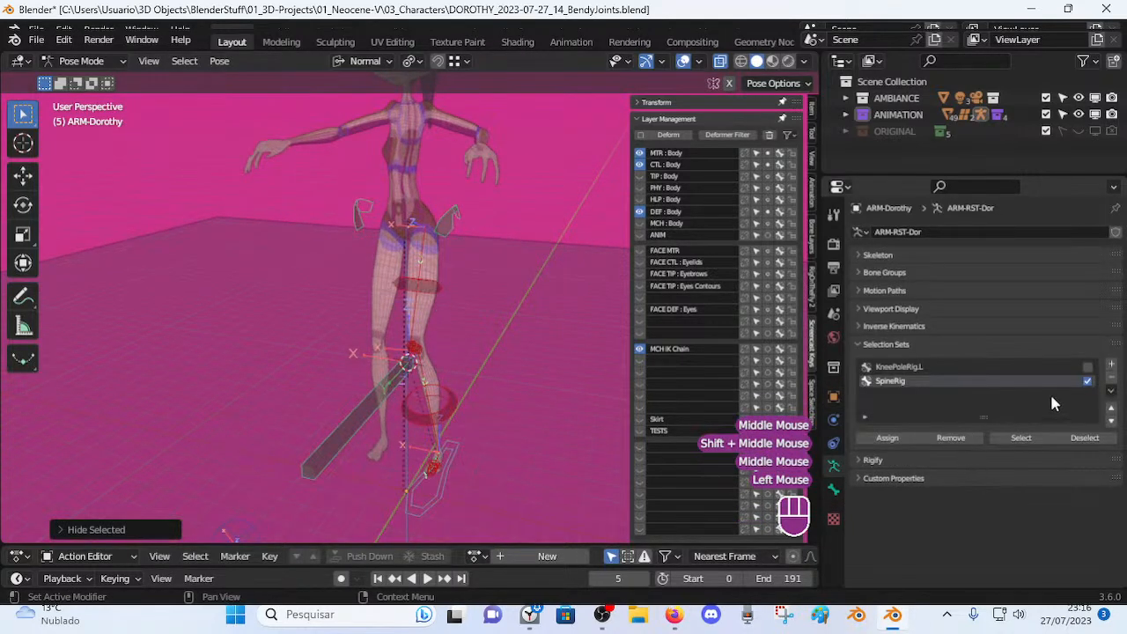
{"action": "left_click", "coordinate": [1113, 366]}
{"action": "left_click", "coordinate": [918, 396]}
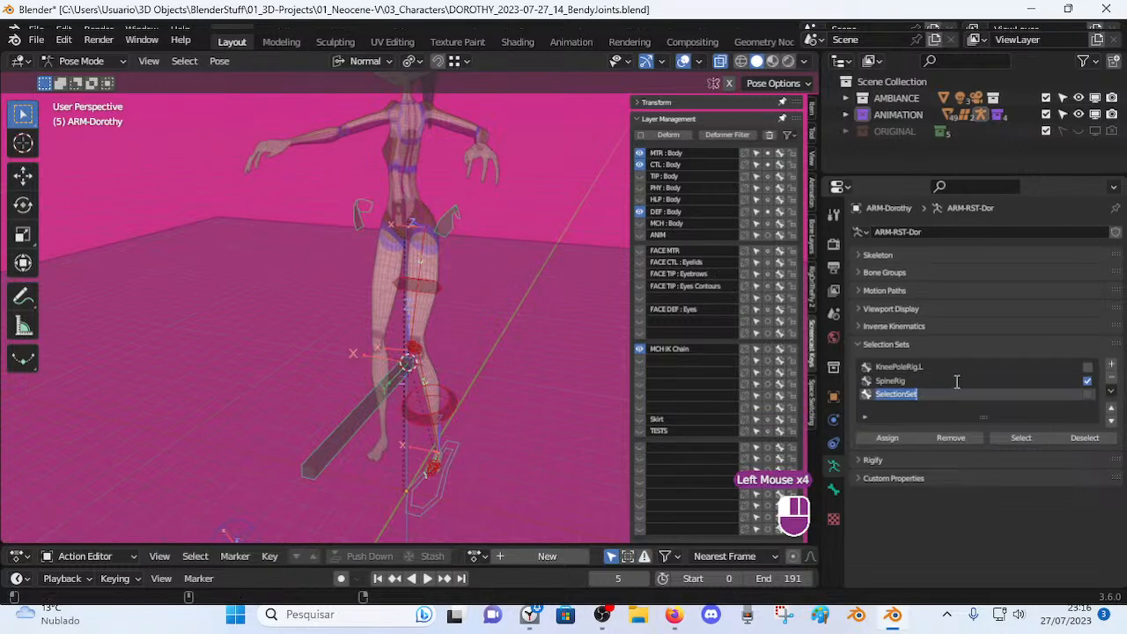
{"action": "type", "text": "LegBendinRig.L"}
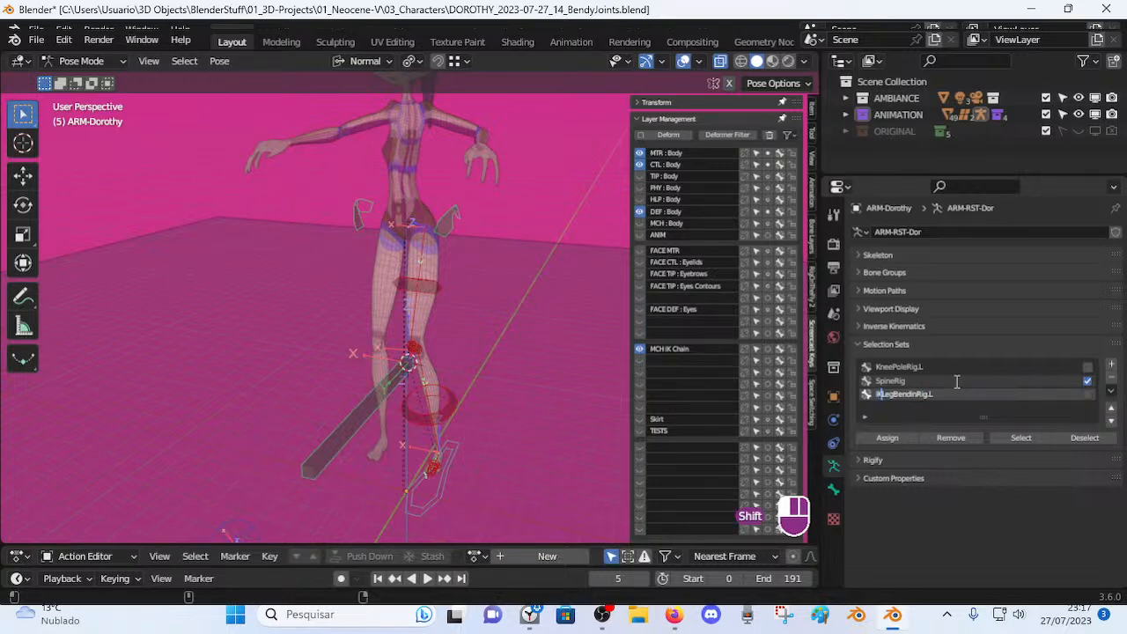
{"action": "key", "text": "Return"}
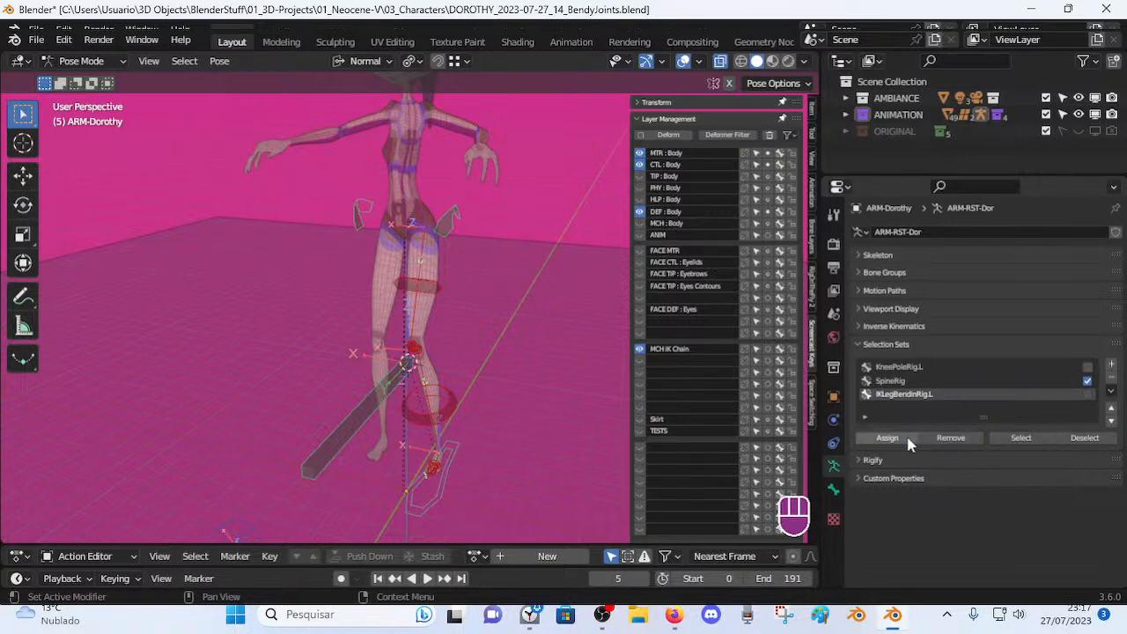
{"action": "key", "text": "alt+a"}
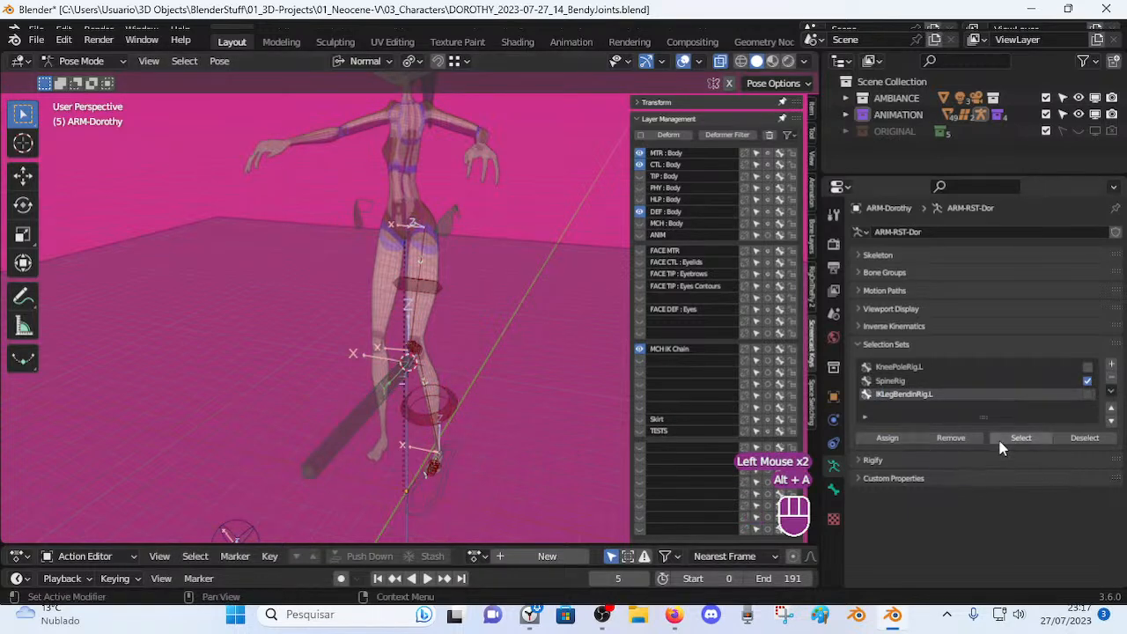
Select the bones of the IKLegBendinRig.L set, isolate them, and save the file.
{"action": "left_click", "coordinate": [1004, 440]}
{"action": "key", "text": "shift+h"}
{"action": "left_click", "coordinate": [421, 352]}
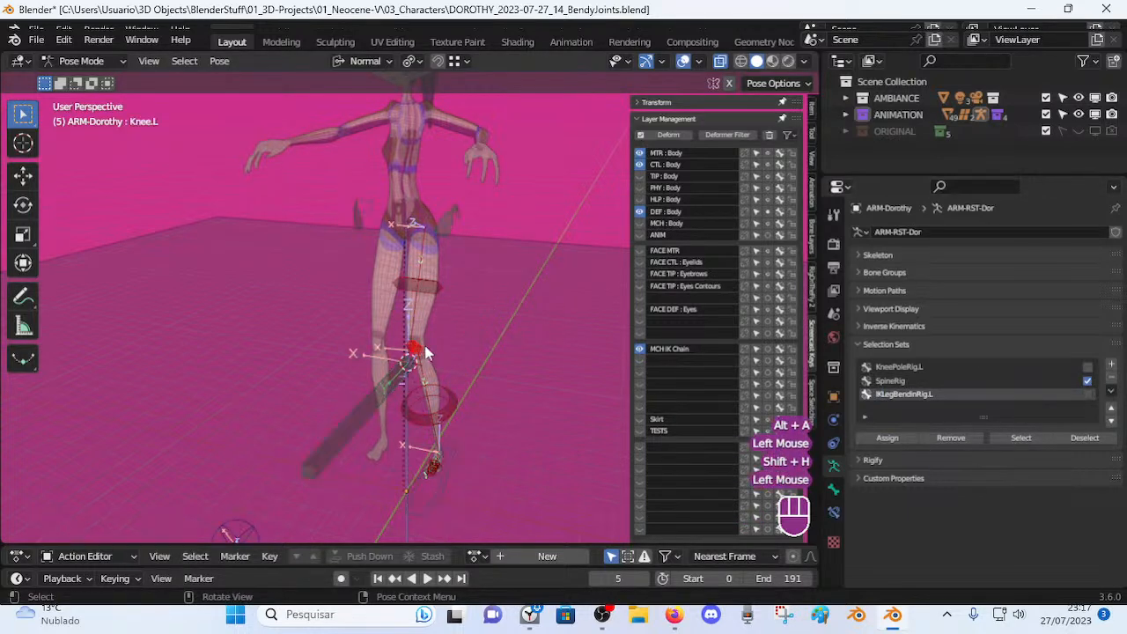
{"action": "scroll", "coordinate": [469, 375], "scroll_direction": "up", "scroll_amount": 2}
{"action": "middle_click_drag", "start_coordinate": [470, 375], "coordinate": [354, 356]}
{"action": "scroll", "coordinate": [414, 348], "scroll_direction": "down", "scroll_amount": 1}
{"action": "key", "text": "alt+a"}
{"action": "key", "text": "ctrl+s"}
Test the left knee's bend by moving the hip control CTL-Spine-BBH.001 down, cancelling each move.
{"action": "left_click", "coordinate": [452, 214]}
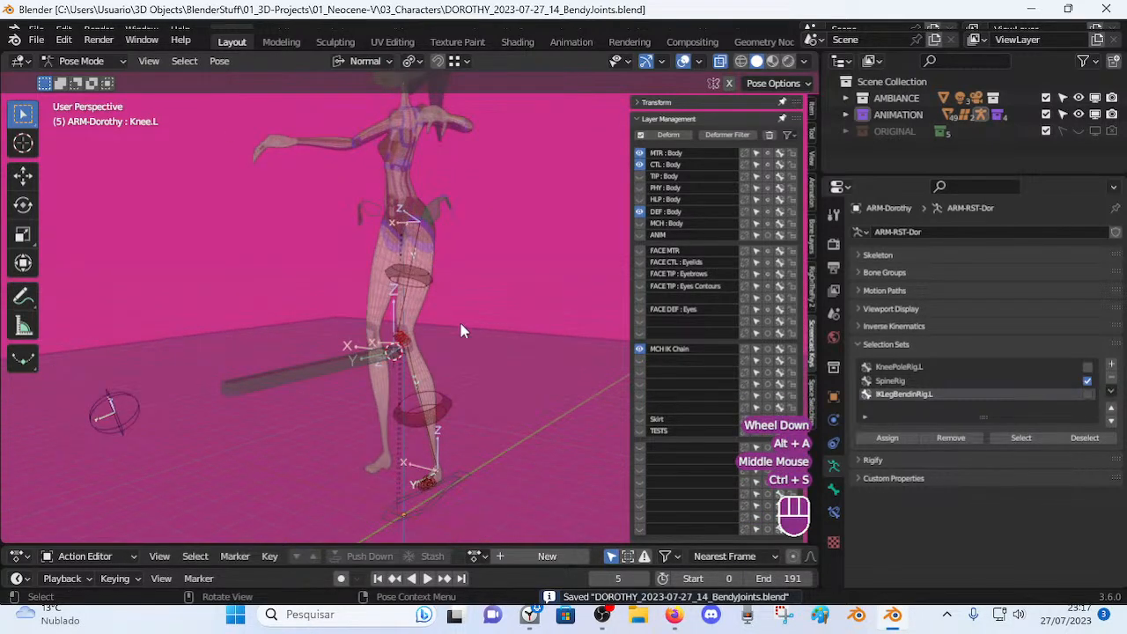
{"action": "middle_click_drag", "start_coordinate": [452, 215], "coordinate": [483, 240]}
{"action": "key", "text": "g"}
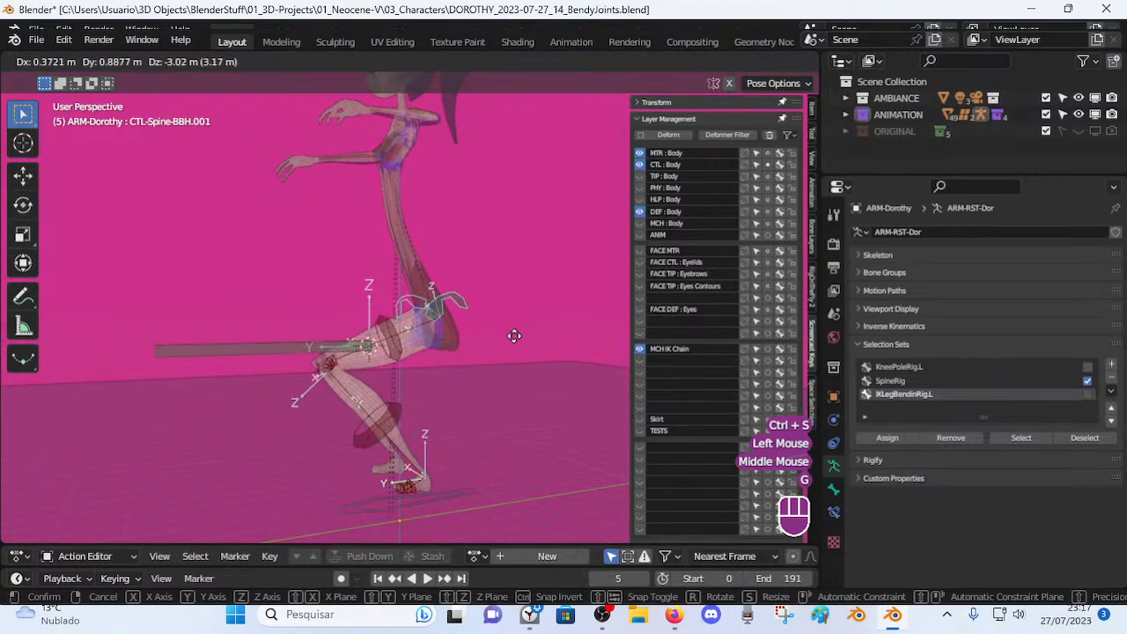
{"action": "key", "text": "Escape"}
{"action": "scroll", "coordinate": [496, 289], "scroll_direction": "down", "scroll_amount": 1}
{"action": "left_click", "coordinate": [407, 117]}
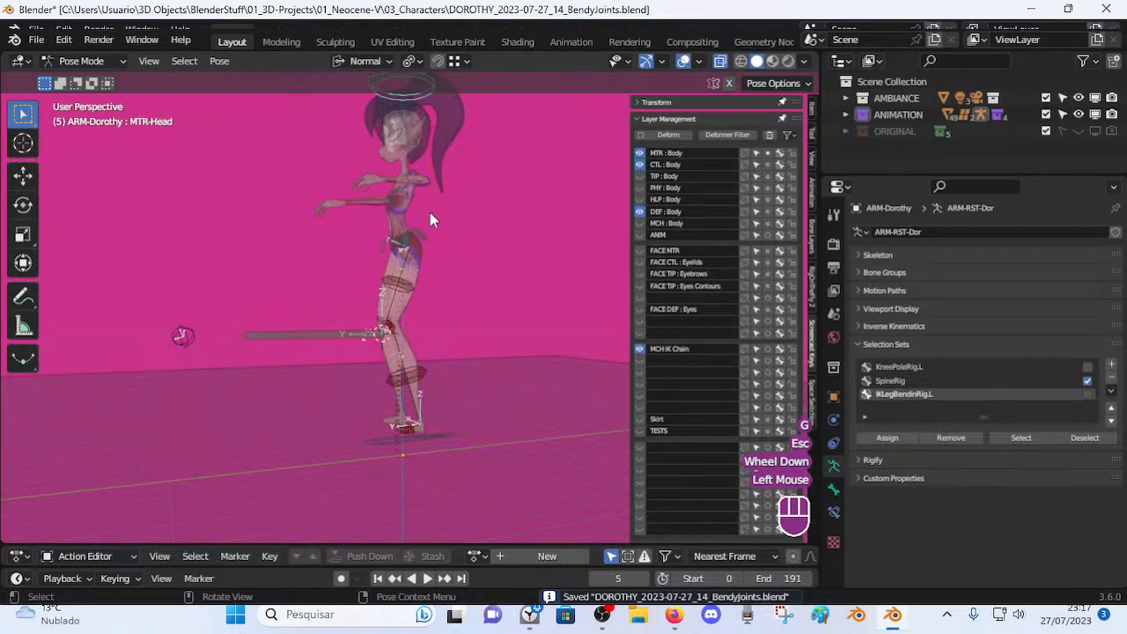
{"action": "double_click", "coordinate": [405, 243]}
{"action": "key", "text": "g"}
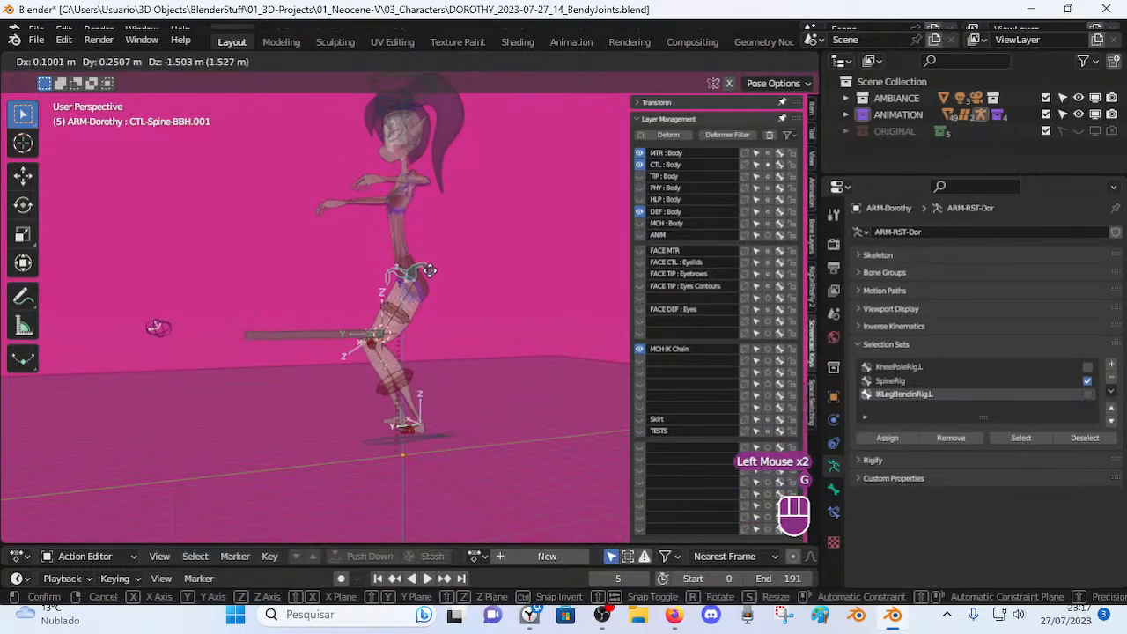
{"action": "key", "text": "Escape"}
Test moving the hip control CTL-Spine-BBH.001 together with MTR-Head, cancelling each move.
{"action": "middle_click_drag", "start_coordinate": [429, 261], "coordinate": [424, 141], "text": "shift"}
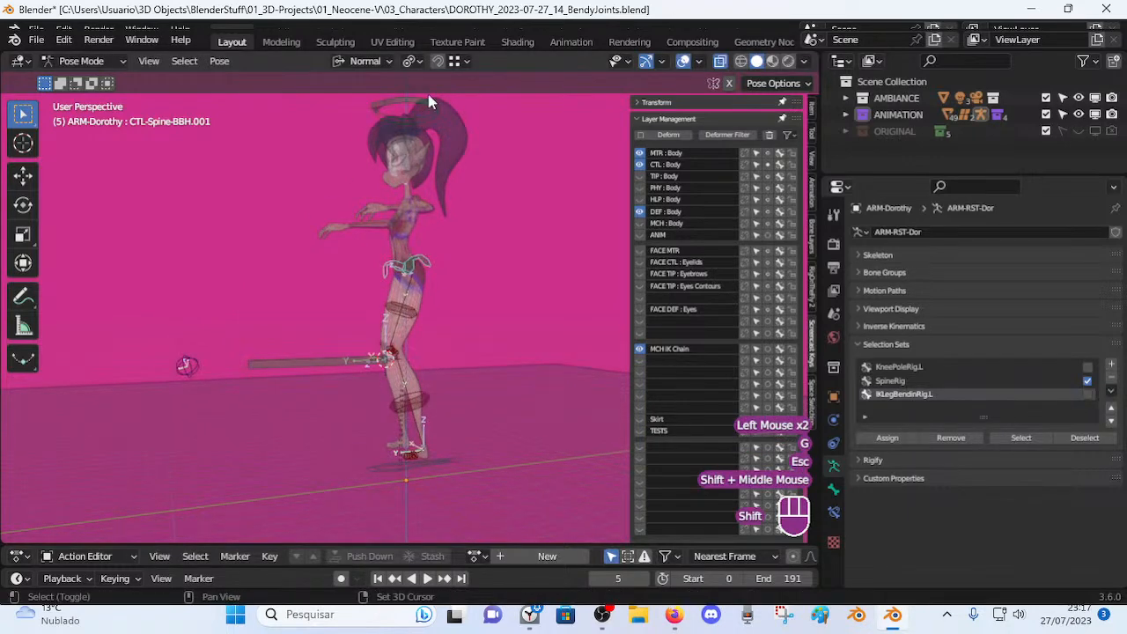
{"action": "left_click", "coordinate": [433, 101], "text": "shift"}
{"action": "key", "text": "g"}
{"action": "key", "text": "Escape"}
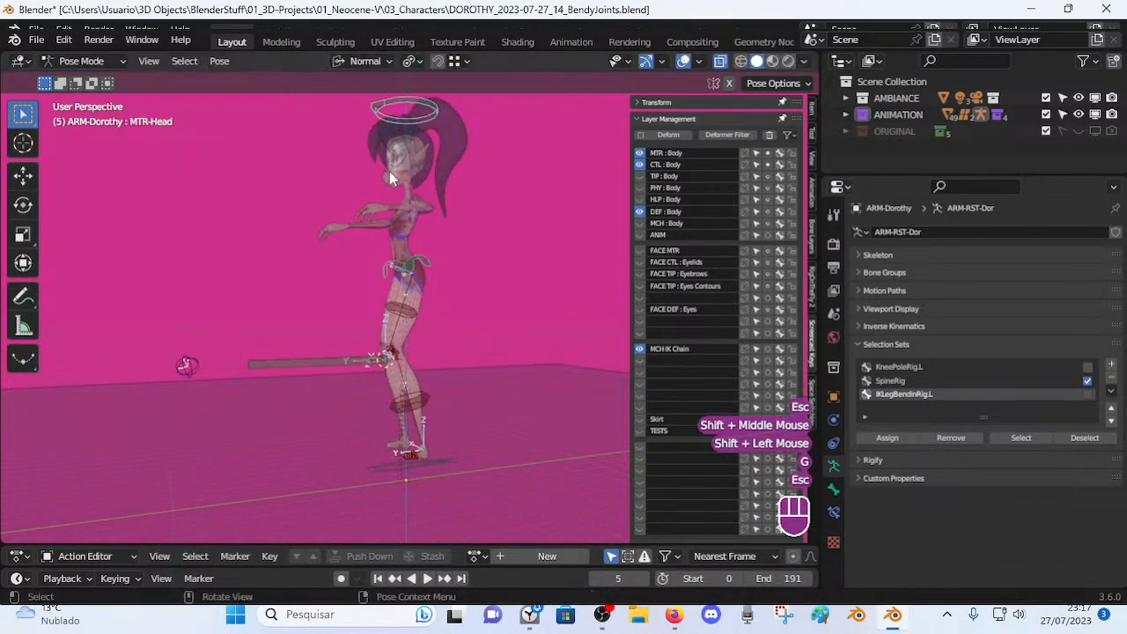
{"action": "middle_click_drag", "start_coordinate": [398, 164], "coordinate": [431, 264]}
{"action": "left_click", "coordinate": [433, 266]}
{"action": "left_click", "coordinate": [432, 266]}
{"action": "left_click", "coordinate": [413, 107], "text": "shift"}
{"action": "key", "text": "g"}
{"action": "key", "text": "Escape"}
{"action": "left_click", "coordinate": [422, 261]}
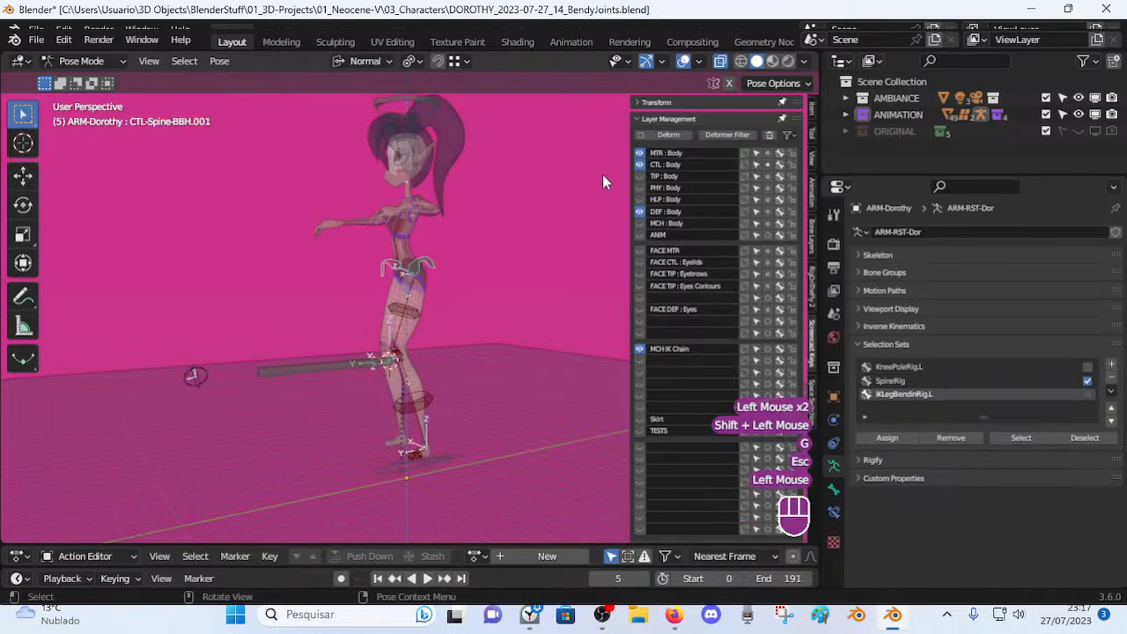
Reveal all hidden bones, and test lowering the body with MTR-Torso and MTR-Head selected together.
{"action": "key", "text": "alt+h"}
{"action": "left_click", "coordinate": [432, 246]}
{"action": "key", "text": "g"}
{"action": "key", "text": "Escape"}
{"action": "left_click", "coordinate": [421, 95], "text": "shift"}
{"action": "key", "text": "g"}
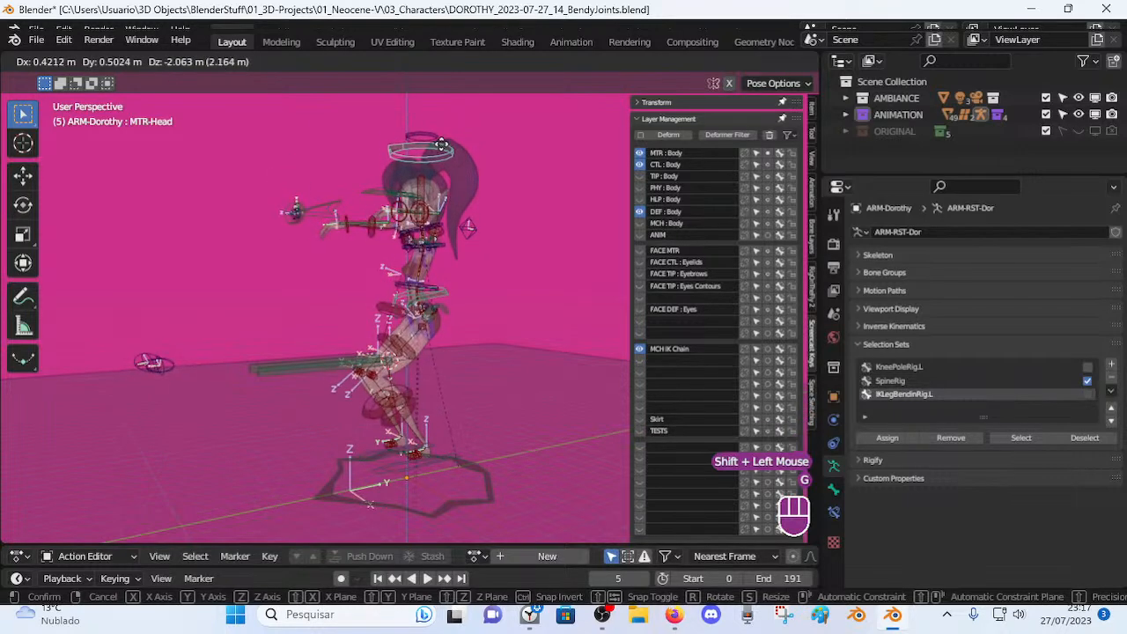
{"action": "key", "text": "Escape"}
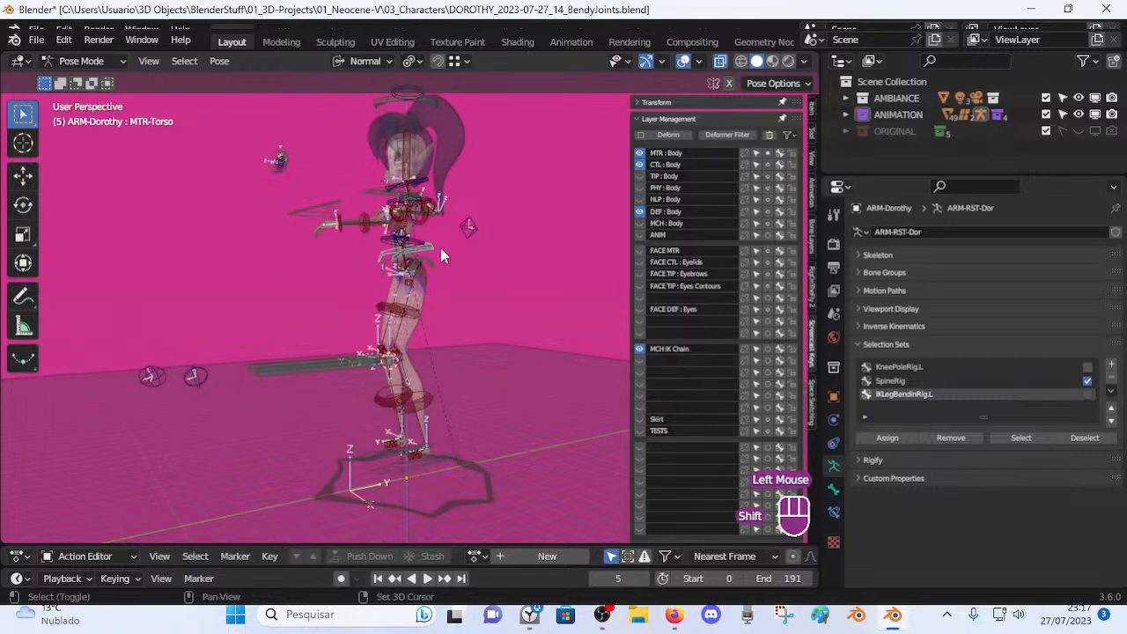
Add the MTR-Torso control to the IKLegBendinRig.L selection set with all bones revealed.
{"action": "key", "text": "shift+h"}
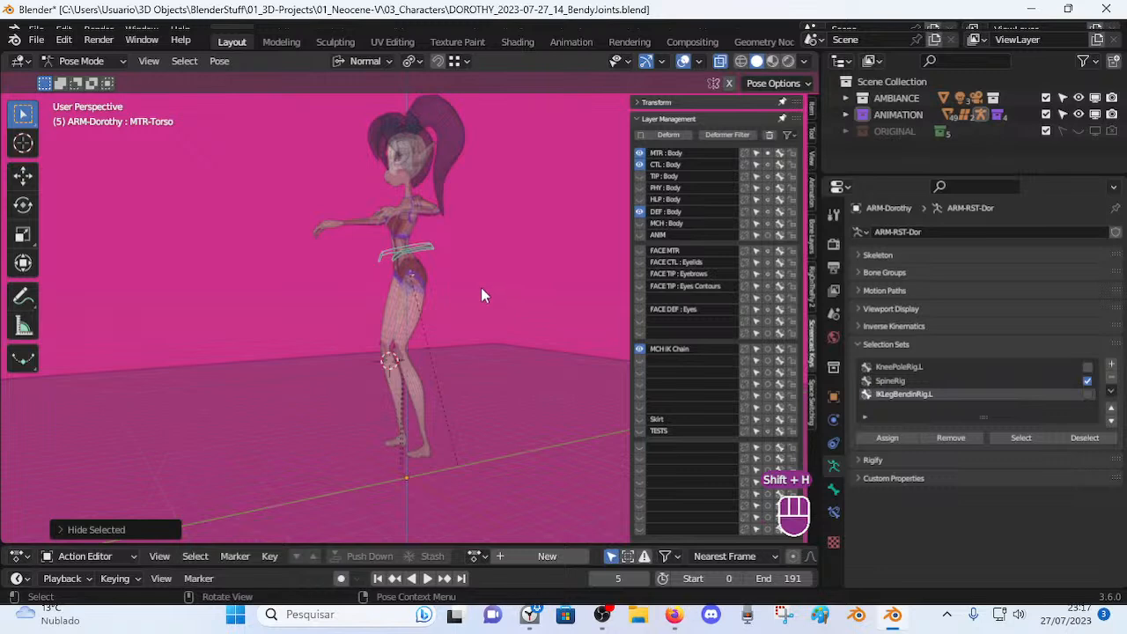
{"action": "key", "text": "alt+h"}
{"action": "key", "text": "a"}
{"action": "key", "text": "alt+a"}
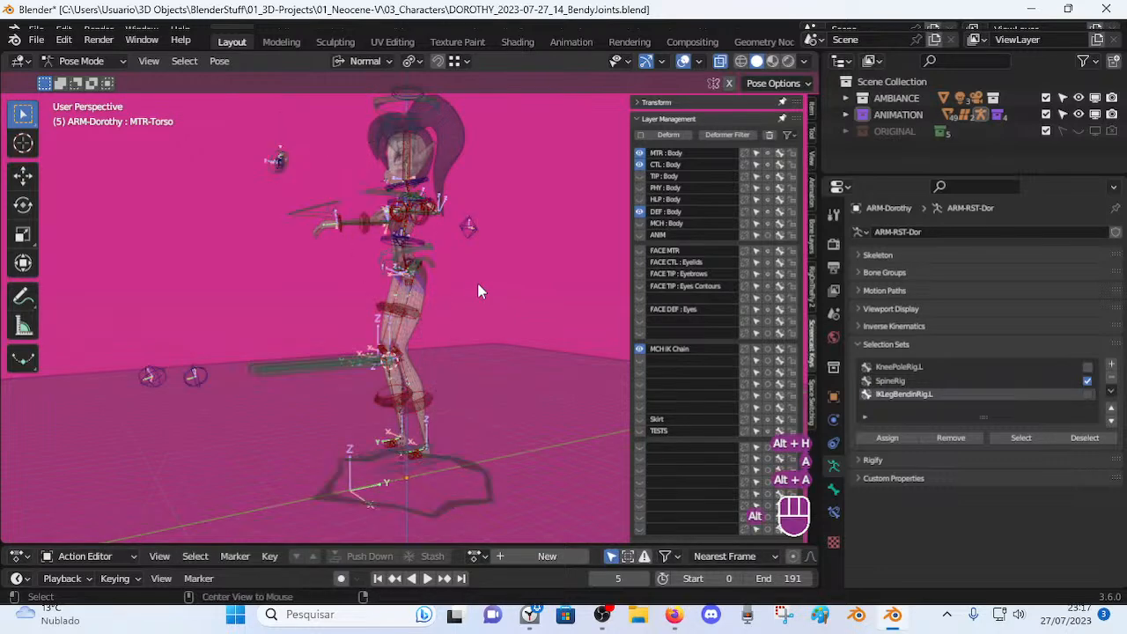
{"action": "left_click", "coordinate": [1018, 438]}
{"action": "left_click", "coordinate": [429, 247], "text": "shift"}
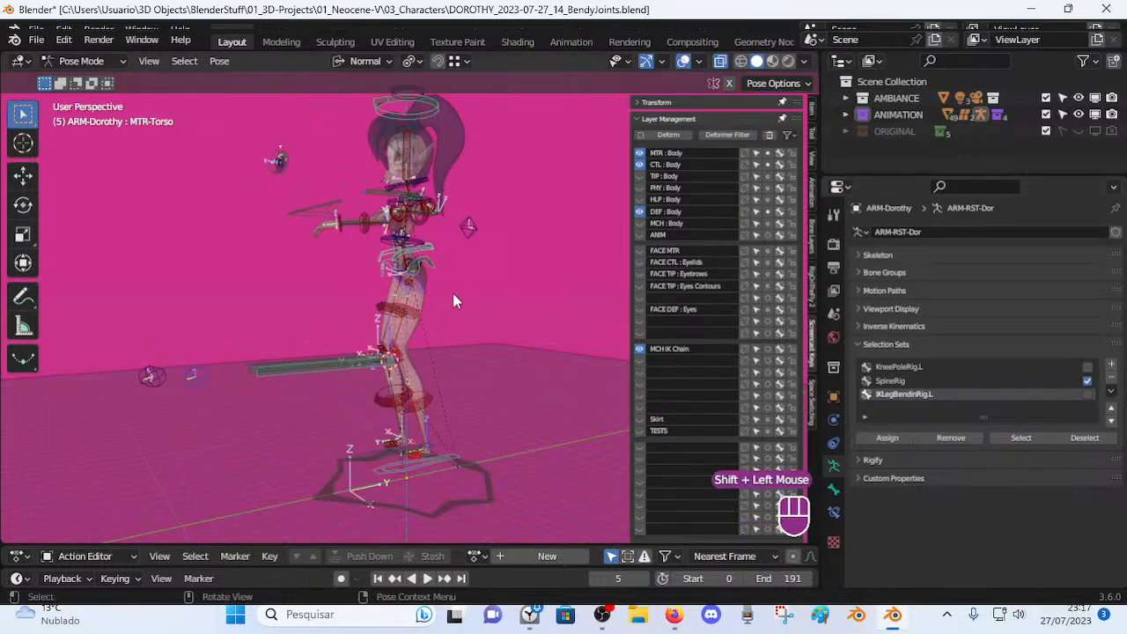
{"action": "left_click", "coordinate": [891, 437]}
Remove CTL-Spine-BBH.001 from the IKLegBendinRig.L set, and isolate the bones of the set.
{"action": "key", "text": "alt+a"}
{"action": "left_click", "coordinate": [419, 248]}
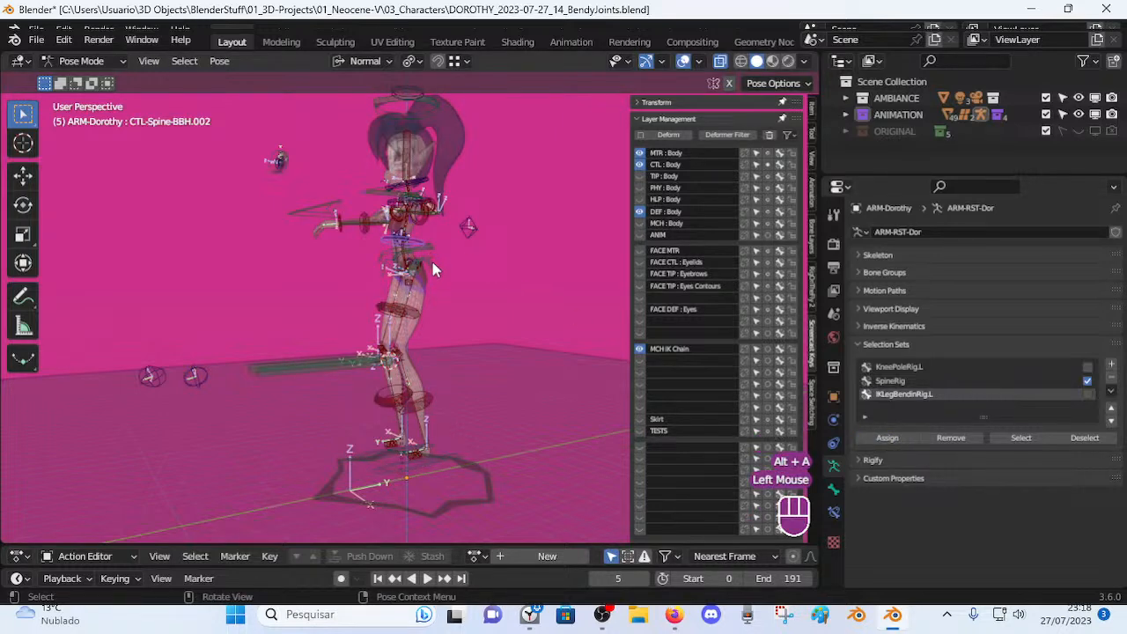
{"action": "left_click", "coordinate": [431, 263]}
{"action": "left_click", "coordinate": [970, 441]}
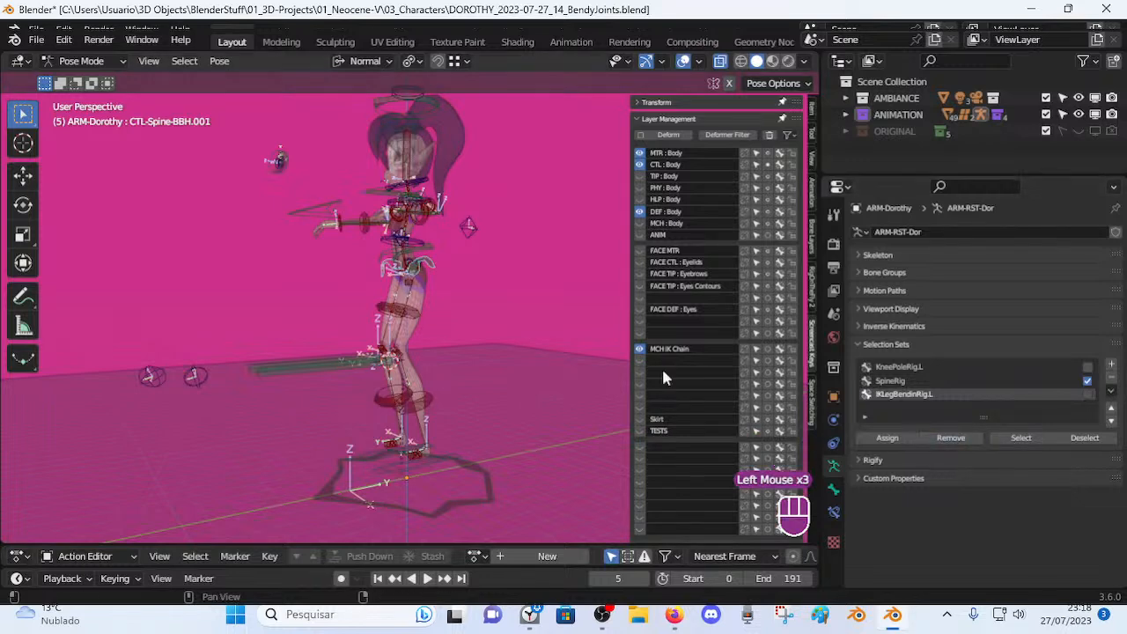
{"action": "key", "text": "alt+a"}
{"action": "left_click", "coordinate": [1020, 438]}
{"action": "key", "text": "shift+h"}
Test moving MTR-Torso alone and together with MTR-Head, cancelling each move.
{"action": "left_click", "coordinate": [427, 249]}
{"action": "key", "text": "g"}
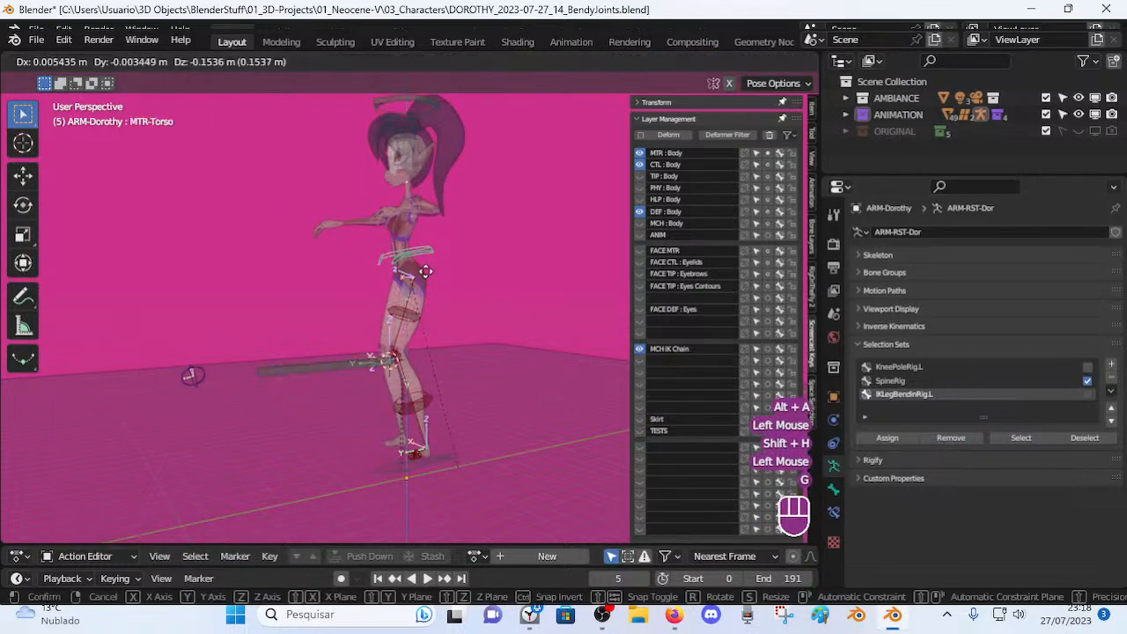
{"action": "key", "text": "Escape"}
{"action": "left_click", "coordinate": [435, 117], "text": "shift"}
{"action": "middle_click_drag", "start_coordinate": [435, 123], "coordinate": [418, 172]}
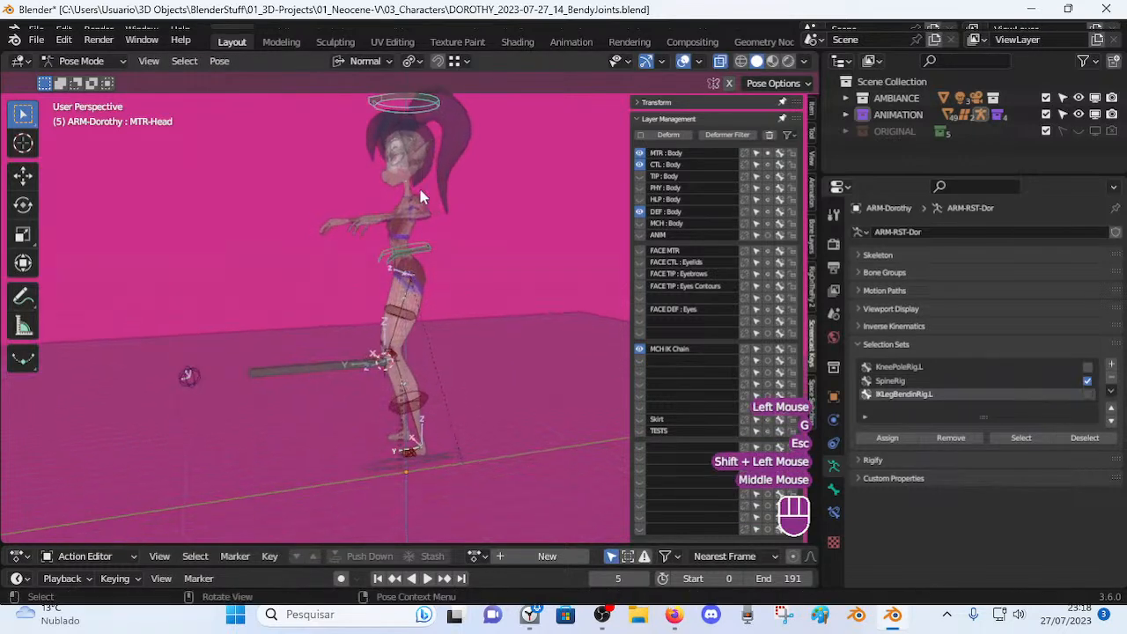
{"action": "key", "text": "g"}
{"action": "key", "text": "Escape"}
Move MTR-Torso and MTR-Head down and backwards to put the character in a deep crouch.
{"action": "scroll", "coordinate": [458, 350], "scroll_direction": "up", "scroll_amount": 2}
{"action": "middle_click_drag", "start_coordinate": [458, 350], "coordinate": [418, 336]}
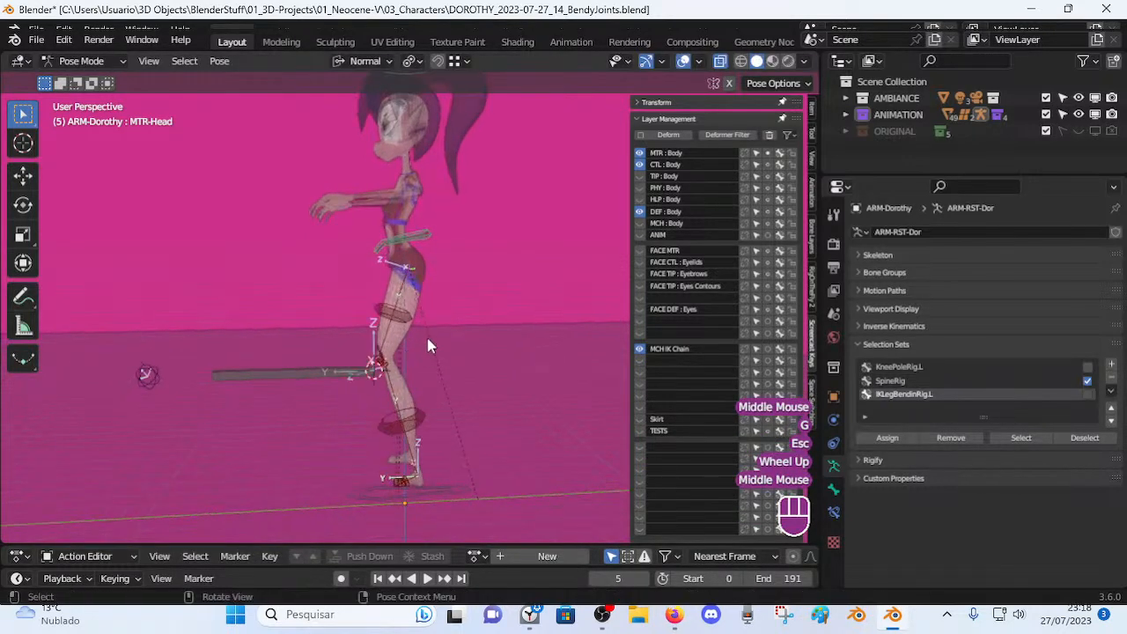
{"action": "key", "text": "g"}
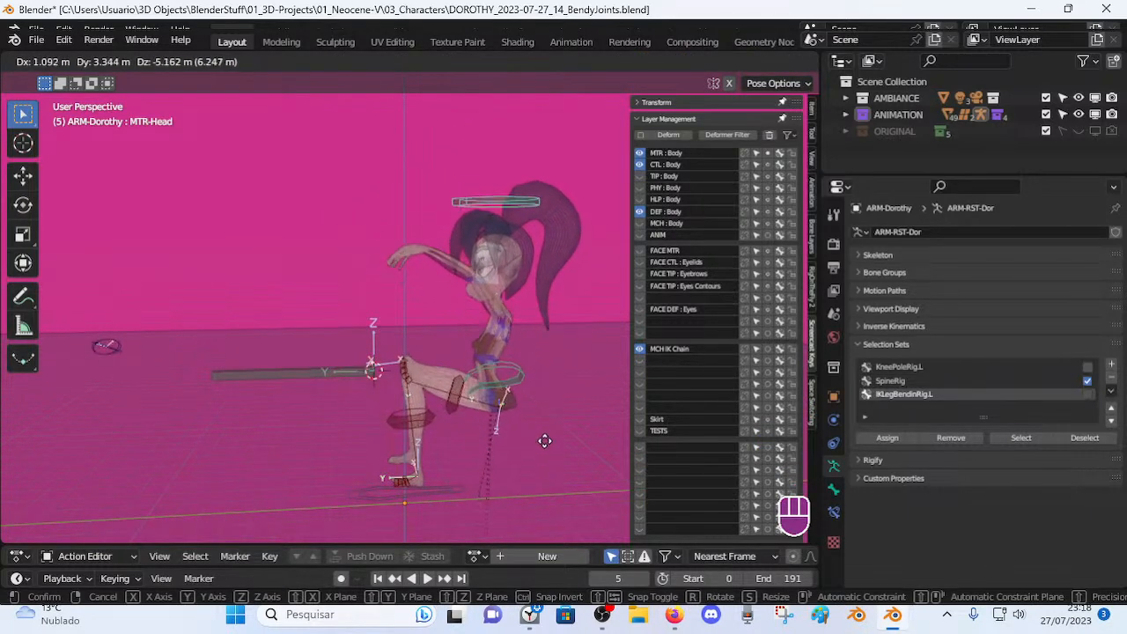
{"action": "left_click", "coordinate": [528, 455]}
Move the left leg control MTR-Leg.L around the knee to test how the crouched leg follows.
{"action": "mouse_move", "coordinate": [461, 419]}
{"action": "middle_mouse_down"}
{"action": "mouse_move", "coordinate": [483, 388]}
{"action": "mouse_move", "coordinate": [464, 403]}
{"action": "middle_mouse_up"}
{"action": "left_click", "coordinate": [391, 403]}
{"action": "key", "text": "g"}
{"action": "middle_click_drag", "start_coordinate": [391, 403], "coordinate": [351, 334]}
{"action": "left_click", "coordinate": [481, 382]}
{"action": "scroll", "coordinate": [425, 381], "scroll_direction": "up", "scroll_amount": 2}
{"action": "key", "text": "g"}
{"action": "left_click", "coordinate": [370, 401]}
{"action": "key", "text": "g"}
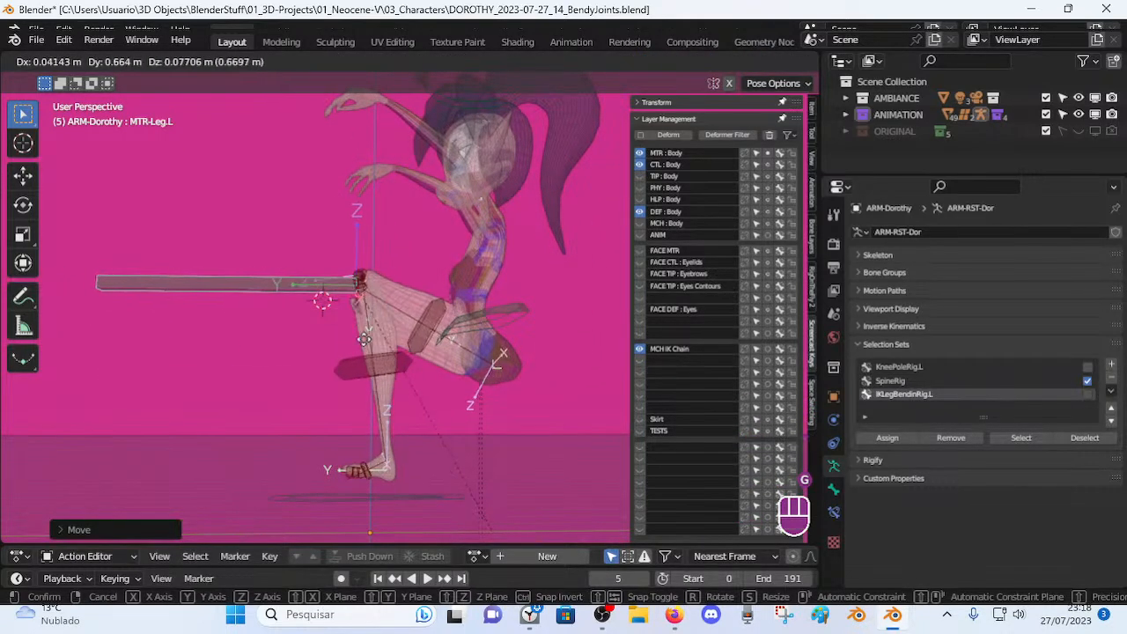
{"action": "left_click", "coordinate": [469, 381]}
Reposition MTR-Leg.L and rotate it about its Z axis to test turning the left leg sideways.
{"action": "mouse_move", "coordinate": [468, 380]}
{"action": "middle_mouse_down"}
{"action": "mouse_move", "coordinate": [533, 370]}
{"action": "mouse_move", "coordinate": [431, 381]}
{"action": "mouse_move", "coordinate": [455, 372]}
{"action": "mouse_move", "coordinate": [483, 386]}
{"action": "middle_mouse_up"}
{"action": "key", "text": "g"}
{"action": "left_click", "coordinate": [472, 477]}
{"action": "key", "text": "r"}
{"action": "key", "text": "z"}
{"action": "left_click", "coordinate": [539, 456]}
{"action": "middle_click_drag", "start_coordinate": [539, 456], "coordinate": [445, 486]}
{"action": "middle_click_drag", "start_coordinate": [440, 417], "coordinate": [510, 462]}
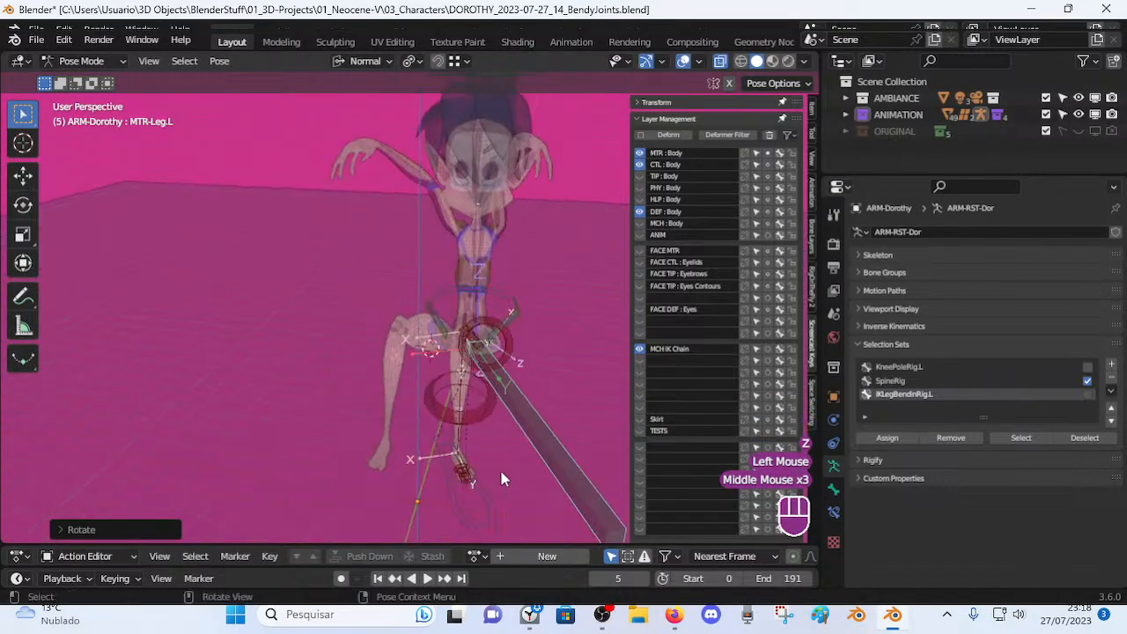
Test the left knee's position from several angles by repeatedly moving MTR-Leg.L.
{"action": "left_click", "coordinate": [483, 485]}
{"action": "key", "text": "g"}
{"action": "middle_click_drag", "start_coordinate": [526, 419], "coordinate": [280, 277]}
{"action": "left_click", "coordinate": [309, 309]}
{"action": "key", "text": "g"}
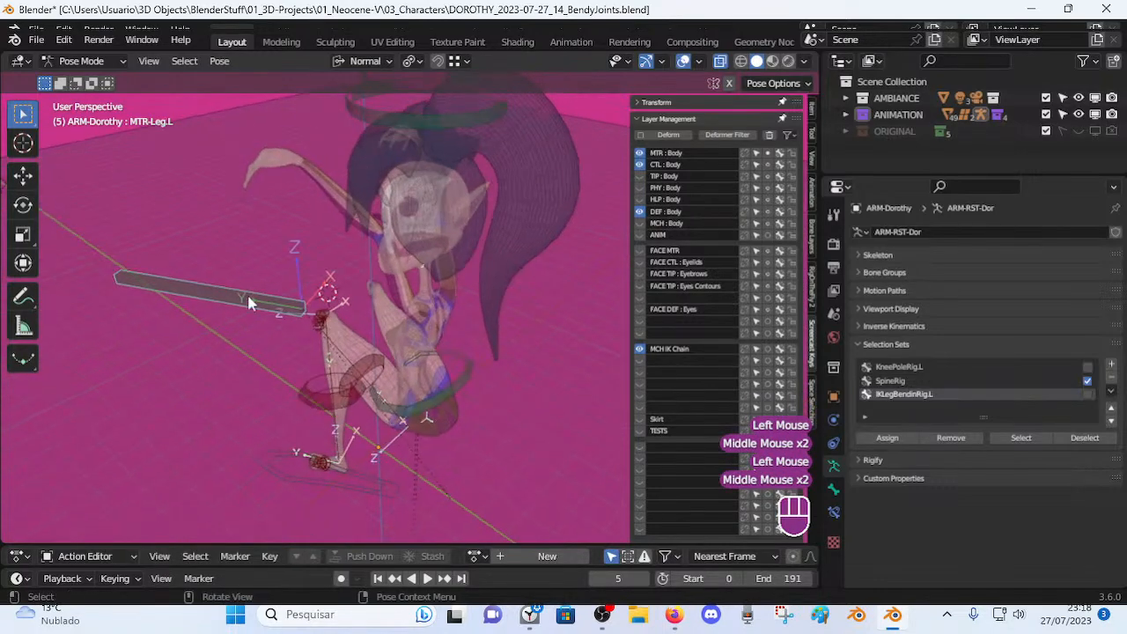
{"action": "left_click", "coordinate": [199, 313]}
{"action": "middle_click_drag", "start_coordinate": [199, 314], "coordinate": [300, 308]}
{"action": "key", "text": "g"}
{"action": "left_click", "coordinate": [524, 315]}
Rotate MTR-Leg.L about its local X axis and move it in front of the left knee.
{"action": "key", "text": "r"}
{"action": "key", "text": "x"}
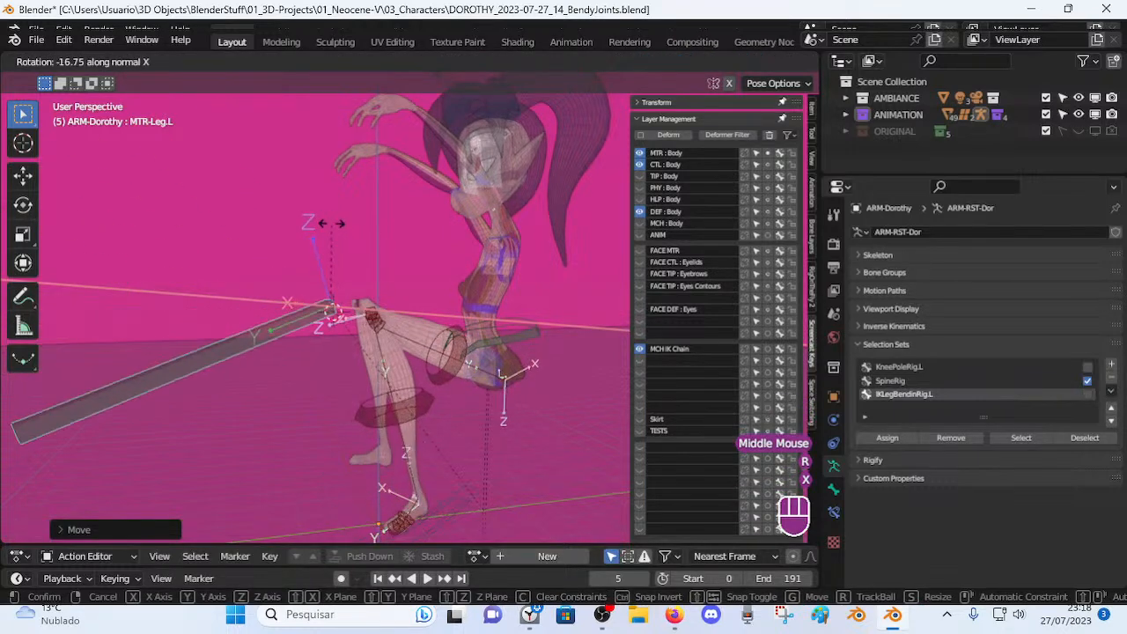
{"action": "left_click", "coordinate": [357, 260]}
{"action": "middle_click_drag", "start_coordinate": [358, 265], "coordinate": [297, 270]}
{"action": "key", "text": "g"}
{"action": "left_click", "coordinate": [309, 290]}
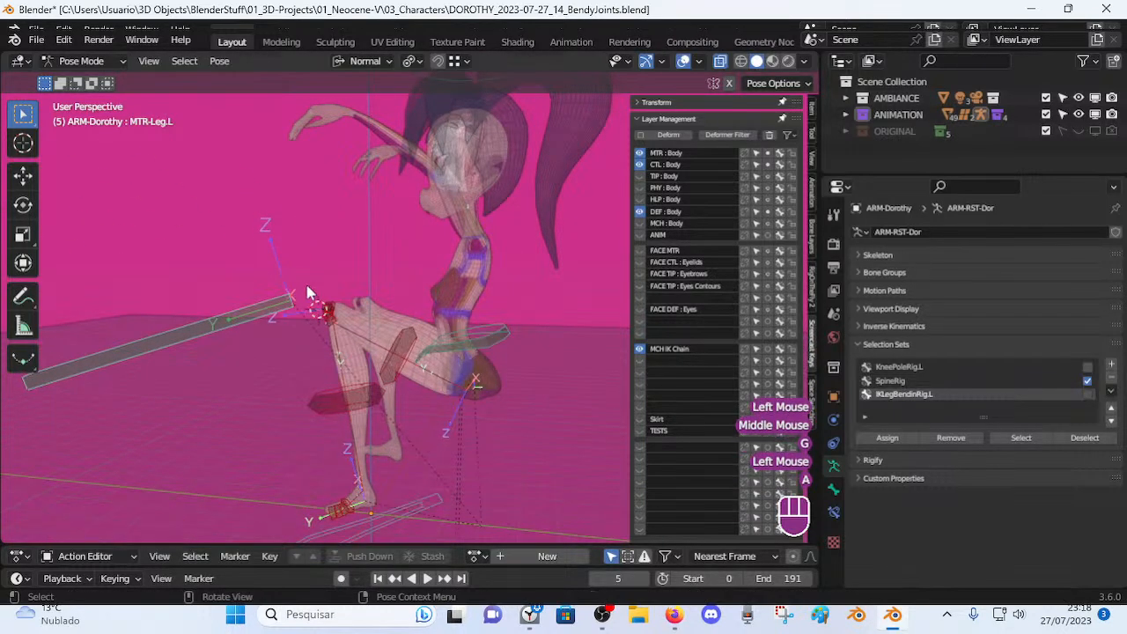
Select all visible bones and reset their pose to the rest position.
{"action": "key", "text": "a"}
{"action": "scroll", "coordinate": [307, 318], "scroll_direction": "down", "scroll_amount": 3}
{"action": "key", "text": "alt+q"}
{"action": "key", "text": "alt+q"}
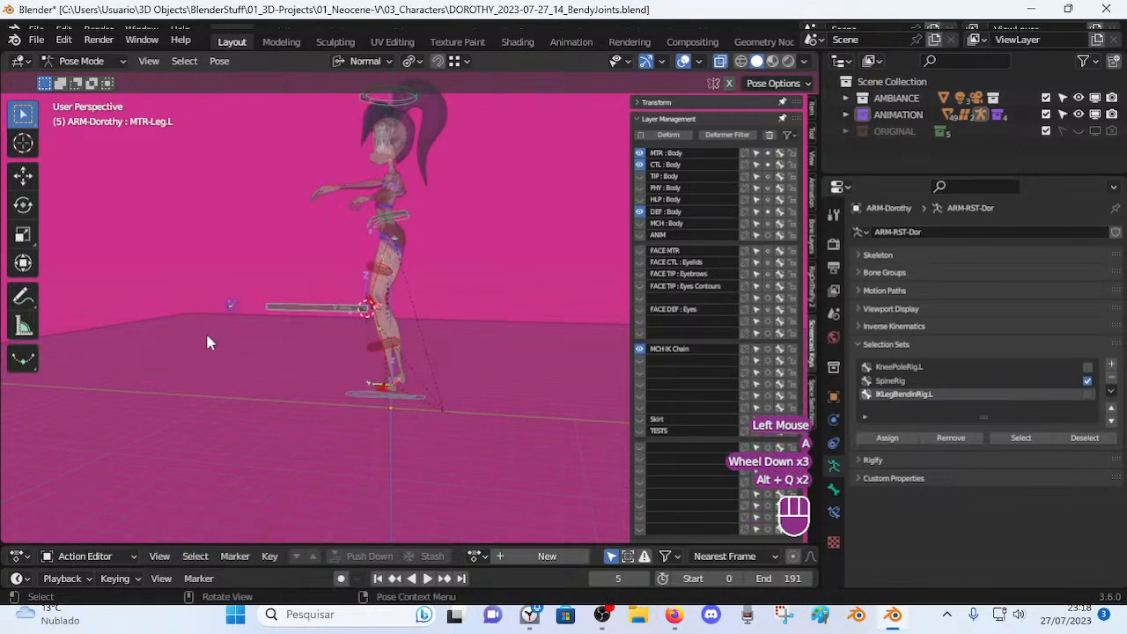
Examine the bone constraints of the left leg's deform bones, including the IK constraint on DEF-Thigh.L.
{"action": "middle_click_drag", "start_coordinate": [199, 330], "coordinate": [342, 329]}
{"action": "scroll", "coordinate": [244, 330], "scroll_direction": "up", "scroll_amount": 1}
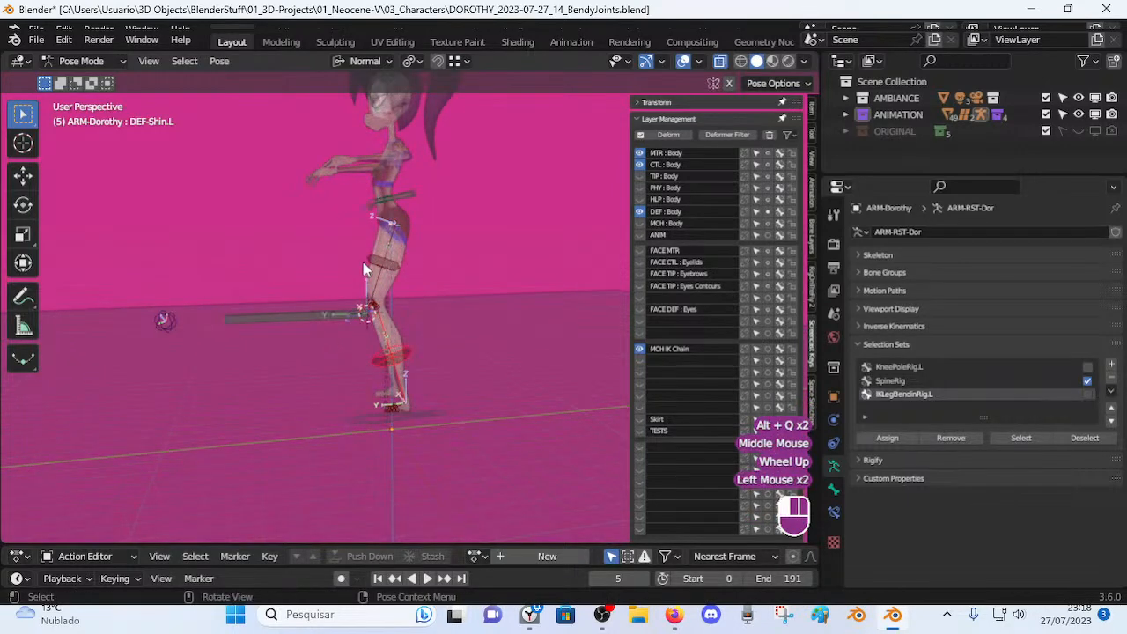
{"action": "left_click", "coordinate": [833, 513]}
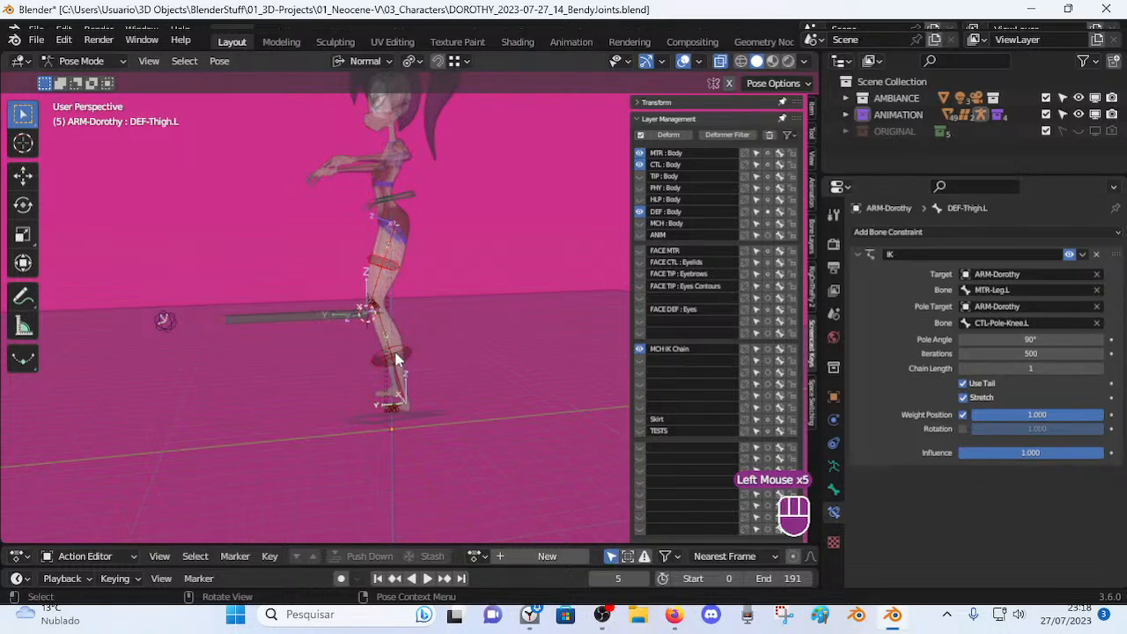
Try moving MTR-Leg.L along its local Y axis in front of the left knee.
{"action": "scroll", "coordinate": [390, 356], "scroll_direction": "up", "scroll_amount": 2}
{"action": "middle_click_drag", "start_coordinate": [391, 357], "coordinate": [406, 374], "text": "shift"}
{"action": "scroll", "coordinate": [409, 379], "scroll_direction": "up", "scroll_amount": 2}
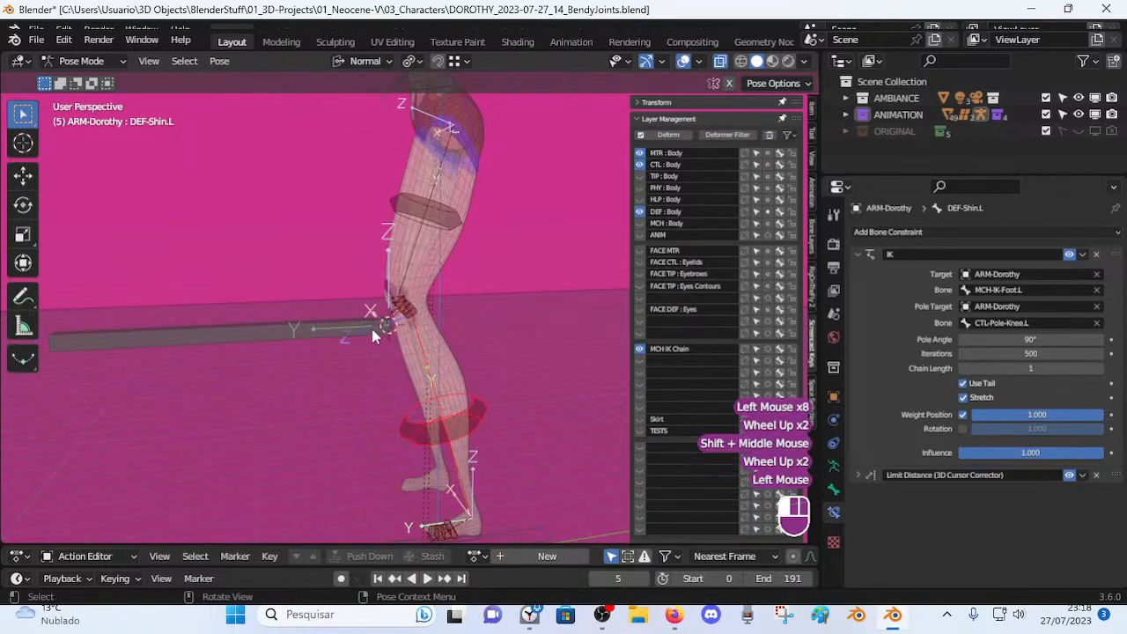
{"action": "left_click", "coordinate": [373, 335]}
{"action": "key", "text": "g"}
{"action": "key", "text": "y"}
{"action": "key", "text": "Escape"}
{"action": "scroll", "coordinate": [370, 346], "scroll_direction": "down", "scroll_amount": 1}
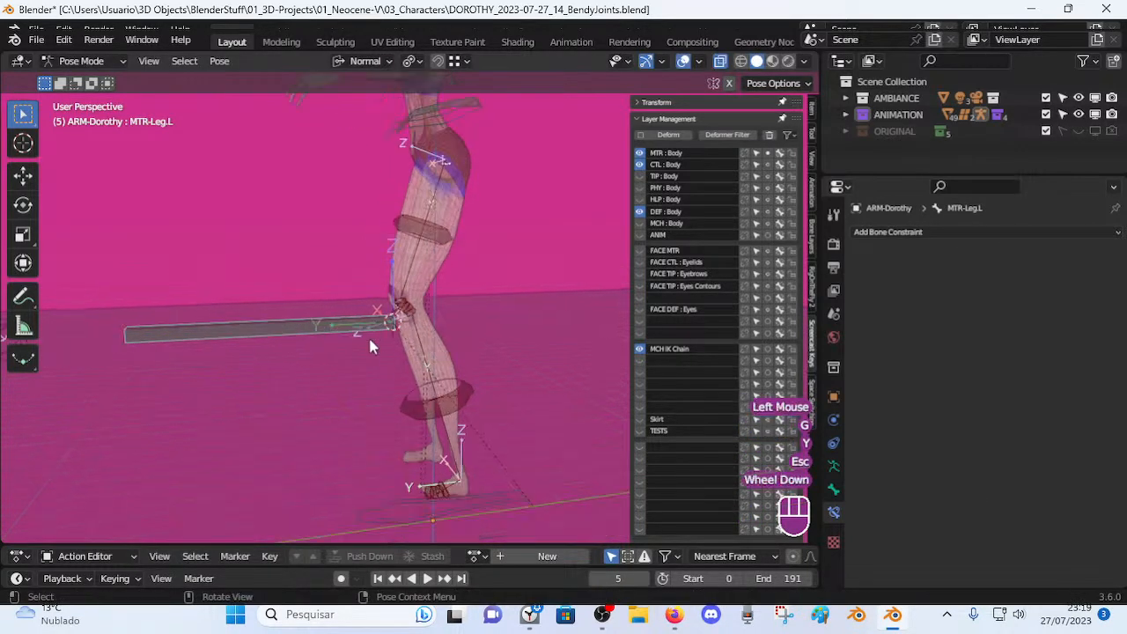
{"action": "key", "text": "g"}
{"action": "key", "text": "y"}
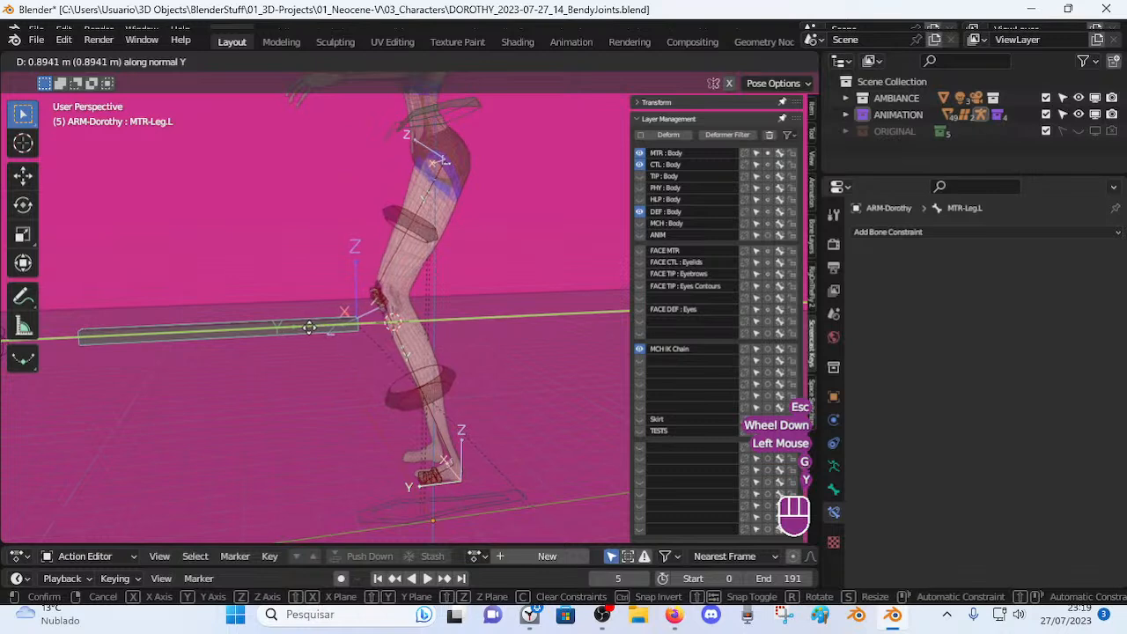
{"action": "key", "text": "Escape"}
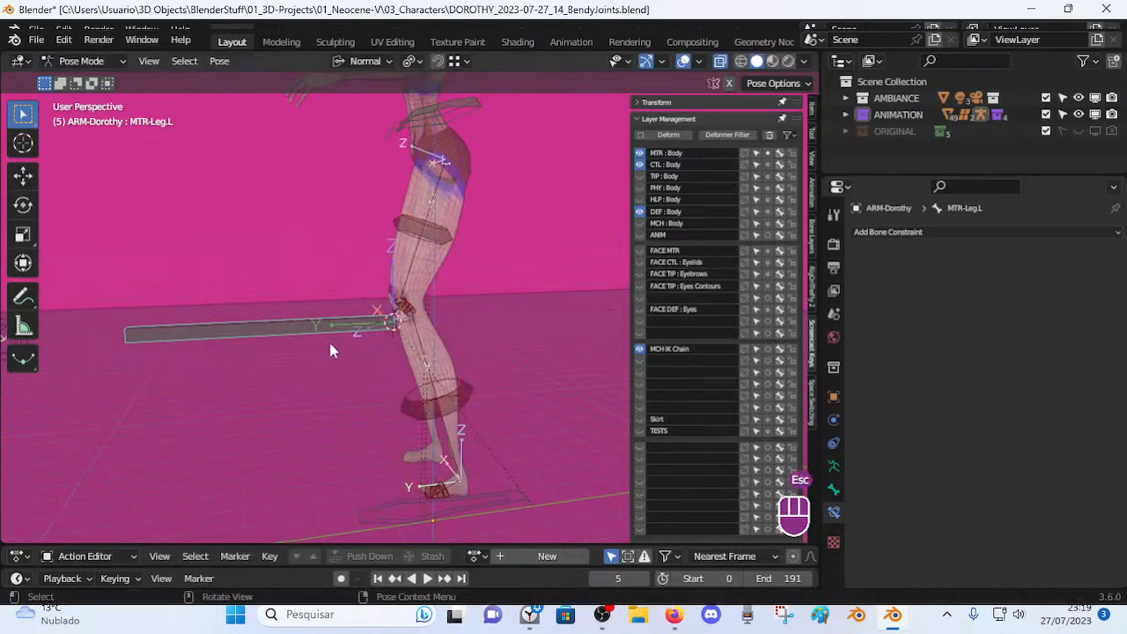
Lower MTR-Leg.L slightly along its local Z axis in front of the left knee.
{"action": "key", "text": "g"}
{"action": "key", "text": "z"}
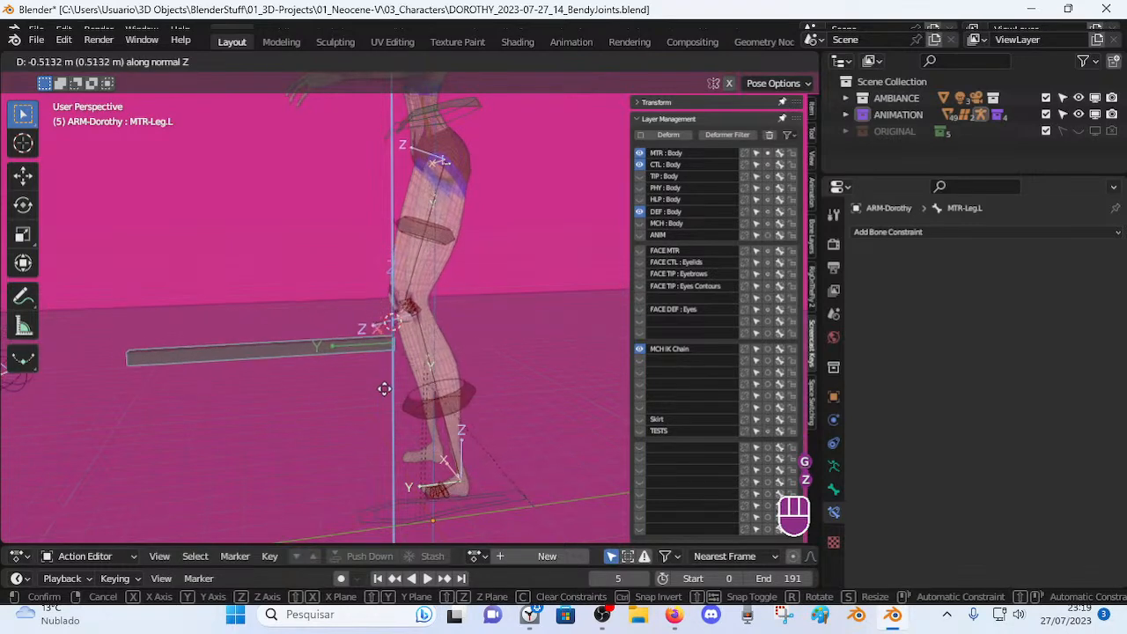
{"action": "left_click", "coordinate": [381, 374]}
{"action": "key", "text": "g"}
{"action": "key", "text": "z"}
{"action": "left_click", "coordinate": [378, 379]}
Move MTR-Torso down and backward so the body crouches and the left thigh becomes roughly horizontal.
{"action": "scroll", "coordinate": [453, 174], "scroll_direction": "down", "scroll_amount": 2}
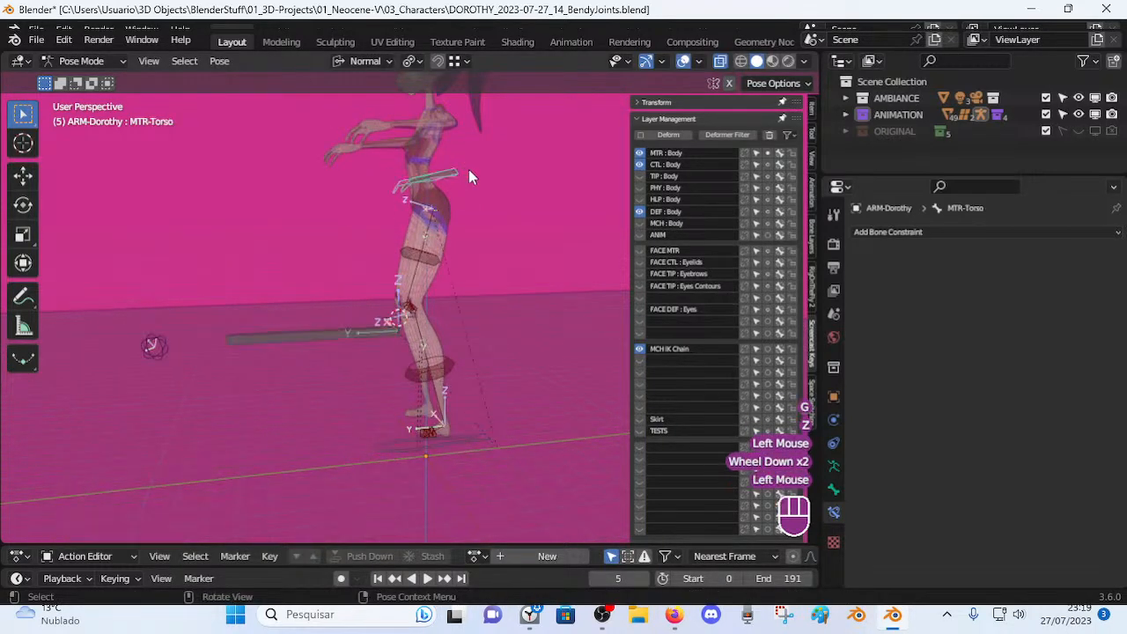
{"action": "key", "text": "g"}
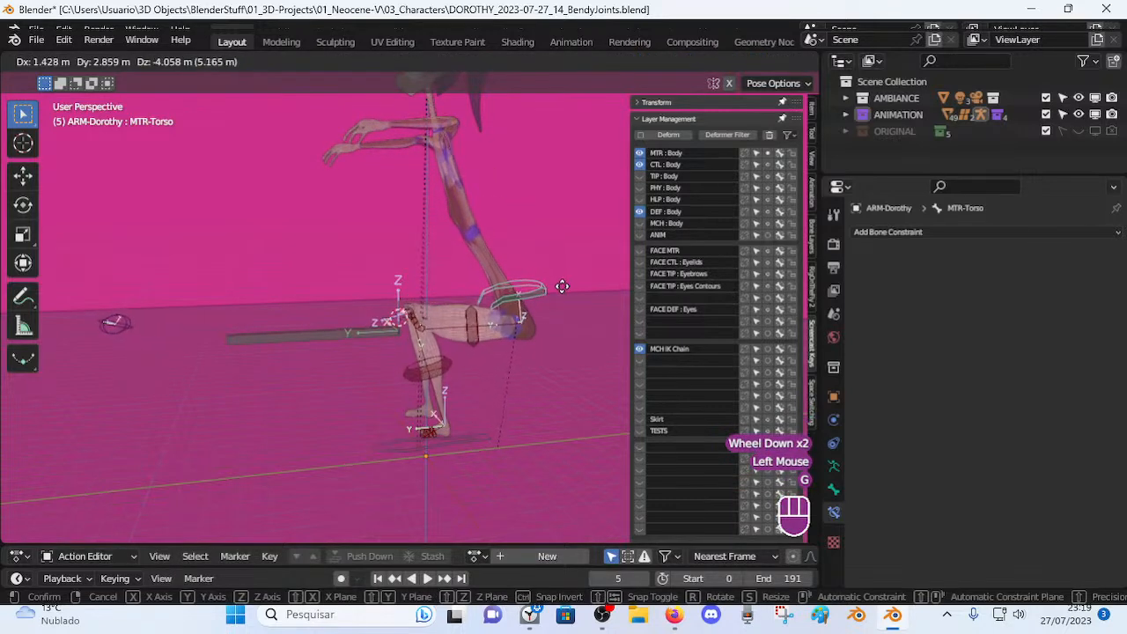
{"action": "left_click", "coordinate": [561, 285]}
{"action": "key", "text": "g"}
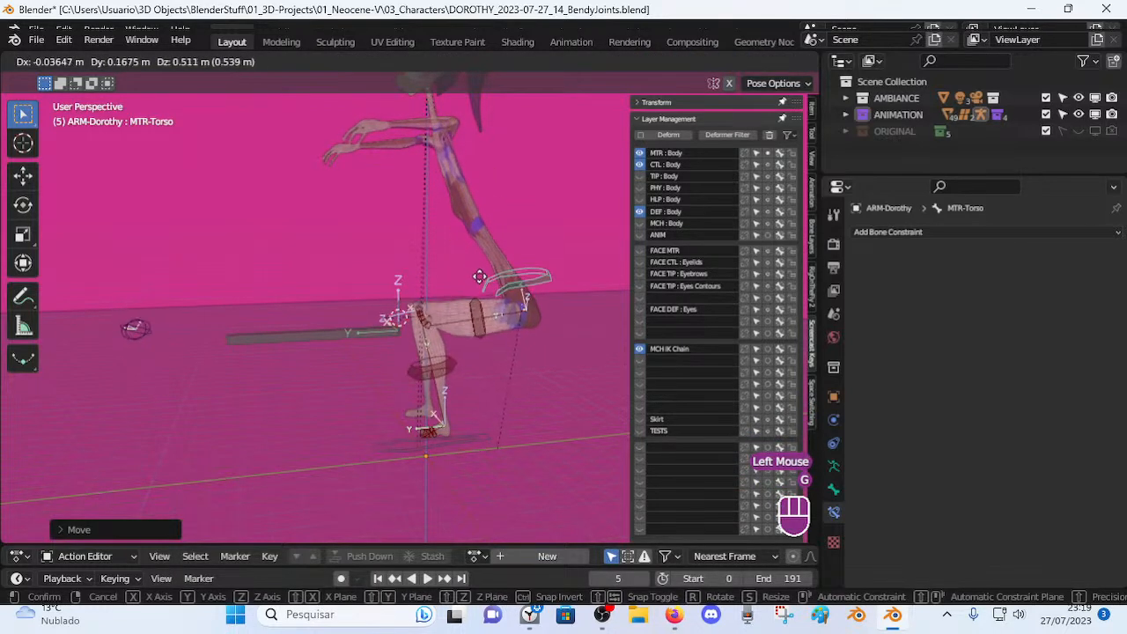
{"action": "left_click", "coordinate": [373, 321]}
Raise MTR-Leg.L along its local Z axis to just above the left knee.
{"action": "key", "text": "g"}
{"action": "key", "text": "z"}
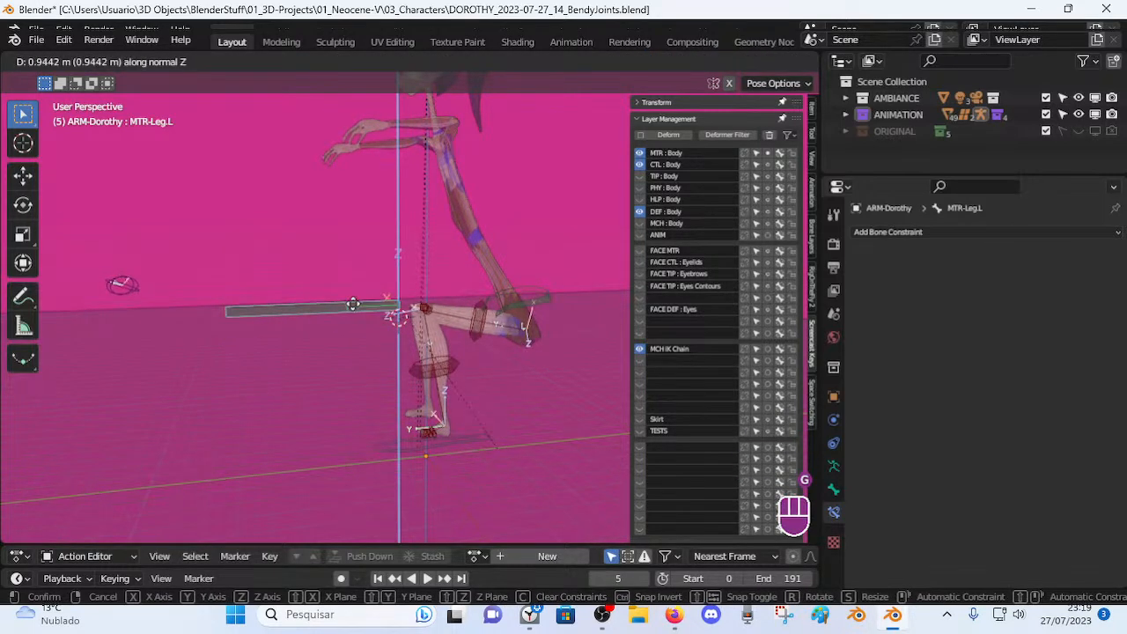
{"action": "left_click", "coordinate": [352, 304]}
Move CTL-Pole-Knee.L well above the knee and shift it around from several angles to test the pole's effect.
{"action": "left_click", "coordinate": [105, 295]}
{"action": "key", "text": "g"}
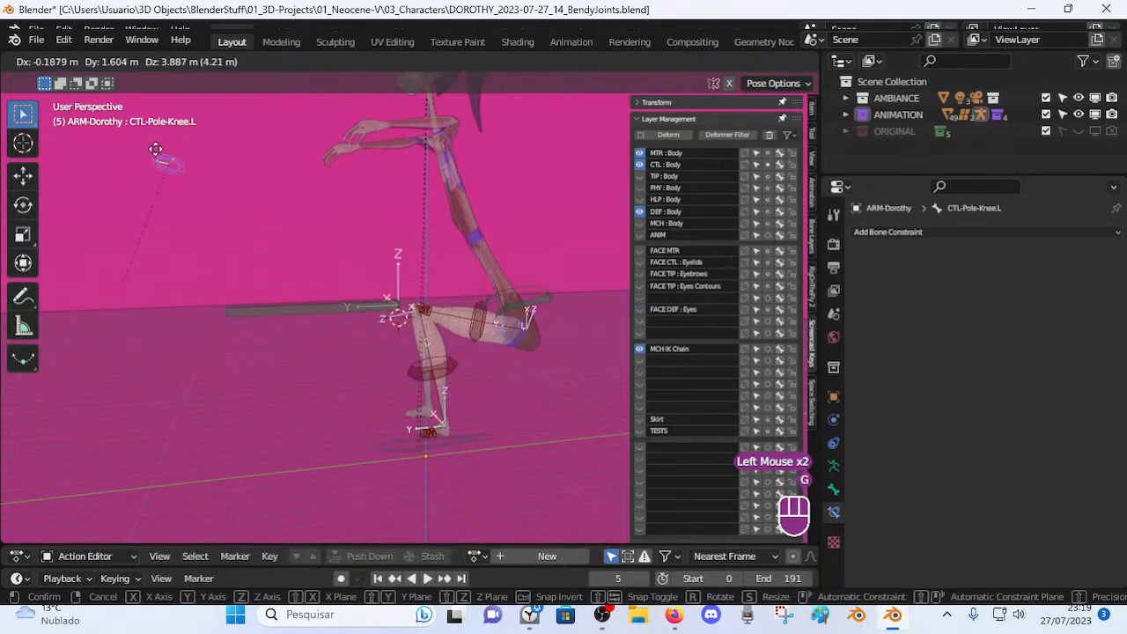
{"action": "left_click", "coordinate": [129, 180]}
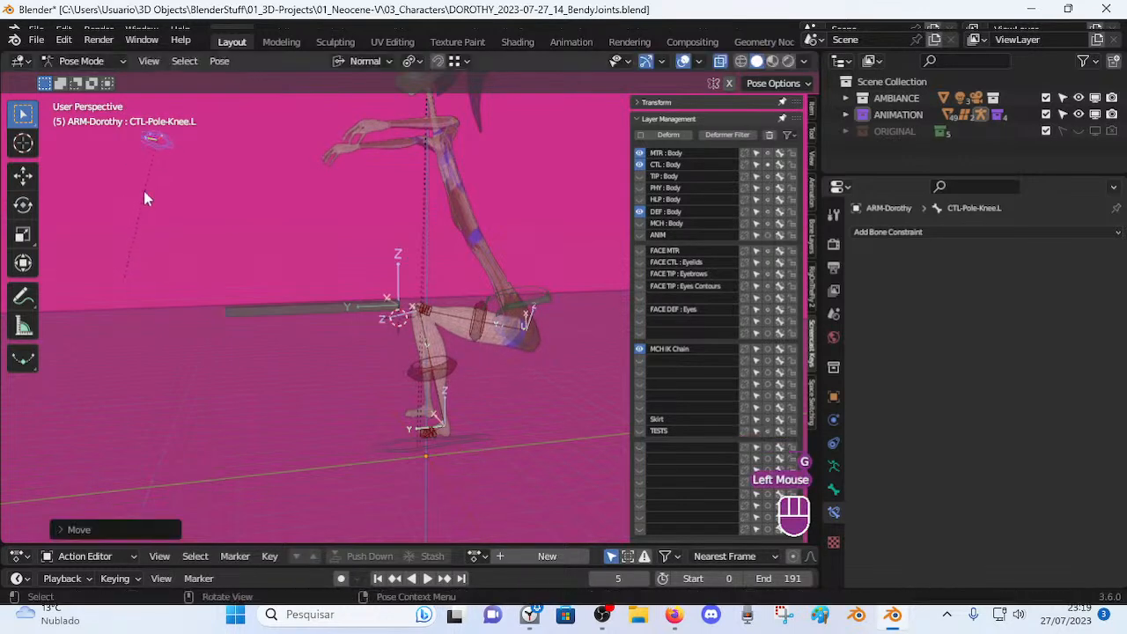
{"action": "middle_click_drag", "start_coordinate": [128, 175], "coordinate": [297, 225]}
{"action": "key", "text": "g"}
{"action": "left_click", "coordinate": [352, 176]}
{"action": "middle_click_drag", "start_coordinate": [352, 176], "coordinate": [335, 206]}
{"action": "key", "text": "g"}
{"action": "left_click", "coordinate": [369, 189]}
{"action": "key", "text": "g"}
{"action": "left_click", "coordinate": [277, 156]}
Examine the IK constraint on DEF-Thigh.L together with its target bone MTR-Leg.L.
{"action": "middle_click_drag", "start_coordinate": [276, 156], "coordinate": [482, 356]}
{"action": "scroll", "coordinate": [483, 355], "scroll_direction": "up", "scroll_amount": 1}
{"action": "left_click", "coordinate": [519, 374]}
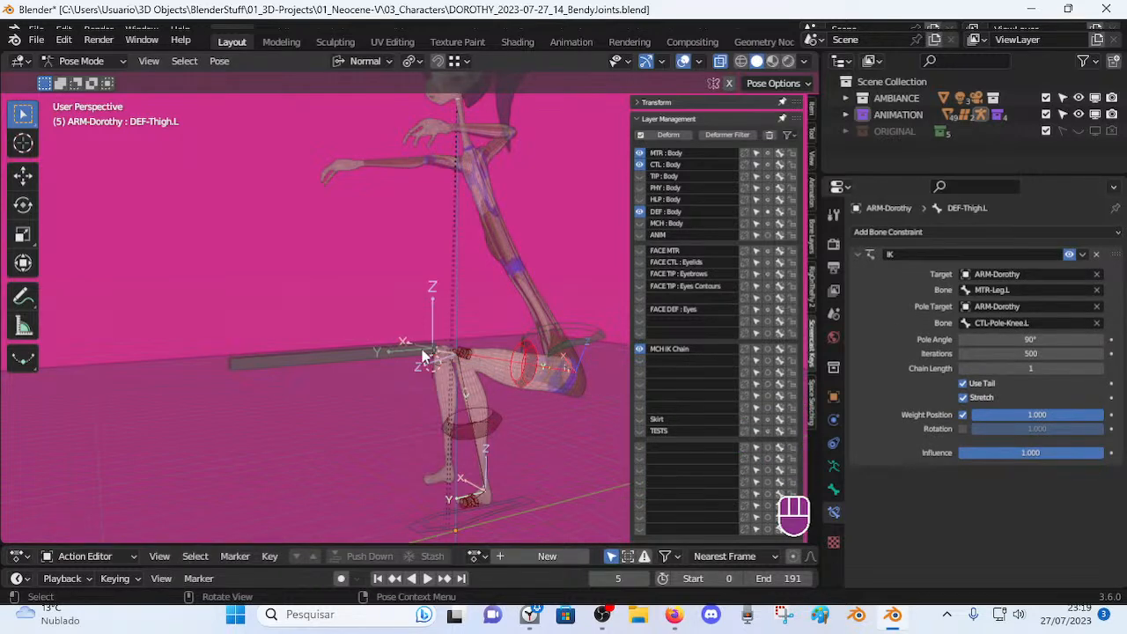
{"action": "left_click", "coordinate": [415, 357]}
{"action": "left_click", "coordinate": [523, 365]}
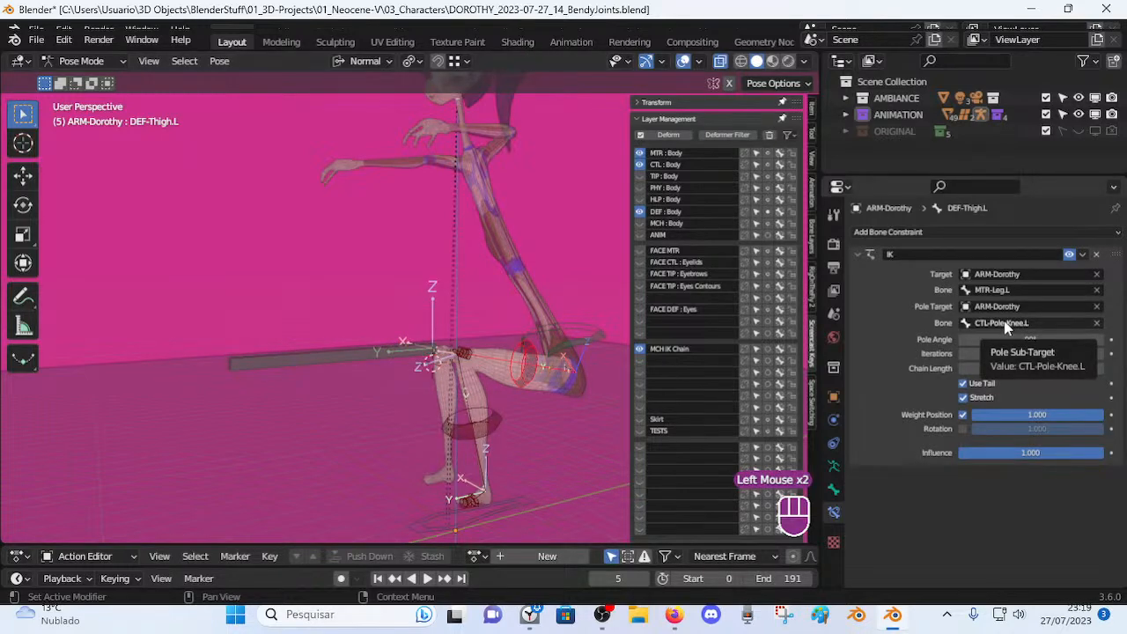
{"action": "left_click", "coordinate": [408, 352]}
{"action": "key", "text": "F2"}
{"action": "key", "text": "ctrl+c"}
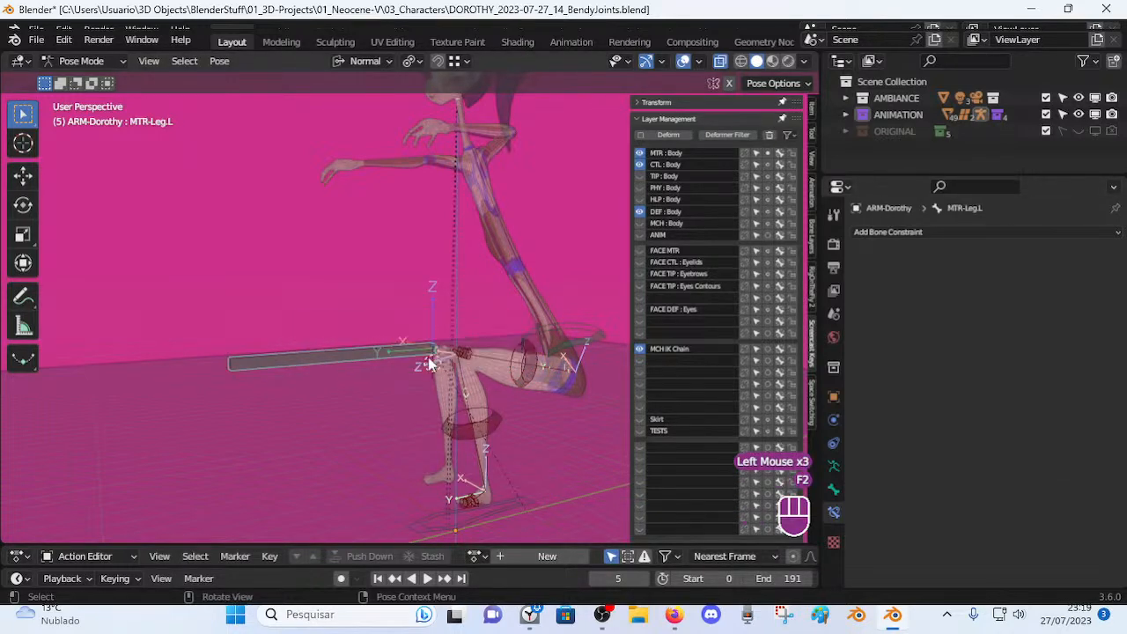
{"action": "left_click", "coordinate": [530, 367]}
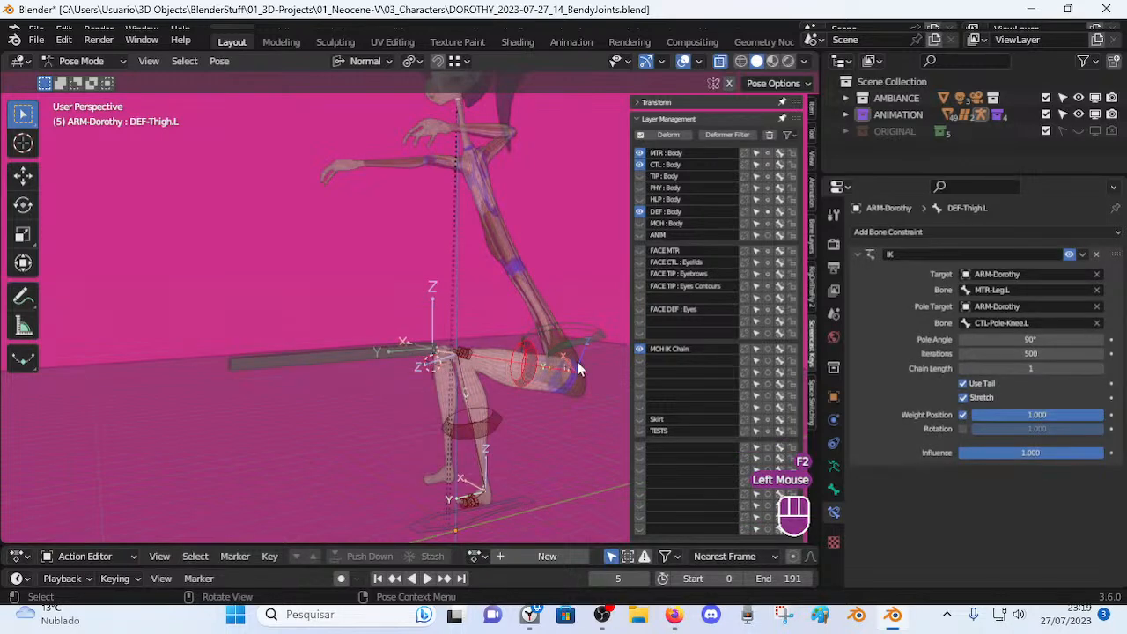
{"action": "key", "text": "ctrl+v"}
Examine the IK constraint on DEF-Shin.L together with its pole target CTL-Pole-Knee.L.
{"action": "scroll", "coordinate": [396, 370], "scroll_direction": "down", "scroll_amount": 2}
{"action": "middle_click_drag", "start_coordinate": [396, 370], "coordinate": [456, 380]}
{"action": "scroll", "coordinate": [394, 381], "scroll_direction": "down", "scroll_amount": 2}
{"action": "middle_click_drag", "start_coordinate": [471, 342], "coordinate": [438, 346]}
{"action": "key", "text": "ctrl+z"}
{"action": "scroll", "coordinate": [423, 334], "scroll_direction": "up", "scroll_amount": 3}
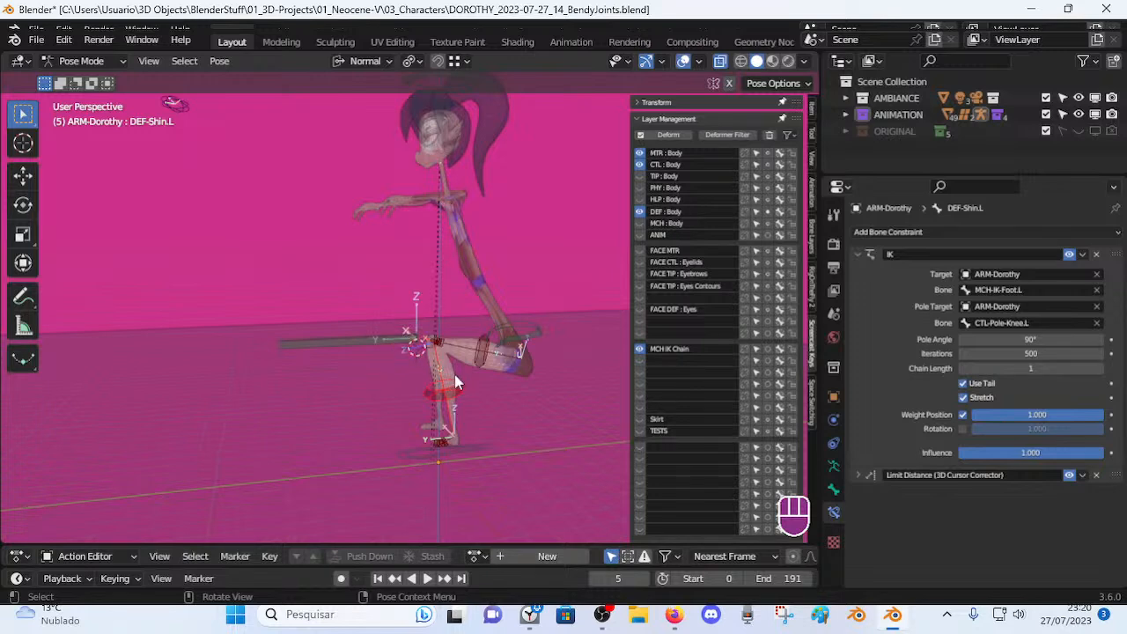
{"action": "left_click", "coordinate": [395, 344]}
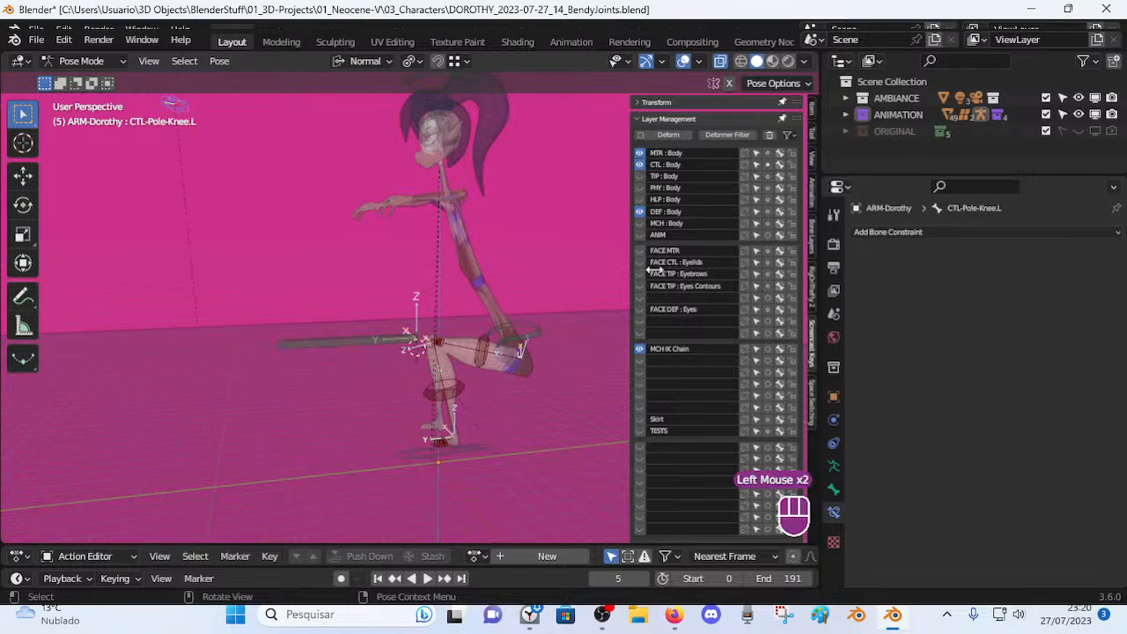
{"action": "left_click", "coordinate": [467, 388]}
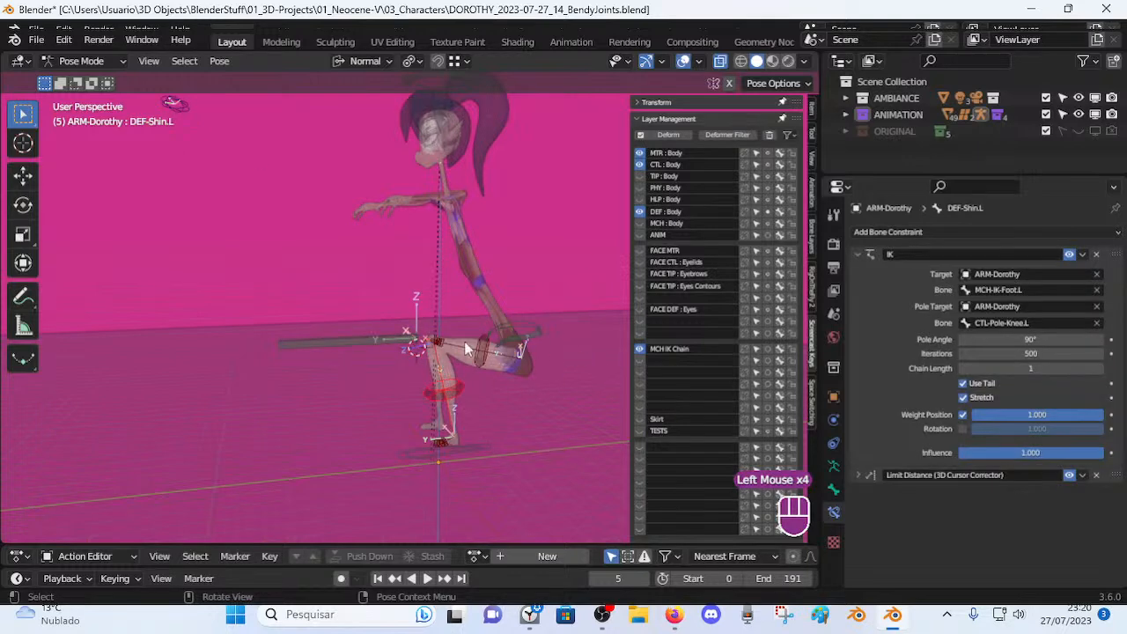
Shift MTR-Torso slightly up and down in the crouched pose to test the left knee bend.
{"action": "mouse_move", "coordinate": [366, 343]}
{"action": "middle_mouse_down"}
{"action": "mouse_move", "coordinate": [508, 364]}
{"action": "mouse_move", "coordinate": [440, 370]}
{"action": "mouse_move", "coordinate": [385, 348]}
{"action": "middle_mouse_up"}
{"action": "scroll", "coordinate": [508, 365], "scroll_direction": "down", "scroll_amount": 1}
{"action": "scroll", "coordinate": [508, 365], "scroll_direction": "up", "scroll_amount": 2}
{"action": "scroll", "coordinate": [434, 368], "scroll_direction": "up", "scroll_amount": 2}
{"action": "scroll", "coordinate": [396, 398], "scroll_direction": "down", "scroll_amount": 1}
{"action": "left_click", "coordinate": [546, 352]}
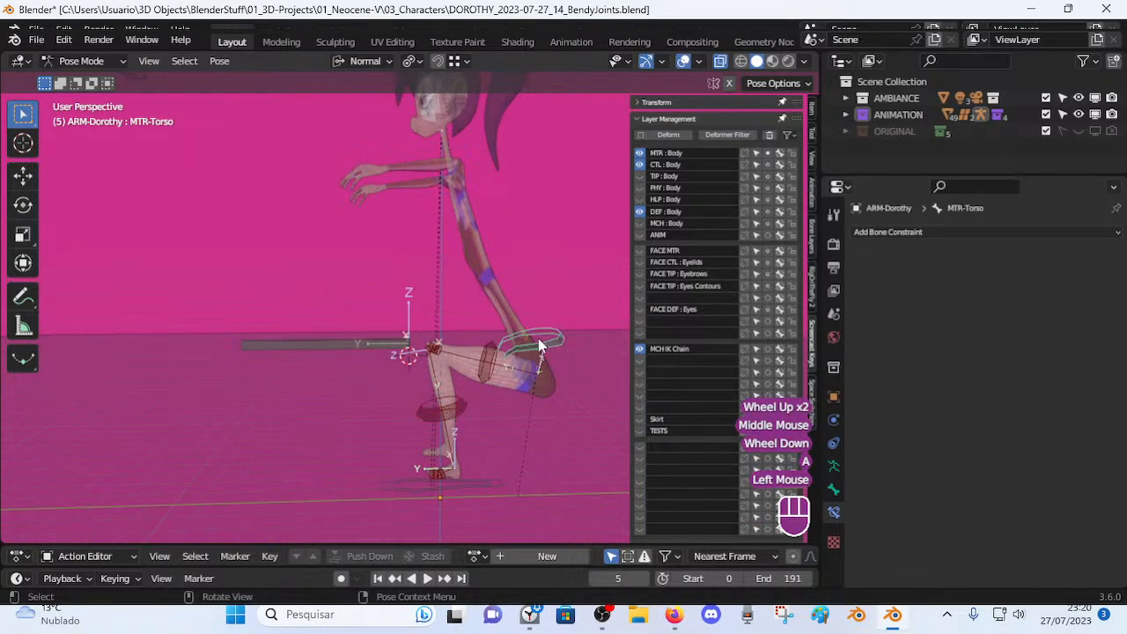
{"action": "key", "text": "g"}
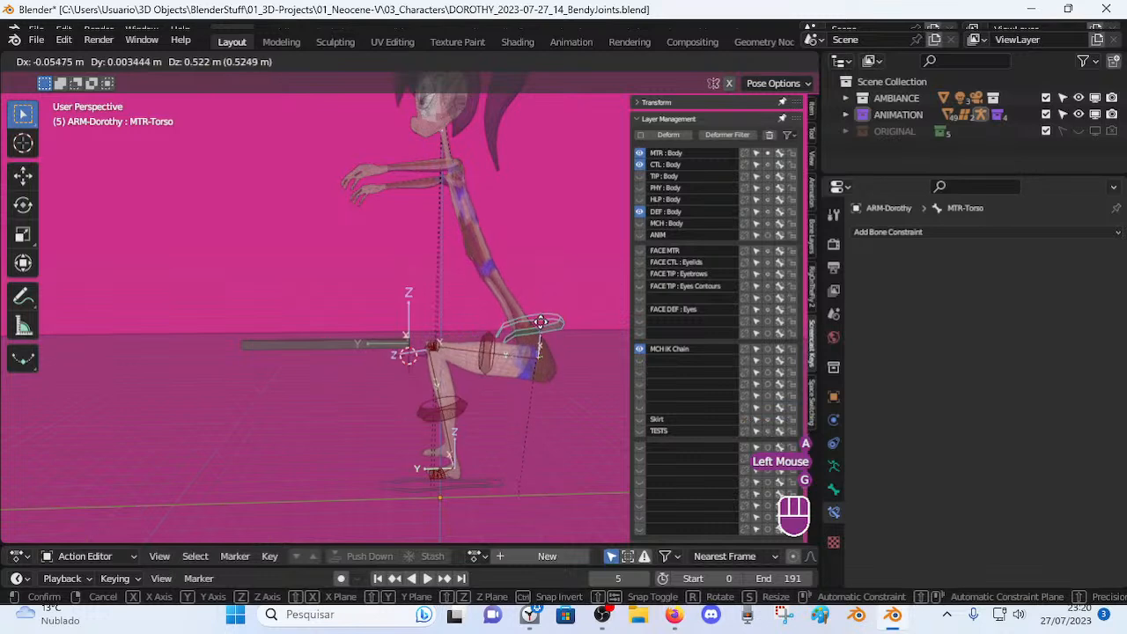
{"action": "left_click", "coordinate": [533, 341]}
Move MTR-Leg.L slightly upward in front of the crouched left knee.
{"action": "left_click", "coordinate": [398, 344]}
{"action": "key", "text": "g"}
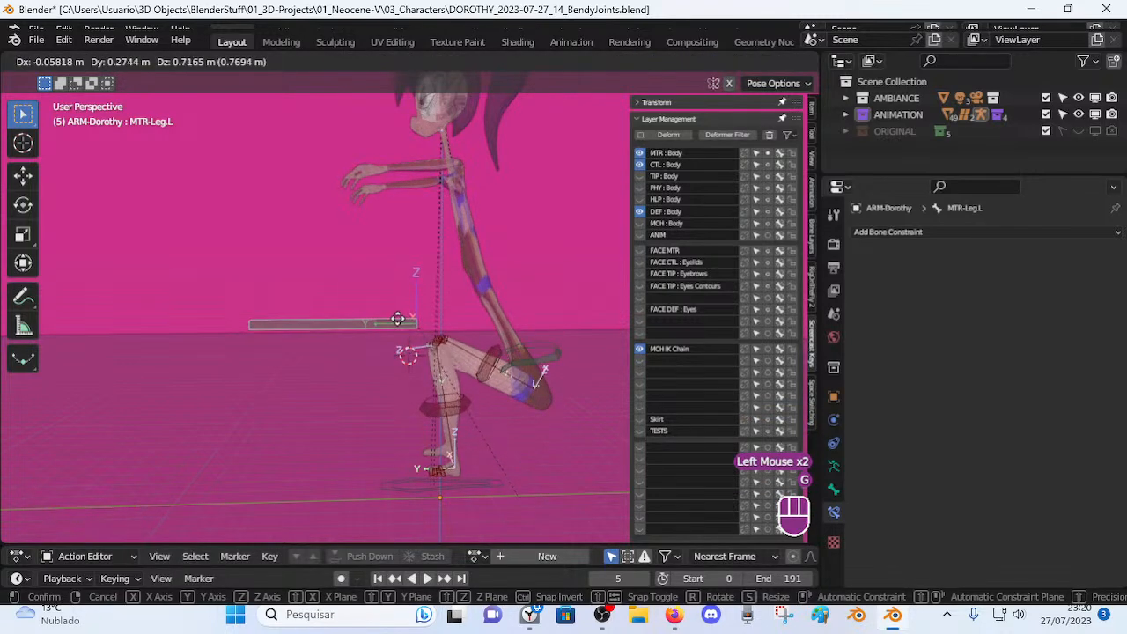
{"action": "left_click", "coordinate": [393, 326]}
Raise MTR-Torso toward a standing pose and lower it back into a crouch to test the left knee.
{"action": "left_click", "coordinate": [552, 350]}
{"action": "key", "text": "g"}
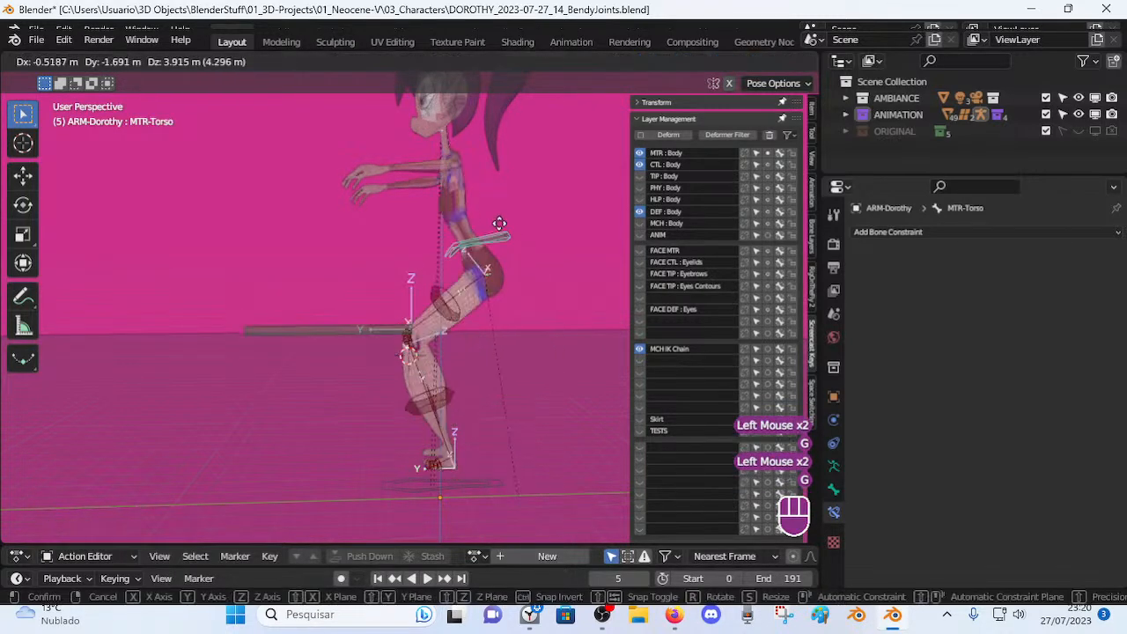
{"action": "left_click", "coordinate": [518, 196]}
{"action": "middle_click_drag", "start_coordinate": [378, 284], "coordinate": [510, 414]}
{"action": "key", "text": "g"}
{"action": "left_click", "coordinate": [540, 287]}
{"action": "key", "text": "g"}
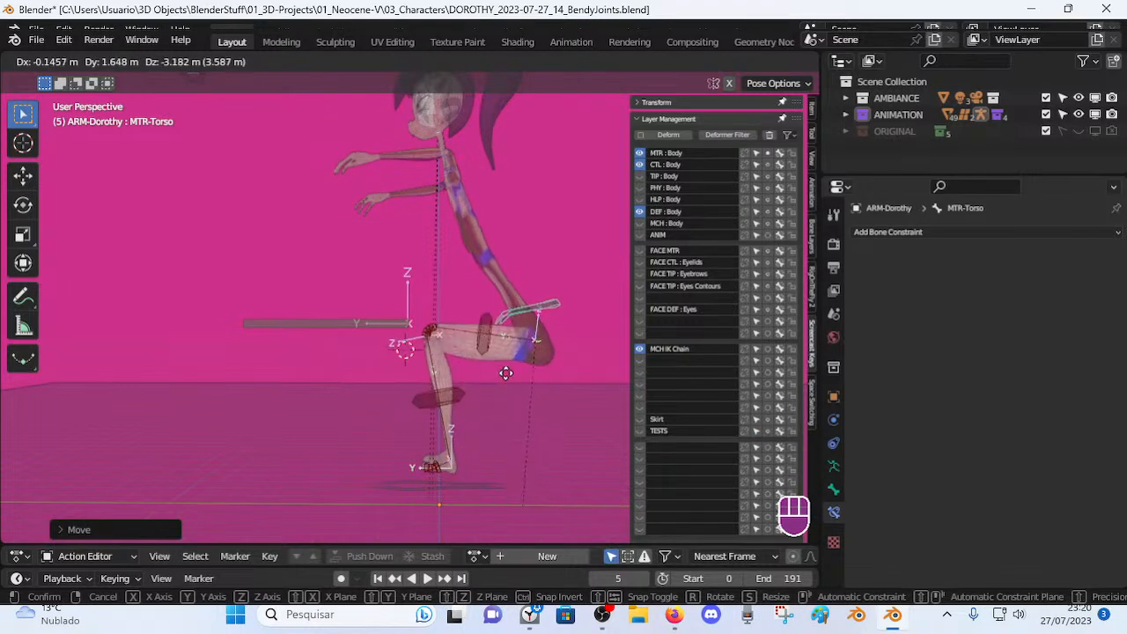
{"action": "left_click", "coordinate": [467, 405]}
Shift MTR-Leg.L a little closer to the left knee and raise MTR-Torso out of the crouch.
{"action": "key", "text": "g"}
{"action": "left_click", "coordinate": [384, 324]}
{"action": "left_click", "coordinate": [538, 339]}
{"action": "key", "text": "g"}
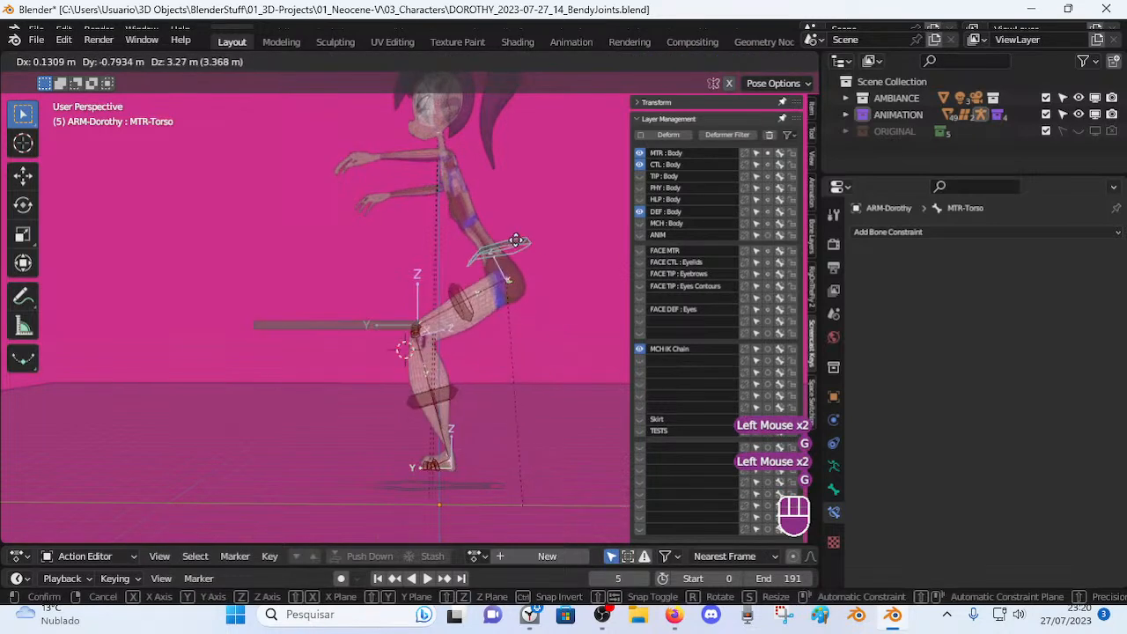
{"action": "left_click", "coordinate": [543, 280]}
Move MTR-Torso up and down from several view angles, finishing with the left thigh roughly horizontal.
{"action": "middle_click_drag", "start_coordinate": [393, 320], "coordinate": [464, 274]}
{"action": "middle_click_drag", "start_coordinate": [532, 287], "coordinate": [462, 361]}
{"action": "key", "text": "g"}
{"action": "left_click", "coordinate": [479, 278]}
{"action": "scroll", "coordinate": [440, 348], "scroll_direction": "up", "scroll_amount": 1}
{"action": "key", "text": "g"}
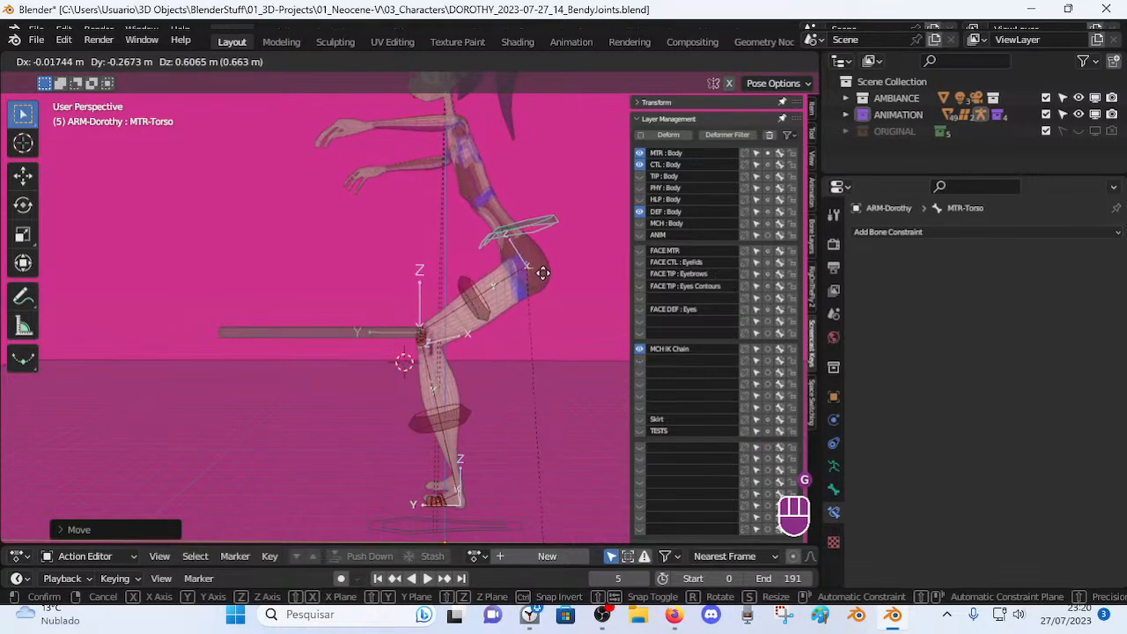
{"action": "left_click", "coordinate": [564, 285]}
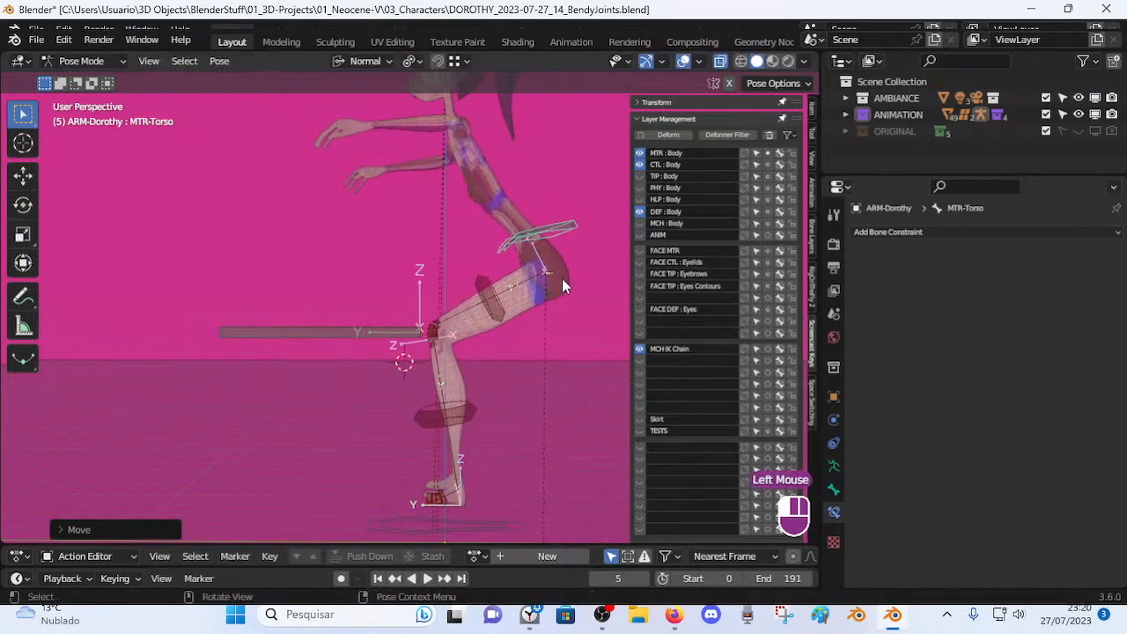
{"action": "key", "text": "g"}
{"action": "left_click", "coordinate": [506, 352]}
{"action": "middle_click_drag", "start_coordinate": [507, 353], "coordinate": [508, 354]}
{"action": "key", "text": "g"}
{"action": "left_click", "coordinate": [581, 368]}
{"action": "middle_click_drag", "start_coordinate": [581, 368], "coordinate": [533, 349]}
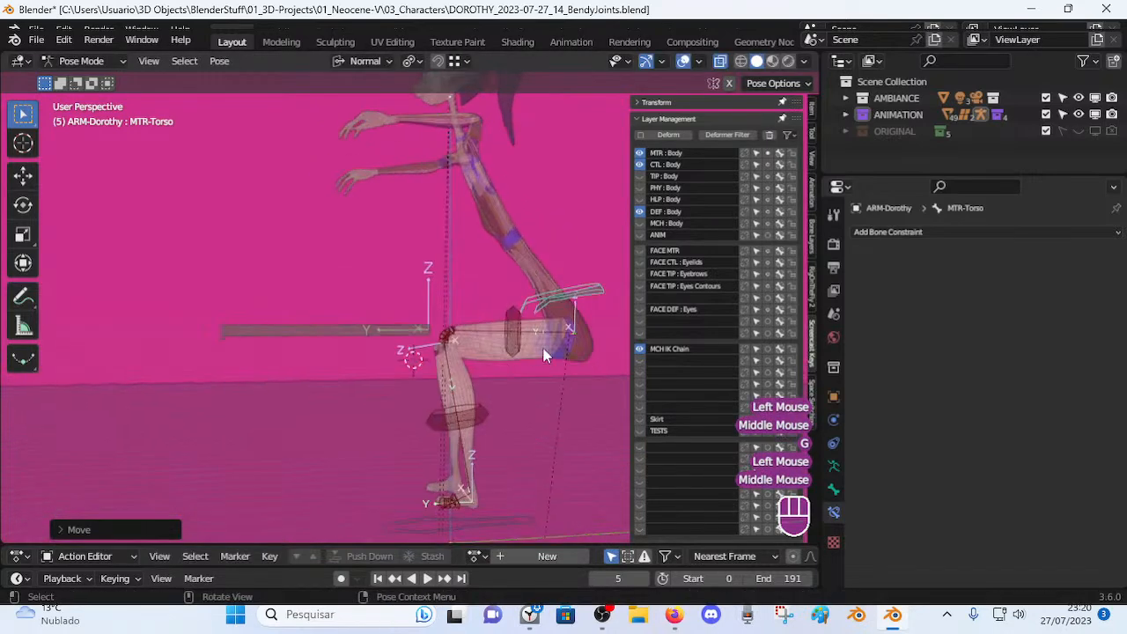
Keep shifting MTR-Torso from different angles and finish in a deeper crouch with the hips below the left knee.
{"action": "key", "text": "g"}
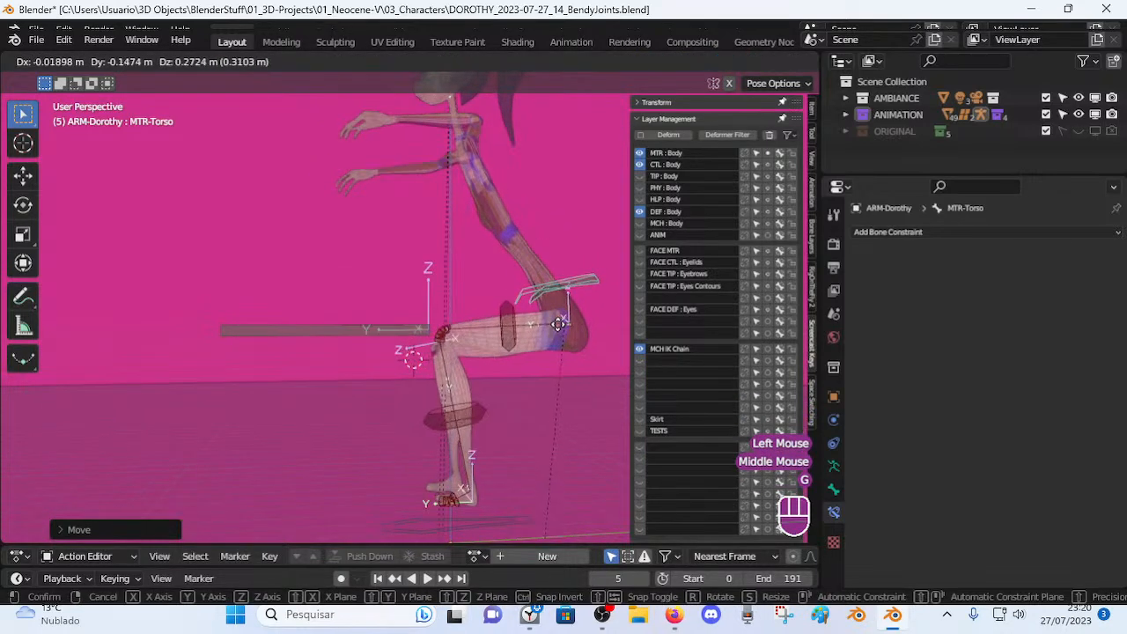
{"action": "left_click", "coordinate": [536, 325]}
{"action": "middle_click_drag", "start_coordinate": [536, 325], "coordinate": [539, 322]}
{"action": "key", "text": "g"}
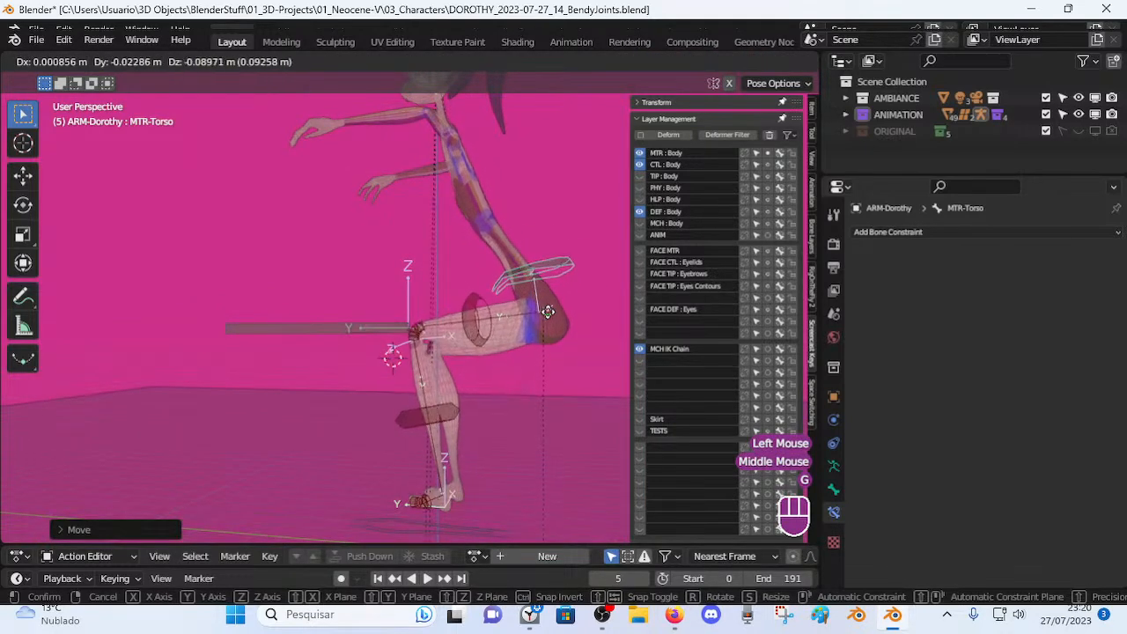
{"action": "left_click", "coordinate": [550, 323]}
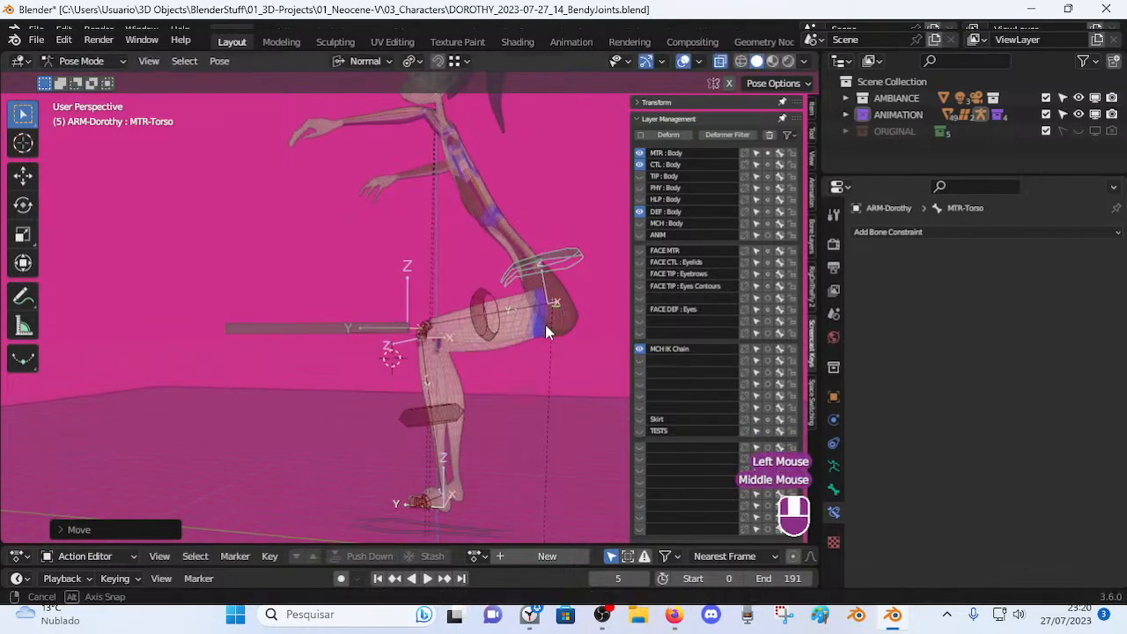
{"action": "middle_click_drag", "start_coordinate": [550, 323], "coordinate": [484, 327]}
{"action": "key", "text": "g"}
{"action": "left_click", "coordinate": [476, 381]}
{"action": "middle_click_drag", "start_coordinate": [476, 381], "coordinate": [563, 377]}
{"action": "key", "text": "g"}
{"action": "left_click", "coordinate": [556, 419]}
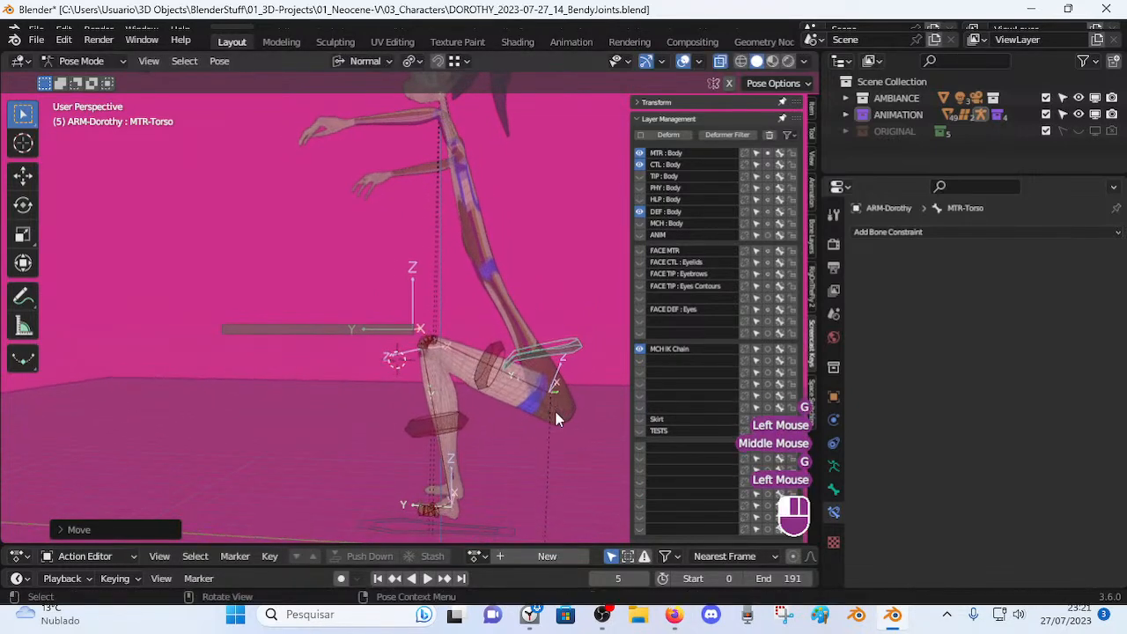
Move MTR-Leg.L farther in front of the left knee and raise MTR-Torso toward standing.
{"action": "key", "text": "g"}
{"action": "left_click", "coordinate": [370, 341]}
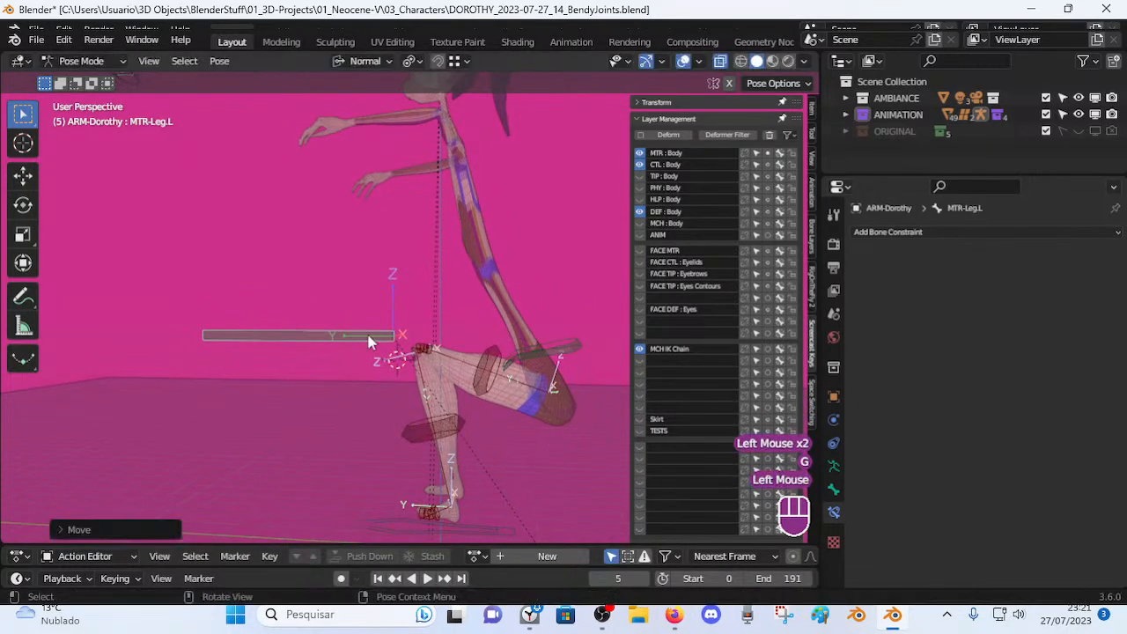
{"action": "left_click", "coordinate": [556, 359]}
{"action": "key", "text": "g"}
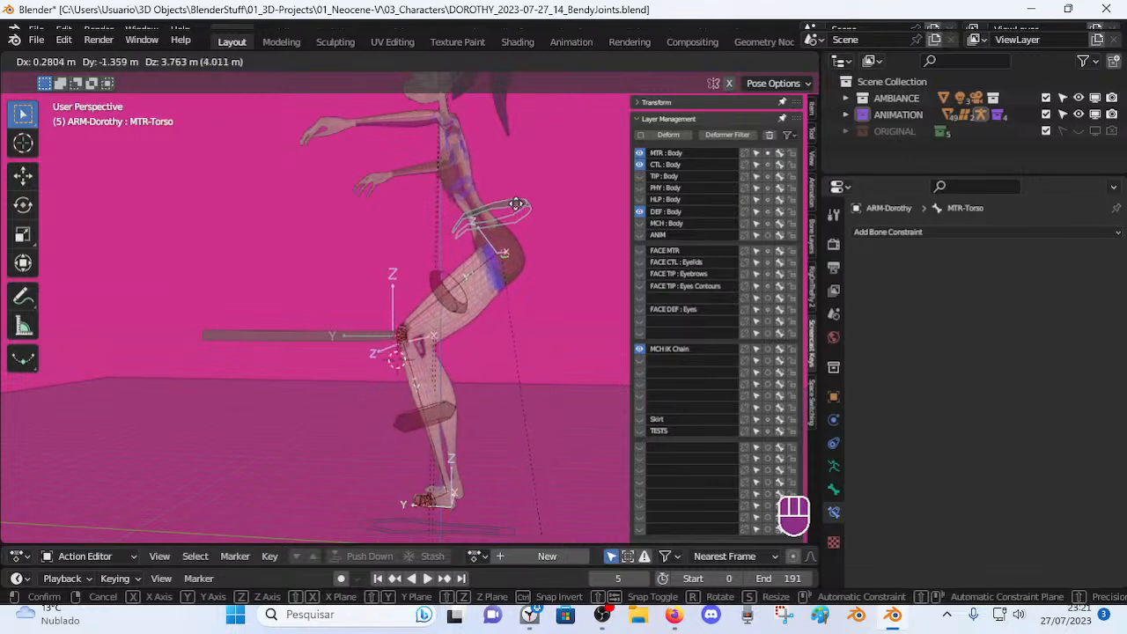
{"action": "left_click", "coordinate": [526, 228]}
Lower MTR-Leg.L slightly in front of the left knee and drop MTR-Torso into a crouch with the hips below the knee.
{"action": "left_click", "coordinate": [346, 337]}
{"action": "key", "text": "g"}
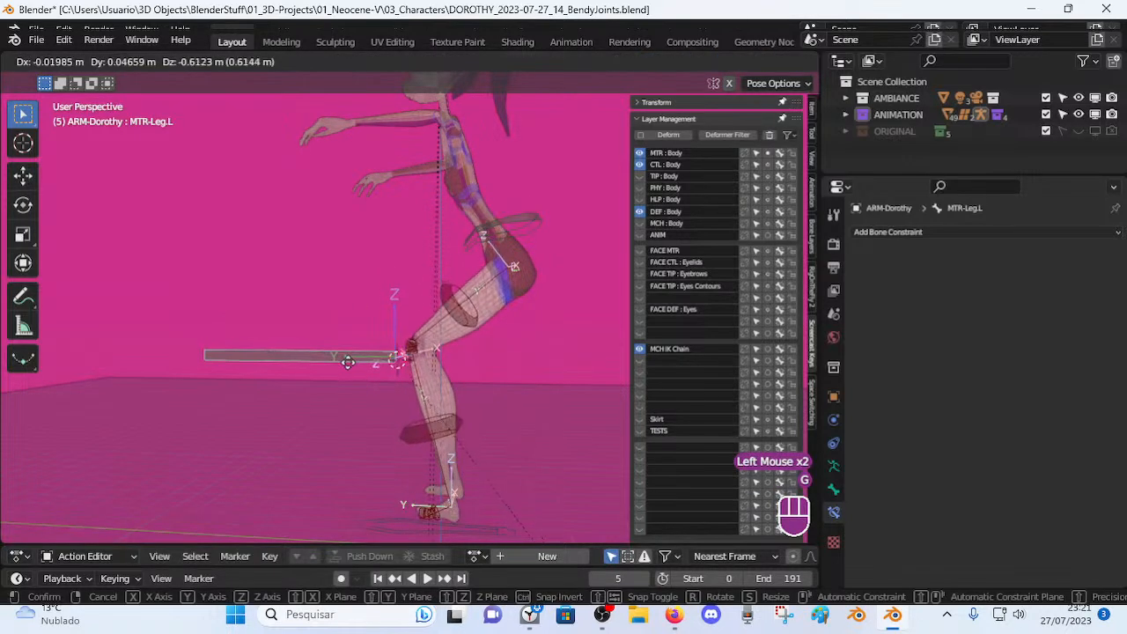
{"action": "left_click", "coordinate": [349, 373]}
{"action": "left_click", "coordinate": [493, 279]}
{"action": "key", "text": "g"}
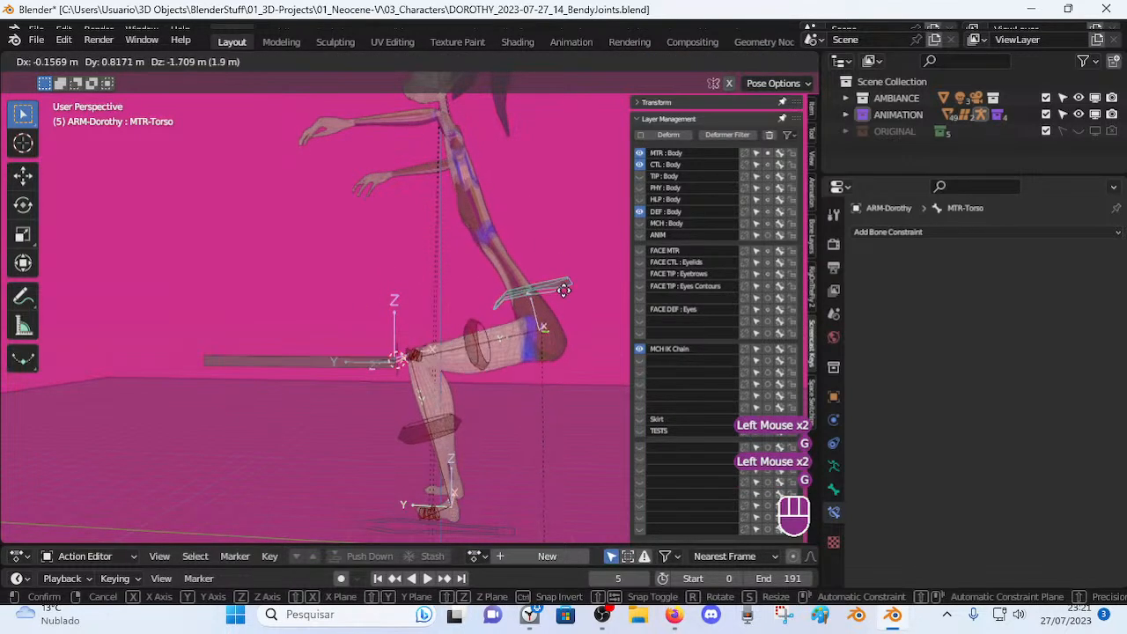
{"action": "left_click", "coordinate": [586, 346]}
Raise MTR-Leg.L slightly, then move and rotate MTR-Torso into a deeper crouch closer to the left foot.
{"action": "key", "text": "g"}
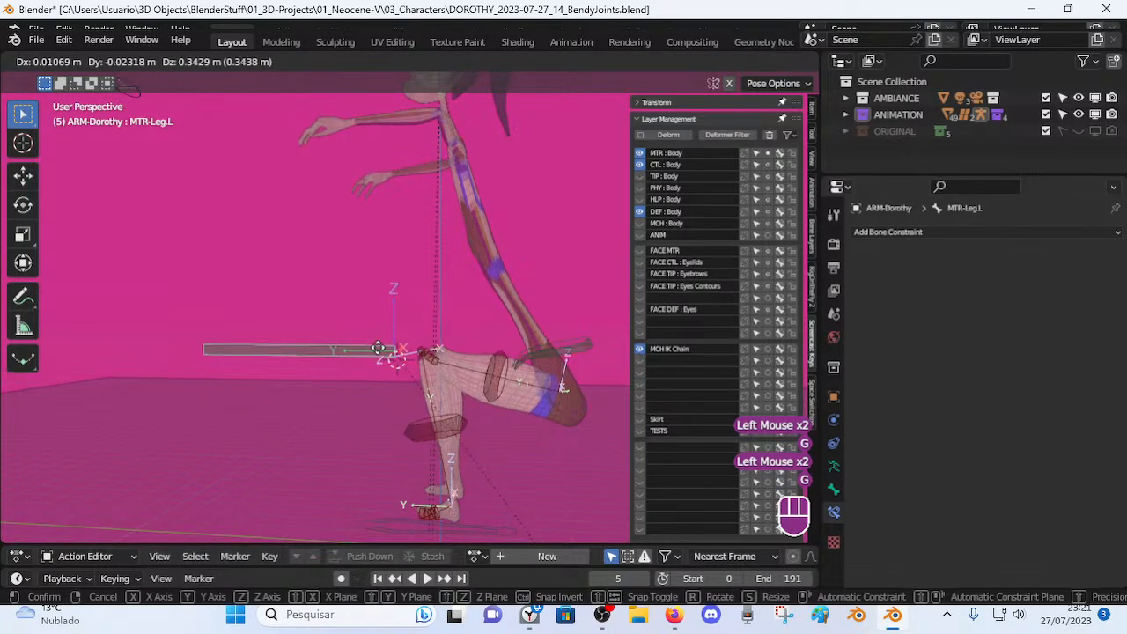
{"action": "left_click", "coordinate": [378, 342]}
{"action": "left_click", "coordinate": [576, 347]}
{"action": "key", "text": "g"}
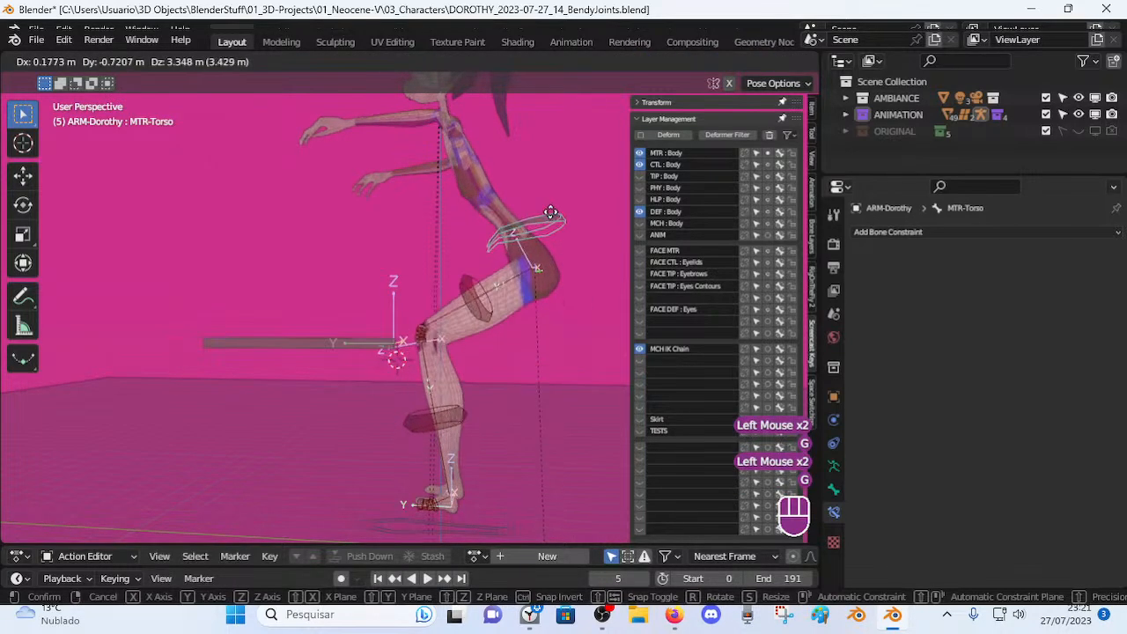
{"action": "left_click", "coordinate": [558, 310]}
{"action": "key", "text": "r"}
{"action": "left_click", "coordinate": [581, 381]}
{"action": "key", "text": "g"}
{"action": "left_click", "coordinate": [496, 393]}
Shift MTR-Leg.L back toward the left knee while the rig stays in its deep crouch.
{"action": "left_click", "coordinate": [371, 339]}
{"action": "key", "text": "g"}
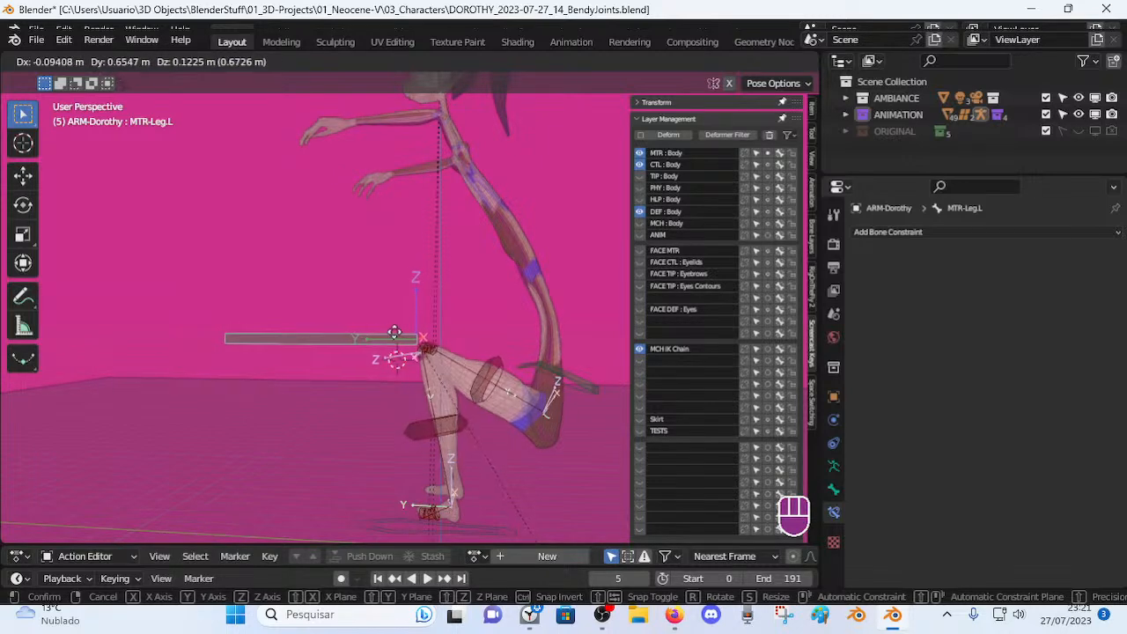
{"action": "left_click", "coordinate": [400, 330]}
{"action": "mouse_move", "coordinate": [399, 330]}
{"action": "middle_mouse_down"}
{"action": "mouse_move", "coordinate": [432, 352]}
{"action": "mouse_move", "coordinate": [400, 323]}
{"action": "middle_mouse_up"}
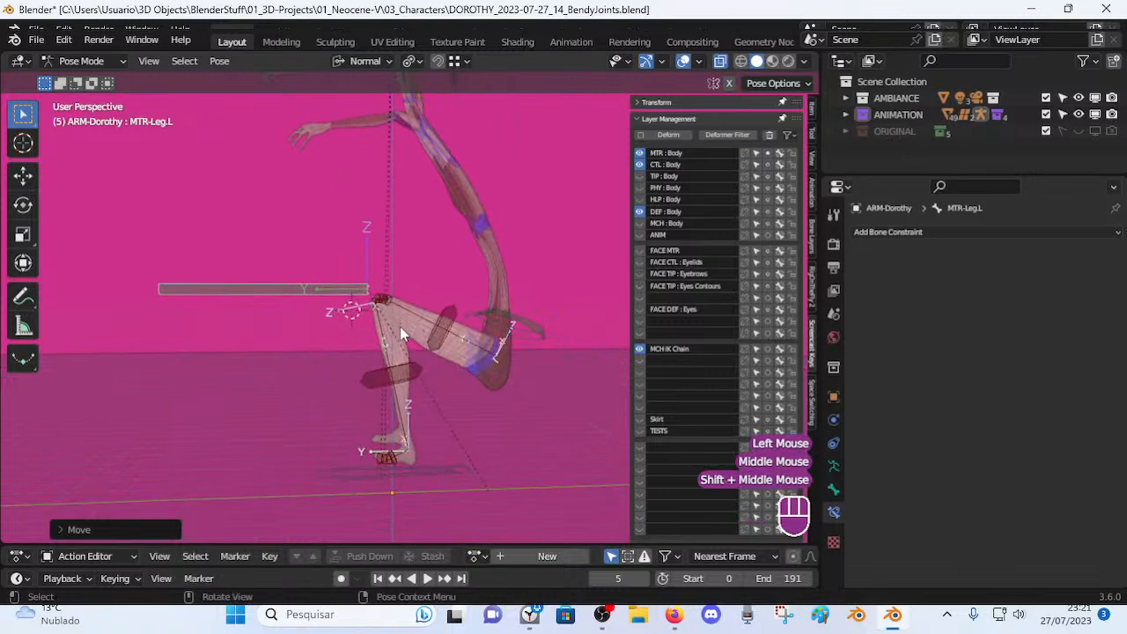
{"action": "scroll", "coordinate": [398, 321], "scroll_direction": "up", "scroll_amount": 2}
{"action": "key", "text": "g"}
{"action": "left_click", "coordinate": [404, 377]}
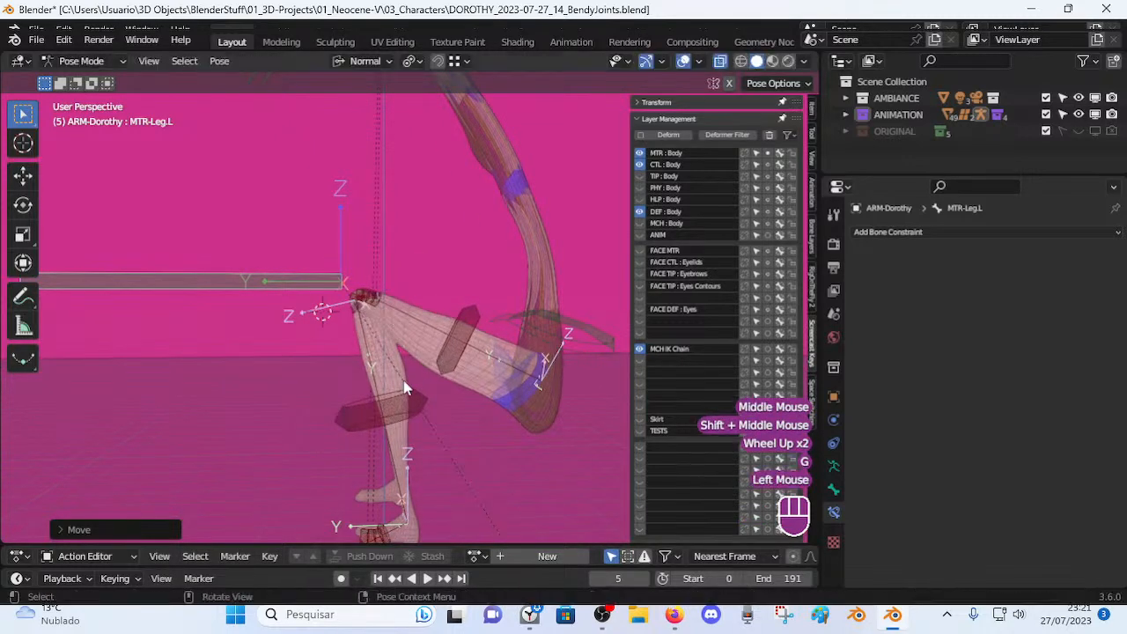
Raise and lower MTR-Torso from a closer view, finishing with the hips slightly below the left knee.
{"action": "left_click", "coordinate": [568, 359]}
{"action": "key", "text": "g"}
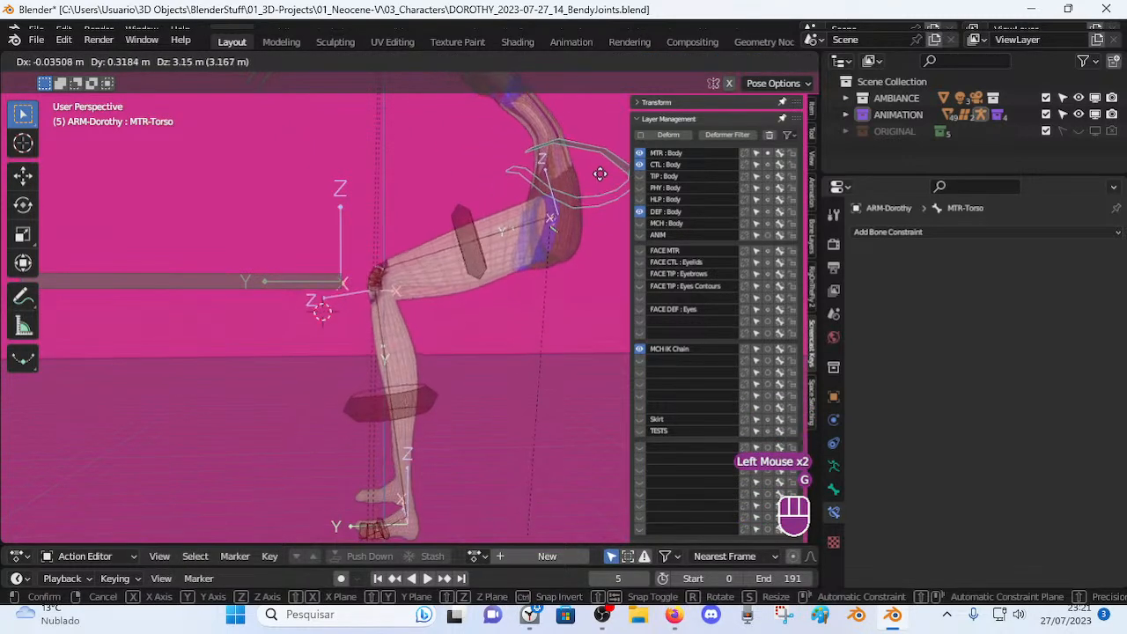
{"action": "left_click", "coordinate": [598, 267]}
{"action": "middle_click_drag", "start_coordinate": [599, 267], "coordinate": [441, 316]}
{"action": "key", "text": "g"}
{"action": "left_click", "coordinate": [546, 331]}
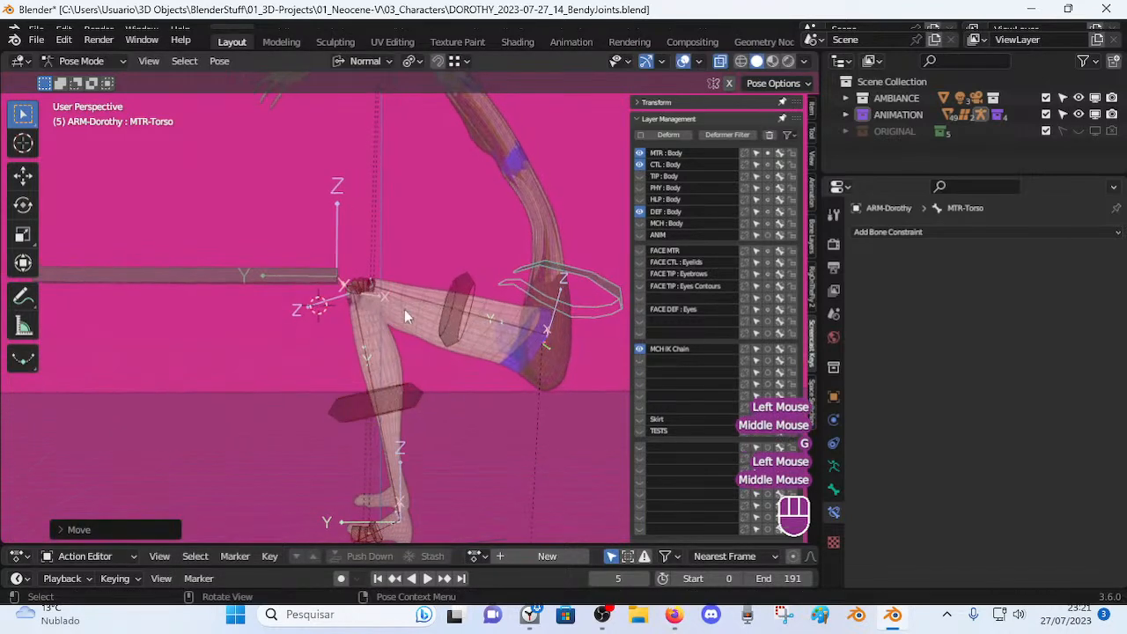
Nudge MTR-Leg.L toward the left knee and raise MTR-Torso until the hips sit slightly above the knee.
{"action": "left_click", "coordinate": [331, 281]}
{"action": "key", "text": "g"}
{"action": "left_click", "coordinate": [336, 279]}
{"action": "left_click", "coordinate": [618, 313]}
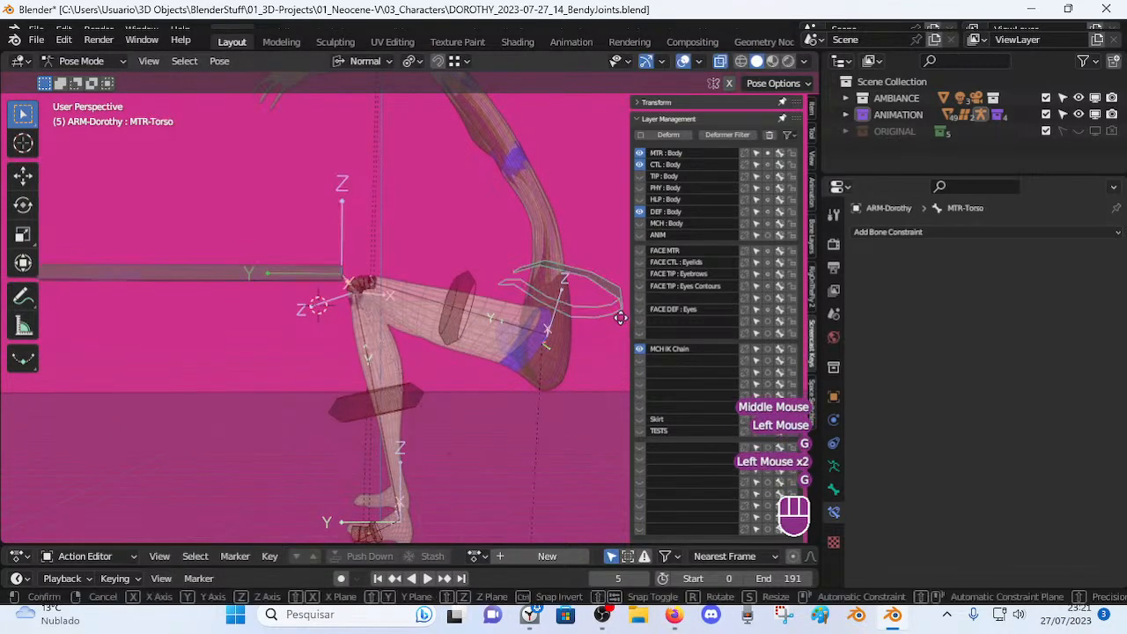
{"action": "key", "text": "g"}
{"action": "left_click", "coordinate": [620, 326]}
{"action": "key", "text": "g"}
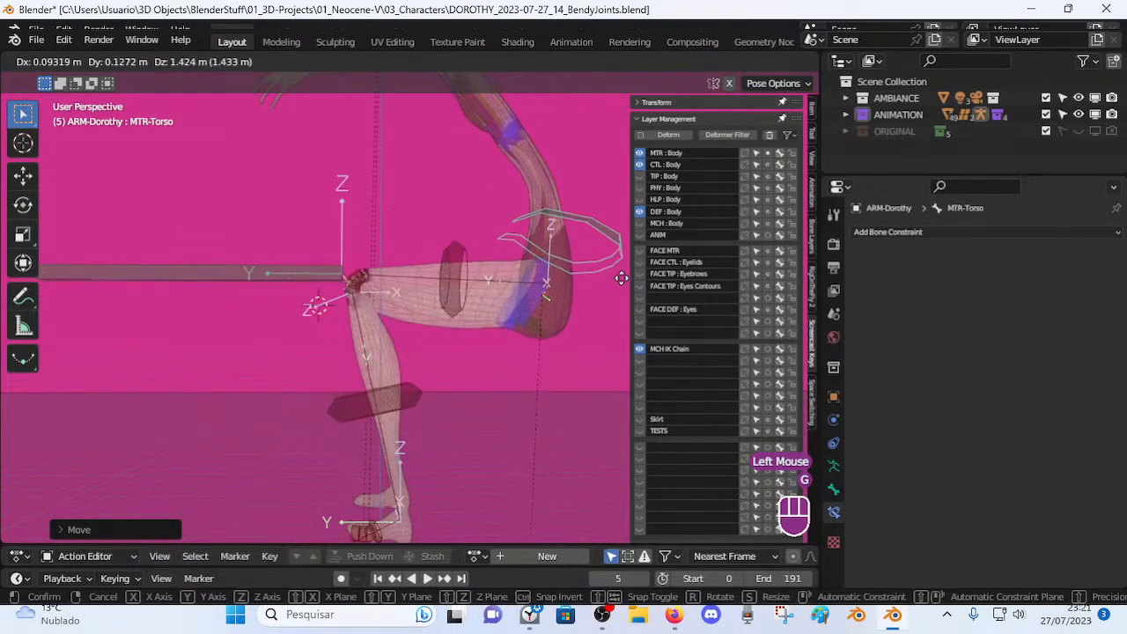
{"action": "left_click", "coordinate": [621, 261]}
Move MTR-Leg.L down and slightly forward of the left knee, and raise MTR-Torso into a half crouch.
{"action": "key", "text": "g"}
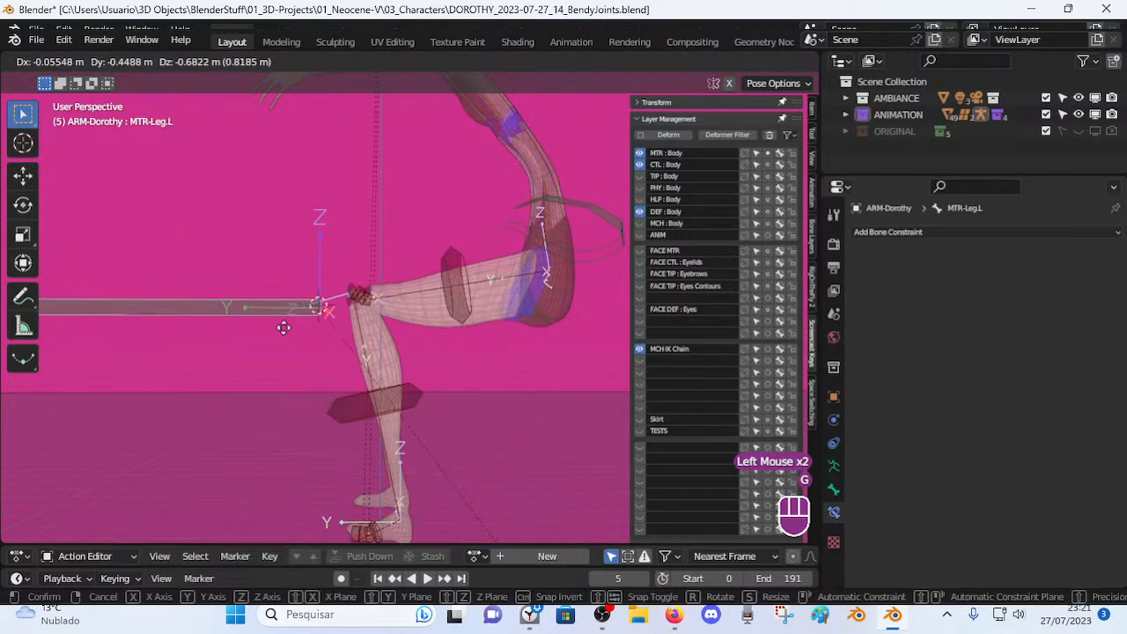
{"action": "left_click", "coordinate": [289, 312]}
{"action": "scroll", "coordinate": [466, 310], "scroll_direction": "down", "scroll_amount": 2}
{"action": "left_click", "coordinate": [547, 262]}
{"action": "key", "text": "g"}
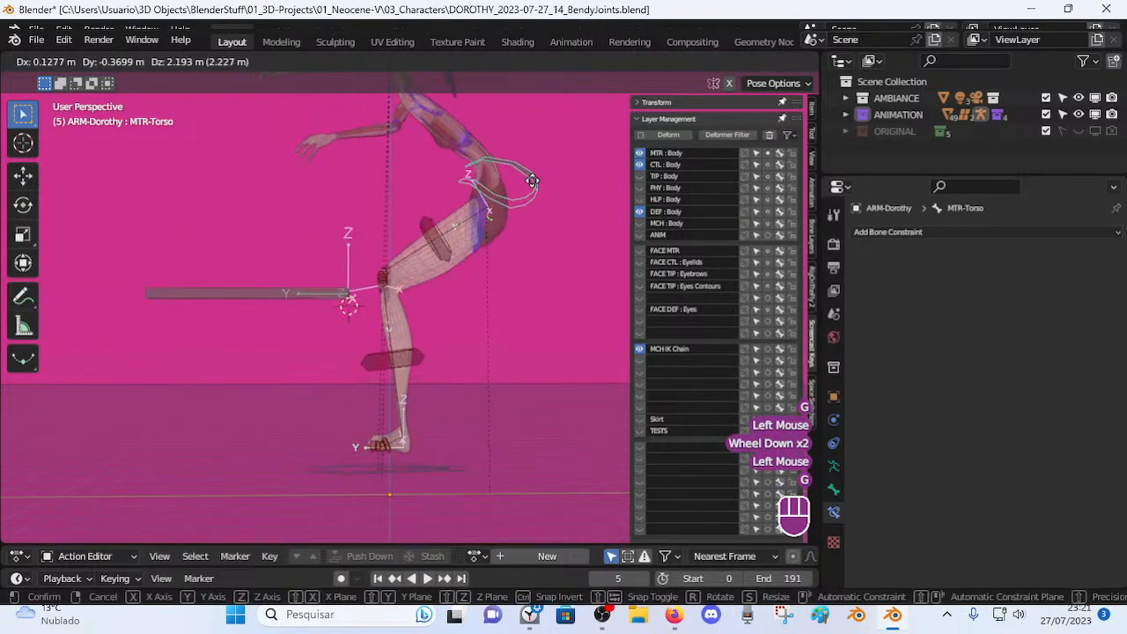
{"action": "left_click", "coordinate": [520, 207]}
Lower MTR-Leg.L a little and shift MTR-Torso slightly up and forward.
{"action": "left_click", "coordinate": [283, 287]}
{"action": "key", "text": "g"}
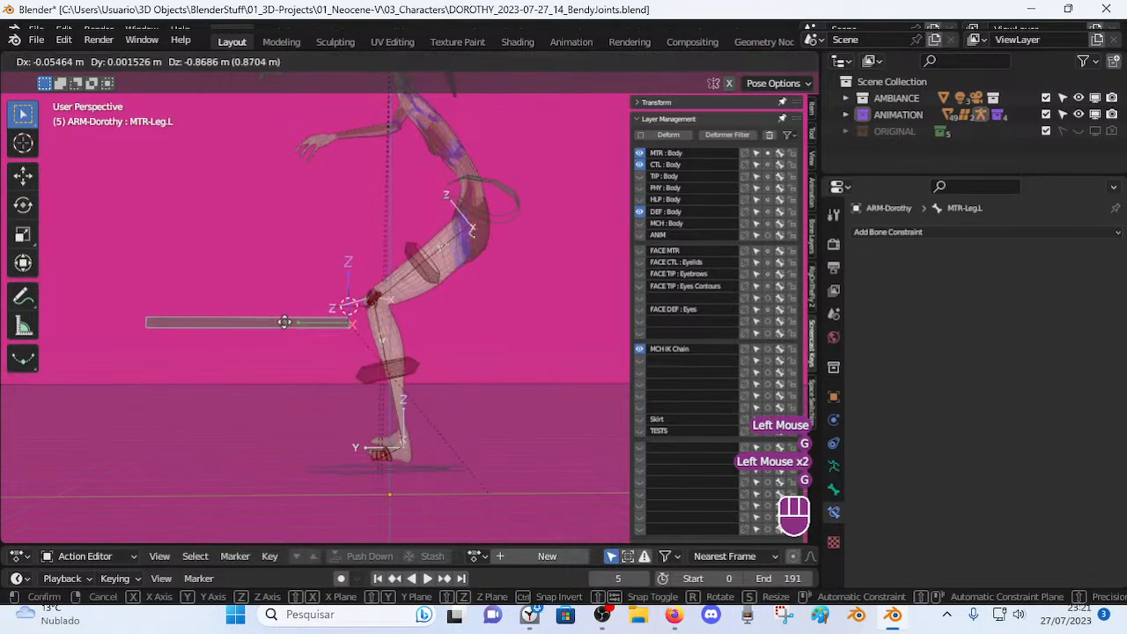
{"action": "left_click", "coordinate": [281, 303]}
{"action": "left_click", "coordinate": [523, 243]}
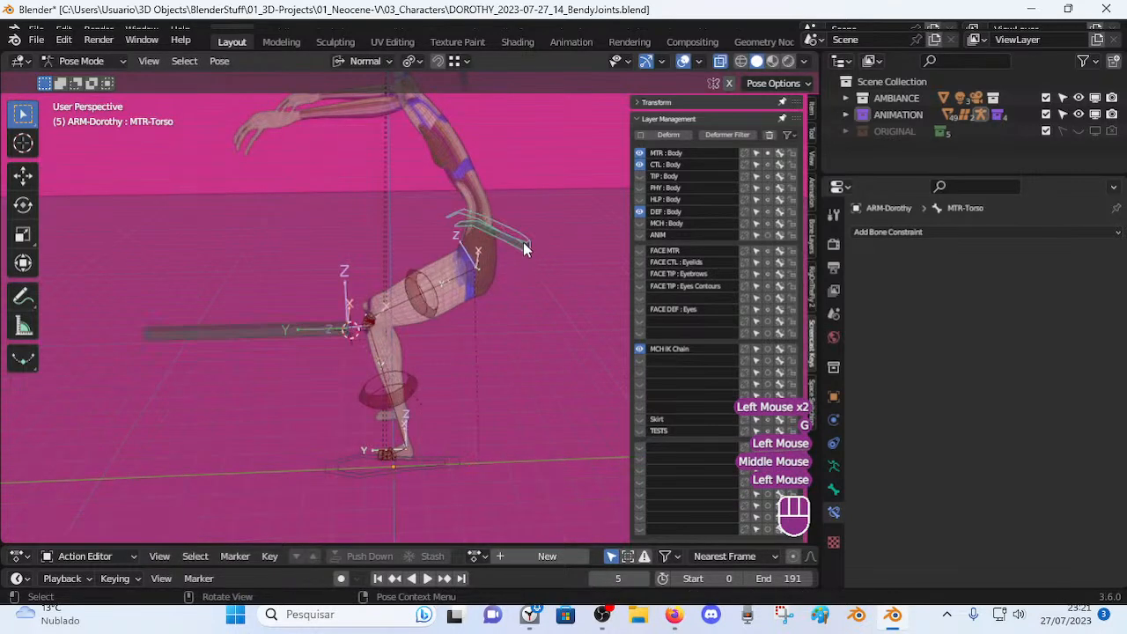
{"action": "key", "text": "g"}
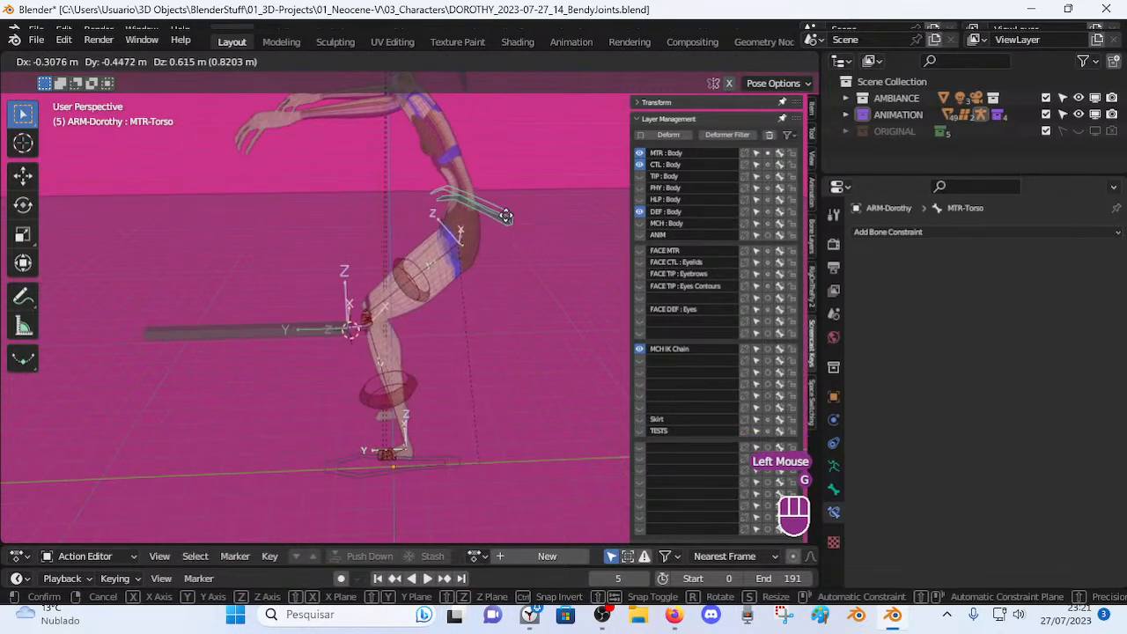
{"action": "left_click", "coordinate": [315, 330]}
Move MTR-Leg.L around the left knee, leaving it below knee height, and raise MTR-Torso to nearly standing.
{"action": "left_click", "coordinate": [317, 328]}
{"action": "key", "text": "g"}
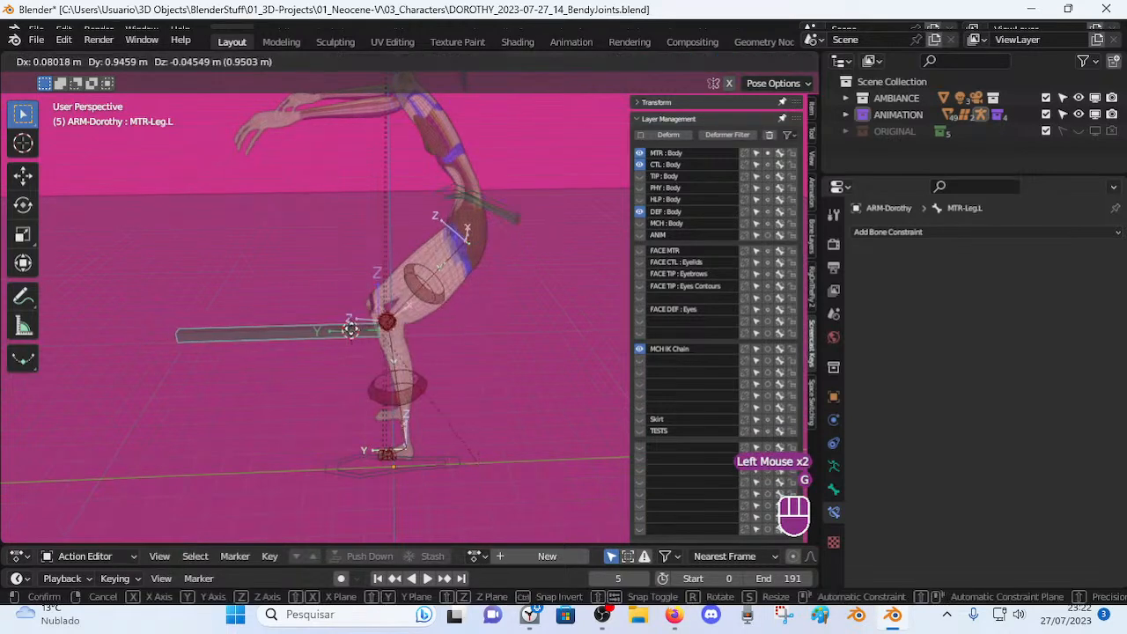
{"action": "left_click", "coordinate": [295, 331]}
{"action": "key", "text": "g"}
{"action": "left_click", "coordinate": [343, 323]}
{"action": "left_click", "coordinate": [513, 212]}
{"action": "key", "text": "g"}
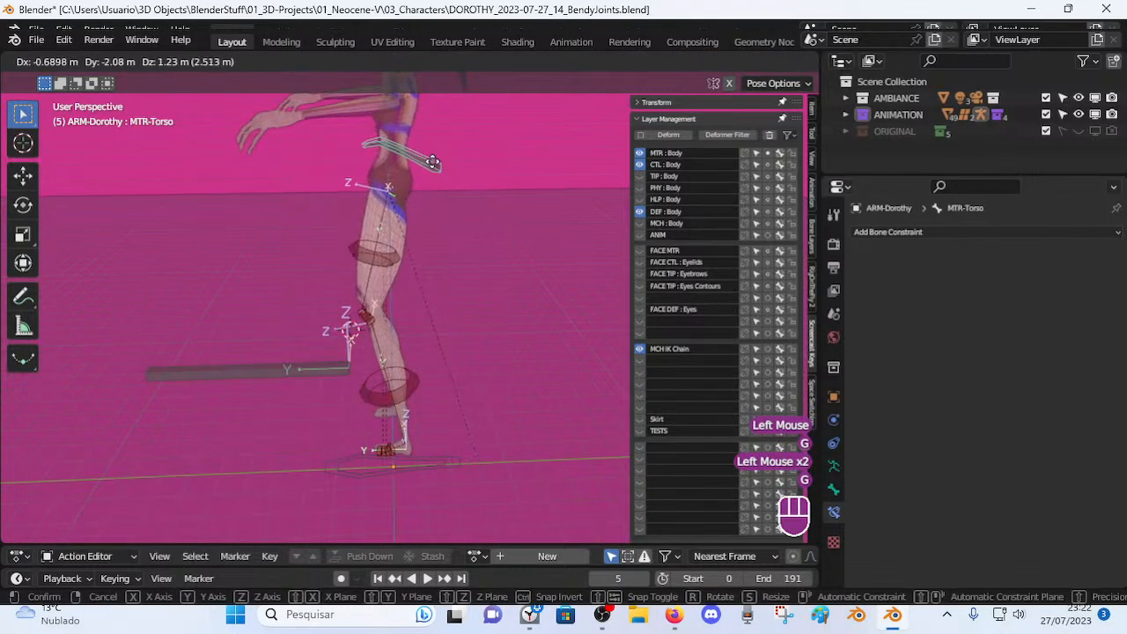
{"action": "left_click", "coordinate": [417, 169]}
Shift MTR-Leg.L closer to the left knee and test moving the control at the feet.
{"action": "middle_click_drag", "start_coordinate": [359, 336], "coordinate": [334, 322]}
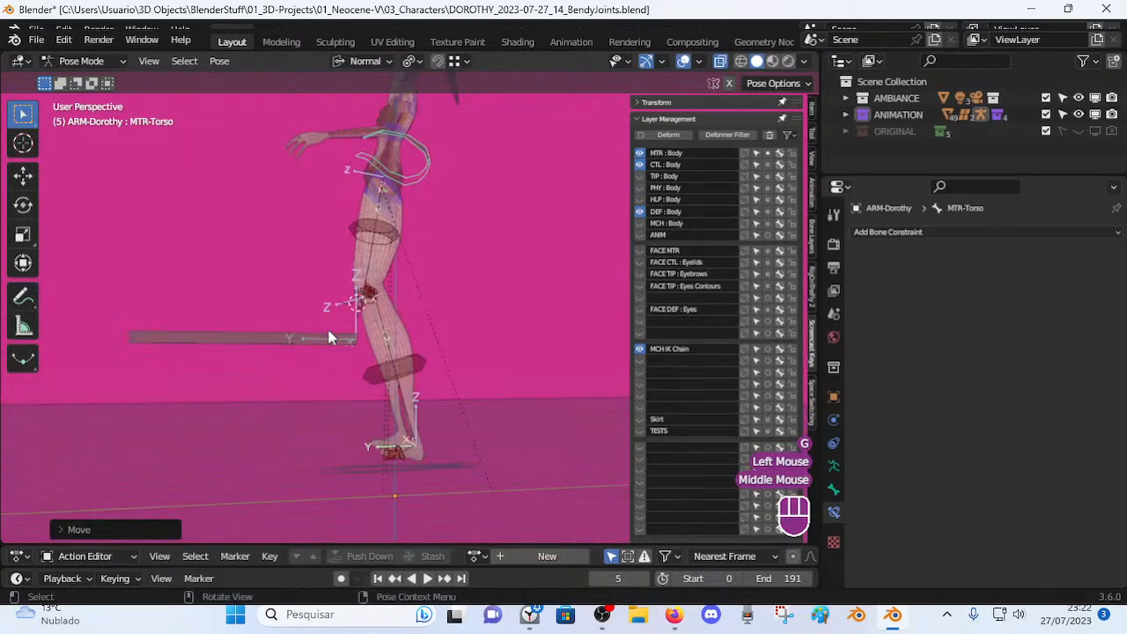
{"action": "left_click", "coordinate": [335, 328]}
{"action": "key", "text": "g"}
{"action": "left_click", "coordinate": [361, 310]}
{"action": "left_click", "coordinate": [475, 464]}
{"action": "key", "text": "g"}
{"action": "left_click", "coordinate": [452, 463]}
{"action": "middle_click_drag", "start_coordinate": [453, 463], "coordinate": [390, 227]}
Move MTR-Torso slightly backward and readjust MTR-Leg.L below the left knee.
{"action": "left_click", "coordinate": [416, 172]}
{"action": "key", "text": "g"}
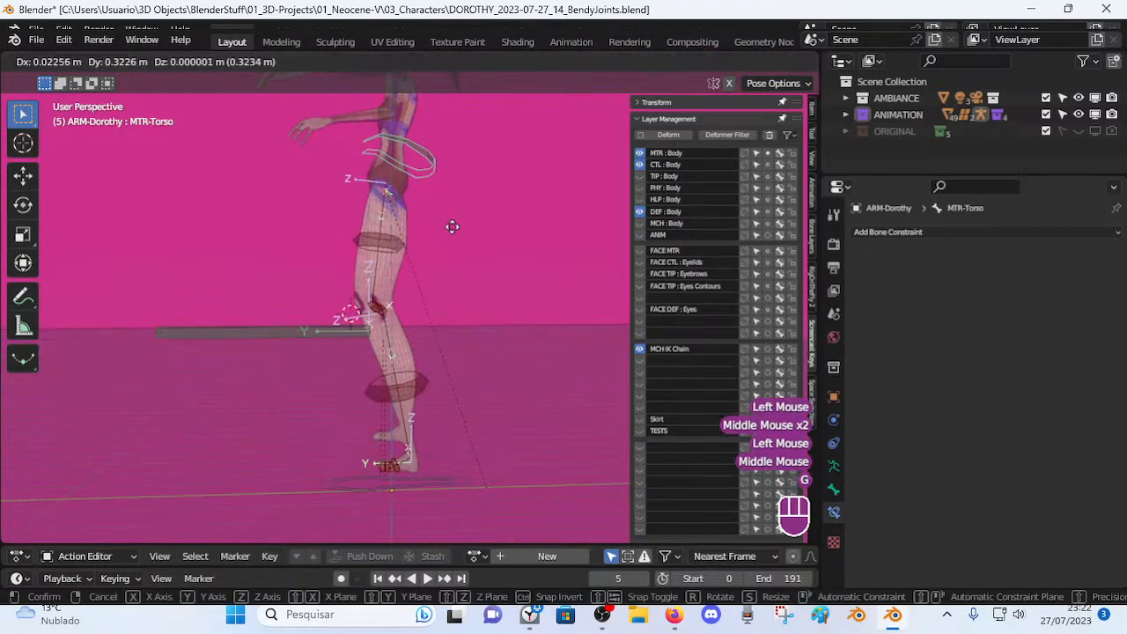
{"action": "left_click", "coordinate": [464, 235]}
{"action": "left_click", "coordinate": [361, 322]}
{"action": "key", "text": "g"}
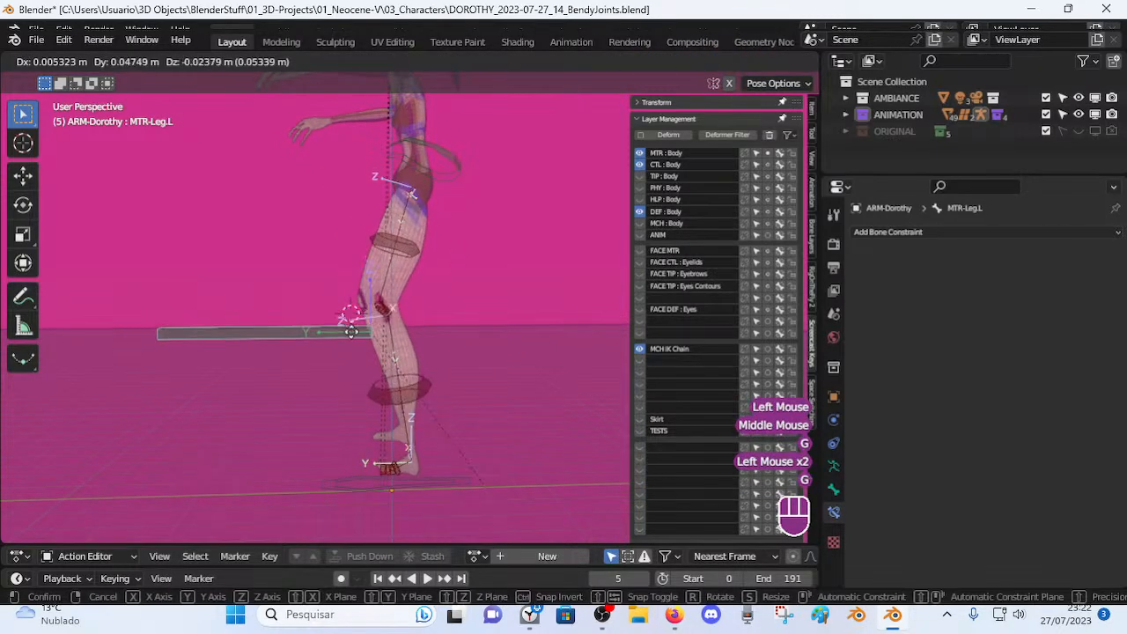
{"action": "left_click", "coordinate": [346, 365]}
Select all pose bones and reset their transforms to the rest pose.
{"action": "key", "text": "a"}
{"action": "key", "text": "alt+q"}
{"action": "key", "text": "alt+q"}
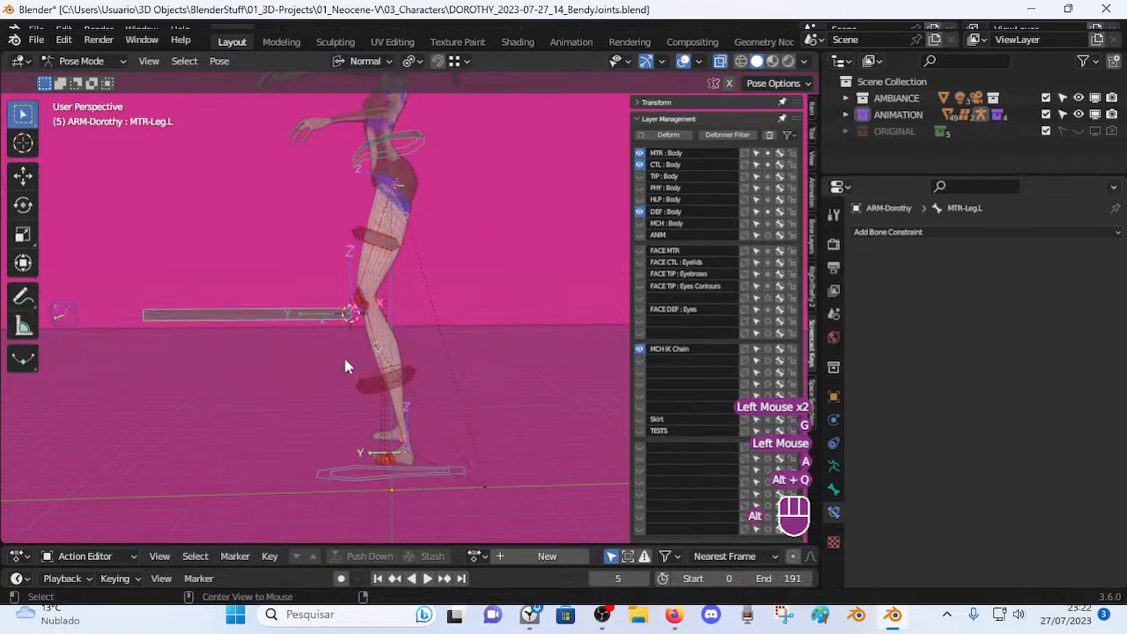
Lower MTR-Torso backward into a crouch with the left thigh roughly horizontal.
{"action": "left_click", "coordinate": [434, 155]}
{"action": "key", "text": "g"}
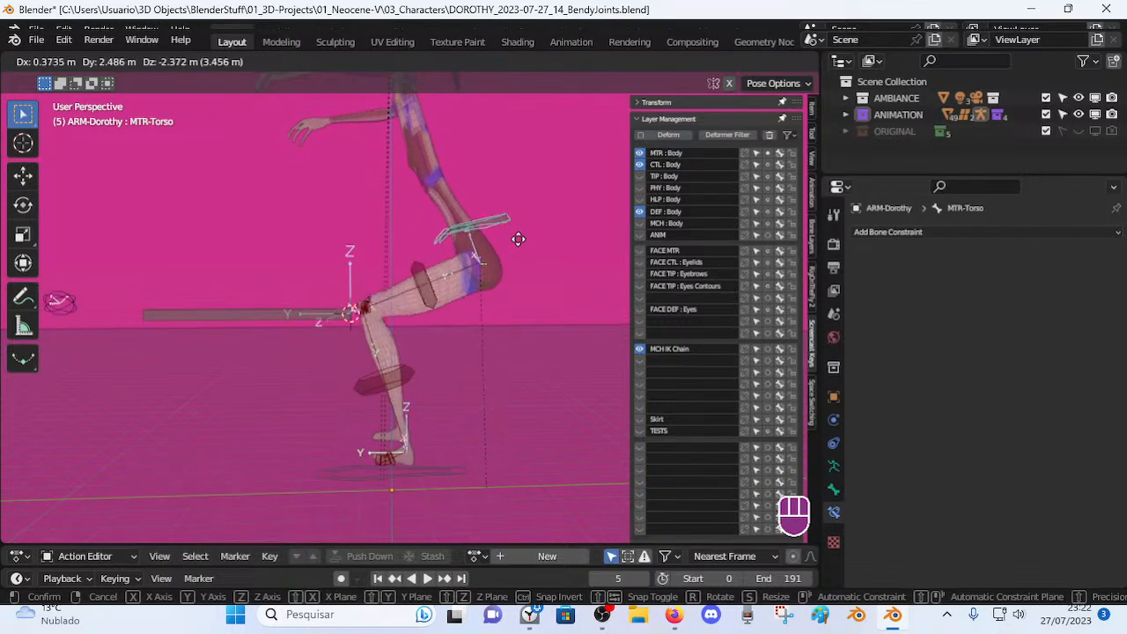
{"action": "left_click", "coordinate": [527, 274]}
Move the knee pole CTL-Pole-Knee.L up and around in front of the crouching leg to test its influence.
{"action": "middle_click_drag", "start_coordinate": [194, 267], "coordinate": [92, 293]}
{"action": "scroll", "coordinate": [158, 296], "scroll_direction": "down", "scroll_amount": 2}
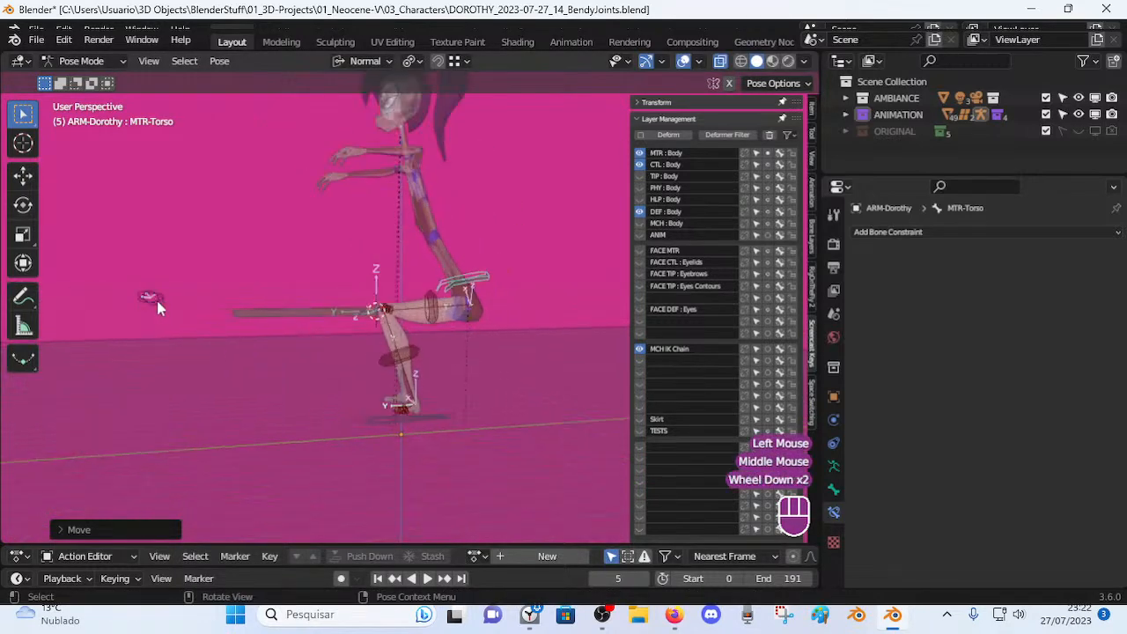
{"action": "left_click", "coordinate": [150, 299]}
{"action": "key", "text": "g"}
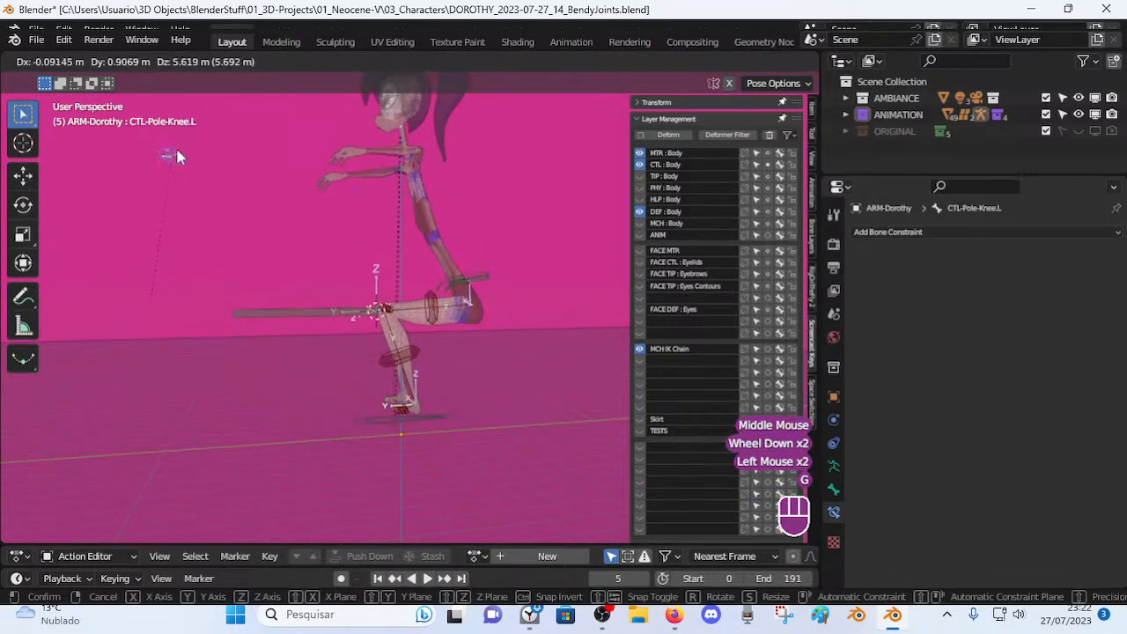
{"action": "left_click", "coordinate": [172, 151]}
{"action": "key", "text": "g"}
{"action": "left_click", "coordinate": [143, 231]}
{"action": "middle_click_drag", "start_coordinate": [144, 231], "coordinate": [326, 252]}
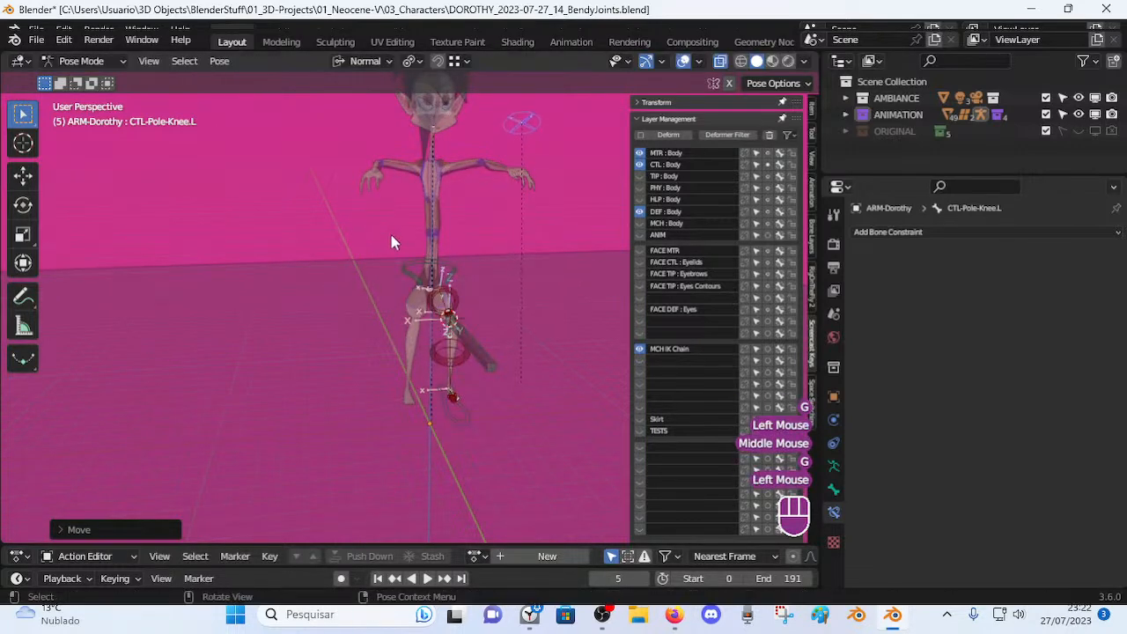
Raise MTR-Torso from a side view and lower it back into a crouch with the hips just below the left knee.
{"action": "middle_click_drag", "start_coordinate": [369, 209], "coordinate": [388, 319]}
{"action": "scroll", "coordinate": [512, 275], "scroll_direction": "up", "scroll_amount": 2}
{"action": "left_click", "coordinate": [512, 275]}
{"action": "key", "text": "g"}
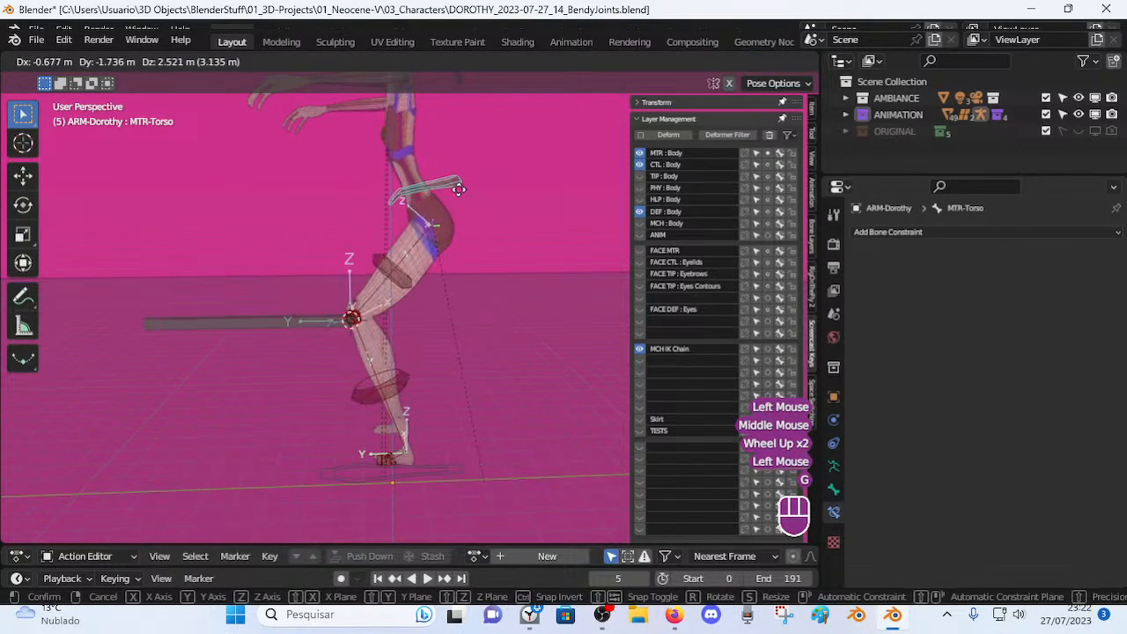
{"action": "left_click", "coordinate": [519, 298]}
Raise MTR-Leg.L slightly and readjust MTR-Torso so the left thigh is roughly horizontal.
{"action": "left_click", "coordinate": [327, 320]}
{"action": "key", "text": "g"}
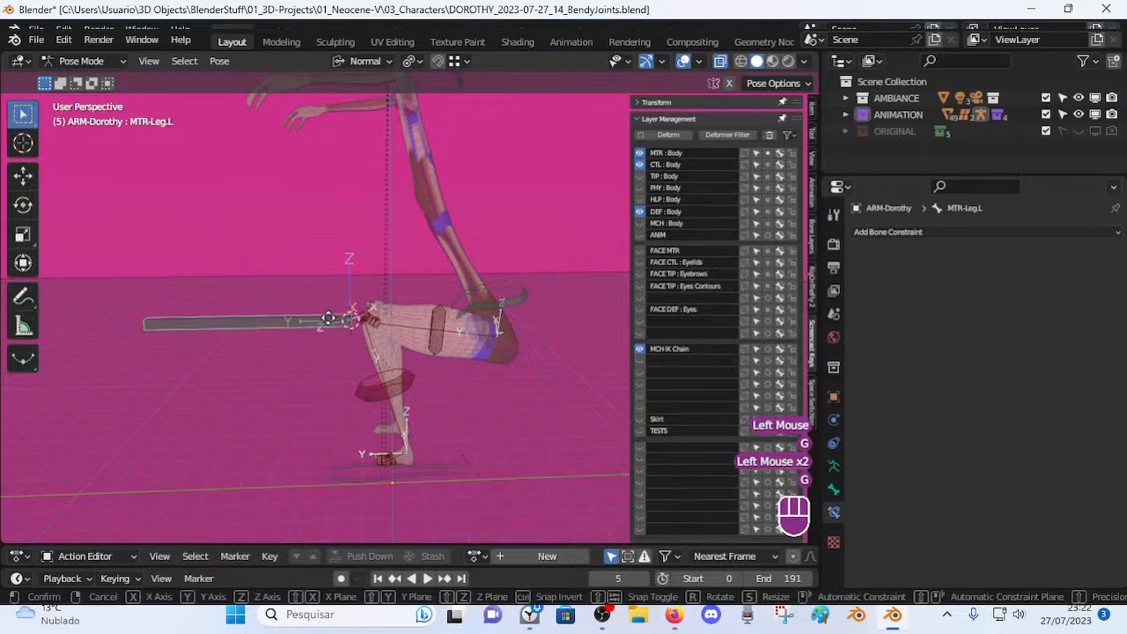
{"action": "left_click", "coordinate": [332, 300]}
{"action": "left_click", "coordinate": [440, 306]}
{"action": "key", "text": "g"}
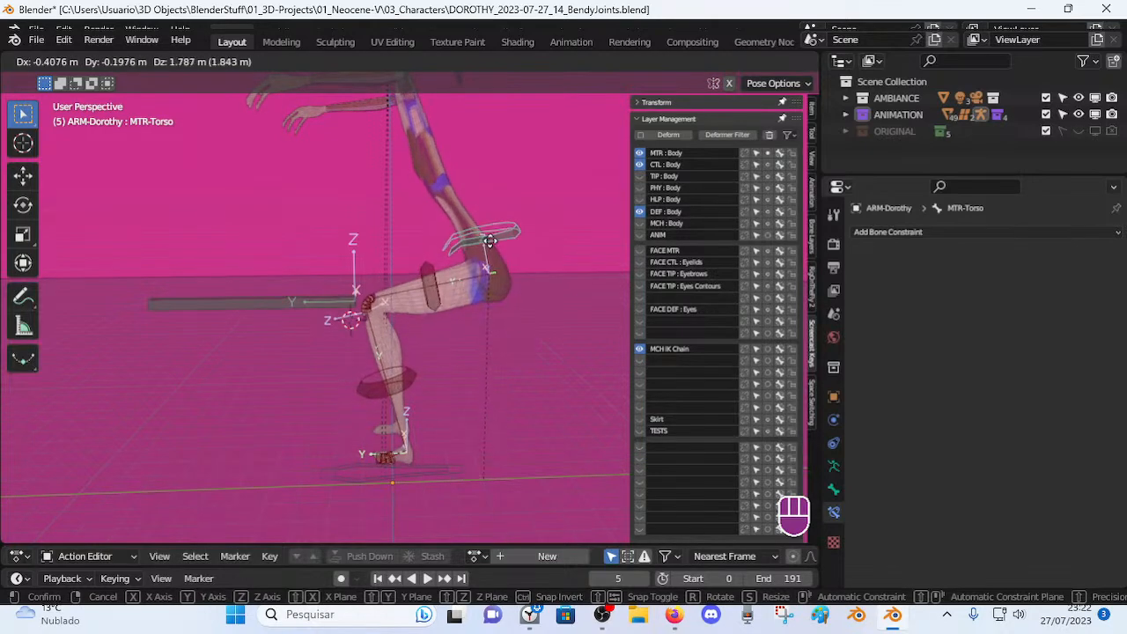
{"action": "left_click", "coordinate": [499, 281]}
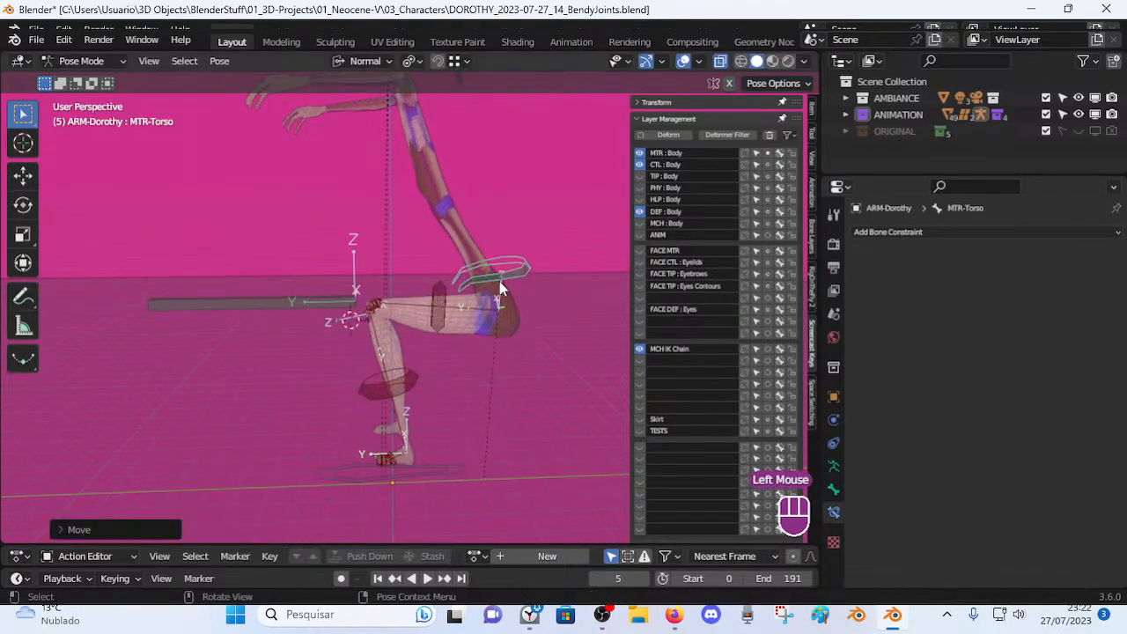
Return the whole rig to its rest pose by clearing the transforms of every pose bone.
{"action": "scroll", "coordinate": [440, 308], "scroll_direction": "down", "scroll_amount": 2}
{"action": "key", "text": "alt+q"}
{"action": "key", "text": "alt+q"}
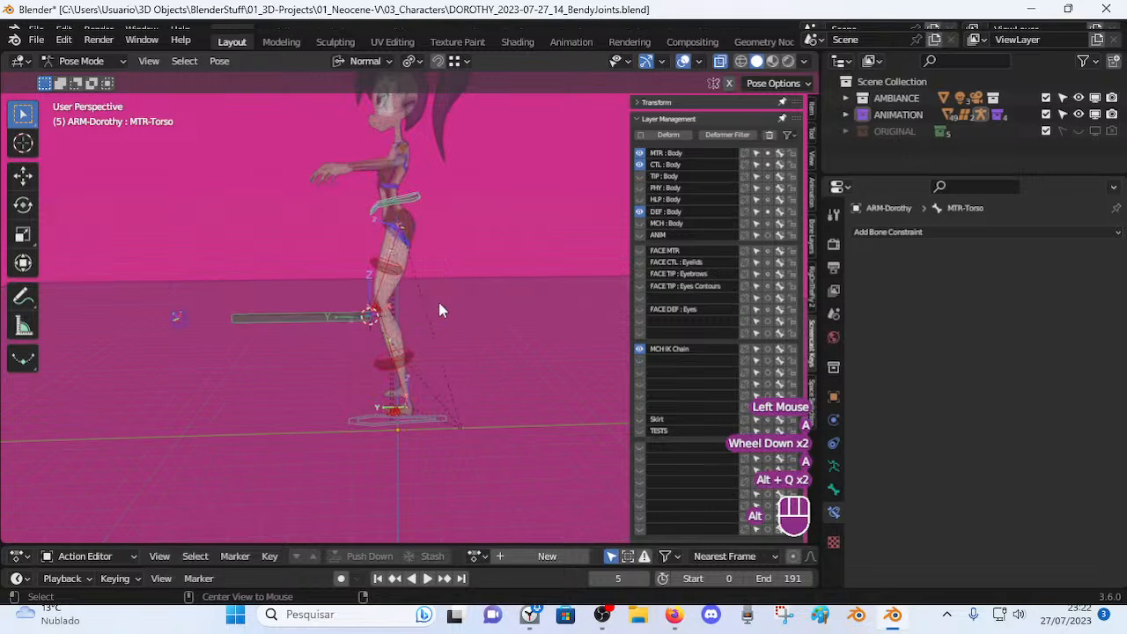
Compare the placement of MTR-Leg.L and CTL-Pole-Knee.L relative to the left knee, leaving MTR-Leg.L selected.
{"action": "scroll", "coordinate": [379, 317], "scroll_direction": "up", "scroll_amount": 3}
{"action": "left_click", "coordinate": [305, 325]}
{"action": "scroll", "coordinate": [304, 327], "scroll_direction": "down", "scroll_amount": 2}
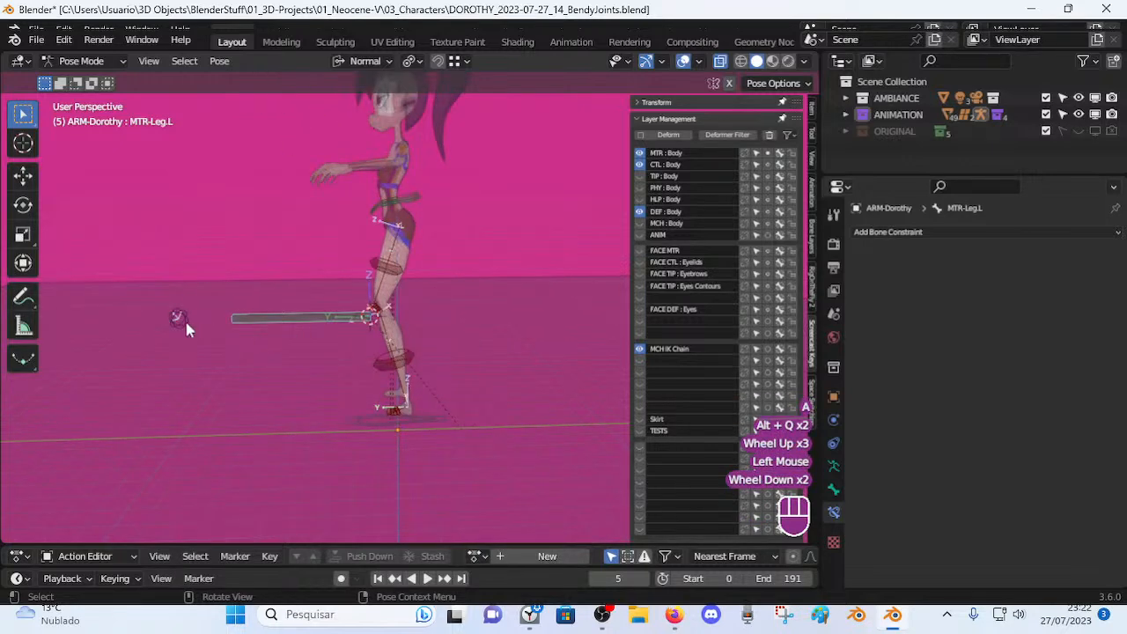
{"action": "left_click", "coordinate": [178, 318]}
{"action": "left_click", "coordinate": [287, 318]}
{"action": "scroll", "coordinate": [333, 330], "scroll_direction": "up", "scroll_amount": 3}
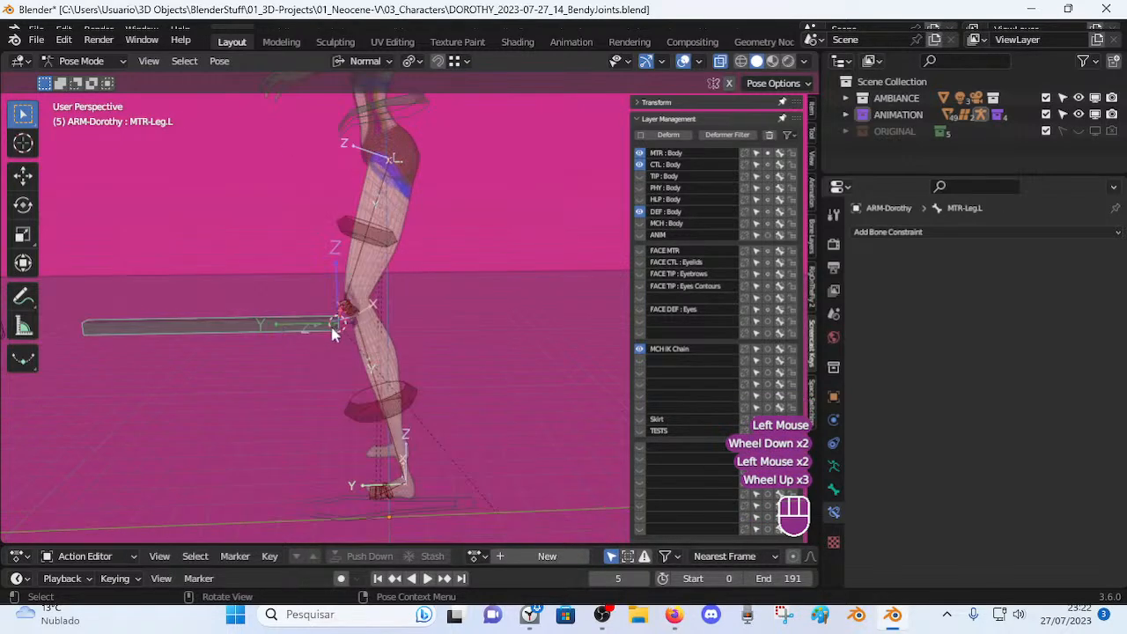
In Edit Mode, duplicate CTL-Pole-Knee.L with its mirrored counterpart and place the copies about 4 m lower.
{"action": "key", "text": "Tab"}
{"action": "scroll", "coordinate": [333, 333], "scroll_direction": "down", "scroll_amount": 2}
{"action": "middle_click_drag", "start_coordinate": [333, 333], "coordinate": [352, 348]}
{"action": "scroll", "coordinate": [378, 348], "scroll_direction": "up", "scroll_amount": 2}
{"action": "scroll", "coordinate": [352, 348], "scroll_direction": "up", "scroll_amount": 2}
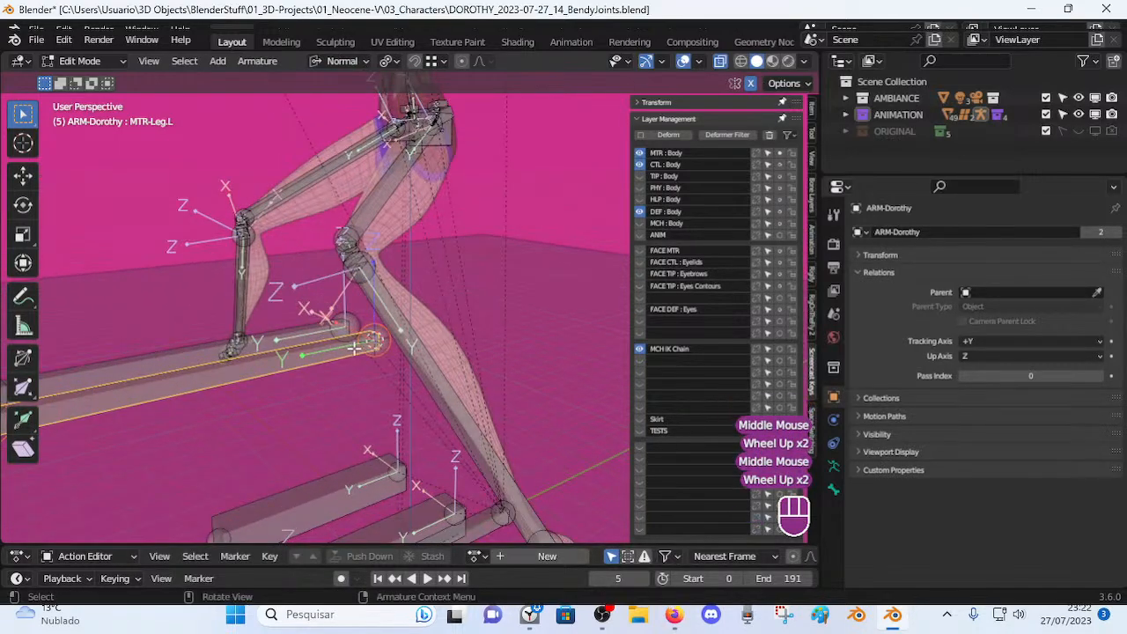
{"action": "scroll", "coordinate": [364, 348], "scroll_direction": "down", "scroll_amount": 1}
{"action": "left_click", "coordinate": [356, 343]}
{"action": "scroll", "coordinate": [292, 354], "scroll_direction": "down", "scroll_amount": 2}
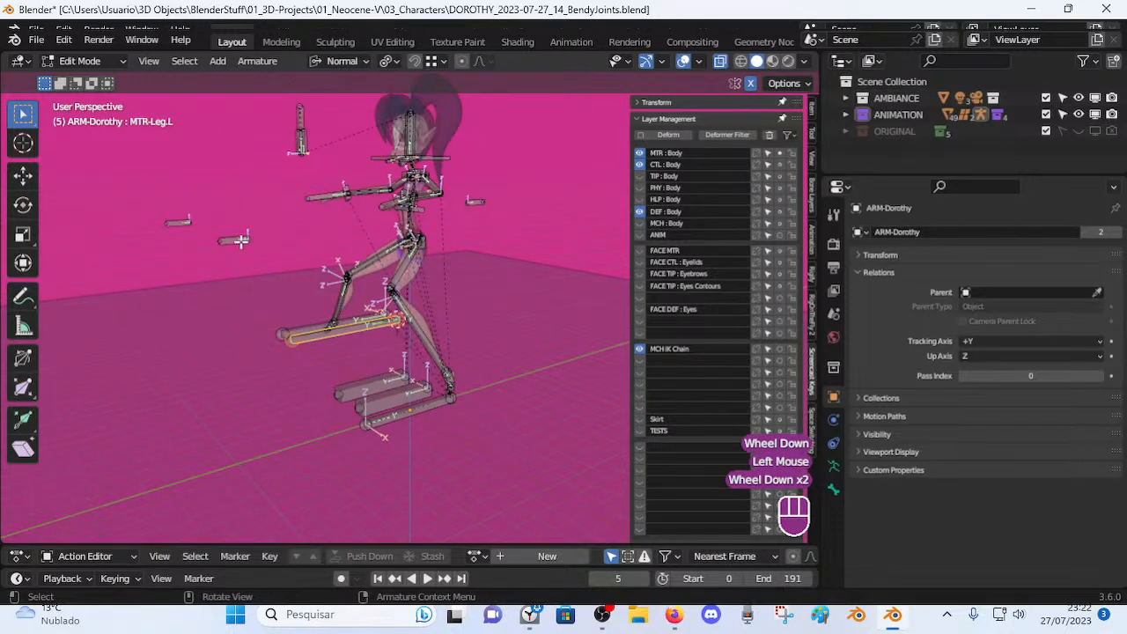
{"action": "left_click", "coordinate": [239, 240]}
{"action": "key", "text": "shift+d"}
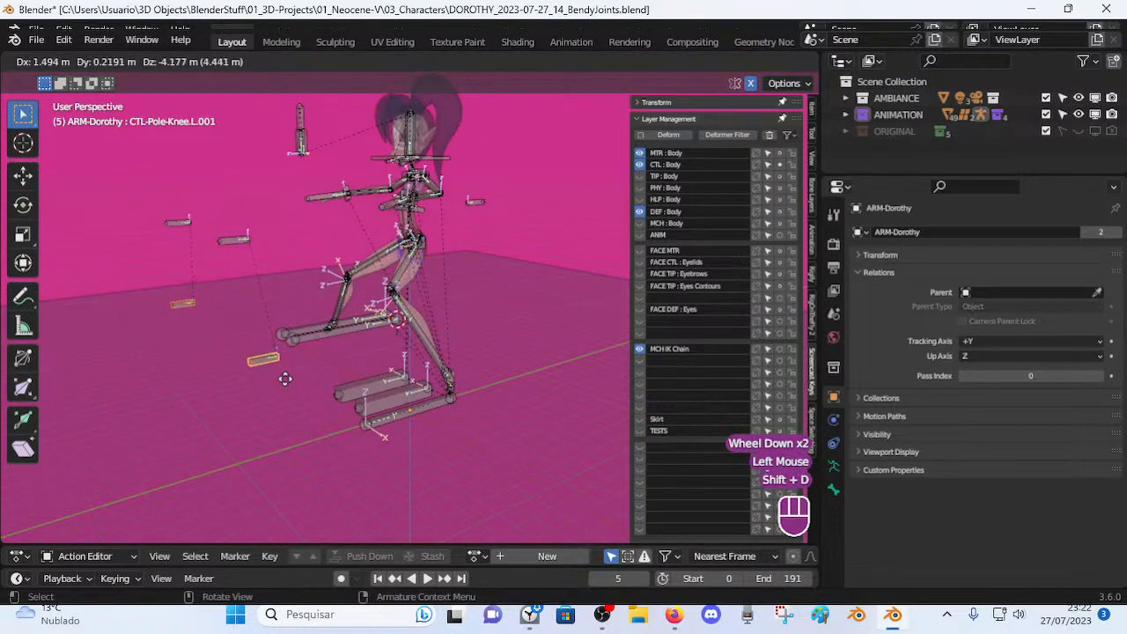
{"action": "left_click", "coordinate": [284, 370]}
{"action": "scroll", "coordinate": [291, 362], "scroll_direction": "up", "scroll_amount": 2}
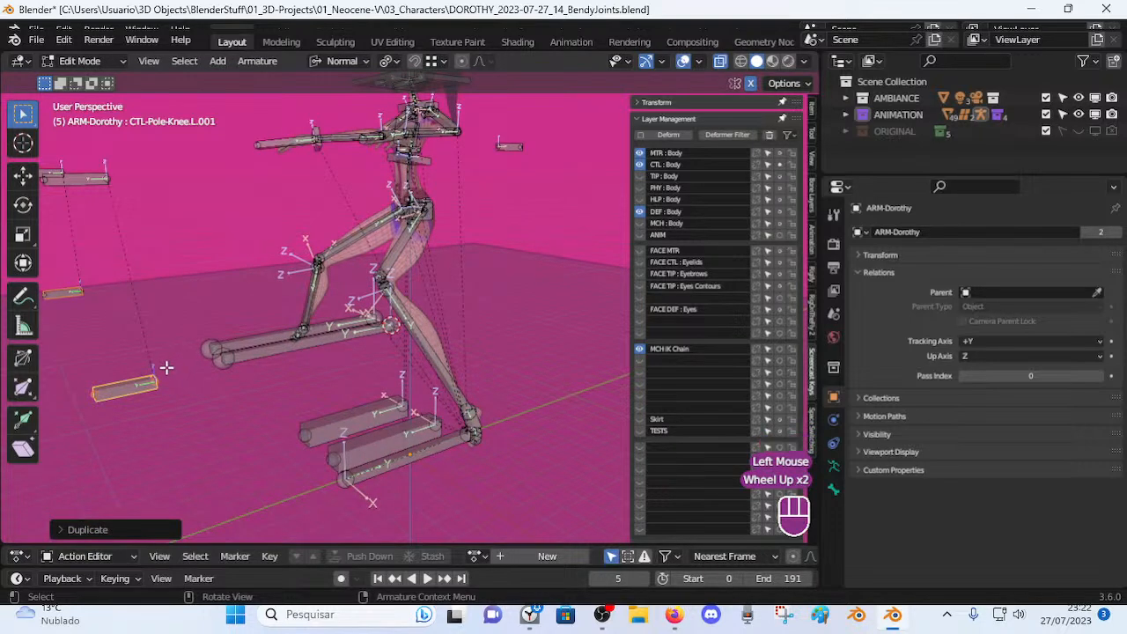
Rename the original upper knee pole bone on the left side as CTL-ThighPole.L.
{"action": "left_click", "coordinate": [88, 181]}
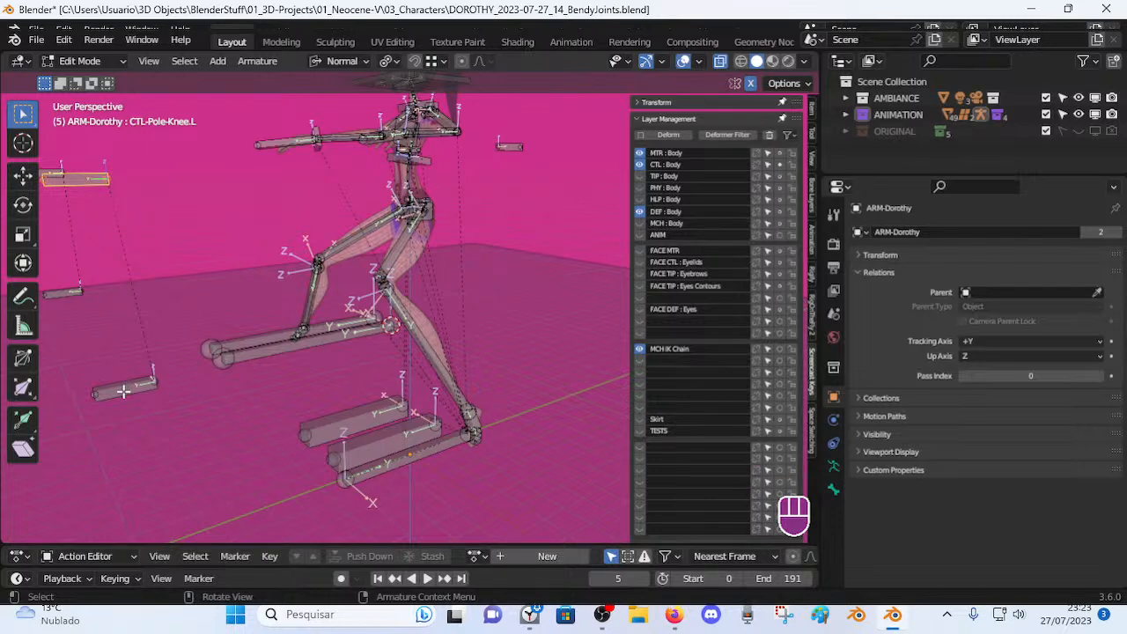
{"action": "key", "text": "F2"}
{"action": "left_click", "coordinate": [105, 191]}
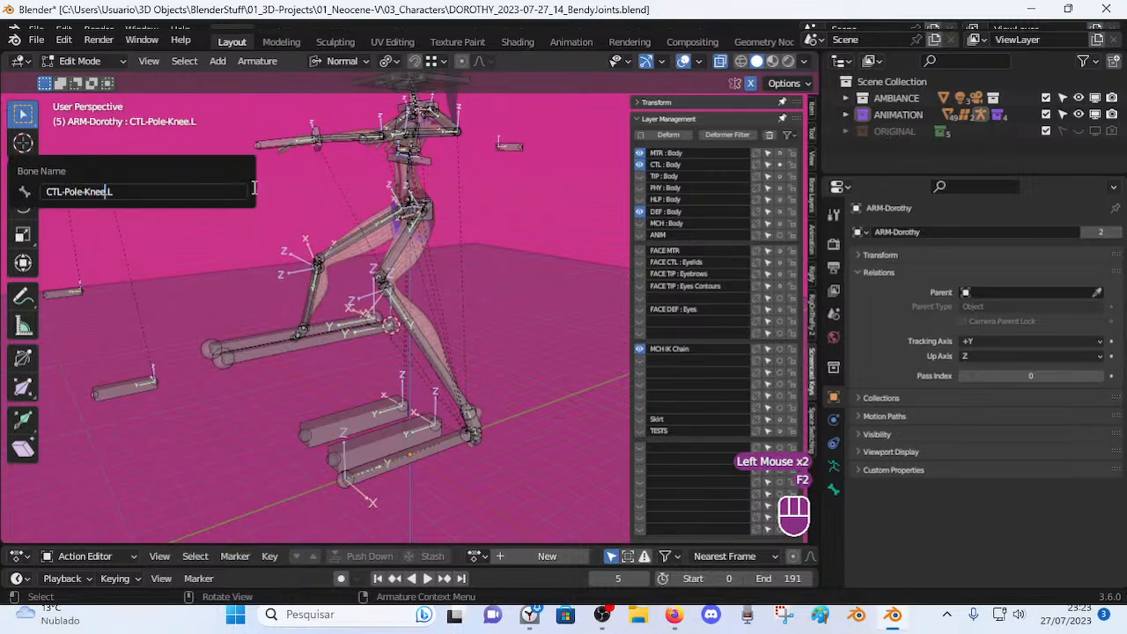
{"action": "key", "text": "BackSpace"}
{"action": "key", "text": "BackSpace"}
{"action": "key", "text": "BackSpace"}
{"action": "key", "text": "BackSpace"}
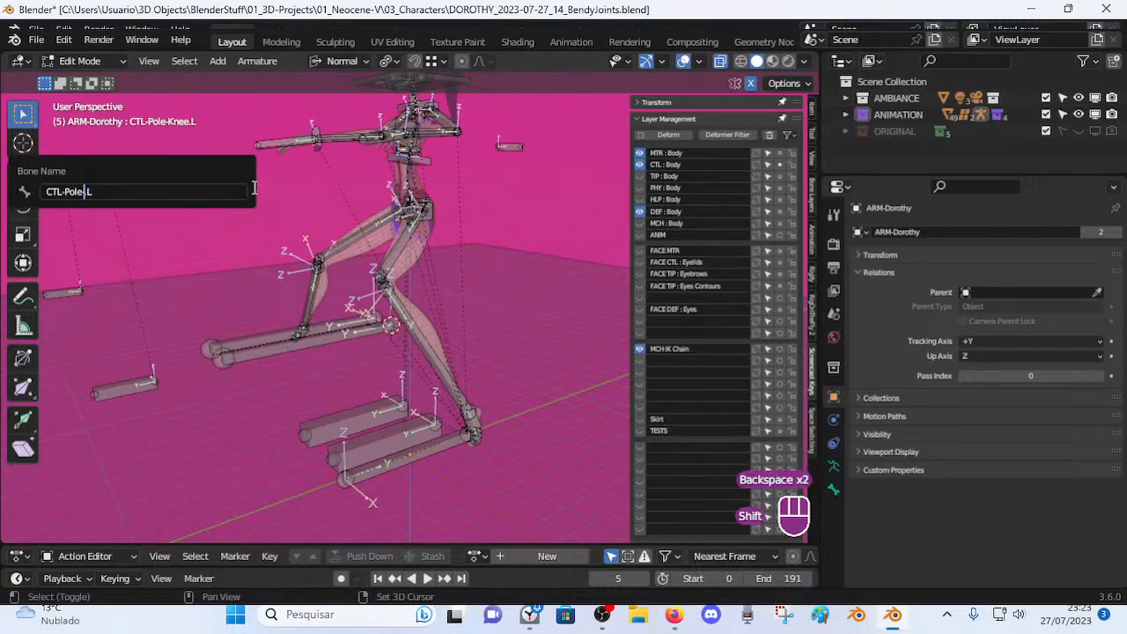
{"action": "type", "text": "Thig"}
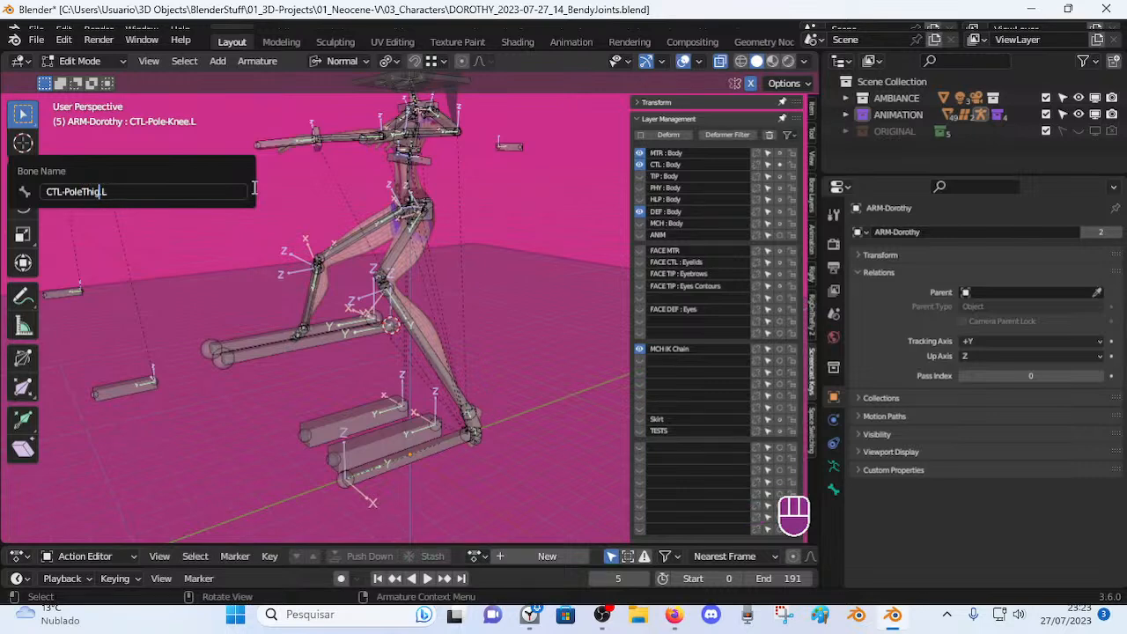
{"action": "key", "text": "BackSpace"}
{"action": "type", "text": "ThighPole"}
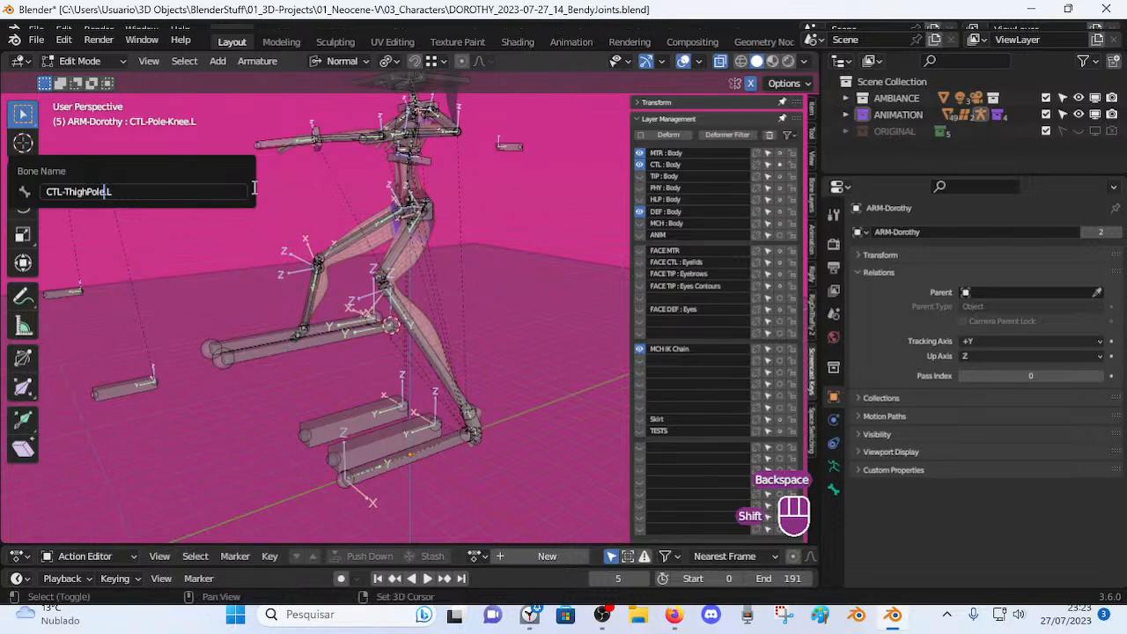
{"action": "key", "text": "Return"}
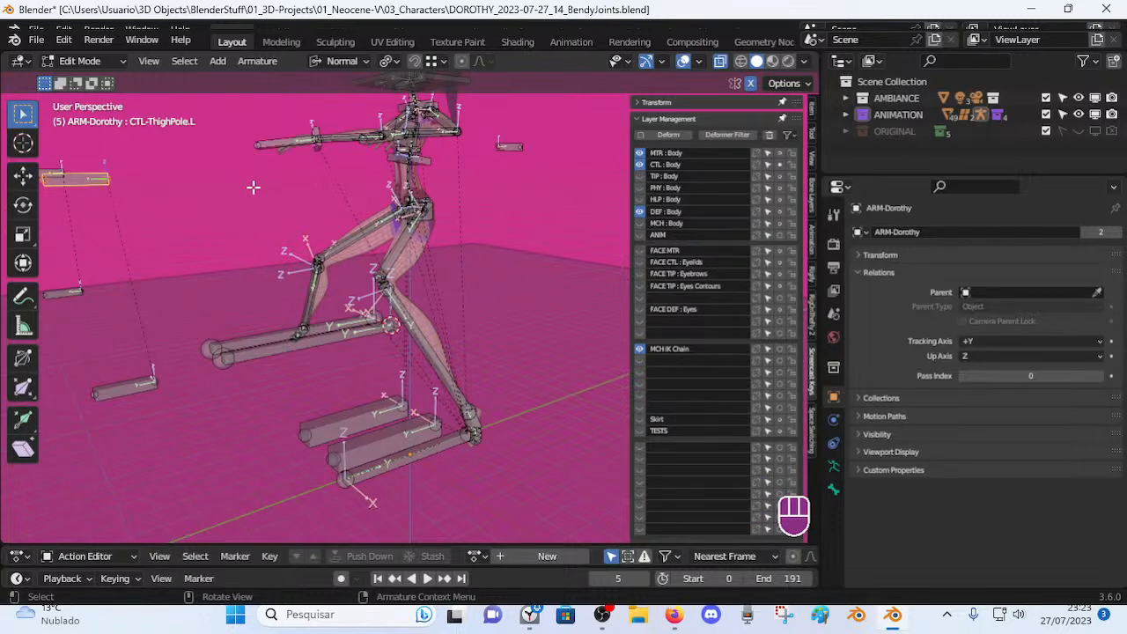
Rename the duplicated lower pole bone on the left side as CTL-ShinPoleL.
{"action": "left_click", "coordinate": [126, 384]}
{"action": "key", "text": "F2"}
{"action": "key", "text": "Right"}
{"action": "key", "text": "Right"}
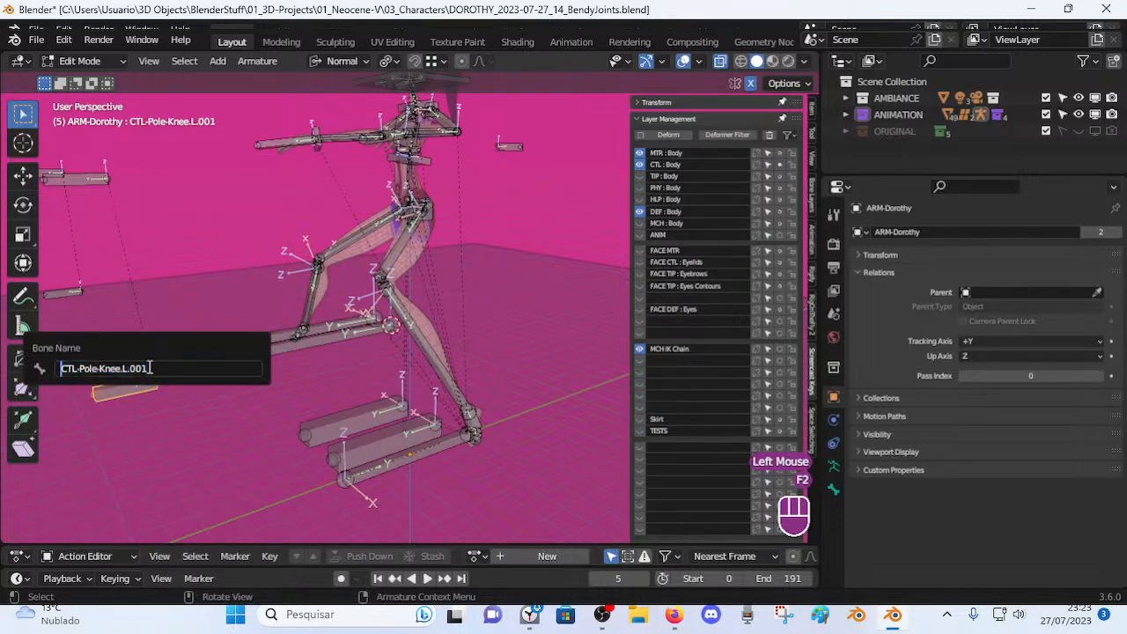
{"action": "key", "text": "shift"}
{"action": "type", "text": "Shin"}
{"action": "key", "text": "shift+Right"}
{"action": "key", "text": "shift+Right"}
{"action": "key", "text": "shift+Right"}
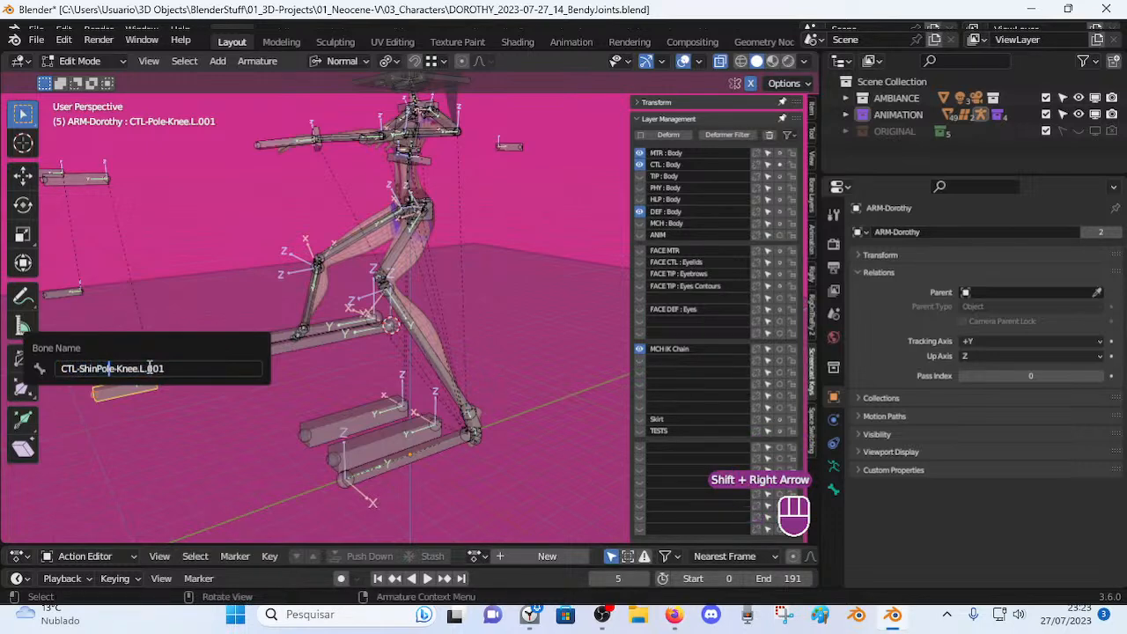
{"action": "key", "text": "Right"}
{"action": "key", "text": "shift+Right"}
{"action": "key", "text": "shift+Right"}
{"action": "key", "text": "shift+Right"}
{"action": "key", "text": "shift+Right"}
{"action": "key", "text": "BackSpace"}
{"action": "key", "text": "Right"}
{"action": "key", "text": "Right"}
{"action": "key", "text": "shift+Right"}
{"action": "key", "text": "shift+Right"}
{"action": "key", "text": "shift+Right"}
{"action": "key", "text": "shift+Right"}
{"action": "key", "text": "BackSpace"}
{"action": "key", "text": "Return"}
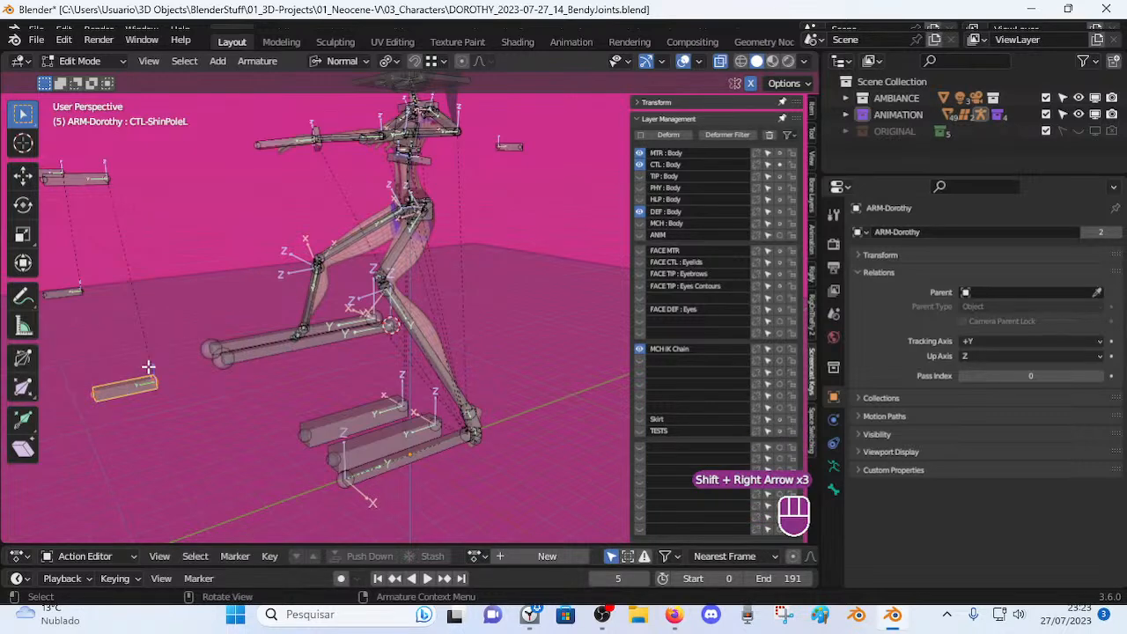
Copy the left shin pole's name to the lower right-side pole bone and edit it to CTL-ShinPole.R.
{"action": "left_click", "coordinate": [81, 182], "text": "shift"}
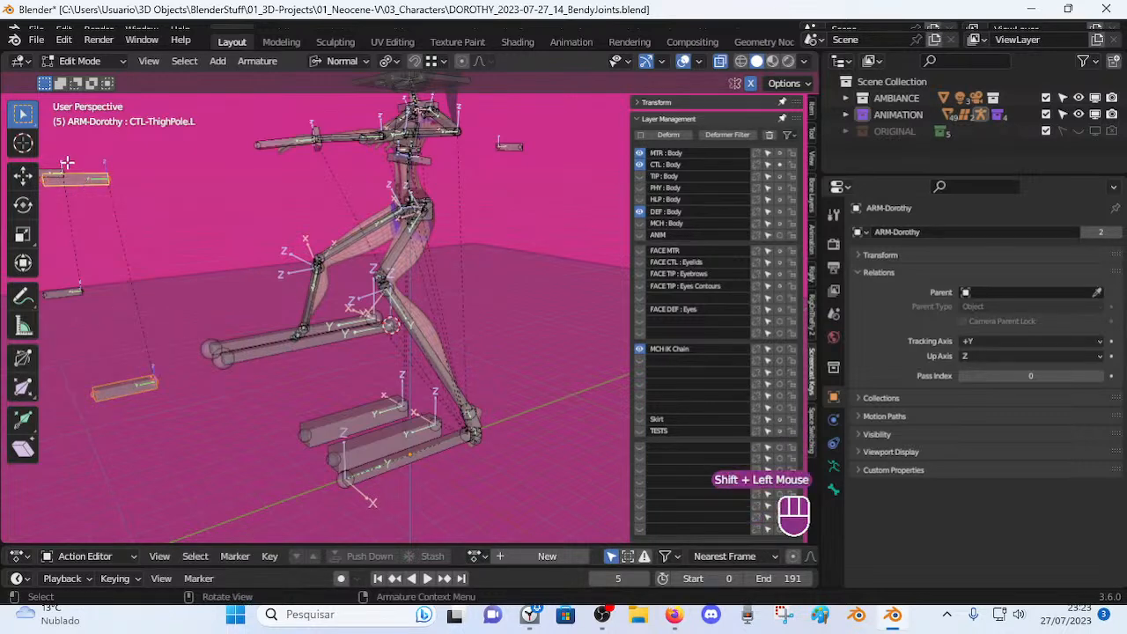
{"action": "double_click", "coordinate": [50, 167]}
{"action": "left_click", "coordinate": [57, 303]}
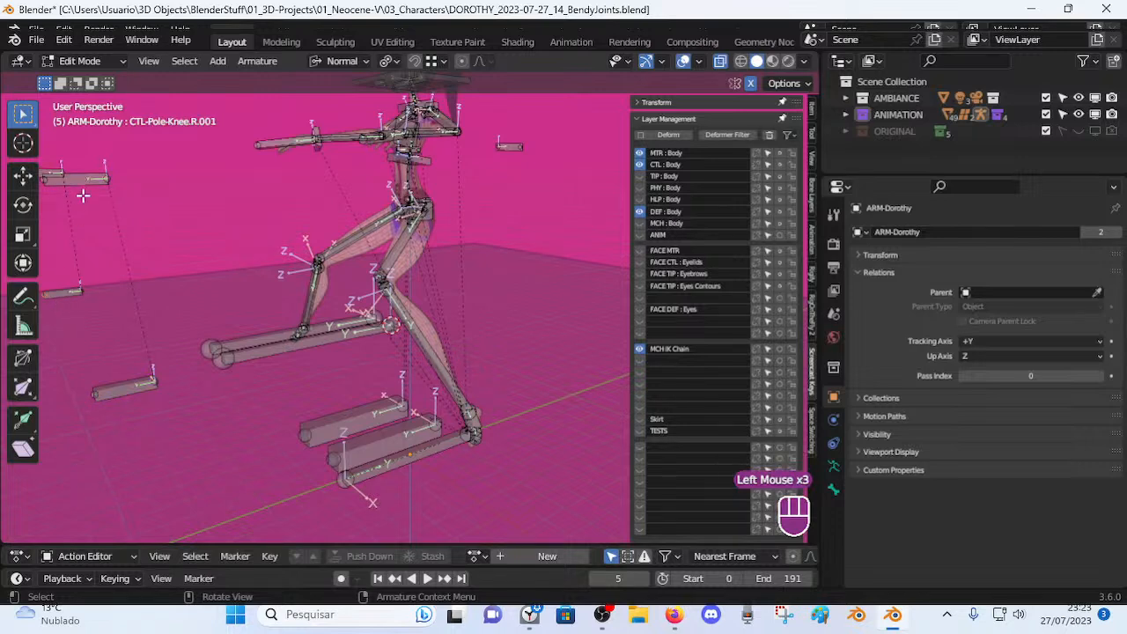
{"action": "left_click", "coordinate": [134, 392]}
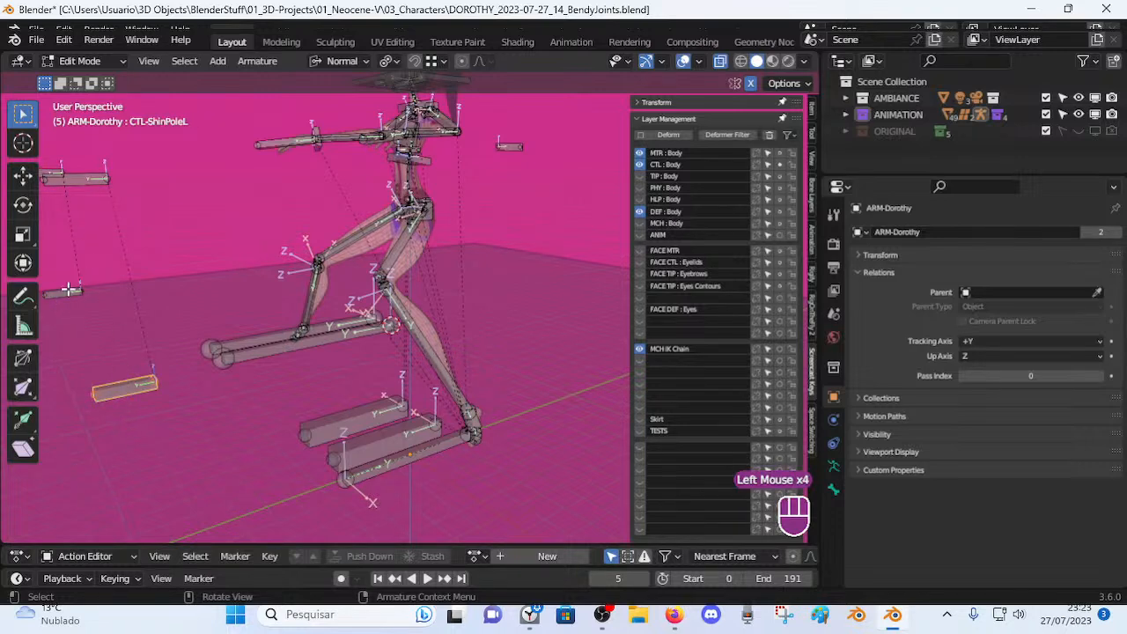
{"action": "left_click", "coordinate": [69, 291]}
{"action": "left_click", "coordinate": [127, 392]}
{"action": "key", "text": "F2"}
{"action": "key", "text": "ctrl+c"}
{"action": "left_click", "coordinate": [64, 293]}
{"action": "key", "text": "F2"}
{"action": "key", "text": "ctrl+v"}
{"action": "key", "text": "BackSpace"}
{"action": "type", "text": "R"}
{"action": "key", "text": "Return"}
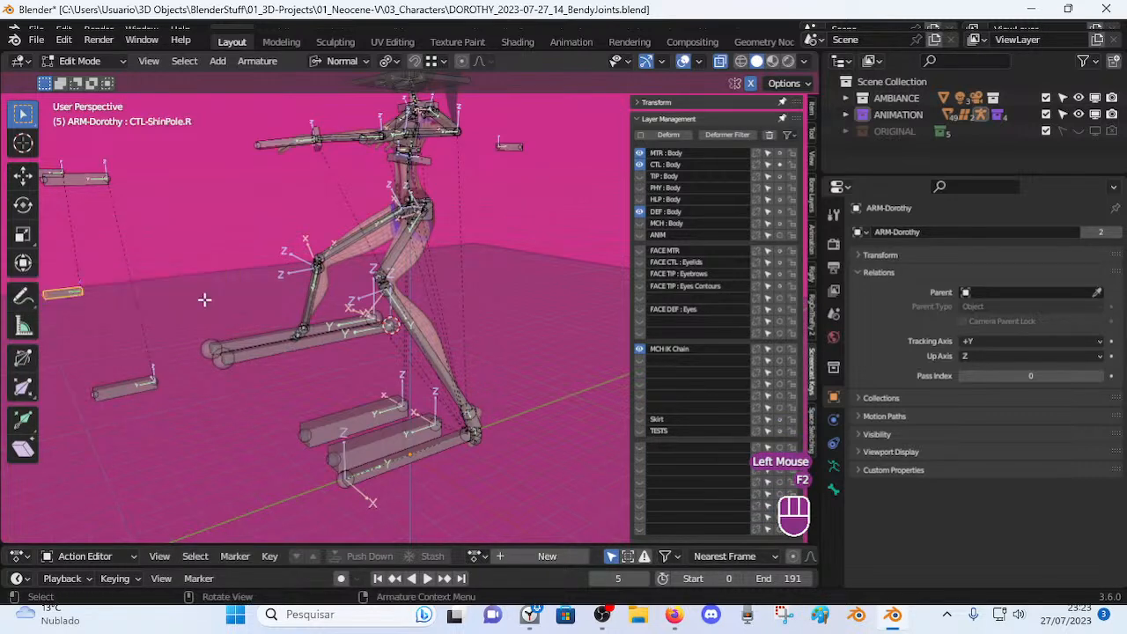
Correct the name of the lower left-side pole bone to CTL-ShinPole.L.
{"action": "left_click", "coordinate": [145, 380]}
{"action": "key", "text": "F2"}
{"action": "type", "text": ".L"}
{"action": "key", "text": "Return"}
Check the pole bones' names and rename the left shin pole as CTL-Shin-Pole.L.
{"action": "left_click", "coordinate": [91, 181]}
{"action": "middle_click_drag", "start_coordinate": [90, 180], "coordinate": [145, 194], "text": "shift"}
{"action": "left_click", "coordinate": [100, 182]}
{"action": "left_click", "coordinate": [99, 183]}
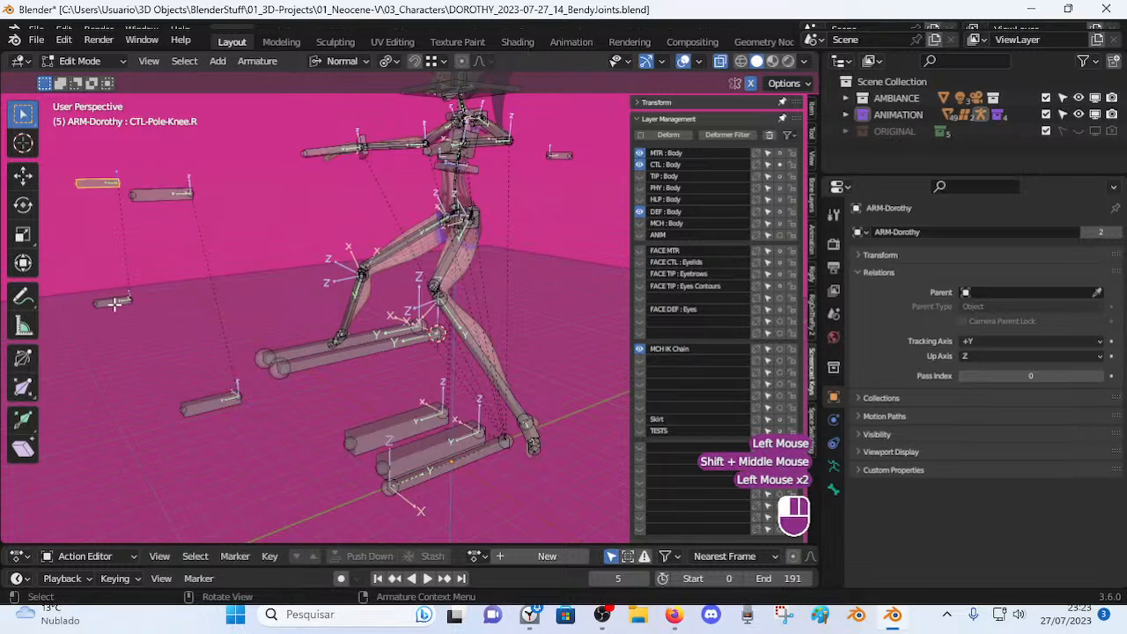
{"action": "left_click", "coordinate": [145, 192]}
{"action": "left_click", "coordinate": [208, 387]}
{"action": "left_click", "coordinate": [163, 201]}
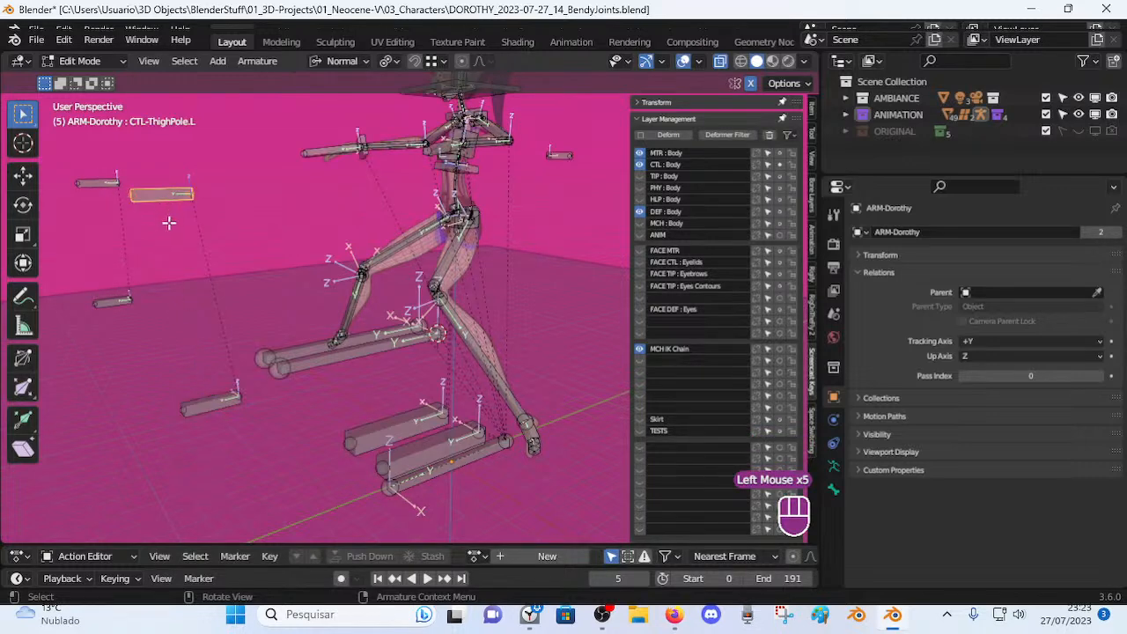
{"action": "left_click", "coordinate": [215, 392]}
{"action": "key", "text": "F2"}
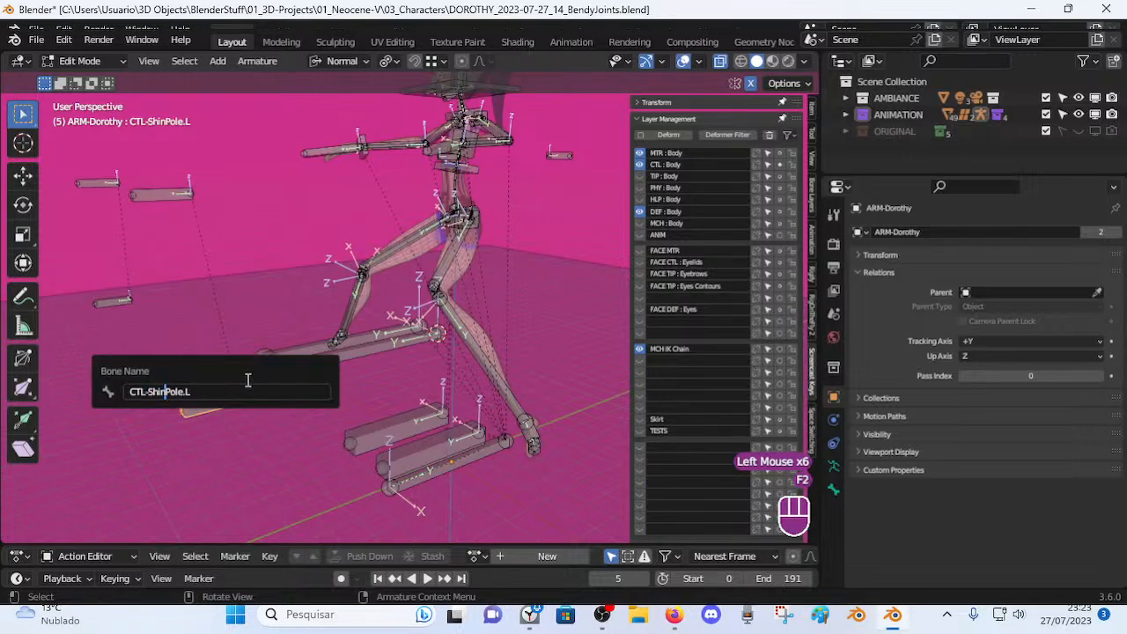
{"action": "type", "text": "-"}
{"action": "key", "text": "Return"}
Rename the right shin pole bone as CTL-Shin-Pole.R.
{"action": "left_click", "coordinate": [111, 299]}
{"action": "key", "text": "F2"}
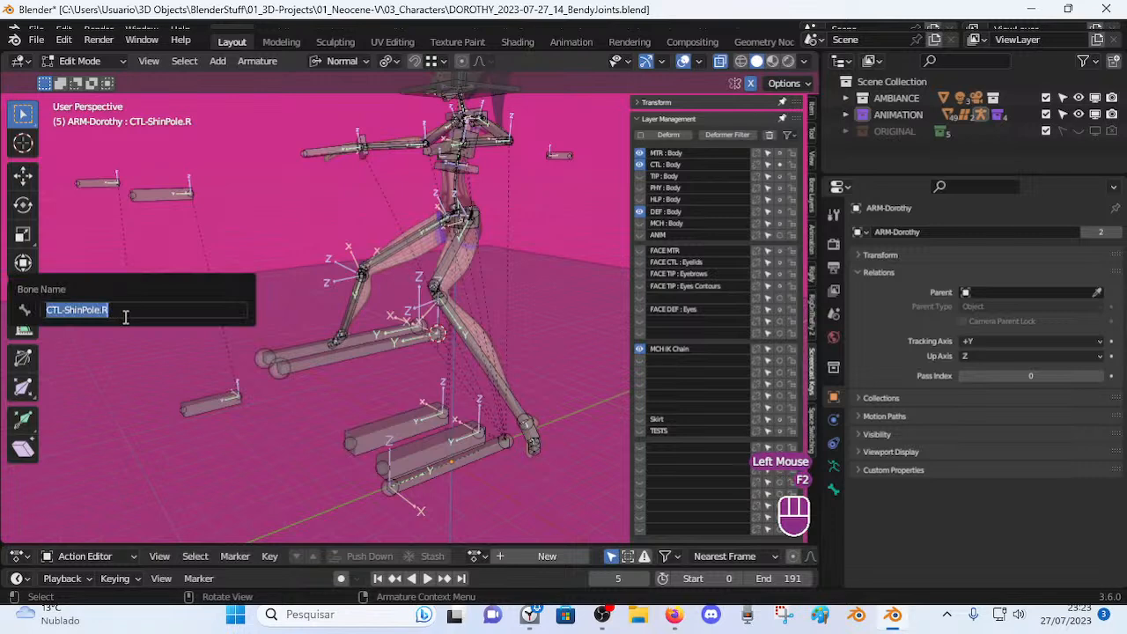
{"action": "left_click", "coordinate": [77, 310]}
{"action": "key", "text": "Return"}
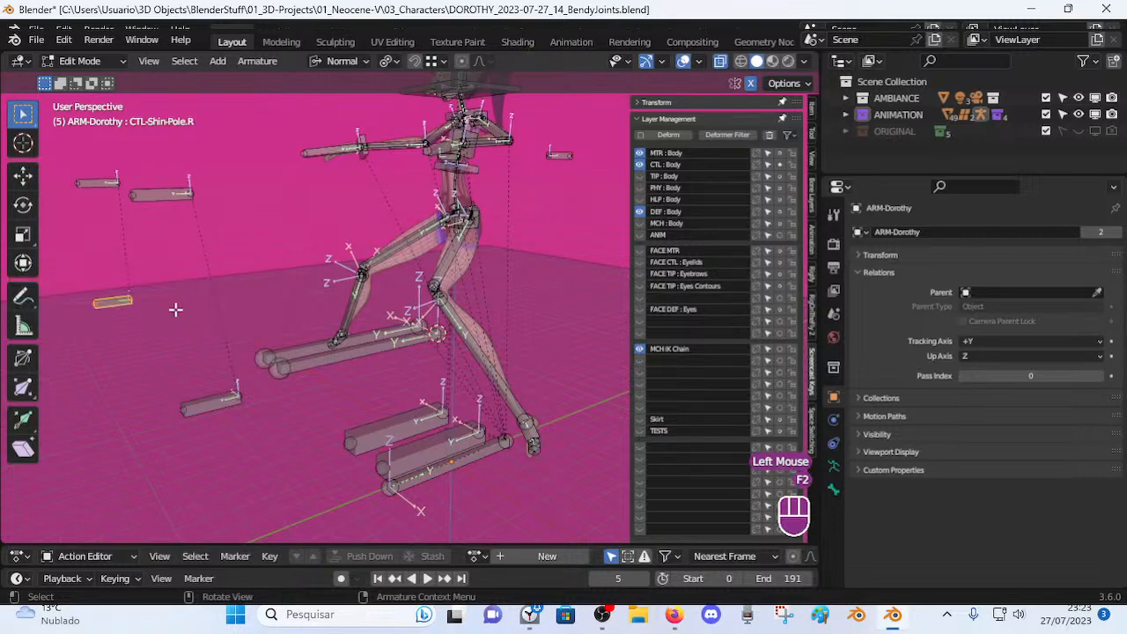
Rename the upper left-side pole bone as CTL-Thigh-Pole.L.
{"action": "left_click", "coordinate": [146, 201]}
{"action": "key", "text": "F2"}
{"action": "left_click", "coordinate": [116, 202]}
{"action": "type", "text": "-Pole-Knee.R"}
{"action": "key", "text": "Return"}
Copy the left thigh pole's name to the upper right-side pole bone and edit it to CTL-Thigh-Pole.R.
{"action": "left_click", "coordinate": [101, 179]}
{"action": "key", "text": "F2"}
{"action": "left_click", "coordinate": [90, 181]}
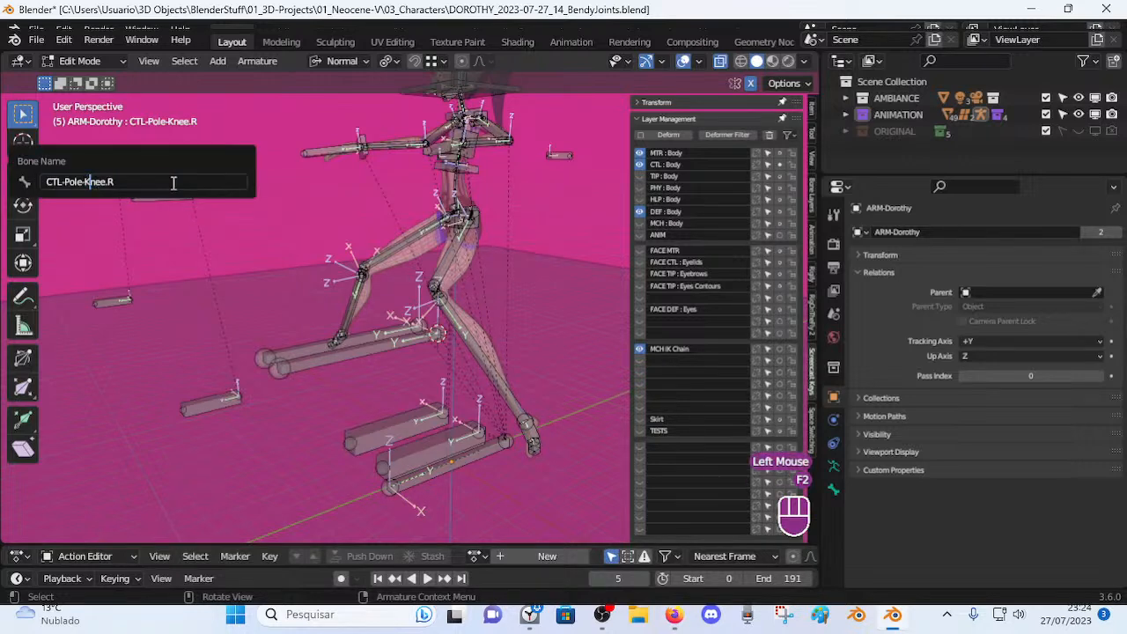
{"action": "left_click", "coordinate": [155, 205]}
{"action": "left_click", "coordinate": [150, 199]}
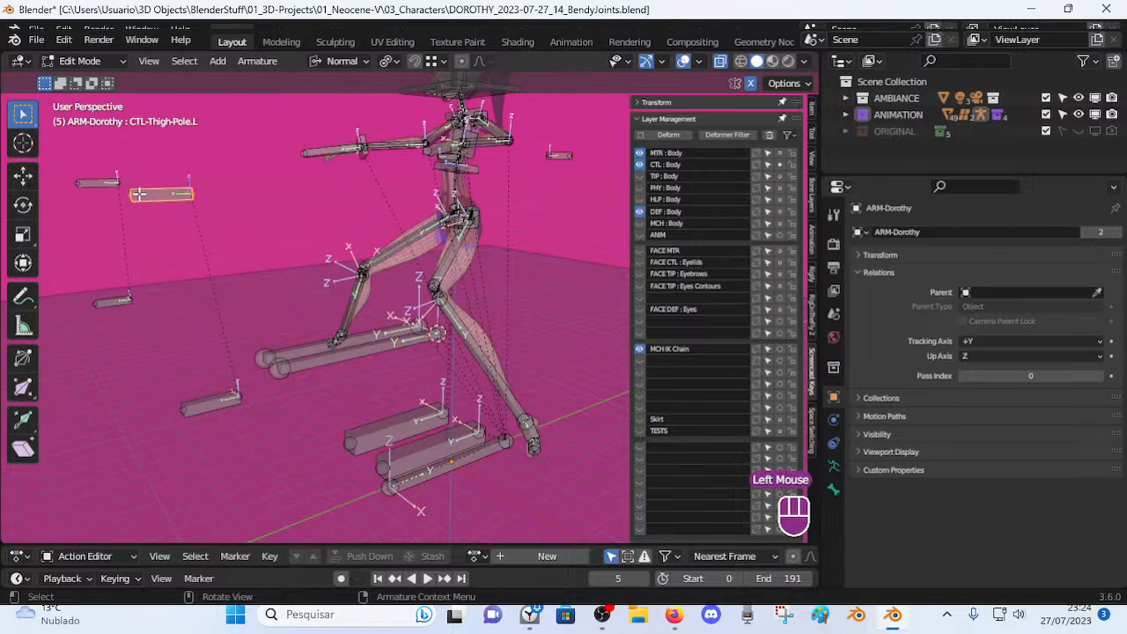
{"action": "left_click", "coordinate": [103, 181]}
{"action": "key", "text": "F2"}
{"action": "left_click", "coordinate": [86, 181]}
{"action": "left_click", "coordinate": [161, 194]}
{"action": "key", "text": "F2"}
{"action": "key", "text": "ctrl+c"}
{"action": "left_click", "coordinate": [105, 179]}
{"action": "key", "text": "F2"}
{"action": "key", "text": "ctrl+v"}
{"action": "key", "text": "BackSpace"}
{"action": "type", "text": "R"}
{"action": "key", "text": "Return"}
{"action": "left_click", "coordinate": [163, 193]}
{"action": "left_click", "coordinate": [221, 398]}
{"action": "middle_click_drag", "start_coordinate": [221, 398], "coordinate": [217, 364]}
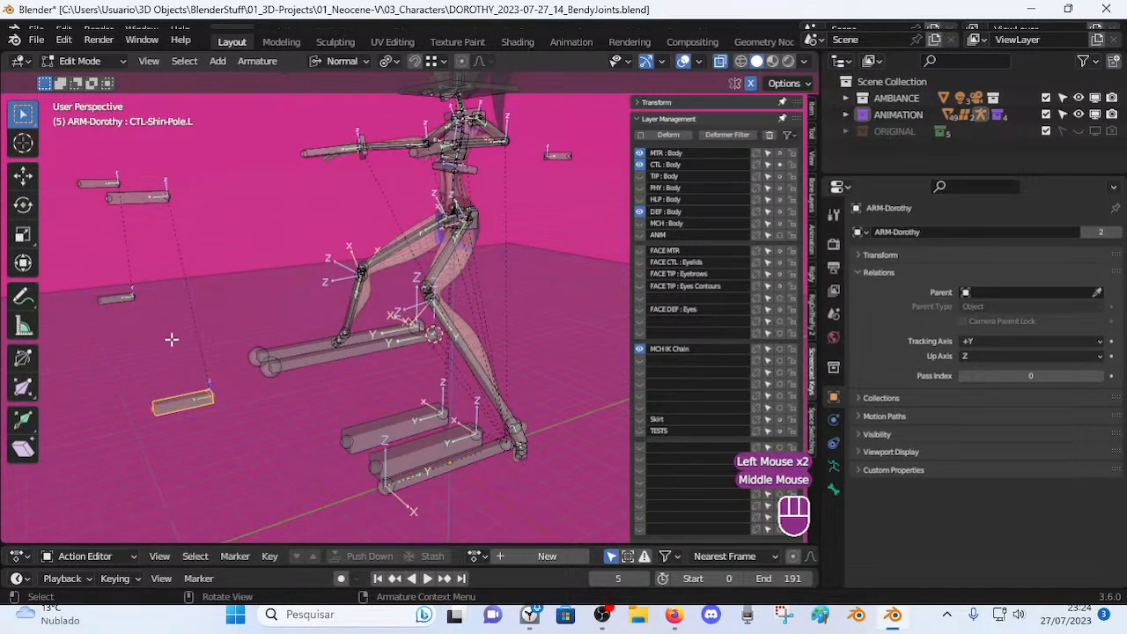
{"action": "left_click", "coordinate": [144, 198]}
{"action": "left_click", "coordinate": [179, 402]}
{"action": "key", "text": "g"}
{"action": "right_click", "coordinate": [173, 384]}
{"action": "left_click", "coordinate": [148, 203]}
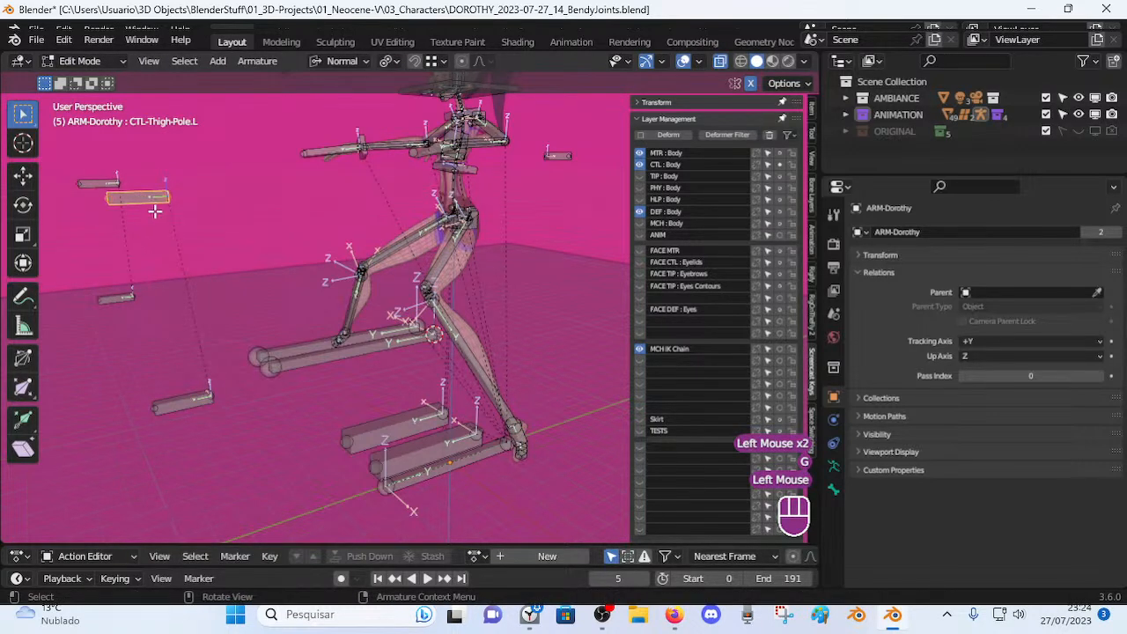
{"action": "key", "text": "g"}
{"action": "right_click", "coordinate": [220, 224]}
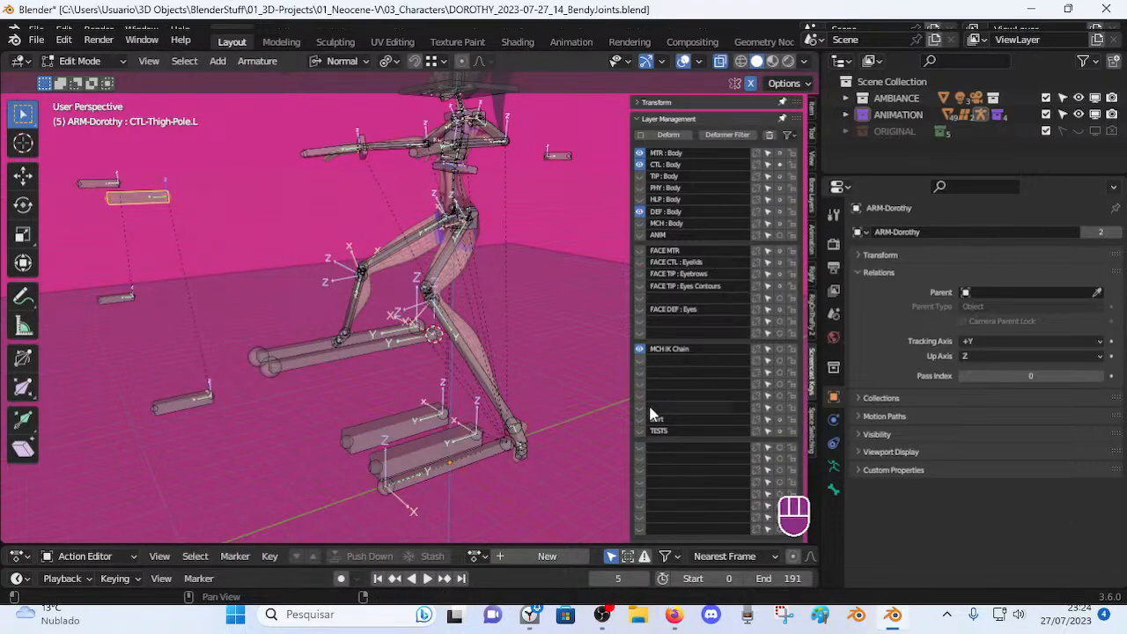
{"action": "left_click", "coordinate": [535, 616]}
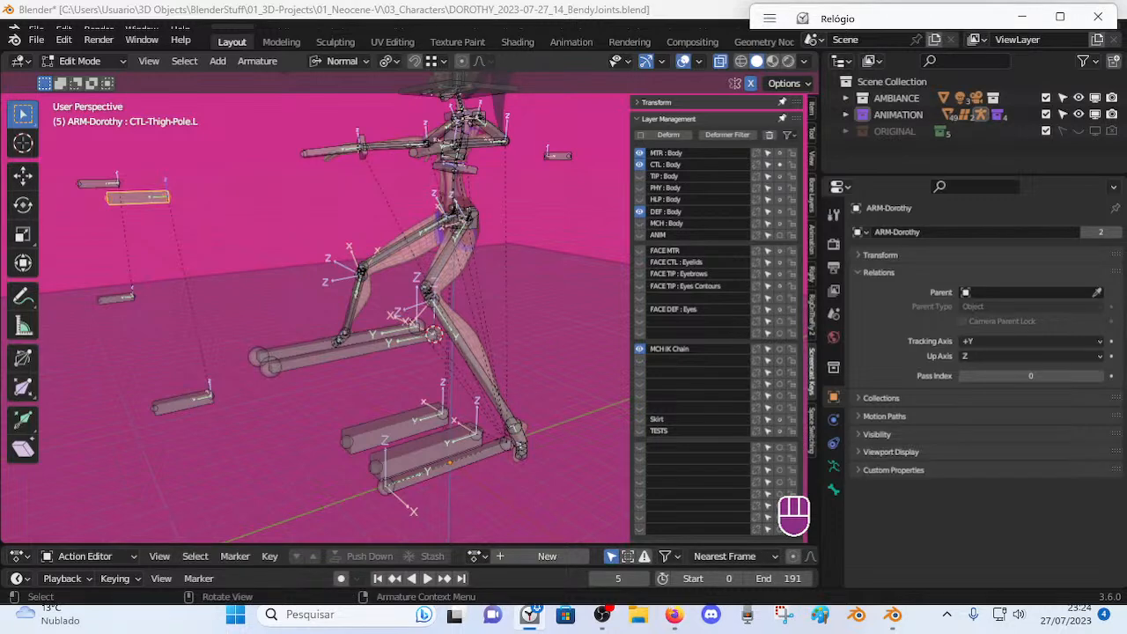
{"action": "left_click", "coordinate": [438, 8]}
Select CTL-Shin-Pole.L and switch the armature back to Pose Mode.
{"action": "middle_click_drag", "start_coordinate": [171, 302], "coordinate": [270, 338]}
{"action": "middle_click_drag", "start_coordinate": [271, 338], "coordinate": [263, 346]}
{"action": "middle_click_drag", "start_coordinate": [239, 284], "coordinate": [281, 343]}
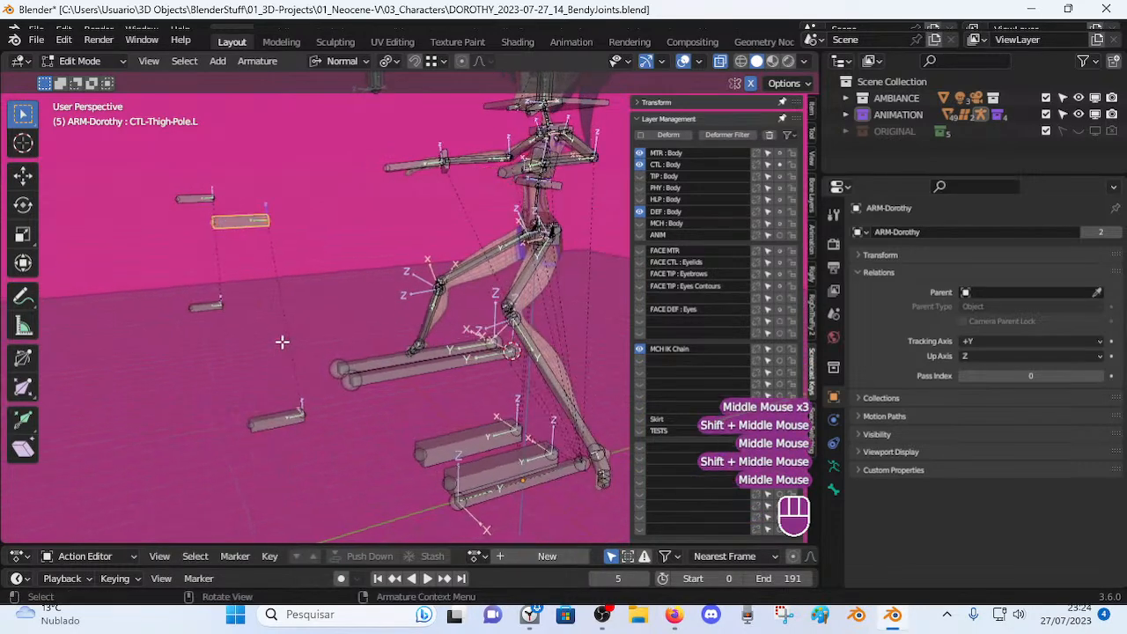
{"action": "left_click", "coordinate": [277, 417]}
{"action": "key", "text": "Tab"}
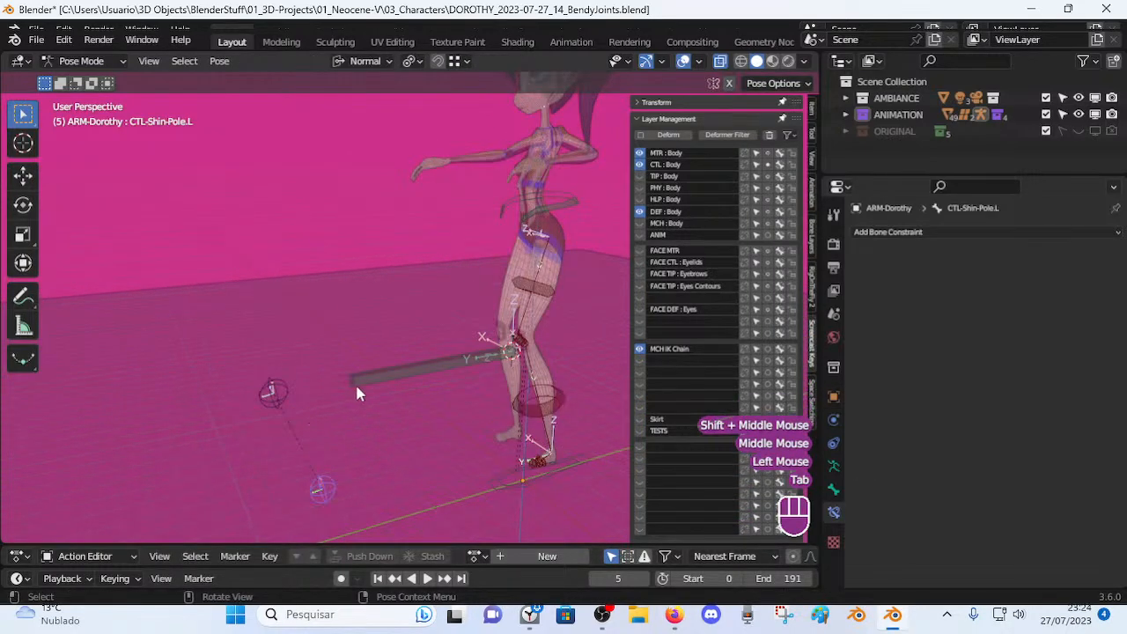
Switch the ARM-Dorothy armature to Edit Mode and reveal all hidden bones.
{"action": "middle_click_drag", "start_coordinate": [354, 383], "coordinate": [318, 388]}
{"action": "key", "text": "Tab"}
{"action": "middle_click_drag", "start_coordinate": [261, 335], "coordinate": [344, 381]}
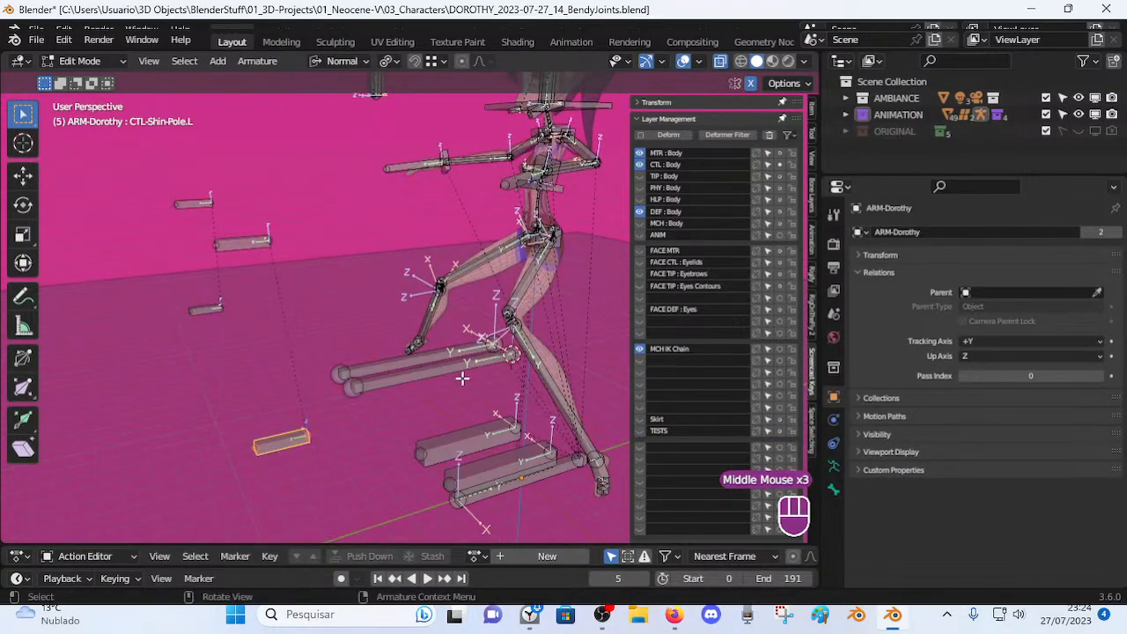
{"action": "middle_click_drag", "start_coordinate": [462, 377], "coordinate": [340, 368]}
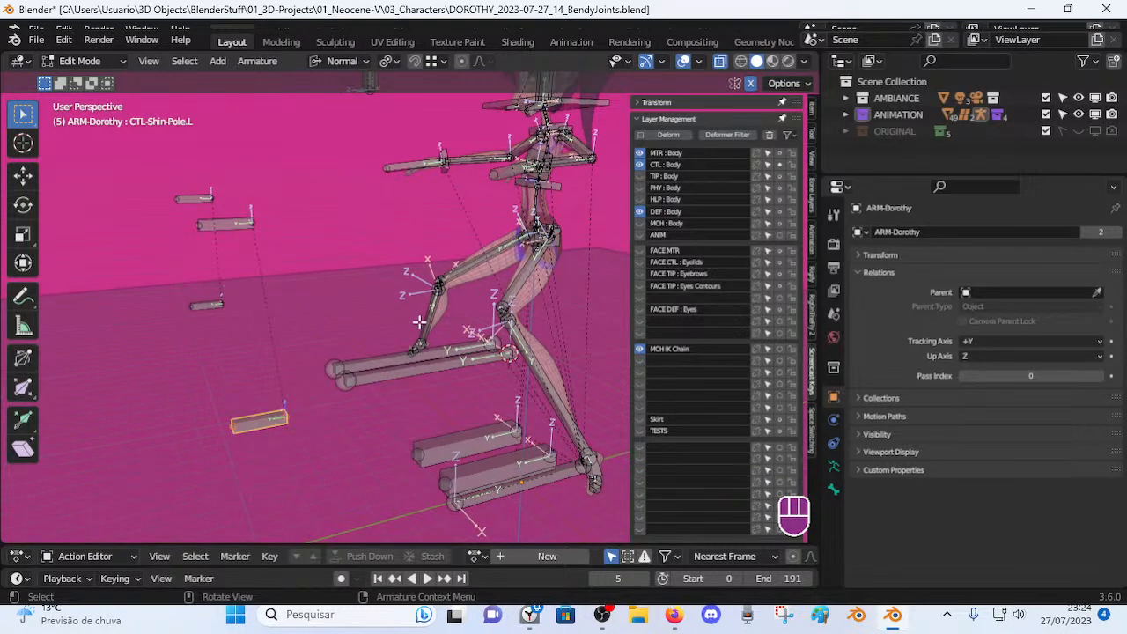
{"action": "key", "text": "alt+h"}
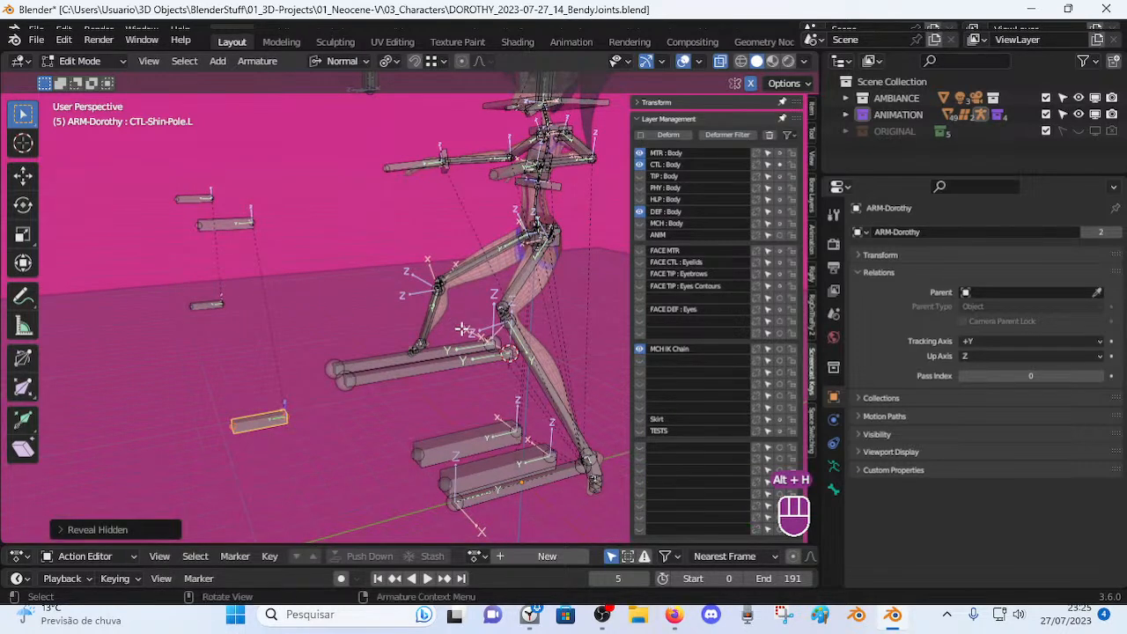
Show the MCH : Body layer to examine the MCH-KneePole2.L bone, reselect CTL-Shin-Pole.L and hide the layer again.
{"action": "left_click", "coordinate": [640, 222]}
{"action": "middle_click_drag", "start_coordinate": [355, 284], "coordinate": [340, 293]}
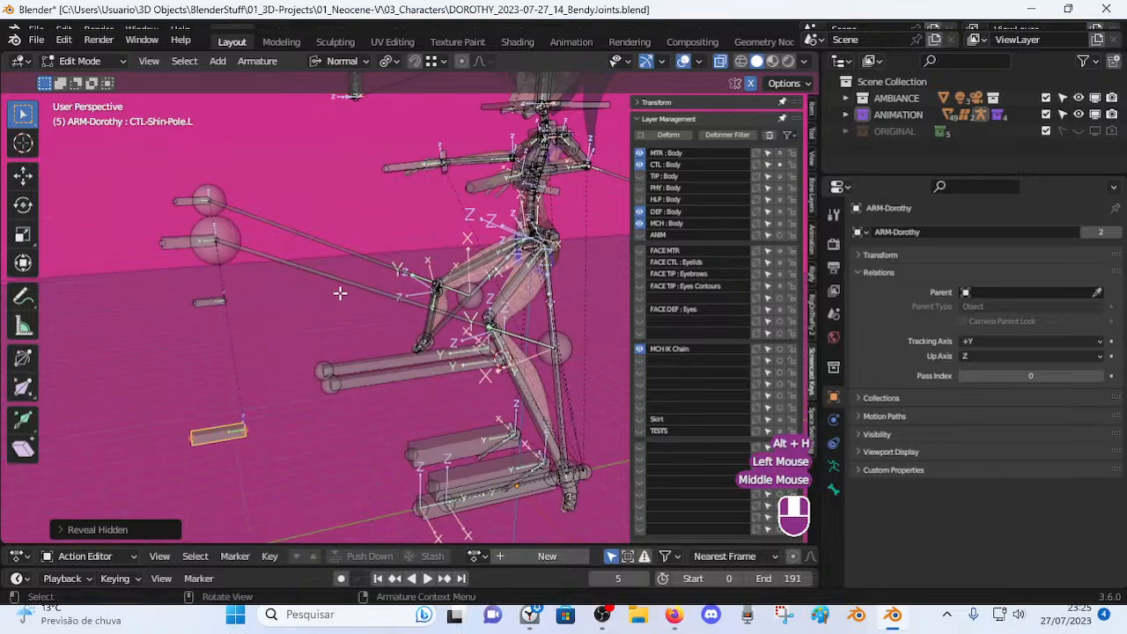
{"action": "left_click", "coordinate": [385, 296]}
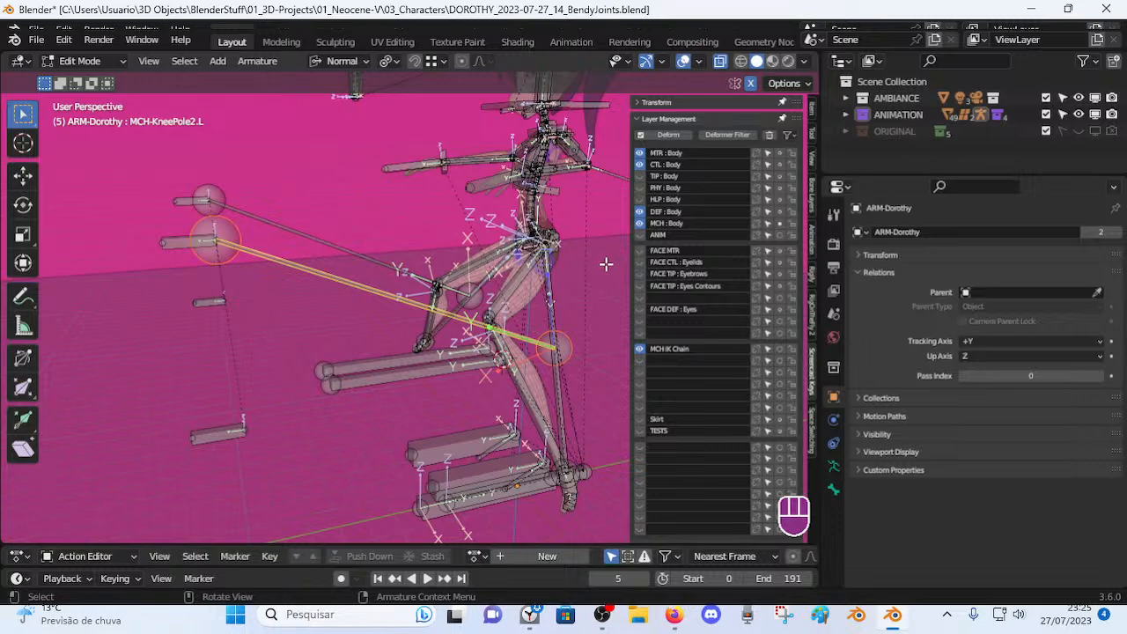
{"action": "left_click", "coordinate": [235, 428]}
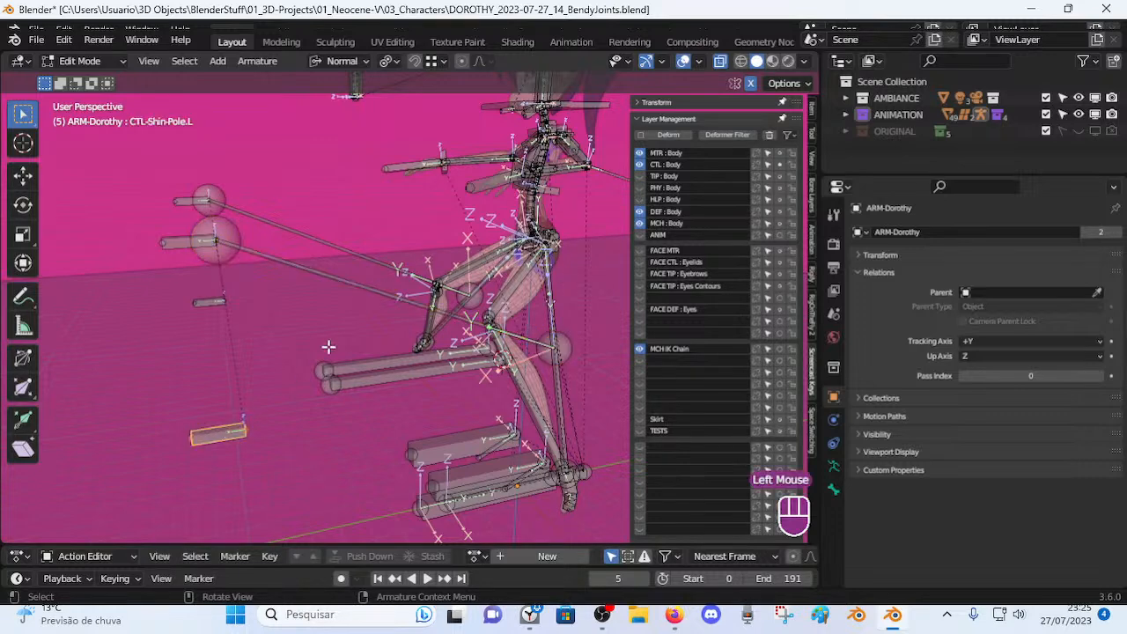
{"action": "left_click", "coordinate": [639, 212]}
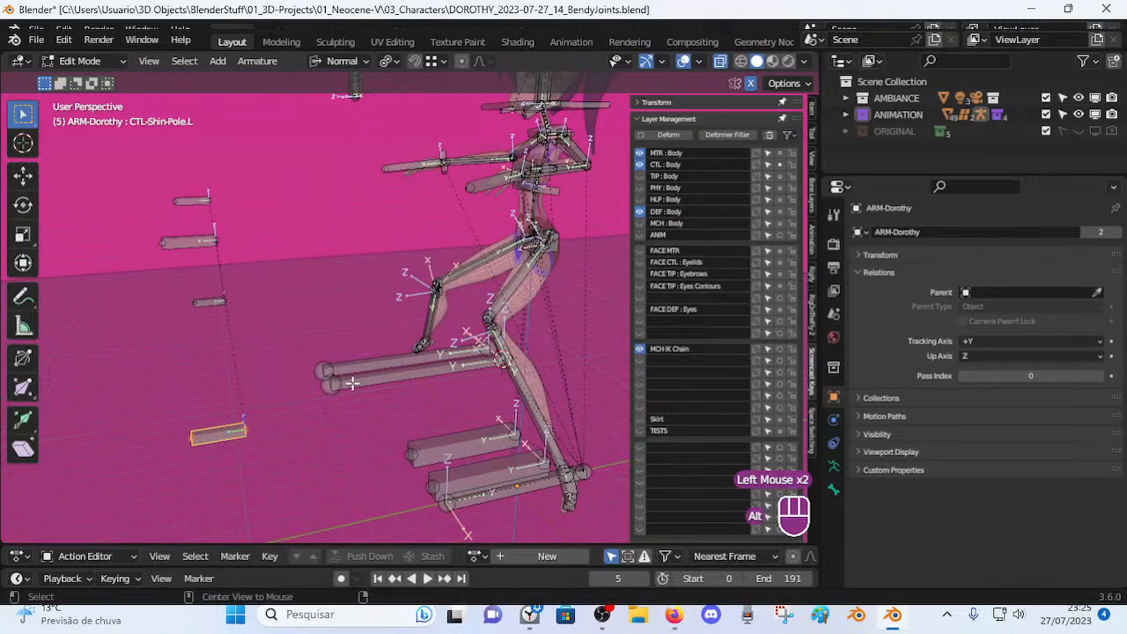
Clear the parent of CTL-Shin-Pole.L and snap the bone to the 3D cursor at the knee.
{"action": "key", "text": "alt+p"}
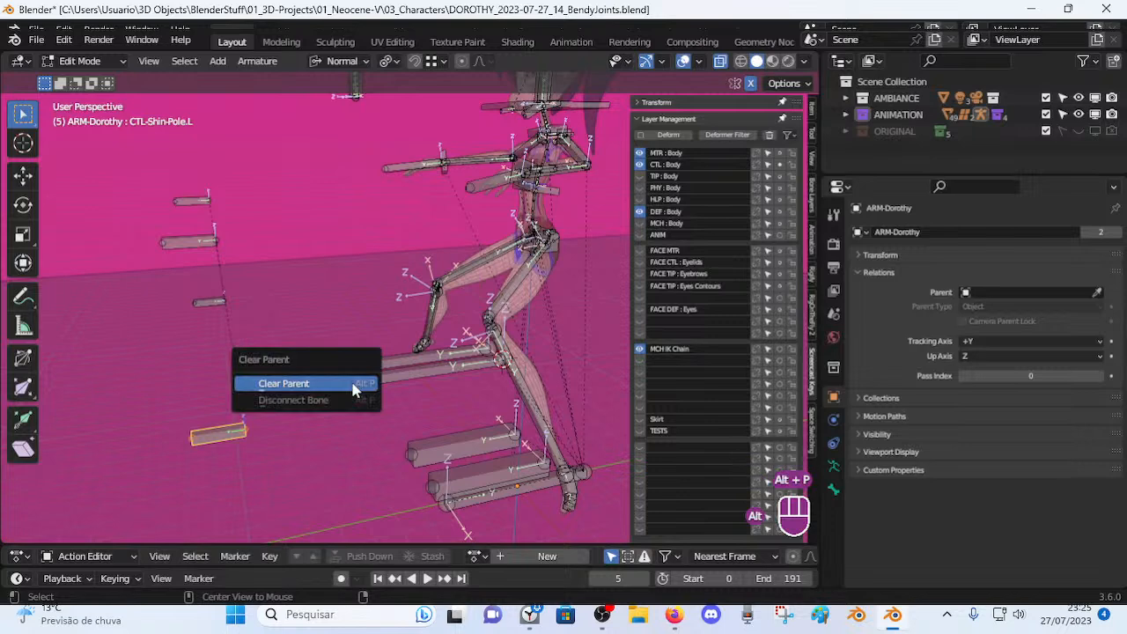
{"action": "left_click", "coordinate": [351, 382]}
{"action": "middle_click_drag", "start_coordinate": [344, 389], "coordinate": [413, 397]}
{"action": "scroll", "coordinate": [436, 402], "scroll_direction": "up", "scroll_amount": 2}
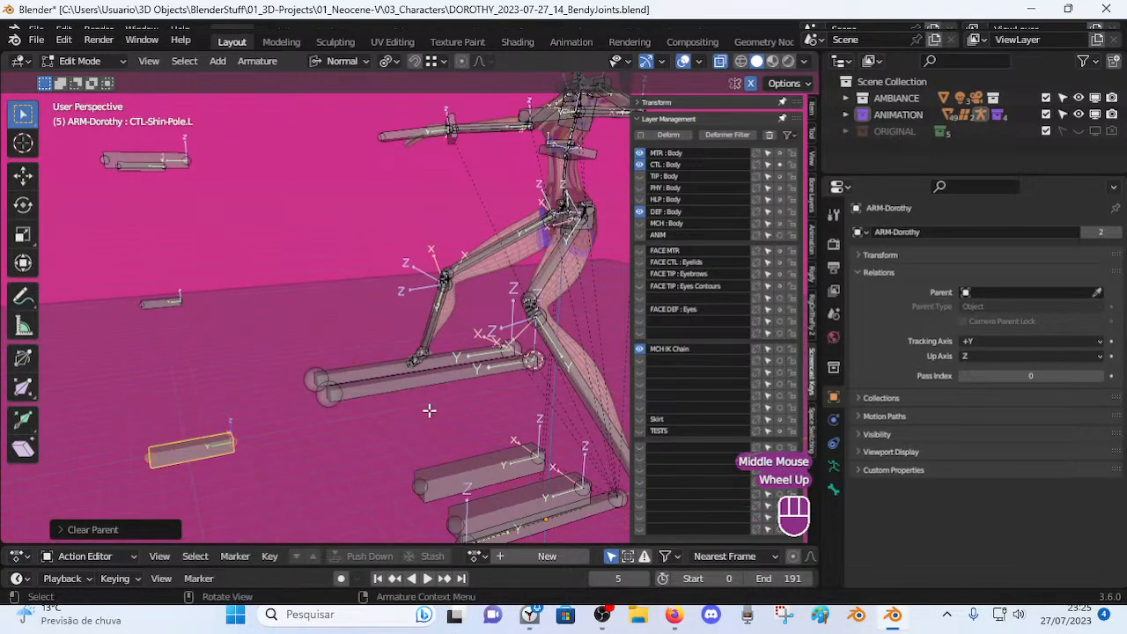
{"action": "key", "text": "shift+s"}
{"action": "key", "text": "8"}
{"action": "middle_click_drag", "start_coordinate": [444, 411], "coordinate": [508, 393]}
{"action": "scroll", "coordinate": [498, 397], "scroll_direction": "up", "scroll_amount": 2}
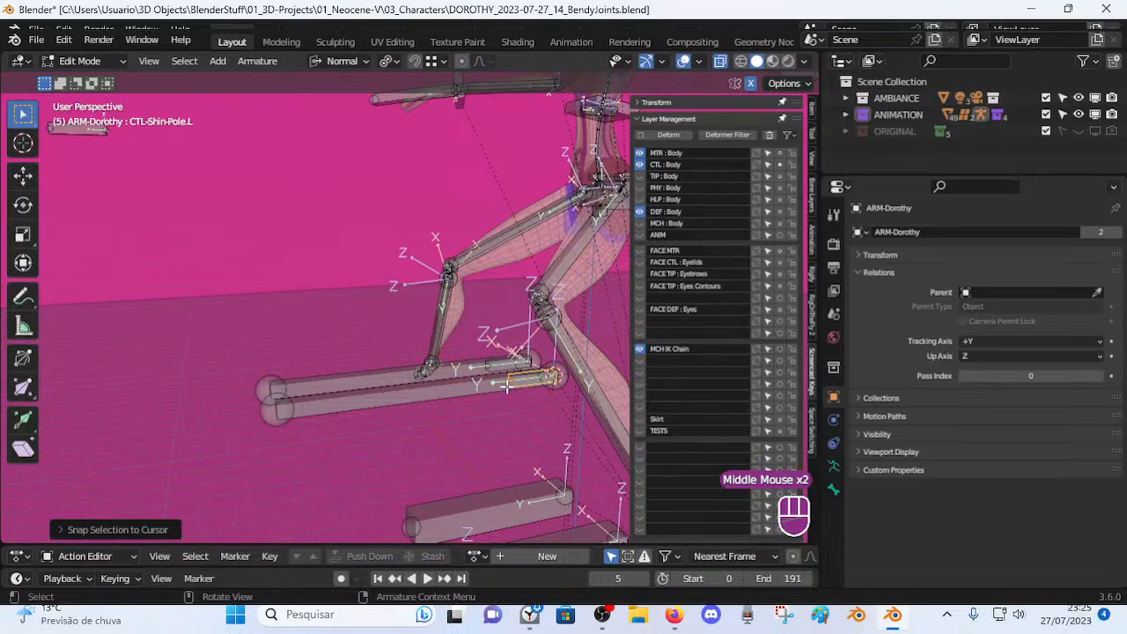
Parent CTL-Shin-Pole.L to the MTR-Leg.L bone and return the armature to Pose Mode.
{"action": "scroll", "coordinate": [495, 385], "scroll_direction": "down", "scroll_amount": 1}
{"action": "scroll", "coordinate": [494, 385], "scroll_direction": "up", "scroll_amount": 1}
{"action": "left_click", "coordinate": [515, 377], "text": "shift"}
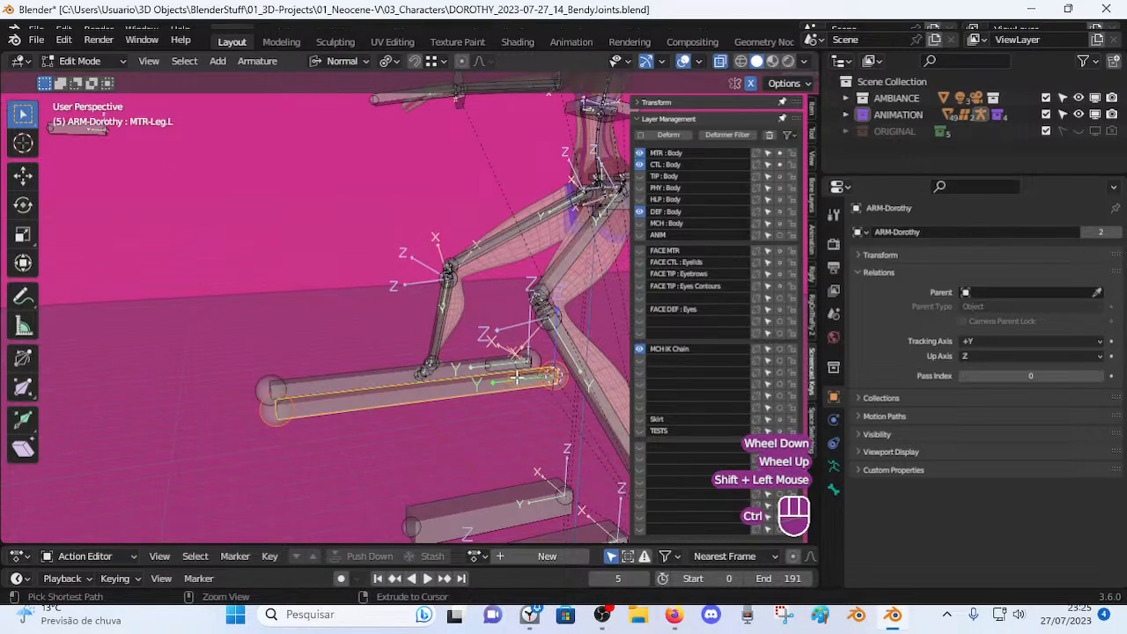
{"action": "key", "text": "ctrl+p"}
{"action": "left_click", "coordinate": [517, 377]}
{"action": "key", "text": "ctrl+Tab"}
{"action": "left_click", "coordinate": [517, 374]}
{"action": "scroll", "coordinate": [507, 380], "scroll_direction": "down", "scroll_amount": 1}
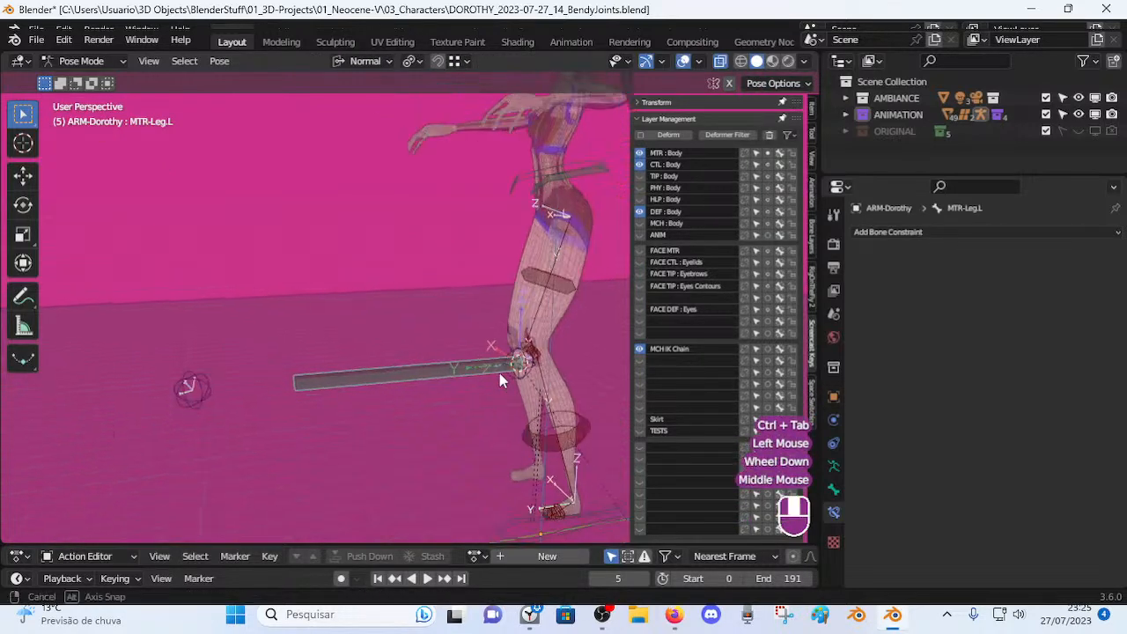
Try moving MTR-Leg.L to test how the newly parented shin pole follows it.
{"action": "middle_click_drag", "start_coordinate": [508, 374], "coordinate": [472, 358]}
{"action": "left_click", "coordinate": [472, 358]}
{"action": "key", "text": "g"}
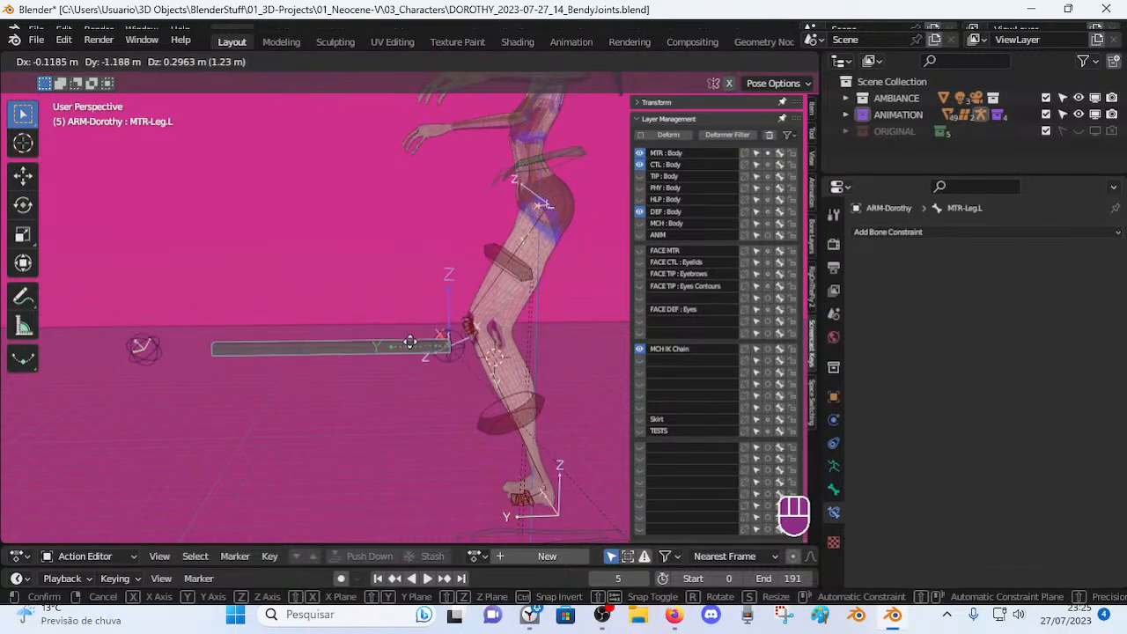
{"action": "key", "text": "Escape"}
{"action": "key", "text": "g"}
{"action": "key", "text": "Escape"}
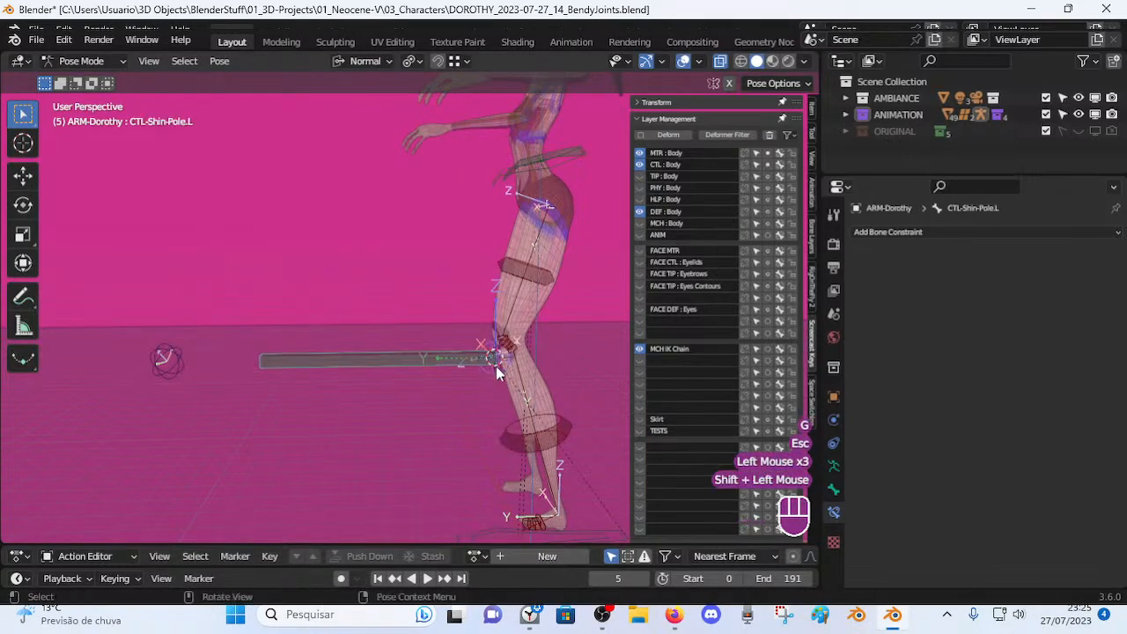
Add a Copy Location constraint to CTL-Shin-Pole.L targeting MTR-Leg.L, with Head/Tail set to 0.300.
{"action": "key", "text": "ctrl+shift+c"}
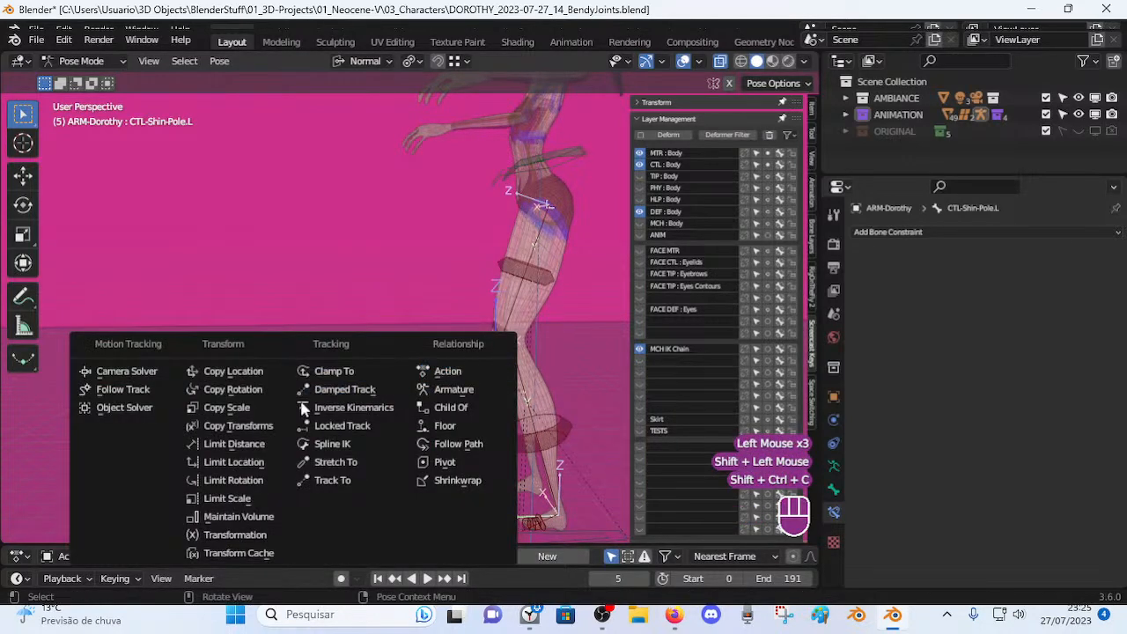
{"action": "left_click", "coordinate": [261, 374]}
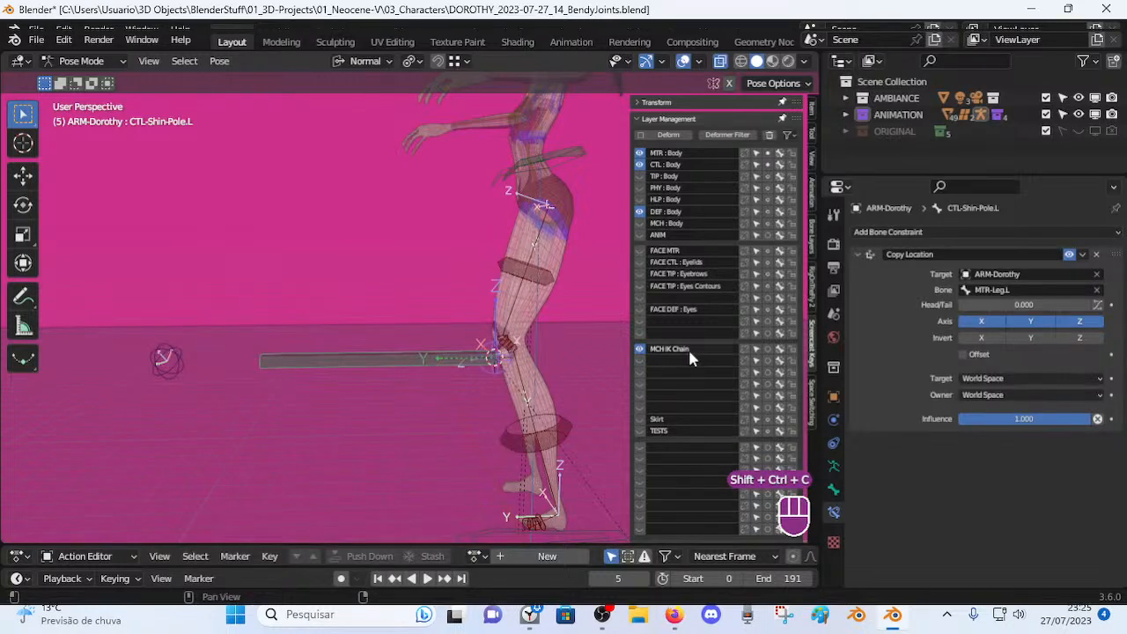
{"action": "left_click_drag", "start_coordinate": [1008, 307], "coordinate": [1037, 307]}
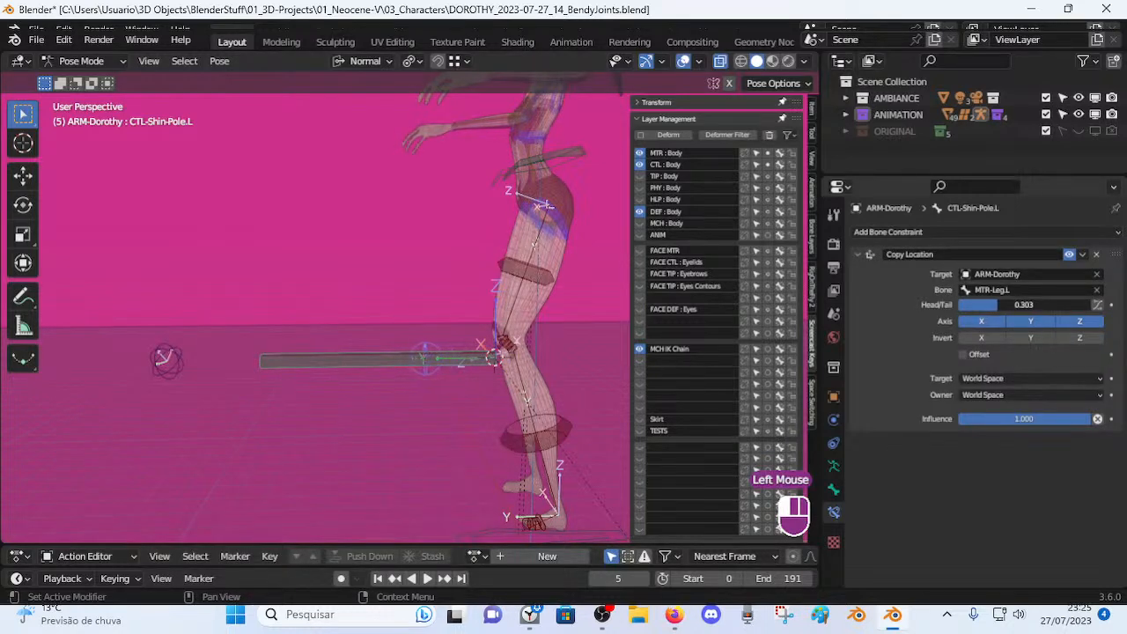
{"action": "left_click", "coordinate": [1006, 304]}
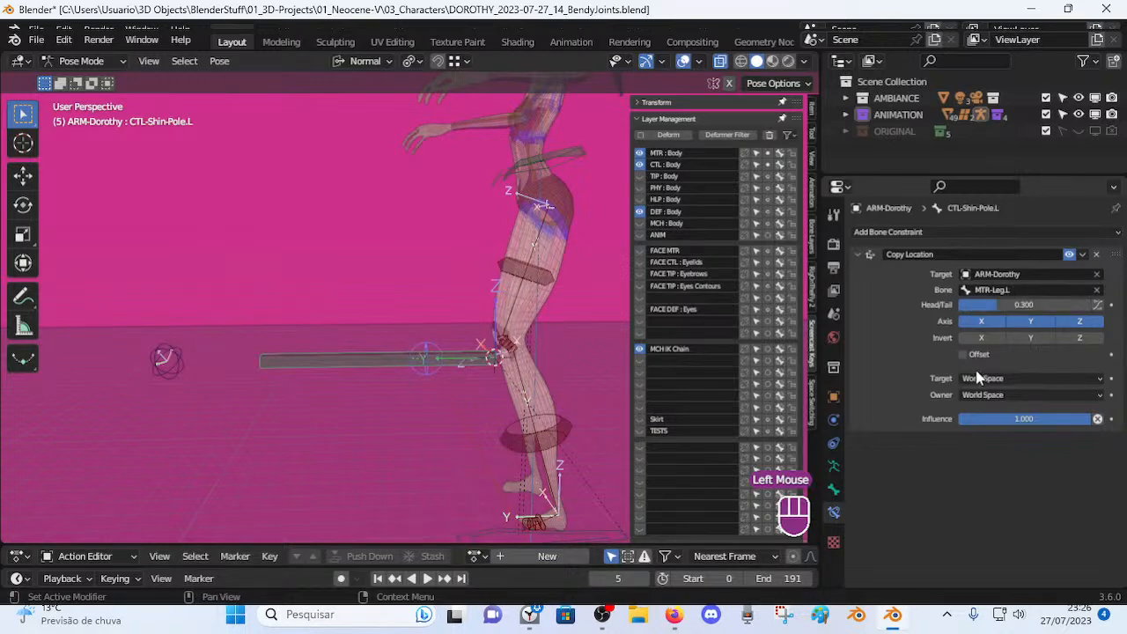
Try rotating MTR-Leg.L around its local Z axis to test the constrained shin pole.
{"action": "scroll", "coordinate": [507, 304], "scroll_direction": "down", "scroll_amount": 2}
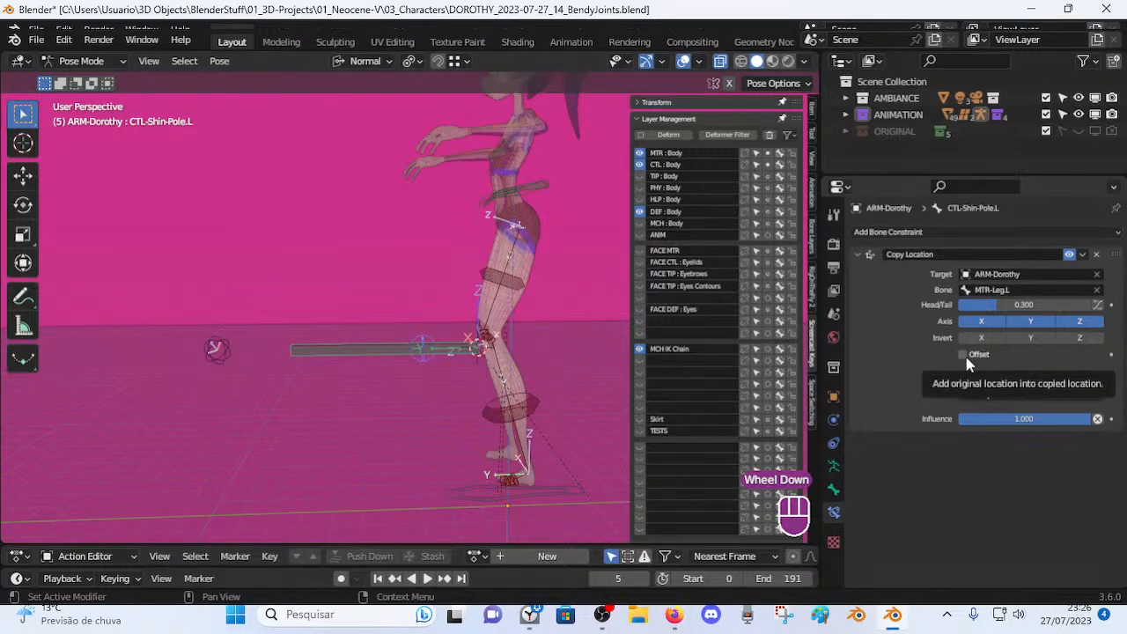
{"action": "left_click", "coordinate": [401, 350]}
{"action": "middle_click_drag", "start_coordinate": [395, 354], "coordinate": [489, 412]}
{"action": "key", "text": "r"}
{"action": "key", "text": "z"}
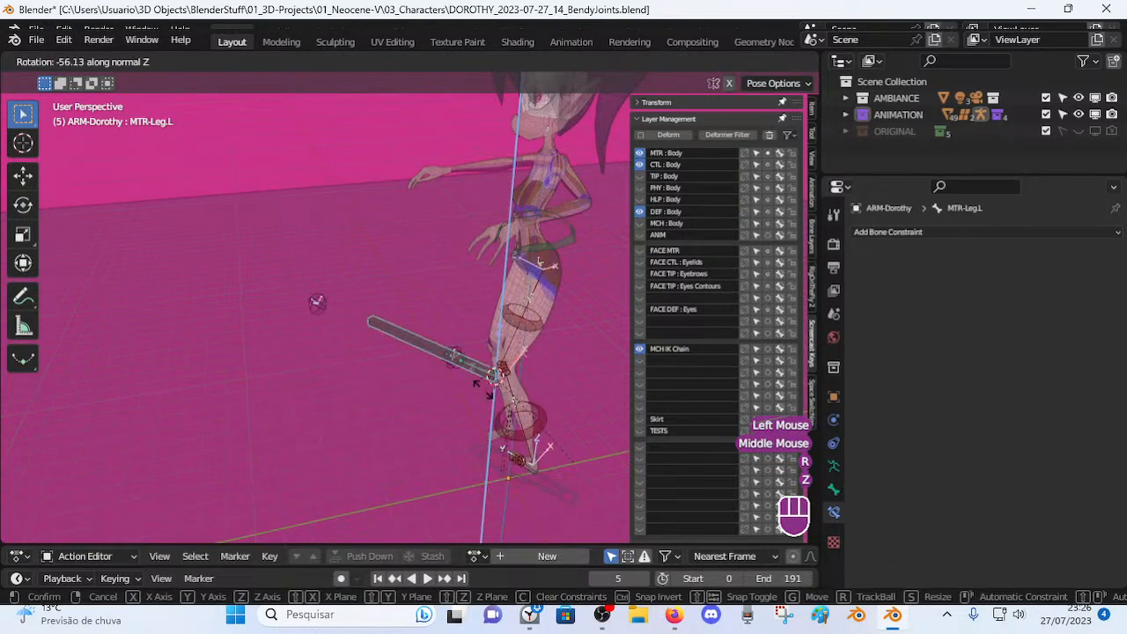
{"action": "key", "text": "Escape"}
{"action": "middle_click_drag", "start_coordinate": [505, 398], "coordinate": [494, 412]}
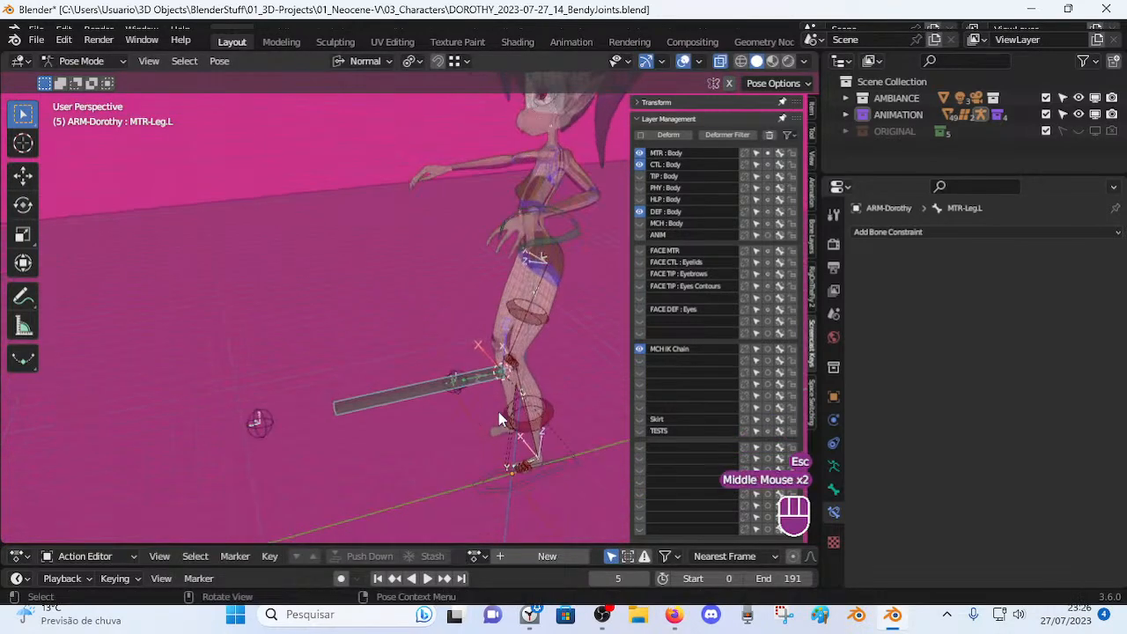
{"action": "key", "text": "r"}
{"action": "key", "text": "z"}
{"action": "key", "text": "Escape"}
Try moving CTL-Shin-Pole.L on its own, and rotate MTR-Leg.L around its Z axis for comparison.
{"action": "left_click", "coordinate": [456, 373]}
{"action": "key", "text": "g"}
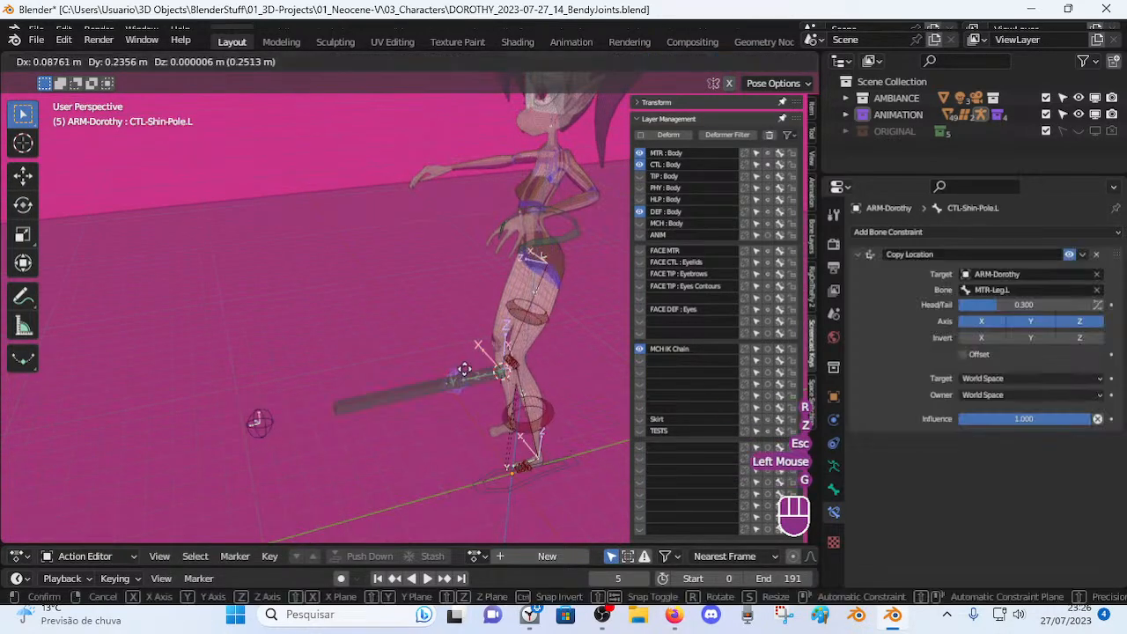
{"action": "key", "text": "Escape"}
{"action": "left_click", "coordinate": [483, 381]}
{"action": "key", "text": "r"}
{"action": "key", "text": "z"}
{"action": "key", "text": "Escape"}
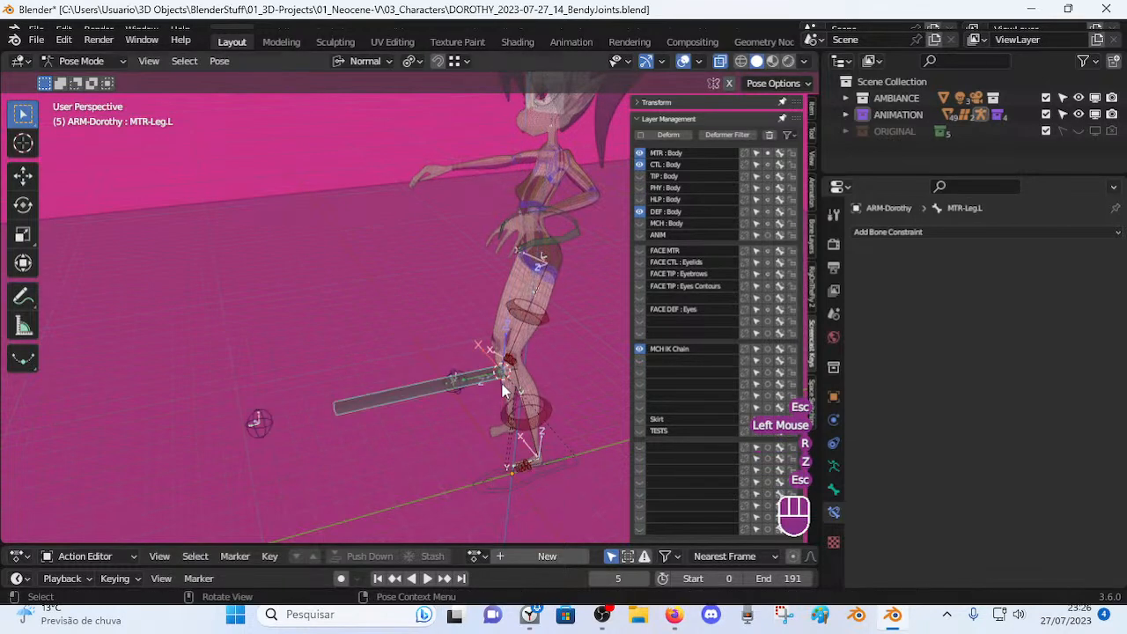
Test the leg by moving MTR-Leg.L forward and up about 0.8 m and raising CTL-Thigh-Pole.L.
{"action": "middle_click_drag", "start_coordinate": [493, 388], "coordinate": [437, 356]}
{"action": "key", "text": "g"}
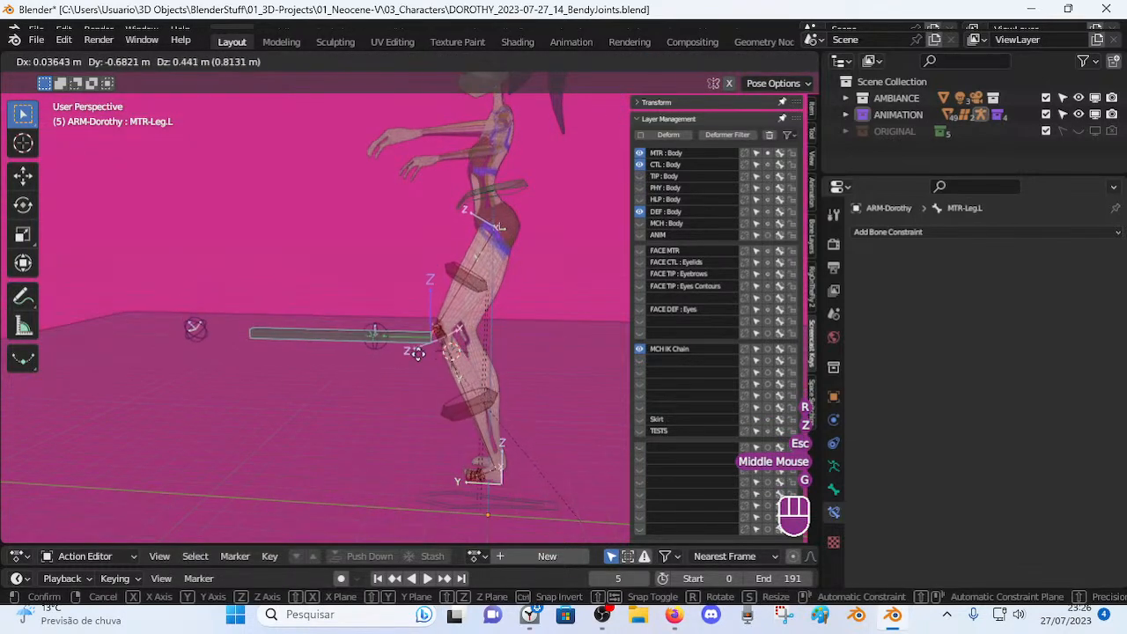
{"action": "left_click", "coordinate": [419, 354]}
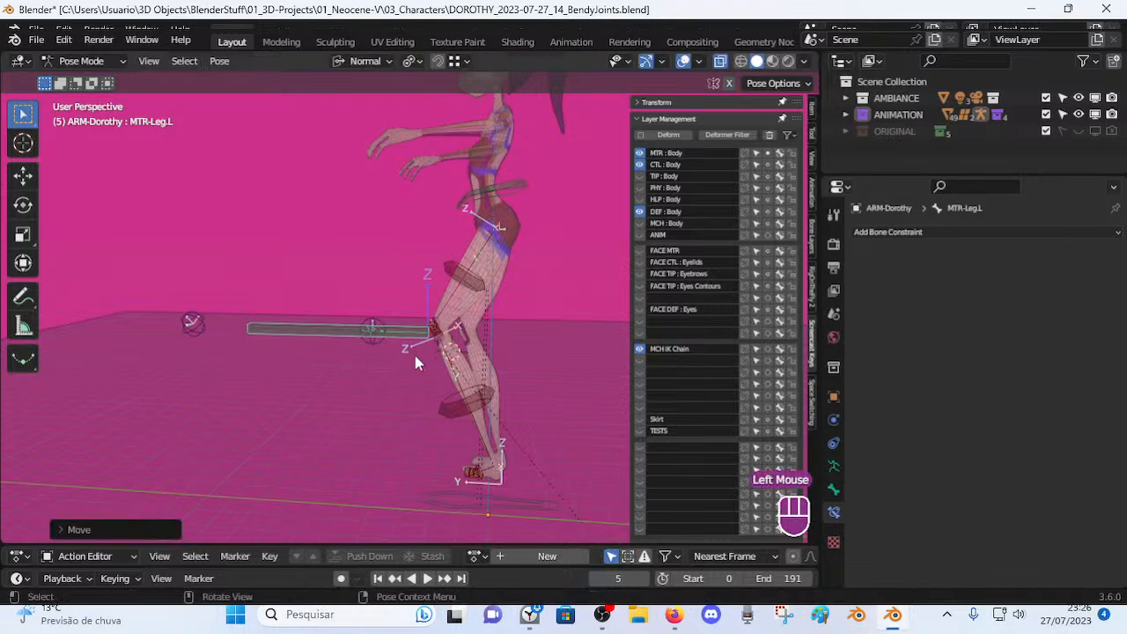
{"action": "left_click", "coordinate": [201, 327]}
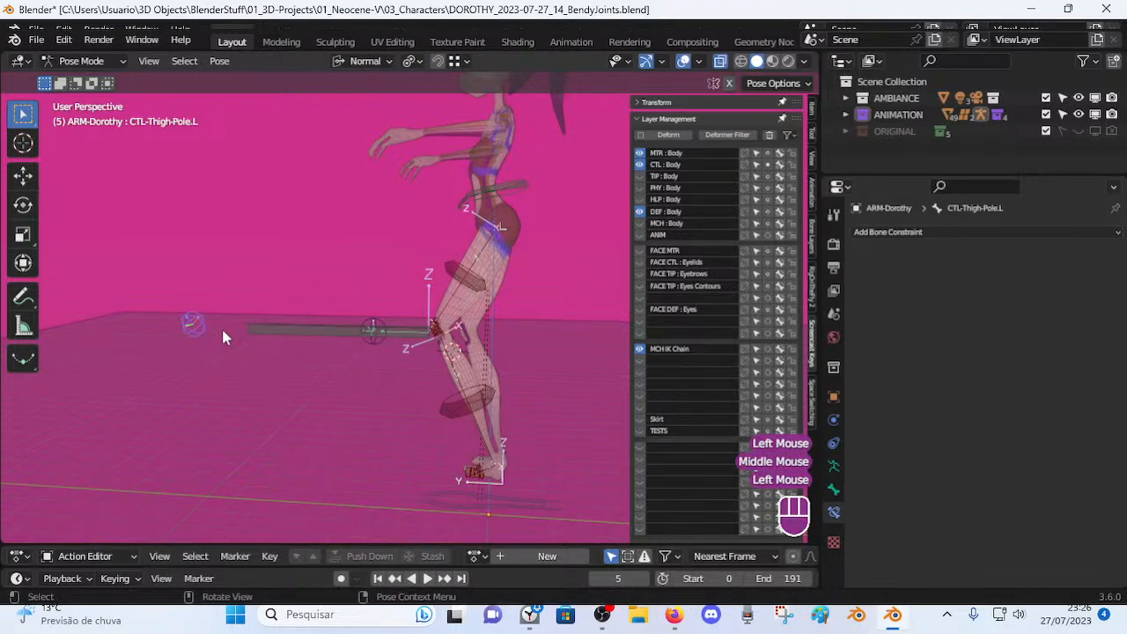
{"action": "key", "text": "g"}
{"action": "left_click", "coordinate": [252, 217]}
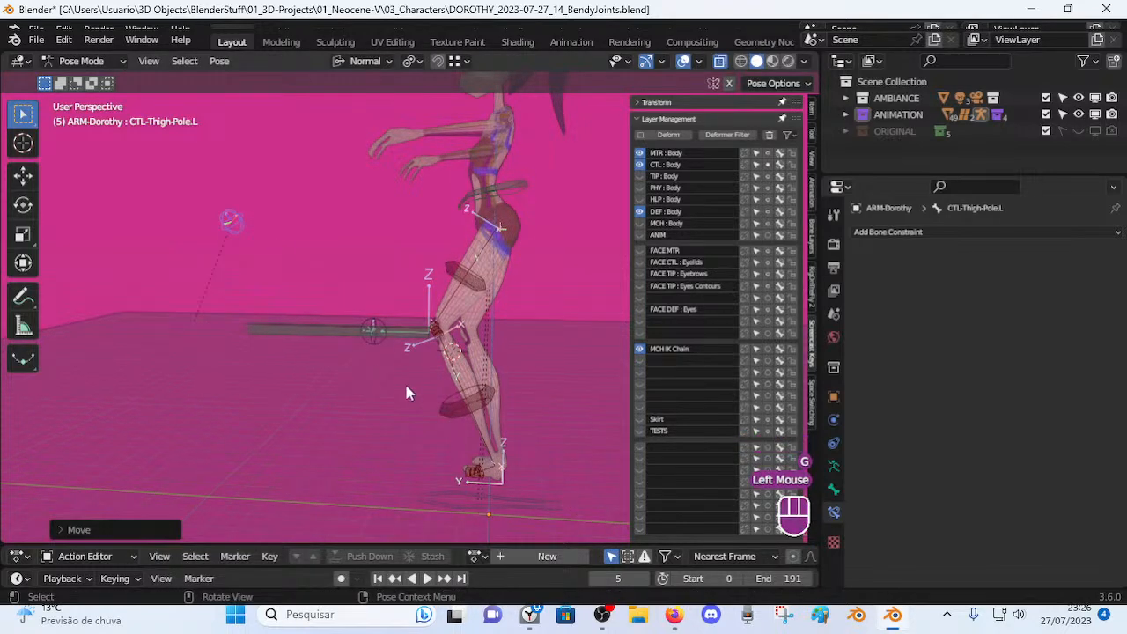
Copy the leg control bone's name and paste it as the pole target bone in DEF-Shin.L's IK constraint.
{"action": "left_click", "coordinate": [447, 398]}
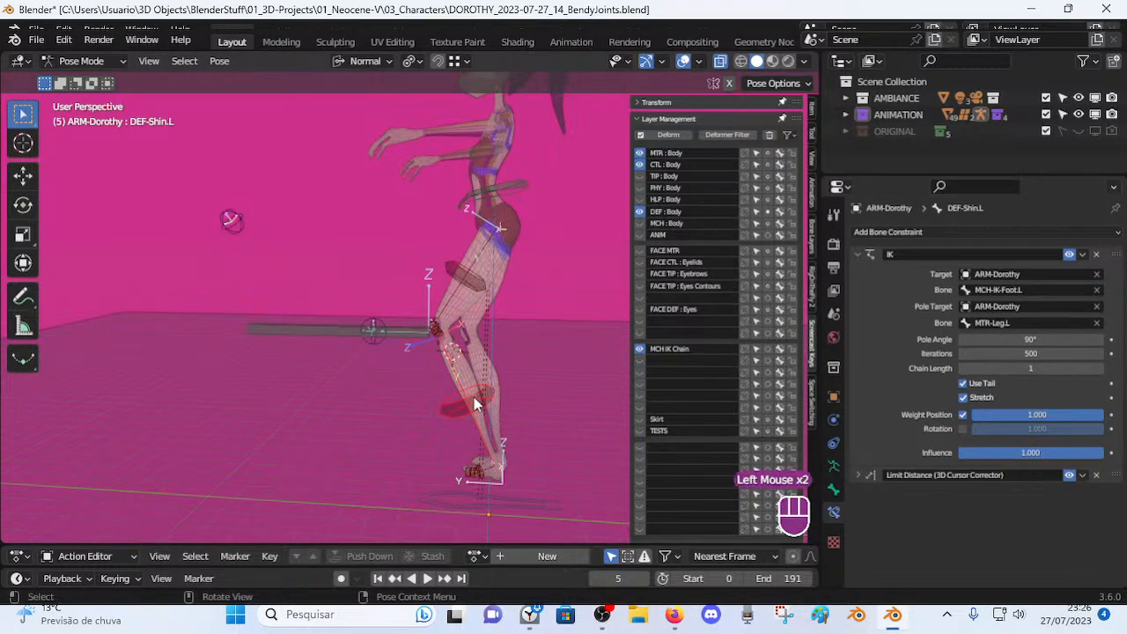
{"action": "middle_click_drag", "start_coordinate": [476, 403], "coordinate": [469, 399]}
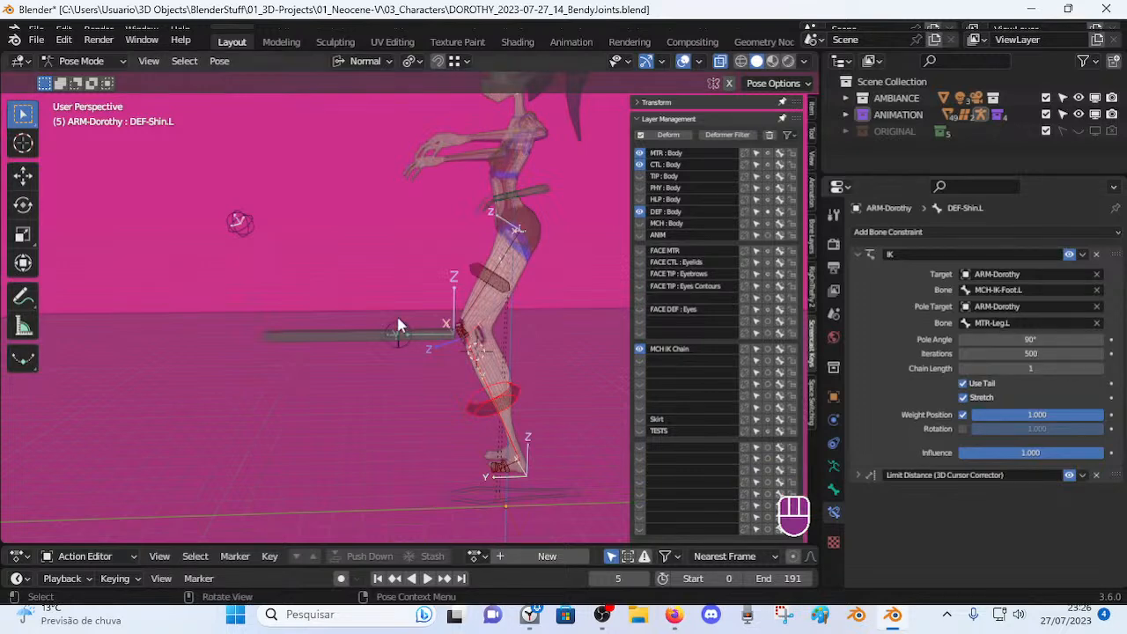
{"action": "left_click", "coordinate": [430, 335]}
{"action": "key", "text": "F2"}
{"action": "left_click", "coordinate": [484, 387]}
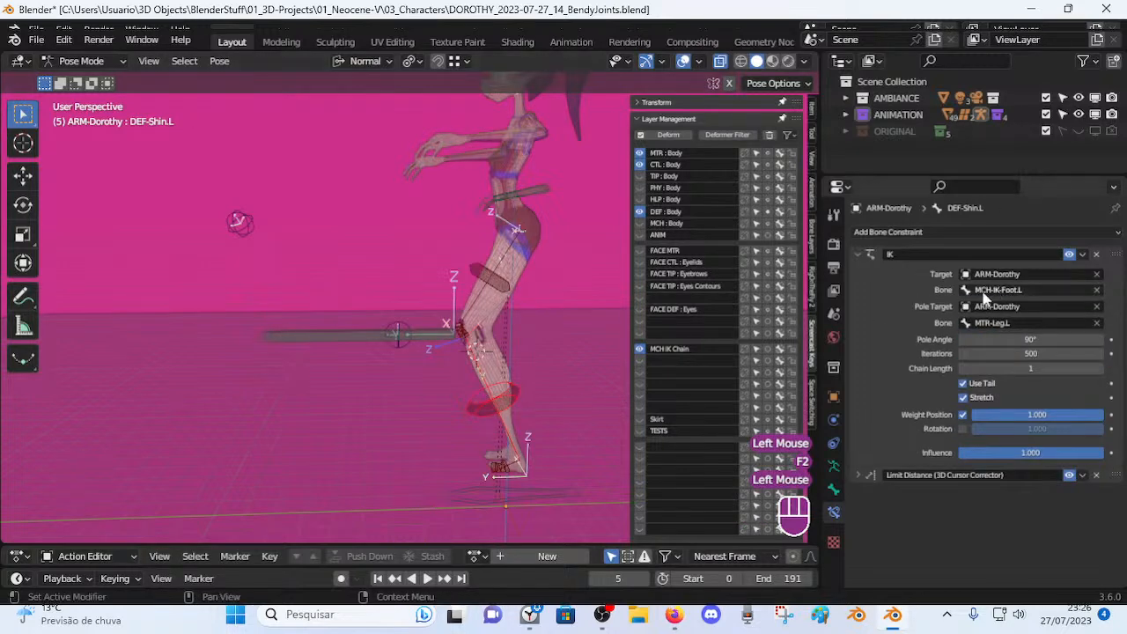
{"action": "key", "text": "ctrl+v"}
Test the left leg by repeatedly moving MTR-Leg.L and rotating it around its local Z axis, and reset all bones' pose.
{"action": "left_click", "coordinate": [428, 345]}
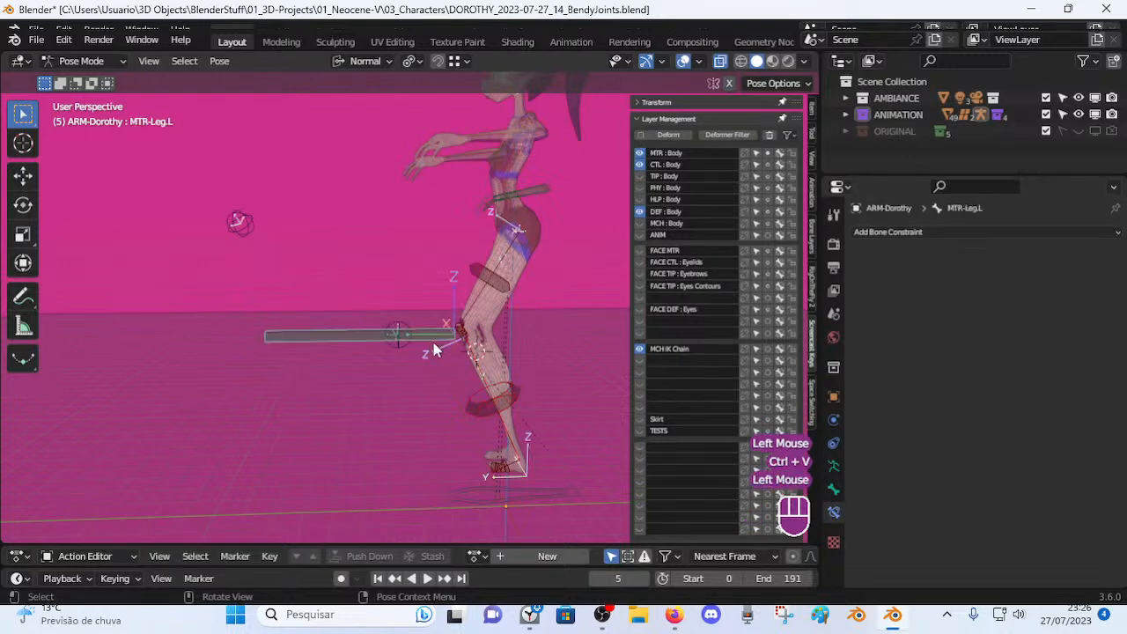
{"action": "key", "text": "g"}
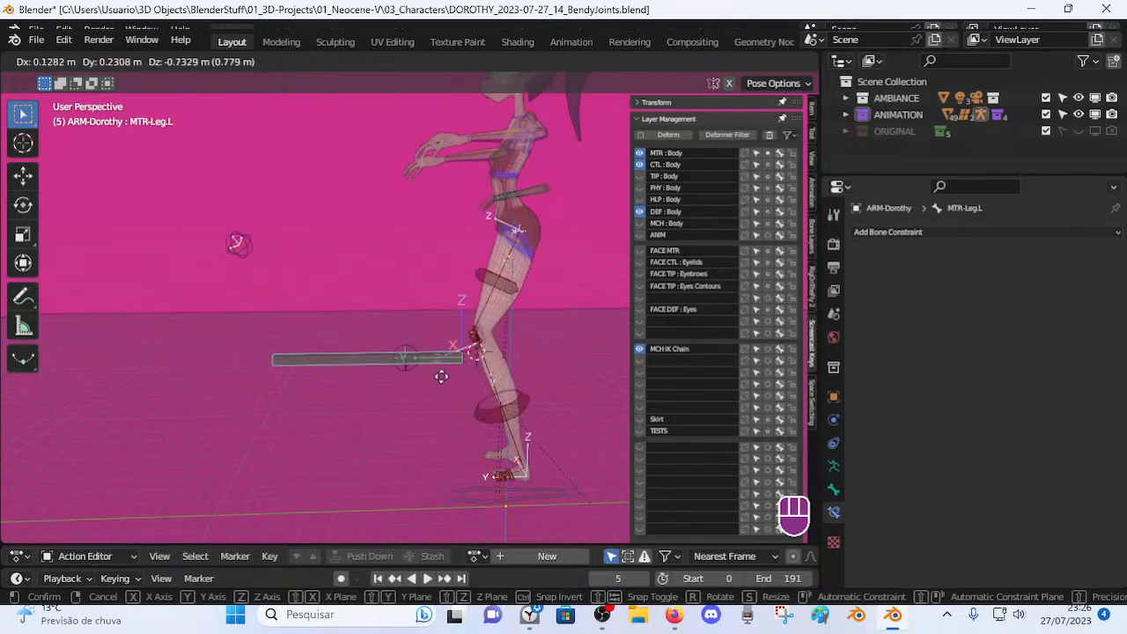
{"action": "left_click", "coordinate": [397, 383]}
{"action": "key", "text": "r"}
{"action": "key", "text": "z"}
{"action": "left_click", "coordinate": [454, 399]}
{"action": "middle_click_drag", "start_coordinate": [455, 399], "coordinate": [508, 427]}
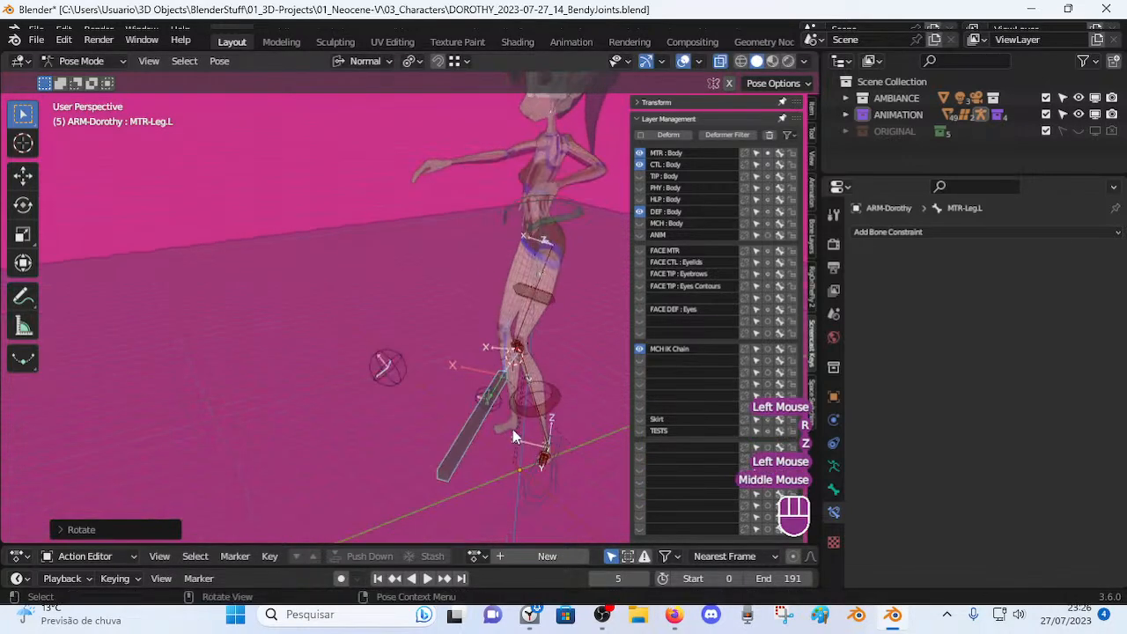
{"action": "key", "text": "g"}
{"action": "left_click", "coordinate": [562, 451]}
{"action": "key", "text": "r"}
{"action": "key", "text": "z"}
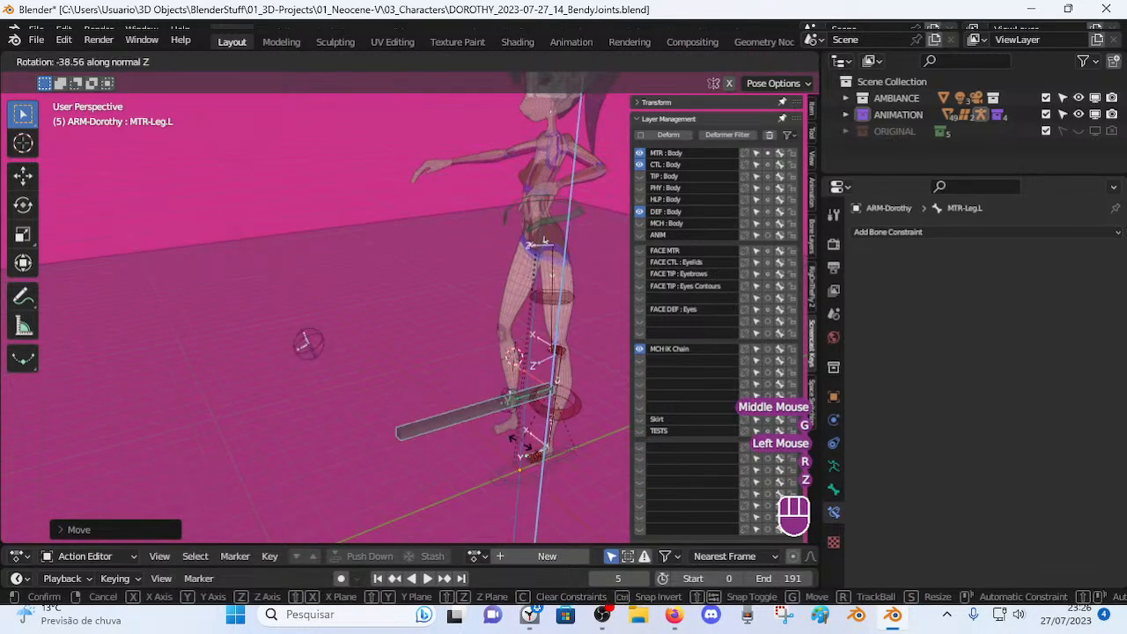
{"action": "left_click", "coordinate": [480, 427]}
{"action": "key", "text": "g"}
{"action": "left_click", "coordinate": [488, 433]}
{"action": "key", "text": "r"}
{"action": "key", "text": "z"}
{"action": "left_click", "coordinate": [561, 431]}
{"action": "key", "text": "g"}
{"action": "left_click", "coordinate": [563, 437]}
{"action": "middle_click_drag", "start_coordinate": [563, 438], "coordinate": [449, 385]}
{"action": "key", "text": "g"}
{"action": "left_click", "coordinate": [457, 422]}
{"action": "key", "text": "g"}
{"action": "left_click", "coordinate": [431, 411]}
{"action": "key", "text": "r"}
{"action": "key", "text": "z"}
{"action": "left_click", "coordinate": [548, 436]}
{"action": "key", "text": "g"}
{"action": "left_click", "coordinate": [486, 435]}
{"action": "key", "text": "g"}
{"action": "left_click", "coordinate": [539, 433]}
{"action": "key", "text": "r"}
{"action": "key", "text": "z"}
{"action": "left_click", "coordinate": [574, 425]}
{"action": "key", "text": "r"}
{"action": "key", "text": "z"}
{"action": "left_click", "coordinate": [532, 424]}
{"action": "key", "text": "a"}
{"action": "key", "text": "alt+q"}
{"action": "key", "text": "alt+q"}
Clear the parent of CTL-Shin-Pole.L in the armature's Edit Mode and return to Pose Mode.
{"action": "key", "text": "Tab"}
{"action": "scroll", "coordinate": [449, 384], "scroll_direction": "up", "scroll_amount": 2}
{"action": "left_click", "coordinate": [532, 383]}
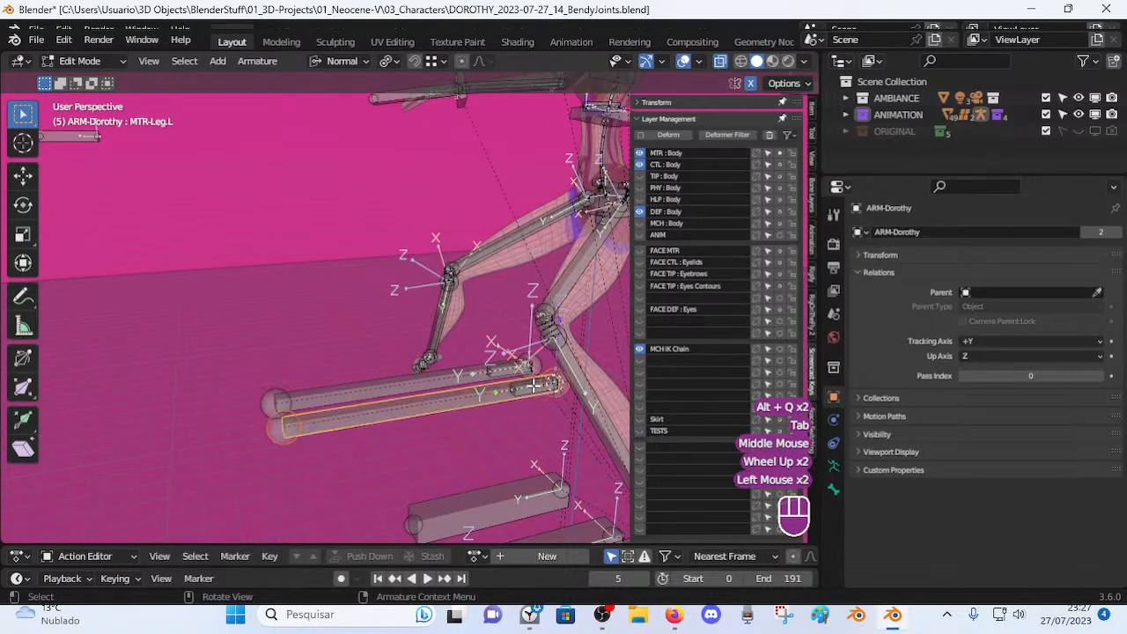
{"action": "key", "text": "alt+p"}
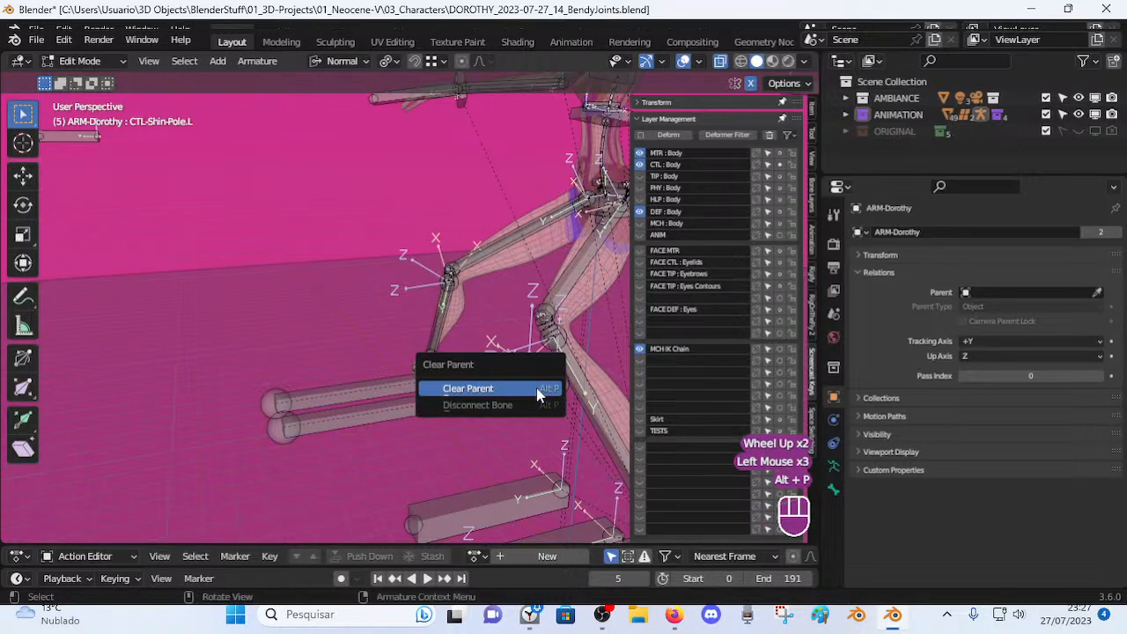
{"action": "left_click", "coordinate": [536, 387]}
{"action": "key", "text": "Tab"}
Test the unparented shin pole by rotating MTR-Leg.L around its local Z axis and moving the leg and foot controls.
{"action": "middle_click_drag", "start_coordinate": [531, 388], "coordinate": [459, 349]}
{"action": "scroll", "coordinate": [459, 349], "scroll_direction": "down", "scroll_amount": 2}
{"action": "left_click", "coordinate": [360, 330]}
{"action": "middle_click_drag", "start_coordinate": [360, 330], "coordinate": [531, 345]}
{"action": "key", "text": "r"}
{"action": "key", "text": "z"}
{"action": "left_click", "coordinate": [557, 346]}
{"action": "key", "text": "g"}
{"action": "left_click", "coordinate": [539, 341]}
{"action": "key", "text": "g"}
{"action": "left_click", "coordinate": [519, 344]}
{"action": "left_click", "coordinate": [479, 432]}
{"action": "key", "text": "g"}
{"action": "left_click", "coordinate": [498, 441]}
Alternate local Z rotations and moves of MTR-Leg.L to check how the knee and shin respond.
{"action": "left_click", "coordinate": [425, 325]}
{"action": "key", "text": "r"}
{"action": "key", "text": "z"}
{"action": "left_click", "coordinate": [590, 345]}
{"action": "key", "text": "g"}
{"action": "left_click", "coordinate": [528, 335]}
{"action": "middle_click_drag", "start_coordinate": [521, 333], "coordinate": [522, 367]}
{"action": "scroll", "coordinate": [459, 355], "scroll_direction": "up", "scroll_amount": 2}
{"action": "key", "text": "r"}
{"action": "key", "text": "z"}
{"action": "left_click", "coordinate": [498, 371]}
{"action": "key", "text": "g"}
{"action": "left_click", "coordinate": [494, 376]}
{"action": "key", "text": "r"}
{"action": "key", "text": "z"}
{"action": "left_click", "coordinate": [492, 368]}
Reposition MTR-Leg.L a few more times and swing it around its local Z axis after each move.
{"action": "key", "text": "g"}
{"action": "middle_click_drag", "start_coordinate": [492, 368], "coordinate": [505, 336]}
{"action": "left_click", "coordinate": [449, 346]}
{"action": "key", "text": "g"}
{"action": "left_click", "coordinate": [466, 351]}
{"action": "key", "text": "r"}
{"action": "key", "text": "z"}
{"action": "left_click", "coordinate": [514, 410]}
{"action": "key", "text": "g"}
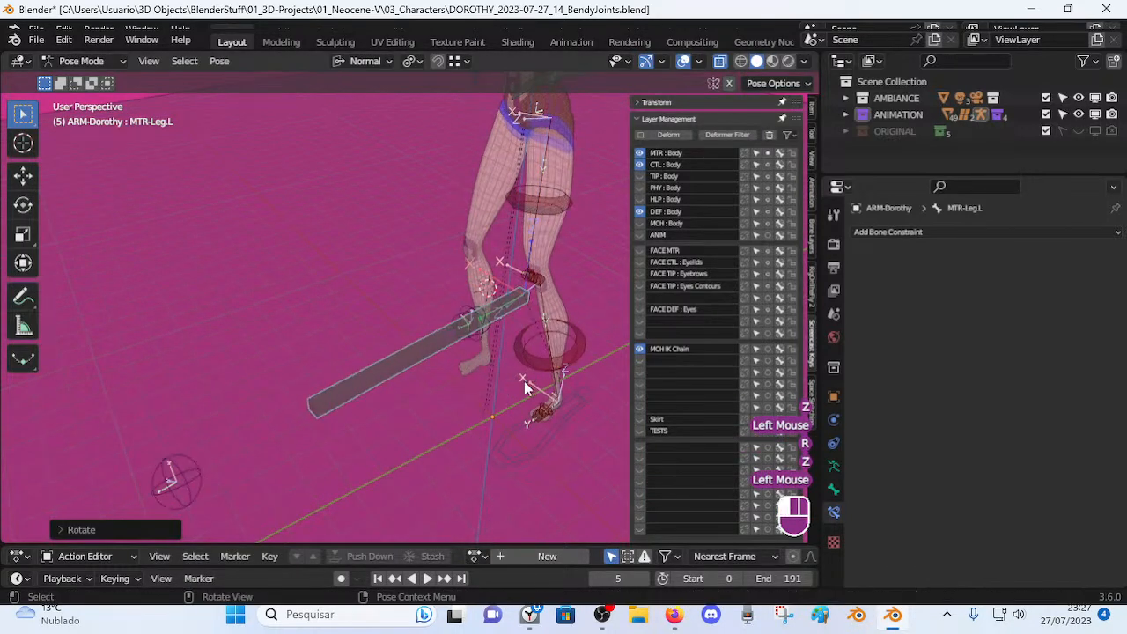
{"action": "left_click", "coordinate": [527, 407]}
{"action": "key", "text": "r"}
{"action": "key", "text": "z"}
{"action": "left_click", "coordinate": [536, 427]}
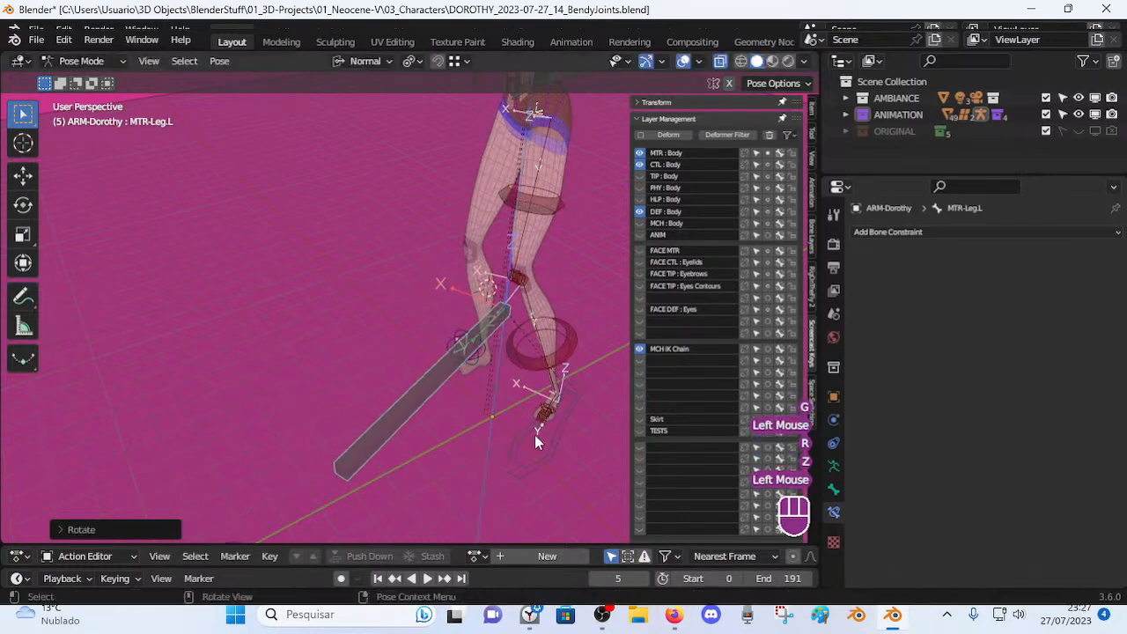
Move MTR-Foot.L and test the leg by rotating MTR-Leg.L around its local Z axis and shifting it.
{"action": "left_click", "coordinate": [528, 435]}
{"action": "key", "text": "g"}
{"action": "left_click", "coordinate": [553, 466]}
{"action": "left_click", "coordinate": [448, 373]}
{"action": "key", "text": "r"}
{"action": "key", "text": "z"}
{"action": "left_click", "coordinate": [463, 377]}
{"action": "mouse_move", "coordinate": [465, 378]}
{"action": "middle_mouse_down"}
{"action": "mouse_move", "coordinate": [529, 388]}
{"action": "mouse_move", "coordinate": [463, 386]}
{"action": "middle_mouse_up"}
{"action": "key", "text": "g"}
{"action": "left_click", "coordinate": [513, 391]}
{"action": "left_click", "coordinate": [514, 392]}
{"action": "key", "text": "g"}
{"action": "left_click", "coordinate": [563, 406]}
Lift MTR-Leg.L about 4.8 m to test a raised knee, and bring it down again.
{"action": "middle_click_drag", "start_coordinate": [563, 405], "coordinate": [414, 203]}
{"action": "left_click", "coordinate": [440, 322]}
{"action": "scroll", "coordinate": [440, 322], "scroll_direction": "down", "scroll_amount": 2}
{"action": "key", "text": "g"}
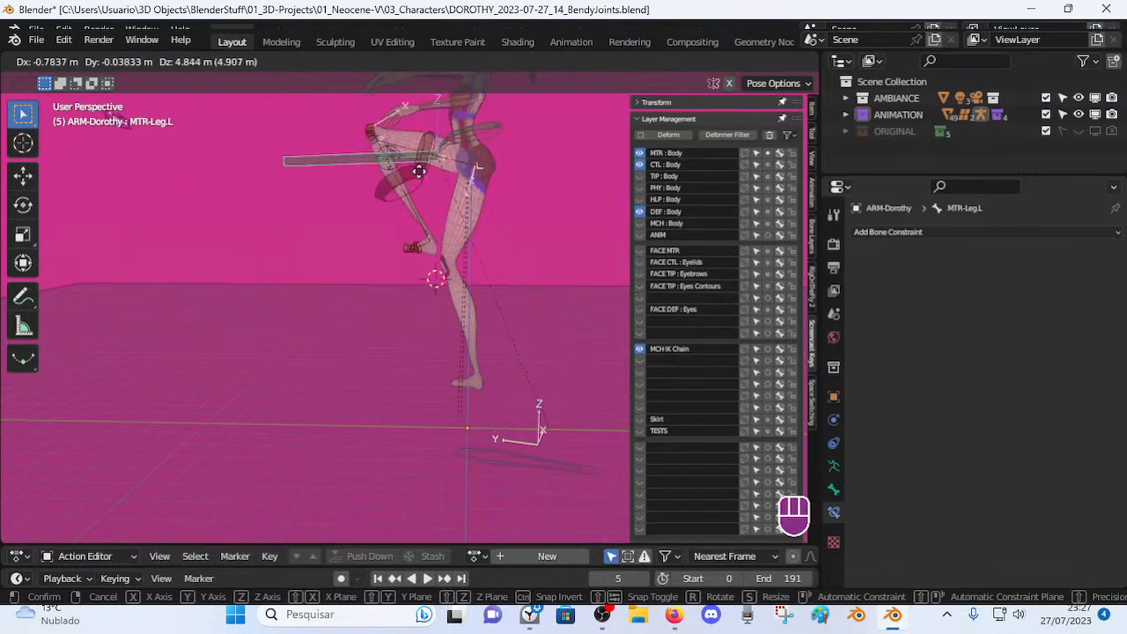
{"action": "left_click", "coordinate": [437, 211]}
{"action": "middle_click_drag", "start_coordinate": [426, 263], "coordinate": [448, 291]}
{"action": "key", "text": "g"}
{"action": "left_click", "coordinate": [575, 390]}
Rotate MTR-Leg.L back and forth around its local Z axis to test the shin's twist.
{"action": "key", "text": "r"}
{"action": "key", "text": "z"}
{"action": "left_click", "coordinate": [595, 309]}
{"action": "key", "text": "r"}
{"action": "key", "text": "z"}
{"action": "left_click", "coordinate": [494, 340]}
{"action": "key", "text": "r"}
{"action": "key", "text": "z"}
{"action": "left_click", "coordinate": [404, 324]}
{"action": "middle_click_drag", "start_coordinate": [404, 324], "coordinate": [407, 273]}
Test the left leg by moving MTR-Leg.L sideways, rotating it freely and around local Z, and repositioning it.
{"action": "key", "text": "g"}
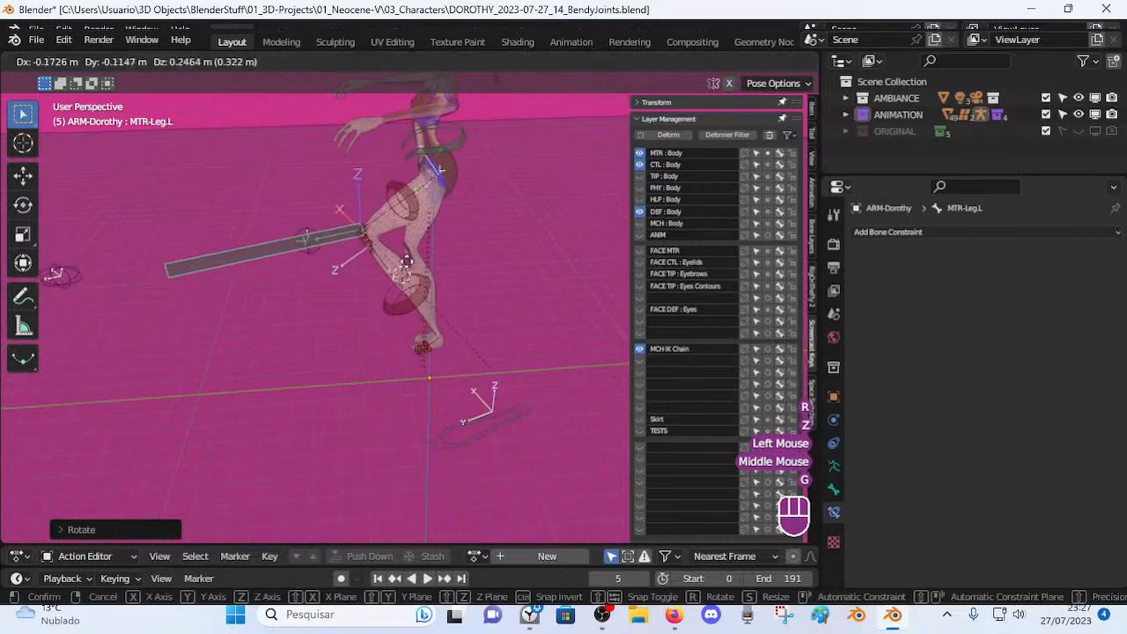
{"action": "left_click", "coordinate": [507, 327]}
{"action": "key", "text": "r"}
{"action": "left_click", "coordinate": [520, 289]}
{"action": "middle_click_drag", "start_coordinate": [519, 288], "coordinate": [511, 330]}
{"action": "key", "text": "g"}
{"action": "left_click", "coordinate": [478, 336]}
{"action": "key", "text": "r"}
{"action": "key", "text": "z"}
{"action": "left_click", "coordinate": [449, 316]}
{"action": "key", "text": "g"}
{"action": "left_click", "coordinate": [519, 350]}
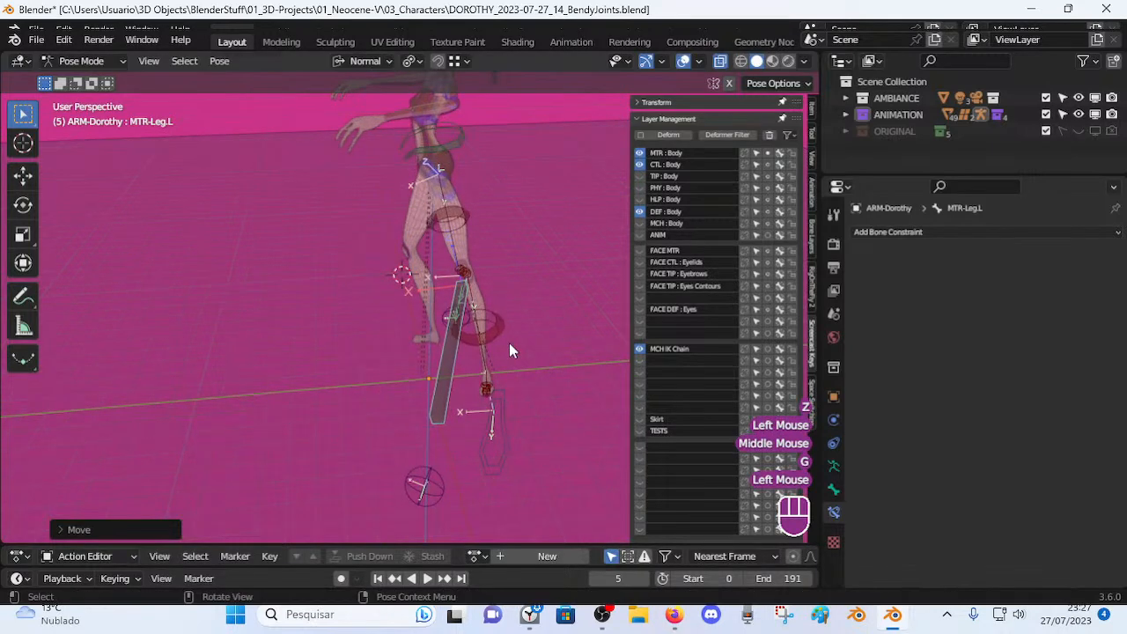
Swing MTR-Leg.L around its local Z axis in both directions with a small move in between.
{"action": "key", "text": "r"}
{"action": "key", "text": "z"}
{"action": "left_click", "coordinate": [475, 396]}
{"action": "key", "text": "g"}
{"action": "left_click", "coordinate": [449, 369]}
{"action": "key", "text": "r"}
{"action": "key", "text": "z"}
{"action": "left_click", "coordinate": [363, 332]}
Open the Head/Tail value of CTL-Shin-Pole.L's Copy Location constraint for editing, and rotate the pole around its local Z axis.
{"action": "left_click", "coordinate": [337, 330]}
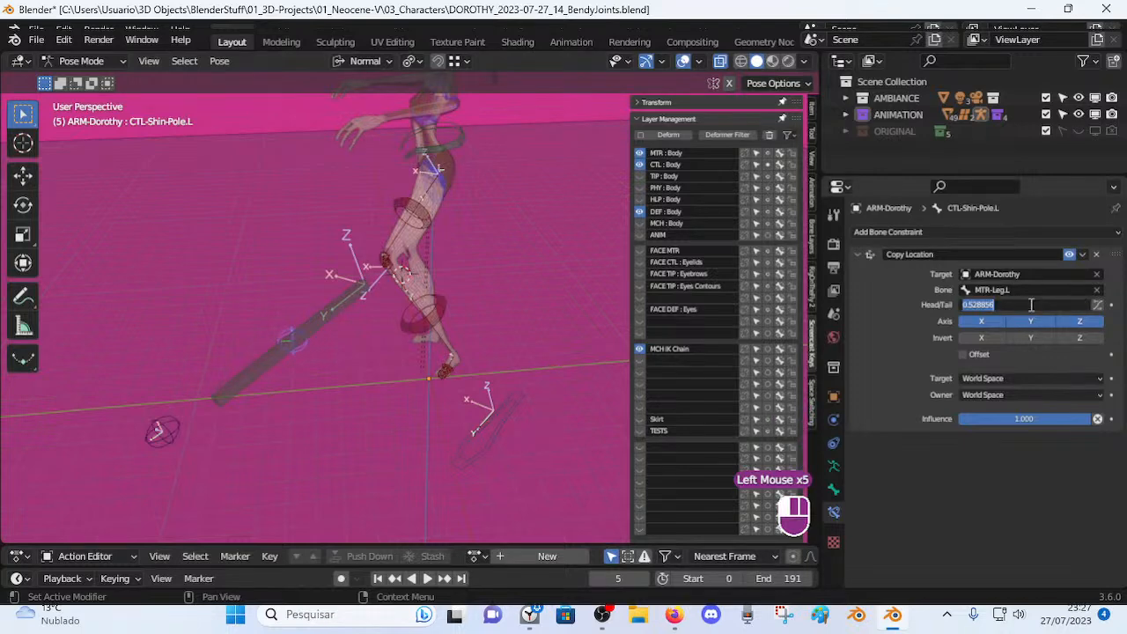
{"action": "key", "text": "r"}
{"action": "key", "text": "z"}
{"action": "left_click", "coordinate": [482, 393]}
Try rotating MTR-Foot.L and the leg control around their local Z axes, and reset all bones' pose.
{"action": "left_click", "coordinate": [493, 416]}
{"action": "key", "text": "r"}
{"action": "key", "text": "z"}
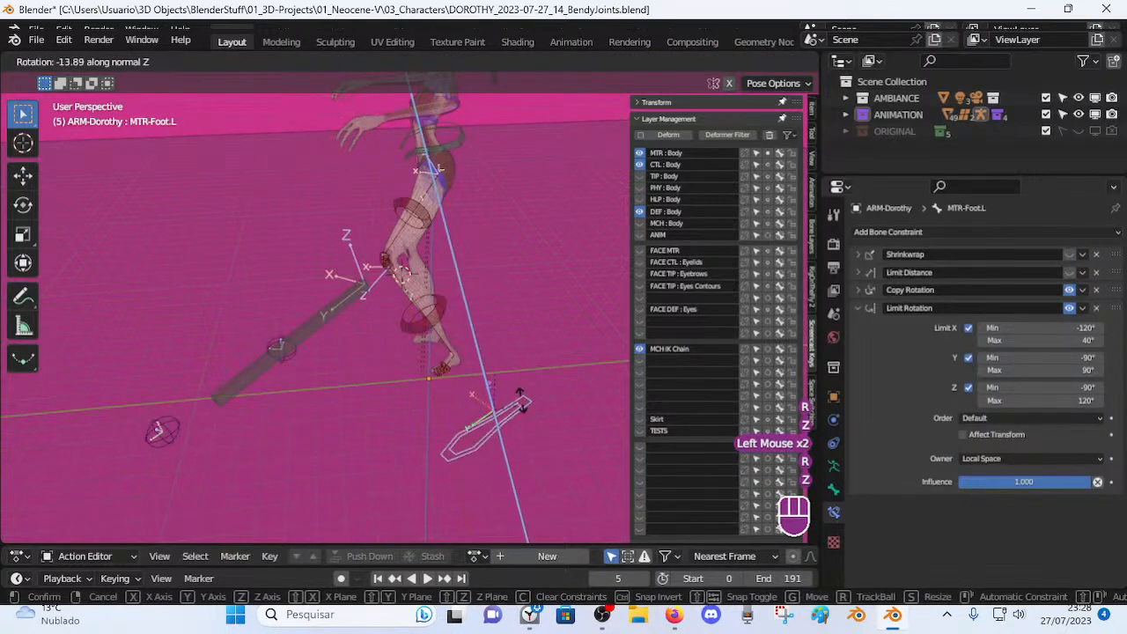
{"action": "key", "text": "Escape"}
{"action": "left_click", "coordinate": [369, 314]}
{"action": "mouse_move", "coordinate": [370, 314]}
{"action": "middle_mouse_down"}
{"action": "mouse_move", "coordinate": [440, 319]}
{"action": "mouse_move", "coordinate": [378, 303]}
{"action": "mouse_move", "coordinate": [535, 248]}
{"action": "mouse_move", "coordinate": [362, 317]}
{"action": "middle_mouse_up"}
{"action": "left_click", "coordinate": [369, 303]}
{"action": "key", "text": "r"}
{"action": "key", "text": "z"}
{"action": "left_click", "coordinate": [379, 303]}
{"action": "key", "text": "a"}
{"action": "key", "text": "alt+q"}
{"action": "key", "text": "alt+q"}
Test a small move of MTR-Leg.L of about 0.3 m, and reset the pose of all bones.
{"action": "scroll", "coordinate": [370, 294], "scroll_direction": "up", "scroll_amount": 1}
{"action": "left_click", "coordinate": [376, 271]}
{"action": "mouse_move", "coordinate": [377, 271]}
{"action": "middle_mouse_down"}
{"action": "mouse_move", "coordinate": [392, 280]}
{"action": "mouse_move", "coordinate": [383, 279]}
{"action": "middle_mouse_up"}
{"action": "key", "text": "g"}
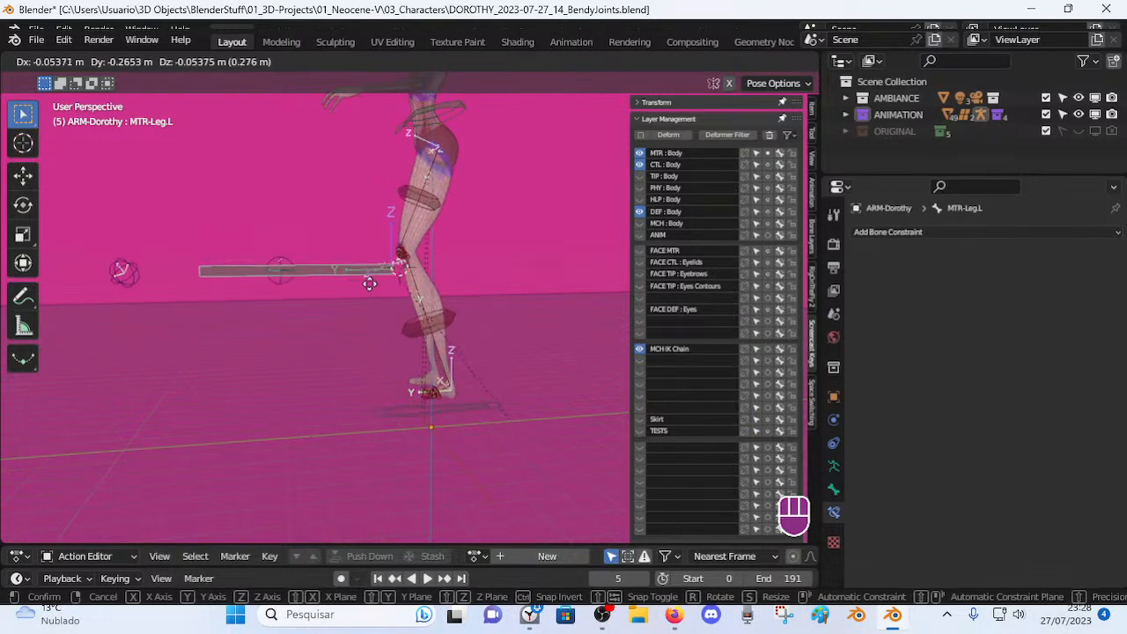
{"action": "left_click", "coordinate": [369, 283]}
{"action": "key", "text": "Escape"}
{"action": "key", "text": "a"}
{"action": "key", "text": "alt+q"}
{"action": "key", "text": "alt+q"}
Lower MTR-Torso backward into a crouch, and move MTR-Leg.L slightly from its position.
{"action": "left_click", "coordinate": [485, 120]}
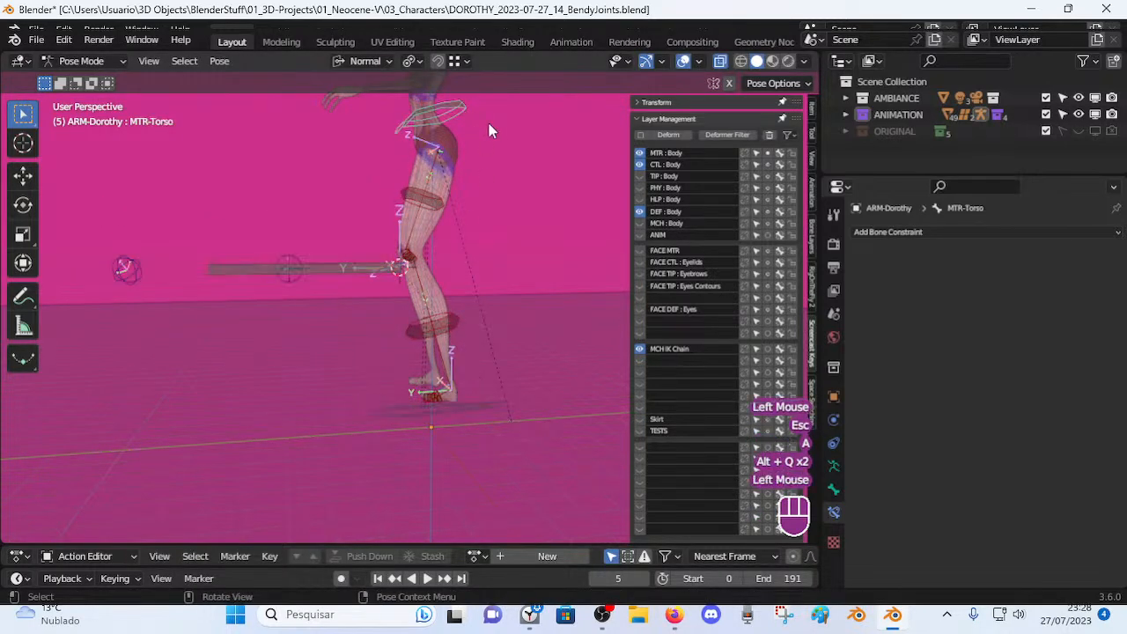
{"action": "middle_click", "coordinate": [485, 123]}
{"action": "key", "text": "g"}
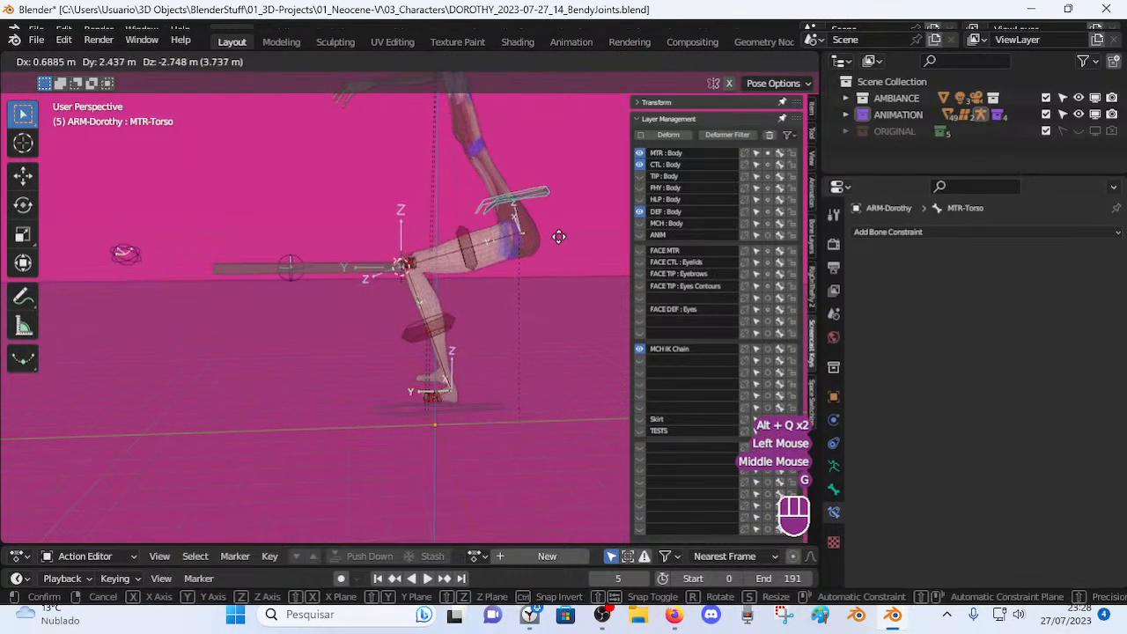
{"action": "left_click", "coordinate": [465, 287]}
{"action": "left_click", "coordinate": [377, 264]}
{"action": "key", "text": "g"}
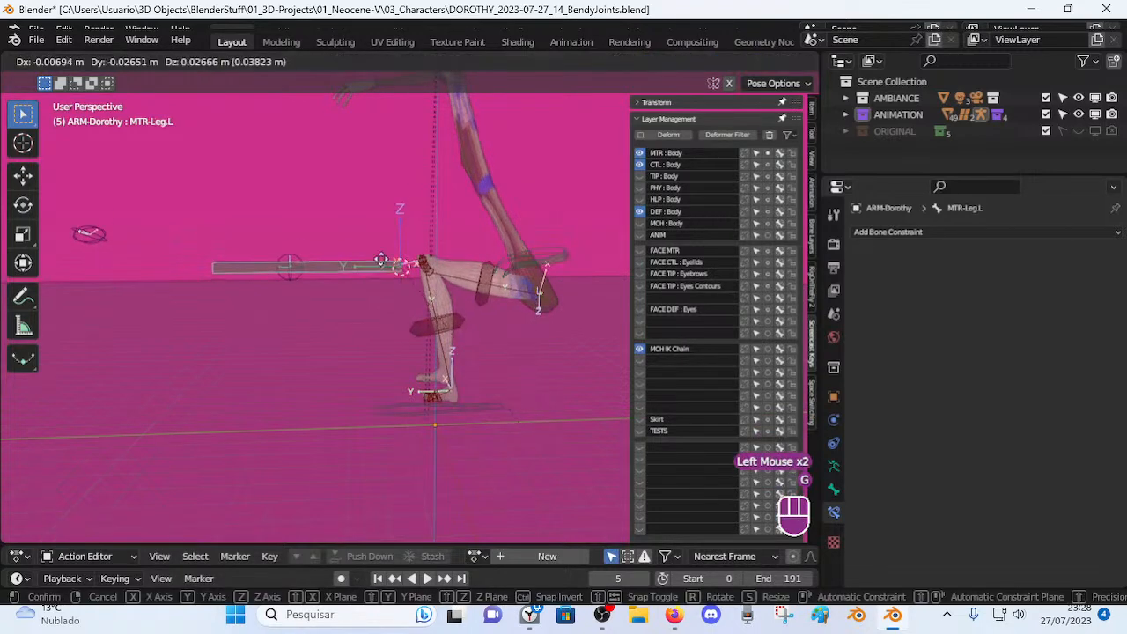
{"action": "left_click", "coordinate": [395, 277]}
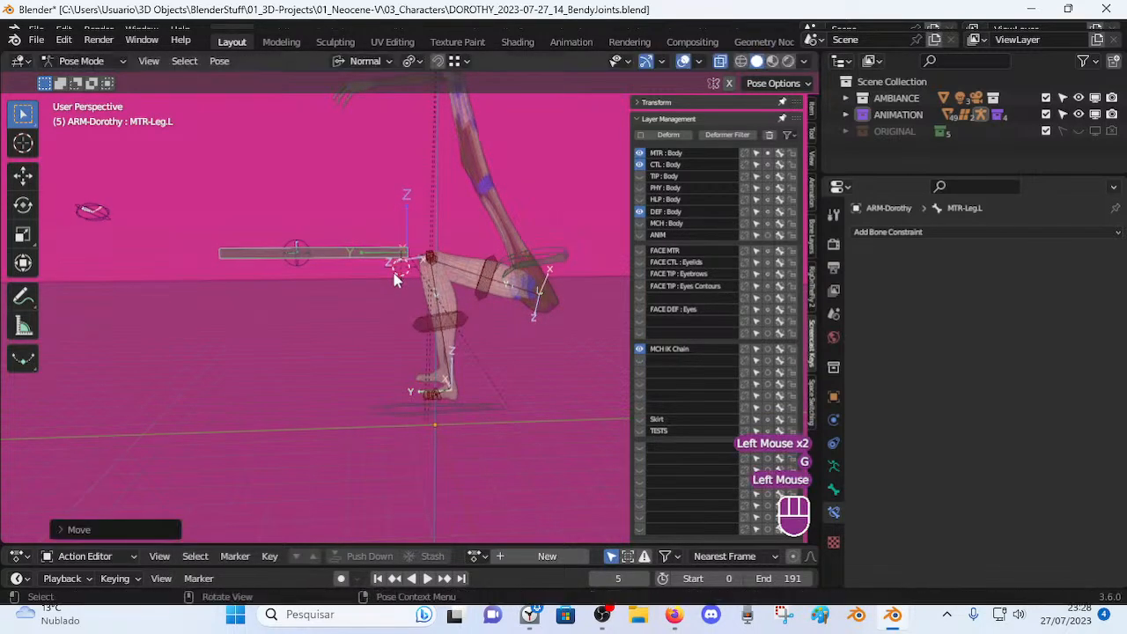
Disable CTL-Shin-Pole.L's Copy Location constraint and try moving the pole freely around the left shin, checking DEF-Shin.L's IK settings.
{"action": "left_click", "coordinate": [321, 239]}
{"action": "key", "text": "g"}
{"action": "left_click", "coordinate": [316, 215]}
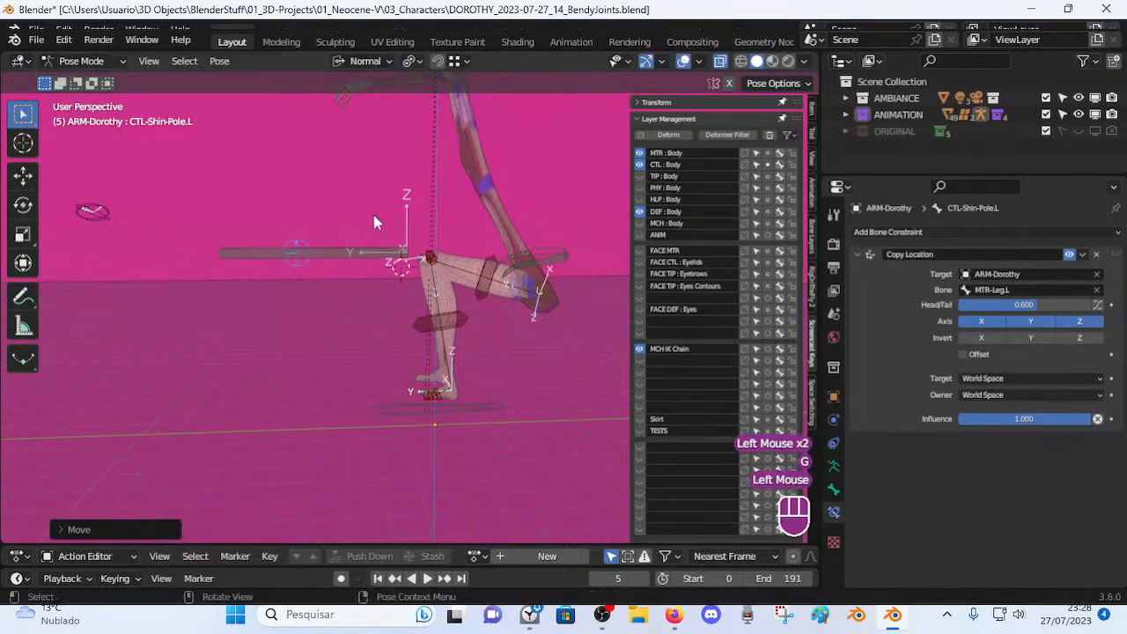
{"action": "key", "text": "g"}
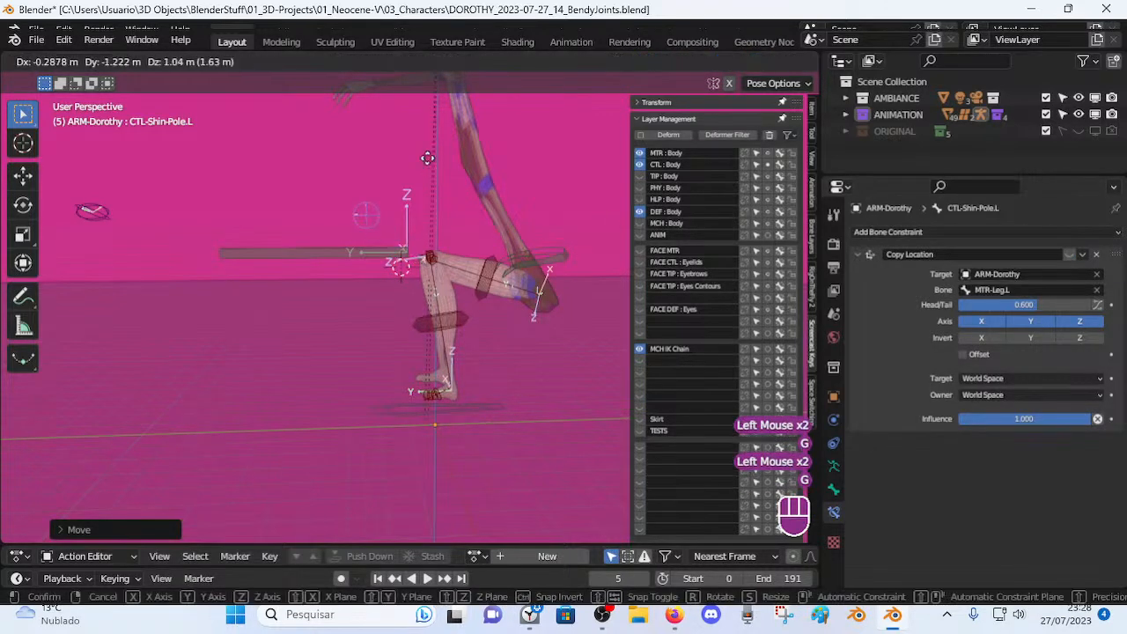
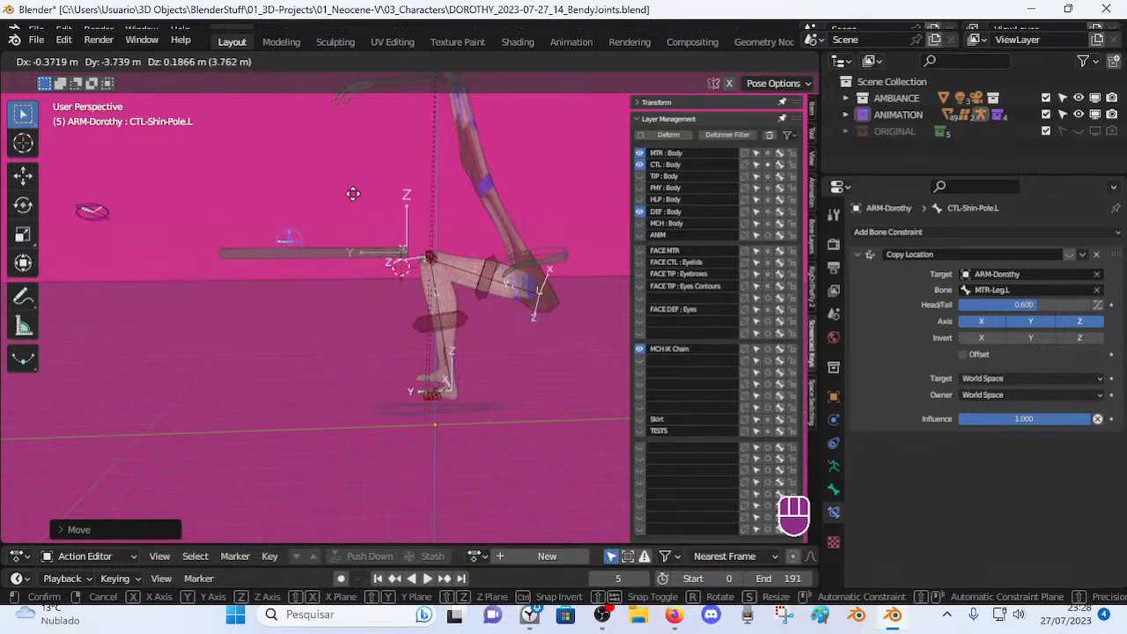
{"action": "key", "text": "Escape"}
{"action": "left_click", "coordinate": [449, 324]}
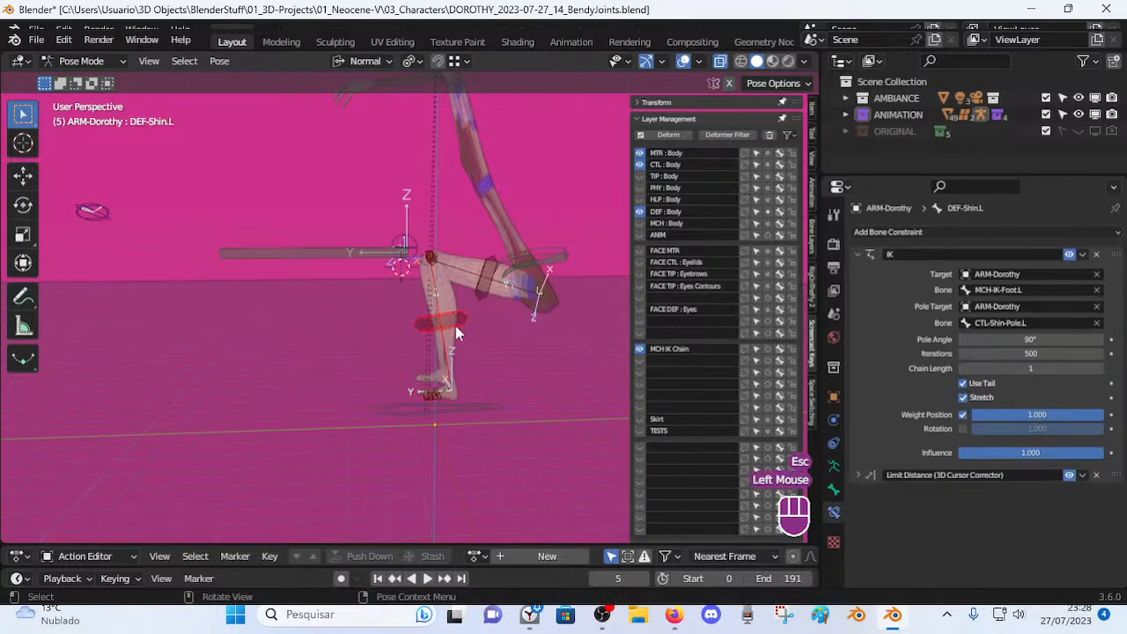
{"action": "left_click", "coordinate": [402, 247]}
{"action": "key", "text": "g"}
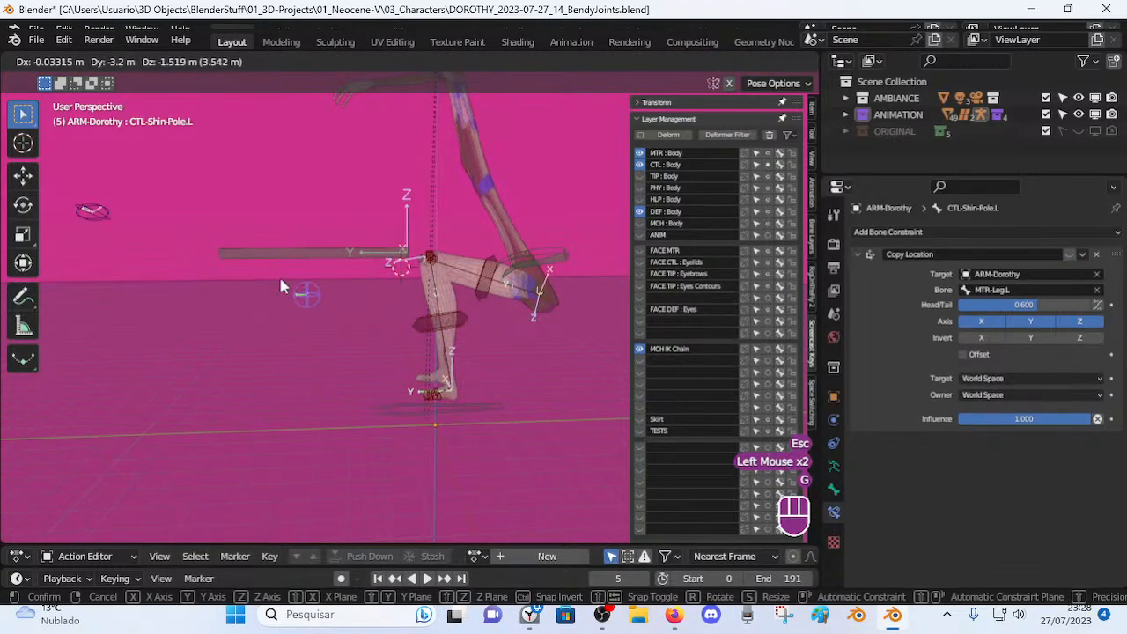
{"action": "key", "text": "Escape"}
Try moving MTR-Leg.L and rotating it around the Z axis, and reset the pose of all bones.
{"action": "left_click", "coordinate": [377, 256]}
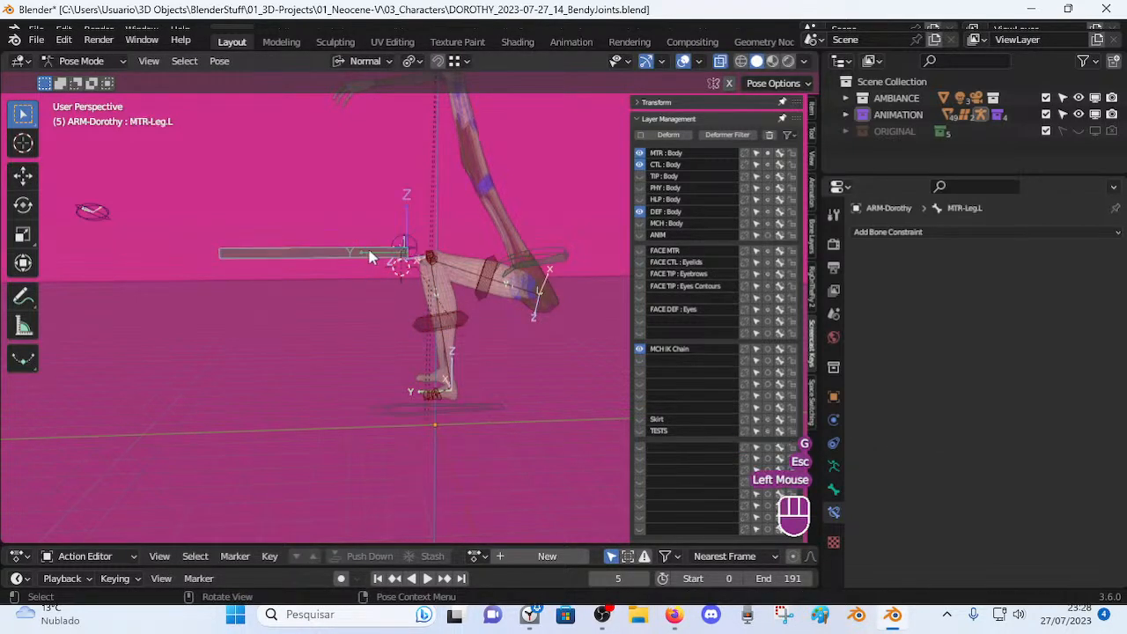
{"action": "key", "text": "g"}
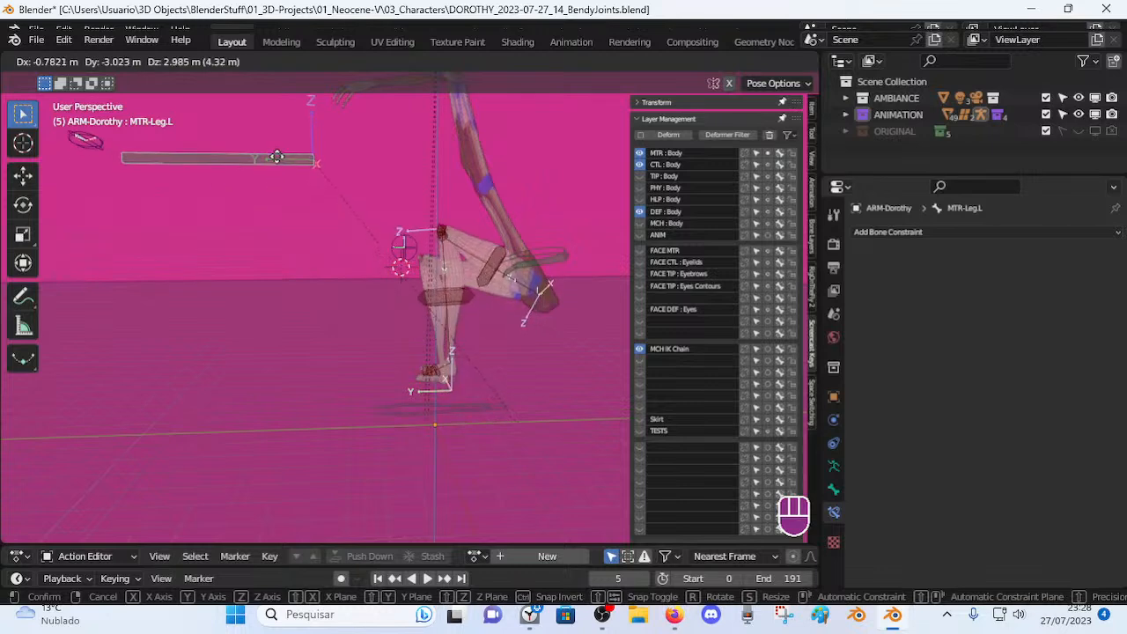
{"action": "left_click", "coordinate": [283, 274]}
{"action": "middle_click_drag", "start_coordinate": [284, 274], "coordinate": [353, 339]}
{"action": "key", "text": "r"}
{"action": "key", "text": "z"}
{"action": "left_click", "coordinate": [476, 371]}
{"action": "key", "text": "g"}
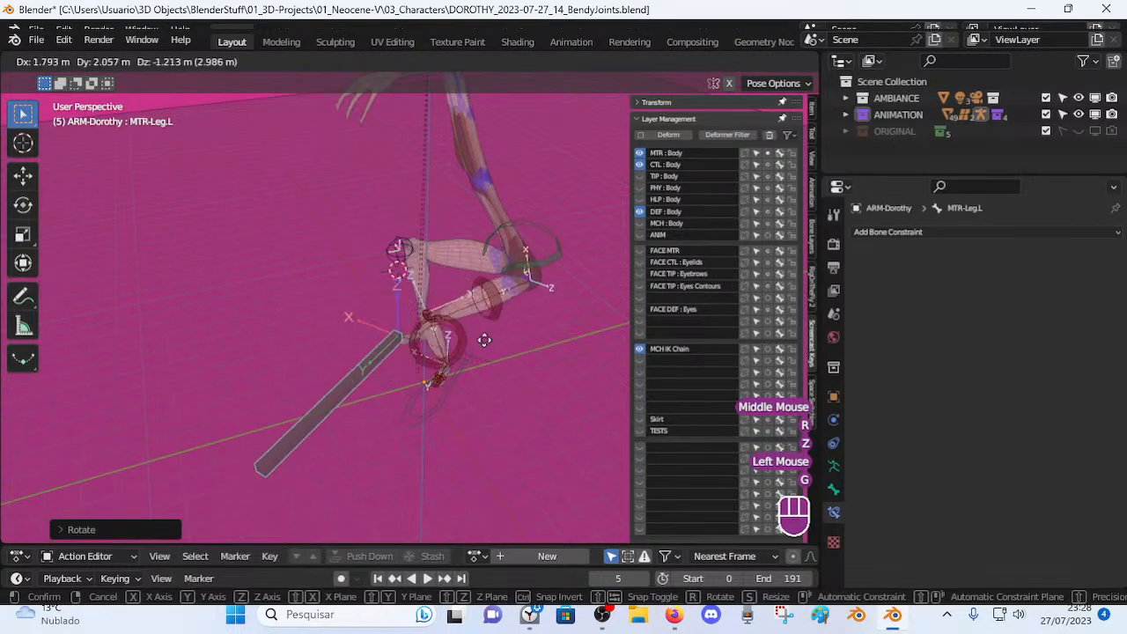
{"action": "key", "text": "Escape"}
{"action": "key", "text": "a"}
{"action": "key", "text": "alt+q"}
{"action": "key", "text": "alt+q"}
Re-enable CTL-Shin-Pole.L's Copy Location constraint and select MTR-Leg.L.
{"action": "middle_click_drag", "start_coordinate": [445, 327], "coordinate": [428, 264]}
{"action": "scroll", "coordinate": [384, 290], "scroll_direction": "up", "scroll_amount": 1}
{"action": "left_click", "coordinate": [398, 273]}
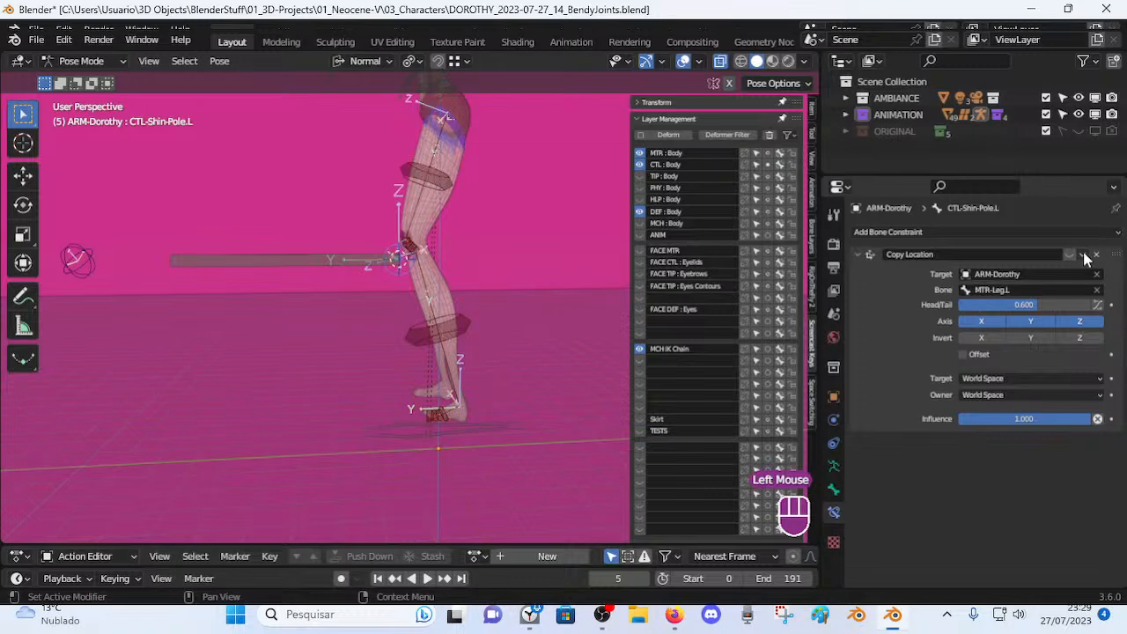
{"action": "middle_click_drag", "start_coordinate": [423, 264], "coordinate": [451, 261]}
{"action": "left_click", "coordinate": [348, 268]}
{"action": "scroll", "coordinate": [382, 249], "scroll_direction": "down", "scroll_amount": 2}
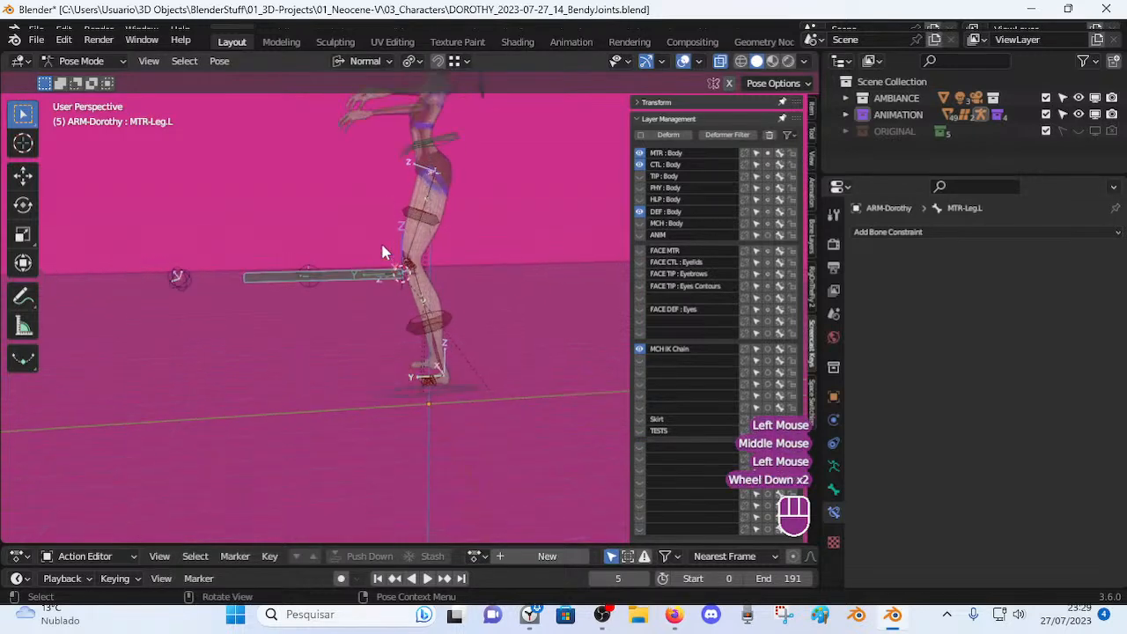
Check DEF-Thigh.L's IK constraint and try moving its pole target CTL-Thigh-Pole.L upward.
{"action": "left_click", "coordinate": [431, 223]}
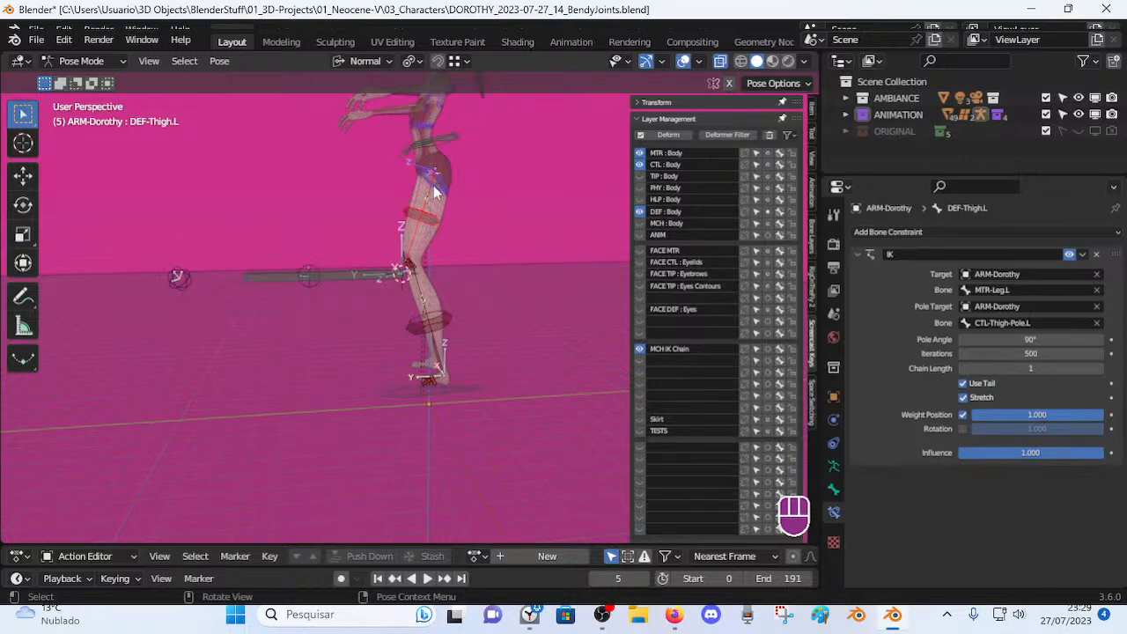
{"action": "left_click", "coordinate": [179, 279]}
{"action": "key", "text": "g"}
{"action": "left_click", "coordinate": [239, 164]}
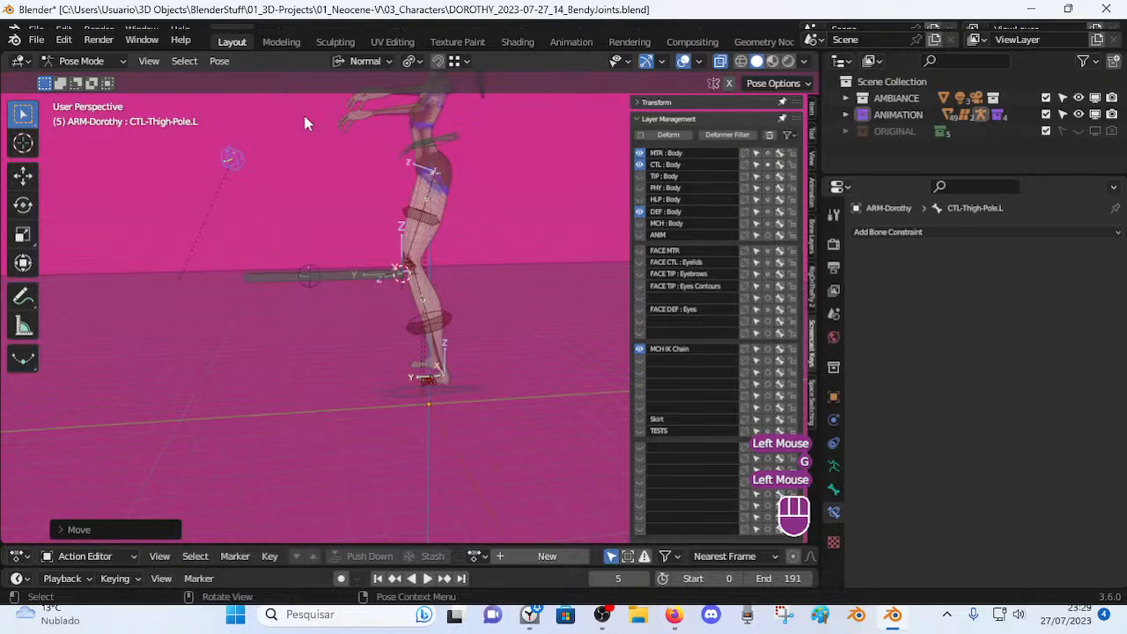
{"action": "left_click", "coordinate": [244, 141]}
{"action": "key", "text": "g"}
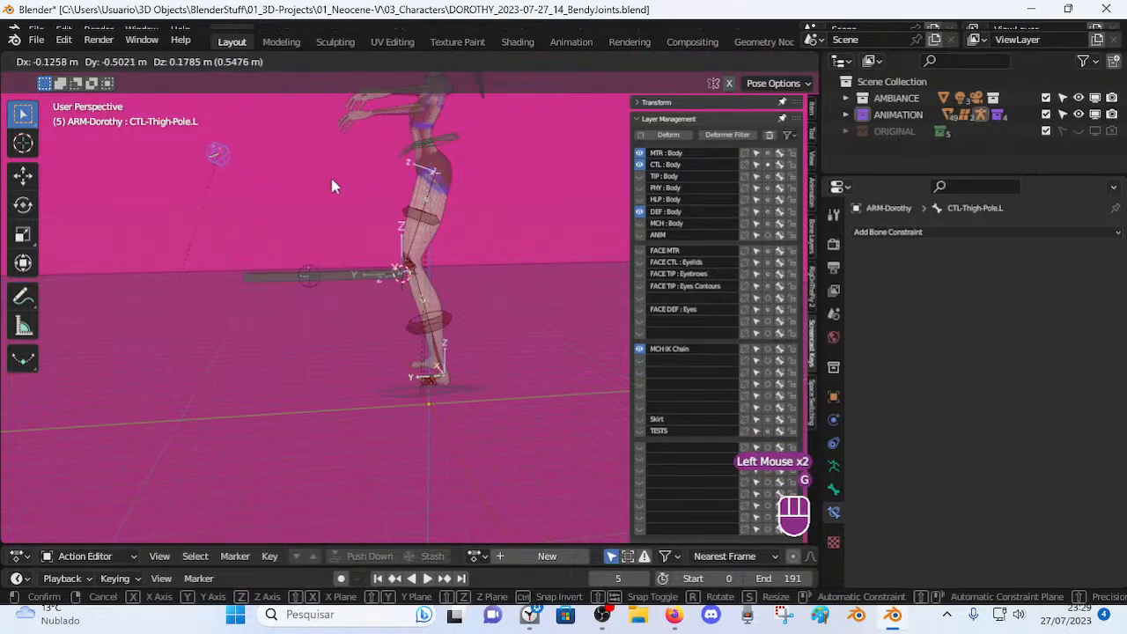
{"action": "left_click", "coordinate": [270, 211]}
{"action": "key", "text": "b"}
{"action": "left_click_drag", "start_coordinate": [225, 104], "coordinate": [402, 273]}
{"action": "left_click", "coordinate": [173, 362]}
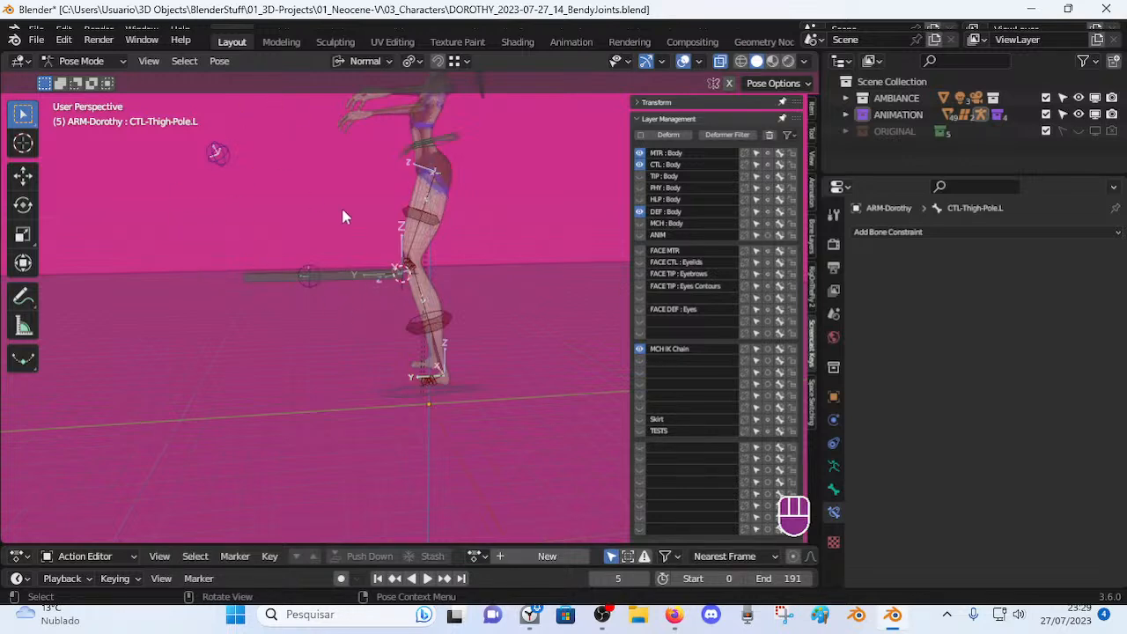
Test small moves of MTR-Leg.L and the left foot control.
{"action": "left_click", "coordinate": [356, 284]}
{"action": "middle_click_drag", "start_coordinate": [351, 292], "coordinate": [472, 358]}
{"action": "key", "text": "g"}
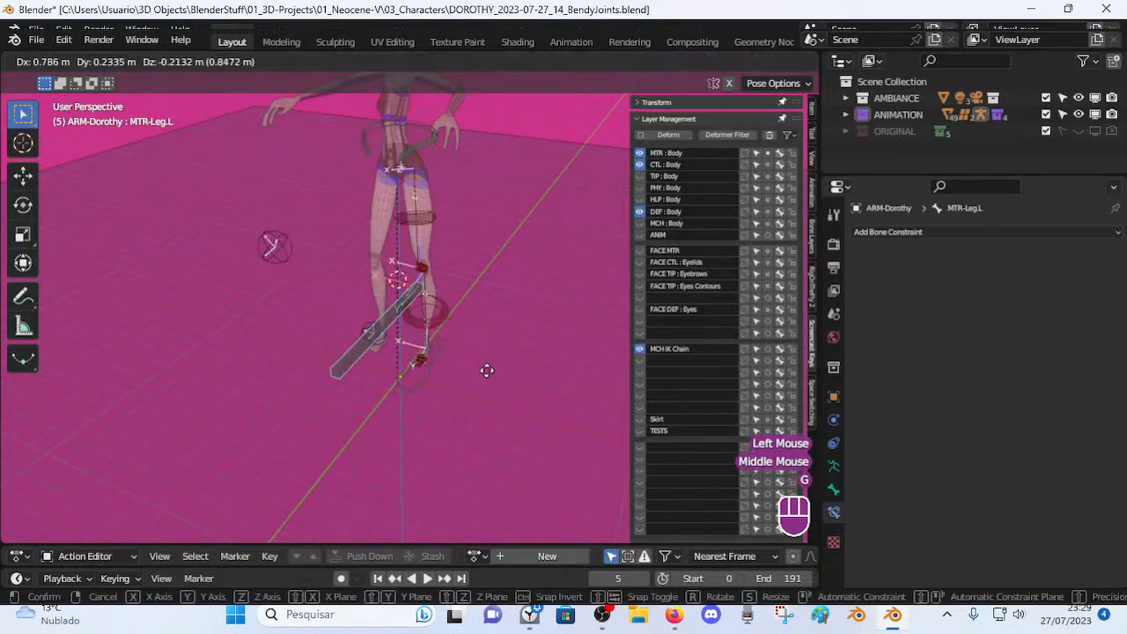
{"action": "left_click", "coordinate": [480, 382]}
{"action": "left_click", "coordinate": [405, 391]}
{"action": "key", "text": "g"}
{"action": "left_click", "coordinate": [425, 405]}
Test rotating and moving MTR-Leg.L, and reset the pose of all bones.
{"action": "left_click", "coordinate": [351, 385]}
{"action": "key", "text": "r"}
{"action": "left_click", "coordinate": [493, 403]}
{"action": "key", "text": "g"}
{"action": "left_click", "coordinate": [495, 396]}
{"action": "middle_click_drag", "start_coordinate": [496, 395], "coordinate": [296, 331]}
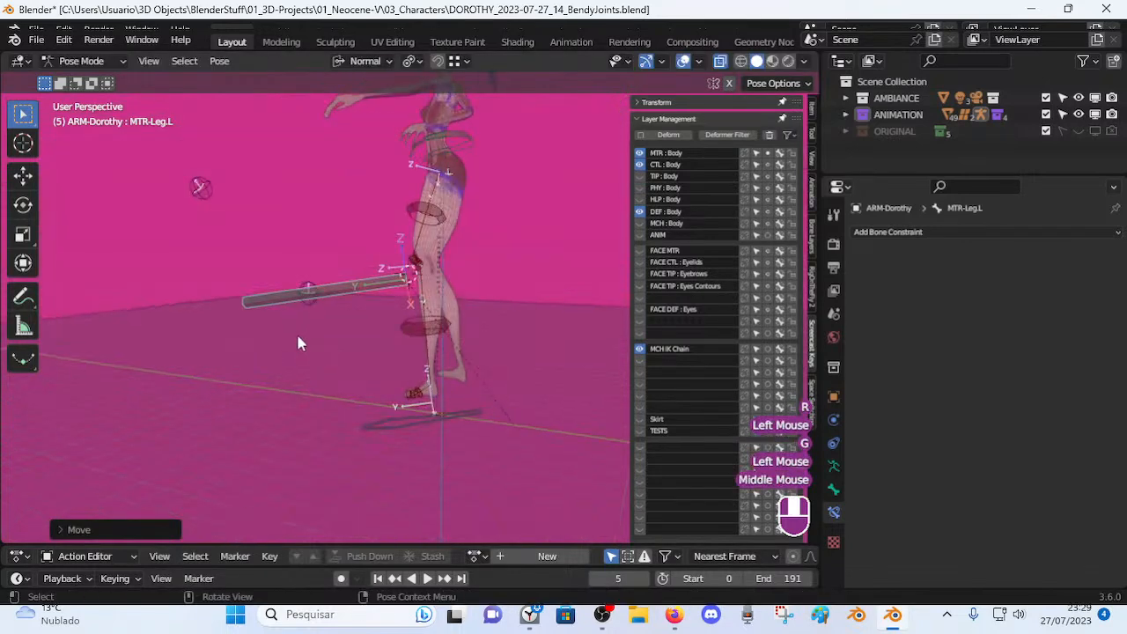
{"action": "key", "text": "g"}
{"action": "left_click", "coordinate": [363, 375]}
{"action": "key", "text": "a"}
{"action": "key", "text": "alt+q"}
{"action": "key", "text": "alt+q"}
Test MTR-Leg.L with small moves before and after shifting MTR-Foot.L.
{"action": "left_click", "coordinate": [351, 271]}
{"action": "key", "text": "a"}
{"action": "middle_click_drag", "start_coordinate": [350, 271], "coordinate": [412, 306]}
{"action": "key", "text": "a"}
{"action": "left_click", "coordinate": [397, 280]}
{"action": "key", "text": "g"}
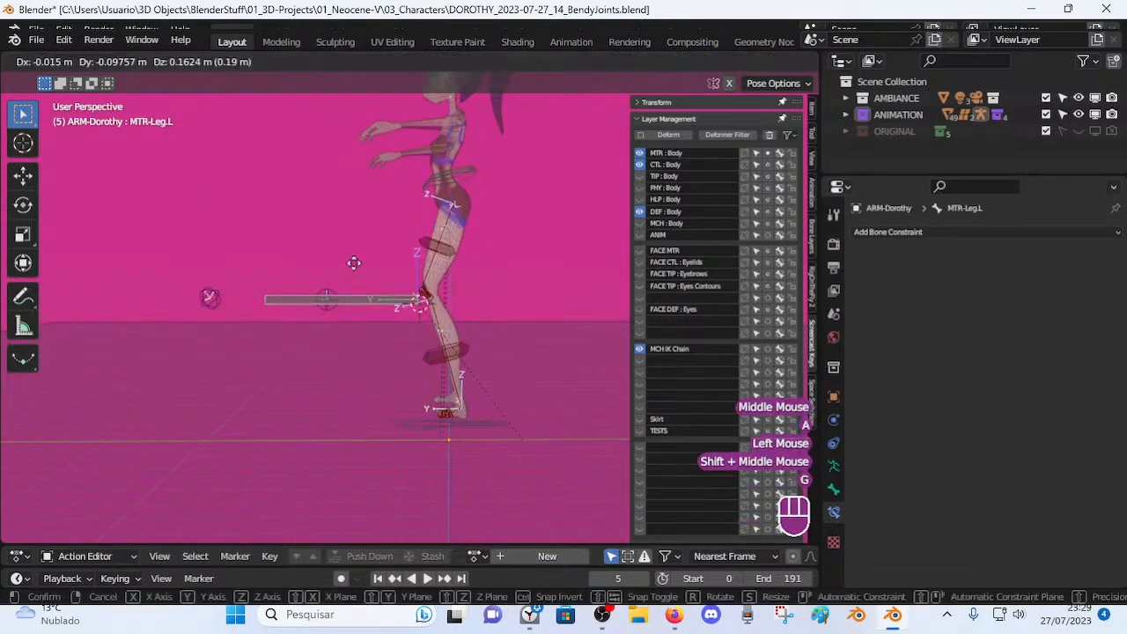
{"action": "left_click", "coordinate": [362, 305]}
{"action": "left_click", "coordinate": [460, 433]}
{"action": "key", "text": "g"}
{"action": "left_click", "coordinate": [482, 441]}
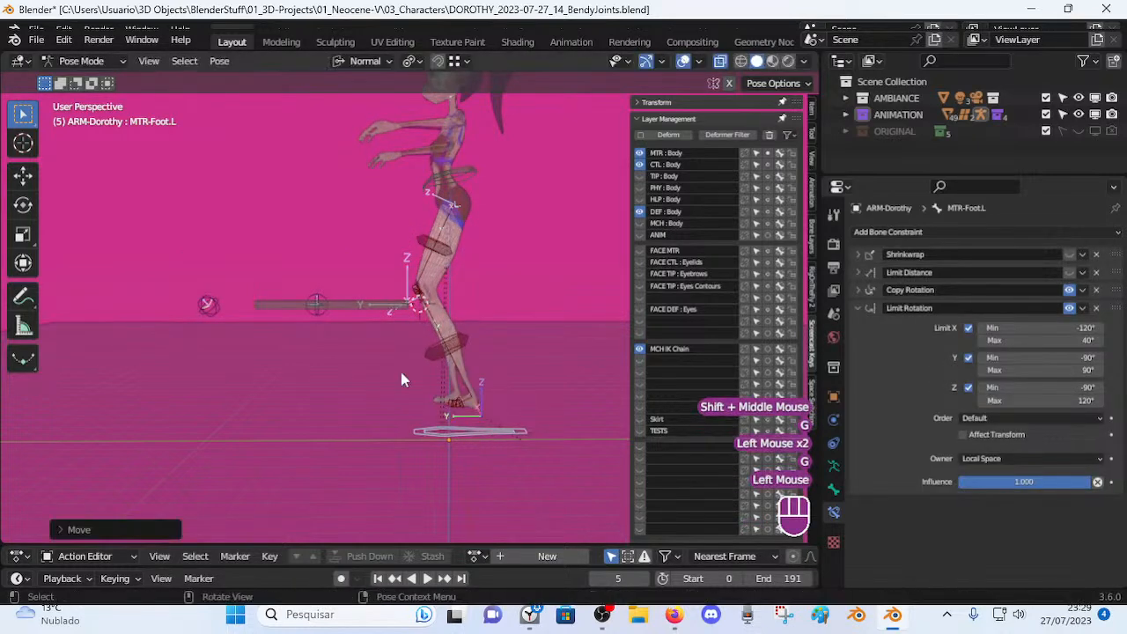
{"action": "left_click", "coordinate": [361, 306]}
{"action": "key", "text": "g"}
{"action": "left_click", "coordinate": [353, 321]}
Parent CTL-Shin-Pole.L to MTR-Root in Edit Mode.
{"action": "key", "text": "Tab"}
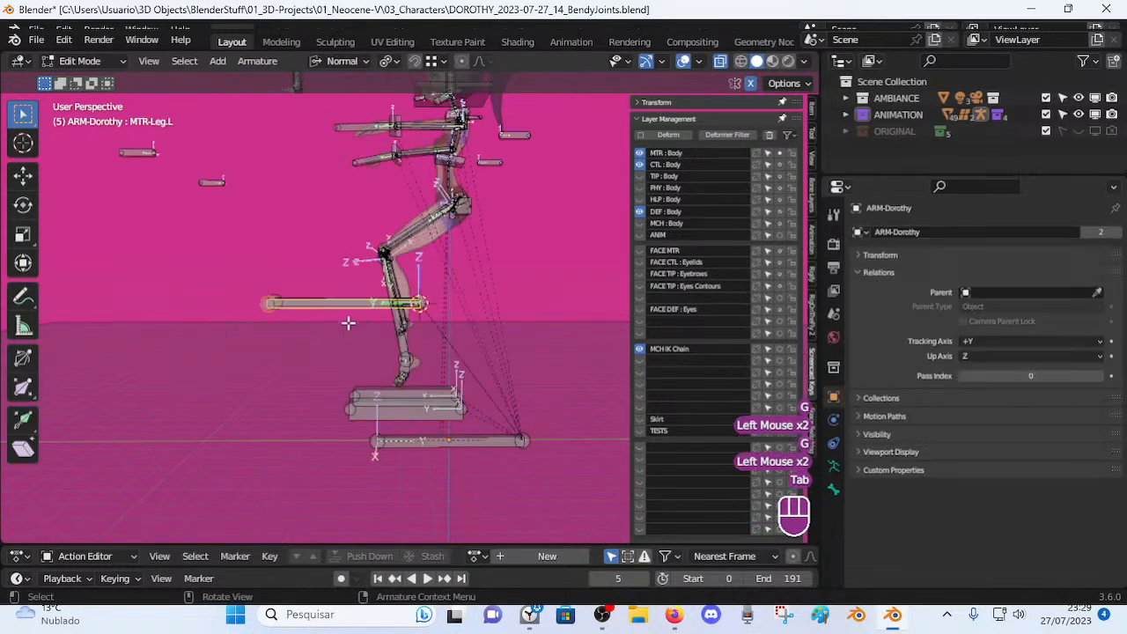
{"action": "key", "text": "Tab"}
{"action": "middle_click_drag", "start_coordinate": [279, 269], "coordinate": [412, 430]}
{"action": "left_click", "coordinate": [301, 300]}
{"action": "left_click", "coordinate": [311, 308]}
{"action": "key", "text": "Tab"}
{"action": "left_click", "coordinate": [412, 430], "text": "shift"}
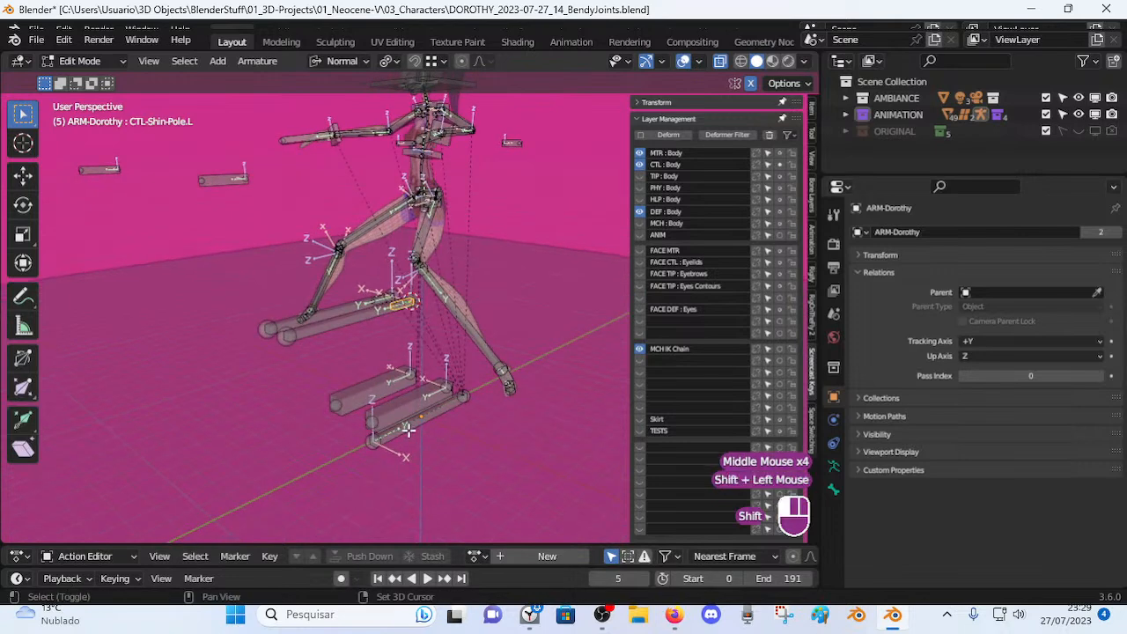
{"action": "key", "text": "ctrl+p"}
{"action": "left_click", "coordinate": [417, 296]}
Try moving MTR-Leg.L in Edit Mode to check the shin pole's parenting.
{"action": "middle_click_drag", "start_coordinate": [414, 296], "coordinate": [377, 311]}
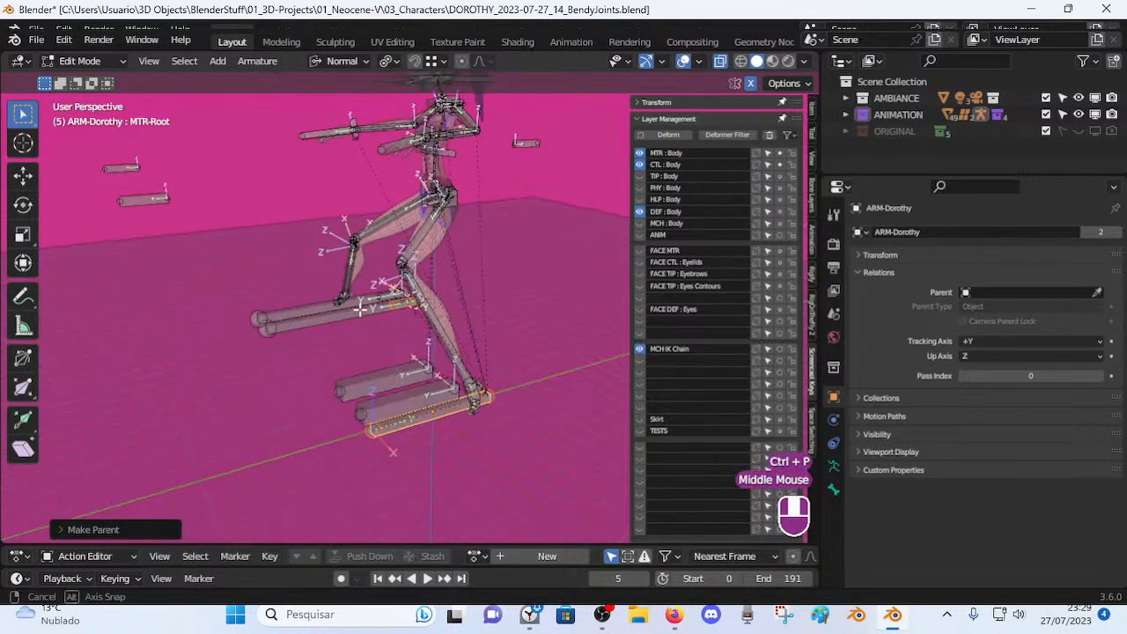
{"action": "left_click", "coordinate": [377, 314]}
{"action": "key", "text": "g"}
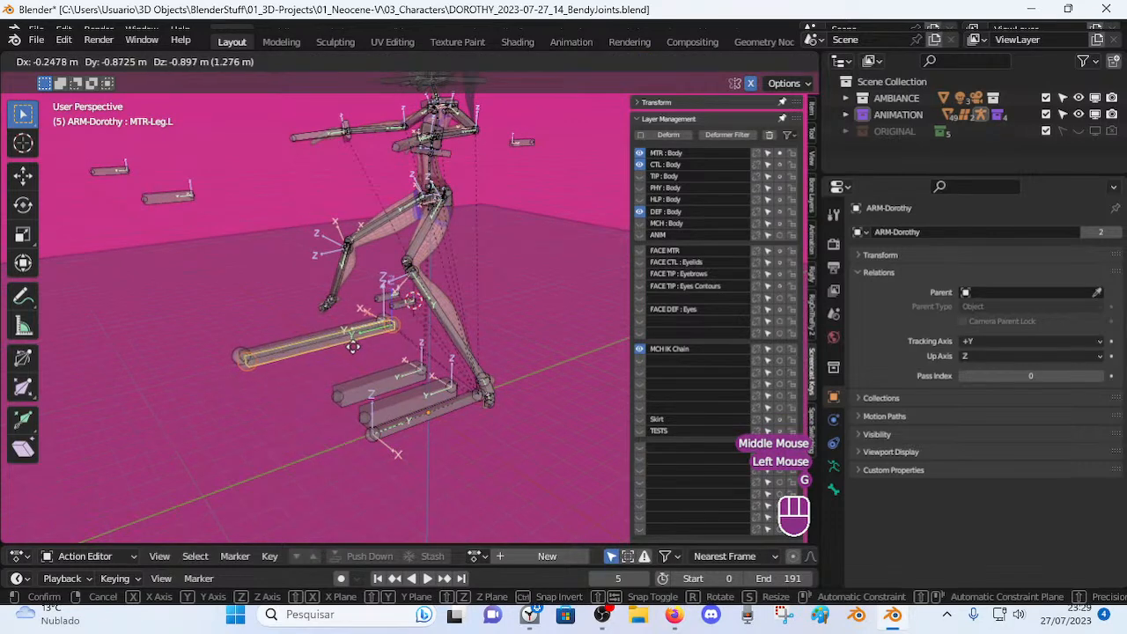
{"action": "right_click", "coordinate": [353, 345]}
Select CTL-Thigh-Pole.L and save the file, then return to Pose Mode and reset the bones' pose.
{"action": "left_click", "coordinate": [167, 189]}
{"action": "middle_click_drag", "start_coordinate": [246, 240], "coordinate": [329, 256]}
{"action": "key", "text": "ctrl+s"}
{"action": "middle_click_drag", "start_coordinate": [435, 238], "coordinate": [345, 231]}
{"action": "key", "text": "Tab"}
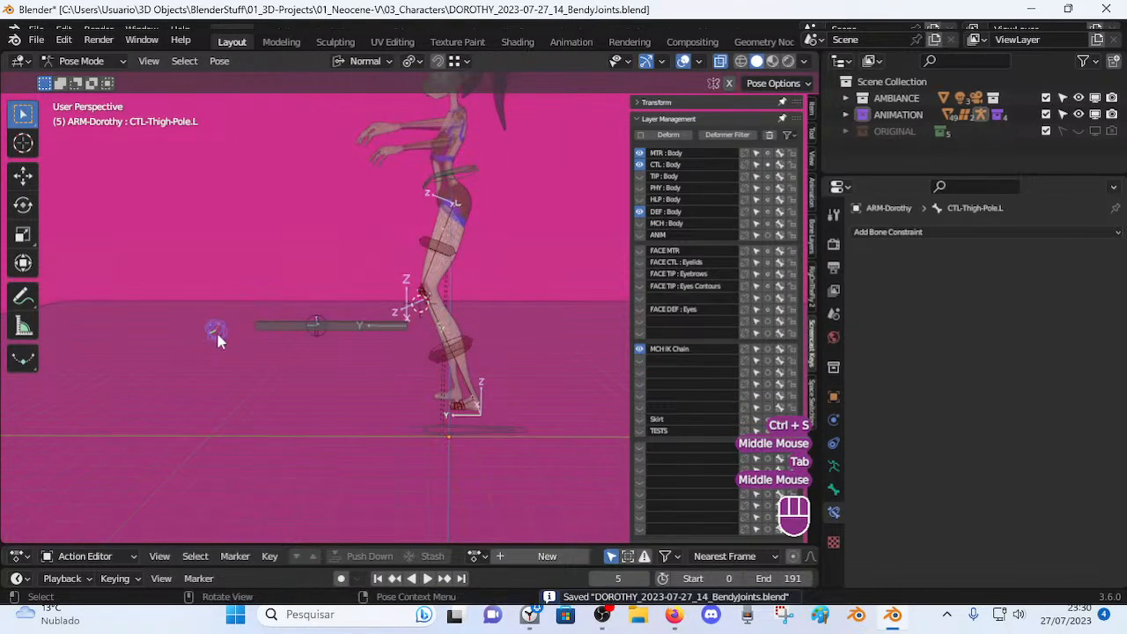
{"action": "key", "text": "alt+q"}
{"action": "key", "text": "alt+q"}
{"action": "key", "text": "alt+q"}
Try moving CTL-Thigh-Pole.L in Edit Mode and in Pose Mode.
{"action": "left_click", "coordinate": [231, 297]}
{"action": "key", "text": "Tab"}
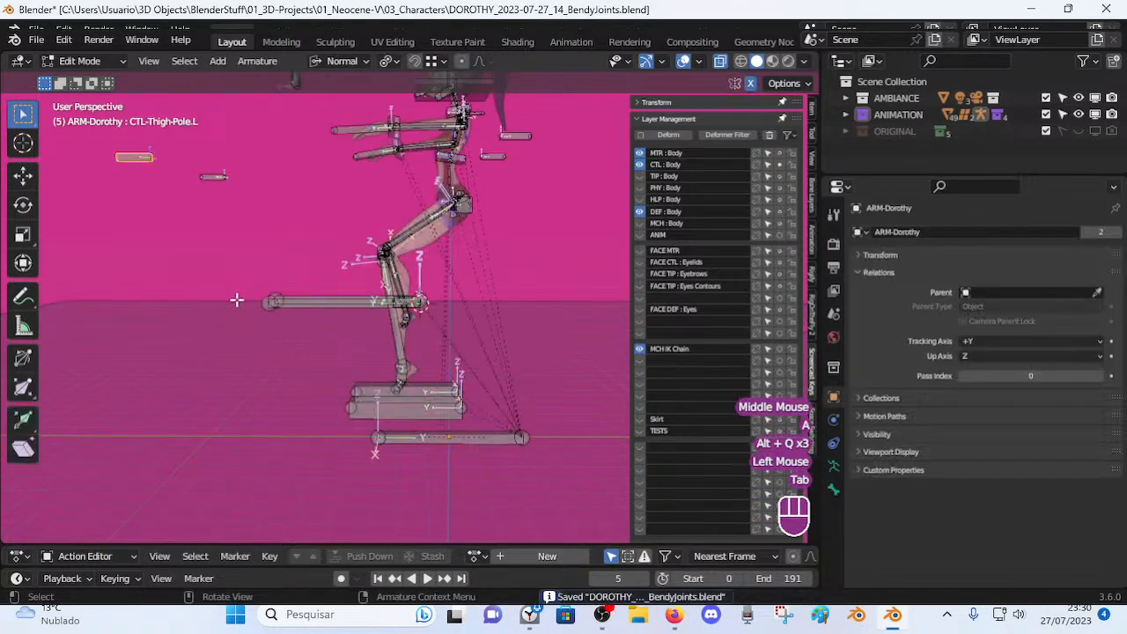
{"action": "middle_click_drag", "start_coordinate": [221, 221], "coordinate": [260, 251]}
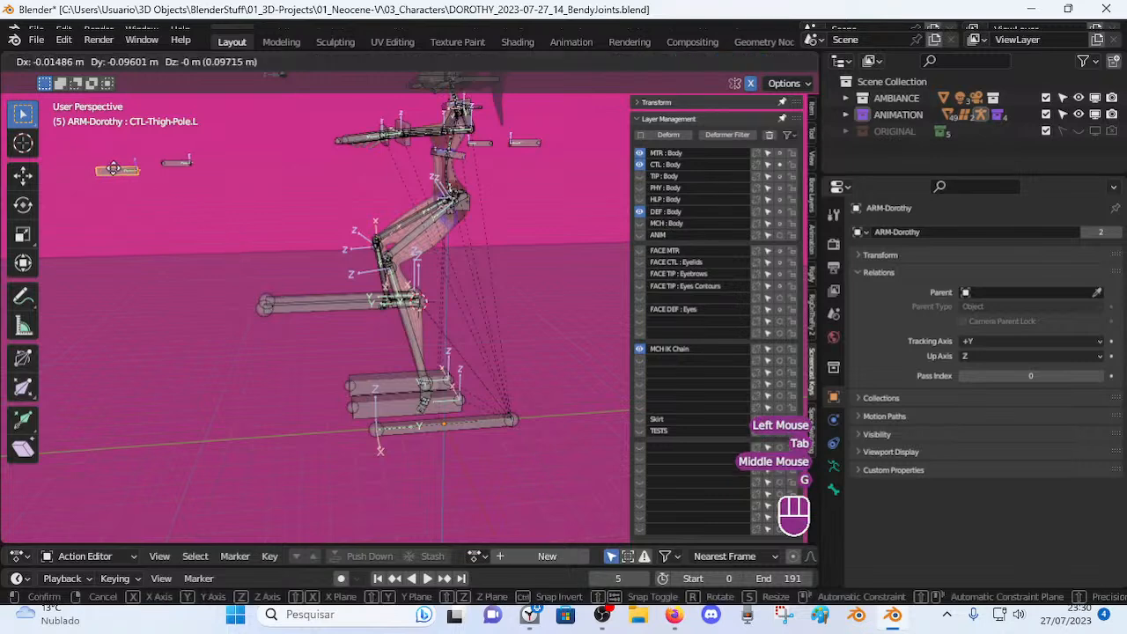
{"action": "key", "text": "g"}
{"action": "key", "text": "Tab"}
{"action": "middle_click_drag", "start_coordinate": [394, 226], "coordinate": [278, 322]}
{"action": "key", "text": "g"}
{"action": "key", "text": "Escape"}
Show the MCH : Body bone layer and test a small move of a control near the left foot.
{"action": "middle_click_drag", "start_coordinate": [244, 241], "coordinate": [556, 269]}
{"action": "left_click", "coordinate": [660, 224]}
{"action": "middle_click_drag", "start_coordinate": [281, 324], "coordinate": [257, 339]}
{"action": "left_click", "coordinate": [403, 417]}
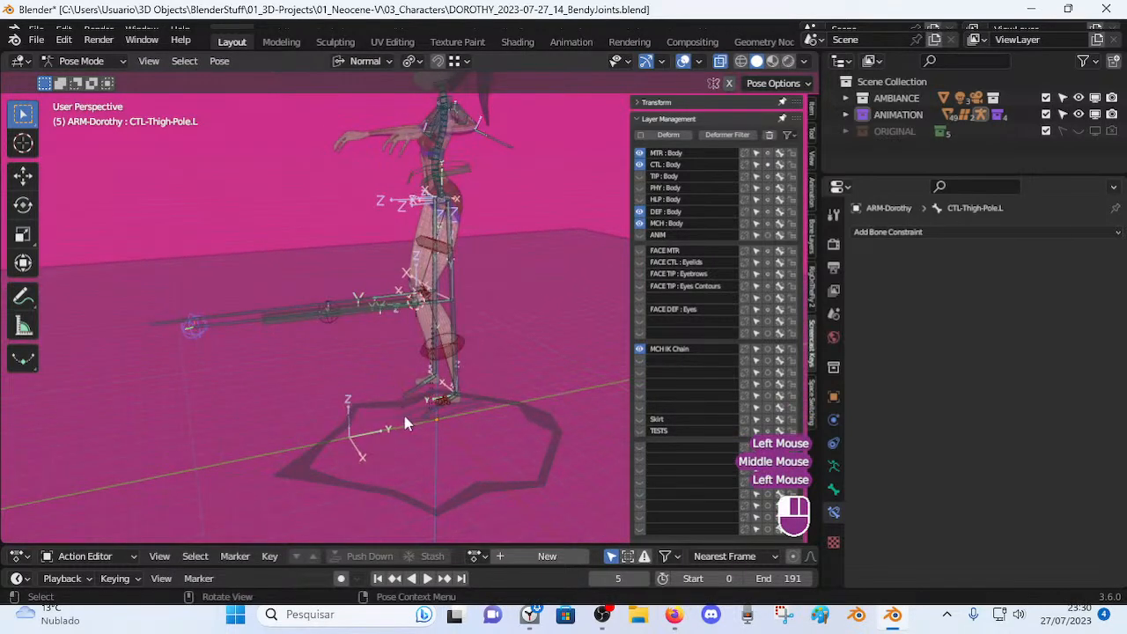
{"action": "key", "text": "g"}
{"action": "left_click", "coordinate": [425, 440]}
Rotate MTR-Leg.L around the Z axis with the MCH bones visible.
{"action": "left_click", "coordinate": [348, 319]}
{"action": "left_click", "coordinate": [347, 313]}
{"action": "middle_click_drag", "start_coordinate": [347, 313], "coordinate": [390, 381]}
{"action": "key", "text": "r"}
{"action": "key", "text": "z"}
{"action": "left_click", "coordinate": [492, 358]}
Test further moves of the rotated MTR-Leg.L, and reset the pose of all bones.
{"action": "middle_click_drag", "start_coordinate": [492, 358], "coordinate": [396, 329]}
{"action": "key", "text": "g"}
{"action": "left_click", "coordinate": [440, 381]}
{"action": "middle_click_drag", "start_coordinate": [440, 381], "coordinate": [369, 348]}
{"action": "key", "text": "g"}
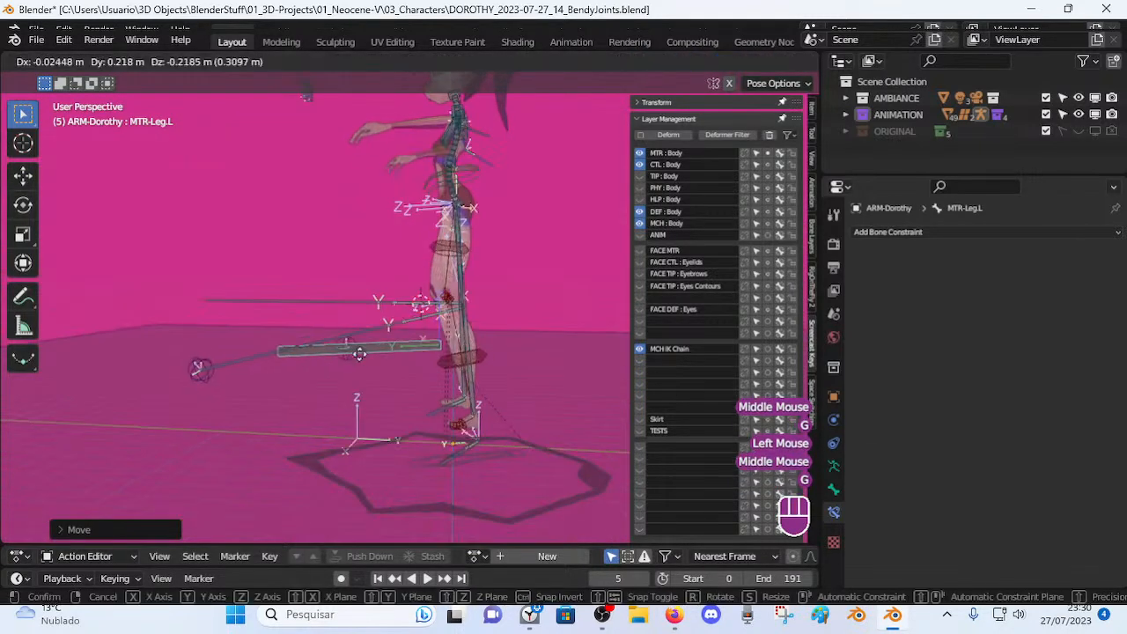
{"action": "key", "text": "Escape"}
{"action": "key", "text": "a"}
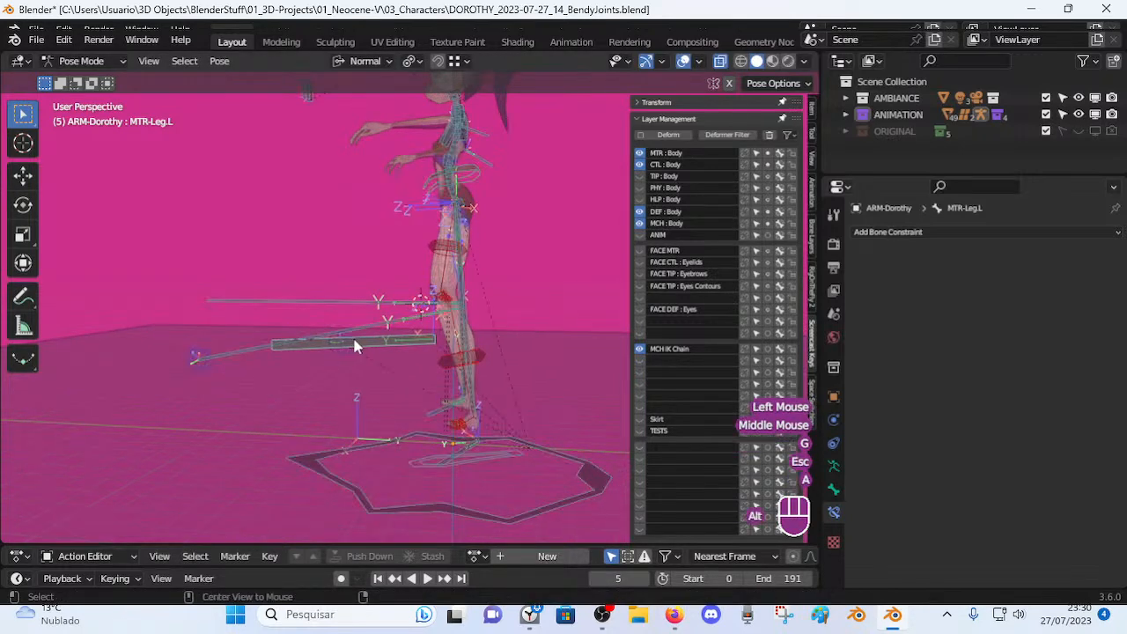
{"action": "key", "text": "alt+q"}
{"action": "key", "text": "alt+q"}
Examine the Damped Track constraint of MCH-KneePole2.L among the bones around the left knee.
{"action": "left_click", "coordinate": [398, 302]}
{"action": "middle_click_drag", "start_coordinate": [398, 302], "coordinate": [473, 342]}
{"action": "left_click", "coordinate": [445, 306]}
{"action": "scroll", "coordinate": [435, 329], "scroll_direction": "up", "scroll_amount": 2}
{"action": "key", "text": "a"}
{"action": "left_click", "coordinate": [457, 316]}
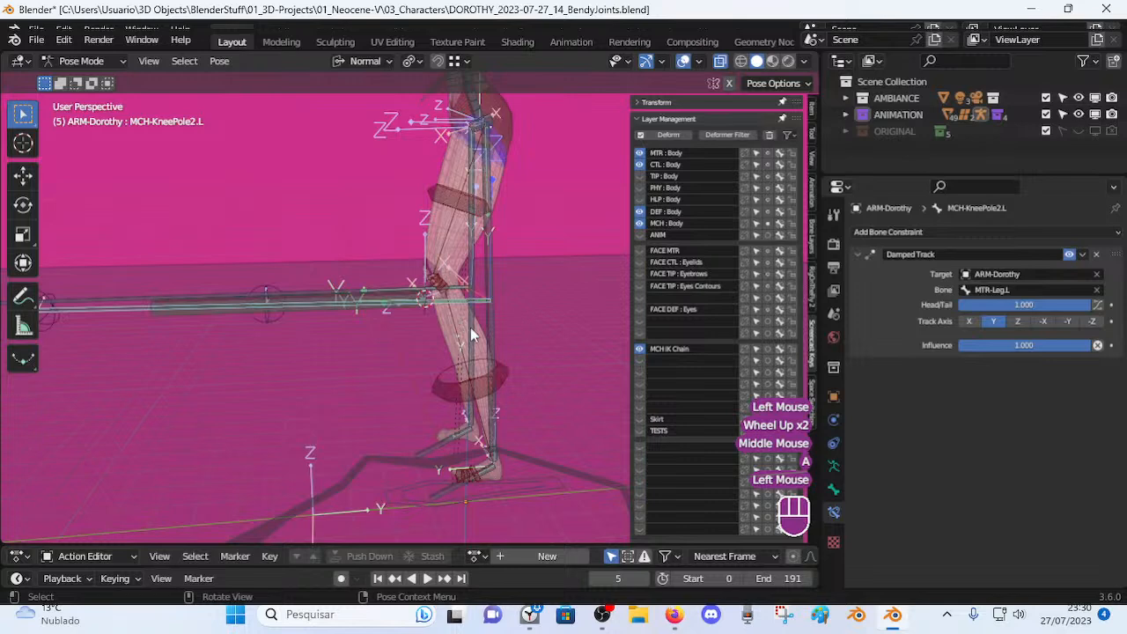
{"action": "mouse_move", "coordinate": [407, 325]}
{"action": "middle_mouse_down"}
{"action": "mouse_move", "coordinate": [385, 329]}
{"action": "mouse_move", "coordinate": [407, 310]}
{"action": "middle_mouse_up"}
{"action": "scroll", "coordinate": [394, 327], "scroll_direction": "down", "scroll_amount": 1}
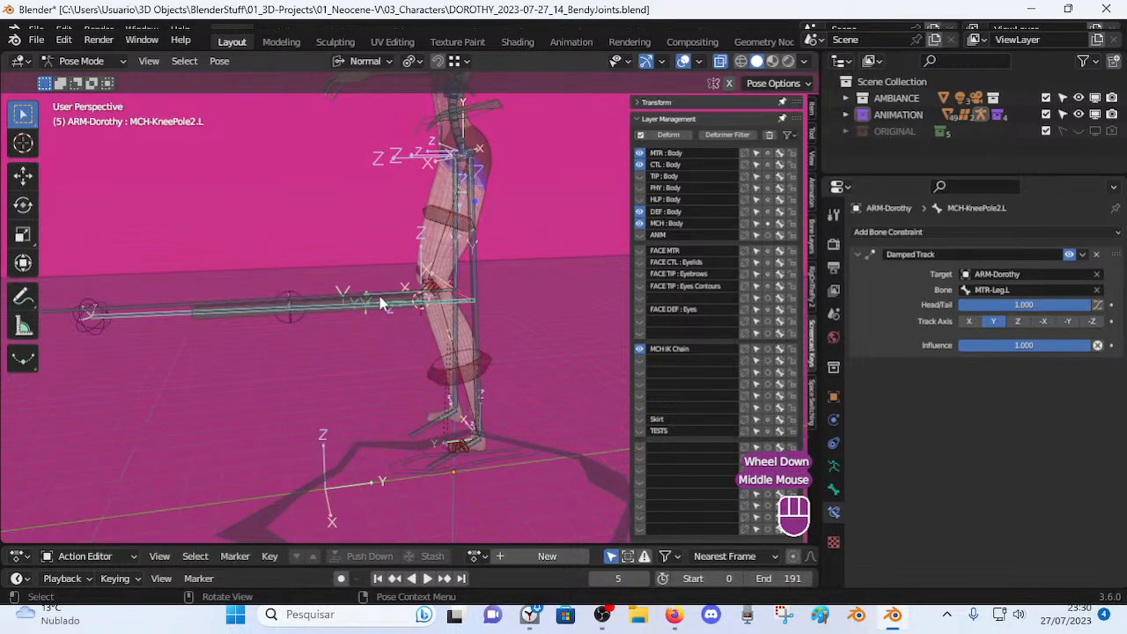
{"action": "left_click", "coordinate": [381, 304]}
{"action": "left_click", "coordinate": [481, 307]}
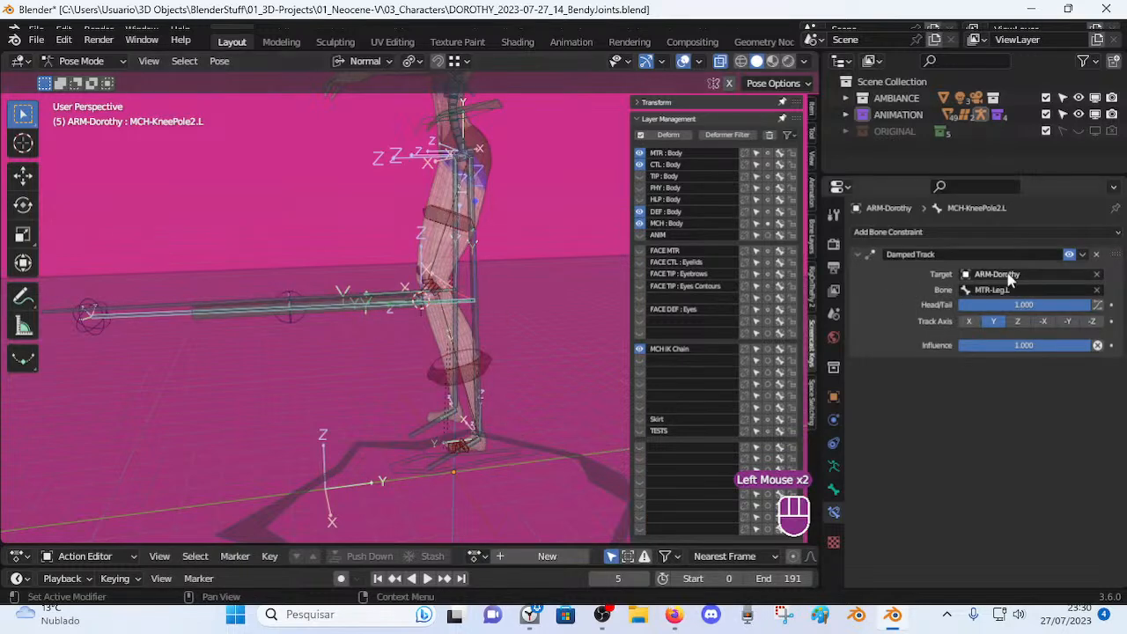
Turn off the Damped Track constraint on MCH-KneePole2.L, test a move of MTR-Leg.L, and reset the pose of all bones.
{"action": "mouse_move", "coordinate": [1078, 308]}
{"action": "left_mouse_down"}
{"action": "mouse_move", "coordinate": [997, 308]}
{"action": "mouse_move", "coordinate": [1081, 308]}
{"action": "left_mouse_up"}
{"action": "left_click", "coordinate": [1070, 255]}
{"action": "middle_click_drag", "start_coordinate": [289, 274], "coordinate": [356, 308]}
{"action": "left_click", "coordinate": [336, 315]}
{"action": "key", "text": "g"}
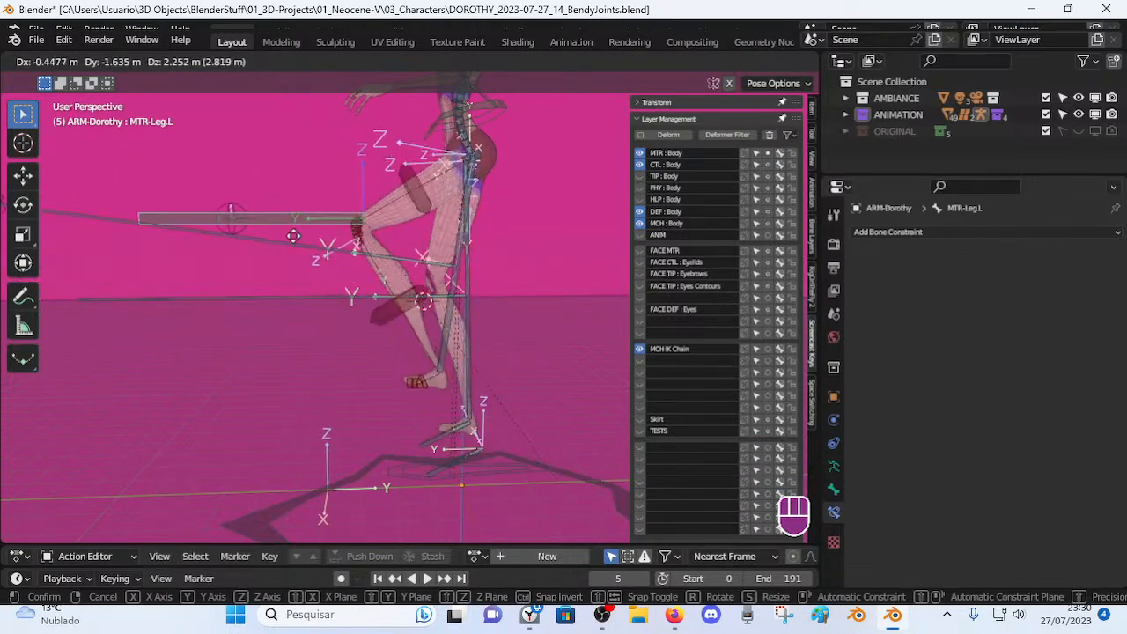
{"action": "key", "text": "Escape"}
{"action": "key", "text": "a"}
{"action": "key", "text": "alt+q"}
{"action": "key", "text": "alt+q"}
Examine MCH-KneePole2.L and the bones around the left knee with its Damped Track constraint turned off.
{"action": "left_click", "coordinate": [345, 335]}
{"action": "middle_click_drag", "start_coordinate": [345, 335], "coordinate": [400, 304]}
{"action": "left_click", "coordinate": [190, 349]}
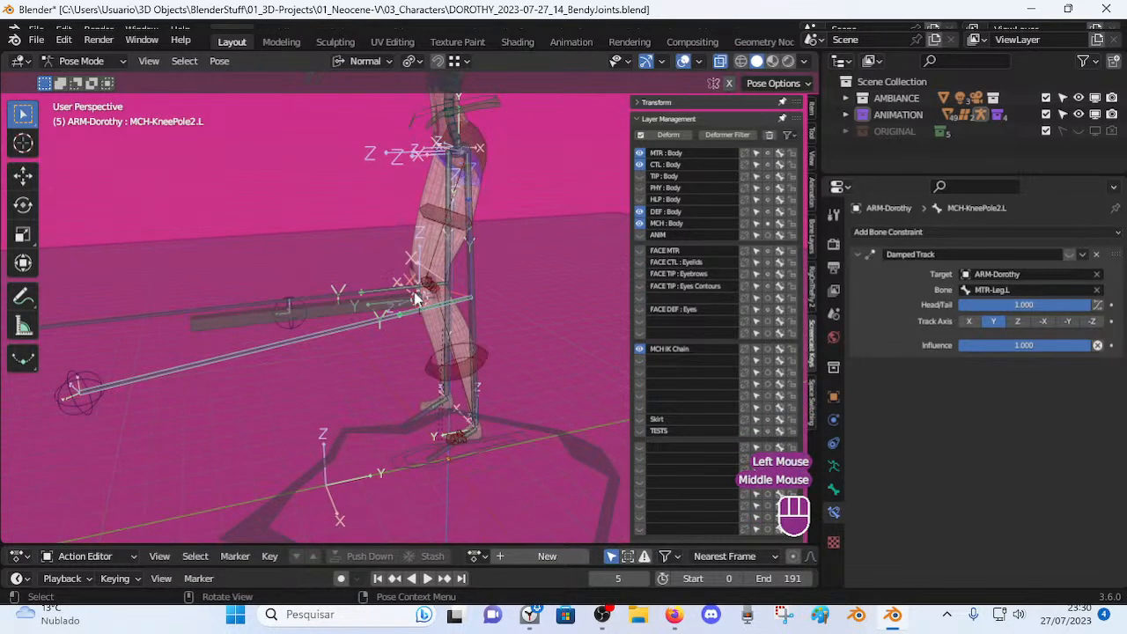
{"action": "left_click", "coordinate": [208, 370]}
{"action": "left_click", "coordinate": [207, 356]}
{"action": "left_click", "coordinate": [207, 355]}
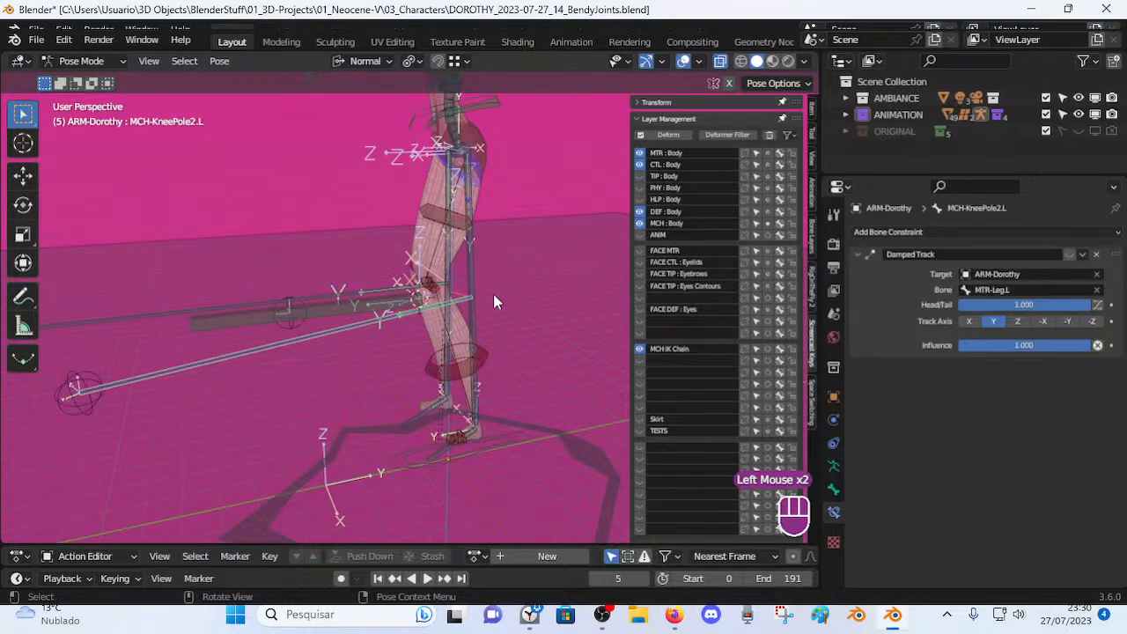
{"action": "left_click", "coordinate": [482, 280]}
{"action": "left_click", "coordinate": [336, 332]}
{"action": "middle_click_drag", "start_coordinate": [296, 331], "coordinate": [224, 345]}
{"action": "left_click", "coordinate": [392, 332]}
{"action": "left_click", "coordinate": [392, 332]}
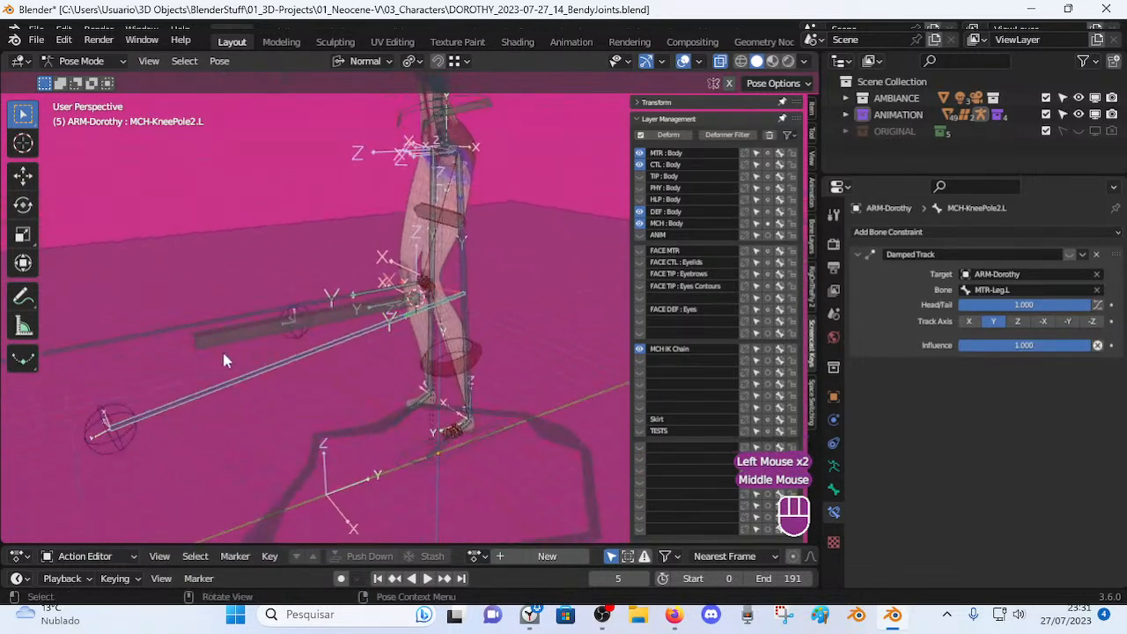
Examine MCH-KneePole1.L with its Stretch To constraint, and compare MCH-KneePole2.L in Edit Mode and Pose Mode.
{"action": "left_click", "coordinate": [115, 429]}
{"action": "middle_click_drag", "start_coordinate": [219, 418], "coordinate": [233, 351]}
{"action": "left_click", "coordinate": [231, 351]}
{"action": "mouse_move", "coordinate": [353, 295]}
{"action": "middle_mouse_down"}
{"action": "mouse_move", "coordinate": [394, 255]}
{"action": "mouse_move", "coordinate": [365, 303]}
{"action": "middle_mouse_up"}
{"action": "left_click", "coordinate": [491, 268]}
{"action": "left_click", "coordinate": [467, 269]}
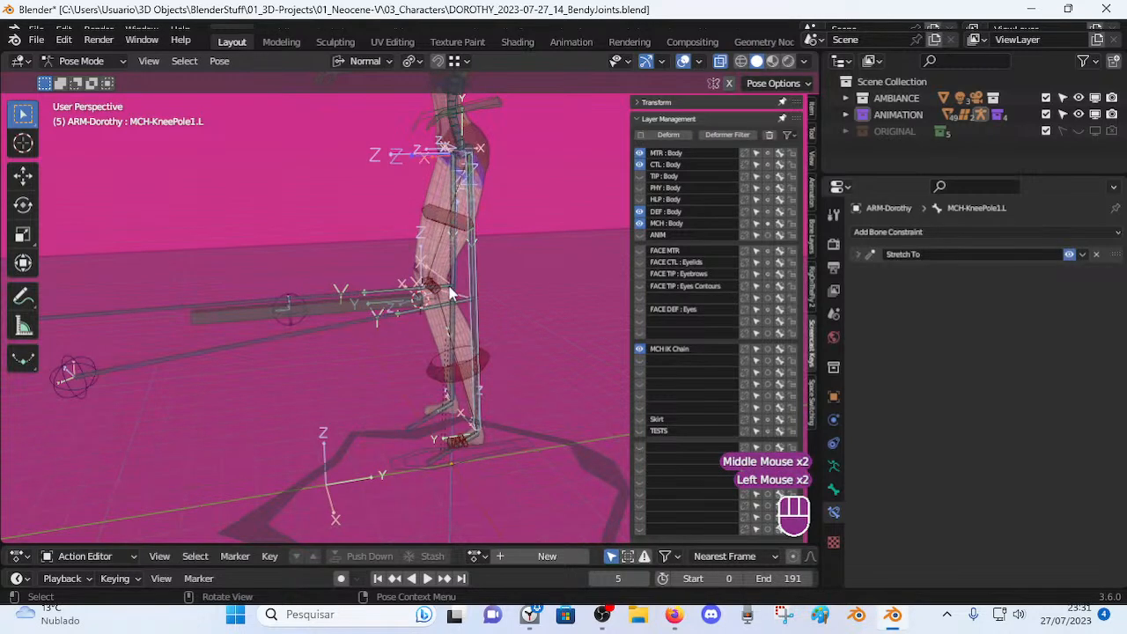
{"action": "middle_click_drag", "start_coordinate": [451, 293], "coordinate": [413, 301]}
{"action": "left_click", "coordinate": [868, 255]}
{"action": "left_click", "coordinate": [861, 254]}
{"action": "left_click", "coordinate": [293, 326]}
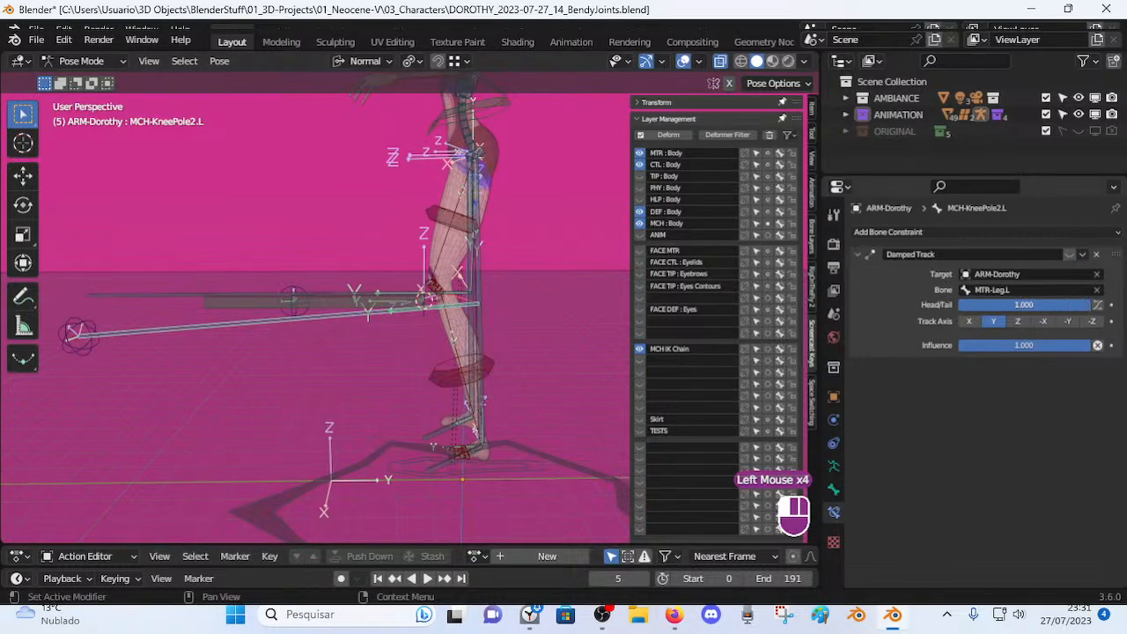
{"action": "middle_click_drag", "start_coordinate": [563, 317], "coordinate": [470, 324]}
{"action": "key", "text": "Tab"}
{"action": "key", "text": "Tab"}
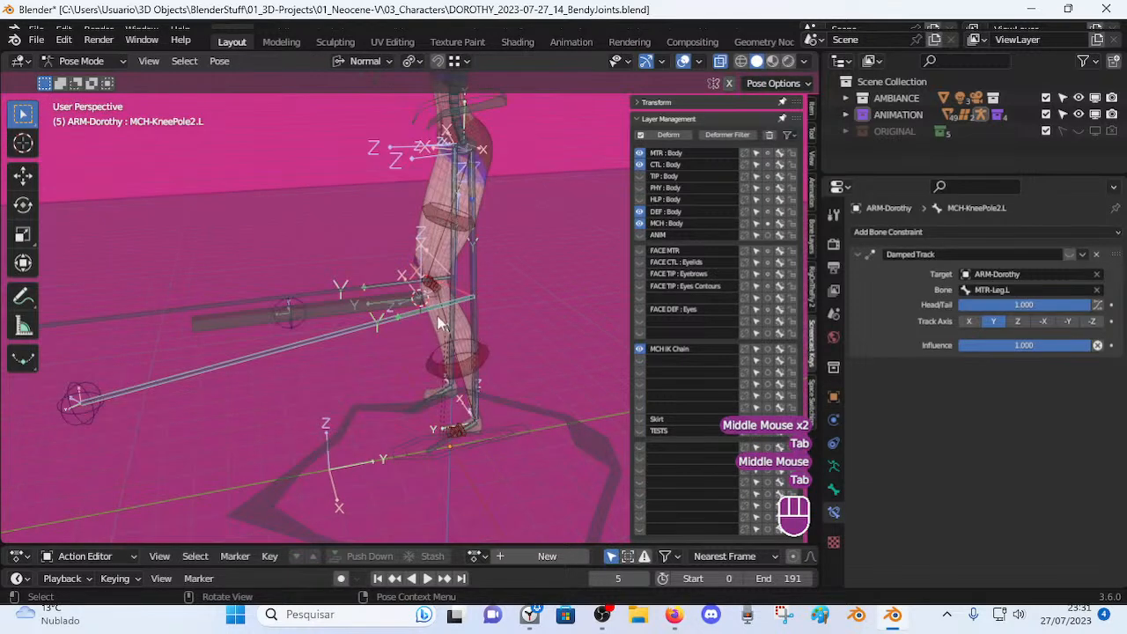
Try selecting MCH-KneePole1.L and MCH-KneePole2.L together at the left knee.
{"action": "left_click", "coordinate": [401, 320]}
{"action": "left_click", "coordinate": [394, 321]}
{"action": "left_click", "coordinate": [452, 312]}
{"action": "left_click", "coordinate": [392, 321], "text": "shift"}
{"action": "left_click", "coordinate": [387, 324]}
{"action": "left_click", "coordinate": [384, 327], "text": "shift"}
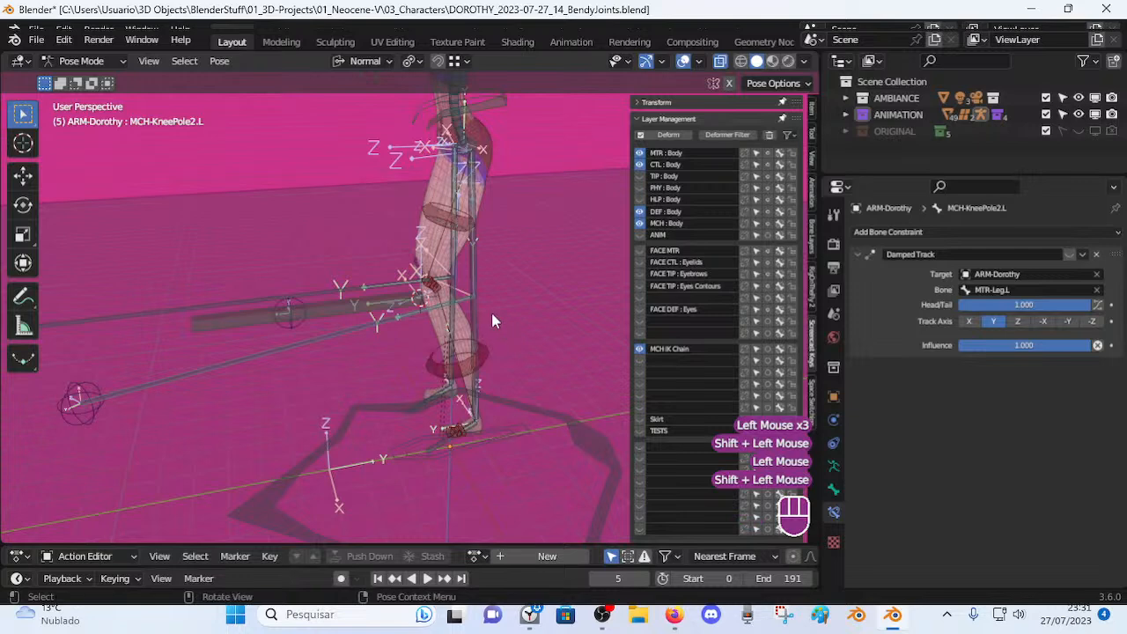
{"action": "left_click", "coordinate": [490, 313]}
{"action": "left_click", "coordinate": [478, 313]}
{"action": "left_click", "coordinate": [409, 312], "text": "shift"}
{"action": "left_click", "coordinate": [395, 316]}
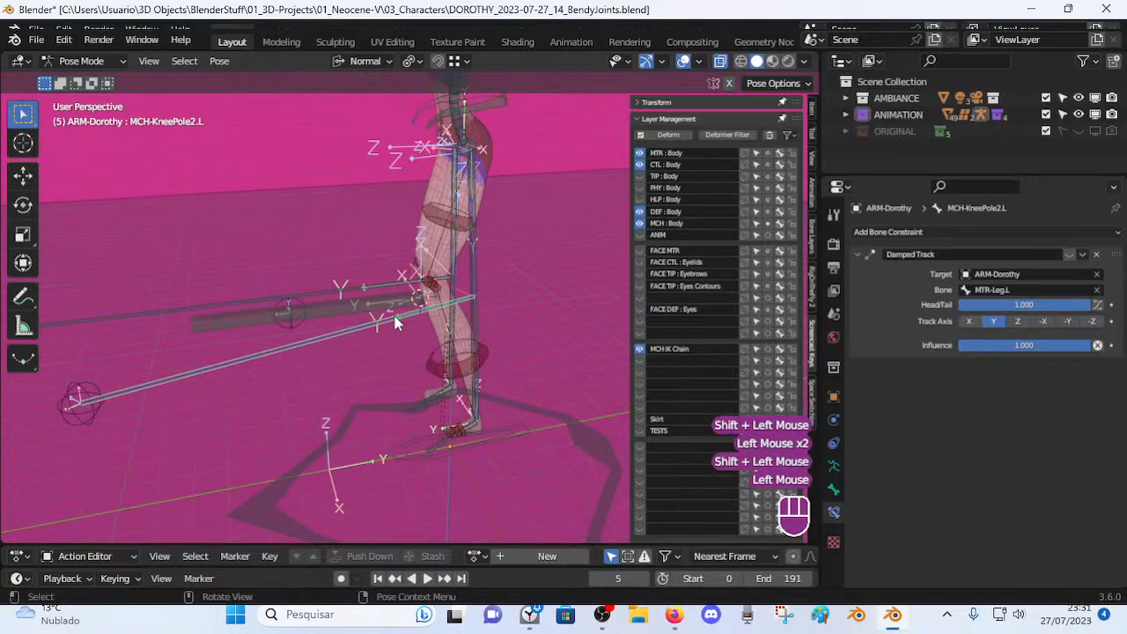
Try moving the base joint of MCH-KneePole2.L in Edit Mode, and return to Pose Mode.
{"action": "key", "text": "Tab"}
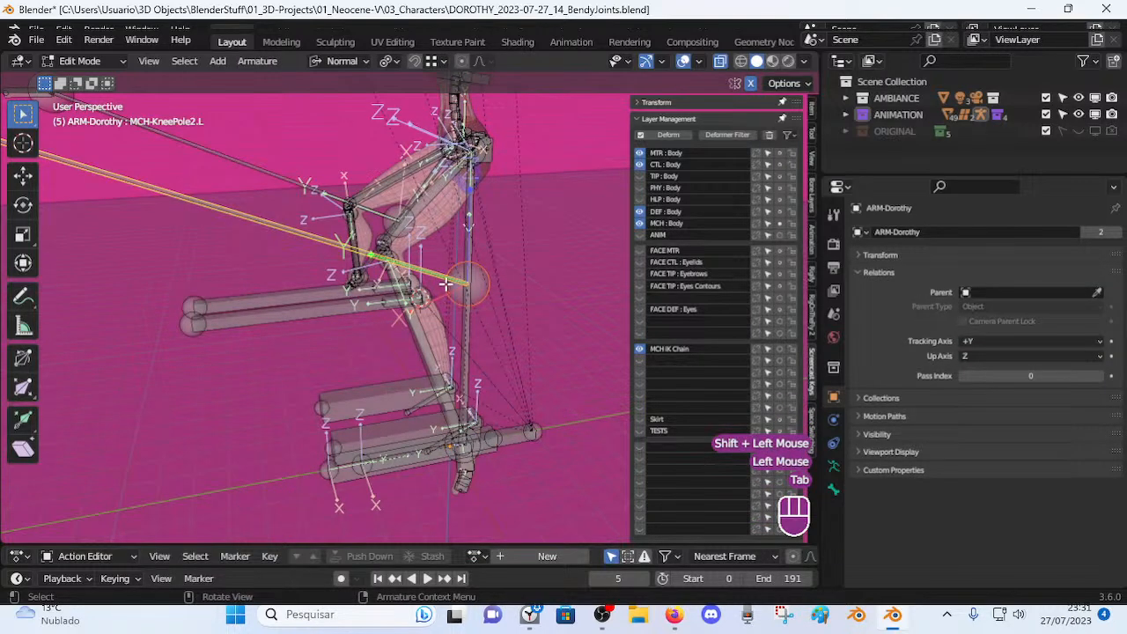
{"action": "left_click", "coordinate": [444, 283]}
{"action": "key", "text": "g"}
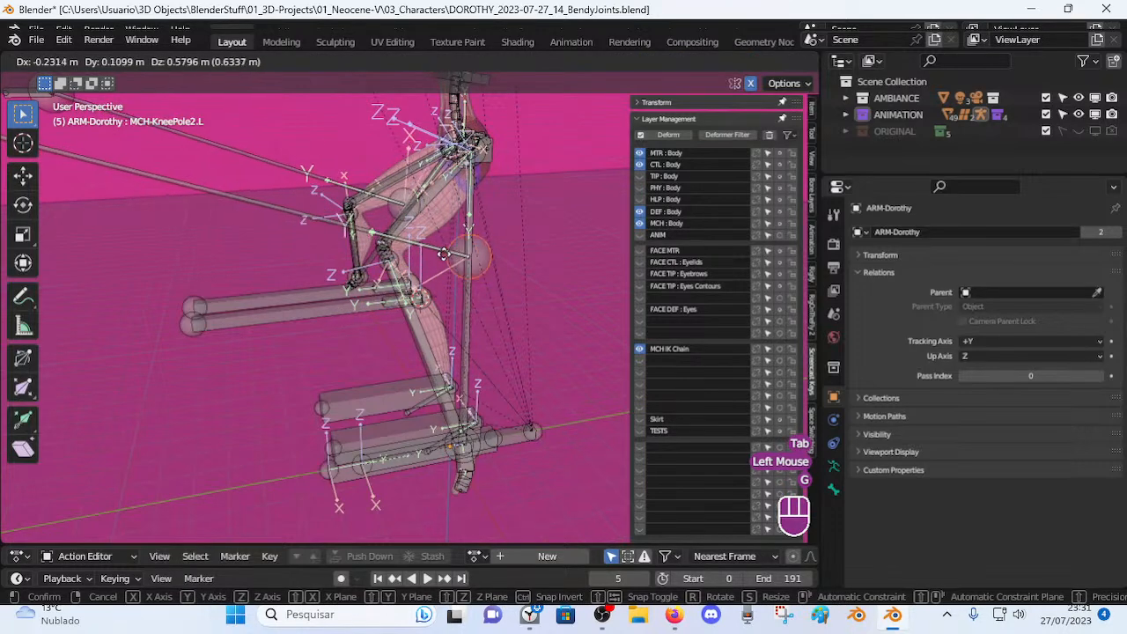
{"action": "left_click", "coordinate": [450, 279]}
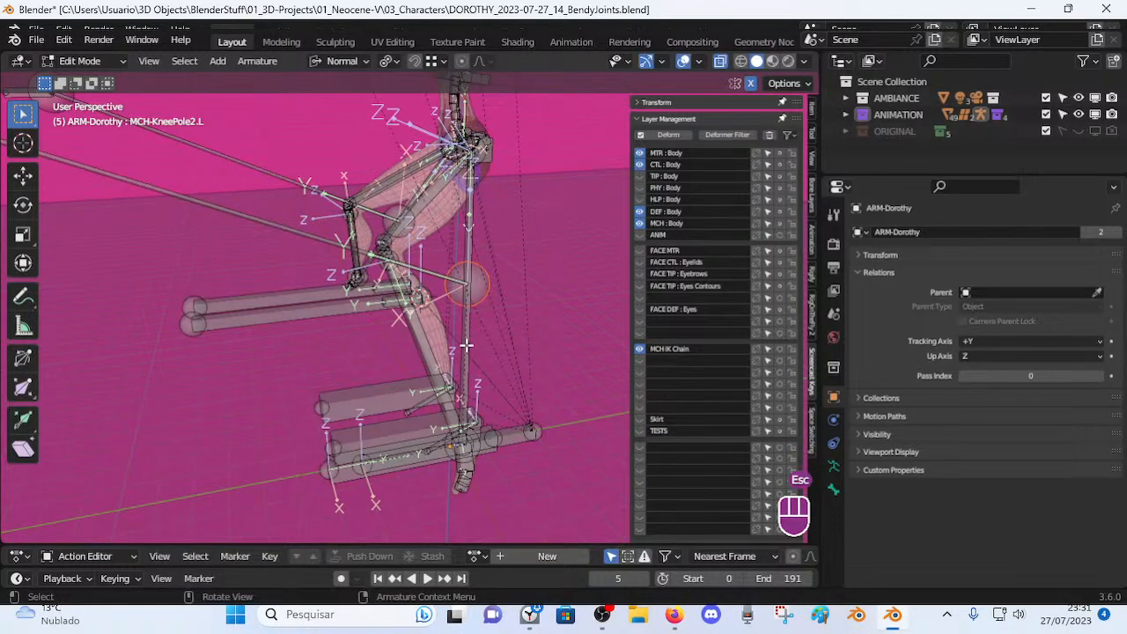
{"action": "key", "text": "ctrl+Tab"}
{"action": "key", "text": "2"}
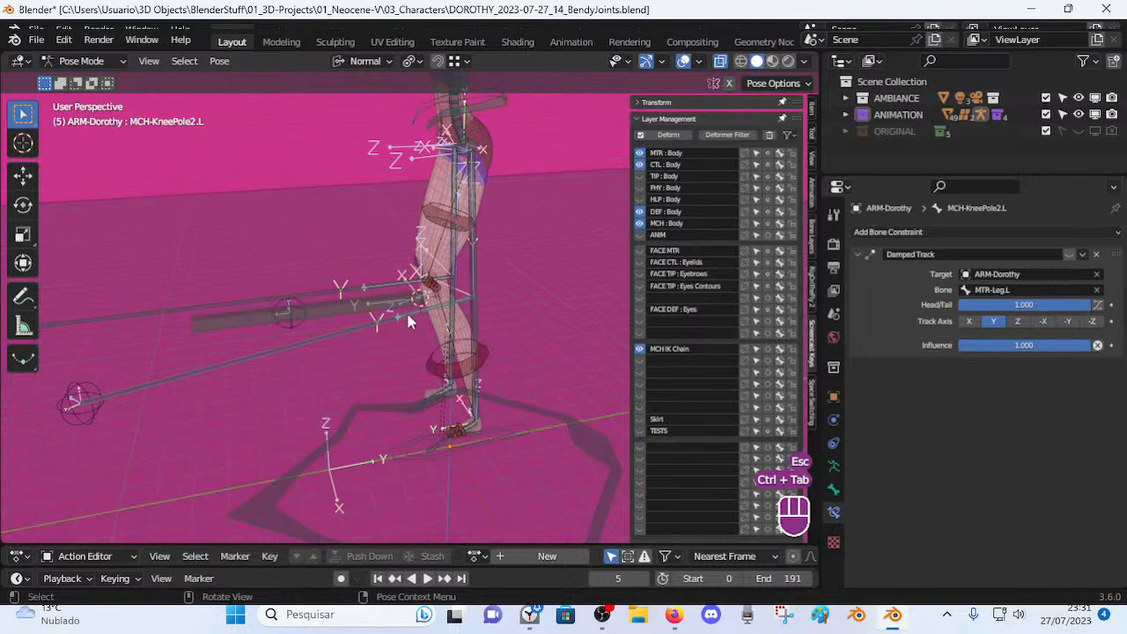
Add a Copy Location constraint to MCH-KneePole2.L that targets MCH-KneePole1.L.
{"action": "left_click", "coordinate": [424, 327]}
{"action": "left_click", "coordinate": [465, 285]}
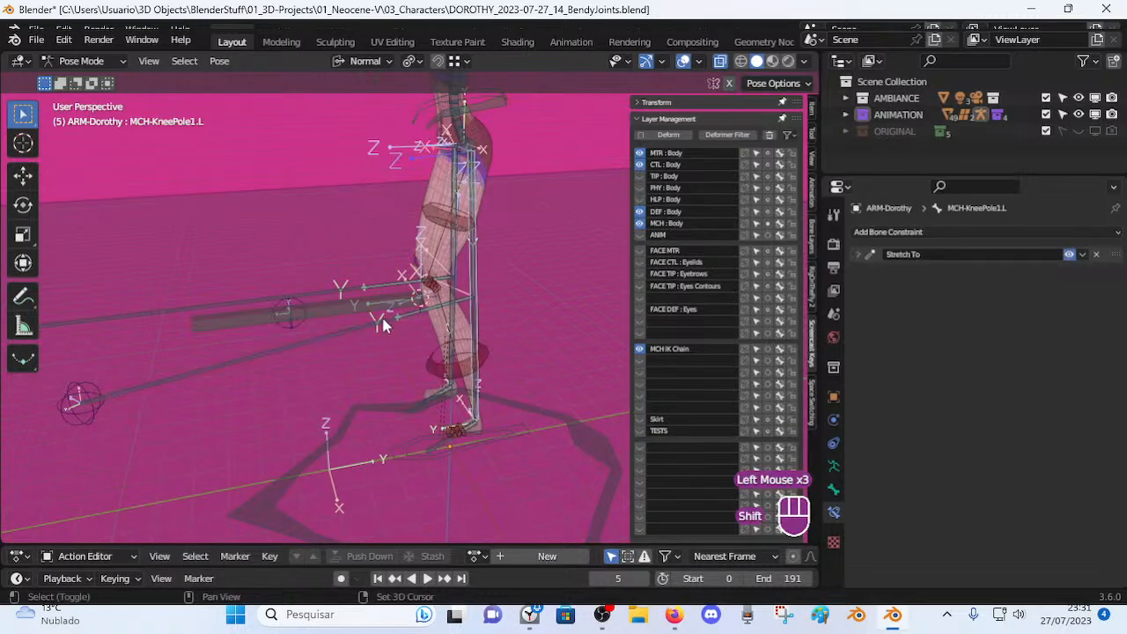
{"action": "left_click", "coordinate": [403, 318], "text": "shift"}
{"action": "key", "text": "shift+ctrl+c"}
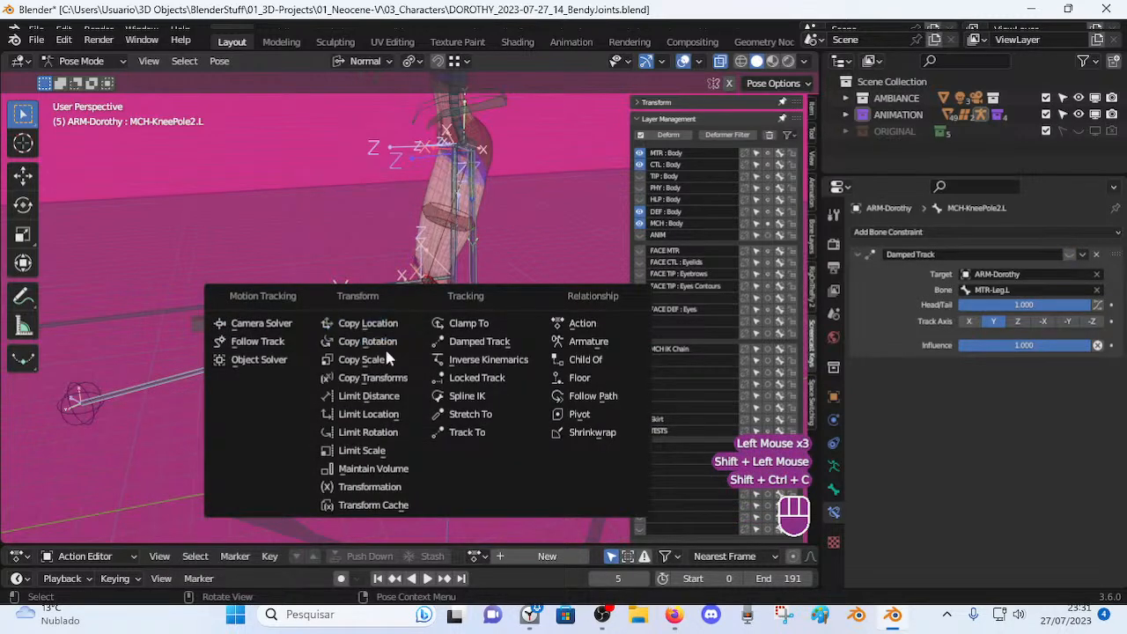
{"action": "left_click", "coordinate": [369, 323]}
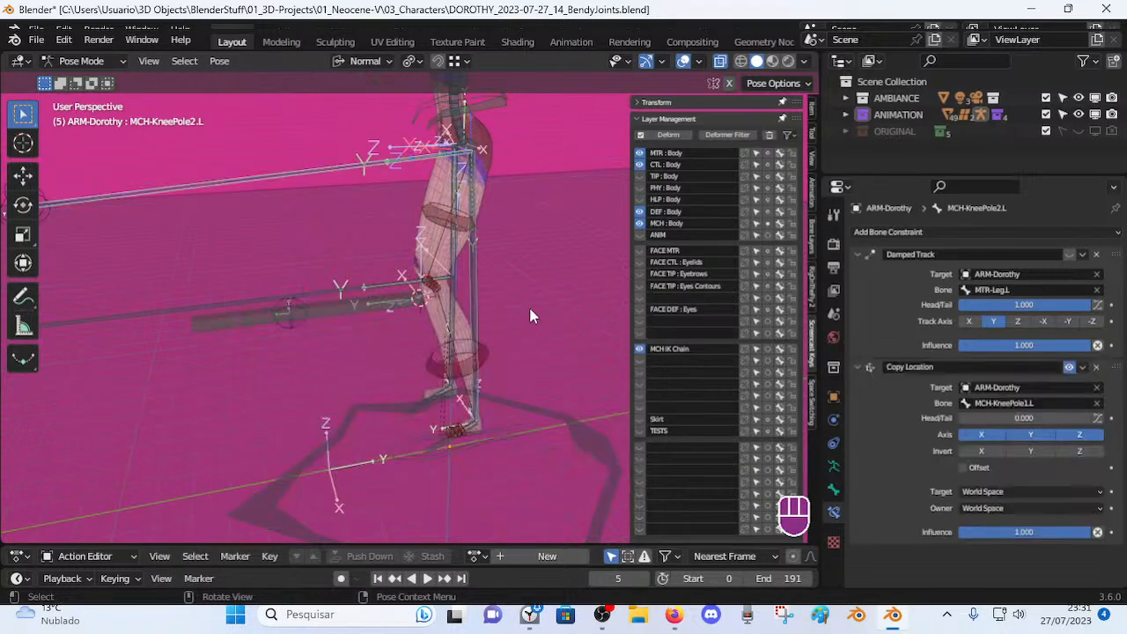
Toggle the Damped Track constraint of MCH-KneePole2.L on and off, collapse it, and reorder it below Copy Location.
{"action": "scroll", "coordinate": [505, 260], "scroll_direction": "down", "scroll_amount": 2}
{"action": "middle_click_drag", "start_coordinate": [504, 260], "coordinate": [510, 251], "text": "shift"}
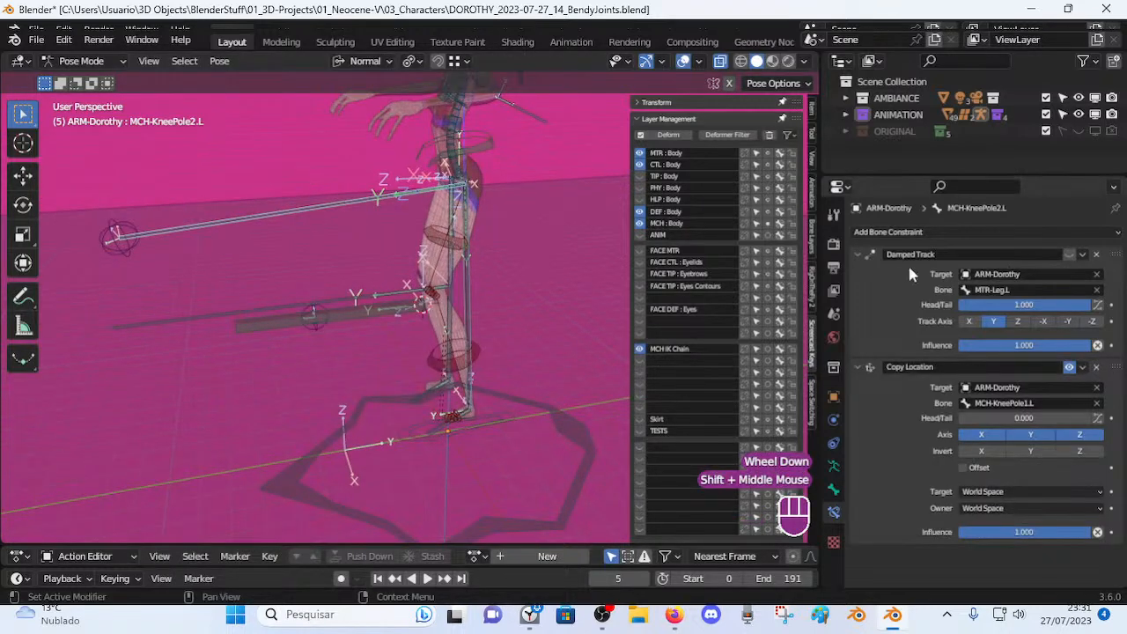
{"action": "left_click", "coordinate": [1069, 254]}
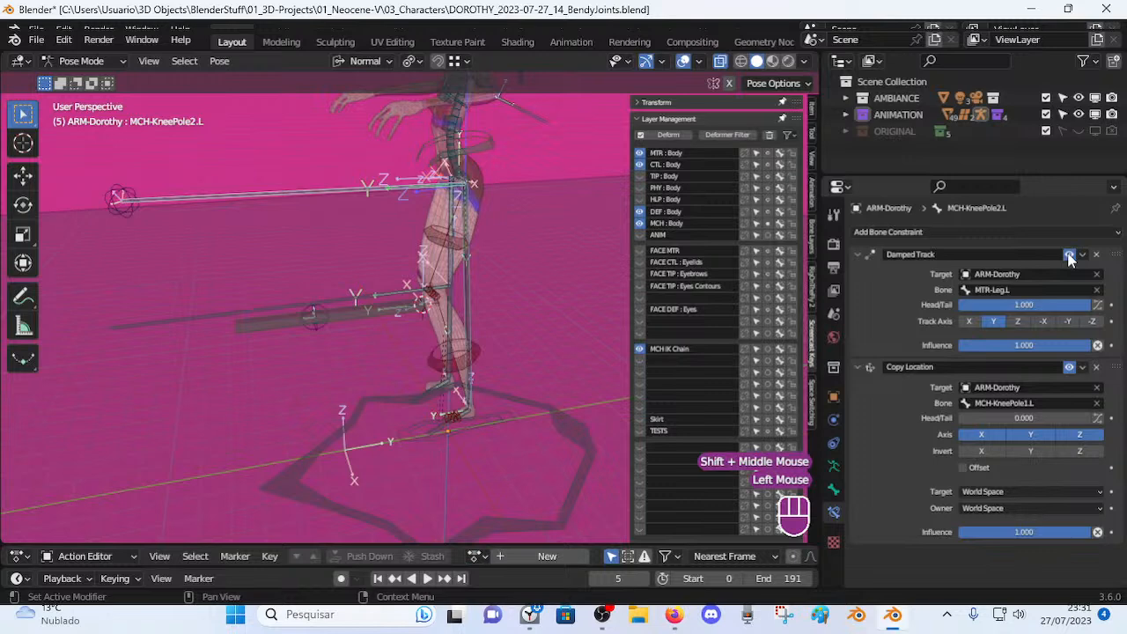
{"action": "left_click", "coordinate": [1068, 254]}
{"action": "left_click", "coordinate": [858, 251]}
{"action": "left_click_drag", "start_coordinate": [1115, 258], "coordinate": [1100, 428]}
Set the Head/Tail value of the Copy Location constraint on MCH-KneePole2.L to 0.3.
{"action": "left_click_drag", "start_coordinate": [1023, 304], "coordinate": [1063, 305]}
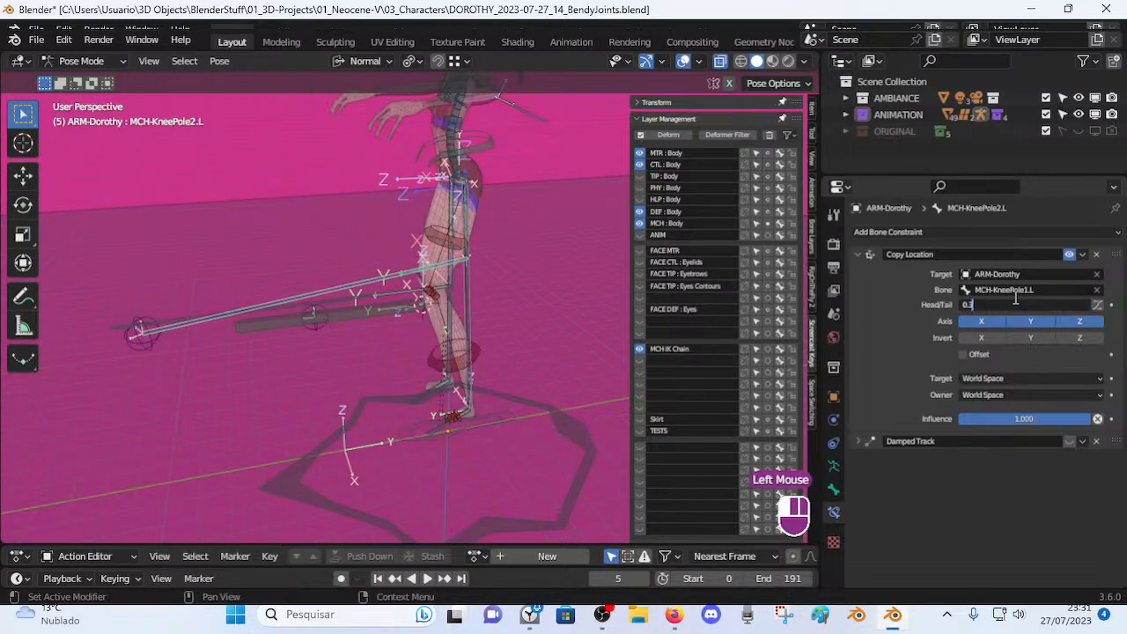
{"action": "key", "text": "Return"}
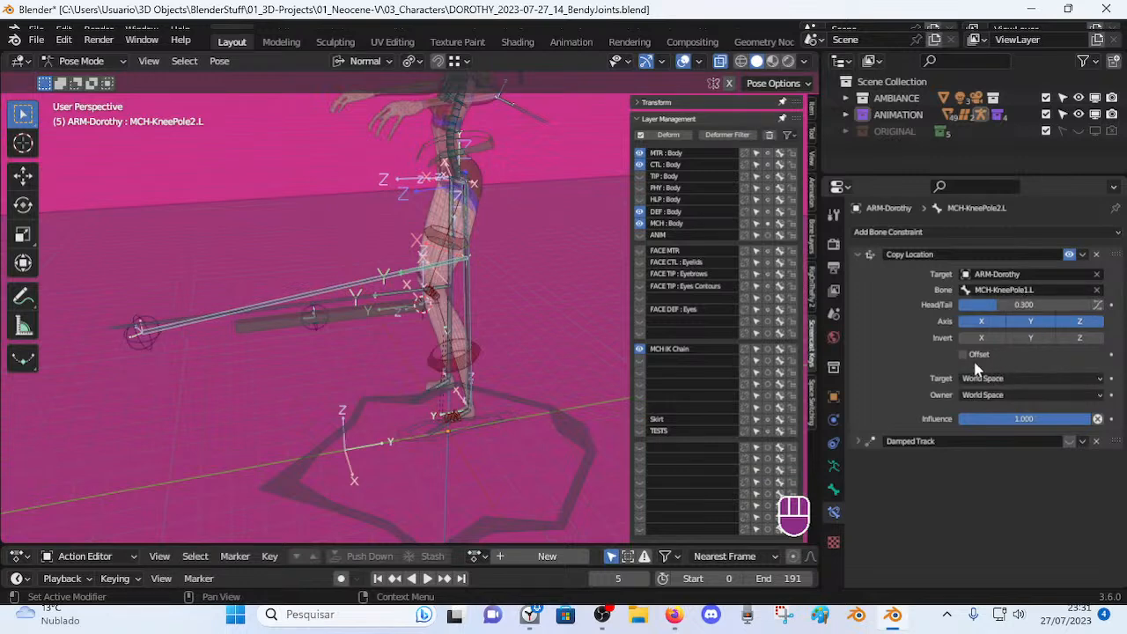
{"action": "middle_click_drag", "start_coordinate": [567, 308], "coordinate": [538, 322]}
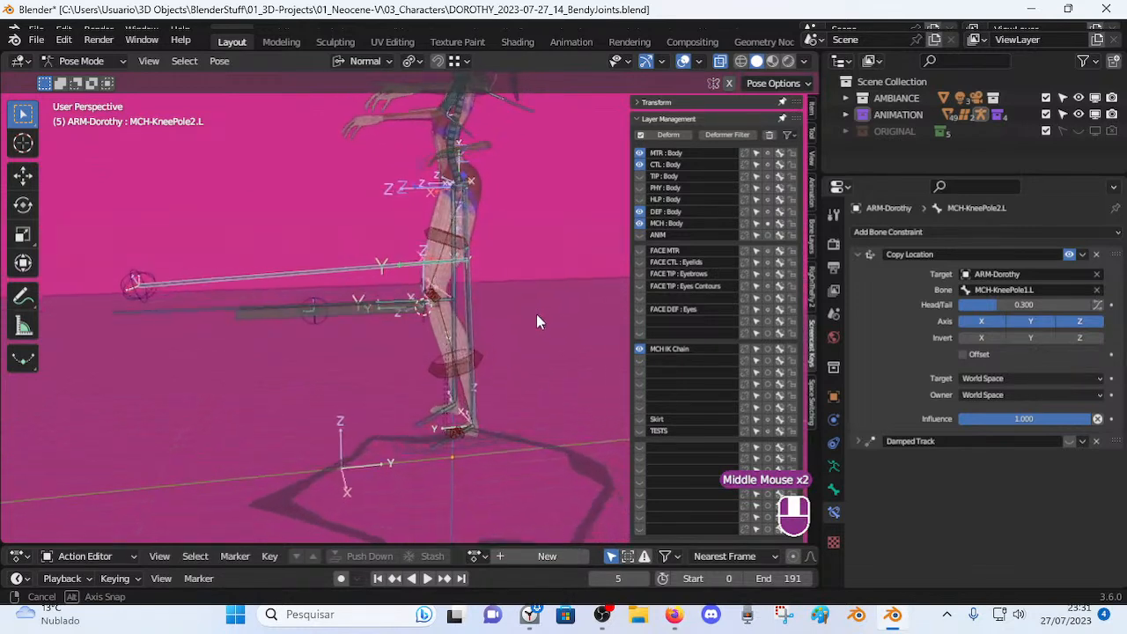
Try local spaces for the Copy Location constraint's target and owner, and set both back to World Space.
{"action": "left_click", "coordinate": [982, 378]}
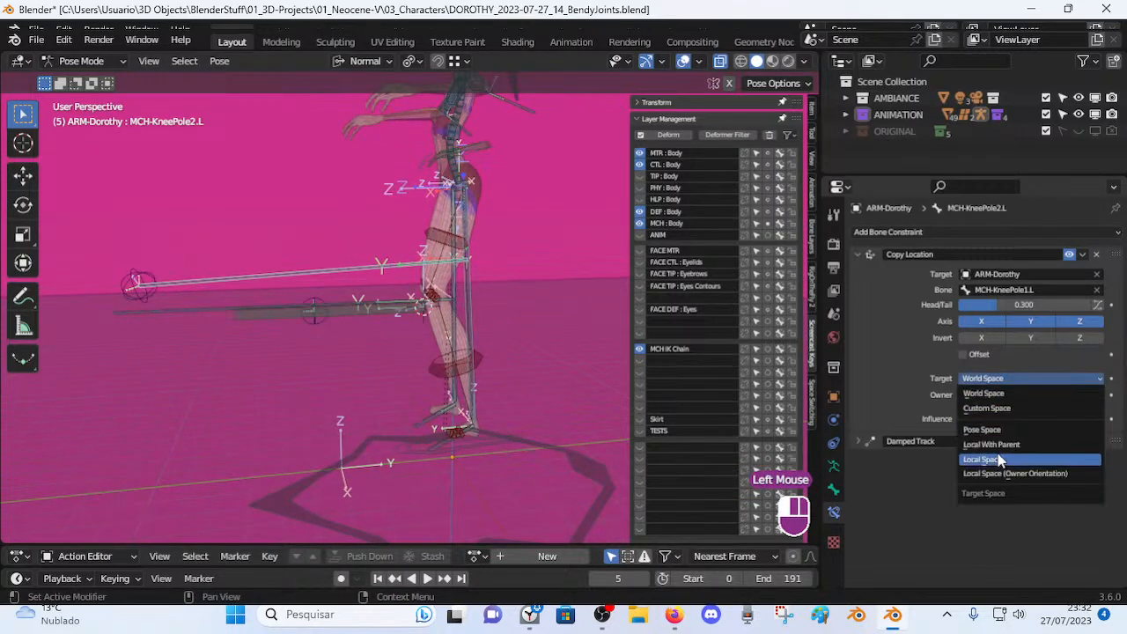
{"action": "left_click", "coordinate": [999, 459]}
{"action": "left_click", "coordinate": [1026, 394]}
{"action": "left_click", "coordinate": [999, 475]}
{"action": "middle_click_drag", "start_coordinate": [440, 290], "coordinate": [696, 332]}
{"action": "left_click", "coordinate": [1015, 379]}
{"action": "left_click", "coordinate": [983, 392]}
{"action": "left_click", "coordinate": [1026, 394]}
{"action": "left_click", "coordinate": [983, 409]}
Move MTR-Foot.L backward to test the knee pole chain, and select DEF-Thigh.L.
{"action": "middle_click_drag", "start_coordinate": [476, 264], "coordinate": [375, 217]}
{"action": "middle_click_drag", "start_coordinate": [440, 263], "coordinate": [491, 444]}
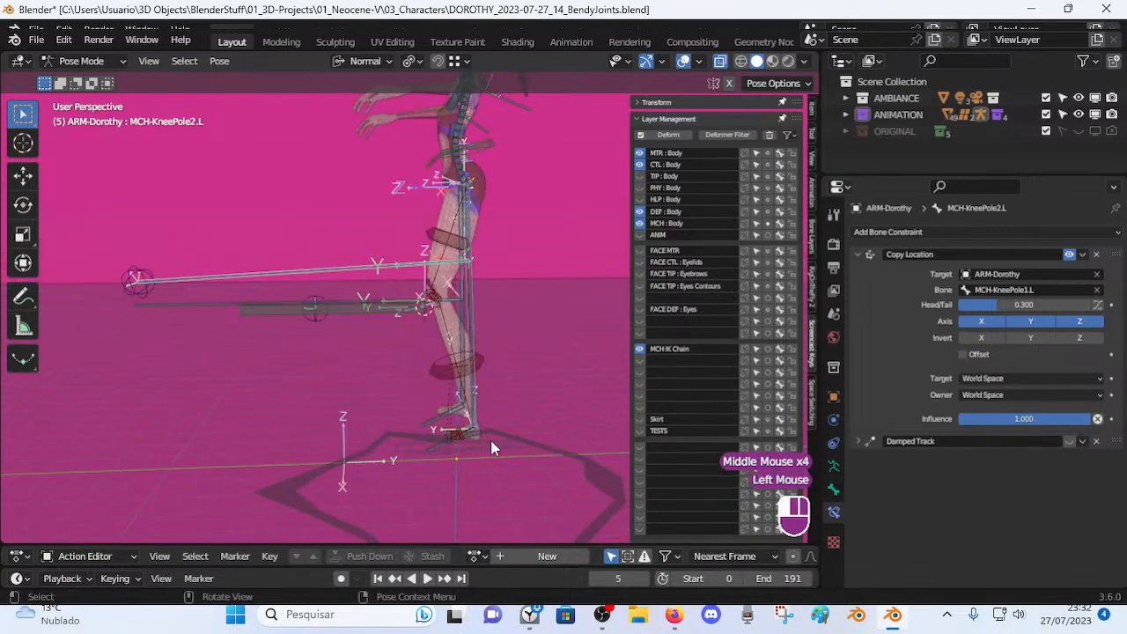
{"action": "left_click", "coordinate": [491, 445]}
{"action": "key", "text": "g"}
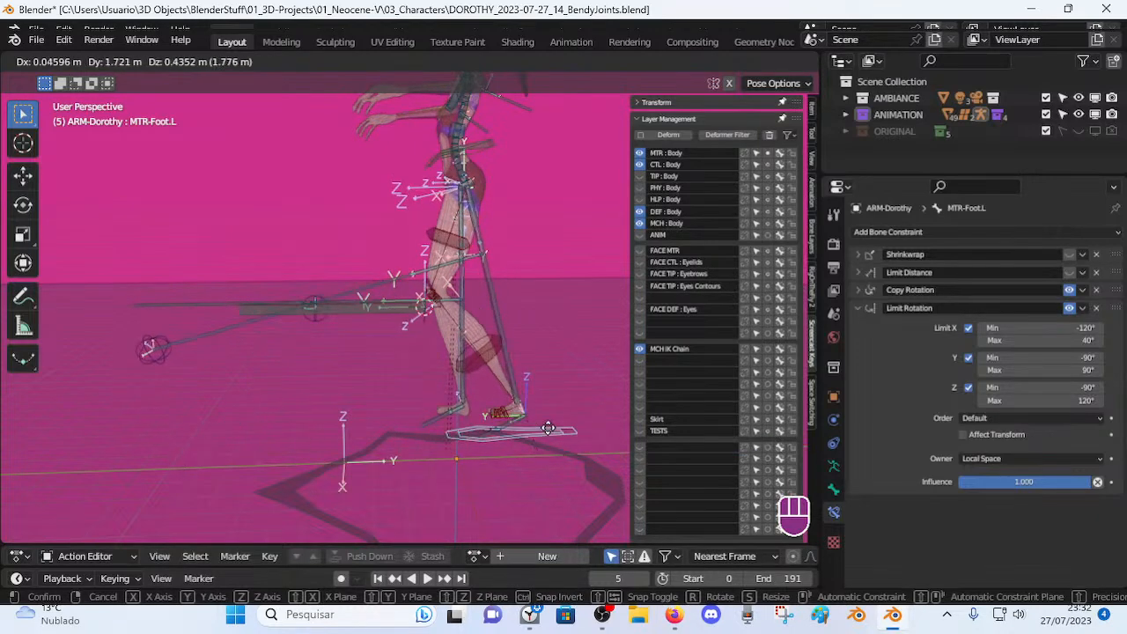
{"action": "left_click", "coordinate": [453, 293]}
{"action": "left_click", "coordinate": [439, 234]}
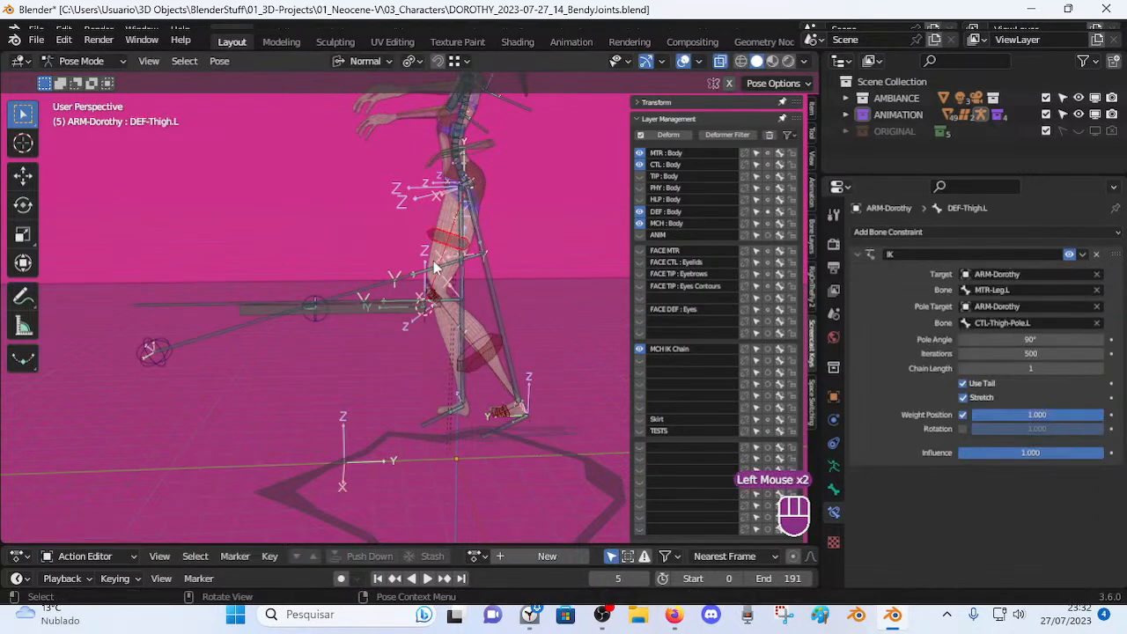
Rotate MTR-Leg.L around its Z axis and move it to test the knee behaviour.
{"action": "middle_click_drag", "start_coordinate": [412, 313], "coordinate": [401, 328]}
{"action": "left_click", "coordinate": [396, 313]}
{"action": "key", "text": "r"}
{"action": "key", "text": "z"}
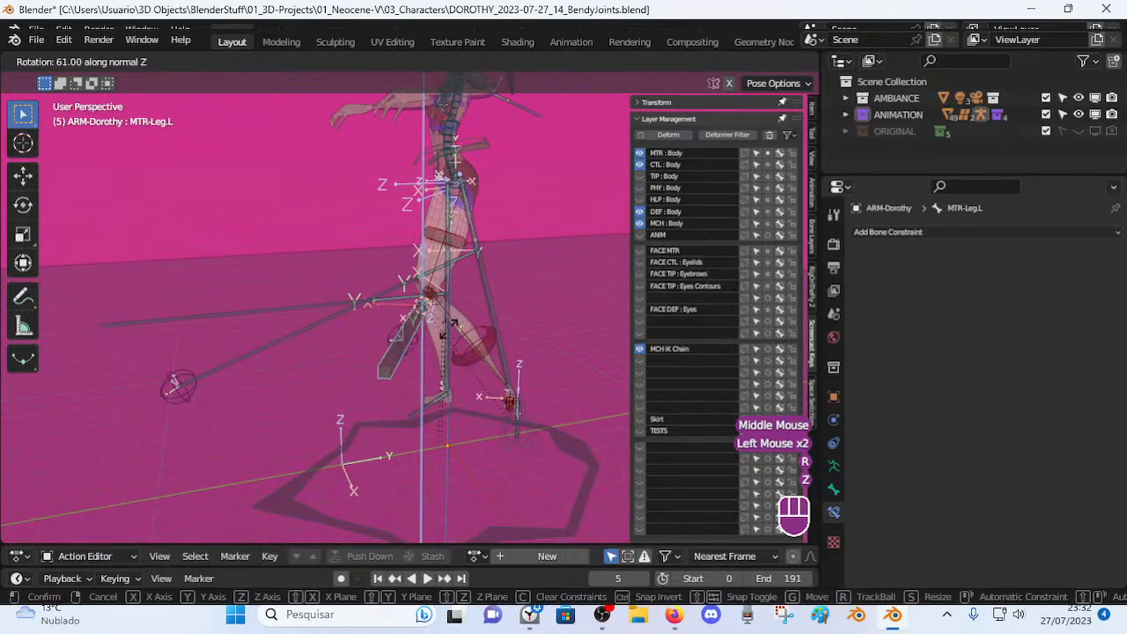
{"action": "left_click", "coordinate": [414, 334]}
{"action": "key", "text": "g"}
{"action": "left_click", "coordinate": [484, 379]}
Move the left foot control farther behind the body.
{"action": "left_click", "coordinate": [515, 422]}
{"action": "key", "text": "g"}
{"action": "left_click", "coordinate": [575, 432]}
Move CTL-Thigh-Pole.L upward and sideways in front of the body to test its effect on the thigh.
{"action": "middle_click_drag", "start_coordinate": [576, 432], "coordinate": [353, 316]}
{"action": "left_click", "coordinate": [187, 385]}
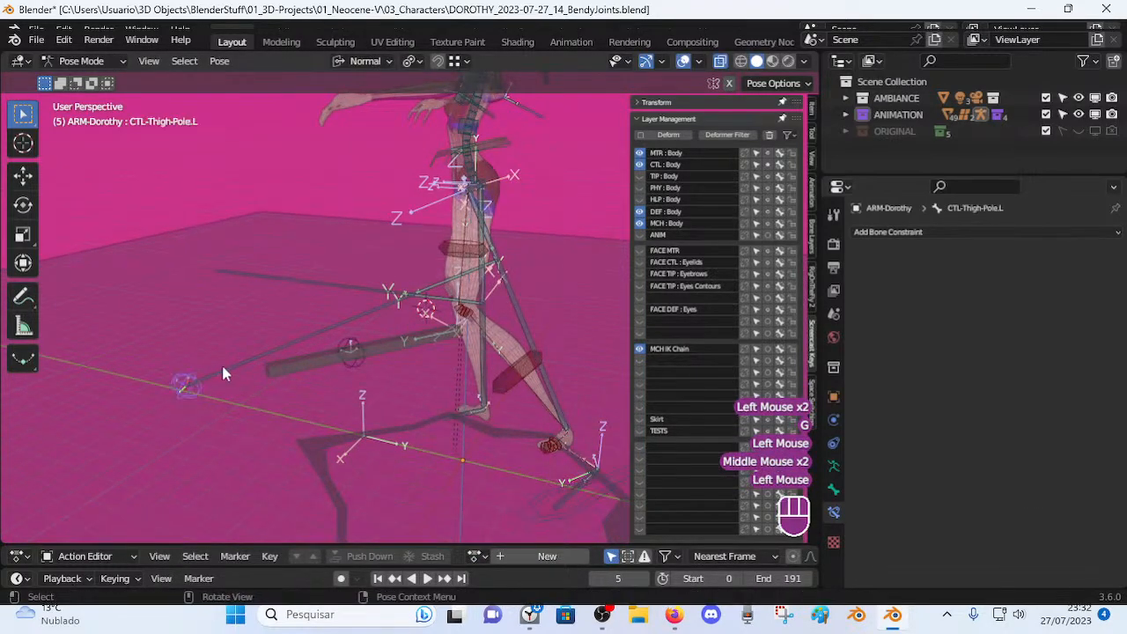
{"action": "middle_click_drag", "start_coordinate": [277, 393], "coordinate": [278, 369]}
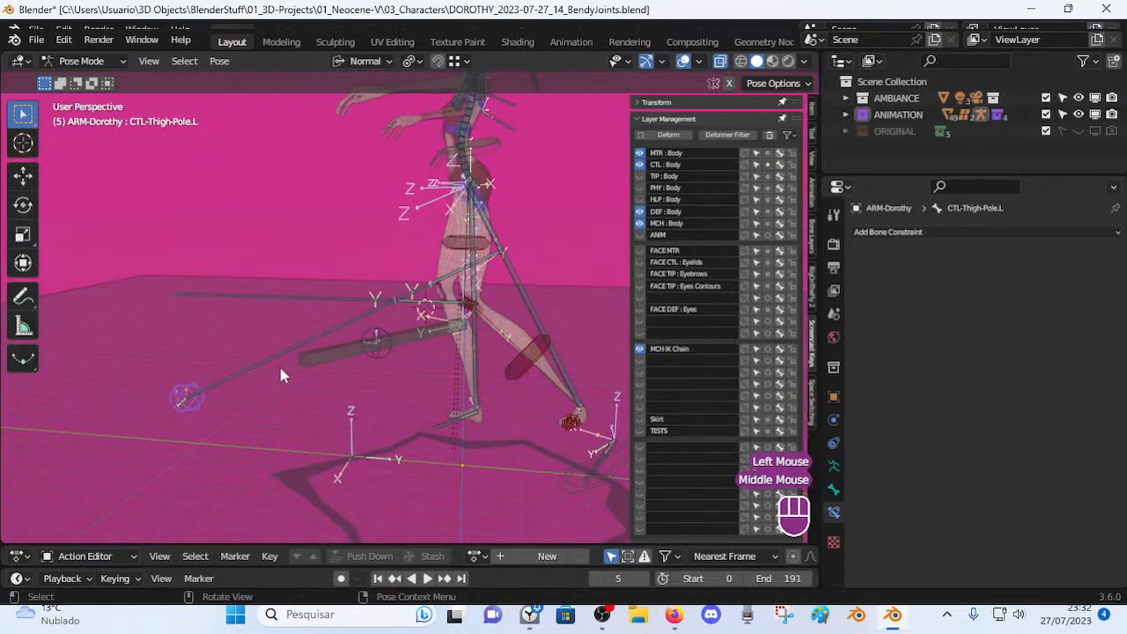
{"action": "key", "text": "g"}
{"action": "left_click", "coordinate": [205, 296]}
{"action": "middle_click_drag", "start_coordinate": [205, 296], "coordinate": [423, 389]}
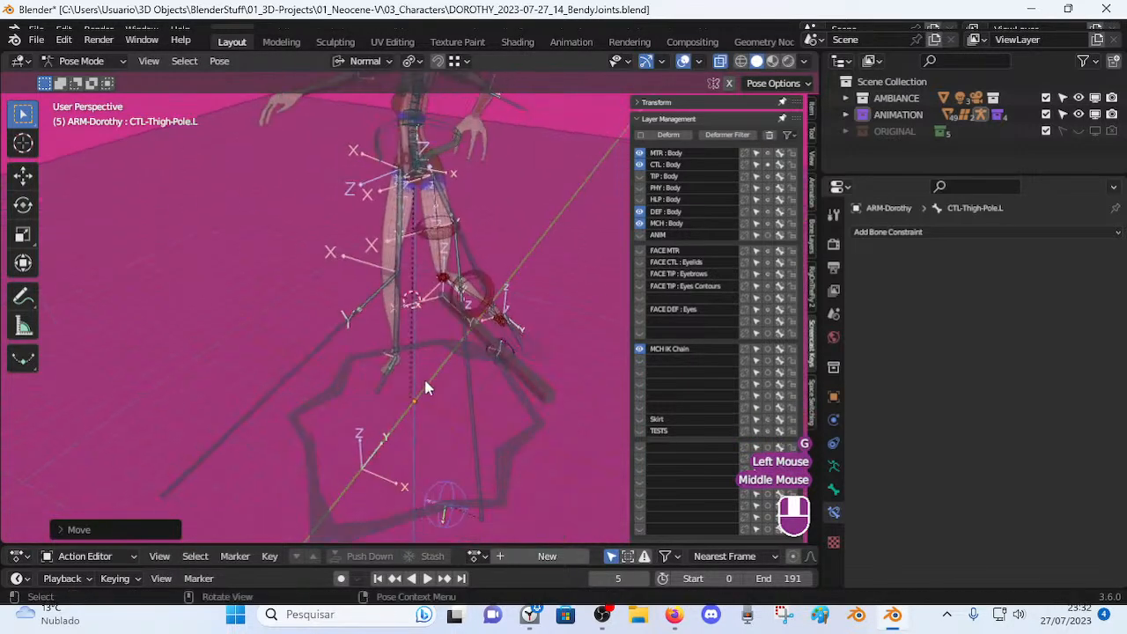
{"action": "key", "text": "g"}
{"action": "left_click", "coordinate": [440, 304]}
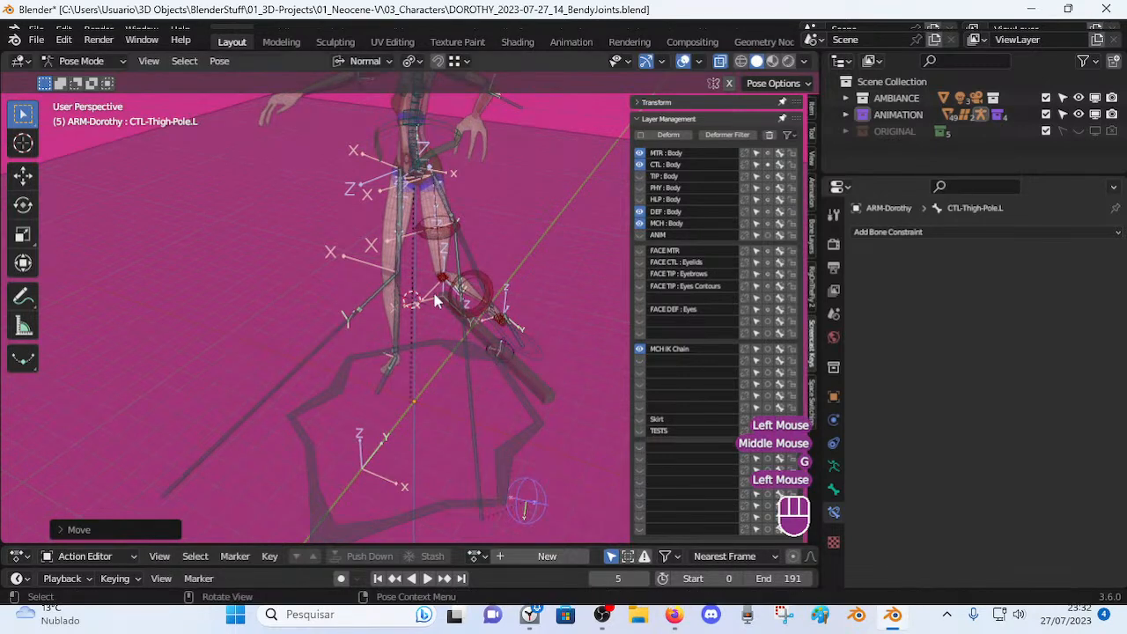
Test wider moves of CTL-Thigh-Pole.L around the whole character and bring it back in front of the leg.
{"action": "middle_click_drag", "start_coordinate": [444, 249], "coordinate": [460, 402]}
{"action": "scroll", "coordinate": [463, 314], "scroll_direction": "down", "scroll_amount": 3}
{"action": "key", "text": "g"}
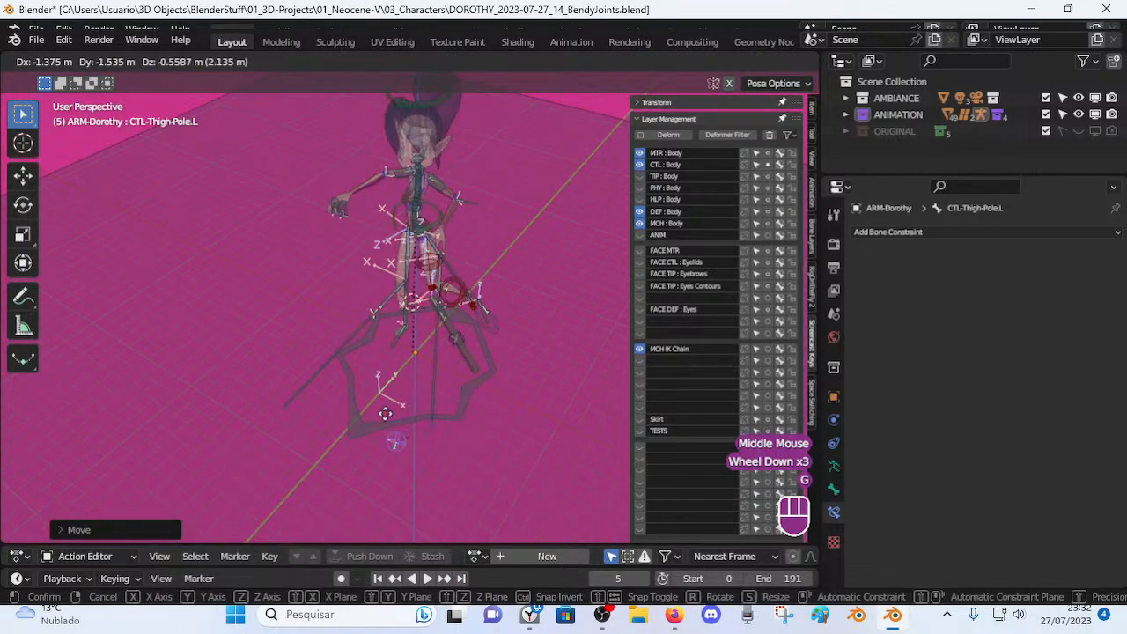
{"action": "left_click", "coordinate": [407, 432]}
{"action": "middle_click_drag", "start_coordinate": [407, 431], "coordinate": [546, 378]}
{"action": "key", "text": "g"}
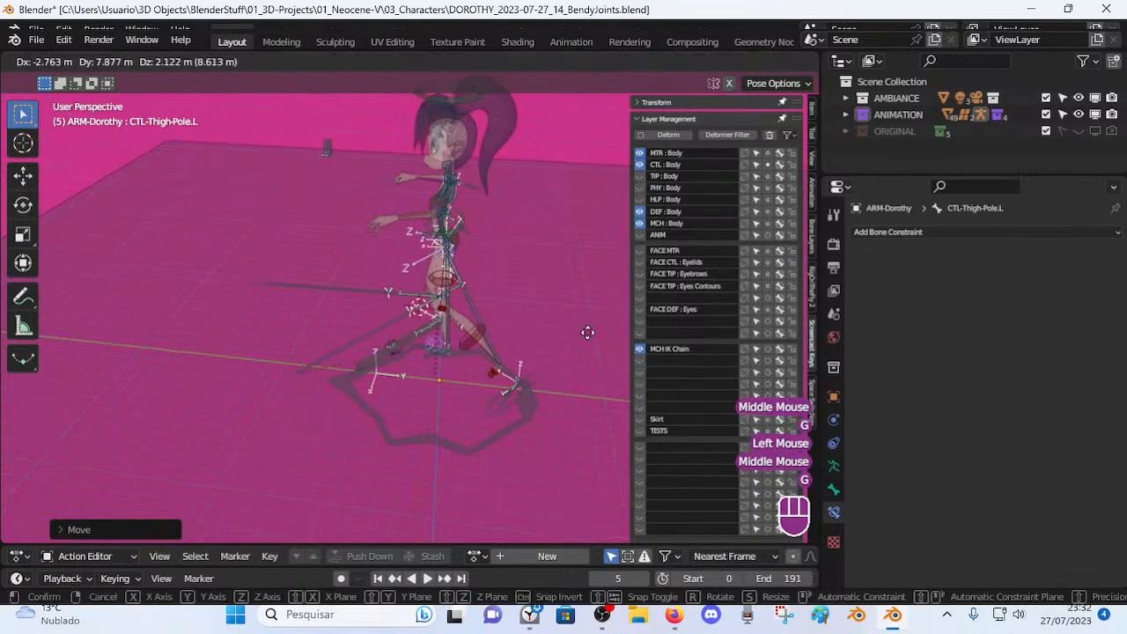
{"action": "left_click", "coordinate": [292, 428]}
Test CTL-Thigh-Pole.L by moving it around and lowering it in front of the character to about knee height.
{"action": "middle_click_drag", "start_coordinate": [291, 428], "coordinate": [301, 328]}
{"action": "key", "text": "g"}
{"action": "left_click", "coordinate": [291, 290]}
{"action": "middle_click_drag", "start_coordinate": [291, 290], "coordinate": [342, 386]}
{"action": "key", "text": "g"}
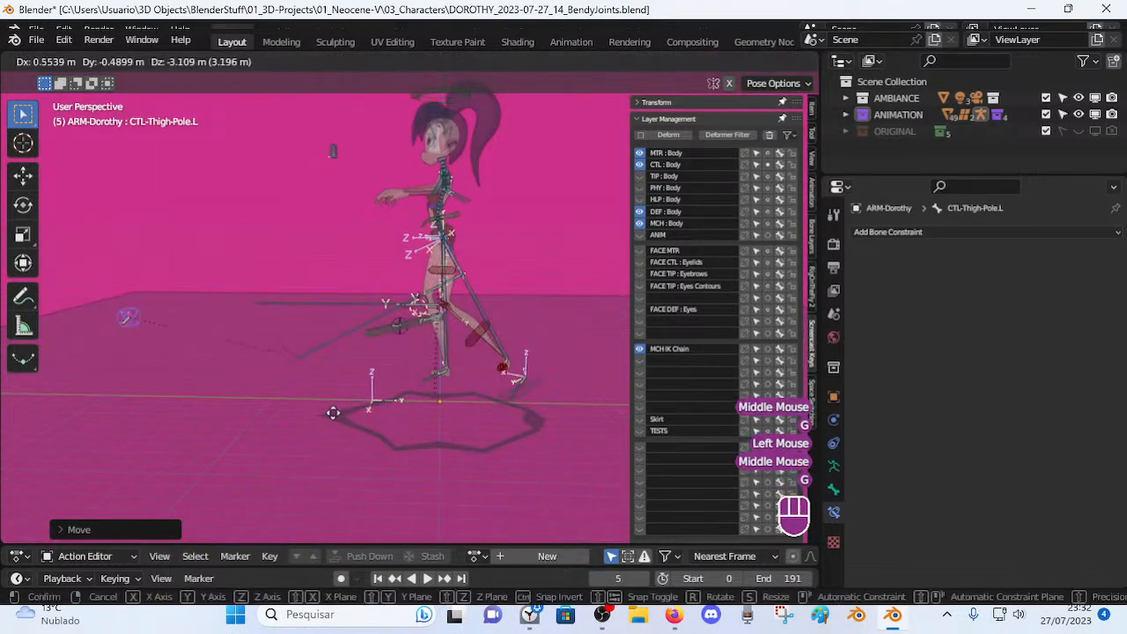
{"action": "left_click", "coordinate": [366, 340]}
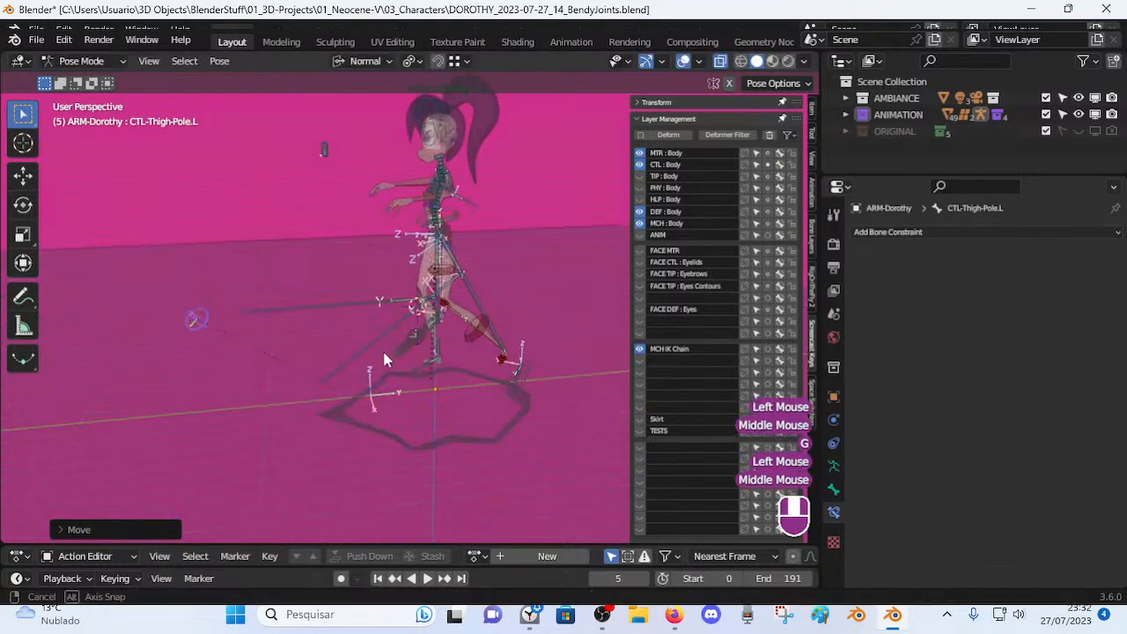
Move CTL-Thigh-Pole.L close to the legs and back out in front of the body to test the thigh.
{"action": "middle_click_drag", "start_coordinate": [365, 340], "coordinate": [426, 345]}
{"action": "key", "text": "g"}
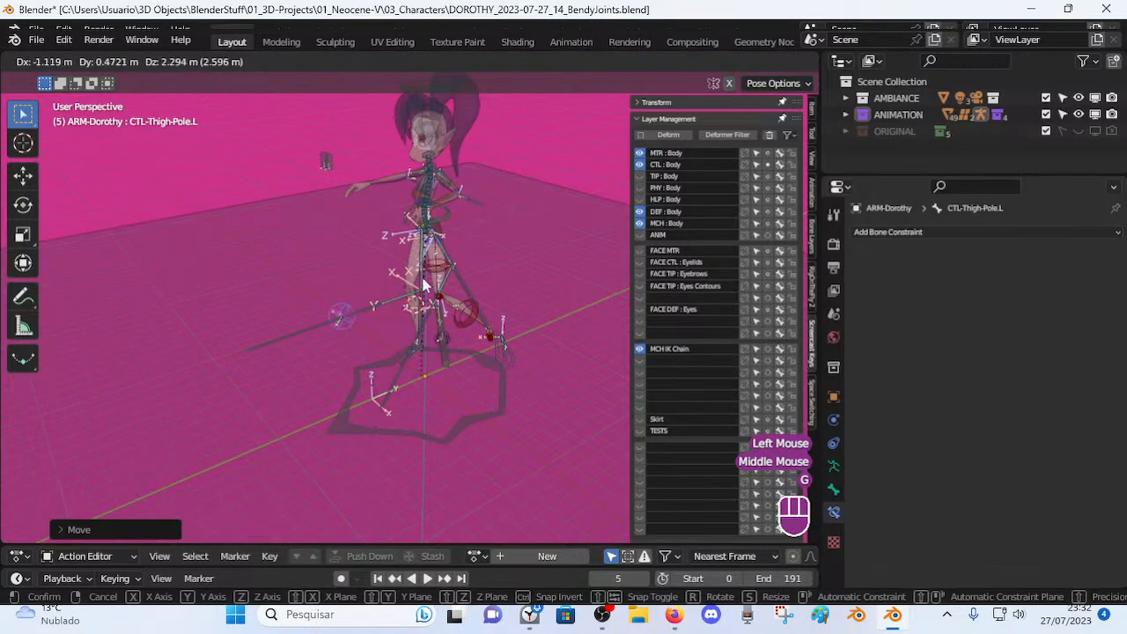
{"action": "left_click", "coordinate": [422, 277]}
{"action": "key", "text": "g"}
{"action": "left_click", "coordinate": [483, 313]}
{"action": "key", "text": "g"}
{"action": "middle_click_drag", "start_coordinate": [483, 313], "coordinate": [235, 308]}
{"action": "left_click", "coordinate": [485, 367]}
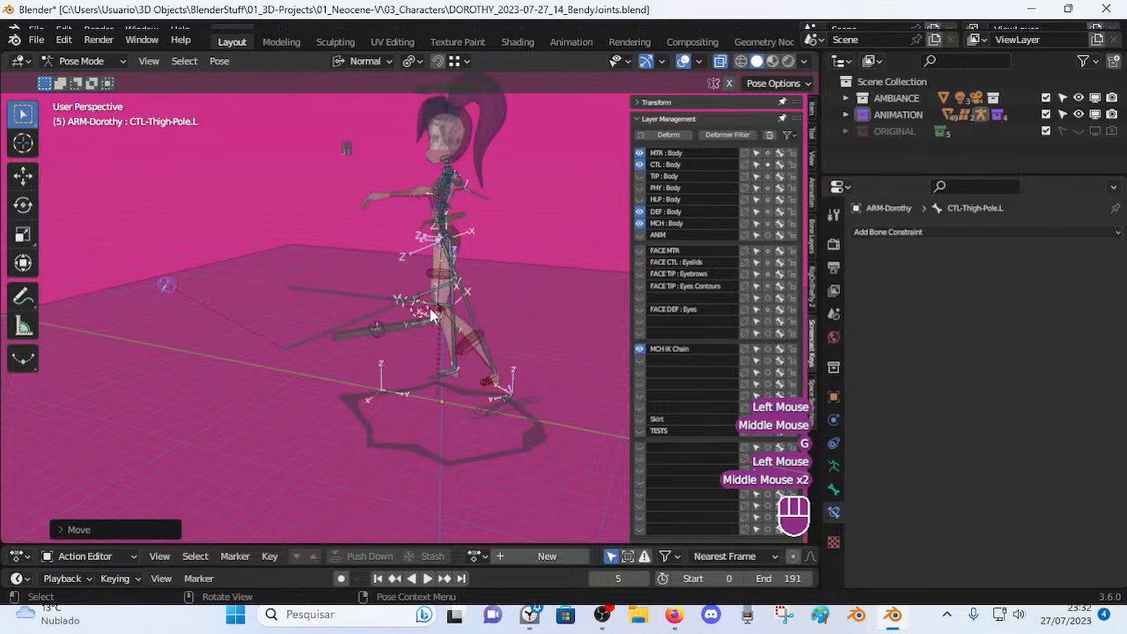
Shift CTL-Thigh-Pole.L far to the character's side and then across the front of the legs.
{"action": "middle_click_drag", "start_coordinate": [423, 306], "coordinate": [410, 355]}
{"action": "key", "text": "g"}
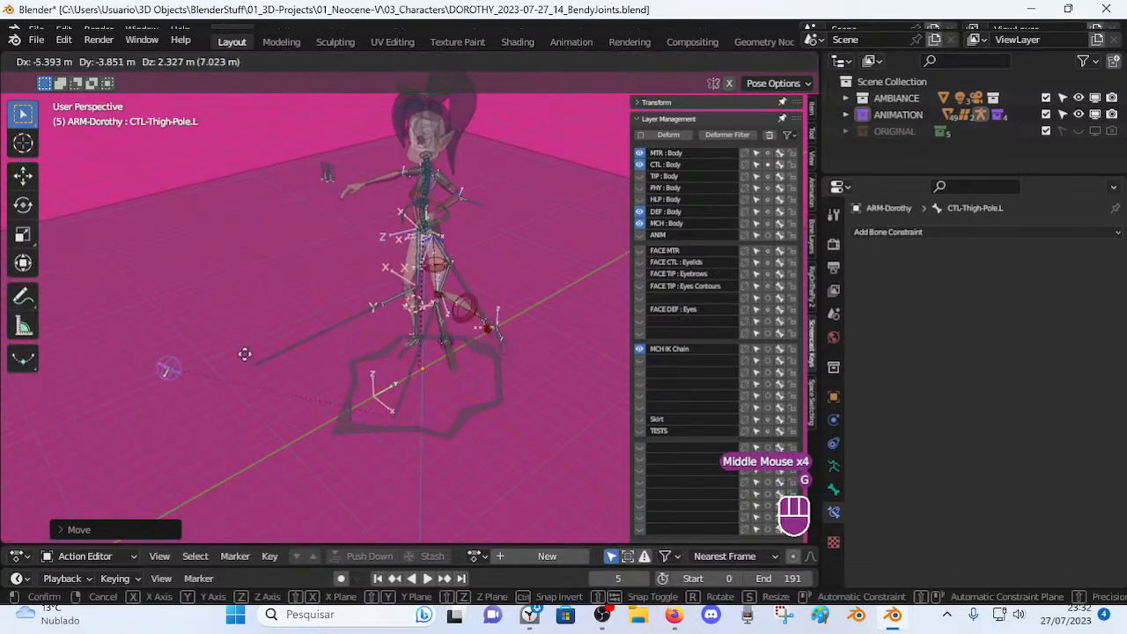
{"action": "left_click", "coordinate": [287, 379]}
{"action": "middle_click_drag", "start_coordinate": [287, 380], "coordinate": [445, 380]}
{"action": "key", "text": "g"}
{"action": "left_click", "coordinate": [345, 394]}
Select MCH-KneePole1.L and examine how the knee pole bones line up with the bent left leg.
{"action": "scroll", "coordinate": [283, 364], "scroll_direction": "up", "scroll_amount": 2}
{"action": "left_click", "coordinate": [473, 267]}
{"action": "middle_click_drag", "start_coordinate": [473, 267], "coordinate": [495, 314]}
{"action": "scroll", "coordinate": [513, 327], "scroll_direction": "up", "scroll_amount": 1}
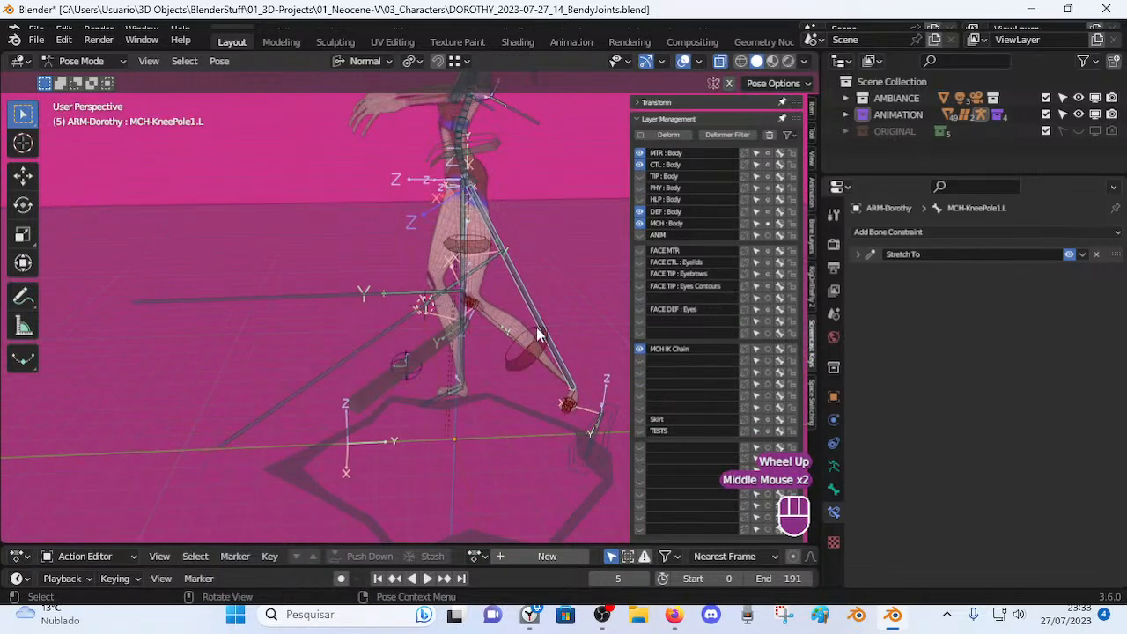
{"action": "scroll", "coordinate": [512, 354], "scroll_direction": "down", "scroll_amount": 1}
{"action": "mouse_move", "coordinate": [512, 354]}
{"action": "middle_mouse_down"}
{"action": "mouse_move", "coordinate": [459, 347]}
{"action": "mouse_move", "coordinate": [530, 361]}
{"action": "middle_mouse_up"}
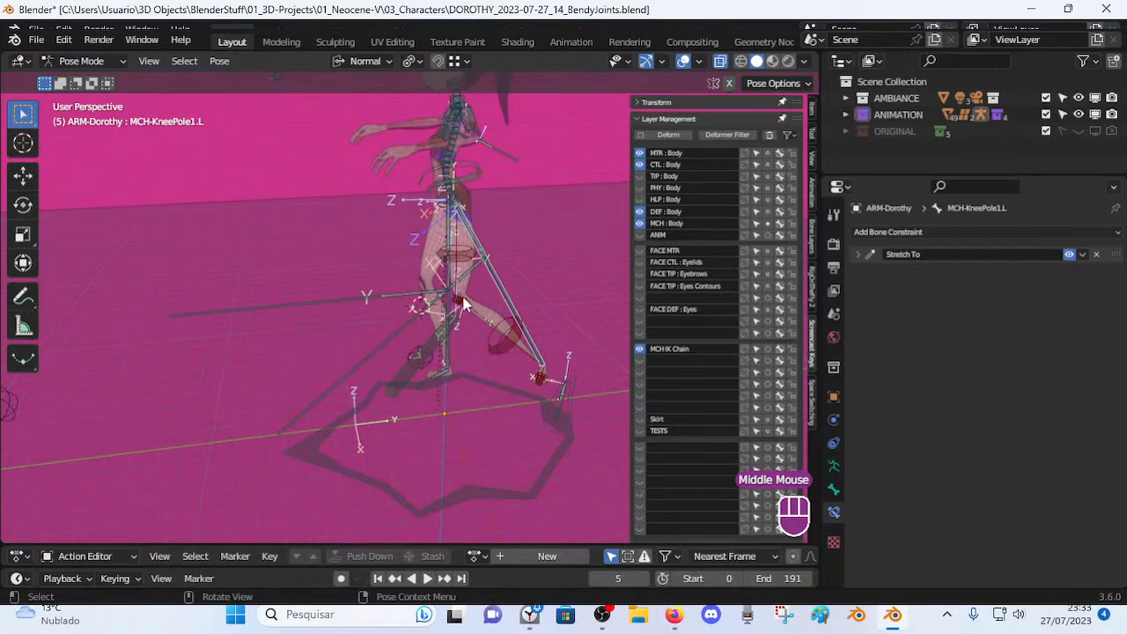
{"action": "scroll", "coordinate": [465, 312], "scroll_direction": "up", "scroll_amount": 3}
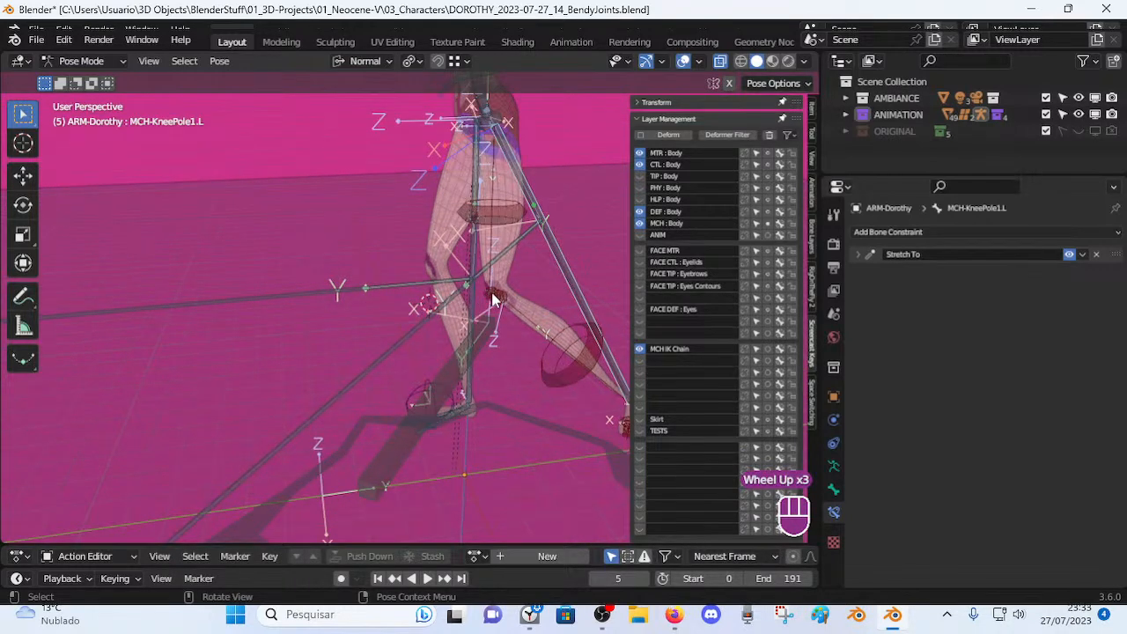
{"action": "scroll", "coordinate": [490, 295], "scroll_direction": "down", "scroll_amount": 2}
{"action": "middle_click_drag", "start_coordinate": [203, 367], "coordinate": [412, 305]}
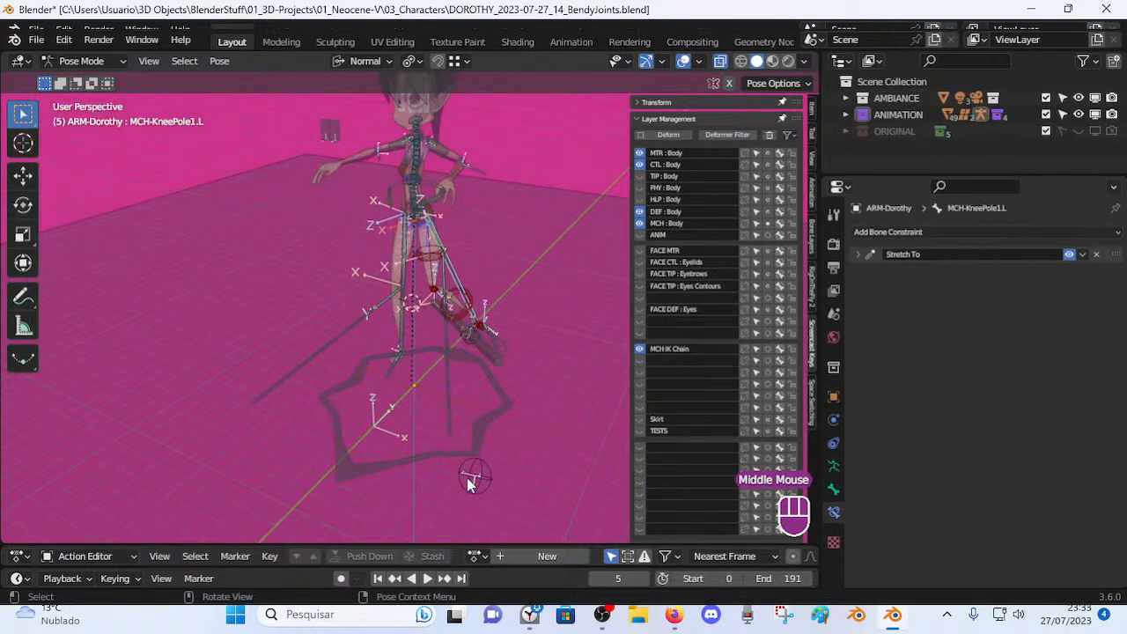
Move CTL-Thigh-Pole.L from side to side in front of the body to test the left knee's direction.
{"action": "left_click", "coordinate": [471, 479]}
{"action": "key", "text": "g"}
{"action": "left_click", "coordinate": [364, 483]}
{"action": "middle_click_drag", "start_coordinate": [414, 422], "coordinate": [461, 385]}
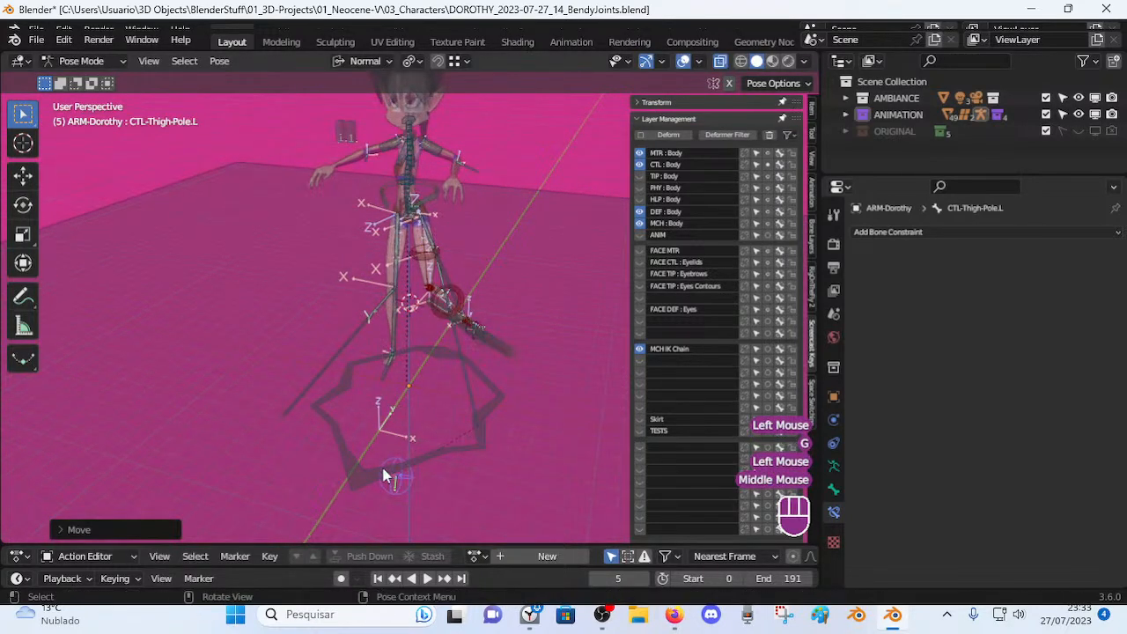
{"action": "left_click", "coordinate": [384, 471]}
{"action": "key", "text": "g"}
{"action": "left_click", "coordinate": [412, 484]}
{"action": "left_click", "coordinate": [411, 478]}
{"action": "key", "text": "g"}
{"action": "left_click", "coordinate": [454, 483]}
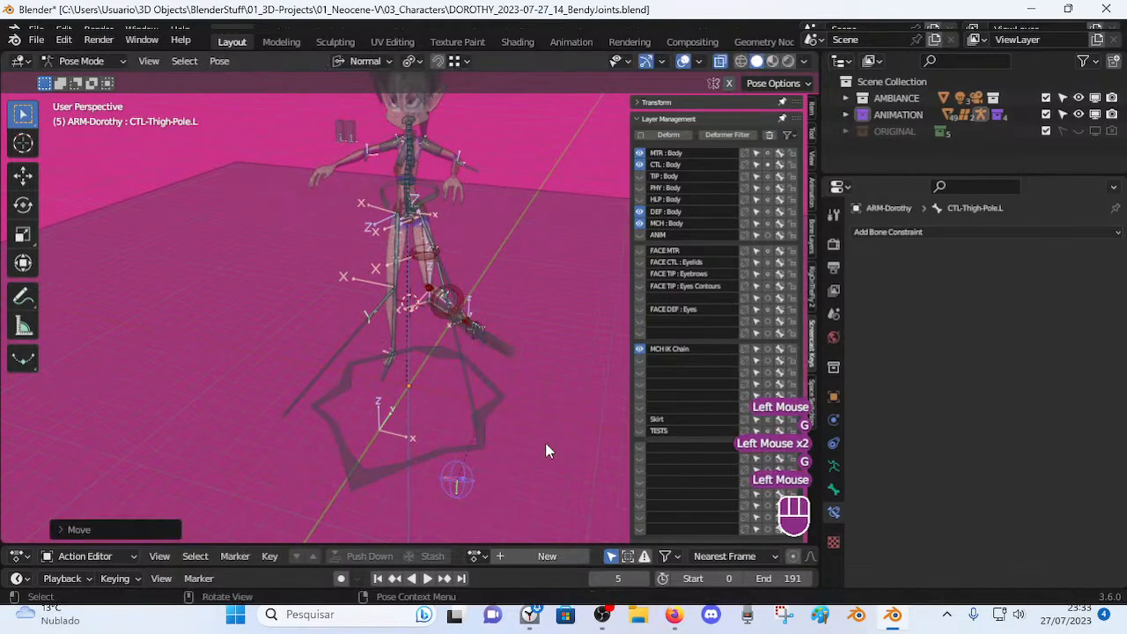
Reset the pose of all the rig's bones and select MTR-Foot.L.
{"action": "middle_click_drag", "start_coordinate": [545, 443], "coordinate": [442, 434]}
{"action": "key", "text": "a"}
{"action": "key", "text": "alt+q"}
{"action": "key", "text": "alt+q"}
{"action": "middle_click_drag", "start_coordinate": [460, 396], "coordinate": [489, 398]}
{"action": "left_click", "coordinate": [415, 401]}
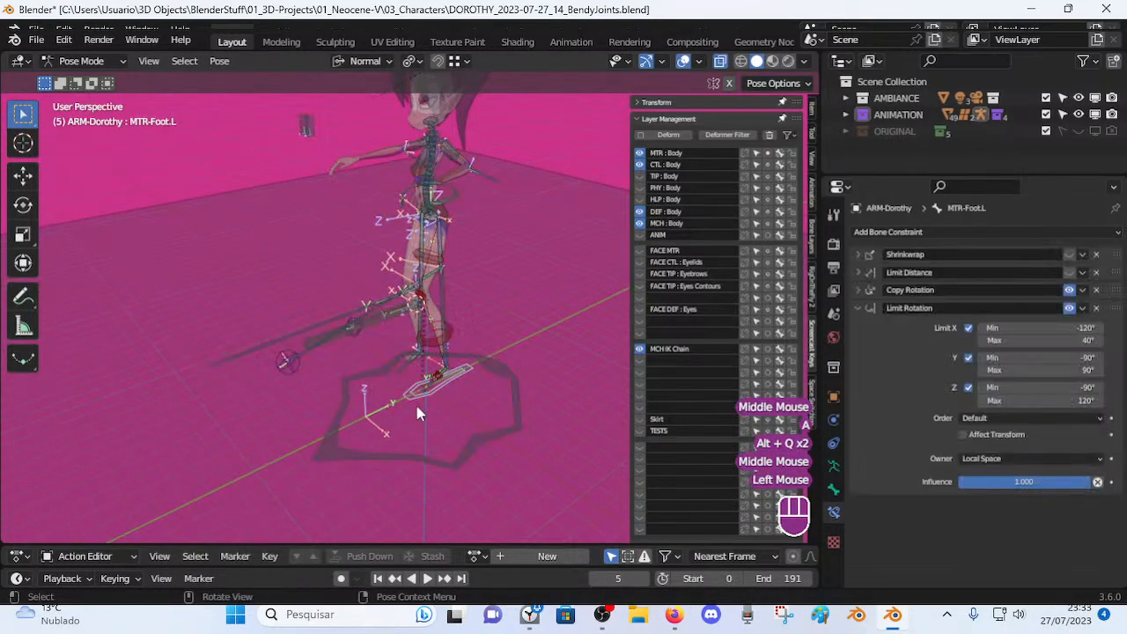
Move MTR-Leg.L around in front of the left knee and leave it slightly below knee height.
{"action": "scroll", "coordinate": [345, 365], "scroll_direction": "up", "scroll_amount": 2}
{"action": "middle_click_drag", "start_coordinate": [345, 366], "coordinate": [247, 332]}
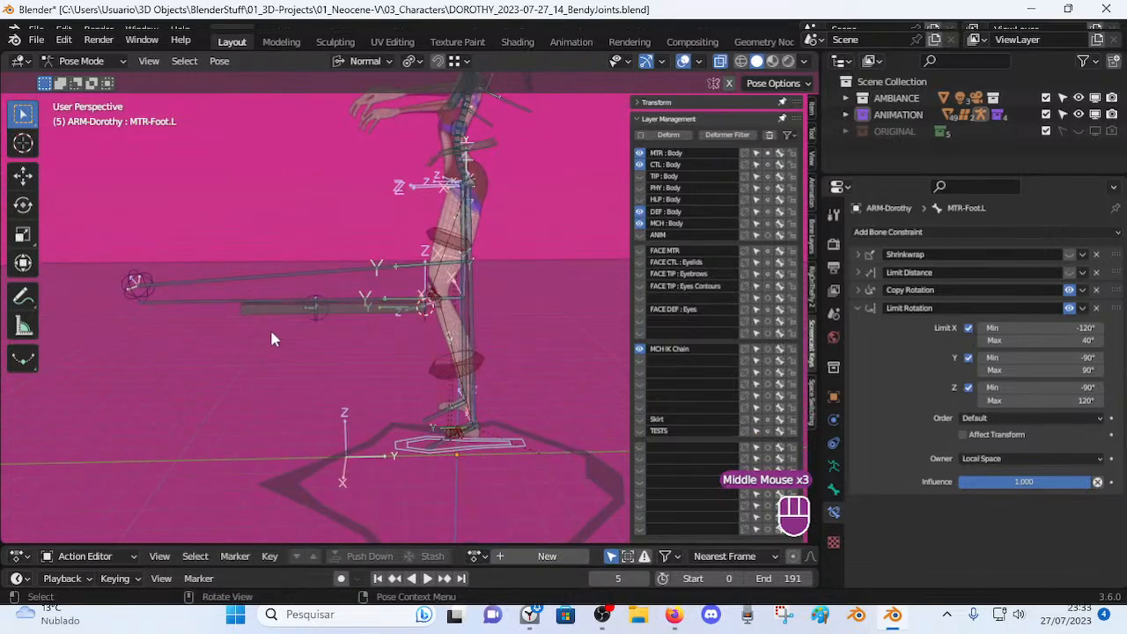
{"action": "left_click", "coordinate": [368, 304]}
{"action": "key", "text": "g"}
{"action": "left_click", "coordinate": [324, 351]}
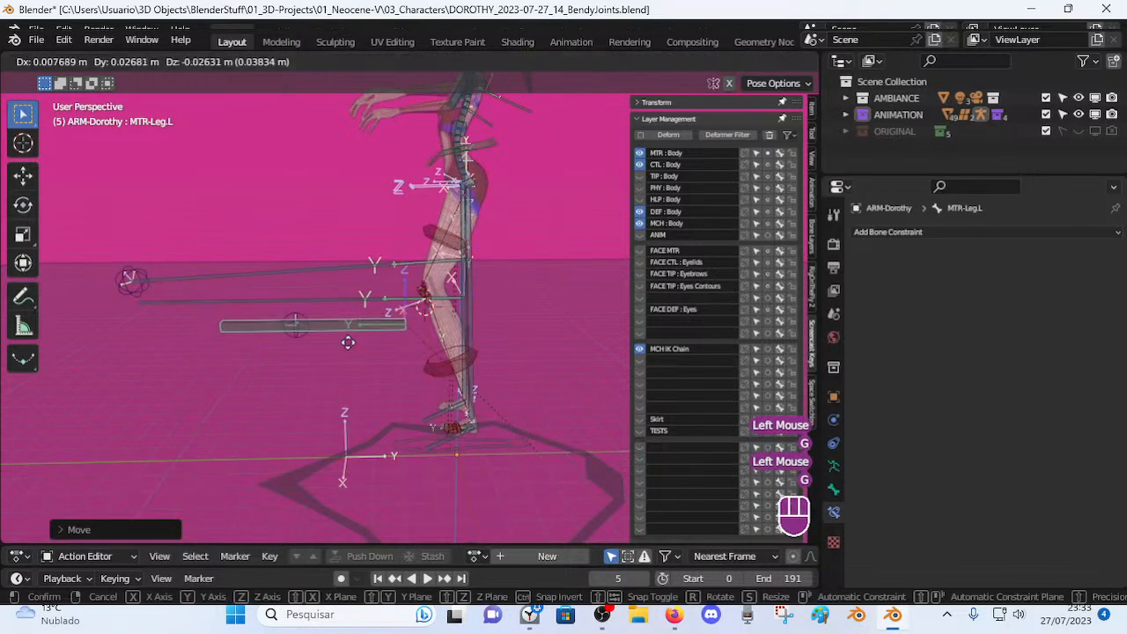
{"action": "key", "text": "g"}
{"action": "middle_click_drag", "start_coordinate": [321, 376], "coordinate": [431, 376]}
{"action": "left_click", "coordinate": [435, 391]}
Save the file, then save an incremented version as DOROTHY_2023-07-27_15_BendyJoints.blend.
{"action": "key", "text": "ctrl+s"}
{"action": "middle_click_drag", "start_coordinate": [376, 348], "coordinate": [324, 307]}
{"action": "middle_click_drag", "start_coordinate": [513, 324], "coordinate": [368, 310]}
{"action": "left_click", "coordinate": [41, 42]}
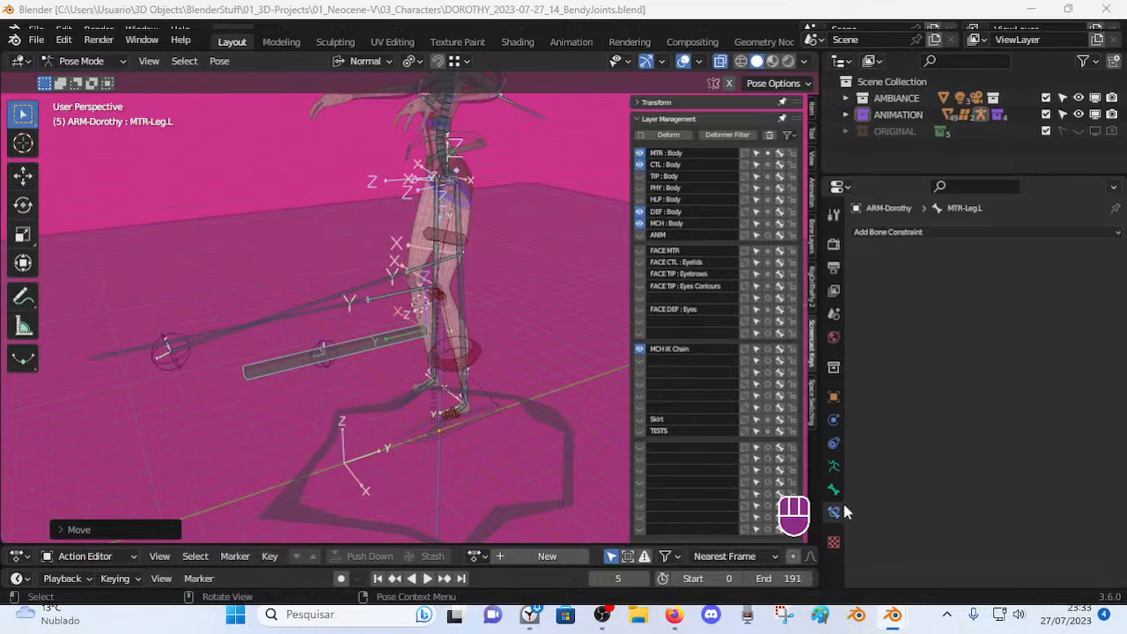
{"action": "key", "text": "ctrl+alt+s"}
{"action": "left_click", "coordinate": [37, 40]}
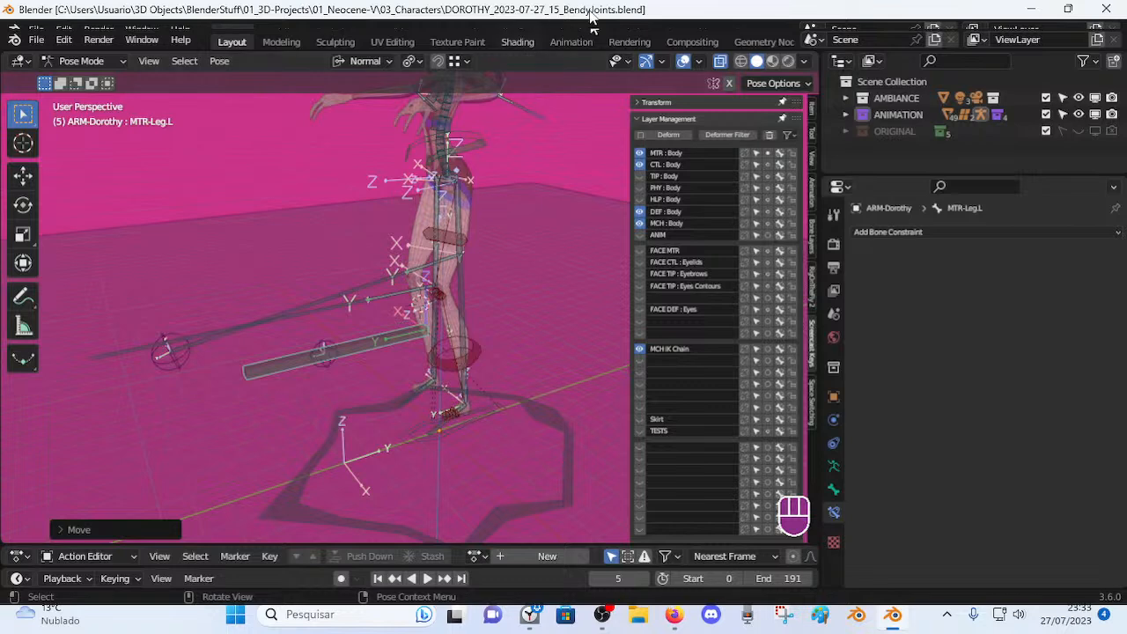
In Edit Mode, select MCH-KneePole1.L together with the other knee pole bones and delete them.
{"action": "middle_click_drag", "start_coordinate": [498, 185], "coordinate": [459, 343]}
{"action": "scroll", "coordinate": [459, 345], "scroll_direction": "up", "scroll_amount": 2}
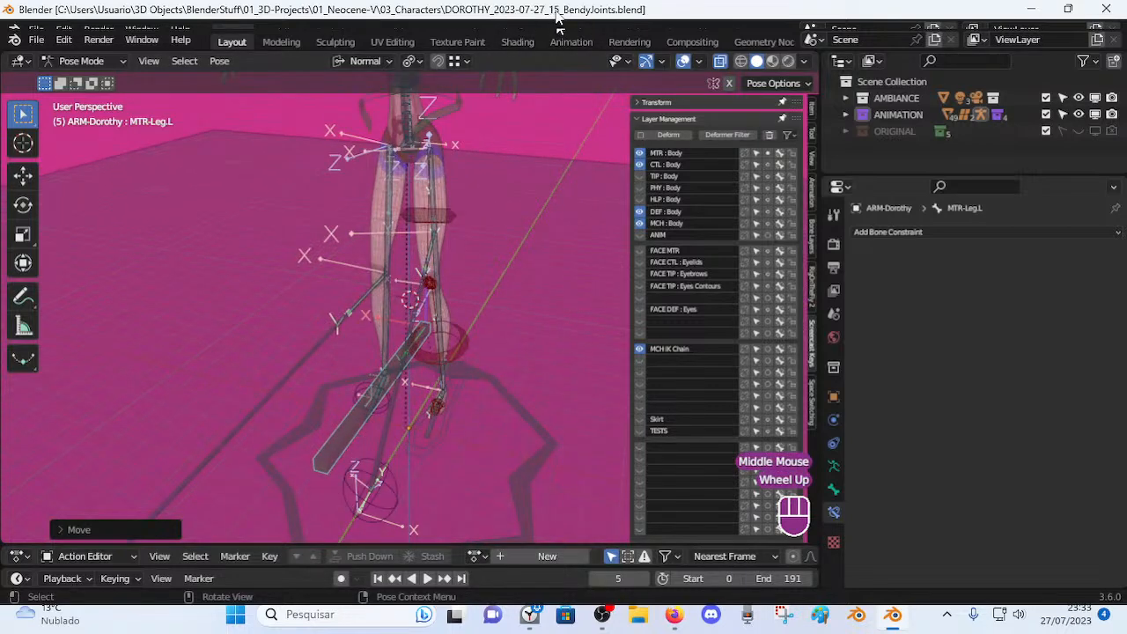
{"action": "middle_click_drag", "start_coordinate": [485, 382], "coordinate": [321, 335]}
{"action": "key", "text": "Tab"}
{"action": "middle_click_drag", "start_coordinate": [495, 284], "coordinate": [475, 289]}
{"action": "left_click", "coordinate": [449, 309]}
{"action": "left_click", "coordinate": [446, 308], "text": "shift"}
{"action": "left_click", "coordinate": [303, 262]}
{"action": "left_click", "coordinate": [471, 251], "text": "shift"}
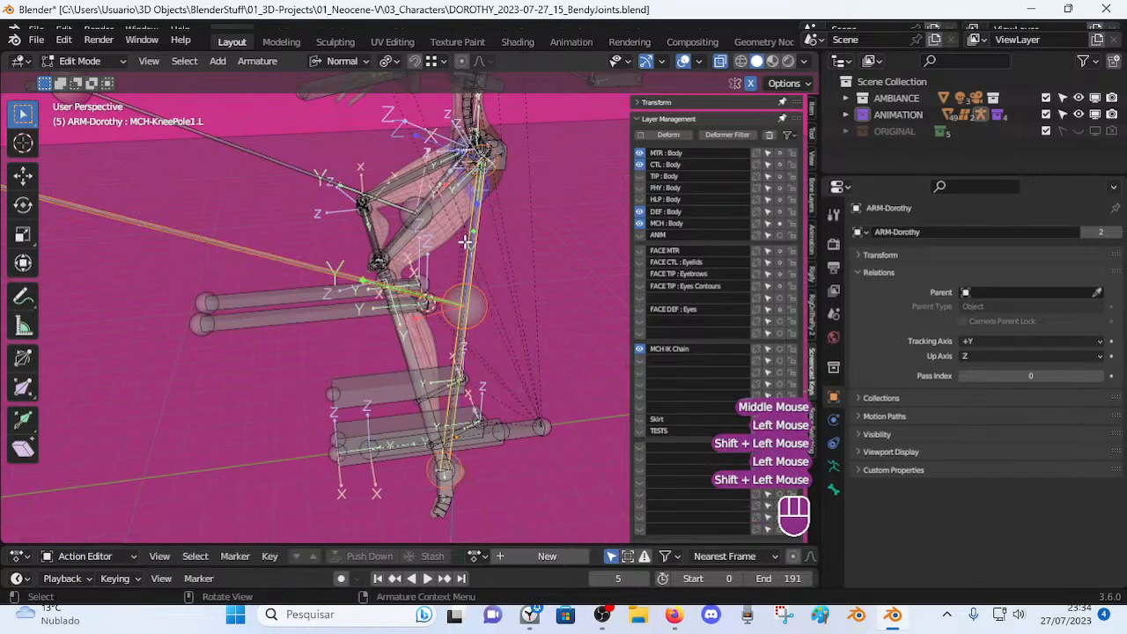
{"action": "middle_click_drag", "start_coordinate": [478, 226], "coordinate": [511, 261]}
{"action": "key", "text": "x"}
{"action": "left_click", "coordinate": [490, 264]}
Return to Pose Mode and try moving MTR-Leg.L and CTL-Thigh-Pole.L, cancelling each move.
{"action": "middle_click_drag", "start_coordinate": [340, 297], "coordinate": [441, 277]}
{"action": "scroll", "coordinate": [443, 316], "scroll_direction": "down", "scroll_amount": 2}
{"action": "key", "text": "Tab"}
{"action": "middle_click_drag", "start_coordinate": [445, 320], "coordinate": [313, 321]}
{"action": "left_click", "coordinate": [365, 321]}
{"action": "key", "text": "g"}
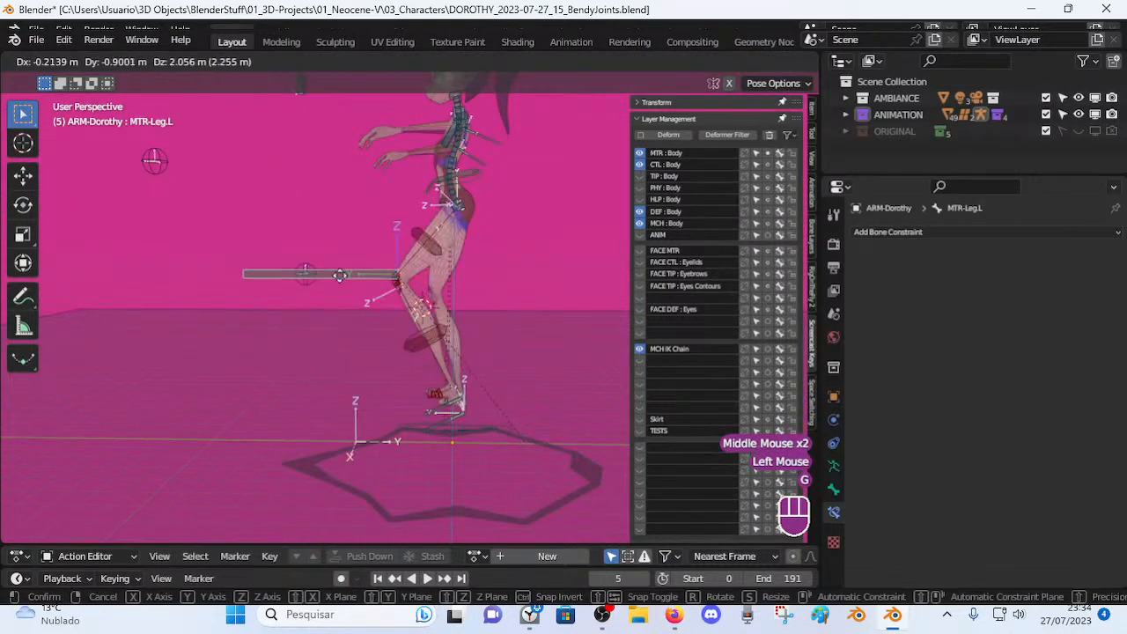
{"action": "key", "text": "Escape"}
{"action": "left_click", "coordinate": [157, 158]}
{"action": "key", "text": "g"}
{"action": "key", "text": "Escape"}
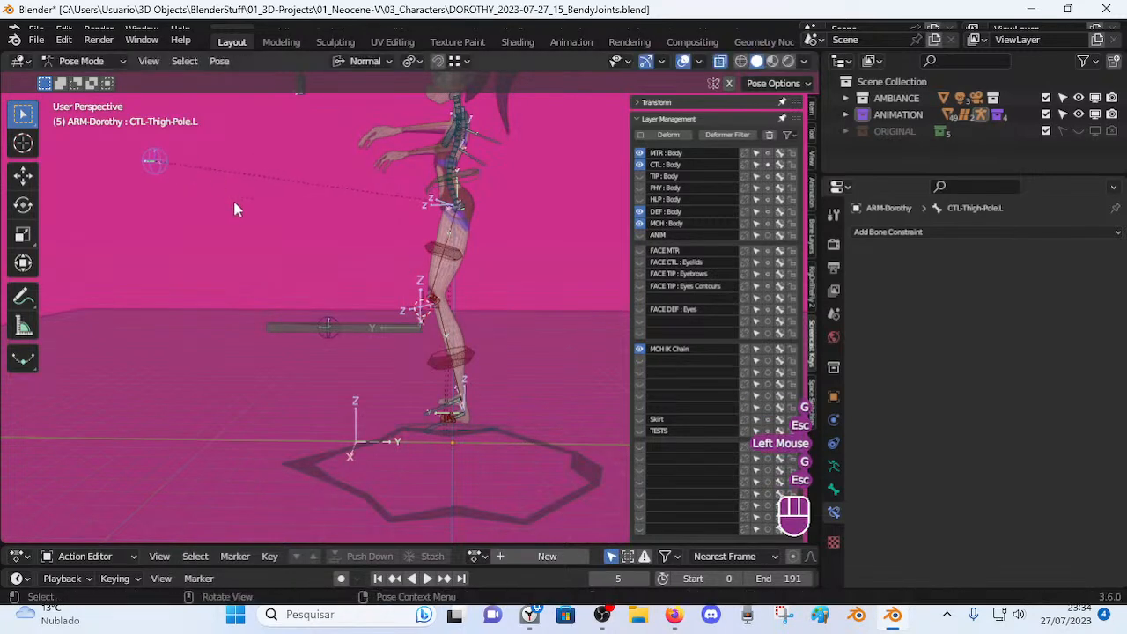
Move MTR-Leg.L up and down to test the knee, leaving it farther forward with the left knee bent.
{"action": "middle_click_drag", "start_coordinate": [251, 257], "coordinate": [258, 262]}
{"action": "left_click", "coordinate": [376, 337]}
{"action": "key", "text": "g"}
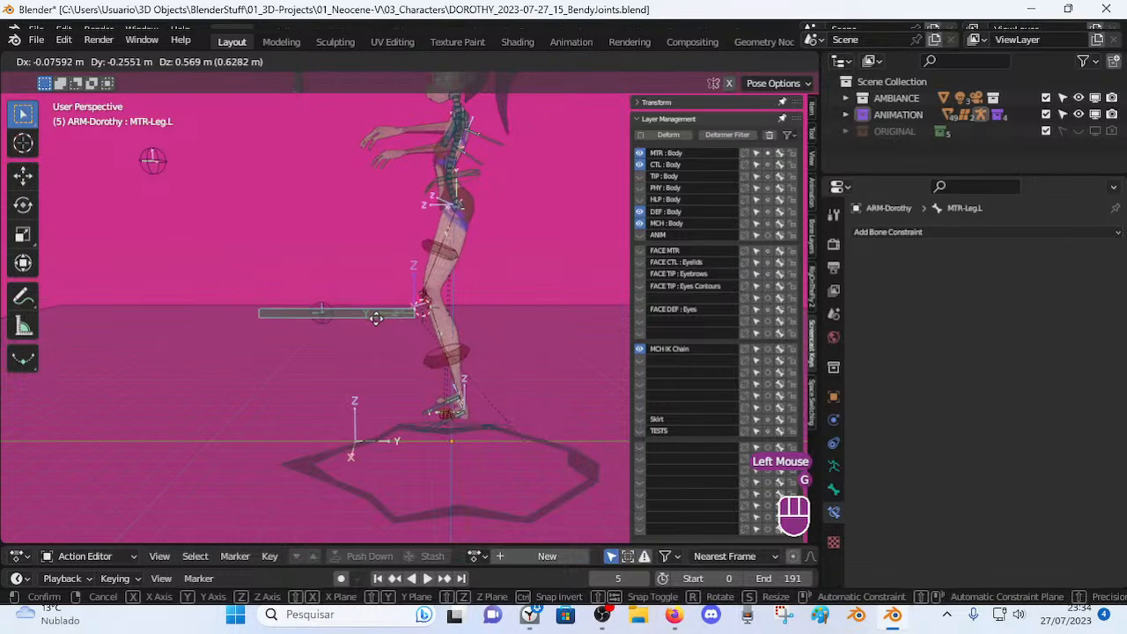
{"action": "left_click", "coordinate": [363, 311]}
{"action": "key", "text": "g"}
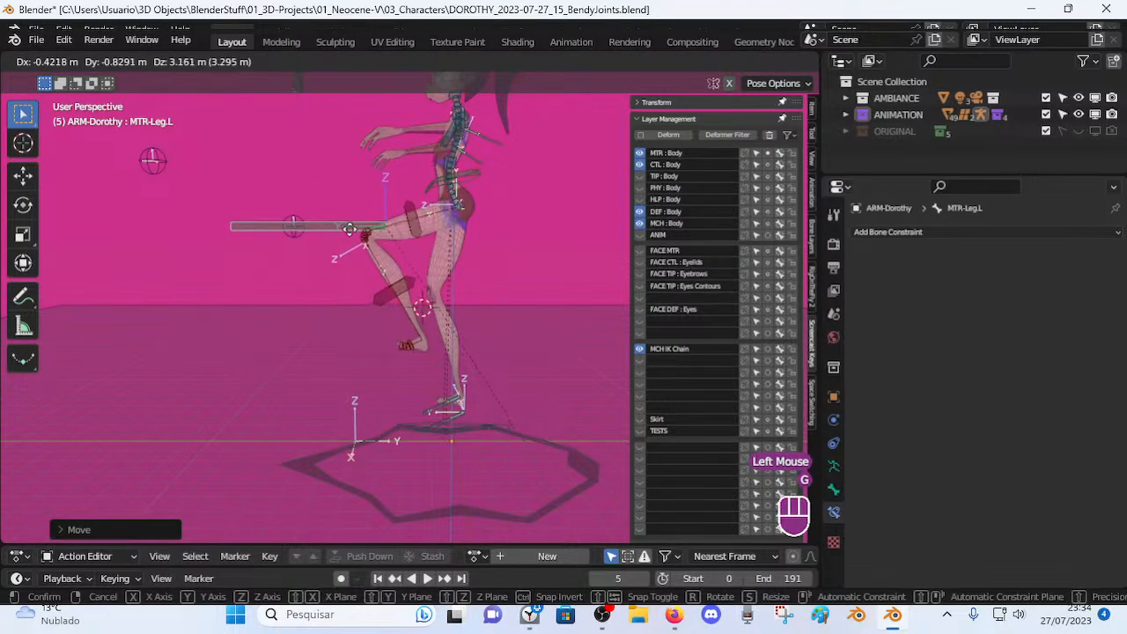
{"action": "left_click", "coordinate": [360, 290]}
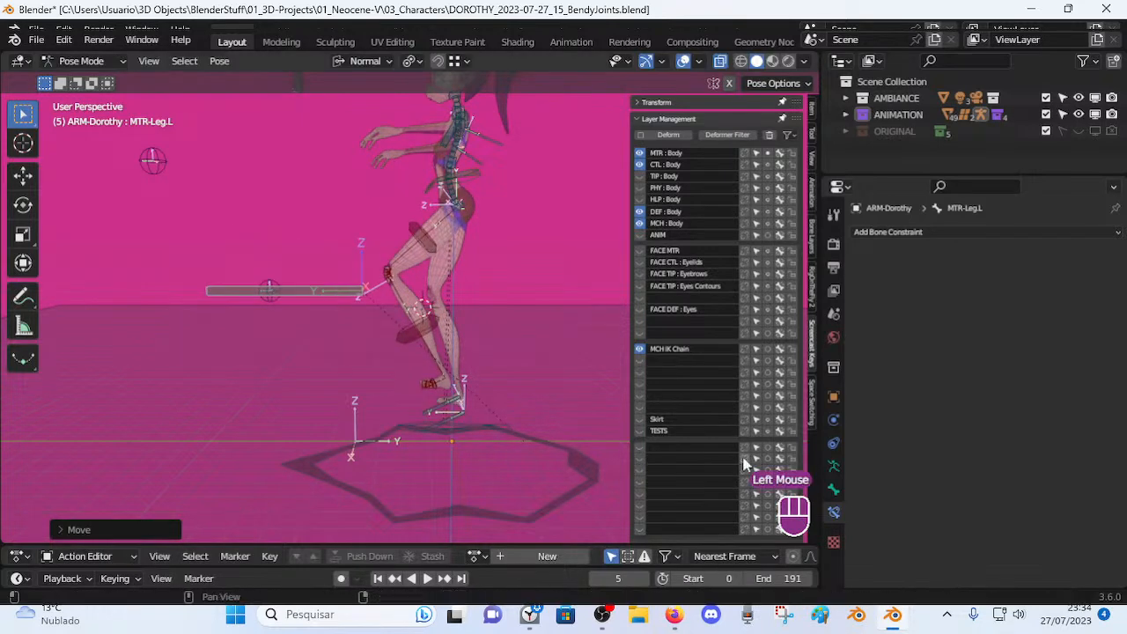
{"action": "key", "text": "g"}
{"action": "left_click", "coordinate": [352, 310]}
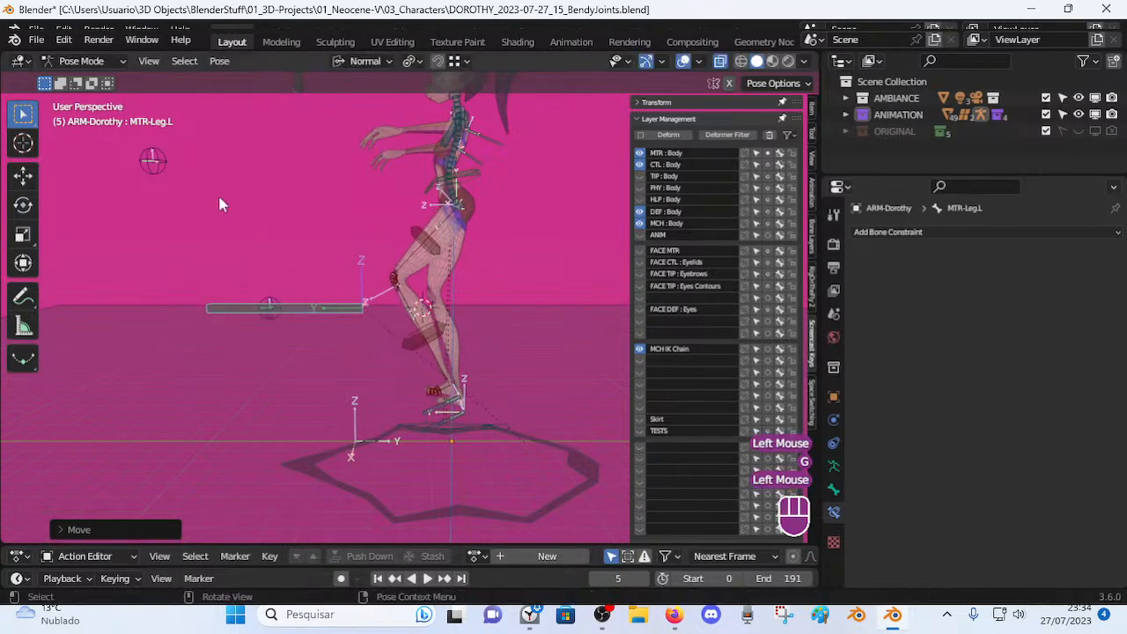
Select CTL-Thigh-Pole.L, enter Edit Mode and move the bone closer to the body.
{"action": "left_click", "coordinate": [164, 179]}
{"action": "key", "text": "Tab"}
{"action": "middle_click_drag", "start_coordinate": [165, 183], "coordinate": [287, 236]}
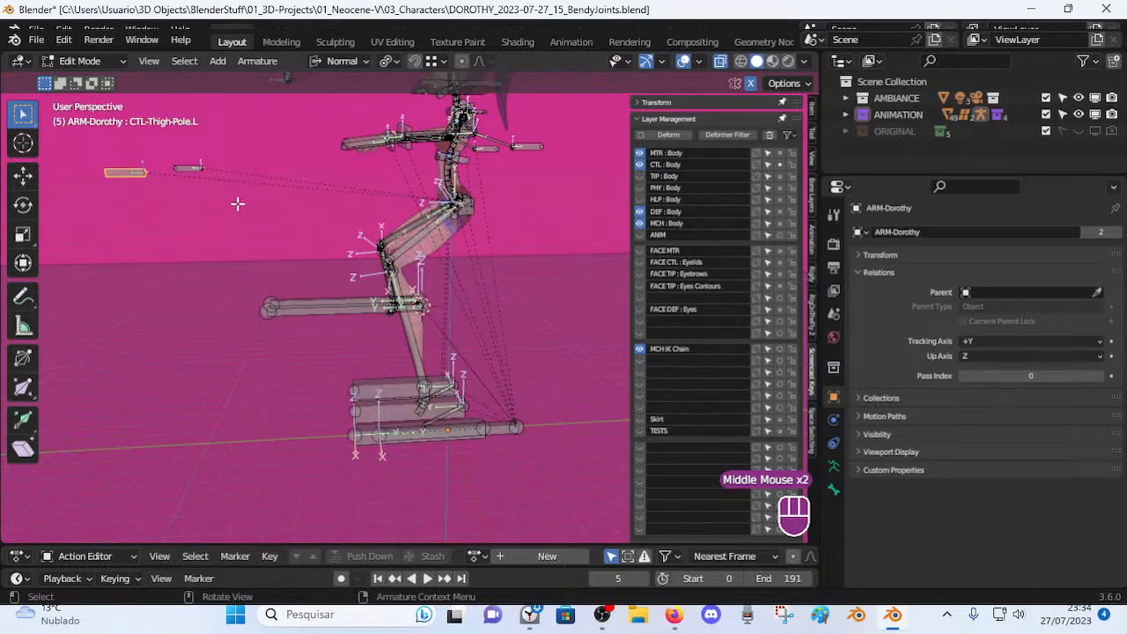
{"action": "key", "text": "g"}
{"action": "left_click", "coordinate": [276, 181]}
Snap the 3D cursor to the front end joint of MTR-Leg.L.
{"action": "middle_click_drag", "start_coordinate": [285, 220], "coordinate": [379, 328]}
{"action": "middle_click_drag", "start_coordinate": [378, 328], "coordinate": [347, 292]}
{"action": "scroll", "coordinate": [370, 322], "scroll_direction": "up", "scroll_amount": 2}
{"action": "scroll", "coordinate": [347, 292], "scroll_direction": "down", "scroll_amount": 1}
{"action": "left_click", "coordinate": [331, 333], "text": "shift"}
{"action": "key", "text": "shift+s"}
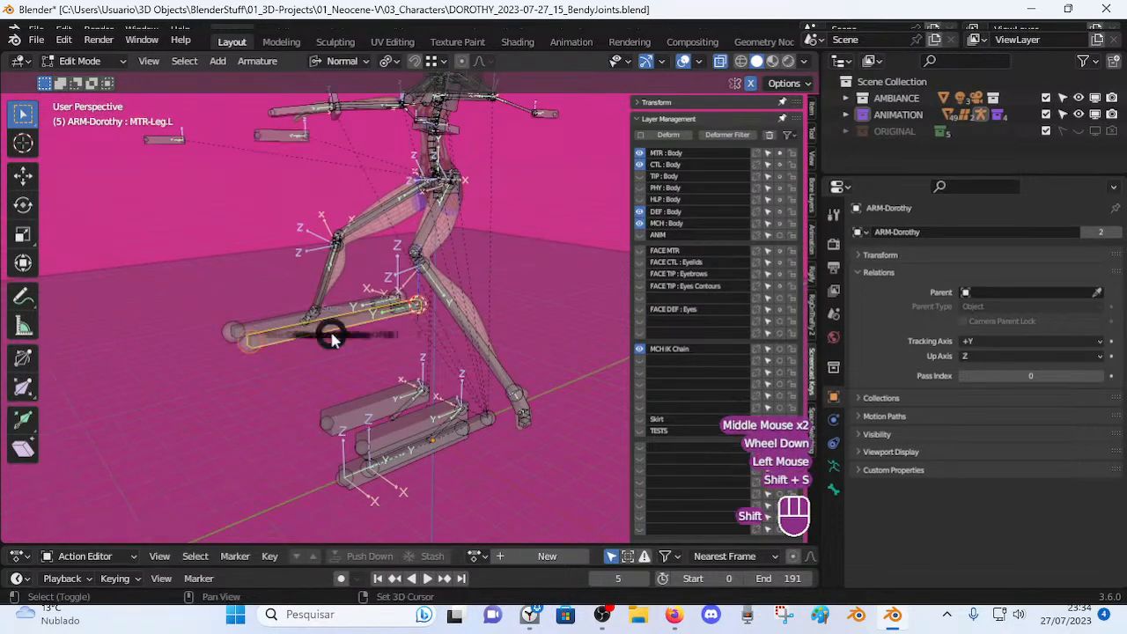
{"action": "key", "text": "shift+s"}
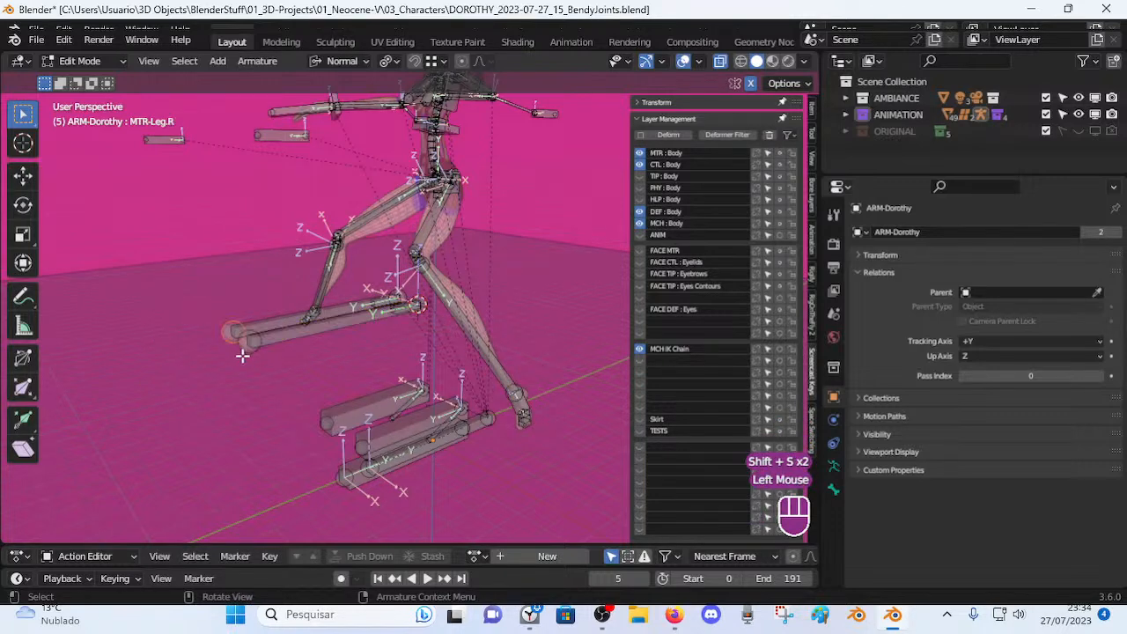
{"action": "key", "text": "shift+s"}
{"action": "key", "text": "shift+s"}
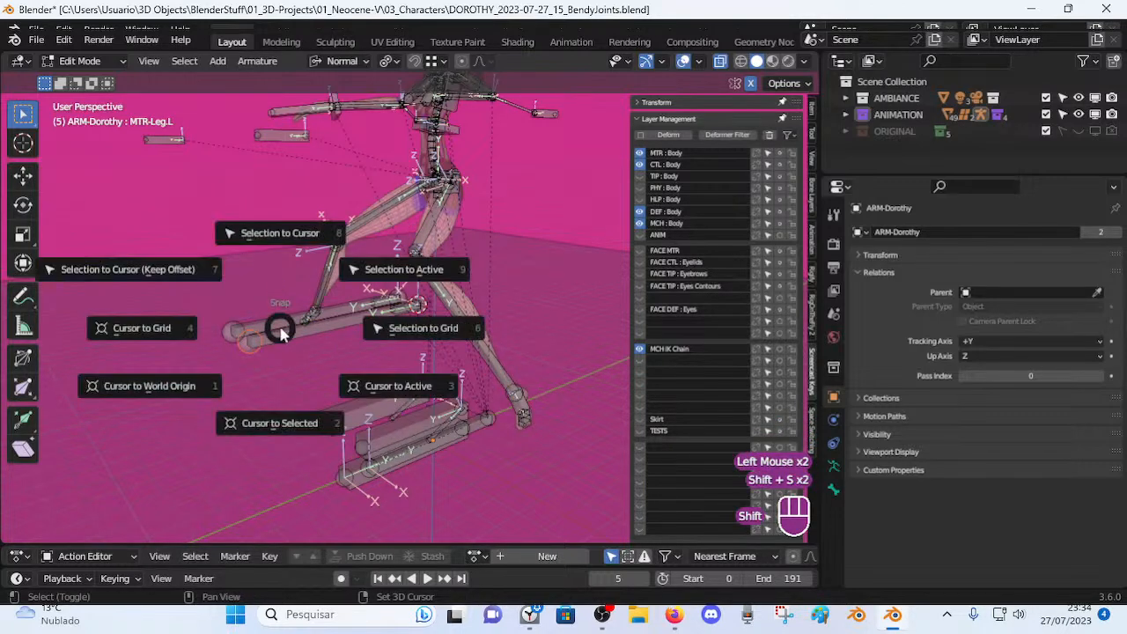
Snap CTL-Thigh-Pole.L to the 3D cursor at the end of MTR-Leg.L.
{"action": "left_click", "coordinate": [284, 138]}
{"action": "key", "text": "shift+s"}
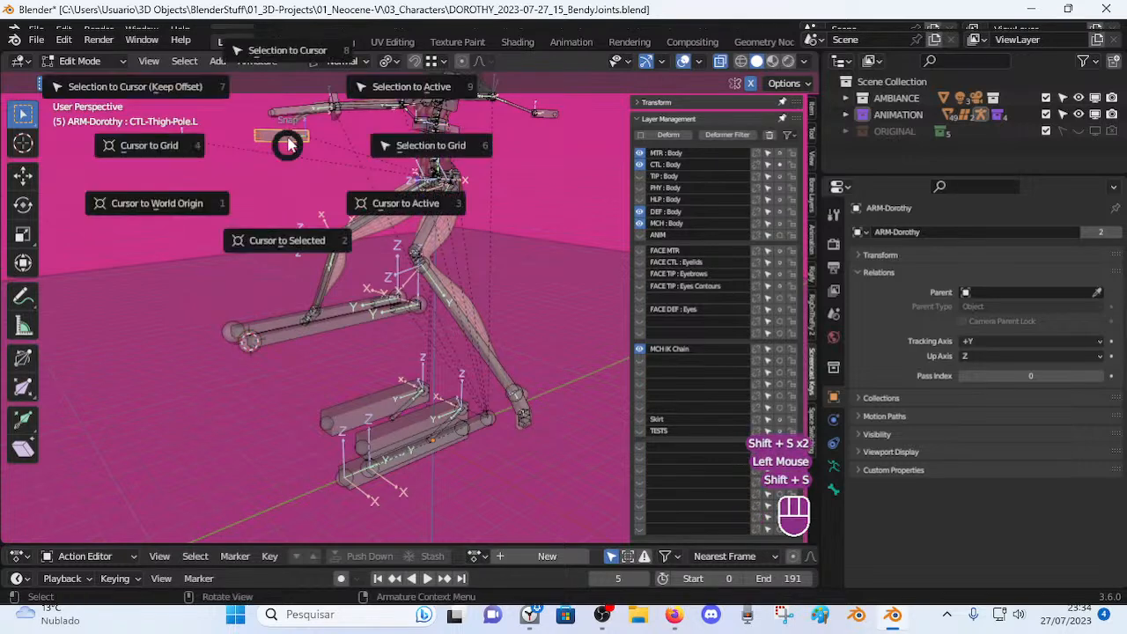
{"action": "left_click", "coordinate": [287, 51]}
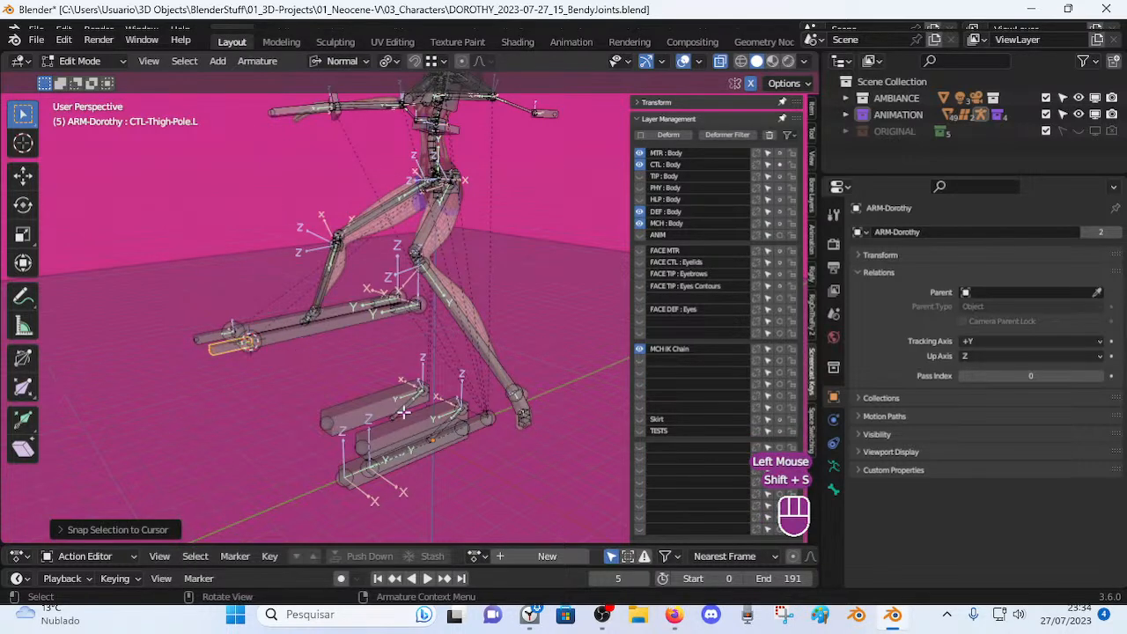
Parent CTL-Thigh-Pole.L to MTR-Root with Keep Offset and return to Pose Mode.
{"action": "left_click", "coordinate": [484, 428], "text": "shift"}
{"action": "left_click", "coordinate": [483, 431]}
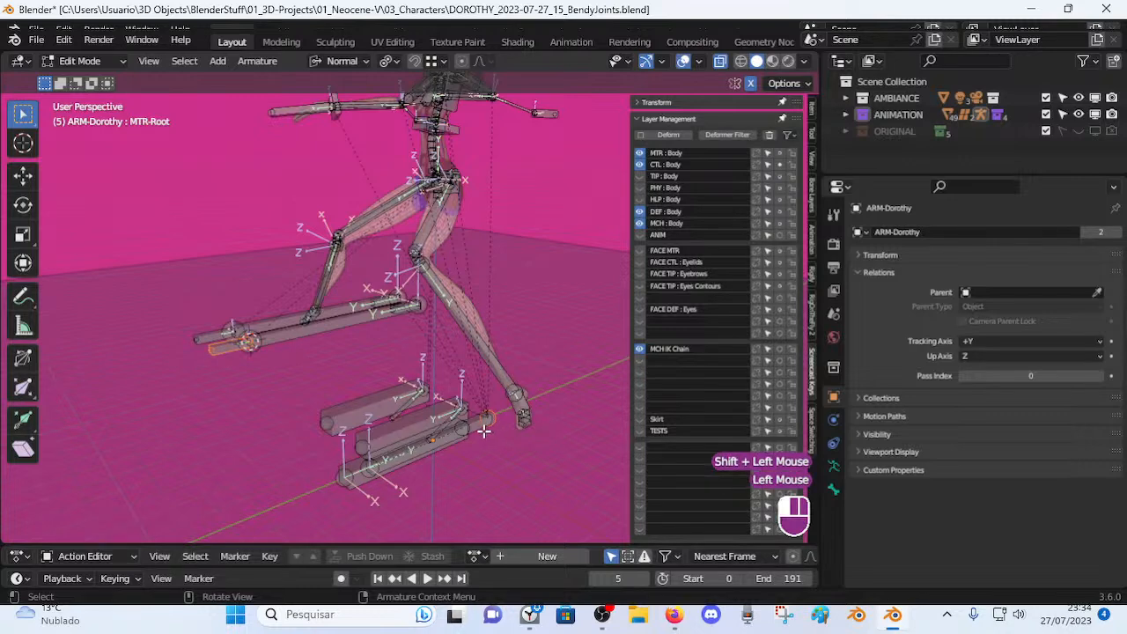
{"action": "left_click", "coordinate": [230, 352]}
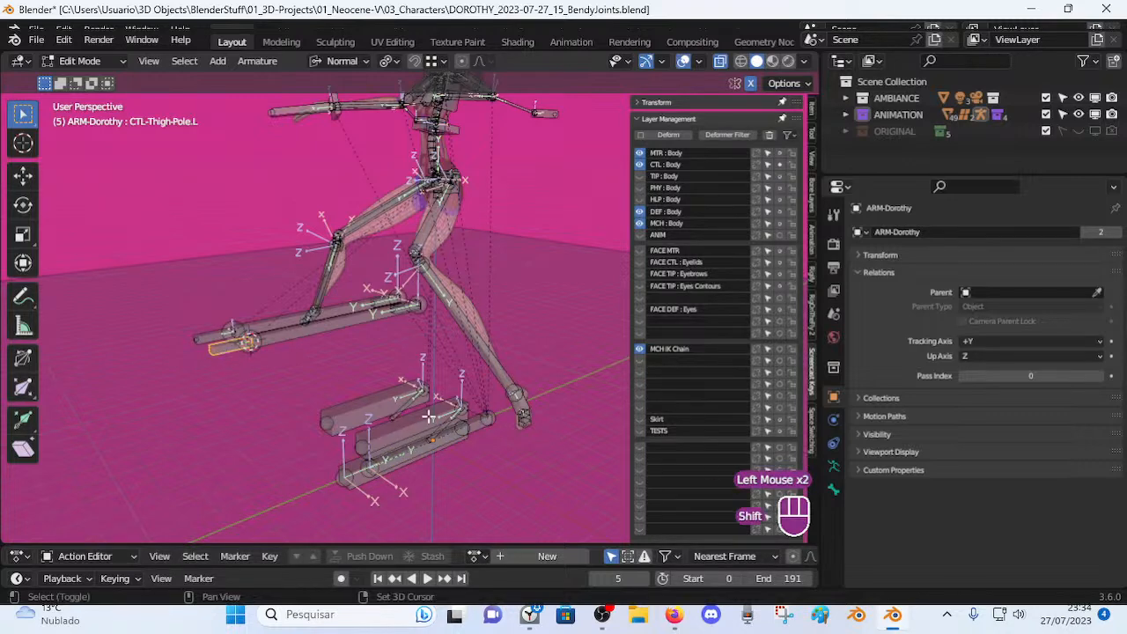
{"action": "left_click", "coordinate": [478, 428], "text": "shift"}
{"action": "key", "text": "ctrl+p"}
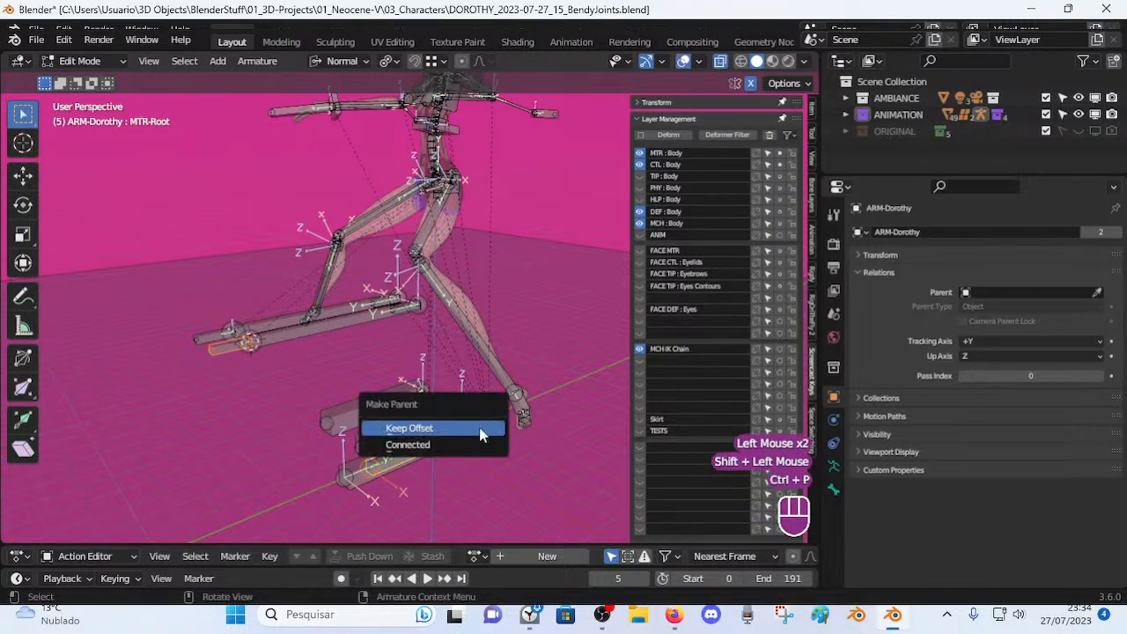
{"action": "left_click", "coordinate": [478, 427]}
{"action": "middle_click_drag", "start_coordinate": [292, 347], "coordinate": [262, 354]}
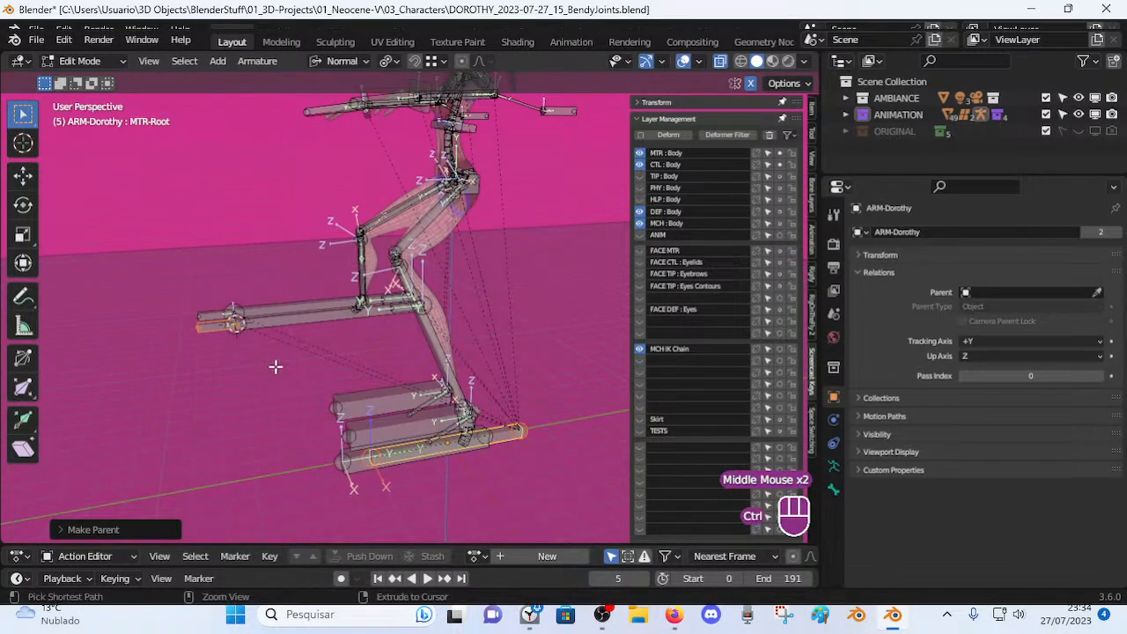
{"action": "key", "text": "ctrl+Tab"}
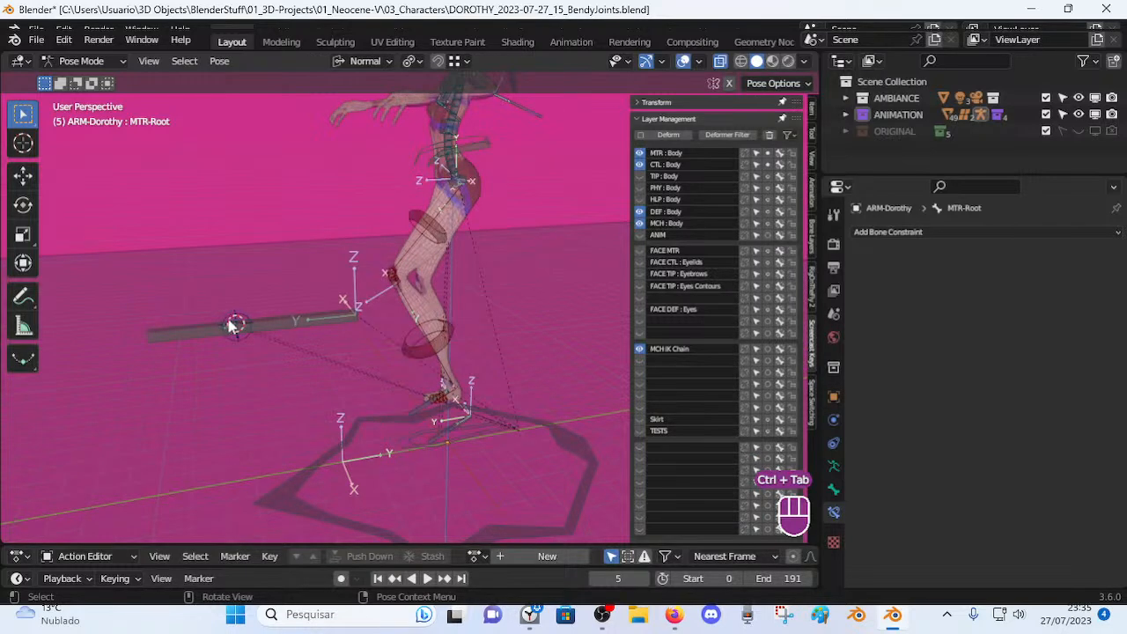
Pick CTL-Thigh-Pole.L out of the overlapping bones at the middle of MTR-Leg.L.
{"action": "middle_click_drag", "start_coordinate": [287, 317], "coordinate": [284, 359]}
{"action": "middle_click_drag", "start_coordinate": [295, 321], "coordinate": [334, 327]}
{"action": "scroll", "coordinate": [365, 317], "scroll_direction": "down", "scroll_amount": 3}
{"action": "scroll", "coordinate": [360, 329], "scroll_direction": "up", "scroll_amount": 3}
{"action": "scroll", "coordinate": [359, 328], "scroll_direction": "down", "scroll_amount": 1}
{"action": "left_click", "coordinate": [294, 363]}
{"action": "left_click", "coordinate": [292, 356]}
{"action": "left_click", "coordinate": [295, 354], "text": "alt"}
{"action": "left_click", "coordinate": [295, 350], "text": "alt"}
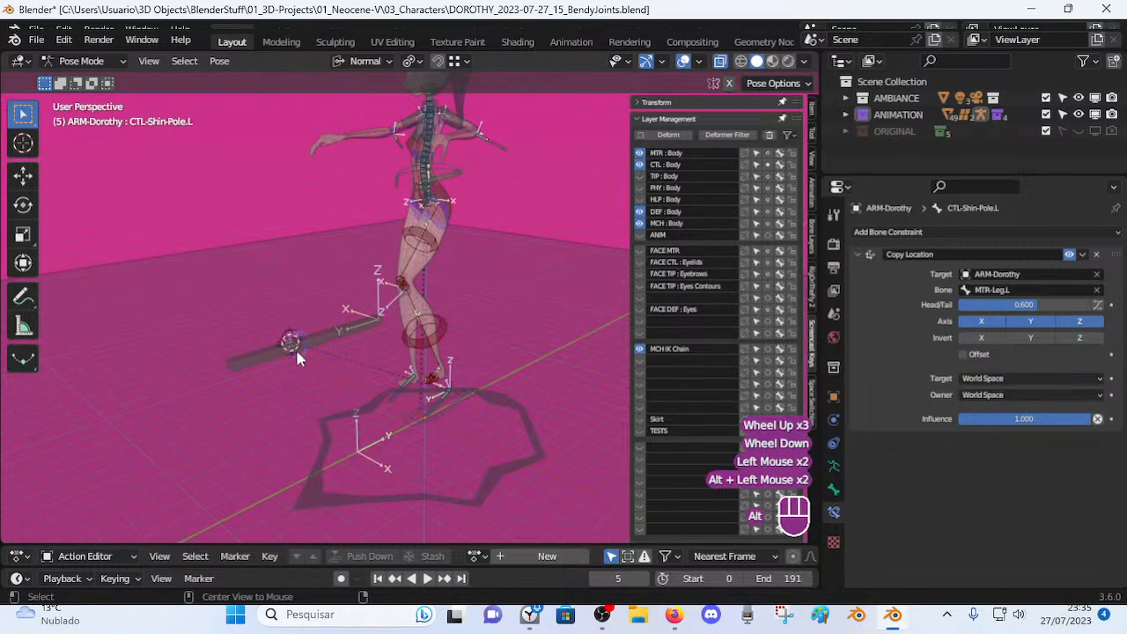
{"action": "left_click", "coordinate": [298, 355], "text": "alt"}
{"action": "left_click", "coordinate": [295, 387]}
{"action": "middle_click_drag", "start_coordinate": [291, 387], "coordinate": [374, 392]}
{"action": "scroll", "coordinate": [276, 320], "scroll_direction": "up", "scroll_amount": 2}
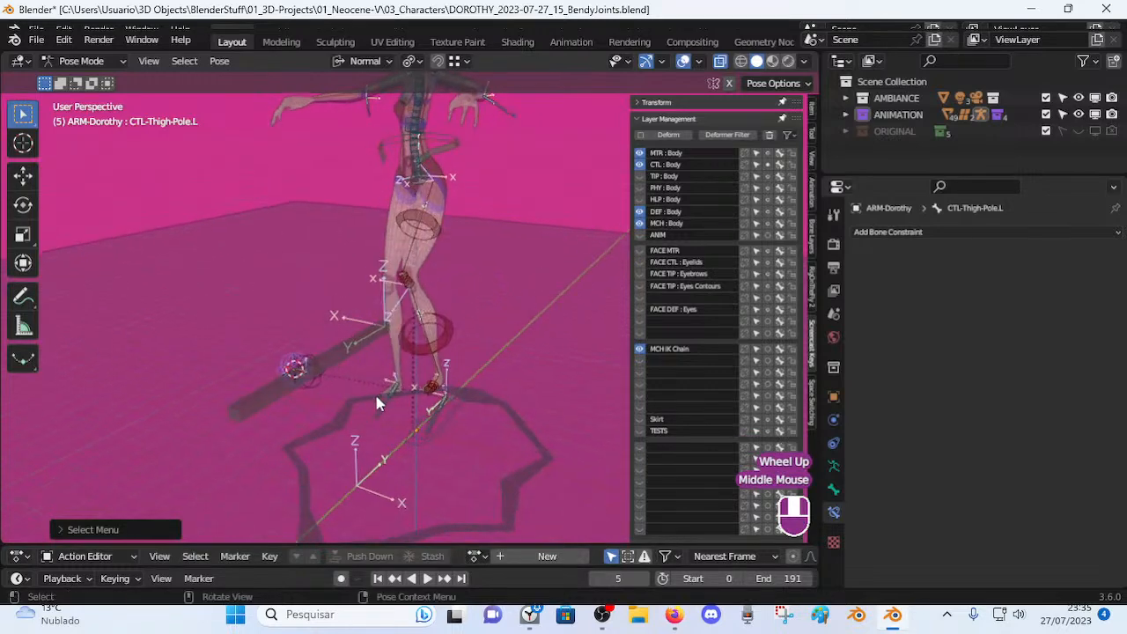
Try to enlarge CTL-Thigh-Pole.L with B-Bone display scaling, in Pose Mode and in Edit Mode.
{"action": "key", "text": "ctrl+alt+s"}
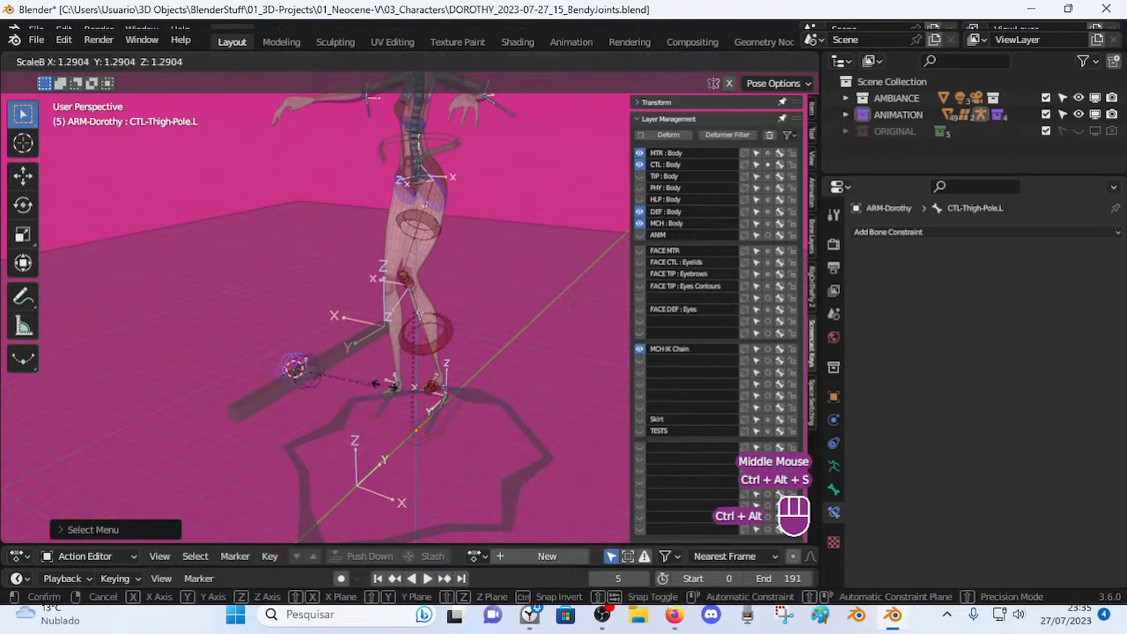
{"action": "key", "text": "Escape"}
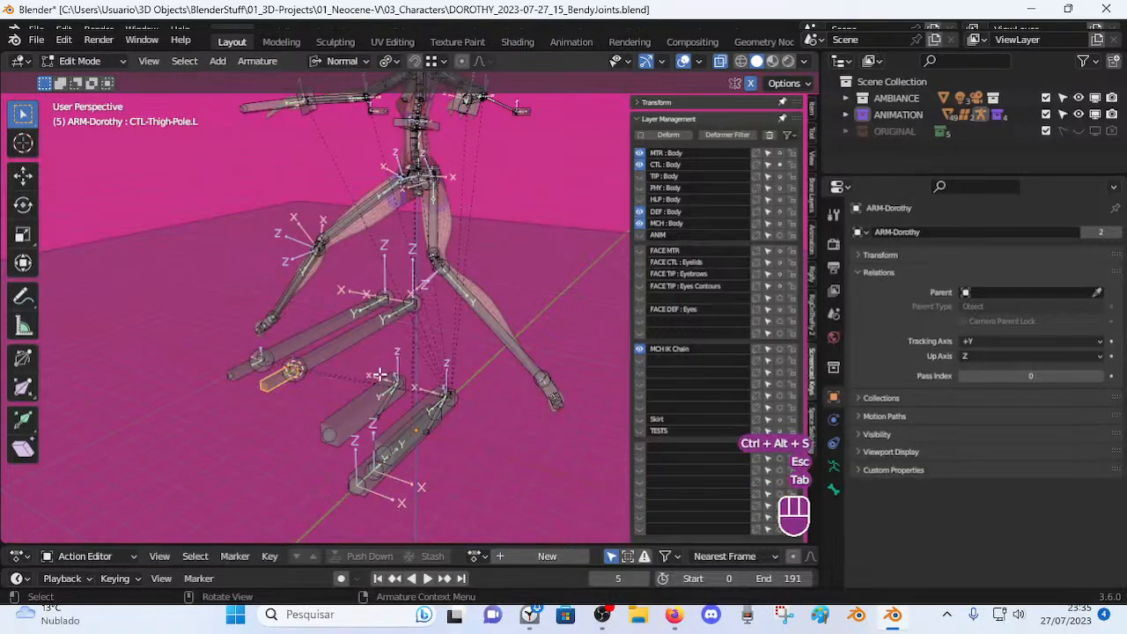
{"action": "key", "text": "Tab"}
{"action": "key", "text": "Tab"}
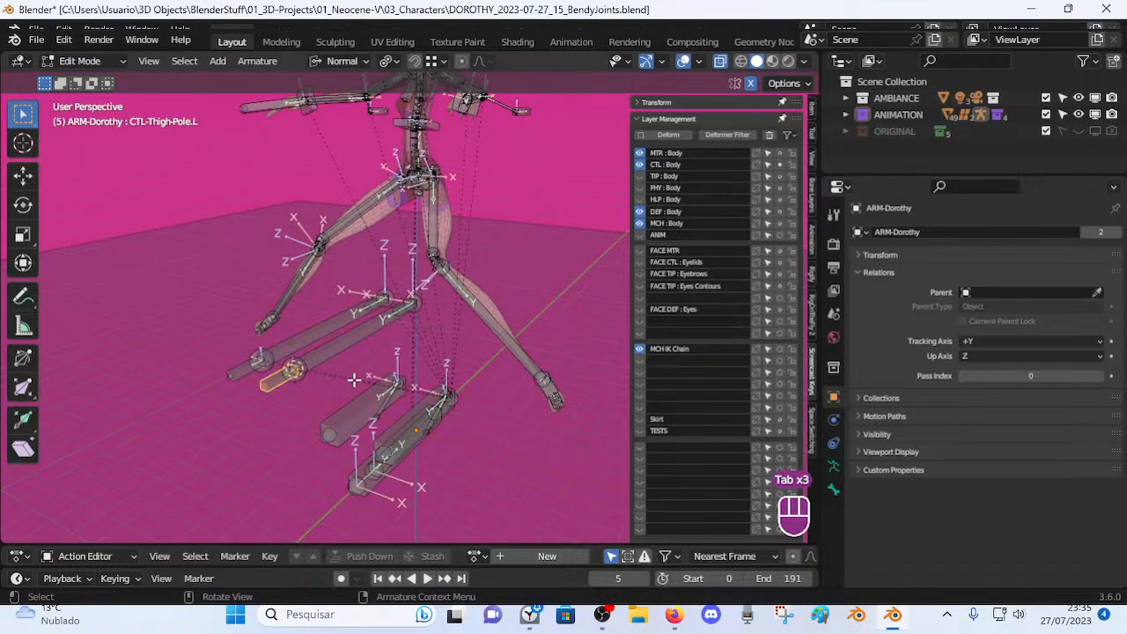
{"action": "middle_click_drag", "start_coordinate": [329, 374], "coordinate": [392, 388]}
{"action": "key", "text": "ctrl+alt+s"}
{"action": "left_click", "coordinate": [359, 367]}
{"action": "key", "text": "Tab"}
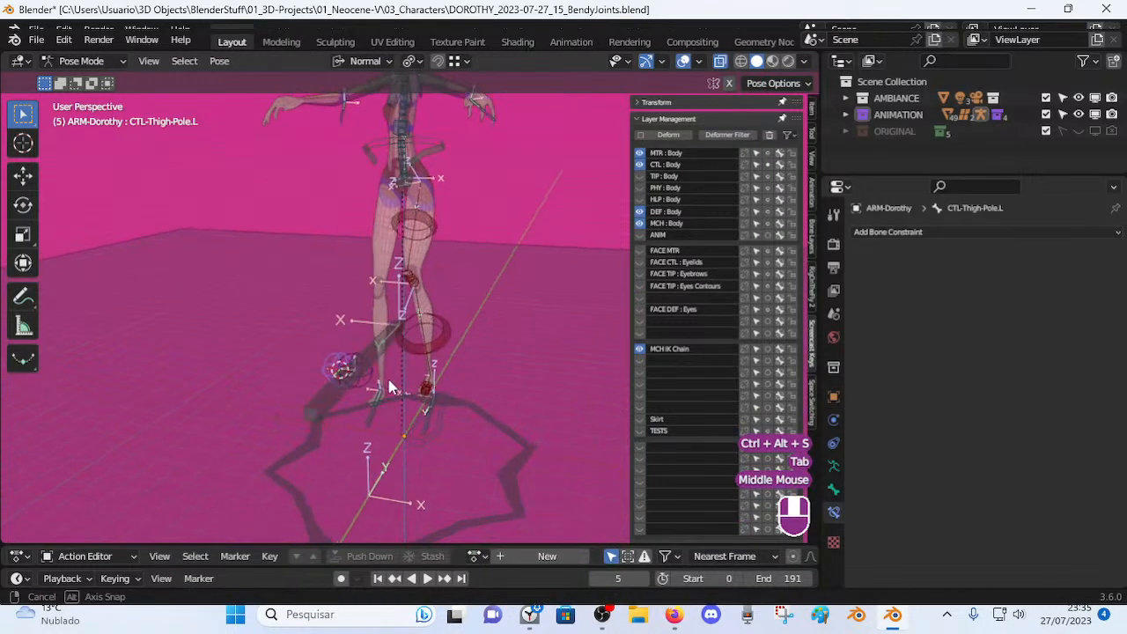
{"action": "key", "text": "Tab"}
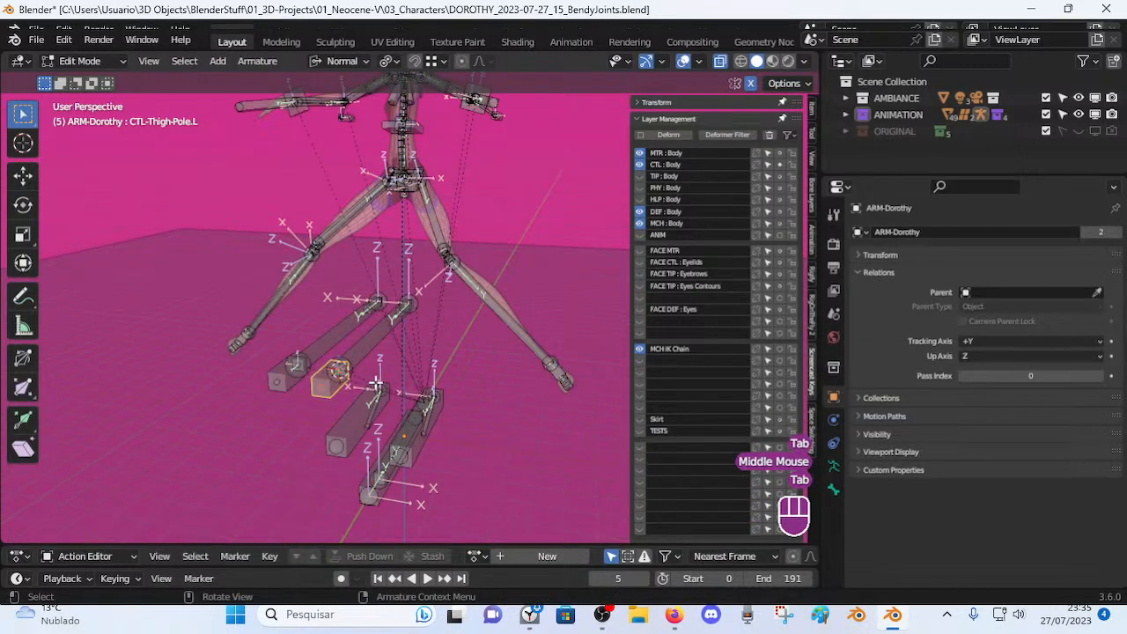
Undo the B-Bone display scaling of CTL-Thigh-Pole.L.
{"action": "key", "text": "ctrl+z"}
{"action": "key", "text": "ctrl+z"}
{"action": "key", "text": "ctrl+z"}
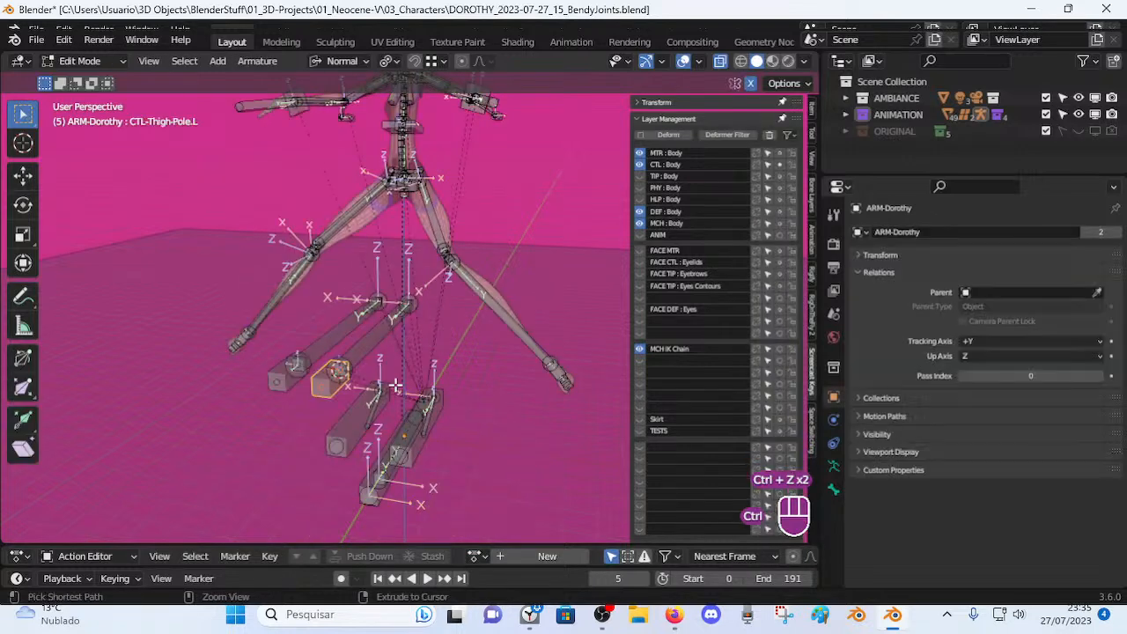
Look through the bone and armature properties of CTL-Thigh-Pole.L in Edit Mode for its display size settings.
{"action": "middle_click_drag", "start_coordinate": [395, 386], "coordinate": [332, 391]}
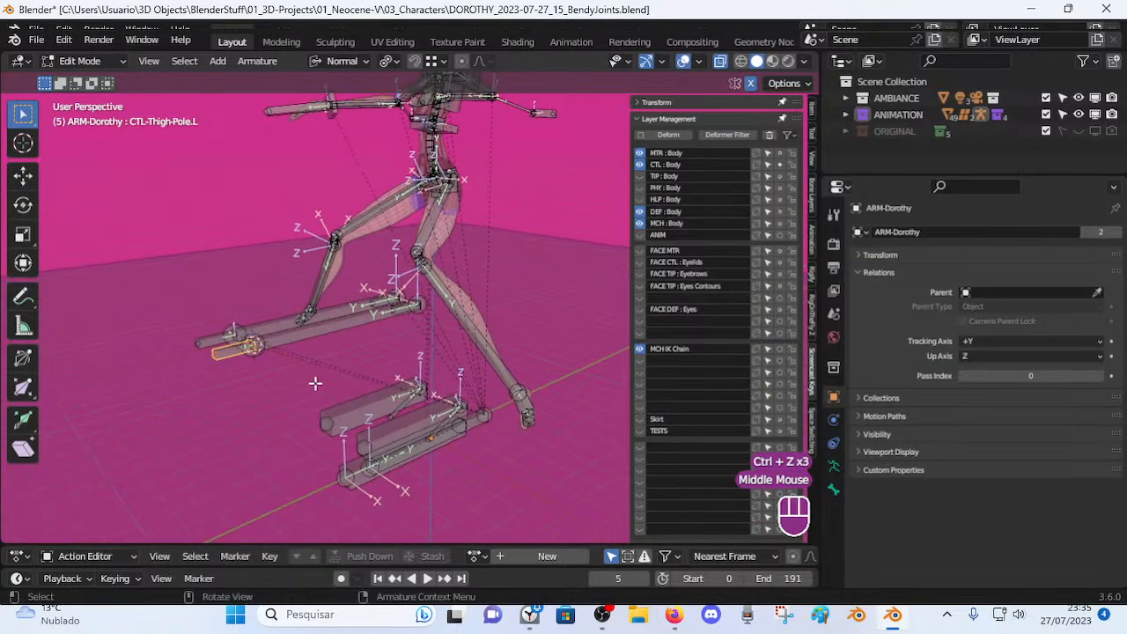
{"action": "left_click", "coordinate": [832, 487]}
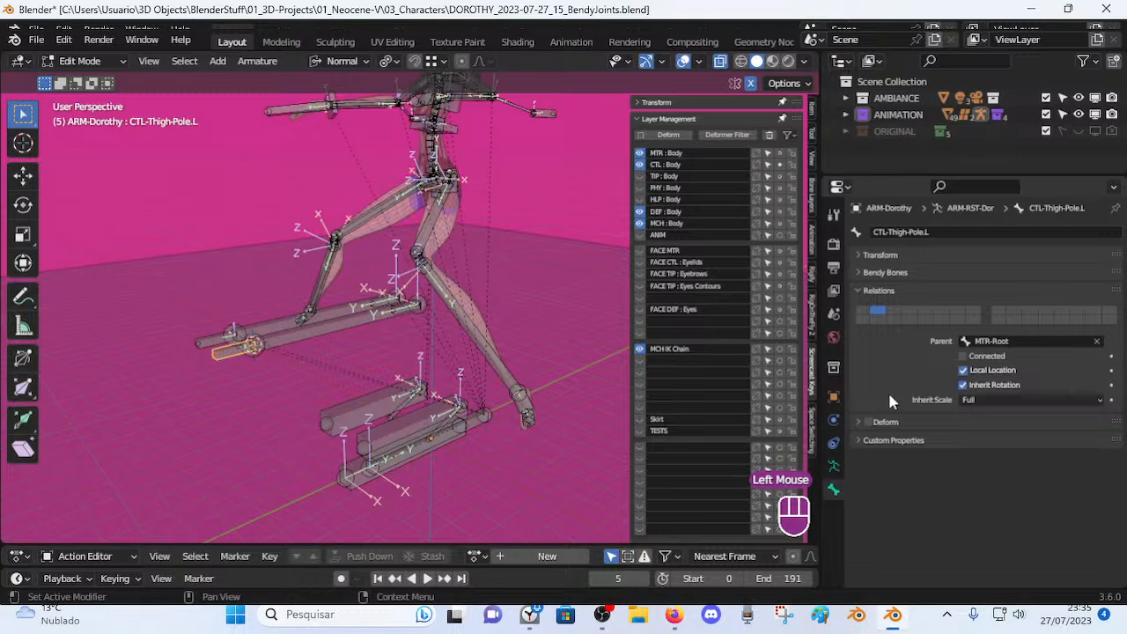
{"action": "scroll", "coordinate": [868, 444], "scroll_direction": "down", "scroll_amount": 1}
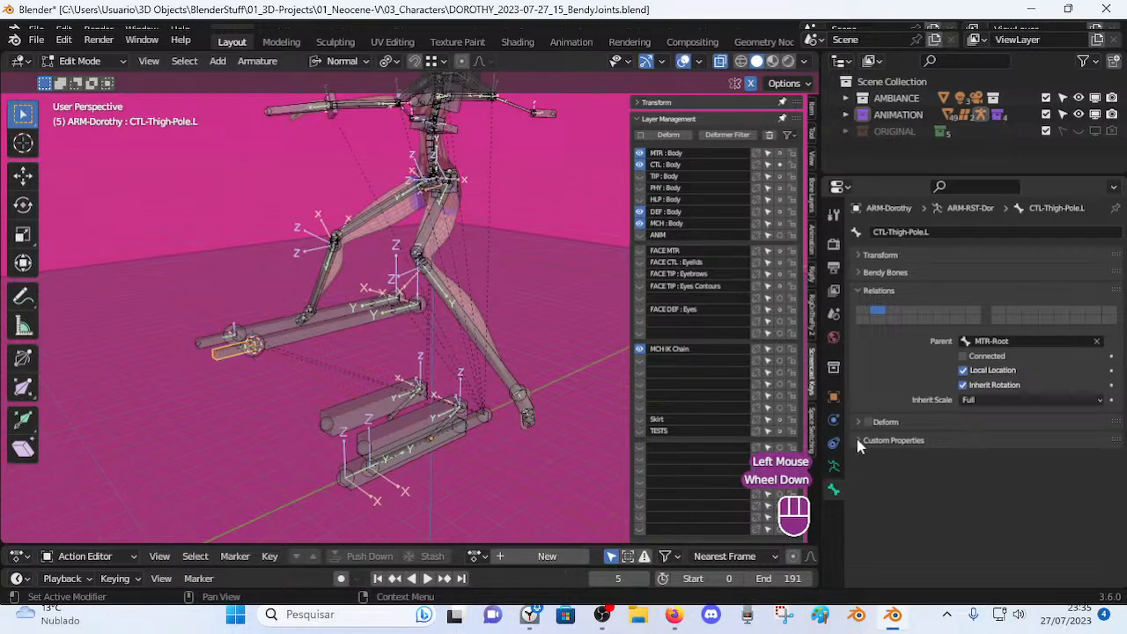
{"action": "left_click", "coordinate": [835, 462]}
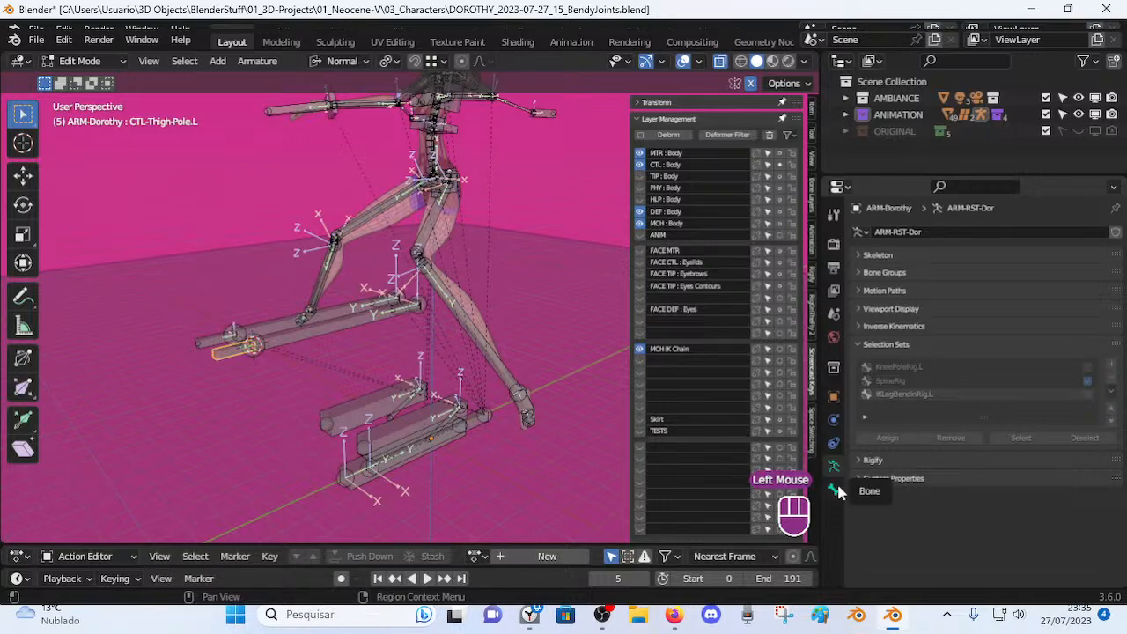
{"action": "left_click", "coordinate": [835, 486]}
{"action": "left_click", "coordinate": [864, 442]}
{"action": "left_click", "coordinate": [861, 444]}
{"action": "left_click", "coordinate": [855, 422]}
{"action": "left_click", "coordinate": [855, 421]}
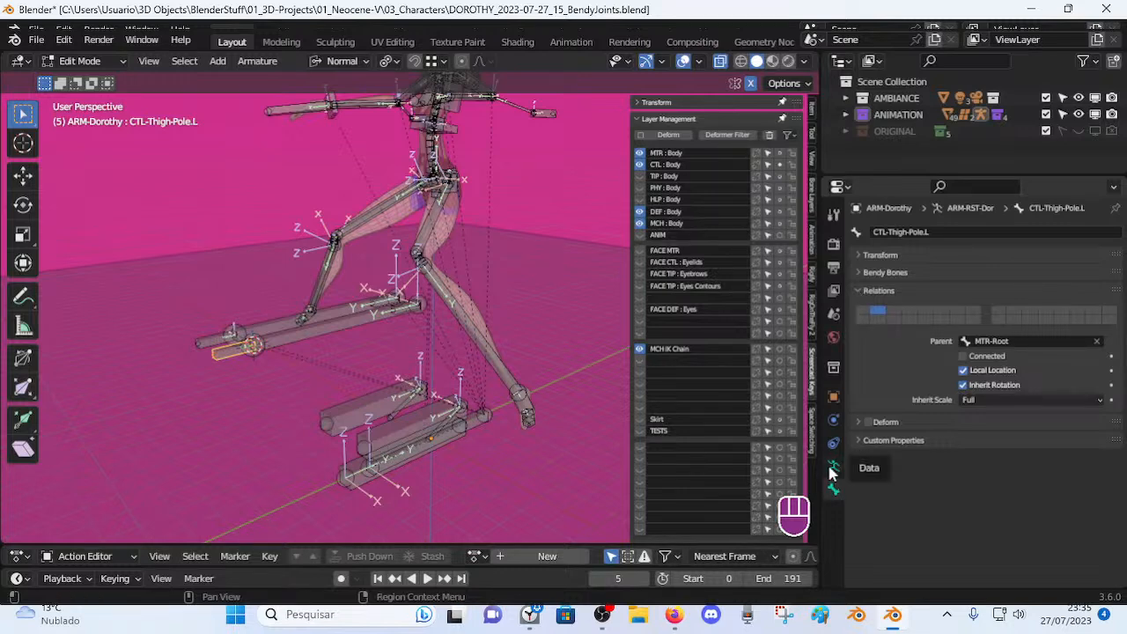
Return to Pose Mode and expand the Viewport Display custom shape settings of CTL-Thigh-Pole.L.
{"action": "key", "text": "ctrl+Tab"}
{"action": "middle_click_drag", "start_coordinate": [282, 368], "coordinate": [369, 390]}
{"action": "middle_click_drag", "start_coordinate": [306, 362], "coordinate": [212, 163]}
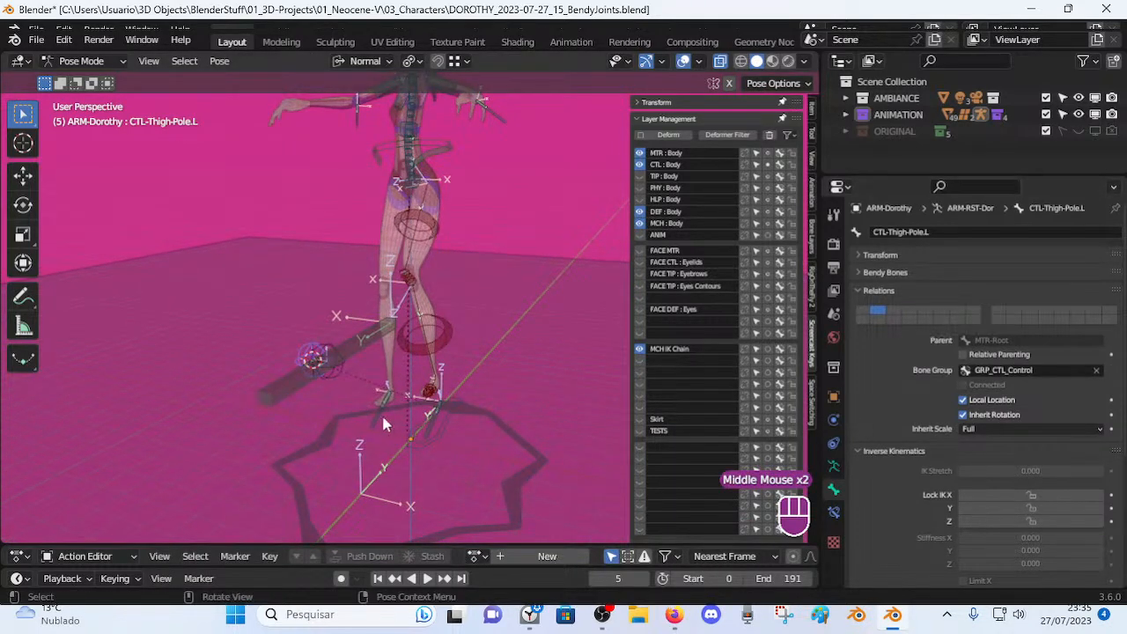
{"action": "left_click", "coordinate": [304, 348]}
{"action": "left_click", "coordinate": [299, 343]}
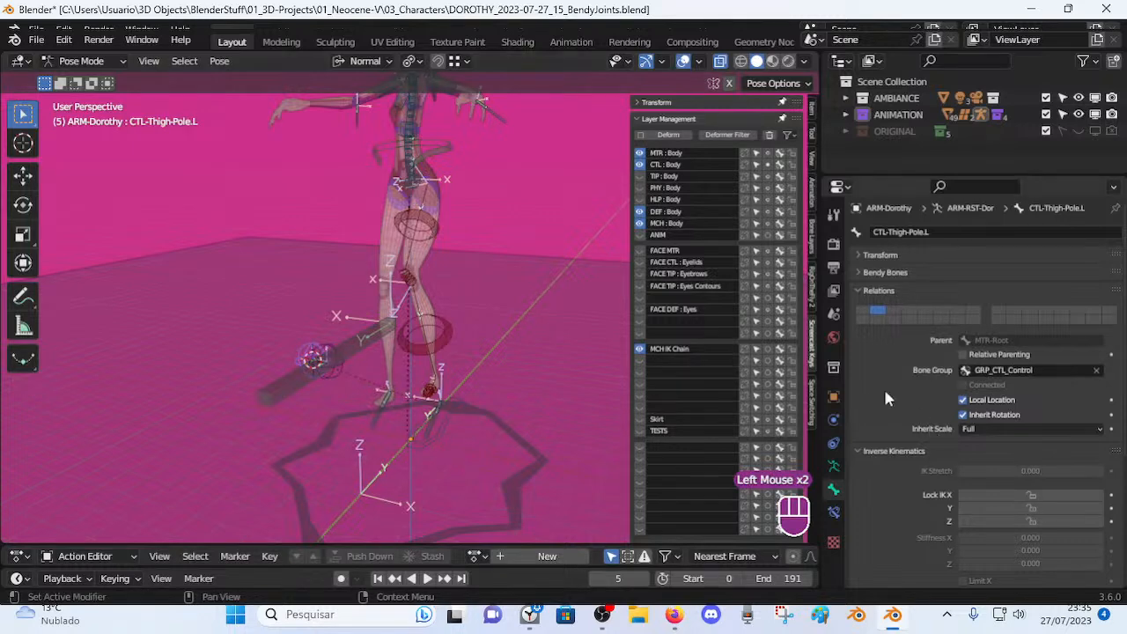
{"action": "scroll", "coordinate": [946, 413], "scroll_direction": "down", "scroll_amount": 2}
{"action": "scroll", "coordinate": [942, 420], "scroll_direction": "down", "scroll_amount": 2}
{"action": "left_click", "coordinate": [858, 255]}
{"action": "scroll", "coordinate": [885, 312], "scroll_direction": "up", "scroll_amount": 1}
{"action": "left_click", "coordinate": [860, 292]}
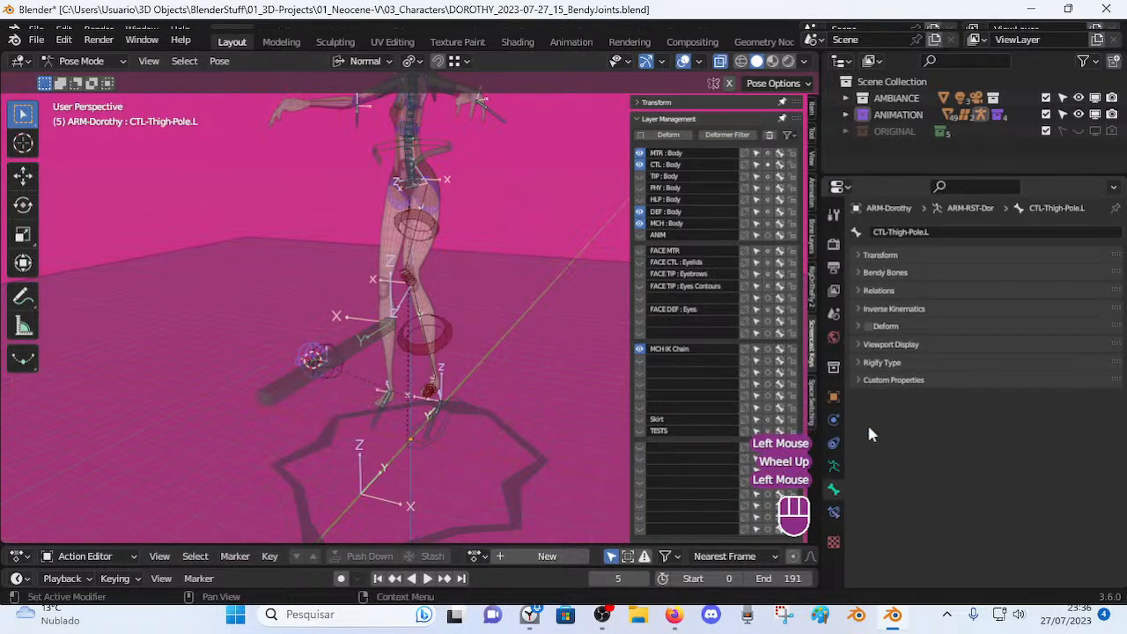
{"action": "left_click", "coordinate": [871, 344]}
{"action": "scroll", "coordinate": [994, 414], "scroll_direction": "down", "scroll_amount": 2}
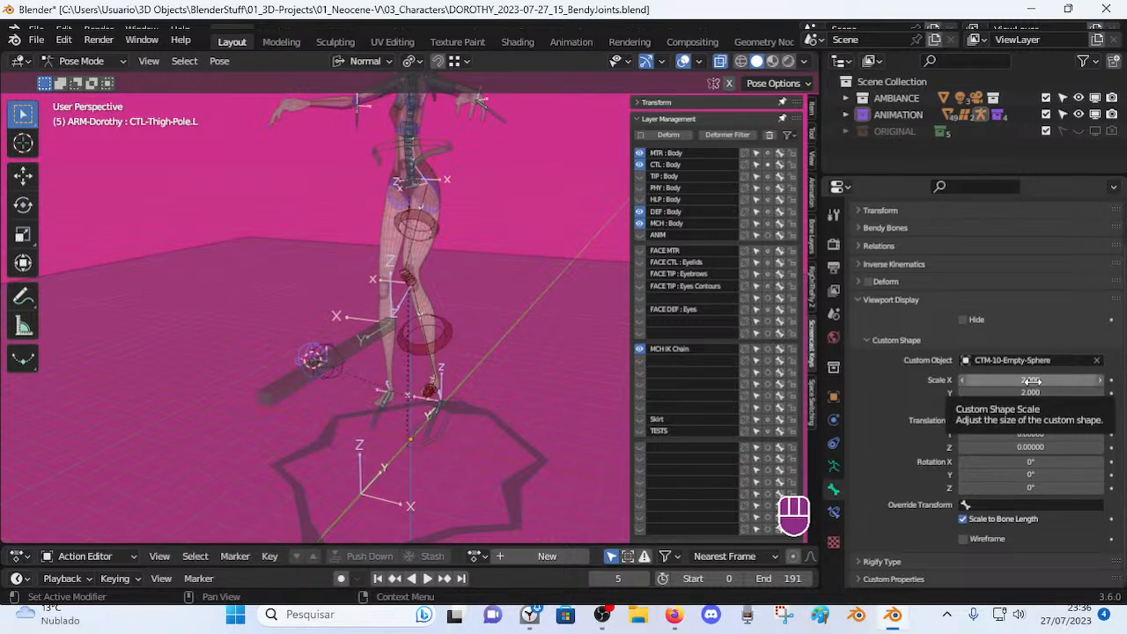
Set the custom shape scale of CTL-Thigh-Pole.L to 4.000 on X, Y and Z.
{"action": "left_click_drag", "start_coordinate": [1033, 380], "coordinate": [1042, 380]}
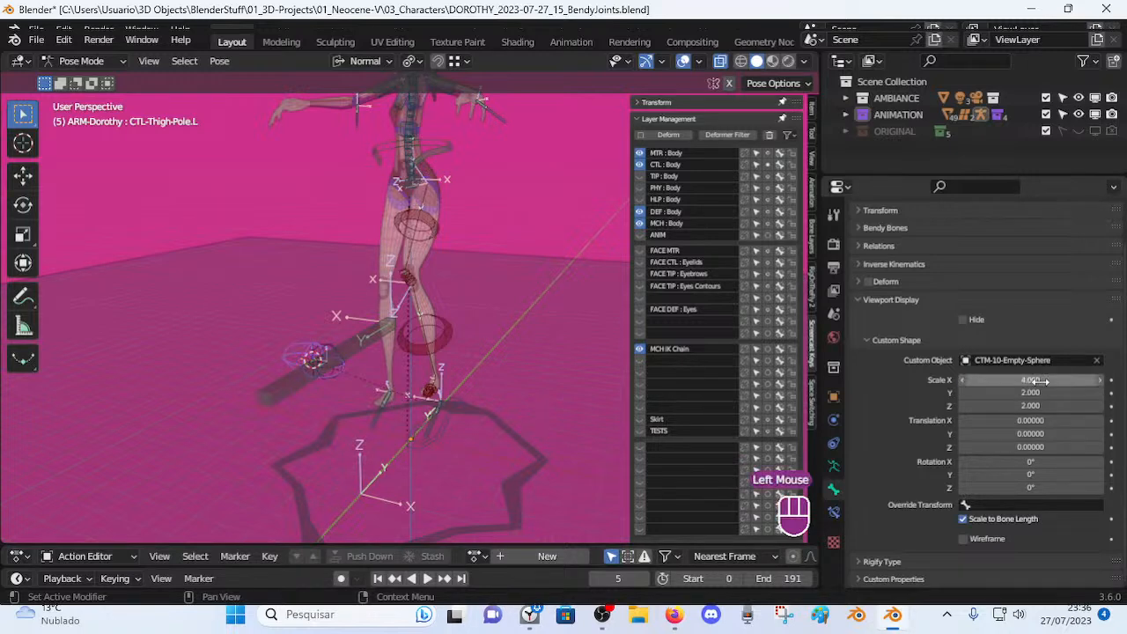
{"action": "key", "text": "ctrl+c"}
{"action": "key", "text": "ctrl+v"}
{"action": "key", "text": "ctrl+v"}
{"action": "middle_click_drag", "start_coordinate": [370, 339], "coordinate": [269, 305]}
{"action": "scroll", "coordinate": [292, 313], "scroll_direction": "up", "scroll_amount": 1}
Try moving CTL-Thigh-Pole.L to test how the knee follows, and cancel the move.
{"action": "left_click", "coordinate": [266, 317]}
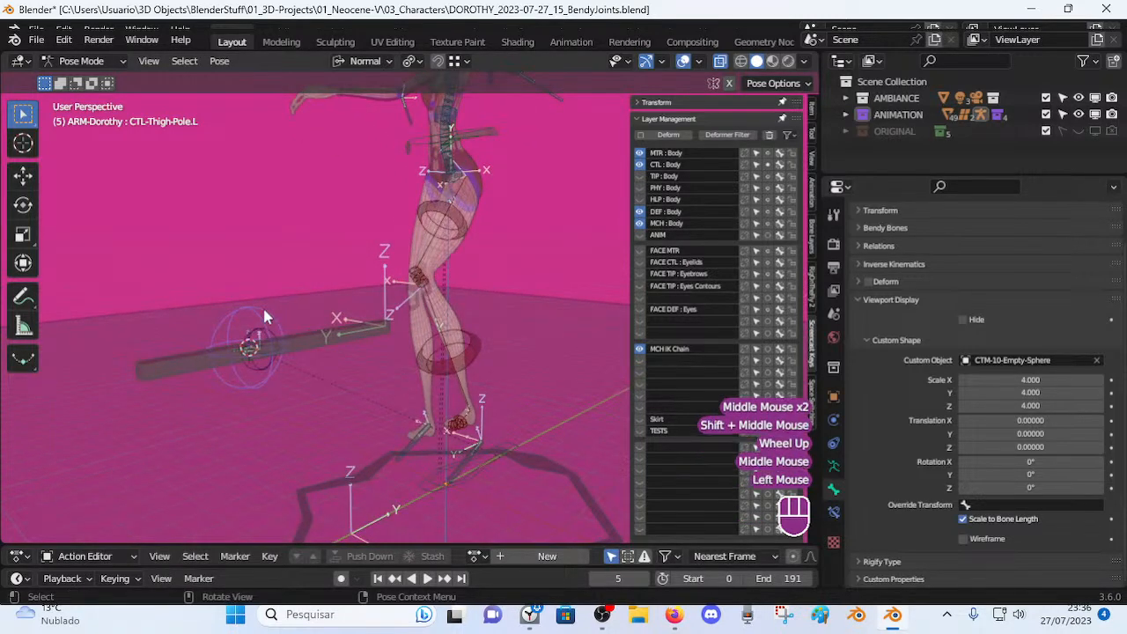
{"action": "key", "text": "g"}
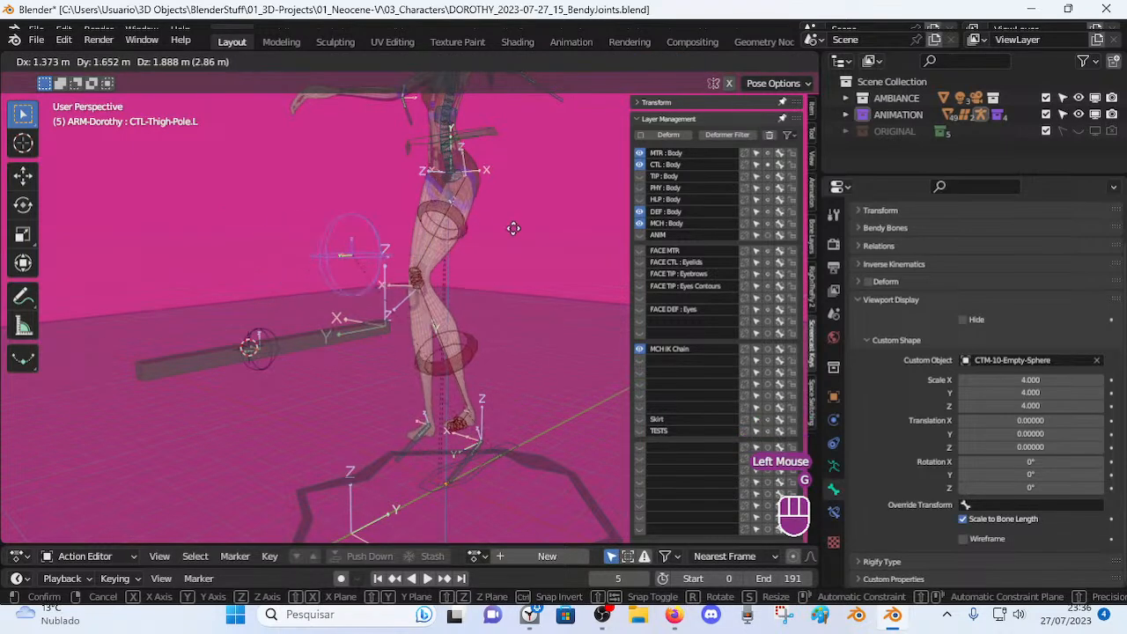
{"action": "key", "text": "Escape"}
Check how CTL-Thigh-Pole.L and MTR-Leg.L can be selected where their shapes overlap.
{"action": "middle_click_drag", "start_coordinate": [348, 352], "coordinate": [359, 362]}
{"action": "left_click", "coordinate": [281, 368]}
{"action": "left_click", "coordinate": [273, 358]}
{"action": "left_click", "coordinate": [295, 362]}
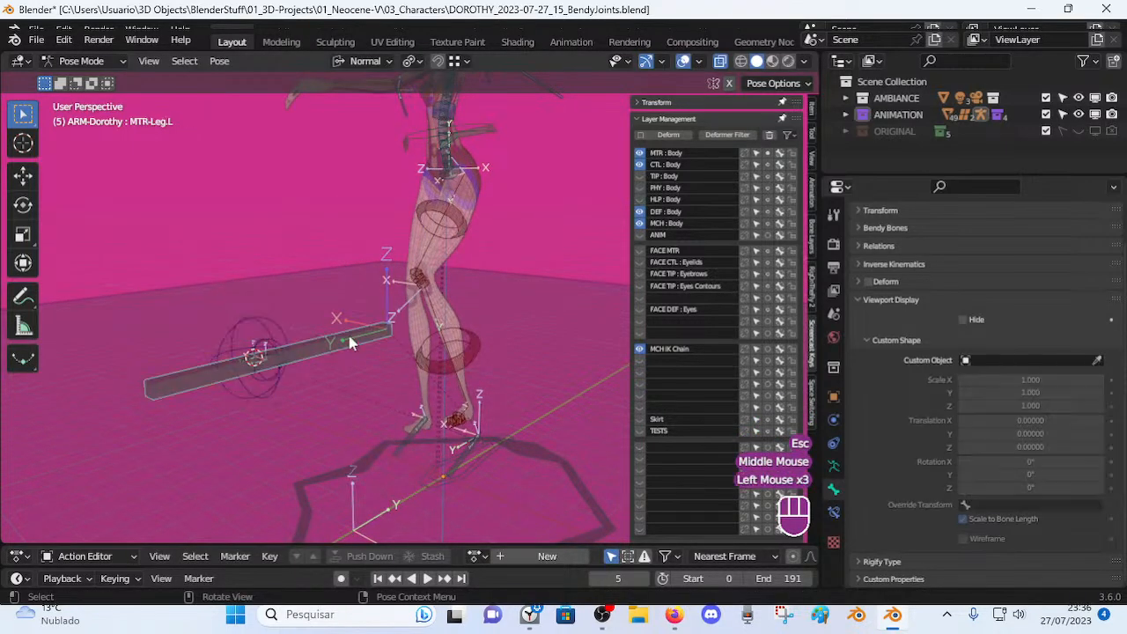
{"action": "left_click", "coordinate": [266, 341]}
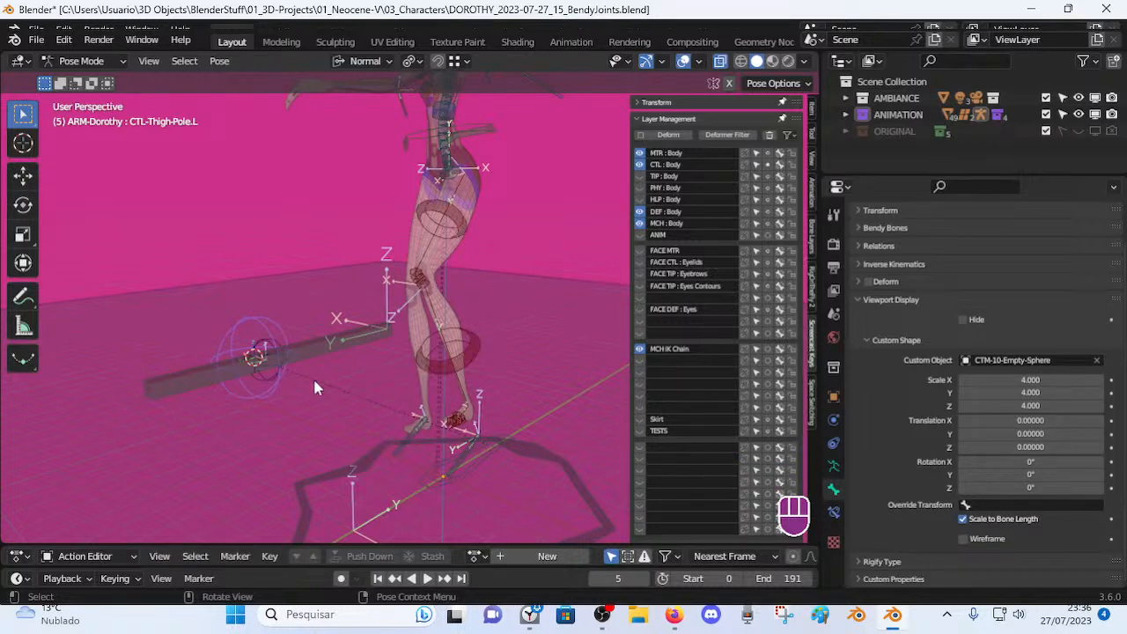
{"action": "left_click", "coordinate": [320, 342]}
{"action": "left_click", "coordinate": [270, 328]}
{"action": "left_click", "coordinate": [266, 363]}
{"action": "left_click", "coordinate": [271, 377]}
{"action": "left_click", "coordinate": [264, 342]}
Raise CTL-Thigh-Pole.L along its Z axis to about hip height in Edit Mode and return to Pose Mode.
{"action": "middle_click_drag", "start_coordinate": [255, 356], "coordinate": [286, 388]}
{"action": "left_click", "coordinate": [314, 359]}
{"action": "key", "text": "Tab"}
{"action": "scroll", "coordinate": [268, 344], "scroll_direction": "down", "scroll_amount": 1}
{"action": "key", "text": "g"}
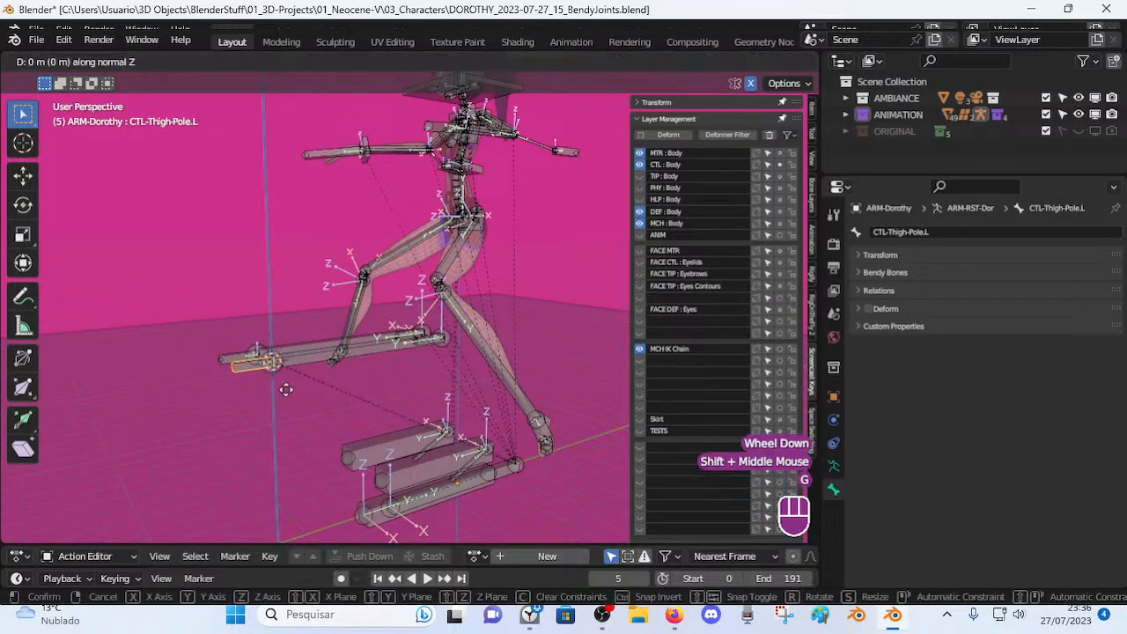
{"action": "left_click", "coordinate": [305, 226]}
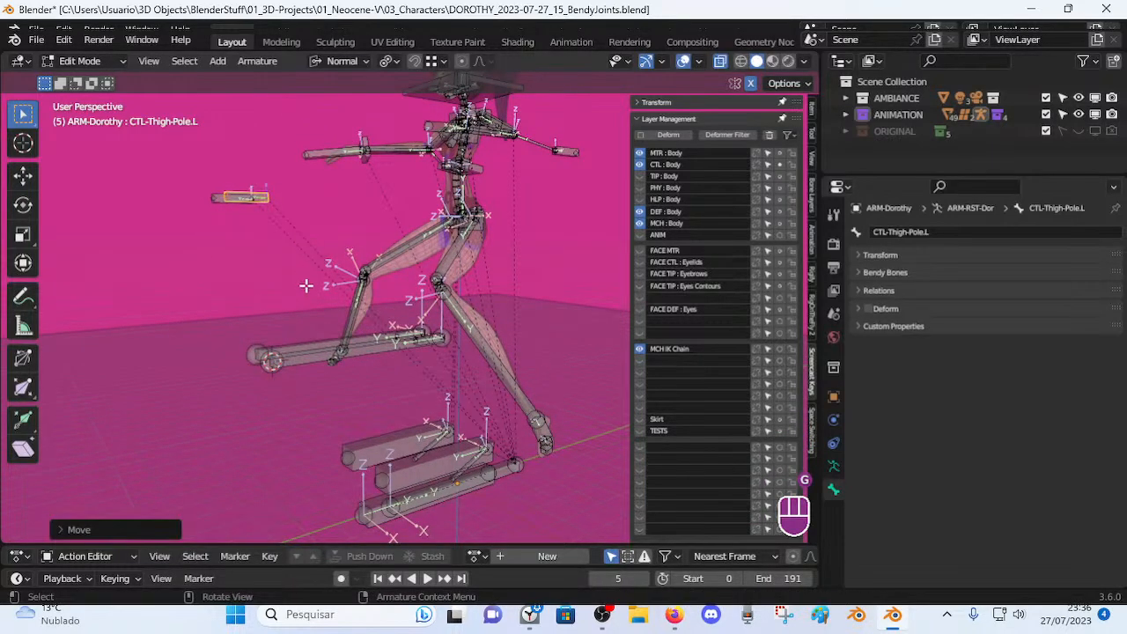
{"action": "key", "text": "Tab"}
Add a Copy Location constraint to CTL-Thigh-Pole.L with MTR-Leg.L as the target bone.
{"action": "middle_click_drag", "start_coordinate": [305, 295], "coordinate": [290, 370]}
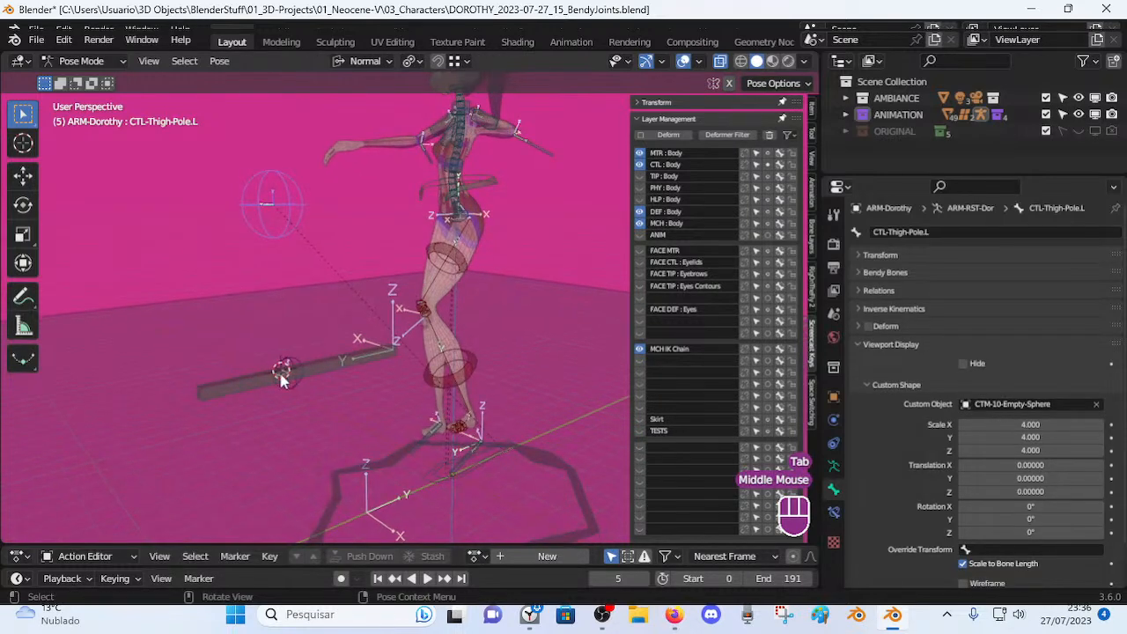
{"action": "left_click", "coordinate": [278, 369]}
{"action": "left_click", "coordinate": [278, 370]}
{"action": "left_click", "coordinate": [304, 220], "text": "shift"}
{"action": "key", "text": "ctrl+shift+c"}
{"action": "left_click", "coordinate": [171, 232]}
Set the Head/Tail value of CTL-Thigh-Pole.L's Copy Location constraint to 1.000.
{"action": "middle_click_drag", "start_coordinate": [370, 330], "coordinate": [342, 334]}
{"action": "left_click", "coordinate": [300, 359]}
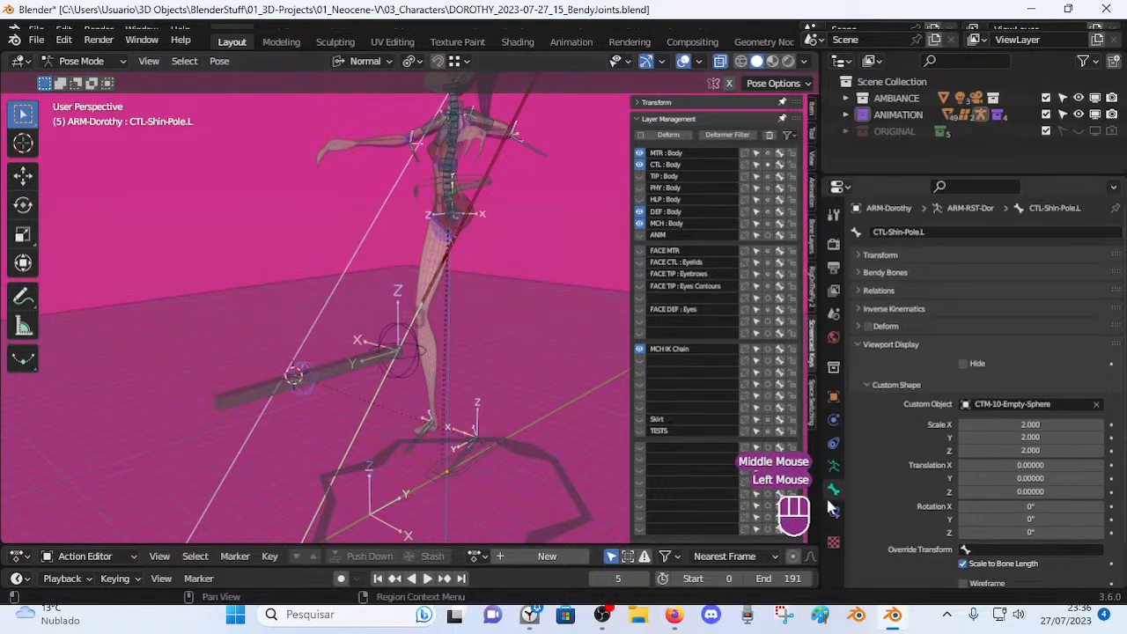
{"action": "left_click", "coordinate": [379, 326]}
{"action": "left_click", "coordinate": [381, 333]}
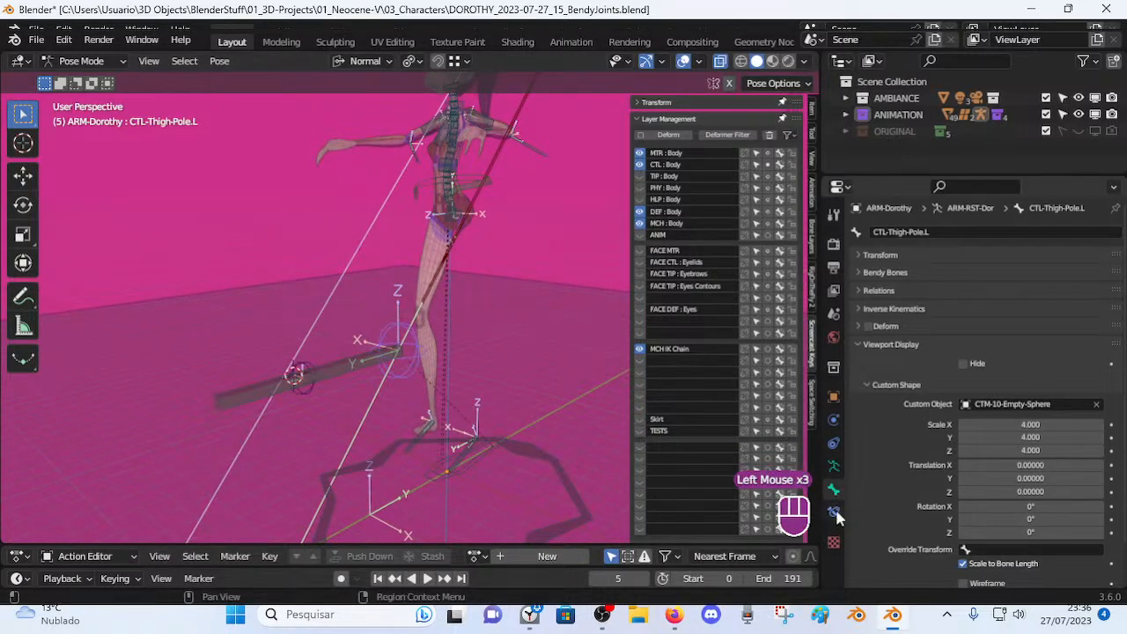
{"action": "left_click", "coordinate": [834, 513]}
{"action": "left_click_drag", "start_coordinate": [1004, 303], "coordinate": [1091, 305]}
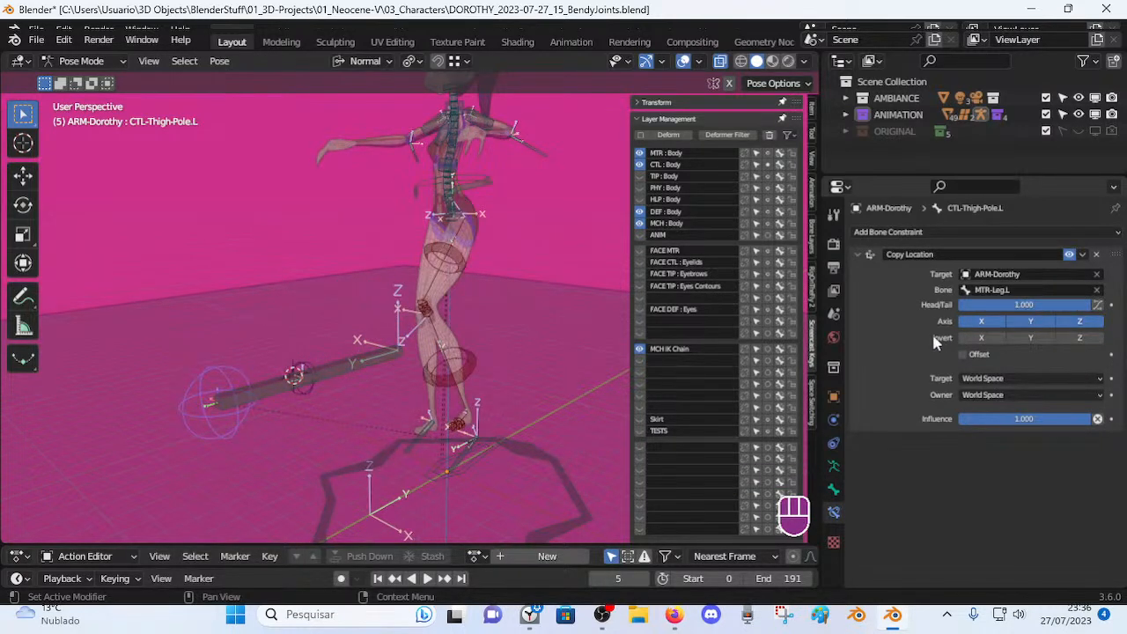
Disable the Z axis in CTL-Thigh-Pole.L's Copy Location constraint so the control keeps its own height.
{"action": "left_click", "coordinate": [1035, 324]}
{"action": "left_click", "coordinate": [1035, 324]}
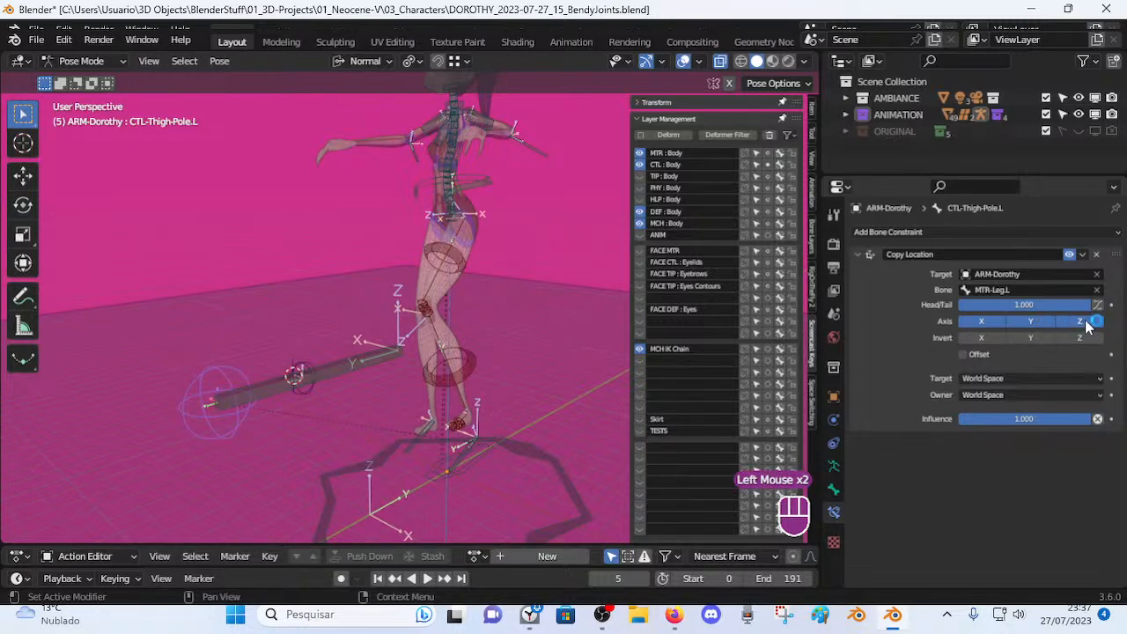
{"action": "left_click", "coordinate": [894, 355]}
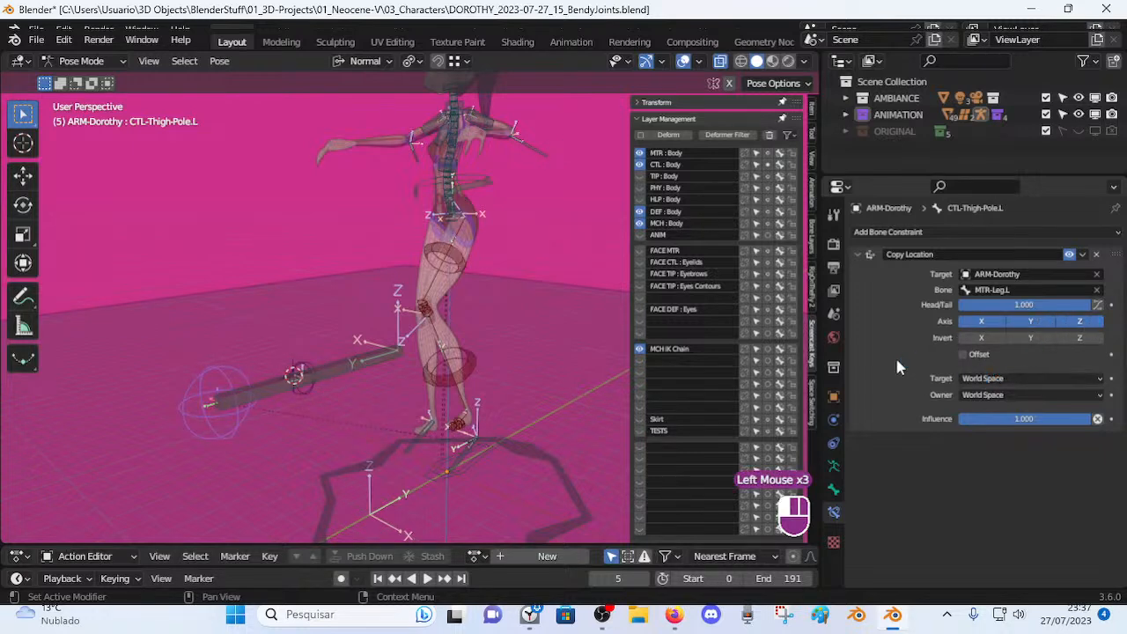
{"action": "left_click", "coordinate": [1088, 326]}
{"action": "middle_click_drag", "start_coordinate": [363, 356], "coordinate": [350, 376]}
{"action": "middle_click_drag", "start_coordinate": [481, 349], "coordinate": [454, 321]}
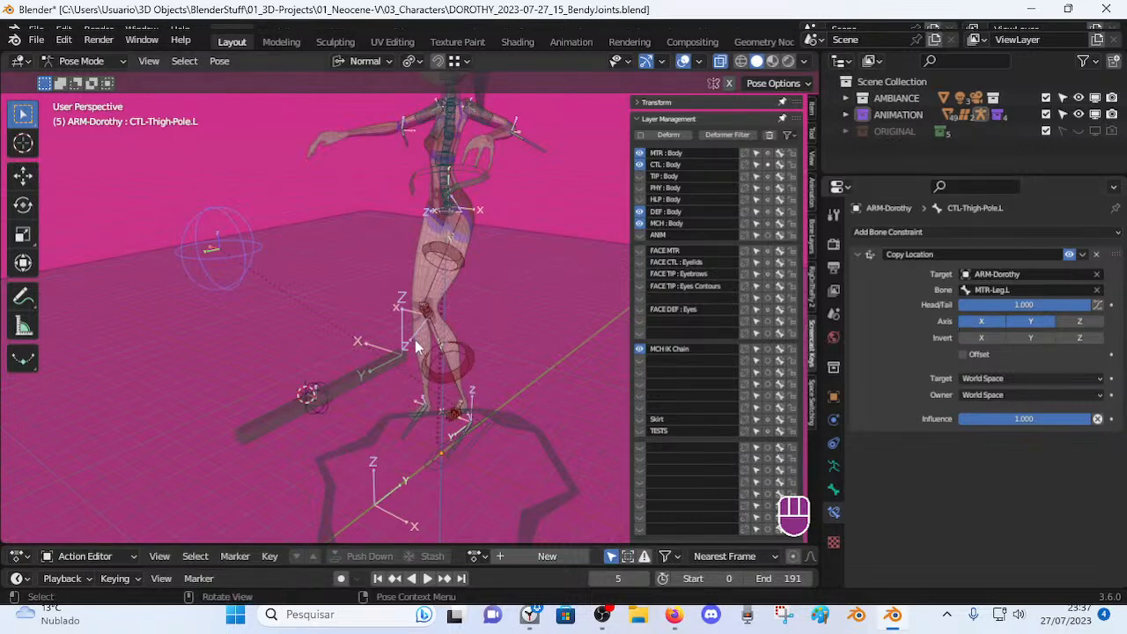
Disable the constraint's X axis and test the knee by moving MTR-Leg.L and rotating it about Z.
{"action": "left_click", "coordinate": [980, 322]}
{"action": "left_click", "coordinate": [375, 357]}
{"action": "key", "text": "g"}
{"action": "left_click", "coordinate": [401, 350]}
{"action": "key", "text": "r"}
{"action": "key", "text": "z"}
{"action": "left_click", "coordinate": [493, 368]}
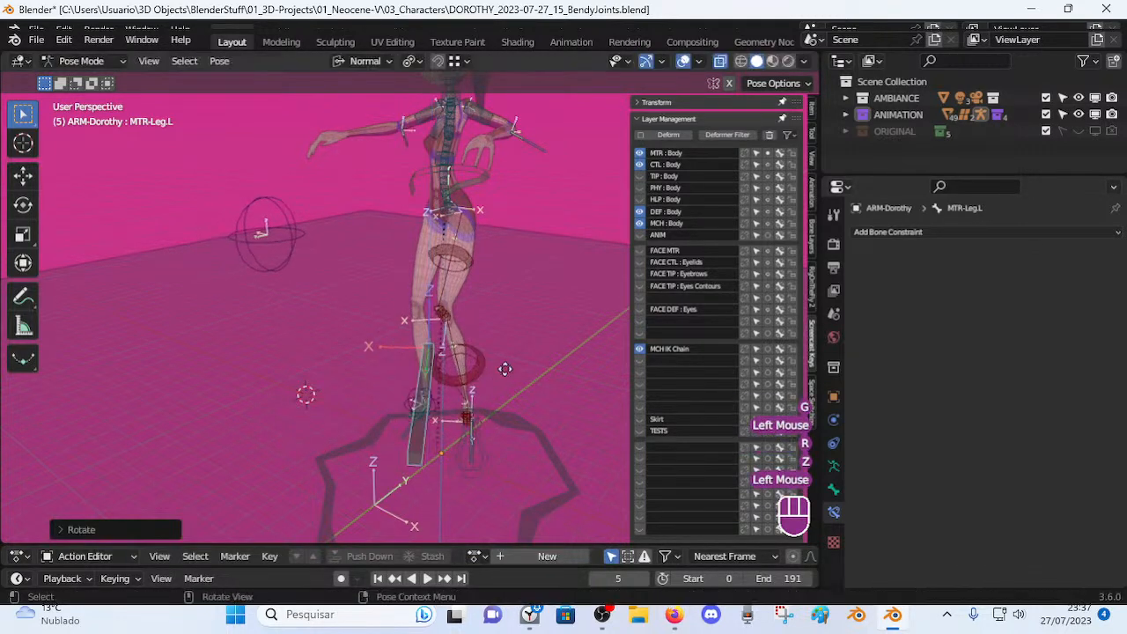
{"action": "key", "text": "g"}
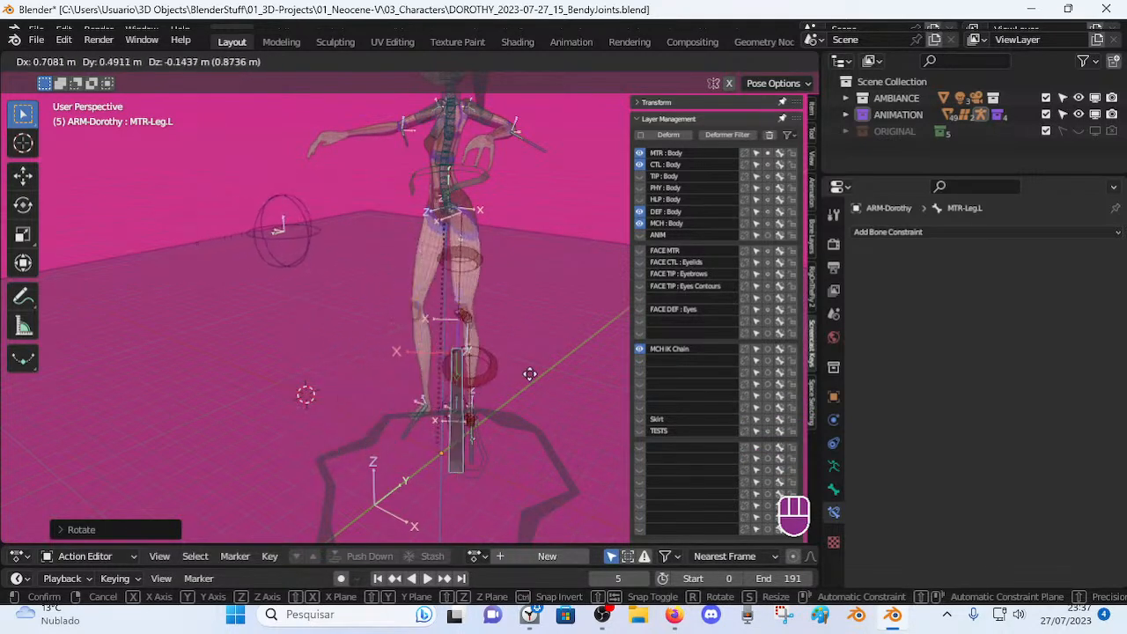
{"action": "left_click", "coordinate": [483, 361]}
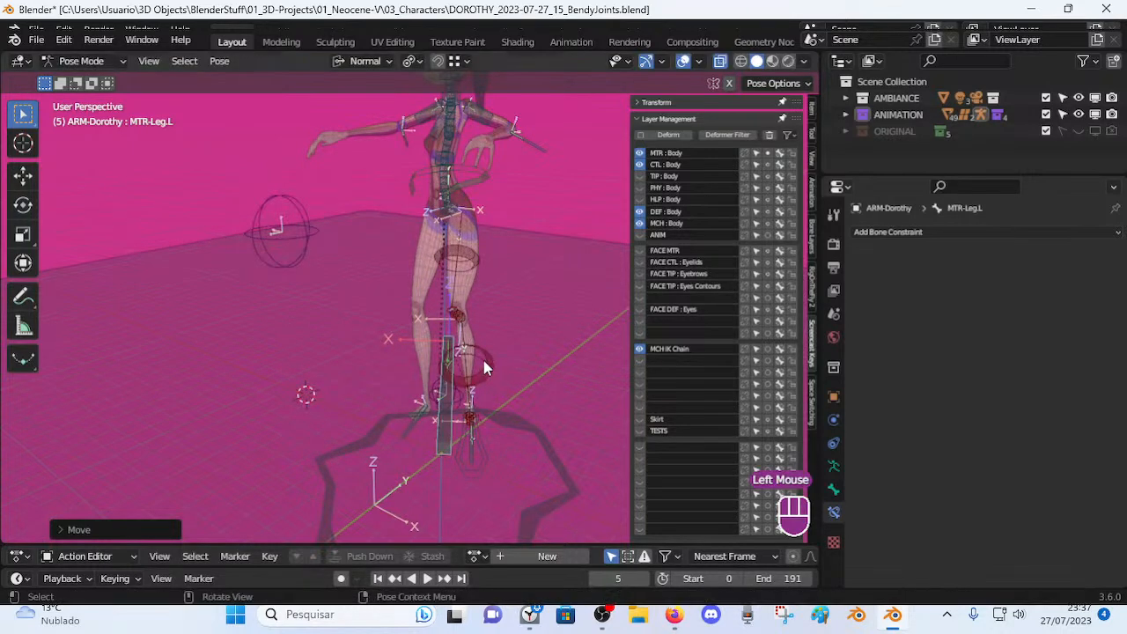
Re-enable the X axis of CTL-Thigh-Pole.L's Copy Location constraint and rotate MTR-Leg.L about Z to test the leg.
{"action": "left_click", "coordinate": [265, 263]}
{"action": "left_click", "coordinate": [971, 323]}
{"action": "middle_click_drag", "start_coordinate": [495, 357], "coordinate": [526, 395]}
{"action": "left_click", "coordinate": [466, 370]}
{"action": "left_click", "coordinate": [502, 398]}
{"action": "key", "text": "r"}
{"action": "key", "text": "z"}
{"action": "left_click", "coordinate": [512, 396]}
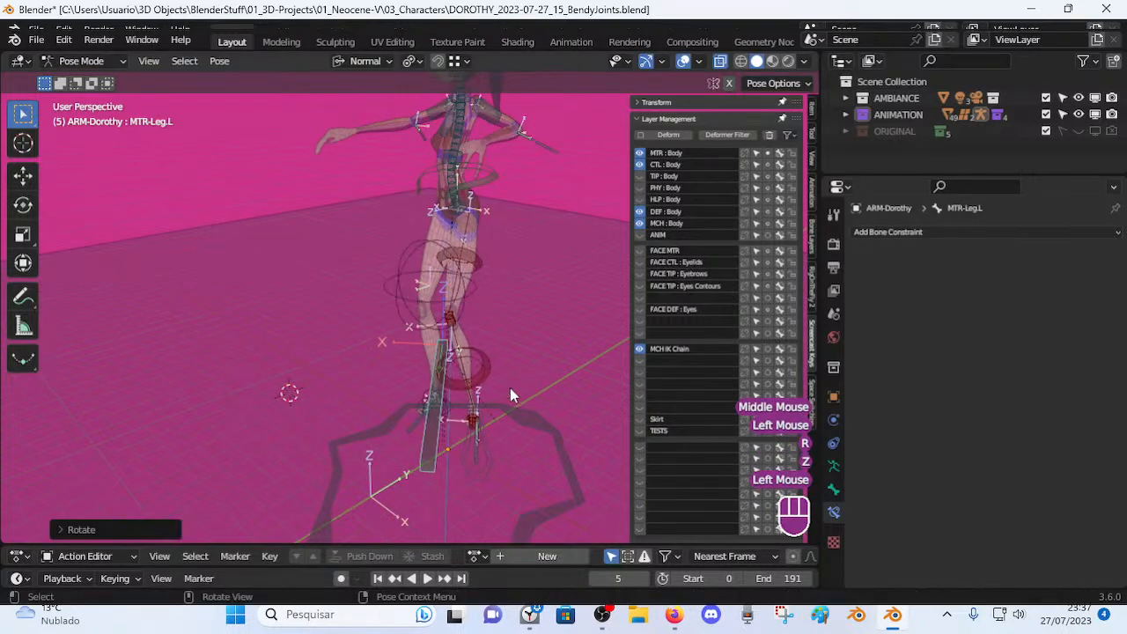
Toggle the Z axis of CTL-Thigh-Pole.L's Copy Location constraint on and off, and raise MTR-Leg.L to test the knee.
{"action": "middle_click_drag", "start_coordinate": [514, 396], "coordinate": [368, 343]}
{"action": "left_click", "coordinate": [348, 299]}
{"action": "left_click", "coordinate": [1078, 322]}
{"action": "left_click", "coordinate": [1079, 322]}
{"action": "left_click", "coordinate": [416, 376]}
{"action": "middle_click_drag", "start_coordinate": [536, 392], "coordinate": [440, 370]}
{"action": "key", "text": "g"}
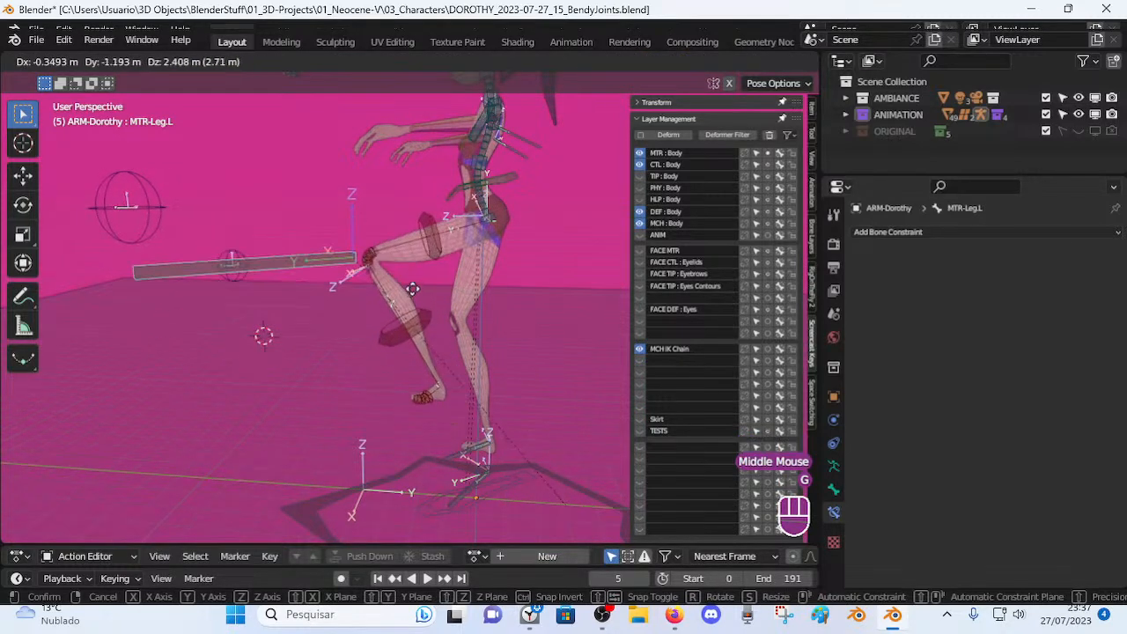
{"action": "left_click", "coordinate": [411, 343]}
Enable the Z axis in CTL-Thigh-Pole.L's Copy Location constraint and move MTR-Leg.L up and down to test the knee.
{"action": "left_click", "coordinate": [154, 238]}
{"action": "left_click", "coordinate": [1076, 320]}
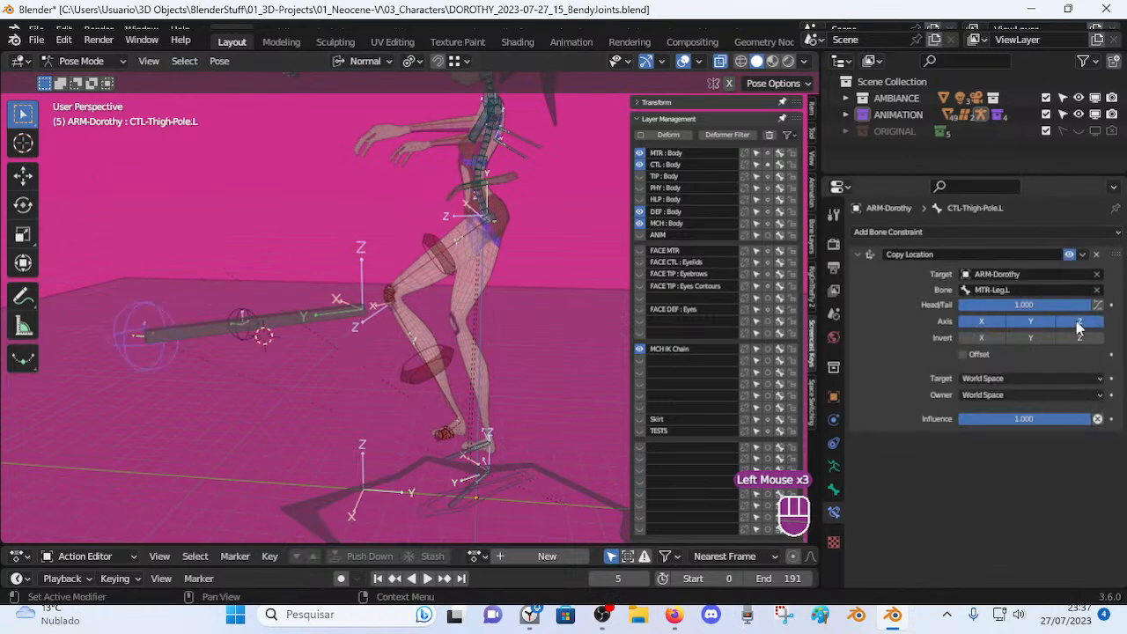
{"action": "left_click", "coordinate": [323, 314]}
{"action": "key", "text": "g"}
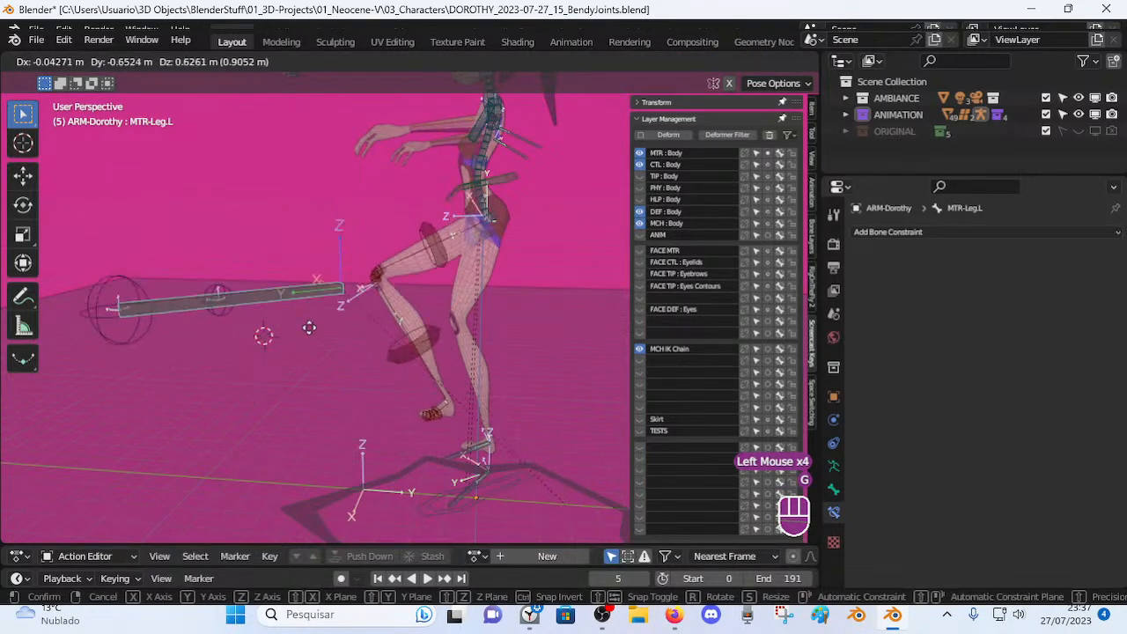
{"action": "left_click", "coordinate": [313, 326]}
{"action": "key", "text": "g"}
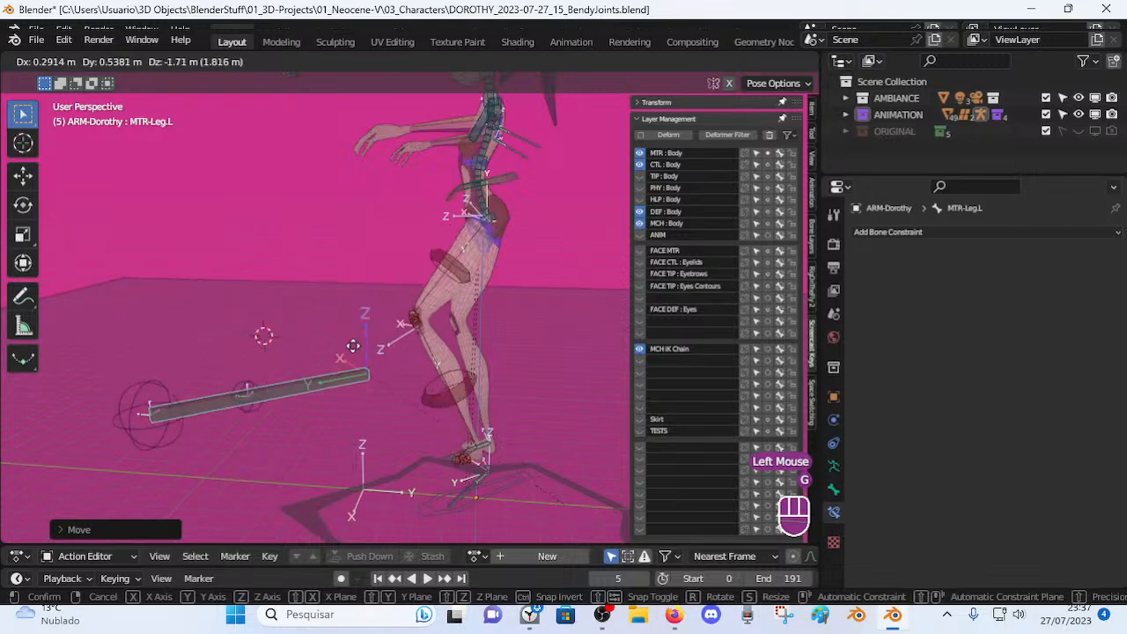
{"action": "left_click", "coordinate": [172, 390]}
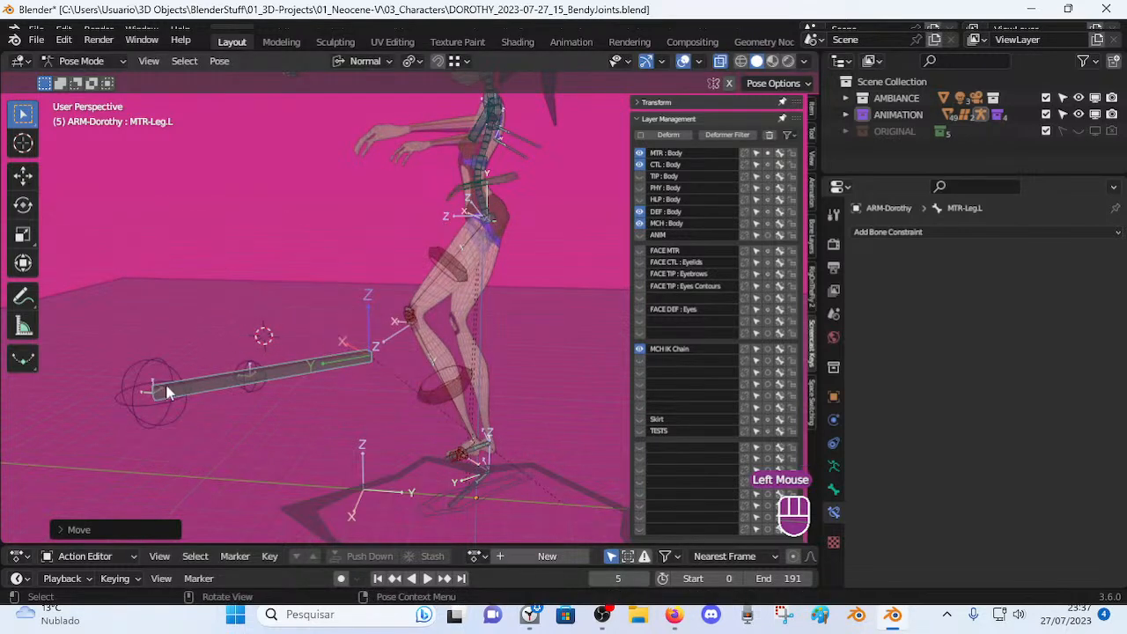
Disable the Z axis of CTL-Thigh-Pole.L's Copy Location constraint again and move MTR-Leg.L to compare the knee behaviour.
{"action": "left_click", "coordinate": [158, 409]}
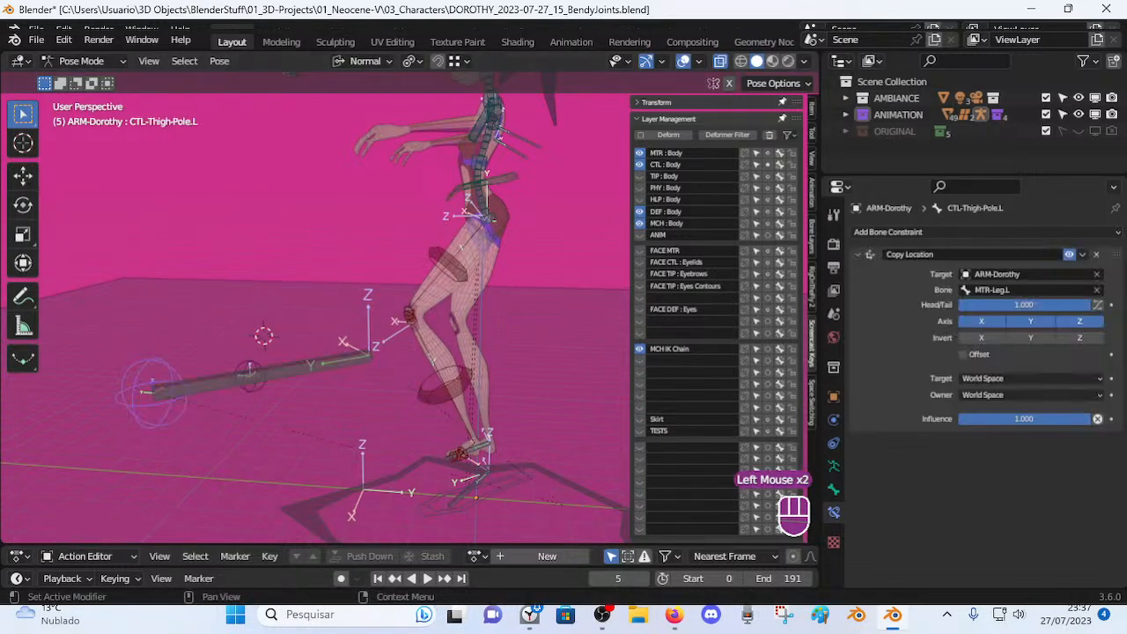
{"action": "left_click", "coordinate": [1075, 321]}
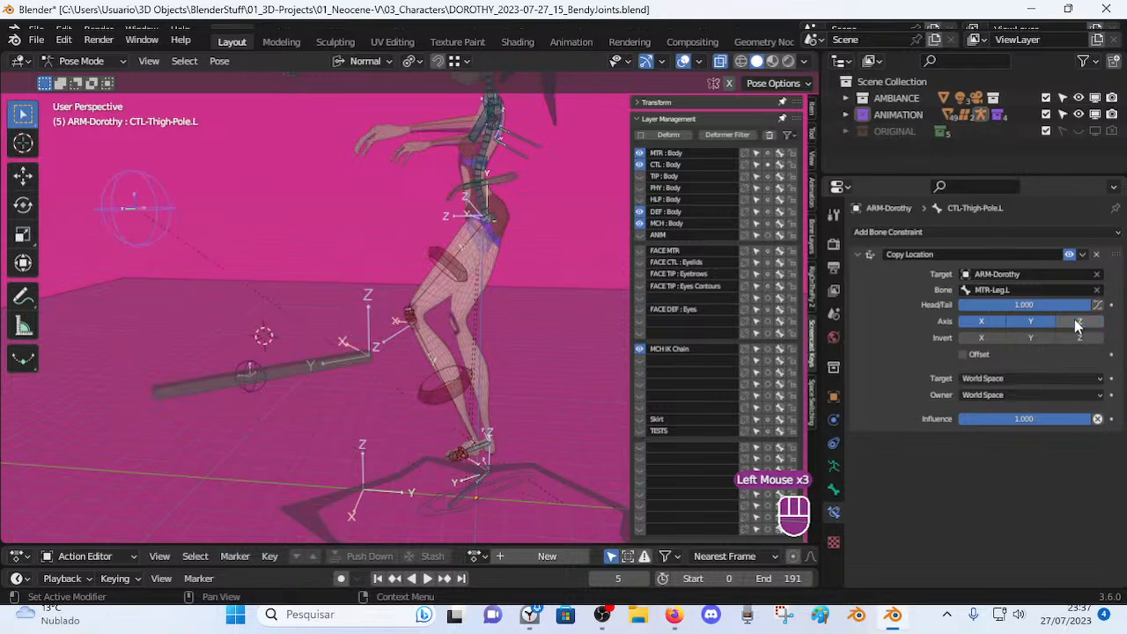
{"action": "left_click", "coordinate": [352, 358]}
{"action": "key", "text": "g"}
{"action": "left_click", "coordinate": [326, 337]}
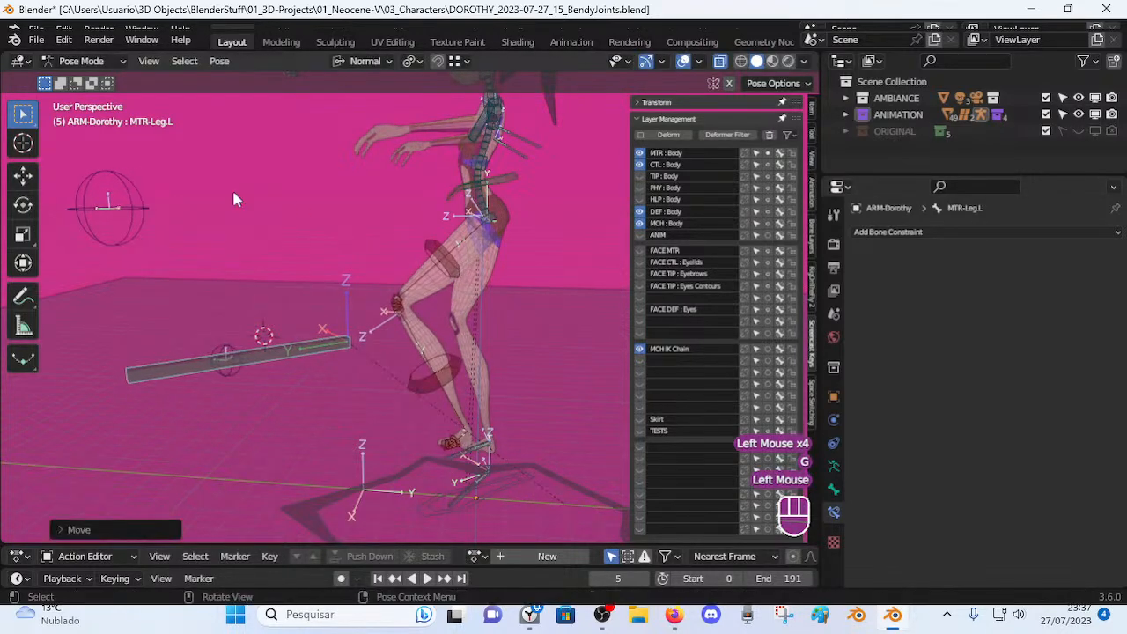
Add a second Copy Location constraint from CTL-Thigh-Pole.L to MTR-Leg.L, limited to the Z axis with Head/Tail 1.000.
{"action": "left_click", "coordinate": [263, 338]}
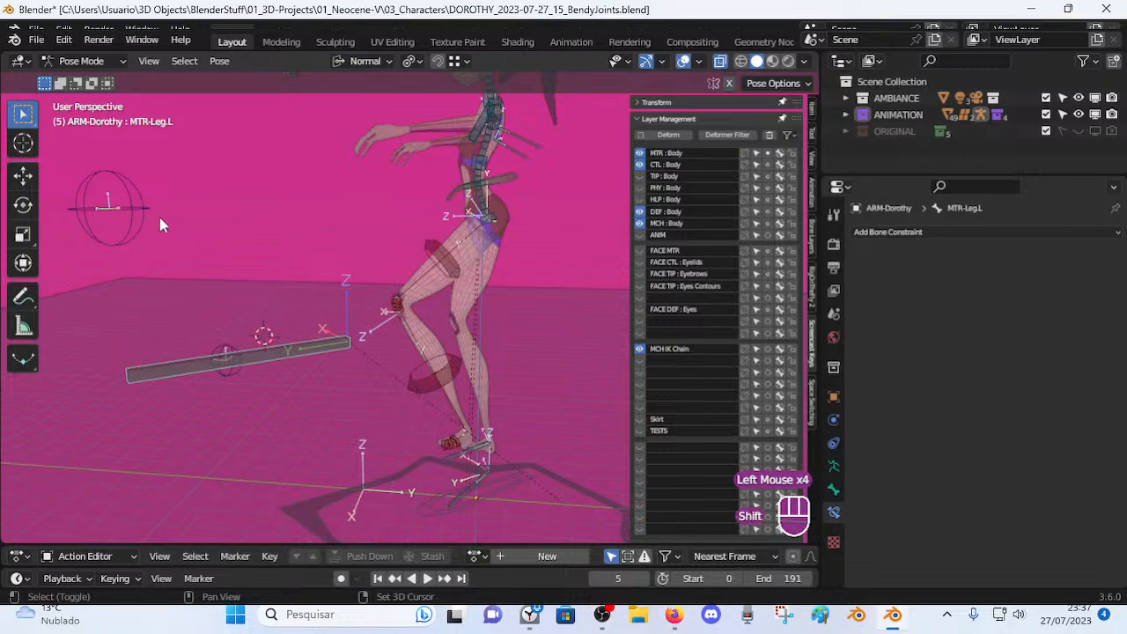
{"action": "left_click", "coordinate": [154, 211], "text": "shift"}
{"action": "key", "text": "shift+ctrl+c"}
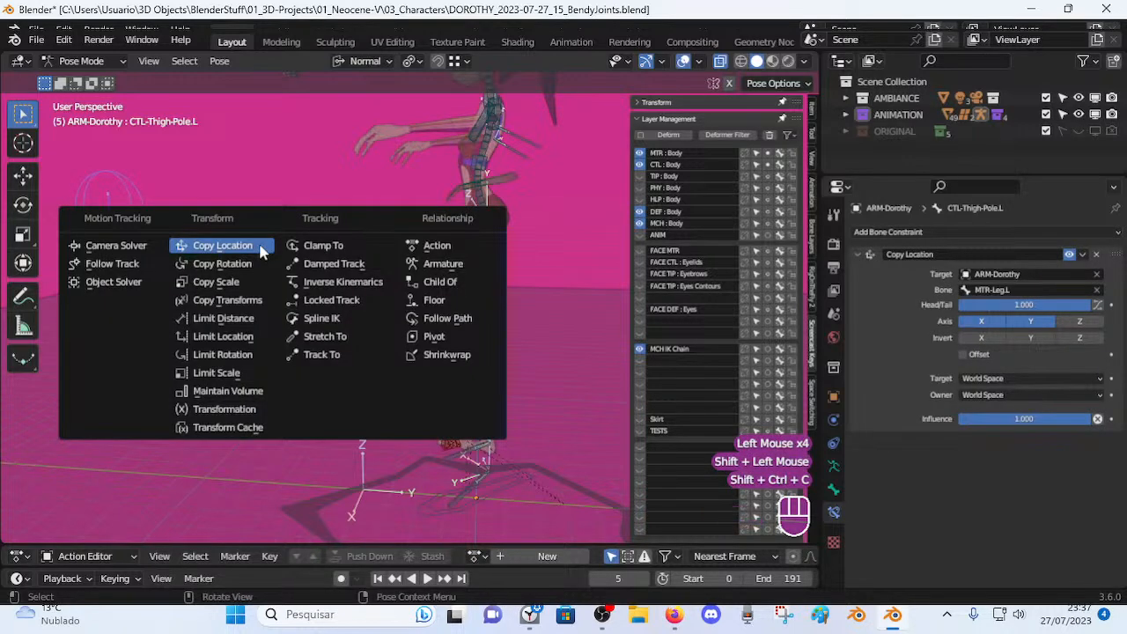
{"action": "left_click", "coordinate": [255, 246]}
{"action": "scroll", "coordinate": [1013, 423], "scroll_direction": "down", "scroll_amount": 2}
{"action": "left_click_drag", "start_coordinate": [981, 477], "coordinate": [1030, 477]}
{"action": "left_click_drag", "start_coordinate": [1024, 460], "coordinate": [1100, 461]}
{"action": "scroll", "coordinate": [1012, 484], "scroll_direction": "down", "scroll_amount": 1}
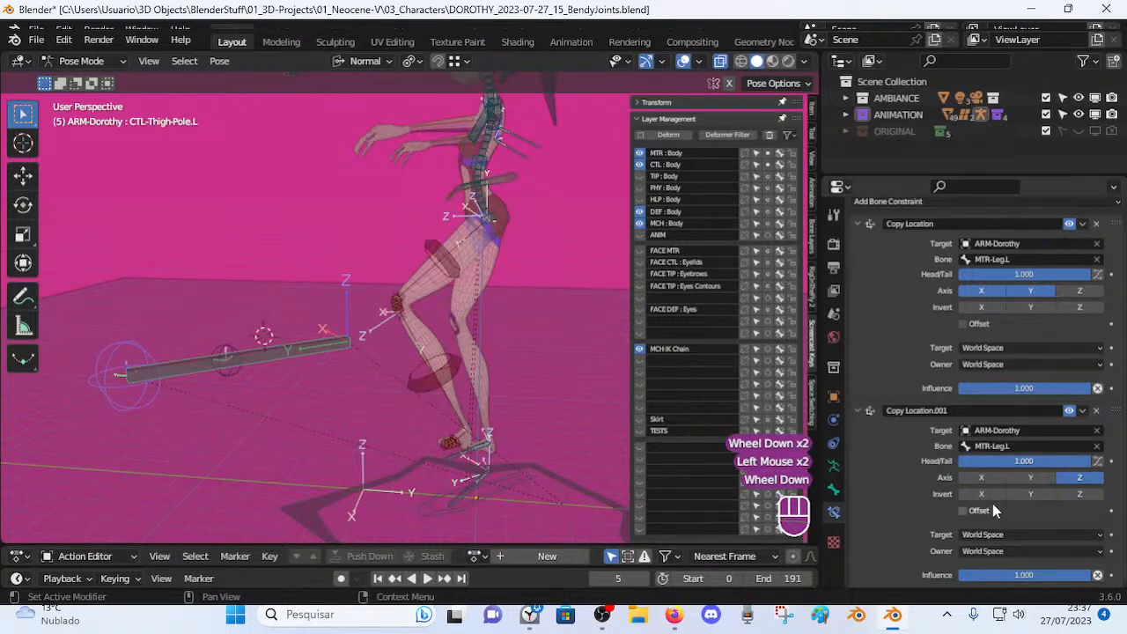
Lower the second Copy Location constraint's influence to 0.065 and move MTR-Leg.L to test the pole.
{"action": "left_click_drag", "start_coordinate": [1061, 574], "coordinate": [938, 574]}
{"action": "left_click", "coordinate": [335, 353]}
{"action": "left_click", "coordinate": [335, 354]}
{"action": "key", "text": "g"}
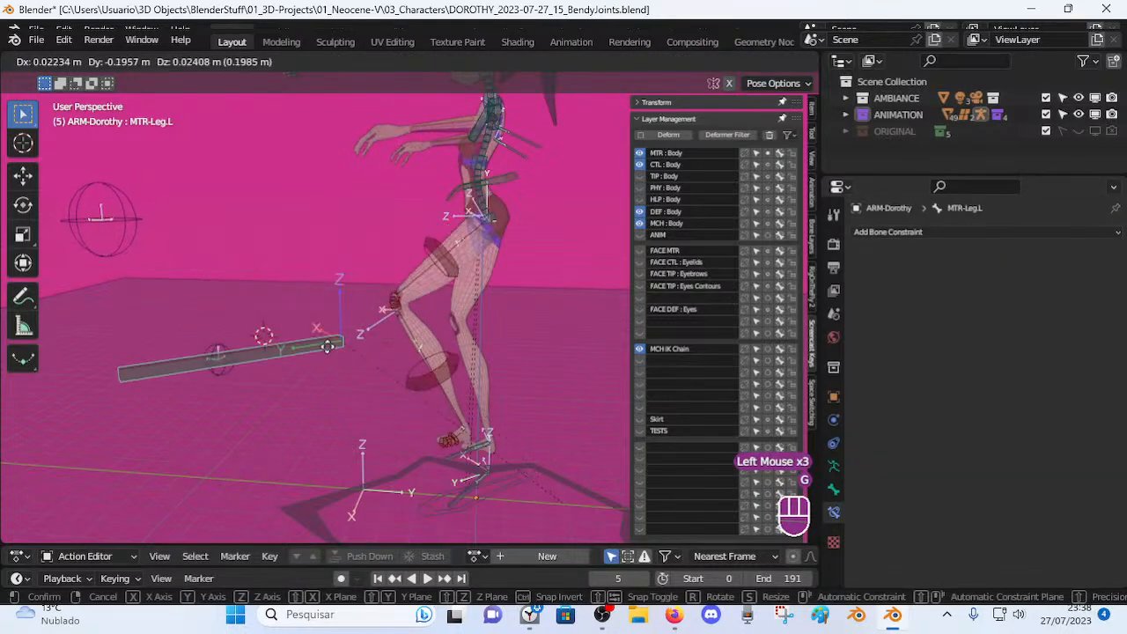
{"action": "left_click", "coordinate": [150, 210]}
Set the second Copy Location constraint's influence to 0.308, invert its Z axis and move MTR-Leg.L to test it.
{"action": "left_click", "coordinate": [146, 213]}
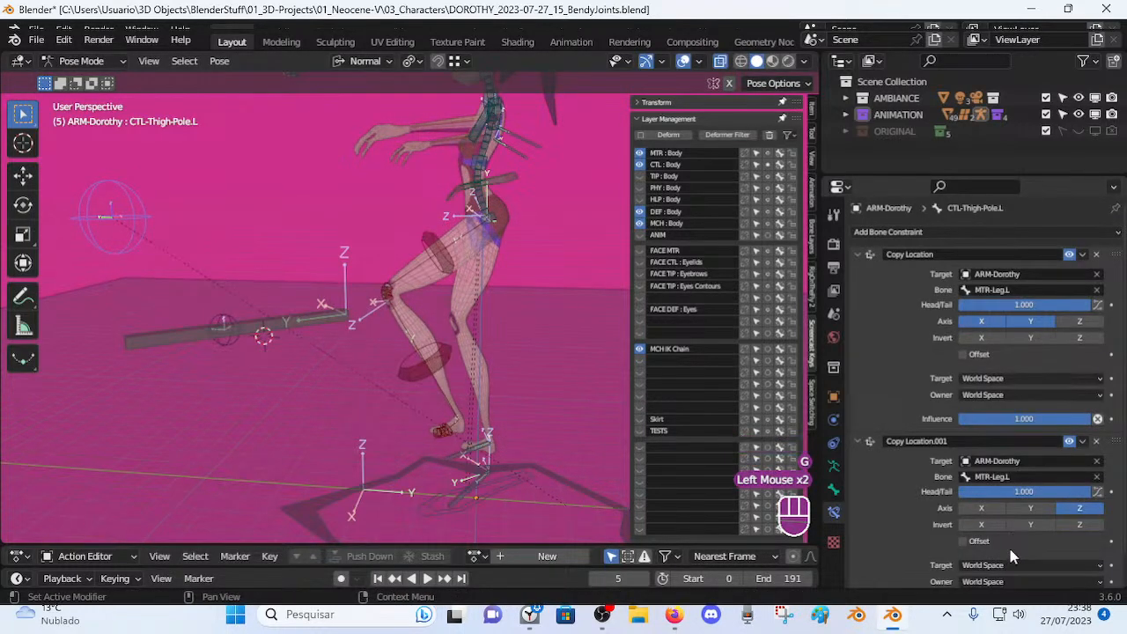
{"action": "scroll", "coordinate": [1017, 534], "scroll_direction": "down", "scroll_amount": 3}
{"action": "left_click", "coordinate": [865, 227]}
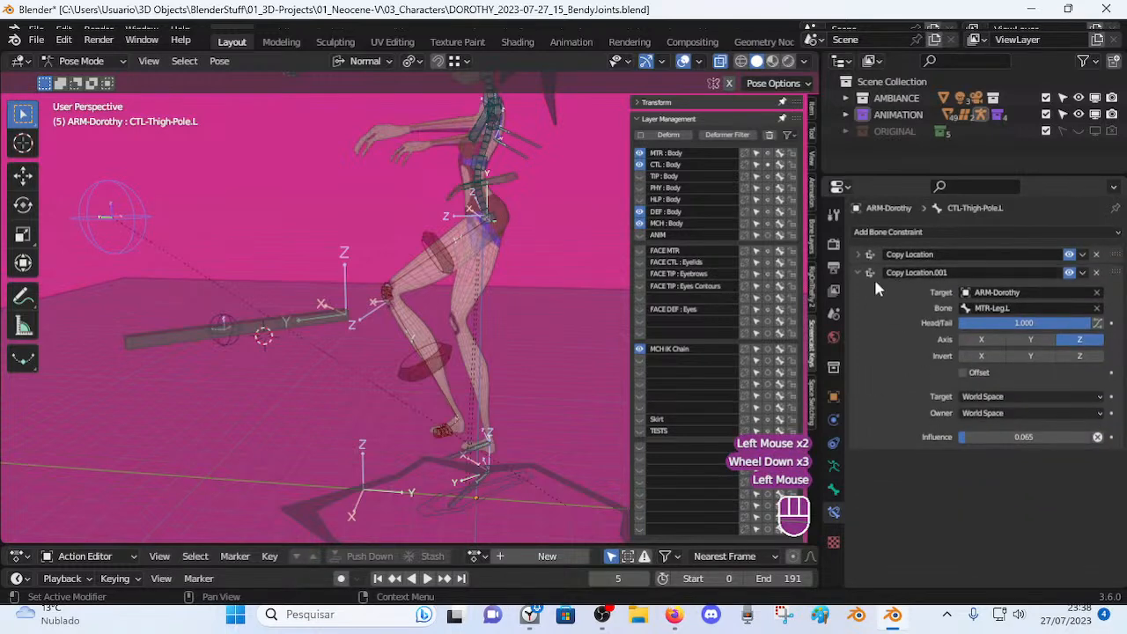
{"action": "left_click_drag", "start_coordinate": [1013, 437], "coordinate": [1045, 437]}
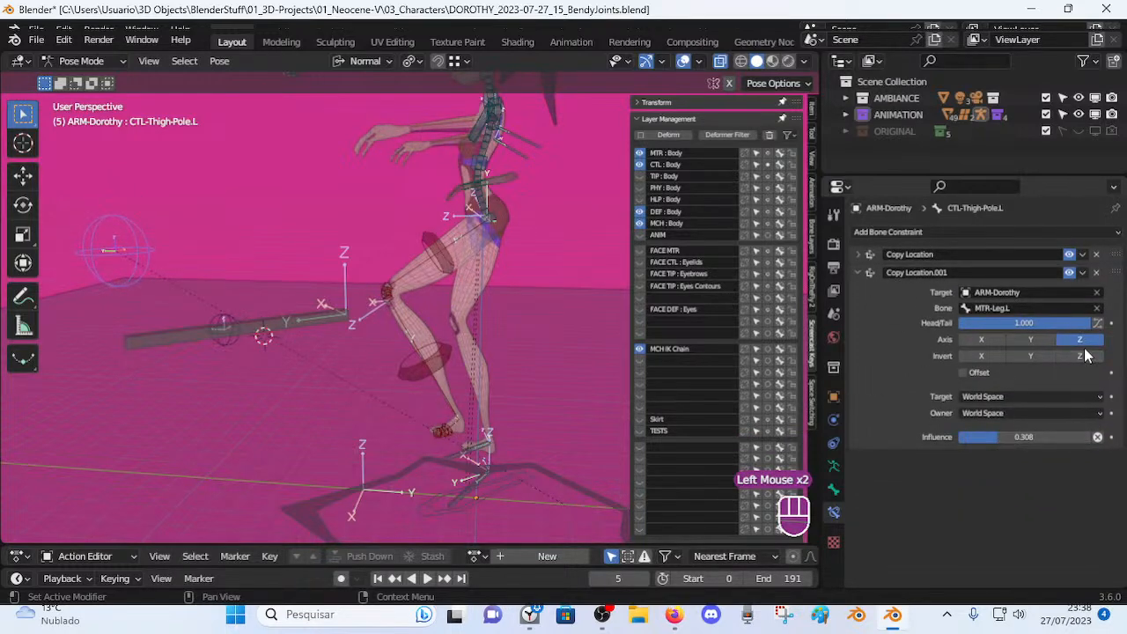
{"action": "double_click", "coordinate": [286, 309]}
{"action": "key", "text": "g"}
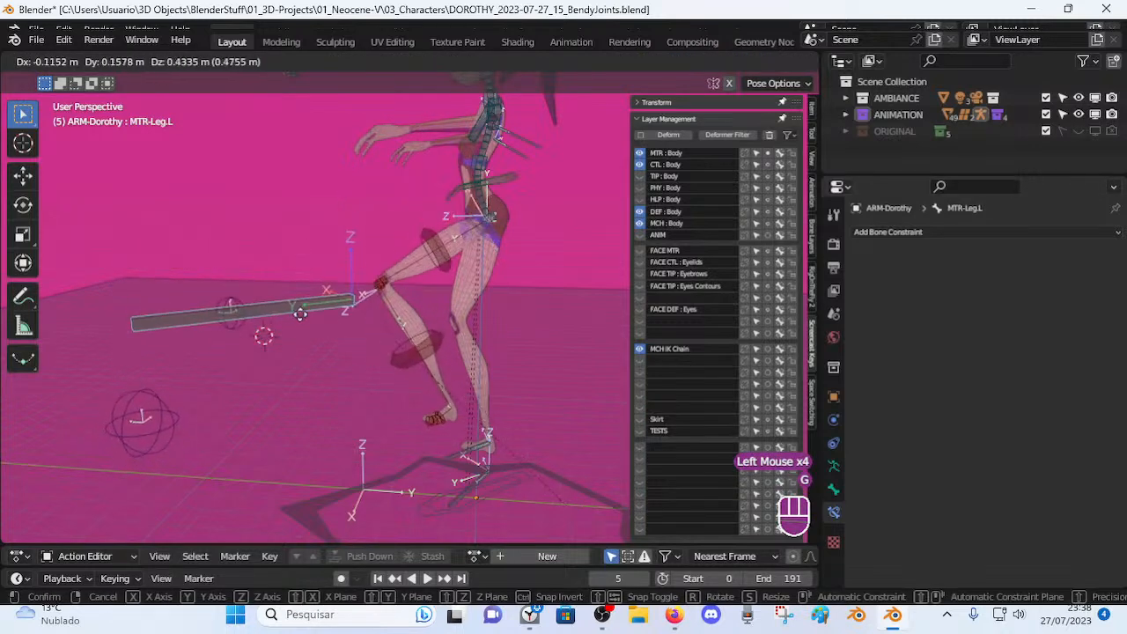
{"action": "left_click", "coordinate": [171, 432]}
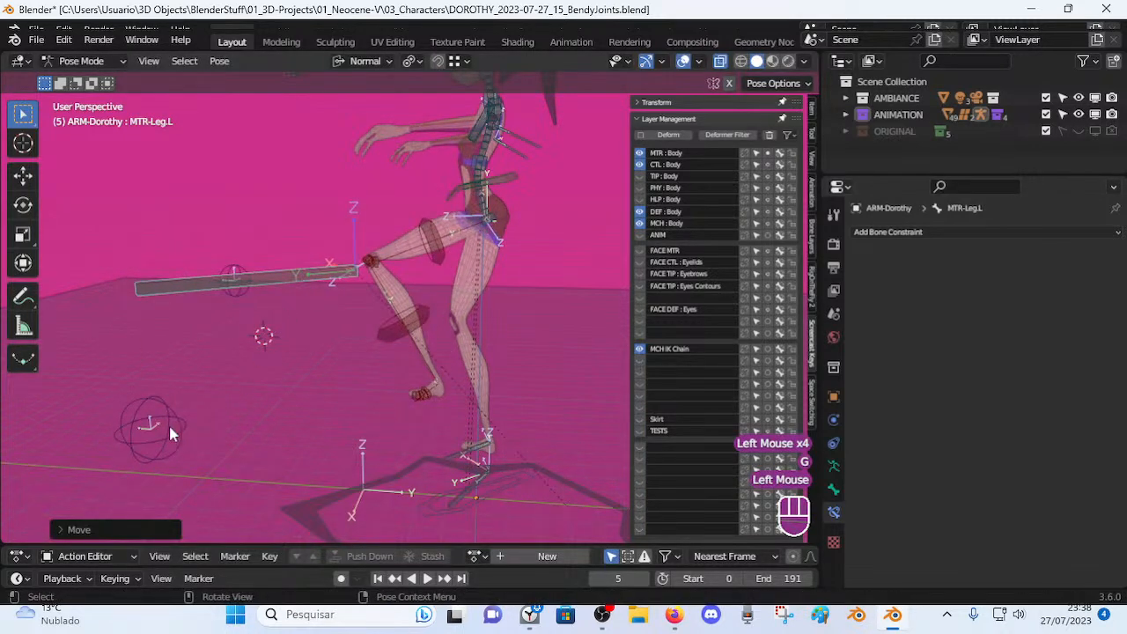
Turn off the Z inversion in CTL-Thigh-Pole.L's second Copy Location constraint and set its influence to 1.000.
{"action": "left_click", "coordinate": [170, 428]}
{"action": "left_click", "coordinate": [1075, 358]}
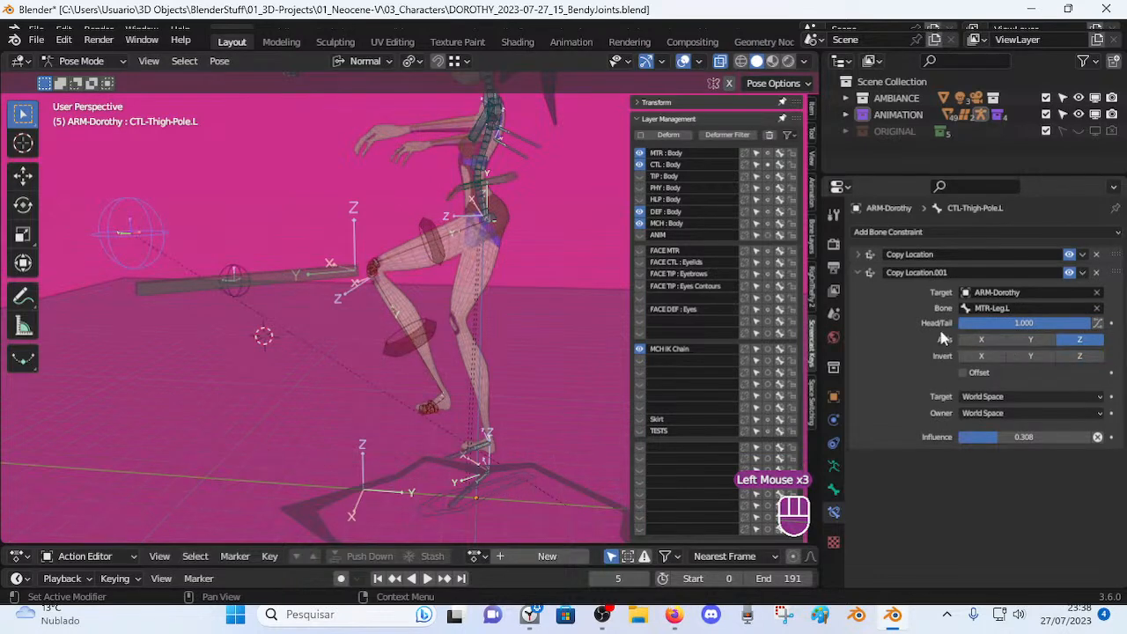
{"action": "left_click_drag", "start_coordinate": [1047, 322], "coordinate": [1084, 322]}
{"action": "left_click_drag", "start_coordinate": [1013, 435], "coordinate": [1092, 437]}
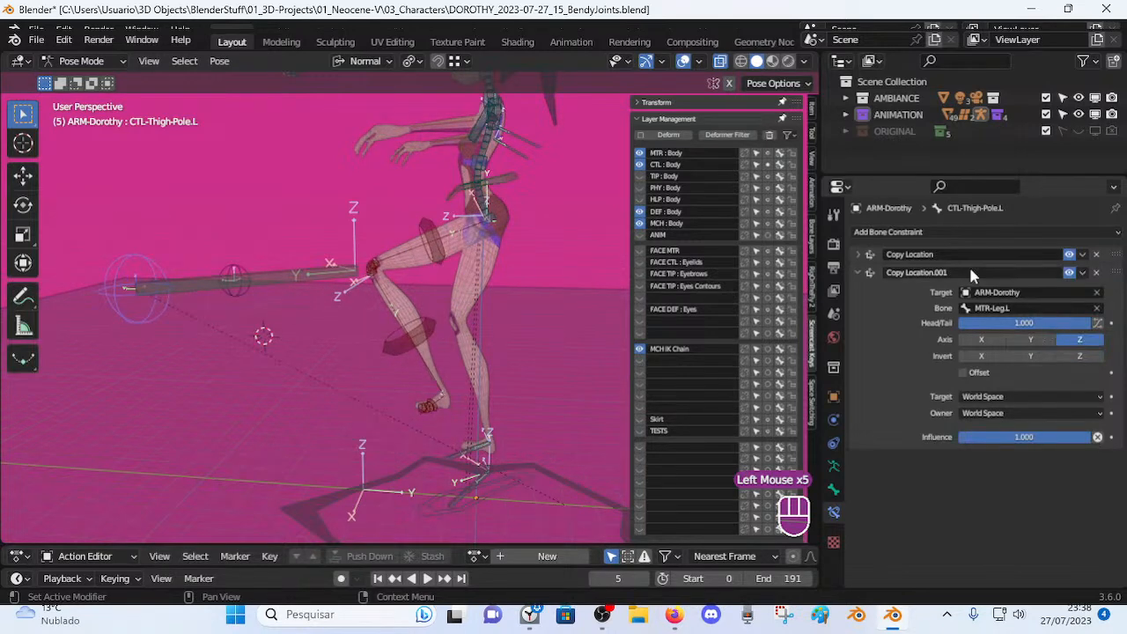
Toggle the Z axis of the second Copy Location constraint off and on, and lower its influence.
{"action": "left_click", "coordinate": [862, 255]}
{"action": "left_click", "coordinate": [866, 256]}
{"action": "left_click", "coordinate": [1069, 340]}
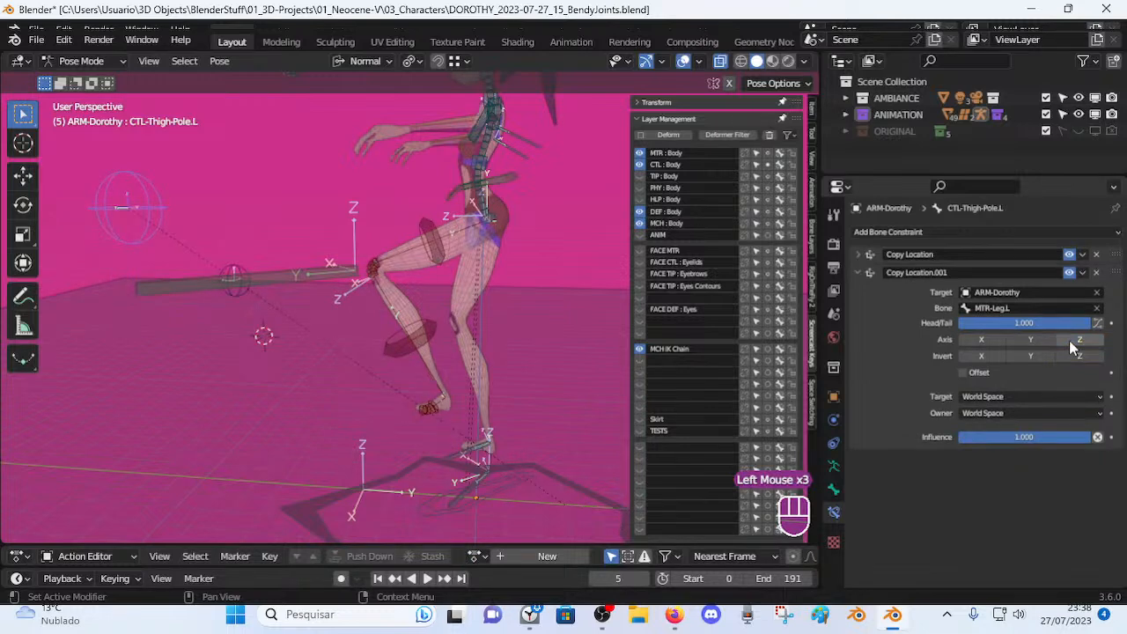
{"action": "left_click", "coordinate": [1074, 339]}
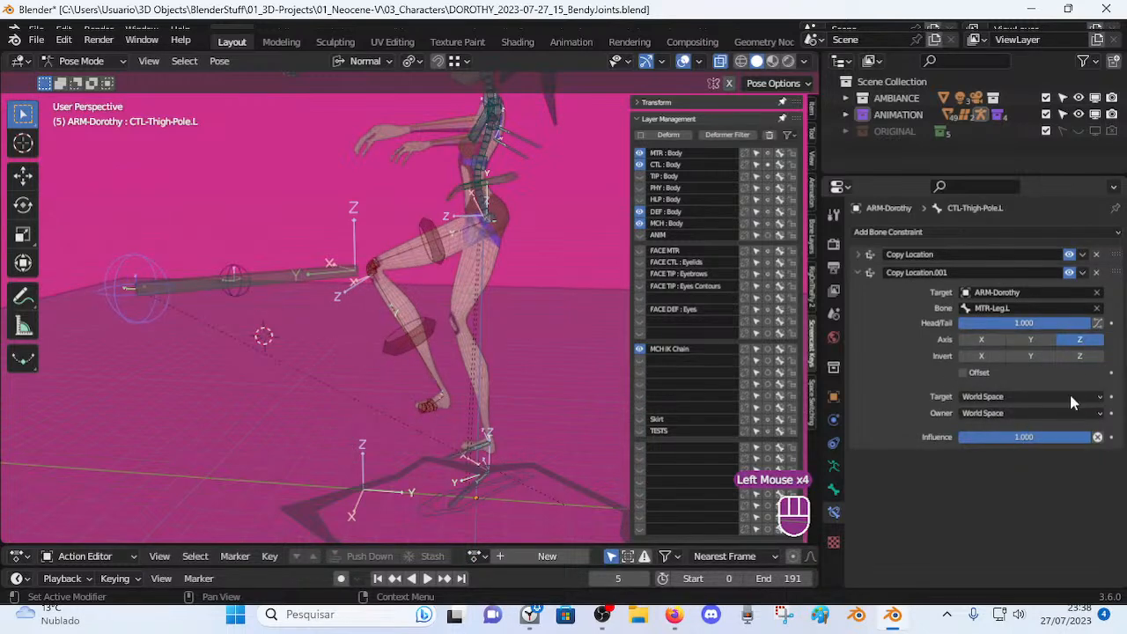
{"action": "left_click_drag", "start_coordinate": [1071, 437], "coordinate": [958, 436]}
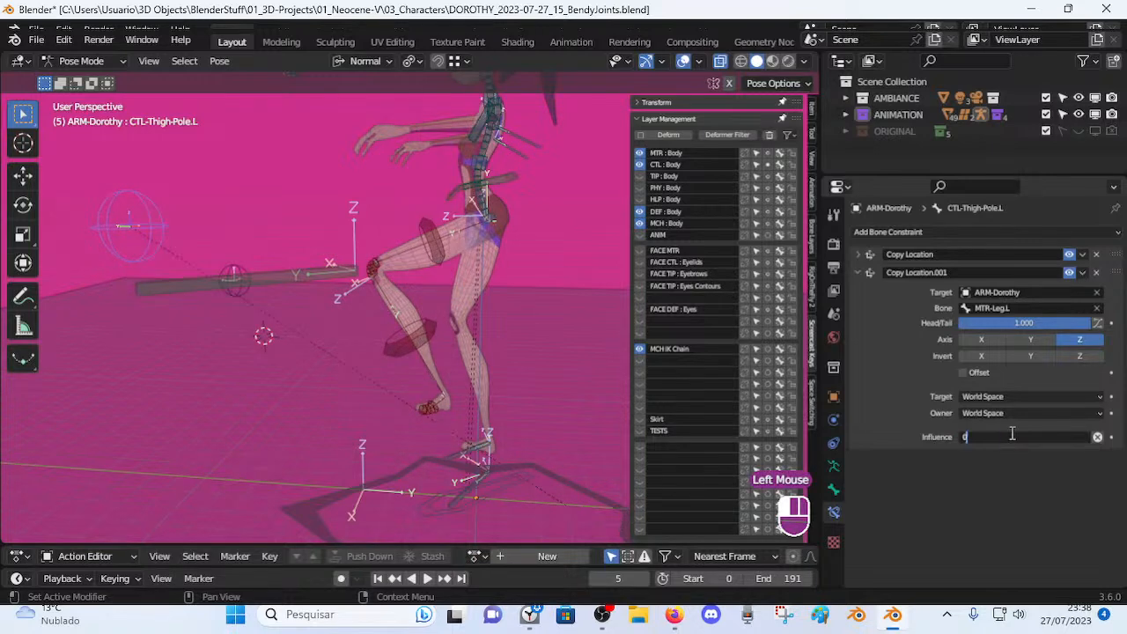
Move MTR-Leg.L repeatedly from several viewing angles to check how the thigh pole and knee follow.
{"action": "middle_click_drag", "start_coordinate": [366, 201], "coordinate": [389, 297]}
{"action": "left_click", "coordinate": [354, 284]}
{"action": "key", "text": "g"}
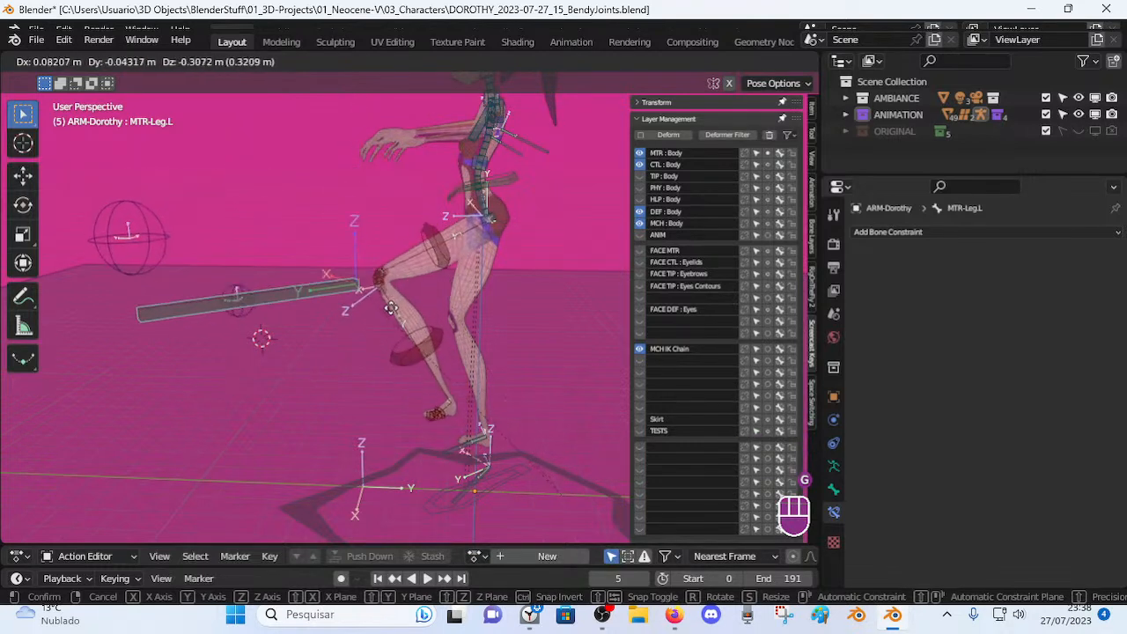
{"action": "left_click", "coordinate": [387, 321]}
{"action": "key", "text": "g"}
{"action": "left_click", "coordinate": [351, 242]}
{"action": "middle_click_drag", "start_coordinate": [328, 319], "coordinate": [563, 313]}
{"action": "key", "text": "g"}
{"action": "left_click", "coordinate": [455, 332]}
{"action": "middle_click_drag", "start_coordinate": [455, 332], "coordinate": [315, 288]}
{"action": "key", "text": "g"}
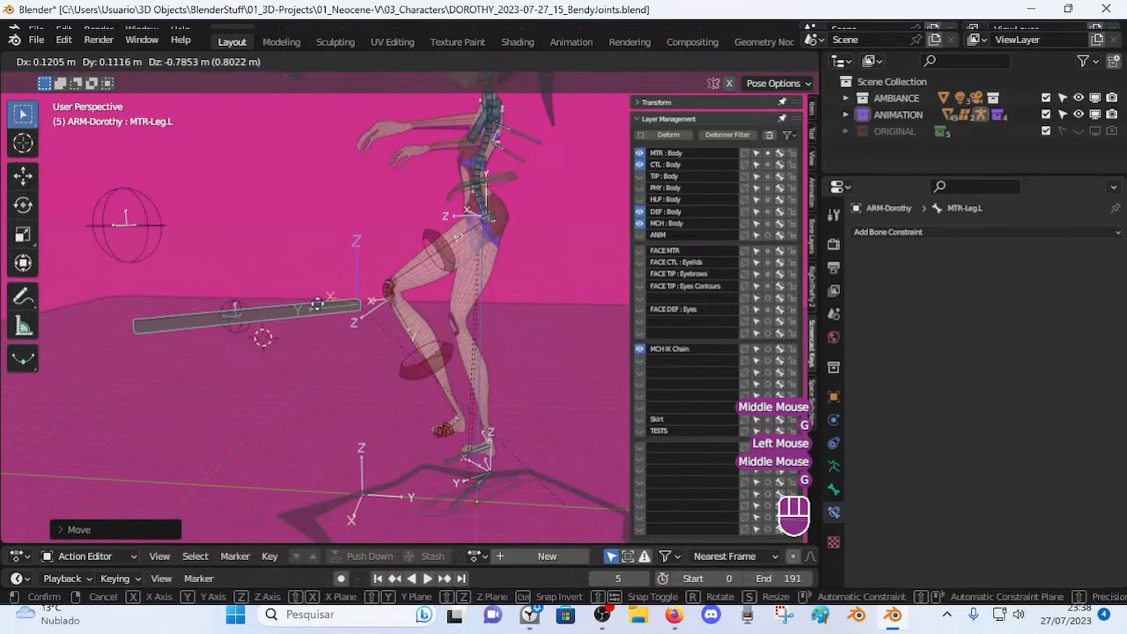
{"action": "left_click", "coordinate": [313, 298]}
Set the second Copy Location constraint on CTL-Thigh-Pole.L to inverted Z with influence 0.041, and move MTR-Leg.L to test it.
{"action": "left_click", "coordinate": [313, 299]}
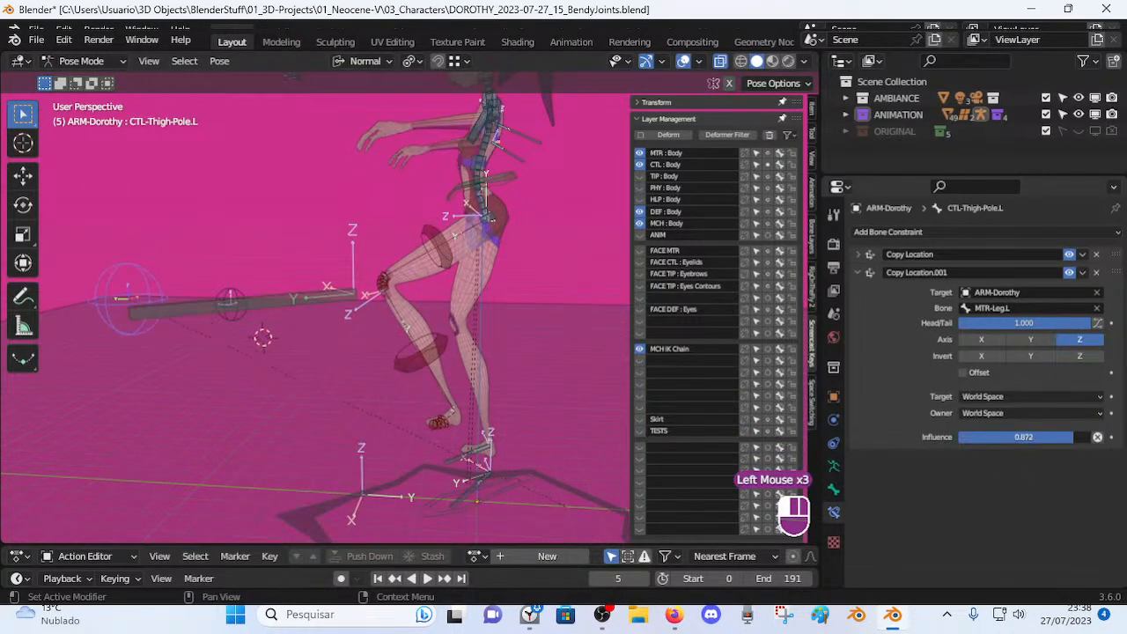
{"action": "left_click", "coordinate": [1096, 437]}
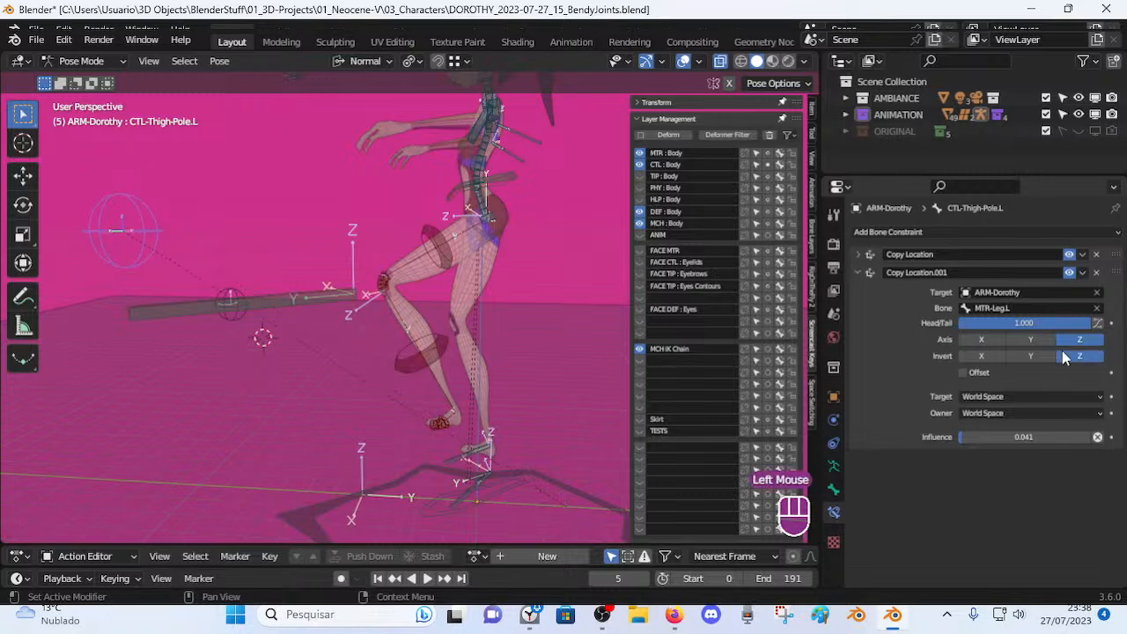
{"action": "left_click", "coordinate": [322, 294]}
{"action": "key", "text": "g"}
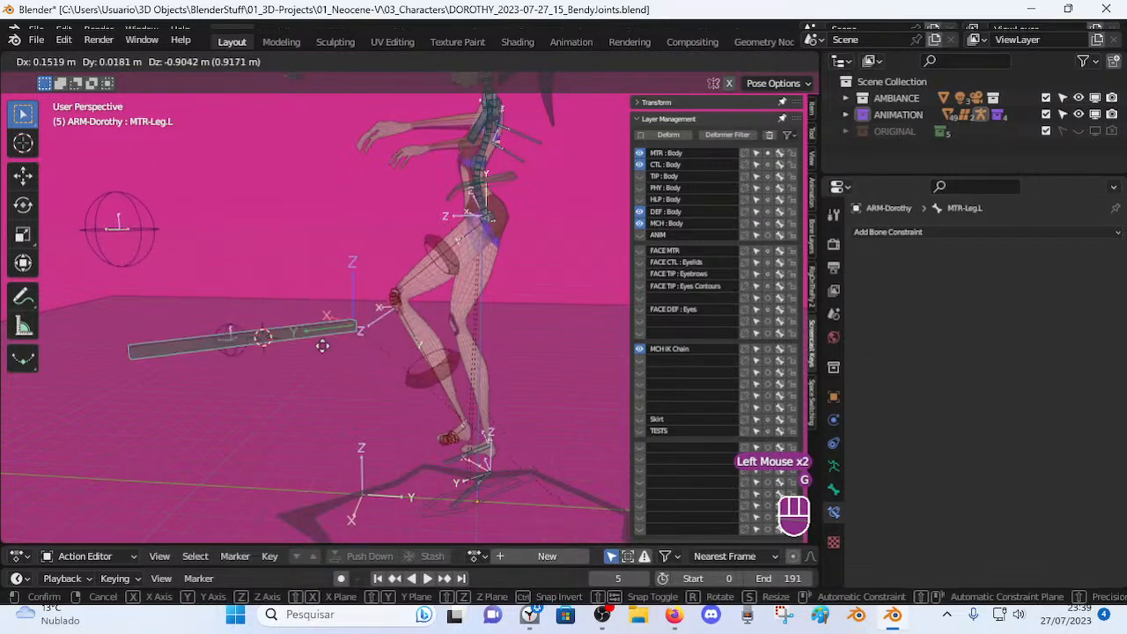
{"action": "left_click", "coordinate": [317, 294]}
Move MTR-Leg.L and rotate it about Z to check the knee with the inverted pole constraint.
{"action": "mouse_move", "coordinate": [265, 339]}
{"action": "middle_mouse_down"}
{"action": "mouse_move", "coordinate": [382, 351]}
{"action": "mouse_move", "coordinate": [276, 329]}
{"action": "middle_mouse_up"}
{"action": "key", "text": "g"}
{"action": "left_click", "coordinate": [379, 340]}
{"action": "key", "text": "g"}
{"action": "left_click", "coordinate": [324, 361]}
{"action": "middle_click_drag", "start_coordinate": [324, 361], "coordinate": [292, 419]}
{"action": "key", "text": "r"}
{"action": "key", "text": "z"}
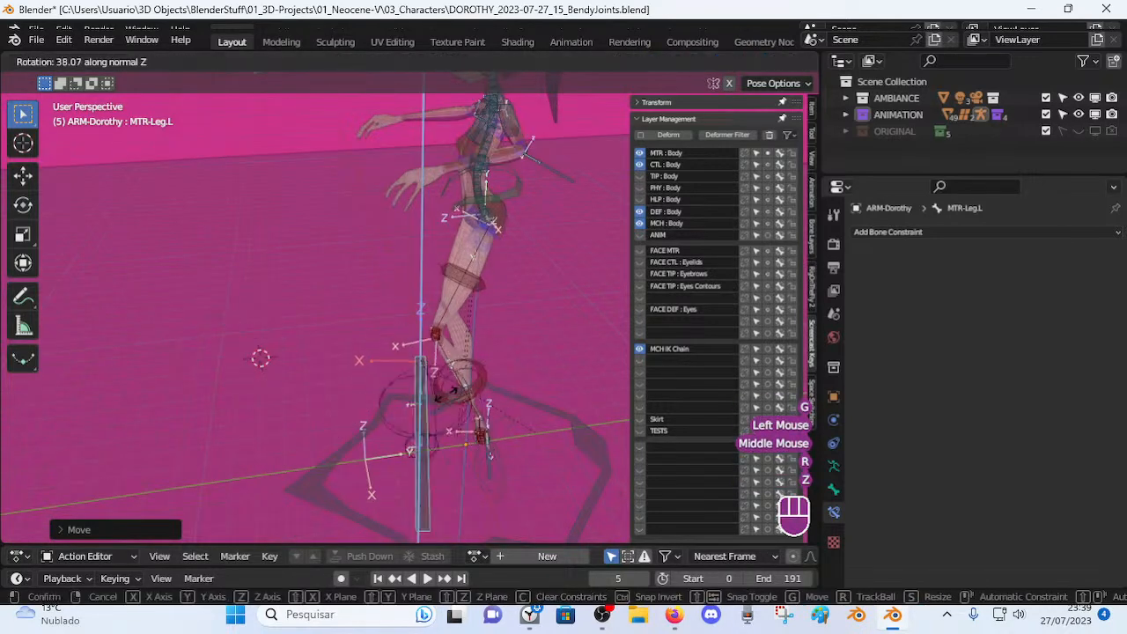
{"action": "left_click", "coordinate": [421, 405]}
{"action": "middle_click_drag", "start_coordinate": [421, 405], "coordinate": [316, 358]}
{"action": "key", "text": "g"}
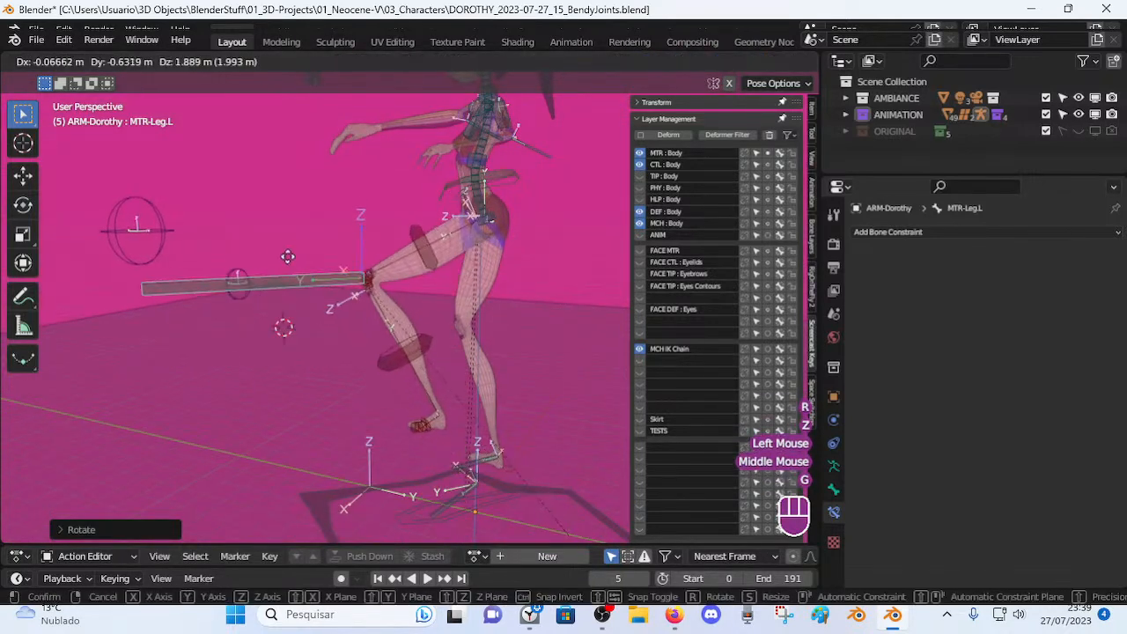
{"action": "left_click", "coordinate": [273, 295]}
Set both the target and owner spaces of CTL-Thigh-Pole.L's second Copy Location constraint to Local Space.
{"action": "left_click", "coordinate": [133, 210]}
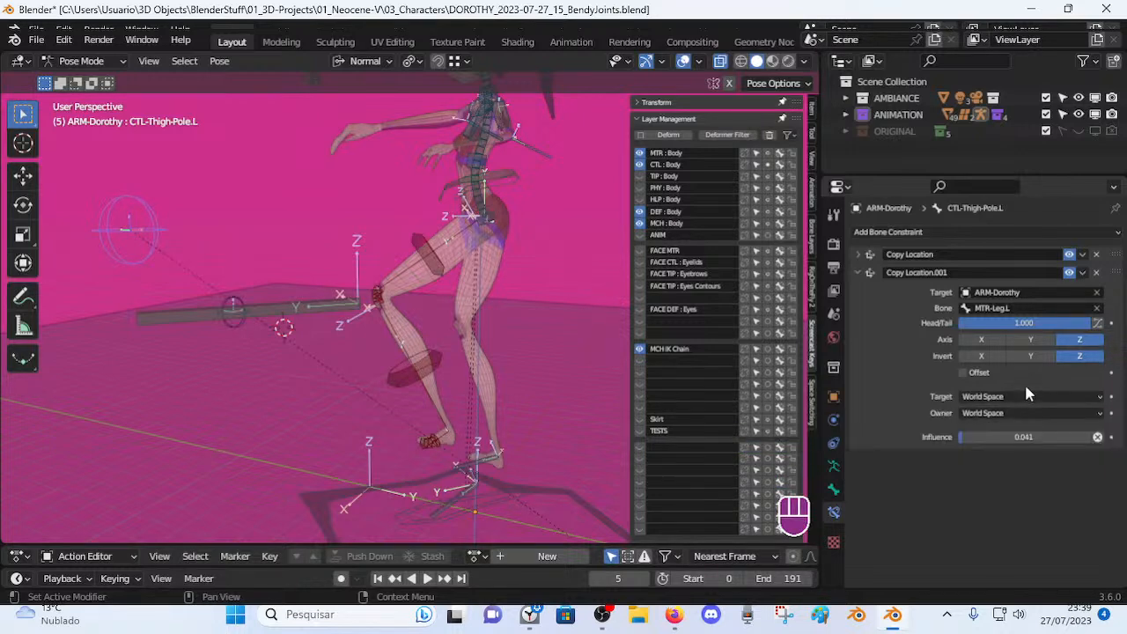
{"action": "middle_click_drag", "start_coordinate": [178, 249], "coordinate": [153, 242]}
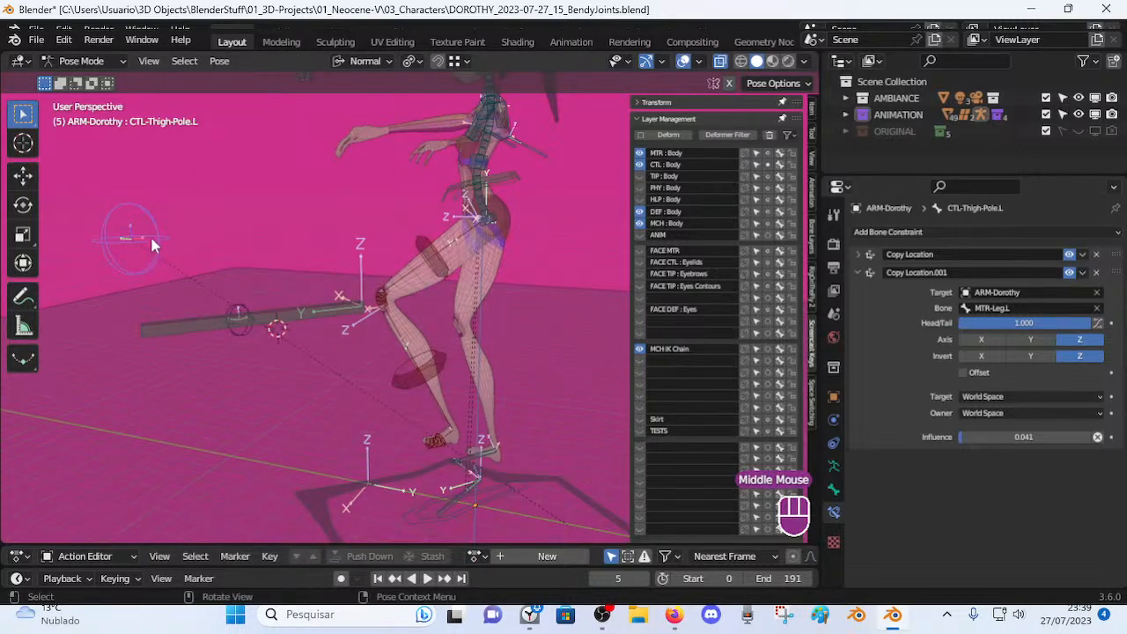
{"action": "left_click", "coordinate": [1018, 398]}
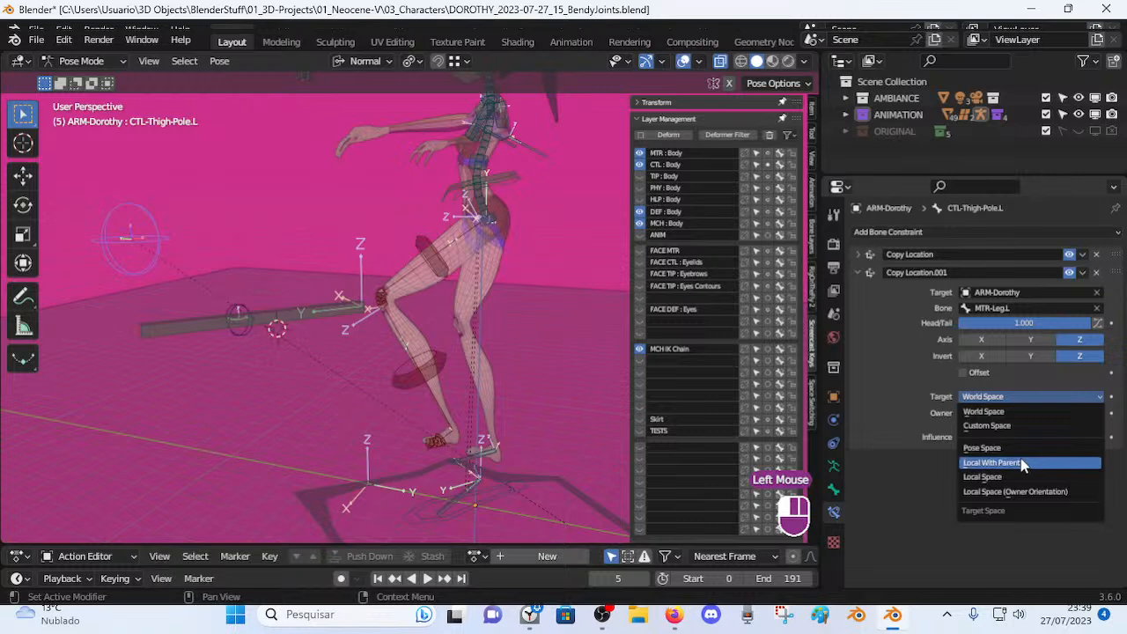
{"action": "left_click", "coordinate": [1014, 476]}
{"action": "left_click", "coordinate": [1009, 411]}
{"action": "left_click", "coordinate": [1008, 495]}
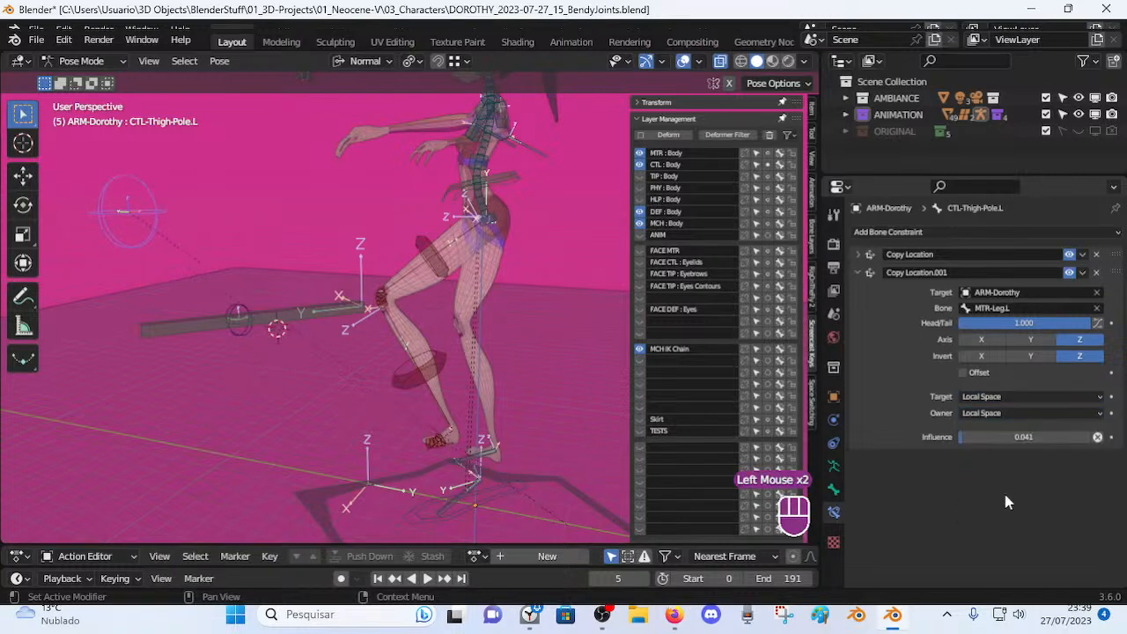
Move MTR-Leg.L to test the Local Space constraint and reselect CTL-Thigh-Pole.L.
{"action": "left_click", "coordinate": [274, 310]}
{"action": "key", "text": "g"}
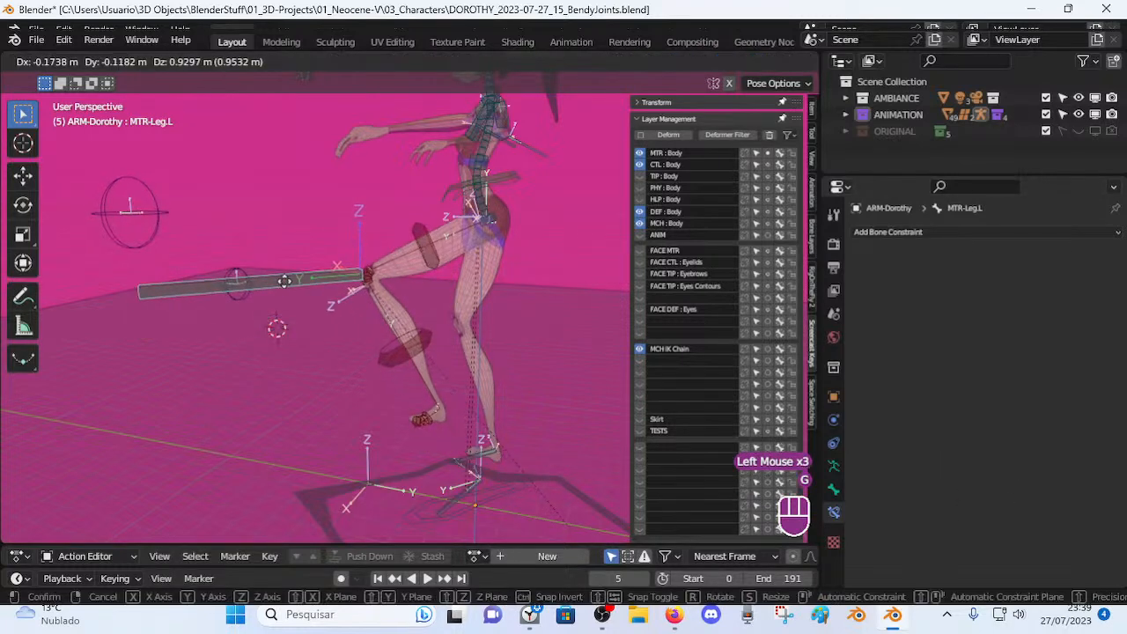
{"action": "left_click", "coordinate": [283, 325]}
{"action": "left_click", "coordinate": [156, 214]}
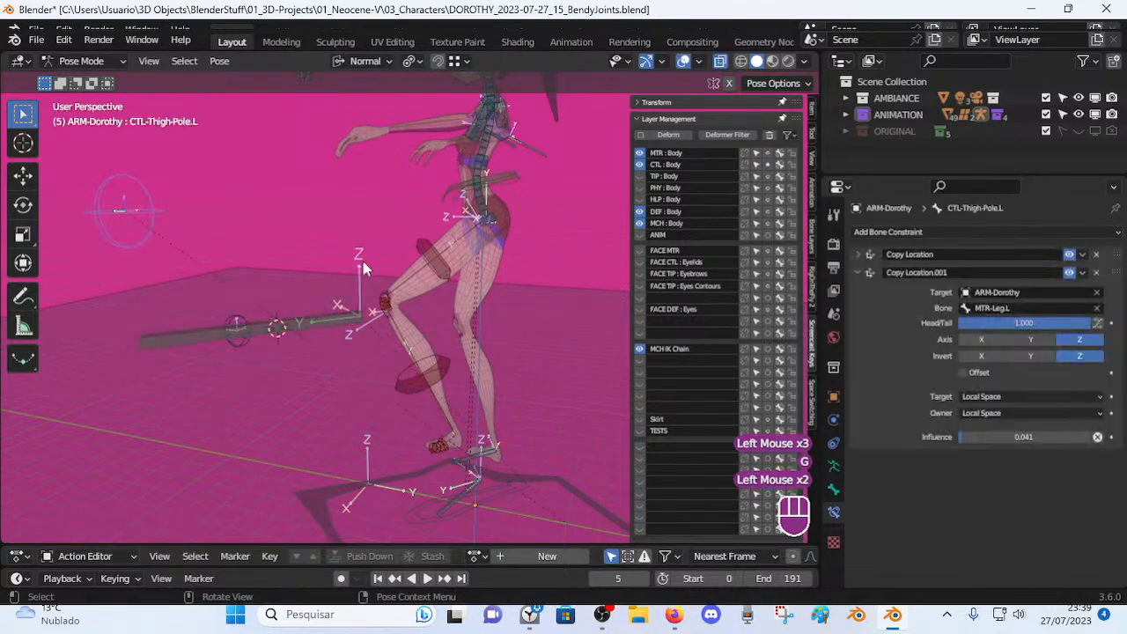
Move MTR-Leg.L to test the pole and turn off the Z inversion in CTL-Thigh-Pole.L's second Copy Location constraint.
{"action": "left_click", "coordinate": [314, 329]}
{"action": "key", "text": "g"}
{"action": "left_click", "coordinate": [296, 326]}
{"action": "left_click", "coordinate": [144, 214]}
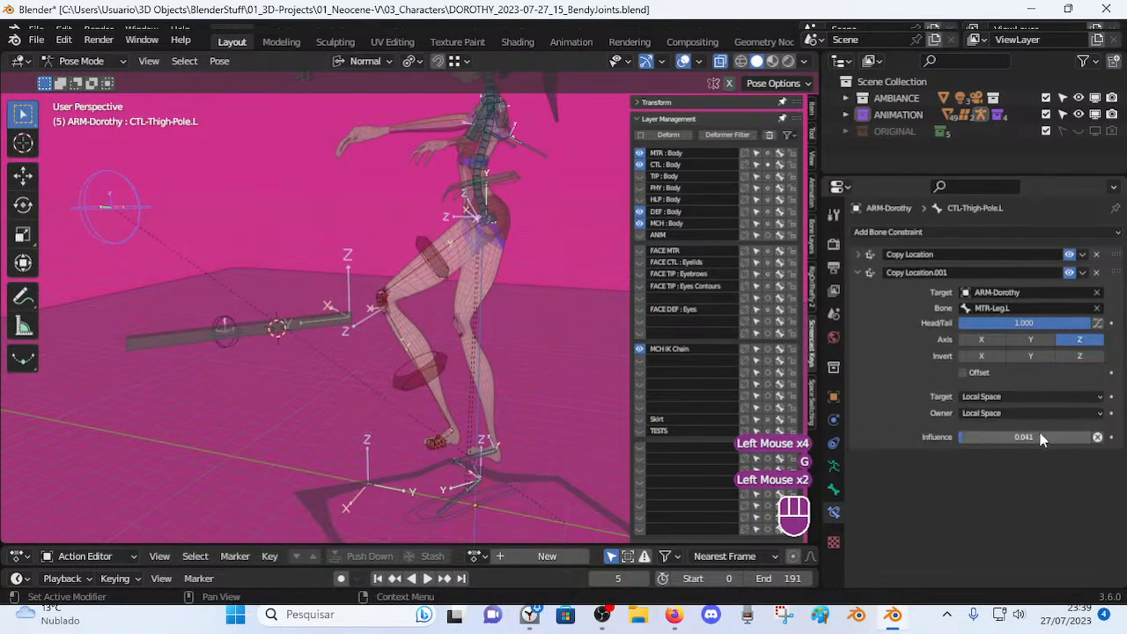
Set the influence of CTL-Thigh-Pole.L's second Copy Location constraint to 1.000 and move MTR-Leg.L to test it.
{"action": "left_click", "coordinate": [308, 323]}
{"action": "key", "text": "g"}
{"action": "left_click", "coordinate": [297, 275]}
{"action": "middle_click_drag", "start_coordinate": [296, 276], "coordinate": [368, 307]}
{"action": "scroll", "coordinate": [241, 231], "scroll_direction": "down", "scroll_amount": 1}
{"action": "left_click", "coordinate": [214, 174]}
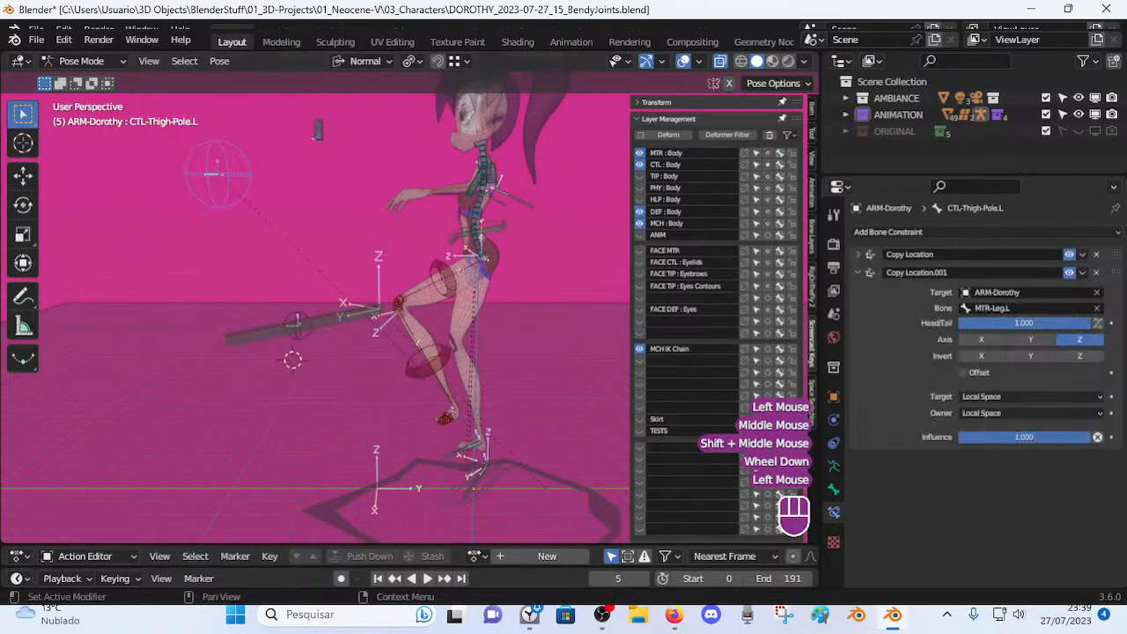
{"action": "left_click", "coordinate": [858, 254]}
{"action": "left_click", "coordinate": [859, 255]}
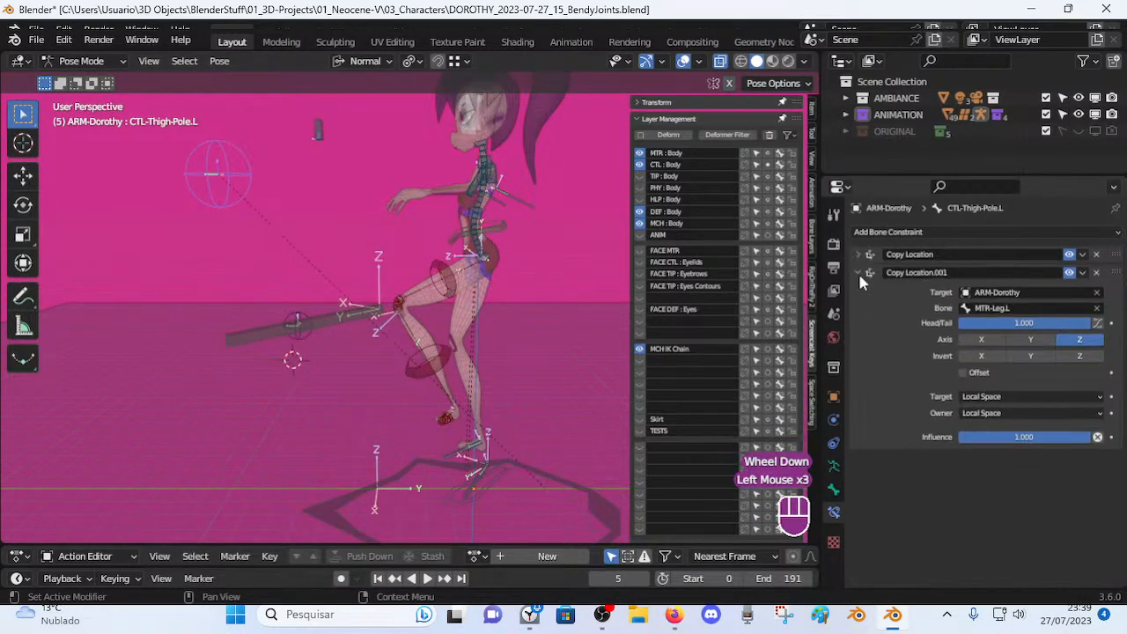
Move MTR-Leg.L and rotate it about X to test the leg at full constraint influence.
{"action": "left_click", "coordinate": [354, 318]}
{"action": "middle_click_drag", "start_coordinate": [354, 322], "coordinate": [374, 334]}
{"action": "key", "text": "g"}
{"action": "left_click", "coordinate": [400, 381]}
{"action": "key", "text": "r"}
{"action": "key", "text": "x"}
{"action": "left_click", "coordinate": [455, 376]}
{"action": "key", "text": "g"}
{"action": "left_click", "coordinate": [398, 373]}
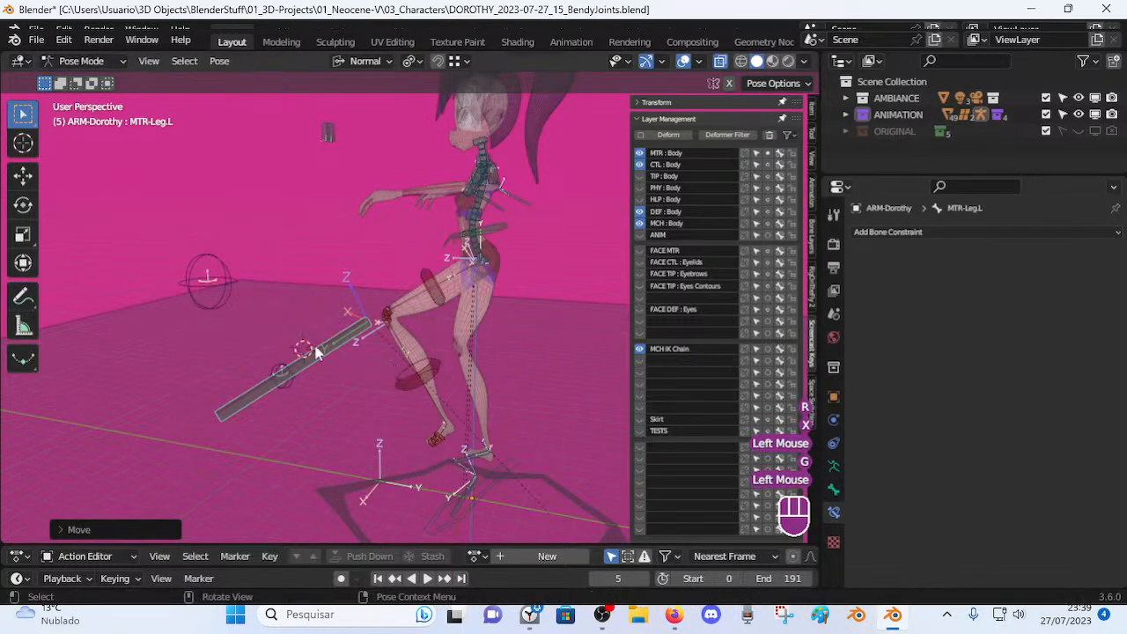
Raise MTR-Leg.L, rotate it about X, and rotate it freely to check how the pole follows.
{"action": "key", "text": "g"}
{"action": "left_click", "coordinate": [398, 368]}
{"action": "key", "text": "g"}
{"action": "left_click", "coordinate": [379, 295]}
{"action": "key", "text": "r"}
{"action": "key", "text": "x"}
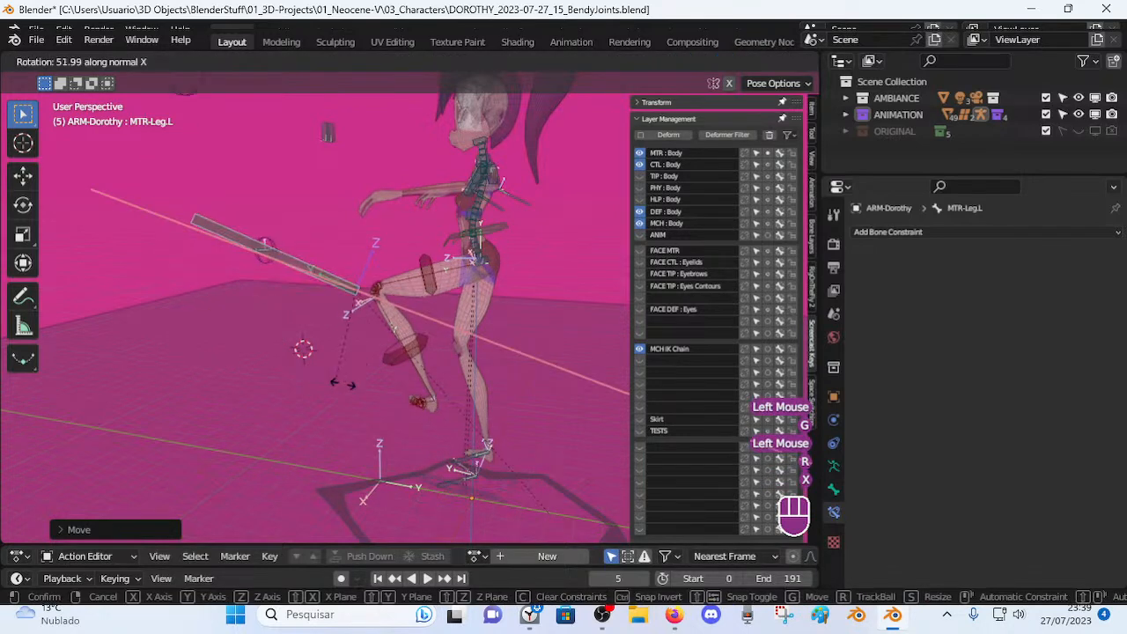
{"action": "left_click", "coordinate": [359, 375]}
{"action": "key", "text": "r"}
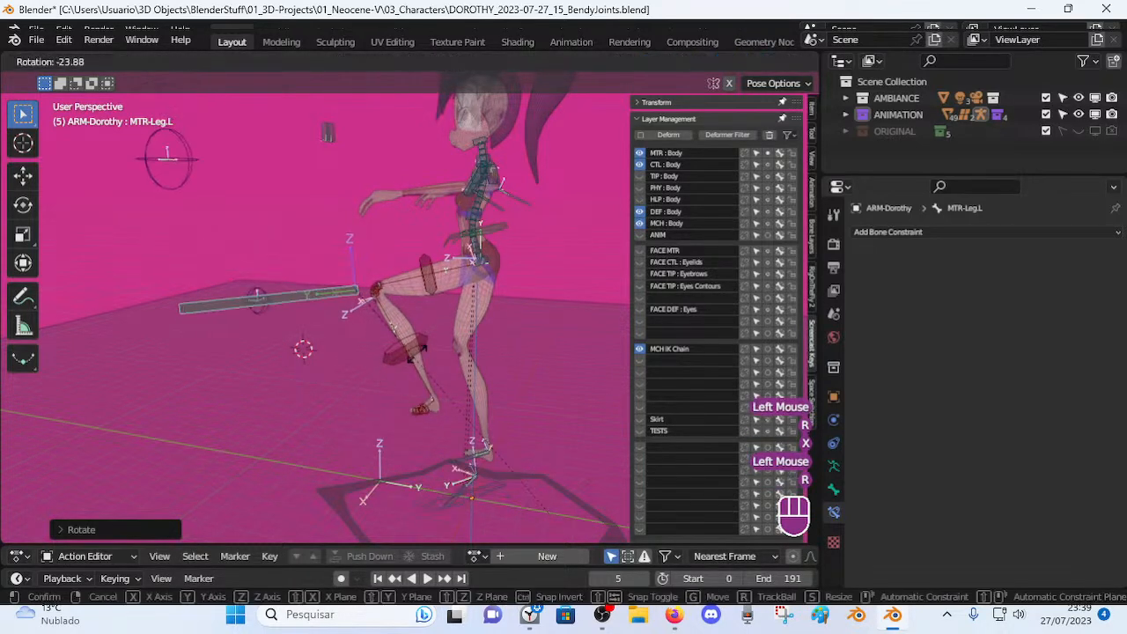
{"action": "left_click", "coordinate": [357, 365]}
Rotate MTR-Leg.L about Z to check the knee direction from the side.
{"action": "middle_click_drag", "start_coordinate": [361, 363], "coordinate": [418, 354]}
{"action": "key", "text": "r"}
{"action": "key", "text": "z"}
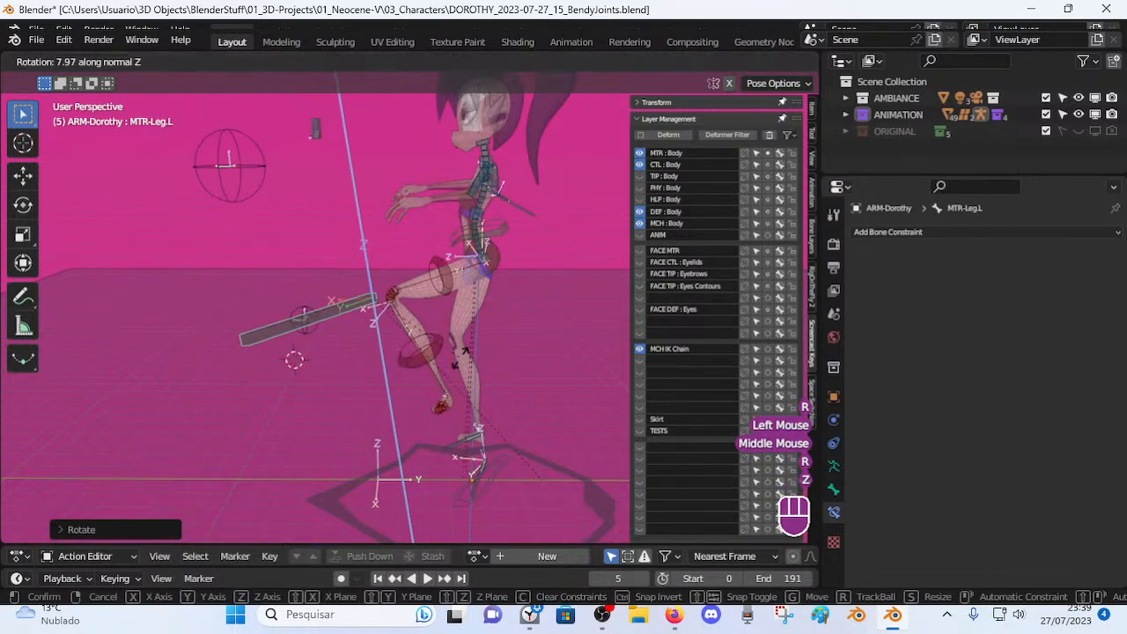
{"action": "left_click", "coordinate": [456, 357]}
Reset the pose of all bones to the rest position and select CTL-Thigh-Pole.L.
{"action": "key", "text": "alt+a"}
{"action": "key", "text": "alt+q"}
{"action": "key", "text": "alt+q"}
{"action": "left_click", "coordinate": [291, 268]}
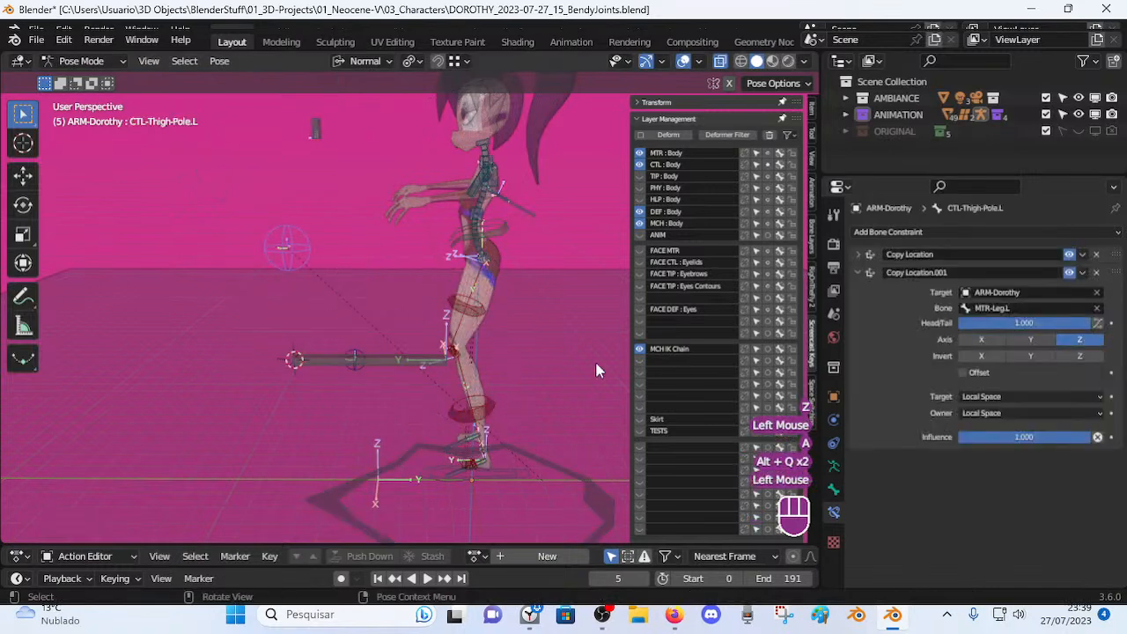
Move MTR-Leg.L up in front of the body and sideways to test the knee lift.
{"action": "left_click", "coordinate": [376, 367]}
{"action": "key", "text": "g"}
{"action": "left_click", "coordinate": [312, 348]}
{"action": "key", "text": "g"}
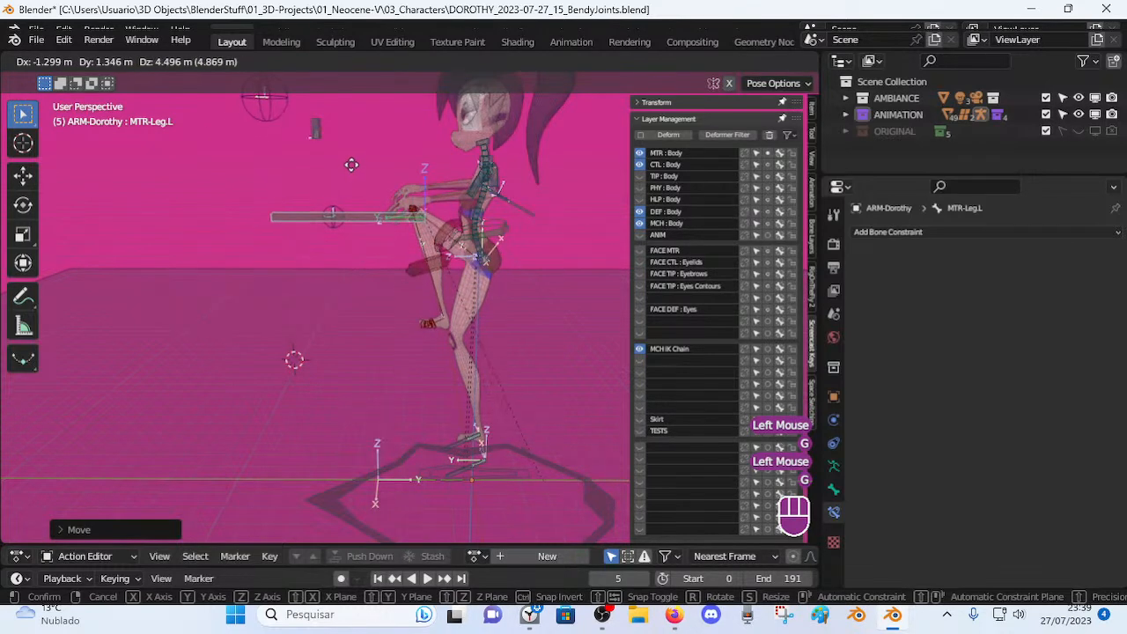
{"action": "left_click", "coordinate": [317, 189]}
{"action": "middle_click_drag", "start_coordinate": [359, 263], "coordinate": [572, 352], "text": "shift"}
{"action": "key", "text": "g"}
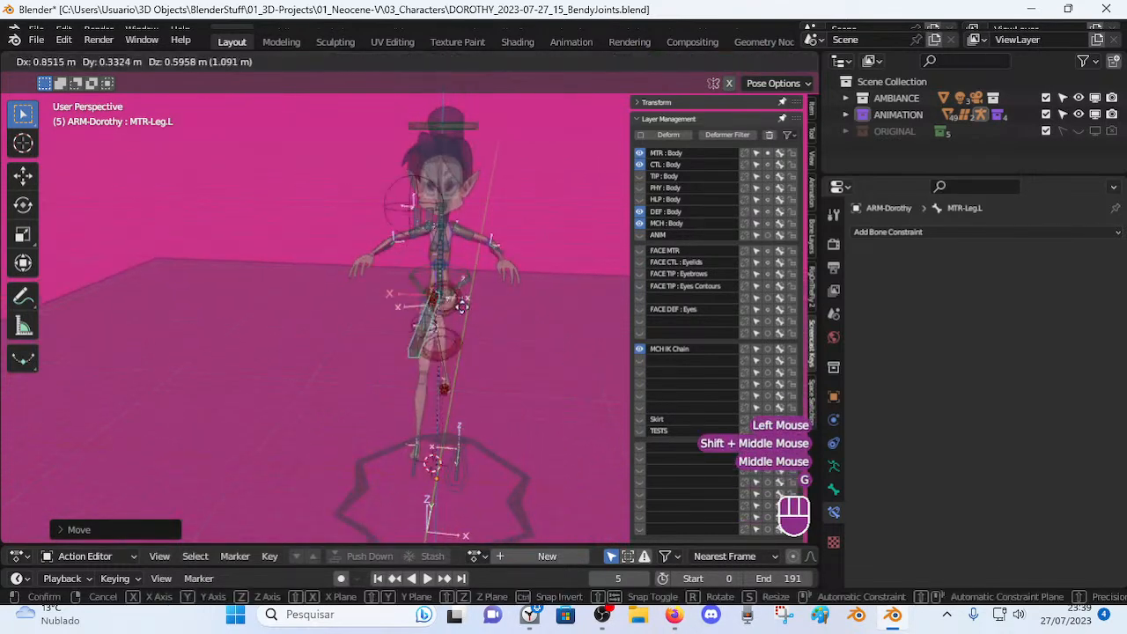
{"action": "left_click", "coordinate": [460, 309]}
Rotate MTR-Leg.L about X and reposition it to test the raised knee from the side.
{"action": "middle_click_drag", "start_coordinate": [474, 297], "coordinate": [367, 279]}
{"action": "key", "text": "r"}
{"action": "key", "text": "x"}
{"action": "left_click", "coordinate": [500, 325]}
{"action": "key", "text": "r"}
{"action": "key", "text": "x"}
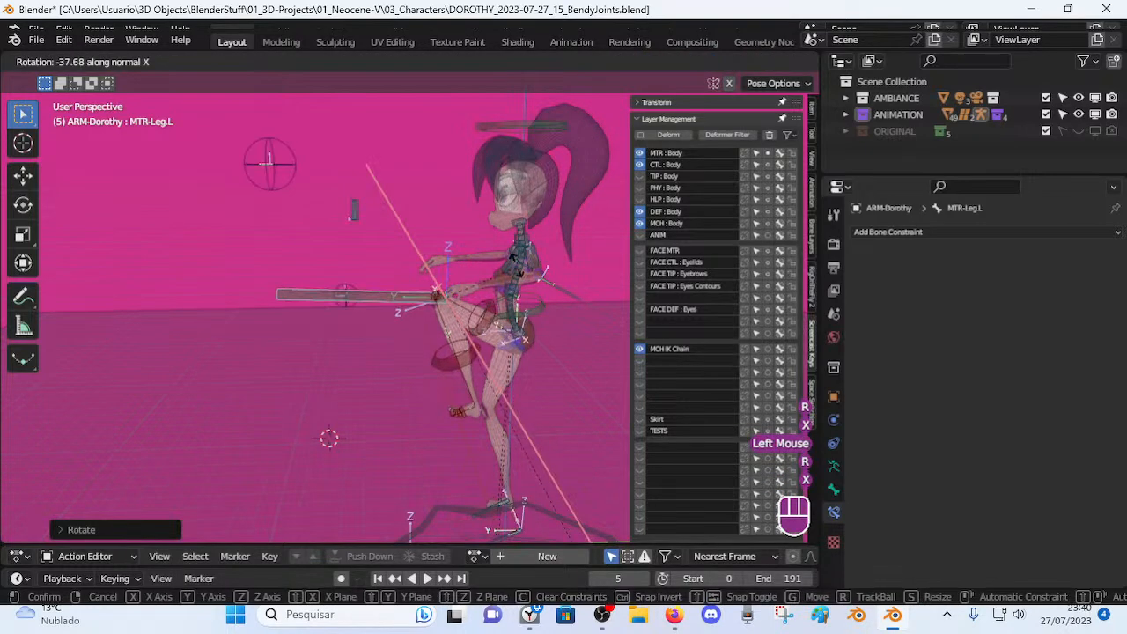
{"action": "left_click", "coordinate": [501, 282]}
{"action": "key", "text": "g"}
{"action": "left_click", "coordinate": [480, 326]}
{"action": "key", "text": "r"}
{"action": "key", "text": "x"}
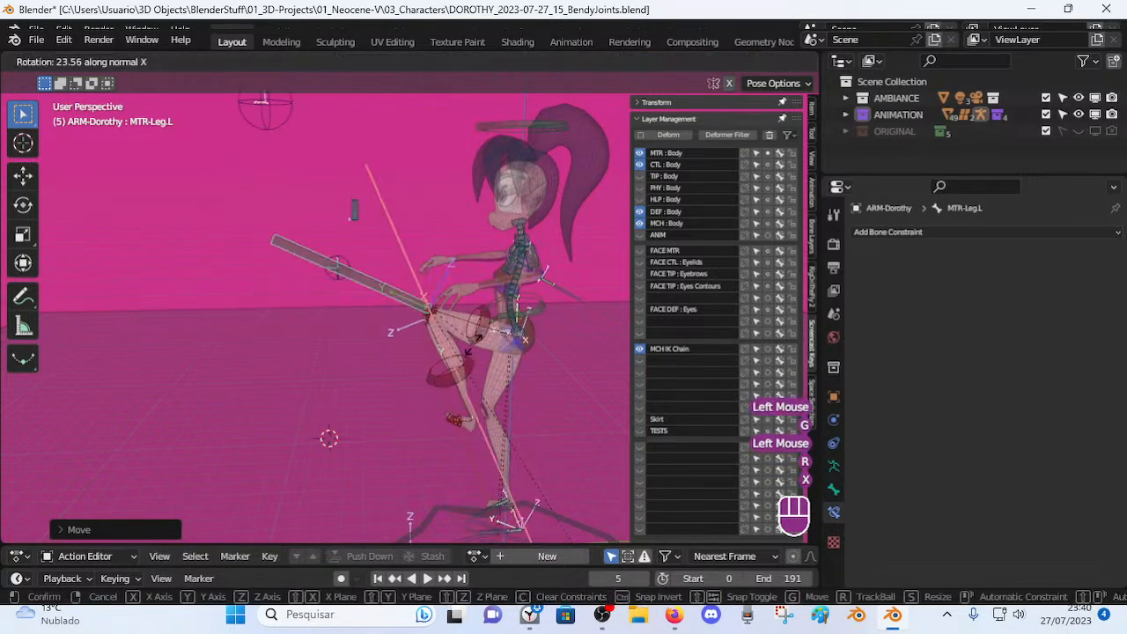
{"action": "left_click", "coordinate": [459, 417]}
Move MTR-Foot.L forward and rotate it about X to check its effect on the raised leg.
{"action": "left_click", "coordinate": [466, 527]}
{"action": "key", "text": "g"}
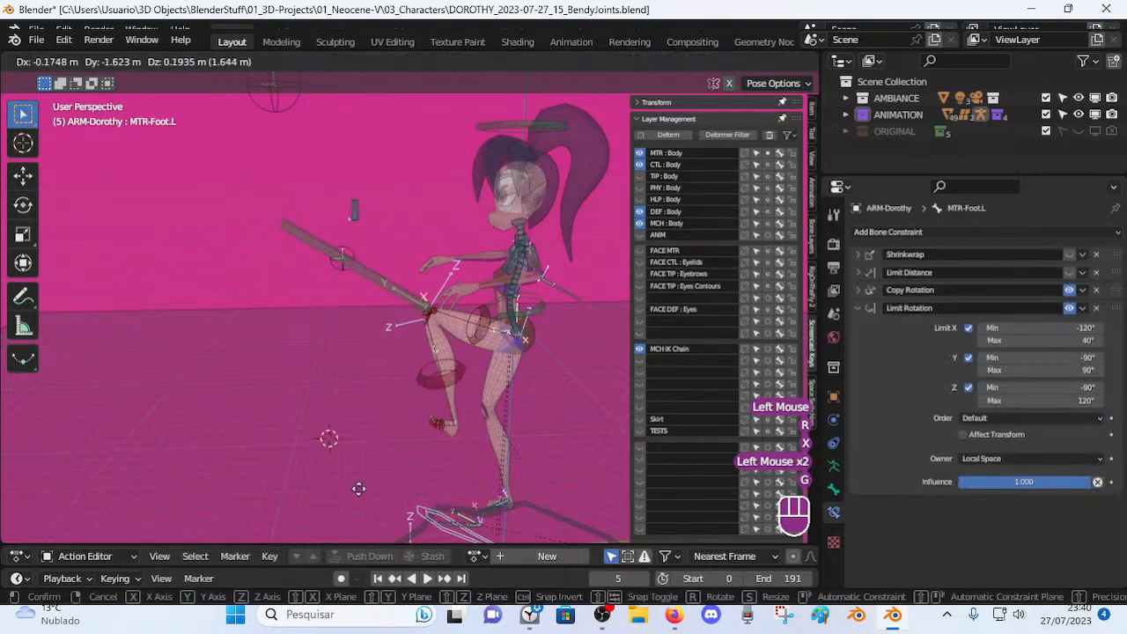
{"action": "left_click", "coordinate": [302, 458]}
{"action": "key", "text": "r"}
{"action": "key", "text": "x"}
{"action": "left_click", "coordinate": [371, 290]}
{"action": "left_click", "coordinate": [558, 306]}
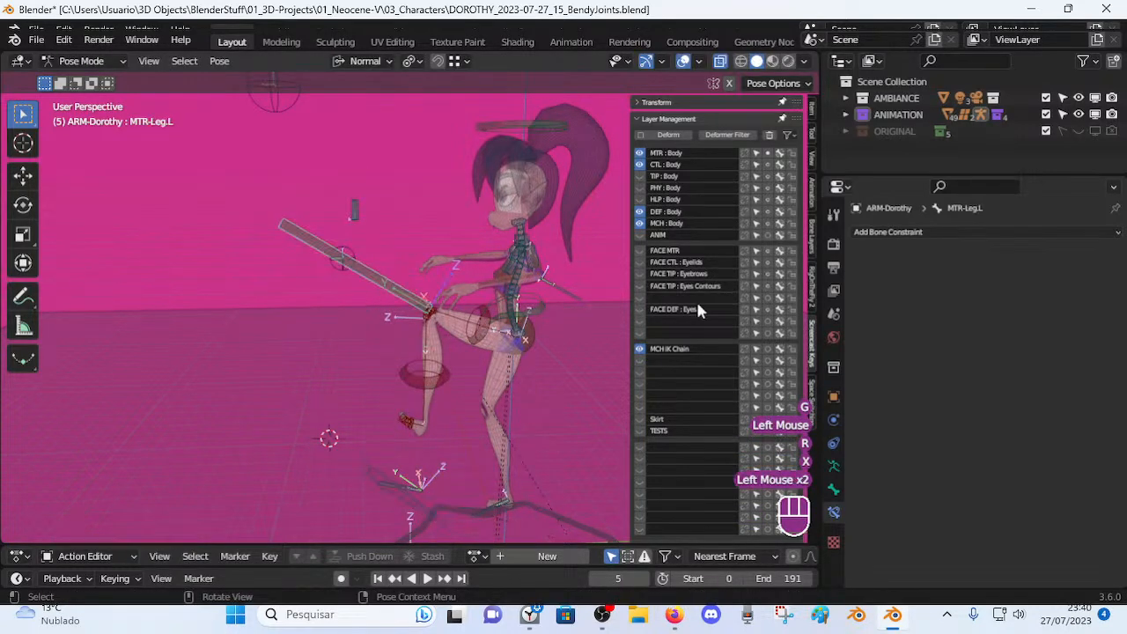
{"action": "left_click", "coordinate": [359, 483]}
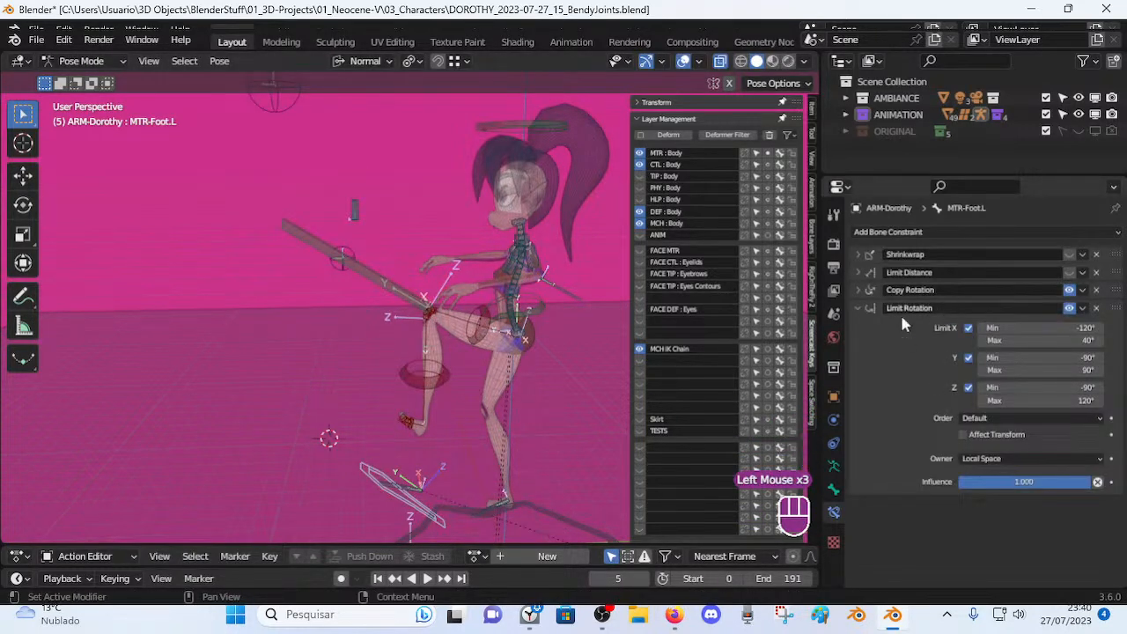
Reset the pose of all bones and disable the Copy Rotation constraint on MTR-Foot.L.
{"action": "key", "text": "a"}
{"action": "key", "text": "alt+q"}
{"action": "key", "text": "alt+q"}
{"action": "left_click", "coordinate": [374, 370]}
{"action": "scroll", "coordinate": [486, 471], "scroll_direction": "down", "scroll_amount": 2}
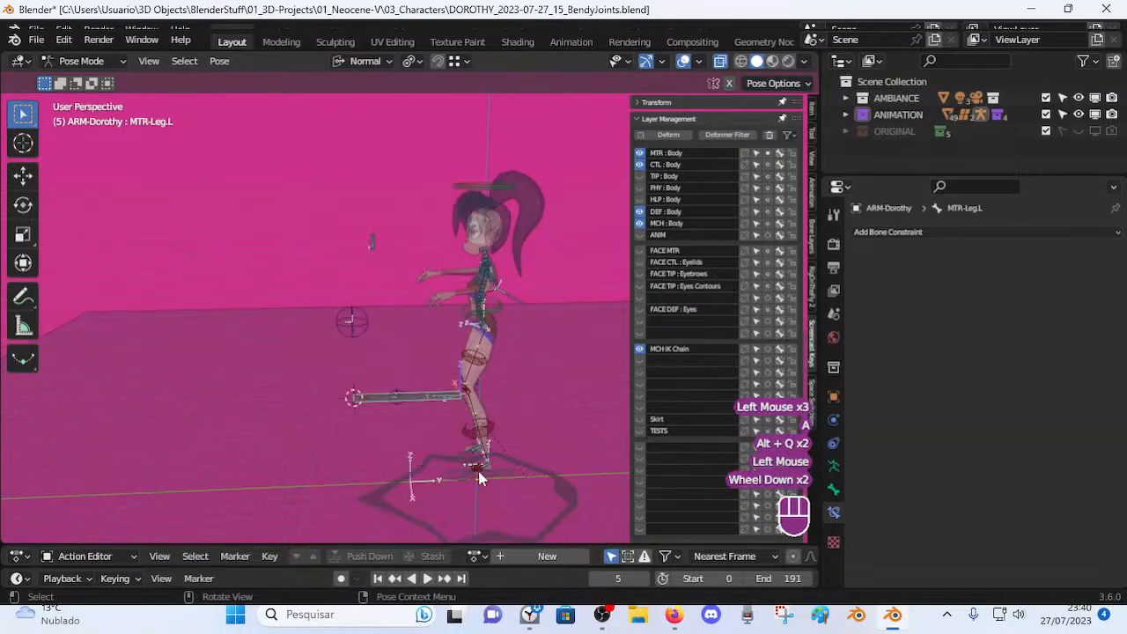
{"action": "left_click", "coordinate": [486, 472]}
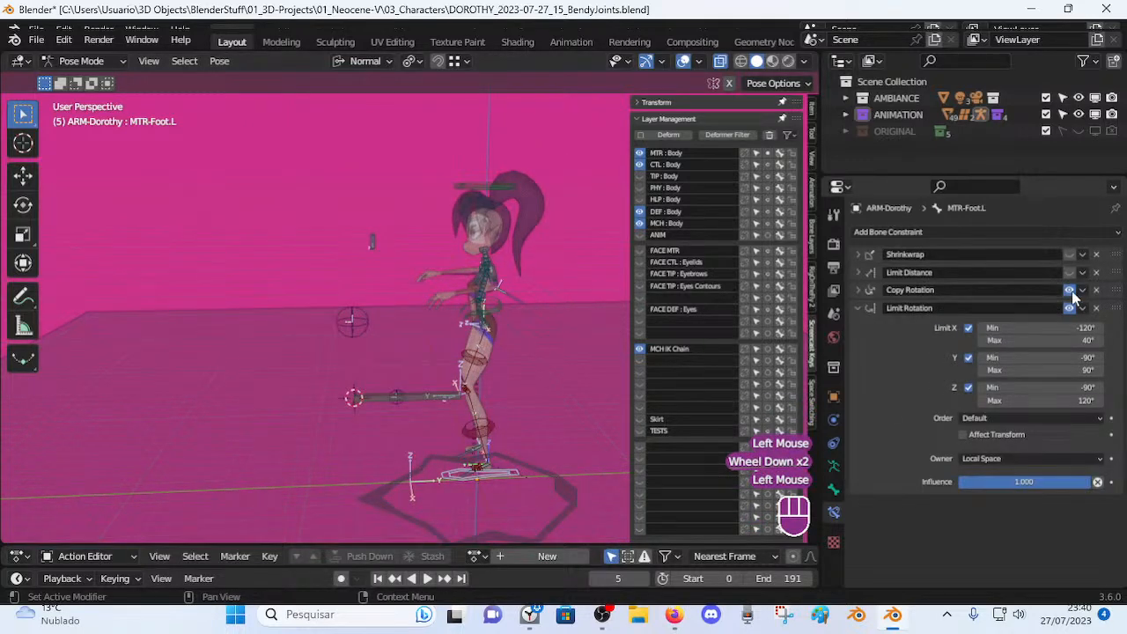
{"action": "left_click", "coordinate": [1070, 290]}
Rotate MTR-Leg.L about X and raise it to test the leg without the foot's Copy Rotation.
{"action": "middle_click_drag", "start_coordinate": [414, 387], "coordinate": [433, 395]}
{"action": "left_click", "coordinate": [433, 394]}
{"action": "key", "text": "r"}
{"action": "key", "text": "x"}
{"action": "left_click", "coordinate": [551, 400]}
{"action": "key", "text": "g"}
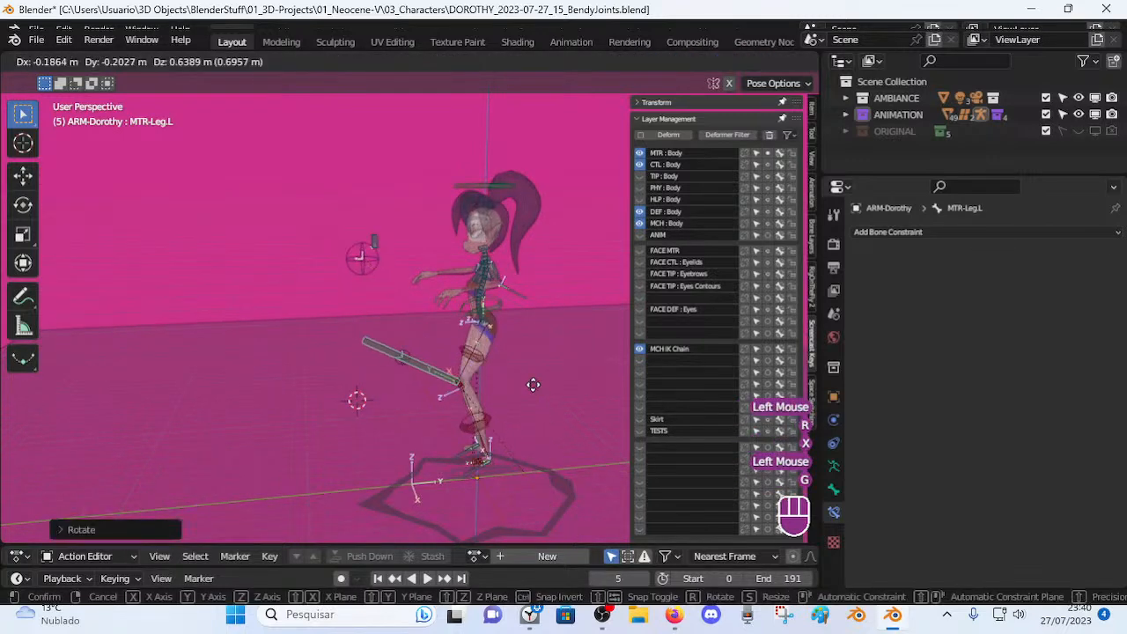
{"action": "left_click", "coordinate": [481, 349]}
{"action": "middle_click", "coordinate": [481, 350]}
{"action": "scroll", "coordinate": [481, 349], "scroll_direction": "up", "scroll_amount": 2}
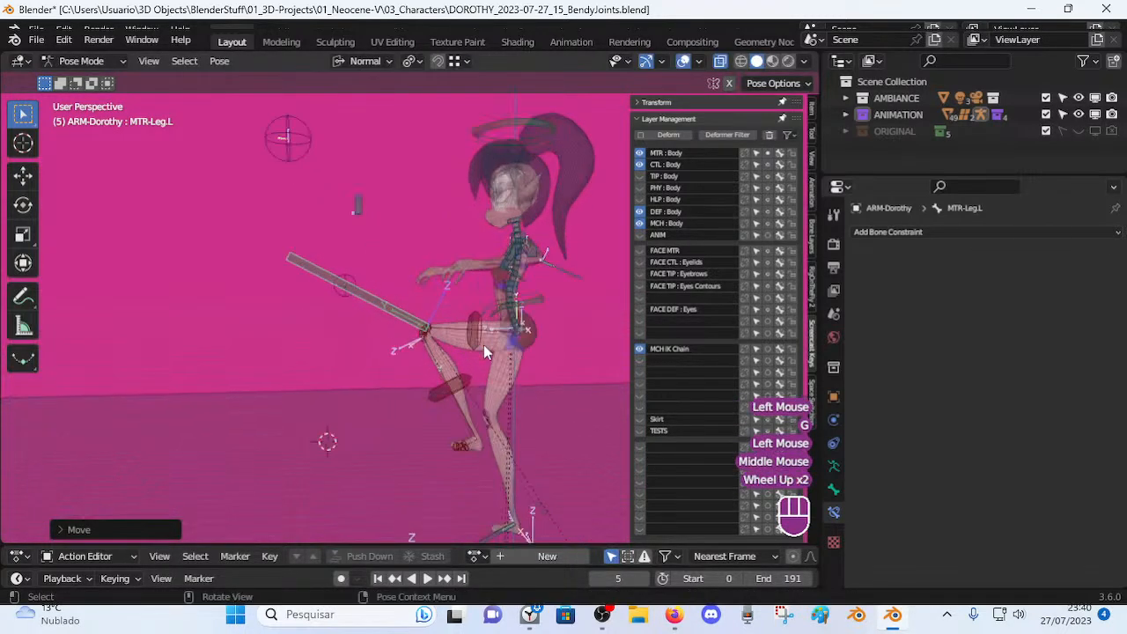
Rotate the raised MTR-Leg.L about X, lift it higher, and rotate it about X again.
{"action": "key", "text": "r"}
{"action": "key", "text": "x"}
{"action": "left_click", "coordinate": [535, 304]}
{"action": "key", "text": "g"}
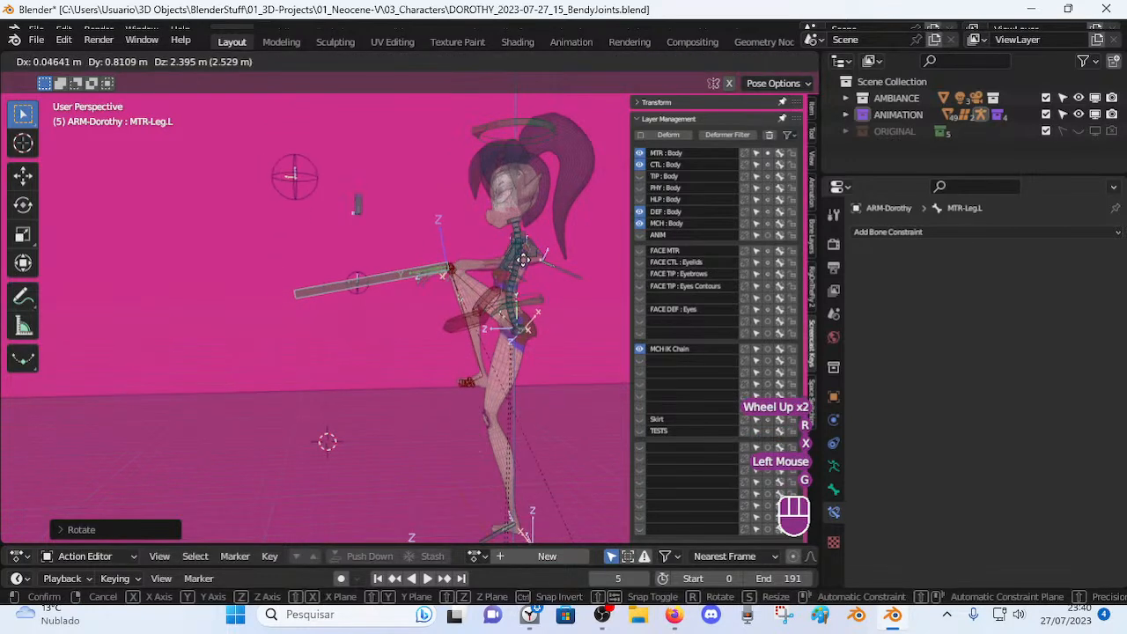
{"action": "left_click", "coordinate": [565, 271]}
{"action": "key", "text": "r"}
{"action": "key", "text": "x"}
{"action": "left_click", "coordinate": [509, 361]}
Adjust MTR-Leg.L with further rotations and moves, finishing with the knee raised in front of the torso.
{"action": "middle_click_drag", "start_coordinate": [510, 360], "coordinate": [497, 353], "text": "shift"}
{"action": "key", "text": "r"}
{"action": "key", "text": "x"}
{"action": "left_click", "coordinate": [541, 302]}
{"action": "key", "text": "g"}
{"action": "left_click", "coordinate": [504, 343]}
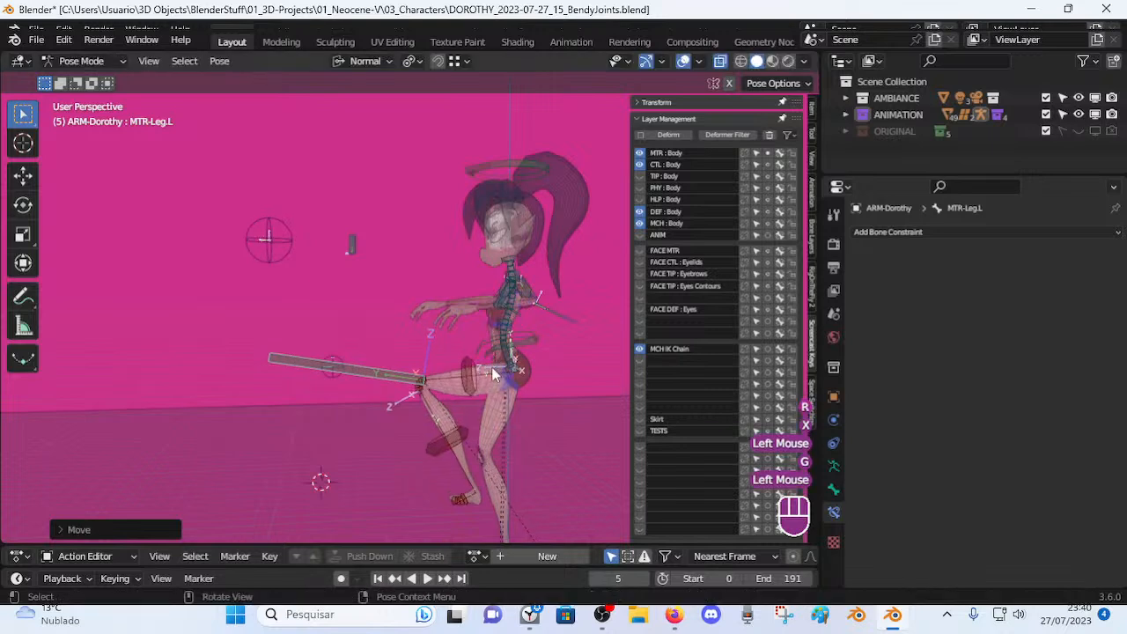
{"action": "key", "text": "r"}
{"action": "left_click", "coordinate": [519, 282]}
{"action": "key", "text": "g"}
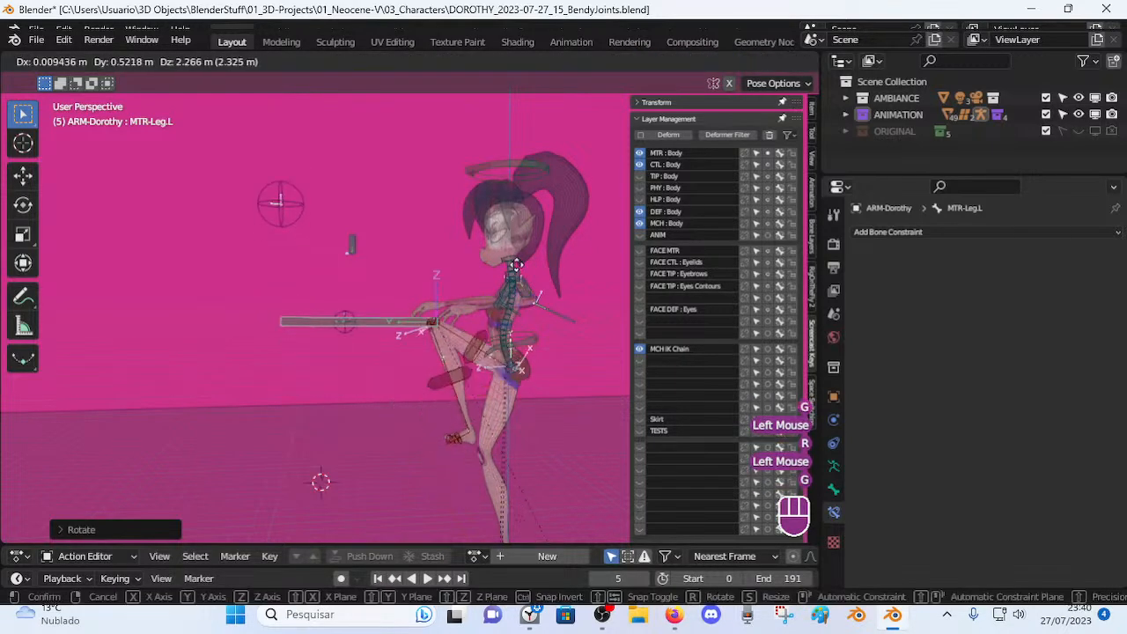
{"action": "left_click", "coordinate": [508, 269]}
Try to move CTL-Thigh-Pole.L independently of MTR-Leg.L.
{"action": "left_click", "coordinate": [287, 176]}
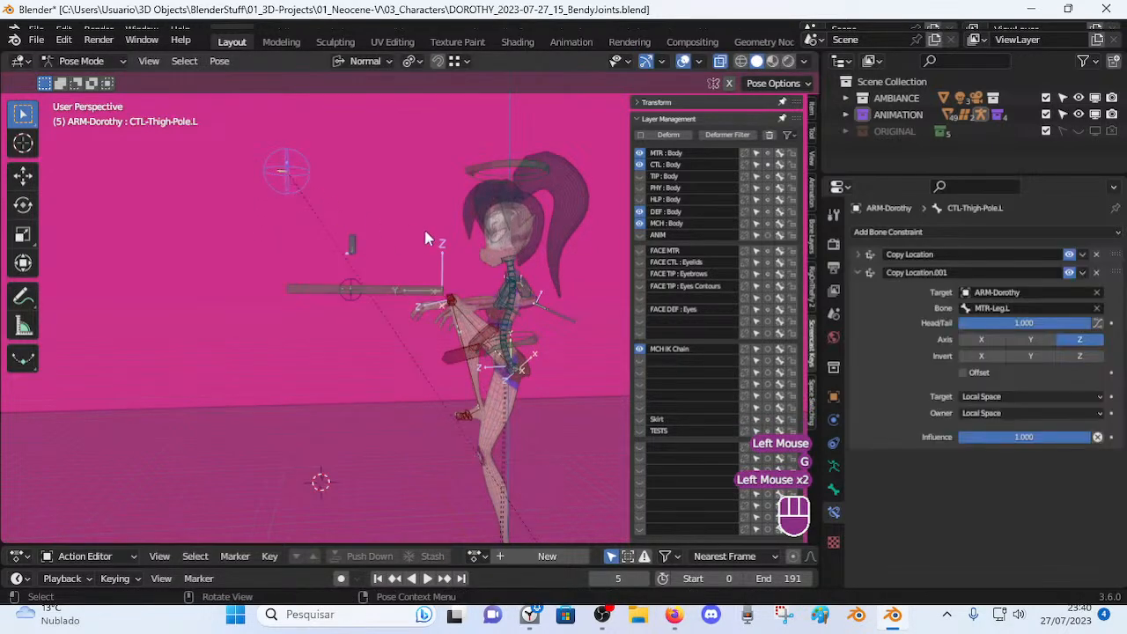
{"action": "key", "text": "g"}
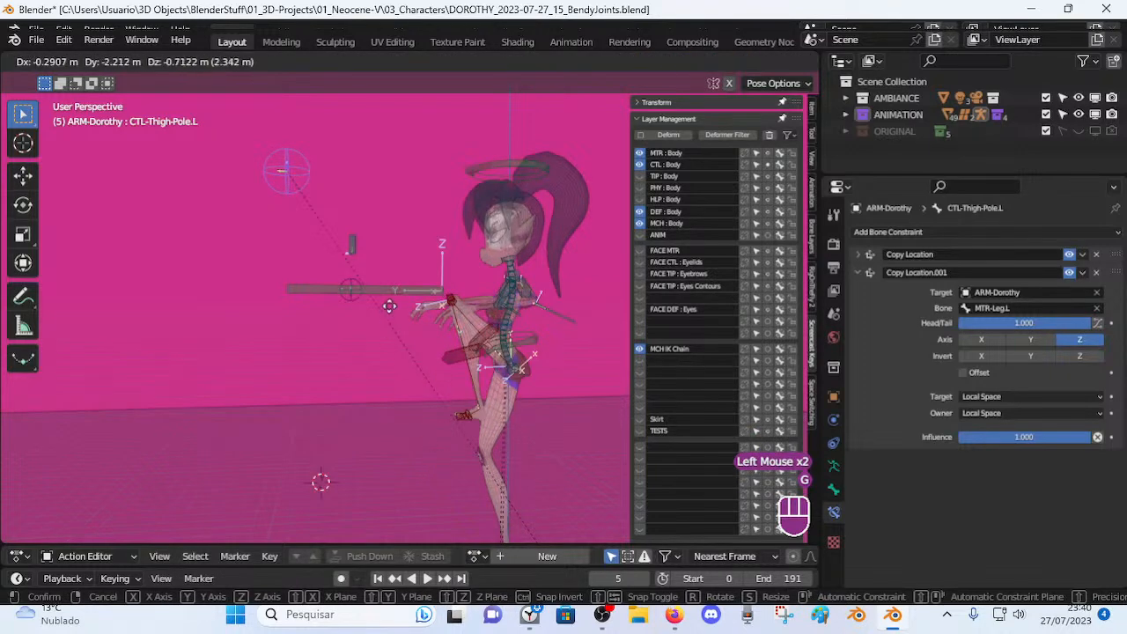
{"action": "left_click", "coordinate": [389, 295]}
{"action": "key", "text": "g"}
{"action": "left_click", "coordinate": [354, 235]}
{"action": "key", "text": "g"}
{"action": "left_click", "coordinate": [277, 164]}
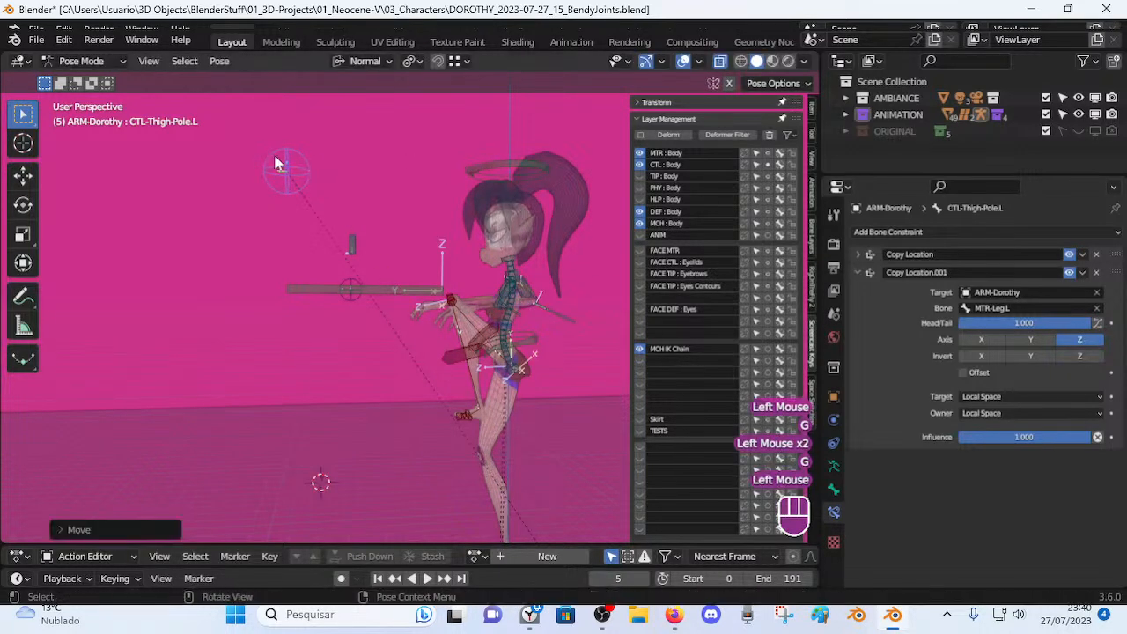
Rotate MTR-Leg.L about X so that its far end tilts upward.
{"action": "left_click", "coordinate": [418, 296]}
{"action": "key", "text": "r"}
{"action": "key", "text": "x"}
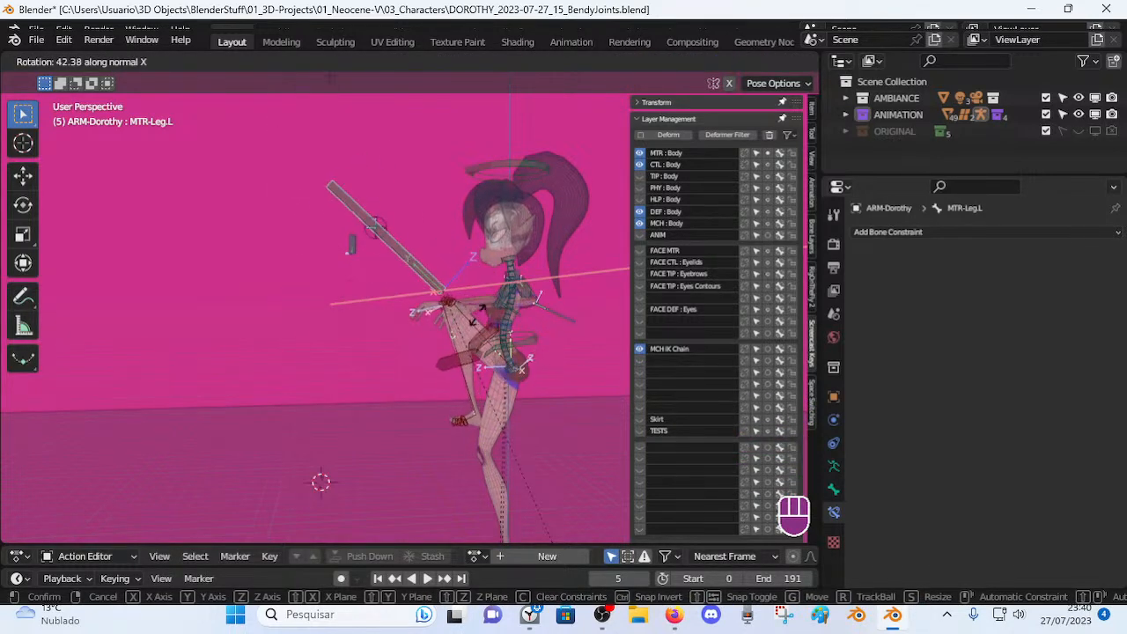
{"action": "left_click", "coordinate": [426, 289]}
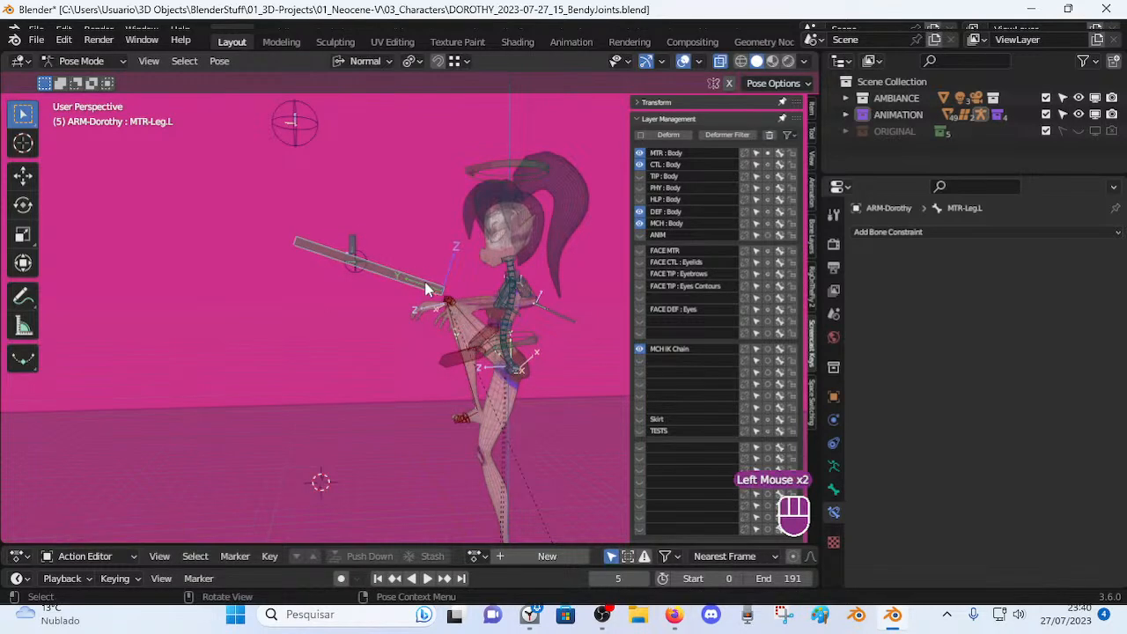
Try an influence of 0.776 on CTL-Thigh-Pole.L's second Copy Location constraint and return it to 1.000.
{"action": "left_click", "coordinate": [396, 266]}
{"action": "scroll", "coordinate": [394, 274], "scroll_direction": "down", "scroll_amount": 1}
{"action": "middle_click_drag", "start_coordinate": [402, 302], "coordinate": [408, 308]}
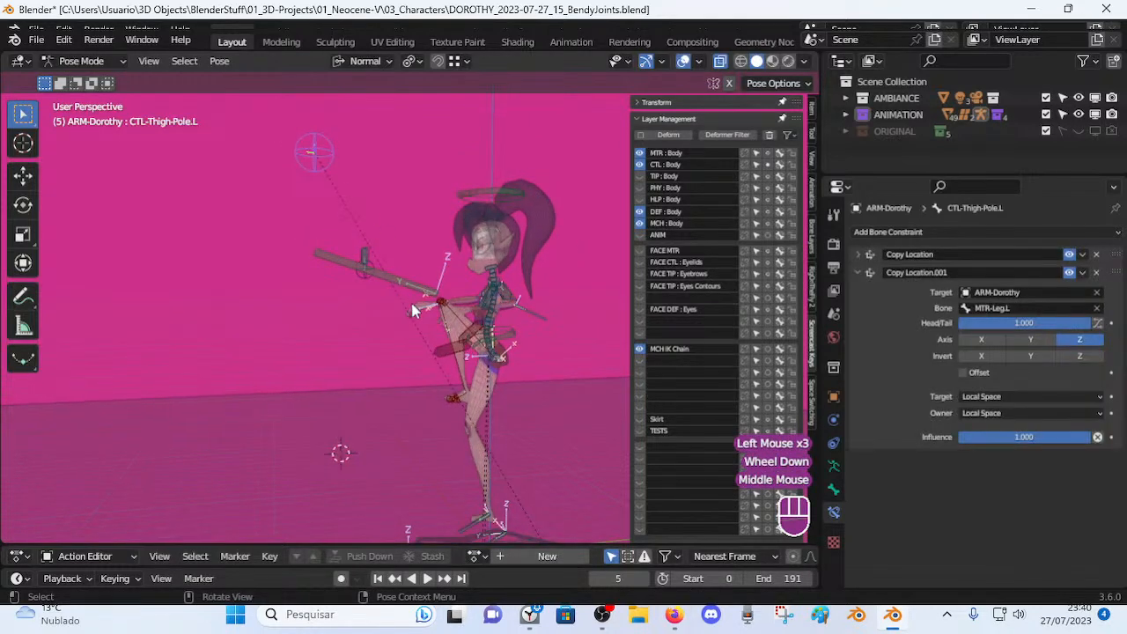
{"action": "scroll", "coordinate": [409, 310], "scroll_direction": "up", "scroll_amount": 2}
{"action": "left_click", "coordinate": [408, 273]}
{"action": "scroll", "coordinate": [390, 275], "scroll_direction": "down", "scroll_amount": 2}
{"action": "left_click", "coordinate": [326, 187]}
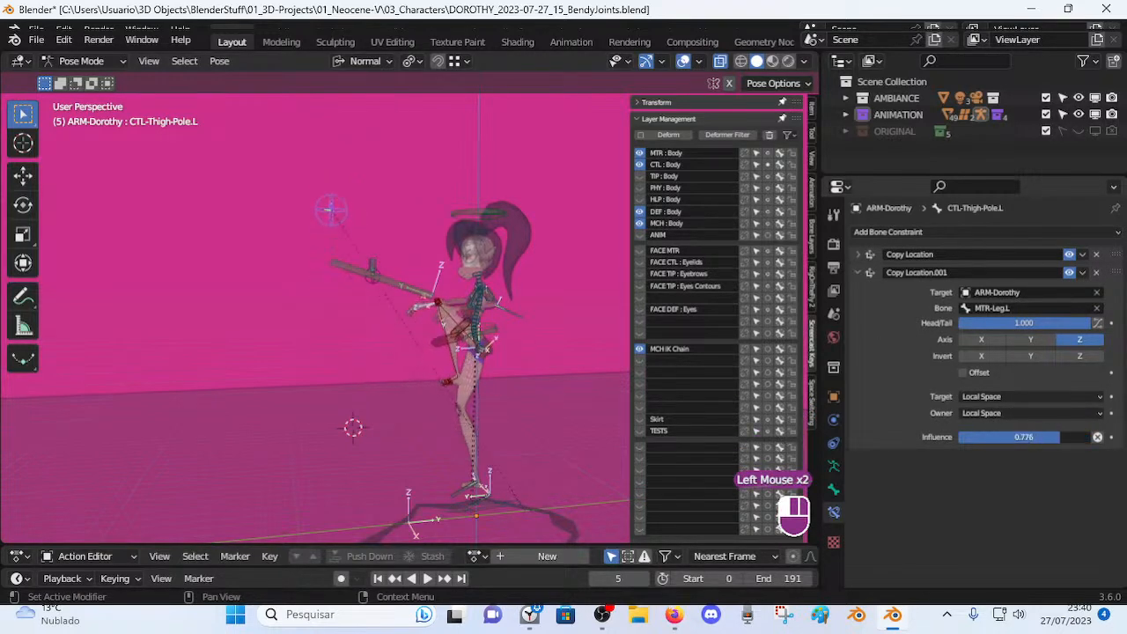
{"action": "left_click_drag", "start_coordinate": [1088, 436], "coordinate": [1023, 436]}
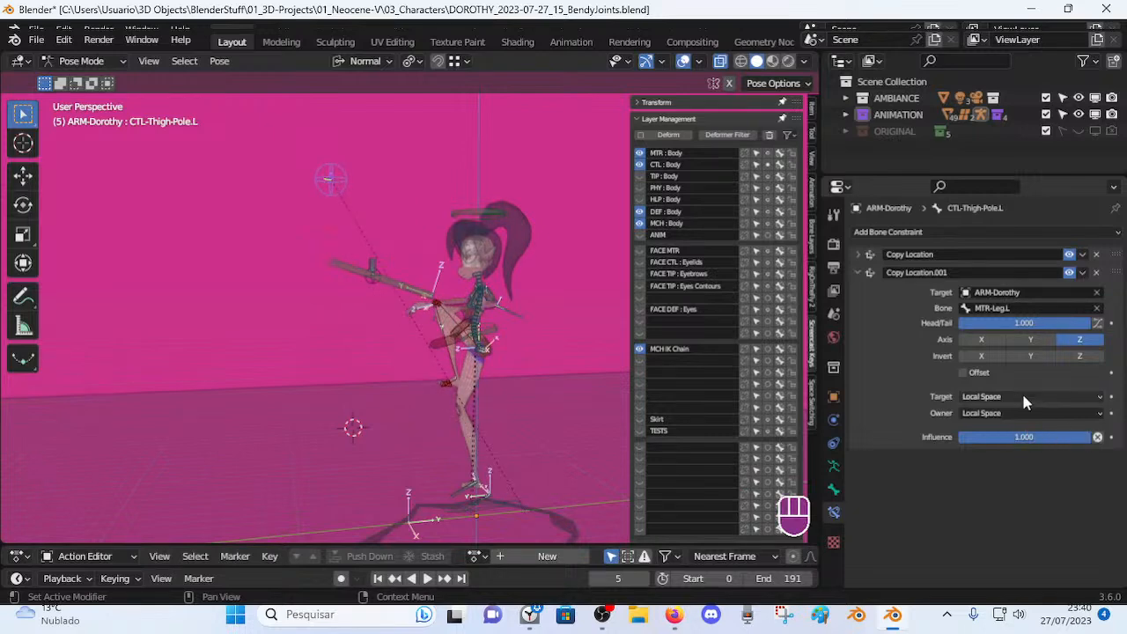
Try different Head/Tail values on both Copy Location constraints of CTL-Thigh-Pole.L, returning each to 1.000.
{"action": "middle_click_drag", "start_coordinate": [517, 280], "coordinate": [490, 308]}
{"action": "left_click", "coordinate": [398, 295]}
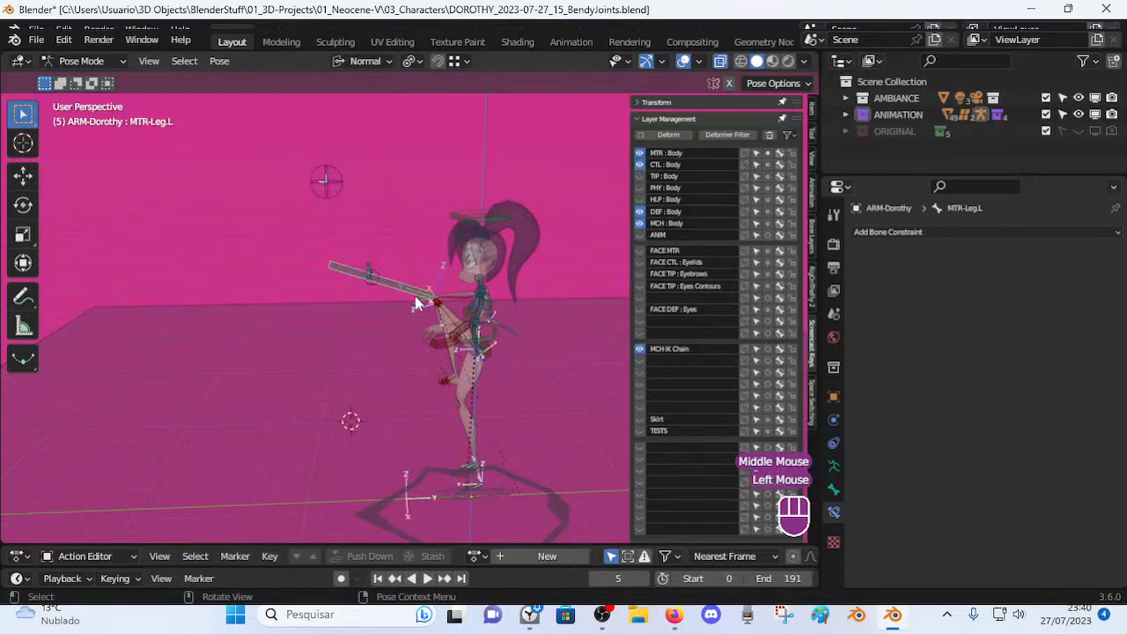
{"action": "scroll", "coordinate": [442, 321], "scroll_direction": "up", "scroll_amount": 2}
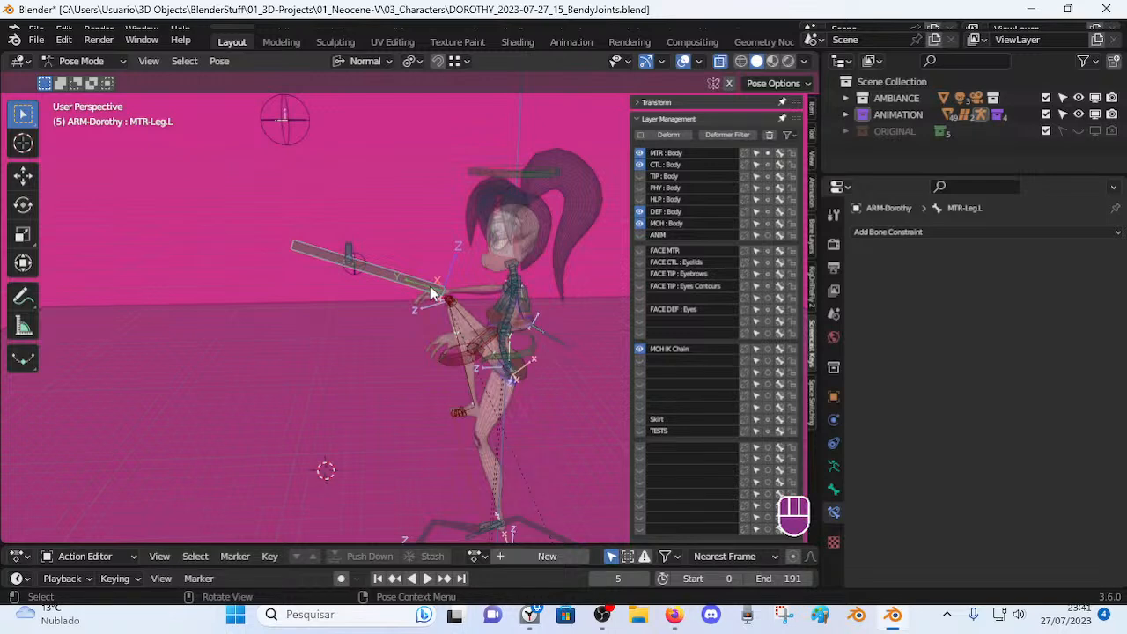
{"action": "left_click", "coordinate": [269, 130]}
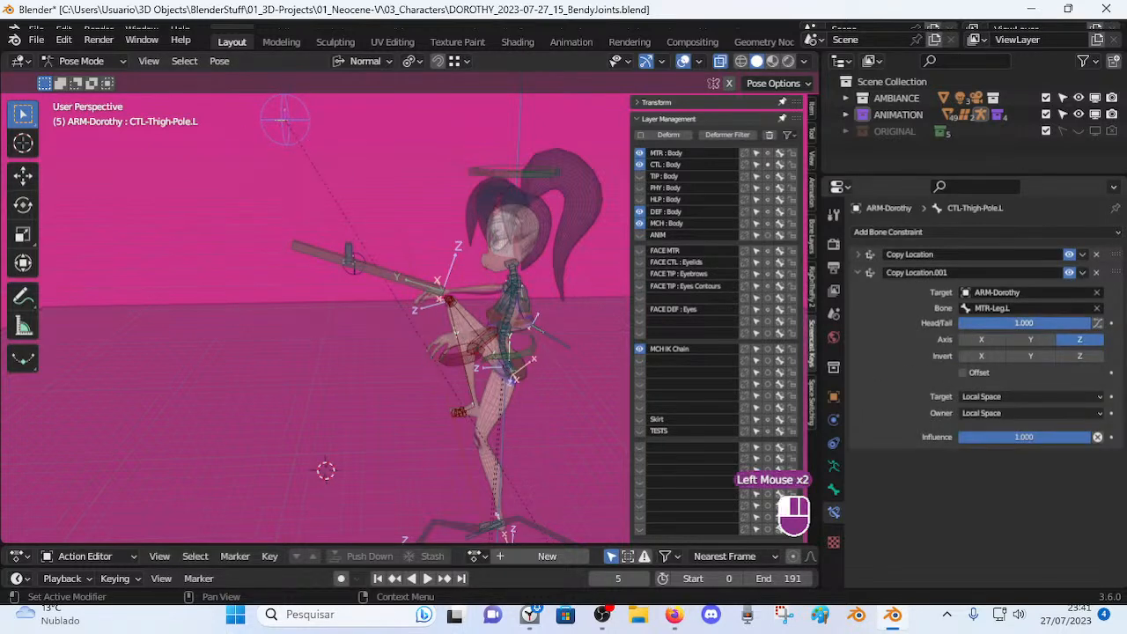
{"action": "left_click_drag", "start_coordinate": [997, 323], "coordinate": [1092, 323]}
{"action": "left_click", "coordinate": [894, 260]}
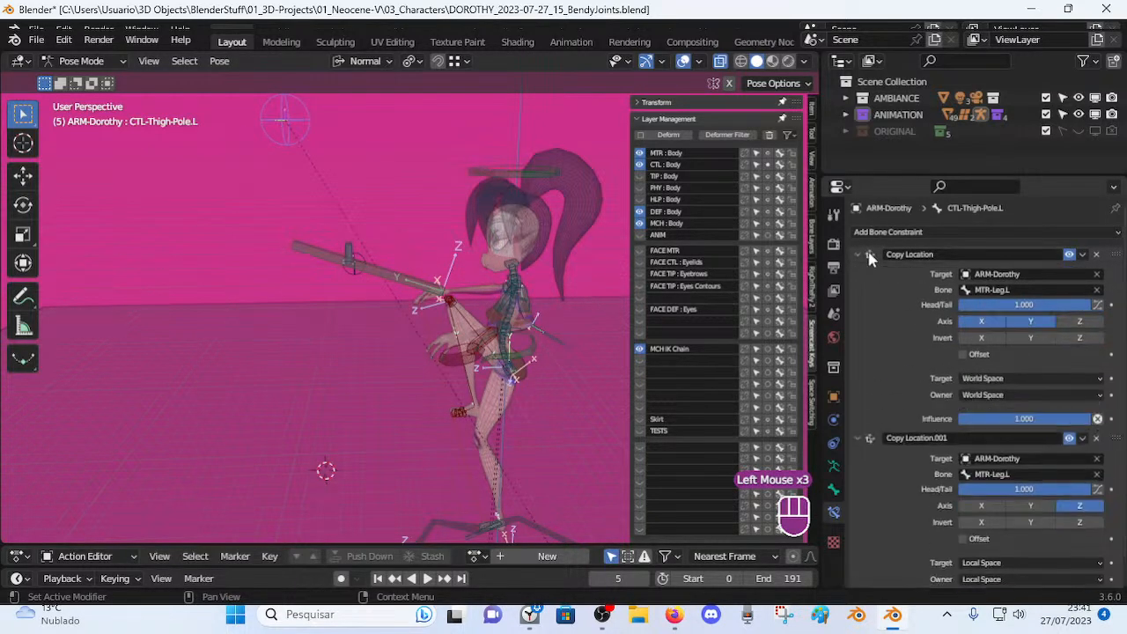
{"action": "left_click_drag", "start_coordinate": [1024, 304], "coordinate": [1091, 308]}
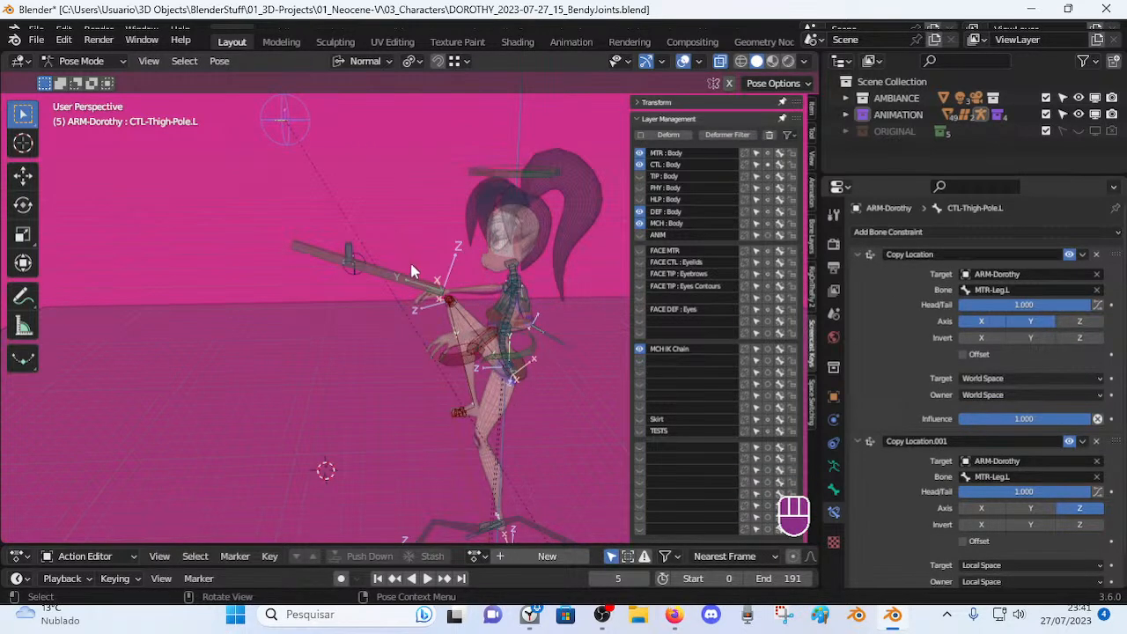
Clear the pose transforms of all bones in the Dorothy rig.
{"action": "left_click", "coordinate": [421, 295]}
{"action": "key", "text": "q"}
{"action": "key", "text": "alt+q"}
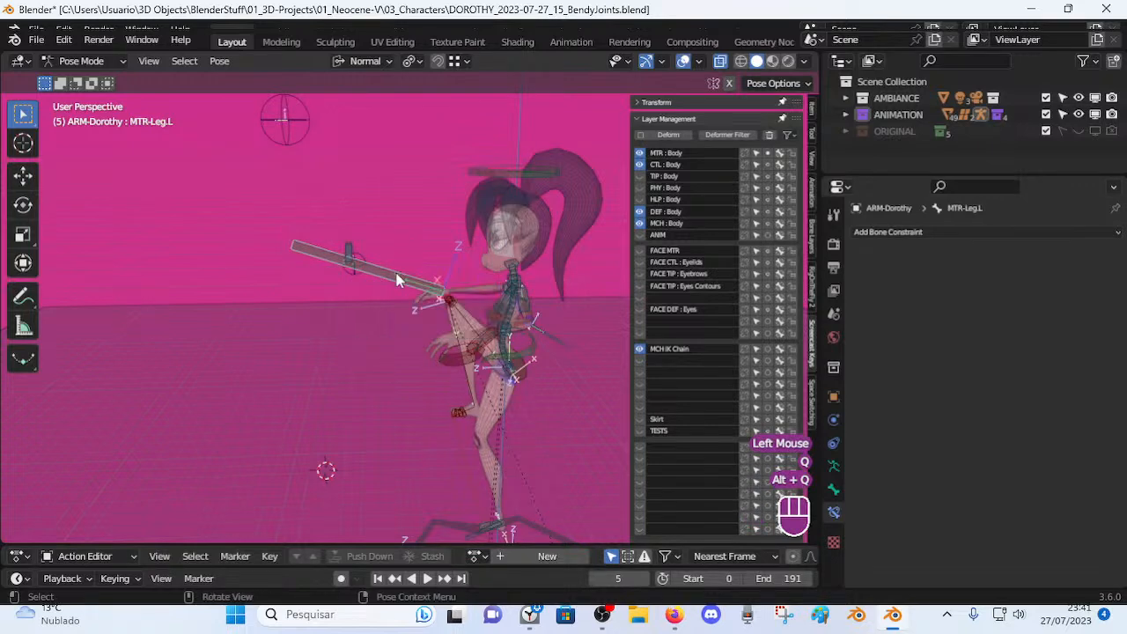
{"action": "key", "text": "a"}
{"action": "key", "text": "alt+q"}
Raise MTR-Leg.L to lift the left knee and rotate it about X so that its far end tilts steeply upward.
{"action": "left_click", "coordinate": [437, 459]}
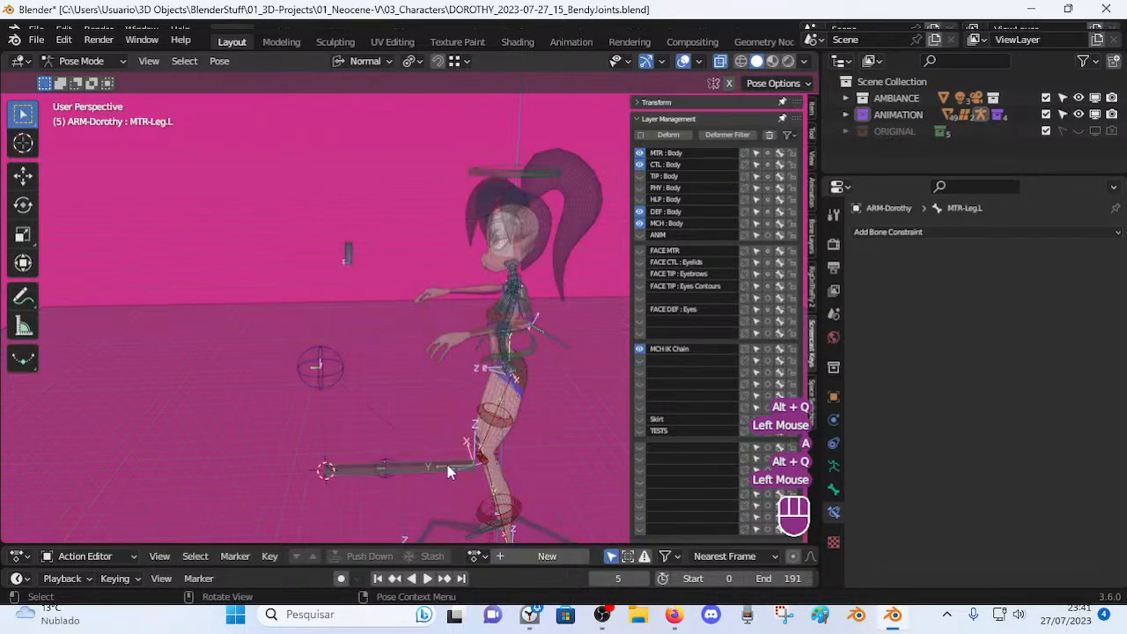
{"action": "middle_click_drag", "start_coordinate": [438, 467], "coordinate": [406, 421]}
{"action": "key", "text": "g"}
{"action": "left_click", "coordinate": [370, 341]}
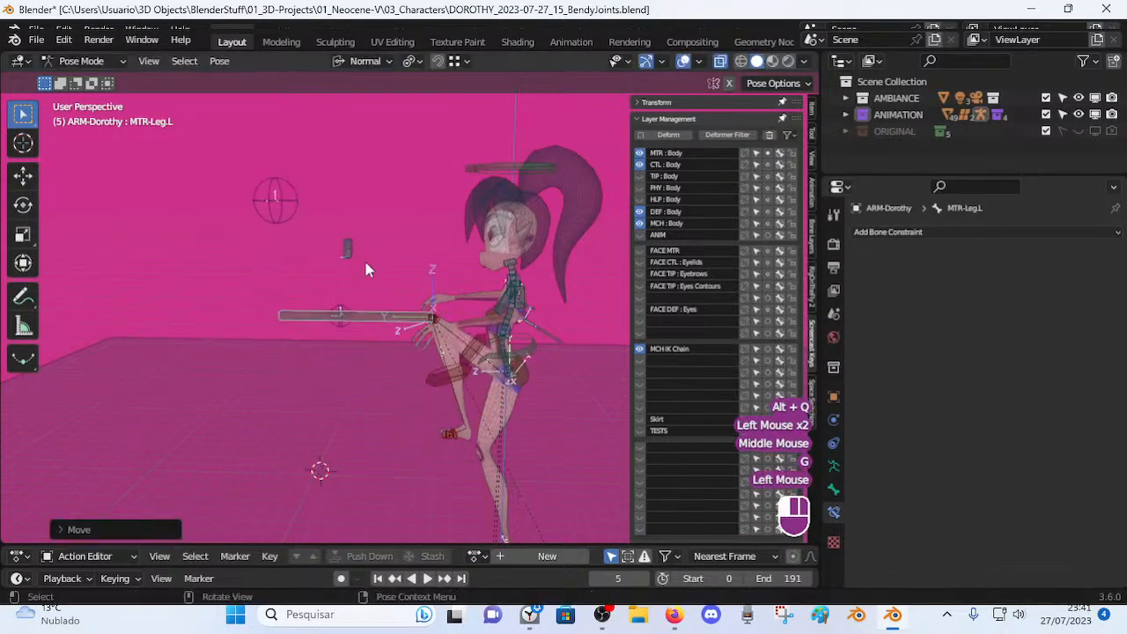
{"action": "key", "text": "r"}
{"action": "key", "text": "x"}
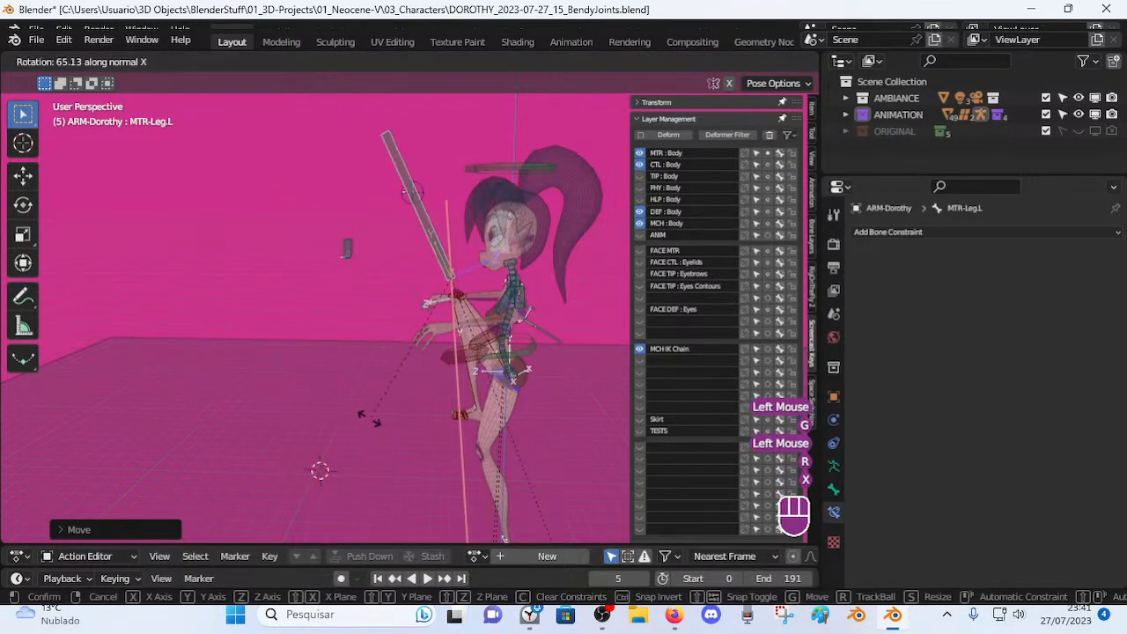
{"action": "left_click", "coordinate": [337, 416]}
{"action": "key", "text": "r"}
{"action": "key", "text": "x"}
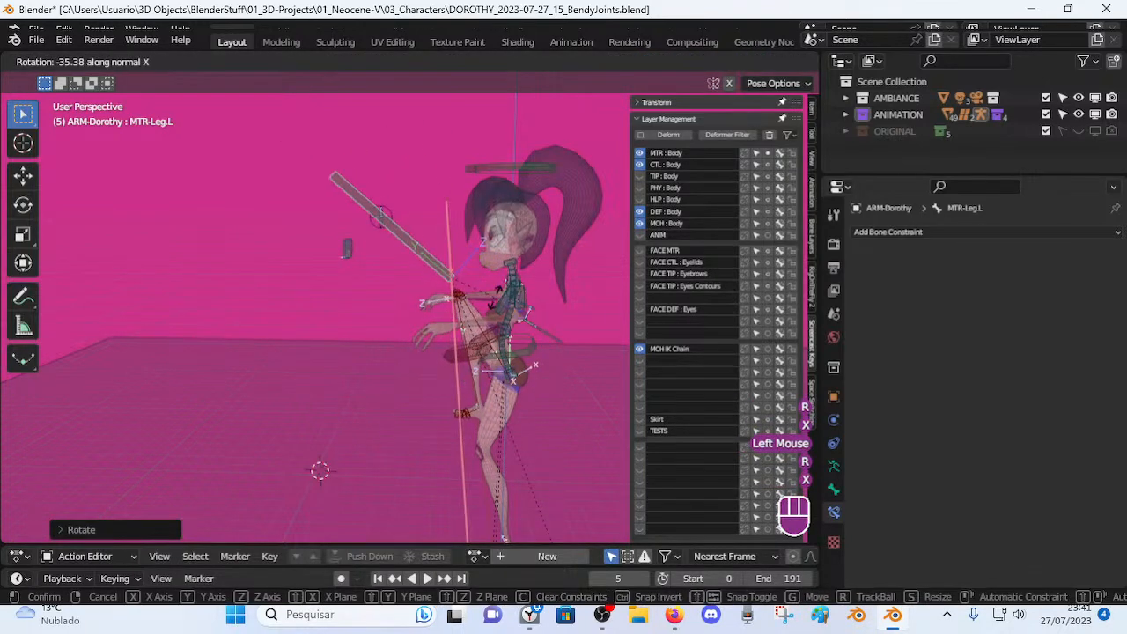
{"action": "left_click", "coordinate": [418, 378]}
Move MTR-Leg.L lower and farther forward and readjust its rotation about X.
{"action": "key", "text": "g"}
{"action": "left_click", "coordinate": [418, 373]}
{"action": "key", "text": "r"}
{"action": "key", "text": "x"}
{"action": "left_click", "coordinate": [414, 370]}
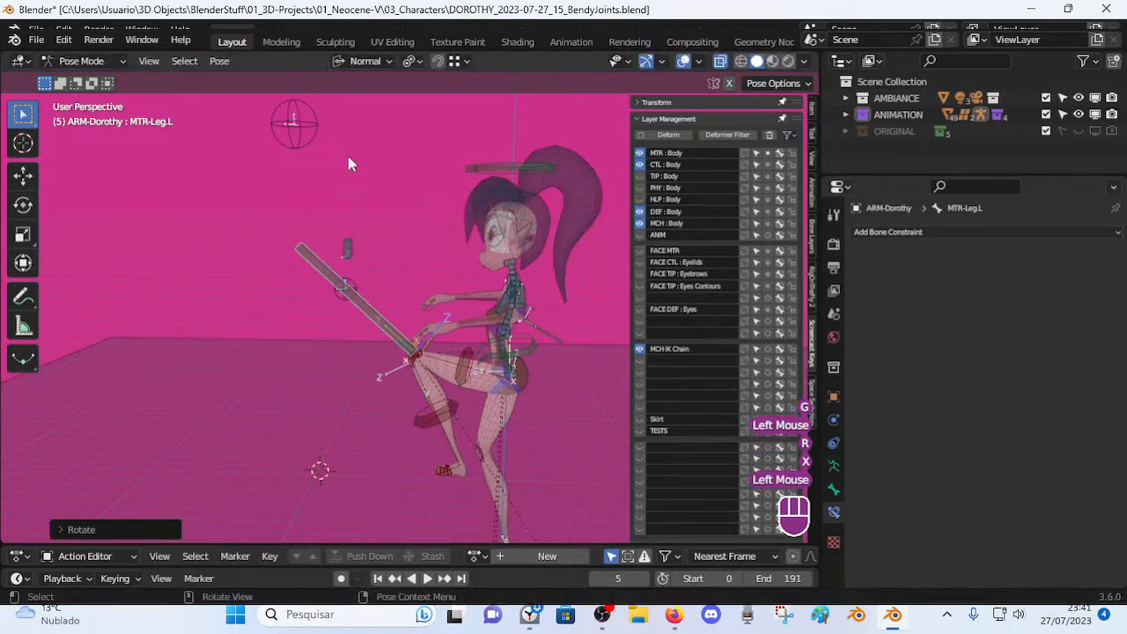
Try to move CTL-Thigh-Pole.L, and set the influence of its second Copy Location constraint to 0.756.
{"action": "left_click", "coordinate": [318, 135]}
{"action": "key", "text": "g"}
{"action": "left_click", "coordinate": [360, 151]}
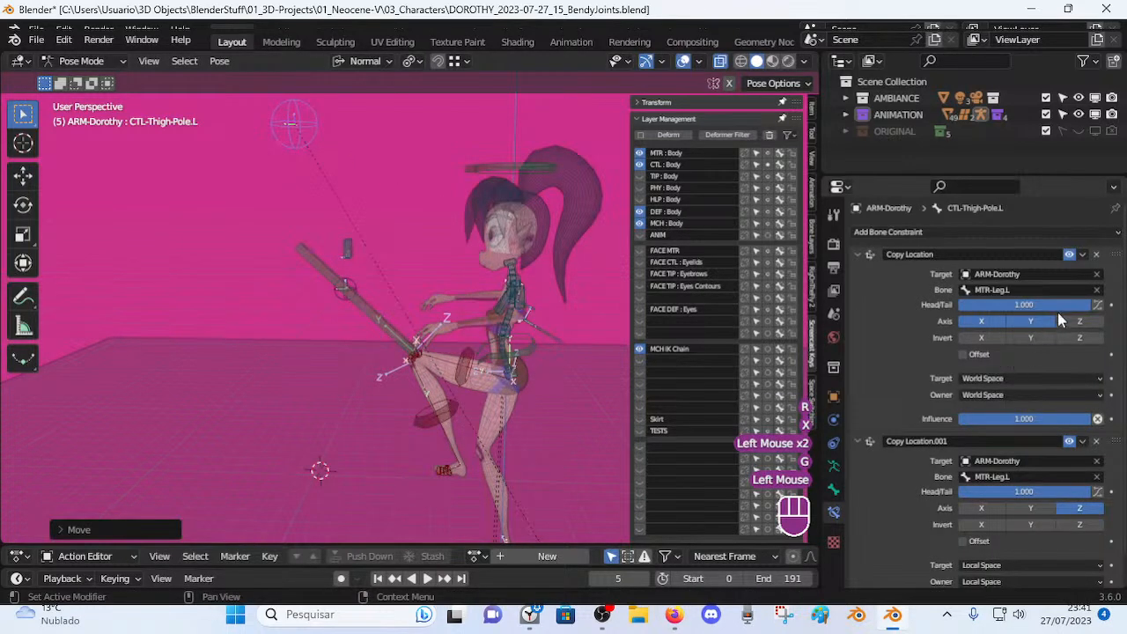
{"action": "left_click", "coordinate": [871, 255]}
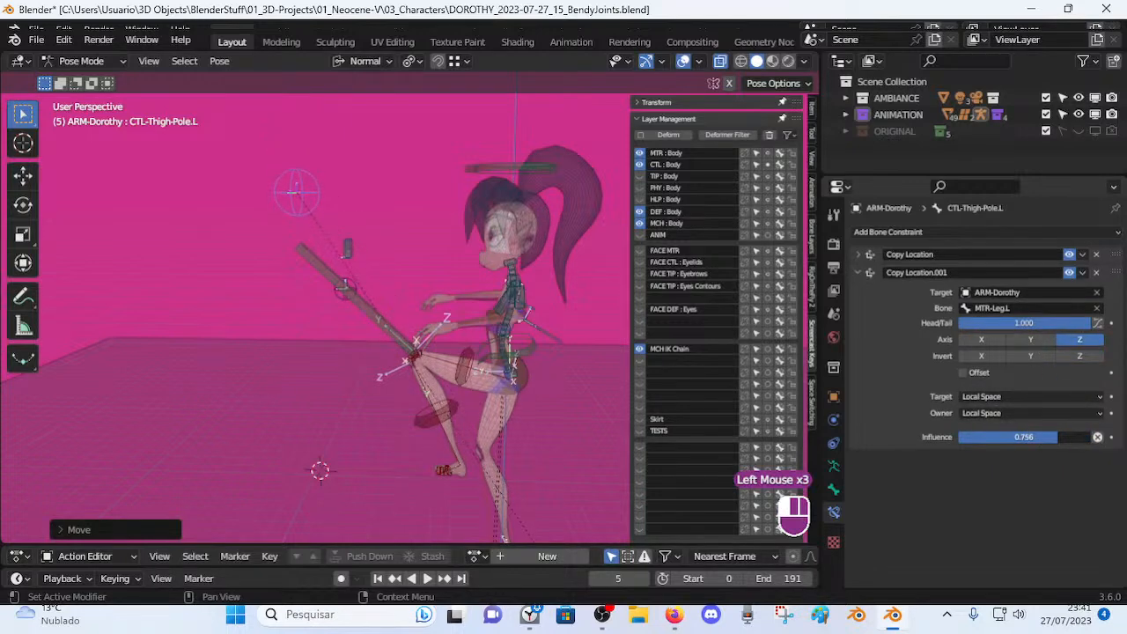
Reset the location and rotation of every pose bone.
{"action": "left_click", "coordinate": [431, 341]}
{"action": "key", "text": "a"}
{"action": "key", "text": "alt+q"}
{"action": "key", "text": "alt+q"}
Lift the left knee with MTR-Leg.L and rotate the bone about X to tilt its far end upward.
{"action": "left_click", "coordinate": [390, 359]}
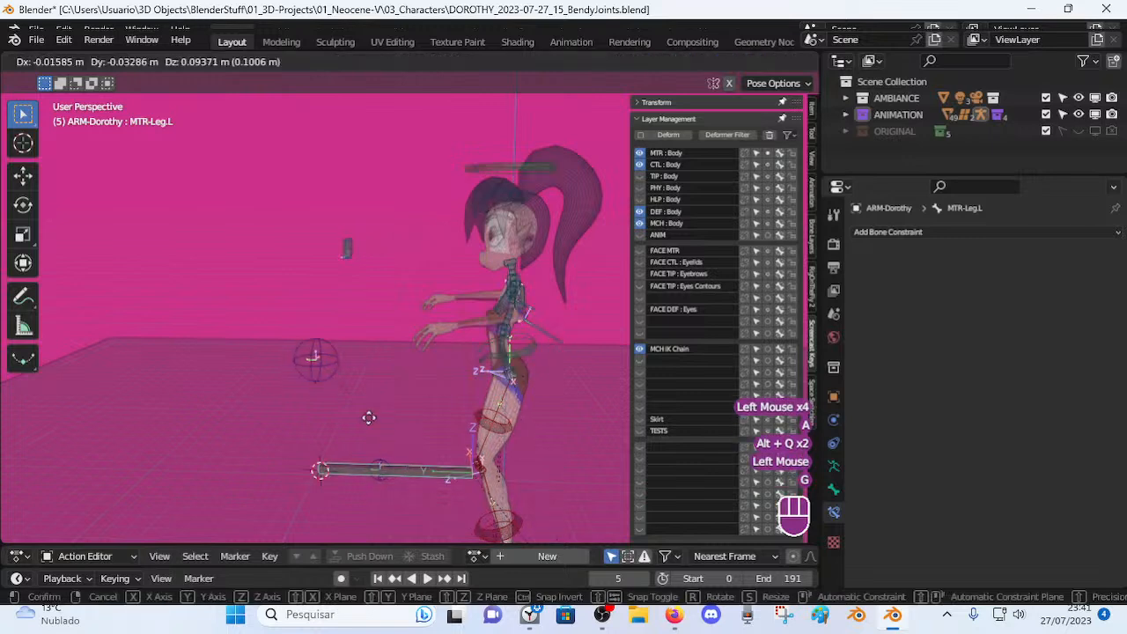
{"action": "key", "text": "g"}
{"action": "left_click", "coordinate": [358, 331]}
{"action": "middle_click_drag", "start_coordinate": [414, 351], "coordinate": [449, 359]}
{"action": "key", "text": "g"}
{"action": "left_click", "coordinate": [488, 327]}
{"action": "key", "text": "r"}
{"action": "key", "text": "x"}
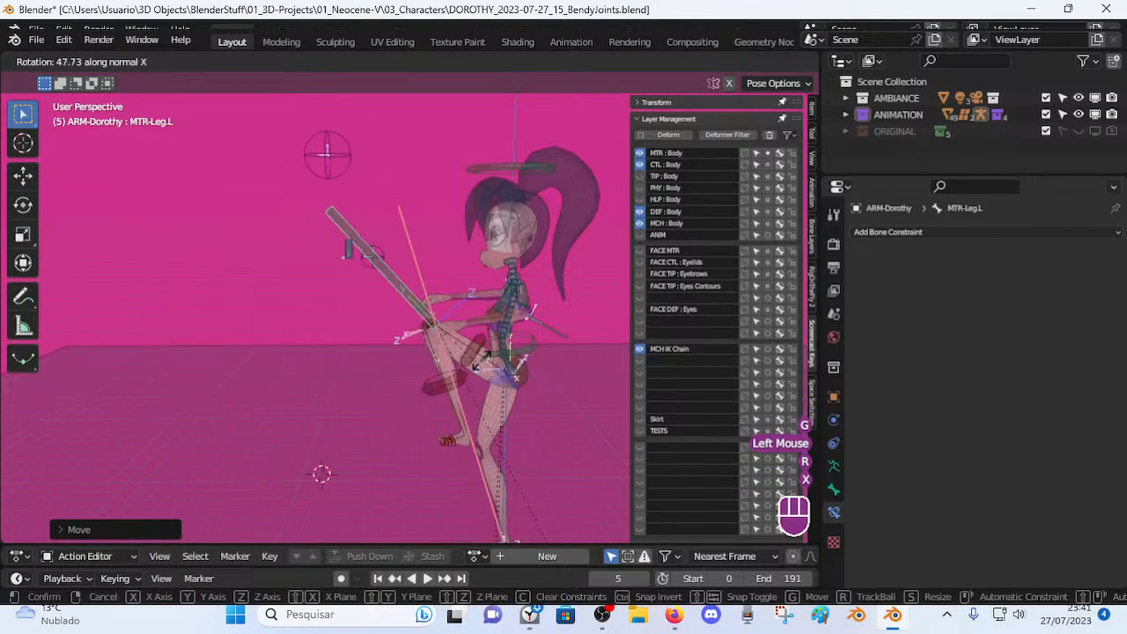
{"action": "left_click", "coordinate": [497, 361]}
Shift MTR-Leg.L slightly and fine-tune its rotation about X.
{"action": "key", "text": "g"}
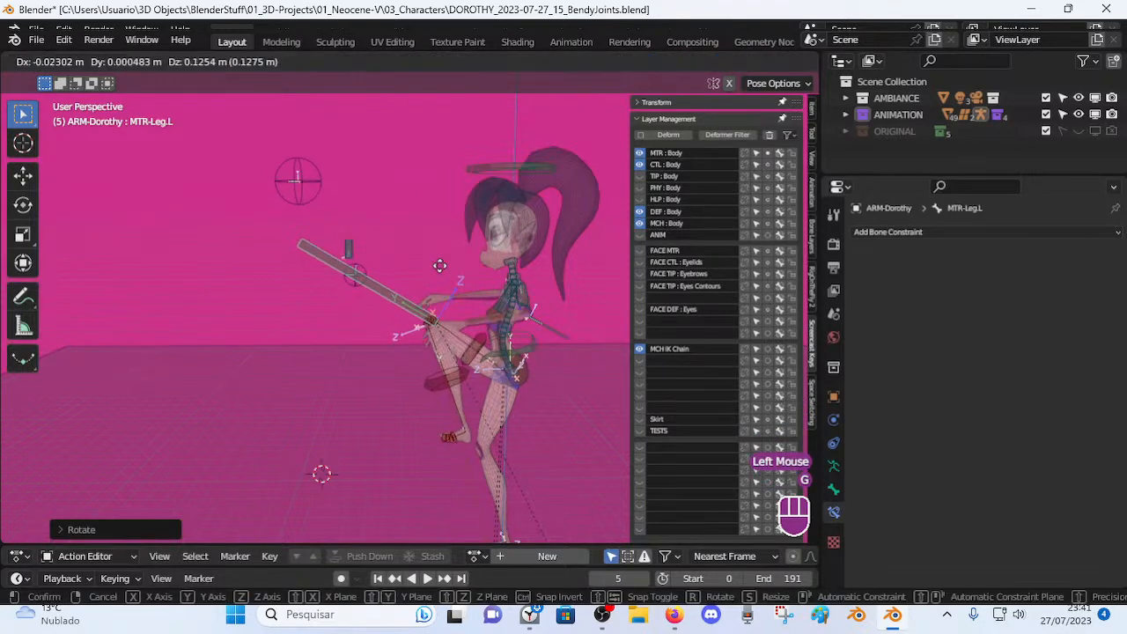
{"action": "left_click", "coordinate": [435, 260]}
{"action": "key", "text": "r"}
{"action": "key", "text": "x"}
{"action": "left_click", "coordinate": [267, 162]}
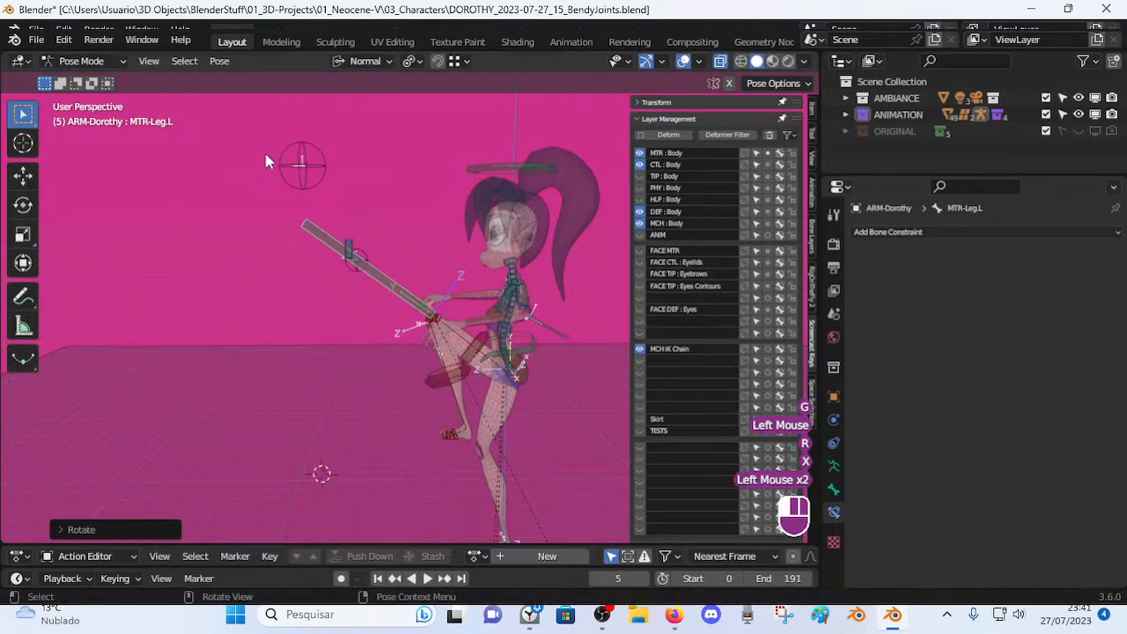
Try to move CTL-Thigh-Pole.L away from its constrained position.
{"action": "left_click", "coordinate": [301, 163]}
{"action": "key", "text": "g"}
{"action": "key", "text": "g"}
{"action": "left_click", "coordinate": [514, 139]}
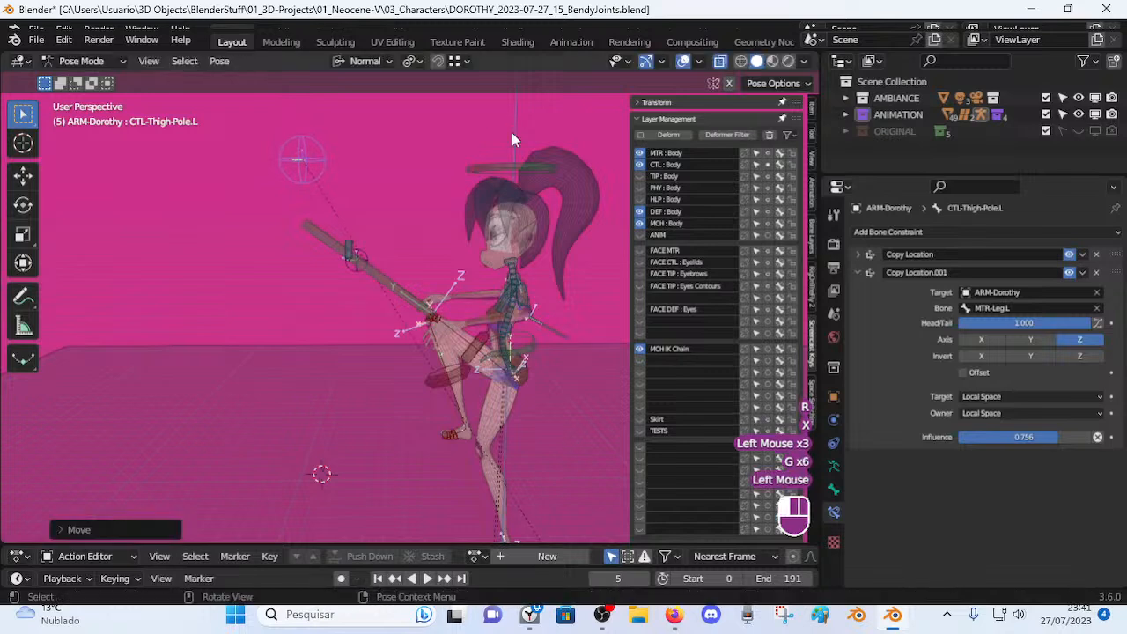
Clear the pose transforms of all bones and disable CTL-Thigh-Pole.L's second Copy Location constraint.
{"action": "key", "text": "a"}
{"action": "key", "text": "a"}
{"action": "key", "text": "alt+q"}
{"action": "key", "text": "a"}
{"action": "key", "text": "alt+q"}
{"action": "key", "text": "alt+q"}
{"action": "left_click", "coordinate": [342, 361]}
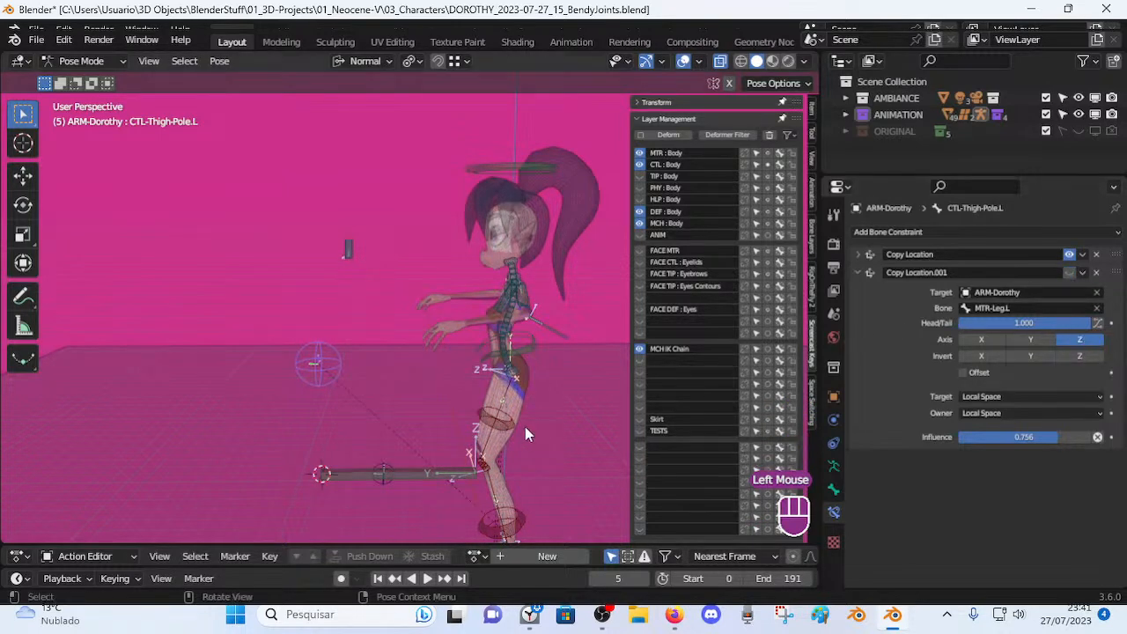
Return every bone to its rest pose and raise MTR-Leg.L about 2 m.
{"action": "key", "text": "a"}
{"action": "key", "text": "alt+q"}
{"action": "key", "text": "alt+q"}
{"action": "left_click", "coordinate": [431, 478]}
{"action": "key", "text": "g"}
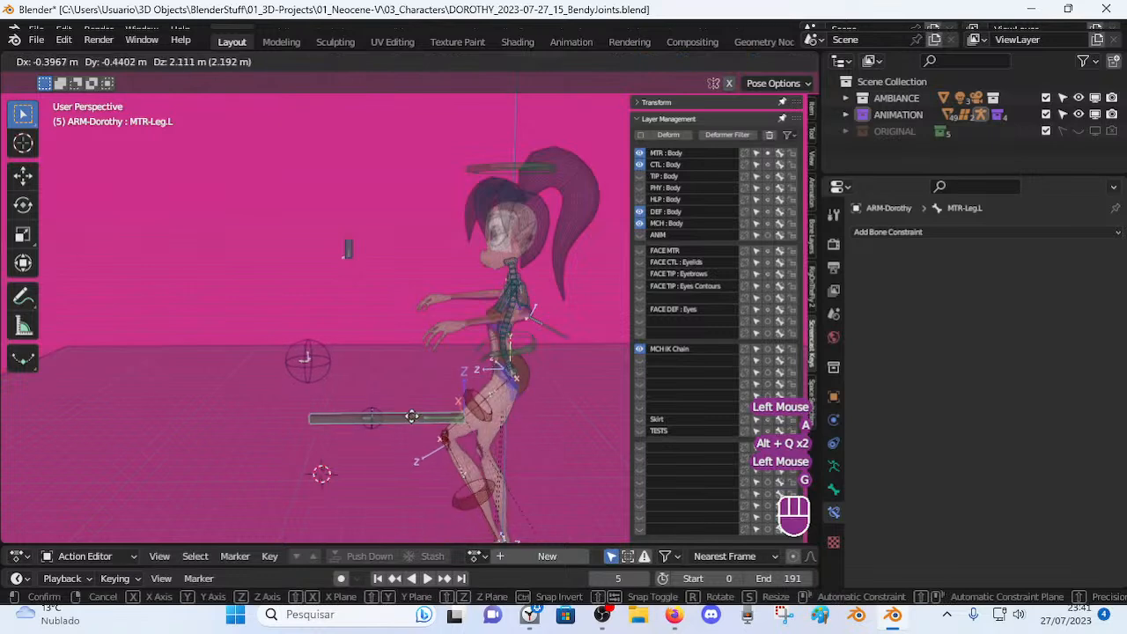
{"action": "left_click", "coordinate": [405, 422]}
In Edit Mode, parent CTL-Thigh-Pole.L to MTR-Leg.L keeping its offset, and return to Pose Mode.
{"action": "key", "text": "Tab"}
{"action": "middle_click_drag", "start_coordinate": [350, 387], "coordinate": [392, 402]}
{"action": "left_click", "coordinate": [319, 377]}
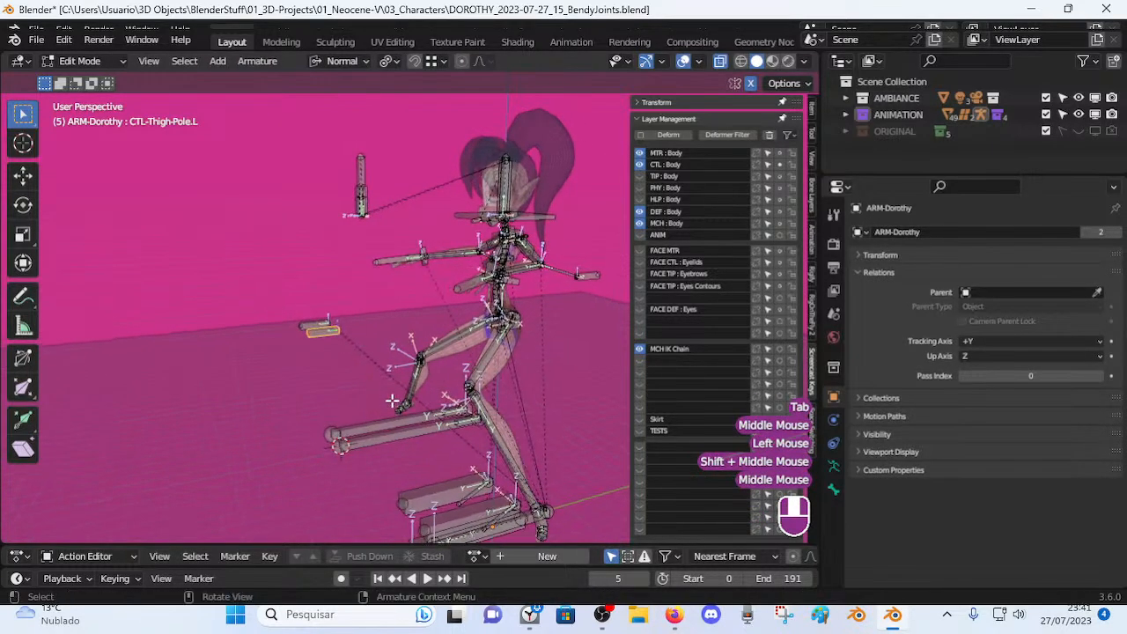
{"action": "left_click", "coordinate": [418, 427], "text": "shift"}
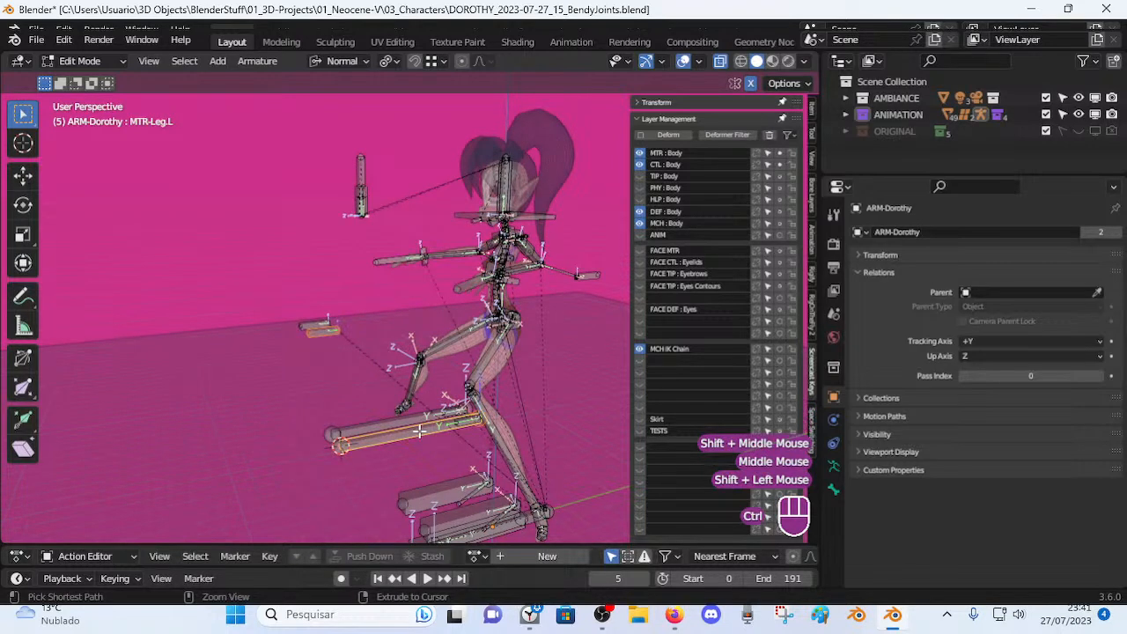
{"action": "key", "text": "ctrl+p"}
{"action": "left_click", "coordinate": [420, 431]}
{"action": "key", "text": "ctrl+Tab"}
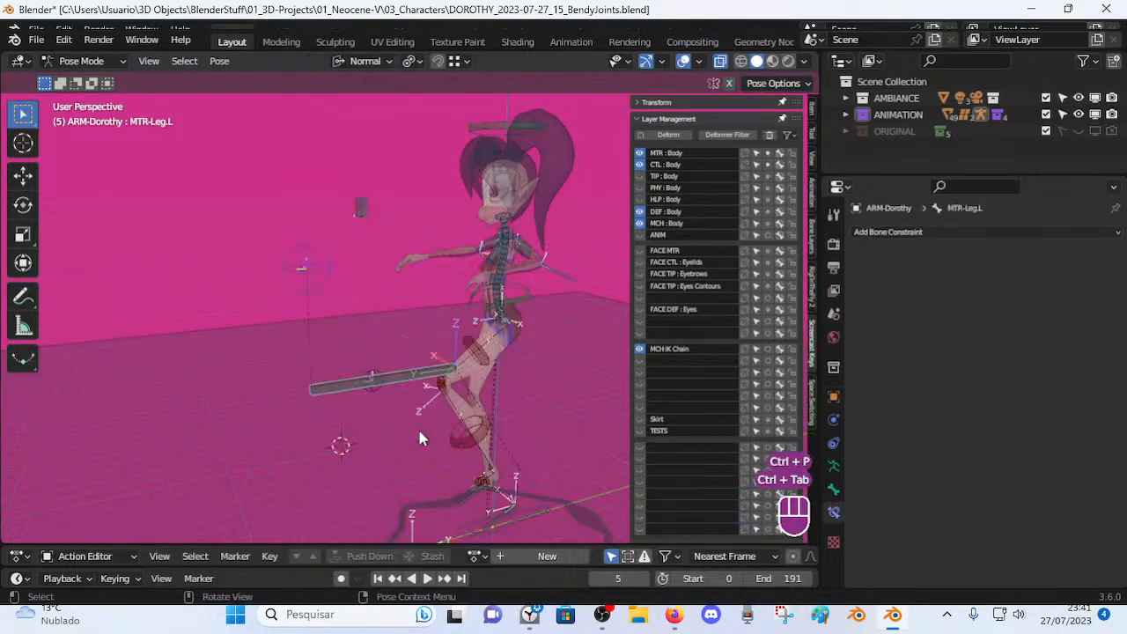
Raise MTR-Leg.L to about hip height and rotate it about Z.
{"action": "left_click", "coordinate": [396, 383]}
{"action": "middle_click_drag", "start_coordinate": [396, 384], "coordinate": [458, 393]}
{"action": "key", "text": "g"}
{"action": "left_click", "coordinate": [463, 299]}
{"action": "key", "text": "r"}
{"action": "key", "text": "z"}
{"action": "left_click", "coordinate": [306, 211]}
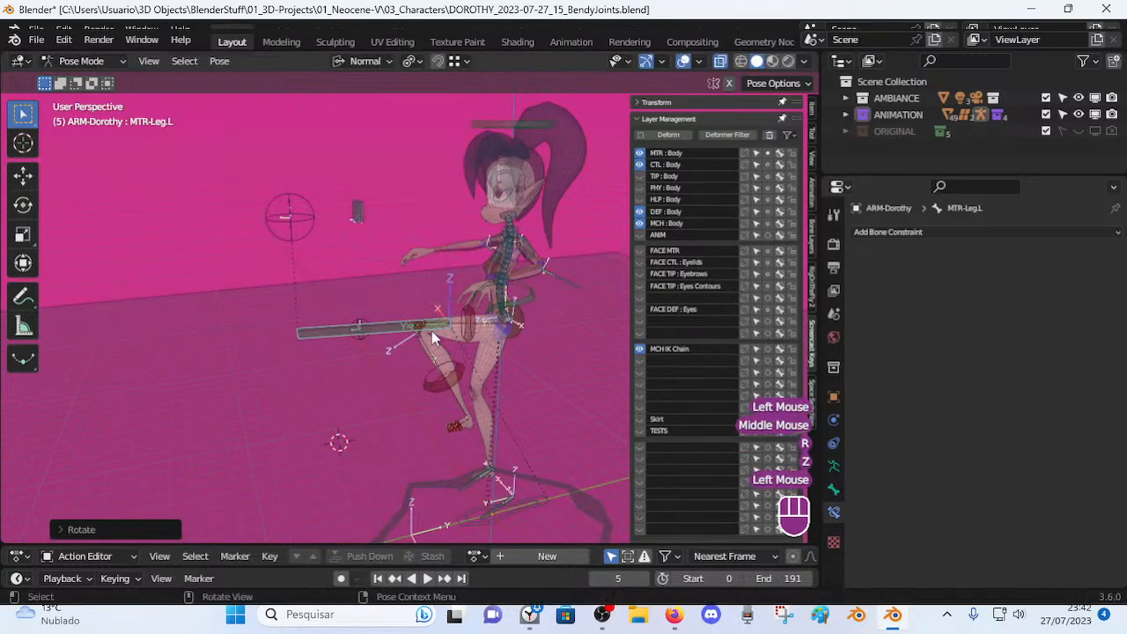
Move CTL-Thigh-Pole.L upward, farther above the end of MTR-Leg.L.
{"action": "left_click", "coordinate": [307, 211]}
{"action": "key", "text": "g"}
{"action": "key", "text": "Escape"}
{"action": "middle_click_drag", "start_coordinate": [502, 322], "coordinate": [495, 315]}
{"action": "key", "text": "g"}
{"action": "left_click", "coordinate": [458, 273]}
Reposition MTR-Leg.L and rotate it about X so that its far end tilts upward.
{"action": "left_click", "coordinate": [401, 339]}
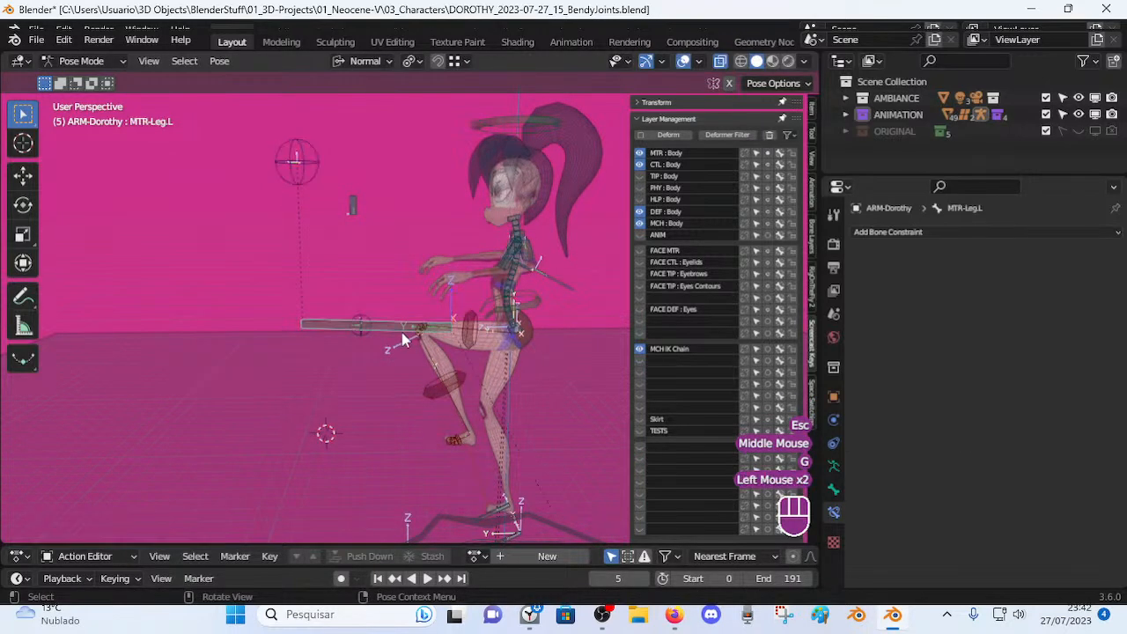
{"action": "key", "text": "g"}
{"action": "left_click", "coordinate": [413, 316]}
{"action": "key", "text": "r"}
{"action": "key", "text": "x"}
{"action": "left_click", "coordinate": [521, 370]}
{"action": "key", "text": "g"}
{"action": "left_click", "coordinate": [474, 341]}
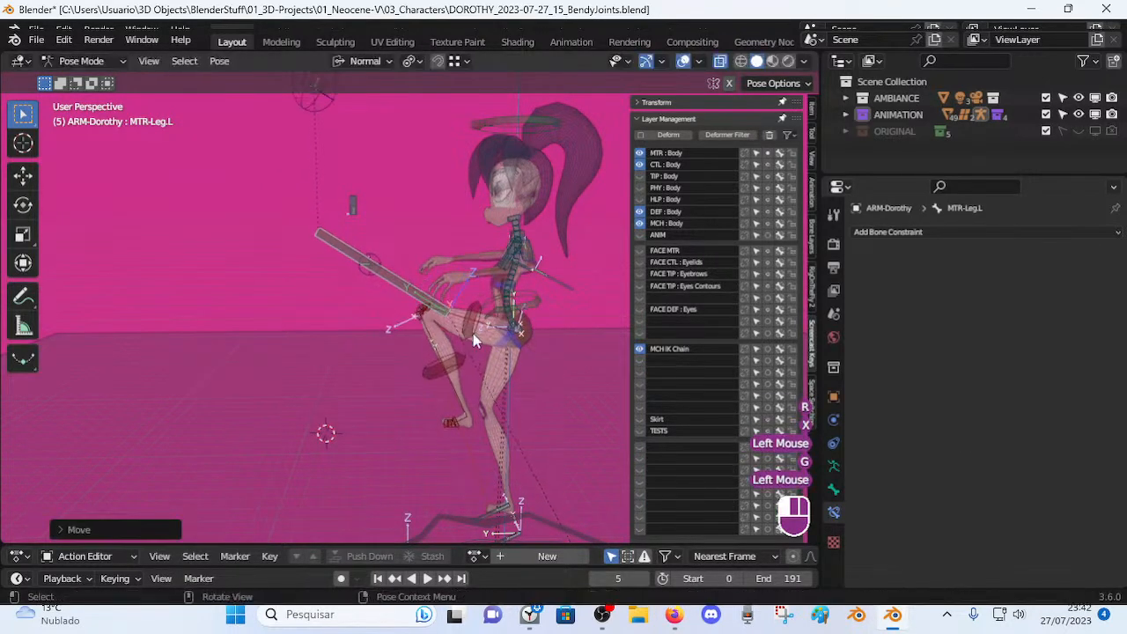
Move CTL-Thigh-Pole.L freely above the raised leg to test its control of the knee.
{"action": "middle_click_drag", "start_coordinate": [361, 183], "coordinate": [335, 226], "text": "shift"}
{"action": "left_click", "coordinate": [302, 134]}
{"action": "key", "text": "g"}
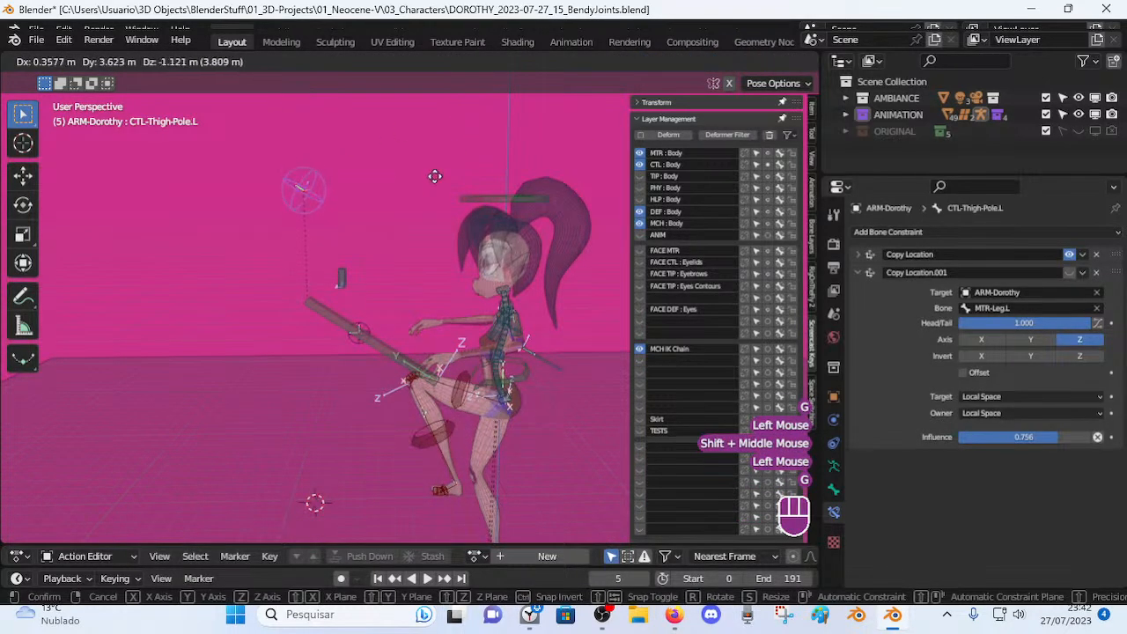
{"action": "left_click", "coordinate": [380, 202]}
{"action": "key", "text": "g"}
{"action": "left_click", "coordinate": [378, 267]}
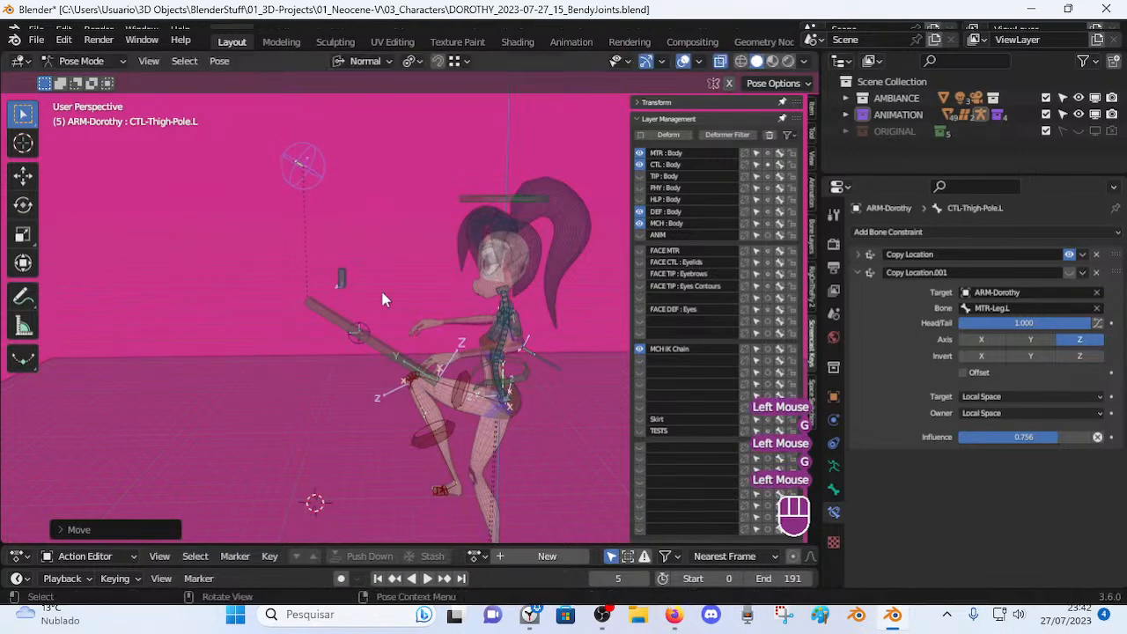
Rotate MTR-Leg.L about X to lower its far end slightly.
{"action": "left_click", "coordinate": [390, 352]}
{"action": "key", "text": "r"}
{"action": "key", "text": "x"}
{"action": "left_click", "coordinate": [317, 157]}
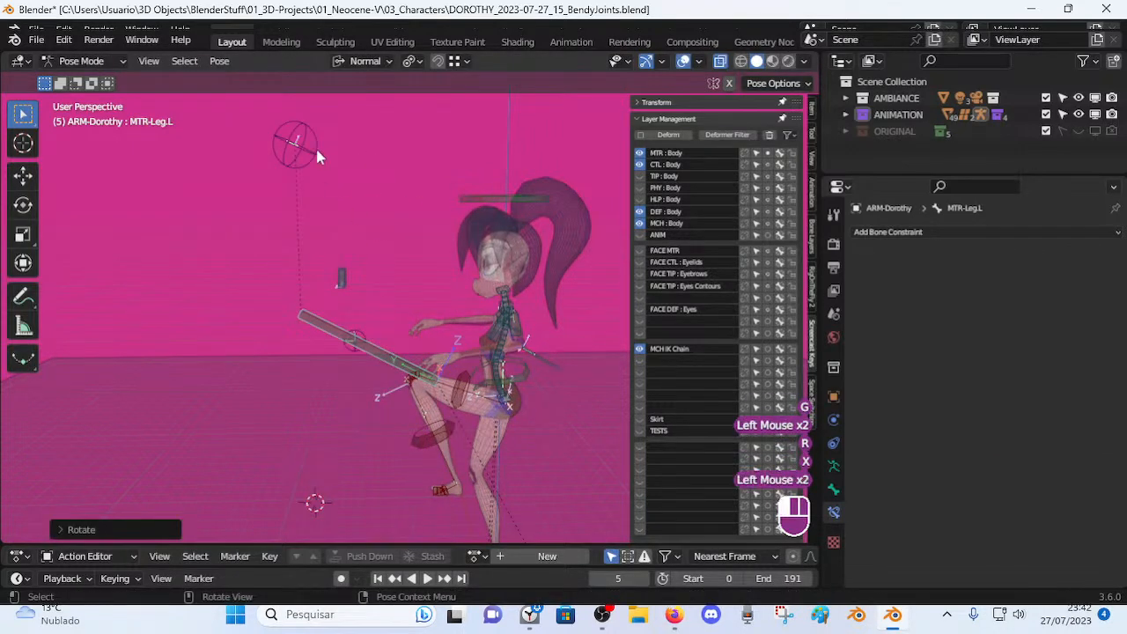
Move CTL-Thigh-Pole.L around again to test how it behaves with the leg tilted.
{"action": "left_click", "coordinate": [316, 153]}
{"action": "key", "text": "g"}
{"action": "left_click", "coordinate": [363, 179]}
{"action": "middle_click_drag", "start_coordinate": [364, 223], "coordinate": [349, 276], "text": "shift"}
{"action": "key", "text": "g"}
{"action": "left_click", "coordinate": [401, 216]}
{"action": "key", "text": "g"}
{"action": "left_click", "coordinate": [373, 259]}
Delete the second Copy Location constraint from CTL-Thigh-Pole.L.
{"action": "left_click", "coordinate": [368, 401]}
{"action": "middle_click_drag", "start_coordinate": [380, 407], "coordinate": [352, 369]}
{"action": "left_click", "coordinate": [285, 172]}
{"action": "left_click", "coordinate": [299, 363]}
{"action": "left_click", "coordinate": [291, 167]}
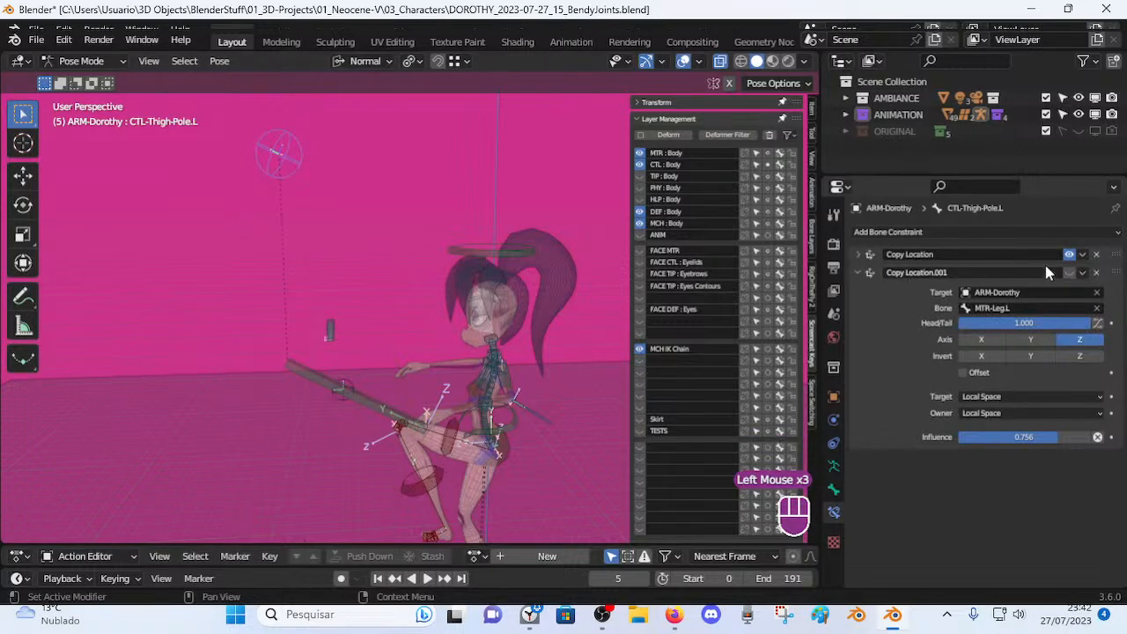
{"action": "left_click", "coordinate": [1096, 273]}
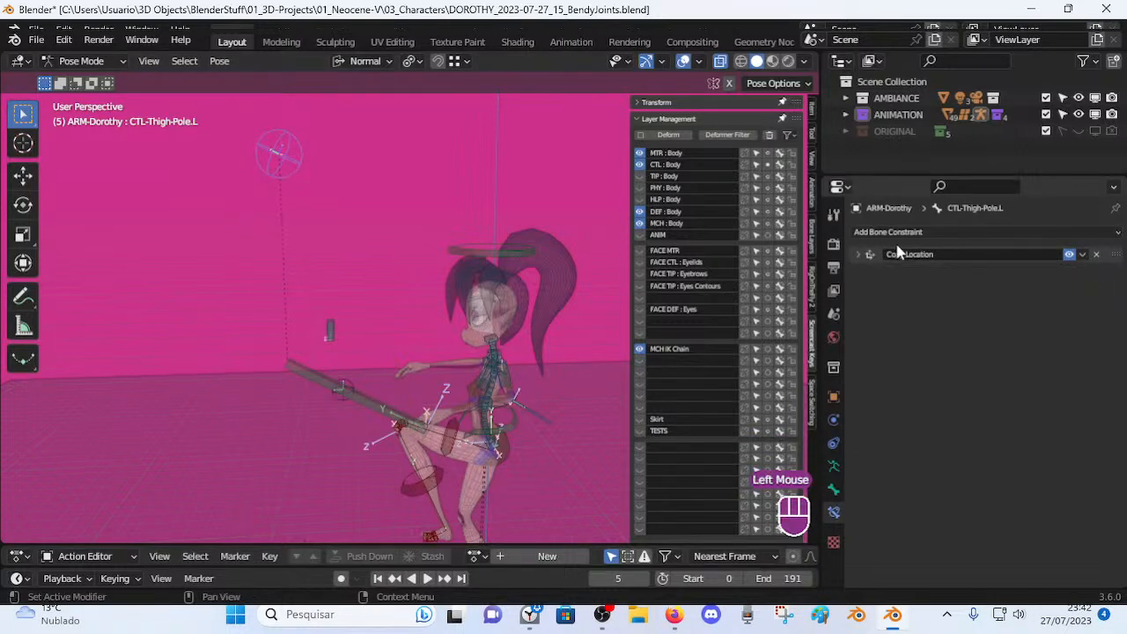
Set both Target and Owner of CTL-Thigh-Pole.L's remaining Copy Location constraint to Local Space.
{"action": "left_click", "coordinate": [865, 256]}
{"action": "left_click", "coordinate": [981, 378]}
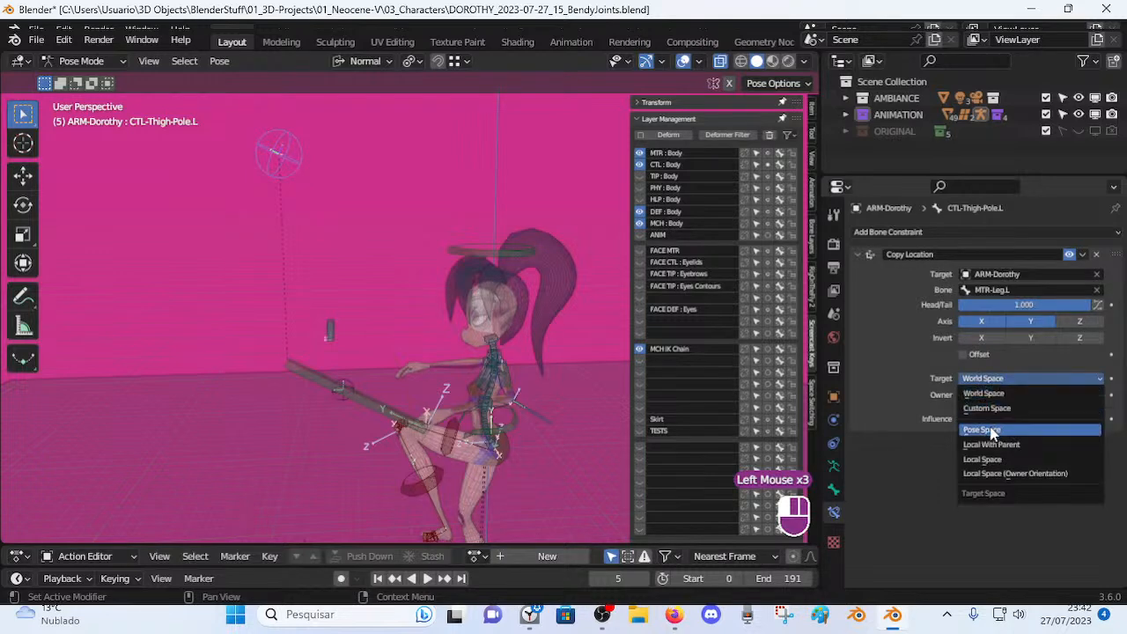
{"action": "left_click", "coordinate": [992, 459]}
{"action": "left_click", "coordinate": [985, 394]}
{"action": "left_click", "coordinate": [988, 396]}
{"action": "left_click", "coordinate": [984, 476]}
Move CTL-Thigh-Pole.L to test the constraint in Local Space.
{"action": "scroll", "coordinate": [467, 317], "scroll_direction": "down", "scroll_amount": 2}
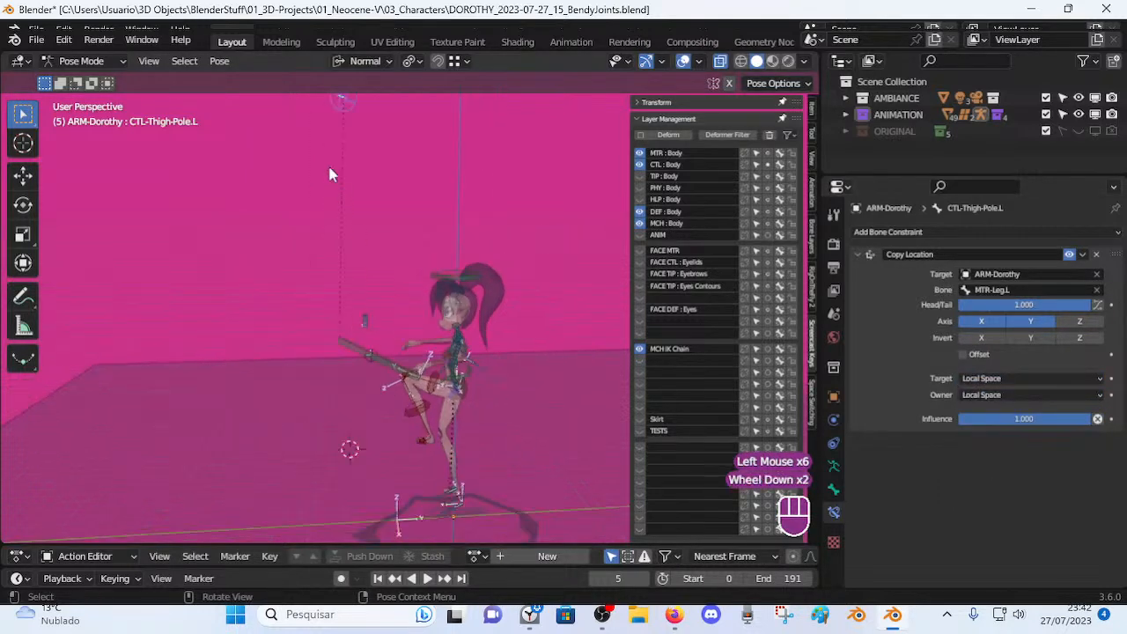
{"action": "middle_click_drag", "start_coordinate": [330, 169], "coordinate": [362, 138], "text": "shift"}
{"action": "left_click", "coordinate": [352, 132]}
{"action": "left_click", "coordinate": [352, 131]}
{"action": "key", "text": "g"}
{"action": "left_click", "coordinate": [353, 220]}
Clear the rotation and location of CTL-Thigh-Pole.L.
{"action": "key", "text": "alt+r"}
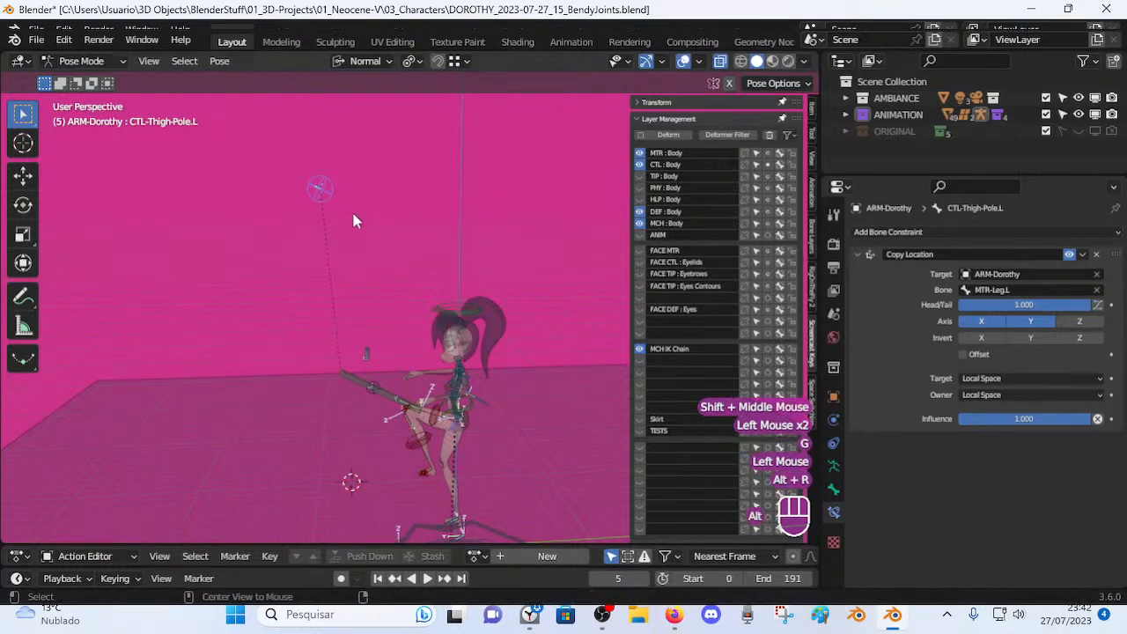
{"action": "key", "text": "alt+q"}
{"action": "key", "text": "alt+q"}
Move CTL-Thigh-Pole.L downward along its normal Z axis.
{"action": "left_click", "coordinate": [291, 264]}
{"action": "key", "text": "g"}
{"action": "key", "text": "z"}
{"action": "left_click", "coordinate": [357, 264]}
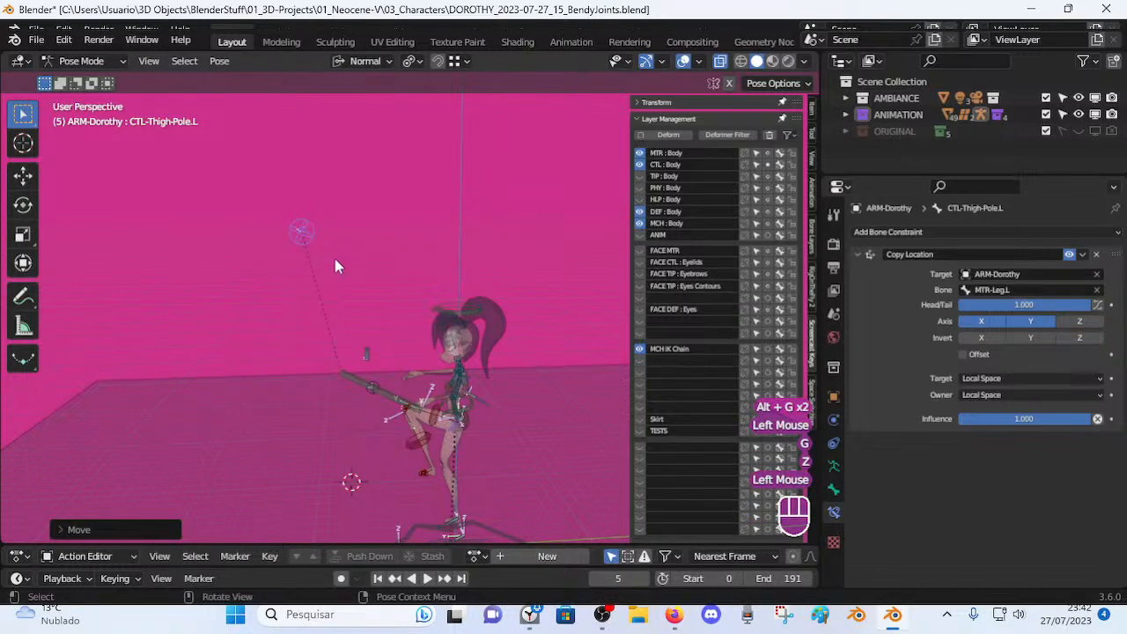
{"action": "key", "text": "g"}
{"action": "key", "text": "z"}
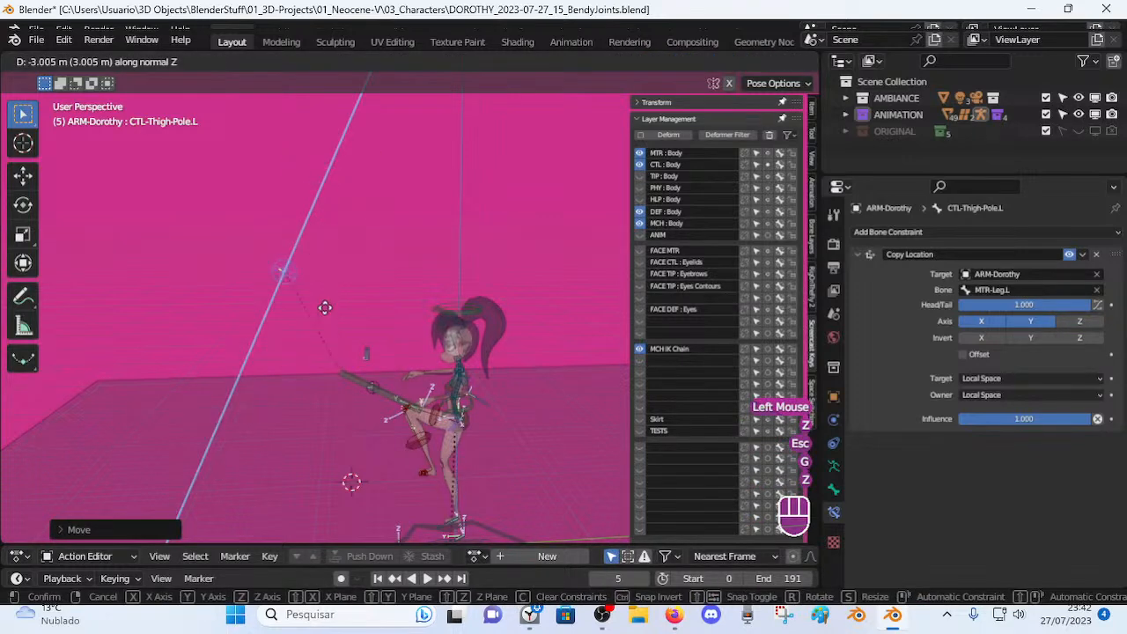
{"action": "left_click", "coordinate": [325, 307]}
Switch the transform orientation to Global and move CTL-Thigh-Pole.L along the global Z axis.
{"action": "left_click", "coordinate": [364, 63]}
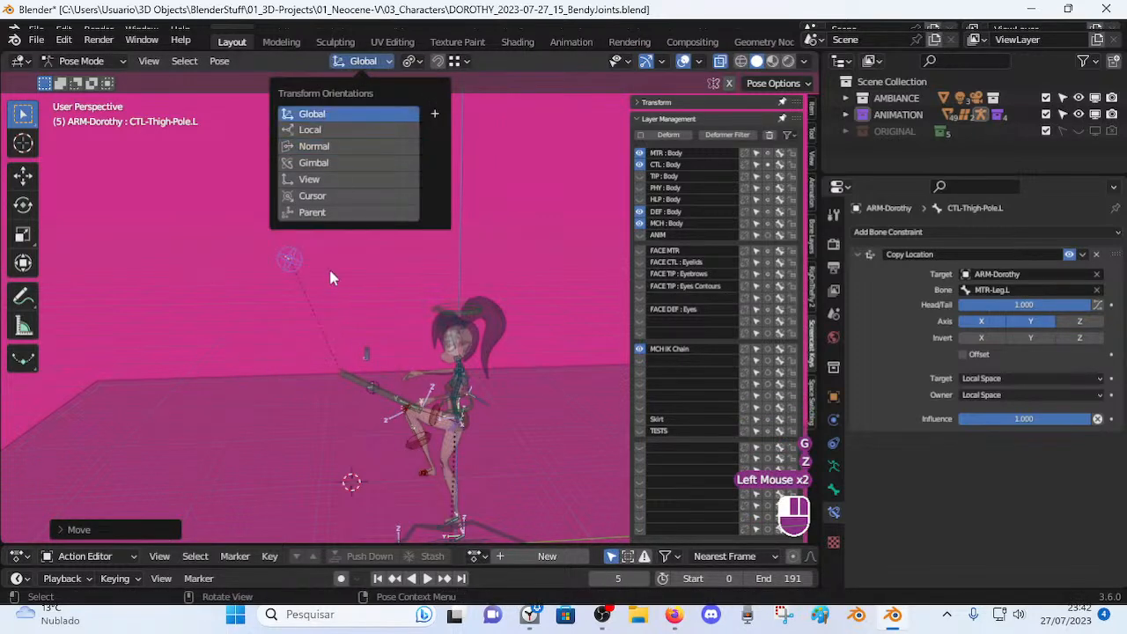
{"action": "key", "text": "g"}
{"action": "key", "text": "z"}
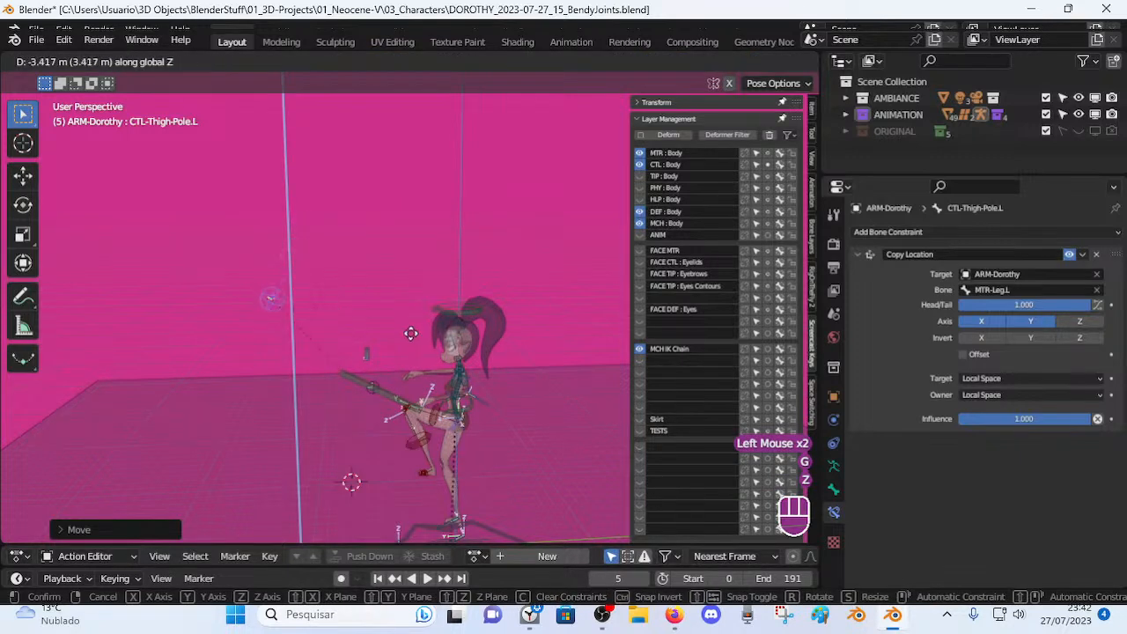
{"action": "left_click", "coordinate": [423, 345]}
Rotate MTR-Leg.L about the global X axis so that its far end tilts farther upward.
{"action": "middle_click_drag", "start_coordinate": [423, 345], "coordinate": [427, 345], "text": "shift"}
{"action": "middle_click_drag", "start_coordinate": [427, 345], "coordinate": [440, 346]}
{"action": "double_click", "coordinate": [440, 348]}
{"action": "key", "text": "r"}
{"action": "key", "text": "x"}
{"action": "double_click", "coordinate": [389, 198]}
Move CTL-Thigh-Pole.L along global Z, leaving it above the far end of MTR-Leg.L.
{"action": "key", "text": "g"}
{"action": "key", "text": "z"}
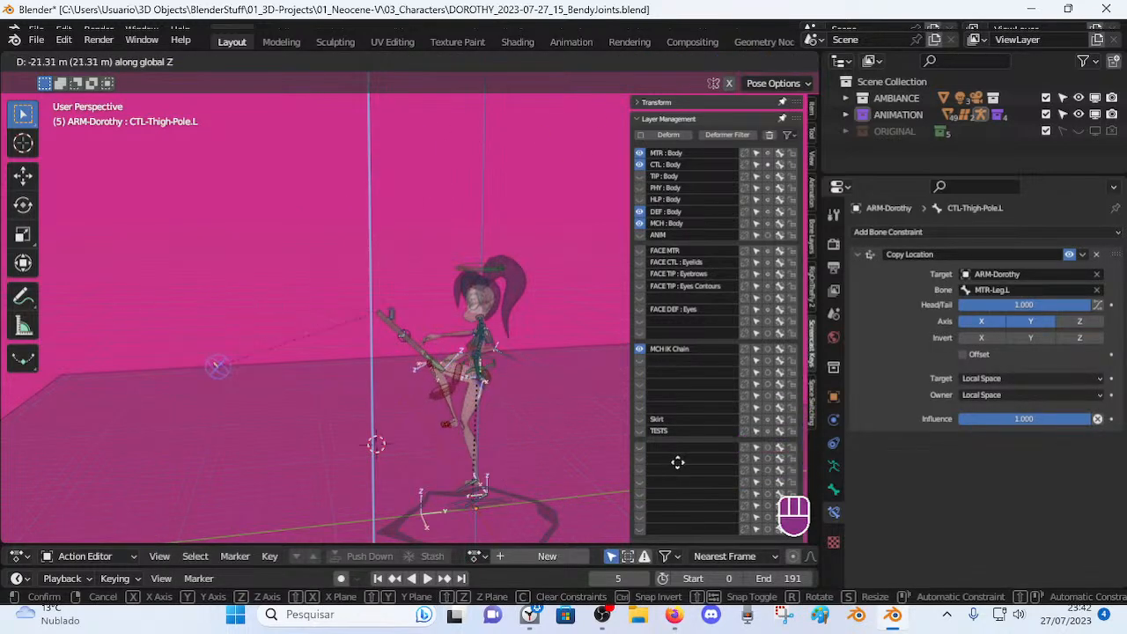
{"action": "left_click", "coordinate": [383, 211]}
{"action": "scroll", "coordinate": [384, 349], "scroll_direction": "up", "scroll_amount": 1}
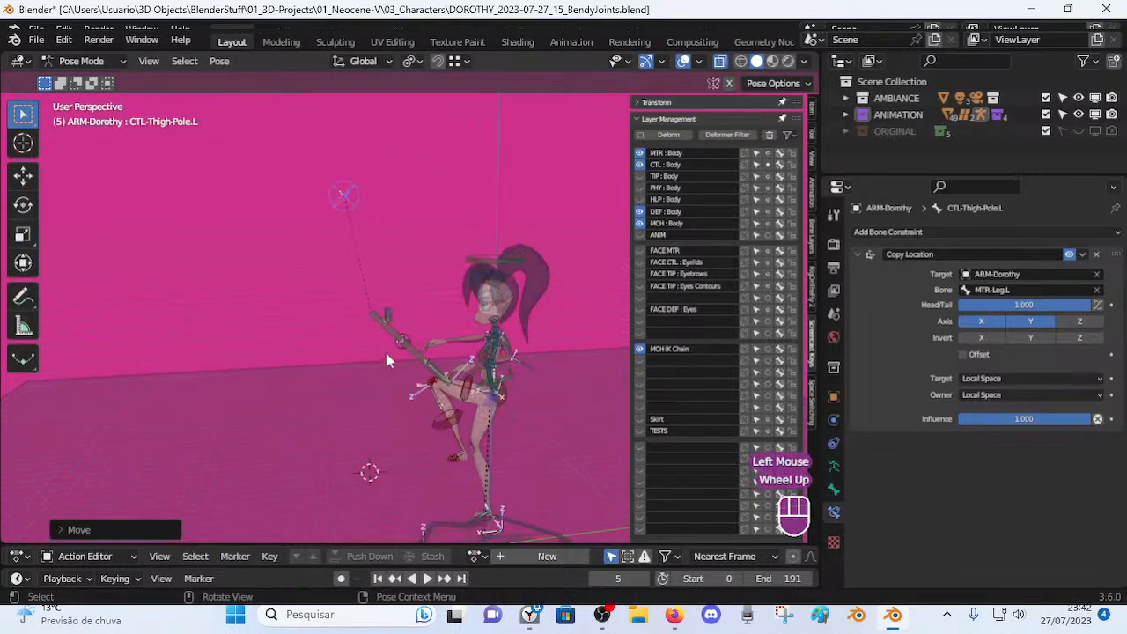
Rotate MTR-Leg.L about the global X axis so that its far end drops slightly.
{"action": "double_click", "coordinate": [430, 369]}
{"action": "key", "text": "r"}
{"action": "key", "text": "x"}
{"action": "left_click", "coordinate": [418, 361]}
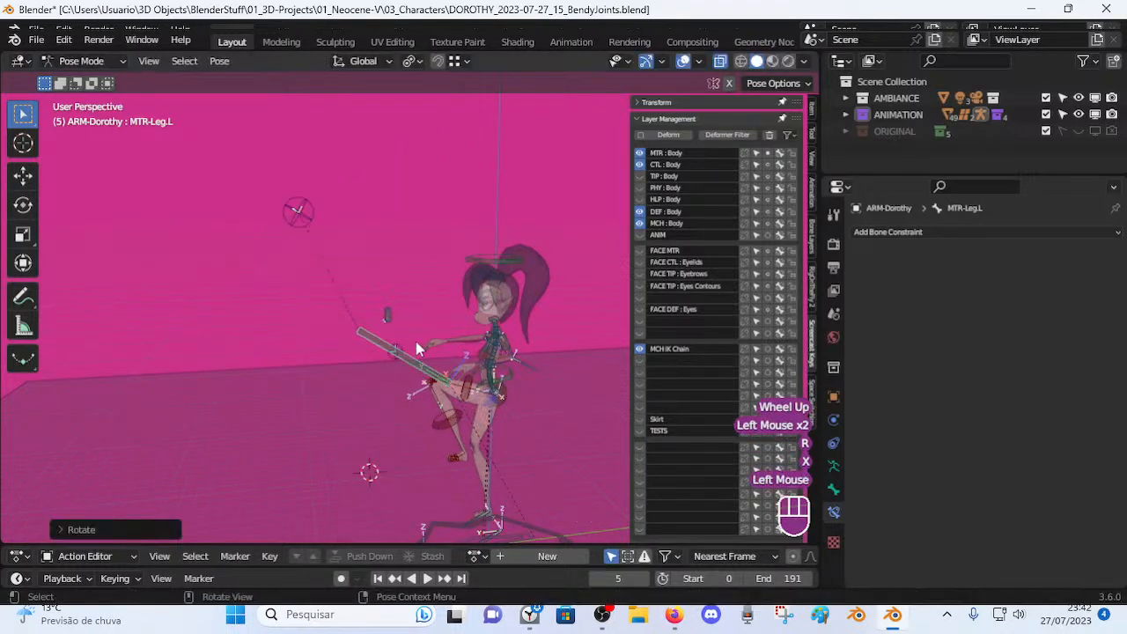
Move CTL-Thigh-Pole.L along the global Z axis.
{"action": "left_click", "coordinate": [308, 211]}
{"action": "key", "text": "g"}
{"action": "key", "text": "z"}
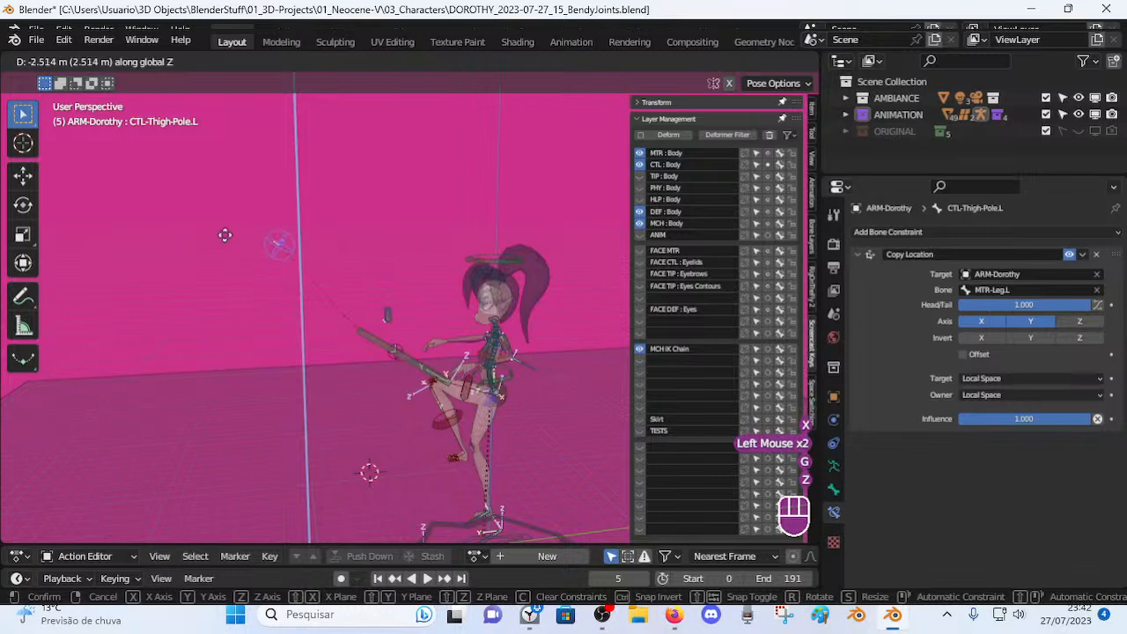
{"action": "left_click", "coordinate": [224, 238]}
Reposition MTR-Leg.L in front of the character with two freehand moves.
{"action": "double_click", "coordinate": [383, 348]}
{"action": "key", "text": "g"}
{"action": "left_click", "coordinate": [327, 363]}
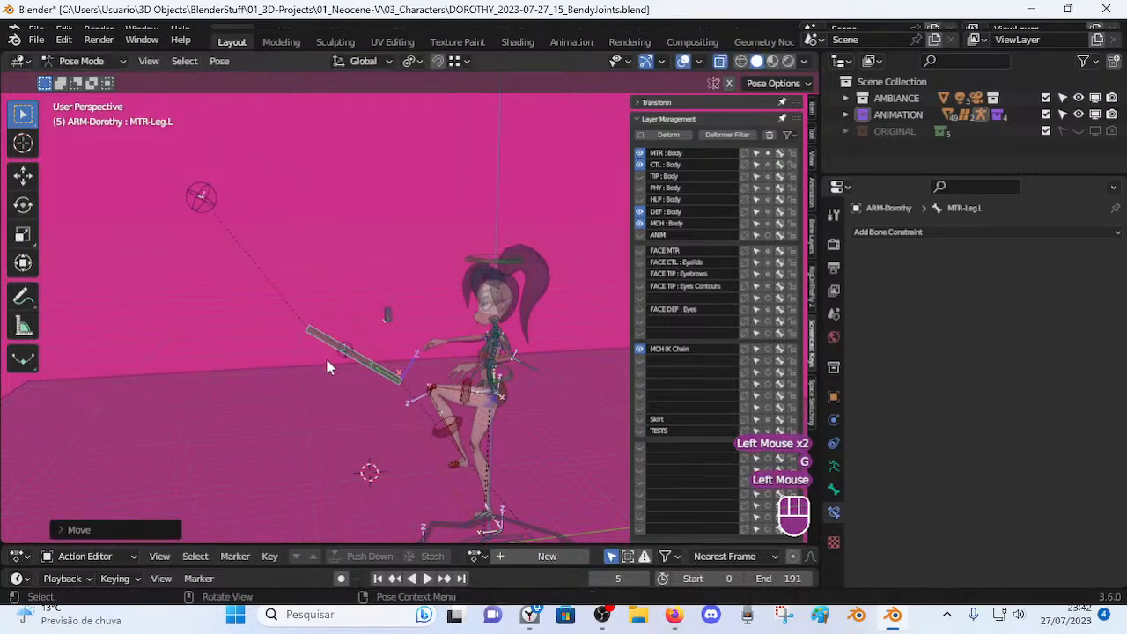
{"action": "key", "text": "g"}
{"action": "left_click", "coordinate": [343, 330]}
Swing MTR-Leg.L about the global Z axis, move it freehand, and rotate it about global Z again.
{"action": "middle_click_drag", "start_coordinate": [343, 330], "coordinate": [420, 407]}
{"action": "key", "text": "r"}
{"action": "key", "text": "z"}
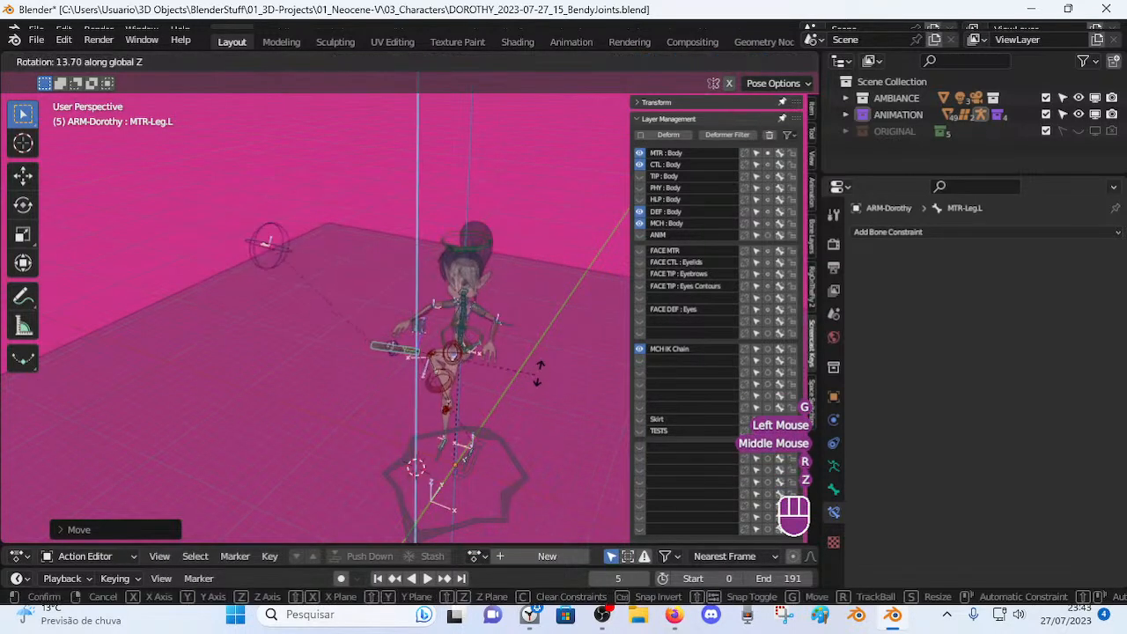
{"action": "left_click", "coordinate": [360, 390]}
{"action": "key", "text": "g"}
{"action": "left_click", "coordinate": [450, 410]}
{"action": "key", "text": "r"}
{"action": "middle_click", "coordinate": [561, 396]}
{"action": "key", "text": "z"}
{"action": "left_click", "coordinate": [581, 360]}
Rotate MTR-Leg.L freely and clear its rotation.
{"action": "middle_click_drag", "start_coordinate": [581, 360], "coordinate": [264, 361]}
{"action": "key", "text": "r"}
{"action": "left_click", "coordinate": [341, 347]}
{"action": "key", "text": "alt+r"}
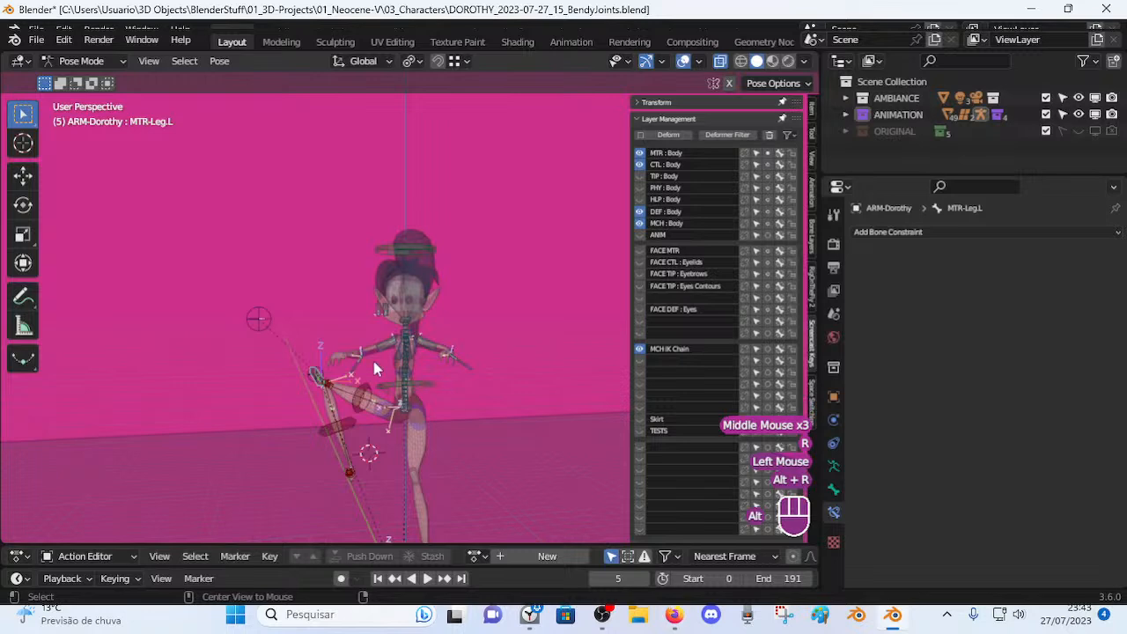
Rotate MTR-Leg.L about the global Z axis and tilt it about the global X axis.
{"action": "key", "text": "r"}
{"action": "key", "text": "z"}
{"action": "left_click", "coordinate": [386, 320]}
{"action": "middle_click_drag", "start_coordinate": [387, 319], "coordinate": [181, 360]}
{"action": "key", "text": "r"}
{"action": "key", "text": "x"}
{"action": "left_click", "coordinate": [477, 424]}
Rotate MTR-Leg.L about the global Z axis to test how the pole and knee follow.
{"action": "middle_click_drag", "start_coordinate": [476, 424], "coordinate": [519, 407]}
{"action": "key", "text": "r"}
{"action": "key", "text": "z"}
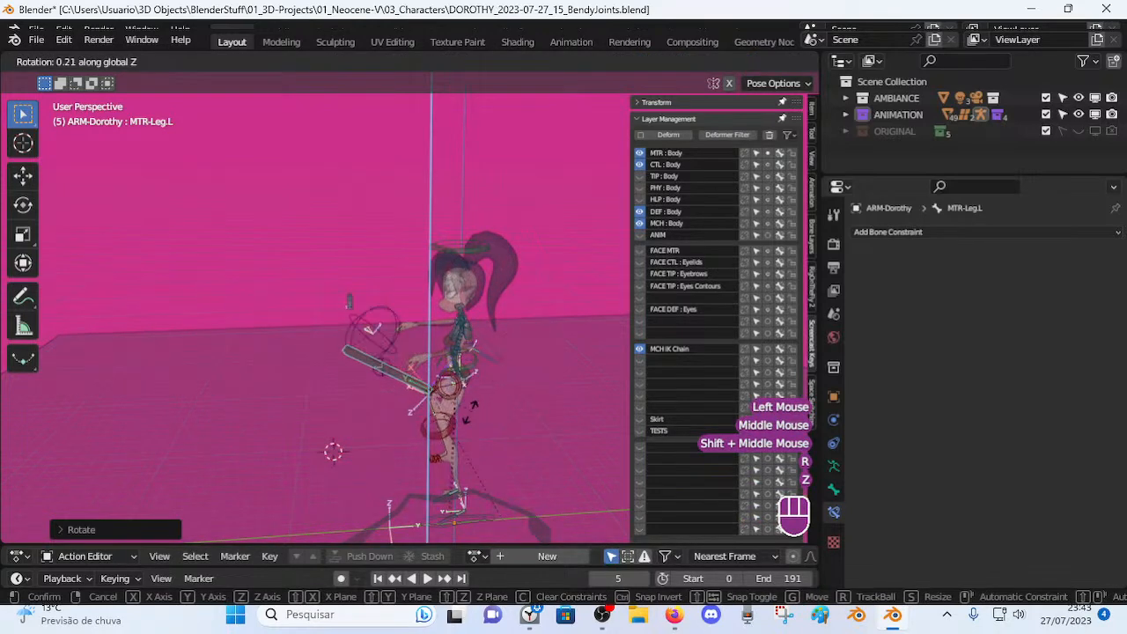
{"action": "left_click", "coordinate": [455, 424]}
{"action": "middle_click_drag", "start_coordinate": [440, 423], "coordinate": [528, 405]}
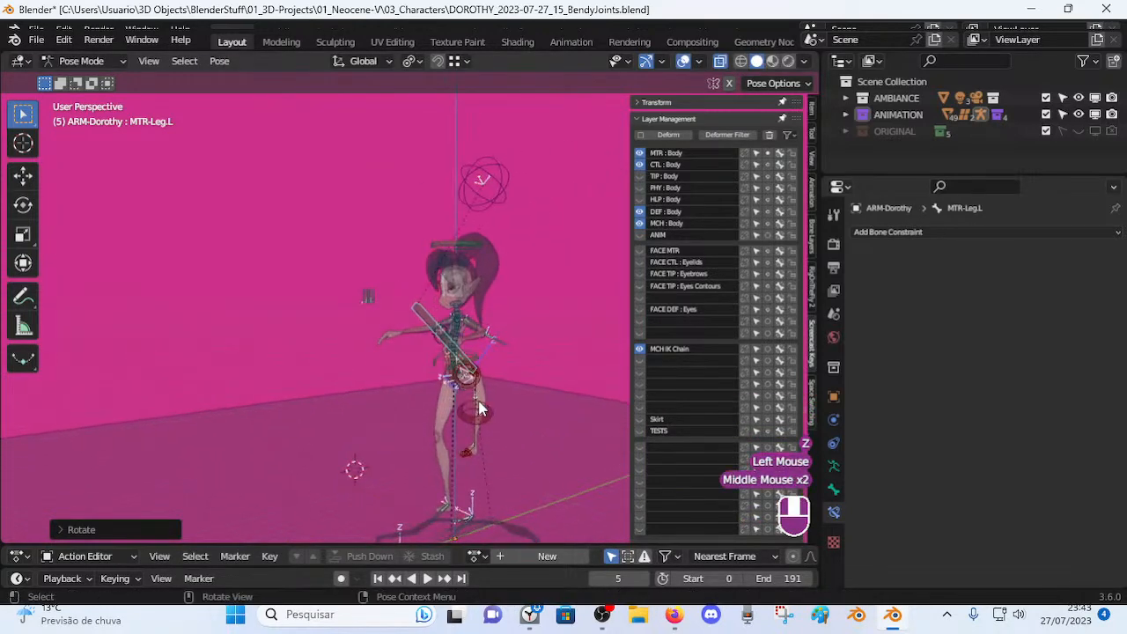
Move MTR-Leg.L freehand and swing it about the global Z axis.
{"action": "key", "text": "g"}
{"action": "left_click", "coordinate": [526, 407]}
{"action": "key", "text": "r"}
{"action": "key", "text": "z"}
{"action": "left_click", "coordinate": [352, 384]}
Rotate MTR-Leg.L slightly about the global Z axis, and rotate it once more without an axis constraint.
{"action": "middle_click_drag", "start_coordinate": [352, 384], "coordinate": [312, 356]}
{"action": "middle_click_drag", "start_coordinate": [312, 357], "coordinate": [349, 433]}
{"action": "key", "text": "r"}
{"action": "key", "text": "z"}
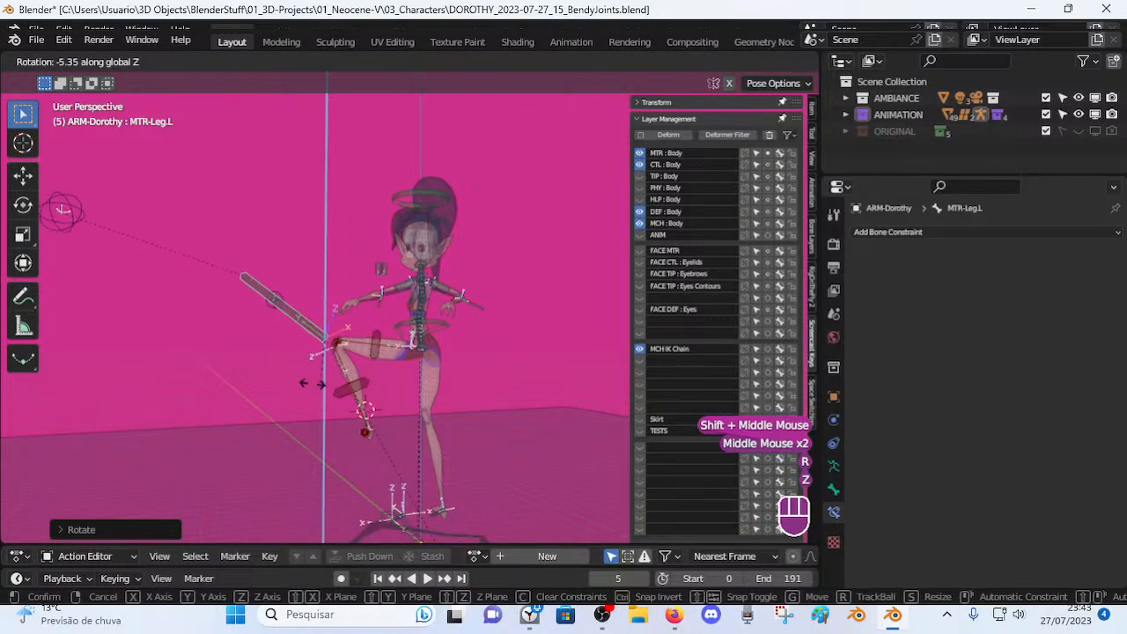
{"action": "left_click", "coordinate": [317, 380]}
{"action": "middle_click_drag", "start_coordinate": [317, 380], "coordinate": [433, 395]}
{"action": "key", "text": "r"}
{"action": "left_click", "coordinate": [373, 276]}
Clear the rotation and location of CTL-Thigh-Pole.L and the rotation of MTR-Leg.L.
{"action": "left_click", "coordinate": [373, 276]}
{"action": "key", "text": "alt+r"}
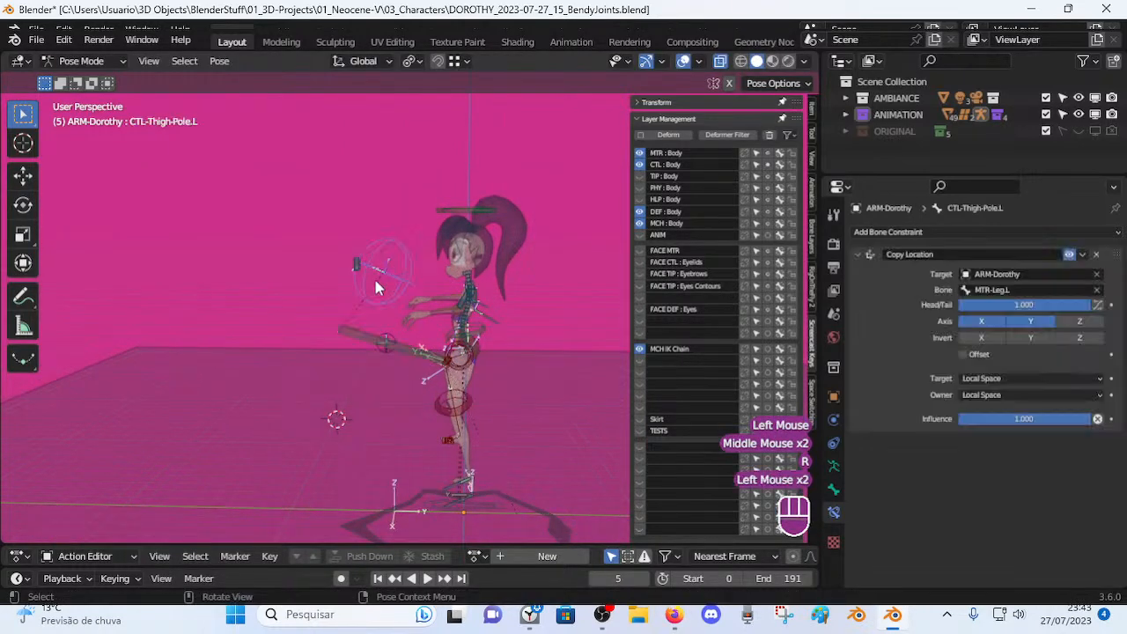
{"action": "key", "text": "alt+g"}
{"action": "key", "text": "alt+g"}
{"action": "middle_click_drag", "start_coordinate": [384, 294], "coordinate": [510, 357]}
{"action": "left_click", "coordinate": [417, 361]}
{"action": "key", "text": "alt+r"}
{"action": "key", "text": "alt+r"}
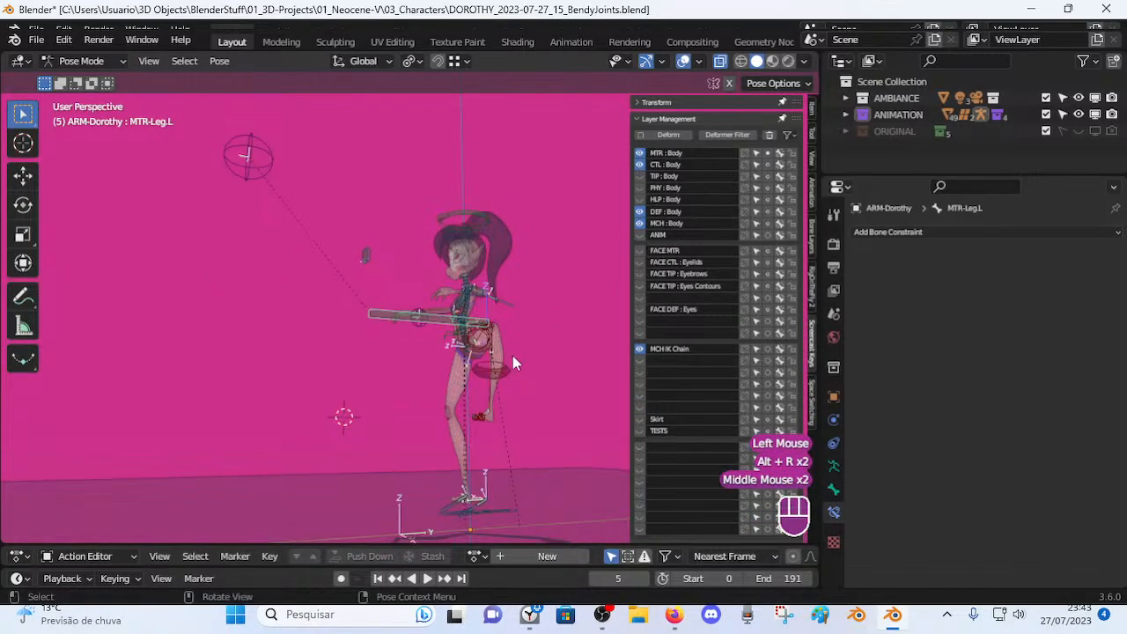
Rotate MTR-Leg.L about the global Z axis and clear its rotation again.
{"action": "key", "text": "r"}
{"action": "key", "text": "z"}
{"action": "left_click", "coordinate": [516, 375]}
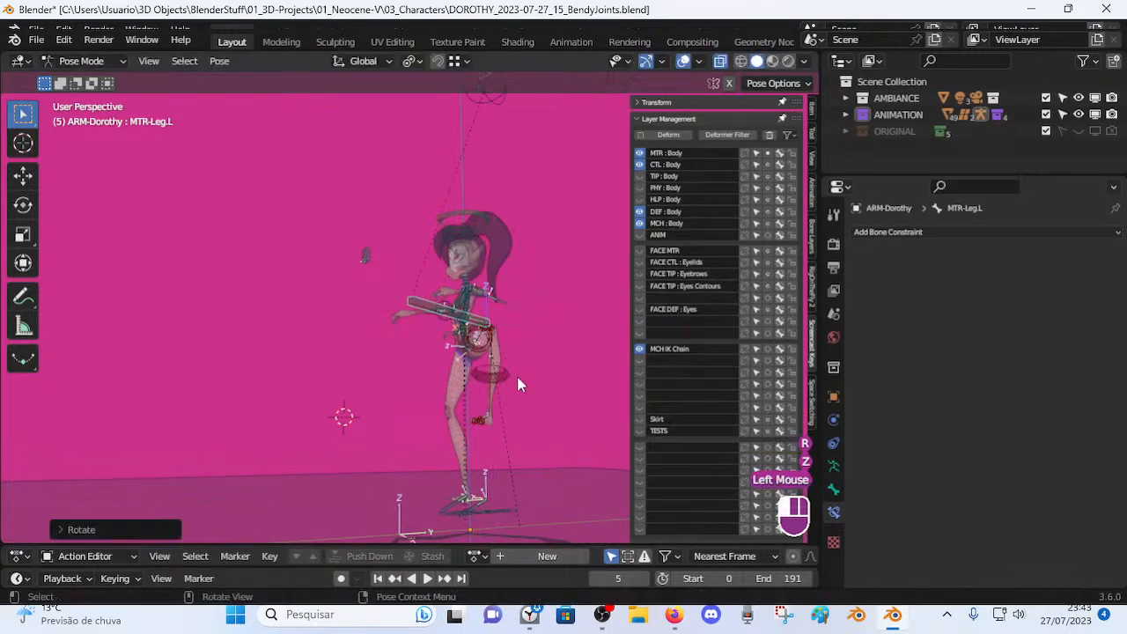
{"action": "key", "text": "alt+r"}
{"action": "key", "text": "alt+r"}
Turn MTR-Leg.L about the global Z axis to test the knee direction.
{"action": "middle_click_drag", "start_coordinate": [518, 368], "coordinate": [448, 340]}
{"action": "key", "text": "r"}
{"action": "key", "text": "z"}
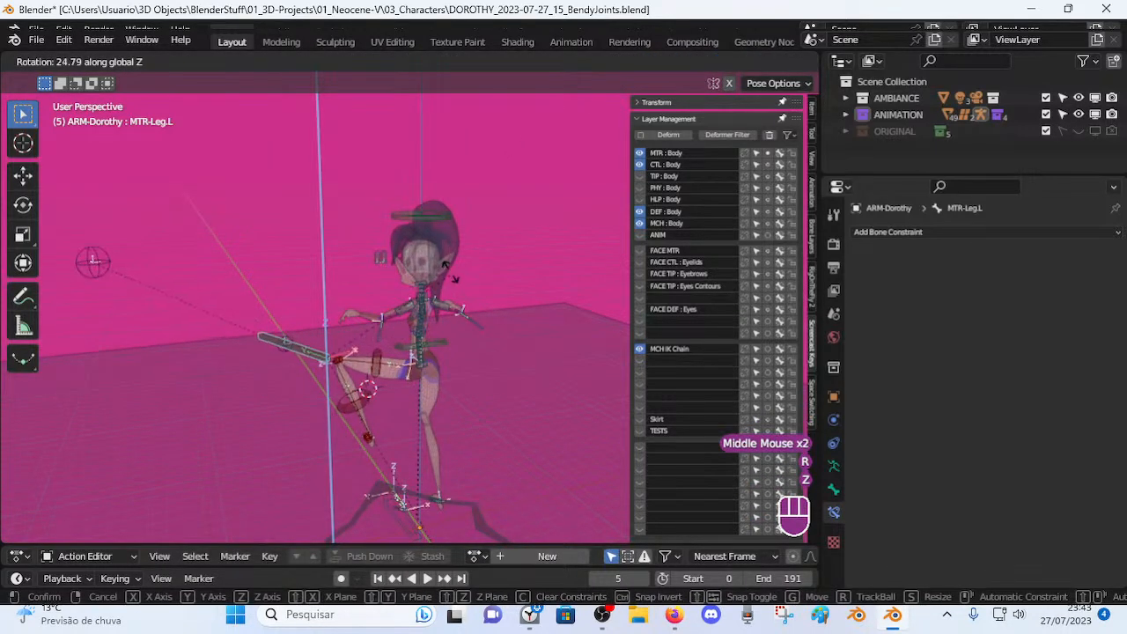
{"action": "left_click", "coordinate": [368, 284]}
Enable the Z axis in CTL-Thigh-Pole.L's Copy Location constraint and reset the pose of all bones.
{"action": "middle_click_drag", "start_coordinate": [367, 285], "coordinate": [167, 255], "text": "shift"}
{"action": "left_click", "coordinate": [164, 249]}
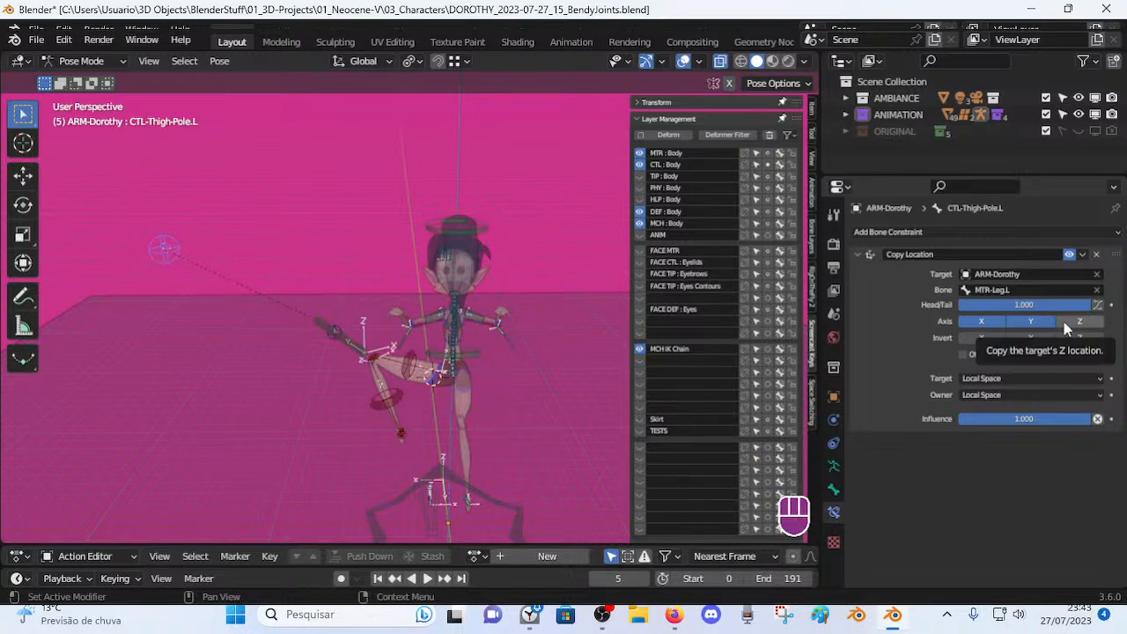
{"action": "middle_click_drag", "start_coordinate": [342, 317], "coordinate": [366, 300]}
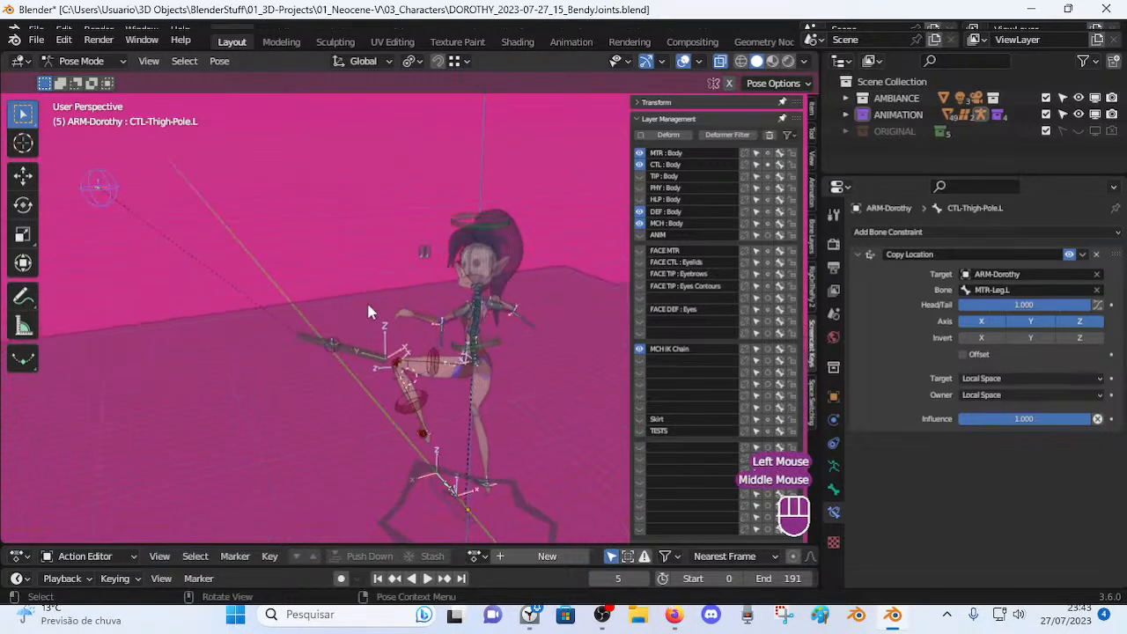
{"action": "key", "text": "a"}
{"action": "key", "text": "alt+q"}
{"action": "key", "text": "alt+q"}
Move MTR-Leg.L slightly and shift CTL-Thigh-Pole.L farther away from the character.
{"action": "left_click", "coordinate": [411, 388]}
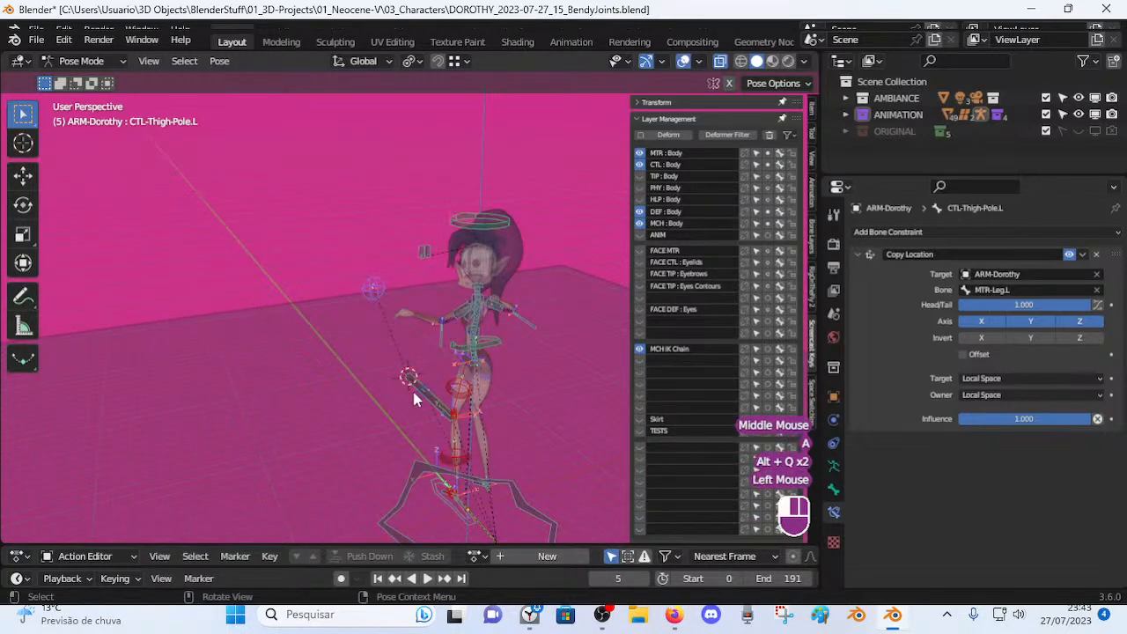
{"action": "key", "text": "g"}
{"action": "left_click", "coordinate": [401, 386]}
{"action": "left_click", "coordinate": [401, 386]}
{"action": "middle_click_drag", "start_coordinate": [337, 396], "coordinate": [359, 383]}
{"action": "left_click", "coordinate": [348, 296]}
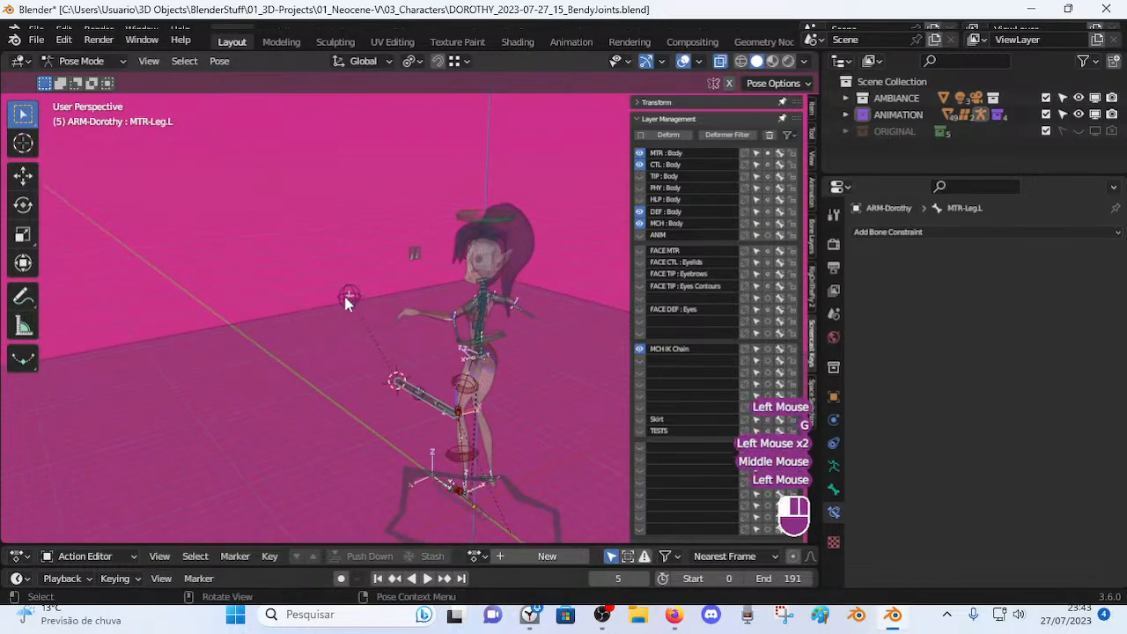
{"action": "key", "text": "g"}
{"action": "left_click", "coordinate": [302, 291]}
Move MTR-Leg.L forward, away from the character, and rotate it about the global X axis until nearly horizontal.
{"action": "left_click", "coordinate": [419, 390]}
{"action": "left_click", "coordinate": [434, 401]}
{"action": "key", "text": "g"}
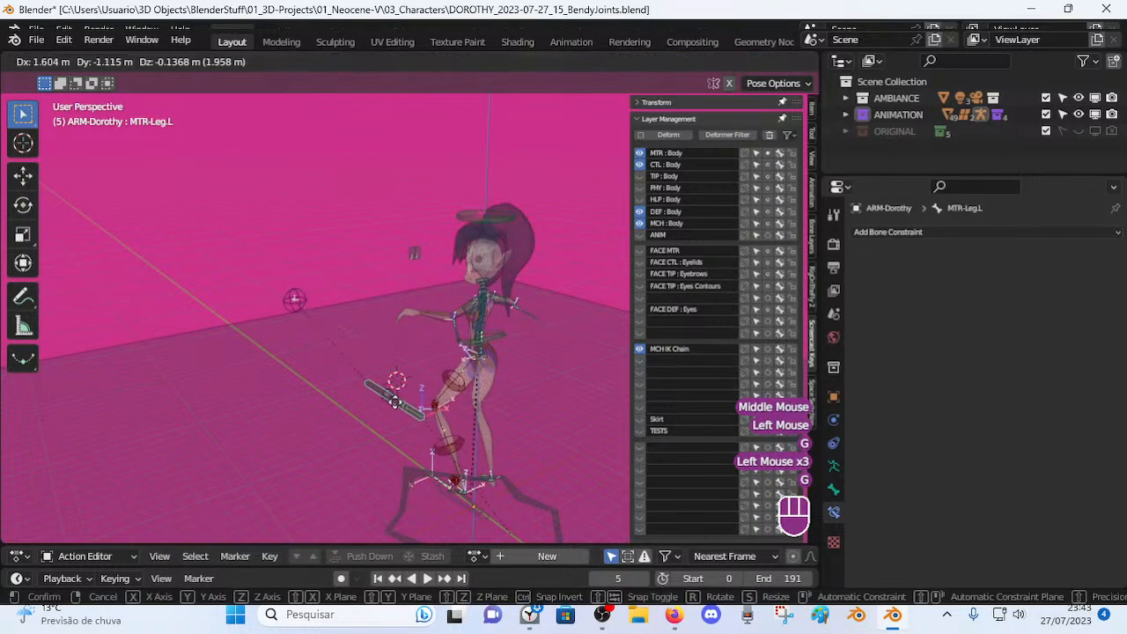
{"action": "left_click", "coordinate": [337, 419]}
{"action": "middle_click_drag", "start_coordinate": [337, 419], "coordinate": [491, 395]}
{"action": "key", "text": "r"}
{"action": "key", "text": "x"}
{"action": "left_click", "coordinate": [492, 406]}
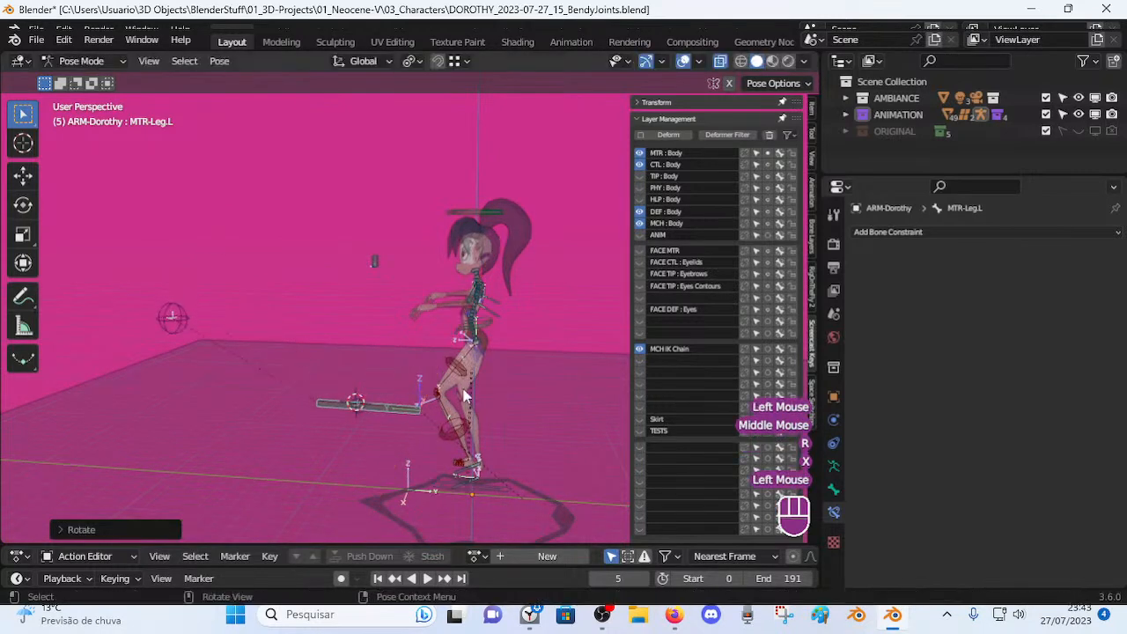
Set the influence of CTL-Thigh-Pole.L's Copy Location constraint to 0.900 and reset the pose of all bones.
{"action": "left_click", "coordinate": [181, 319]}
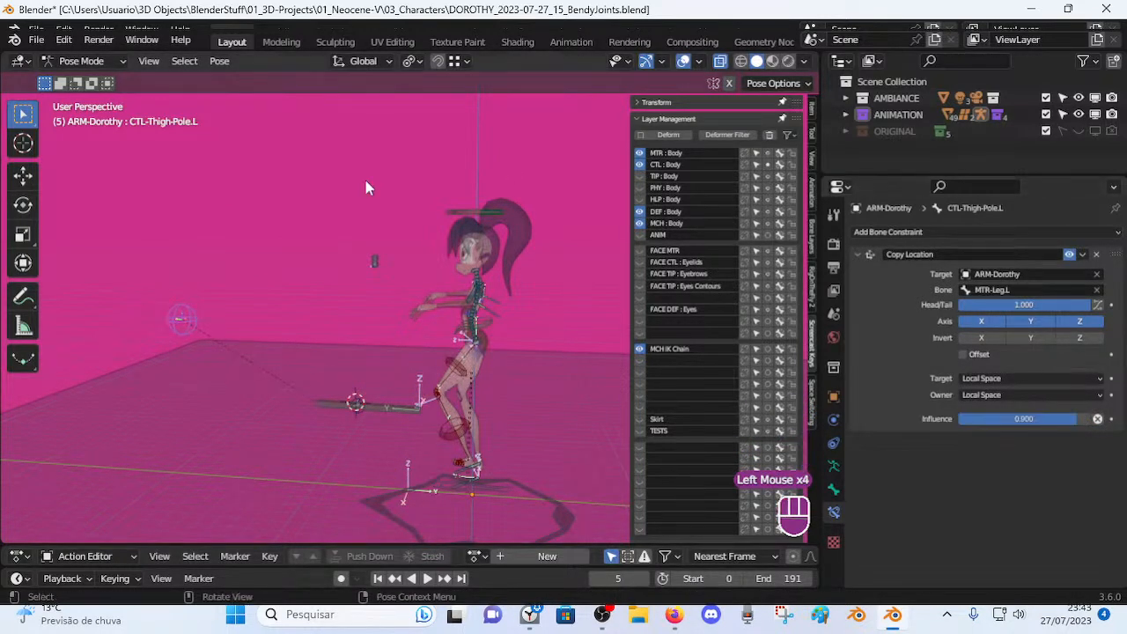
{"action": "key", "text": "alt+q"}
{"action": "key", "text": "alt+q"}
Raise MTR-Leg.L and rotate it about the global X axis so that its far end tilts upward.
{"action": "left_click", "coordinate": [384, 405]}
{"action": "key", "text": "g"}
{"action": "left_click", "coordinate": [385, 370]}
{"action": "key", "text": "r"}
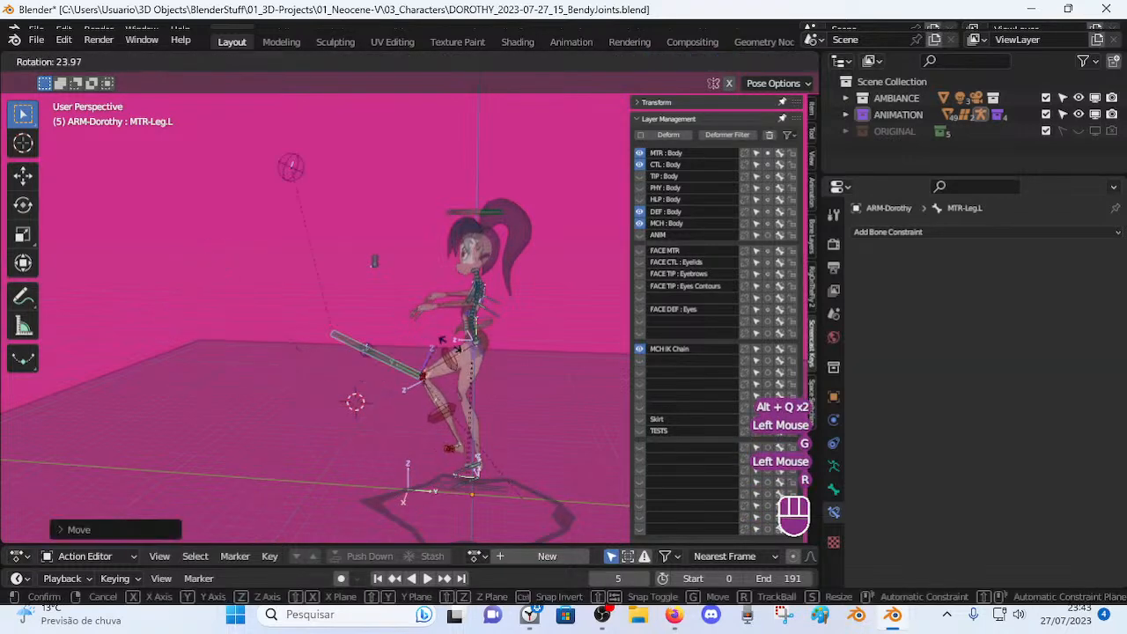
{"action": "key", "text": "x"}
{"action": "left_click", "coordinate": [435, 328]}
Lift MTR-Leg.L to about hip height and rotate it about the global X axis.
{"action": "key", "text": "g"}
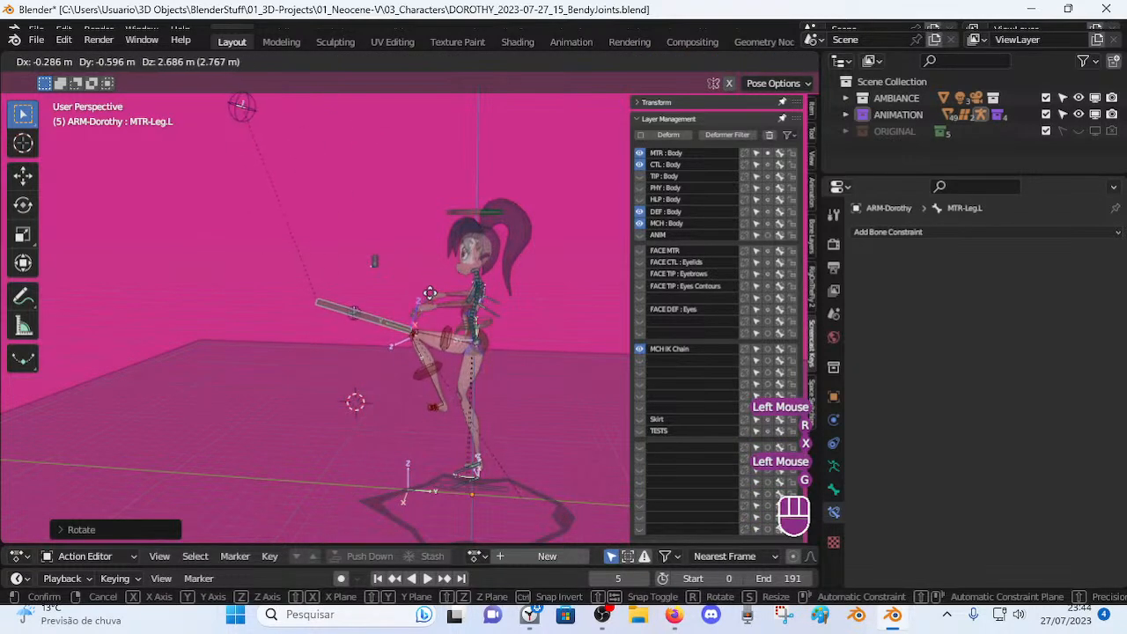
{"action": "left_click", "coordinate": [432, 290]}
{"action": "key", "text": "r"}
{"action": "key", "text": "x"}
{"action": "left_click", "coordinate": [421, 267]}
Readjust MTR-Leg.L with a freehand move and rotations about global X, leaving its far end tilted upward.
{"action": "middle_click_drag", "start_coordinate": [418, 265], "coordinate": [307, 195], "text": "shift"}
{"action": "key", "text": "r"}
{"action": "key", "text": "x"}
{"action": "left_click", "coordinate": [301, 233]}
{"action": "key", "text": "g"}
{"action": "left_click", "coordinate": [310, 257]}
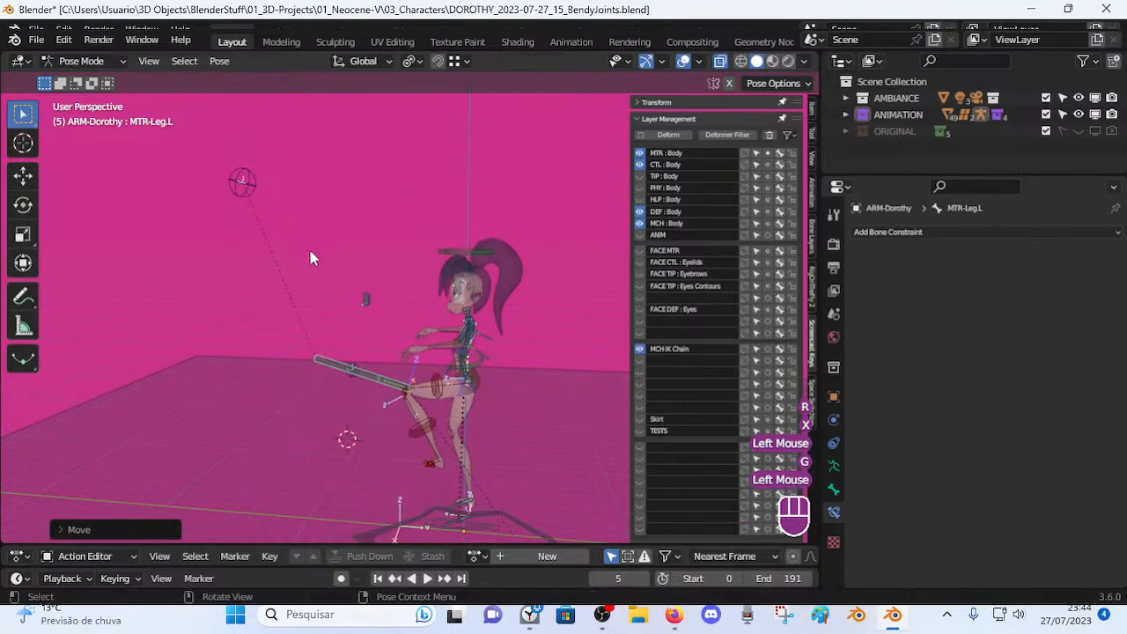
{"action": "key", "text": "r"}
{"action": "key", "text": "x"}
{"action": "left_click", "coordinate": [379, 308]}
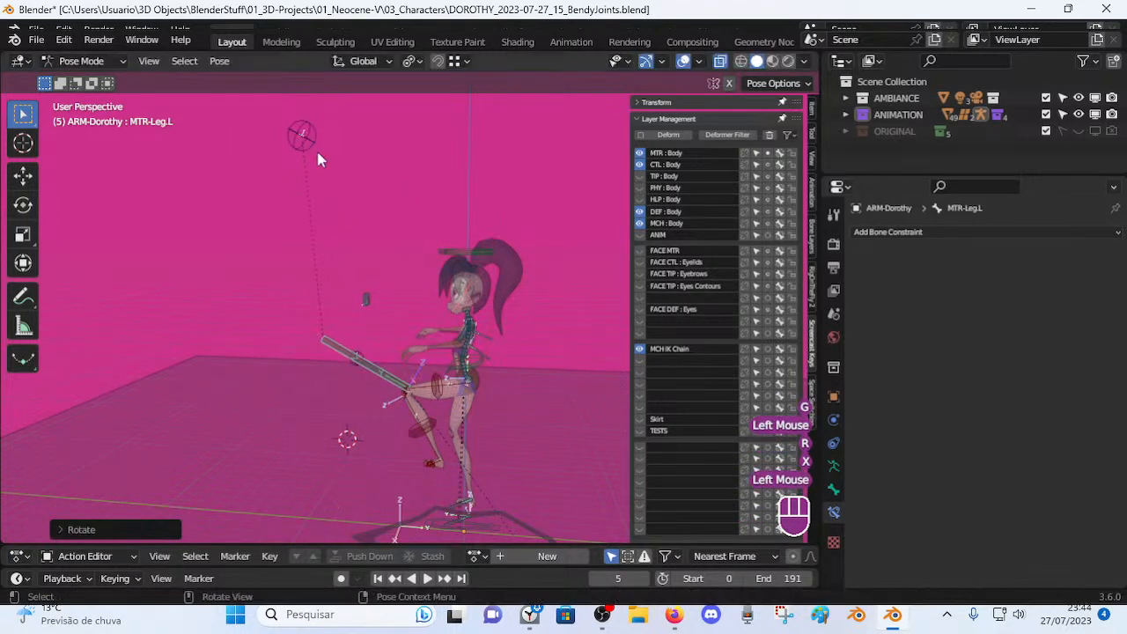
Move CTL-Thigh-Pole.L freehand several times, leaving it above the far end of MTR-Leg.L.
{"action": "left_click", "coordinate": [298, 141]}
{"action": "key", "text": "g"}
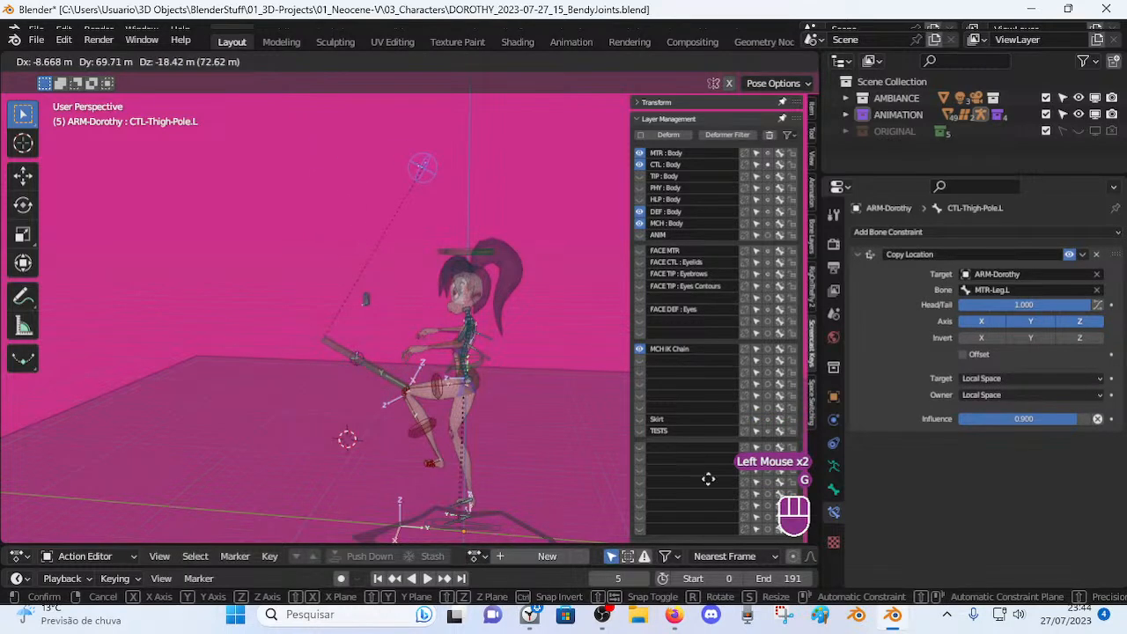
{"action": "left_click", "coordinate": [447, 308]}
{"action": "key", "text": "g"}
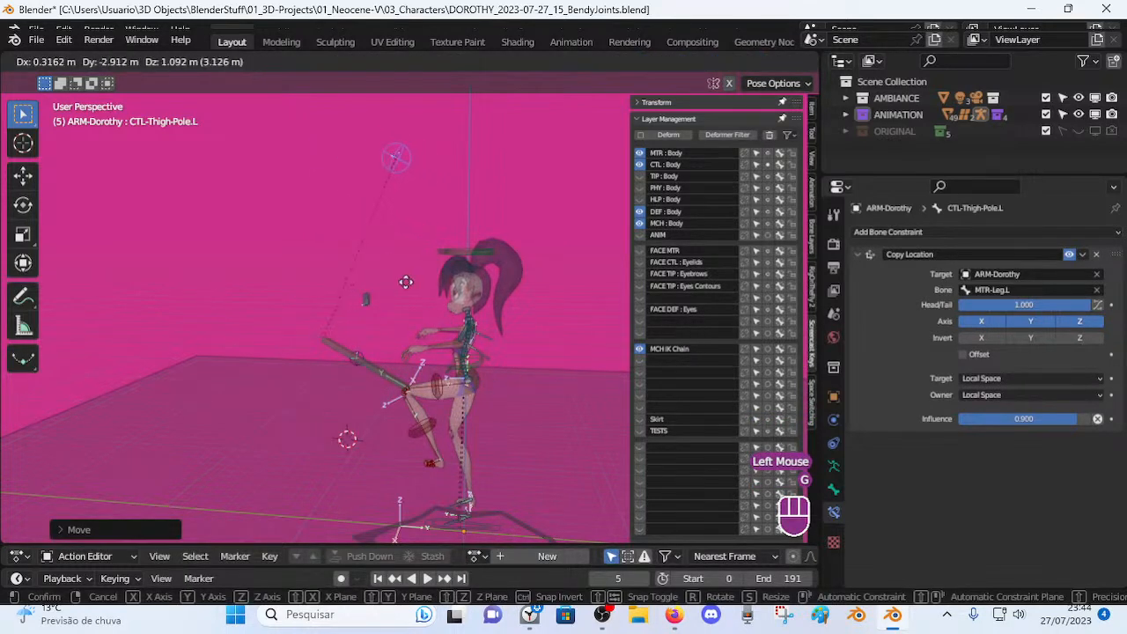
{"action": "left_click", "coordinate": [385, 280]}
{"action": "key", "text": "g"}
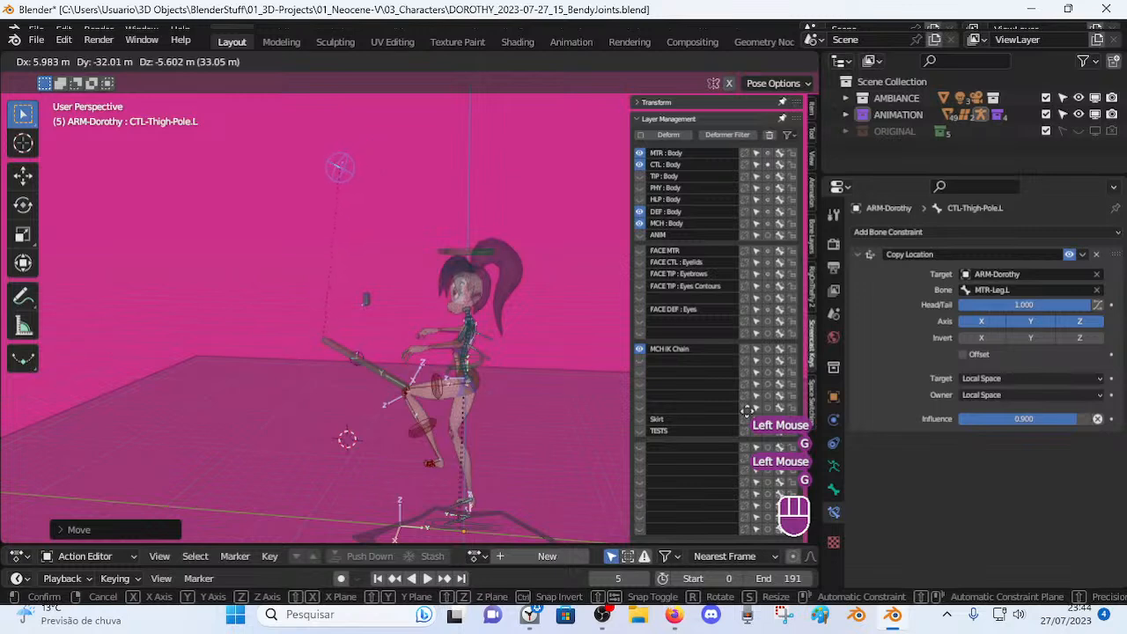
{"action": "left_click", "coordinate": [588, 433]}
{"action": "key", "text": "g"}
{"action": "left_click", "coordinate": [180, 283]}
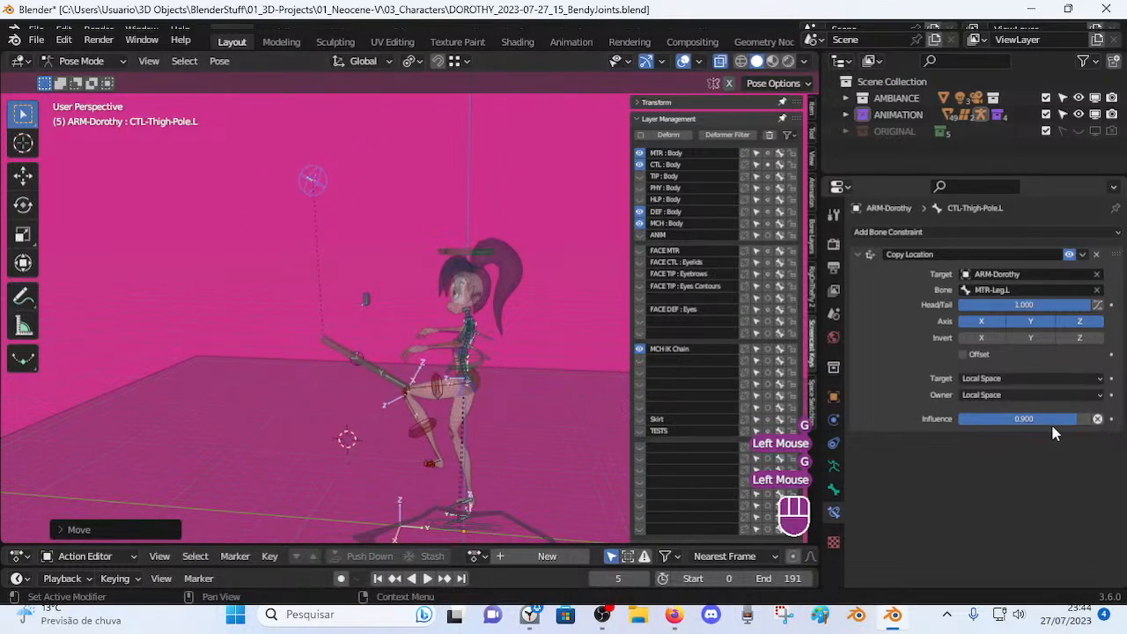
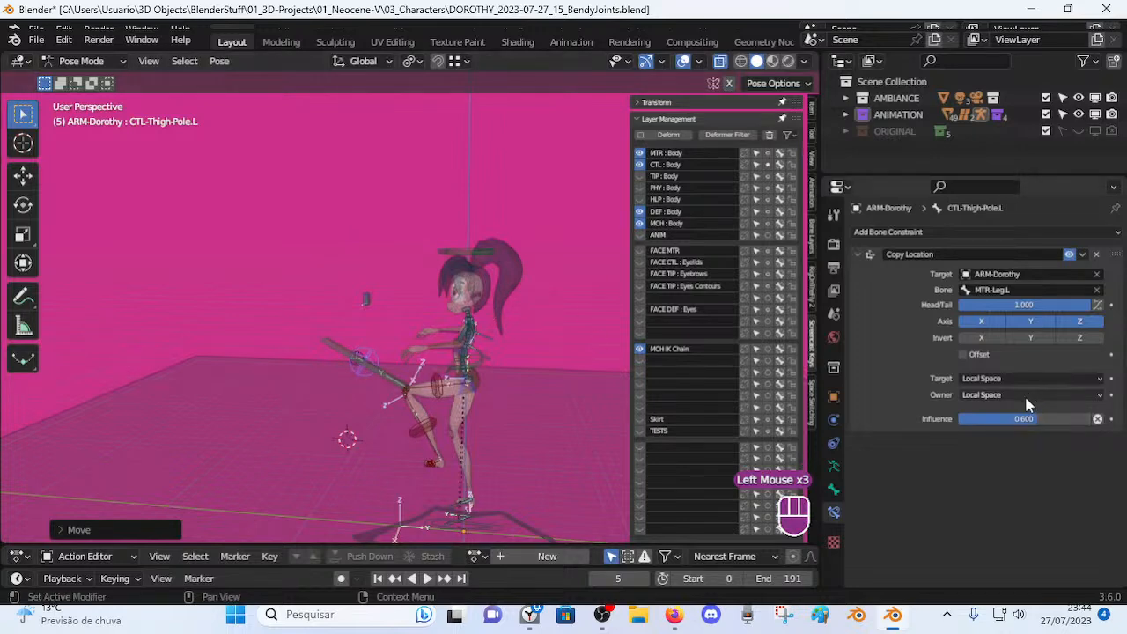
Set the influence of CTL-Thigh-Pole.L's Copy Location constraint to 0.600 and reset the pose of all bones.
{"action": "key", "text": "alt+q"}
{"action": "key", "text": "alt+q"}
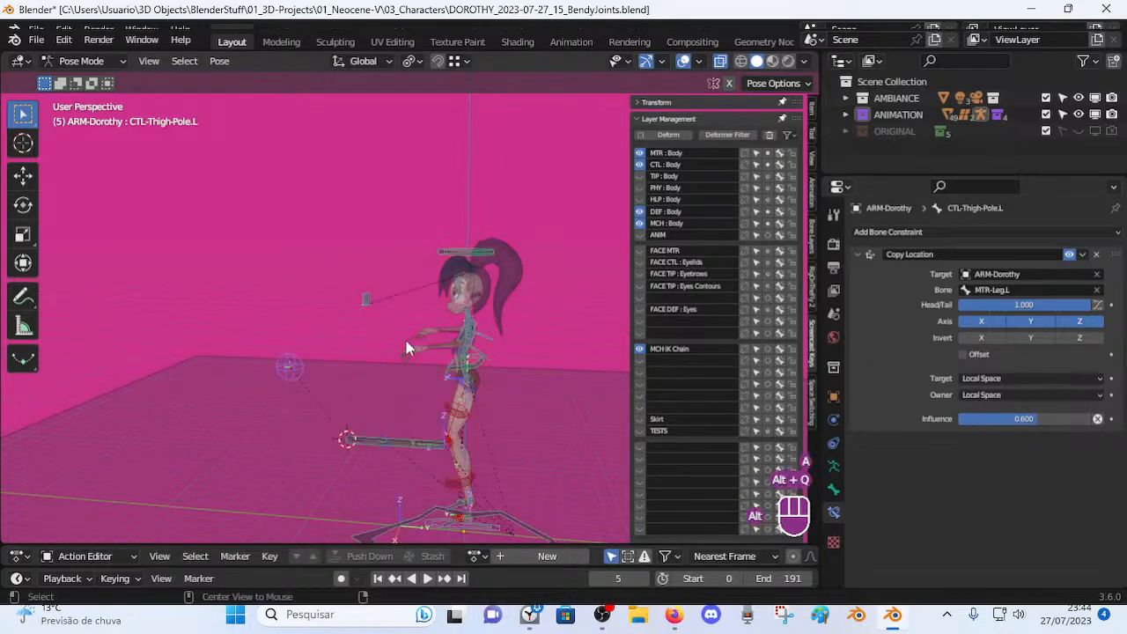
Raise MTR-Leg.L to bend the knee and rotate it about the global X axis.
{"action": "left_click", "coordinate": [385, 431]}
{"action": "key", "text": "g"}
{"action": "left_click", "coordinate": [381, 363]}
{"action": "key", "text": "r"}
{"action": "key", "text": "x"}
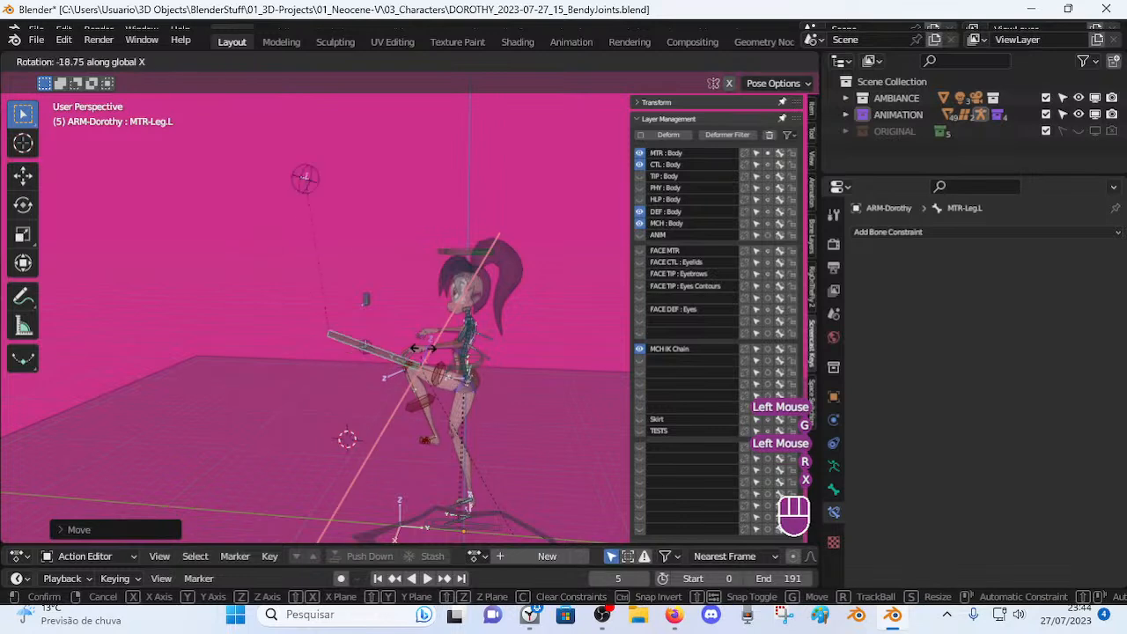
{"action": "left_click", "coordinate": [236, 266]}
Move CTL-Thigh-Pole.L upward in two freehand moves, placing it above the far end of MTR-Leg.L.
{"action": "left_click", "coordinate": [236, 266]}
{"action": "key", "text": "g"}
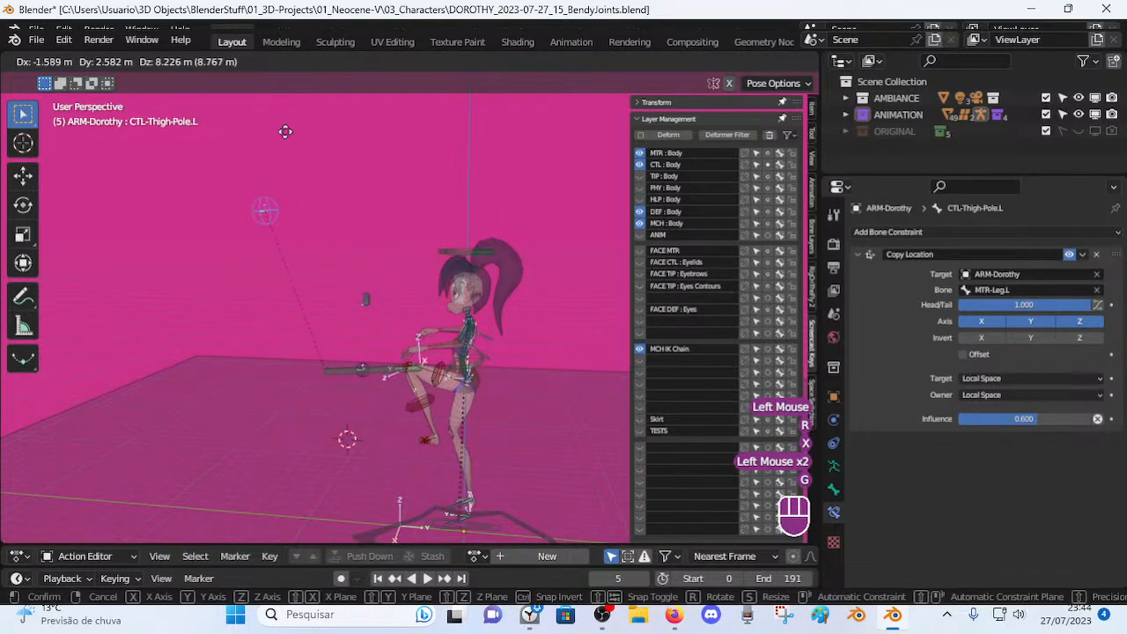
{"action": "left_click", "coordinate": [371, 159]}
{"action": "middle_click_drag", "start_coordinate": [366, 254], "coordinate": [352, 262]}
{"action": "key", "text": "g"}
{"action": "left_click", "coordinate": [383, 201]}
Rotate MTR-Leg.L about the global X axis so that its far end tilts upward.
{"action": "left_click", "coordinate": [381, 379]}
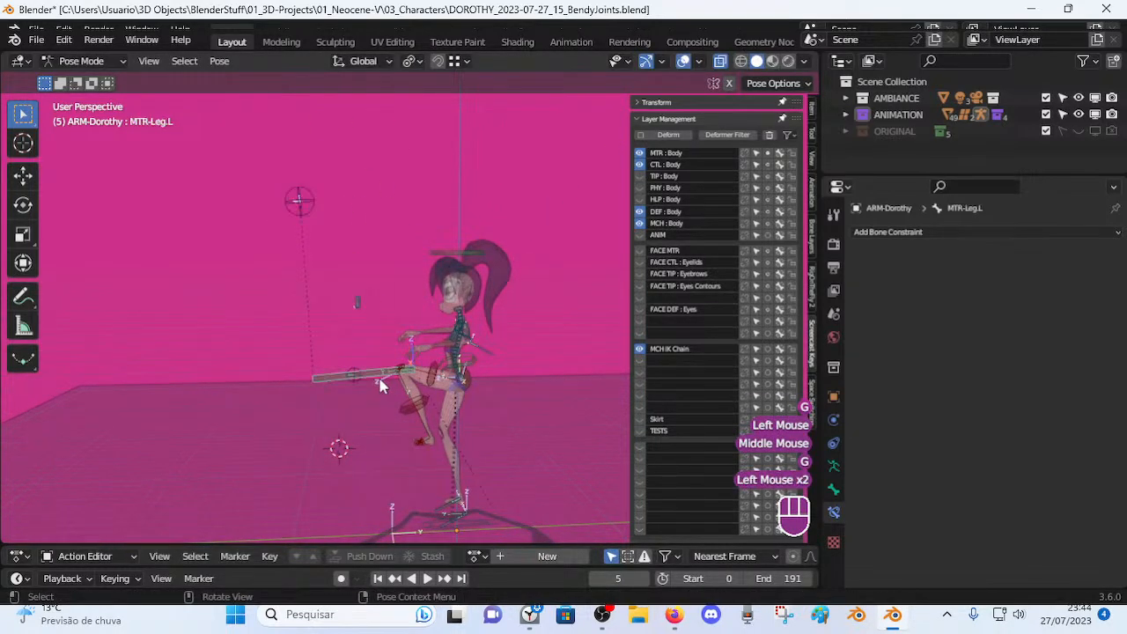
{"action": "key", "text": "r"}
{"action": "key", "text": "x"}
{"action": "left_click", "coordinate": [365, 351]}
Move MTR-Leg.L forward, away from the knee, and rotate it about global X until it lies nearly horizontal.
{"action": "key", "text": "g"}
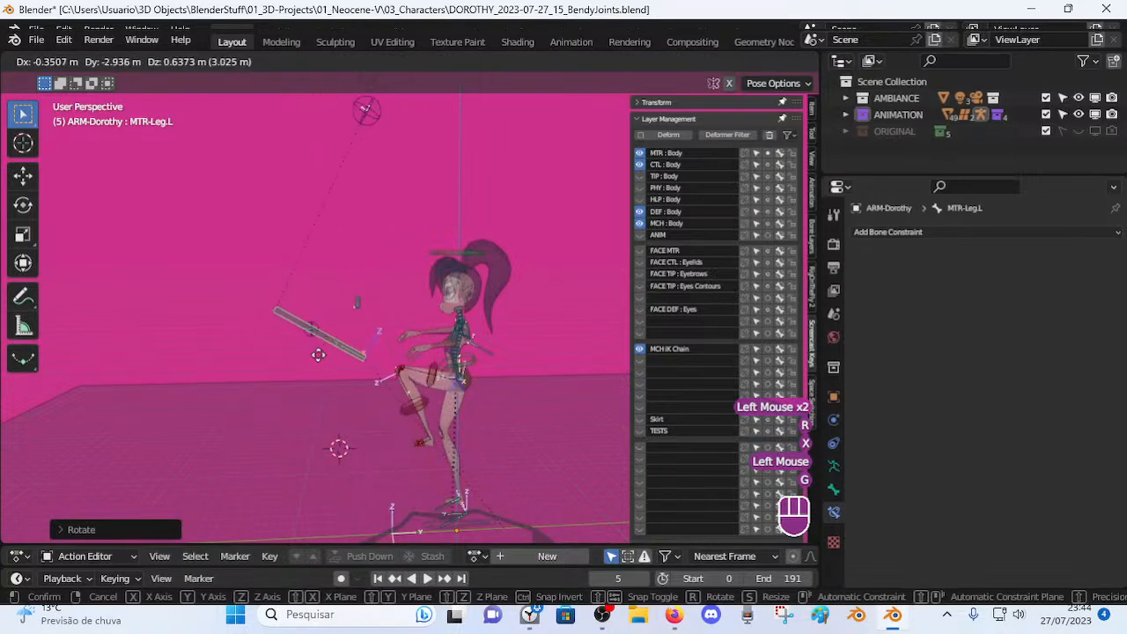
{"action": "left_click", "coordinate": [332, 406]}
{"action": "key", "text": "r"}
{"action": "key", "text": "x"}
{"action": "left_click", "coordinate": [485, 477]}
{"action": "middle_click_drag", "start_coordinate": [485, 477], "coordinate": [455, 433], "text": "shift"}
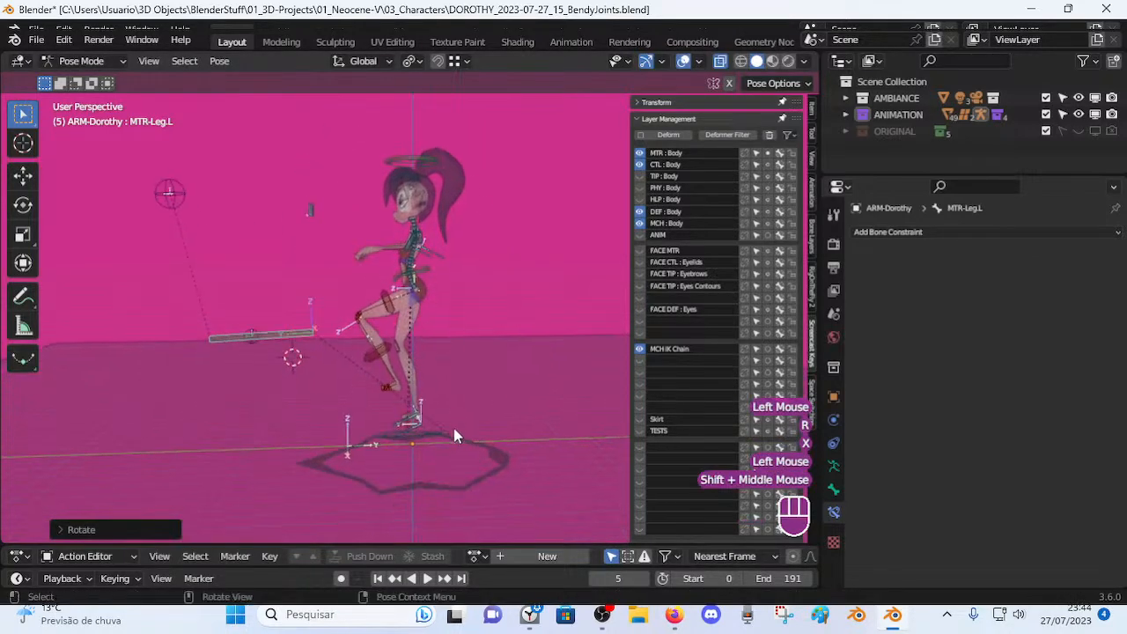
Move the bent leg's foot control up behind the character and rotate it about the global X axis.
{"action": "left_click", "coordinate": [412, 421]}
{"action": "key", "text": "g"}
{"action": "left_click", "coordinate": [539, 398]}
{"action": "key", "text": "r"}
{"action": "key", "text": "x"}
{"action": "left_click", "coordinate": [551, 360]}
Move MTR-Leg.L down and back toward the standing leg.
{"action": "left_click", "coordinate": [305, 344]}
{"action": "key", "text": "g"}
{"action": "left_click", "coordinate": [378, 405]}
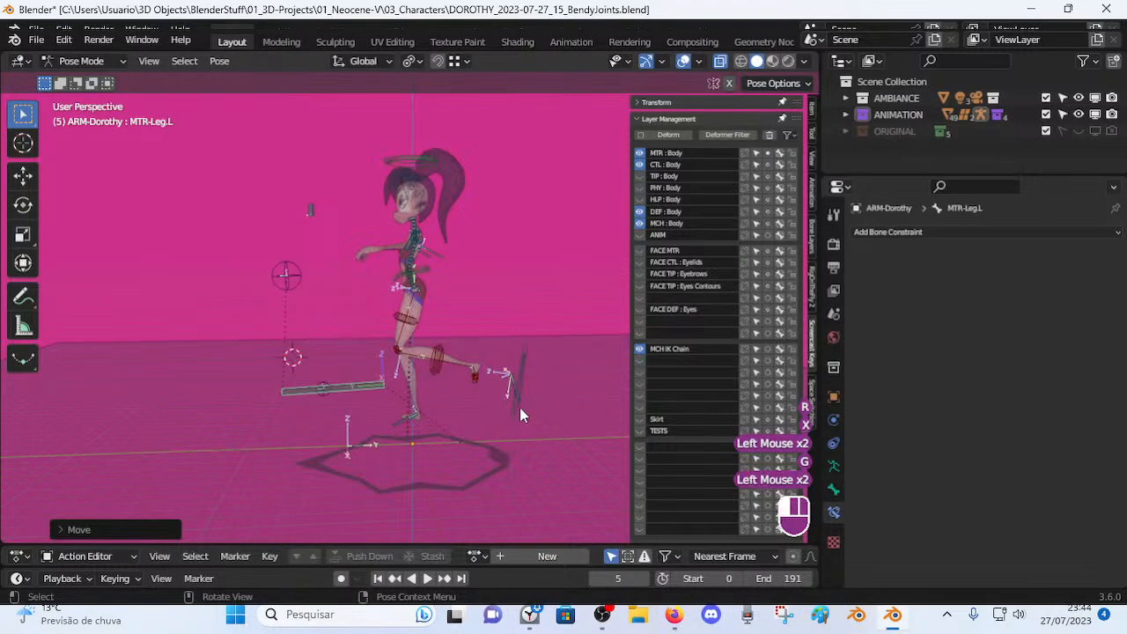
Move MTR-Foot.L farther up and back behind the character.
{"action": "left_click", "coordinate": [515, 396]}
{"action": "key", "text": "g"}
{"action": "left_click", "coordinate": [572, 365]}
Move MTR-Leg.L behind the standing leg and rotate it about global X until it stands steeply upright.
{"action": "left_click", "coordinate": [342, 382]}
{"action": "key", "text": "g"}
{"action": "left_click", "coordinate": [431, 390]}
{"action": "key", "text": "r"}
{"action": "key", "text": "x"}
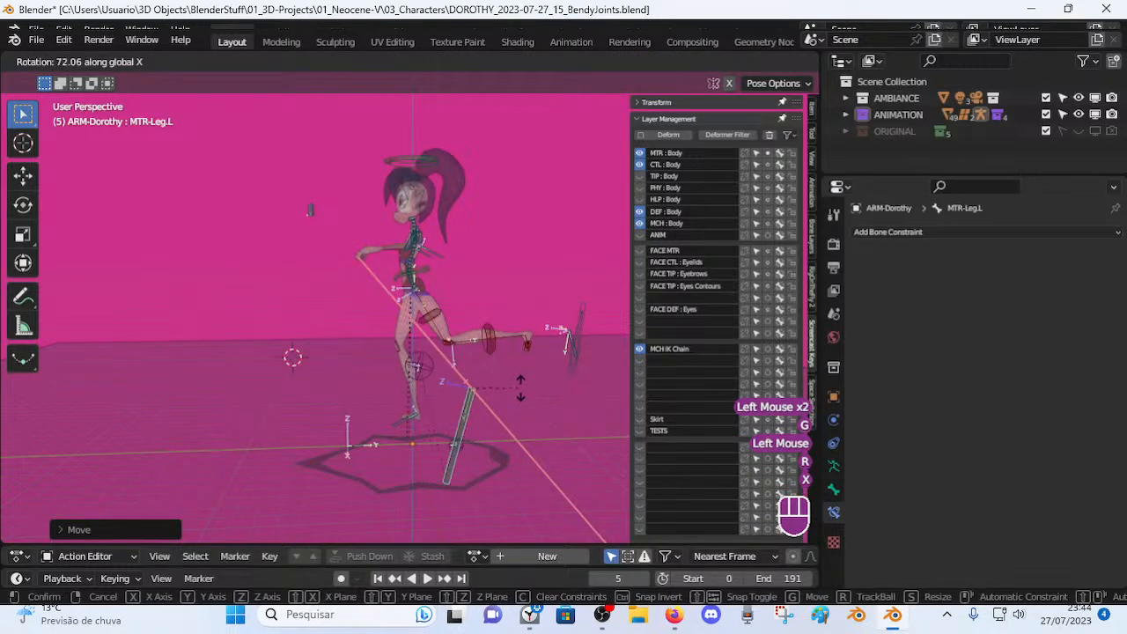
{"action": "left_click", "coordinate": [511, 389]}
{"action": "key", "text": "g"}
{"action": "left_click", "coordinate": [511, 375]}
Raise the left foot control to about chest height behind the character.
{"action": "left_click", "coordinate": [572, 356]}
{"action": "key", "text": "g"}
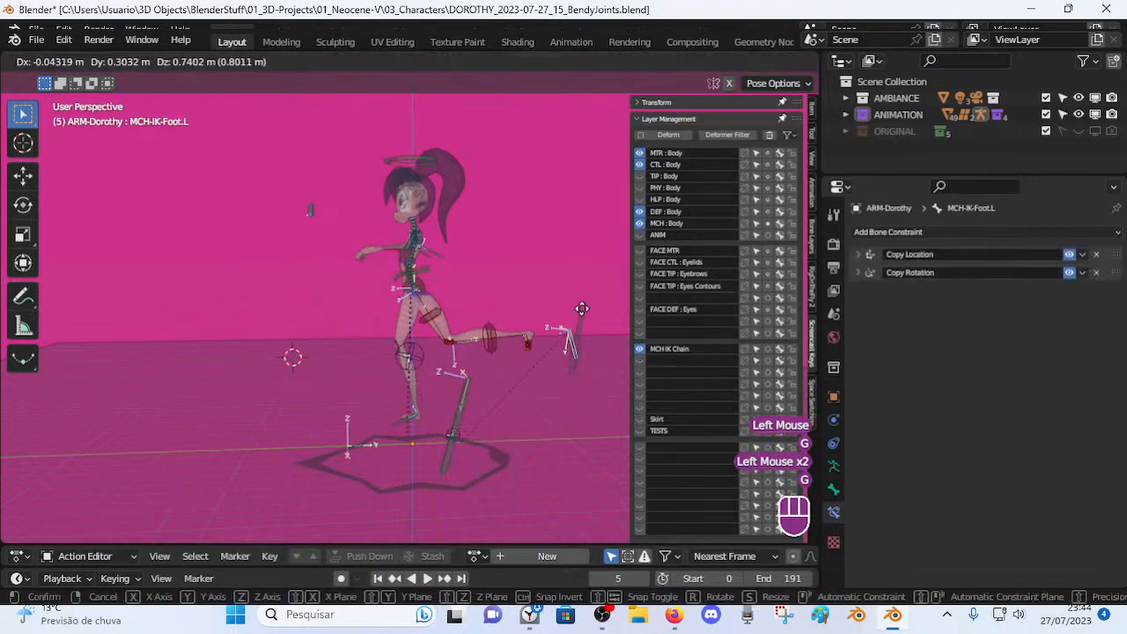
{"action": "left_click", "coordinate": [588, 317]}
{"action": "left_click", "coordinate": [582, 324]}
{"action": "key", "text": "g"}
{"action": "left_click", "coordinate": [568, 212]}
Move MTR-Leg.L up and back, then rotate it about global X so it slopes downward behind the raised knee.
{"action": "left_click", "coordinate": [460, 417]}
{"action": "key", "text": "g"}
{"action": "left_click", "coordinate": [512, 395]}
{"action": "key", "text": "r"}
{"action": "key", "text": "x"}
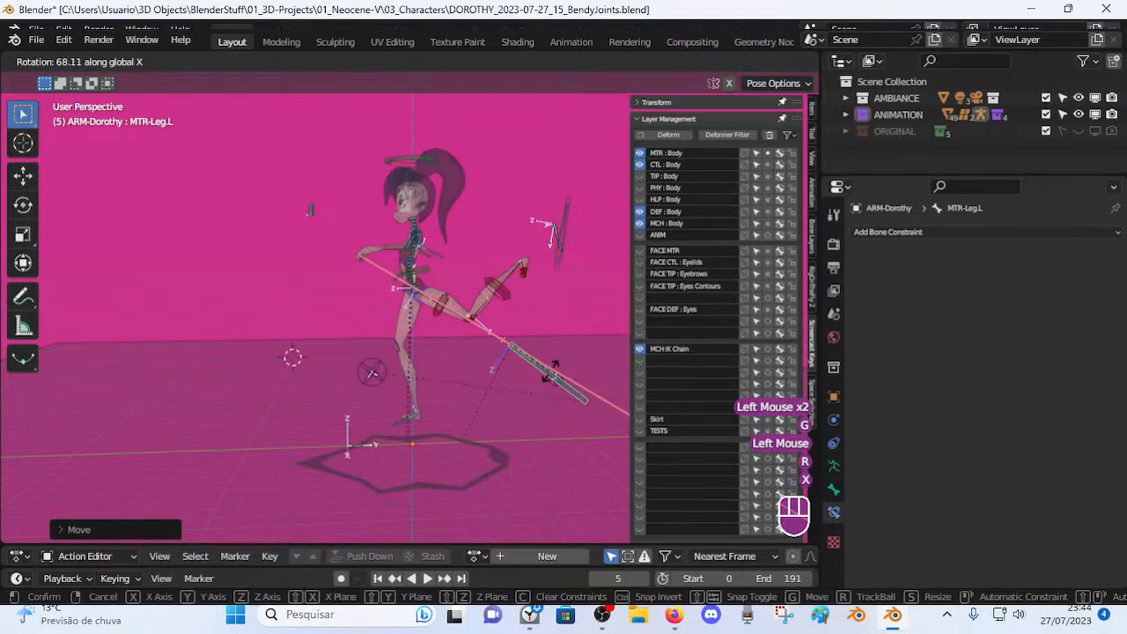
{"action": "left_click", "coordinate": [540, 369]}
{"action": "key", "text": "g"}
{"action": "left_click", "coordinate": [525, 357]}
Move MTR-Leg.L and MTR-Foot.L together slightly up and back.
{"action": "left_click", "coordinate": [551, 259], "text": "shift"}
{"action": "key", "text": "g"}
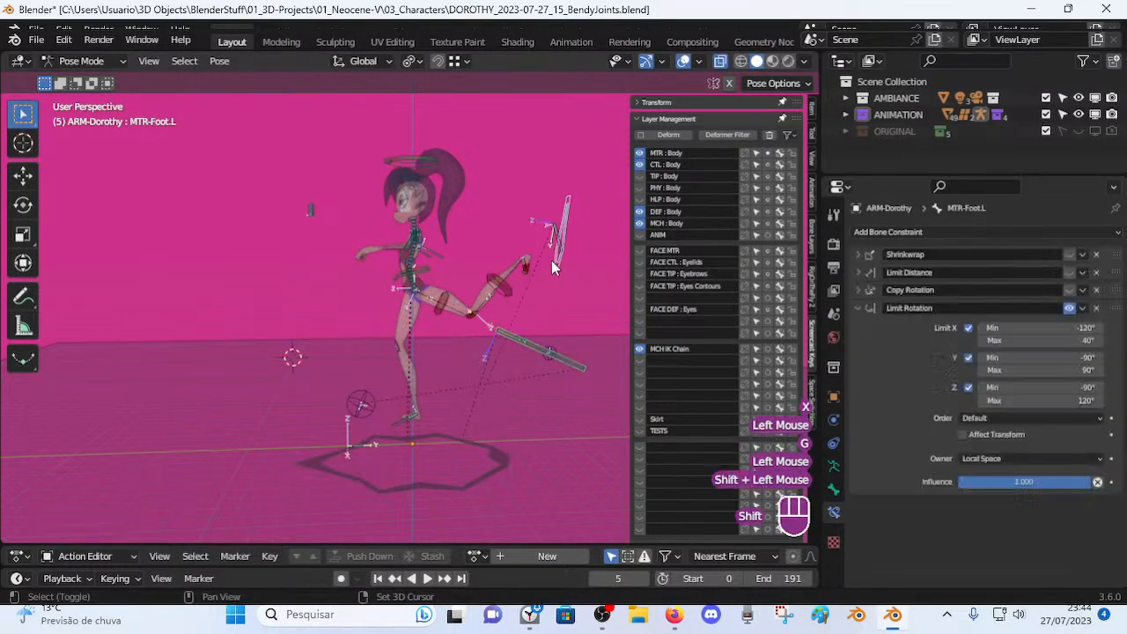
{"action": "left_click", "coordinate": [571, 237]}
Rotate MTR-Foot.L about the global X axis to test the angle of the raised left foot.
{"action": "left_click", "coordinate": [574, 238]}
{"action": "key", "text": "r"}
{"action": "key", "text": "x"}
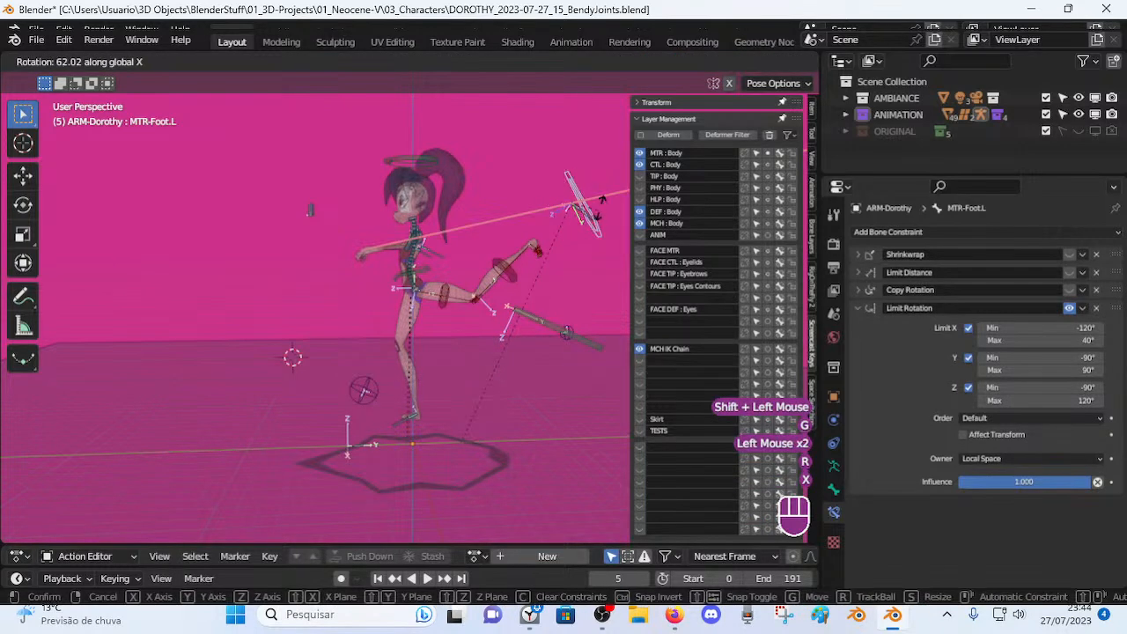
{"action": "left_click", "coordinate": [603, 205]}
{"action": "middle_click_drag", "start_coordinate": [607, 224], "coordinate": [538, 269], "text": "shift"}
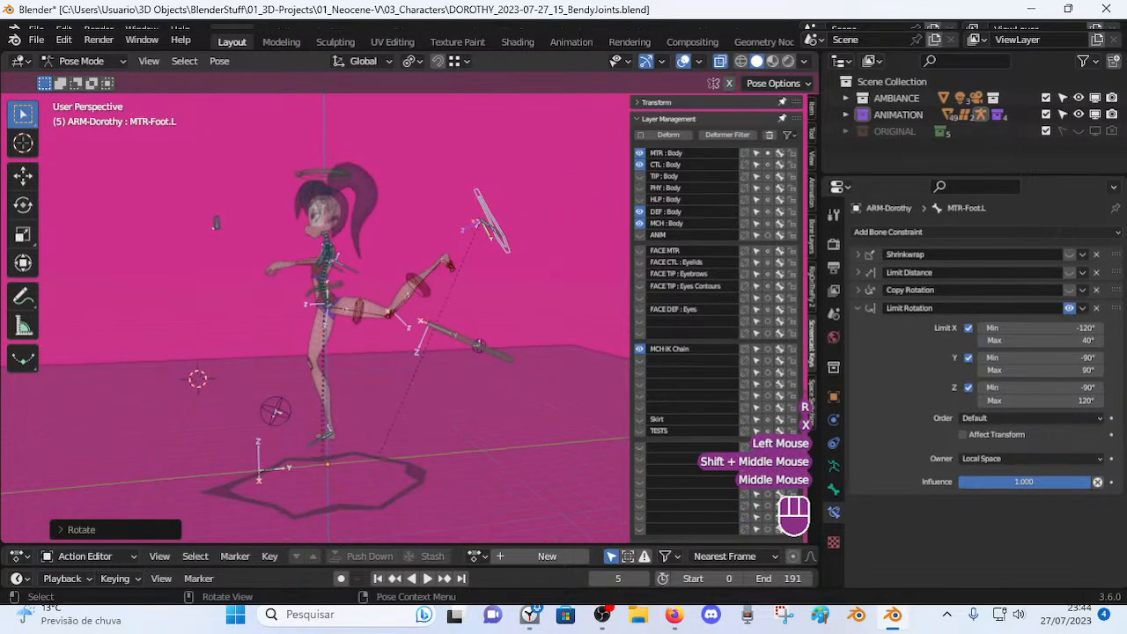
{"action": "left_click", "coordinate": [519, 246]}
{"action": "key", "text": "r"}
{"action": "key", "text": "x"}
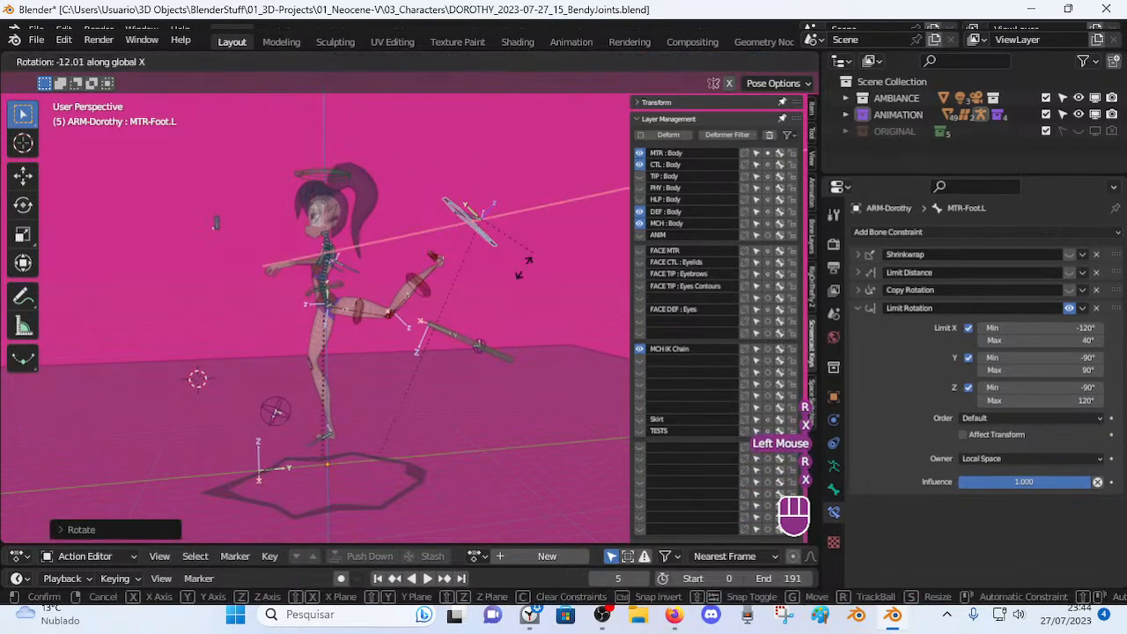
{"action": "left_click", "coordinate": [477, 297]}
Rotate MTR-Leg.L about global X to a steeper slope and move it down toward the character.
{"action": "left_click", "coordinate": [497, 350]}
{"action": "key", "text": "r"}
{"action": "key", "text": "x"}
{"action": "left_click", "coordinate": [508, 393]}
{"action": "key", "text": "g"}
{"action": "left_click", "coordinate": [478, 435]}
Lower MTR-Foot.L behind the character to below hip height.
{"action": "left_click", "coordinate": [513, 255]}
{"action": "key", "text": "g"}
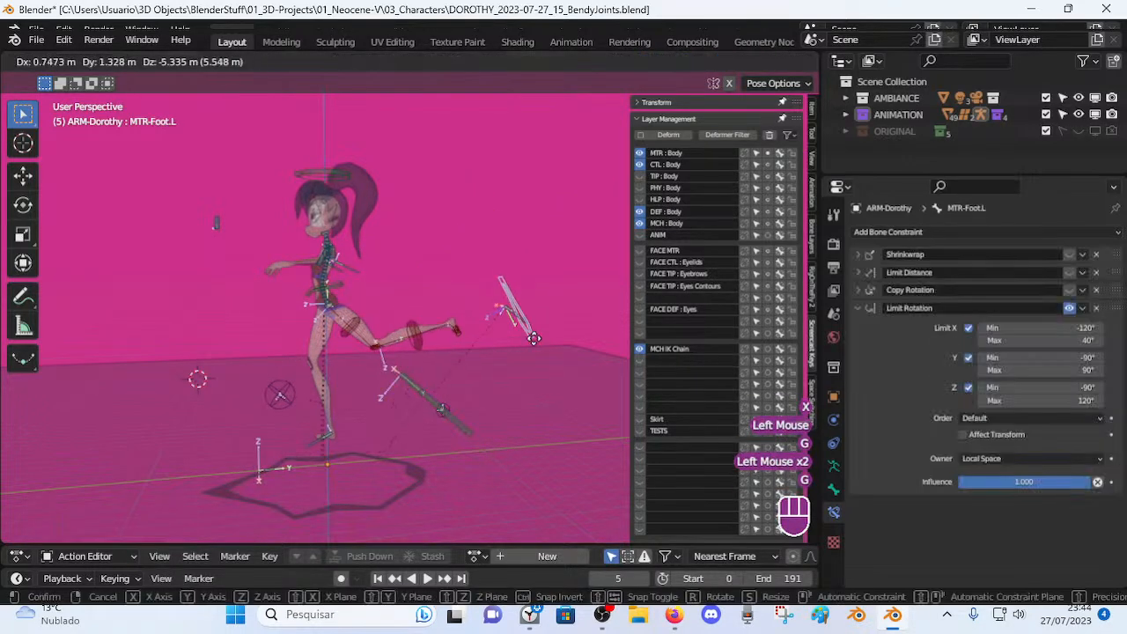
{"action": "left_click", "coordinate": [536, 404]}
Rotate MTR-Leg.L steeper about global X and move it forward beside the standing leg.
{"action": "left_click", "coordinate": [459, 424]}
{"action": "key", "text": "r"}
{"action": "key", "text": "x"}
{"action": "left_click", "coordinate": [473, 455]}
{"action": "key", "text": "g"}
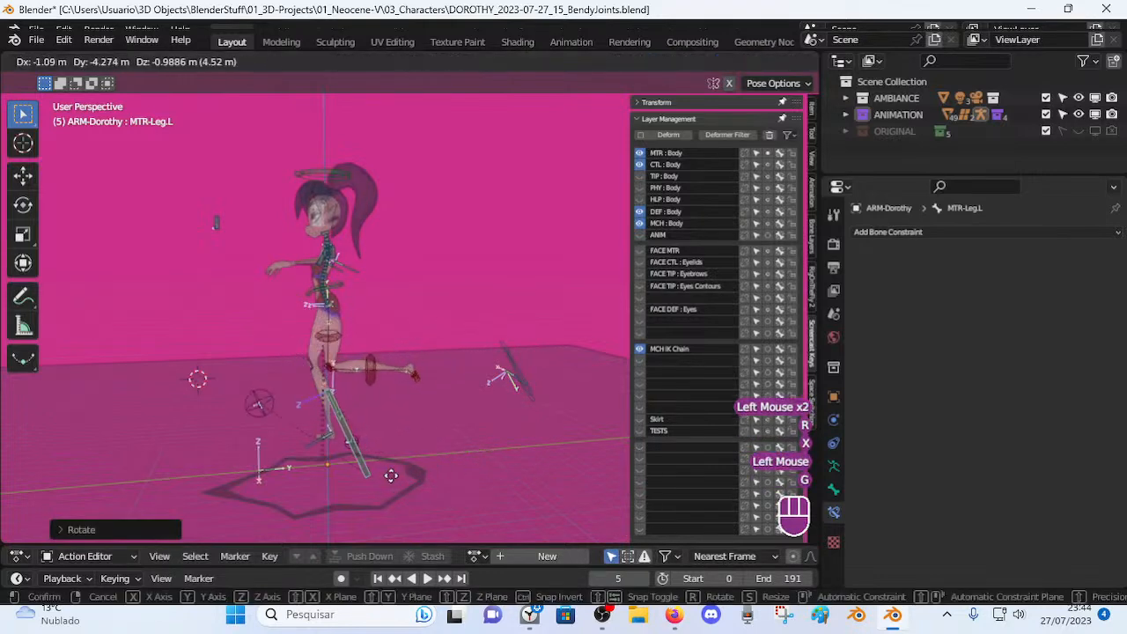
{"action": "left_click", "coordinate": [508, 390]}
Rotate MTR-Foot.L nearly upright and move it down and forward close to the floor behind the character.
{"action": "left_click", "coordinate": [510, 386]}
{"action": "key", "text": "r"}
{"action": "left_click", "coordinate": [494, 449]}
{"action": "key", "text": "g"}
{"action": "left_click", "coordinate": [377, 463]}
Move MTR-Leg.L forward to just in front of the standing leg.
{"action": "left_click", "coordinate": [363, 458]}
{"action": "key", "text": "g"}
{"action": "left_click", "coordinate": [304, 483]}
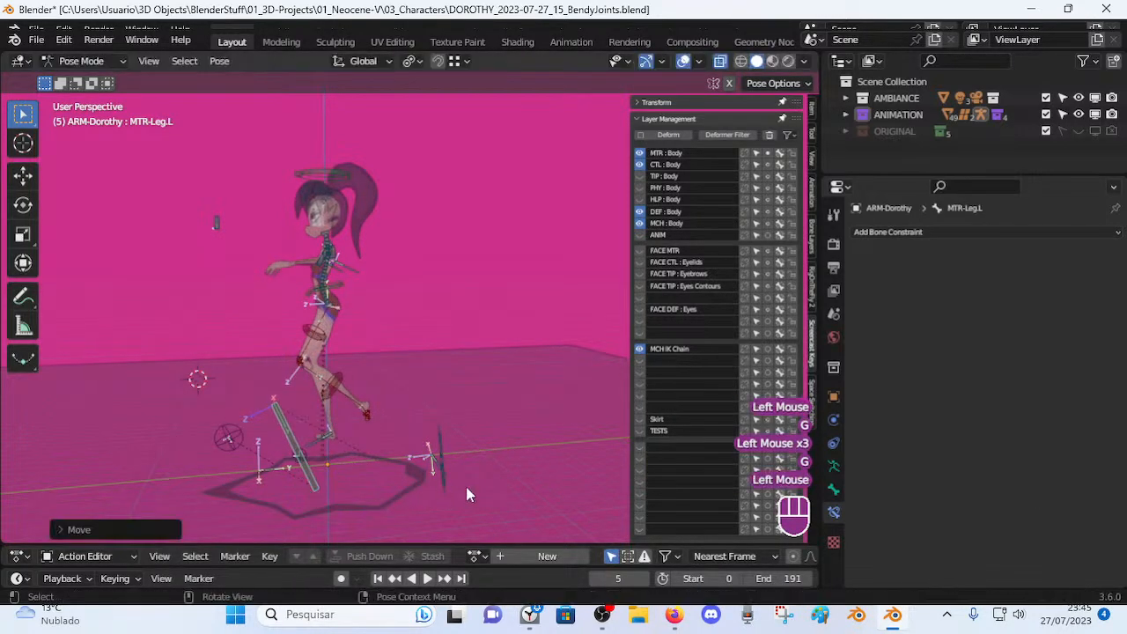
Move MTR-Foot.L below the floor under the character and rotate it about the global X axis.
{"action": "left_click", "coordinate": [455, 488]}
{"action": "scroll", "coordinate": [453, 420], "scroll_direction": "down", "scroll_amount": 1}
{"action": "key", "text": "g"}
{"action": "left_click", "coordinate": [388, 462]}
{"action": "key", "text": "r"}
{"action": "key", "text": "x"}
{"action": "left_click", "coordinate": [388, 443]}
{"action": "middle_click_drag", "start_coordinate": [390, 473], "coordinate": [387, 393], "text": "shift"}
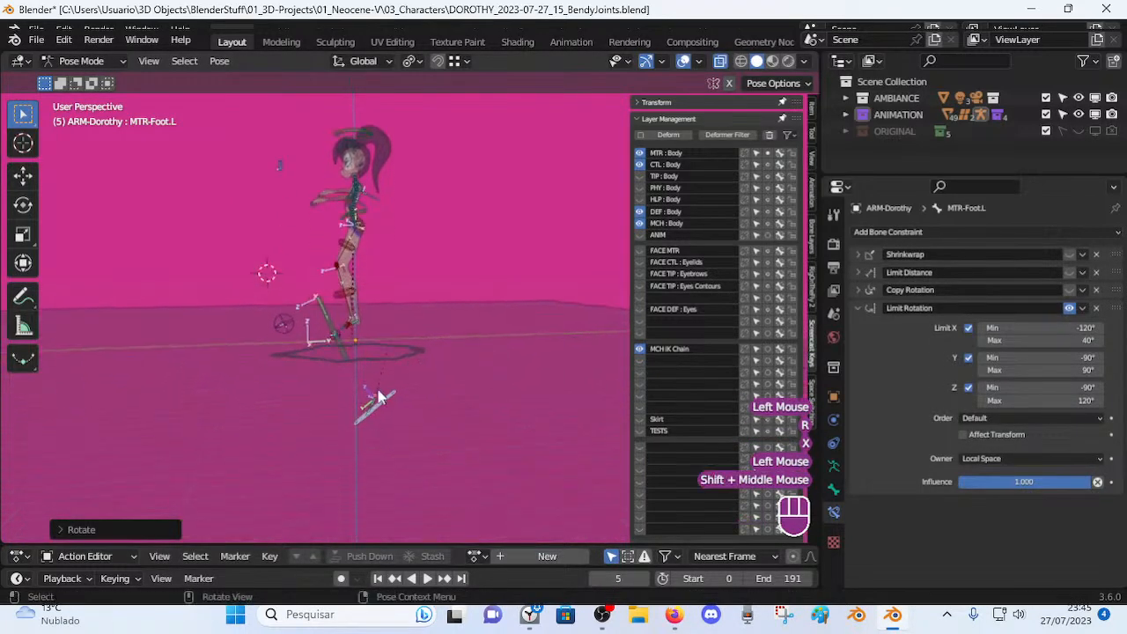
Rotate MTR-Foot.L further about global X so that it tilts the opposite way.
{"action": "scroll", "coordinate": [387, 393], "scroll_direction": "up", "scroll_amount": 2}
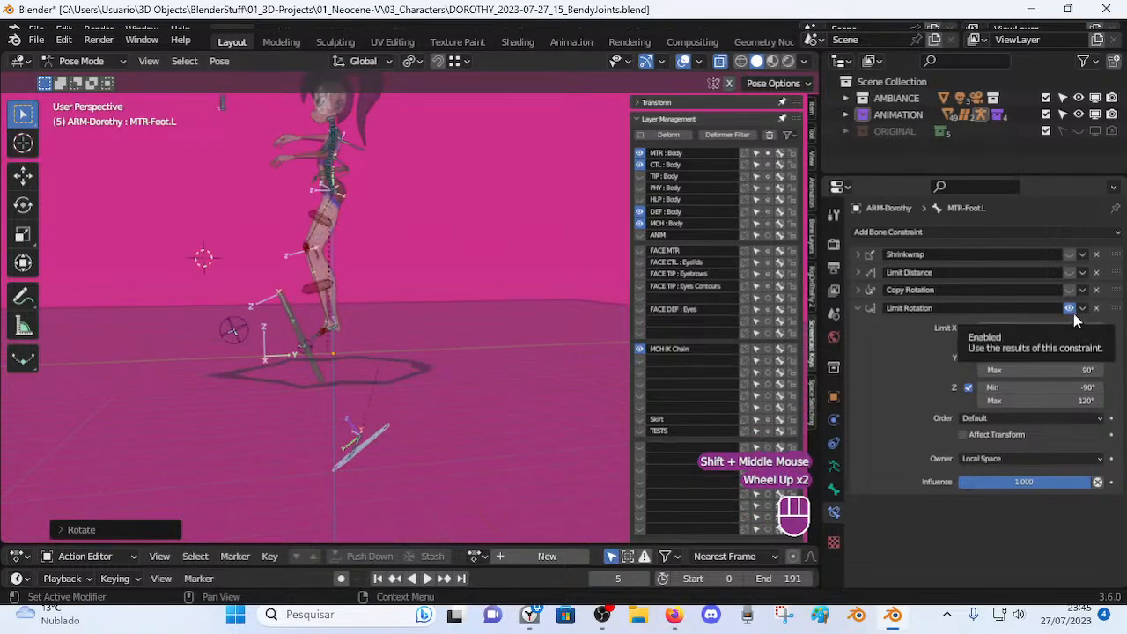
{"action": "key", "text": "r"}
{"action": "key", "text": "x"}
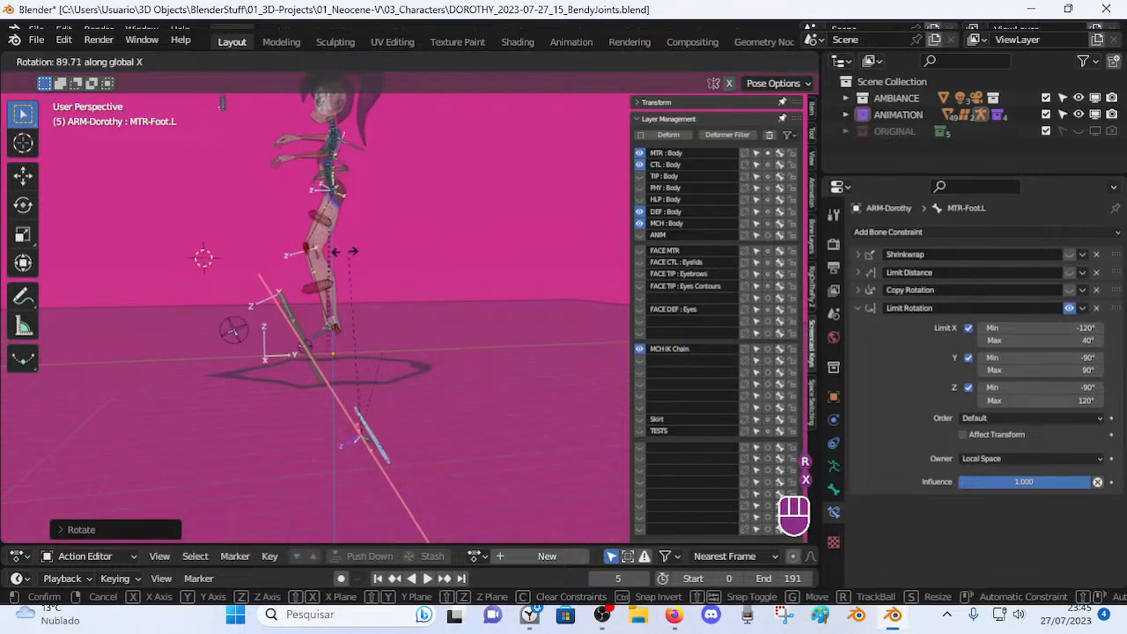
{"action": "left_click", "coordinate": [273, 366]}
Move MTR-Leg.L behind the left knee and rotate it about global X until its far end points upward.
{"action": "left_click", "coordinate": [320, 370]}
{"action": "key", "text": "g"}
{"action": "left_click", "coordinate": [315, 284]}
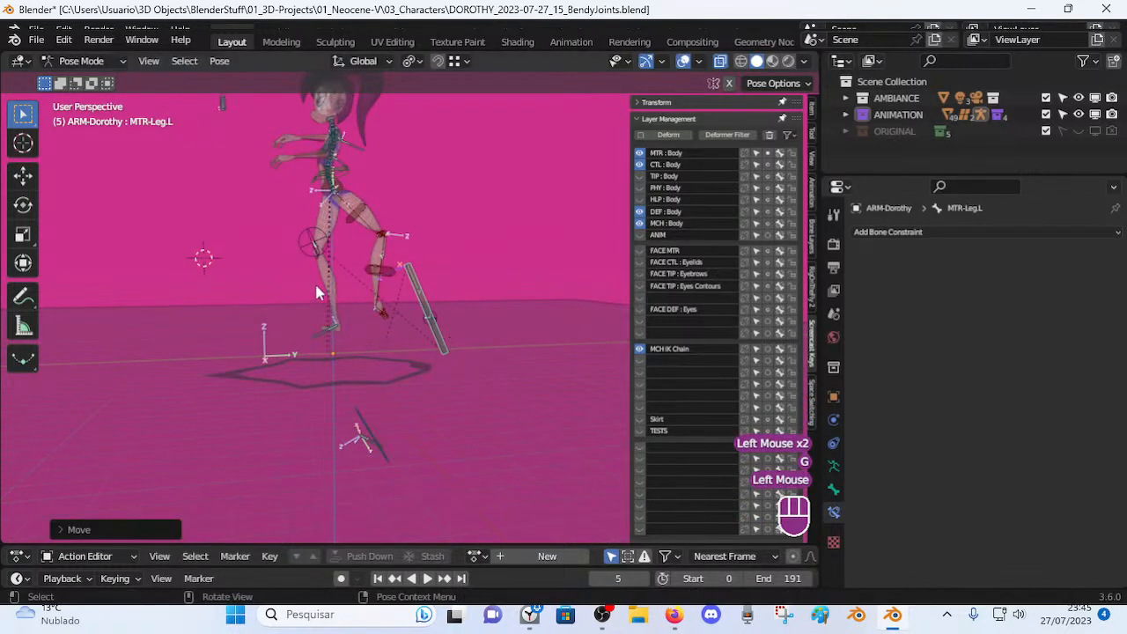
{"action": "left_click", "coordinate": [324, 281]}
{"action": "left_click", "coordinate": [440, 329]}
{"action": "key", "text": "r"}
{"action": "key", "text": "x"}
{"action": "left_click", "coordinate": [475, 230]}
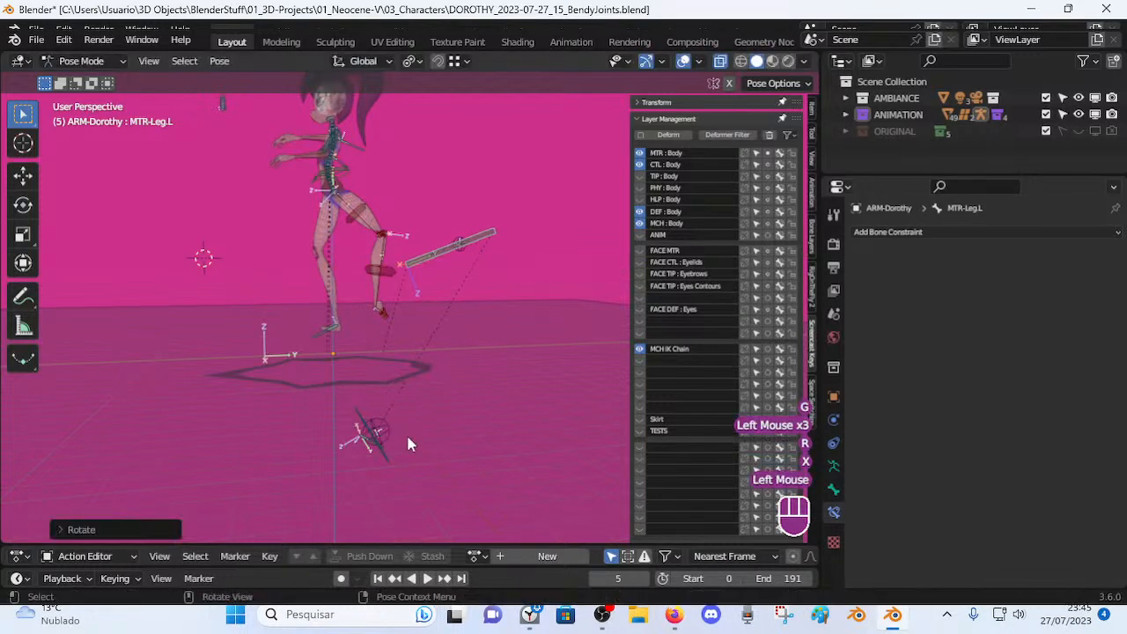
Move MTR-Foot.L from below the floor up behind the character and rotate it about global X.
{"action": "left_click", "coordinate": [387, 447]}
{"action": "key", "text": "g"}
{"action": "key", "text": "r"}
{"action": "key", "text": "x"}
{"action": "left_click", "coordinate": [572, 189]}
Try rotating MTR-Foot.L about global X in both directions to test its rotation limits.
{"action": "middle_click_drag", "start_coordinate": [572, 190], "coordinate": [475, 224], "text": "shift"}
{"action": "key", "text": "r"}
{"action": "key", "text": "x"}
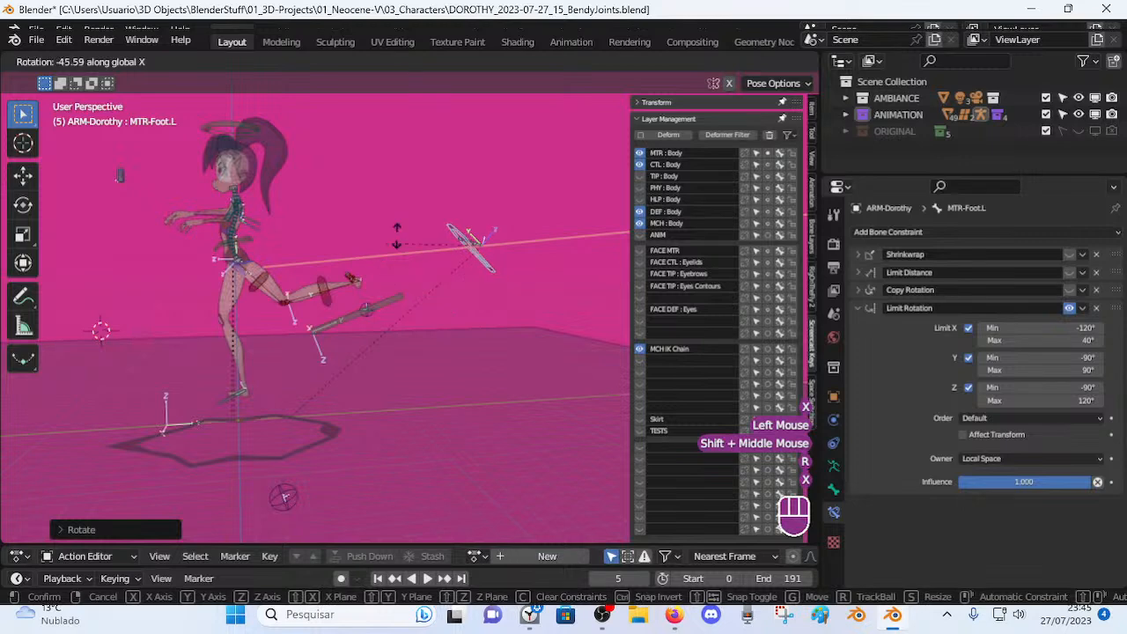
{"action": "left_click", "coordinate": [515, 232]}
{"action": "key", "text": "r"}
{"action": "key", "text": "x"}
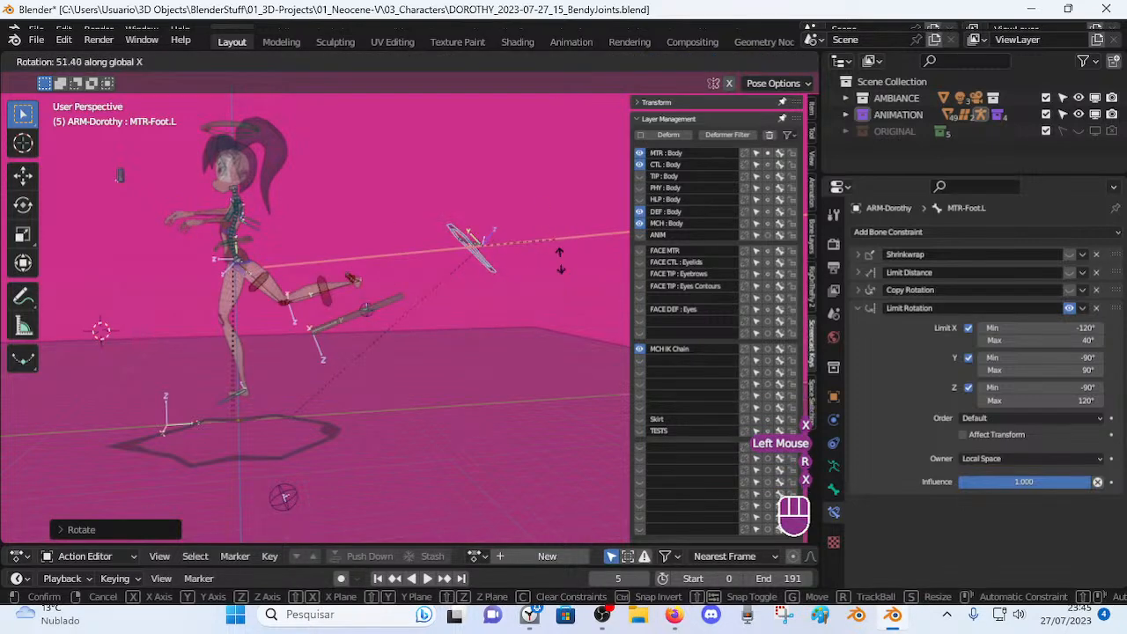
{"action": "left_click", "coordinate": [493, 343]}
Clear MTR-Foot.L's rotation and try rotating it about global X again to check where the limit stops it.
{"action": "scroll", "coordinate": [493, 345], "scroll_direction": "up", "scroll_amount": 2}
{"action": "middle_click_drag", "start_coordinate": [493, 344], "coordinate": [462, 290]}
{"action": "key", "text": "alt+r"}
{"action": "key", "text": "r"}
{"action": "key", "text": "x"}
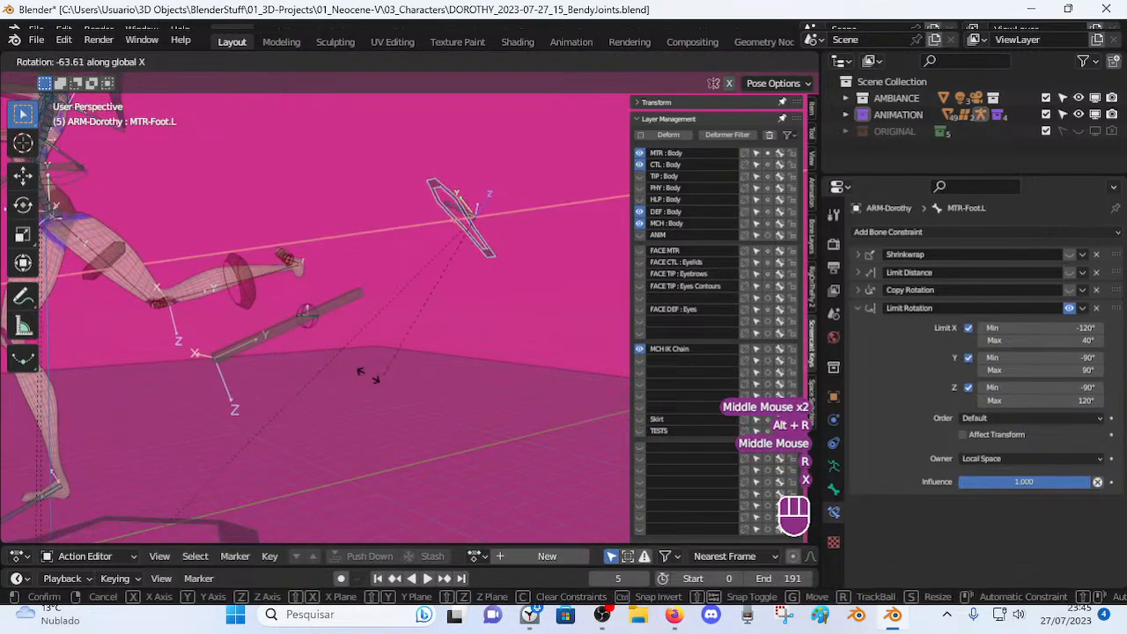
{"action": "left_click", "coordinate": [416, 281]}
{"action": "middle_click_drag", "start_coordinate": [416, 281], "coordinate": [432, 284]}
{"action": "key", "text": "r"}
{"action": "key", "text": "x"}
{"action": "left_click", "coordinate": [503, 275]}
Move MTR-Leg.L slightly downward behind the left knee.
{"action": "middle_click_drag", "start_coordinate": [503, 274], "coordinate": [248, 370]}
{"action": "left_click", "coordinate": [265, 370]}
{"action": "key", "text": "g"}
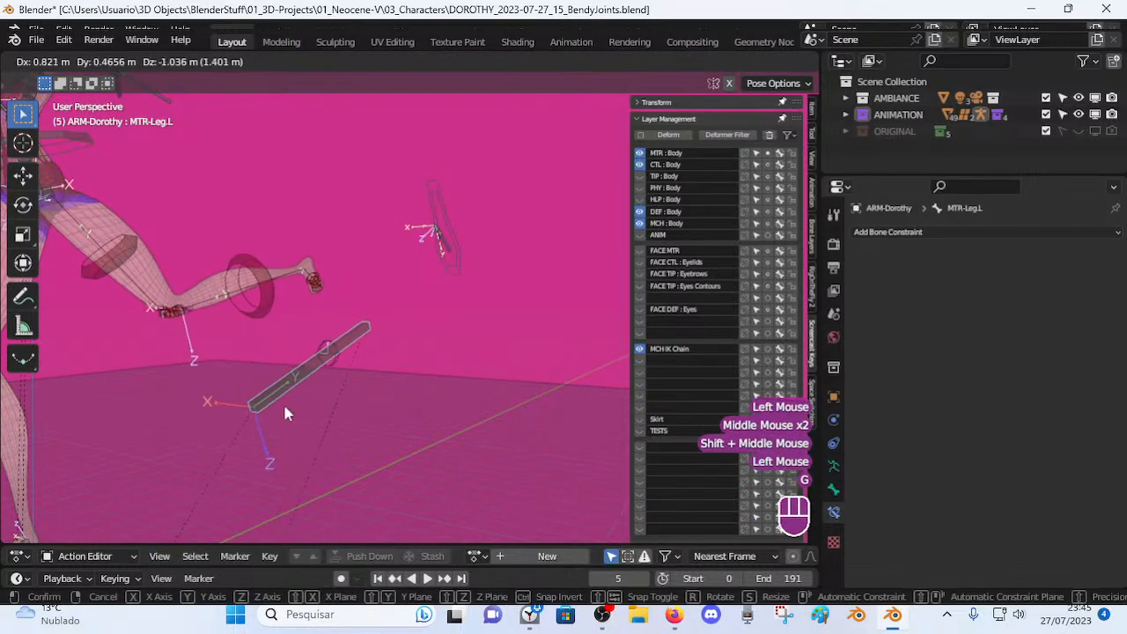
{"action": "left_click", "coordinate": [482, 236]}
{"action": "double_click", "coordinate": [459, 266]}
{"action": "key", "text": "r"}
{"action": "key", "text": "z"}
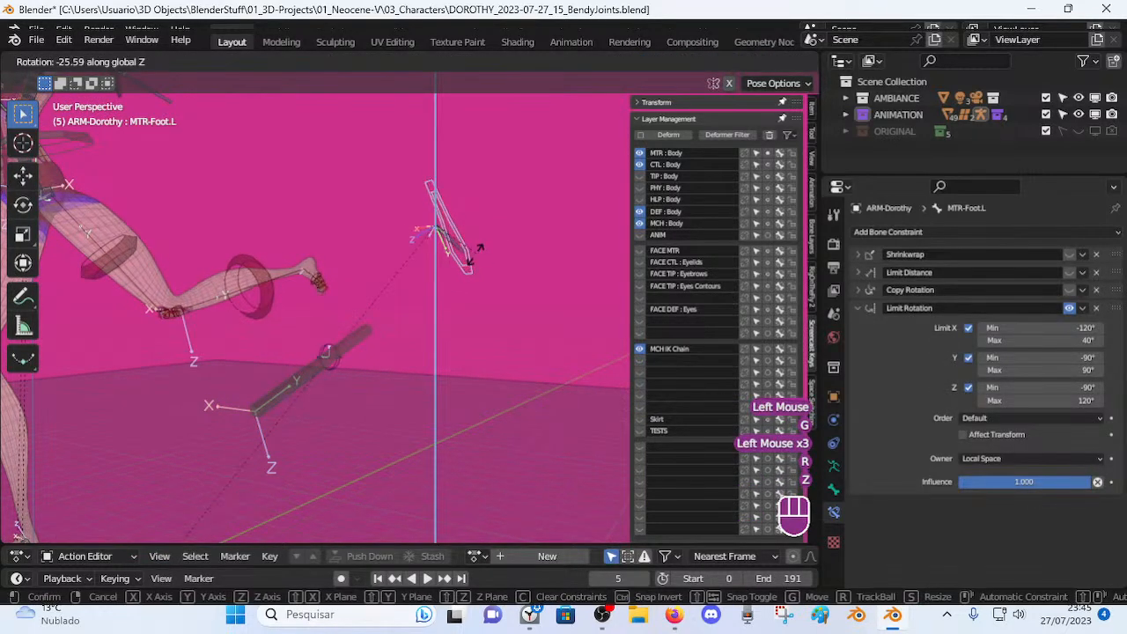
{"action": "key", "text": "Escape"}
Clear MTR-Foot.L's rotation and rotate it about global X until it is nearly vertical with the toes pointing down.
{"action": "middle_click_drag", "start_coordinate": [459, 266], "coordinate": [499, 261]}
{"action": "key", "text": "alt+r"}
{"action": "key", "text": "alt+r"}
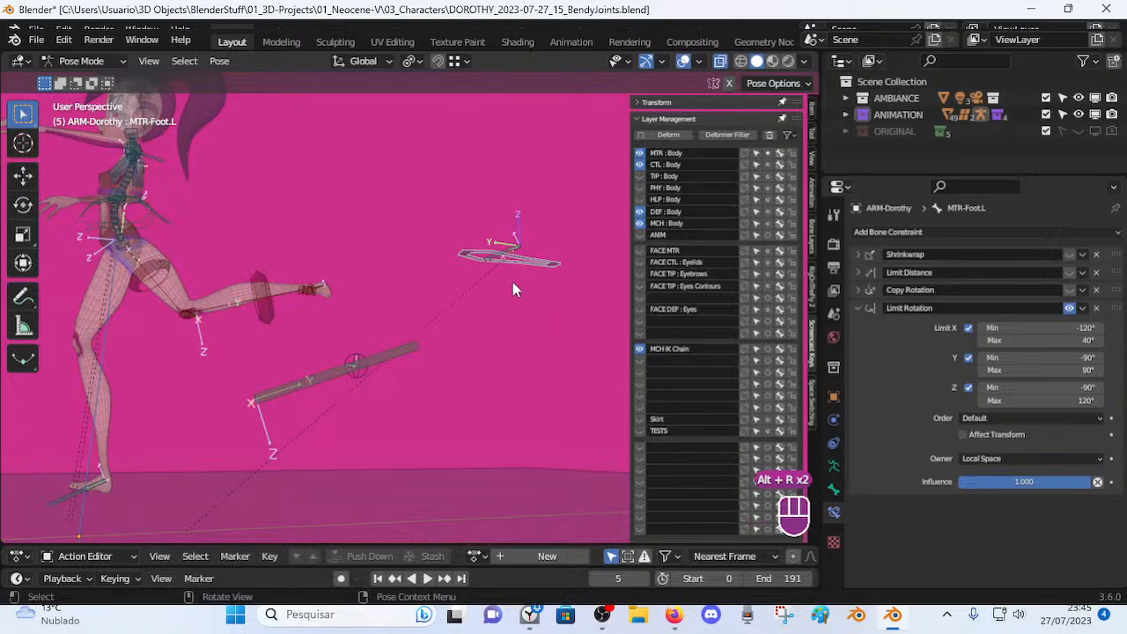
{"action": "key", "text": "r"}
{"action": "key", "text": "x"}
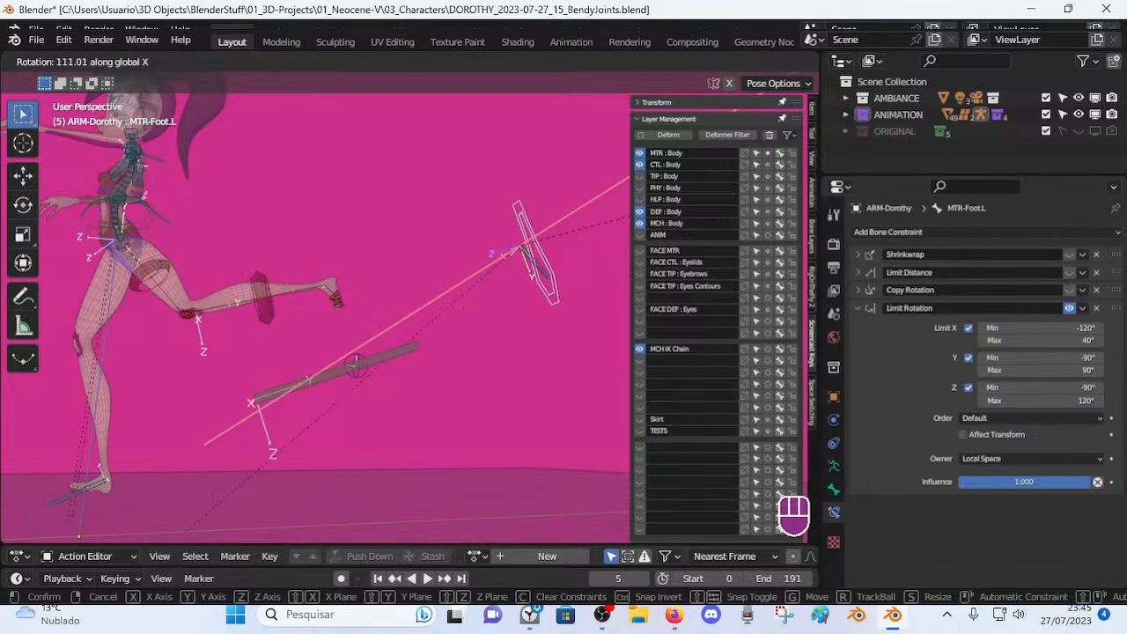
{"action": "left_click", "coordinate": [613, 233]}
Reveal all hidden bones of the armature and select MTR-Foot.R to show its constraints.
{"action": "middle_click_drag", "start_coordinate": [613, 232], "coordinate": [387, 303]}
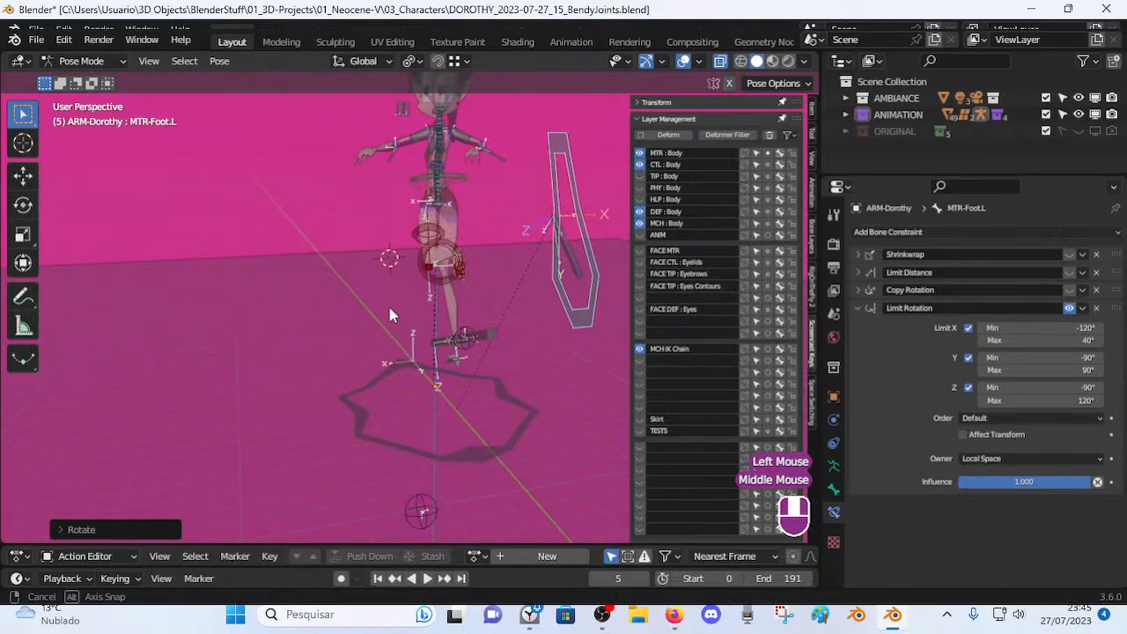
{"action": "middle_click_drag", "start_coordinate": [518, 316], "coordinate": [408, 339]}
{"action": "scroll", "coordinate": [304, 294], "scroll_direction": "down", "scroll_amount": 1}
{"action": "key", "text": "alt+h"}
{"action": "key", "text": "alt+g"}
{"action": "key", "text": "ctrl+z"}
{"action": "scroll", "coordinate": [394, 358], "scroll_direction": "up", "scroll_amount": 1}
{"action": "middle_click_drag", "start_coordinate": [408, 339], "coordinate": [399, 488]}
{"action": "key", "text": "alt+a"}
{"action": "left_click", "coordinate": [411, 231]}
{"action": "middle_click_drag", "start_coordinate": [317, 478], "coordinate": [448, 319]}
{"action": "scroll", "coordinate": [448, 319], "scroll_direction": "down", "scroll_amount": 2}
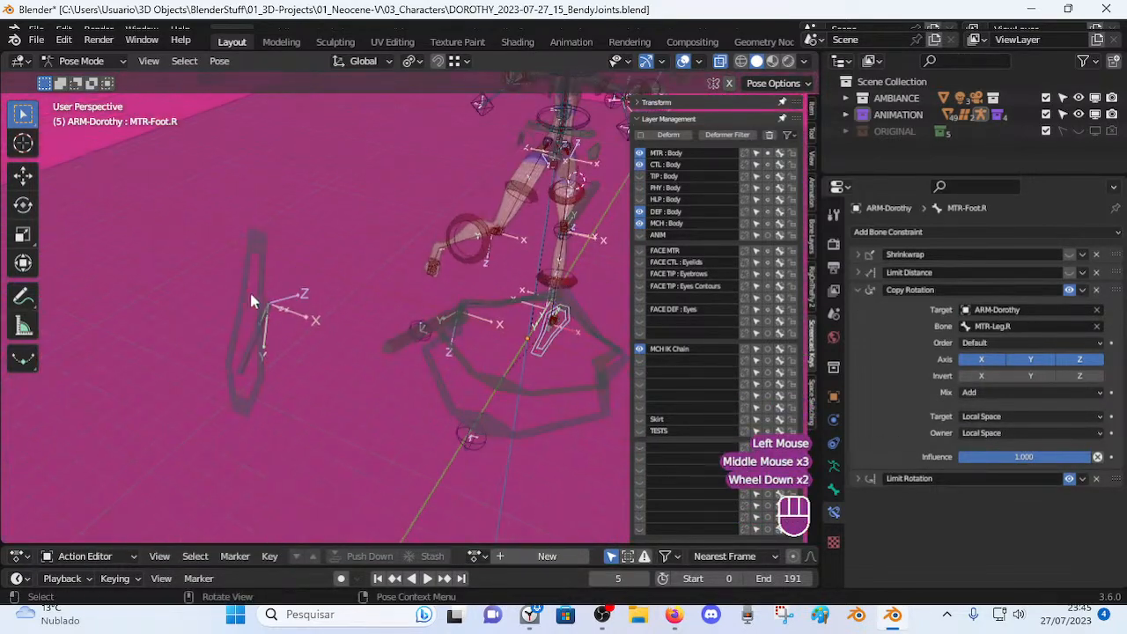
Select MTR-Foot.L and examine the settings of its Copy Rotation constraint.
{"action": "left_click", "coordinate": [270, 301]}
{"action": "middle_click_drag", "start_coordinate": [270, 301], "coordinate": [361, 291]}
{"action": "middle_click_drag", "start_coordinate": [361, 290], "coordinate": [742, 339], "text": "shift"}
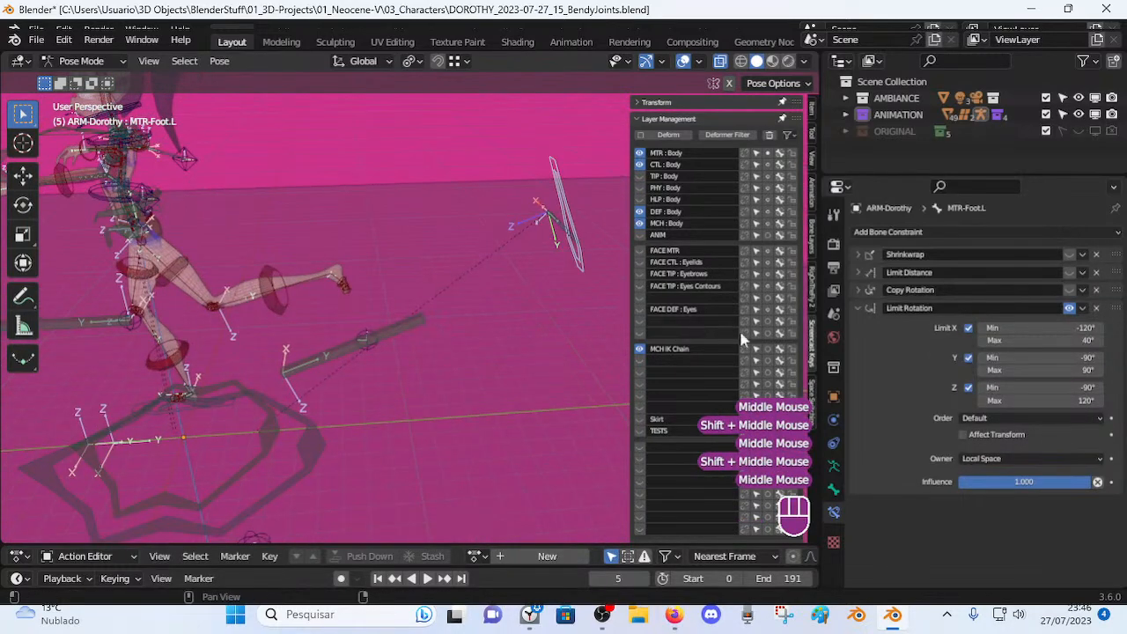
{"action": "left_click", "coordinate": [857, 289]}
{"action": "left_click", "coordinate": [858, 290]}
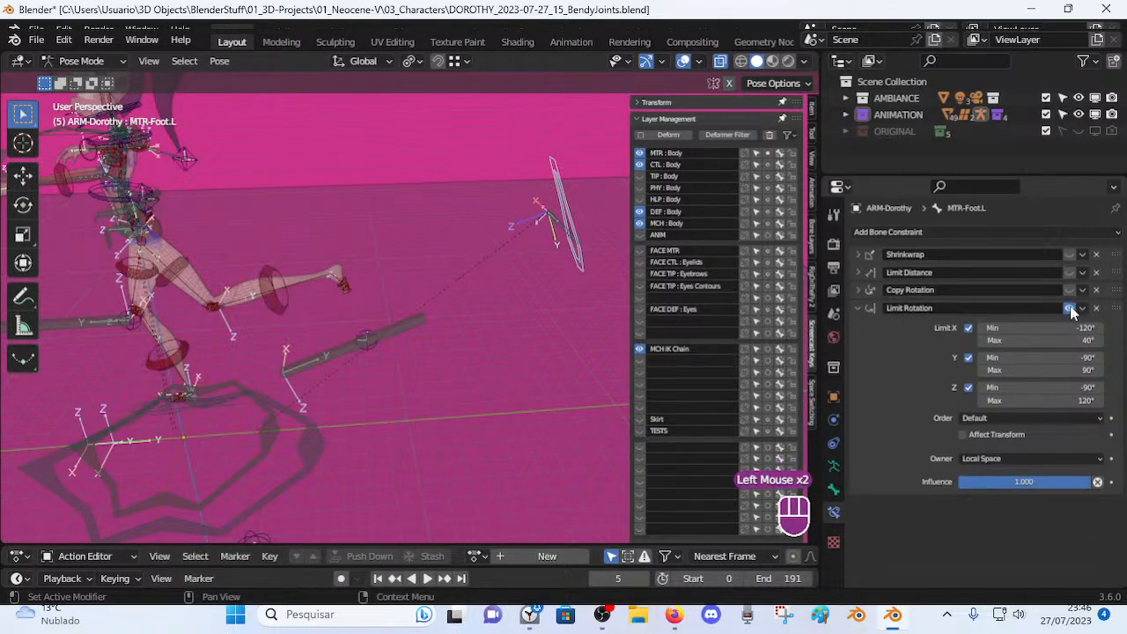
Disable the Limit Rotation constraint on MTR-Foot.L and rotate the control freely about global X.
{"action": "double_click", "coordinate": [587, 261]}
{"action": "key", "text": "r"}
{"action": "key", "text": "x"}
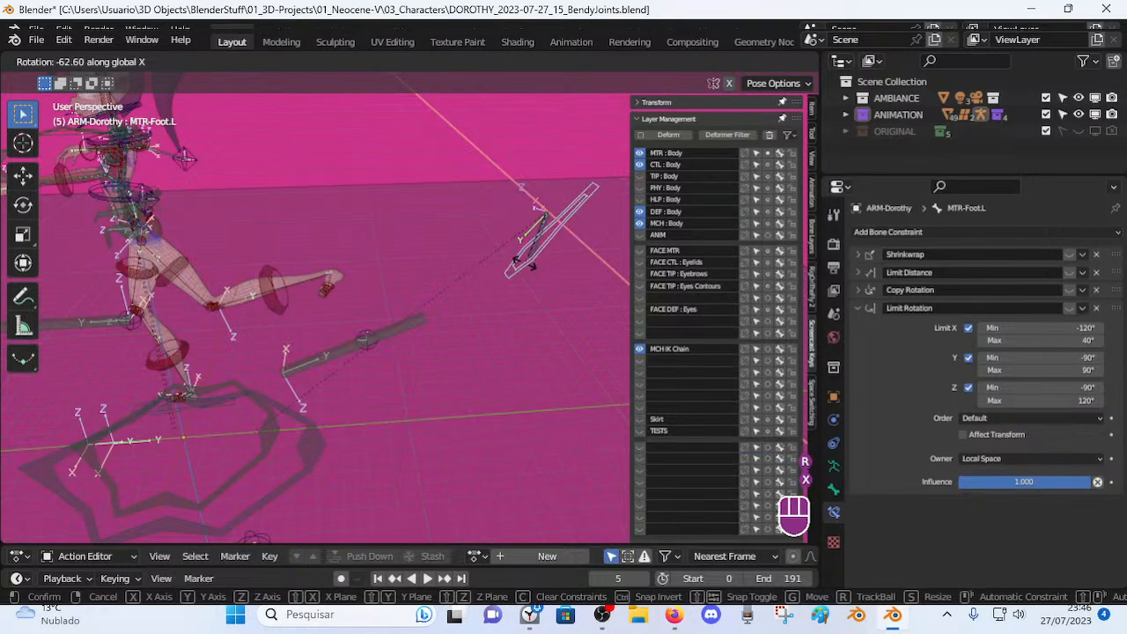
{"action": "left_click", "coordinate": [573, 234]}
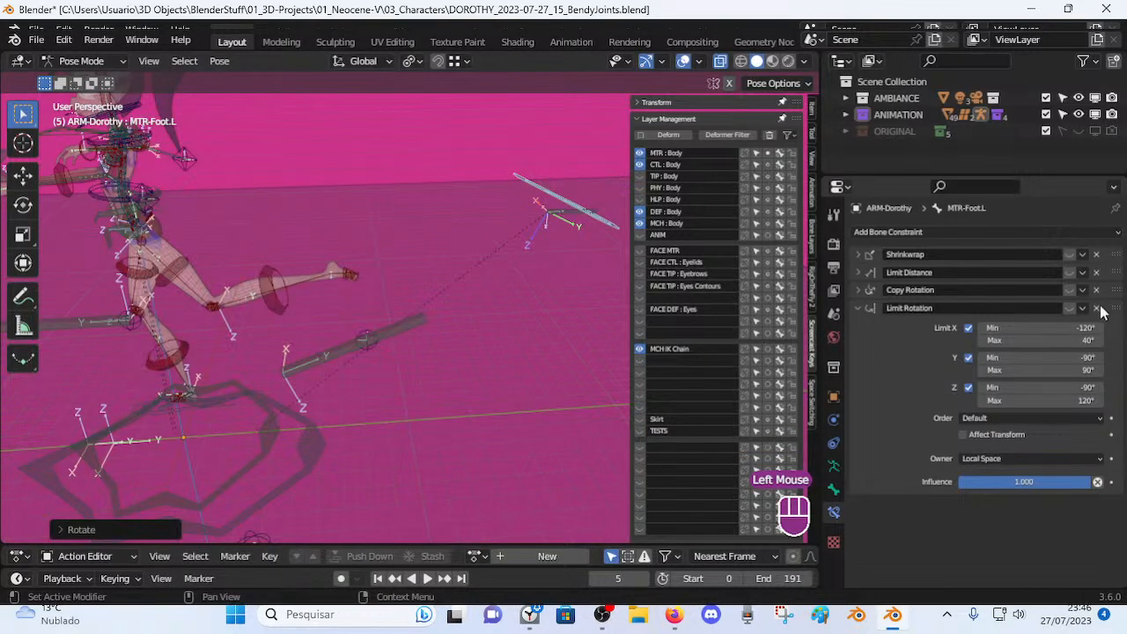
Test MTR-Foot.L in an extreme pose by rotating it about global X, moving it, and rotating it about global X again.
{"action": "scroll", "coordinate": [511, 262], "scroll_direction": "down", "scroll_amount": 2}
{"action": "key", "text": "r"}
{"action": "key", "text": "x"}
{"action": "left_click", "coordinate": [530, 284]}
{"action": "middle_click_drag", "start_coordinate": [530, 283], "coordinate": [473, 335]}
{"action": "key", "text": "g"}
{"action": "left_click", "coordinate": [473, 334]}
{"action": "key", "text": "r"}
{"action": "key", "text": "x"}
{"action": "left_click", "coordinate": [496, 304]}
Reset the pose of all the armature's bones to the rest position.
{"action": "key", "text": "a"}
{"action": "key", "text": "alt+q"}
{"action": "key", "text": "alt+q"}
{"action": "middle_click_drag", "start_coordinate": [299, 361], "coordinate": [451, 303]}
{"action": "scroll", "coordinate": [482, 358], "scroll_direction": "up", "scroll_amount": 2}
{"action": "scroll", "coordinate": [482, 357], "scroll_direction": "down", "scroll_amount": 2}
{"action": "left_click", "coordinate": [449, 303]}
{"action": "scroll", "coordinate": [452, 342], "scroll_direction": "up", "scroll_amount": 2}
{"action": "scroll", "coordinate": [451, 342], "scroll_direction": "down", "scroll_amount": 2}
{"action": "middle_click_drag", "start_coordinate": [475, 339], "coordinate": [450, 316]}
{"action": "key", "text": "g"}
{"action": "key", "text": "Escape"}
Select MTR-Torso together with an upper-body control, lower them into a deep crouch and adjust their rotation.
{"action": "scroll", "coordinate": [404, 167], "scroll_direction": "down", "scroll_amount": 1}
{"action": "left_click", "coordinate": [402, 164], "text": "shift"}
{"action": "left_click", "coordinate": [402, 165], "text": "shift"}
{"action": "left_click", "coordinate": [420, 216]}
{"action": "left_click", "coordinate": [423, 284], "text": "shift"}
{"action": "key", "text": "g"}
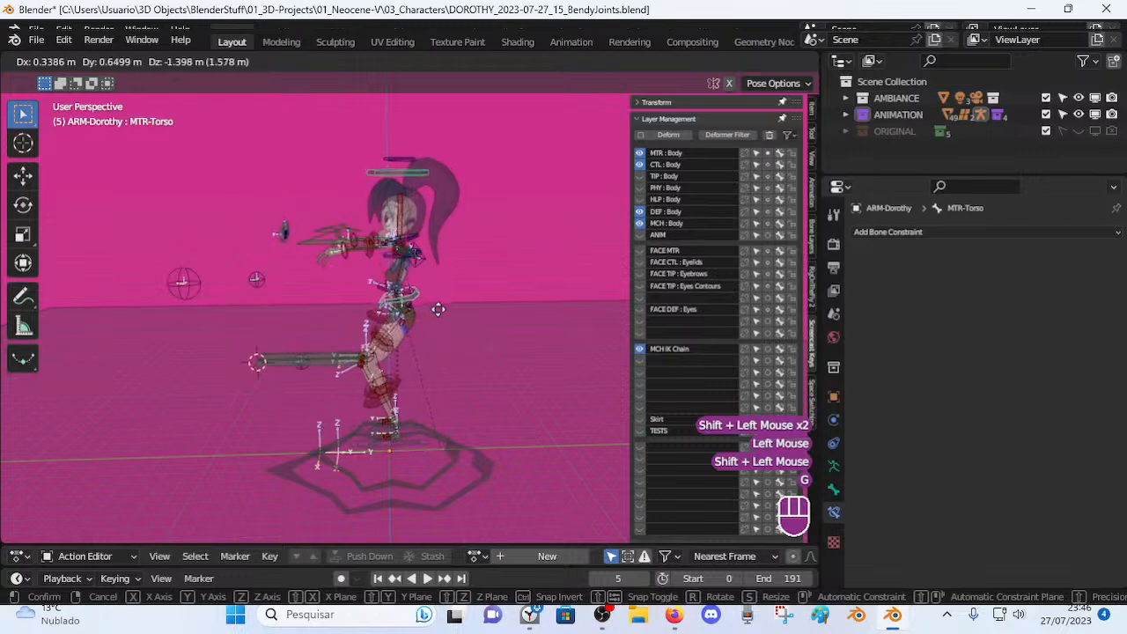
{"action": "left_click", "coordinate": [460, 368]}
{"action": "scroll", "coordinate": [460, 368], "scroll_direction": "up", "scroll_amount": 1}
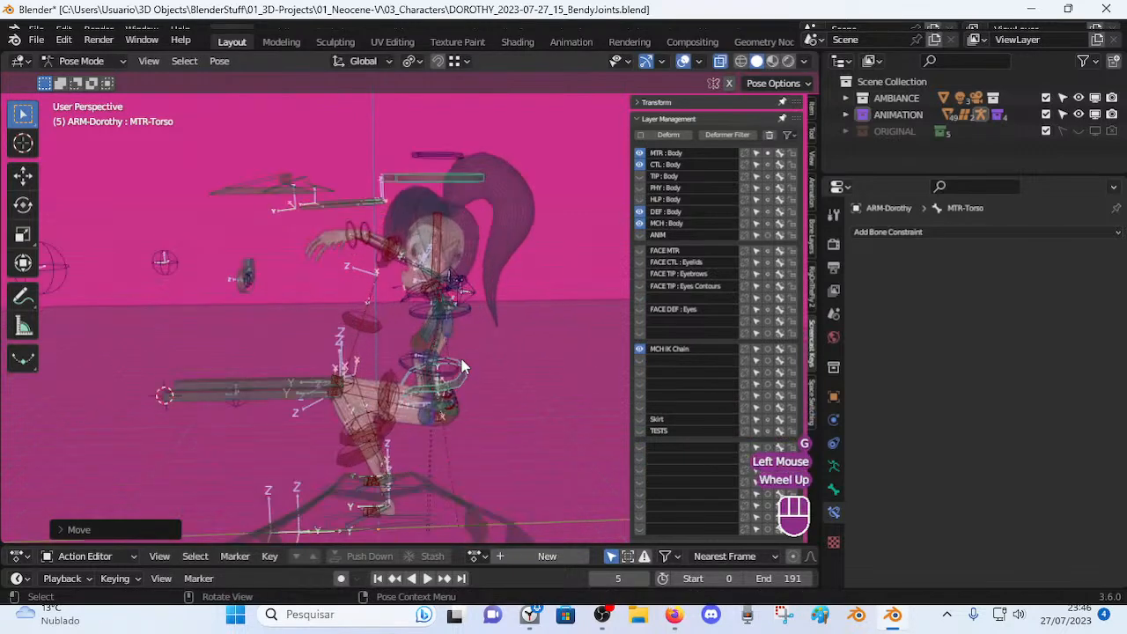
{"action": "key", "text": "r"}
{"action": "left_click", "coordinate": [470, 353]}
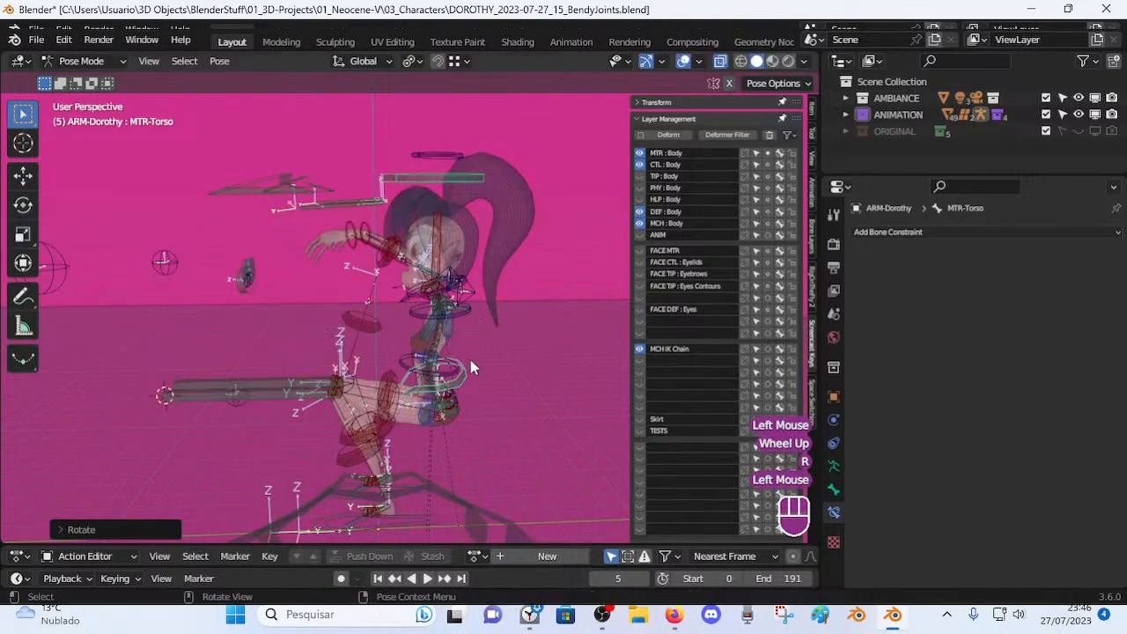
Reposition the torso and MTR-Leg.L to shape a seated crouch with the thighs nearly horizontal.
{"action": "left_click", "coordinate": [465, 356]}
{"action": "key", "text": "g"}
{"action": "left_click", "coordinate": [428, 380]}
{"action": "left_click", "coordinate": [425, 378]}
{"action": "mouse_move", "coordinate": [426, 379]}
{"action": "middle_mouse_down"}
{"action": "mouse_move", "coordinate": [464, 437]}
{"action": "mouse_move", "coordinate": [410, 380]}
{"action": "middle_mouse_up"}
{"action": "key", "text": "g"}
{"action": "left_click", "coordinate": [469, 442]}
{"action": "key", "text": "g"}
{"action": "left_click", "coordinate": [391, 346]}
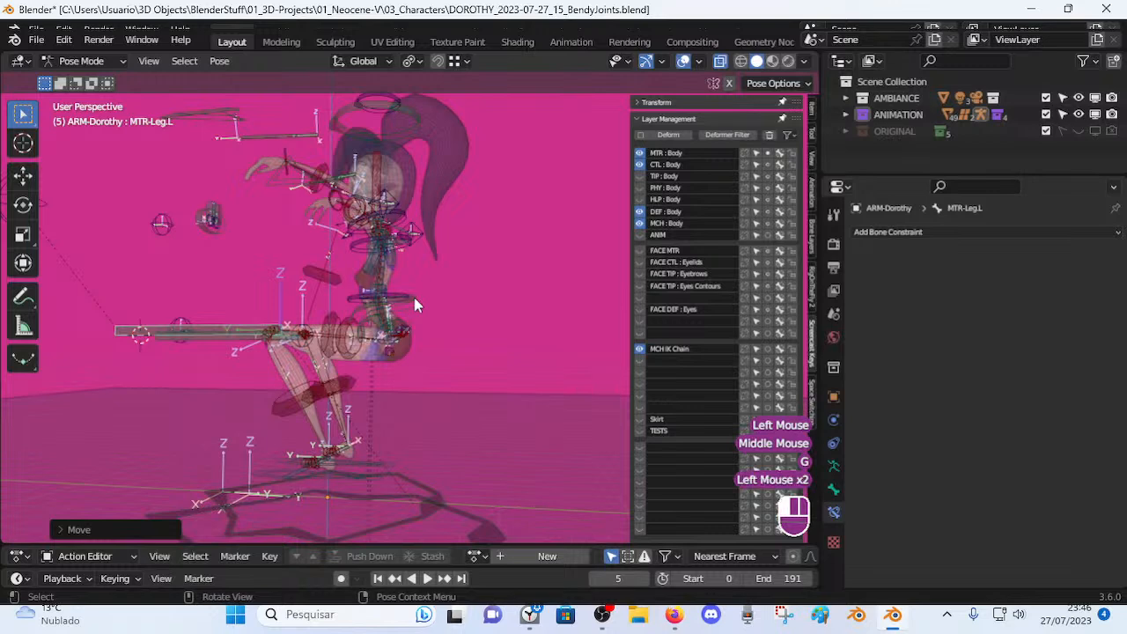
Tilt MTR-Torso about global X in the seated pose.
{"action": "left_click", "coordinate": [415, 304]}
{"action": "key", "text": "r"}
{"action": "key", "text": "x"}
{"action": "left_click", "coordinate": [430, 303]}
{"action": "middle_click_drag", "start_coordinate": [429, 304], "coordinate": [449, 359], "text": "shift"}
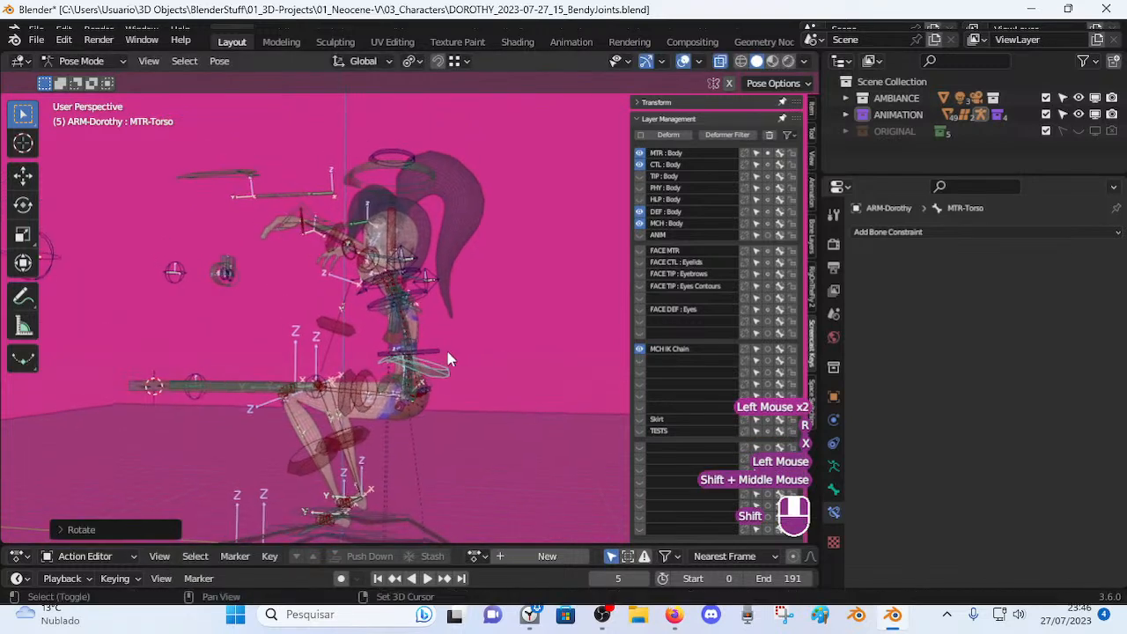
Move MTR-Head up and back with a rotation about global X, and shift the torso control to match.
{"action": "left_click", "coordinate": [418, 187]}
{"action": "key", "text": "g"}
{"action": "left_click", "coordinate": [476, 176]}
{"action": "key", "text": "r"}
{"action": "key", "text": "x"}
{"action": "left_click", "coordinate": [528, 231]}
{"action": "key", "text": "g"}
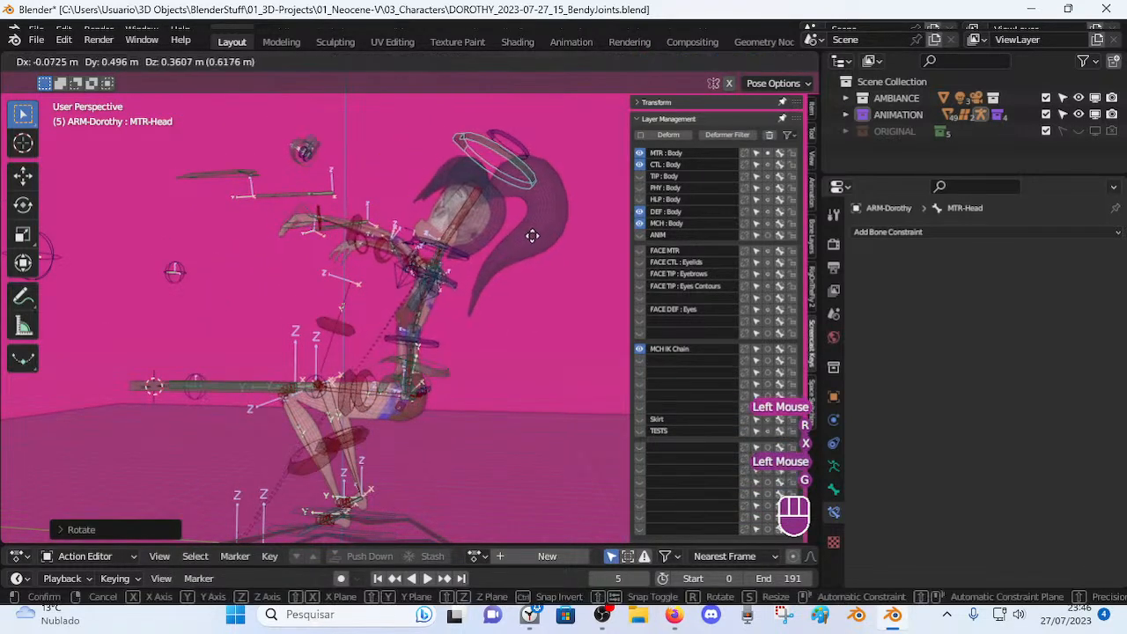
{"action": "left_click", "coordinate": [531, 236]}
{"action": "left_click", "coordinate": [430, 377]}
{"action": "key", "text": "g"}
{"action": "left_click", "coordinate": [387, 373]}
Move one of the leg controls and turn it about global Z so the knees point in different directions.
{"action": "left_click", "coordinate": [272, 393]}
{"action": "middle_click_drag", "start_coordinate": [267, 399], "coordinate": [440, 453]}
{"action": "key", "text": "g"}
{"action": "left_click", "coordinate": [488, 475]}
{"action": "key", "text": "r"}
{"action": "key", "text": "z"}
{"action": "left_click", "coordinate": [521, 454]}
{"action": "middle_click_drag", "start_coordinate": [521, 455], "coordinate": [396, 387]}
{"action": "key", "text": "g"}
{"action": "left_click", "coordinate": [385, 382]}
Rotate MTR-Foot.L about global Z and reposition MTR-Leg.L to open the left leg outward.
{"action": "left_click", "coordinate": [368, 430]}
{"action": "middle_click_drag", "start_coordinate": [368, 430], "coordinate": [370, 467]}
{"action": "key", "text": "r"}
{"action": "key", "text": "z"}
{"action": "left_click", "coordinate": [218, 343]}
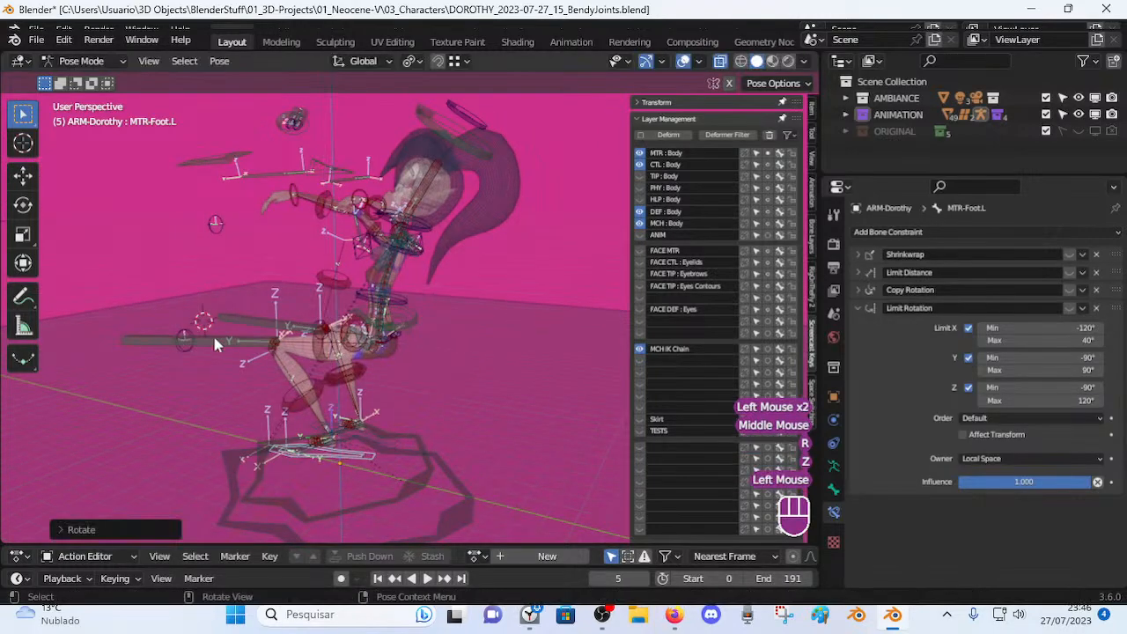
{"action": "left_click", "coordinate": [214, 343]}
{"action": "key", "text": "g"}
{"action": "middle_click_drag", "start_coordinate": [214, 343], "coordinate": [442, 356]}
{"action": "left_click", "coordinate": [163, 355]}
Examine the crouched pose, checking DEF-Thigh.L's IK constraint and the CTL-Thigh-Pole.R control.
{"action": "key", "text": "b"}
{"action": "left_click_drag", "start_coordinate": [435, 452], "coordinate": [517, 334]}
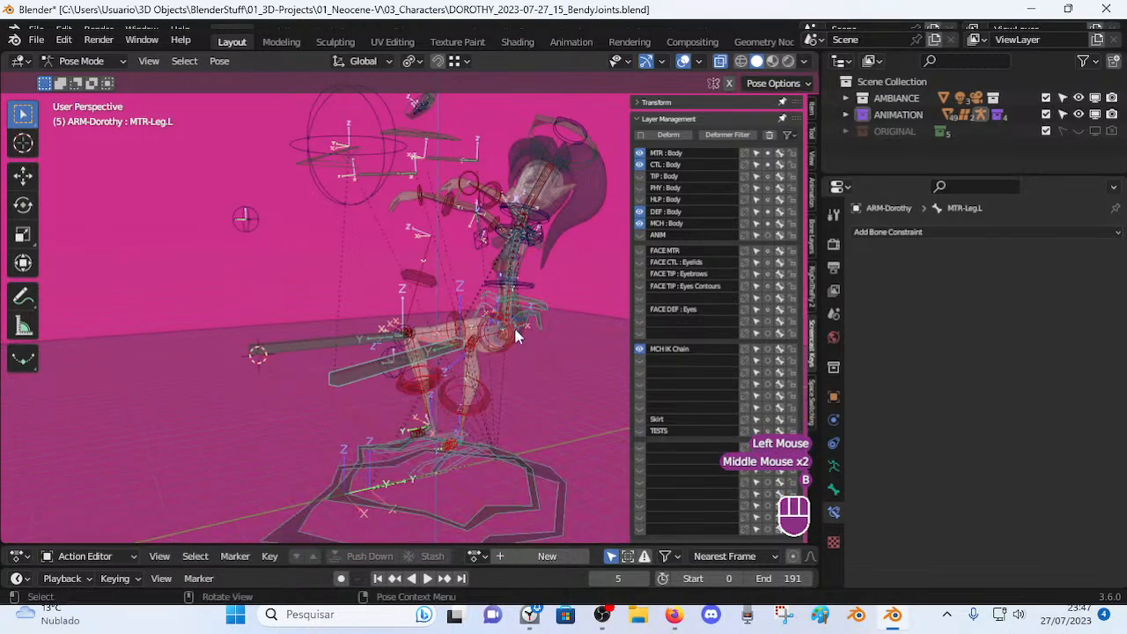
{"action": "left_click", "coordinate": [517, 334]}
{"action": "middle_click_drag", "start_coordinate": [517, 335], "coordinate": [392, 370]}
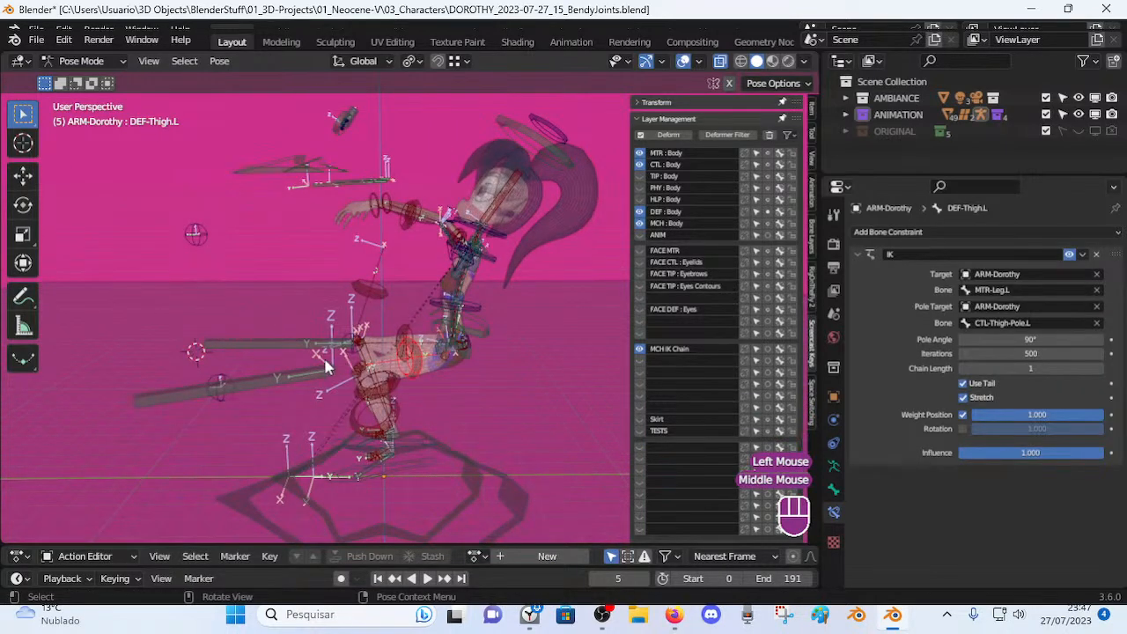
{"action": "left_click", "coordinate": [226, 392]}
{"action": "left_click", "coordinate": [199, 233]}
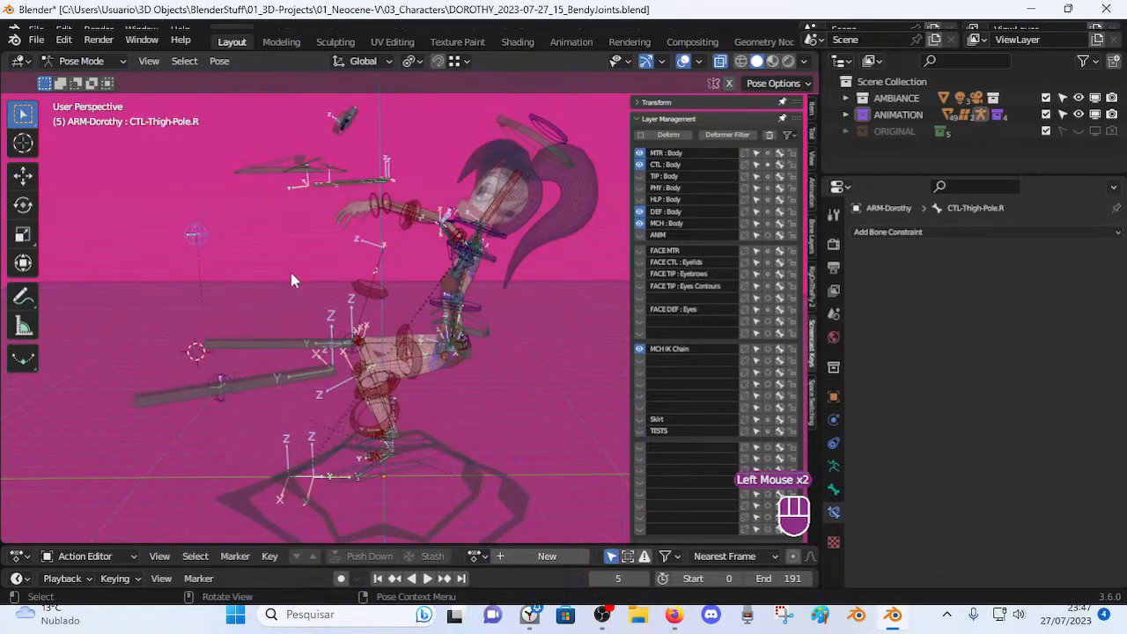
{"action": "middle_click_drag", "start_coordinate": [394, 347], "coordinate": [390, 457]}
{"action": "left_click", "coordinate": [390, 457]}
{"action": "middle_click_drag", "start_coordinate": [456, 439], "coordinate": [478, 426]}
{"action": "left_click", "coordinate": [367, 446]}
{"action": "left_click", "coordinate": [444, 256]}
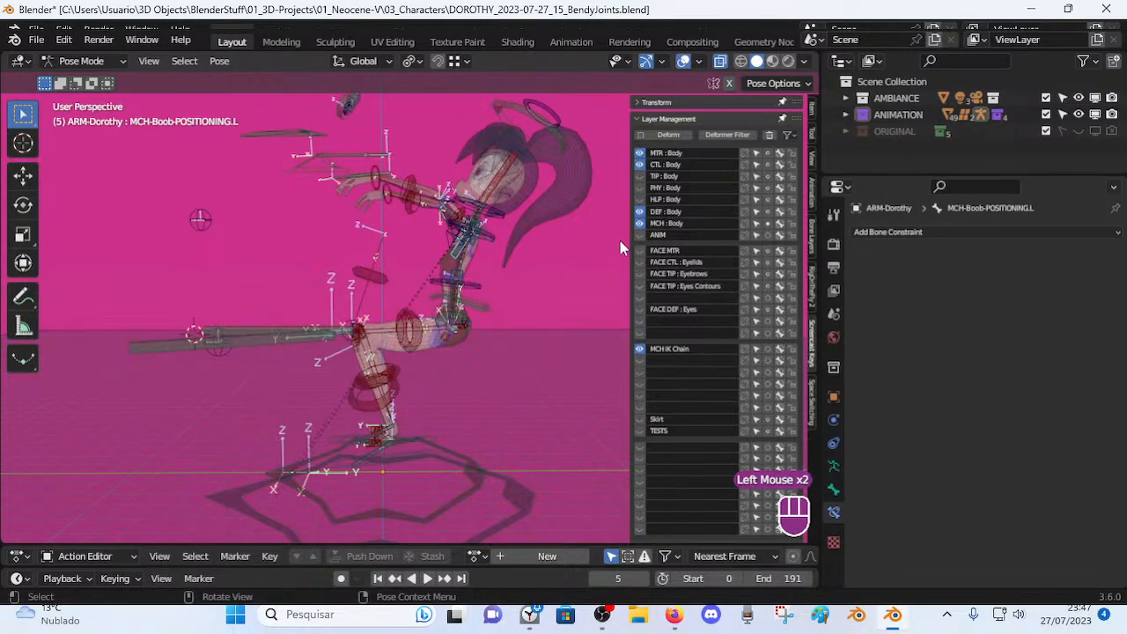
Clear the crouch by resetting the armature to its rest pose.
{"action": "key", "text": "alt+q"}
{"action": "key", "text": "alt+q"}
{"action": "middle_click_drag", "start_coordinate": [505, 241], "coordinate": [448, 283], "text": "shift"}
{"action": "scroll", "coordinate": [493, 303], "scroll_direction": "up", "scroll_amount": 2}
{"action": "scroll", "coordinate": [448, 283], "scroll_direction": "down", "scroll_amount": 2}
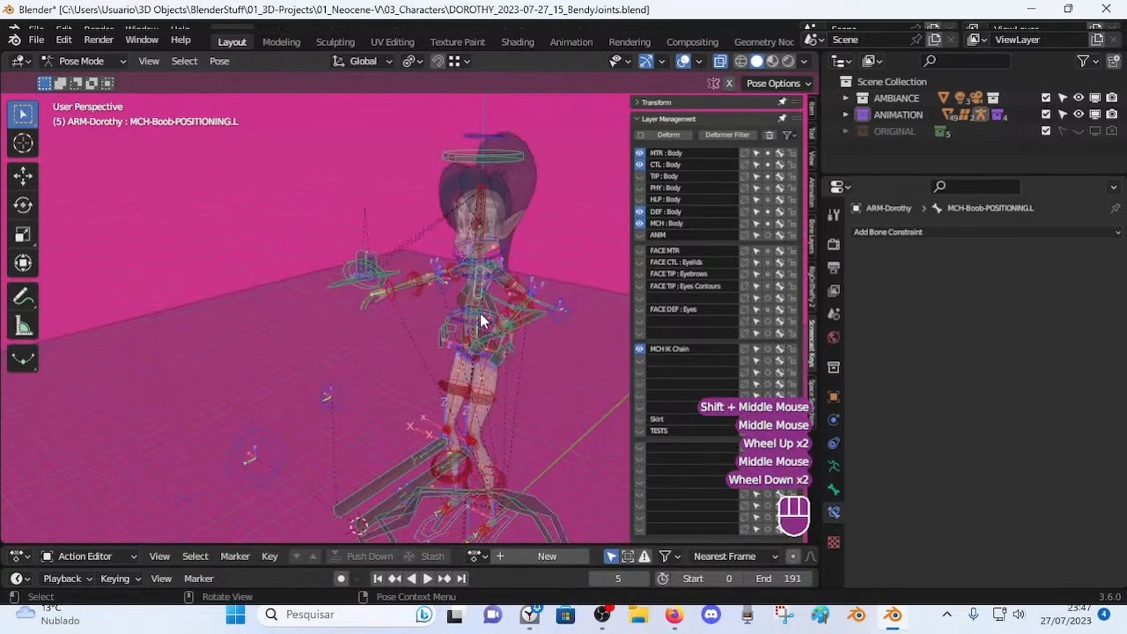
Inspect the rig's arms and legs in the rest pose, including the constraints on DEF-Arm.L.
{"action": "middle_click_drag", "start_coordinate": [506, 310], "coordinate": [479, 289]}
{"action": "left_click", "coordinate": [499, 293]}
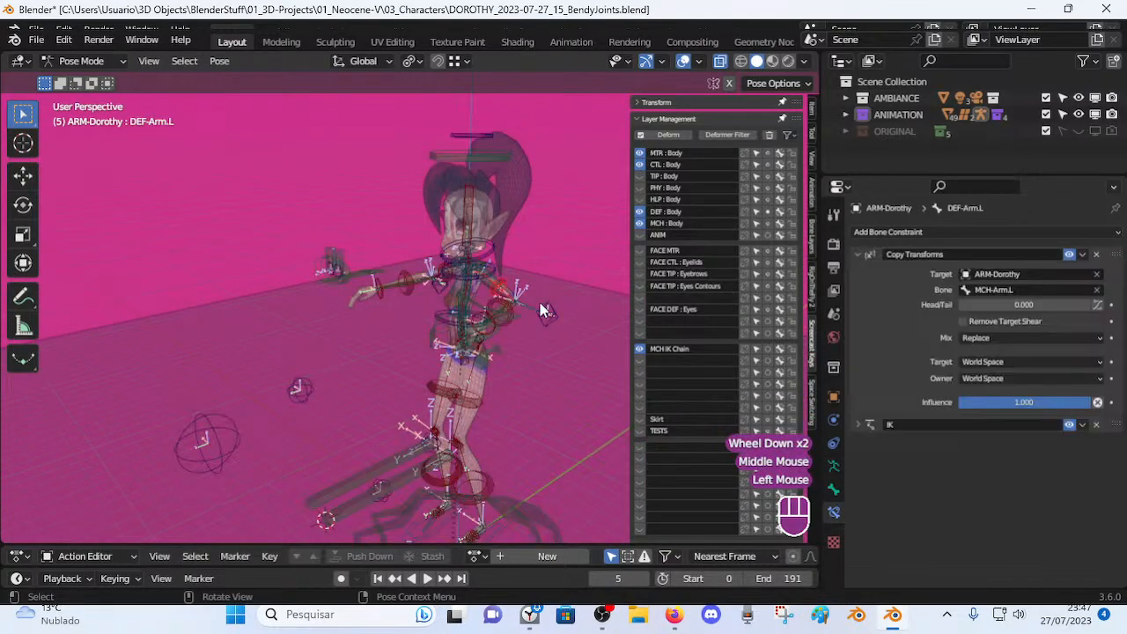
{"action": "middle_click_drag", "start_coordinate": [486, 303], "coordinate": [484, 338]}
{"action": "middle_click_drag", "start_coordinate": [542, 380], "coordinate": [493, 368]}
{"action": "left_click", "coordinate": [478, 363]}
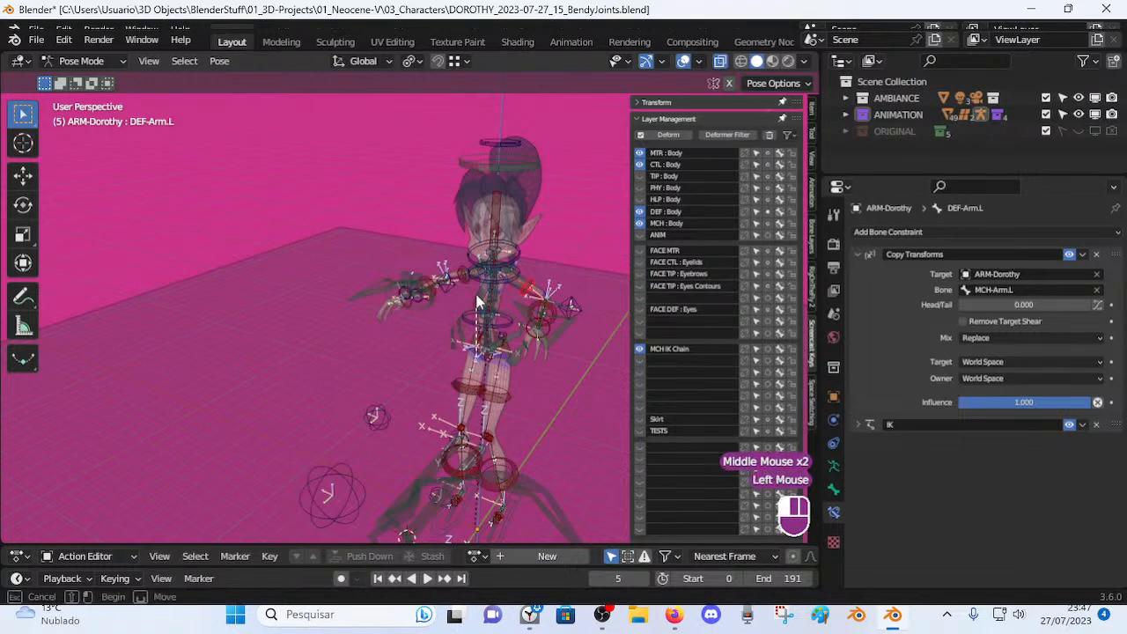
{"action": "scroll", "coordinate": [521, 353], "scroll_direction": "down", "scroll_amount": 1}
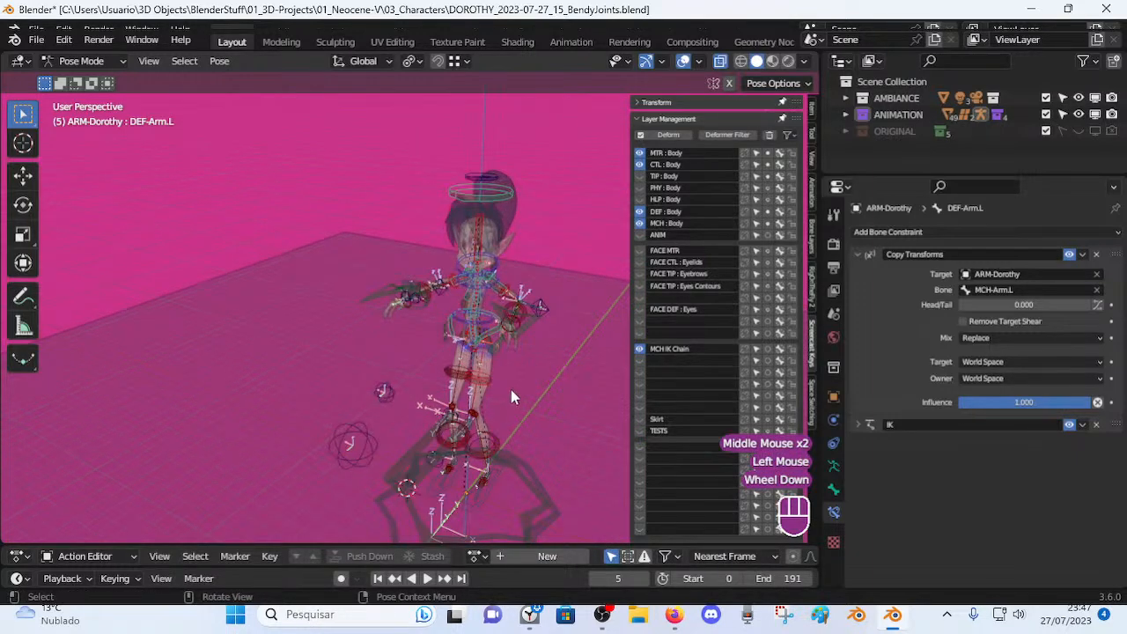
{"action": "middle_click_drag", "start_coordinate": [512, 392], "coordinate": [249, 363]}
{"action": "scroll", "coordinate": [480, 390], "scroll_direction": "up", "scroll_amount": 2}
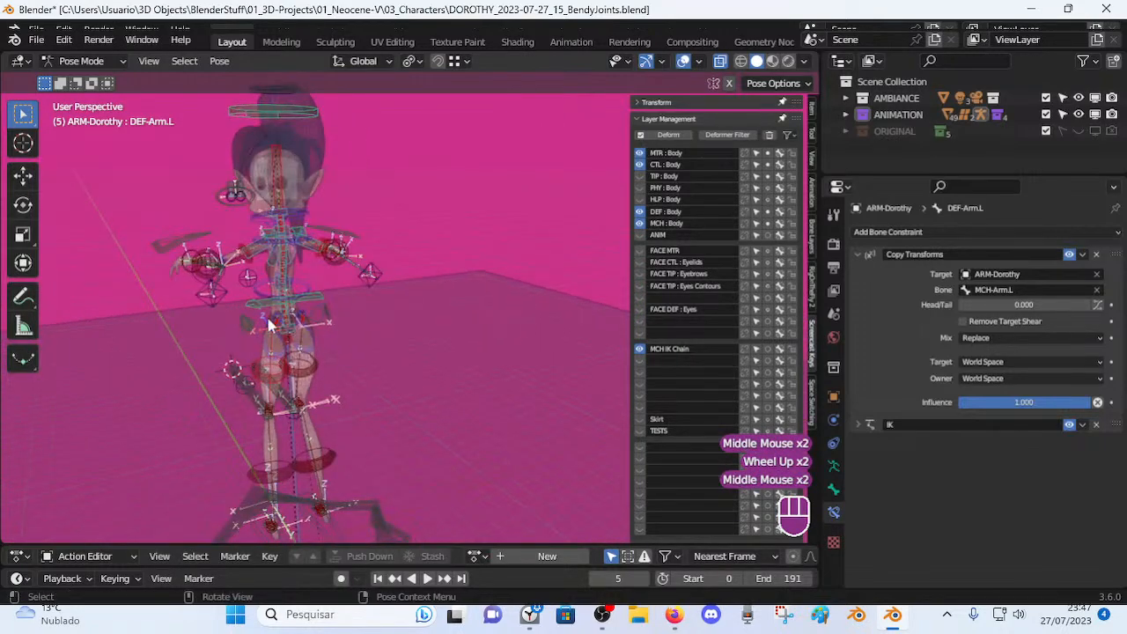
{"action": "left_click", "coordinate": [339, 330]}
{"action": "left_click_drag", "start_coordinate": [336, 345], "coordinate": [250, 134]}
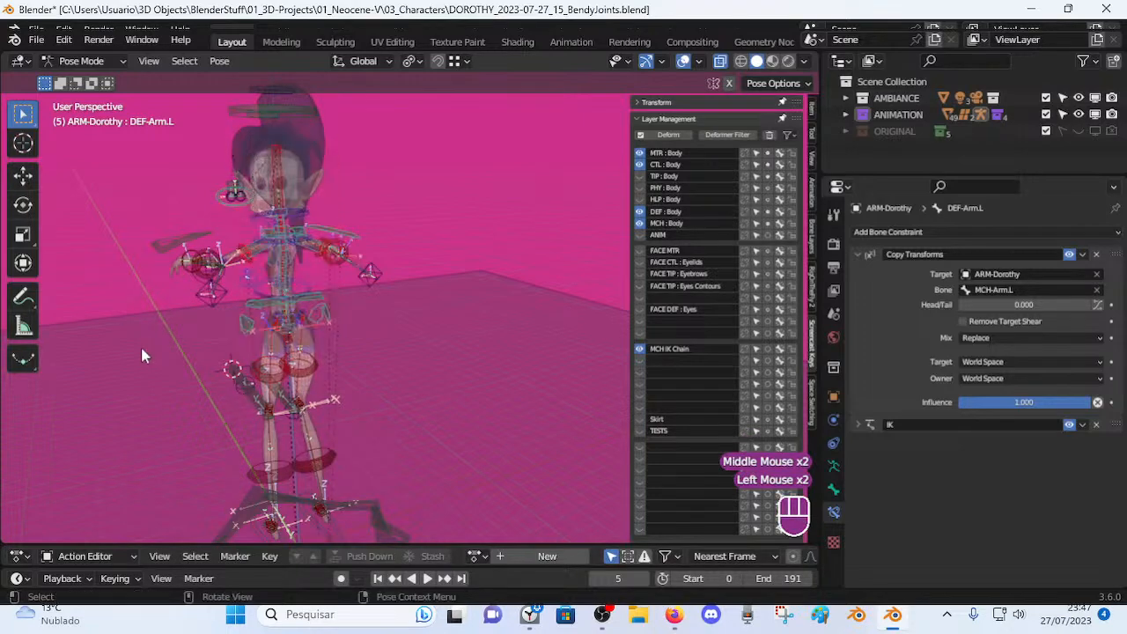
Inspect the torso and hip controls in the rest pose, including CTL-Spine-BBH.001.
{"action": "middle_click_drag", "start_coordinate": [125, 340], "coordinate": [444, 381]}
{"action": "scroll", "coordinate": [449, 381], "scroll_direction": "down", "scroll_amount": 1}
{"action": "left_click", "coordinate": [493, 375]}
{"action": "left_click", "coordinate": [518, 363]}
{"action": "mouse_move", "coordinate": [520, 362]}
{"action": "middle_mouse_down"}
{"action": "mouse_move", "coordinate": [548, 392]}
{"action": "mouse_move", "coordinate": [483, 379]}
{"action": "mouse_move", "coordinate": [508, 371]}
{"action": "middle_mouse_up"}
{"action": "scroll", "coordinate": [542, 376], "scroll_direction": "down", "scroll_amount": 1}
{"action": "scroll", "coordinate": [482, 380], "scroll_direction": "up", "scroll_amount": 2}
{"action": "double_click", "coordinate": [456, 344]}
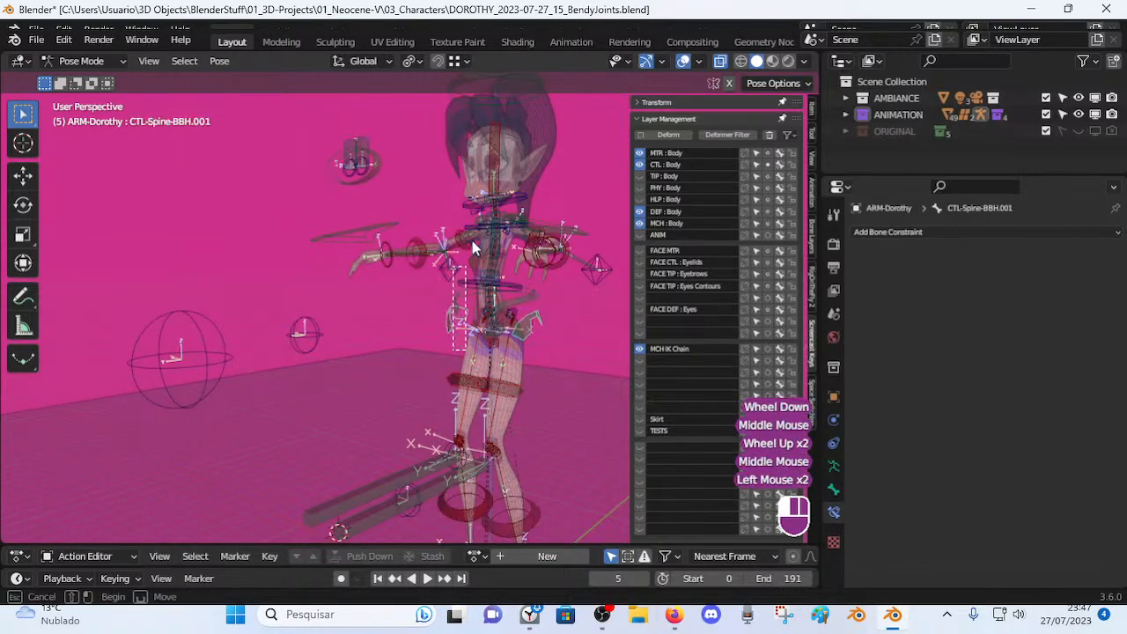
{"action": "scroll", "coordinate": [546, 369], "scroll_direction": "down", "scroll_amount": 2}
{"action": "scroll", "coordinate": [544, 376], "scroll_direction": "up", "scroll_amount": 1}
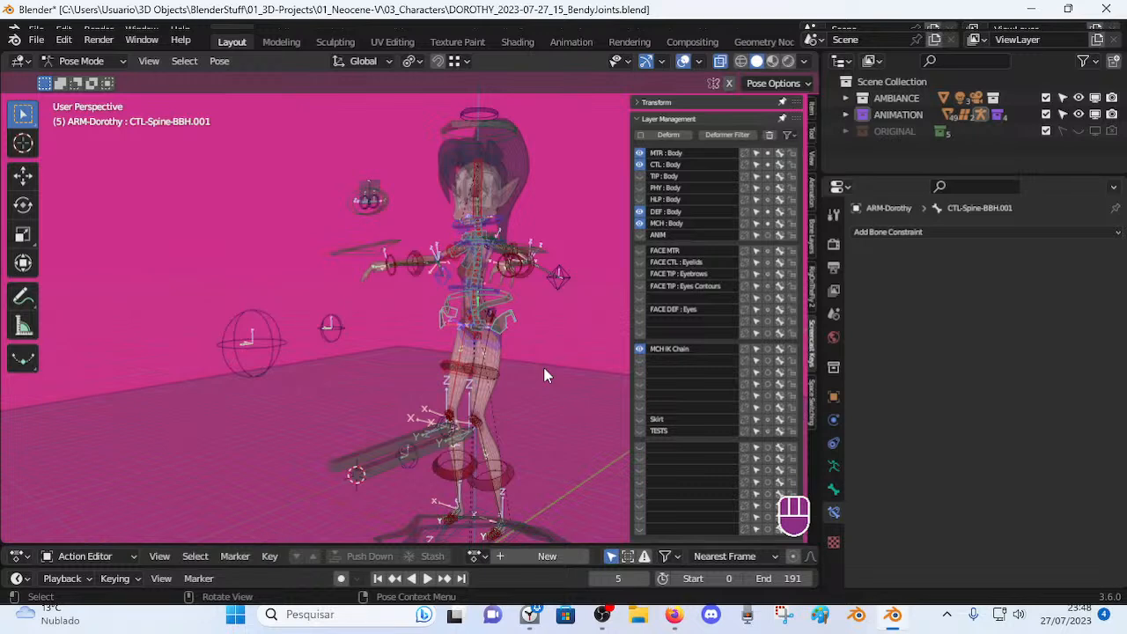
Switch to the Firefox window showing the YouTube live stream page.
{"action": "left_click", "coordinate": [674, 616]}
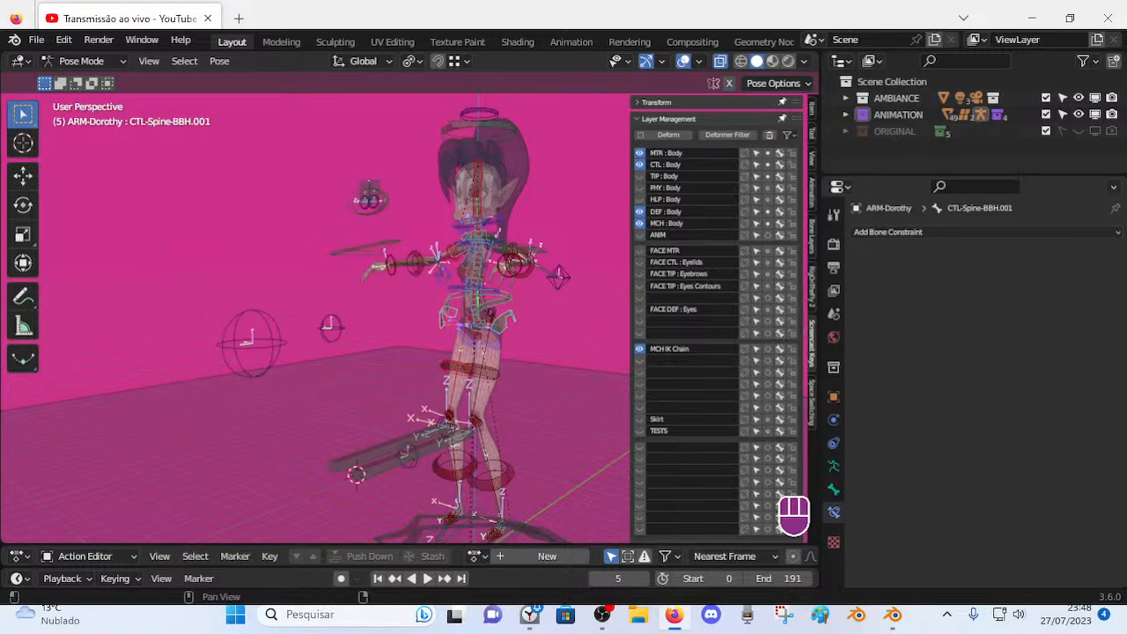